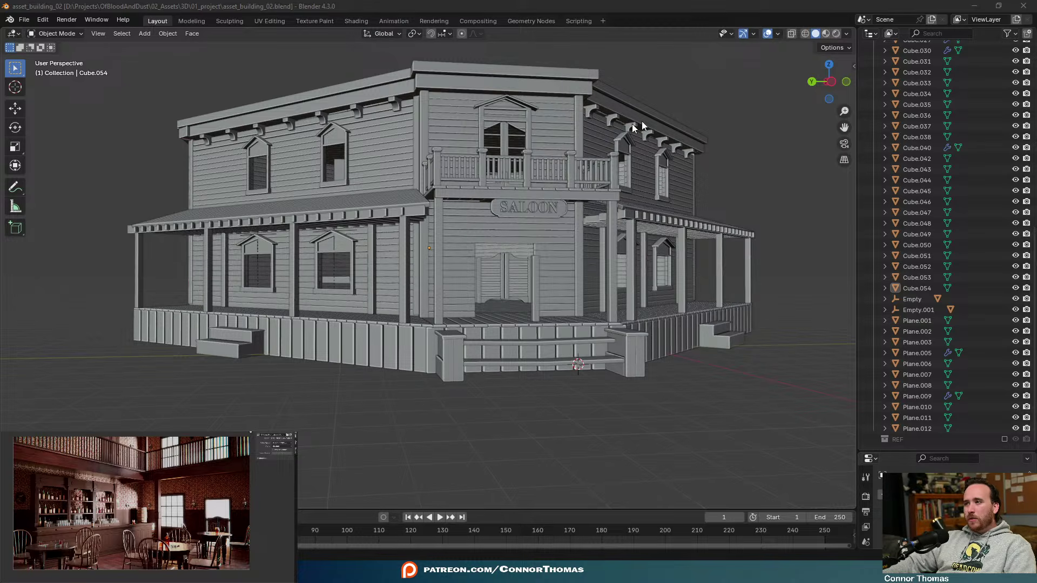
Enlarge the Properties editor and show the material slots of the wall around the saloon doors, leaving nothing selected
{"action": "left_click", "coordinate": [481, 274]}
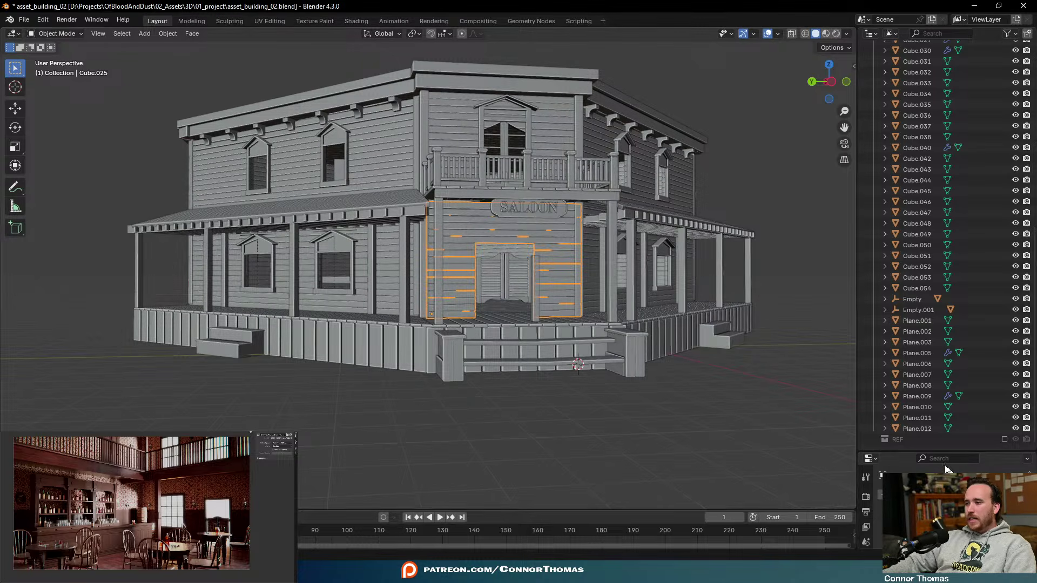
{"action": "left_click_drag", "start_coordinate": [903, 451], "coordinate": [903, 164]}
{"action": "left_click", "coordinate": [865, 400]}
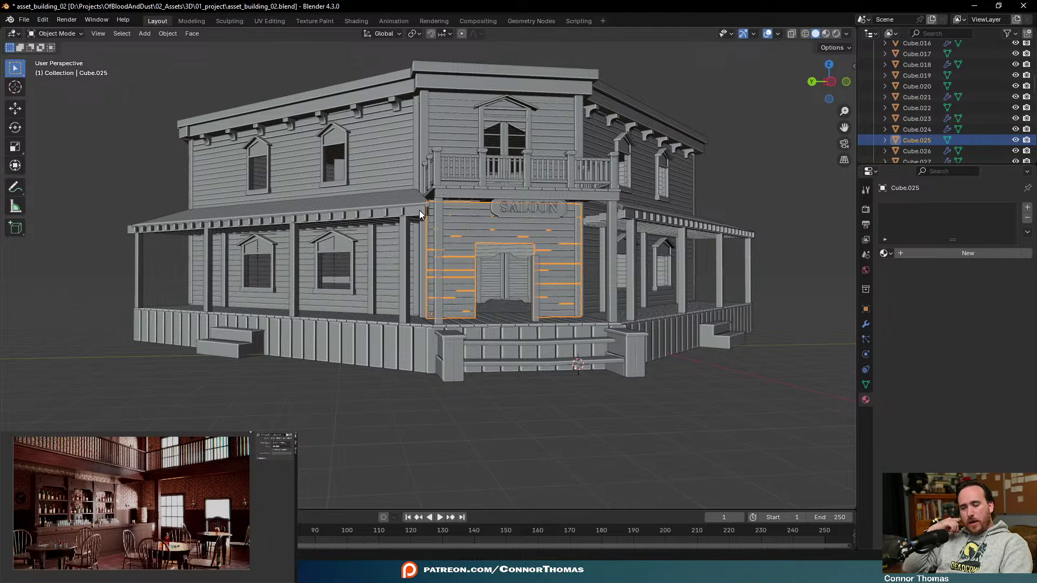
{"action": "key", "text": "a"}
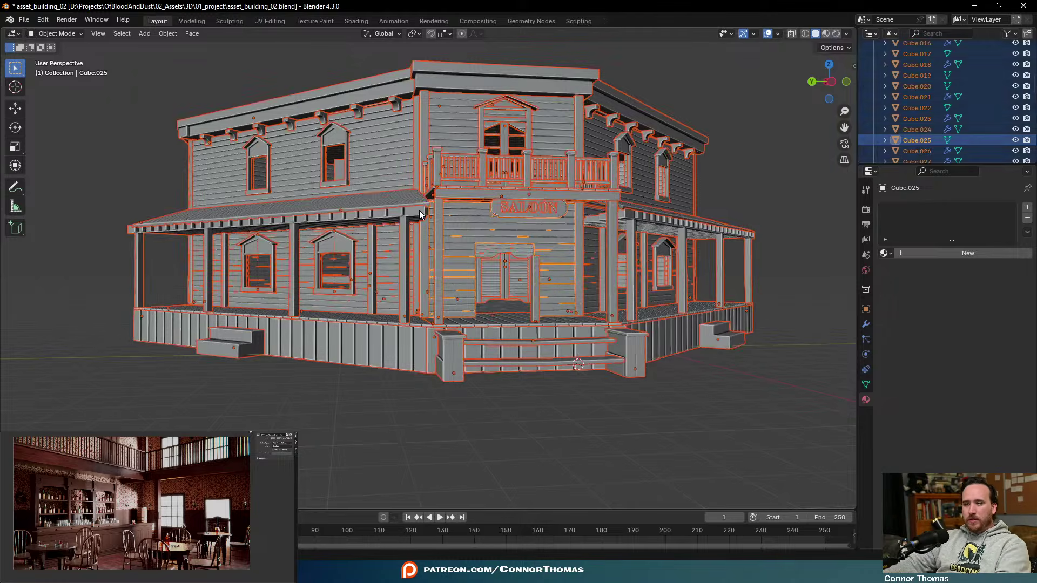
{"action": "key", "text": "alt+a"}
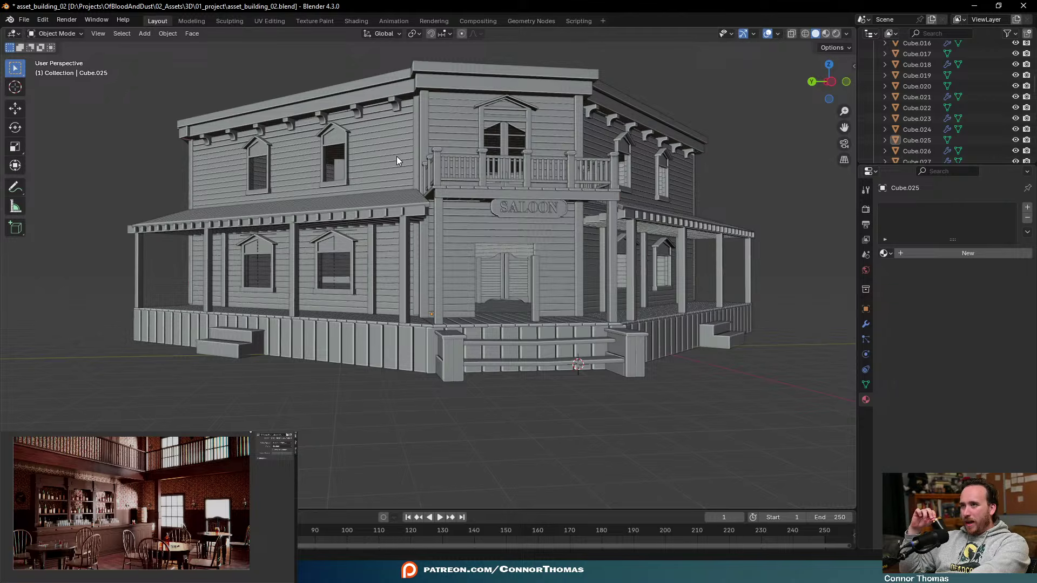
Enlarge the Outliner to list the objects inside Collection, leaving the collection expanded
{"action": "middle_click_drag", "start_coordinate": [372, 182], "coordinate": [520, 244]}
{"action": "scroll", "coordinate": [550, 222], "scroll_direction": "up", "scroll_amount": 3}
{"action": "scroll", "coordinate": [550, 221], "scroll_direction": "down", "scroll_amount": 4}
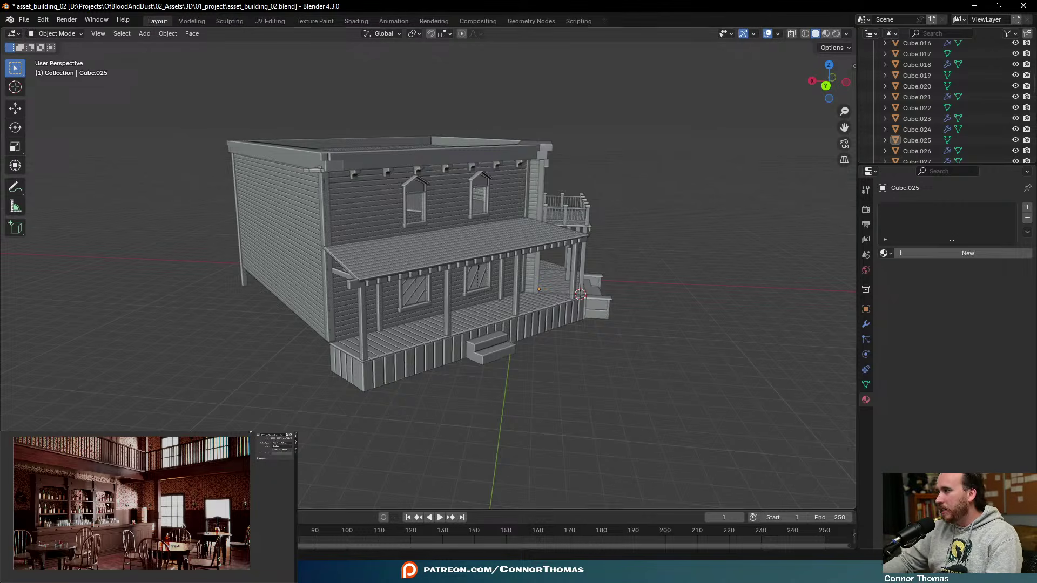
{"action": "middle_click_drag", "start_coordinate": [599, 230], "coordinate": [650, 226]}
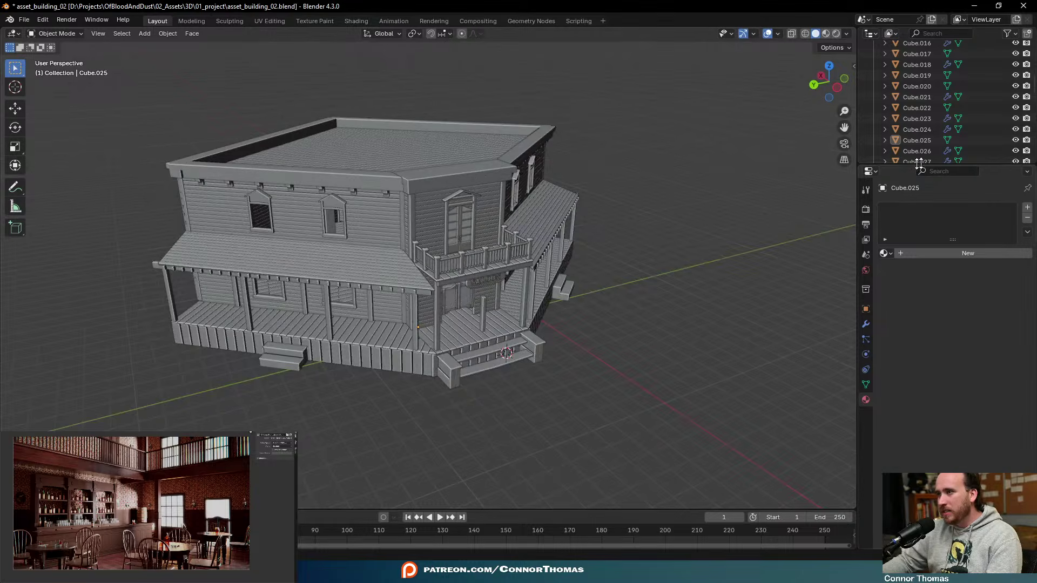
{"action": "left_click_drag", "start_coordinate": [918, 164], "coordinate": [915, 386]}
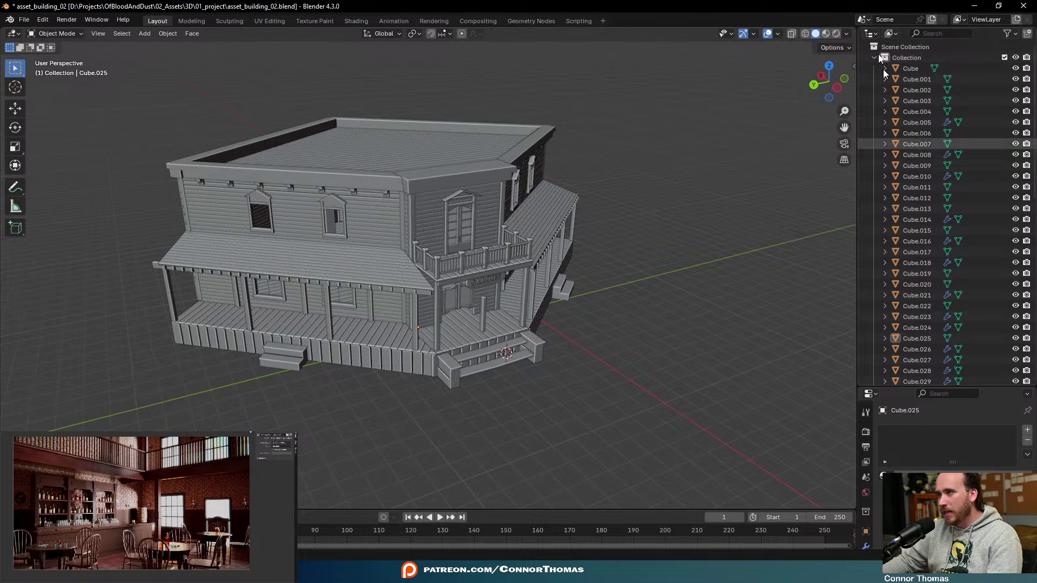
{"action": "left_click", "coordinate": [874, 57]}
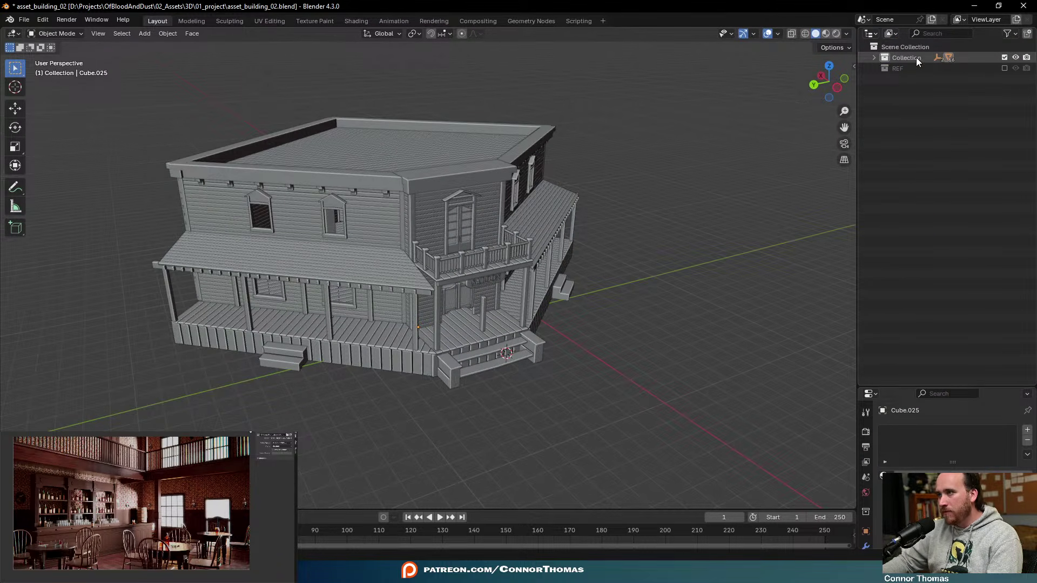
{"action": "left_click", "coordinate": [874, 57]}
Select the building's main roof, locate it in the Outliner, and hide and unhide it in the viewport
{"action": "middle_click_drag", "start_coordinate": [485, 119], "coordinate": [455, 164]}
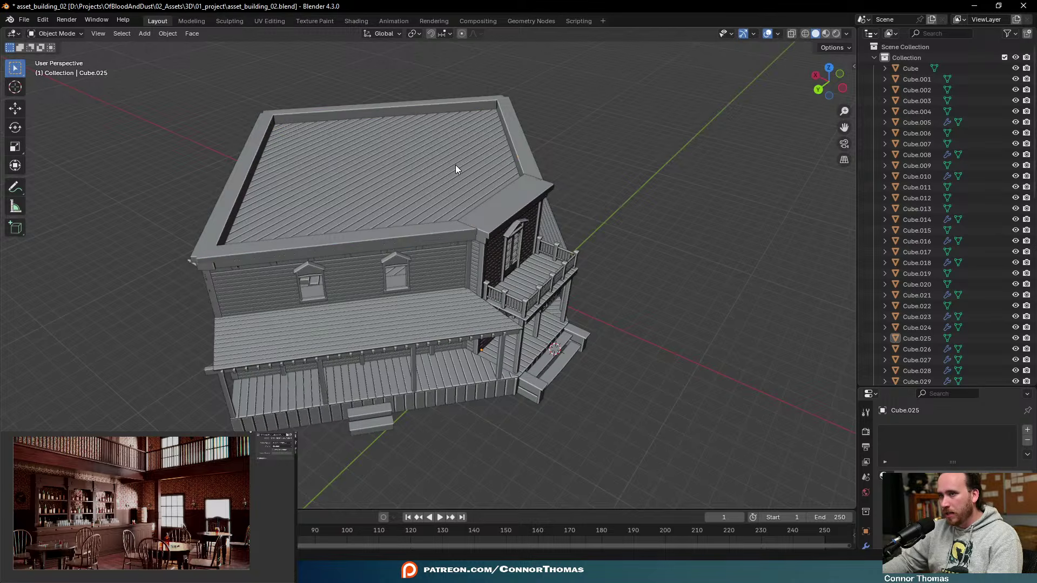
{"action": "left_click", "coordinate": [456, 166]}
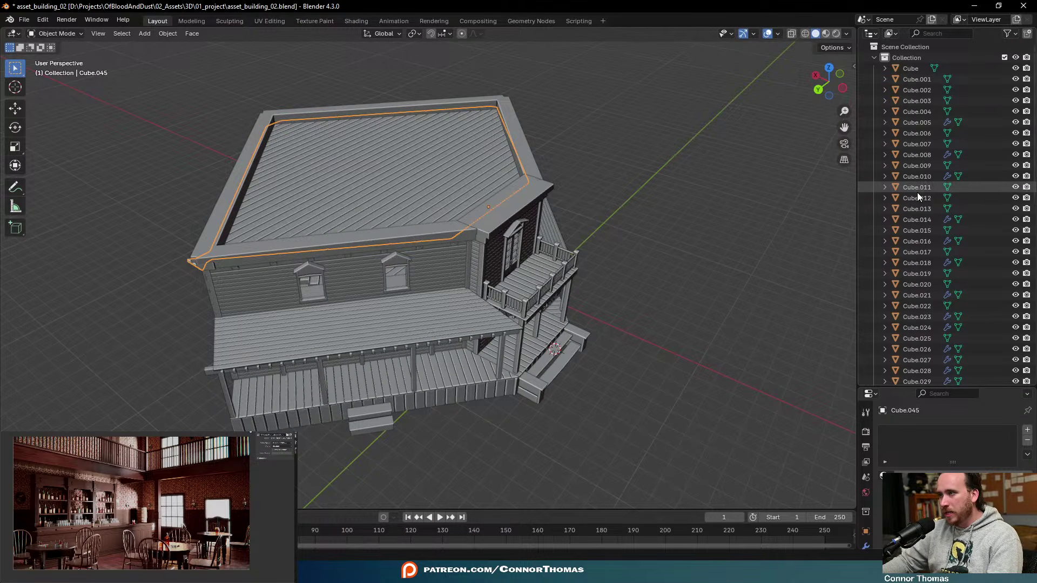
{"action": "key", "text": "KP_Decimal"}
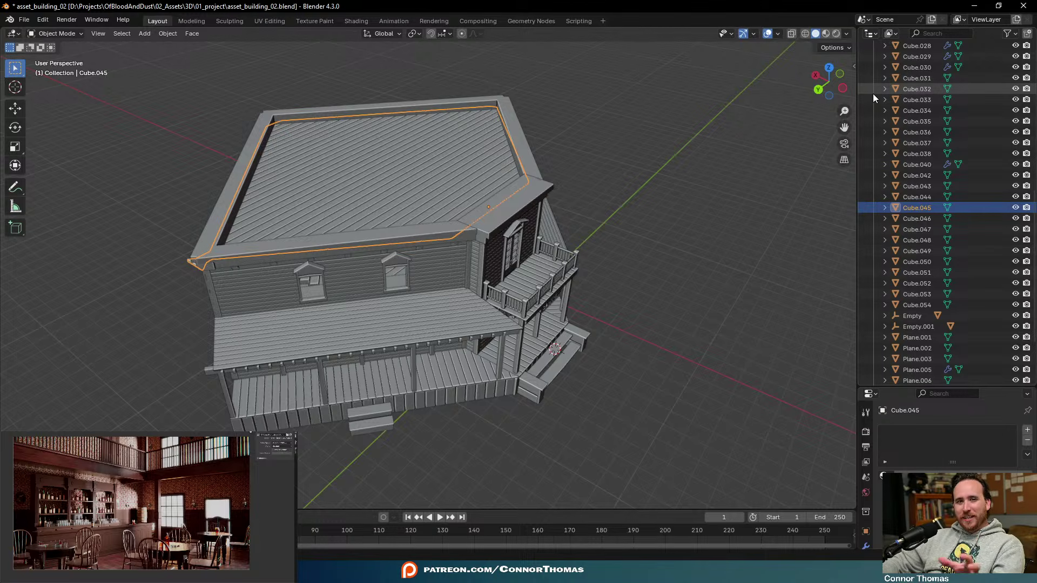
{"action": "left_click", "coordinate": [1015, 208]}
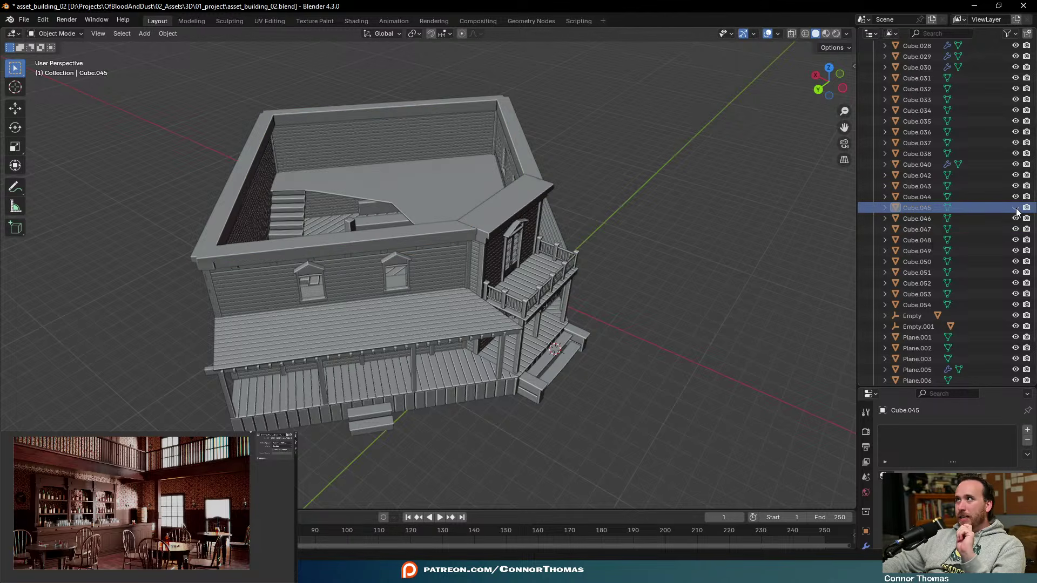
{"action": "left_click", "coordinate": [1015, 208]}
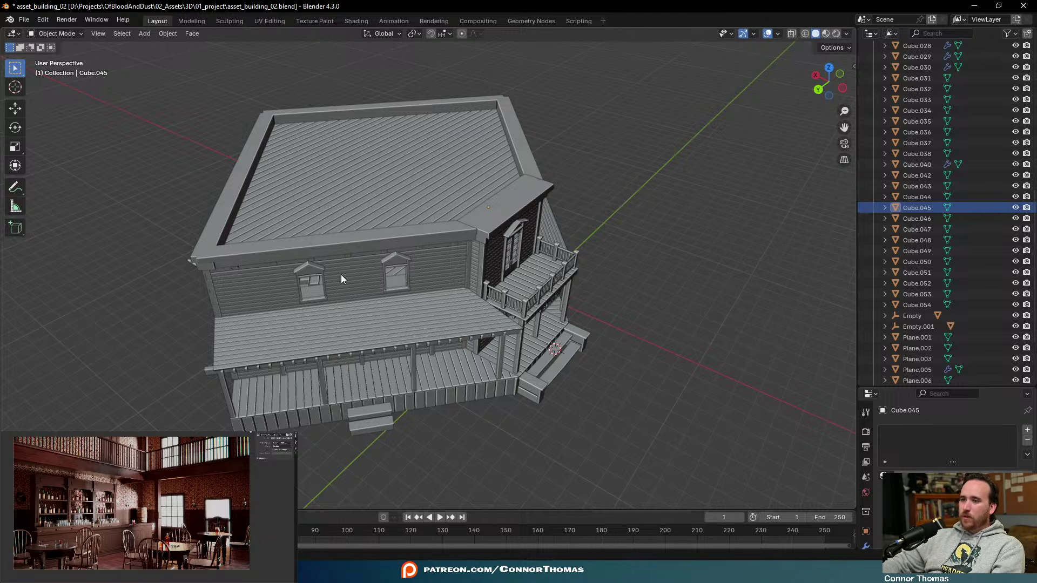
{"action": "middle_click_drag", "start_coordinate": [341, 274], "coordinate": [241, 422]}
{"action": "key", "text": "space"}
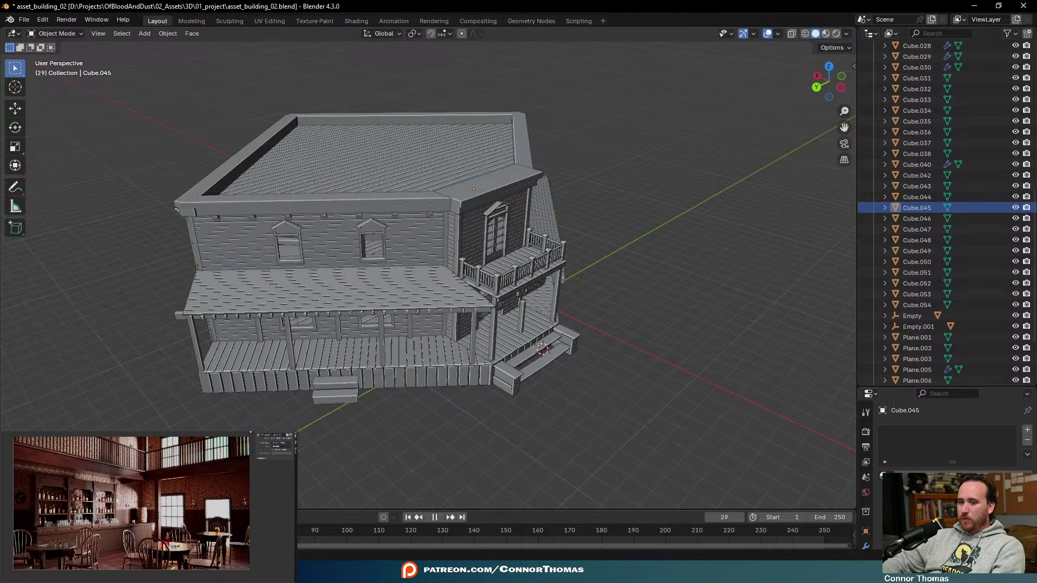
{"action": "key", "text": "space"}
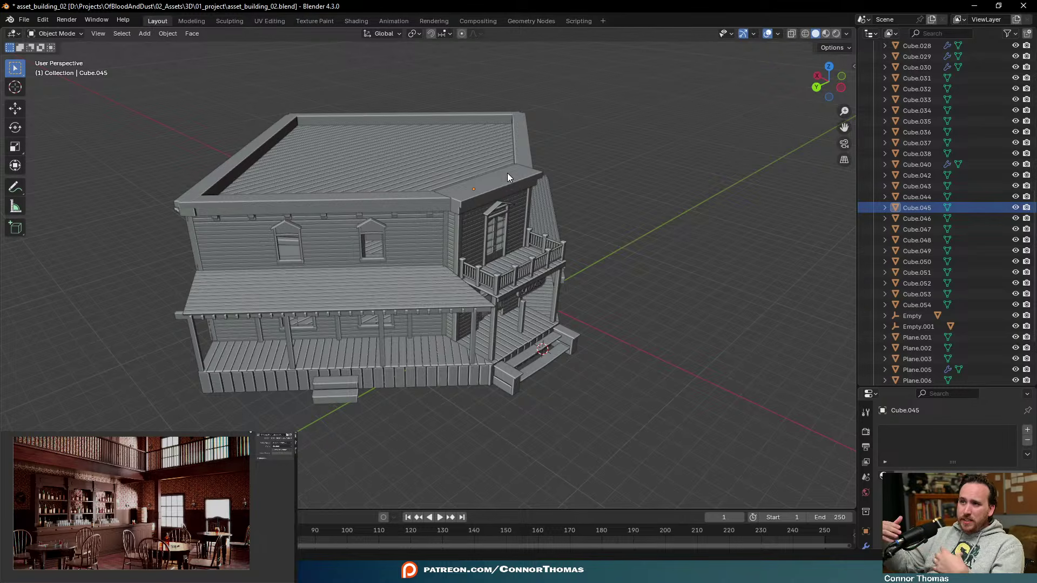
Add the Disable in Viewports column to the Outliner and use it to switch the main roof off and on
{"action": "left_click", "coordinate": [1007, 34]}
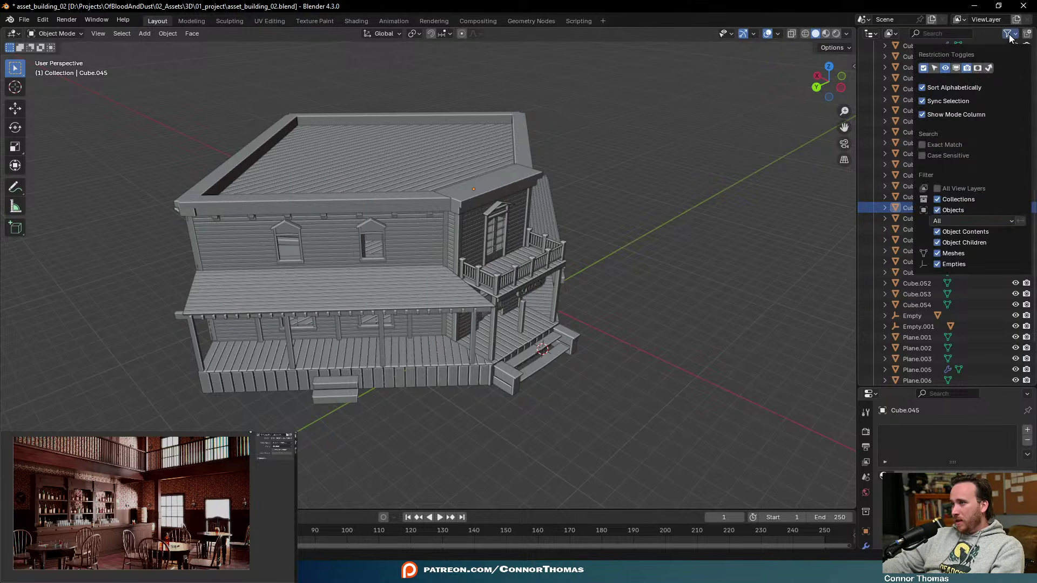
{"action": "left_click", "coordinate": [955, 68]}
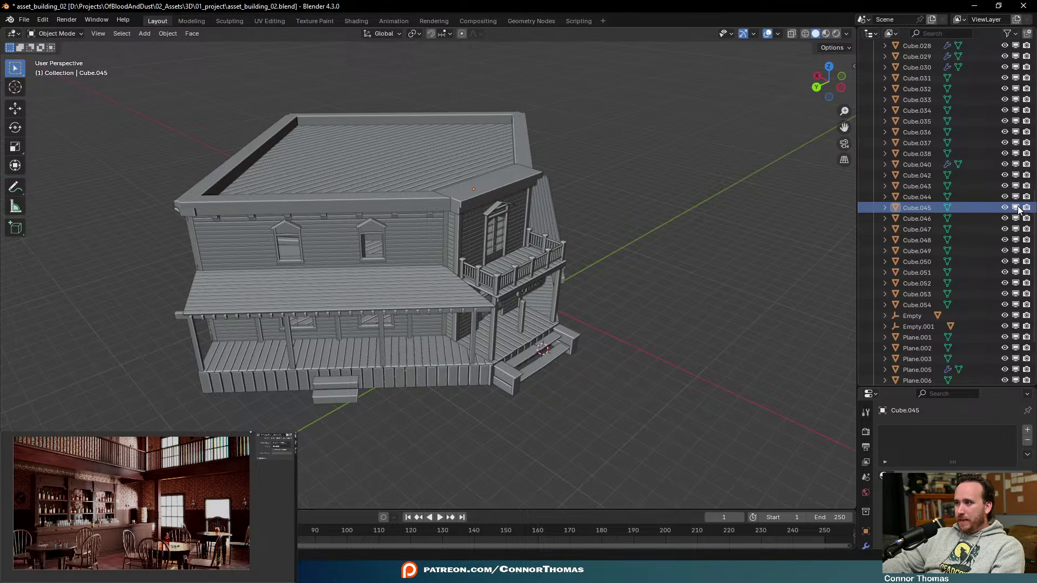
{"action": "left_click", "coordinate": [1025, 208]}
{"action": "middle_click_drag", "start_coordinate": [333, 142], "coordinate": [331, 190]}
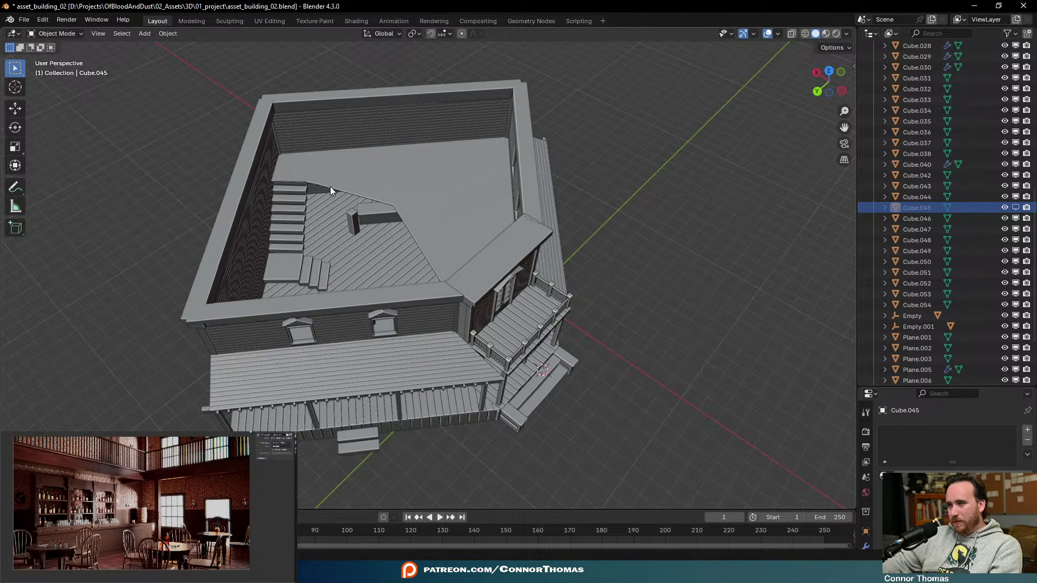
{"action": "left_click", "coordinate": [1015, 208]}
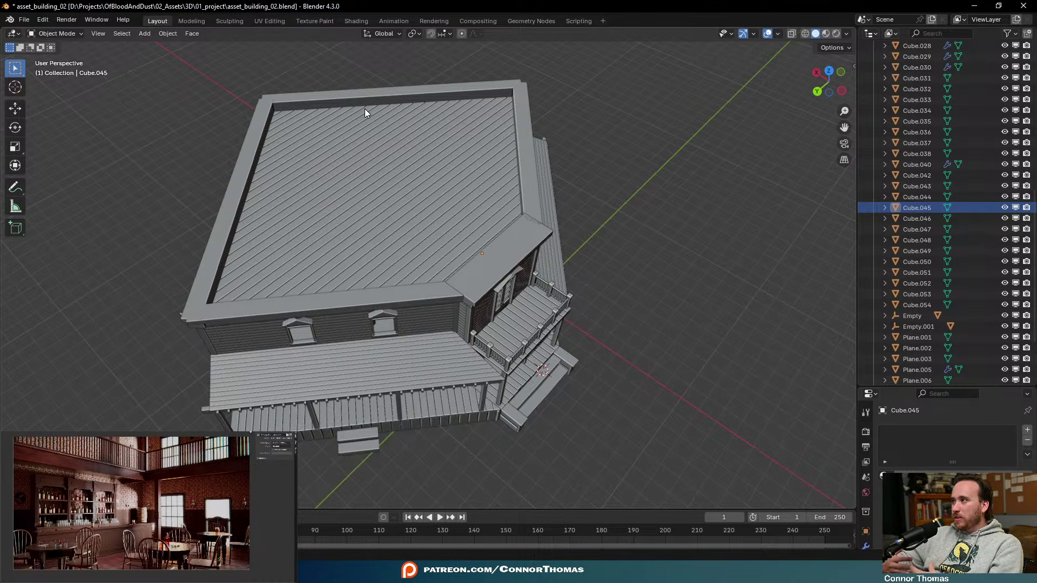
{"action": "middle_click_drag", "start_coordinate": [404, 276], "coordinate": [399, 260]}
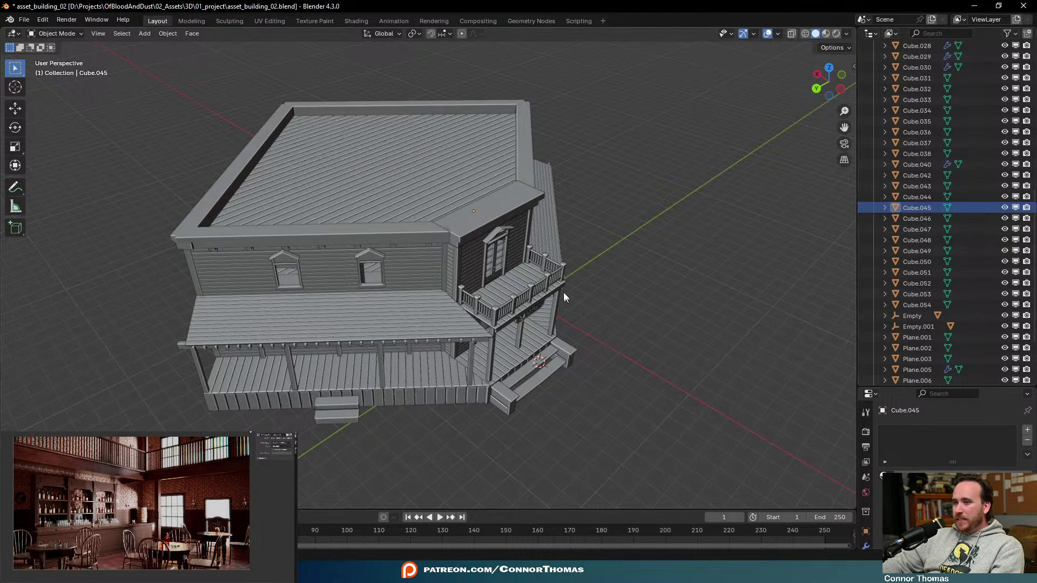
Try duplicating the main roof with the copy placed above the building, and undo the duplication
{"action": "left_click", "coordinate": [399, 176]}
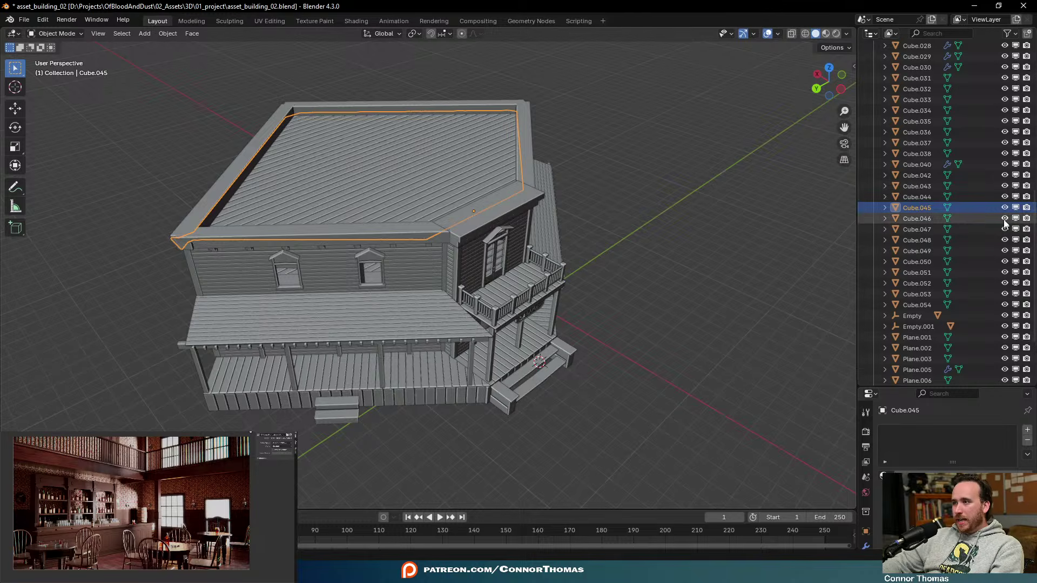
{"action": "key", "text": "shift+d"}
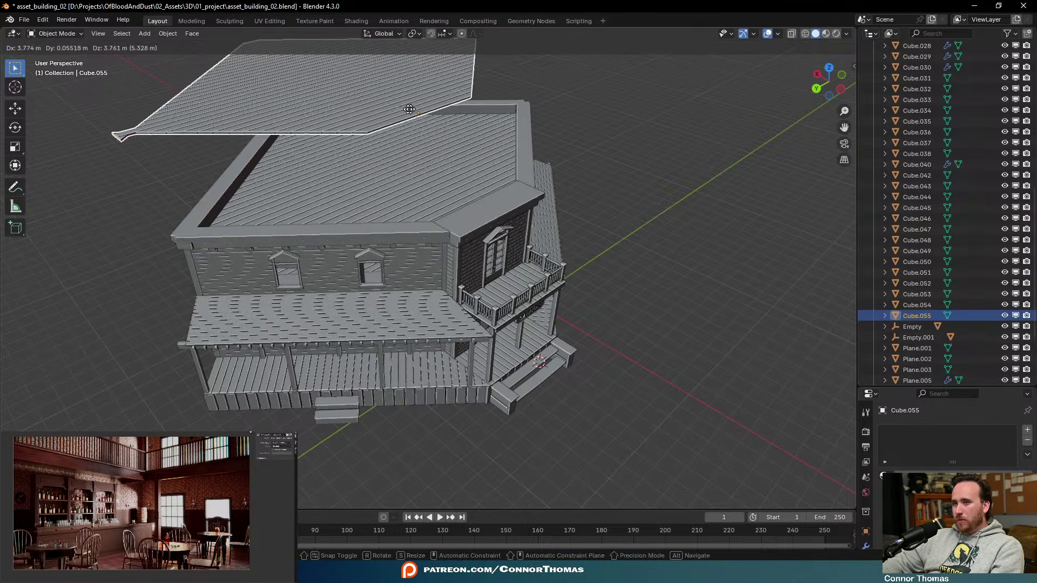
{"action": "left_click", "coordinate": [368, 120]}
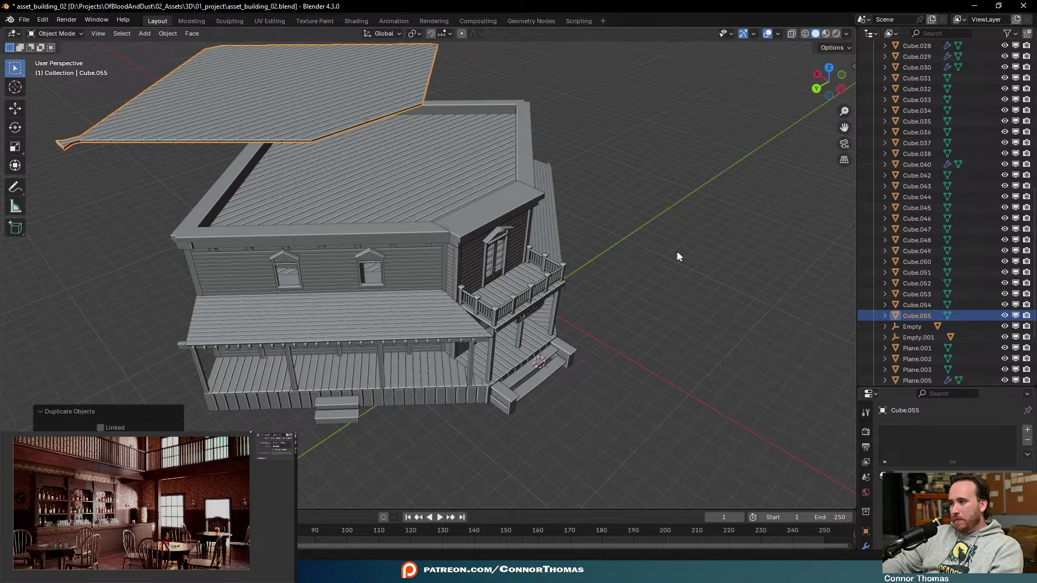
{"action": "key", "text": "ctrl+z"}
Rename the main roof object as Roof and hide Cube.054 in the viewport
{"action": "scroll", "coordinate": [961, 218], "scroll_direction": "up", "scroll_amount": 1}
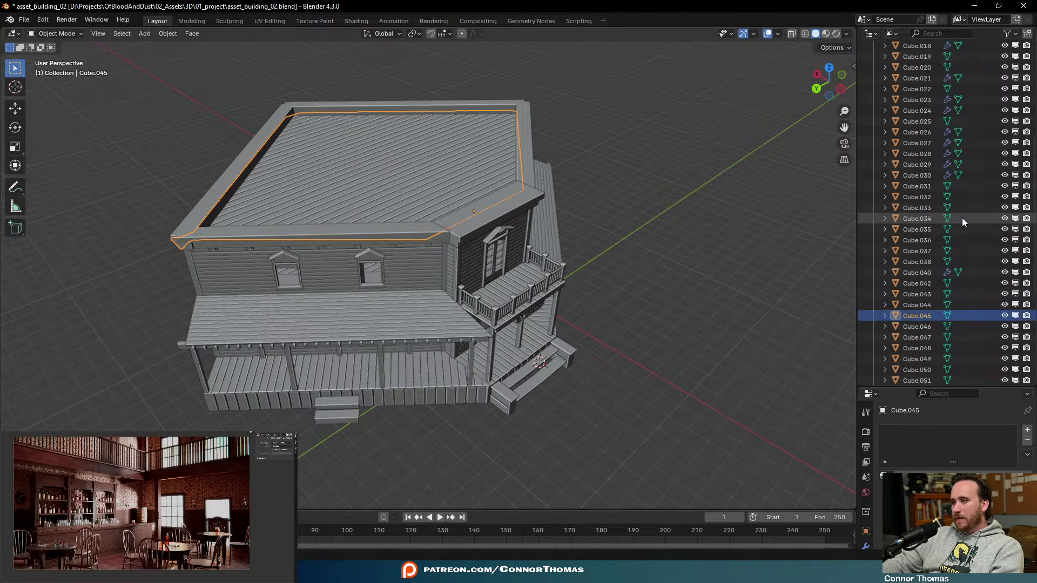
{"action": "scroll", "coordinate": [917, 226], "scroll_direction": "down", "scroll_amount": 1}
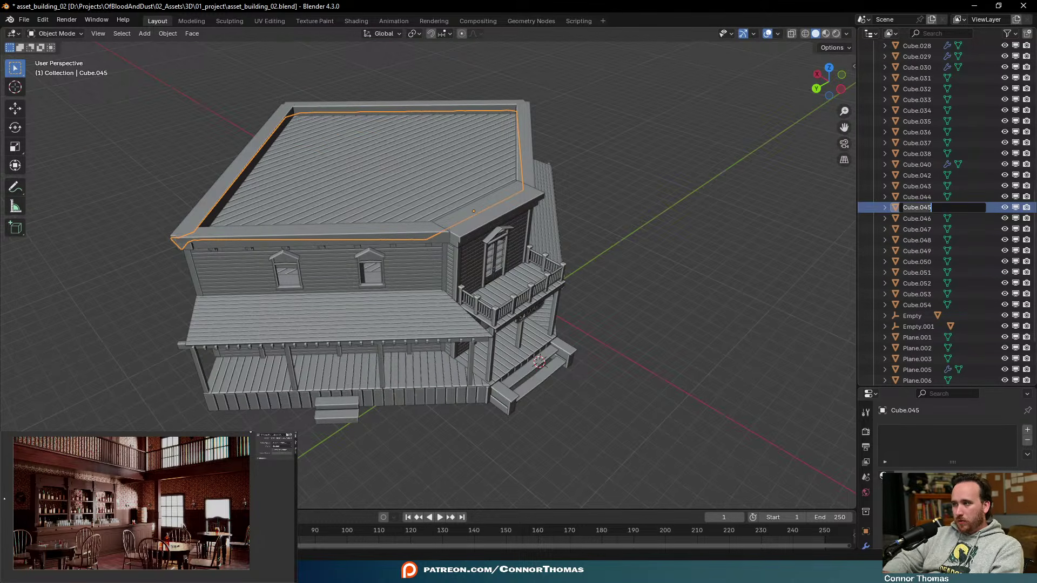
{"action": "double_click", "coordinate": [917, 207]}
{"action": "type", "text": "Roof"}
{"action": "key", "text": "Return"}
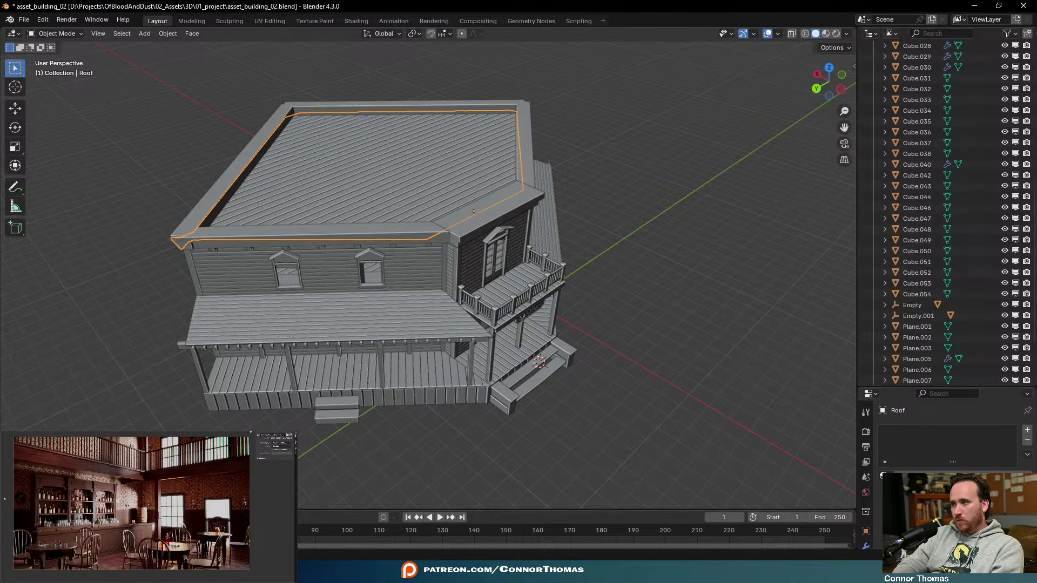
{"action": "left_click", "coordinate": [1006, 294]}
Duplicate the Roof object in place and disable the copy in viewports
{"action": "scroll", "coordinate": [967, 323], "scroll_direction": "down", "scroll_amount": 4}
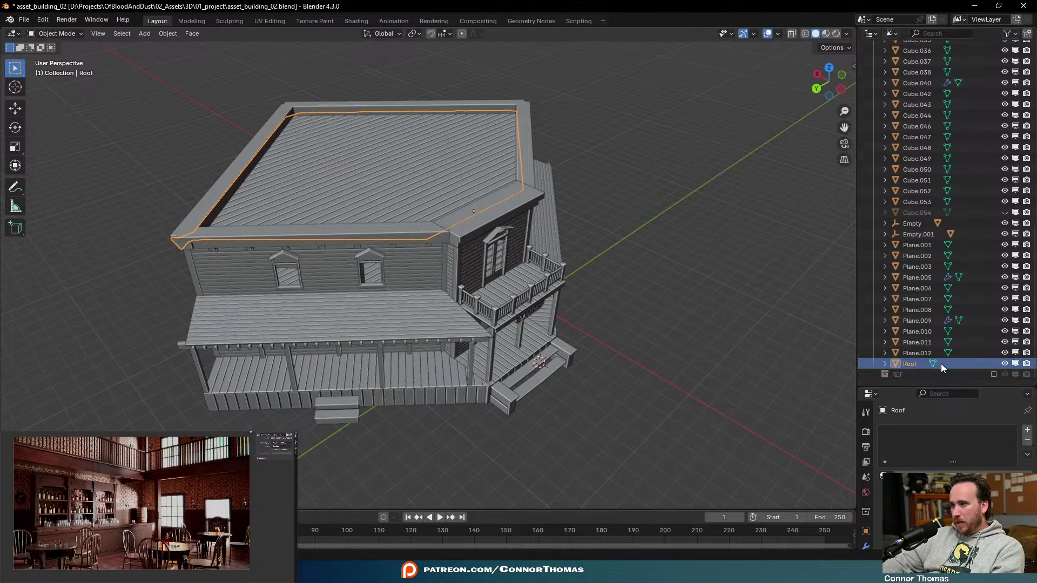
{"action": "key", "text": "shift+d"}
{"action": "key", "text": "Escape"}
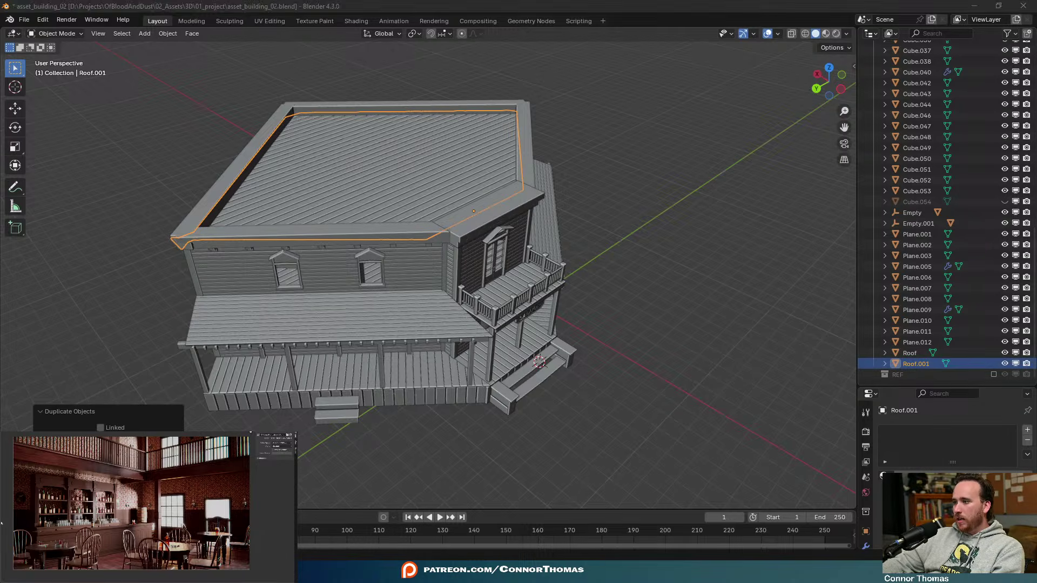
{"action": "left_click", "coordinate": [1016, 364]}
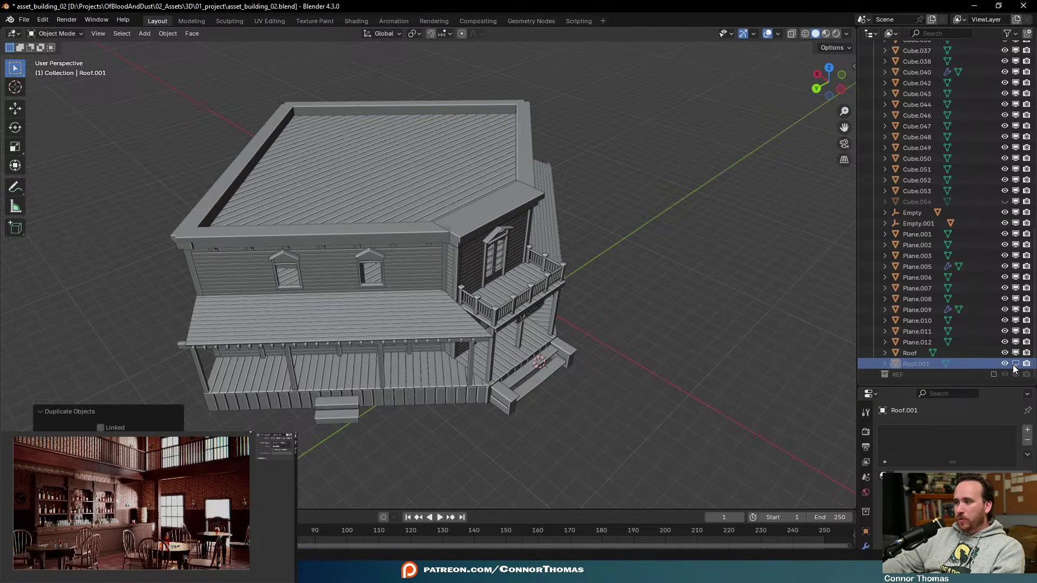
Disable the original Roof object in renders
{"action": "left_click", "coordinate": [1026, 354]}
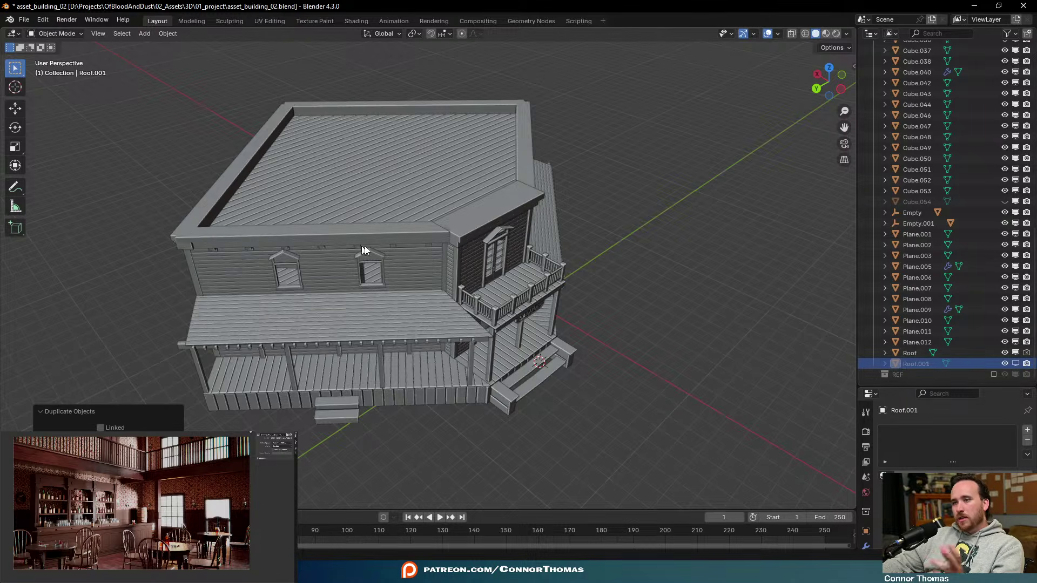
{"action": "middle_click_drag", "start_coordinate": [365, 245], "coordinate": [401, 211]}
{"action": "middle_click_drag", "start_coordinate": [423, 247], "coordinate": [444, 225]}
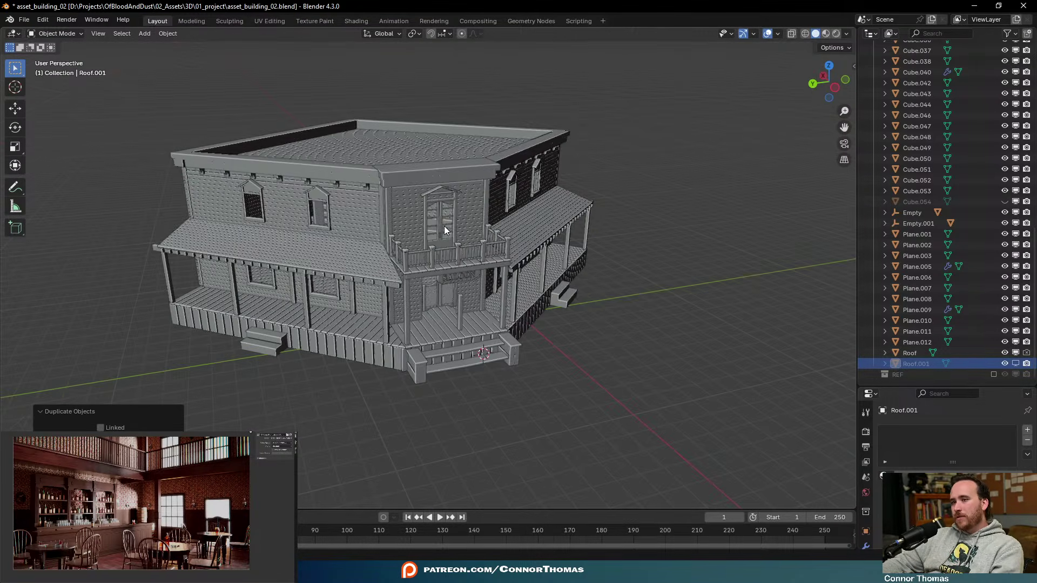
{"action": "middle_click_drag", "start_coordinate": [404, 185], "coordinate": [527, 189]}
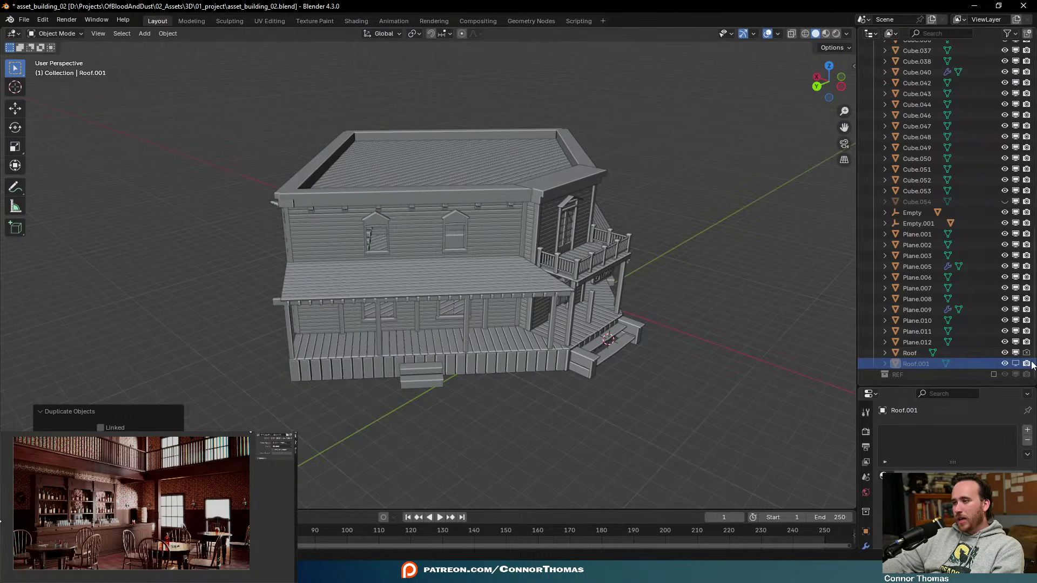
Delete the duplicate roof object Roof.001
{"action": "left_click", "coordinate": [946, 363]}
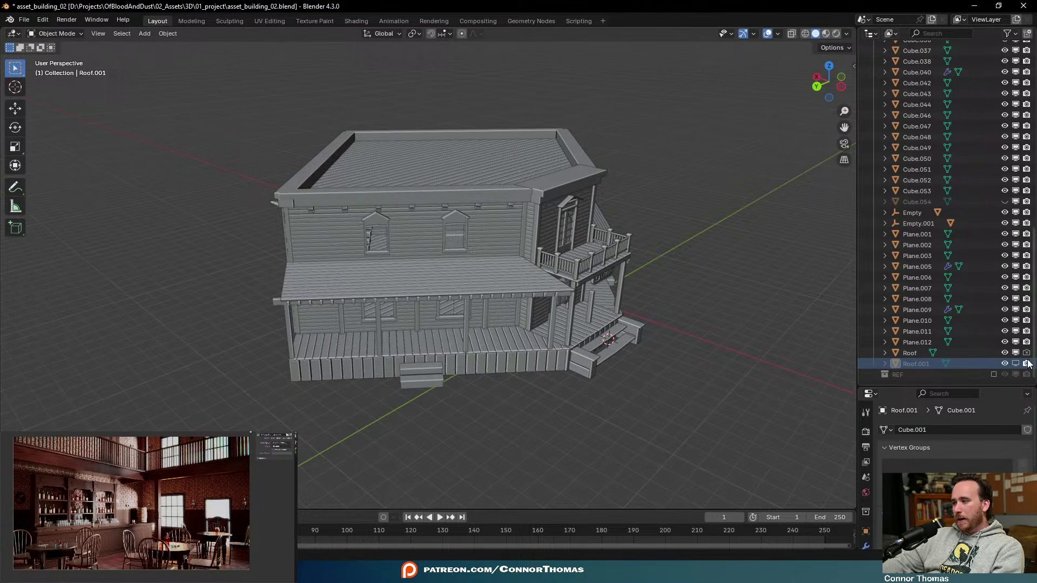
{"action": "left_click", "coordinate": [916, 366]}
{"action": "key", "text": "x"}
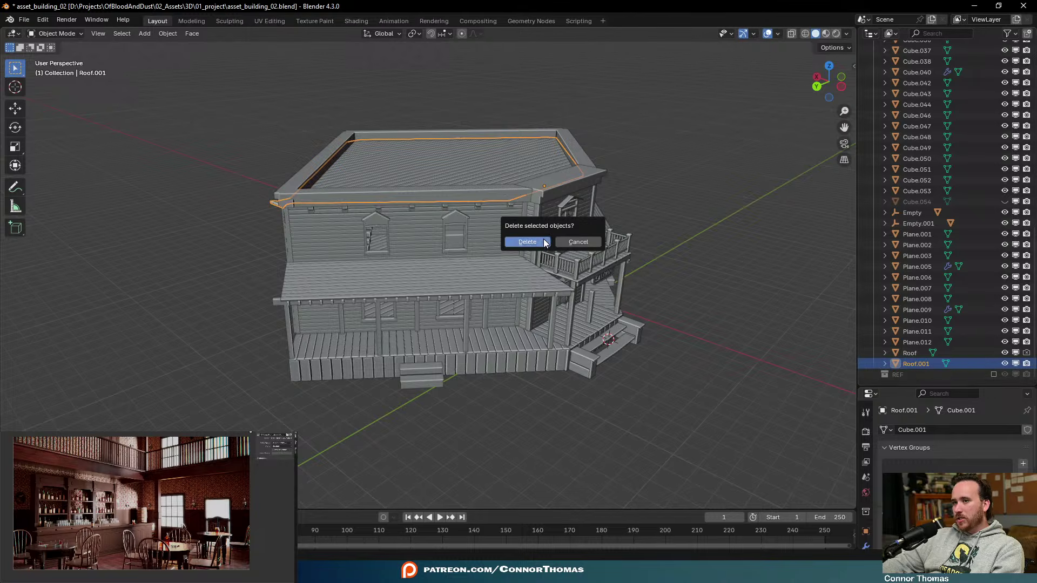
{"action": "left_click", "coordinate": [527, 243]}
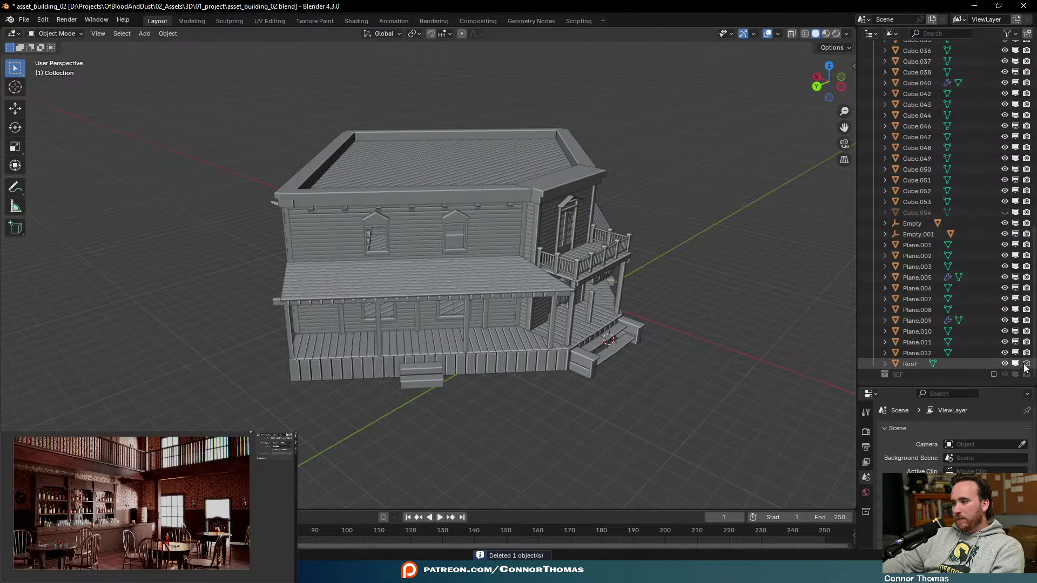
Inspect the building with and without its Roof object by toggling the roof's viewport display off and on
{"action": "scroll", "coordinate": [660, 223], "scroll_direction": "up", "scroll_amount": 3}
{"action": "middle_click_drag", "start_coordinate": [659, 223], "coordinate": [485, 199]}
{"action": "scroll", "coordinate": [483, 198], "scroll_direction": "up", "scroll_amount": 3}
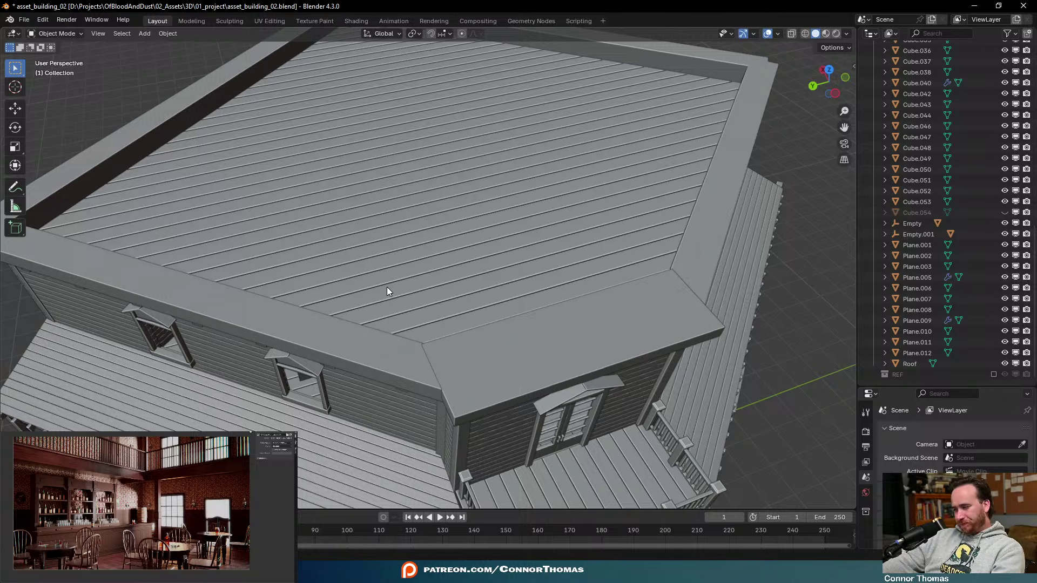
{"action": "middle_click_drag", "start_coordinate": [416, 195], "coordinate": [505, 196]}
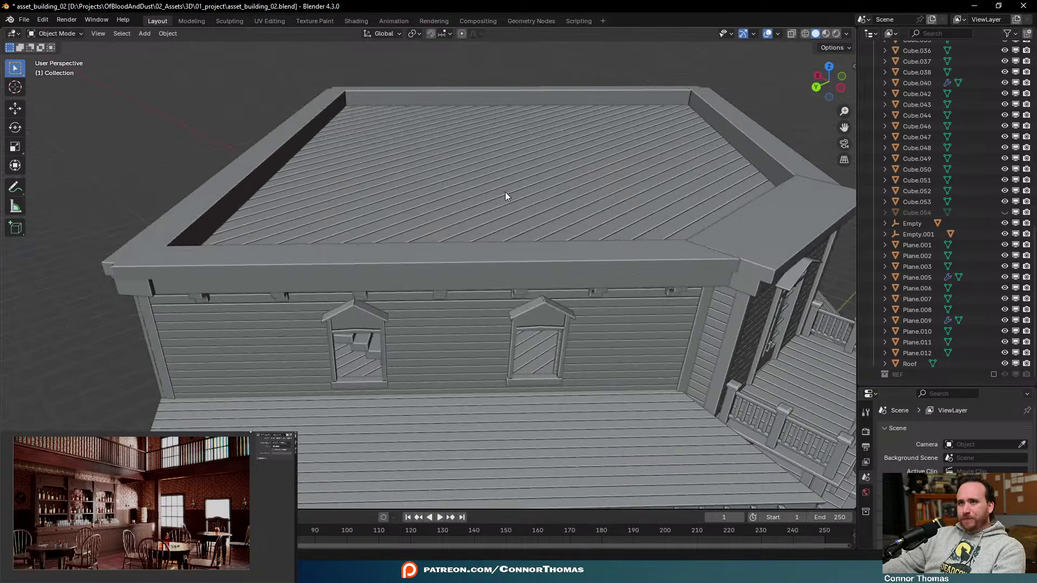
{"action": "scroll", "coordinate": [560, 255], "scroll_direction": "down", "scroll_amount": 5}
{"action": "middle_click_drag", "start_coordinate": [560, 254], "coordinate": [514, 228]}
{"action": "left_click", "coordinate": [910, 363]}
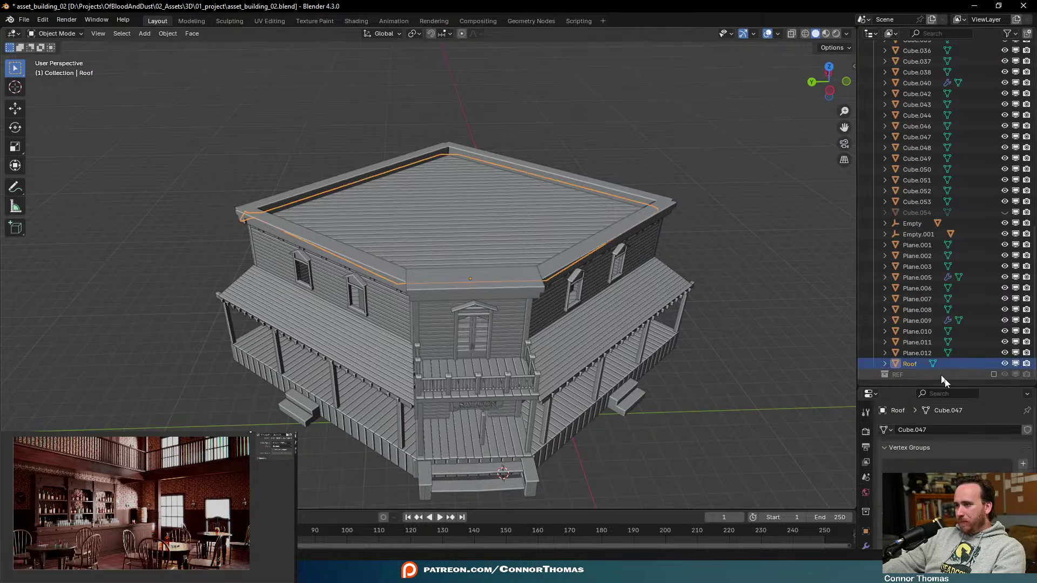
{"action": "left_click", "coordinate": [1015, 364]}
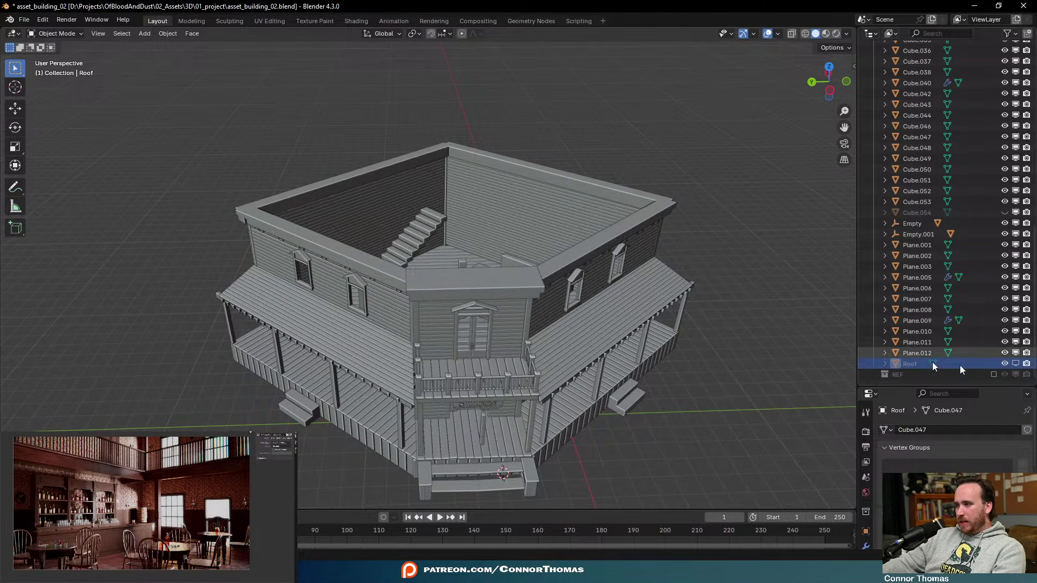
{"action": "left_click", "coordinate": [1015, 364]}
Apply the Array and Mirror modifiers on the Cube.005 wall siding
{"action": "left_click_drag", "start_coordinate": [983, 384], "coordinate": [982, 419]}
{"action": "scroll", "coordinate": [982, 410], "scroll_direction": "up", "scroll_amount": 10}
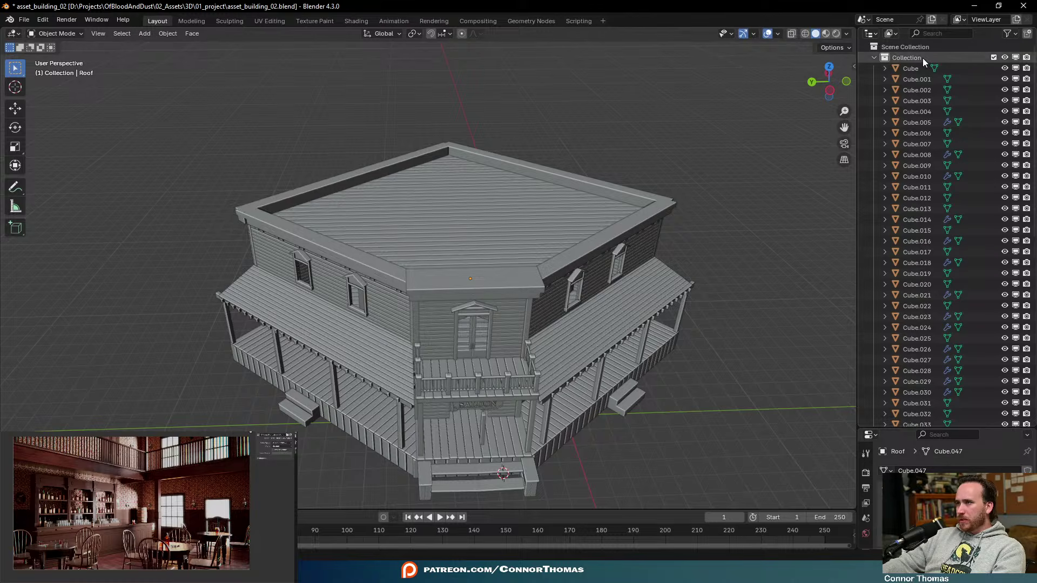
{"action": "left_click", "coordinate": [913, 68]}
{"action": "middle_click_drag", "start_coordinate": [472, 218], "coordinate": [612, 230]}
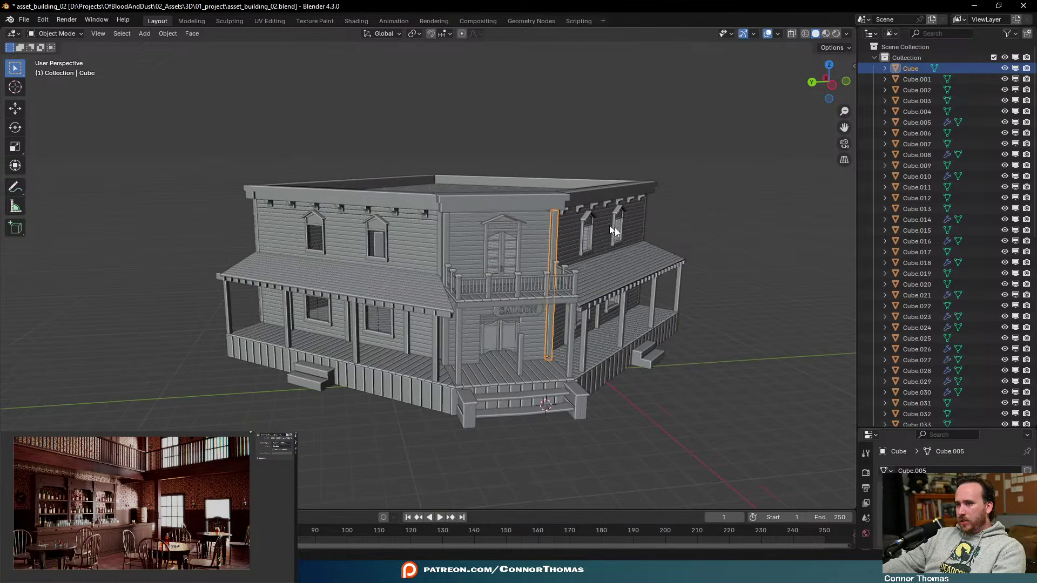
{"action": "left_click_drag", "start_coordinate": [903, 428], "coordinate": [905, 236]}
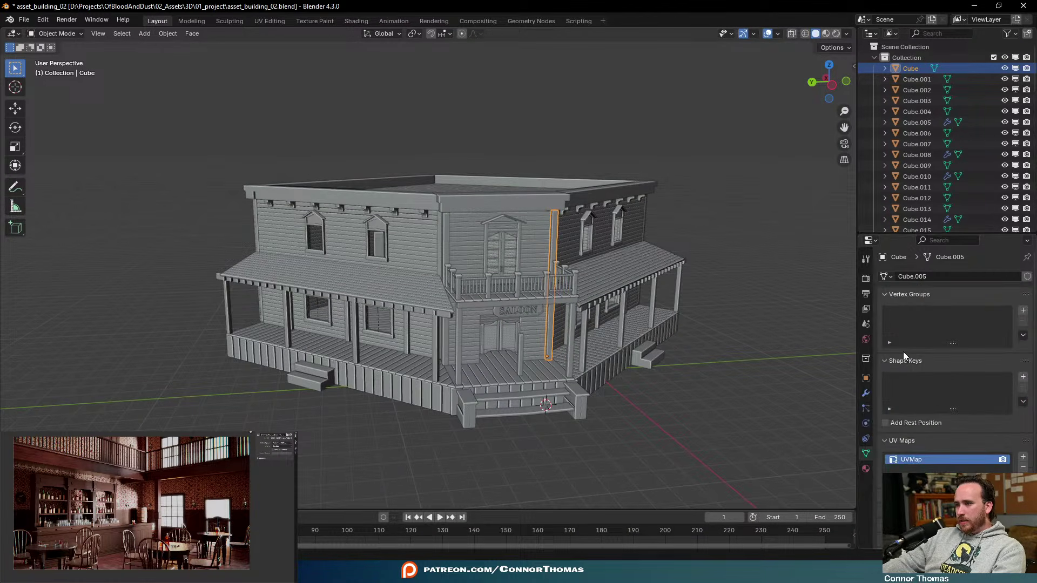
{"action": "left_click", "coordinate": [866, 394]}
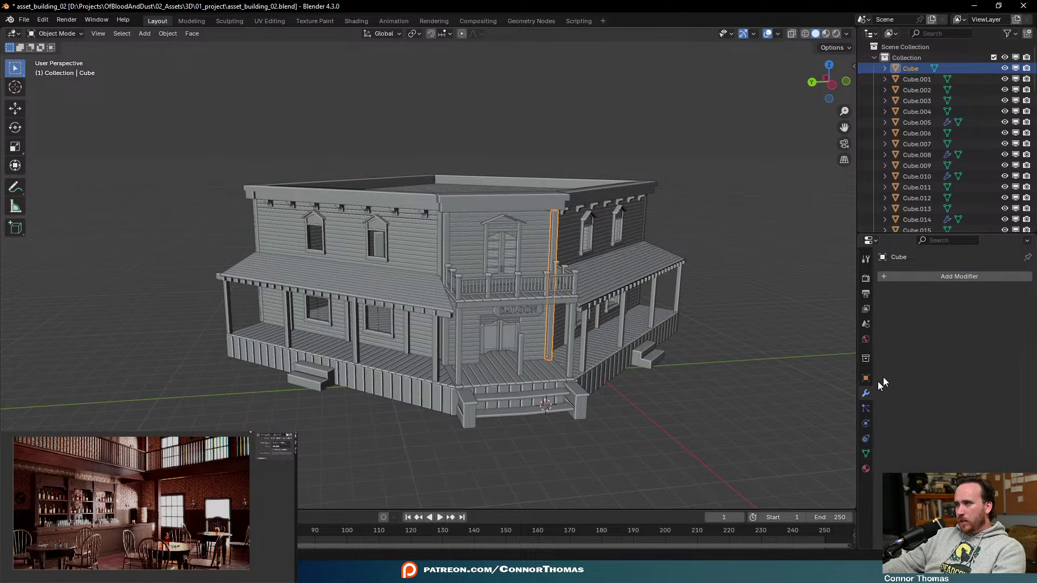
{"action": "left_click", "coordinate": [947, 126]}
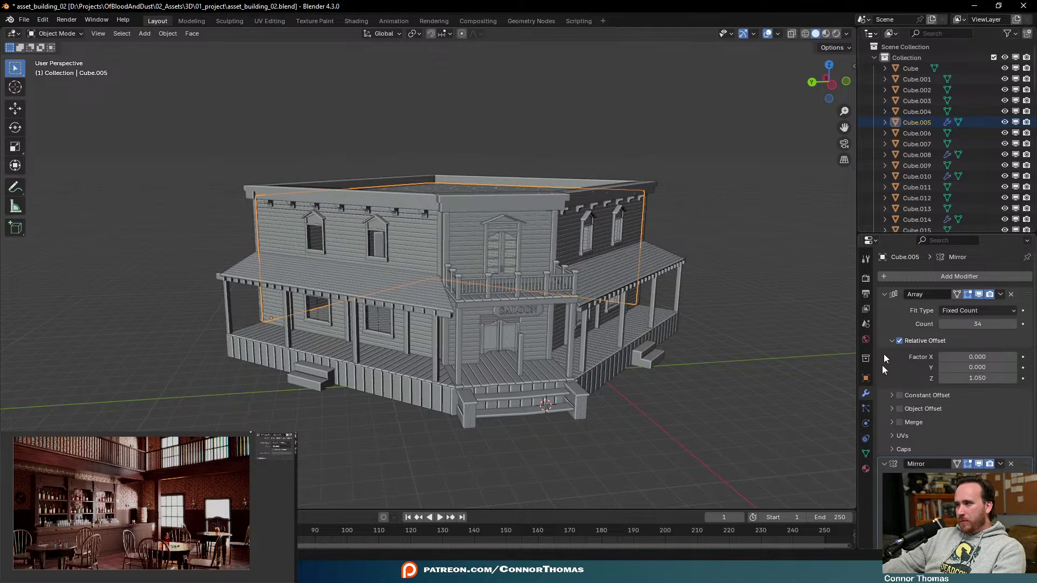
{"action": "key", "text": "ctrl+a"}
{"action": "key", "text": "ctrl+a"}
{"action": "middle_click_drag", "start_coordinate": [648, 367], "coordinate": [673, 303]}
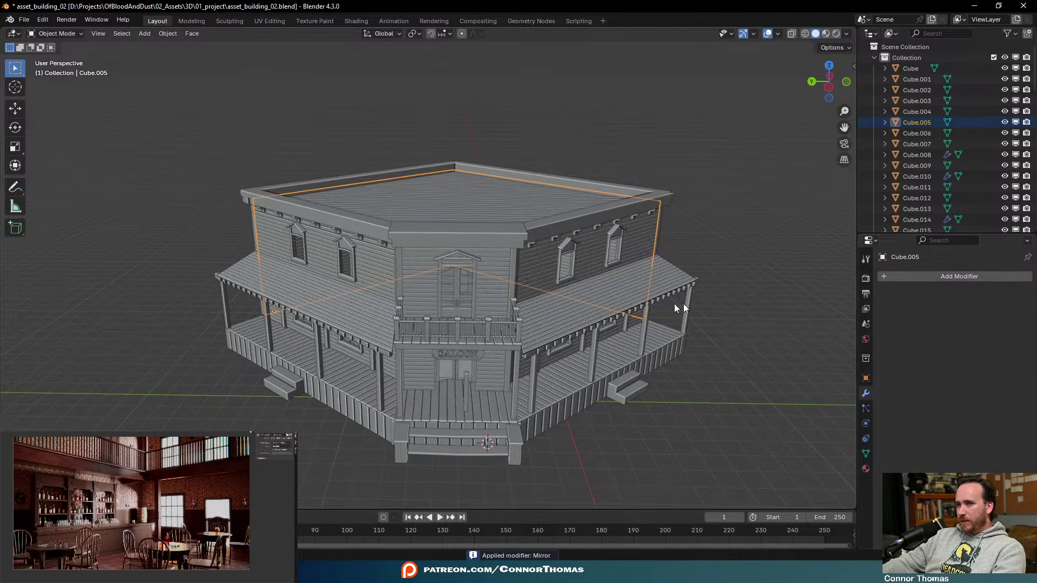
Apply the Array modifiers on the skirting boards Cube.008 and Cube.010 and on the balcony balusters Cube.014
{"action": "left_click", "coordinate": [920, 155]}
{"action": "key", "text": "ctrl+a"}
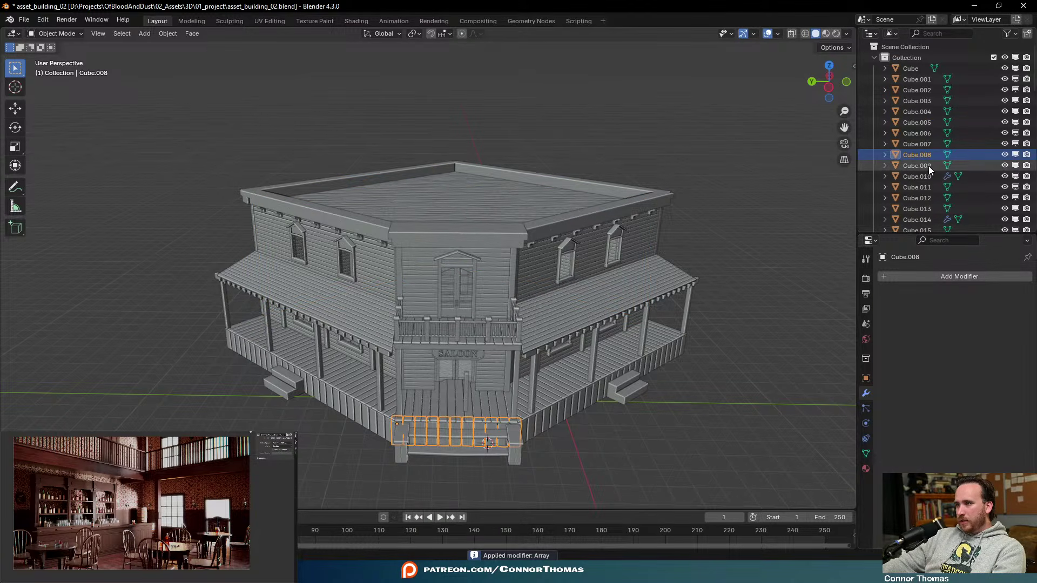
{"action": "left_click", "coordinate": [908, 176]}
{"action": "key", "text": "ctrl+a"}
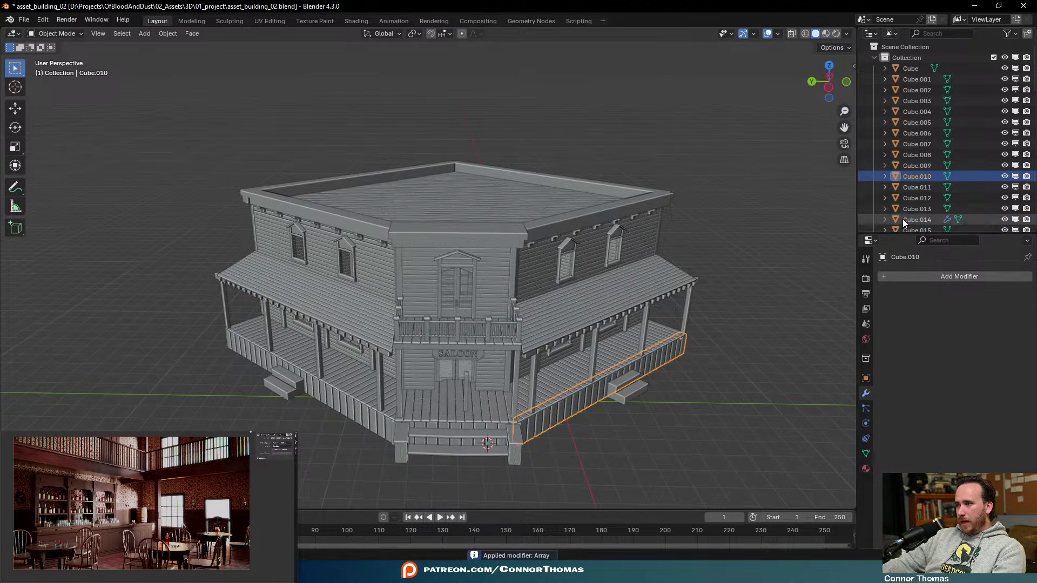
{"action": "left_click", "coordinate": [910, 219]}
{"action": "key", "text": "ctrl+a"}
{"action": "key", "text": "ctrl+a"}
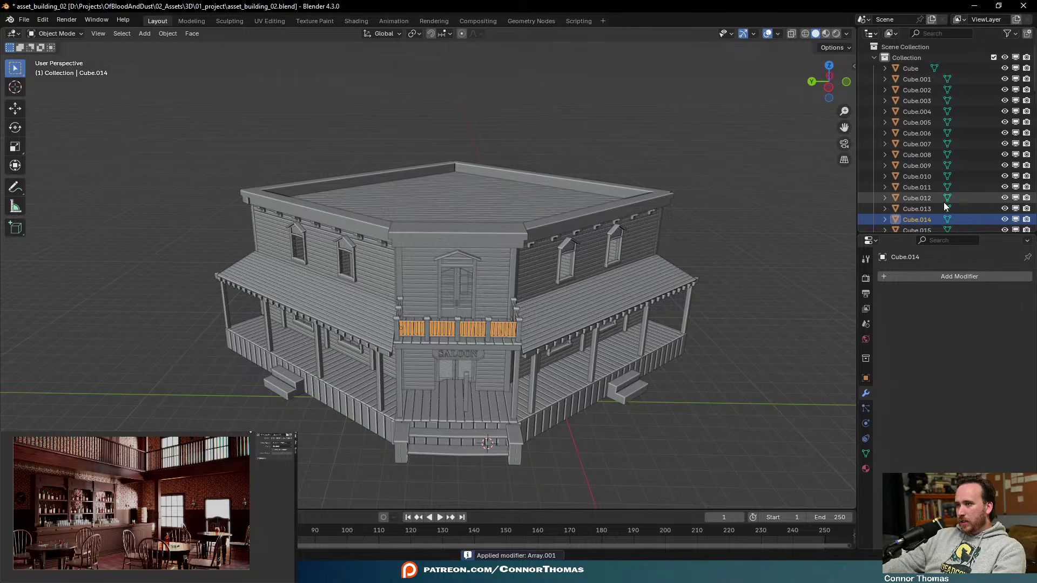
Apply all Array modifiers on Cube.016 and Cube.018, the balusters at the balcony's two sides
{"action": "scroll", "coordinate": [942, 200], "scroll_direction": "down", "scroll_amount": 4}
{"action": "left_click", "coordinate": [918, 154]}
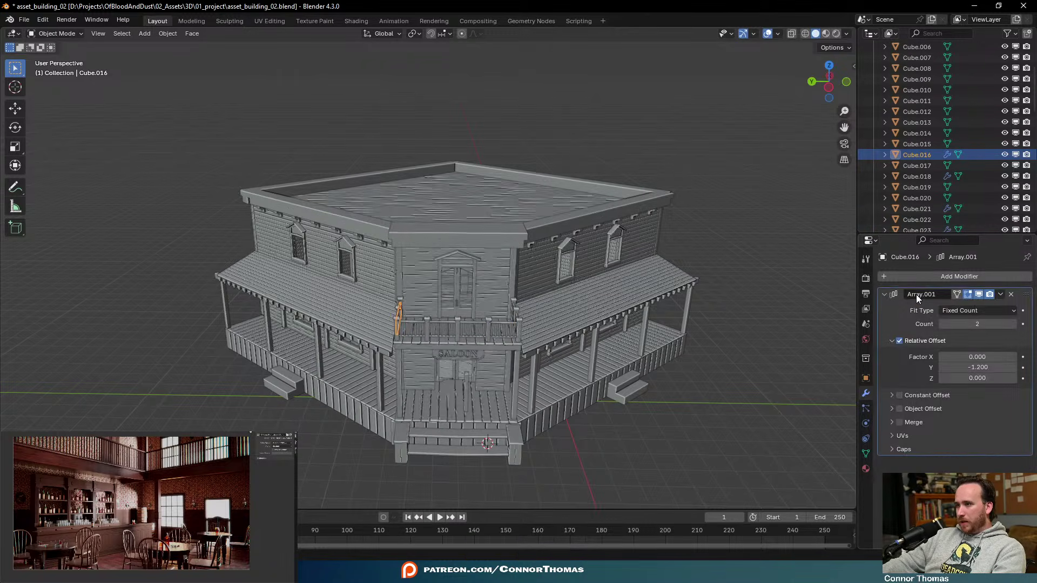
{"action": "key", "text": "ctrl+a"}
{"action": "left_click", "coordinate": [917, 180]}
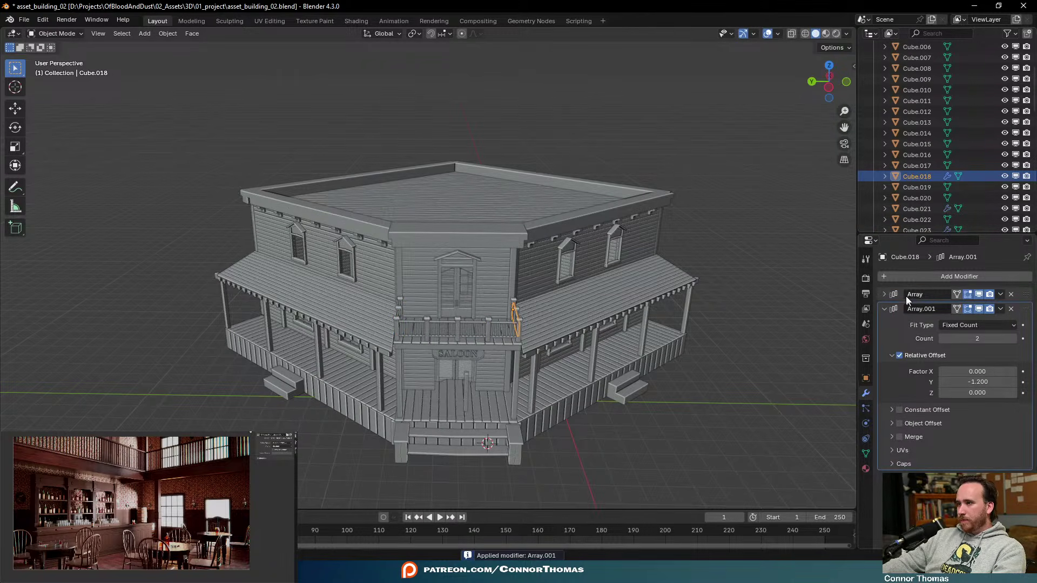
{"action": "key", "text": "ctrl+a"}
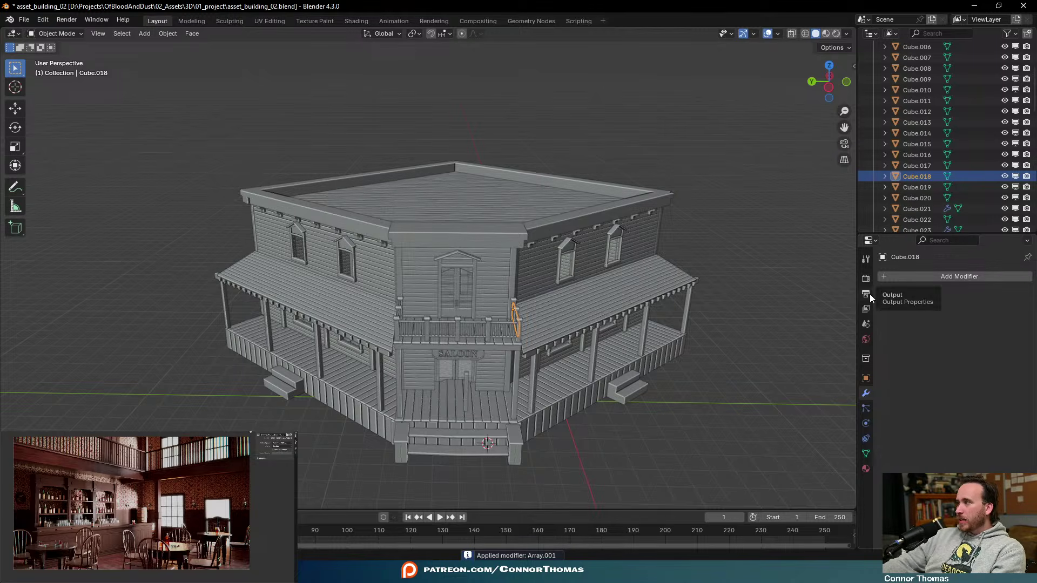
Apply the Array modifiers on Cube.021 and Cube.023, the siding strips beside the entrance facade
{"action": "left_click", "coordinate": [912, 209]}
{"action": "key", "text": "ctrl+a"}
{"action": "scroll", "coordinate": [916, 215], "scroll_direction": "down", "scroll_amount": 2}
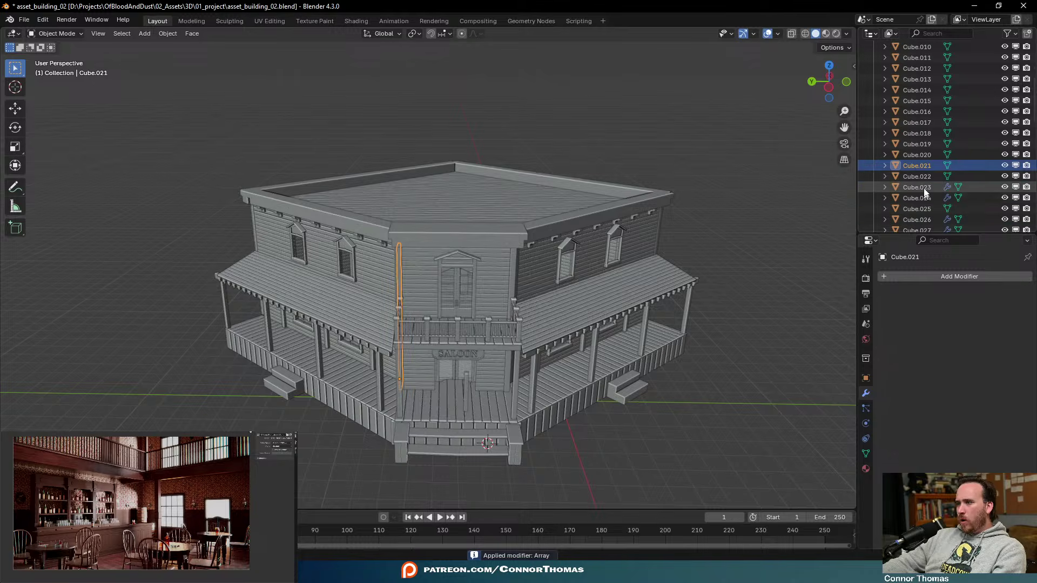
{"action": "left_click", "coordinate": [918, 187]}
{"action": "key", "text": "ctrl+a"}
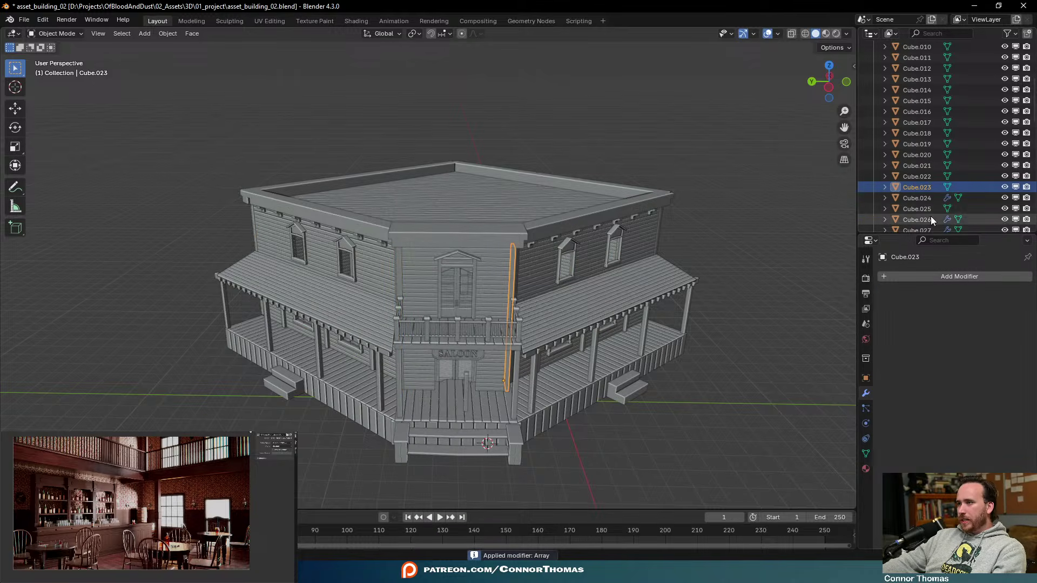
Apply every modifier on the porch frame Cube.024 and the entrance door parts Cube.026 and Cube.027
{"action": "left_click", "coordinate": [913, 198]}
{"action": "key", "text": "ctrl+a"}
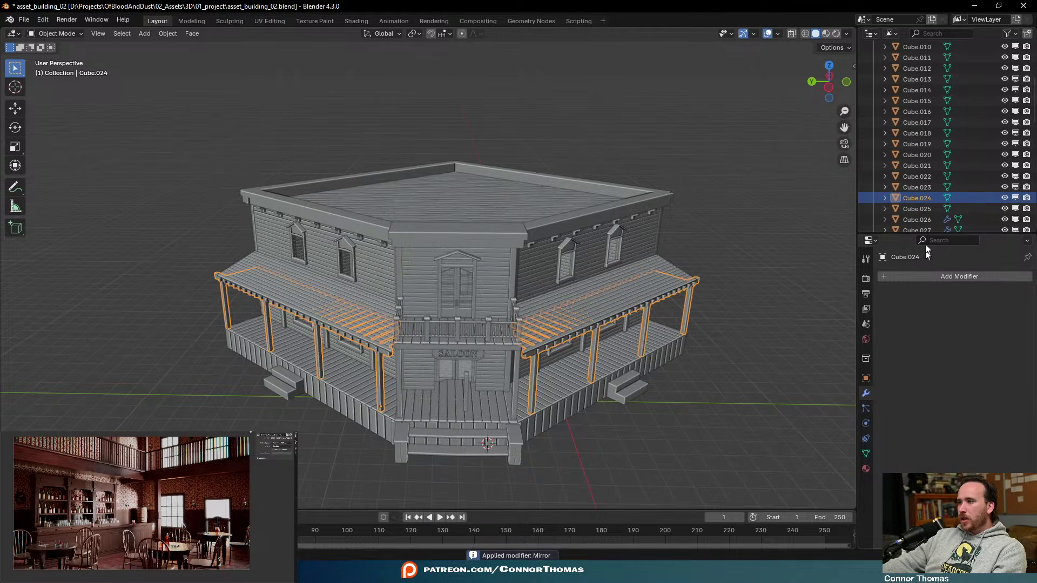
{"action": "scroll", "coordinate": [933, 206], "scroll_direction": "down", "scroll_amount": 2}
{"action": "left_click", "coordinate": [920, 176]}
{"action": "key", "text": "ctrl+a"}
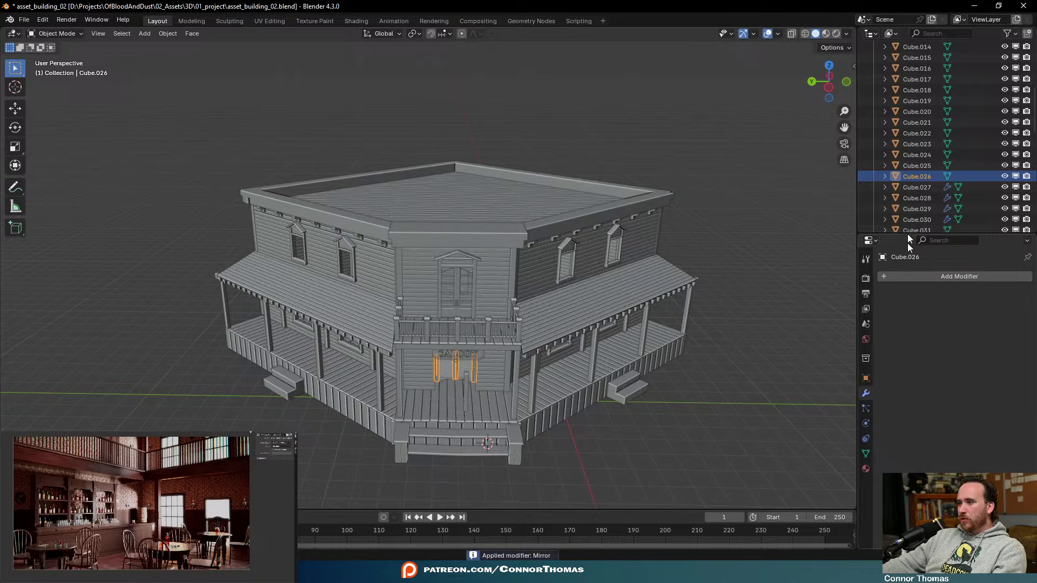
{"action": "left_click", "coordinate": [915, 187]}
{"action": "key", "text": "ctrl+a"}
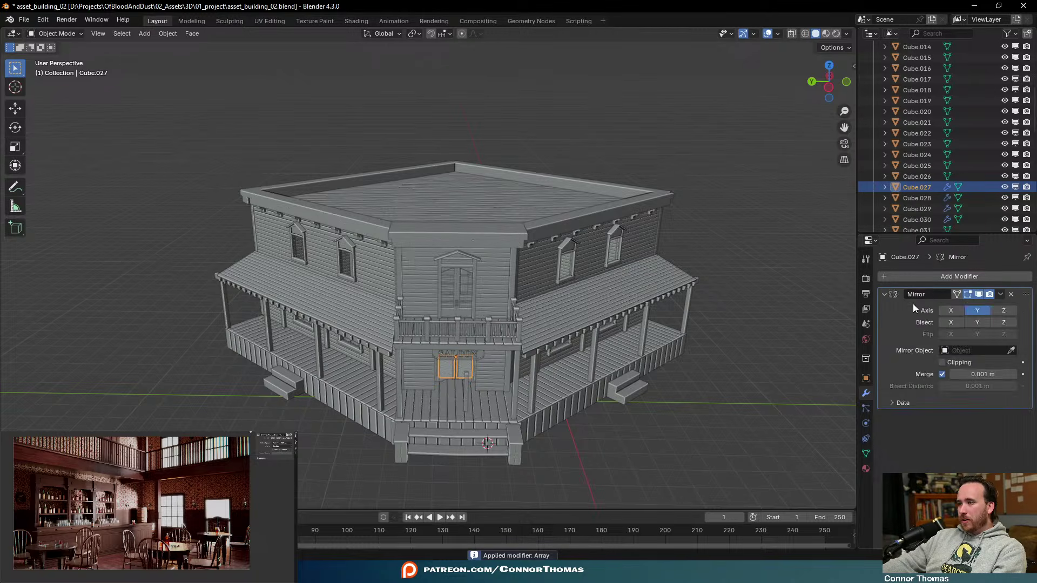
{"action": "key", "text": "ctrl+a"}
Apply every modifier, including Mirror, on Cube.028, Cube.029, Cube.030 and Cube.040
{"action": "left_click", "coordinate": [916, 198]}
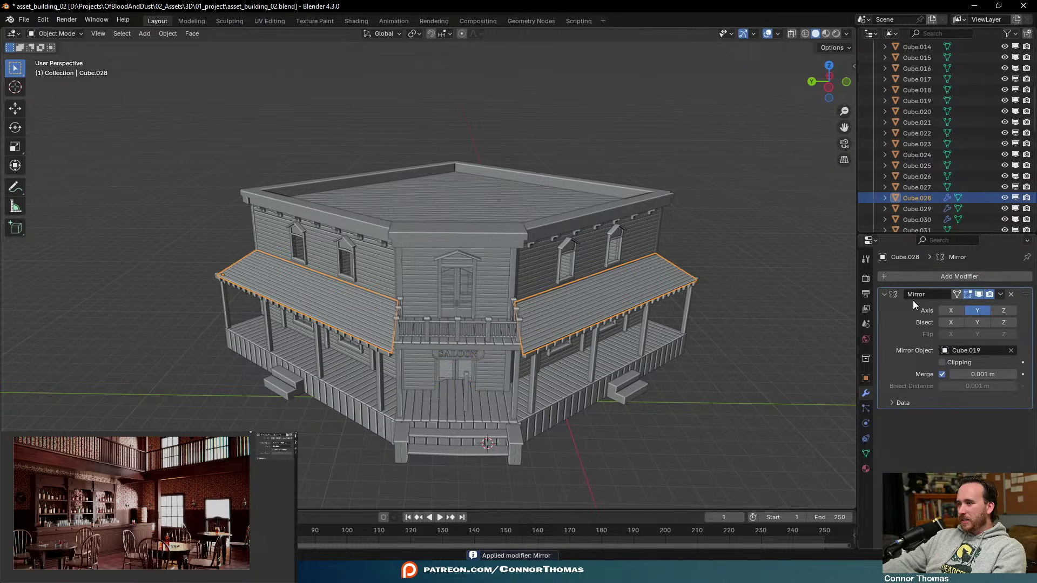
{"action": "key", "text": "ctrl+a"}
{"action": "left_click", "coordinate": [927, 209]}
{"action": "key", "text": "ctrl+a"}
{"action": "left_click", "coordinate": [917, 218]}
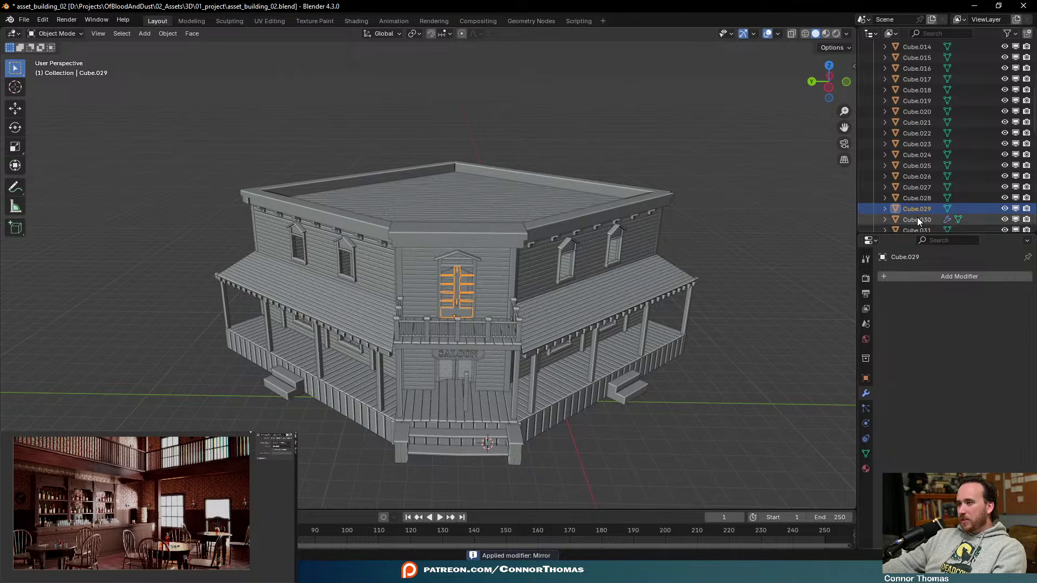
{"action": "key", "text": "ctrl+a"}
{"action": "scroll", "coordinate": [912, 219], "scroll_direction": "down", "scroll_amount": 5}
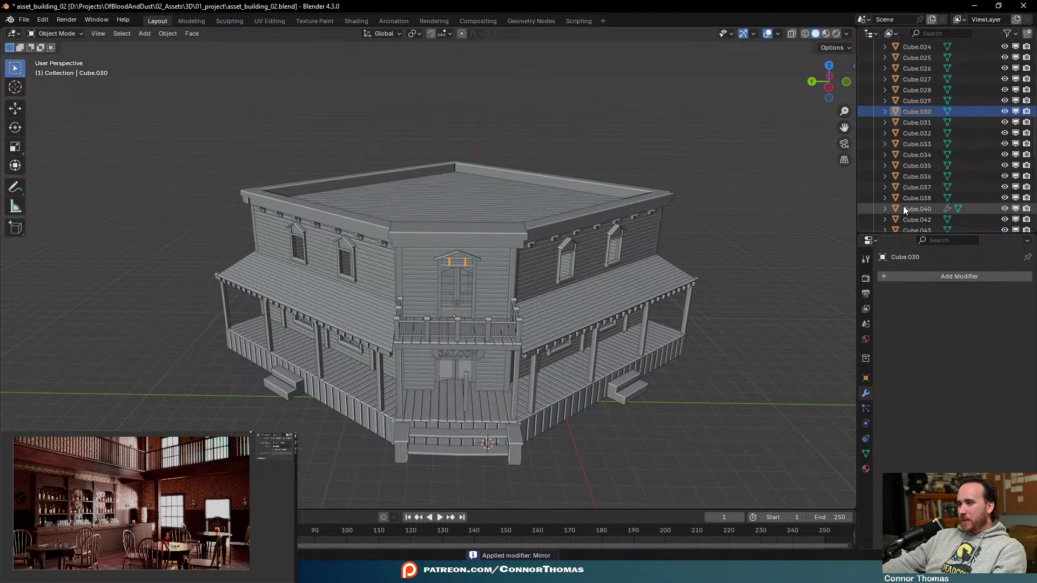
{"action": "left_click", "coordinate": [903, 209]}
{"action": "key", "text": "ctrl+a"}
Apply the Array modifier on the balcony floor object Plane.005
{"action": "scroll", "coordinate": [918, 194], "scroll_direction": "down", "scroll_amount": 4}
{"action": "scroll", "coordinate": [916, 188], "scroll_direction": "down", "scroll_amount": 5}
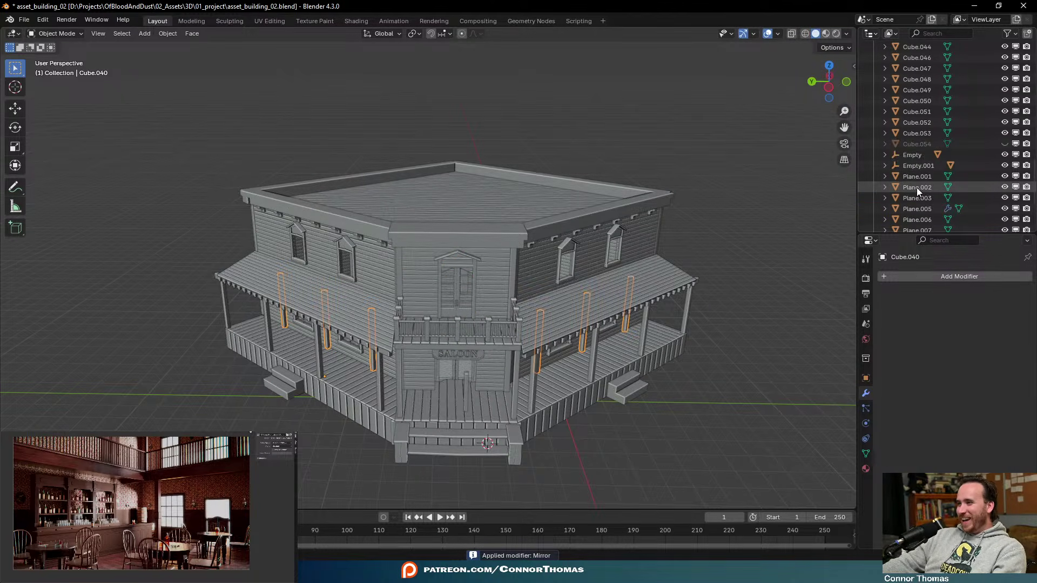
{"action": "left_click", "coordinate": [1005, 143]}
{"action": "left_click", "coordinate": [1005, 144]}
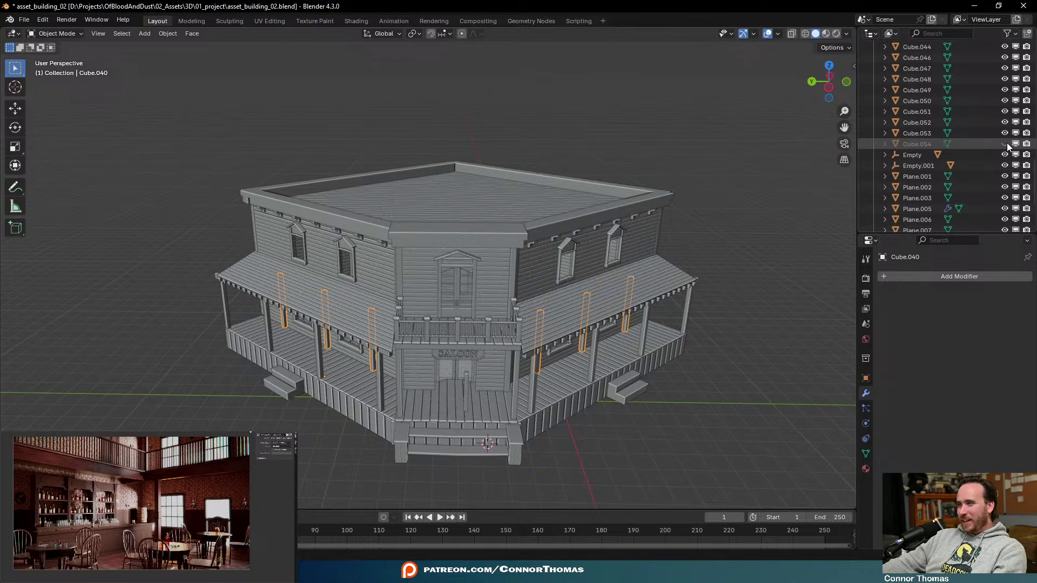
{"action": "left_click", "coordinate": [893, 210]}
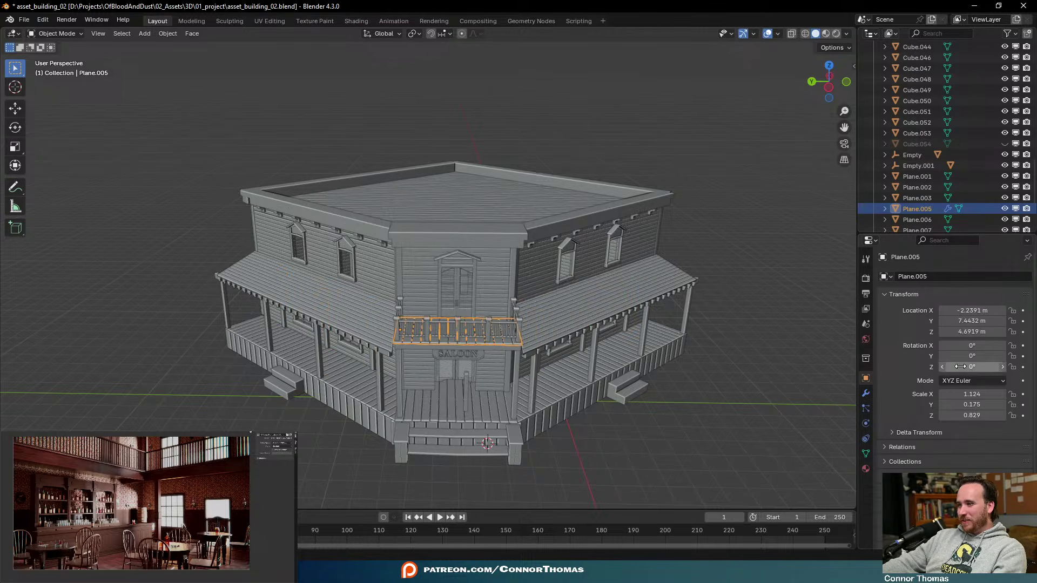
{"action": "left_click", "coordinate": [866, 395]}
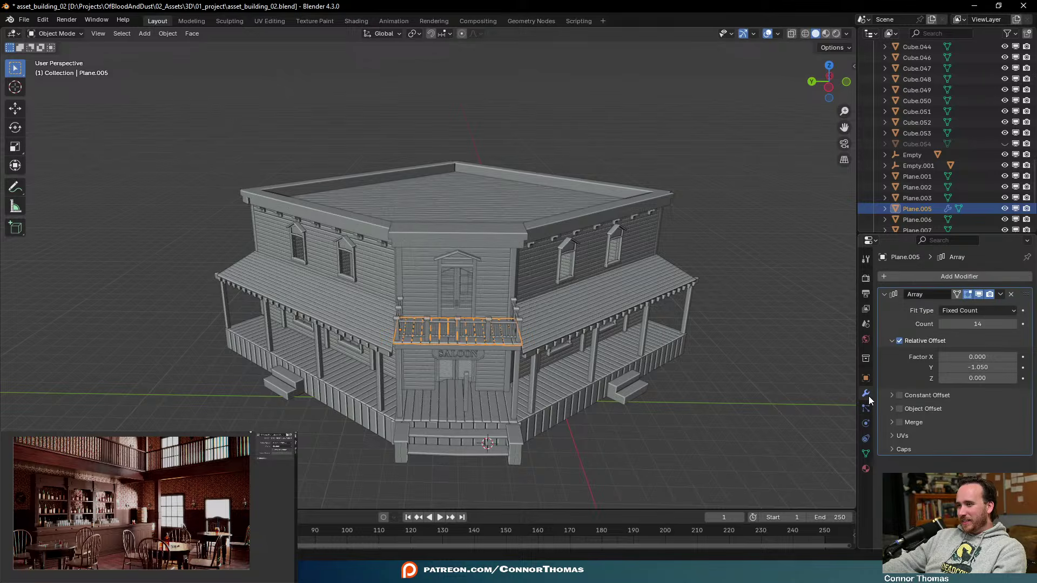
{"action": "key", "text": "ctrl+a"}
Deselect all objects and save the building file
{"action": "scroll", "coordinate": [929, 172], "scroll_direction": "up", "scroll_amount": 12}
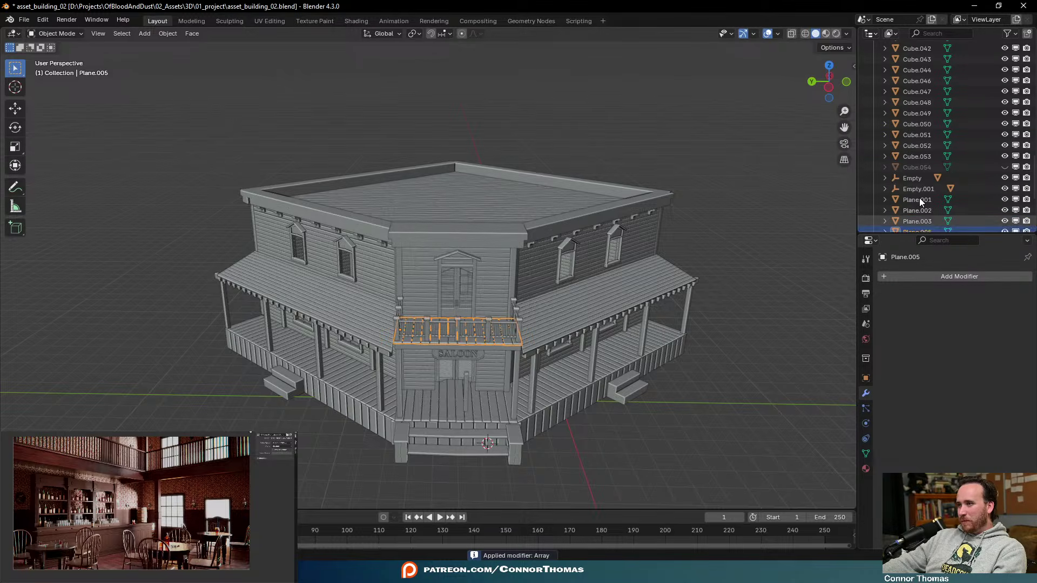
{"action": "scroll", "coordinate": [919, 200], "scroll_direction": "up", "scroll_amount": 3}
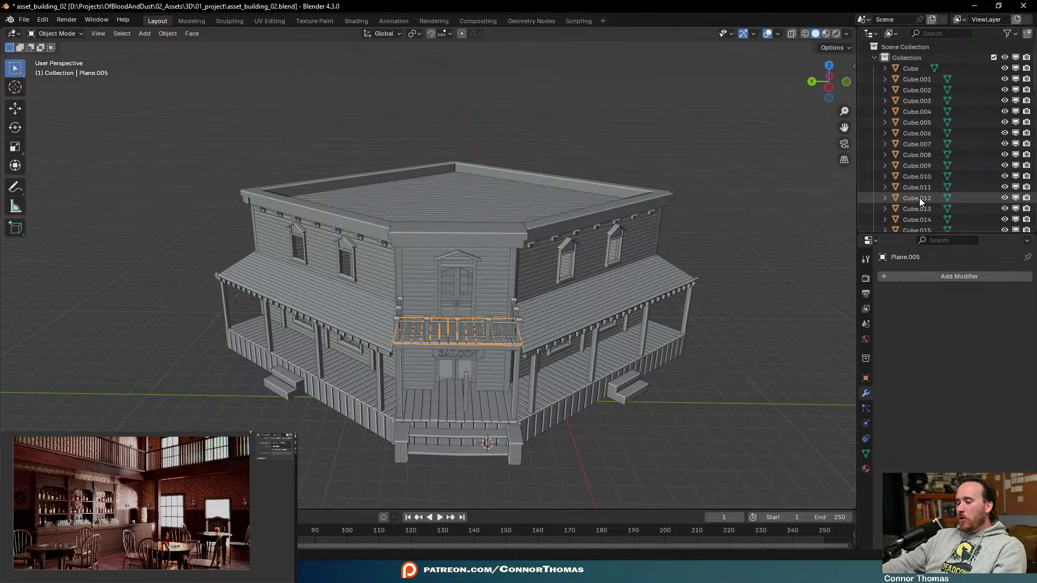
{"action": "middle_click_drag", "start_coordinate": [612, 261], "coordinate": [574, 278]}
{"action": "key", "text": "a"}
{"action": "key", "text": "alt+a"}
{"action": "key", "text": "ctrl+s"}
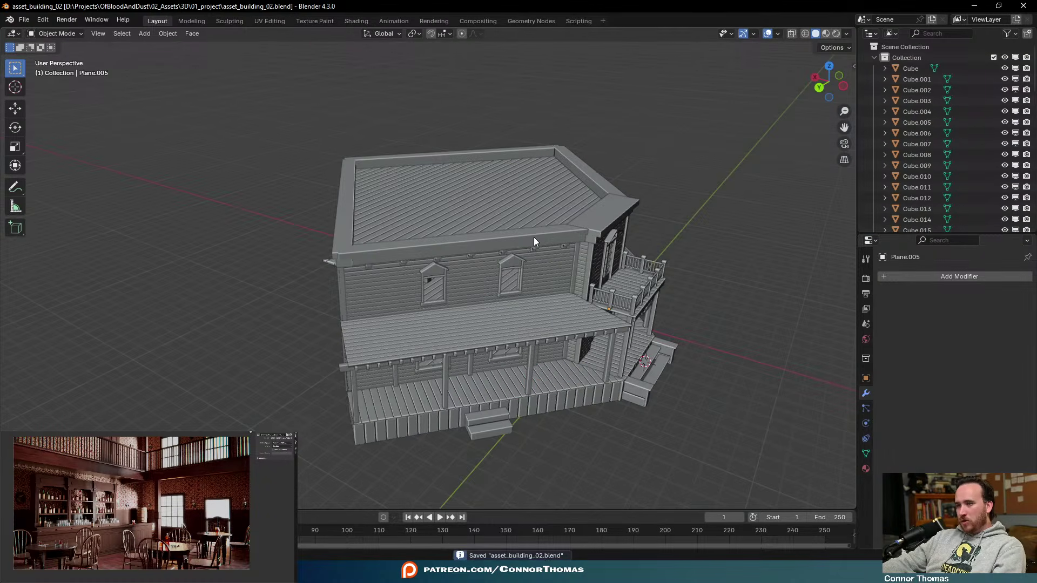
{"action": "middle_click_drag", "start_coordinate": [533, 238], "coordinate": [706, 238]}
{"action": "scroll", "coordinate": [705, 237], "scroll_direction": "up", "scroll_amount": 5}
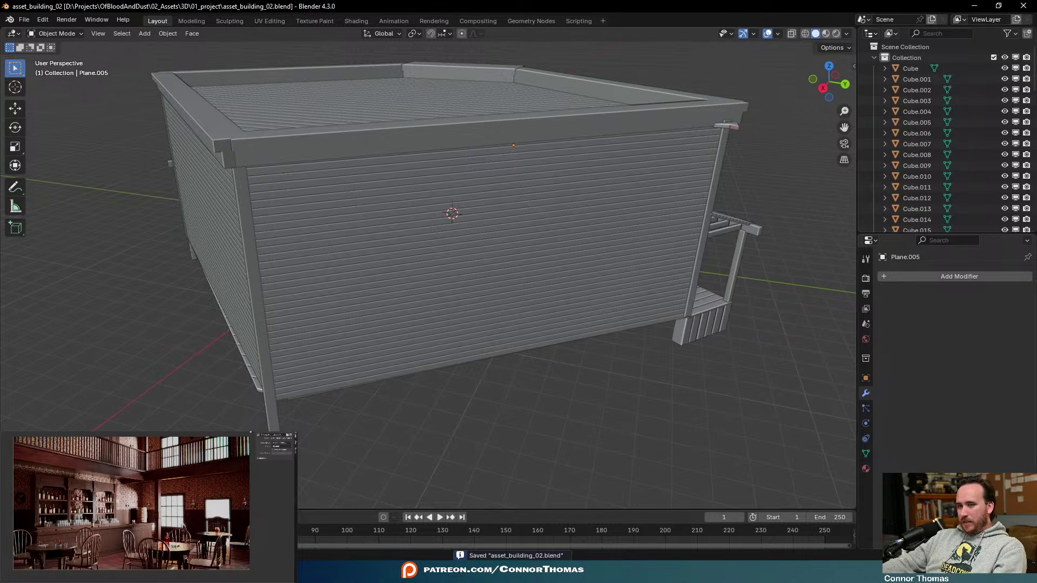
{"action": "key", "text": "alt+Tab"}
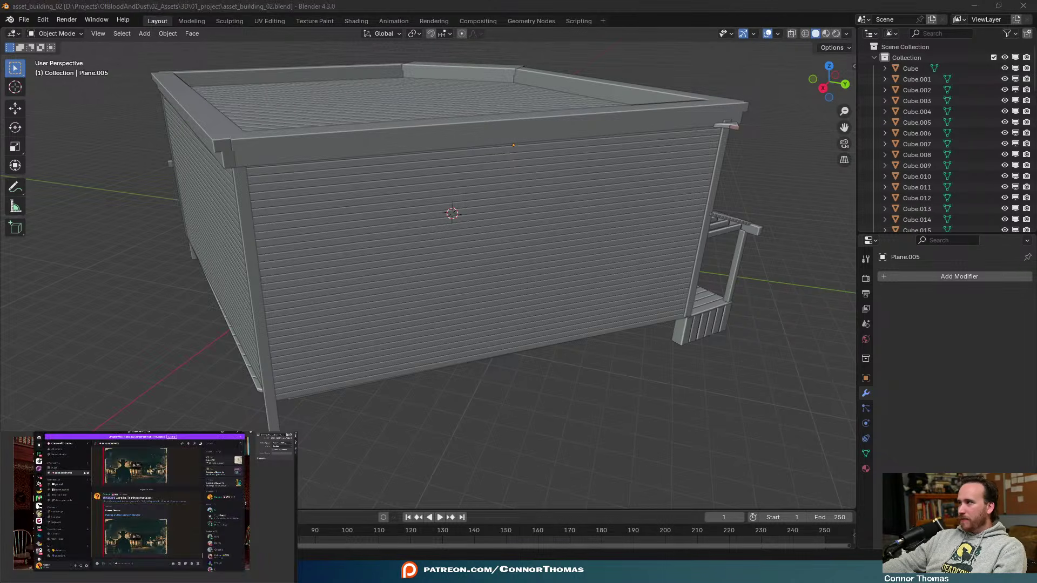
{"action": "left_click", "coordinate": [242, 433]}
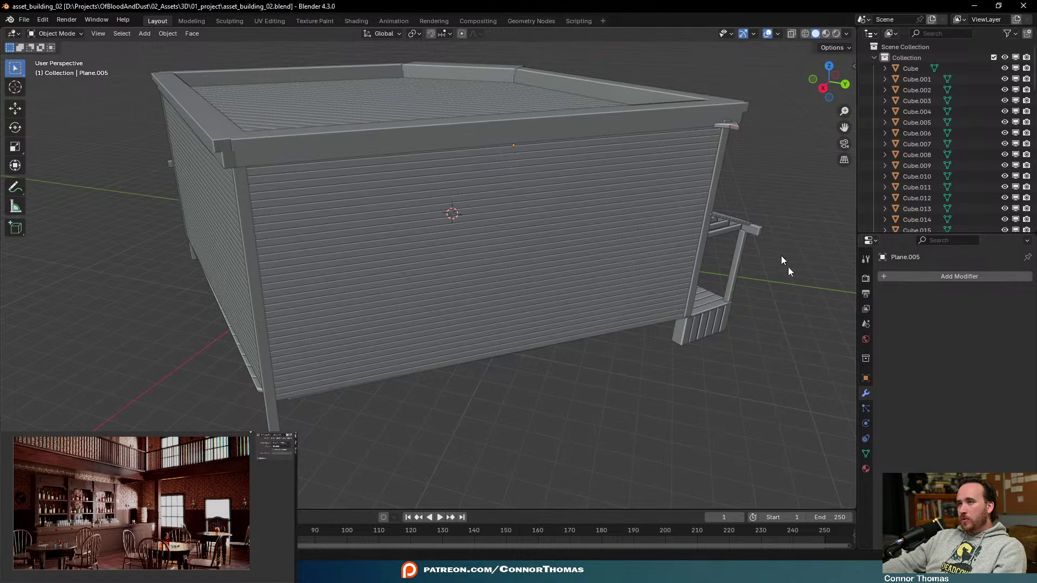
{"action": "middle_click_drag", "start_coordinate": [780, 255], "coordinate": [582, 219]}
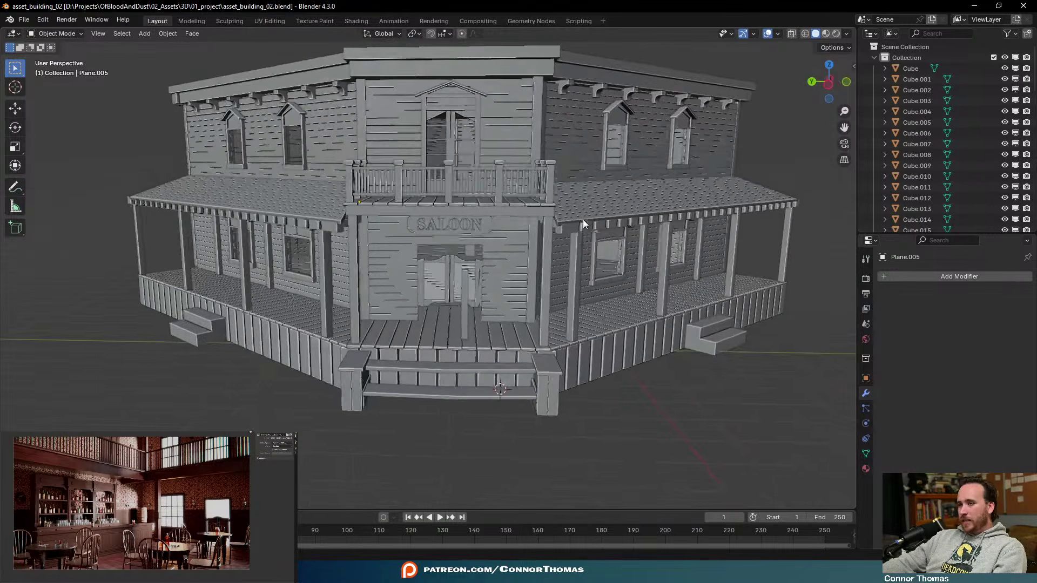
Delete the stray vertical plank standing in front of the saloon entrance doors
{"action": "scroll", "coordinate": [528, 319], "scroll_direction": "up", "scroll_amount": 3}
{"action": "left_click", "coordinate": [481, 313]}
{"action": "key", "text": "x"}
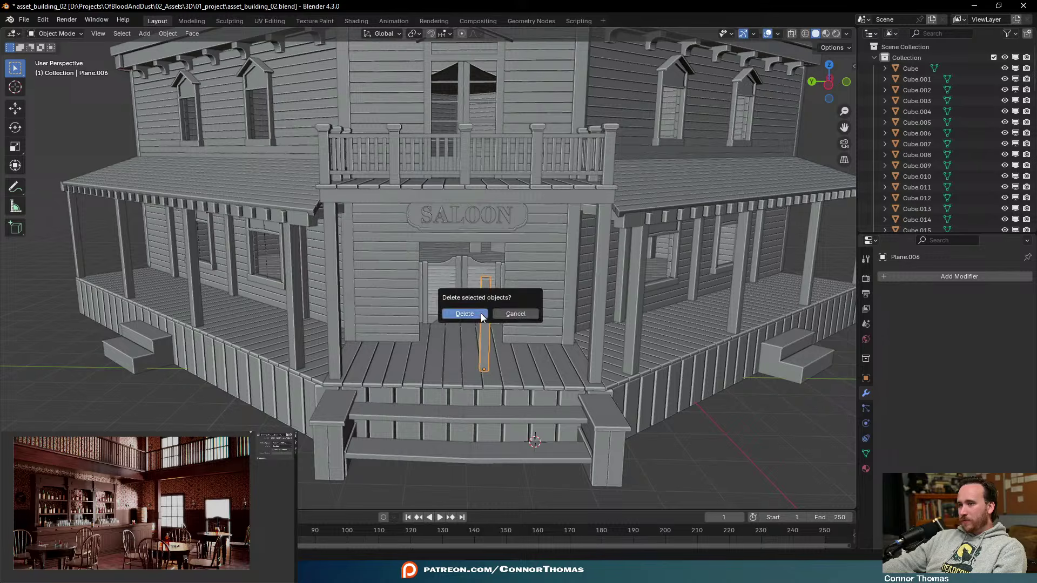
{"action": "left_click", "coordinate": [480, 313]}
Enlarge the object list and join the two vertical corner trims on either side of the entrance facade into one object
{"action": "middle_click_drag", "start_coordinate": [529, 254], "coordinate": [582, 291]}
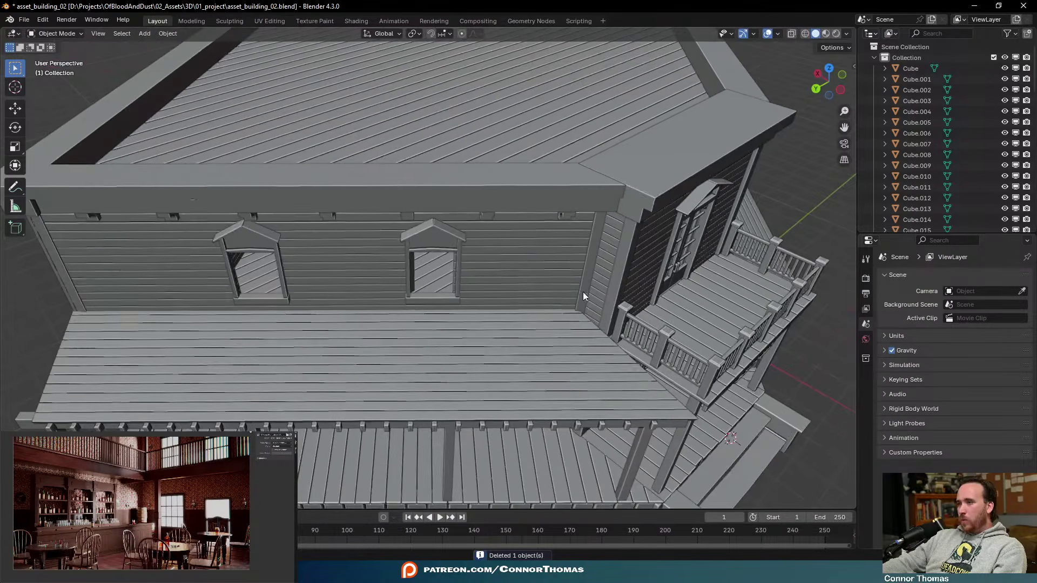
{"action": "left_click_drag", "start_coordinate": [887, 234], "coordinate": [901, 397]}
{"action": "left_click", "coordinate": [918, 66]}
{"action": "scroll", "coordinate": [670, 243], "scroll_direction": "down", "scroll_amount": 4}
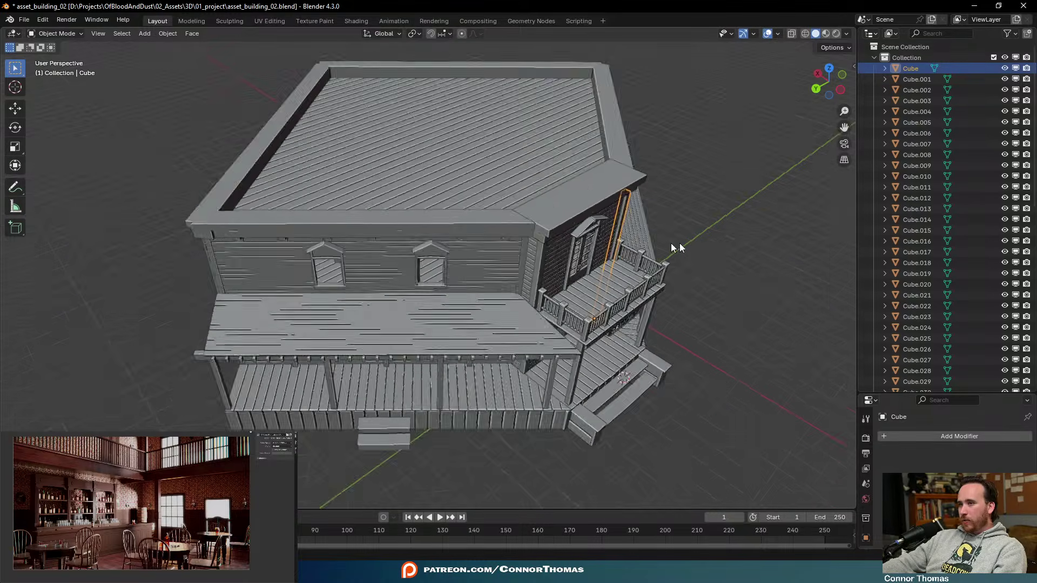
{"action": "middle_click_drag", "start_coordinate": [671, 243], "coordinate": [406, 182]}
{"action": "scroll", "coordinate": [501, 156], "scroll_direction": "up", "scroll_amount": 4}
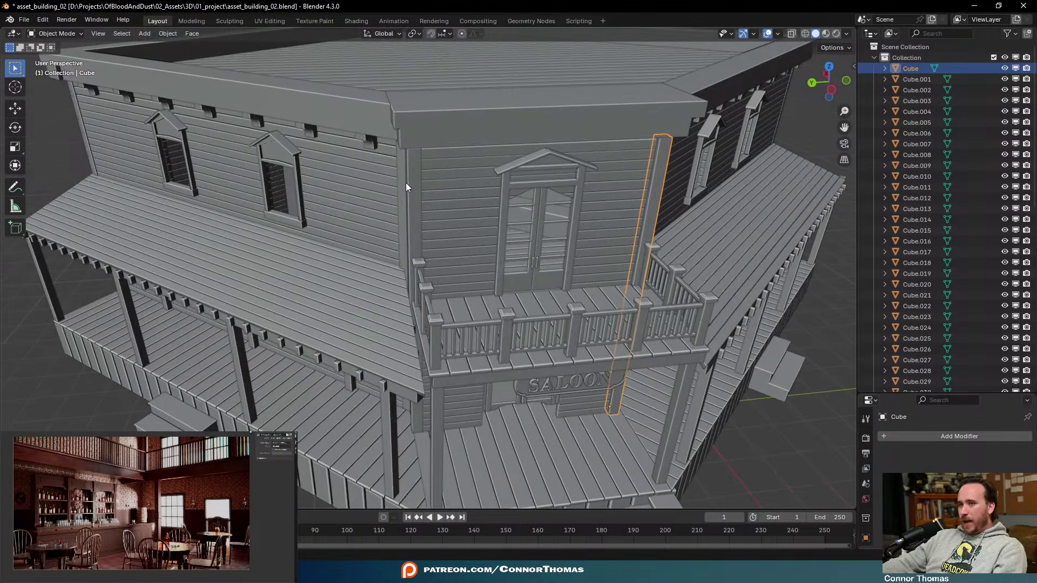
{"action": "left_click", "coordinate": [415, 177], "text": "shift"}
{"action": "middle_click_drag", "start_coordinate": [527, 258], "coordinate": [463, 228]}
{"action": "scroll", "coordinate": [608, 247], "scroll_direction": "down", "scroll_amount": 4}
{"action": "key", "text": "ctrl+j"}
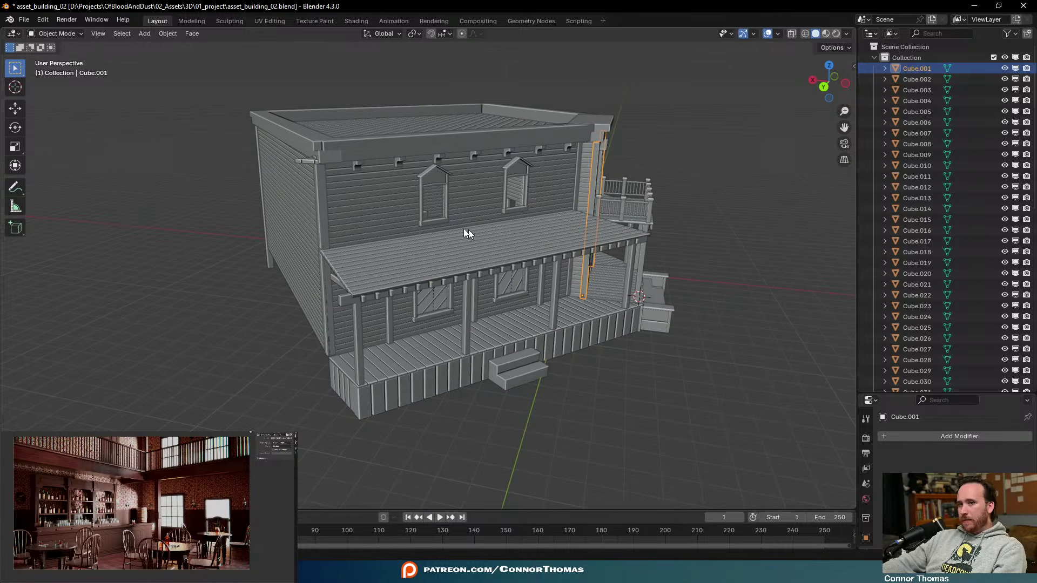
Join the rear and outer corner posts of the building with a corner trim near the front facade
{"action": "left_click", "coordinate": [323, 212]}
{"action": "middle_click_drag", "start_coordinate": [323, 212], "coordinate": [497, 241]}
{"action": "left_click", "coordinate": [424, 278], "text": "shift"}
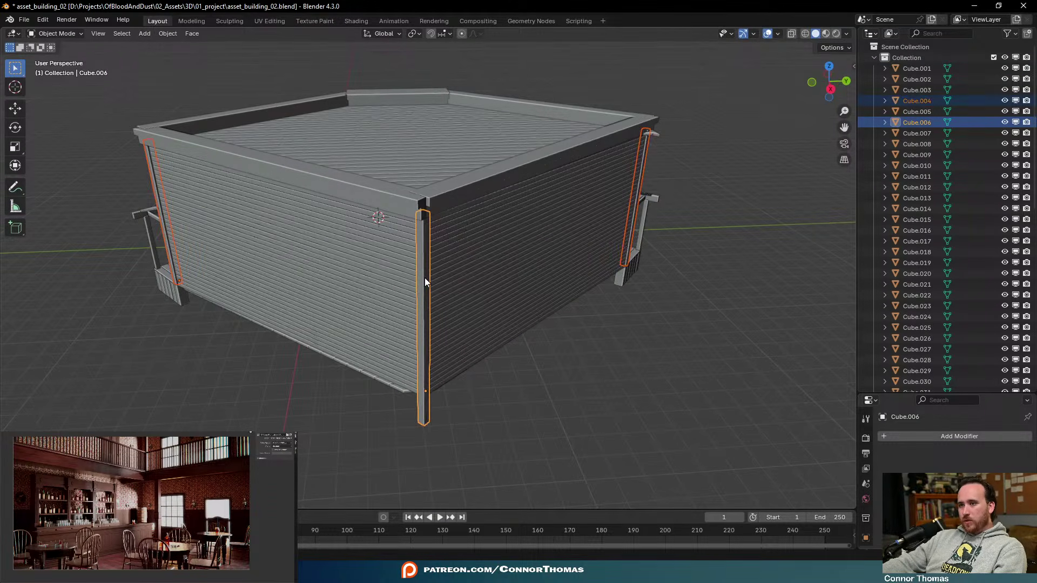
{"action": "middle_click_drag", "start_coordinate": [703, 263], "coordinate": [471, 261]}
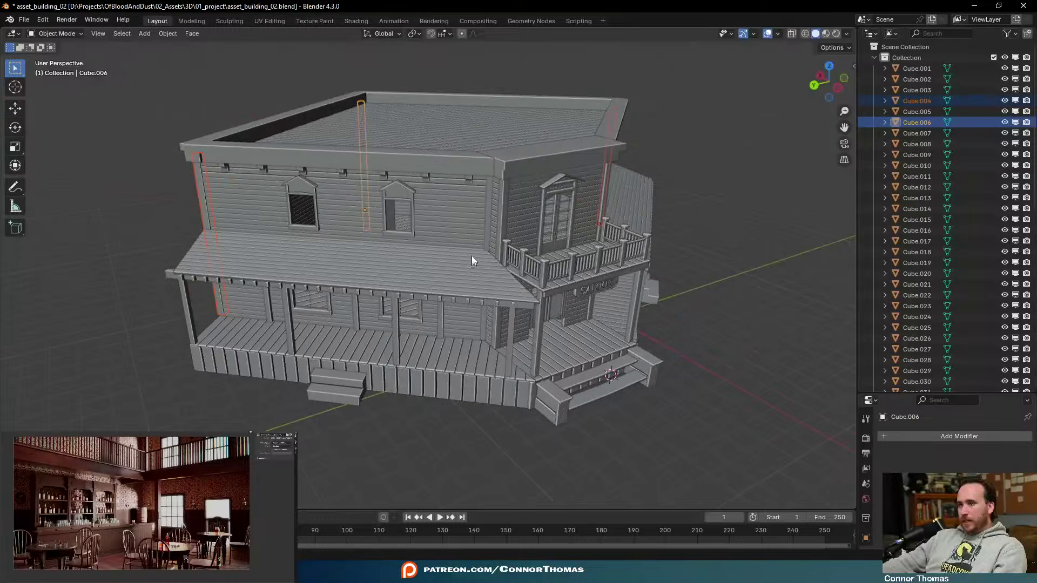
{"action": "left_click", "coordinate": [504, 205], "text": "shift"}
{"action": "middle_click_drag", "start_coordinate": [489, 220], "coordinate": [397, 214]}
{"action": "key", "text": "ctrl+j"}
Join the remaining corner trims Cube.003 and Cube.002 into Cube.001, then deselect everything and save the file
{"action": "left_click", "coordinate": [504, 212]}
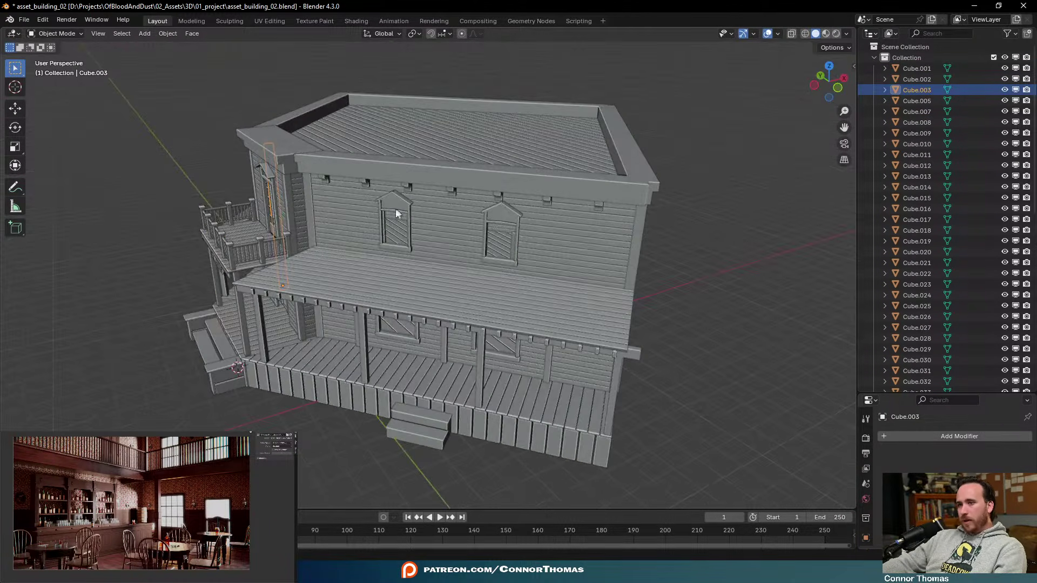
{"action": "left_click", "coordinate": [310, 199], "text": "shift"}
{"action": "middle_click_drag", "start_coordinate": [317, 208], "coordinate": [433, 227]}
{"action": "middle_click_drag", "start_coordinate": [525, 232], "coordinate": [534, 236]}
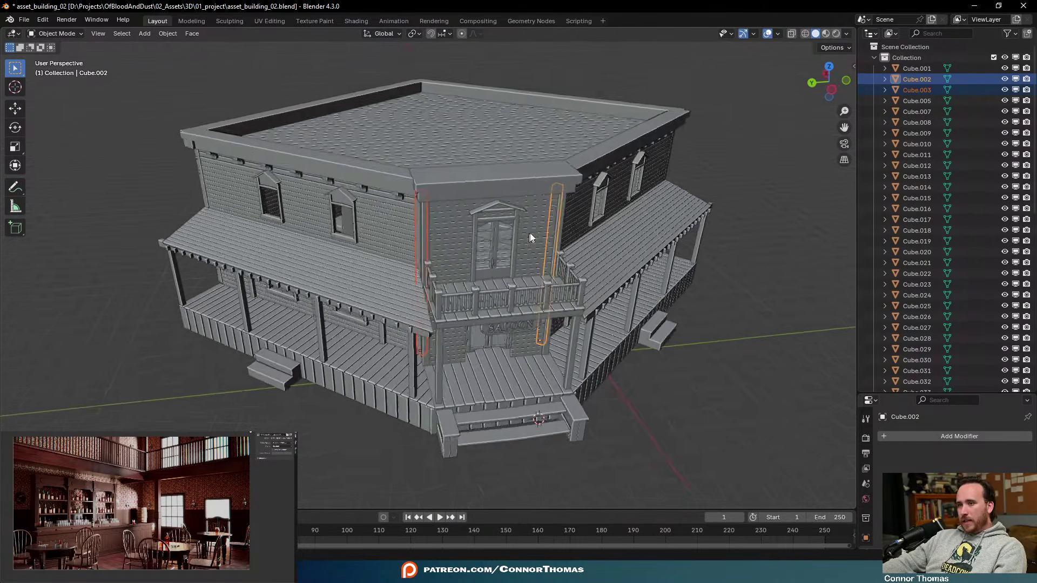
{"action": "scroll", "coordinate": [533, 218], "scroll_direction": "up", "scroll_amount": 4}
{"action": "left_click", "coordinate": [508, 187], "text": "shift"}
{"action": "middle_click_drag", "start_coordinate": [561, 155], "coordinate": [564, 212], "text": "shift"}
{"action": "key", "text": "ctrl+j"}
{"action": "key", "text": "alt+a"}
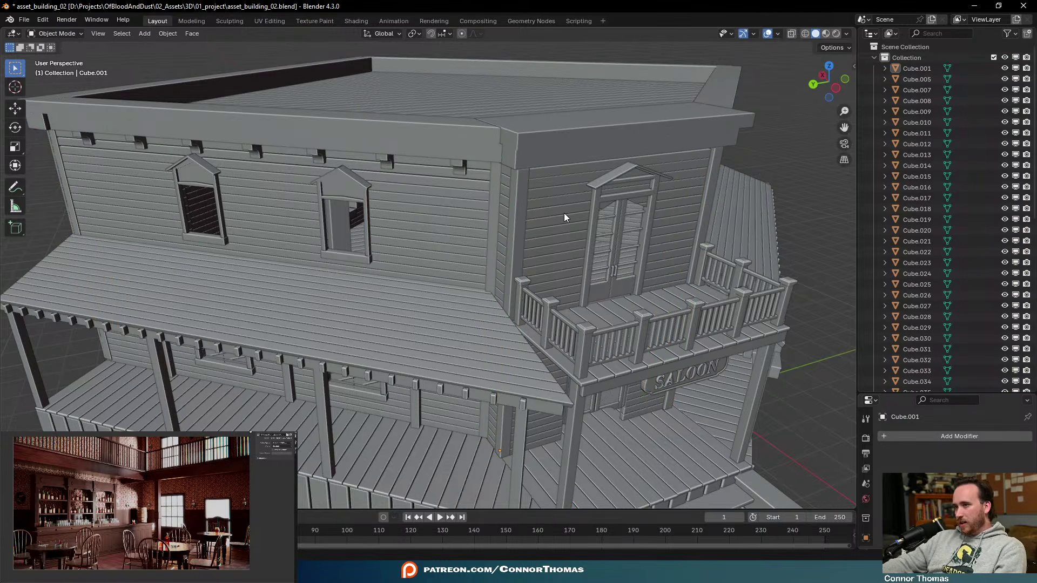
{"action": "key", "text": "ctrl+s"}
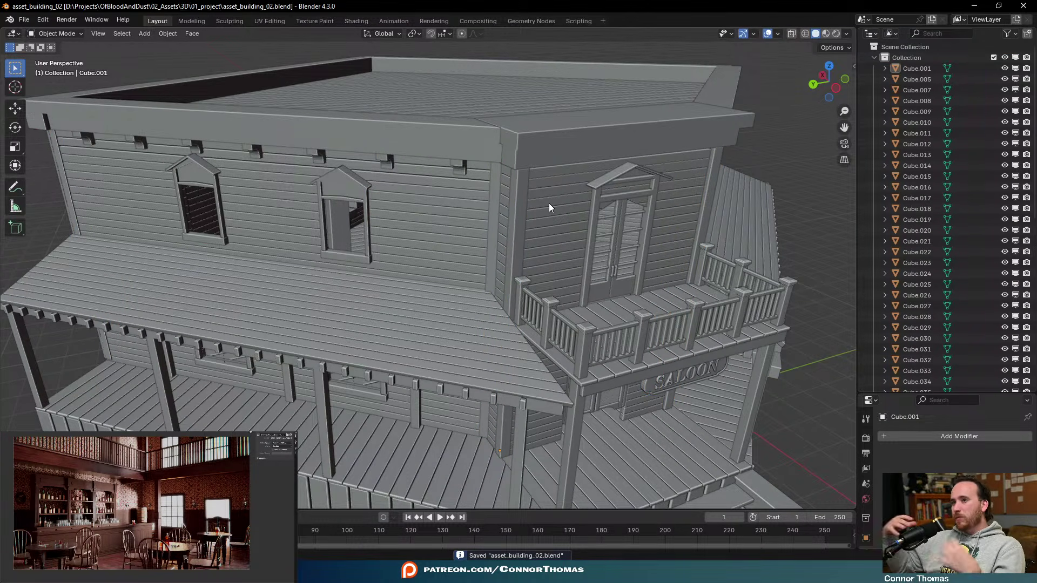
Join the balcony balusters Cube.014, the rails Cube.013 and the railing posts Plane.007 into one object, then clear the selection
{"action": "left_click", "coordinate": [584, 338]}
{"action": "middle_click_drag", "start_coordinate": [618, 339], "coordinate": [594, 220], "text": "shift"}
{"action": "left_click", "coordinate": [588, 222]}
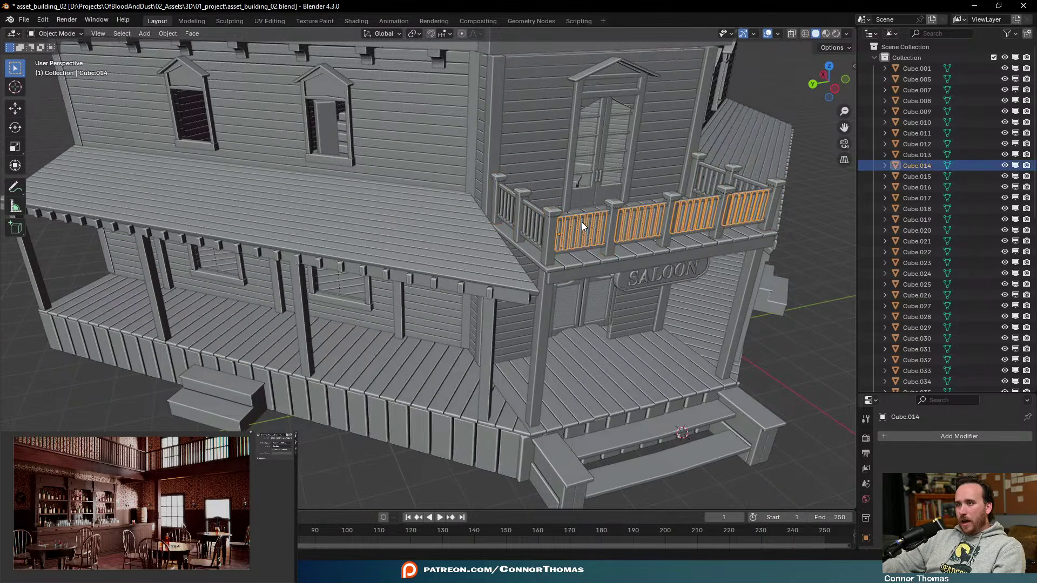
{"action": "scroll", "coordinate": [551, 229], "scroll_direction": "up", "scroll_amount": 2}
{"action": "key", "text": "KP_Decimal"}
{"action": "scroll", "coordinate": [326, 266], "scroll_direction": "up", "scroll_amount": 3}
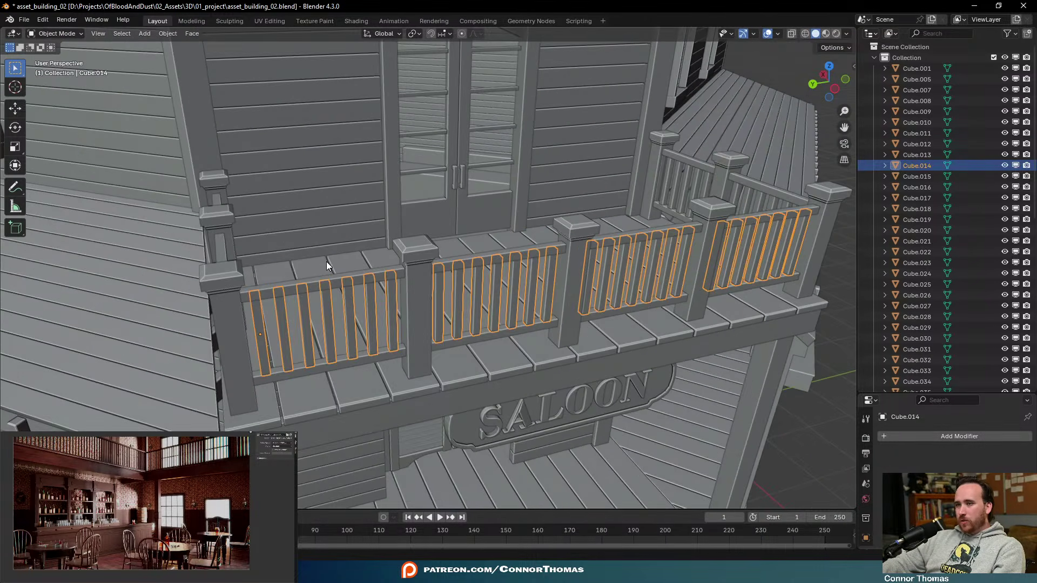
{"action": "left_click", "coordinate": [272, 305], "text": "shift"}
{"action": "left_click", "coordinate": [241, 326], "text": "shift"}
{"action": "key", "text": "KP_Decimal"}
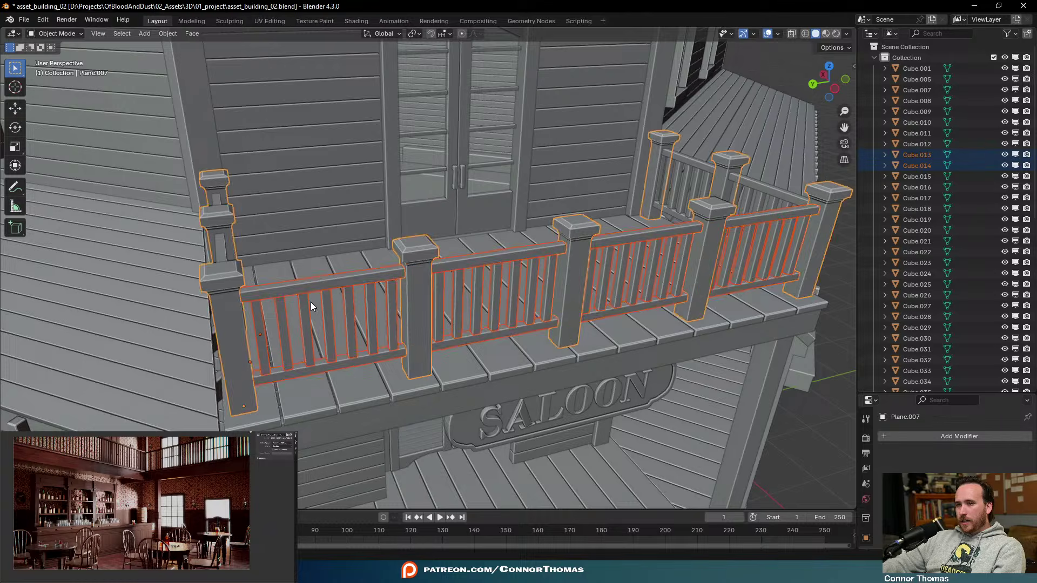
{"action": "key", "text": "ctrl+j"}
{"action": "key", "text": "a"}
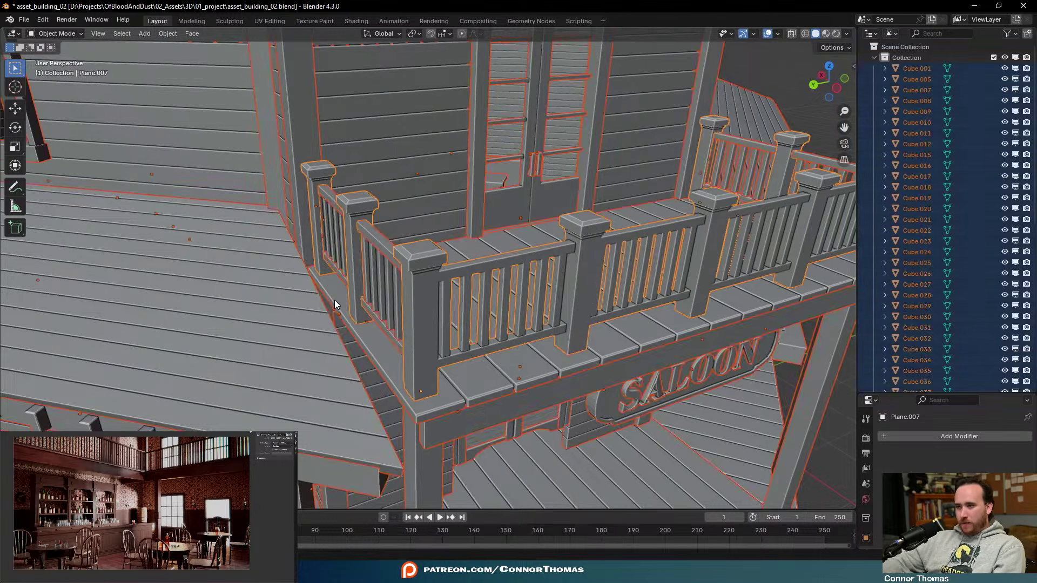
{"action": "key", "text": "alt+a"}
Join the front entrance stair parts into one object
{"action": "scroll", "coordinate": [374, 339], "scroll_direction": "down", "scroll_amount": 5}
{"action": "middle_click_drag", "start_coordinate": [374, 339], "coordinate": [571, 318]}
{"action": "left_click", "coordinate": [422, 291]}
{"action": "middle_click_drag", "start_coordinate": [440, 296], "coordinate": [530, 298]}
{"action": "scroll", "coordinate": [540, 302], "scroll_direction": "up", "scroll_amount": 5}
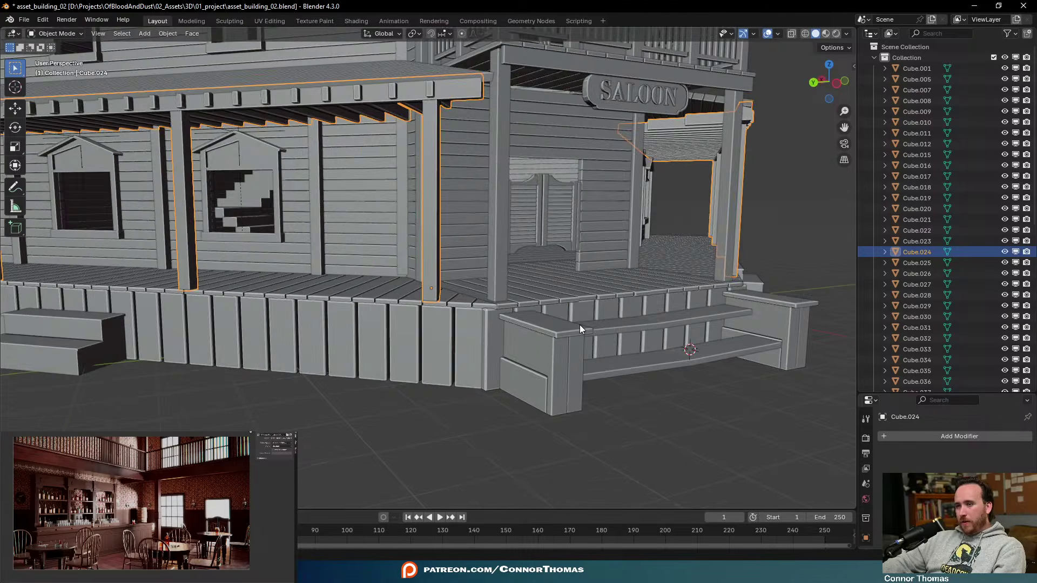
{"action": "middle_click_drag", "start_coordinate": [578, 325], "coordinate": [600, 412]}
{"action": "left_click", "coordinate": [413, 366]}
{"action": "left_click", "coordinate": [437, 338], "text": "shift"}
{"action": "key", "text": "ctrl+j"}
Join the two side porch stairs Cube.035 and Cube.036 into one object, then deselect everything
{"action": "left_click", "coordinate": [388, 369]}
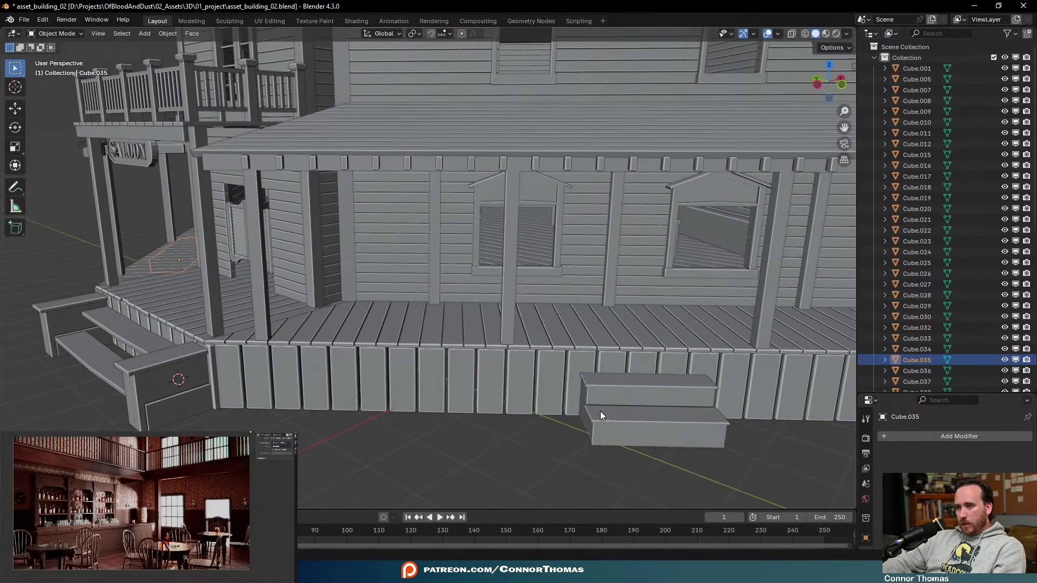
{"action": "left_click", "coordinate": [603, 415], "text": "shift"}
{"action": "key", "text": "ctrl+j"}
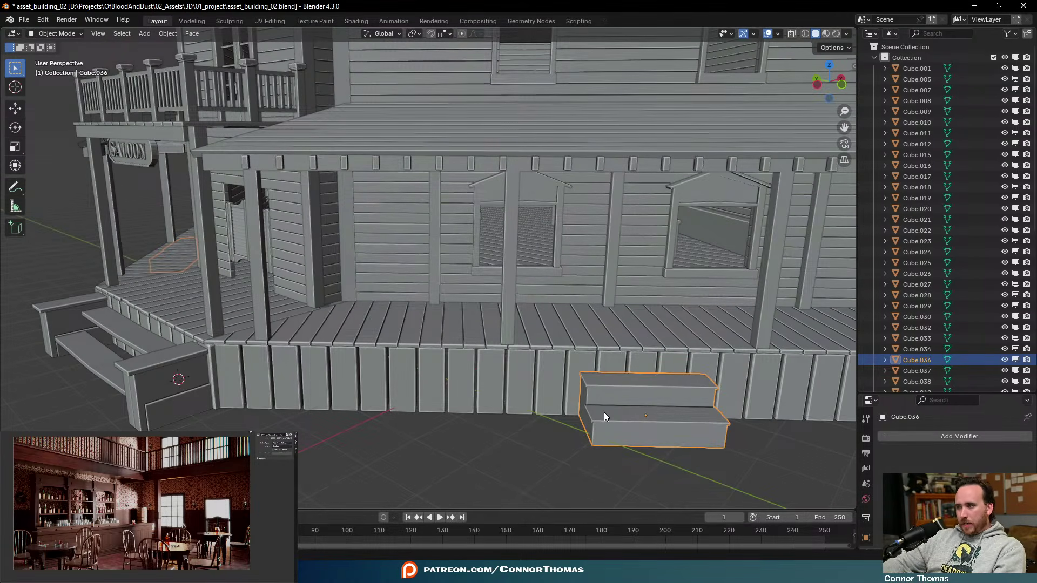
{"action": "scroll", "coordinate": [473, 343], "scroll_direction": "down", "scroll_amount": 5}
{"action": "middle_click_drag", "start_coordinate": [473, 342], "coordinate": [573, 344]}
{"action": "scroll", "coordinate": [417, 348], "scroll_direction": "up", "scroll_amount": 4}
{"action": "left_click", "coordinate": [409, 385]}
{"action": "scroll", "coordinate": [393, 400], "scroll_direction": "down", "scroll_amount": 3}
{"action": "key", "text": "alt+a"}
Join the two side porch floors and the entrance floor into the single object Plane.003
{"action": "left_click", "coordinate": [627, 344]}
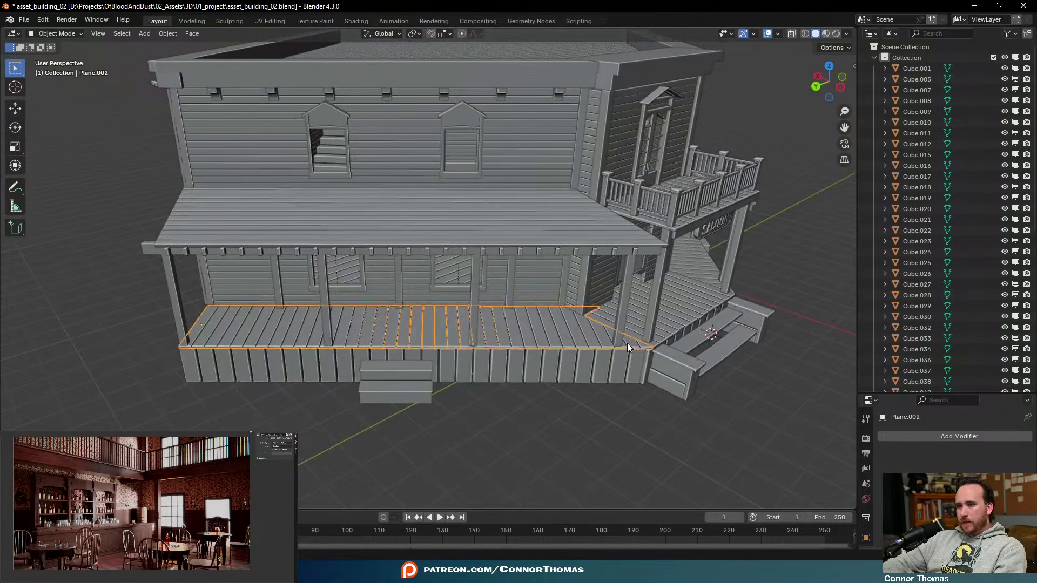
{"action": "left_click", "coordinate": [489, 342], "text": "shift"}
{"action": "left_click", "coordinate": [652, 320], "text": "shift"}
{"action": "key", "text": "ctrl+j"}
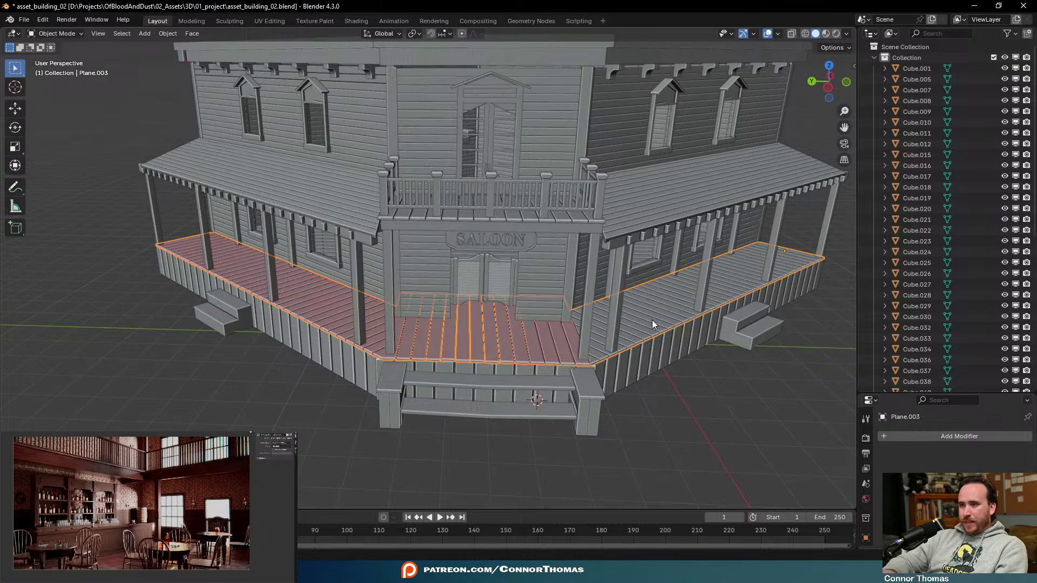
{"action": "key", "text": "a"}
{"action": "key", "text": "a"}
{"action": "left_click", "coordinate": [471, 345]}
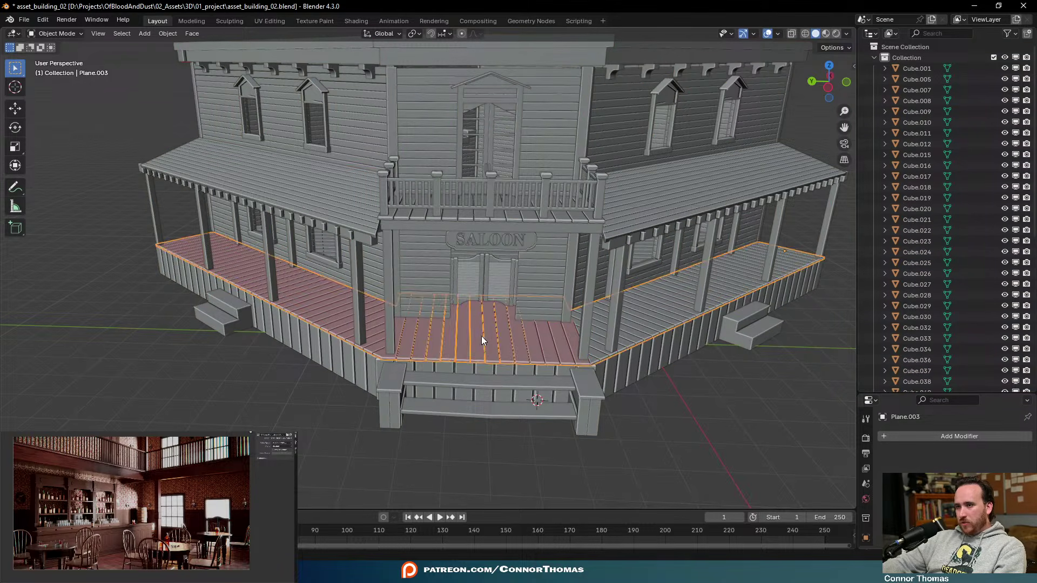
Flip the face normals of the porch floor section along the side wall whose orientation differs from the other sections
{"action": "key", "text": "Tab"}
{"action": "key", "text": "a"}
{"action": "key", "text": "a"}
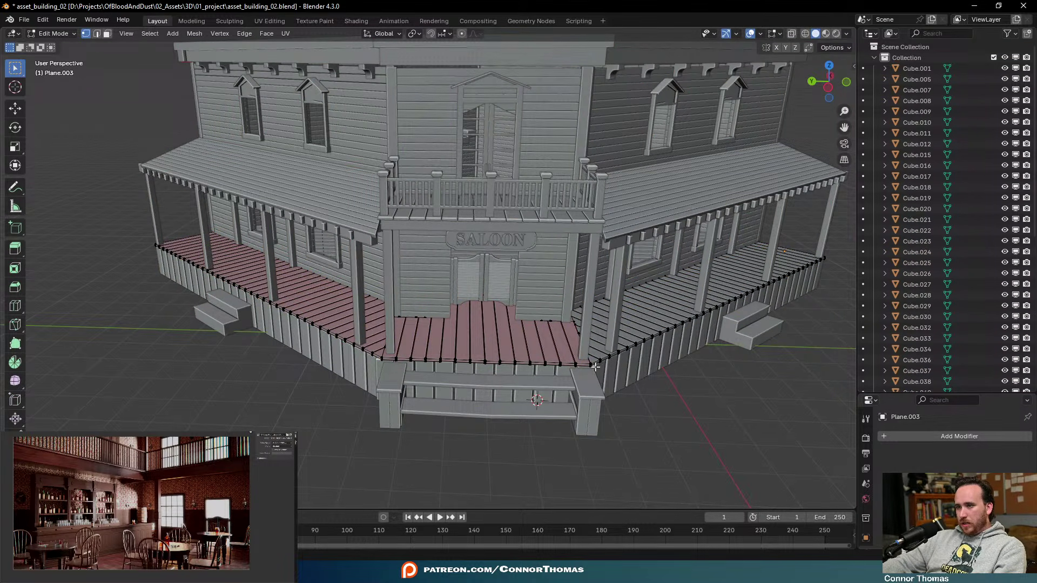
{"action": "left_click_drag", "start_coordinate": [607, 356], "coordinate": [836, 252]}
{"action": "key", "text": "ctrl+l"}
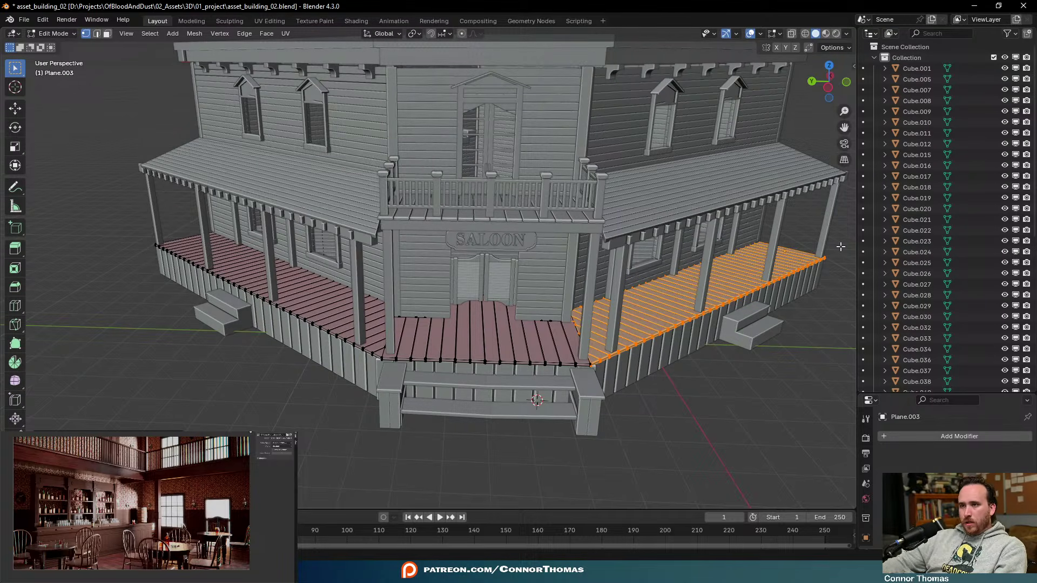
{"action": "key", "text": "shift+g"}
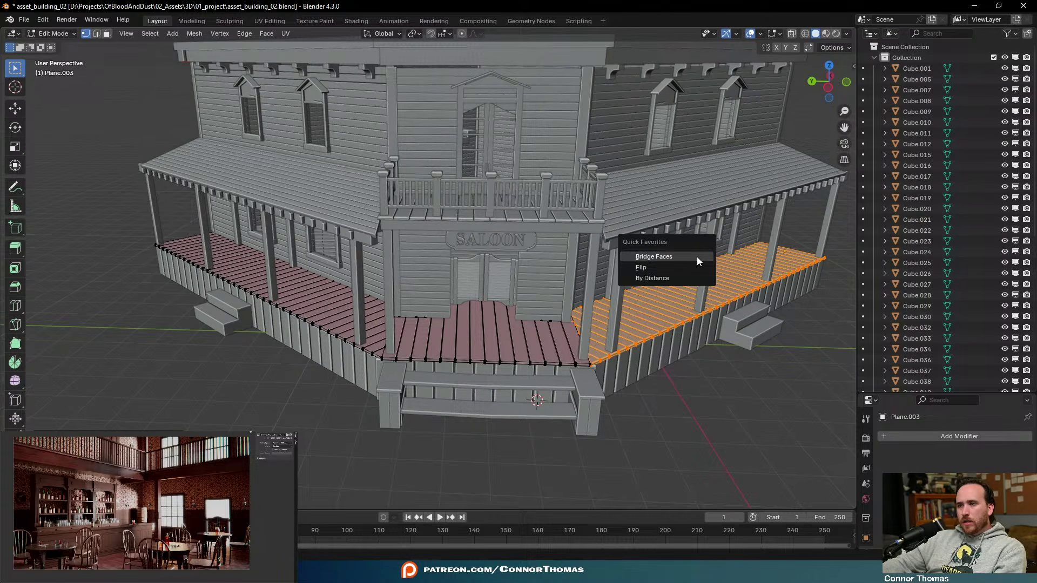
{"action": "left_click", "coordinate": [685, 268]}
{"action": "left_click", "coordinate": [809, 322]}
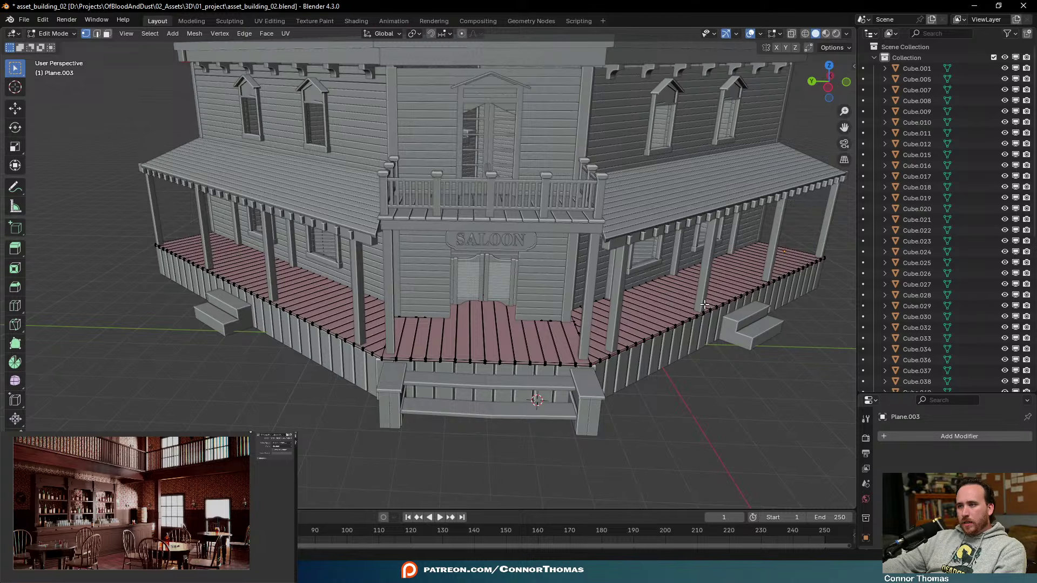
Flip the normals of the entire joined porch floor, return to Object Mode, and save the file
{"action": "key", "text": "ctrl+z"}
{"action": "key", "text": "shift+g"}
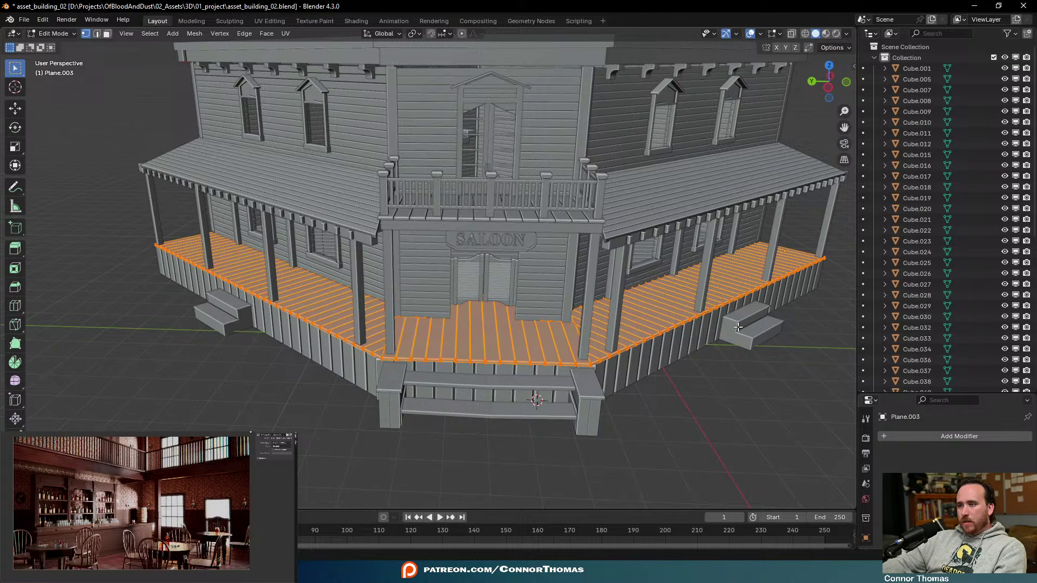
{"action": "key", "text": "Tab"}
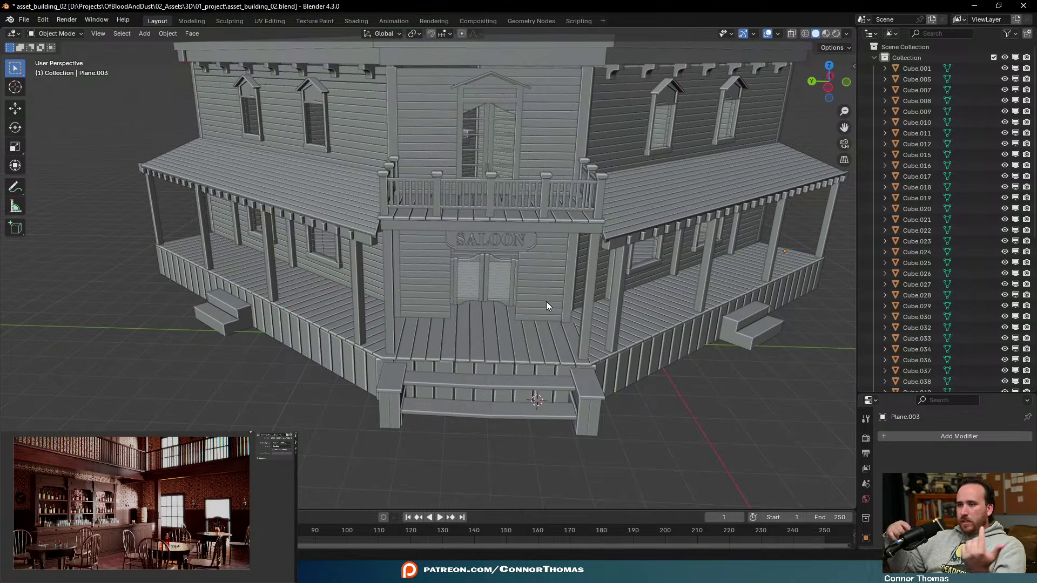
{"action": "mouse_move", "coordinate": [546, 302]}
{"action": "middle_mouse_down"}
{"action": "mouse_move", "coordinate": [525, 307]}
{"action": "mouse_move", "coordinate": [584, 293]}
{"action": "mouse_move", "coordinate": [564, 311]}
{"action": "middle_mouse_up"}
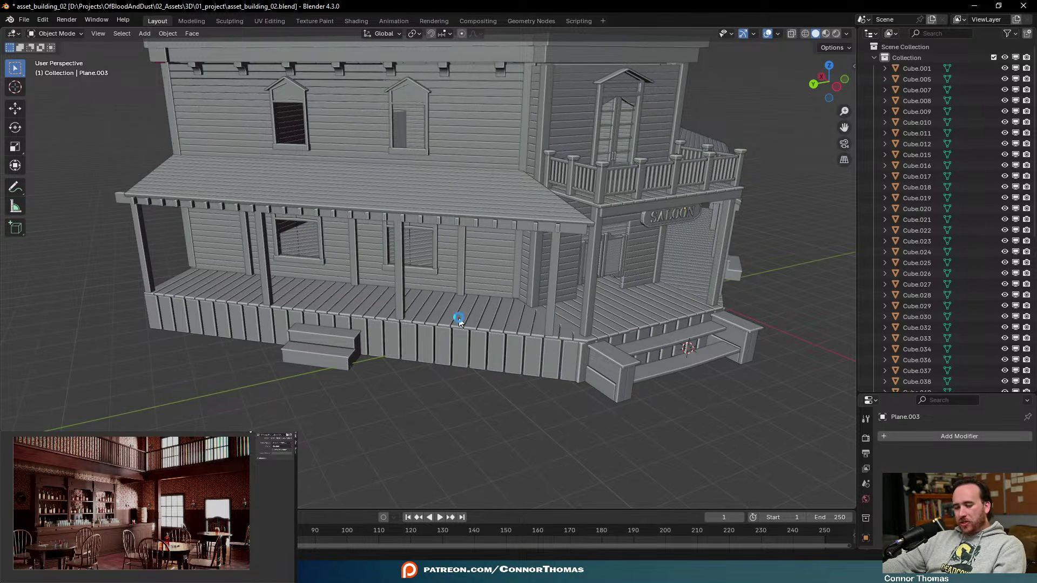
{"action": "key", "text": "ctrl+s"}
Join the side wall object Cube.022 with the rear wall object Cube.005, then deselect everything
{"action": "middle_click_drag", "start_coordinate": [646, 265], "coordinate": [490, 214]}
{"action": "left_click", "coordinate": [644, 215]}
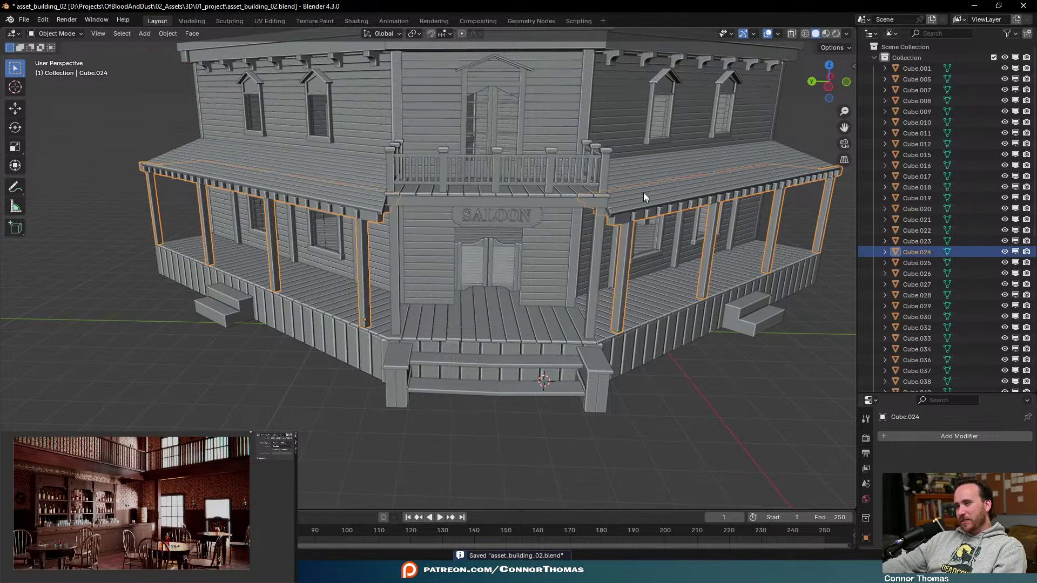
{"action": "middle_click_drag", "start_coordinate": [653, 178], "coordinate": [598, 193]}
{"action": "left_click", "coordinate": [598, 194]}
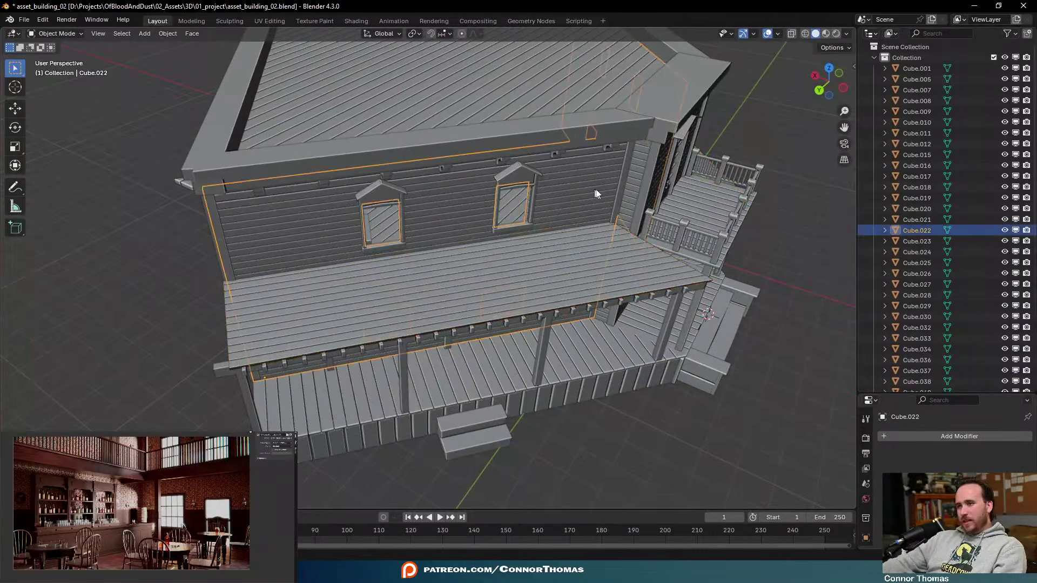
{"action": "middle_click_drag", "start_coordinate": [715, 226], "coordinate": [531, 183]}
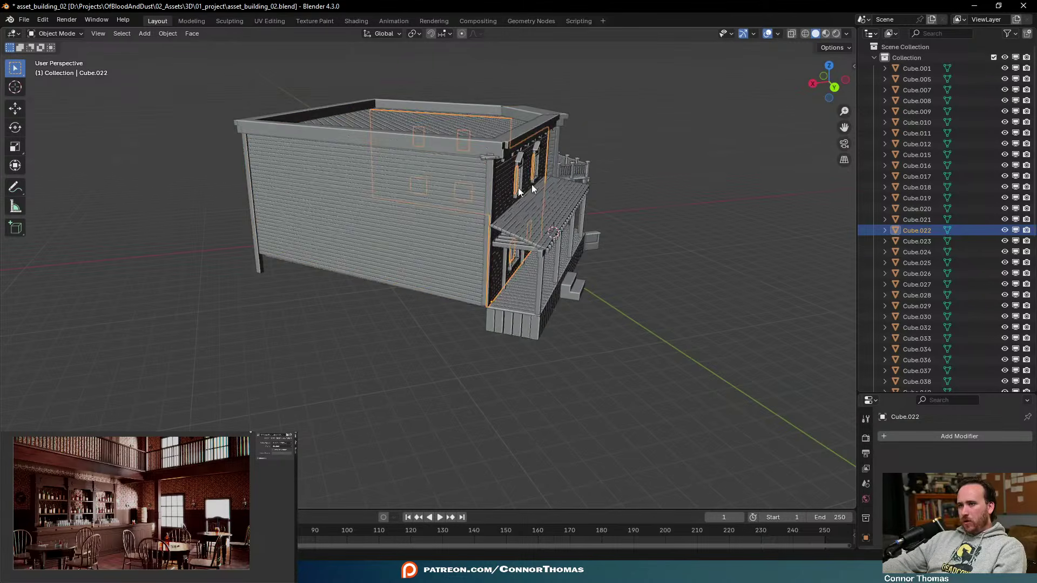
{"action": "left_click", "coordinate": [409, 209], "text": "shift"}
{"action": "middle_click_drag", "start_coordinate": [410, 208], "coordinate": [576, 201]}
{"action": "key", "text": "ctrl+j"}
{"action": "key", "text": "a"}
{"action": "key", "text": "alt+a"}
Rename the joined wall object Cube.005 as Walls
{"action": "scroll", "coordinate": [630, 174], "scroll_direction": "up", "scroll_amount": 3}
{"action": "scroll", "coordinate": [631, 174], "scroll_direction": "down", "scroll_amount": 3}
{"action": "left_click", "coordinate": [575, 201]}
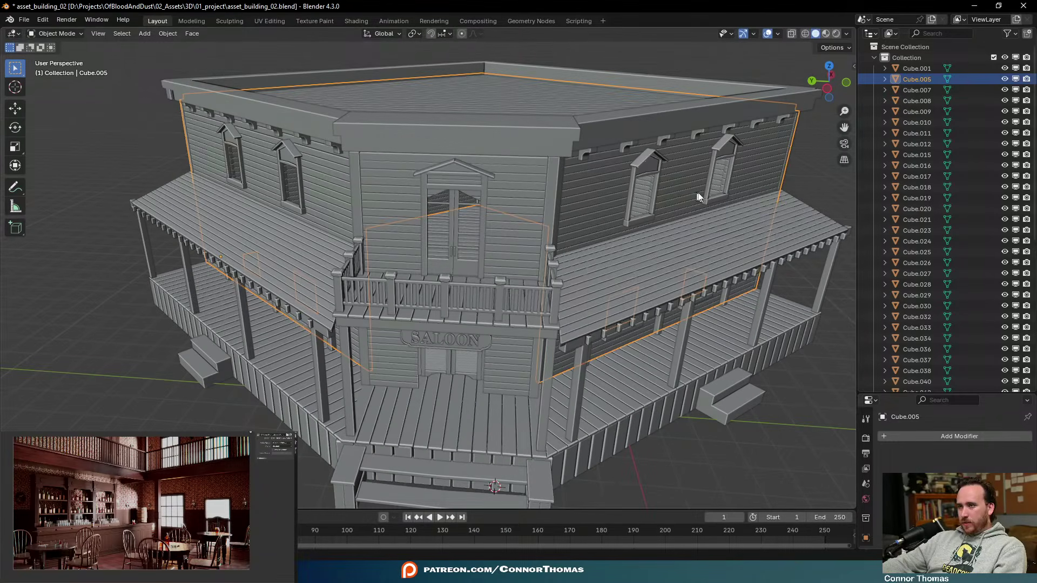
{"action": "left_click", "coordinate": [914, 77]}
{"action": "type", "text": "Walls"}
{"action": "key", "text": "Return"}
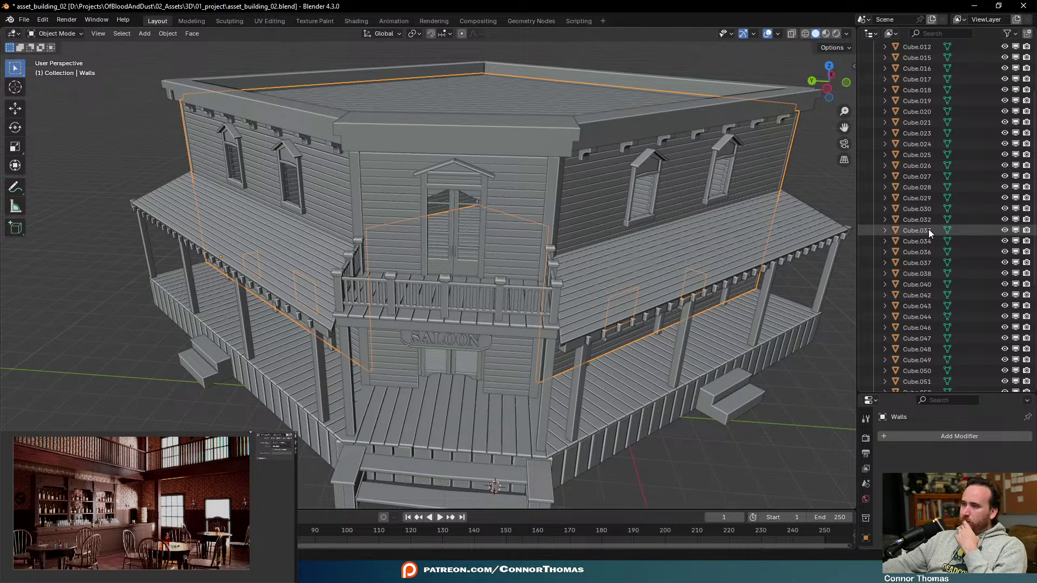
Rename the Walls object as _walls and the Roof object as _roof
{"action": "scroll", "coordinate": [929, 229], "scroll_direction": "down", "scroll_amount": 10}
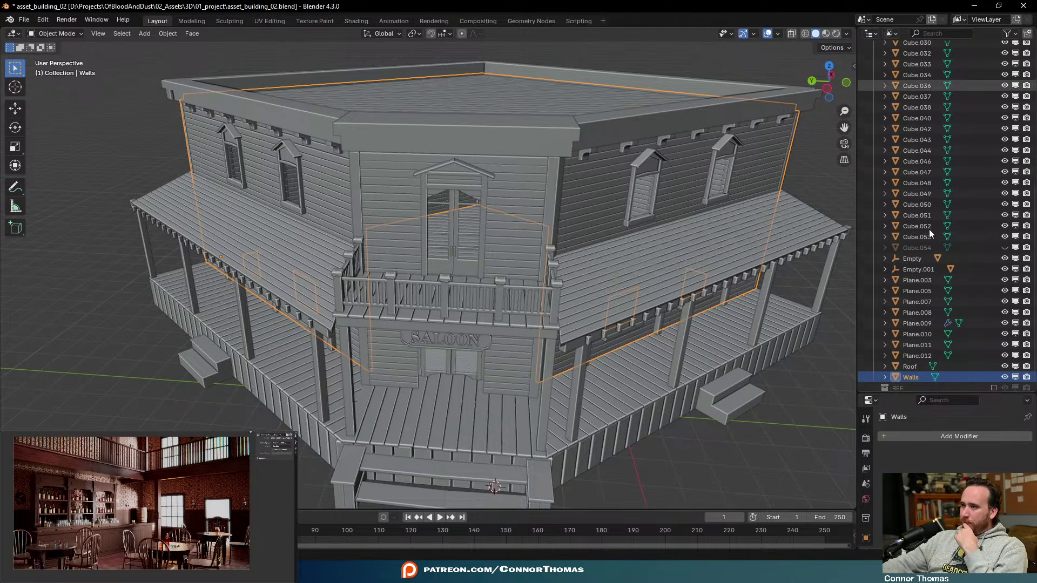
{"action": "double_click", "coordinate": [909, 380]}
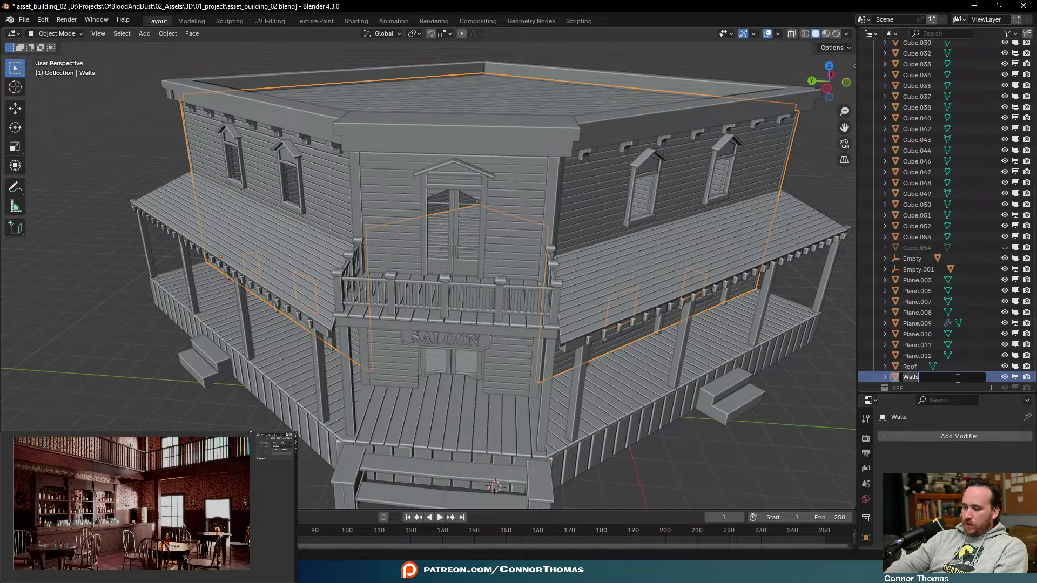
{"action": "type", "text": "_wall"}
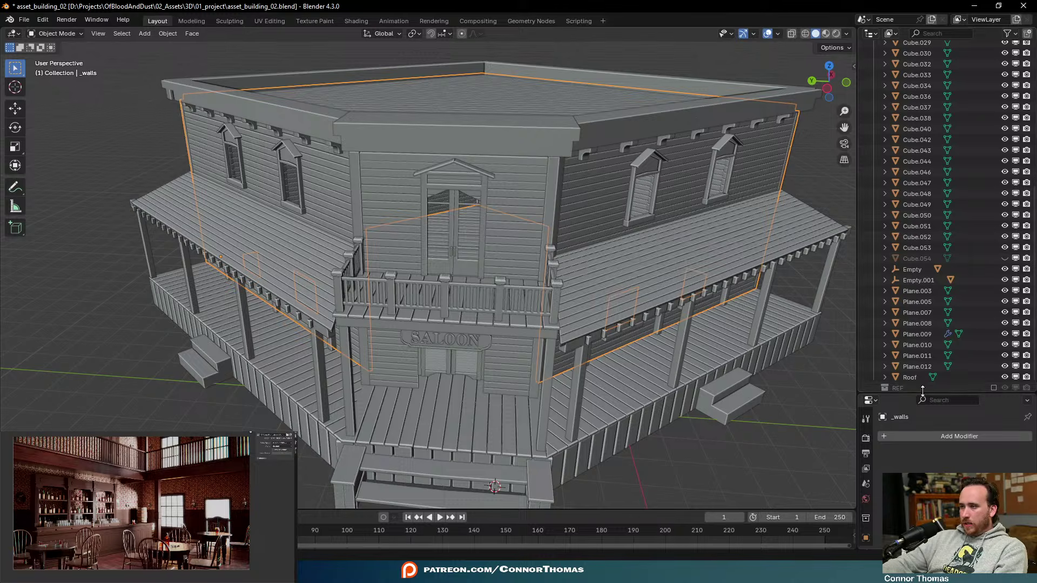
{"action": "left_click", "coordinate": [909, 370]}
{"action": "double_click", "coordinate": [909, 377]}
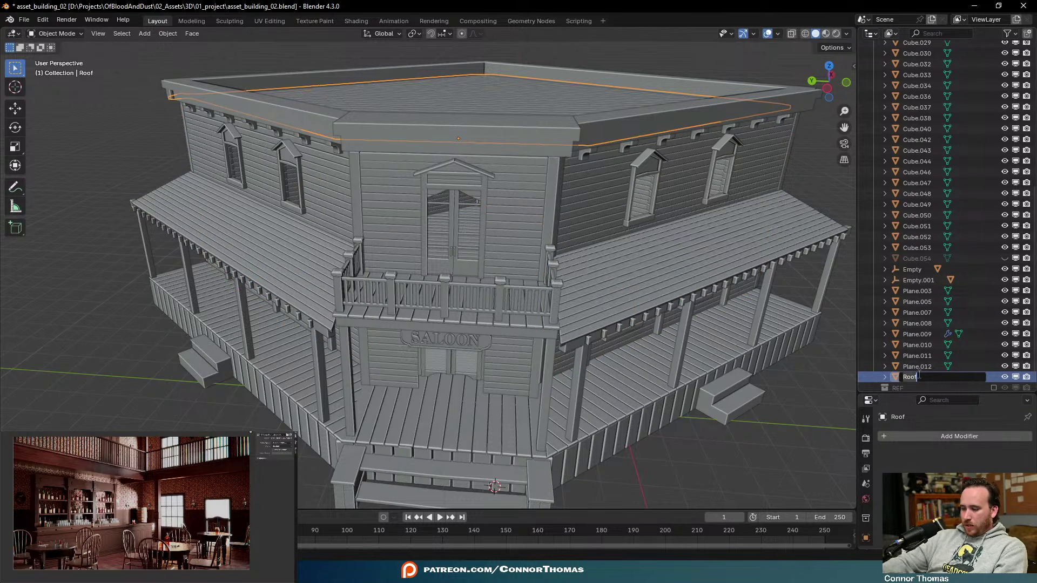
{"action": "type", "text": "_roof"}
{"action": "key", "text": "Return"}
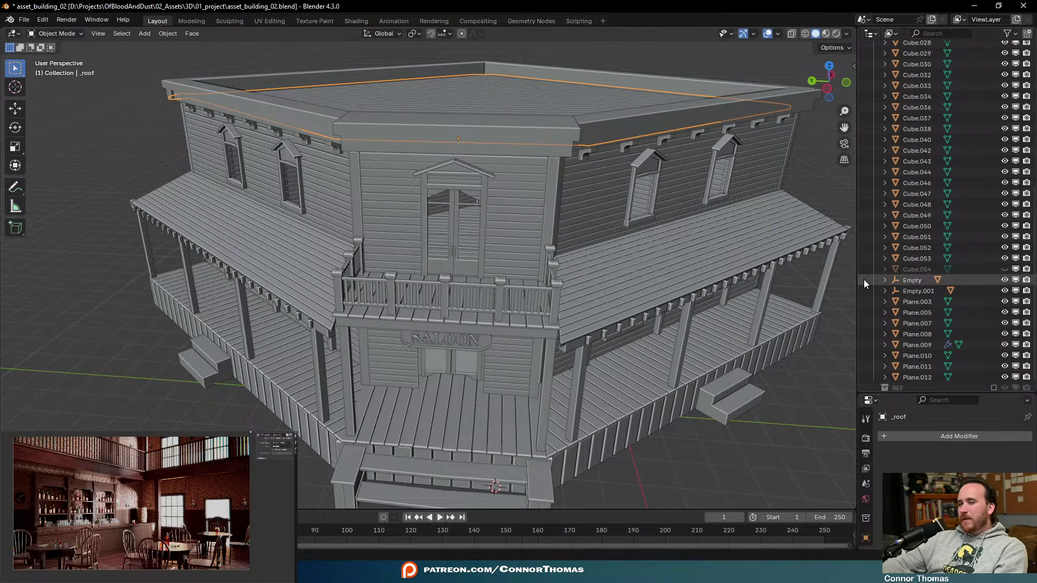
Join the roof trim object Cube.043 with the front corner trim Cube.044, then deselect everything
{"action": "middle_click_drag", "start_coordinate": [590, 110], "coordinate": [546, 200]}
{"action": "left_click", "coordinate": [547, 199]}
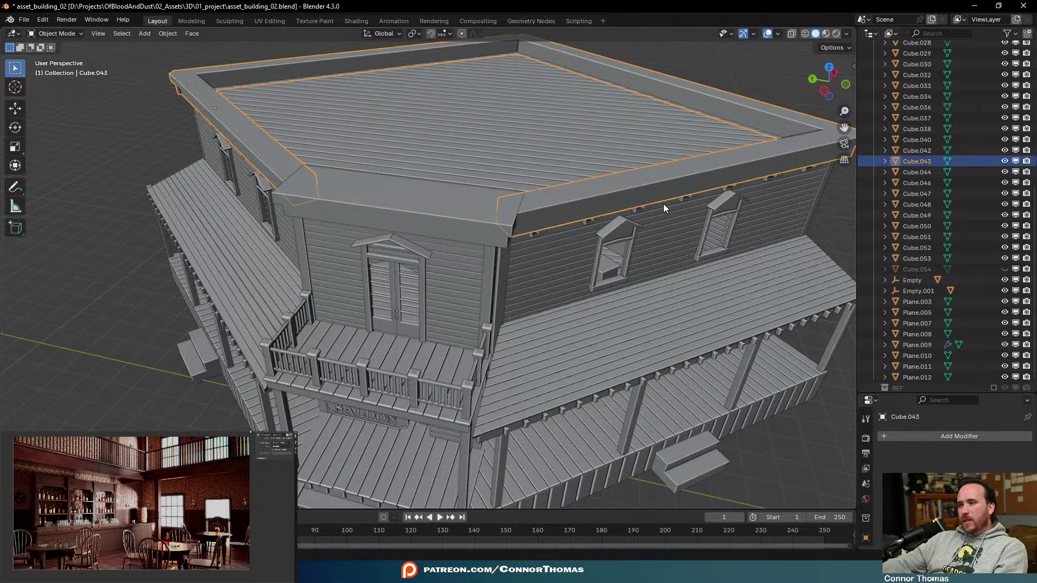
{"action": "middle_click_drag", "start_coordinate": [663, 203], "coordinate": [552, 351]}
{"action": "left_click", "coordinate": [551, 351], "text": "shift"}
{"action": "middle_click_drag", "start_coordinate": [655, 377], "coordinate": [663, 272]}
{"action": "scroll", "coordinate": [662, 273], "scroll_direction": "down", "scroll_amount": 3}
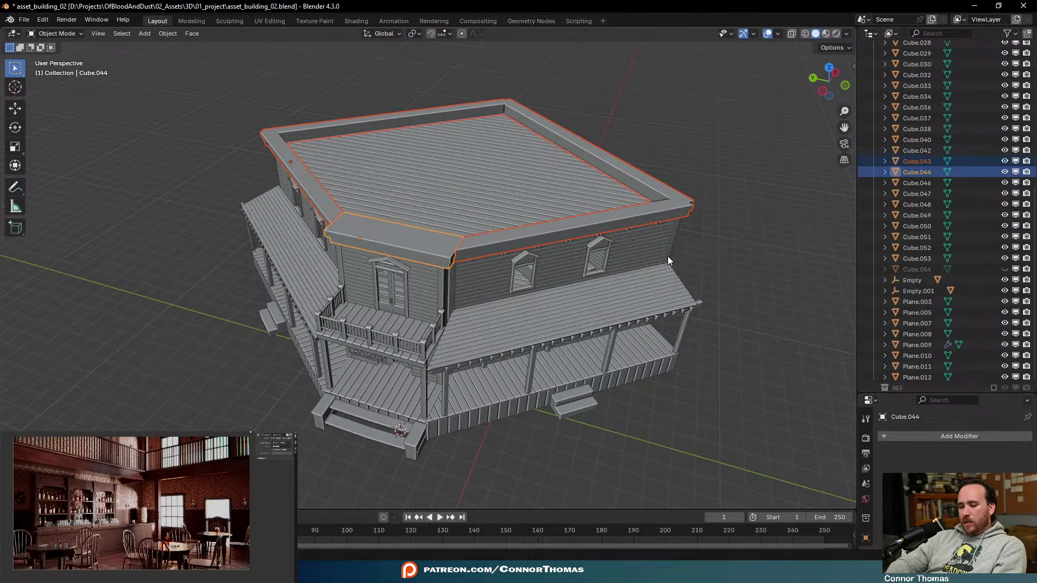
{"action": "key", "text": "a"}
{"action": "key", "text": "alt+a"}
{"action": "middle_click_drag", "start_coordinate": [667, 256], "coordinate": [640, 241]}
Join the roof trim Cube.044 into the _roof object and deselect everything
{"action": "left_click", "coordinate": [925, 171]}
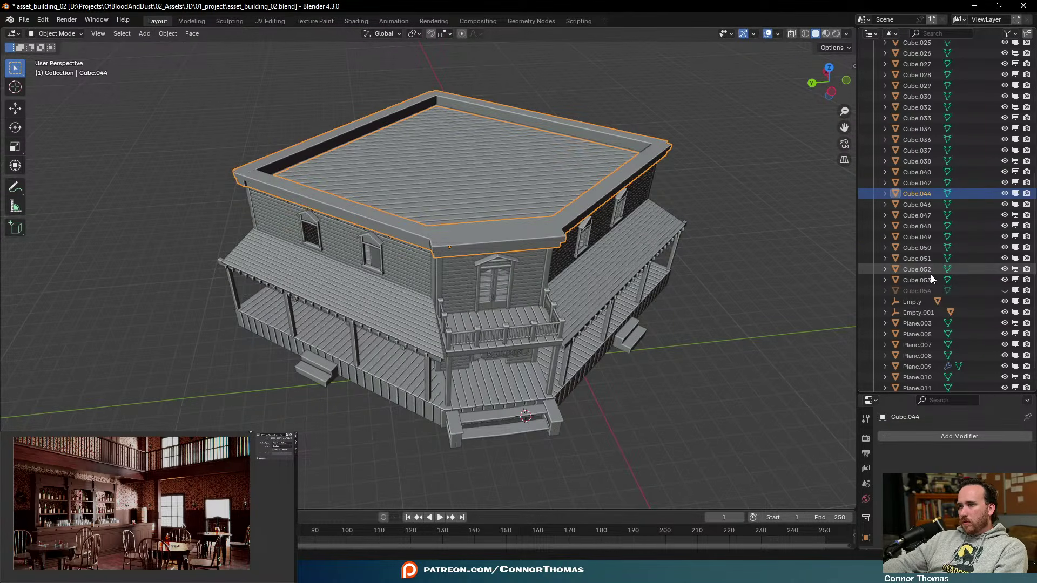
{"action": "scroll", "coordinate": [934, 279], "scroll_direction": "down", "scroll_amount": 1}
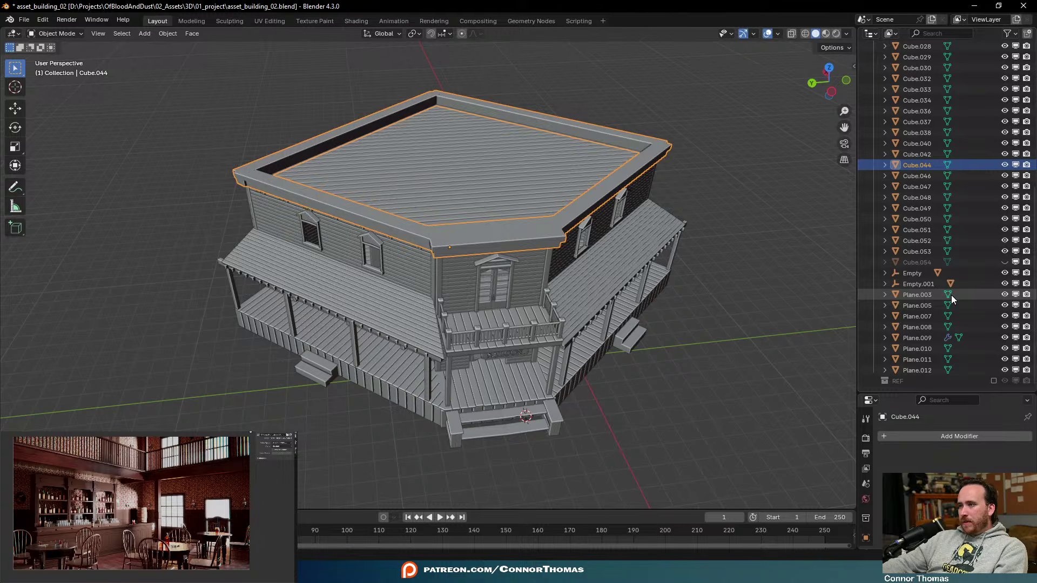
{"action": "scroll", "coordinate": [948, 299], "scroll_direction": "up", "scroll_amount": 10}
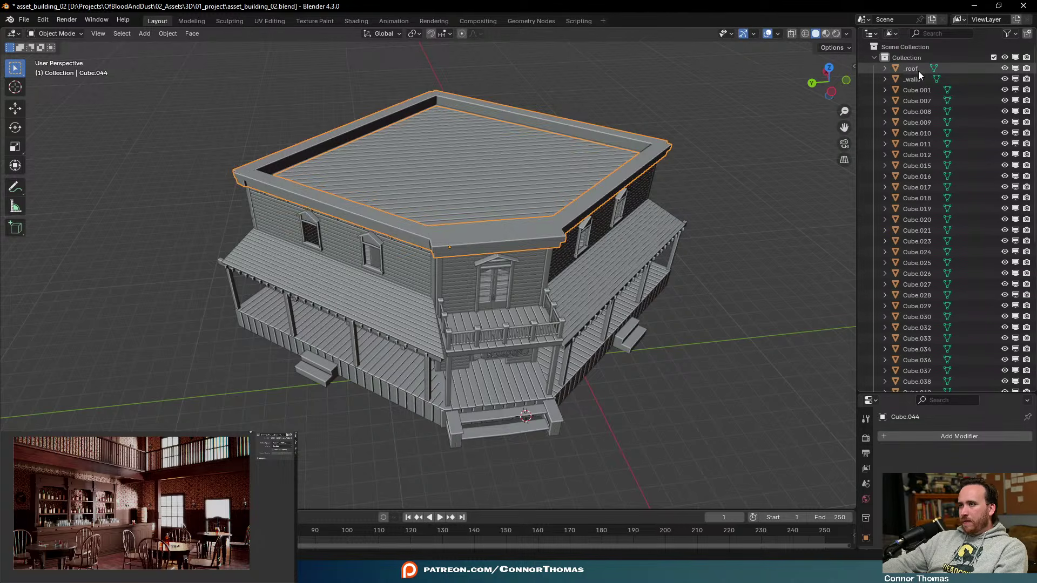
{"action": "left_click", "coordinate": [915, 70]}
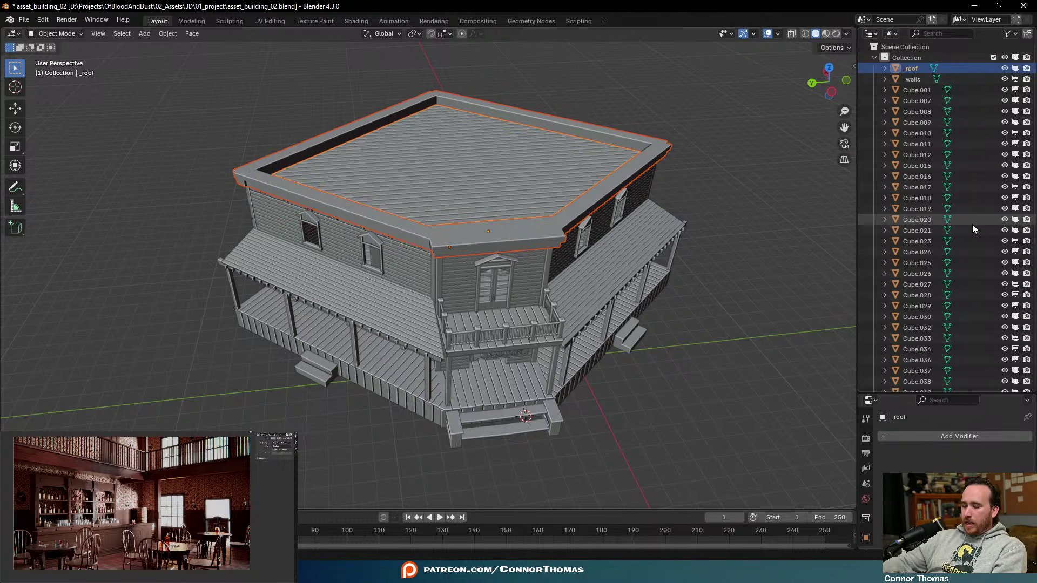
{"action": "key", "text": "alt+a"}
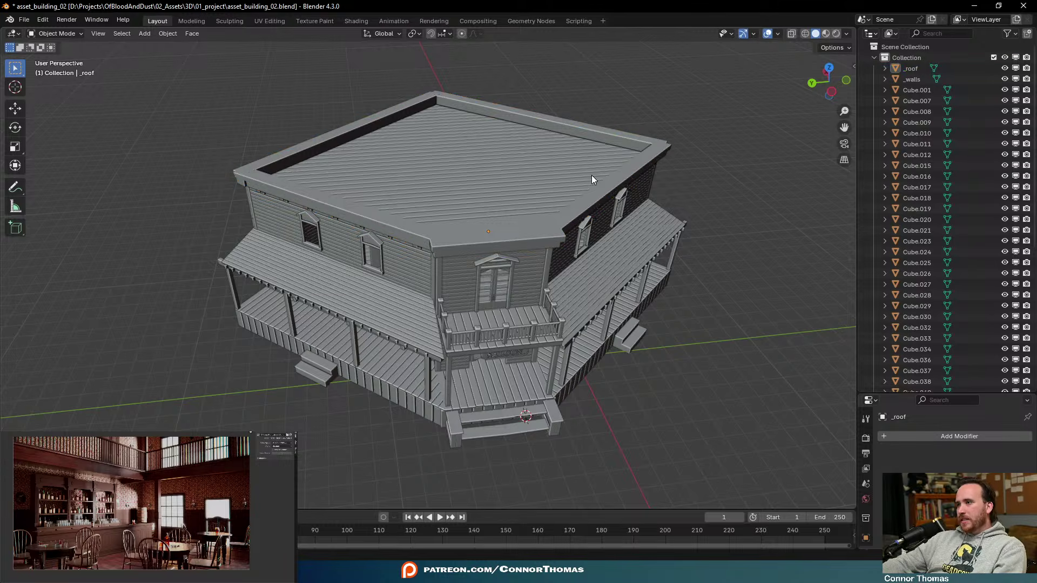
{"action": "middle_click_drag", "start_coordinate": [592, 175], "coordinate": [696, 178]}
{"action": "left_click", "coordinate": [527, 157]}
{"action": "key", "text": "alt+a"}
{"action": "middle_click_drag", "start_coordinate": [561, 209], "coordinate": [520, 207]}
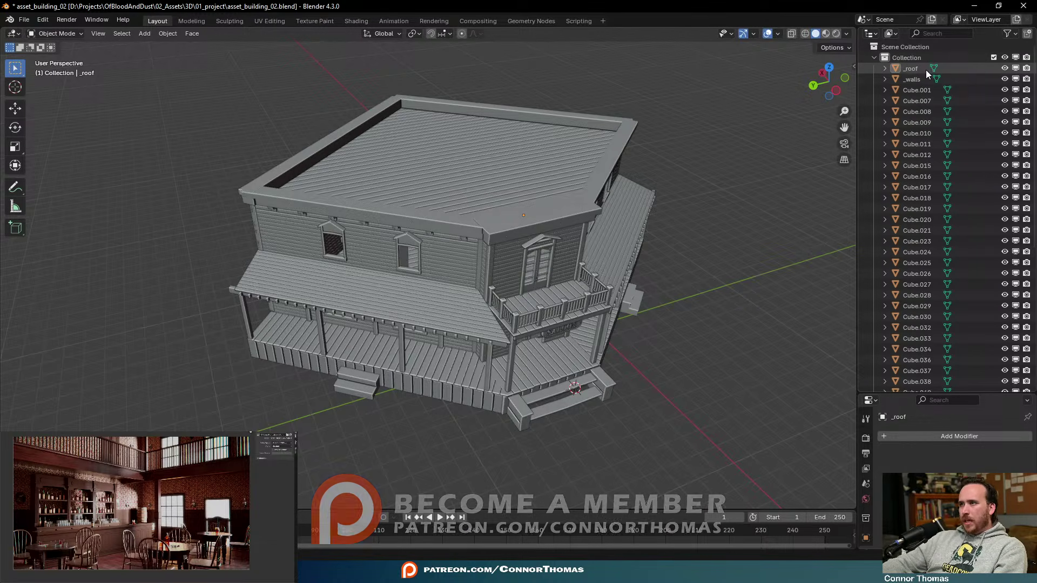
Examine the building's exterior and the object list for parts that still need joining and naming
{"action": "middle_click_drag", "start_coordinate": [699, 203], "coordinate": [579, 215]}
{"action": "scroll", "coordinate": [597, 249], "scroll_direction": "up", "scroll_amount": 3}
{"action": "scroll", "coordinate": [597, 250], "scroll_direction": "down", "scroll_amount": 3}
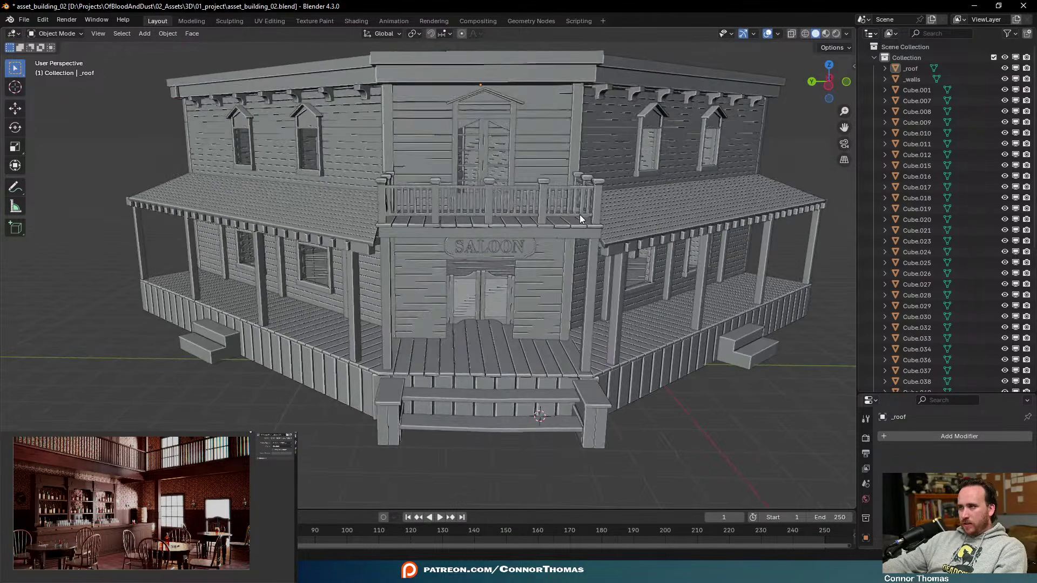
{"action": "double_click", "coordinate": [917, 79]}
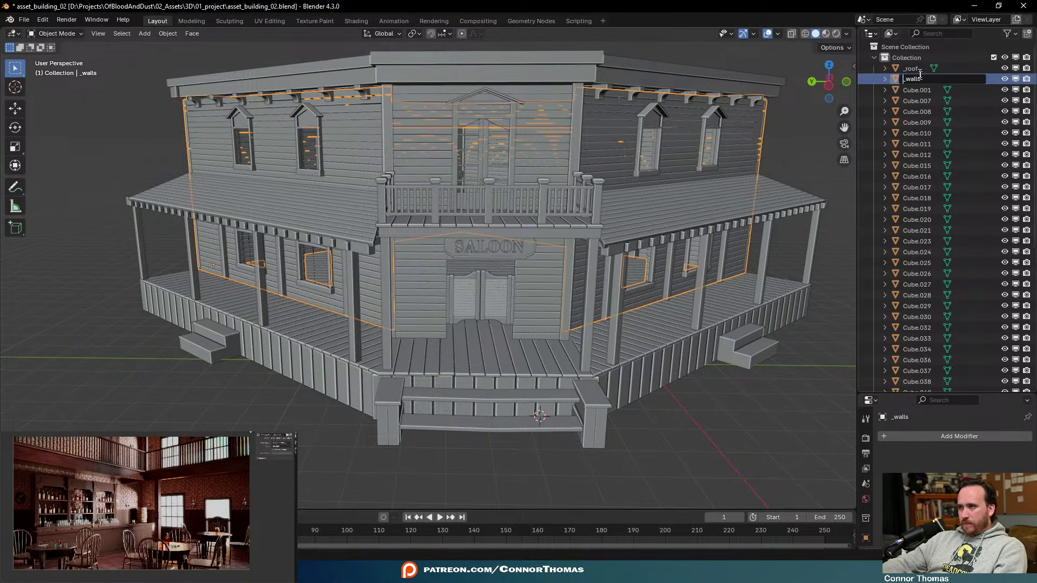
{"action": "key", "text": "Escape"}
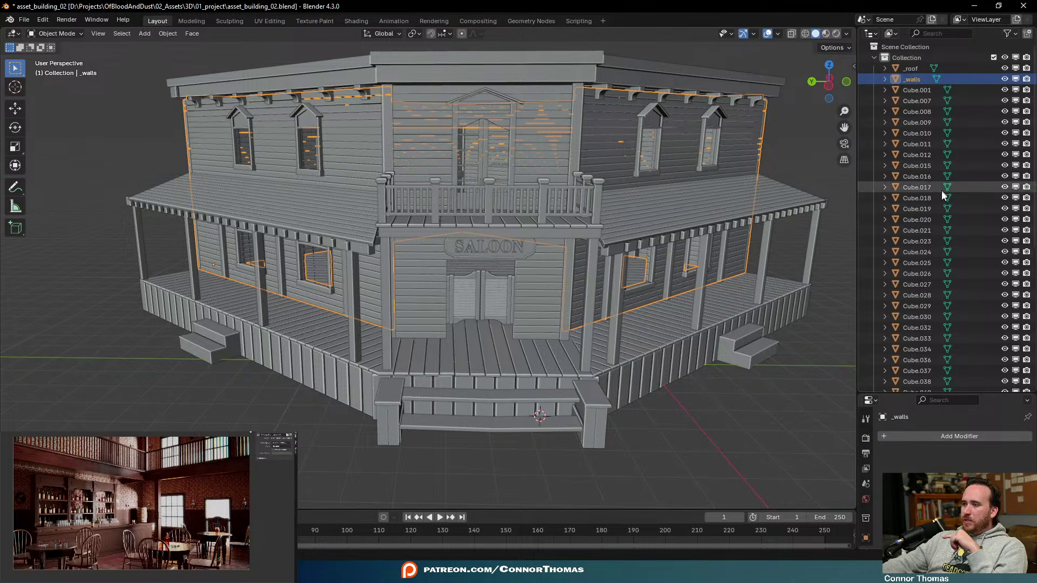
{"action": "scroll", "coordinate": [937, 249], "scroll_direction": "down", "scroll_amount": 5}
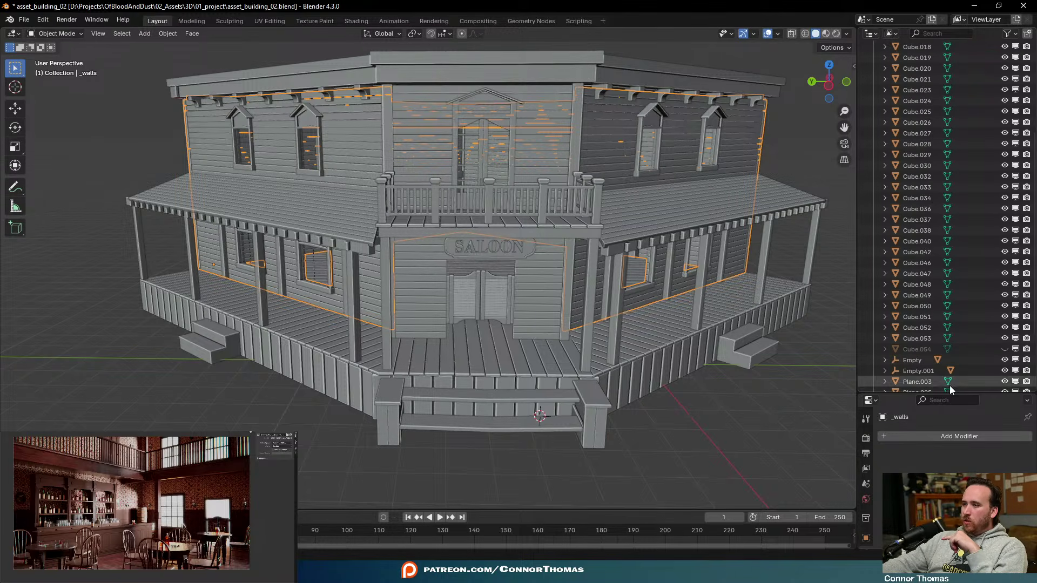
{"action": "scroll", "coordinate": [936, 305], "scroll_direction": "up", "scroll_amount": 5}
{"action": "scroll", "coordinate": [908, 180], "scroll_direction": "down", "scroll_amount": 6}
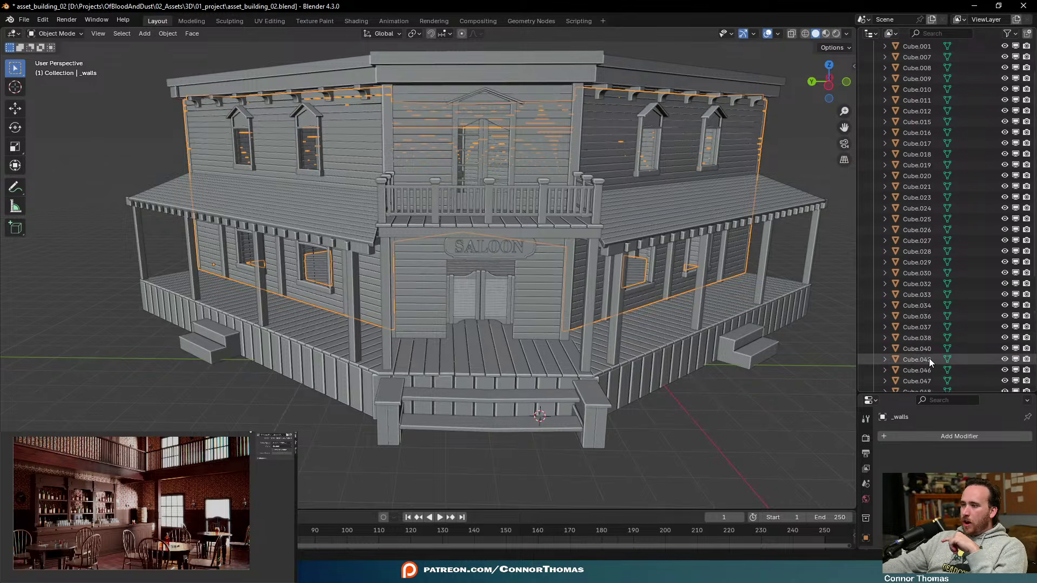
{"action": "scroll", "coordinate": [928, 358], "scroll_direction": "up", "scroll_amount": 6}
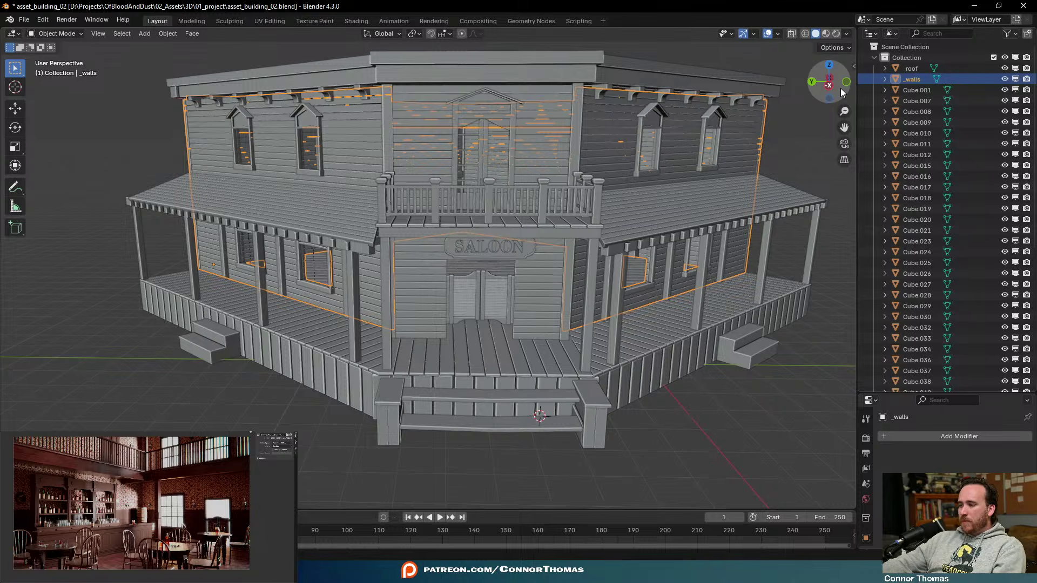
Try to join the mirrored window frames with the balcony door frame Cube.019 and its gable trim Cube.034, then deselect everything
{"action": "middle_click_drag", "start_coordinate": [618, 184], "coordinate": [478, 123]}
{"action": "left_click", "coordinate": [495, 121]}
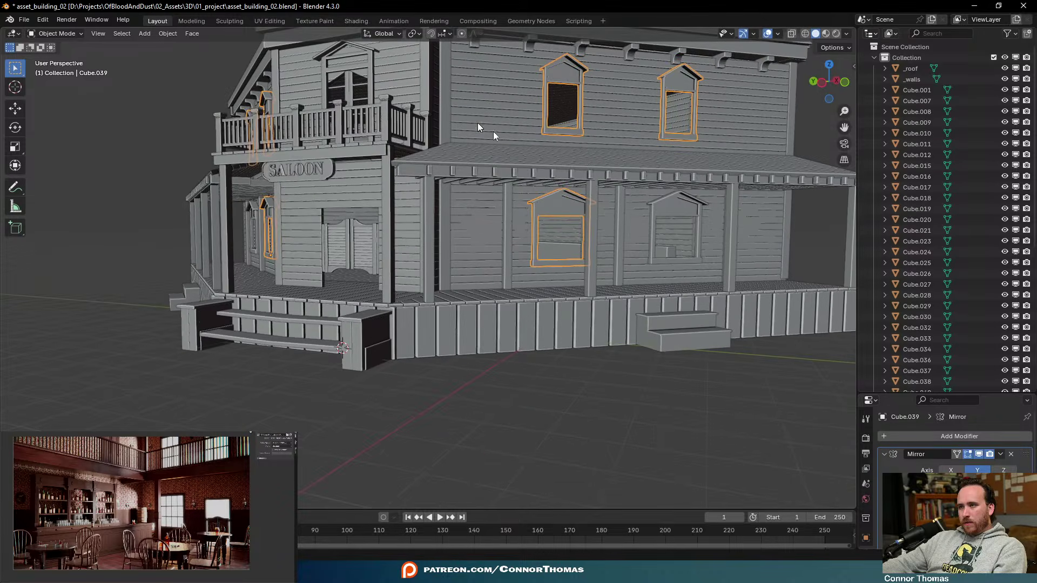
{"action": "left_click", "coordinate": [680, 206], "text": "shift"}
{"action": "middle_click_drag", "start_coordinate": [679, 206], "coordinate": [480, 205]}
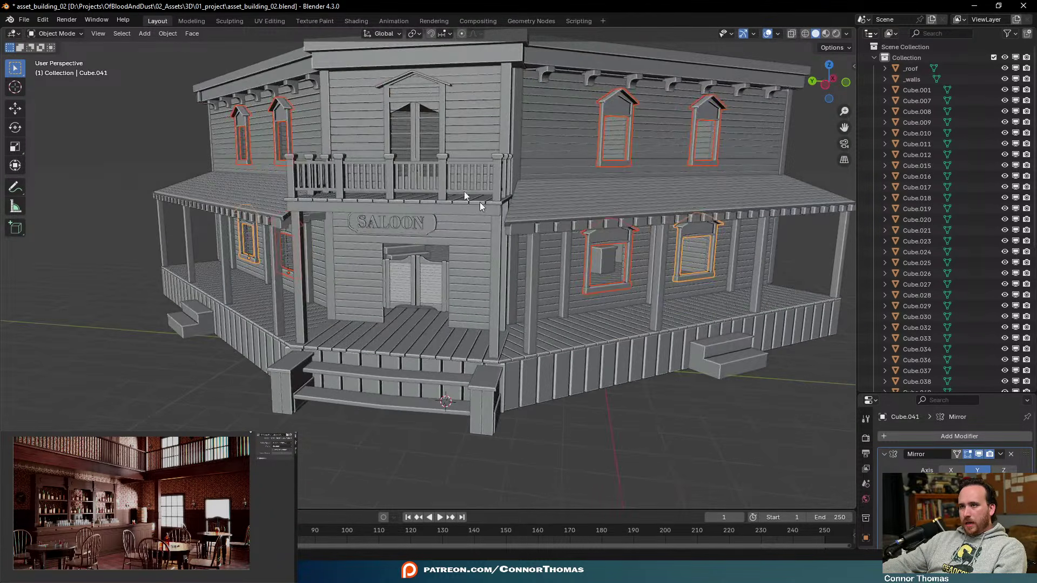
{"action": "left_click", "coordinate": [439, 92], "text": "shift"}
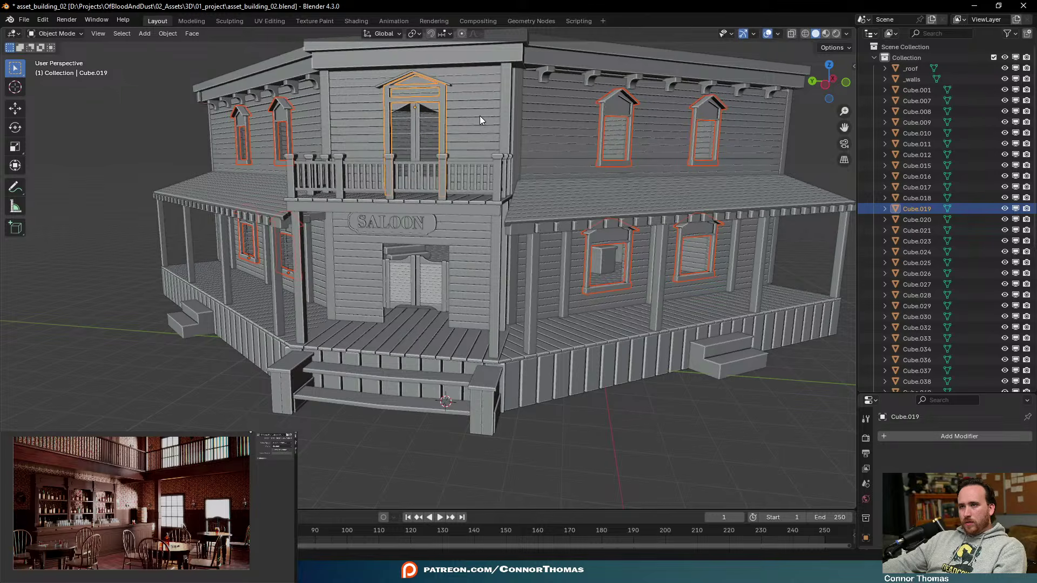
{"action": "middle_click_drag", "start_coordinate": [479, 116], "coordinate": [497, 137]}
{"action": "scroll", "coordinate": [581, 237], "scroll_direction": "up", "scroll_amount": 5}
{"action": "left_click", "coordinate": [551, 170], "text": "shift"}
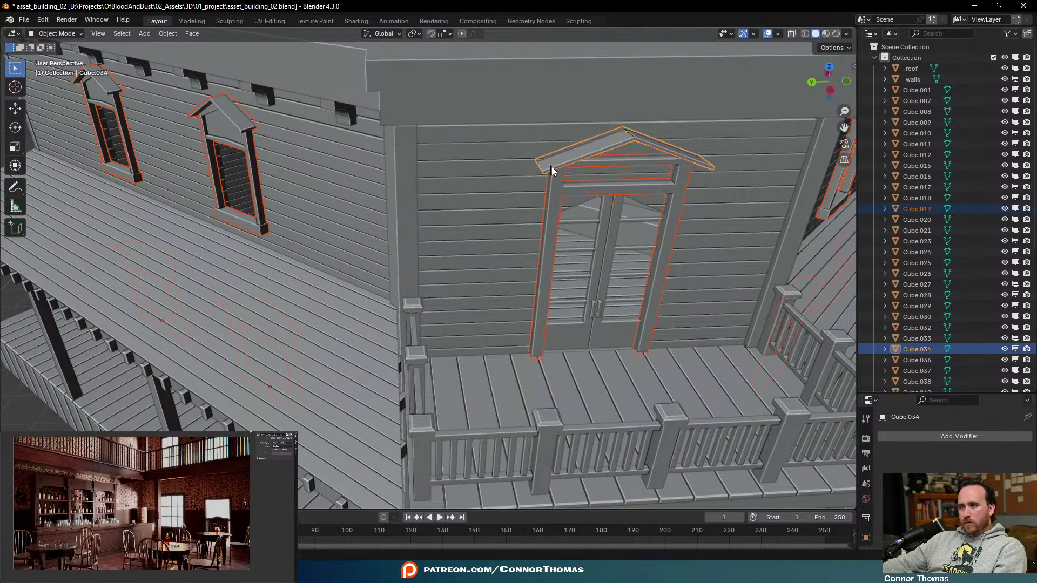
{"action": "scroll", "coordinate": [684, 198], "scroll_direction": "down", "scroll_amount": 8}
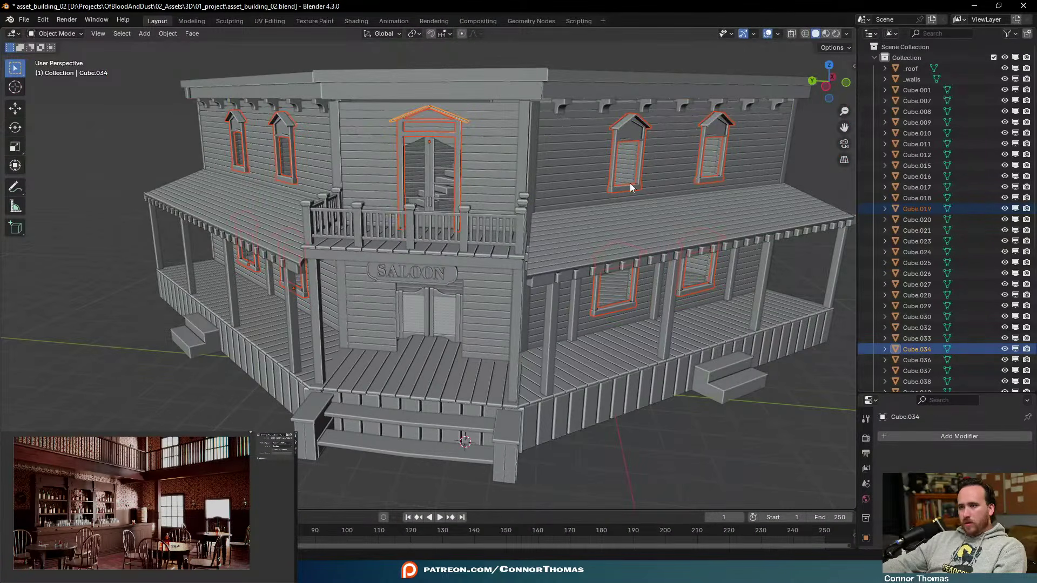
{"action": "middle_click_drag", "start_coordinate": [636, 180], "coordinate": [656, 169]}
{"action": "key", "text": "ctrl+j"}
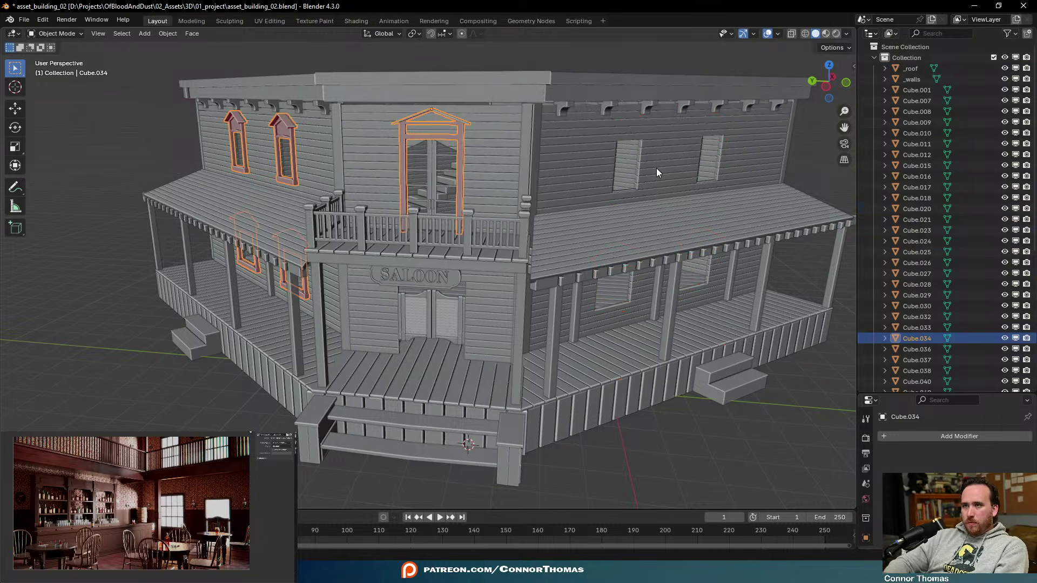
{"action": "key", "text": "a"}
{"action": "key", "text": "alt+a"}
{"action": "middle_click_drag", "start_coordinate": [636, 174], "coordinate": [642, 172]}
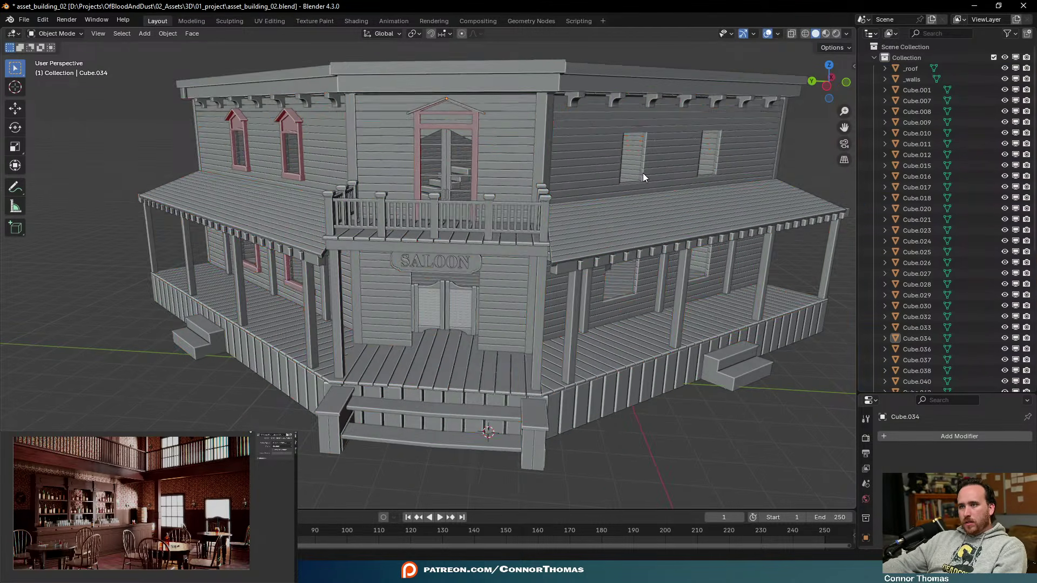
Undo the joining of the window frames with the balcony door frame and gable trim
{"action": "key", "text": "ctrl+z"}
{"action": "key", "text": "ctrl+z"}
{"action": "key", "text": "ctrl+z"}
{"action": "middle_click_drag", "start_coordinate": [771, 257], "coordinate": [797, 239]}
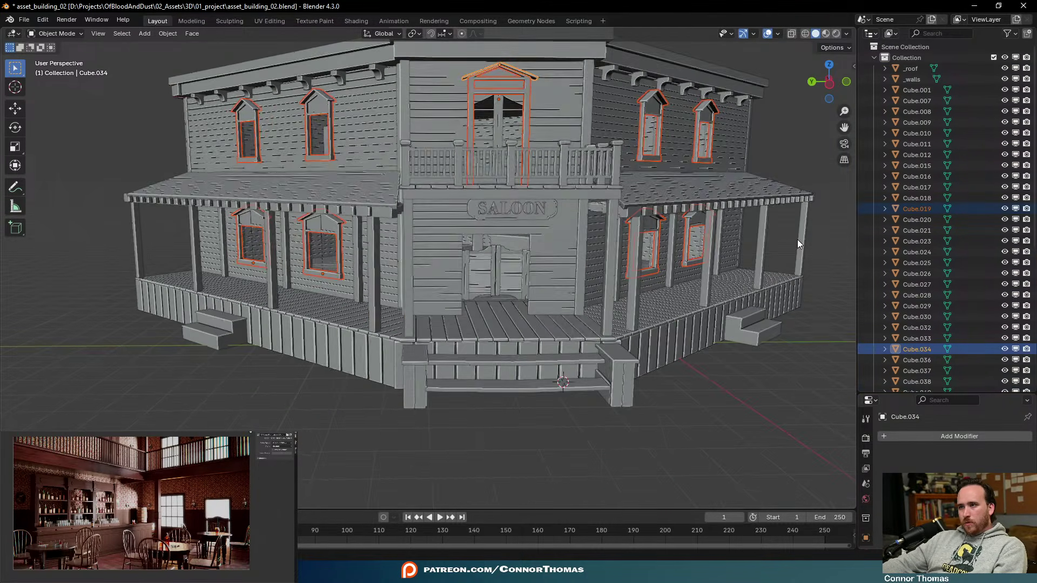
Apply the Mirror modifier of Plane.009, the frame of the saloon's swinging entrance doors
{"action": "left_click", "coordinate": [653, 274]}
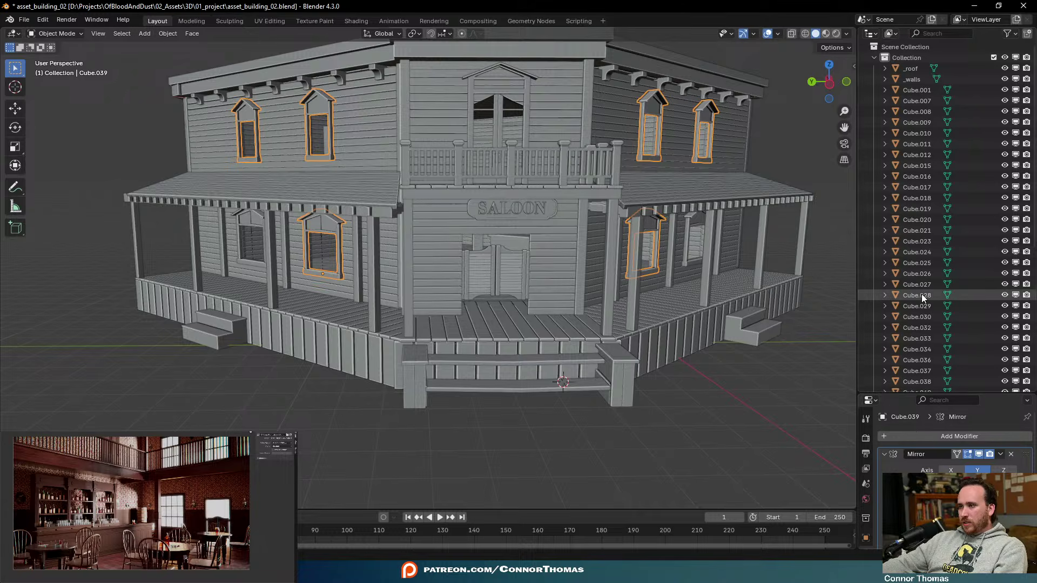
{"action": "scroll", "coordinate": [928, 294], "scroll_direction": "down", "scroll_amount": 8}
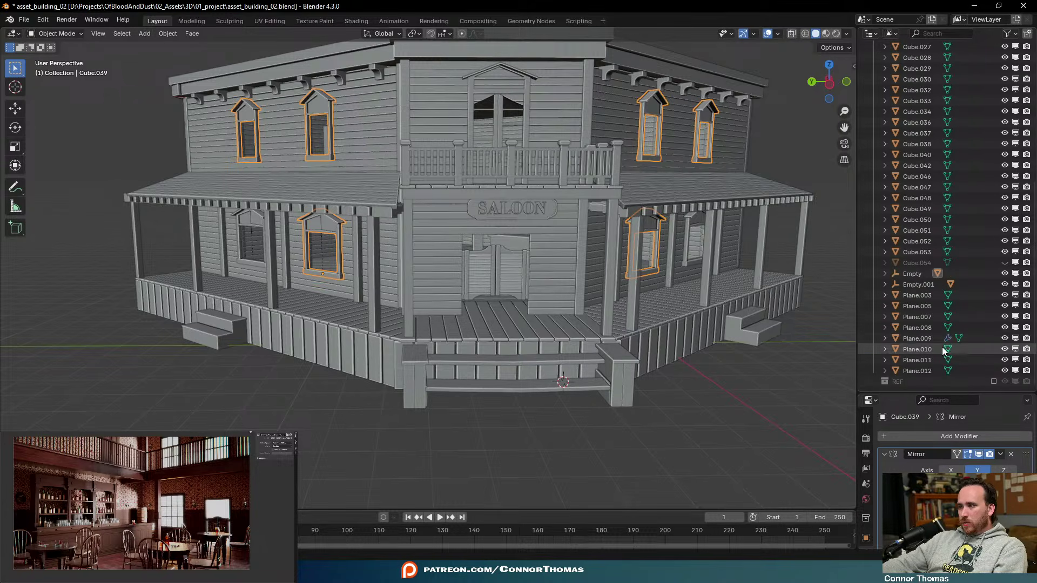
{"action": "left_click", "coordinate": [913, 339]}
{"action": "key", "text": "ctrl+a"}
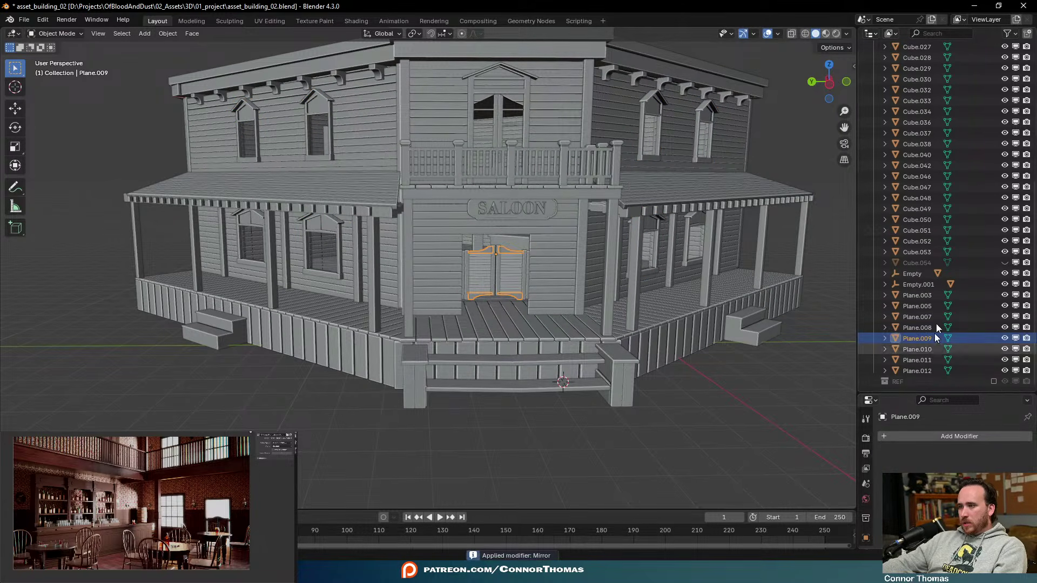
{"action": "scroll", "coordinate": [935, 316], "scroll_direction": "up", "scroll_amount": 8}
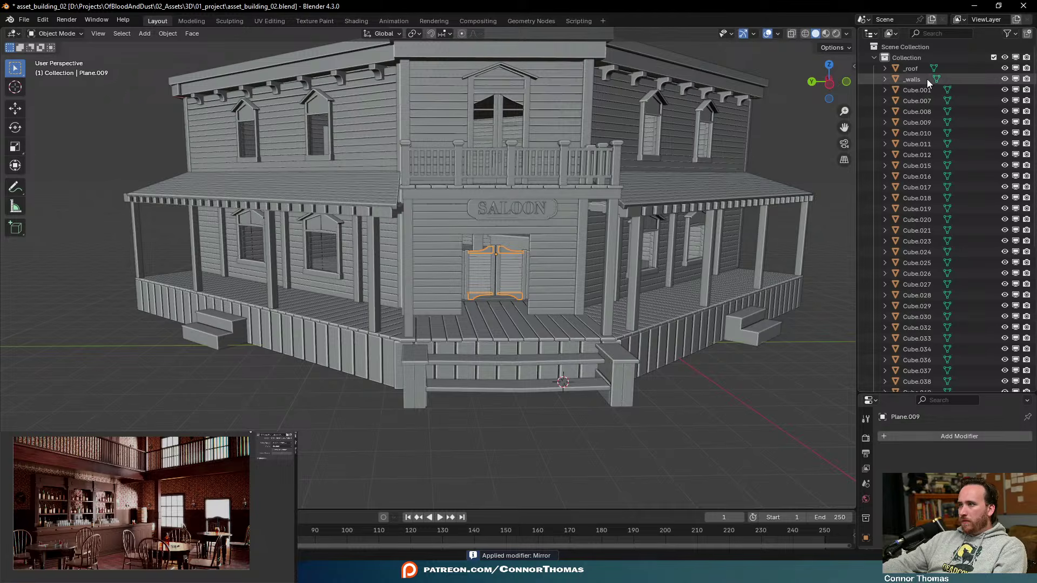
Apply the Mirror modifier of the window frames object Cube.039, parented under Empty
{"action": "scroll", "coordinate": [937, 137], "scroll_direction": "down", "scroll_amount": 8}
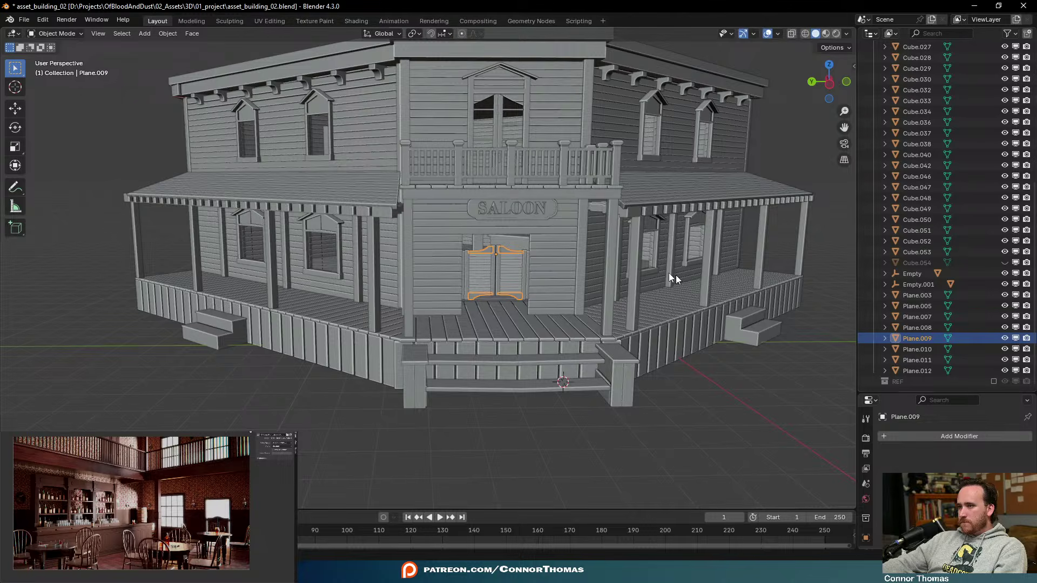
{"action": "left_click", "coordinate": [650, 271]}
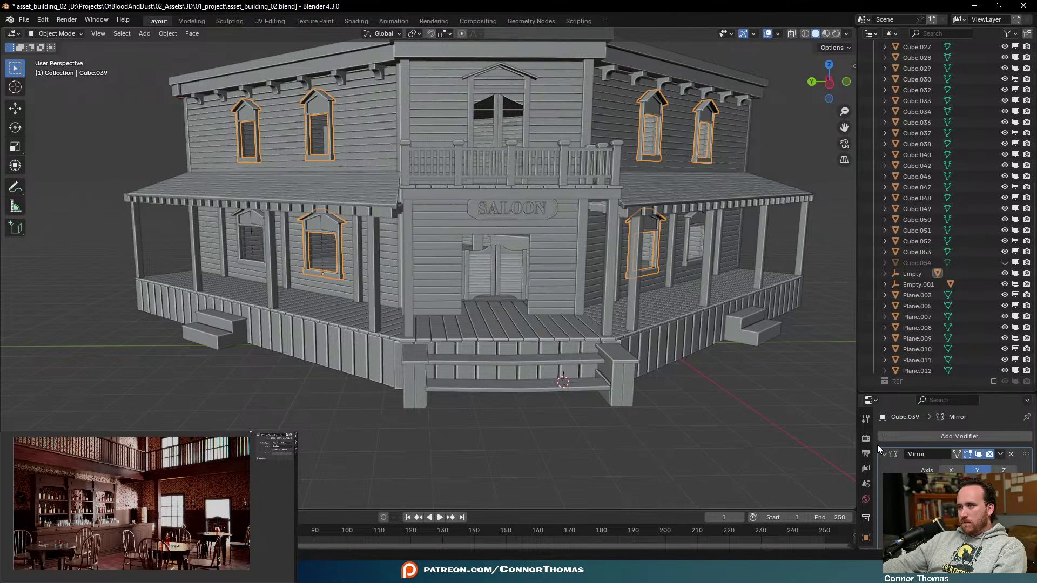
{"action": "left_click", "coordinate": [883, 273]}
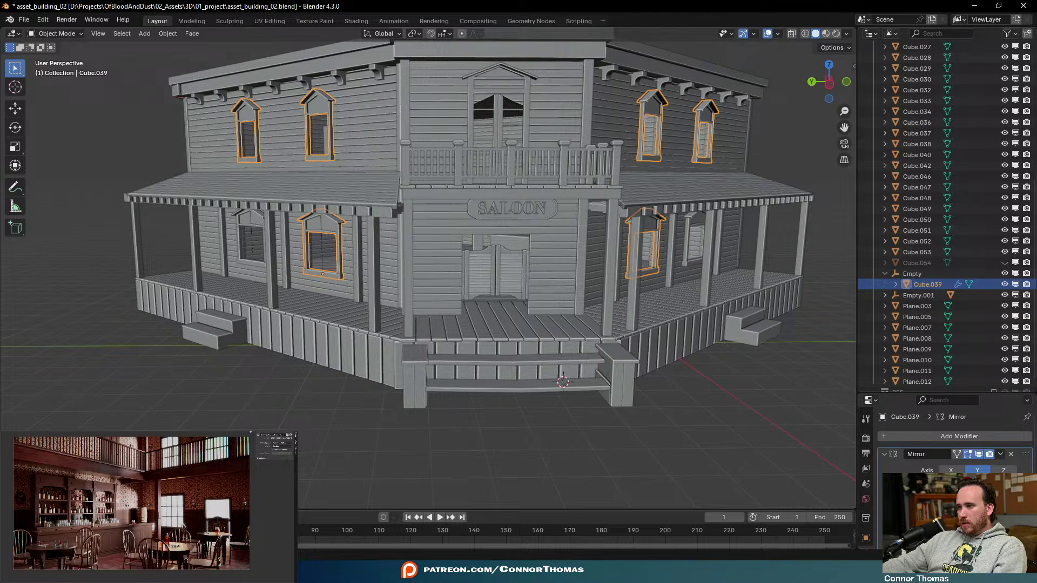
{"action": "key", "text": "ctrl+a"}
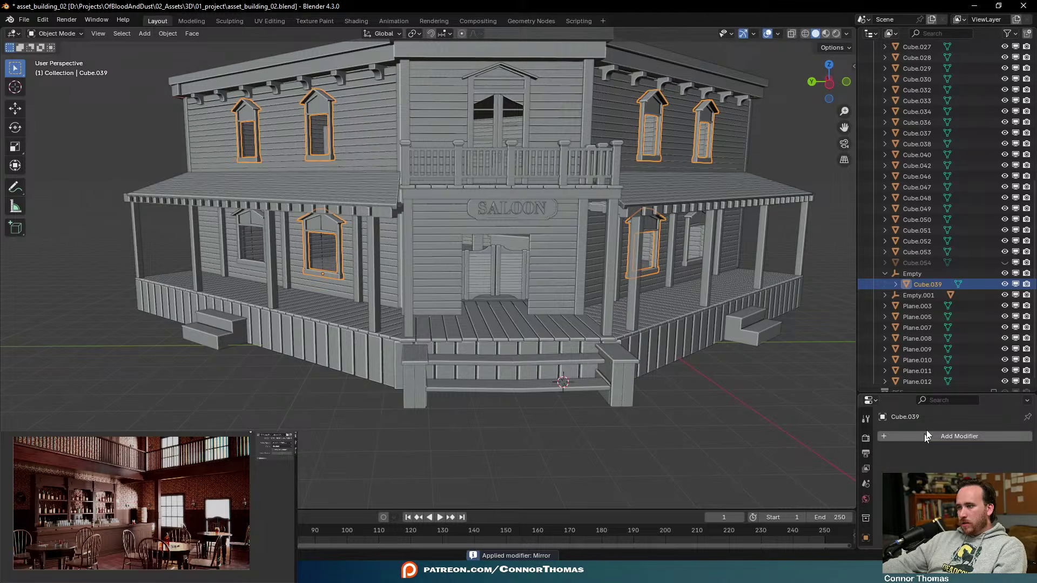
Apply the Mirror modifier of the lower window frames object Cube.041, parented under Empty.001
{"action": "left_click", "coordinate": [885, 295]}
{"action": "left_click", "coordinate": [925, 306]}
{"action": "key", "text": "ctrl+a"}
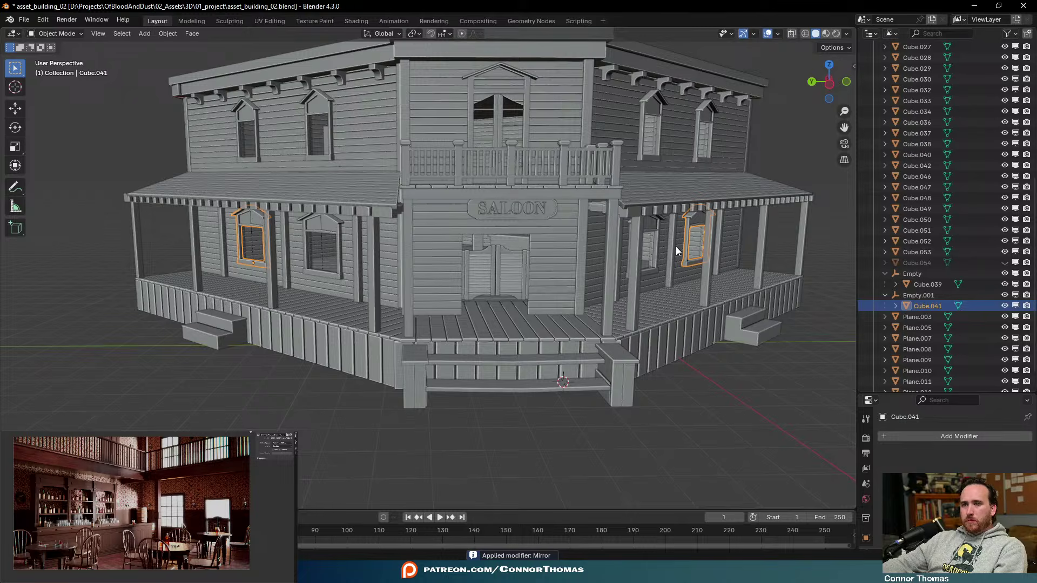
Join the window frames Cube.039 and Cube.041 into one object with Cube.041 as the active one, and deselect everything
{"action": "mouse_move", "coordinate": [675, 246]}
{"action": "middle_mouse_down"}
{"action": "mouse_move", "coordinate": [648, 241]}
{"action": "mouse_move", "coordinate": [685, 248]}
{"action": "mouse_move", "coordinate": [666, 252]}
{"action": "middle_mouse_up"}
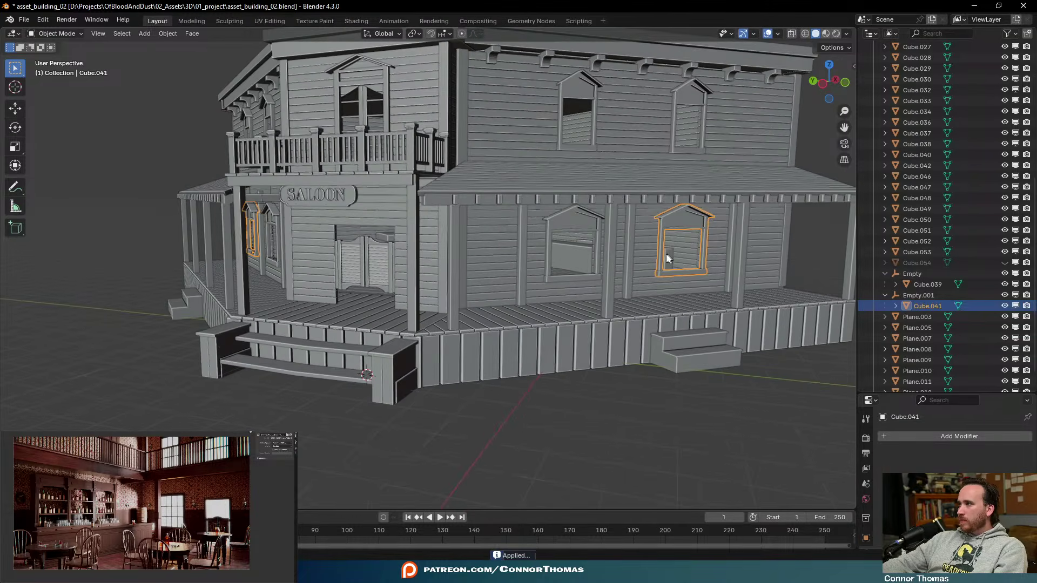
{"action": "left_click", "coordinate": [575, 274], "text": "shift"}
{"action": "left_click", "coordinate": [675, 210], "text": "shift"}
{"action": "middle_click_drag", "start_coordinate": [674, 210], "coordinate": [665, 310]}
{"action": "key", "text": "ctrl+j"}
{"action": "key", "text": "alt+a"}
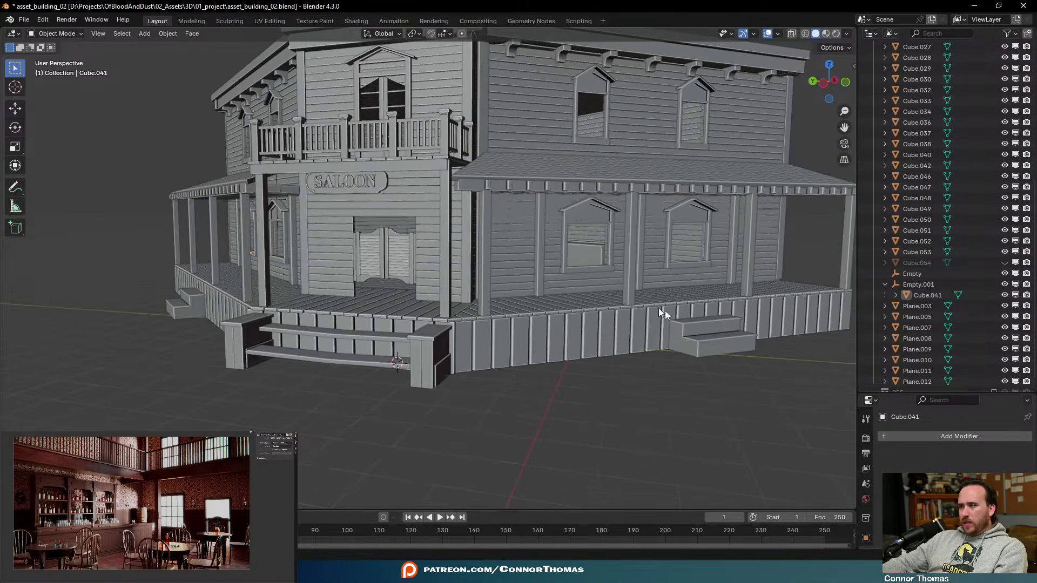
Clear the parent of the joined window frames Cube.041 from Empty.001 while keeping the transformation
{"action": "left_click", "coordinate": [600, 207]}
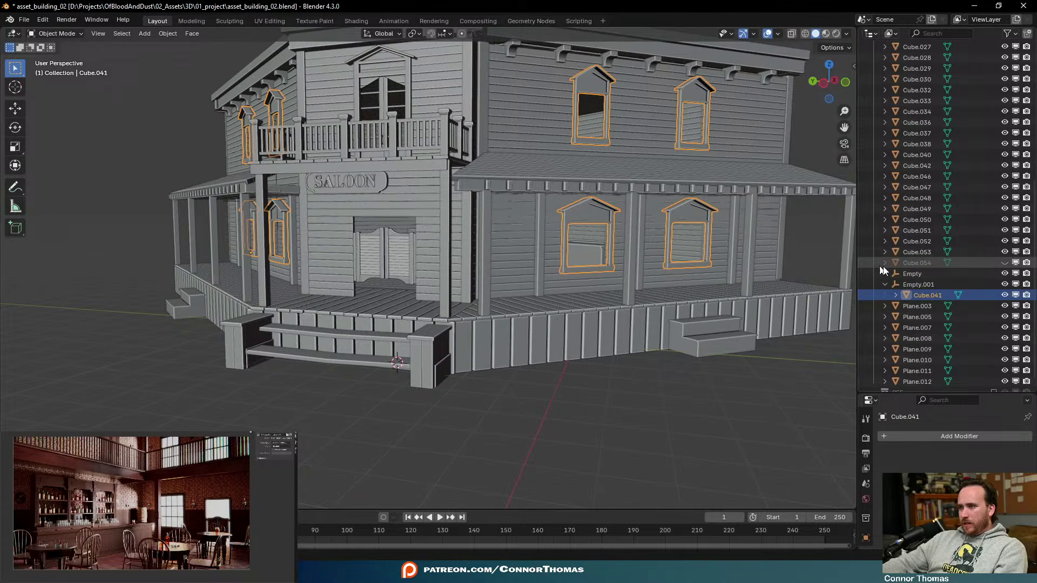
{"action": "left_click", "coordinate": [918, 284], "text": "ctrl"}
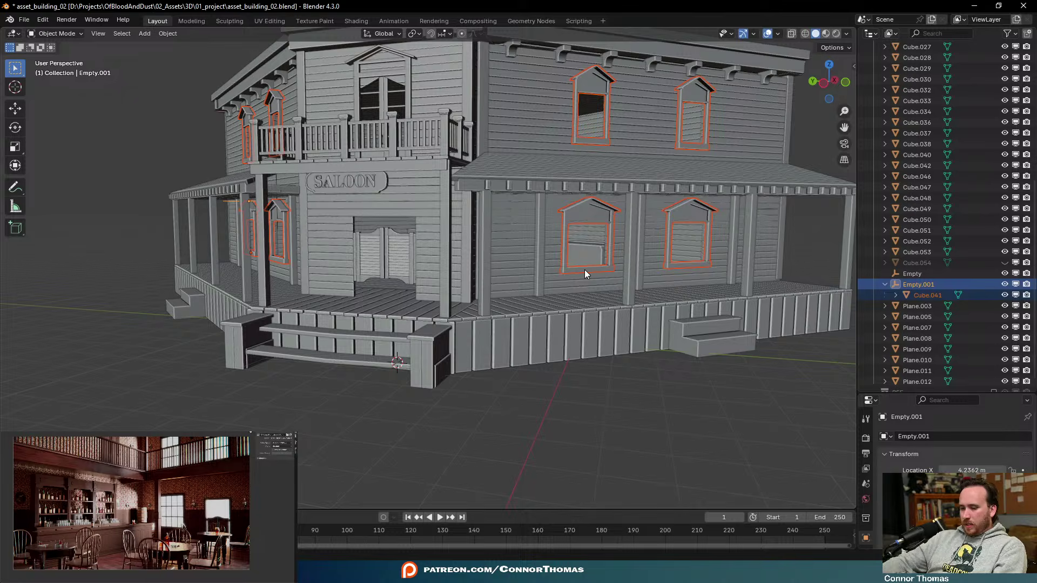
{"action": "key", "text": "alt+p"}
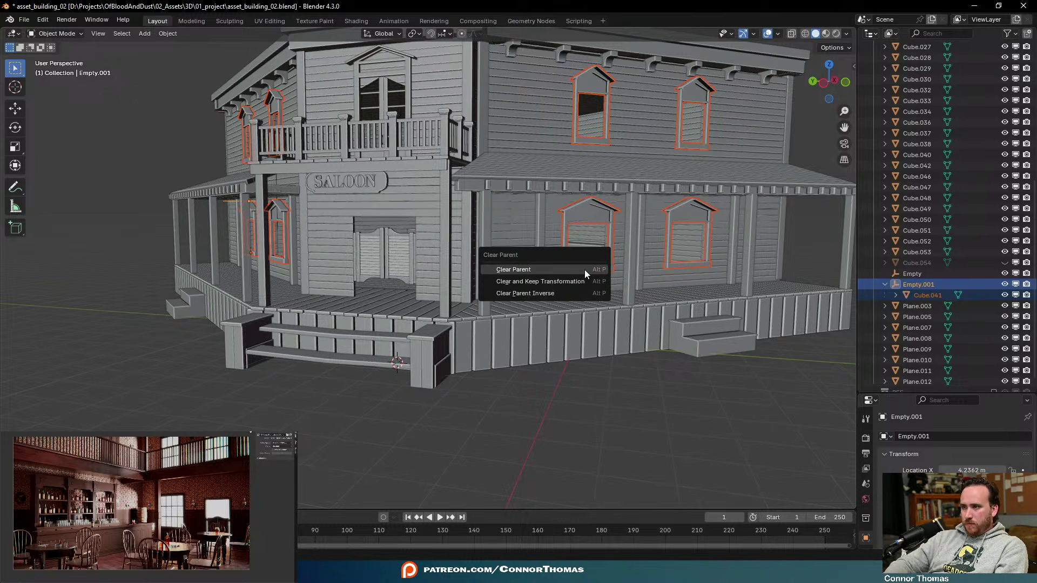
{"action": "left_click", "coordinate": [559, 280]}
{"action": "left_click", "coordinate": [595, 215]}
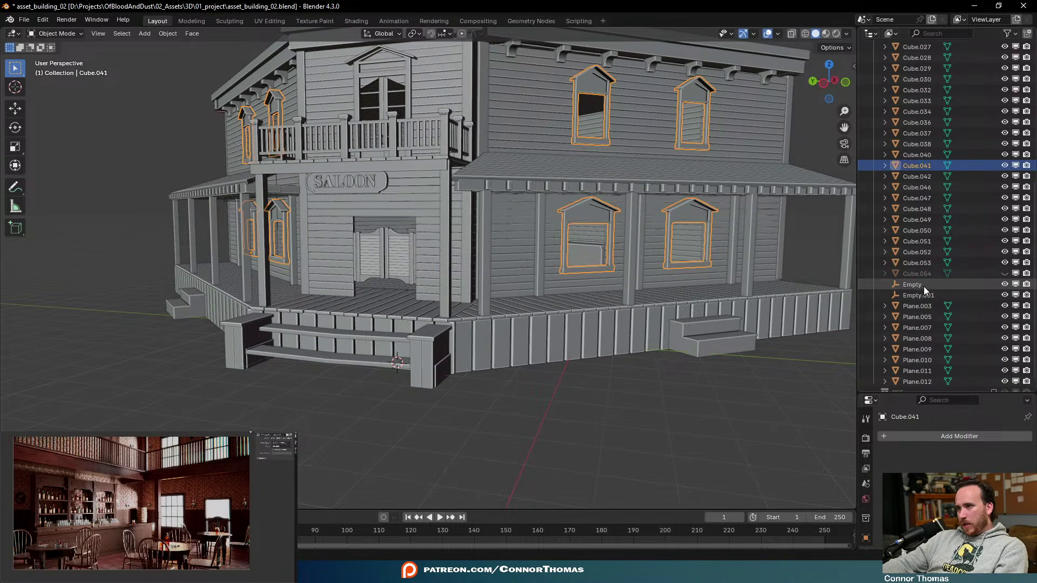
Delete the two leftover empties, Empty and Empty.001
{"action": "left_click", "coordinate": [924, 287]}
{"action": "key", "text": "Delete"}
{"action": "left_click", "coordinate": [906, 286]}
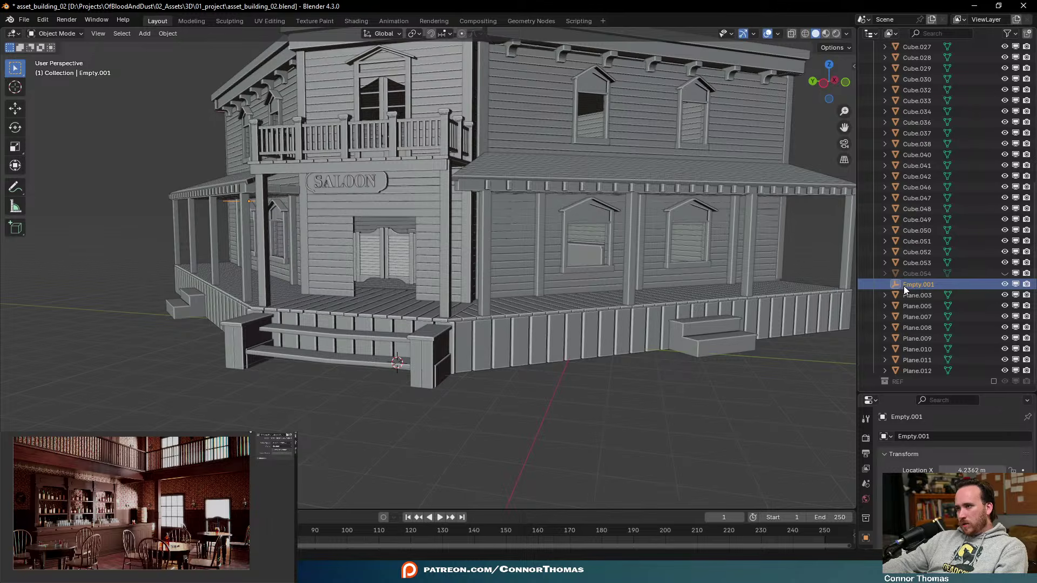
{"action": "key", "text": "Delete"}
Rename the joined window frames Cube.041 as _window, deselect everything and save the file
{"action": "left_click", "coordinate": [606, 221]}
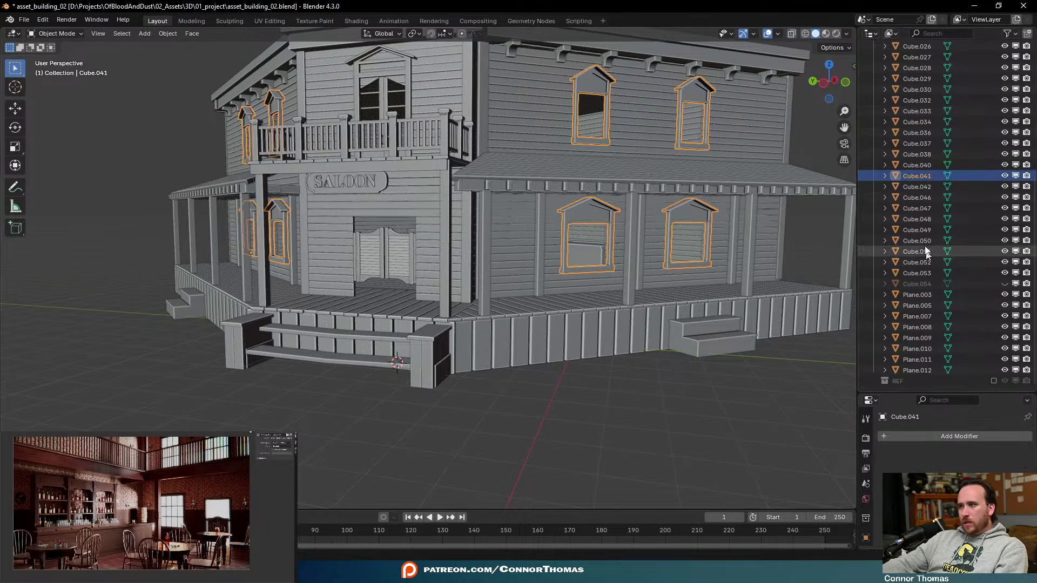
{"action": "double_click", "coordinate": [912, 175]}
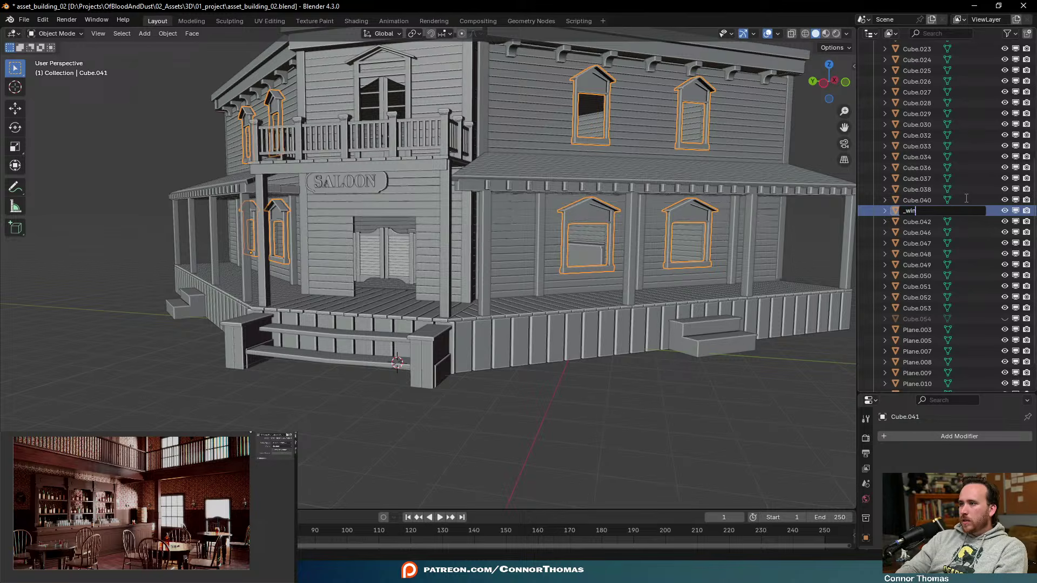
{"action": "type", "text": "_window"}
{"action": "key", "text": "Return"}
{"action": "scroll", "coordinate": [960, 199], "scroll_direction": "up", "scroll_amount": 5}
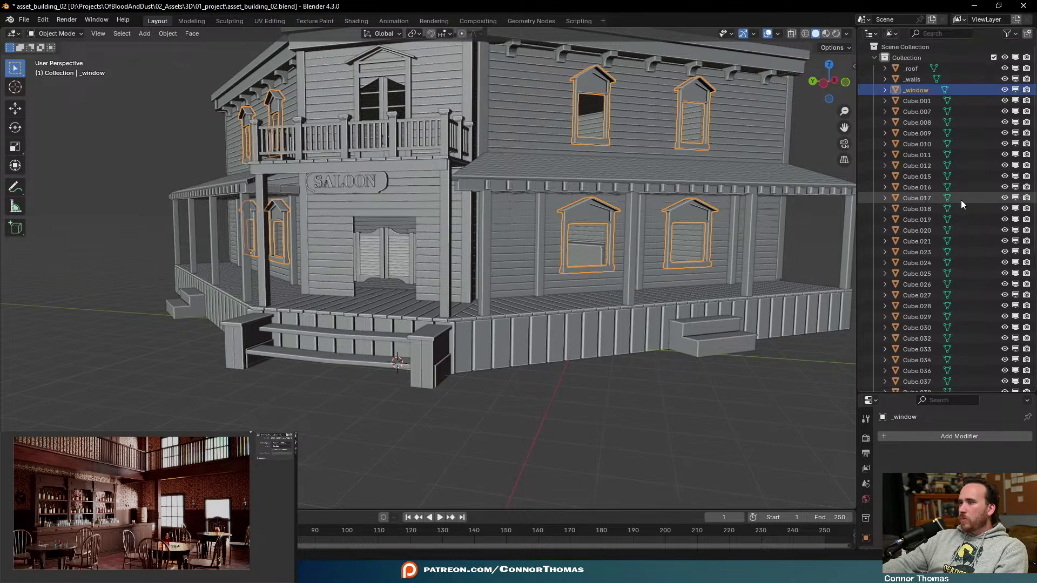
{"action": "key", "text": "alt+a"}
{"action": "middle_click_drag", "start_coordinate": [579, 178], "coordinate": [613, 173]}
{"action": "key", "text": "ctrl+s"}
Rename the balcony railing Plane.007 as _railing.01 and deselect it
{"action": "left_click", "coordinate": [585, 170]}
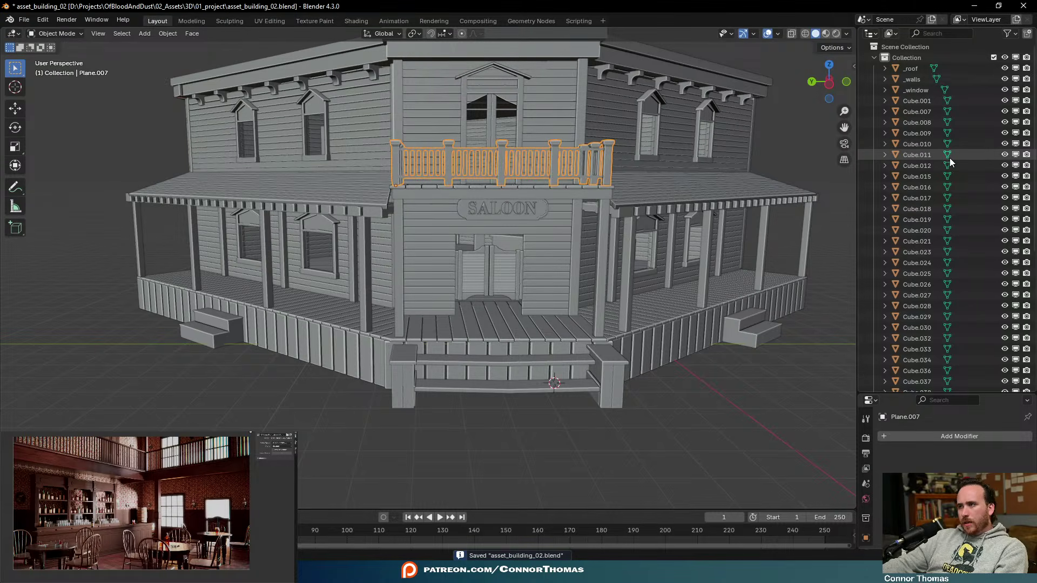
{"action": "key", "text": "KP_Decimal"}
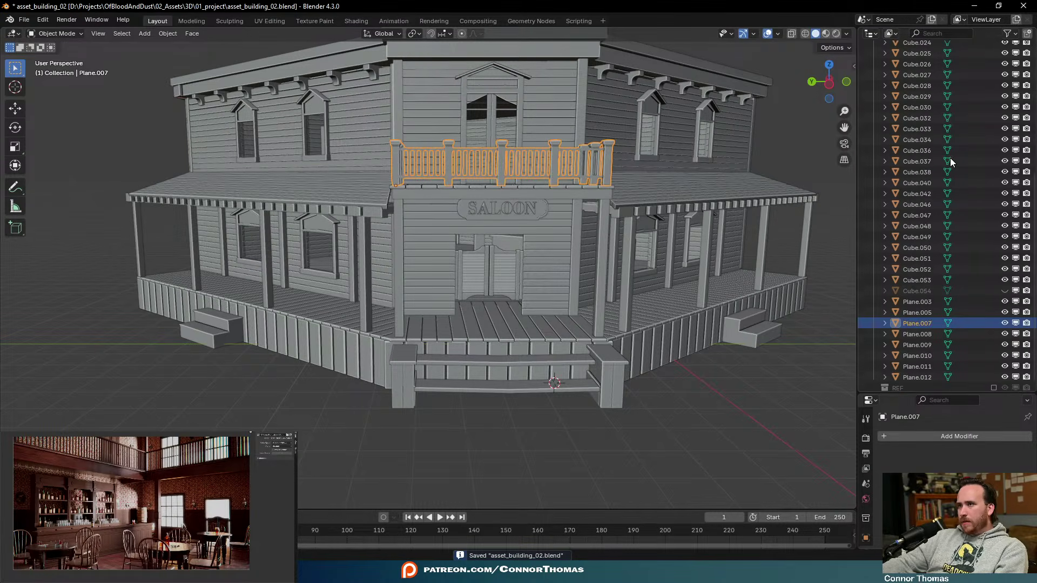
{"action": "double_click", "coordinate": [917, 324]}
{"action": "key", "text": "BackSpace"}
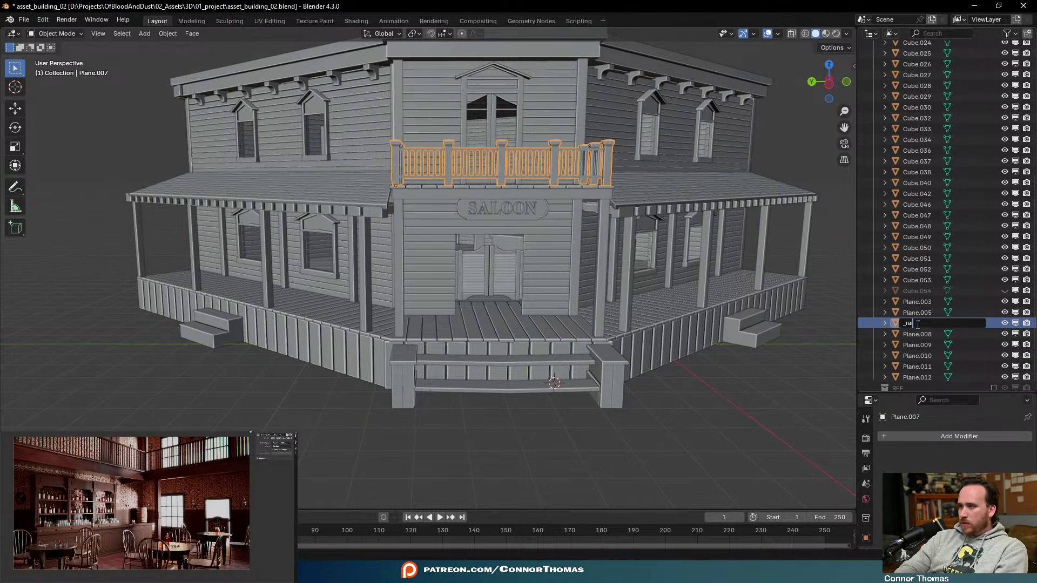
{"action": "type", "text": ".01"}
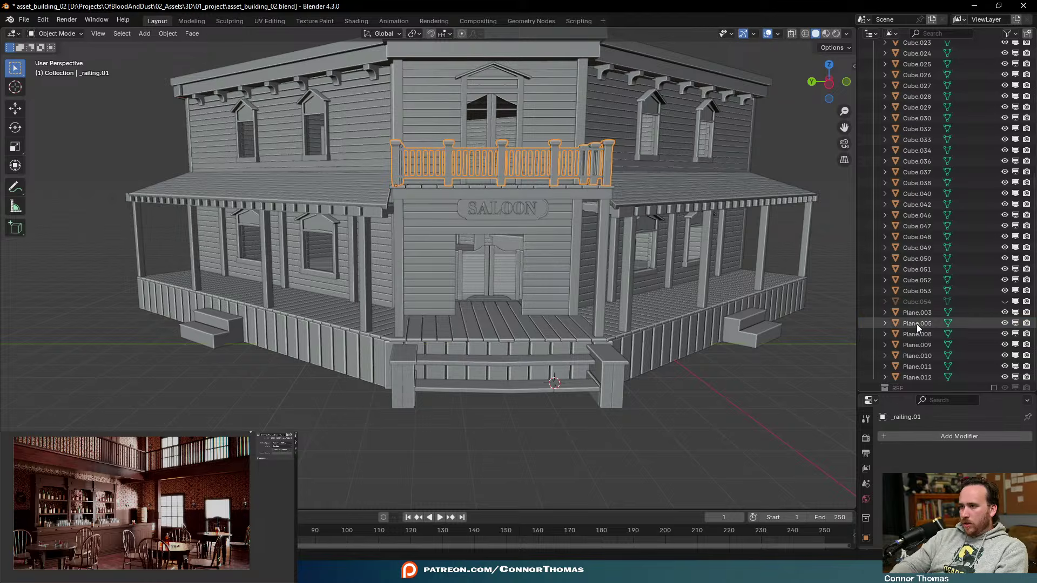
{"action": "key", "text": "Return"}
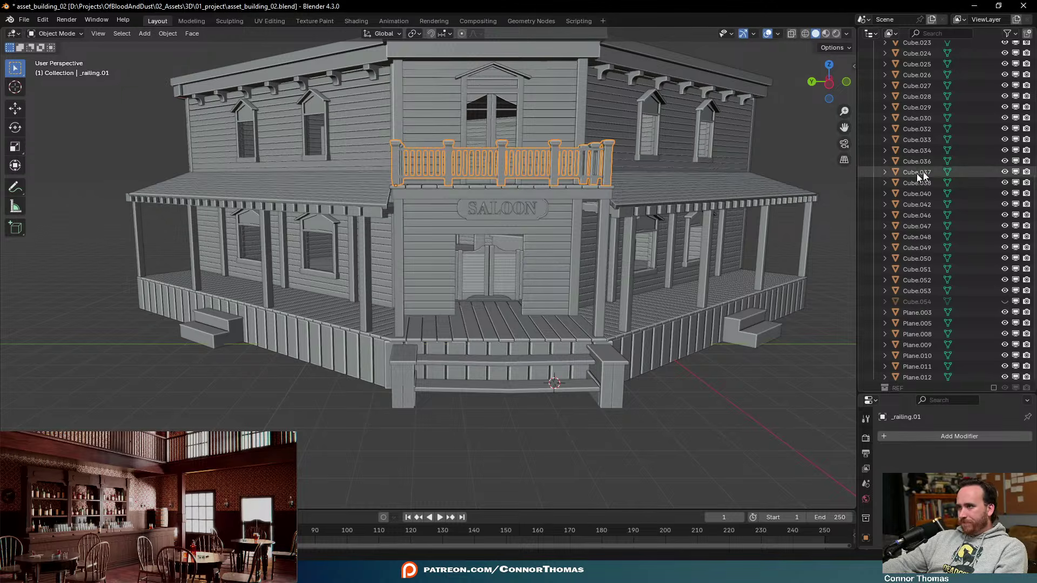
{"action": "scroll", "coordinate": [938, 167], "scroll_direction": "up", "scroll_amount": 8}
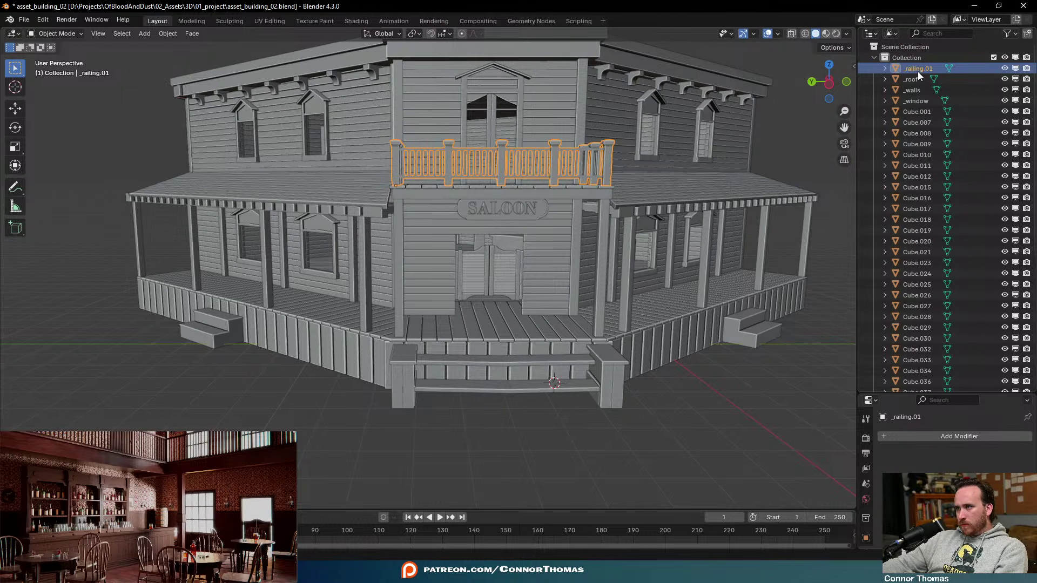
{"action": "key", "text": "alt+a"}
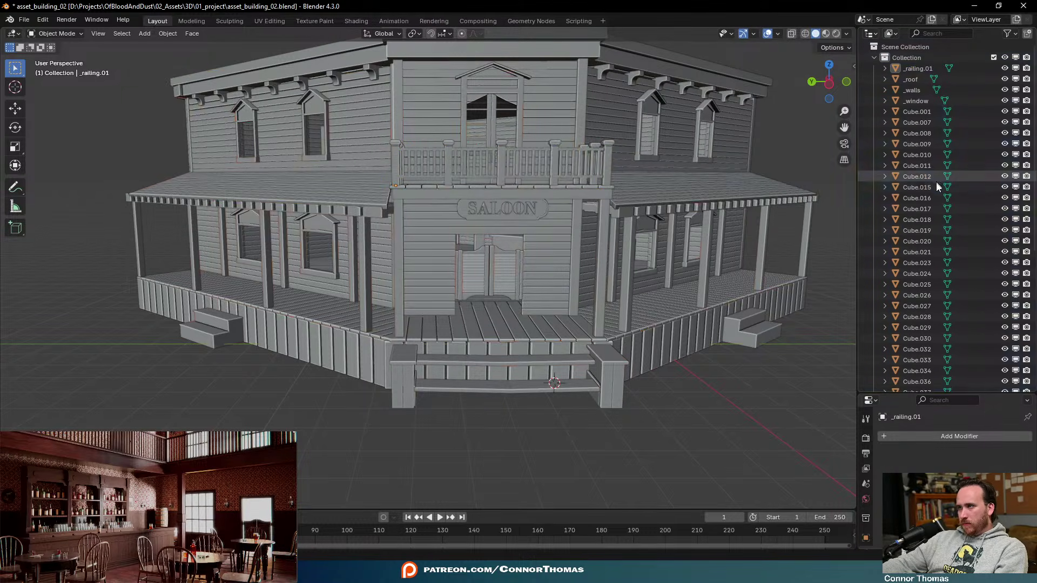
Rename the porch posts and beams object Cube.024 as _porchSupports and deselect it
{"action": "middle_click_drag", "start_coordinate": [641, 190], "coordinate": [691, 205]}
{"action": "scroll", "coordinate": [584, 284], "scroll_direction": "down", "scroll_amount": 4}
{"action": "left_click", "coordinate": [584, 284]}
{"action": "key", "text": "F2"}
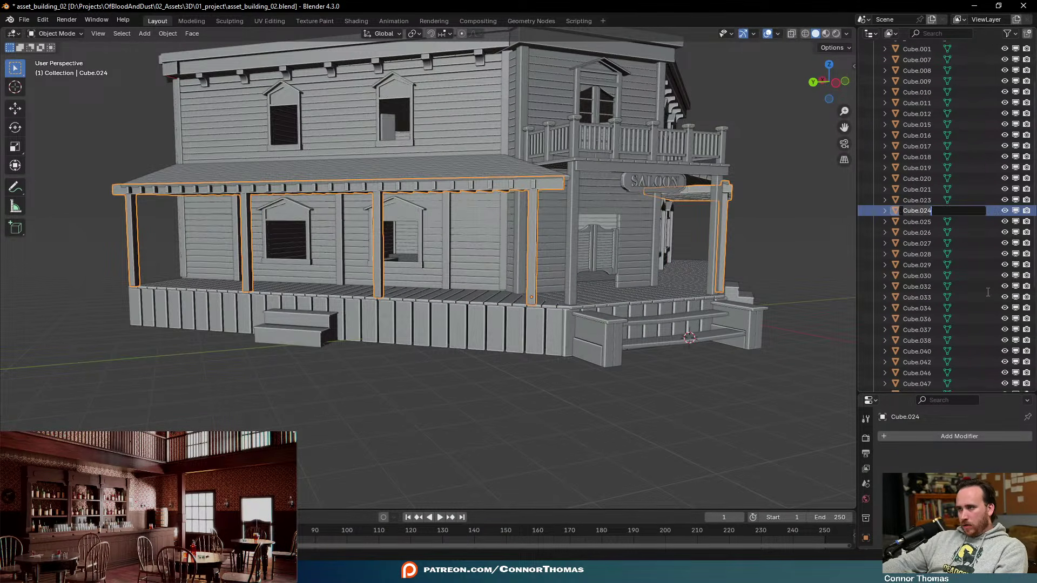
{"action": "key", "text": "BackSpace"}
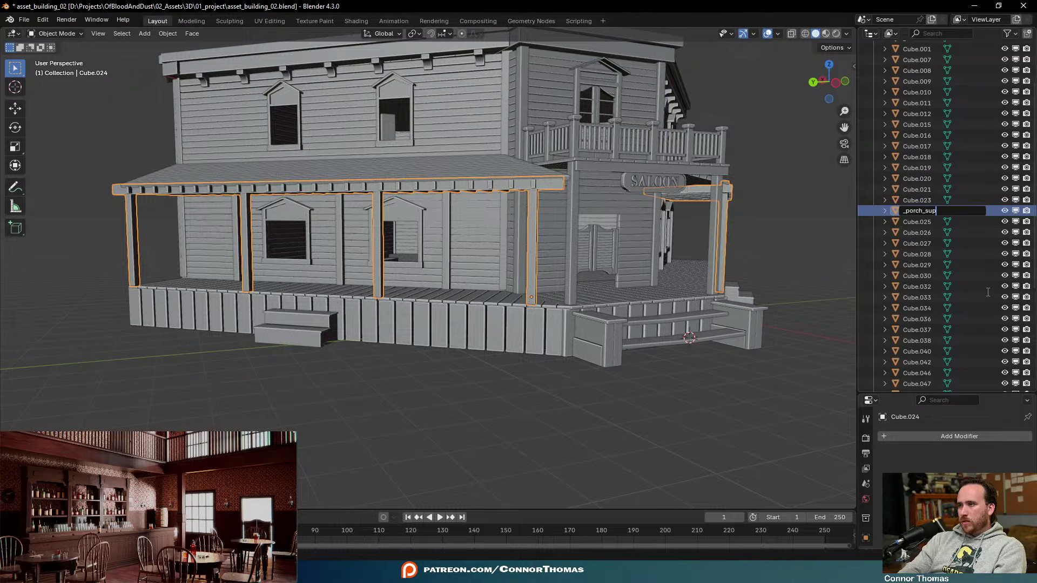
{"action": "key", "text": "BackSpace"}
{"action": "key", "text": "BackSpace"}
{"action": "key", "text": "BackSpace"}
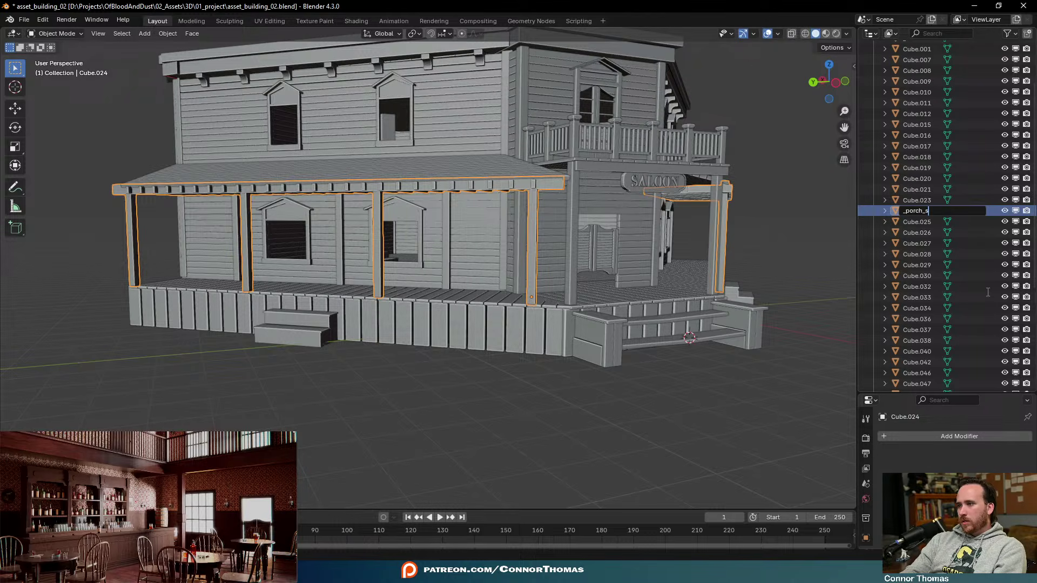
{"action": "type", "text": "ports"}
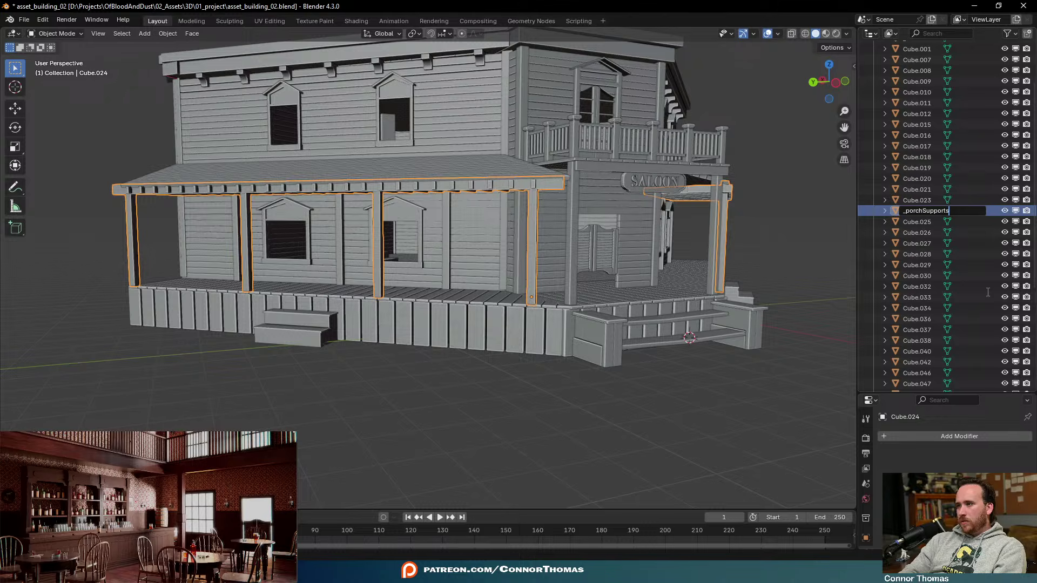
{"action": "key", "text": "Return"}
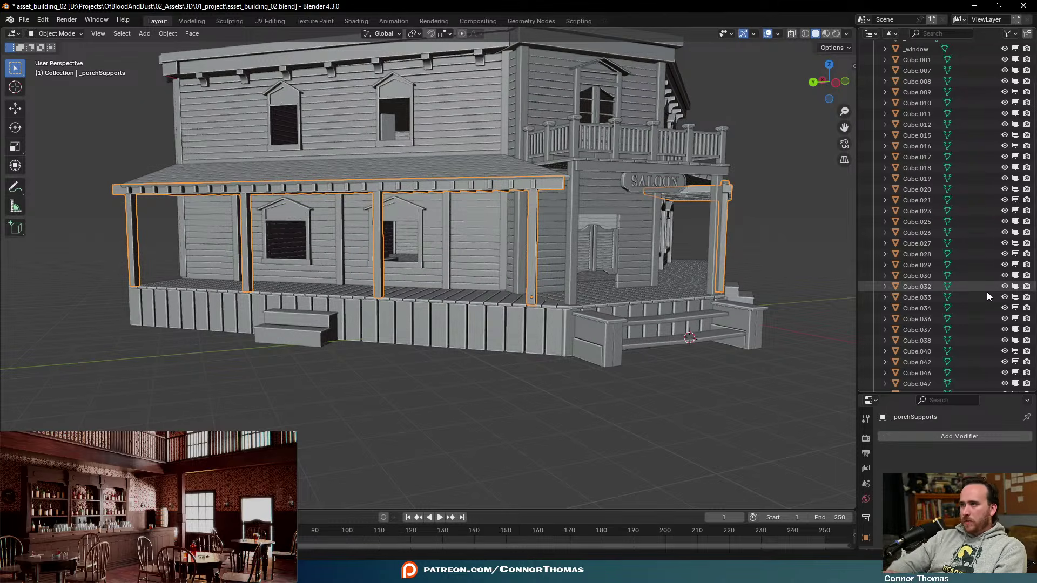
{"action": "scroll", "coordinate": [987, 292], "scroll_direction": "up", "scroll_amount": 4}
{"action": "key", "text": "alt+a"}
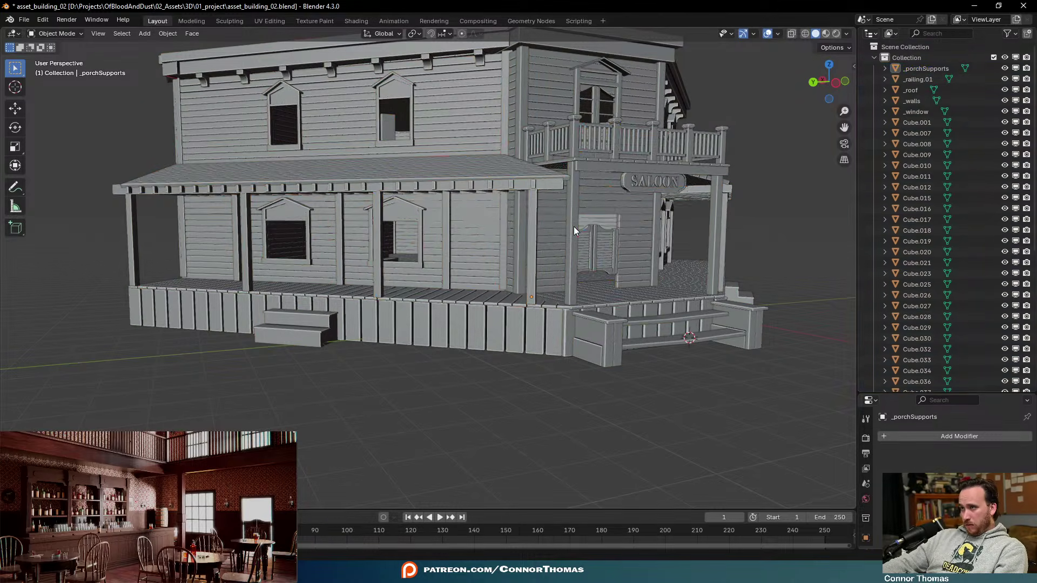
Check the swinging entrance doors by selecting them, clear the selection and save the file
{"action": "middle_click_drag", "start_coordinate": [573, 225], "coordinate": [484, 222]}
{"action": "left_click", "coordinate": [516, 238]}
{"action": "left_click", "coordinate": [511, 252]}
{"action": "key", "text": "alt+a"}
{"action": "key", "text": "ctrl+s"}
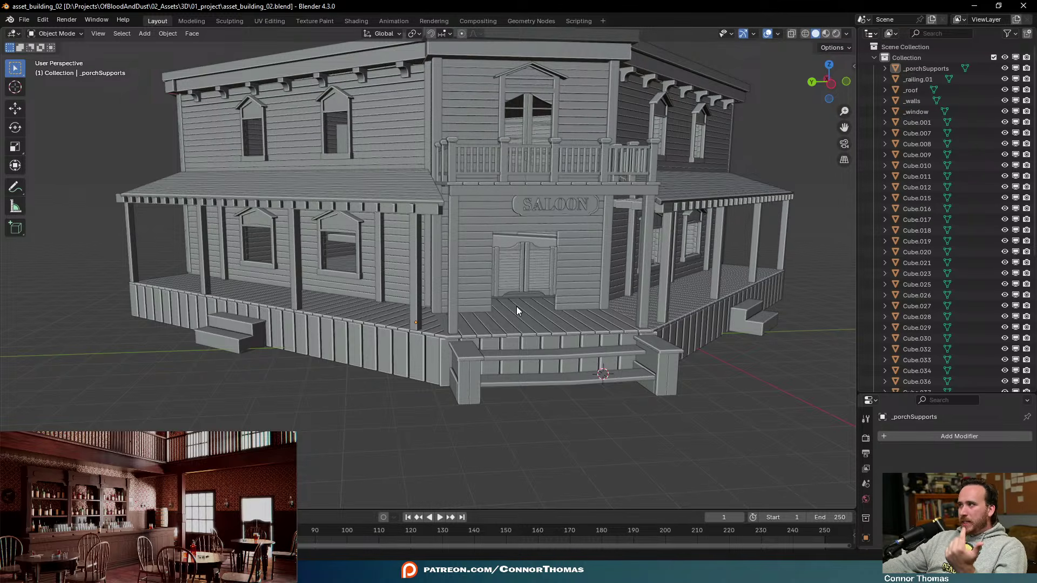
Join the front entrance steps, their side blocks and the side porch steps into Cube.036, and deselect everything
{"action": "middle_click_drag", "start_coordinate": [510, 306], "coordinate": [530, 326]}
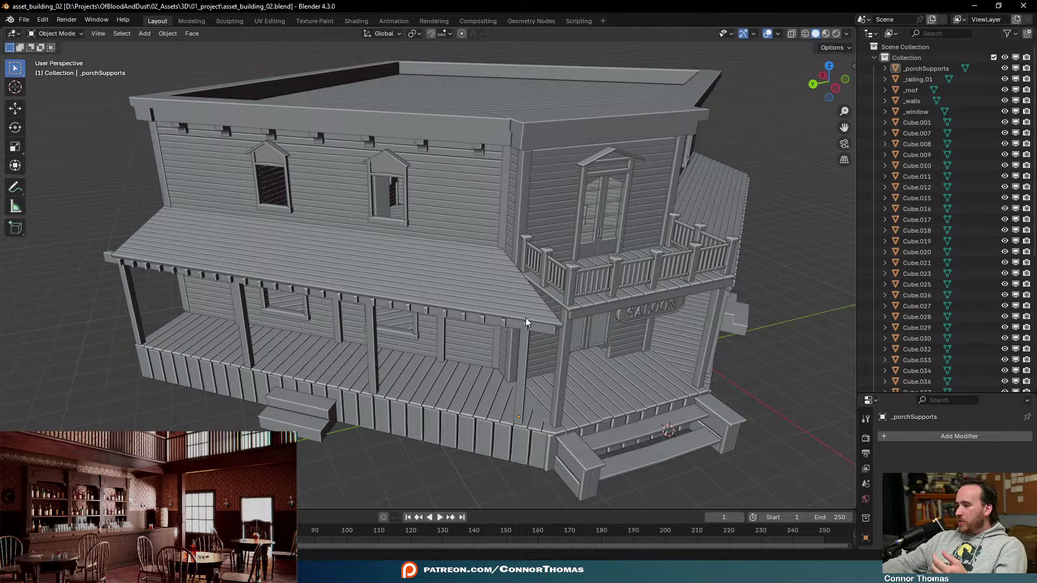
{"action": "middle_click_drag", "start_coordinate": [526, 317], "coordinate": [478, 306]}
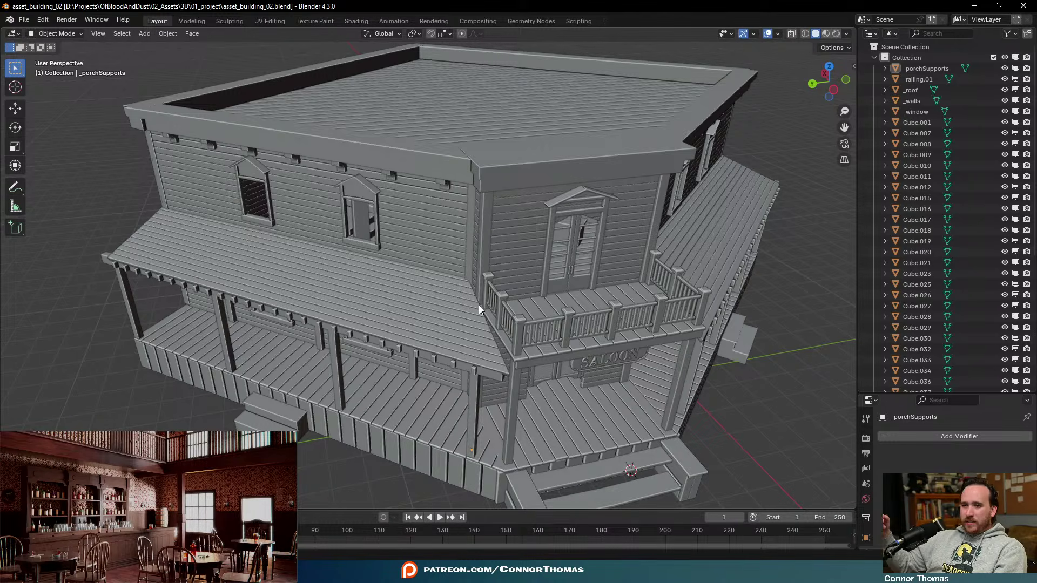
{"action": "scroll", "coordinate": [479, 305], "scroll_direction": "down", "scroll_amount": 2}
{"action": "middle_click_drag", "start_coordinate": [473, 332], "coordinate": [559, 429]}
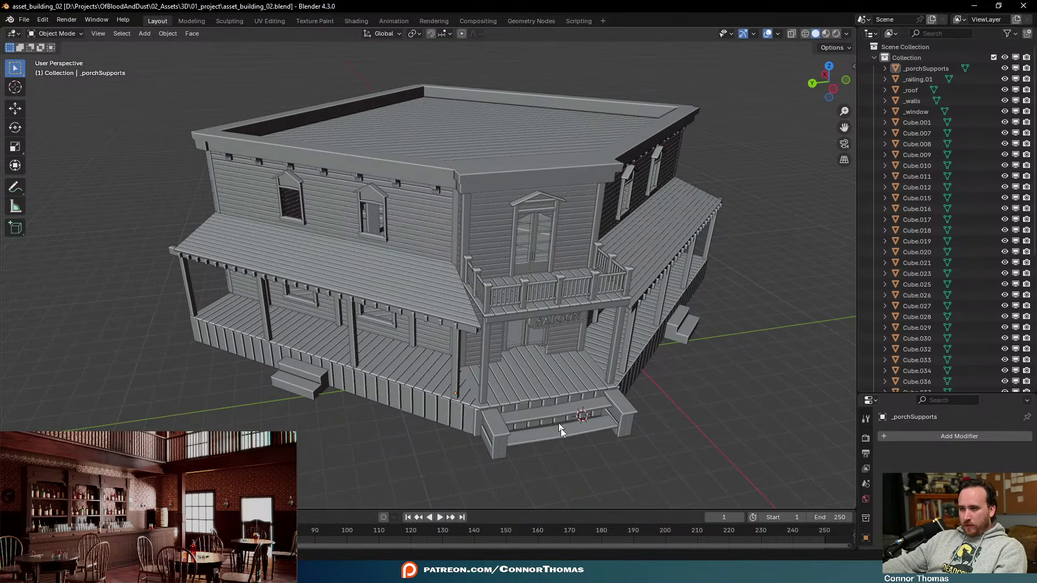
{"action": "left_click", "coordinate": [566, 436]}
{"action": "left_click", "coordinate": [319, 395], "text": "shift"}
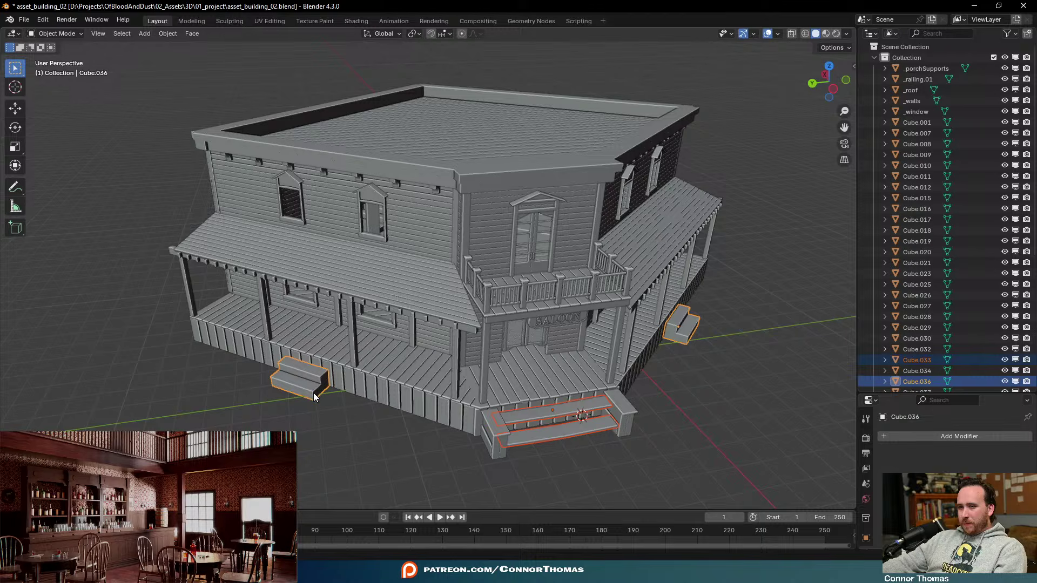
{"action": "left_click", "coordinate": [499, 440], "text": "shift"}
{"action": "left_click", "coordinate": [487, 413], "text": "shift"}
{"action": "key", "text": "ctrl+j"}
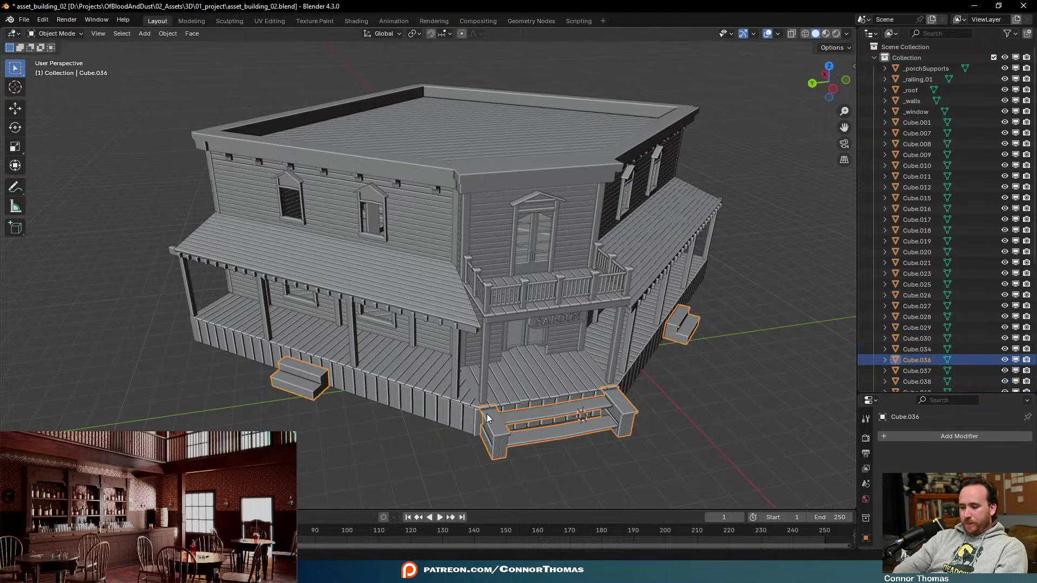
{"action": "key", "text": "a"}
{"action": "key", "text": "alt+a"}
Rename the joined stairs object Cube.036 as _entranceStairs
{"action": "middle_click_drag", "start_coordinate": [488, 413], "coordinate": [592, 314]}
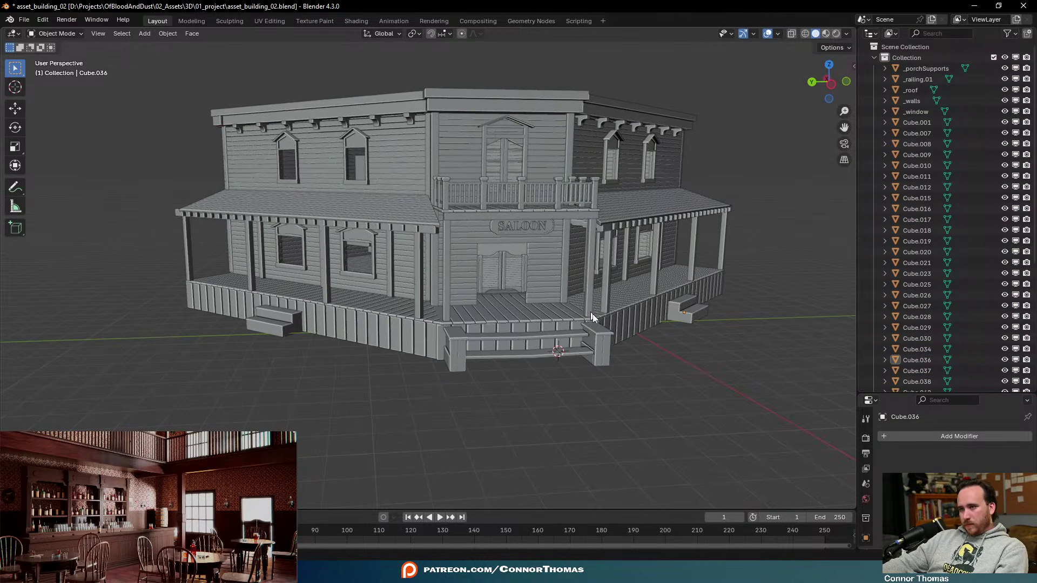
{"action": "left_click", "coordinate": [604, 343]}
{"action": "key", "text": "F2"}
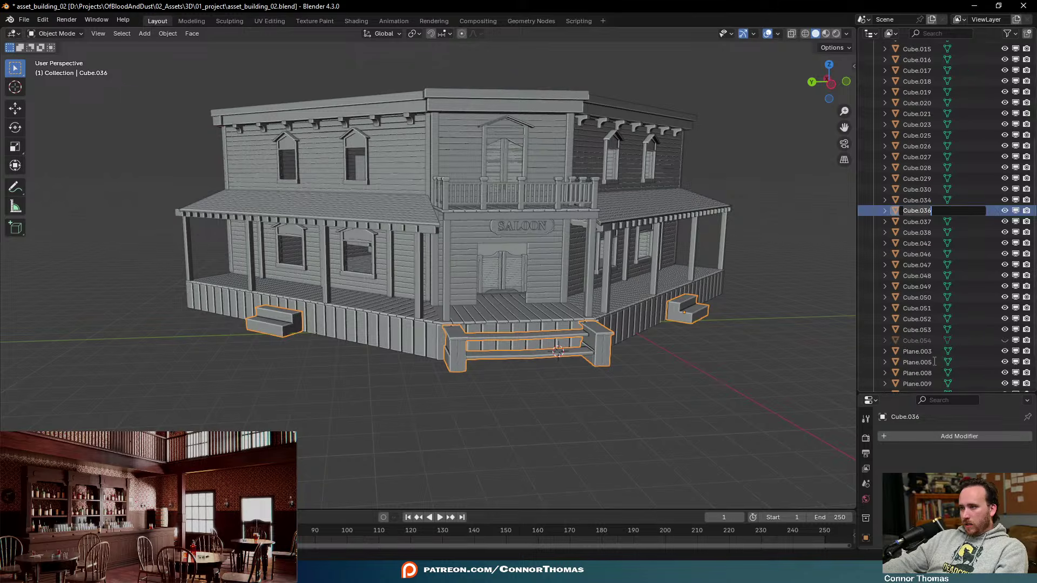
{"action": "key", "text": "BackSpace"}
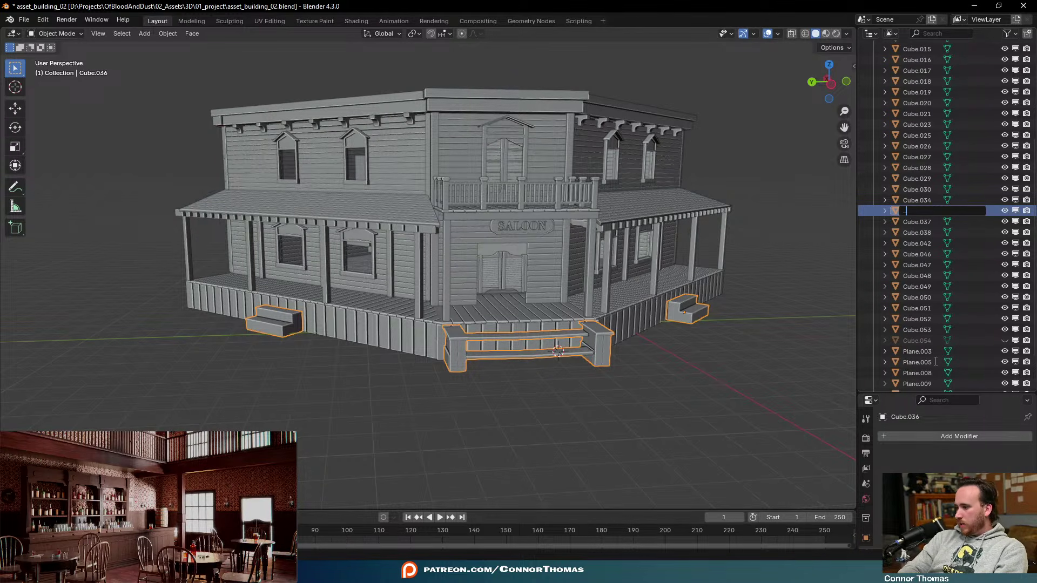
{"action": "type", "text": "_entranc"}
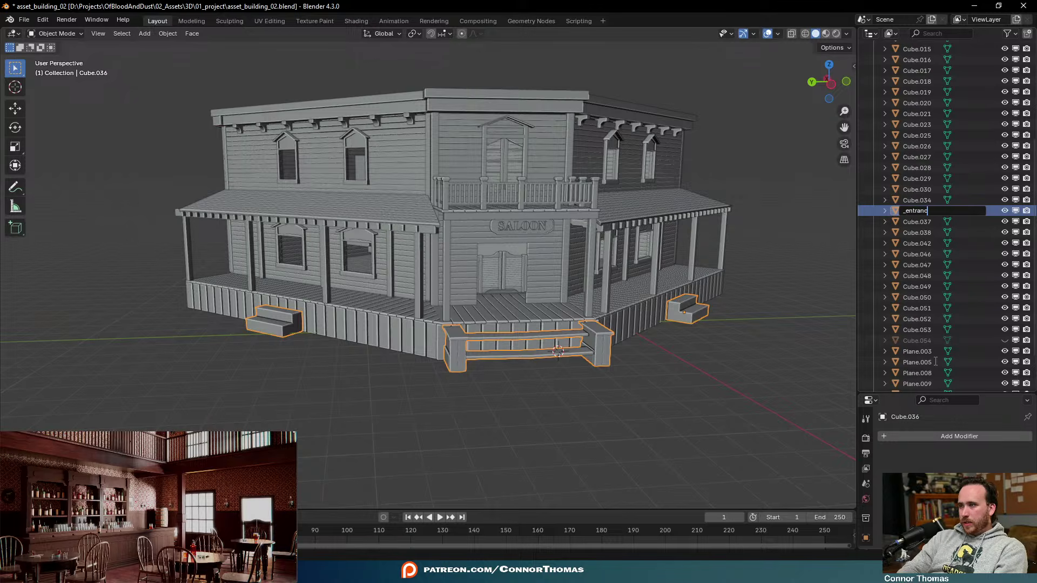
{"action": "type", "text": "eStairs"}
{"action": "key", "text": "Return"}
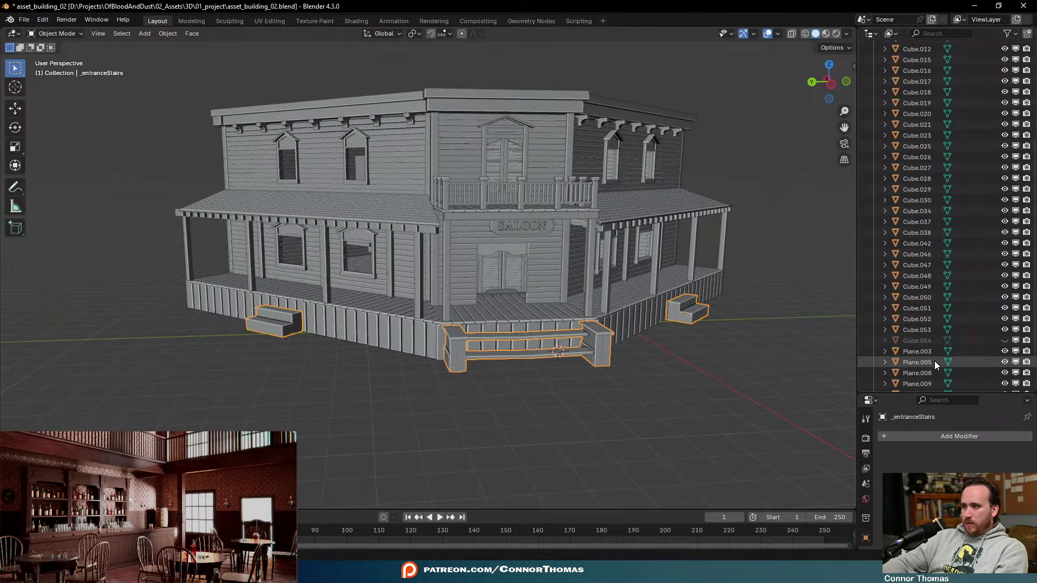
Rename the porch floor object Plane.003 as _porchFloorboards
{"action": "mouse_move", "coordinate": [551, 343]}
{"action": "middle_mouse_down"}
{"action": "mouse_move", "coordinate": [571, 352]}
{"action": "mouse_move", "coordinate": [569, 342]}
{"action": "middle_mouse_up"}
{"action": "left_click", "coordinate": [568, 342]}
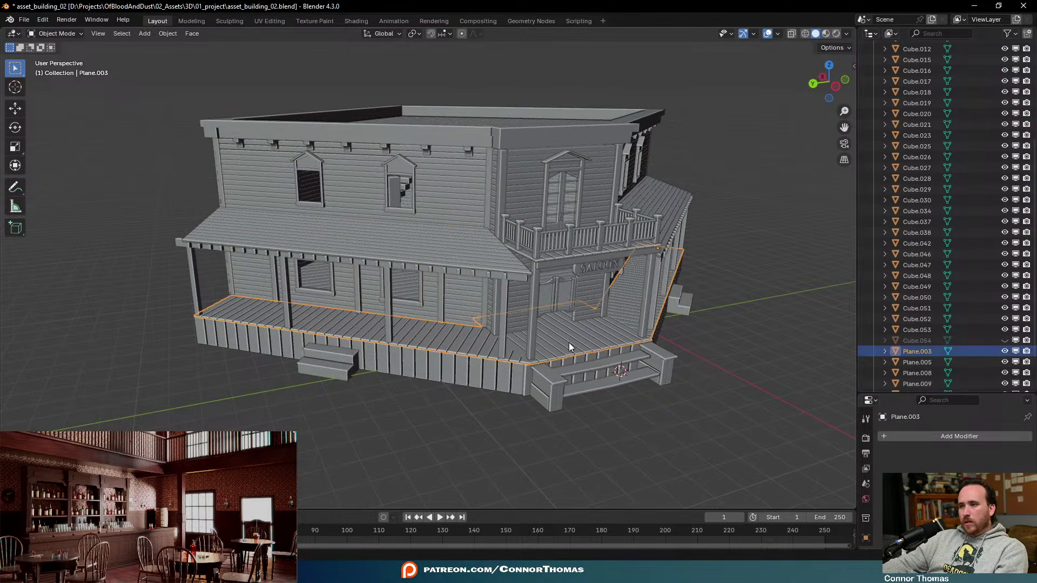
{"action": "double_click", "coordinate": [916, 351]}
{"action": "scroll", "coordinate": [922, 352], "scroll_direction": "down", "scroll_amount": 3}
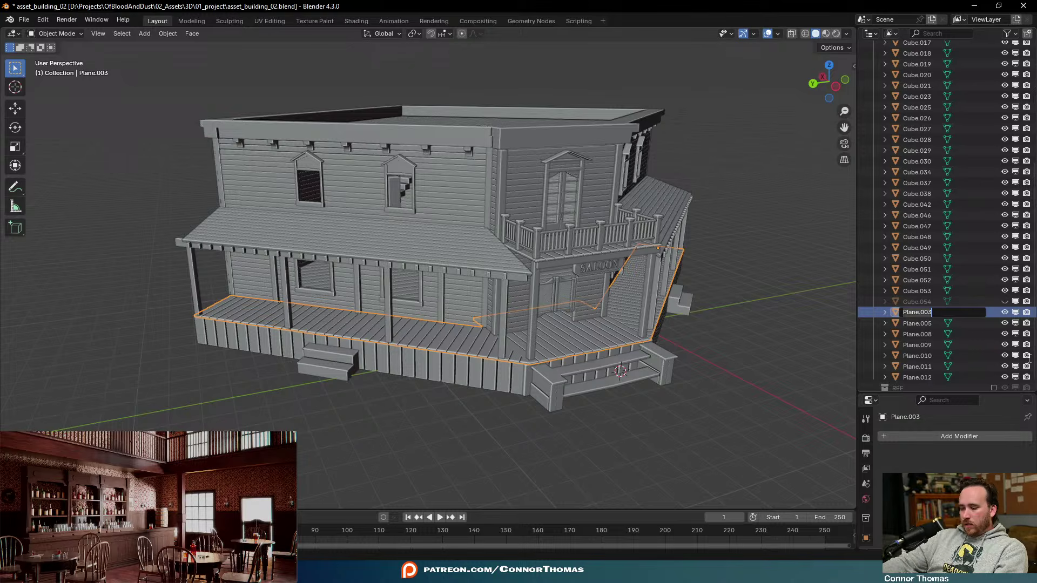
{"action": "key", "text": "ctrl+a"}
{"action": "key", "text": "BackSpace"}
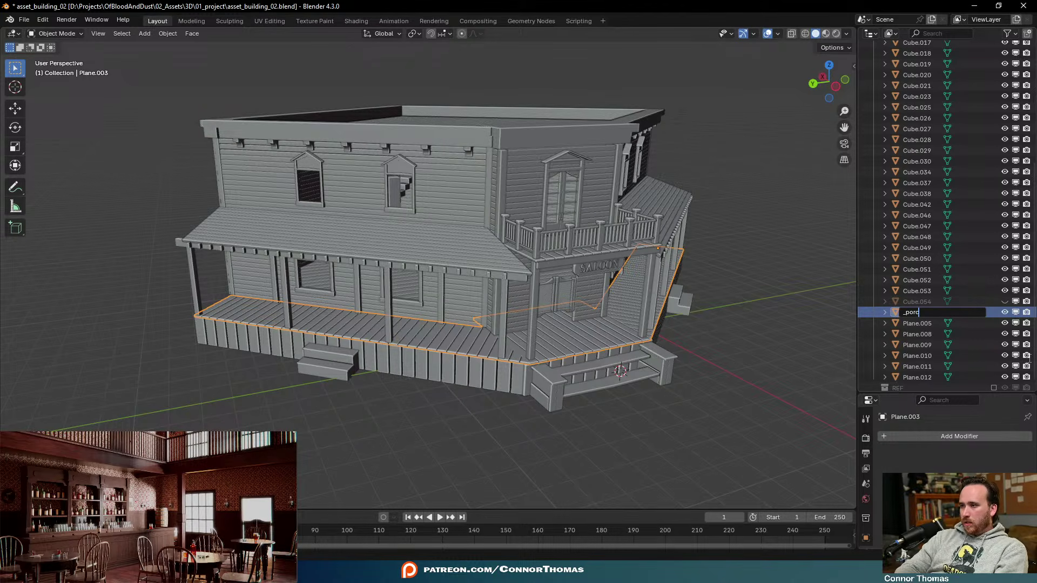
{"action": "type", "text": "_porchFloor"}
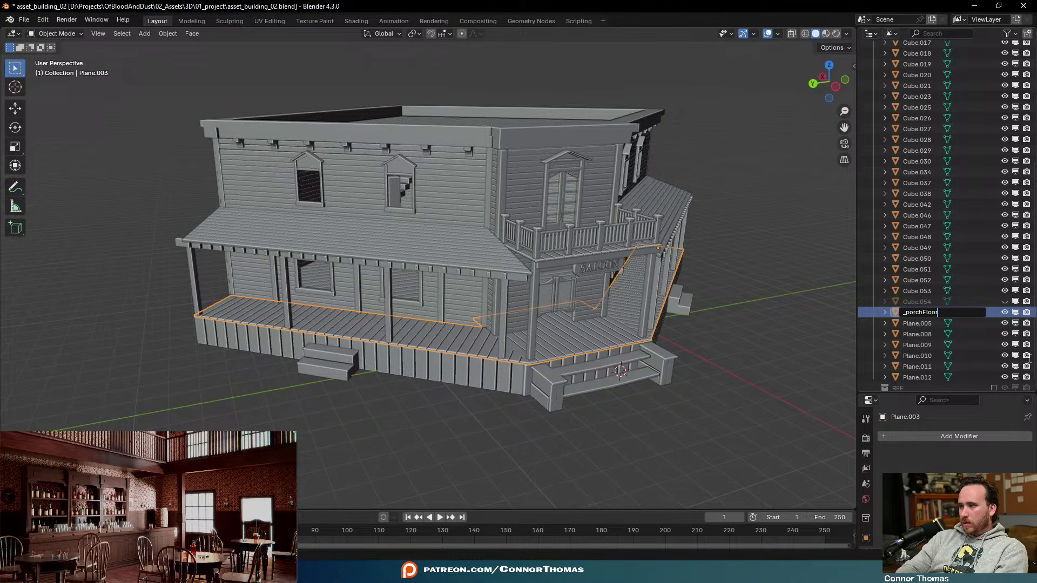
{"action": "type", "text": "boards"}
{"action": "key", "text": "Return"}
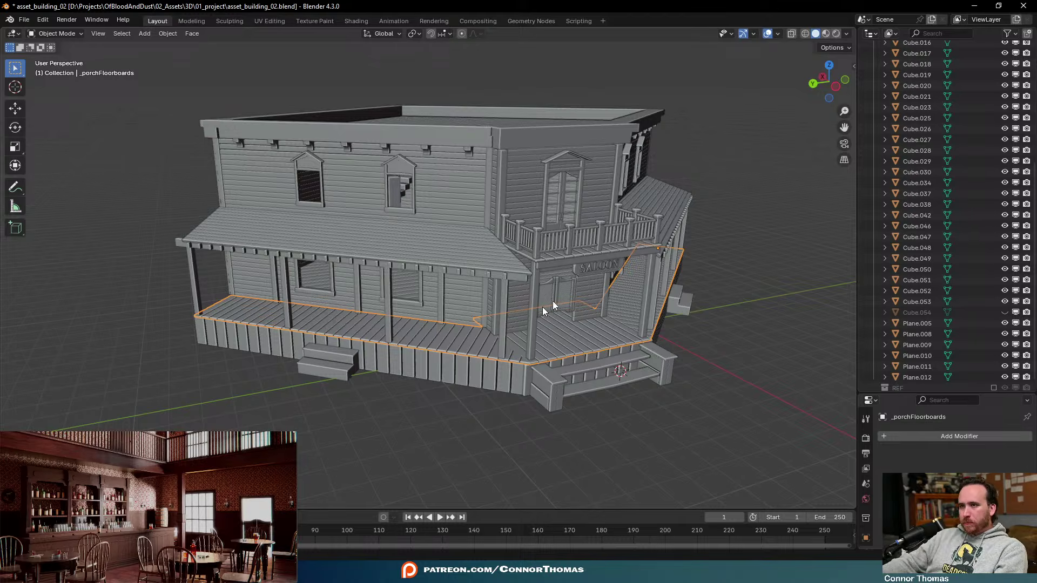
Rename the wall object _walls as _buildingWalls and leave everything deselected
{"action": "left_click", "coordinate": [439, 205]}
{"action": "scroll", "coordinate": [918, 162], "scroll_direction": "up", "scroll_amount": 5}
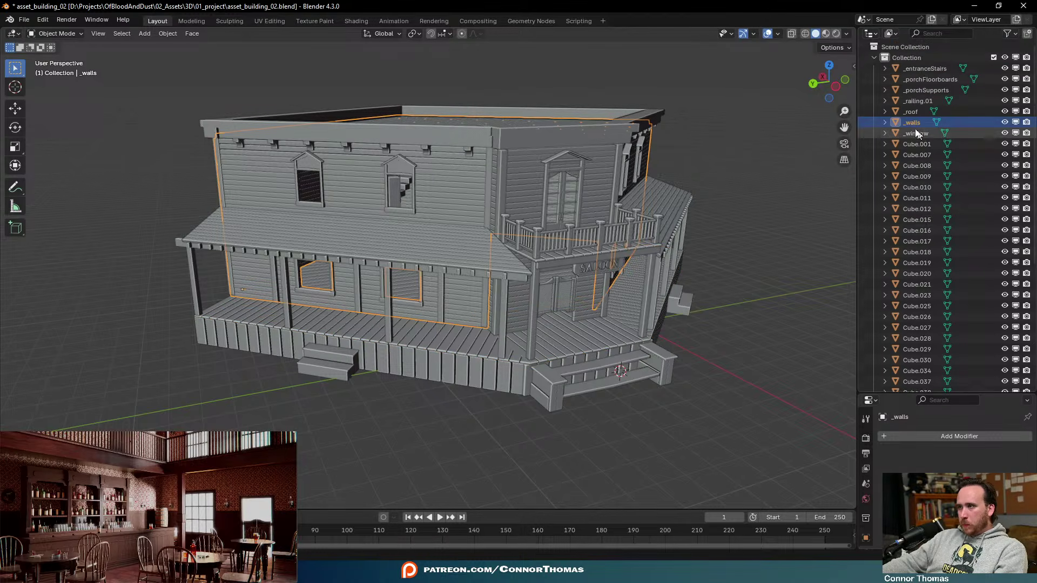
{"action": "double_click", "coordinate": [911, 123]}
{"action": "type", "text": "_"}
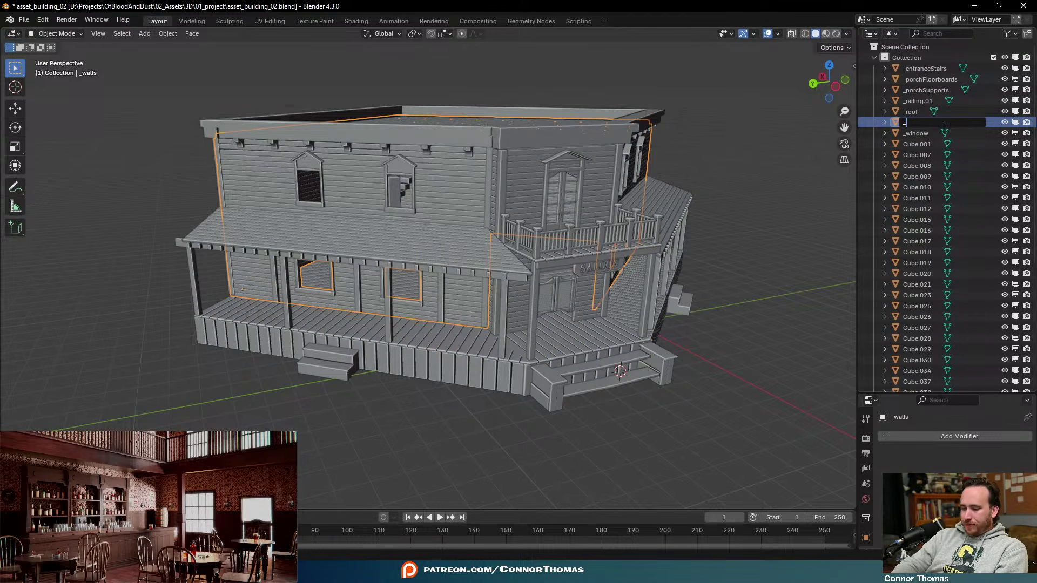
{"action": "type", "text": "buildingWal"}
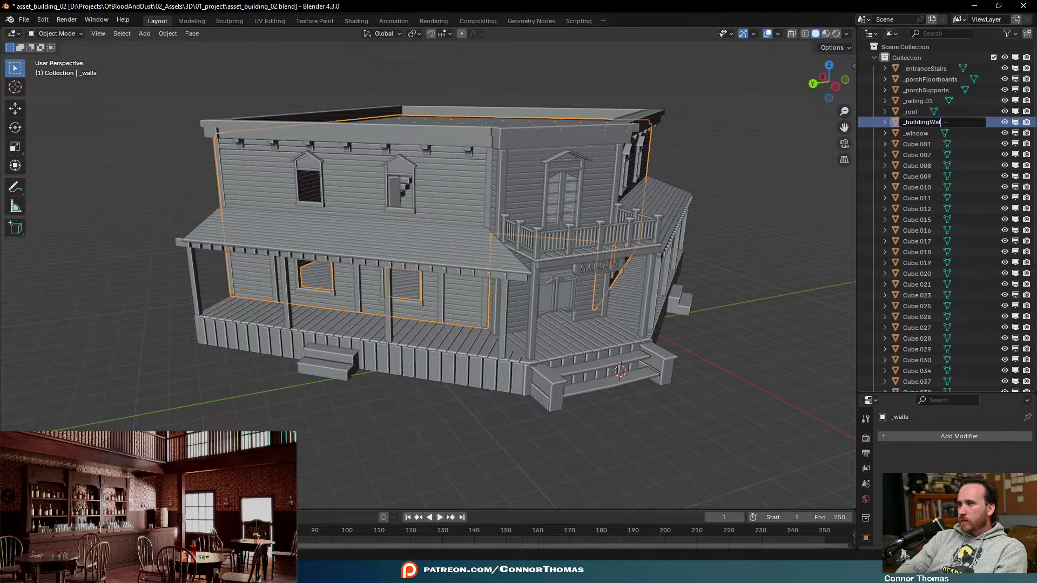
{"action": "type", "text": "ls"}
{"action": "key", "text": "Return"}
{"action": "key", "text": "a"}
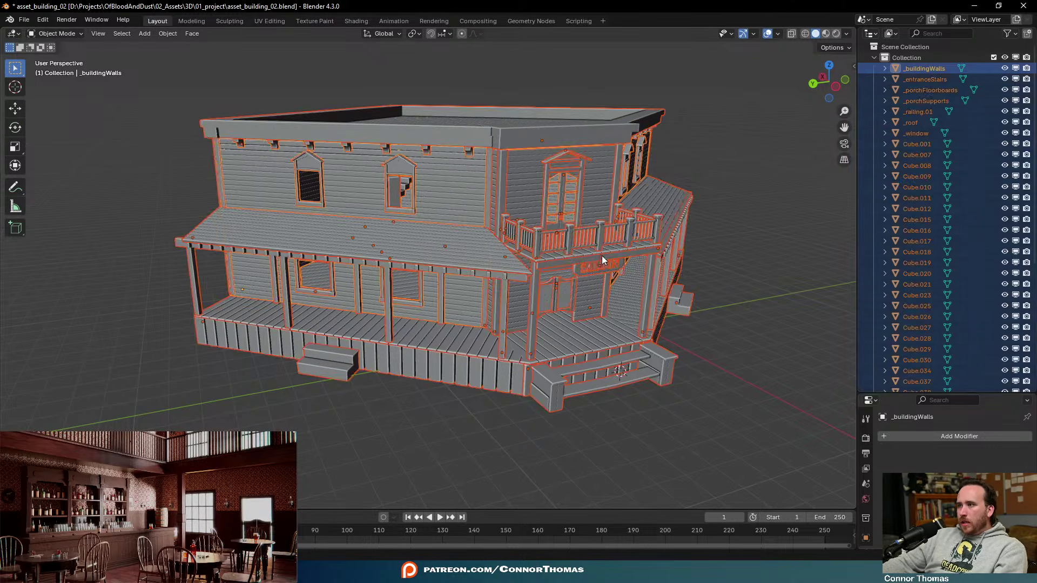
{"action": "key", "text": "alt+a"}
Select the beam below the entrance balcony together with the two posts that carry it
{"action": "middle_click_drag", "start_coordinate": [603, 260], "coordinate": [624, 227]}
{"action": "scroll", "coordinate": [508, 238], "scroll_direction": "up", "scroll_amount": 5}
{"action": "left_click", "coordinate": [513, 204]}
{"action": "left_click", "coordinate": [578, 217]}
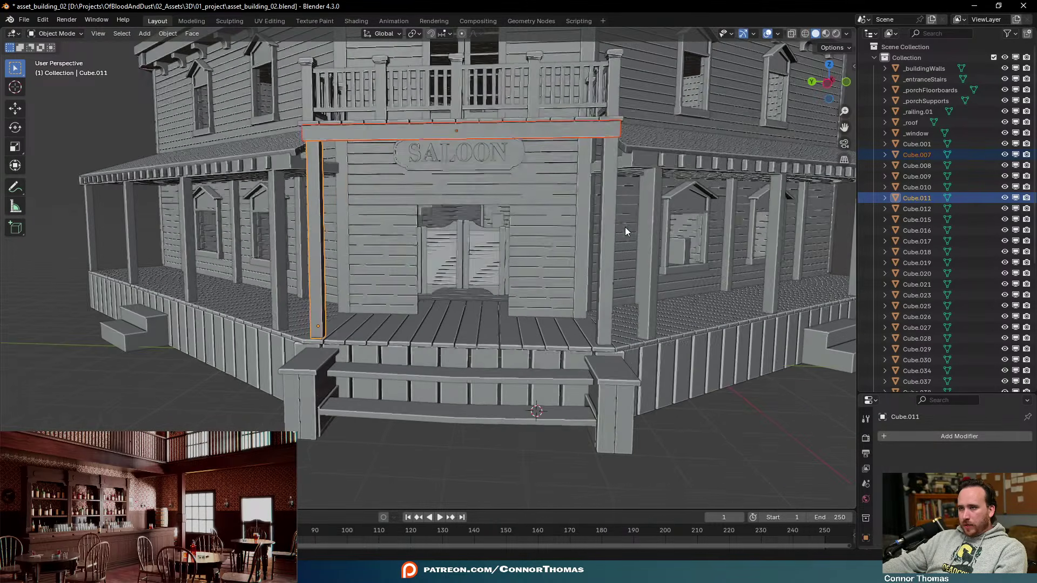
{"action": "left_click", "coordinate": [612, 191], "text": "shift"}
{"action": "scroll", "coordinate": [649, 183], "scroll_direction": "up", "scroll_amount": 4}
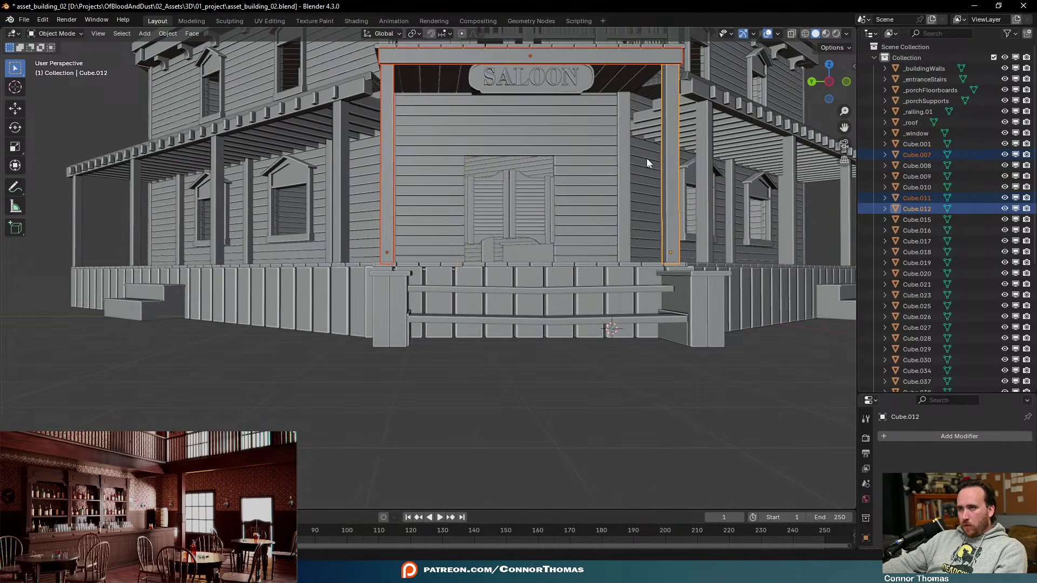
{"action": "left_click", "coordinate": [624, 134], "text": "shift"}
{"action": "middle_click_drag", "start_coordinate": [624, 134], "coordinate": [672, 184]}
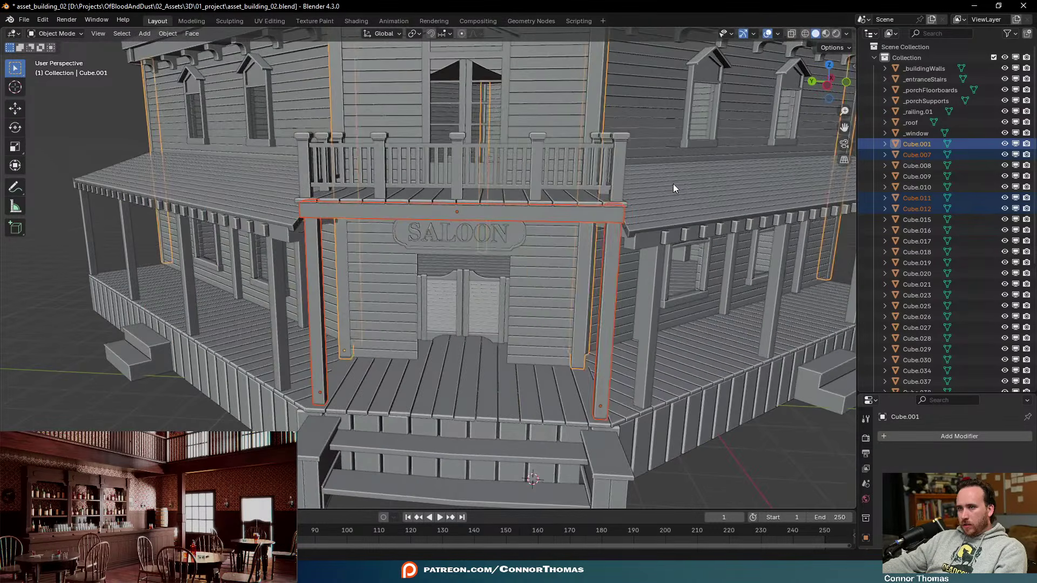
{"action": "key", "text": "ctrl+z"}
{"action": "middle_click_drag", "start_coordinate": [643, 255], "coordinate": [712, 247]}
{"action": "middle_click_drag", "start_coordinate": [599, 239], "coordinate": [571, 276]}
{"action": "scroll", "coordinate": [538, 268], "scroll_direction": "up", "scroll_amount": 2}
{"action": "key", "text": "ctrl+space"}
{"action": "scroll", "coordinate": [485, 266], "scroll_direction": "up", "scroll_amount": 2}
{"action": "scroll", "coordinate": [572, 276], "scroll_direction": "down", "scroll_amount": 6}
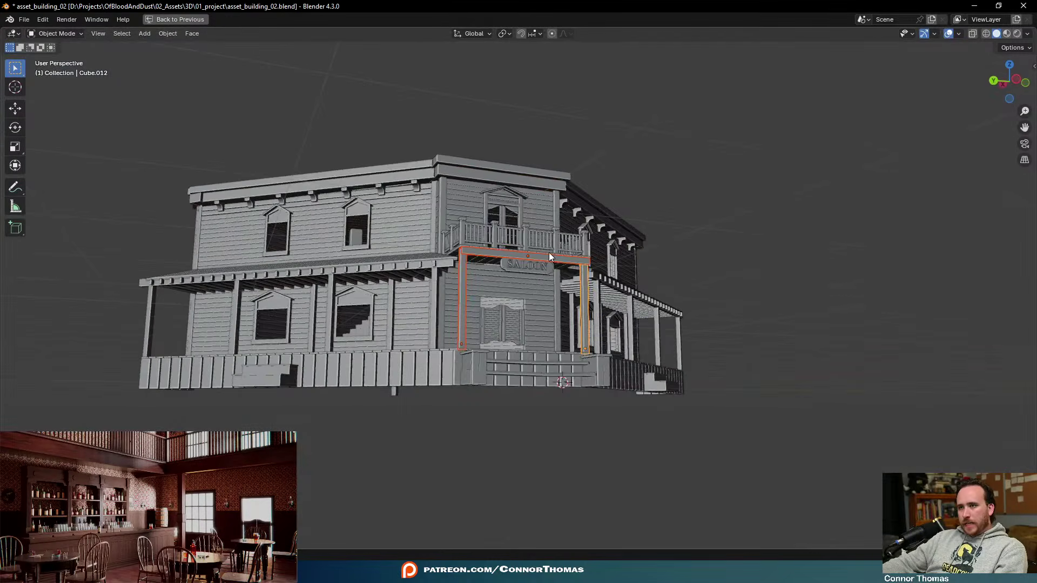
{"action": "key", "text": "ctrl+space"}
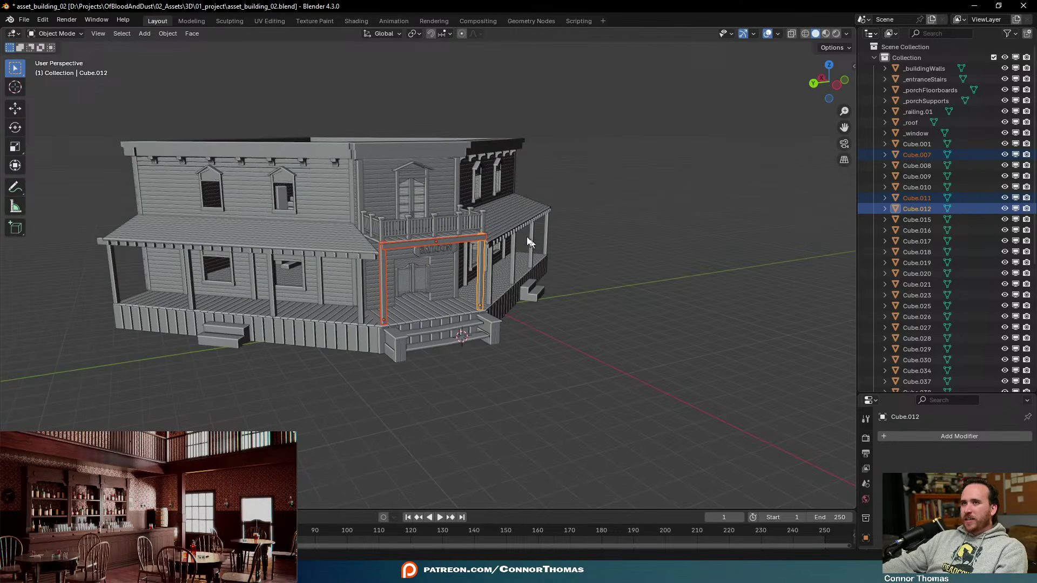
Make the entrance beam Cube.007 the active object and join the two selected posts into it
{"action": "scroll", "coordinate": [537, 238], "scroll_direction": "up", "scroll_amount": 7}
{"action": "left_click", "coordinate": [490, 173], "text": "shift"}
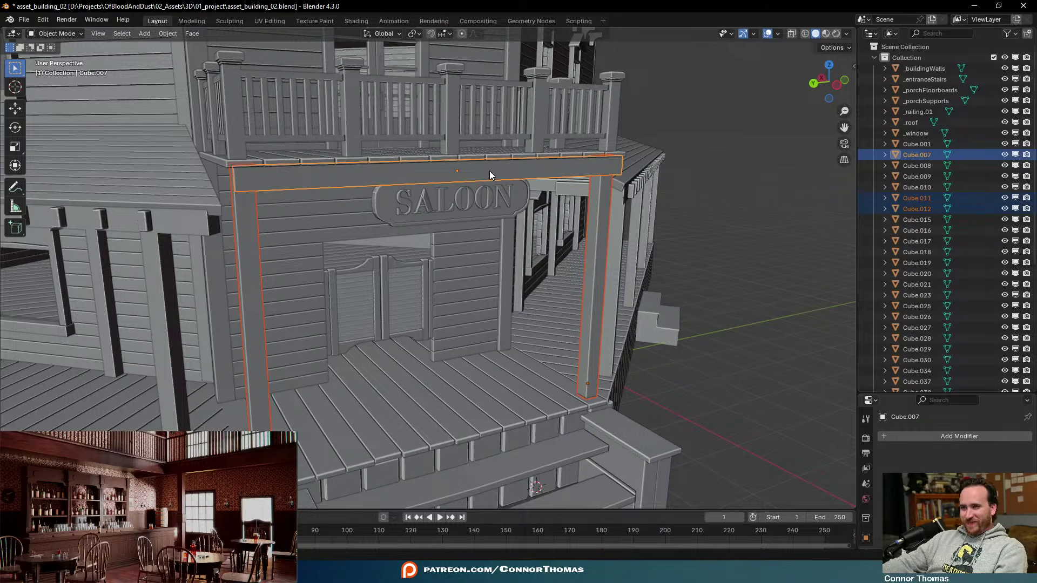
{"action": "key", "text": "ctrl+j"}
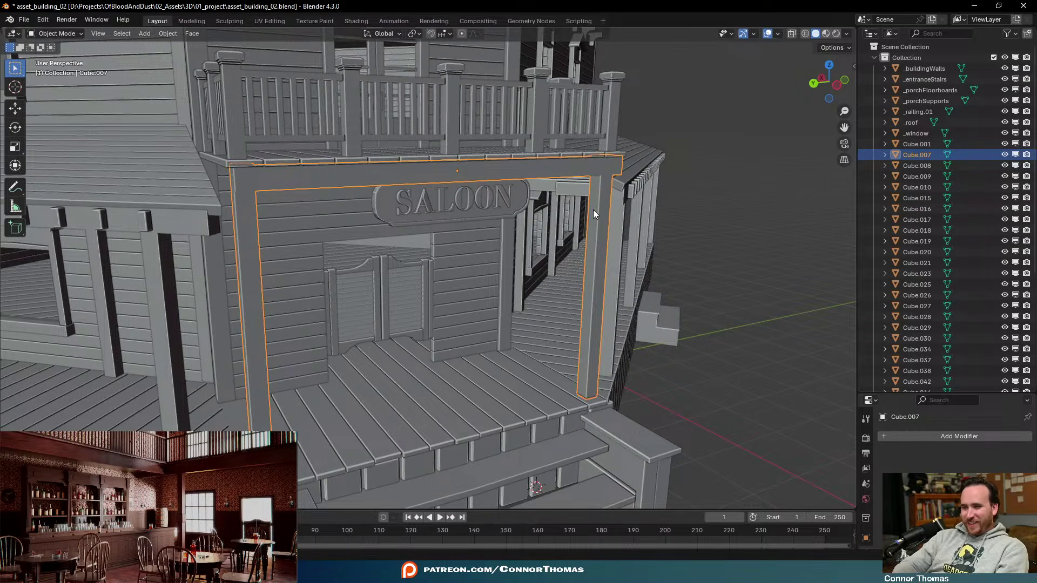
Rename the joined entrance beam and posts object Cube.007 as _entranceSupports and deselect it
{"action": "double_click", "coordinate": [927, 156]}
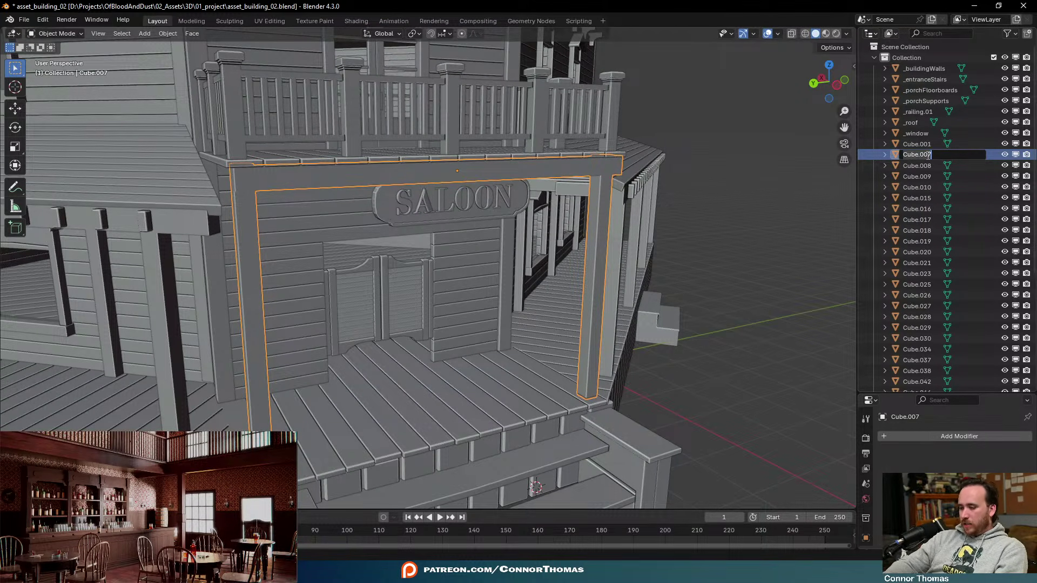
{"action": "type", "text": "_entrance"}
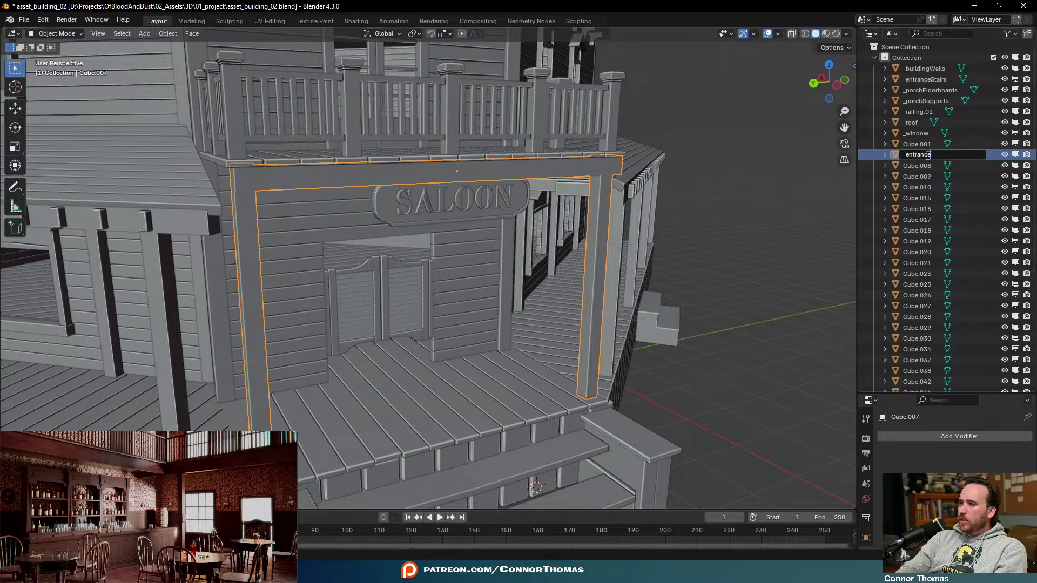
{"action": "type", "text": "Supports"}
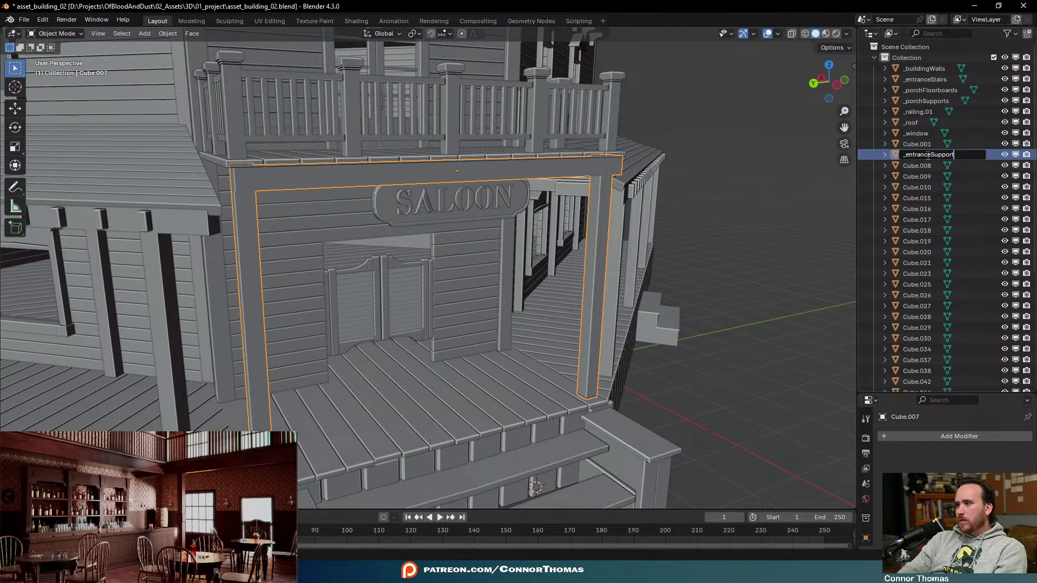
{"action": "key", "text": "Return"}
{"action": "key", "text": "alt+a"}
Rename the vertical corner boards object Cube.001 as _buildingSupports
{"action": "middle_click_drag", "start_coordinate": [367, 212], "coordinate": [610, 179]}
{"action": "left_click", "coordinate": [916, 155]}
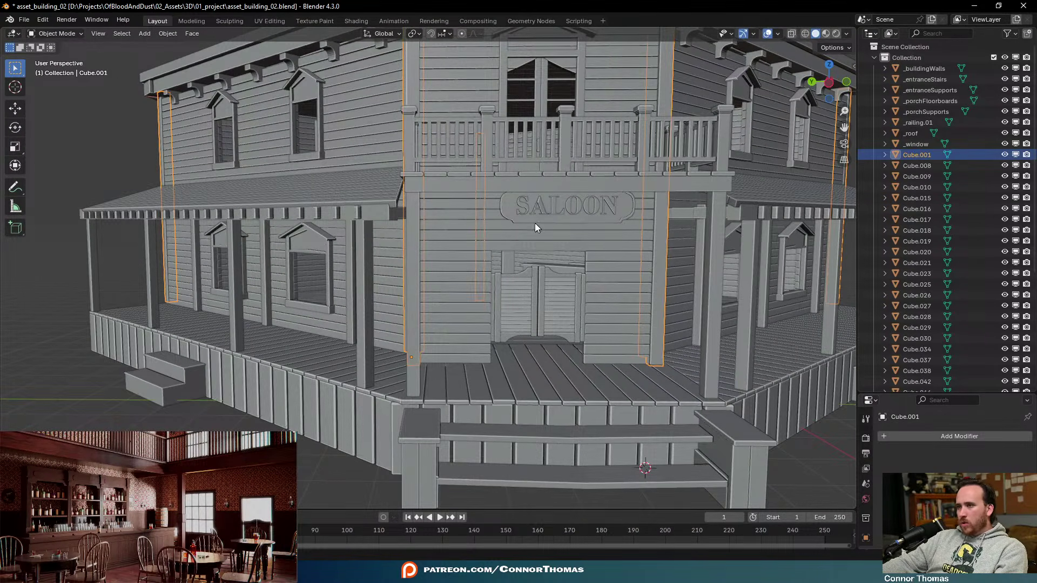
{"action": "middle_click_drag", "start_coordinate": [675, 259], "coordinate": [592, 222]}
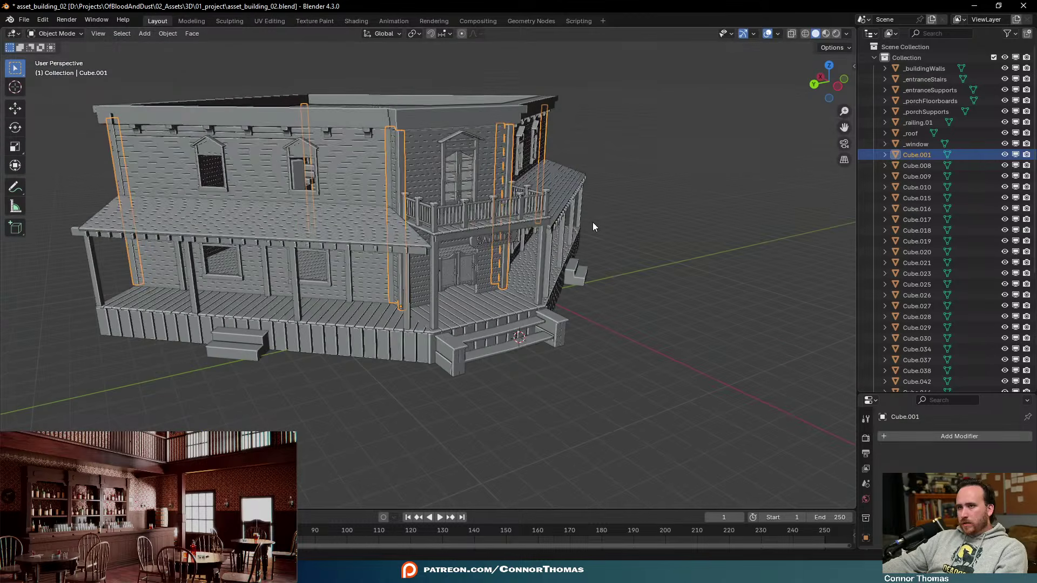
{"action": "double_click", "coordinate": [916, 154]}
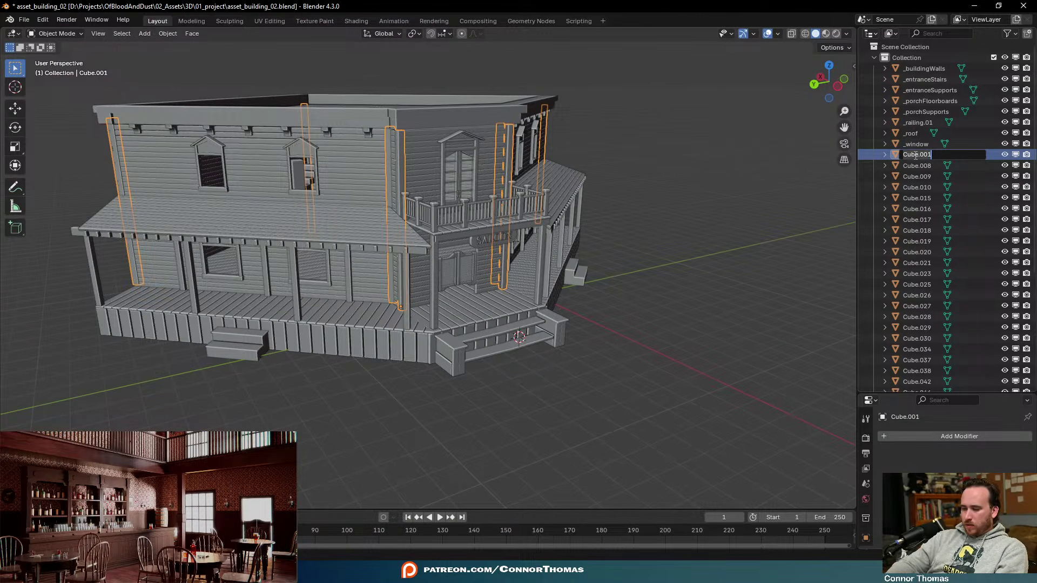
{"action": "type", "text": "_building"}
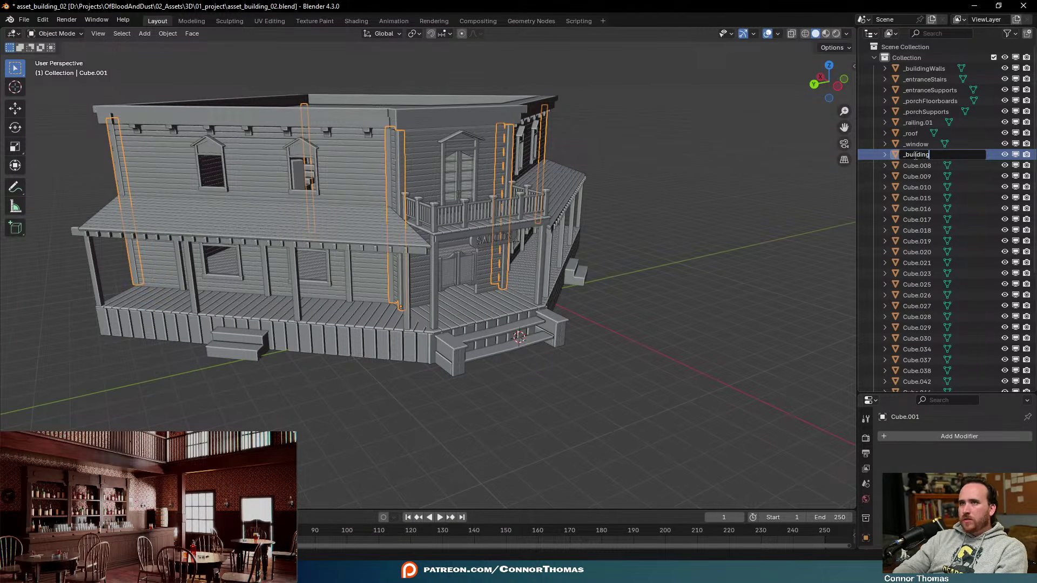
{"action": "type", "text": "Supports"}
{"action": "key", "text": "Return"}
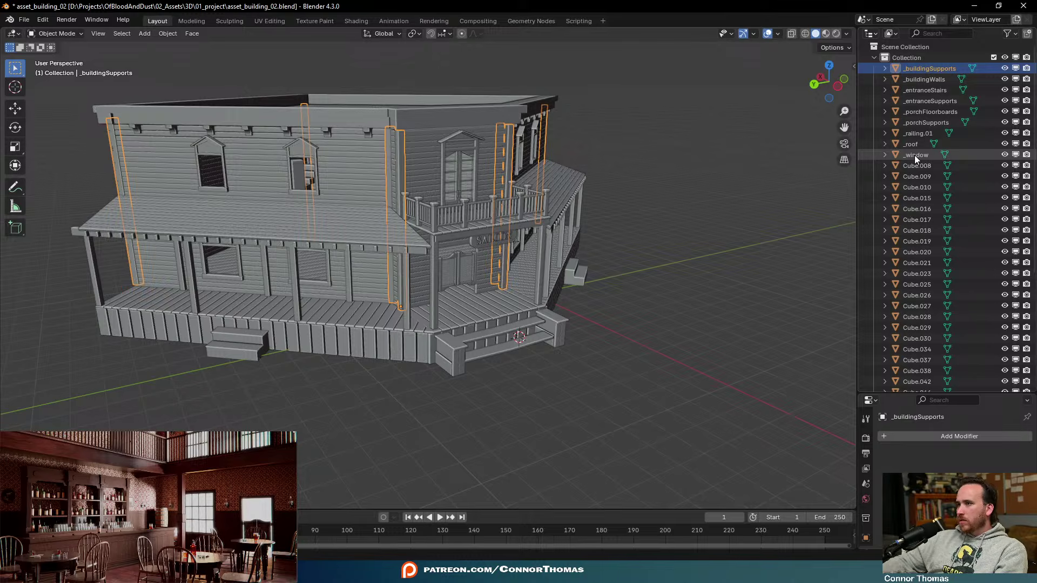
Join the porch skirting boards below the entrance and along both sides into Cube.008
{"action": "scroll", "coordinate": [448, 215], "scroll_direction": "up", "scroll_amount": 3}
{"action": "scroll", "coordinate": [618, 266], "scroll_direction": "down", "scroll_amount": 3}
{"action": "middle_click_drag", "start_coordinate": [617, 267], "coordinate": [587, 262]}
{"action": "scroll", "coordinate": [588, 261], "scroll_direction": "up", "scroll_amount": 3}
{"action": "left_click", "coordinate": [928, 167]}
{"action": "middle_click_drag", "start_coordinate": [783, 216], "coordinate": [596, 300]}
{"action": "left_click", "coordinate": [419, 400], "text": "shift"}
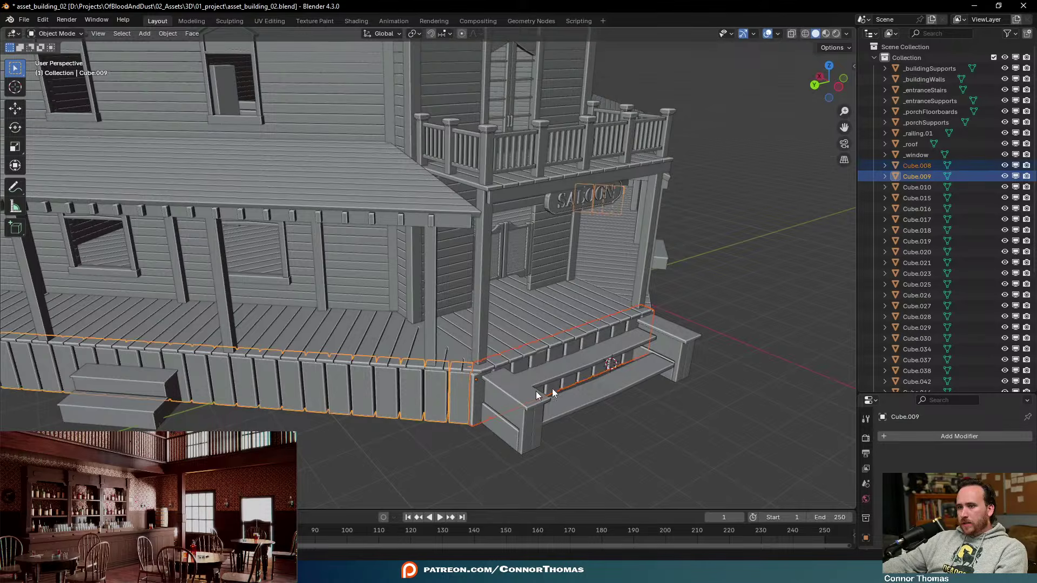
{"action": "middle_click_drag", "start_coordinate": [777, 335], "coordinate": [663, 353]}
{"action": "left_click", "coordinate": [754, 489], "text": "shift"}
{"action": "middle_click_drag", "start_coordinate": [754, 488], "coordinate": [666, 361]}
{"action": "left_click", "coordinate": [572, 333], "text": "shift"}
{"action": "key", "text": "ctrl+j"}
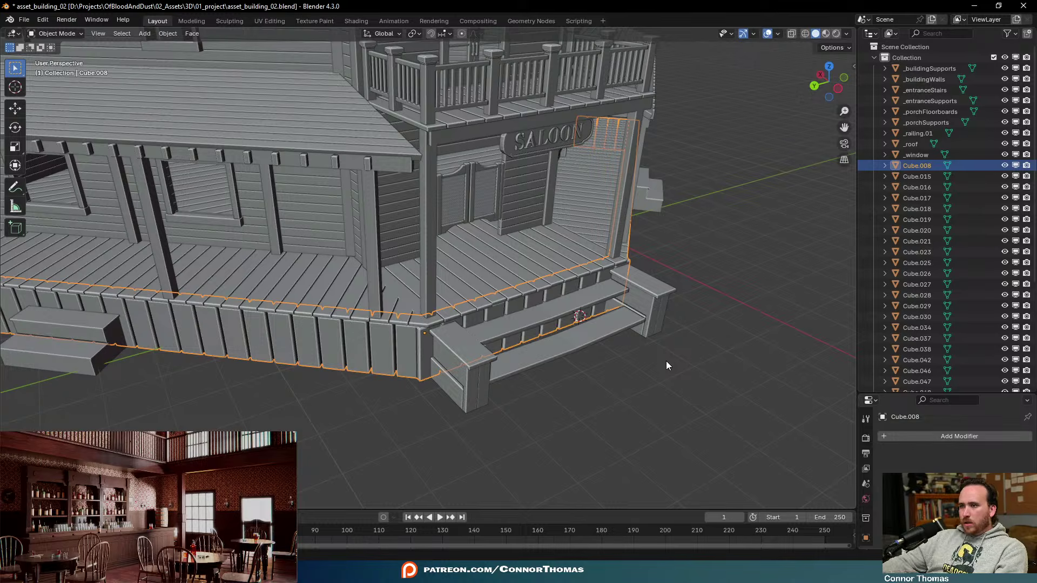
Rename the joined skirting boards object Cube.008 as _porchFront
{"action": "double_click", "coordinate": [916, 166]}
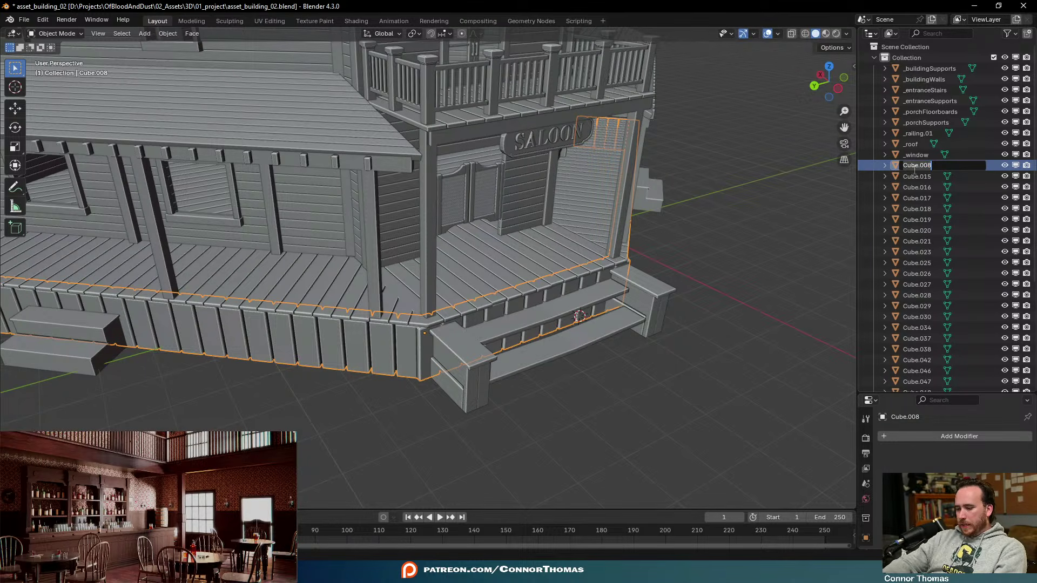
{"action": "type", "text": "_porch"}
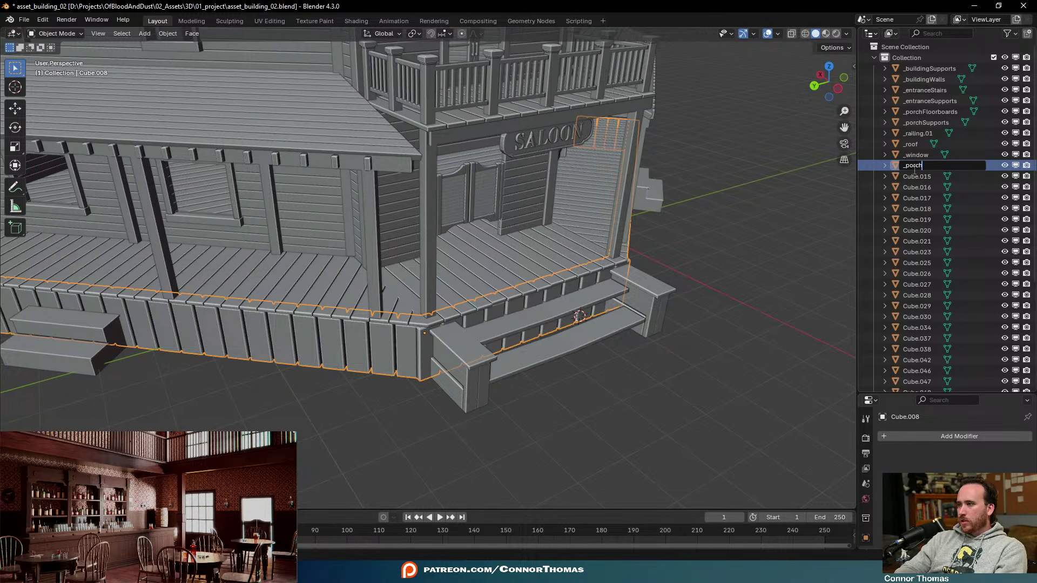
{"action": "type", "text": "Front"}
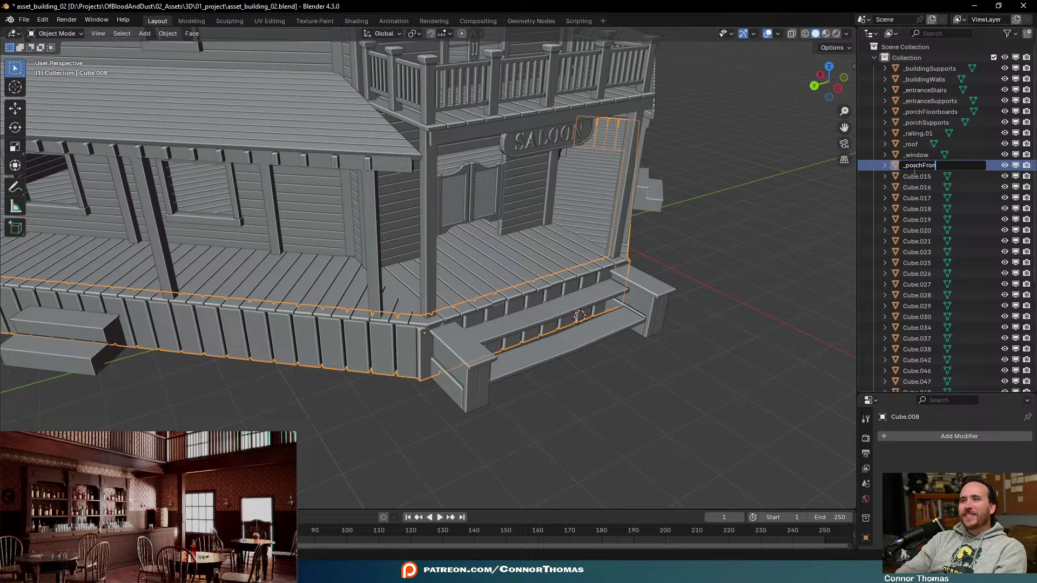
{"action": "key", "text": "Return"}
Edit the _porchFront mesh and circle-select the bottom vertices of the side skirting boards that have reversed faces
{"action": "left_click", "coordinate": [691, 276]}
{"action": "middle_click_drag", "start_coordinate": [691, 276], "coordinate": [708, 332]}
{"action": "left_click", "coordinate": [729, 336]}
{"action": "scroll", "coordinate": [793, 361], "scroll_direction": "down", "scroll_amount": 5}
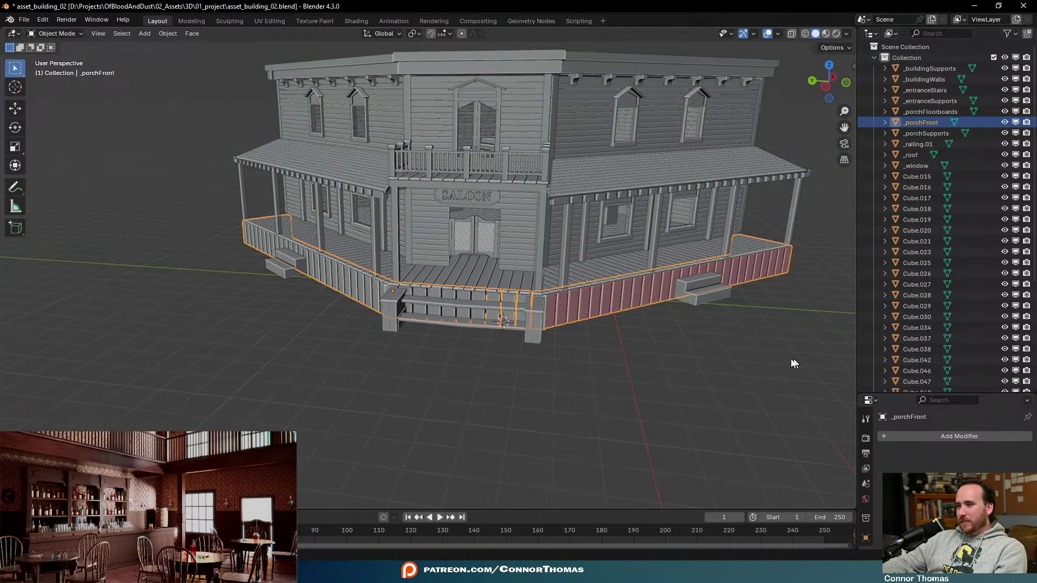
{"action": "key", "text": "Tab"}
{"action": "mouse_move", "coordinate": [596, 297]}
{"action": "middle_mouse_down"}
{"action": "mouse_move", "coordinate": [607, 290]}
{"action": "mouse_move", "coordinate": [597, 302]}
{"action": "mouse_move", "coordinate": [582, 292]}
{"action": "middle_mouse_up"}
{"action": "key", "text": "alt+a"}
{"action": "key", "text": "c"}
{"action": "left_click", "coordinate": [571, 292], "text": "alt"}
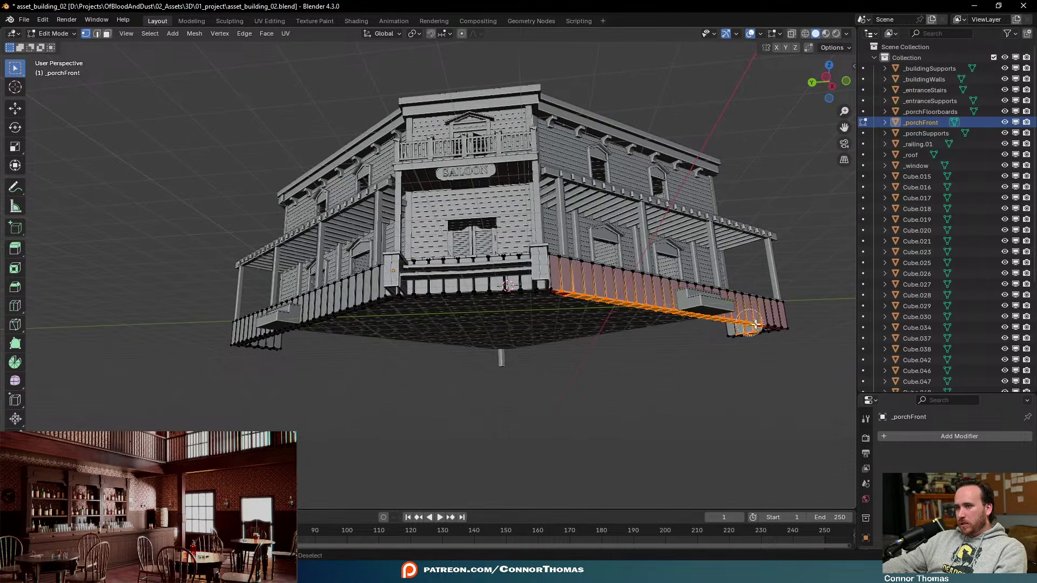
{"action": "mouse_move", "coordinate": [821, 342]}
{"action": "middle_mouse_down"}
{"action": "mouse_move", "coordinate": [732, 380]}
{"action": "mouse_move", "coordinate": [403, 315]}
{"action": "middle_mouse_up"}
{"action": "key", "text": "c"}
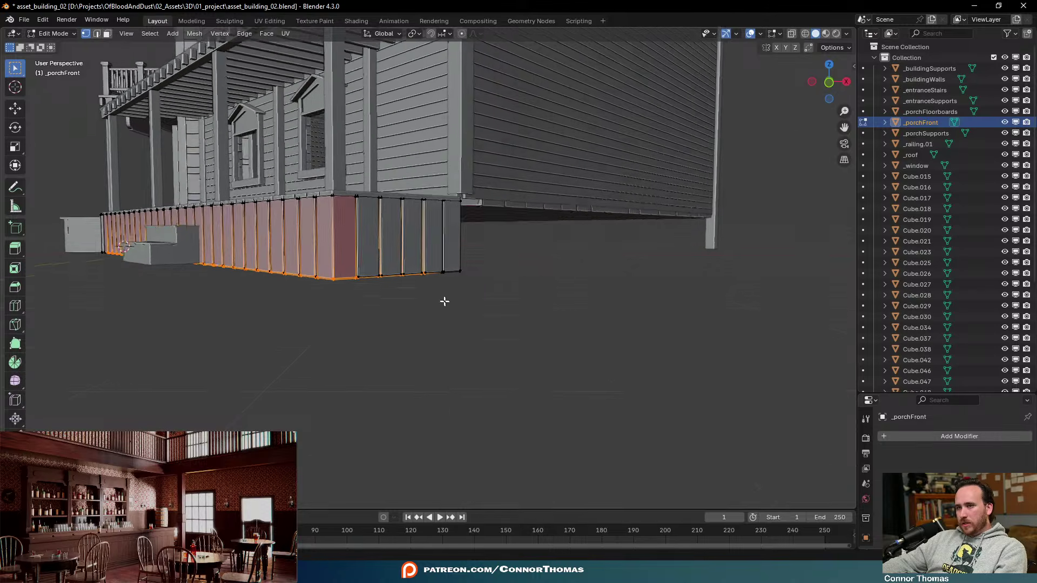
Extend the selection in wireframe view to all linked geometry of the reversed side skirting boards
{"action": "key", "text": "z"}
{"action": "left_click", "coordinate": [297, 285]}
{"action": "mouse_move", "coordinate": [324, 280]}
{"action": "middle_mouse_down"}
{"action": "mouse_move", "coordinate": [387, 259]}
{"action": "mouse_move", "coordinate": [424, 145]}
{"action": "mouse_move", "coordinate": [398, 144]}
{"action": "mouse_move", "coordinate": [428, 173]}
{"action": "middle_mouse_up"}
{"action": "right_click", "coordinate": [440, 173]}
{"action": "key", "text": "a"}
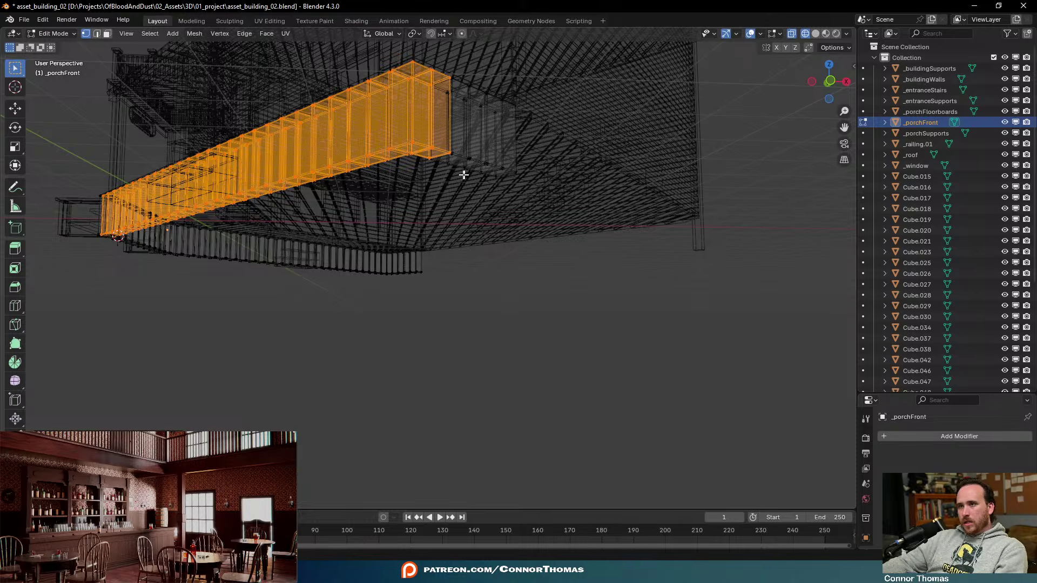
{"action": "key", "text": "l"}
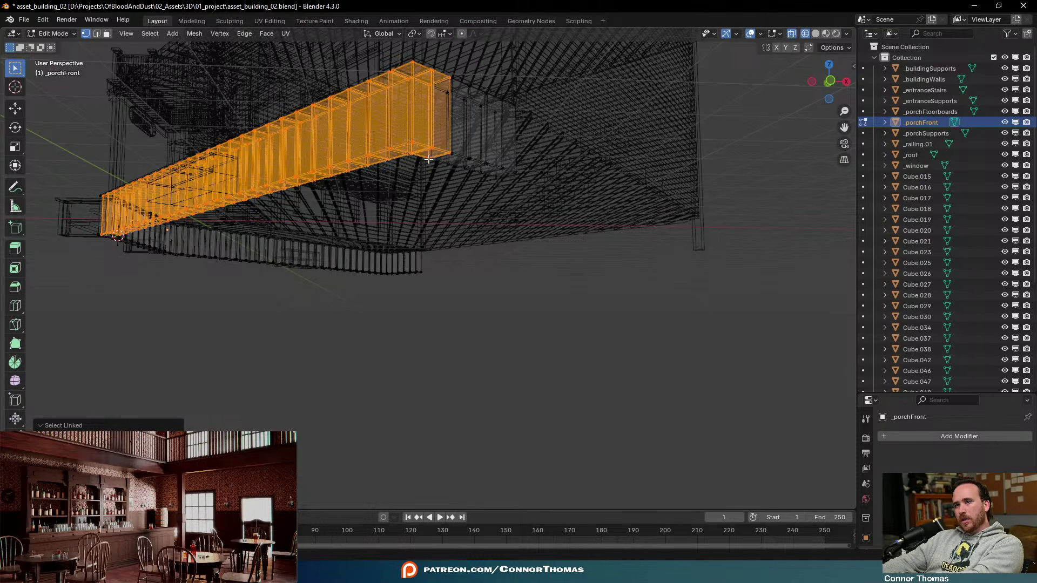
{"action": "key", "text": "shift+l"}
Flip the faces of the selected skirting boards on _porchFront and return to object mode
{"action": "mouse_move", "coordinate": [427, 173]}
{"action": "middle_mouse_down"}
{"action": "mouse_move", "coordinate": [468, 197]}
{"action": "mouse_move", "coordinate": [472, 222]}
{"action": "mouse_move", "coordinate": [558, 232]}
{"action": "middle_mouse_up"}
{"action": "key", "text": "shift+z"}
{"action": "key", "text": "p"}
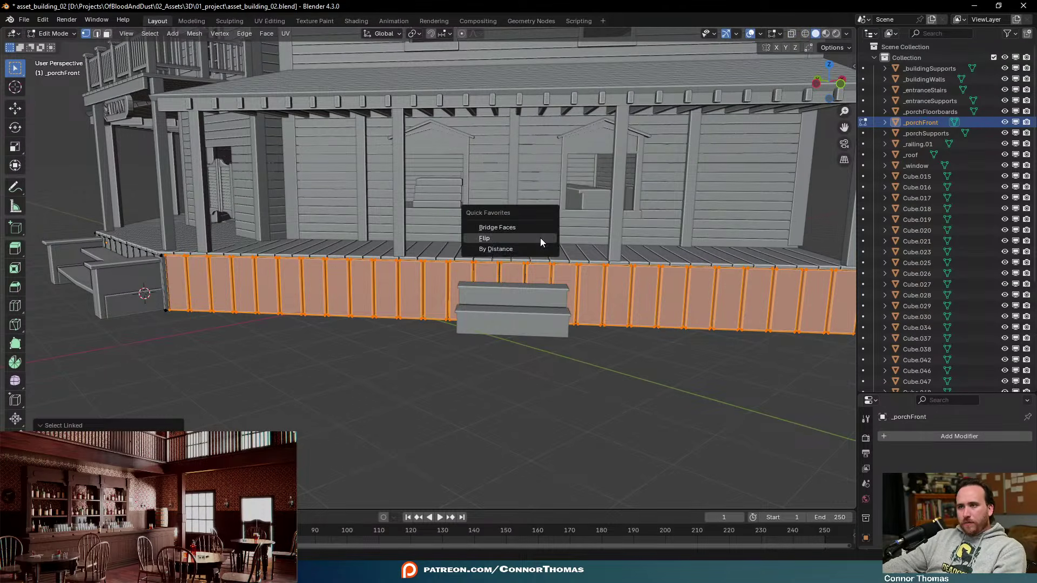
{"action": "left_click", "coordinate": [540, 237]}
{"action": "key", "text": "Tab"}
{"action": "middle_click_drag", "start_coordinate": [506, 276], "coordinate": [724, 237]}
{"action": "scroll", "coordinate": [454, 268], "scroll_direction": "down", "scroll_amount": 5}
{"action": "left_click", "coordinate": [538, 282]}
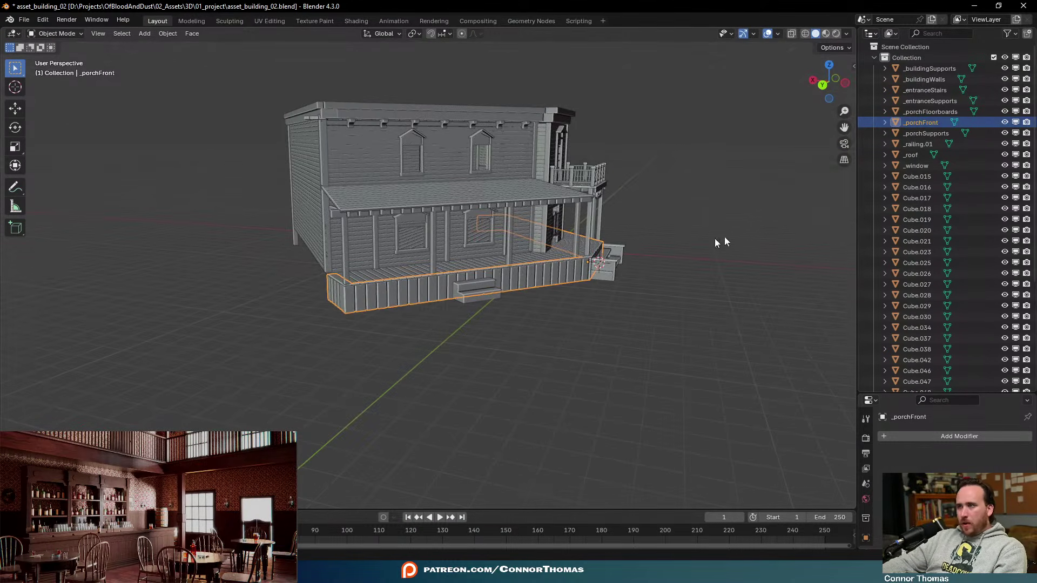
Locate Cube.015 on the balcony railing and examine the building from several sides for parts still unjoined
{"action": "left_click", "coordinate": [917, 177]}
{"action": "scroll", "coordinate": [939, 225], "scroll_direction": "down", "scroll_amount": 2}
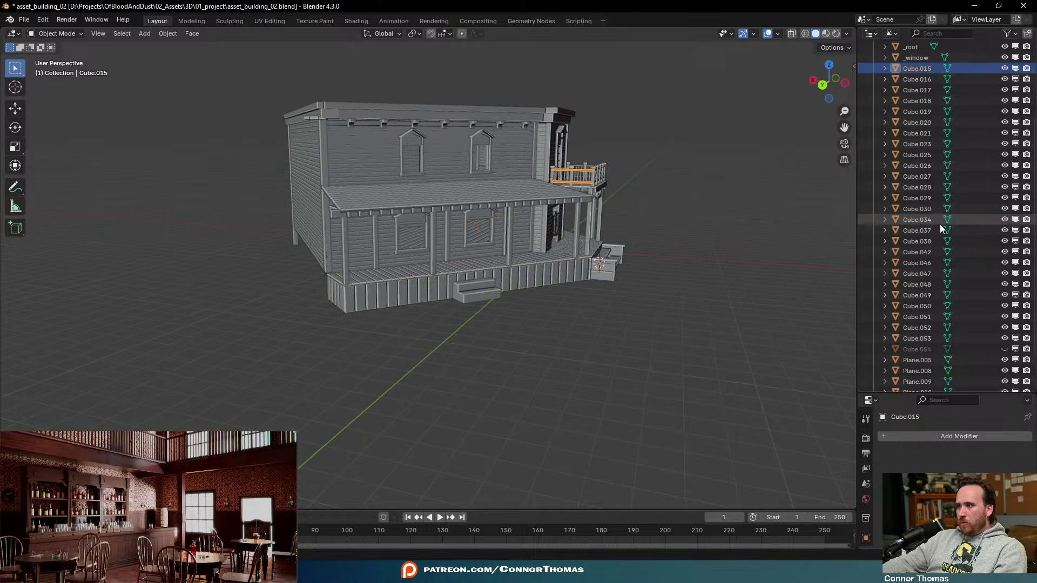
{"action": "middle_click_drag", "start_coordinate": [405, 162], "coordinate": [483, 314]}
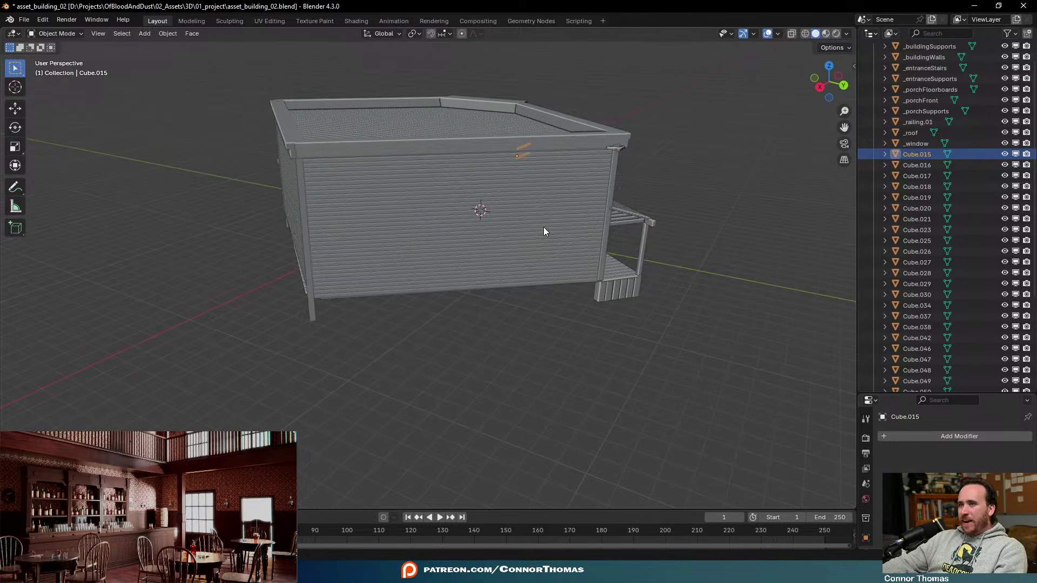
{"action": "middle_click_drag", "start_coordinate": [543, 231], "coordinate": [518, 153]}
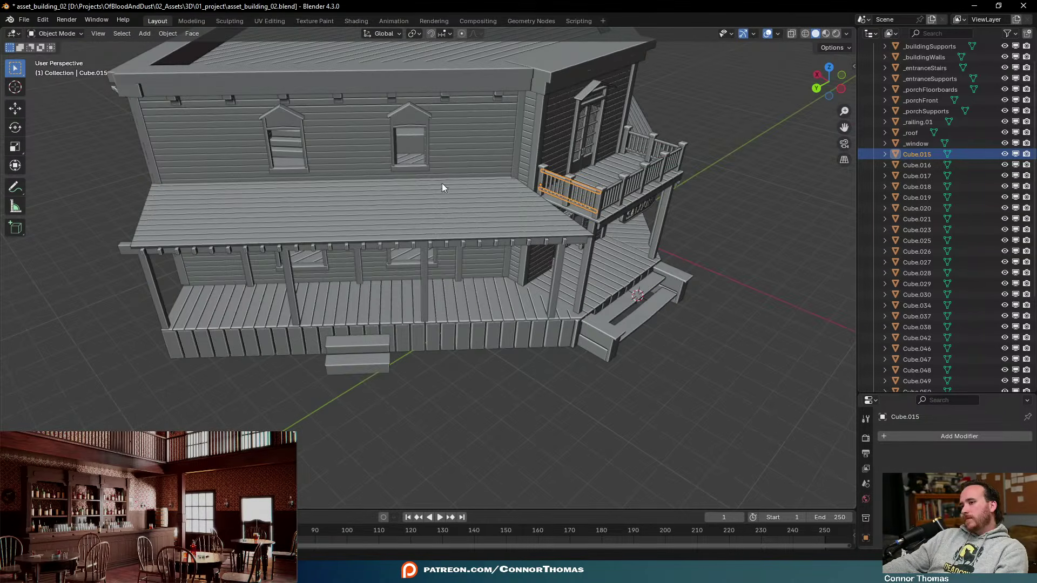
{"action": "middle_click_drag", "start_coordinate": [442, 188], "coordinate": [548, 319]}
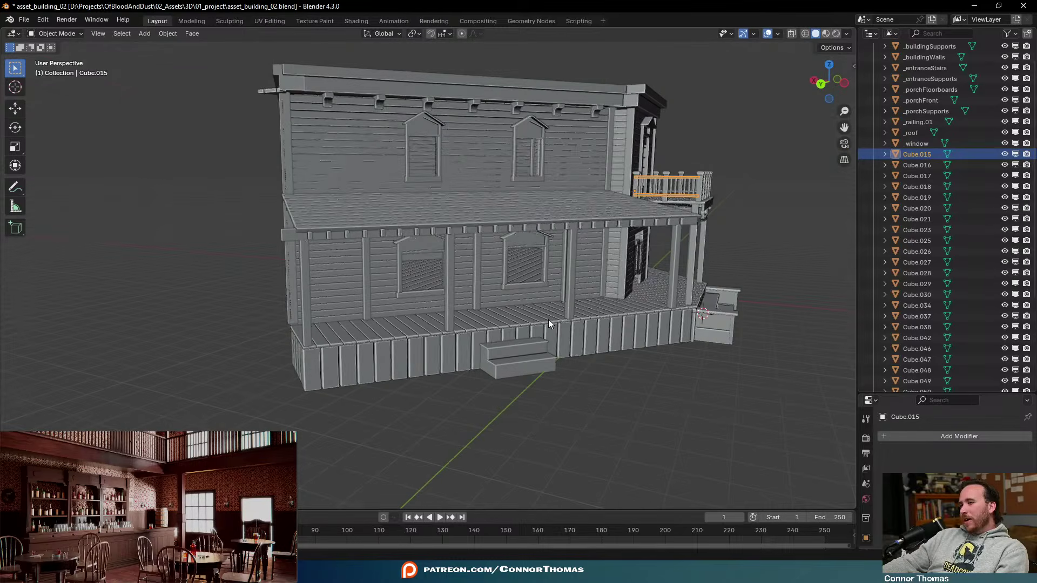
{"action": "middle_click_drag", "start_coordinate": [827, 157], "coordinate": [534, 216]}
{"action": "scroll", "coordinate": [658, 231], "scroll_direction": "up", "scroll_amount": 5}
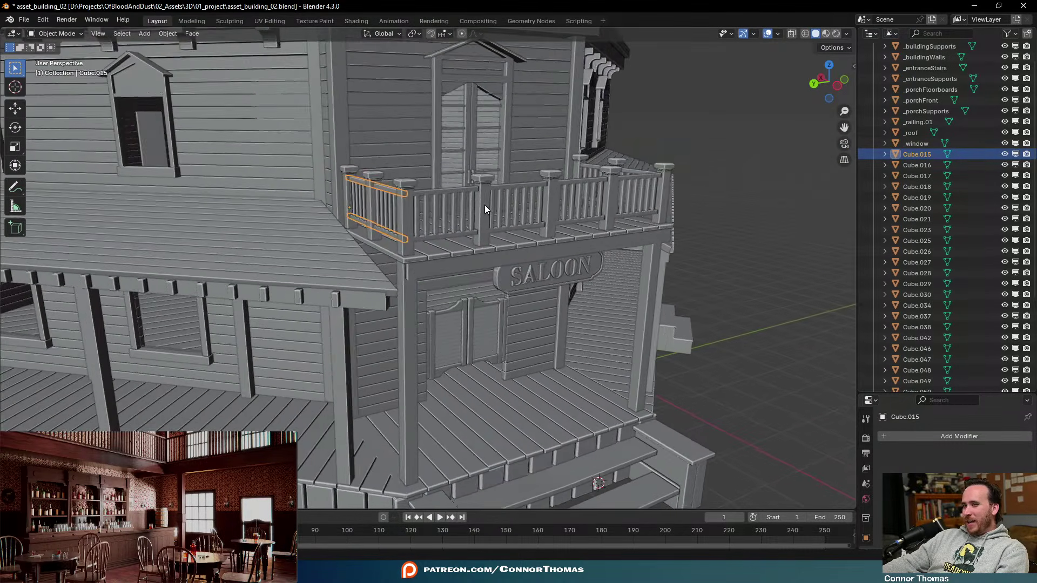
{"action": "scroll", "coordinate": [465, 203], "scroll_direction": "down", "scroll_amount": 3}
Join the balcony's side railing parts Cube.015 to Cube.018 into _railing.01, clear the selection, and save the file
{"action": "left_click", "coordinate": [475, 206]}
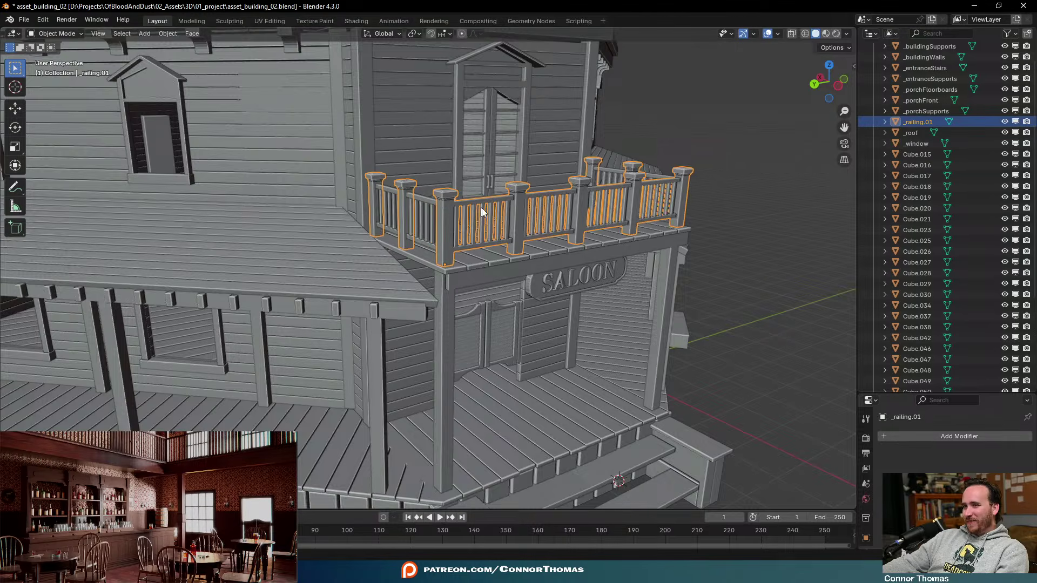
{"action": "scroll", "coordinate": [486, 211], "scroll_direction": "up", "scroll_amount": 3}
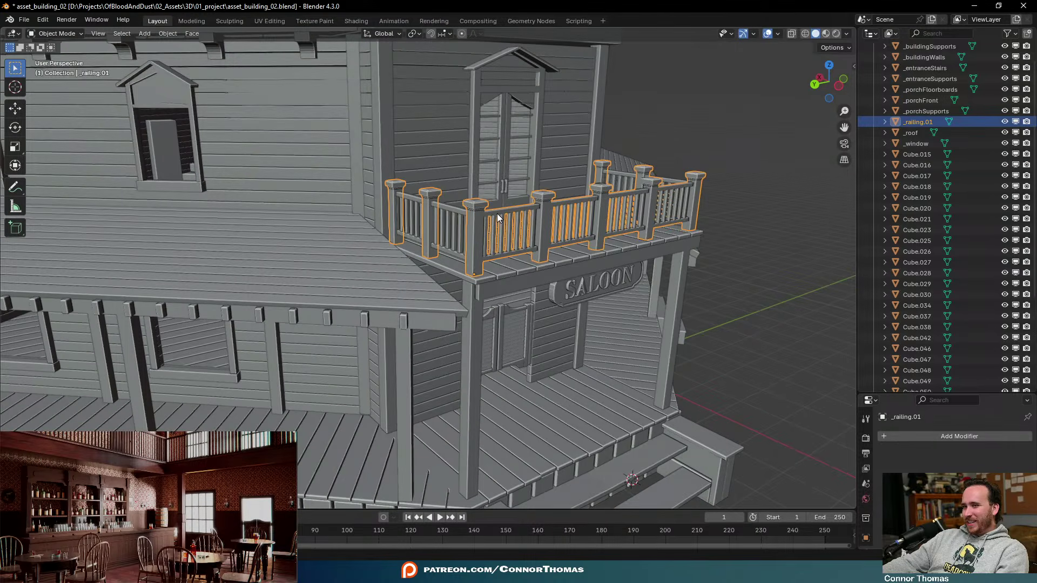
{"action": "left_click", "coordinate": [445, 227]}
{"action": "mouse_move", "coordinate": [445, 228]}
{"action": "middle_mouse_down"}
{"action": "mouse_move", "coordinate": [718, 206]}
{"action": "mouse_move", "coordinate": [458, 213]}
{"action": "mouse_move", "coordinate": [487, 195]}
{"action": "mouse_move", "coordinate": [456, 218]}
{"action": "middle_mouse_up"}
{"action": "left_click", "coordinate": [455, 220], "text": "shift"}
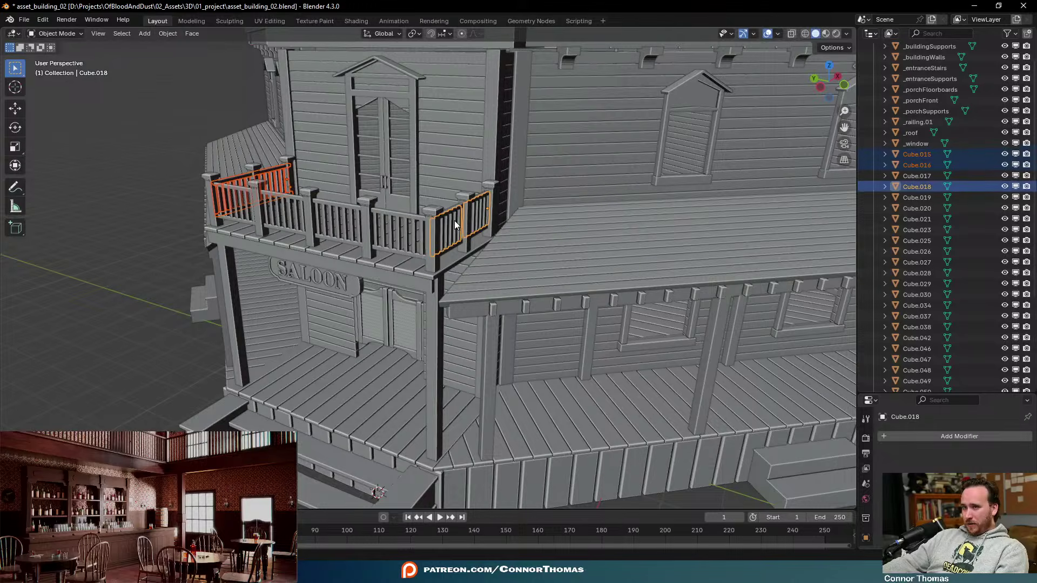
{"action": "left_click", "coordinate": [450, 211], "text": "shift"}
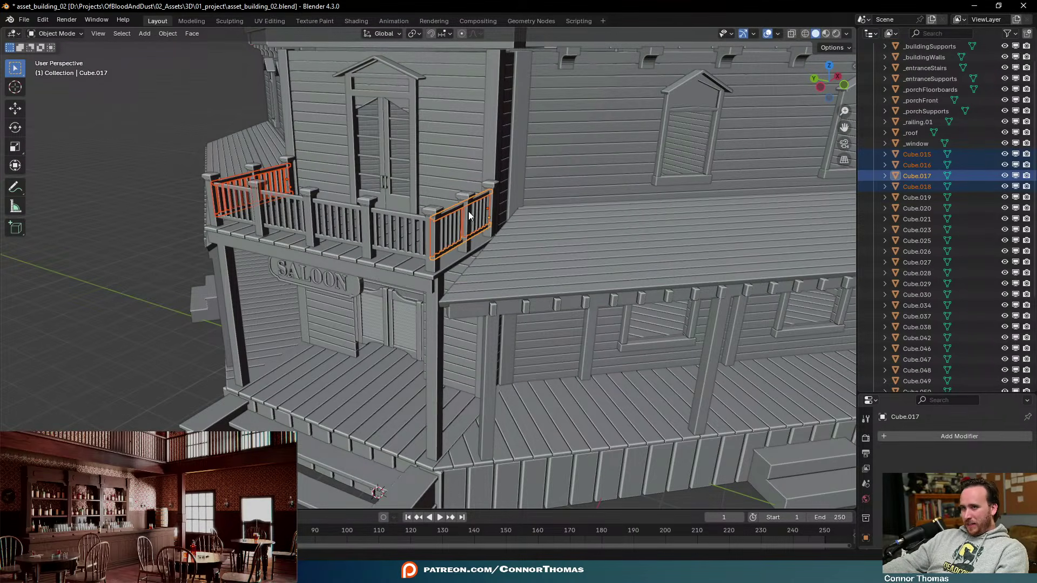
{"action": "left_click", "coordinate": [468, 213], "text": "shift"}
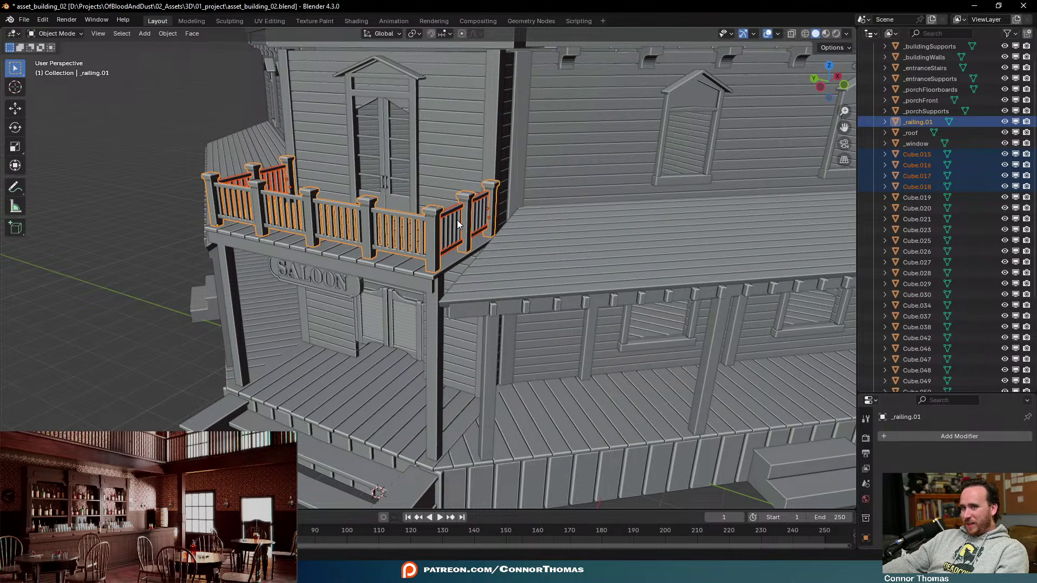
{"action": "key", "text": "ctrl+j"}
{"action": "key", "text": "a"}
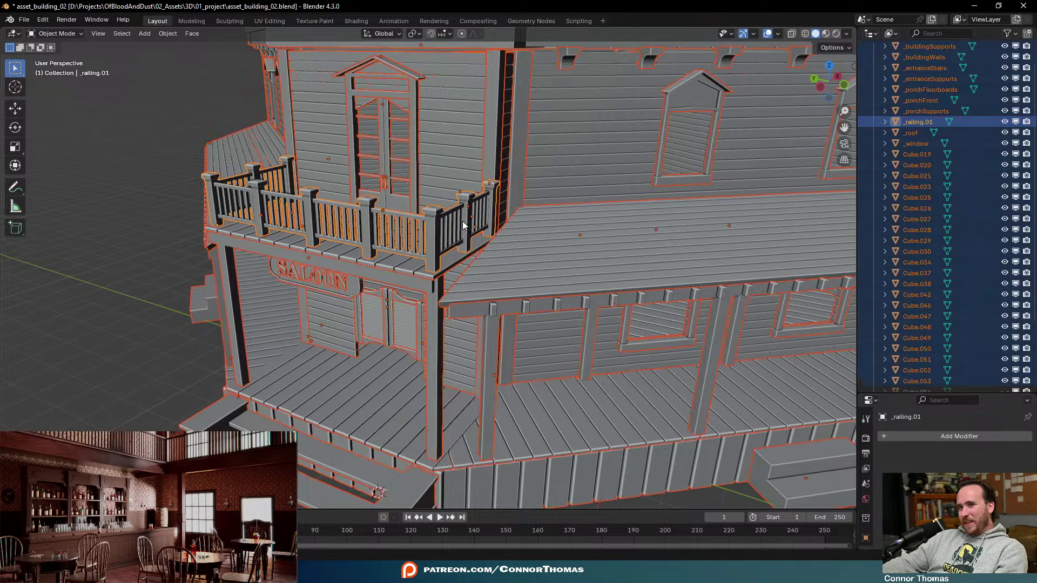
{"action": "key", "text": "alt+a"}
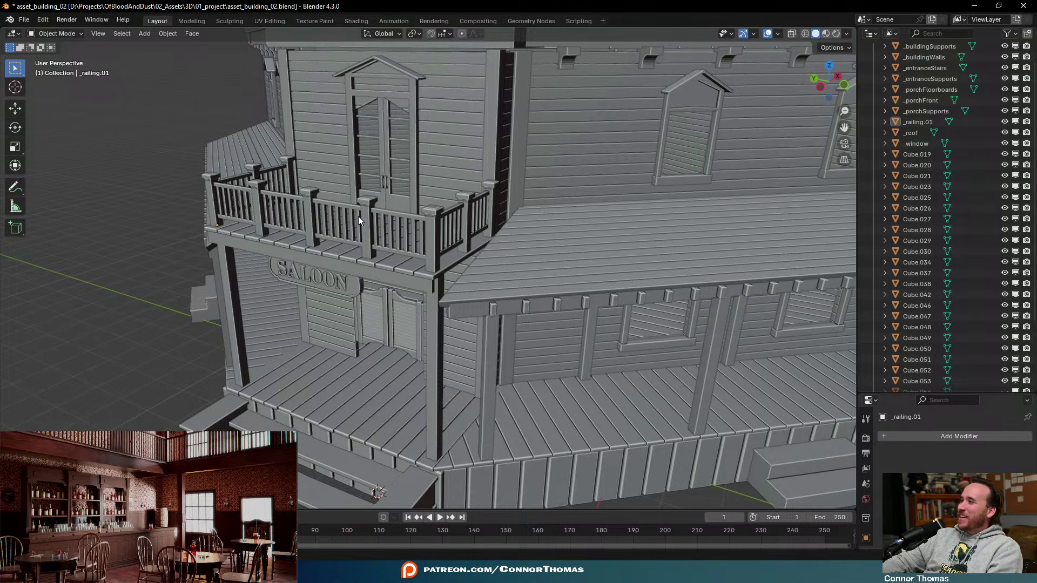
{"action": "key", "text": "ctrl+s"}
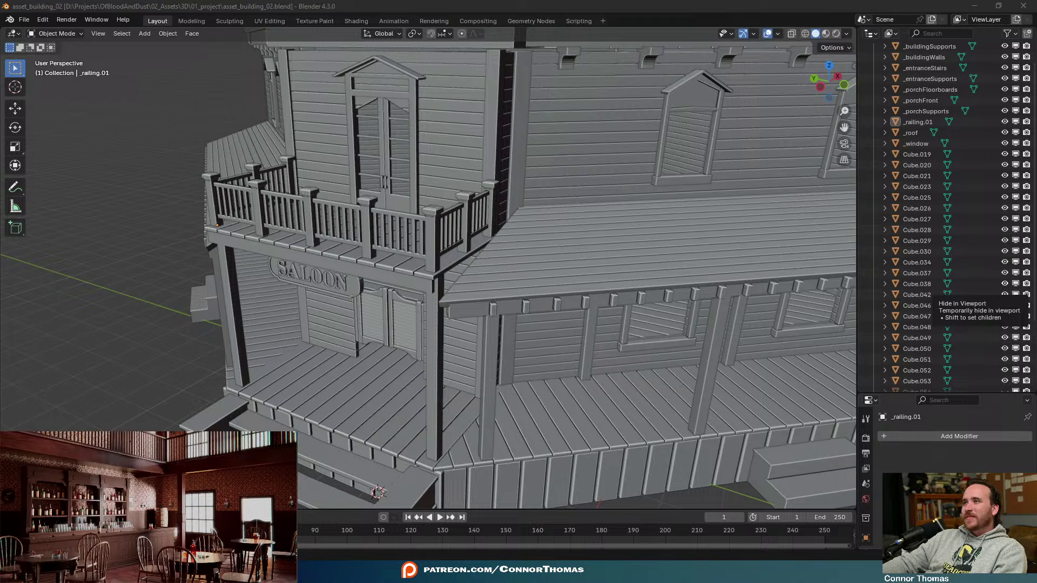
Hide the roof to inspect the interior, and reveal all hidden objects, including the upper floor slab
{"action": "middle_click_drag", "start_coordinate": [462, 334], "coordinate": [579, 331]}
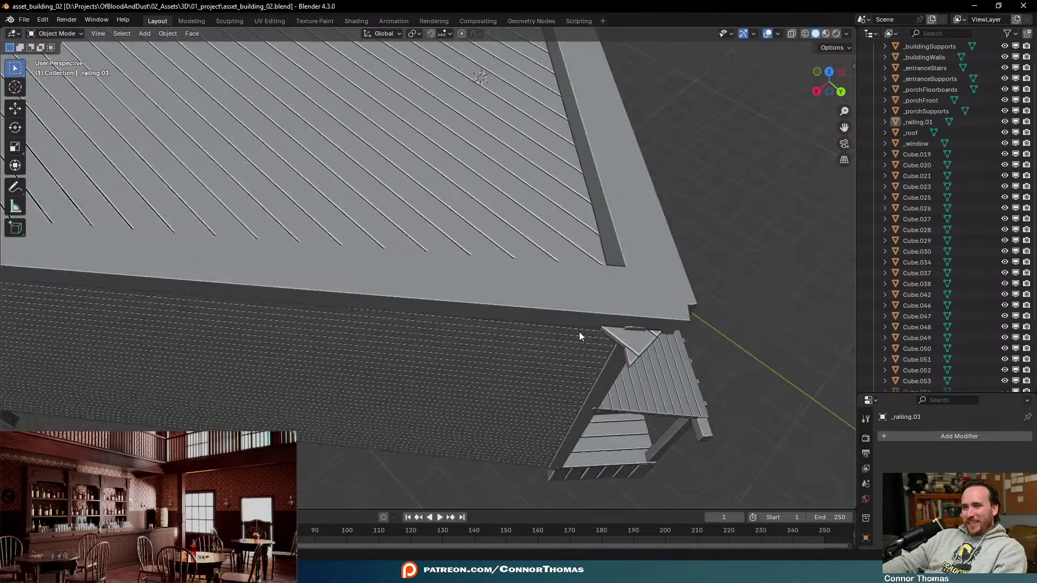
{"action": "scroll", "coordinate": [578, 331], "scroll_direction": "down", "scroll_amount": 5}
{"action": "middle_click_drag", "start_coordinate": [553, 298], "coordinate": [588, 180]}
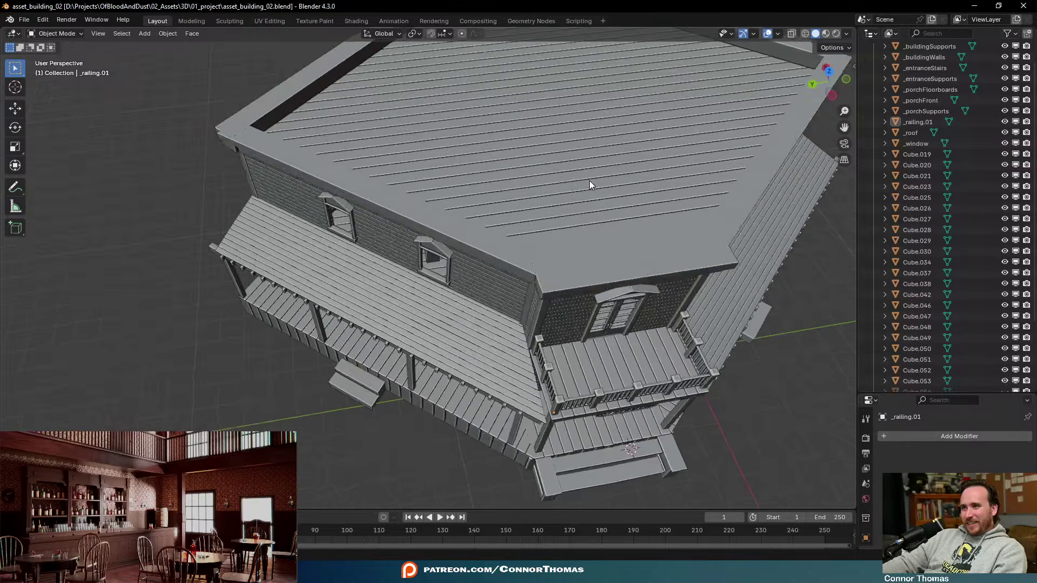
{"action": "left_click", "coordinate": [545, 128]}
{"action": "key", "text": "h"}
{"action": "middle_click_drag", "start_coordinate": [546, 128], "coordinate": [581, 159]}
{"action": "scroll", "coordinate": [598, 348], "scroll_direction": "up", "scroll_amount": 3}
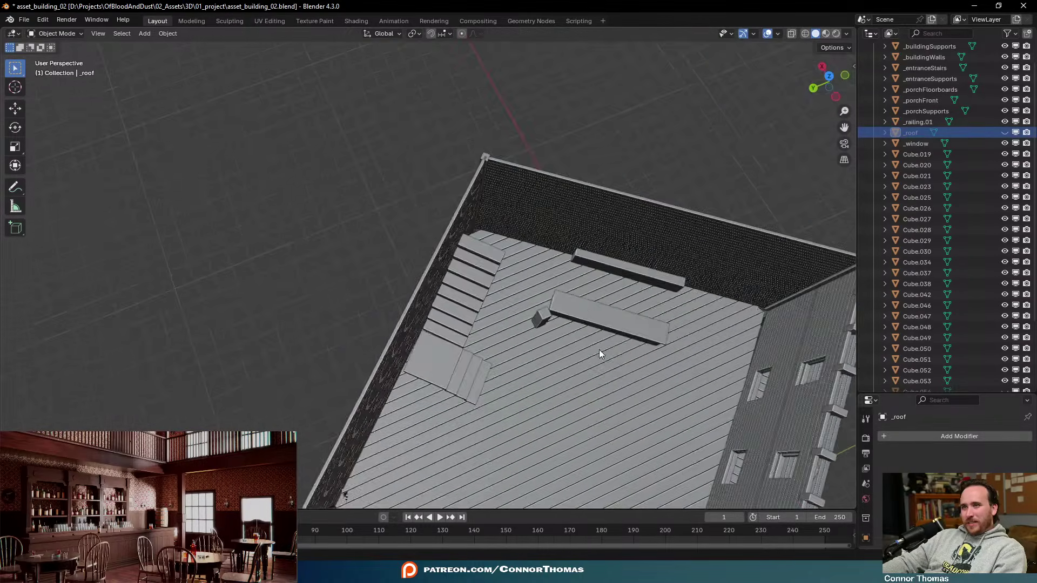
{"action": "middle_click_drag", "start_coordinate": [600, 353], "coordinate": [607, 209]}
{"action": "key", "text": "alt+h"}
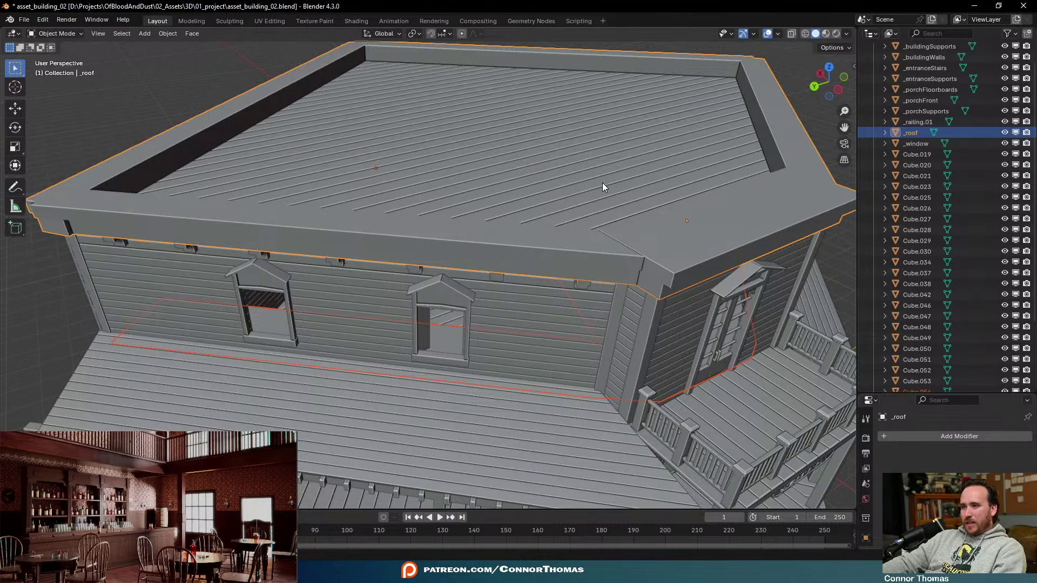
Hide only the roof to expose the upper floor slab inside the building
{"action": "left_click", "coordinate": [602, 183]}
{"action": "key", "text": "h"}
{"action": "middle_click_drag", "start_coordinate": [634, 167], "coordinate": [633, 203]}
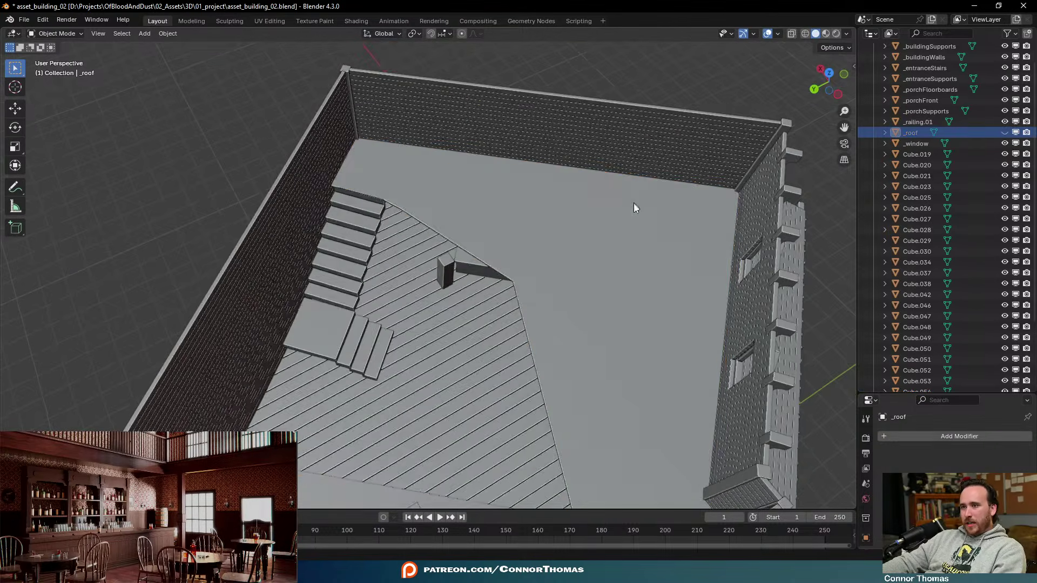
Rename the upper floor slab Cube.054 as REF_floor, clear the selection, and save the file
{"action": "left_click", "coordinate": [558, 270]}
{"action": "middle_click_drag", "start_coordinate": [557, 270], "coordinate": [659, 237]}
{"action": "scroll", "coordinate": [889, 309], "scroll_direction": "down", "scroll_amount": 4}
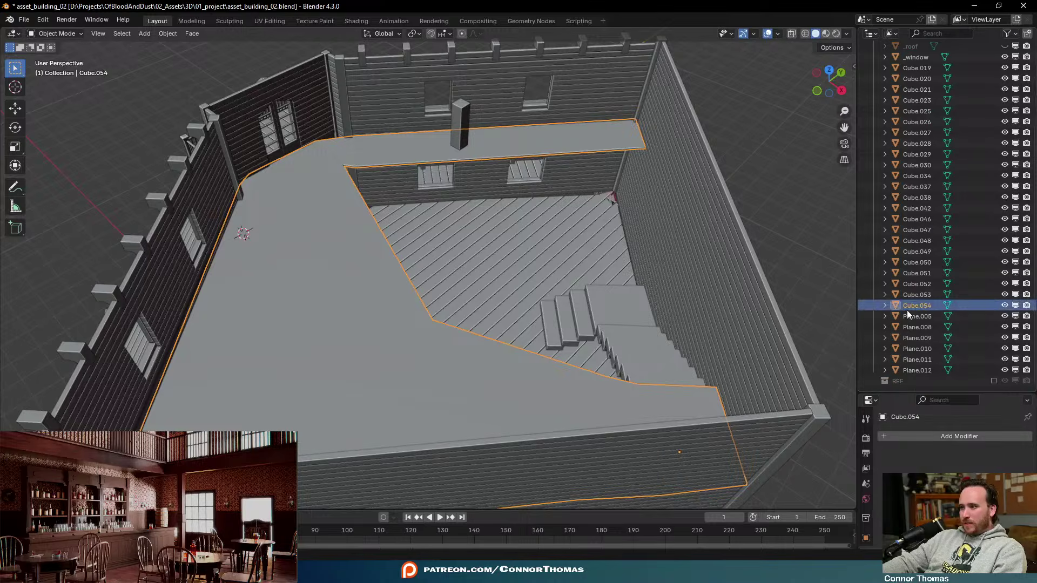
{"action": "double_click", "coordinate": [917, 305]}
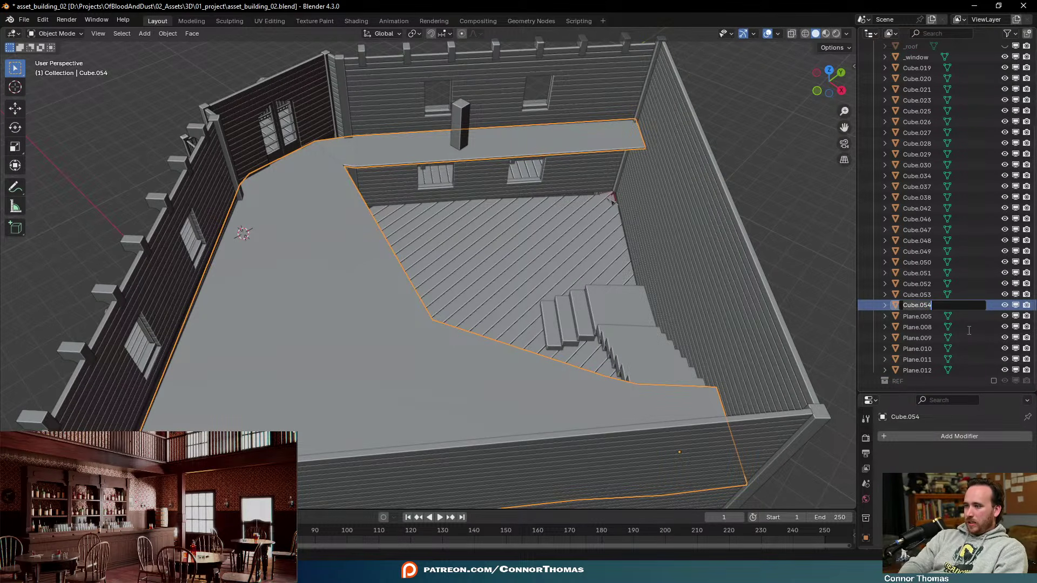
{"action": "type", "text": "REF_"}
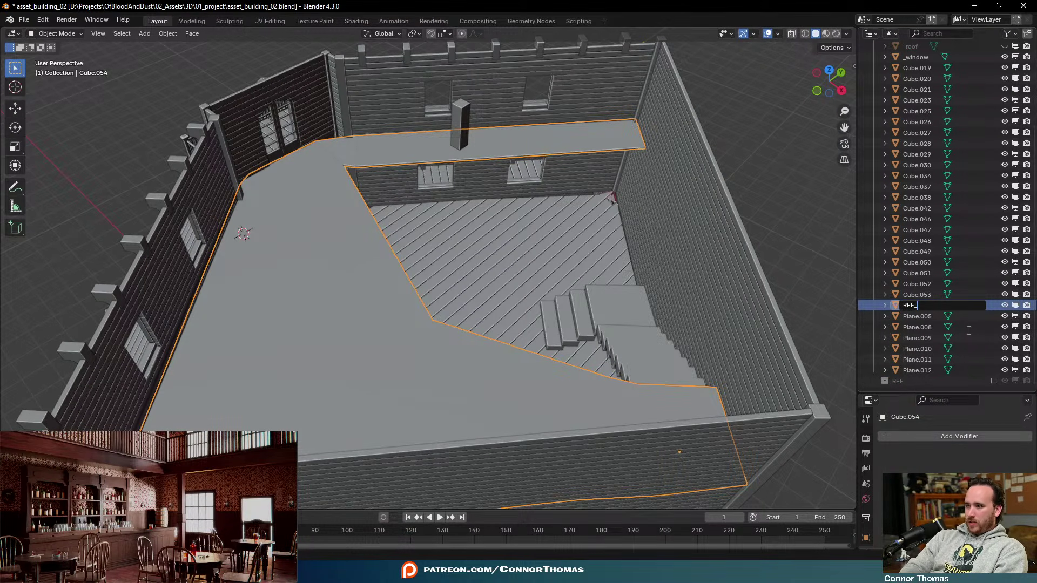
{"action": "type", "text": "floor"}
{"action": "key", "text": "Return"}
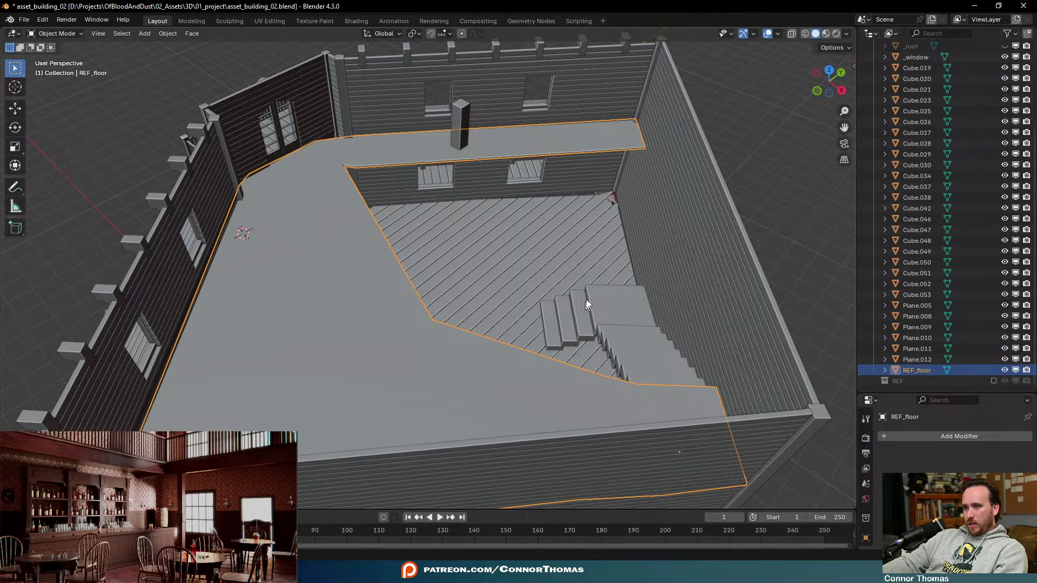
{"action": "key", "text": "alt+a"}
{"action": "middle_click_drag", "start_coordinate": [669, 189], "coordinate": [586, 148]}
{"action": "key", "text": "ctrl+s"}
Rename the tall reference box on the upper floor, Plane.012, as REF_person and deselect it
{"action": "left_click", "coordinate": [446, 139]}
{"action": "key", "text": "Delete"}
{"action": "key", "text": "ctrl+z"}
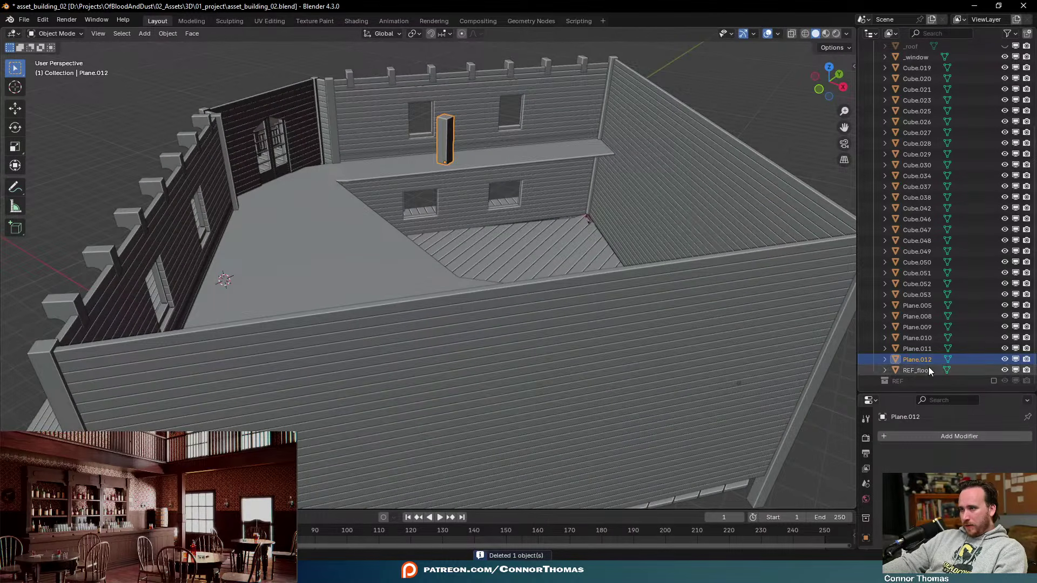
{"action": "double_click", "coordinate": [920, 360]}
{"action": "type", "text": "REF_"}
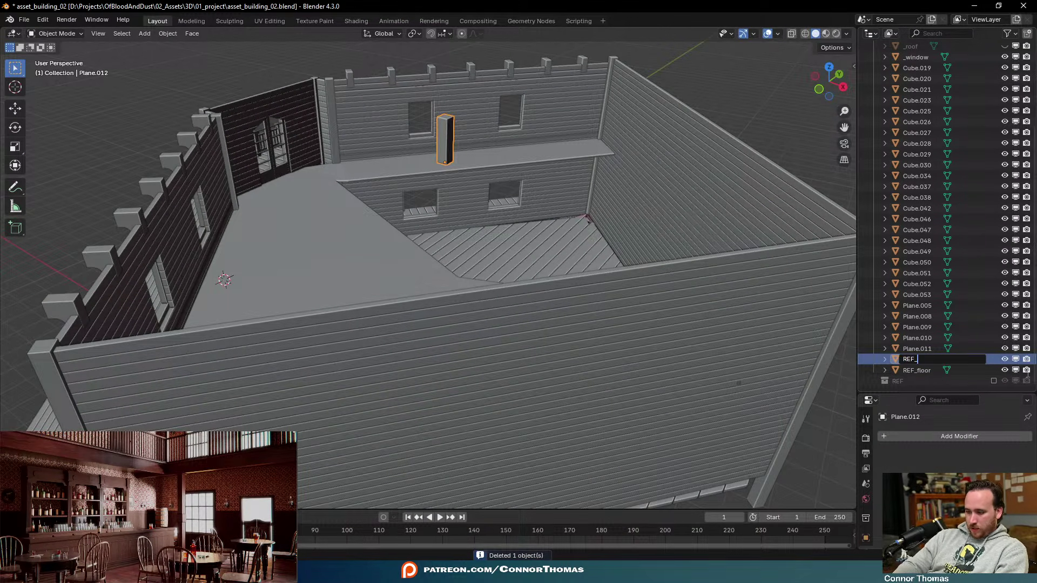
{"action": "type", "text": "person"}
{"action": "key", "text": "Return"}
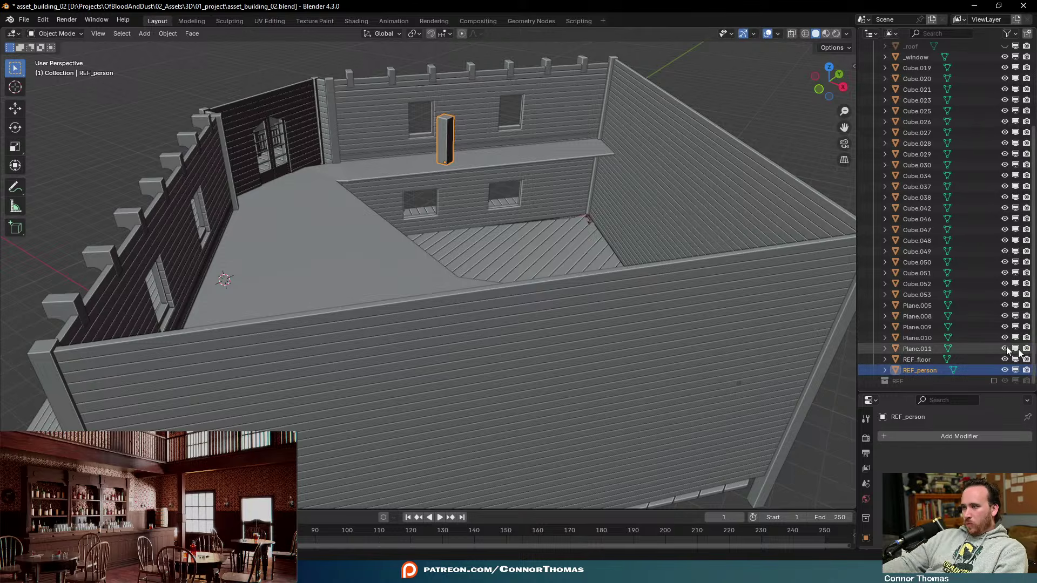
{"action": "left_click", "coordinate": [742, 104]}
Rename the bar counter block Cube.047 on the ground floor as _interior_bar
{"action": "middle_click_drag", "start_coordinate": [742, 103], "coordinate": [668, 175]}
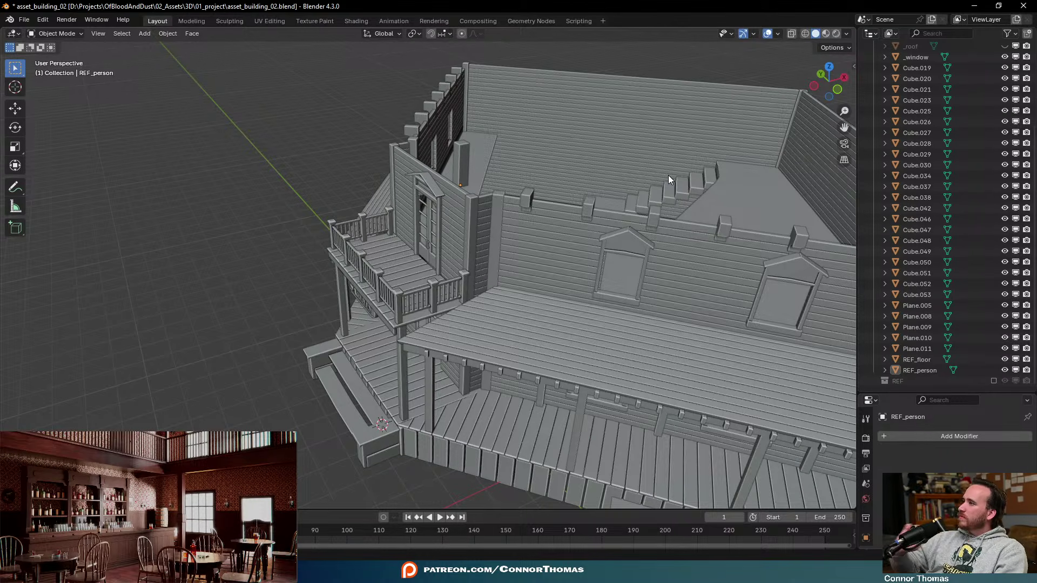
{"action": "middle_click_drag", "start_coordinate": [674, 142], "coordinate": [481, 164]}
{"action": "left_click", "coordinate": [415, 174]}
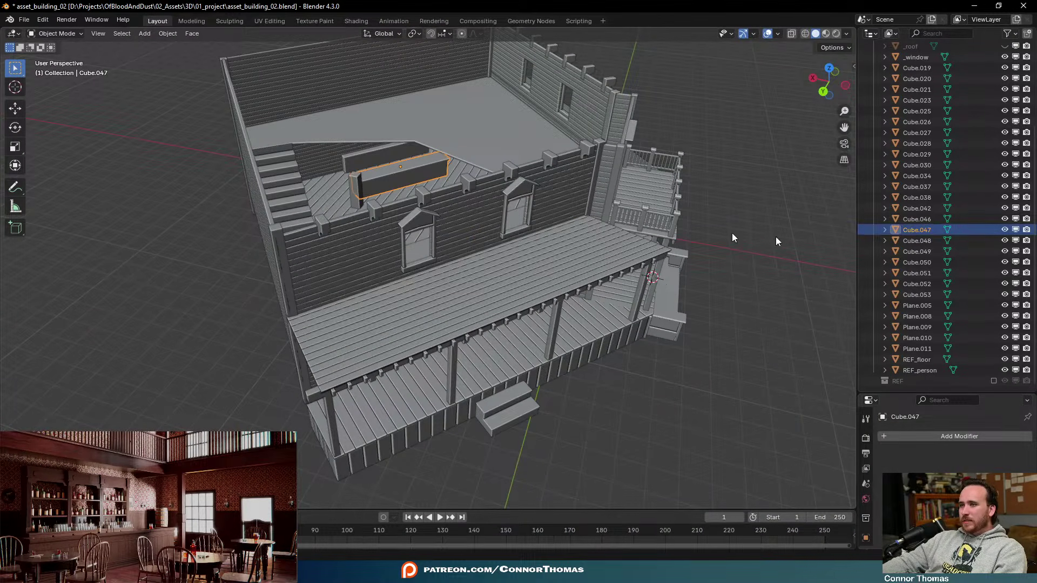
{"action": "double_click", "coordinate": [914, 230]}
{"action": "type", "text": "_"}
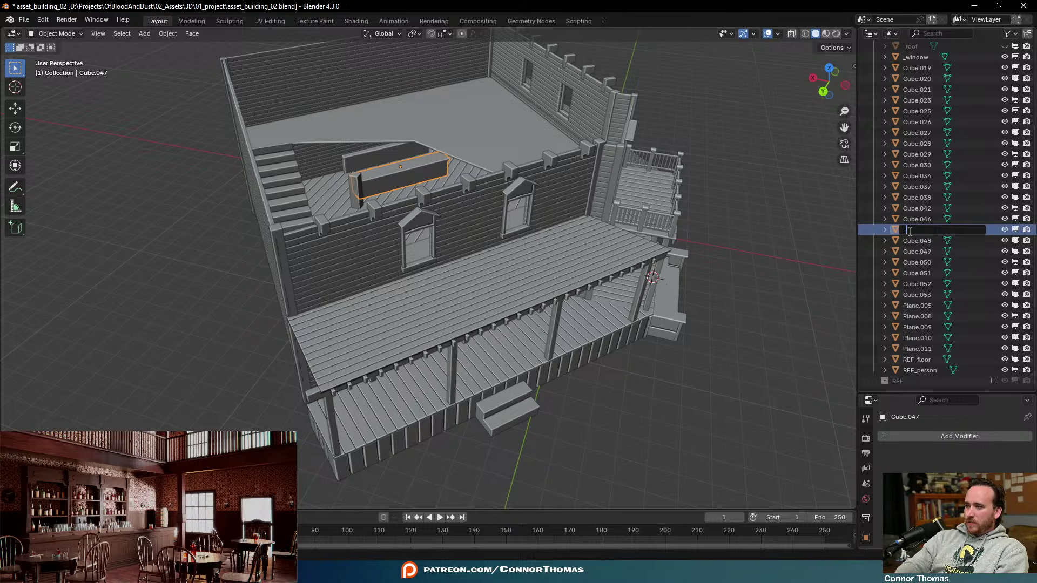
{"action": "type", "text": "interior"}
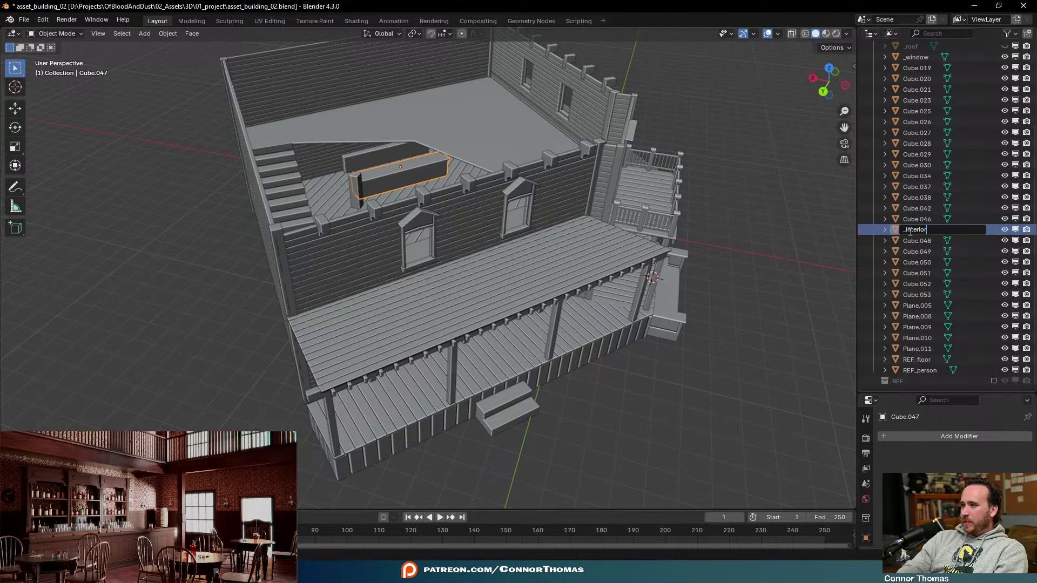
{"action": "type", "text": "_bar"}
{"action": "key", "text": "Return"}
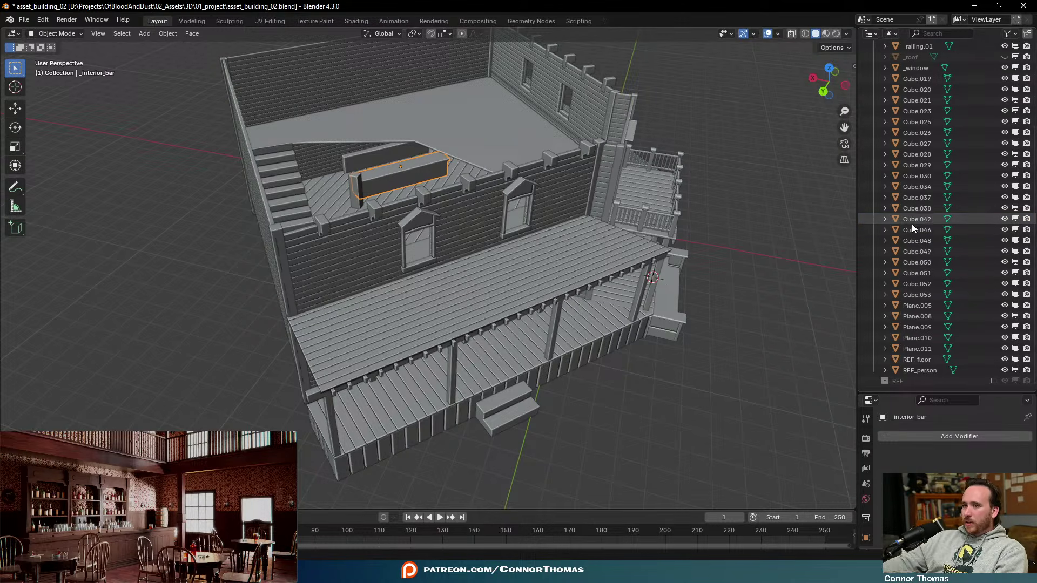
Rename the low block behind the bar counter, Cube.048, as _interioror_barBack
{"action": "middle_click_drag", "start_coordinate": [482, 181], "coordinate": [488, 193]}
{"action": "left_click", "coordinate": [349, 161]}
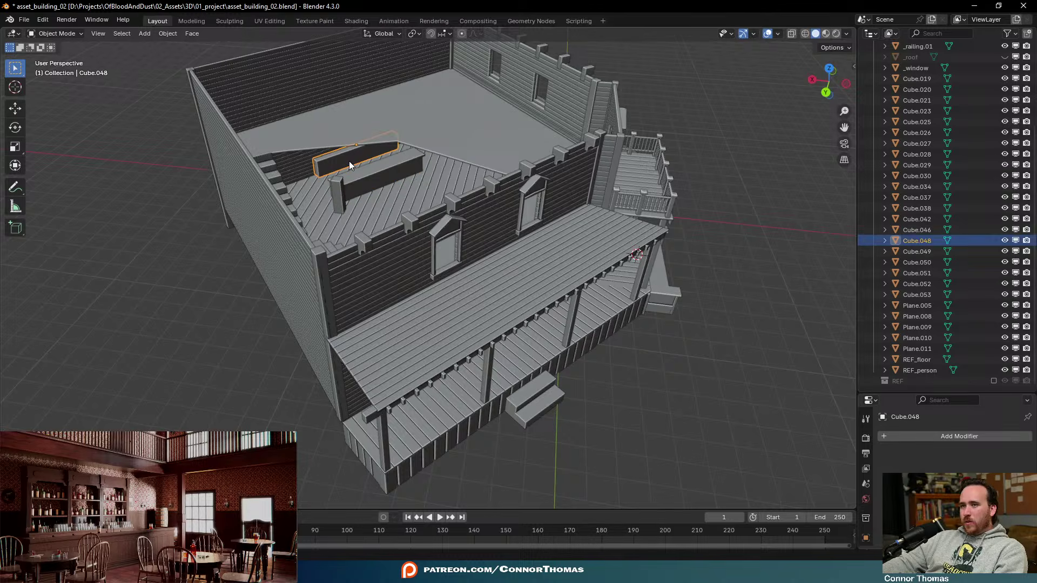
{"action": "double_click", "coordinate": [930, 241]}
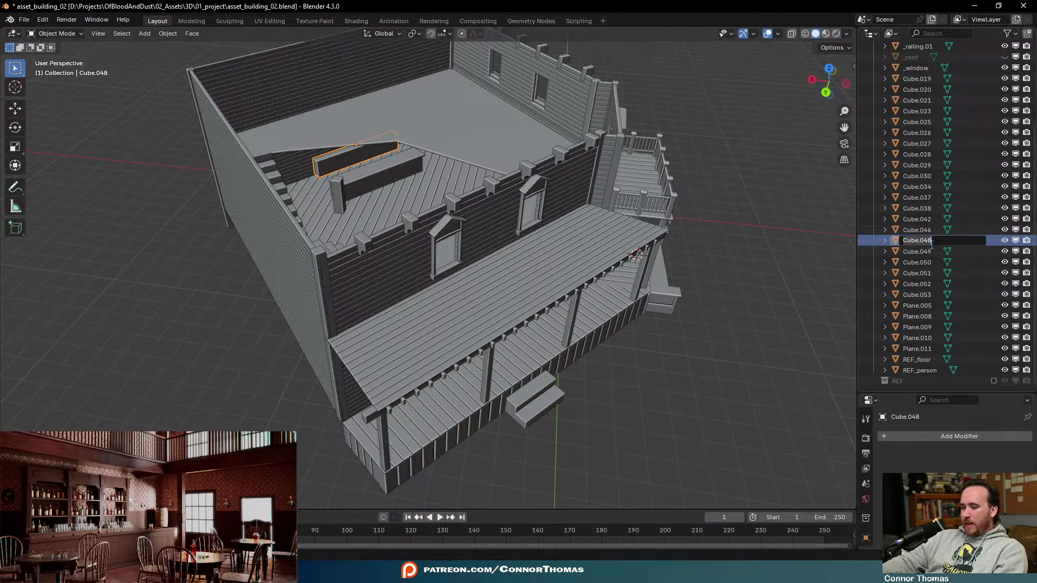
{"action": "type", "text": "_interior"}
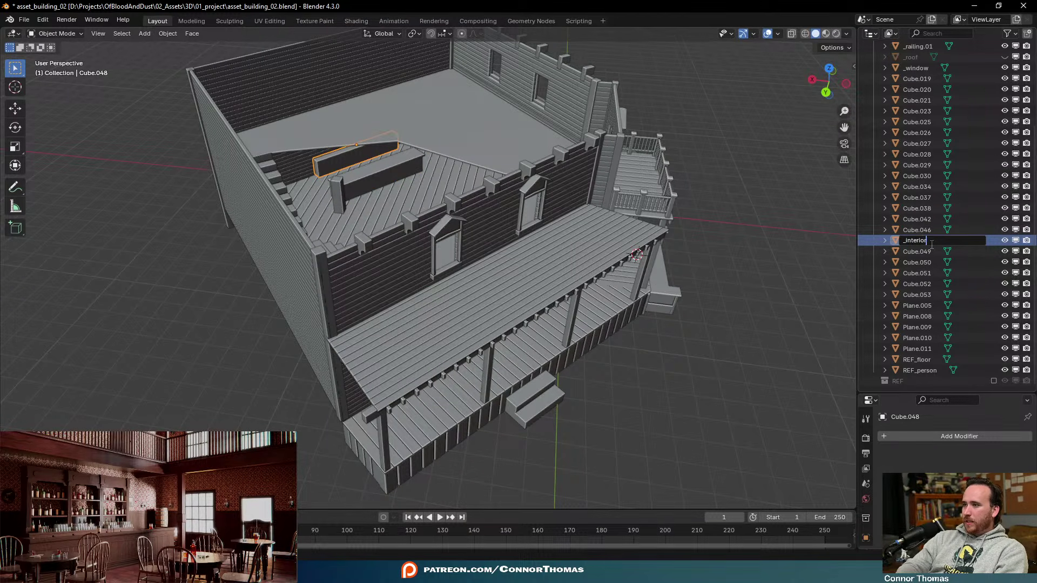
{"action": "type", "text": "or_"}
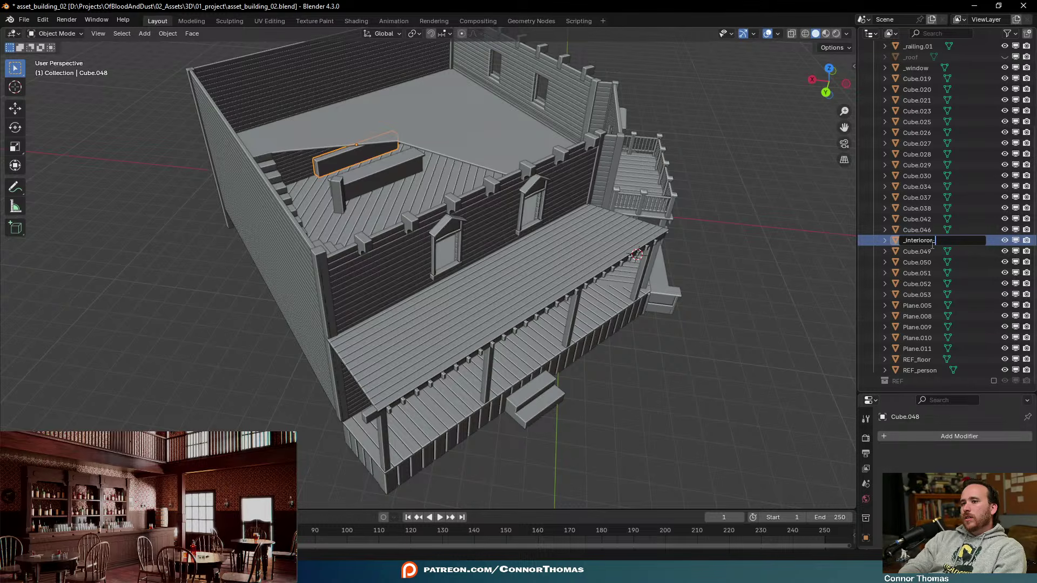
{"action": "type", "text": "bar"}
{"action": "key", "text": "BackSpace"}
{"action": "key", "text": "BackSpace"}
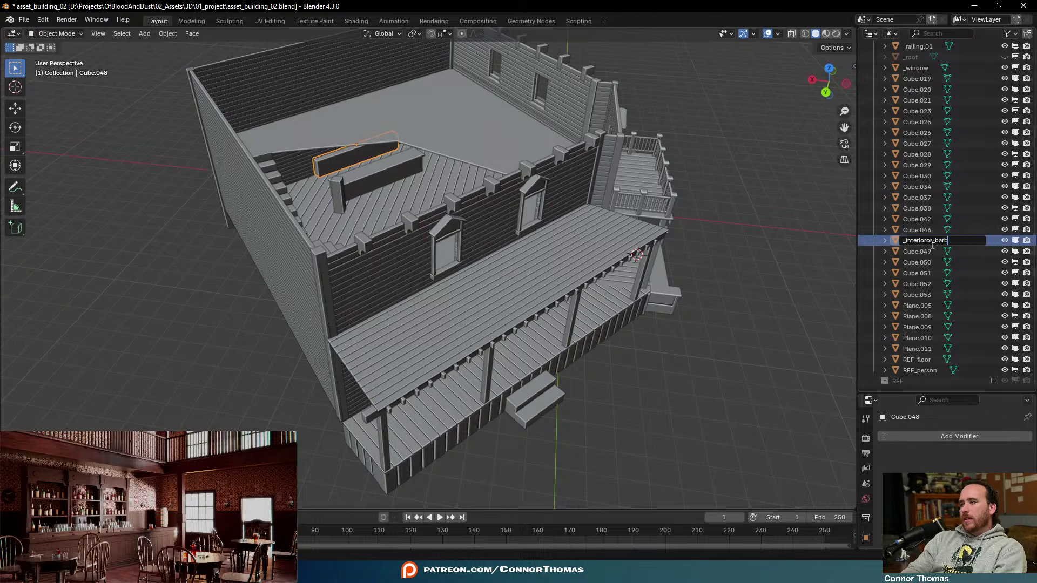
{"action": "type", "text": "ack"}
{"action": "key", "text": "Return"}
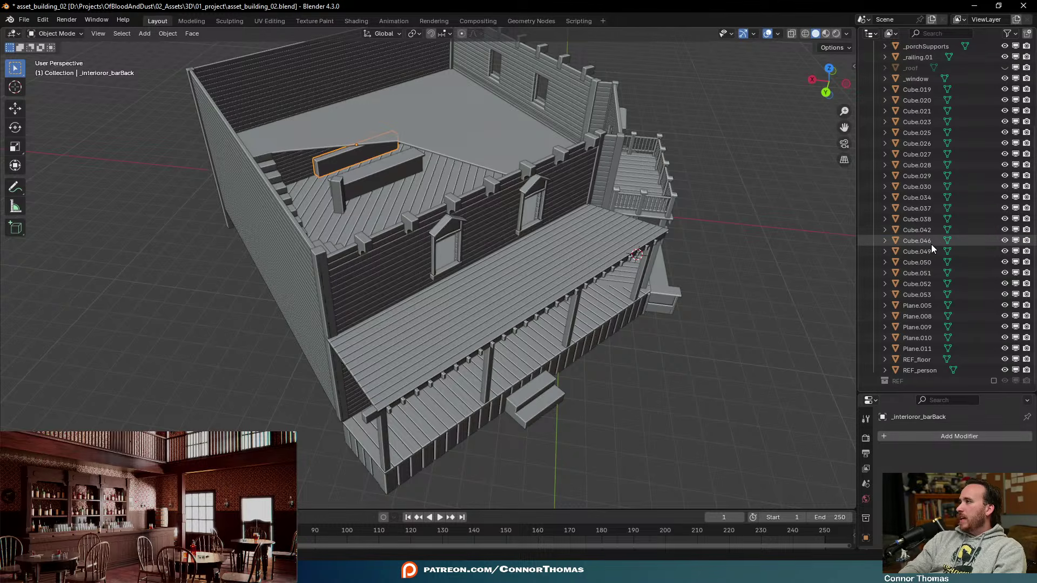
Look through the Add-ons, System and Interface preferences for a scene statistics option, and close the preferences
{"action": "key", "text": "m"}
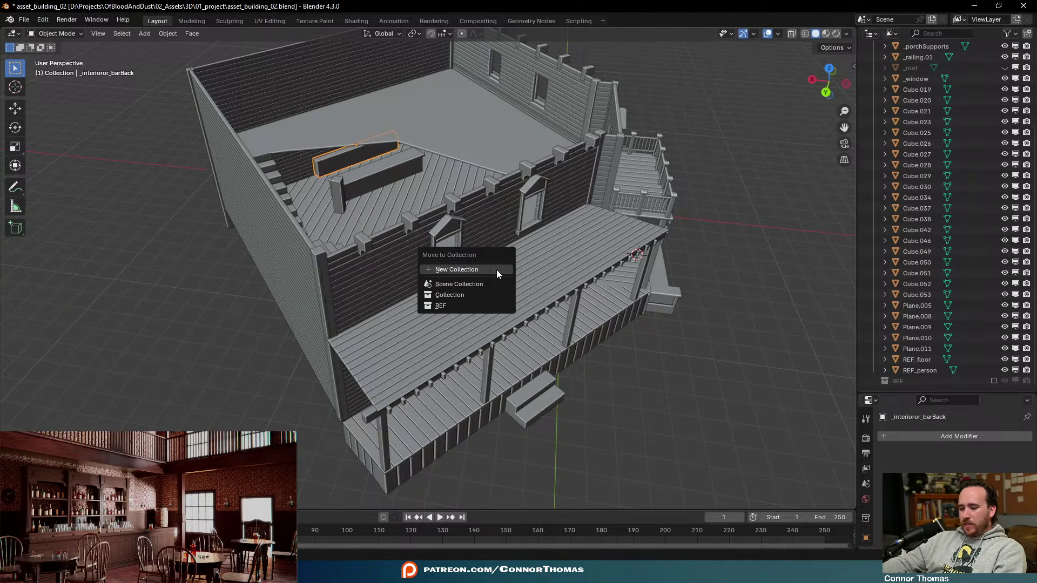
{"action": "key", "text": "n"}
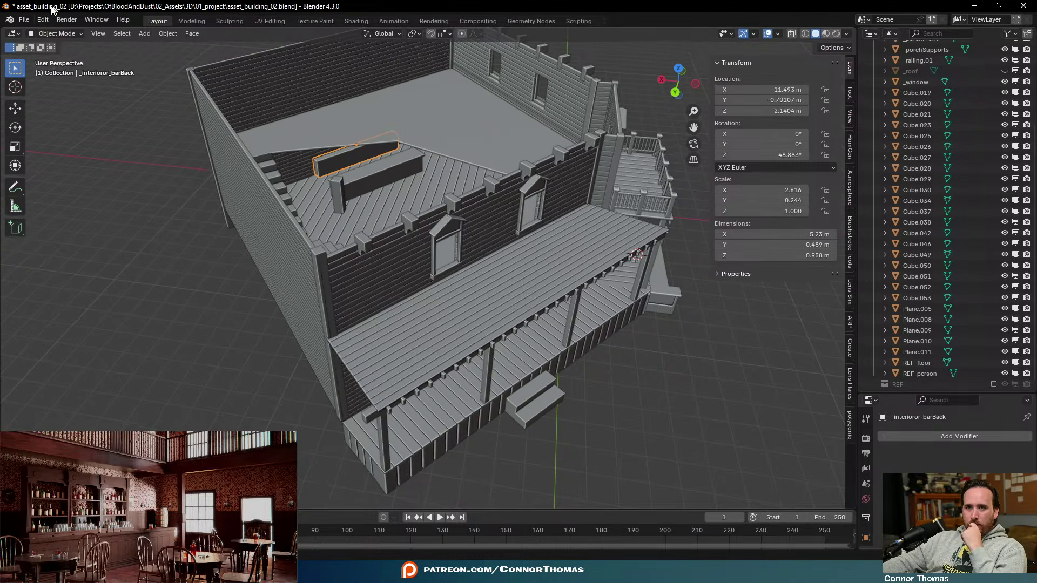
{"action": "left_click", "coordinate": [43, 20]}
{"action": "left_click", "coordinate": [63, 165]}
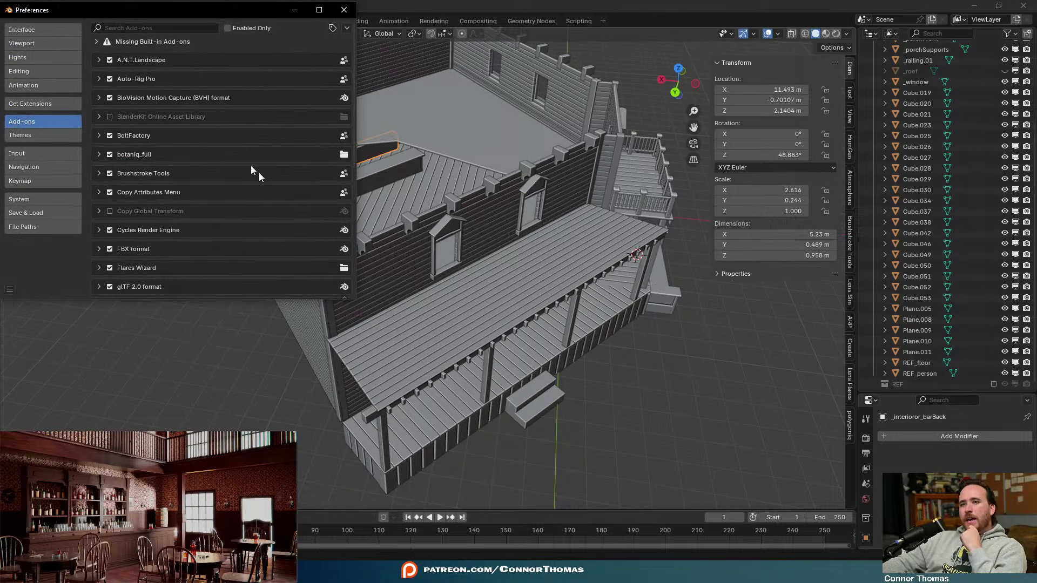
{"action": "left_click_drag", "start_coordinate": [210, 17], "coordinate": [665, 140]}
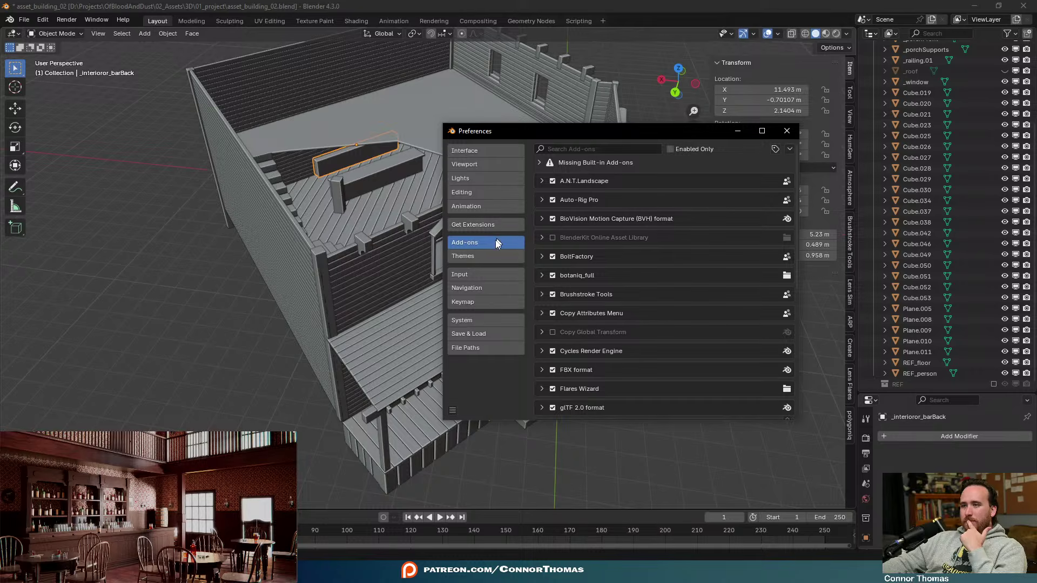
{"action": "left_click", "coordinate": [478, 322]}
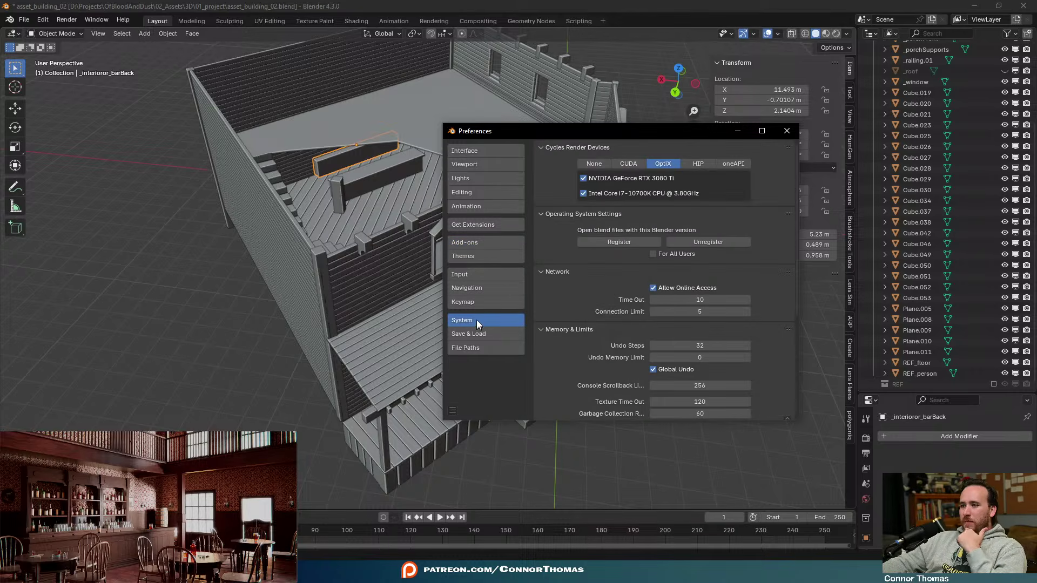
{"action": "left_click", "coordinate": [469, 148]}
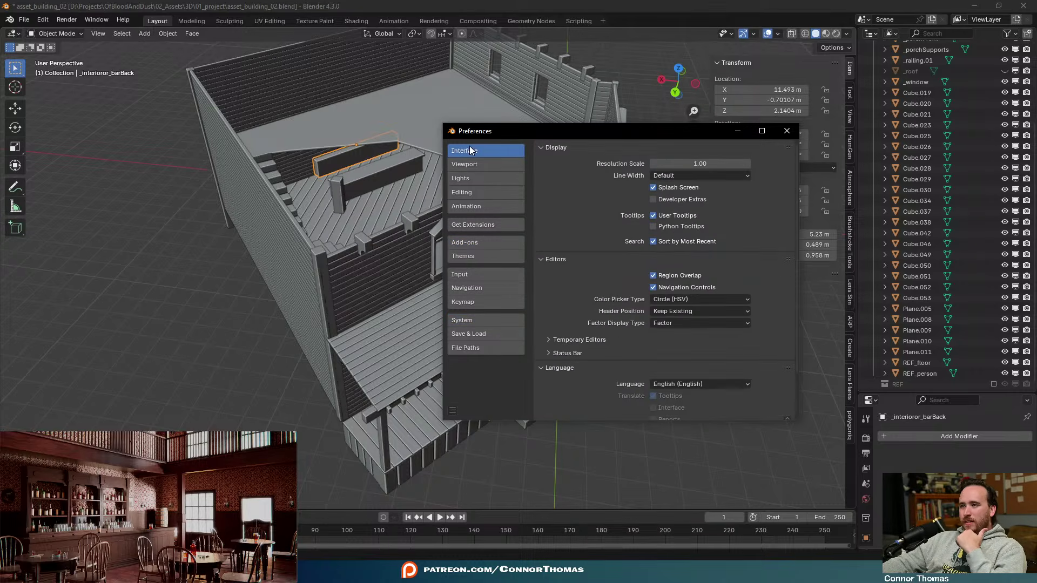
{"action": "scroll", "coordinate": [611, 296], "scroll_direction": "down", "scroll_amount": 1}
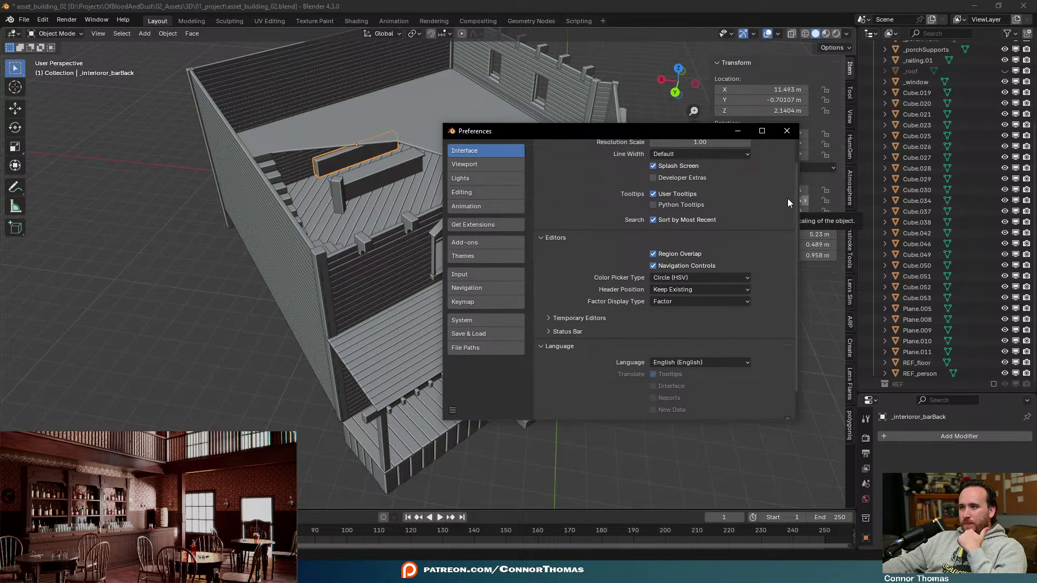
{"action": "scroll", "coordinate": [788, 200], "scroll_direction": "down", "scroll_amount": 1}
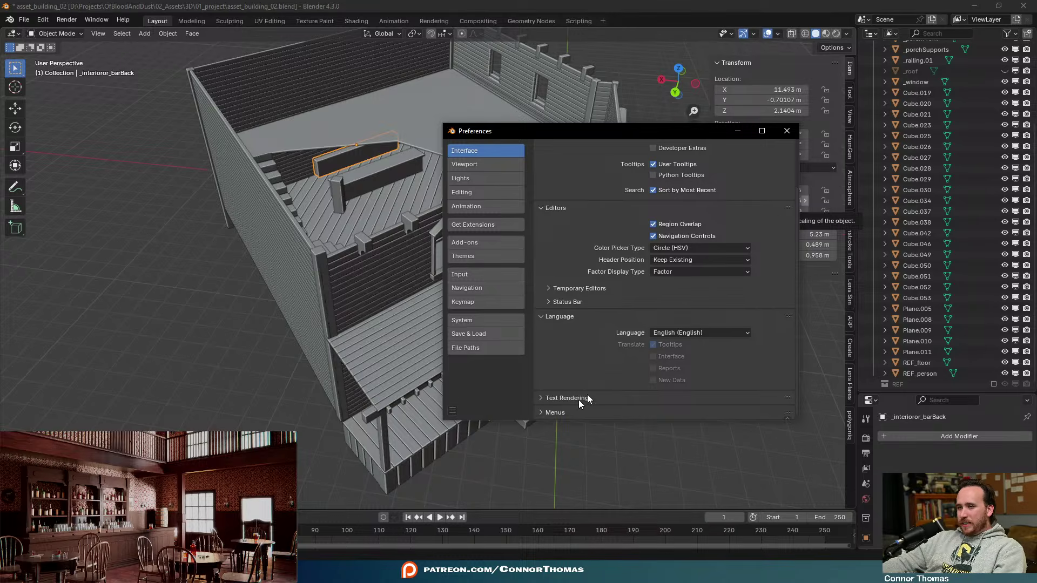
{"action": "scroll", "coordinate": [752, 189], "scroll_direction": "up", "scroll_amount": 2}
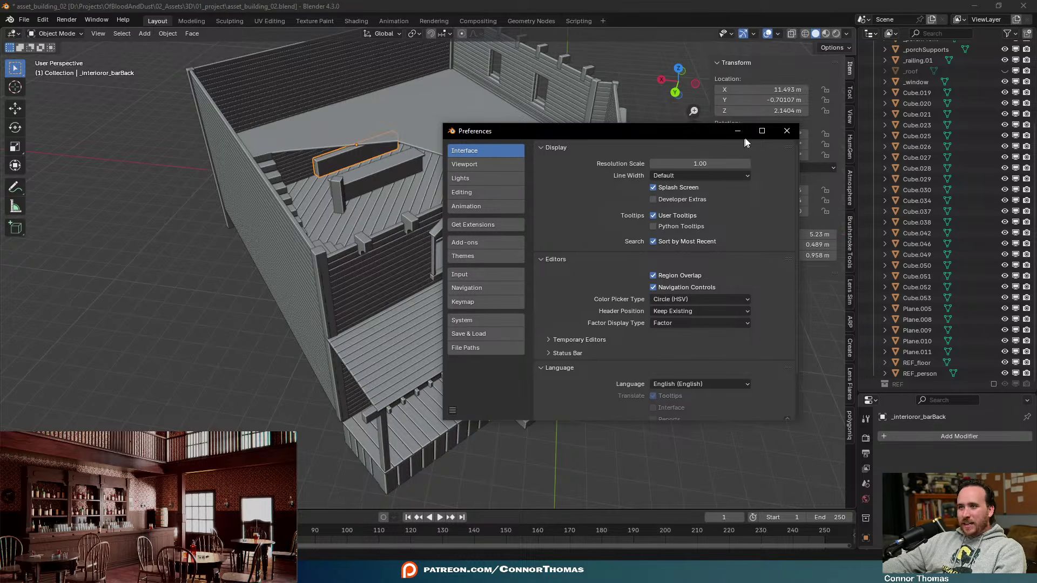
{"action": "left_click", "coordinate": [787, 131]}
Turn on the Statistics overlay in the 3D viewport and hide the sidebar
{"action": "left_click", "coordinate": [834, 48]}
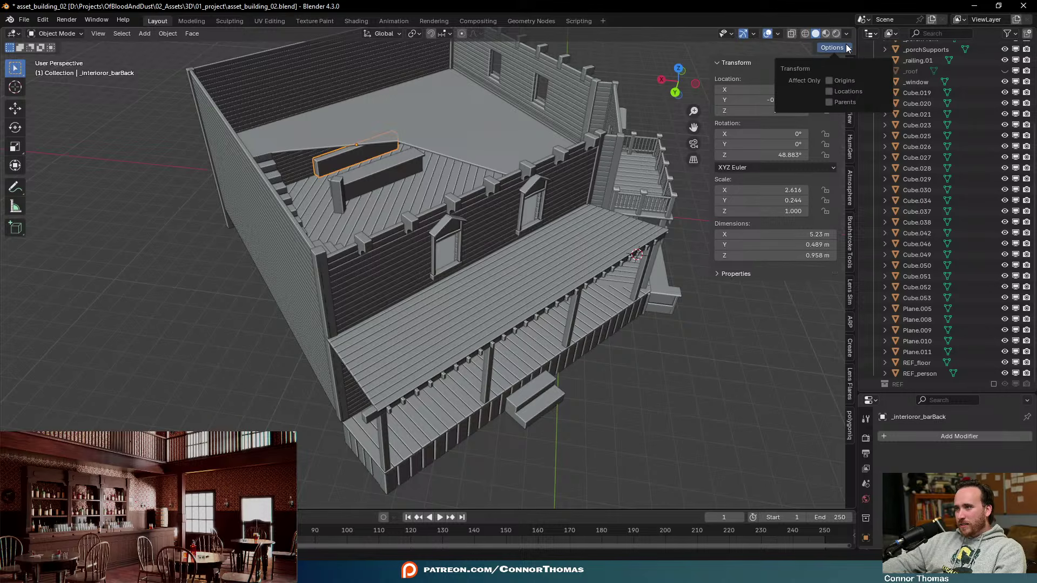
{"action": "left_click", "coordinate": [845, 48]}
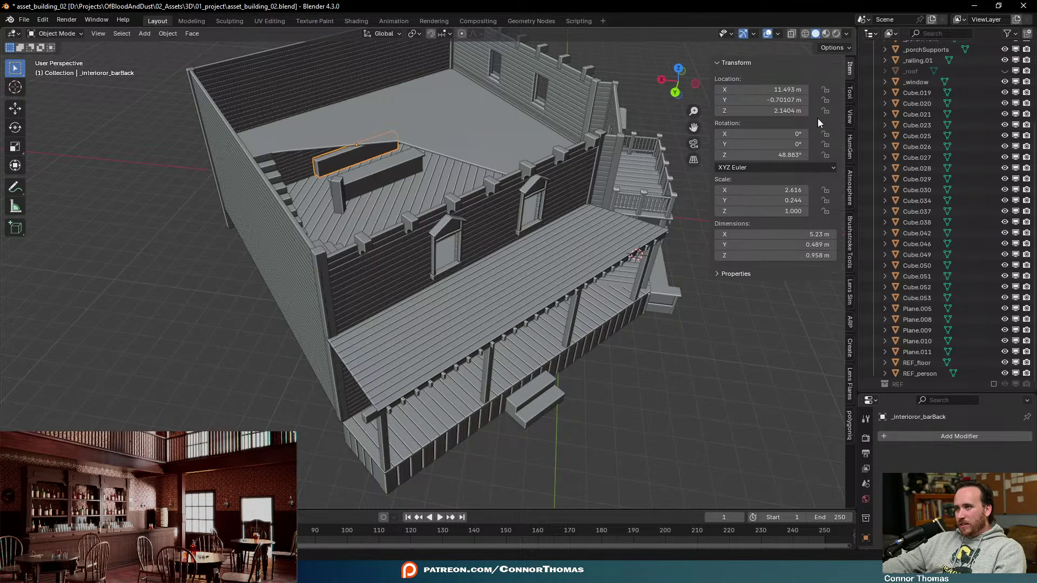
{"action": "left_click", "coordinate": [849, 122]}
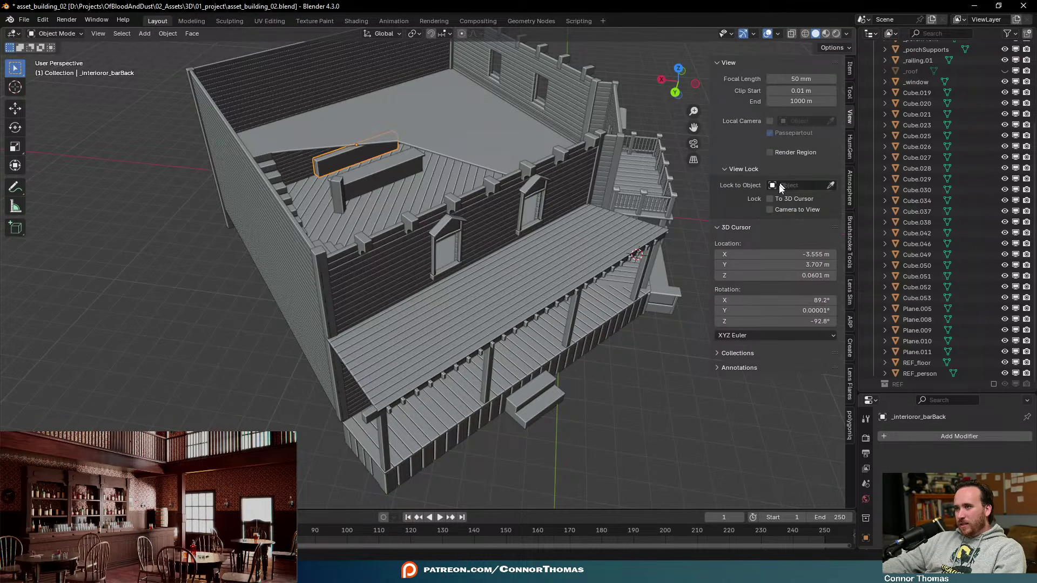
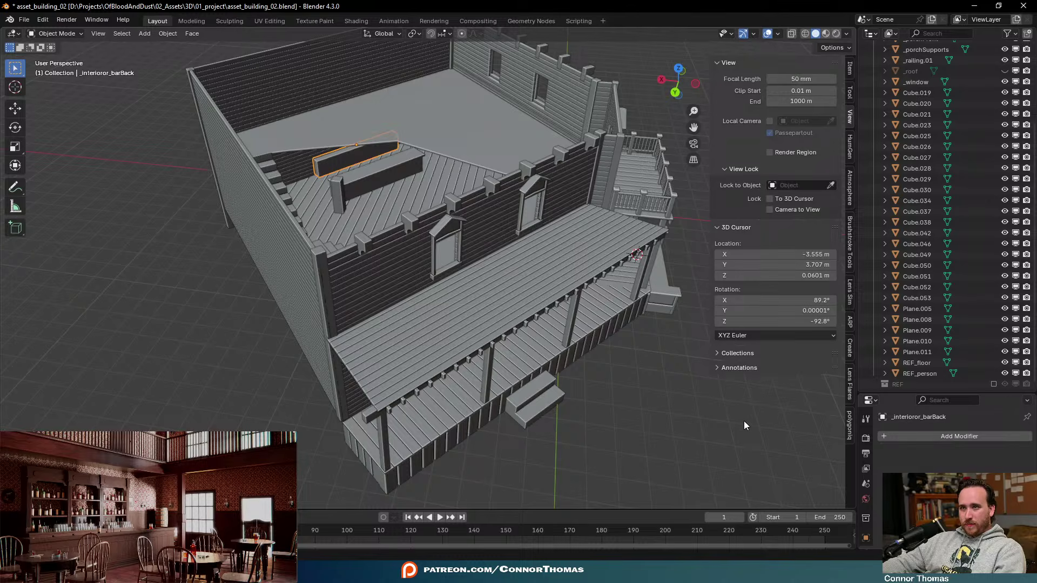
{"action": "left_click", "coordinate": [754, 34]}
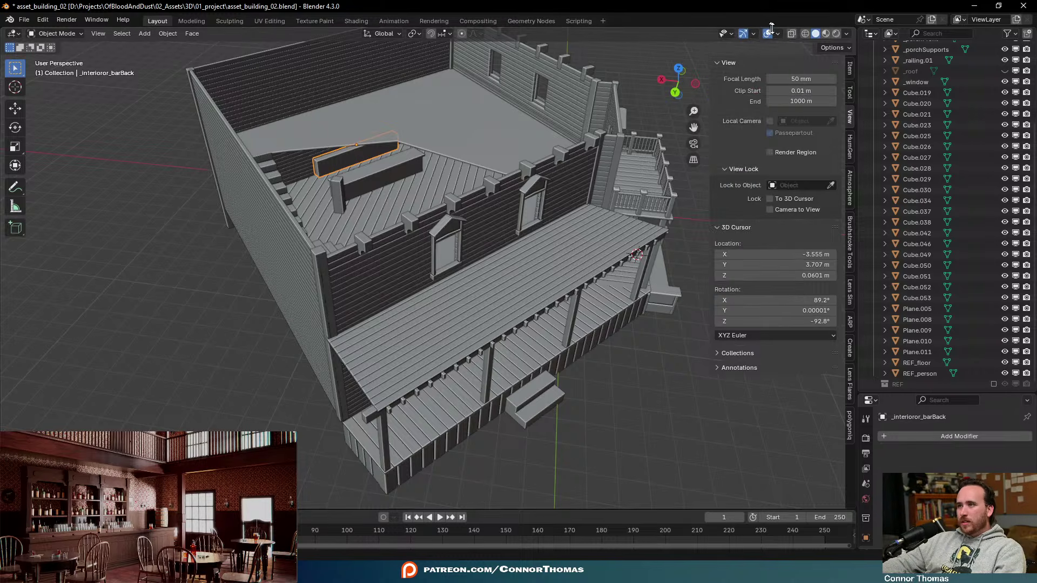
{"action": "left_click", "coordinate": [778, 34]}
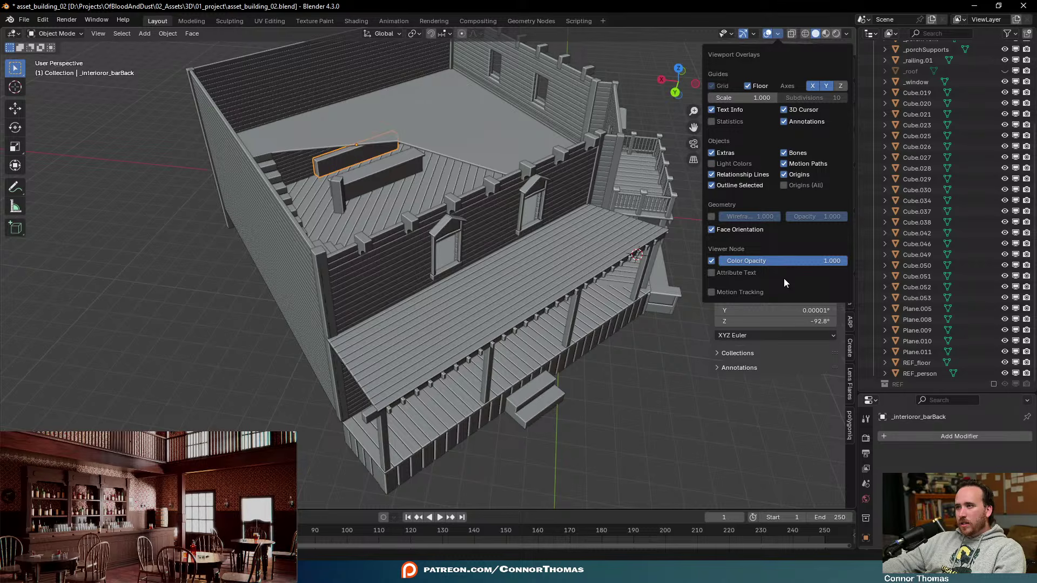
{"action": "left_click", "coordinate": [729, 120]}
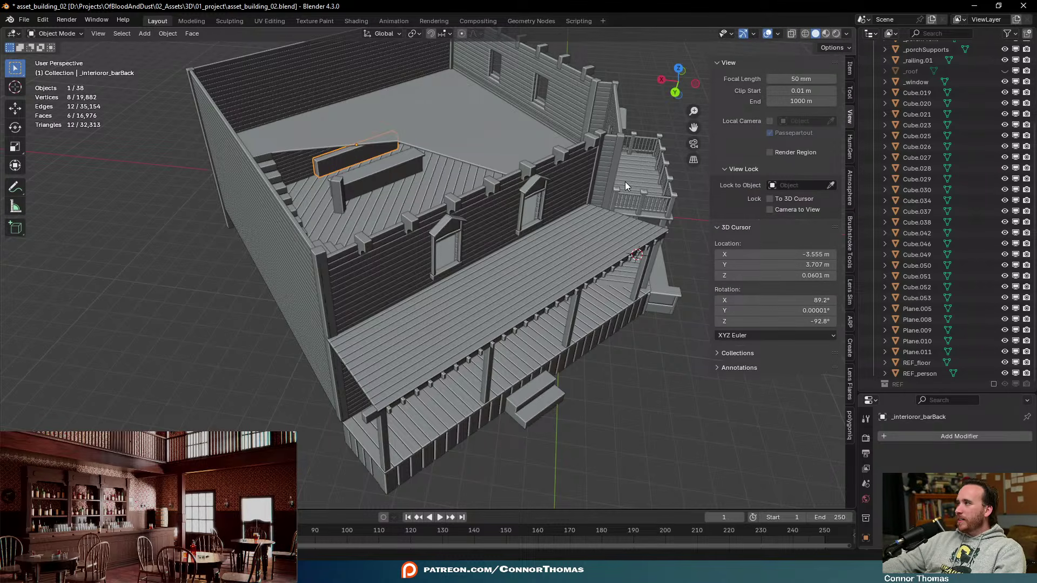
{"action": "key", "text": "n"}
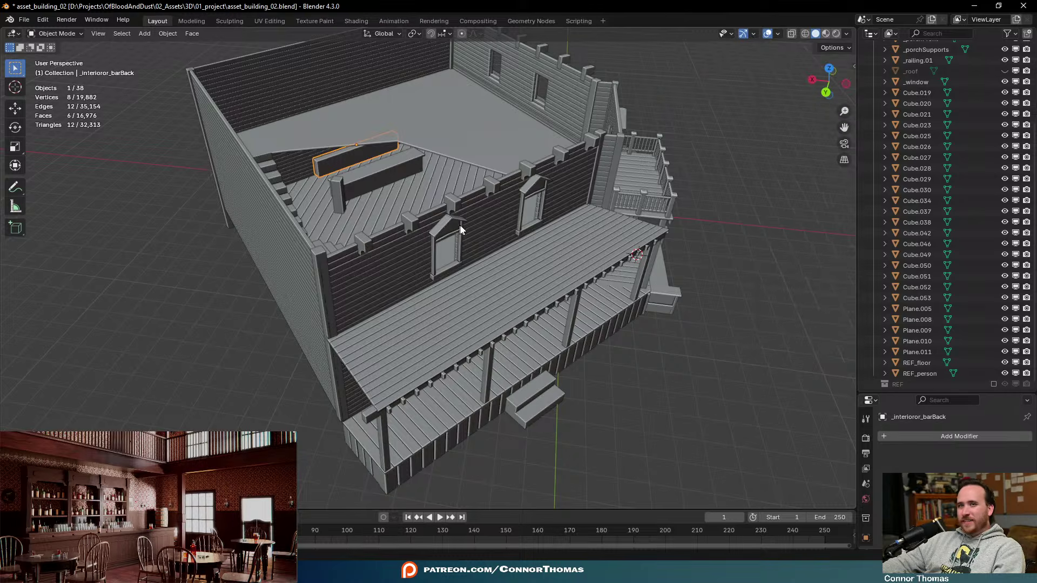
Unhide the roof and clear the selection to show the complete building
{"action": "middle_click_drag", "start_coordinate": [460, 229], "coordinate": [475, 246]}
{"action": "key", "text": "alt+h"}
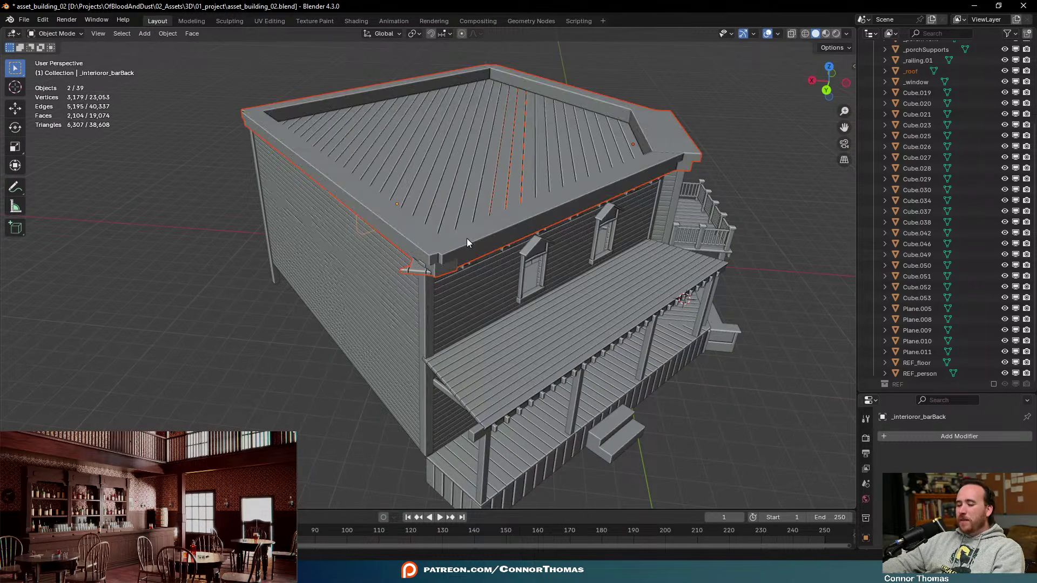
{"action": "key", "text": "alt+a"}
{"action": "middle_click_drag", "start_coordinate": [580, 261], "coordinate": [625, 231]}
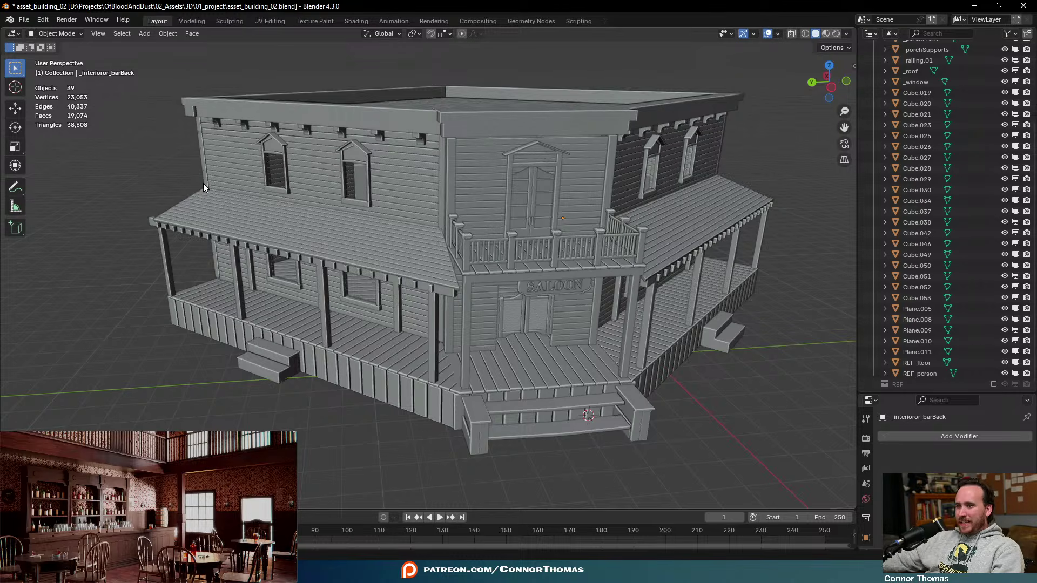
Add one loop cut across a _porchFloorboards plank in front of the saloon doors and shift the cut freely to bend the plank
{"action": "middle_click_drag", "start_coordinate": [338, 292], "coordinate": [467, 298]}
{"action": "scroll", "coordinate": [441, 339], "scroll_direction": "up", "scroll_amount": 5}
{"action": "left_click", "coordinate": [441, 339]}
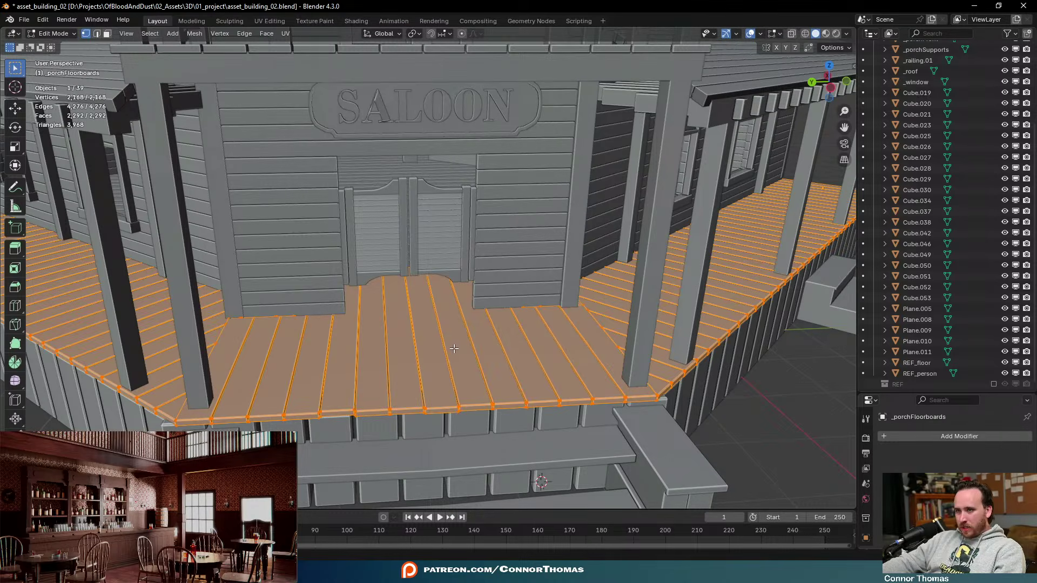
{"action": "key", "text": "Tab"}
{"action": "key", "text": "ctrl+r"}
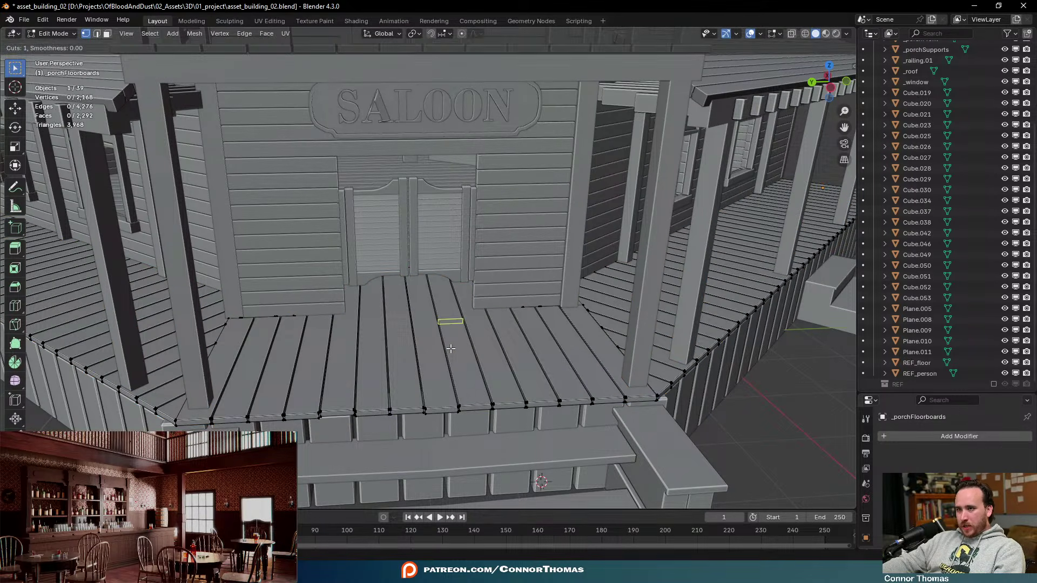
{"action": "left_click", "coordinate": [456, 346]}
{"action": "key", "text": "g"}
{"action": "left_click", "coordinate": [477, 343]}
{"action": "scroll", "coordinate": [477, 342], "scroll_direction": "down", "scroll_amount": 3}
{"action": "middle_click_drag", "start_coordinate": [478, 343], "coordinate": [508, 330]}
{"action": "key", "text": "Tab"}
{"action": "scroll", "coordinate": [432, 325], "scroll_direction": "up", "scroll_amount": 3}
{"action": "scroll", "coordinate": [432, 325], "scroll_direction": "down", "scroll_amount": 3}
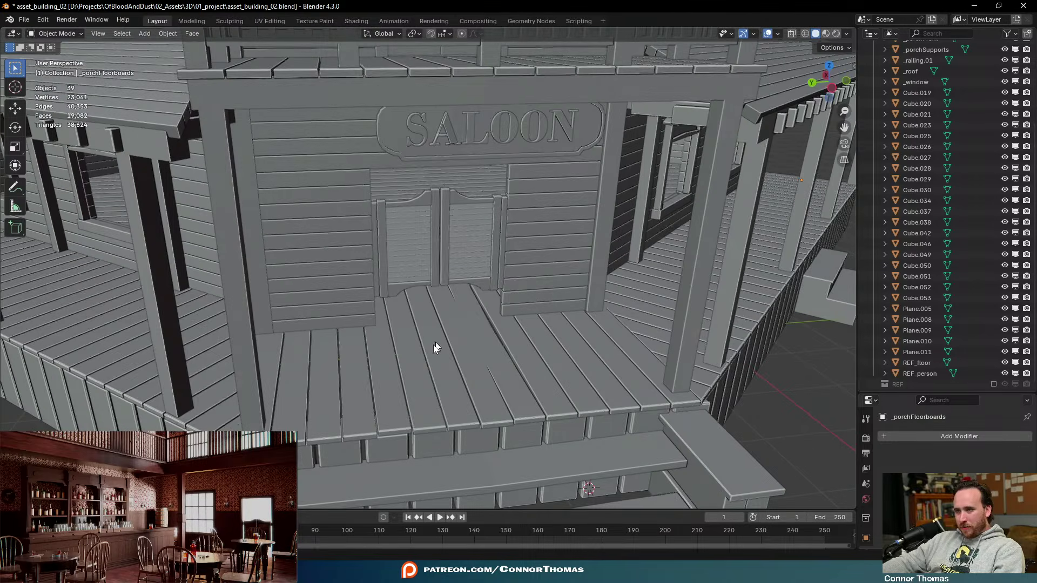
Add a single loop cut to another entrance floorboard and slide it toward the porch's front edge
{"action": "key", "text": "Tab"}
{"action": "key", "text": "ctrl+r"}
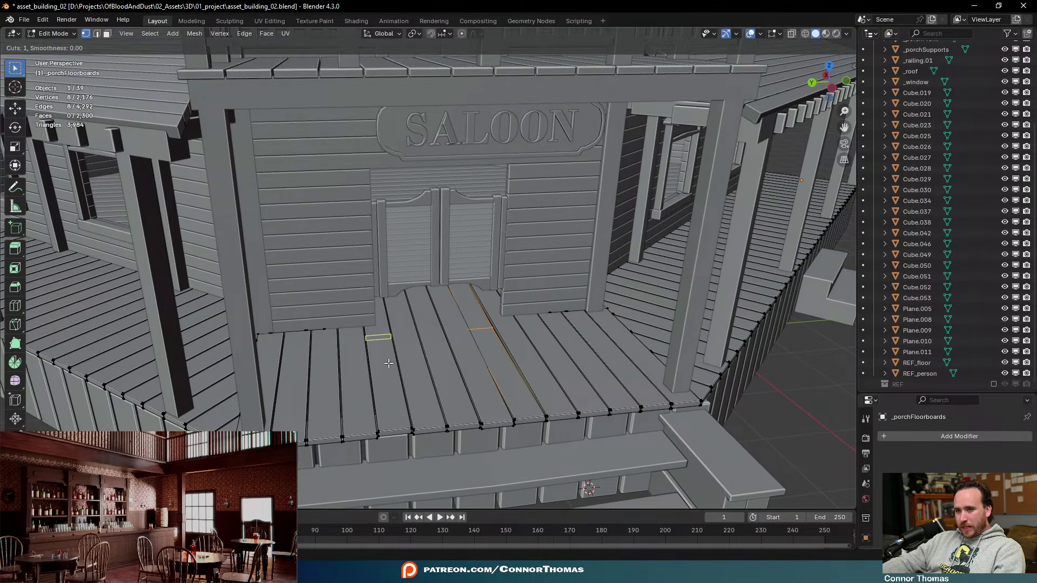
{"action": "left_click", "coordinate": [391, 368]}
{"action": "left_click", "coordinate": [404, 393]}
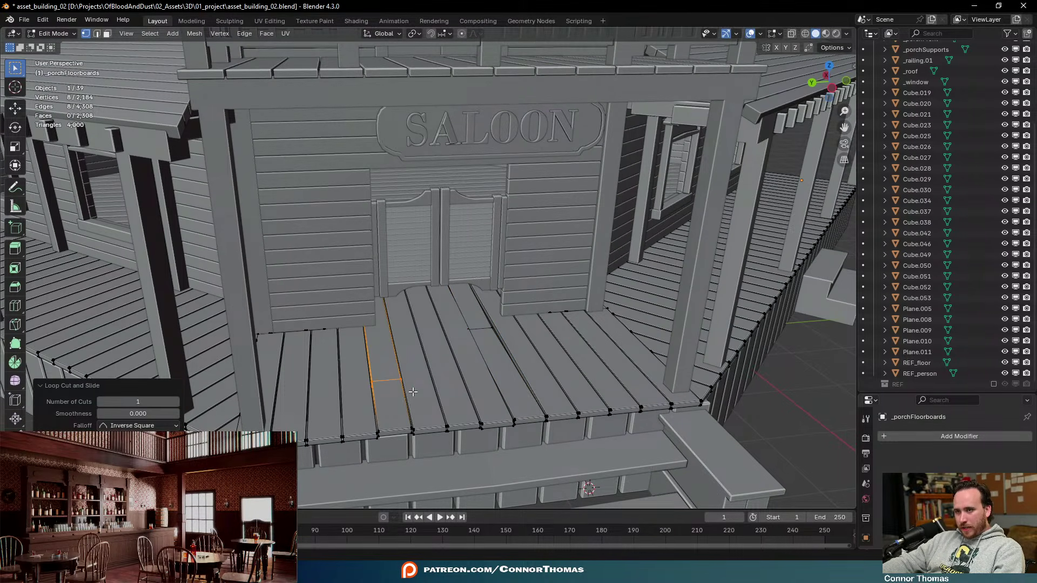
{"action": "key", "text": "Tab"}
Add one loop cut to a floorboard on the side porch and move it vertically along global Z
{"action": "middle_click_drag", "start_coordinate": [558, 380], "coordinate": [618, 361]}
{"action": "key", "text": "Tab"}
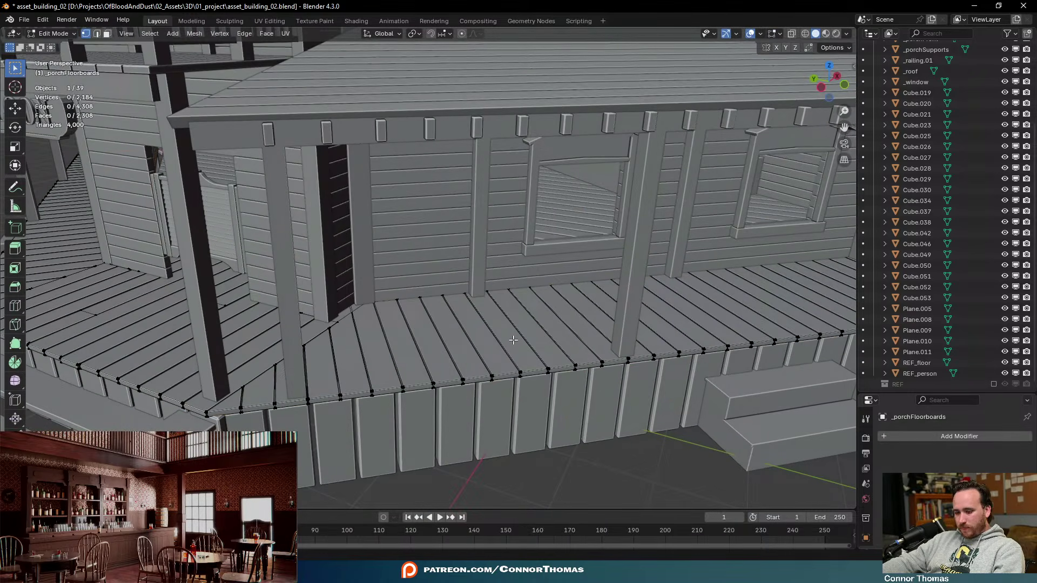
{"action": "key", "text": "ctrl+r"}
{"action": "left_click", "coordinate": [507, 332]}
{"action": "left_click", "coordinate": [510, 335]}
{"action": "key", "text": "g"}
{"action": "key", "text": "z"}
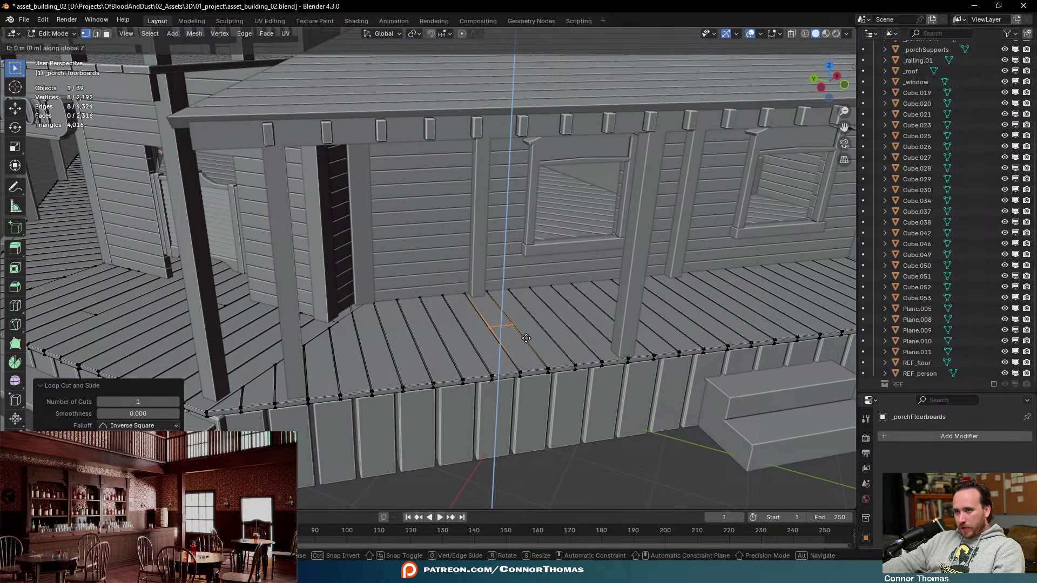
{"action": "left_click", "coordinate": [526, 340]}
{"action": "key", "text": "Tab"}
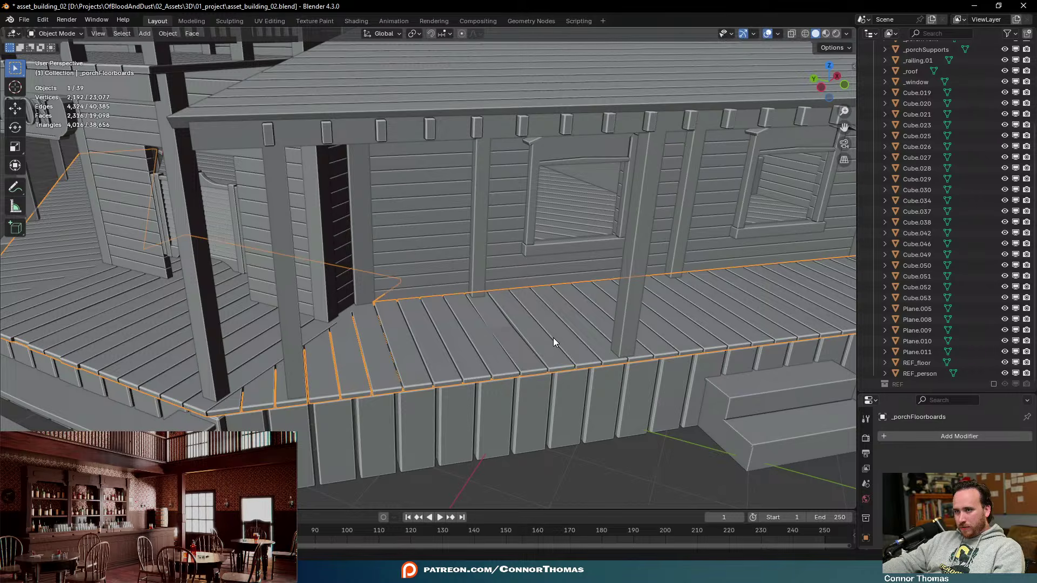
Adjust the height of the side porch floorboard's selected cut again along global Z
{"action": "middle_click_drag", "start_coordinate": [553, 338], "coordinate": [633, 346]}
{"action": "key", "text": "Tab"}
{"action": "key", "text": "g"}
{"action": "key", "text": "z"}
{"action": "left_click", "coordinate": [634, 346]}
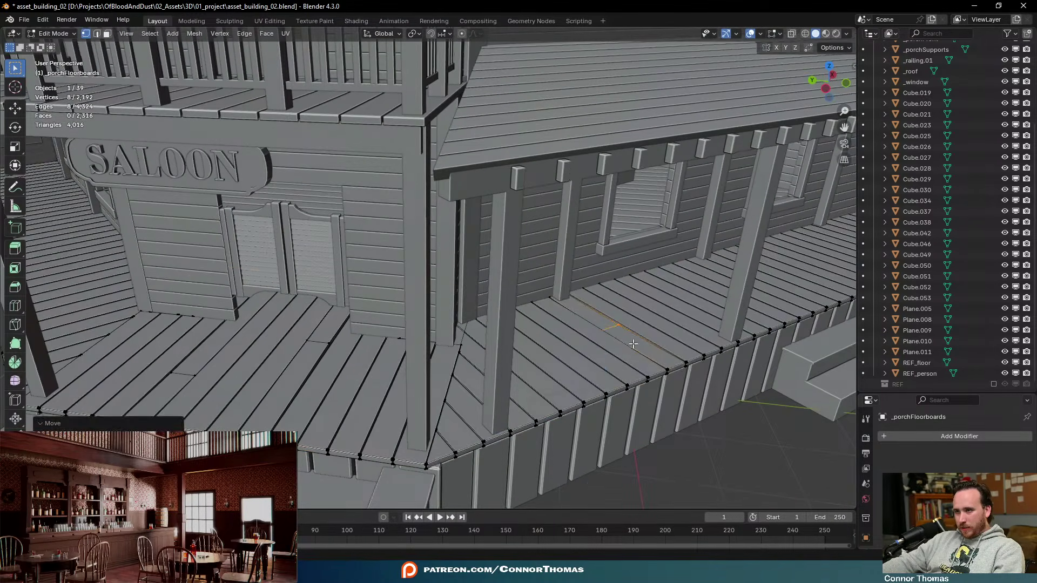
{"action": "key", "text": "Tab"}
Bevel the selected cut on the side porch floorboard with 5 segments and a width of about 0.524 m
{"action": "middle_click_drag", "start_coordinate": [555, 347], "coordinate": [724, 280]}
{"action": "key", "text": "Tab"}
{"action": "key", "text": "ctrl+b"}
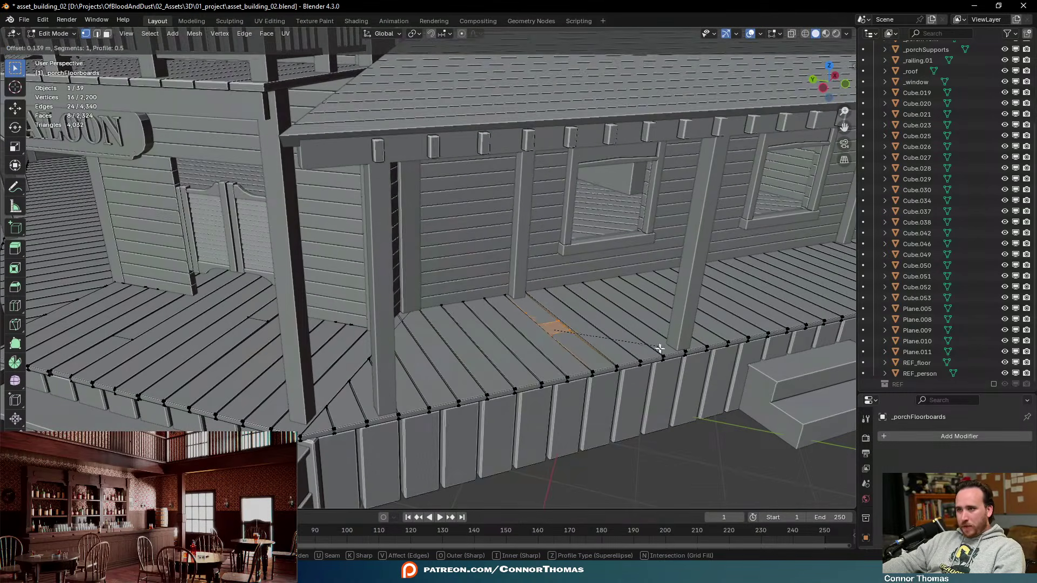
{"action": "scroll", "coordinate": [659, 334], "scroll_direction": "up", "scroll_amount": 4}
{"action": "left_click", "coordinate": [677, 363]}
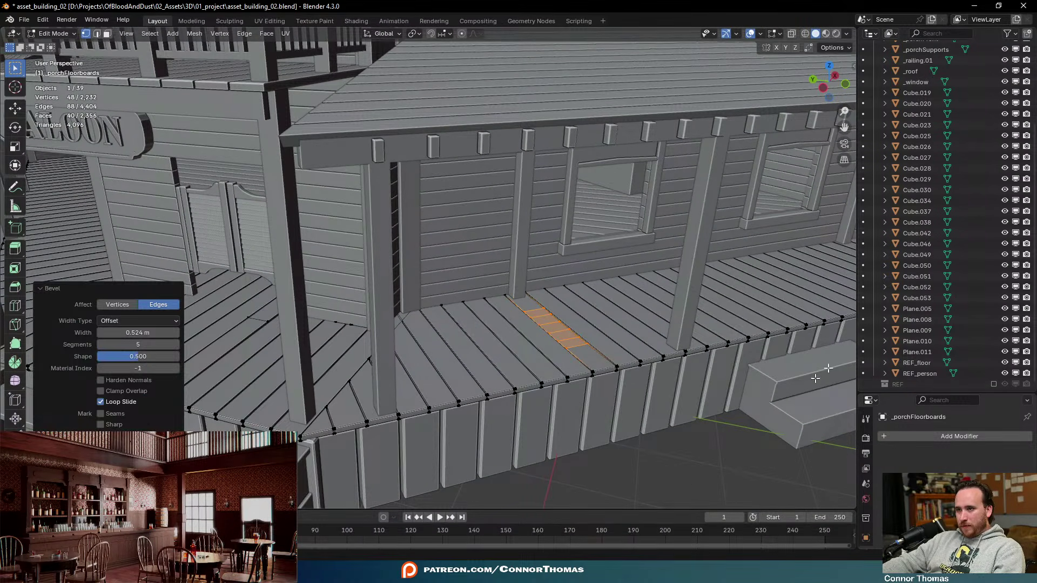
{"action": "key", "text": "a"}
{"action": "key", "text": "Tab"}
Check the warped floorboards around the porch and save the Blender file
{"action": "middle_click_drag", "start_coordinate": [643, 298], "coordinate": [672, 295]}
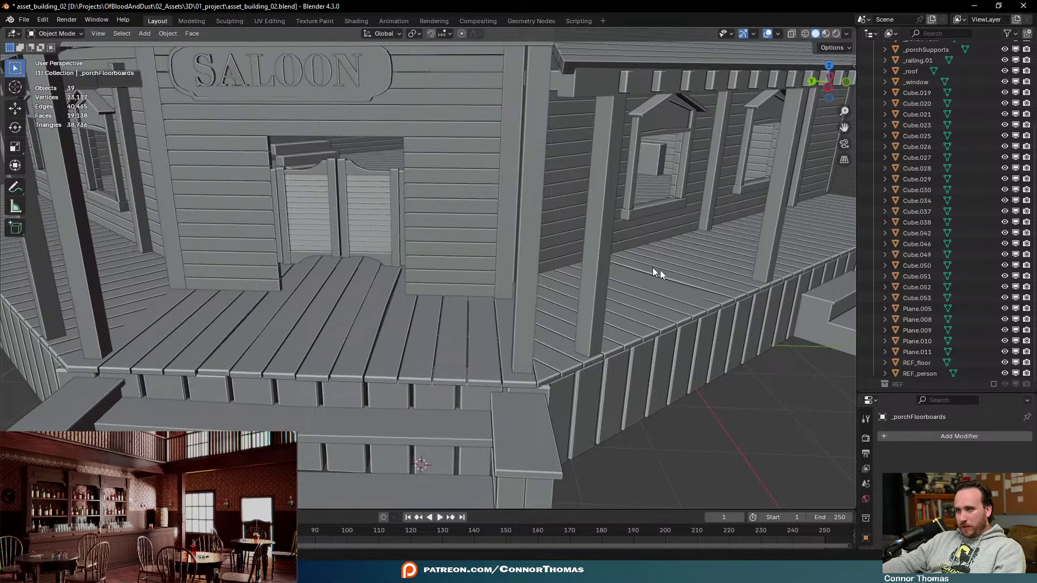
{"action": "middle_click_drag", "start_coordinate": [580, 262], "coordinate": [664, 282]}
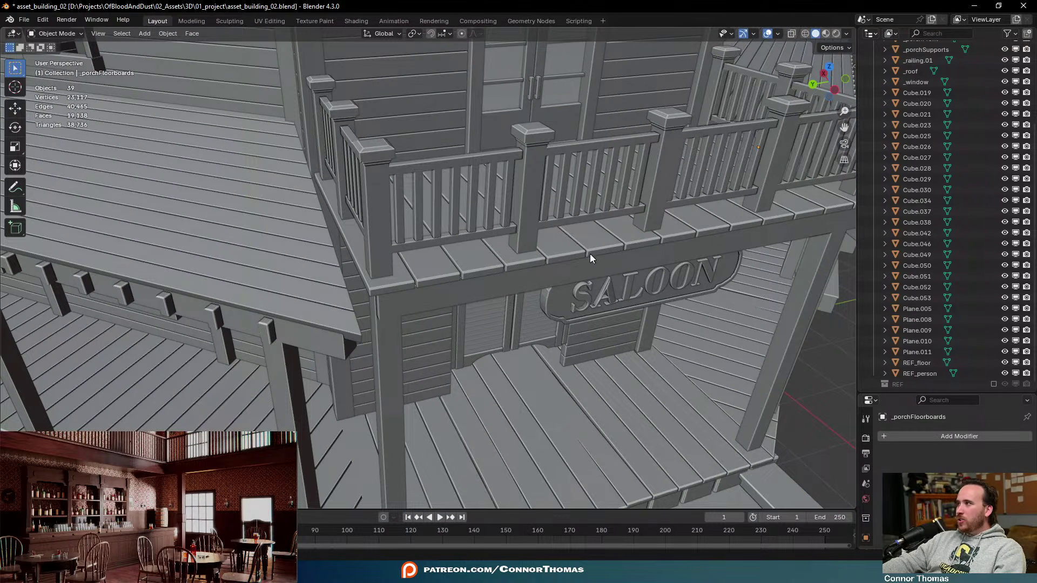
{"action": "scroll", "coordinate": [702, 249], "scroll_direction": "down", "scroll_amount": 5}
{"action": "middle_click_drag", "start_coordinate": [702, 249], "coordinate": [721, 262]}
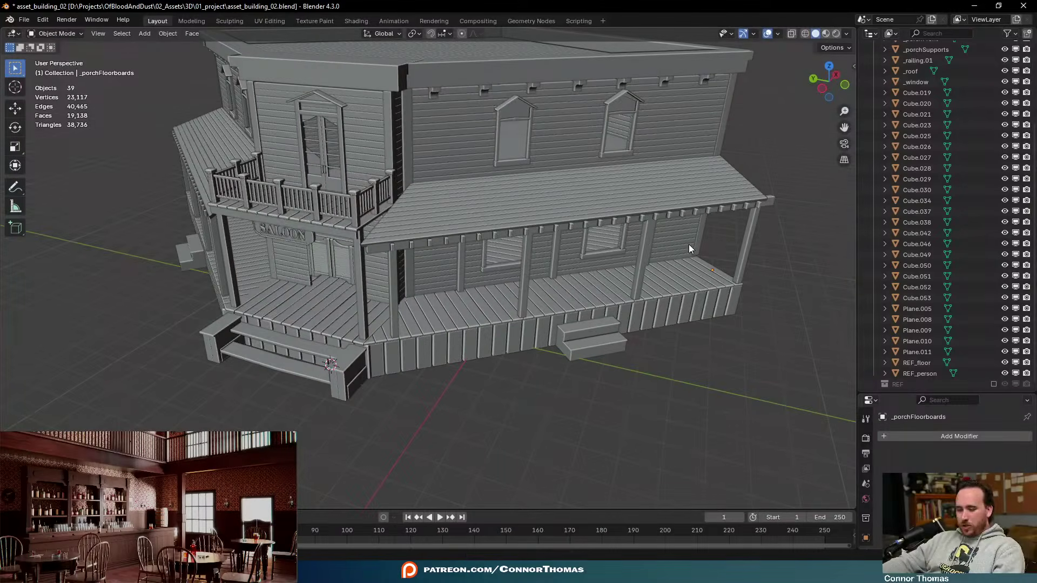
{"action": "key", "text": "ctrl+s"}
Hide the _roof object from the plain side of the building
{"action": "middle_click_drag", "start_coordinate": [664, 237], "coordinate": [306, 371]}
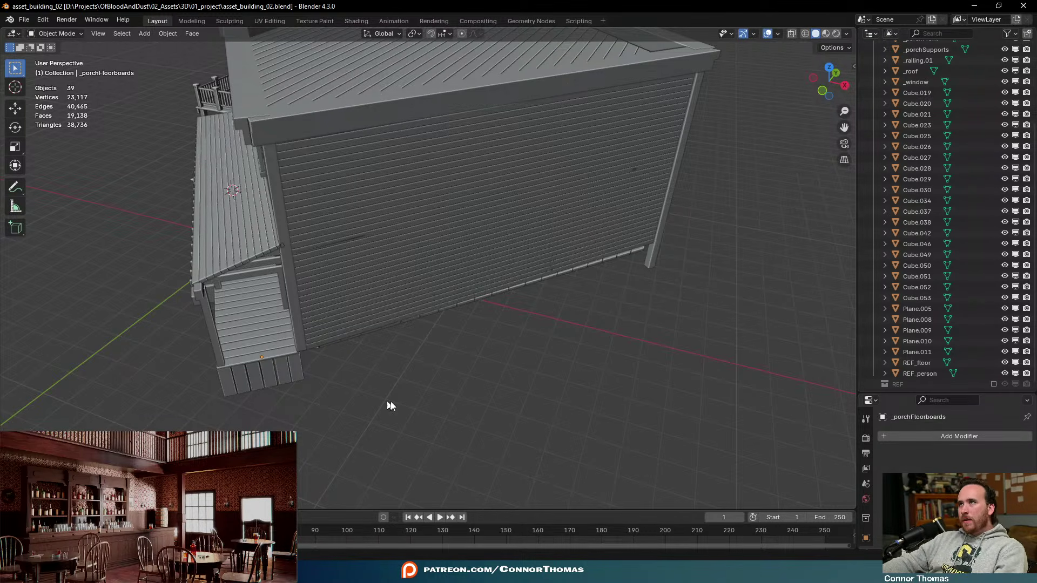
{"action": "middle_click_drag", "start_coordinate": [364, 287], "coordinate": [444, 187]}
{"action": "left_click", "coordinate": [390, 131]}
{"action": "key", "text": "h"}
{"action": "scroll", "coordinate": [426, 141], "scroll_direction": "up", "scroll_amount": 3}
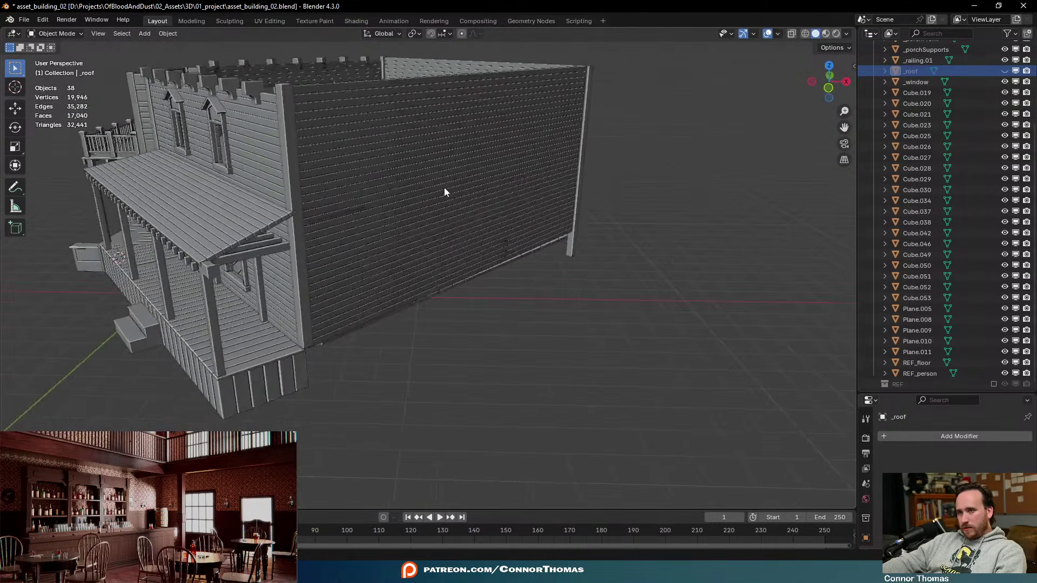
Place the 3D cursor low on the plain side wall near the porch corner and add a cube there
{"action": "left_click", "coordinate": [20, 89]}
{"action": "left_click", "coordinate": [359, 306]}
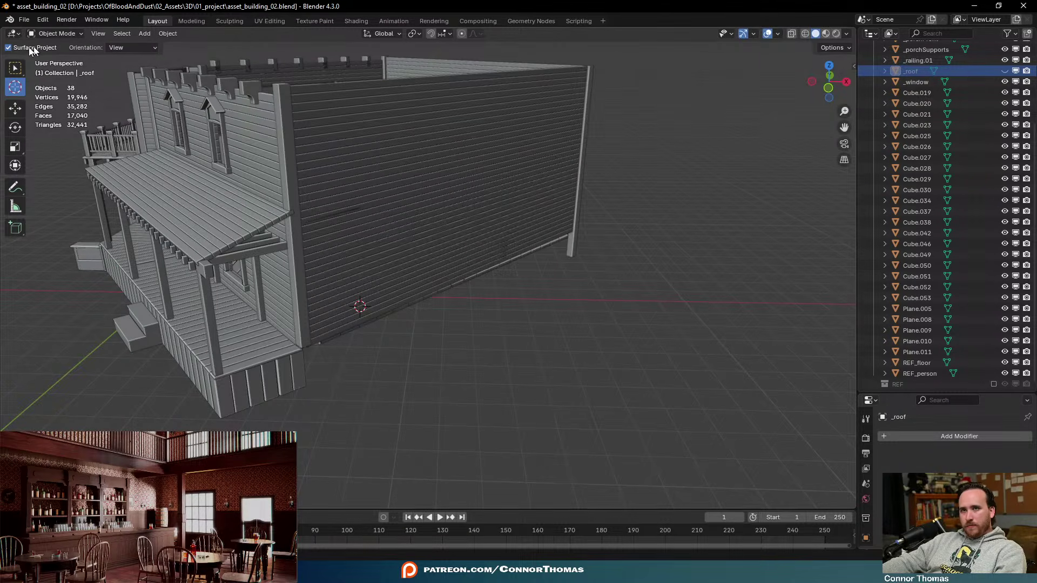
{"action": "left_click", "coordinate": [15, 67]}
{"action": "key", "text": "shift+a"}
{"action": "mouse_move", "coordinate": [648, 280]}
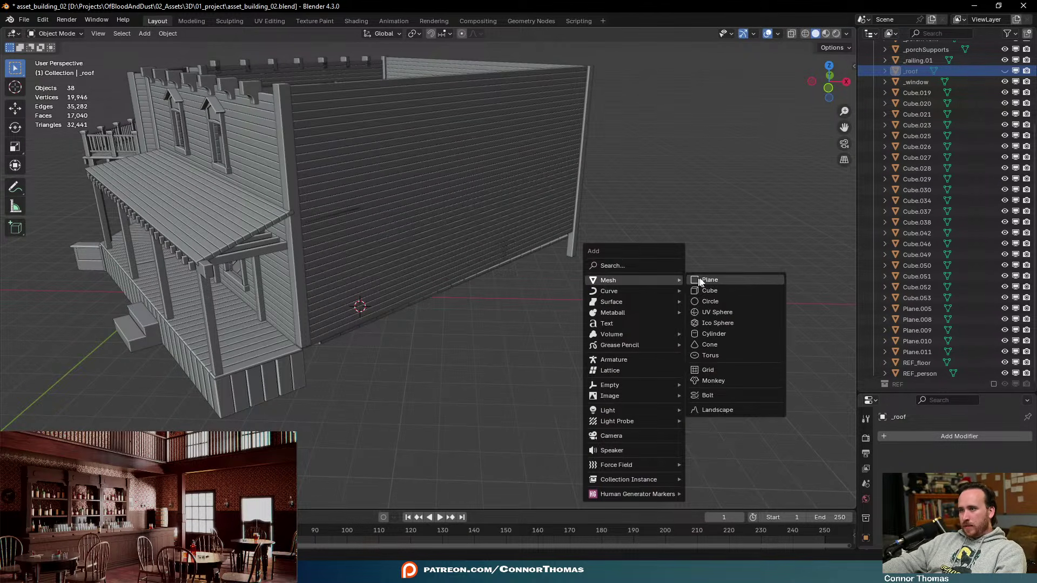
{"action": "left_click", "coordinate": [708, 291]}
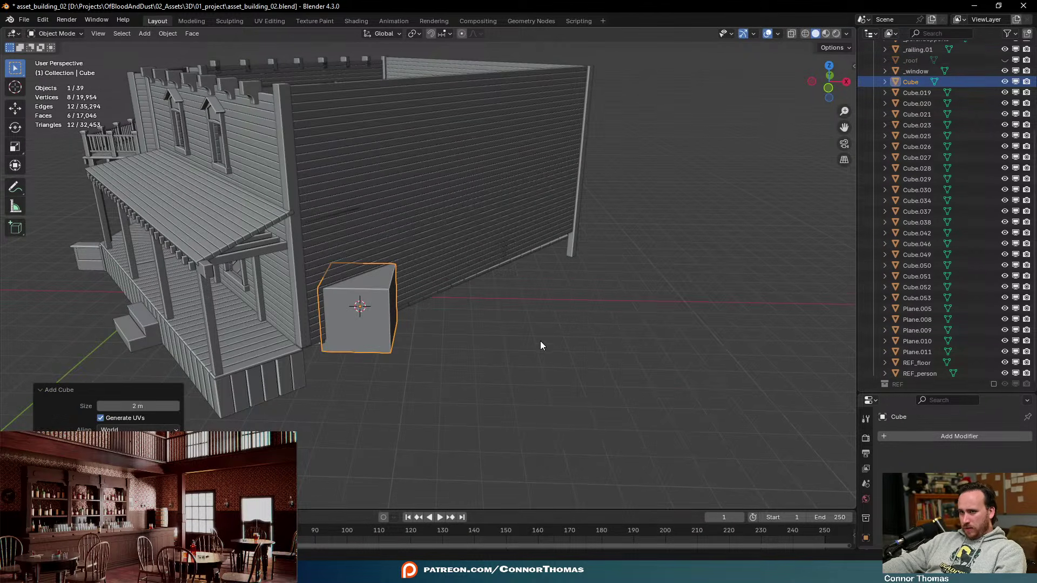
Copy the rotation of _buildingWalls to the new cube so it aligns with the wall
{"action": "left_click", "coordinate": [413, 231], "text": "shift"}
{"action": "key", "text": "ctrl+c"}
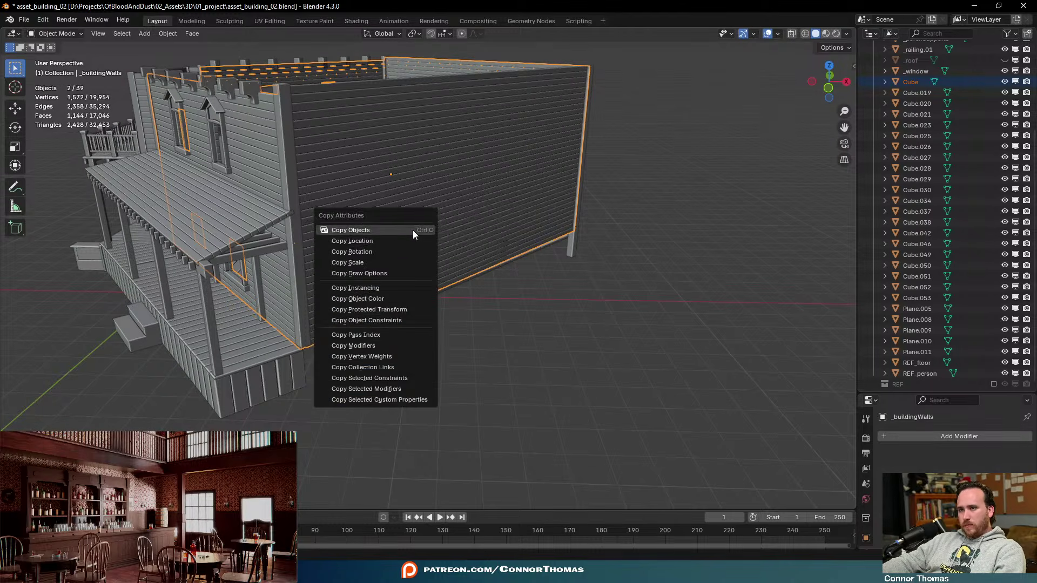
{"action": "left_click", "coordinate": [381, 252]}
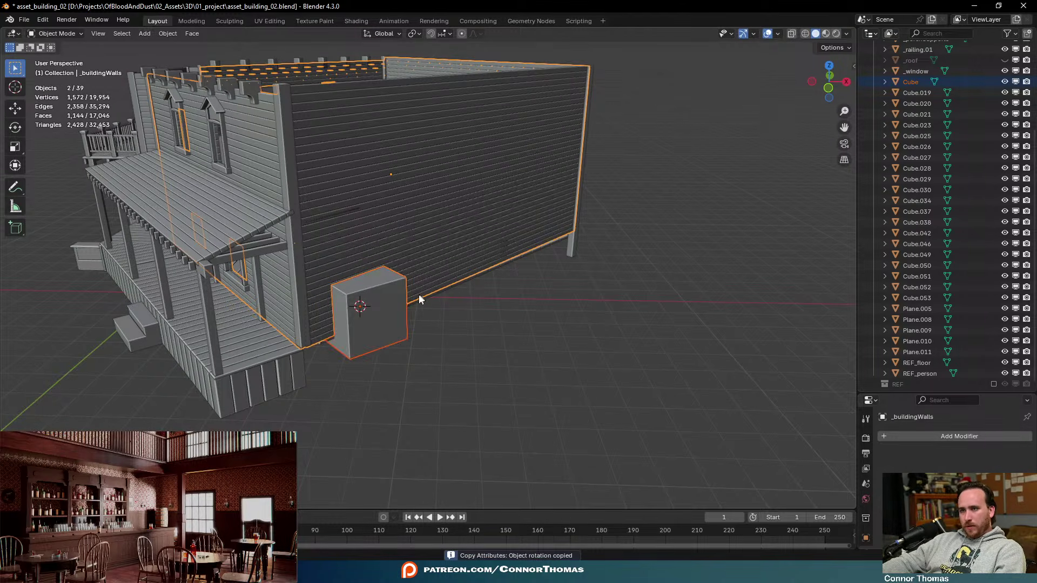
Move the cube along global X until it stands clear of the side wall
{"action": "left_click", "coordinate": [376, 300]}
{"action": "middle_click_drag", "start_coordinate": [376, 300], "coordinate": [462, 335]}
{"action": "scroll", "coordinate": [462, 336], "scroll_direction": "up", "scroll_amount": 4}
{"action": "scroll", "coordinate": [463, 338], "scroll_direction": "down", "scroll_amount": 3}
{"action": "middle_click_drag", "start_coordinate": [481, 378], "coordinate": [470, 289]}
{"action": "key", "text": "g"}
{"action": "key", "text": "x"}
{"action": "left_click", "coordinate": [489, 294]}
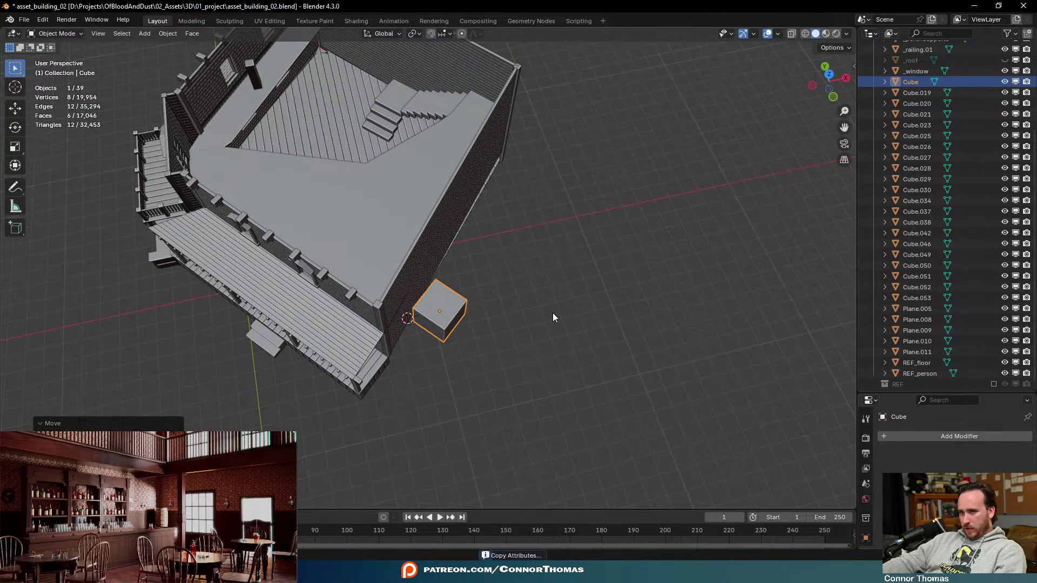
Scale the cube uniformly down to about 0.13 of its size
{"action": "key", "text": "KP_Decimal"}
{"action": "scroll", "coordinate": [529, 321], "scroll_direction": "down", "scroll_amount": 5}
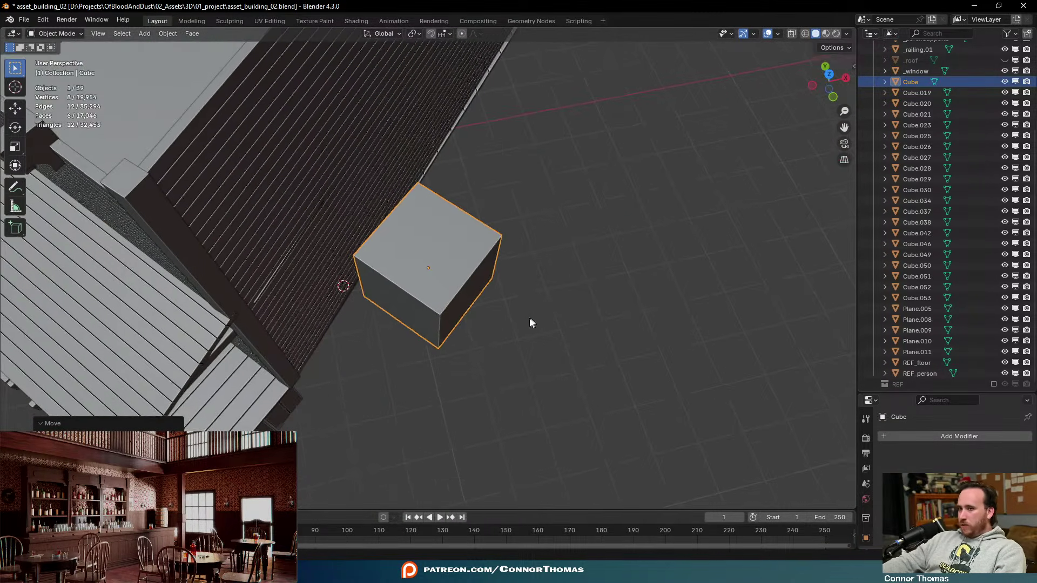
{"action": "middle_click_drag", "start_coordinate": [529, 321], "coordinate": [534, 220]}
{"action": "key", "text": "s"}
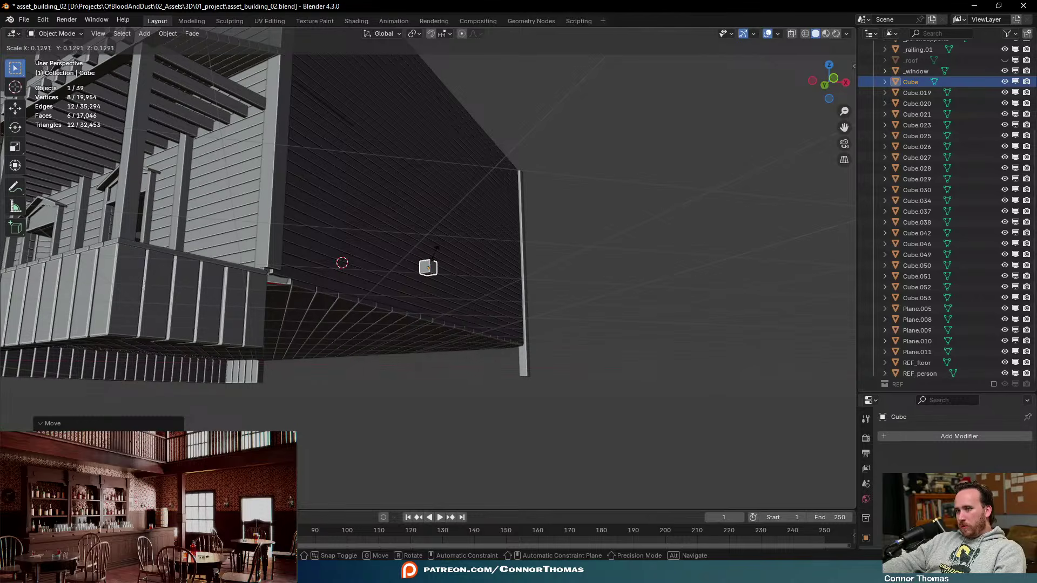
{"action": "left_click", "coordinate": [435, 252]}
Stretch the small cube along its local X and Y axes into a stair tread plank
{"action": "middle_click_drag", "start_coordinate": [434, 253], "coordinate": [461, 282]}
{"action": "key", "text": "s"}
{"action": "key", "text": "x"}
{"action": "key", "text": "x"}
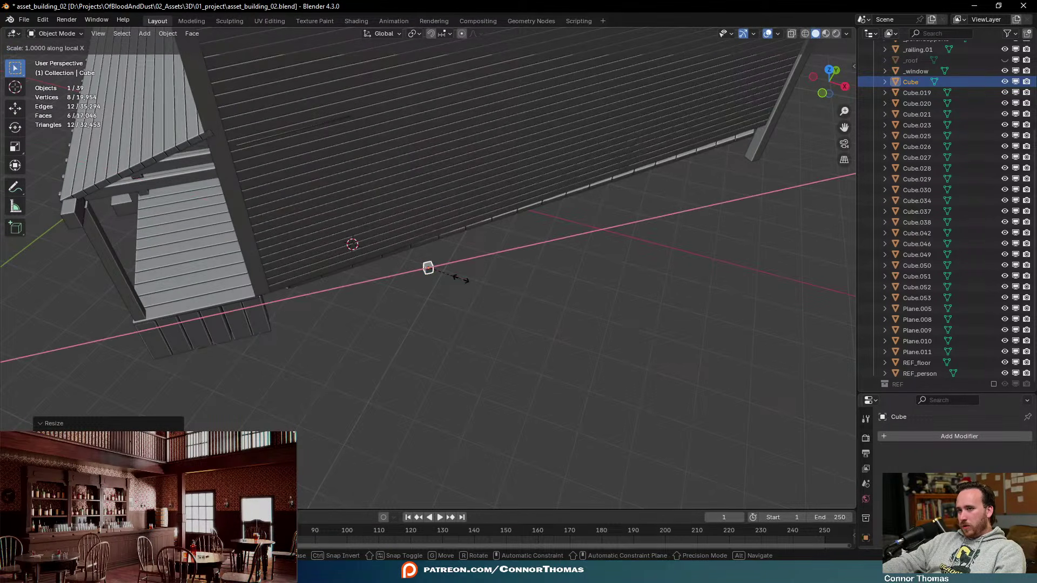
{"action": "key", "text": "x"}
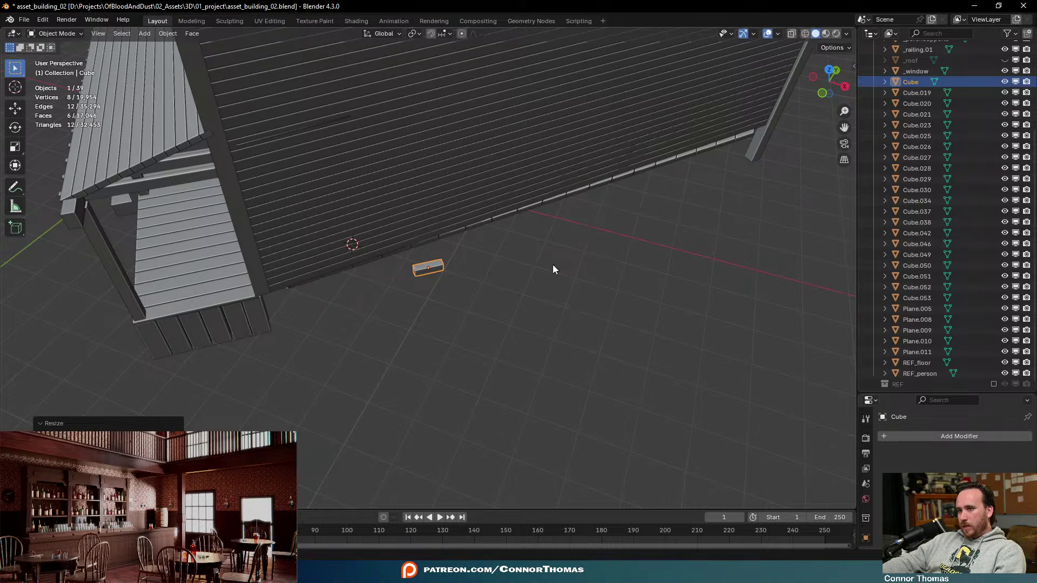
{"action": "key", "text": "y"}
{"action": "key", "text": "y"}
{"action": "left_click", "coordinate": [317, 451]}
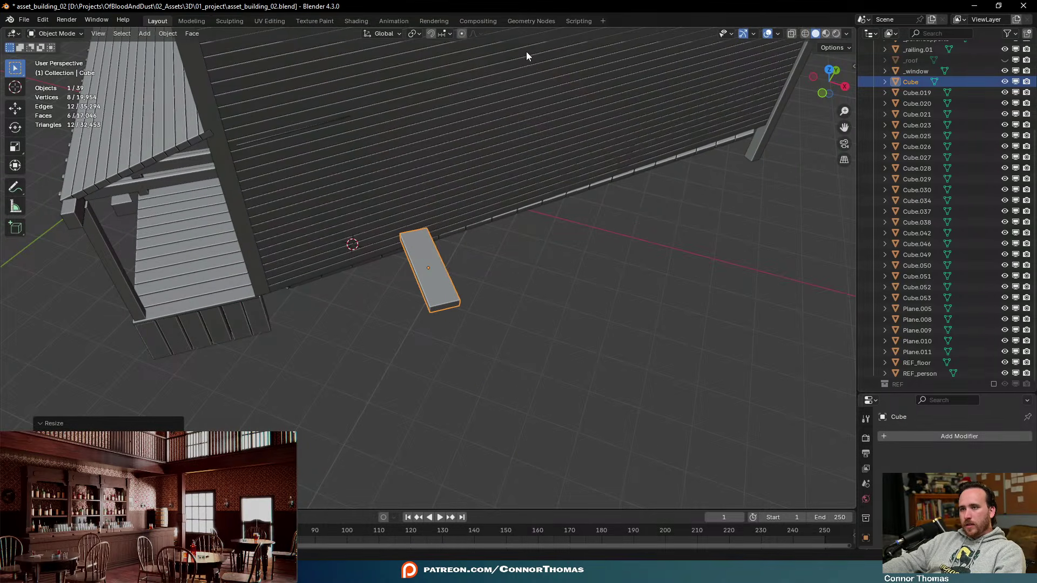
Scale the plank along global Z to thin the tread
{"action": "middle_click_drag", "start_coordinate": [526, 51], "coordinate": [642, 181]}
{"action": "key", "text": "s"}
{"action": "key", "text": "z"}
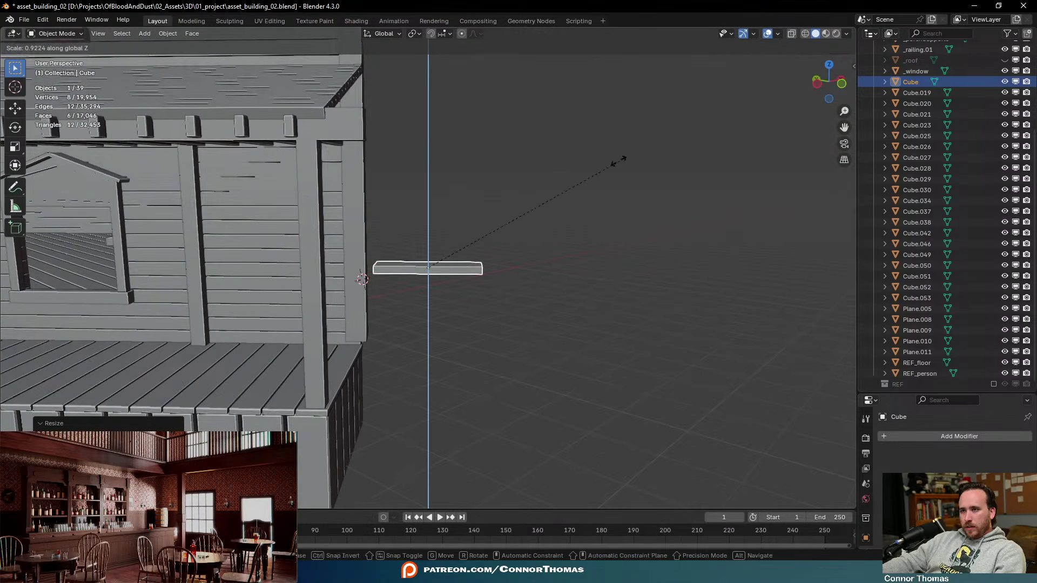
{"action": "left_click", "coordinate": [538, 176]}
Rotate the plank by about -10 degrees in top view and move it next to the building's porch corner
{"action": "middle_click_drag", "start_coordinate": [535, 178], "coordinate": [514, 290]}
{"action": "key", "text": "KP_7"}
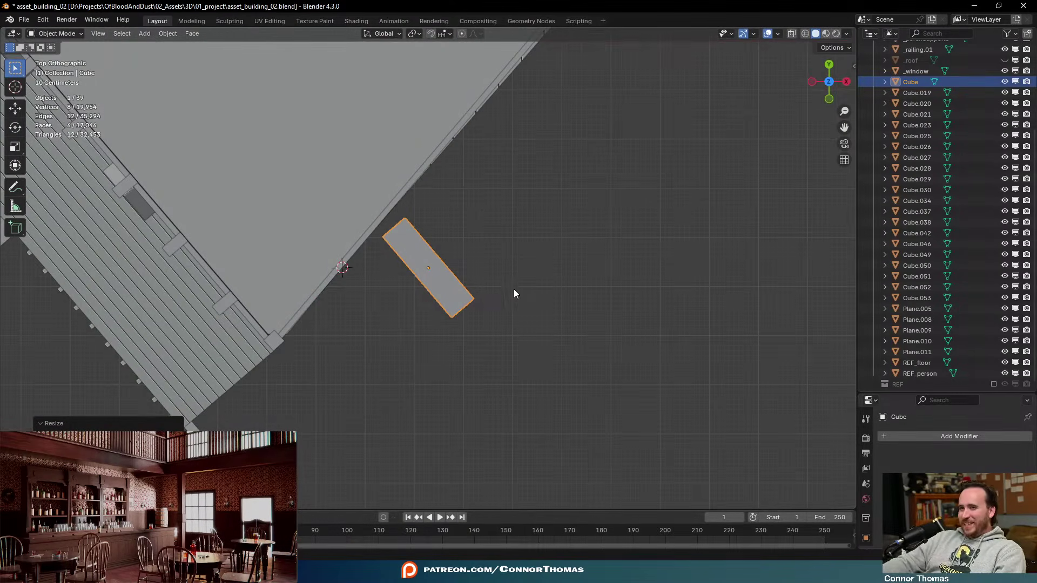
{"action": "key", "text": "r"}
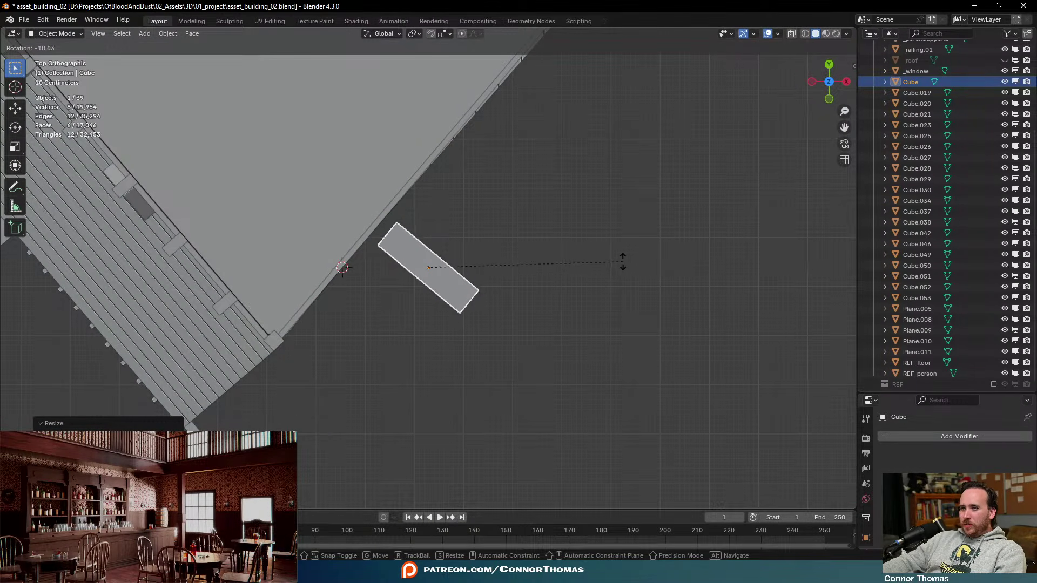
{"action": "left_click", "coordinate": [618, 260]}
{"action": "key", "text": "g"}
{"action": "left_click", "coordinate": [533, 361]}
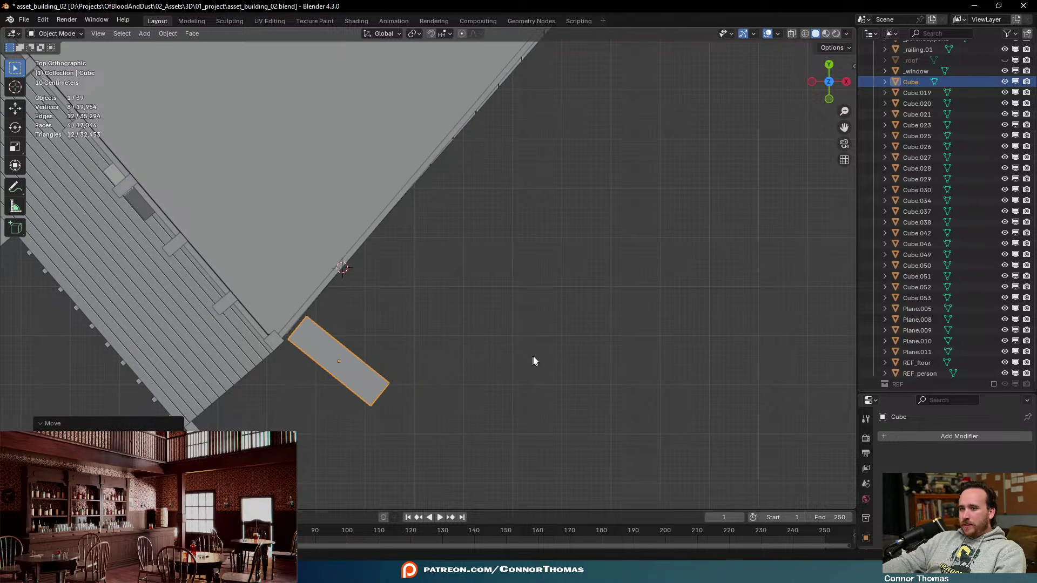
Lower the plank along global Z by about 1.48 m, below the side wall's bottom edge
{"action": "middle_click_drag", "start_coordinate": [530, 352], "coordinate": [452, 238]}
{"action": "key", "text": "g"}
{"action": "key", "text": "z"}
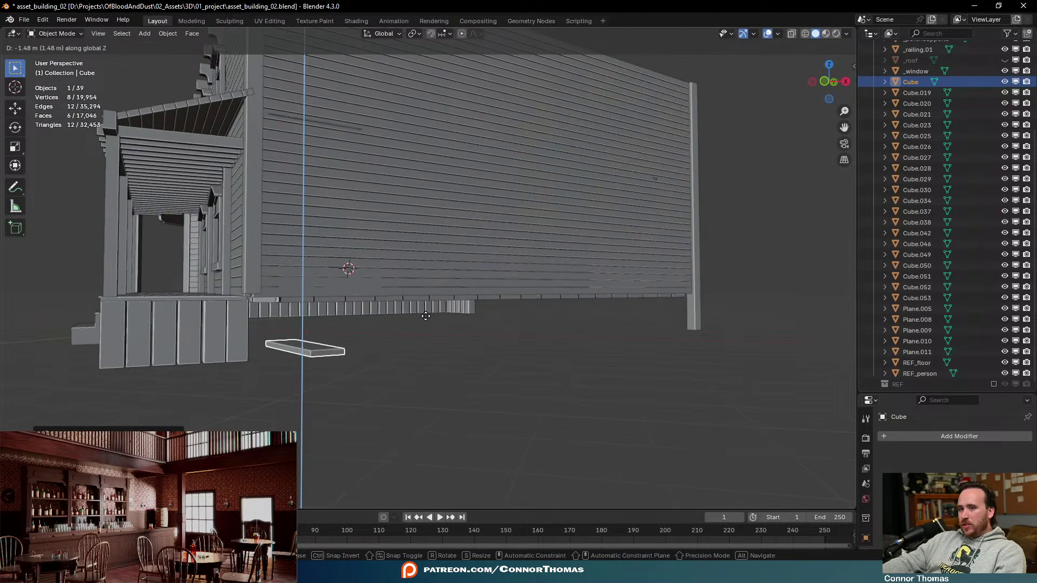
{"action": "left_click", "coordinate": [423, 313]}
{"action": "middle_click_drag", "start_coordinate": [439, 303], "coordinate": [410, 294]}
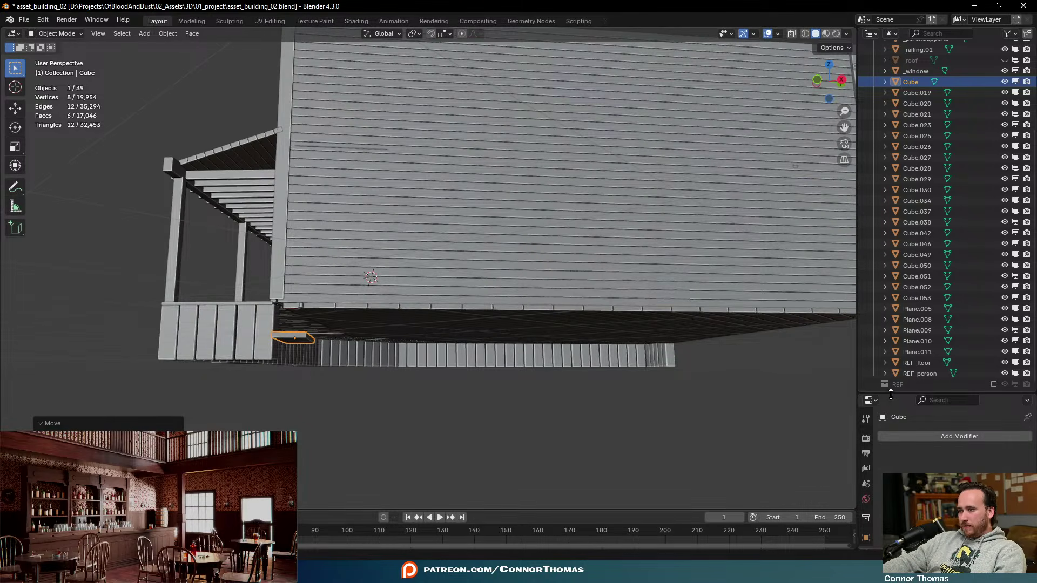
Add an Array modifier to the plank with relative offset factors of 1.1 in X and 3.6 in Z
{"action": "left_click_drag", "start_coordinate": [891, 394], "coordinate": [890, 202]}
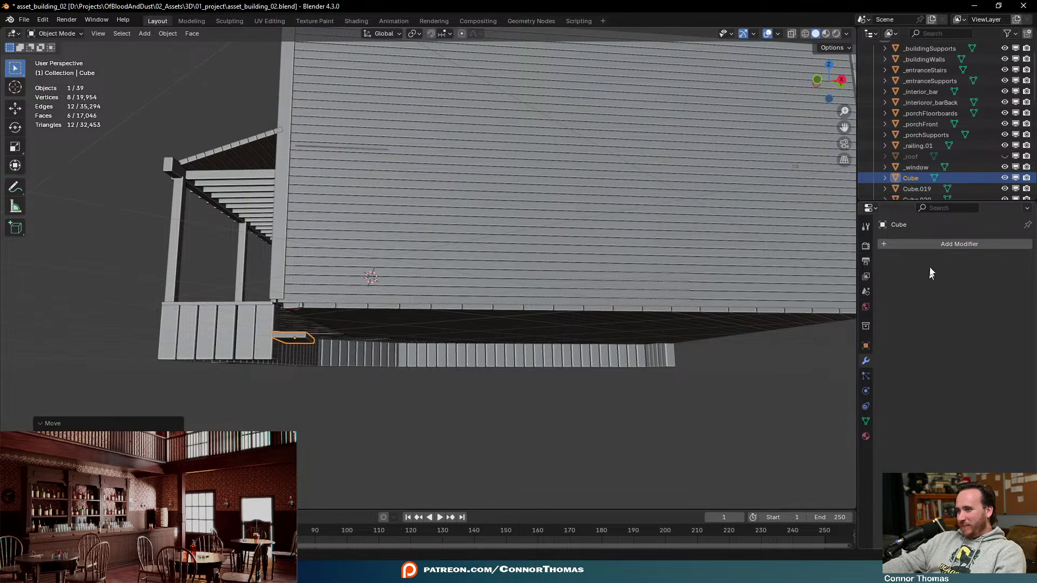
{"action": "left_click", "coordinate": [930, 243]}
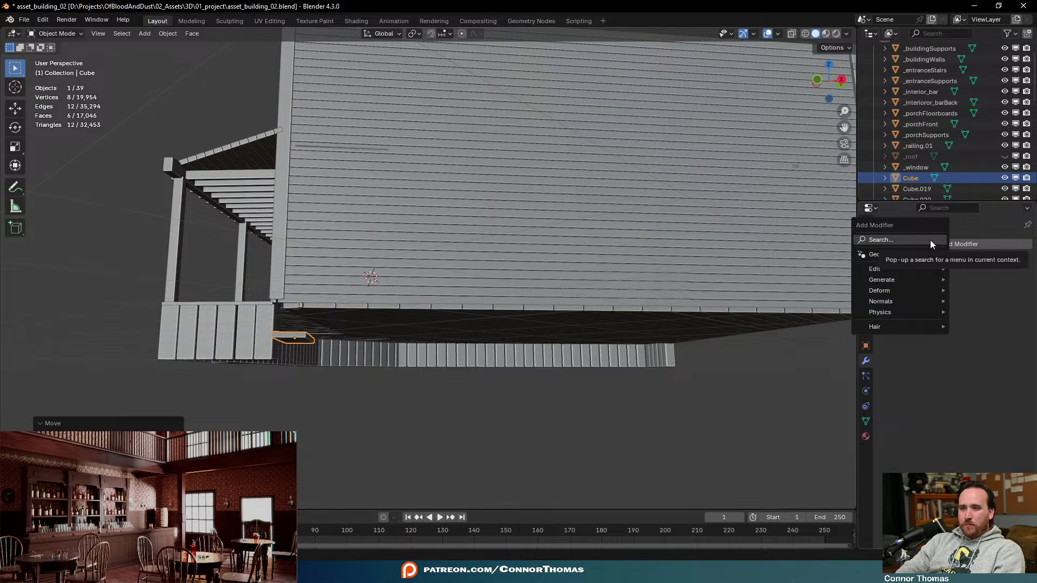
{"action": "type", "text": "arra"}
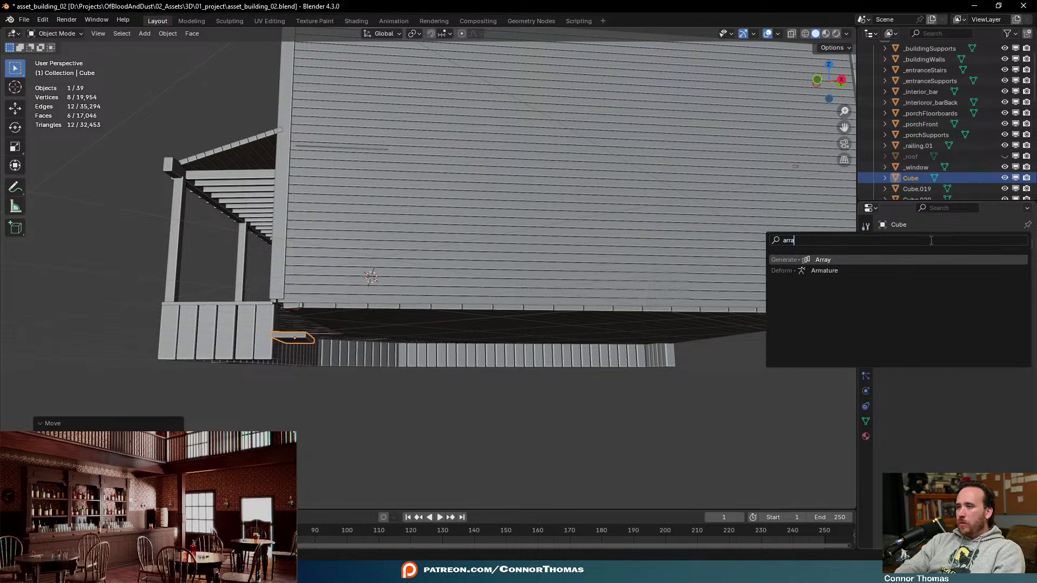
{"action": "key", "text": "Return"}
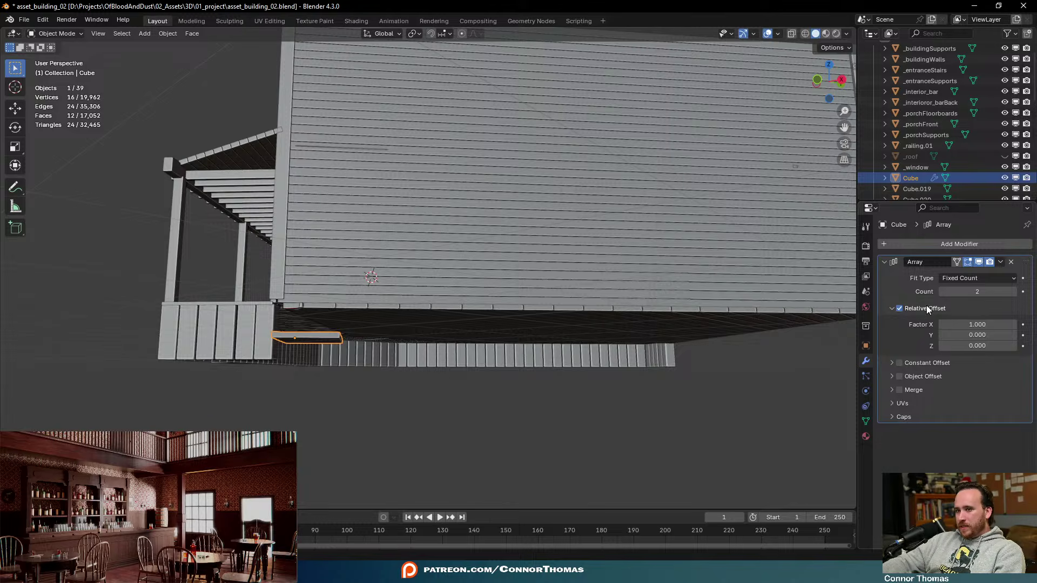
{"action": "left_click_drag", "start_coordinate": [966, 324], "coordinate": [1015, 345]}
Add a centred loop cut across the plank and lower it about 0.055 m along global Z to sag the tread
{"action": "middle_click_drag", "start_coordinate": [286, 315], "coordinate": [334, 324]}
{"action": "key", "text": "Tab"}
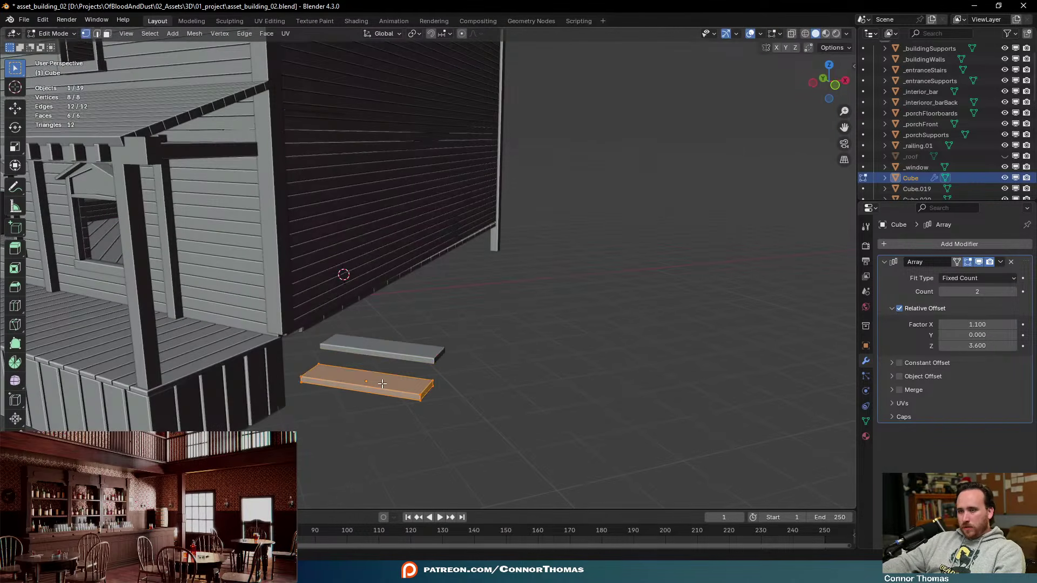
{"action": "key", "text": "ctrl+r"}
{"action": "left_click", "coordinate": [381, 383]}
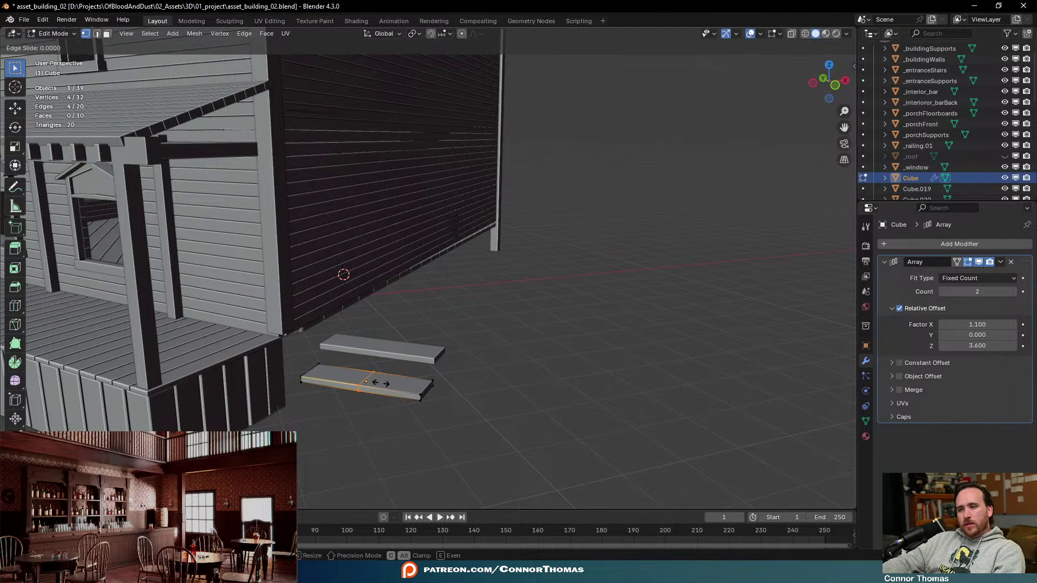
{"action": "right_click", "coordinate": [381, 383]}
{"action": "key", "text": "g"}
{"action": "key", "text": "z"}
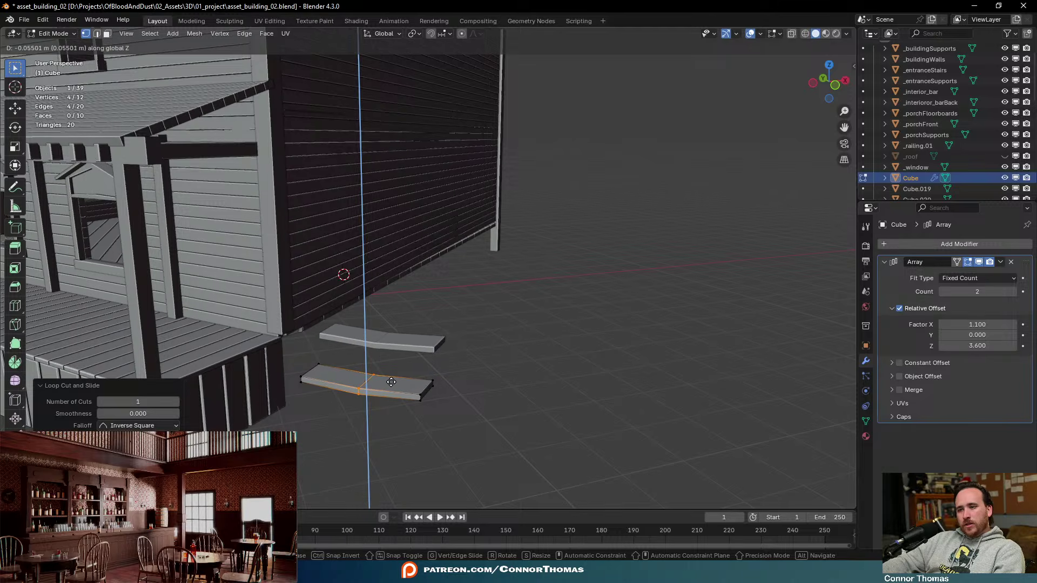
{"action": "left_click", "coordinate": [391, 381]}
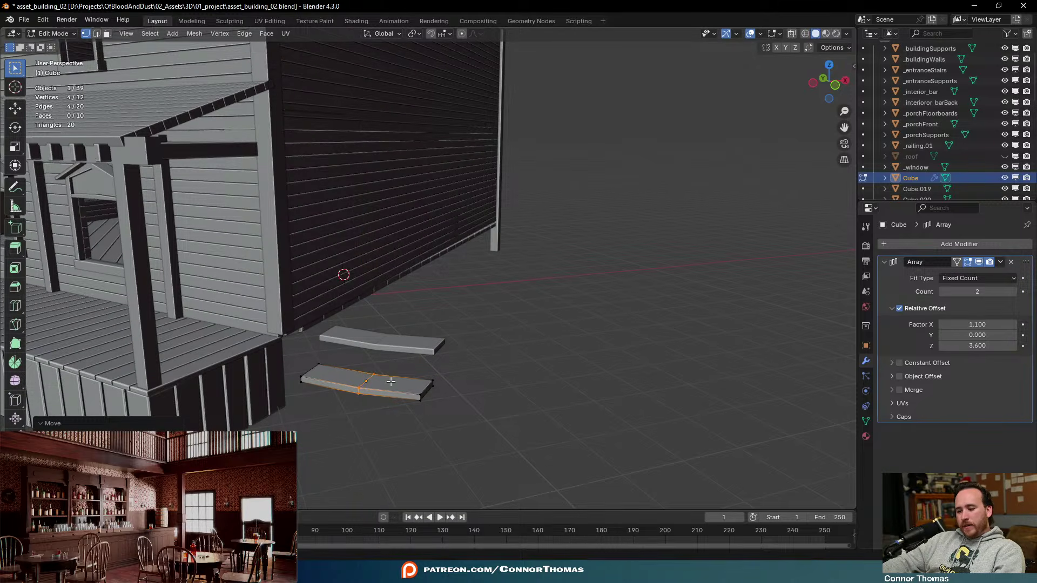
Bevel the tread's middle cut with 5 segments and a width of about 0.771 m
{"action": "key", "text": "ctrl+b"}
{"action": "scroll", "coordinate": [416, 383], "scroll_direction": "up", "scroll_amount": 4}
{"action": "left_click", "coordinate": [427, 384]}
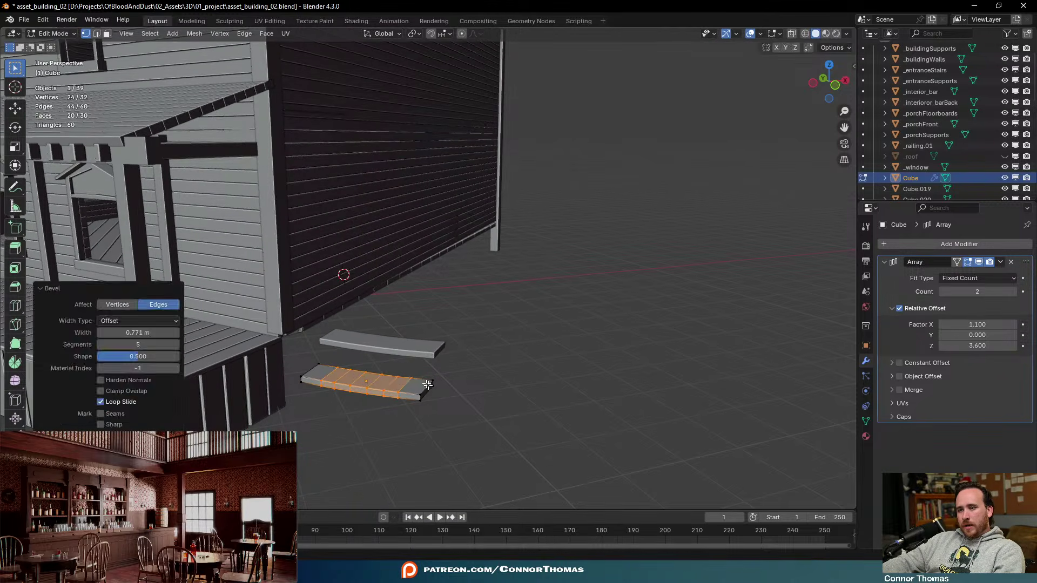
{"action": "key", "text": "Tab"}
Set the Array modifier's count to 9 treads
{"action": "middle_click_drag", "start_coordinate": [428, 385], "coordinate": [523, 382]}
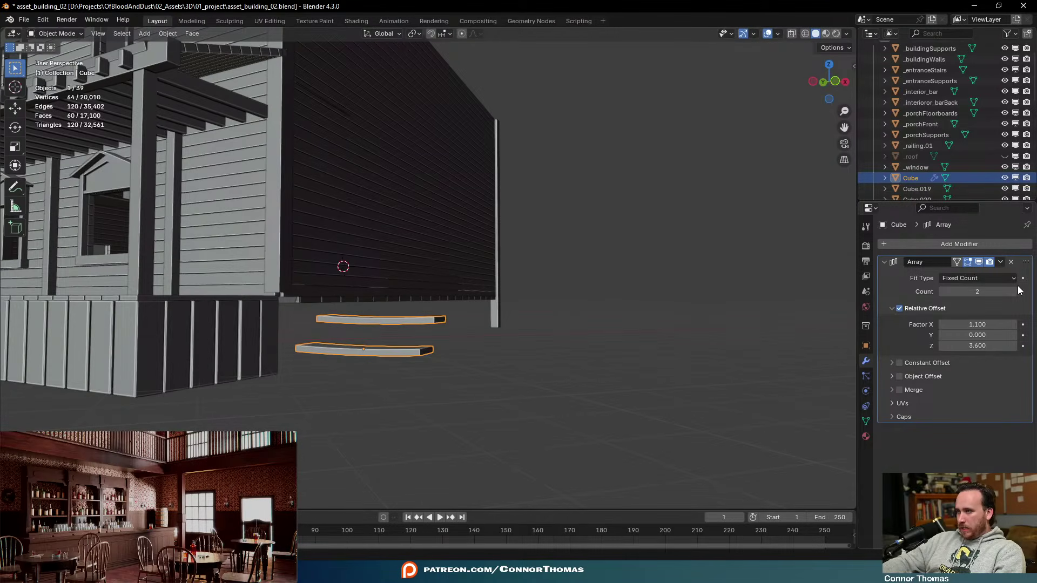
{"action": "left_click_drag", "start_coordinate": [1019, 290], "coordinate": [1031, 291]}
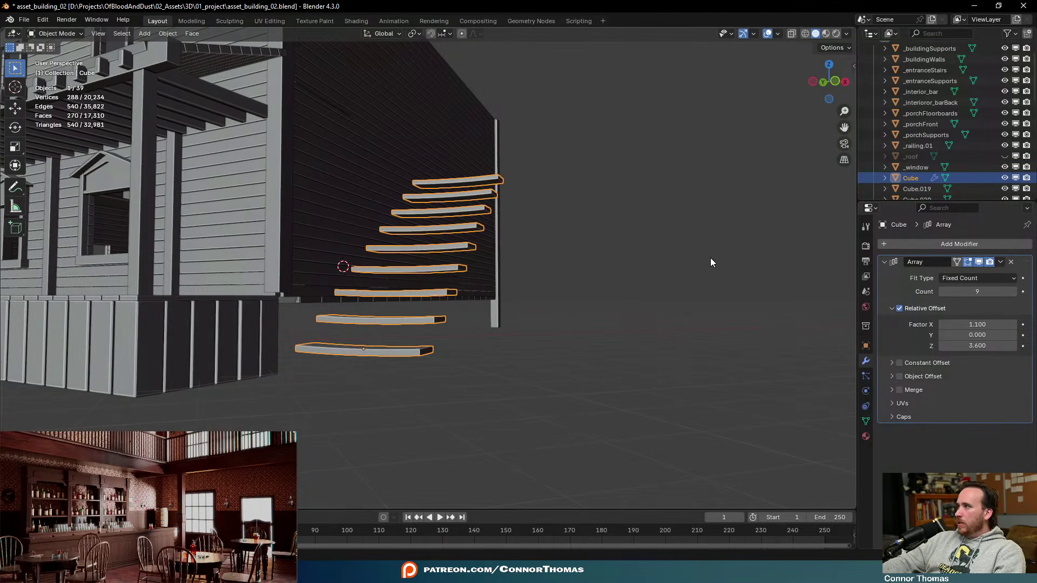
Switch the viewport to wireframe shading and examine the arrayed treads against the building from the right and front
{"action": "middle_click_drag", "start_coordinate": [710, 261], "coordinate": [641, 245]}
{"action": "scroll", "coordinate": [506, 358], "scroll_direction": "down", "scroll_amount": 4}
{"action": "scroll", "coordinate": [595, 285], "scroll_direction": "up", "scroll_amount": 3}
{"action": "mouse_move", "coordinate": [577, 131]}
{"action": "middle_mouse_down"}
{"action": "mouse_move", "coordinate": [701, 97]}
{"action": "mouse_move", "coordinate": [601, 146]}
{"action": "middle_mouse_up"}
{"action": "key", "text": "z"}
{"action": "left_click", "coordinate": [527, 146]}
{"action": "mouse_move", "coordinate": [528, 145]}
{"action": "middle_mouse_down"}
{"action": "mouse_move", "coordinate": [483, 129]}
{"action": "mouse_move", "coordinate": [465, 102]}
{"action": "middle_mouse_up"}
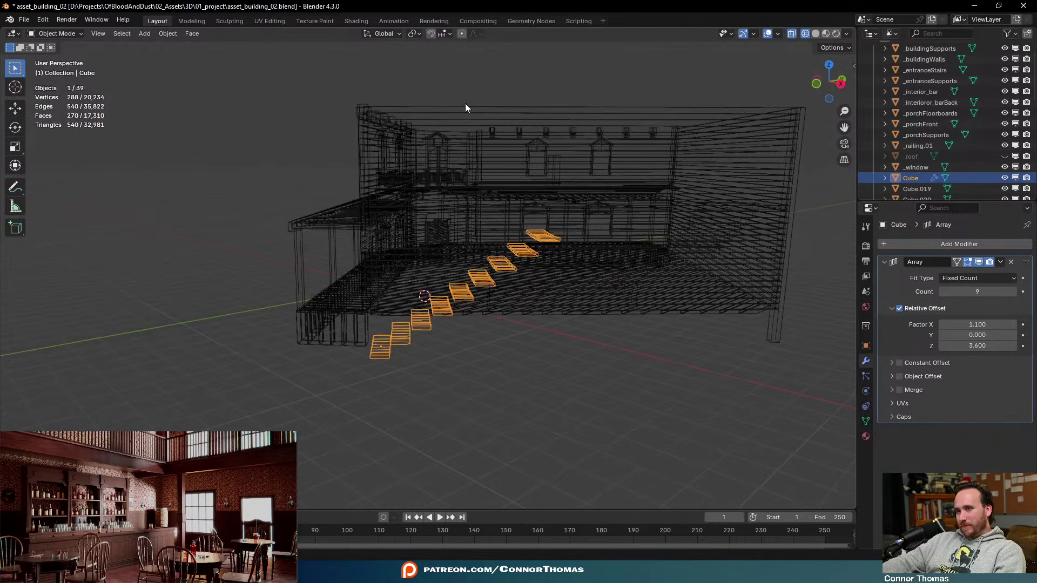
{"action": "key", "text": "KP_3"}
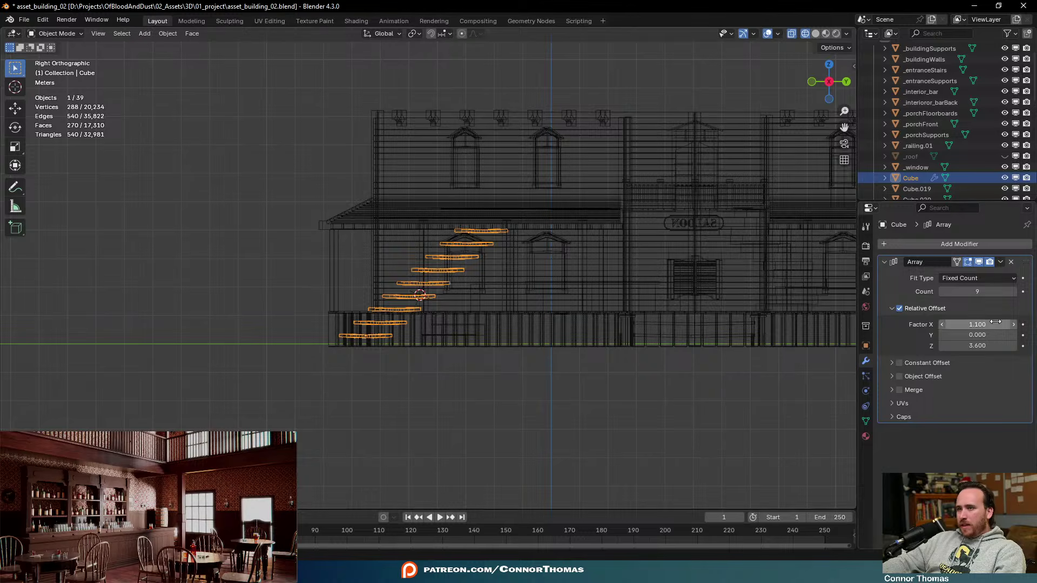
{"action": "middle_click_drag", "start_coordinate": [590, 189], "coordinate": [530, 183]}
{"action": "middle_click_drag", "start_coordinate": [584, 215], "coordinate": [591, 199]}
{"action": "key", "text": "KP_1"}
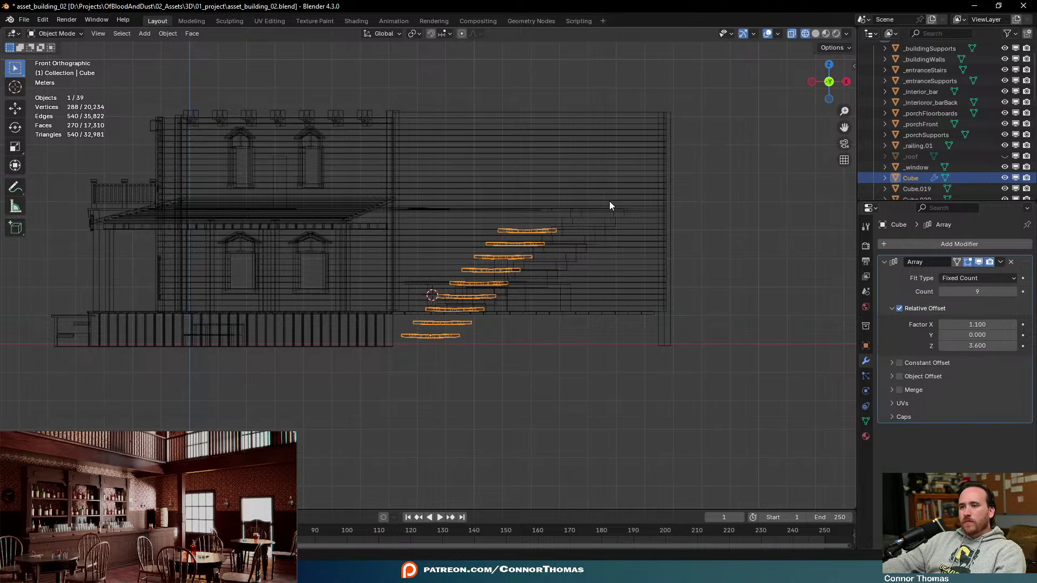
Apply the Array modifier on the stair treads and open their mesh for editing
{"action": "middle_click_drag", "start_coordinate": [608, 204], "coordinate": [524, 234]}
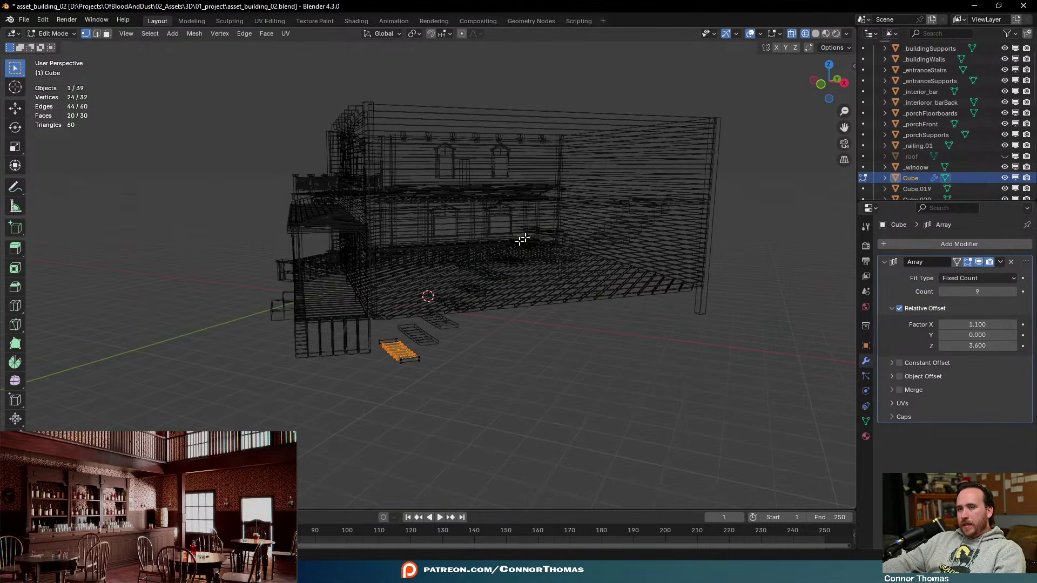
{"action": "key", "text": "ctrl+a"}
{"action": "key", "text": "Tab"}
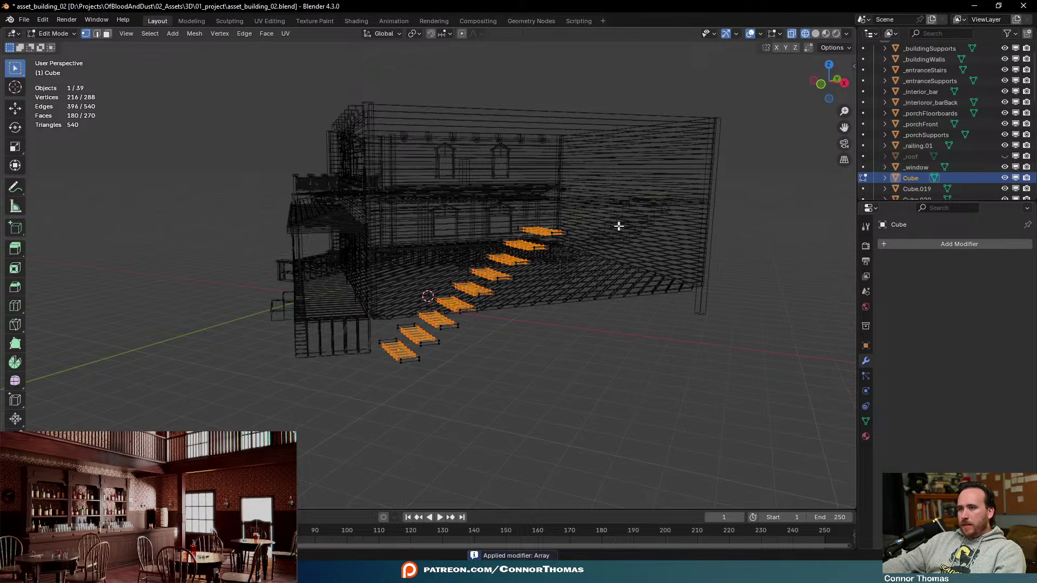
Duplicate the topmost tread and place the copy about 0.35 m along X and 0.34 m higher in front view
{"action": "middle_click_drag", "start_coordinate": [619, 225], "coordinate": [556, 262]}
{"action": "key", "text": "alt+a"}
{"action": "left_click", "coordinate": [558, 263]}
{"action": "key", "text": "ctrl+l"}
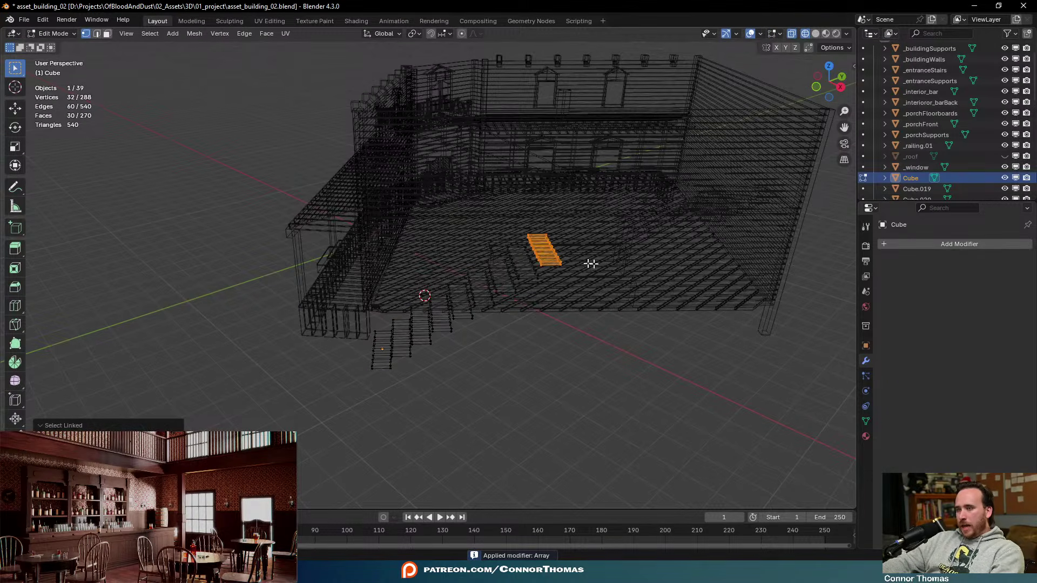
{"action": "key", "text": "KP_Decimal"}
{"action": "key", "text": "KP_1"}
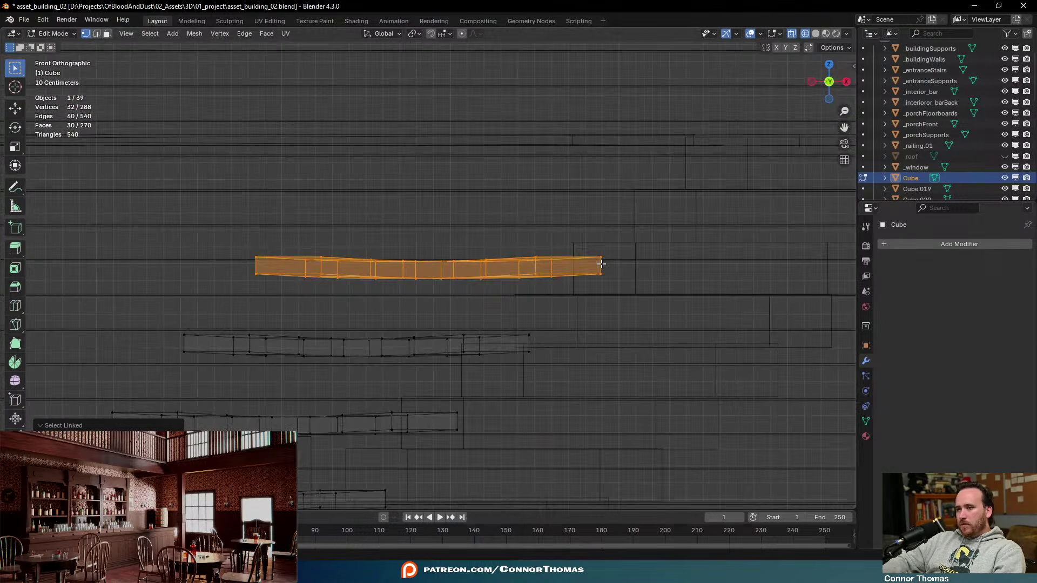
{"action": "key", "text": "shift+d"}
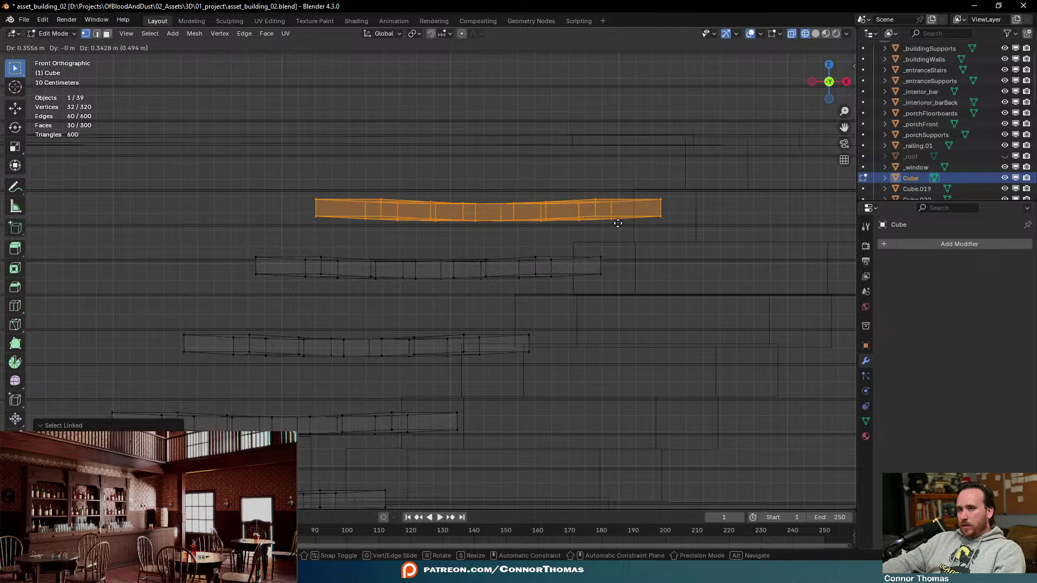
{"action": "left_click", "coordinate": [617, 223]}
Move the duplicated top tread about 0.6 m along Y in top view to line it up with the flight
{"action": "key", "text": "KP_3"}
{"action": "middle_click_drag", "start_coordinate": [618, 223], "coordinate": [631, 321]}
{"action": "key", "text": "KP_7"}
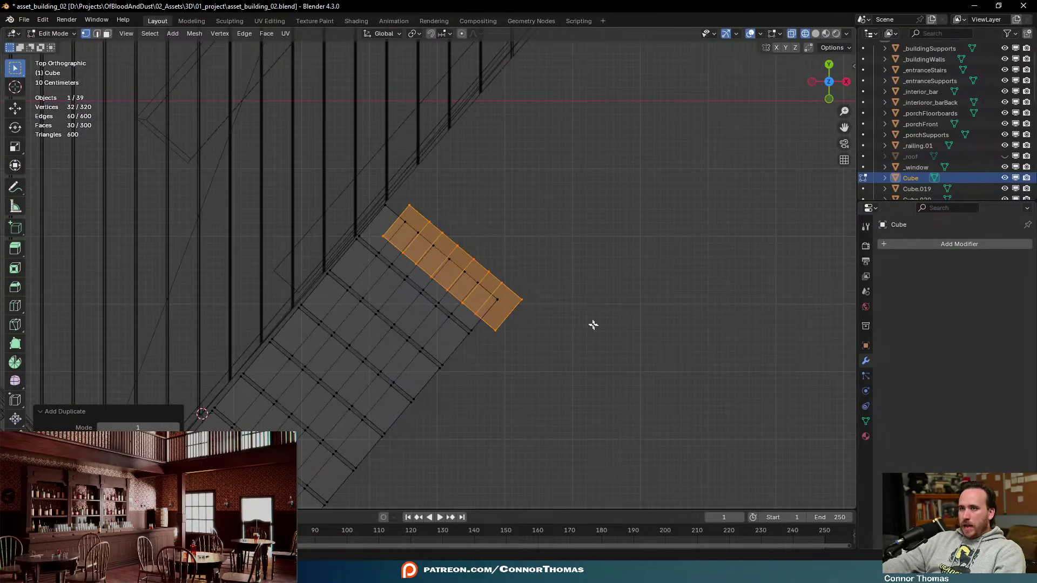
{"action": "key", "text": "g"}
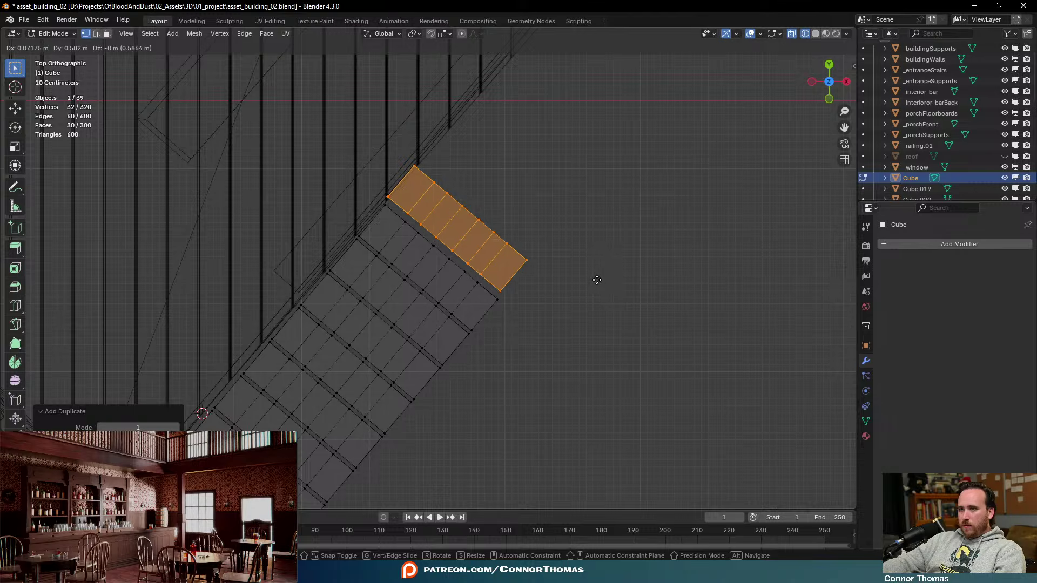
{"action": "left_click", "coordinate": [594, 282]}
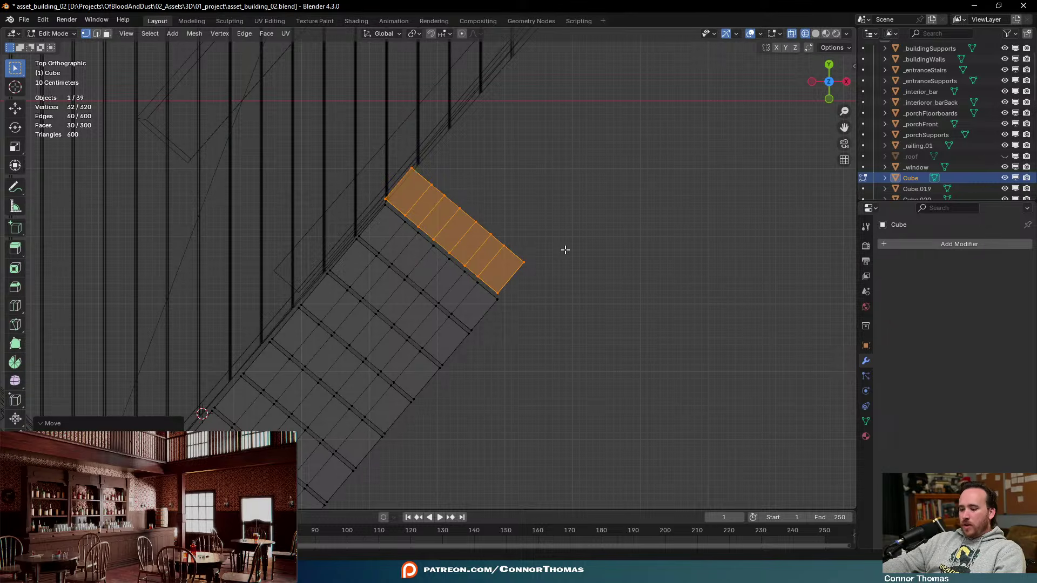
Open the Preferences and bring up the Get Extensions page
{"action": "left_click", "coordinate": [46, 24]}
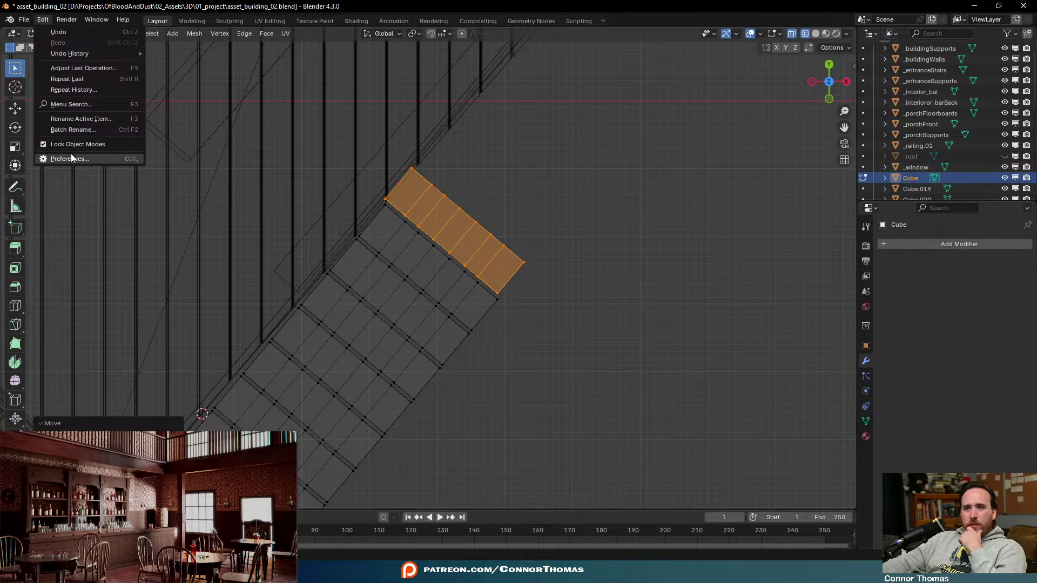
{"action": "left_click", "coordinate": [70, 158]}
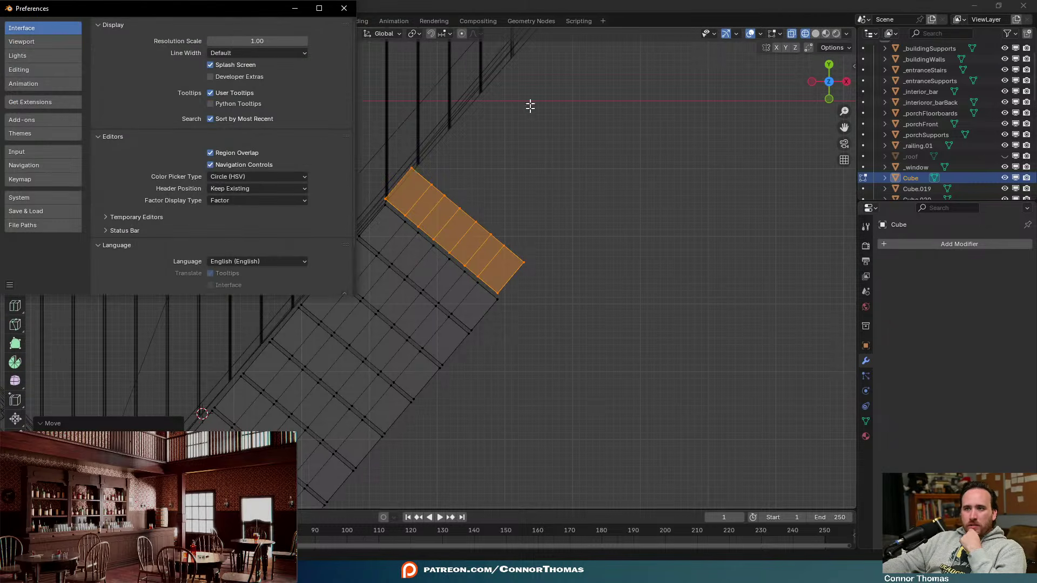
{"action": "left_click", "coordinate": [27, 196]}
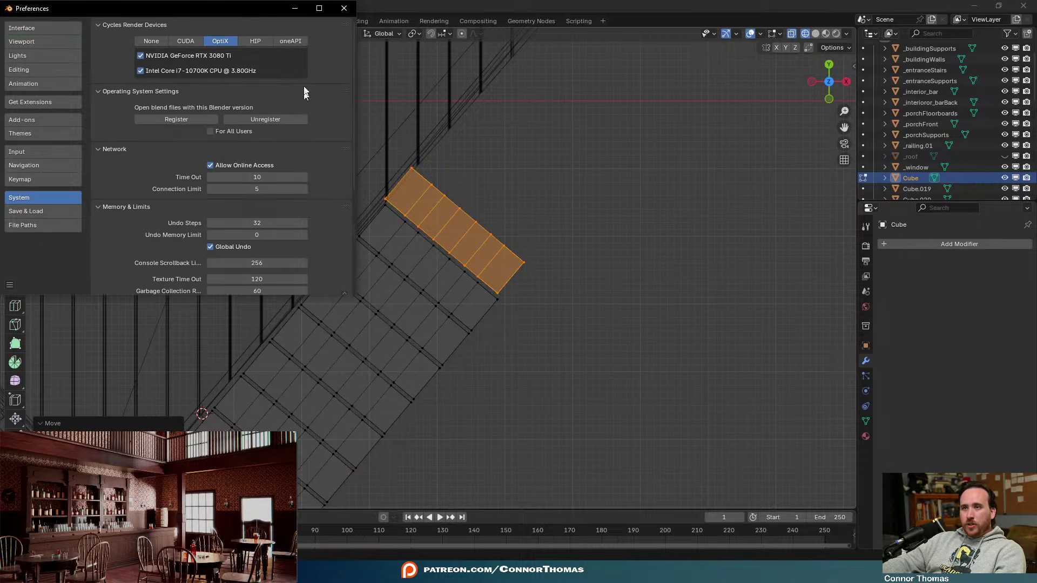
{"action": "left_click", "coordinate": [12, 180]}
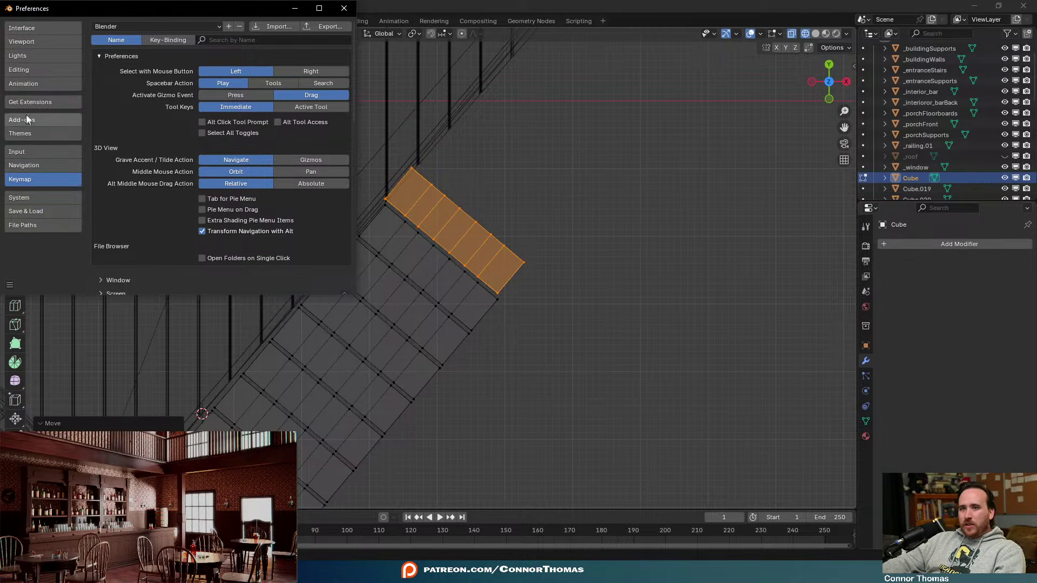
{"action": "left_click", "coordinate": [22, 28]}
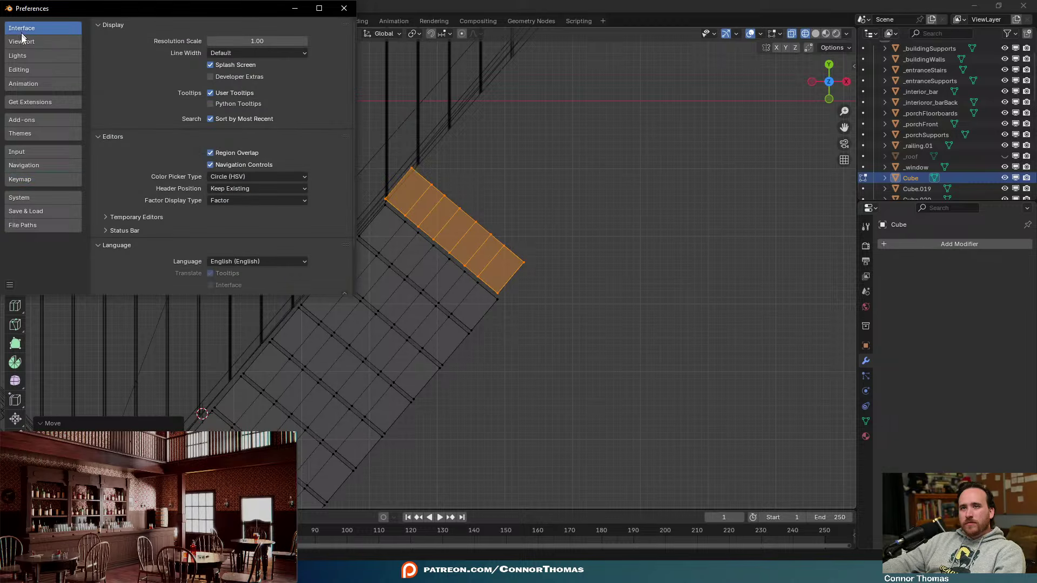
{"action": "left_click", "coordinate": [28, 96]}
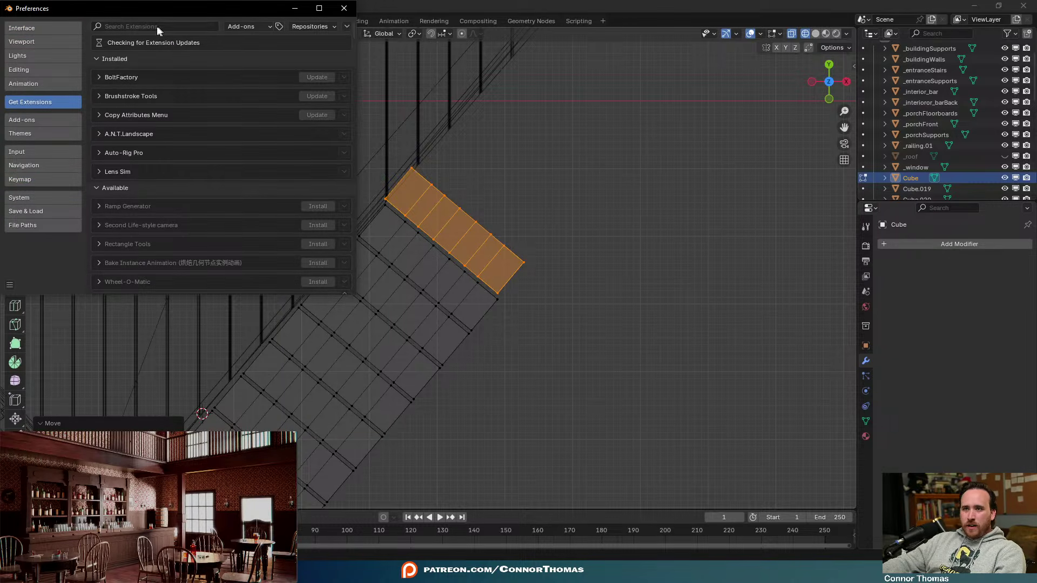
Search the extensions for "press" and install Screencast Keys
{"action": "left_click", "coordinate": [138, 23]}
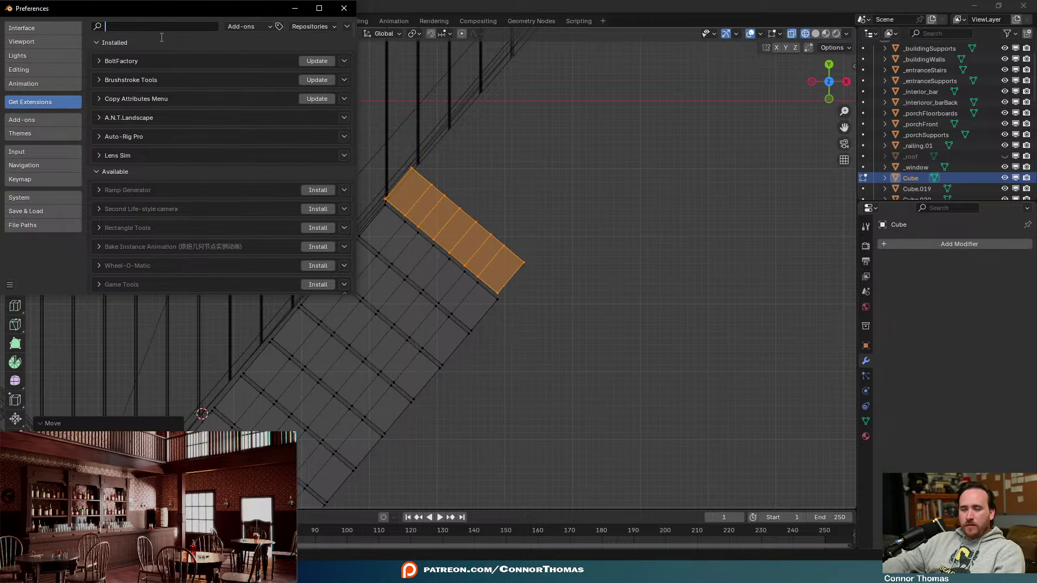
{"action": "type", "text": "q"}
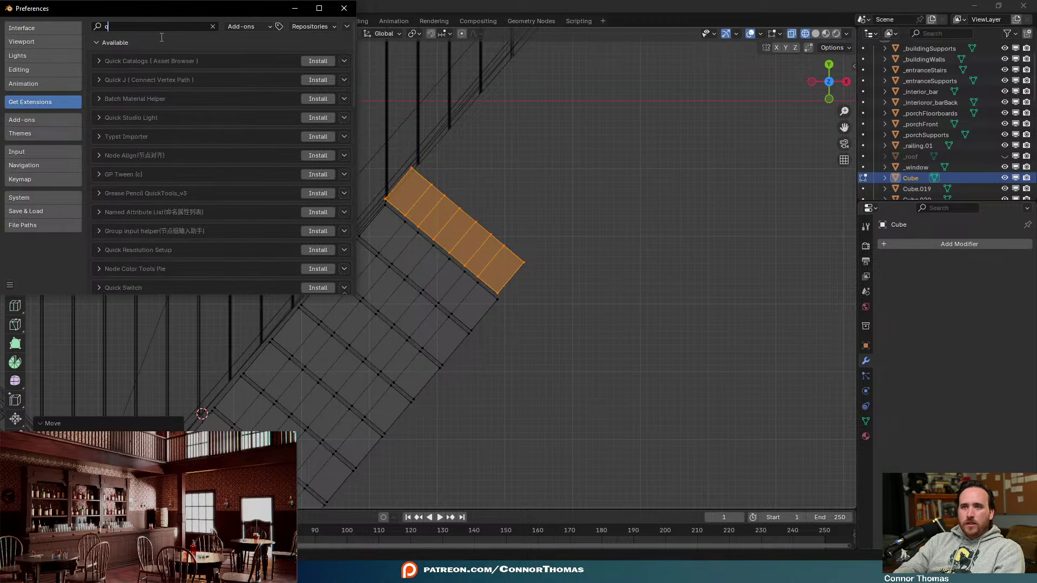
{"action": "type", "text": "uick pre"}
{"action": "key", "text": "ctrl+BackSpace"}
{"action": "key", "text": "ctrl+BackSpace"}
{"action": "type", "text": "press"}
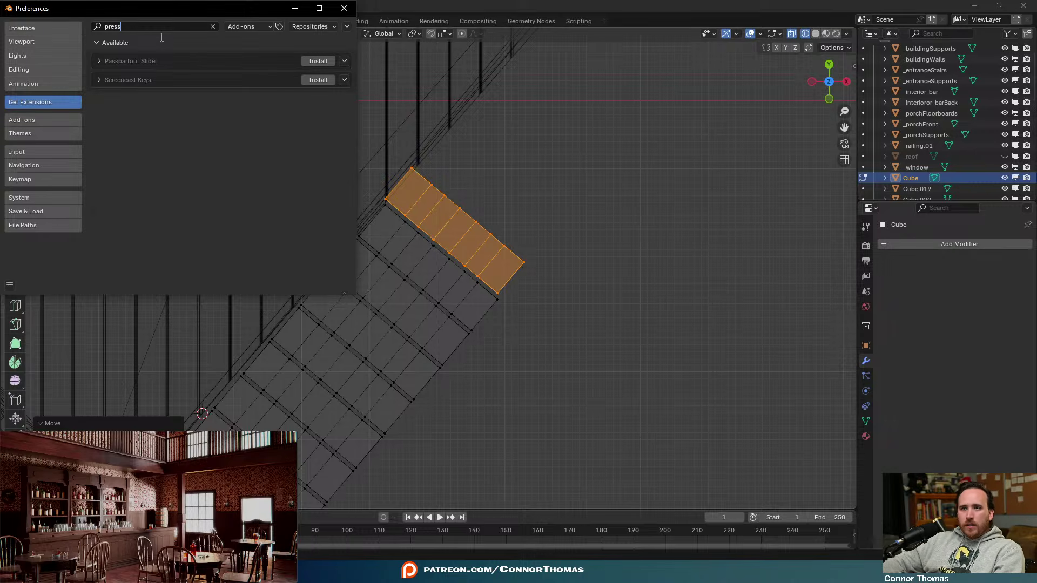
{"action": "left_click", "coordinate": [317, 79]}
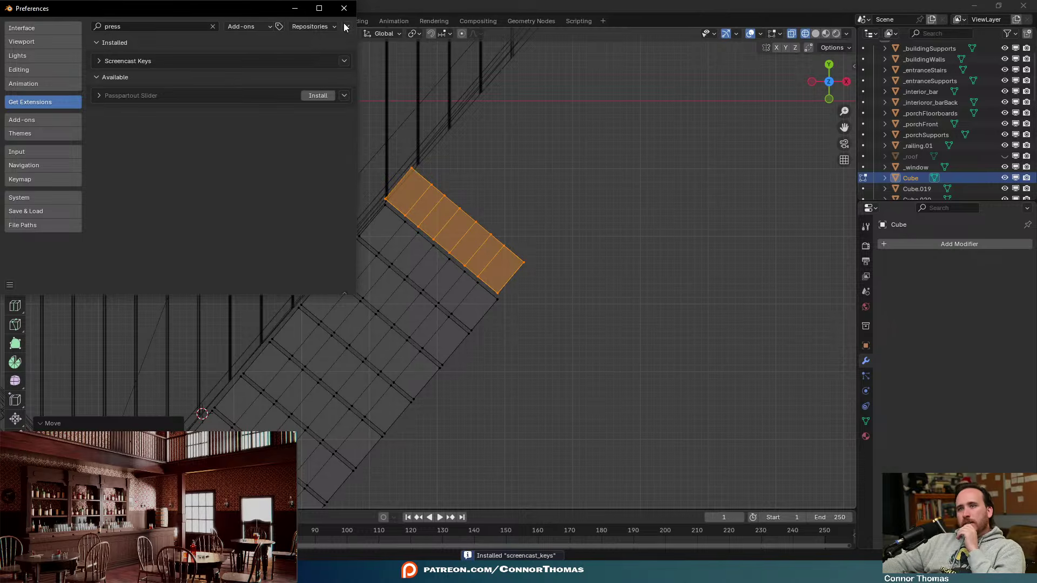
Install the Passpartout Slider extension, expand its details and close the Preferences
{"action": "left_click", "coordinate": [98, 96]}
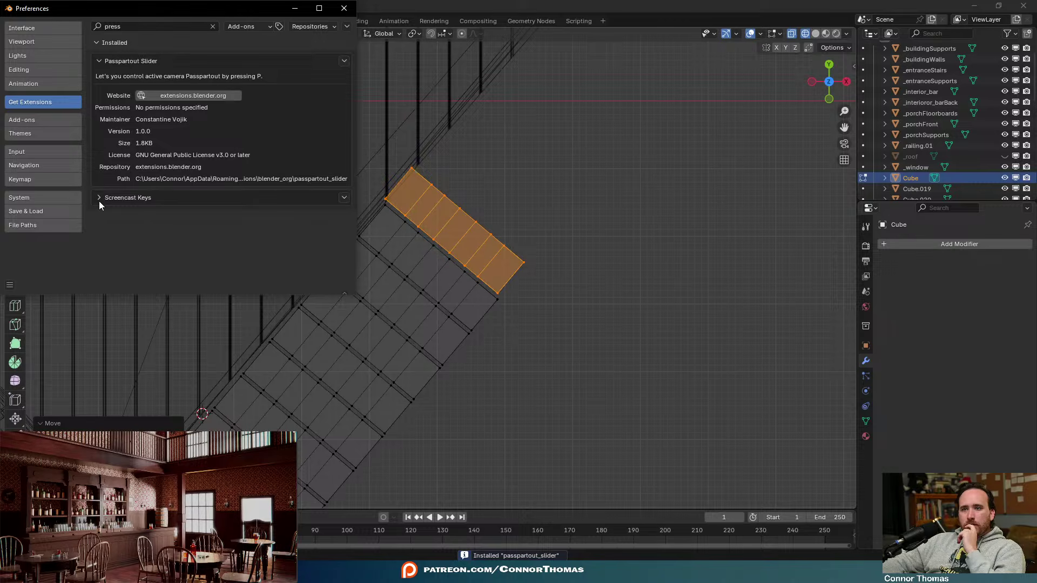
{"action": "left_click", "coordinate": [99, 201]}
{"action": "left_click", "coordinate": [99, 198]}
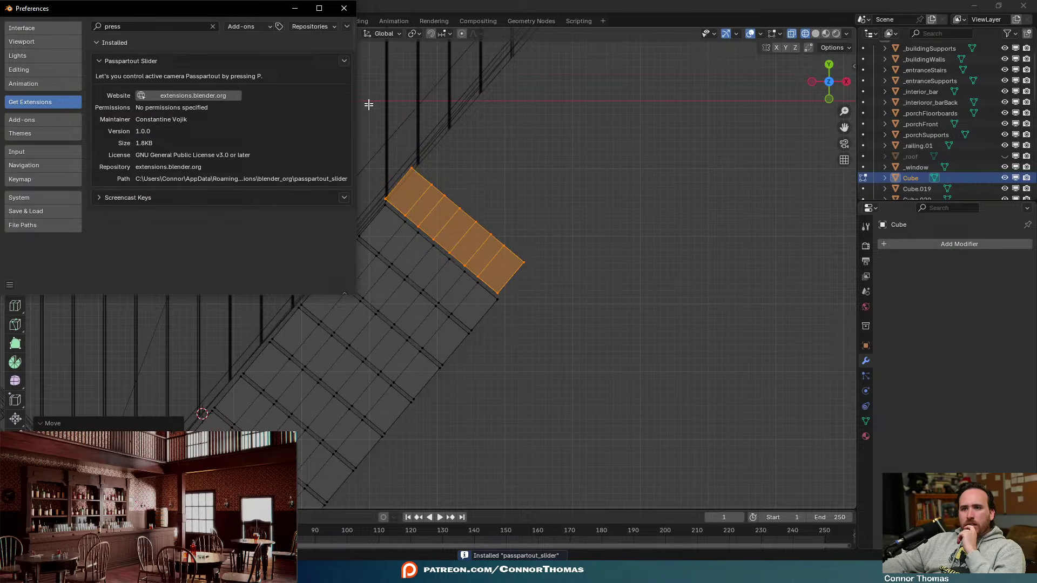
{"action": "left_click", "coordinate": [343, 8]}
{"action": "key", "text": "n"}
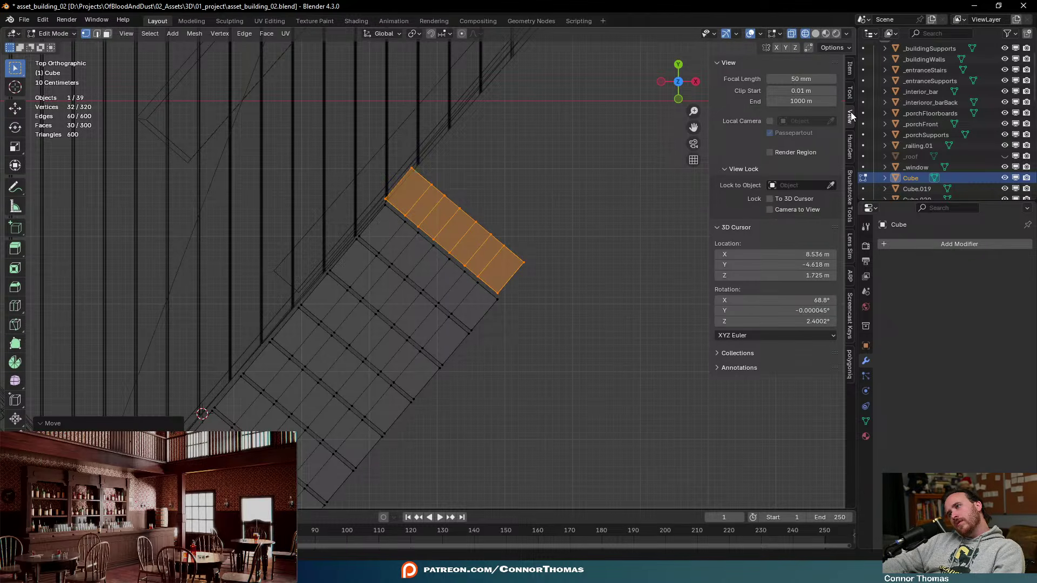
{"action": "left_click", "coordinate": [849, 95]}
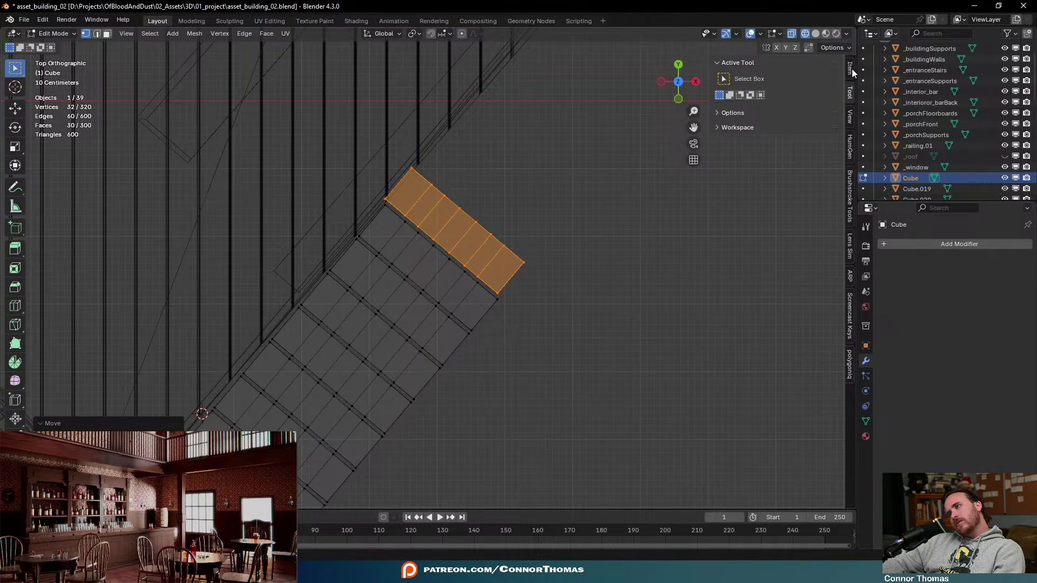
{"action": "left_click", "coordinate": [850, 69]}
{"action": "left_click", "coordinate": [849, 115]}
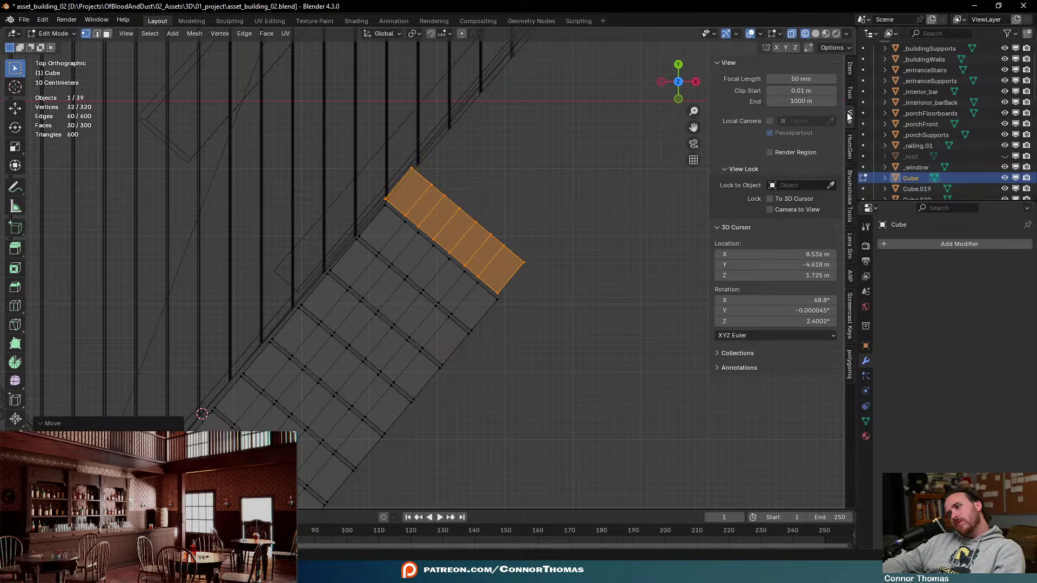
{"action": "key", "text": "n"}
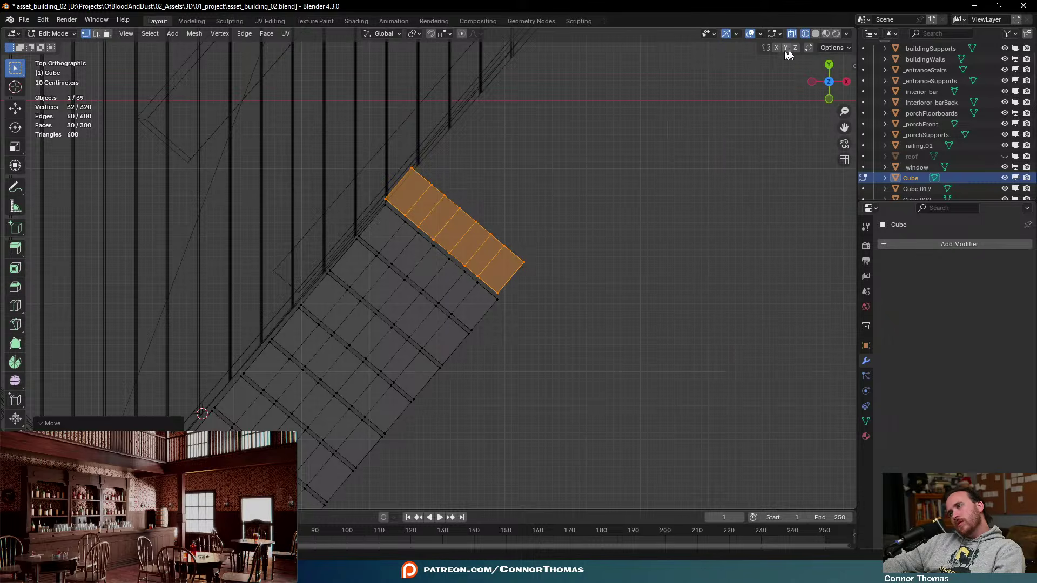
{"action": "left_click", "coordinate": [846, 34]}
{"action": "left_click", "coordinate": [845, 35]}
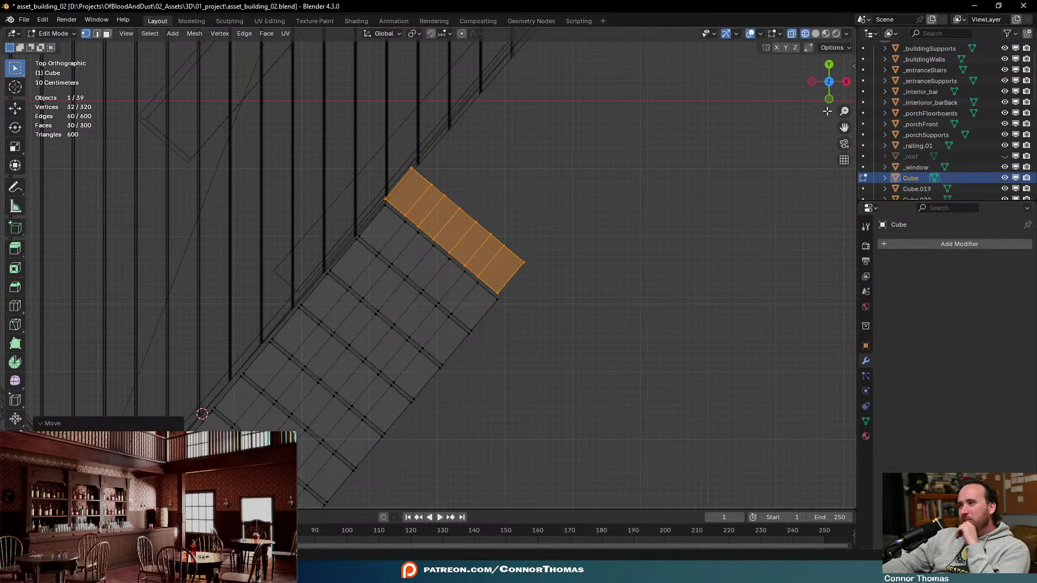
Show the viewport sidebar's Screencast Keys settings, enable Screencast Keys and leave the settings collapsed
{"action": "key", "text": "n"}
{"action": "left_click", "coordinate": [848, 116]}
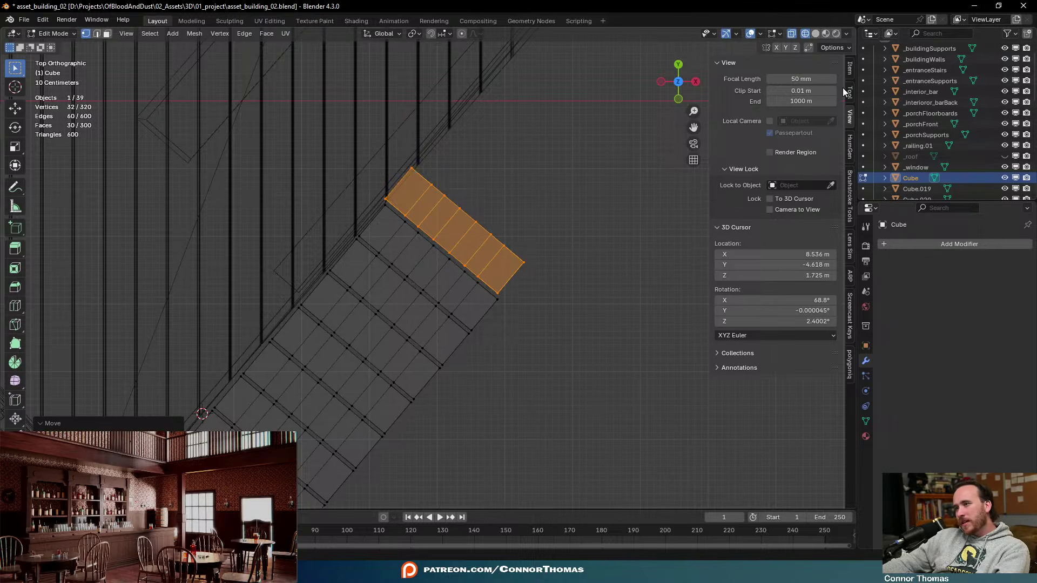
{"action": "left_click", "coordinate": [850, 326]}
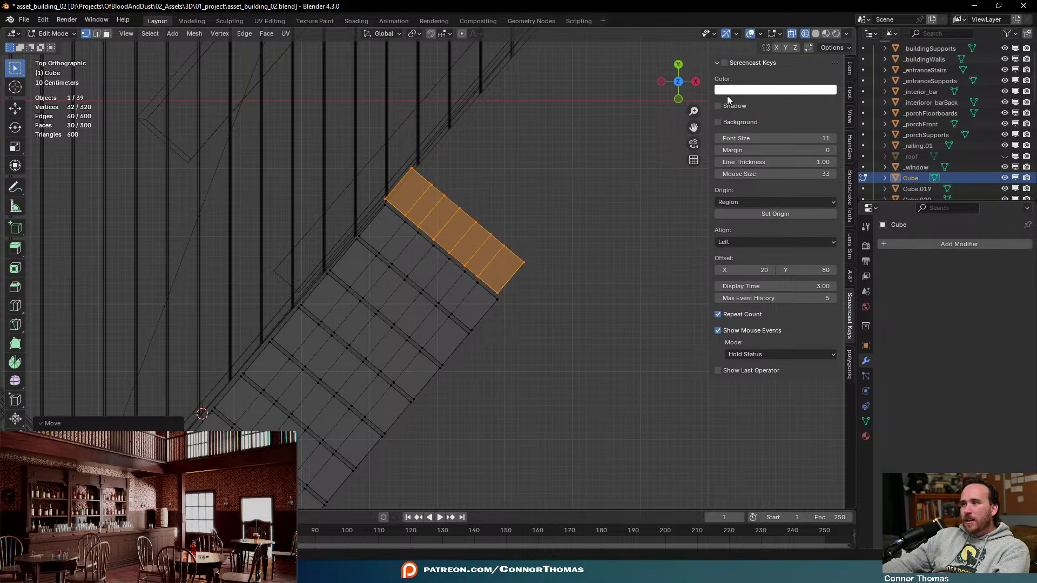
{"action": "left_click", "coordinate": [733, 63]}
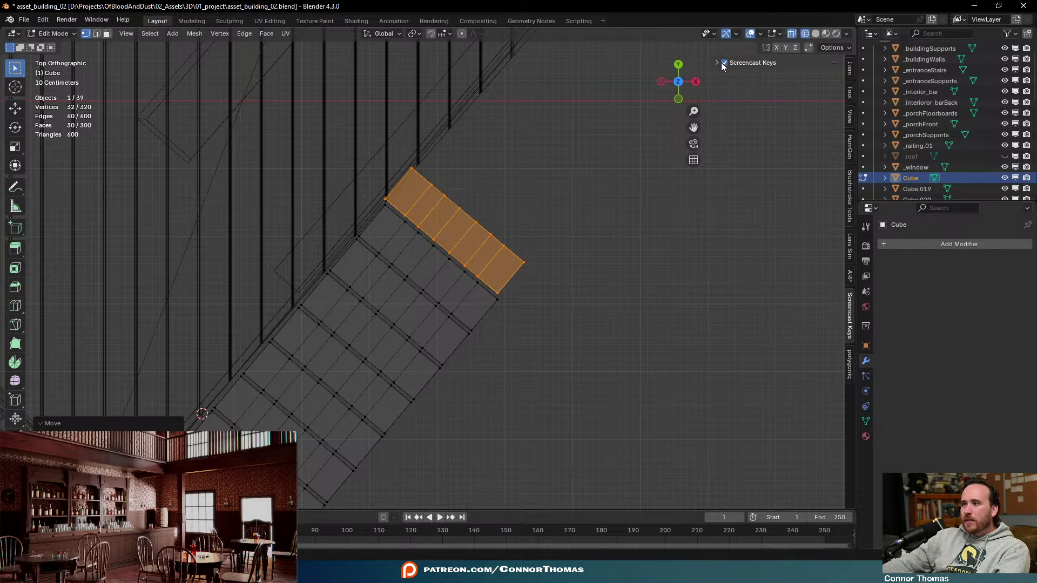
{"action": "left_click", "coordinate": [719, 64]}
{"action": "left_click", "coordinate": [719, 64]}
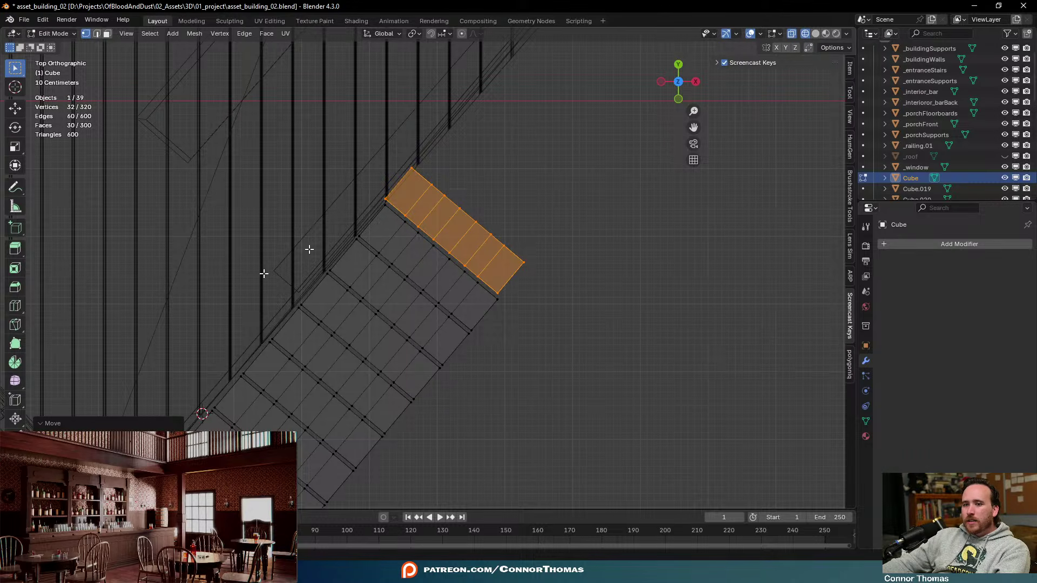
Extend the outer end of the staircase's topmost tread about 1.6 m along its local X axis to form a longer landing
{"action": "key", "text": "alt+a"}
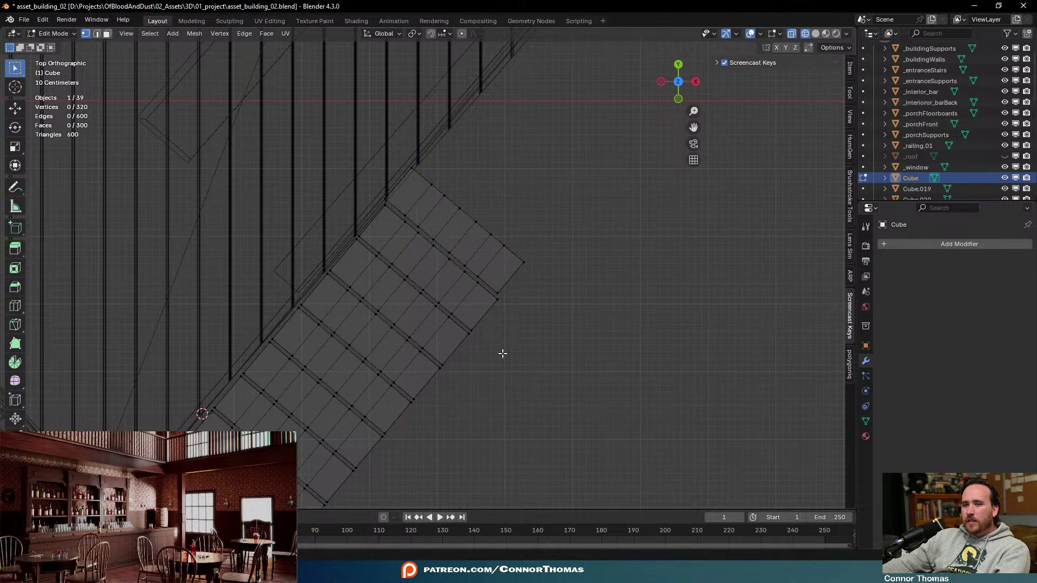
{"action": "middle_click_drag", "start_coordinate": [601, 322], "coordinate": [576, 275]}
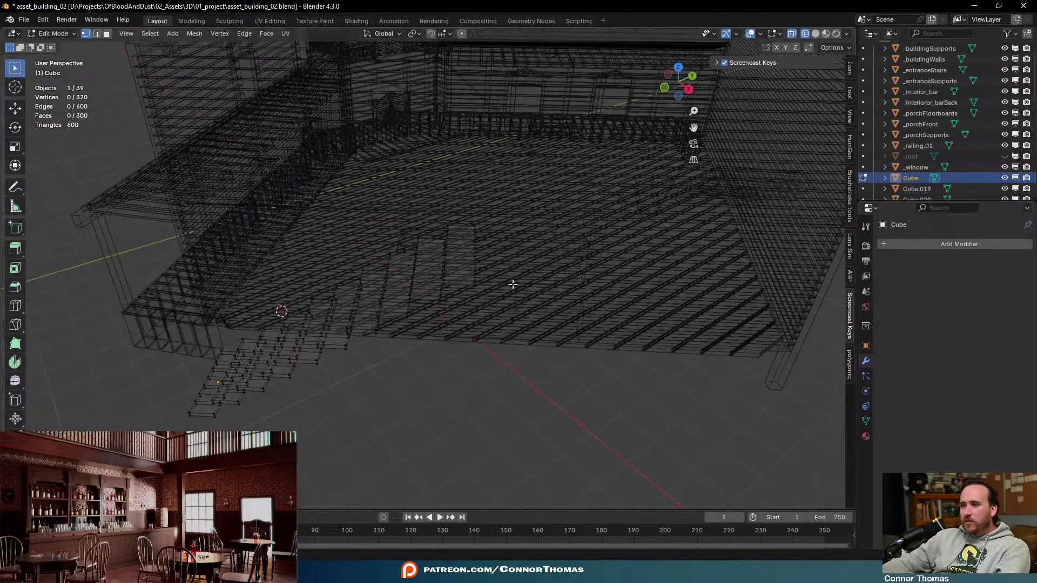
{"action": "key", "text": "c"}
{"action": "mouse_move", "coordinate": [483, 287]}
{"action": "left_mouse_down"}
{"action": "mouse_move", "coordinate": [488, 225]}
{"action": "mouse_move", "coordinate": [486, 291]}
{"action": "left_mouse_up"}
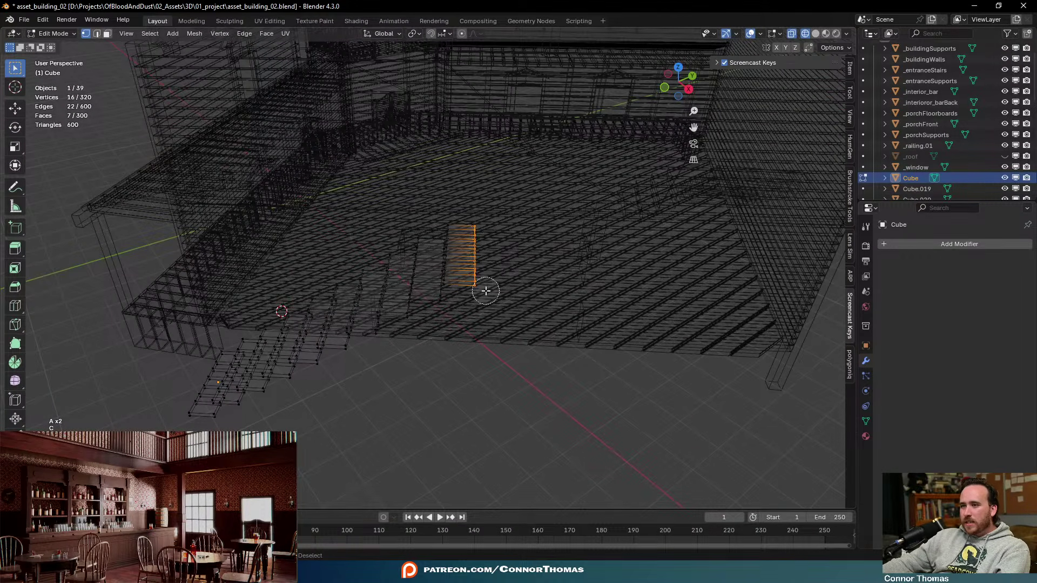
{"action": "right_click", "coordinate": [486, 291]}
{"action": "key", "text": "g"}
{"action": "key", "text": "x"}
{"action": "key", "text": "x"}
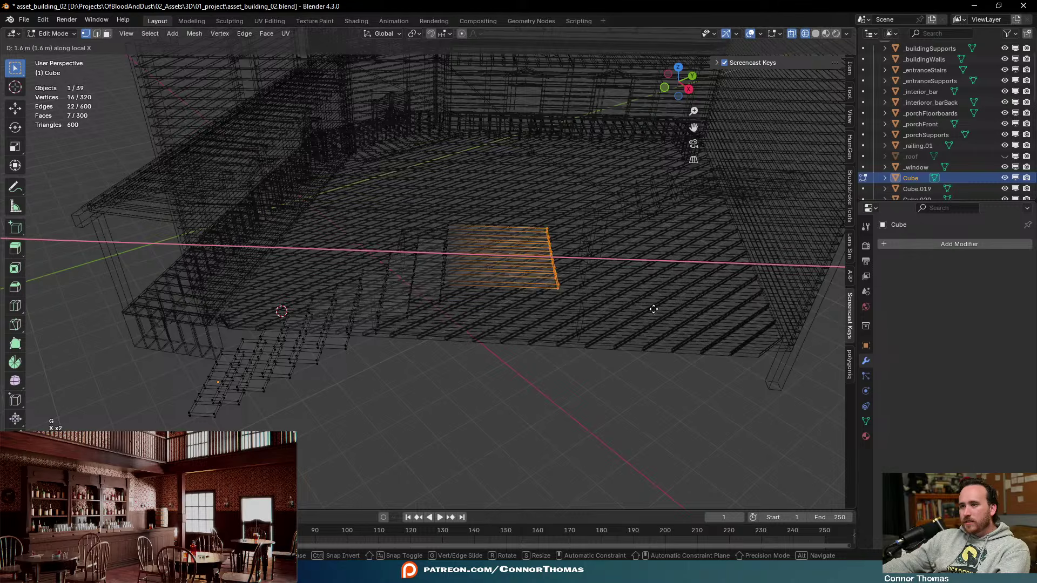
{"action": "left_click", "coordinate": [656, 309]}
Leave mesh editing, return the building to solid shading and deselect everything
{"action": "key", "text": "Tab"}
{"action": "mouse_move", "coordinate": [656, 309]}
{"action": "middle_mouse_down"}
{"action": "mouse_move", "coordinate": [578, 285]}
{"action": "mouse_move", "coordinate": [752, 285]}
{"action": "mouse_move", "coordinate": [598, 342]}
{"action": "mouse_move", "coordinate": [583, 335]}
{"action": "mouse_move", "coordinate": [650, 294]}
{"action": "mouse_move", "coordinate": [544, 312]}
{"action": "mouse_move", "coordinate": [532, 280]}
{"action": "mouse_move", "coordinate": [556, 303]}
{"action": "middle_mouse_up"}
{"action": "key", "text": "z"}
{"action": "key", "text": "a"}
{"action": "key", "text": "a"}
{"action": "scroll", "coordinate": [544, 312], "scroll_direction": "down", "scroll_amount": 3}
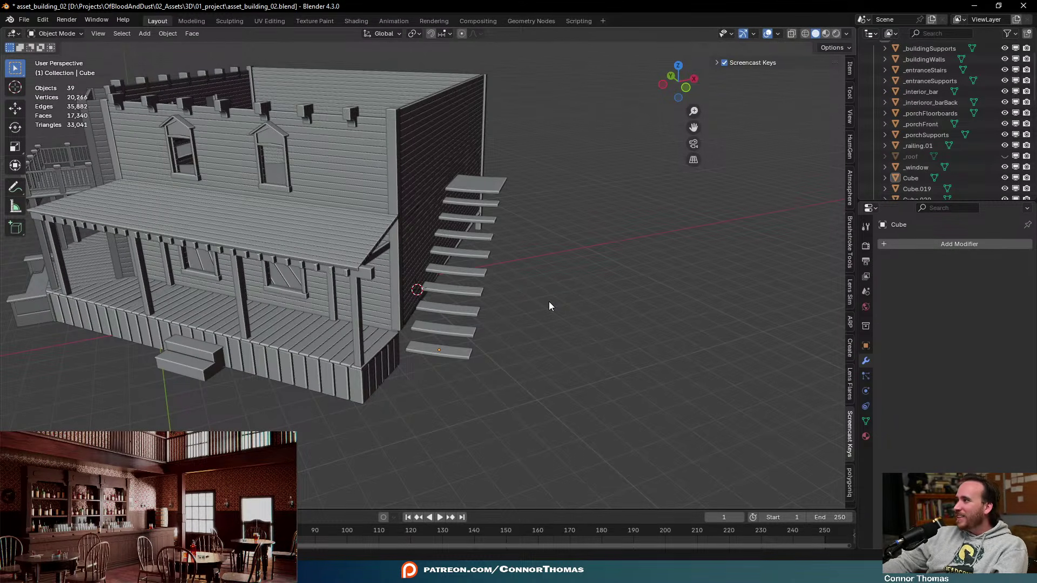
Open the balcony's _railing.01 mesh for editing with nothing selected
{"action": "middle_click_drag", "start_coordinate": [355, 226], "coordinate": [328, 284]}
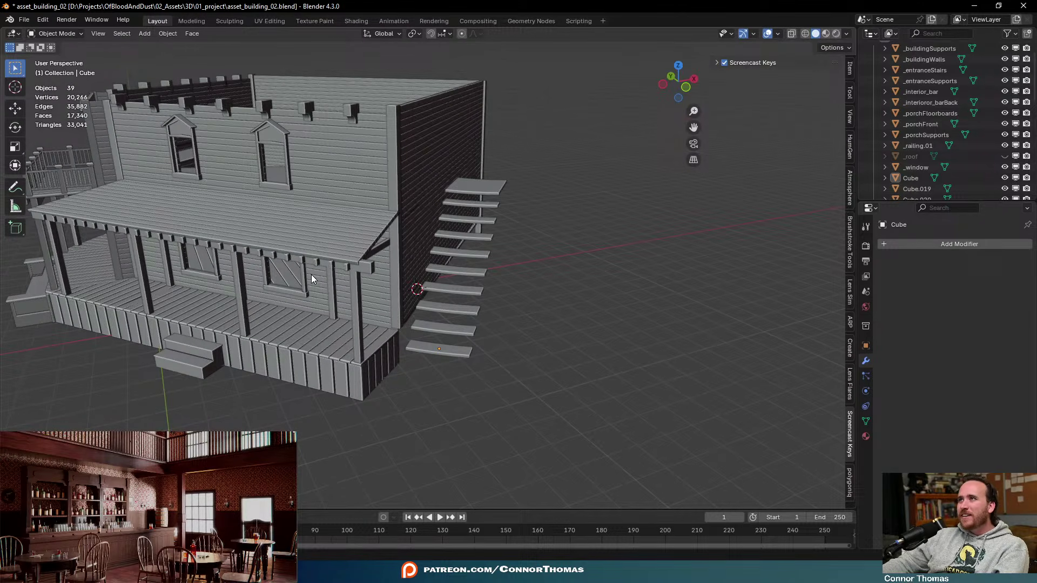
{"action": "middle_click_drag", "start_coordinate": [350, 278], "coordinate": [291, 191]}
{"action": "left_click", "coordinate": [305, 180]}
{"action": "key", "text": "Tab"}
{"action": "key", "text": "a"}
{"action": "key", "text": "a"}
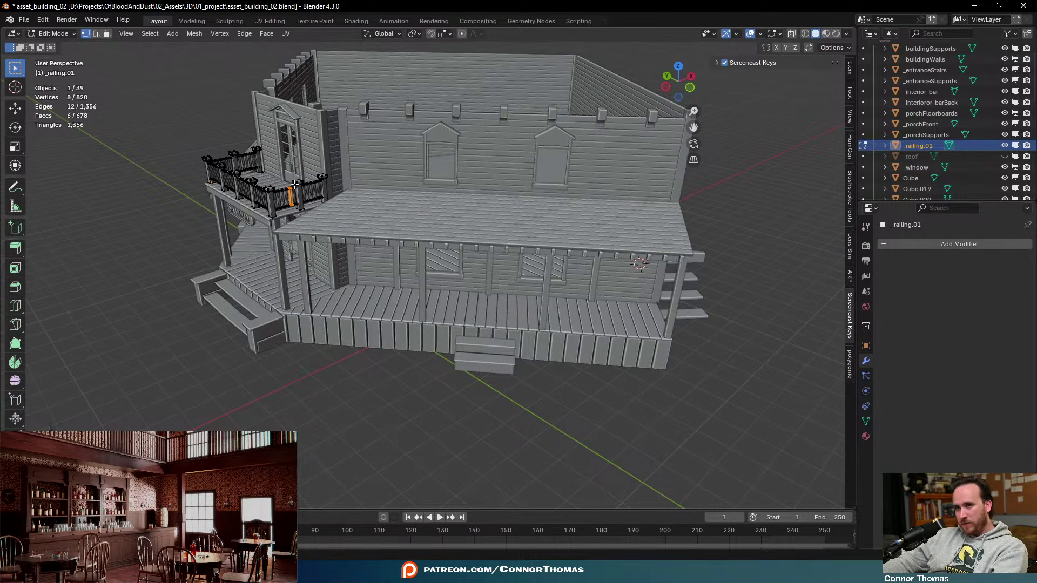
Frame the end of the balcony railing nearest the porch roof and switch to face selection with nothing selected
{"action": "key", "text": "l"}
{"action": "key", "text": "l"}
{"action": "key", "text": "l"}
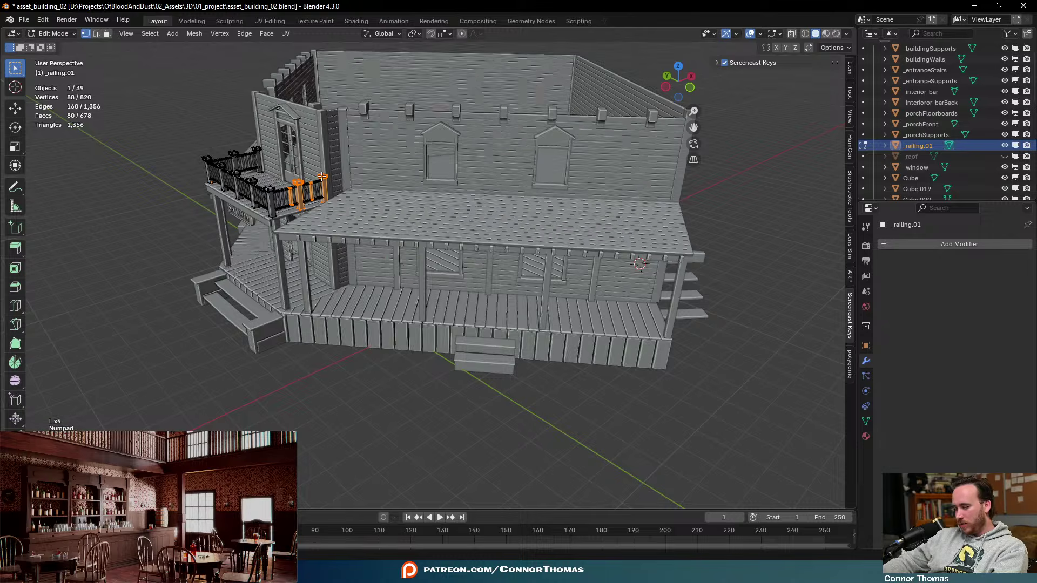
{"action": "key", "text": "KP_Decimal"}
{"action": "middle_click_drag", "start_coordinate": [331, 256], "coordinate": [426, 249]}
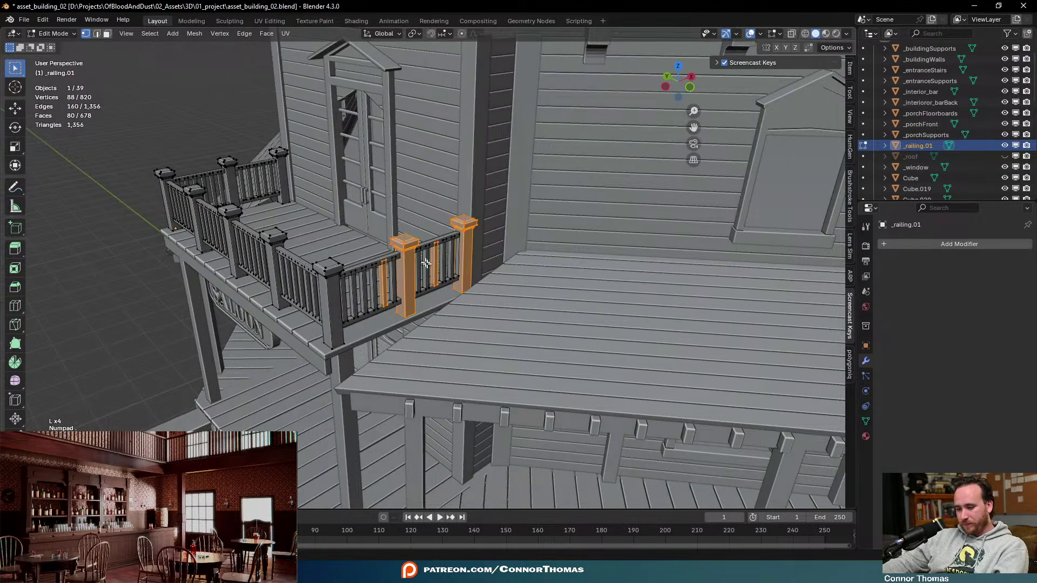
{"action": "scroll", "coordinate": [426, 263], "scroll_direction": "up", "scroll_amount": 3}
{"action": "key", "text": "3"}
{"action": "key", "text": "a"}
{"action": "key", "text": "a"}
Select the balcony's side railing beside the porch roof, including its three posts, rails and balusters, as whole linked pieces
{"action": "key", "text": "c"}
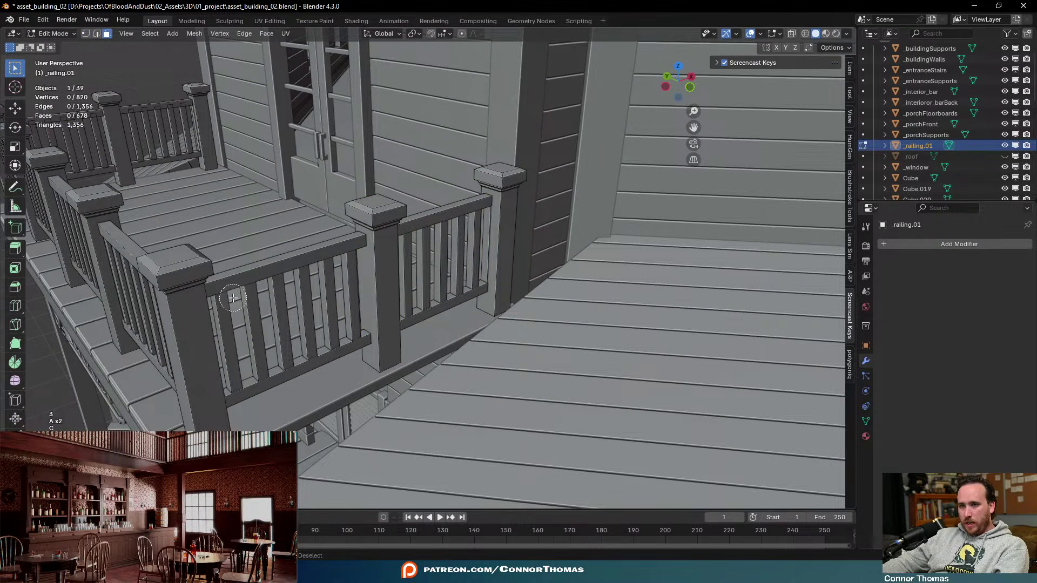
{"action": "left_click_drag", "start_coordinate": [233, 298], "coordinate": [235, 279]}
{"action": "right_click", "coordinate": [235, 280]}
{"action": "middle_click_drag", "start_coordinate": [235, 280], "coordinate": [253, 259]}
{"action": "key", "text": "c"}
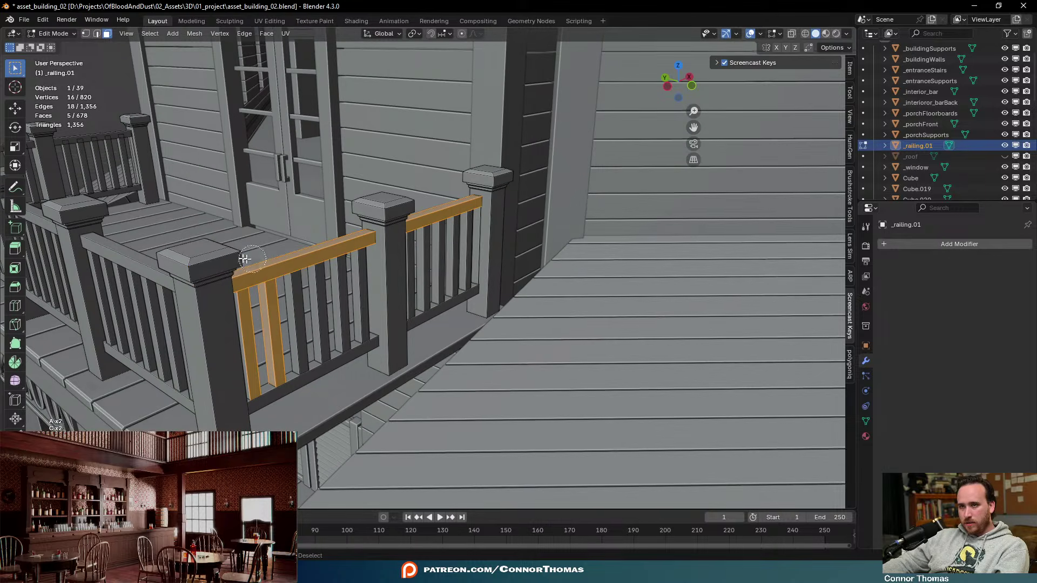
{"action": "mouse_move", "coordinate": [244, 259]}
{"action": "left_mouse_down"}
{"action": "mouse_move", "coordinate": [233, 257]}
{"action": "mouse_move", "coordinate": [302, 350]}
{"action": "mouse_move", "coordinate": [433, 262]}
{"action": "mouse_move", "coordinate": [481, 177]}
{"action": "mouse_move", "coordinate": [491, 267]}
{"action": "mouse_move", "coordinate": [396, 216]}
{"action": "left_mouse_up"}
{"action": "right_click", "coordinate": [442, 253]}
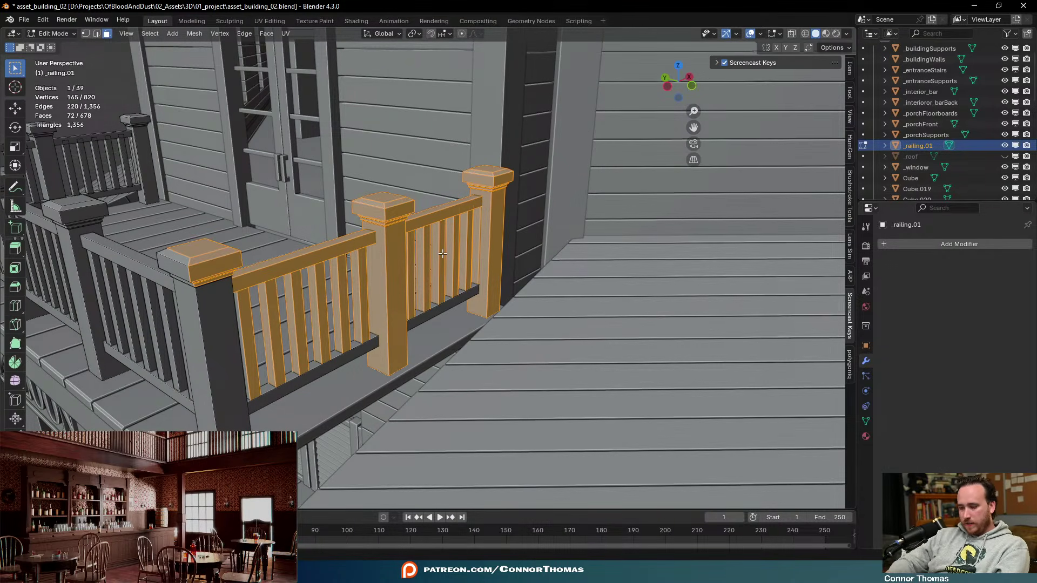
{"action": "key", "text": "ctrl+l"}
Duplicate the selected railing section and move the copy along X to the staircase side of the building
{"action": "scroll", "coordinate": [442, 253], "scroll_direction": "down", "scroll_amount": 10}
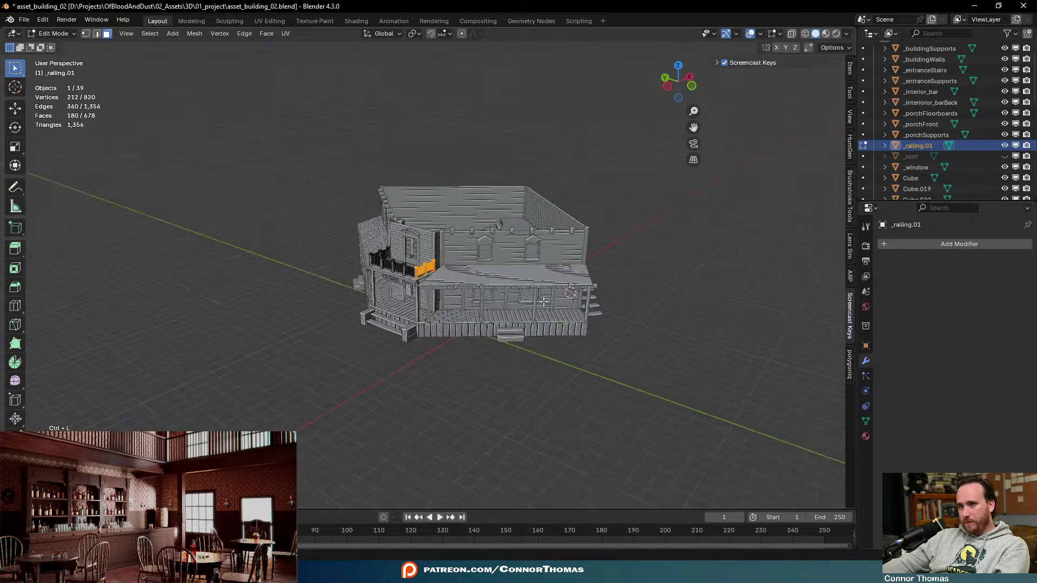
{"action": "middle_click_drag", "start_coordinate": [443, 254], "coordinate": [505, 267]}
{"action": "key", "text": "shift+d"}
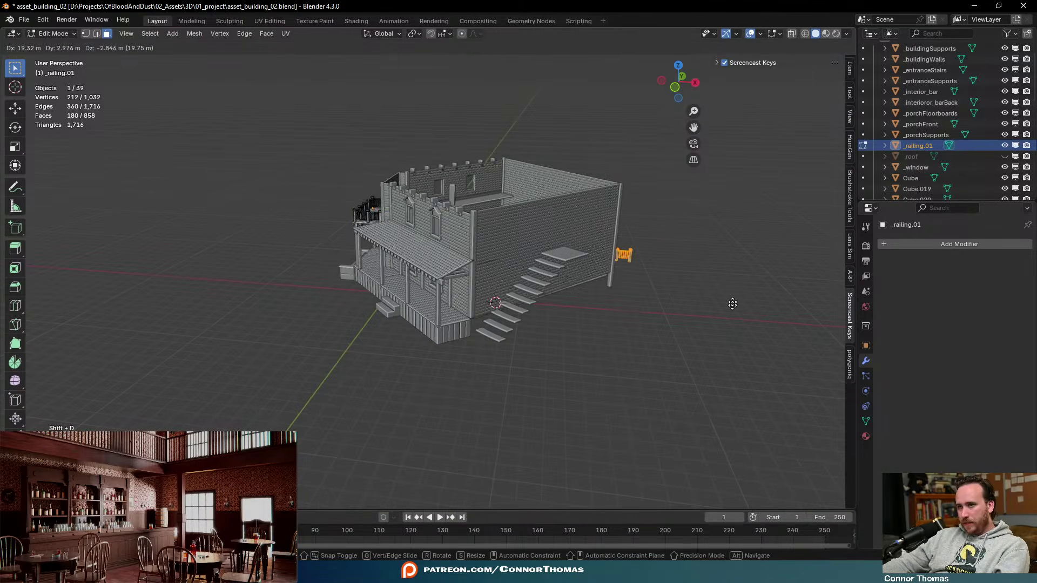
{"action": "key", "text": "x"}
{"action": "right_click", "coordinate": [718, 291]}
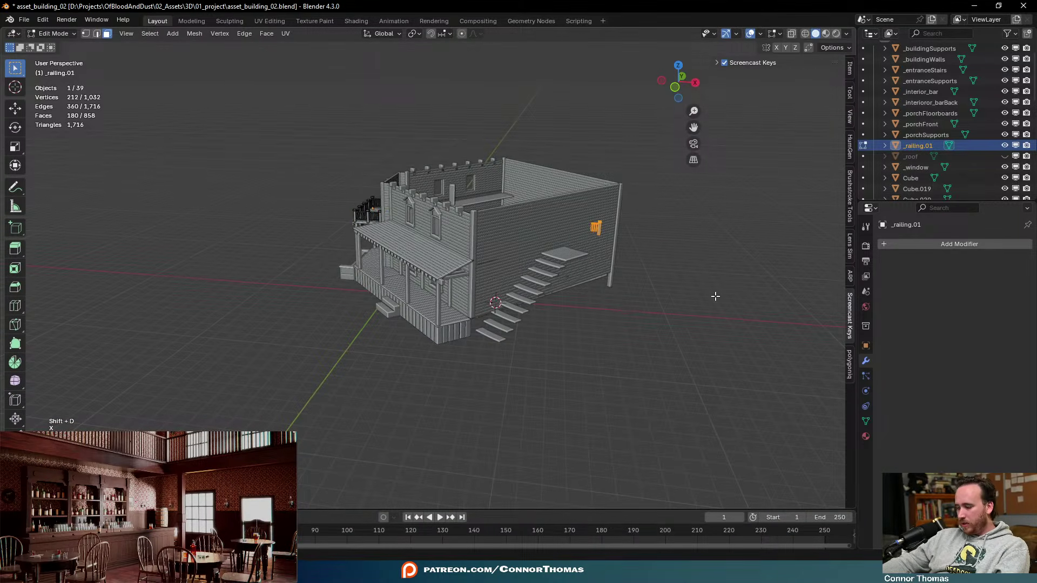
In top view, move the railing copy to the landing's outer edge and rotate it -45 degrees
{"action": "key", "text": "KP_7"}
{"action": "key", "text": "g"}
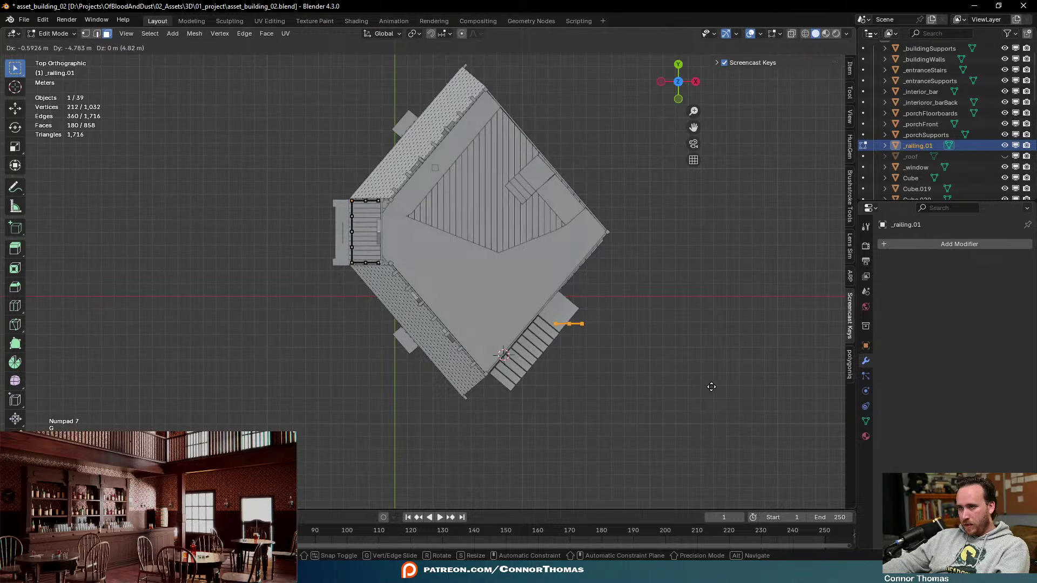
{"action": "key", "text": "r"}
{"action": "key", "text": "KP_4"}
{"action": "key", "text": "KP_5"}
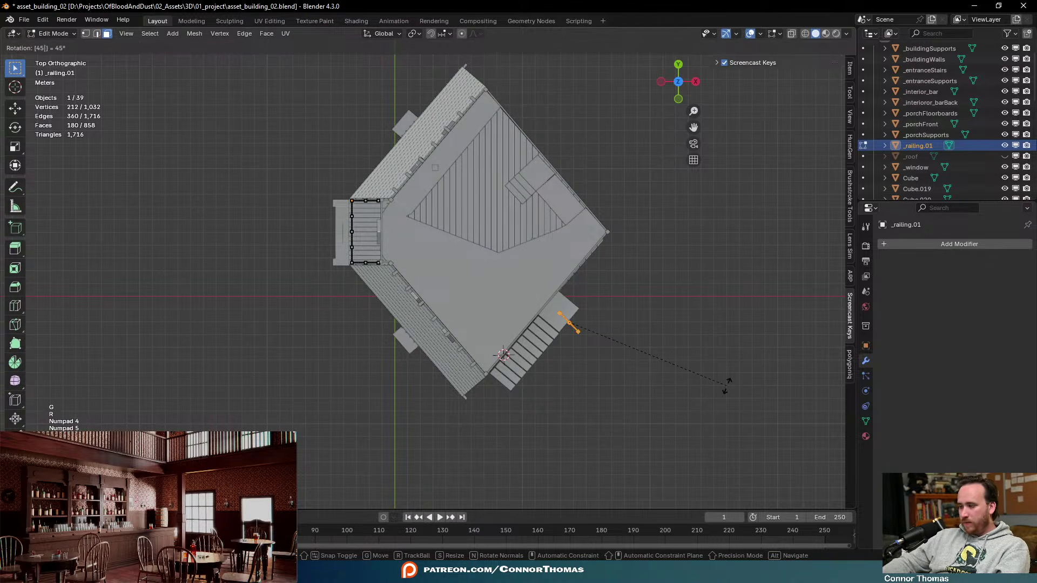
{"action": "key", "text": "KP_Subtract"}
{"action": "key", "text": "KP_Enter"}
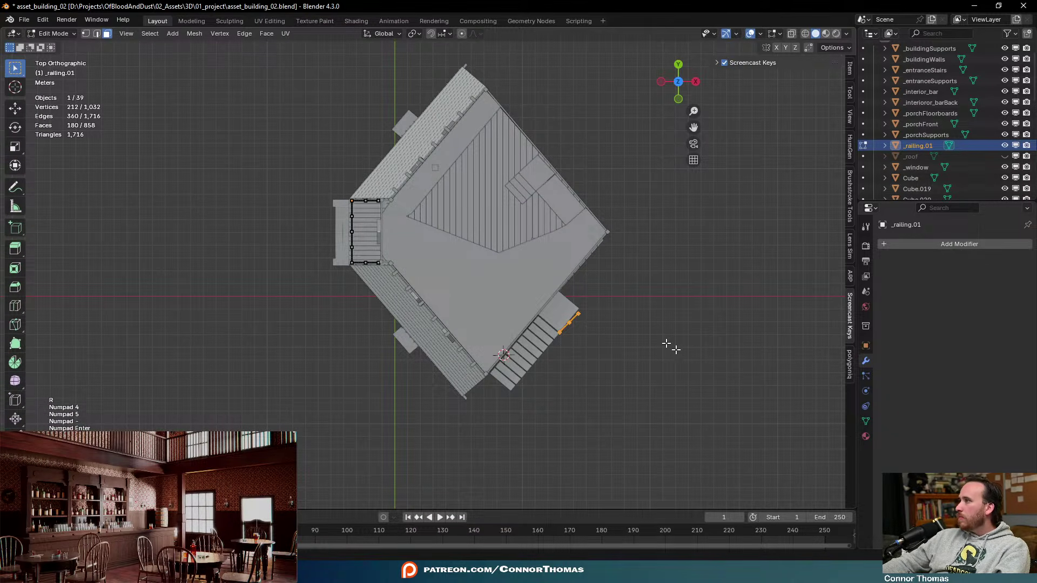
Rotate the railing copy about -4.3 degrees more, move it onto the landing and fine-tune its angle to the outer edge
{"action": "scroll", "coordinate": [695, 399], "scroll_direction": "up", "scroll_amount": 8}
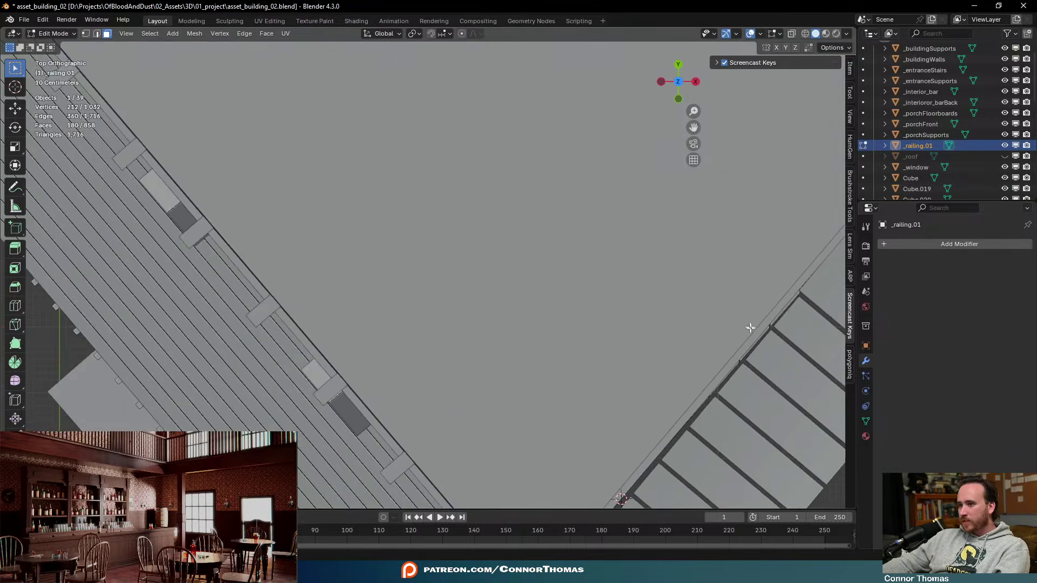
{"action": "middle_click_drag", "start_coordinate": [795, 356], "coordinate": [674, 320], "text": "shift"}
{"action": "middle_click_drag", "start_coordinate": [752, 335], "coordinate": [539, 352], "text": "shift"}
{"action": "key", "text": "r"}
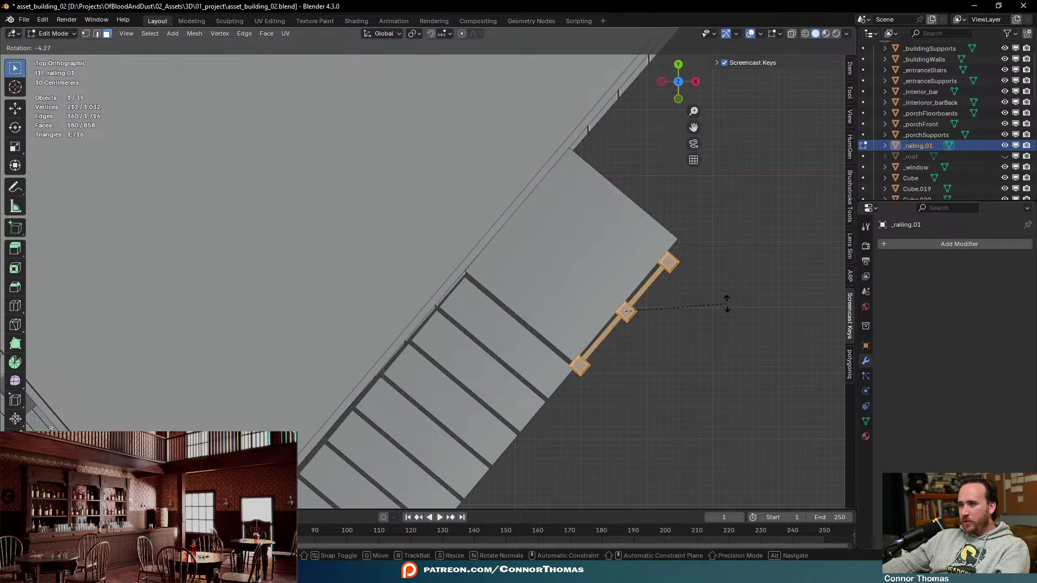
{"action": "left_click", "coordinate": [727, 303]}
{"action": "key", "text": "g"}
{"action": "left_click", "coordinate": [728, 278]}
{"action": "key", "text": "r"}
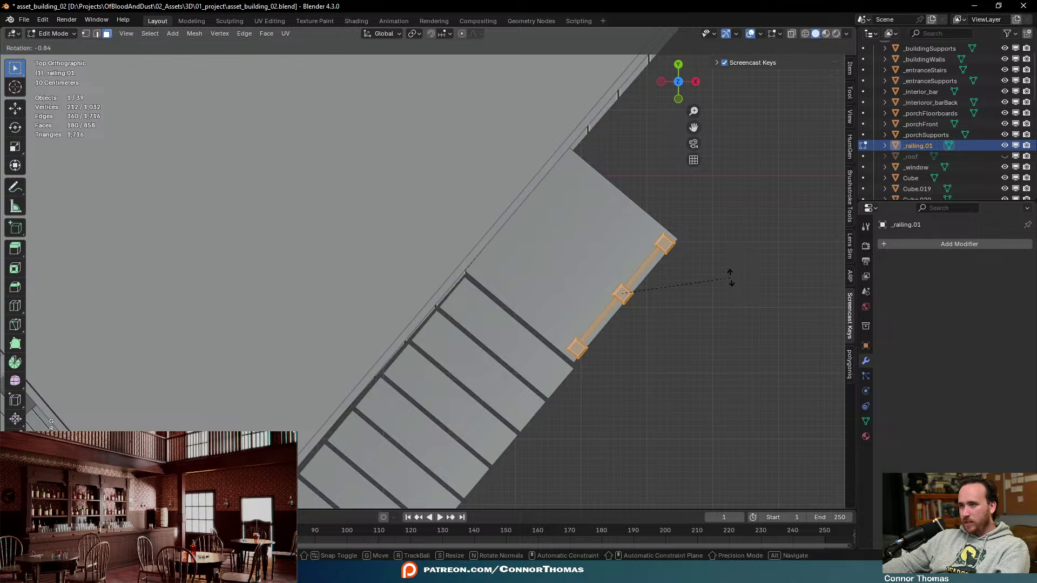
Rotate and move the railing section so it lines up with the outer edge of the stair landing
{"action": "key", "text": "g"}
{"action": "key", "text": "g"}
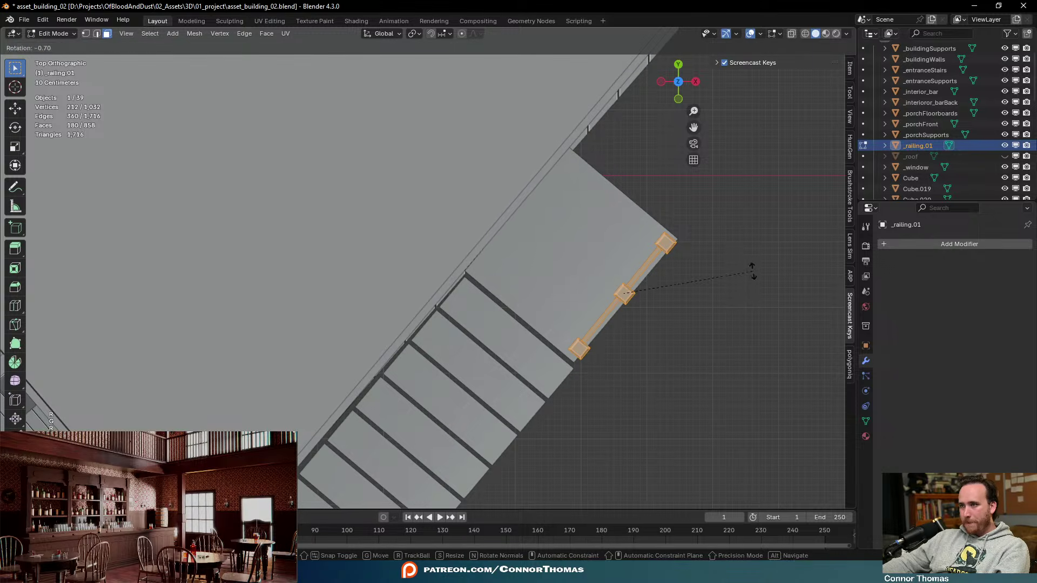
{"action": "right_click", "coordinate": [751, 271]}
{"action": "key", "text": "g"}
{"action": "left_click", "coordinate": [752, 269]}
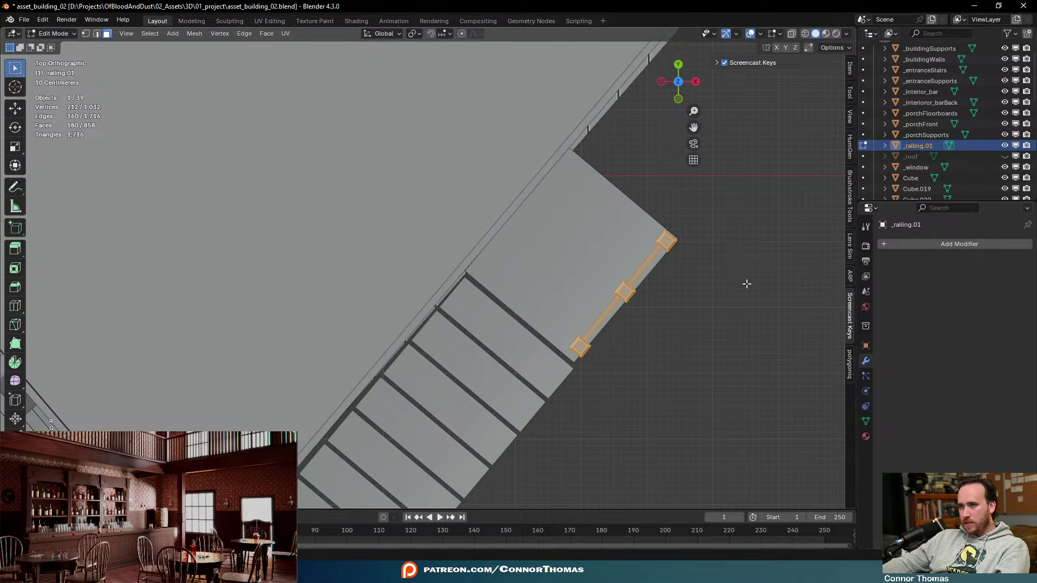
{"action": "key", "text": "a"}
{"action": "key", "text": "a"}
{"action": "middle_click_drag", "start_coordinate": [734, 324], "coordinate": [674, 249]}
{"action": "scroll", "coordinate": [673, 221], "scroll_direction": "down", "scroll_amount": 5}
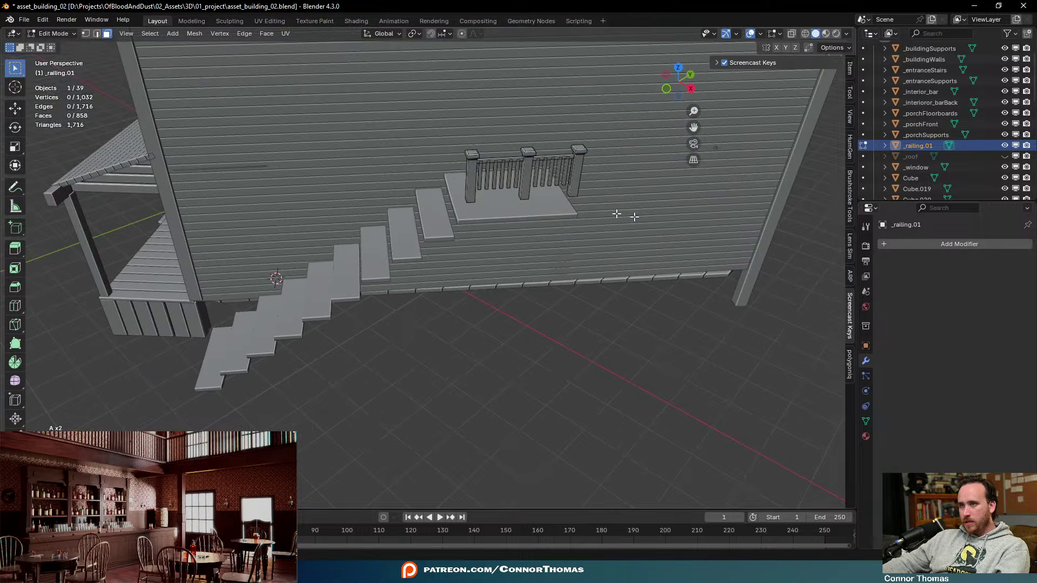
{"action": "middle_click_drag", "start_coordinate": [617, 213], "coordinate": [544, 228]}
{"action": "scroll", "coordinate": [533, 254], "scroll_direction": "up", "scroll_amount": 5}
{"action": "key", "text": "Tab"}
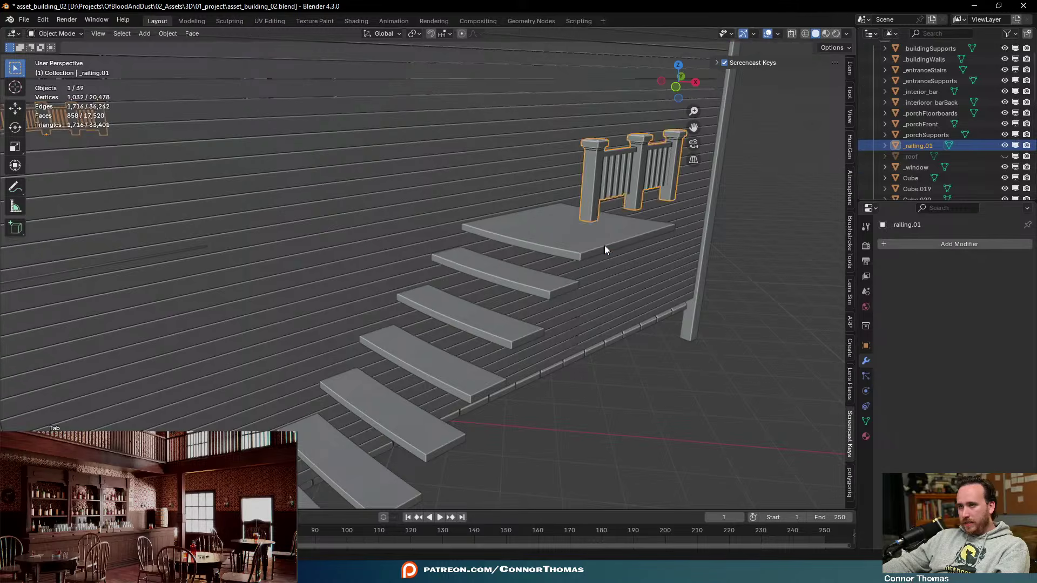
Select the landing geometry within the stair mesh, and hide the building walls object
{"action": "left_click", "coordinate": [604, 245]}
{"action": "key", "text": "Tab"}
{"action": "key", "text": "a"}
{"action": "key", "text": "a"}
{"action": "key", "text": "l"}
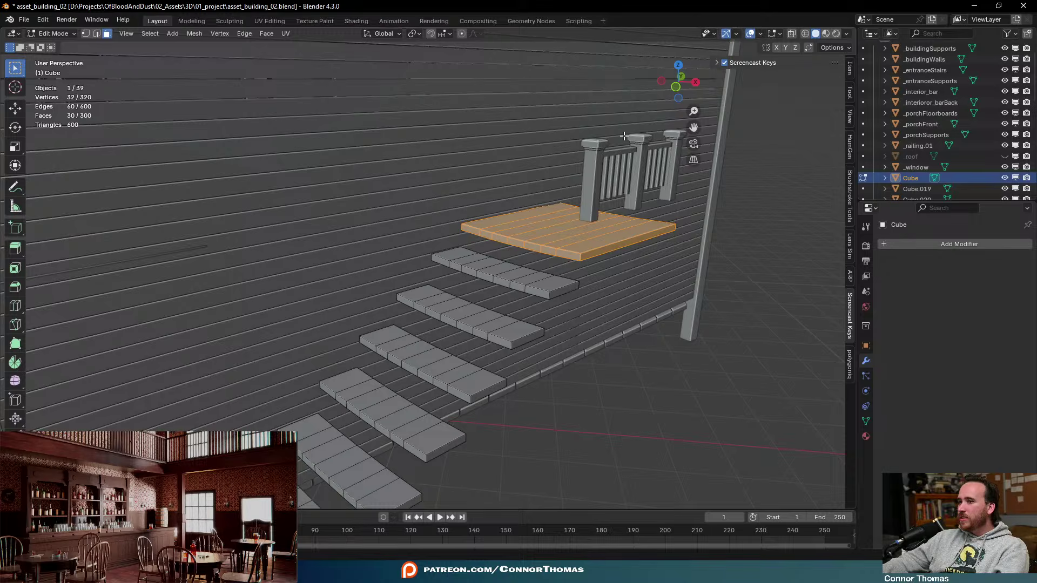
{"action": "mouse_move", "coordinate": [624, 136]}
{"action": "middle_mouse_down"}
{"action": "mouse_move", "coordinate": [674, 167]}
{"action": "mouse_move", "coordinate": [442, 113]}
{"action": "mouse_move", "coordinate": [394, 130]}
{"action": "mouse_move", "coordinate": [432, 146]}
{"action": "mouse_move", "coordinate": [435, 167]}
{"action": "mouse_move", "coordinate": [497, 189]}
{"action": "mouse_move", "coordinate": [507, 164]}
{"action": "middle_mouse_up"}
{"action": "key", "text": "shift+z"}
{"action": "key", "text": "Tab"}
{"action": "left_click", "coordinate": [464, 173]}
{"action": "key", "text": "h"}
Move the stair landing along Z to line it up with the building's upper floor
{"action": "key", "text": "z"}
{"action": "left_click", "coordinate": [636, 197]}
{"action": "left_click", "coordinate": [467, 200]}
{"action": "key", "text": "Tab"}
{"action": "mouse_move", "coordinate": [467, 200]}
{"action": "middle_mouse_down"}
{"action": "mouse_move", "coordinate": [513, 219]}
{"action": "mouse_move", "coordinate": [563, 197]}
{"action": "mouse_move", "coordinate": [537, 178]}
{"action": "mouse_move", "coordinate": [588, 163]}
{"action": "mouse_move", "coordinate": [372, 170]}
{"action": "mouse_move", "coordinate": [237, 210]}
{"action": "mouse_move", "coordinate": [261, 211]}
{"action": "middle_mouse_up"}
{"action": "key", "text": "g"}
{"action": "key", "text": "z"}
{"action": "left_click", "coordinate": [536, 175]}
Move the landing's end face along its local Y axis to adjust how it meets the upper floor
{"action": "key", "text": "z"}
{"action": "scroll", "coordinate": [513, 165], "scroll_direction": "up", "scroll_amount": 4}
{"action": "left_click", "coordinate": [214, 208]}
{"action": "key", "text": "g"}
{"action": "key", "text": "x"}
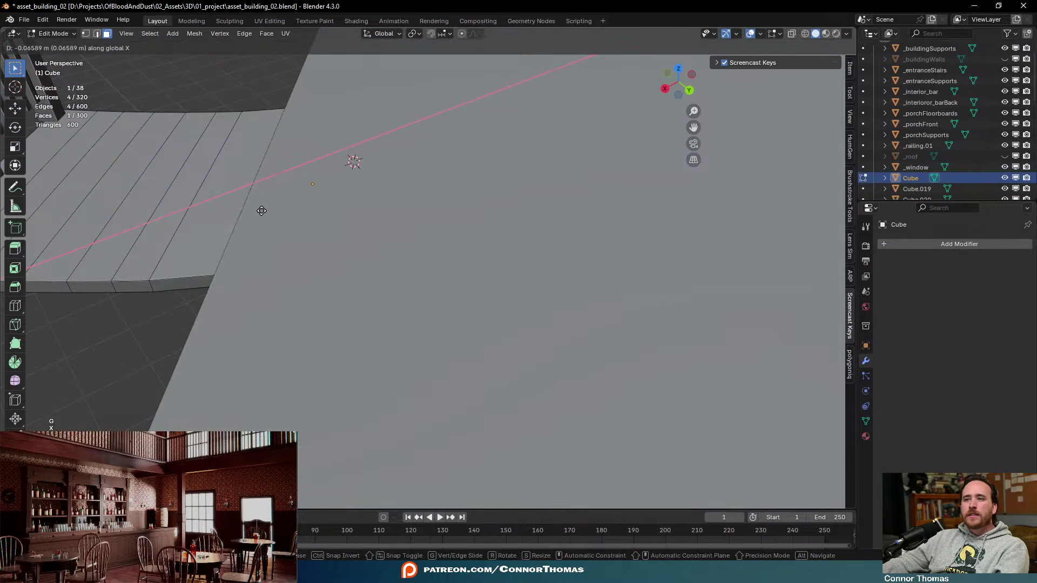
{"action": "key", "text": "x"}
{"action": "key", "text": "y"}
{"action": "key", "text": "y"}
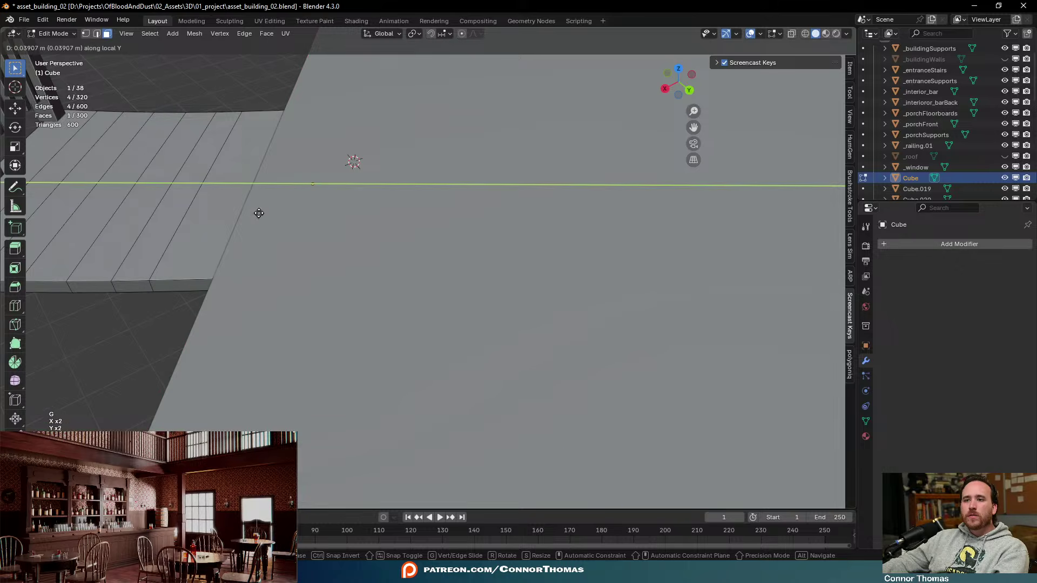
{"action": "left_click", "coordinate": [260, 210]}
Reselect the whole landing and fine-tune its height along Z against the upper floor
{"action": "middle_click_drag", "start_coordinate": [260, 210], "coordinate": [519, 203]}
{"action": "key", "text": "l"}
{"action": "key", "text": "g"}
{"action": "key", "text": "z"}
{"action": "left_click", "coordinate": [385, 203]}
Raise the first tread below the landing about 0.24 m along Z
{"action": "key", "text": "Tab"}
{"action": "key", "text": "Tab"}
{"action": "key", "text": "a"}
{"action": "key", "text": "a"}
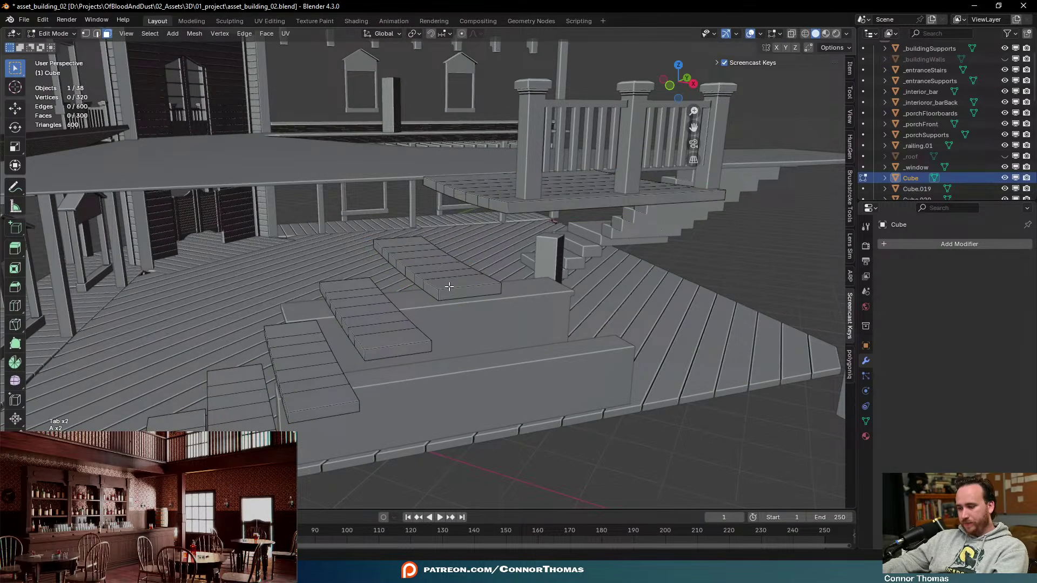
{"action": "key", "text": "l"}
{"action": "middle_click_drag", "start_coordinate": [449, 286], "coordinate": [457, 267]}
{"action": "key", "text": "g"}
{"action": "key", "text": "z"}
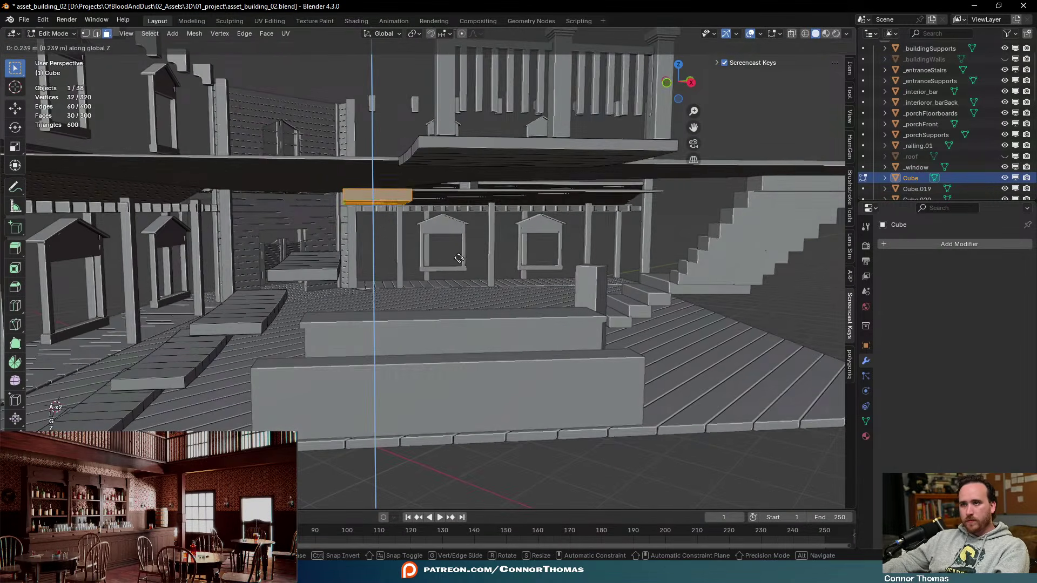
{"action": "left_click", "coordinate": [458, 255]}
Raise the second tread below the landing along Z to even out the step spacing
{"action": "key", "text": "a"}
{"action": "key", "text": "a"}
{"action": "key", "text": "l"}
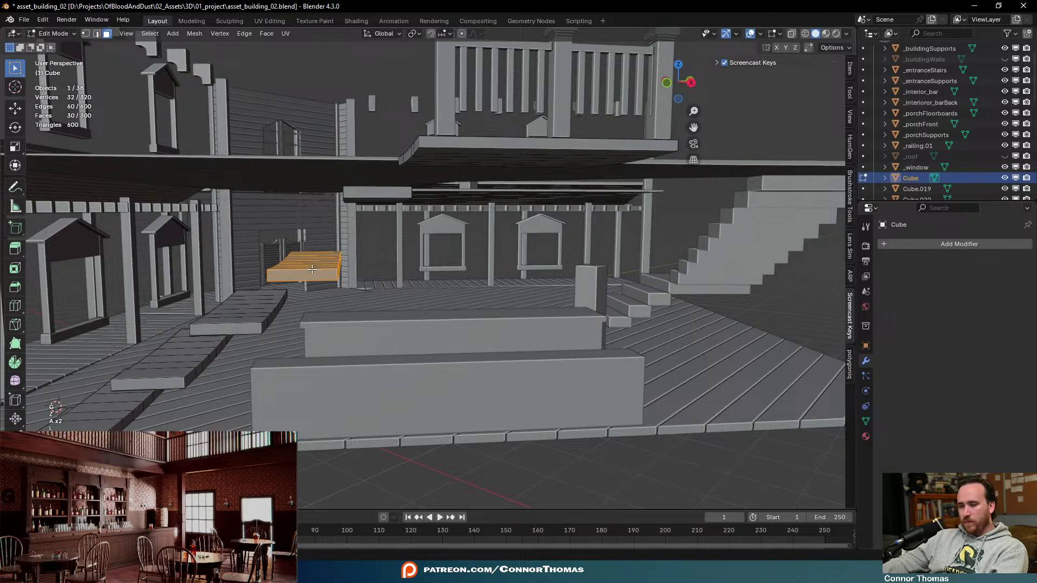
{"action": "key", "text": "g"}
{"action": "key", "text": "z"}
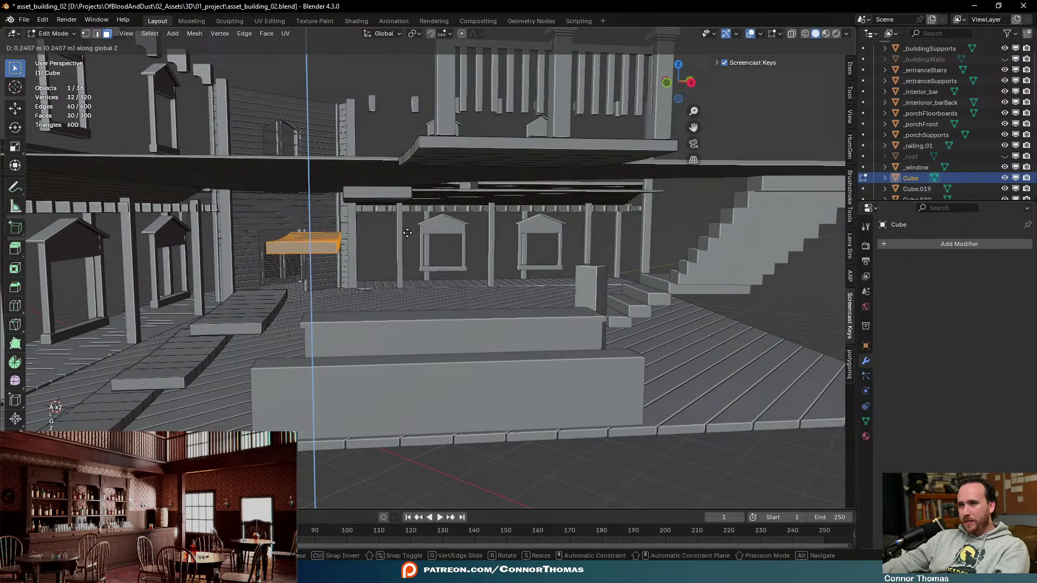
{"action": "middle_click_drag", "start_coordinate": [432, 238], "coordinate": [432, 259]}
Raise the third tread below the landing along Z to continue the even rise
{"action": "key", "text": "a"}
{"action": "key", "text": "a"}
{"action": "key", "text": "l"}
{"action": "key", "text": "g"}
{"action": "key", "text": "z"}
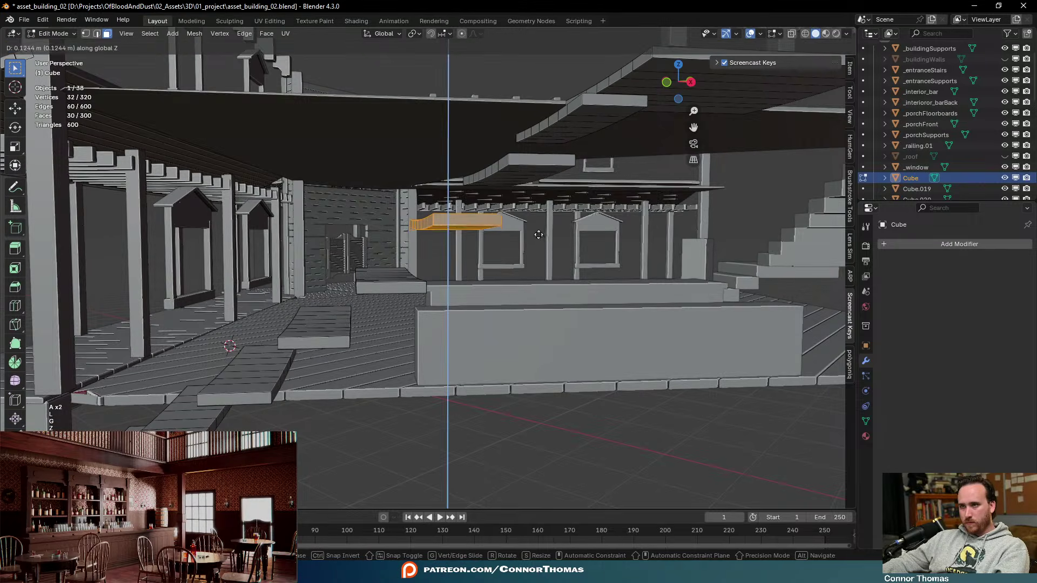
{"action": "left_click", "coordinate": [389, 281]}
Raise the remaining lower treads along Z into an evenly rising flight and finish editing the stair mesh
{"action": "key", "text": "a"}
{"action": "key", "text": "a"}
{"action": "key", "text": "l"}
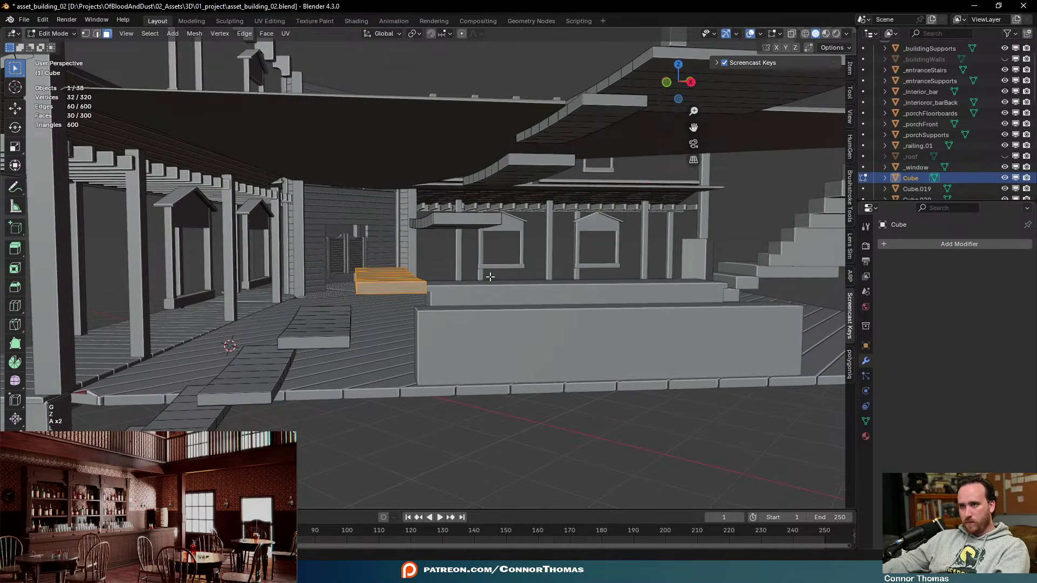
{"action": "key", "text": "Tab"}
{"action": "middle_click_drag", "start_coordinate": [393, 299], "coordinate": [370, 301]}
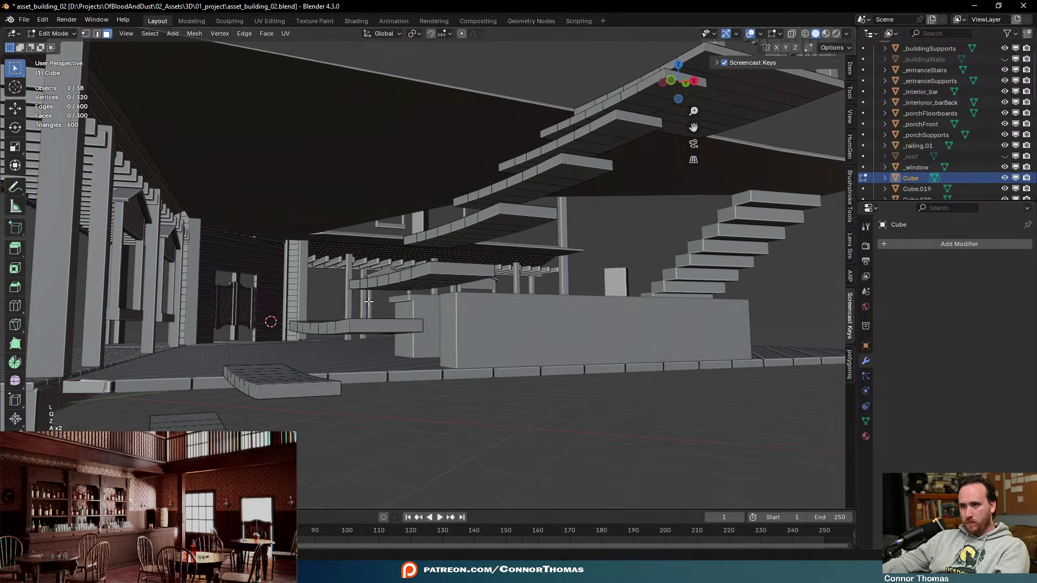
{"action": "middle_click_drag", "start_coordinate": [435, 278], "coordinate": [544, 284]}
{"action": "key", "text": "a"}
{"action": "key", "text": "a"}
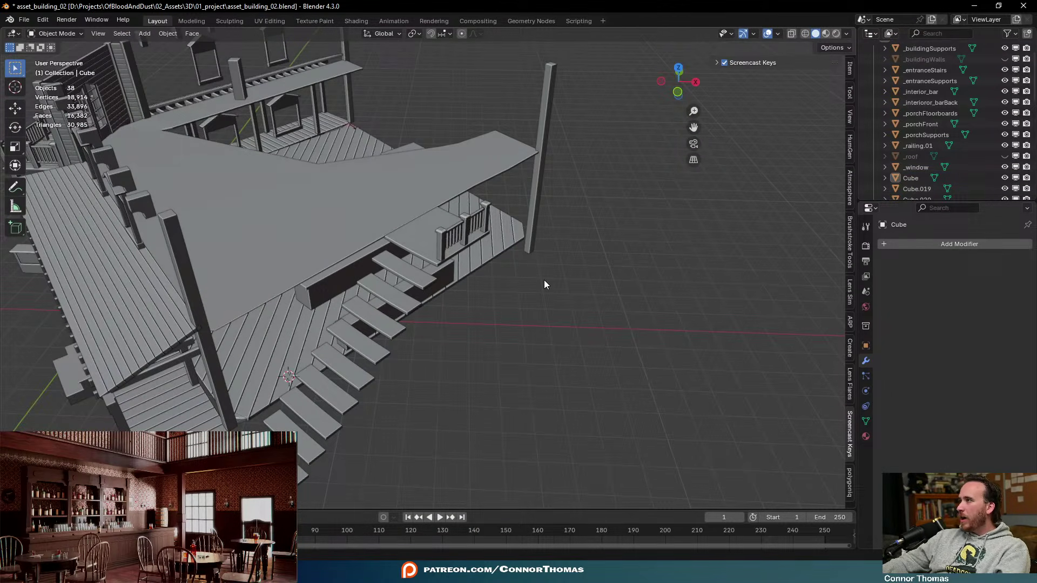
Save the file and unhide the building walls and roof
{"action": "key", "text": "ctrl+s"}
{"action": "middle_click_drag", "start_coordinate": [368, 303], "coordinate": [335, 302]}
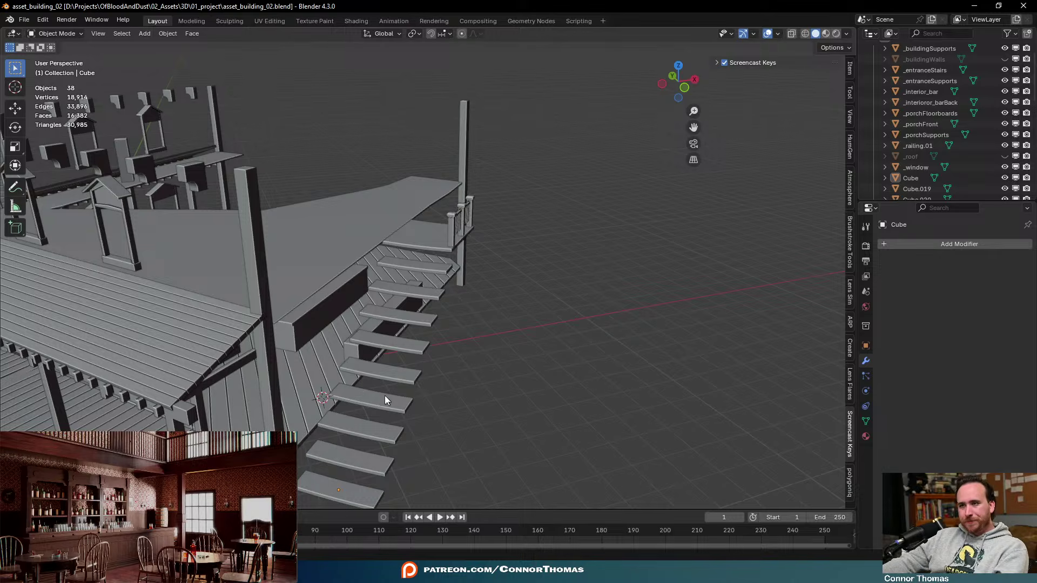
{"action": "scroll", "coordinate": [384, 395], "scroll_direction": "down", "scroll_amount": 8}
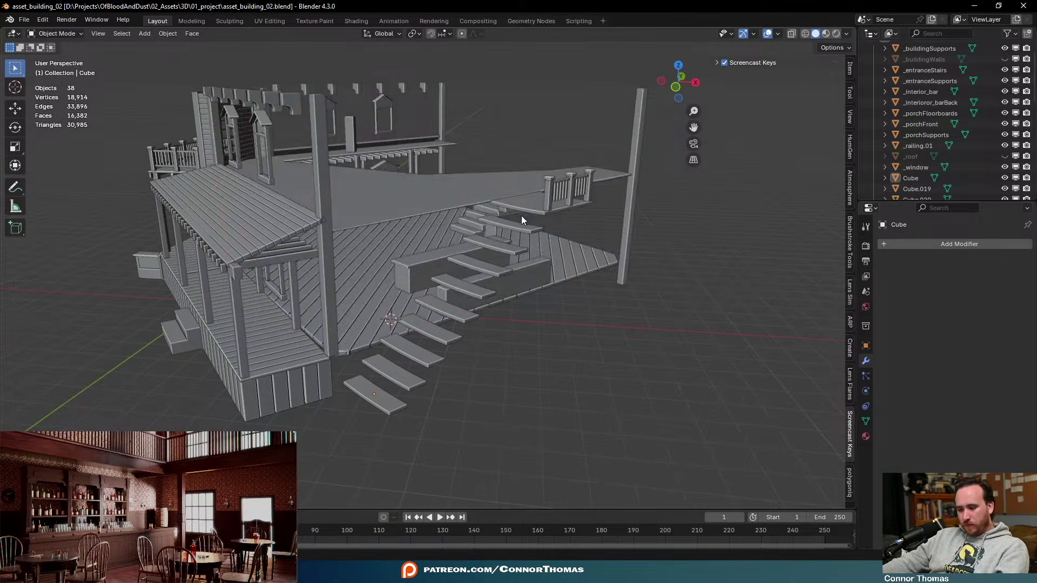
{"action": "key", "text": "alt+h"}
{"action": "key", "text": "a"}
{"action": "key", "text": "a"}
{"action": "middle_click_drag", "start_coordinate": [505, 254], "coordinate": [562, 253]}
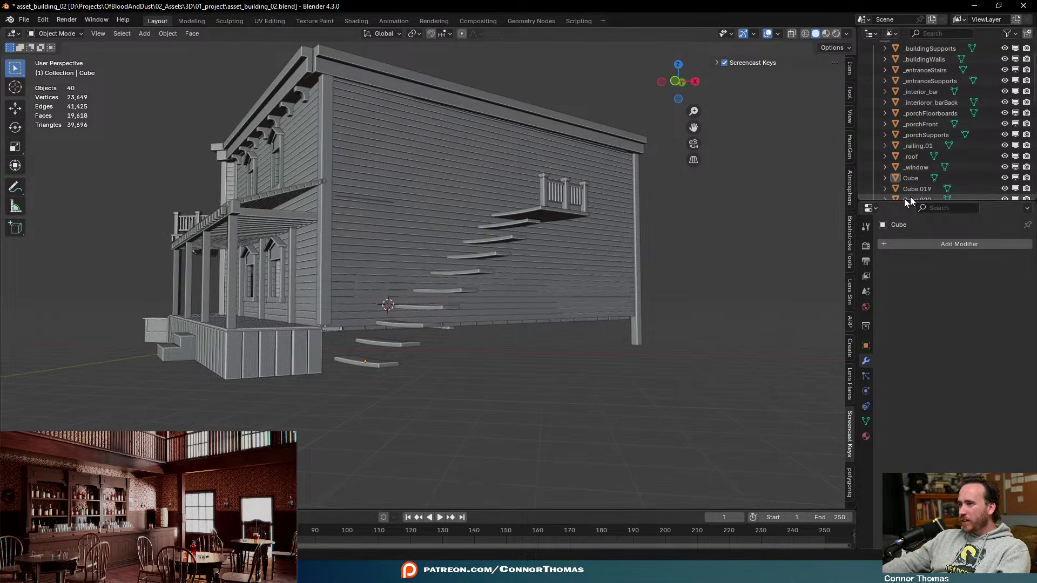
Shrink the outliner area to give the properties area more room
{"action": "left_click_drag", "start_coordinate": [909, 203], "coordinate": [907, 177]}
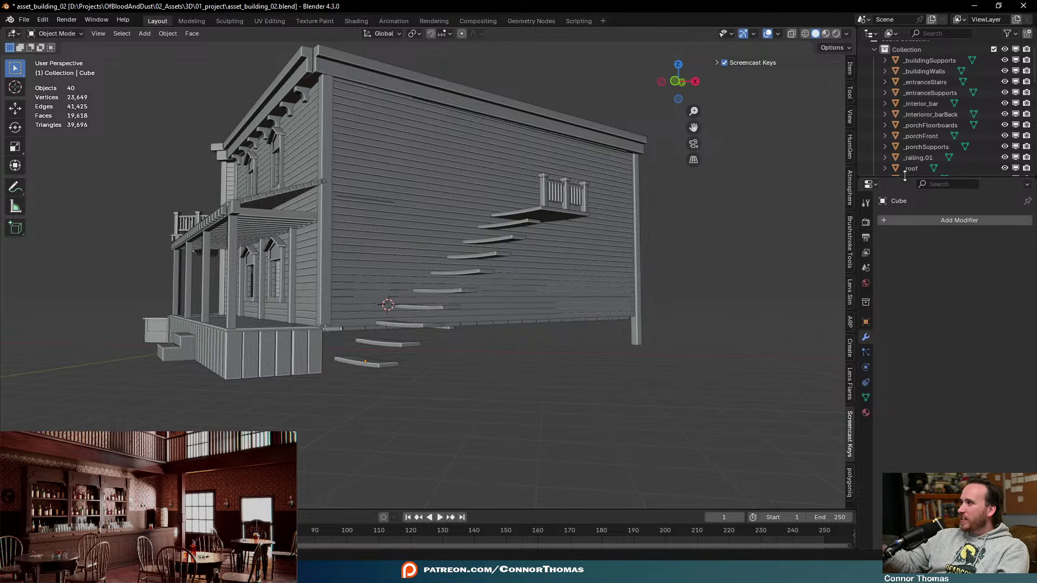
{"action": "middle_click_drag", "start_coordinate": [537, 127], "coordinate": [562, 189]}
{"action": "scroll", "coordinate": [553, 270], "scroll_direction": "up", "scroll_amount": 2}
{"action": "middle_click_drag", "start_coordinate": [548, 312], "coordinate": [566, 263]}
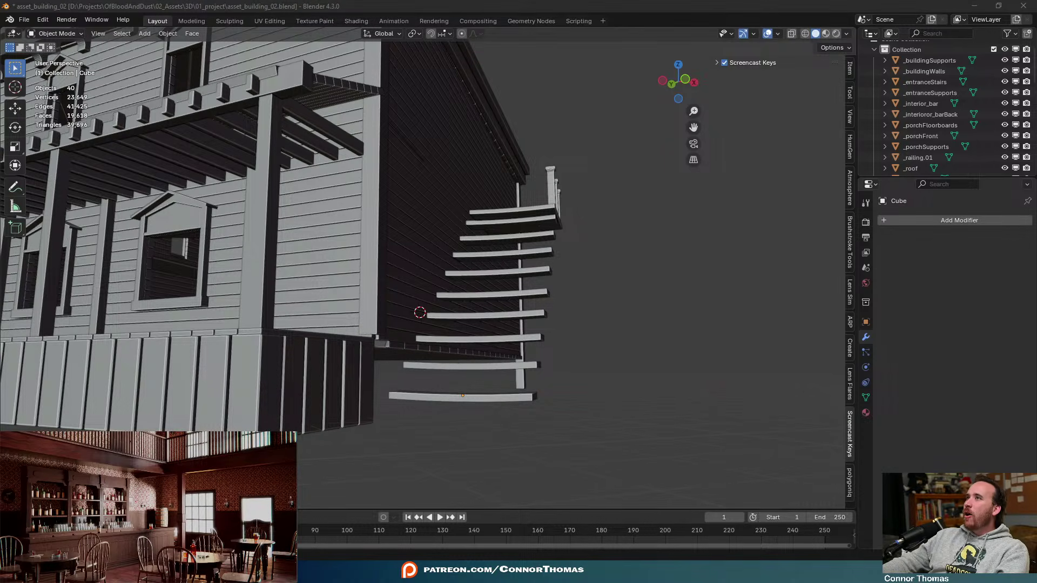
{"action": "middle_click_drag", "start_coordinate": [445, 338], "coordinate": [528, 314]}
Add a cube mesh and move it along X to the outer side of the staircase
{"action": "key", "text": "shift+a"}
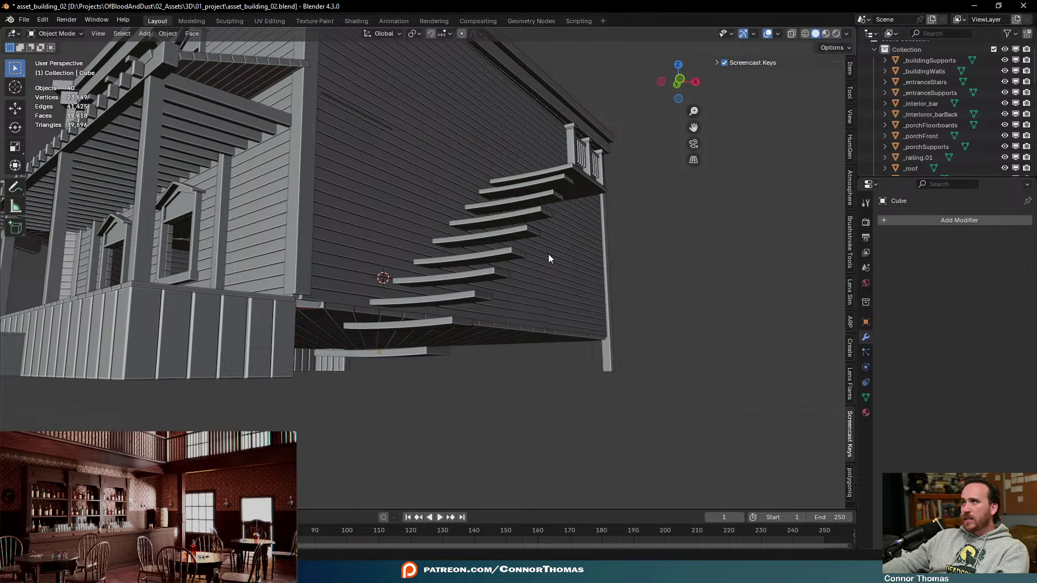
{"action": "middle_click_drag", "start_coordinate": [530, 213], "coordinate": [514, 307]}
{"action": "key", "text": "shift+a"}
{"action": "mouse_move", "coordinate": [521, 238]}
{"action": "left_click", "coordinate": [566, 248]}
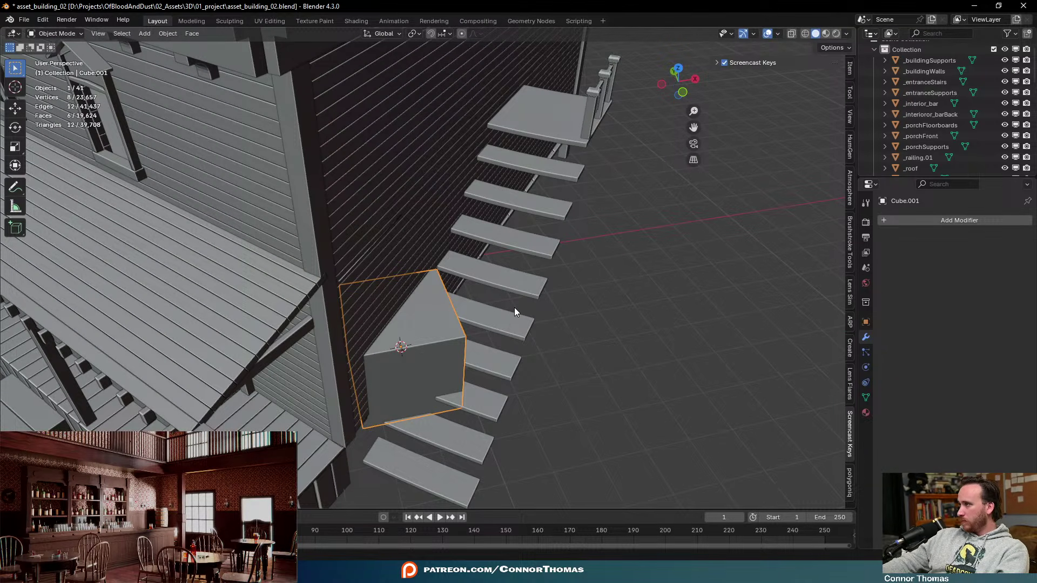
{"action": "key", "text": "g"}
{"action": "key", "text": "x"}
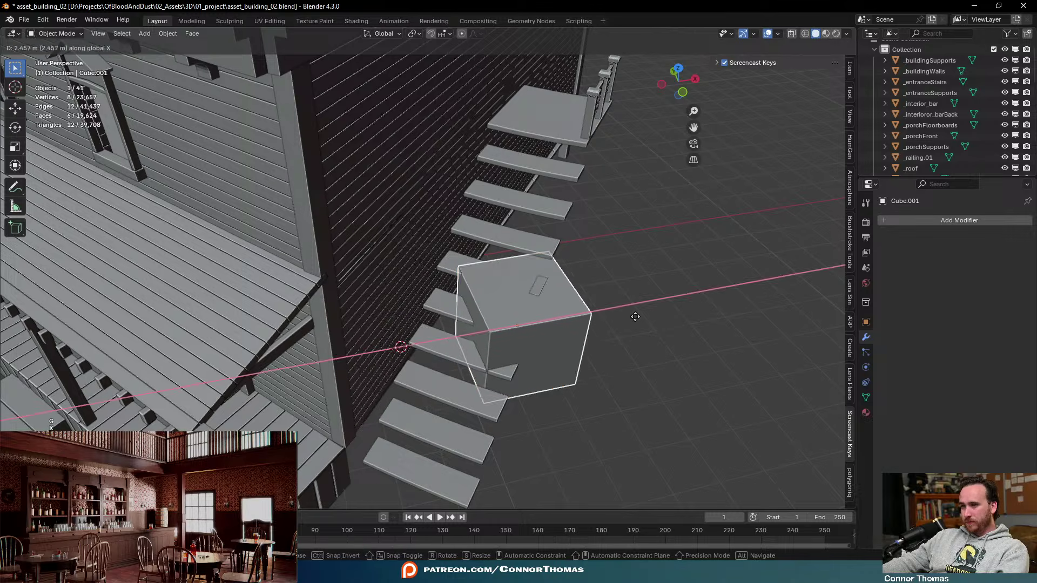
{"action": "left_click", "coordinate": [540, 324]}
Copy the staircase's rotation to the new cube and select only the cube
{"action": "left_click", "coordinate": [486, 403], "text": "shift"}
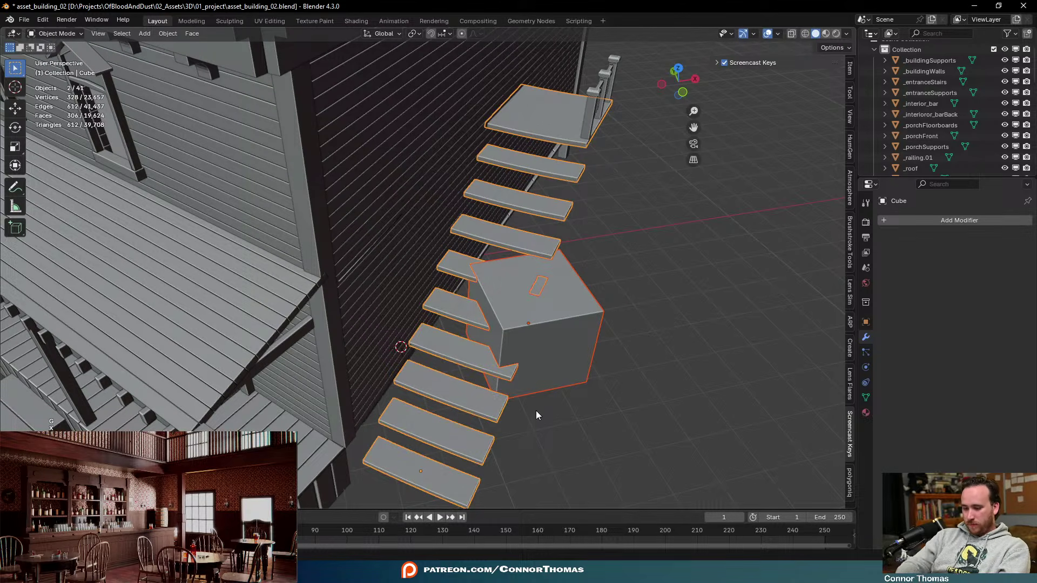
{"action": "key", "text": "ctrl+c"}
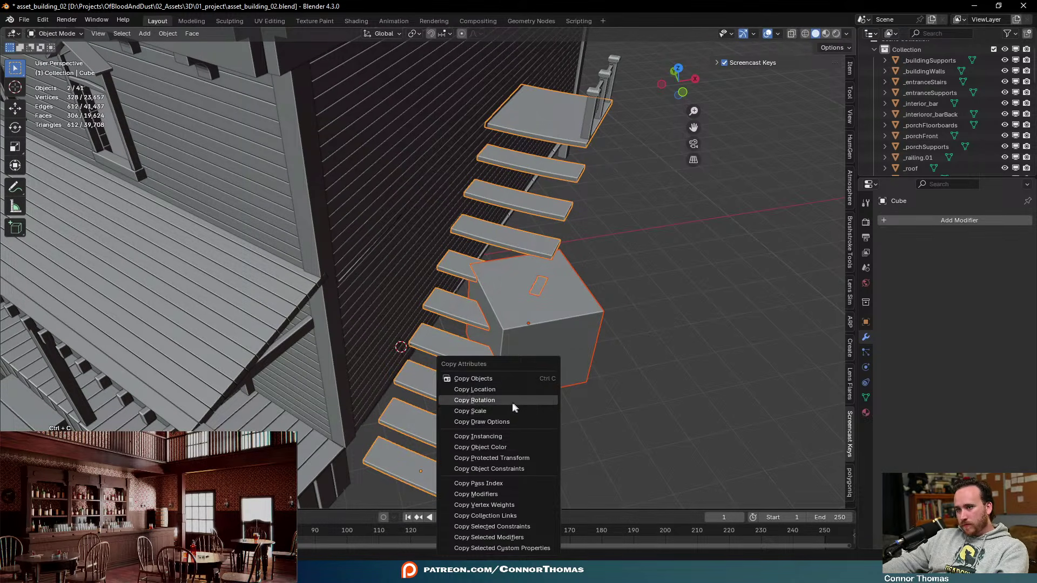
{"action": "left_click", "coordinate": [512, 400]}
{"action": "key", "text": "a"}
{"action": "key", "text": "a"}
{"action": "left_click", "coordinate": [562, 353]}
{"action": "middle_click_drag", "start_coordinate": [561, 354], "coordinate": [679, 416]}
{"action": "key", "text": "s"}
{"action": "key", "text": "x"}
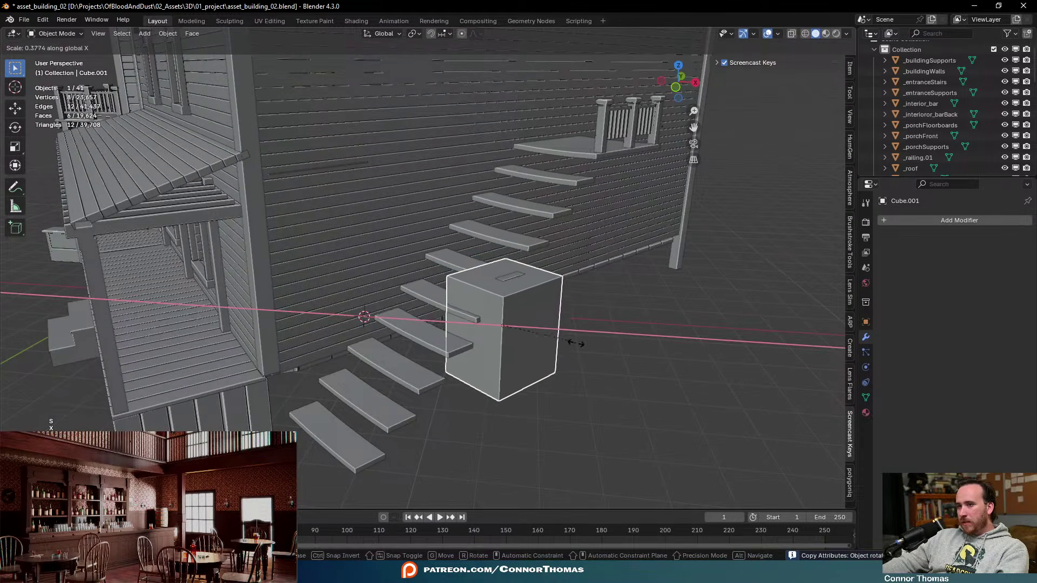
{"action": "right_click", "coordinate": [614, 357]}
Stretch the cube along its local X axis into a long block running parallel to the stairs
{"action": "middle_click_drag", "start_coordinate": [614, 356], "coordinate": [661, 413]}
{"action": "key", "text": "s"}
{"action": "key", "text": "x"}
{"action": "key", "text": "x"}
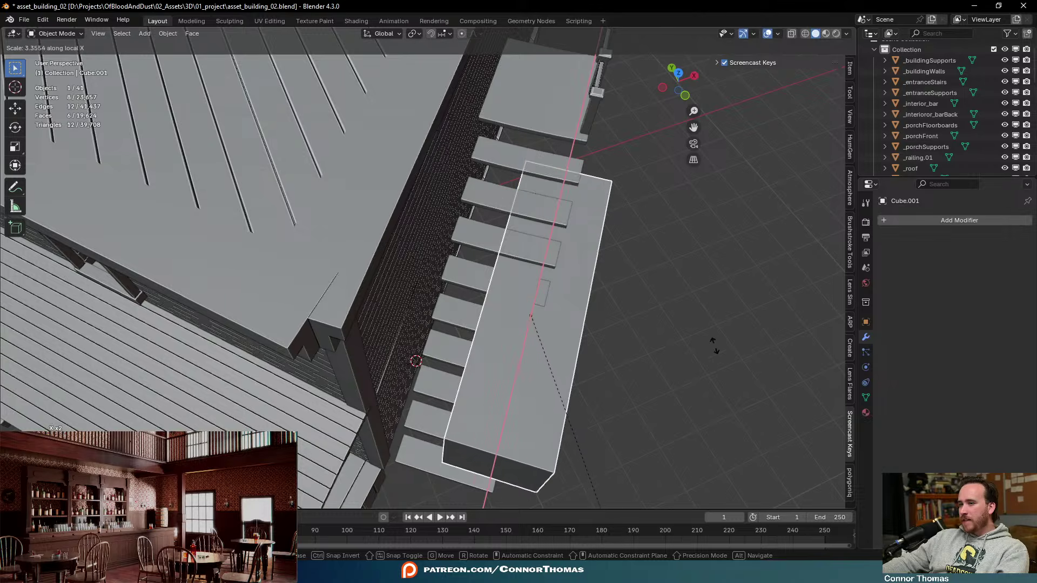
{"action": "left_click", "coordinate": [724, 394]}
Thin the block along its local Y axis to a scale of about 0.16
{"action": "middle_click_drag", "start_coordinate": [723, 394], "coordinate": [673, 288]}
{"action": "key", "text": "s"}
{"action": "key", "text": "z"}
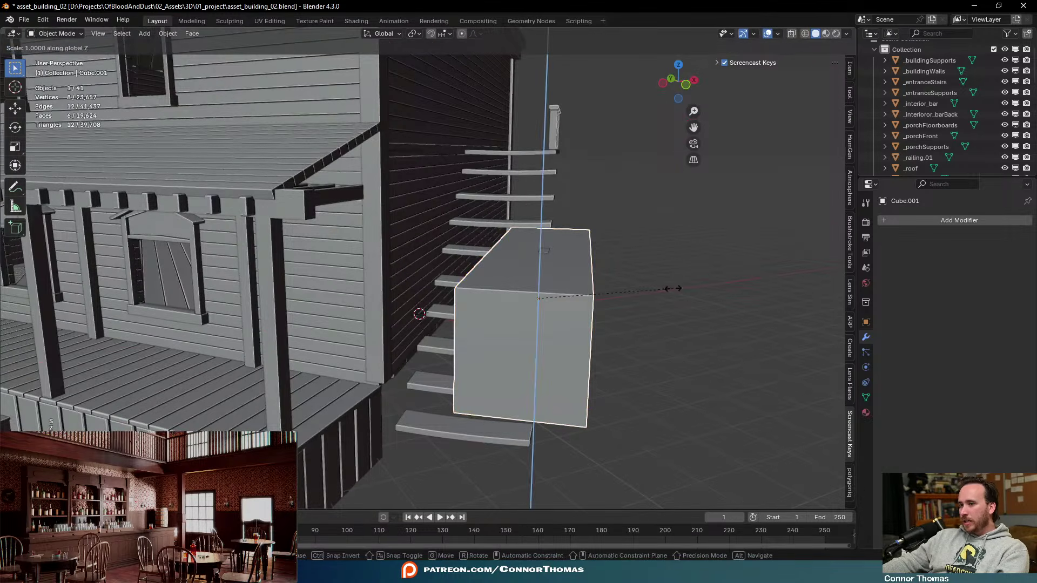
{"action": "key", "text": "x"}
{"action": "key", "text": "x"}
{"action": "key", "text": "y"}
{"action": "key", "text": "y"}
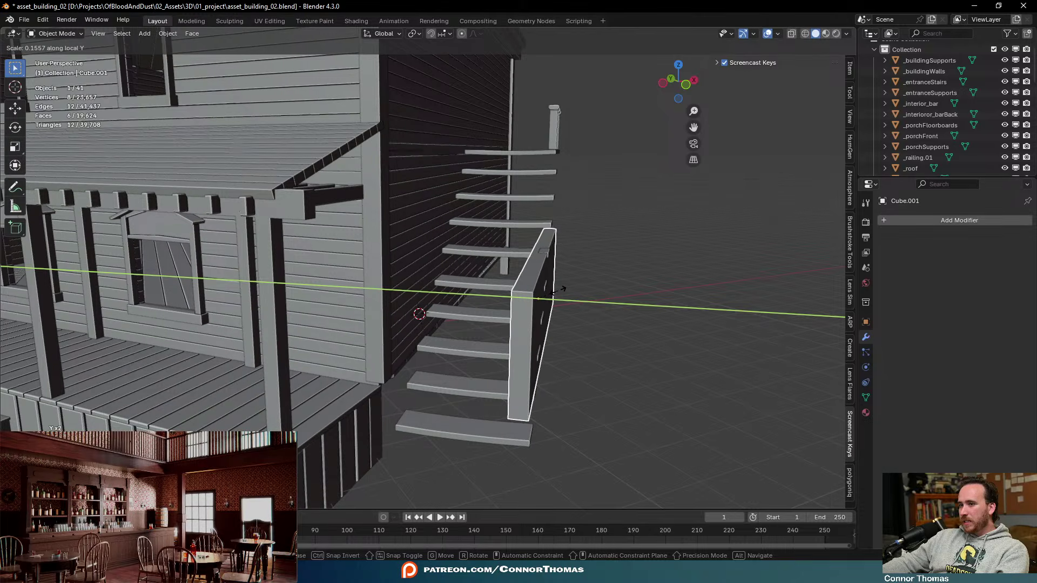
{"action": "left_click", "coordinate": [561, 289]}
Flatten the block along its local Z axis into a slim plank for a stair stringer
{"action": "key", "text": "s"}
{"action": "key", "text": "z"}
{"action": "key", "text": "z"}
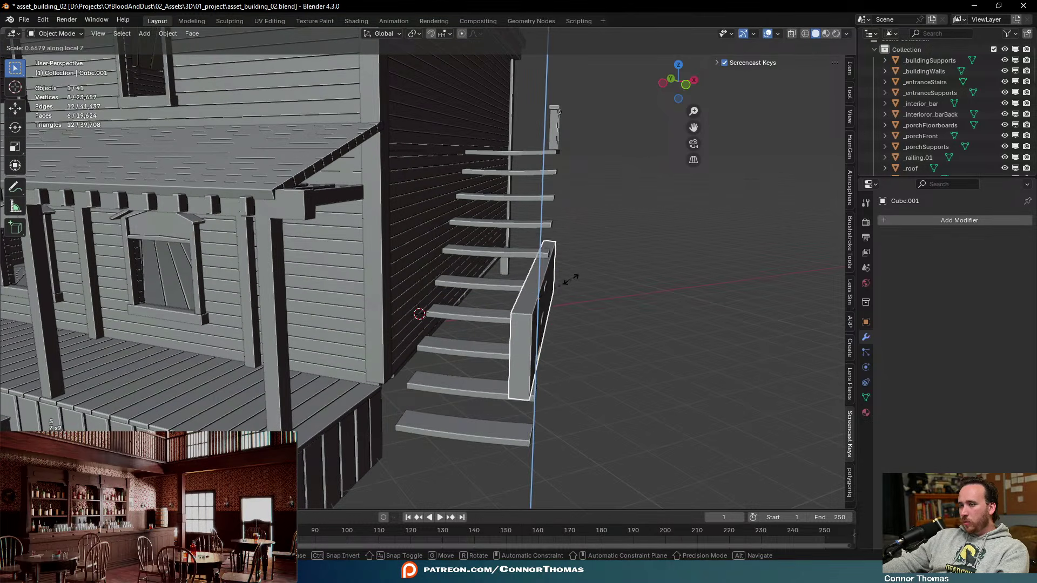
{"action": "left_click", "coordinate": [552, 304]}
{"action": "key", "text": "s"}
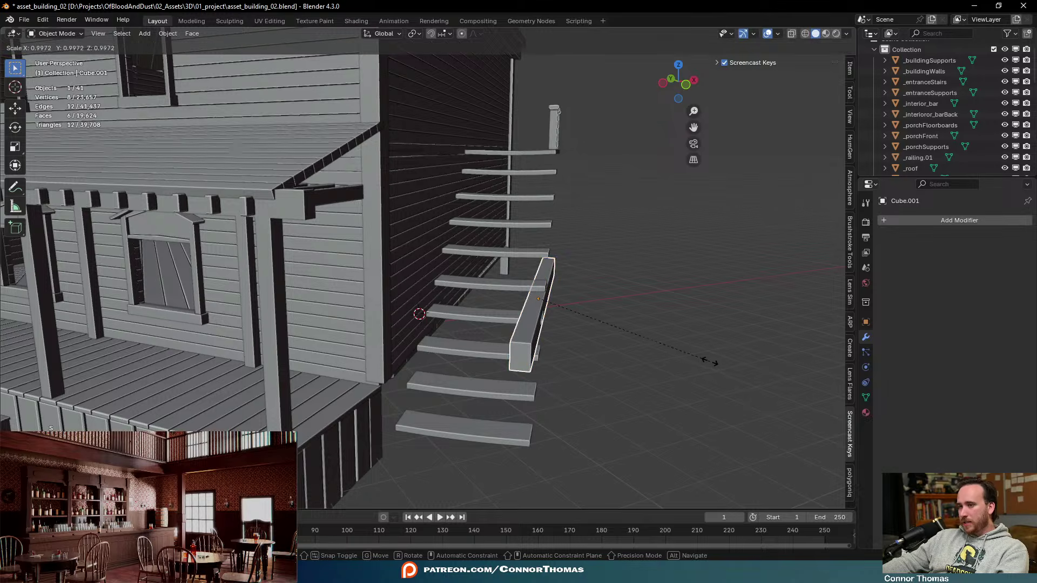
{"action": "key", "text": "z"}
{"action": "key", "text": "z"}
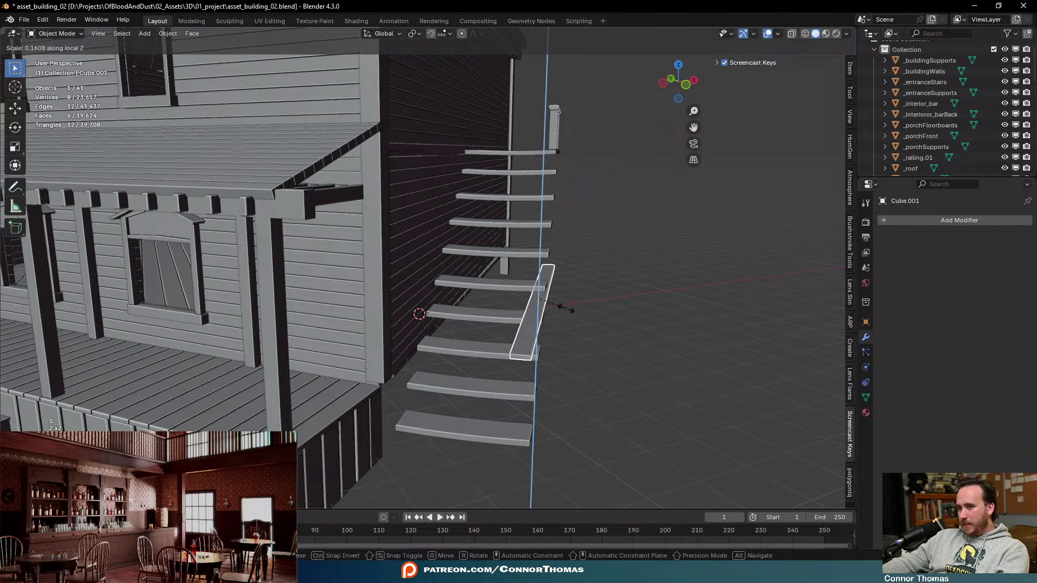
{"action": "left_click", "coordinate": [572, 312]}
{"action": "middle_click_drag", "start_coordinate": [589, 300], "coordinate": [497, 294]}
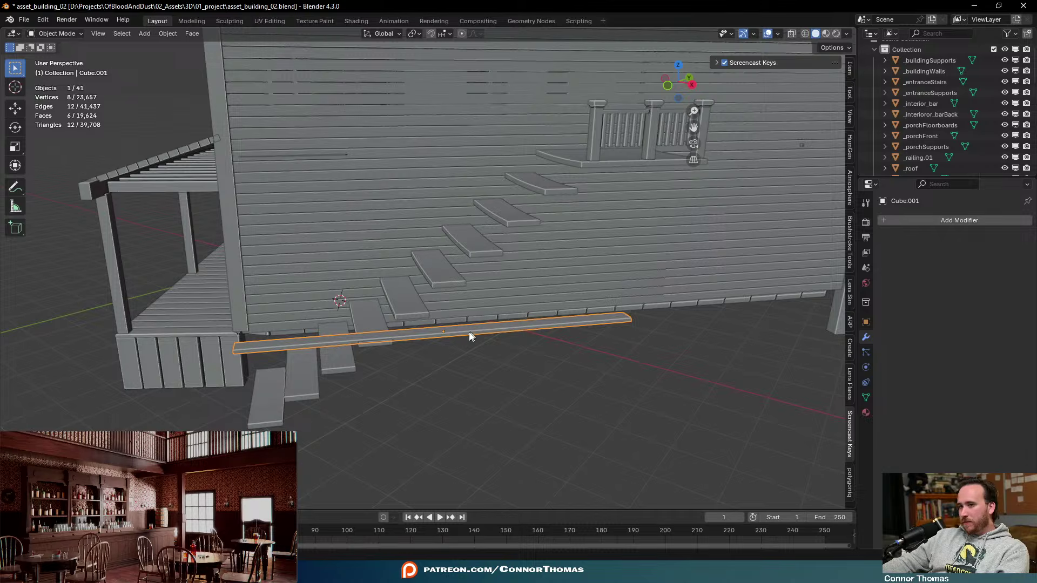
{"action": "middle_click_drag", "start_coordinate": [471, 336], "coordinate": [662, 364]}
{"action": "key", "text": "r"}
{"action": "key", "text": "x"}
{"action": "key", "text": "x"}
{"action": "right_click", "coordinate": [607, 331]}
Rotate the plank about its local Y axis to match the slope of the stairs
{"action": "key", "text": "r"}
{"action": "key", "text": "y"}
{"action": "key", "text": "y"}
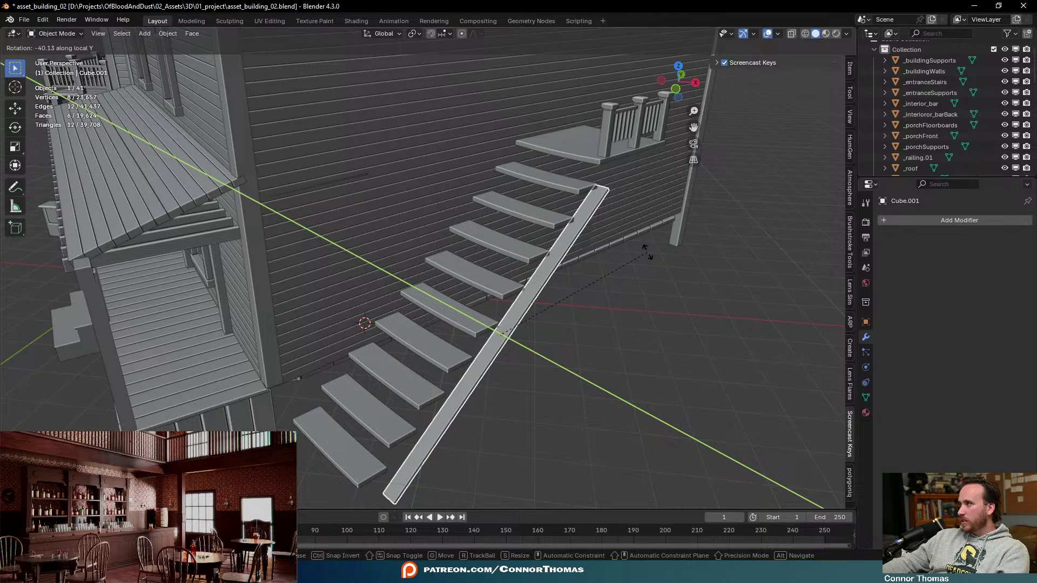
{"action": "left_click", "coordinate": [634, 281]}
{"action": "middle_click_drag", "start_coordinate": [624, 309], "coordinate": [651, 292]}
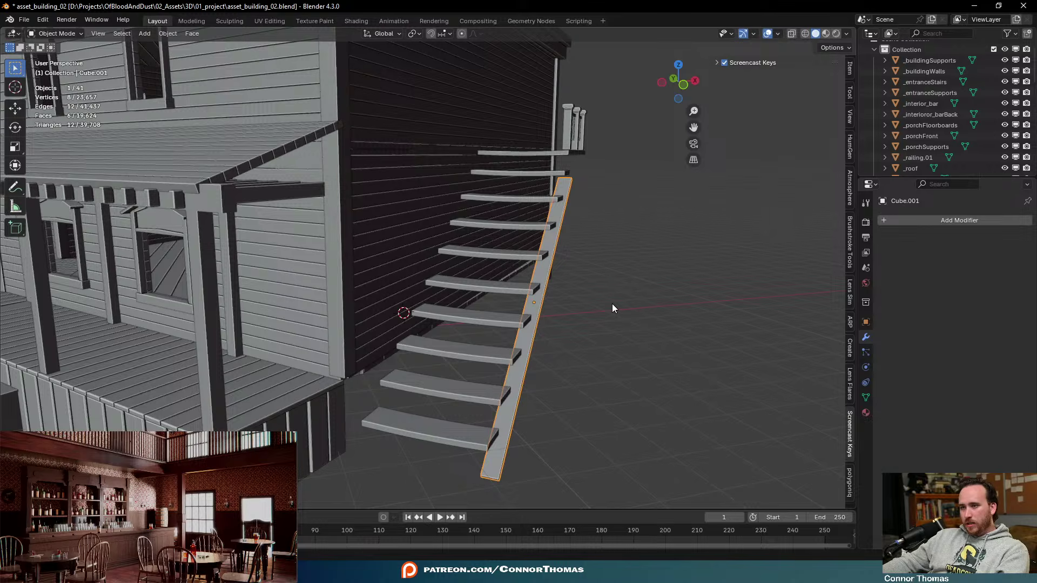
Undo the plank's last rotation so it is flat again beside the stairs
{"action": "key", "text": "ctrl+z"}
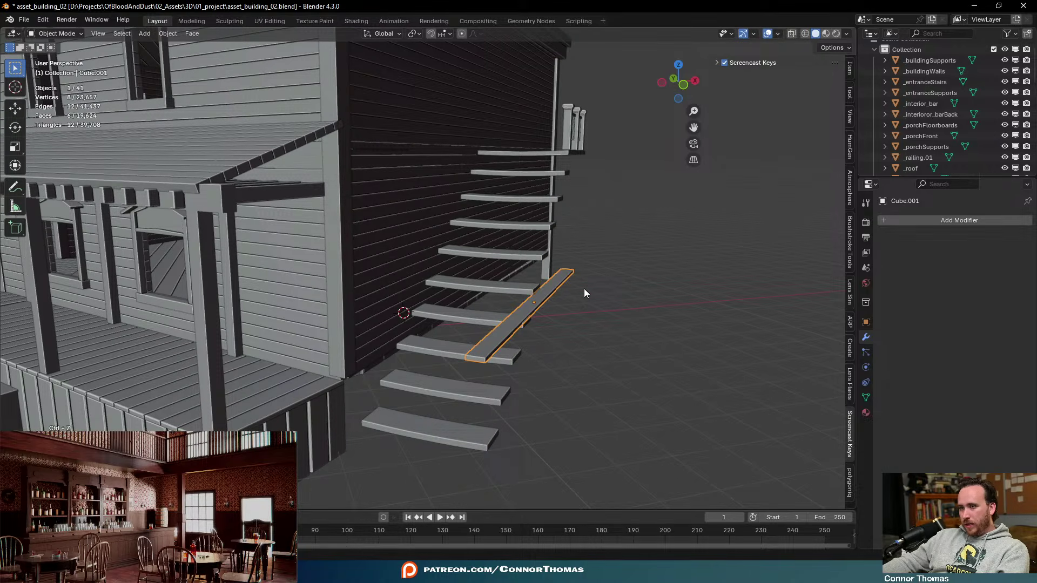
{"action": "key", "text": "ctrl+z"}
{"action": "key", "text": "ctrl+z"}
{"action": "key", "text": "ctrl+shift+z"}
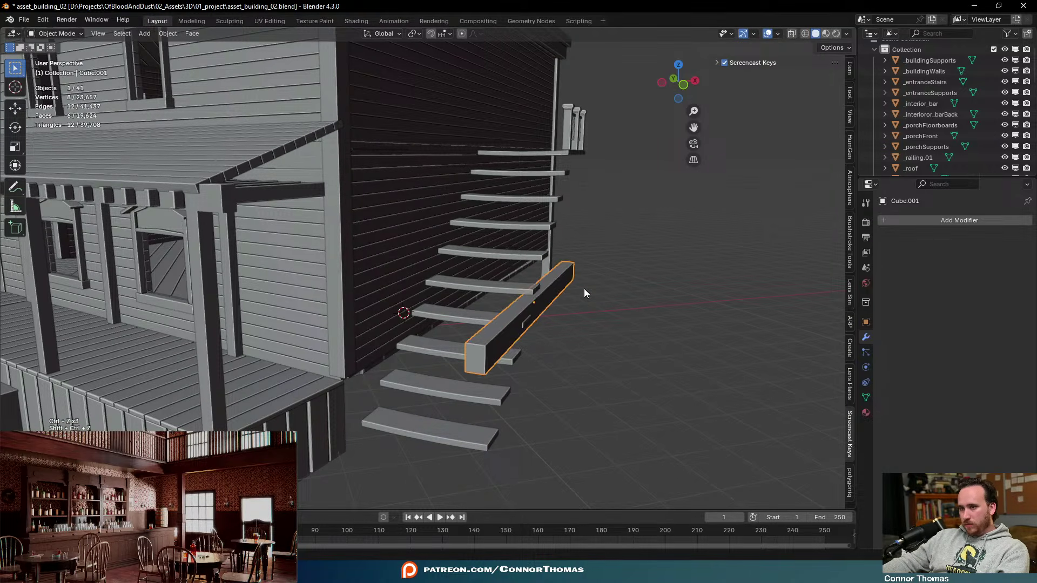
{"action": "key", "text": "ctrl+shift+z"}
Duplicate the plank and move the copy about 1 m along its local Y axis toward the building
{"action": "key", "text": "shift+d"}
{"action": "key", "text": "x"}
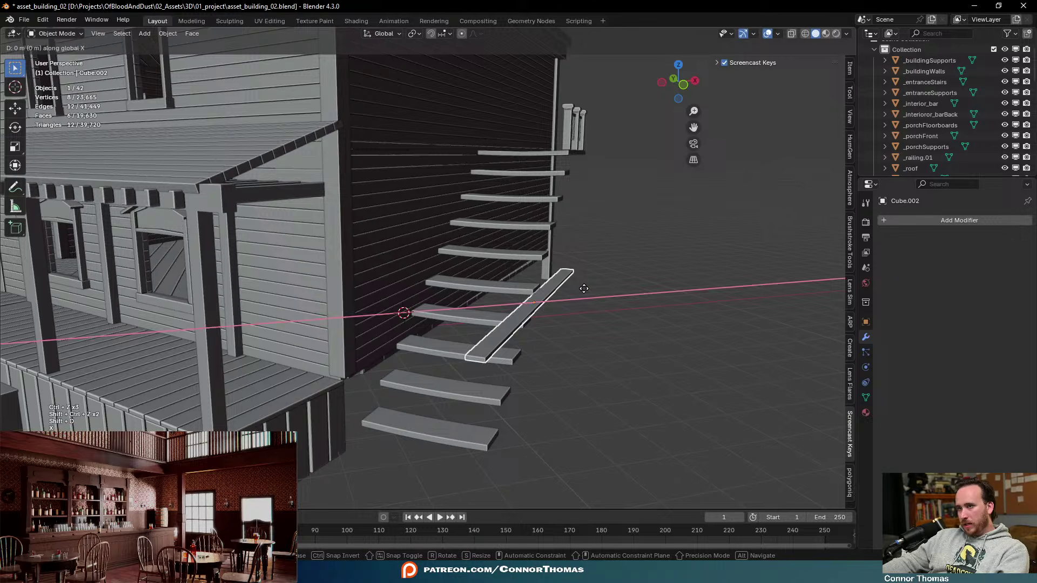
{"action": "key", "text": "x"}
{"action": "key", "text": "y"}
{"action": "key", "text": "y"}
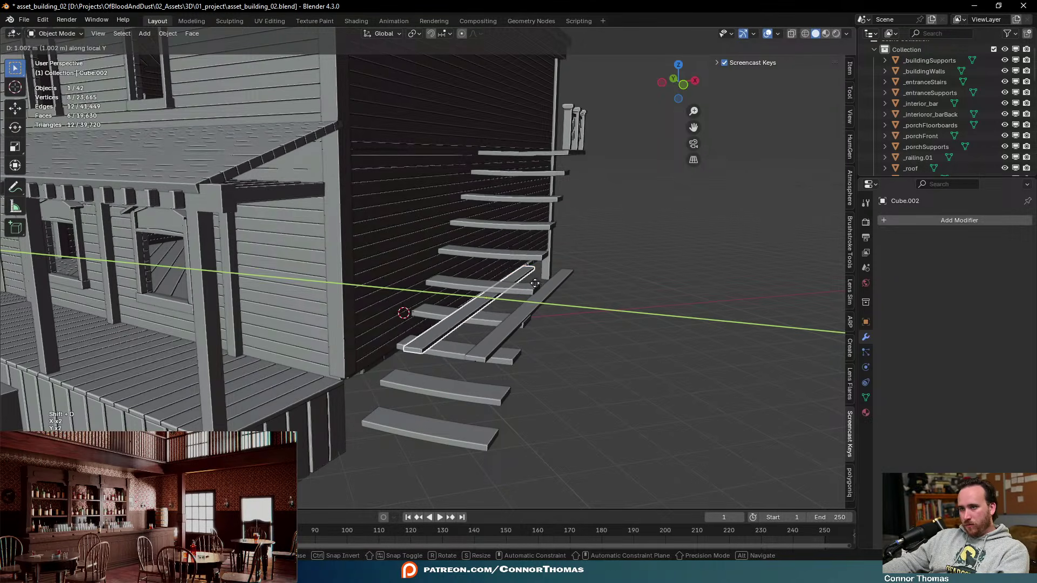
{"action": "left_click", "coordinate": [542, 283]}
Rotate the duplicated plank 90 degrees about its local X axis so it stands on edge
{"action": "middle_click_drag", "start_coordinate": [542, 283], "coordinate": [565, 280]}
{"action": "key", "text": "r"}
{"action": "key", "text": "x"}
{"action": "key", "text": "x"}
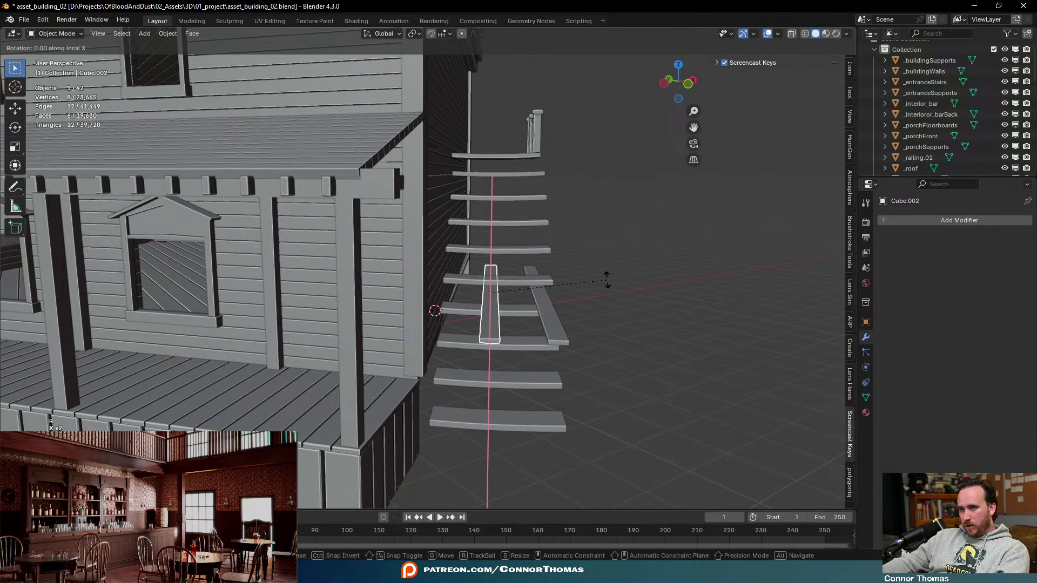
{"action": "key", "text": "KP_9"}
{"action": "key", "text": "KP_0"}
{"action": "key", "text": "KP_Enter"}
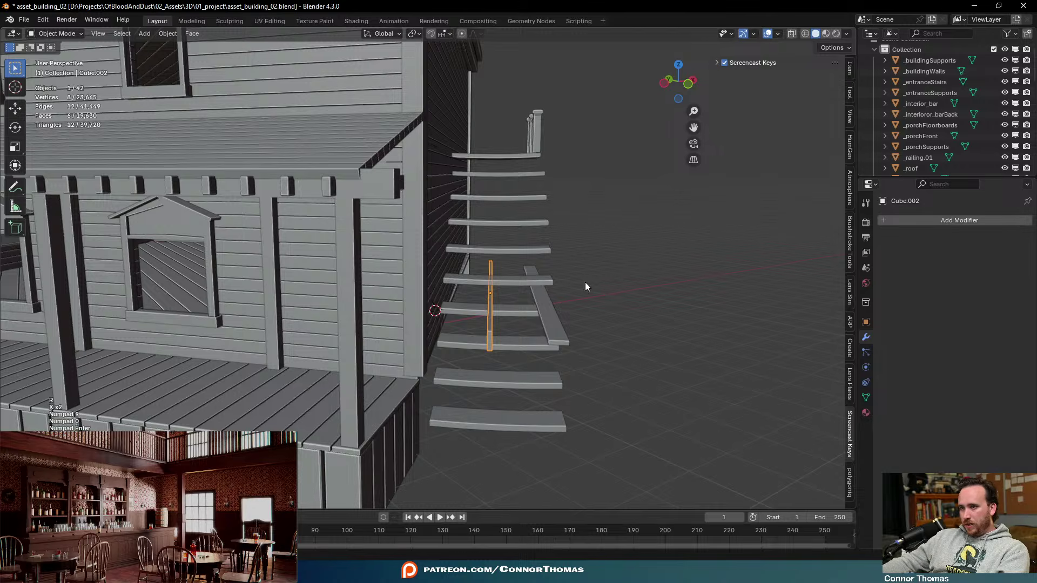
{"action": "key", "text": "s"}
{"action": "key", "text": "x"}
{"action": "key", "text": "x"}
{"action": "key", "text": "y"}
{"action": "key", "text": "y"}
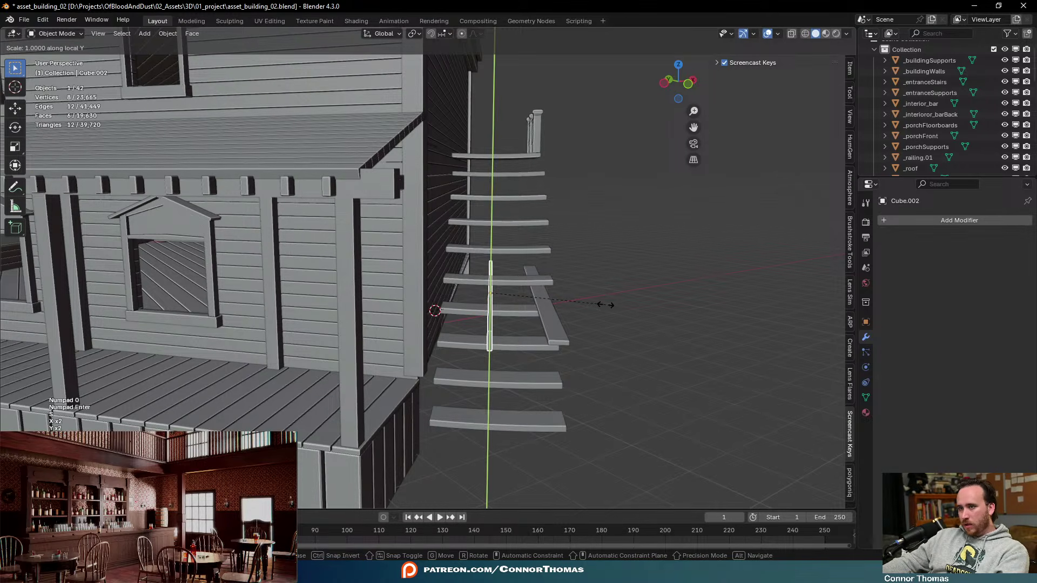
{"action": "left_click", "coordinate": [632, 308]}
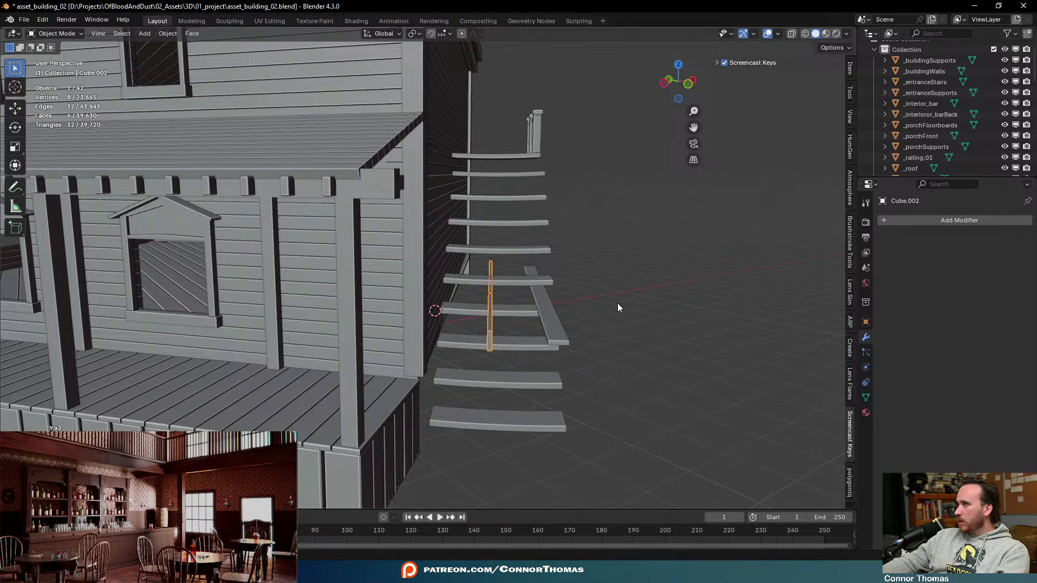
Raise the upright plank slightly along the global Z axis between the stair treads
{"action": "key", "text": "KP_Decimal"}
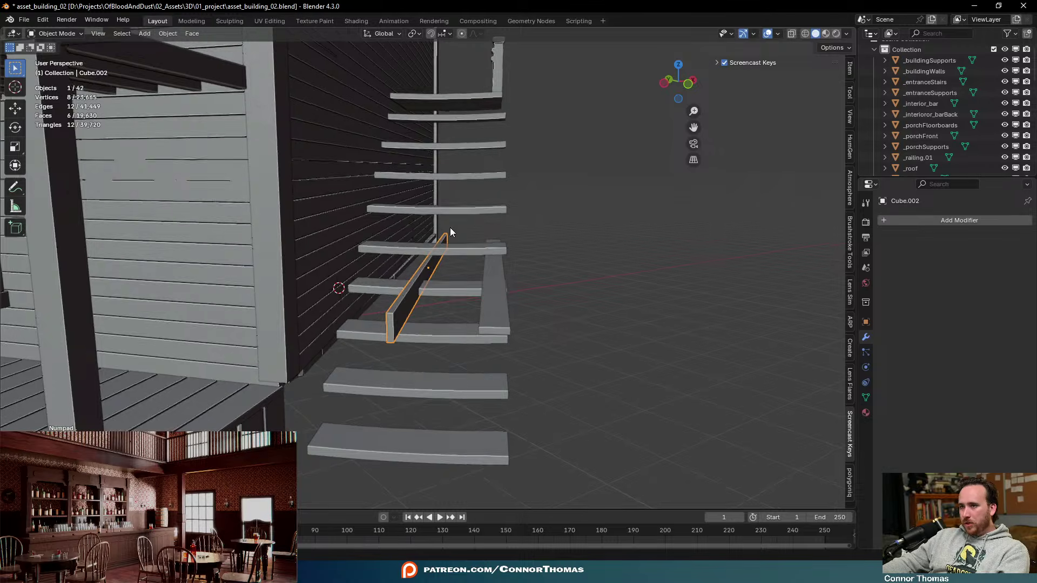
{"action": "key", "text": "g"}
{"action": "key", "text": "z"}
{"action": "left_click", "coordinate": [457, 211]}
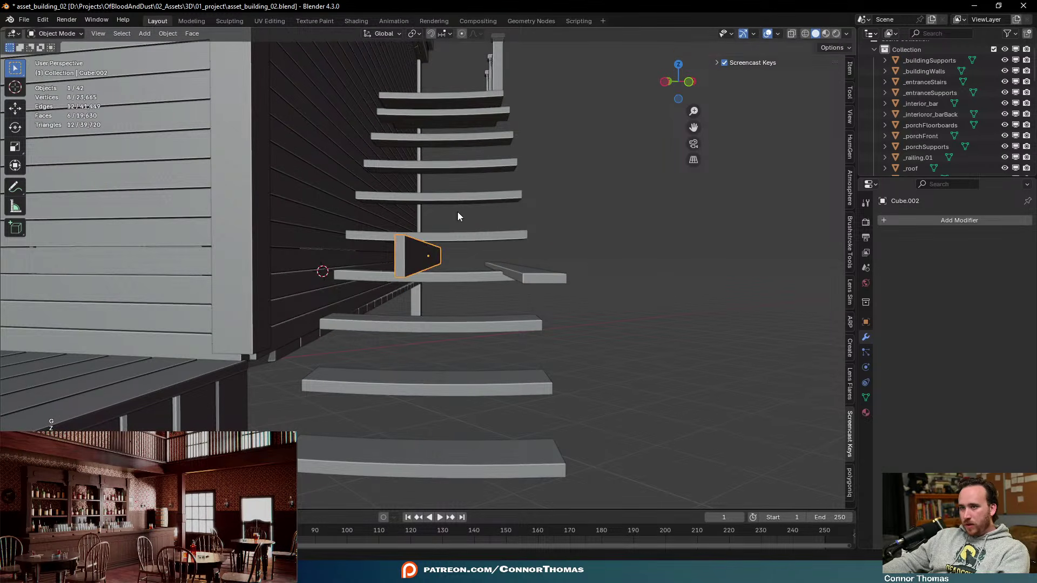
Thicken the upright plank along its local Z axis to a scale of about 1.25
{"action": "middle_click_drag", "start_coordinate": [457, 211], "coordinate": [466, 222]}
{"action": "key", "text": "y"}
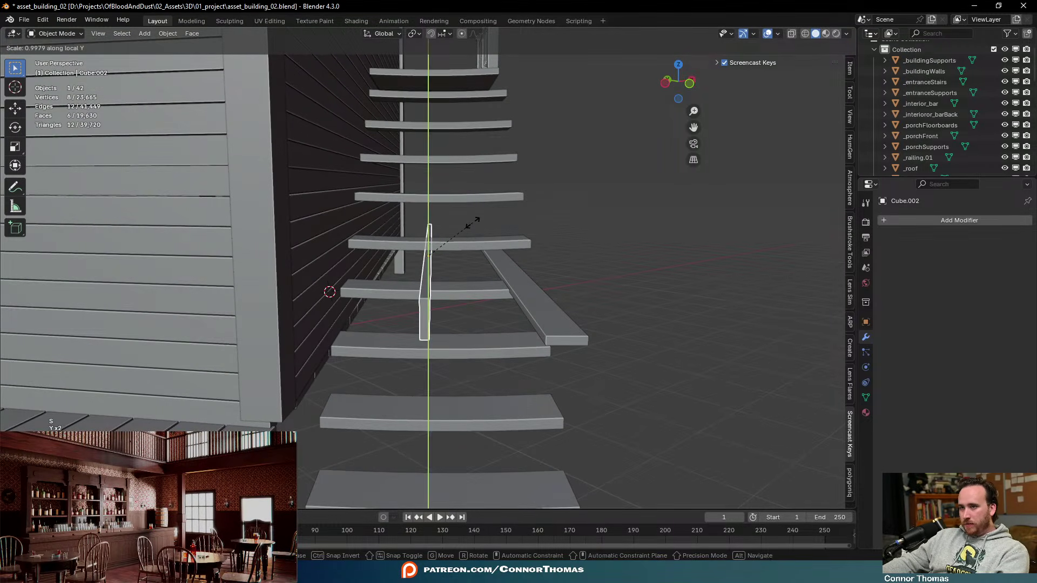
{"action": "key", "text": "x"}
{"action": "key", "text": "x"}
{"action": "key", "text": "z"}
{"action": "key", "text": "z"}
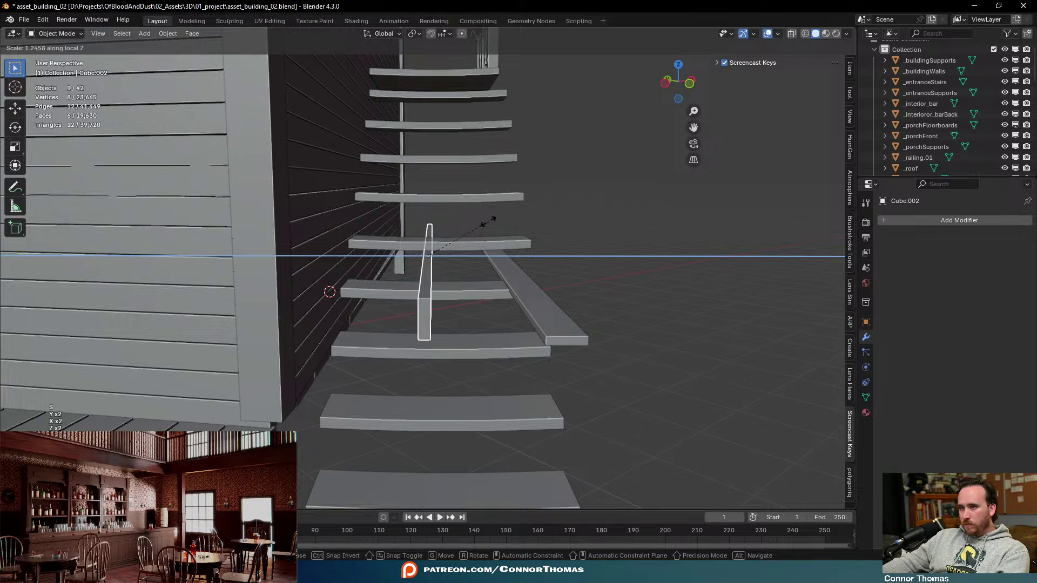
{"action": "left_click", "coordinate": [493, 222]}
Shorten the upright plank along its local X axis into a short block about as long as a tread is deep
{"action": "middle_click_drag", "start_coordinate": [493, 224], "coordinate": [663, 280]}
{"action": "key", "text": "s"}
{"action": "key", "text": "x"}
{"action": "key", "text": "x"}
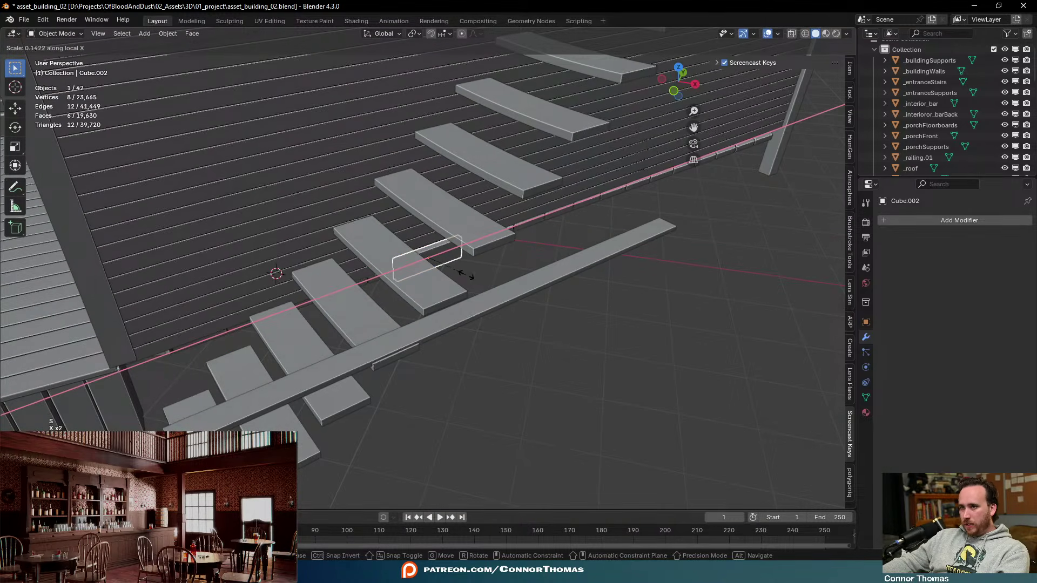
{"action": "left_click", "coordinate": [480, 268]}
Slide the short block along the X axis until it sits beneath a stair tread
{"action": "middle_click_drag", "start_coordinate": [484, 261], "coordinate": [437, 220]}
{"action": "key", "text": "g"}
{"action": "key", "text": "y"}
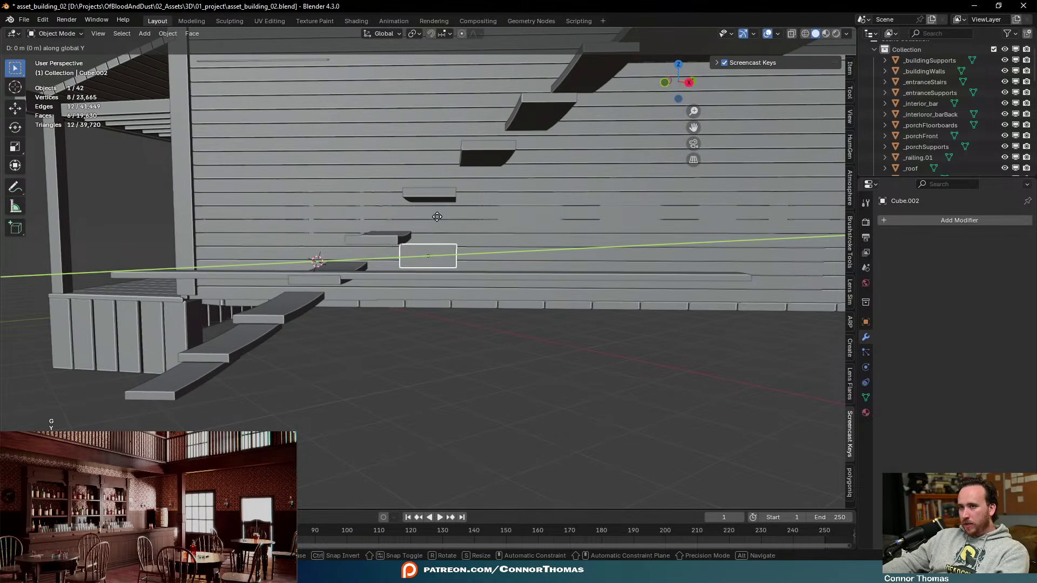
{"action": "key", "text": "y"}
{"action": "key", "text": "z"}
{"action": "key", "text": "z"}
{"action": "key", "text": "x"}
{"action": "key", "text": "x"}
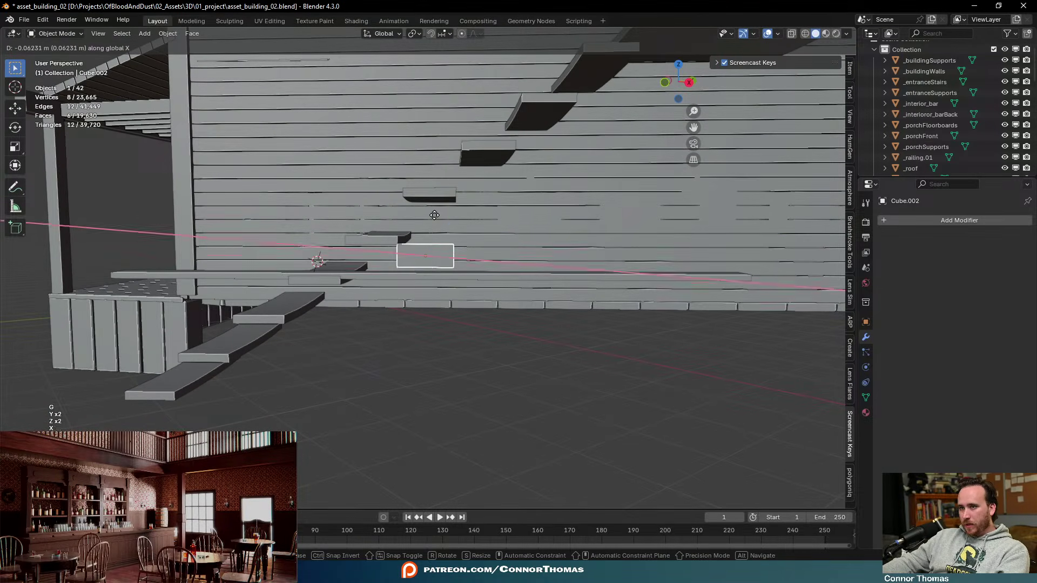
{"action": "left_click", "coordinate": [391, 211]}
Scale the block along its local Y axis to about 1.16 to fill more of the gap between treads
{"action": "mouse_move", "coordinate": [391, 210]}
{"action": "middle_mouse_down"}
{"action": "mouse_move", "coordinate": [585, 242]}
{"action": "mouse_move", "coordinate": [519, 270]}
{"action": "mouse_move", "coordinate": [433, 261]}
{"action": "mouse_move", "coordinate": [380, 224]}
{"action": "middle_mouse_up"}
{"action": "key", "text": "s"}
{"action": "key", "text": "y"}
{"action": "key", "text": "y"}
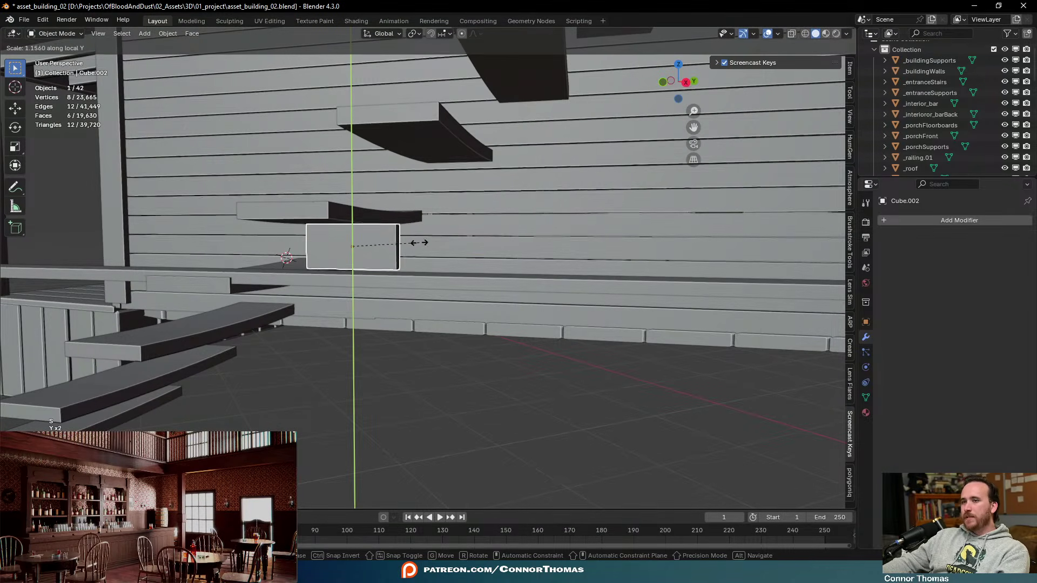
{"action": "left_click", "coordinate": [424, 251]}
{"action": "key", "text": "a"}
{"action": "key", "text": "a"}
{"action": "middle_click_drag", "start_coordinate": [427, 242], "coordinate": [400, 270]}
{"action": "key", "text": "l"}
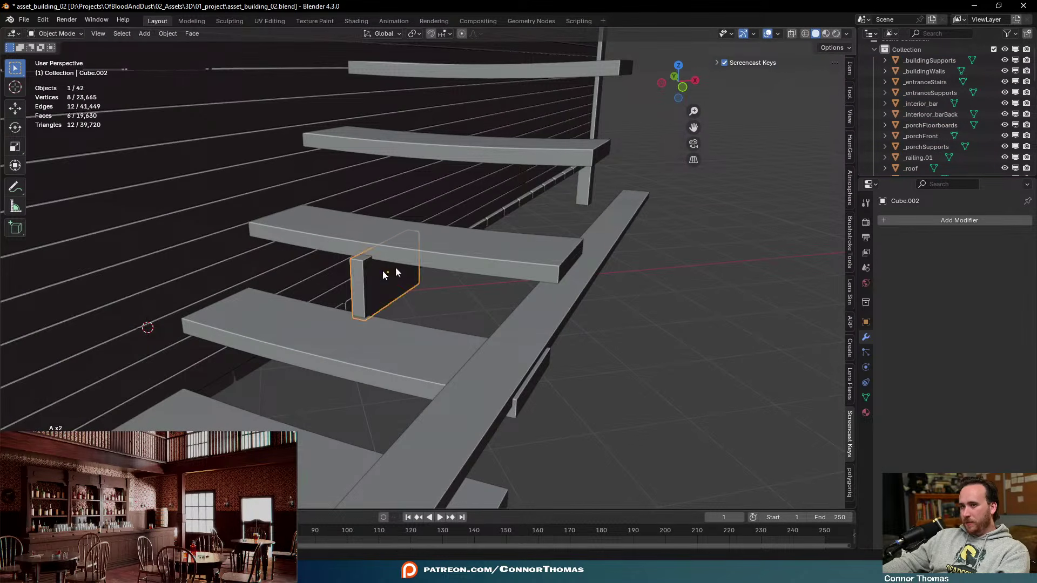
{"action": "key", "text": "g"}
{"action": "key", "text": "z"}
{"action": "key", "text": "z"}
{"action": "right_click", "coordinate": [438, 258]}
Nudge the block slightly along the global Z axis beneath the tread
{"action": "key", "text": "g"}
{"action": "key", "text": "z"}
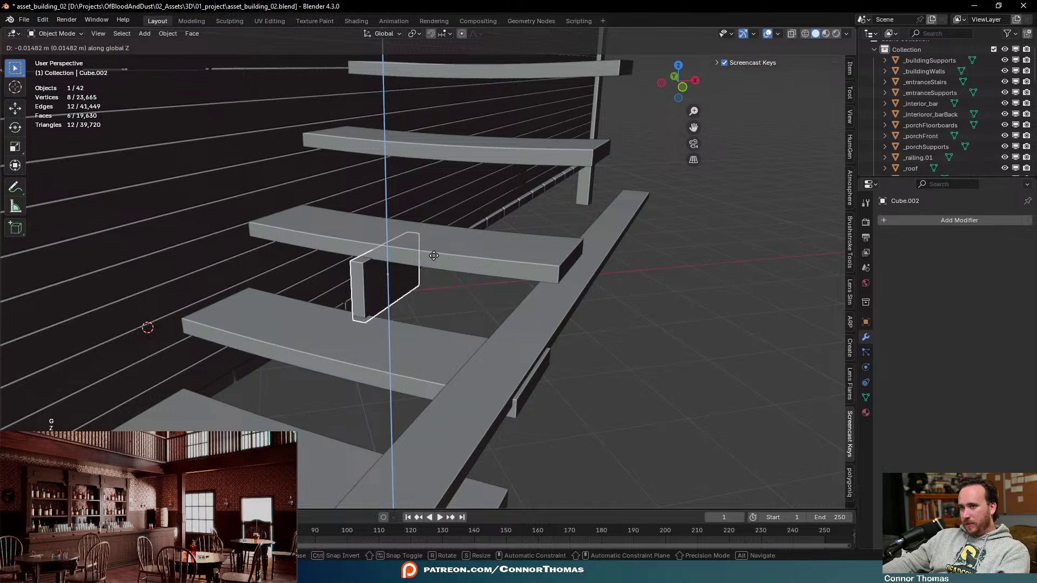
{"action": "left_click", "coordinate": [440, 257]}
{"action": "key", "text": "a"}
{"action": "key", "text": "a"}
Shift the block about 0.04 m along the X axis to adjust its position under the tread
{"action": "middle_click_drag", "start_coordinate": [445, 259], "coordinate": [360, 241]}
{"action": "left_click", "coordinate": [367, 252]}
{"action": "key", "text": "g"}
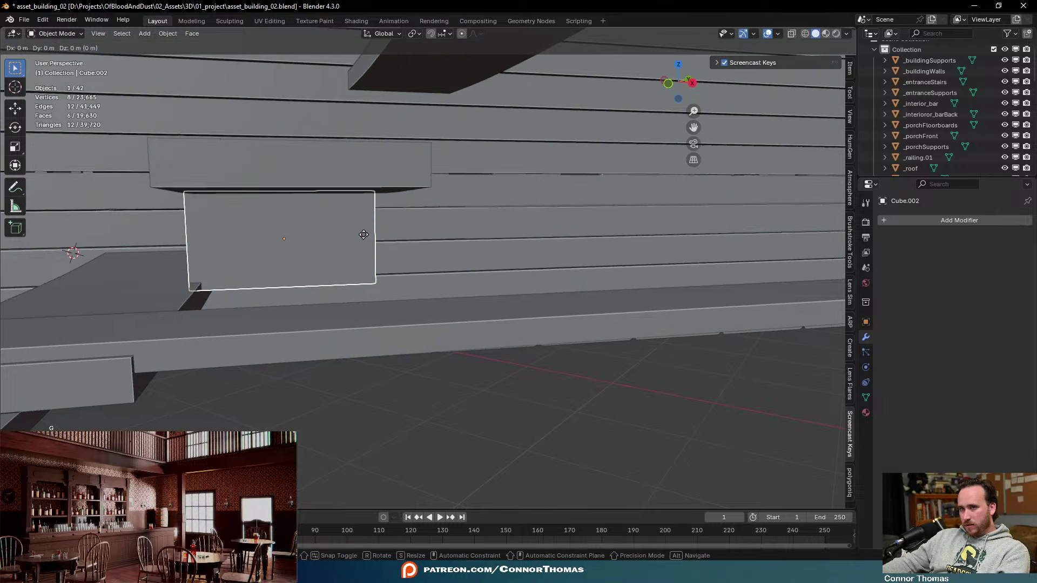
{"action": "key", "text": "x"}
{"action": "key", "text": "x"}
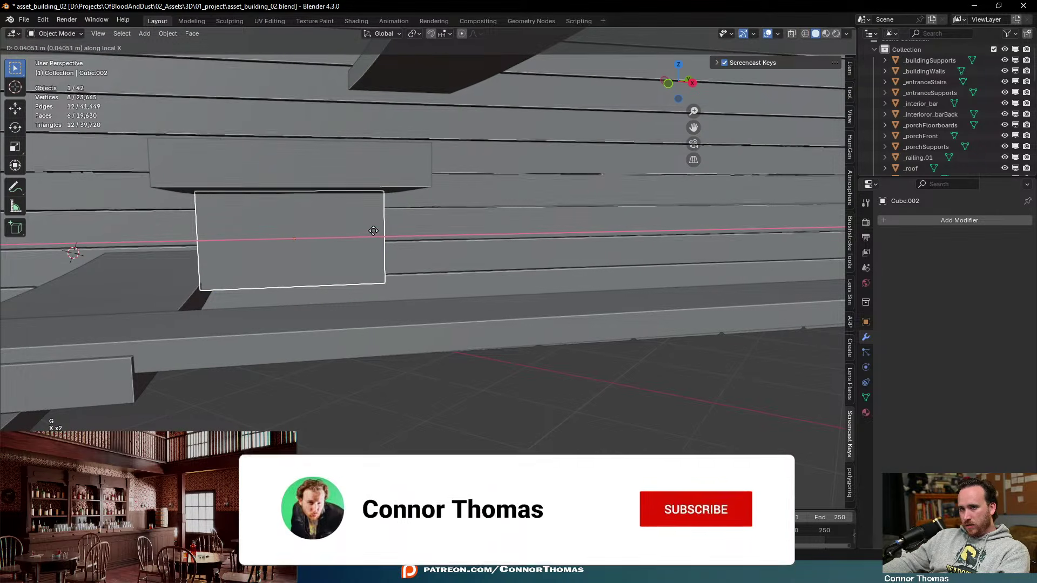
{"action": "left_click", "coordinate": [371, 228]}
Scale the block along the global Z axis to about 1.14 to make it taller
{"action": "mouse_move", "coordinate": [369, 229]}
{"action": "middle_mouse_down"}
{"action": "mouse_move", "coordinate": [484, 248]}
{"action": "mouse_move", "coordinate": [444, 252]}
{"action": "mouse_move", "coordinate": [342, 196]}
{"action": "mouse_move", "coordinate": [377, 221]}
{"action": "middle_mouse_up"}
{"action": "key", "text": "s"}
{"action": "key", "text": "z"}
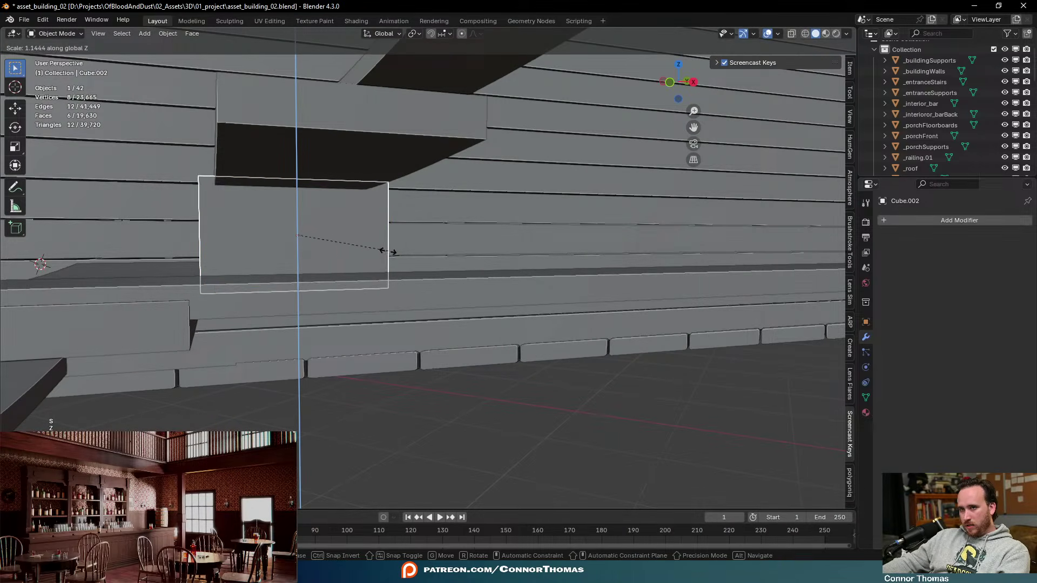
{"action": "left_click", "coordinate": [389, 249]}
Fine-tune the block's height along the global Z axis so it fits between the two adjacent treads
{"action": "key", "text": "g"}
{"action": "key", "text": "z"}
{"action": "left_click", "coordinate": [390, 252]}
{"action": "middle_click_drag", "start_coordinate": [389, 257], "coordinate": [299, 264]}
{"action": "key", "text": "g"}
{"action": "key", "text": "z"}
{"action": "left_click", "coordinate": [482, 253]}
{"action": "key", "text": "a"}
{"action": "key", "text": "a"}
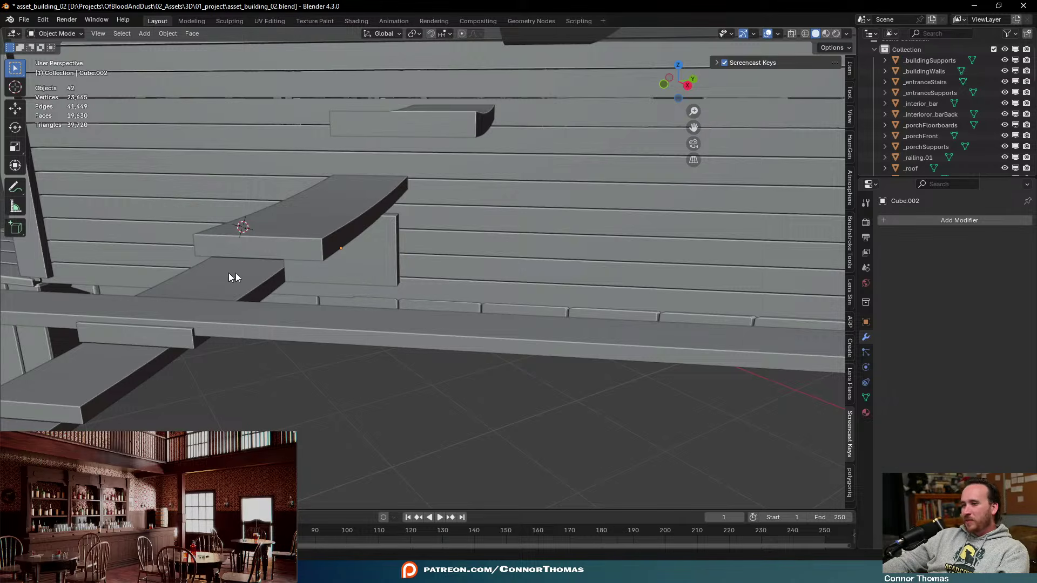
Move the block down in a diagonal orthographic side view to sit between the two lowest treads
{"action": "mouse_move", "coordinate": [232, 277]}
{"action": "middle_mouse_down"}
{"action": "mouse_move", "coordinate": [388, 249]}
{"action": "mouse_move", "coordinate": [391, 287]}
{"action": "mouse_move", "coordinate": [371, 335]}
{"action": "mouse_move", "coordinate": [388, 351]}
{"action": "mouse_move", "coordinate": [348, 319]}
{"action": "mouse_move", "coordinate": [392, 265]}
{"action": "mouse_move", "coordinate": [456, 317]}
{"action": "mouse_move", "coordinate": [352, 302]}
{"action": "mouse_move", "coordinate": [358, 241]}
{"action": "middle_mouse_up"}
{"action": "key", "text": "a"}
{"action": "key", "text": "a"}
{"action": "left_click", "coordinate": [366, 272]}
{"action": "key", "text": "KP_1"}
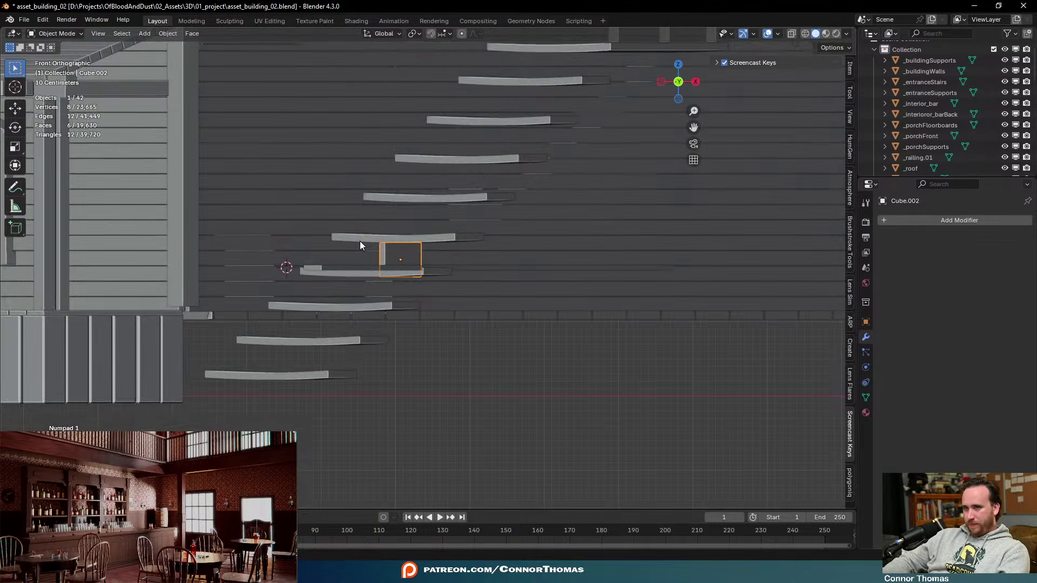
{"action": "key", "text": "KP_3"}
{"action": "key", "text": "KP_4"}
{"action": "key", "text": "KP_4"}
{"action": "key", "text": "KP_4"}
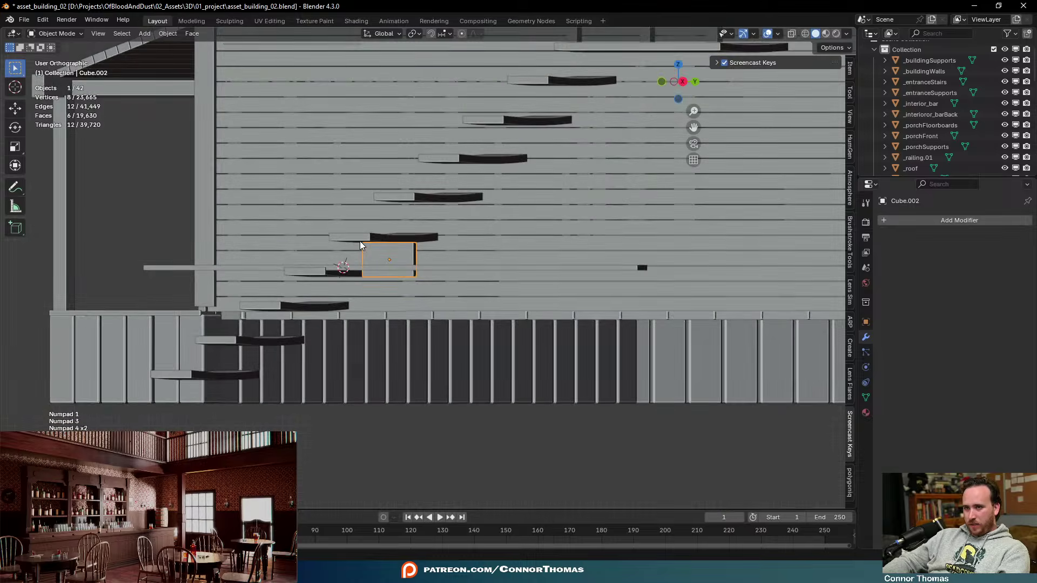
{"action": "key", "text": "KP_6"}
{"action": "key", "text": "KP_4"}
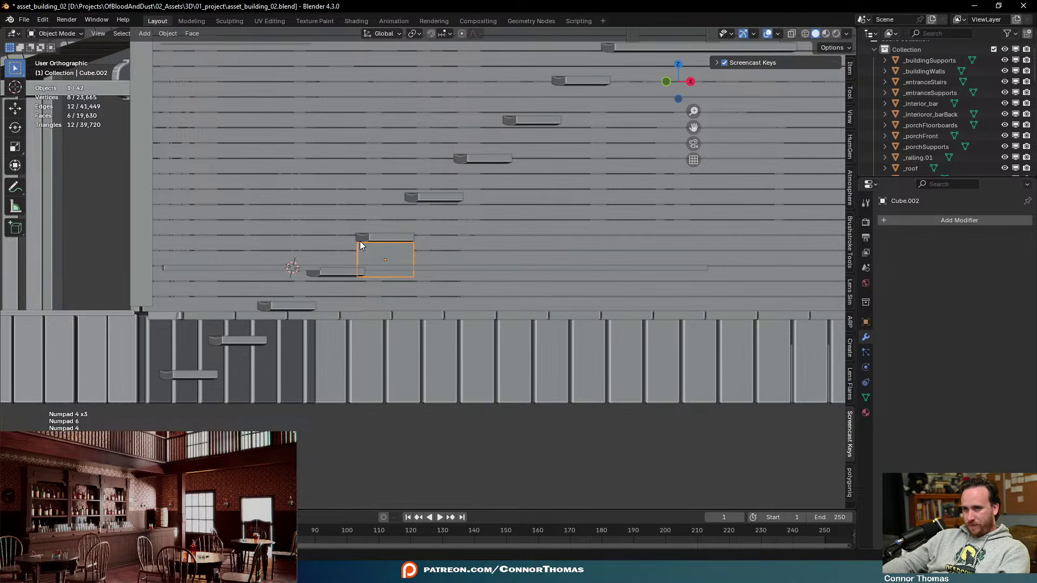
{"action": "key", "text": "g"}
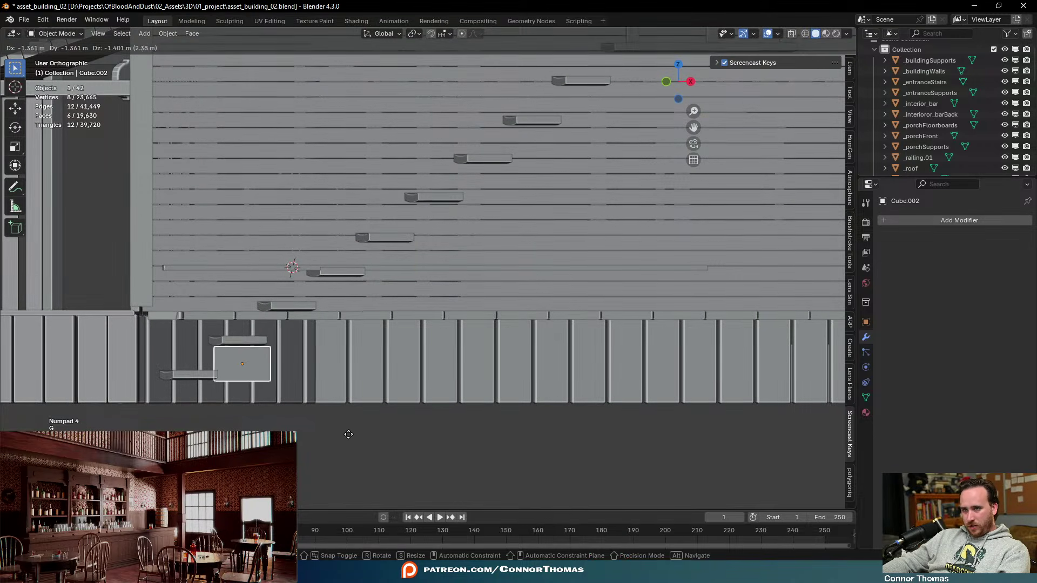
{"action": "left_click", "coordinate": [342, 433]}
Slide the block along its local Z axis to near the middle of the lowest treads' width
{"action": "middle_click_drag", "start_coordinate": [257, 428], "coordinate": [445, 416]}
{"action": "key", "text": "g"}
{"action": "key", "text": "x"}
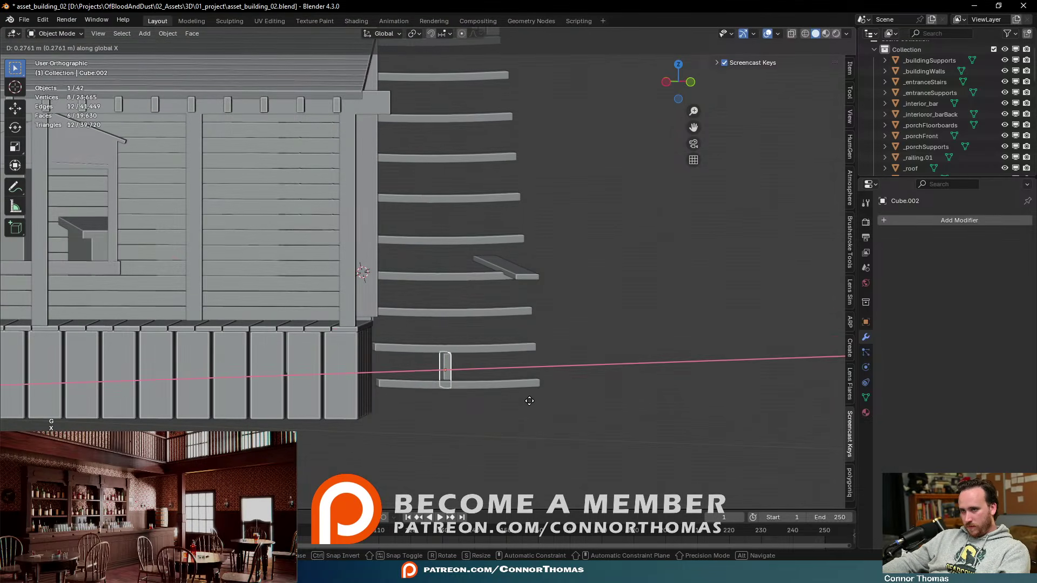
{"action": "key", "text": "x"}
{"action": "key", "text": "z"}
{"action": "key", "text": "z"}
{"action": "left_click", "coordinate": [534, 399]}
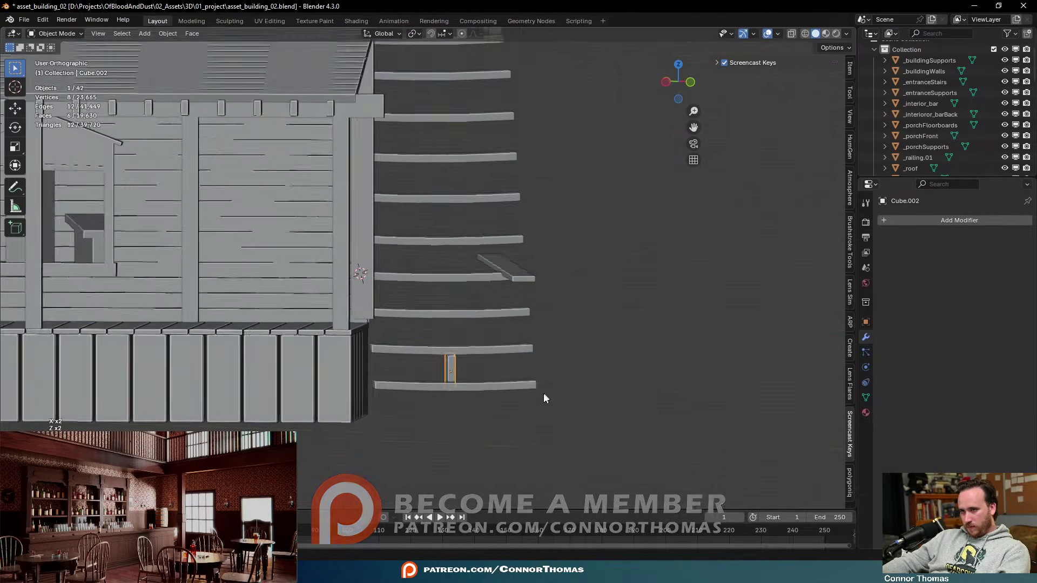
Add an Array modifier to the block between the lowest treads
{"action": "middle_click_drag", "start_coordinate": [543, 394], "coordinate": [806, 332]}
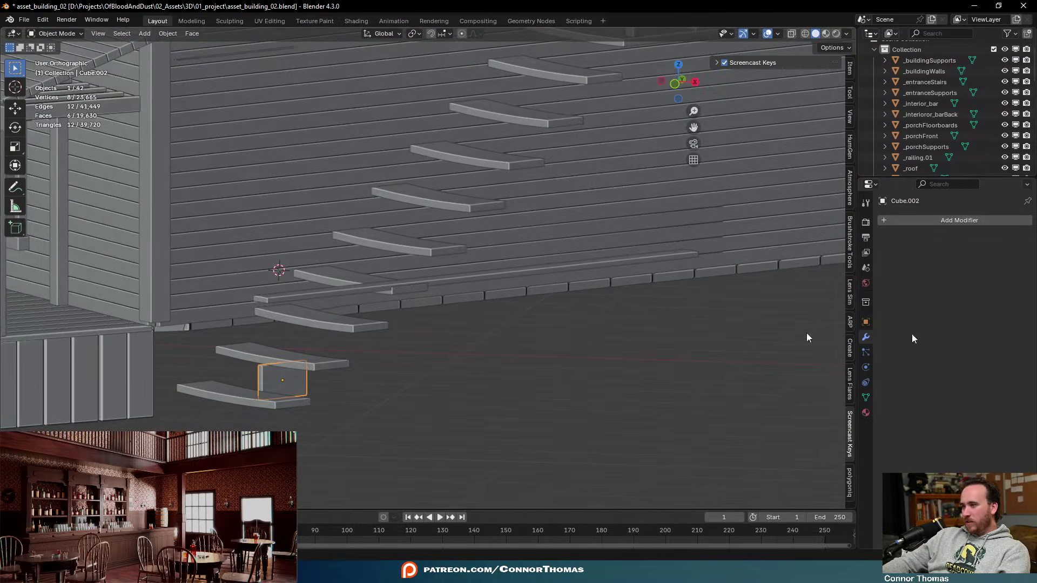
{"action": "left_click", "coordinate": [950, 220]}
{"action": "type", "text": "a"}
{"action": "left_click", "coordinate": [826, 237]}
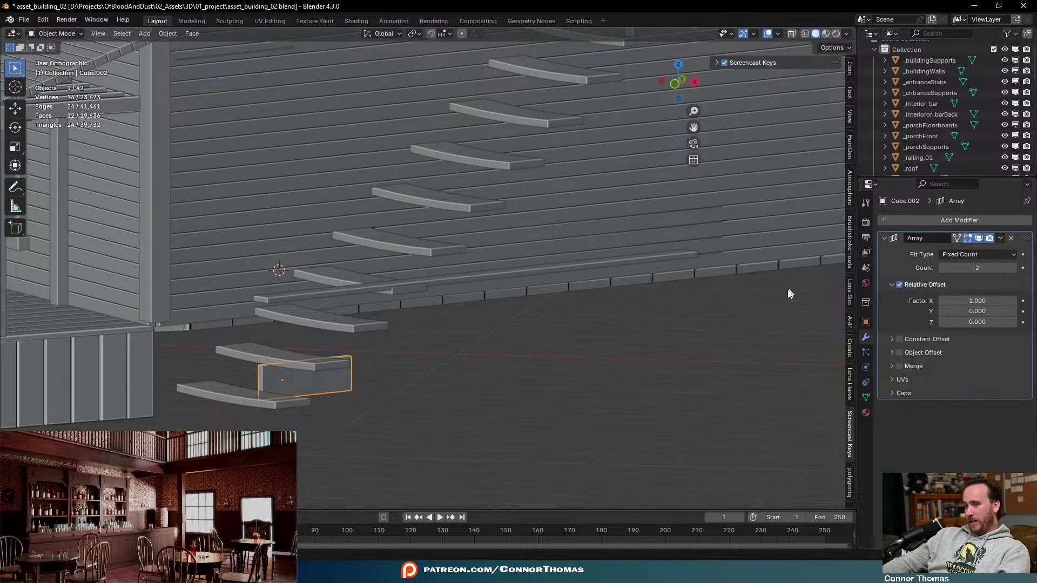
Try a relative Z offset factor of 1 and other Z values for the block's array, and undo them
{"action": "middle_click_drag", "start_coordinate": [787, 291], "coordinate": [636, 322]}
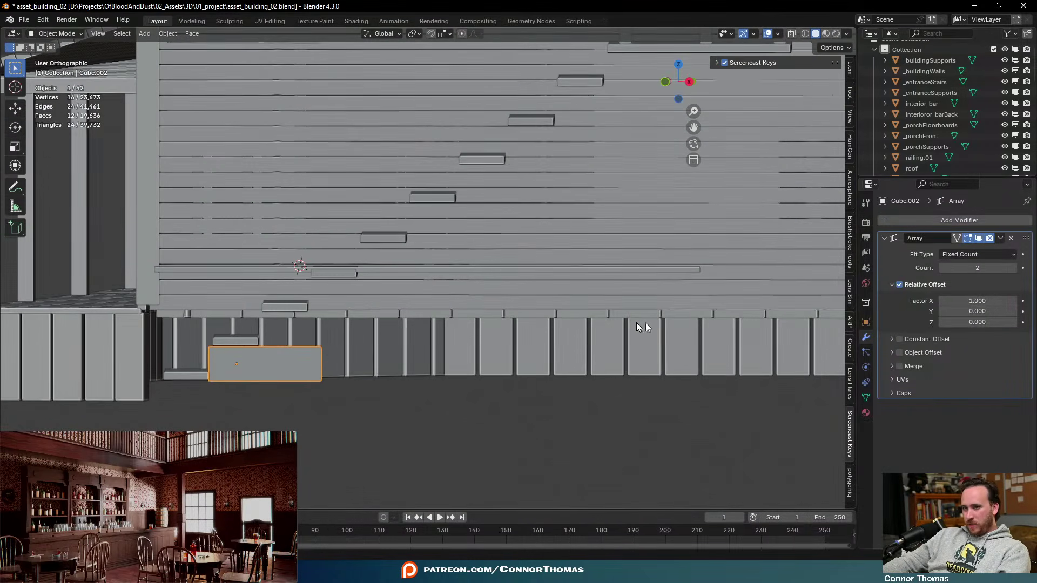
{"action": "left_click", "coordinate": [977, 322]}
{"action": "type", "text": "1"}
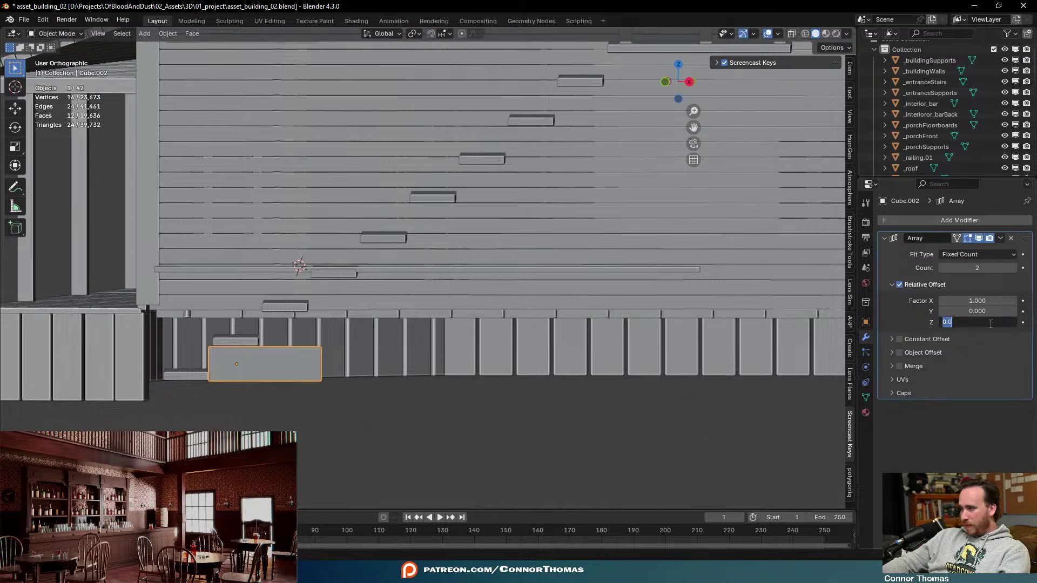
{"action": "key", "text": "Return"}
{"action": "left_click", "coordinate": [997, 323]}
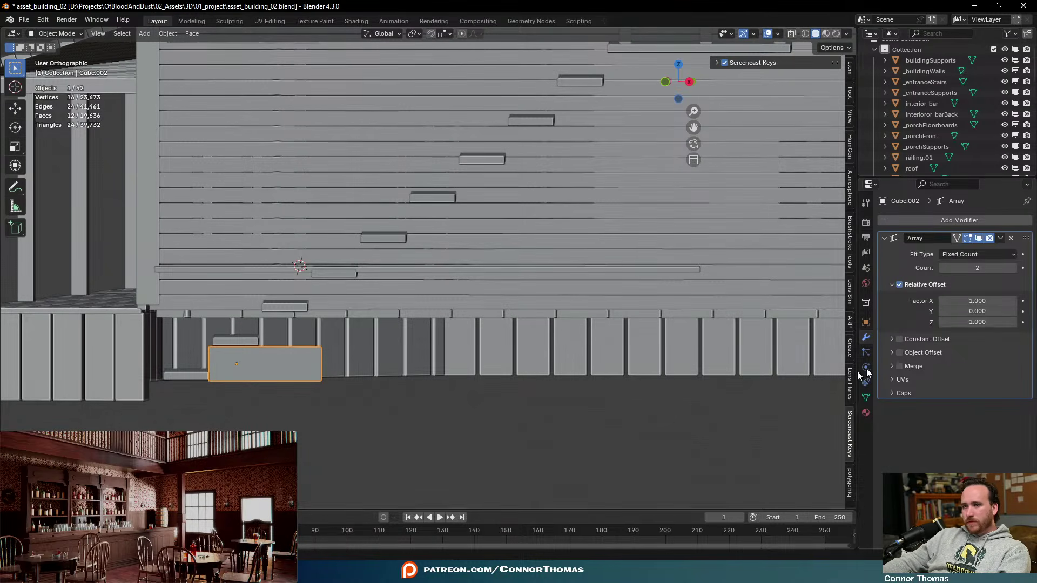
{"action": "type", "text": "3.6"}
{"action": "key", "text": "Return"}
{"action": "left_click_drag", "start_coordinate": [991, 322], "coordinate": [3, 321]}
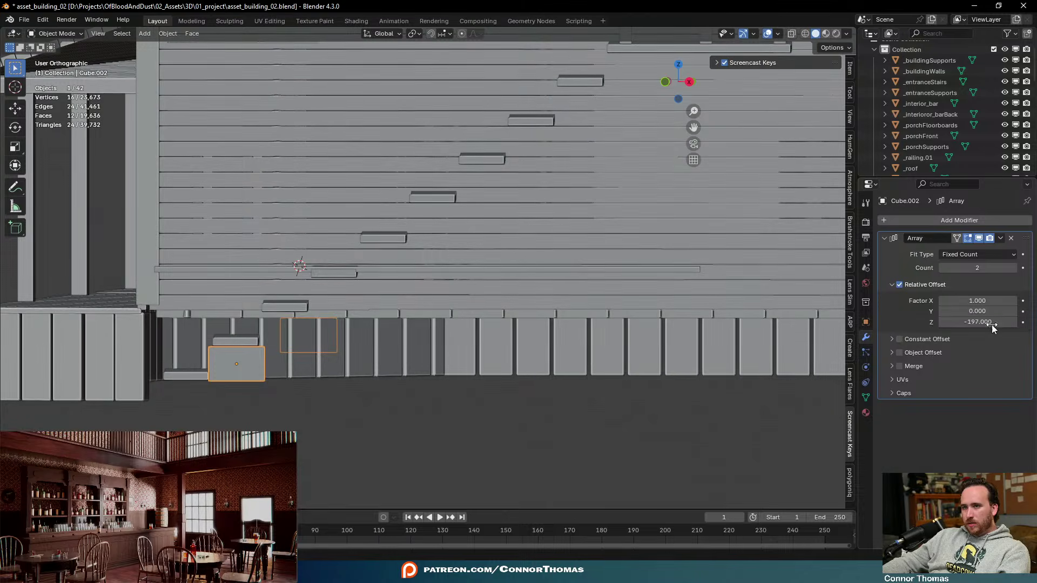
{"action": "key", "text": "ctrl+z"}
{"action": "key", "text": "ctrl+z"}
Set the relative Y offset factor of the block's array to 1
{"action": "left_click", "coordinate": [985, 310]}
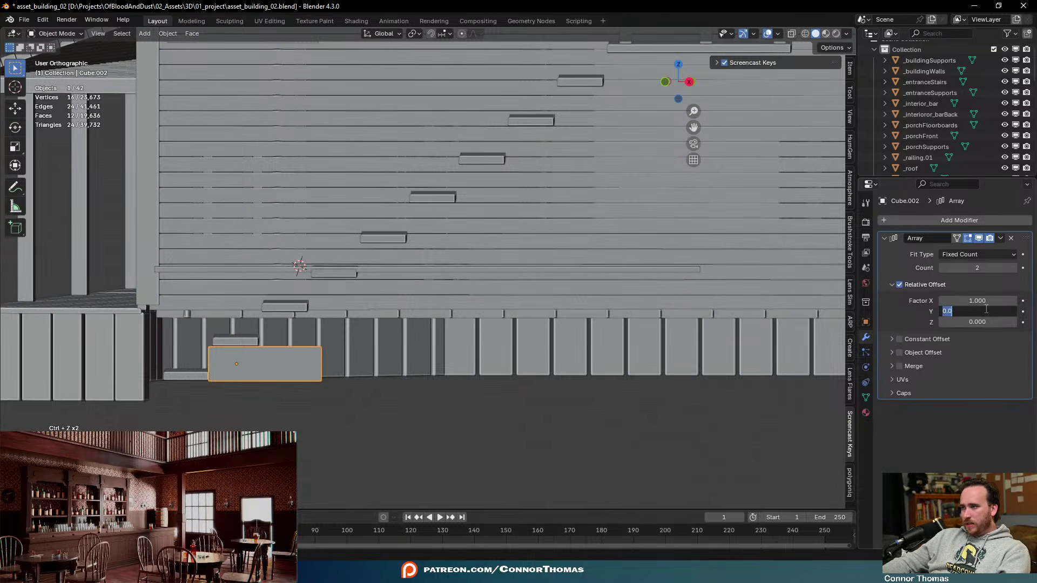
{"action": "type", "text": "14"}
{"action": "key", "text": "Return"}
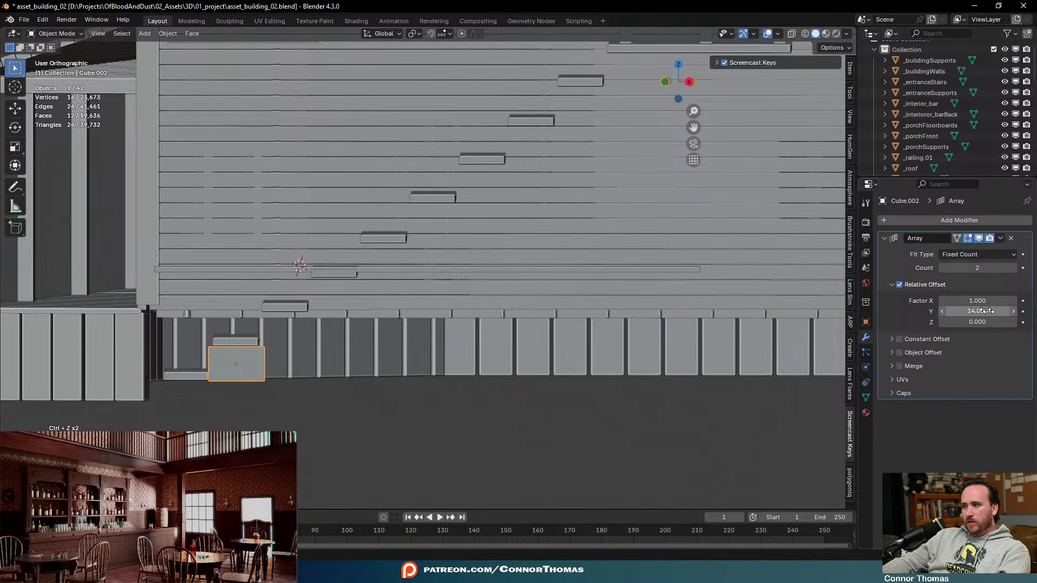
{"action": "left_click", "coordinate": [987, 310]}
{"action": "type", "text": "1"}
{"action": "key", "text": "Return"}
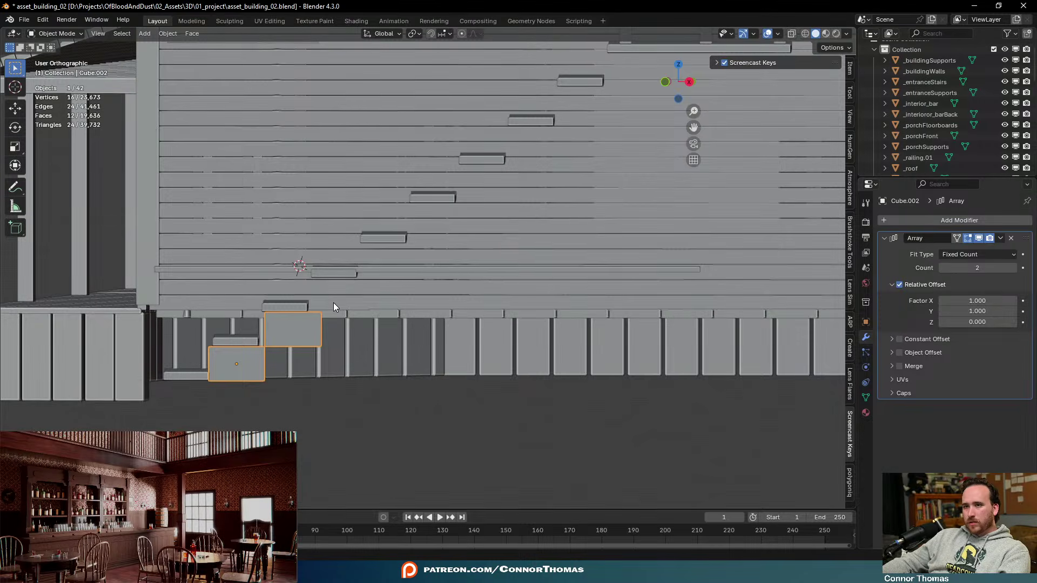
Set the relative Y offset factor to 1.1 so the second block rises closer to the tread above
{"action": "middle_click_drag", "start_coordinate": [333, 303], "coordinate": [324, 319]}
{"action": "scroll", "coordinate": [315, 334], "scroll_direction": "up", "scroll_amount": 4}
{"action": "middle_click_drag", "start_coordinate": [229, 365], "coordinate": [438, 321]}
{"action": "key", "text": "a"}
{"action": "key", "text": "a"}
{"action": "middle_click_drag", "start_coordinate": [512, 324], "coordinate": [538, 313]}
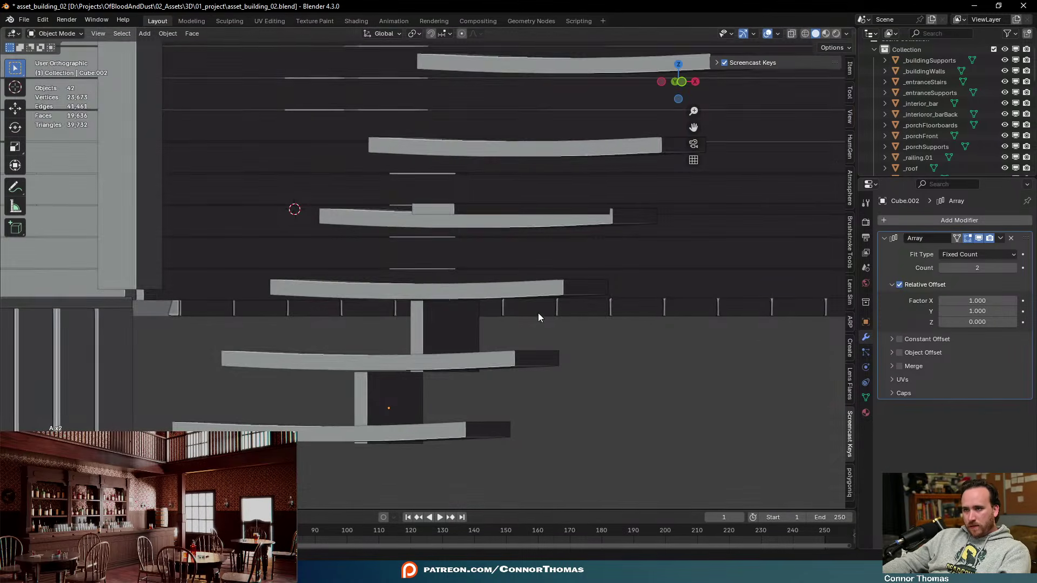
{"action": "left_click", "coordinate": [1014, 312]}
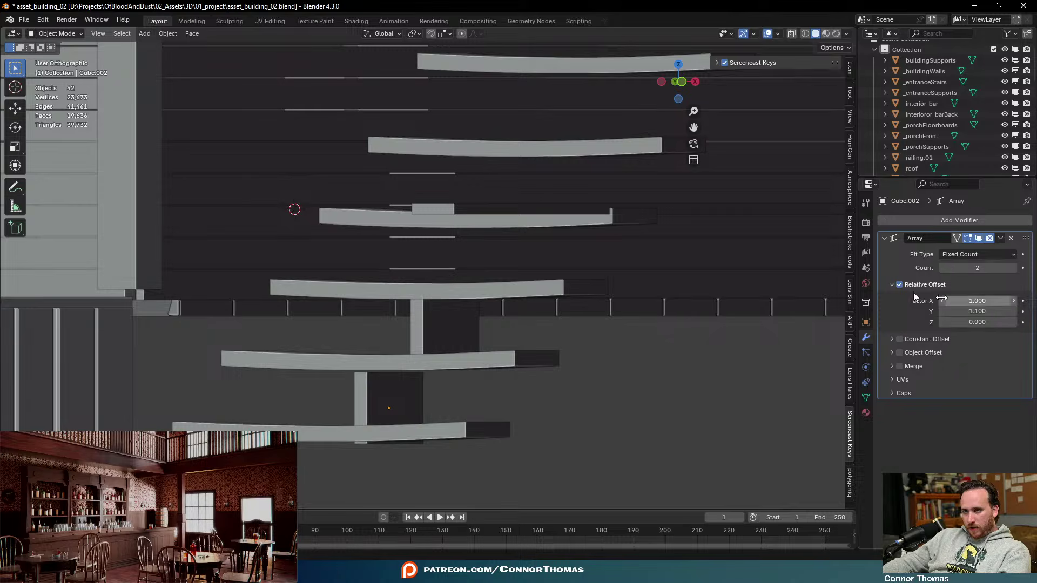
Reduce the relative X offset factor of the block's array to 0.85
{"action": "key", "text": "a"}
{"action": "key", "text": "a"}
{"action": "middle_click_drag", "start_coordinate": [387, 262], "coordinate": [443, 274]}
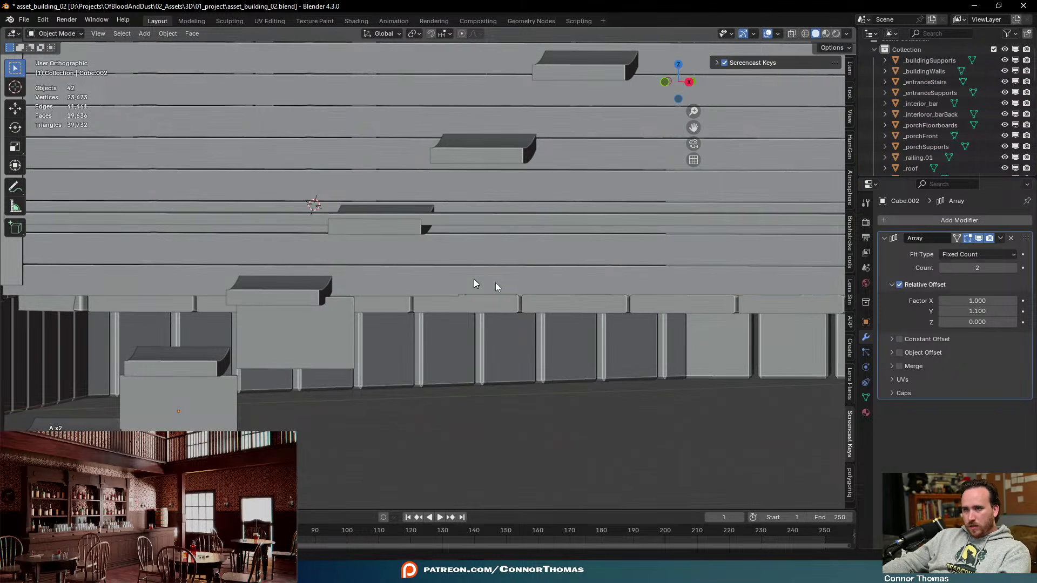
{"action": "left_click", "coordinate": [942, 301]}
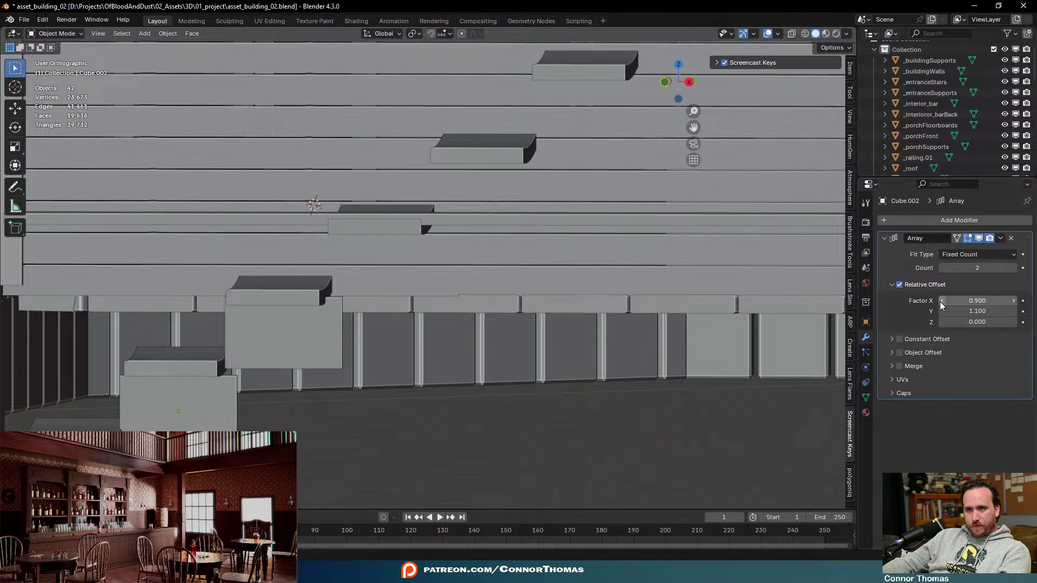
{"action": "left_click", "coordinate": [941, 301]}
{"action": "left_click", "coordinate": [997, 302]}
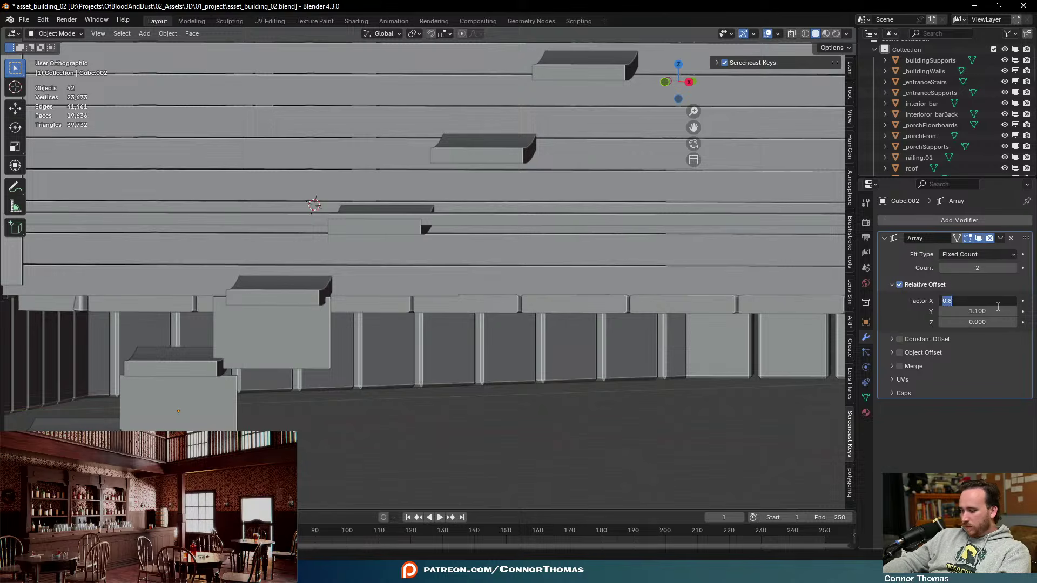
{"action": "key", "text": "BackSpace"}
{"action": "type", "text": ".85"}
{"action": "key", "text": "Return"}
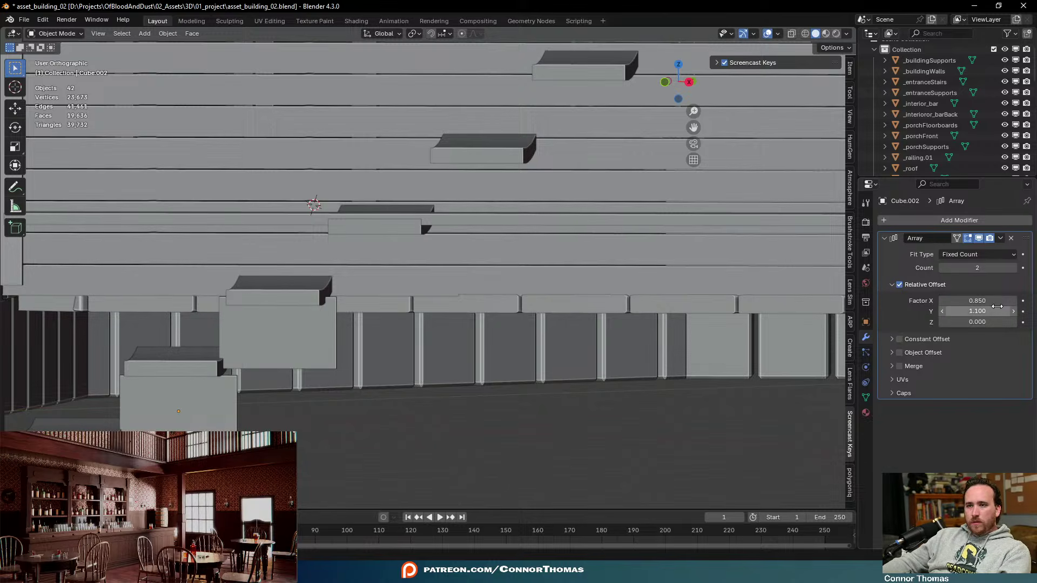
Set the relative X offset factor of the block's array to 0.87
{"action": "left_click", "coordinate": [997, 308]}
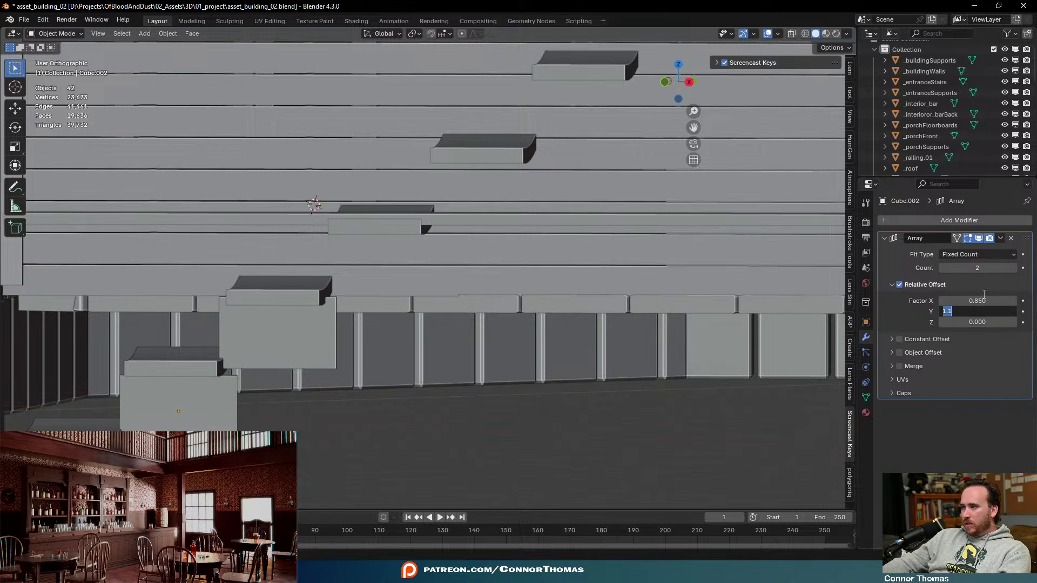
{"action": "key", "text": "Return"}
{"action": "left_click", "coordinate": [982, 300]}
{"action": "key", "text": "BackSpace"}
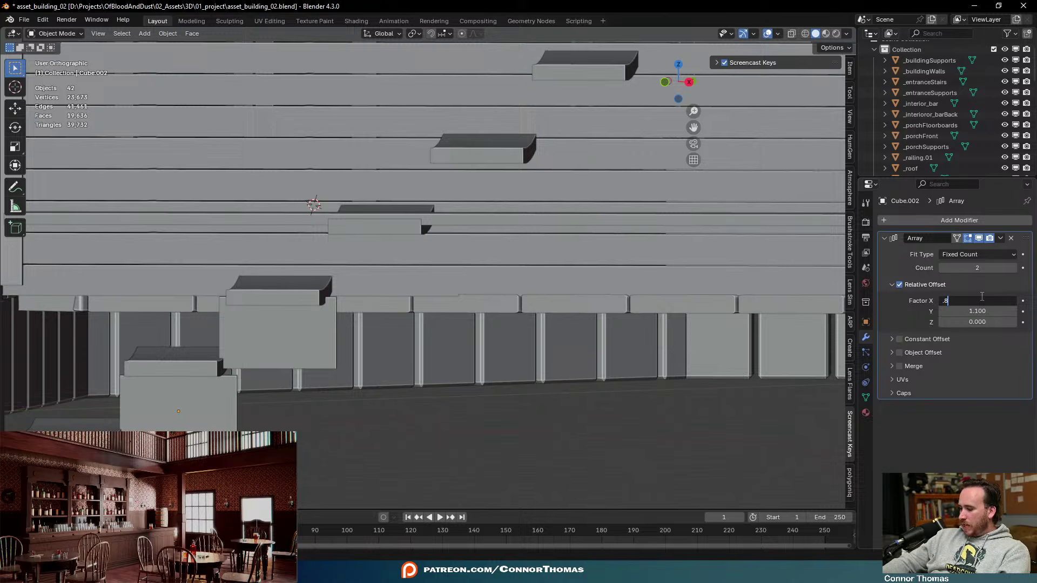
{"action": "type", "text": ".87"}
{"action": "key", "text": "Return"}
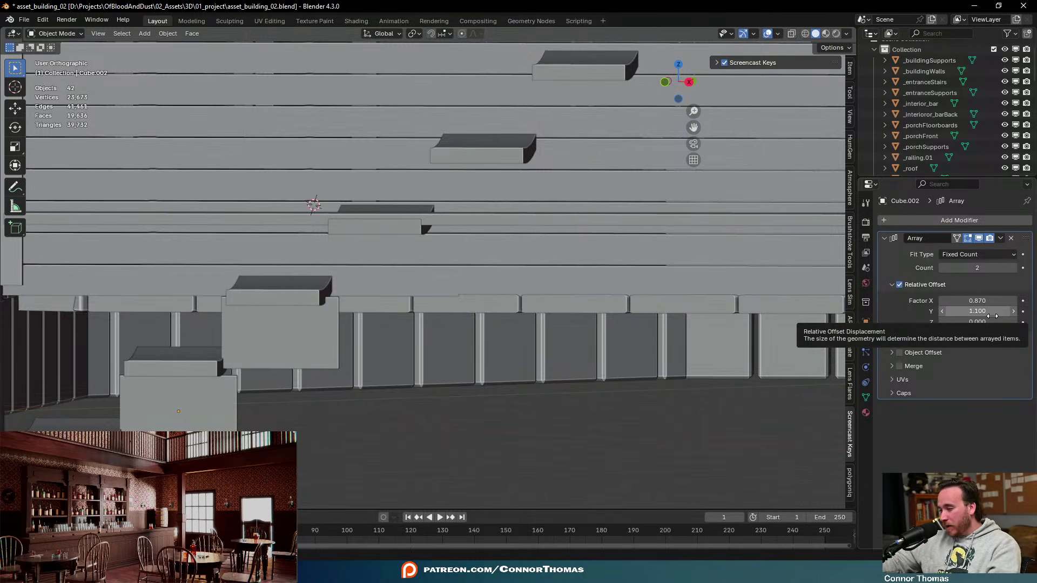
Increase the array count to 9 so the support blocks continue up the staircase to the landing
{"action": "middle_click_drag", "start_coordinate": [573, 361], "coordinate": [455, 312]}
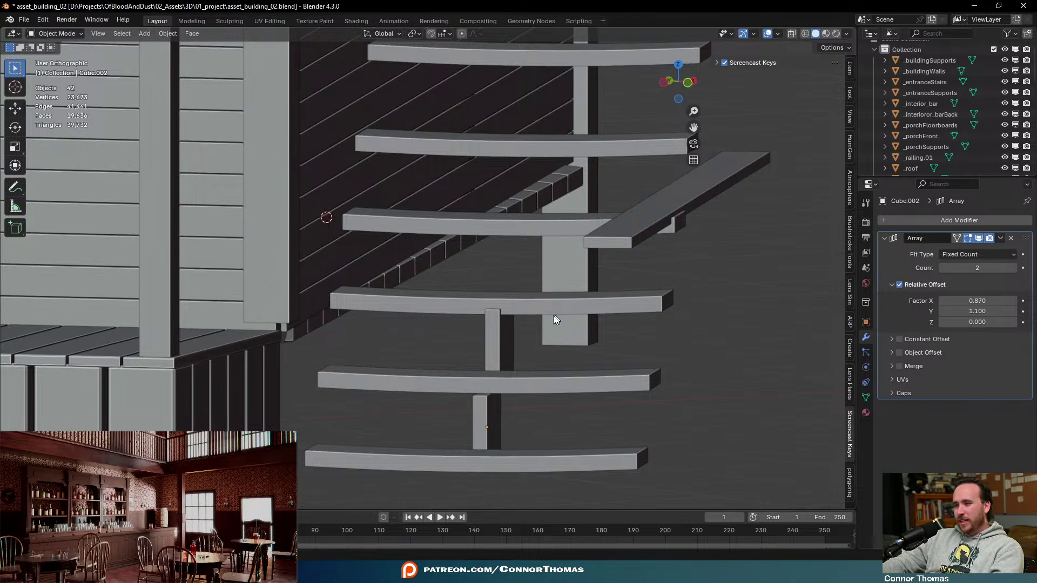
{"action": "middle_click_drag", "start_coordinate": [553, 319], "coordinate": [731, 358]}
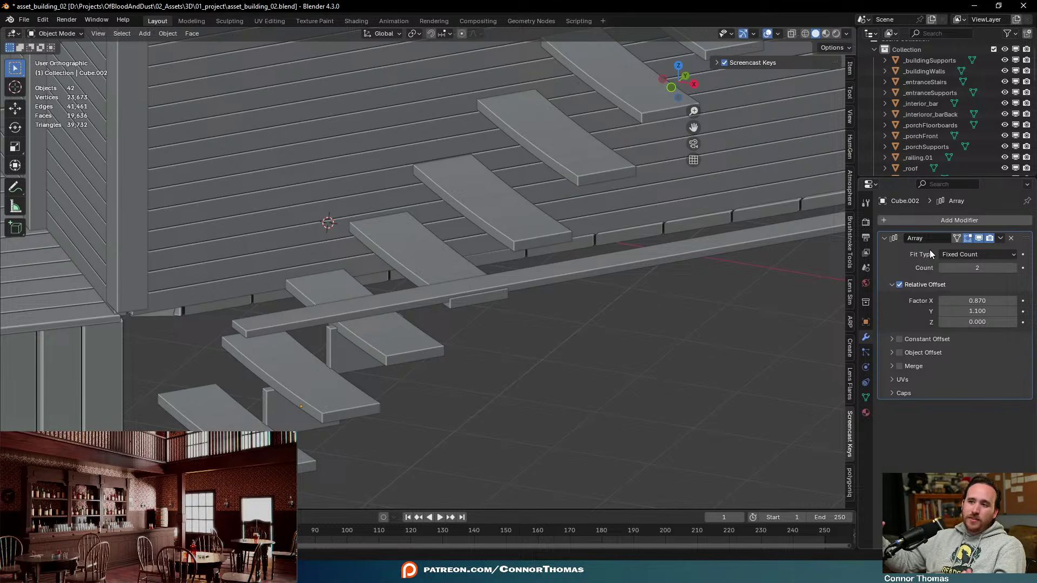
{"action": "scroll", "coordinate": [648, 189], "scroll_direction": "down", "scroll_amount": 5}
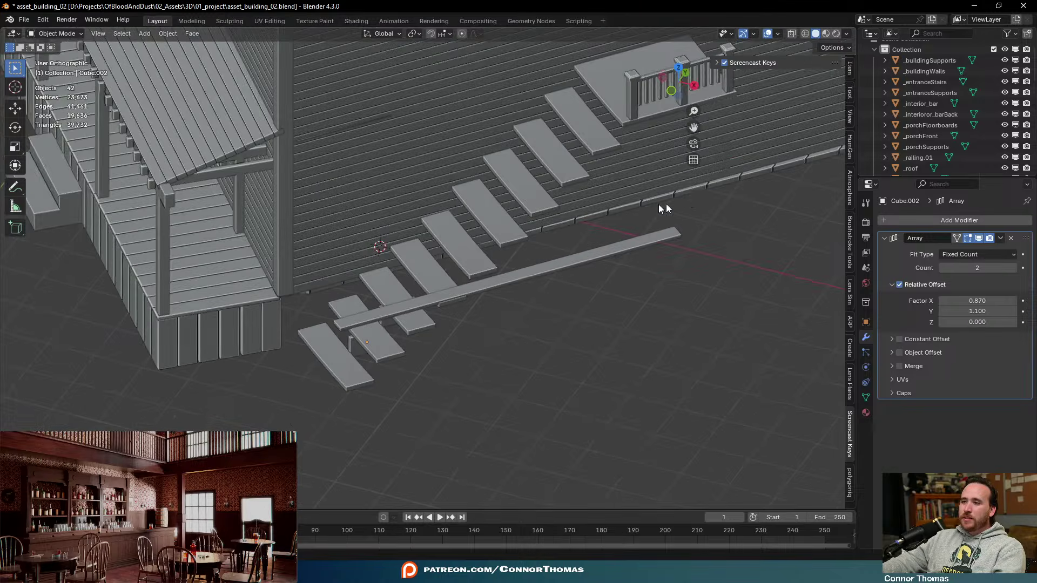
{"action": "left_click", "coordinate": [1013, 270]}
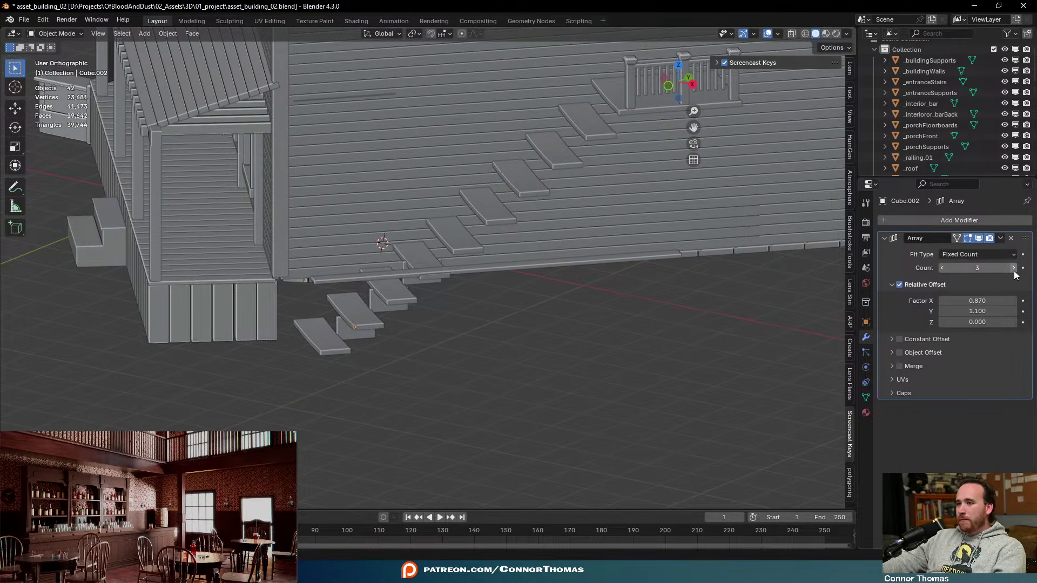
{"action": "left_click", "coordinate": [1013, 271]}
{"action": "left_click", "coordinate": [1014, 270]}
{"action": "left_click", "coordinate": [1013, 271]}
{"action": "left_click", "coordinate": [1013, 271]}
{"action": "left_click", "coordinate": [1013, 271]}
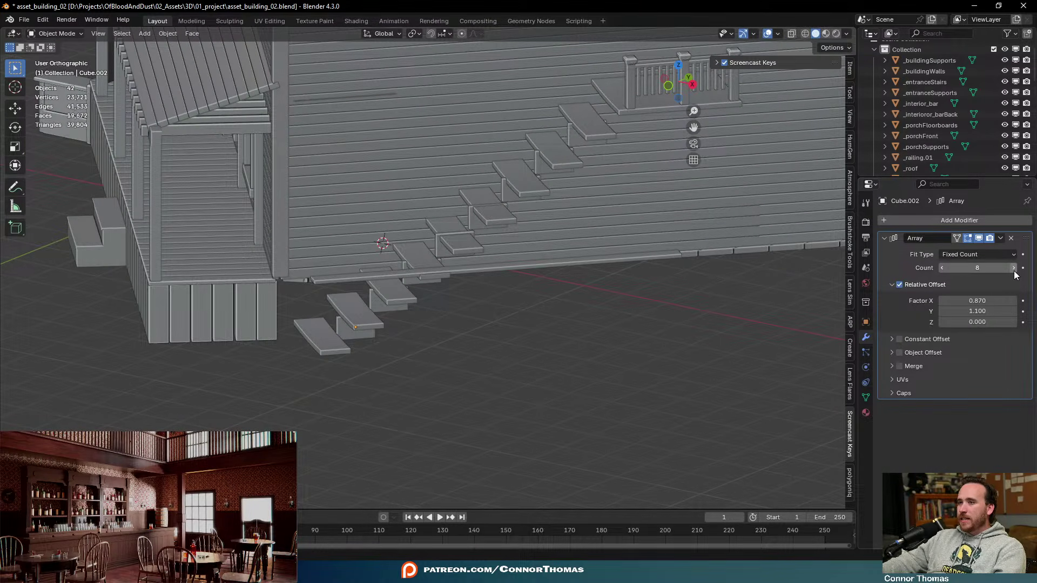
{"action": "left_click", "coordinate": [1014, 268]}
Try a different relative X factor and a relative Y factor of 1 on the block array, and undo both
{"action": "middle_click_drag", "start_coordinate": [722, 169], "coordinate": [753, 145]}
{"action": "left_click", "coordinate": [981, 301]}
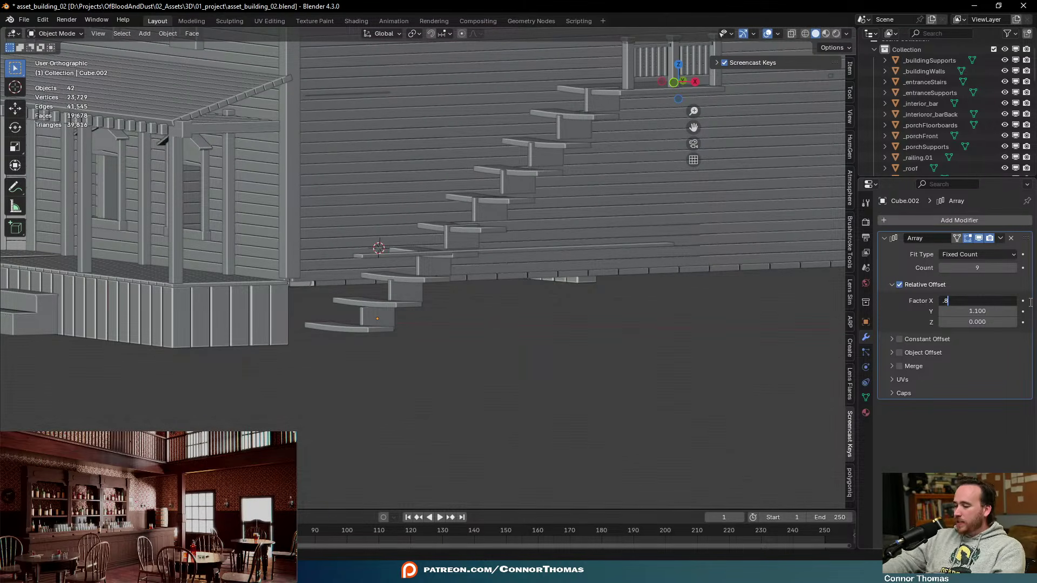
{"action": "key", "text": "Return"}
{"action": "key", "text": "ctrl+z"}
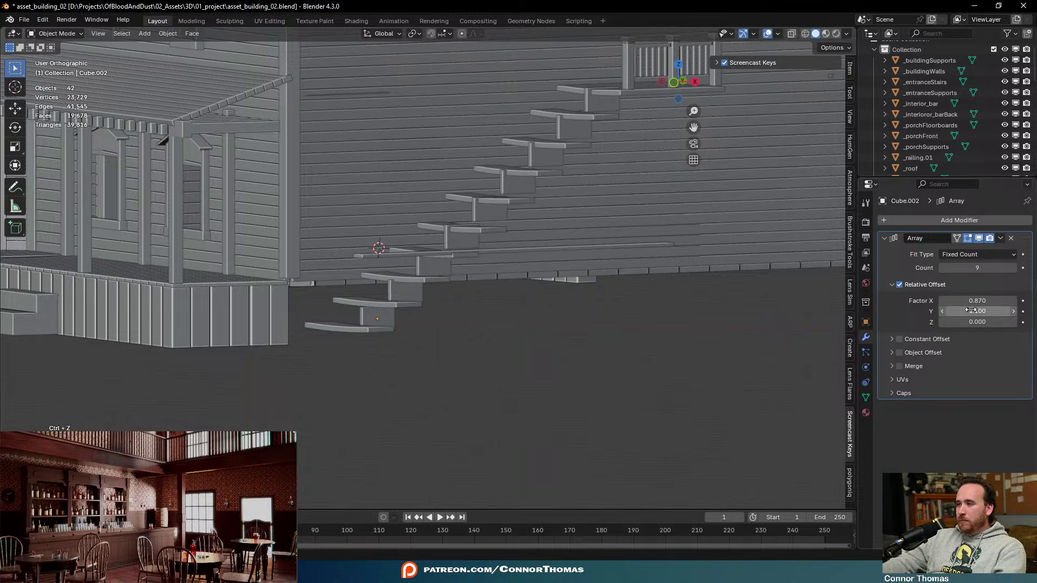
{"action": "left_click", "coordinate": [977, 311]}
{"action": "type", "text": "1"}
{"action": "key", "text": "Return"}
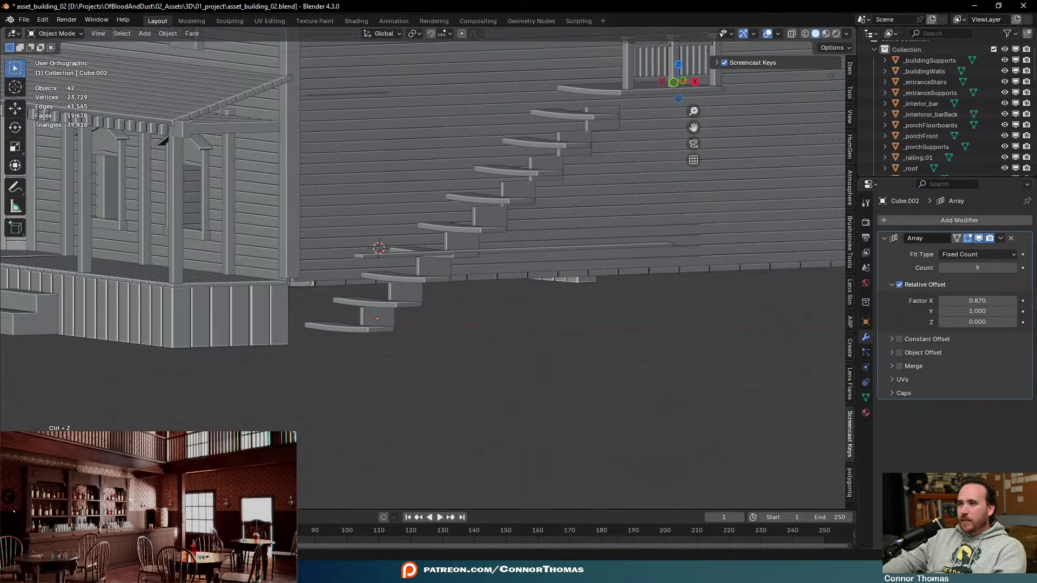
{"action": "key", "text": "ctrl+z"}
Fine-tune the block array's relative Y offset factor to 1.08
{"action": "left_click", "coordinate": [991, 311]}
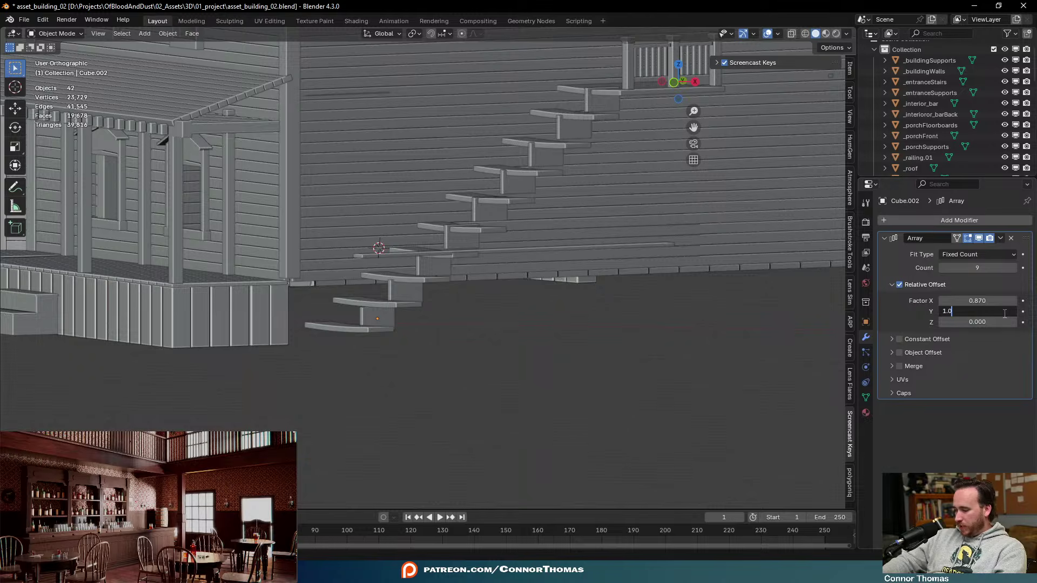
{"action": "key", "text": "Return"}
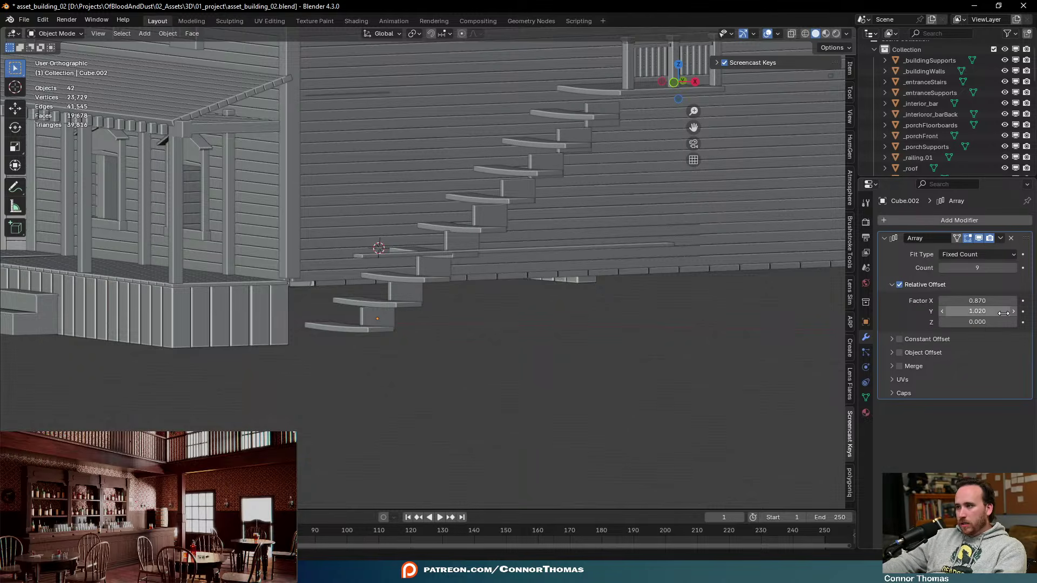
{"action": "left_click", "coordinate": [1003, 312]}
{"action": "type", "text": "1.0"}
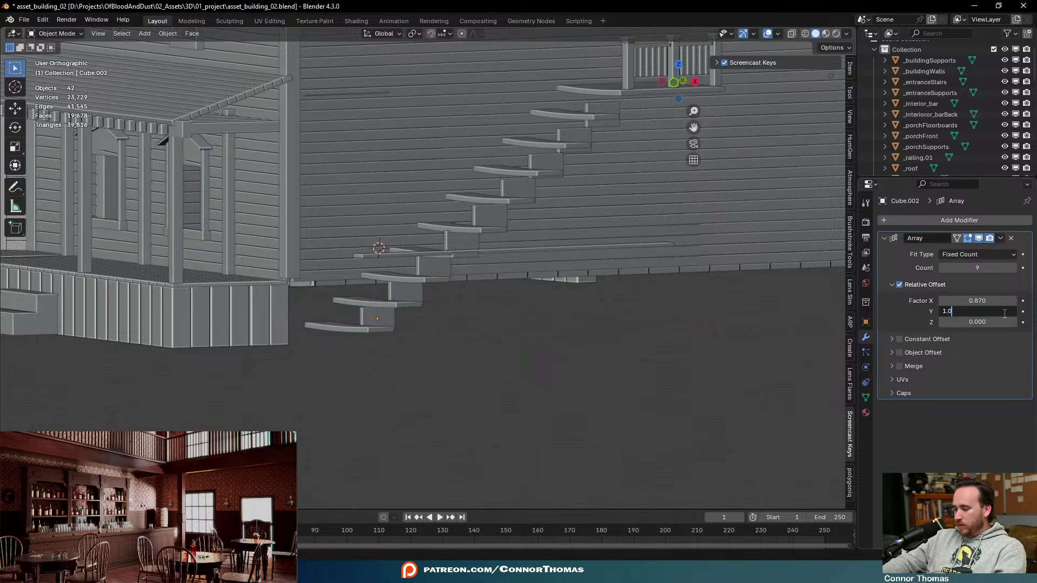
{"action": "type", "text": "8"}
{"action": "key", "text": "Return"}
{"action": "key", "text": "a"}
{"action": "key", "text": "a"}
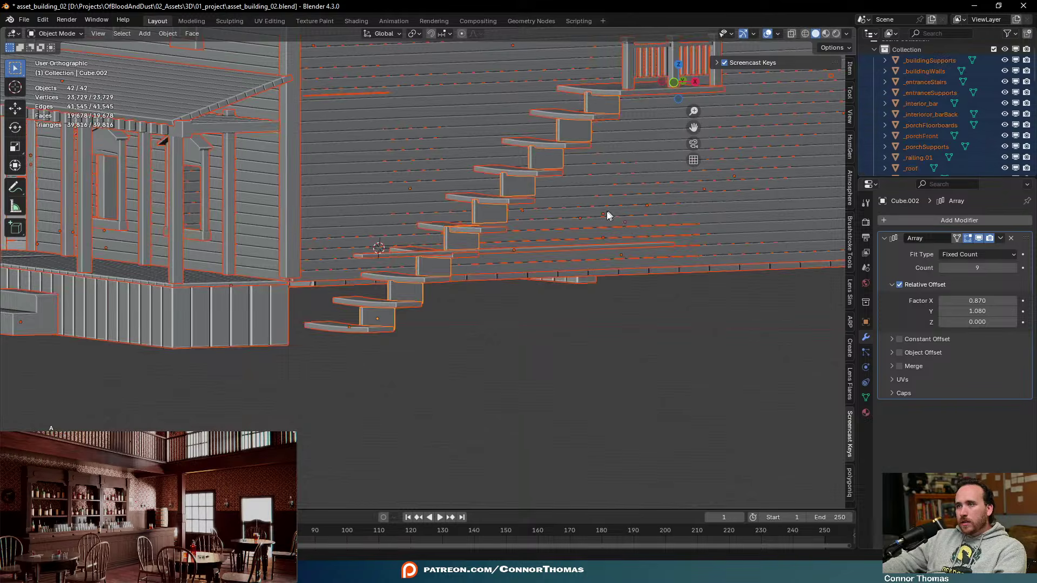
Rotate the long plank beside the stairs 90° about its local X axis so it stands on edge
{"action": "middle_click_drag", "start_coordinate": [608, 215], "coordinate": [527, 261]}
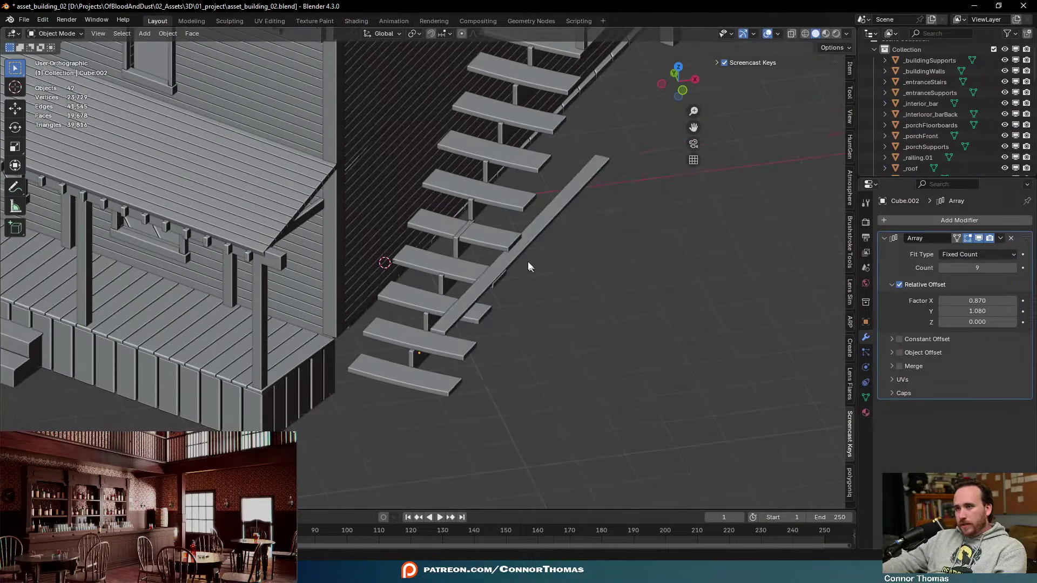
{"action": "left_click", "coordinate": [555, 237]}
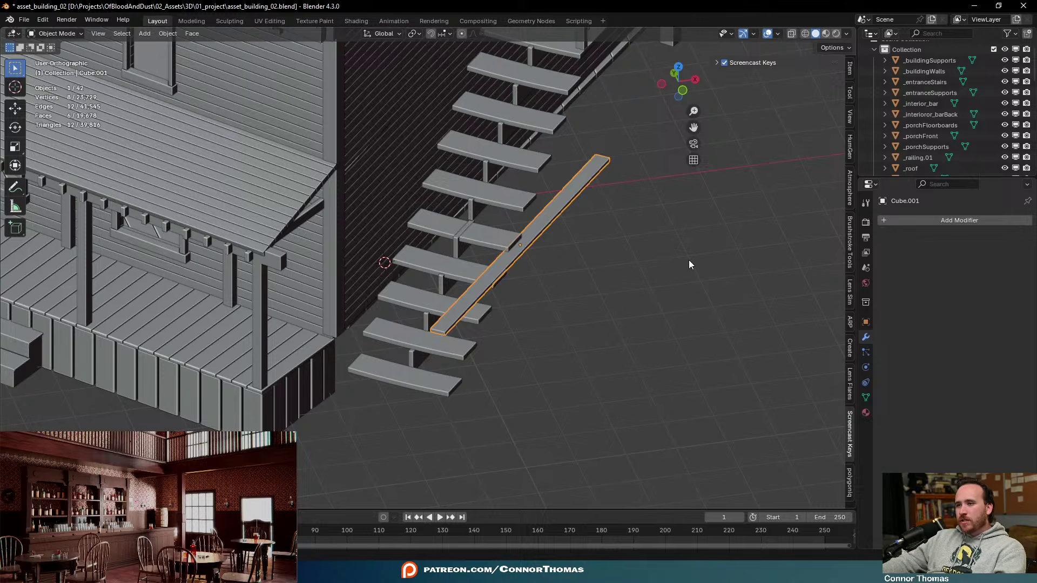
{"action": "key", "text": "r"}
{"action": "key", "text": "x"}
{"action": "key", "text": "x"}
{"action": "key", "text": "KP_9"}
{"action": "key", "text": "KP_0"}
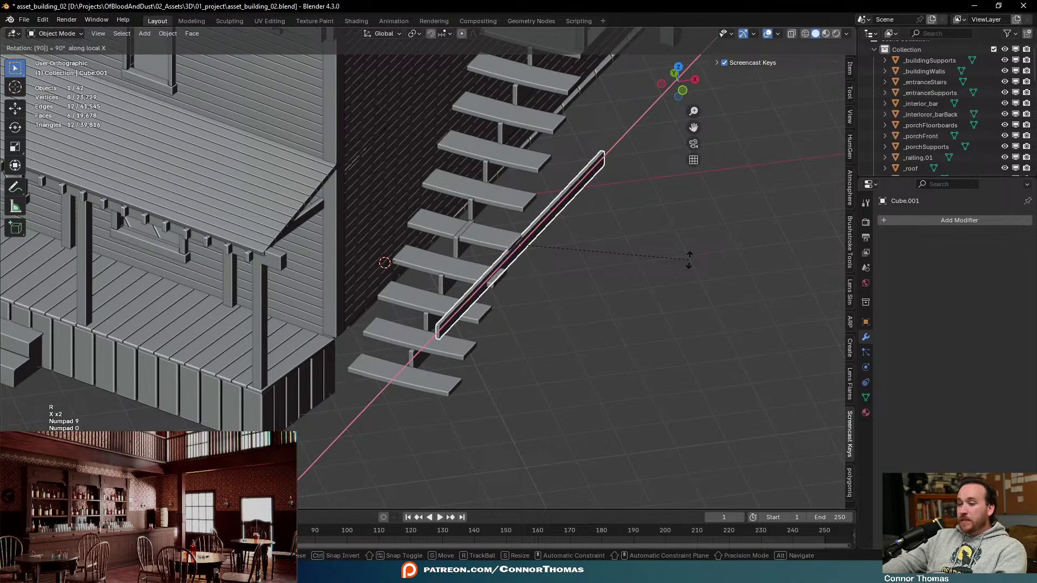
{"action": "key", "text": "KP_Enter"}
Scale the upright plank's thickness along its local Z axis
{"action": "key", "text": "s"}
{"action": "key", "text": "z"}
{"action": "key", "text": "z"}
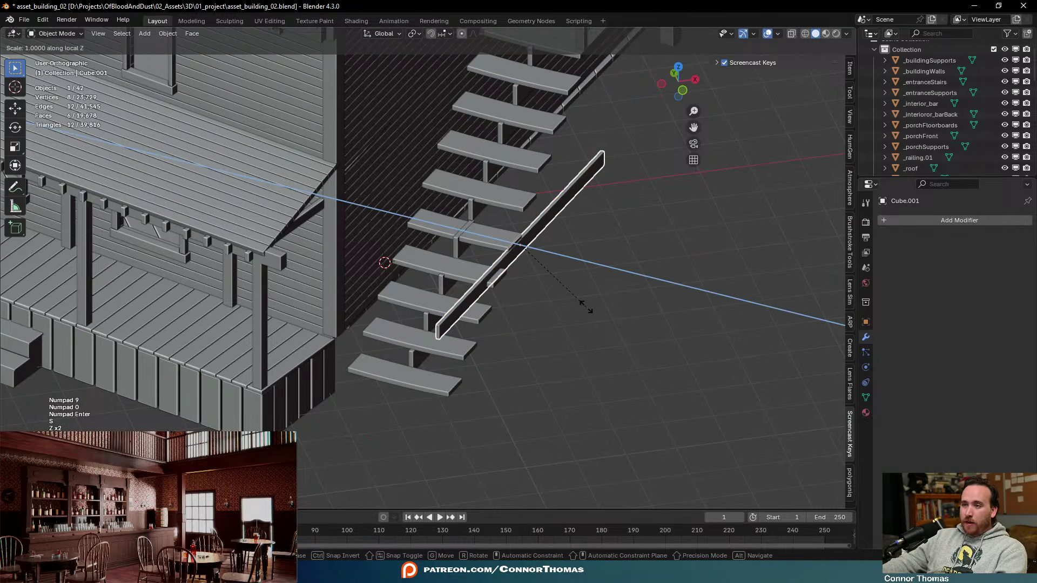
{"action": "left_click", "coordinate": [608, 310]}
Move the plank slightly along its local Z axis, near the outer ends of the treads
{"action": "middle_click_drag", "start_coordinate": [607, 310], "coordinate": [650, 294]}
{"action": "key", "text": "g"}
{"action": "key", "text": "x"}
{"action": "key", "text": "x"}
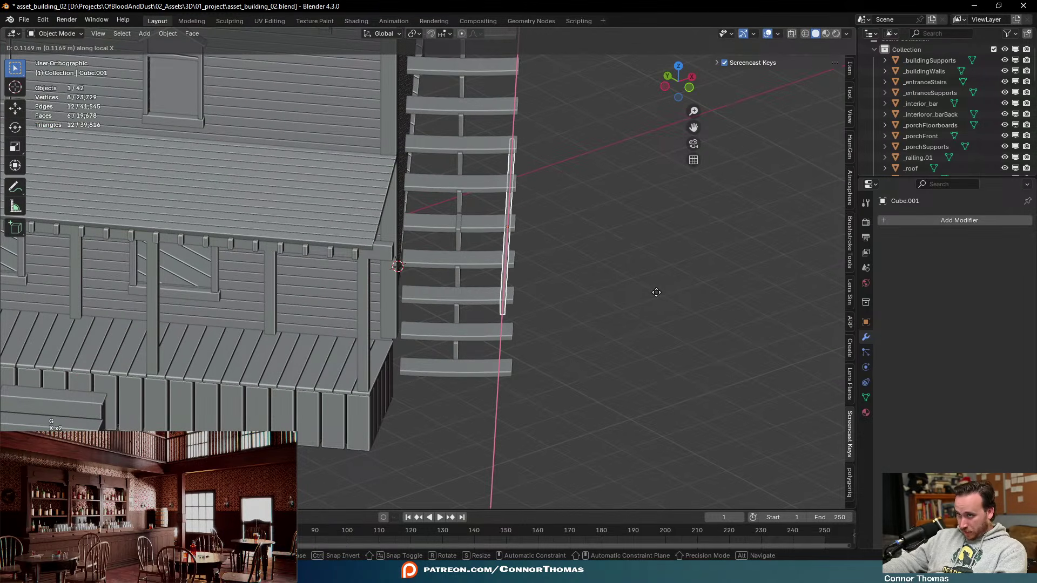
{"action": "key", "text": "z"}
{"action": "key", "text": "z"}
{"action": "left_click", "coordinate": [657, 296]}
{"action": "middle_click_drag", "start_coordinate": [657, 296], "coordinate": [533, 265]}
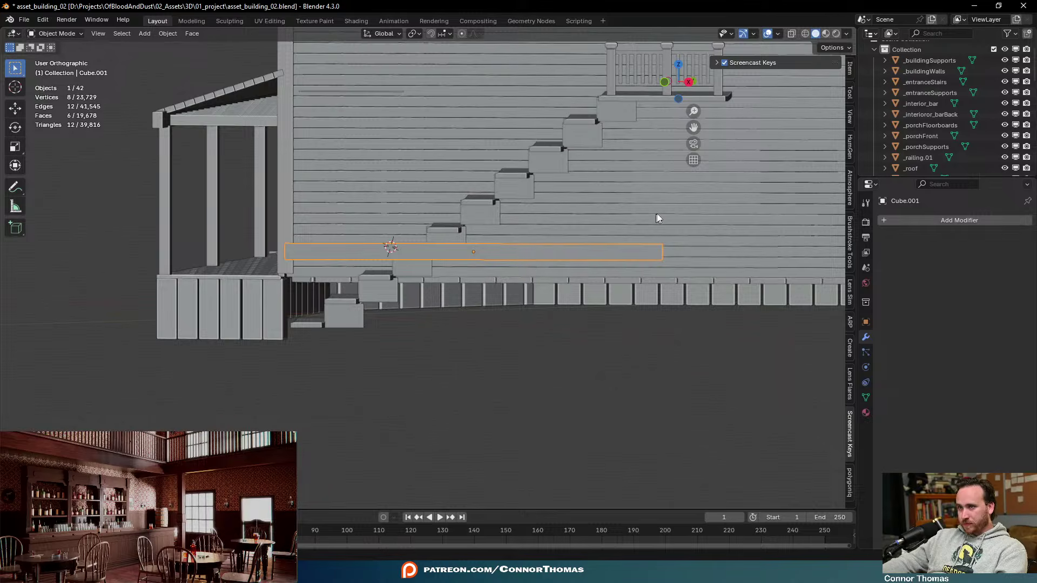
{"action": "middle_click_drag", "start_coordinate": [656, 212], "coordinate": [712, 277]}
{"action": "key", "text": "r"}
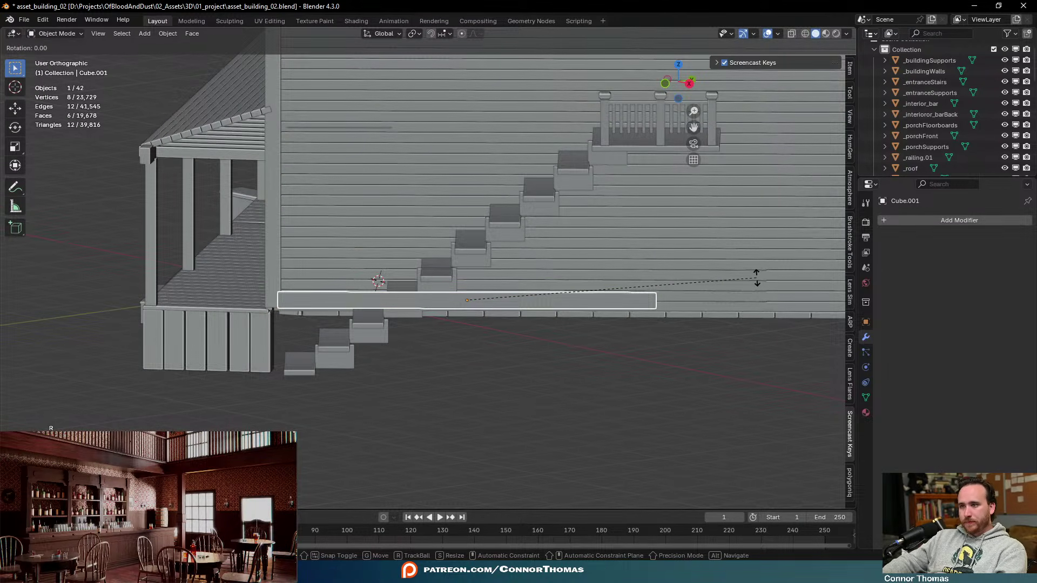
{"action": "key", "text": "x"}
{"action": "type", "text": "xyy"}
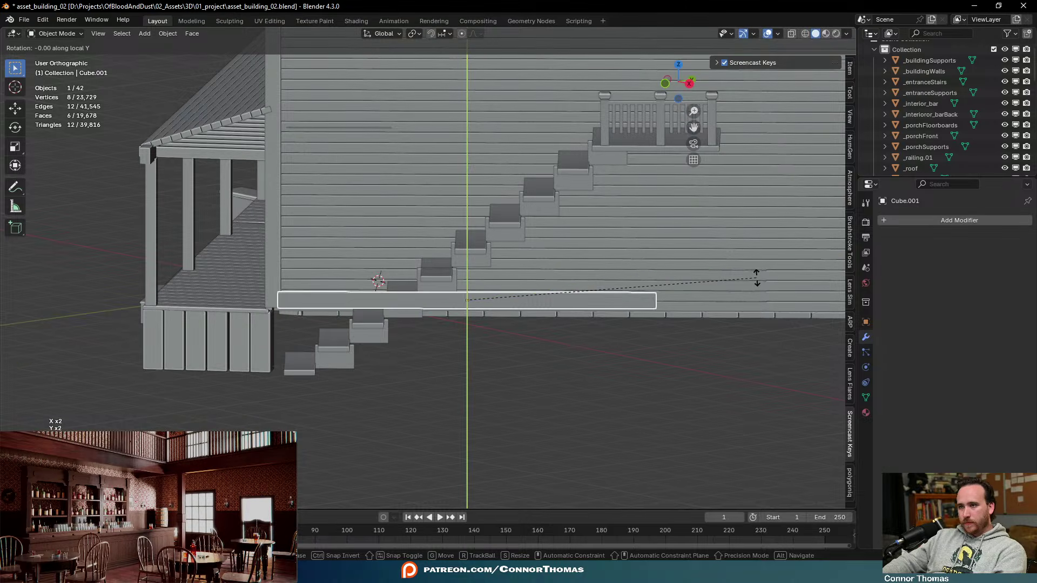
{"action": "type", "text": "45"}
{"action": "right_click", "coordinate": [756, 278]}
Rotate the plank 45° about its local Z axis so it slopes along the flight of stairs
{"action": "key", "text": "r"}
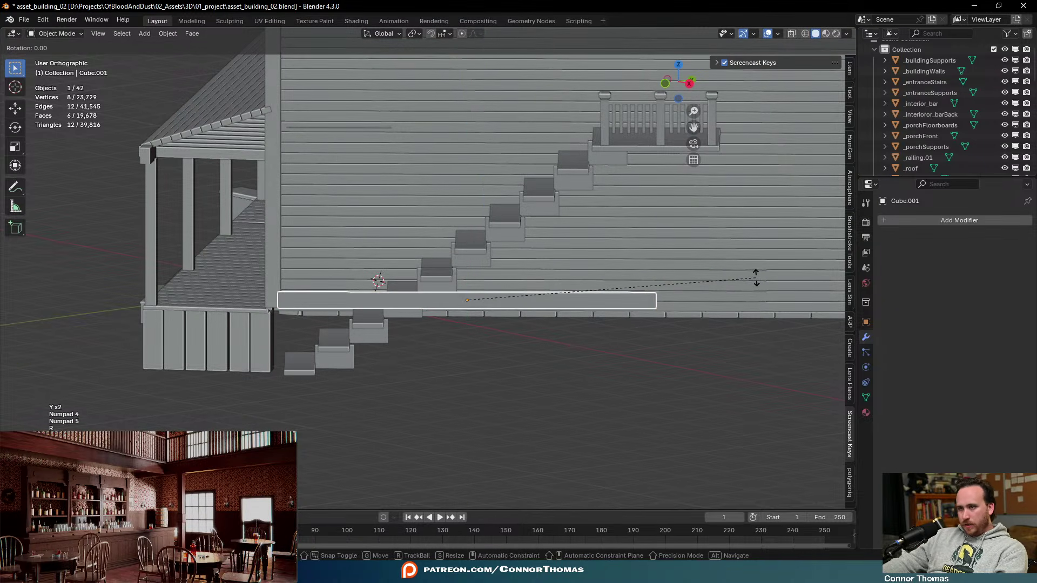
{"action": "key", "text": "z"}
{"action": "key", "text": "z"}
{"action": "type", "text": "45"}
{"action": "key", "text": "KP_Enter"}
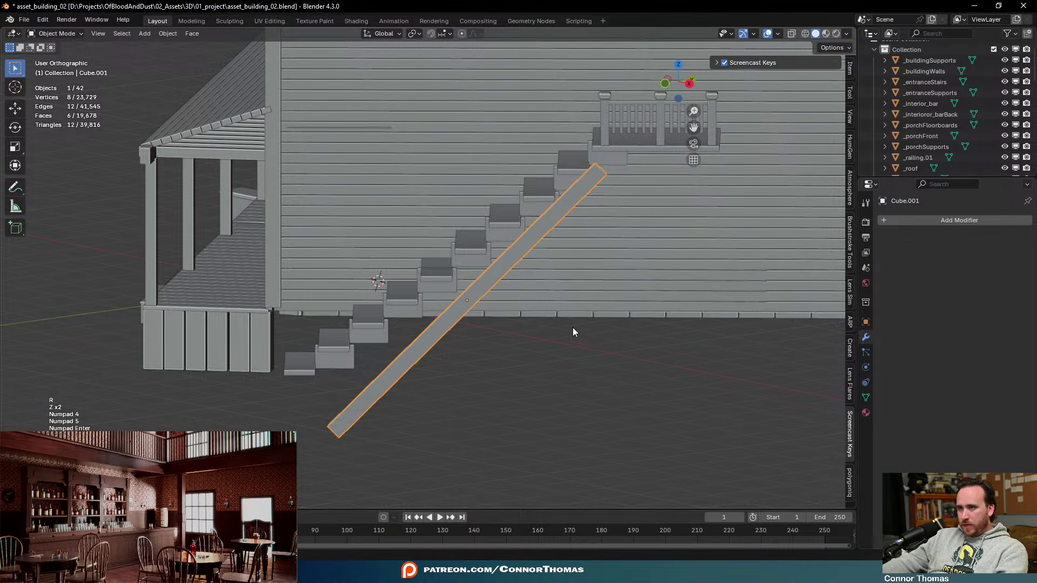
{"action": "middle_click_drag", "start_coordinate": [577, 312], "coordinate": [616, 269]}
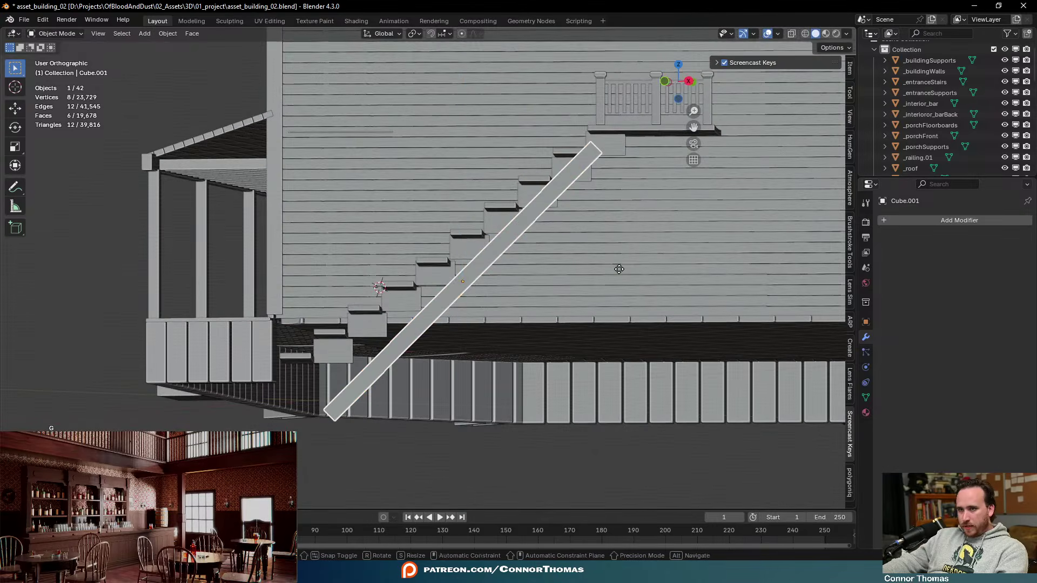
Move the sloped plank along its local Z axis, out past the ends of the treads
{"action": "key", "text": "g"}
{"action": "key", "text": "z"}
{"action": "key", "text": "z"}
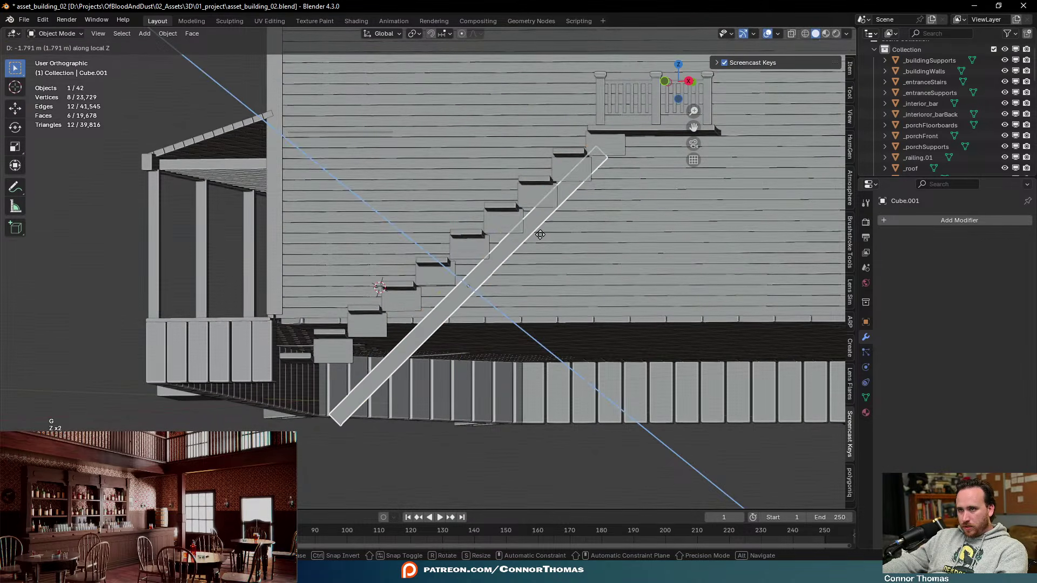
{"action": "left_click", "coordinate": [596, 269]}
Move the sloped plank along its local Y axis up to the height of the stair treads
{"action": "middle_click_drag", "start_coordinate": [596, 268], "coordinate": [655, 280]}
{"action": "key", "text": "g"}
{"action": "key", "text": "x"}
{"action": "key", "text": "x"}
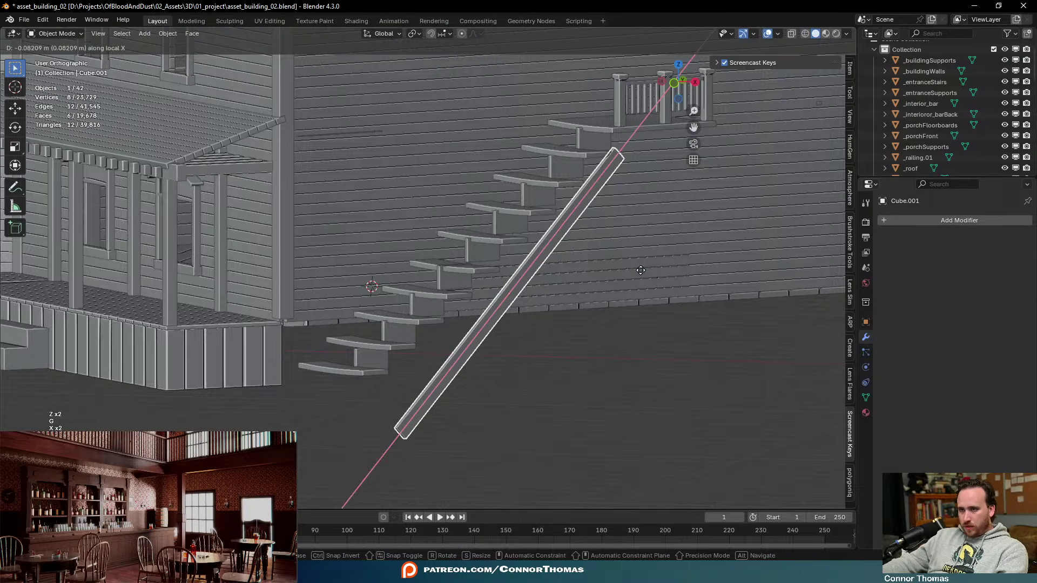
{"action": "key", "text": "y"}
{"action": "key", "text": "y"}
{"action": "left_click", "coordinate": [620, 267]}
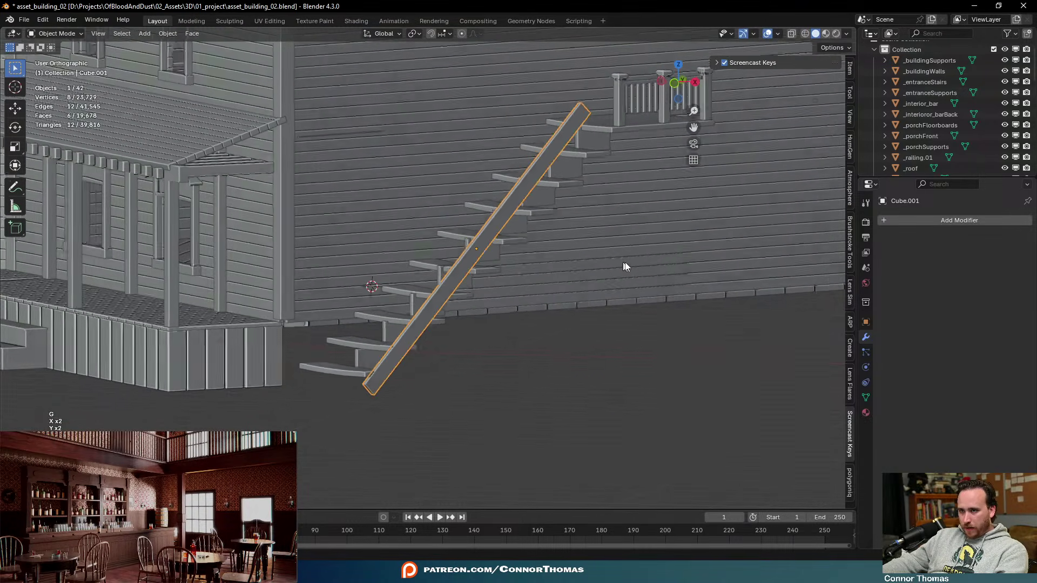
{"action": "middle_click_drag", "start_coordinate": [620, 266], "coordinate": [646, 278]}
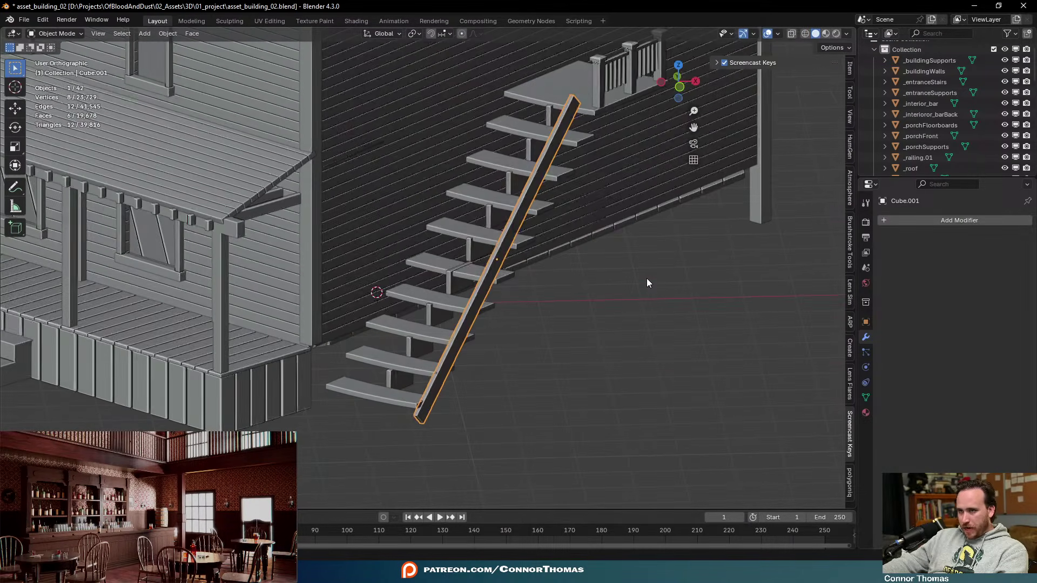
Place the 3D cursor at the plank's lower end and set the transform pivot point to 3D Cursor
{"action": "left_click", "coordinate": [18, 86]}
{"action": "middle_click_drag", "start_coordinate": [352, 278], "coordinate": [386, 341]}
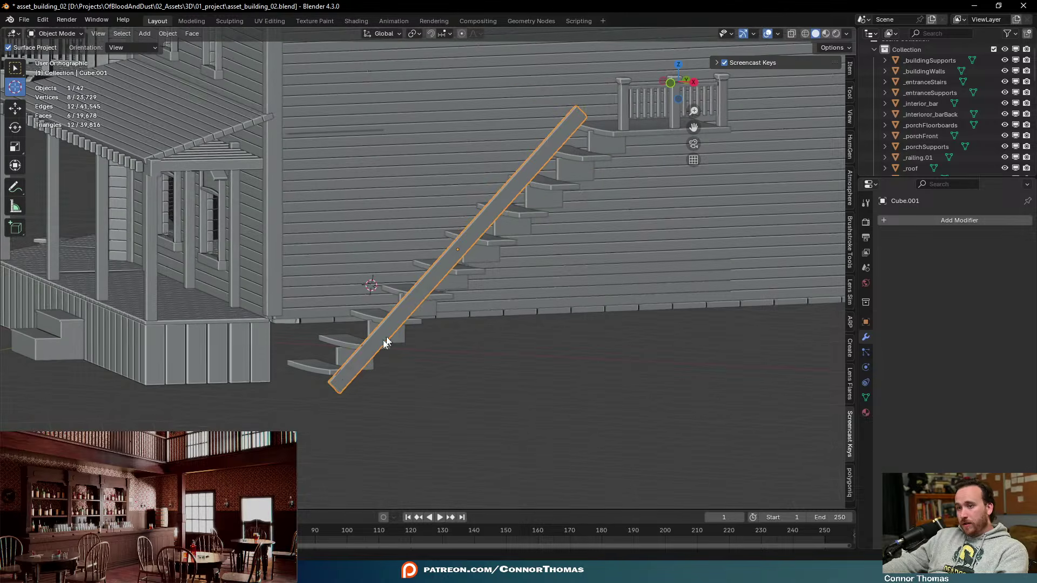
{"action": "left_click", "coordinate": [15, 67]}
{"action": "left_click", "coordinate": [414, 33]}
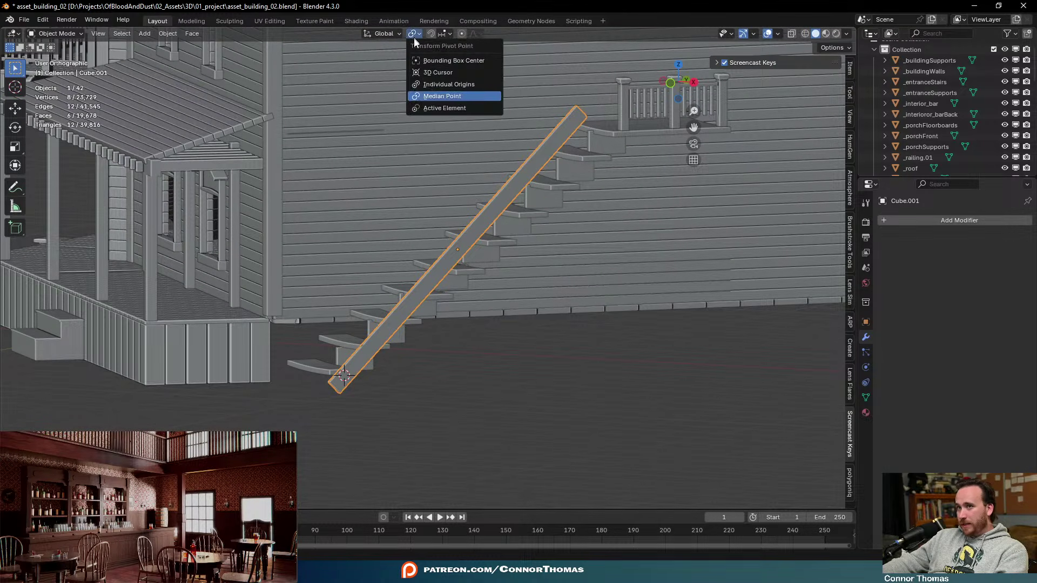
{"action": "left_click", "coordinate": [428, 70]}
Rotate the plank about its local Z axis around its lower end to match the slope of the stairs
{"action": "middle_click_drag", "start_coordinate": [561, 194], "coordinate": [708, 130]}
{"action": "key", "text": "r"}
{"action": "key", "text": "x"}
{"action": "key", "text": "x"}
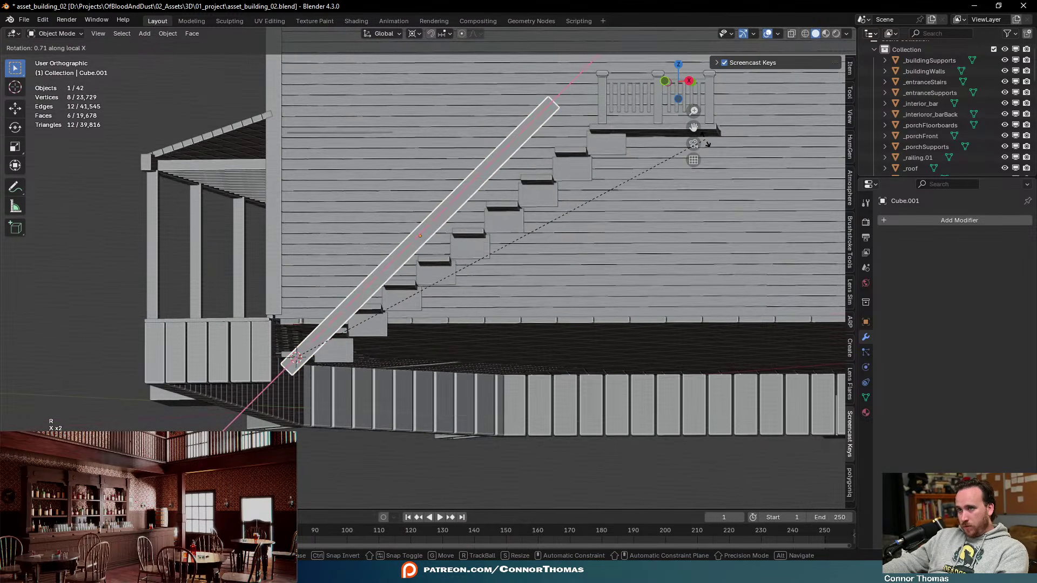
{"action": "key", "text": "z"}
{"action": "key", "text": "z"}
{"action": "left_click", "coordinate": [731, 193]}
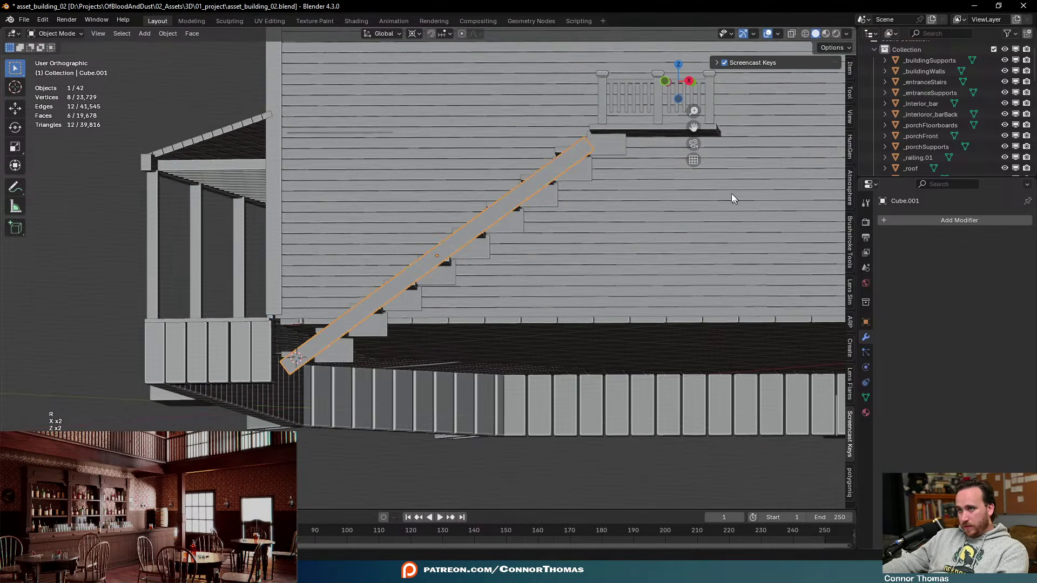
Lengthen the plank slightly along its local X axis so it reaches the landing, and deselect everything
{"action": "middle_click_drag", "start_coordinate": [731, 194], "coordinate": [737, 222]}
{"action": "key", "text": "s"}
{"action": "key", "text": "y"}
{"action": "key", "text": "y"}
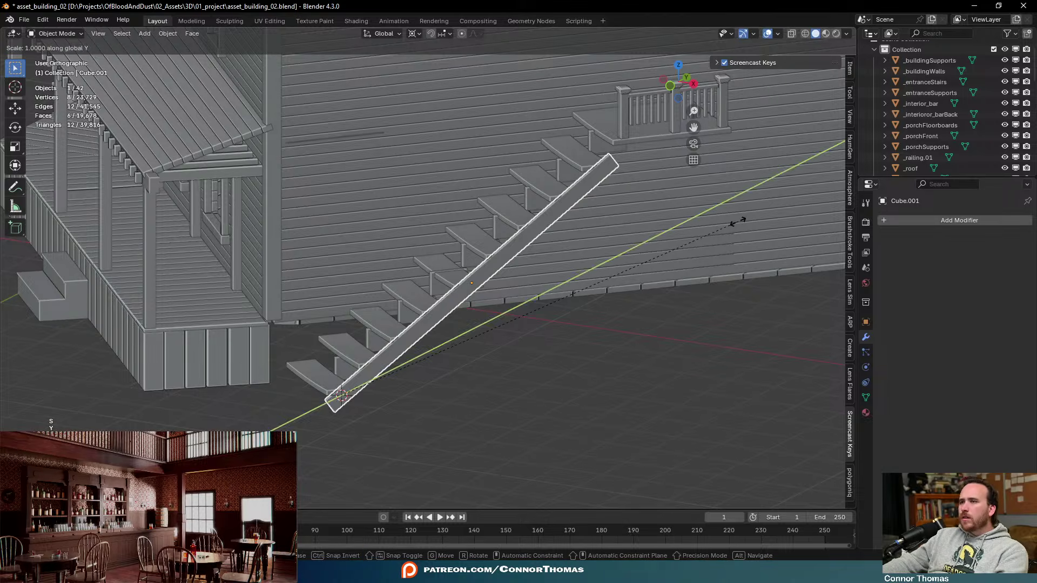
{"action": "key", "text": "x"}
{"action": "key", "text": "x"}
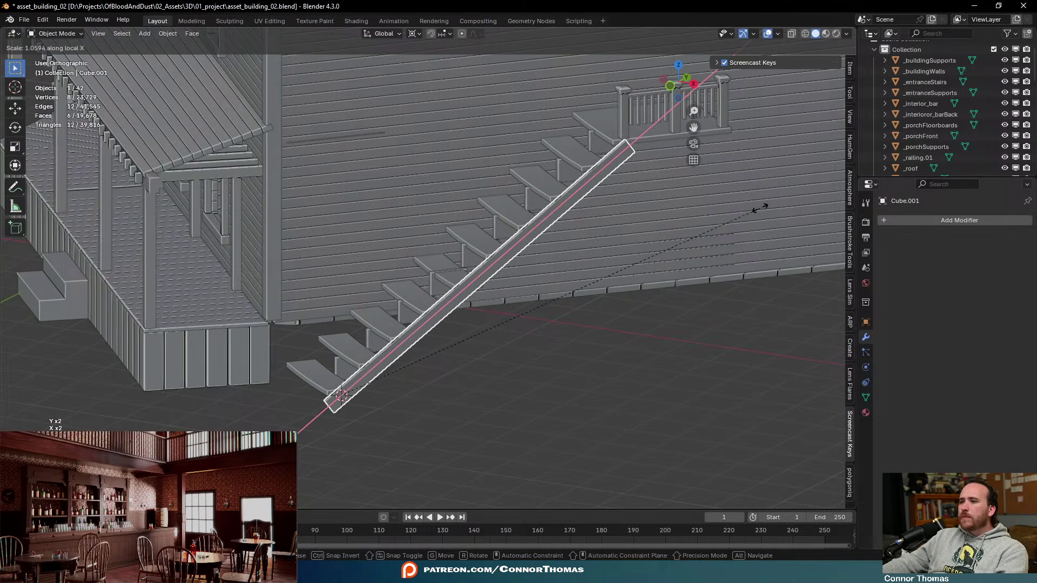
{"action": "left_click", "coordinate": [751, 208]}
{"action": "key", "text": "a"}
{"action": "key", "text": "a"}
{"action": "middle_click_drag", "start_coordinate": [747, 210], "coordinate": [525, 187]}
{"action": "key", "text": "Tab"}
{"action": "key", "text": "Tab"}
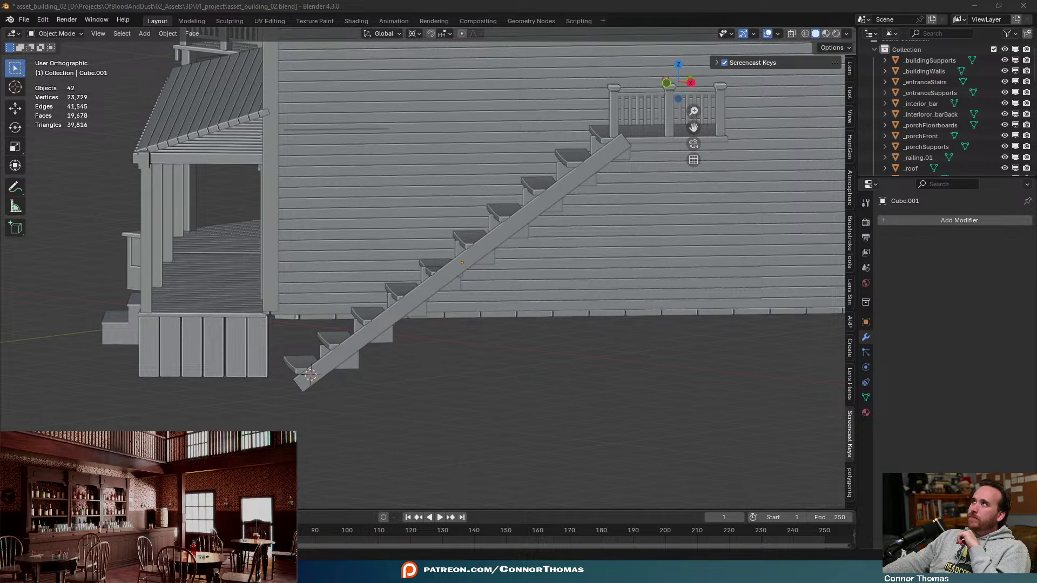
Switch to the browser and watch the opening part of the making-of video on YouTube
{"action": "left_click_drag", "start_coordinate": [799, 582], "coordinate": [336, 1]}
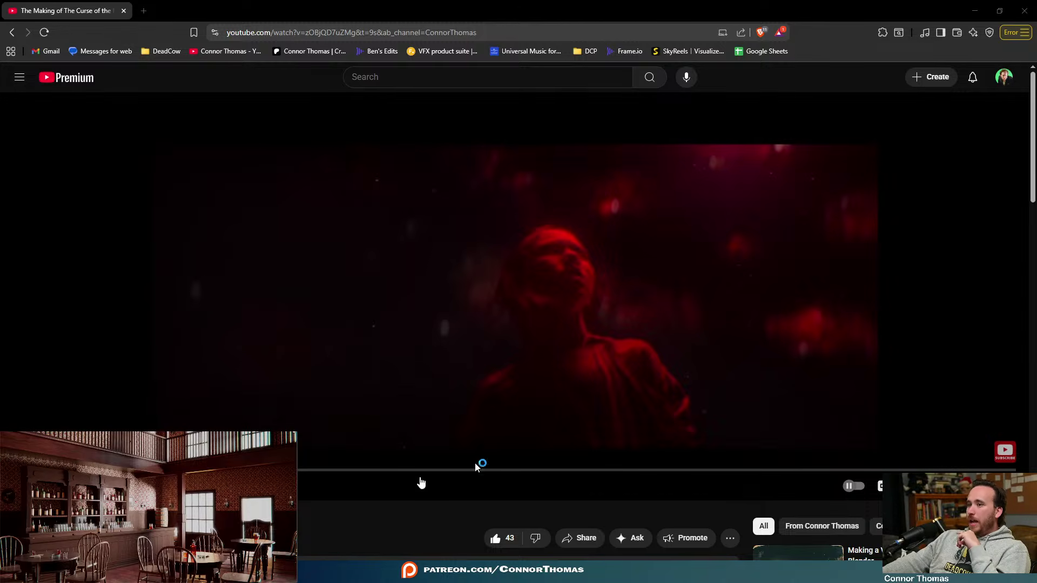
{"action": "left_click", "coordinate": [178, 326]}
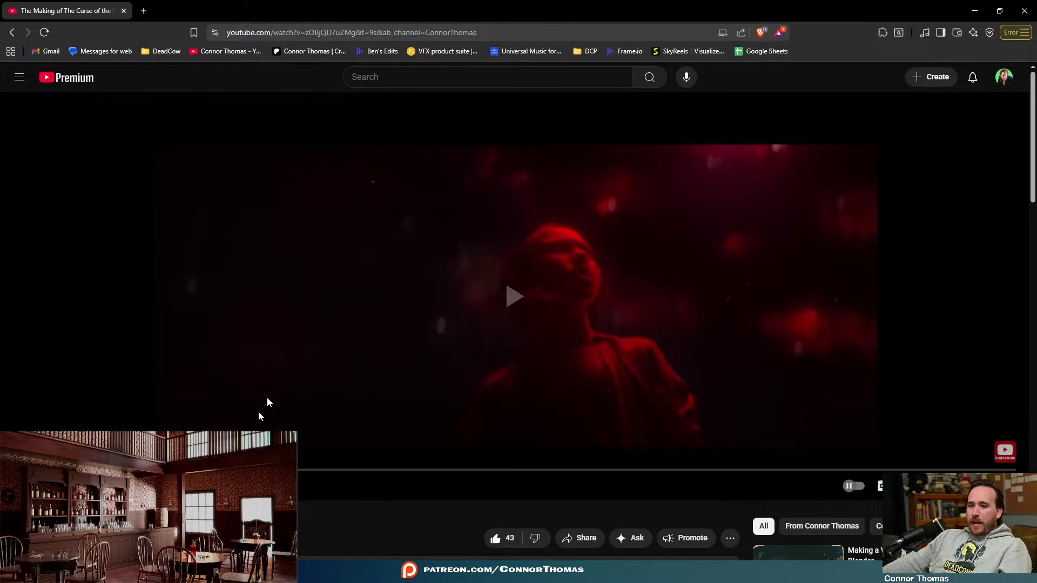
{"action": "mouse_move", "coordinate": [199, 469]}
{"action": "left_mouse_down"}
{"action": "mouse_move", "coordinate": [108, 470]}
{"action": "mouse_move", "coordinate": [182, 469]}
{"action": "left_mouse_up"}
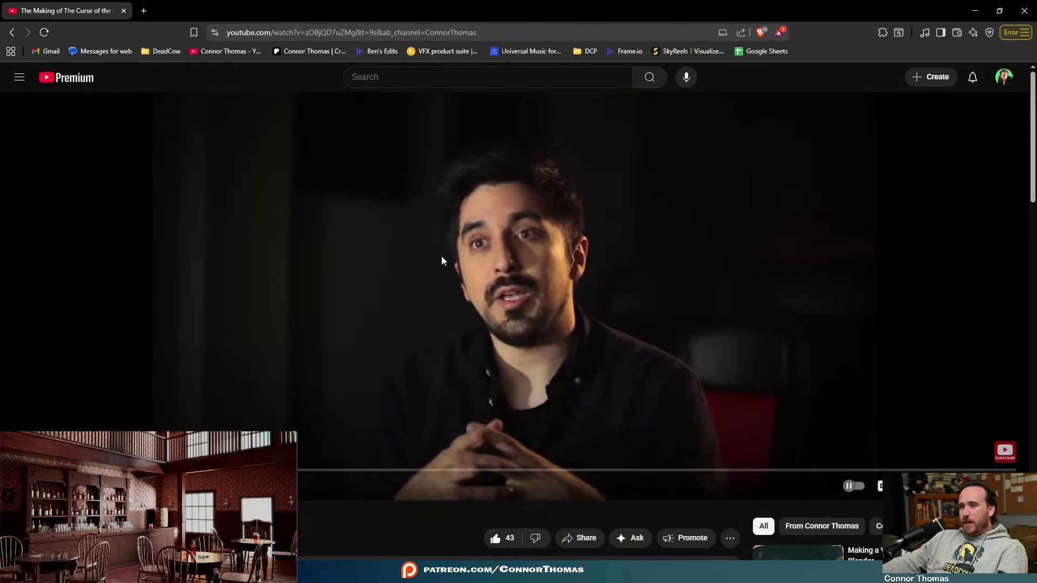
{"action": "left_click", "coordinate": [506, 390]}
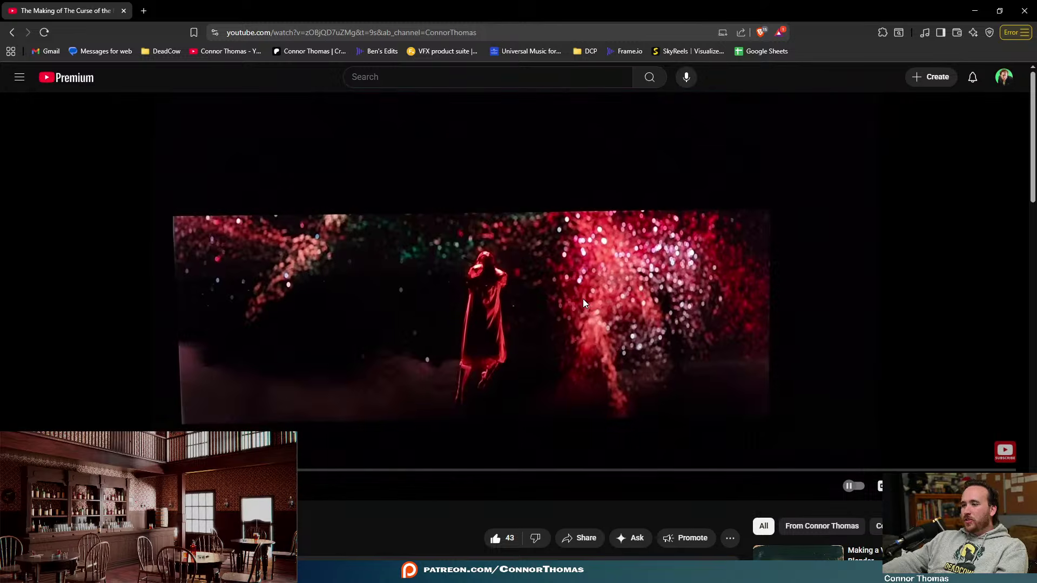
{"action": "left_click", "coordinate": [583, 303]}
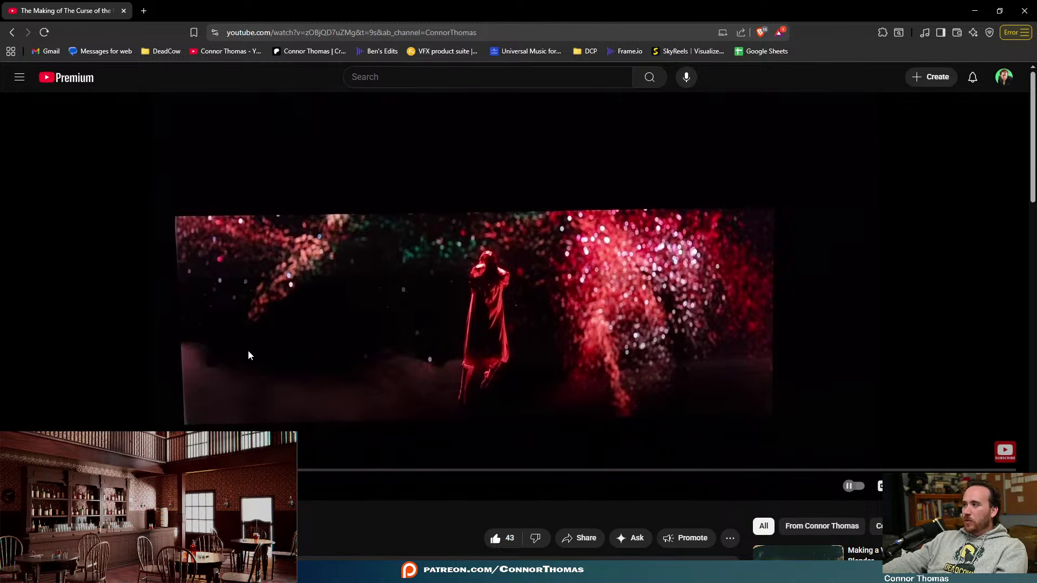
{"action": "left_click", "coordinate": [732, 290]}
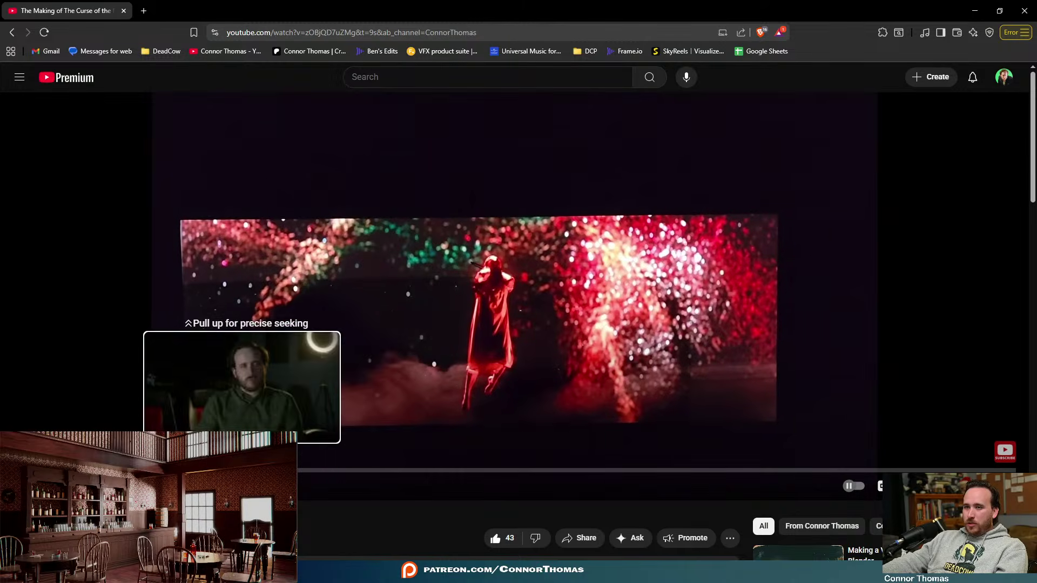
Skip through the making-of video to find the composite breakdown shot of the computer-generated woman's head, and pause there
{"action": "left_click_drag", "start_coordinate": [281, 470], "coordinate": [392, 475]}
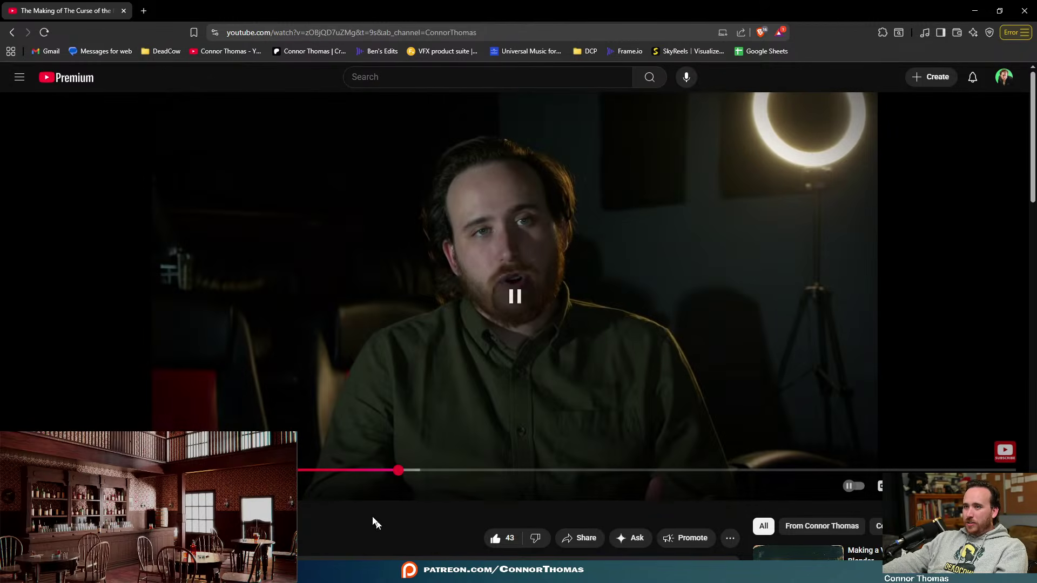
{"action": "left_click_drag", "start_coordinate": [377, 470], "coordinate": [400, 470]}
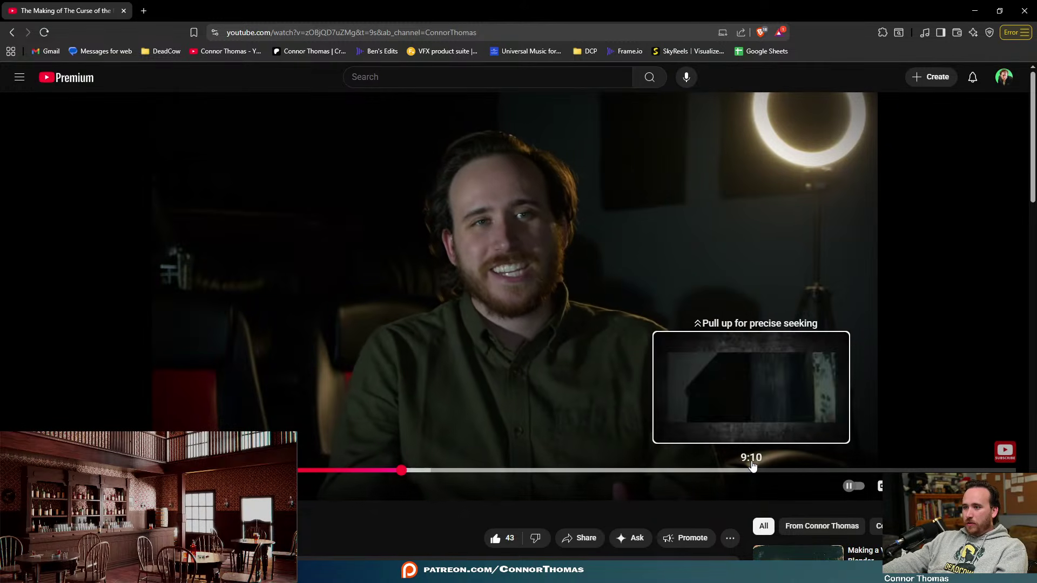
{"action": "left_click", "coordinate": [756, 469]}
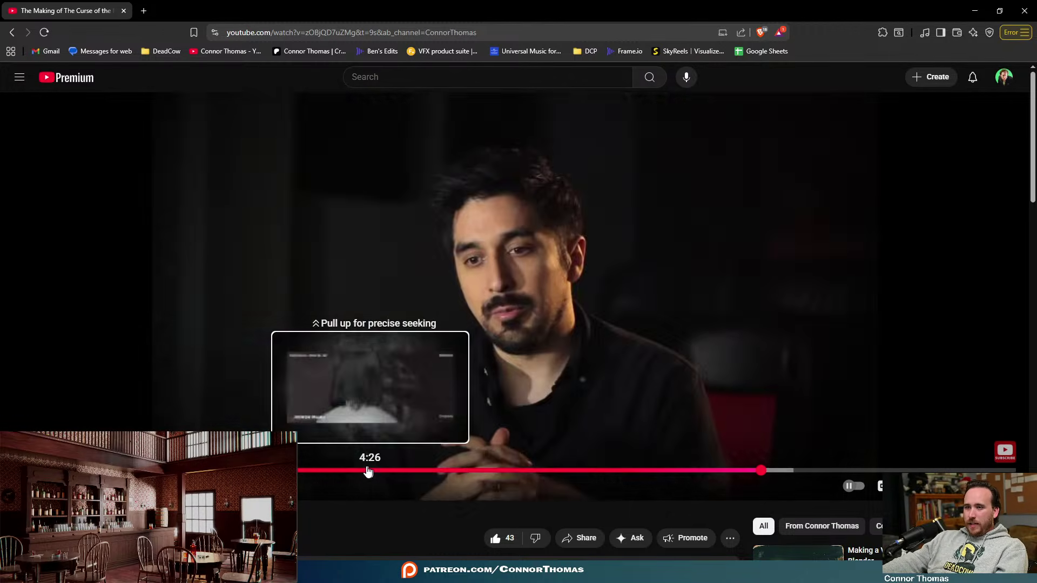
{"action": "left_click", "coordinate": [375, 467]}
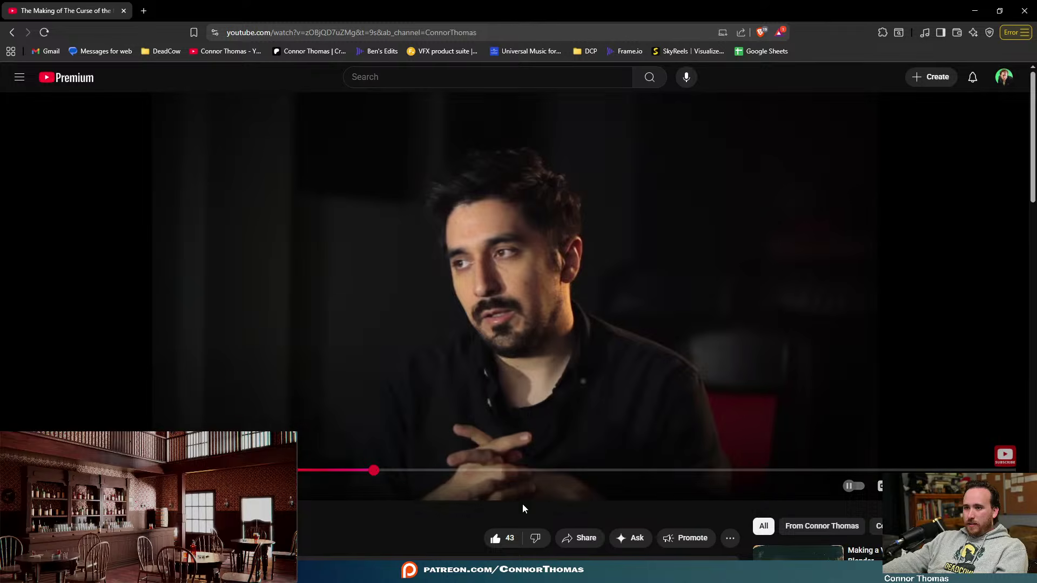
{"action": "left_click", "coordinate": [364, 470]}
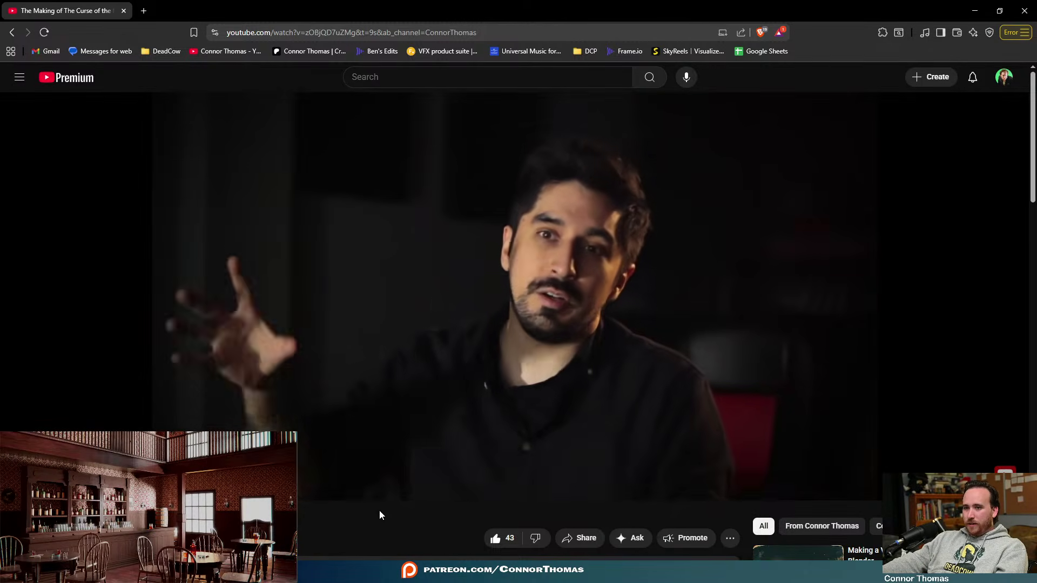
{"action": "left_click", "coordinate": [367, 470]}
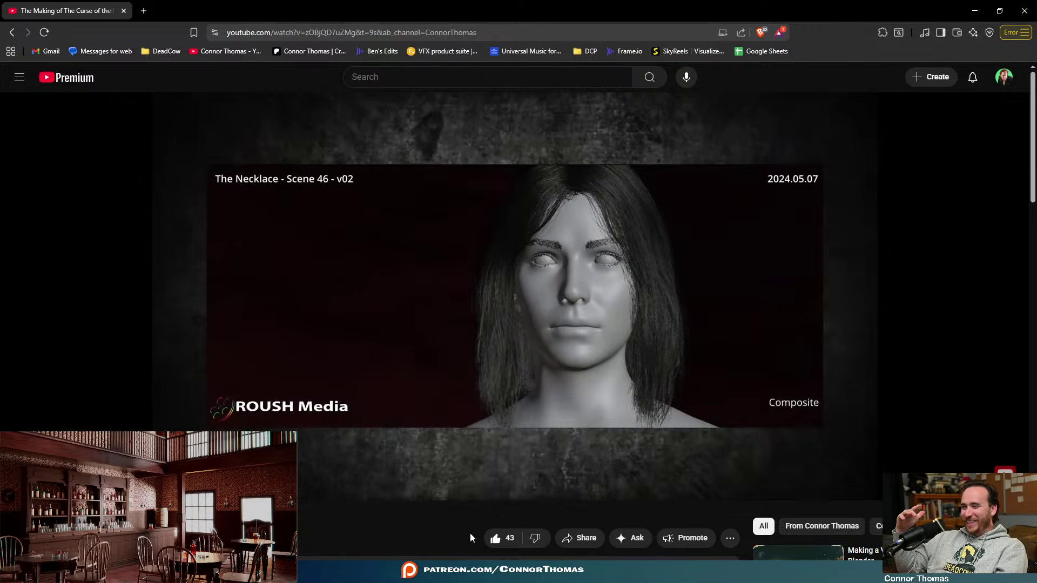
{"action": "key", "text": "space"}
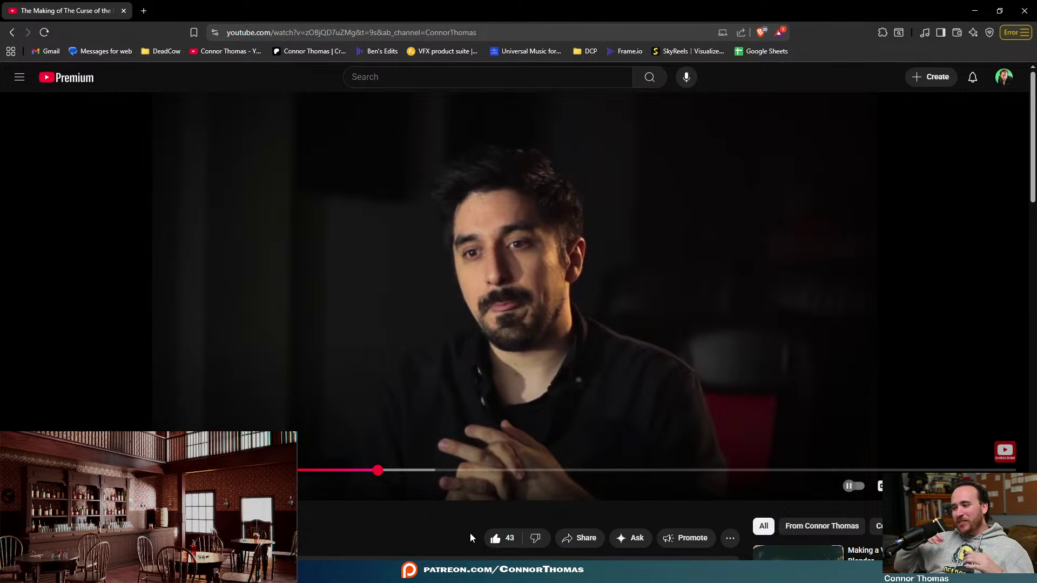
Switch back to Blender, inspect the stairs with their side stringer, and save the file
{"action": "key", "text": "alt+Tab"}
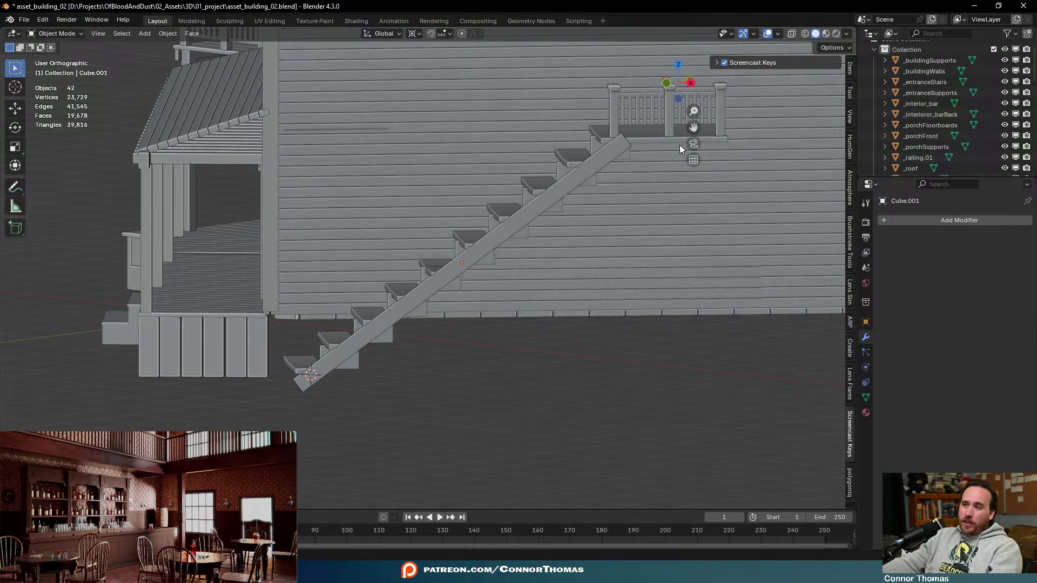
{"action": "middle_click_drag", "start_coordinate": [615, 82], "coordinate": [620, 261]}
{"action": "scroll", "coordinate": [620, 261], "scroll_direction": "up", "scroll_amount": 3}
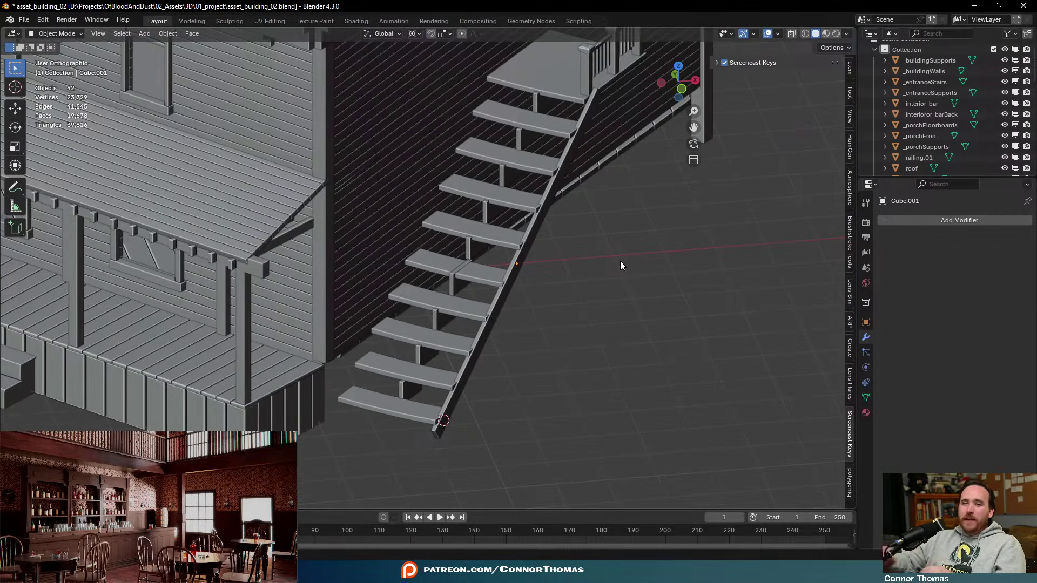
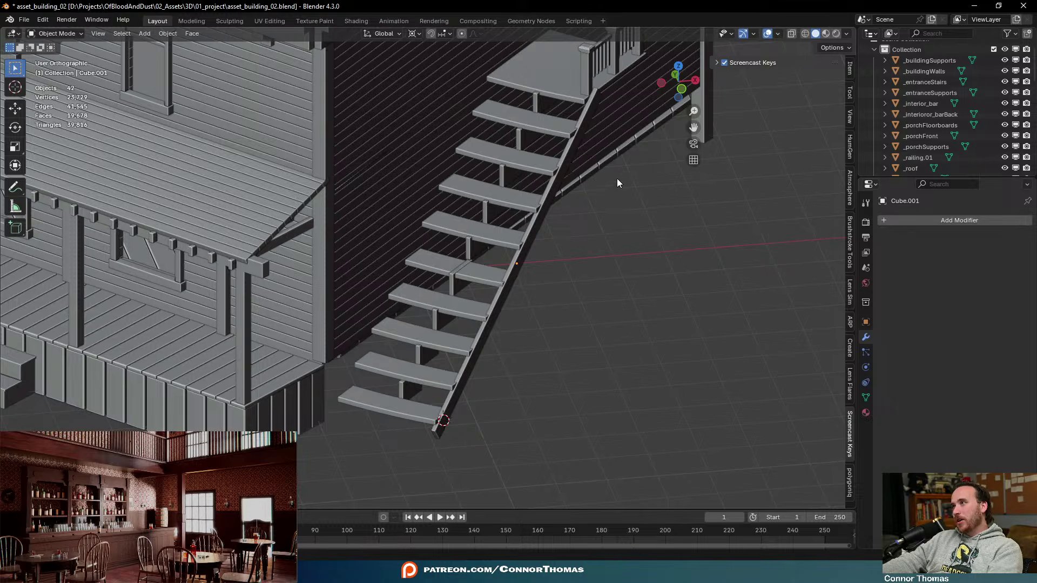
{"action": "middle_click_drag", "start_coordinate": [627, 182], "coordinate": [658, 253]}
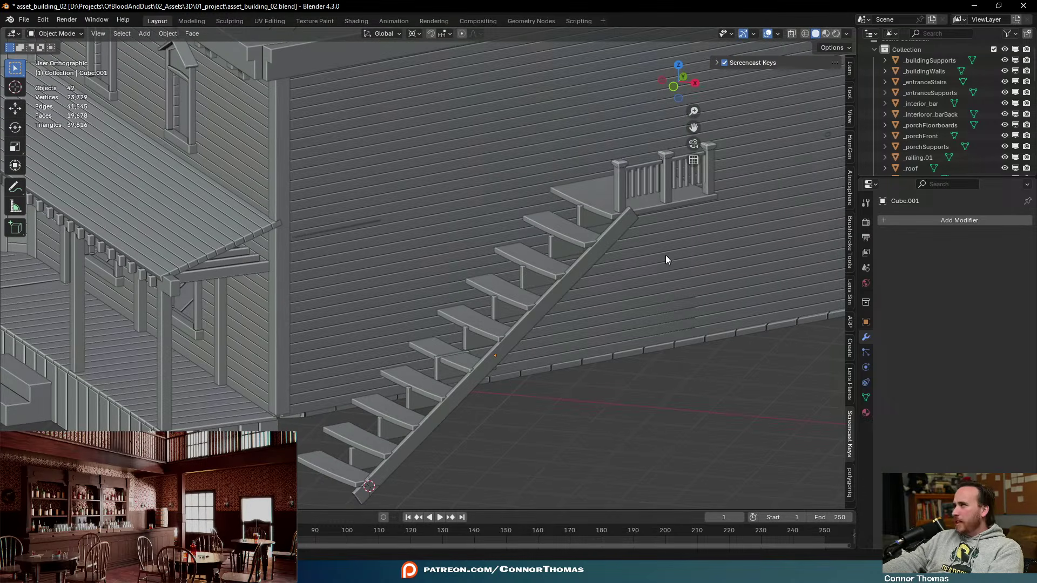
{"action": "key", "text": "ctrl+s"}
Select the side stringer and make it narrower by scaling it down along its local Y axis
{"action": "middle_click_drag", "start_coordinate": [643, 211], "coordinate": [620, 232]}
{"action": "left_click", "coordinate": [599, 222]}
{"action": "key", "text": "s"}
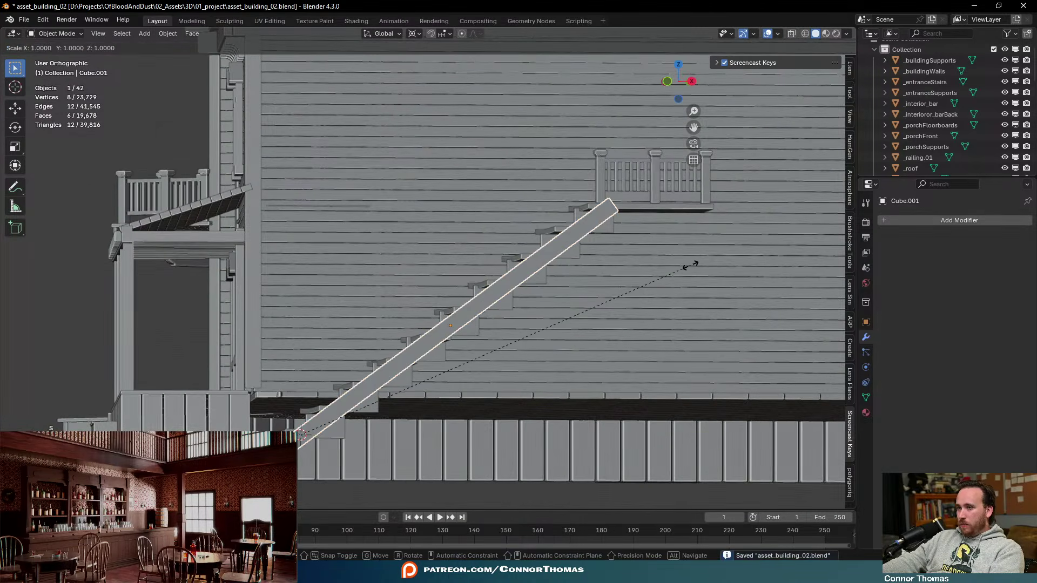
{"action": "key", "text": "y"}
{"action": "key", "text": "y"}
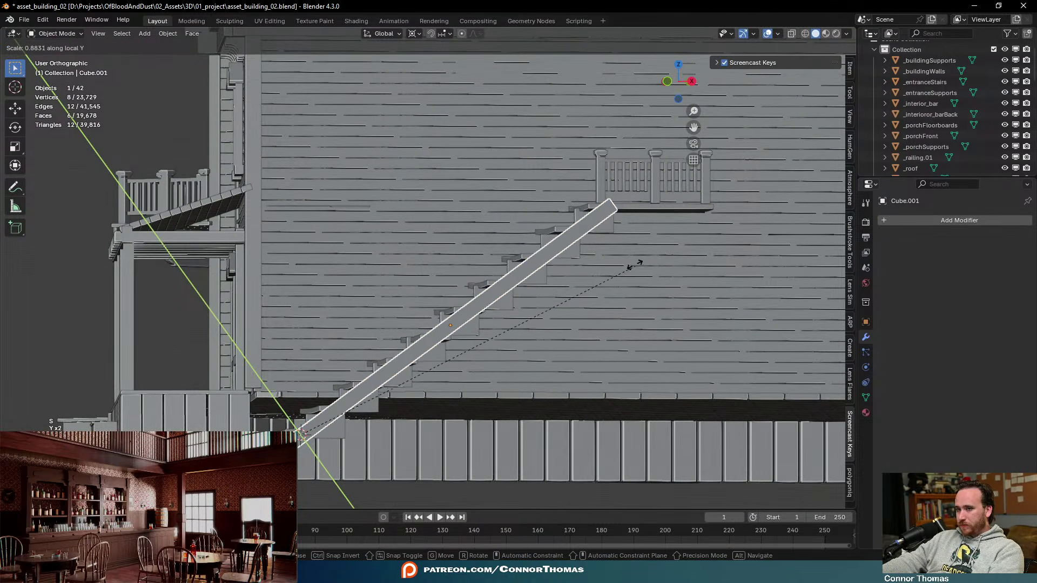
{"action": "left_click", "coordinate": [592, 260]}
{"action": "middle_click_drag", "start_coordinate": [590, 260], "coordinate": [613, 271]}
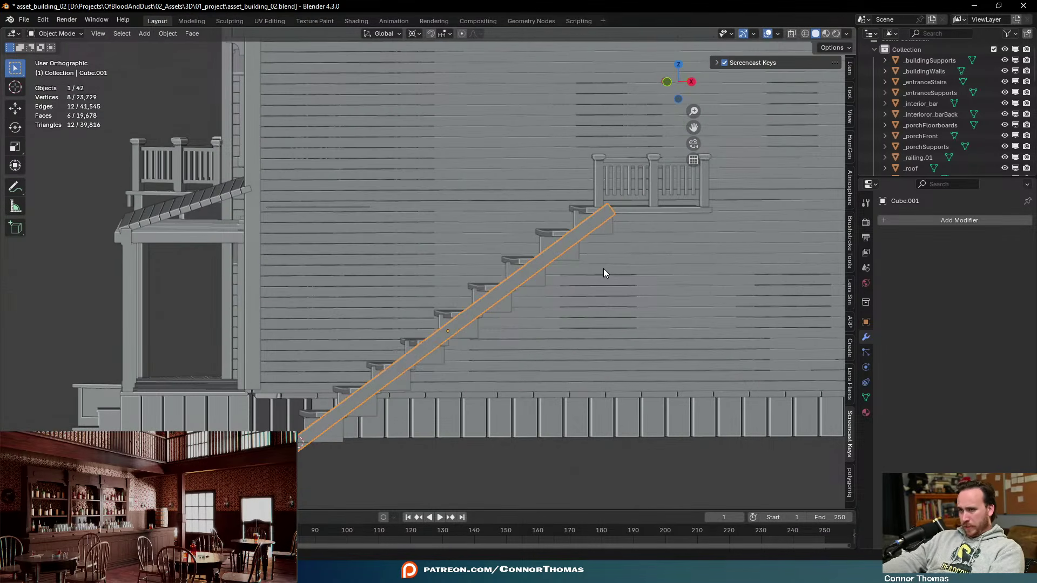
Nudge the stringer freehand into line with the tread ends, deselect everything and save the file
{"action": "middle_click_drag", "start_coordinate": [606, 363], "coordinate": [571, 356]}
{"action": "key", "text": "g"}
{"action": "left_click", "coordinate": [551, 361]}
{"action": "key", "text": "g"}
{"action": "left_click", "coordinate": [550, 361]}
{"action": "key", "text": "a"}
{"action": "key", "text": "a"}
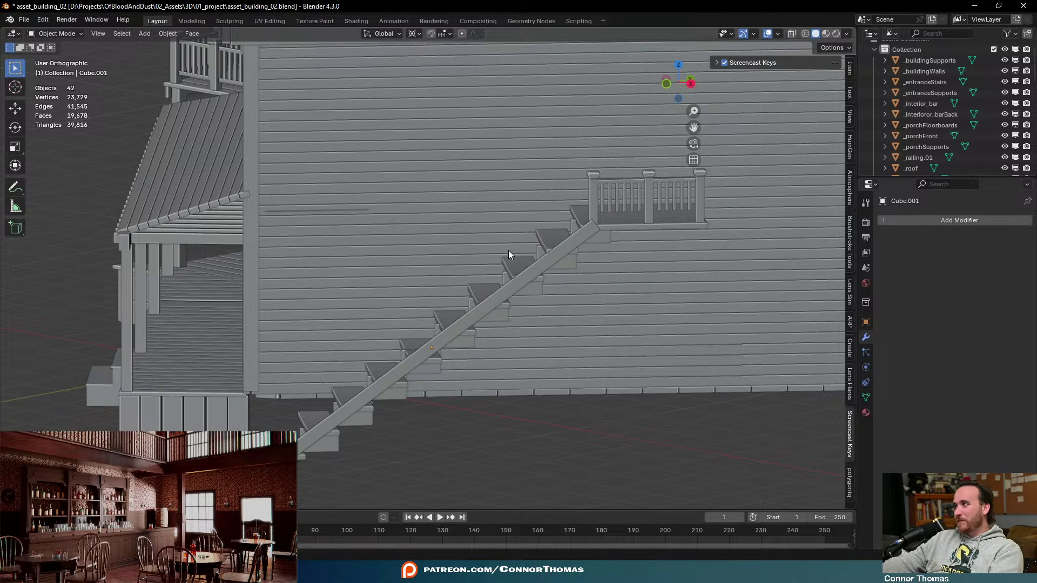
{"action": "key", "text": "ctrl+s"}
Duplicate the stringer and move the copy up along its local X axis until its lower end meets the original's upper end
{"action": "middle_click_drag", "start_coordinate": [483, 190], "coordinate": [543, 318]}
{"action": "left_click", "coordinate": [573, 252]}
{"action": "scroll", "coordinate": [575, 270], "scroll_direction": "down", "scroll_amount": 4}
{"action": "key", "text": "shift+d"}
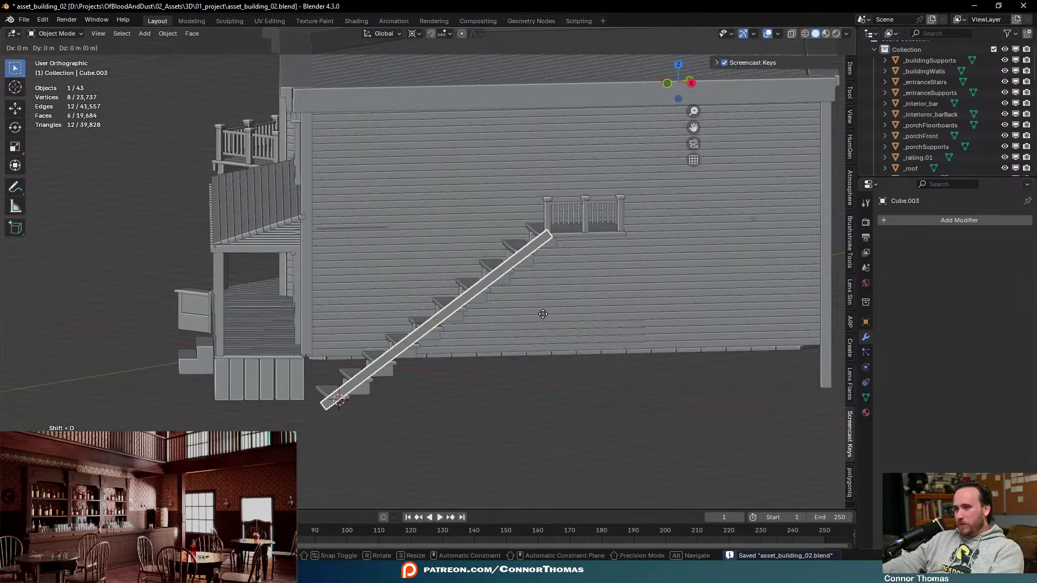
{"action": "key", "text": "y"}
{"action": "key", "text": "y"}
{"action": "key", "text": "x"}
{"action": "key", "text": "x"}
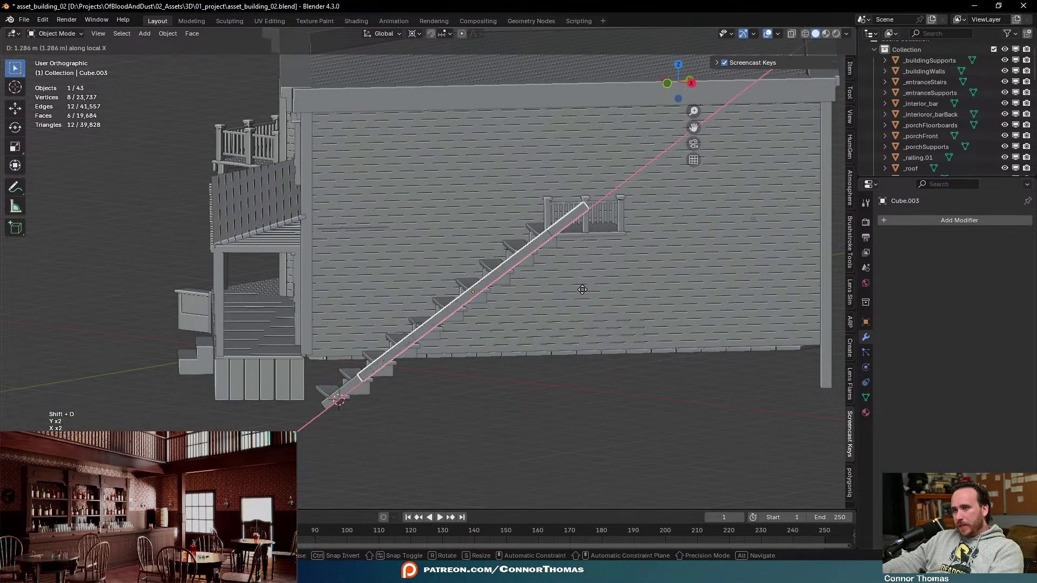
{"action": "left_click", "coordinate": [788, 168]}
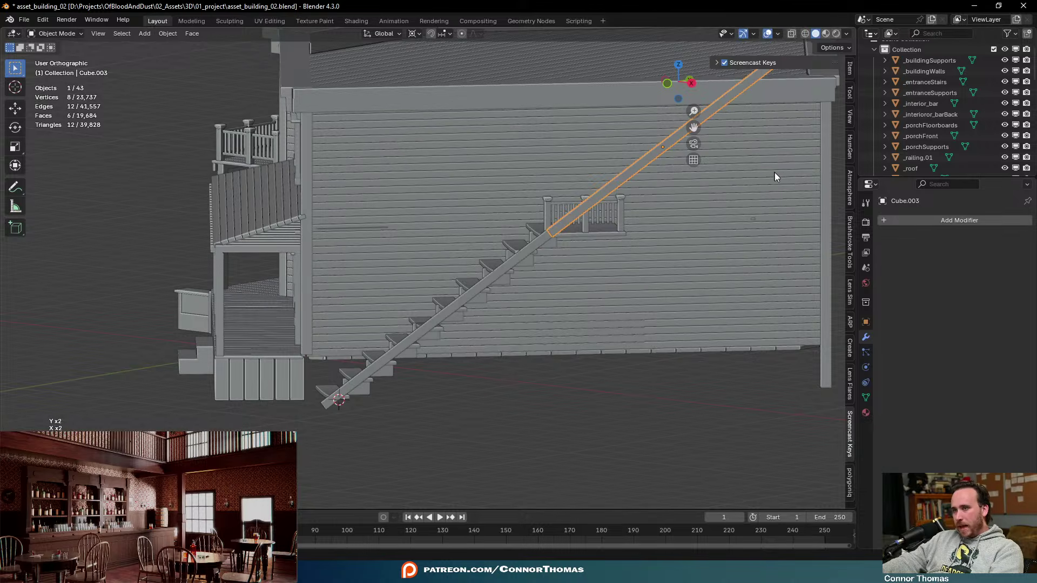
{"action": "middle_click_drag", "start_coordinate": [774, 173], "coordinate": [772, 199]}
{"action": "key", "text": "r"}
{"action": "key", "text": "z"}
{"action": "key", "text": "z"}
{"action": "left_click", "coordinate": [705, 183]}
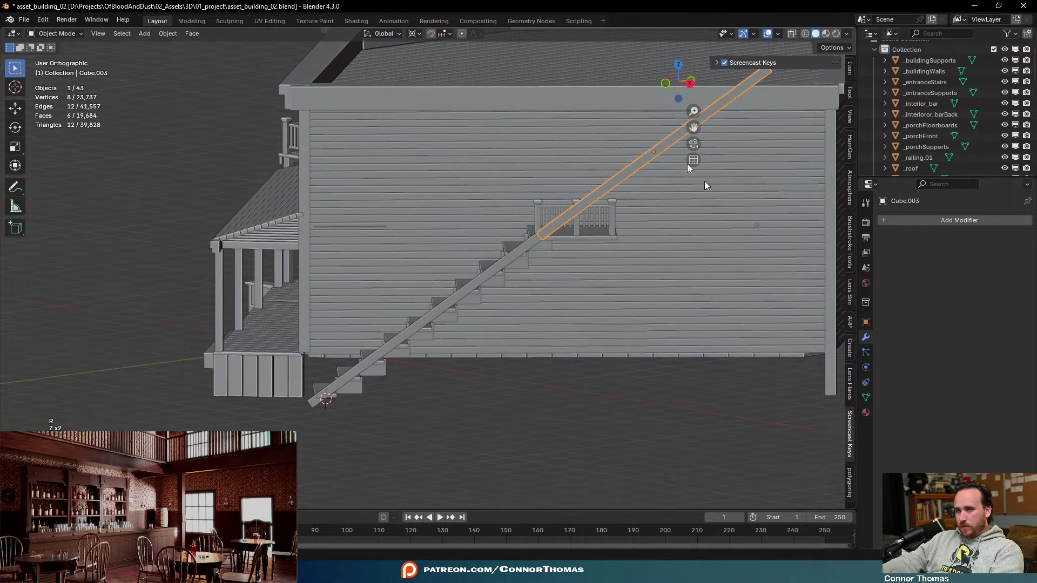
Place the 3D cursor at the lower end of the upper stringer copy, where it meets the original stringer
{"action": "left_click", "coordinate": [414, 33]}
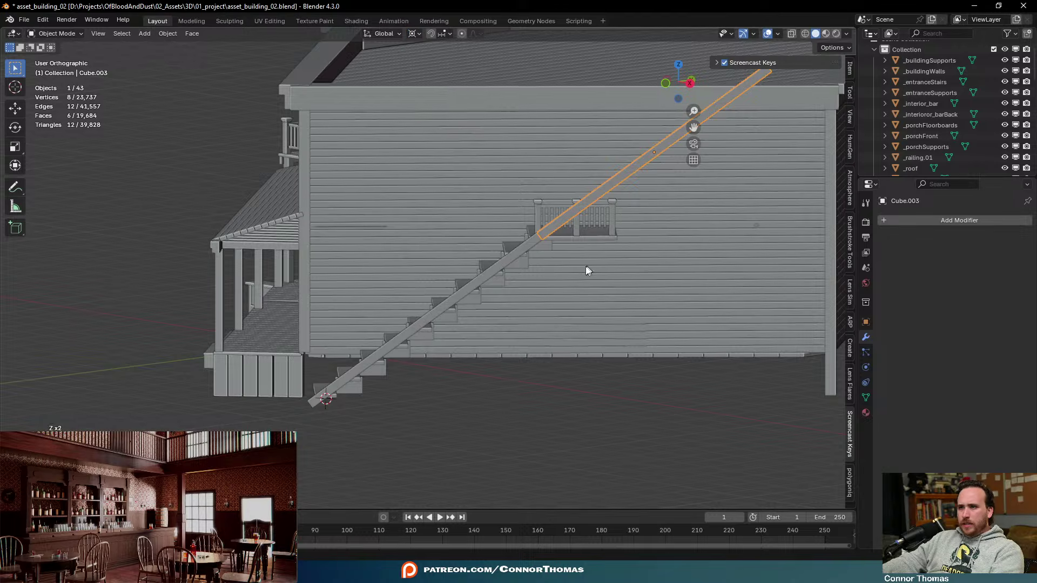
{"action": "left_click", "coordinate": [15, 87]}
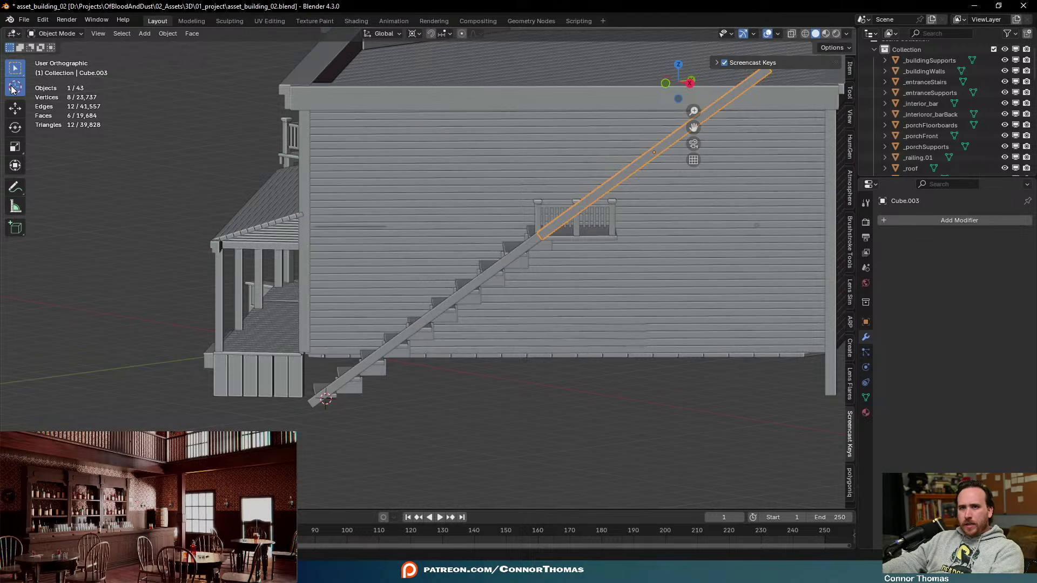
{"action": "left_click", "coordinate": [539, 235]}
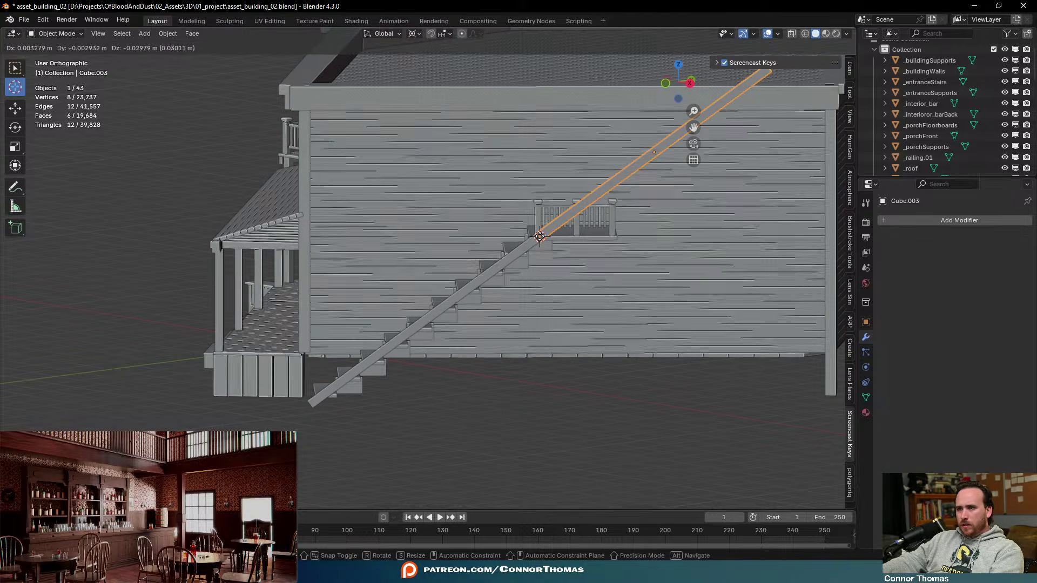
{"action": "left_click", "coordinate": [15, 67]}
Rotate the stringer copy about its local Z axis until it is roughly horizontal, and set its Y rotation to 0°
{"action": "key", "text": "r"}
{"action": "key", "text": "z"}
{"action": "key", "text": "z"}
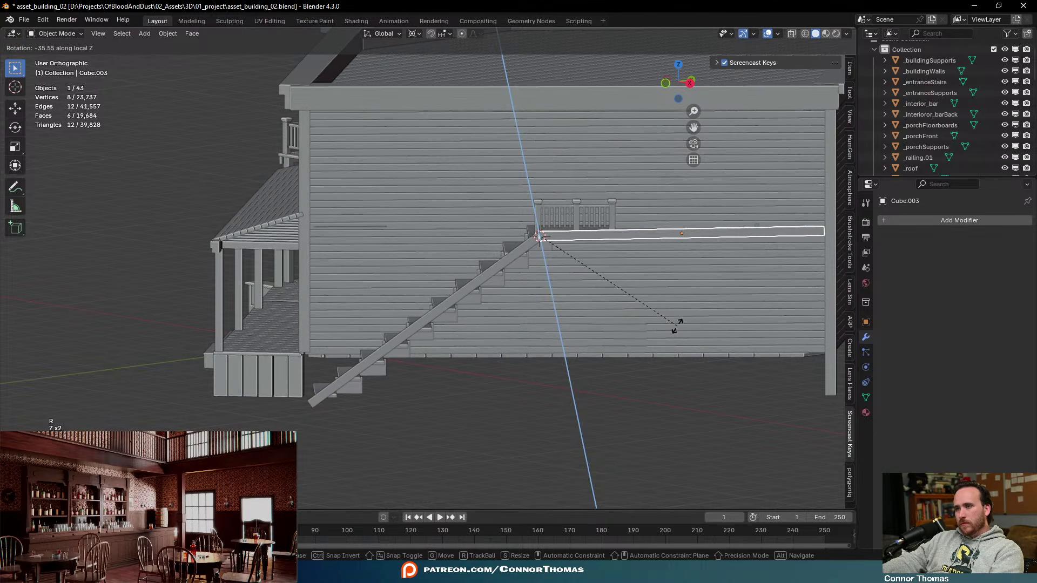
{"action": "left_click", "coordinate": [676, 327]}
{"action": "left_click", "coordinate": [865, 321]}
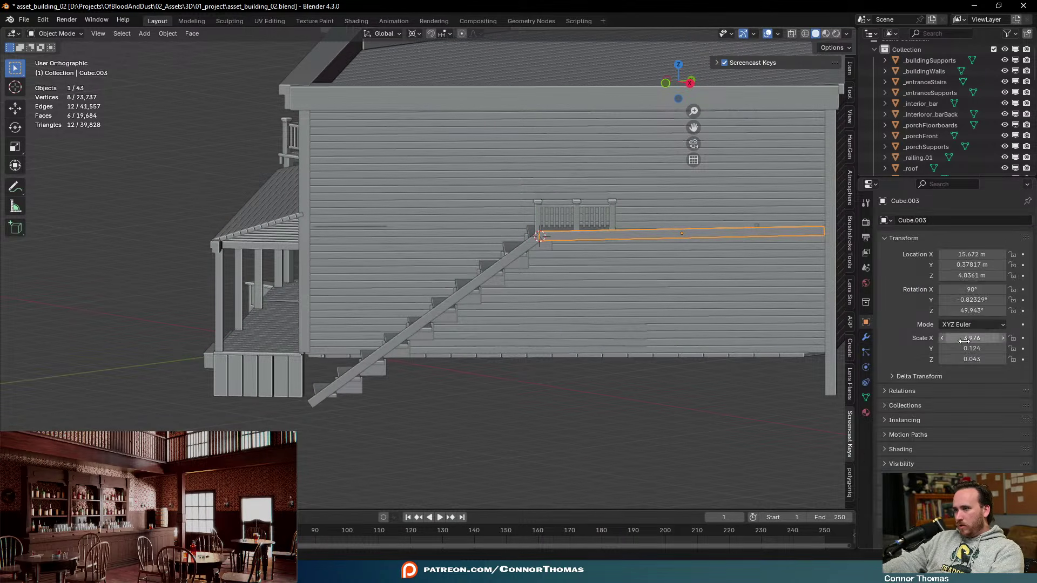
{"action": "left_click", "coordinate": [975, 301]}
{"action": "type", "text": "0"}
{"action": "key", "text": "Return"}
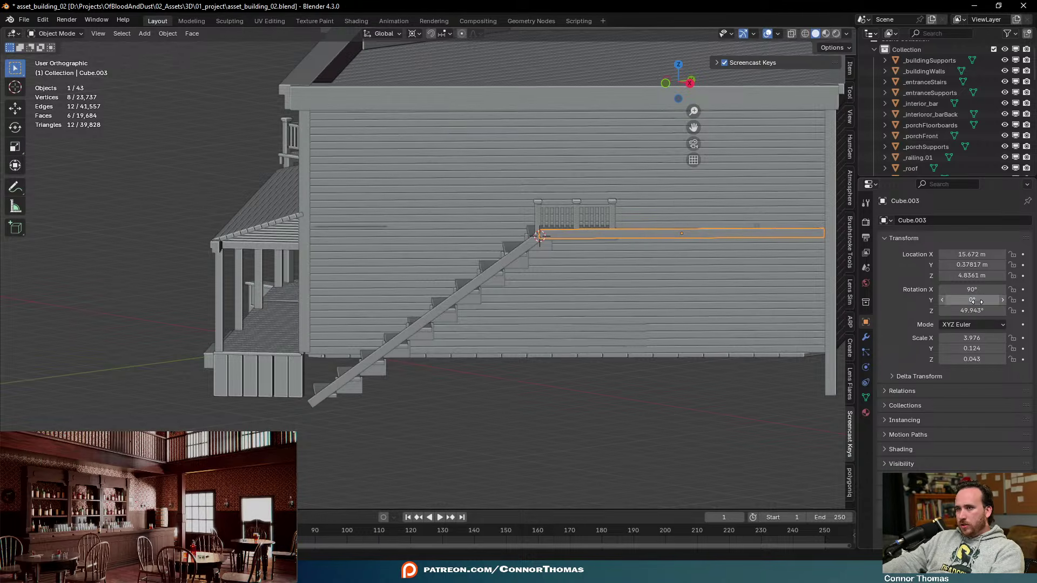
Lower the horizontal beam about 0.22 m along global Z so its top edge meets the base of the landing's railing posts
{"action": "scroll", "coordinate": [680, 252], "scroll_direction": "up", "scroll_amount": 7}
{"action": "middle_click_drag", "start_coordinate": [501, 230], "coordinate": [362, 342], "text": "shift"}
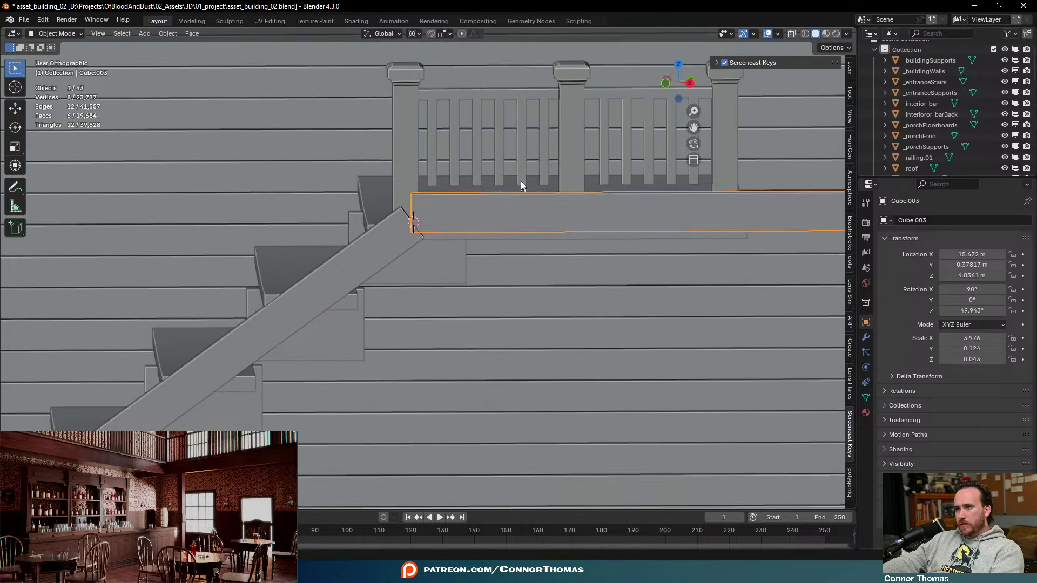
{"action": "key", "text": "g"}
{"action": "key", "text": "z"}
{"action": "key", "text": "z"}
{"action": "key", "text": "g"}
{"action": "key", "text": "z"}
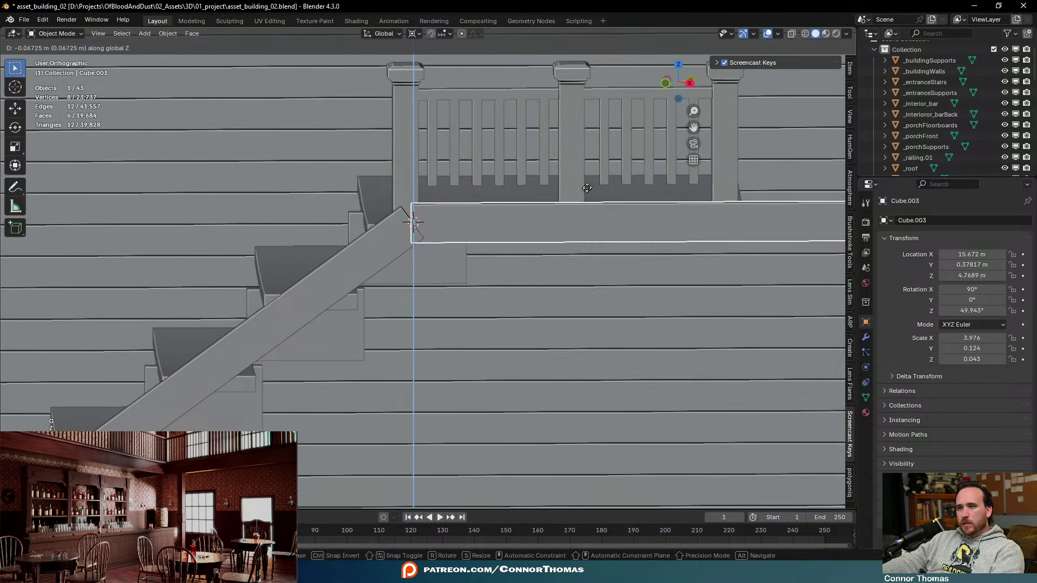
{"action": "left_click", "coordinate": [602, 214]}
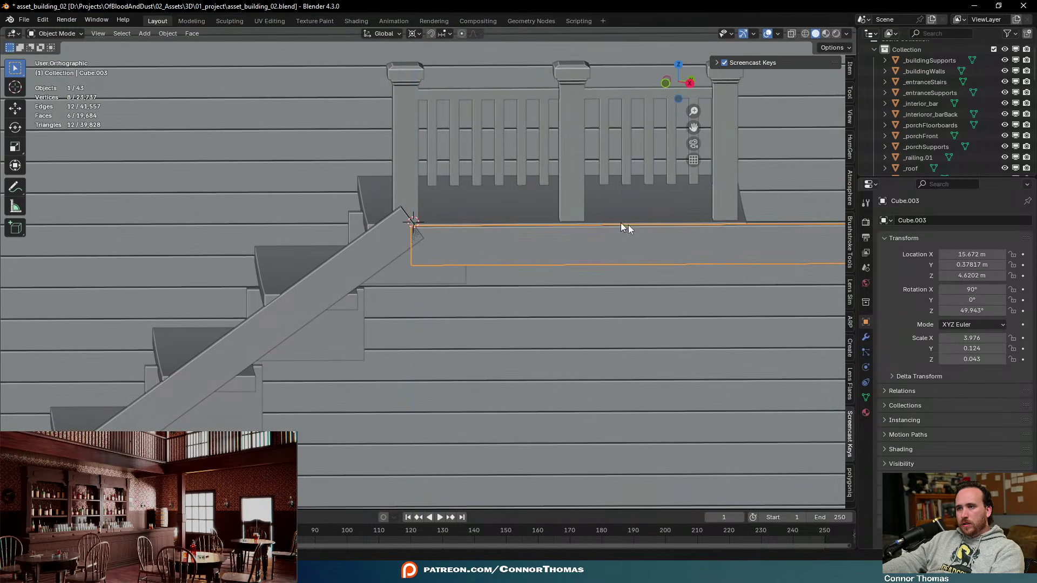
Shorten the horizontal beam along its local X axis to the landing's length, an X scale of about 1.089, and deselect everything
{"action": "middle_click_drag", "start_coordinate": [834, 237], "coordinate": [650, 230], "text": "shift"}
{"action": "scroll", "coordinate": [662, 246], "scroll_direction": "down", "scroll_amount": 3}
{"action": "key", "text": "s"}
{"action": "key", "text": "x"}
{"action": "key", "text": "x"}
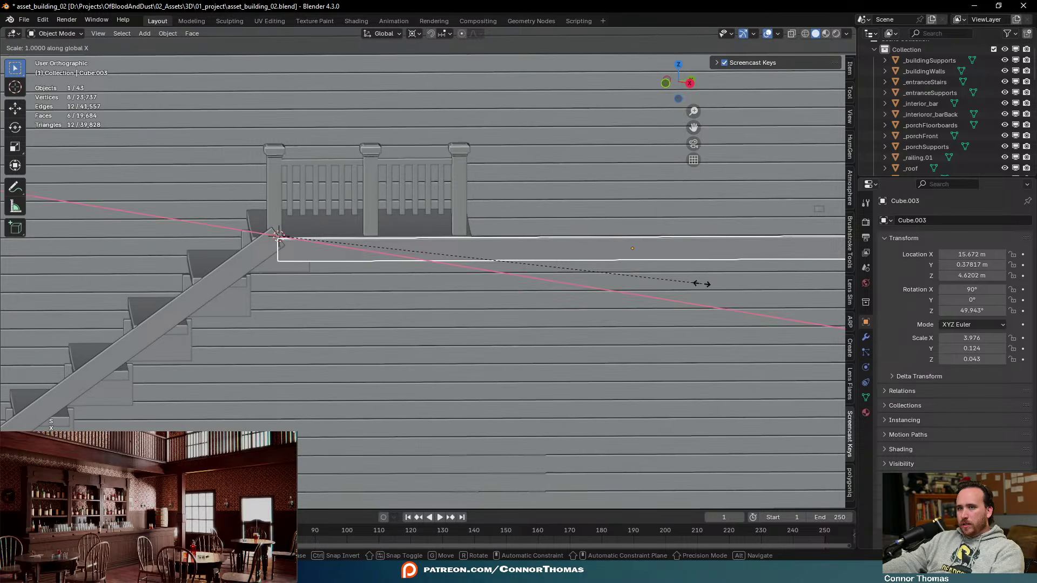
{"action": "left_click", "coordinate": [387, 281]}
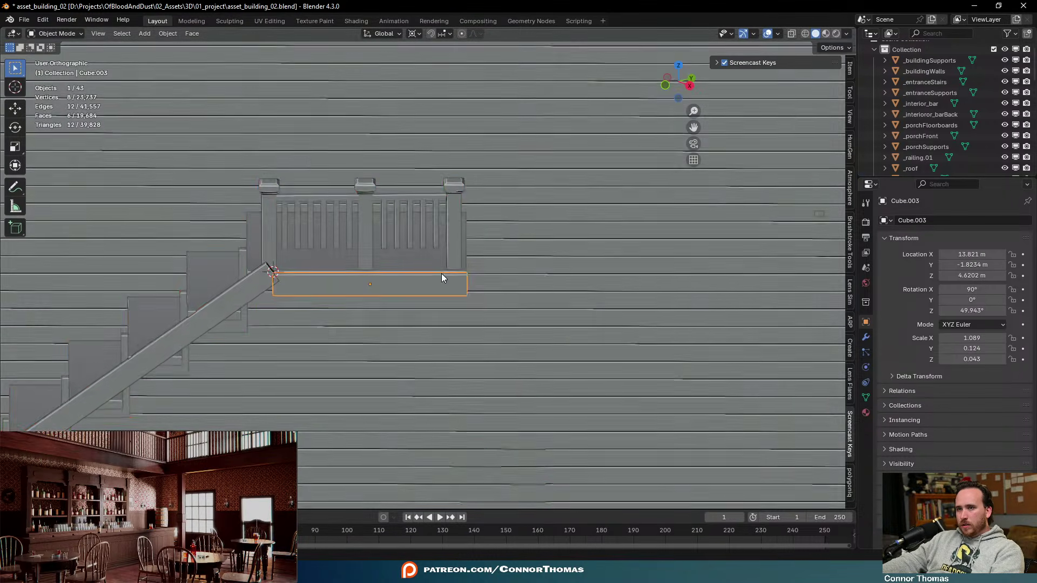
{"action": "key", "text": "a"}
{"action": "key", "text": "a"}
{"action": "middle_click_drag", "start_coordinate": [479, 287], "coordinate": [549, 316]}
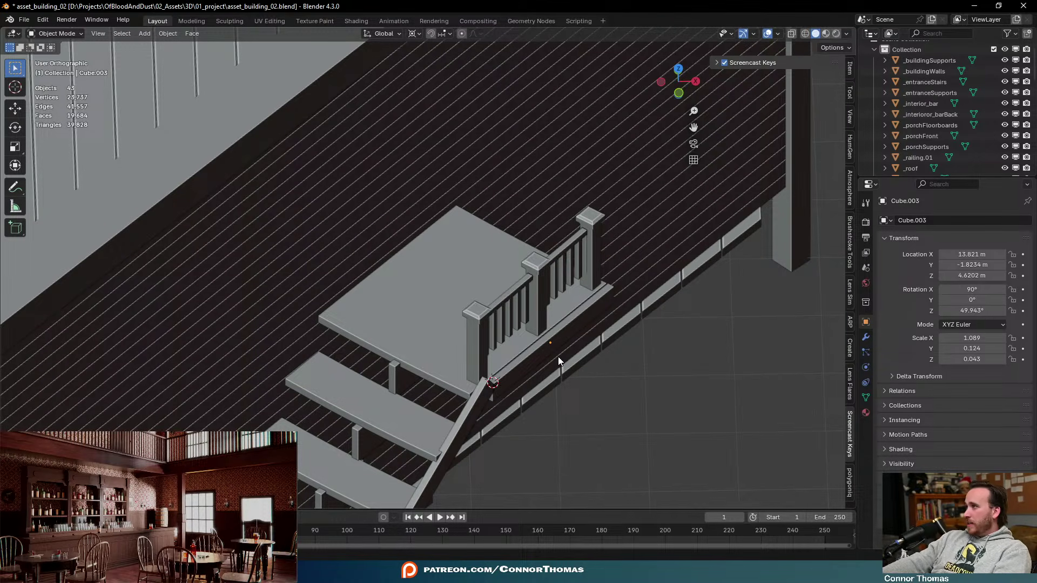
{"action": "middle_click_drag", "start_coordinate": [517, 319], "coordinate": [351, 172]}
Select the sloped side stringer and place the 3D cursor at its lower end
{"action": "left_click", "coordinate": [351, 172]}
{"action": "middle_click_drag", "start_coordinate": [275, 361], "coordinate": [493, 236]}
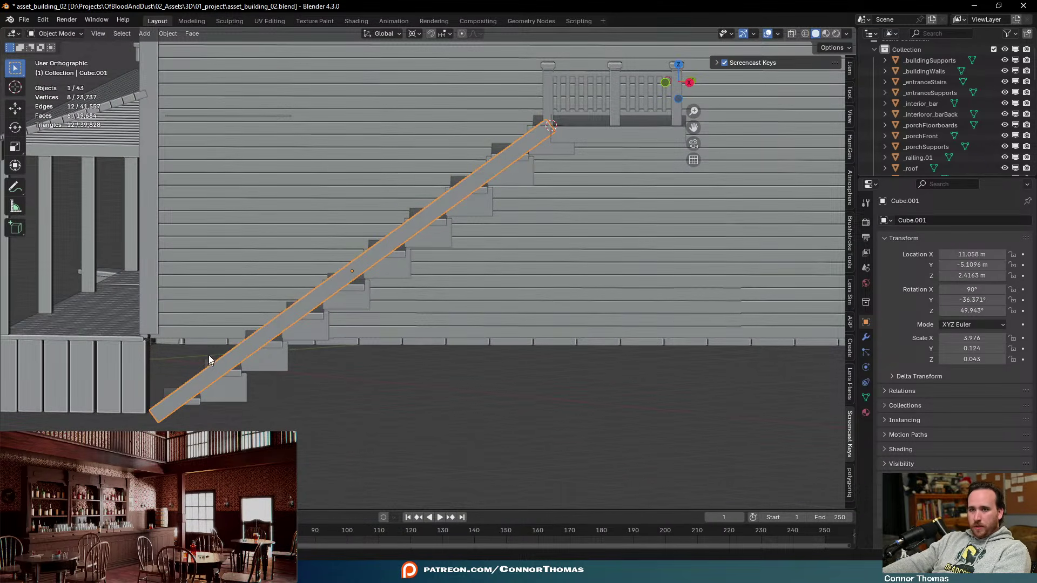
{"action": "key", "text": "shift+space"}
{"action": "key", "text": "space"}
{"action": "left_click", "coordinate": [155, 411]}
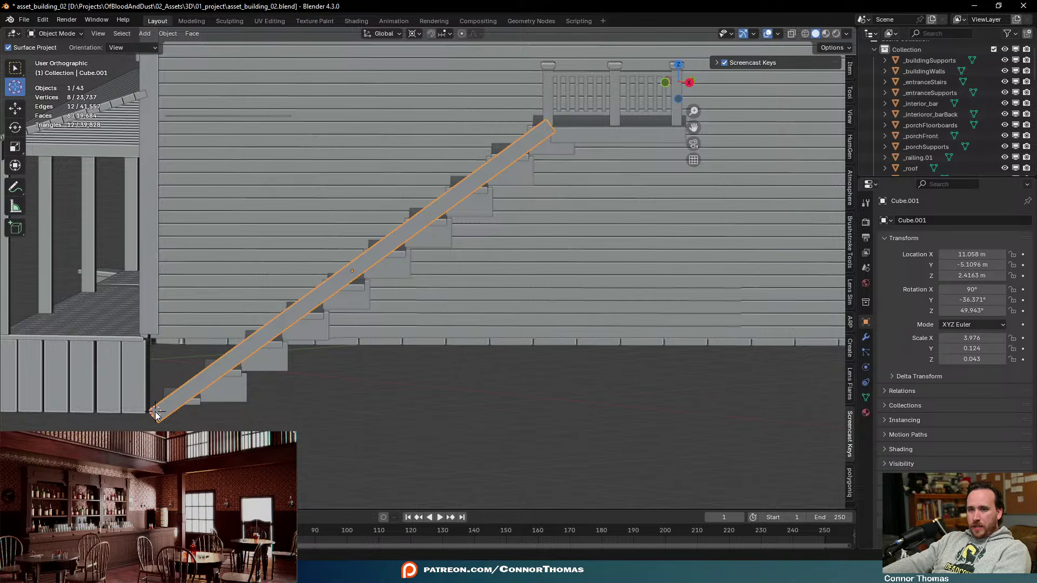
{"action": "key", "text": "w"}
Rotate the sloped stringer about its local Z axis by about 1° so its upper corner lines up with the landing beam
{"action": "scroll", "coordinate": [540, 200], "scroll_direction": "up", "scroll_amount": 4}
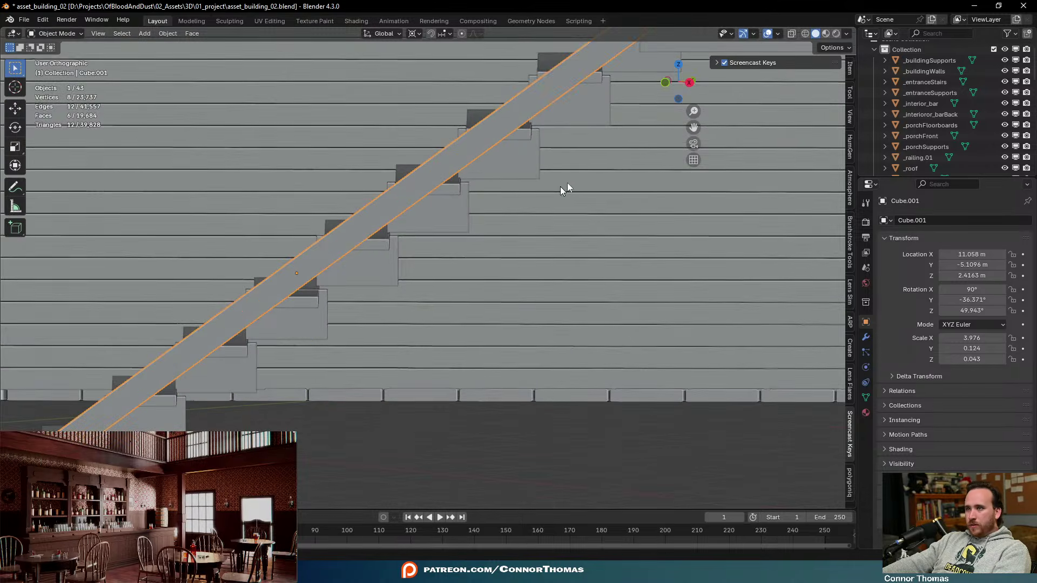
{"action": "scroll", "coordinate": [624, 169], "scroll_direction": "up", "scroll_amount": 2}
{"action": "key", "text": "r"}
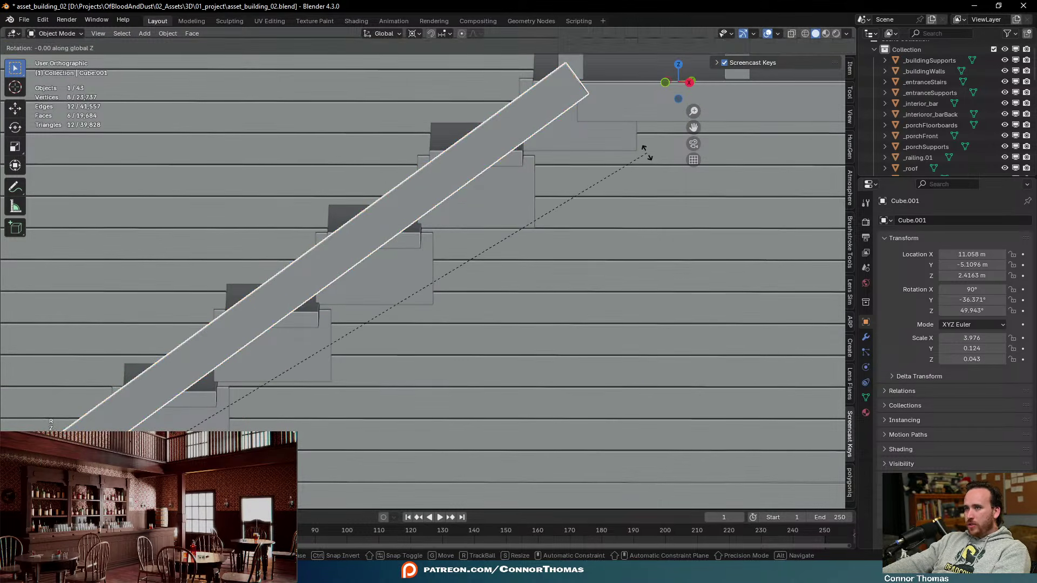
{"action": "key", "text": "z"}
{"action": "key", "text": "z"}
{"action": "left_click", "coordinate": [637, 183]}
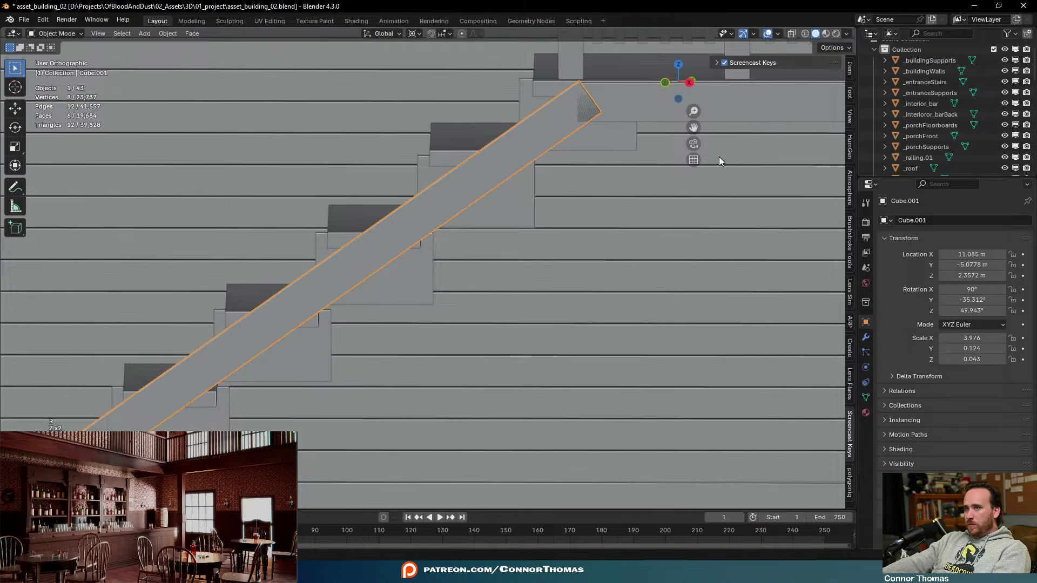
Fine-tune the sloped stringer's length along its local X axis so its upper end meets the landing beam
{"action": "key", "text": "s"}
{"action": "key", "text": "z"}
{"action": "key", "text": "z"}
{"action": "right_click", "coordinate": [675, 160]}
{"action": "key", "text": "s"}
{"action": "key", "text": "y"}
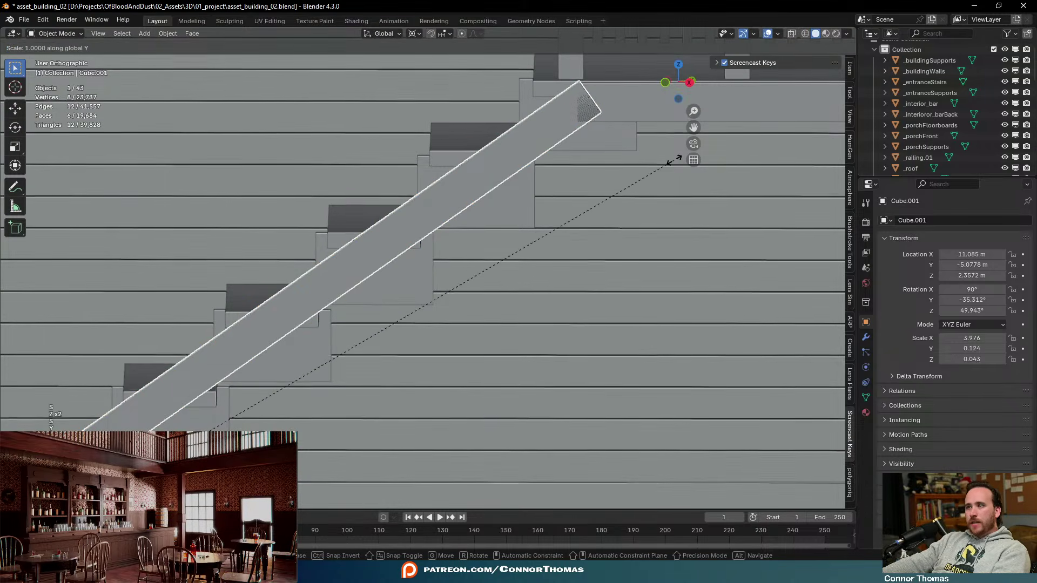
{"action": "key", "text": "x"}
{"action": "key", "text": "x"}
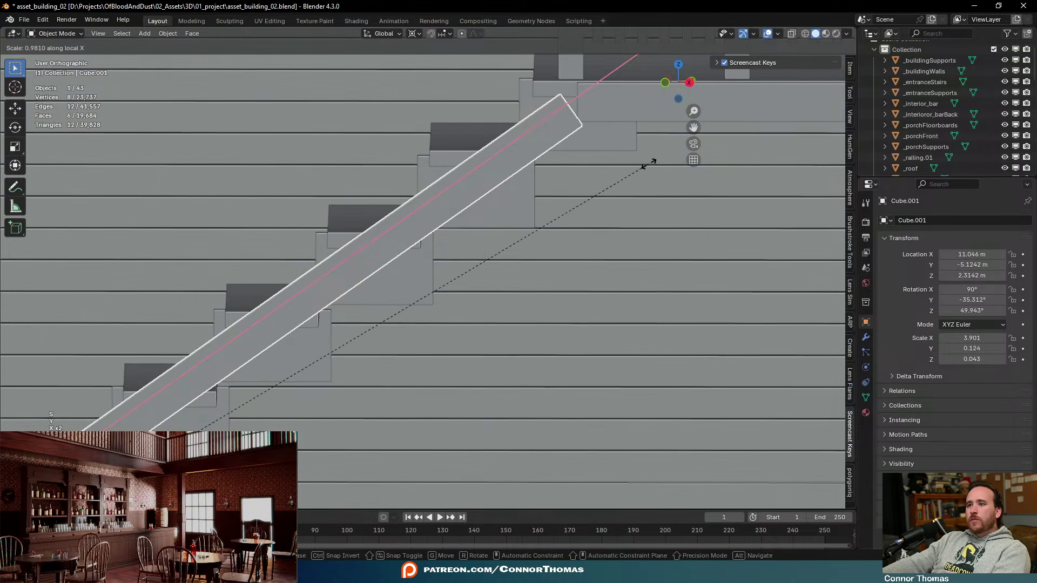
{"action": "left_click", "coordinate": [656, 151]}
Shift the sloped stringer about 0.04 m inward along its local Z axis to align with the landing beam, and deselect everything
{"action": "left_click", "coordinate": [652, 115]}
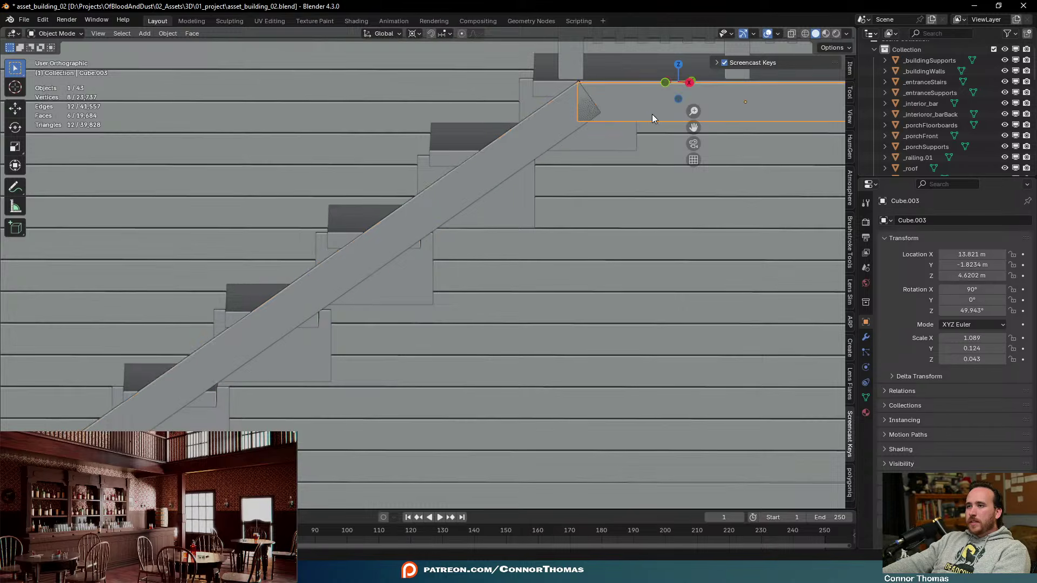
{"action": "middle_click_drag", "start_coordinate": [652, 114], "coordinate": [568, 239]}
{"action": "left_click", "coordinate": [497, 303]}
{"action": "key", "text": "g"}
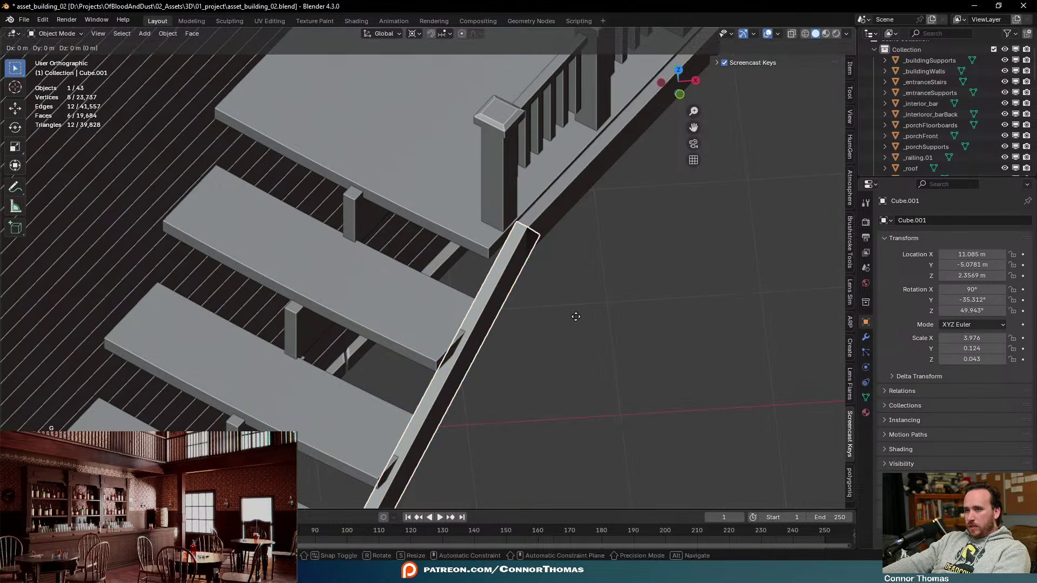
{"action": "key", "text": "x"}
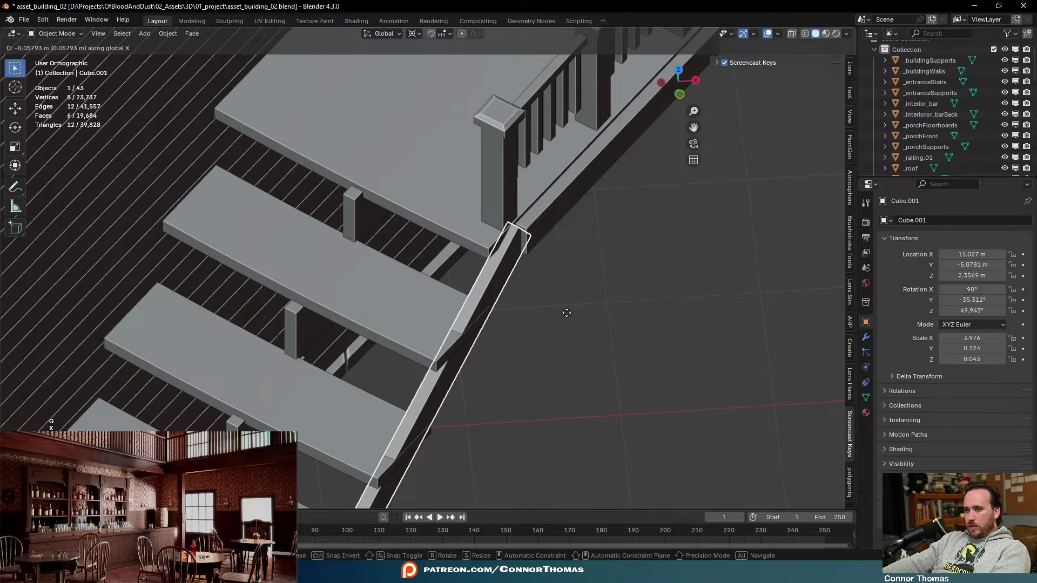
{"action": "key", "text": "z"}
{"action": "key", "text": "z"}
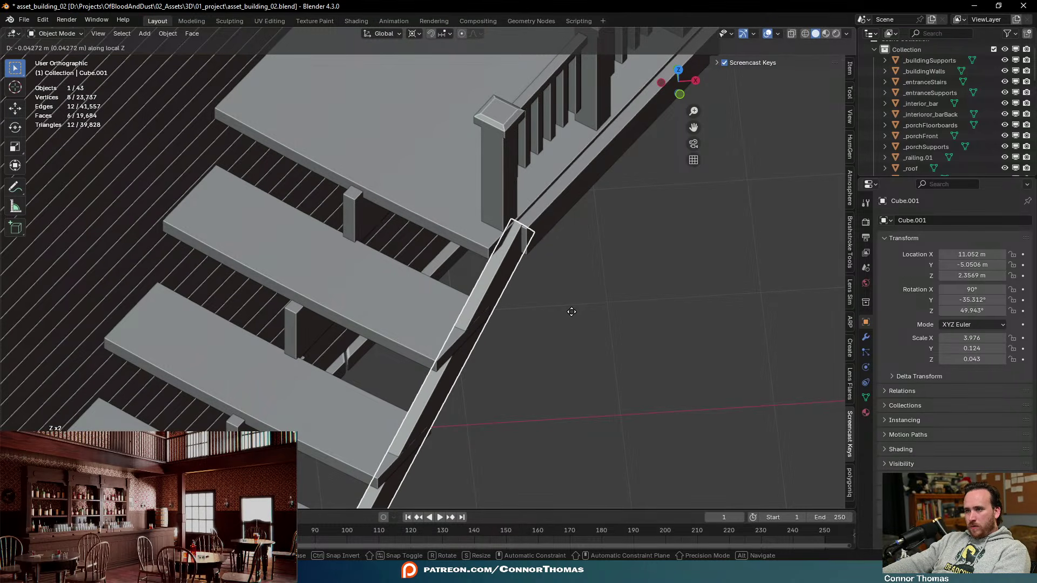
{"action": "left_click", "coordinate": [572, 312]}
{"action": "key", "text": "a"}
{"action": "key", "text": "a"}
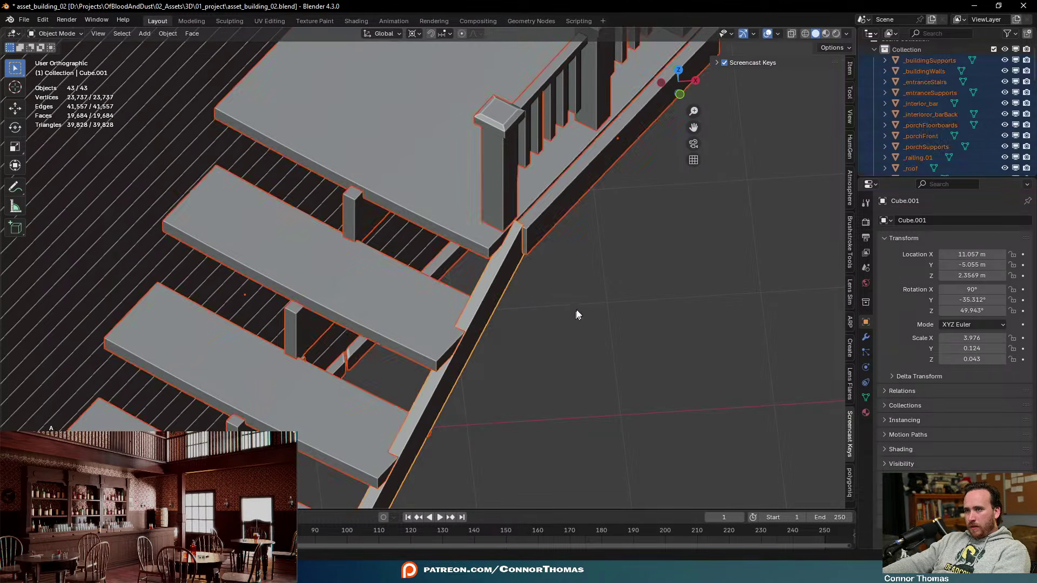
Select all nine stair treads with their linked geometry in Edit Mode, leaving out the landing
{"action": "middle_click_drag", "start_coordinate": [576, 312], "coordinate": [510, 177]}
{"action": "left_click", "coordinate": [510, 179]}
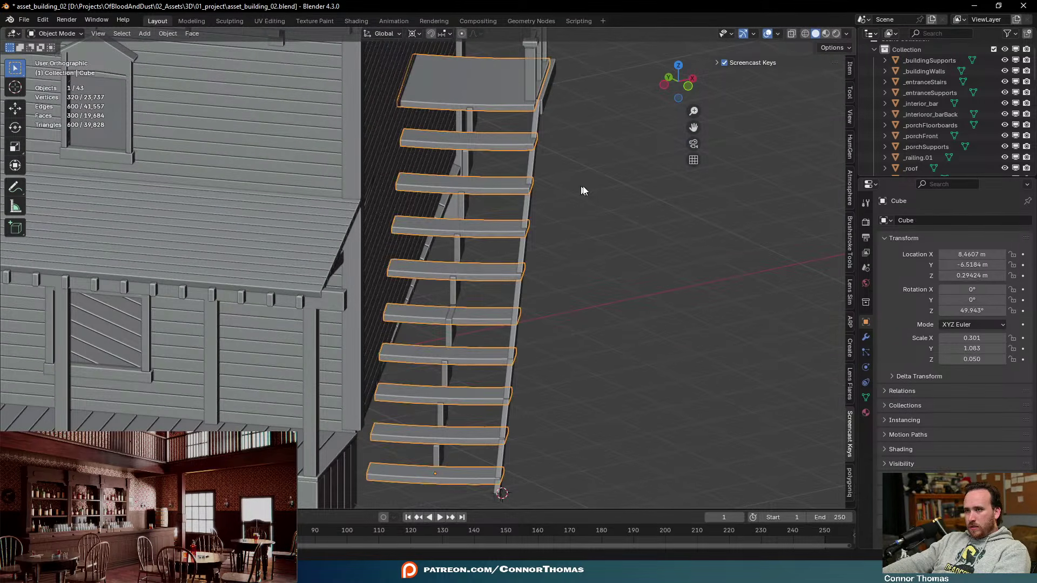
{"action": "scroll", "coordinate": [594, 178], "scroll_direction": "up", "scroll_amount": 4}
{"action": "key", "text": "Tab"}
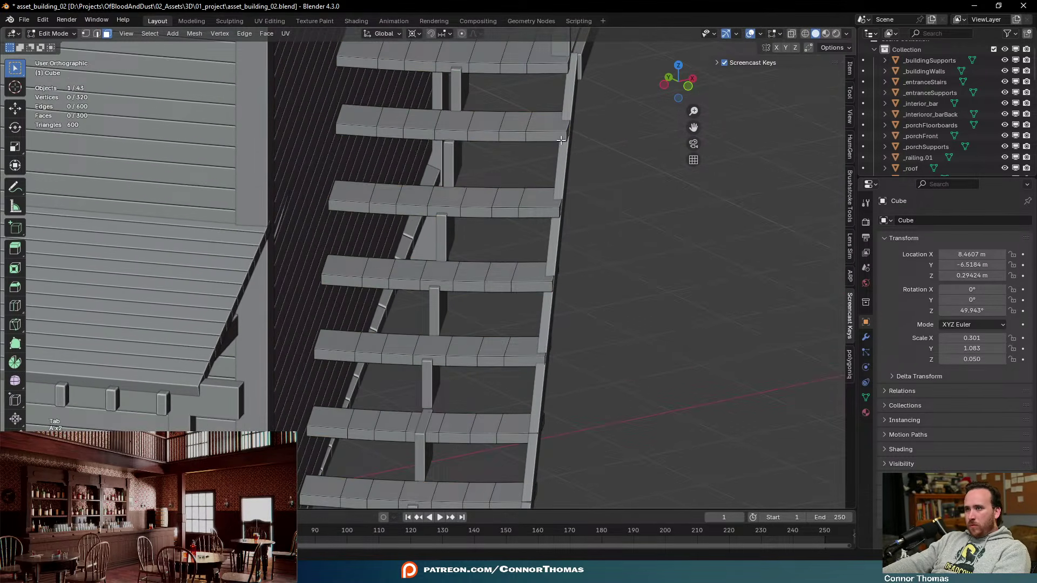
{"action": "scroll", "coordinate": [561, 141], "scroll_direction": "down", "scroll_amount": 4}
{"action": "key", "text": "a"}
{"action": "key", "text": "a"}
{"action": "scroll", "coordinate": [508, 227], "scroll_direction": "down", "scroll_amount": 1}
{"action": "middle_click_drag", "start_coordinate": [495, 280], "coordinate": [511, 218], "text": "shift"}
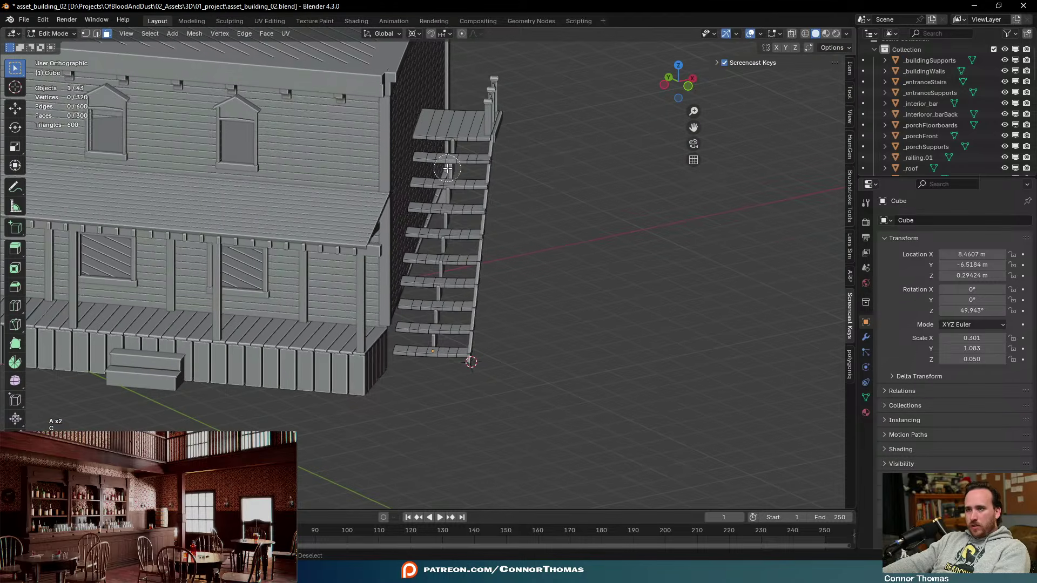
{"action": "key", "text": "c"}
{"action": "mouse_move", "coordinate": [456, 158]}
{"action": "left_mouse_down"}
{"action": "mouse_move", "coordinate": [451, 259]}
{"action": "mouse_move", "coordinate": [491, 352]}
{"action": "left_mouse_up"}
{"action": "key", "text": "ctrl+l"}
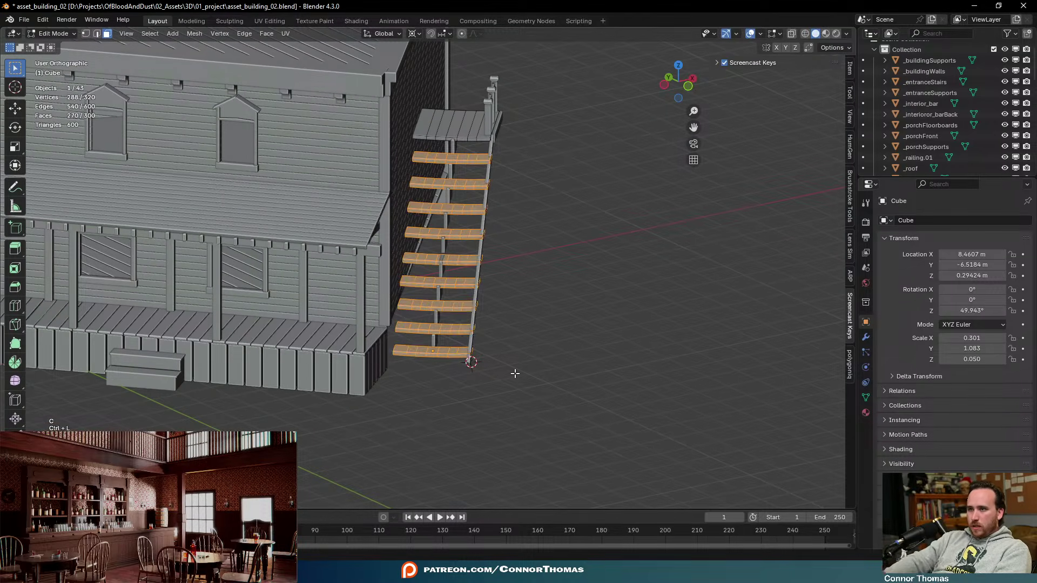
Move the treads about 0.1 m along local Y toward the wall, clear of the stringer's outer face, and return to Object Mode
{"action": "scroll", "coordinate": [514, 373], "scroll_direction": "up", "scroll_amount": 4}
{"action": "key", "text": "g"}
{"action": "key", "text": "x"}
{"action": "key", "text": "x"}
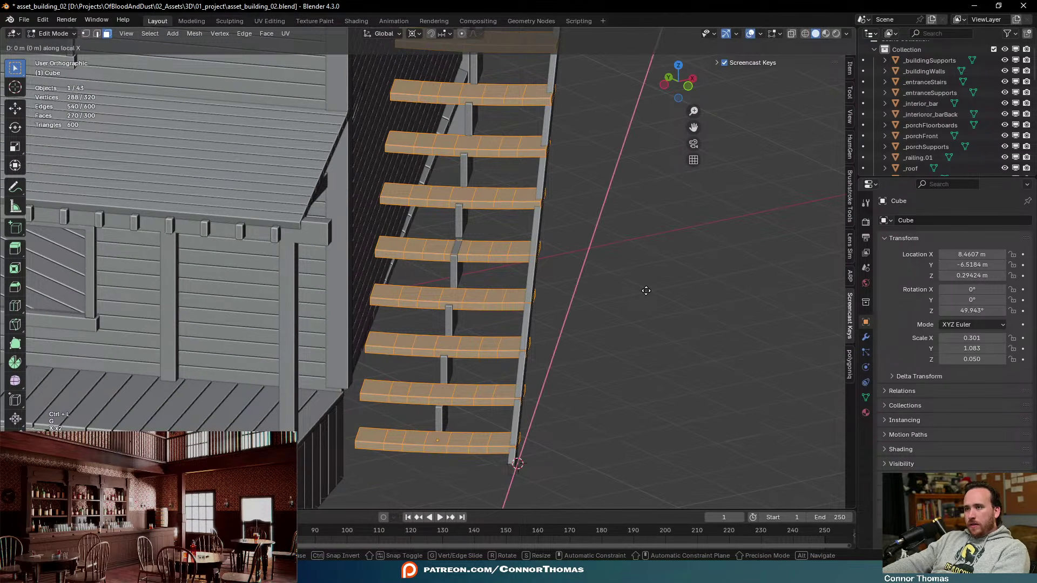
{"action": "key", "text": "y"}
{"action": "key", "text": "y"}
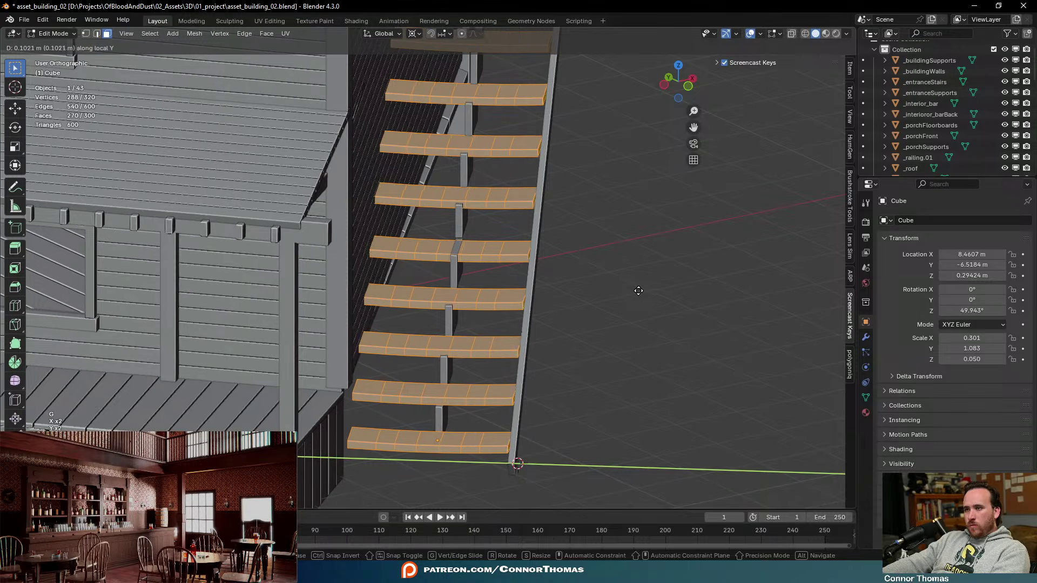
{"action": "left_click", "coordinate": [642, 286]}
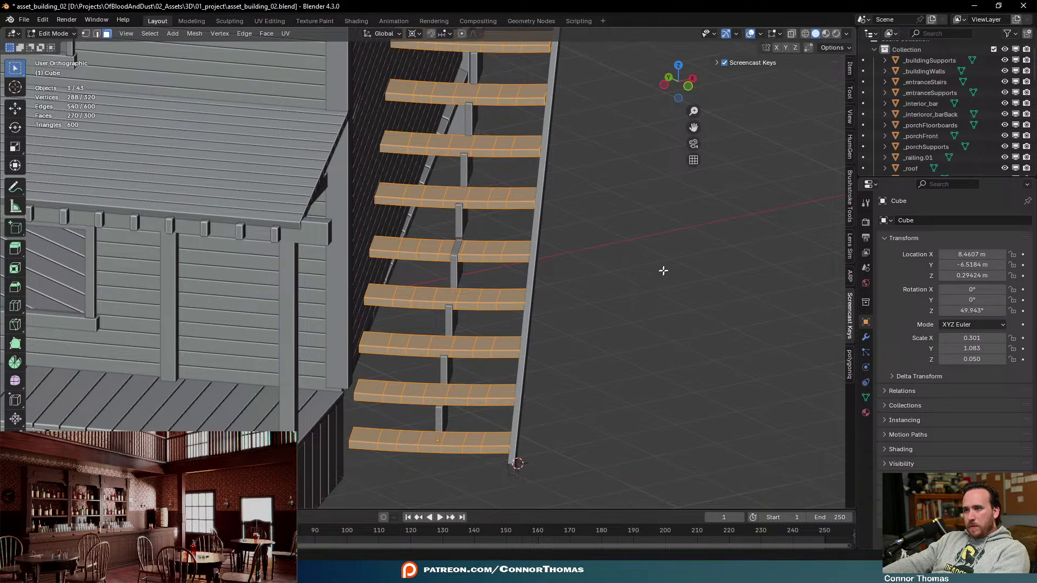
{"action": "key", "text": "Tab"}
{"action": "key", "text": "a"}
{"action": "middle_click_drag", "start_coordinate": [659, 167], "coordinate": [455, 311], "text": "shift"}
{"action": "key", "text": "a"}
Select two posts of the landing railing with their rails and balusters, leaving out the far corner post, and duplicate them
{"action": "left_click", "coordinate": [518, 258]}
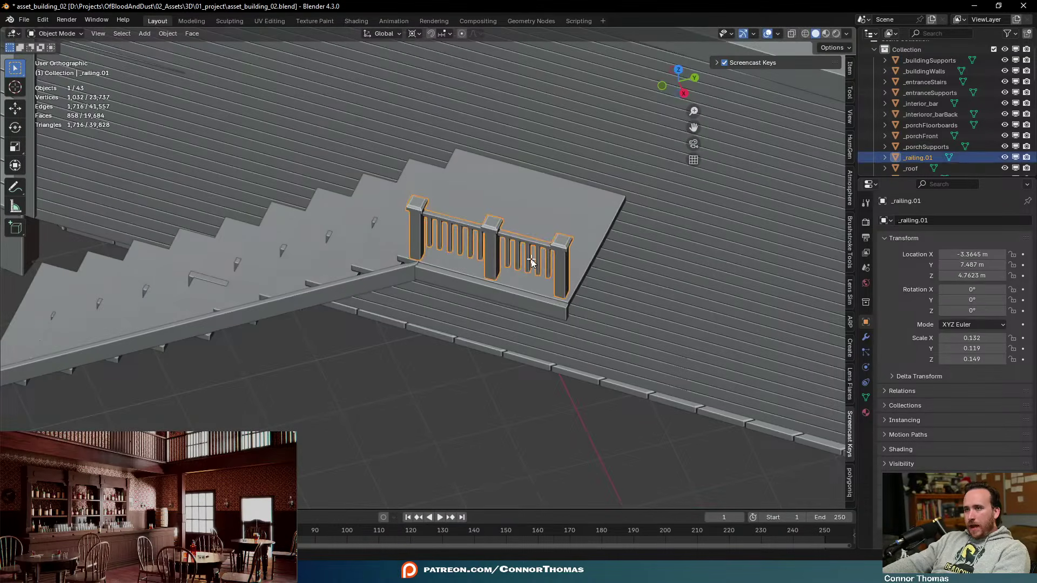
{"action": "key", "text": "Tab"}
{"action": "key", "text": "a"}
{"action": "key", "text": "a"}
{"action": "key", "text": "c"}
{"action": "left_click_drag", "start_coordinate": [559, 255], "coordinate": [406, 231]}
{"action": "right_click", "coordinate": [403, 229]}
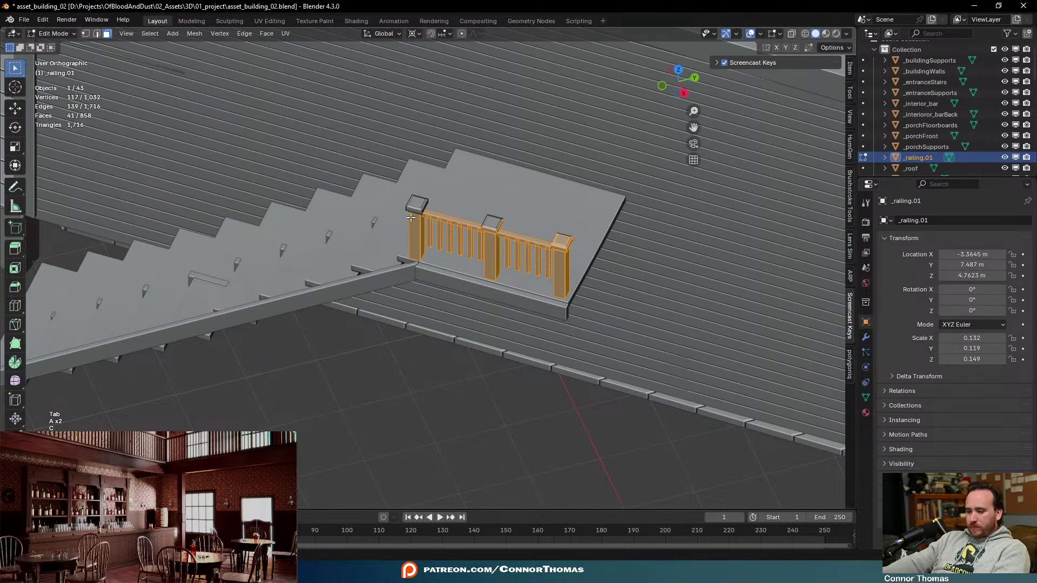
{"action": "key", "text": "ctrl+l"}
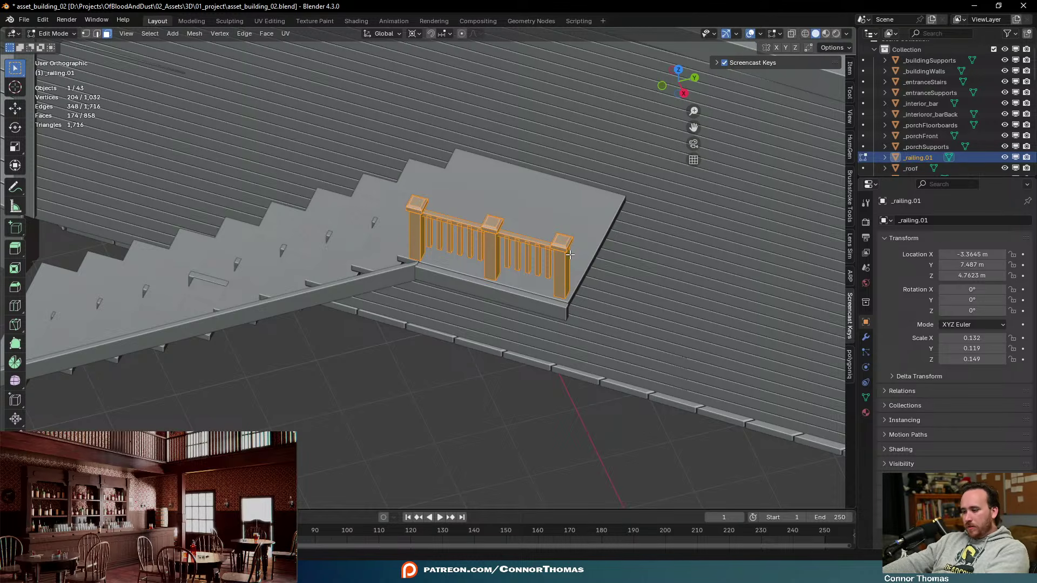
{"action": "key", "text": "shift+l"}
{"action": "middle_click_drag", "start_coordinate": [597, 270], "coordinate": [627, 266]}
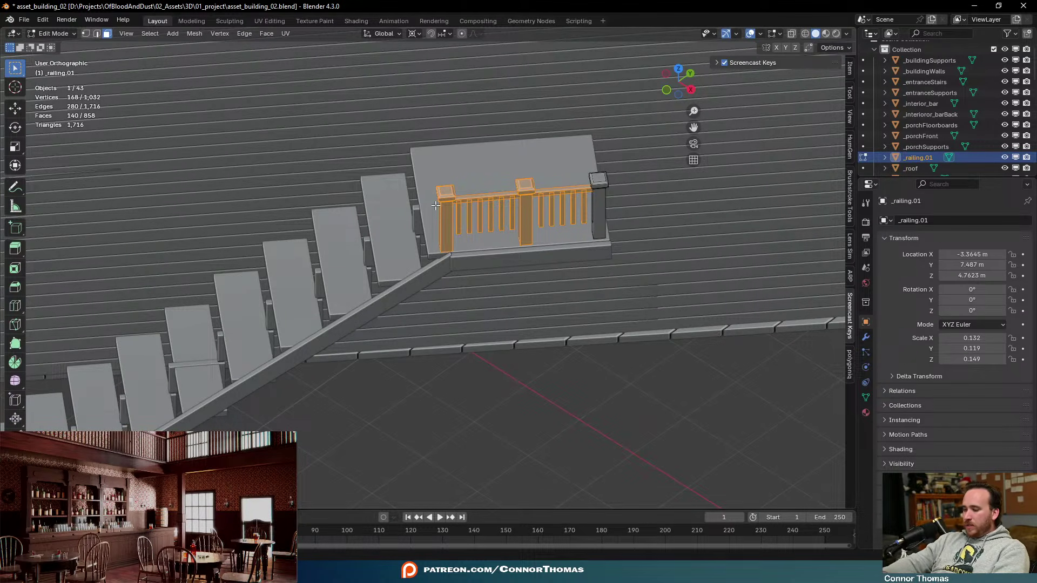
{"action": "key", "text": "KP_7"}
{"action": "key", "text": "shift+d"}
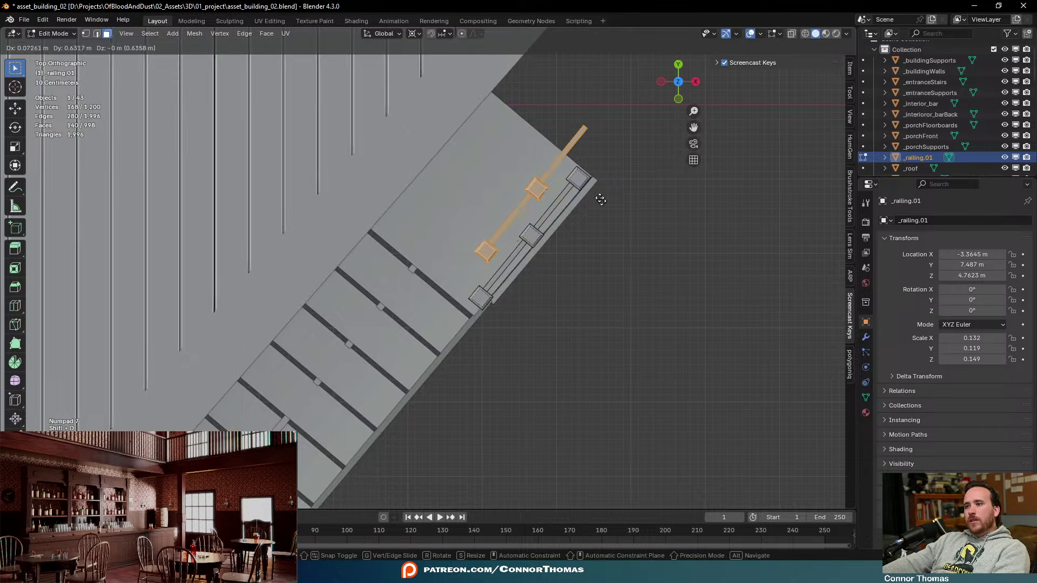
{"action": "type", "text": "r"}
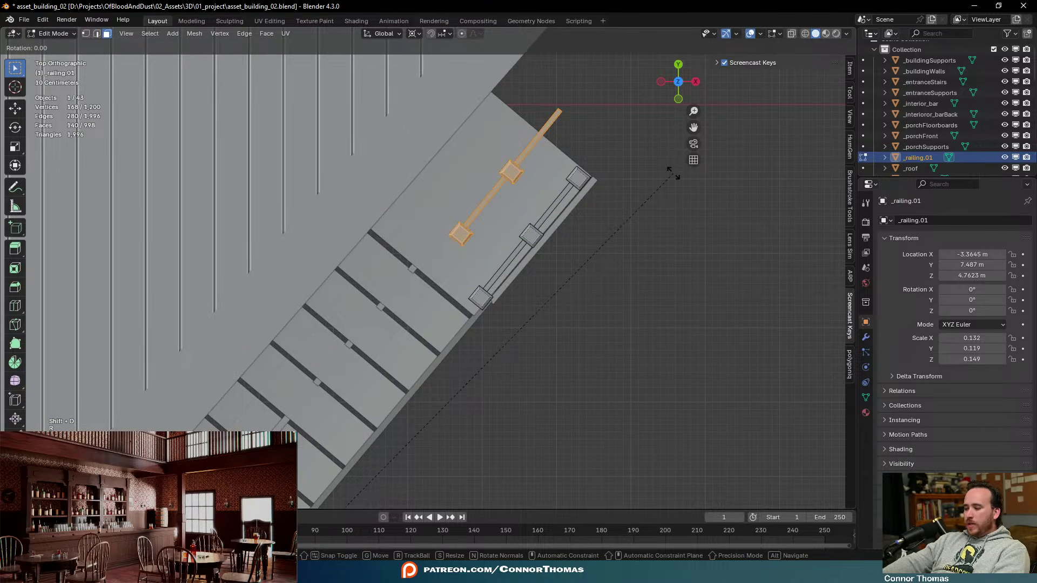
{"action": "type", "text": "90"}
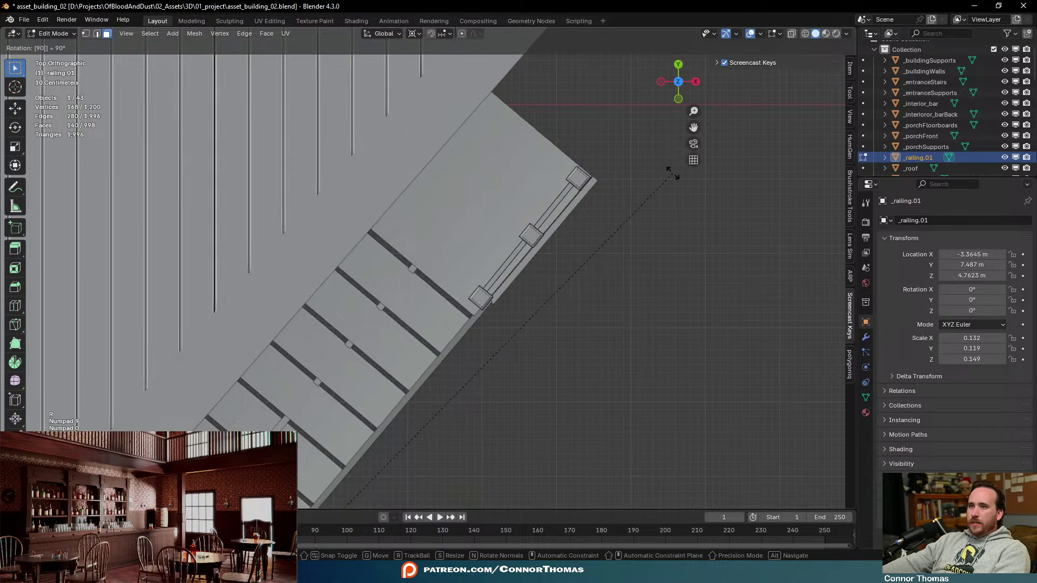
{"action": "right_click", "coordinate": [672, 171]}
Change the pivot point and rotate the duplicated railing section 90° about its own centre in top view
{"action": "left_click", "coordinate": [413, 33]}
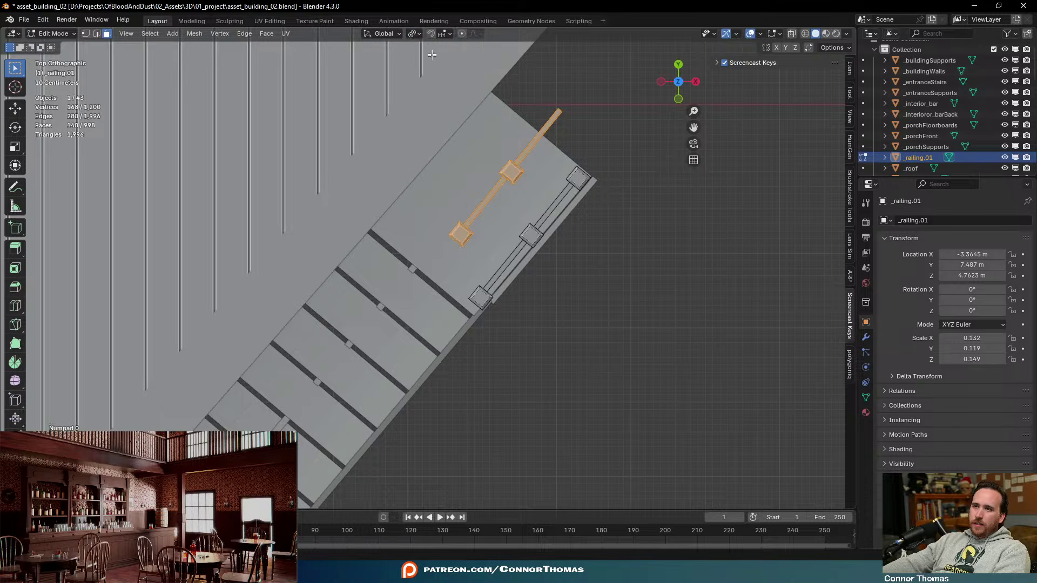
{"action": "left_click", "coordinate": [413, 34]}
{"action": "left_click", "coordinate": [435, 96]}
{"action": "type", "text": "r"}
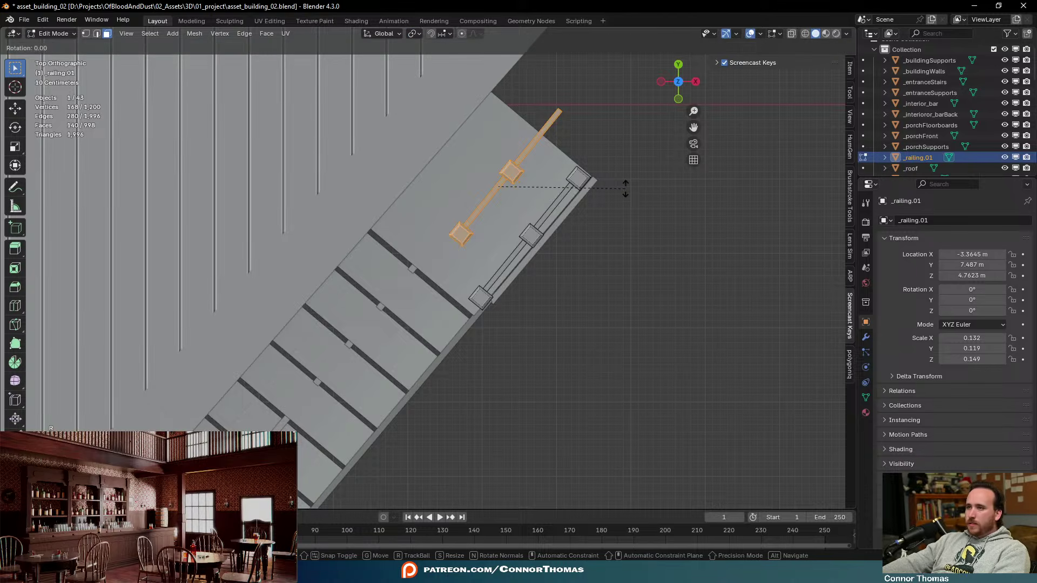
{"action": "type", "text": "90"}
{"action": "key", "text": "Return"}
Move the rotated railing section onto the landing's far end edge, adjust its height along Z, and deselect everything
{"action": "key", "text": "g"}
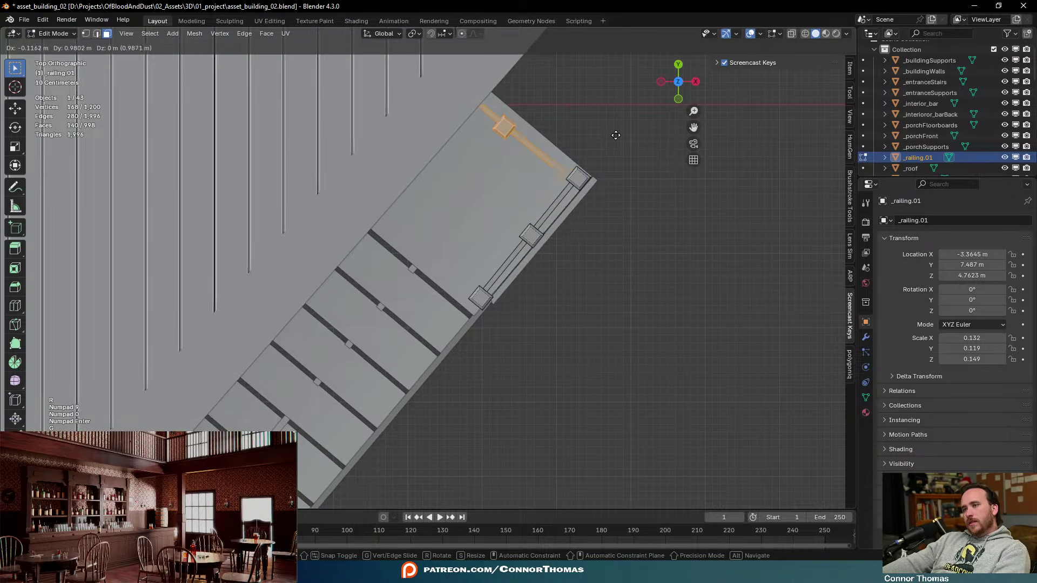
{"action": "left_click", "coordinate": [623, 136]}
{"action": "middle_click_drag", "start_coordinate": [625, 135], "coordinate": [537, 212]}
{"action": "key", "text": "g"}
{"action": "key", "text": "z"}
{"action": "left_click", "coordinate": [646, 135]}
{"action": "key", "text": "a"}
{"action": "key", "text": "a"}
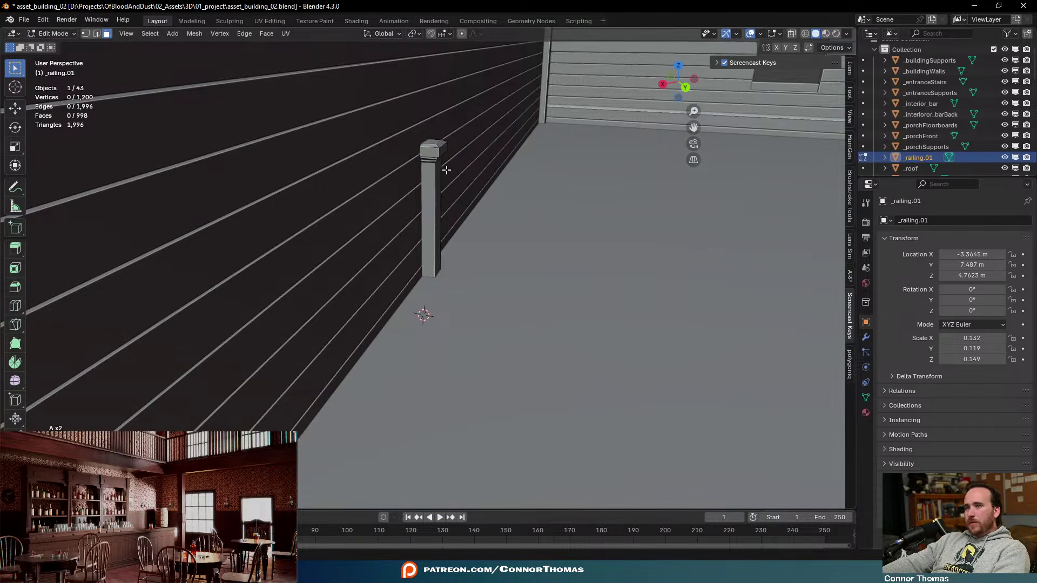
Delete the vertices of the copied end post that lies inside the building behind the wall
{"action": "key", "text": "l"}
{"action": "key", "text": "x"}
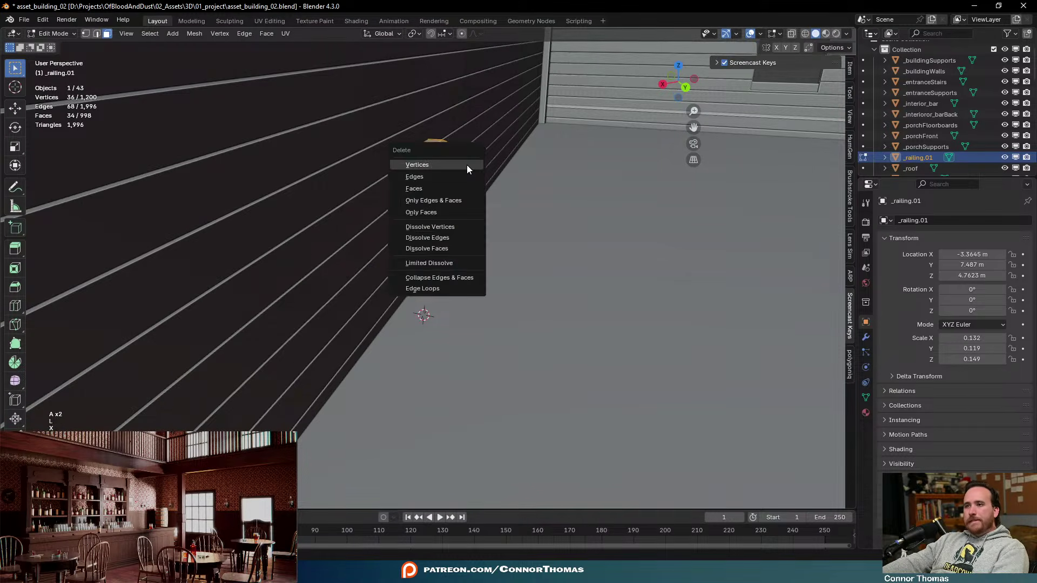
{"action": "left_click", "coordinate": [465, 167]}
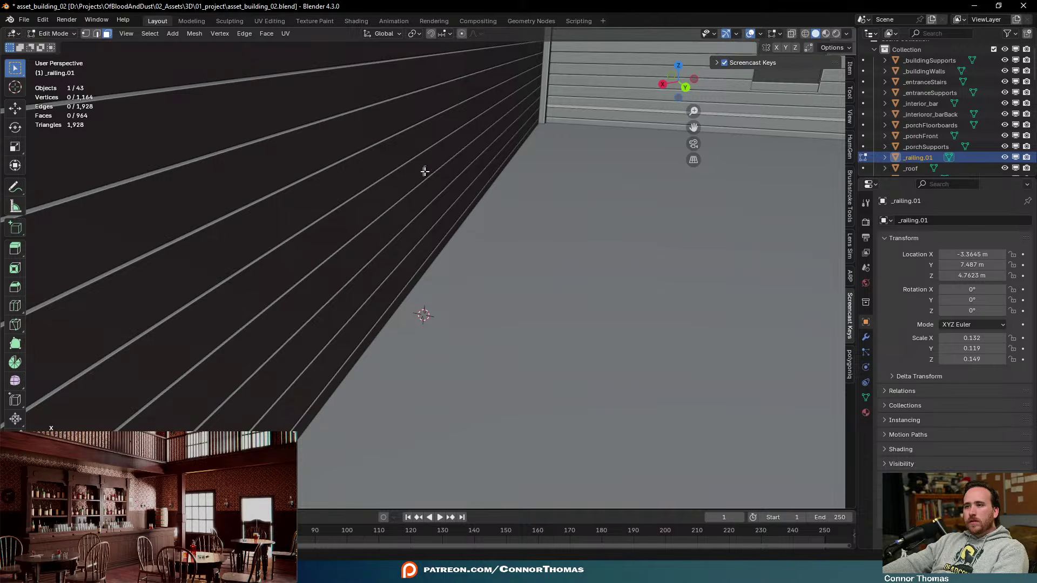
Pull the new handrail's protruding end face back along its local X axis to the wall
{"action": "key", "text": "KP_Decimal"}
{"action": "scroll", "coordinate": [469, 162], "scroll_direction": "down", "scroll_amount": 3}
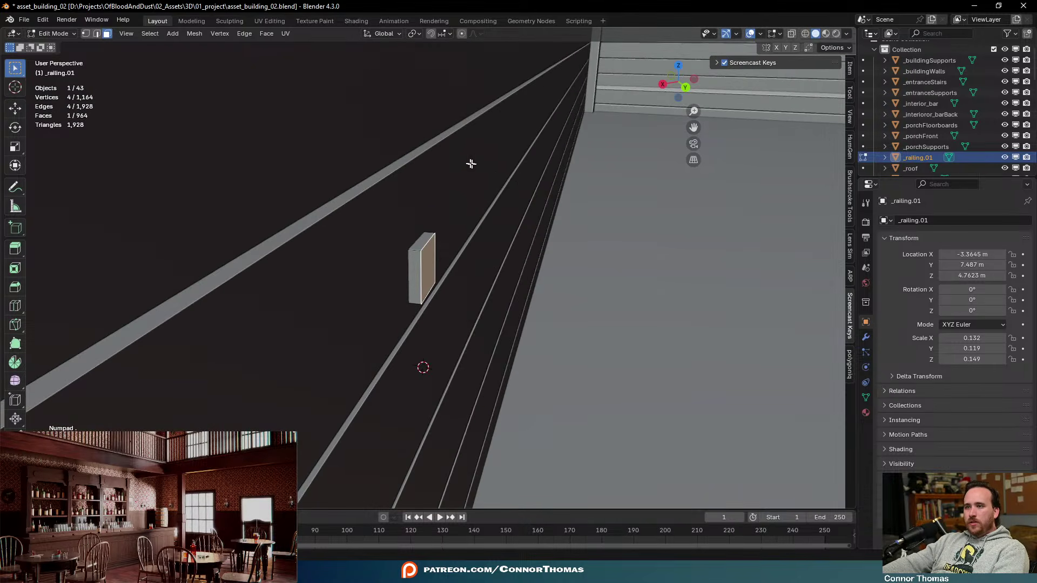
{"action": "key", "text": "g"}
{"action": "key", "text": "x"}
{"action": "key", "text": "x"}
{"action": "left_click", "coordinate": [574, 213]}
{"action": "middle_click_drag", "start_coordinate": [400, 225], "coordinate": [484, 234]}
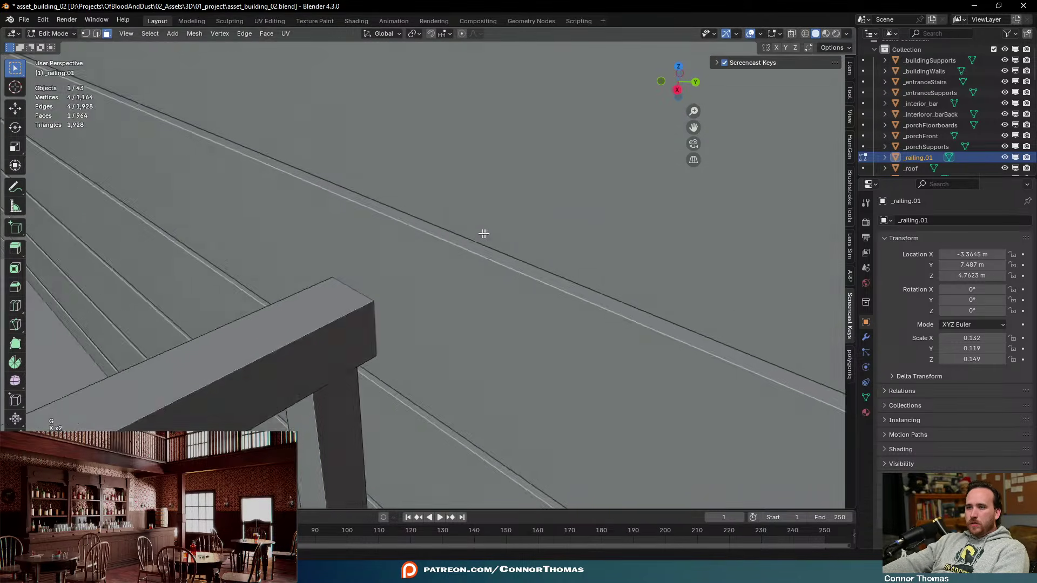
{"action": "scroll", "coordinate": [475, 248], "scroll_direction": "down", "scroll_amount": 4}
Return to Object Mode, deselect everything and save the file
{"action": "key", "text": "Tab"}
{"action": "scroll", "coordinate": [432, 289], "scroll_direction": "down", "scroll_amount": 5}
{"action": "key", "text": "a"}
{"action": "key", "text": "a"}
{"action": "middle_click_drag", "start_coordinate": [402, 305], "coordinate": [534, 224]}
{"action": "key", "text": "ctrl+s"}
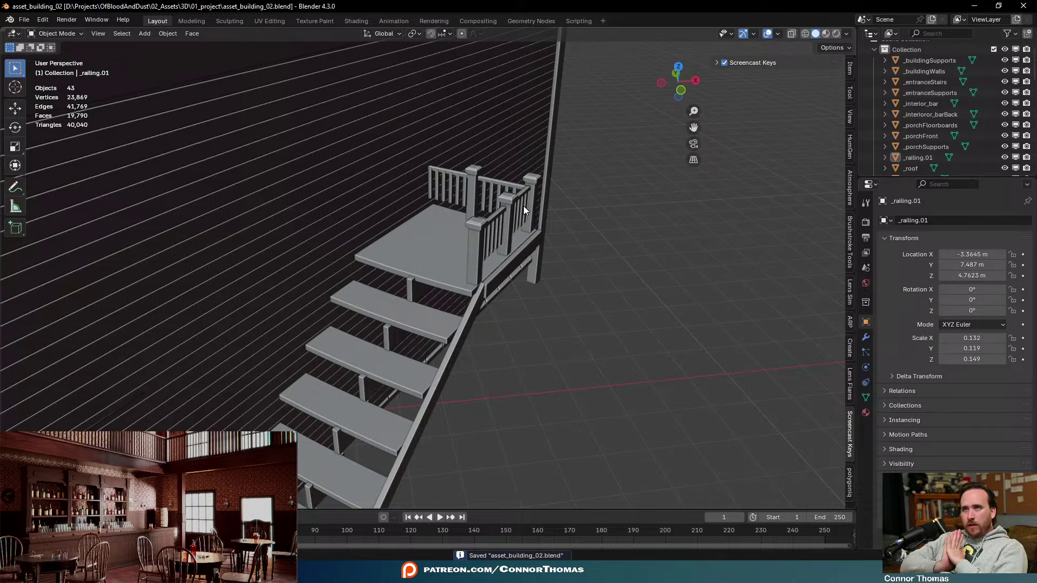
Raise the treads and landing object about 0.03 m along global Z toward the railing's base
{"action": "scroll", "coordinate": [483, 236], "scroll_direction": "down", "scroll_amount": 6}
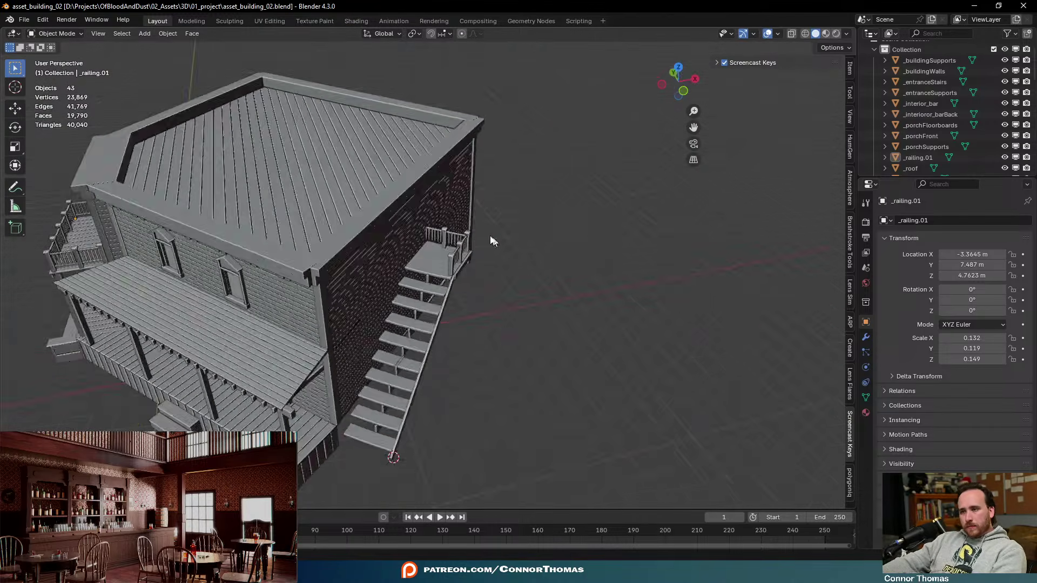
{"action": "scroll", "coordinate": [491, 241], "scroll_direction": "up", "scroll_amount": 4}
{"action": "middle_click_drag", "start_coordinate": [481, 280], "coordinate": [375, 215]}
{"action": "scroll", "coordinate": [376, 214], "scroll_direction": "up", "scroll_amount": 2}
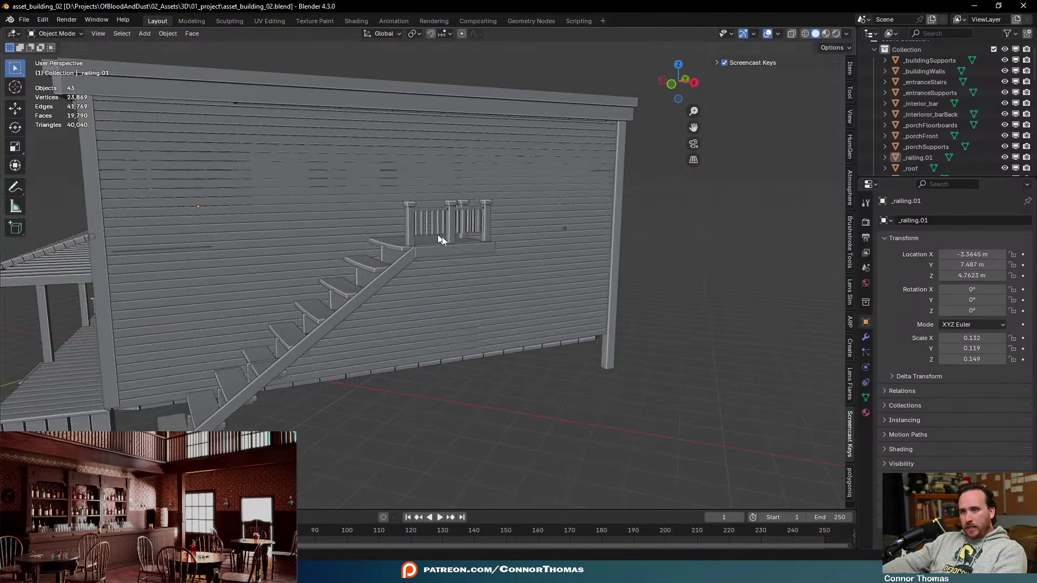
{"action": "scroll", "coordinate": [442, 239], "scroll_direction": "up", "scroll_amount": 3}
{"action": "left_click", "coordinate": [379, 171]}
{"action": "middle_click_drag", "start_coordinate": [458, 193], "coordinate": [515, 189]}
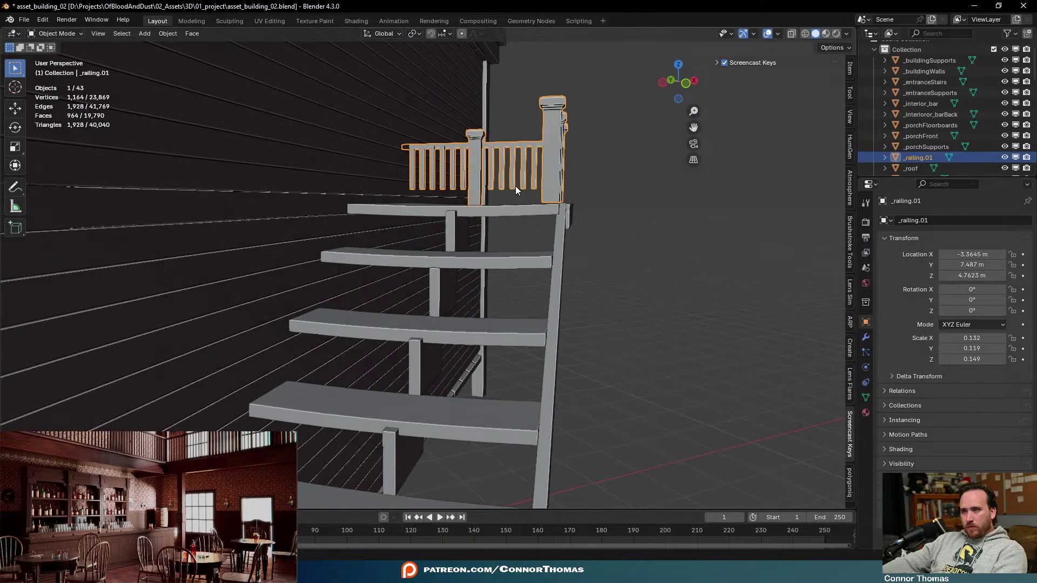
{"action": "left_click", "coordinate": [543, 210]}
{"action": "key", "text": "g"}
{"action": "key", "text": "z"}
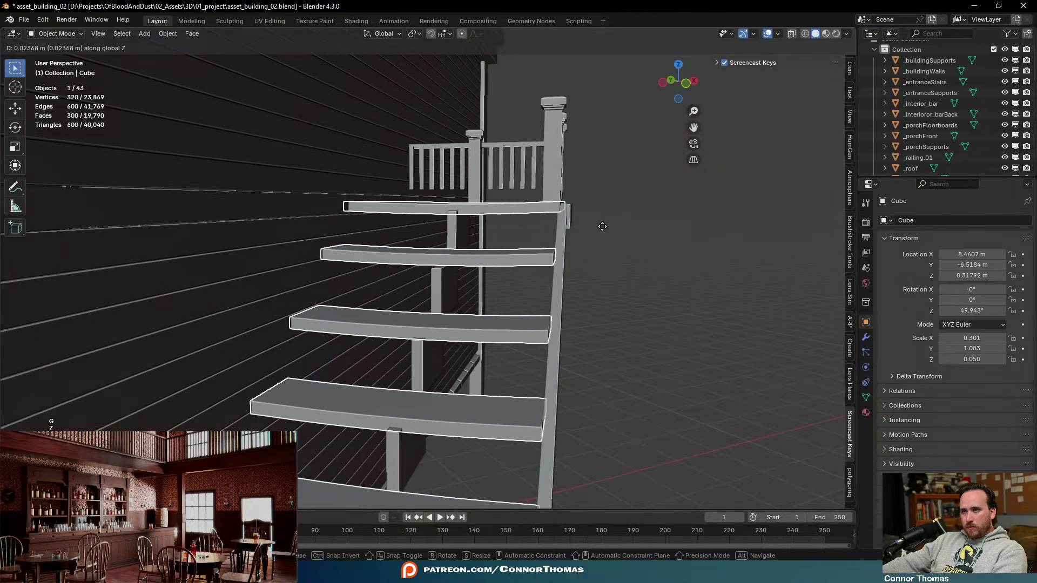
{"action": "left_click", "coordinate": [602, 226]}
{"action": "key", "text": "a"}
{"action": "mouse_move", "coordinate": [601, 227]}
{"action": "middle_mouse_down"}
{"action": "mouse_move", "coordinate": [615, 227]}
{"action": "mouse_move", "coordinate": [588, 227]}
{"action": "mouse_move", "coordinate": [617, 231]}
{"action": "middle_mouse_up"}
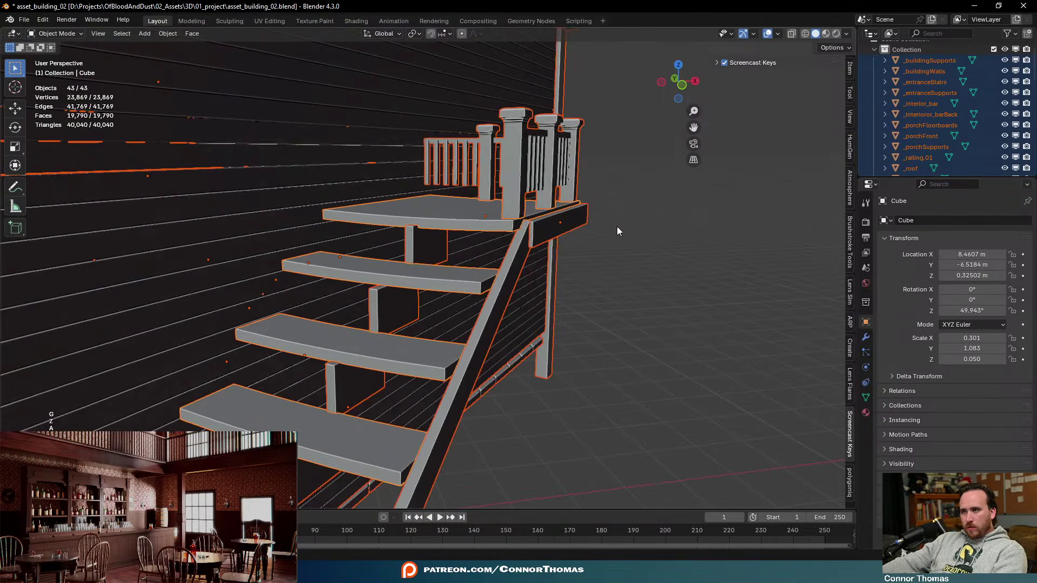
{"action": "key", "text": "ctrl+z"}
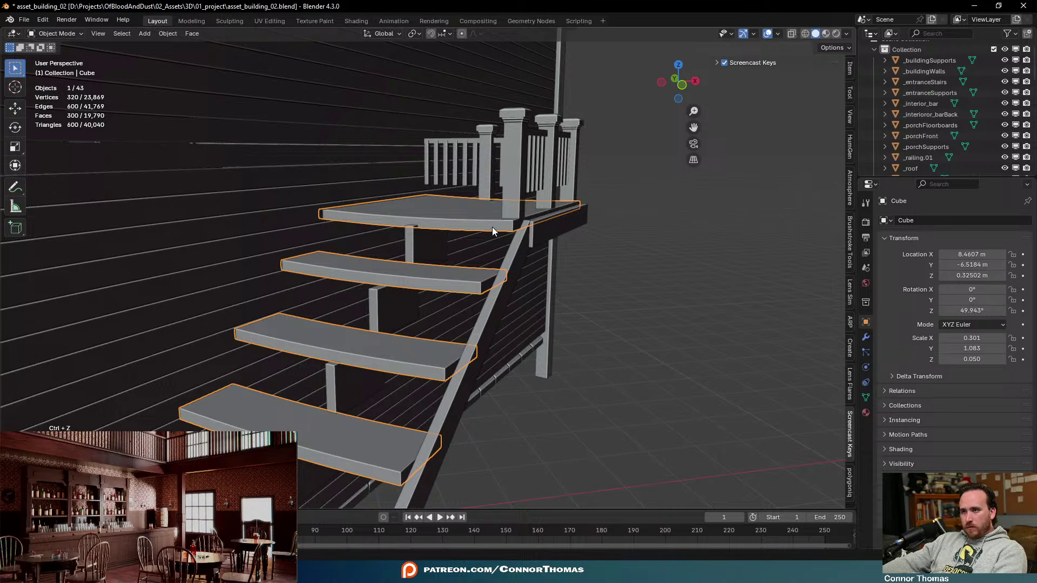
{"action": "key", "text": "g"}
{"action": "key", "text": "z"}
{"action": "right_click", "coordinate": [505, 233]}
Raise the landing edge beam and the sloped stringer together about 0.046 m along global Z, and deselect everything
{"action": "left_click", "coordinate": [531, 247]}
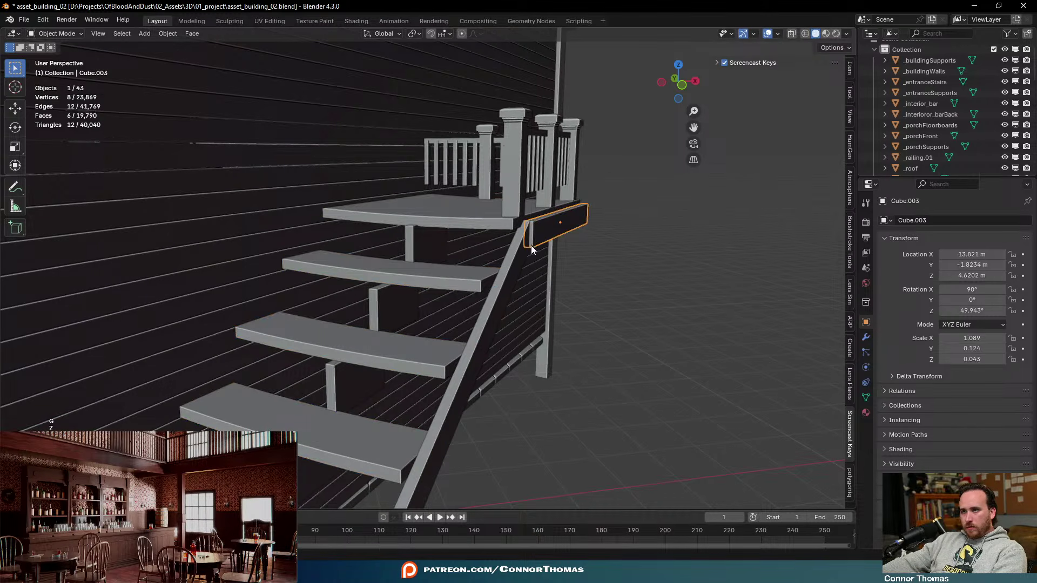
{"action": "left_click", "coordinate": [519, 246], "text": "shift"}
{"action": "key", "text": "g"}
{"action": "key", "text": "z"}
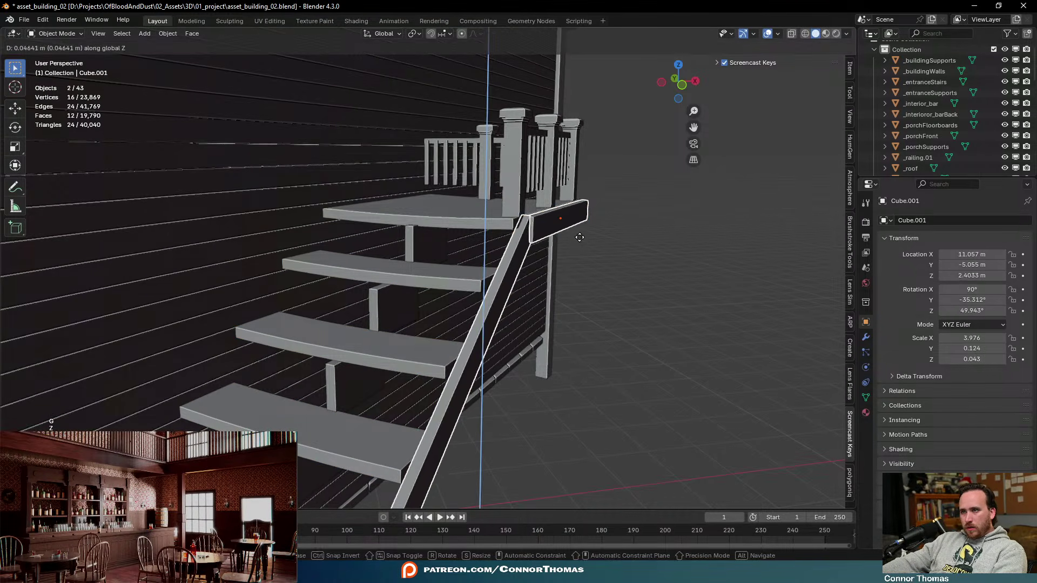
{"action": "left_click", "coordinate": [579, 237]}
{"action": "key", "text": "a"}
{"action": "key", "text": "a"}
Duplicate the landing edge beam in top view, place the copy near the landing's far end, and rotate it 90°
{"action": "middle_click_drag", "start_coordinate": [614, 241], "coordinate": [492, 287]}
{"action": "left_click", "coordinate": [553, 237]}
{"action": "key", "text": "KP_7"}
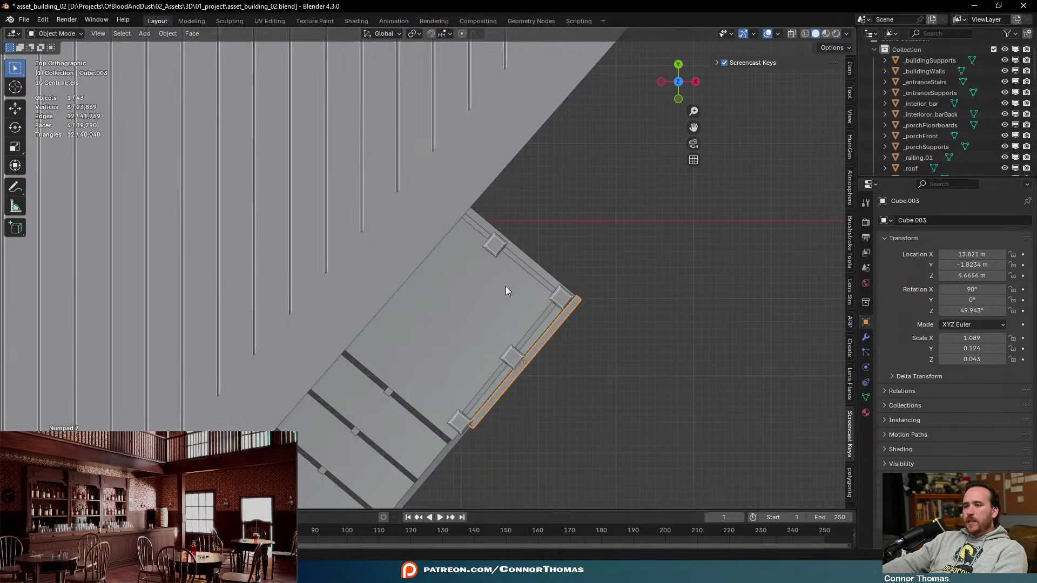
{"action": "key", "text": "shift+d"}
{"action": "left_click", "coordinate": [619, 184]}
{"action": "key", "text": "r"}
{"action": "key", "text": "KP_9"}
{"action": "key", "text": "KP_0"}
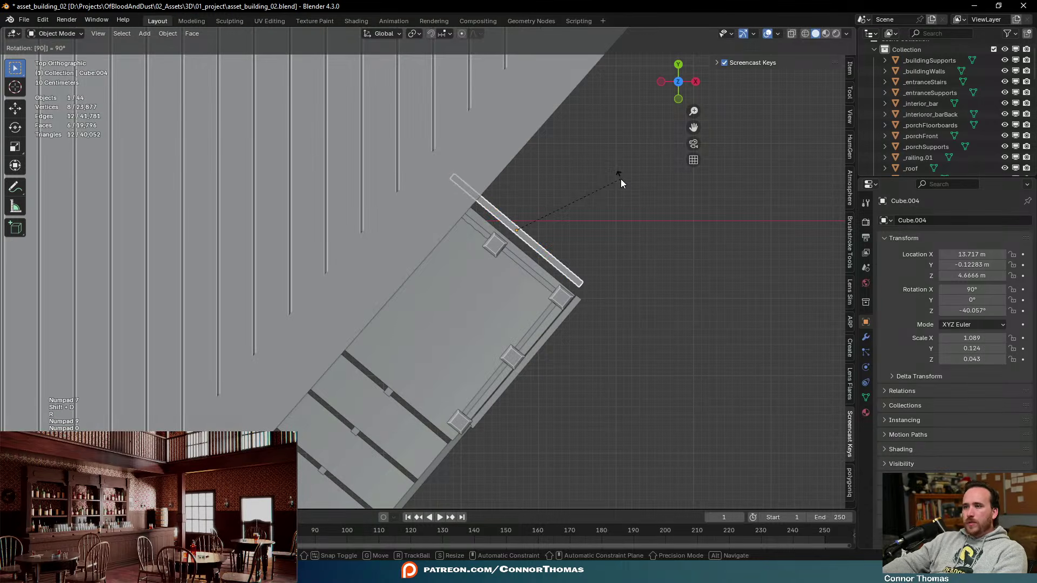
{"action": "key", "text": "KP_Enter"}
Move the rotated beam flush along the landing's far end edge, deselect everything and save the file
{"action": "key", "text": "g"}
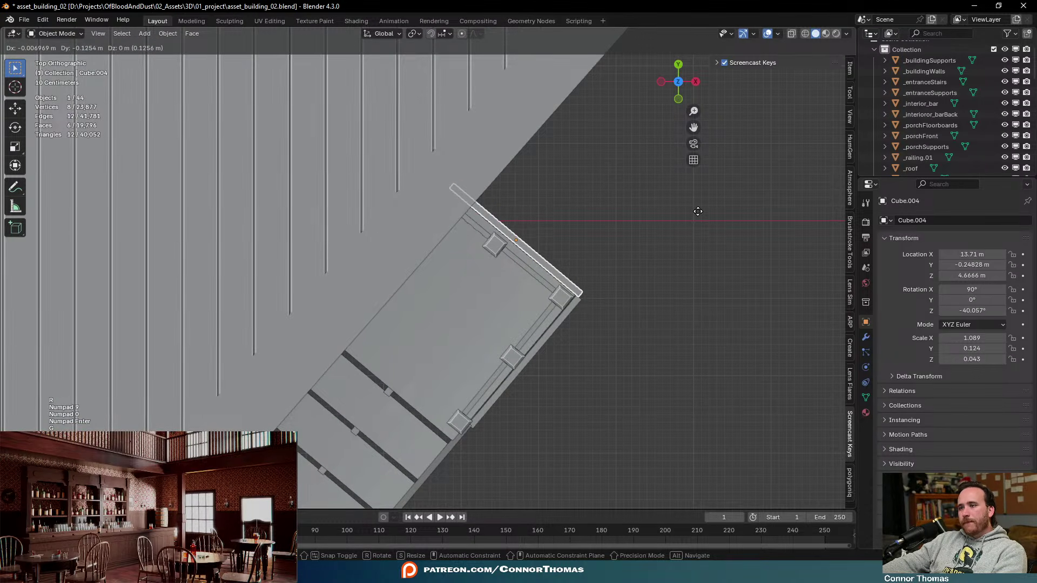
{"action": "left_click", "coordinate": [698, 212]}
{"action": "key", "text": "a"}
{"action": "key", "text": "a"}
{"action": "middle_click_drag", "start_coordinate": [684, 279], "coordinate": [576, 210]}
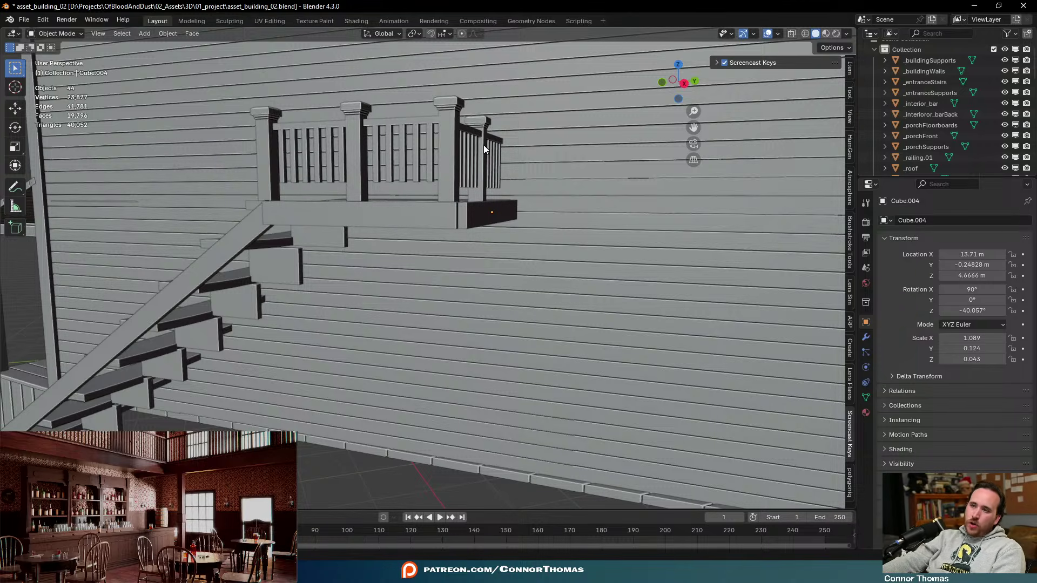
{"action": "middle_click_drag", "start_coordinate": [317, 132], "coordinate": [703, 226]}
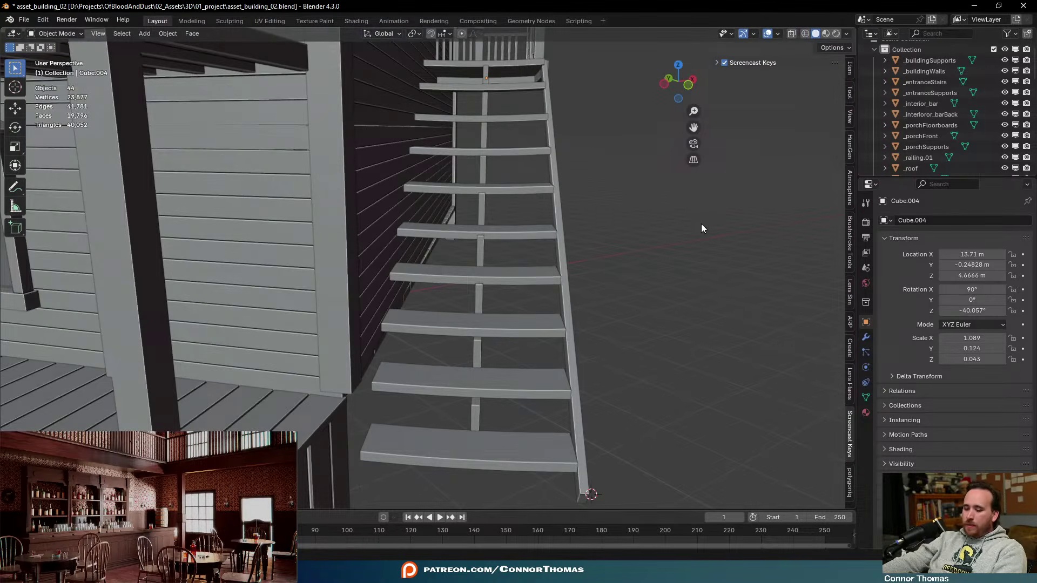
{"action": "key", "text": "ctrl+s"}
{"action": "middle_click_drag", "start_coordinate": [756, 193], "coordinate": [590, 248]}
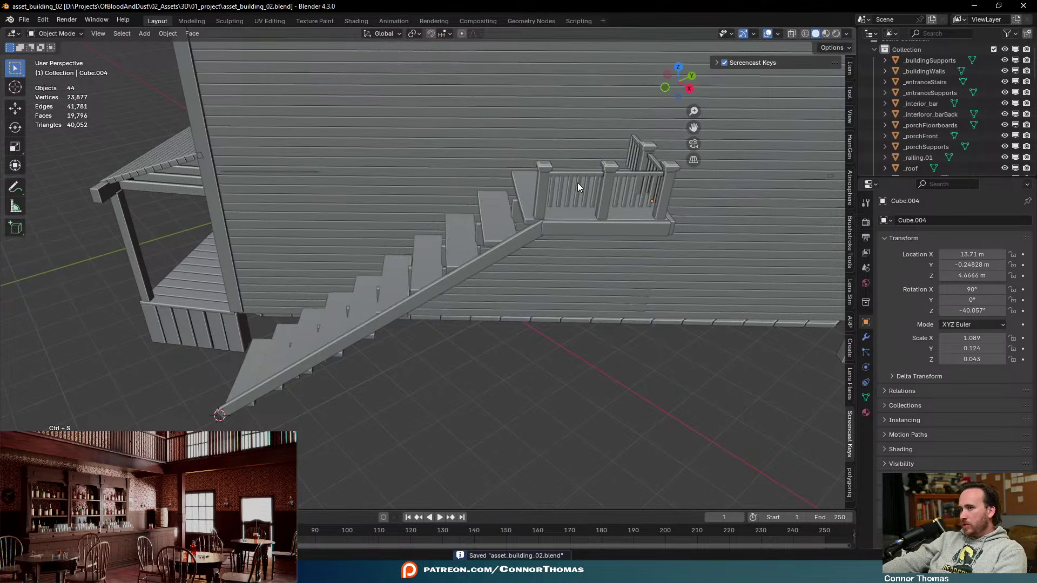
{"action": "left_click", "coordinate": [594, 197]}
{"action": "key", "text": "Tab"}
{"action": "key", "text": "Tab"}
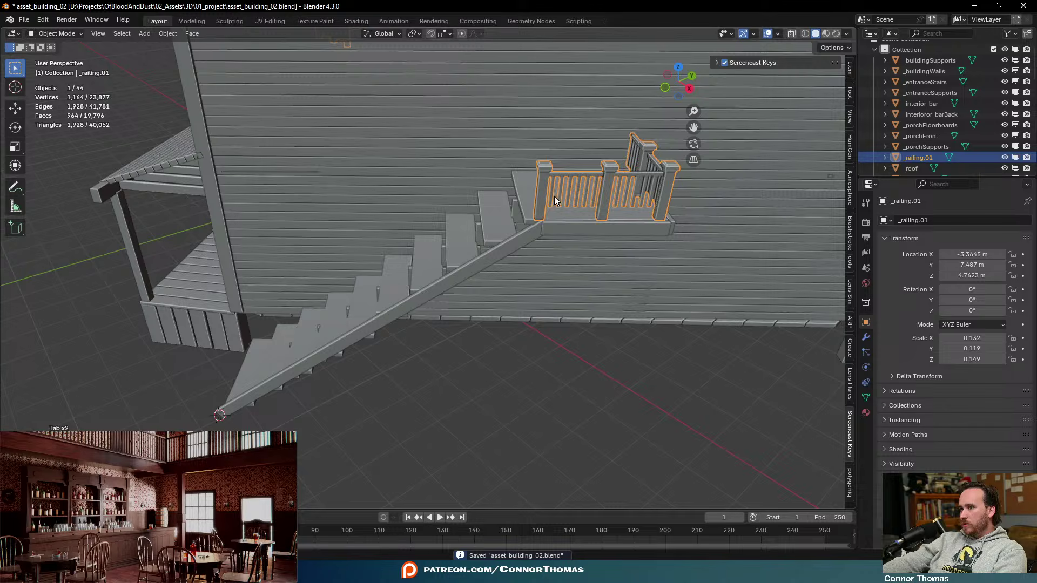
{"action": "key", "text": "Tab"}
{"action": "key", "text": "Tab"}
{"action": "key", "text": "a"}
{"action": "key", "text": "a"}
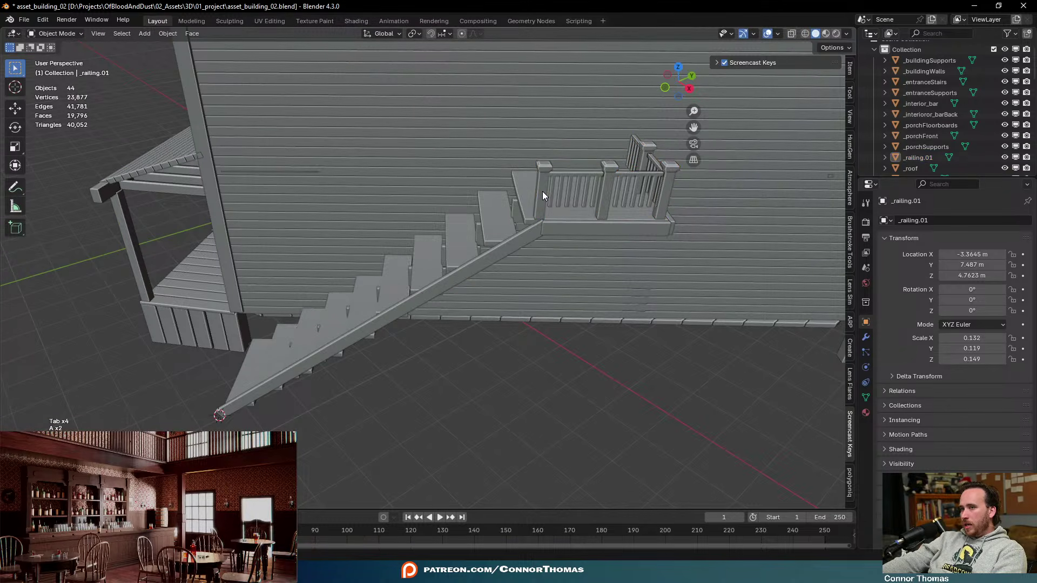
Duplicate the landing railing's post nearest the stairs in top view and place the copy at the foot of the stringer
{"action": "key", "text": "Tab"}
{"action": "key", "text": "a"}
{"action": "key", "text": "a"}
{"action": "key", "text": "l"}
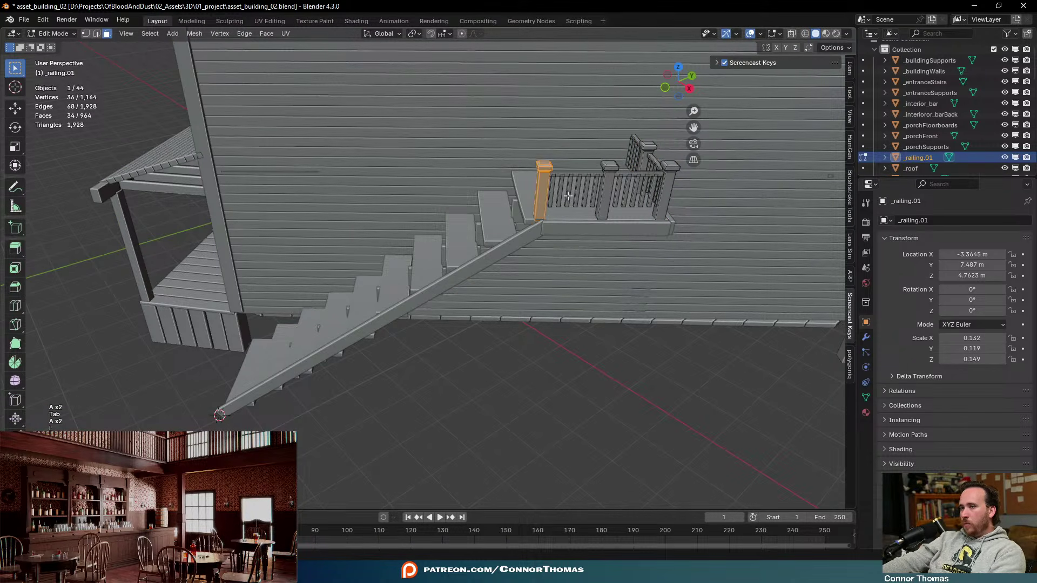
{"action": "middle_click_drag", "start_coordinate": [567, 194], "coordinate": [610, 193]}
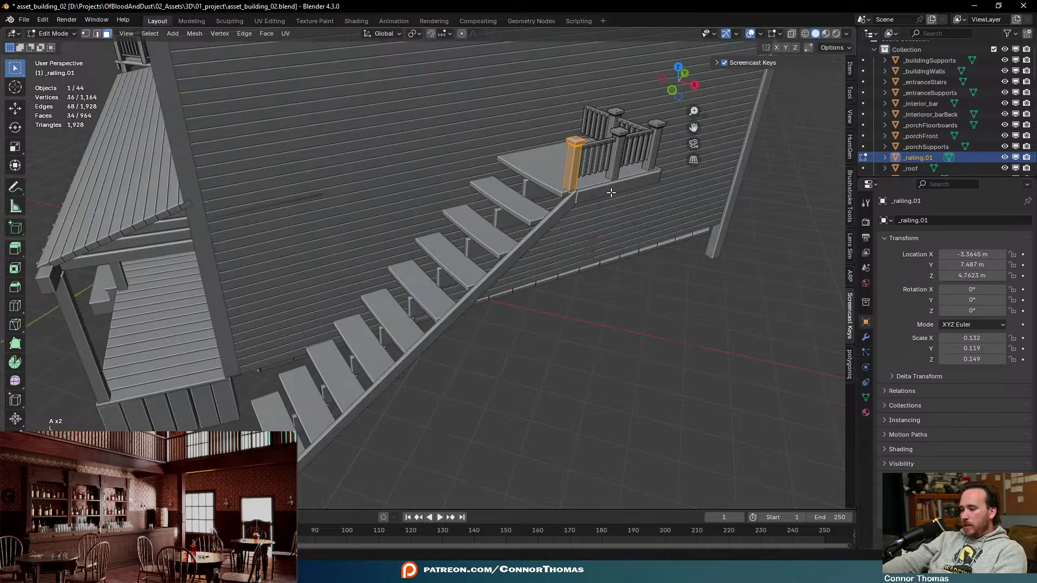
{"action": "key", "text": "KP_7"}
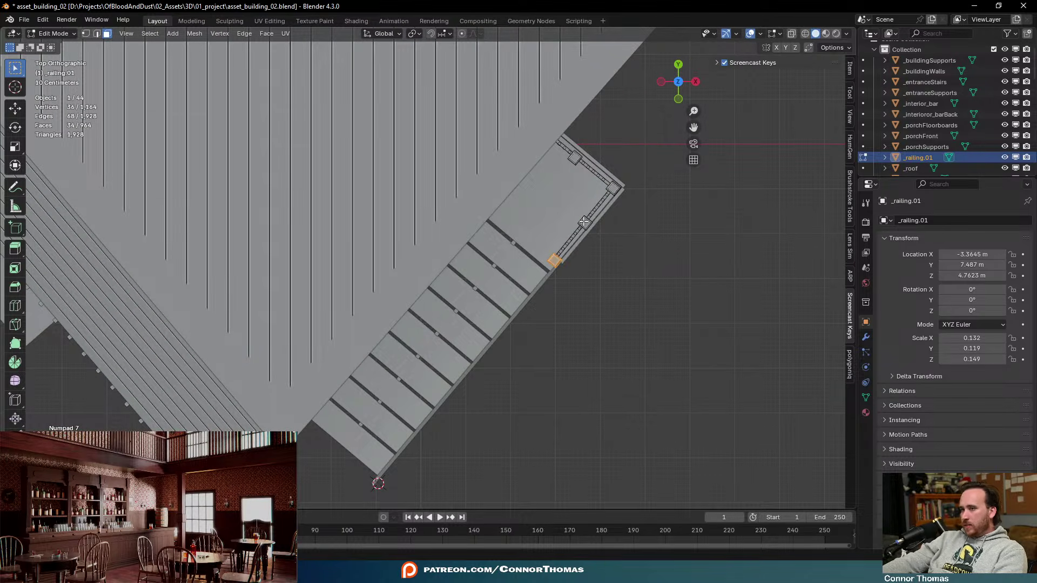
{"action": "middle_click_drag", "start_coordinate": [577, 227], "coordinate": [568, 197]}
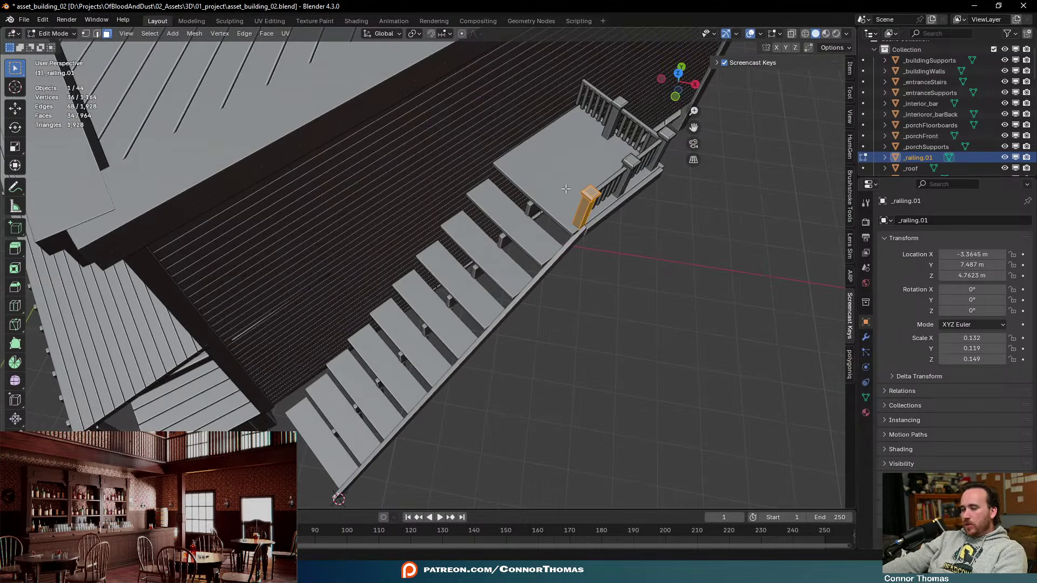
{"action": "key", "text": "KP_7"}
{"action": "middle_click_drag", "start_coordinate": [570, 337], "coordinate": [608, 251], "text": "shift"}
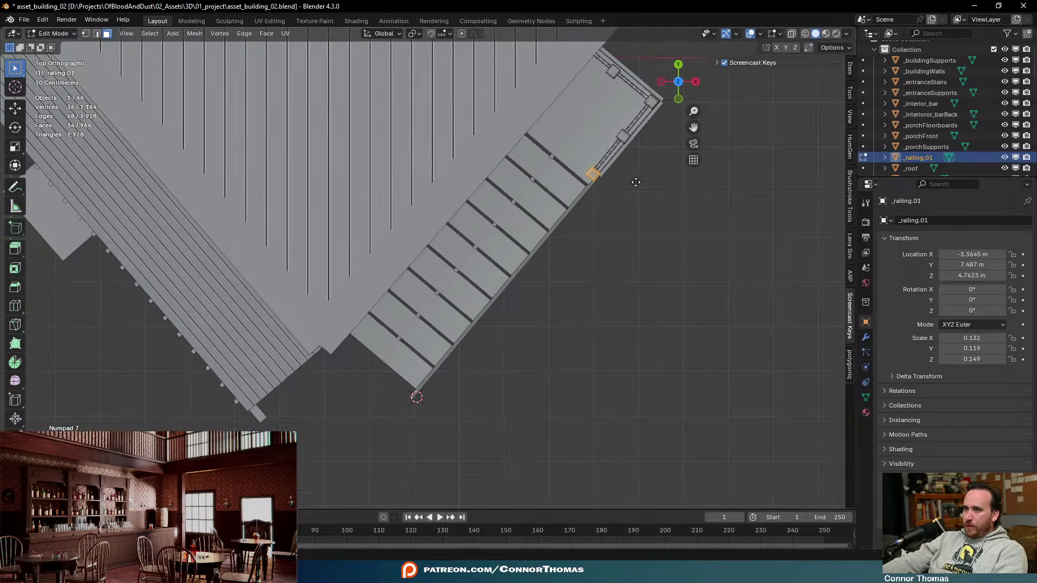
{"action": "key", "text": "shift+d"}
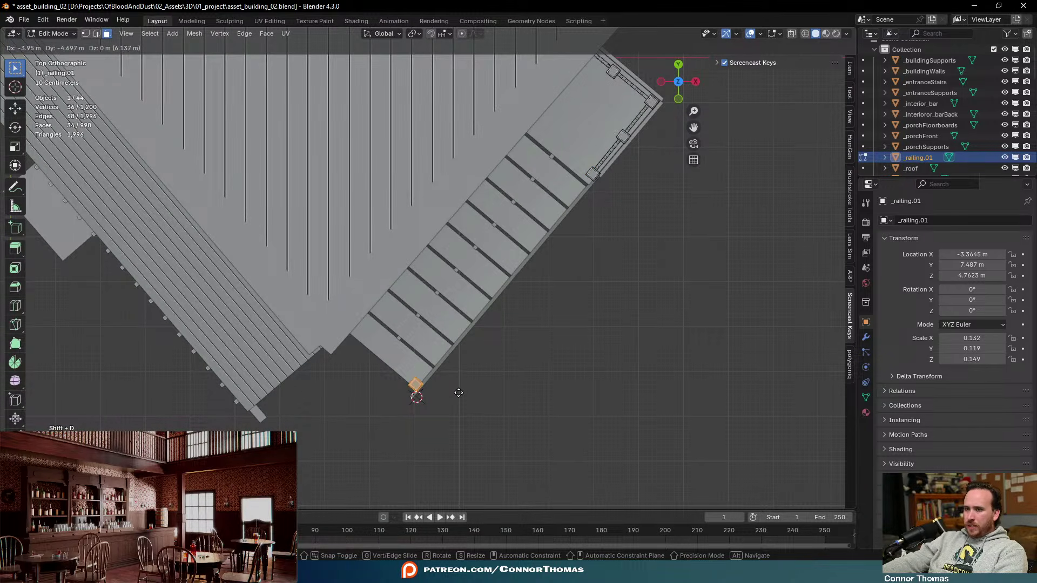
{"action": "left_click", "coordinate": [458, 392]}
Lower the copied post along global Z onto the bottom end of the stringer
{"action": "middle_click_drag", "start_coordinate": [459, 392], "coordinate": [477, 410]}
{"action": "key", "text": "g"}
{"action": "key", "text": "z"}
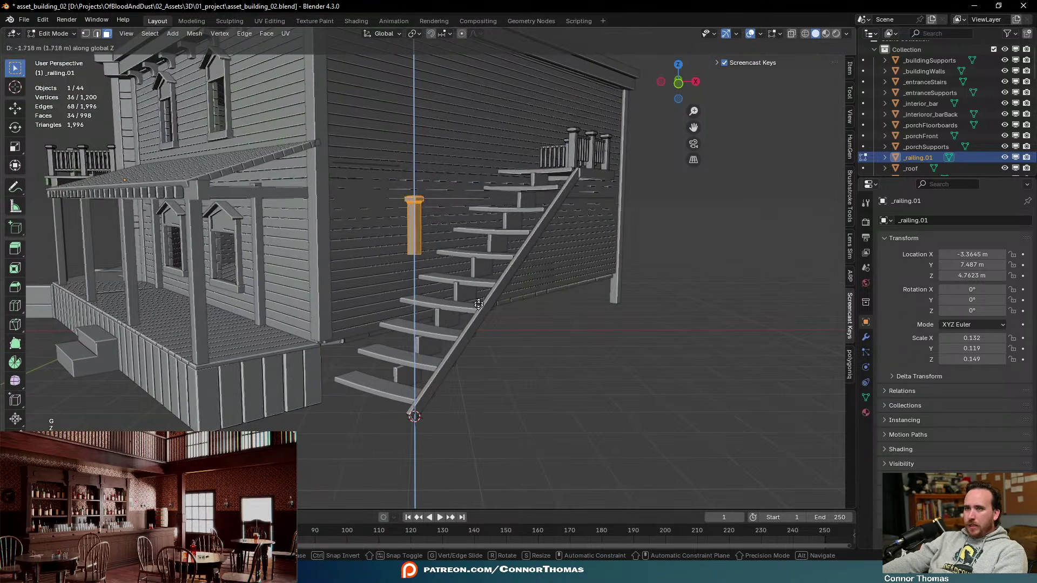
{"action": "left_click", "coordinate": [483, 431]}
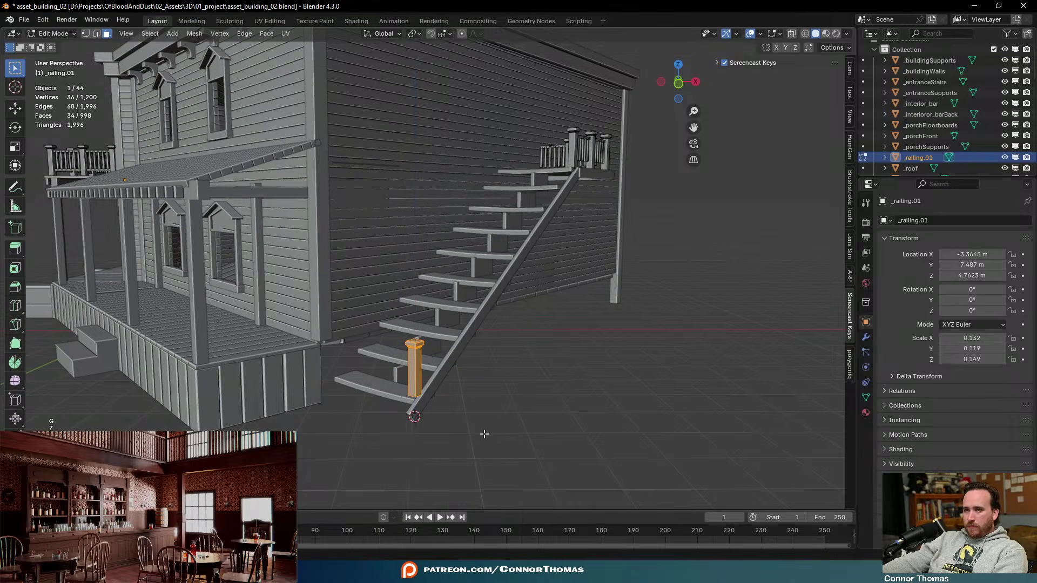
Extend the copied post's bottom face about 0.42 m down along global Z, and select the whole post
{"action": "middle_click_drag", "start_coordinate": [484, 432], "coordinate": [449, 267]}
{"action": "scroll", "coordinate": [450, 267], "scroll_direction": "up", "scroll_amount": 4}
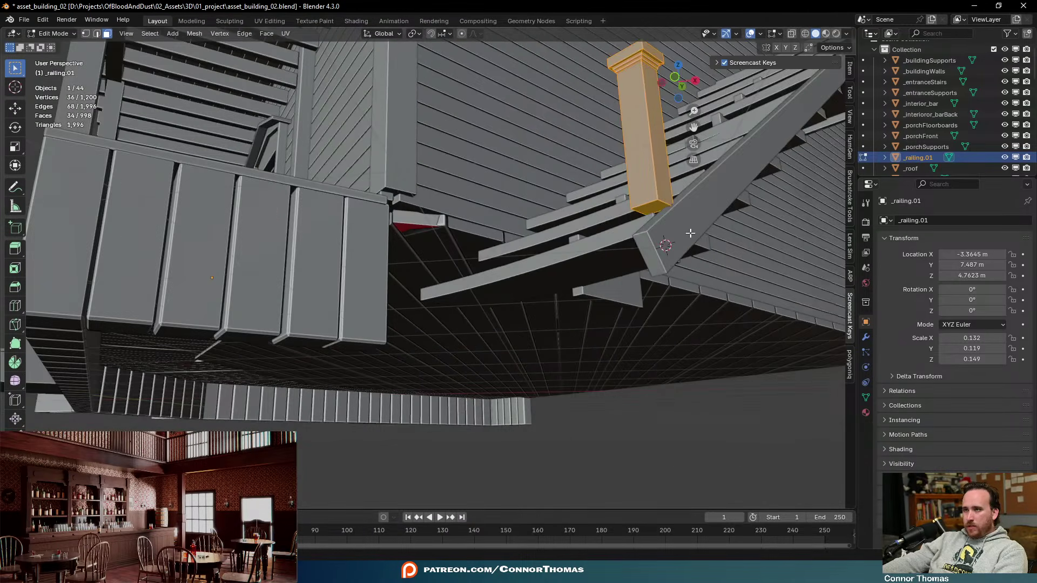
{"action": "left_click", "coordinate": [658, 211]}
{"action": "key", "text": "g"}
{"action": "key", "text": "z"}
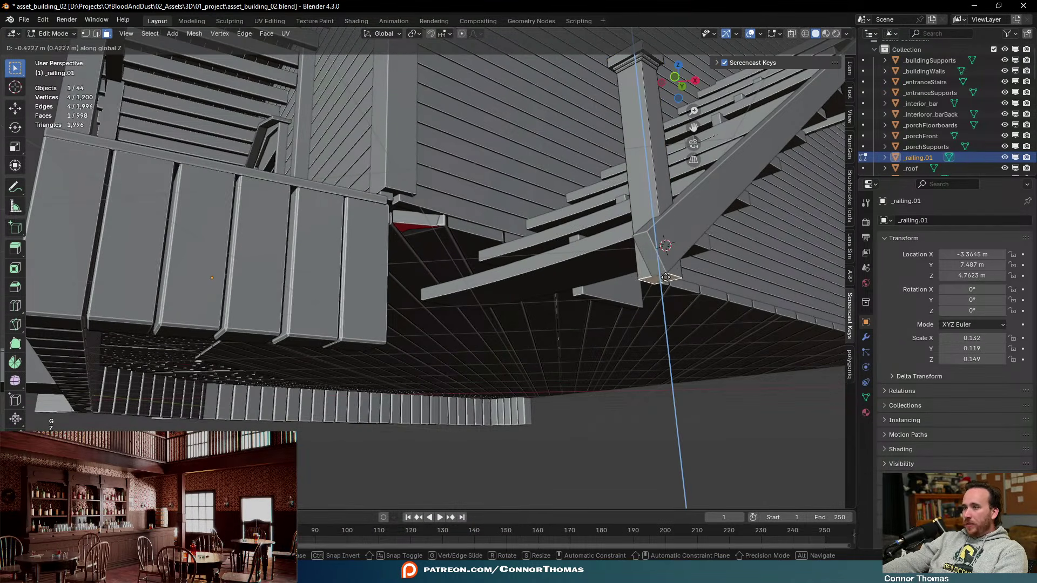
{"action": "left_click", "coordinate": [666, 277]}
{"action": "middle_click_drag", "start_coordinate": [665, 277], "coordinate": [618, 353]}
{"action": "key", "text": "a"}
{"action": "key", "text": "a"}
{"action": "key", "text": "l"}
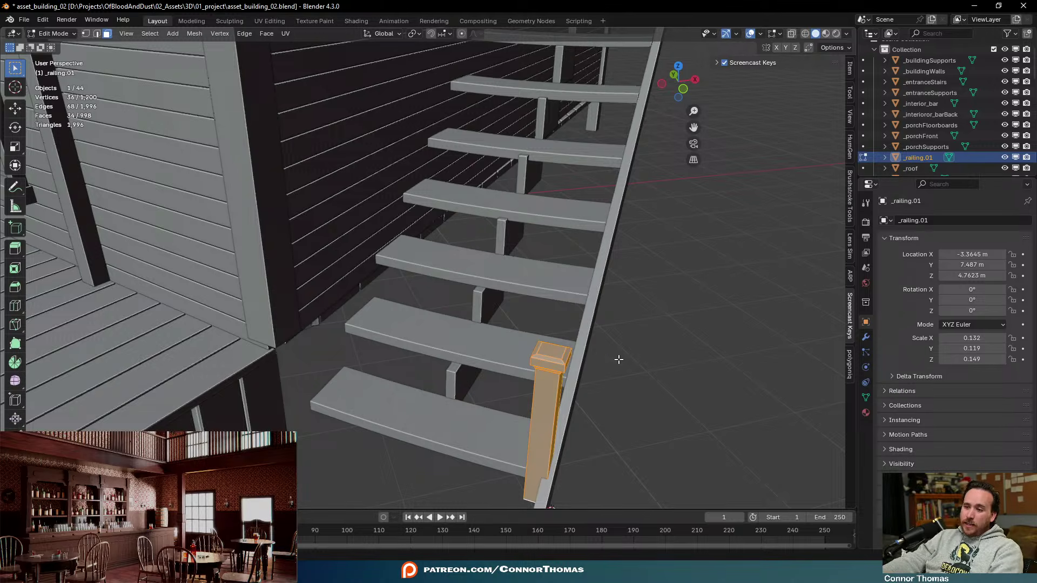
{"action": "middle_click_drag", "start_coordinate": [618, 358], "coordinate": [632, 332]}
{"action": "key", "text": "g"}
{"action": "key", "text": "x"}
{"action": "key", "text": "x"}
{"action": "key", "text": "y"}
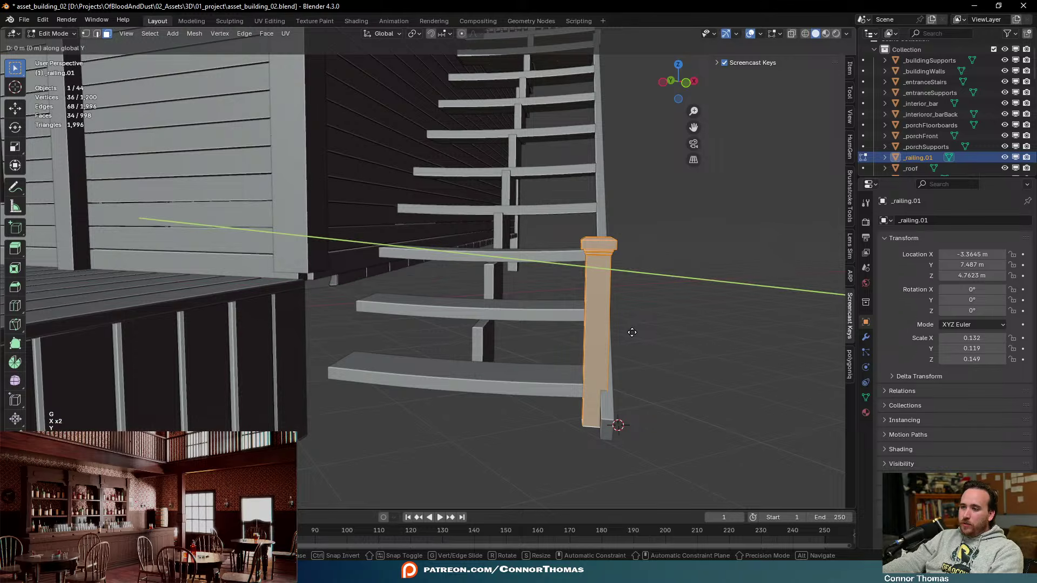
{"action": "key", "text": "x"}
{"action": "key", "text": "z"}
{"action": "key", "text": "z"}
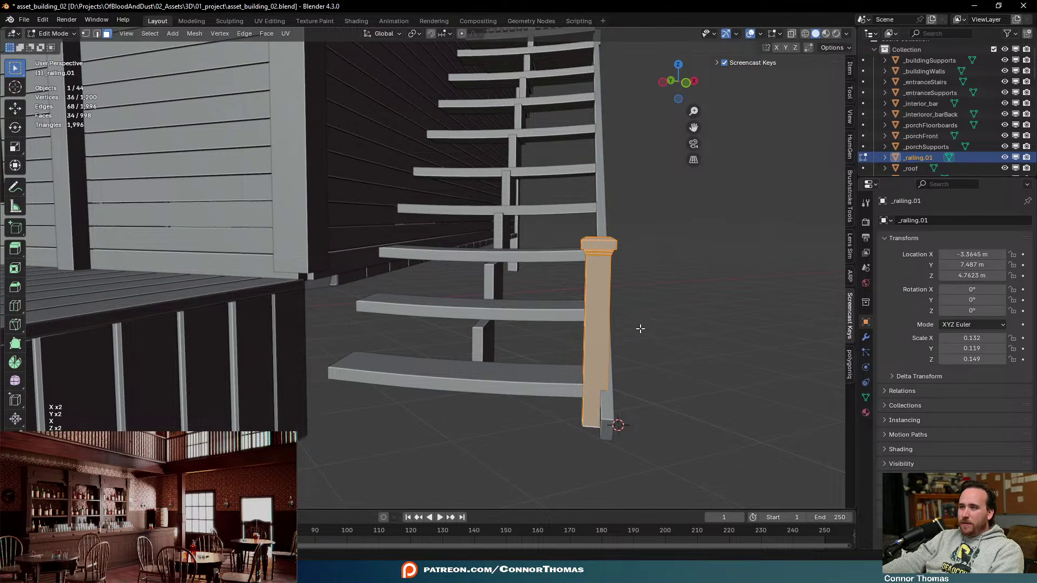
Move the copied post along its local X axis so it sits over the stringer
{"action": "key", "text": "g"}
{"action": "key", "text": "x"}
{"action": "key", "text": "x"}
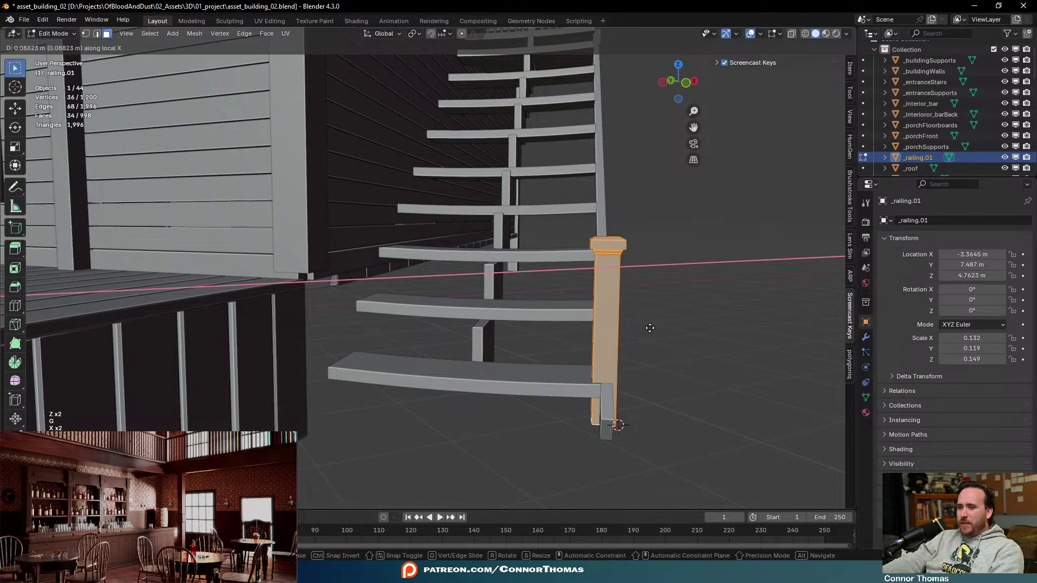
{"action": "left_click", "coordinate": [655, 328]}
{"action": "middle_click_drag", "start_coordinate": [654, 328], "coordinate": [617, 344]}
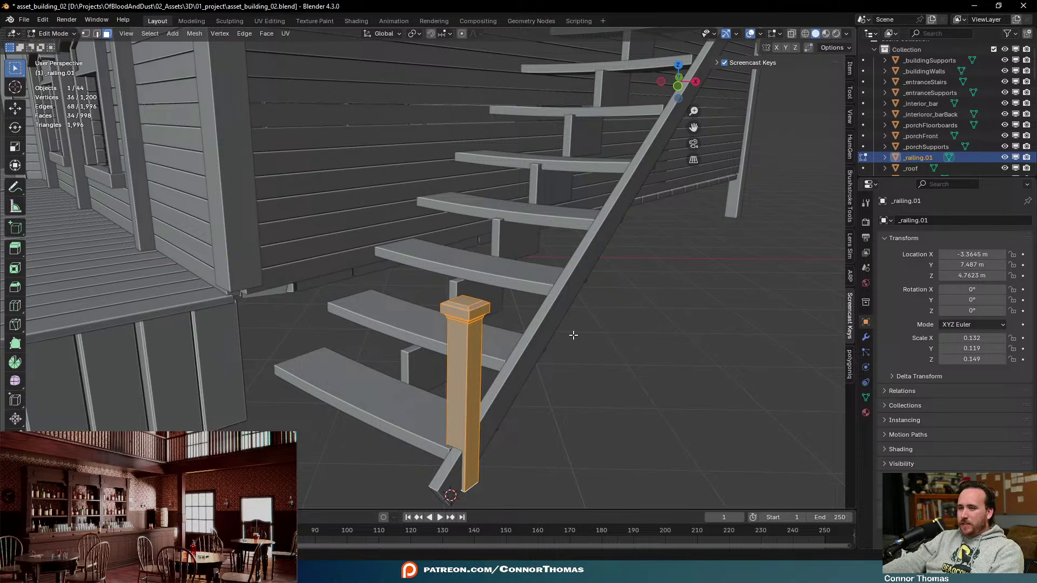
Nudge the post slightly in top view toward the stringer's lower end
{"action": "key", "text": "g"}
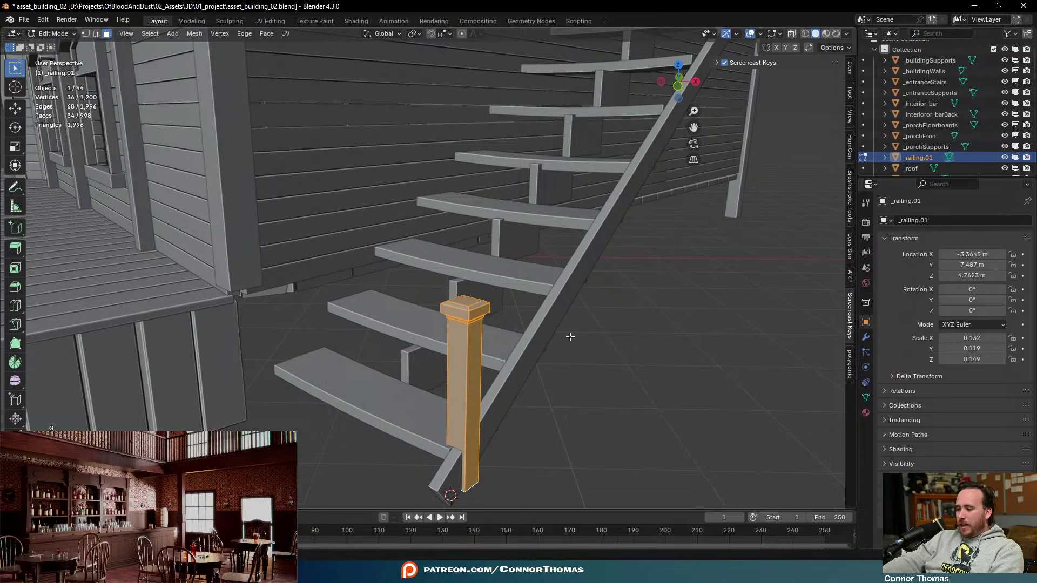
{"action": "key", "text": "KP_7"}
{"action": "scroll", "coordinate": [677, 230], "scroll_direction": "up", "scroll_amount": 3}
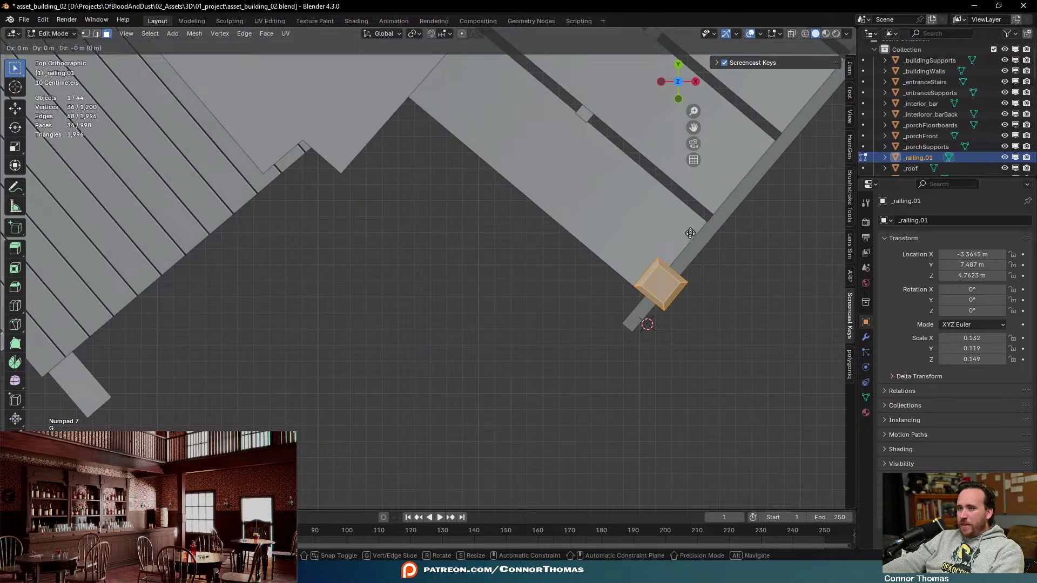
{"action": "key", "text": "g"}
{"action": "left_click", "coordinate": [691, 236]}
{"action": "middle_click_drag", "start_coordinate": [691, 236], "coordinate": [614, 169]}
Select the whole post at the foot of the stairs and raise it about 0.32 m along global Z
{"action": "key", "text": "a"}
{"action": "key", "text": "a"}
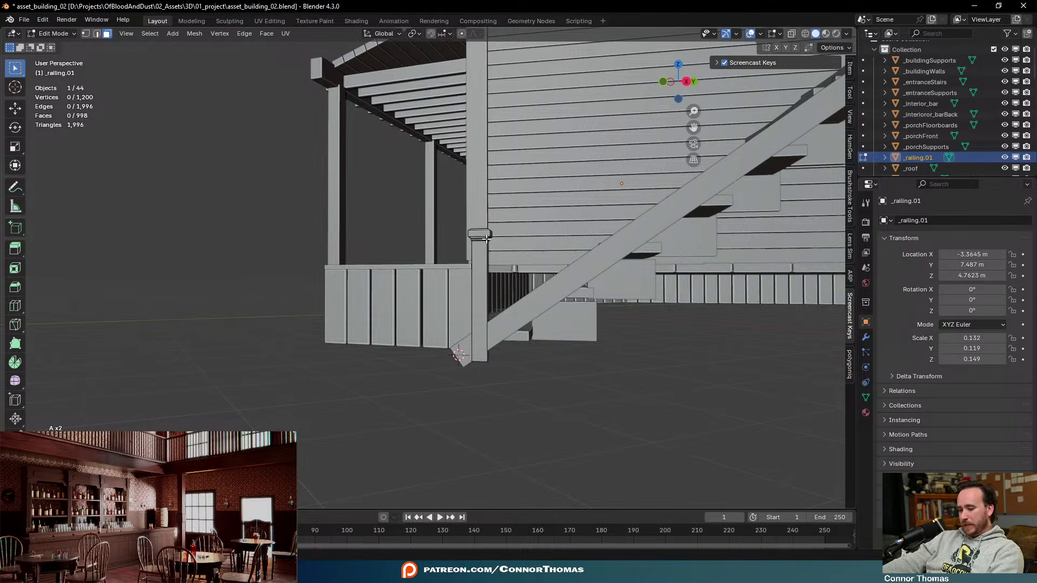
{"action": "key", "text": "l"}
{"action": "key", "text": "g"}
{"action": "key", "text": "z"}
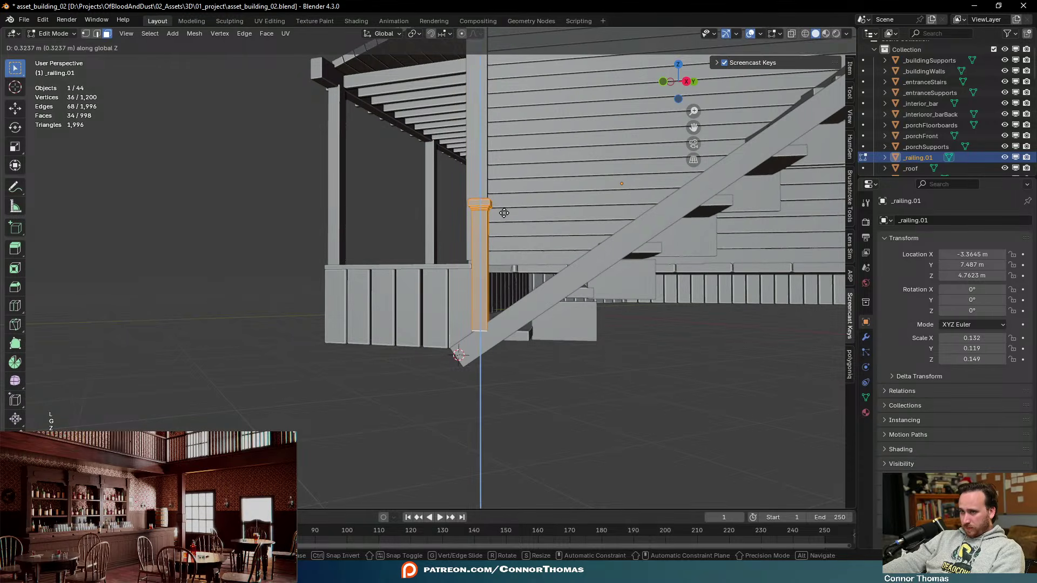
{"action": "left_click", "coordinate": [504, 213]}
Lower the post's bottom face along global Z so the post reaches down past the stringer's top edge
{"action": "middle_click_drag", "start_coordinate": [505, 213], "coordinate": [516, 248]}
{"action": "left_click", "coordinate": [567, 307]}
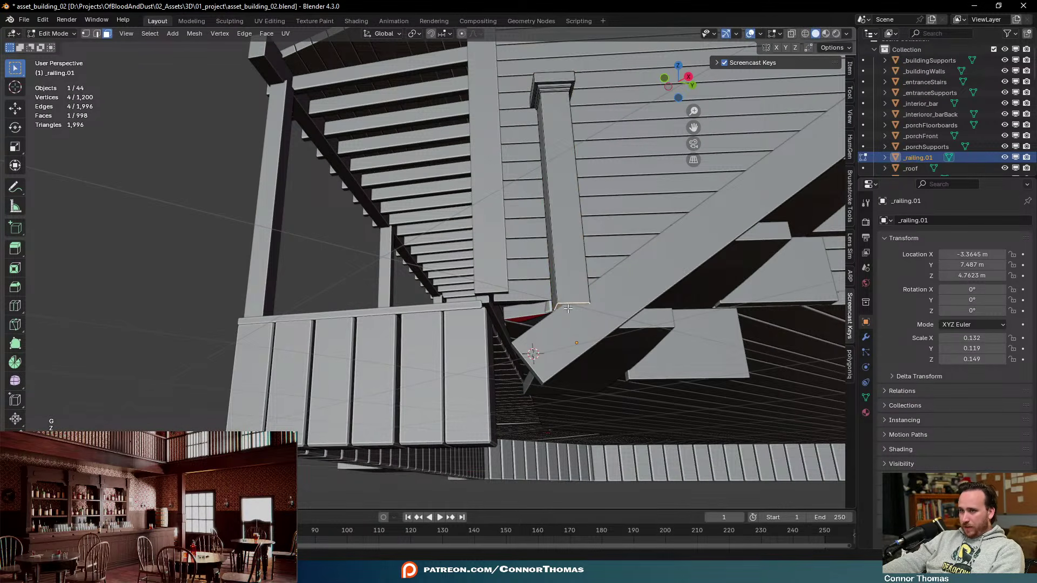
{"action": "key", "text": "p"}
{"action": "key", "text": "g"}
{"action": "key", "text": "z"}
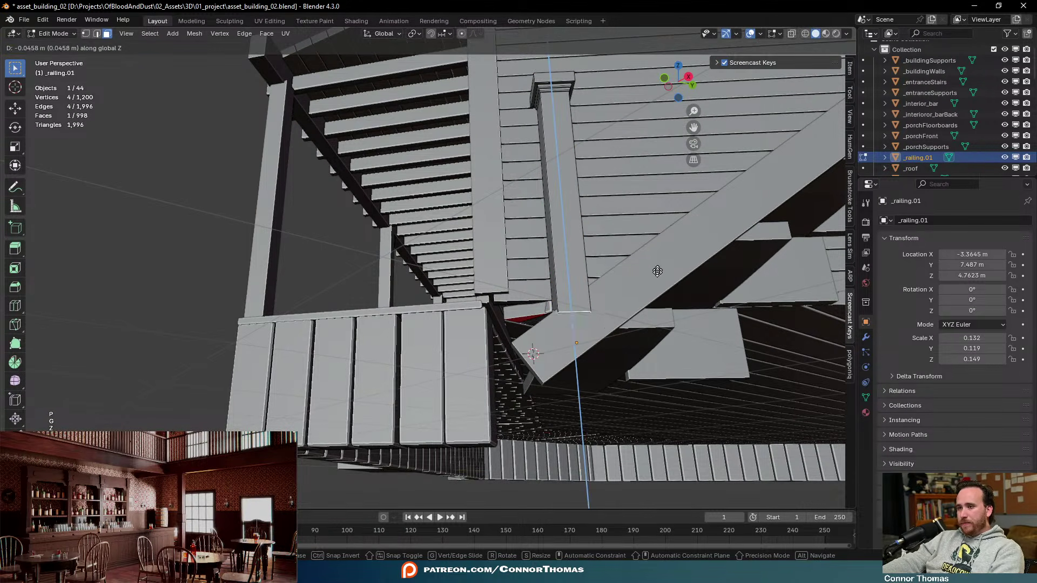
{"action": "left_click", "coordinate": [651, 332]}
{"action": "middle_click_drag", "start_coordinate": [650, 332], "coordinate": [736, 380]}
{"action": "key", "text": "g"}
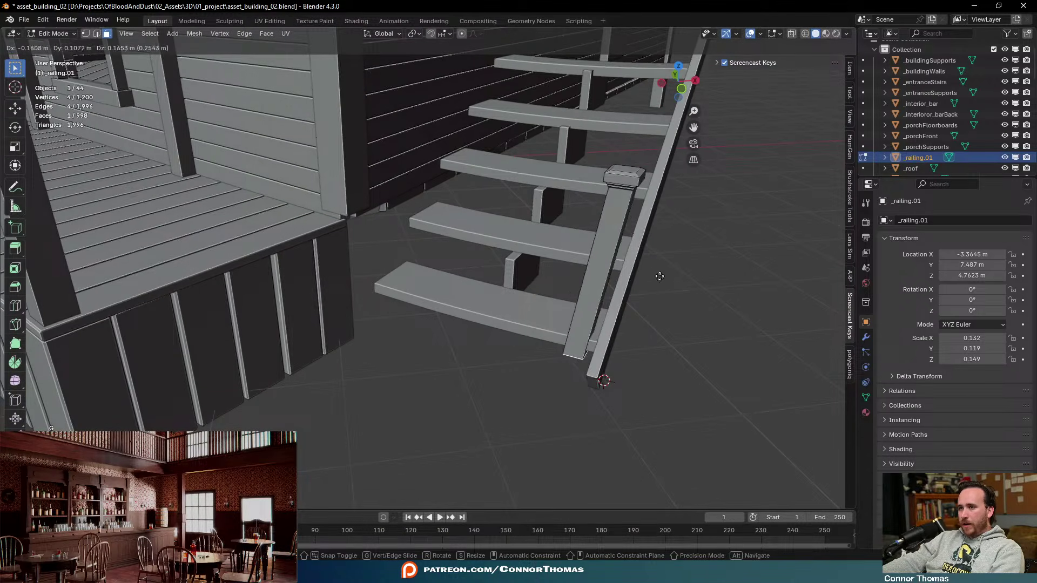
{"action": "right_click", "coordinate": [659, 279]}
Move the whole post in top view onto the very end of the stringer
{"action": "key", "text": "l"}
{"action": "key", "text": "KP_5"}
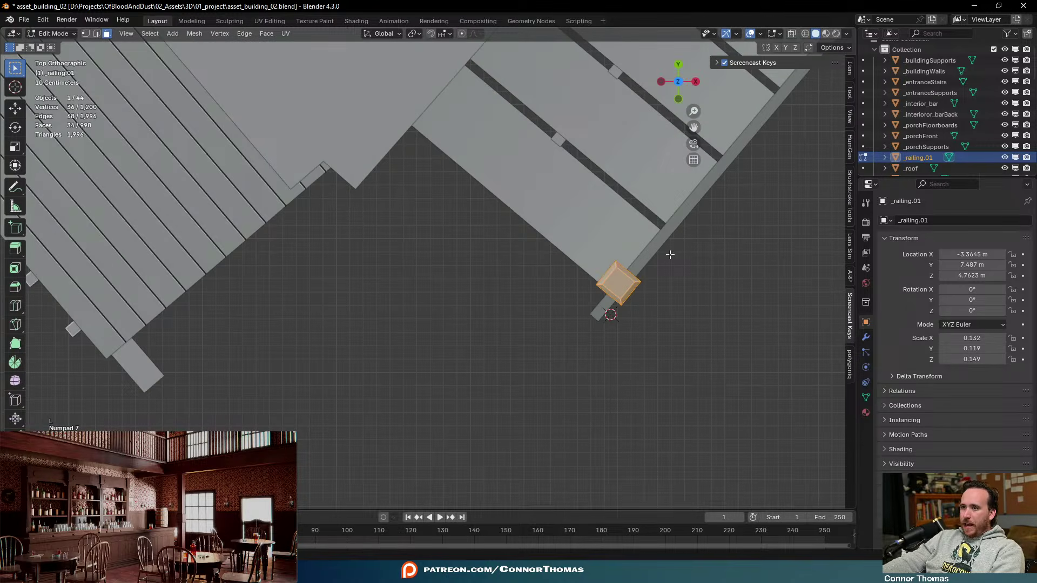
{"action": "key", "text": "g"}
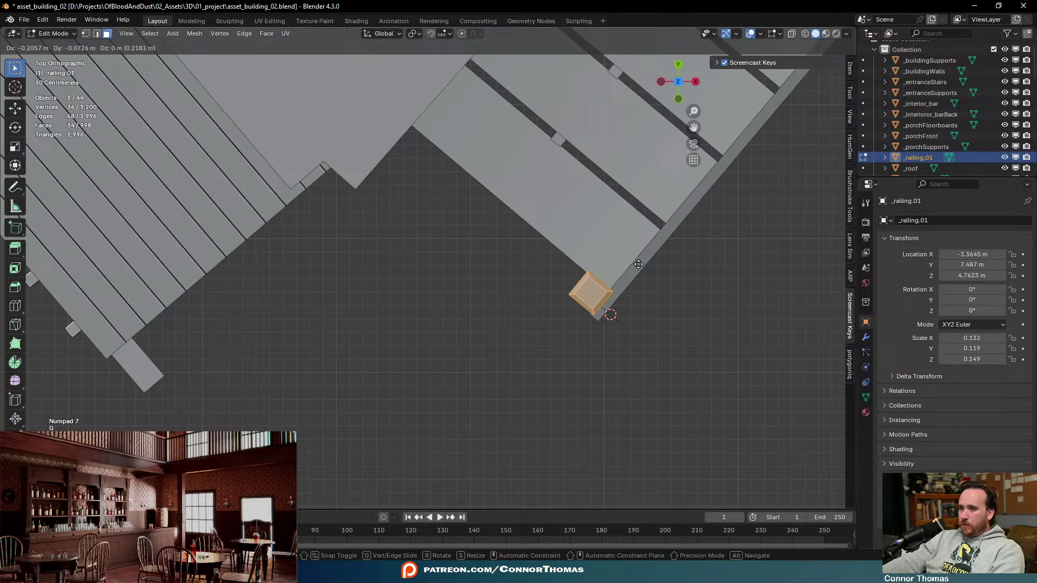
{"action": "right_click", "coordinate": [660, 280]}
{"action": "middle_click_drag", "start_coordinate": [660, 281], "coordinate": [635, 318]}
{"action": "scroll", "coordinate": [605, 306], "scroll_direction": "down", "scroll_amount": 5}
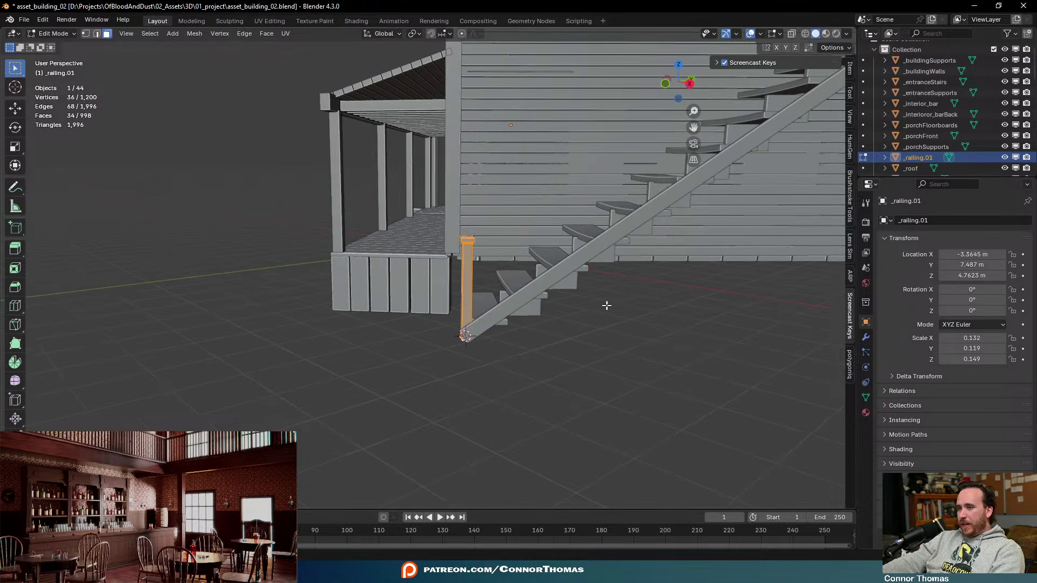
Separate the stair post from the railing into its own object and select only that post
{"action": "key", "text": "p"}
{"action": "left_click", "coordinate": [565, 270]}
{"action": "key", "text": "Tab"}
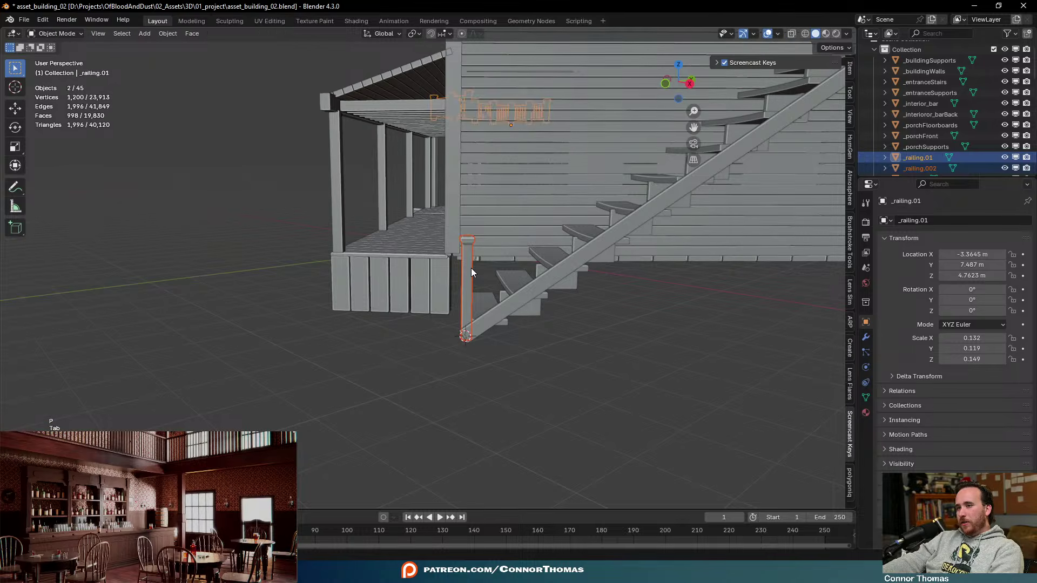
{"action": "left_click", "coordinate": [470, 267]}
{"action": "middle_click_drag", "start_coordinate": [471, 267], "coordinate": [501, 280]}
{"action": "middle_click_drag", "start_coordinate": [408, 272], "coordinate": [479, 284]}
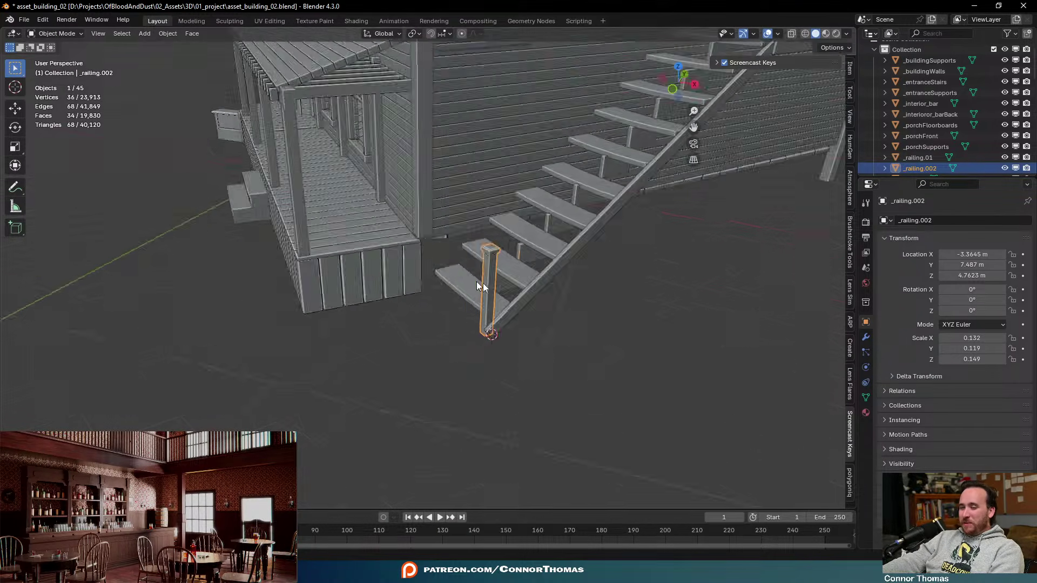
{"action": "scroll", "coordinate": [508, 319], "scroll_direction": "up", "scroll_amount": 3}
Snap the 3D cursor to the post's bottom face and set the post's origin to the 3D cursor
{"action": "key", "text": "Tab"}
{"action": "middle_click_drag", "start_coordinate": [614, 377], "coordinate": [599, 308]}
{"action": "left_click", "coordinate": [553, 353]}
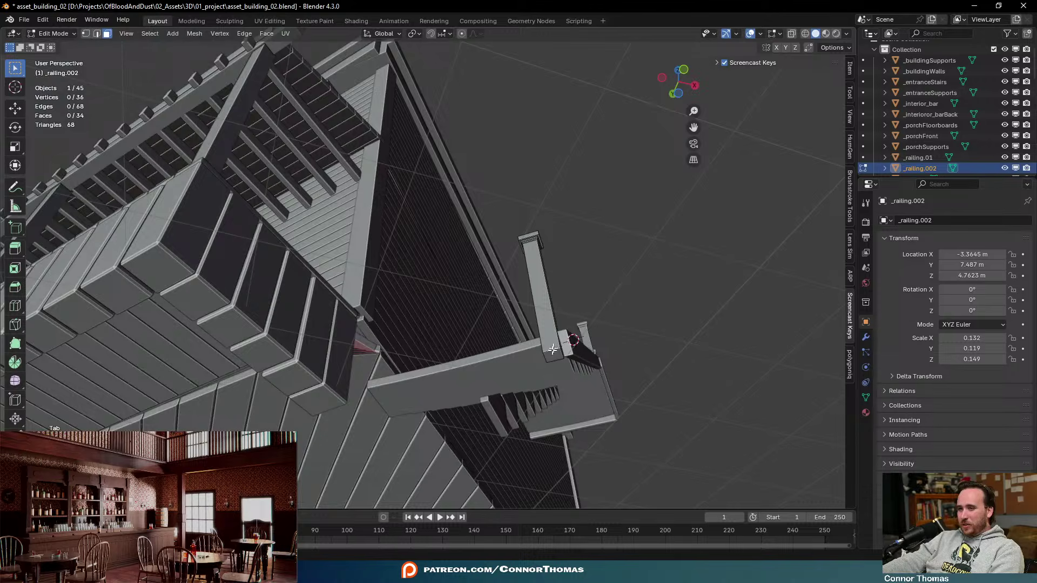
{"action": "key", "text": "shift+s"}
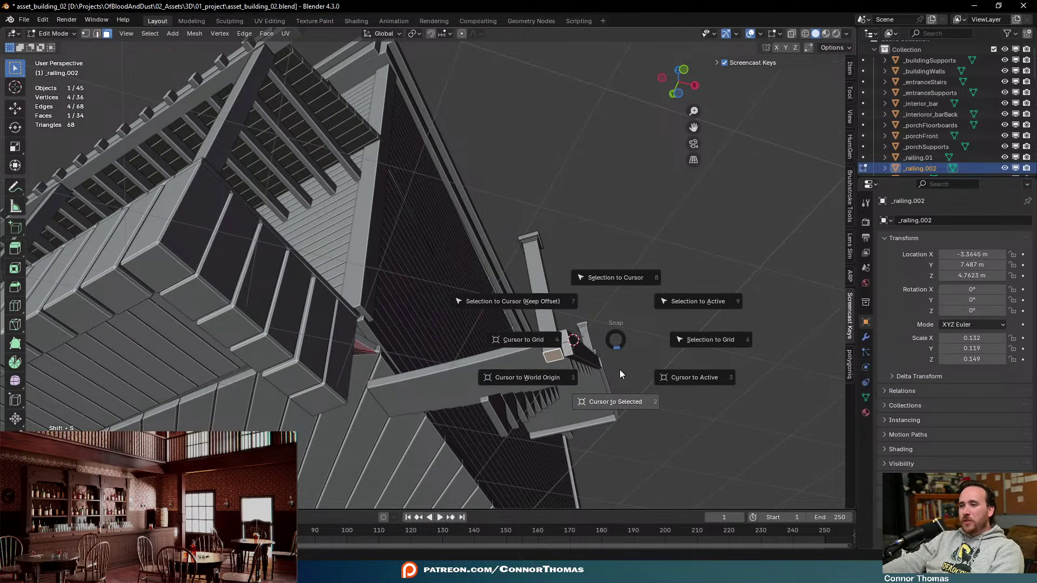
{"action": "left_click", "coordinate": [619, 402]}
{"action": "key", "text": "Tab"}
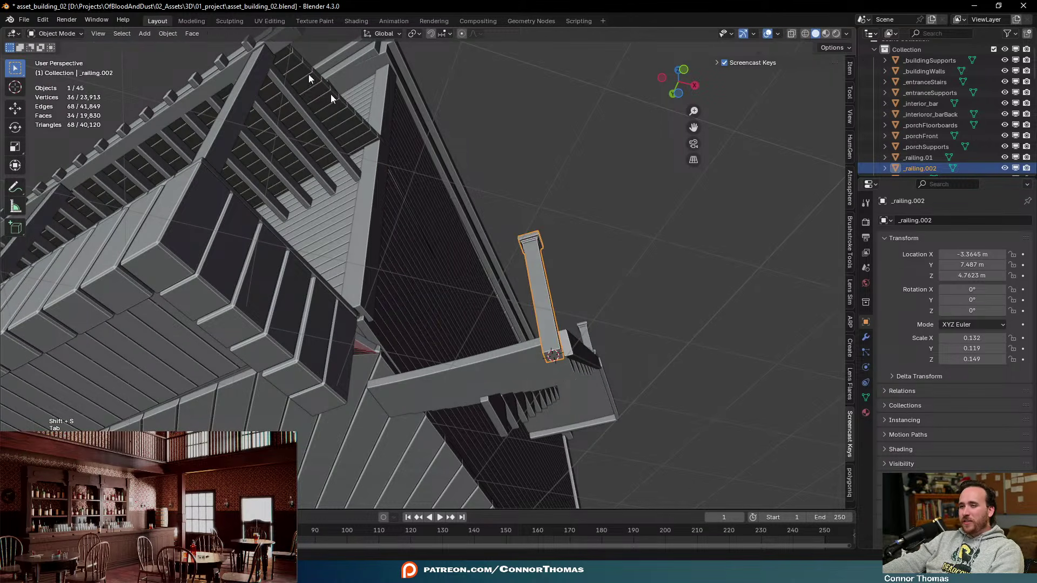
{"action": "left_click", "coordinate": [165, 34]}
{"action": "mouse_move", "coordinate": [197, 59]}
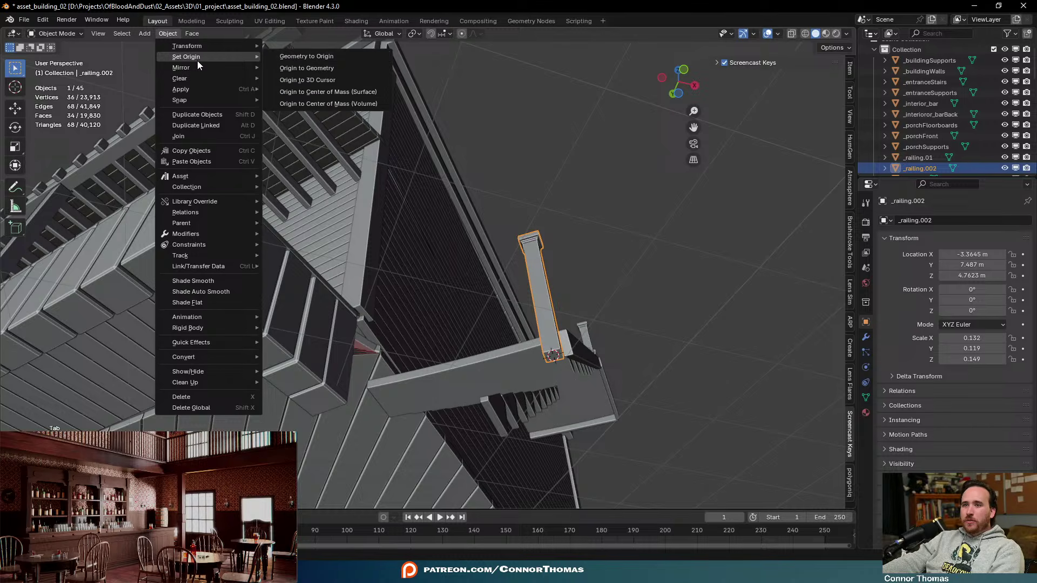
{"action": "left_click", "coordinate": [306, 83]}
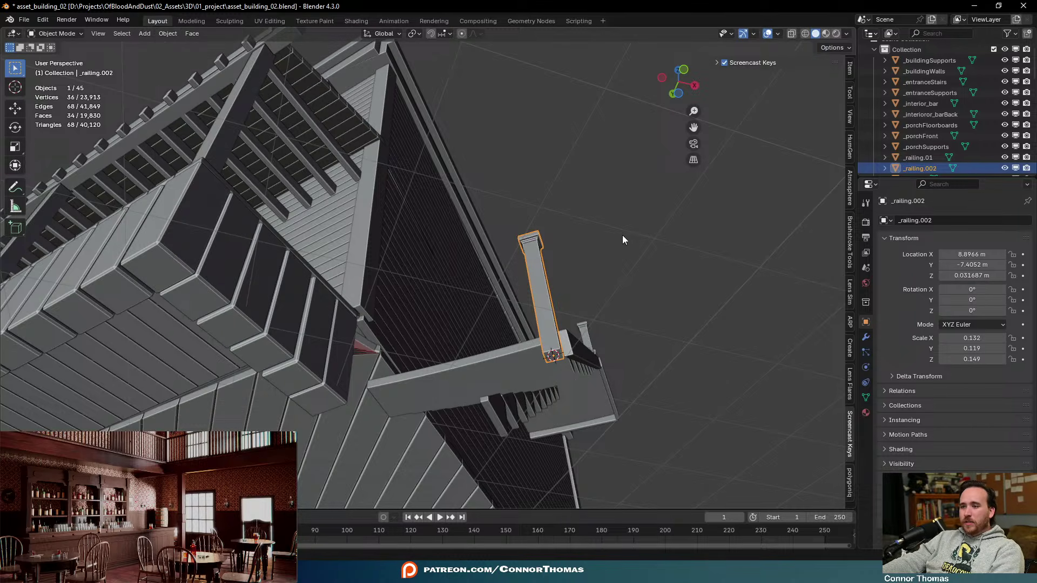
Add an Array modifier to the stair post at the foot of the stringer
{"action": "middle_click_drag", "start_coordinate": [622, 235], "coordinate": [529, 336]}
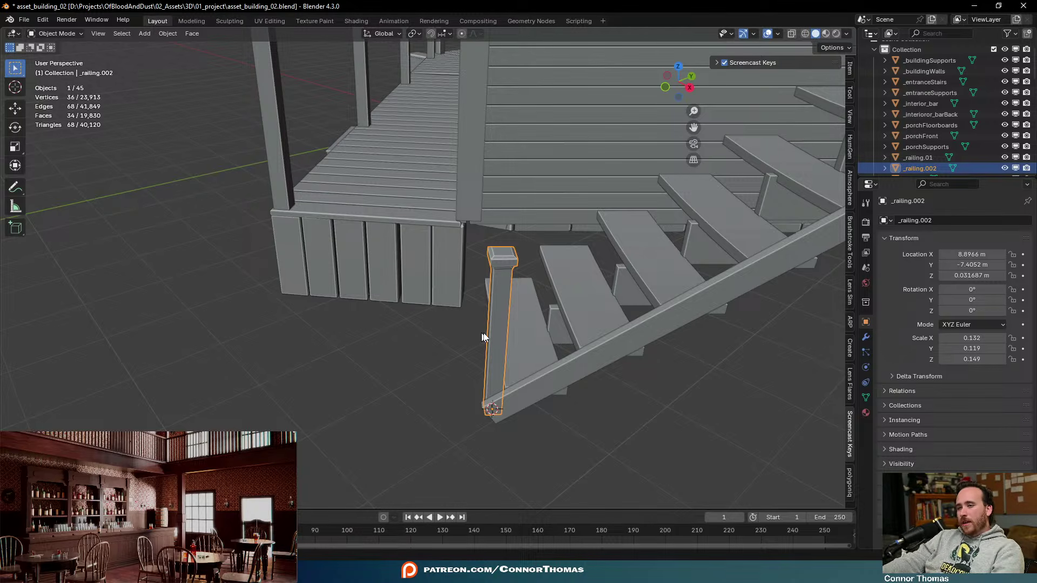
{"action": "middle_click_drag", "start_coordinate": [635, 300], "coordinate": [581, 338]}
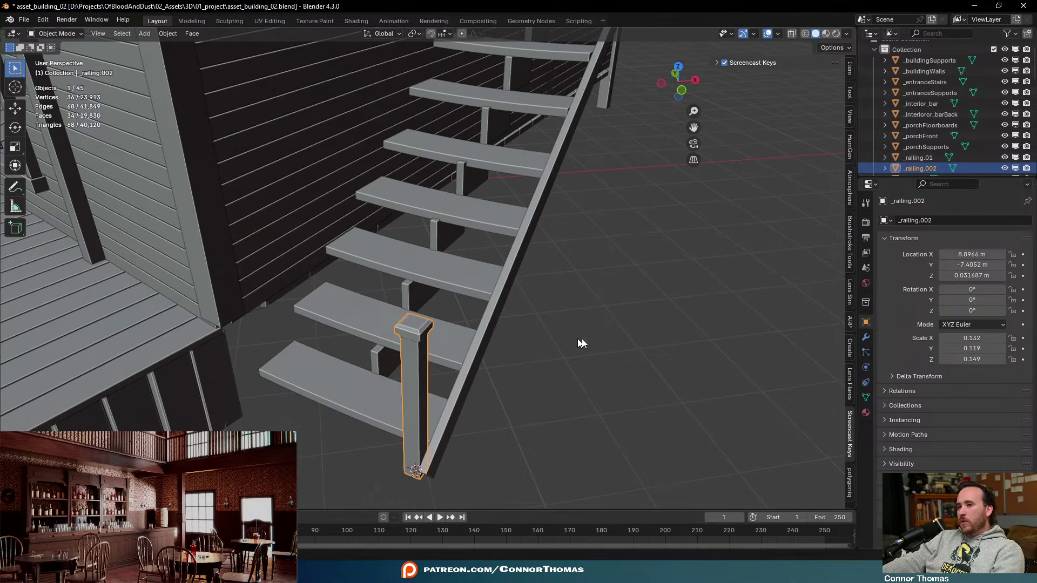
{"action": "left_click", "coordinate": [865, 337]}
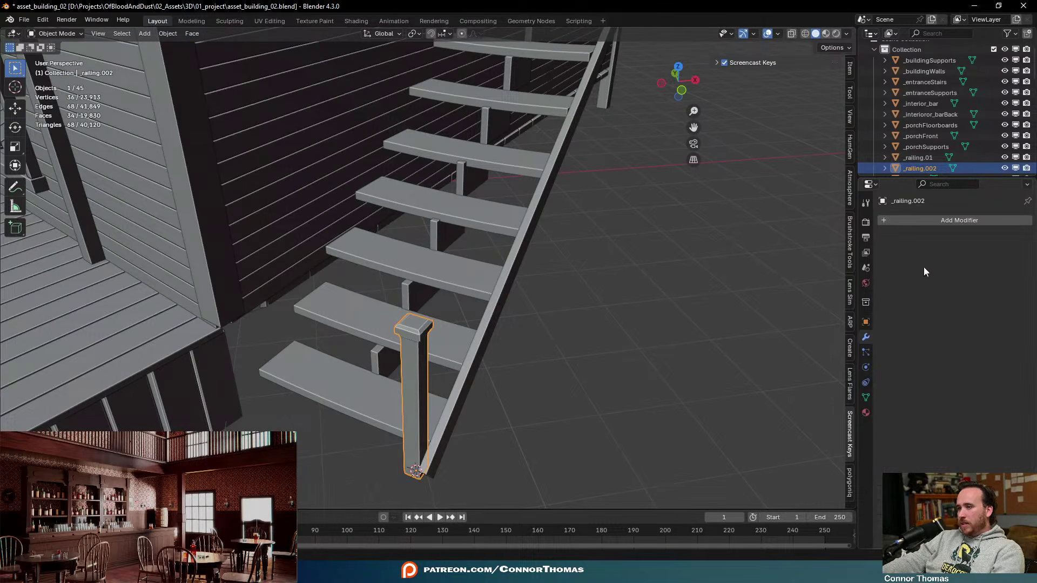
{"action": "left_click", "coordinate": [933, 220]}
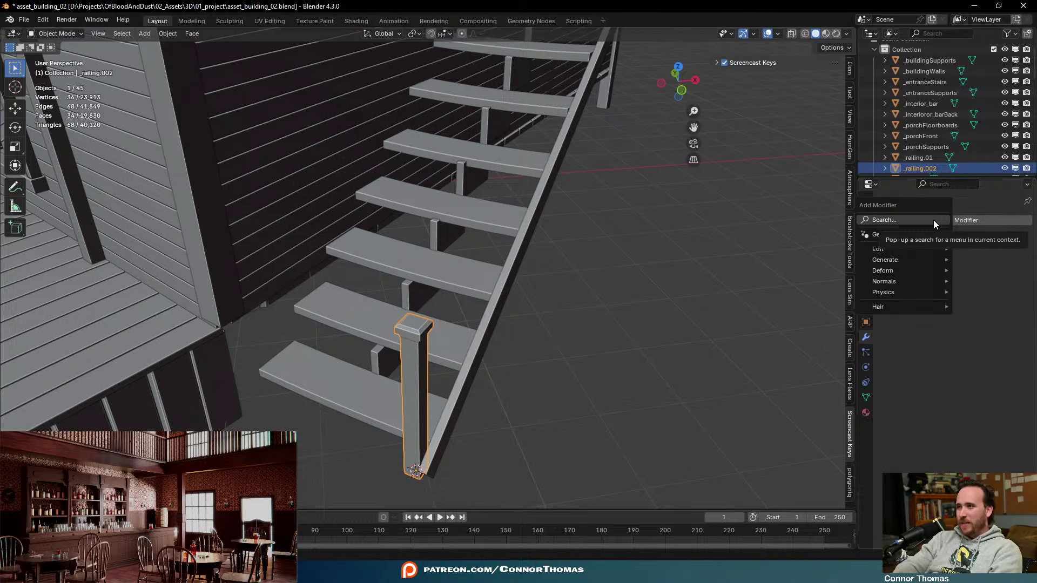
{"action": "type", "text": "arr"}
{"action": "key", "text": "Return"}
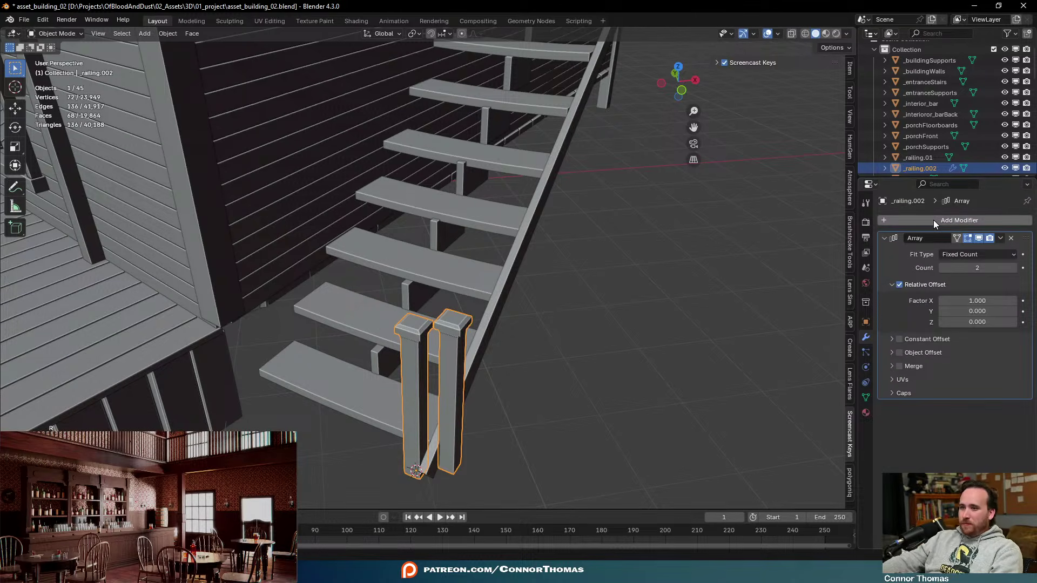
Set the array's relative offset factors to X 3.2, Y 3.9 and Z 0.7 so the copied post stands on the stringer
{"action": "middle_click_drag", "start_coordinate": [539, 443], "coordinate": [605, 473]}
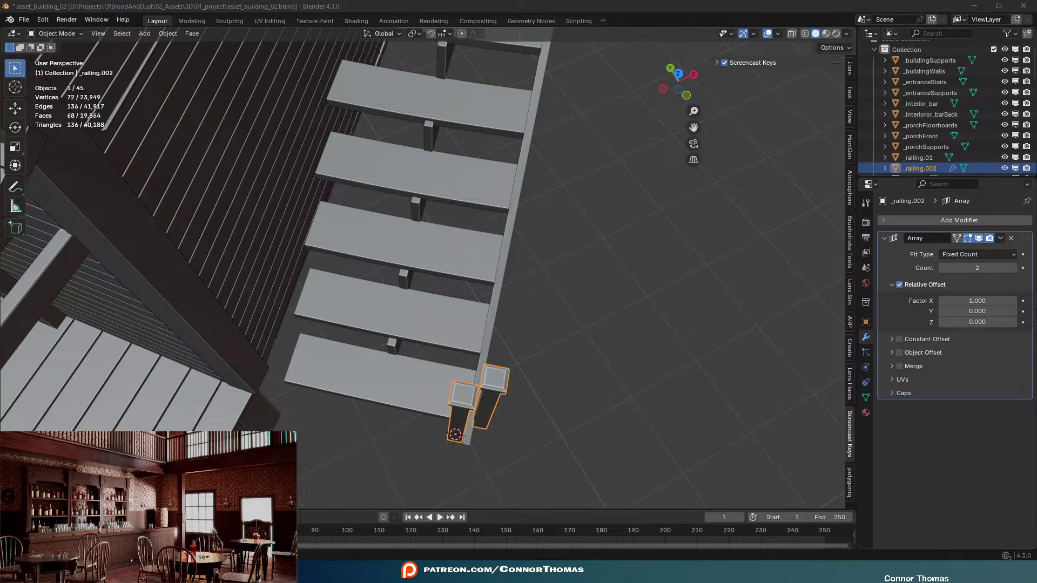
{"action": "middle_click_drag", "start_coordinate": [481, 31], "coordinate": [594, 277]}
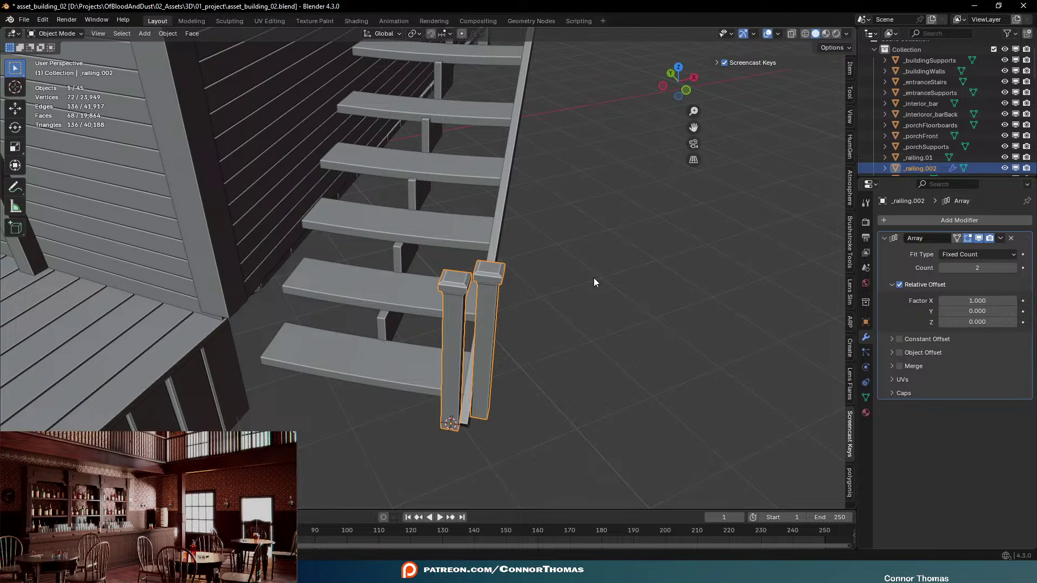
{"action": "left_click", "coordinate": [977, 301]}
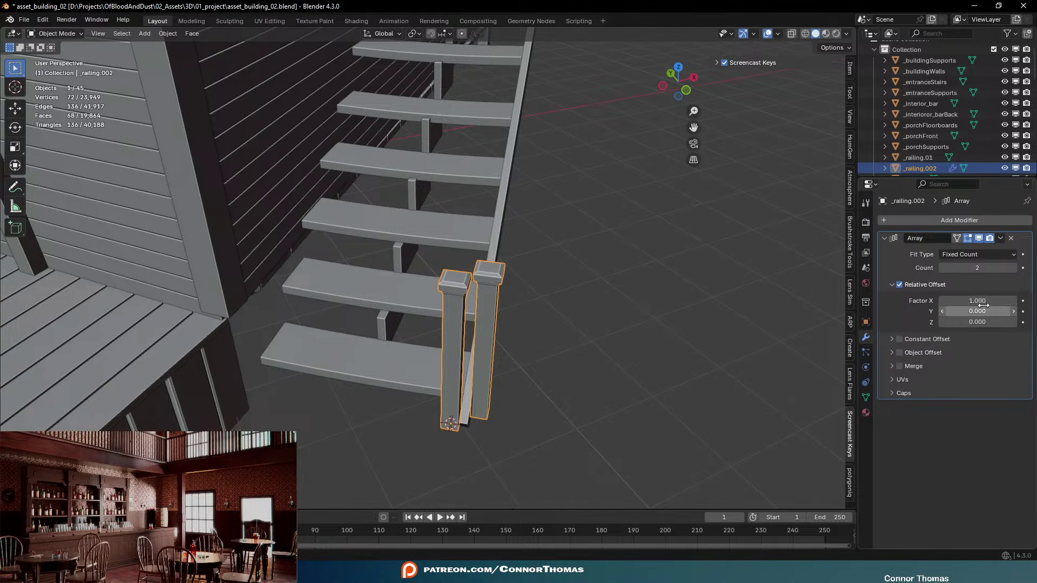
{"action": "type", "text": "0.2"}
{"action": "key", "text": "Return"}
{"action": "mouse_move", "coordinate": [976, 300]}
{"action": "left_mouse_down"}
{"action": "mouse_move", "coordinate": [1023, 301]}
{"action": "mouse_move", "coordinate": [963, 322]}
{"action": "mouse_move", "coordinate": [974, 322]}
{"action": "mouse_move", "coordinate": [966, 311]}
{"action": "mouse_move", "coordinate": [991, 311]}
{"action": "mouse_move", "coordinate": [973, 301]}
{"action": "left_mouse_up"}
{"action": "key", "text": "ctrl+z"}
{"action": "middle_click_drag", "start_coordinate": [728, 241], "coordinate": [674, 281]}
{"action": "mouse_move", "coordinate": [977, 301]}
{"action": "left_mouse_down"}
{"action": "mouse_move", "coordinate": [988, 301]}
{"action": "mouse_move", "coordinate": [972, 311]}
{"action": "mouse_move", "coordinate": [997, 301]}
{"action": "left_mouse_up"}
{"action": "middle_click_drag", "start_coordinate": [572, 330], "coordinate": [611, 261]}
{"action": "mouse_move", "coordinate": [968, 324]}
{"action": "left_mouse_down"}
{"action": "mouse_move", "coordinate": [986, 324]}
{"action": "mouse_move", "coordinate": [973, 322]}
{"action": "left_mouse_up"}
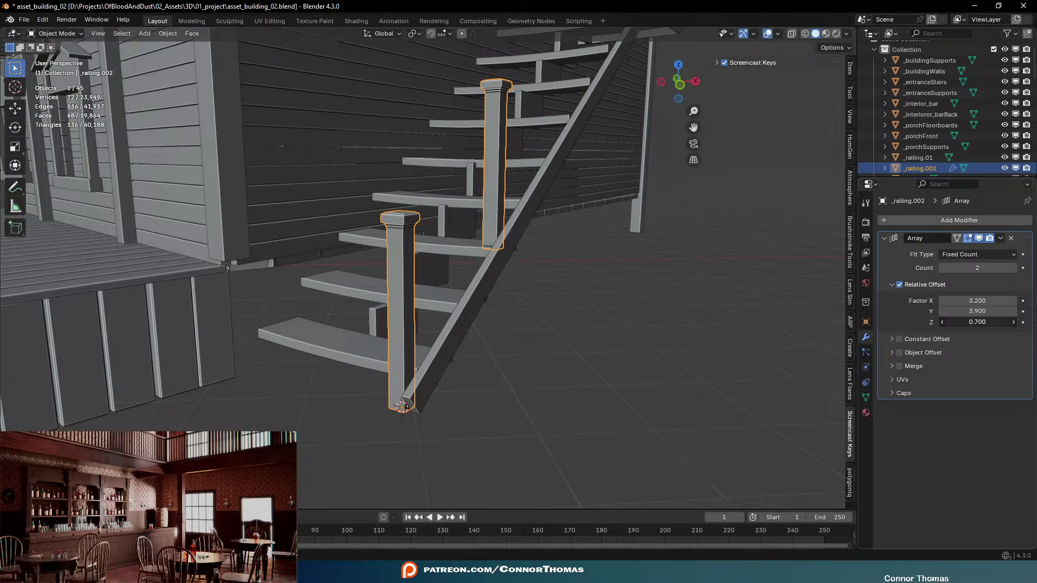
Save the file and set the post array's count to 4 so the posts run up the staircase
{"action": "middle_click_drag", "start_coordinate": [503, 237], "coordinate": [532, 217]}
{"action": "key", "text": "a"}
{"action": "key", "text": "a"}
{"action": "key", "text": "ctrl+s"}
{"action": "left_click", "coordinate": [1013, 268]}
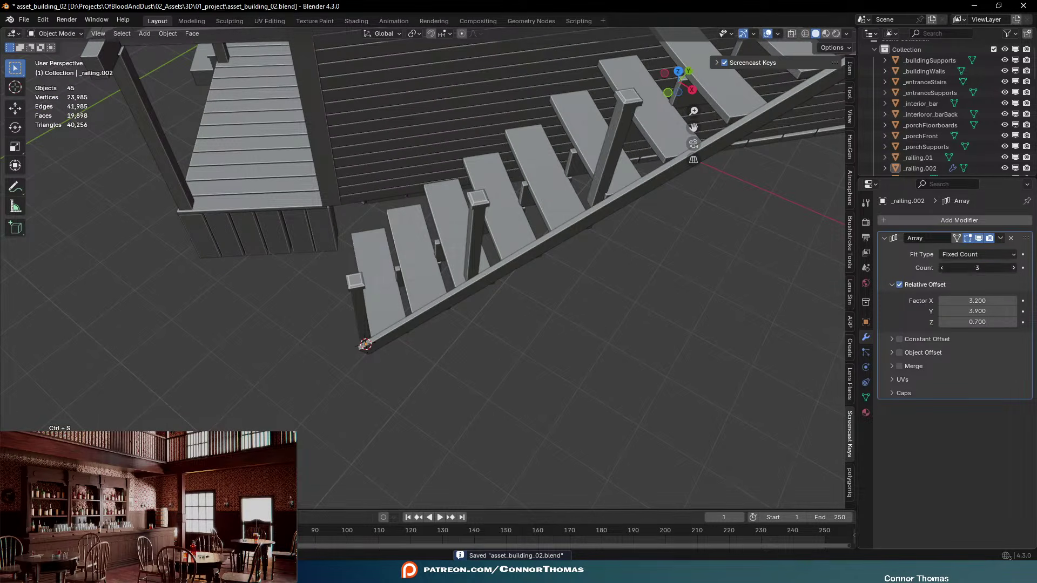
{"action": "scroll", "coordinate": [648, 223], "scroll_direction": "down", "scroll_amount": 5}
{"action": "middle_click_drag", "start_coordinate": [565, 323], "coordinate": [621, 254]}
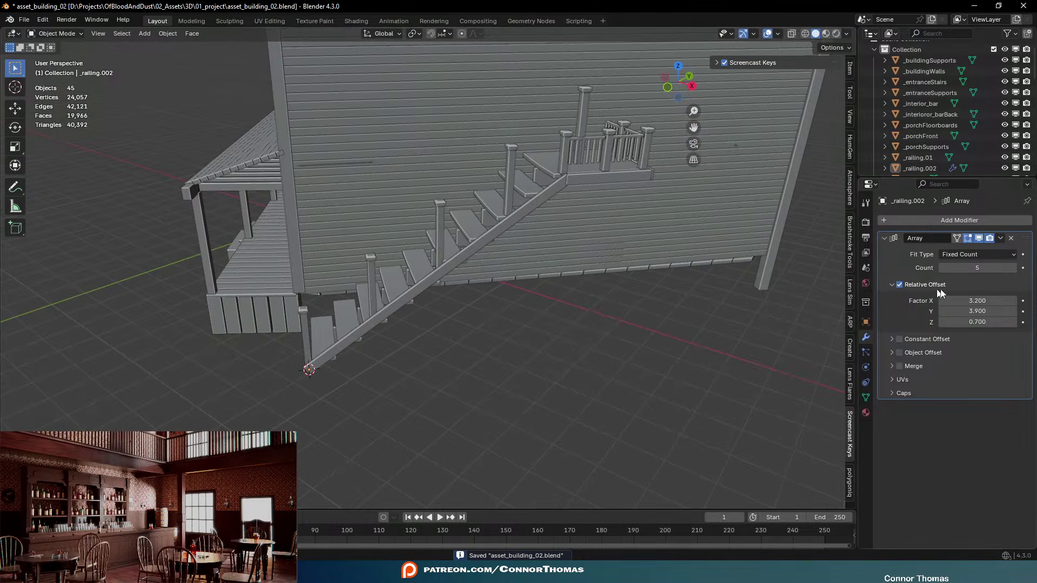
{"action": "left_click", "coordinate": [942, 267]}
{"action": "middle_click_drag", "start_coordinate": [718, 237], "coordinate": [24, 236]}
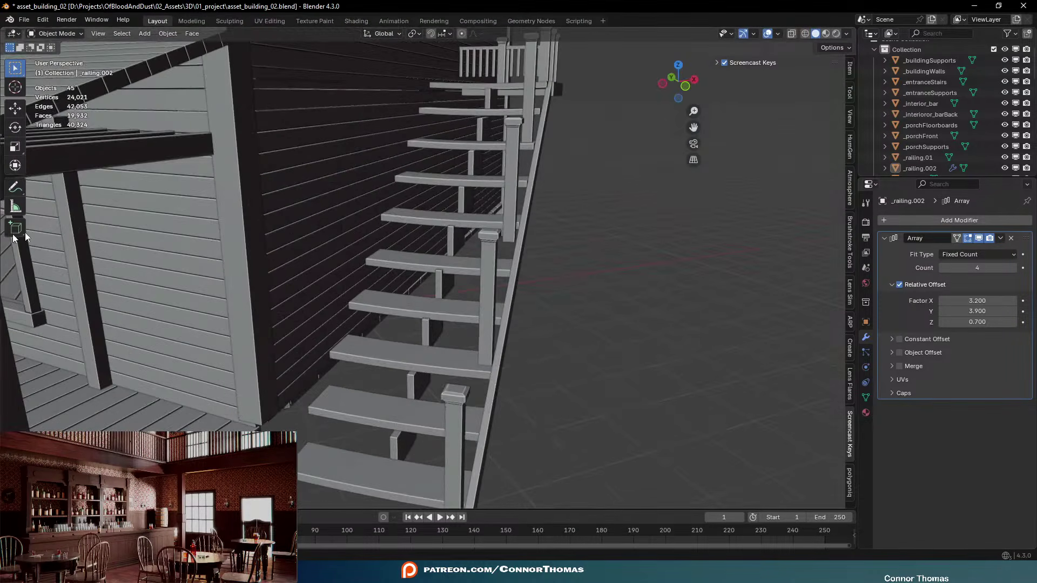
{"action": "left_click", "coordinate": [513, 180]}
{"action": "middle_click_drag", "start_coordinate": [623, 208], "coordinate": [726, 236]}
{"action": "key", "text": "r"}
{"action": "key", "text": "z"}
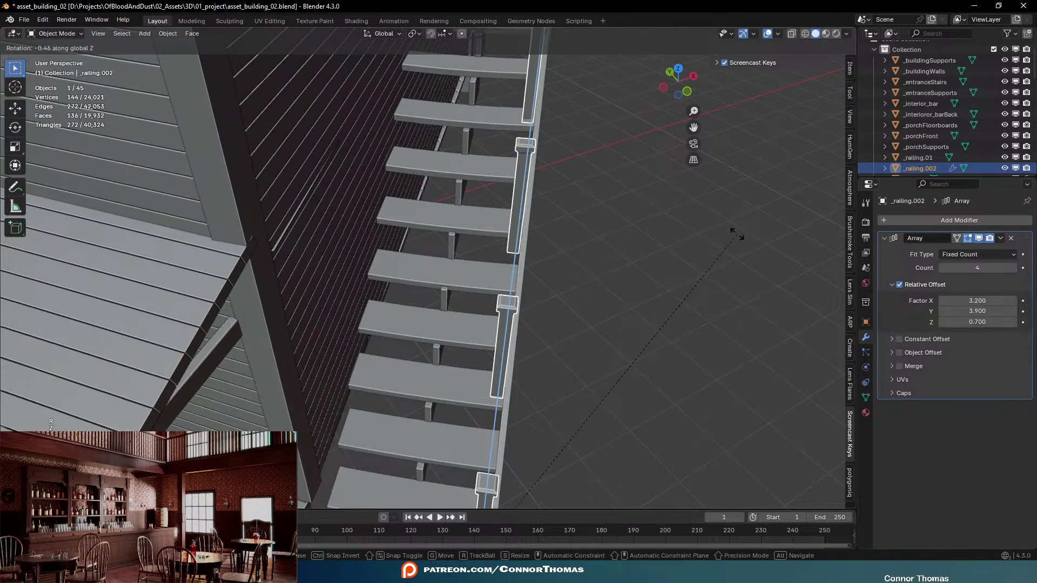
{"action": "right_click", "coordinate": [735, 238]}
{"action": "key", "text": "a"}
{"action": "key", "text": "a"}
{"action": "middle_click_drag", "start_coordinate": [736, 237], "coordinate": [701, 270]}
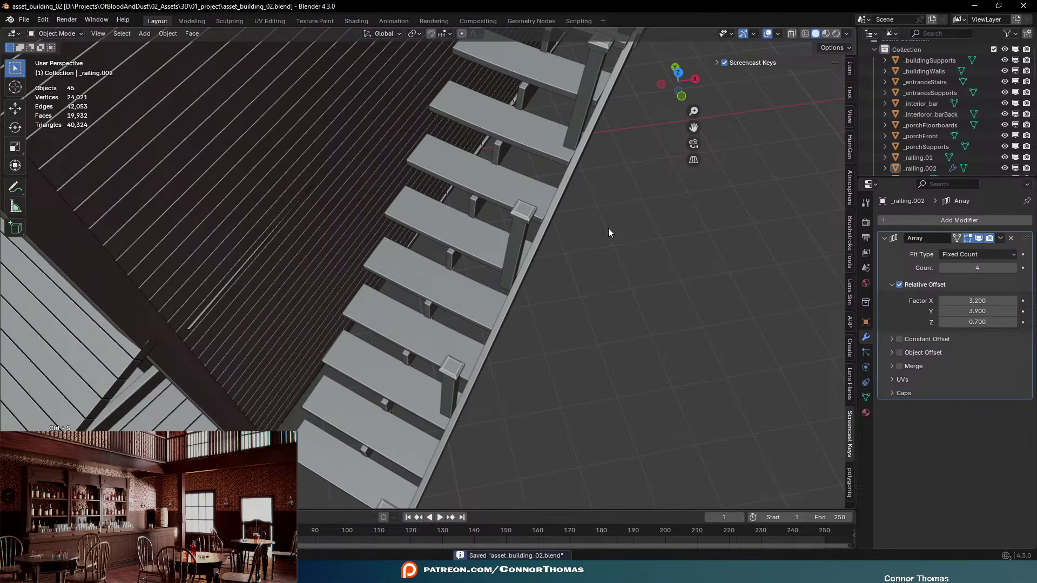
Open the landing railing's mesh for editing with nothing selected
{"action": "middle_click_drag", "start_coordinate": [608, 228], "coordinate": [577, 258]}
{"action": "left_click", "coordinate": [590, 212]}
{"action": "middle_click_drag", "start_coordinate": [590, 213], "coordinate": [671, 252]}
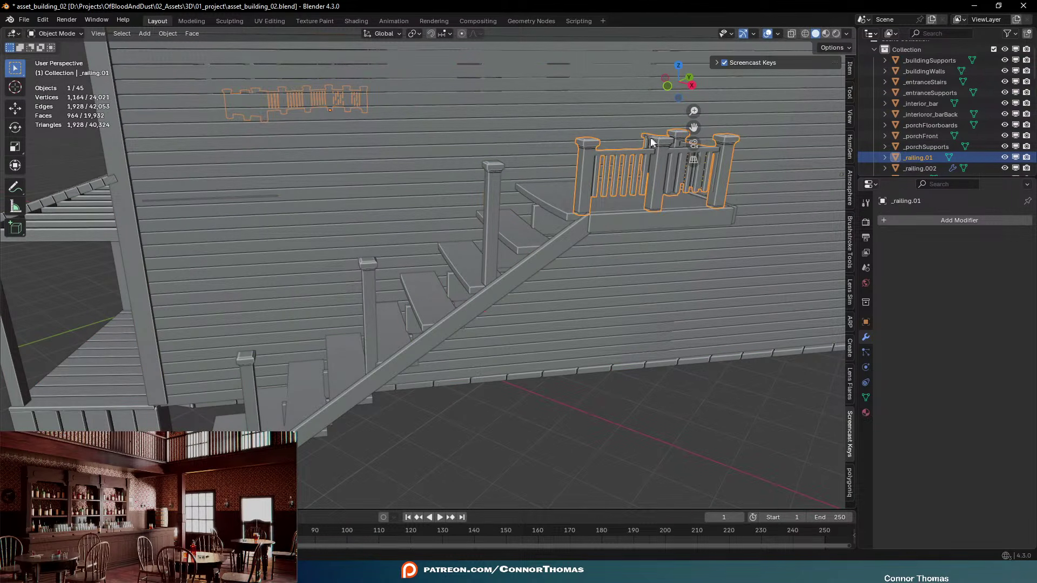
{"action": "key", "text": "a"}
{"action": "key", "text": "a"}
{"action": "left_click", "coordinate": [624, 153]}
{"action": "key", "text": "Tab"}
{"action": "key", "text": "a"}
{"action": "key", "text": "a"}
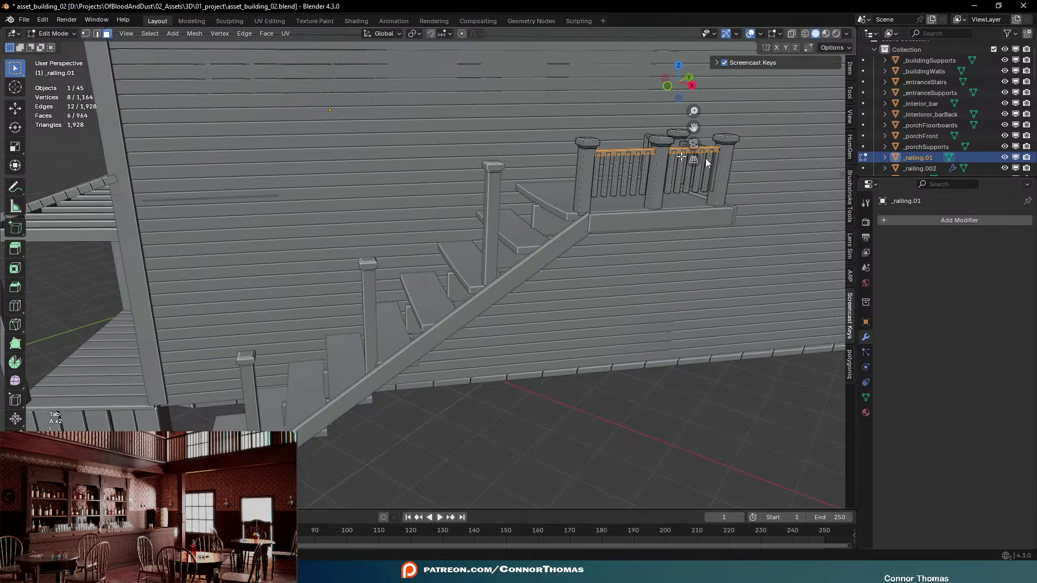
Duplicate the landing's outer top rail straight down along global Z as a bottom rail near the lower ends of the balusters
{"action": "middle_click_drag", "start_coordinate": [681, 156], "coordinate": [618, 161]}
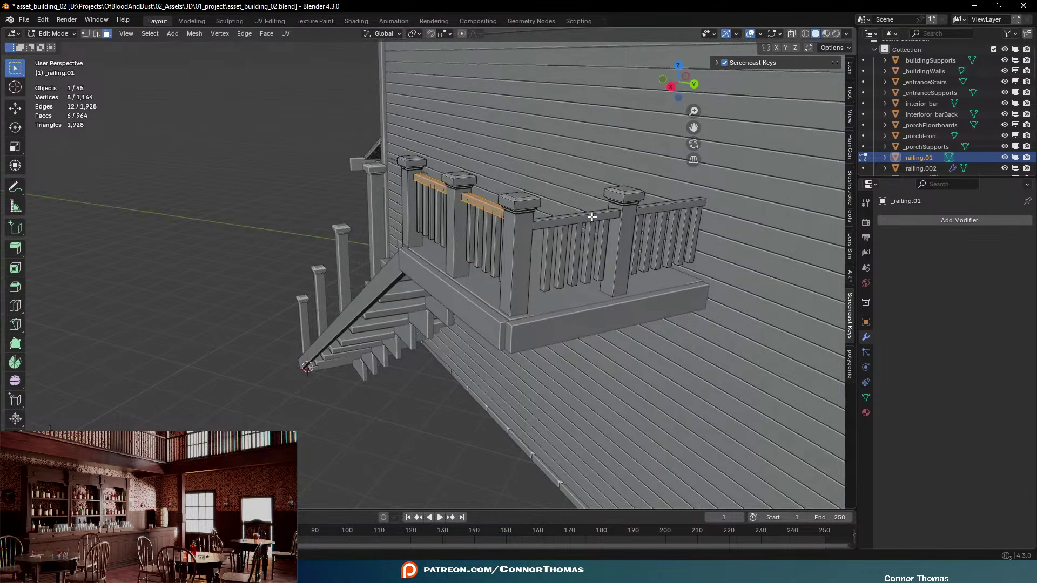
{"action": "middle_click_drag", "start_coordinate": [606, 219], "coordinate": [663, 213]}
{"action": "key", "text": "shift+d"}
{"action": "key", "text": "z"}
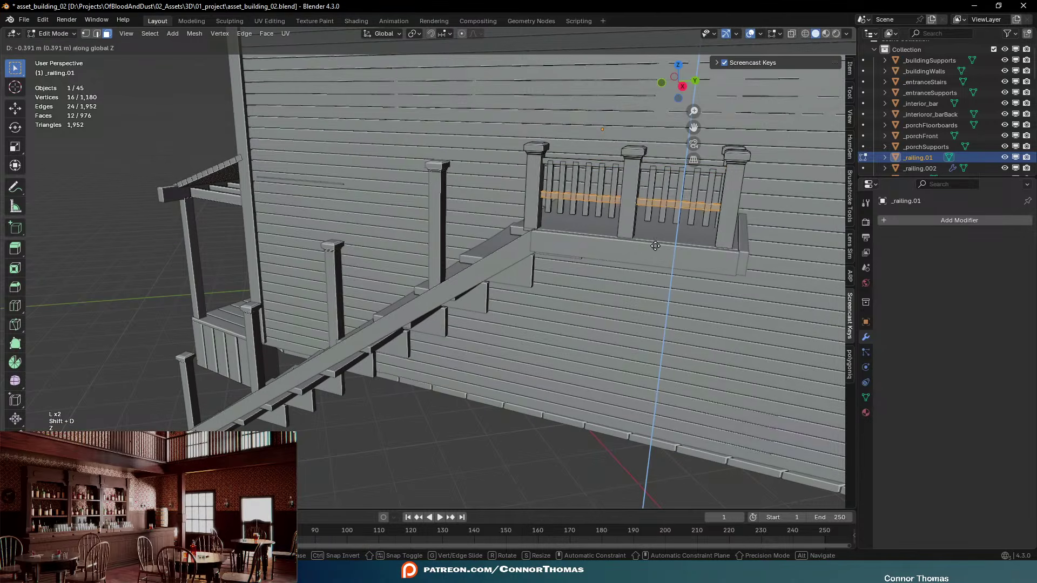
{"action": "left_click", "coordinate": [655, 262]}
{"action": "key", "text": "a"}
{"action": "key", "text": "a"}
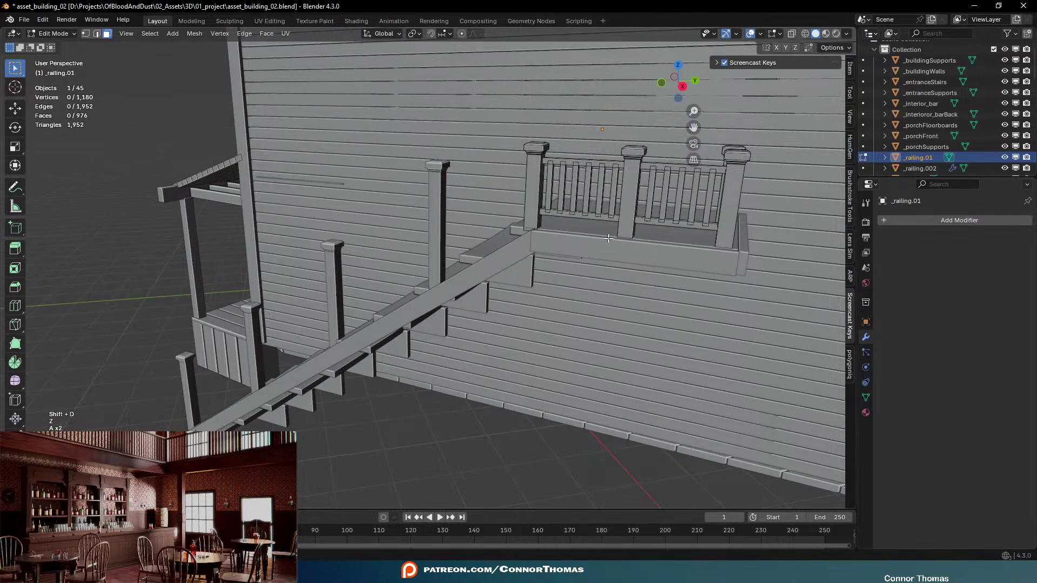
Duplicate the outer top and bottom rails together with the balusters of the section nearest the stairs
{"action": "middle_click_drag", "start_coordinate": [655, 262], "coordinate": [621, 191]}
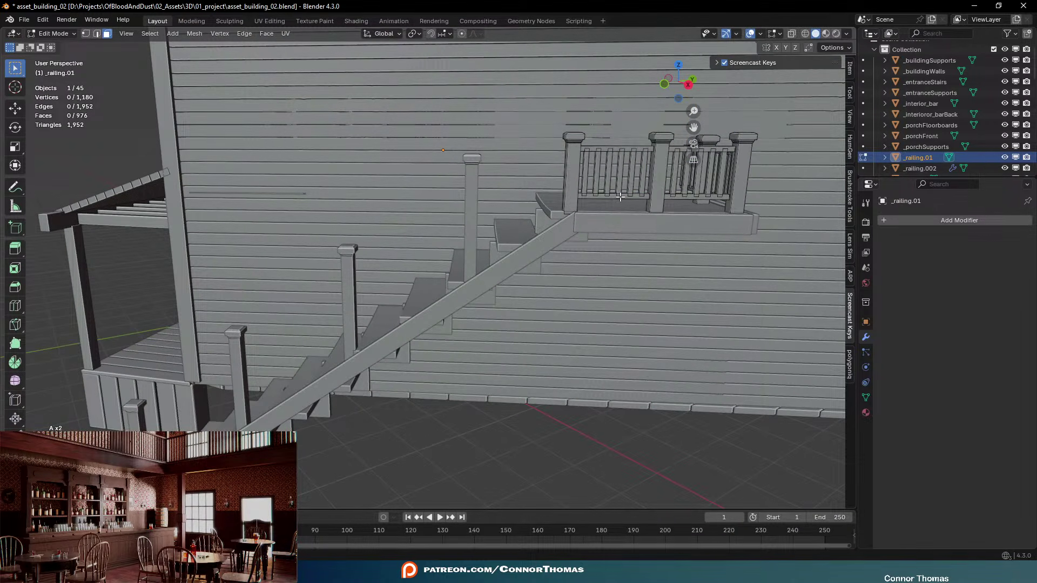
{"action": "key", "text": "l"}
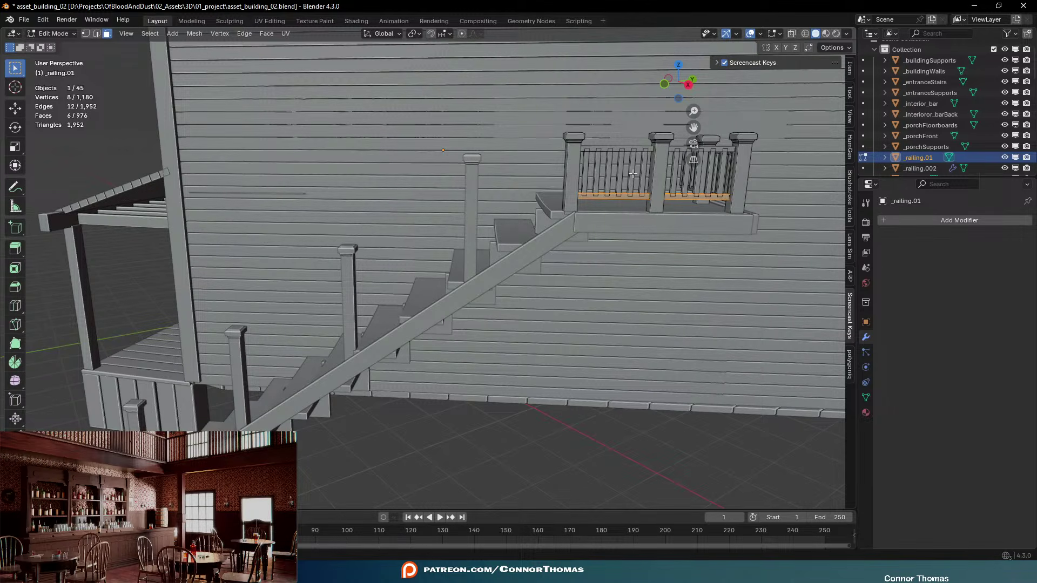
{"action": "left_click_drag", "start_coordinate": [599, 172], "coordinate": [621, 167]}
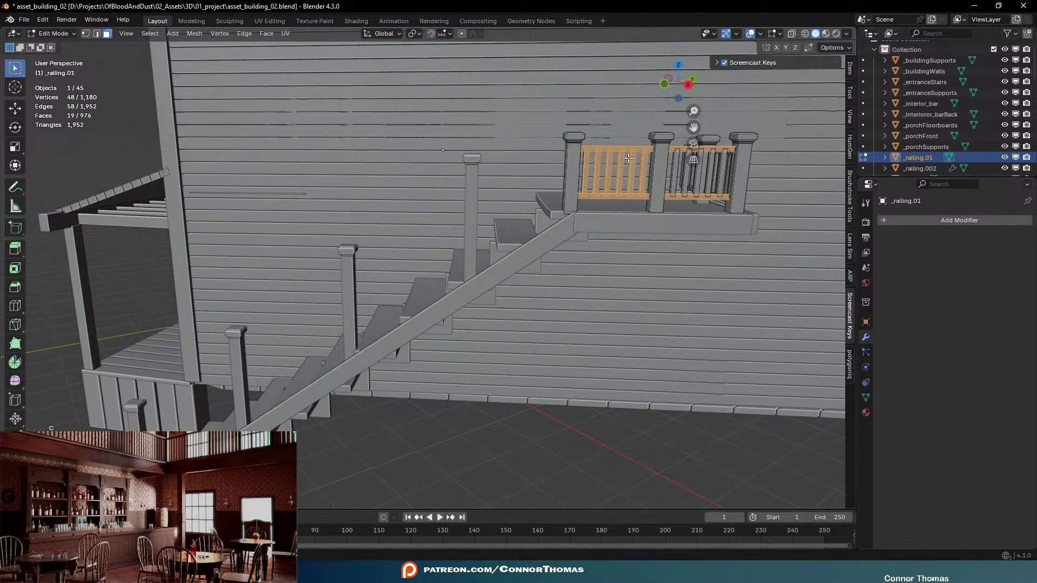
{"action": "middle_click_drag", "start_coordinate": [720, 189], "coordinate": [602, 189], "text": "shift"}
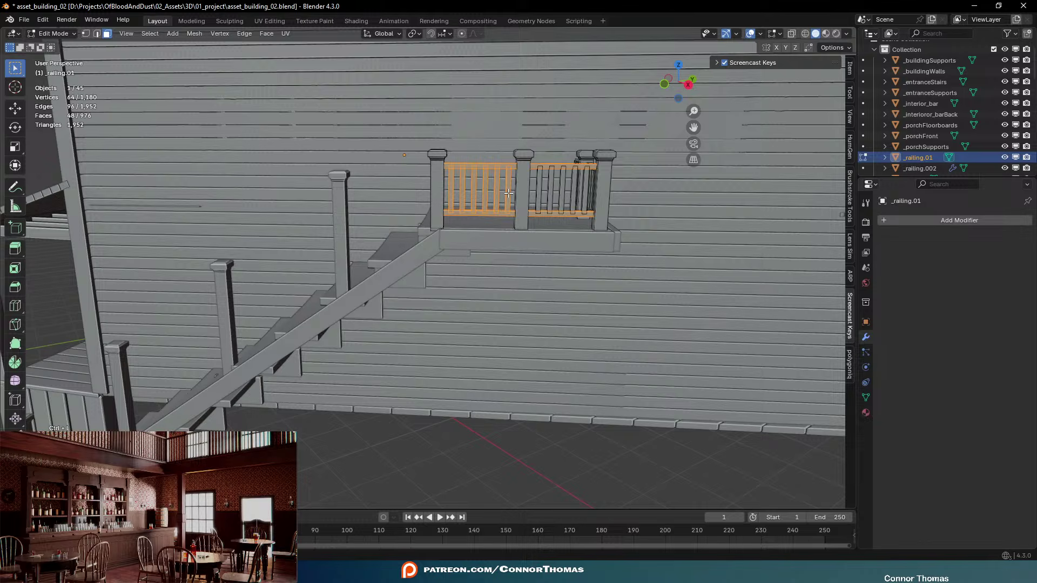
{"action": "scroll", "coordinate": [523, 108], "scroll_direction": "down", "scroll_amount": 3}
{"action": "key", "text": "shift+d"}
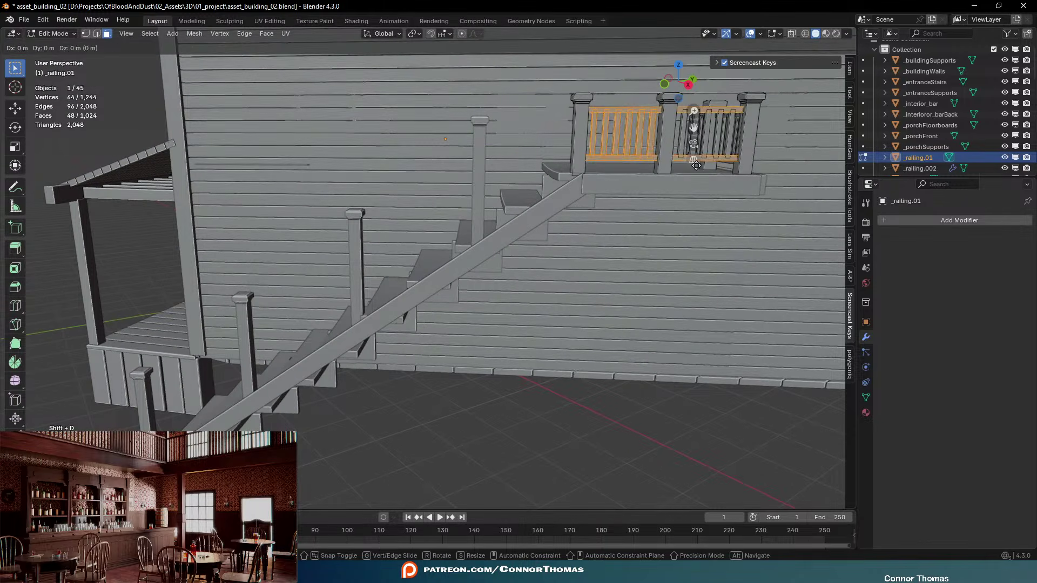
{"action": "key", "text": "x"}
{"action": "key", "text": "x"}
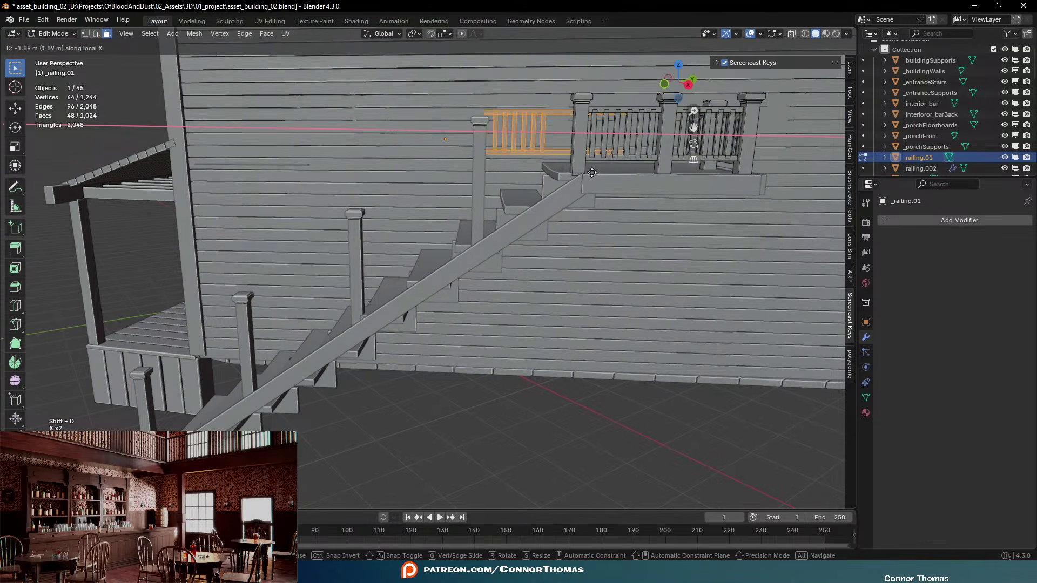
{"action": "right_click", "coordinate": [589, 175]}
Move the duplicated railing section down beside the uppermost stair post, toward the landing's corner post
{"action": "mouse_move", "coordinate": [589, 174]}
{"action": "middle_mouse_down"}
{"action": "mouse_move", "coordinate": [598, 196]}
{"action": "mouse_move", "coordinate": [599, 172]}
{"action": "middle_mouse_up"}
{"action": "key", "text": "g"}
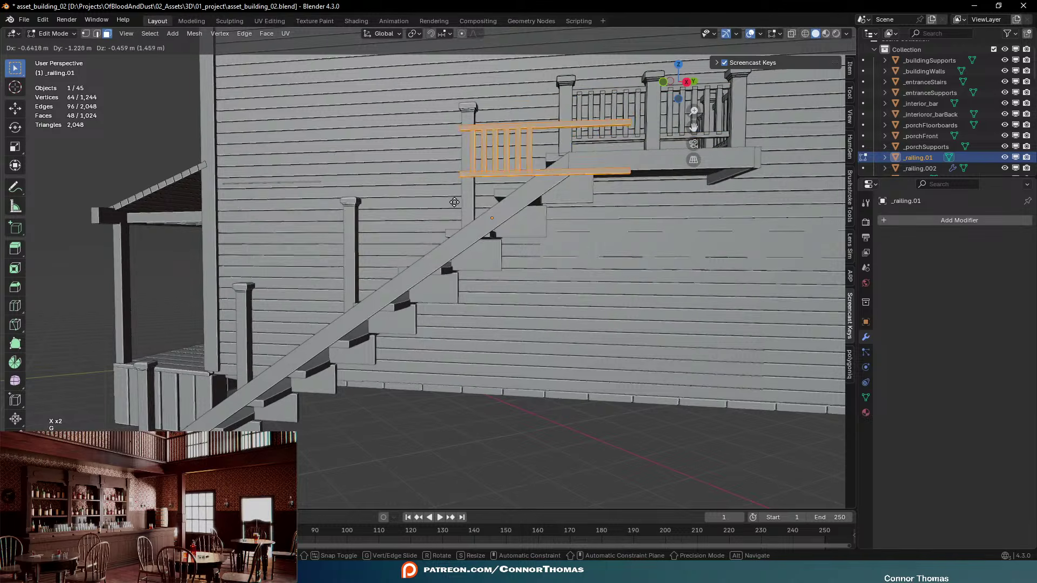
{"action": "key", "text": "x"}
{"action": "middle_click_drag", "start_coordinate": [464, 221], "coordinate": [674, 183], "text": "alt"}
{"action": "key", "text": "g"}
{"action": "left_click", "coordinate": [558, 193]}
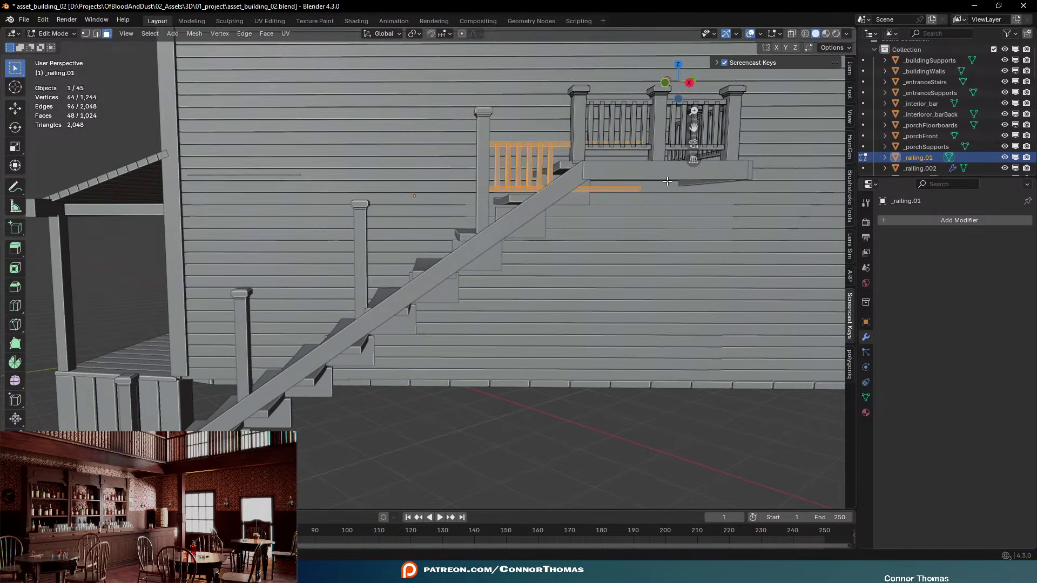
Rotate the duplicated railing section in an orthographic side view to slope upward with the stairs
{"action": "key", "text": "KP_5"}
{"action": "scroll", "coordinate": [607, 280], "scroll_direction": "up", "scroll_amount": 4}
{"action": "scroll", "coordinate": [607, 279], "scroll_direction": "down", "scroll_amount": 1}
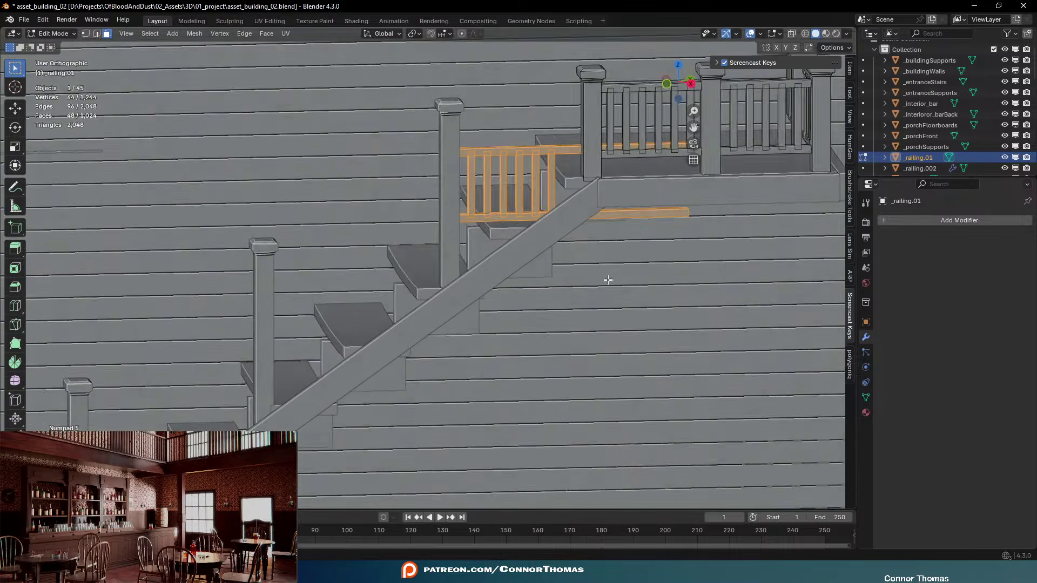
{"action": "middle_click_drag", "start_coordinate": [607, 279], "coordinate": [597, 265]}
{"action": "key", "text": "r"}
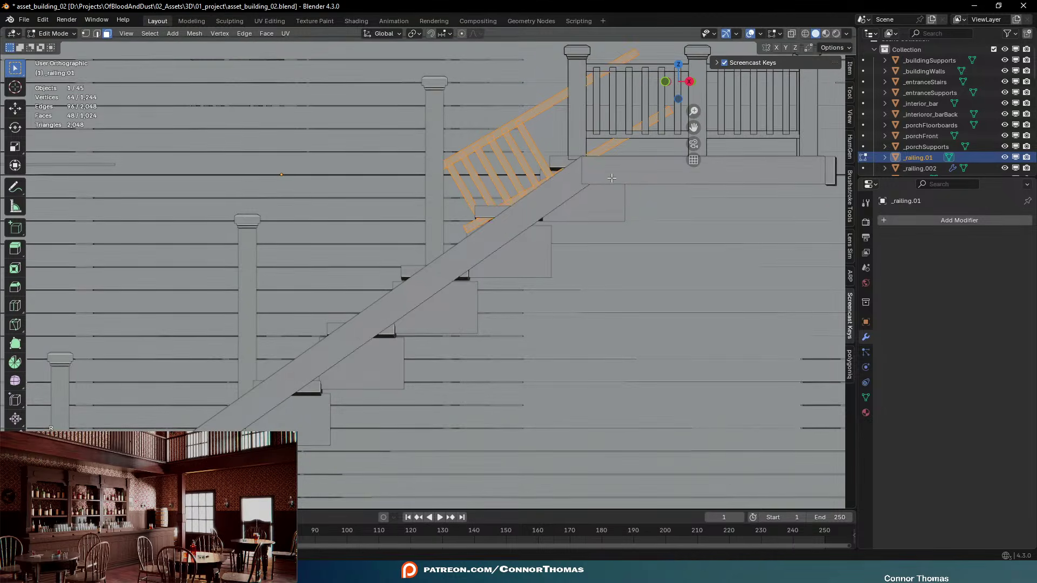
Fine-tune the sloped railing section's tilt and position in side view to follow the stairs between the uppermost stair post and the landing post
{"action": "key", "text": "g"}
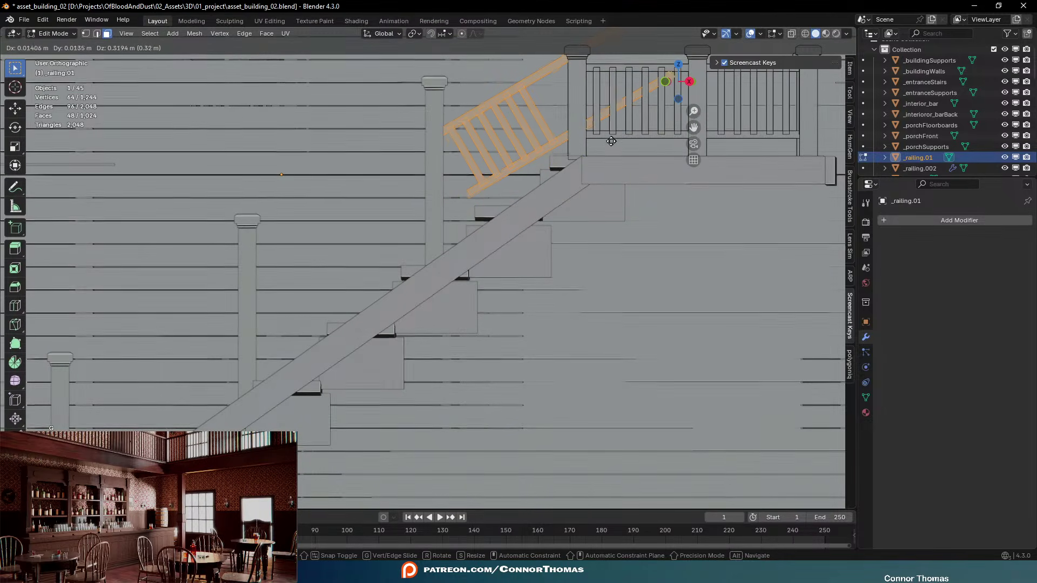
{"action": "key", "text": "r"}
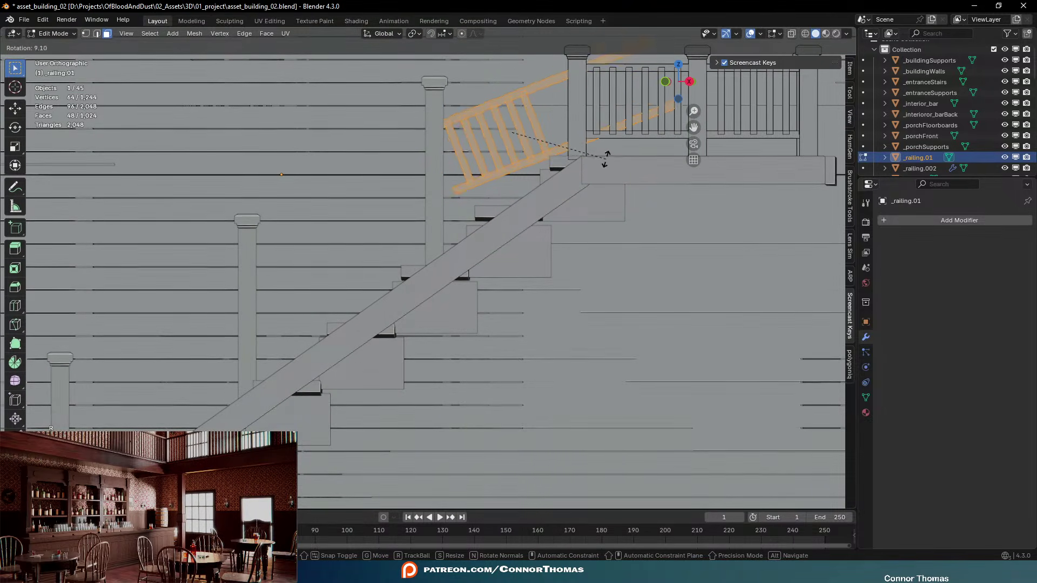
{"action": "key", "text": "g"}
{"action": "key", "text": "r"}
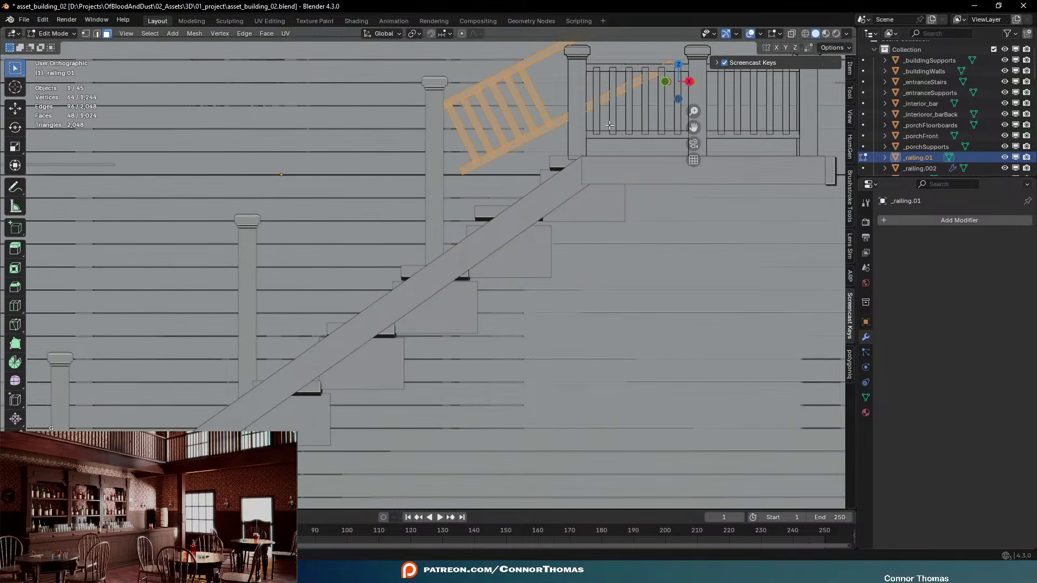
{"action": "key", "text": "g"}
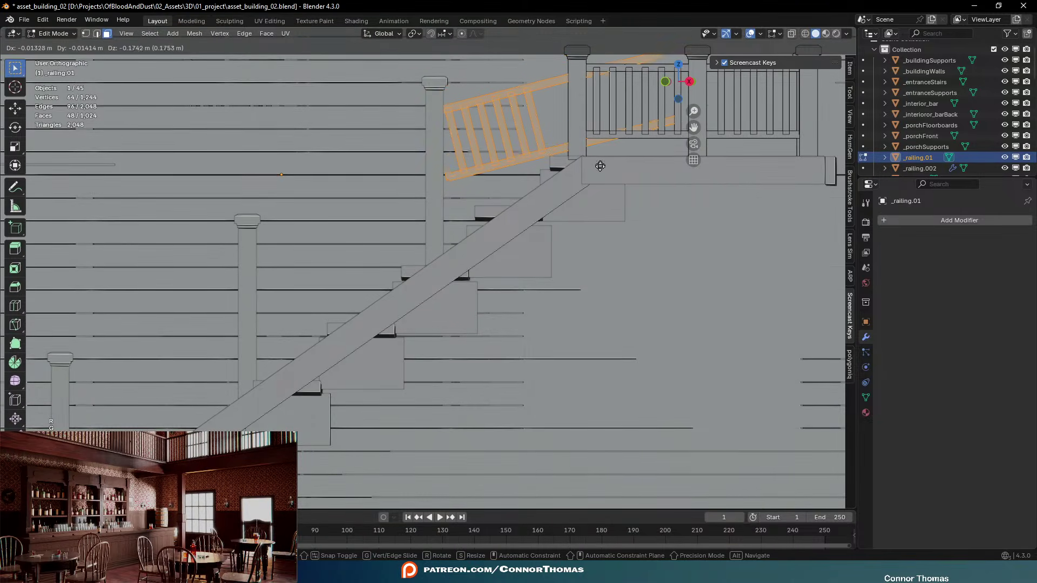
{"action": "key", "text": "r"}
{"action": "key", "text": "g"}
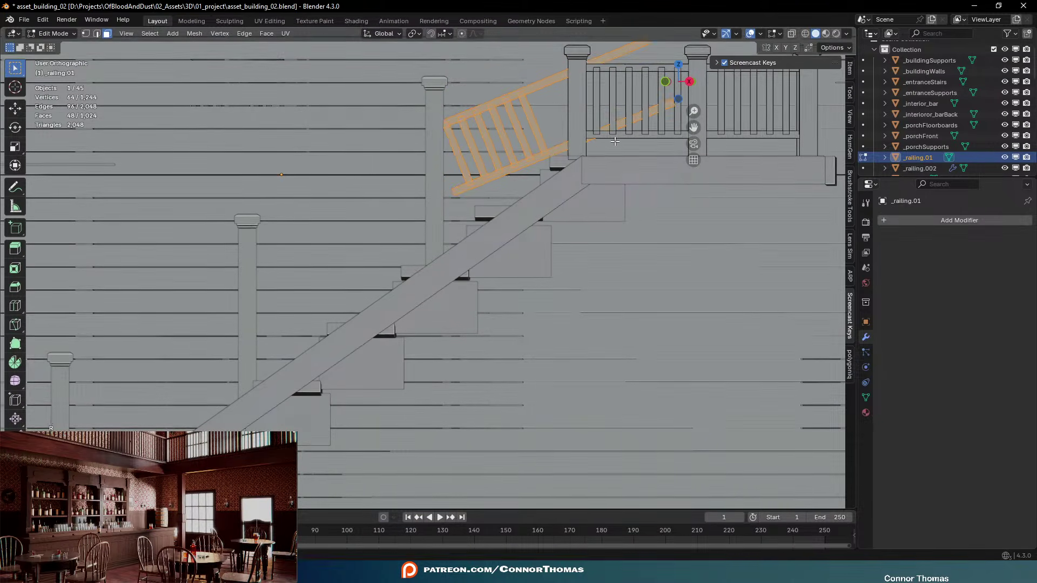
{"action": "key", "text": "r"}
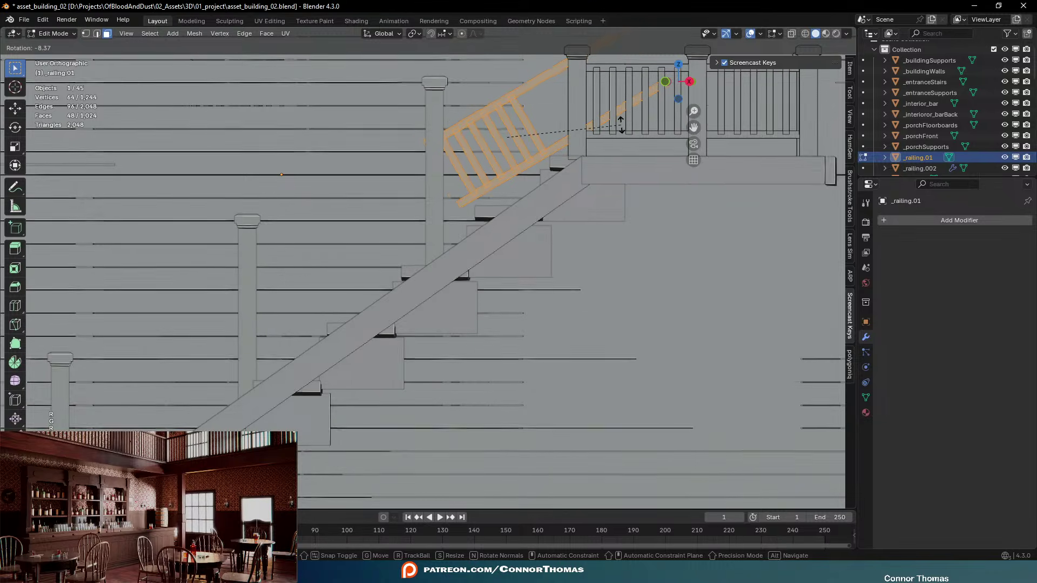
{"action": "key", "text": "g"}
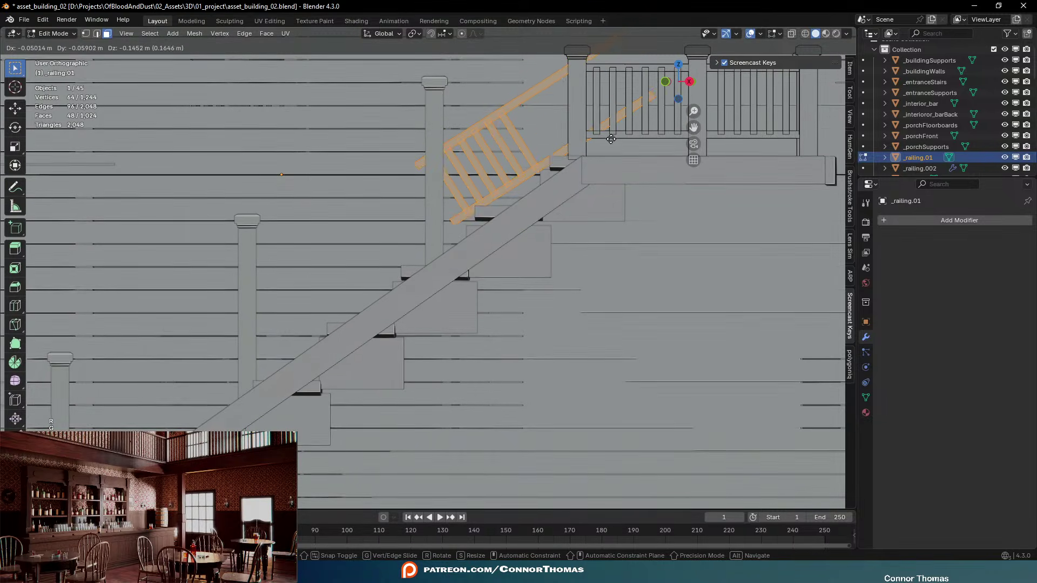
{"action": "left_click", "coordinate": [578, 157]}
Raise the sloped railing section about 0.32 m along global Z and rotate it about the X axis
{"action": "middle_click_drag", "start_coordinate": [595, 147], "coordinate": [611, 134]}
{"action": "key", "text": "g"}
{"action": "key", "text": "z"}
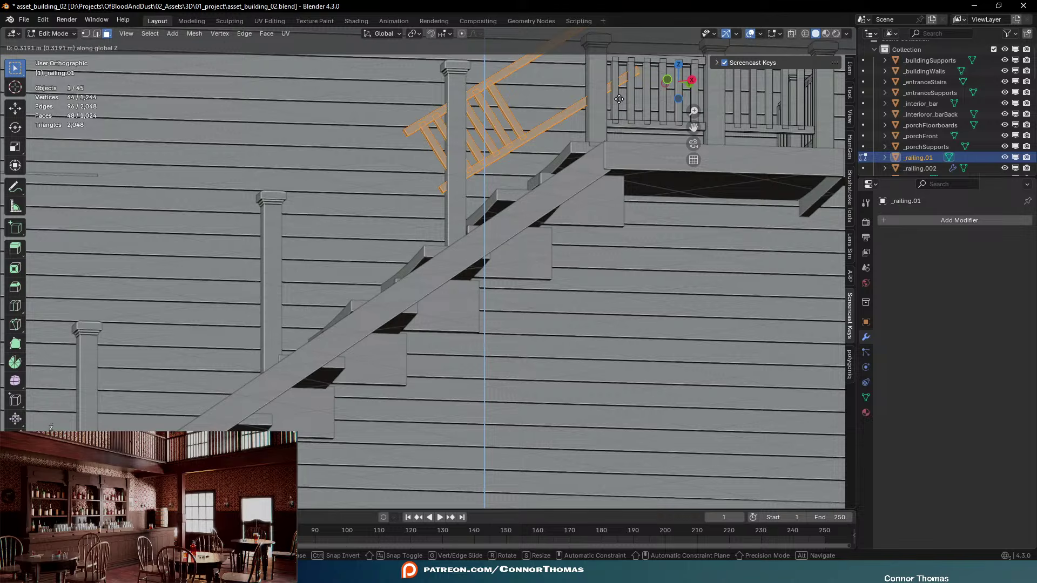
{"action": "left_click", "coordinate": [619, 99]}
{"action": "middle_click_drag", "start_coordinate": [626, 94], "coordinate": [559, 158]}
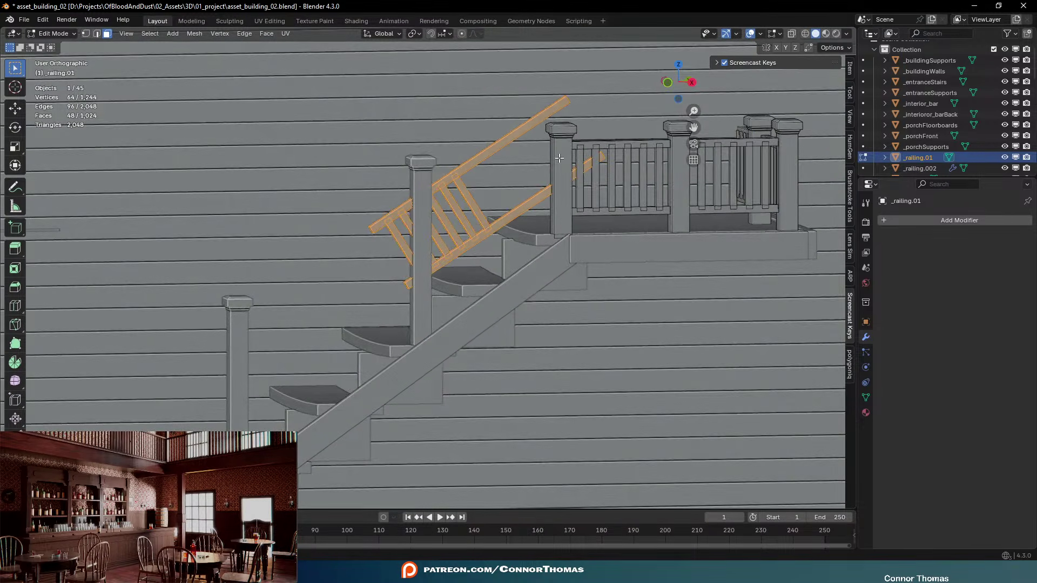
{"action": "key", "text": "r"}
{"action": "key", "text": "x"}
{"action": "left_click", "coordinate": [603, 162]}
Rotate the sloped railing section in top view to line up with the stair post and the landing post
{"action": "middle_click_drag", "start_coordinate": [603, 162], "coordinate": [711, 269]}
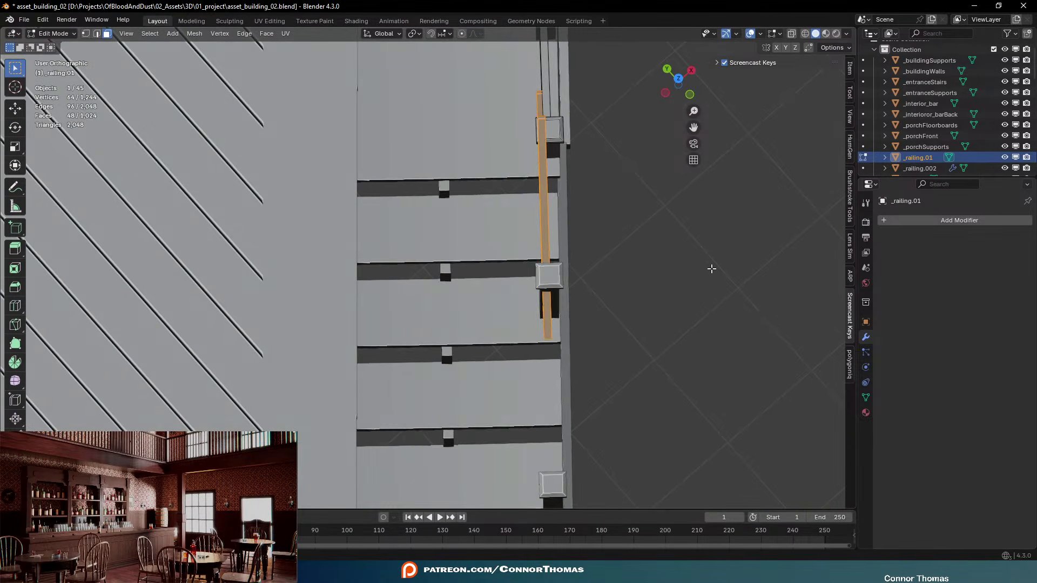
{"action": "key", "text": "KP_7"}
{"action": "key", "text": "r"}
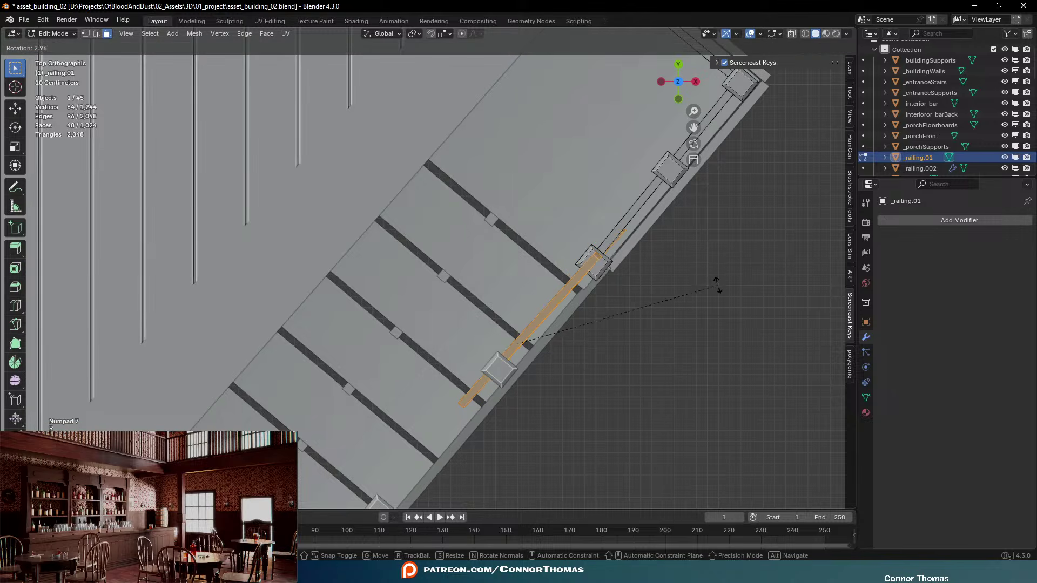
{"action": "left_click", "coordinate": [720, 282]}
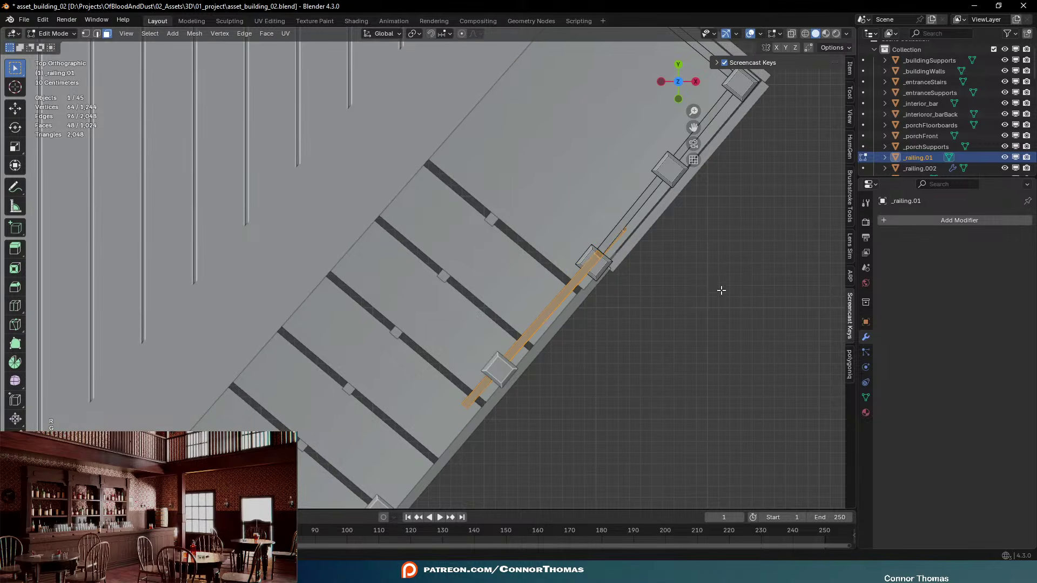
{"action": "middle_click_drag", "start_coordinate": [720, 286], "coordinate": [660, 187]}
Flatten the sloped railing section's tilt slightly from the side and nudge its position between the two posts
{"action": "scroll", "coordinate": [663, 181], "scroll_direction": "down", "scroll_amount": 5}
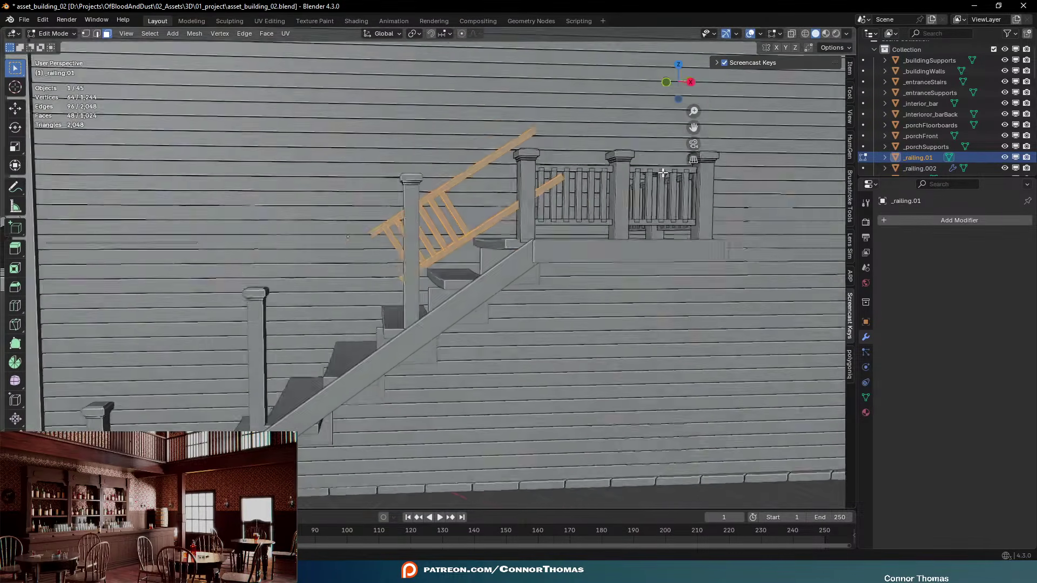
{"action": "middle_click_drag", "start_coordinate": [663, 172], "coordinate": [642, 180]}
{"action": "key", "text": "r"}
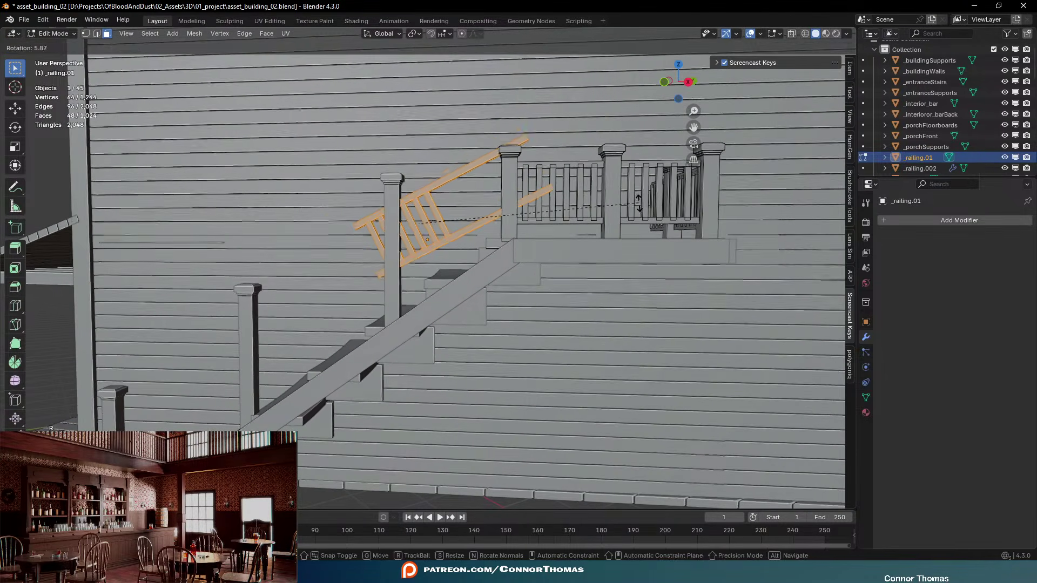
{"action": "key", "text": "g"}
{"action": "key", "text": "r"}
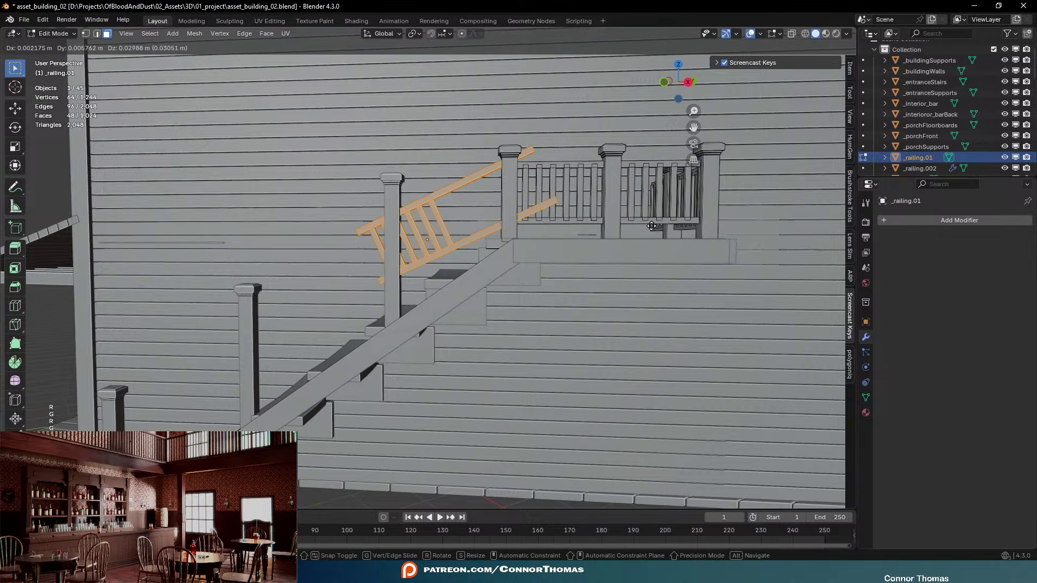
{"action": "left_click", "coordinate": [651, 229]}
{"action": "middle_click_drag", "start_coordinate": [651, 230], "coordinate": [733, 229]}
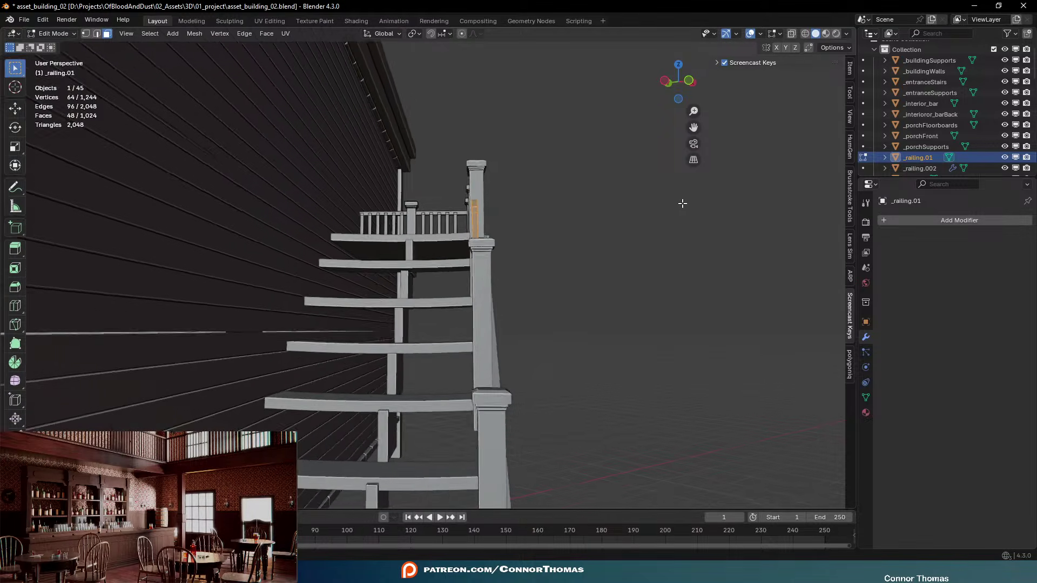
{"action": "scroll", "coordinate": [679, 205], "scroll_direction": "up", "scroll_amount": 3}
{"action": "left_click_drag", "start_coordinate": [688, 132], "coordinate": [626, 190]}
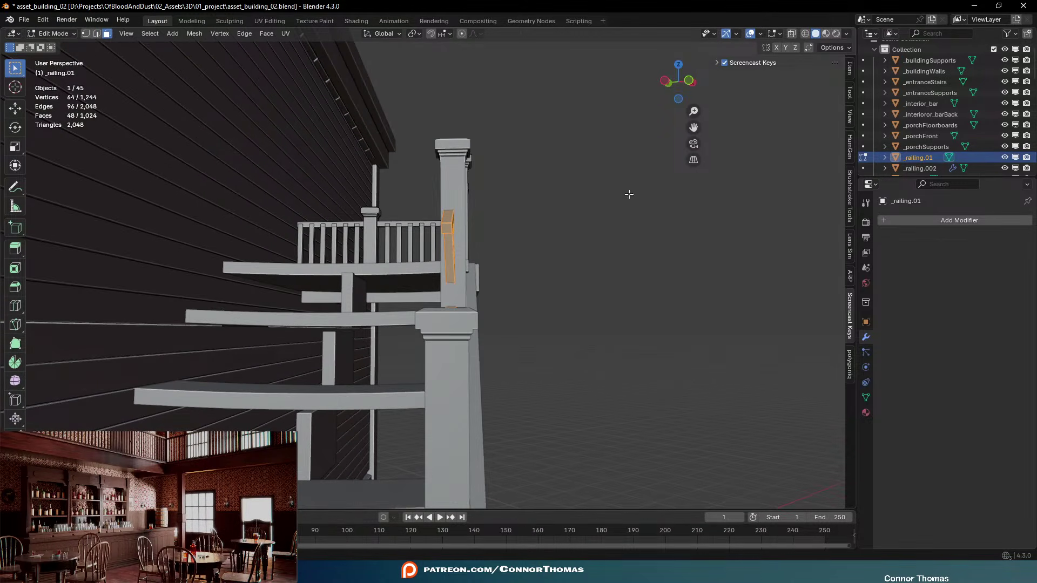
{"action": "key", "text": "g"}
{"action": "key", "text": "x"}
{"action": "right_click", "coordinate": [632, 195]}
Shift the sloped railing section sideways along local X toward the posts' center line and adjust its height along global Z
{"action": "middle_click_drag", "start_coordinate": [632, 194], "coordinate": [653, 216]}
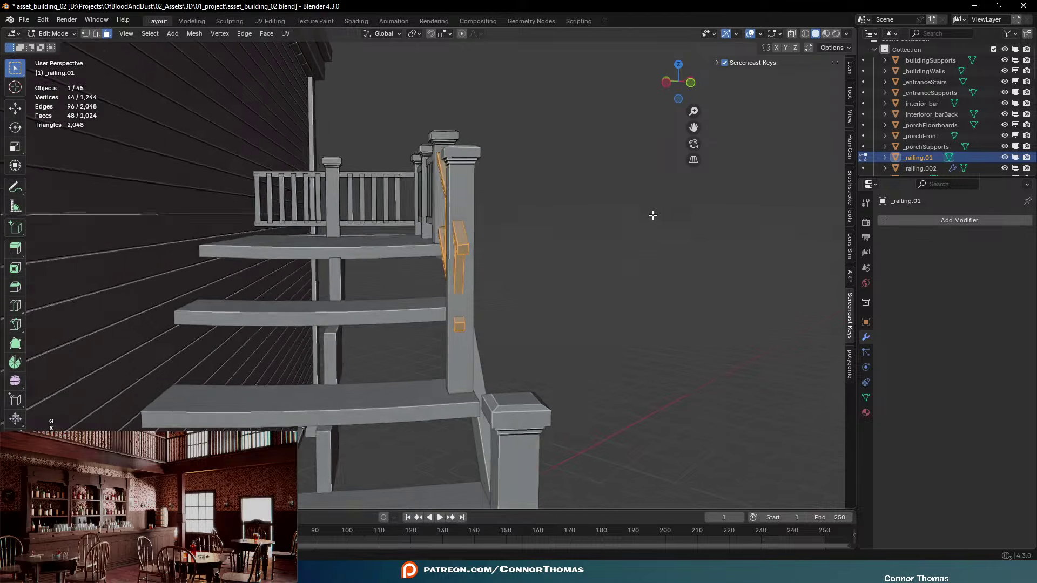
{"action": "key", "text": "g"}
{"action": "key", "text": "z"}
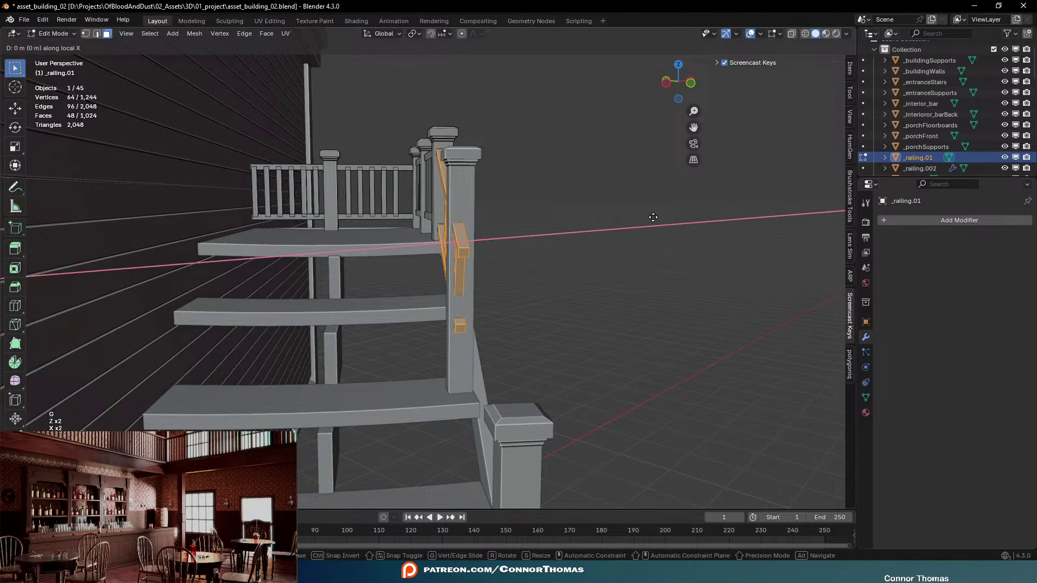
{"action": "left_click", "coordinate": [659, 216]}
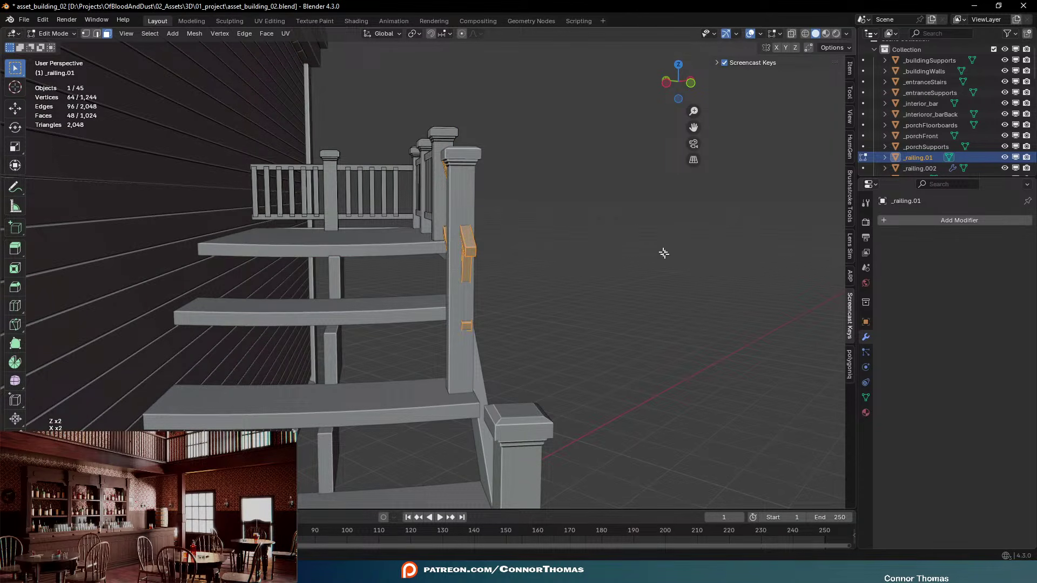
{"action": "middle_click_drag", "start_coordinate": [663, 253], "coordinate": [537, 247]}
{"action": "key", "text": "g"}
{"action": "key", "text": "z"}
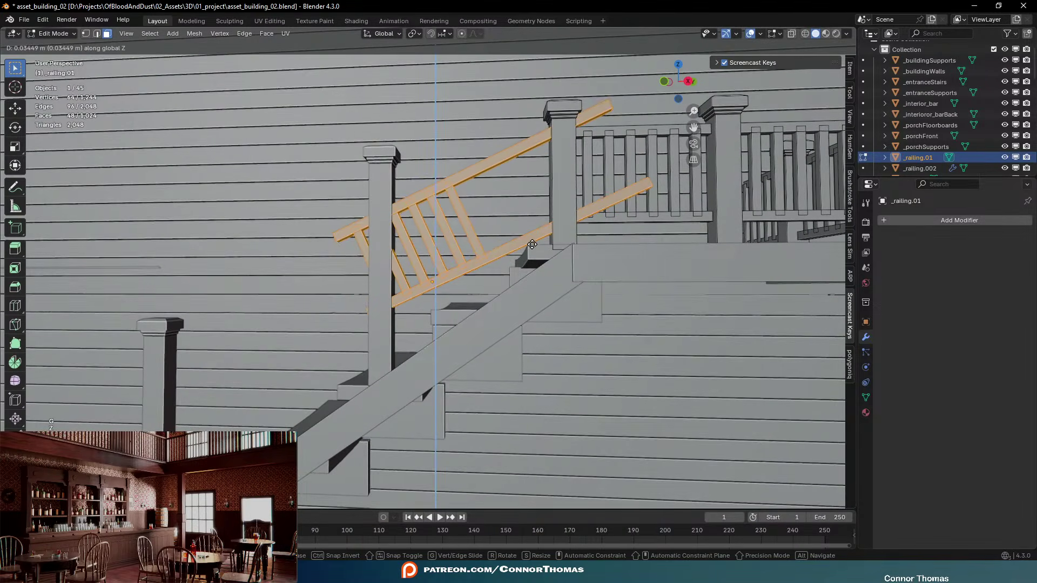
{"action": "left_click", "coordinate": [532, 239]}
Select only the sloped section's balusters and move them up the slope so the lowest one stands just past the stair post
{"action": "middle_click_drag", "start_coordinate": [624, 220], "coordinate": [541, 213]}
{"action": "key", "text": "a"}
{"action": "key", "text": "a"}
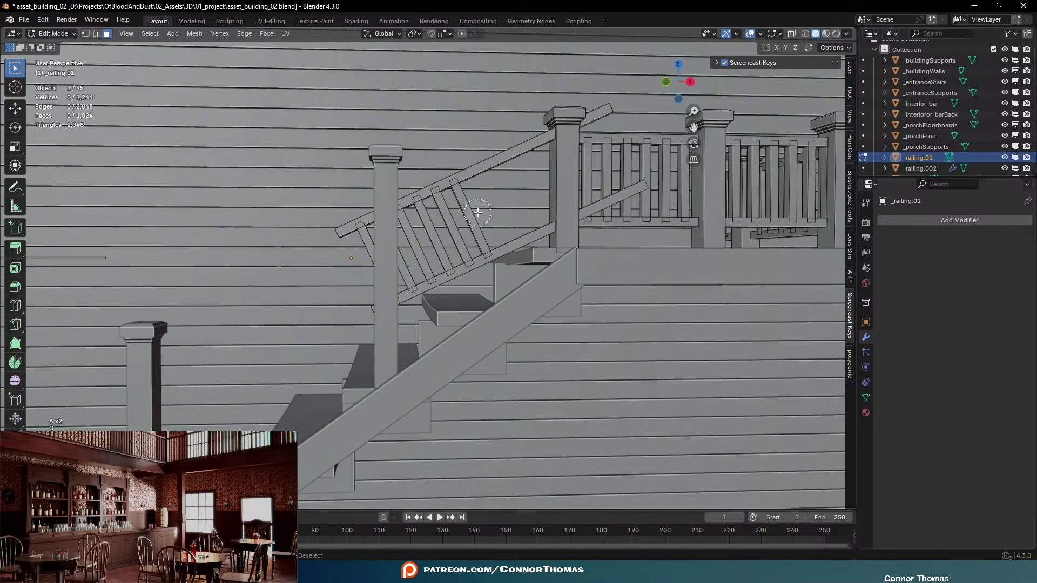
{"action": "left_click_drag", "start_coordinate": [477, 213], "coordinate": [378, 249]}
{"action": "right_click", "coordinate": [411, 270]}
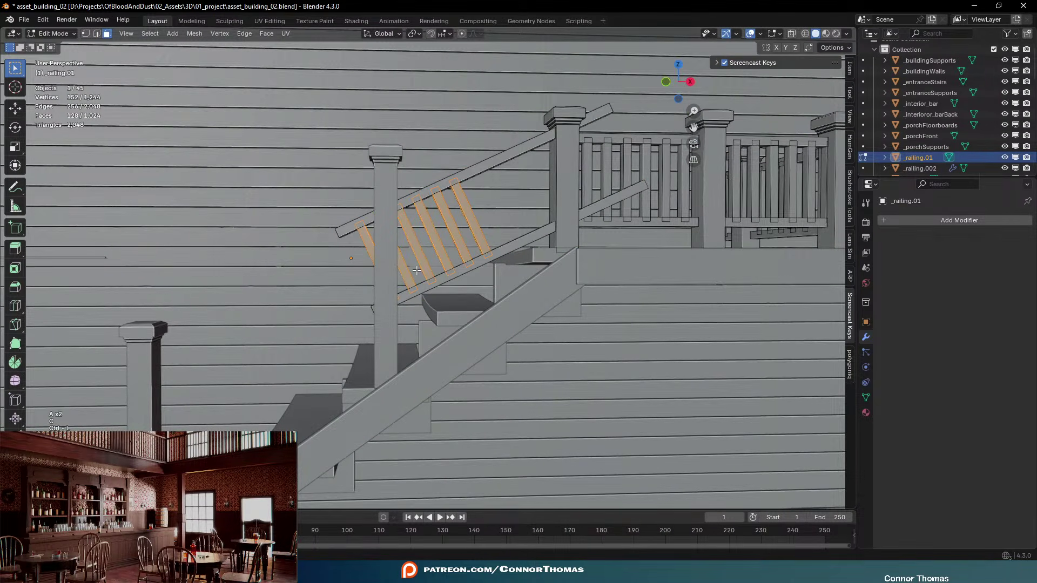
{"action": "key", "text": "g"}
{"action": "key", "text": "x"}
{"action": "right_click", "coordinate": [521, 251]}
{"action": "middle_click_drag", "start_coordinate": [521, 251], "coordinate": [546, 246]}
{"action": "key", "text": "KP_5"}
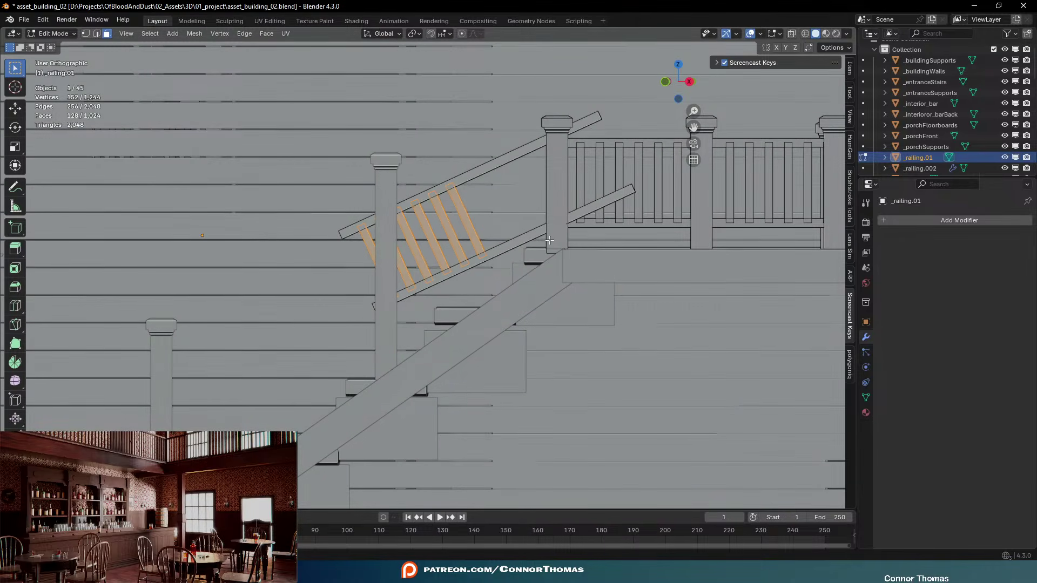
{"action": "key", "text": "g"}
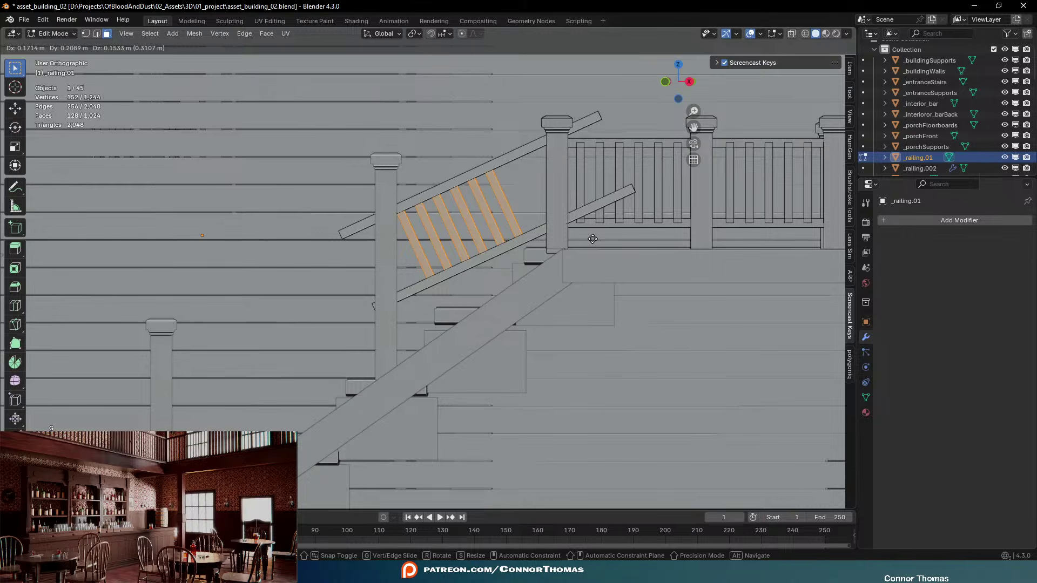
{"action": "left_click", "coordinate": [592, 239]}
Duplicate the uppermost sloped baluster twice up the slope to fill the gap before the landing post
{"action": "key", "text": "a"}
{"action": "key", "text": "a"}
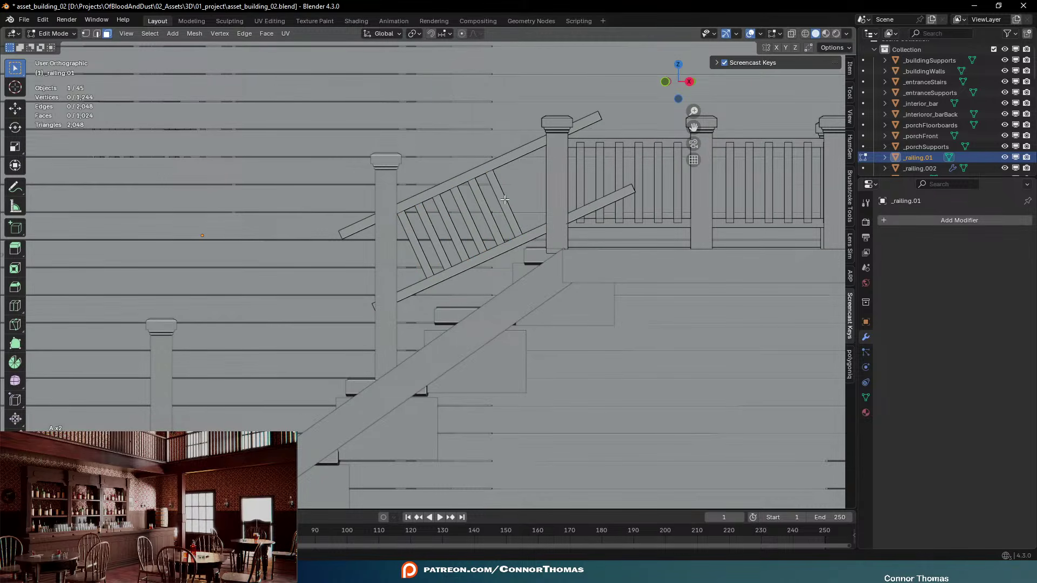
{"action": "key", "text": "shift+d"}
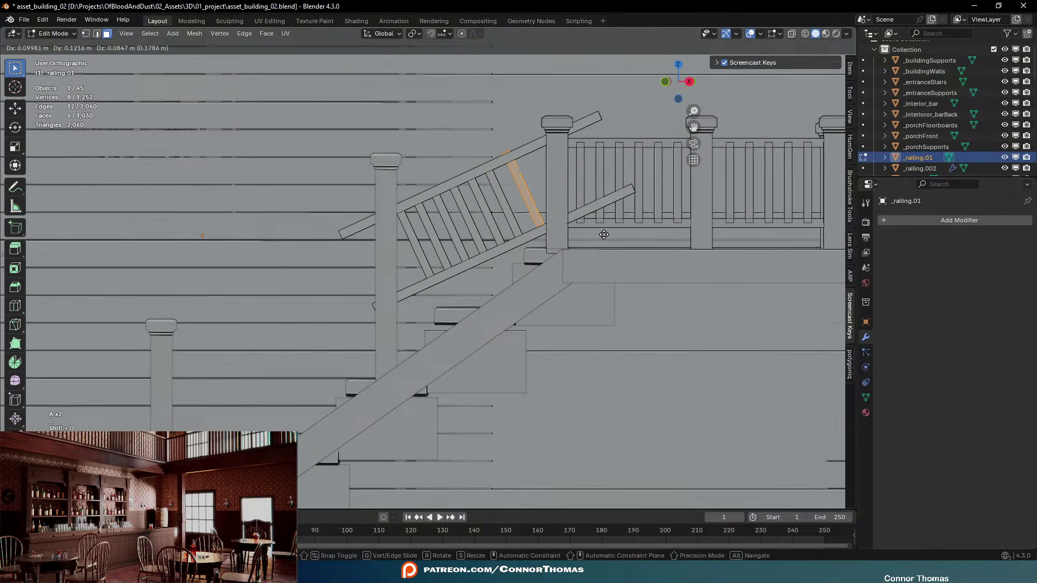
{"action": "left_click", "coordinate": [605, 236]}
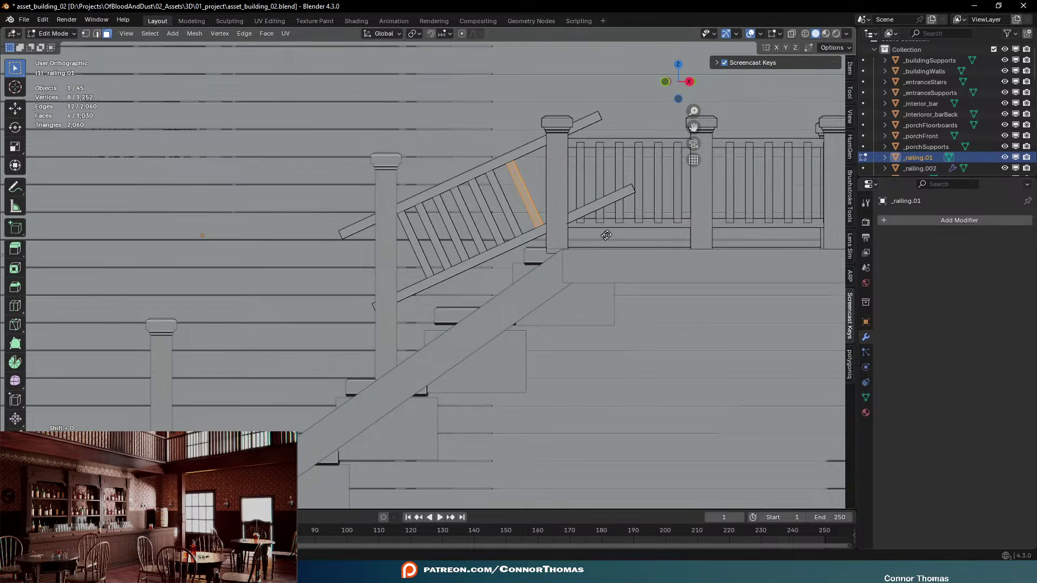
{"action": "key", "text": "shift+d"}
{"action": "left_click", "coordinate": [631, 225]}
{"action": "middle_click_drag", "start_coordinate": [631, 225], "coordinate": [527, 241]}
{"action": "key", "text": "Tab"}
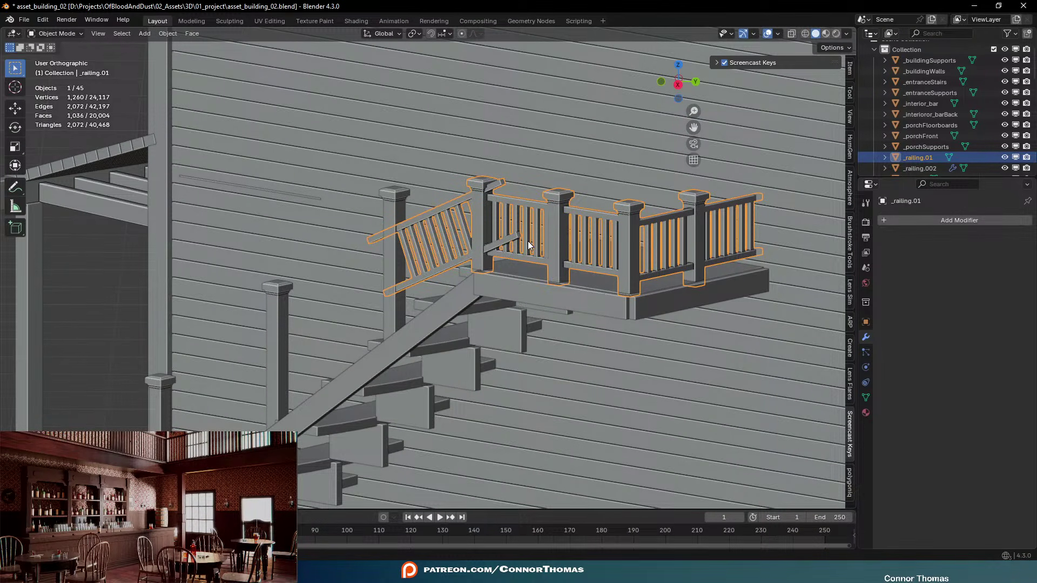
Select the upper end faces of both sloped rails and pull them back down the slope toward the landing's corner post
{"action": "key", "text": "Tab"}
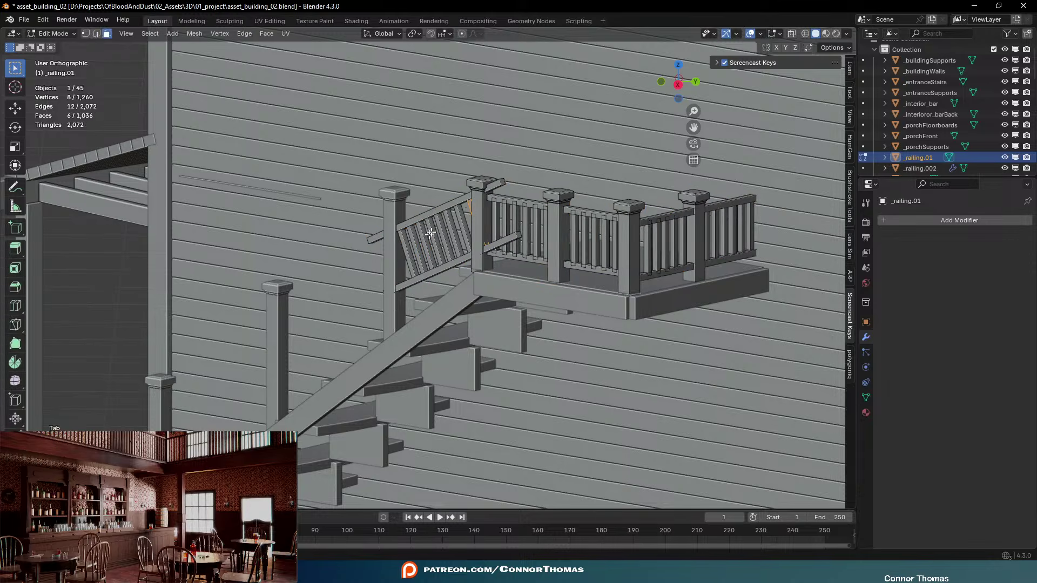
{"action": "left_click", "coordinate": [504, 181]}
{"action": "left_click", "coordinate": [518, 235], "text": "shift"}
{"action": "middle_click_drag", "start_coordinate": [586, 276], "coordinate": [584, 275]}
{"action": "key", "text": "g"}
{"action": "key", "text": "z"}
{"action": "key", "text": "z"}
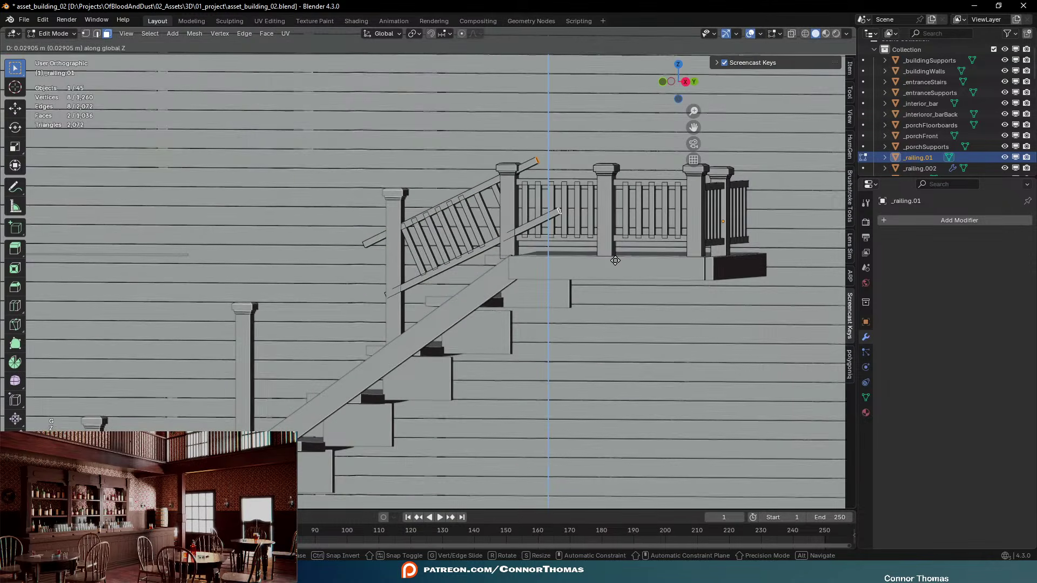
{"action": "left_click", "coordinate": [581, 274]}
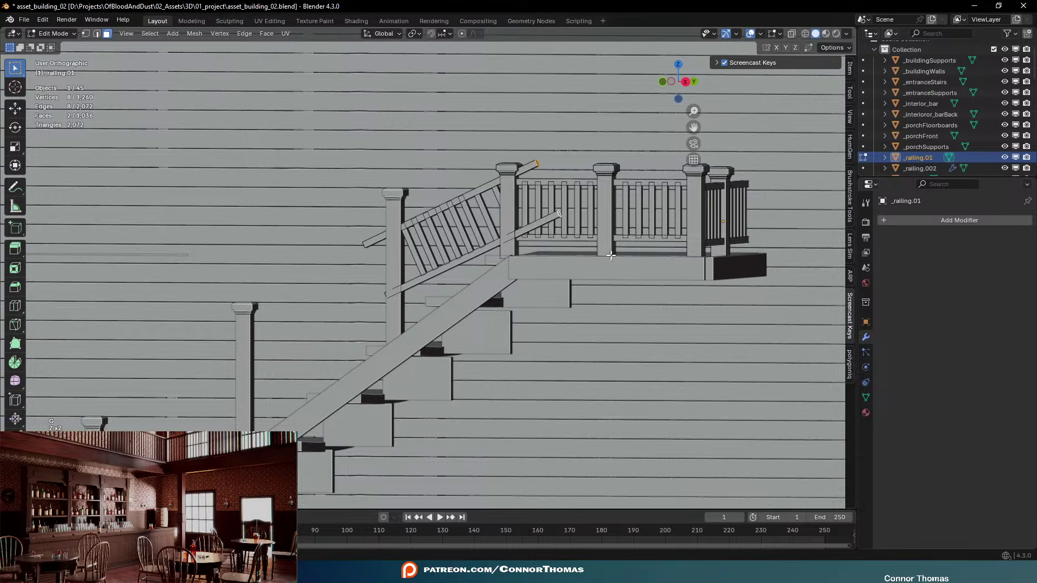
{"action": "mouse_move", "coordinate": [615, 255]}
{"action": "middle_mouse_down"}
{"action": "mouse_move", "coordinate": [642, 244]}
{"action": "mouse_move", "coordinate": [625, 241]}
{"action": "middle_mouse_up"}
{"action": "key", "text": "g"}
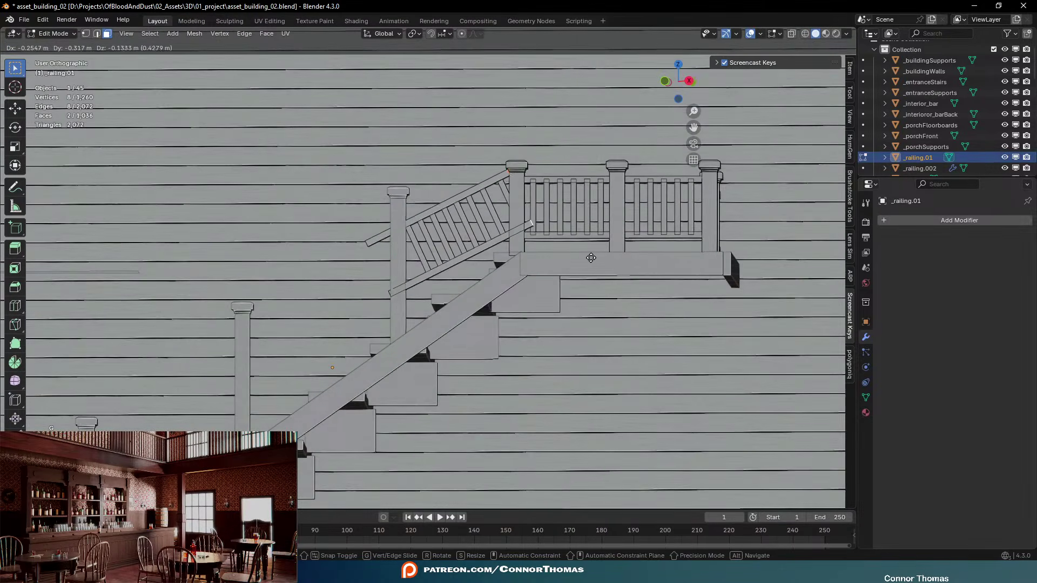
{"action": "left_click", "coordinate": [596, 259]}
Reposition the sloped bottom rail's protruding upper end at the landing's corner post, and clear the selection
{"action": "key", "text": "a"}
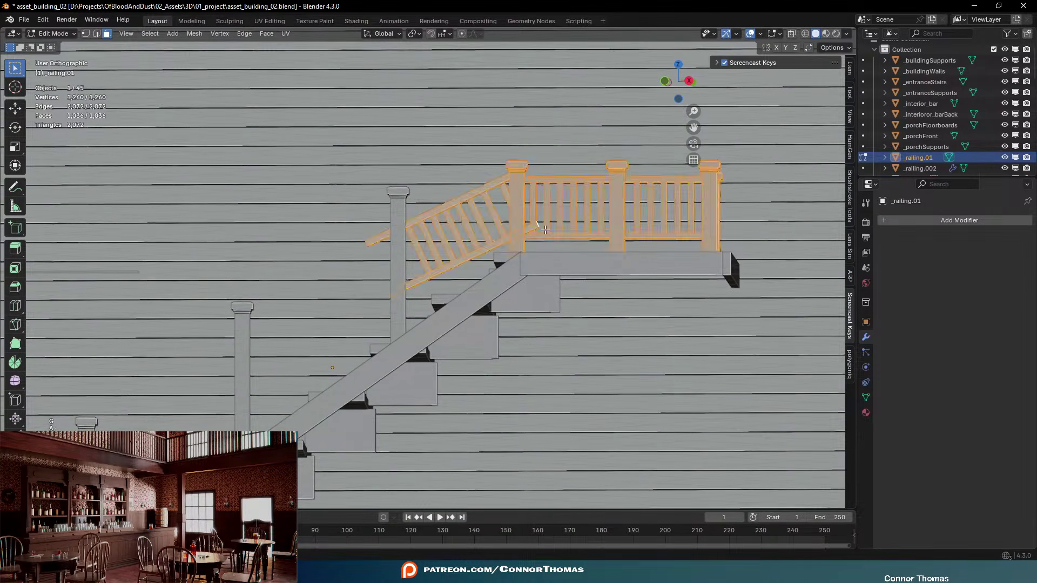
{"action": "key", "text": "a"}
{"action": "middle_click_drag", "start_coordinate": [596, 259], "coordinate": [506, 233]}
{"action": "left_click", "coordinate": [554, 230]}
{"action": "key", "text": "g"}
{"action": "left_click", "coordinate": [600, 230]}
{"action": "key", "text": "g"}
{"action": "left_click", "coordinate": [642, 226]}
{"action": "key", "text": "Tab"}
{"action": "key", "text": "a"}
{"action": "key", "text": "a"}
{"action": "key", "text": "Tab"}
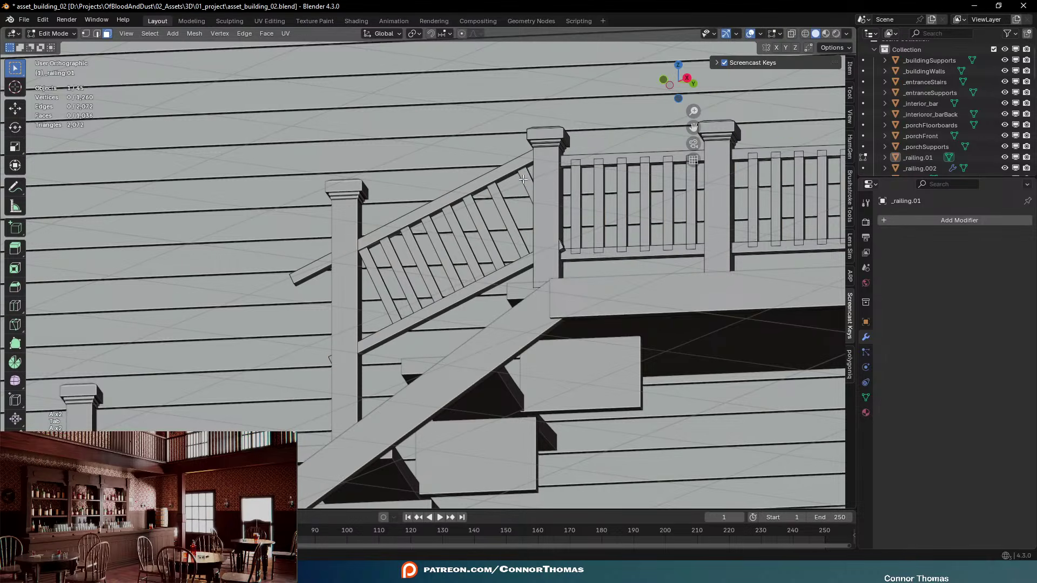
Move the uppermost sloped baluster slightly toward the landing's corner post
{"action": "left_click", "coordinate": [528, 185]}
{"action": "key", "text": "ctrl+l"}
{"action": "key", "text": "g"}
{"action": "left_click", "coordinate": [539, 191]}
{"action": "middle_click_drag", "start_coordinate": [539, 191], "coordinate": [585, 221]}
Leave mesh editing, clear the selection and save the file
{"action": "key", "text": "Tab"}
{"action": "key", "text": "a"}
{"action": "key", "text": "a"}
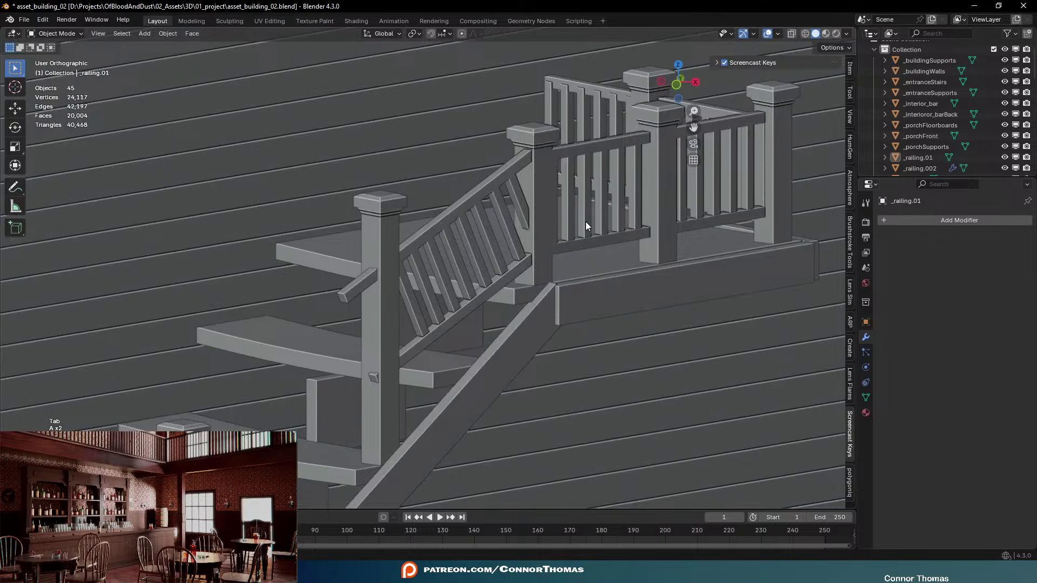
{"action": "key", "text": "ctrl+s"}
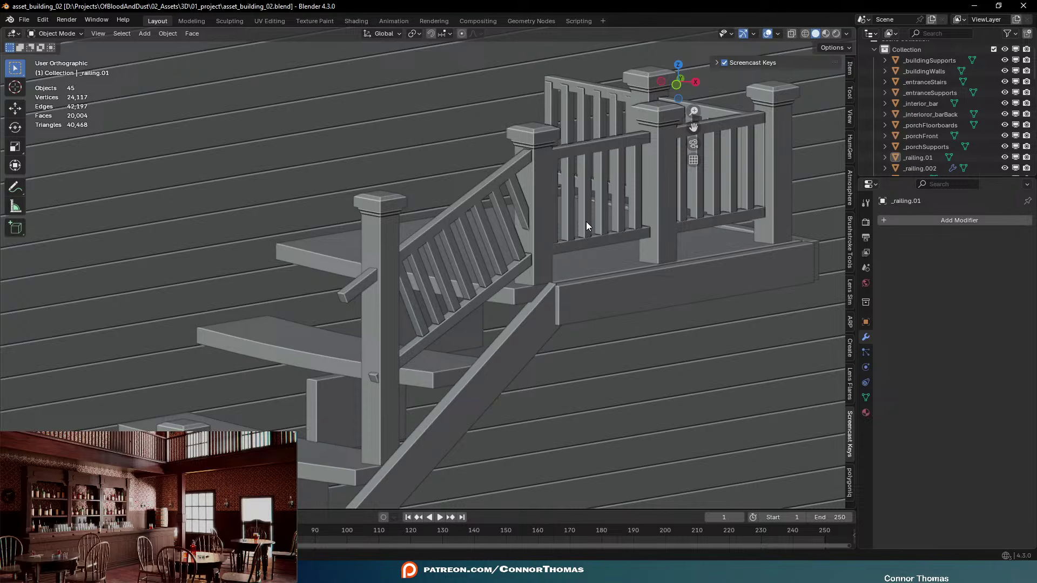
Delete all sloped rails and balusters from the railing mesh, keeping the landing's posts and level railing sections
{"action": "scroll", "coordinate": [587, 222], "scroll_direction": "up", "scroll_amount": 1}
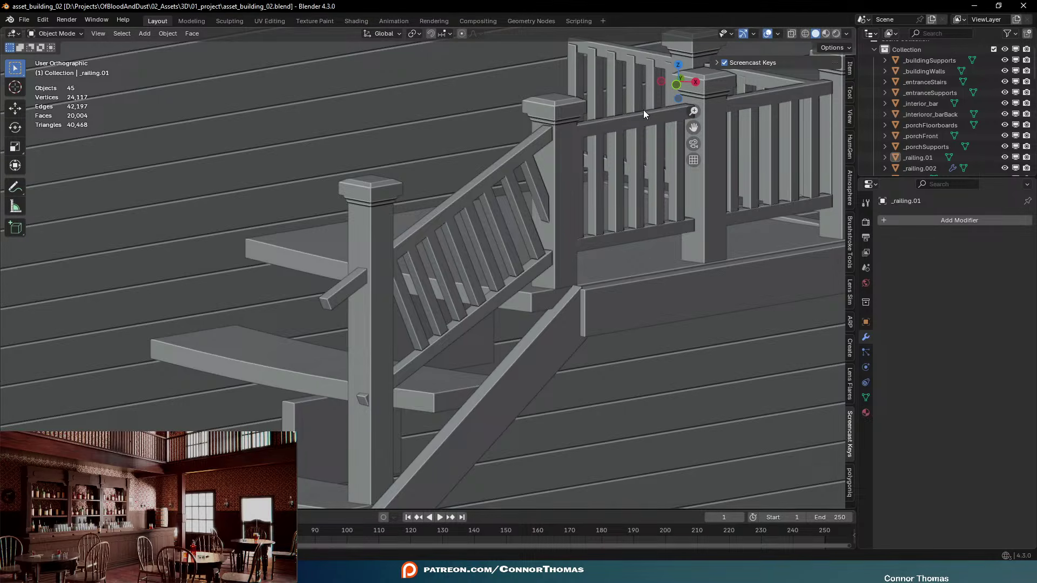
{"action": "middle_click_drag", "start_coordinate": [552, 243], "coordinate": [523, 212]}
{"action": "scroll", "coordinate": [524, 210], "scroll_direction": "down", "scroll_amount": 7}
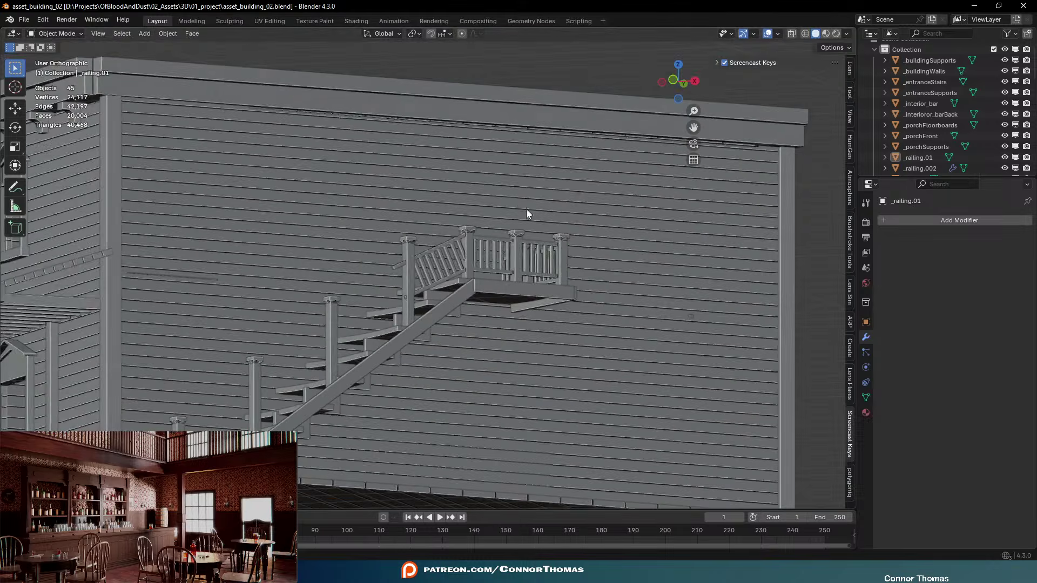
{"action": "scroll", "coordinate": [476, 285], "scroll_direction": "up", "scroll_amount": 7}
{"action": "scroll", "coordinate": [465, 273], "scroll_direction": "up", "scroll_amount": 1}
{"action": "left_click", "coordinate": [432, 239]}
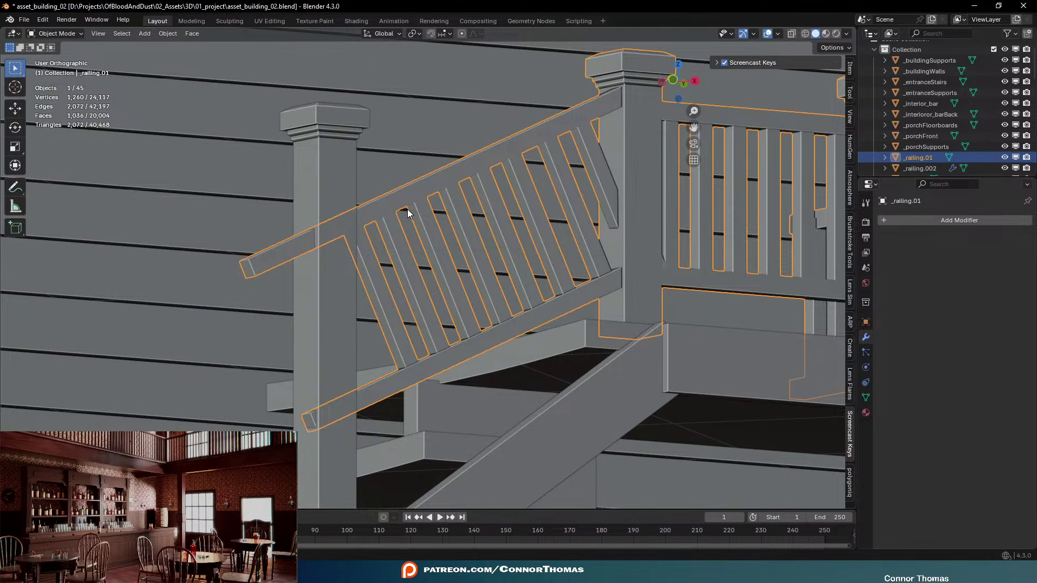
{"action": "key", "text": "Tab"}
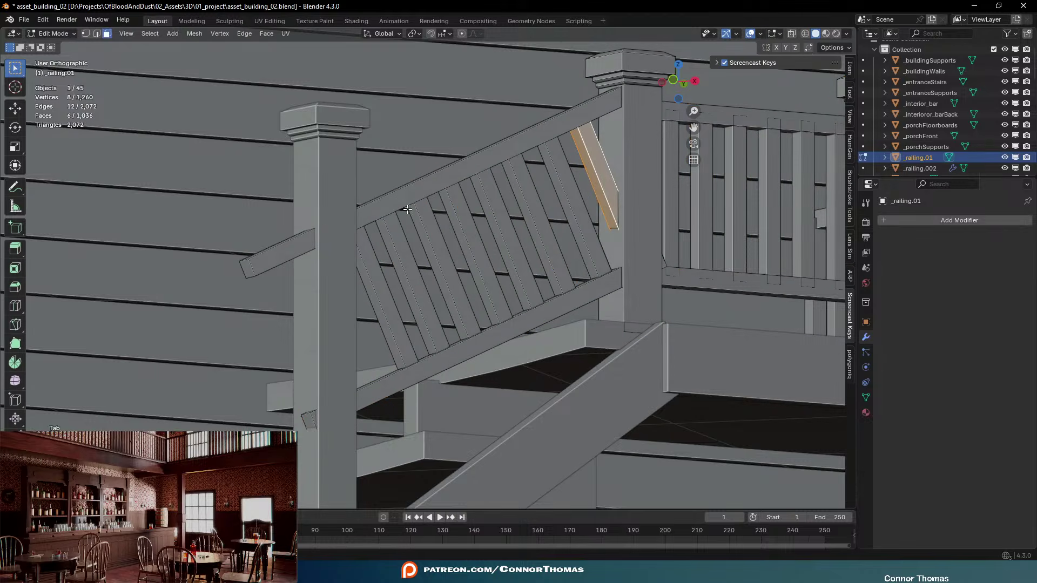
{"action": "mouse_move", "coordinate": [601, 228]}
{"action": "middle_mouse_down"}
{"action": "mouse_move", "coordinate": [569, 254]}
{"action": "mouse_move", "coordinate": [529, 172]}
{"action": "middle_mouse_up"}
{"action": "key", "text": "c"}
{"action": "mouse_move", "coordinate": [530, 173]}
{"action": "left_mouse_down"}
{"action": "mouse_move", "coordinate": [375, 301]}
{"action": "mouse_move", "coordinate": [440, 331]}
{"action": "left_mouse_up"}
{"action": "key", "text": "ctrl+l"}
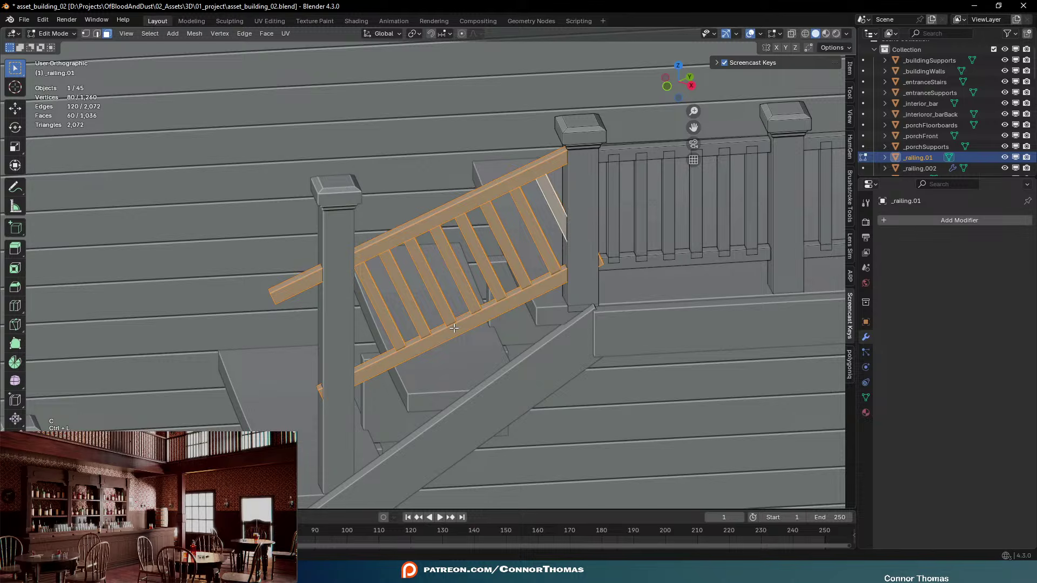
{"action": "key", "text": "x"}
{"action": "left_click", "coordinate": [453, 328]}
{"action": "middle_click_drag", "start_coordinate": [487, 303], "coordinate": [517, 337]}
{"action": "scroll", "coordinate": [517, 338], "scroll_direction": "up", "scroll_amount": 2}
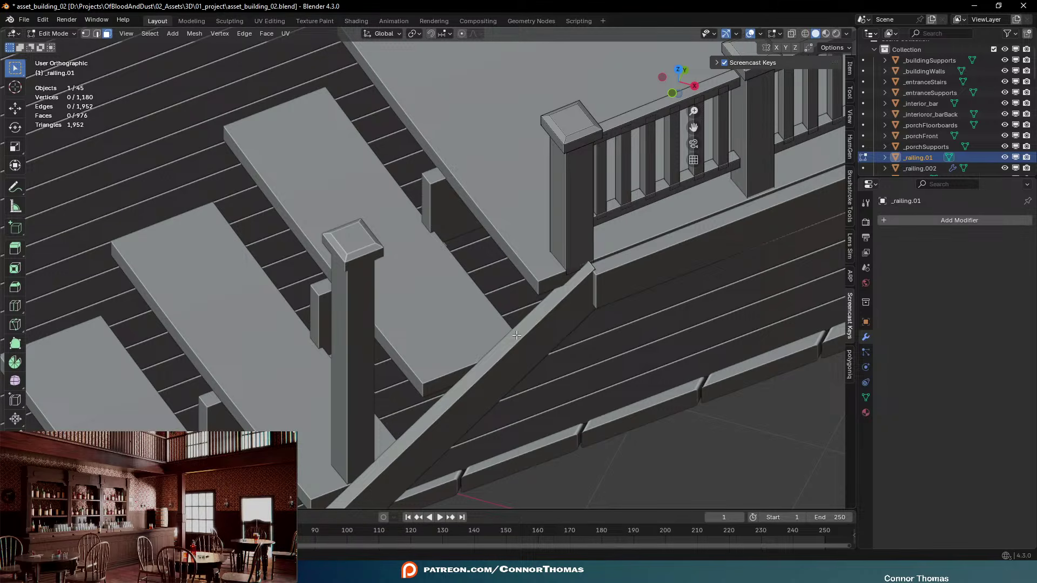
{"action": "mouse_move", "coordinate": [454, 234]}
{"action": "middle_mouse_down"}
{"action": "mouse_move", "coordinate": [475, 259]}
{"action": "mouse_move", "coordinate": [457, 231]}
{"action": "middle_mouse_up"}
{"action": "key", "text": "Tab"}
Place the 3D cursor on the tread between the upper stair post and the landing, and add a scaled-down cube there
{"action": "mouse_move", "coordinate": [513, 256]}
{"action": "middle_mouse_down"}
{"action": "mouse_move", "coordinate": [546, 248]}
{"action": "mouse_move", "coordinate": [512, 236]}
{"action": "middle_mouse_up"}
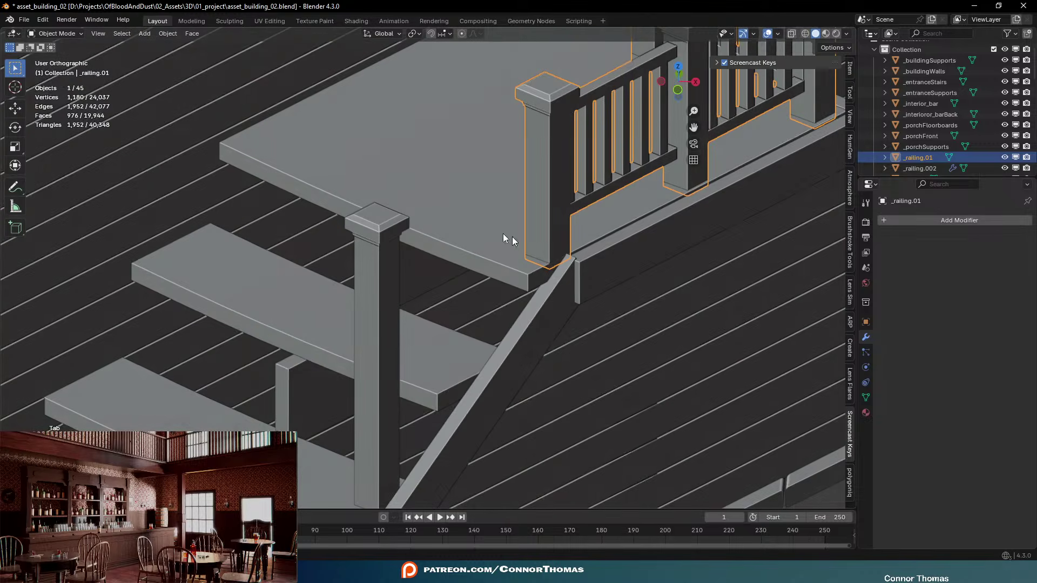
{"action": "left_click", "coordinate": [16, 86]}
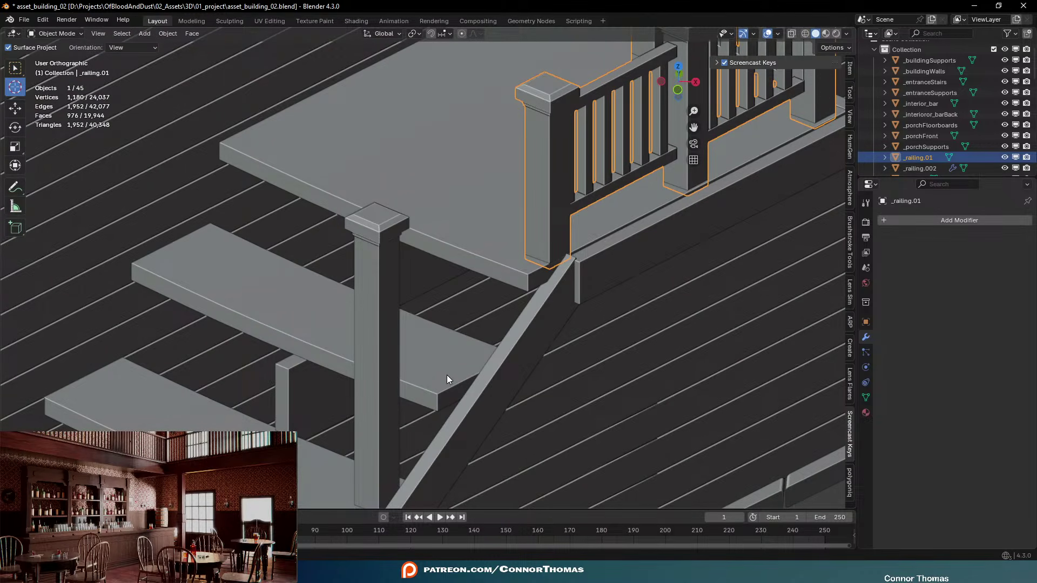
{"action": "key", "text": "w"}
{"action": "key", "text": "shift+a"}
{"action": "mouse_move", "coordinate": [471, 222]}
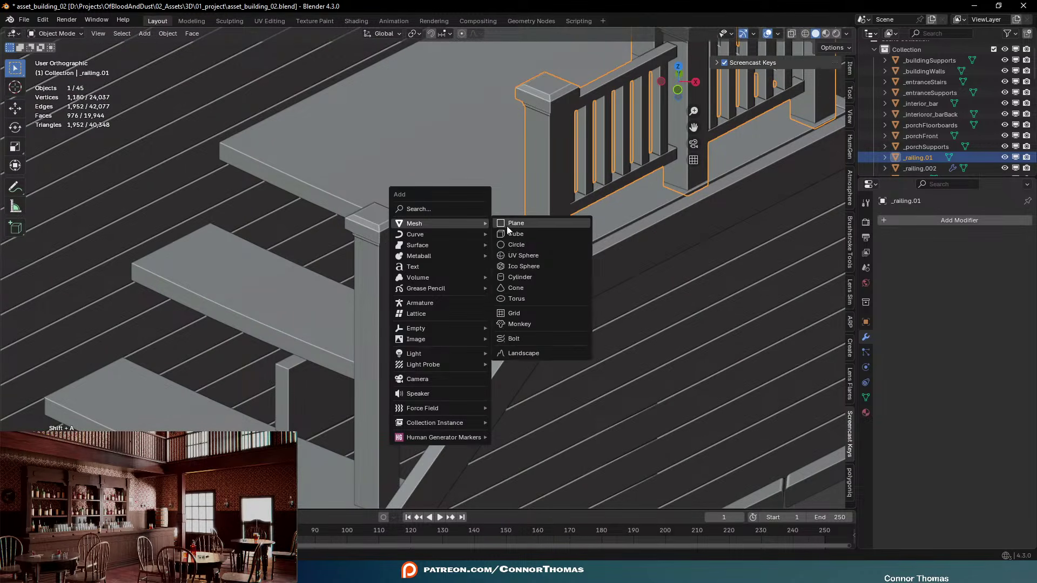
{"action": "left_click", "coordinate": [523, 235]}
{"action": "key", "text": "s"}
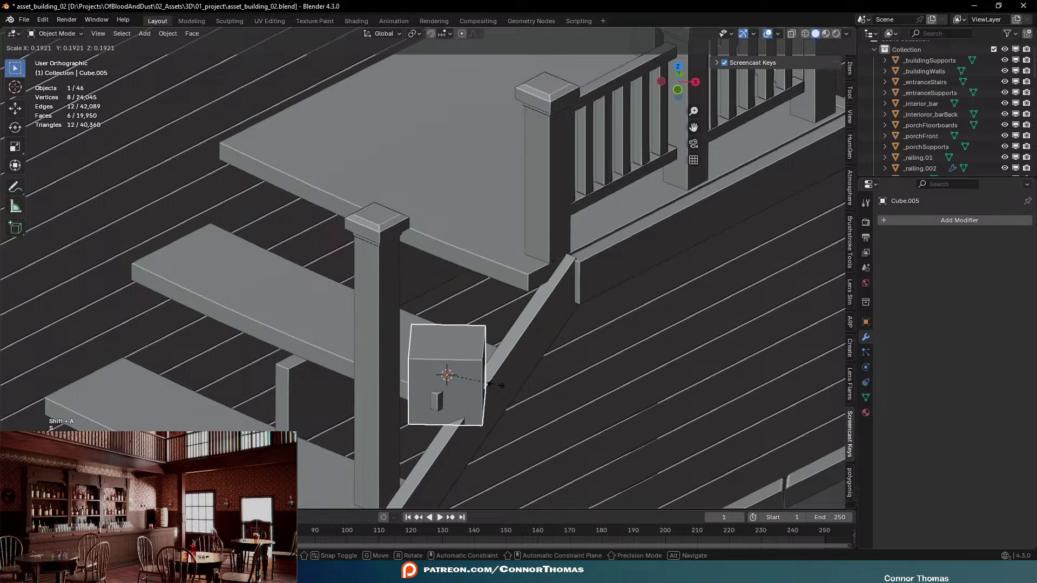
{"action": "left_click", "coordinate": [458, 378]}
Raise the small cube vertically above the tread and shrink it further
{"action": "key", "text": "g"}
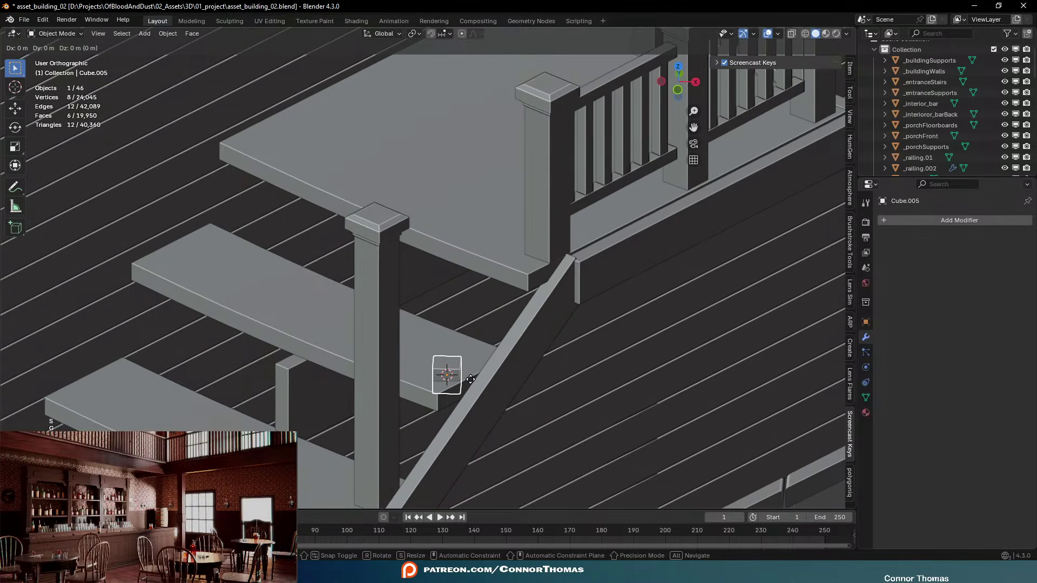
{"action": "key", "text": "z"}
{"action": "left_click", "coordinate": [590, 324]}
{"action": "key", "text": "s"}
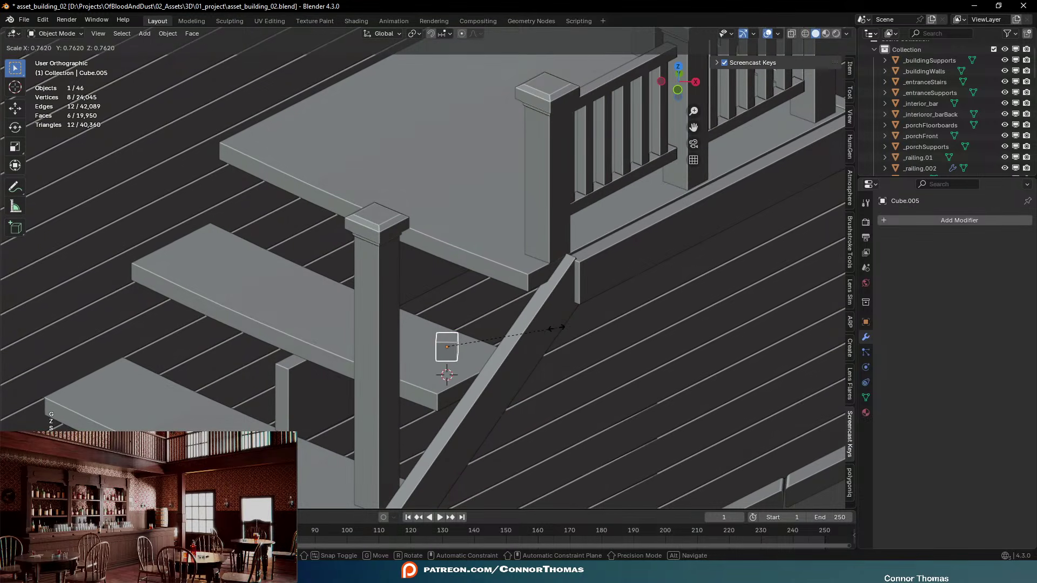
{"action": "left_click", "coordinate": [558, 323]}
Copy the stair stringer's rotation onto the small cube and select only the cube
{"action": "middle_click_drag", "start_coordinate": [558, 324], "coordinate": [588, 306]}
{"action": "key", "text": "KP_7"}
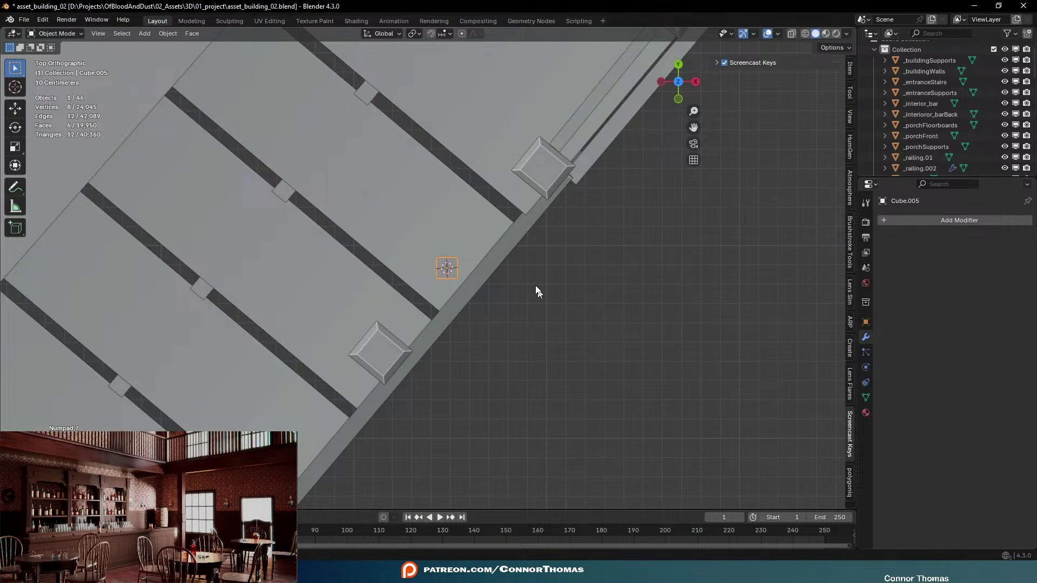
{"action": "left_click", "coordinate": [507, 258], "text": "shift"}
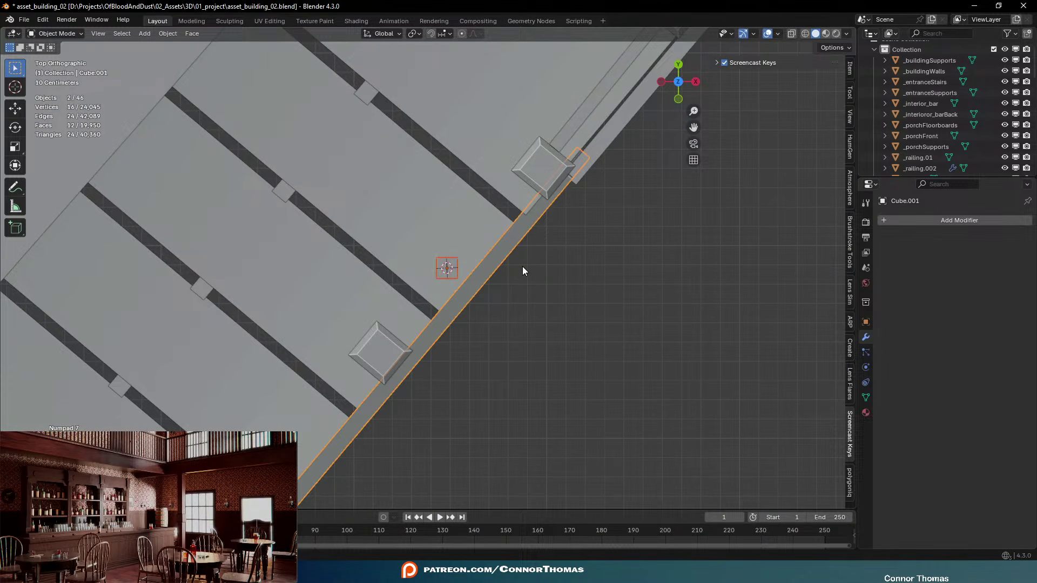
{"action": "key", "text": "ctrl+c"}
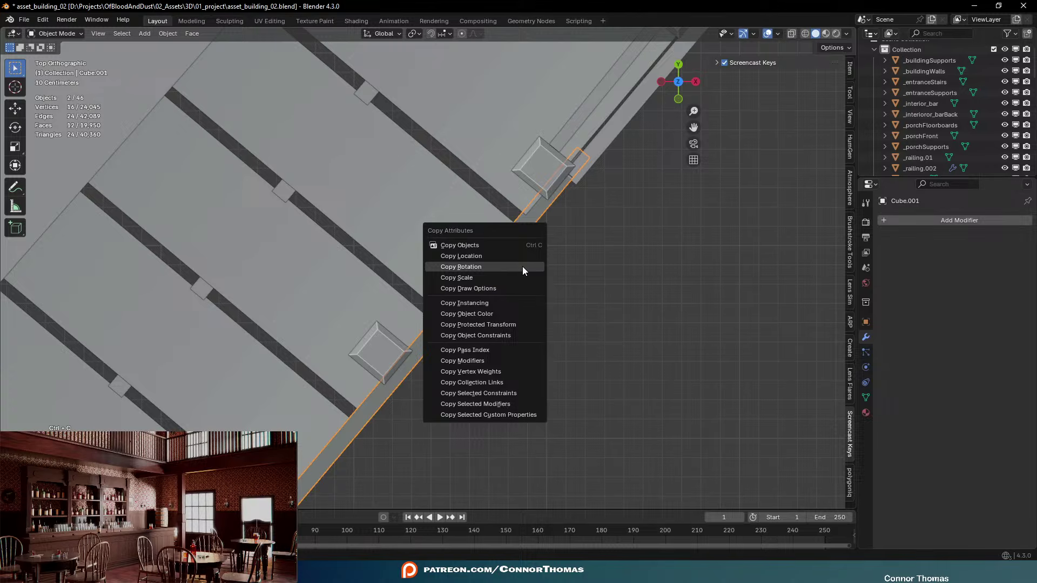
{"action": "left_click", "coordinate": [522, 266]}
{"action": "left_click", "coordinate": [445, 271]}
Stretch the rotated cube along its local X axis by about 13.3 to form a sloped rail
{"action": "middle_click_drag", "start_coordinate": [532, 311], "coordinate": [507, 254]}
{"action": "key", "text": "s"}
{"action": "key", "text": "z"}
{"action": "key", "text": "z"}
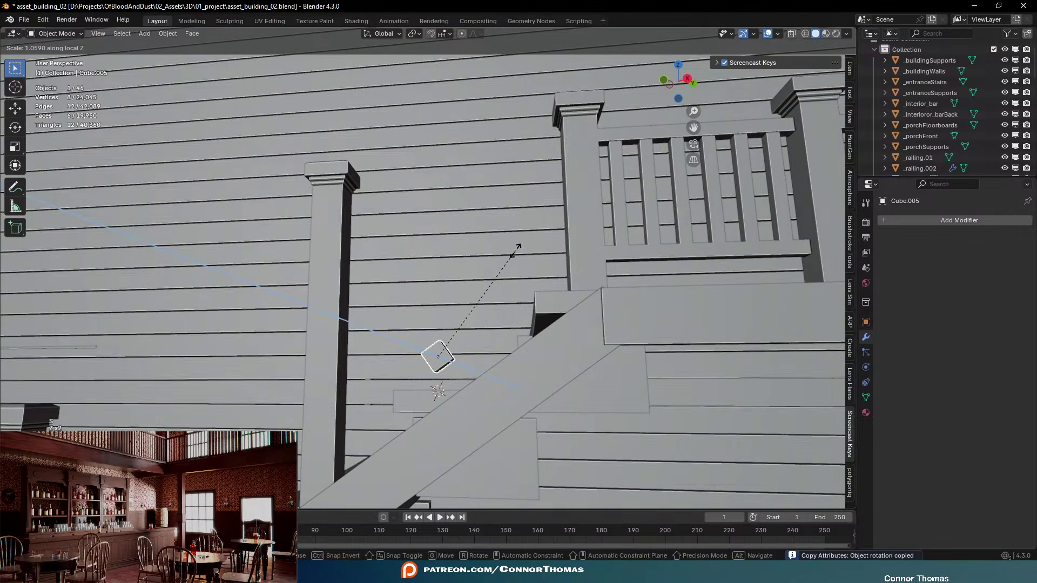
{"action": "key", "text": "x"}
{"action": "key", "text": "x"}
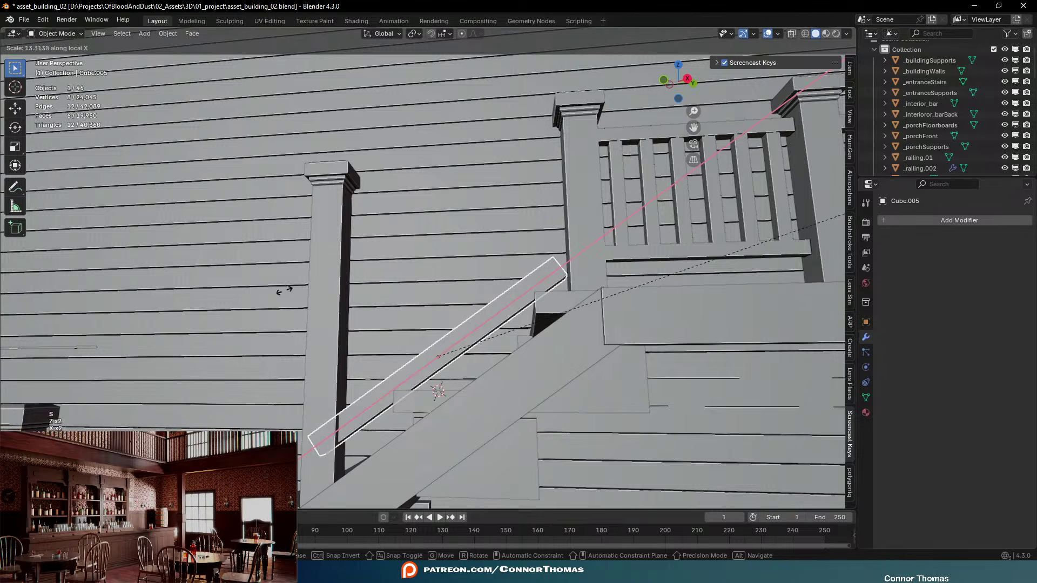
{"action": "left_click", "coordinate": [283, 291]}
Scale the sloped rail uniformly to a thinner section and raise it vertically above the stair treads
{"action": "middle_click_drag", "start_coordinate": [425, 270], "coordinate": [731, 388]}
{"action": "key", "text": "s"}
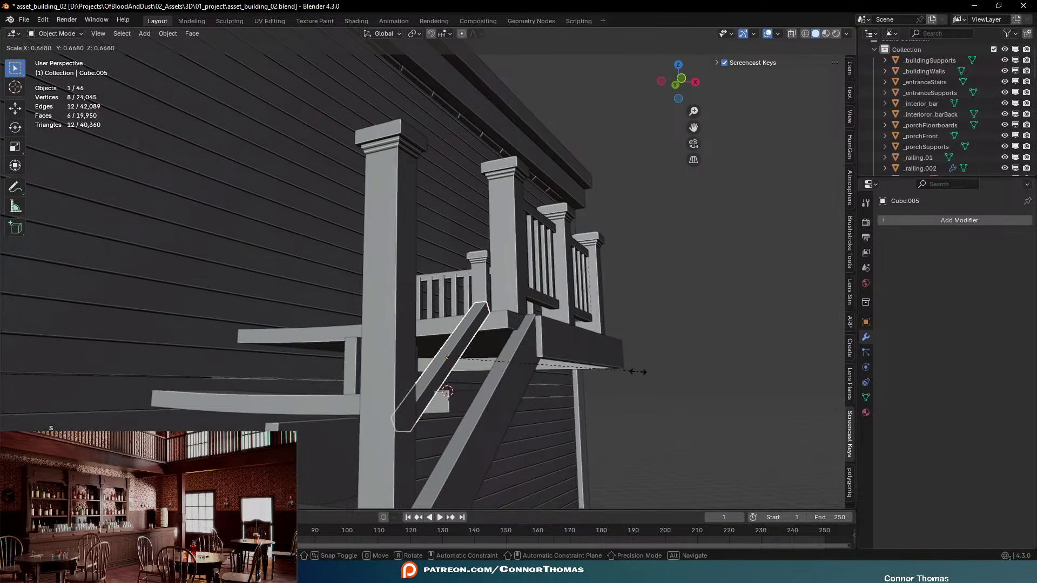
{"action": "left_click", "coordinate": [638, 371]}
{"action": "middle_click_drag", "start_coordinate": [638, 371], "coordinate": [497, 375]}
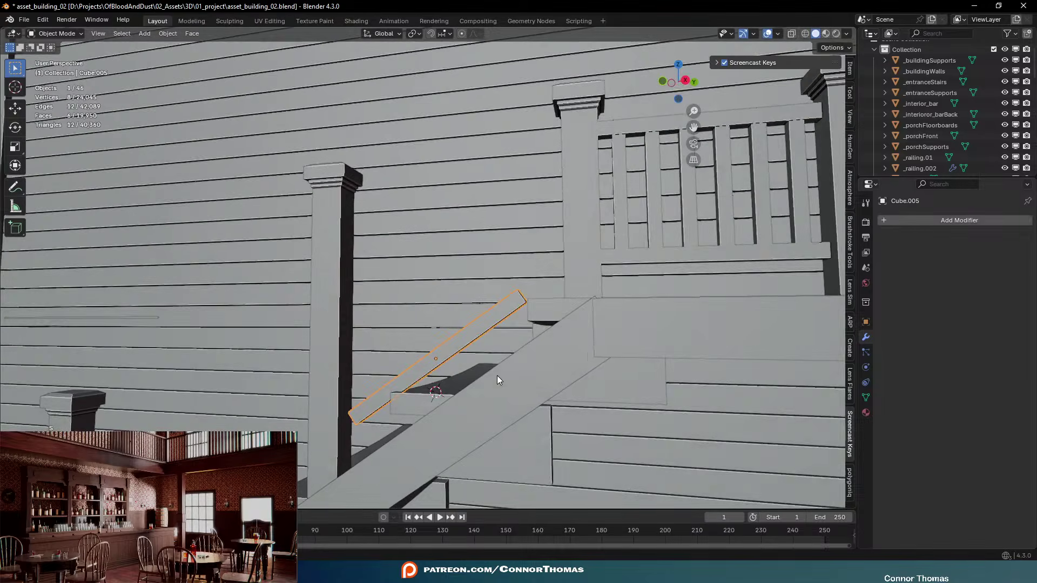
{"action": "key", "text": "s"}
{"action": "left_click", "coordinate": [592, 351]}
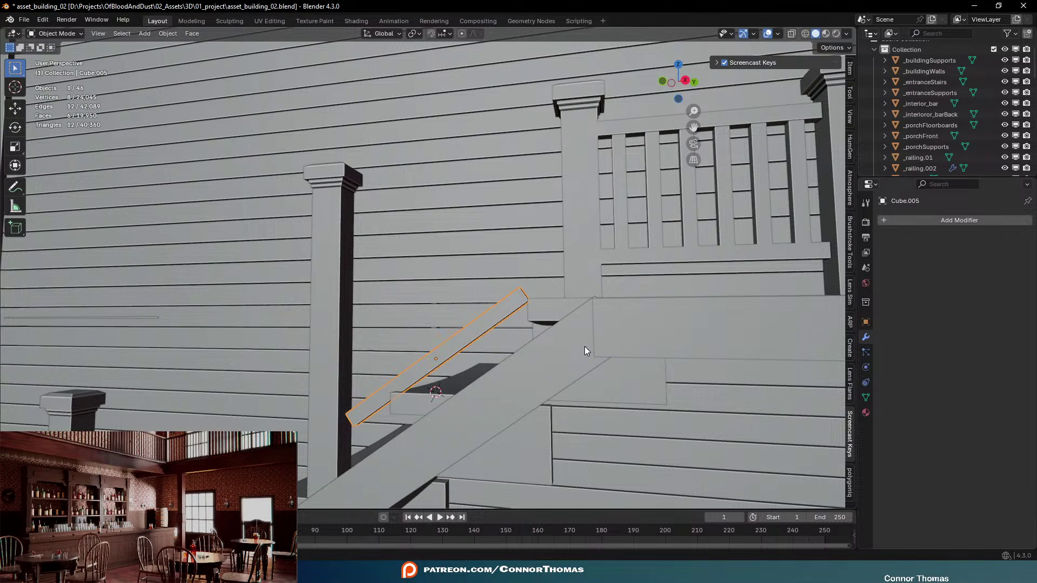
{"action": "middle_click_drag", "start_coordinate": [584, 351], "coordinate": [574, 215]}
{"action": "key", "text": "g"}
{"action": "key", "text": "z"}
{"action": "left_click", "coordinate": [650, 264]}
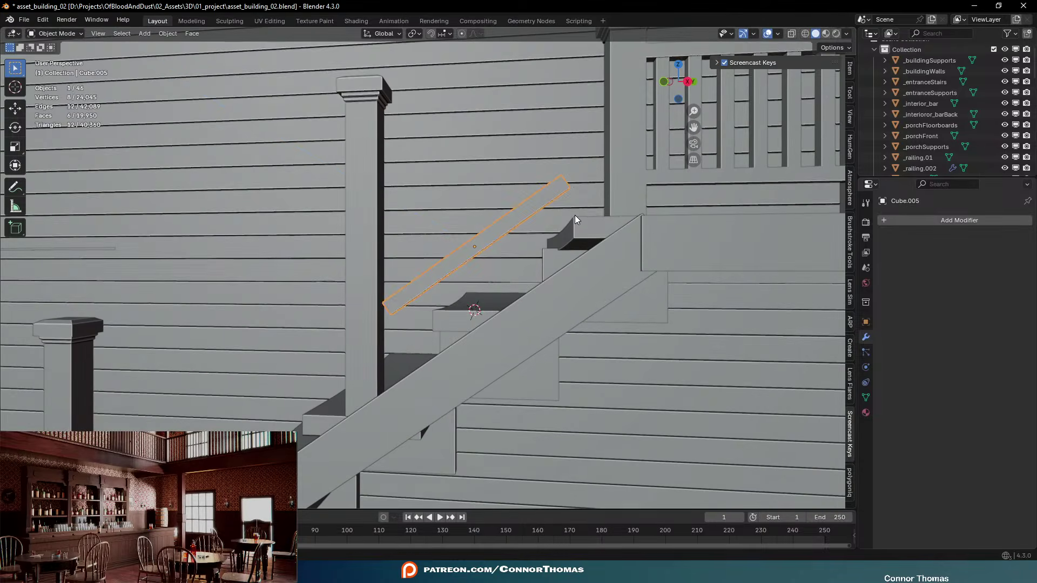
Lengthen the rail along its local X axis to reach both posts, lower it just above the treads and clear the selection
{"action": "key", "text": "s"}
{"action": "key", "text": "z"}
{"action": "key", "text": "z"}
{"action": "key", "text": "x"}
{"action": "key", "text": "x"}
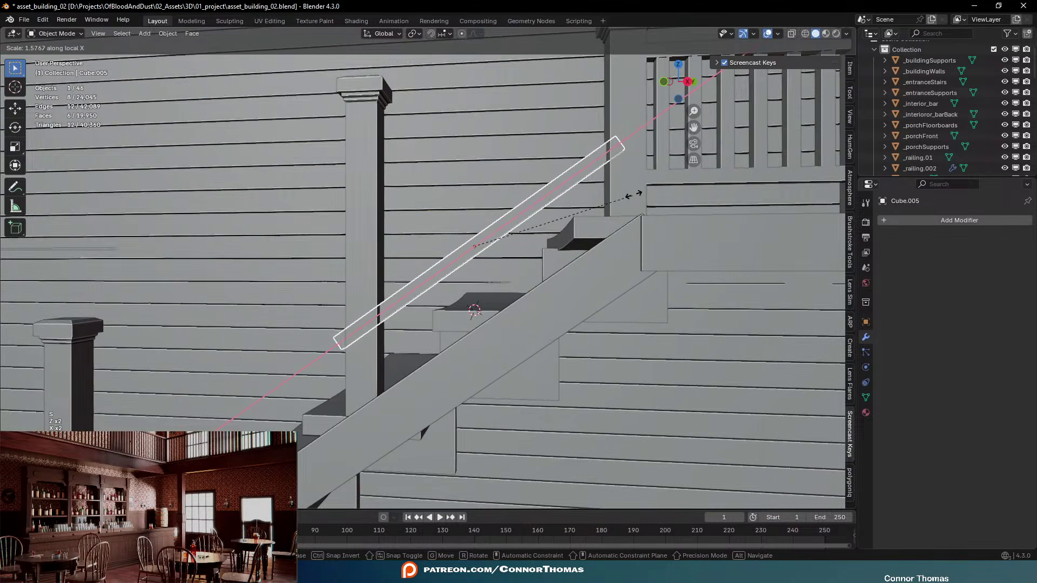
{"action": "left_click", "coordinate": [623, 194]}
{"action": "key", "text": "g"}
{"action": "key", "text": "z"}
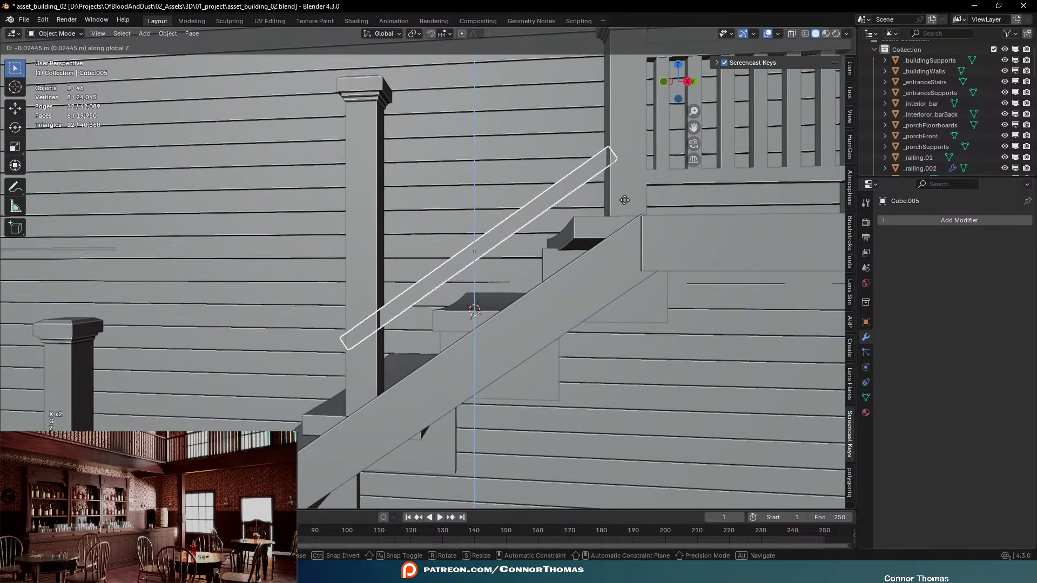
{"action": "left_click", "coordinate": [624, 225]}
{"action": "key", "text": "a"}
{"action": "key", "text": "a"}
Move the bottom rail's lower end face along its local X axis so it ends inside the stair post
{"action": "middle_click_drag", "start_coordinate": [624, 225], "coordinate": [625, 202]}
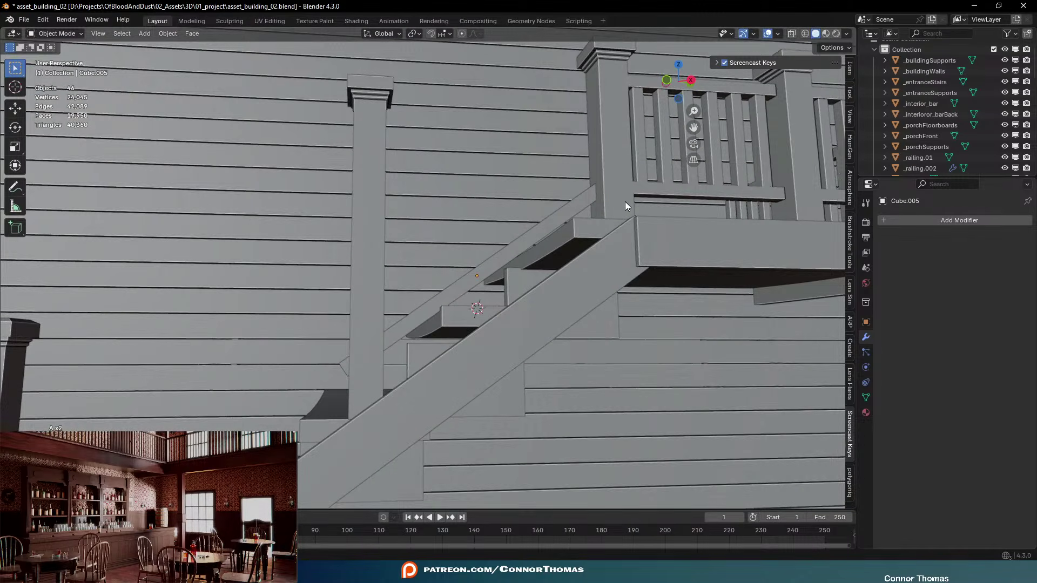
{"action": "left_click", "coordinate": [447, 306]}
{"action": "key", "text": "Tab"}
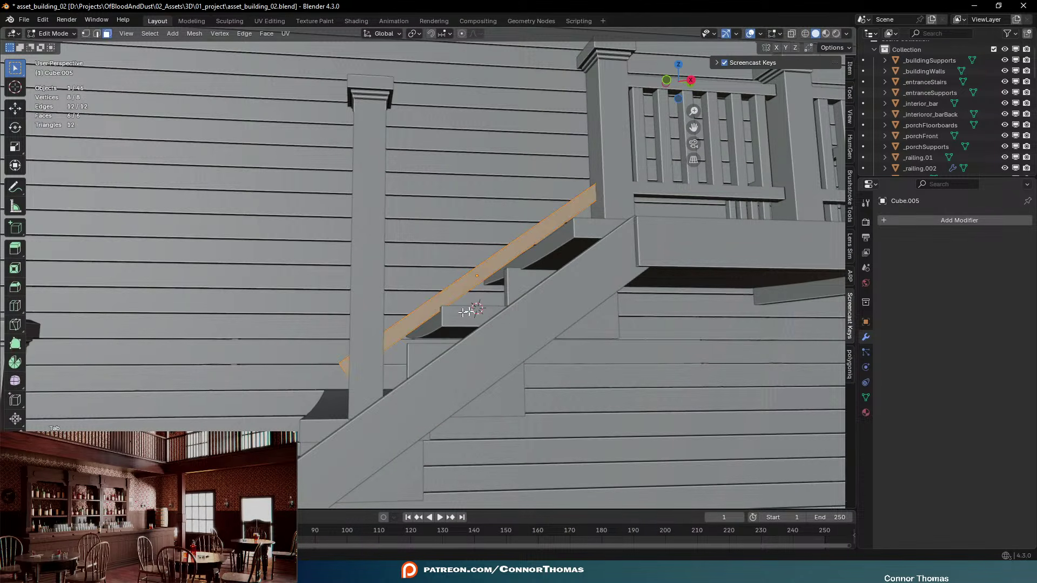
{"action": "key", "text": "Tab"}
{"action": "key", "text": "Tab"}
{"action": "middle_click_drag", "start_coordinate": [348, 363], "coordinate": [365, 372]}
{"action": "left_click", "coordinate": [357, 372]}
{"action": "key", "text": "g"}
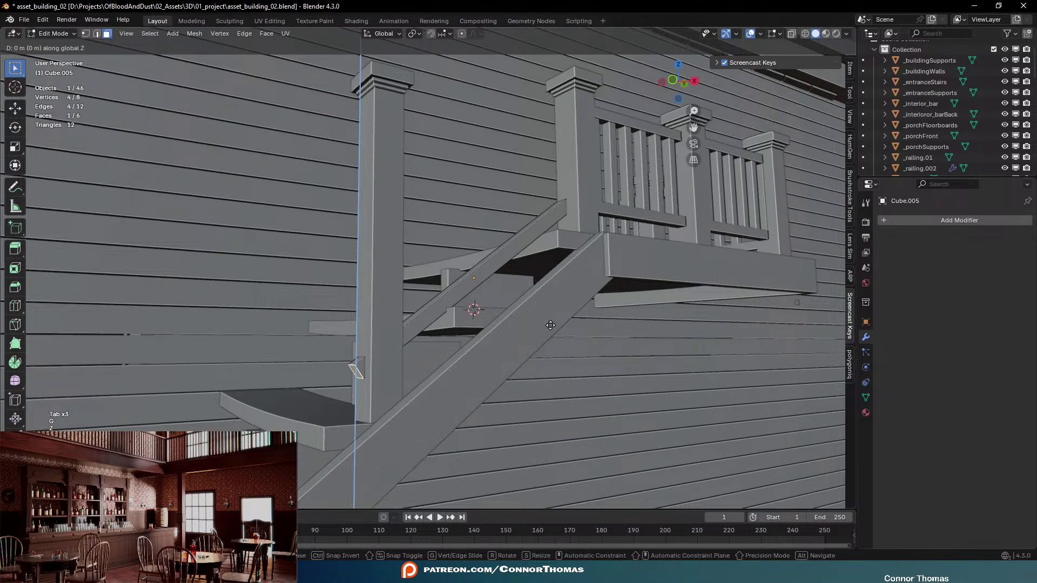
{"action": "key", "text": "z"}
{"action": "key", "text": "z"}
{"action": "key", "text": "x"}
{"action": "key", "text": "x"}
{"action": "left_click", "coordinate": [572, 314]}
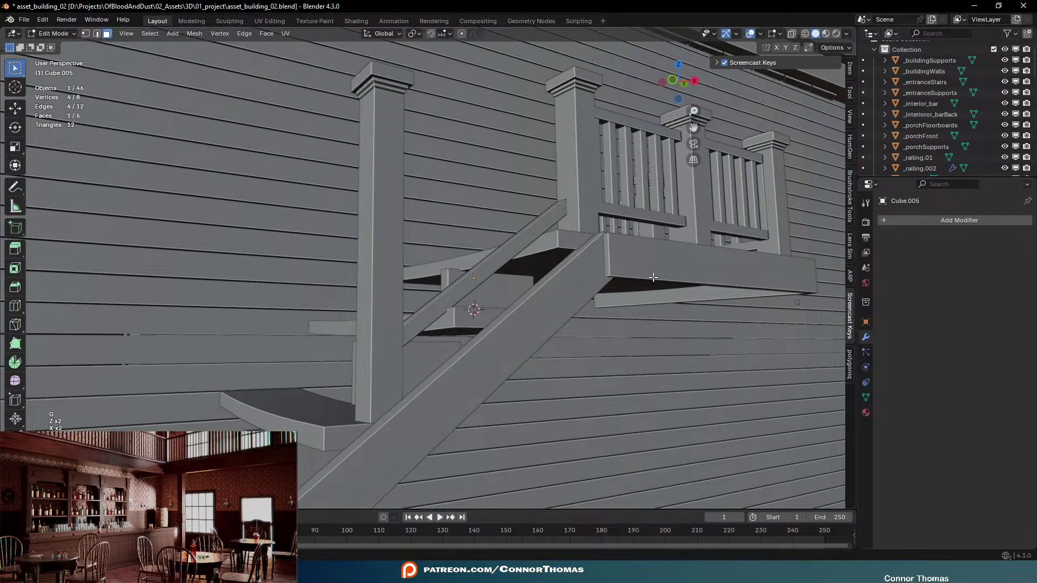
{"action": "middle_click_drag", "start_coordinate": [653, 277], "coordinate": [632, 309]}
{"action": "key", "text": "Tab"}
Duplicate the sloped bottom rail about 0.6 m straight up as the stair's top rail
{"action": "middle_click_drag", "start_coordinate": [624, 237], "coordinate": [569, 280]}
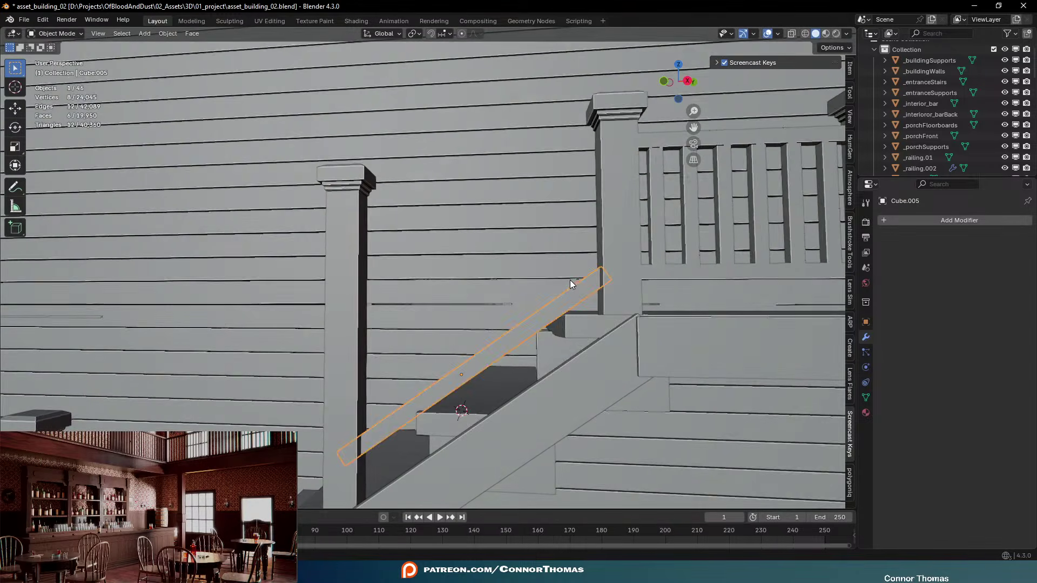
{"action": "key", "text": "shift+d"}
{"action": "key", "text": "z"}
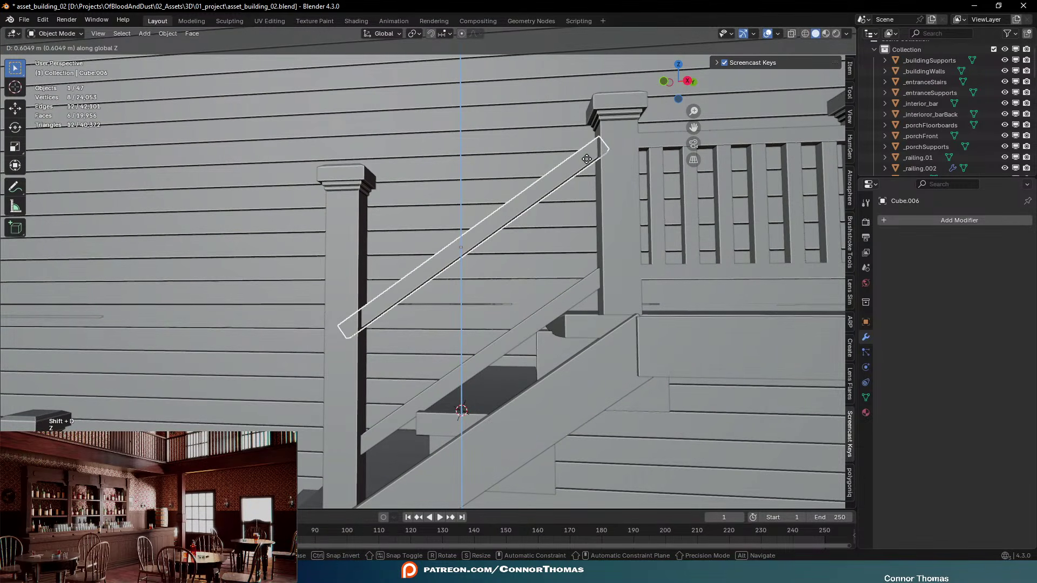
{"action": "left_click", "coordinate": [586, 162]}
{"action": "middle_click_drag", "start_coordinate": [587, 171], "coordinate": [572, 261]}
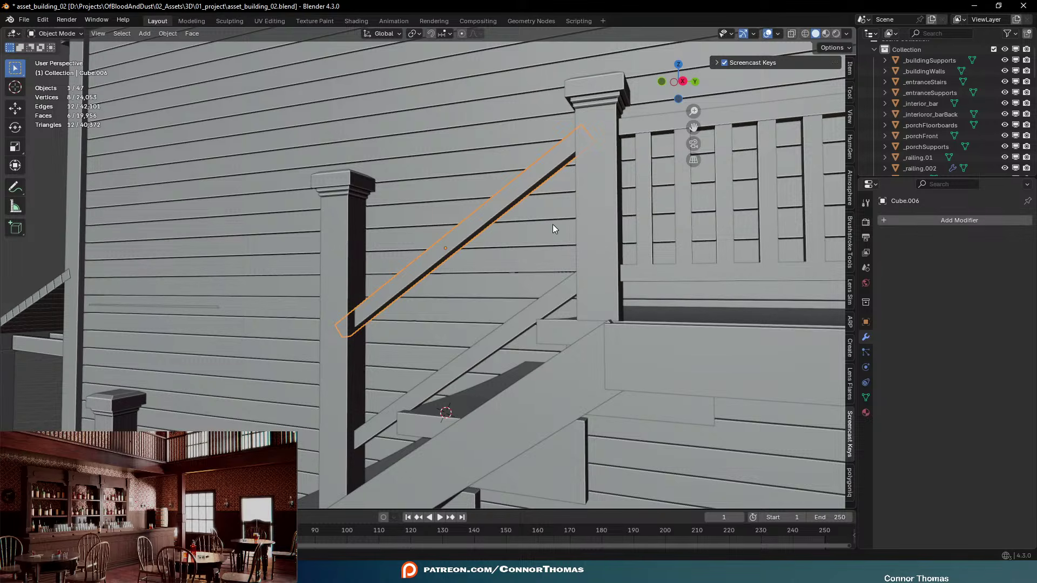
{"action": "middle_click_drag", "start_coordinate": [549, 206], "coordinate": [640, 230]}
{"action": "key", "text": "g"}
{"action": "key", "text": "z"}
{"action": "key", "text": "z"}
{"action": "right_click", "coordinate": [591, 196]}
Lower the sloped top rail slightly along the vertical axis and clear the selection
{"action": "key", "text": "g"}
{"action": "key", "text": "z"}
{"action": "left_click", "coordinate": [610, 207]}
{"action": "key", "text": "a"}
{"action": "key", "text": "a"}
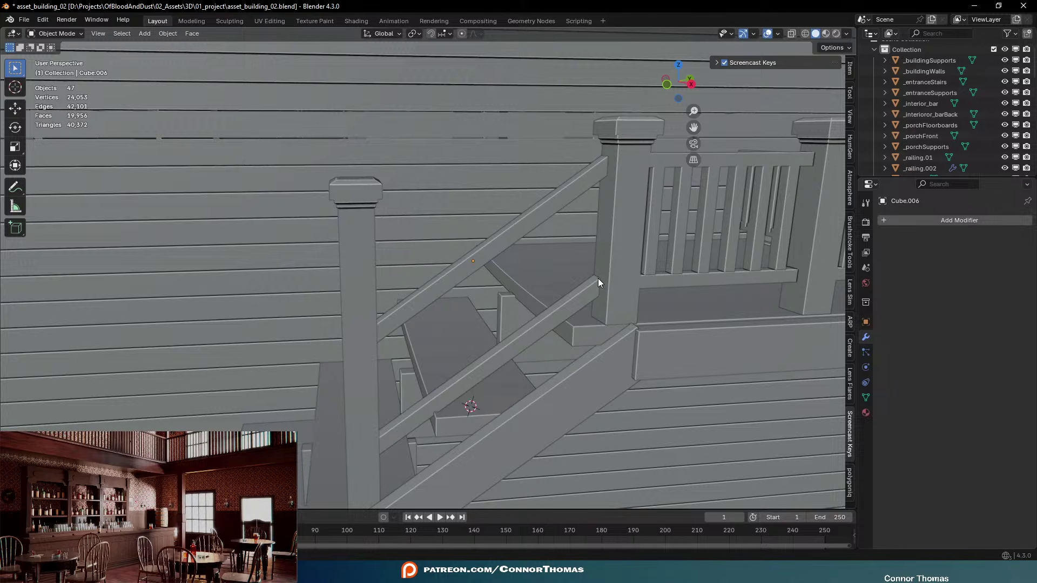
Shorten the arrayed stair posts by lowering everything above their base about 0.13 m along global Z, and clear the selection
{"action": "scroll", "coordinate": [563, 225], "scroll_direction": "down", "scroll_amount": 2}
{"action": "middle_click_drag", "start_coordinate": [529, 345], "coordinate": [538, 227]}
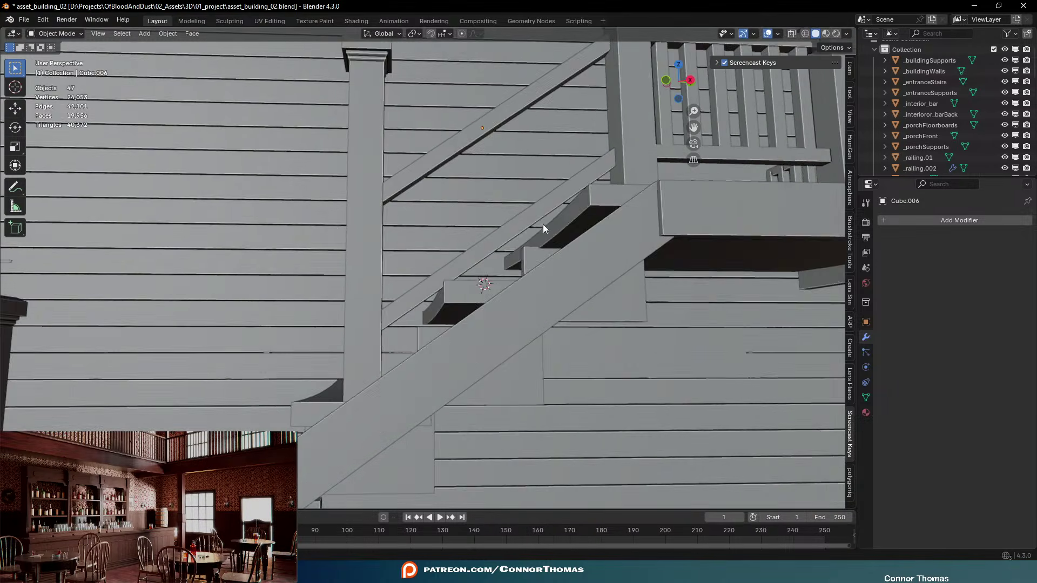
{"action": "scroll", "coordinate": [578, 257], "scroll_direction": "up", "scroll_amount": 2}
{"action": "middle_click_drag", "start_coordinate": [579, 257], "coordinate": [416, 144]}
{"action": "left_click", "coordinate": [403, 286]}
{"action": "middle_click_drag", "start_coordinate": [393, 304], "coordinate": [263, 342]}
{"action": "key", "text": "Tab"}
{"action": "key", "text": "z"}
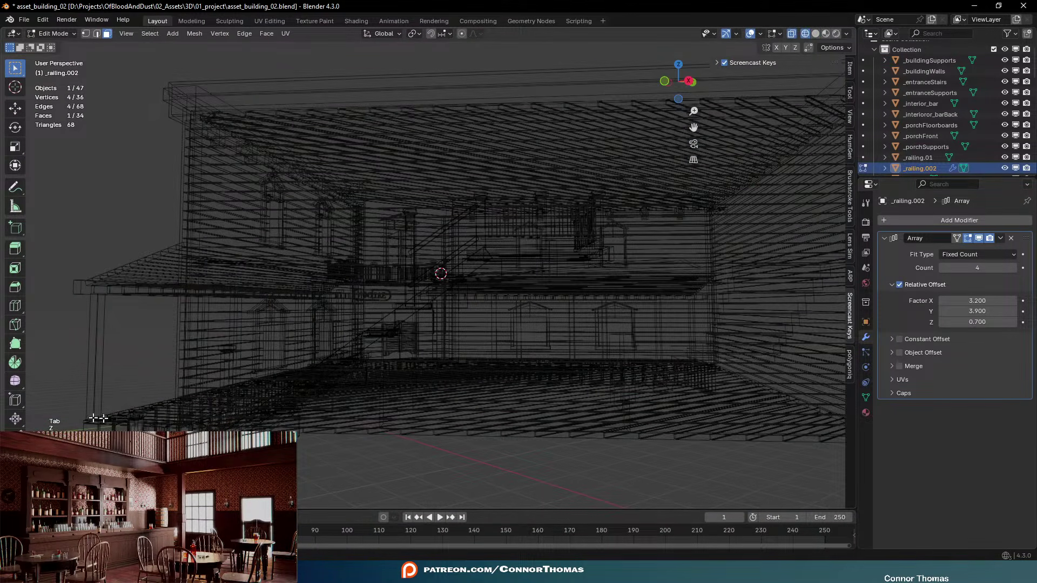
{"action": "key", "text": "a"}
{"action": "key", "text": "a"}
{"action": "key", "text": "c"}
{"action": "left_click_drag", "start_coordinate": [217, 420], "coordinate": [136, 415]}
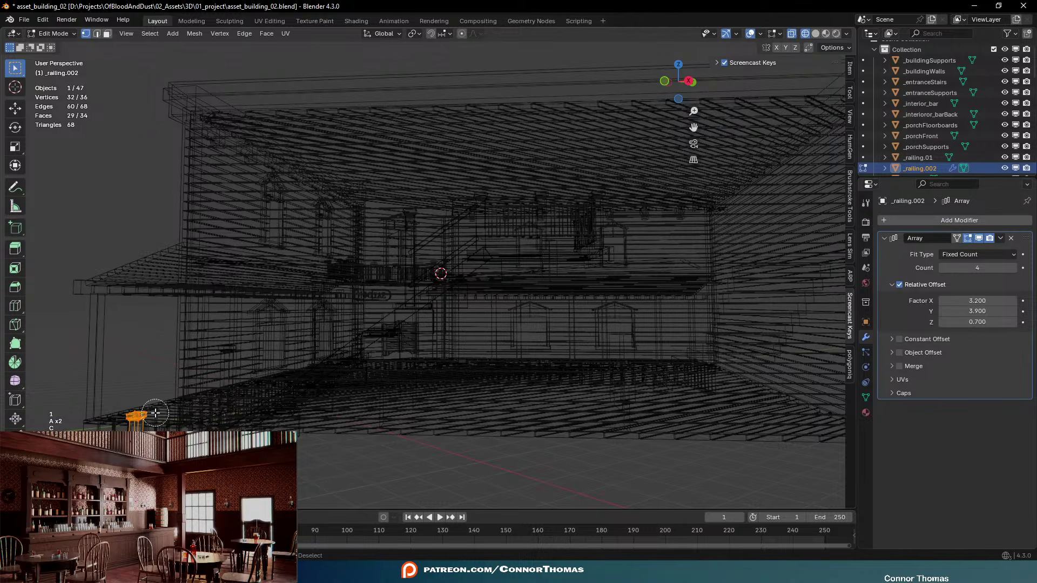
{"action": "key", "text": "z"}
{"action": "key", "text": "g"}
{"action": "key", "text": "z"}
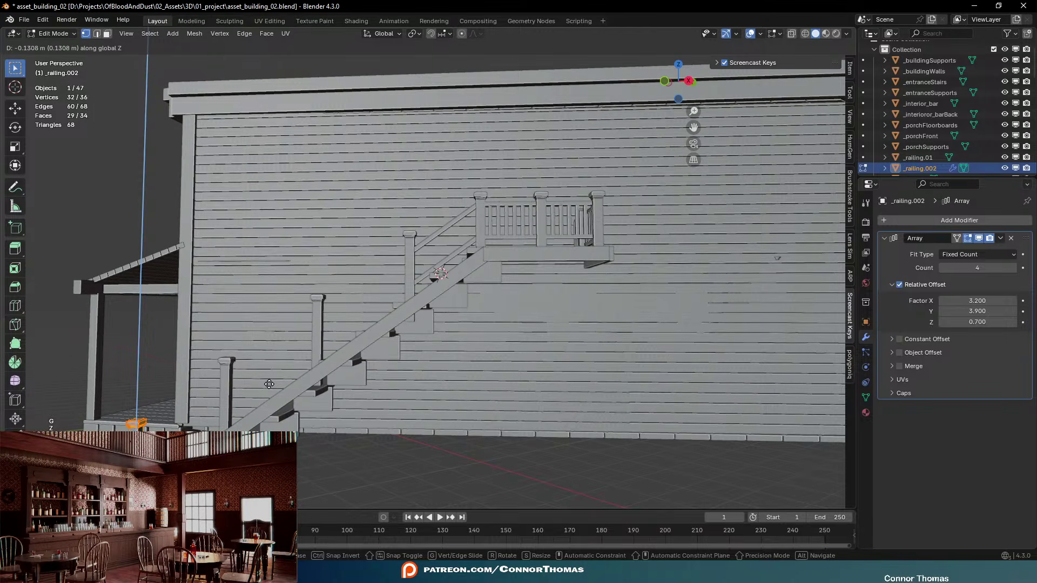
{"action": "left_click", "coordinate": [267, 385]}
{"action": "key", "text": "Tab"}
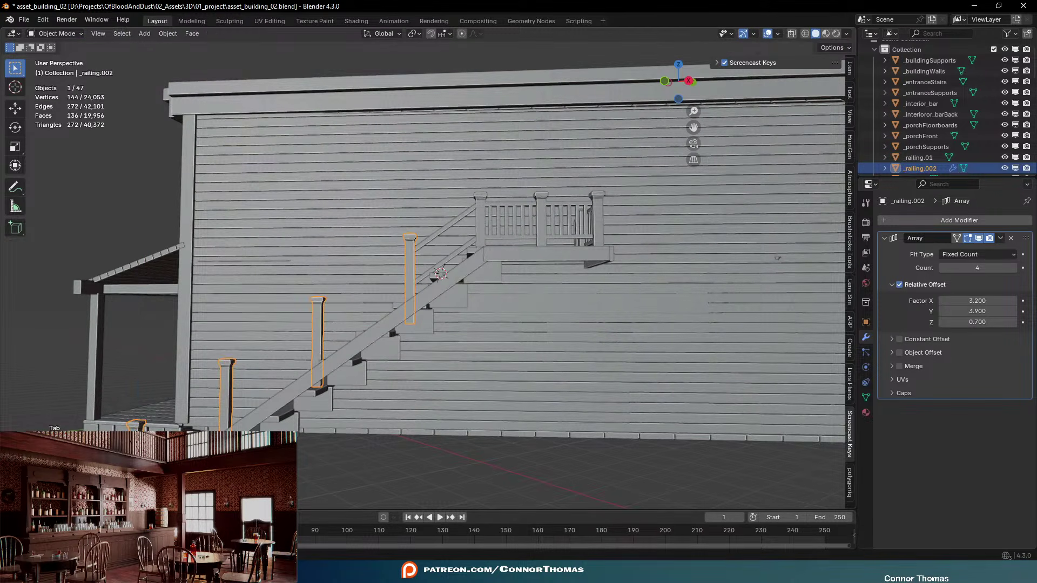
{"action": "middle_click_drag", "start_coordinate": [267, 385], "coordinate": [303, 439]}
{"action": "key", "text": "a"}
{"action": "key", "text": "a"}
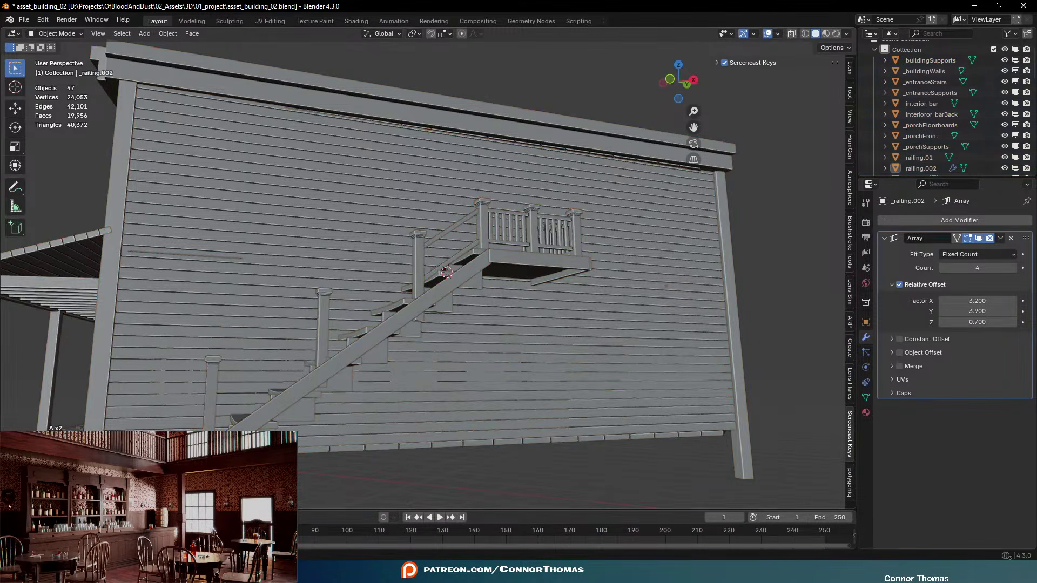
Set the relative Z offset of the stair posts' Array modifier to 0.755
{"action": "left_click", "coordinate": [1014, 322]}
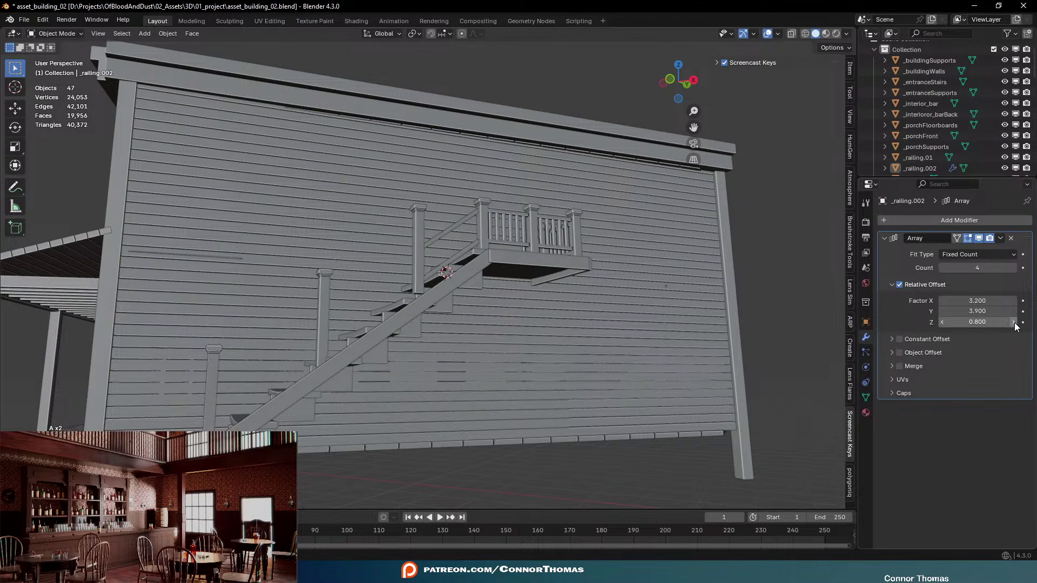
{"action": "double_click", "coordinate": [996, 323]}
{"action": "key", "text": "Return"}
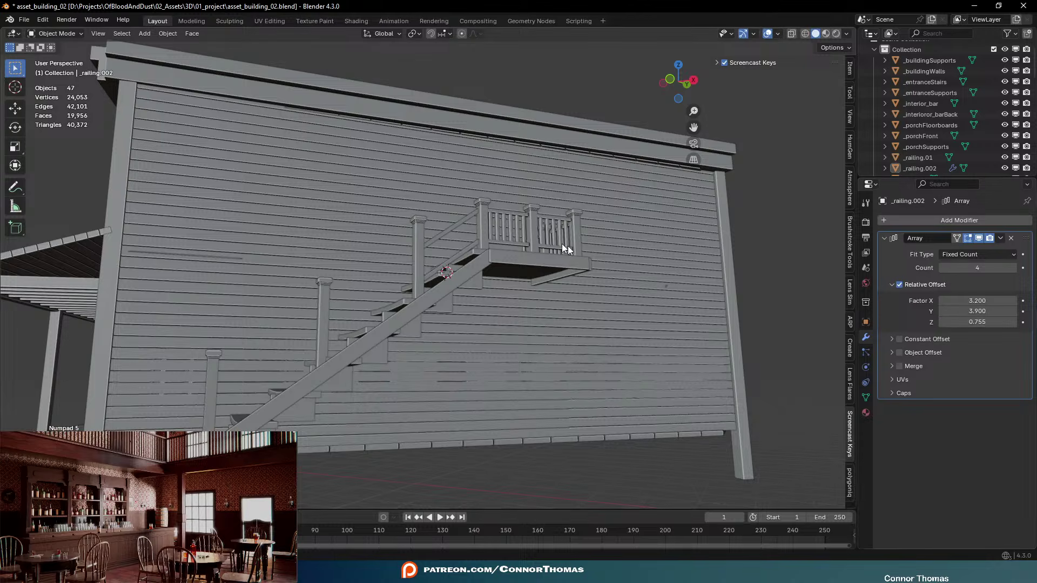
{"action": "mouse_move", "coordinate": [568, 245]}
{"action": "middle_mouse_down"}
{"action": "mouse_move", "coordinate": [510, 258]}
{"action": "mouse_move", "coordinate": [536, 280]}
{"action": "mouse_move", "coordinate": [625, 245]}
{"action": "mouse_move", "coordinate": [587, 244]}
{"action": "middle_mouse_up"}
{"action": "key", "text": "a"}
{"action": "key", "text": "a"}
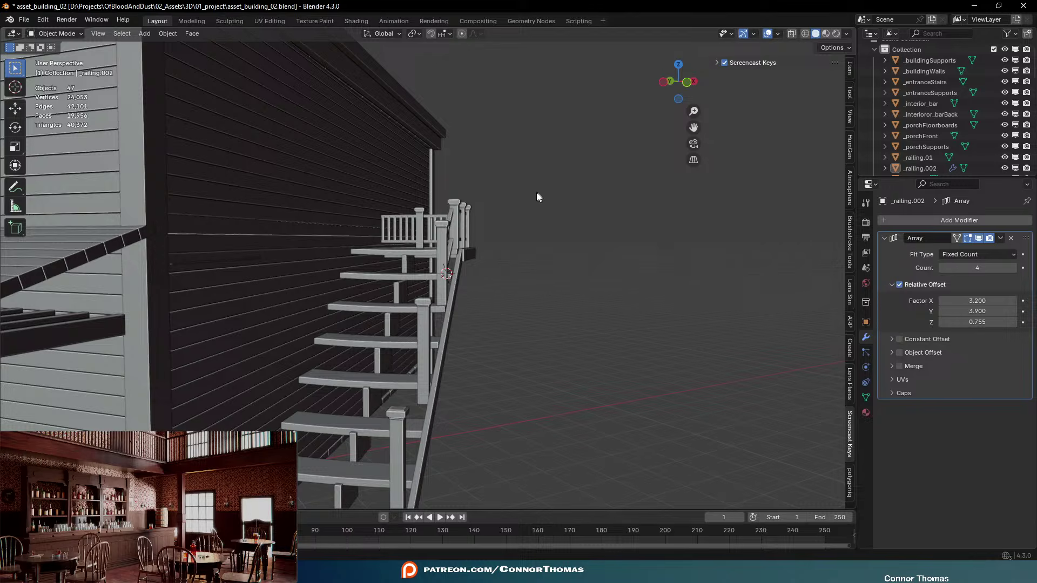
Shift the sloped top rail slightly along its local Z axis to better align with the stair posts, and clear the selection
{"action": "middle_click_drag", "start_coordinate": [539, 194], "coordinate": [578, 167]}
{"action": "left_click", "coordinate": [507, 164]}
{"action": "key", "text": "g"}
{"action": "key", "text": "x"}
{"action": "key", "text": "x"}
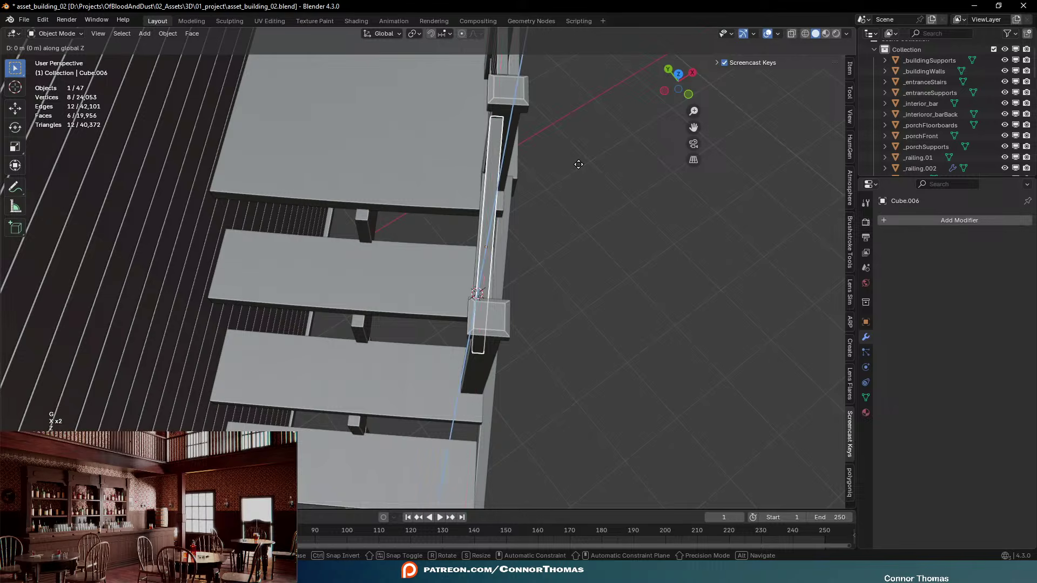
{"action": "key", "text": "z"}
{"action": "key", "text": "z"}
{"action": "left_click", "coordinate": [585, 165]}
{"action": "key", "text": "a"}
{"action": "key", "text": "a"}
{"action": "middle_click_drag", "start_coordinate": [587, 166], "coordinate": [463, 108]}
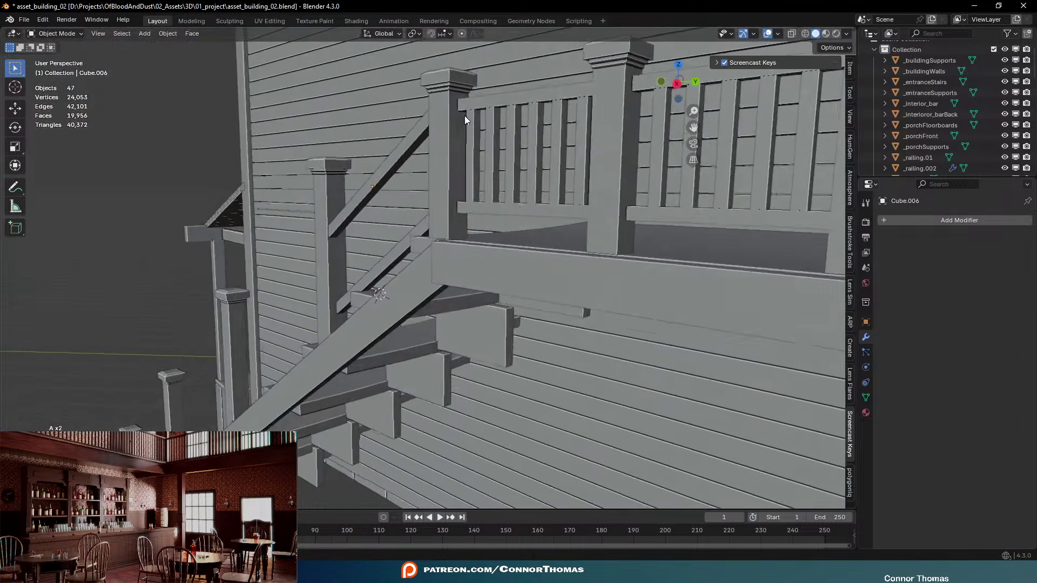
Add a cube at the 3D cursor beside the bottom stair rail and scale it down to 0.178
{"action": "scroll", "coordinate": [540, 127], "scroll_direction": "up", "scroll_amount": 5}
{"action": "middle_click_drag", "start_coordinate": [531, 142], "coordinate": [629, 178]}
{"action": "scroll", "coordinate": [615, 151], "scroll_direction": "down", "scroll_amount": 4}
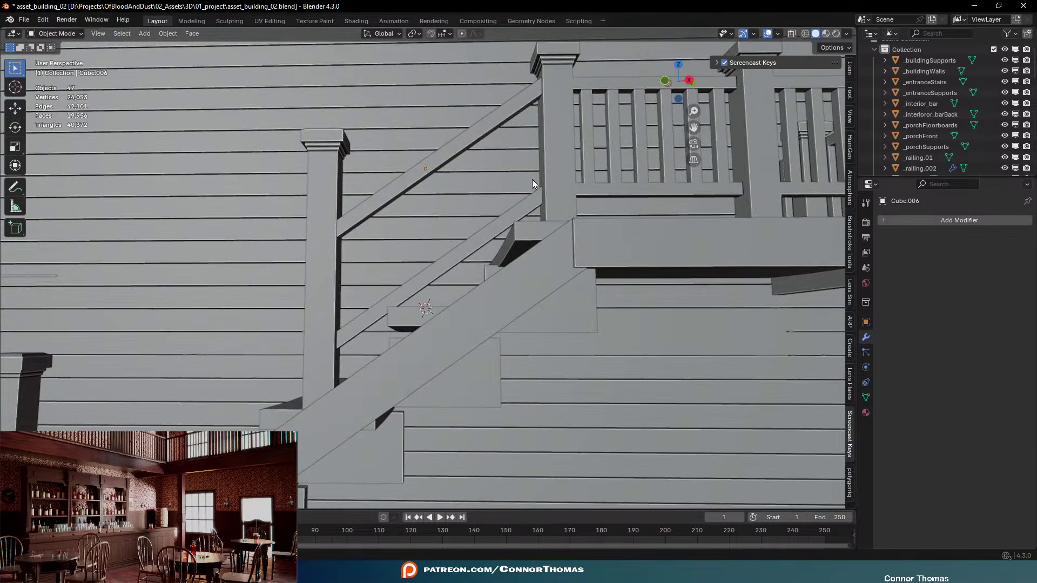
{"action": "key", "text": "shift+a"}
{"action": "mouse_move", "coordinate": [531, 180]}
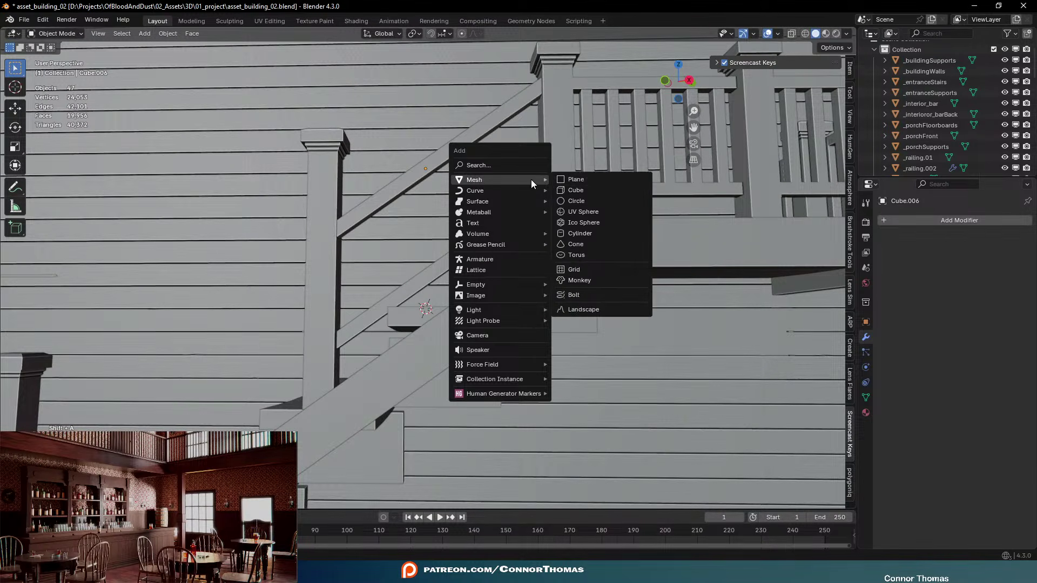
{"action": "left_click", "coordinate": [597, 190]}
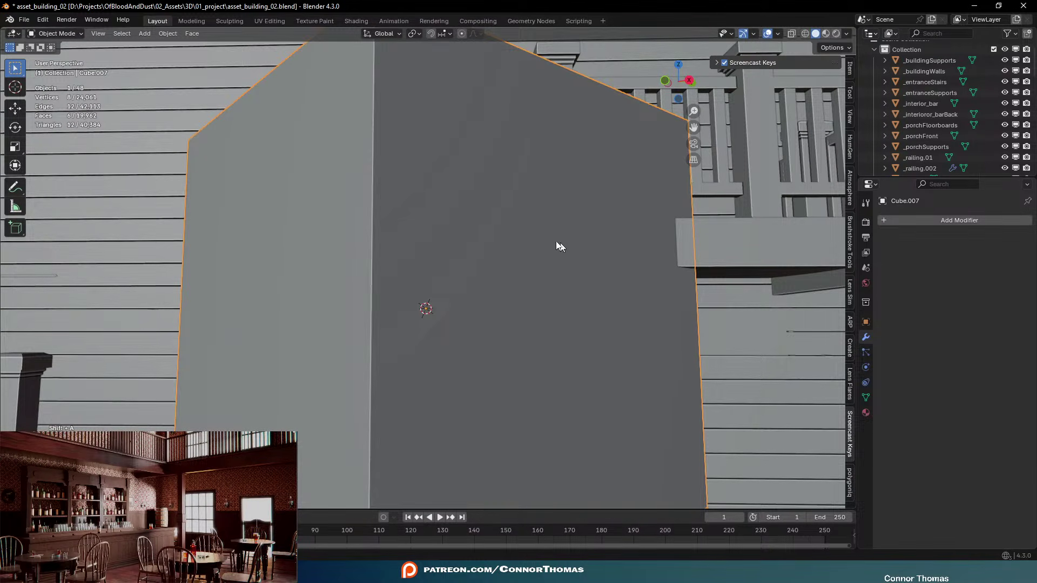
{"action": "scroll", "coordinate": [515, 260], "scroll_direction": "down", "scroll_amount": 5}
{"action": "scroll", "coordinate": [520, 267], "scroll_direction": "up", "scroll_amount": 3}
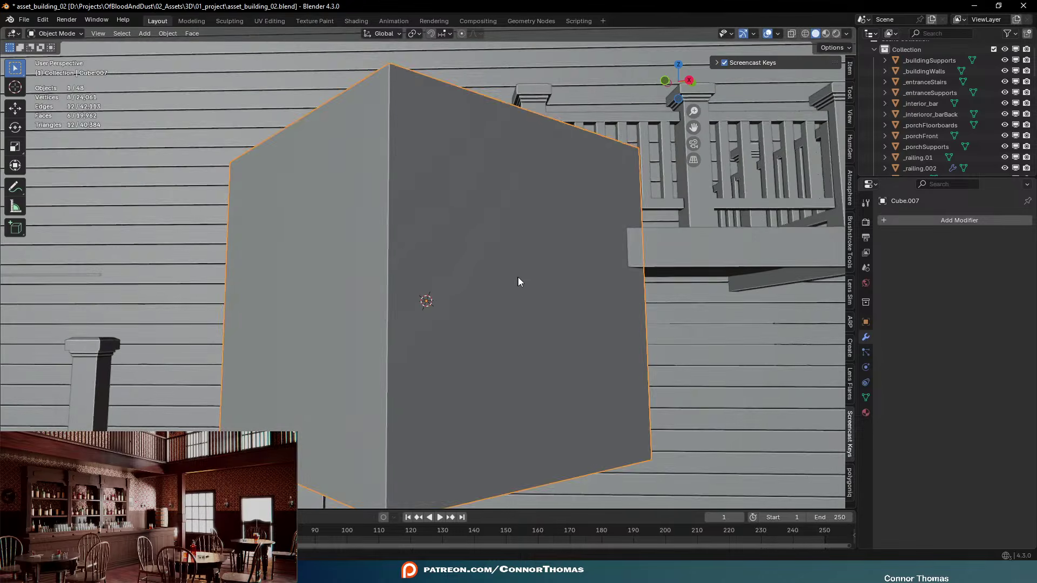
{"action": "key", "text": "s"}
{"action": "left_click", "coordinate": [463, 309]}
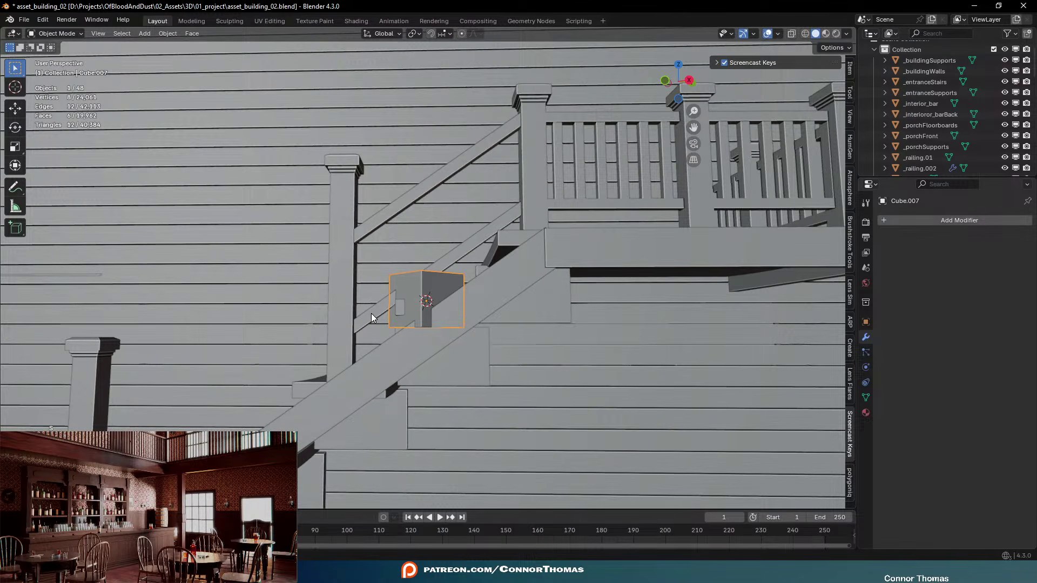
Copy the bottom rail's rotation to the new cube and set the cube's Y rotation to 0°
{"action": "left_click", "coordinate": [370, 313], "text": "shift"}
{"action": "key", "text": "ctrl+c"}
{"action": "left_click", "coordinate": [409, 312]}
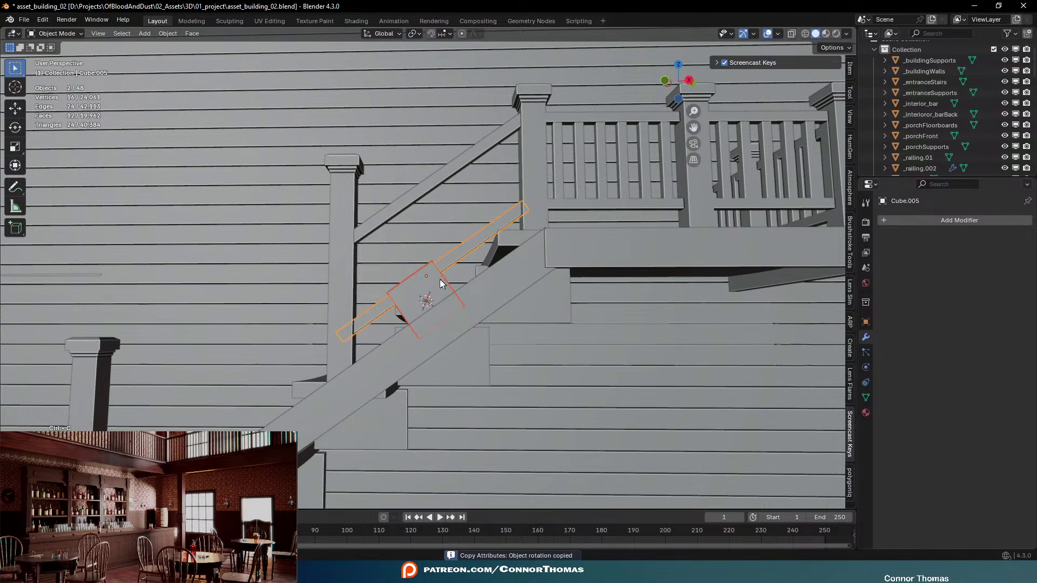
{"action": "left_click", "coordinate": [441, 282]}
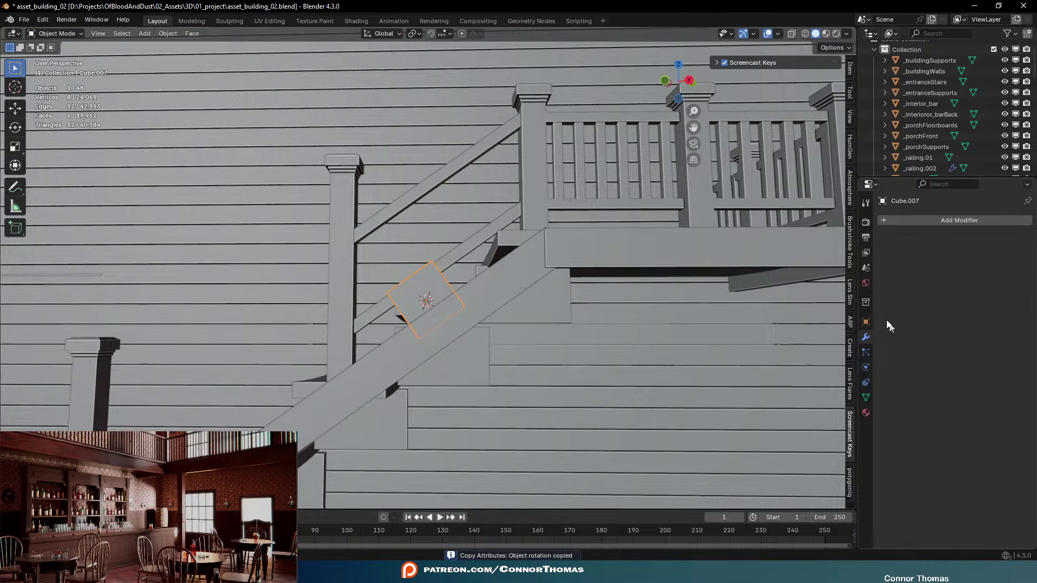
{"action": "left_click", "coordinate": [865, 322]}
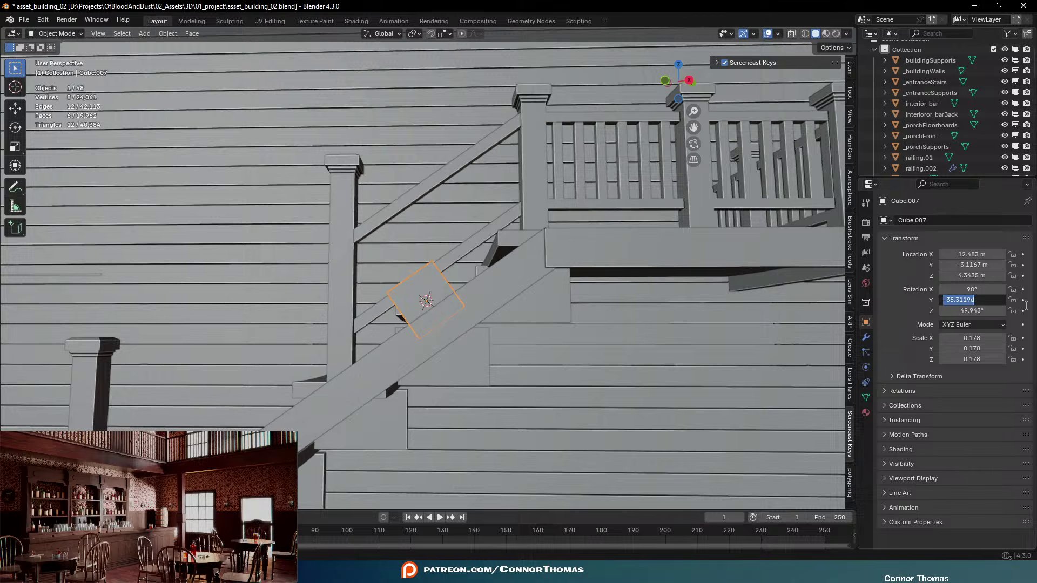
{"action": "type", "text": "0"}
{"action": "key", "text": "Return"}
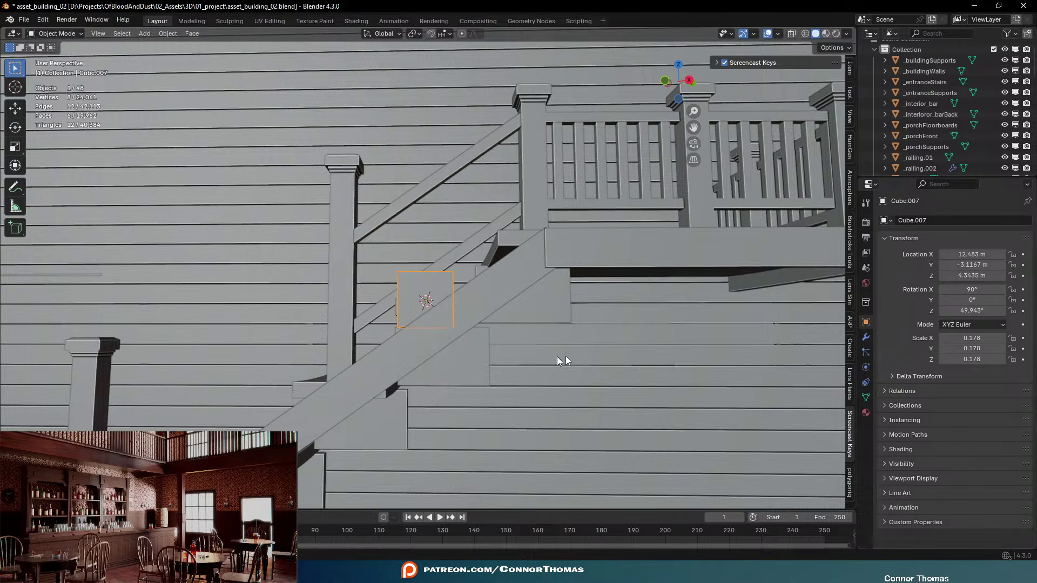
Scale the cube down to 0.036 and raise it about 0.24 m along global Z
{"action": "key", "text": "s"}
{"action": "left_click", "coordinate": [454, 318]}
{"action": "key", "text": "g"}
{"action": "key", "text": "z"}
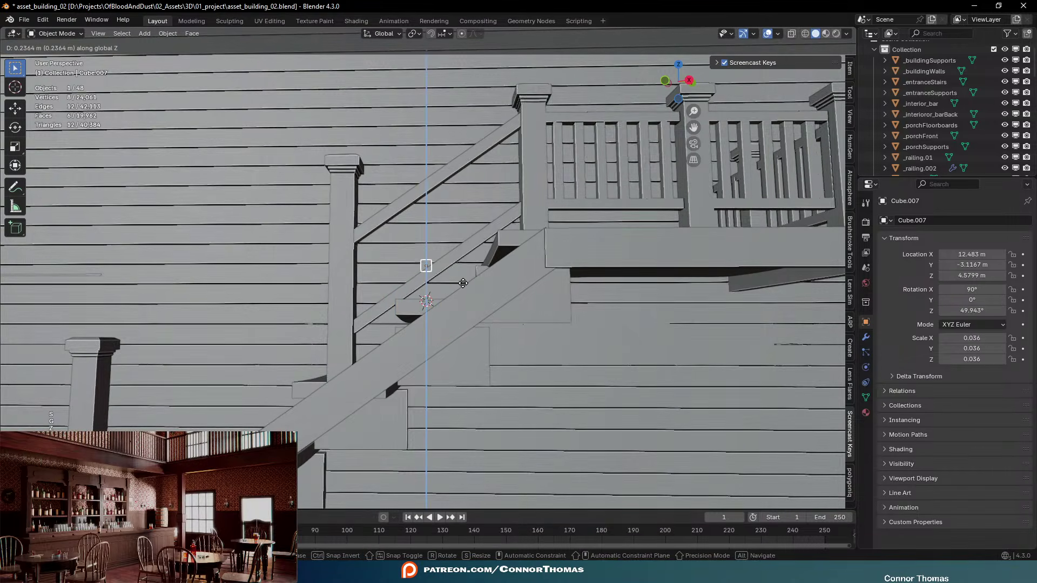
{"action": "left_click", "coordinate": [463, 283]}
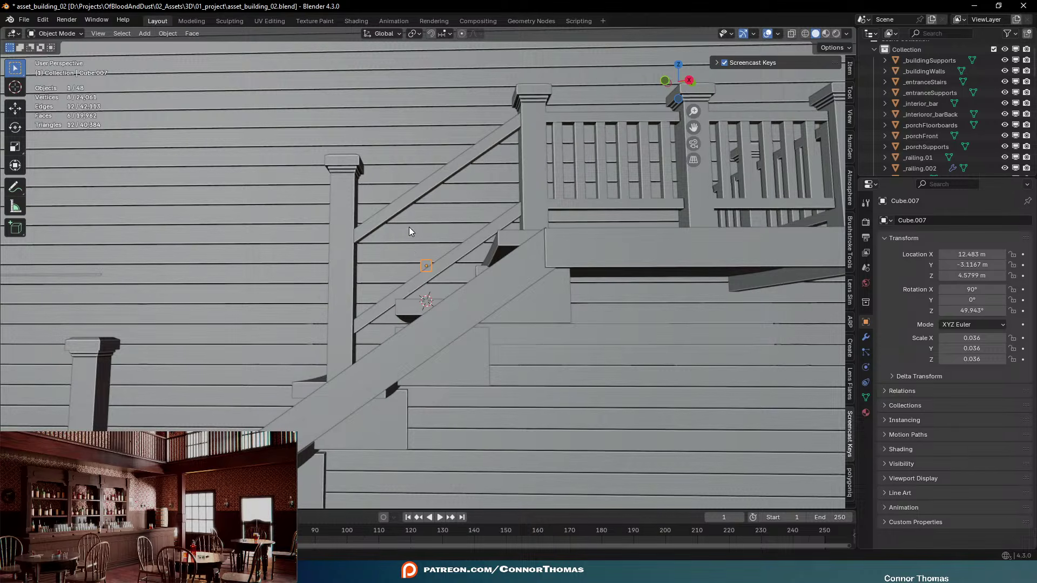
Raise the small cube about 0.3 m along global Z and slide it along its local X axis toward the landing post
{"action": "scroll", "coordinate": [432, 248], "scroll_direction": "up", "scroll_amount": 5}
{"action": "middle_click_drag", "start_coordinate": [532, 191], "coordinate": [513, 292], "text": "shift"}
{"action": "scroll", "coordinate": [529, 327], "scroll_direction": "down", "scroll_amount": 3}
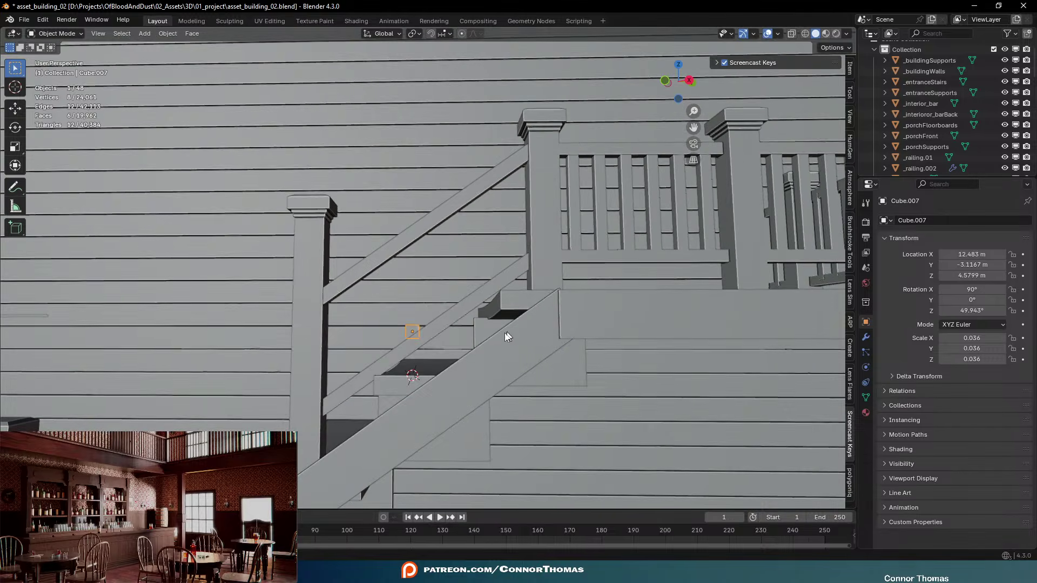
{"action": "key", "text": "g"}
{"action": "right_click", "coordinate": [545, 284]}
{"action": "middle_click_drag", "start_coordinate": [546, 284], "coordinate": [599, 334]}
{"action": "key", "text": "g"}
{"action": "key", "text": "x"}
{"action": "key", "text": "z"}
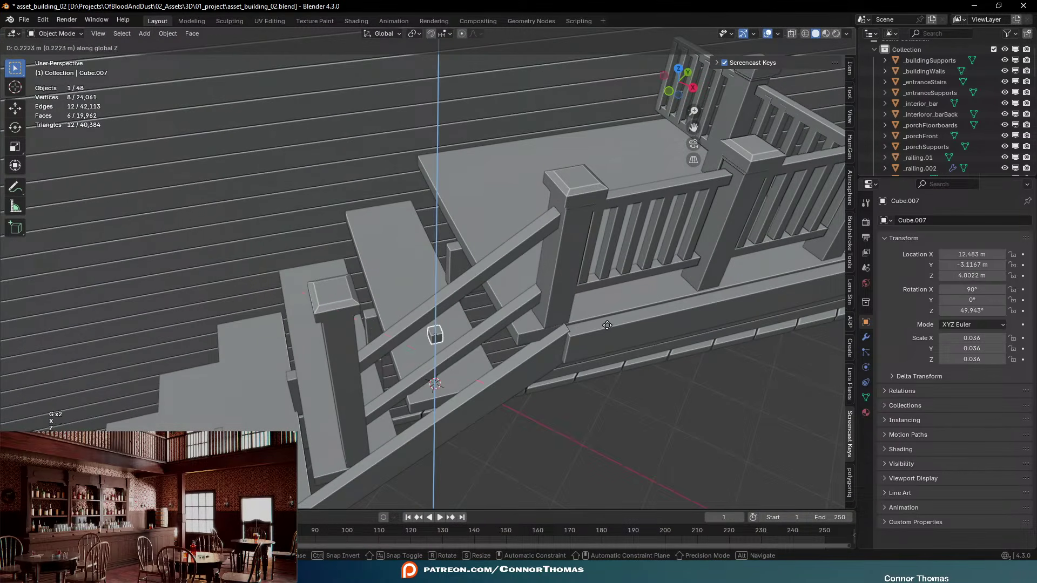
{"action": "key", "text": "g"}
{"action": "key", "text": "x"}
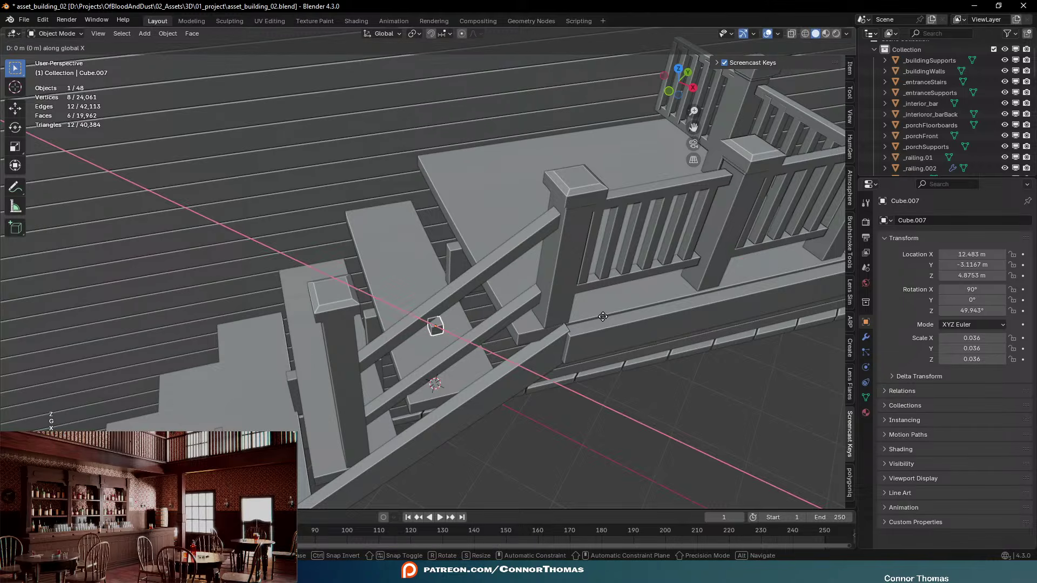
{"action": "key", "text": "x"}
Shrink the cube to a scale of 0.027 and seat it vertically on the bottom rail near the landing post
{"action": "key", "text": "s"}
{"action": "middle_click_drag", "start_coordinate": [680, 274], "coordinate": [612, 279]}
{"action": "left_click", "coordinate": [611, 339]}
{"action": "scroll", "coordinate": [562, 256], "scroll_direction": "up", "scroll_amount": 4}
{"action": "key", "text": "g"}
{"action": "key", "text": "z"}
{"action": "key", "text": "z"}
{"action": "key", "text": "g"}
{"action": "key", "text": "z"}
{"action": "left_click", "coordinate": [641, 226]}
Raise the cube's top face along global Z to meet the sloped top rail, forming a baluster
{"action": "key", "text": "Tab"}
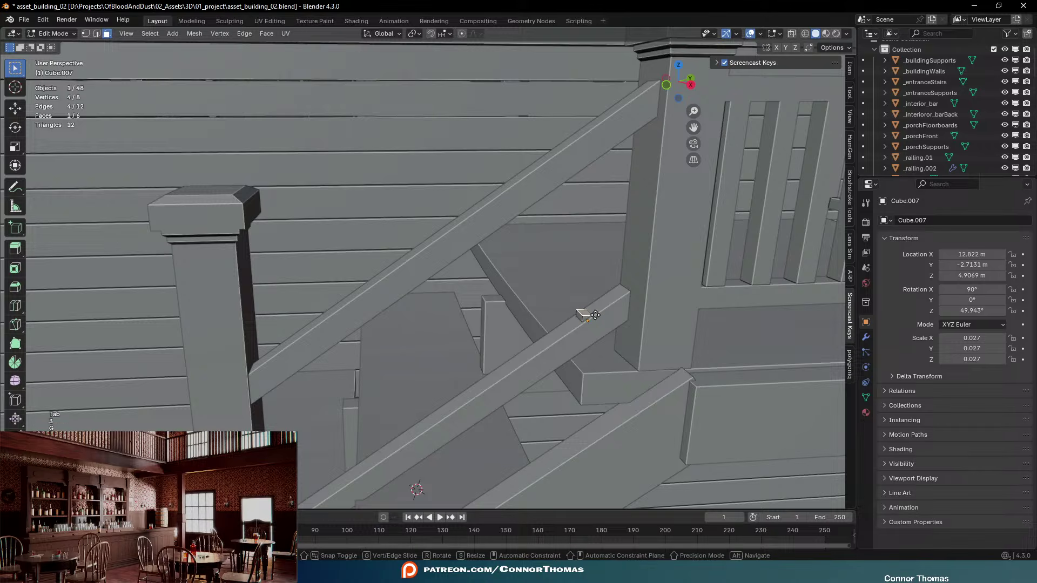
{"action": "key", "text": "g"}
{"action": "key", "text": "z"}
{"action": "left_click", "coordinate": [635, 151]}
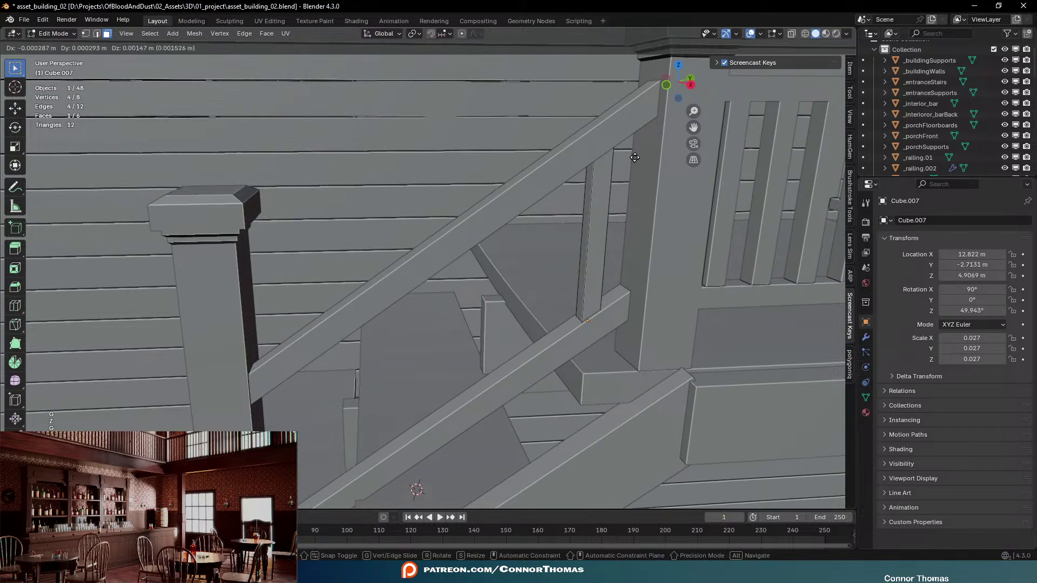
{"action": "key", "text": "Tab"}
Delete the sloped top rail above the new baluster
{"action": "key", "text": "a"}
{"action": "middle_click_drag", "start_coordinate": [599, 238], "coordinate": [715, 261]}
{"action": "key", "text": "a"}
{"action": "key", "text": "Tab"}
{"action": "middle_click_drag", "start_coordinate": [560, 167], "coordinate": [590, 207]}
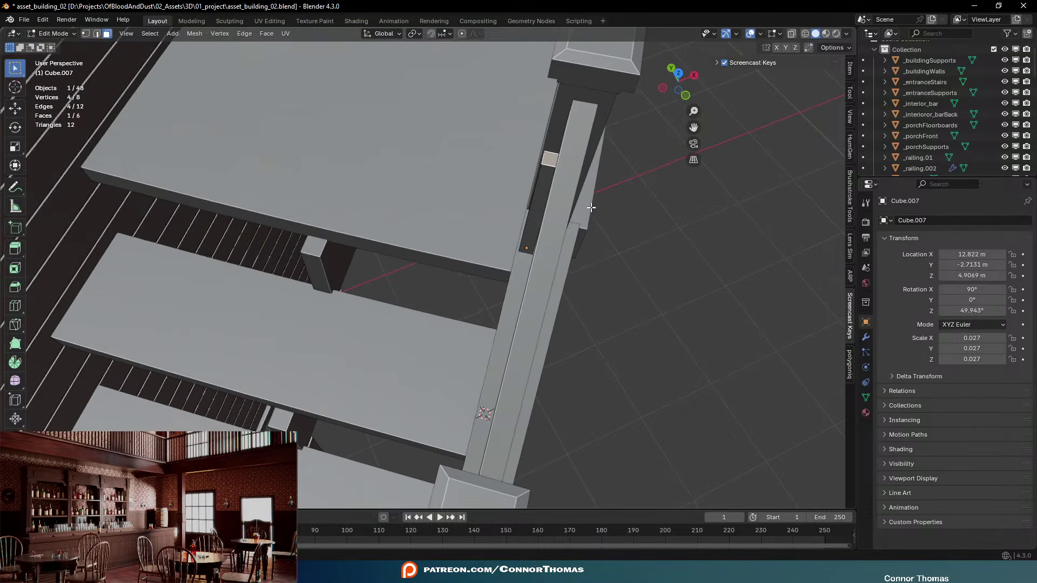
{"action": "key", "text": "Tab"}
{"action": "left_click", "coordinate": [563, 224]}
{"action": "key", "text": "x"}
{"action": "left_click", "coordinate": [562, 225]}
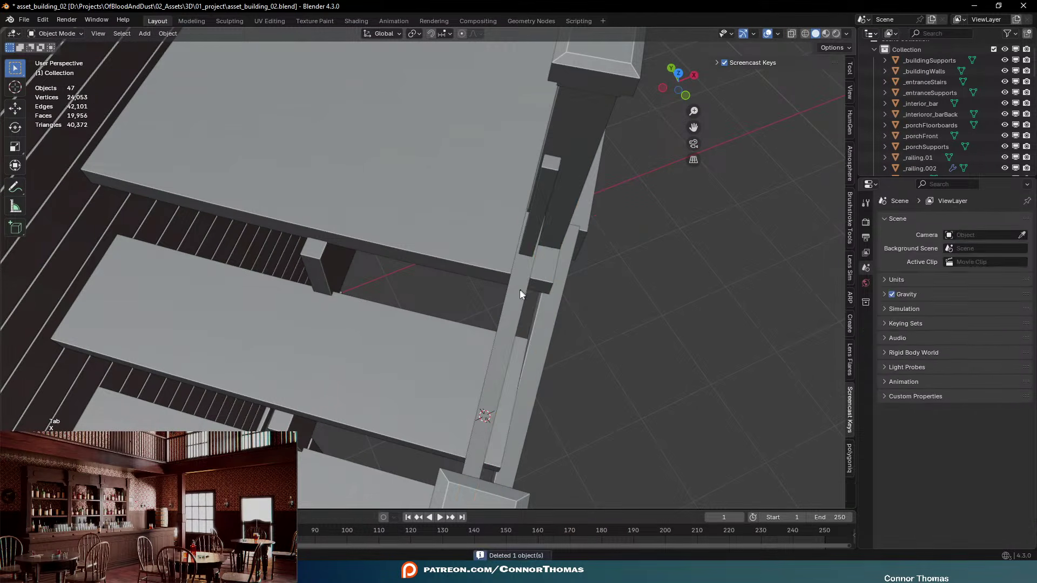
Move the lower stair rail and its baluster together along their local Z axis to line them up with the posts
{"action": "left_click", "coordinate": [519, 289]}
{"action": "middle_click_drag", "start_coordinate": [582, 313], "coordinate": [603, 287]}
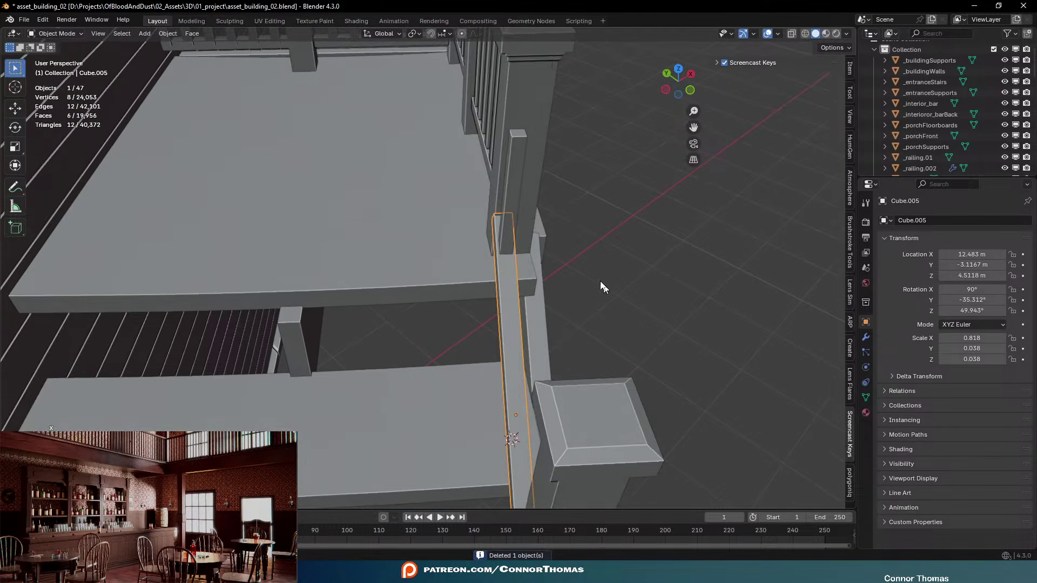
{"action": "left_click", "coordinate": [501, 196], "text": "shift"}
{"action": "left_click", "coordinate": [509, 270]}
{"action": "left_click", "coordinate": [513, 231], "text": "shift"}
{"action": "middle_click_drag", "start_coordinate": [606, 236], "coordinate": [583, 247]}
{"action": "key", "text": "g"}
{"action": "key", "text": "x"}
{"action": "key", "text": "x"}
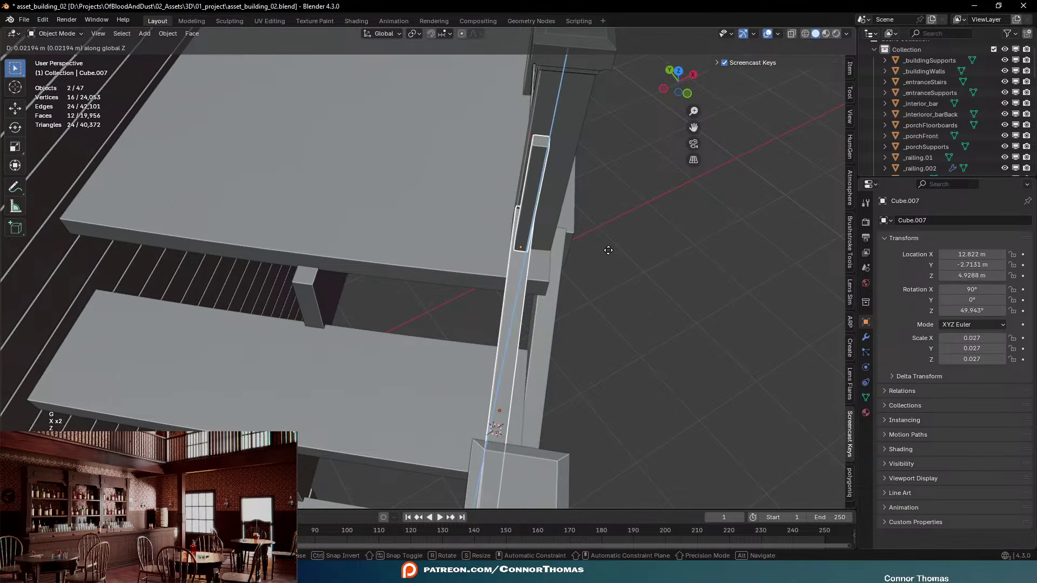
{"action": "key", "text": "z"}
{"action": "key", "text": "z"}
{"action": "left_click", "coordinate": [599, 249]}
{"action": "mouse_move", "coordinate": [601, 247]}
{"action": "middle_mouse_down"}
{"action": "mouse_move", "coordinate": [573, 221]}
{"action": "mouse_move", "coordinate": [605, 240]}
{"action": "middle_mouse_up"}
{"action": "key", "text": "a"}
{"action": "key", "text": "a"}
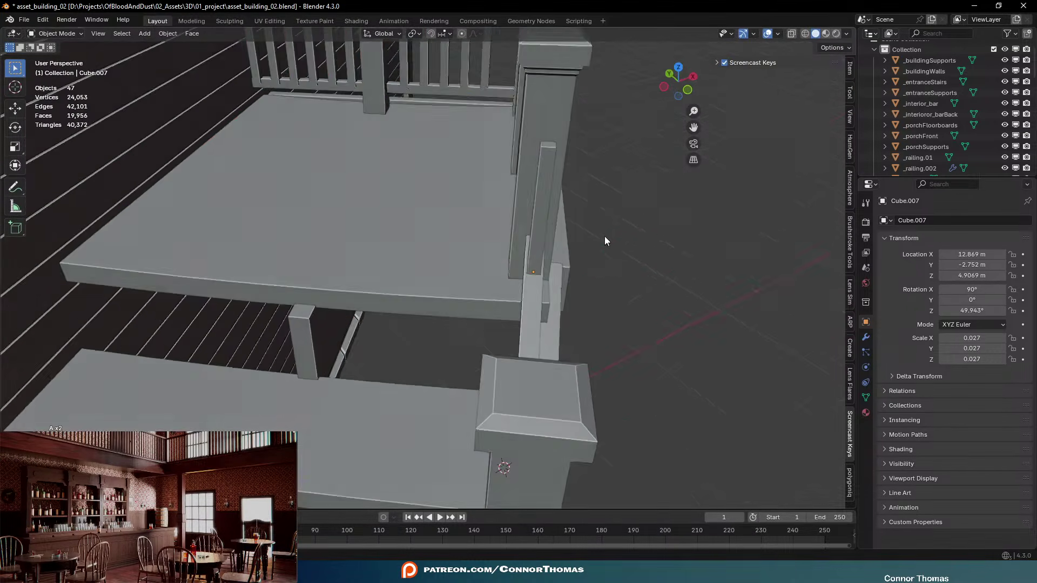
Duplicate the lower stair rail straight up along Z to make a handrail at the top of the baluster
{"action": "left_click", "coordinate": [542, 290]}
{"action": "key", "text": "shift+d"}
{"action": "key", "text": "z"}
{"action": "left_click", "coordinate": [687, 217]}
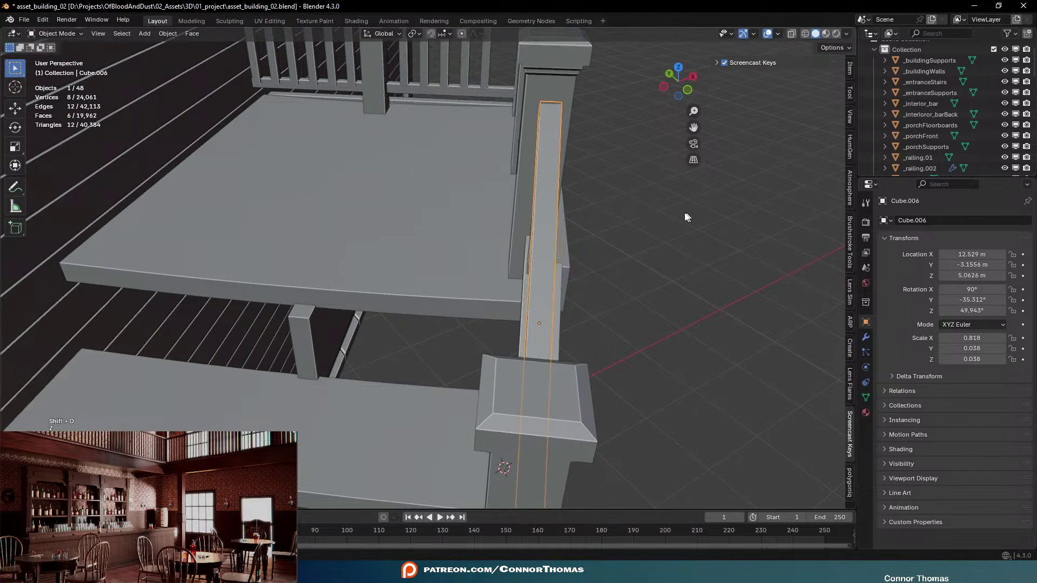
{"action": "middle_click_drag", "start_coordinate": [686, 217], "coordinate": [574, 174]}
{"action": "key", "text": "a"}
{"action": "key", "text": "a"}
Save the building file
{"action": "left_click", "coordinate": [519, 227]}
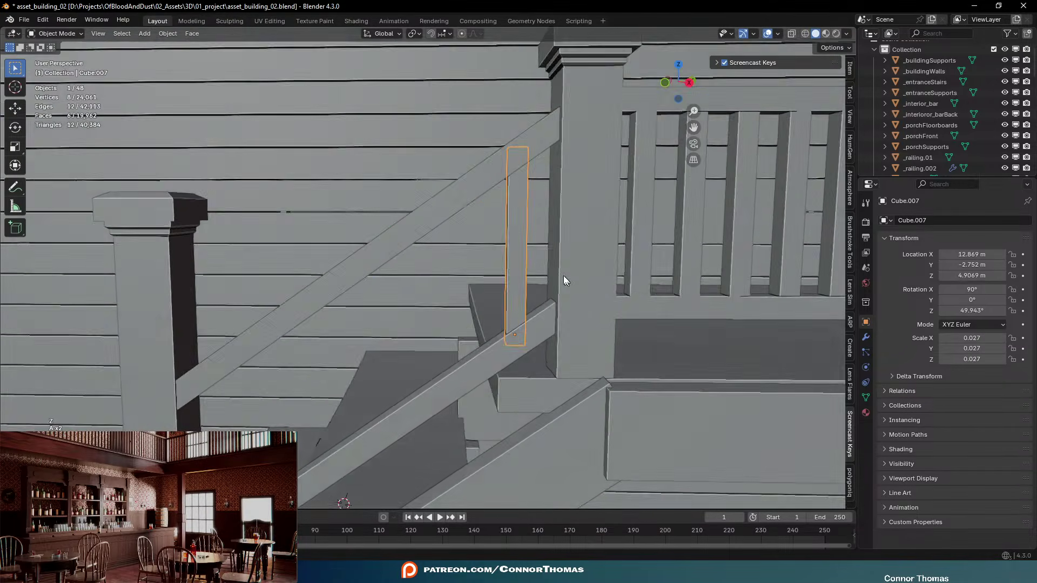
{"action": "middle_click_drag", "start_coordinate": [562, 276], "coordinate": [564, 261]}
{"action": "key", "text": "a"}
{"action": "key", "text": "a"}
{"action": "key", "text": "ctrl+s"}
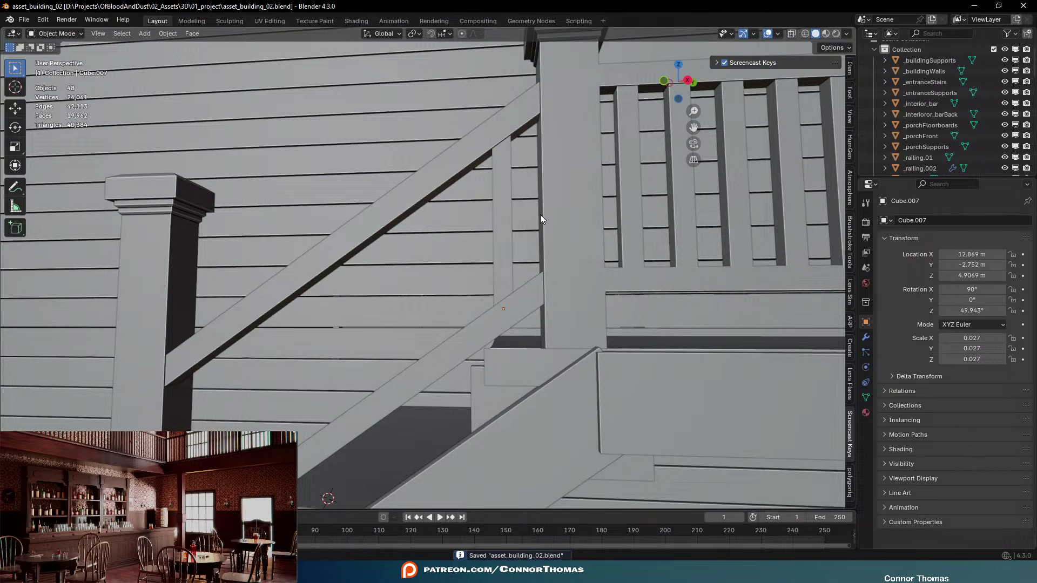
Add an Array modifier to the single stair baluster between the two sloped rails
{"action": "middle_click_drag", "start_coordinate": [550, 208], "coordinate": [566, 176]}
{"action": "left_click", "coordinate": [565, 172]}
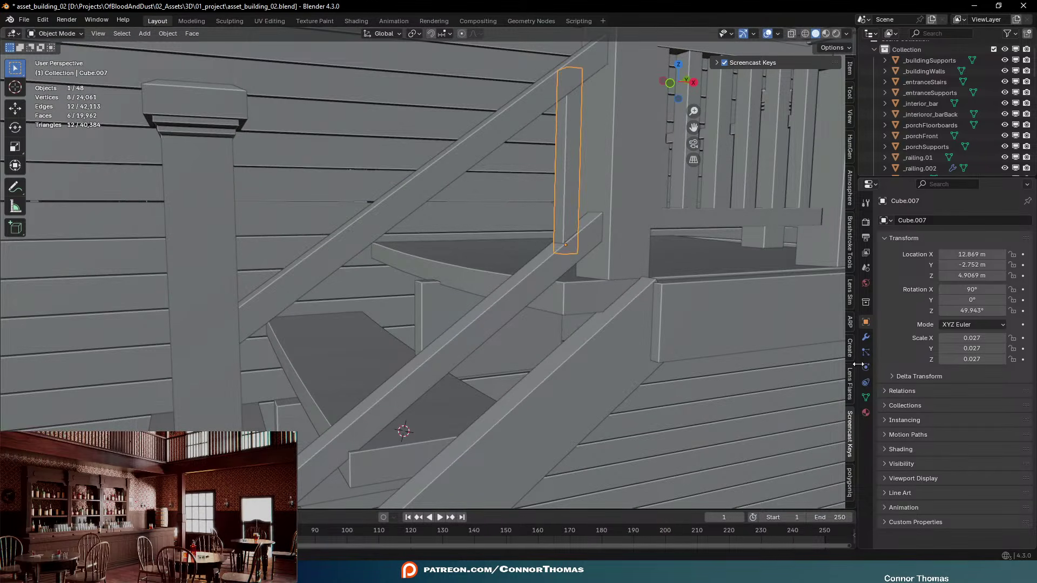
{"action": "left_click", "coordinate": [865, 338]}
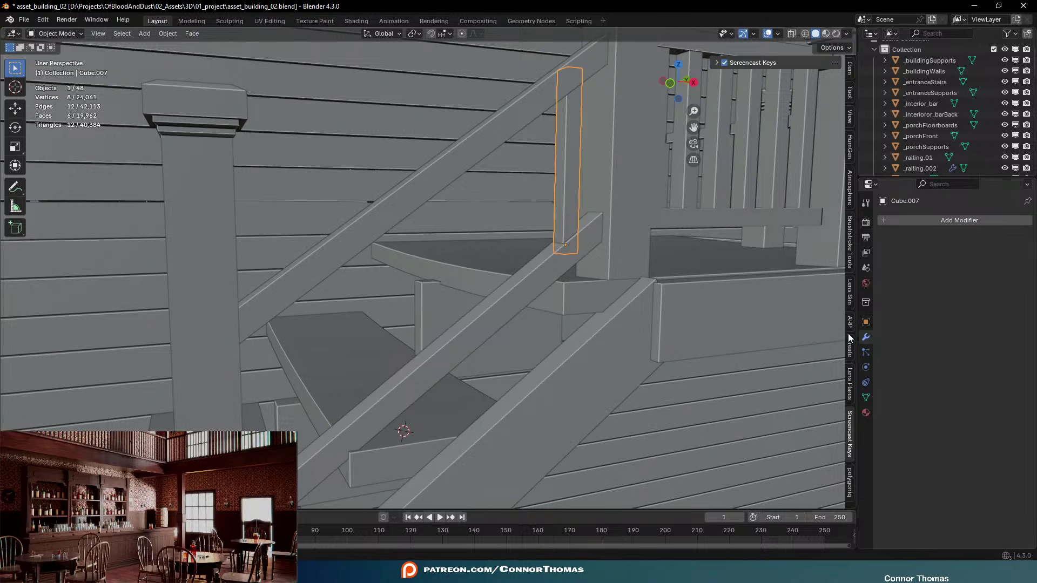
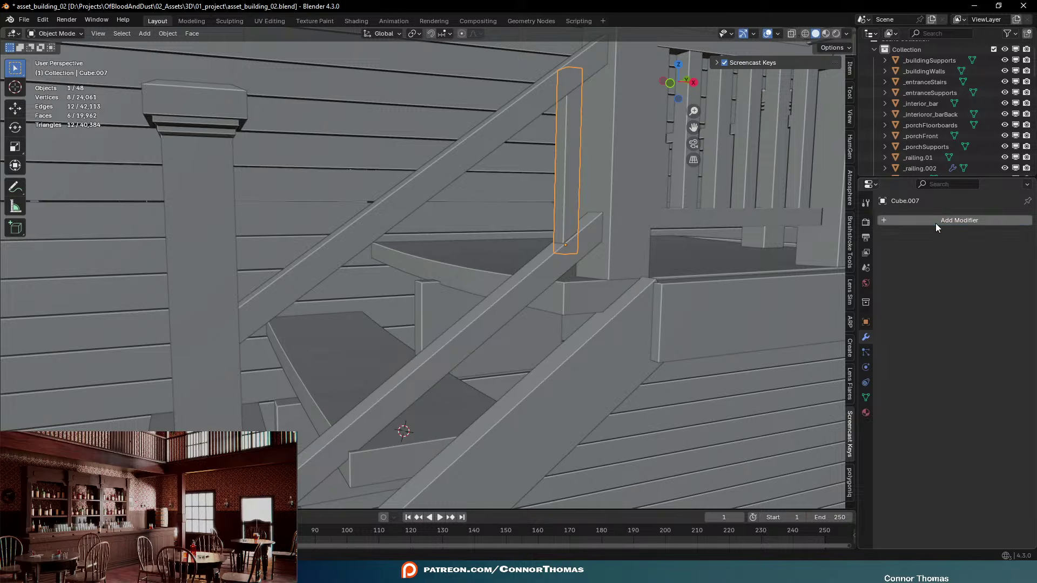
{"action": "left_click", "coordinate": [935, 221]}
{"action": "type", "text": "arr"}
{"action": "key", "text": "Return"}
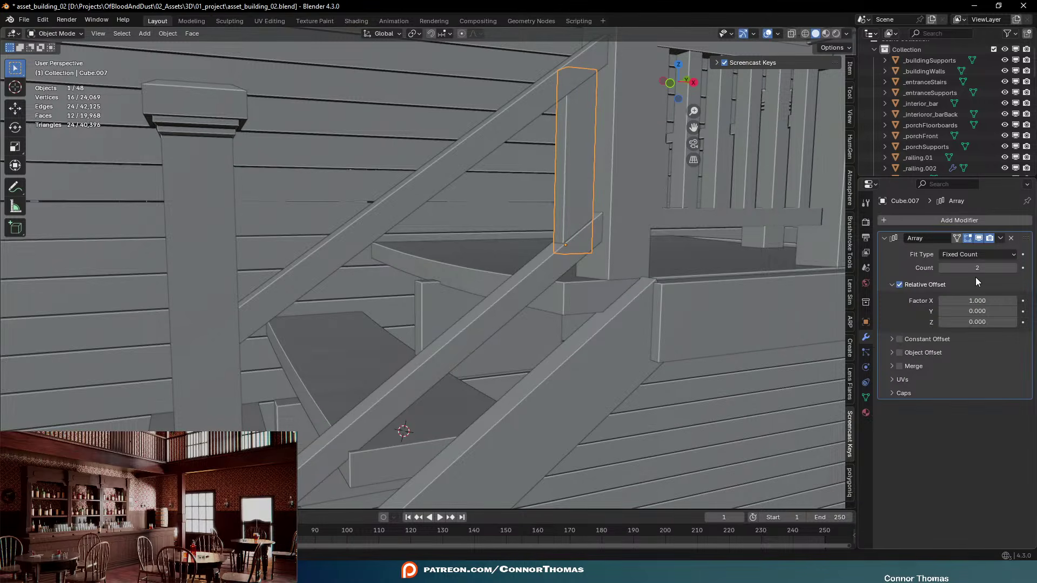
Set the baluster array's relative offset to X -3.4 and Y -0.23 so the copies follow the rail slope
{"action": "middle_click_drag", "start_coordinate": [753, 258], "coordinate": [684, 247]}
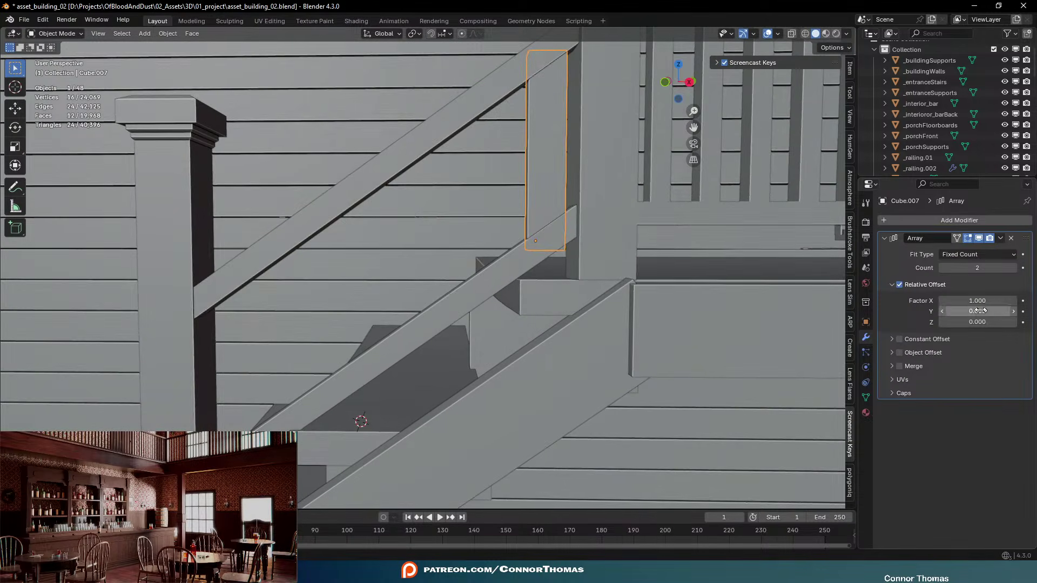
{"action": "mouse_move", "coordinate": [978, 300]}
{"action": "left_mouse_down"}
{"action": "mouse_move", "coordinate": [990, 300]}
{"action": "mouse_move", "coordinate": [980, 301]}
{"action": "mouse_move", "coordinate": [988, 321]}
{"action": "mouse_move", "coordinate": [976, 311]}
{"action": "left_mouse_up"}
{"action": "key", "text": "ctrl+z"}
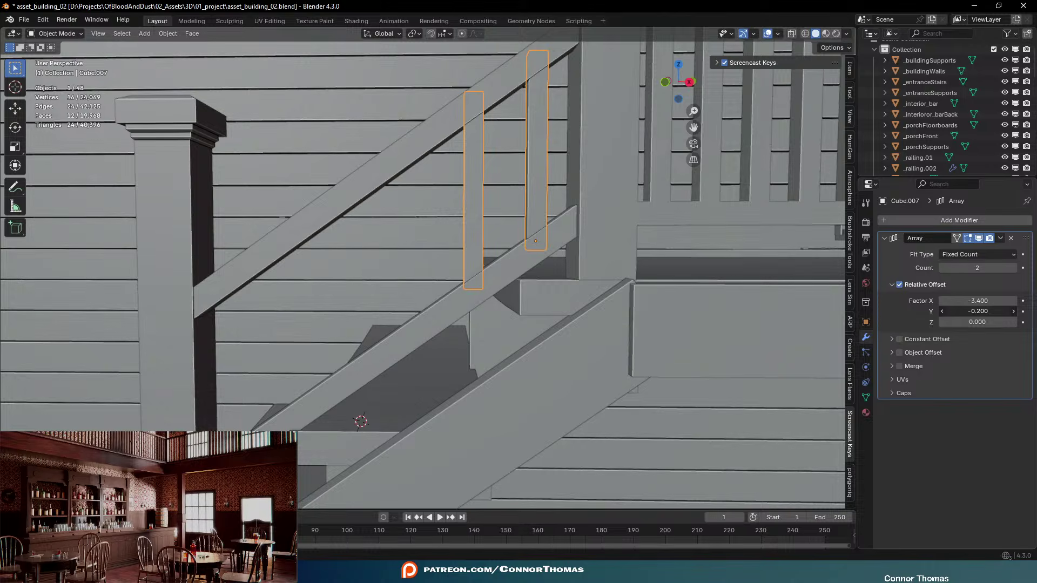
{"action": "scroll", "coordinate": [595, 257], "scroll_direction": "down", "scroll_amount": 3}
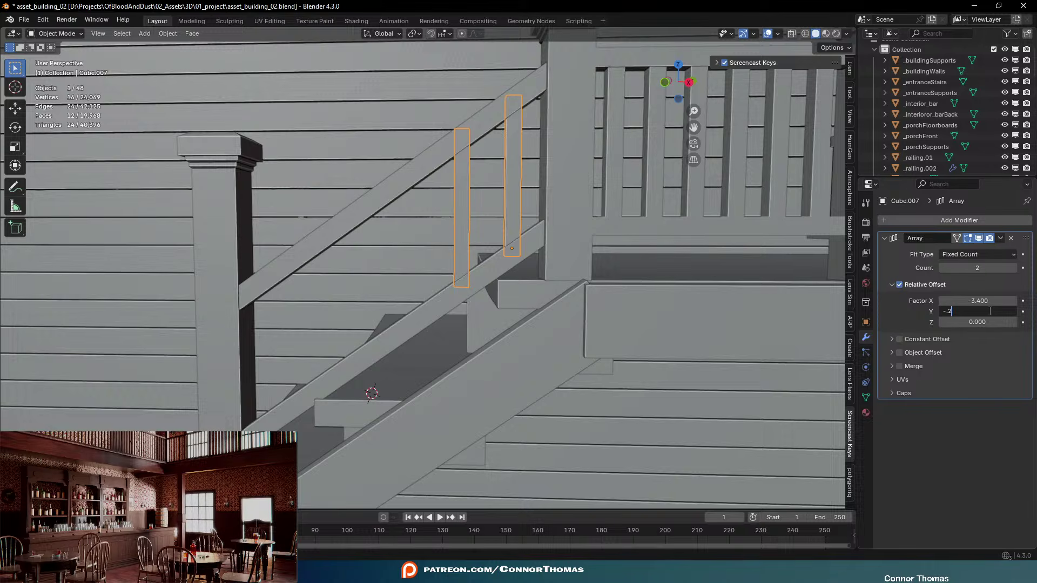
{"action": "key", "text": "Return"}
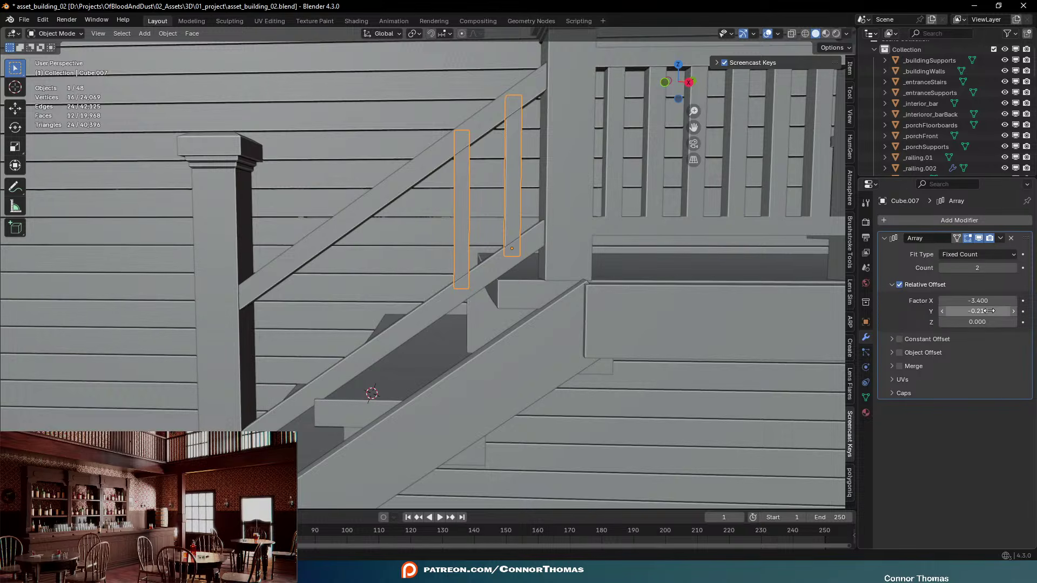
{"action": "left_click", "coordinate": [981, 311]}
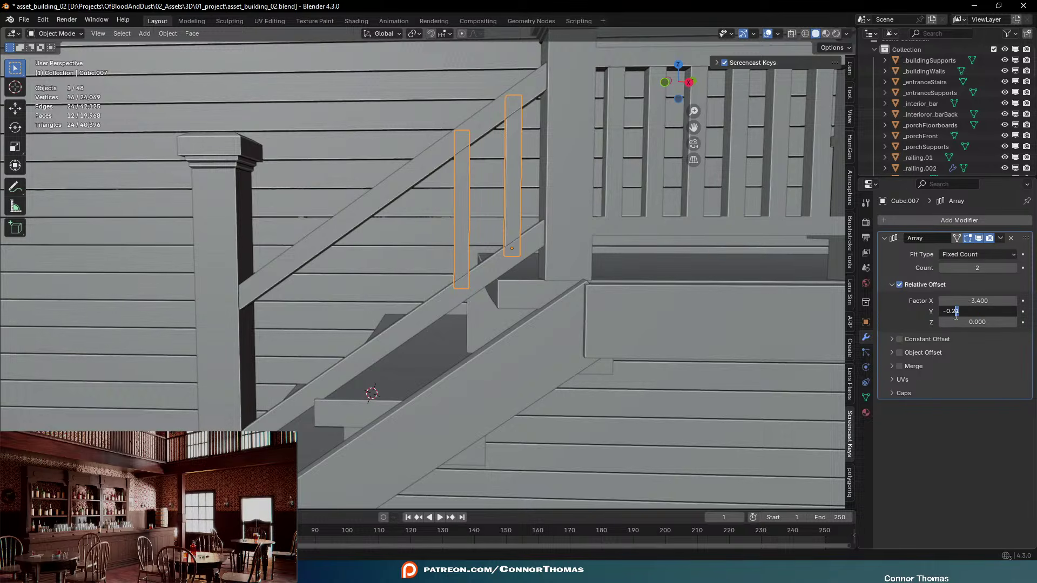
{"action": "type", "text": "3"}
{"action": "key", "text": "Return"}
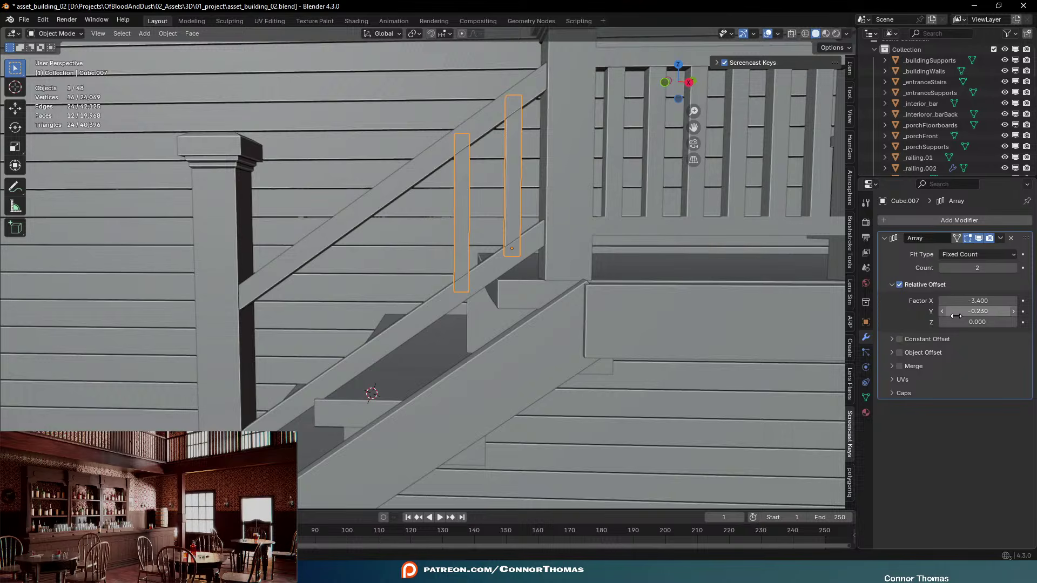
{"action": "middle_click_drag", "start_coordinate": [644, 317], "coordinate": [643, 328]}
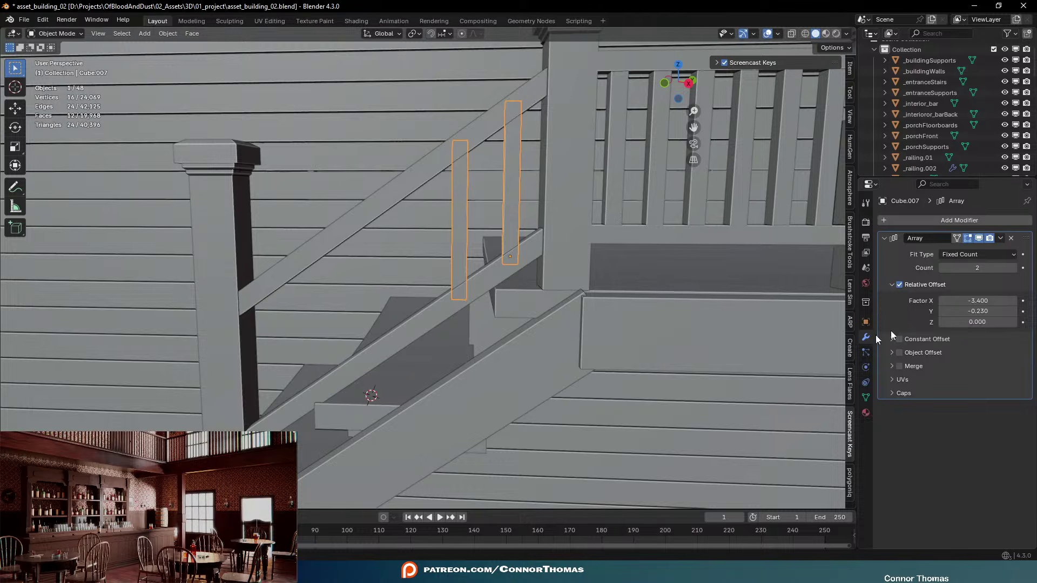
Set the baluster array's count to 6 to fill the span between the posts
{"action": "left_click", "coordinate": [1012, 268]}
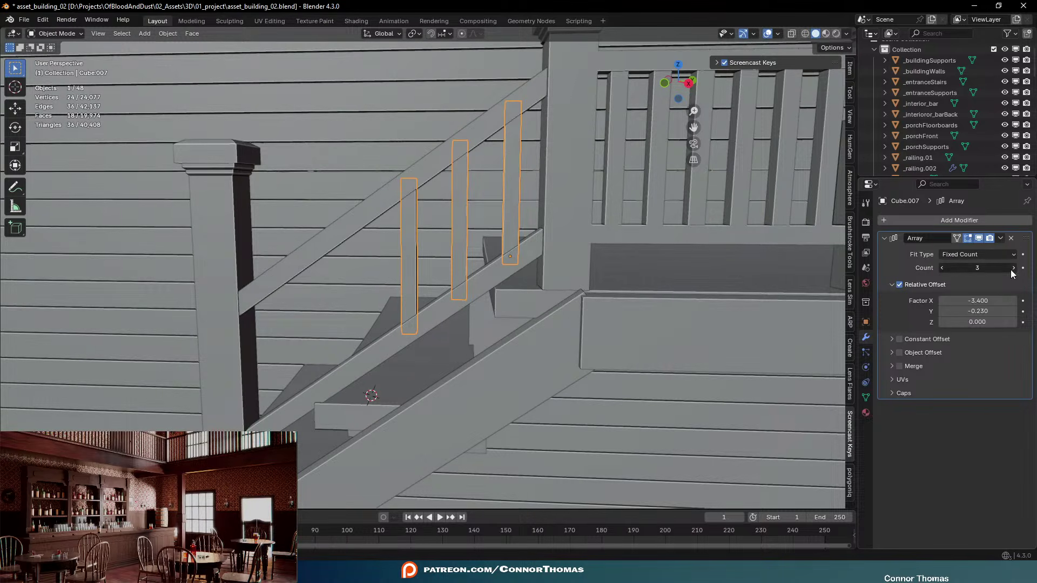
{"action": "left_click", "coordinate": [1012, 268]}
{"action": "left_click", "coordinate": [1013, 268]}
{"action": "left_click", "coordinate": [1012, 268]}
{"action": "middle_click_drag", "start_coordinate": [475, 313], "coordinate": [465, 189]}
{"action": "key", "text": "a"}
{"action": "key", "text": "a"}
Apply the Array modifier on the stair balusters
{"action": "left_click", "coordinate": [419, 259]}
{"action": "left_click", "coordinate": [517, 211]}
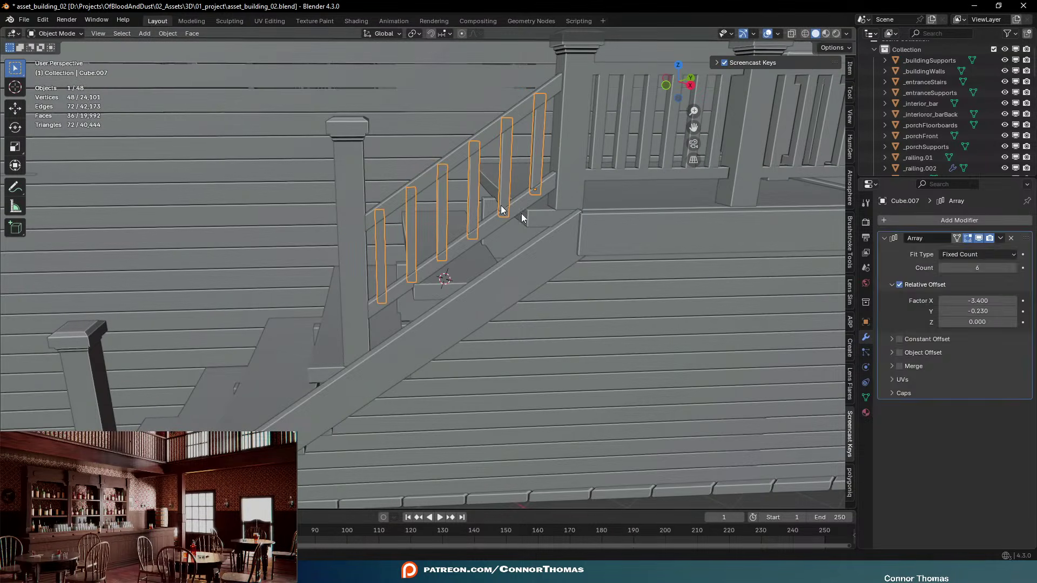
{"action": "key", "text": "ctrl+a"}
{"action": "middle_click_drag", "start_coordinate": [594, 281], "coordinate": [474, 231]}
{"action": "left_click", "coordinate": [475, 227]}
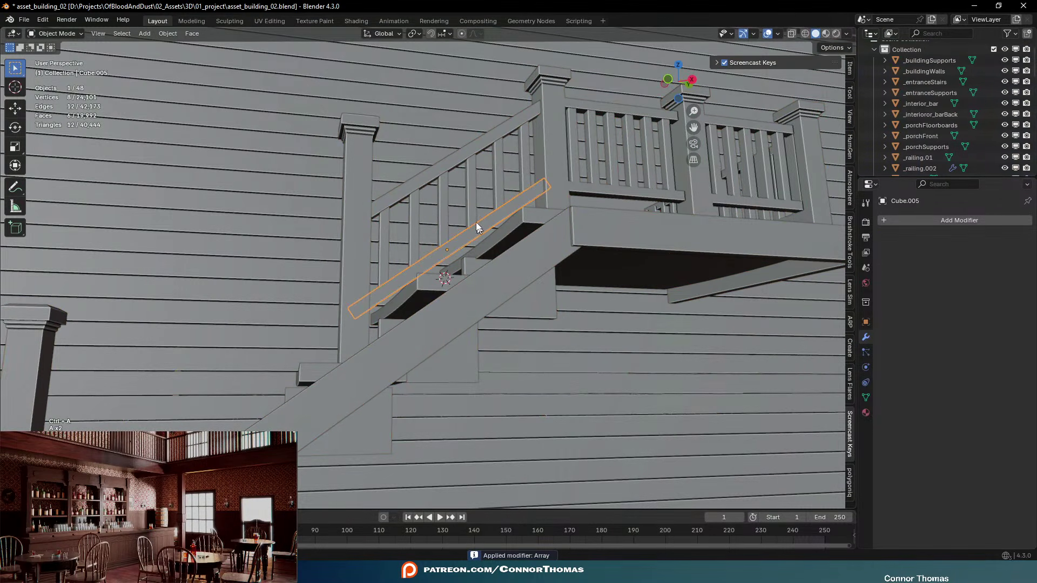
{"action": "left_click", "coordinate": [467, 152]}
{"action": "left_click", "coordinate": [470, 177], "text": "shift"}
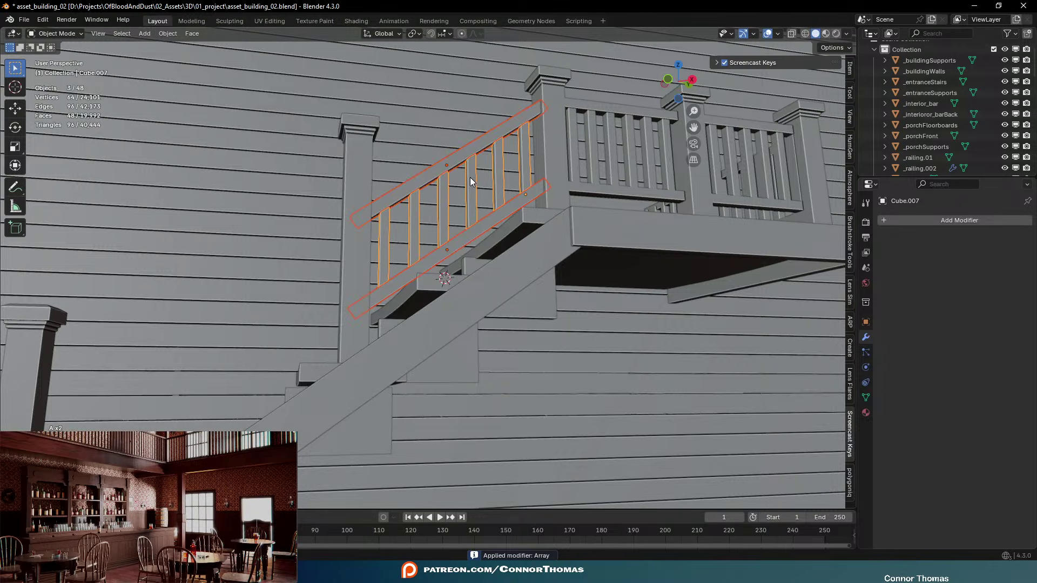
{"action": "scroll", "coordinate": [470, 177], "scroll_direction": "up", "scroll_amount": 2}
{"action": "key", "text": "a"}
{"action": "key", "text": "a"}
Join the handrail, the balusters and the lower rail into one object, with the lower rail as the active object
{"action": "middle_click_drag", "start_coordinate": [410, 244], "coordinate": [556, 222]}
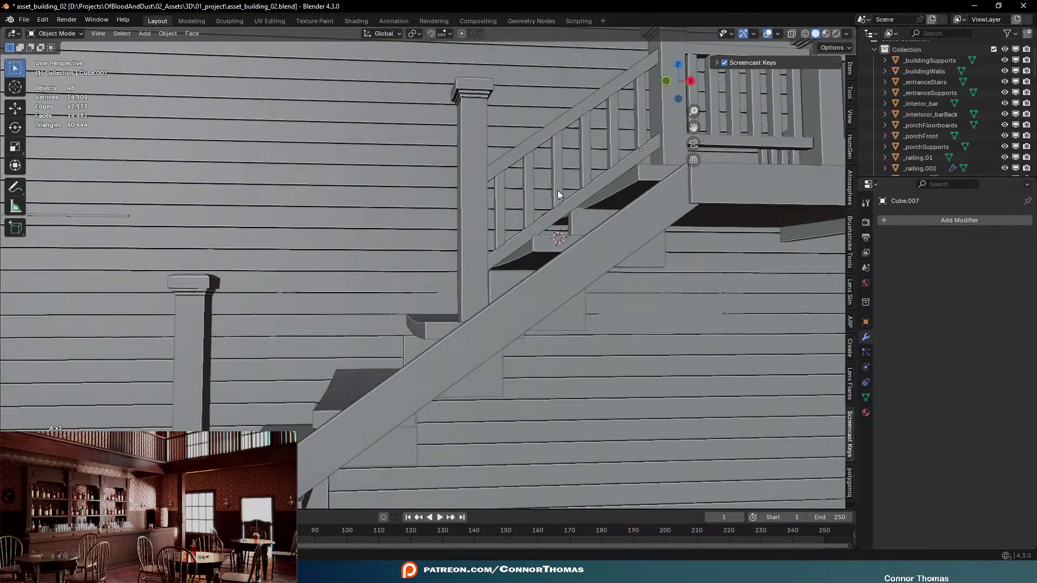
{"action": "left_click", "coordinate": [539, 138]}
{"action": "left_click", "coordinate": [527, 219], "text": "shift"}
{"action": "left_click", "coordinate": [527, 245], "text": "shift"}
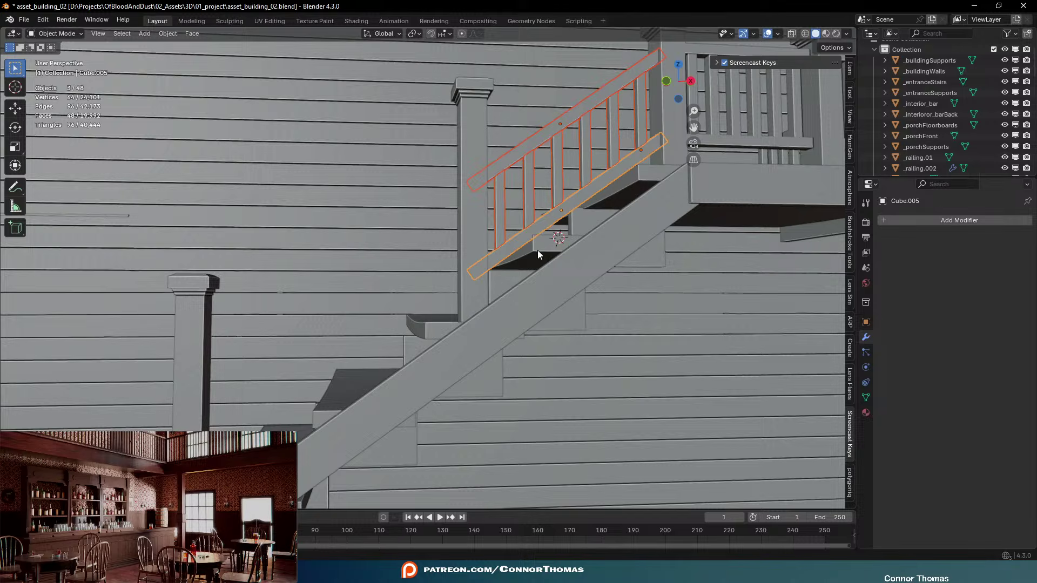
{"action": "key", "text": "ctrl+j"}
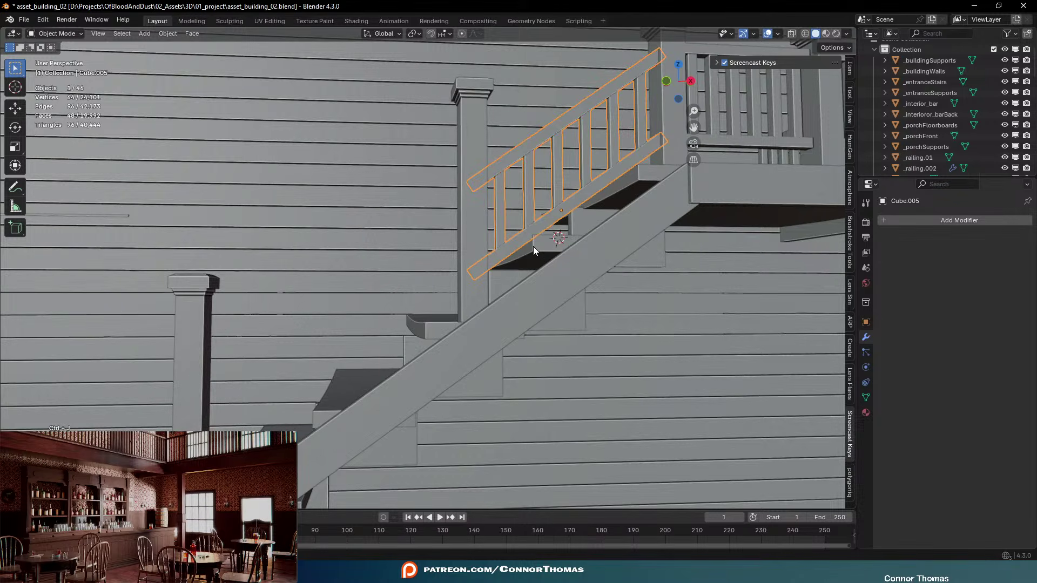
Add an Array modifier to the joined stair railing section
{"action": "middle_click_drag", "start_coordinate": [533, 246], "coordinate": [643, 251]}
{"action": "scroll", "coordinate": [569, 245], "scroll_direction": "down", "scroll_amount": 8}
{"action": "left_click", "coordinate": [907, 220]}
{"action": "type", "text": "array"}
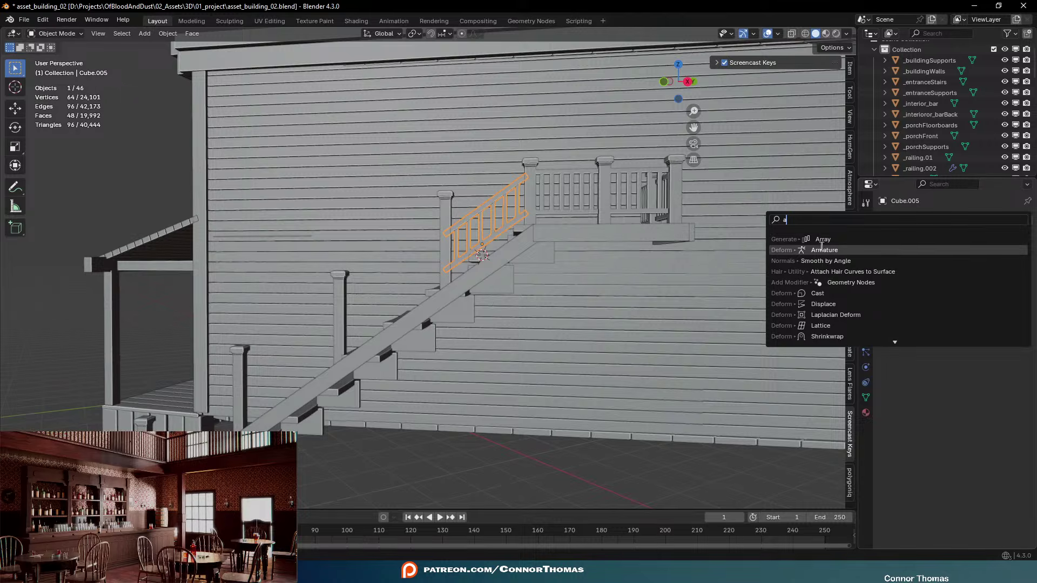
{"action": "key", "text": "Return"}
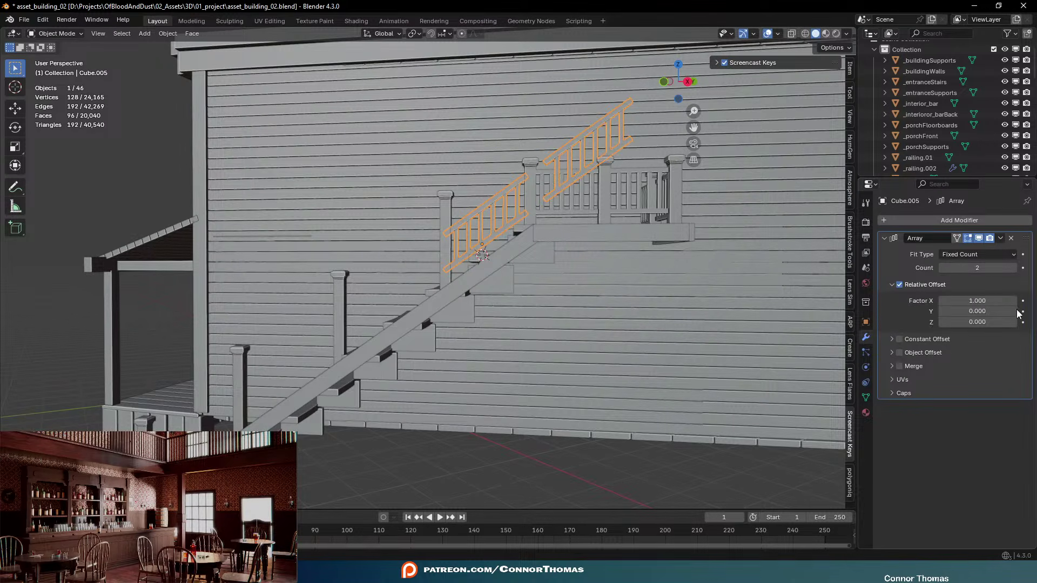
Try relative offset X factors of -1, -0.9 and -0.95 for the railing array down the stairs
{"action": "left_click", "coordinate": [984, 301]}
{"action": "type", "text": "-1"}
{"action": "key", "text": "Return"}
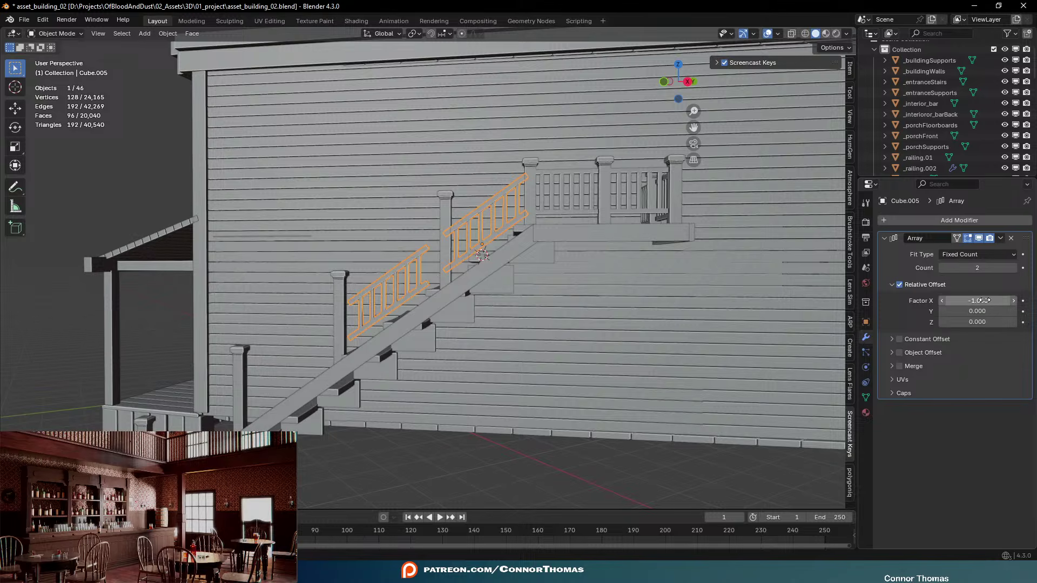
{"action": "left_click", "coordinate": [985, 301]}
{"action": "type", "text": "-"}
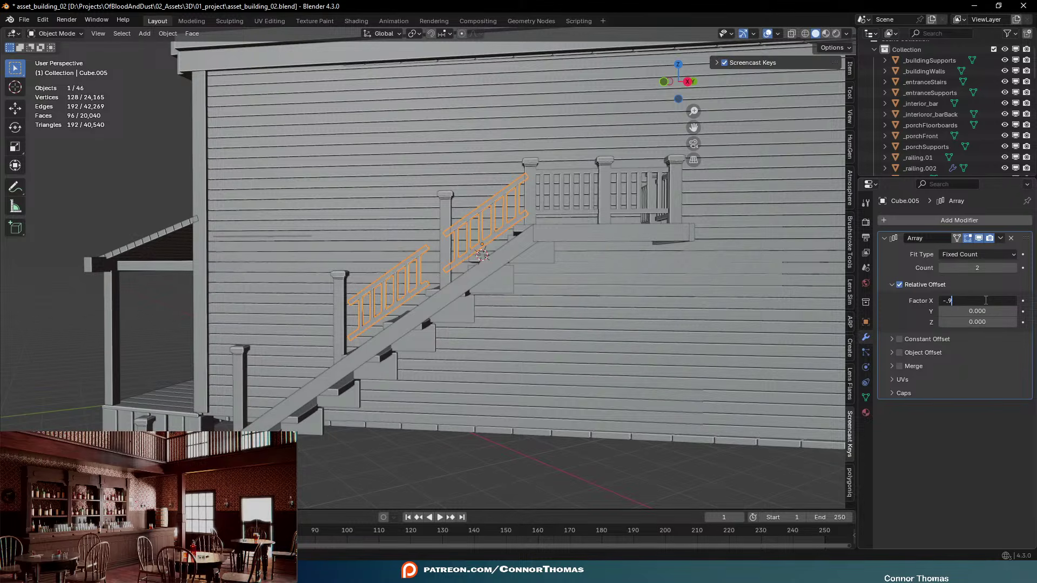
{"action": "key", "text": "Return"}
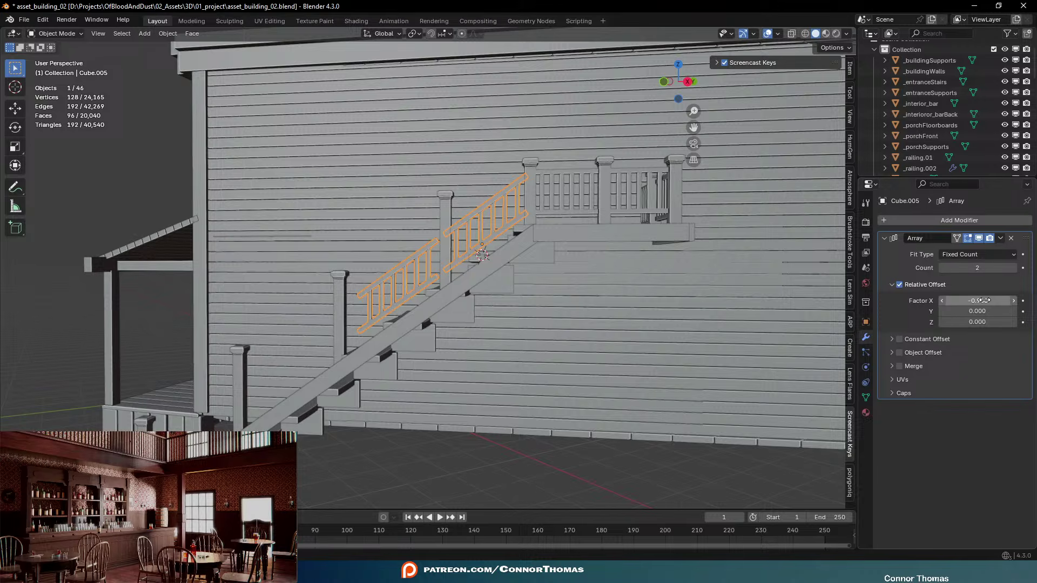
{"action": "left_click", "coordinate": [986, 300]}
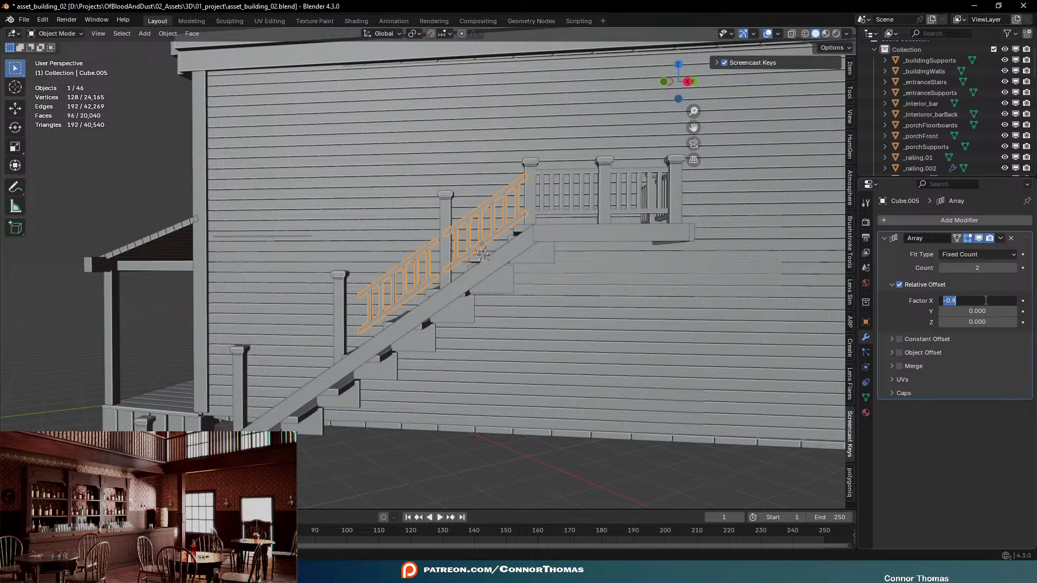
{"action": "type", "text": "-.95"}
{"action": "key", "text": "Return"}
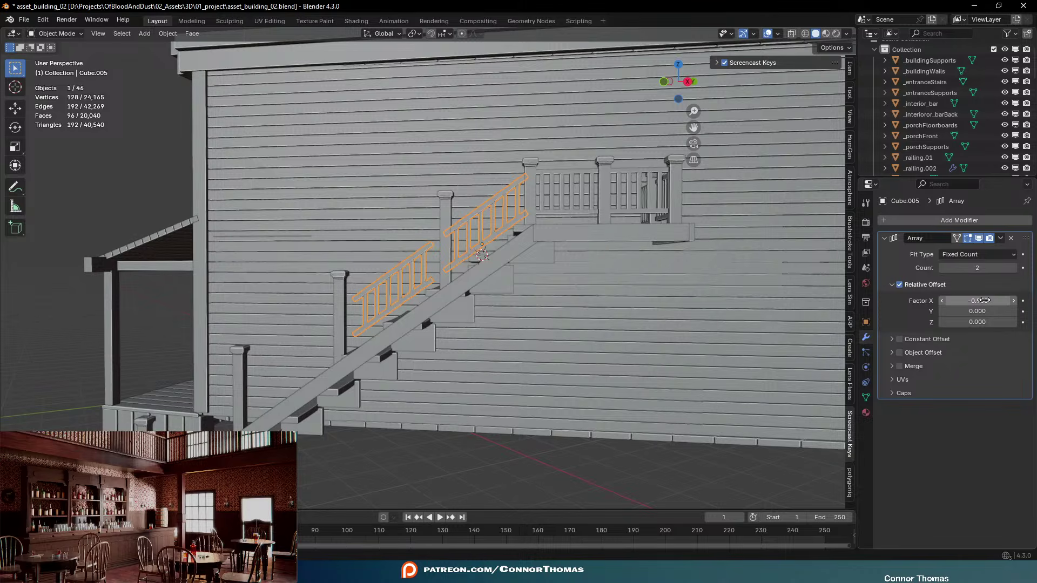
Set the railing array's relative offset X factor to -0.85
{"action": "left_click", "coordinate": [985, 301]}
{"action": "type", "text": "-"}
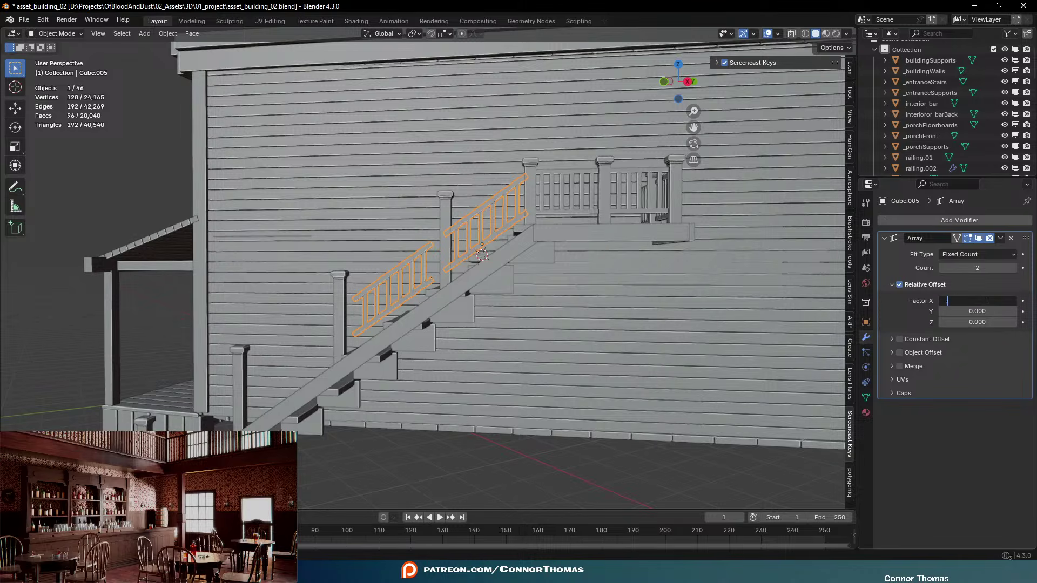
{"action": "key", "text": "Return"}
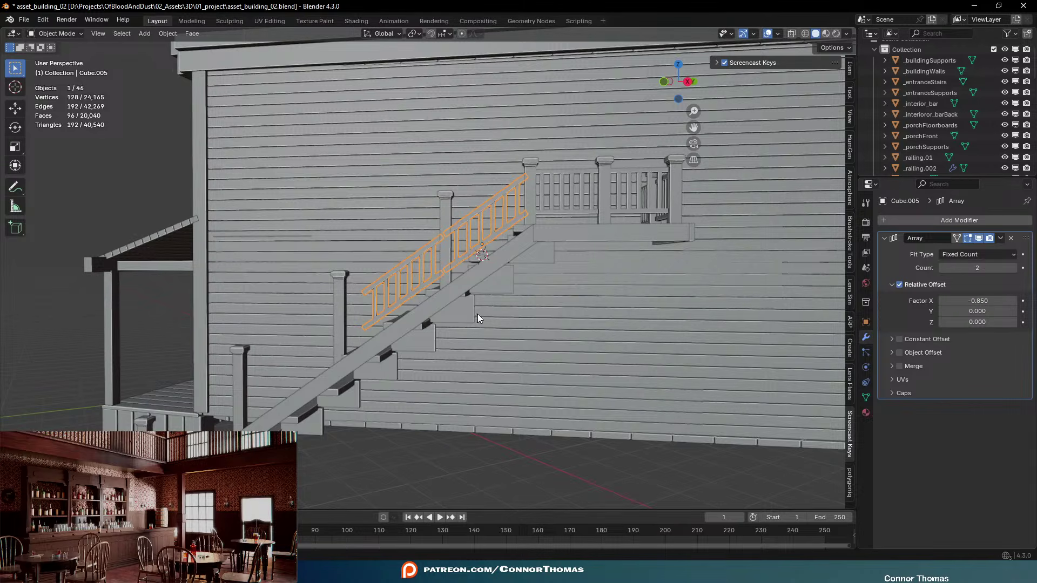
Apply the Array modifier on the stair railing sections
{"action": "mouse_move", "coordinate": [479, 319]}
{"action": "middle_mouse_down"}
{"action": "mouse_move", "coordinate": [546, 315]}
{"action": "mouse_move", "coordinate": [528, 285]}
{"action": "mouse_move", "coordinate": [578, 319]}
{"action": "mouse_move", "coordinate": [553, 296]}
{"action": "mouse_move", "coordinate": [502, 310]}
{"action": "mouse_move", "coordinate": [486, 289]}
{"action": "mouse_move", "coordinate": [562, 304]}
{"action": "mouse_move", "coordinate": [493, 281]}
{"action": "mouse_move", "coordinate": [544, 312]}
{"action": "mouse_move", "coordinate": [493, 311]}
{"action": "middle_mouse_up"}
{"action": "key", "text": "a"}
{"action": "key", "text": "a"}
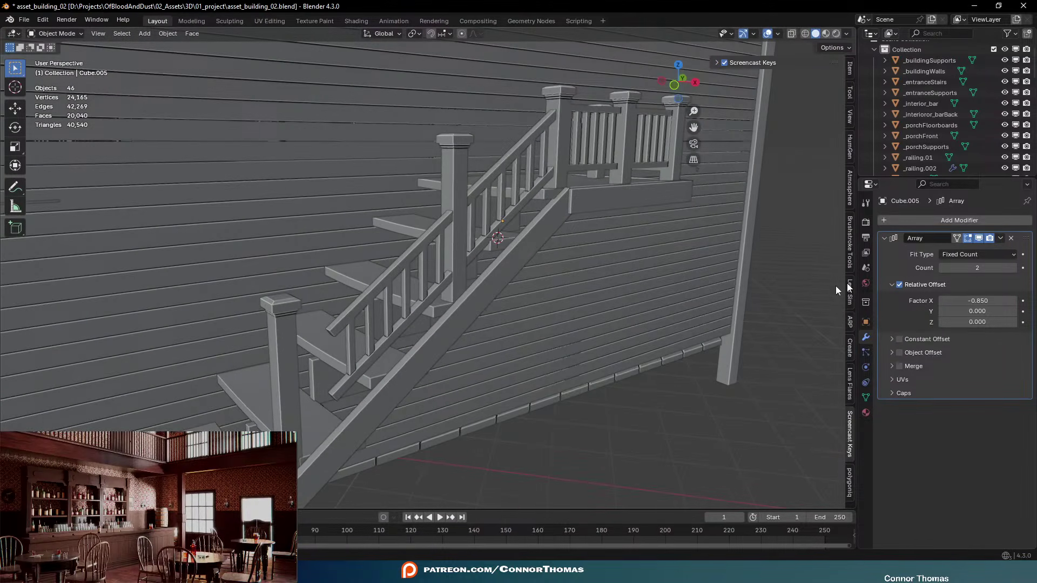
{"action": "mouse_move", "coordinate": [702, 284]}
{"action": "middle_mouse_down"}
{"action": "mouse_move", "coordinate": [608, 290]}
{"action": "mouse_move", "coordinate": [681, 294]}
{"action": "mouse_move", "coordinate": [639, 264]}
{"action": "mouse_move", "coordinate": [701, 268]}
{"action": "middle_mouse_up"}
{"action": "key", "text": "ctrl+a"}
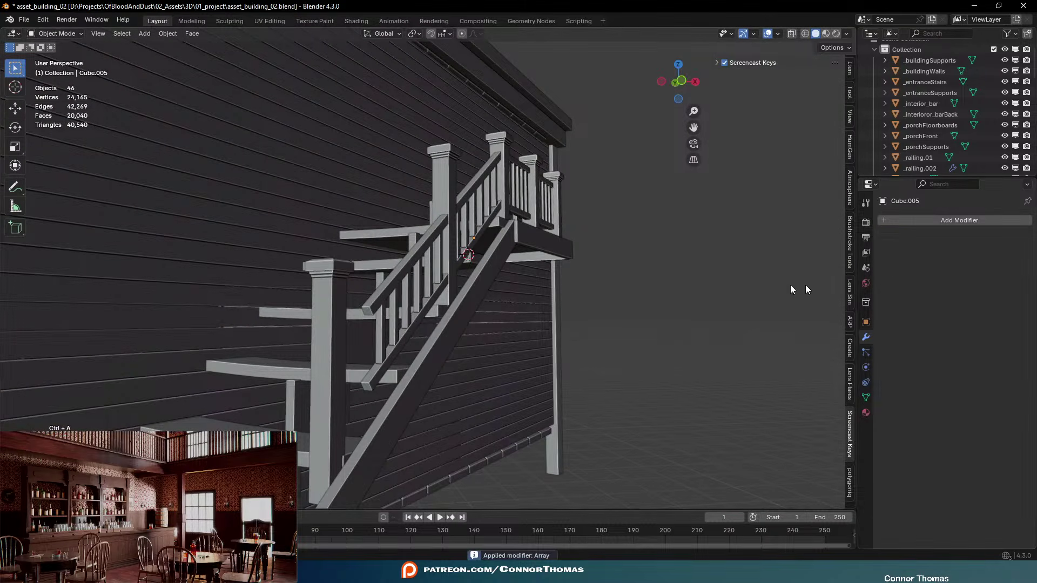
Enter Edit Mode on the stair railing object
{"action": "middle_click_drag", "start_coordinate": [805, 284], "coordinate": [434, 229]}
{"action": "left_click", "coordinate": [425, 289]}
{"action": "left_click", "coordinate": [386, 274]}
{"action": "key", "text": "Tab"}
{"action": "key", "text": "g"}
{"action": "key", "text": "z"}
{"action": "key", "text": "z"}
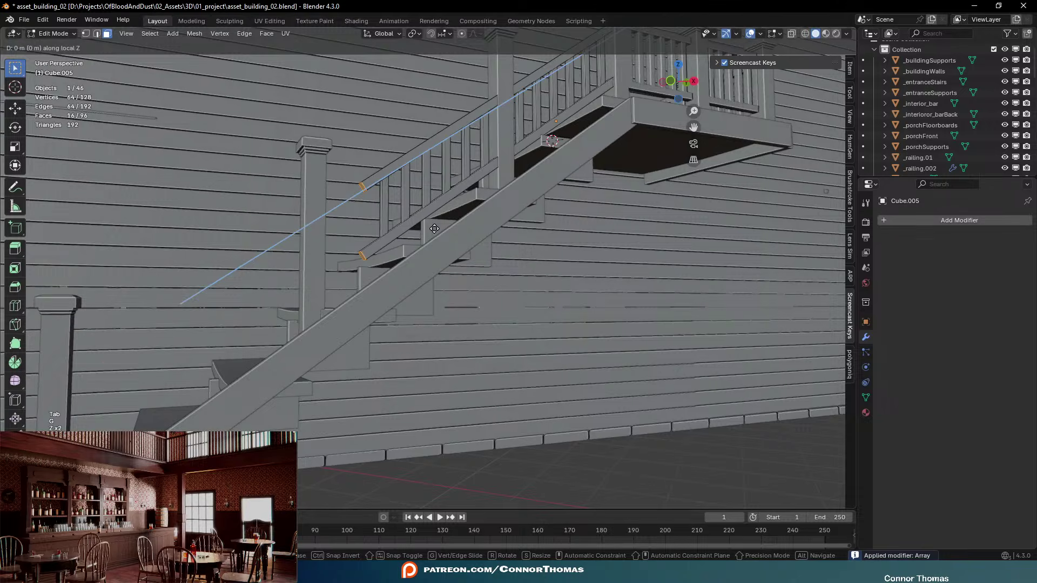
{"action": "key", "text": "x"}
{"action": "key", "text": "x"}
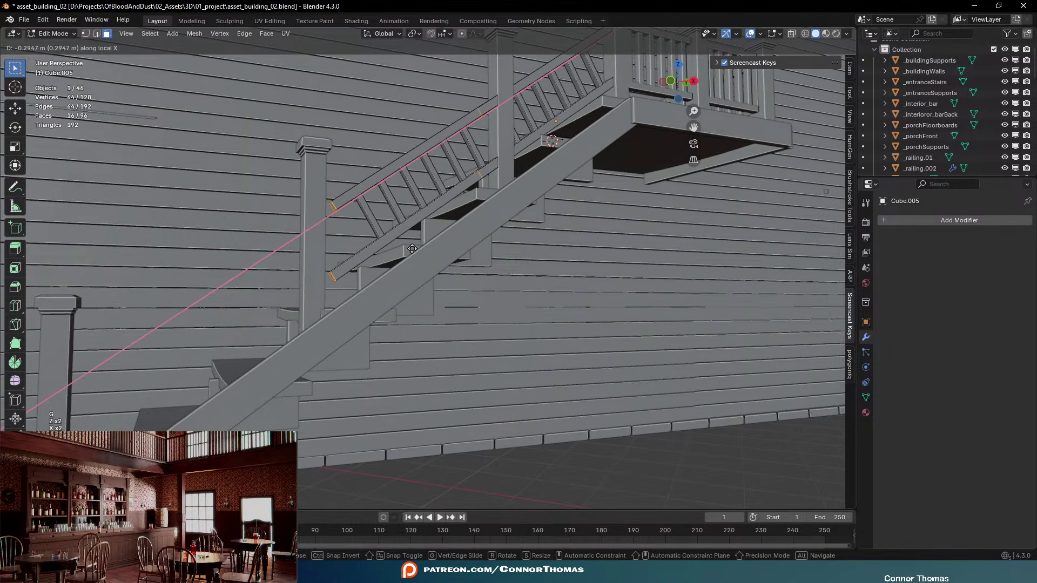
{"action": "left_click", "coordinate": [424, 229]}
{"action": "key", "text": "a"}
{"action": "key", "text": "a"}
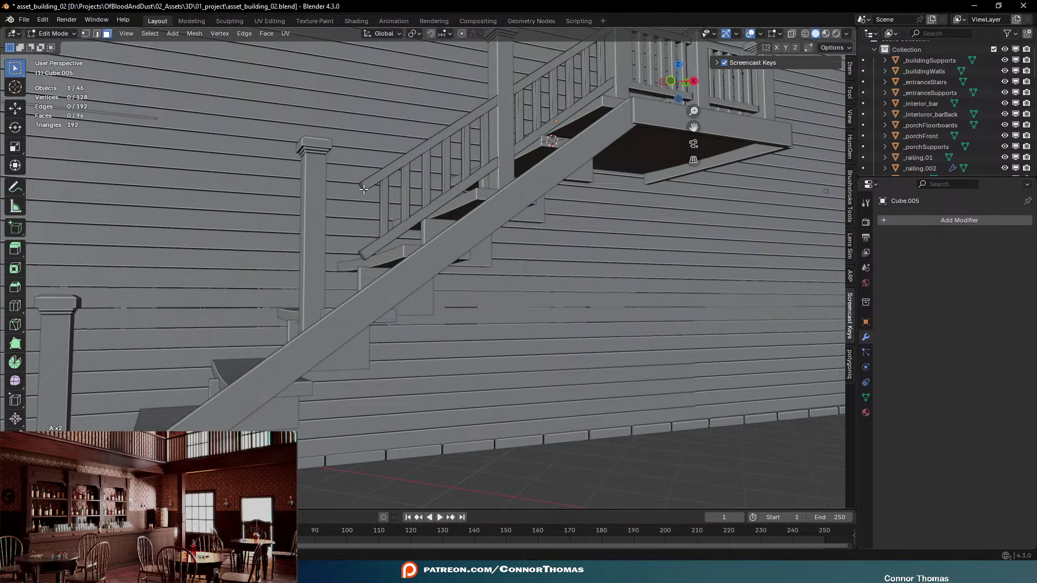
Extend the lower ends of the handrail and bottom rail about 0.44 m along local X into the next post down
{"action": "left_click", "coordinate": [363, 189]}
{"action": "left_click", "coordinate": [364, 257], "text": "shift"}
{"action": "key", "text": "g"}
{"action": "key", "text": "x"}
{"action": "key", "text": "x"}
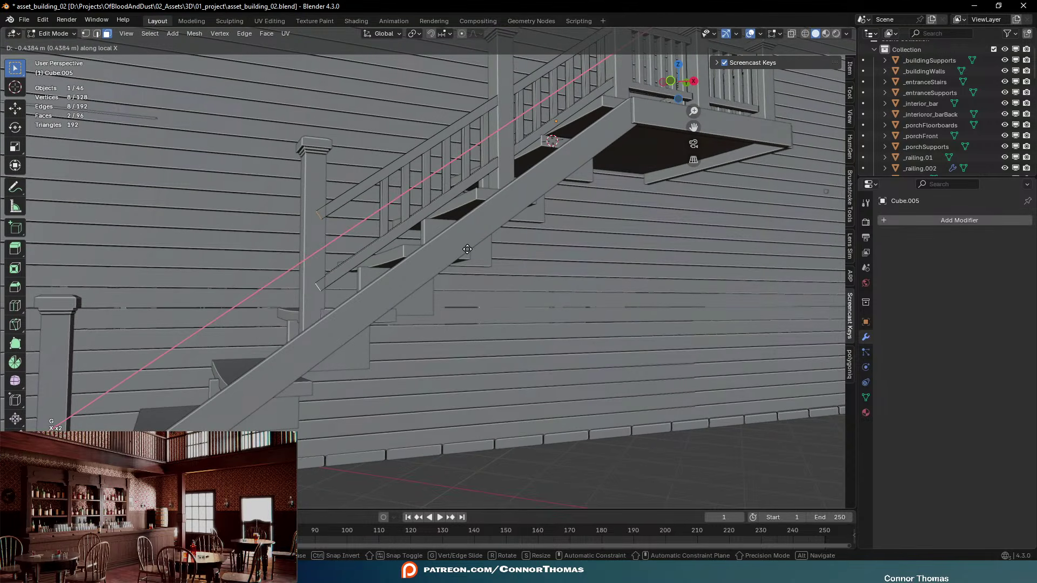
{"action": "left_click", "coordinate": [467, 249]}
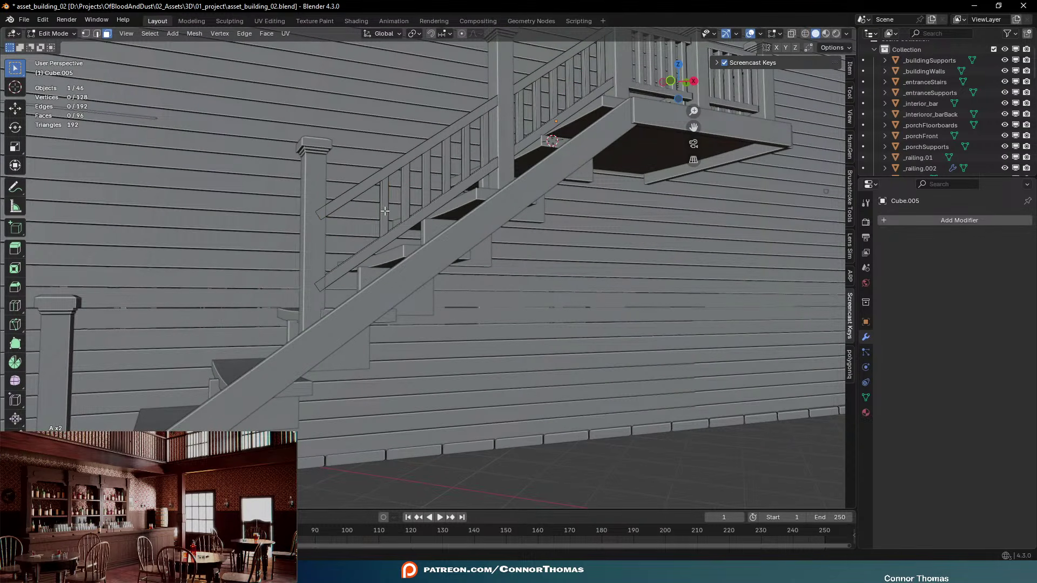
Separate the lowest baluster of the stair railing into its own object and return to Object Mode
{"action": "key", "text": "l"}
{"action": "scroll", "coordinate": [440, 214], "scroll_direction": "up", "scroll_amount": 4}
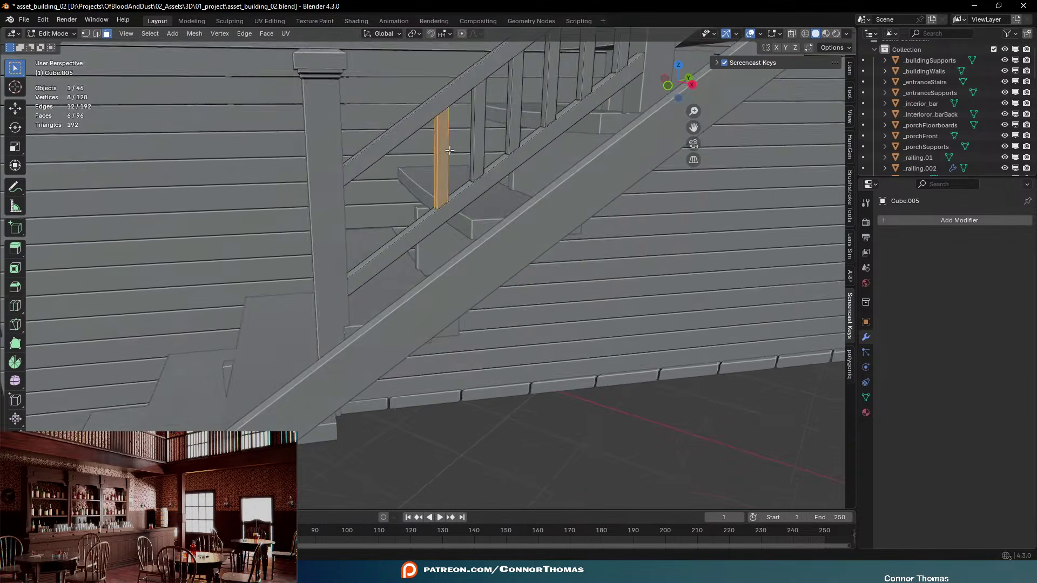
{"action": "scroll", "coordinate": [449, 151], "scroll_direction": "down", "scroll_amount": 2}
{"action": "scroll", "coordinate": [449, 216], "scroll_direction": "down", "scroll_amount": 1}
{"action": "key", "text": "p"}
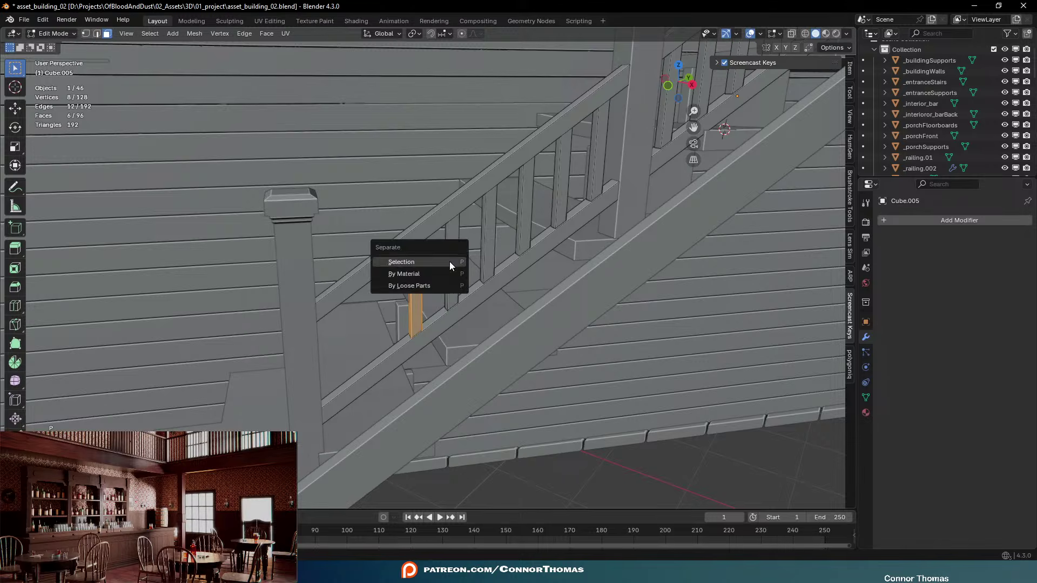
{"action": "left_click", "coordinate": [449, 261]}
{"action": "key", "text": "Tab"}
Add an Array modifier to the separated baluster
{"action": "left_click", "coordinate": [415, 290]}
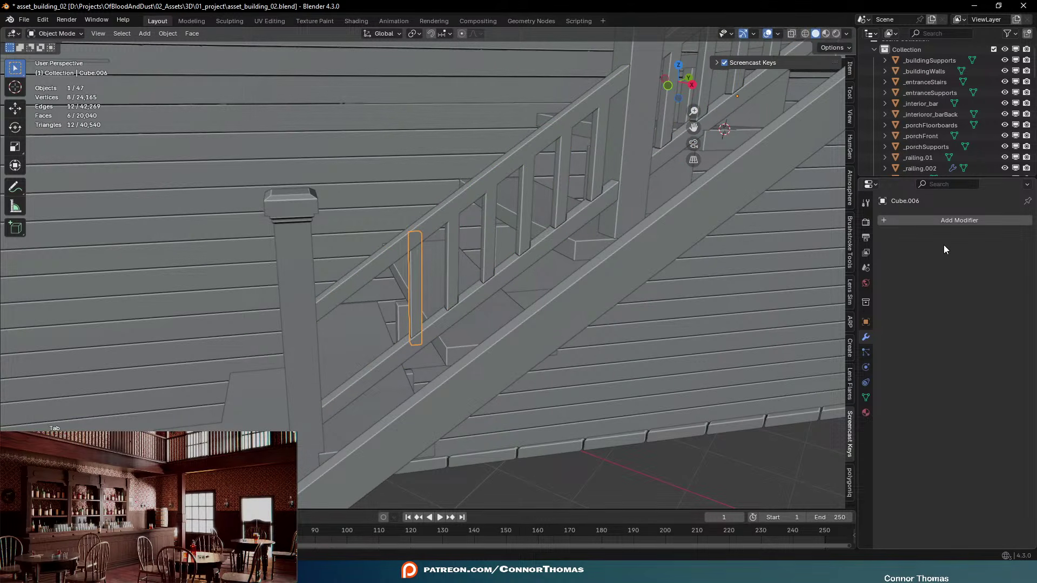
{"action": "left_click", "coordinate": [932, 221]}
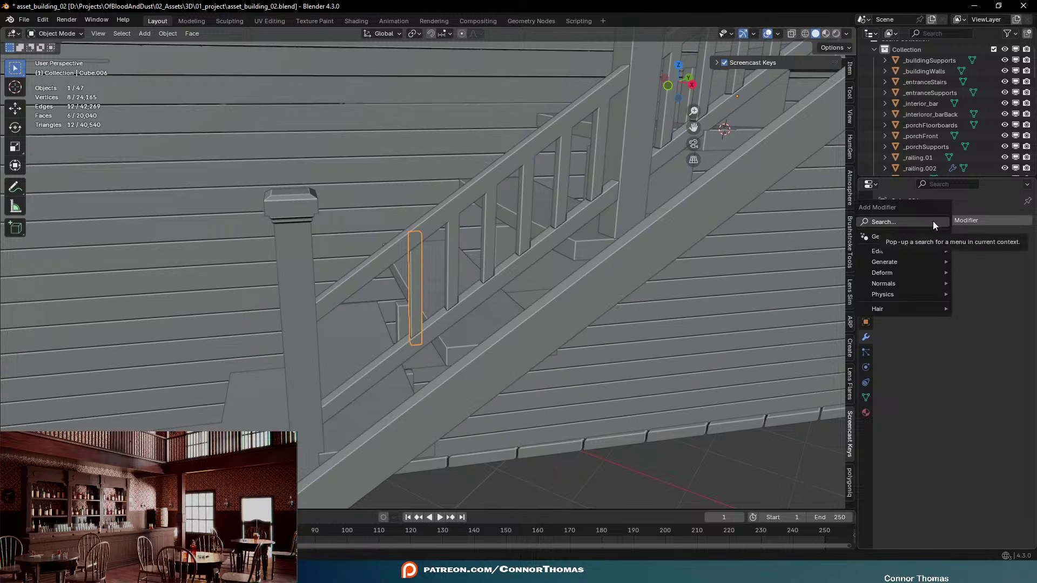
{"action": "left_click", "coordinate": [932, 221]}
{"action": "type", "text": "array"}
{"action": "key", "text": "Return"}
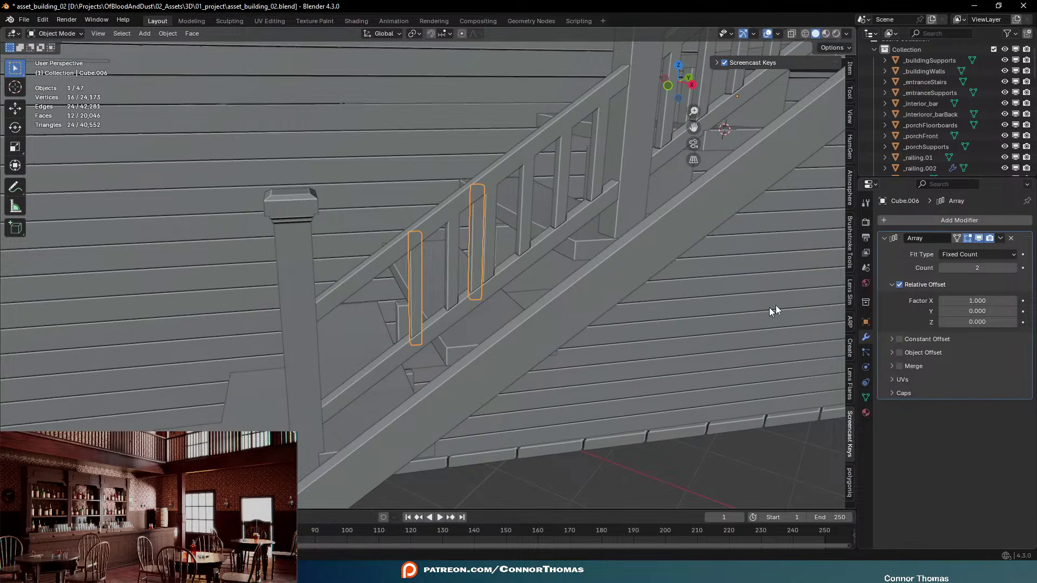
Try relative offset X factors of -0.5 and -0.6 for the baluster array
{"action": "left_click", "coordinate": [990, 299]}
{"action": "type", "text": "-0.5"}
{"action": "key", "text": "Return"}
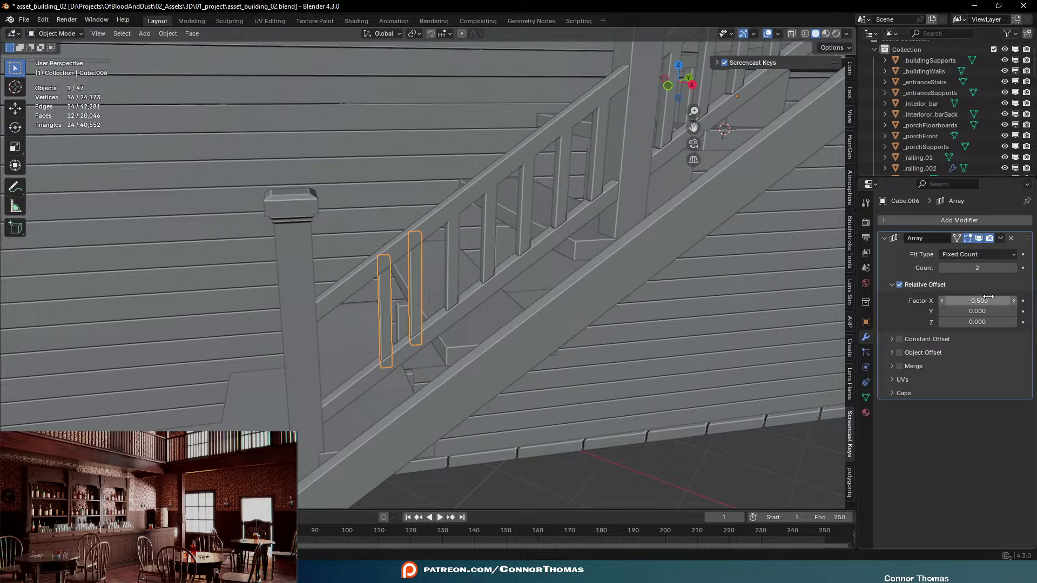
{"action": "left_click", "coordinate": [987, 299]}
{"action": "type", "text": "-0.6"}
{"action": "key", "text": "Return"}
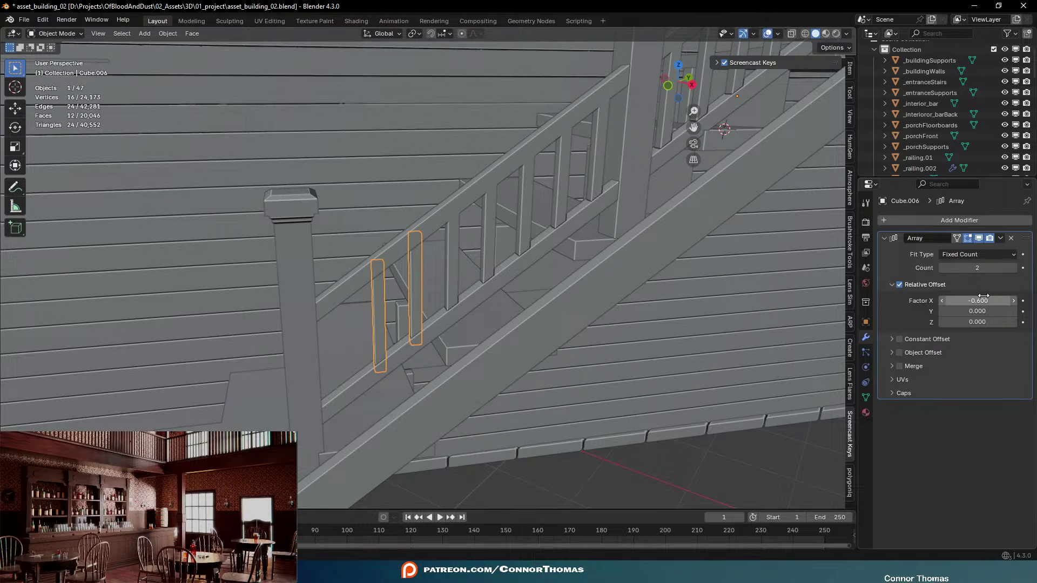
{"action": "middle_click_drag", "start_coordinate": [420, 340], "coordinate": [429, 302]}
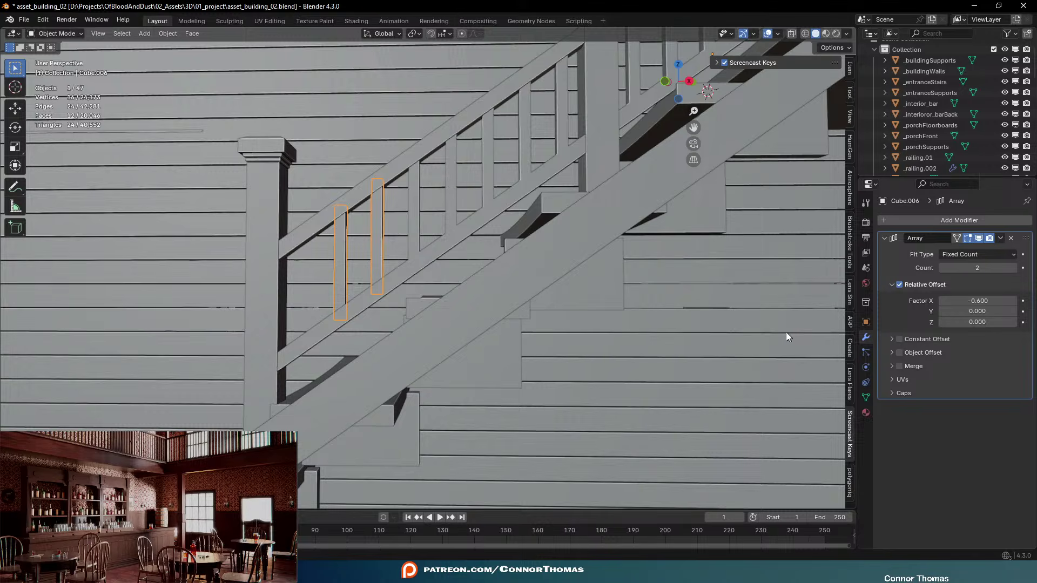
Set the baluster array's relative offset X factor to -0.7
{"action": "left_click", "coordinate": [992, 301]}
{"action": "type", "text": "-"}
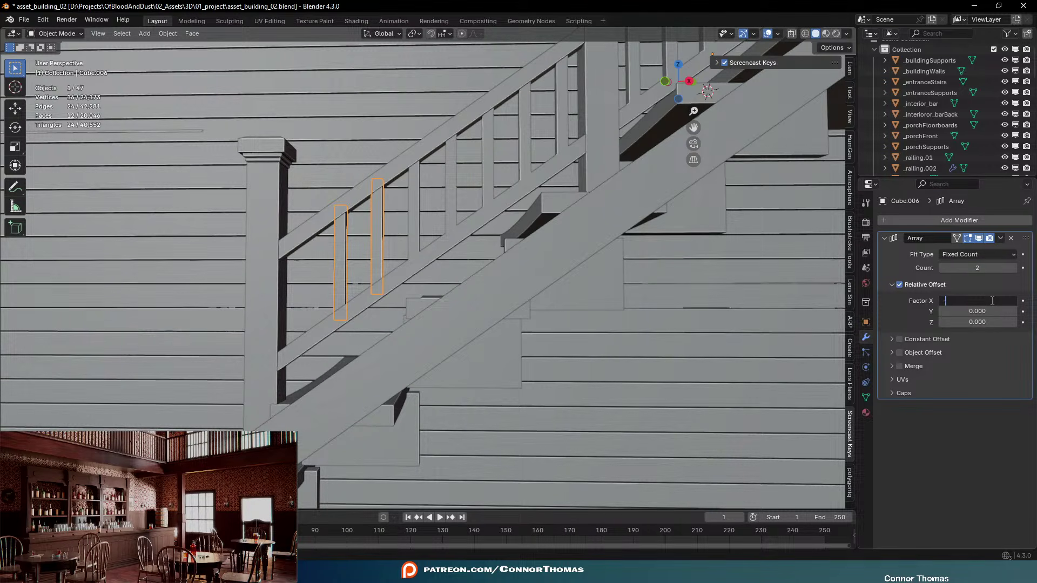
{"action": "type", "text": "0.7"}
{"action": "key", "text": "Return"}
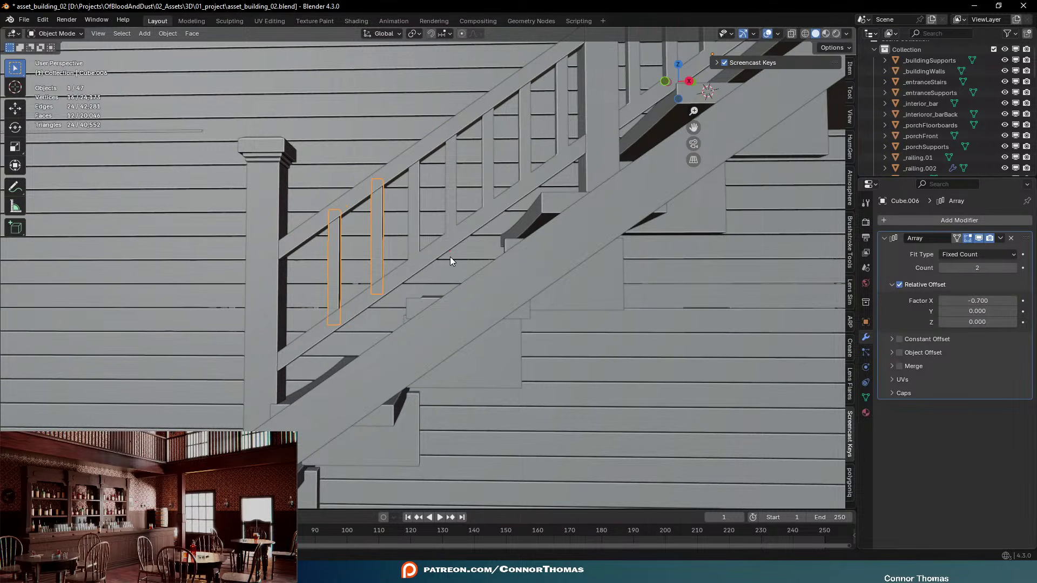
{"action": "key", "text": "a"}
{"action": "key", "text": "a"}
{"action": "middle_click_drag", "start_coordinate": [452, 257], "coordinate": [475, 270]}
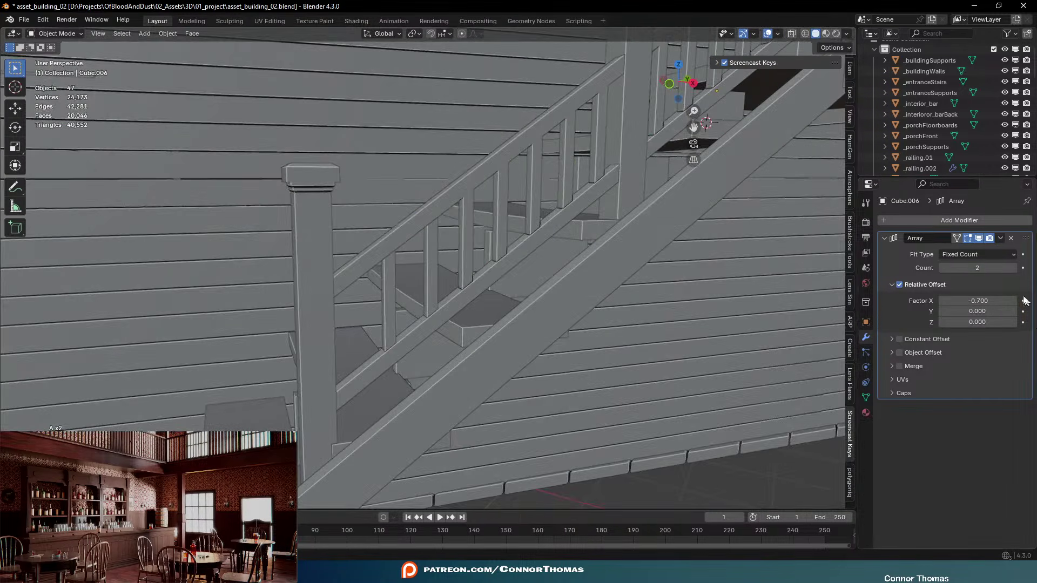
Raise the baluster array's count to 3 and apply the Array modifier
{"action": "left_click", "coordinate": [1013, 268]}
{"action": "scroll", "coordinate": [630, 234], "scroll_direction": "down", "scroll_amount": 4}
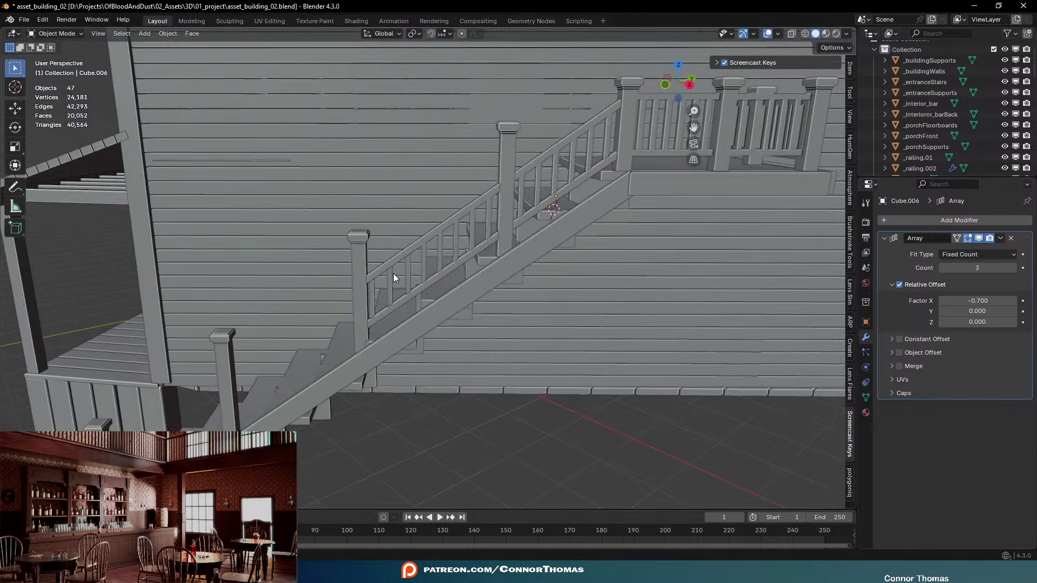
{"action": "scroll", "coordinate": [378, 281], "scroll_direction": "up", "scroll_amount": 6}
{"action": "key", "text": "ctrl+a"}
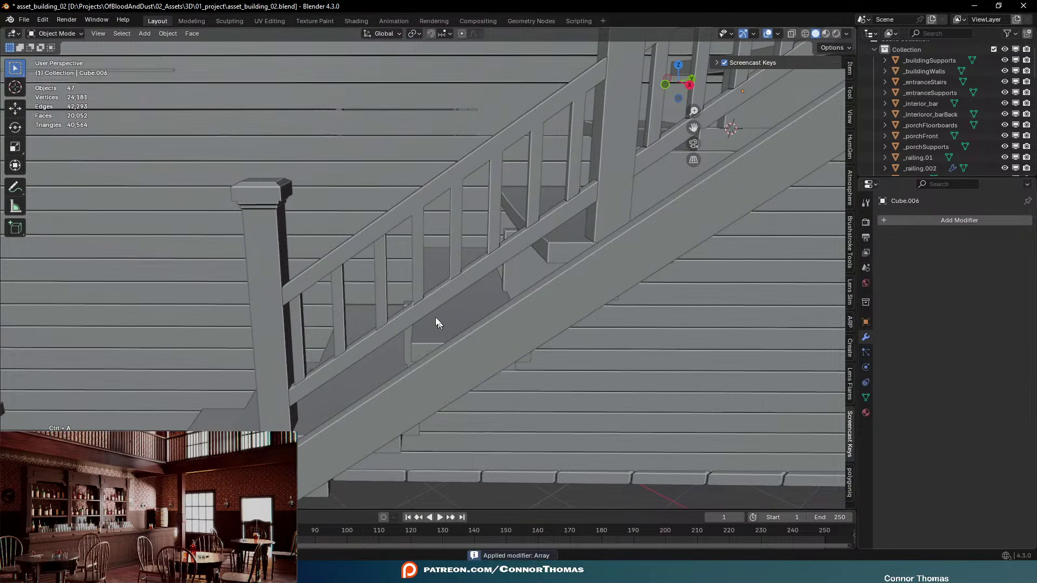
Join the new balusters with the stair railing into one object
{"action": "left_click", "coordinate": [378, 291]}
{"action": "left_click", "coordinate": [411, 250], "text": "shift"}
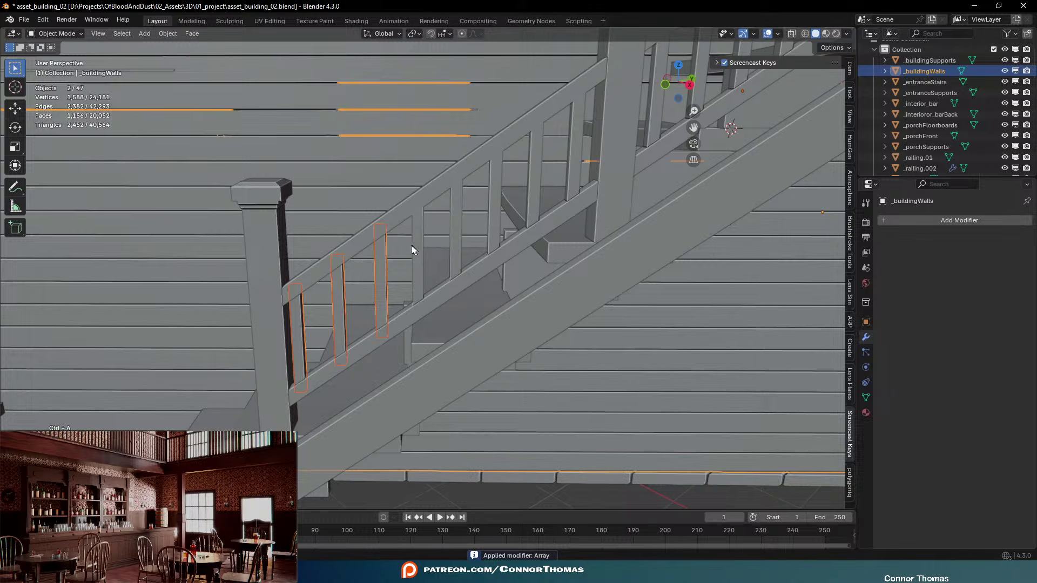
{"action": "left_click", "coordinate": [378, 261]}
{"action": "left_click", "coordinate": [419, 208], "text": "shift"}
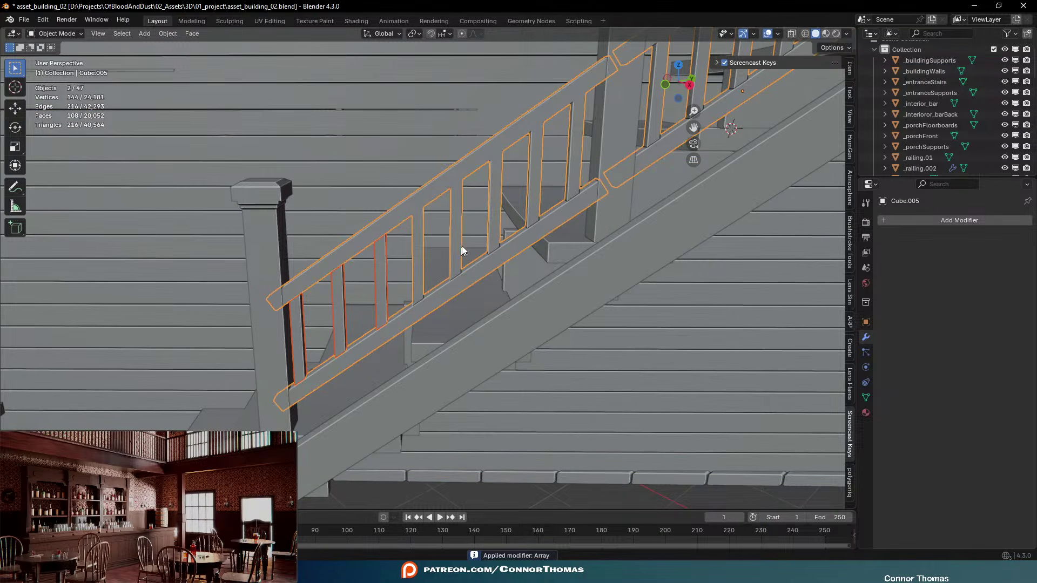
{"action": "key", "text": "ctrl+j"}
{"action": "scroll", "coordinate": [497, 229], "scroll_direction": "down", "scroll_amount": 2}
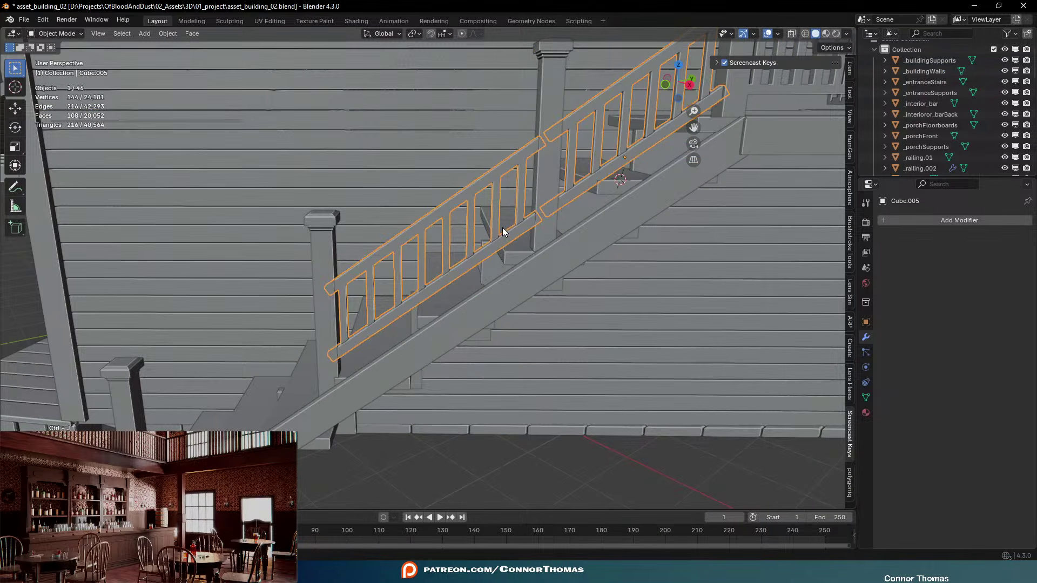
{"action": "key", "text": "a"}
{"action": "key", "text": "a"}
Add an Array modifier to the extended two-section stair railing
{"action": "middle_click_drag", "start_coordinate": [499, 229], "coordinate": [491, 176]}
{"action": "left_click", "coordinate": [484, 156]}
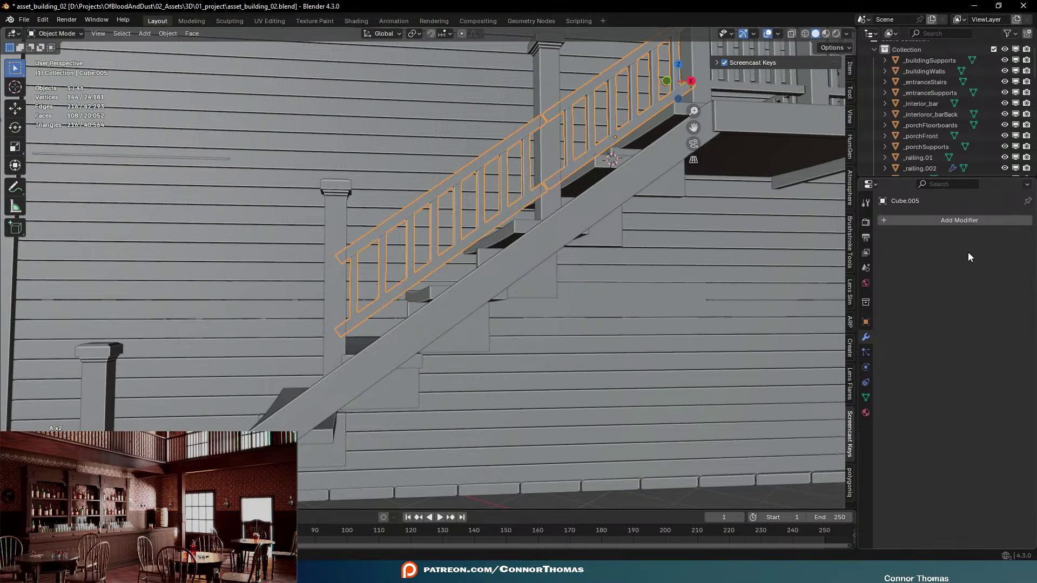
{"action": "left_click", "coordinate": [896, 219]}
{"action": "mouse_move", "coordinate": [891, 222]}
{"action": "left_click", "coordinate": [850, 225]}
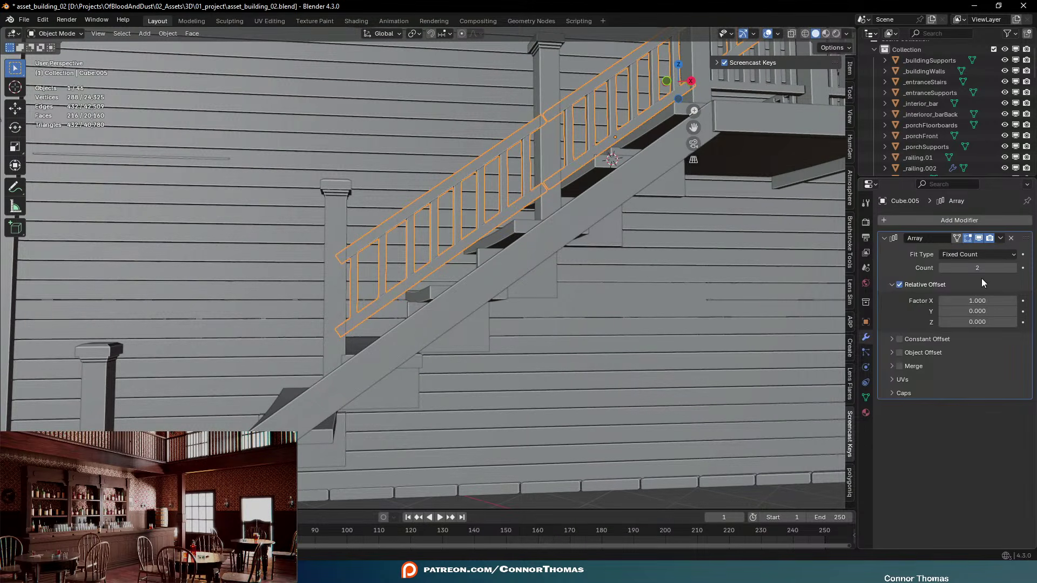
Try relative offset X factors of -1 and -0.8 for the two-section railing array
{"action": "left_click", "coordinate": [987, 301]}
{"action": "type", "text": "-1"}
{"action": "key", "text": "Return"}
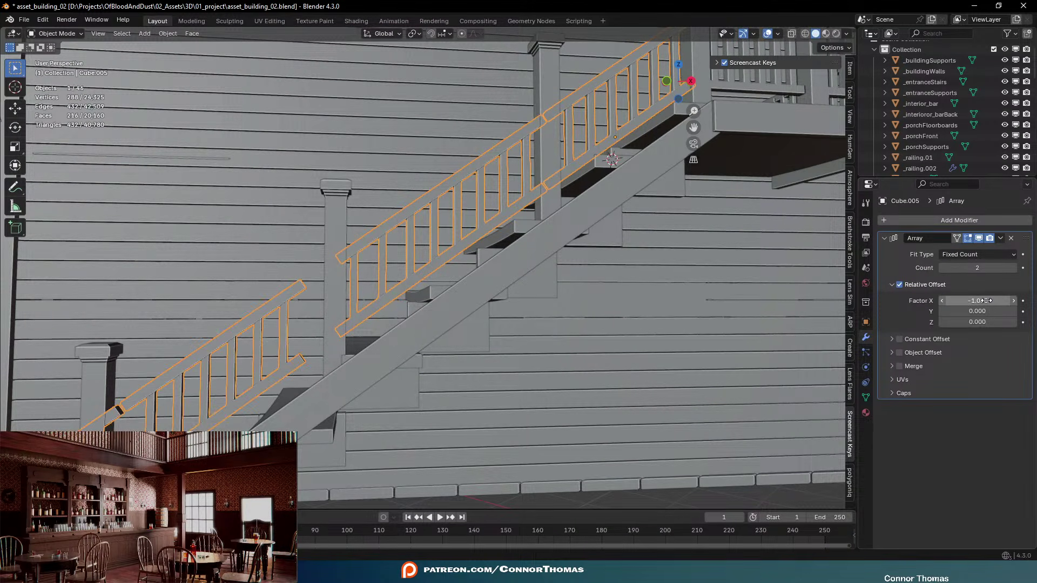
{"action": "left_click", "coordinate": [979, 302]}
{"action": "type", "text": "-0.5"}
{"action": "key", "text": "Return"}
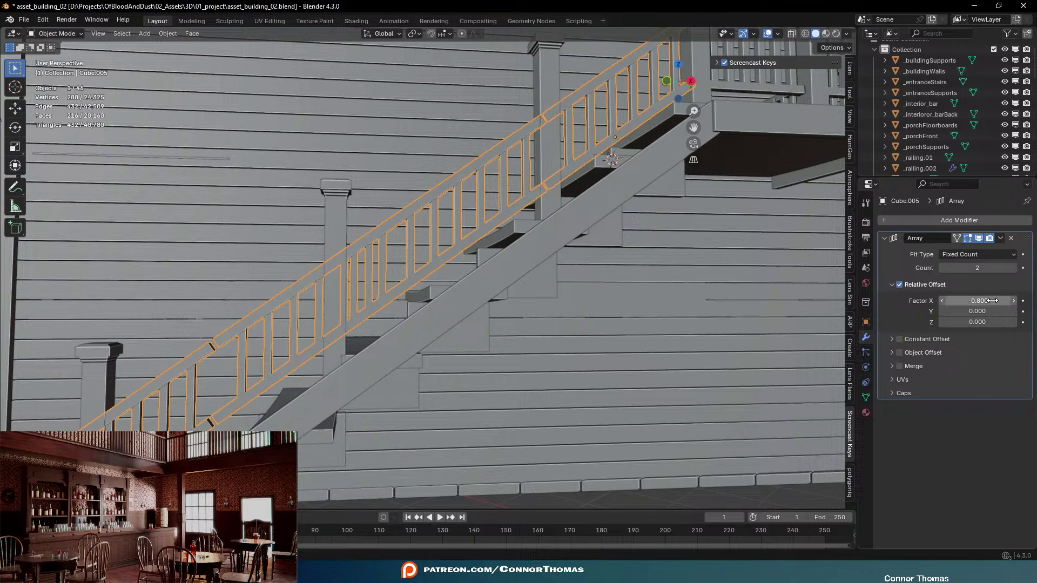
Set the two-section railing array's relative offset X factor to -0.9
{"action": "left_click", "coordinate": [989, 301]}
{"action": "type", "text": "-"}
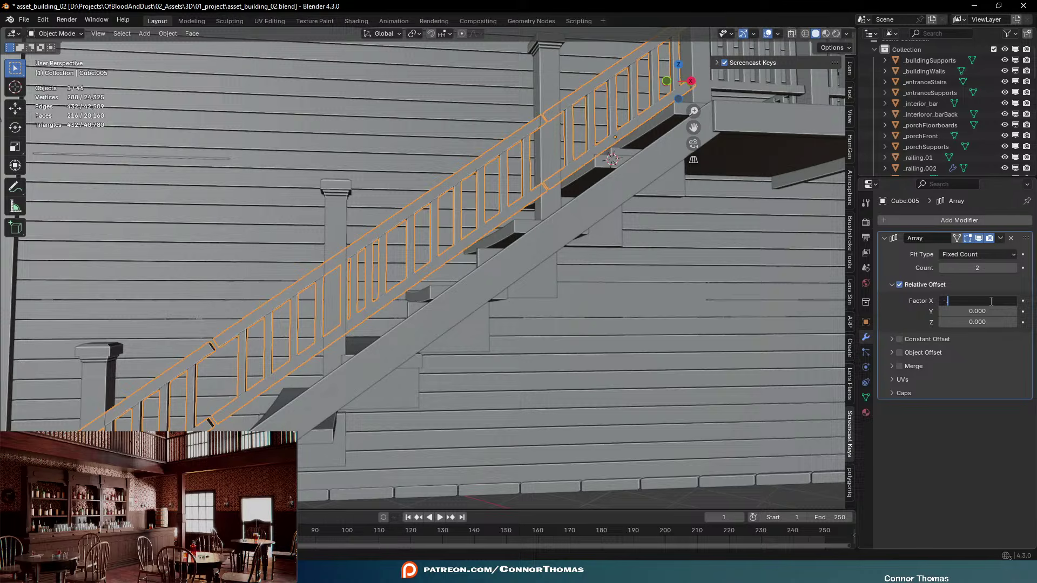
{"action": "type", "text": "0.9"}
{"action": "key", "text": "Return"}
{"action": "scroll", "coordinate": [351, 342], "scroll_direction": "down", "scroll_amount": 3}
{"action": "middle_click_drag", "start_coordinate": [351, 342], "coordinate": [541, 305]}
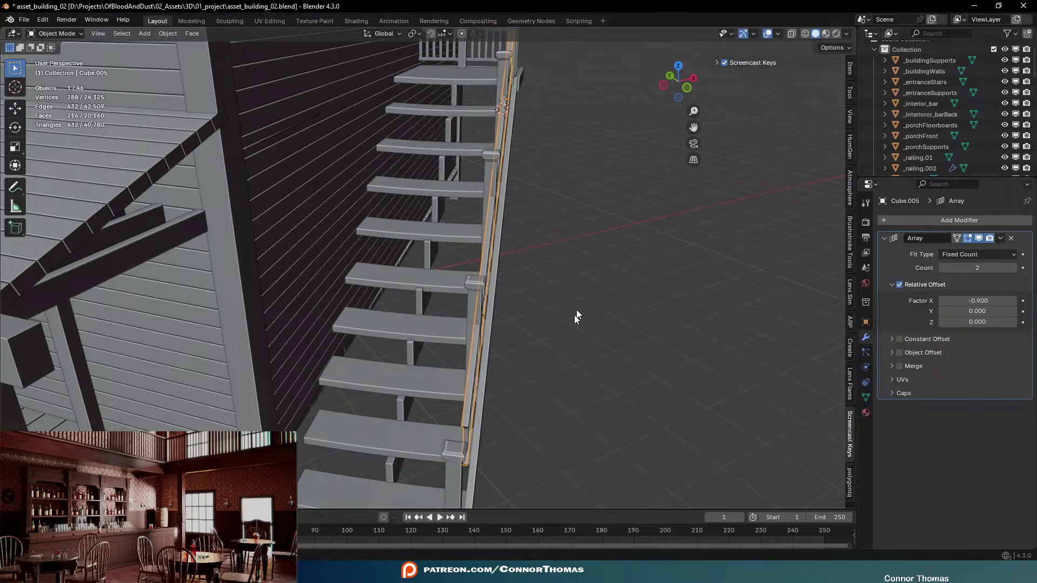
{"action": "middle_click_drag", "start_coordinate": [571, 332], "coordinate": [559, 304]}
{"action": "key", "text": "a"}
{"action": "key", "text": "a"}
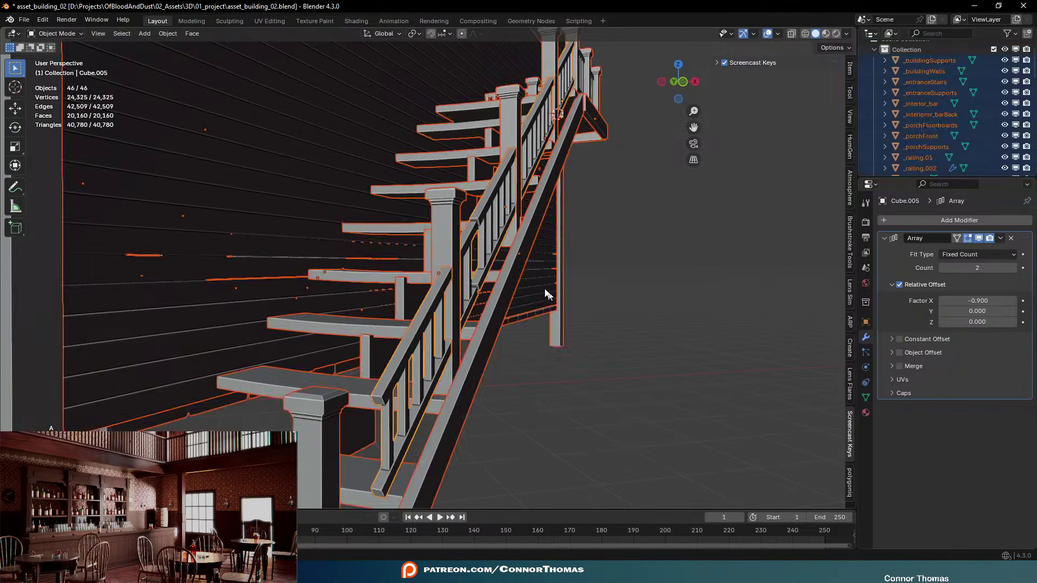
{"action": "middle_click_drag", "start_coordinate": [425, 244], "coordinate": [456, 260]}
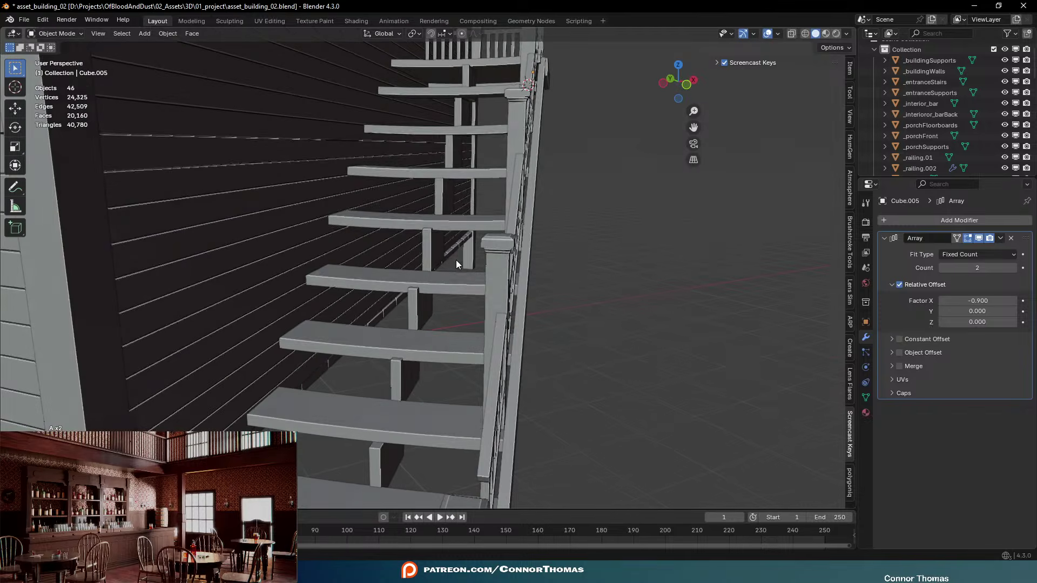
Rotate and shift the arrayed staircase posts slightly in plan to line them up with the railing
{"action": "left_click", "coordinate": [496, 264]}
{"action": "middle_click_drag", "start_coordinate": [614, 293], "coordinate": [608, 255]}
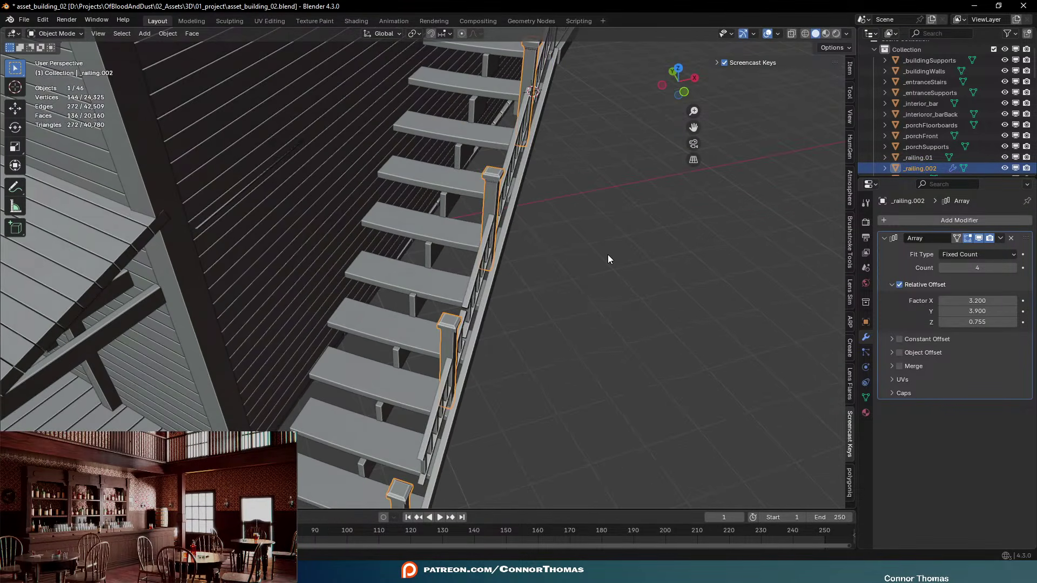
{"action": "key", "text": "KP_7"}
{"action": "key", "text": "r"}
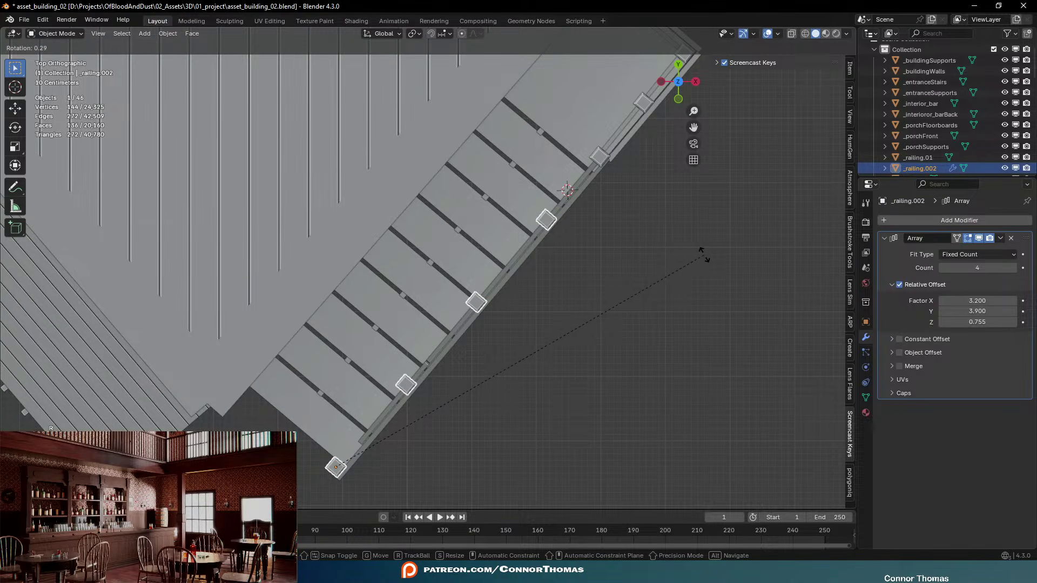
{"action": "left_click", "coordinate": [704, 258]}
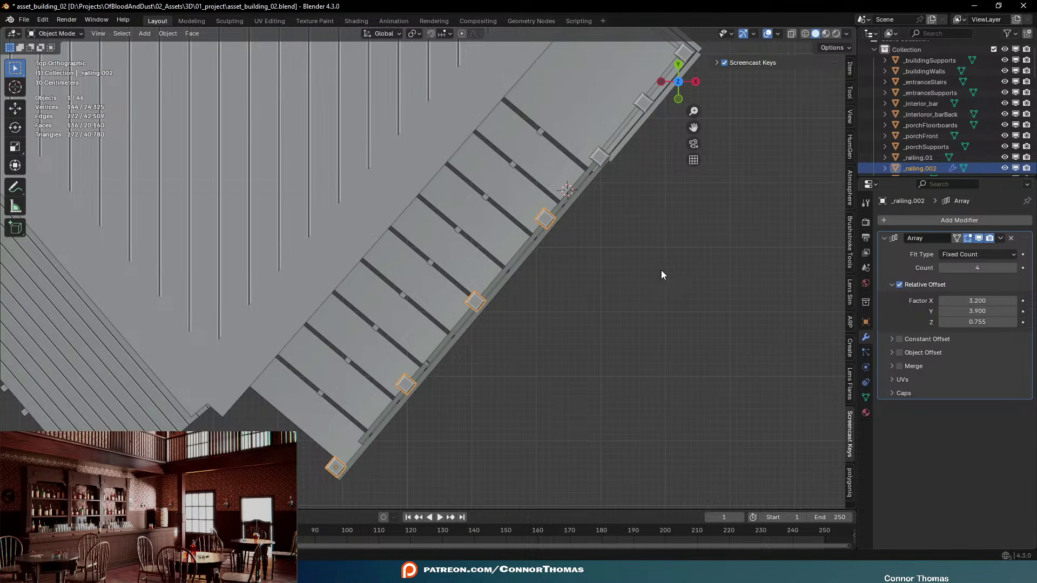
{"action": "key", "text": "g"}
{"action": "key", "text": "r"}
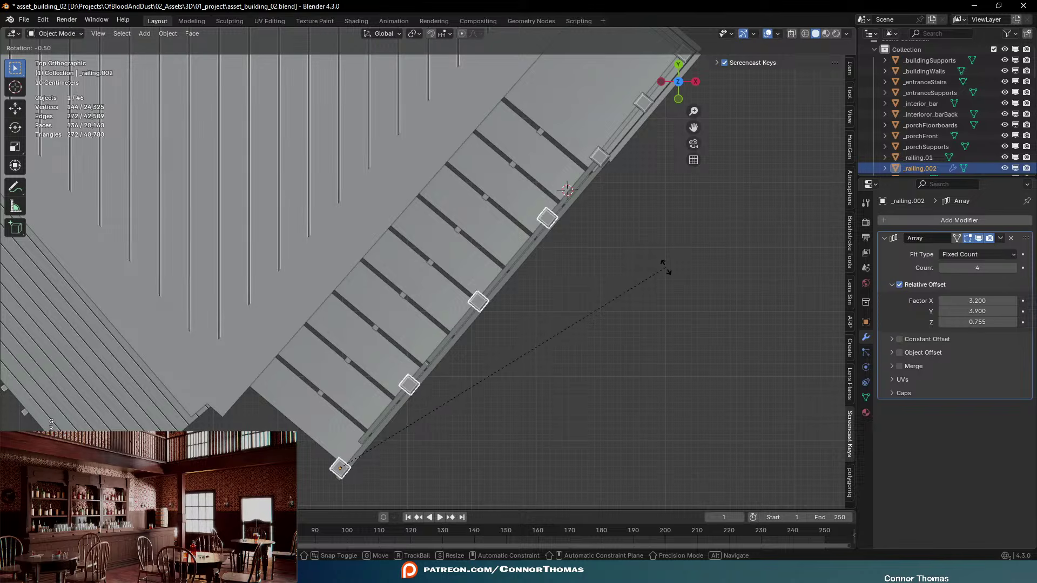
{"action": "left_click", "coordinate": [664, 270]}
{"action": "key", "text": "a"}
{"action": "key", "text": "a"}
Select the arrayed stair railing and examine its alignment with the posts along the whole staircase
{"action": "middle_click_drag", "start_coordinate": [664, 273], "coordinate": [270, 421]}
{"action": "left_click", "coordinate": [306, 425]}
{"action": "scroll", "coordinate": [468, 354], "scroll_direction": "up", "scroll_amount": 2}
{"action": "middle_click_drag", "start_coordinate": [469, 354], "coordinate": [519, 274]}
{"action": "scroll", "coordinate": [573, 222], "scroll_direction": "down", "scroll_amount": 5}
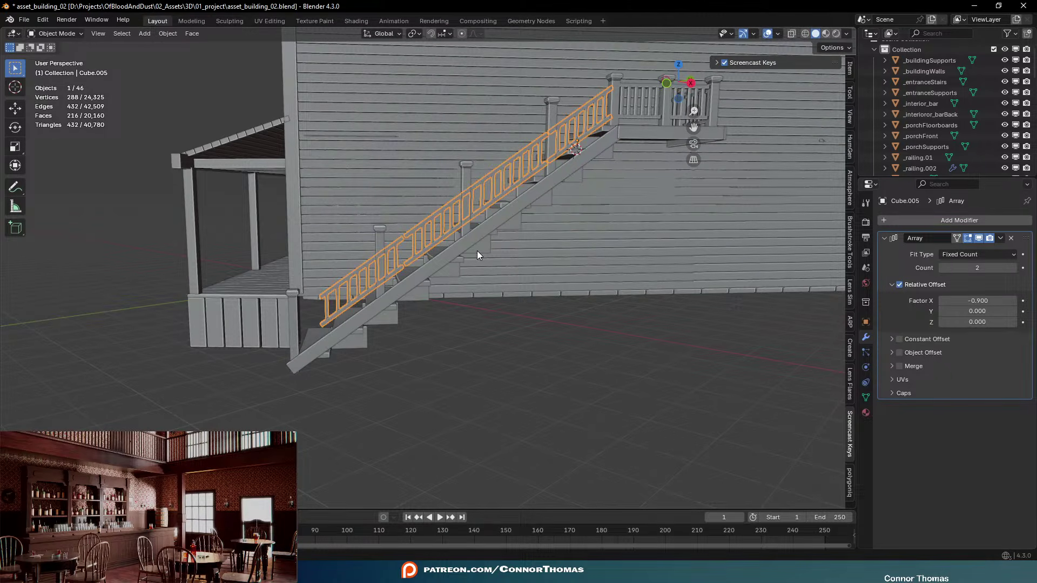
{"action": "mouse_move", "coordinate": [486, 255]}
{"action": "middle_mouse_down"}
{"action": "mouse_move", "coordinate": [422, 219]}
{"action": "mouse_move", "coordinate": [476, 253]}
{"action": "middle_mouse_up"}
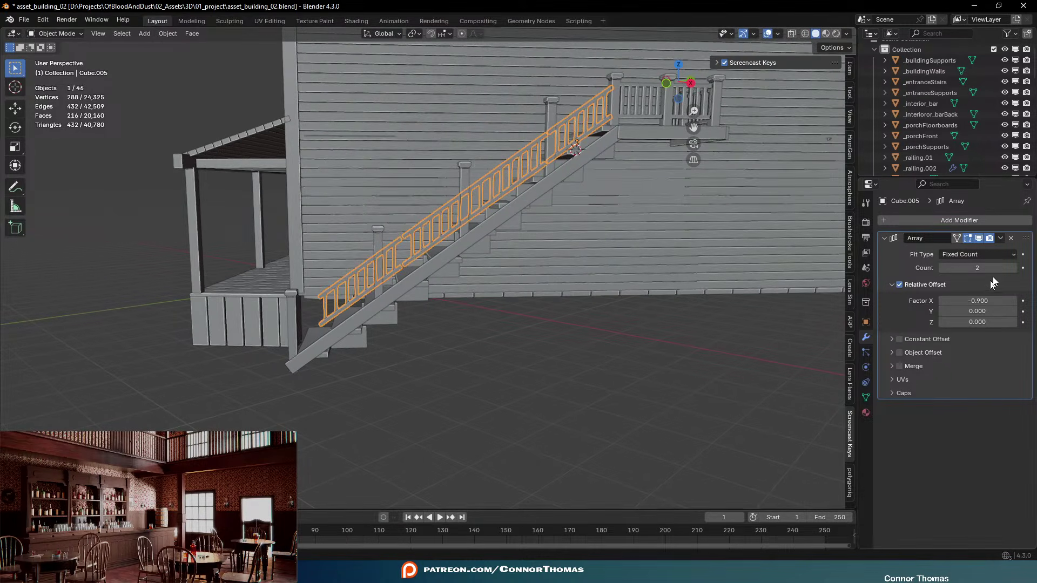
Remove the array modifier from the stair railing and clear the selection
{"action": "left_click", "coordinate": [1010, 238]}
{"action": "scroll", "coordinate": [566, 242], "scroll_direction": "up", "scroll_amount": 2}
{"action": "scroll", "coordinate": [572, 199], "scroll_direction": "down", "scroll_amount": 3}
{"action": "key", "text": "Tab"}
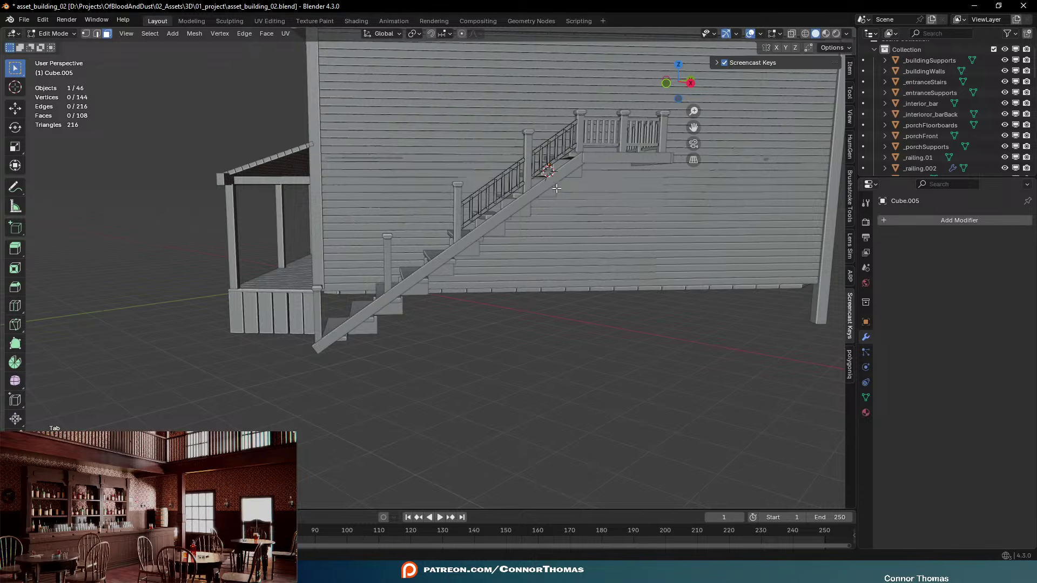
{"action": "key", "text": "Tab"}
{"action": "middle_click_drag", "start_coordinate": [559, 182], "coordinate": [530, 223]}
{"action": "scroll", "coordinate": [521, 160], "scroll_direction": "up", "scroll_amount": 3}
{"action": "key", "text": "a"}
{"action": "key", "text": "a"}
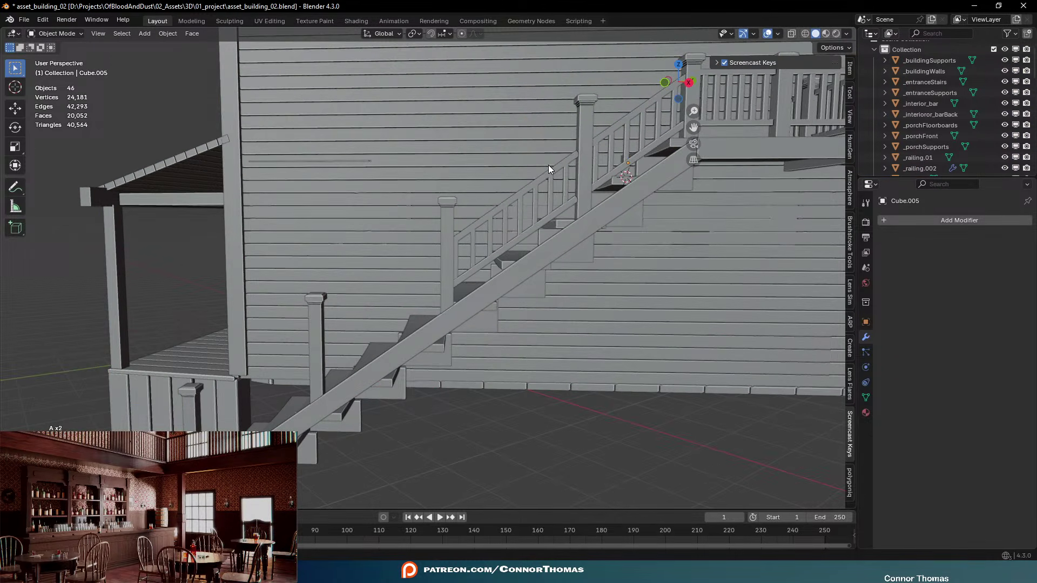
Duplicate the second railing section from the top along its local X axis into the next gap between the stair posts
{"action": "left_click", "coordinate": [548, 167]}
{"action": "left_click", "coordinate": [550, 170]}
{"action": "key", "text": "Tab"}
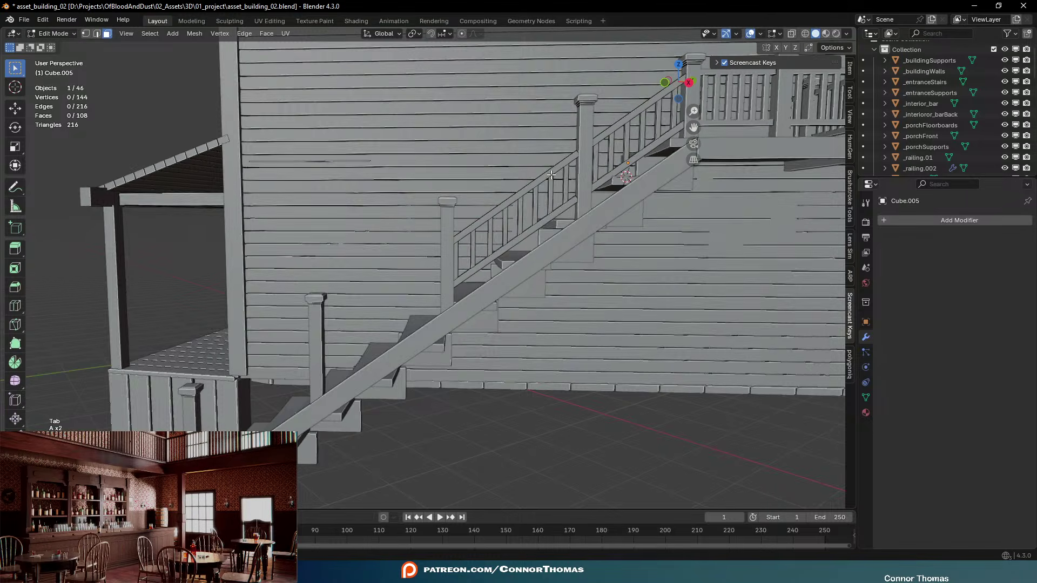
{"action": "key", "text": "c"}
{"action": "left_click_drag", "start_coordinate": [572, 157], "coordinate": [460, 265]}
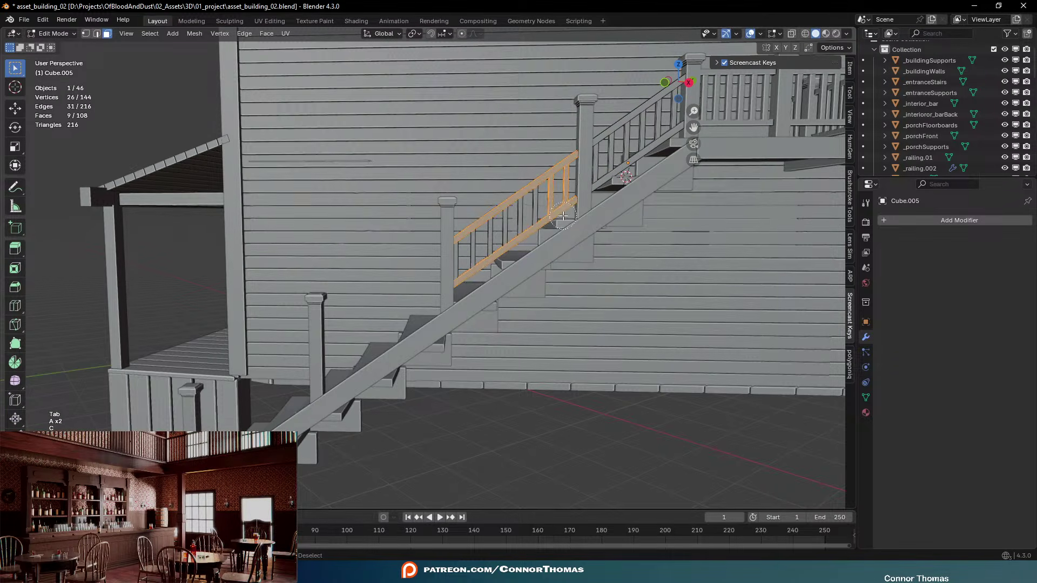
{"action": "right_click", "coordinate": [461, 263]}
{"action": "key", "text": "shift+d"}
{"action": "key", "text": "x"}
{"action": "key", "text": "x"}
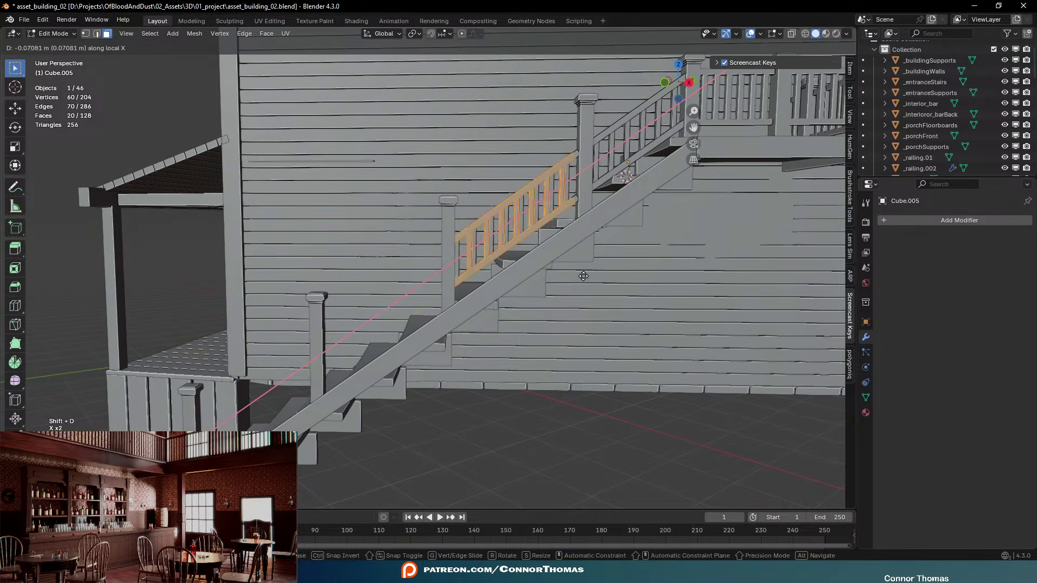
{"action": "left_click", "coordinate": [455, 357]}
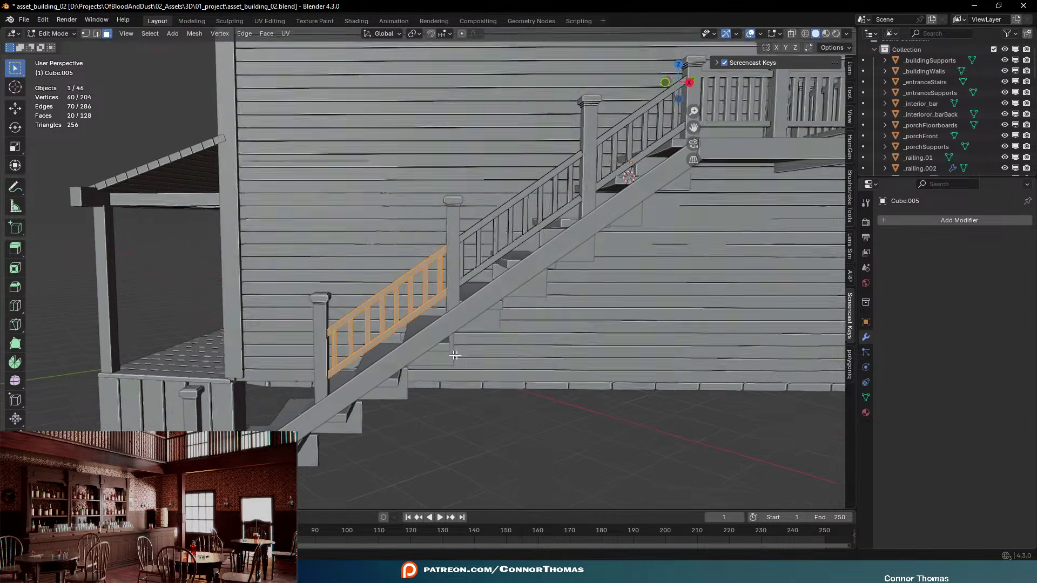
Duplicate the copied railing section about 2.1 m down its local X axis to fill the lowest gap between stair posts
{"action": "middle_click_drag", "start_coordinate": [455, 357], "coordinate": [516, 248]}
{"action": "key", "text": "shift+d"}
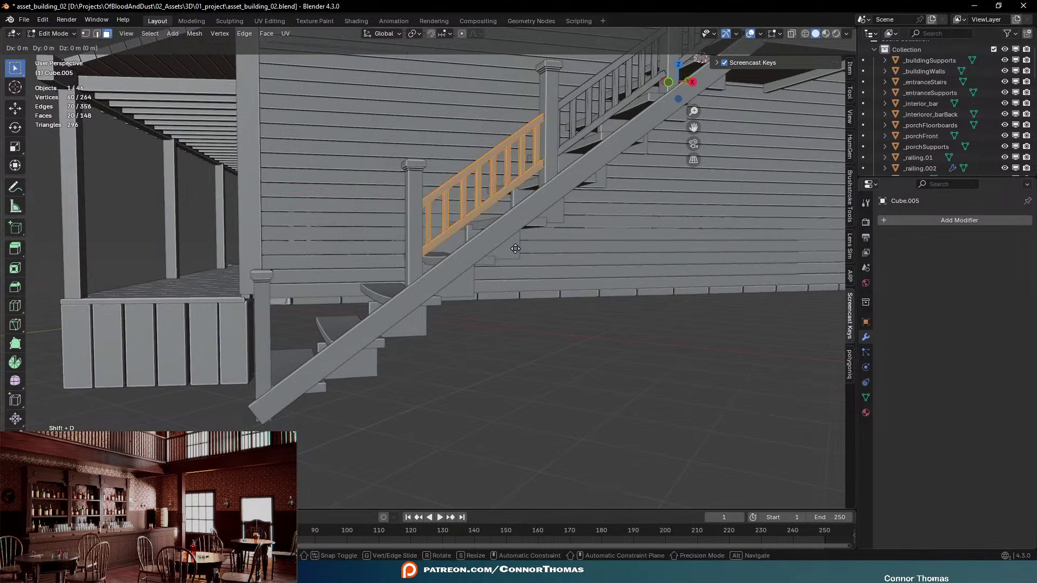
{"action": "key", "text": "x"}
{"action": "key", "text": "x"}
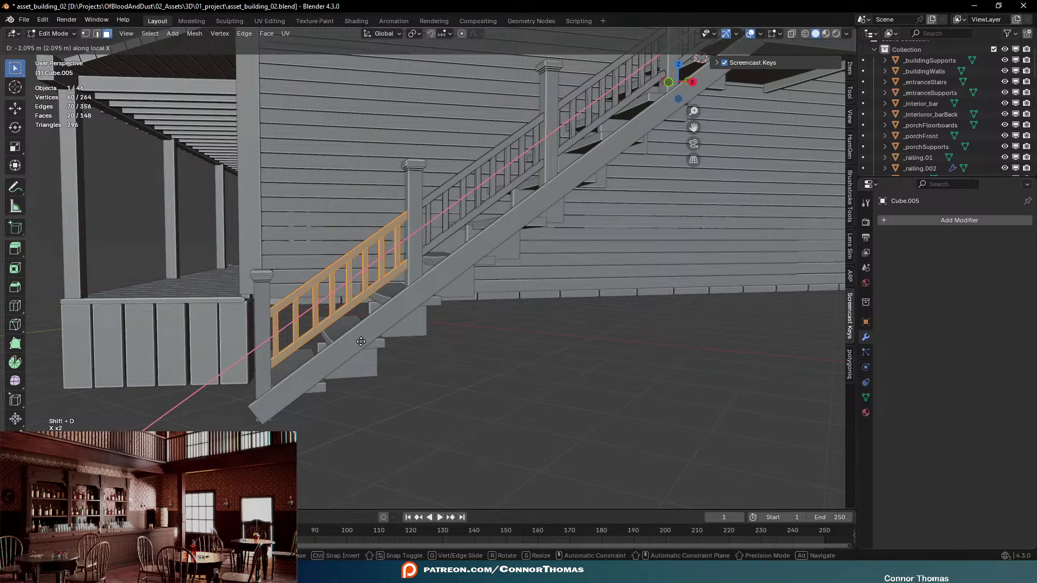
{"action": "left_click", "coordinate": [361, 341]}
{"action": "middle_click_drag", "start_coordinate": [430, 322], "coordinate": [592, 294]}
{"action": "key", "text": "Tab"}
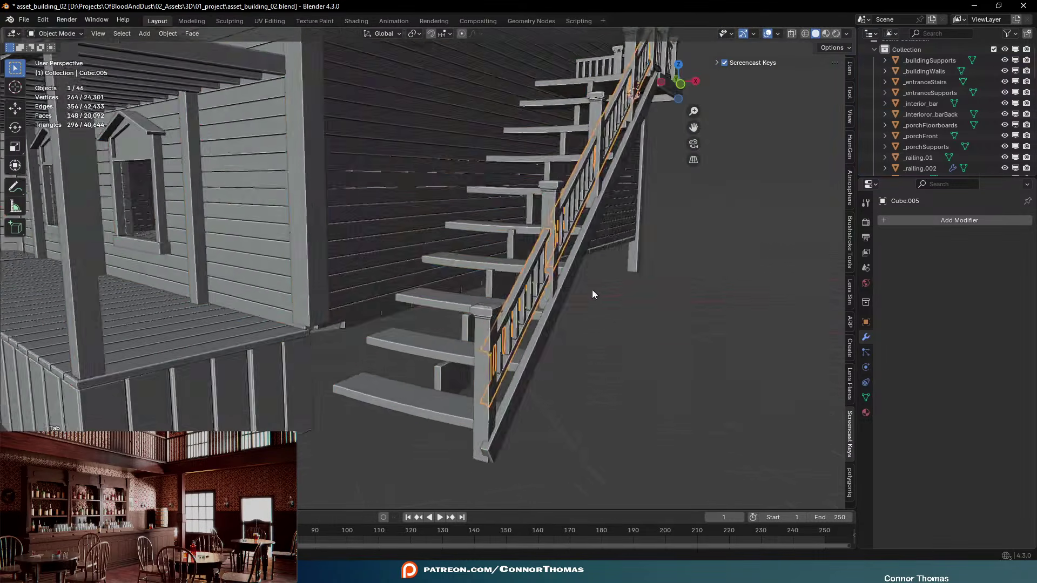
Deselect everything and save the building file
{"action": "key", "text": "a"}
{"action": "key", "text": "a"}
{"action": "middle_click_drag", "start_coordinate": [660, 254], "coordinate": [555, 231]}
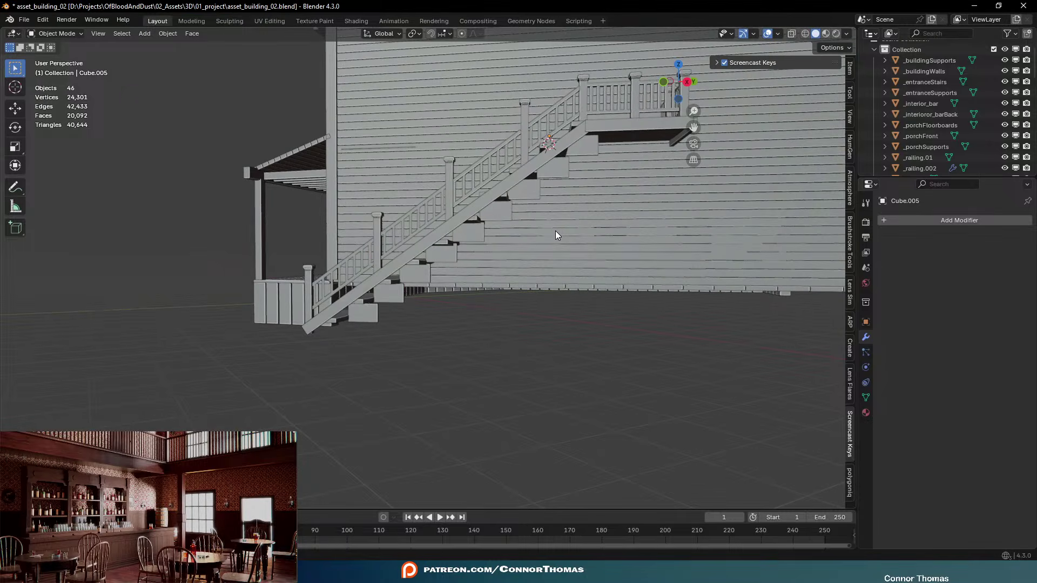
{"action": "key", "text": "ctrl+s"}
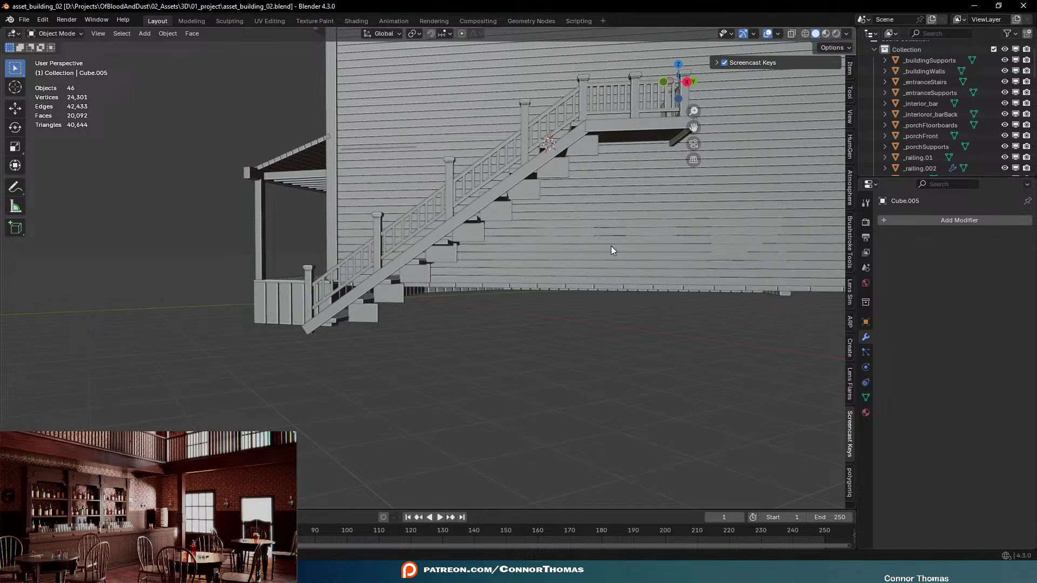
Duplicate one porch support post in top view and place the copy under the outer corner of the stair landing
{"action": "middle_click_drag", "start_coordinate": [469, 226], "coordinate": [438, 225]}
{"action": "middle_click_drag", "start_coordinate": [509, 198], "coordinate": [558, 233]}
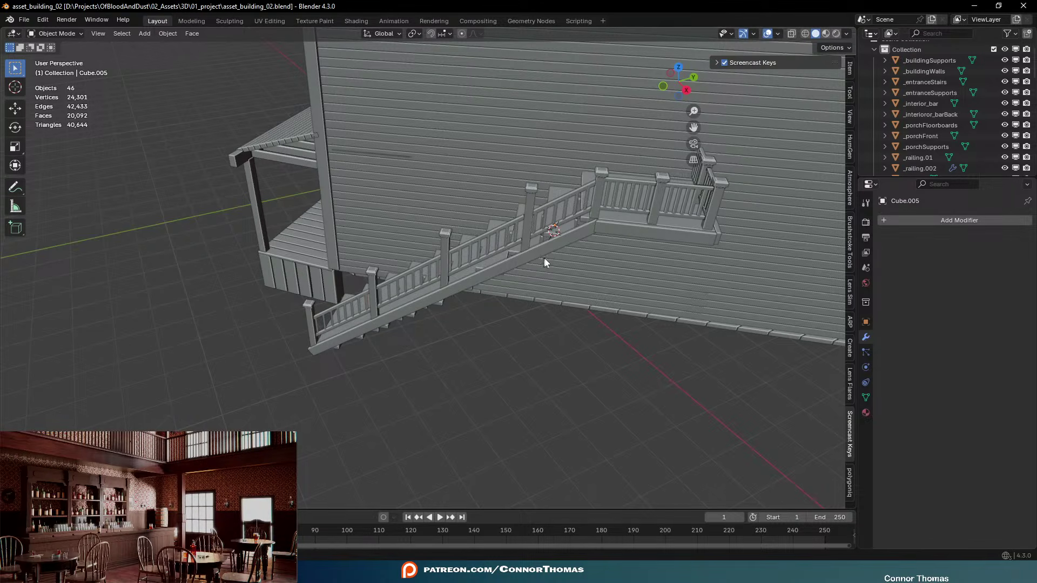
{"action": "middle_click_drag", "start_coordinate": [546, 263], "coordinate": [378, 249]}
{"action": "left_click", "coordinate": [268, 248]}
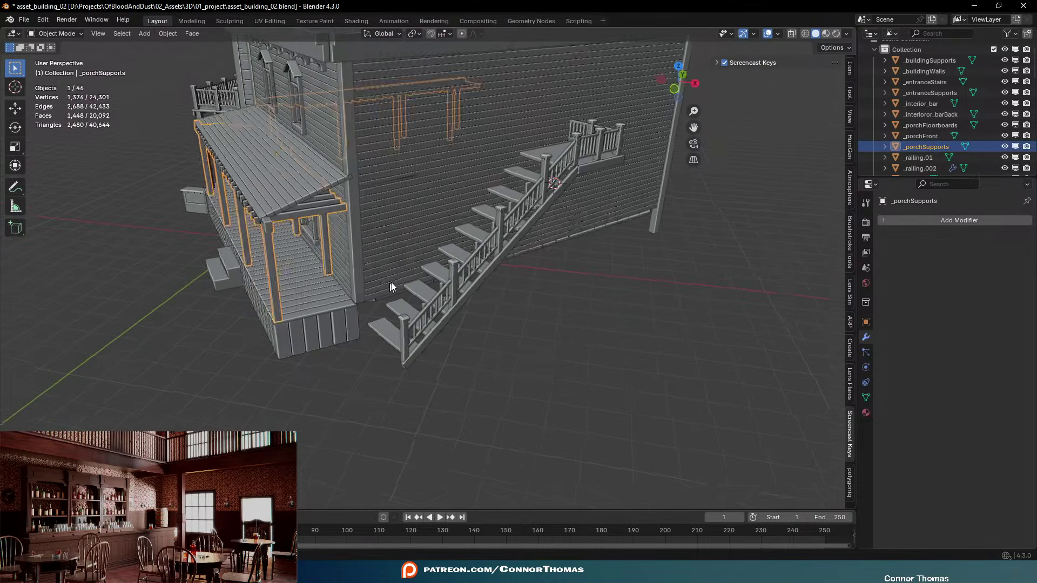
{"action": "middle_click_drag", "start_coordinate": [267, 249], "coordinate": [438, 324]}
{"action": "key", "text": "Tab"}
{"action": "key", "text": "a"}
{"action": "key", "text": "a"}
{"action": "key", "text": "l"}
{"action": "key", "text": "KP_7"}
{"action": "key", "text": "shift+d"}
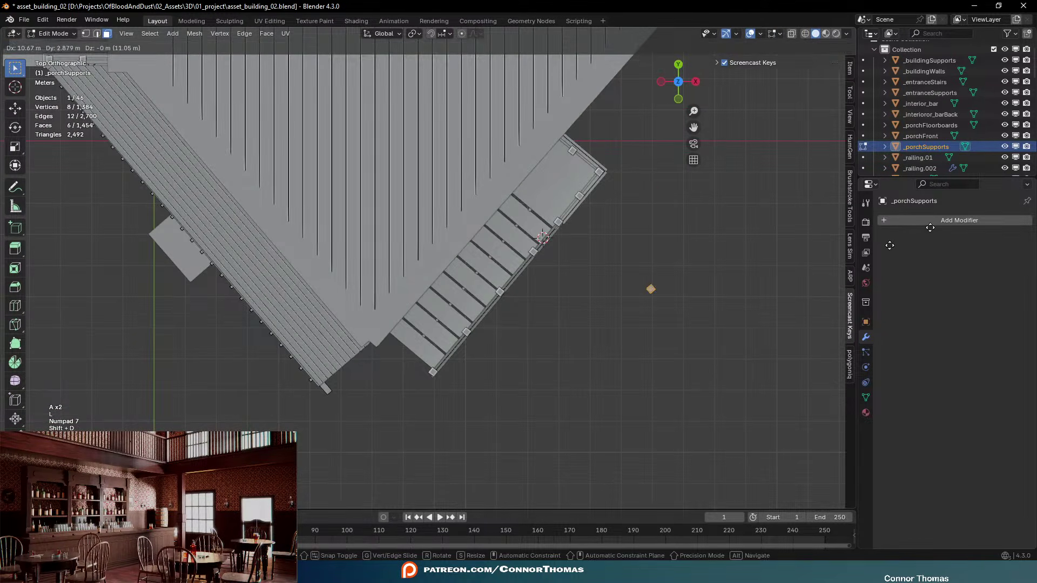
{"action": "left_click", "coordinate": [781, 155]}
Lower the copied landing support post vertically in front view so its base sits at ground level
{"action": "middle_click_drag", "start_coordinate": [778, 153], "coordinate": [654, 145]}
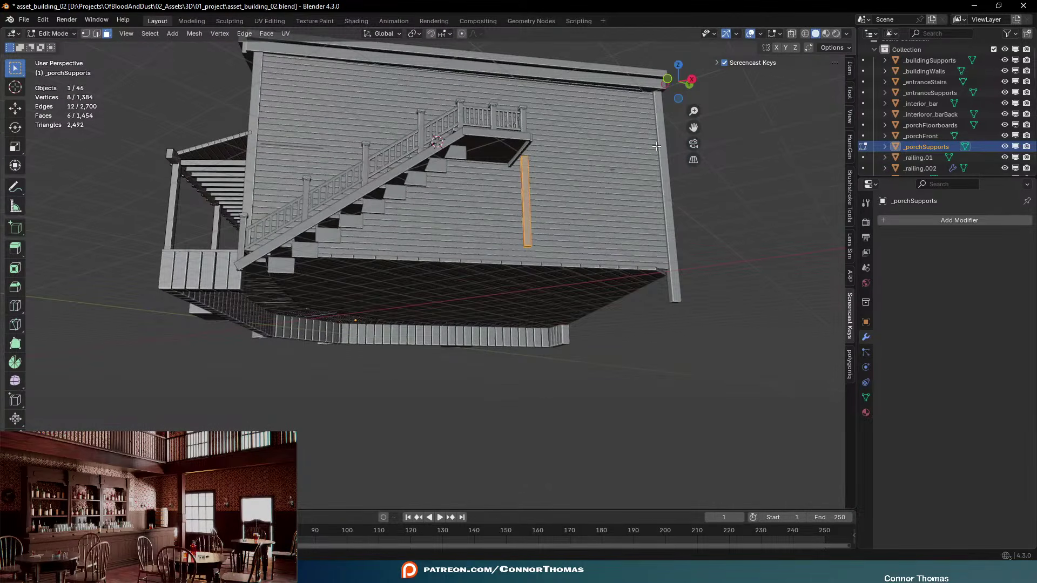
{"action": "key", "text": "KP_1"}
{"action": "key", "text": "g"}
{"action": "key", "text": "z"}
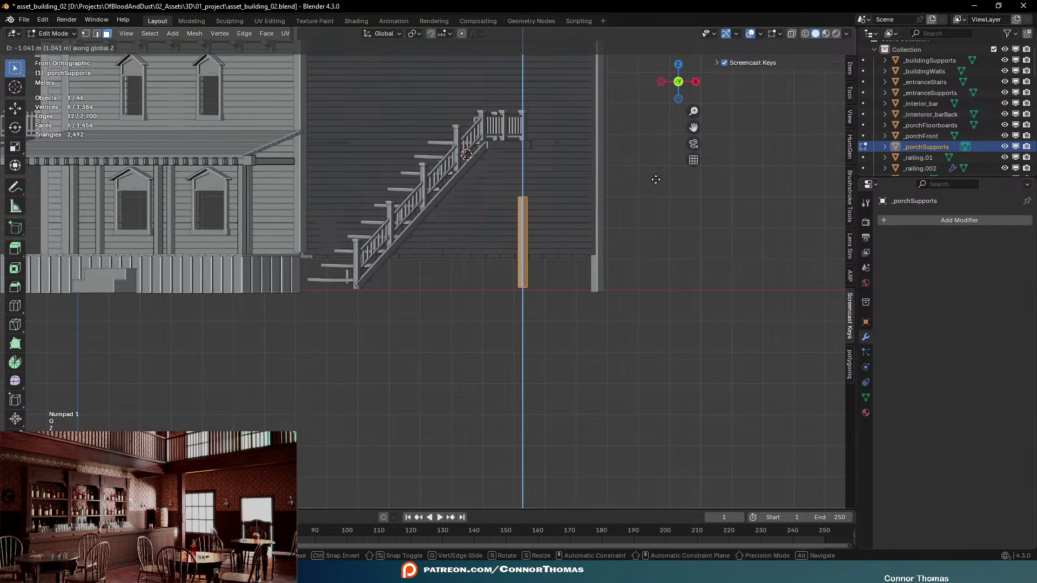
{"action": "left_click", "coordinate": [649, 191]}
{"action": "middle_click_drag", "start_coordinate": [649, 191], "coordinate": [540, 219]}
Raise the landing support post's top face along Z until it meets the landing's underside, then deselect it
{"action": "left_click", "coordinate": [556, 227]}
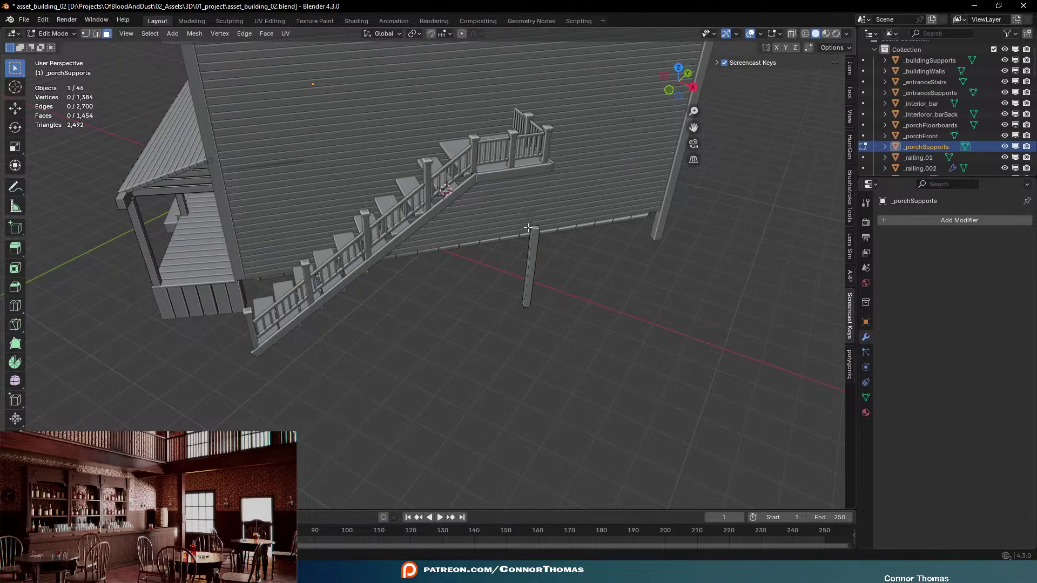
{"action": "key", "text": "g"}
{"action": "key", "text": "z"}
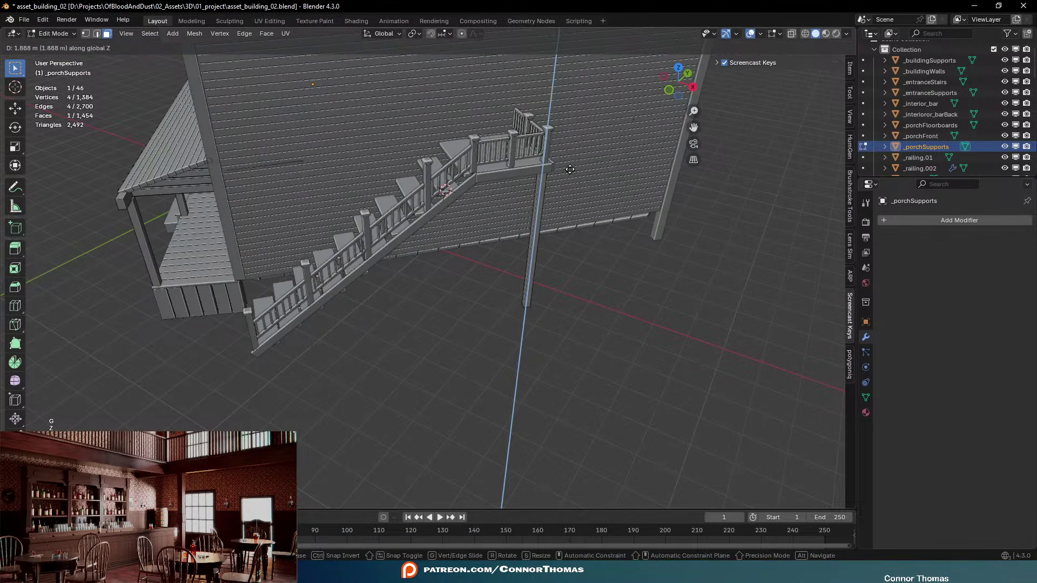
{"action": "left_click", "coordinate": [532, 133]}
{"action": "key", "text": "Tab"}
{"action": "middle_click_drag", "start_coordinate": [532, 132], "coordinate": [576, 168]}
{"action": "key", "text": "a"}
{"action": "key", "text": "a"}
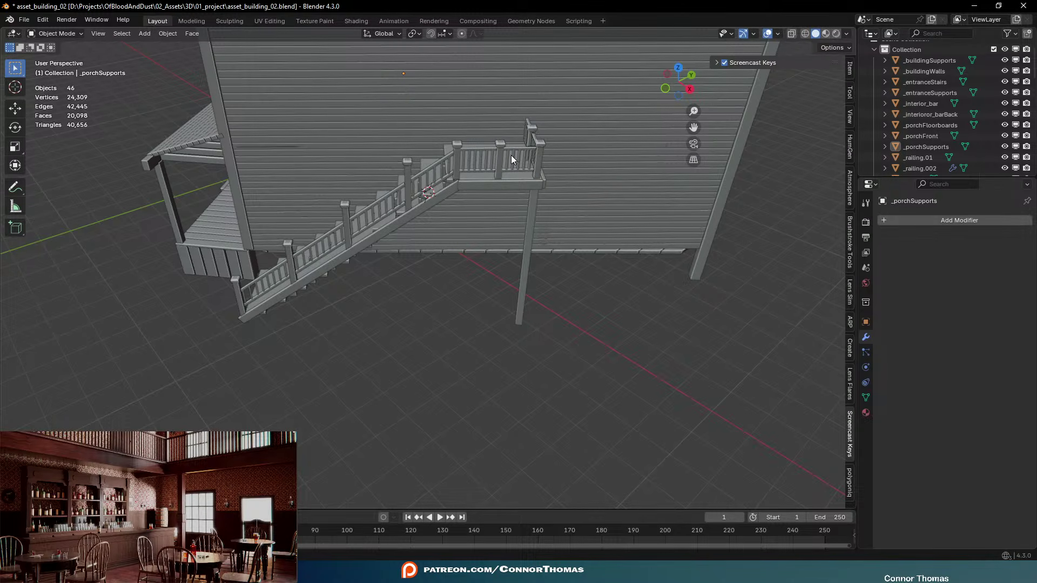
Duplicate the landing support post in top view and place the copy beneath the first stair post below the landing
{"action": "key", "text": "Tab"}
{"action": "scroll", "coordinate": [540, 227], "scroll_direction": "up", "scroll_amount": 5}
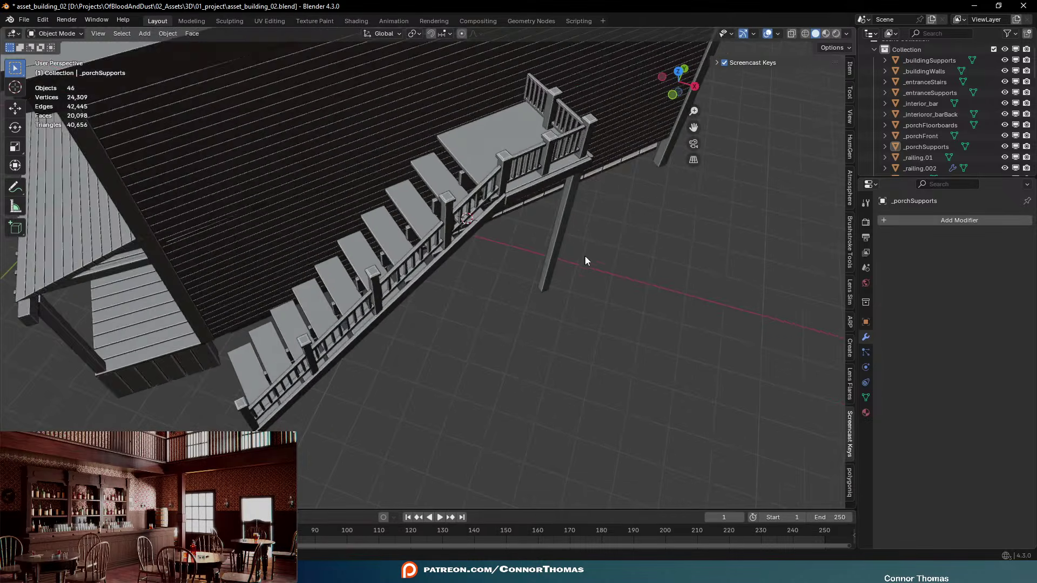
{"action": "middle_click_drag", "start_coordinate": [653, 233], "coordinate": [572, 176]}
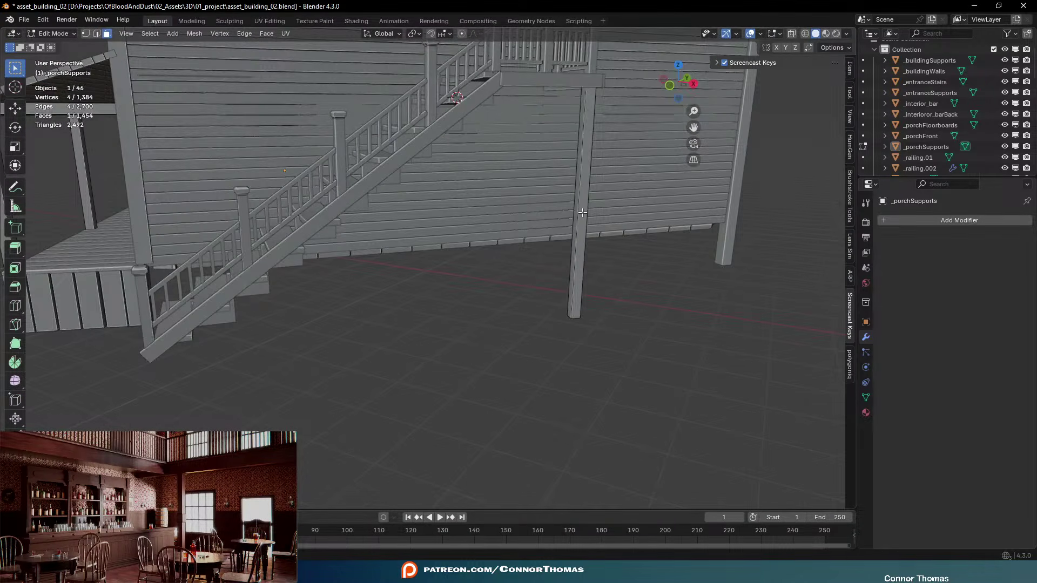
{"action": "key", "text": "l"}
{"action": "middle_click_drag", "start_coordinate": [583, 217], "coordinate": [667, 175]}
{"action": "key", "text": "KP_7"}
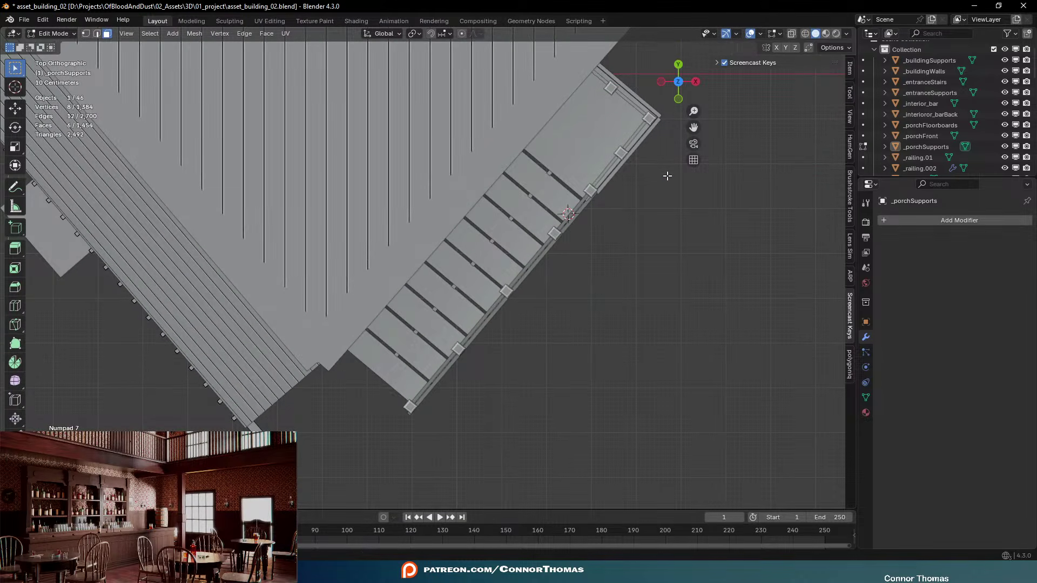
{"action": "key", "text": "shift+d"}
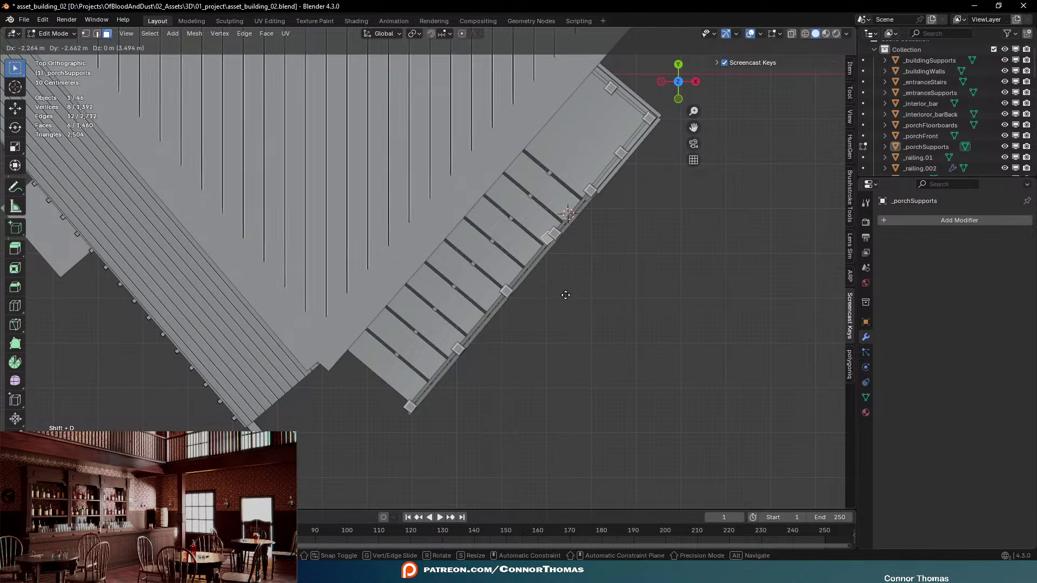
{"action": "left_click", "coordinate": [572, 293]}
{"action": "key", "text": "r"}
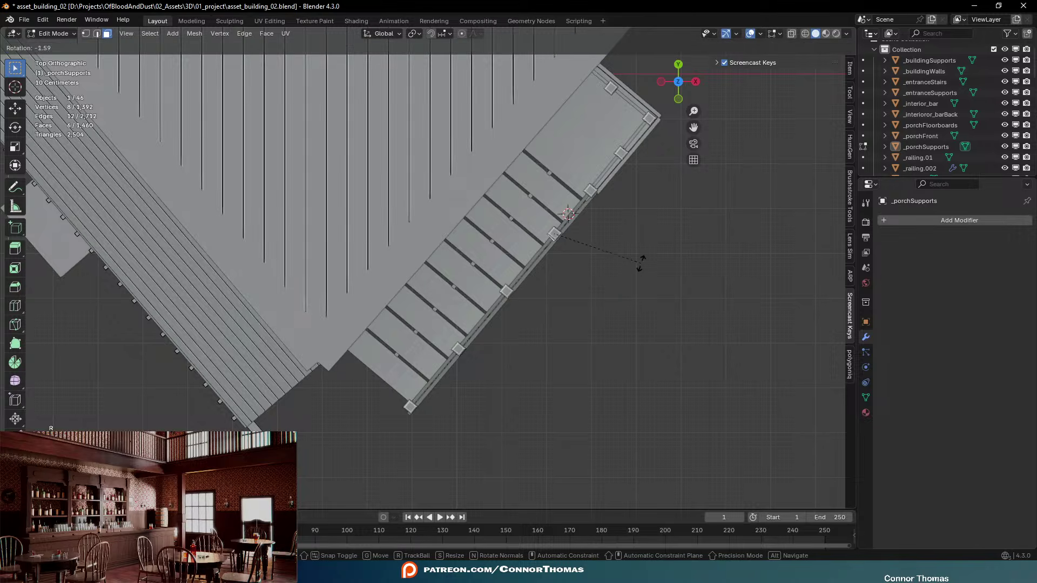
{"action": "right_click", "coordinate": [641, 251]}
Lower the top face of the new support post along Z so that it ends at the stair stringer
{"action": "middle_click_drag", "start_coordinate": [640, 250], "coordinate": [465, 163]}
{"action": "left_click", "coordinate": [465, 162]}
{"action": "middle_click_drag", "start_coordinate": [545, 154], "coordinate": [468, 177]}
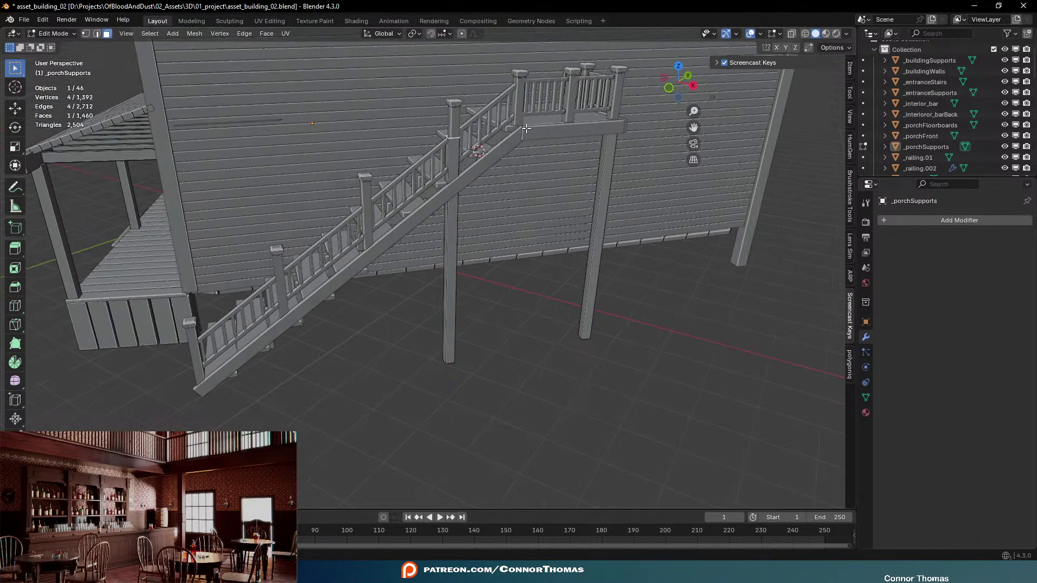
{"action": "key", "text": "g"}
{"action": "key", "text": "z"}
{"action": "key", "text": "z"}
{"action": "left_click", "coordinate": [468, 177]}
{"action": "scroll", "coordinate": [458, 188], "scroll_direction": "up", "scroll_amount": 4}
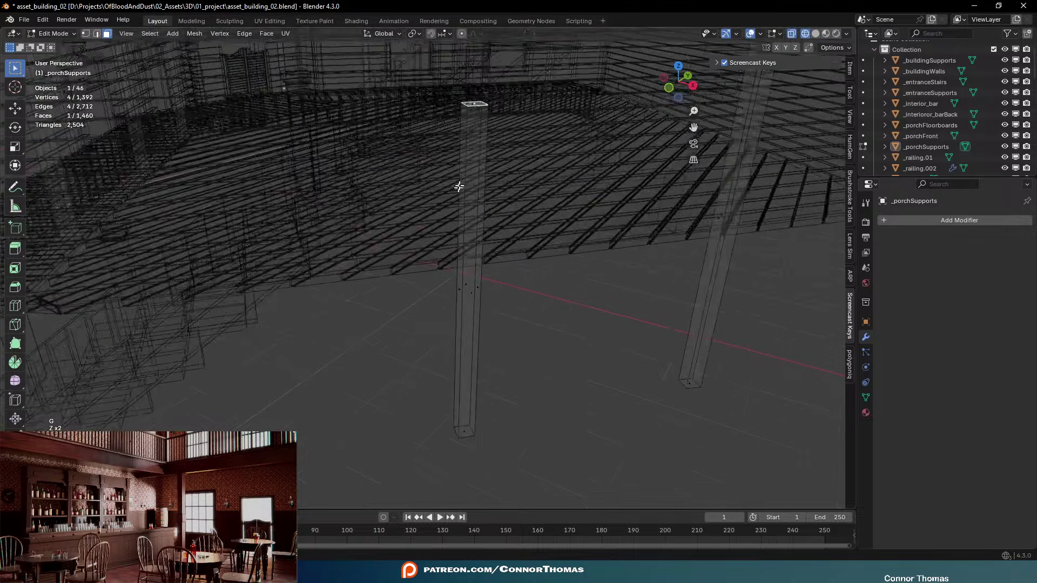
{"action": "middle_click_drag", "start_coordinate": [544, 90], "coordinate": [509, 182], "text": "shift"}
{"action": "key", "text": "z"}
{"action": "mouse_move", "coordinate": [571, 187]}
{"action": "middle_mouse_down"}
{"action": "mouse_move", "coordinate": [589, 162]}
{"action": "mouse_move", "coordinate": [486, 194]}
{"action": "mouse_move", "coordinate": [456, 167]}
{"action": "mouse_move", "coordinate": [445, 235]}
{"action": "middle_mouse_up"}
{"action": "key", "text": "Tab"}
{"action": "scroll", "coordinate": [504, 257], "scroll_direction": "down", "scroll_amount": 5}
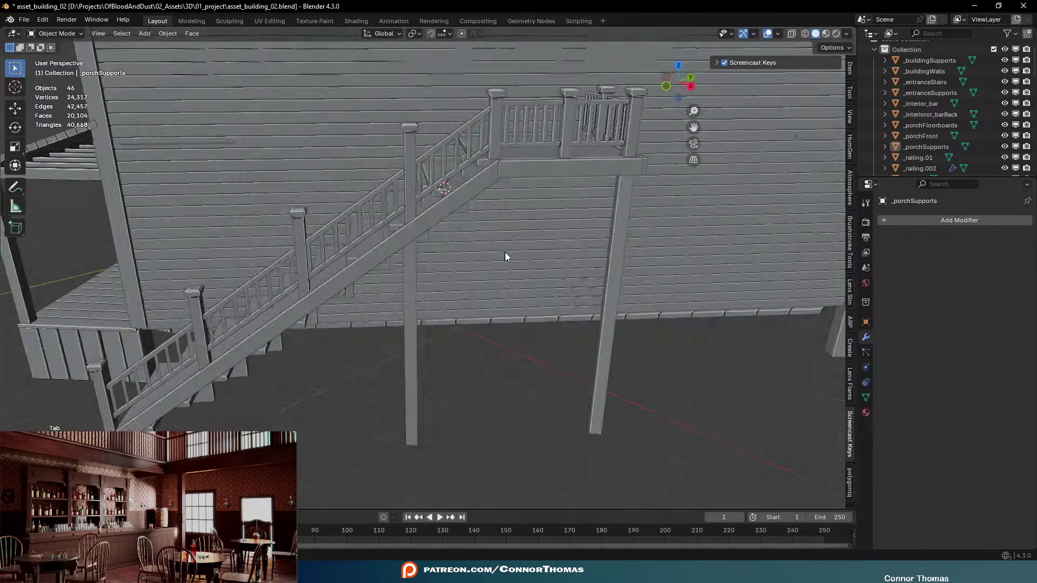
Duplicate the landing's corner support post in top view to the landing's inner corner by the wall and rotate it slightly
{"action": "middle_click_drag", "start_coordinate": [508, 257], "coordinate": [491, 319]}
{"action": "key", "text": "KP_7"}
{"action": "left_click", "coordinate": [505, 284]}
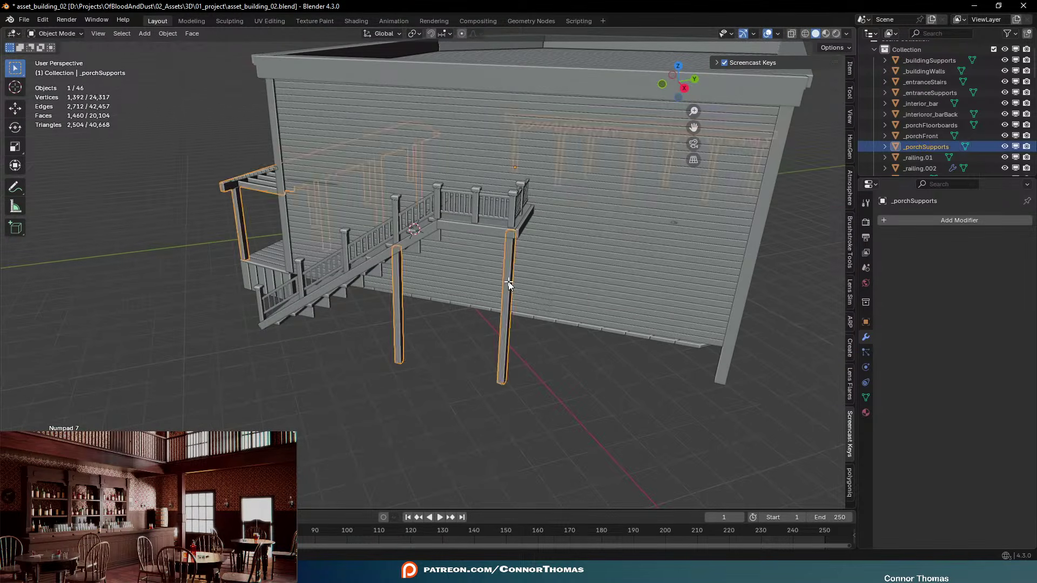
{"action": "key", "text": "Tab"}
{"action": "key", "text": "l"}
{"action": "middle_click_drag", "start_coordinate": [548, 318], "coordinate": [546, 354]}
{"action": "key", "text": "KP_7"}
{"action": "key", "text": "z"}
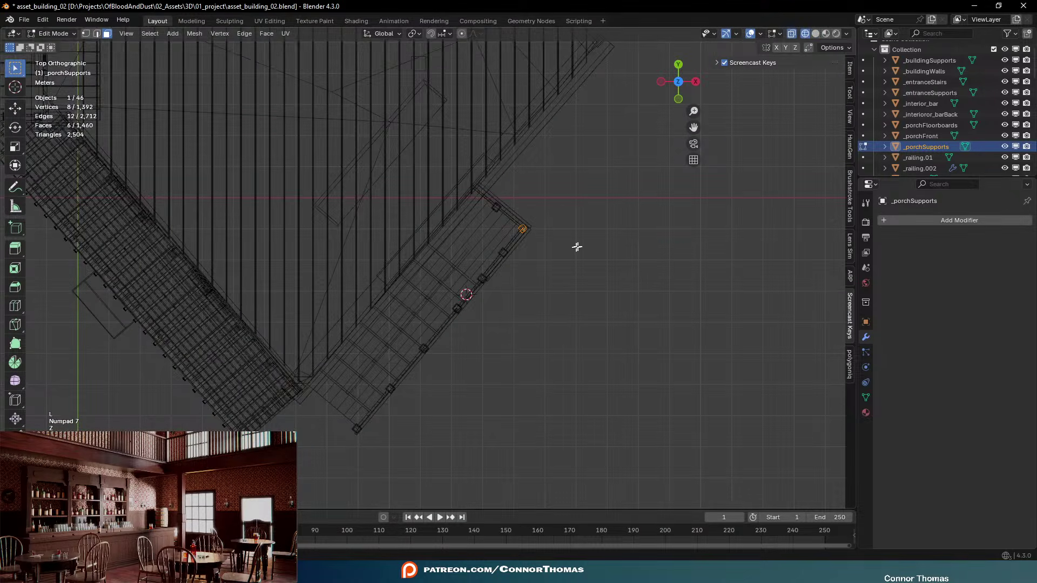
{"action": "key", "text": "shift+d"}
{"action": "key", "text": "r"}
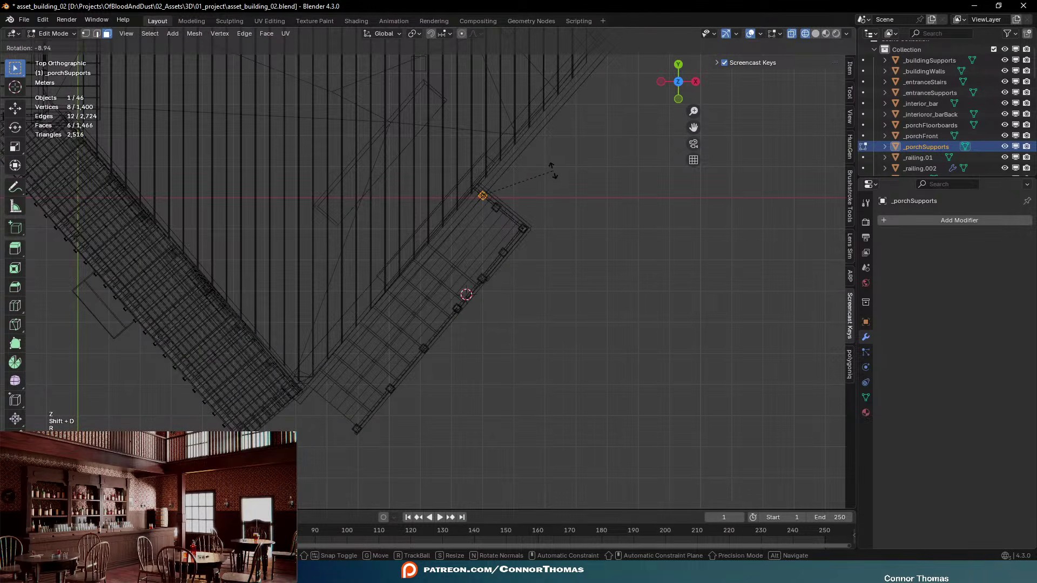
{"action": "left_click", "coordinate": [554, 174]}
Return to solid shading and examine the three support posts under the landing and staircase
{"action": "key", "text": "a"}
{"action": "key", "text": "a"}
{"action": "middle_click_drag", "start_coordinate": [621, 337], "coordinate": [543, 217]}
{"action": "key", "text": "z"}
{"action": "middle_click_drag", "start_coordinate": [629, 275], "coordinate": [539, 295]}
{"action": "key", "text": "Tab"}
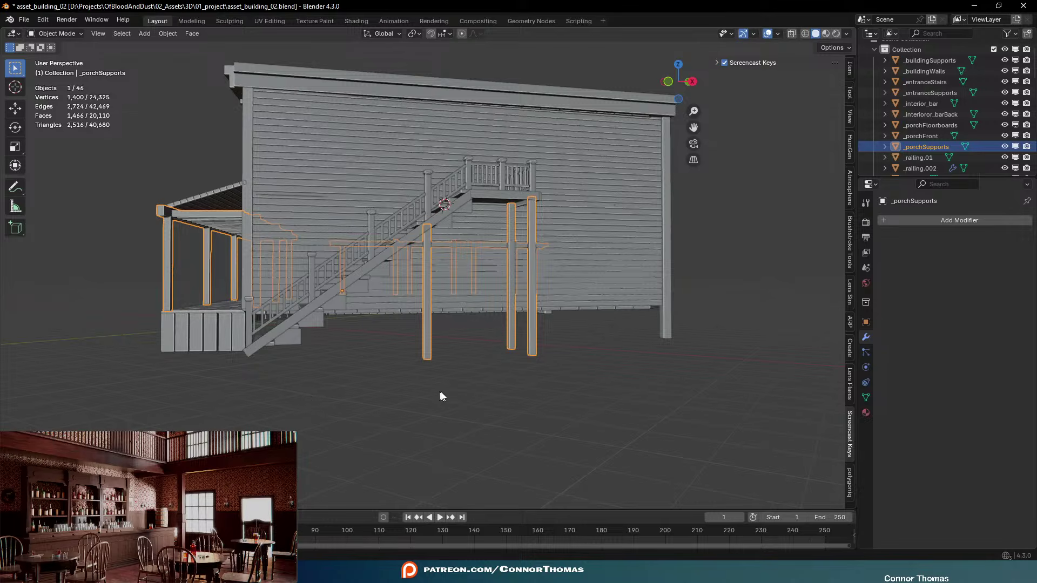
{"action": "key", "text": "a"}
{"action": "key", "text": "a"}
Duplicate the stair support post in top view and place the copy beside the second-lowest stair post
{"action": "middle_click_drag", "start_coordinate": [440, 394], "coordinate": [397, 361]}
{"action": "left_click", "coordinate": [444, 339]}
{"action": "key", "text": "Tab"}
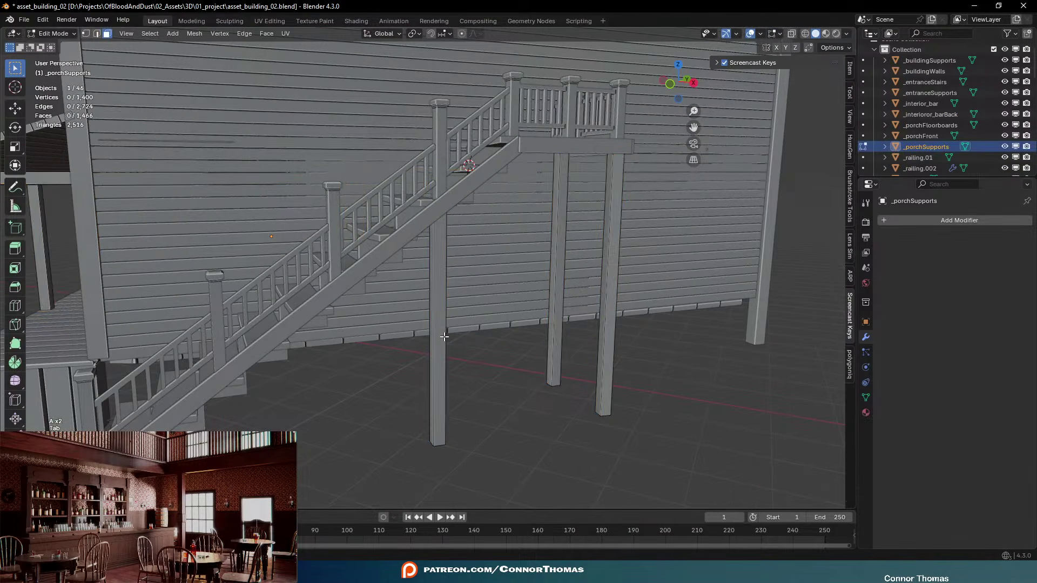
{"action": "key", "text": "l"}
{"action": "mouse_move", "coordinate": [490, 355]}
{"action": "middle_mouse_down"}
{"action": "mouse_move", "coordinate": [509, 410]}
{"action": "mouse_move", "coordinate": [486, 354]}
{"action": "middle_mouse_up"}
{"action": "key", "text": "KP_7"}
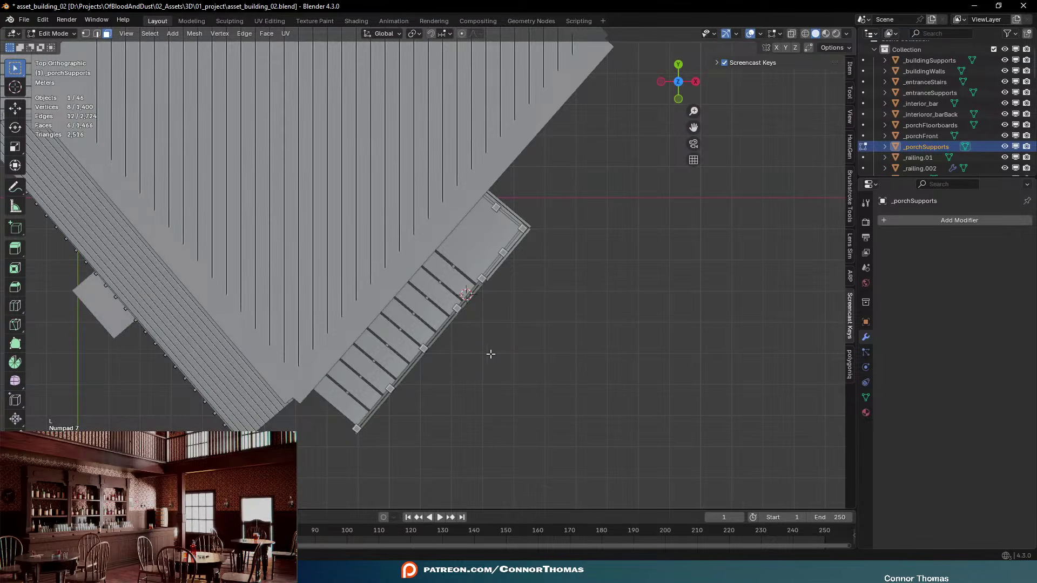
{"action": "key", "text": "shift+d"}
{"action": "left_click", "coordinate": [405, 416]}
{"action": "middle_click_drag", "start_coordinate": [407, 416], "coordinate": [388, 307]}
{"action": "scroll", "coordinate": [388, 307], "scroll_direction": "up", "scroll_amount": 5}
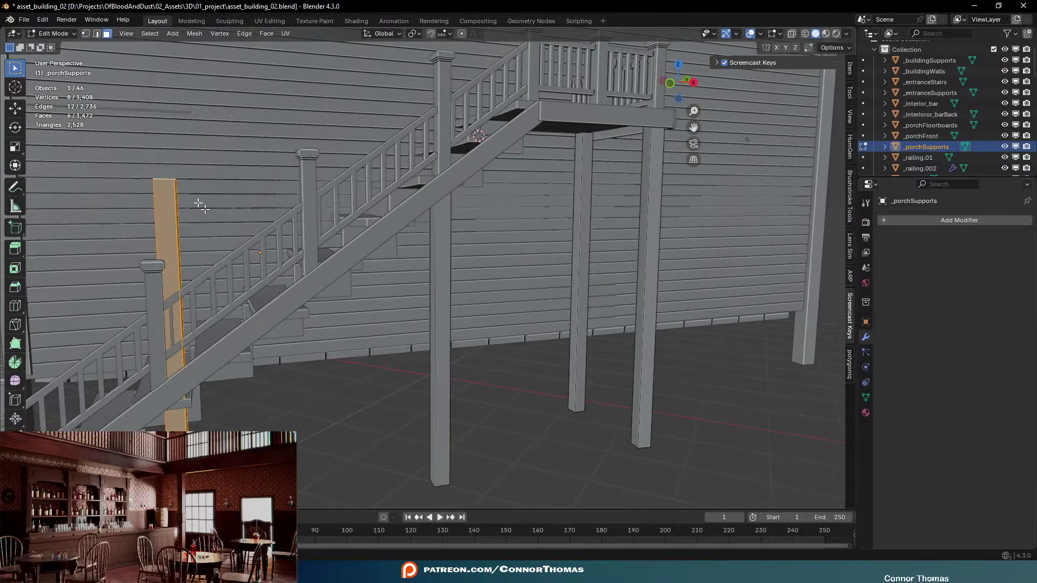
Lower the top face of the copied stair support post along Z so that it ends beneath the lower stringer
{"action": "middle_click_drag", "start_coordinate": [168, 179], "coordinate": [562, 211]}
{"action": "left_click", "coordinate": [157, 269]}
{"action": "key", "text": "g"}
{"action": "key", "text": "z"}
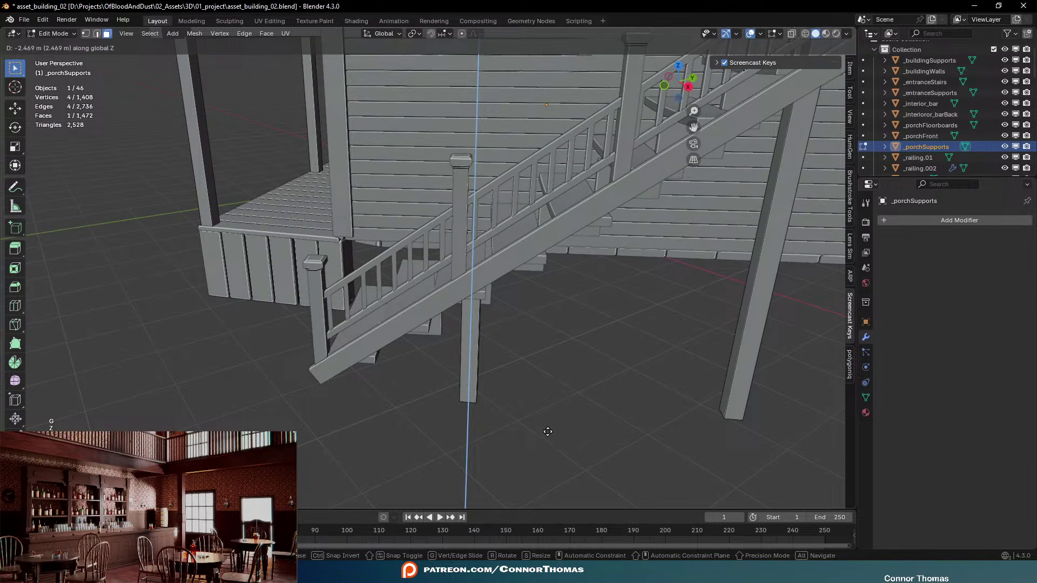
{"action": "left_click", "coordinate": [537, 394]}
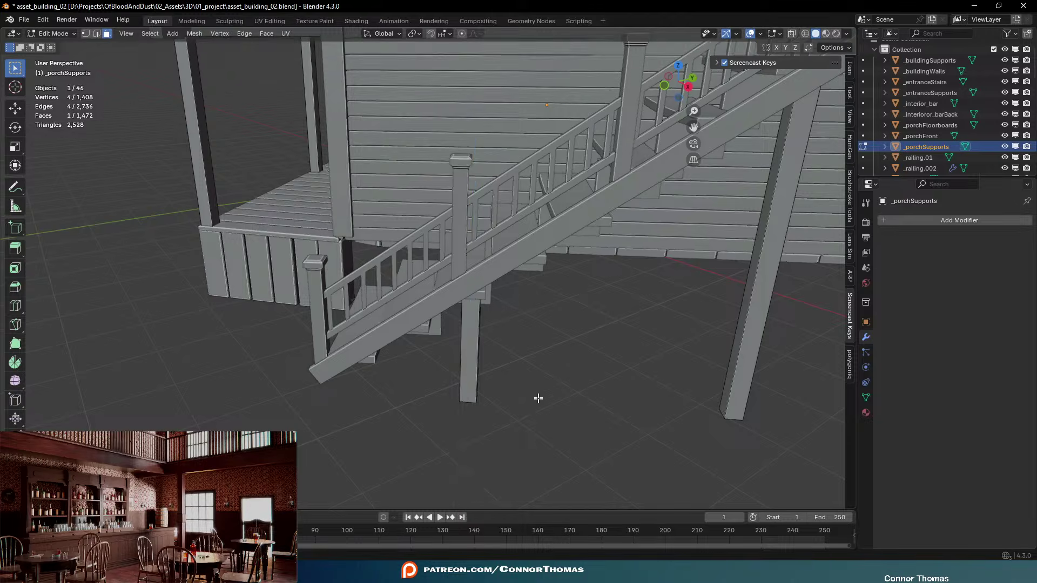
Return to Object Mode, deselect everything and save the building file
{"action": "middle_click_drag", "start_coordinate": [537, 394], "coordinate": [514, 354]}
{"action": "key", "text": "Tab"}
{"action": "key", "text": "a"}
{"action": "middle_click_drag", "start_coordinate": [491, 279], "coordinate": [500, 302]}
{"action": "key", "text": "a"}
{"action": "scroll", "coordinate": [493, 281], "scroll_direction": "down", "scroll_amount": 5}
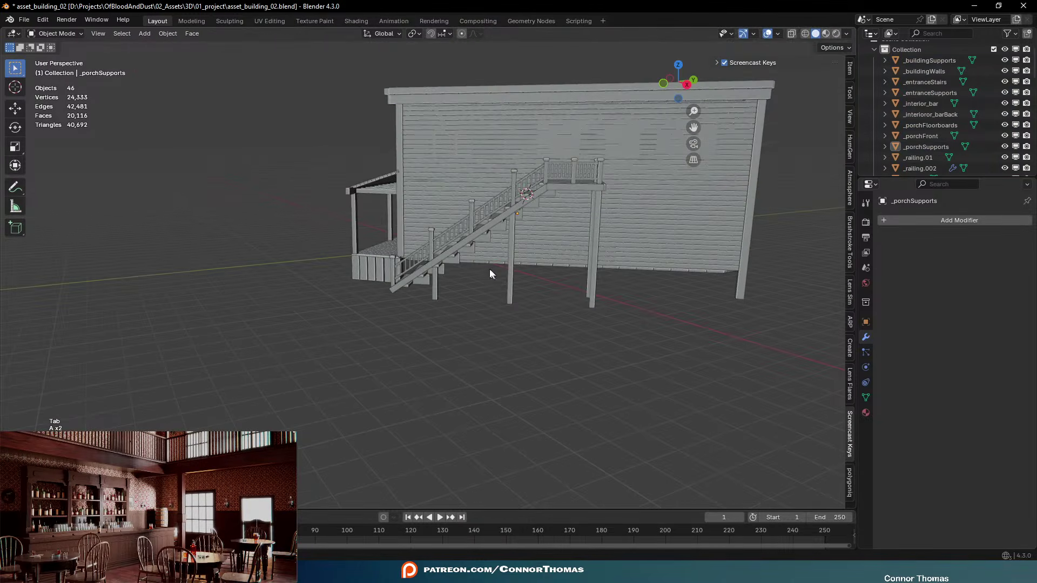
{"action": "middle_click_drag", "start_coordinate": [490, 268], "coordinate": [607, 231]}
{"action": "key", "text": "ctrl+s"}
{"action": "middle_click_drag", "start_coordinate": [540, 201], "coordinate": [548, 169]}
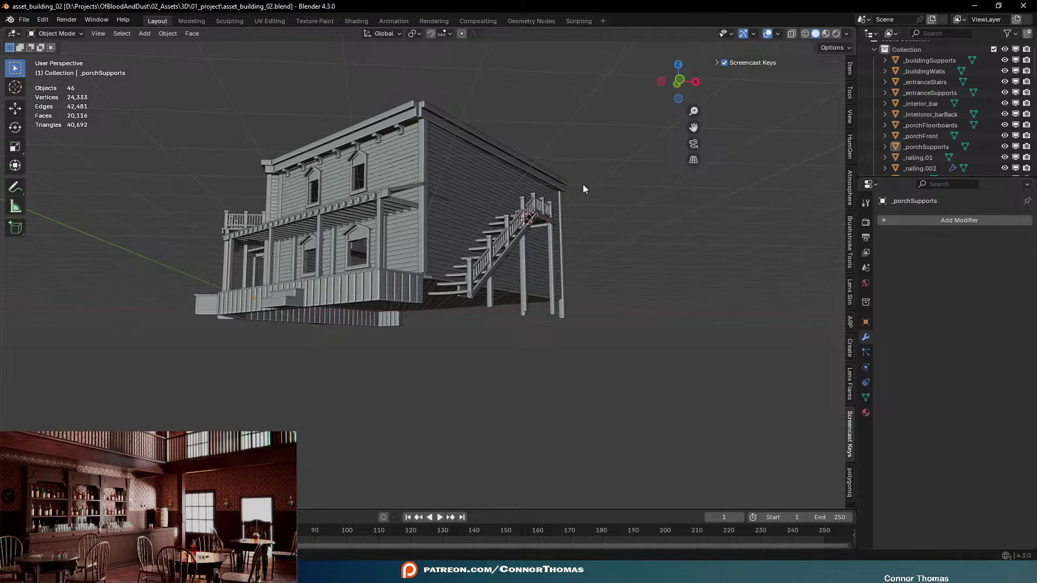
Select the long horizontal board face with the dark shading artifact on the stair-side wall and shift it slightly along Z
{"action": "middle_click_drag", "start_coordinate": [437, 289], "coordinate": [422, 203]}
{"action": "scroll", "coordinate": [398, 227], "scroll_direction": "up", "scroll_amount": 6}
{"action": "left_click", "coordinate": [430, 203]}
{"action": "key", "text": "Tab"}
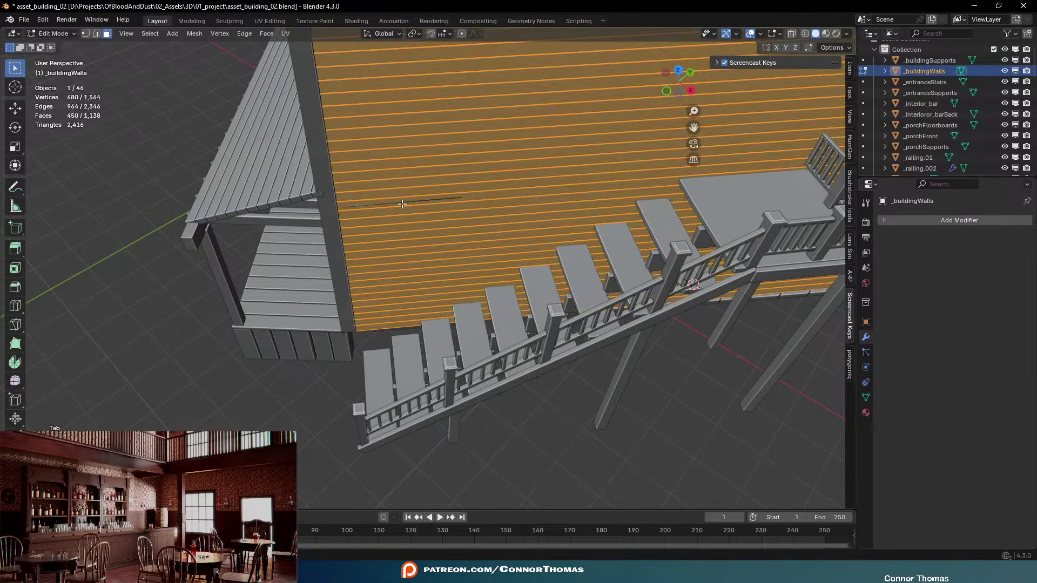
{"action": "key", "text": "a"}
{"action": "key", "text": "a"}
{"action": "left_click", "coordinate": [400, 203]}
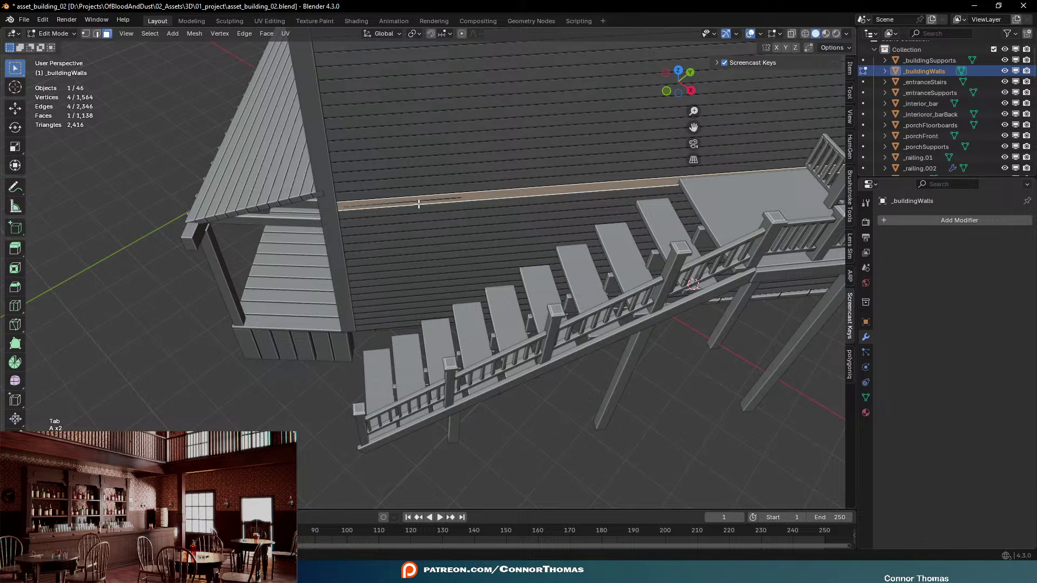
{"action": "key", "text": "g"}
{"action": "key", "text": "z"}
{"action": "left_click", "coordinate": [453, 213]}
Leave editing of the building walls, clear the selection and save the file
{"action": "middle_click_drag", "start_coordinate": [454, 213], "coordinate": [522, 148]}
{"action": "key", "text": "Tab"}
{"action": "key", "text": "a"}
{"action": "key", "text": "a"}
{"action": "scroll", "coordinate": [588, 177], "scroll_direction": "down", "scroll_amount": 5}
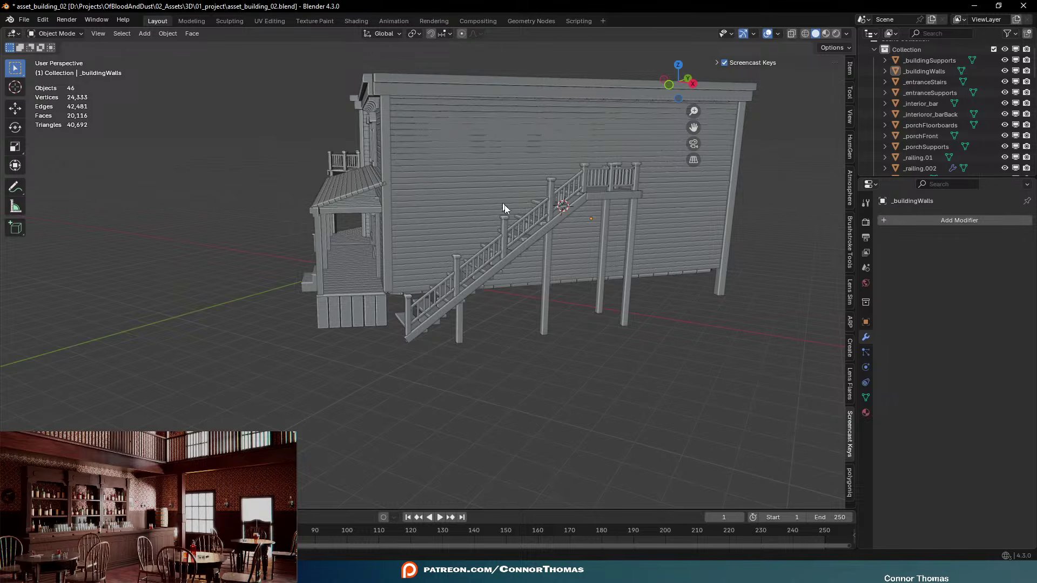
{"action": "middle_click_drag", "start_coordinate": [505, 205], "coordinate": [615, 254]}
{"action": "key", "text": "ctrl+s"}
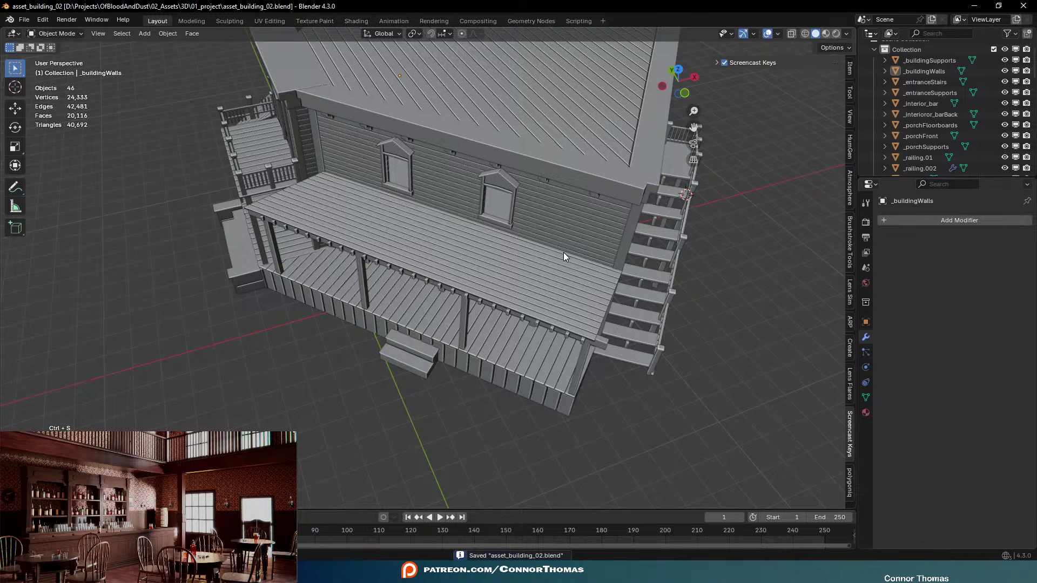
{"action": "middle_click_drag", "start_coordinate": [563, 254], "coordinate": [517, 218]}
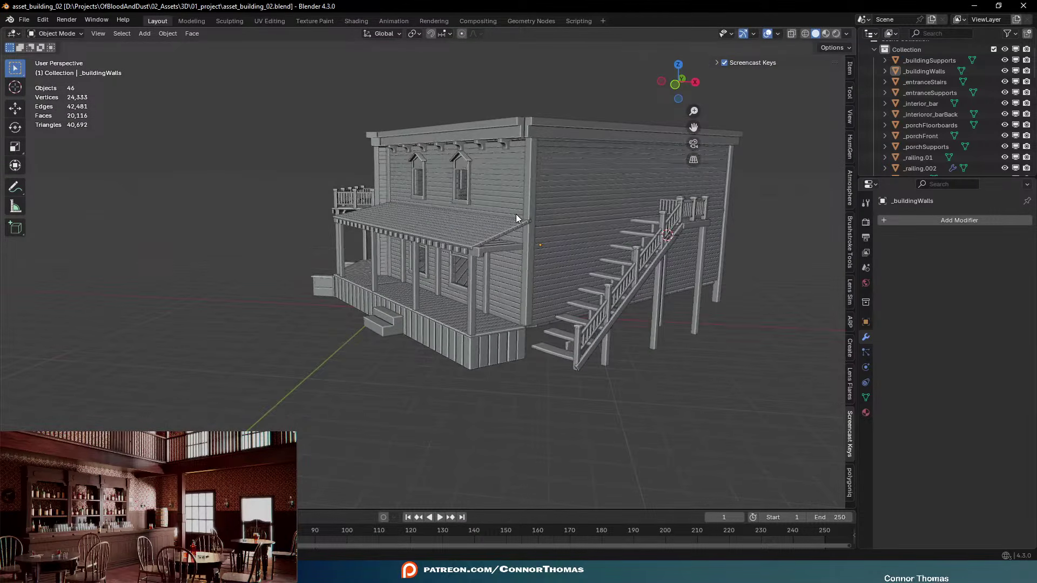
Duplicate the outer stair stringer along its local Z axis by about 2.2 m to the wall-side ends of the treads
{"action": "left_click", "coordinate": [627, 299]}
{"action": "scroll", "coordinate": [667, 297], "scroll_direction": "up", "scroll_amount": 5}
{"action": "middle_click_drag", "start_coordinate": [667, 297], "coordinate": [503, 229]}
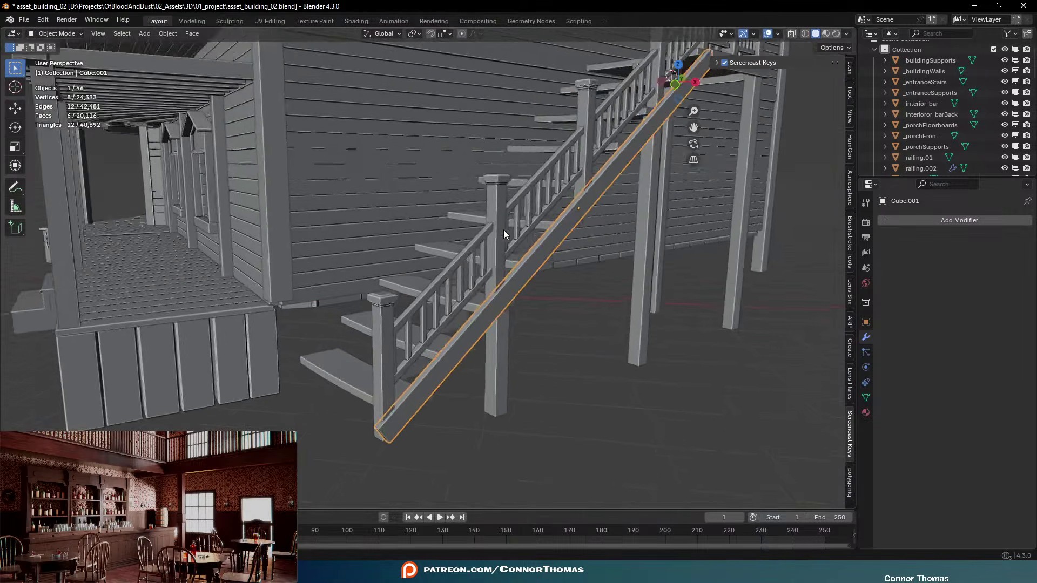
{"action": "scroll", "coordinate": [633, 244], "scroll_direction": "up", "scroll_amount": 3}
{"action": "key", "text": "shift+d"}
{"action": "key", "text": "x"}
{"action": "key", "text": "x"}
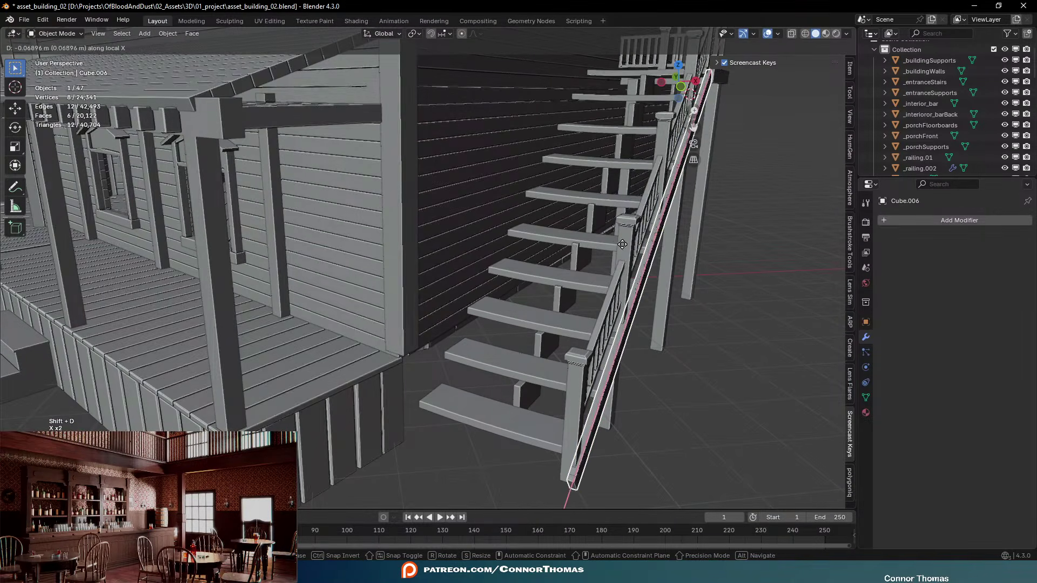
{"action": "key", "text": "z"}
{"action": "key", "text": "z"}
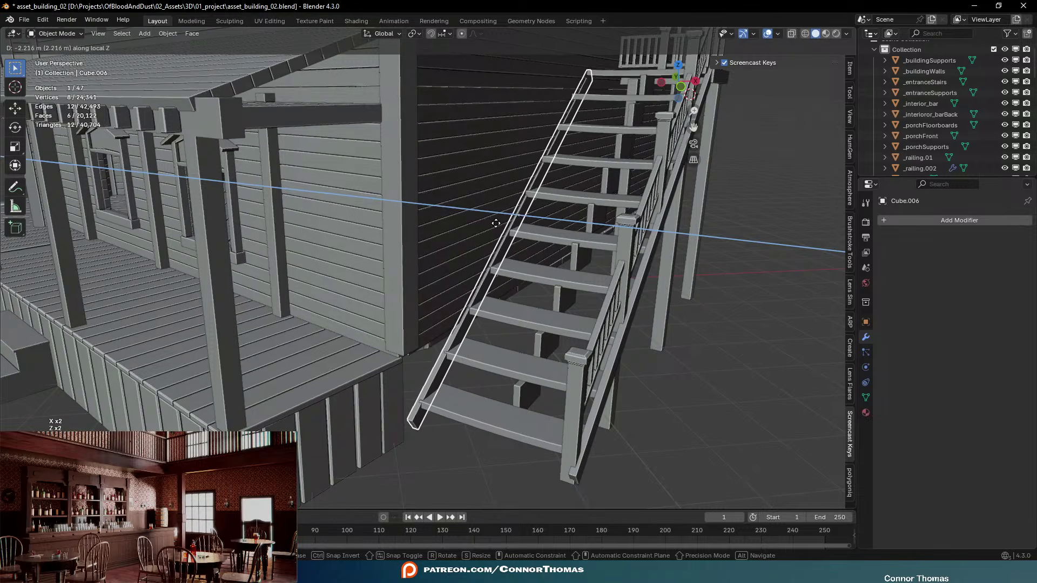
{"action": "left_click", "coordinate": [500, 222]}
{"action": "key", "text": "a"}
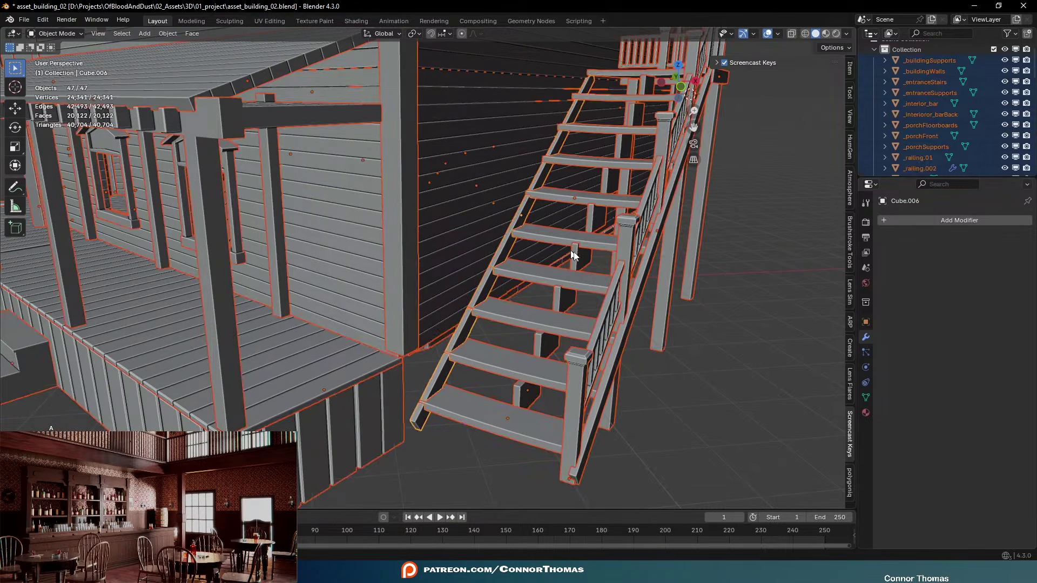
{"action": "key", "text": "a"}
Edit the stair treads in wireframe and select the vertices at the wall-side ends of all treads
{"action": "middle_click_drag", "start_coordinate": [500, 222], "coordinate": [540, 307]}
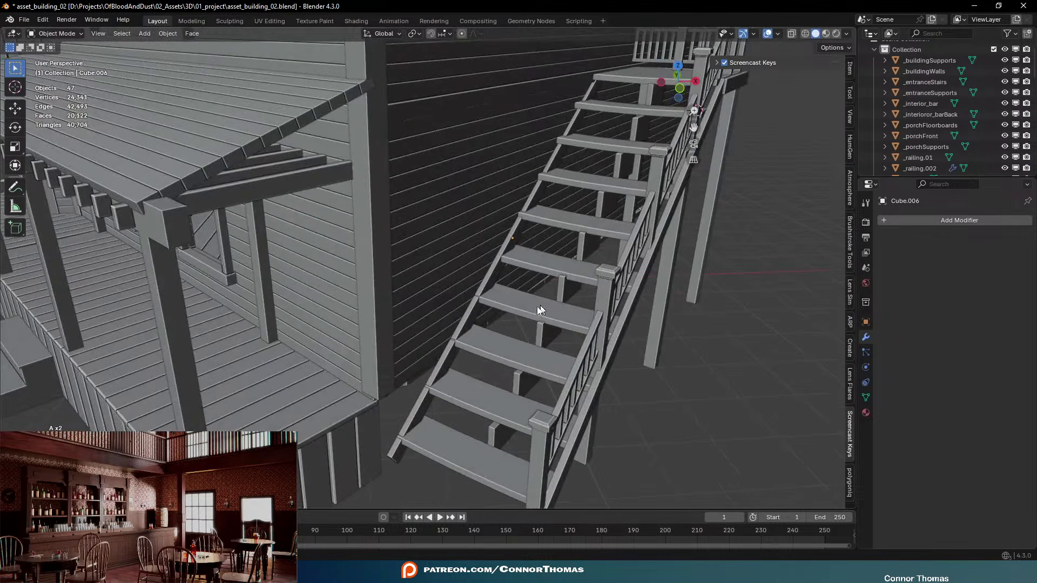
{"action": "left_click", "coordinate": [534, 321]}
{"action": "key", "text": "Tab"}
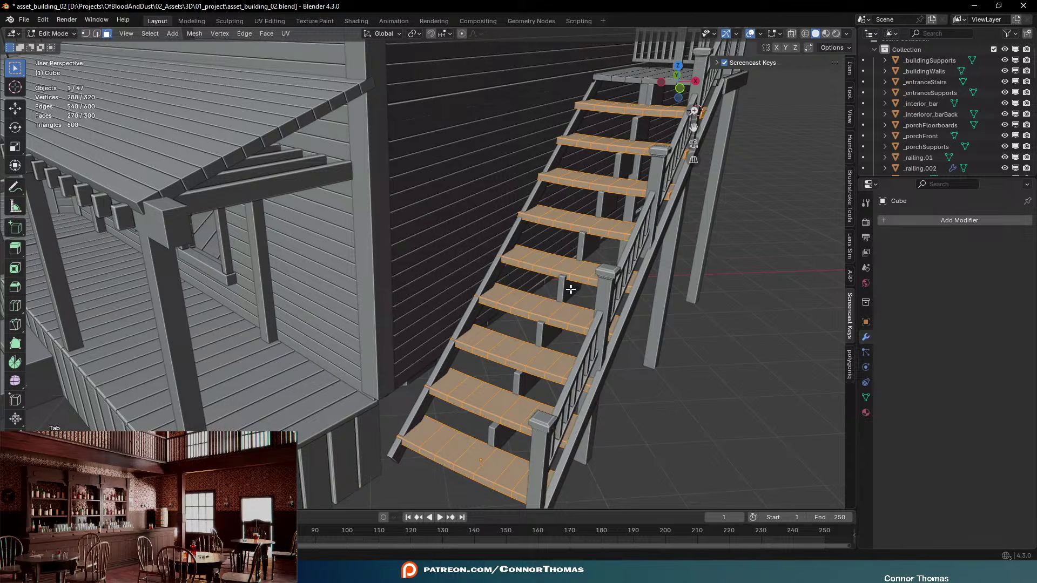
{"action": "key", "text": "z"}
{"action": "key", "text": "a"}
{"action": "key", "text": "a"}
{"action": "middle_click_drag", "start_coordinate": [595, 212], "coordinate": [474, 216]}
{"action": "key", "text": "z"}
{"action": "middle_click_drag", "start_coordinate": [627, 176], "coordinate": [638, 112]}
{"action": "key", "text": "c"}
{"action": "mouse_move", "coordinate": [574, 68]}
{"action": "left_mouse_down"}
{"action": "mouse_move", "coordinate": [544, 419]}
{"action": "mouse_move", "coordinate": [562, 421]}
{"action": "left_mouse_up"}
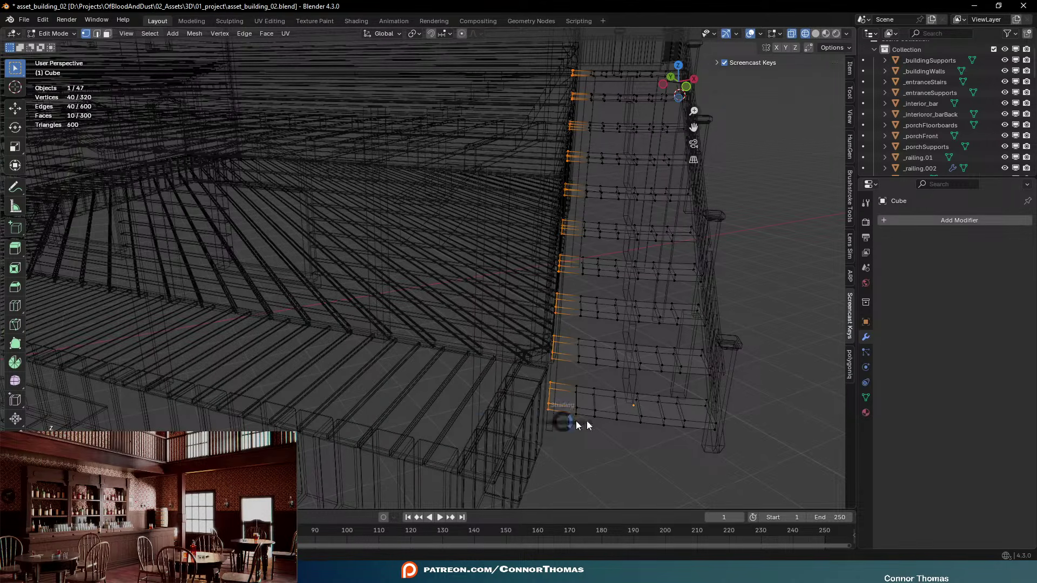
Return to solid shading and pull the selected tread ends in along local Y by about 0.11 m to meet the inner stringer
{"action": "key", "text": "shift+z"}
{"action": "middle_click_drag", "start_coordinate": [669, 365], "coordinate": [660, 373]}
{"action": "key", "text": "g"}
{"action": "key", "text": "x"}
{"action": "key", "text": "x"}
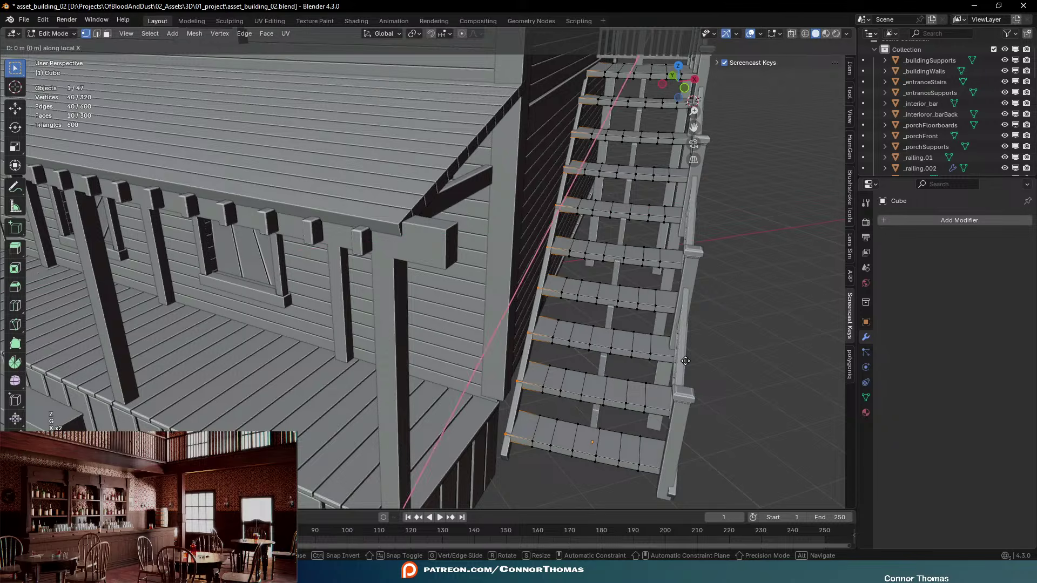
{"action": "key", "text": "y"}
{"action": "key", "text": "y"}
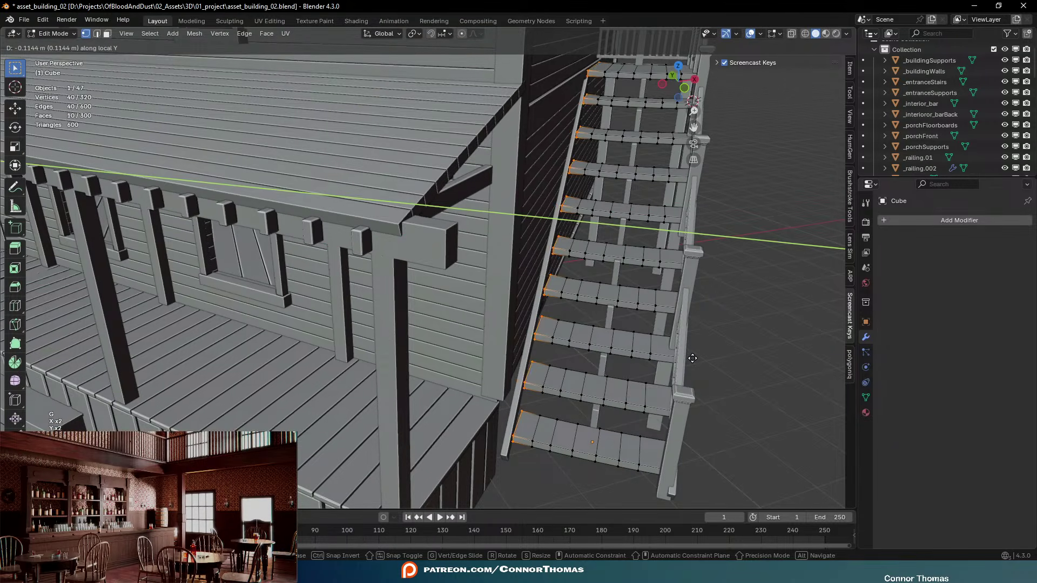
{"action": "left_click", "coordinate": [689, 356]}
{"action": "key", "text": "Tab"}
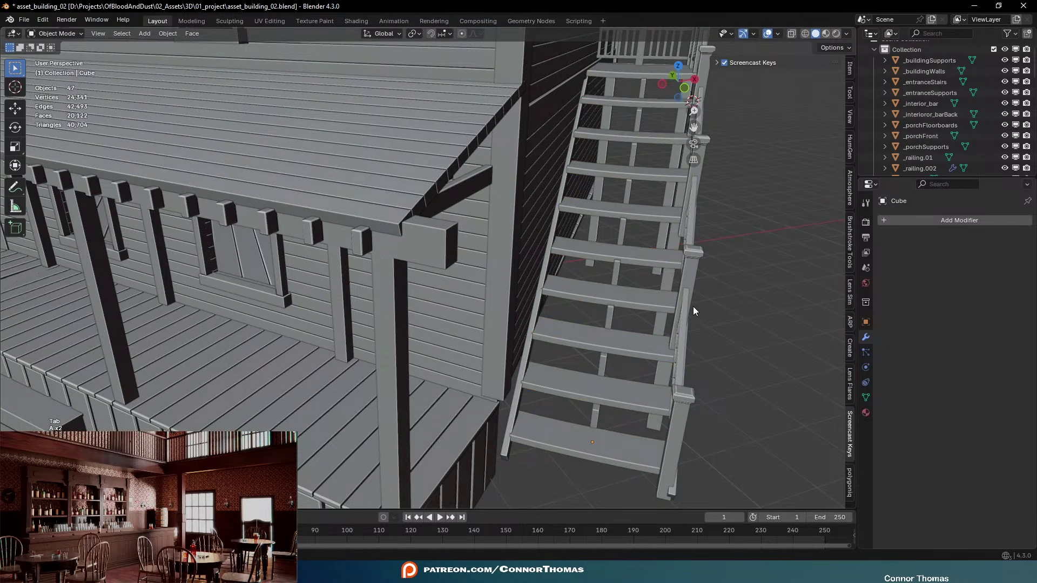
Deselect all objects and save the file with the adjusted staircase
{"action": "scroll", "coordinate": [692, 306], "scroll_direction": "down", "scroll_amount": 8}
{"action": "key", "text": "a"}
{"action": "key", "text": "a"}
{"action": "key", "text": "ctrl+s"}
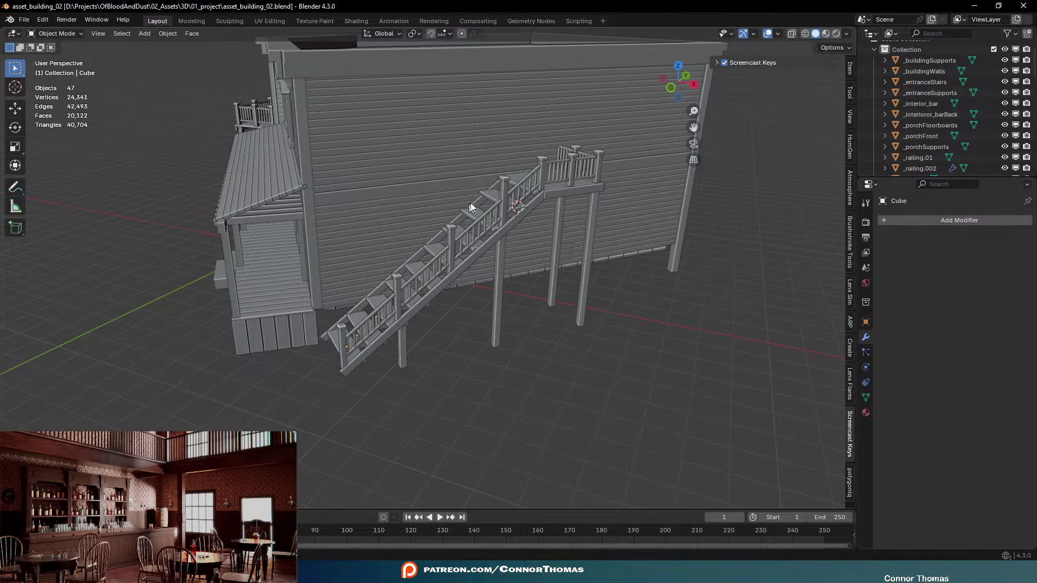
Examine the staircase, its treads and both stringers against the building from several angles
{"action": "middle_click_drag", "start_coordinate": [572, 315], "coordinate": [596, 261]}
{"action": "scroll", "coordinate": [558, 272], "scroll_direction": "up", "scroll_amount": 5}
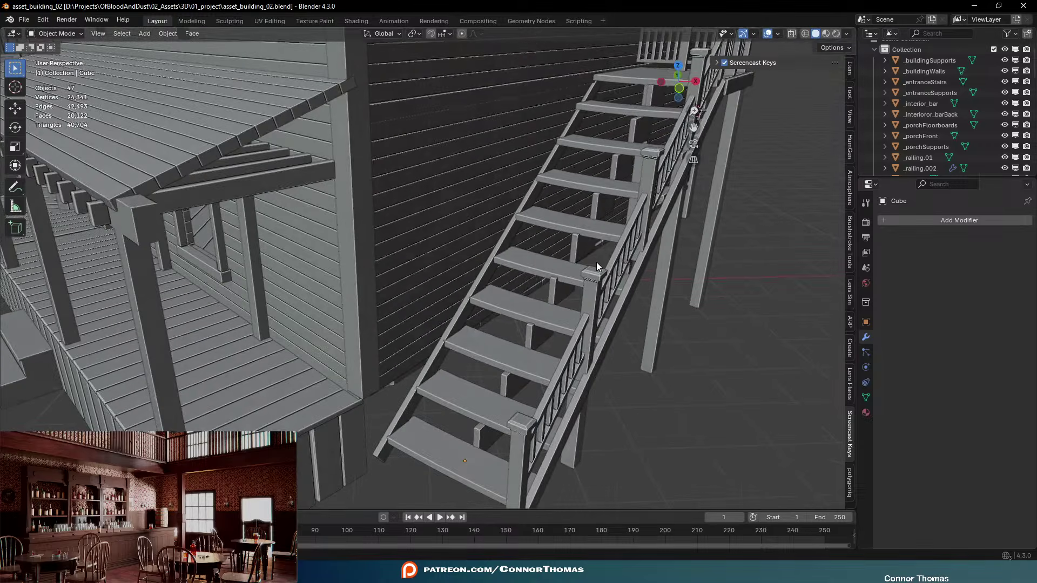
{"action": "scroll", "coordinate": [633, 331], "scroll_direction": "down", "scroll_amount": 6}
{"action": "key", "text": "a"}
{"action": "key", "text": "a"}
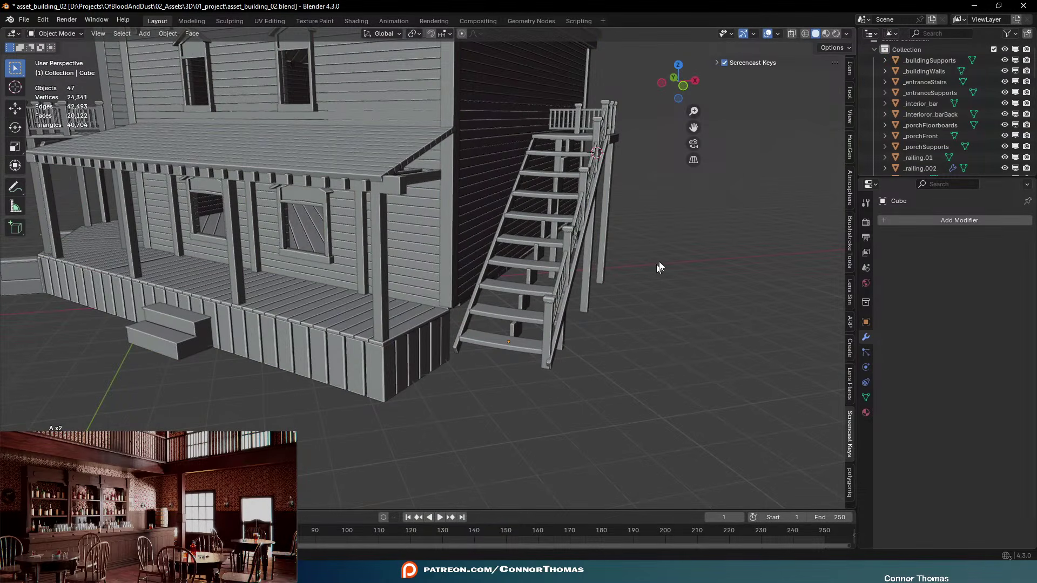
{"action": "middle_click_drag", "start_coordinate": [637, 302], "coordinate": [613, 227]}
{"action": "scroll", "coordinate": [565, 241], "scroll_direction": "up", "scroll_amount": 6}
{"action": "middle_click_drag", "start_coordinate": [489, 262], "coordinate": [604, 268]}
{"action": "scroll", "coordinate": [539, 292], "scroll_direction": "up", "scroll_amount": 4}
{"action": "scroll", "coordinate": [538, 288], "scroll_direction": "down", "scroll_amount": 5}
{"action": "middle_click_drag", "start_coordinate": [98, 129], "coordinate": [441, 179]}
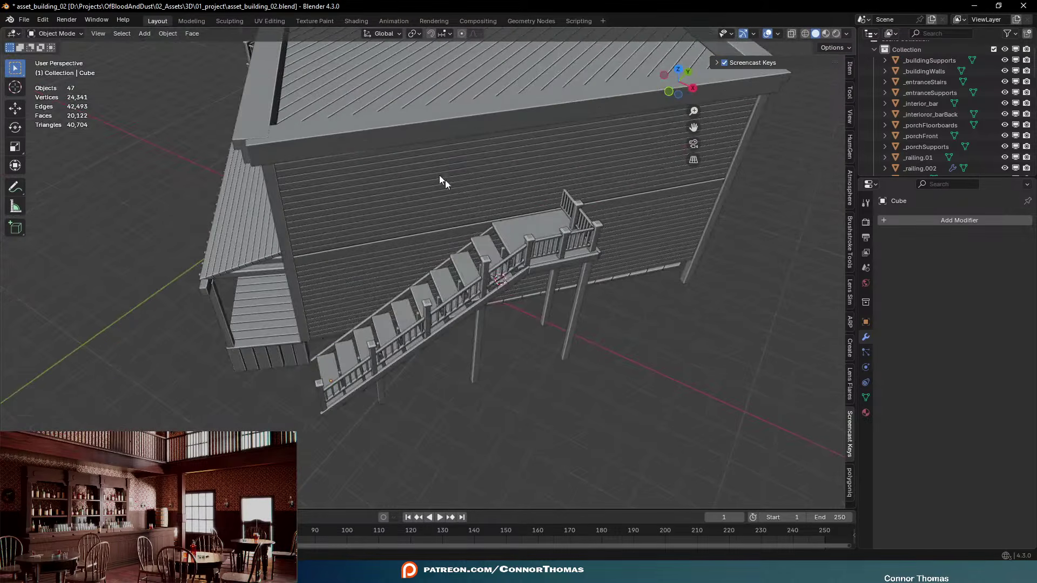
Place the 3D cursor on the stair landing beside the wall and add a cube there
{"action": "left_click", "coordinate": [22, 88]}
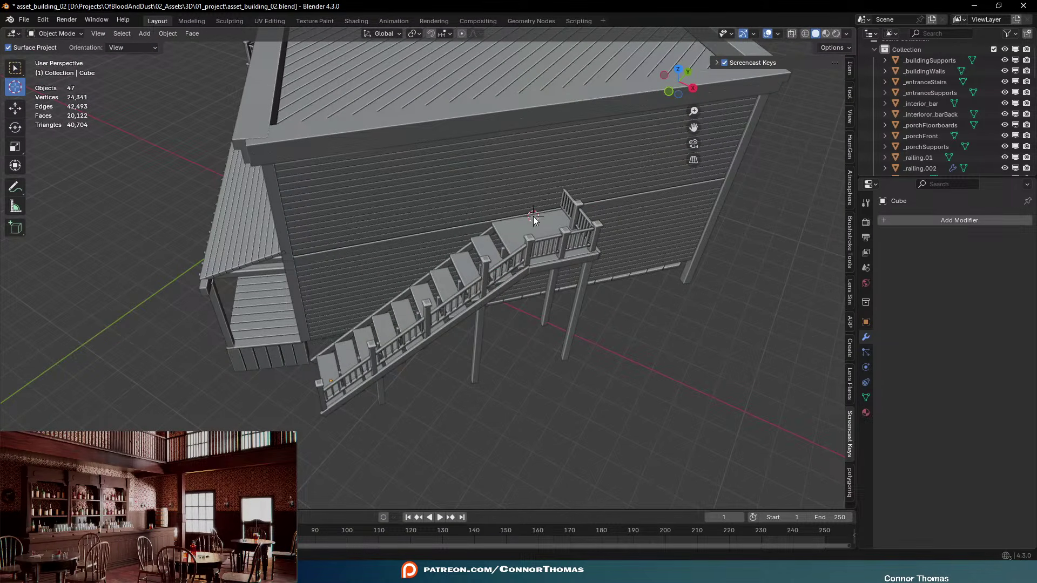
{"action": "left_click", "coordinate": [22, 72]}
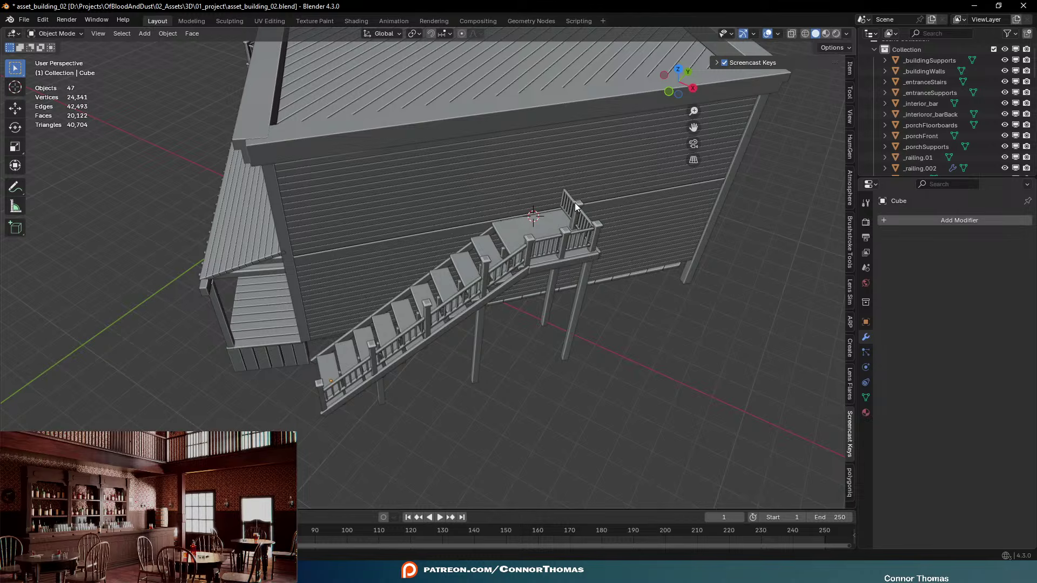
{"action": "key", "text": "shift+a"}
{"action": "mouse_move", "coordinate": [574, 203]}
{"action": "left_click", "coordinate": [634, 214]}
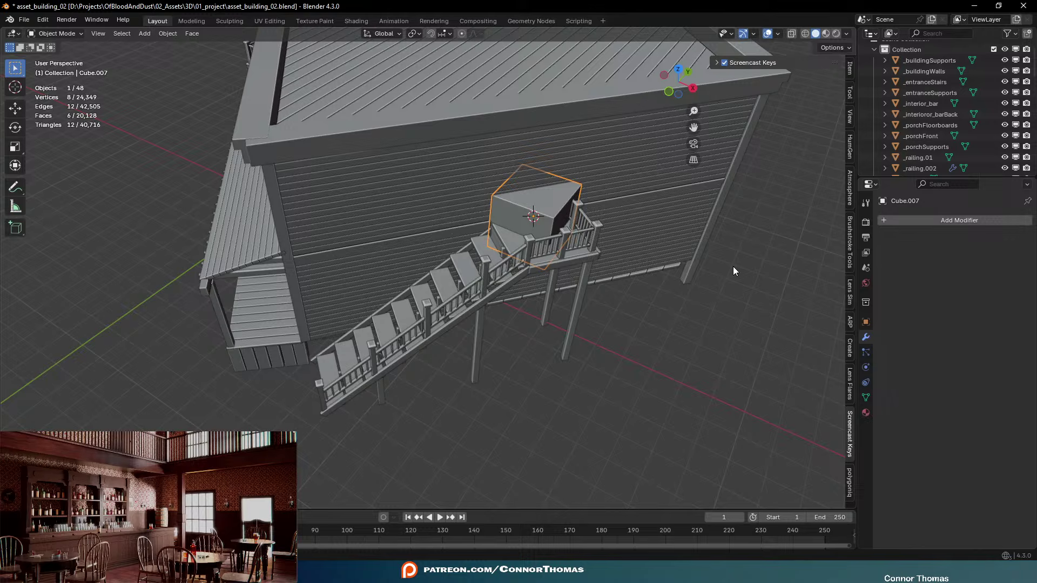
Rotate the new cube 45° about Z and raise it 1 m along Z
{"action": "type", "text": "rz"}
{"action": "type", "text": "45"}
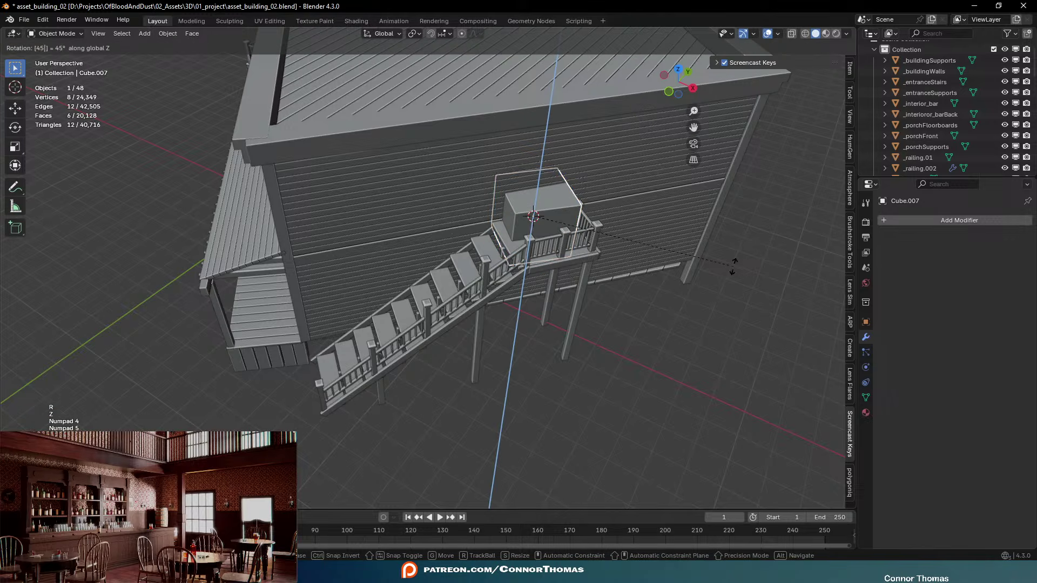
{"action": "key", "text": "KP_Enter"}
{"action": "scroll", "coordinate": [711, 261], "scroll_direction": "up", "scroll_amount": 5}
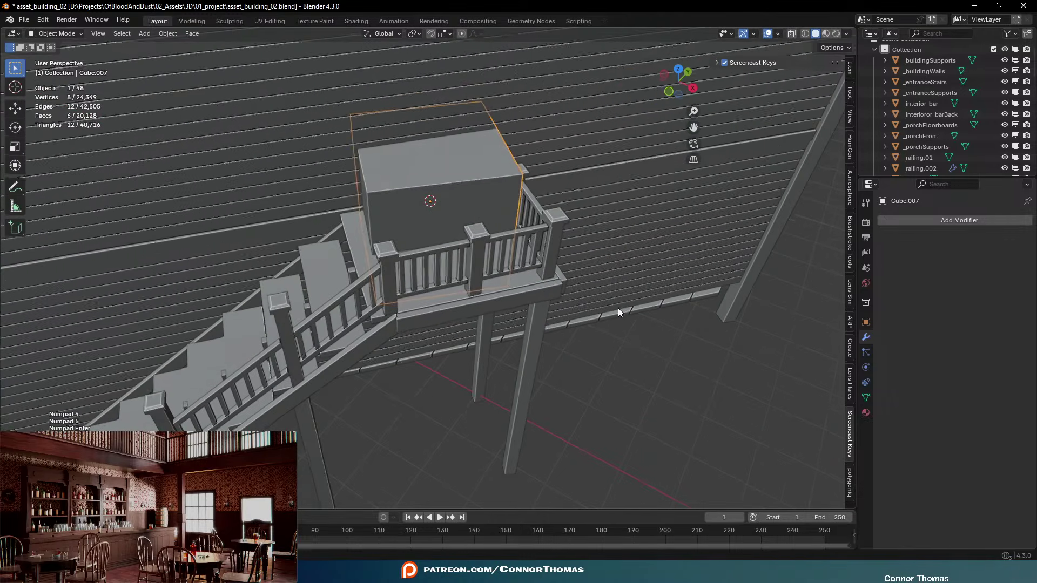
{"action": "type", "text": "gz1"}
{"action": "key", "text": "KP_Enter"}
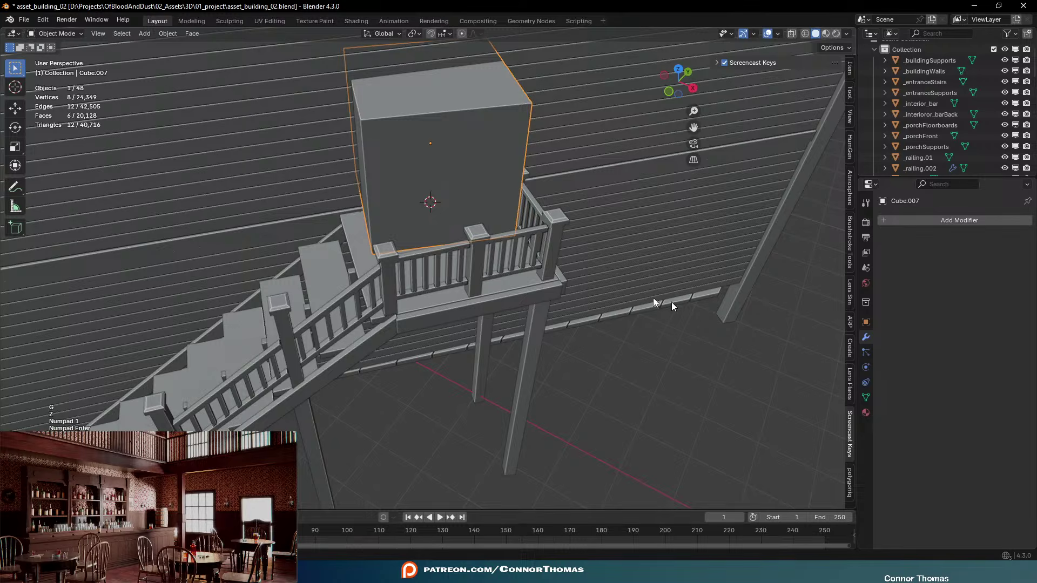
Scale the cube along its local X axis to roughly two thirds of its width
{"action": "mouse_move", "coordinate": [672, 302]}
{"action": "middle_mouse_down"}
{"action": "mouse_move", "coordinate": [687, 246]}
{"action": "mouse_move", "coordinate": [649, 333]}
{"action": "mouse_move", "coordinate": [659, 323]}
{"action": "mouse_move", "coordinate": [652, 299]}
{"action": "middle_mouse_up"}
{"action": "middle_click_drag", "start_coordinate": [712, 175], "coordinate": [641, 222]}
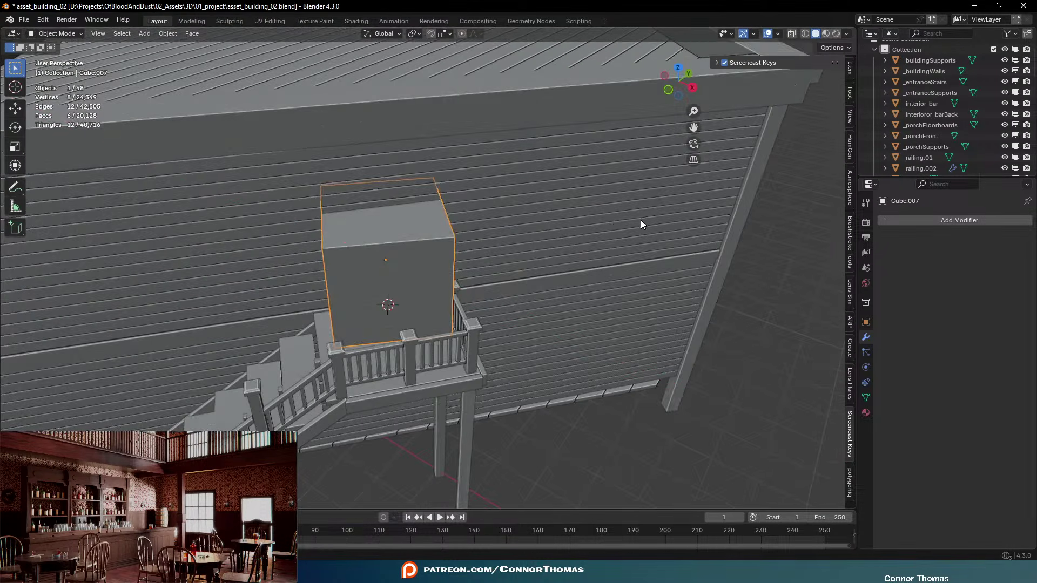
{"action": "key", "text": "s"}
{"action": "key", "text": "x"}
{"action": "key", "text": "x"}
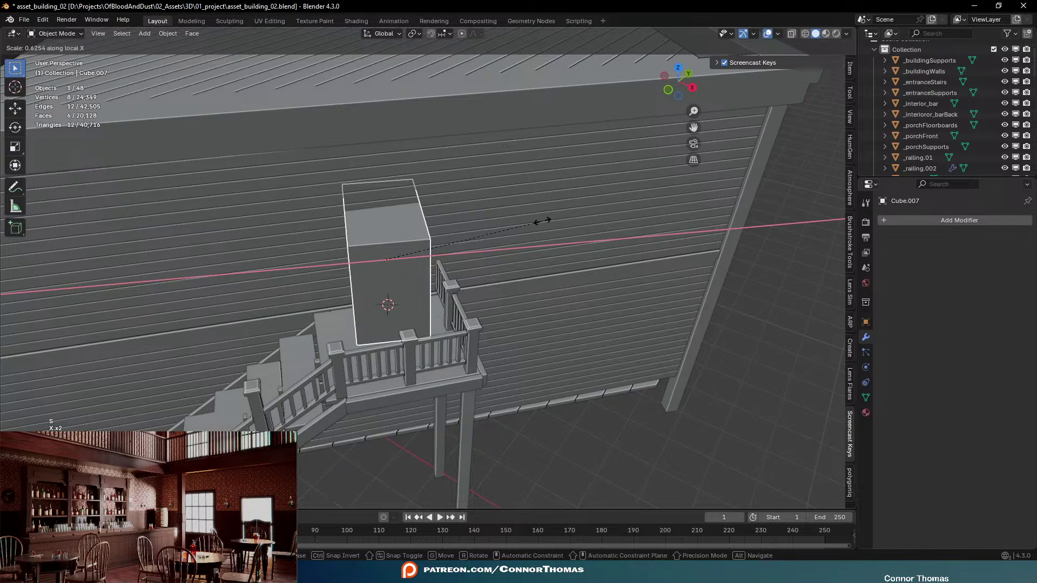
{"action": "left_click", "coordinate": [562, 219]}
{"action": "middle_click_drag", "start_coordinate": [548, 255], "coordinate": [554, 291]}
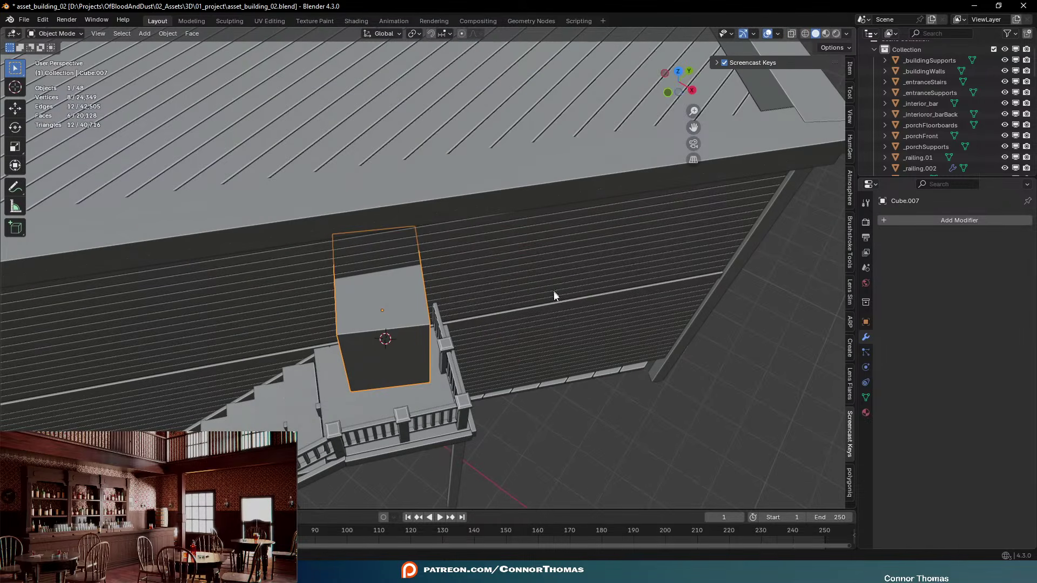
Add a Boolean Difference modifier to the building walls with the landing cube as the cutter
{"action": "left_click", "coordinate": [565, 277]}
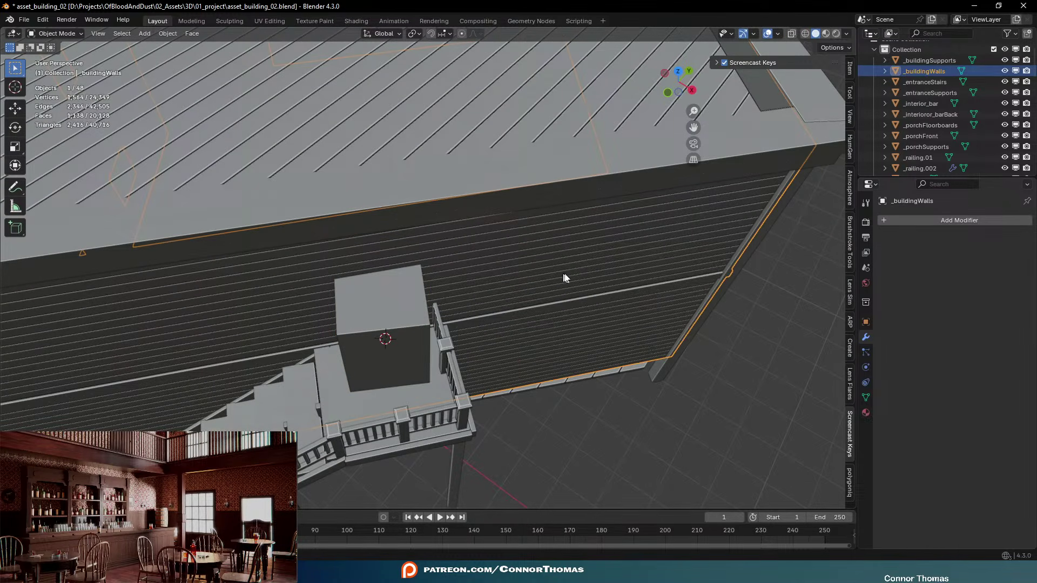
{"action": "left_click", "coordinate": [938, 220]}
{"action": "type", "text": "b"}
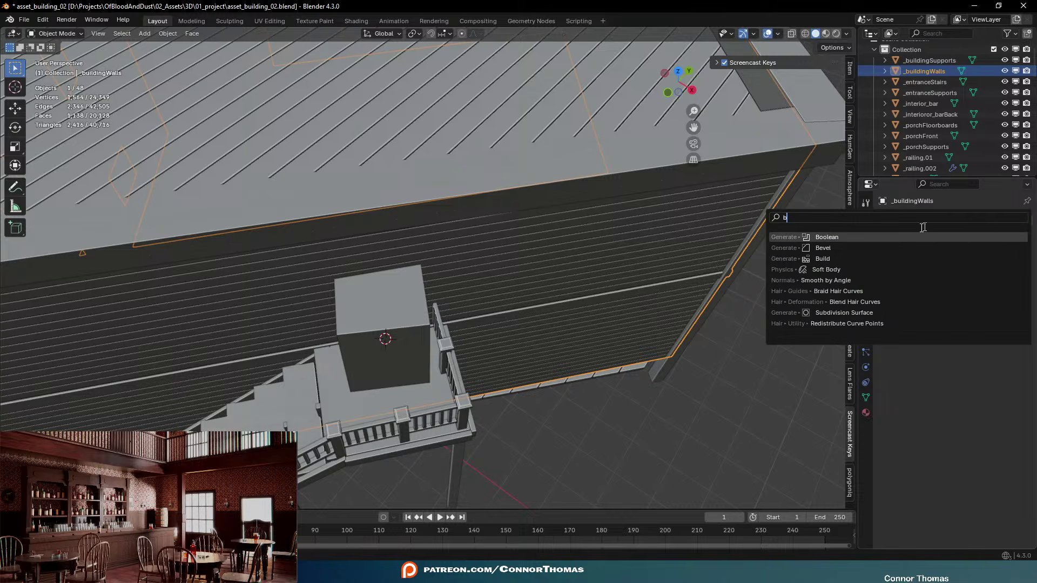
{"action": "left_click", "coordinate": [938, 238]}
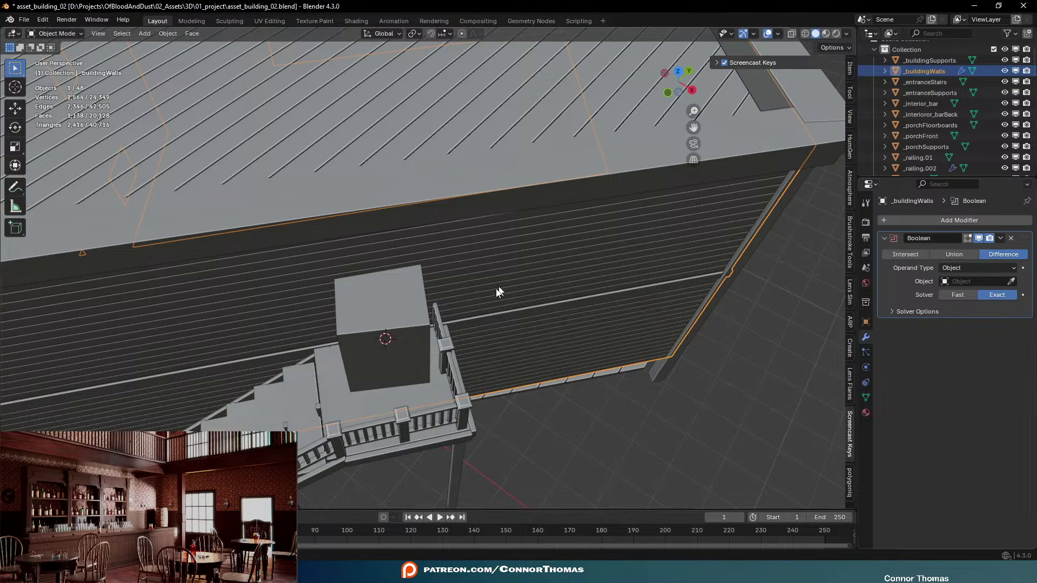
{"action": "left_click", "coordinate": [1014, 281]}
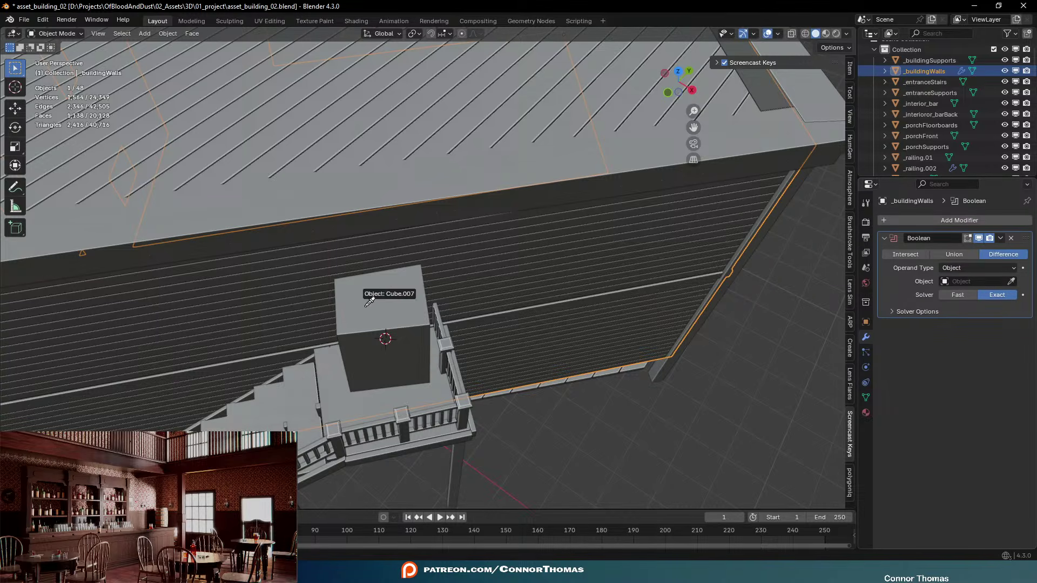
{"action": "left_click", "coordinate": [373, 296]}
Try applying the walls' Boolean and deleting the cutter cube, and undo both
{"action": "key", "text": "ctrl+a"}
{"action": "left_click", "coordinate": [390, 325]}
{"action": "key", "text": "x"}
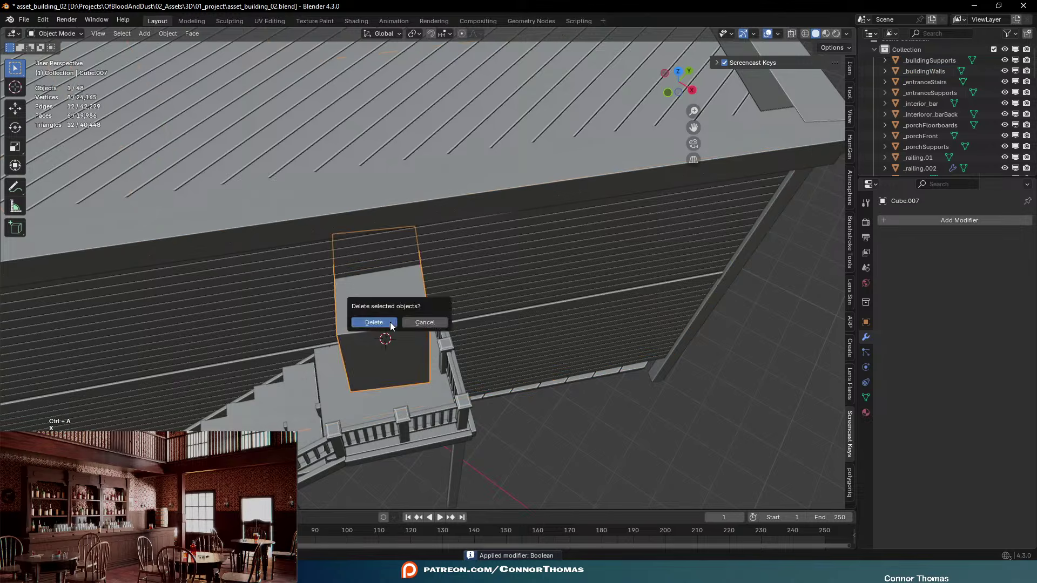
{"action": "left_click", "coordinate": [389, 323]}
{"action": "middle_click_drag", "start_coordinate": [388, 323], "coordinate": [504, 285]}
{"action": "key", "text": "ctrl+z"}
{"action": "key", "text": "ctrl+z"}
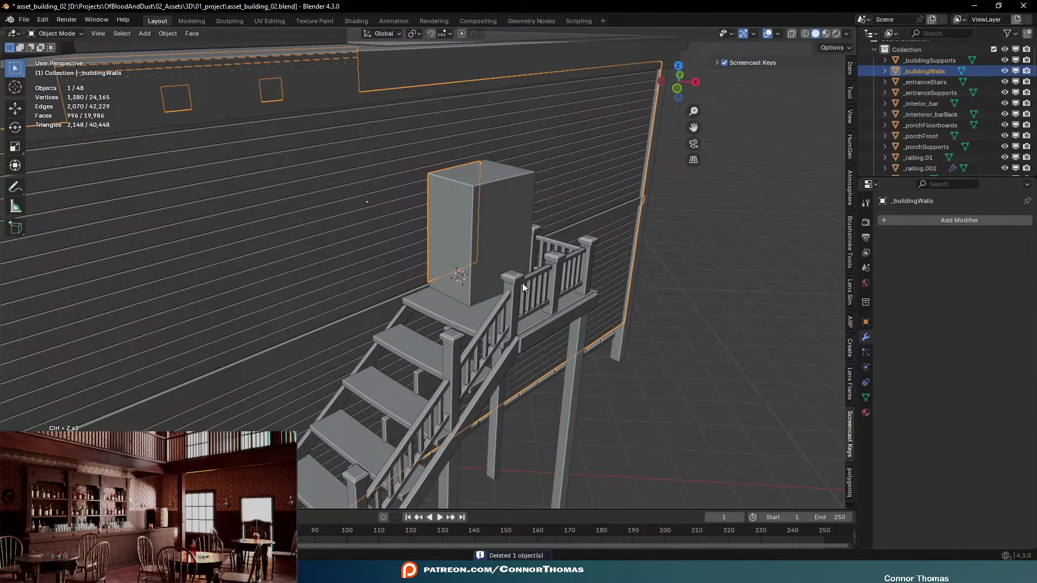
{"action": "key", "text": "ctrl+z"}
Make the cutter cube taller by raising only its top face along Z
{"action": "left_click", "coordinate": [497, 199]}
{"action": "key", "text": "Tab"}
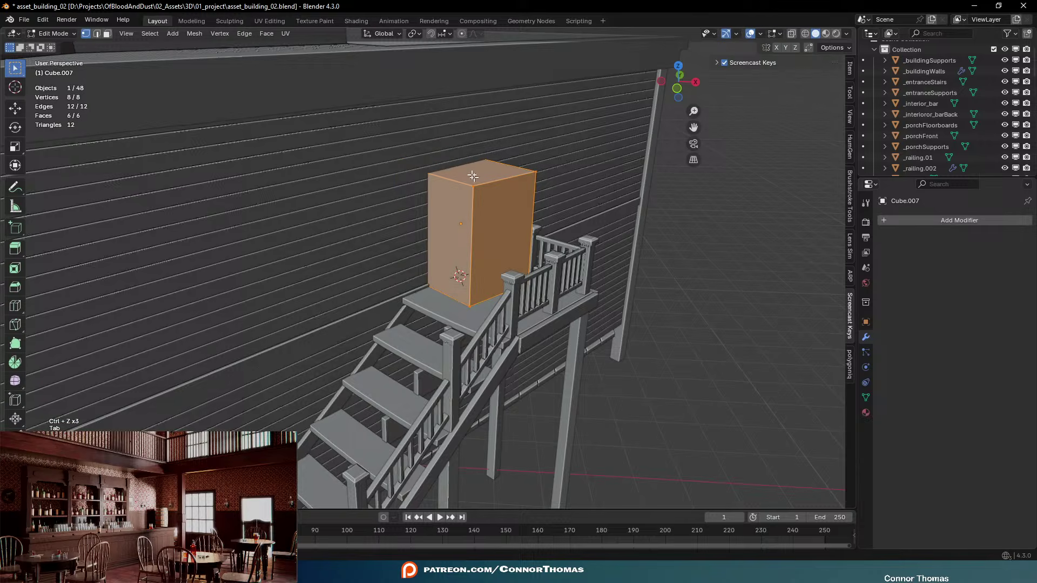
{"action": "key", "text": "3"}
{"action": "left_click", "coordinate": [465, 166]}
{"action": "key", "text": "g"}
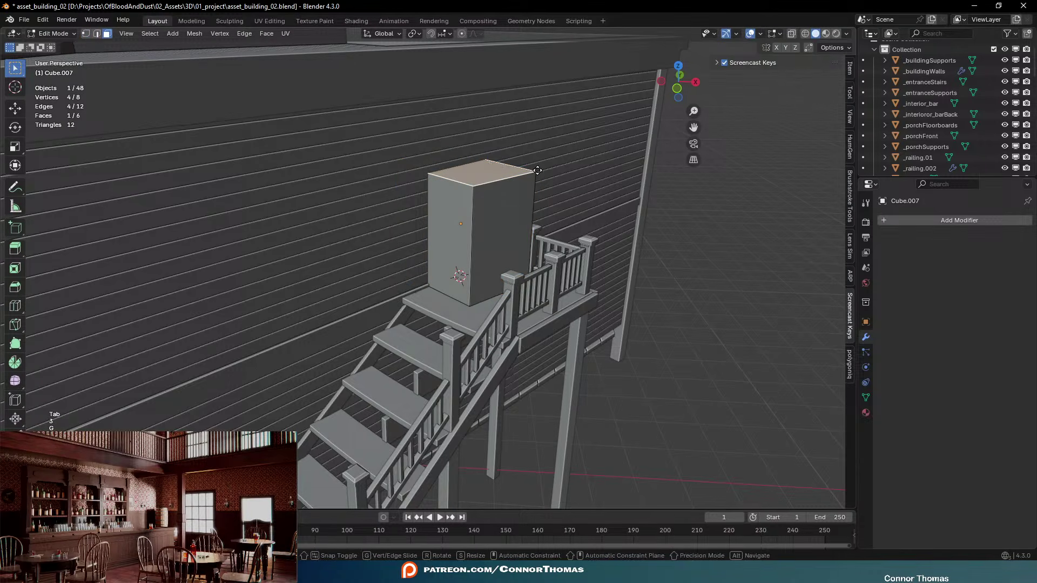
{"action": "key", "text": "z"}
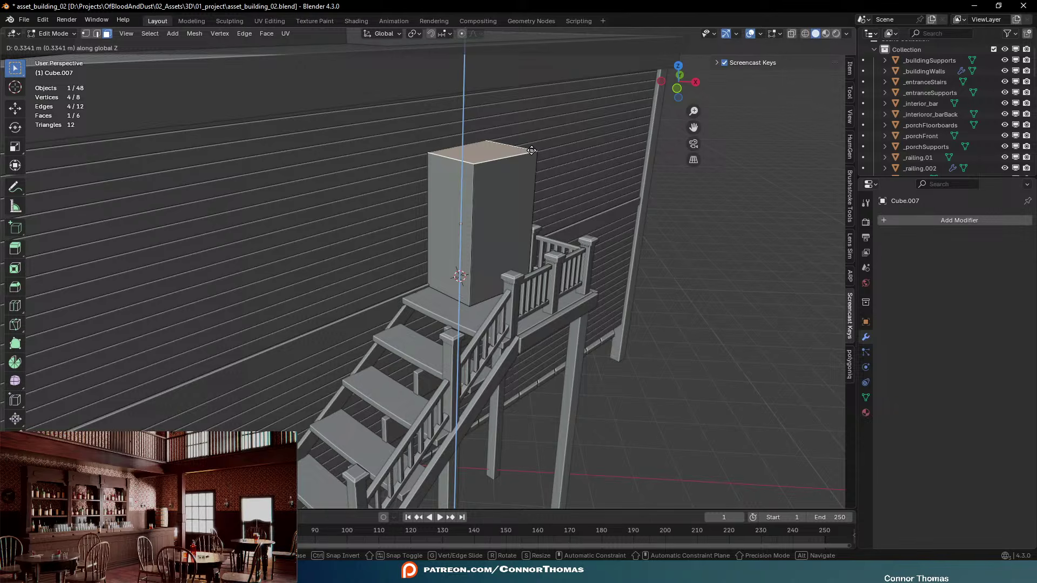
{"action": "left_click", "coordinate": [530, 157]}
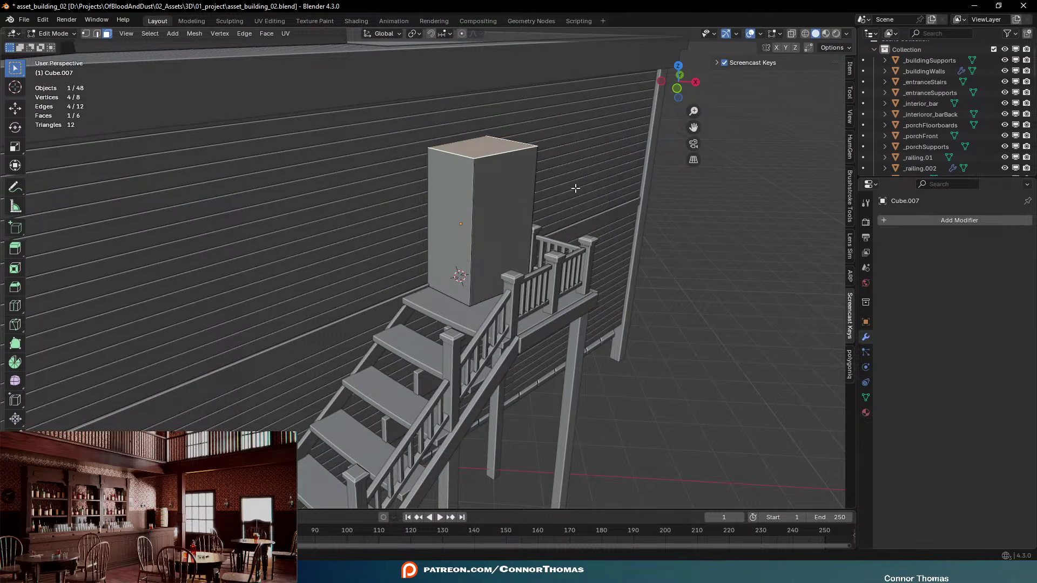
{"action": "key", "text": "Tab"}
Try applying the Boolean with the taller cutter, deleting the cube and revealing hidden objects, and undo these changes
{"action": "left_click", "coordinate": [386, 200]}
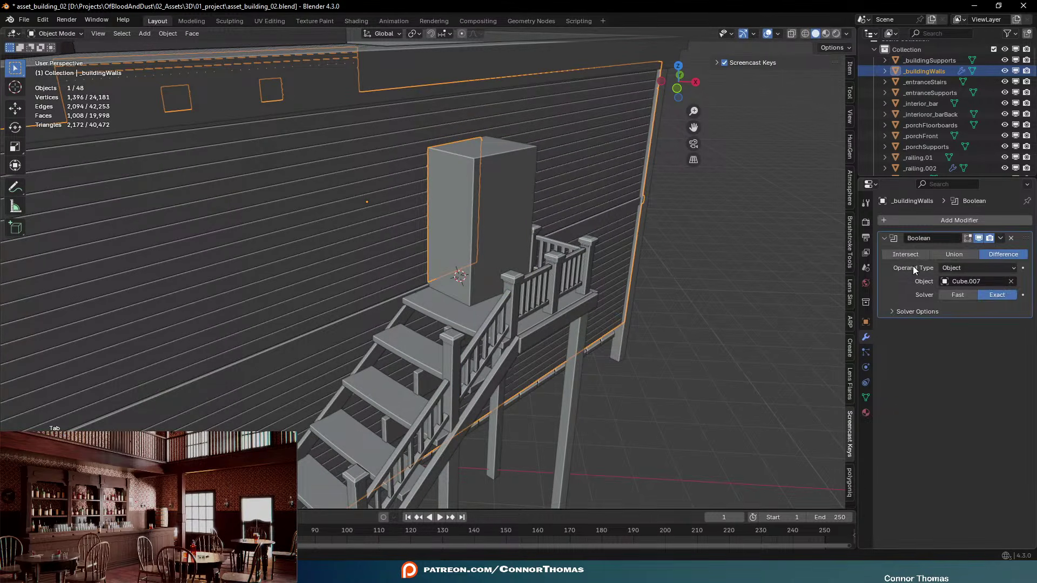
{"action": "key", "text": "ctrl+a"}
{"action": "left_click", "coordinate": [488, 199]}
{"action": "key", "text": "x"}
{"action": "middle_click_drag", "start_coordinate": [500, 202], "coordinate": [585, 250]}
{"action": "key", "text": "alt+h"}
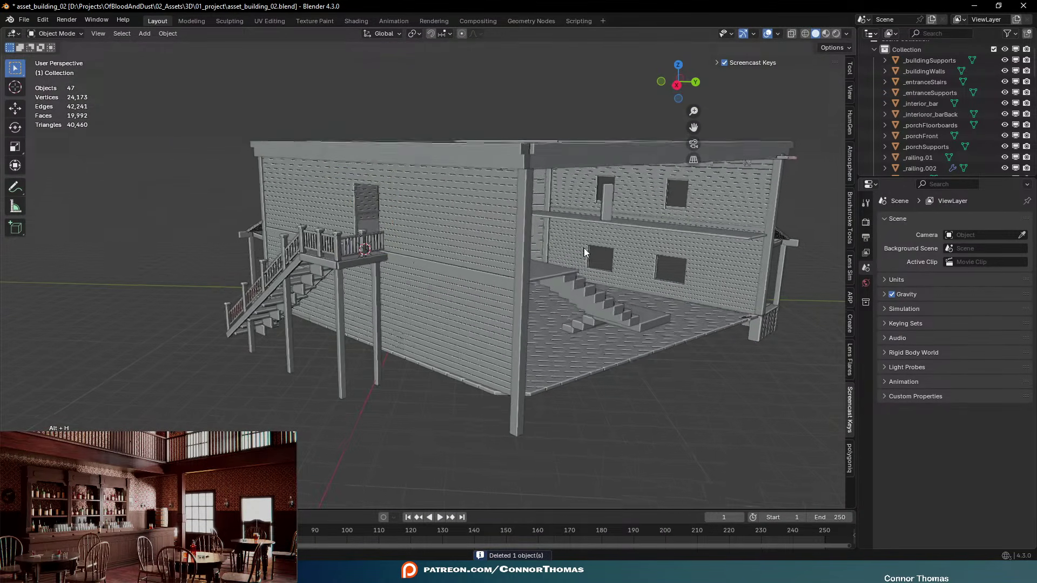
{"action": "key", "text": "ctrl+z"}
{"action": "key", "text": "ctrl+z"}
{"action": "key", "text": "ctrl+z"}
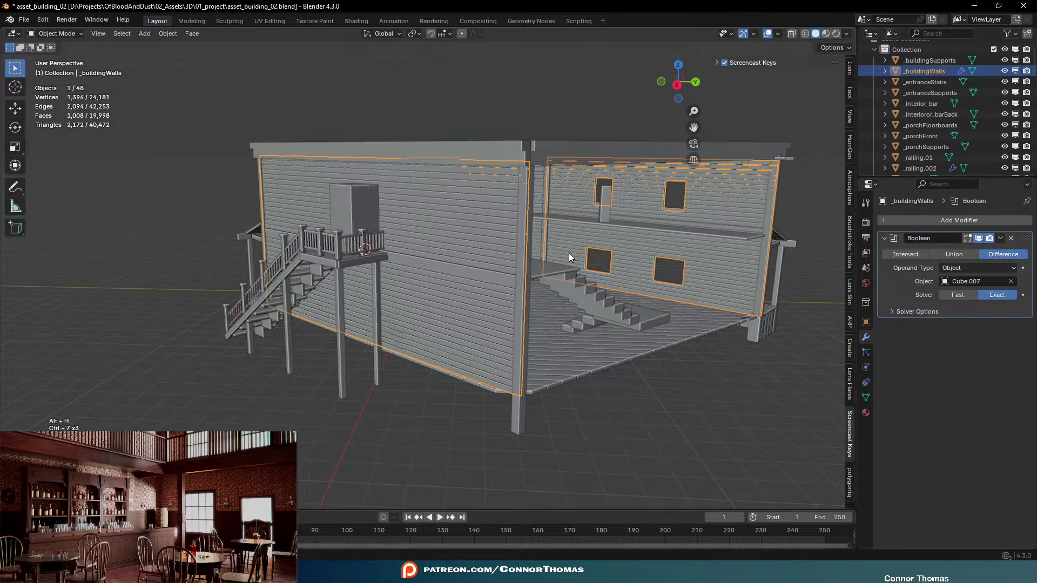
{"action": "key", "text": "ctrl+z"}
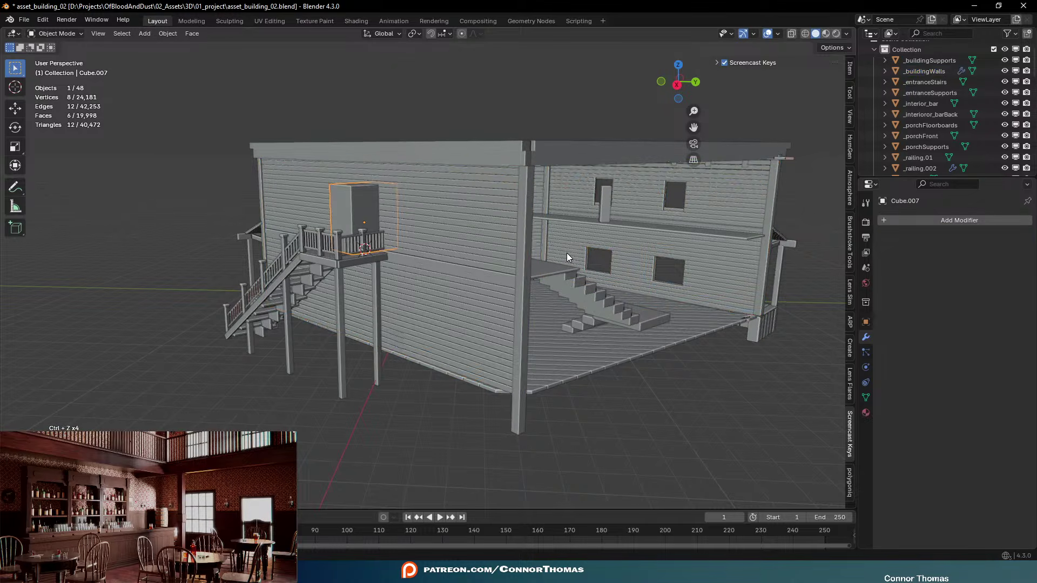
Replace the walls' Boolean modifier with a new Difference one that cuts with the landing cube and uses the Fast solver
{"action": "left_click", "coordinate": [492, 251]}
{"action": "left_click", "coordinate": [1010, 238]}
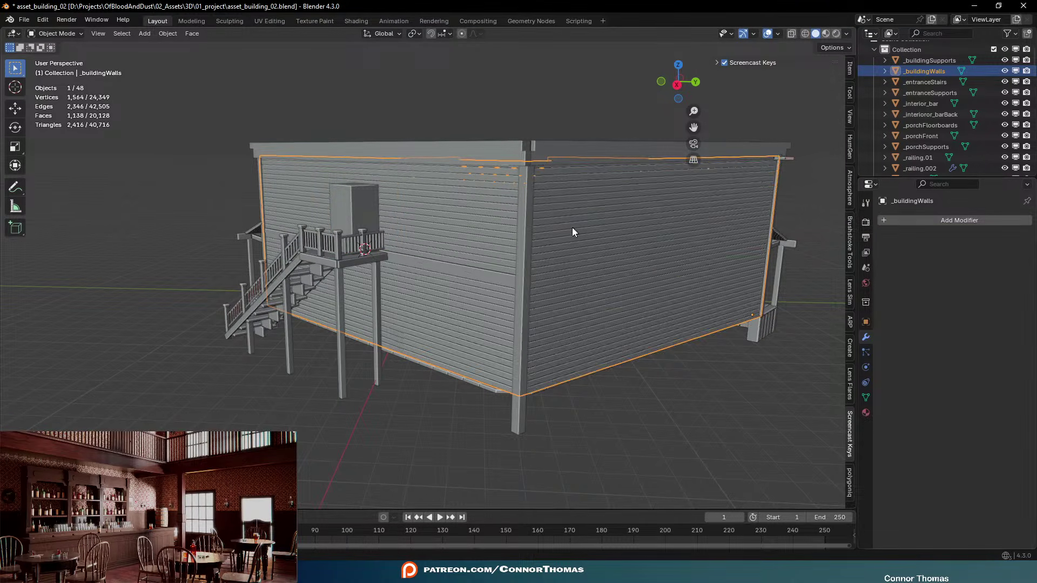
{"action": "middle_click_drag", "start_coordinate": [592, 260], "coordinate": [425, 223]}
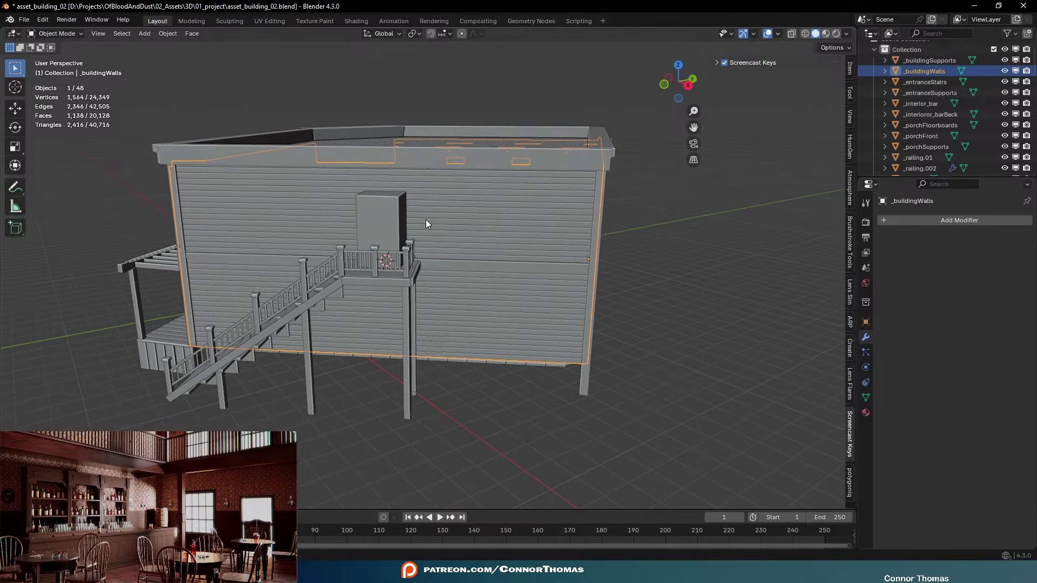
{"action": "left_click", "coordinate": [925, 221]}
{"action": "type", "text": "b"}
{"action": "left_click", "coordinate": [843, 242]}
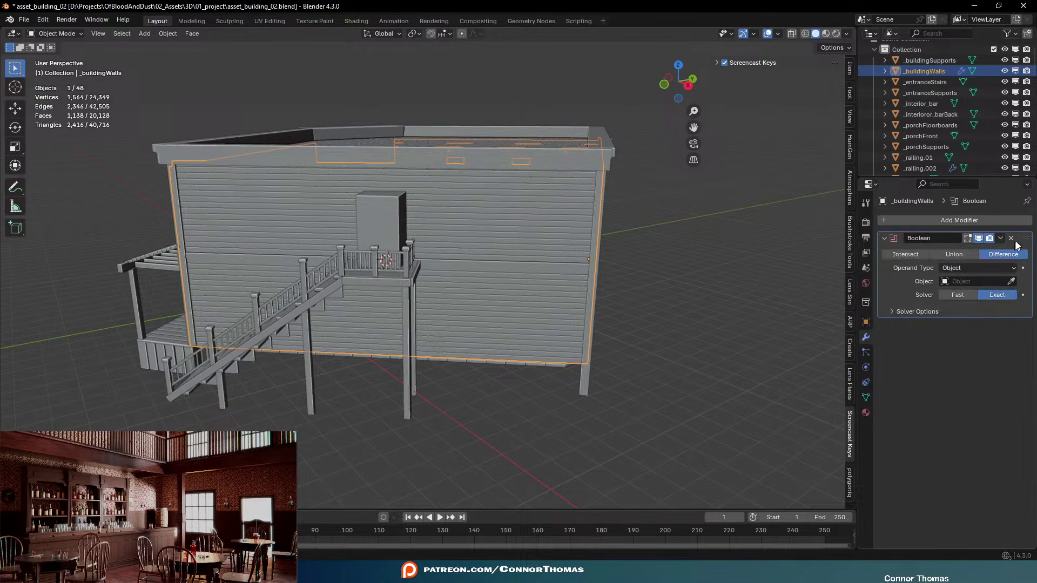
{"action": "left_click", "coordinate": [1012, 281]}
{"action": "left_click", "coordinate": [392, 215]}
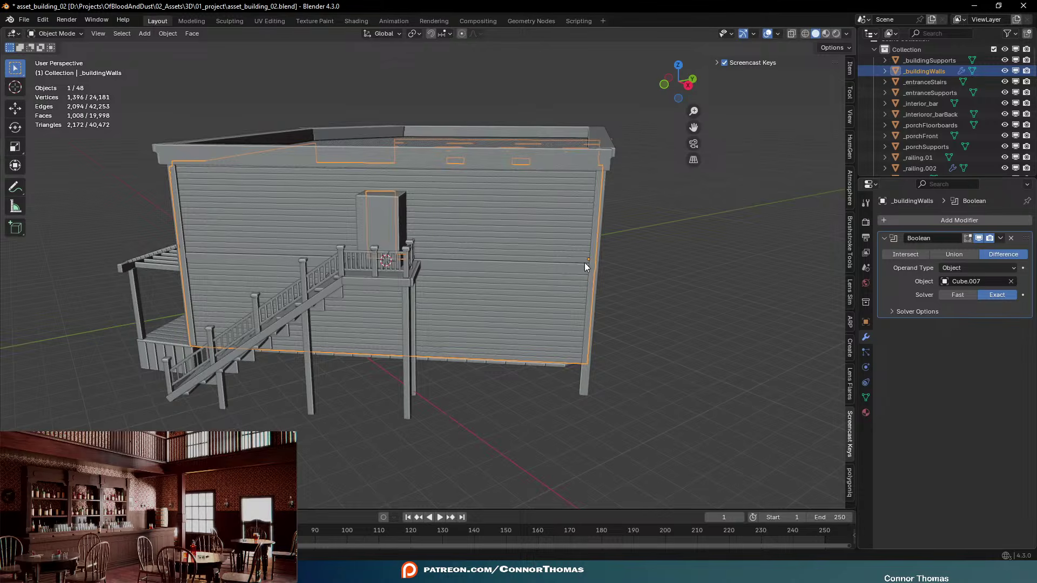
{"action": "middle_click_drag", "start_coordinate": [584, 263], "coordinate": [499, 254]}
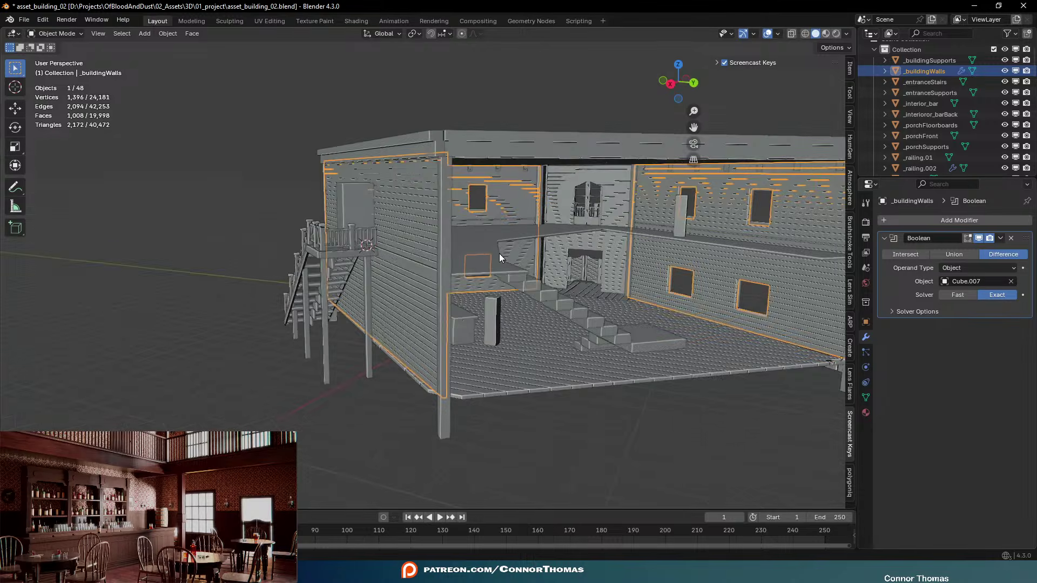
{"action": "left_click", "coordinate": [958, 295]}
{"action": "middle_click_drag", "start_coordinate": [611, 268], "coordinate": [498, 290]}
Try applying the Fast Boolean to the walls and removing the cutter cube, and undo both
{"action": "key", "text": "ctrl+a"}
{"action": "left_click", "coordinate": [382, 218]}
{"action": "key", "text": "x"}
{"action": "left_click", "coordinate": [385, 218]}
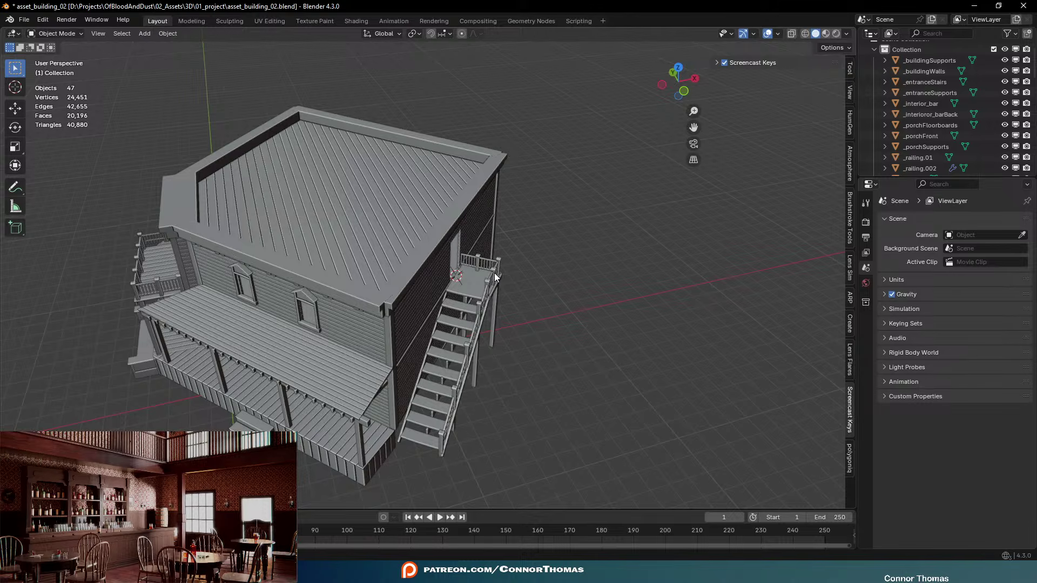
{"action": "middle_click_drag", "start_coordinate": [429, 295], "coordinate": [483, 202]}
{"action": "key", "text": "ctrl+z"}
{"action": "key", "text": "ctrl+z"}
{"action": "key", "text": "ctrl+z"}
Raise the cutter cube's top face by about 0.11 m along Z
{"action": "left_click", "coordinate": [453, 201]}
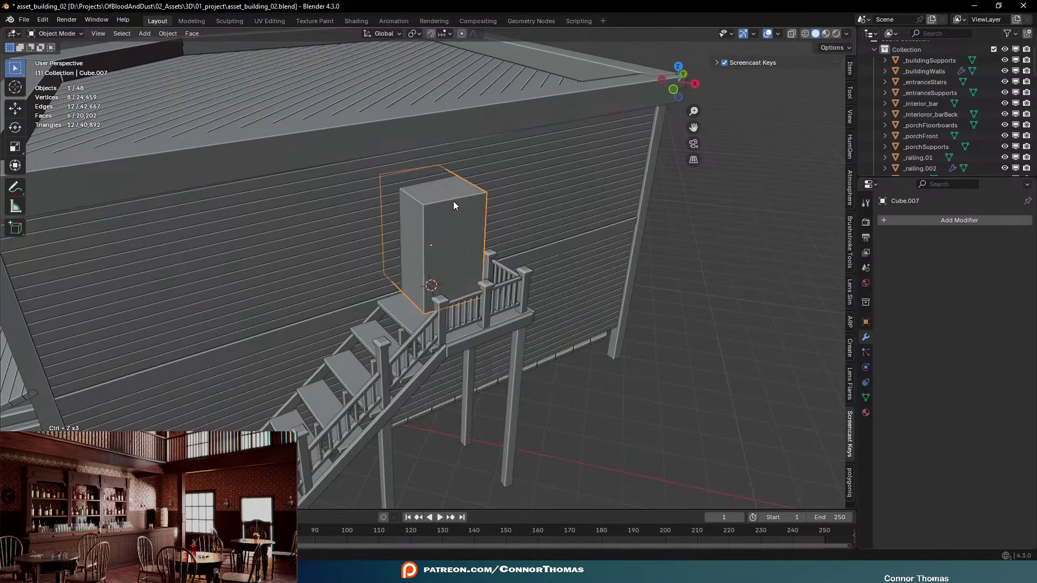
{"action": "key", "text": "Tab"}
{"action": "key", "text": "g"}
{"action": "key", "text": "z"}
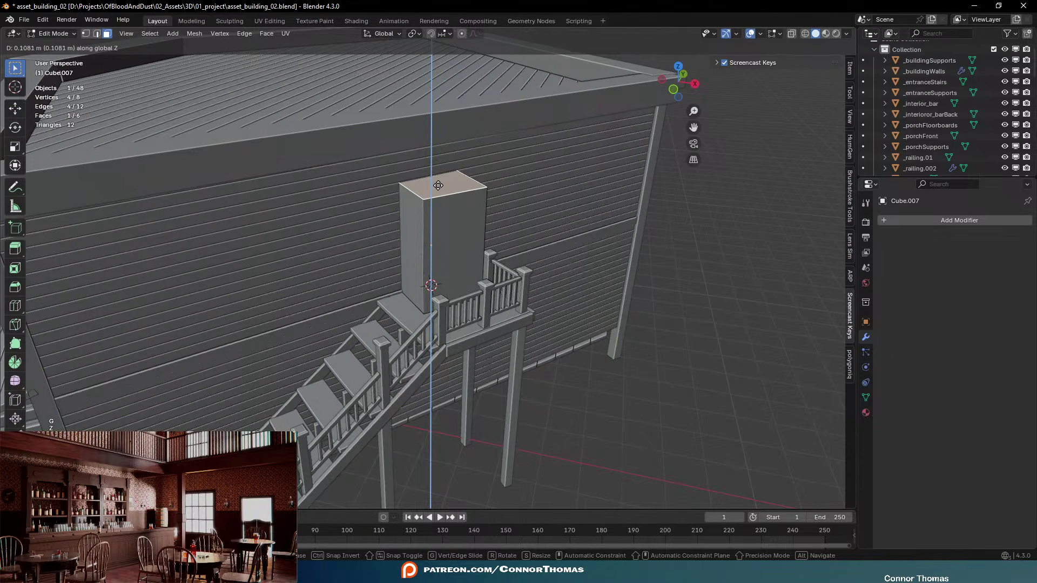
{"action": "left_click", "coordinate": [438, 185]}
{"action": "middle_click_drag", "start_coordinate": [438, 187], "coordinate": [428, 193]}
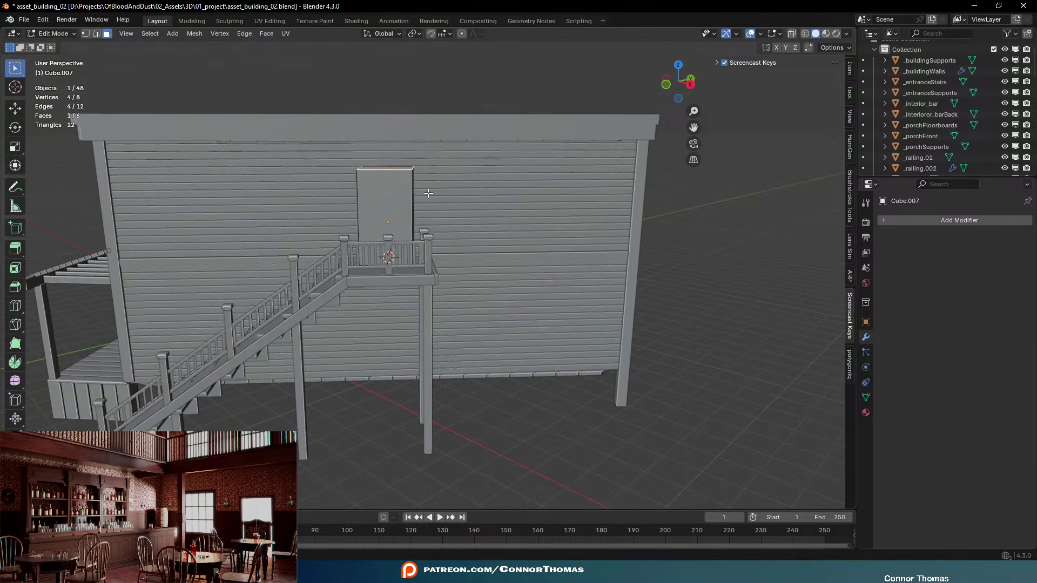
Apply the Boolean on the building walls and delete the cutter cube to leave the doorway opening
{"action": "key", "text": "Tab"}
{"action": "key", "text": "x"}
{"action": "left_click", "coordinate": [393, 194]}
{"action": "left_click", "coordinate": [479, 173]}
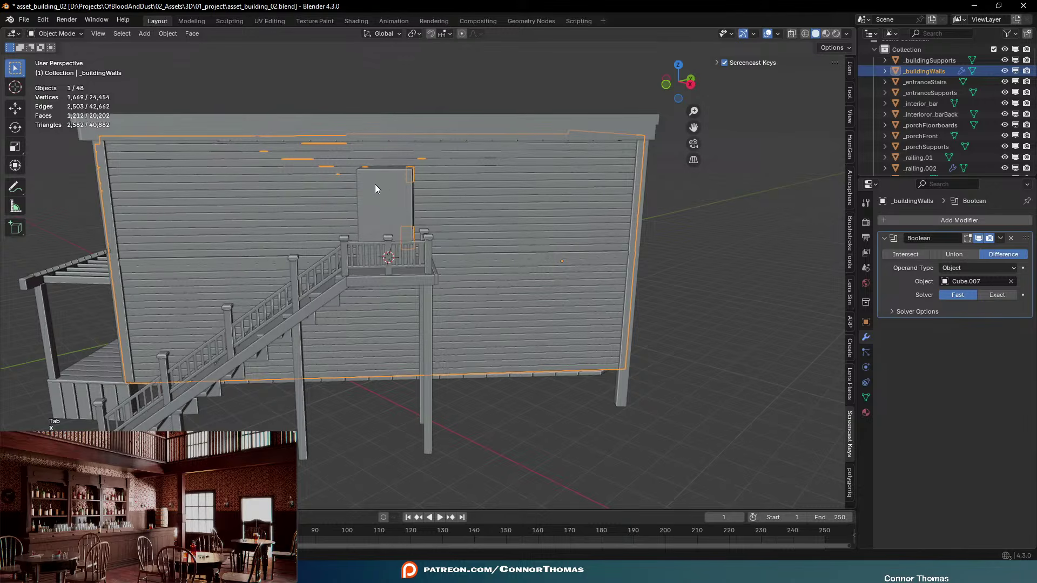
{"action": "key", "text": "ctrl+a"}
{"action": "left_click", "coordinate": [394, 195]}
{"action": "key", "text": "x"}
{"action": "left_click", "coordinate": [395, 195]}
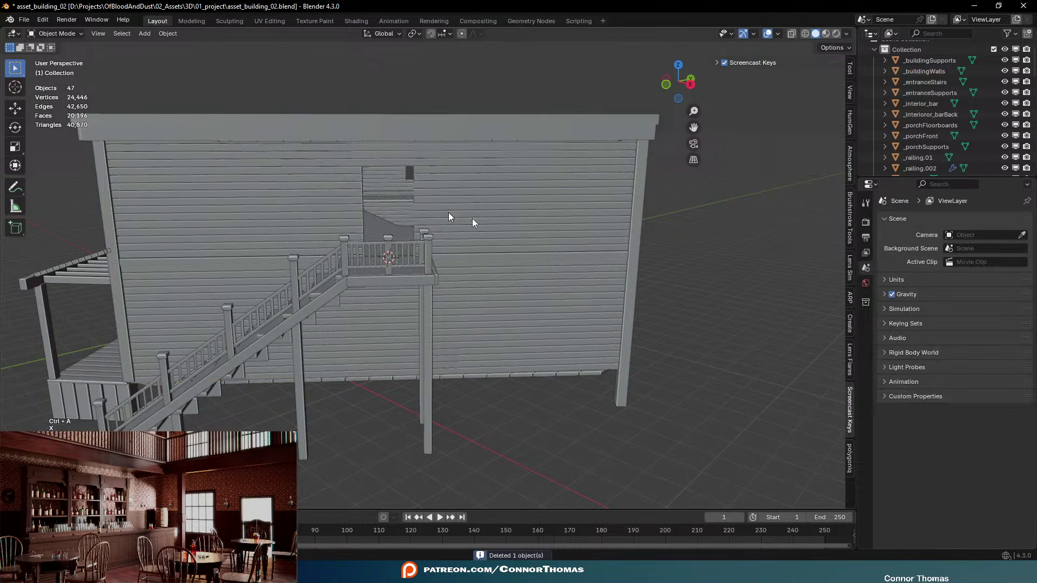
Hide the roof to expose the building's interior
{"action": "middle_click_drag", "start_coordinate": [472, 218], "coordinate": [494, 245]}
{"action": "scroll", "coordinate": [592, 244], "scroll_direction": "up", "scroll_amount": 5}
{"action": "left_click", "coordinate": [404, 214]}
{"action": "key", "text": "h"}
Duplicate the interior floorboards and raise the copy about 3.6 m along Z to the upper floor level
{"action": "left_click", "coordinate": [454, 267]}
{"action": "key", "text": "shift+d"}
{"action": "key", "text": "z"}
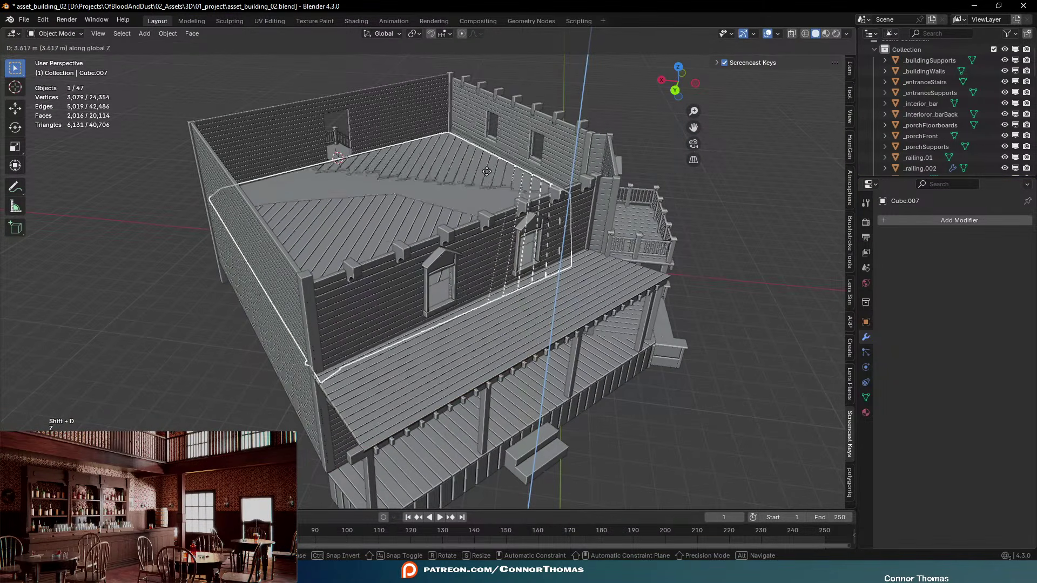
{"action": "left_click", "coordinate": [483, 169]}
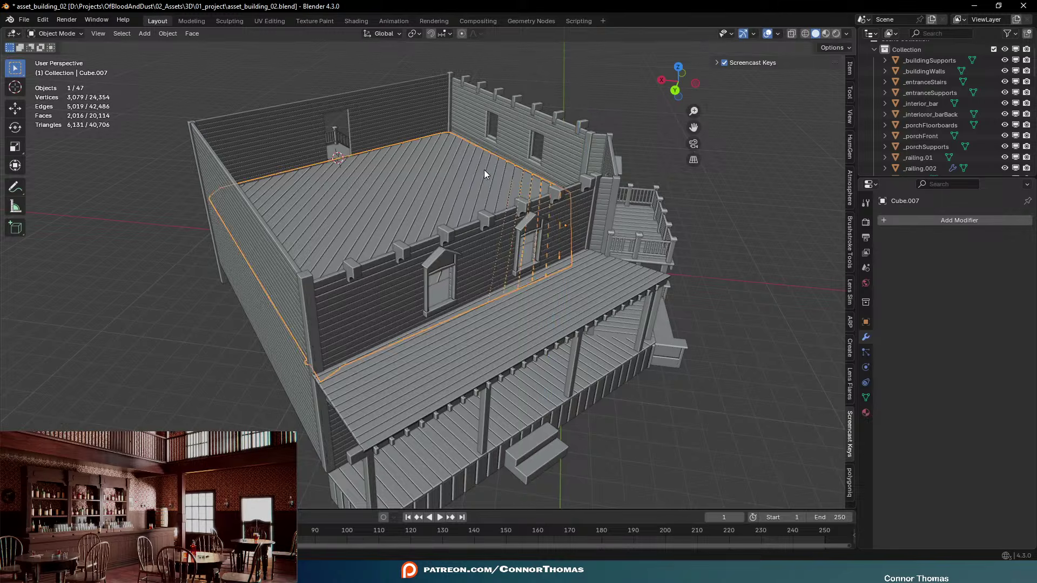
{"action": "middle_click_drag", "start_coordinate": [483, 170], "coordinate": [486, 224]}
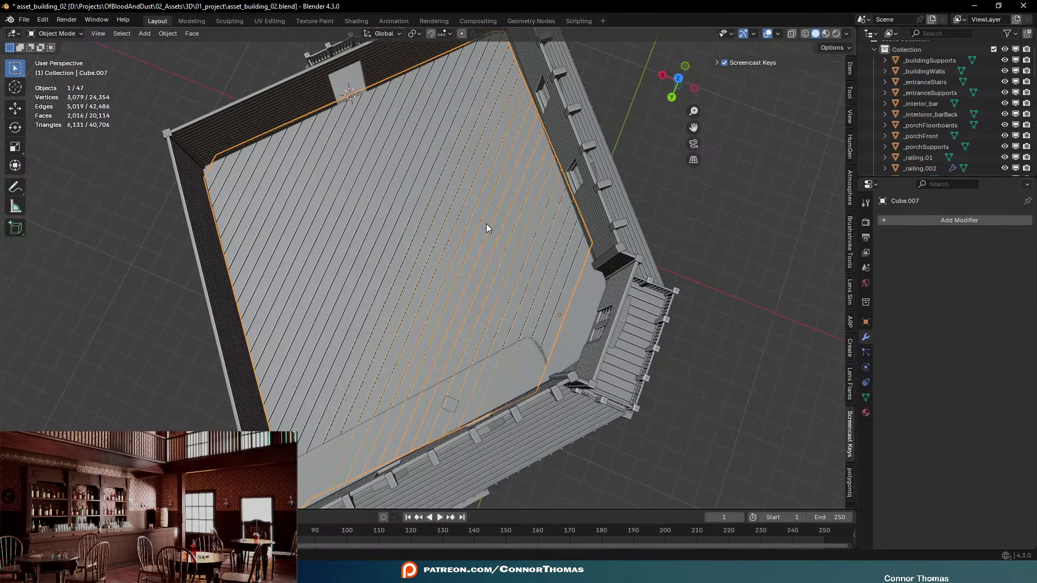
Hide the raised floorboard copy, select the upper reference floor and locate it in the object list
{"action": "key", "text": "h"}
{"action": "left_click", "coordinate": [456, 224]}
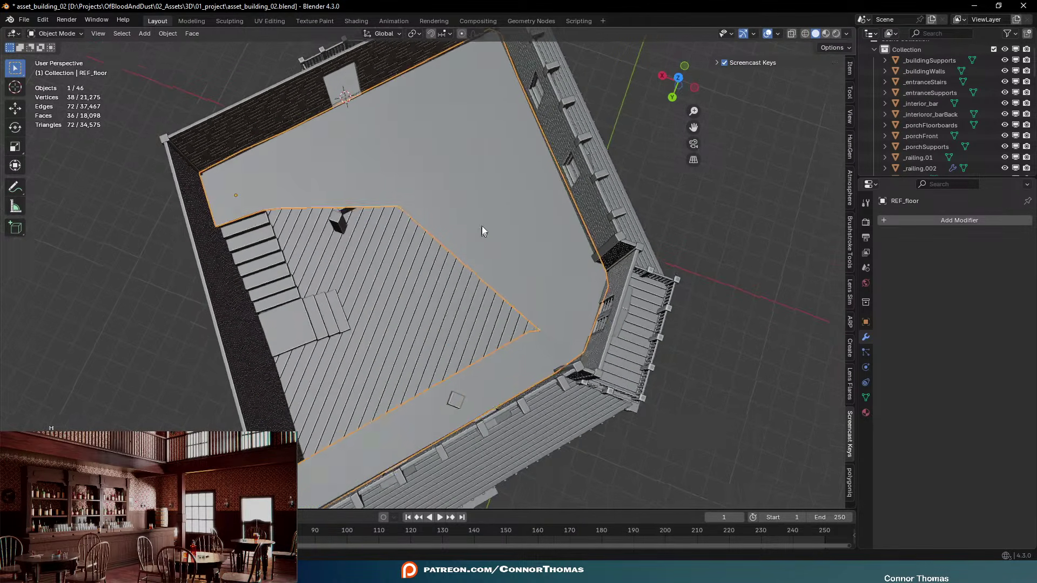
{"action": "key", "text": "KP_Decimal"}
{"action": "key", "text": "KP_Decimal"}
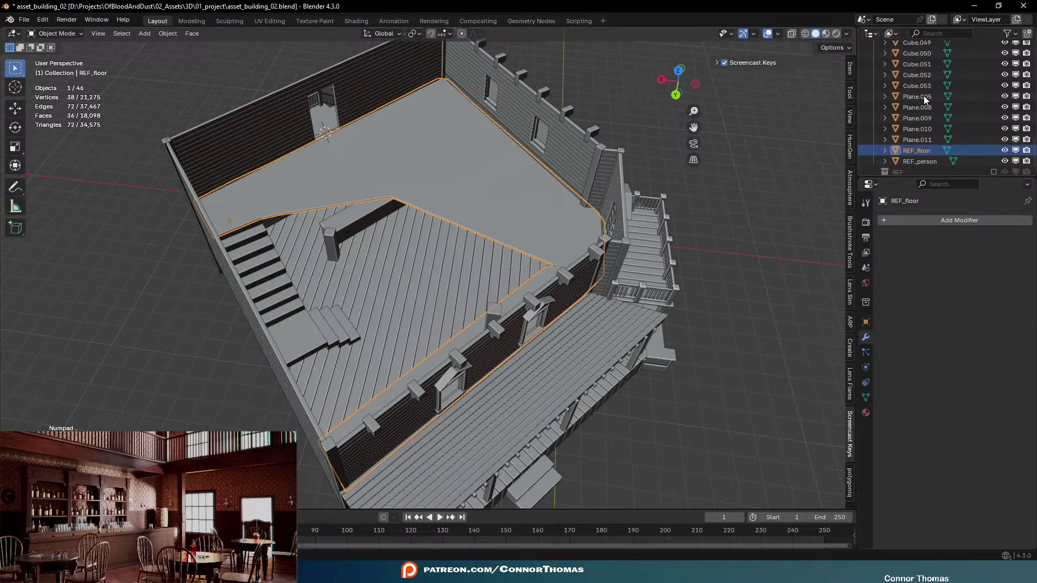
Duplicate REF_floor in place with the original hidden, and rename the copy BOOL
{"action": "middle_click_drag", "start_coordinate": [436, 177], "coordinate": [510, 205]}
{"action": "scroll", "coordinate": [509, 205], "scroll_direction": "up", "scroll_amount": 1}
{"action": "key", "text": "shift+d"}
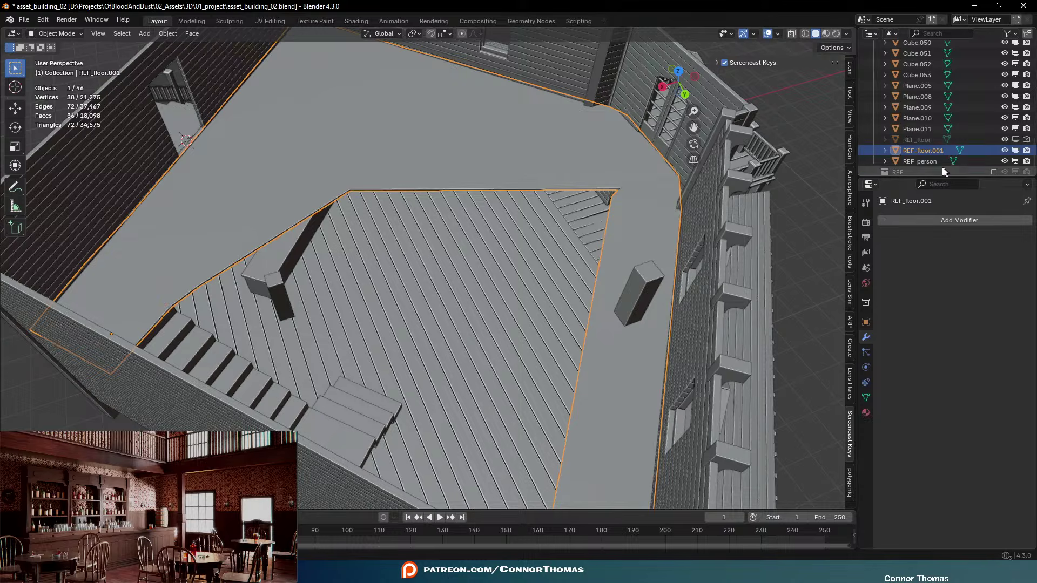
{"action": "double_click", "coordinate": [933, 152]}
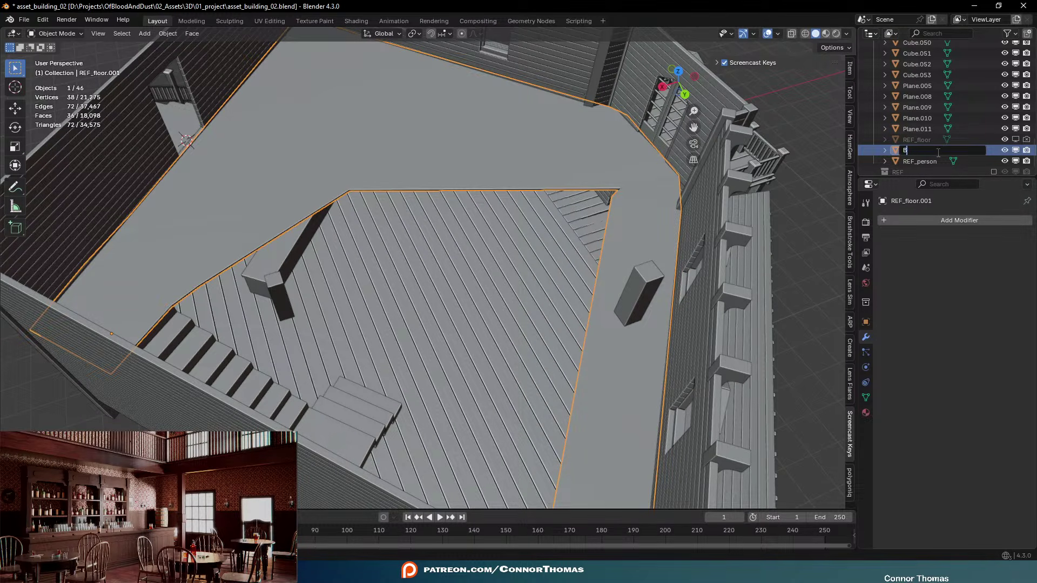
{"action": "type", "text": "BOOL"}
{"action": "key", "text": "Return"}
{"action": "key", "text": "KP_Decimal"}
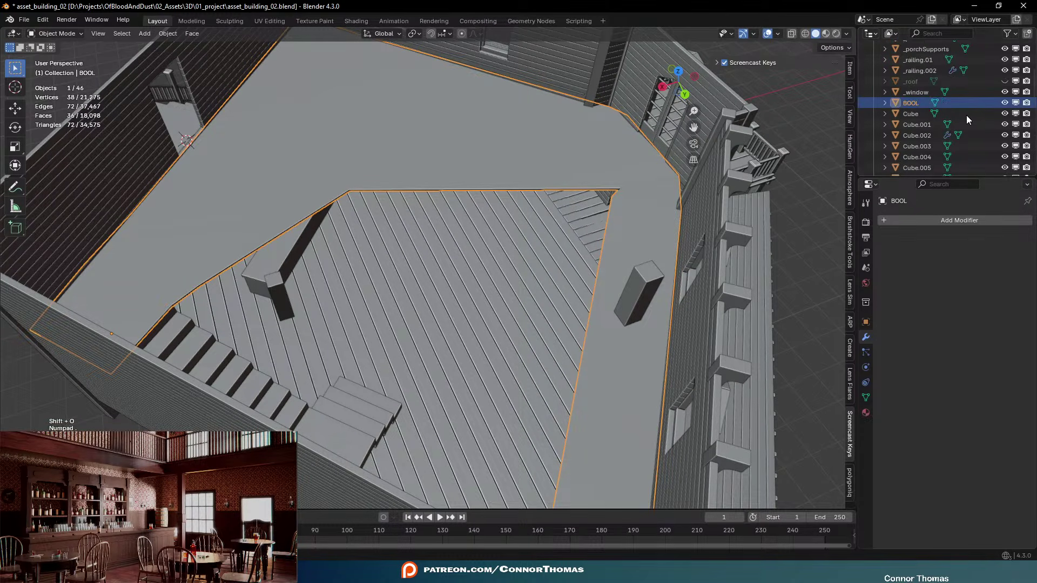
Thicken the entire BOOL mesh by scaling it along Z, and reposition the thickened geometry vertically
{"action": "key", "text": "Tab"}
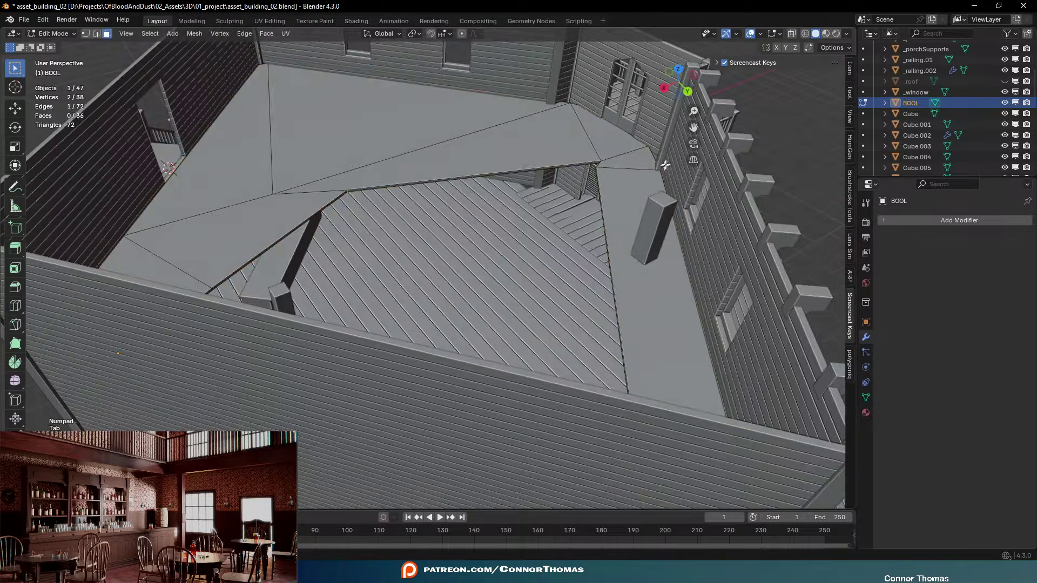
{"action": "key", "text": "a"}
{"action": "middle_click_drag", "start_coordinate": [655, 169], "coordinate": [491, 116]}
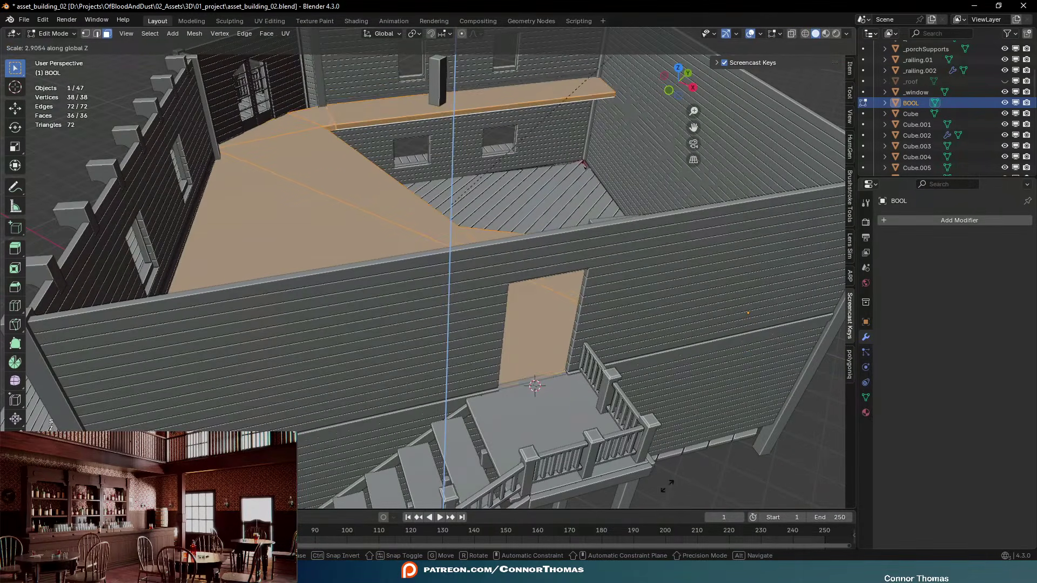
{"action": "left_click", "coordinate": [101, 307]}
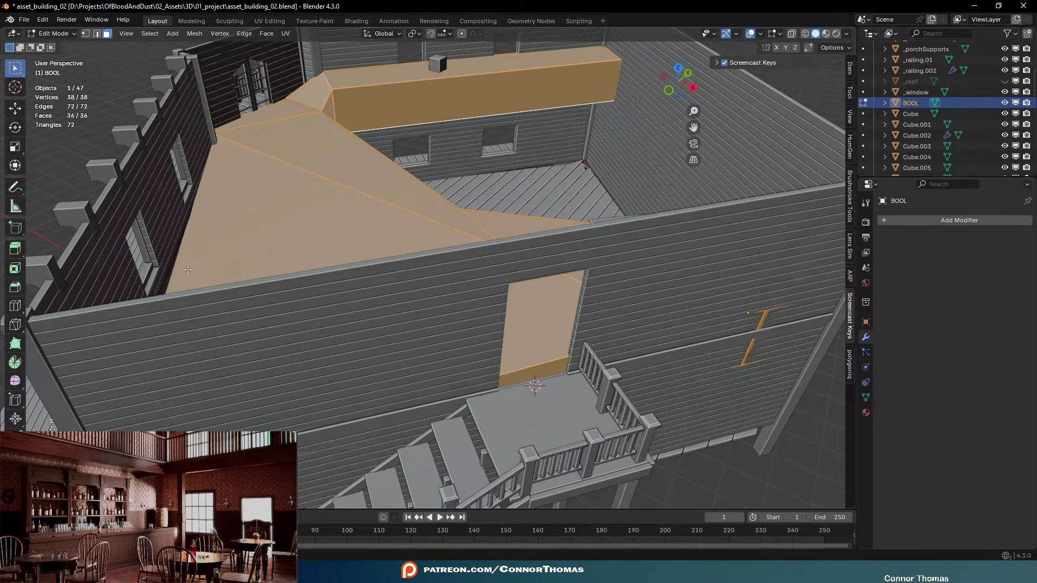
{"action": "middle_click_drag", "start_coordinate": [593, 140], "coordinate": [432, 186]}
{"action": "key", "text": "g"}
{"action": "key", "text": "z"}
{"action": "left_click", "coordinate": [461, 164]}
{"action": "key", "text": "Tab"}
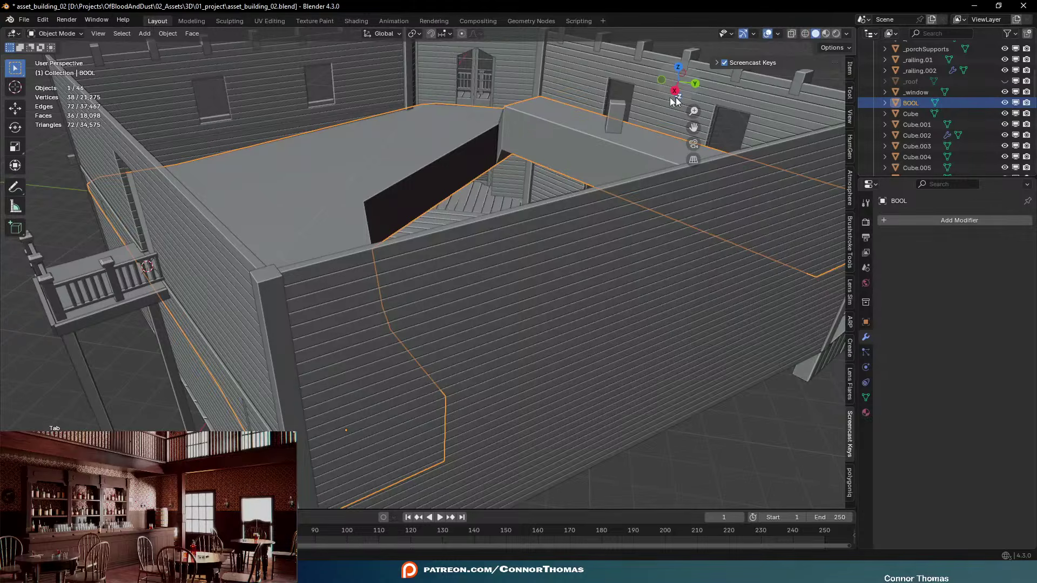
Reveal all hidden objects, including the raised floorboards, and hide only the roof again
{"action": "key", "text": "alt+h"}
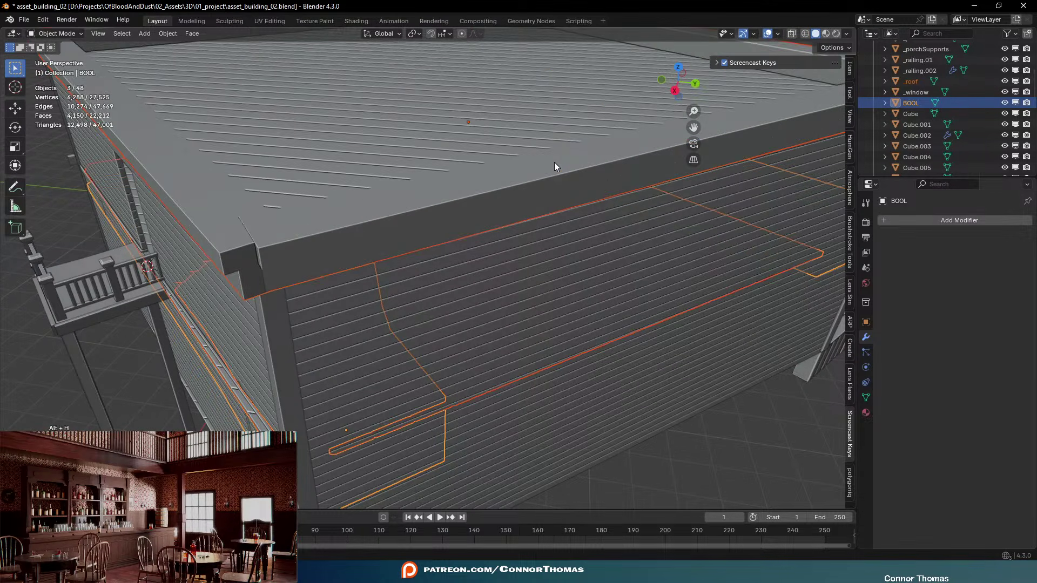
{"action": "left_click", "coordinate": [554, 161]}
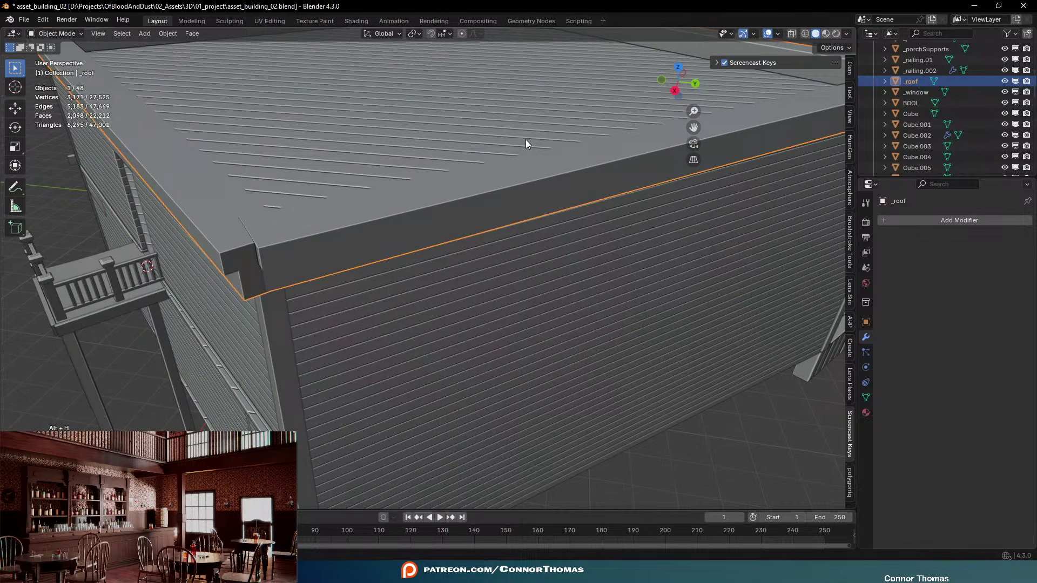
{"action": "key", "text": "h"}
{"action": "scroll", "coordinate": [526, 139], "scroll_direction": "down", "scroll_amount": 3}
{"action": "scroll", "coordinate": [520, 141], "scroll_direction": "up", "scroll_amount": 5}
Raise the BOOL object about 0.6 m along Z so it fully encloses the upper floorboards
{"action": "left_click", "coordinate": [555, 222]}
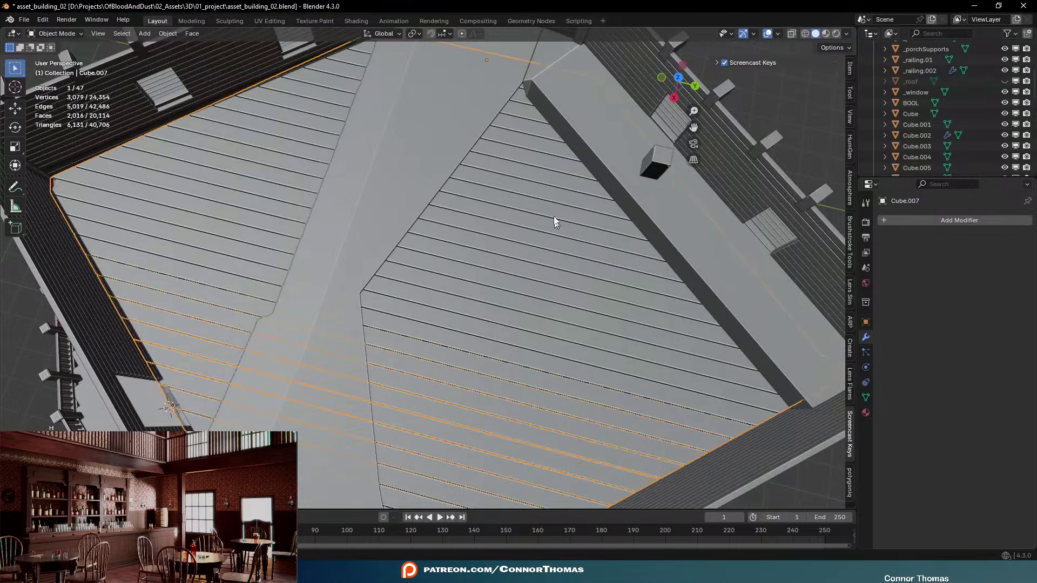
{"action": "scroll", "coordinate": [555, 221], "scroll_direction": "down", "scroll_amount": 4}
{"action": "middle_click_drag", "start_coordinate": [543, 177], "coordinate": [426, 134]}
{"action": "left_click", "coordinate": [426, 134]}
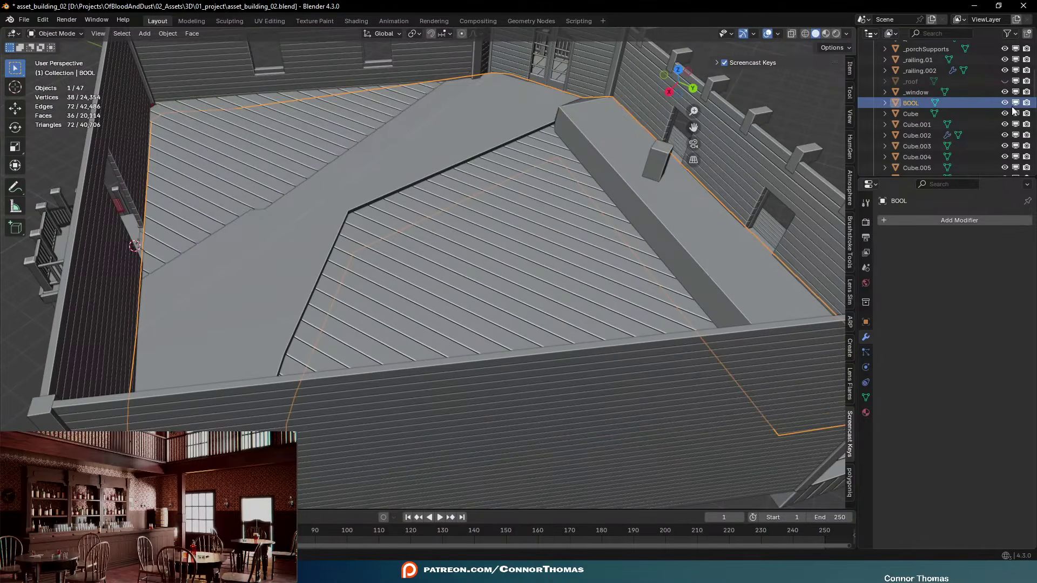
{"action": "scroll", "coordinate": [961, 111], "scroll_direction": "down", "scroll_amount": 15}
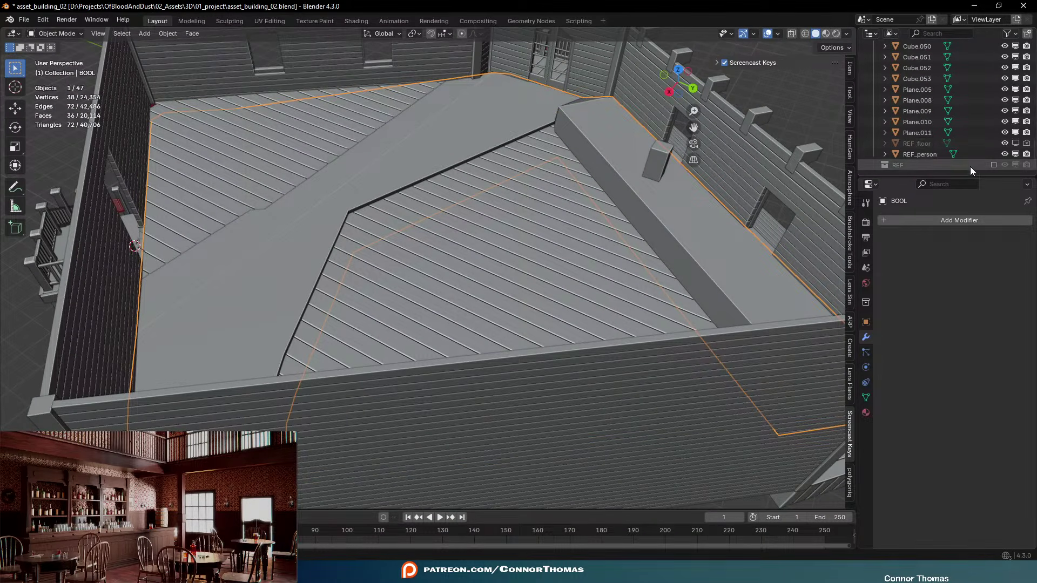
{"action": "scroll", "coordinate": [970, 166], "scroll_direction": "up", "scroll_amount": 15}
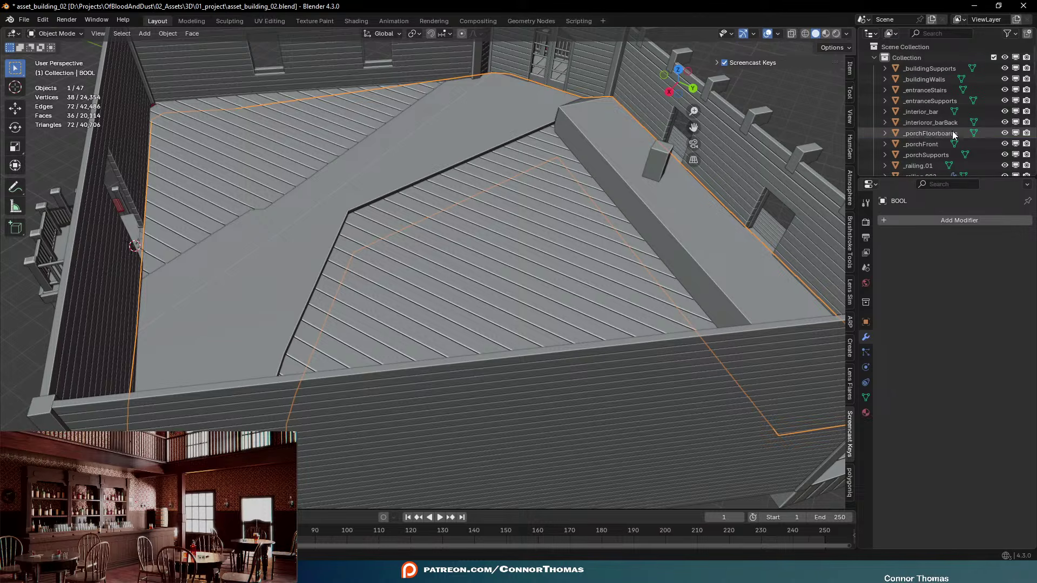
{"action": "left_click", "coordinate": [510, 238]}
{"action": "middle_click_drag", "start_coordinate": [574, 203], "coordinate": [412, 144]}
{"action": "left_click", "coordinate": [513, 149]}
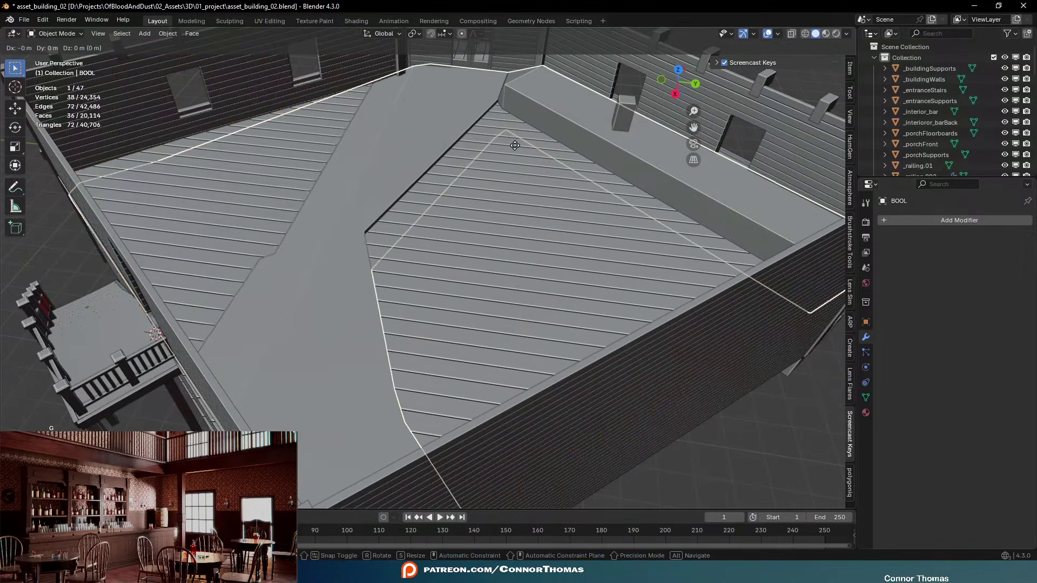
{"action": "key", "text": "g"}
{"action": "key", "text": "z"}
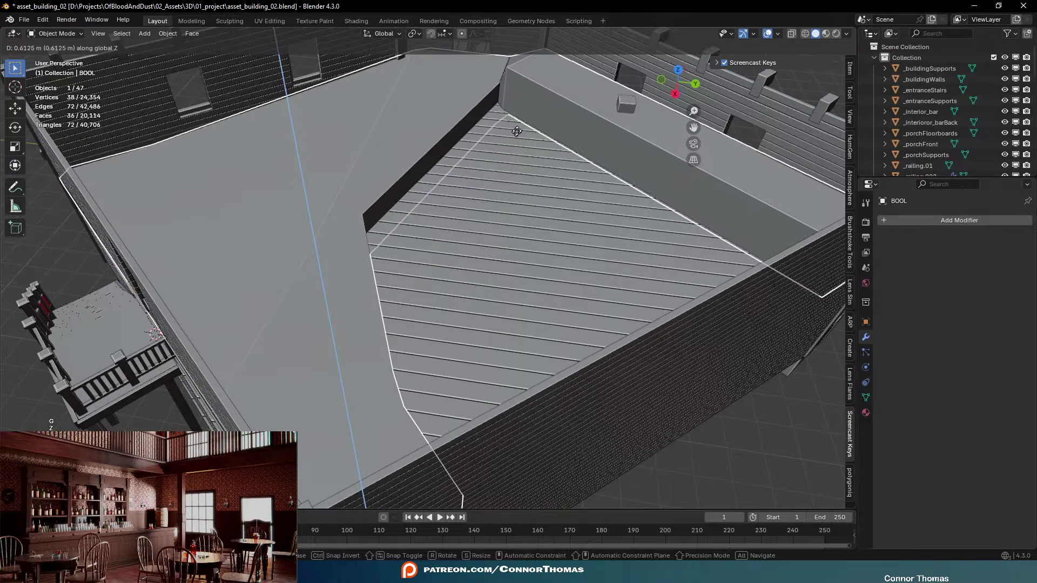
{"action": "left_click", "coordinate": [545, 132]}
Add a Boolean modifier set to Intersect with BOOL as its object to the upper floorboards, and save the file
{"action": "middle_click_drag", "start_coordinate": [544, 132], "coordinate": [558, 109]}
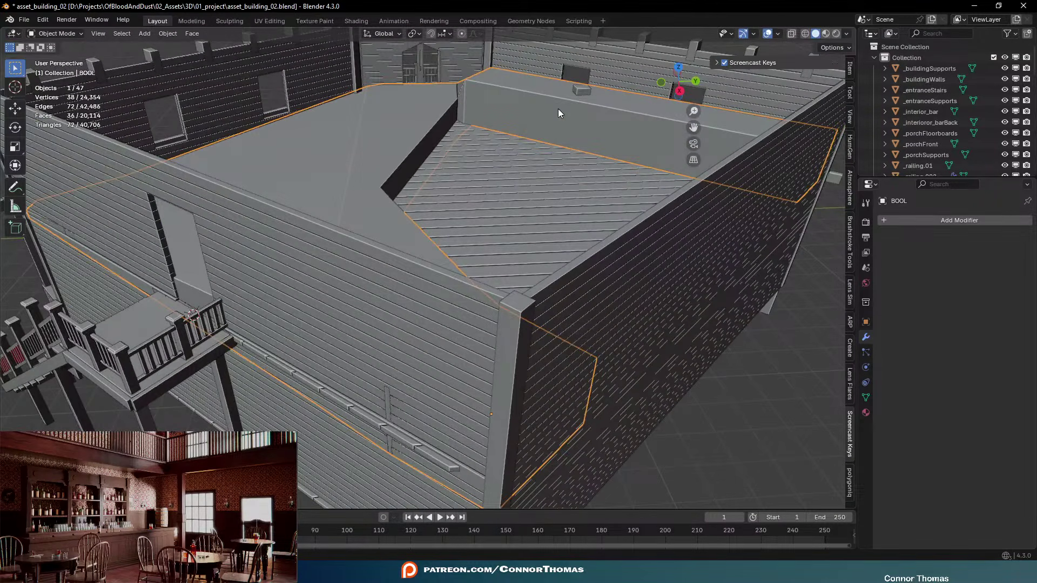
{"action": "left_click", "coordinate": [558, 108]}
{"action": "scroll", "coordinate": [548, 124], "scroll_direction": "up", "scroll_amount": 4}
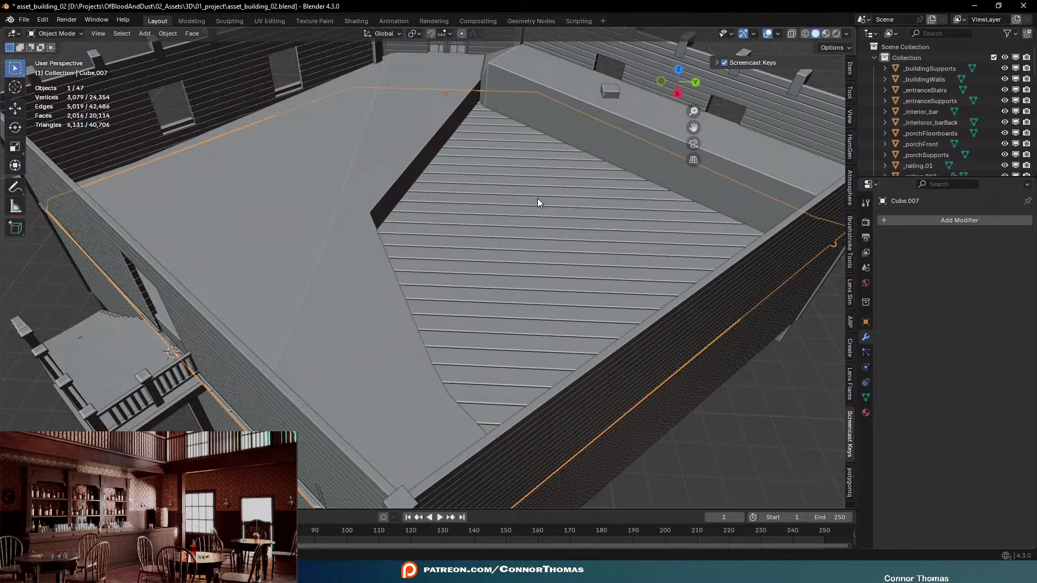
{"action": "left_click", "coordinate": [926, 219]}
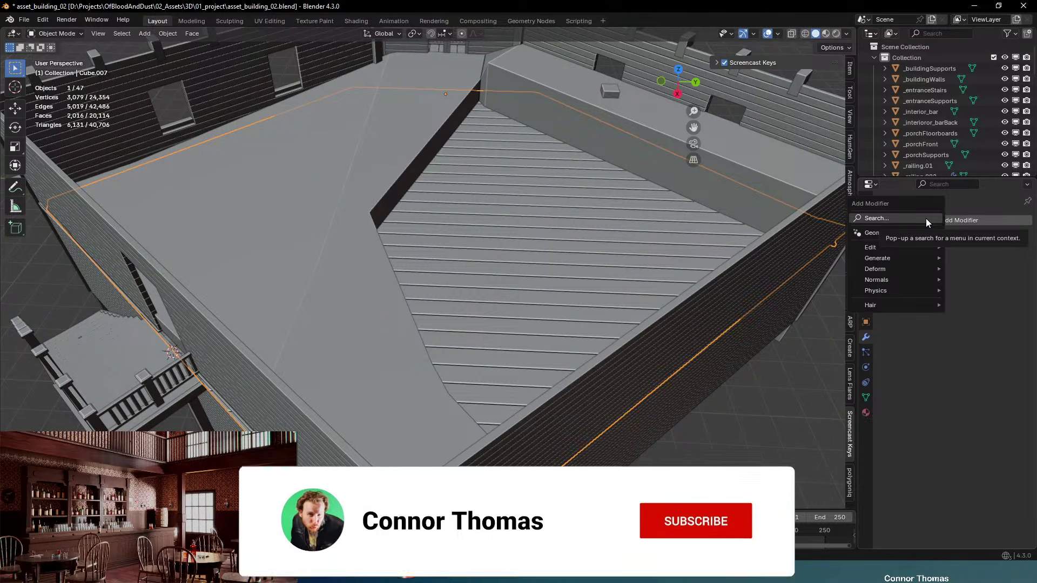
{"action": "type", "text": "bool"}
{"action": "key", "text": "Return"}
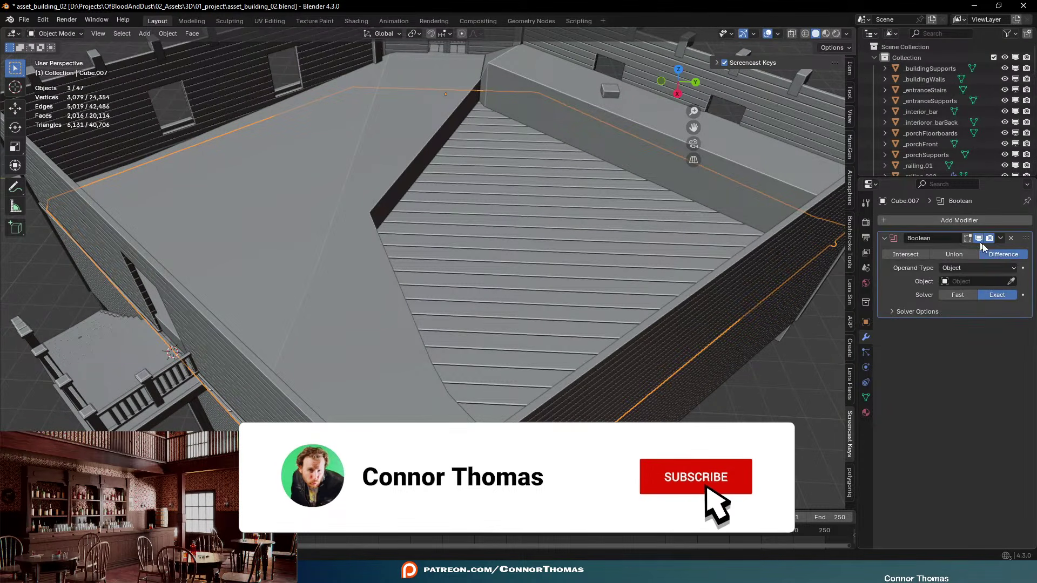
{"action": "left_click", "coordinate": [1011, 281]}
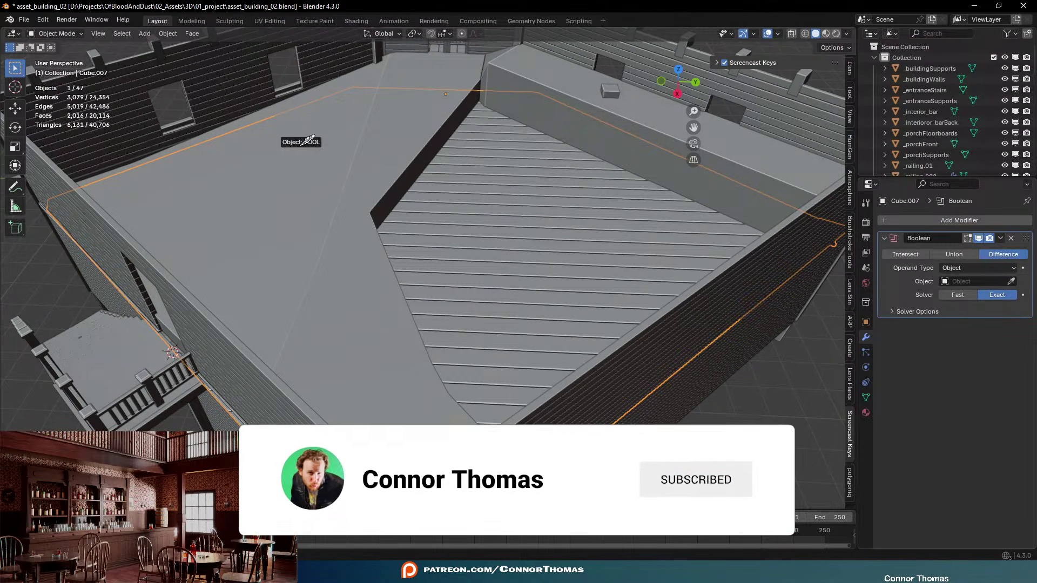
{"action": "left_click", "coordinate": [392, 143]}
{"action": "key", "text": "ctrl+s"}
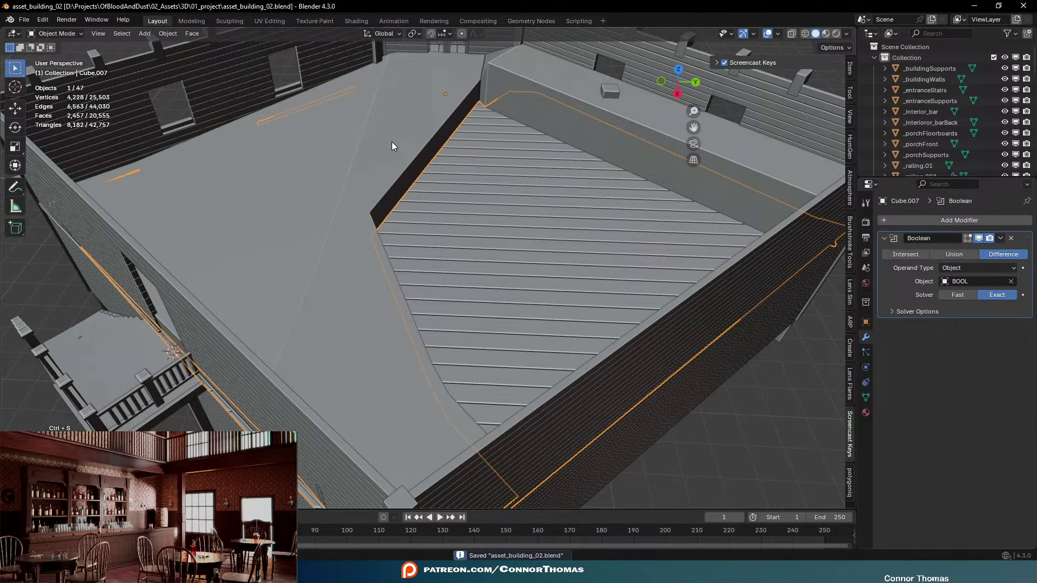
{"action": "left_click", "coordinate": [913, 252]}
Temporarily hide BOOL to inspect the Boolean result on the upper floorboards, and restore it with the roof hidden
{"action": "middle_click_drag", "start_coordinate": [492, 133], "coordinate": [451, 144]}
{"action": "left_click", "coordinate": [448, 130]}
{"action": "key", "text": "h"}
{"action": "middle_click_drag", "start_coordinate": [530, 149], "coordinate": [367, 113]}
{"action": "key", "text": "alt+h"}
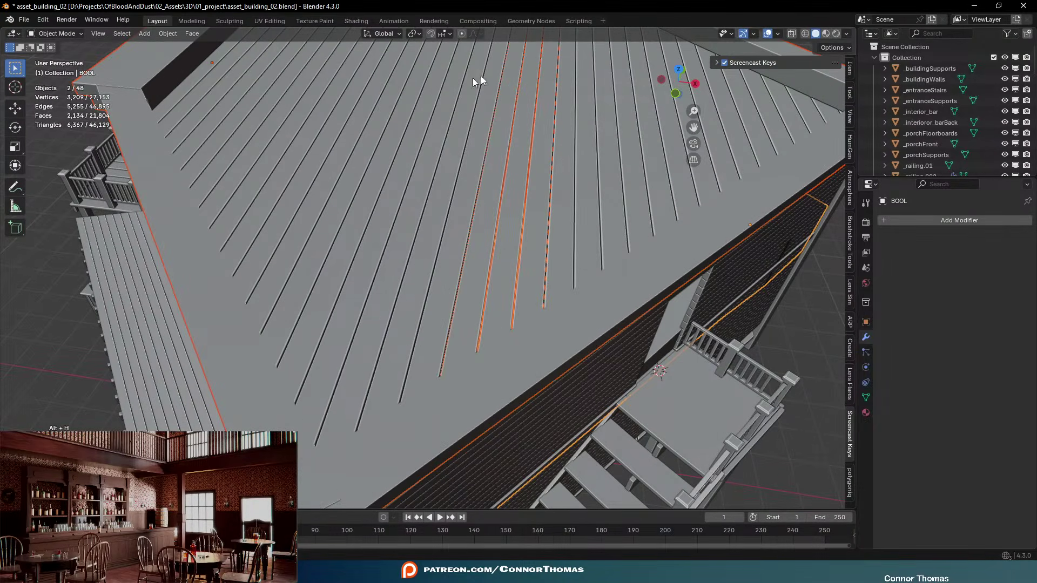
{"action": "key", "text": "h"}
Select the six upper vertices of BOOL's narrow walkway section in wireframe display
{"action": "middle_click_drag", "start_coordinate": [505, 109], "coordinate": [659, 130]}
{"action": "left_click", "coordinate": [589, 163]}
{"action": "key", "text": "Tab"}
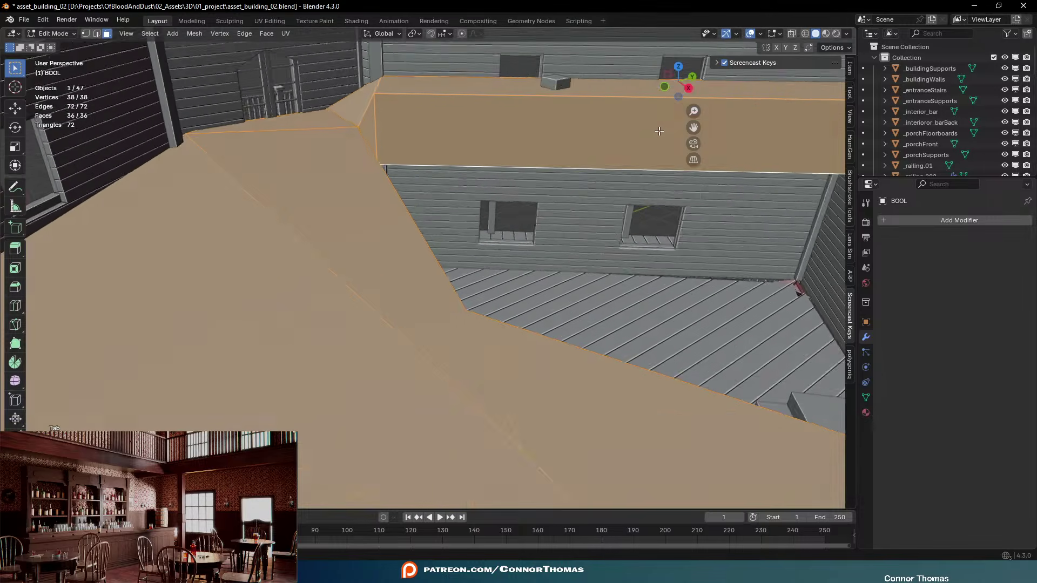
{"action": "scroll", "coordinate": [659, 131], "scroll_direction": "down", "scroll_amount": 2}
{"action": "key", "text": "1"}
{"action": "key", "text": "z"}
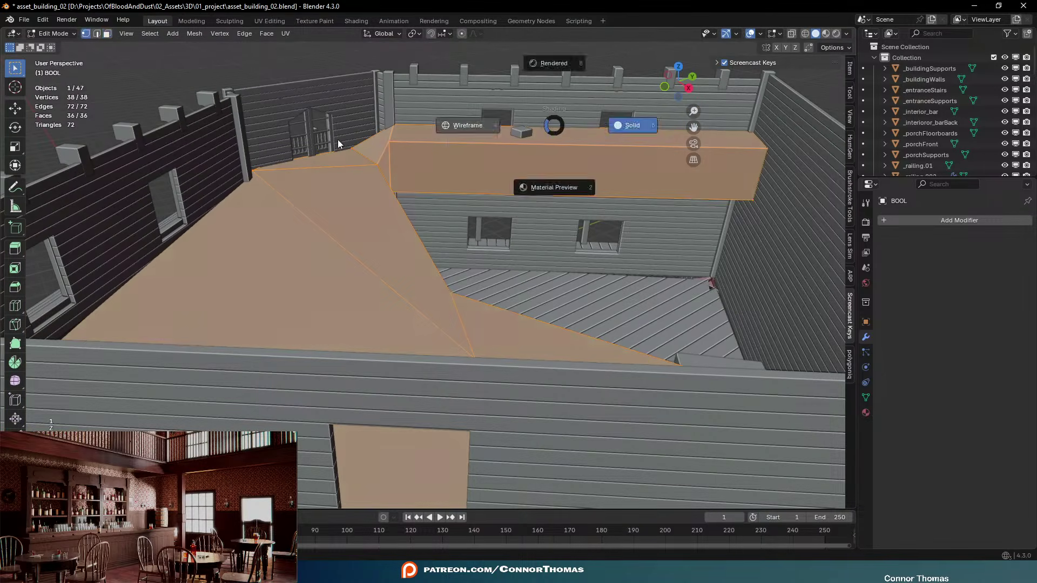
{"action": "key", "text": "a"}
{"action": "key", "text": "a"}
{"action": "left_click_drag", "start_coordinate": [400, 189], "coordinate": [401, 130]}
{"action": "mouse_move", "coordinate": [585, 137]}
{"action": "left_mouse_down"}
{"action": "mouse_move", "coordinate": [771, 155]}
{"action": "mouse_move", "coordinate": [741, 113]}
{"action": "left_mouse_up"}
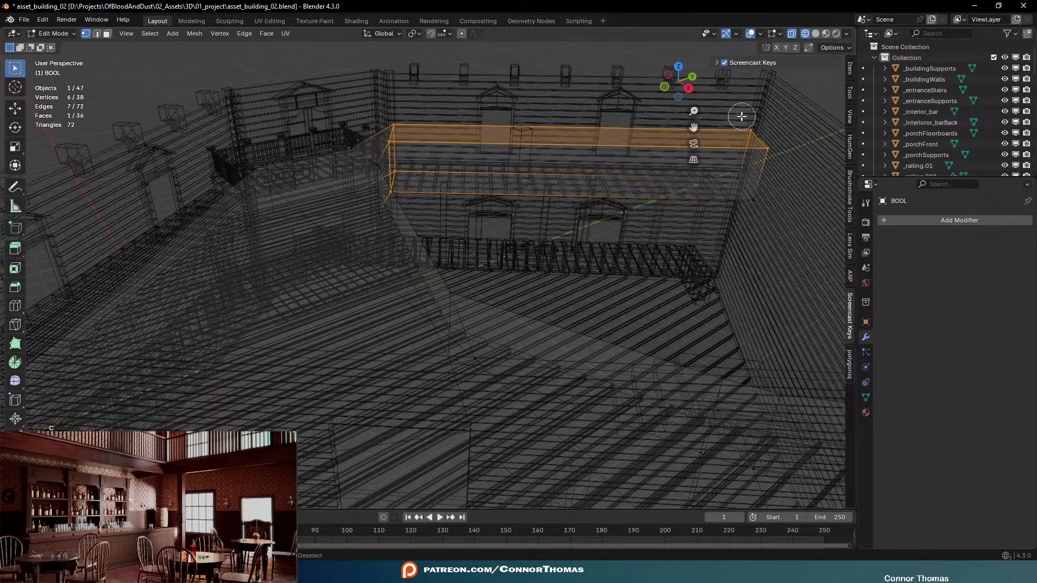
{"action": "key", "text": "g"}
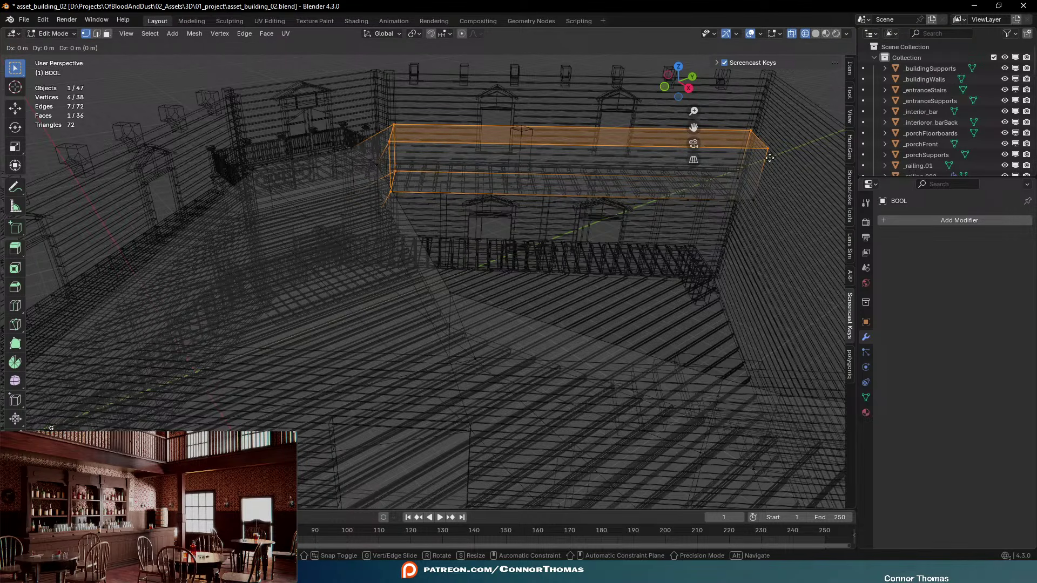
{"action": "key", "text": "z"}
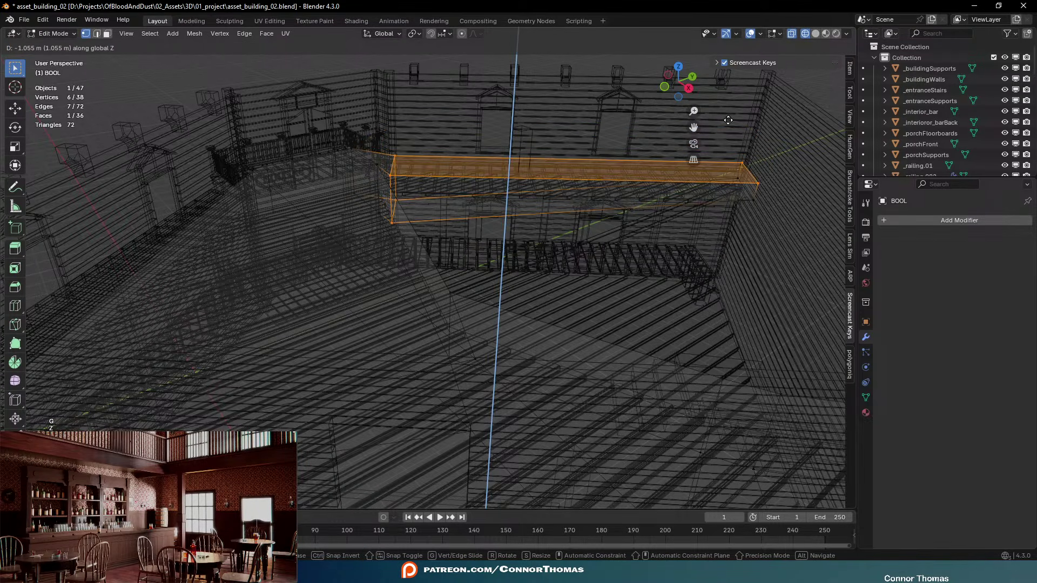
{"action": "key", "text": "Escape"}
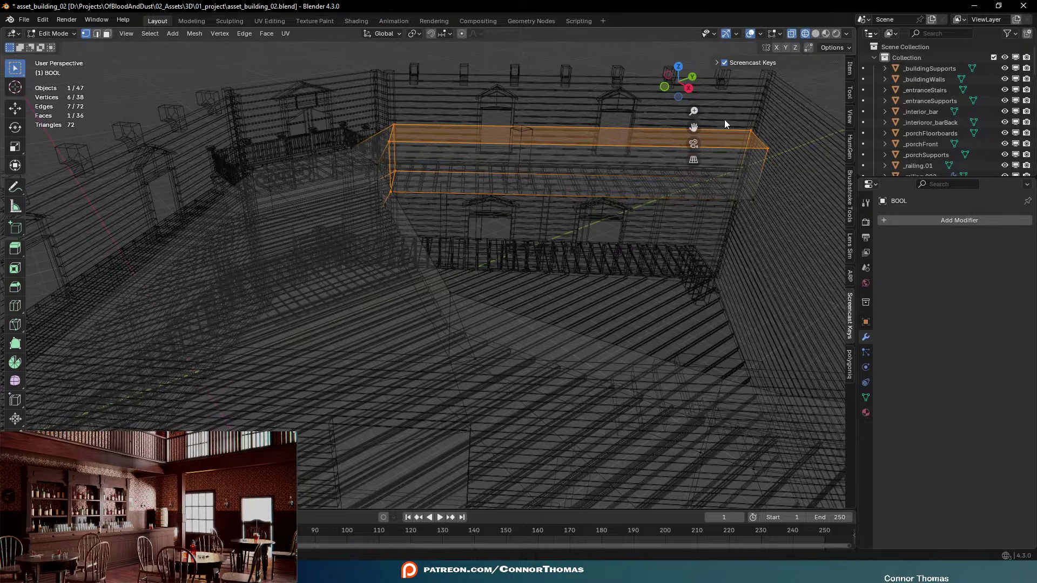
{"action": "key", "text": "Tab"}
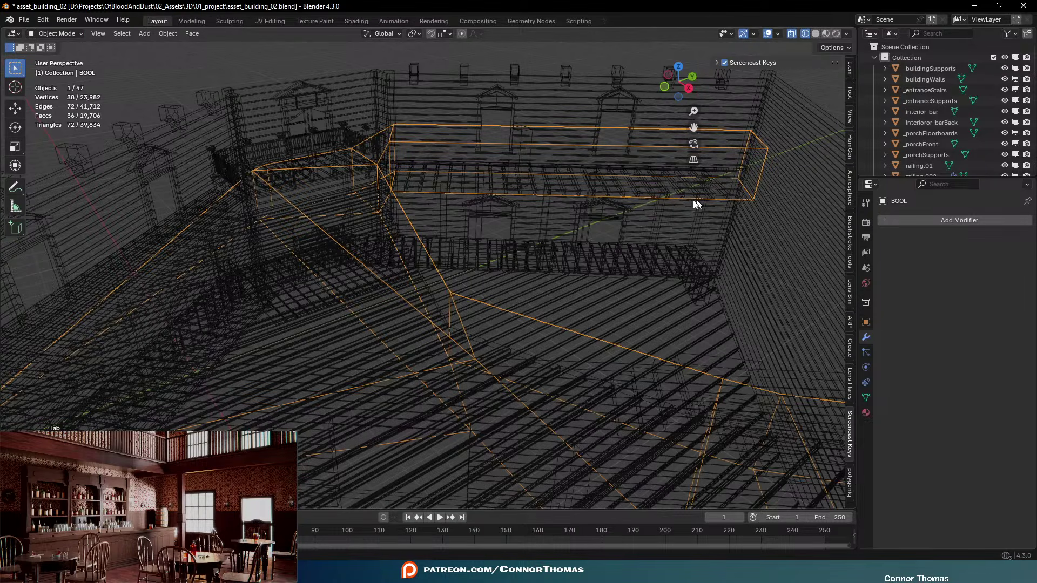
Turn off the viewport display of the upper floorboards' Boolean modifier and return to solid shading
{"action": "left_click", "coordinate": [617, 192]}
{"action": "left_click", "coordinate": [616, 192]}
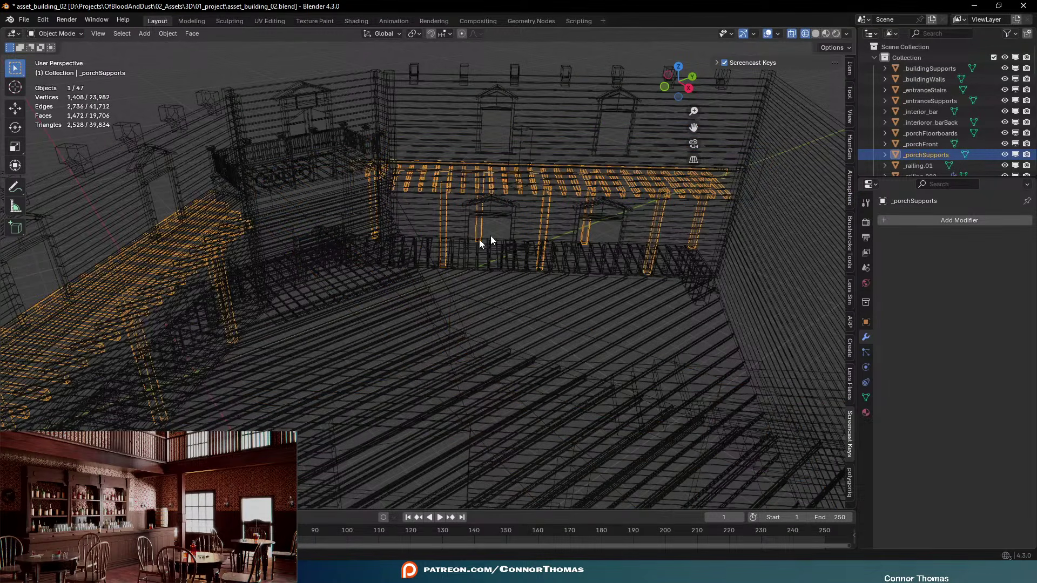
{"action": "middle_click_drag", "start_coordinate": [490, 236], "coordinate": [436, 274]}
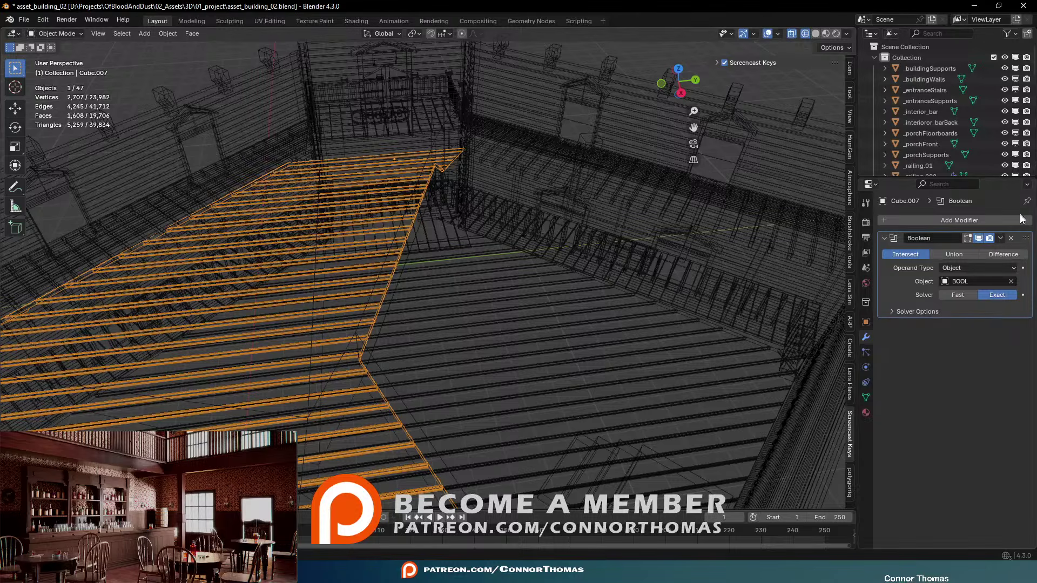
{"action": "left_click", "coordinate": [978, 239]}
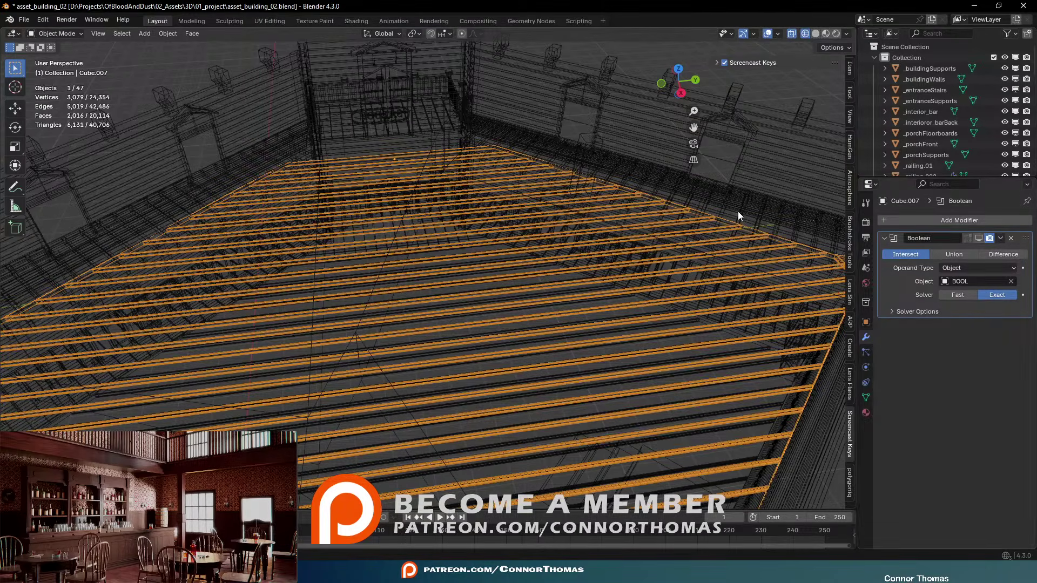
{"action": "left_click", "coordinate": [649, 206]}
{"action": "left_click", "coordinate": [599, 207]}
{"action": "key", "text": "shift+z"}
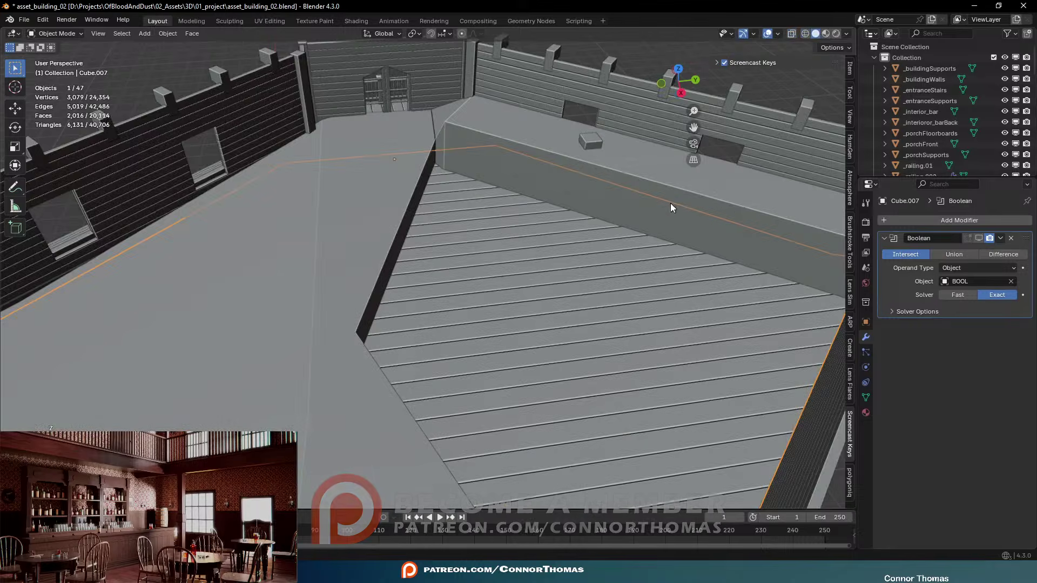
Lower the selected top face of BOOL's narrow walkway section about 0.8 m along Z
{"action": "left_click", "coordinate": [649, 172]}
{"action": "key", "text": "Tab"}
{"action": "middle_click_drag", "start_coordinate": [649, 172], "coordinate": [641, 146]}
{"action": "key", "text": "g"}
{"action": "key", "text": "z"}
{"action": "left_click", "coordinate": [639, 154]}
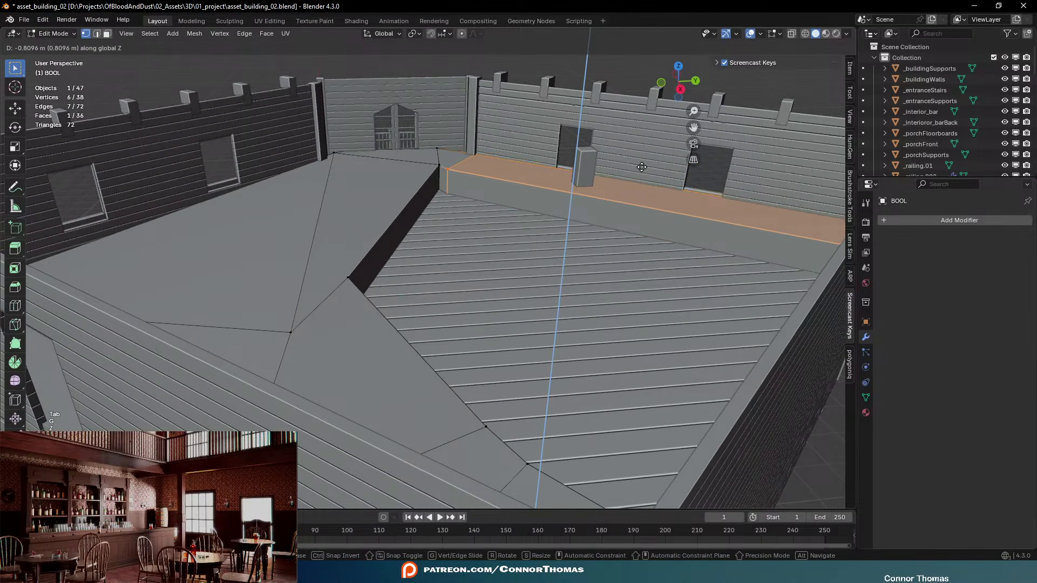
{"action": "key", "text": "Tab"}
{"action": "scroll", "coordinate": [636, 167], "scroll_direction": "up", "scroll_amount": 3}
{"action": "scroll", "coordinate": [614, 191], "scroll_direction": "down", "scroll_amount": 8}
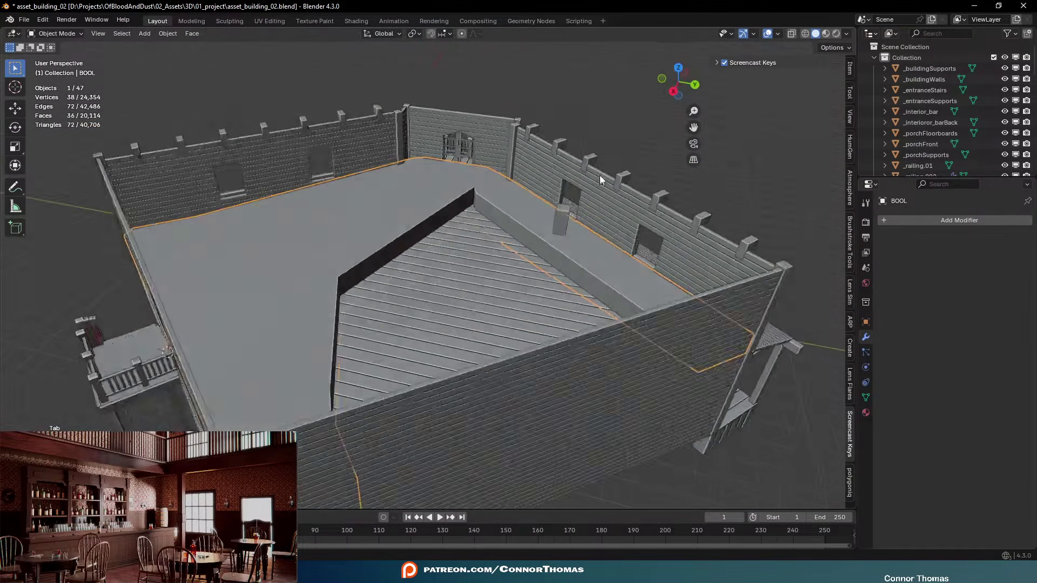
{"action": "key", "text": "Tab"}
{"action": "middle_click_drag", "start_coordinate": [600, 179], "coordinate": [704, 229]}
{"action": "key", "text": "Tab"}
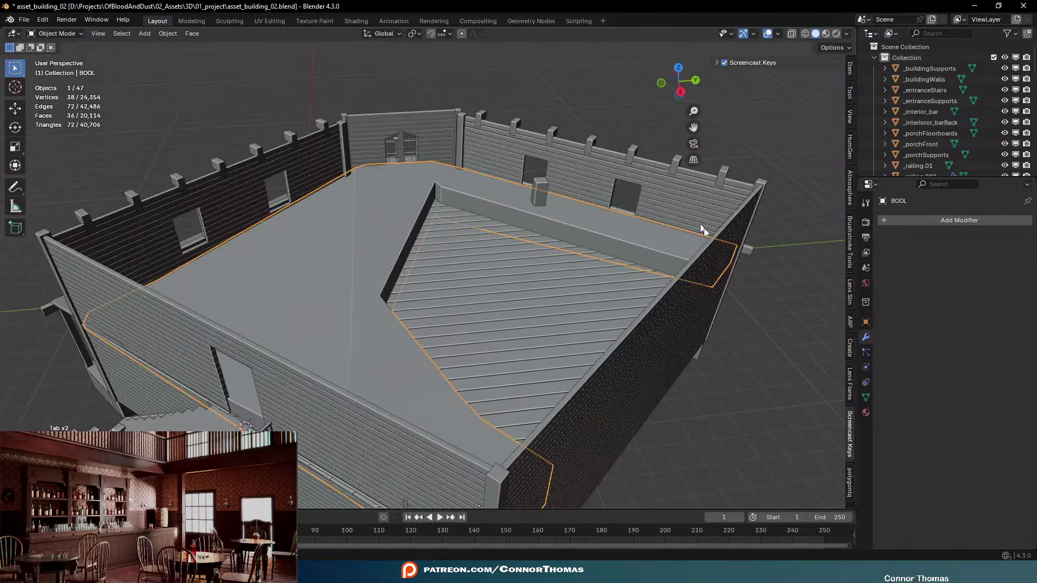
Turn the Boolean modifier's viewport display back on for the upper floorboards
{"action": "left_click", "coordinate": [537, 311]}
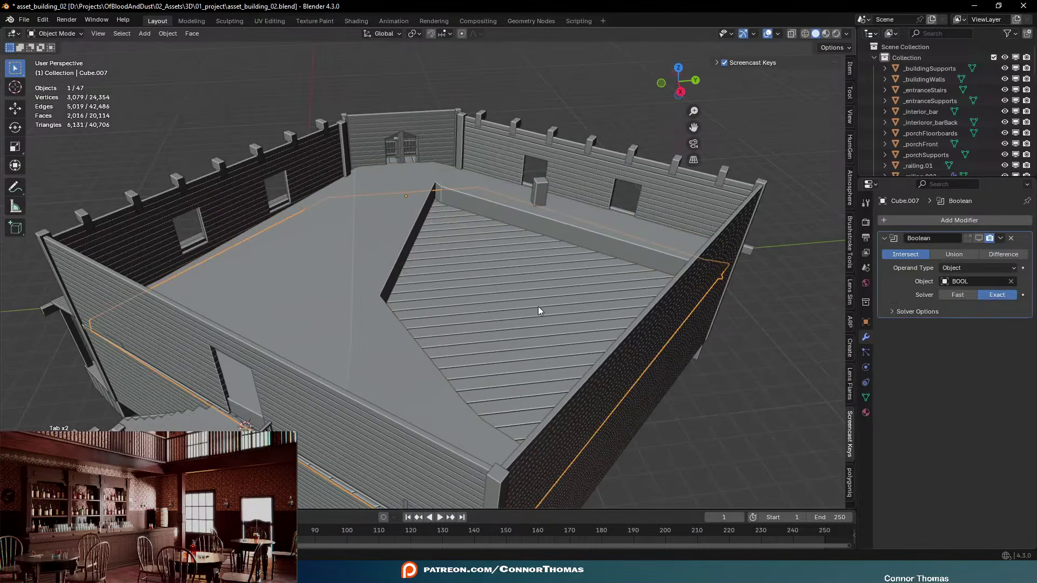
{"action": "left_click", "coordinate": [979, 238]}
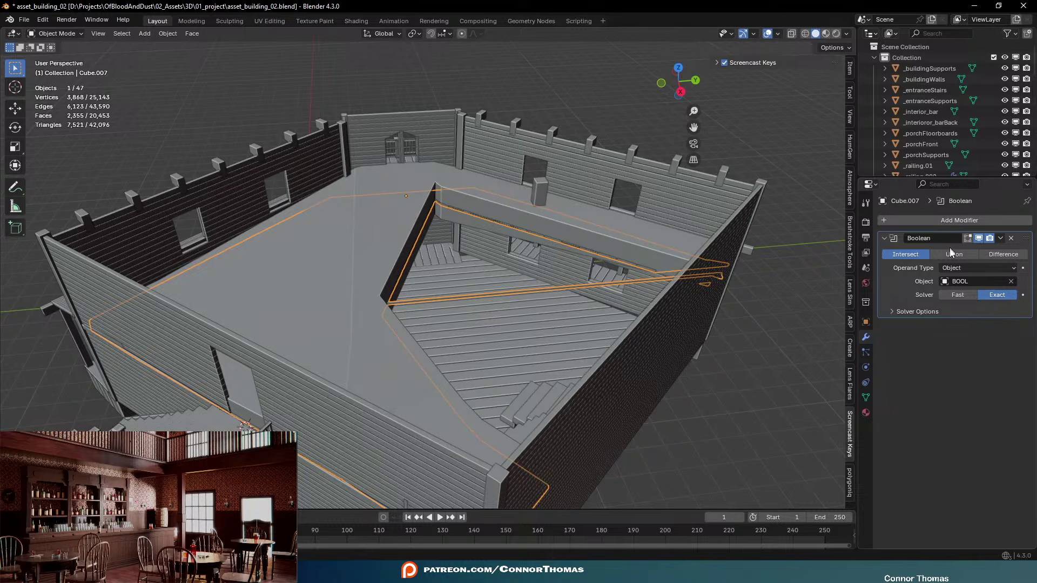
Try applying the upper floorboards' Boolean modifier with the Exact solver, and undo it
{"action": "key", "text": "ctrl+a"}
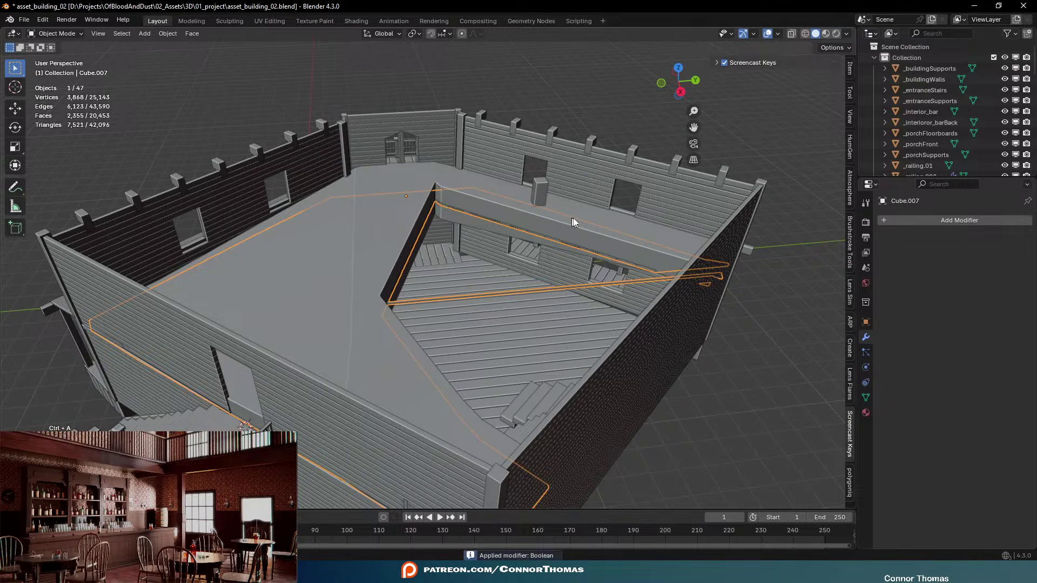
{"action": "left_click", "coordinate": [576, 217]}
{"action": "key", "text": "KP_Decimal"}
{"action": "key", "text": "ctrl+z"}
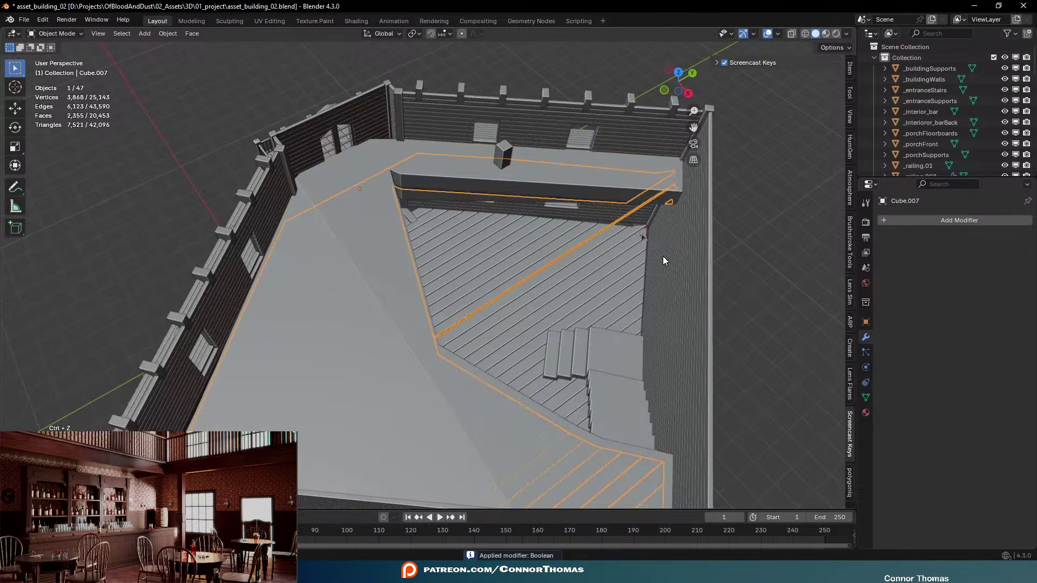
{"action": "key", "text": "ctrl+z"}
{"action": "key", "text": "ctrl+z"}
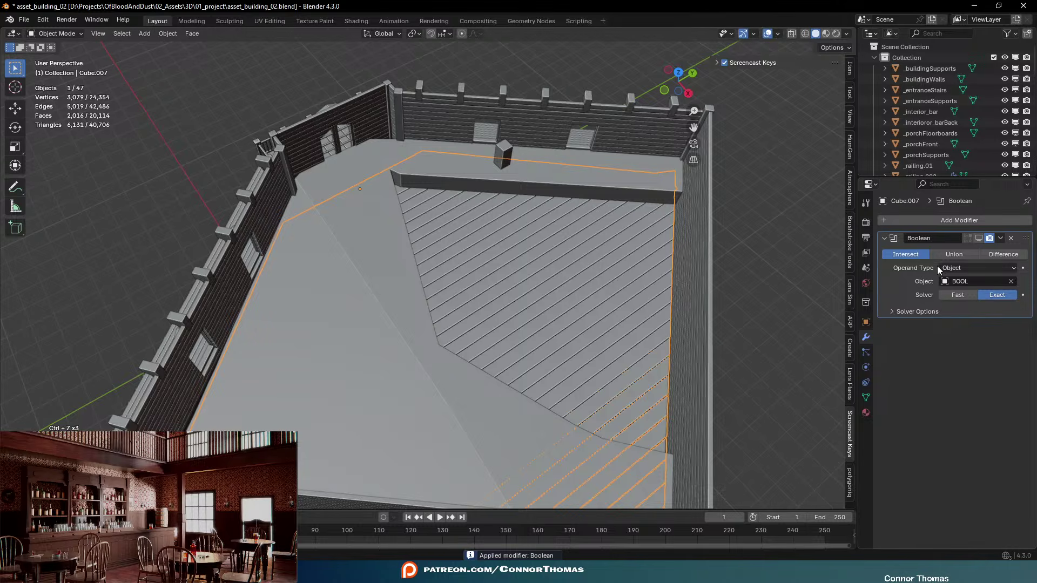
Switch the upper floorboards' Boolean solver to Fast with its viewport display turned on, and save the file
{"action": "left_click", "coordinate": [958, 295]}
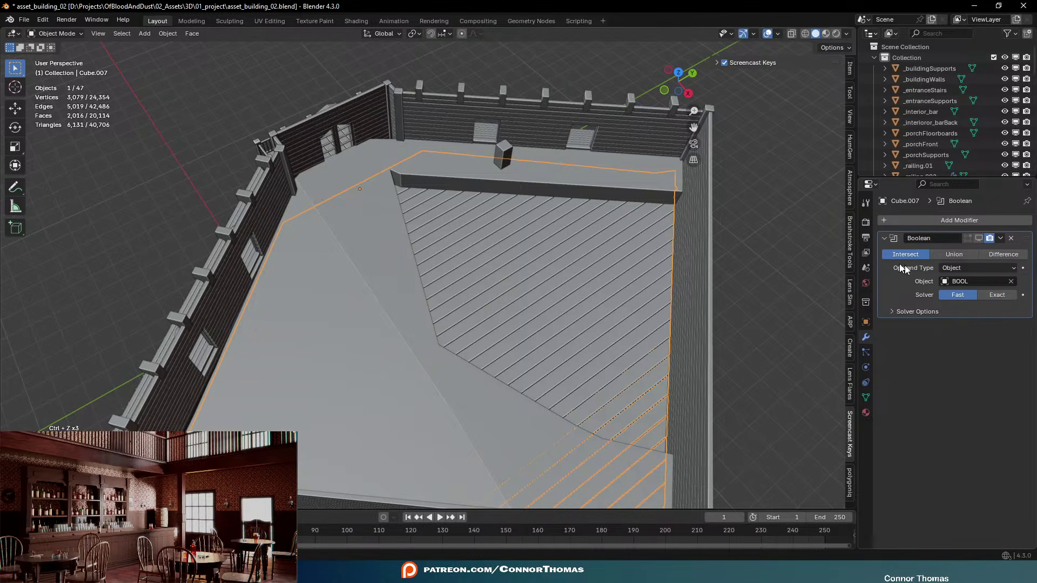
{"action": "left_click", "coordinate": [978, 239]}
{"action": "middle_click_drag", "start_coordinate": [663, 237], "coordinate": [515, 304]}
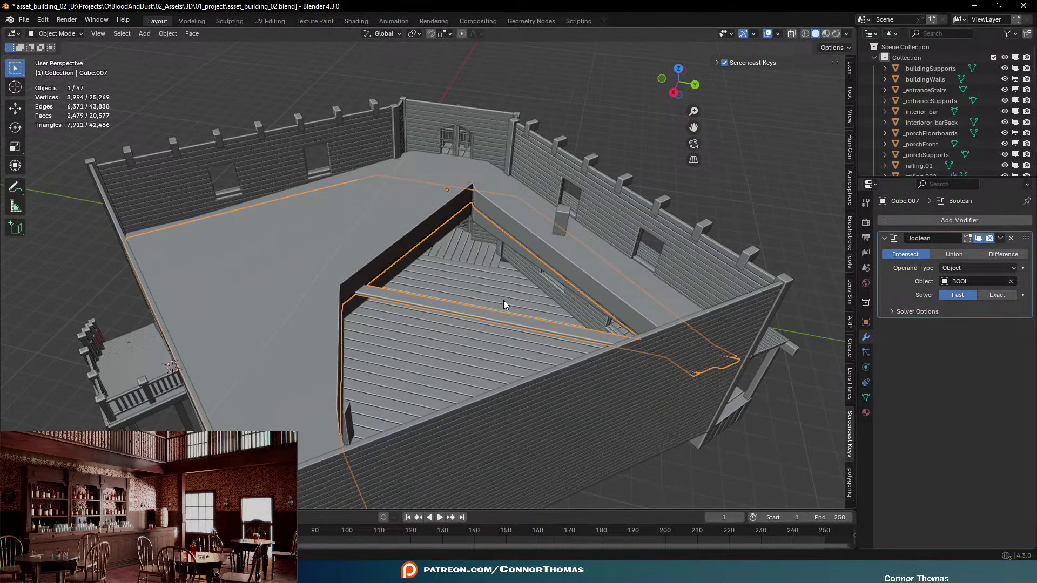
{"action": "middle_click_drag", "start_coordinate": [606, 268], "coordinate": [630, 291]}
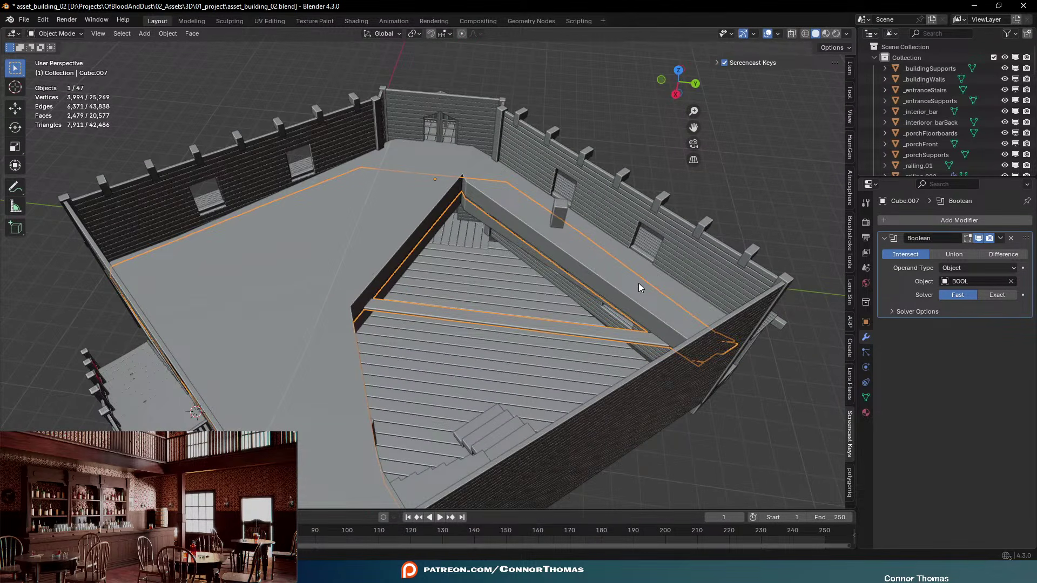
{"action": "key", "text": "ctrl+s"}
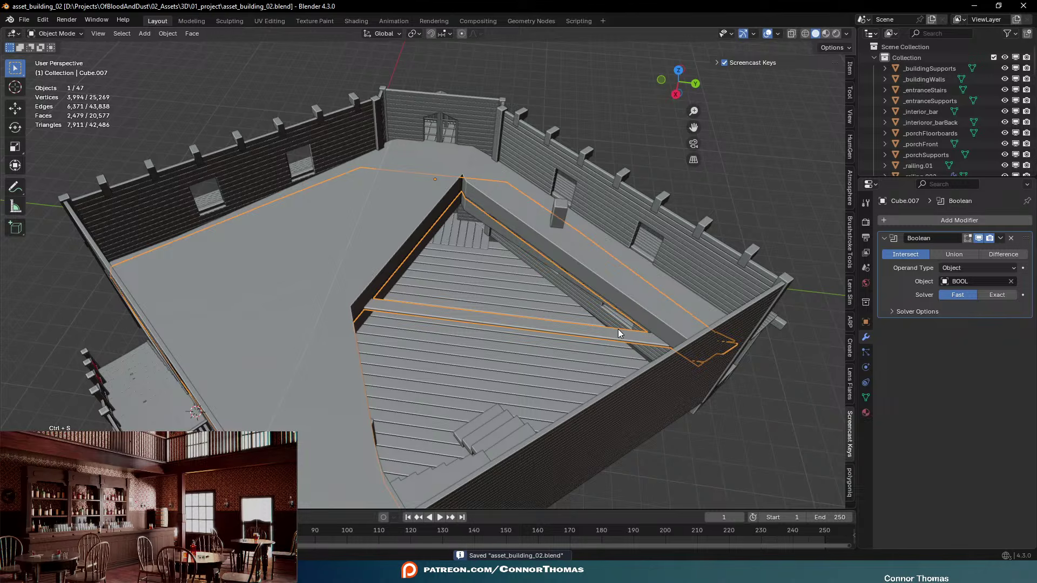
Apply the Boolean modifier to the upper floorboards and delete the BOOL object covering them
{"action": "key", "text": "ctrl+a"}
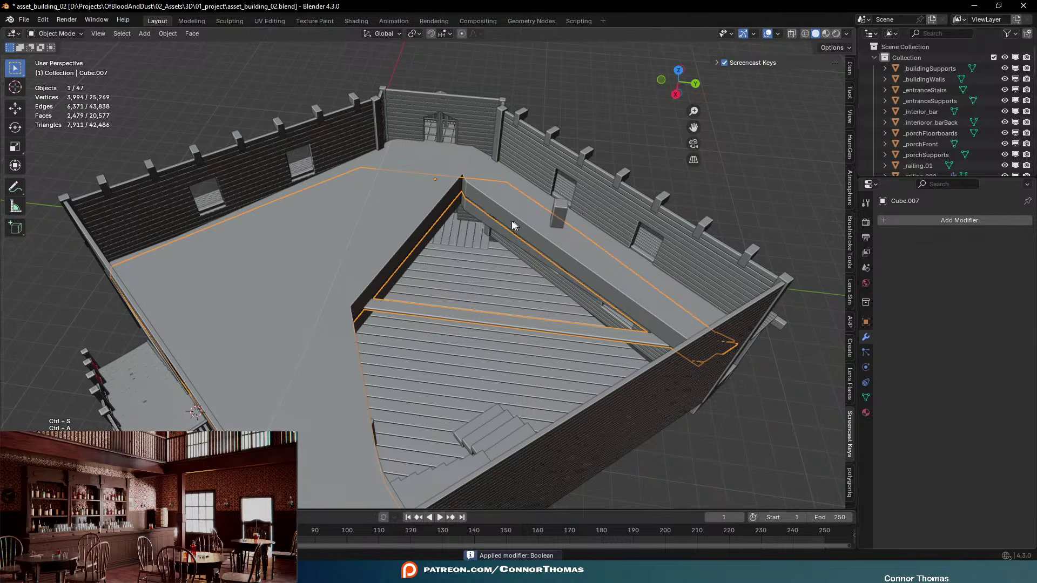
{"action": "left_click", "coordinate": [421, 209]}
{"action": "key", "text": "x"}
{"action": "left_click", "coordinate": [418, 210]}
{"action": "middle_click_drag", "start_coordinate": [419, 210], "coordinate": [440, 181]}
{"action": "left_click", "coordinate": [493, 222]}
{"action": "middle_click_drag", "start_coordinate": [493, 223], "coordinate": [537, 206]}
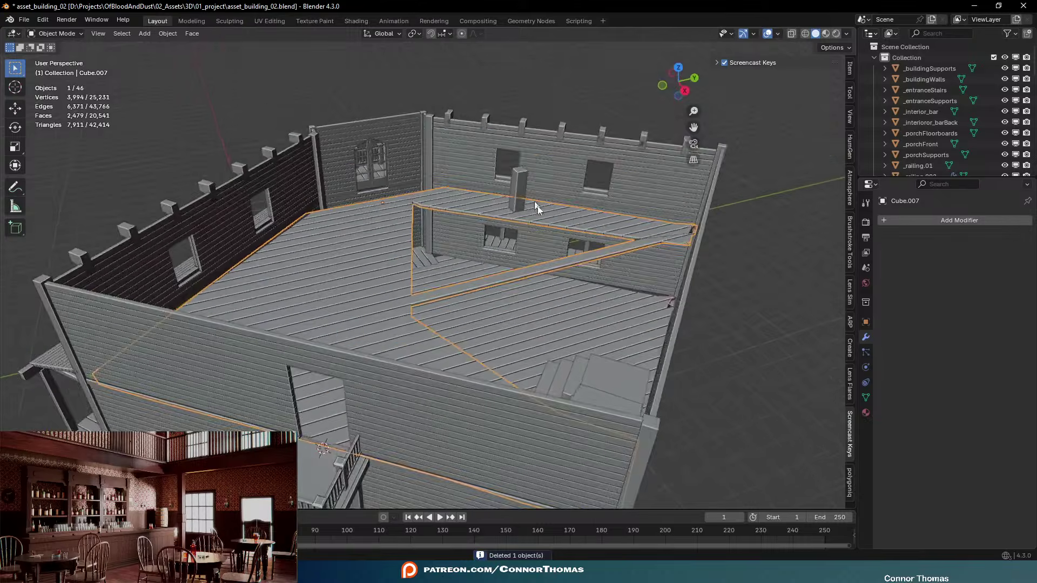
Delete all linked geometry of the stray board that spans the stairwell opening in the upper floorboards mesh
{"action": "scroll", "coordinate": [537, 206], "scroll_direction": "up", "scroll_amount": 5}
{"action": "key", "text": "Tab"}
{"action": "middle_click_drag", "start_coordinate": [685, 198], "coordinate": [601, 225]}
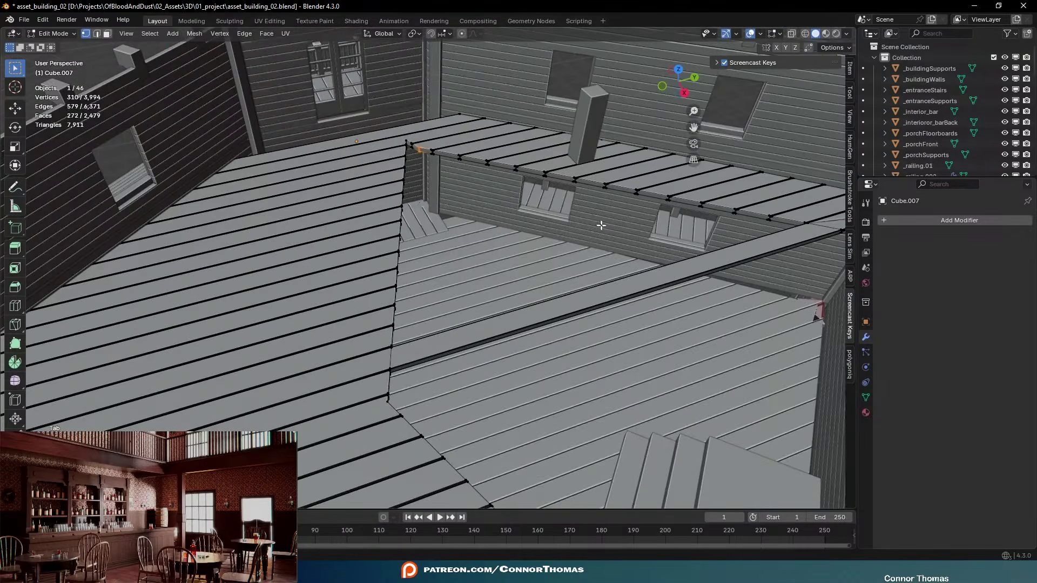
{"action": "left_click", "coordinate": [572, 307], "text": "alt+shift"}
{"action": "middle_click_drag", "start_coordinate": [572, 307], "coordinate": [671, 318]}
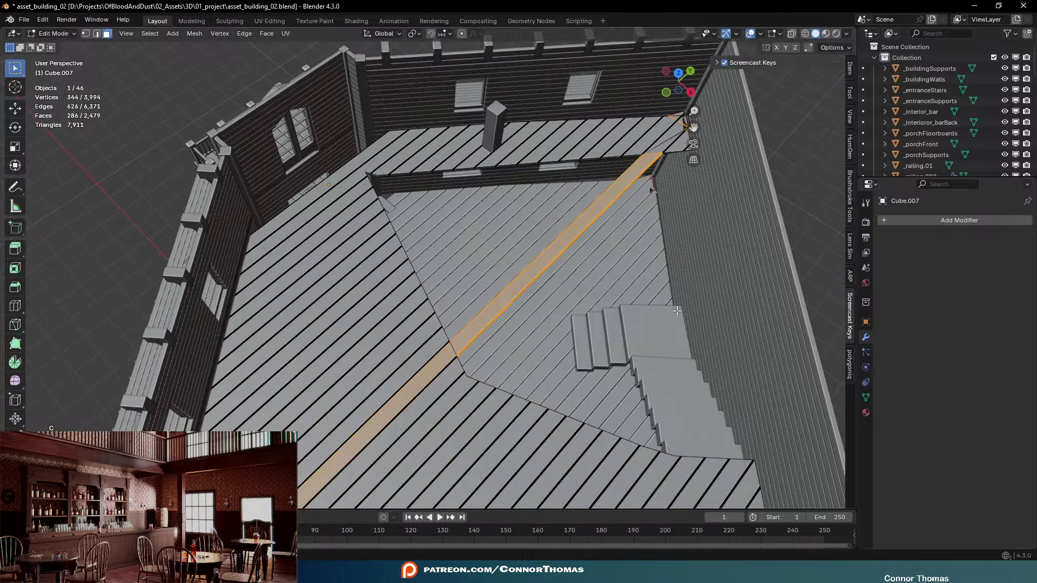
{"action": "key", "text": "ctrl+l"}
{"action": "key", "text": "x"}
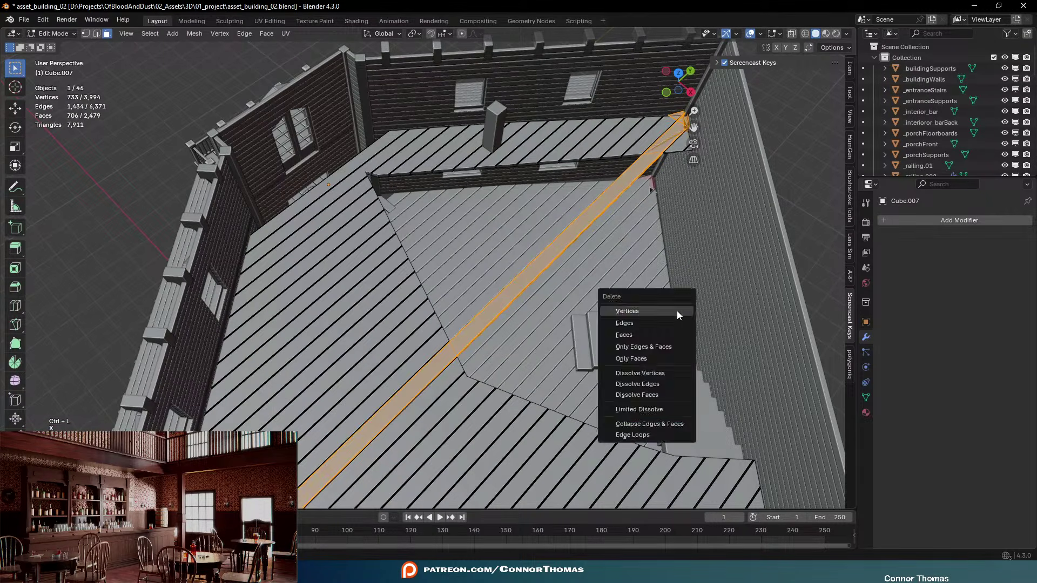
{"action": "left_click", "coordinate": [676, 310]}
{"action": "middle_click_drag", "start_coordinate": [681, 266], "coordinate": [669, 241]}
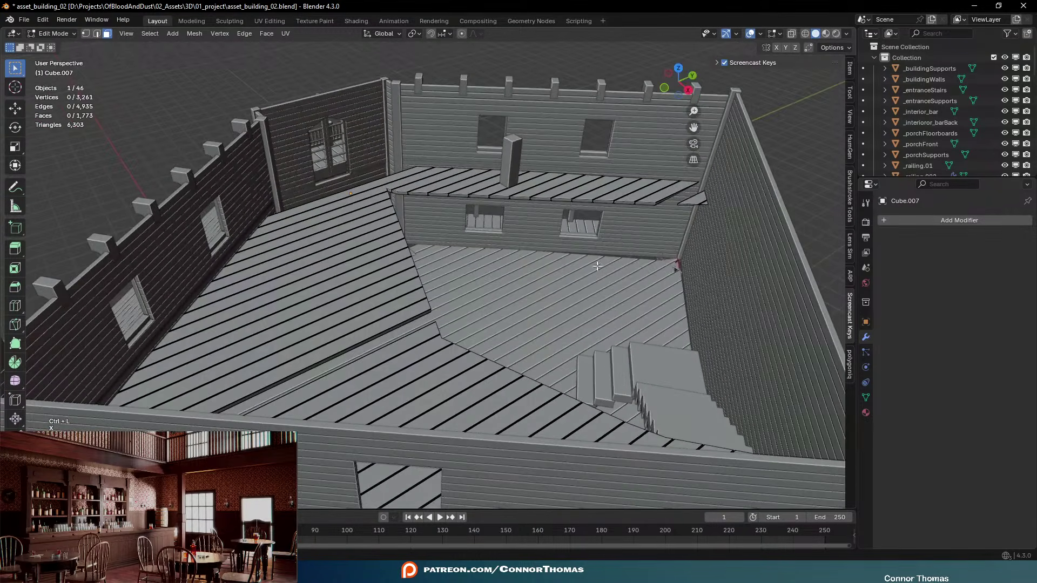
Duplicate the floorboard beside the gap and place the copy in the gap, about 0.45 m along negative X and 0.22 m along Y
{"action": "middle_click_drag", "start_coordinate": [597, 266], "coordinate": [416, 303]}
{"action": "scroll", "coordinate": [218, 242], "scroll_direction": "up", "scroll_amount": 5}
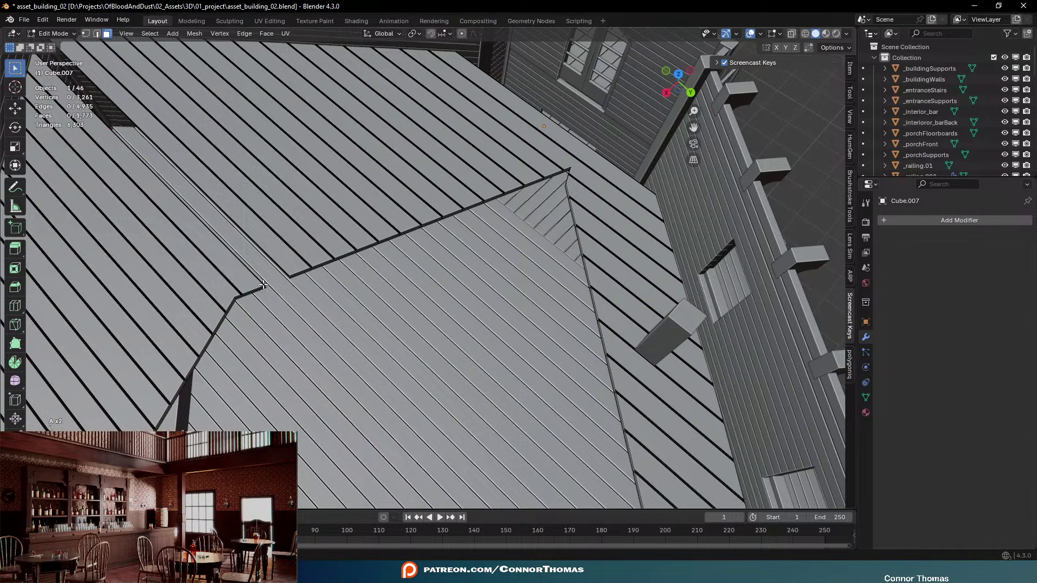
{"action": "key", "text": "l"}
{"action": "key", "text": "KP_7"}
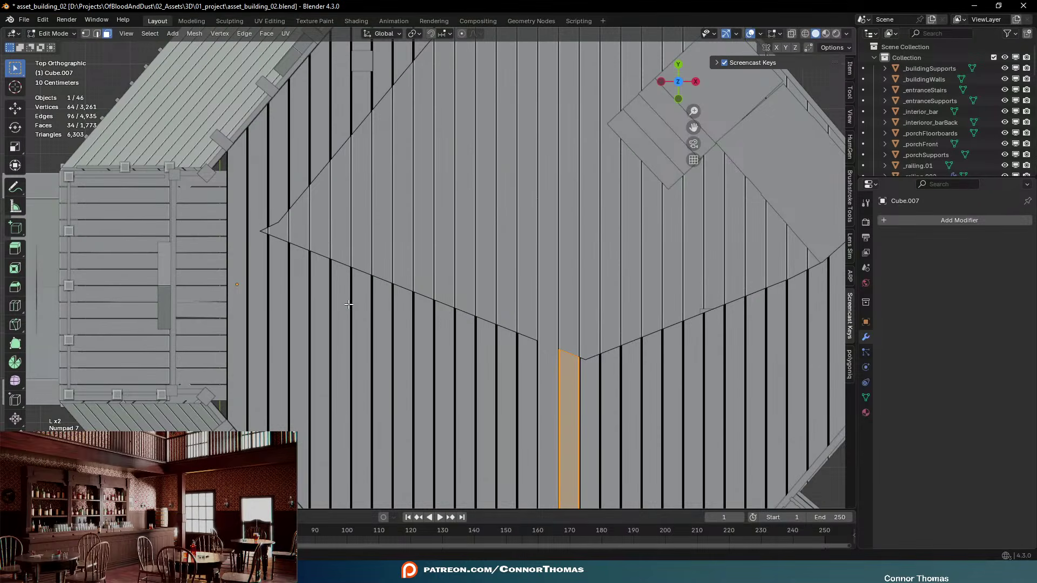
{"action": "scroll", "coordinate": [558, 300], "scroll_direction": "up", "scroll_amount": 3}
{"action": "key", "text": "shift+d"}
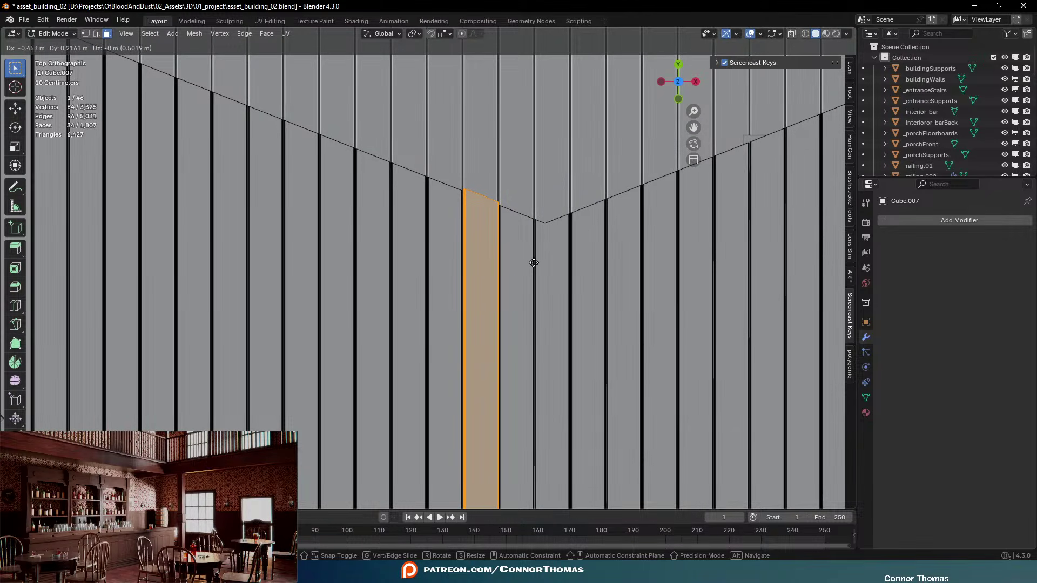
{"action": "left_click", "coordinate": [534, 262]}
Examine how the duplicated board's far end meets the walls at the building corner next to the exterior stairs
{"action": "scroll", "coordinate": [532, 261], "scroll_direction": "down", "scroll_amount": 3}
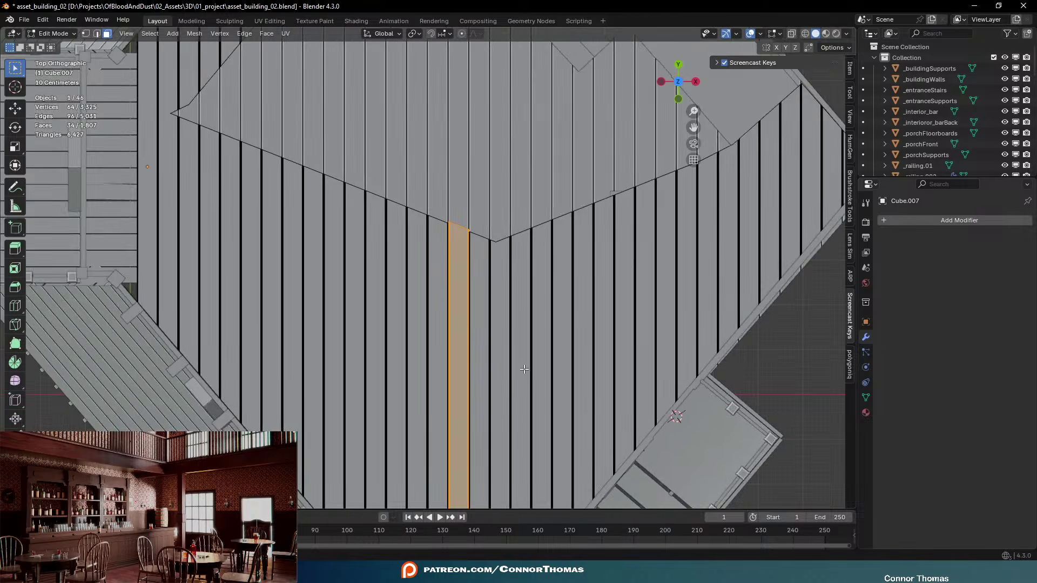
{"action": "scroll", "coordinate": [482, 333], "scroll_direction": "up", "scroll_amount": 2}
{"action": "key", "text": "1"}
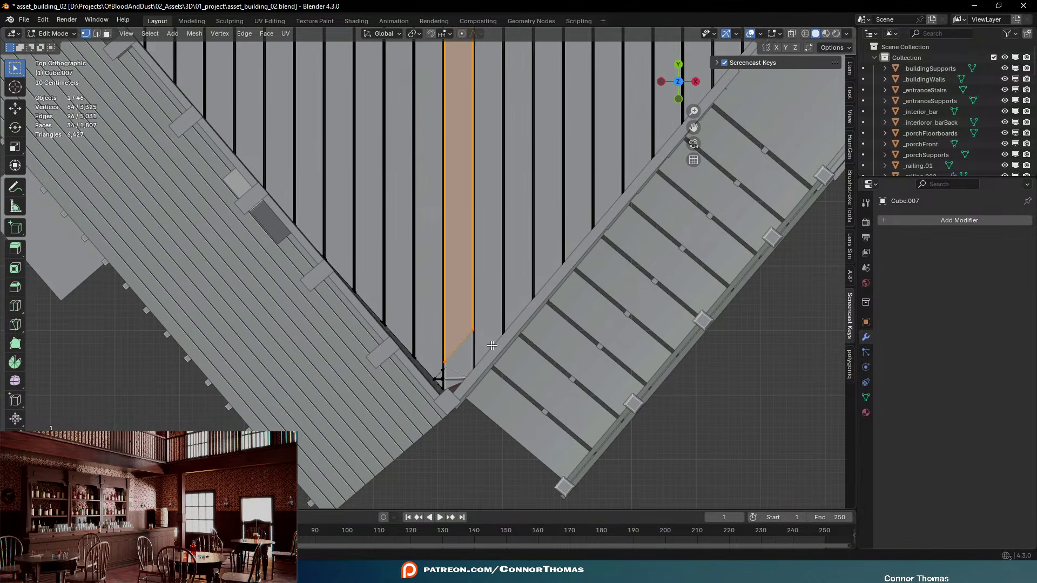
{"action": "key", "text": "a"}
{"action": "key", "text": "a"}
{"action": "key", "text": "Tab"}
{"action": "key", "text": "a"}
{"action": "key", "text": "a"}
{"action": "scroll", "coordinate": [577, 291], "scroll_direction": "down", "scroll_amount": 3}
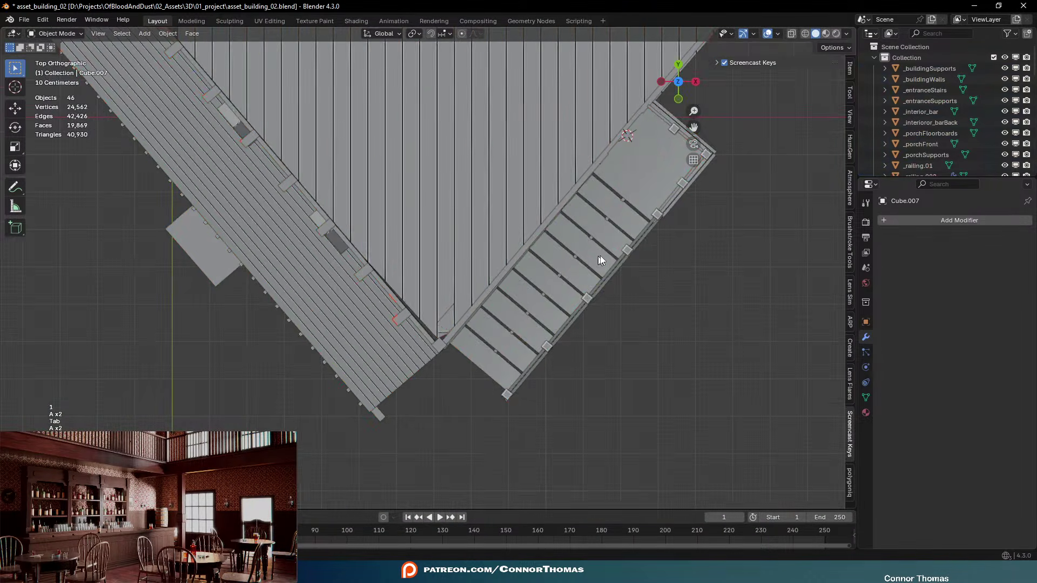
{"action": "middle_click_drag", "start_coordinate": [600, 255], "coordinate": [399, 242]}
{"action": "key", "text": "Tab"}
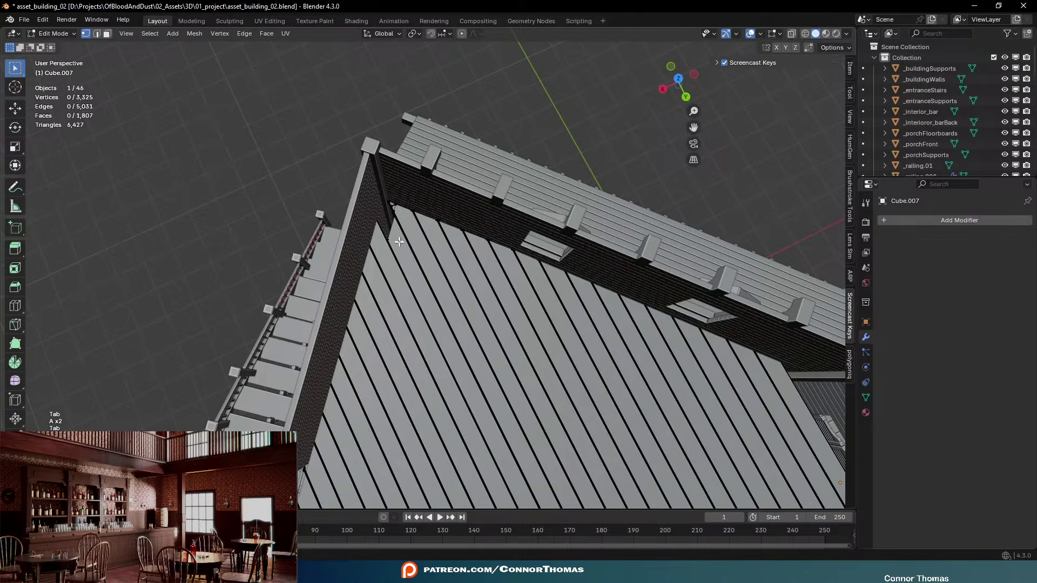
{"action": "key", "text": "Tab"}
{"action": "key", "text": "Tab"}
Extend the duplicated board's corner end about 0.78 m along negative Y to reach the building corner, and save the file
{"action": "key", "text": "KP_7"}
{"action": "scroll", "coordinate": [475, 281], "scroll_direction": "up", "scroll_amount": 5}
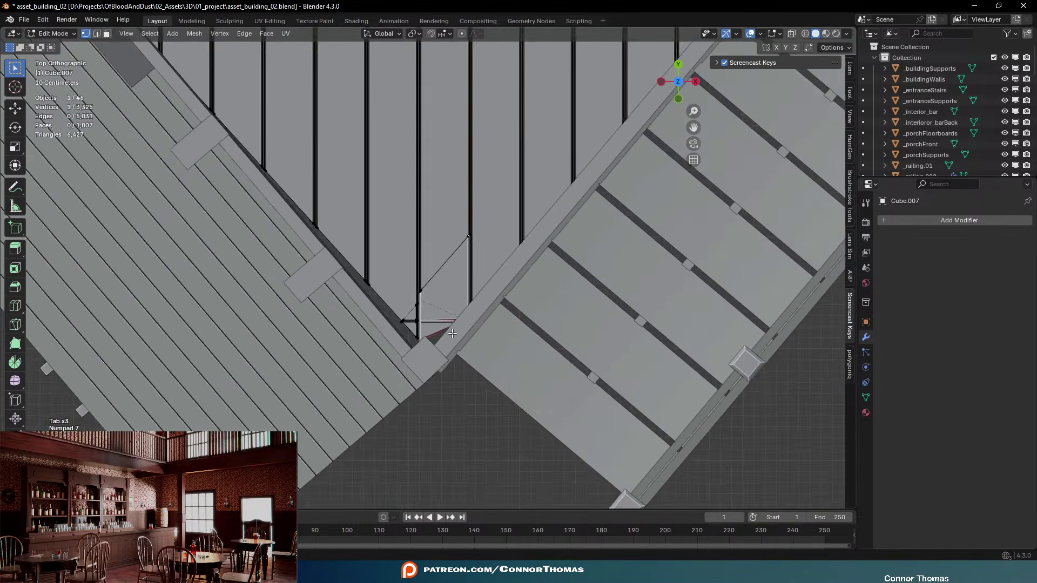
{"action": "left_click", "coordinate": [427, 294]}
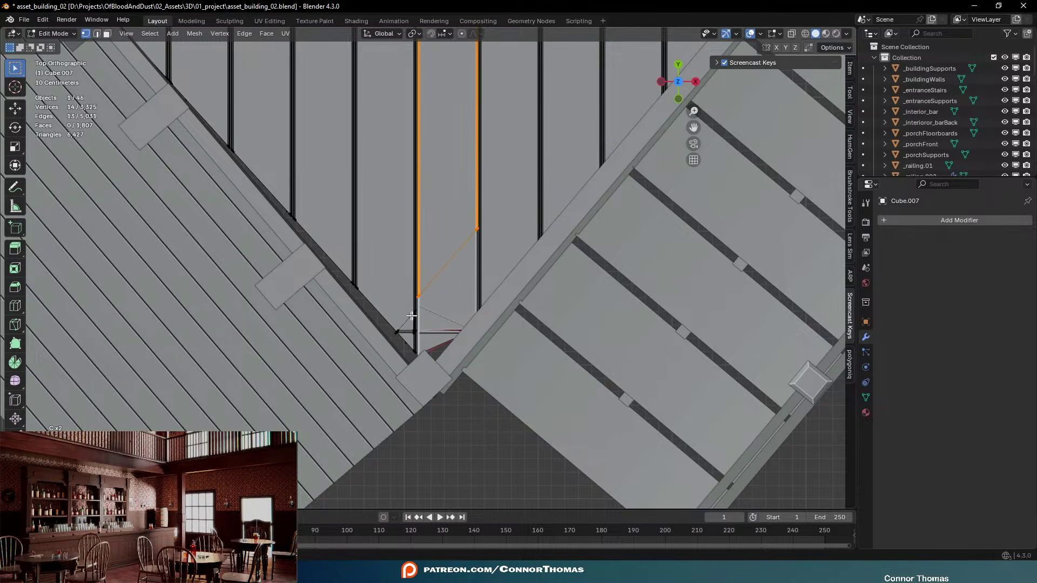
{"action": "key", "text": "shift+z"}
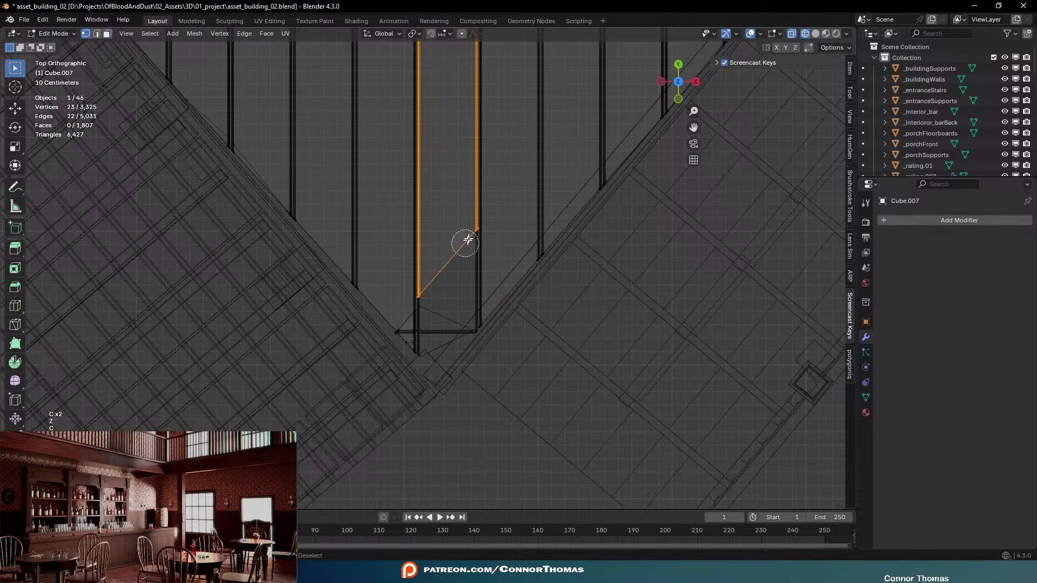
{"action": "key", "text": "g"}
{"action": "key", "text": "z"}
{"action": "right_click", "coordinate": [485, 317]}
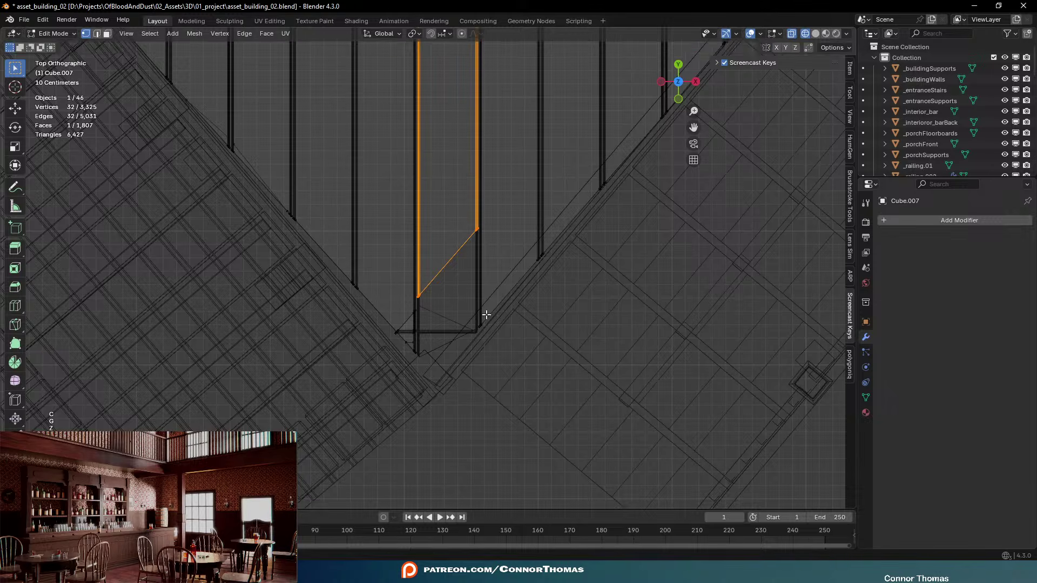
{"action": "key", "text": "g"}
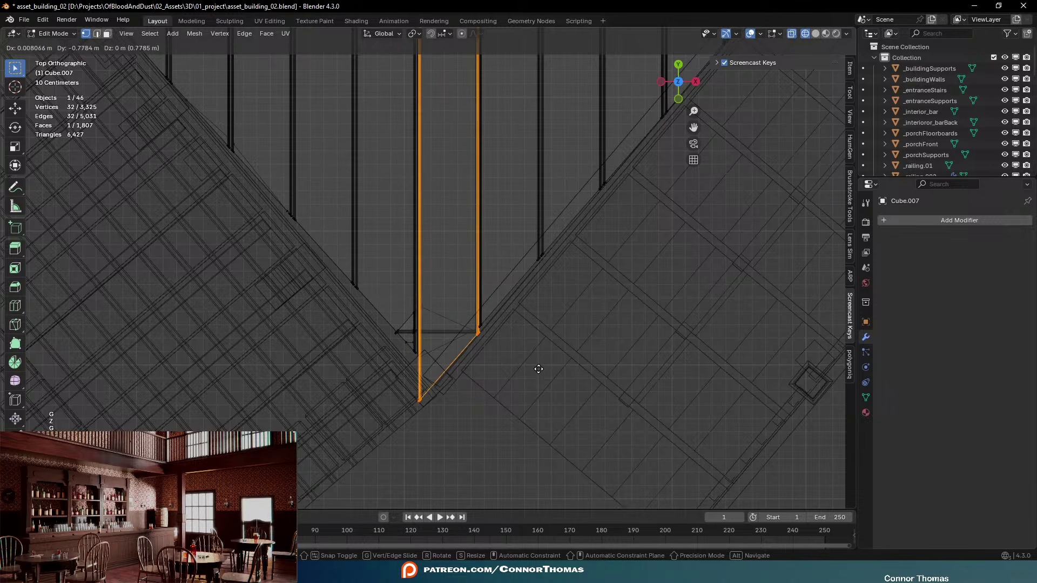
{"action": "left_click", "coordinate": [538, 367]}
{"action": "key", "text": "Tab"}
{"action": "scroll", "coordinate": [529, 323], "scroll_direction": "down", "scroll_amount": 5}
{"action": "key", "text": "shift+z"}
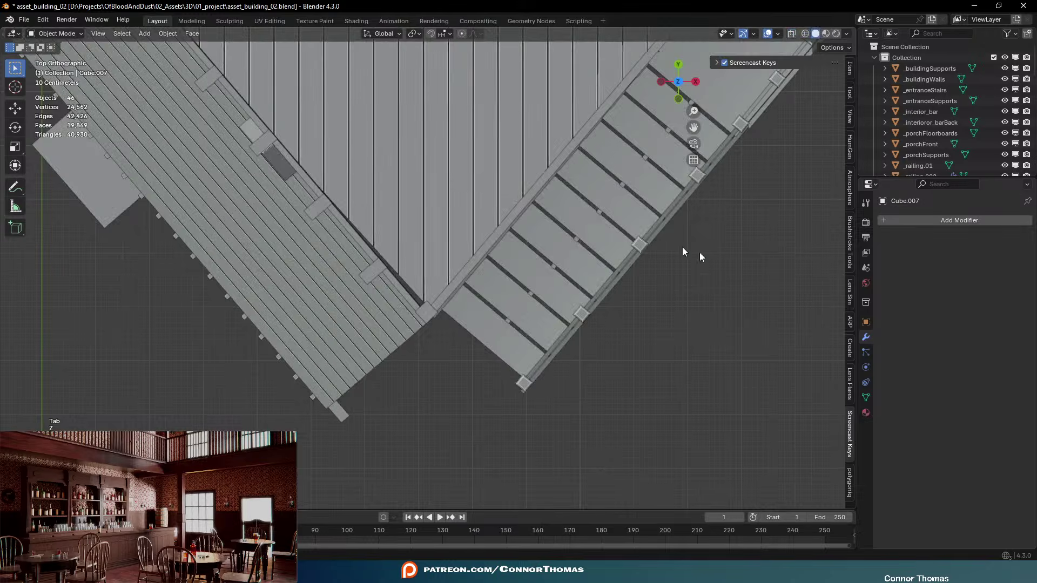
{"action": "scroll", "coordinate": [631, 404], "scroll_direction": "up", "scroll_amount": 3}
{"action": "middle_click_drag", "start_coordinate": [620, 301], "coordinate": [254, 278]}
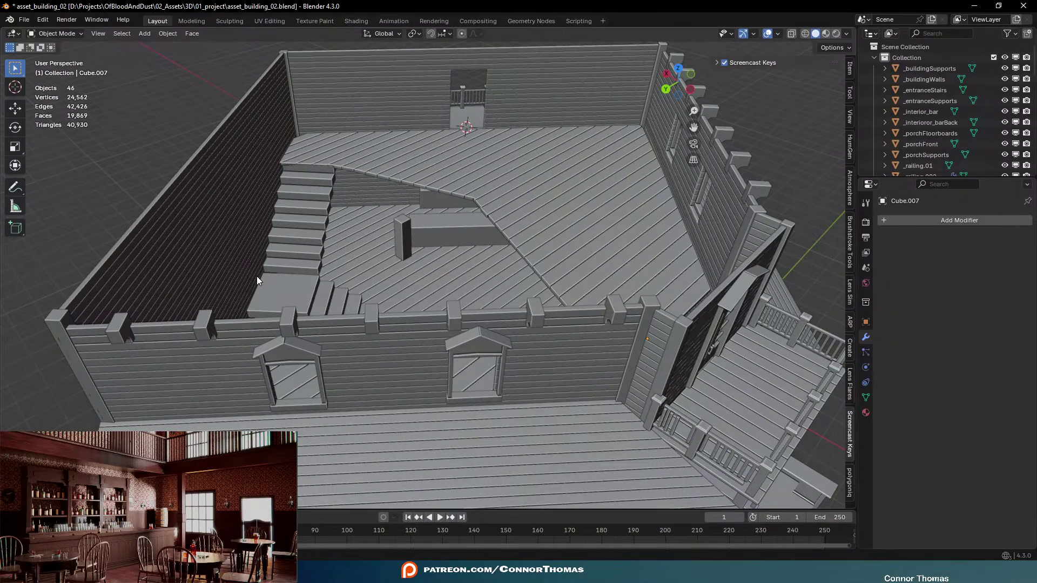
{"action": "key", "text": "ctrl+s"}
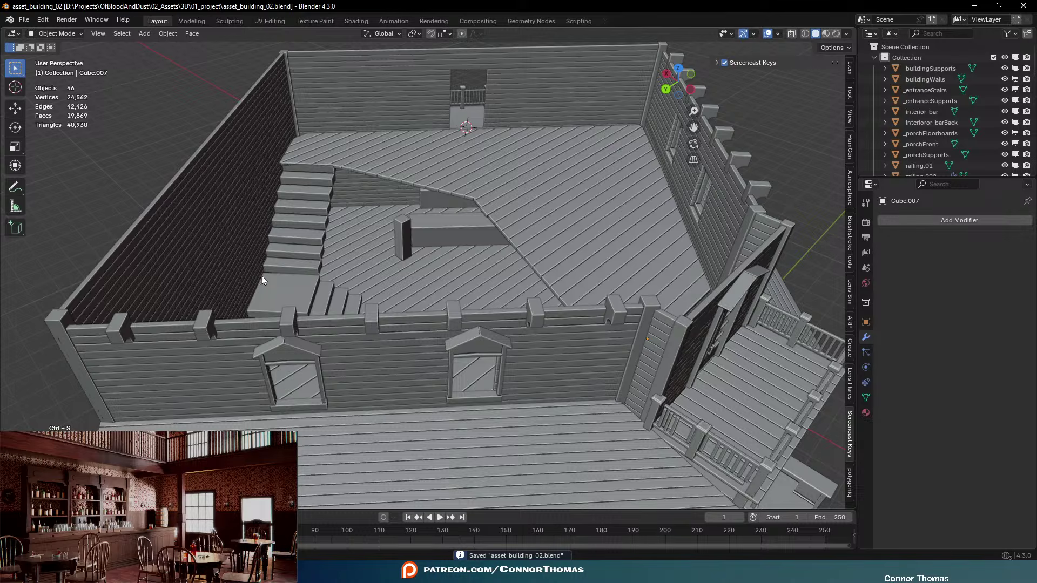
Duplicate the outermost upper floorboard beside the front balcony and move the copy about 0.47 m along negative X
{"action": "middle_click_drag", "start_coordinate": [400, 246], "coordinate": [562, 264]}
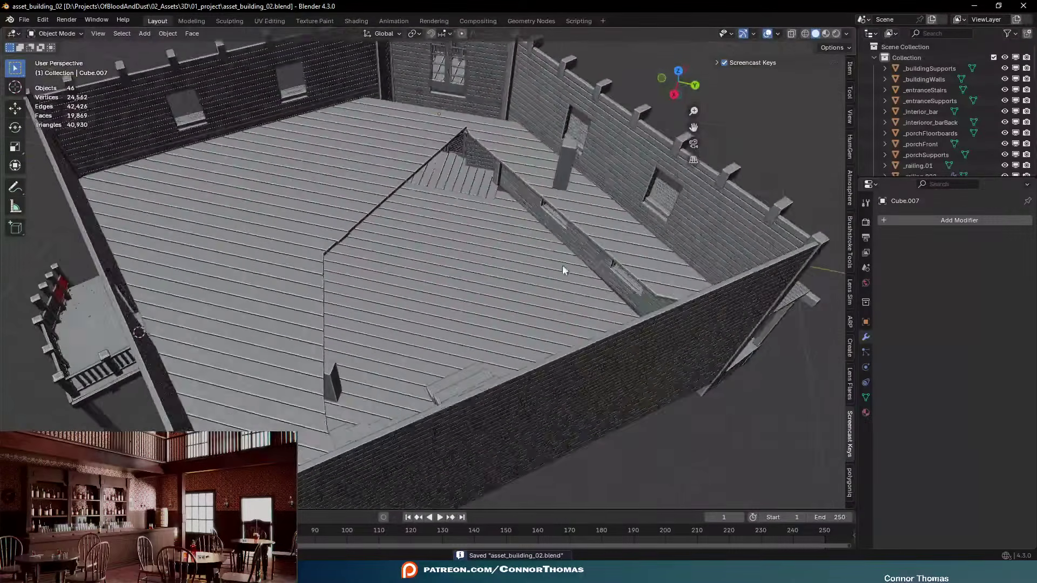
{"action": "scroll", "coordinate": [562, 264], "scroll_direction": "up", "scroll_amount": 5}
{"action": "middle_click_drag", "start_coordinate": [776, 125], "coordinate": [552, 261]}
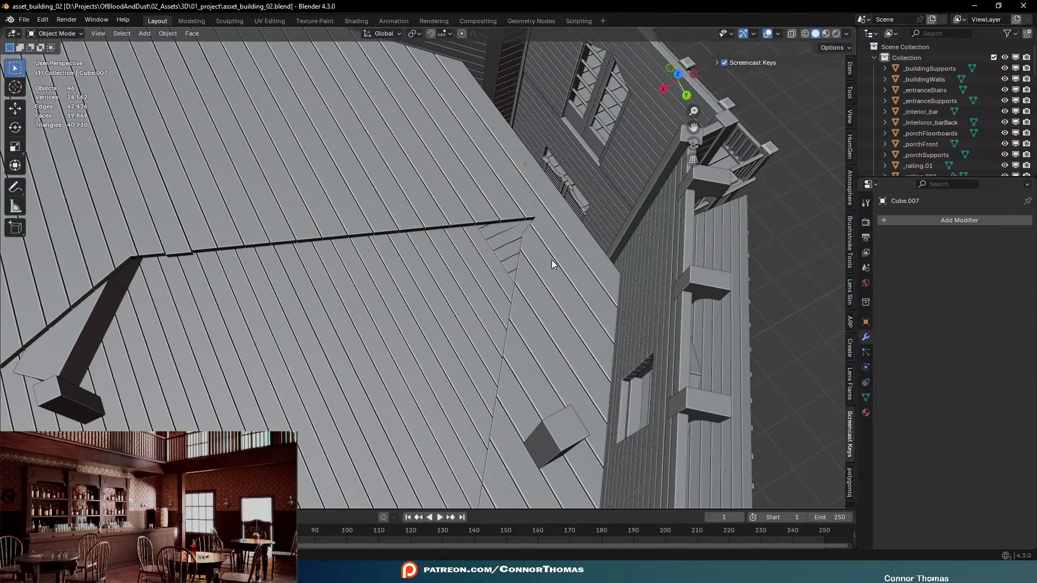
{"action": "key", "text": "Tab"}
{"action": "key", "text": "KP_7"}
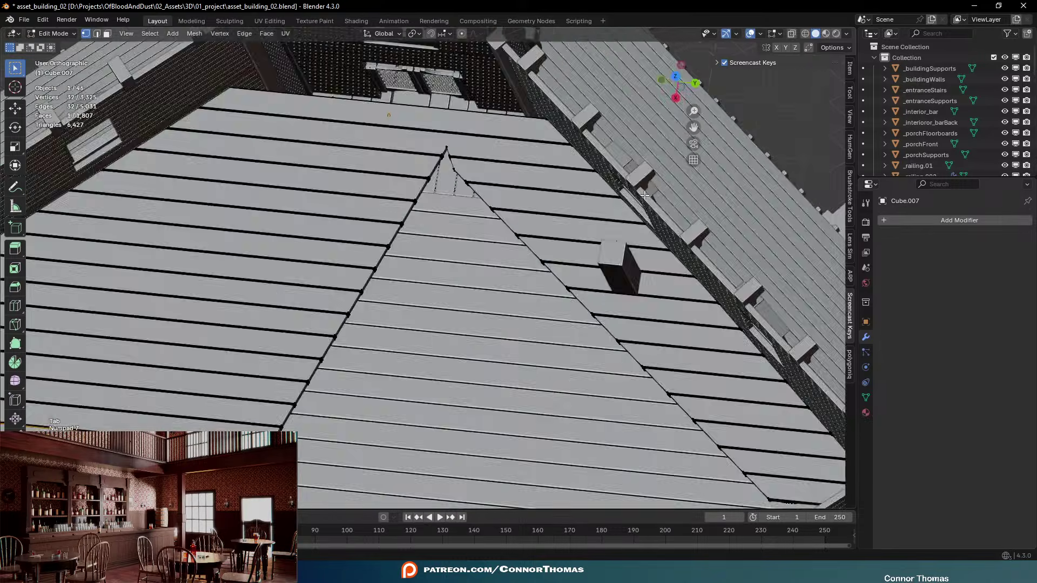
{"action": "middle_click_drag", "start_coordinate": [323, 340], "coordinate": [480, 238], "text": "shift"}
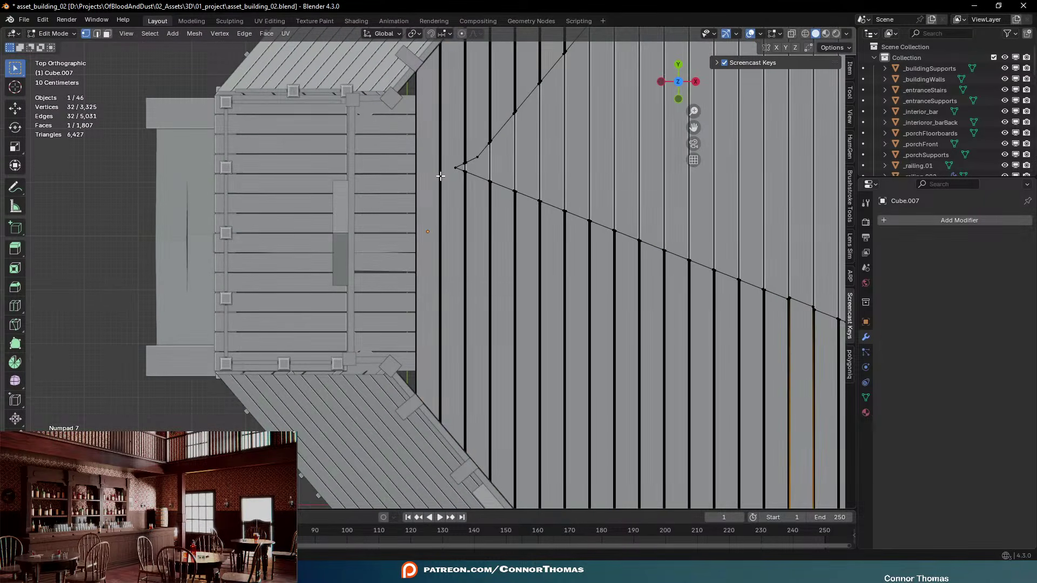
{"action": "key", "text": "a"}
{"action": "key", "text": "a"}
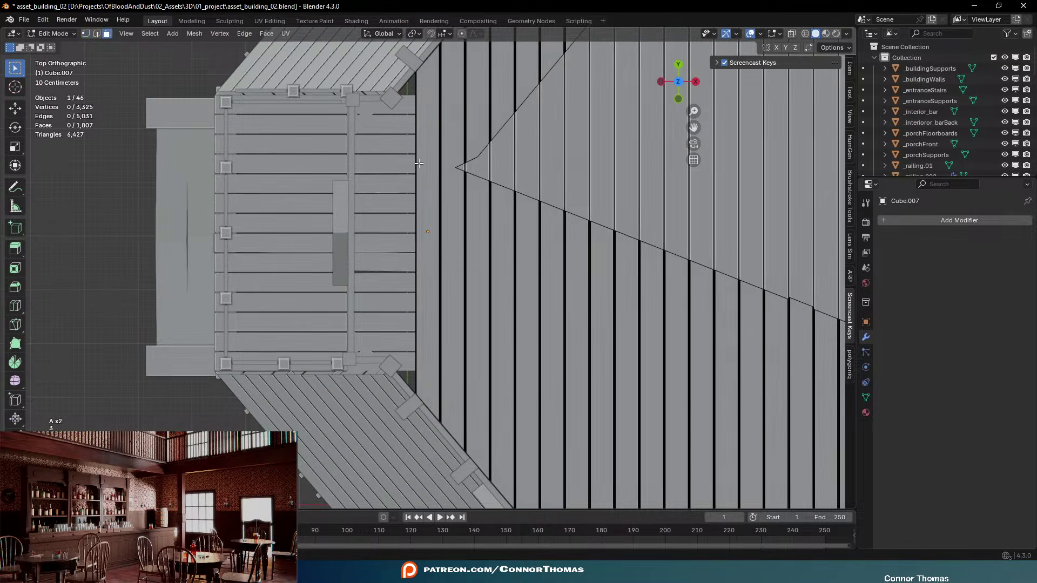
{"action": "key", "text": "l"}
{"action": "key", "text": "shift+d"}
{"action": "key", "text": "shift+f"}
{"action": "key", "text": "x"}
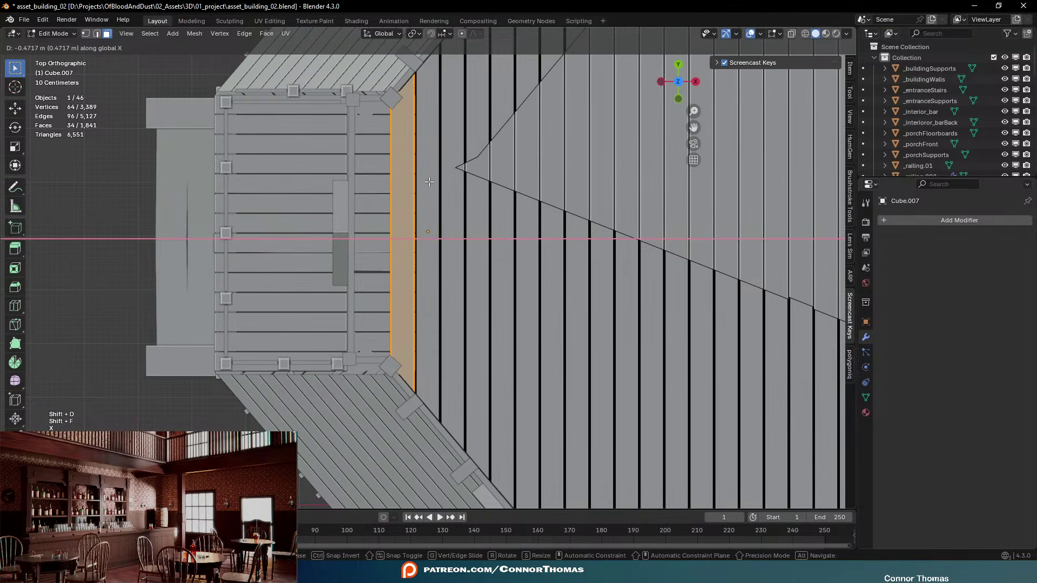
{"action": "left_click", "coordinate": [428, 182]}
Add two more copies of the end floorboard along negative X toward the balcony, one board width apart, and save the file
{"action": "key", "text": "shift+d"}
{"action": "key", "text": "x"}
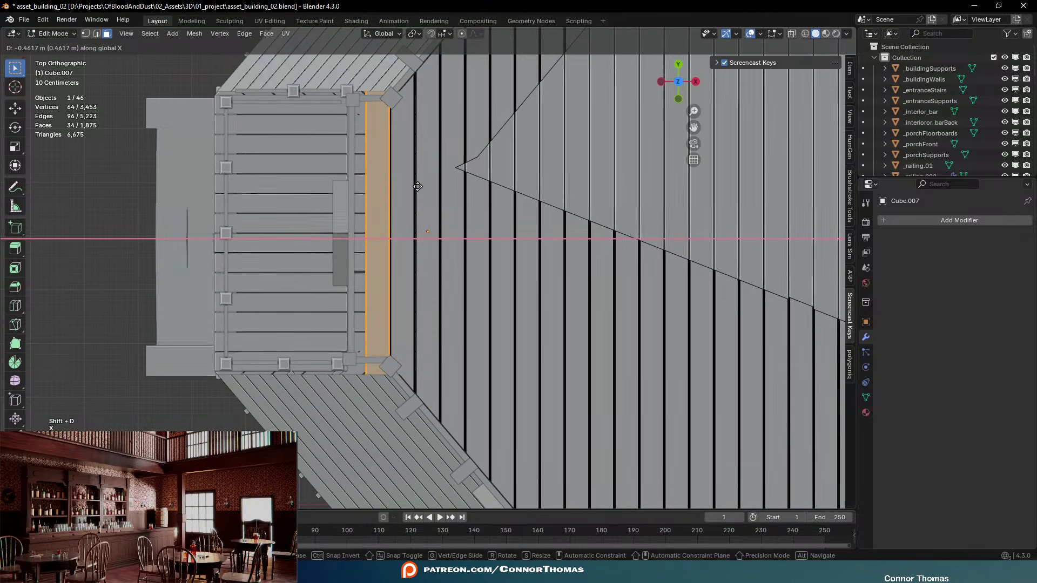
{"action": "left_click", "coordinate": [418, 186]}
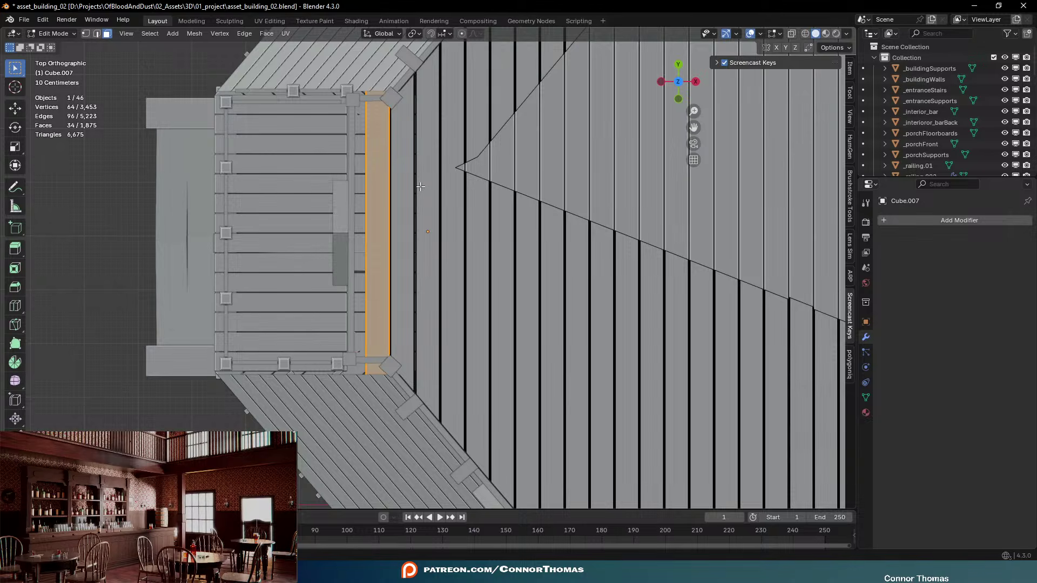
{"action": "key", "text": "shift+d"}
{"action": "key", "text": "x"}
{"action": "left_click", "coordinate": [394, 188]}
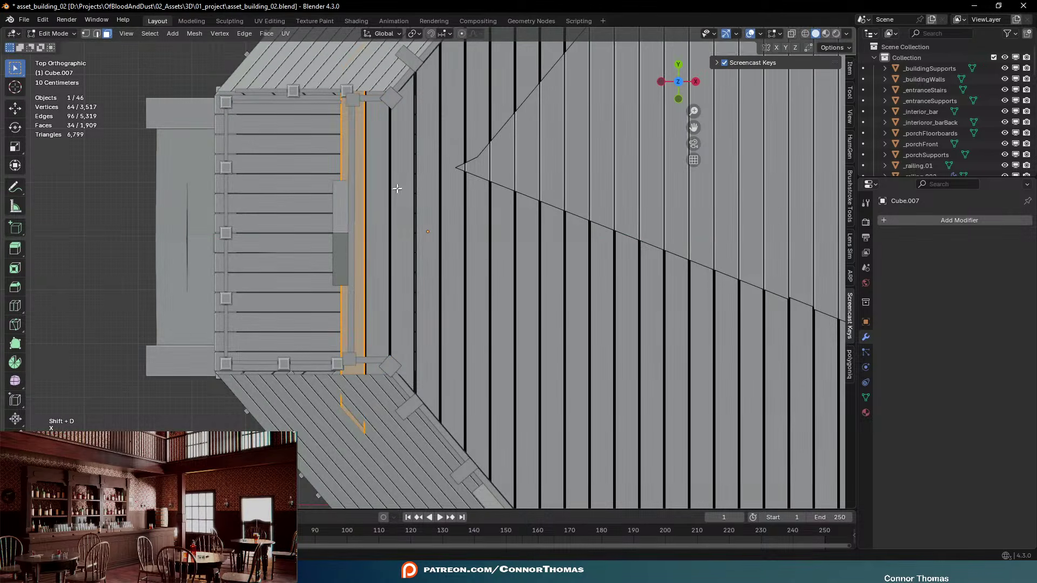
{"action": "key", "text": "Tab"}
{"action": "key", "text": "a"}
{"action": "key", "text": "a"}
{"action": "middle_click_drag", "start_coordinate": [373, 241], "coordinate": [460, 141]}
{"action": "middle_click_drag", "start_coordinate": [440, 143], "coordinate": [197, 178]}
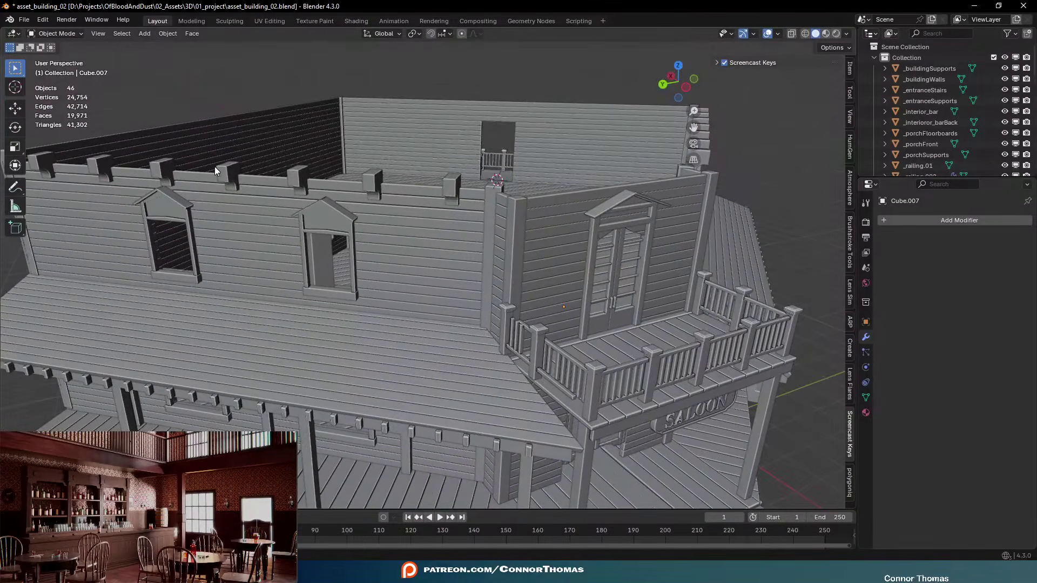
{"action": "key", "text": "ctrl+s"}
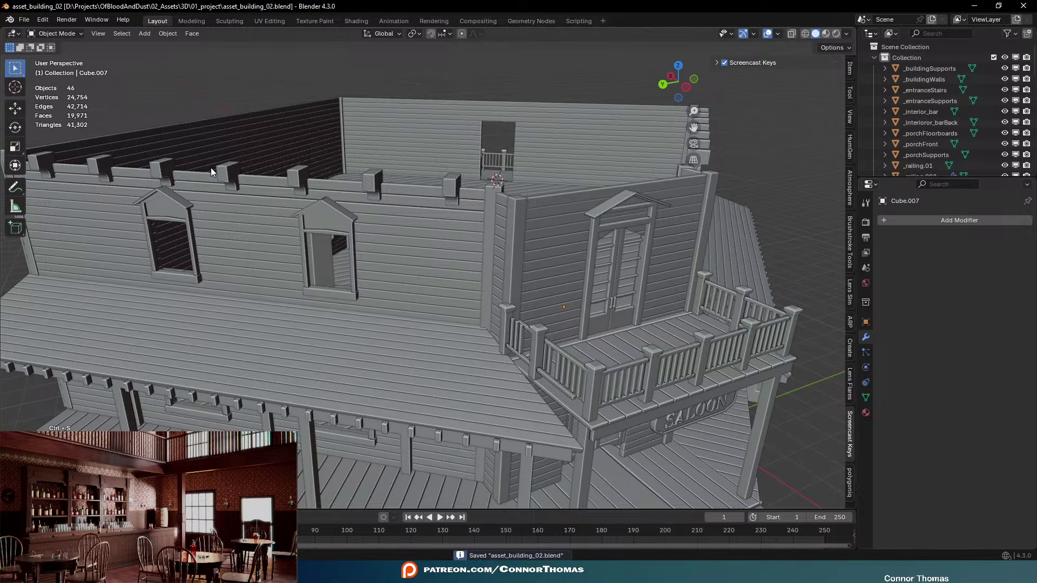
In the _railing.01 mesh, select the linked geometry of two neighbouring posts and their two baluster panels on the exterior stair landing
{"action": "middle_click_drag", "start_coordinate": [210, 172], "coordinate": [430, 207]}
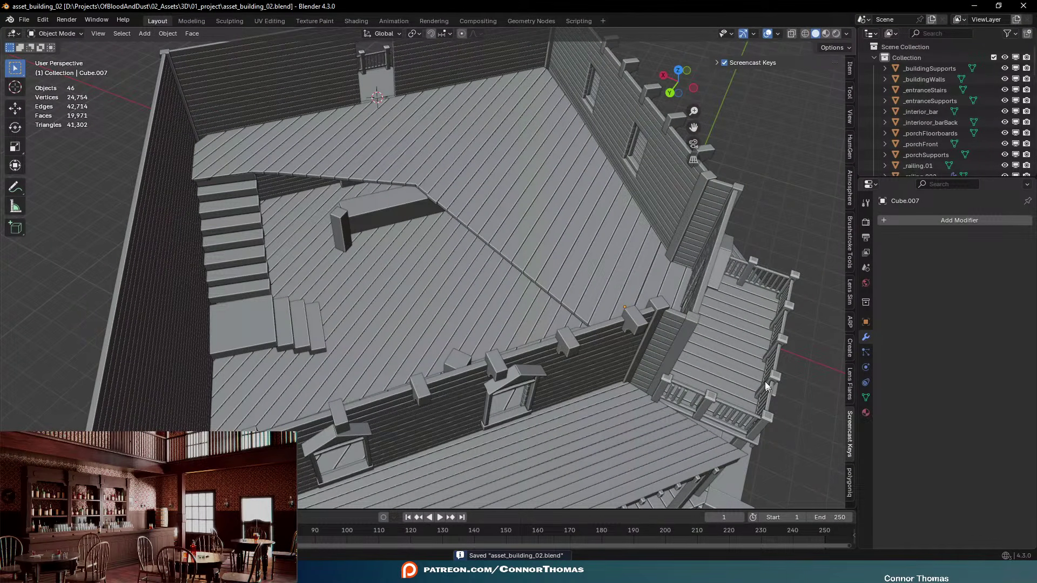
{"action": "left_click", "coordinate": [779, 285]}
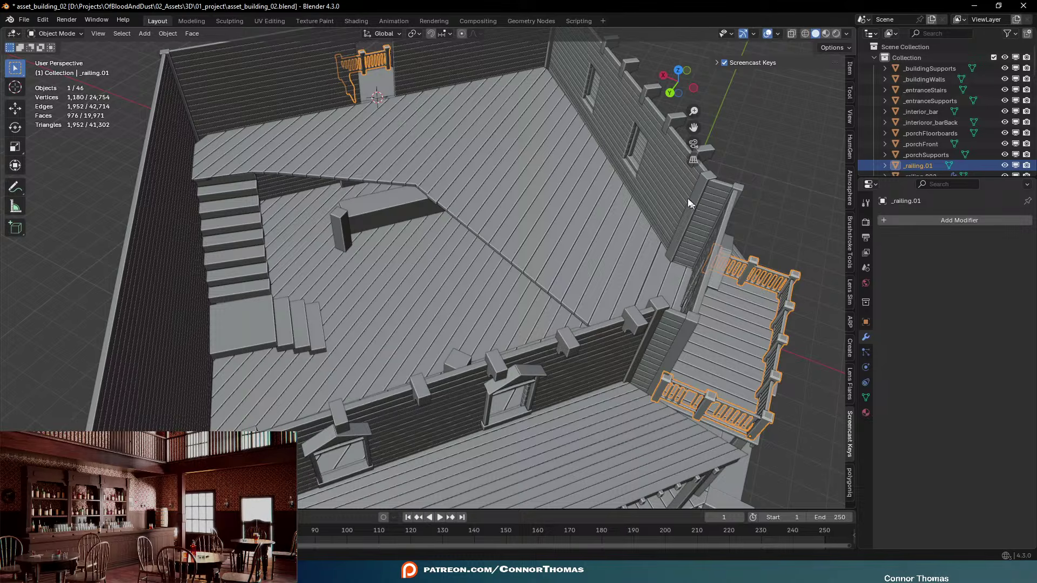
{"action": "middle_click_drag", "start_coordinate": [688, 204], "coordinate": [544, 315]}
{"action": "scroll", "coordinate": [467, 314], "scroll_direction": "up", "scroll_amount": 5}
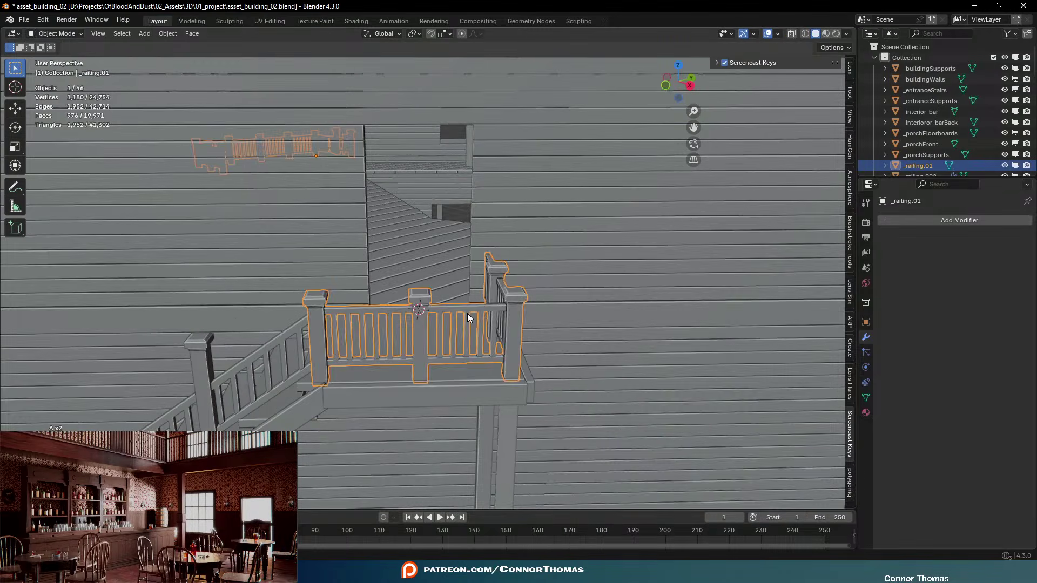
{"action": "key", "text": "Tab"}
{"action": "key", "text": "a"}
{"action": "key", "text": "a"}
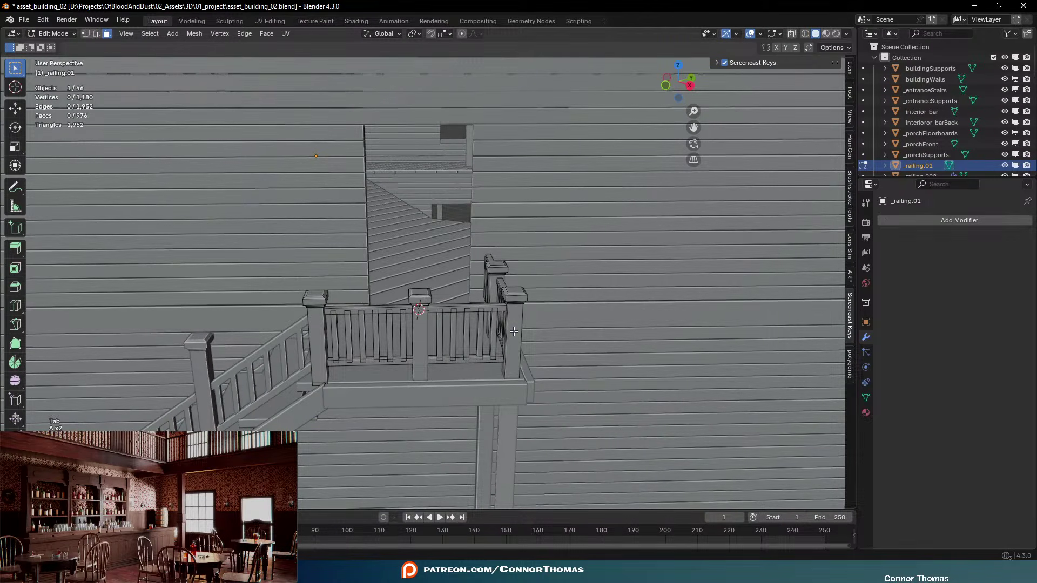
{"action": "key", "text": "l"}
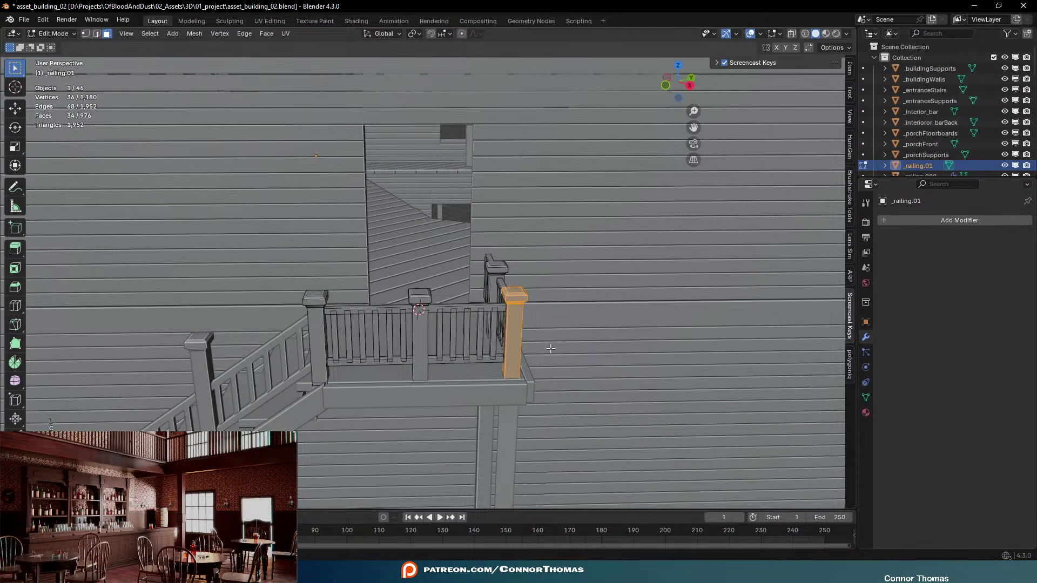
{"action": "middle_click_drag", "start_coordinate": [550, 348], "coordinate": [528, 341]}
{"action": "mouse_move", "coordinate": [344, 269]}
{"action": "left_mouse_down"}
{"action": "mouse_move", "coordinate": [345, 316]}
{"action": "mouse_move", "coordinate": [324, 324]}
{"action": "mouse_move", "coordinate": [305, 305]}
{"action": "mouse_move", "coordinate": [258, 318]}
{"action": "mouse_move", "coordinate": [233, 300]}
{"action": "left_mouse_up"}
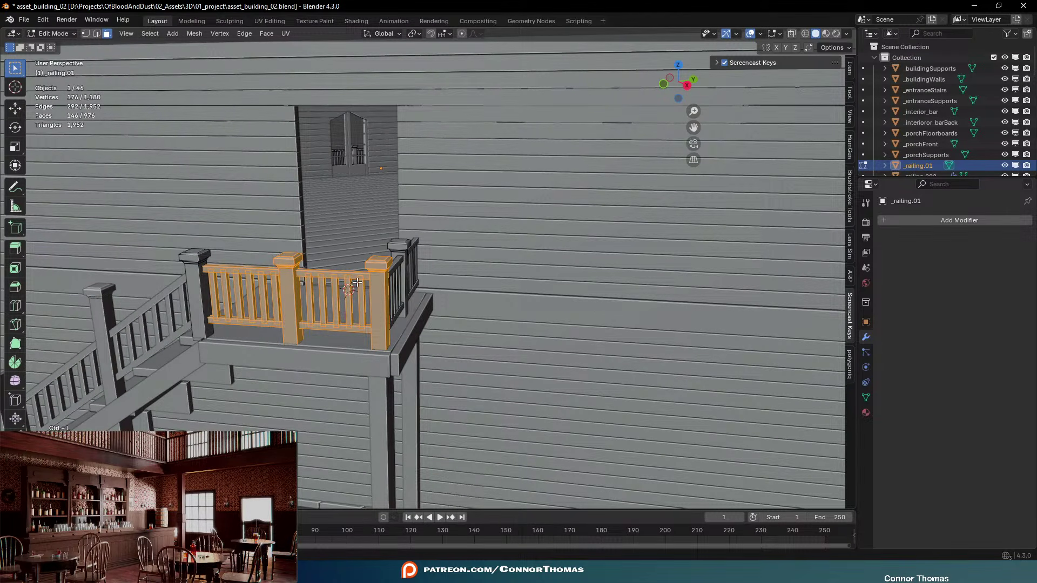
Duplicate the selected railing section and place it, rotated, with its end post at the upper floor opening's corner by the interior stairs
{"action": "key", "text": "KP_7"}
{"action": "scroll", "coordinate": [361, 281], "scroll_direction": "down", "scroll_amount": 2}
{"action": "key", "text": "shift+d"}
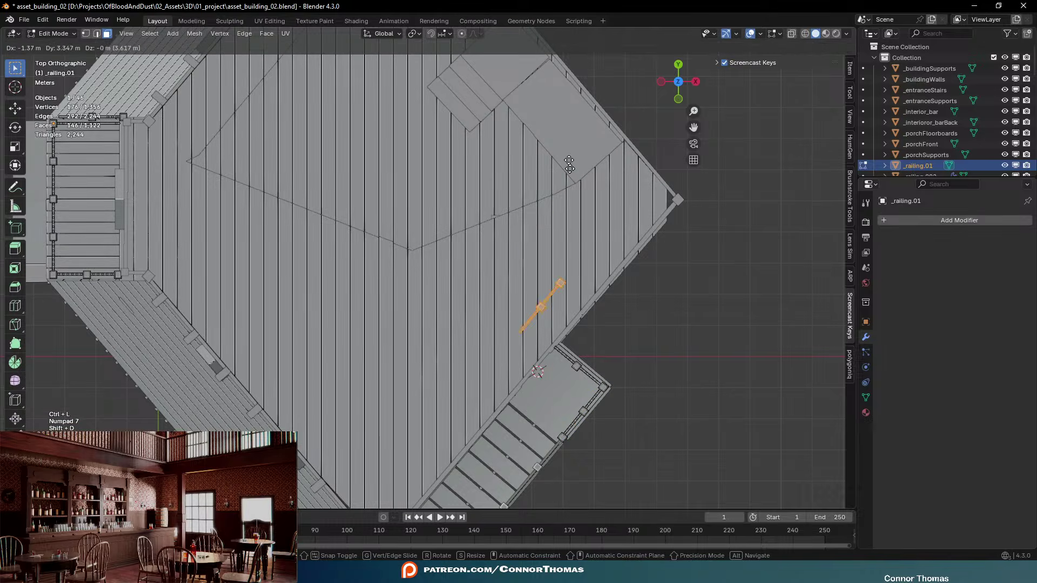
{"action": "key", "text": "r"}
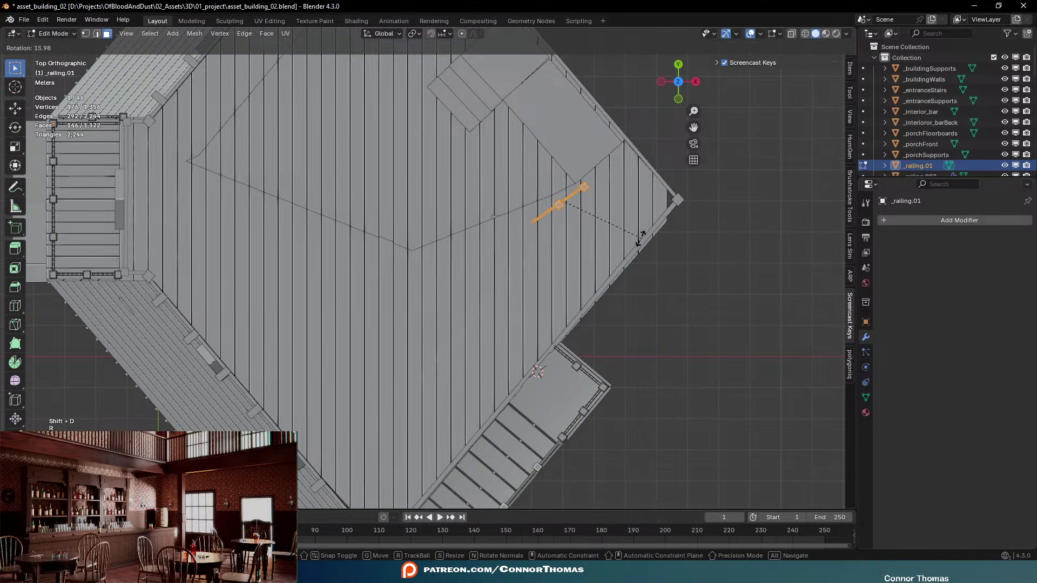
{"action": "key", "text": "g"}
{"action": "left_click", "coordinate": [616, 236]}
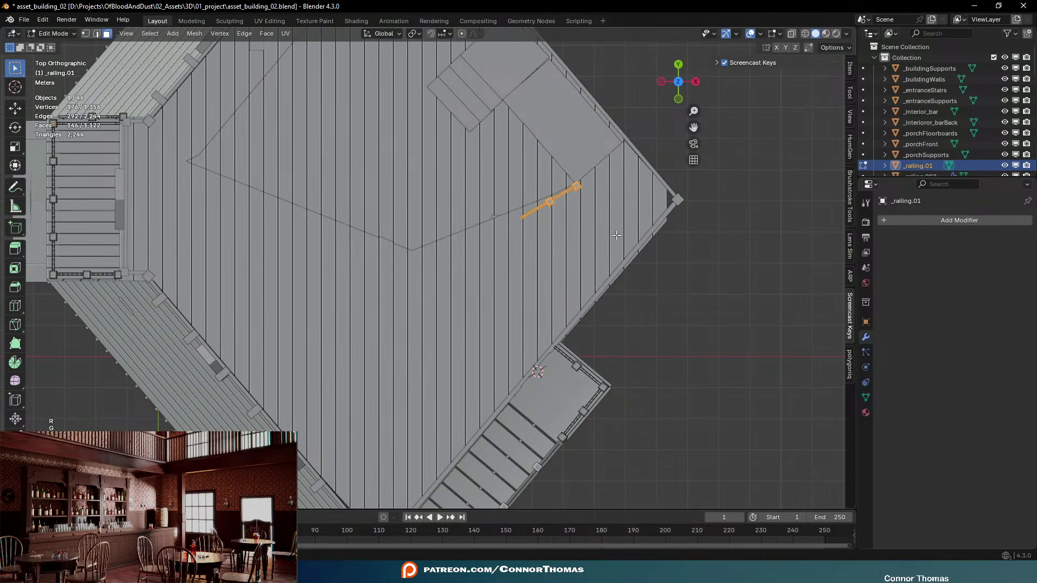
Fine-tune the railing copy's rotation and position so it runs parallel to the edge of the floor opening
{"action": "scroll", "coordinate": [620, 230], "scroll_direction": "up", "scroll_amount": 5}
{"action": "middle_click_drag", "start_coordinate": [633, 295], "coordinate": [637, 313], "text": "shift"}
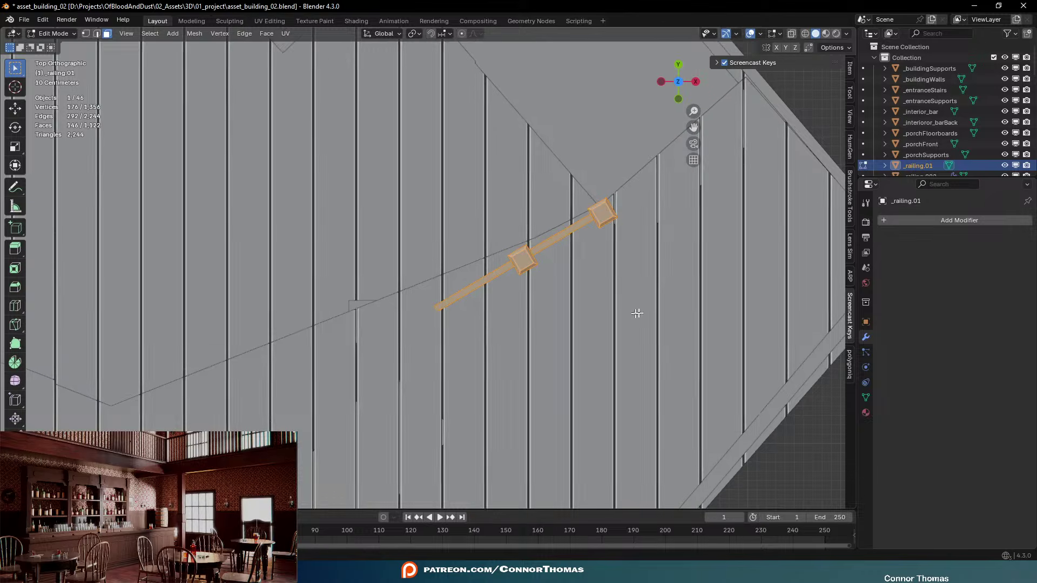
{"action": "key", "text": "r"}
{"action": "key", "text": "g"}
{"action": "left_click", "coordinate": [646, 315]}
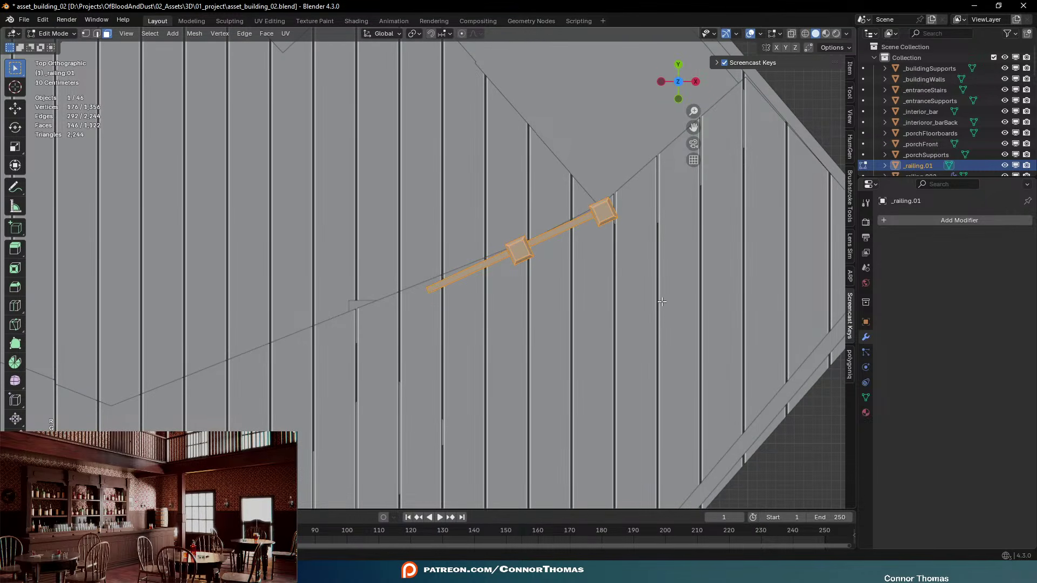
{"action": "key", "text": "r"}
{"action": "left_click", "coordinate": [671, 285]}
Duplicate the railing section about 2 m farther along the opening's edge and rotate it slightly to follow the edge
{"action": "middle_click_drag", "start_coordinate": [660, 290], "coordinate": [774, 300], "text": "shift"}
{"action": "key", "text": "shift+d"}
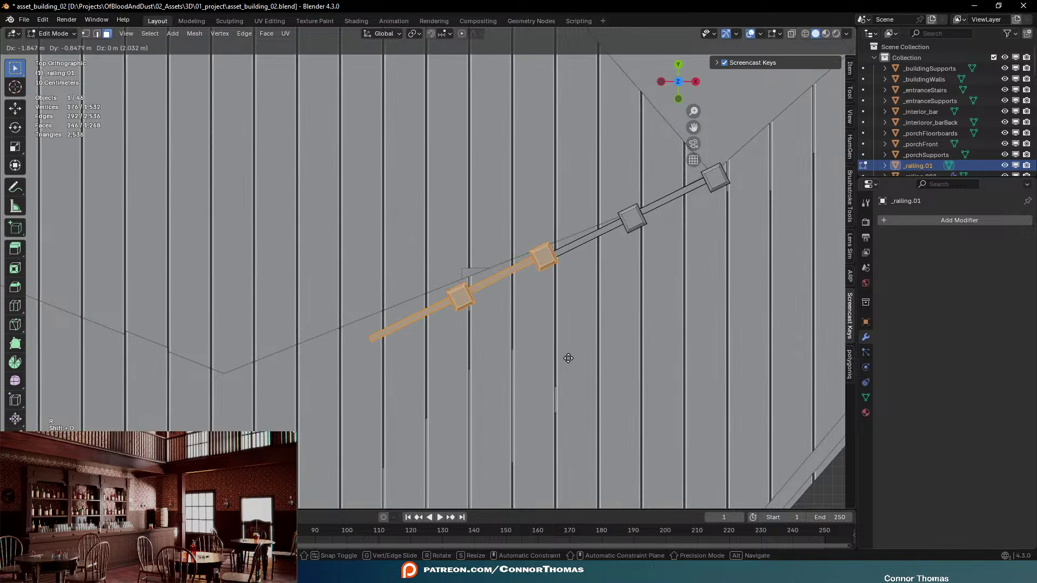
{"action": "key", "text": "r"}
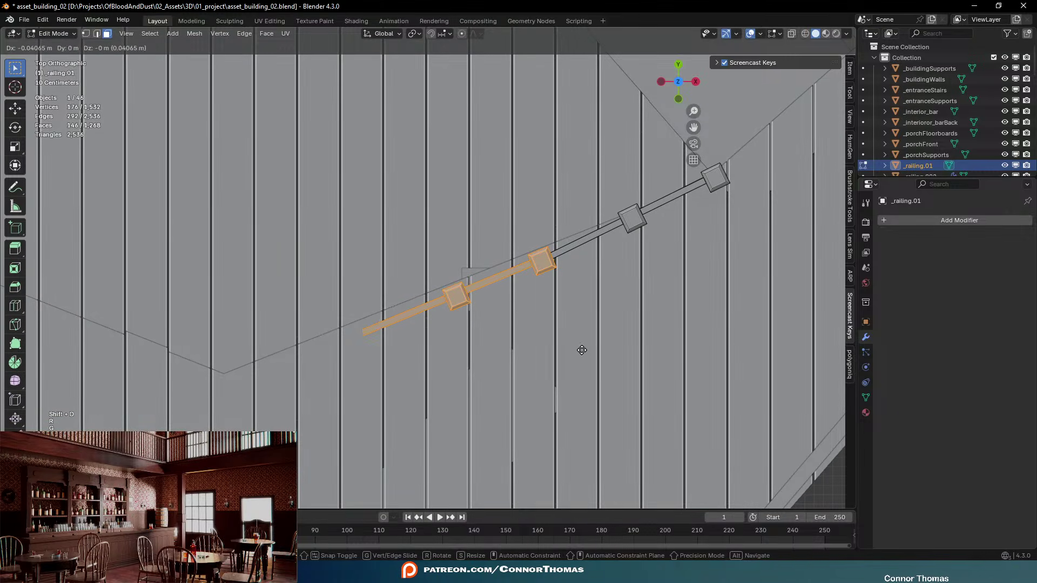
{"action": "key", "text": "g"}
{"action": "key", "text": "r"}
{"action": "left_click", "coordinate": [593, 346]}
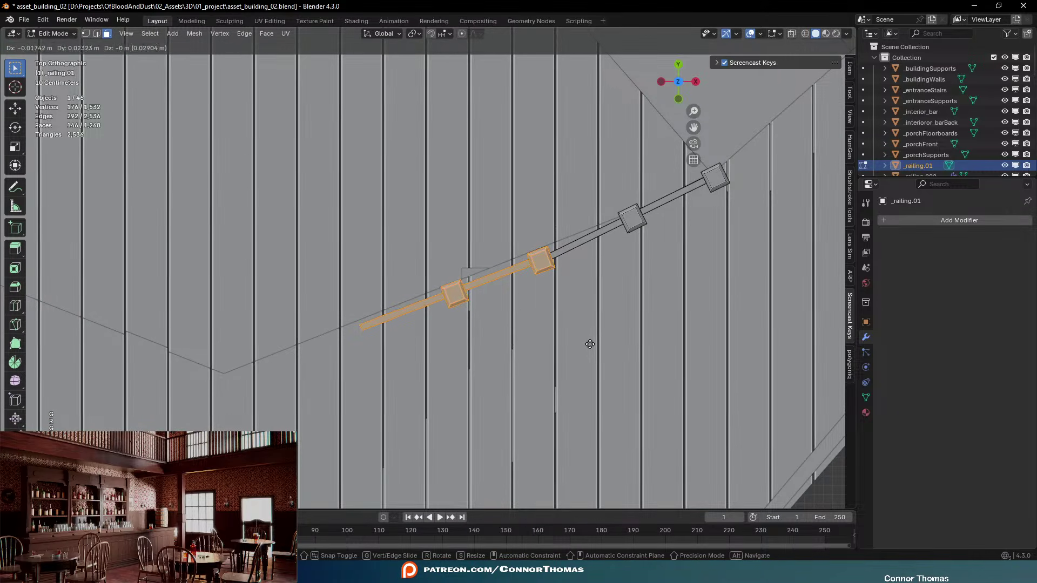
Continue the railing with another copy joined to the previous one, reaching the bend in the opening's edge
{"action": "middle_click_drag", "start_coordinate": [494, 353], "coordinate": [738, 292], "text": "shift"}
{"action": "key", "text": "shift+d"}
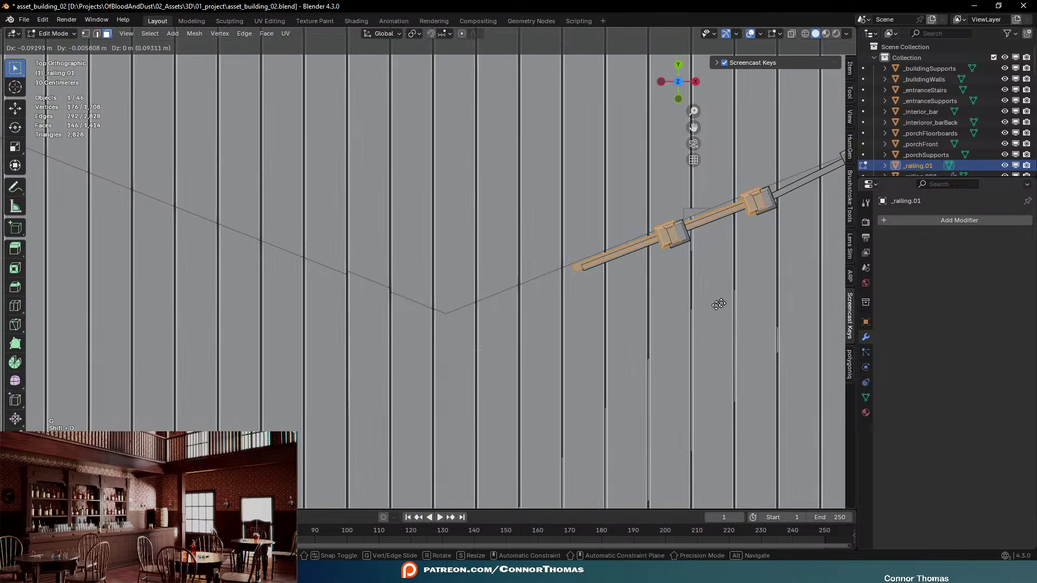
{"action": "left_click", "coordinate": [554, 369]}
Duplicate the railing section at the bend and rotate it to follow the opening's next edge, with its end post at the bend
{"action": "middle_click_drag", "start_coordinate": [551, 366], "coordinate": [585, 351], "text": "shift"}
{"action": "key", "text": "shift+d"}
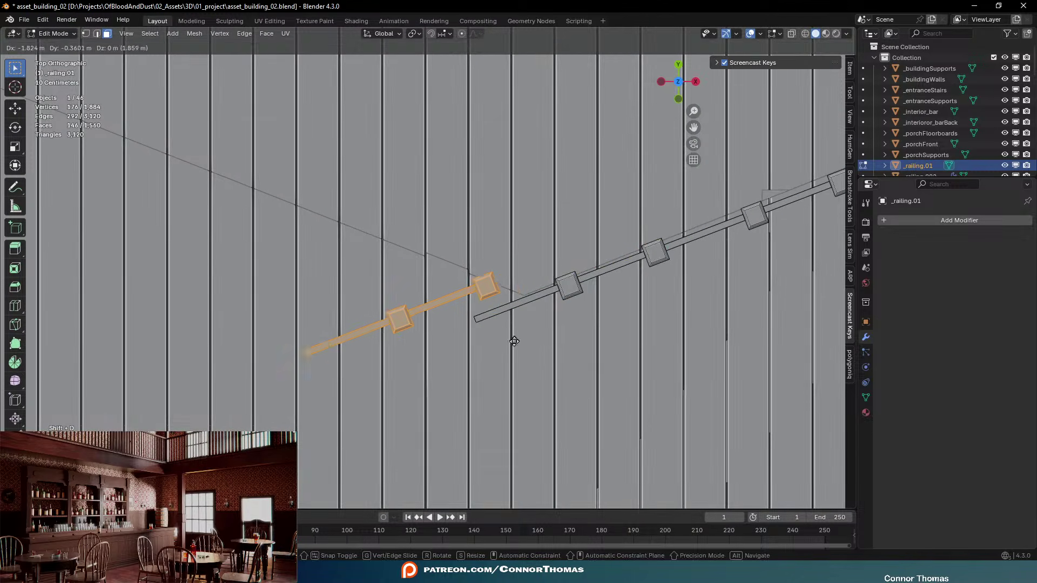
{"action": "key", "text": "r"}
{"action": "key", "text": "g"}
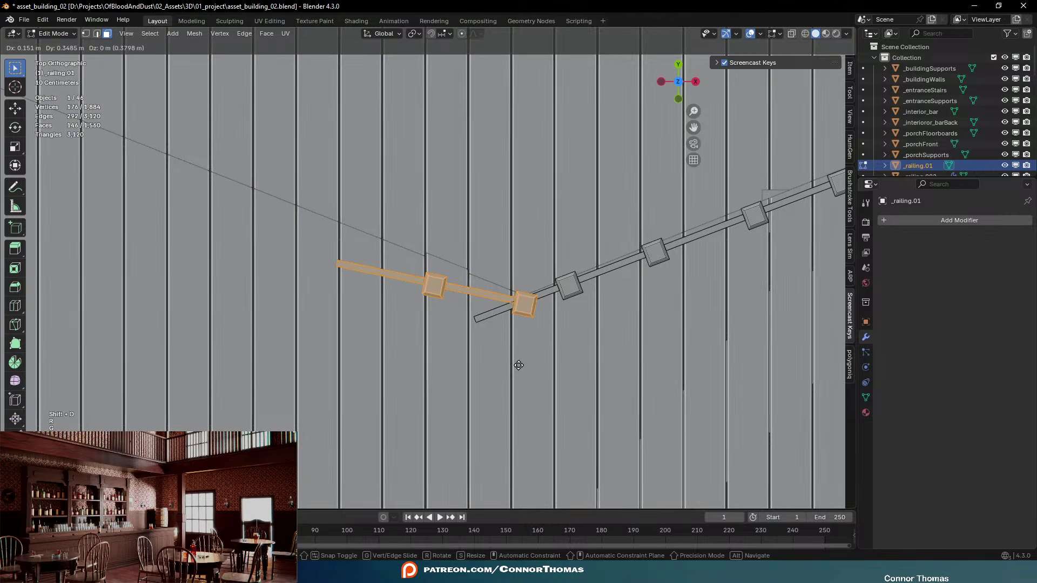
{"action": "key", "text": "r"}
{"action": "key", "text": "g"}
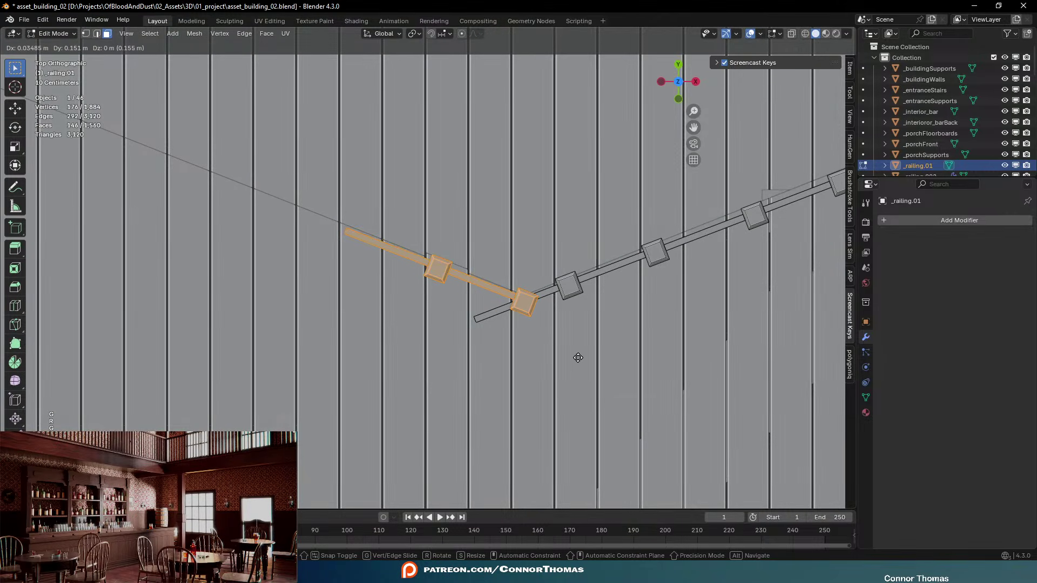
{"action": "left_click", "coordinate": [578, 359]}
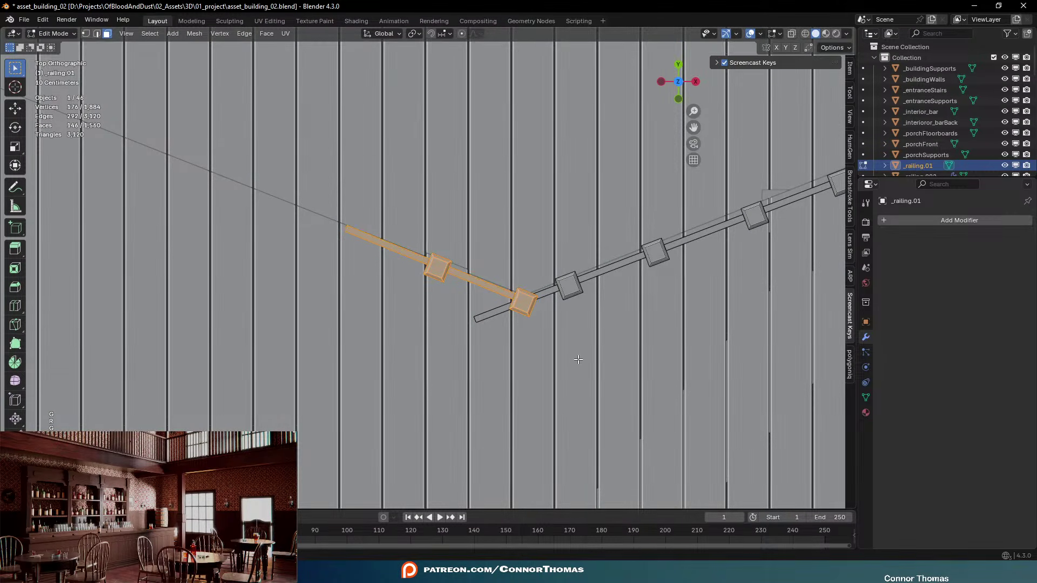
Duplicate the rotated railing section about 2.1 m along the second edge and adjust its rotation and position to match the edge
{"action": "middle_click_drag", "start_coordinate": [458, 324], "coordinate": [669, 395], "text": "shift"}
{"action": "key", "text": "shift+d"}
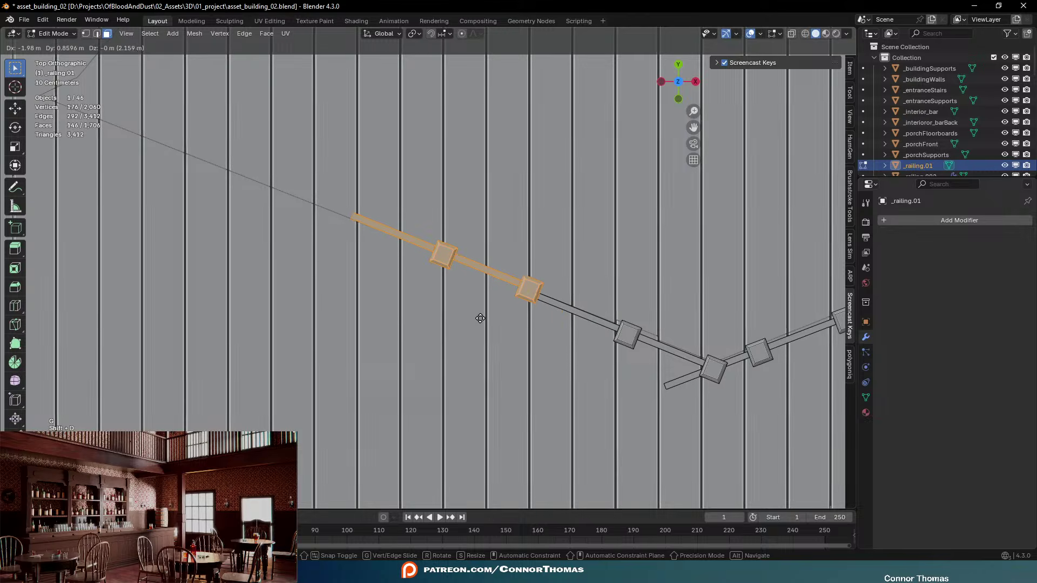
{"action": "key", "text": "r"}
{"action": "key", "text": "g"}
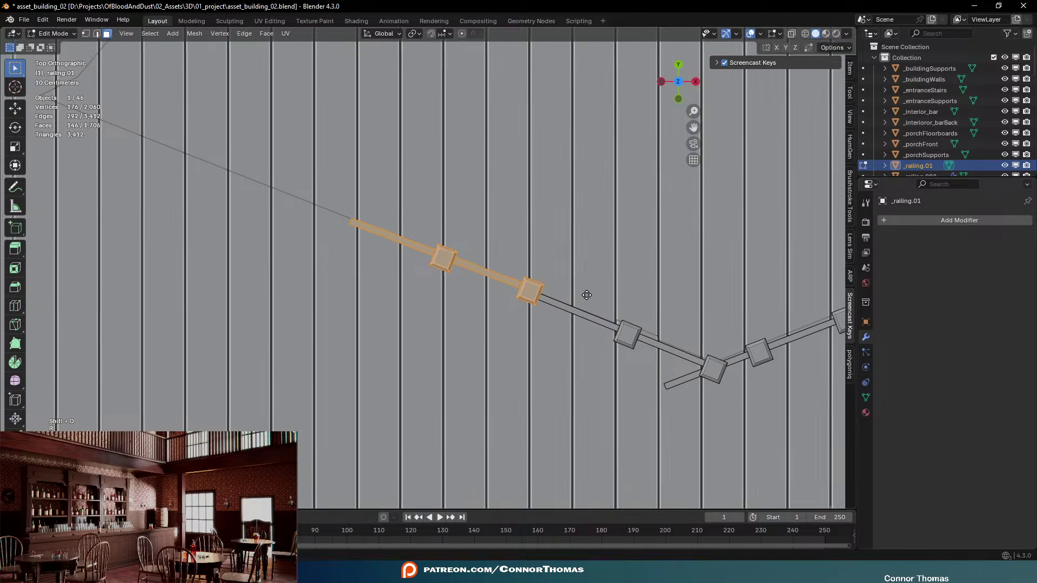
{"action": "left_click", "coordinate": [585, 301]}
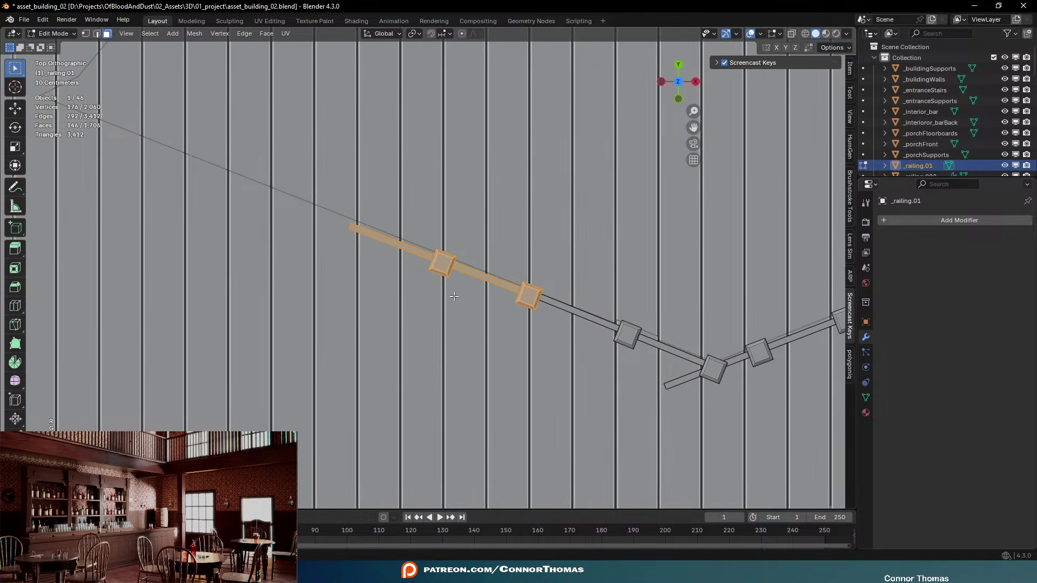
Extend the railing along the second edge with a further copy that reaches the opening's tip near the balcony
{"action": "middle_click_drag", "start_coordinate": [453, 296], "coordinate": [560, 384], "text": "shift"}
{"action": "key", "text": "shift+d"}
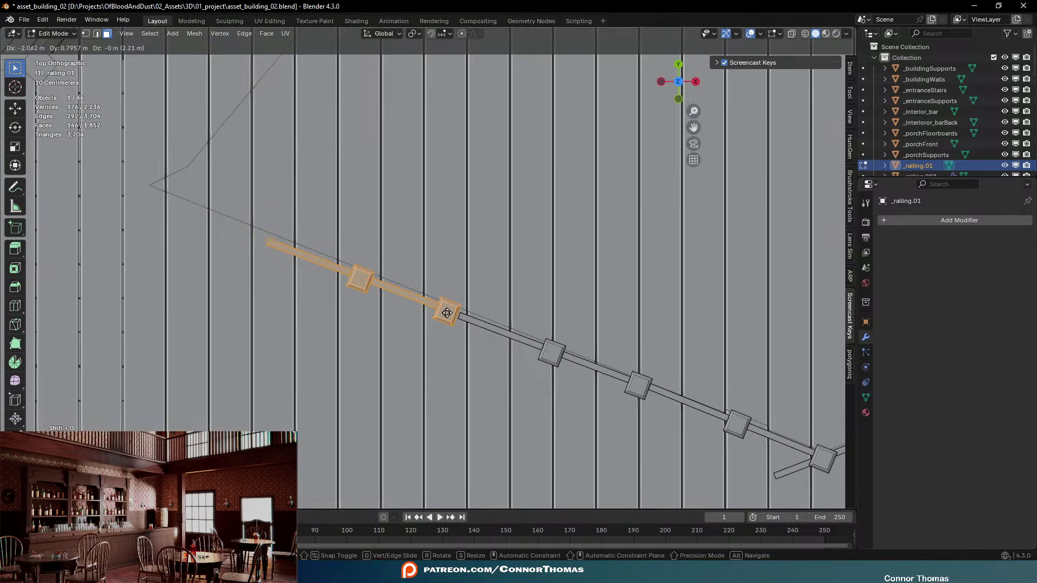
{"action": "right_click", "coordinate": [447, 312]}
{"action": "middle_click_drag", "start_coordinate": [448, 312], "coordinate": [624, 366], "text": "shift"}
{"action": "key", "text": "shift+d"}
{"action": "left_click", "coordinate": [459, 323]}
Duplicate the railing section at the opening's tip near the balcony and rotate it to head along the third edge, adjusting its corner post's position
{"action": "key", "text": "shift+d"}
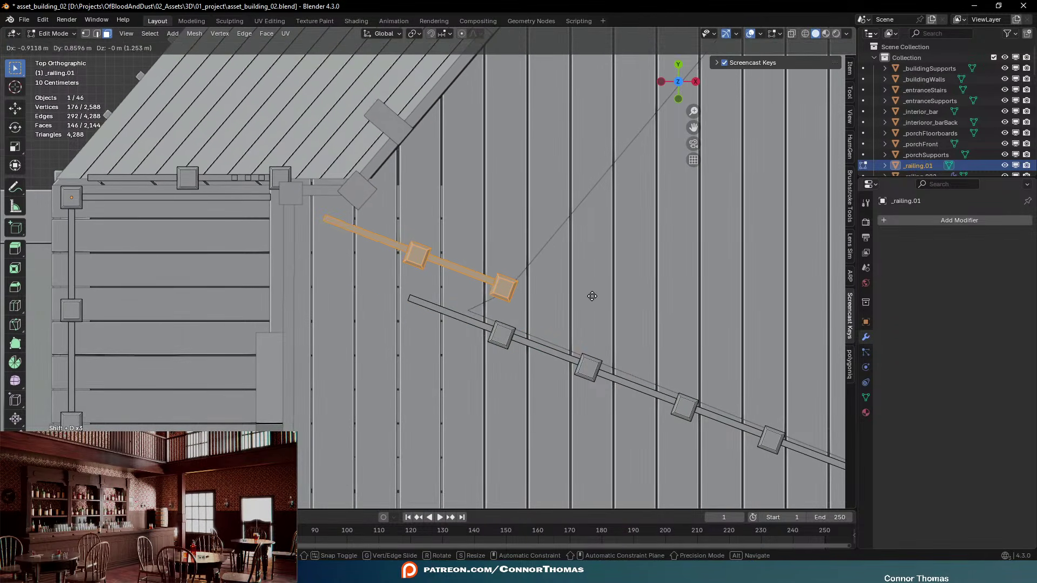
{"action": "key", "text": "r"}
{"action": "left_click", "coordinate": [387, 344]}
{"action": "key", "text": "g"}
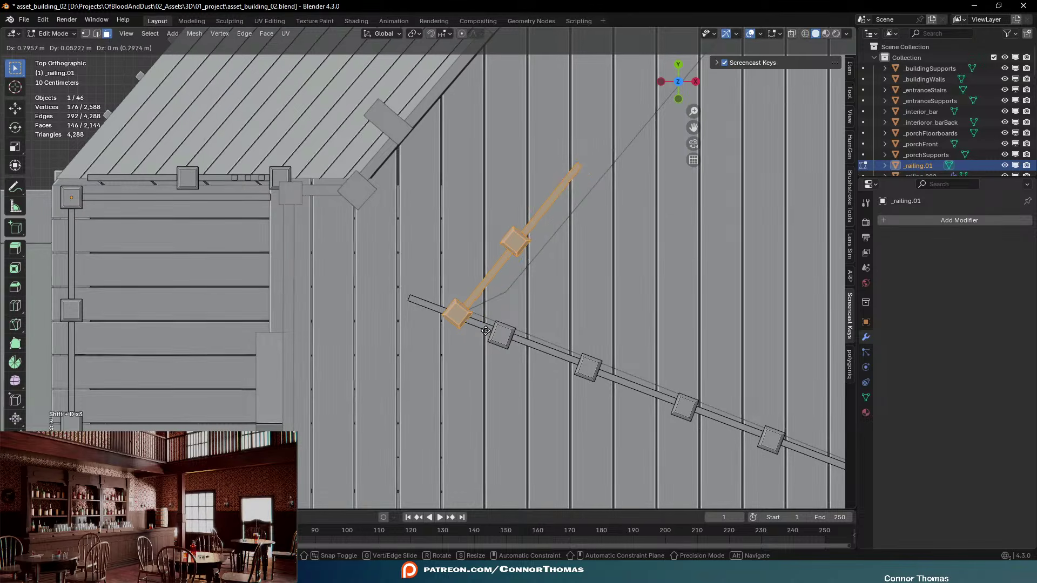
{"action": "left_click", "coordinate": [507, 327]}
{"action": "key", "text": "r"}
{"action": "left_click", "coordinate": [556, 341]}
{"action": "key", "text": "g"}
{"action": "left_click", "coordinate": [563, 343]}
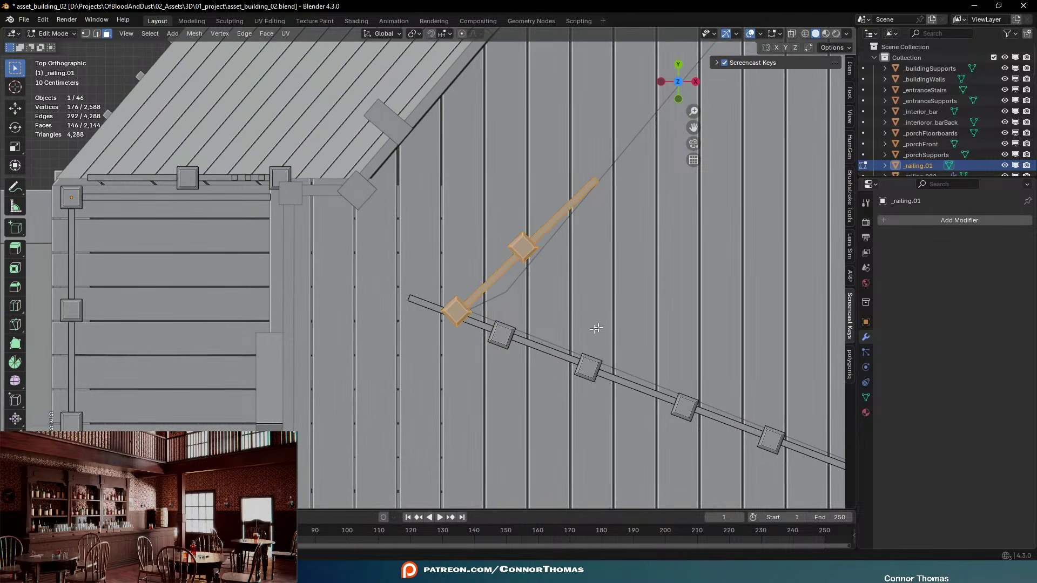
{"action": "key", "text": "r"}
{"action": "left_click", "coordinate": [621, 314]}
Add a railing copy along the third edge, joined to the previous section and rotated to match the edge's angle
{"action": "middle_click_drag", "start_coordinate": [626, 271], "coordinate": [514, 375], "text": "shift"}
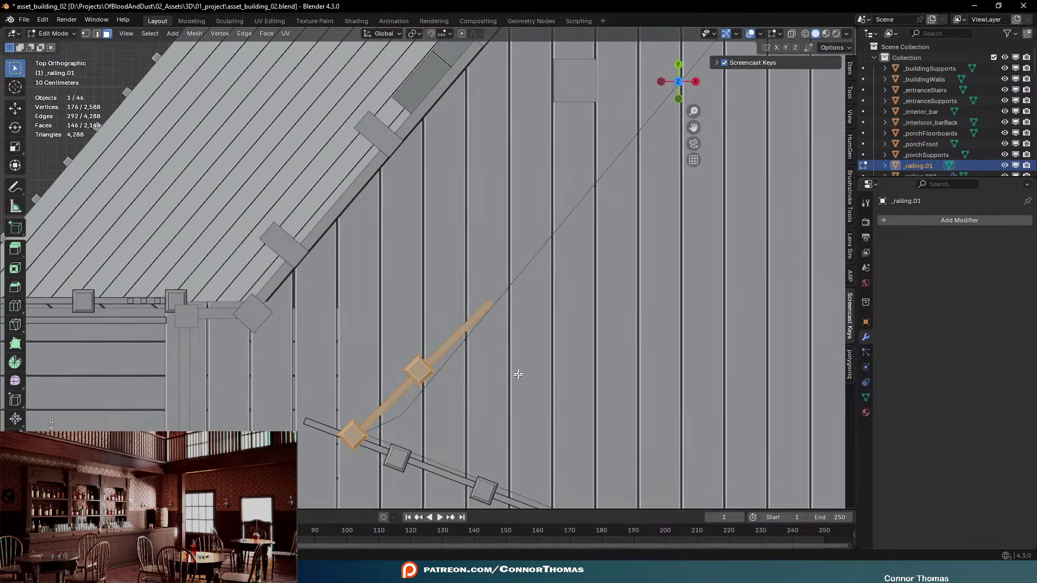
{"action": "key", "text": "shift+d"}
{"action": "key", "text": "r"}
{"action": "key", "text": "g"}
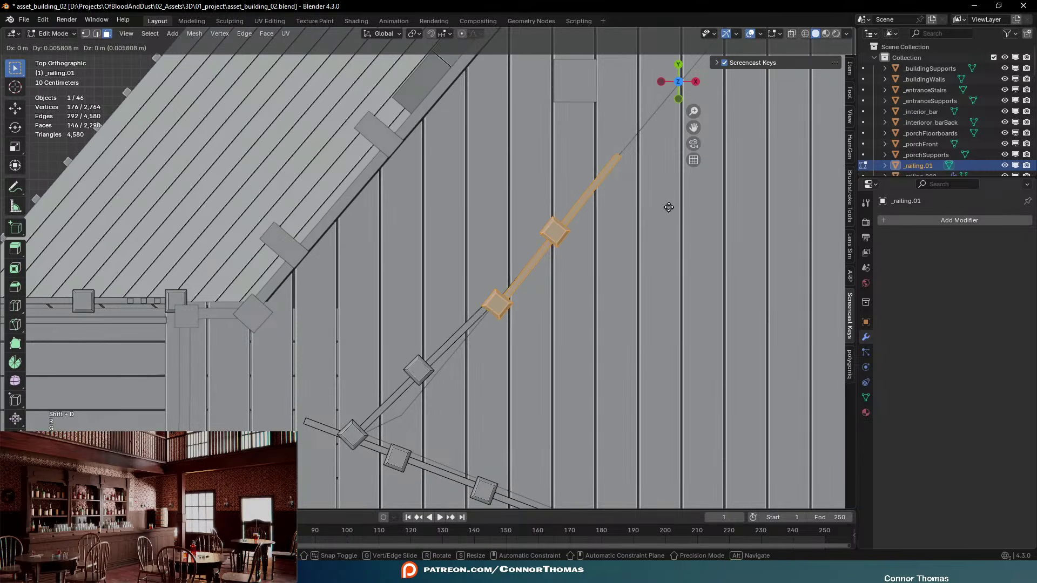
{"action": "left_click", "coordinate": [664, 199]}
{"action": "middle_click_drag", "start_coordinate": [676, 200], "coordinate": [488, 333], "text": "shift"}
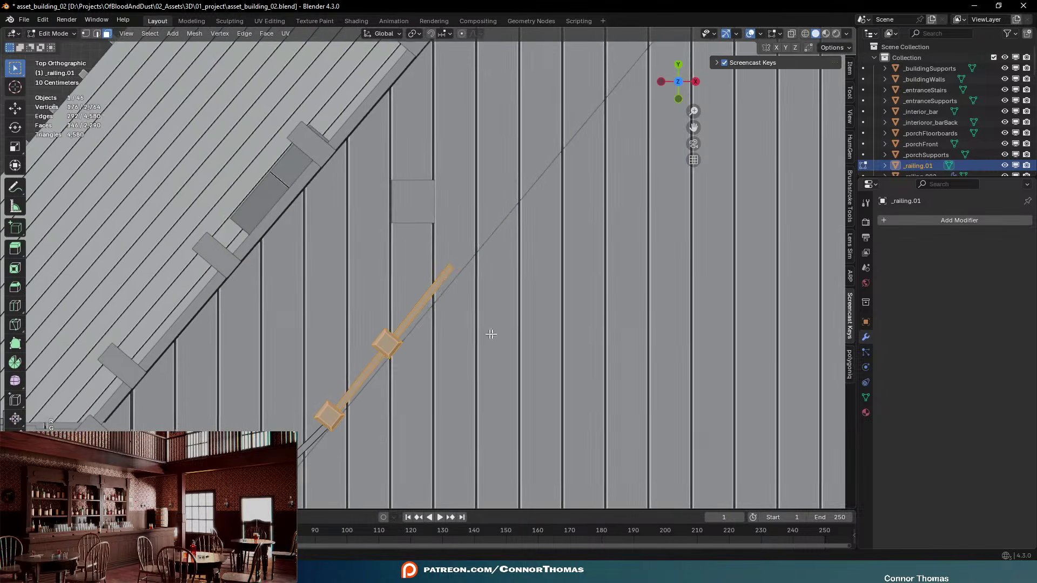
Duplicate the railing section further up the third edge and turn it slightly to bring the run back towards the edge
{"action": "key", "text": "shift+d"}
{"action": "key", "text": "r"}
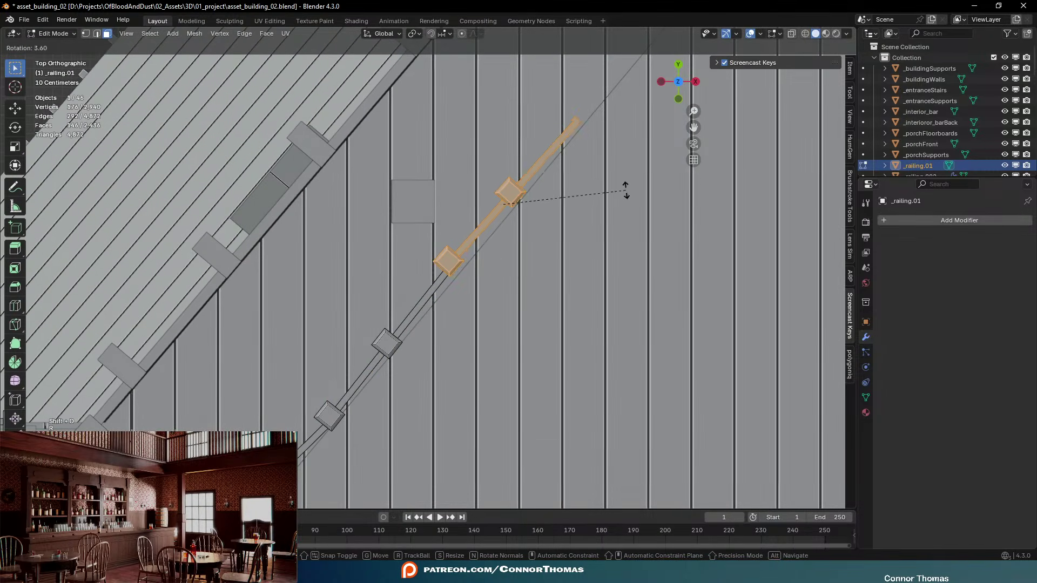
{"action": "key", "text": "g"}
{"action": "left_click", "coordinate": [625, 186]}
Extend the third-edge railing with two more copies, each joined end to end with the one before
{"action": "middle_click_drag", "start_coordinate": [625, 186], "coordinate": [615, 207], "text": "shift"}
{"action": "key", "text": "shift+d"}
{"action": "left_click", "coordinate": [576, 289]}
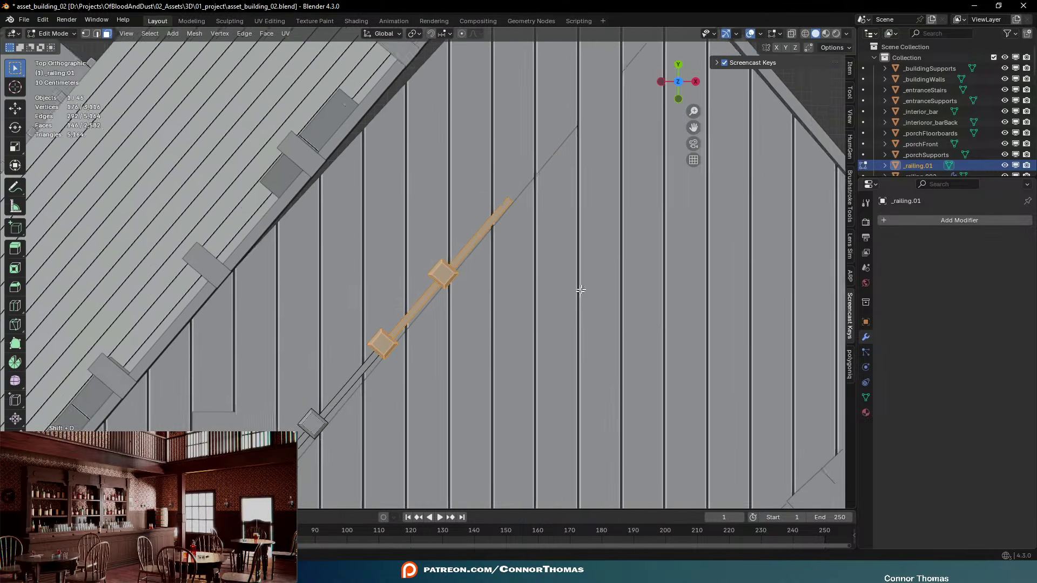
{"action": "middle_click_drag", "start_coordinate": [576, 289], "coordinate": [498, 347], "text": "shift"}
{"action": "key", "text": "shift+d"}
{"action": "left_click", "coordinate": [626, 208]}
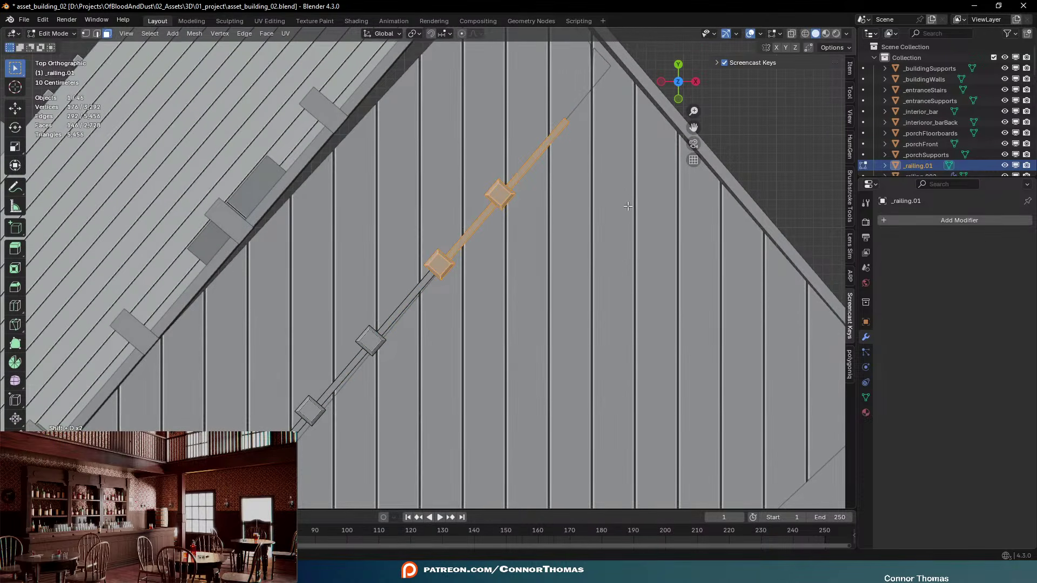
Place a final railing copy that runs through the outer wall and fine-tune its position against the previous section
{"action": "middle_click_drag", "start_coordinate": [626, 208], "coordinate": [535, 295], "text": "shift"}
{"action": "key", "text": "shift+d"}
{"action": "left_click", "coordinate": [636, 183]}
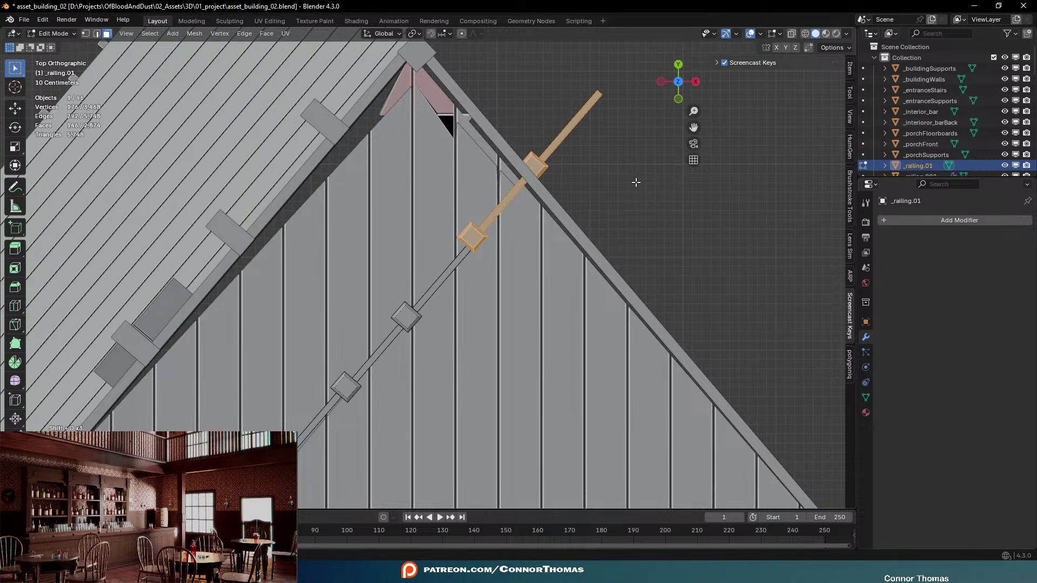
{"action": "key", "text": "g"}
{"action": "right_click", "coordinate": [638, 192]}
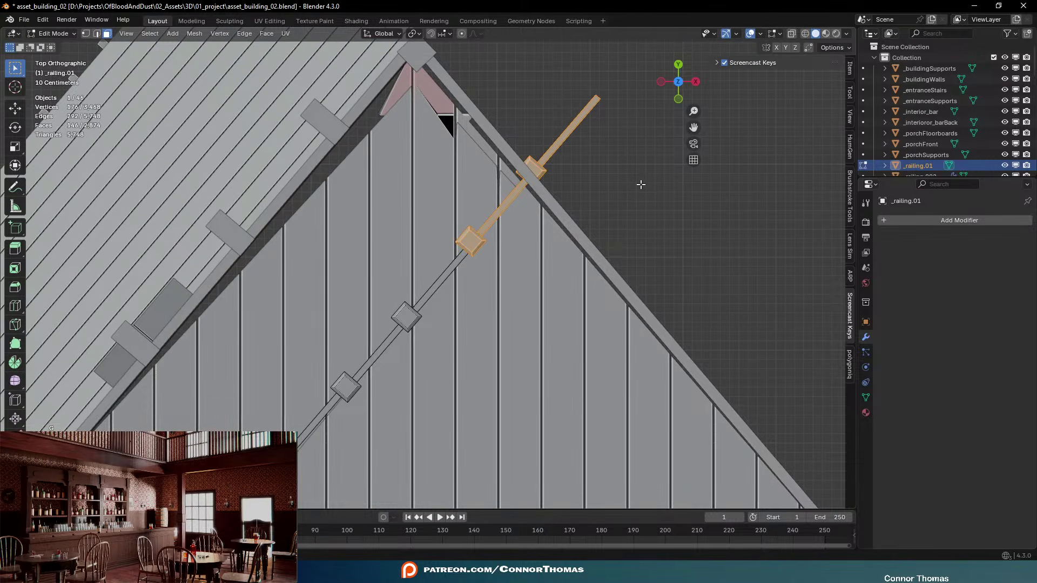
{"action": "left_click", "coordinate": [634, 181]}
Delete the railing post that sits in the outer wall at the end of the third edge
{"action": "key", "text": "a"}
{"action": "key", "text": "a"}
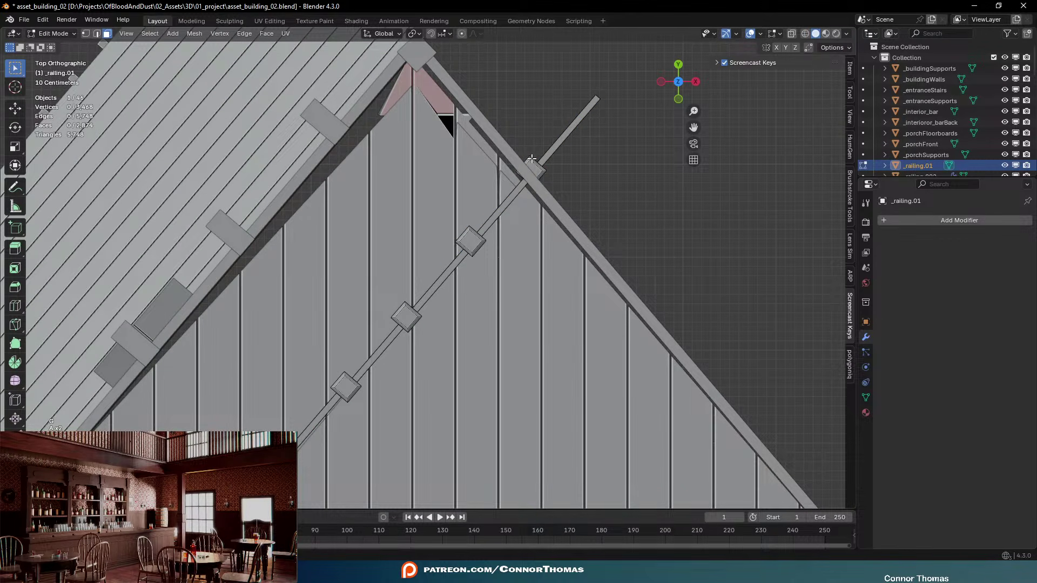
{"action": "right_click", "coordinate": [542, 166]}
{"action": "left_click", "coordinate": [510, 296]}
{"action": "scroll", "coordinate": [540, 270], "scroll_direction": "down", "scroll_amount": 3}
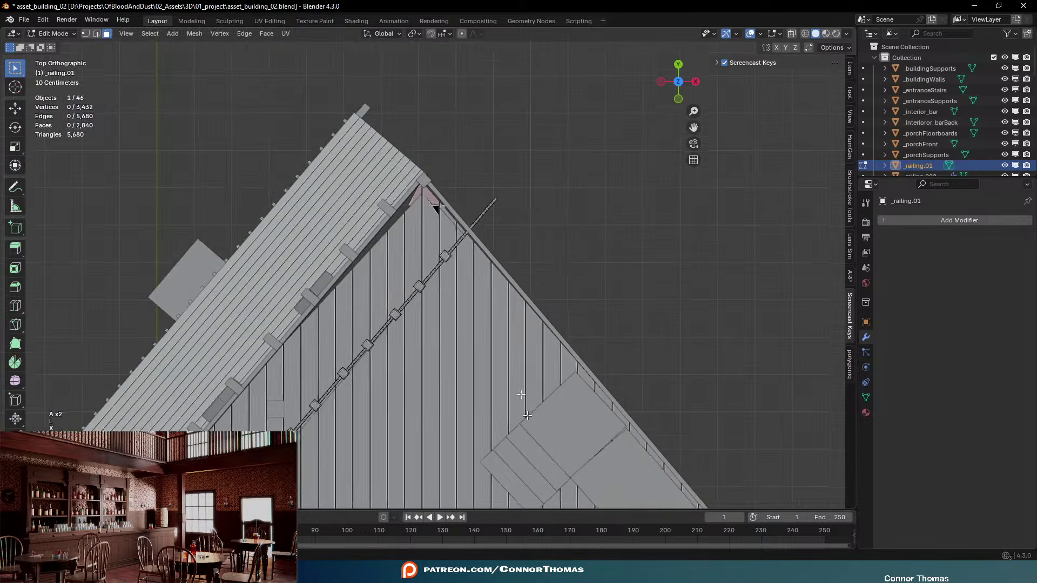
Delete the two leftover balusters sticking out past the corner post at the railing's bend
{"action": "scroll", "coordinate": [529, 196], "scroll_direction": "up", "scroll_amount": 3}
{"action": "scroll", "coordinate": [525, 209], "scroll_direction": "up", "scroll_amount": 4}
{"action": "middle_click_drag", "start_coordinate": [525, 209], "coordinate": [440, 268]}
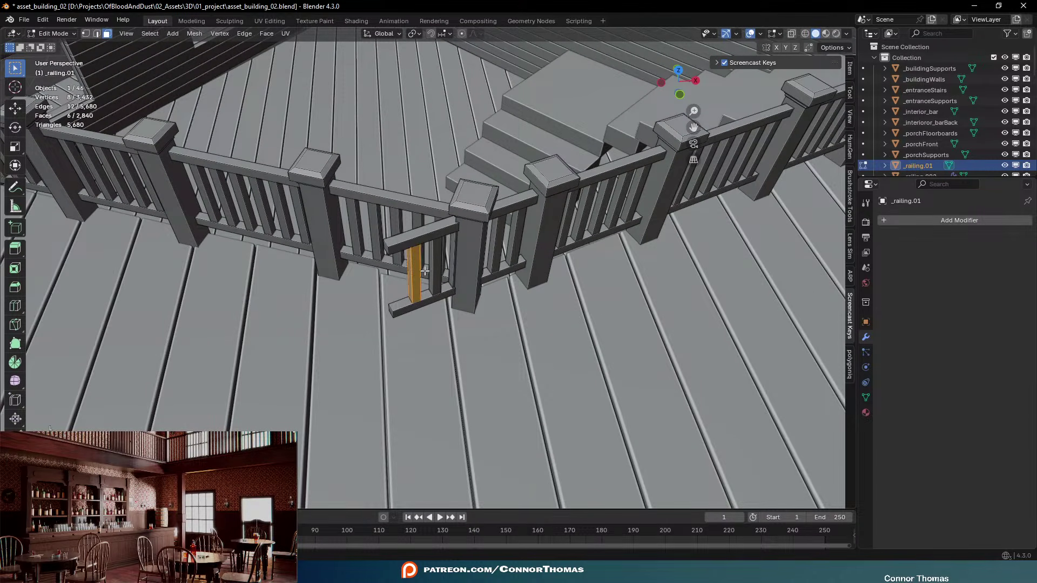
{"action": "key", "text": "l"}
{"action": "key", "text": "x"}
{"action": "left_click", "coordinate": [436, 263]}
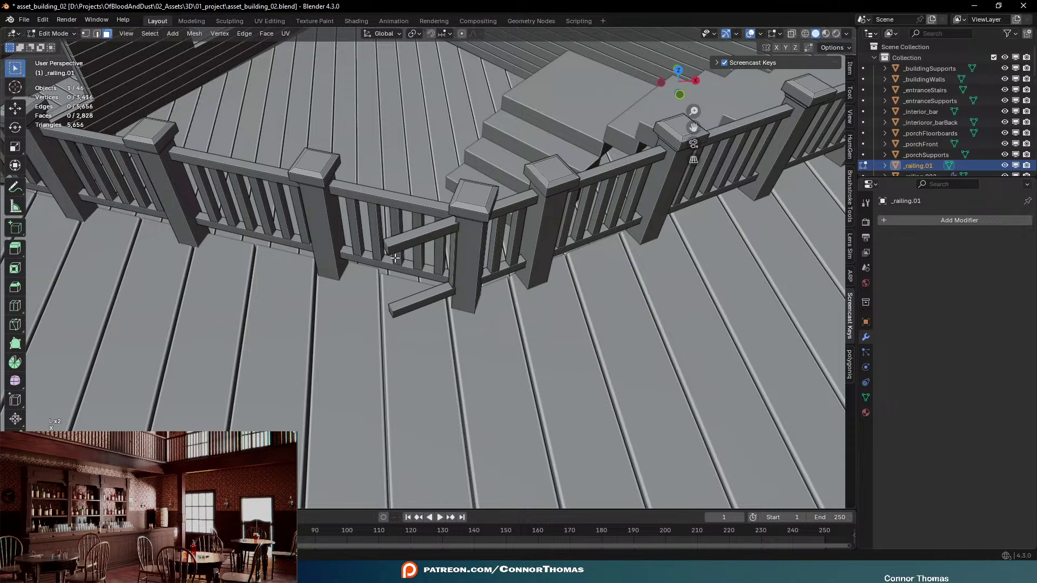
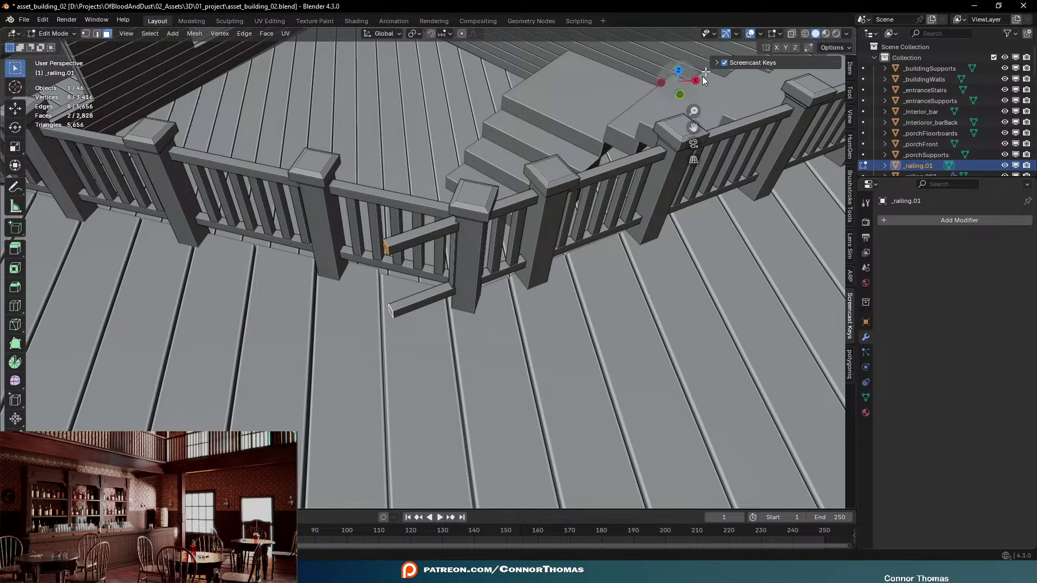
{"action": "key", "text": "g"}
{"action": "key", "text": "z"}
{"action": "key", "text": "z"}
{"action": "key", "text": "x"}
{"action": "key", "text": "x"}
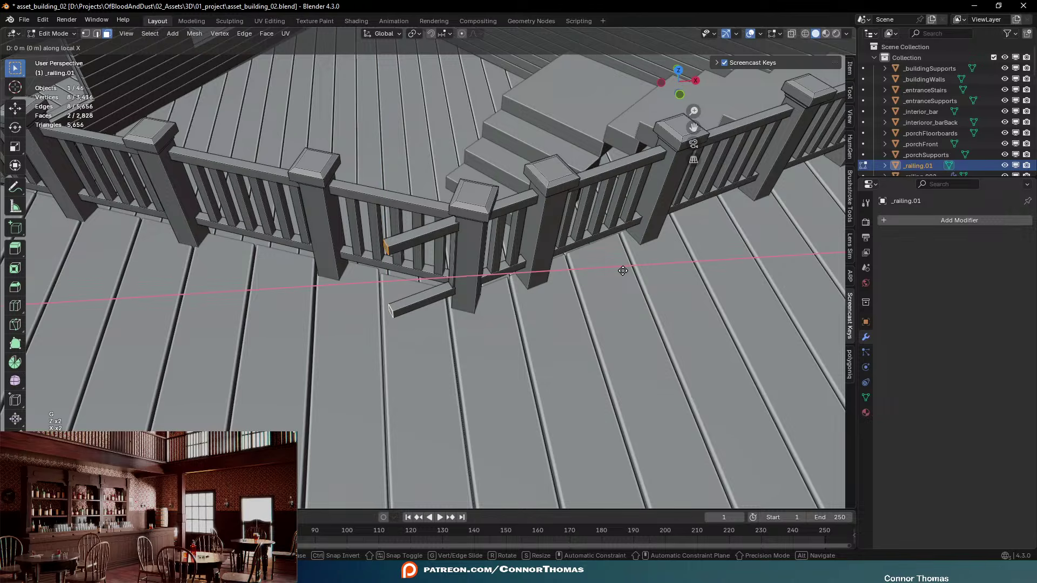
{"action": "right_click", "coordinate": [639, 262]}
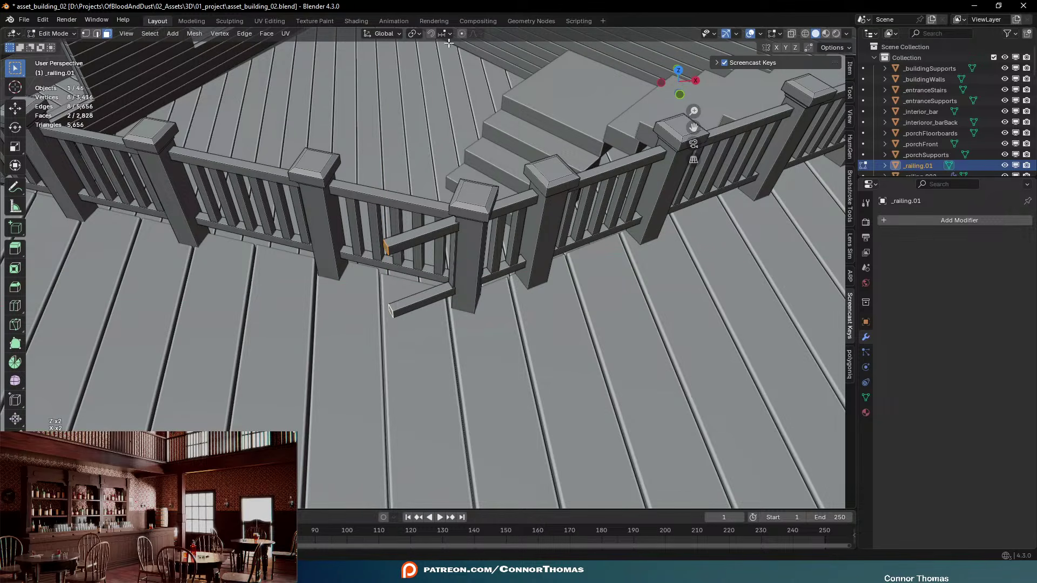
Set the transform orientation to Normal and pull the two protruding rail ends at the bend back into the corner post
{"action": "left_click", "coordinate": [391, 33]}
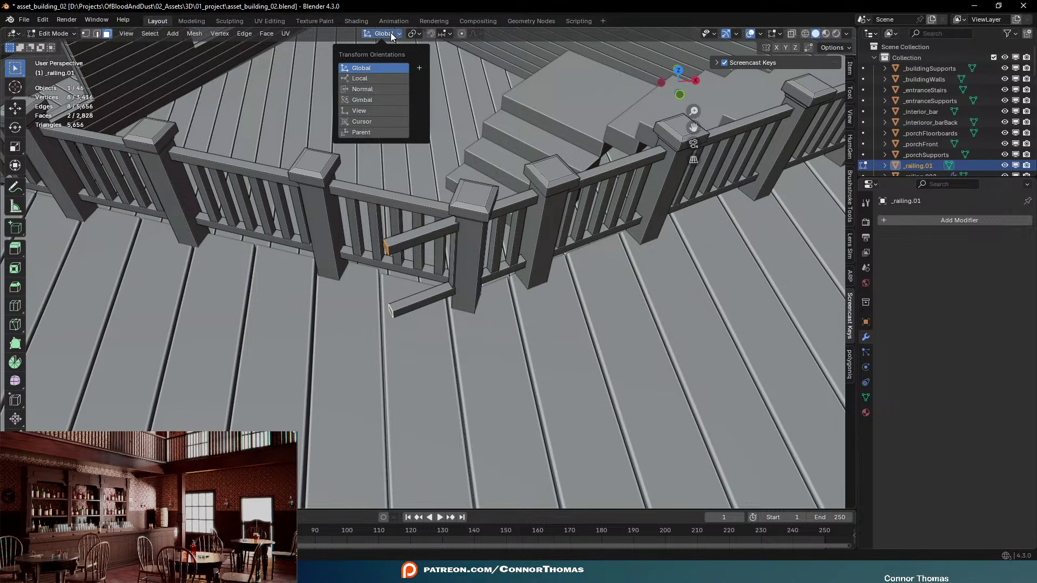
{"action": "left_click", "coordinate": [353, 88]}
{"action": "key", "text": "g"}
{"action": "key", "text": "z"}
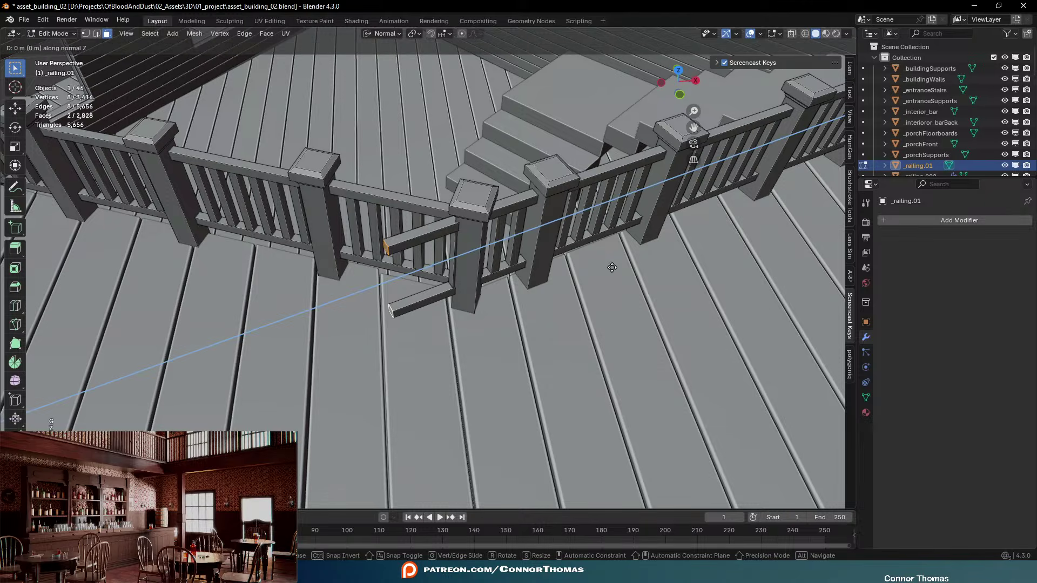
{"action": "left_click", "coordinate": [685, 249]}
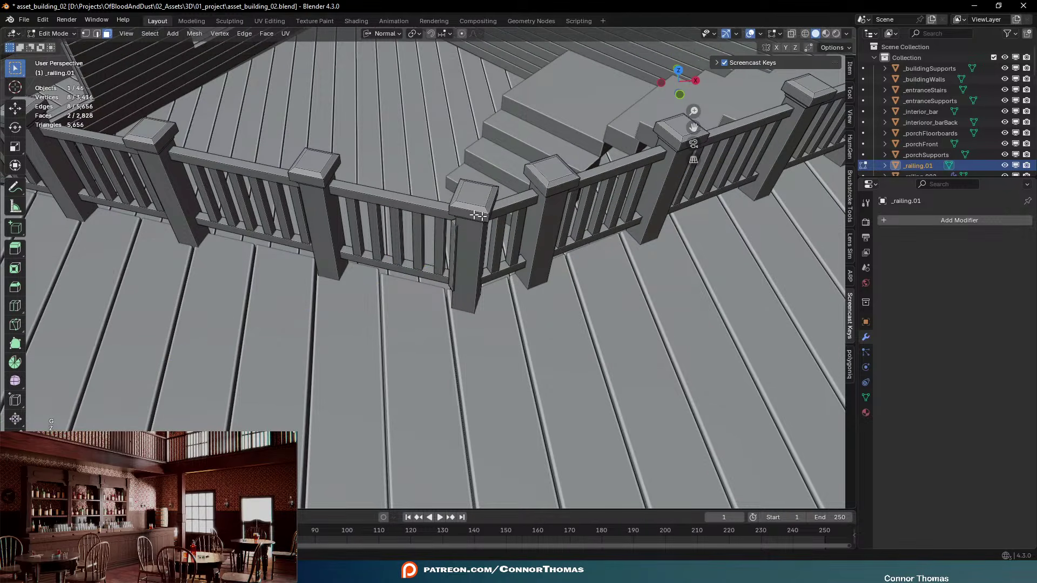
Delete the three leftover balusters sticking out past the corner post at the opening's tip near the balcony
{"action": "middle_click_drag", "start_coordinate": [684, 249], "coordinate": [662, 171]}
{"action": "scroll", "coordinate": [594, 186], "scroll_direction": "down", "scroll_amount": 5}
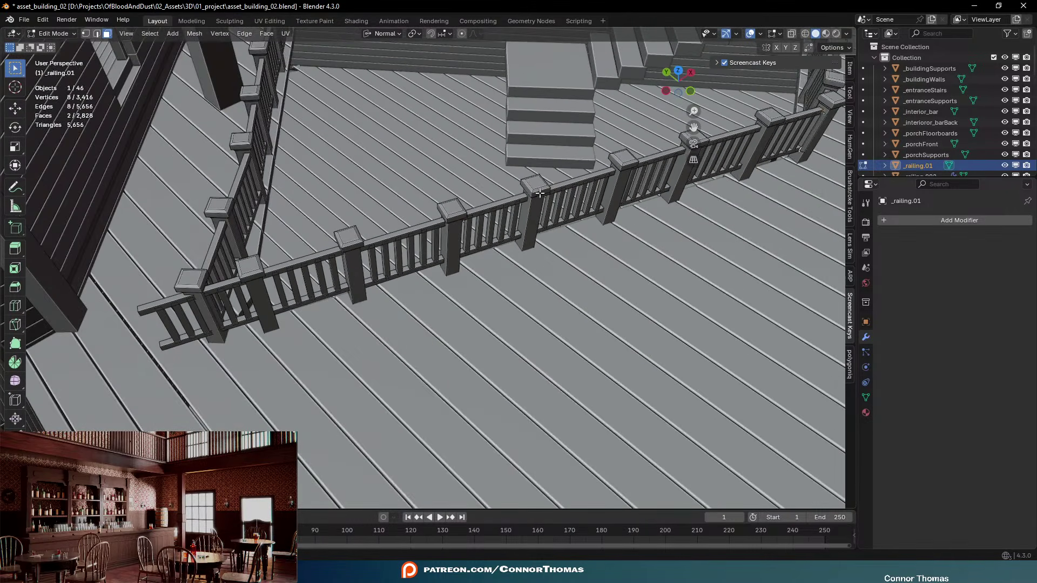
{"action": "middle_click_drag", "start_coordinate": [341, 251], "coordinate": [498, 240], "text": "shift"}
{"action": "scroll", "coordinate": [499, 240], "scroll_direction": "up", "scroll_amount": 4}
{"action": "middle_click_drag", "start_coordinate": [500, 292], "coordinate": [476, 283]}
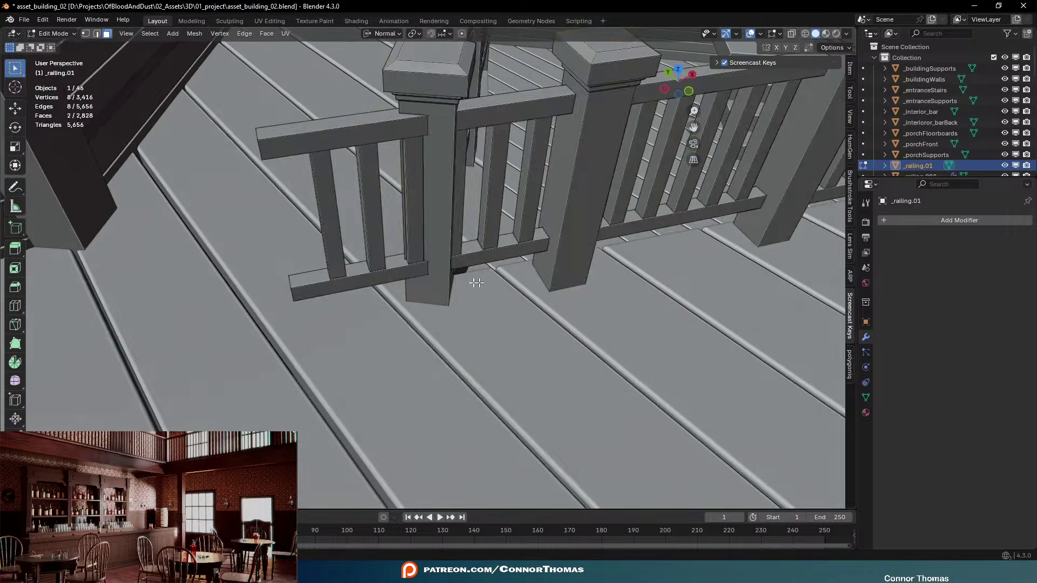
{"action": "key", "text": "l"}
{"action": "key", "text": "l"}
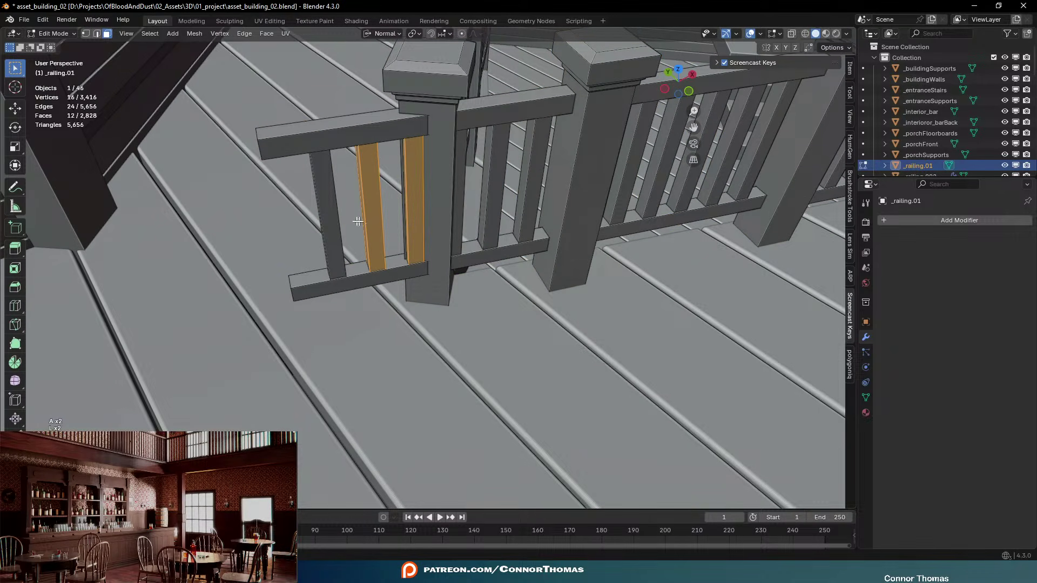
{"action": "key", "text": "l"}
{"action": "key", "text": "x"}
{"action": "left_click", "coordinate": [337, 223]}
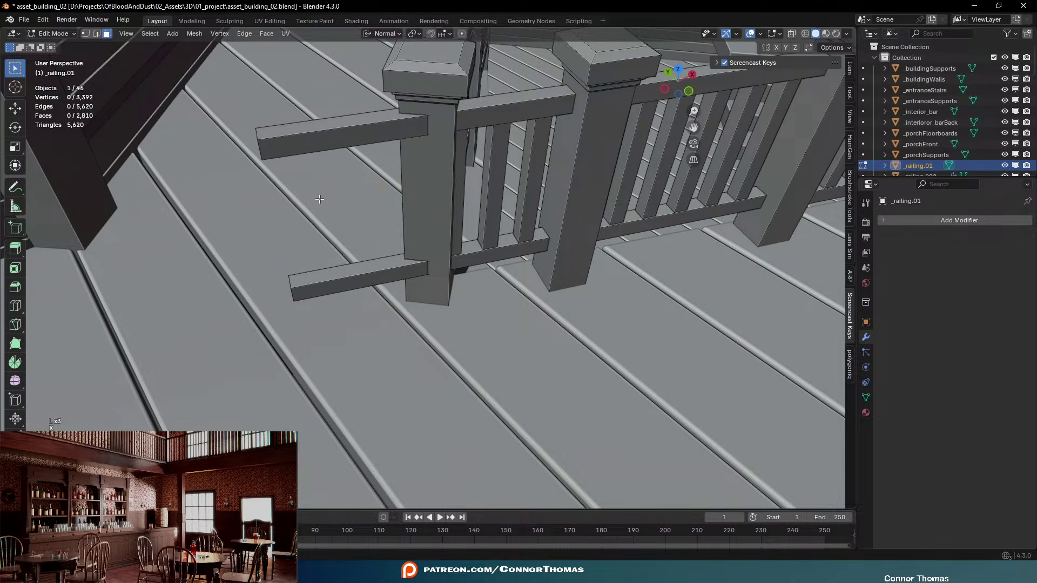
Pull the end faces of the two protruding rails at the opening's tip back along their normal into the corner post
{"action": "middle_click_drag", "start_coordinate": [337, 222], "coordinate": [355, 201]}
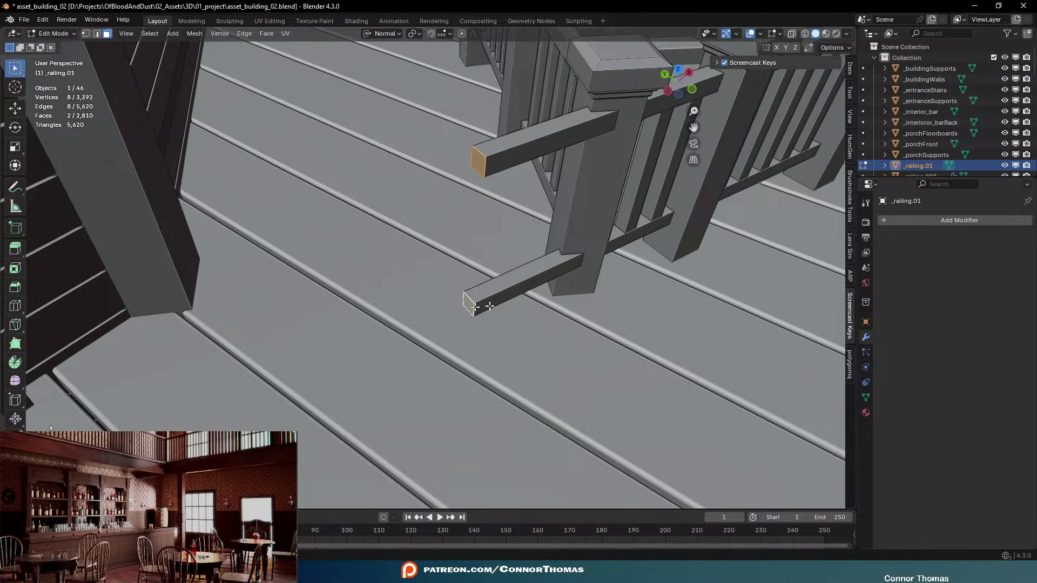
{"action": "middle_click_drag", "start_coordinate": [489, 306], "coordinate": [648, 278]}
{"action": "key", "text": "g"}
{"action": "key", "text": "z"}
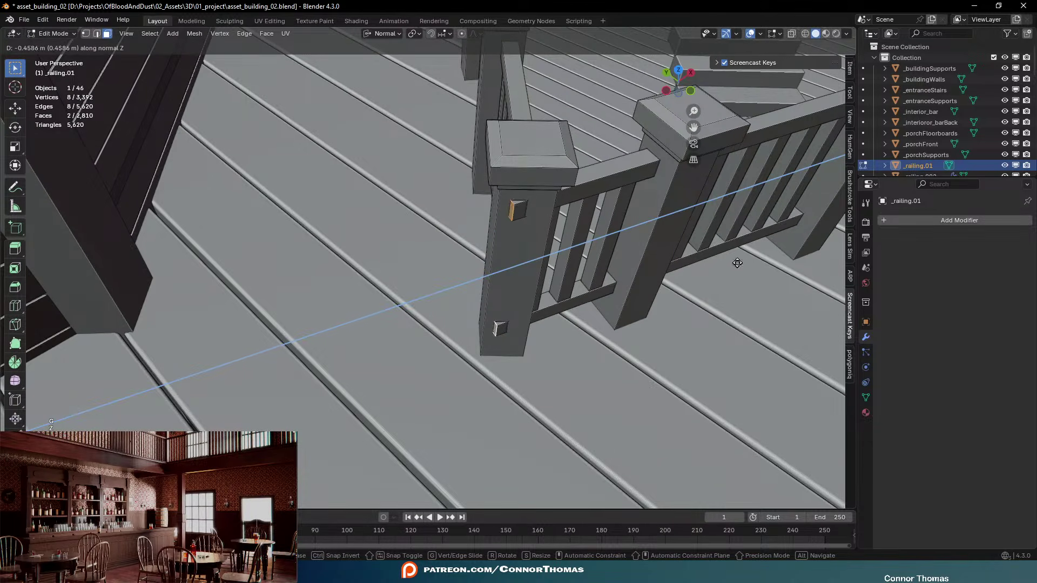
{"action": "left_click", "coordinate": [747, 256]}
{"action": "scroll", "coordinate": [482, 215], "scroll_direction": "down", "scroll_amount": 8}
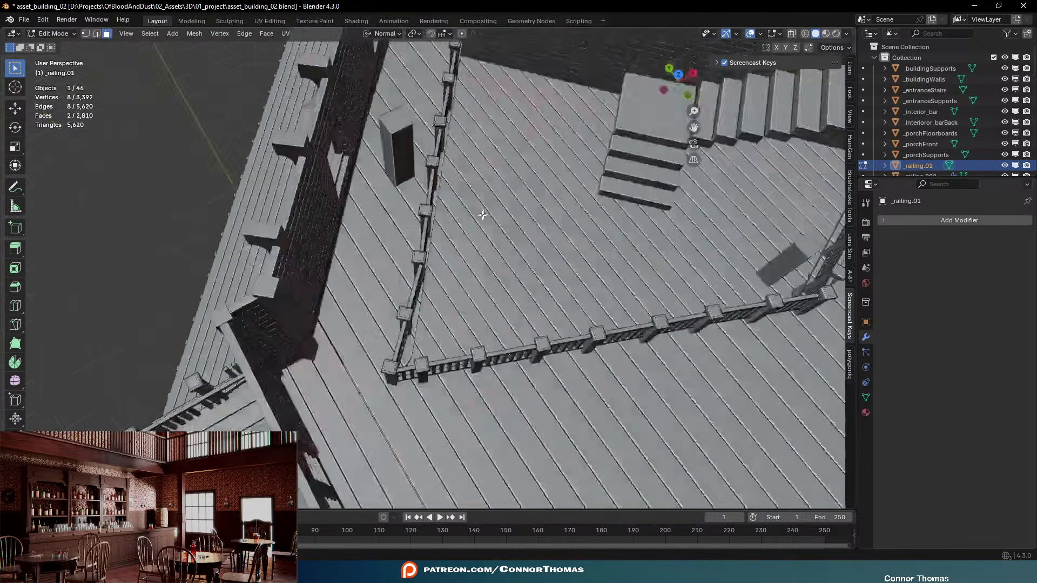
Delete the six balusters of the last railing section that stick out through the outer wall
{"action": "mouse_move", "coordinate": [482, 215]}
{"action": "middle_mouse_down"}
{"action": "mouse_move", "coordinate": [488, 346]}
{"action": "mouse_move", "coordinate": [533, 296]}
{"action": "mouse_move", "coordinate": [514, 245]}
{"action": "mouse_move", "coordinate": [537, 282]}
{"action": "mouse_move", "coordinate": [546, 245]}
{"action": "middle_mouse_up"}
{"action": "key", "text": "a"}
{"action": "key", "text": "a"}
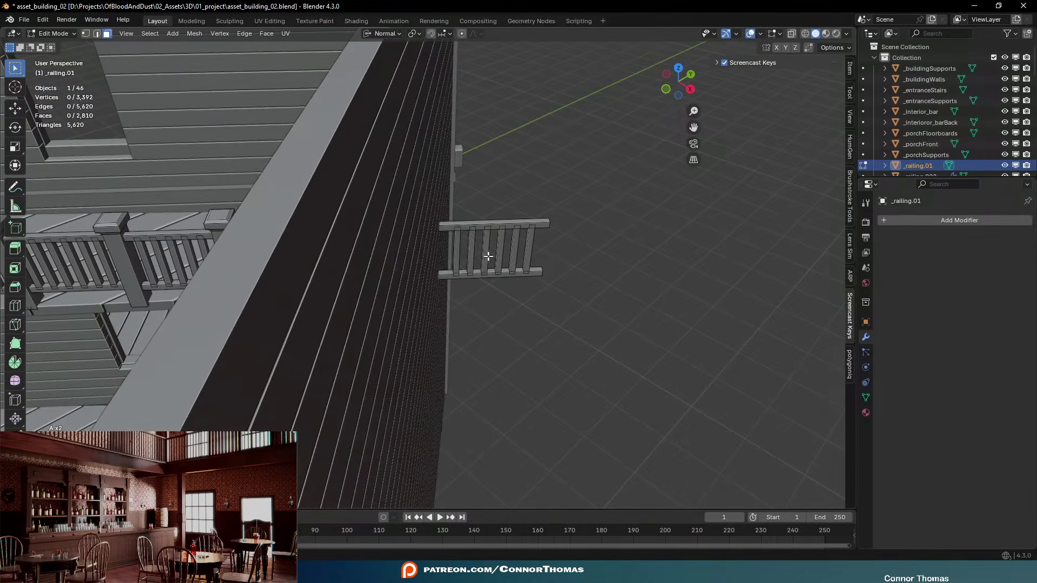
{"action": "key", "text": "c"}
{"action": "left_click_drag", "start_coordinate": [457, 250], "coordinate": [566, 248]}
{"action": "right_click", "coordinate": [566, 247]}
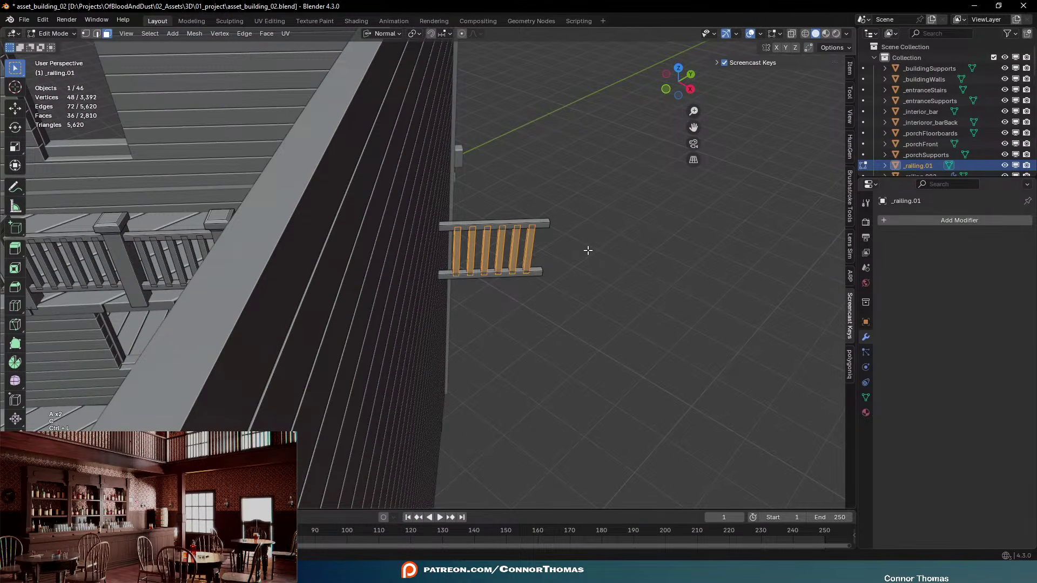
{"action": "key", "text": "x"}
{"action": "left_click", "coordinate": [588, 251]}
Pull the ends of the two rails outside the building back along their normal to the wall and finish editing the railing
{"action": "middle_click_drag", "start_coordinate": [588, 250], "coordinate": [310, 296]}
{"action": "key", "text": "g"}
{"action": "key", "text": "z"}
{"action": "left_click", "coordinate": [443, 271]}
{"action": "scroll", "coordinate": [443, 271], "scroll_direction": "down", "scroll_amount": 6}
{"action": "key", "text": "Tab"}
{"action": "key", "text": "a"}
{"action": "key", "text": "a"}
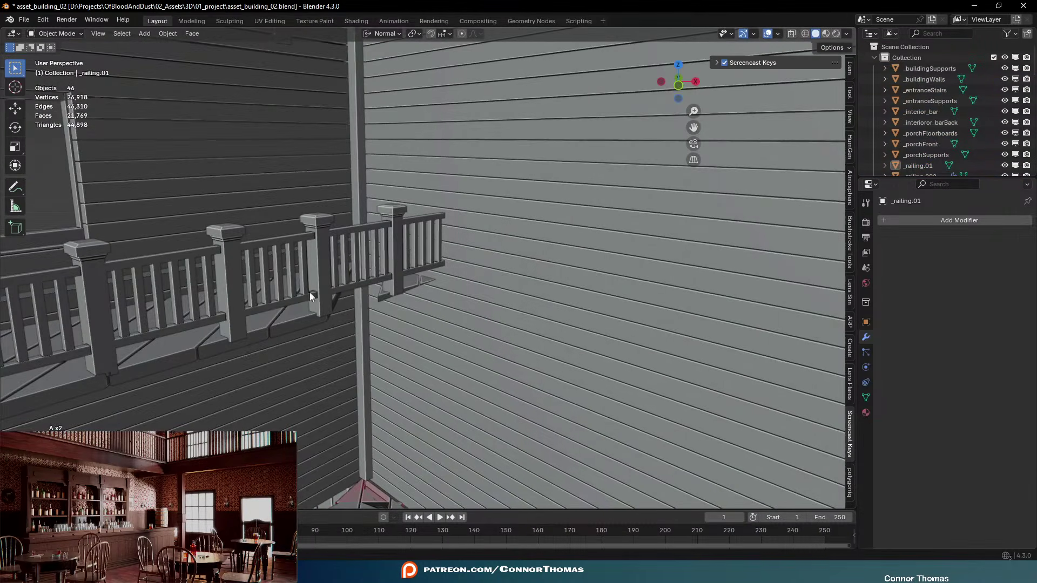
Duplicate the floorboard beside the gap at the building's narrow corner and place the copy over the gap next to it
{"action": "middle_click_drag", "start_coordinate": [385, 261], "coordinate": [340, 388]}
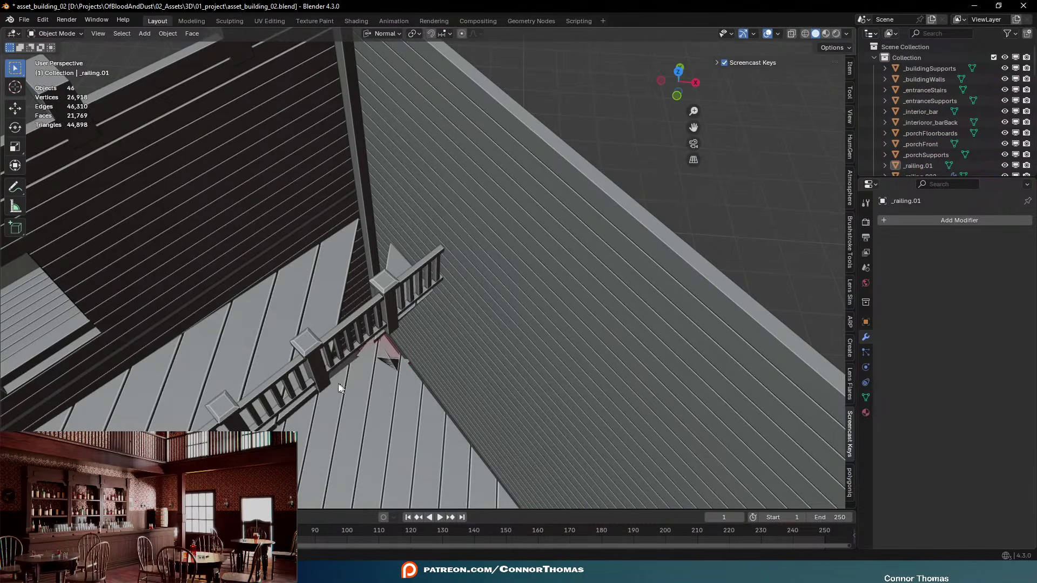
{"action": "left_click", "coordinate": [324, 279]}
{"action": "middle_click_drag", "start_coordinate": [324, 280], "coordinate": [423, 299]}
{"action": "key", "text": "KP_7"}
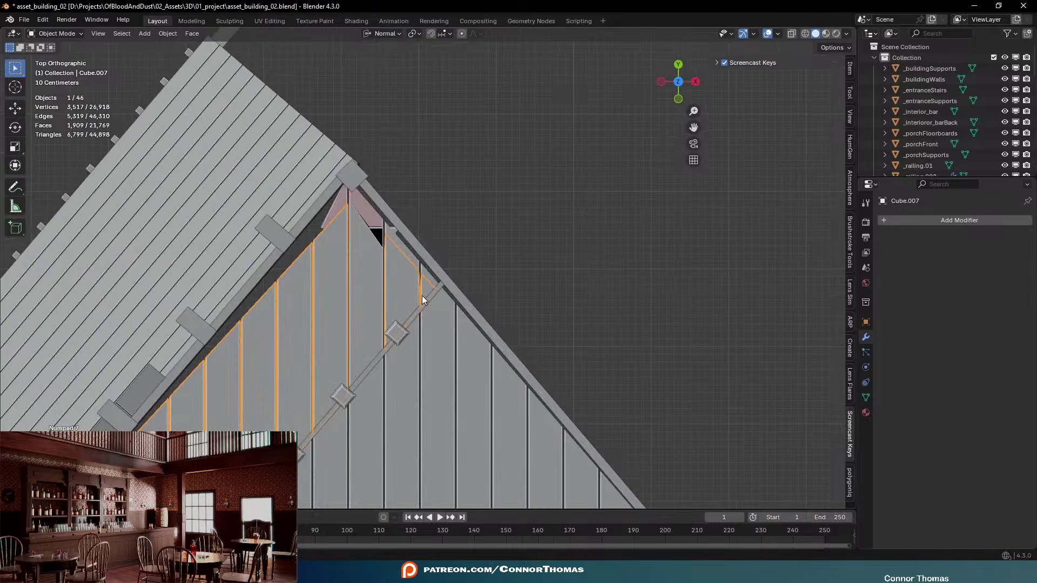
{"action": "key", "text": "Tab"}
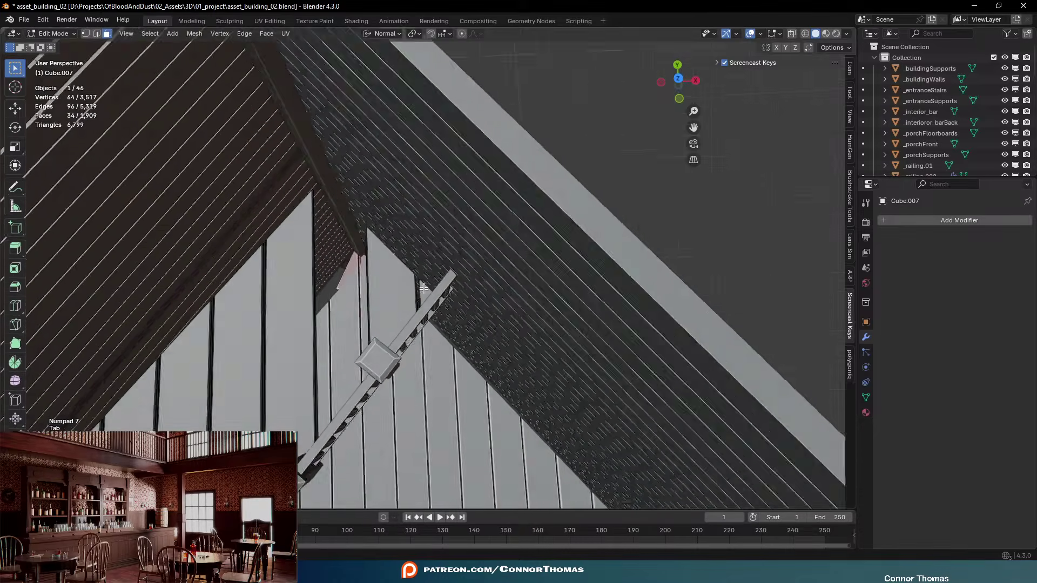
{"action": "middle_click_drag", "start_coordinate": [423, 288], "coordinate": [310, 289]}
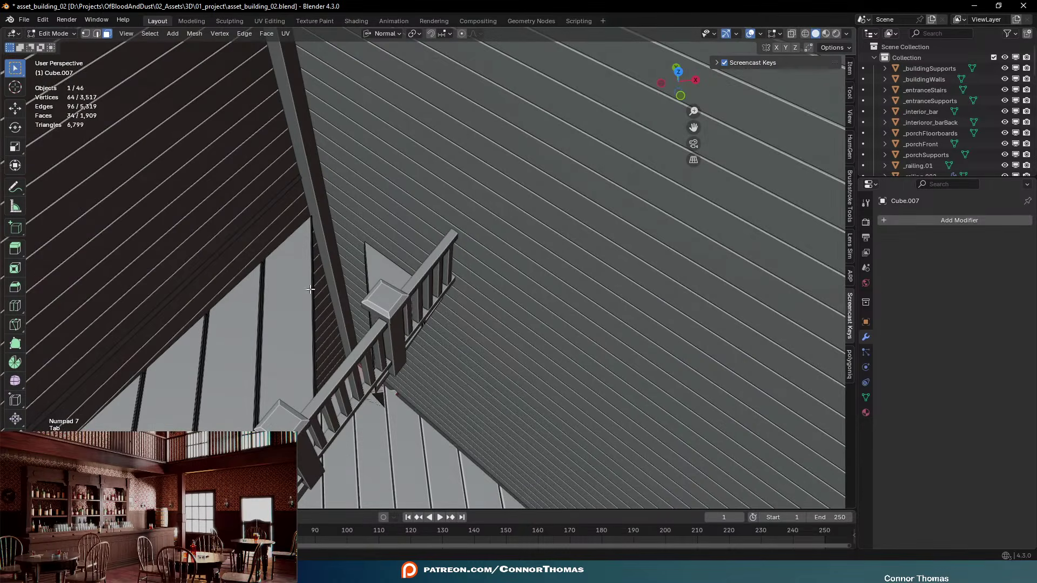
{"action": "key", "text": "l"}
{"action": "key", "text": "KP_7"}
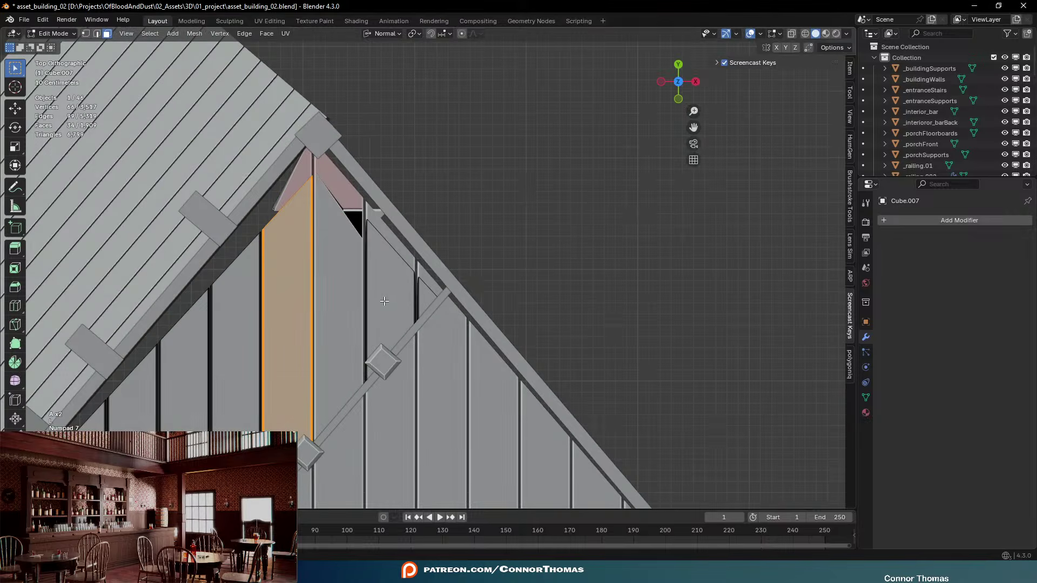
{"action": "key", "text": "shift+d"}
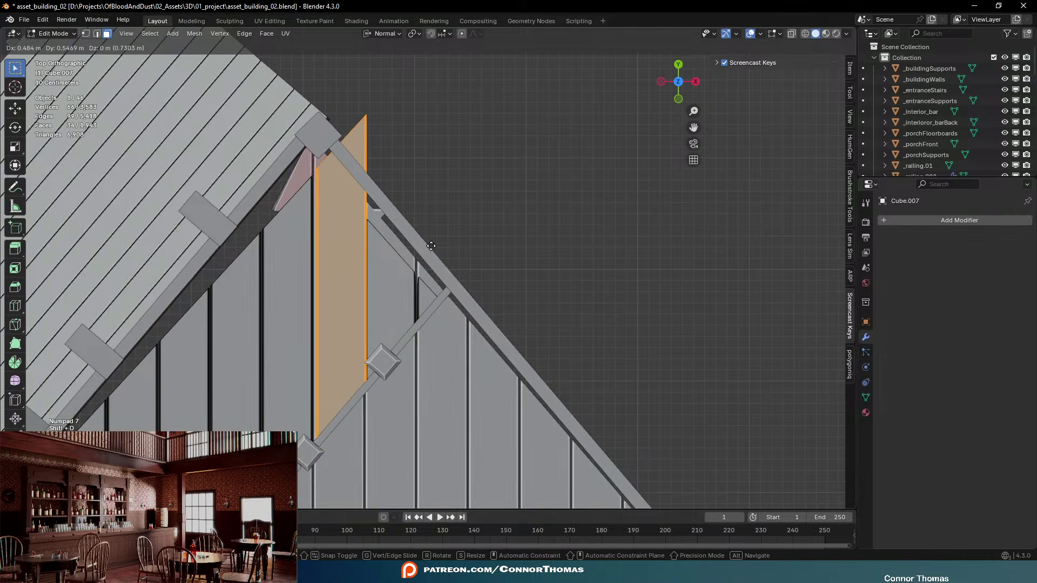
{"action": "left_click", "coordinate": [429, 245]}
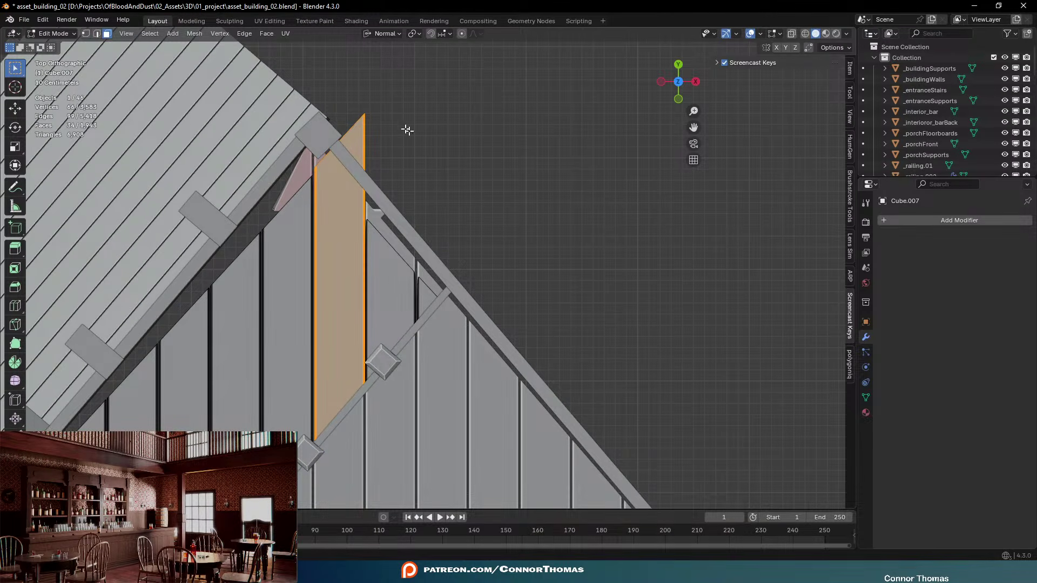
Move the outer corner vertices at the duplicated floorboard's protruding end back inside the outer wall
{"action": "key", "text": "z"}
{"action": "key", "text": "a"}
{"action": "key", "text": "a"}
{"action": "key", "text": "c"}
{"action": "left_click", "coordinate": [357, 114]}
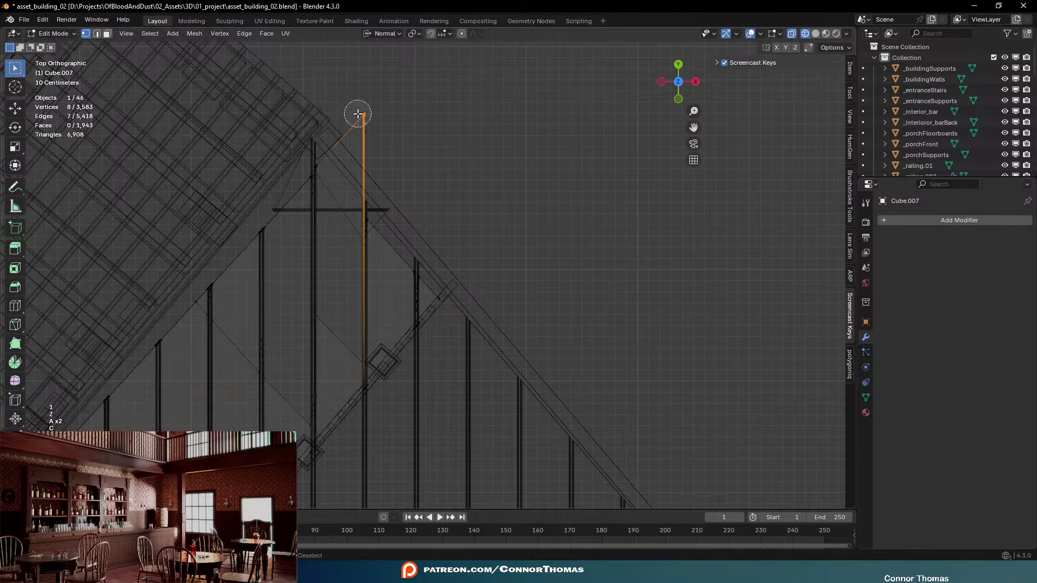
{"action": "key", "text": "g"}
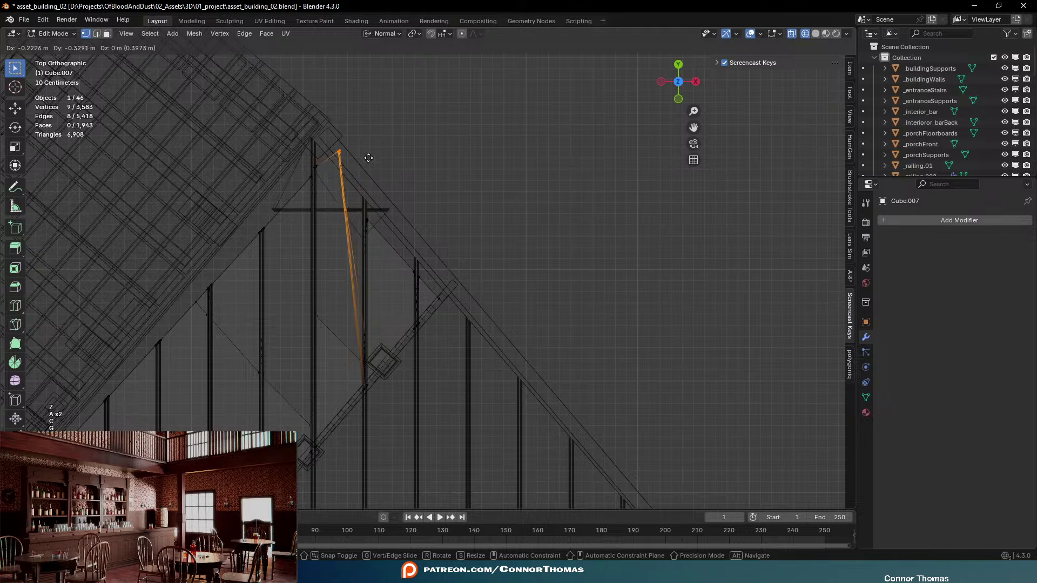
{"action": "left_click", "coordinate": [392, 182]}
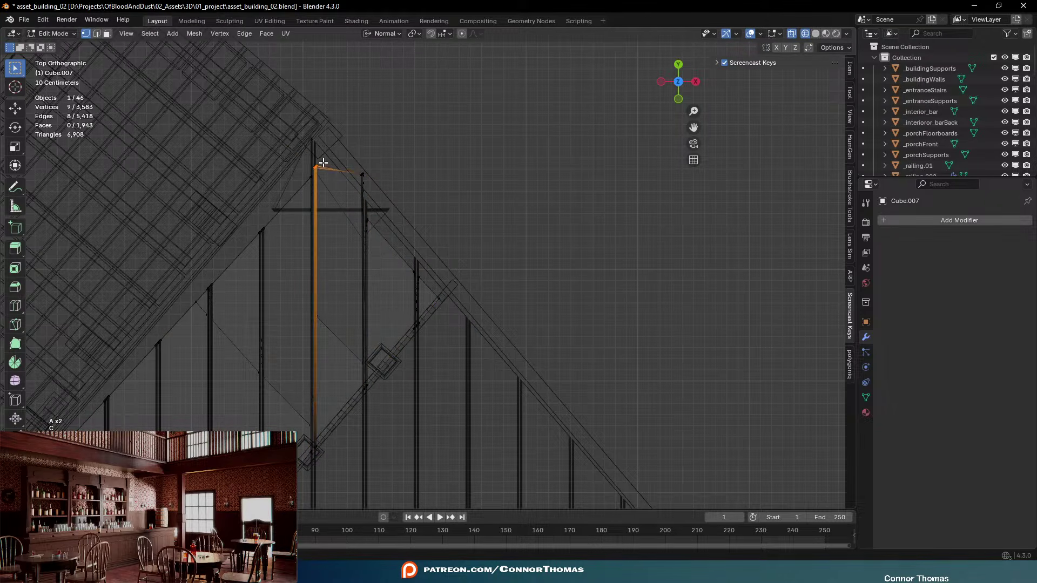
Extend the board's other end vertices up into the corner post, finish editing the floorboards and save the file
{"action": "key", "text": "g"}
{"action": "key", "text": "z"}
{"action": "right_click", "coordinate": [347, 144]}
{"action": "key", "text": "g"}
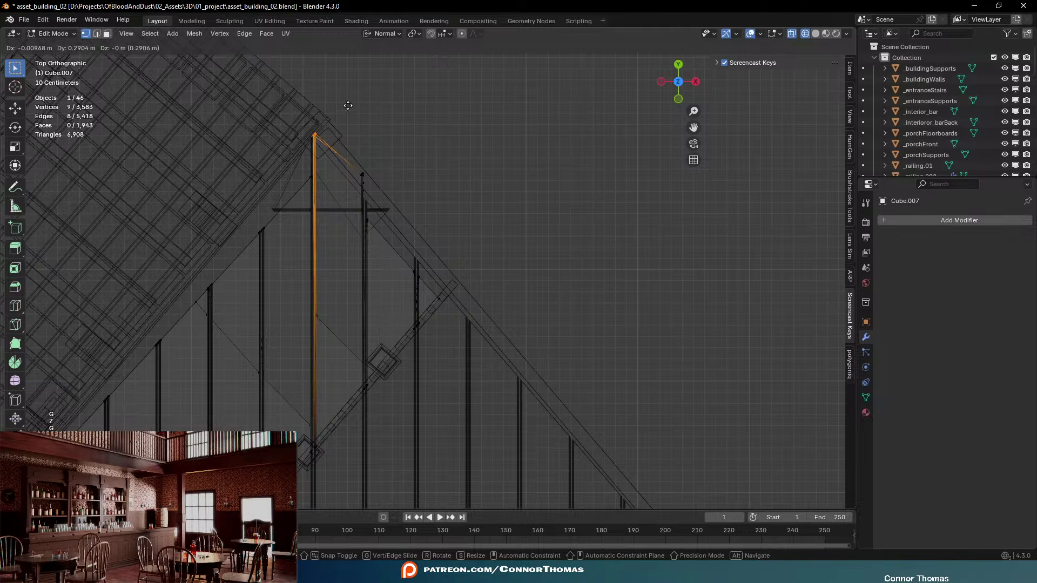
{"action": "left_click", "coordinate": [349, 106]}
{"action": "key", "text": "Tab"}
{"action": "key", "text": "z"}
{"action": "key", "text": "a"}
{"action": "key", "text": "a"}
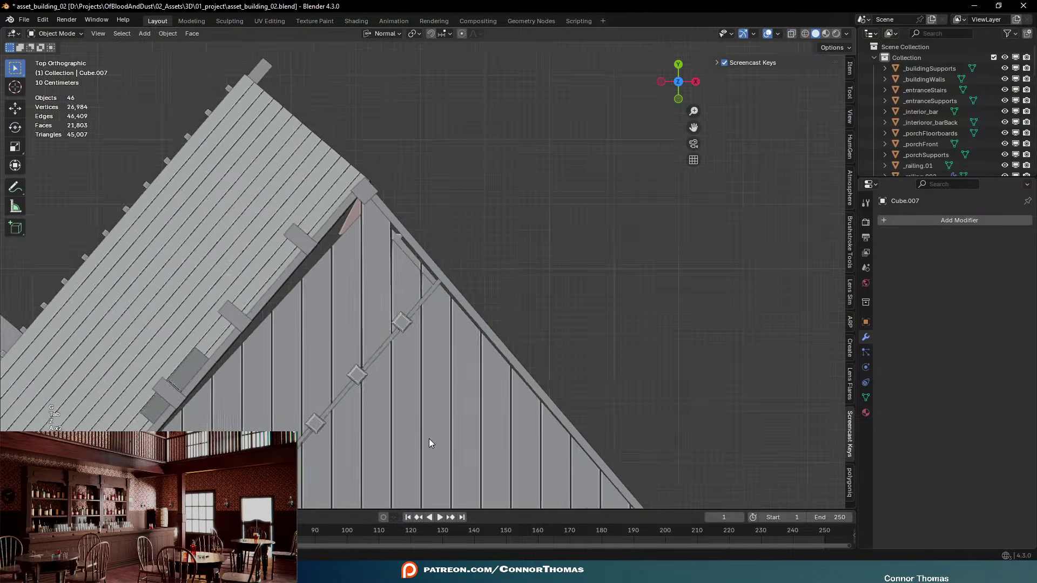
{"action": "middle_click_drag", "start_coordinate": [428, 438], "coordinate": [689, 338]}
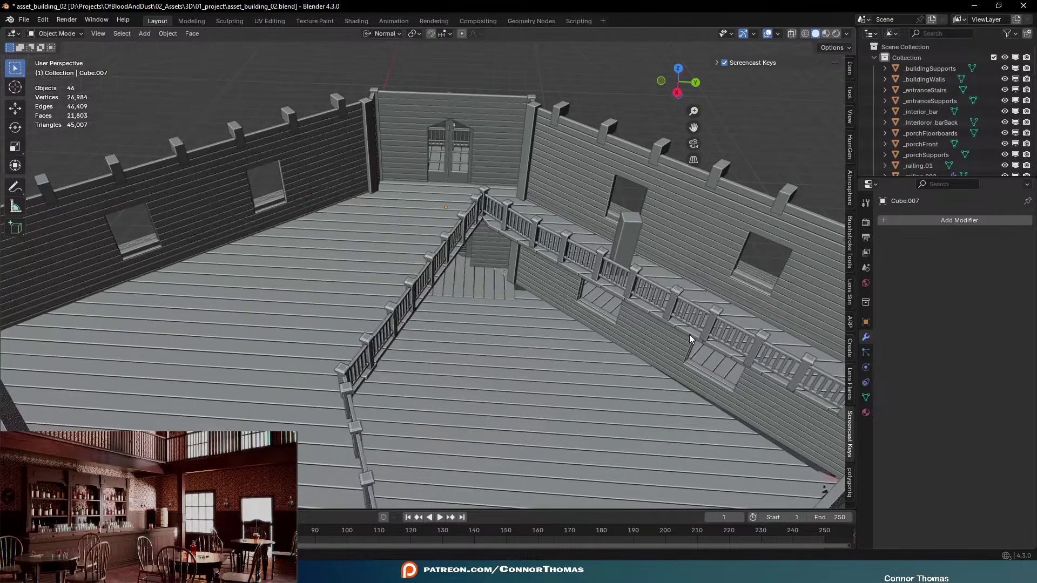
{"action": "key", "text": "ctrl+s"}
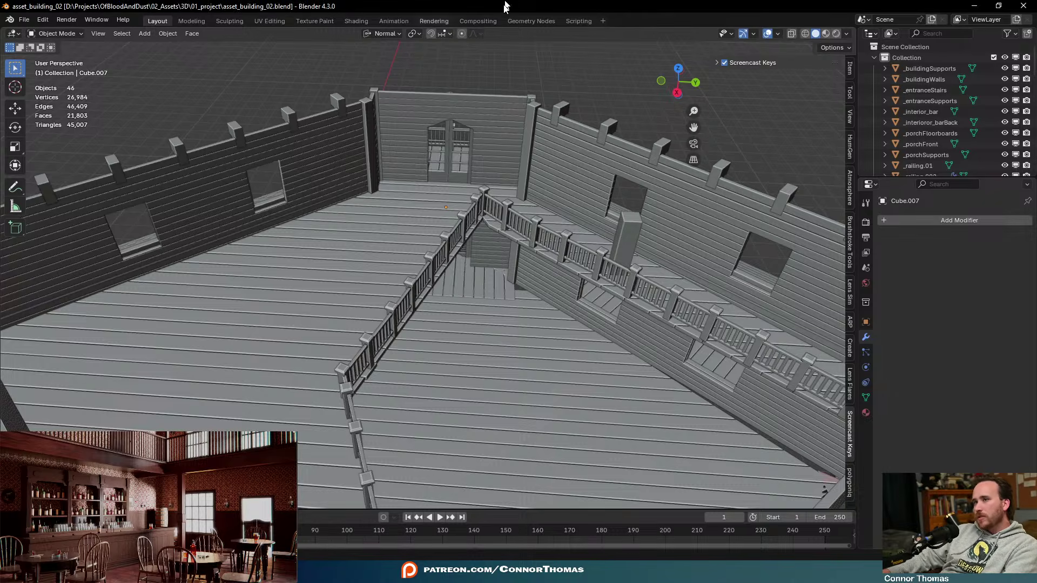
Unhide all hidden parts of the building and look over its exterior
{"action": "middle_click_drag", "start_coordinate": [386, 128], "coordinate": [631, 170]}
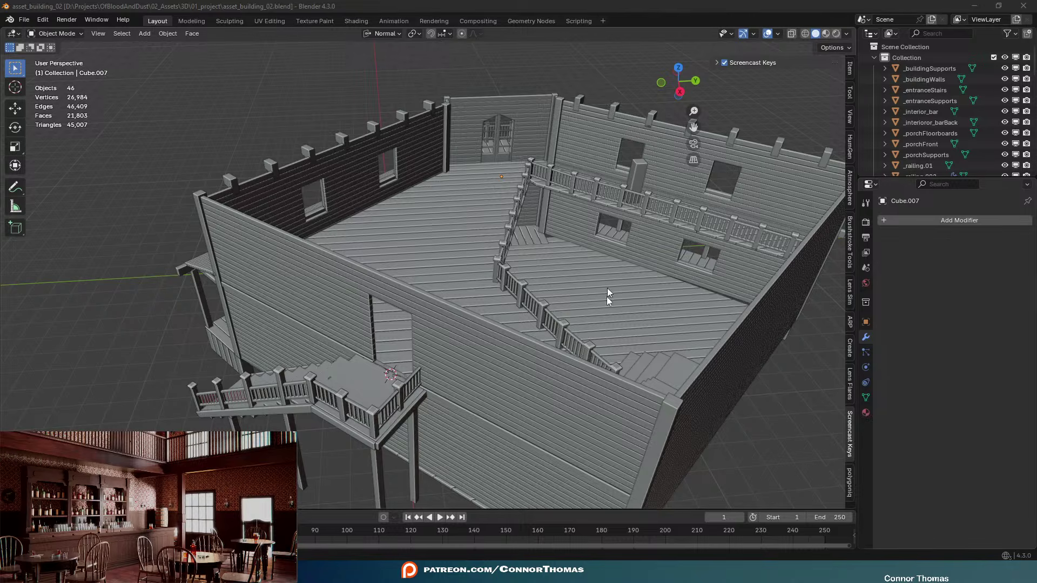
{"action": "mouse_move", "coordinate": [522, 333]}
{"action": "middle_mouse_down"}
{"action": "mouse_move", "coordinate": [516, 368]}
{"action": "mouse_move", "coordinate": [575, 362]}
{"action": "mouse_move", "coordinate": [536, 306]}
{"action": "mouse_move", "coordinate": [534, 330]}
{"action": "mouse_move", "coordinate": [516, 338]}
{"action": "middle_mouse_up"}
{"action": "key", "text": "alt+h"}
{"action": "key", "text": "a"}
{"action": "key", "text": "a"}
{"action": "scroll", "coordinate": [587, 262], "scroll_direction": "up", "scroll_amount": 3}
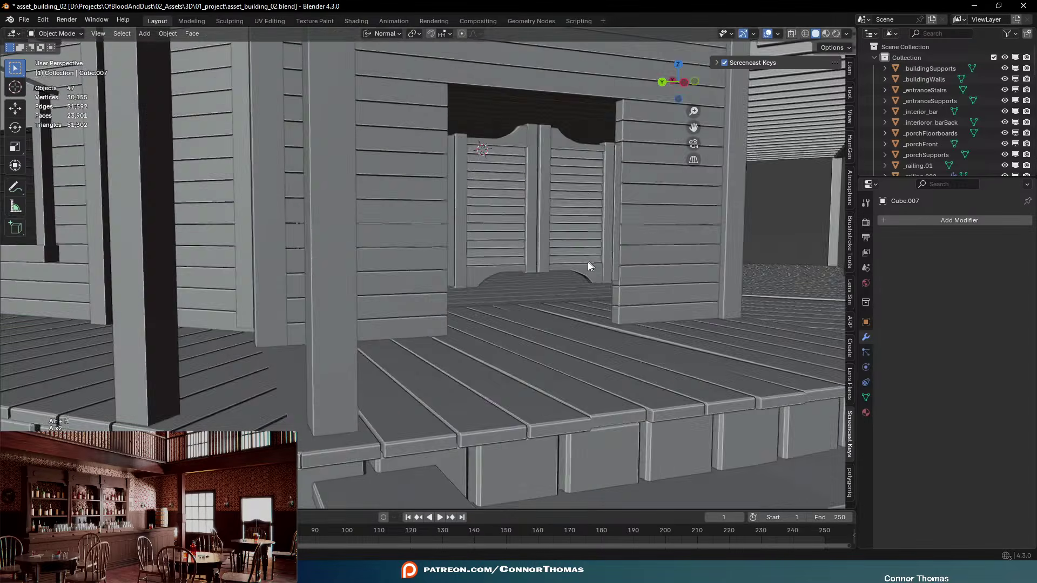
{"action": "scroll", "coordinate": [579, 260], "scroll_direction": "down", "scroll_amount": 10}
{"action": "middle_click_drag", "start_coordinate": [579, 260], "coordinate": [626, 255]}
{"action": "scroll", "coordinate": [507, 248], "scroll_direction": "up", "scroll_amount": 4}
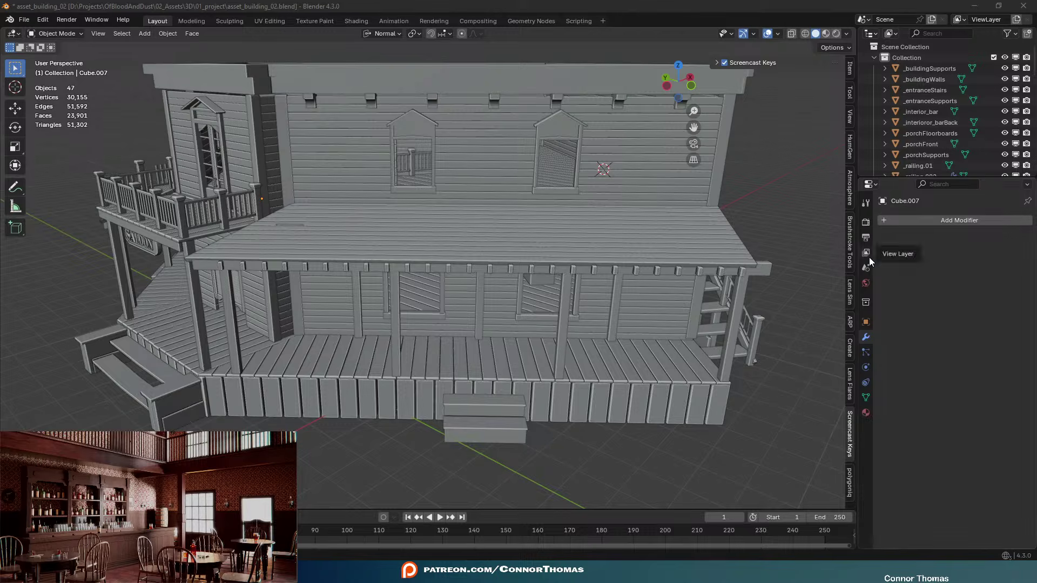
Add a cube at the exterior stair landing and copy the rotation of the landing's base to it
{"action": "middle_click_drag", "start_coordinate": [584, 233], "coordinate": [500, 256]}
{"action": "scroll", "coordinate": [500, 256], "scroll_direction": "up", "scroll_amount": 6}
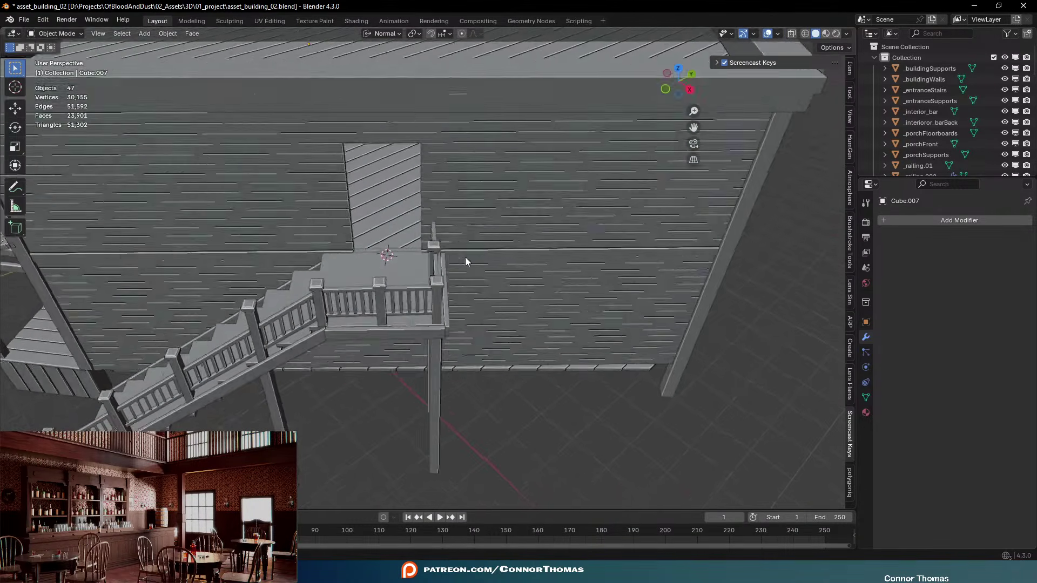
{"action": "key", "text": "shift+a"}
{"action": "mouse_move", "coordinate": [423, 286]}
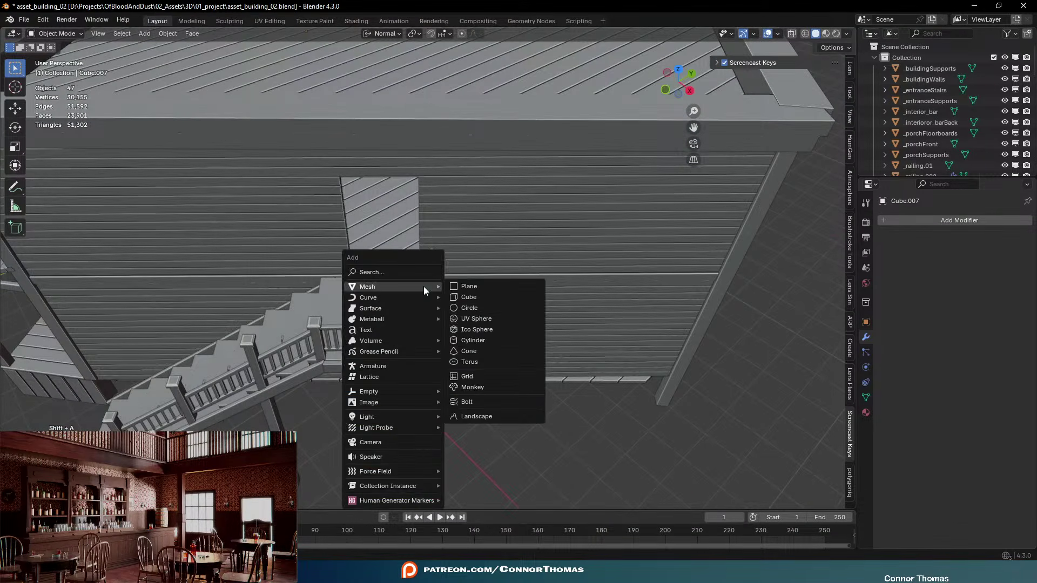
{"action": "left_click", "coordinate": [472, 297]}
{"action": "scroll", "coordinate": [498, 287], "scroll_direction": "down", "scroll_amount": 3}
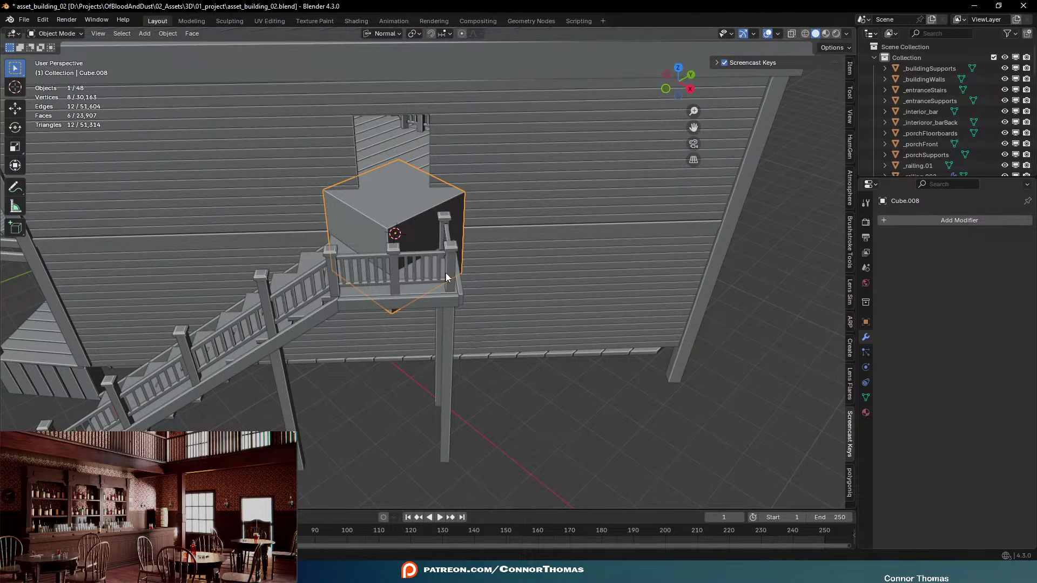
{"action": "left_click", "coordinate": [432, 300], "text": "shift"}
{"action": "key", "text": "ctrl+c"}
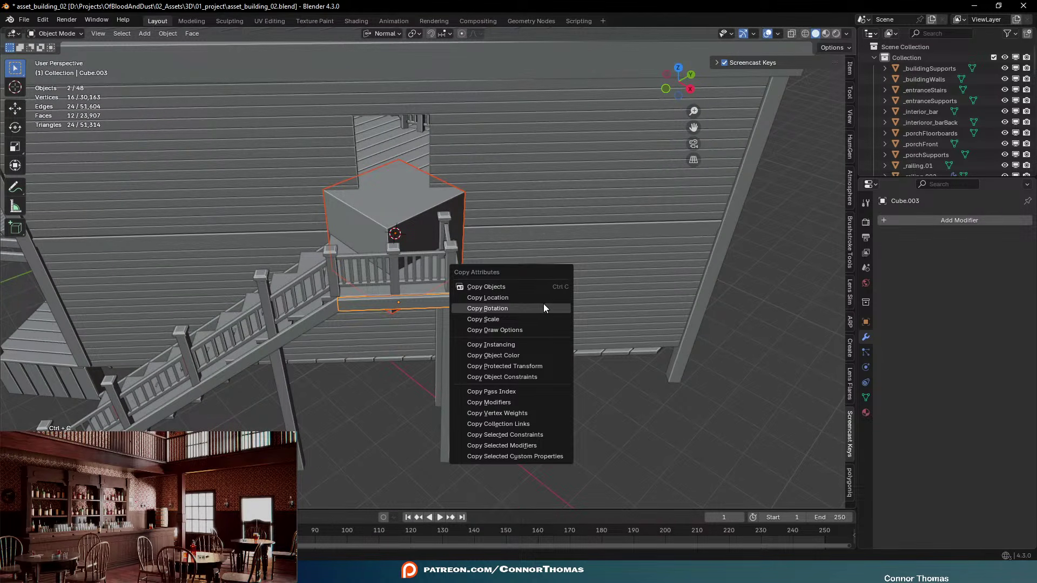
{"action": "left_click", "coordinate": [542, 307]}
{"action": "left_click", "coordinate": [411, 238]}
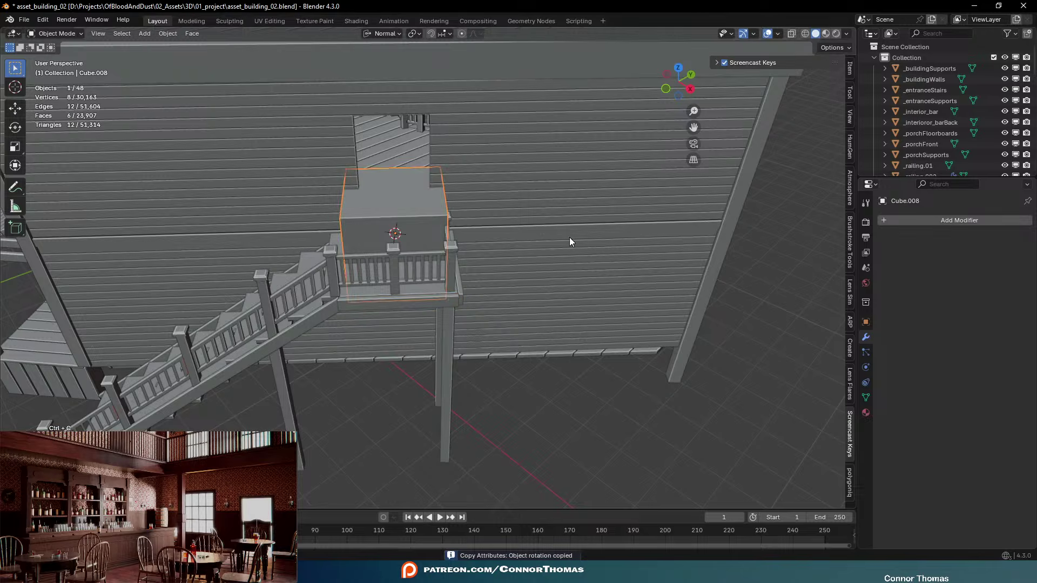
Scale the cube down to the doorway's width and flatten it along its normal Z into a thin slab
{"action": "key", "text": "s"}
{"action": "left_click", "coordinate": [519, 217]}
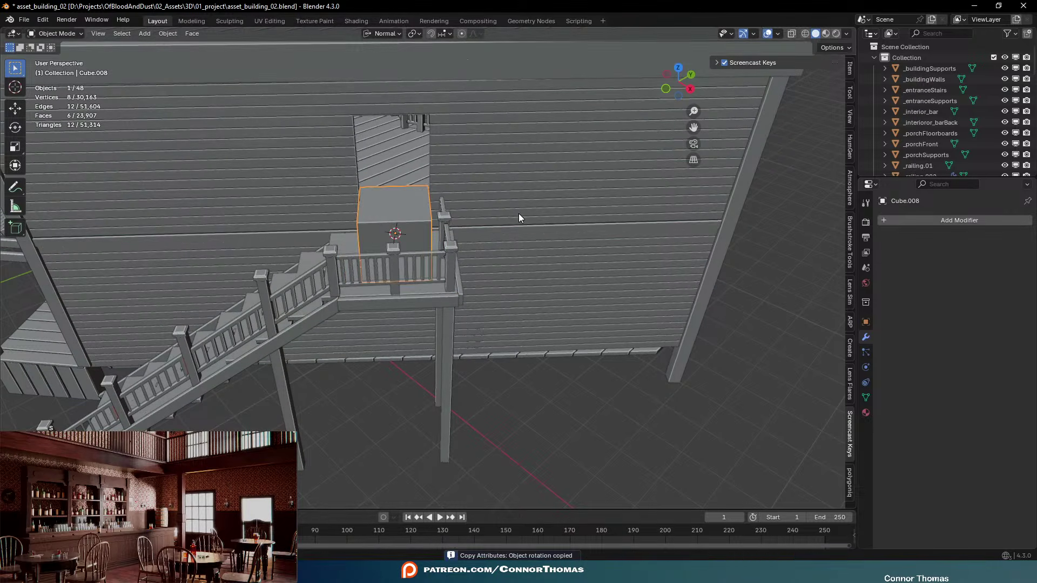
{"action": "key", "text": "g"}
{"action": "key", "text": "x"}
{"action": "left_click", "coordinate": [518, 213]}
{"action": "key", "text": "s"}
{"action": "key", "text": "z"}
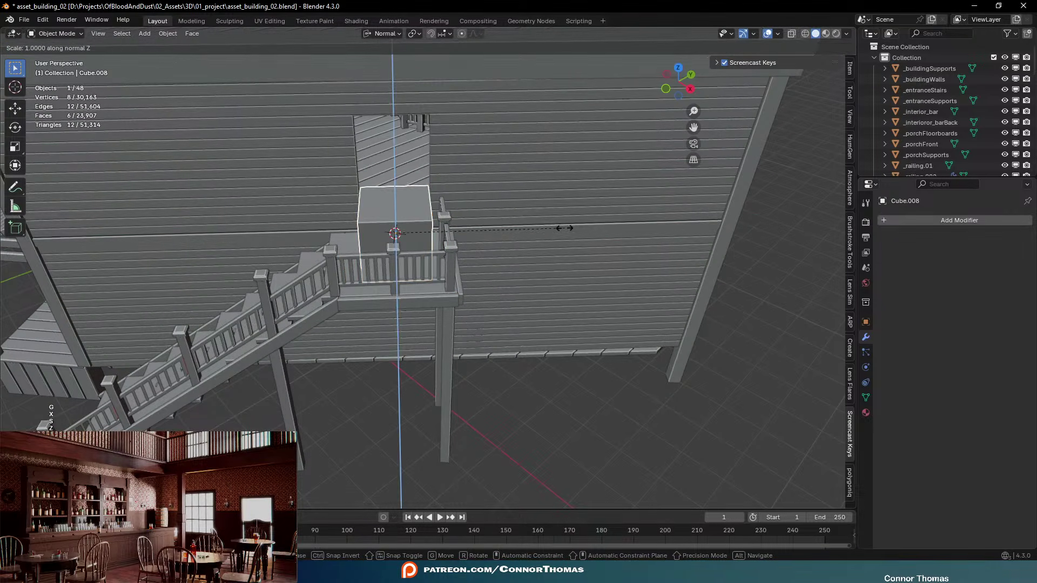
{"action": "left_click", "coordinate": [410, 233]}
Move the slab along its normal into the doorway and reduce its thickness
{"action": "key", "text": "KP_Decimal"}
{"action": "scroll", "coordinate": [452, 231], "scroll_direction": "down", "scroll_amount": 3}
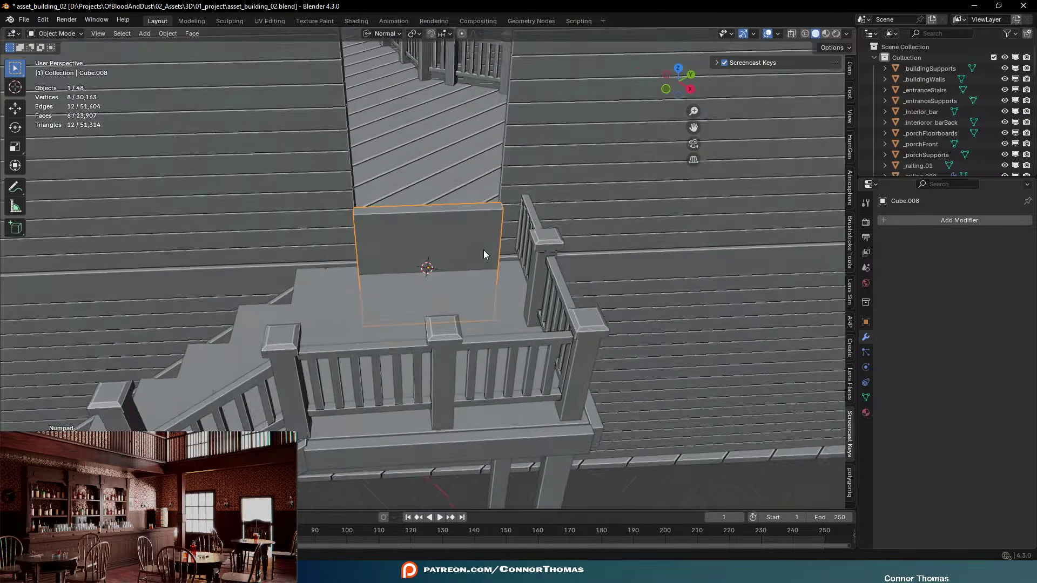
{"action": "middle_click_drag", "start_coordinate": [483, 249], "coordinate": [485, 270]}
{"action": "key", "text": "g"}
{"action": "key", "text": "z"}
{"action": "left_click", "coordinate": [593, 308]}
{"action": "key", "text": "s"}
{"action": "key", "text": "z"}
{"action": "key", "text": "z"}
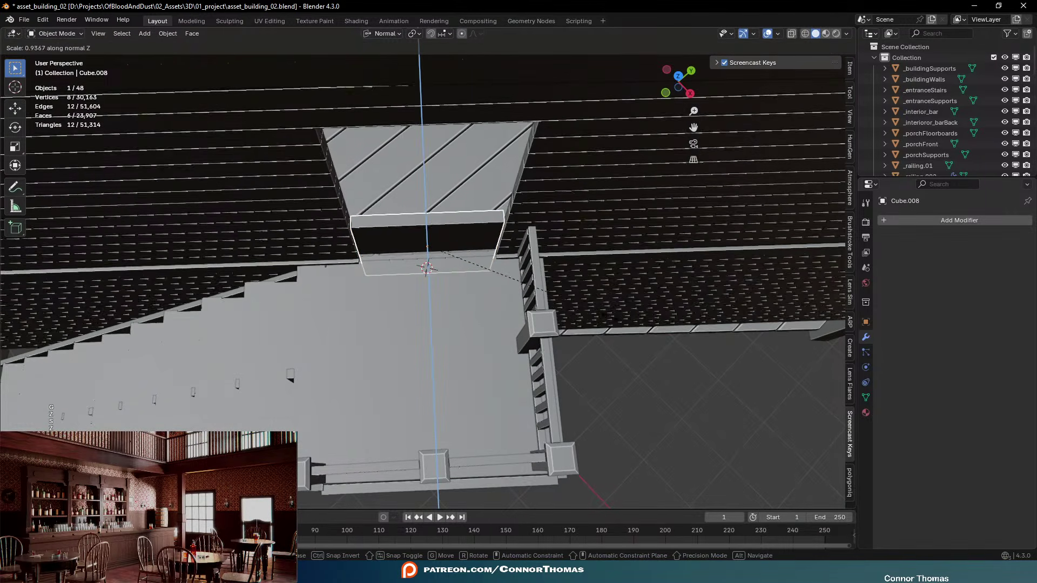
{"action": "left_click", "coordinate": [531, 294]}
Raise the door slab along global Z until its lower edge sits at the landing's floor
{"action": "middle_click_drag", "start_coordinate": [531, 294], "coordinate": [542, 228]}
{"action": "key", "text": "g"}
{"action": "key", "text": "z"}
{"action": "key", "text": "z"}
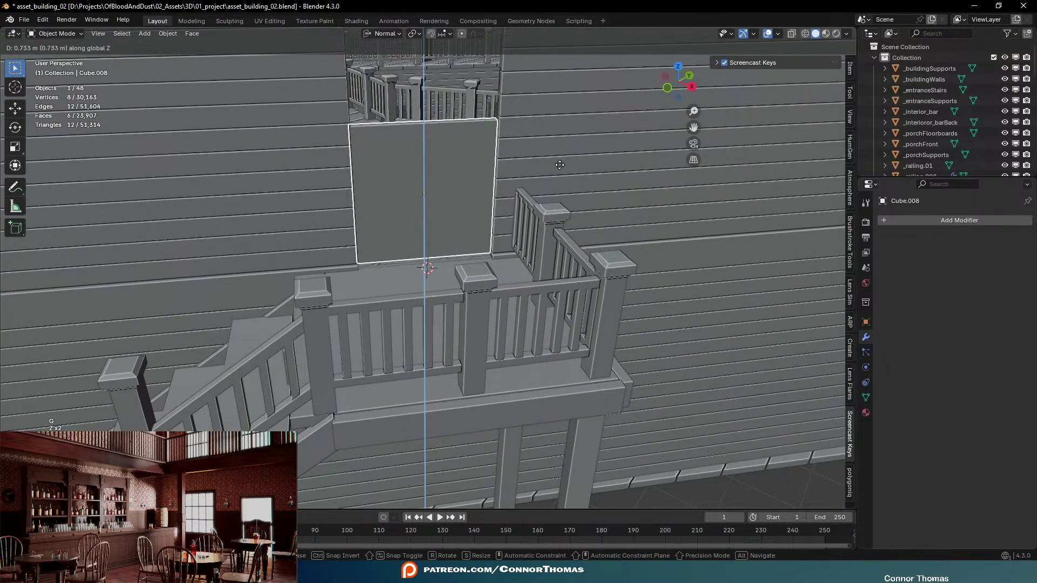
{"action": "left_click", "coordinate": [557, 176]}
Raise the door slab's upper face about 1.065 m along global Z to fill the doorway's height
{"action": "middle_click_drag", "start_coordinate": [507, 141], "coordinate": [458, 147]}
{"action": "key", "text": "Tab"}
{"action": "left_click", "coordinate": [450, 153]}
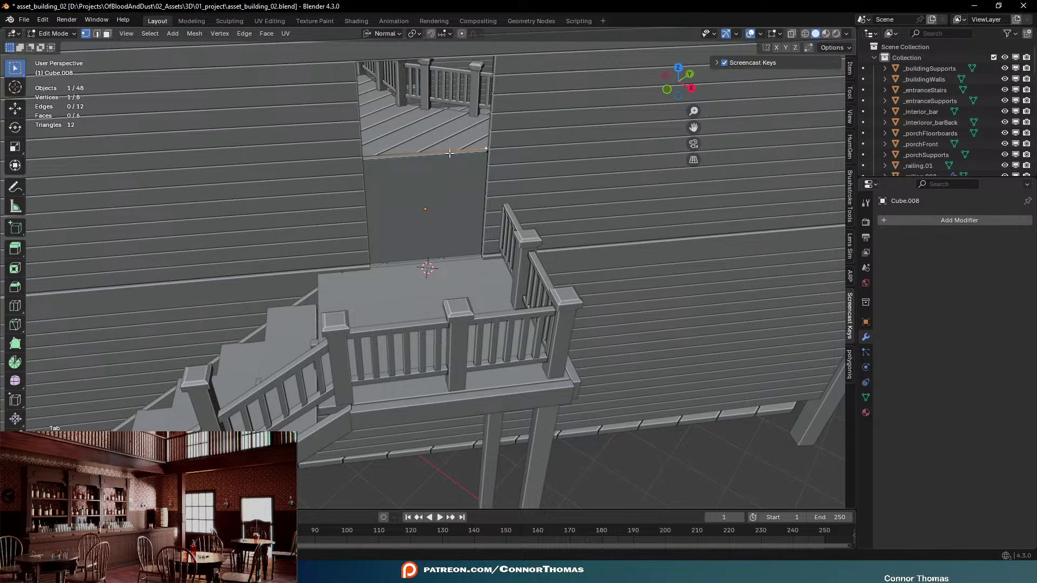
{"action": "key", "text": "3"}
{"action": "left_click", "coordinate": [450, 153]}
{"action": "middle_click_drag", "start_coordinate": [477, 138], "coordinate": [488, 208], "text": "shift"}
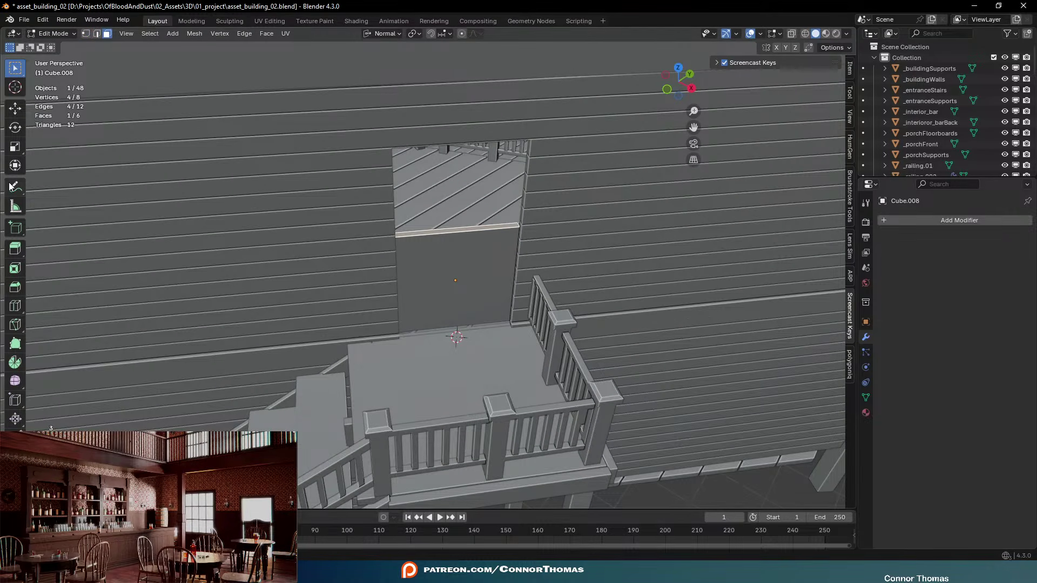
{"action": "key", "text": "g"}
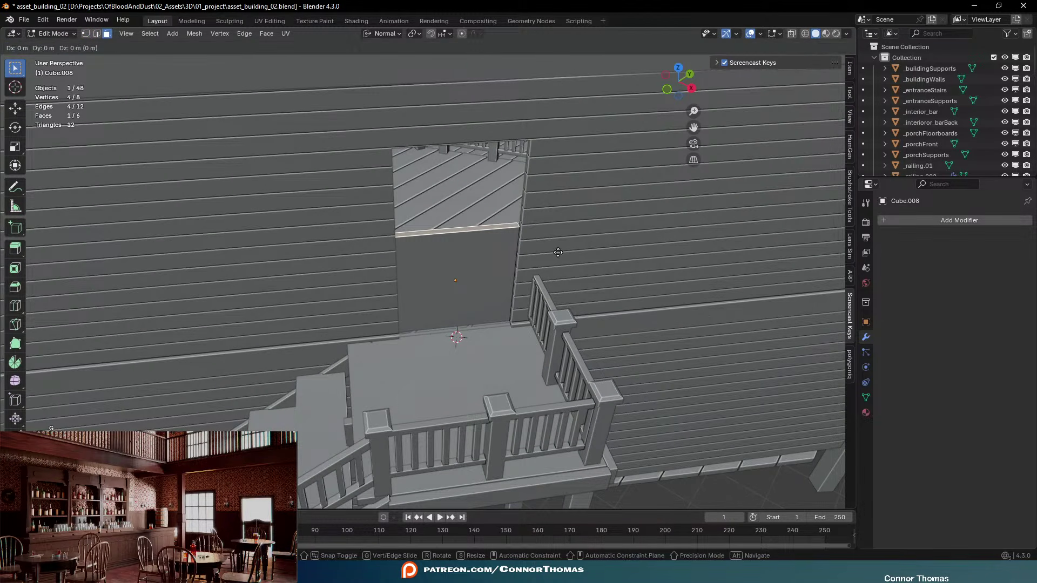
{"action": "key", "text": "z"}
{"action": "key", "text": "z"}
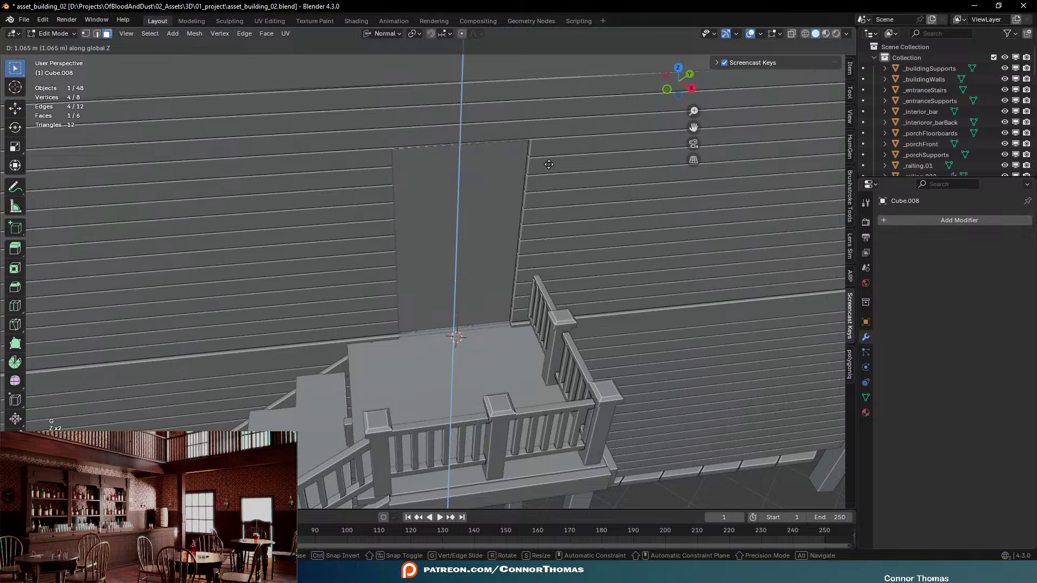
{"action": "left_click", "coordinate": [549, 164]}
Finish editing the door slab and move it about 0.1 m outward along its normal
{"action": "middle_click_drag", "start_coordinate": [549, 169], "coordinate": [458, 227]}
{"action": "key", "text": "Tab"}
{"action": "key", "text": "g"}
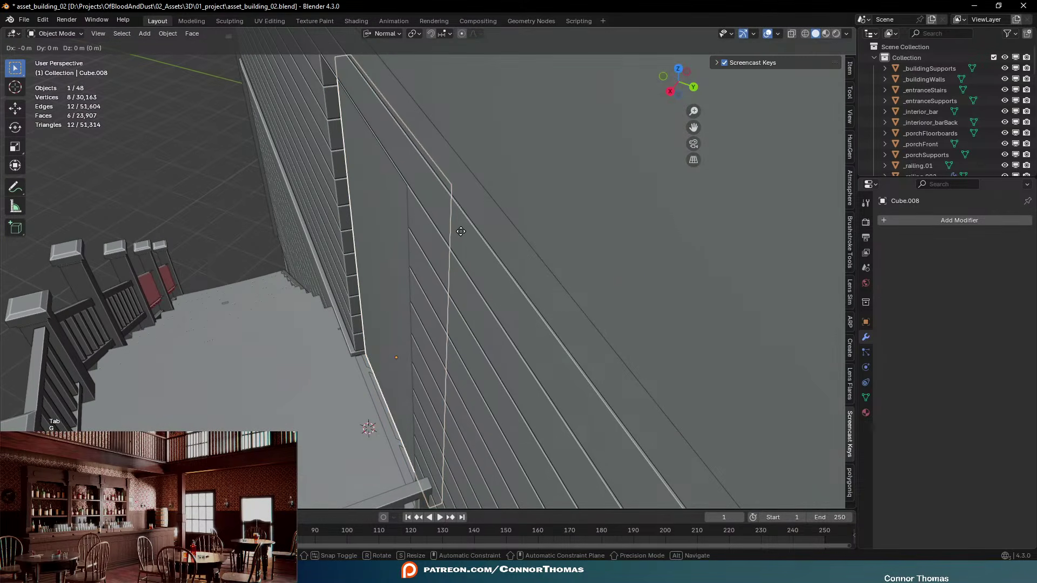
{"action": "key", "text": "z"}
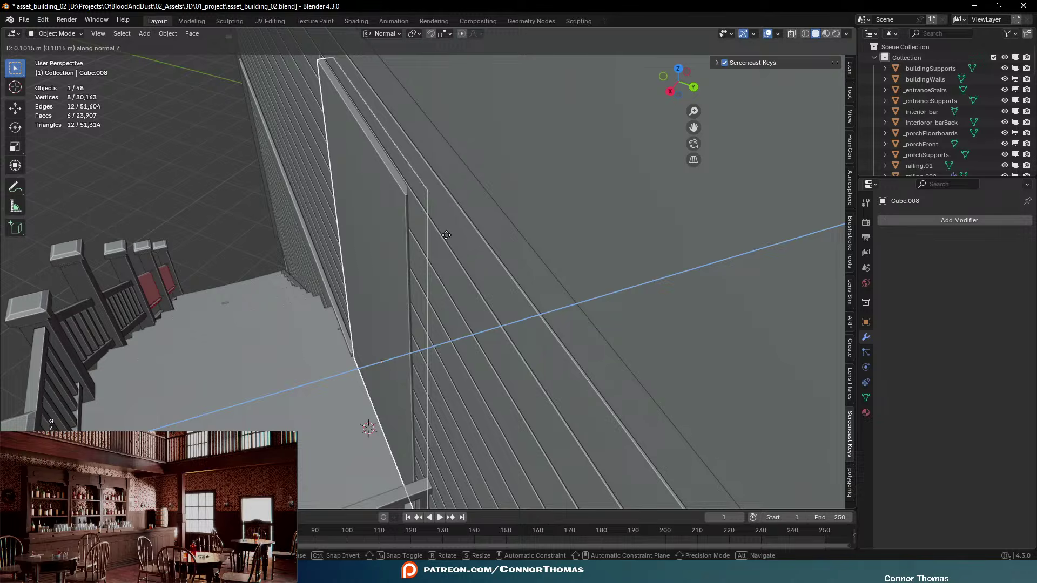
{"action": "left_click", "coordinate": [446, 235]}
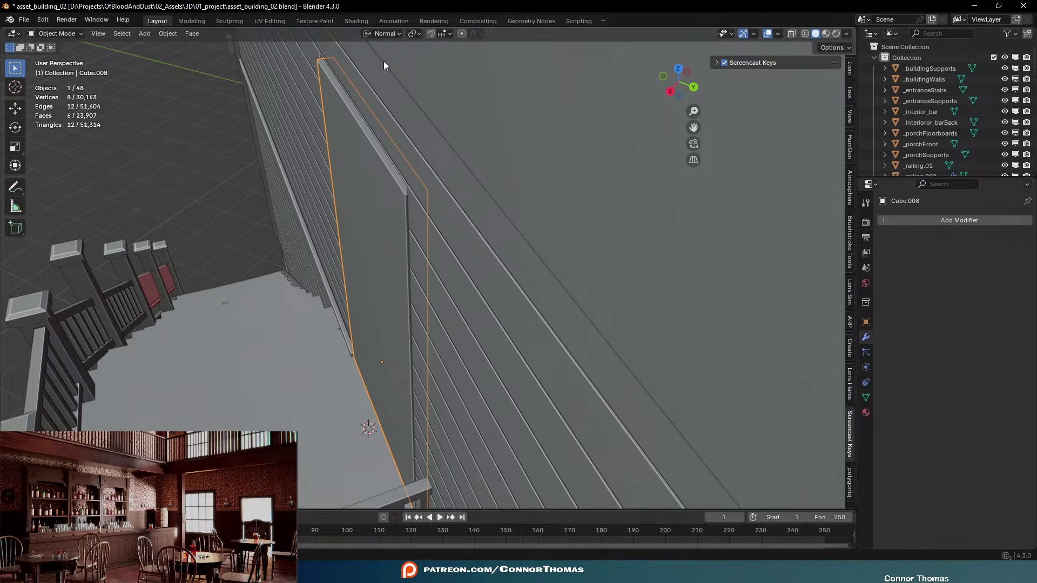
Add two vertical loop cuts to the door slab, one near each side edge, to outline the stiles
{"action": "middle_click_drag", "start_coordinate": [342, 244], "coordinate": [531, 290]}
{"action": "scroll", "coordinate": [536, 265], "scroll_direction": "up", "scroll_amount": 4}
{"action": "key", "text": "Tab"}
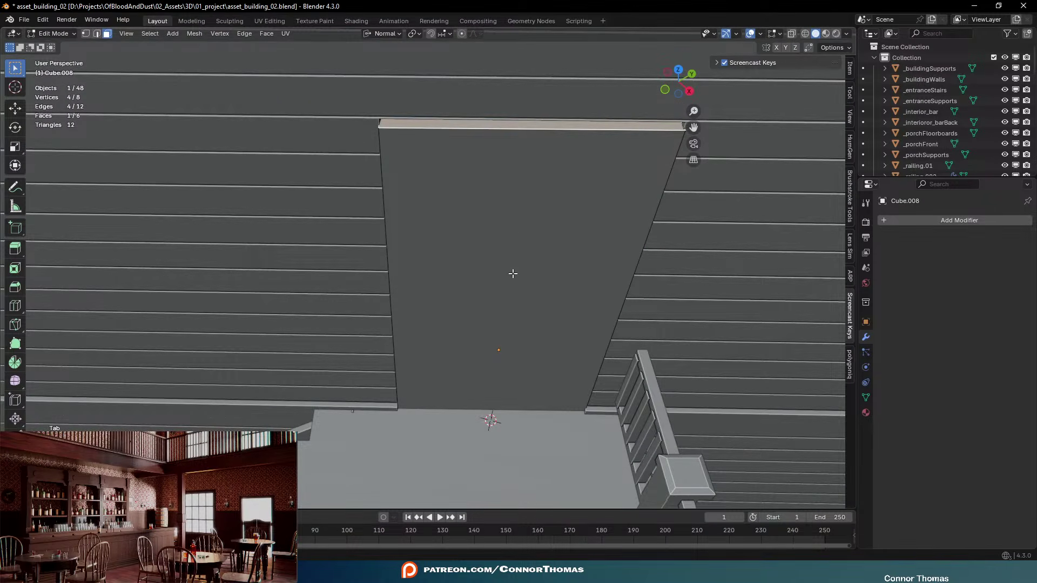
{"action": "key", "text": "ctrl+r"}
{"action": "left_click", "coordinate": [528, 135]}
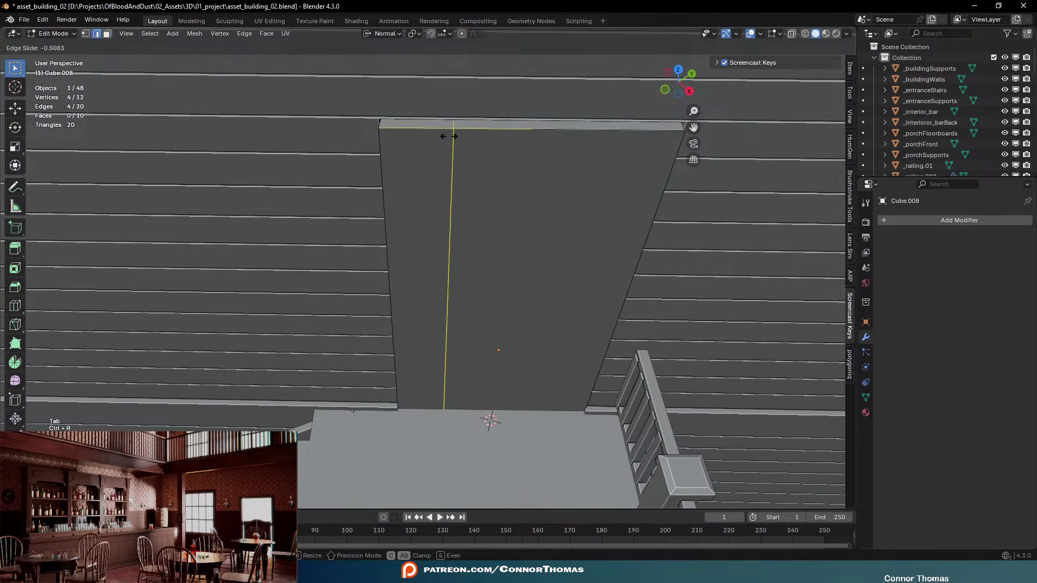
{"action": "left_click", "coordinate": [416, 140]}
{"action": "key", "text": "ctrl+r"}
{"action": "left_click", "coordinate": [599, 146]}
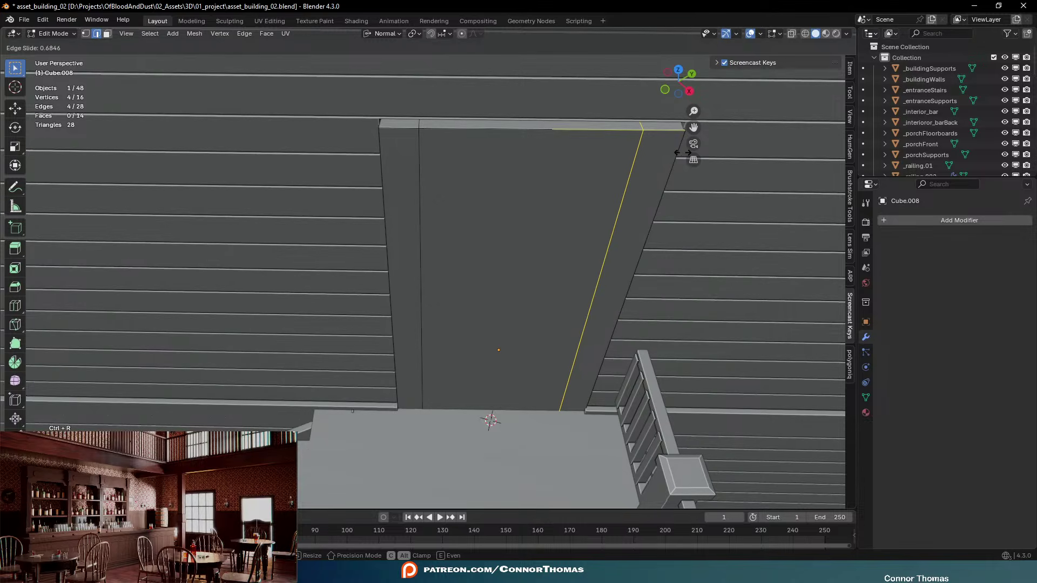
{"action": "left_click", "coordinate": [683, 153]}
Add two horizontal loop cuts across the door slab, one near its upper edge and one near its lower edge
{"action": "key", "text": "ctrl+r"}
{"action": "left_click", "coordinate": [502, 296]}
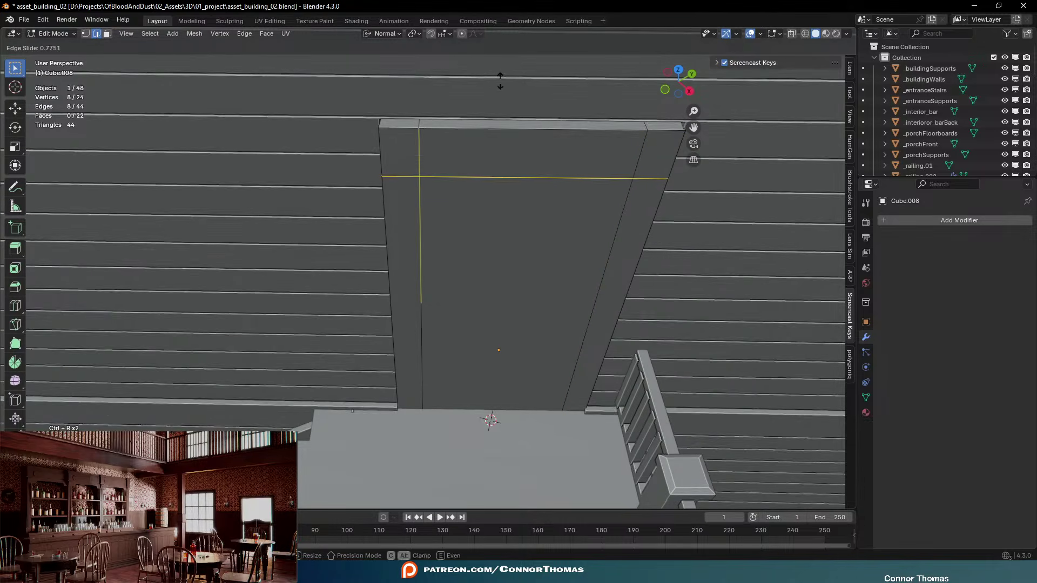
{"action": "left_click", "coordinate": [500, 77]}
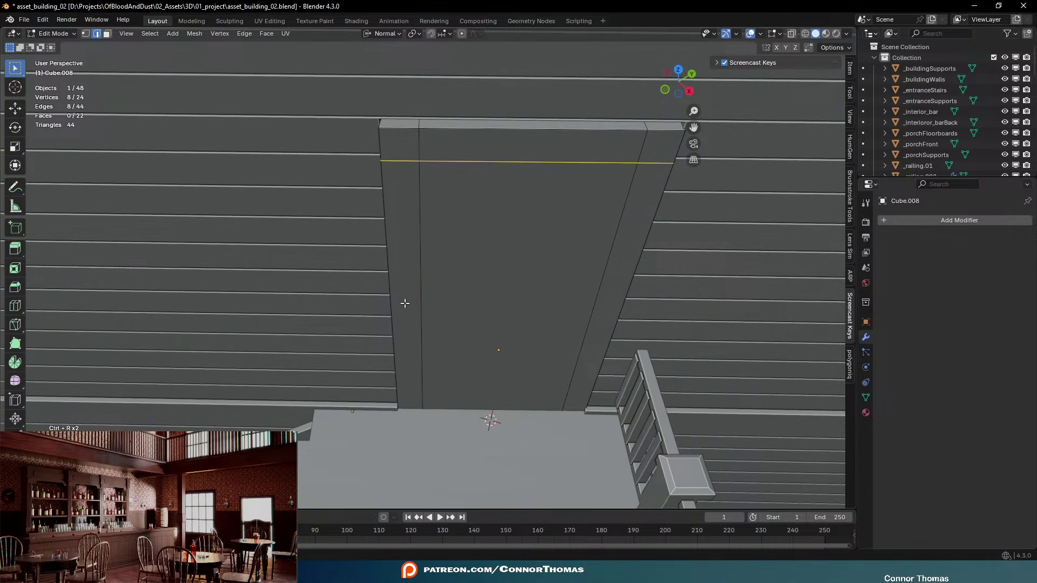
{"action": "key", "text": "ctrl+r"}
{"action": "left_click", "coordinate": [404, 310]}
{"action": "left_click", "coordinate": [400, 318]}
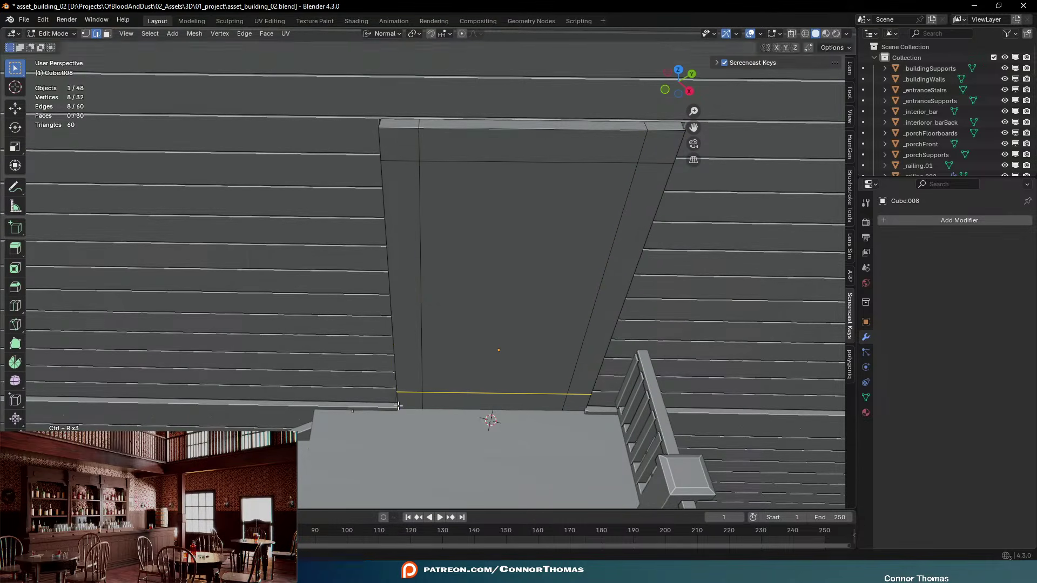
Add two closely spaced horizontal loop cuts across the middle of the door to outline a crossrail
{"action": "key", "text": "ctrl+r"}
{"action": "scroll", "coordinate": [400, 309], "scroll_direction": "up", "scroll_amount": 1}
{"action": "scroll", "coordinate": [400, 309], "scroll_direction": "down", "scroll_amount": 1}
{"action": "left_click", "coordinate": [399, 312]}
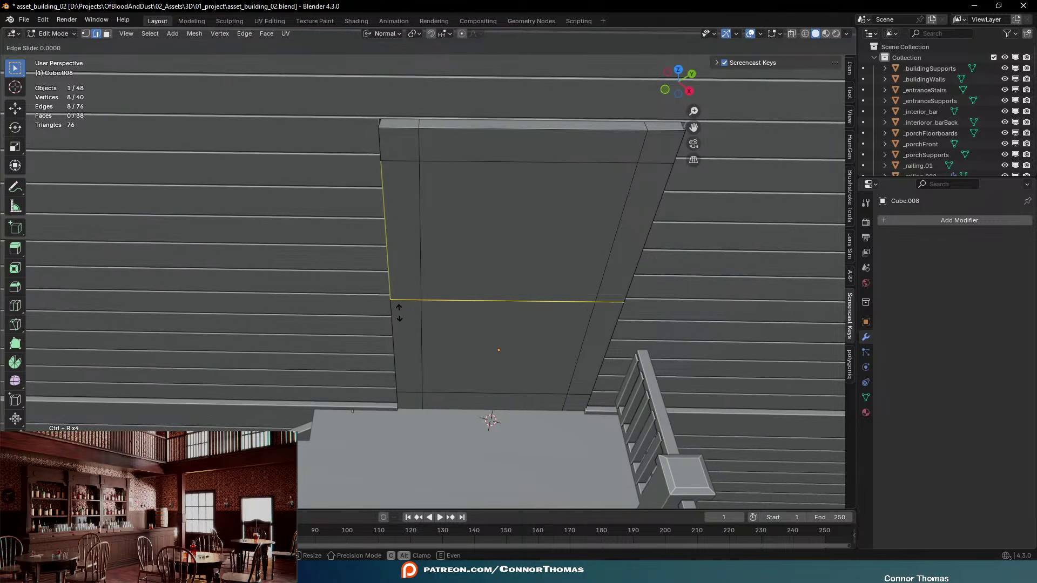
{"action": "left_click", "coordinate": [405, 281]}
{"action": "key", "text": "ctrl+r"}
{"action": "left_click", "coordinate": [399, 332]}
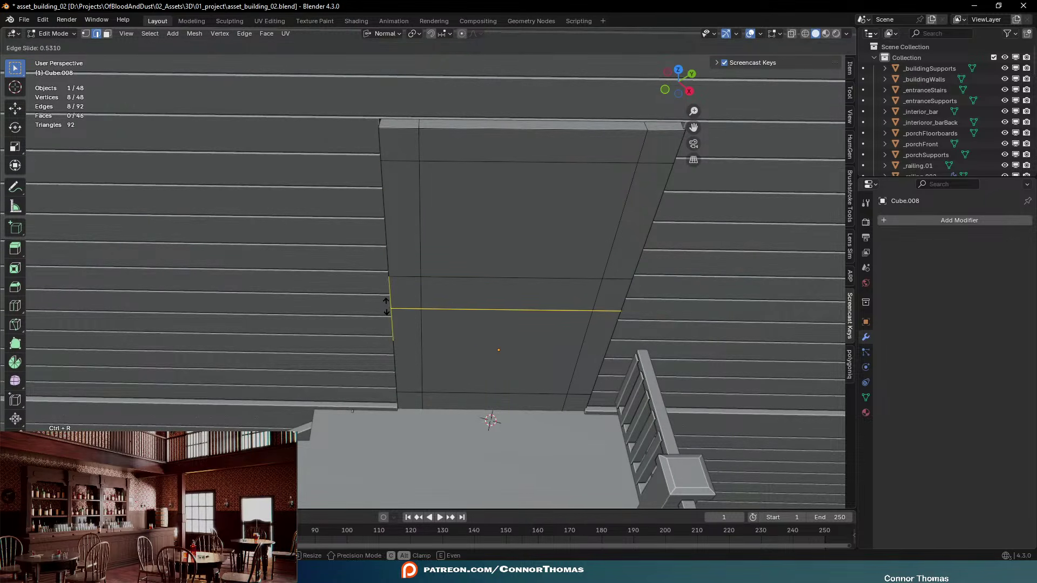
{"action": "left_click", "coordinate": [386, 307]}
Extrude the door's border and crossrail faces outward to leave two recessed panels, and finish editing the mesh
{"action": "key", "text": "3"}
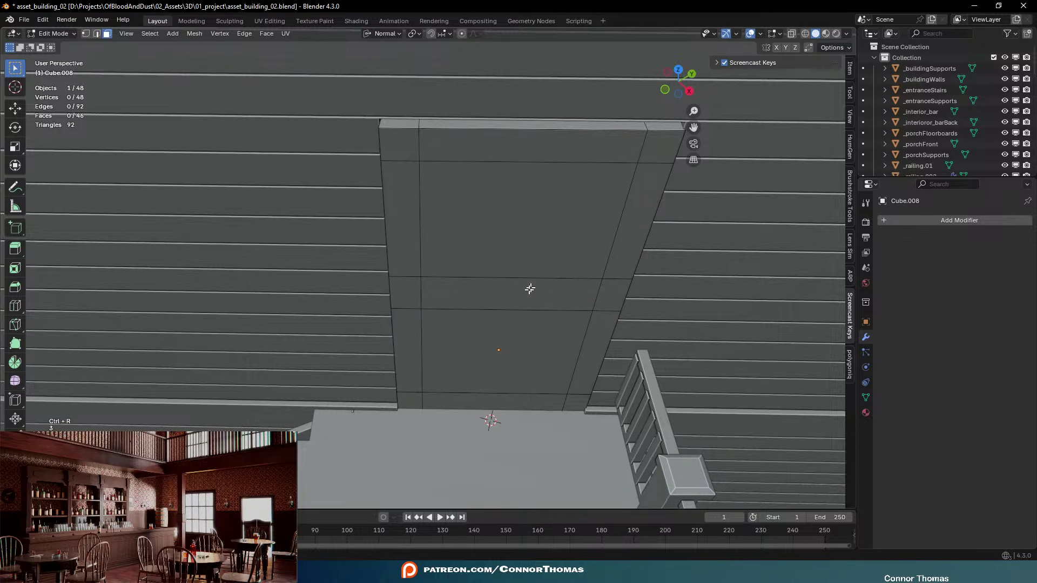
{"action": "left_click", "coordinate": [463, 298]}
{"action": "left_click", "coordinate": [406, 287], "text": "shift"}
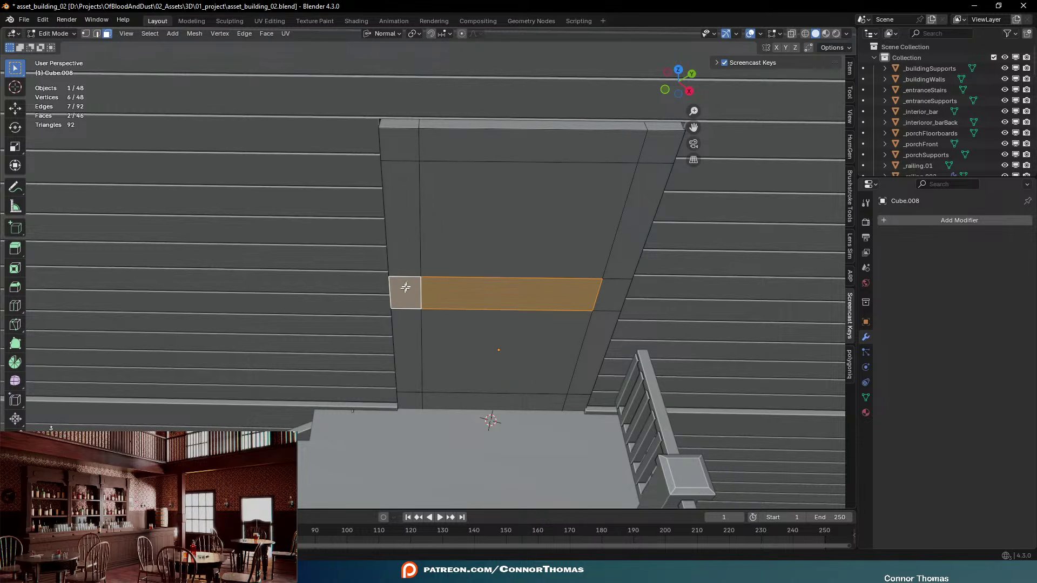
{"action": "left_click", "coordinate": [399, 184], "text": "shift"}
{"action": "left_click", "coordinate": [405, 141], "text": "shift"}
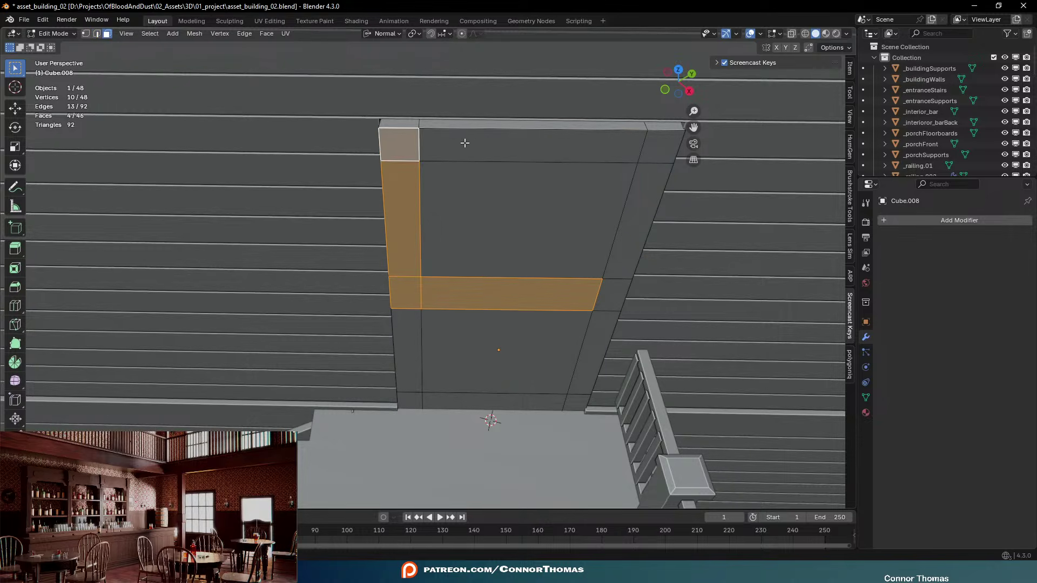
{"action": "left_click", "coordinate": [465, 142], "text": "shift"}
{"action": "left_click", "coordinate": [653, 161], "text": "shift"}
{"action": "left_click", "coordinate": [646, 236], "text": "shift"}
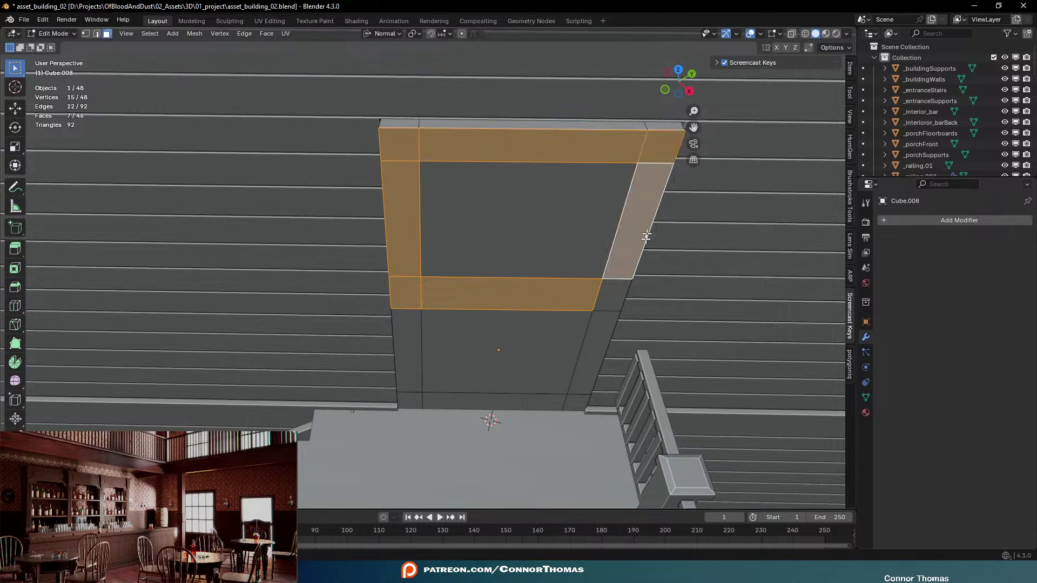
{"action": "left_click", "coordinate": [607, 301], "text": "shift"}
{"action": "left_click", "coordinate": [591, 368], "text": "shift"}
{"action": "left_click", "coordinate": [571, 403], "text": "shift"}
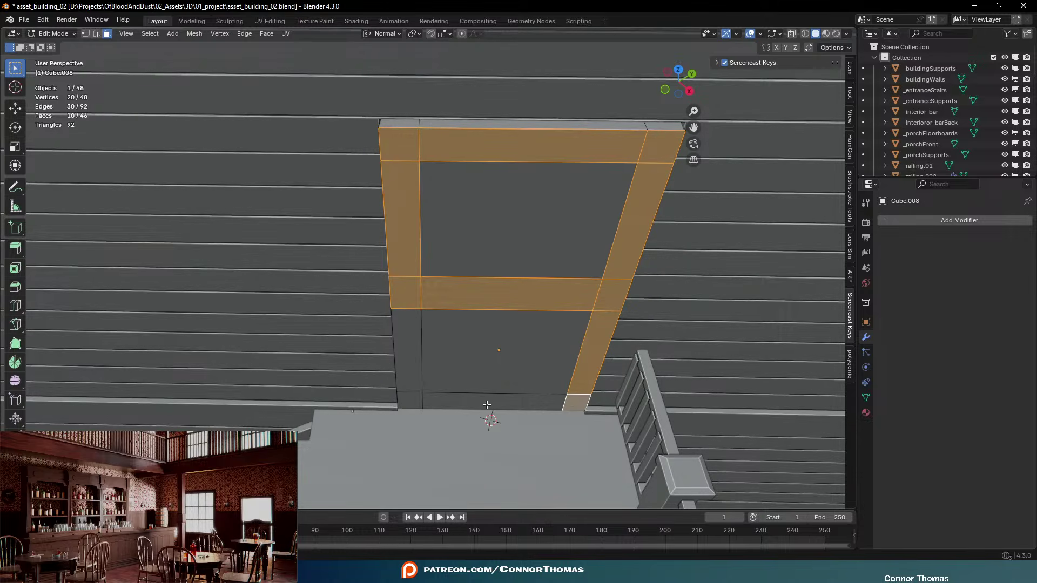
{"action": "left_click", "coordinate": [487, 405], "text": "shift"}
{"action": "left_click", "coordinate": [408, 400], "text": "shift"}
{"action": "left_click", "coordinate": [407, 365], "text": "shift"}
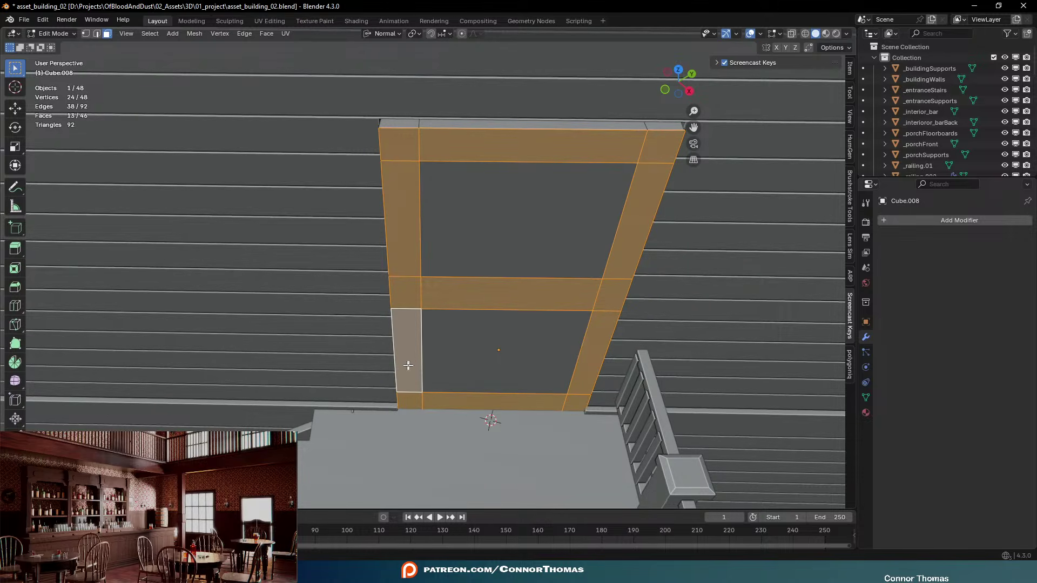
{"action": "key", "text": "e"}
{"action": "left_click", "coordinate": [574, 305]}
{"action": "key", "text": "Tab"}
{"action": "scroll", "coordinate": [644, 336], "scroll_direction": "up", "scroll_amount": 1}
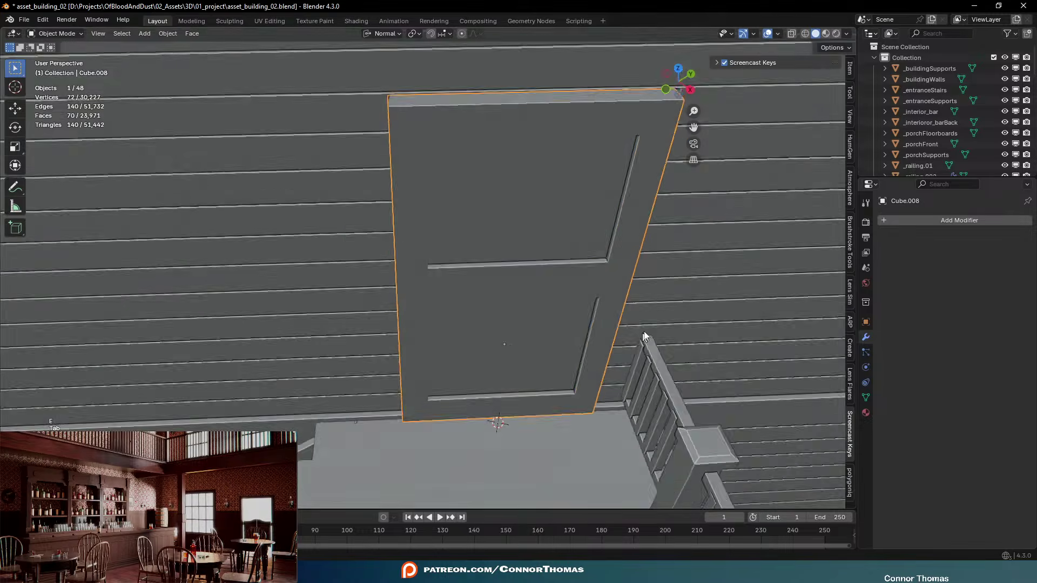
Deselect the door and save the building file
{"action": "middle_click_drag", "start_coordinate": [643, 336], "coordinate": [526, 302]}
{"action": "key", "text": "a"}
{"action": "key", "text": "a"}
{"action": "scroll", "coordinate": [571, 309], "scroll_direction": "down", "scroll_amount": 10}
{"action": "scroll", "coordinate": [526, 303], "scroll_direction": "up", "scroll_amount": 6}
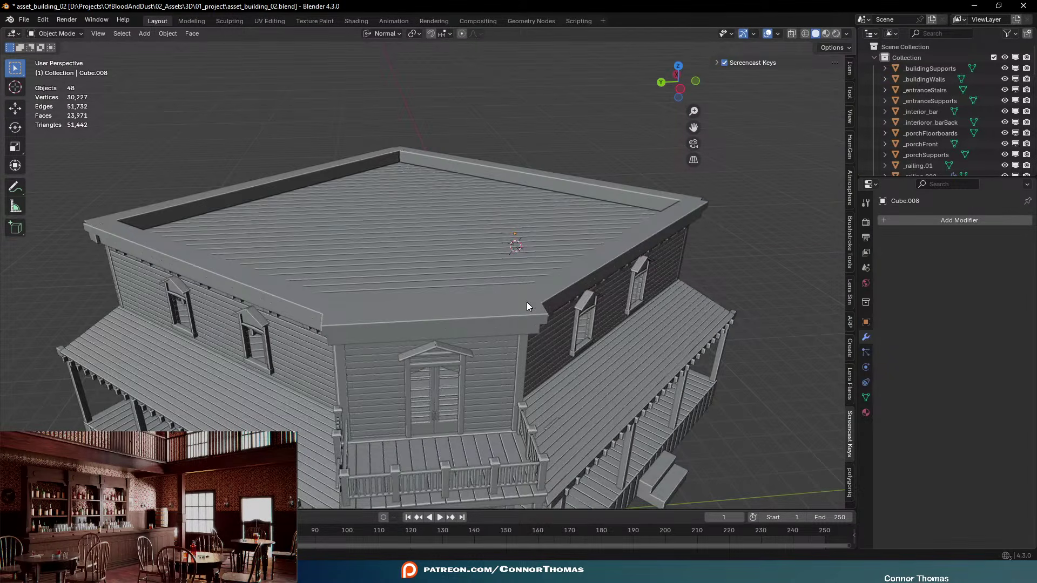
{"action": "key", "text": "ctrl+s"}
Add two vertical loop cuts to the low counter block behind the saloon's bar, one near each end
{"action": "scroll", "coordinate": [526, 302], "scroll_direction": "down", "scroll_amount": 4}
{"action": "middle_click_drag", "start_coordinate": [610, 287], "coordinate": [601, 264]}
{"action": "scroll", "coordinate": [560, 249], "scroll_direction": "up", "scroll_amount": 4}
{"action": "scroll", "coordinate": [520, 274], "scroll_direction": "up", "scroll_amount": 8}
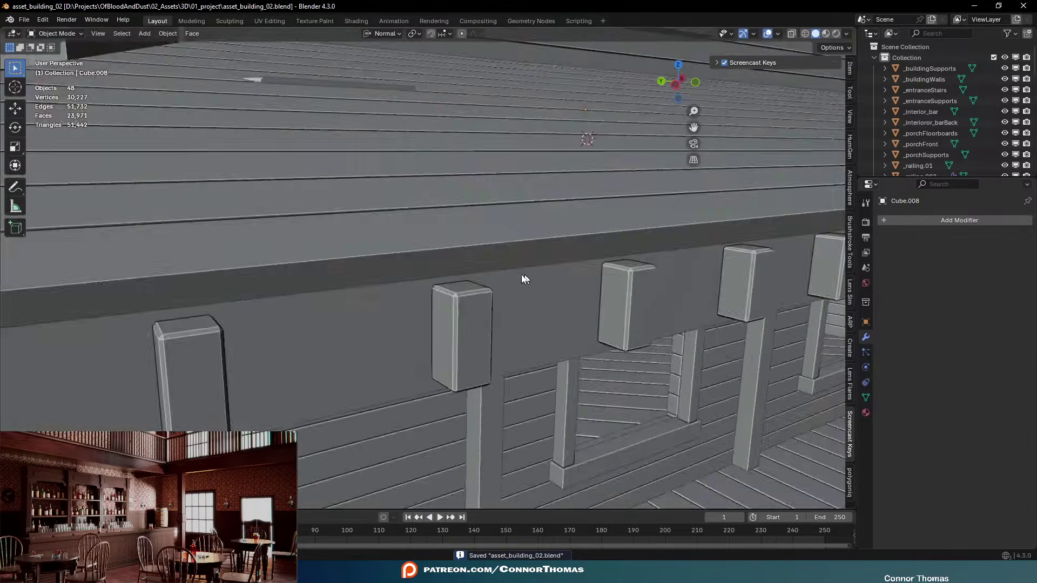
{"action": "scroll", "coordinate": [516, 293], "scroll_direction": "down", "scroll_amount": 4}
{"action": "middle_click_drag", "start_coordinate": [565, 300], "coordinate": [468, 317], "text": "shift"}
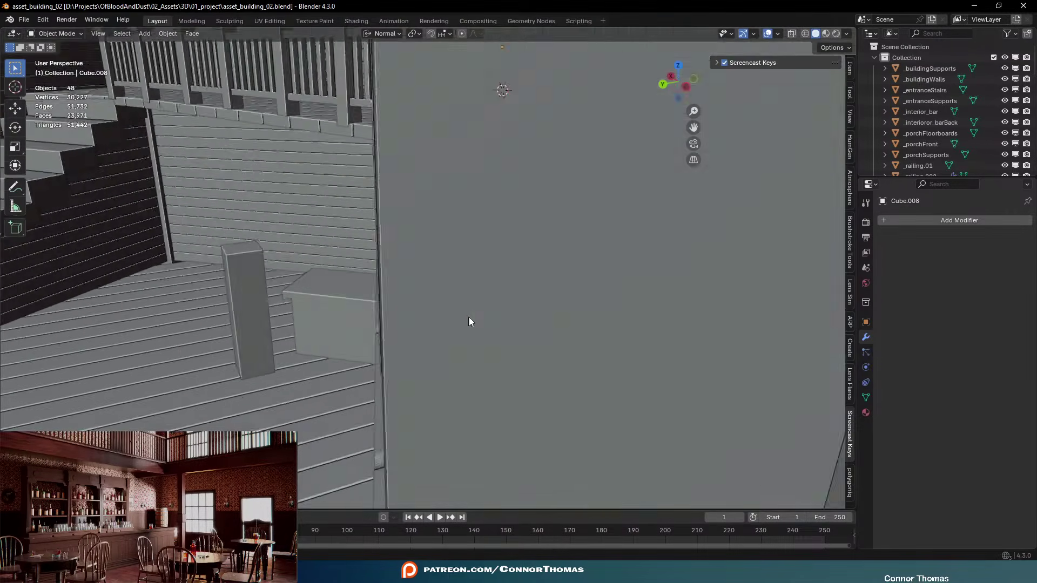
{"action": "scroll", "coordinate": [614, 287], "scroll_direction": "up", "scroll_amount": 4}
{"action": "scroll", "coordinate": [614, 287], "scroll_direction": "down", "scroll_amount": 3}
{"action": "middle_click_drag", "start_coordinate": [594, 312], "coordinate": [615, 305]}
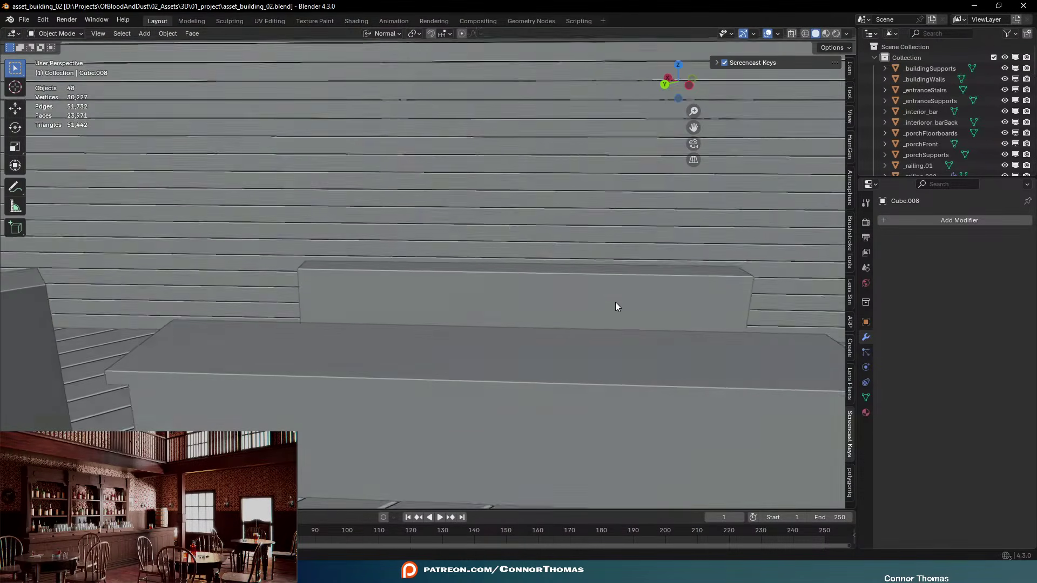
{"action": "scroll", "coordinate": [622, 281], "scroll_direction": "up", "scroll_amount": 3}
{"action": "left_click", "coordinate": [622, 281]}
{"action": "key", "text": "Tab"}
{"action": "middle_click_drag", "start_coordinate": [729, 275], "coordinate": [726, 294]}
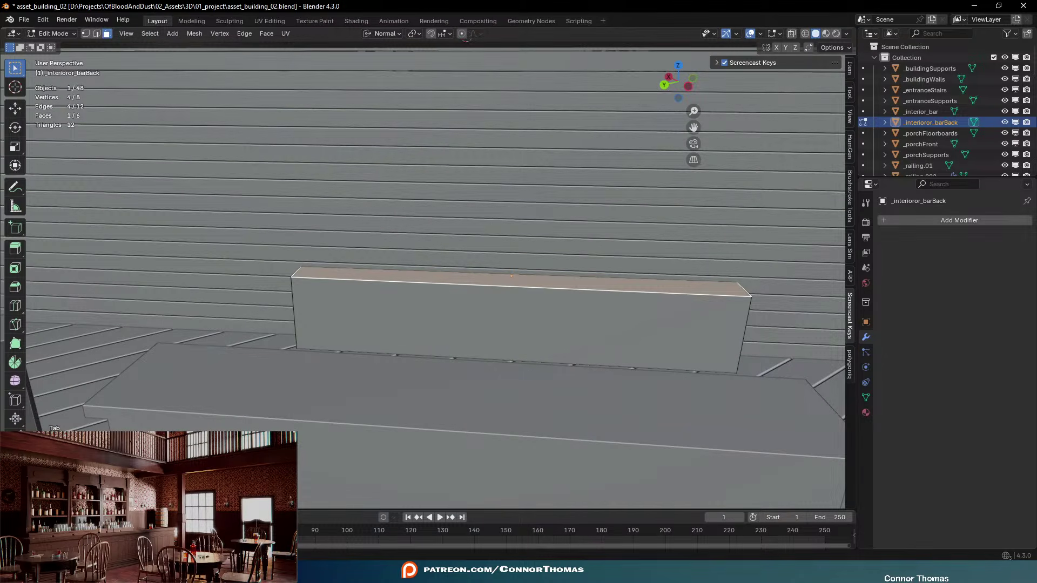
{"action": "key", "text": "ctrl+r"}
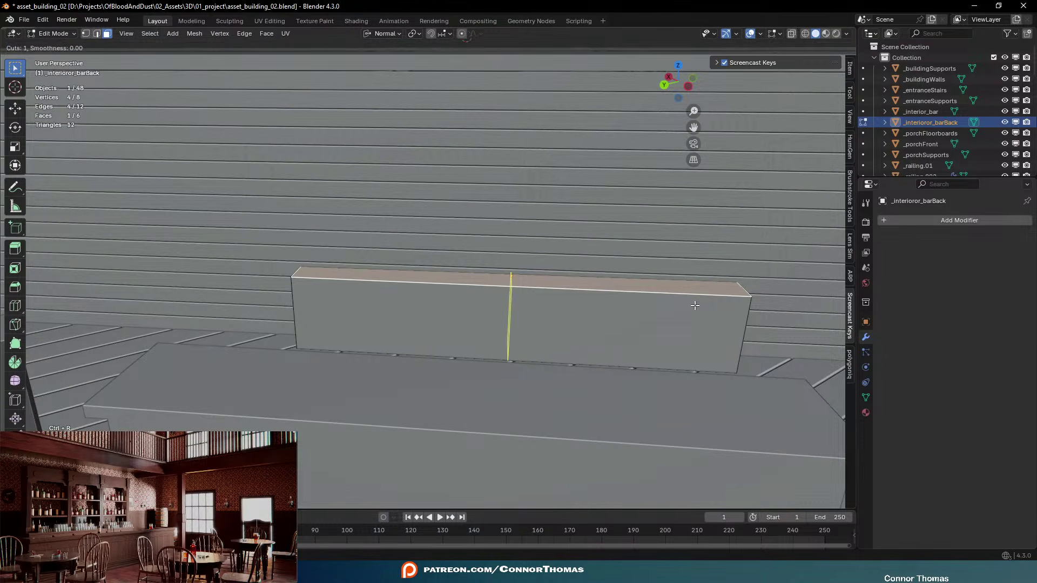
{"action": "left_click", "coordinate": [723, 319]}
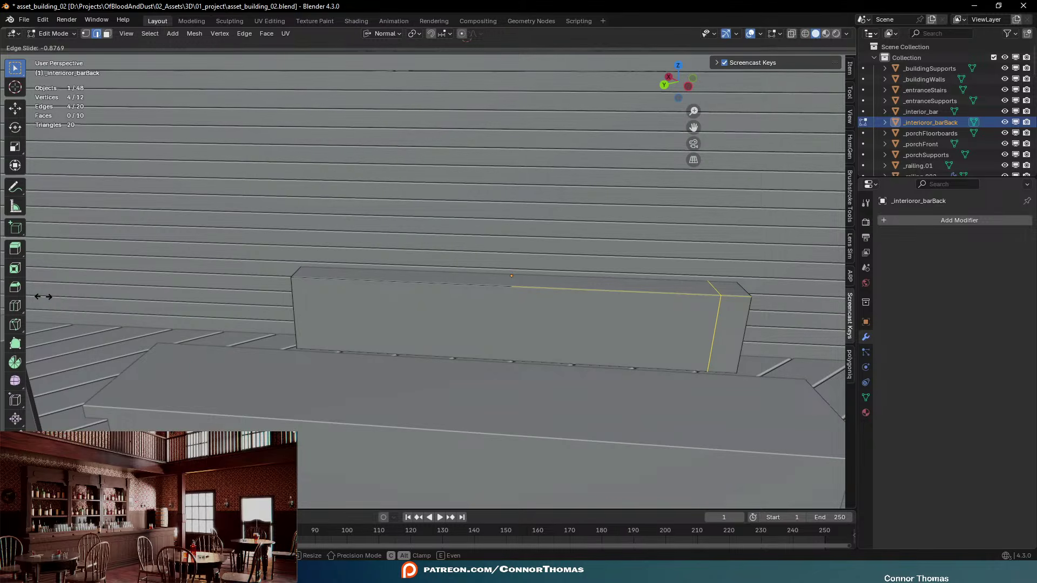
{"action": "left_click", "coordinate": [44, 296]}
{"action": "key", "text": "ctrl+r"}
{"action": "left_click", "coordinate": [457, 287]}
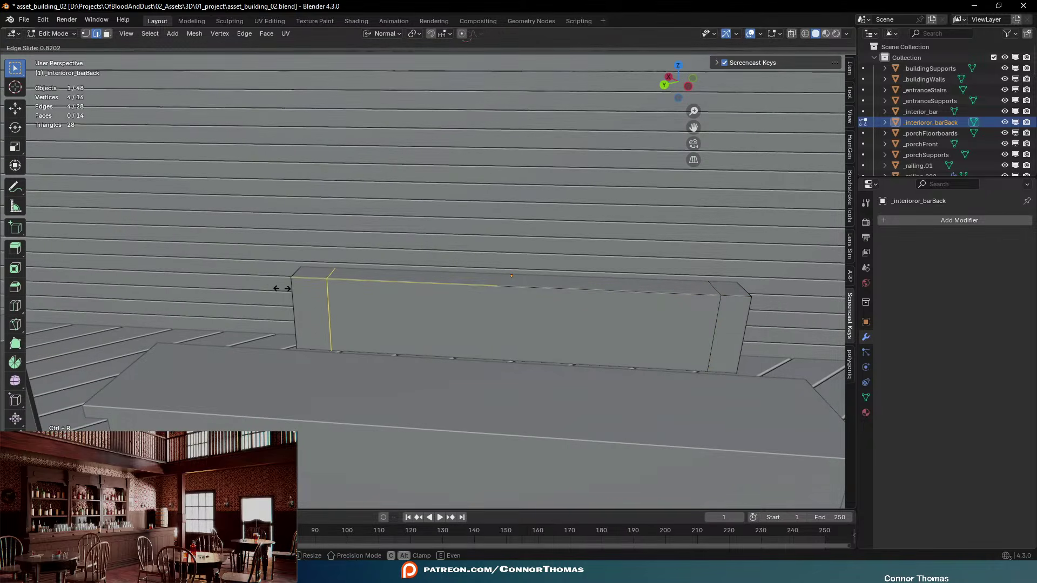
{"action": "left_click", "coordinate": [272, 288]}
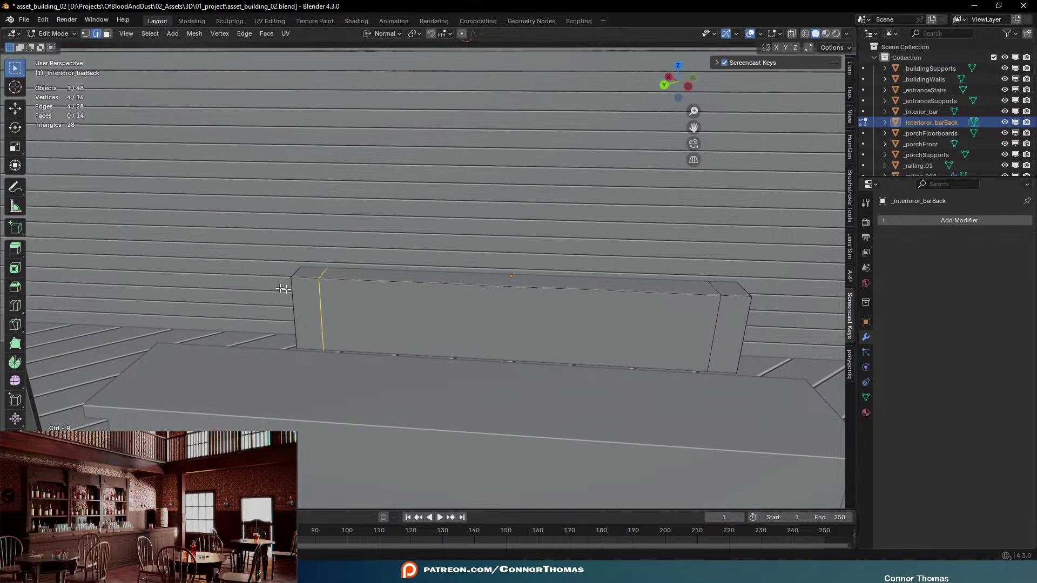
Add two closely spaced vertical loop cuts about a third along the bar back to outline its first inner divider
{"action": "key", "text": "ctrl+r"}
{"action": "left_click", "coordinate": [511, 300]}
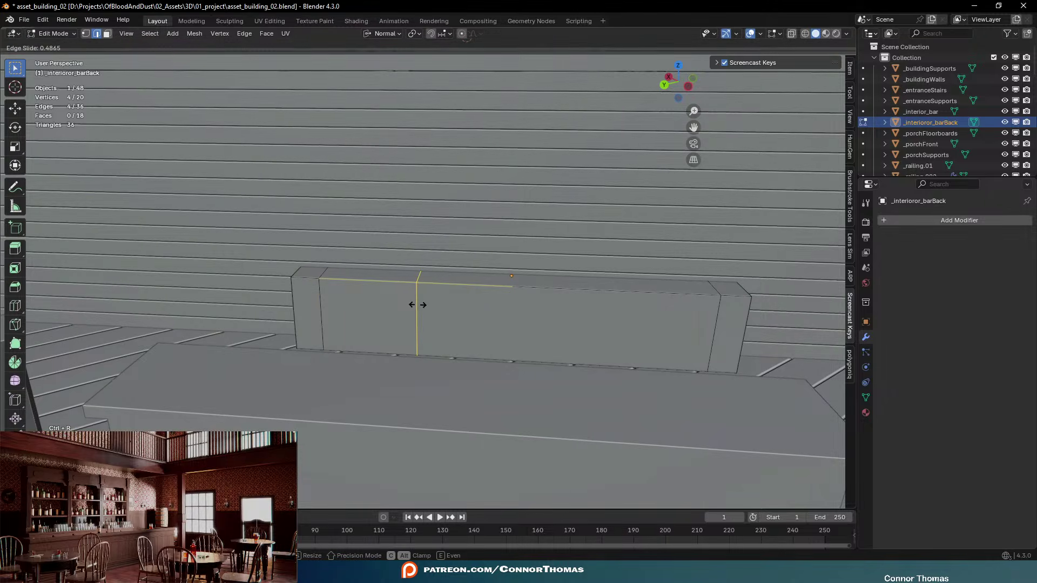
{"action": "left_click", "coordinate": [439, 307]}
{"action": "key", "text": "ctrl+r"}
{"action": "left_click", "coordinate": [537, 300]}
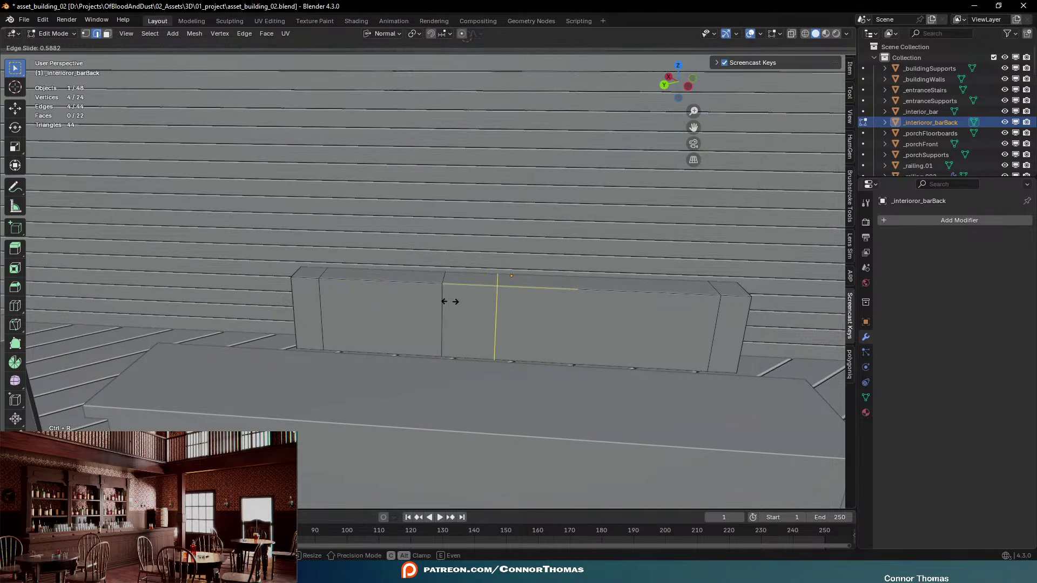
{"action": "left_click", "coordinate": [419, 299]}
Add two matching vertical loop cuts about two-thirds along the bar back to outline its second inner divider
{"action": "key", "text": "ctrl+r"}
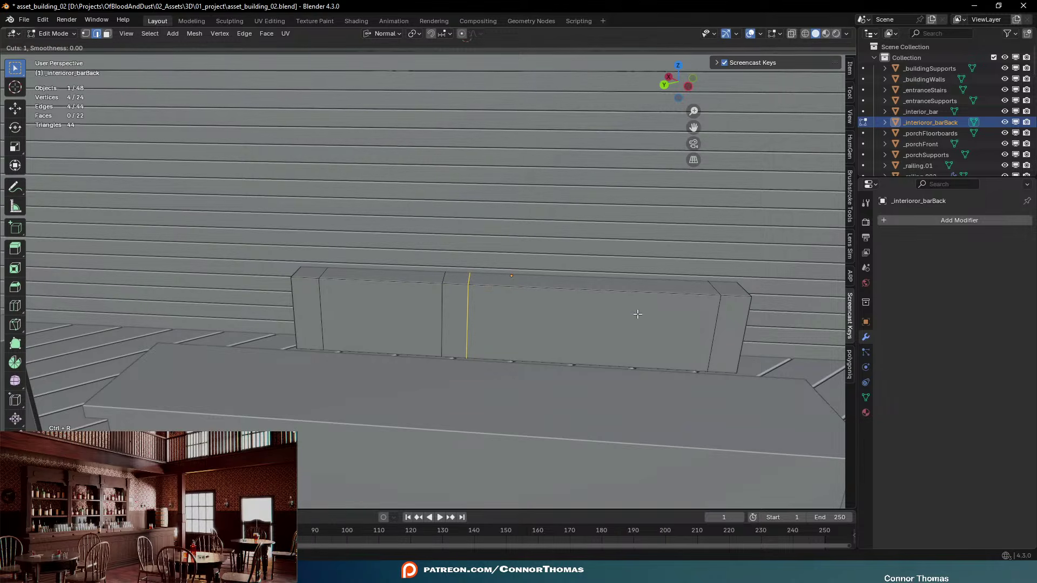
{"action": "left_click", "coordinate": [596, 290]}
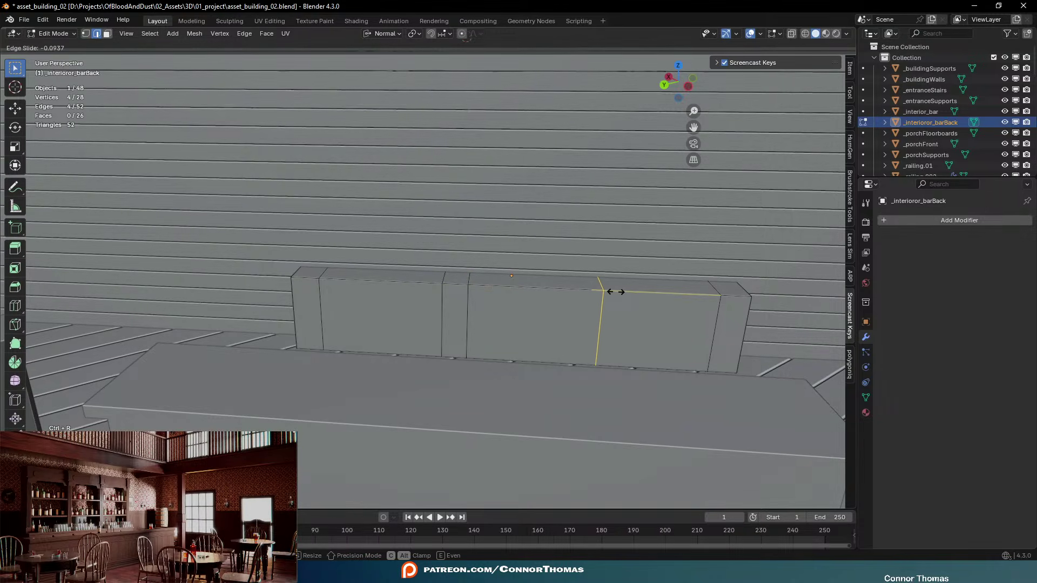
{"action": "left_click", "coordinate": [608, 291]}
{"action": "key", "text": "ctrl+r"}
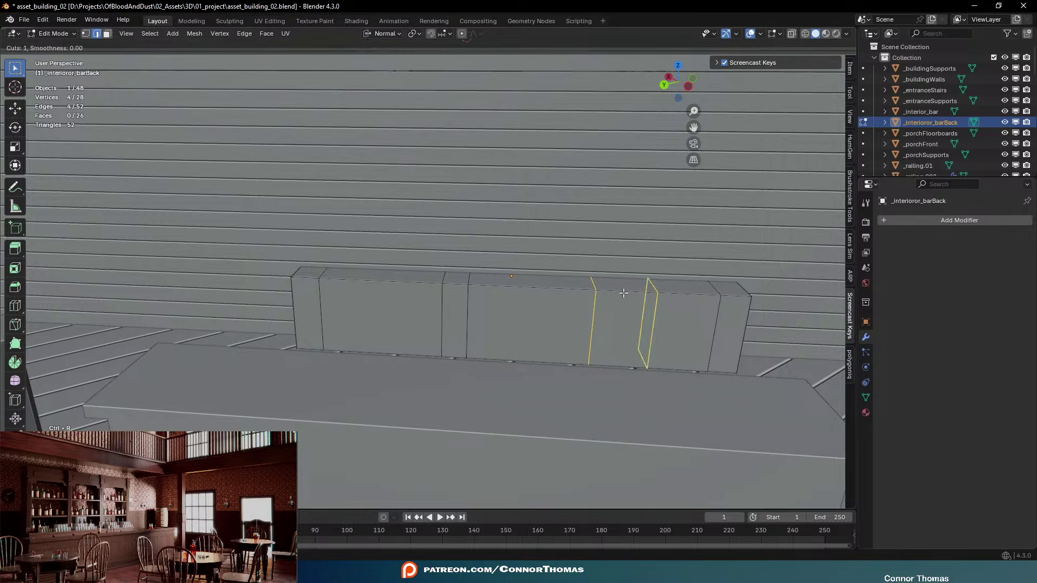
{"action": "left_click", "coordinate": [624, 293]}
{"action": "left_click", "coordinate": [587, 293]}
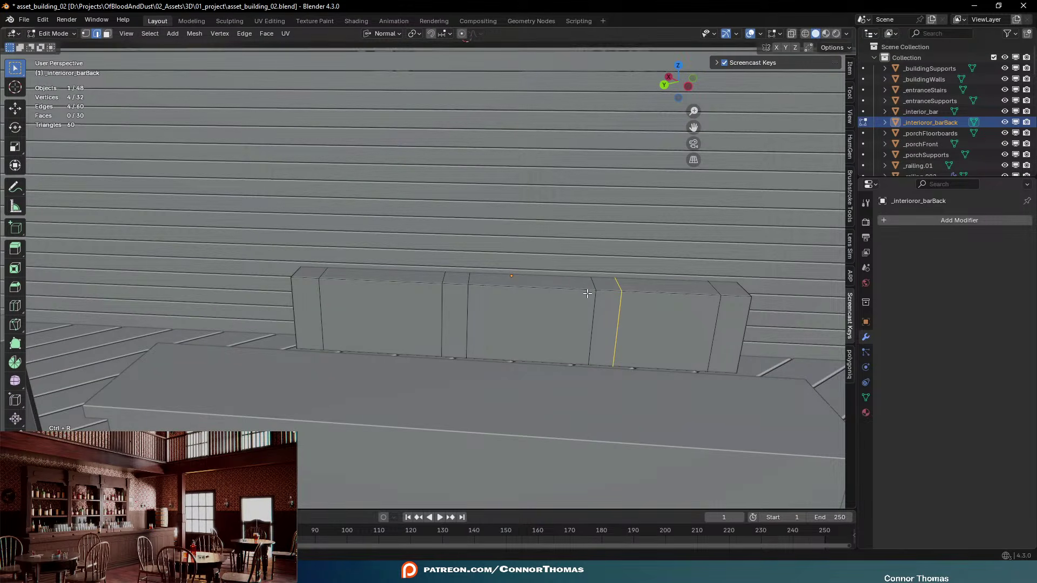
Clear the selection and add a lengthwise loop cut along the bar back's top, sliding it toward the front edge
{"action": "key", "text": "a"}
{"action": "key", "text": "a"}
{"action": "key", "text": "ctrl+r"}
{"action": "left_click", "coordinate": [737, 282]}
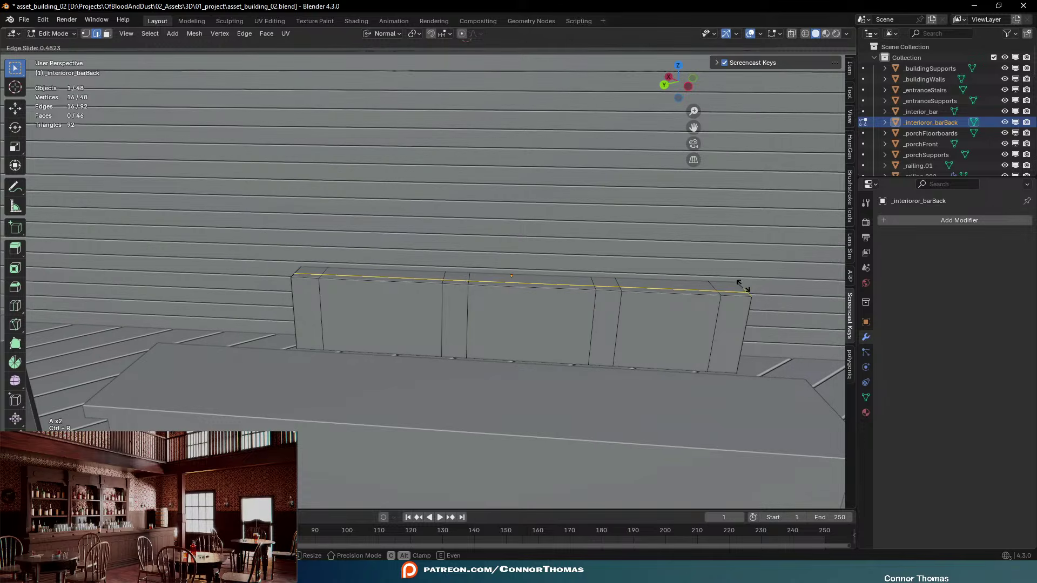
Place the lengthwise edge loop on the top of the bar back at a slide factor of about 0.48
{"action": "left_click", "coordinate": [743, 285]}
{"action": "key", "text": "3"}
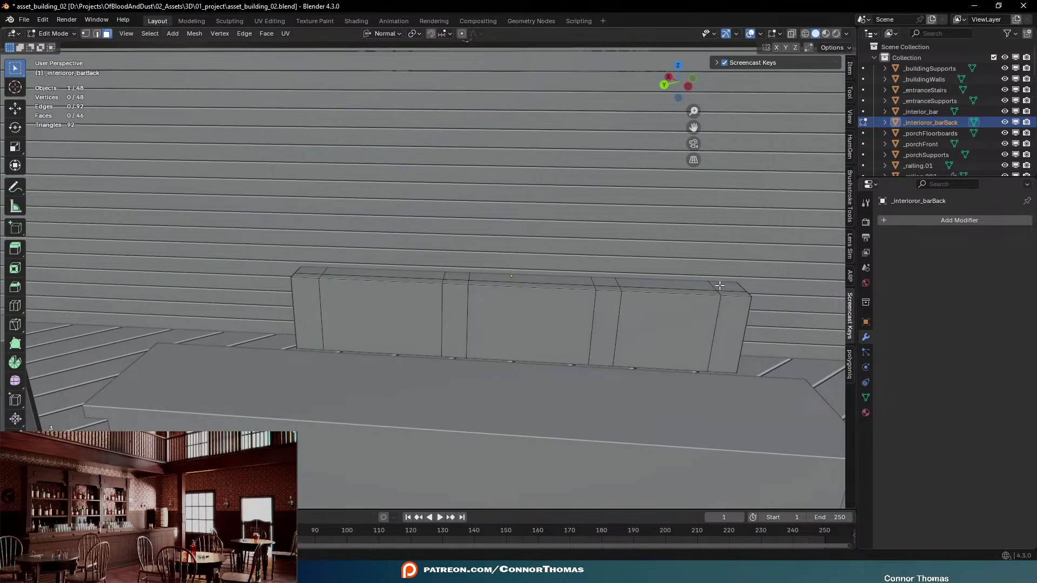
{"action": "left_click", "coordinate": [723, 283]}
{"action": "left_click", "coordinate": [611, 280], "text": "shift"}
{"action": "middle_click_drag", "start_coordinate": [682, 283], "coordinate": [688, 292]}
{"action": "scroll", "coordinate": [689, 291], "scroll_direction": "up", "scroll_amount": 8}
{"action": "scroll", "coordinate": [688, 293], "scroll_direction": "down", "scroll_amount": 5}
{"action": "middle_click_drag", "start_coordinate": [714, 327], "coordinate": [627, 319], "text": "shift"}
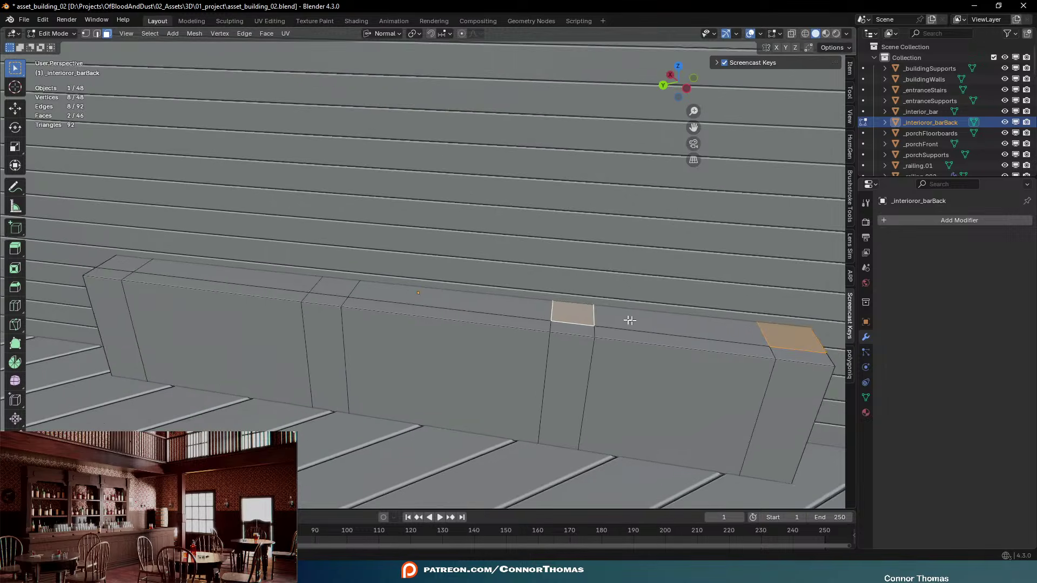
{"action": "scroll", "coordinate": [641, 319], "scroll_direction": "down", "scroll_amount": 1}
Add a second lengthwise loop cut on the bar back, close to its rear edge against the wall
{"action": "key", "text": "ctrl+r"}
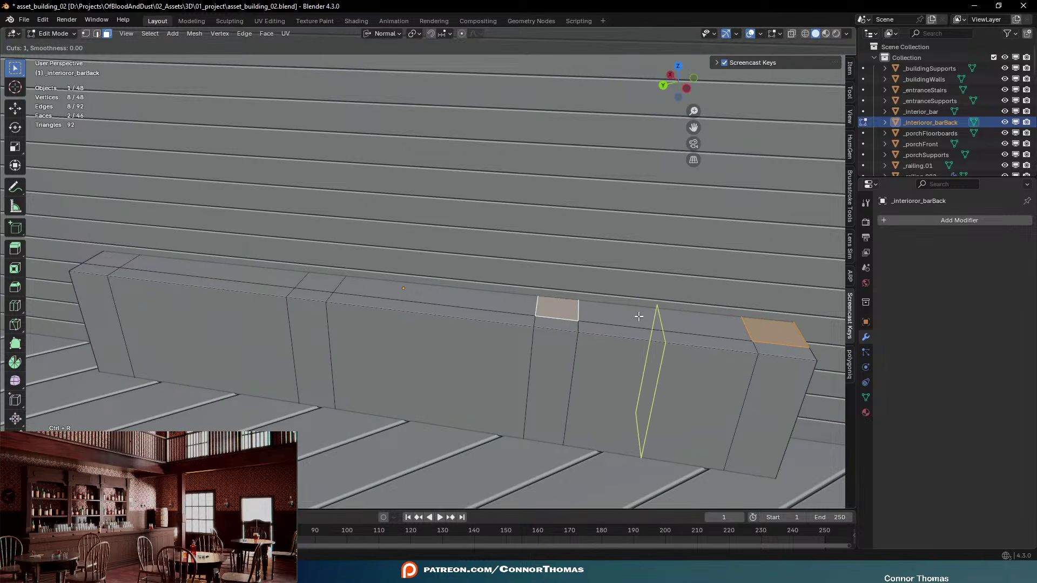
{"action": "left_click", "coordinate": [576, 300]}
{"action": "left_click", "coordinate": [575, 302]}
{"action": "key", "text": "a"}
{"action": "key", "text": "a"}
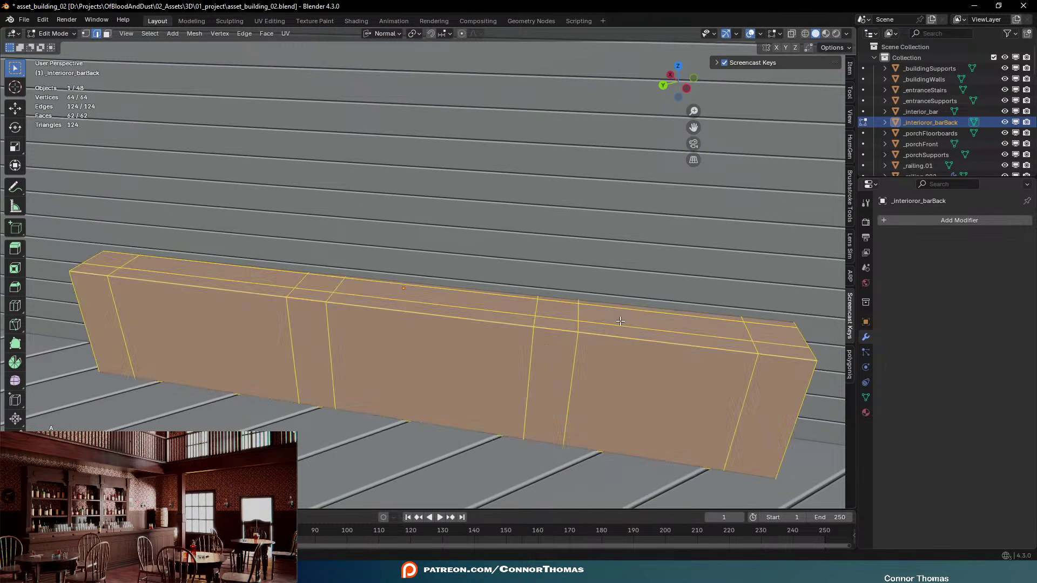
Extrude the post-top faces and the thin rear strip of the bar back upward to form four posts and a back panel
{"action": "key", "text": "3"}
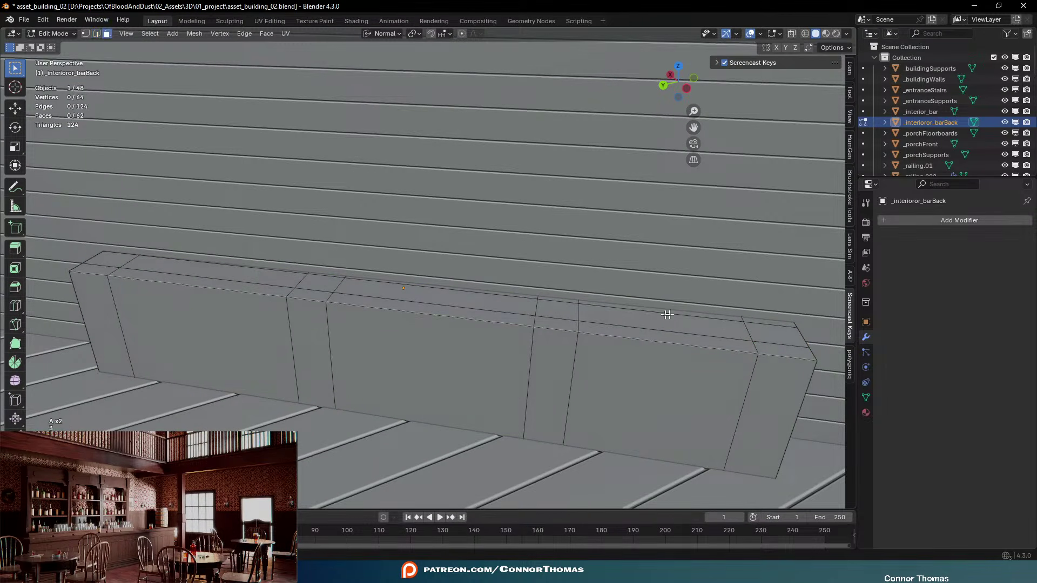
{"action": "left_click", "coordinate": [779, 332]}
{"action": "left_click", "coordinate": [758, 320], "text": "shift"}
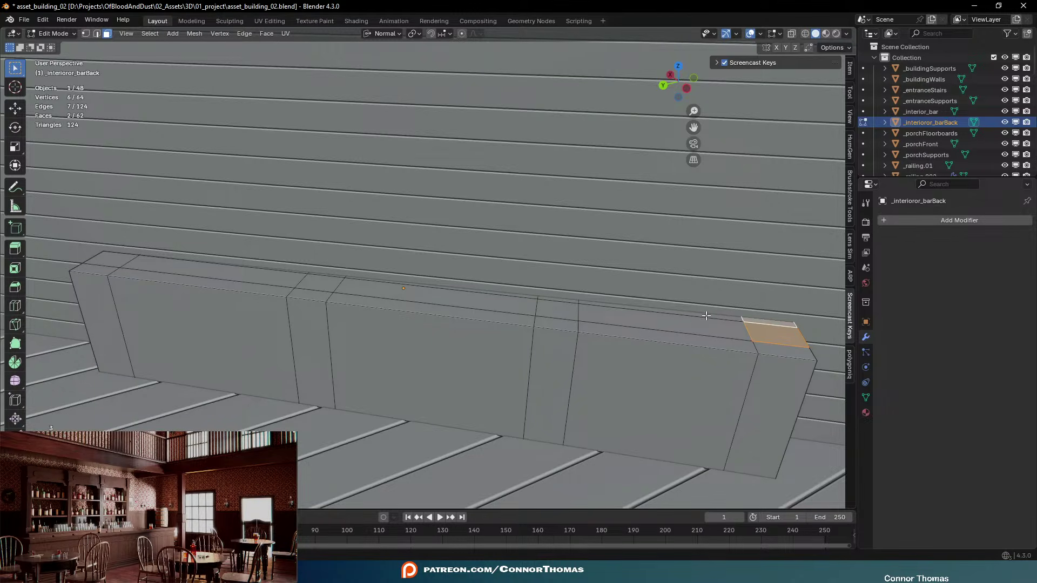
{"action": "left_click", "coordinate": [634, 315], "text": "shift"}
{"action": "left_click", "coordinate": [564, 311], "text": "shift"}
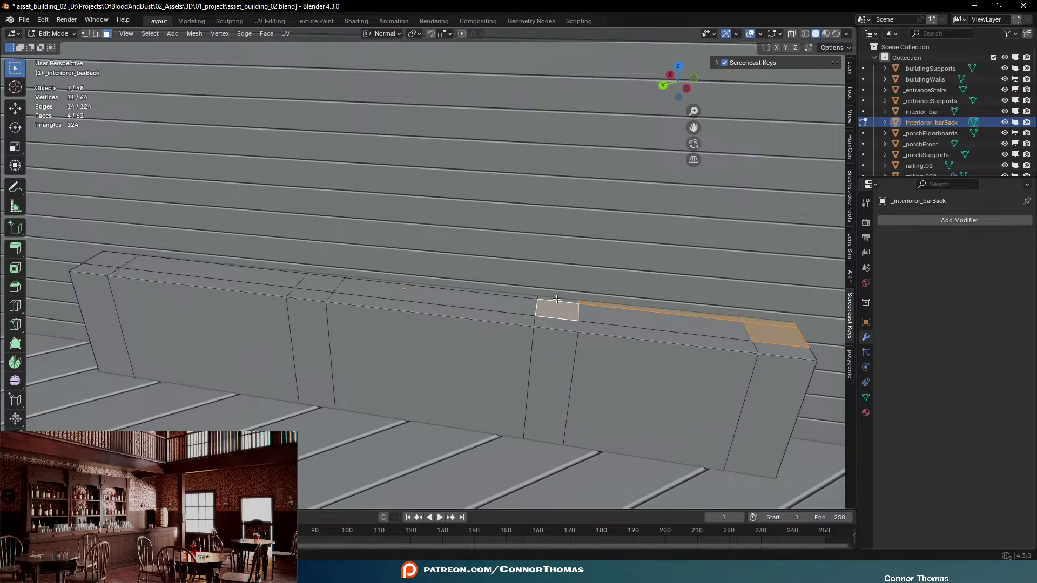
{"action": "left_click", "coordinate": [555, 299], "text": "shift"}
{"action": "left_click", "coordinate": [507, 296], "text": "shift"}
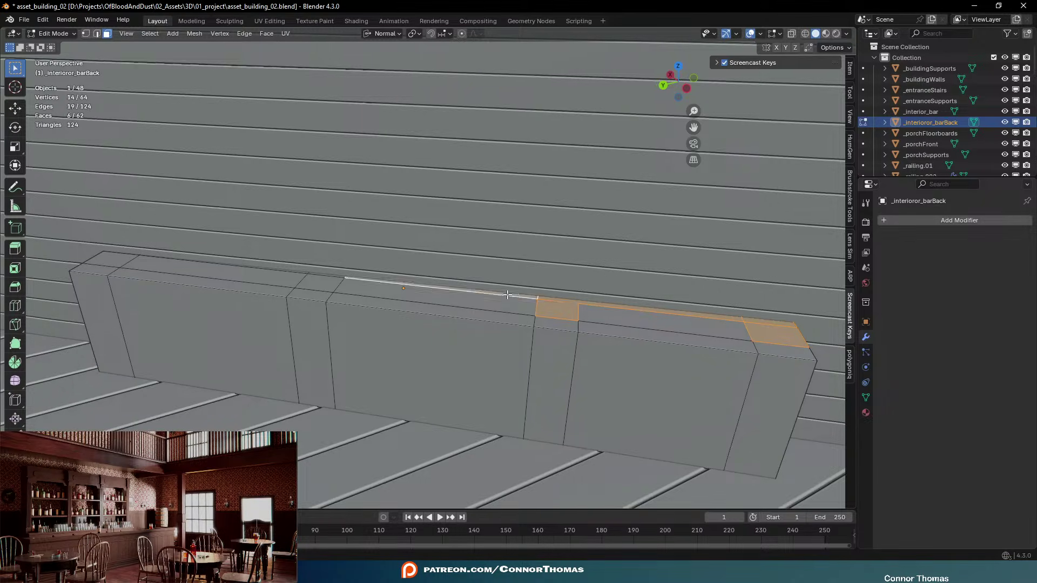
{"action": "left_click", "coordinate": [322, 278], "text": "shift"}
{"action": "left_click", "coordinate": [322, 274], "text": "shift"}
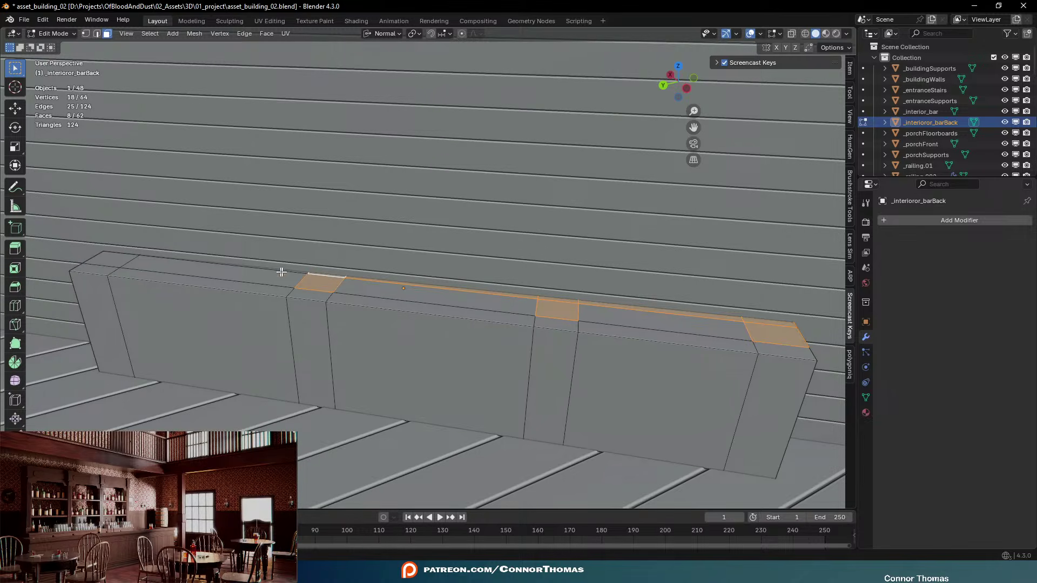
{"action": "left_click", "coordinate": [279, 269], "text": "shift"}
{"action": "left_click", "coordinate": [110, 259], "text": "shift"}
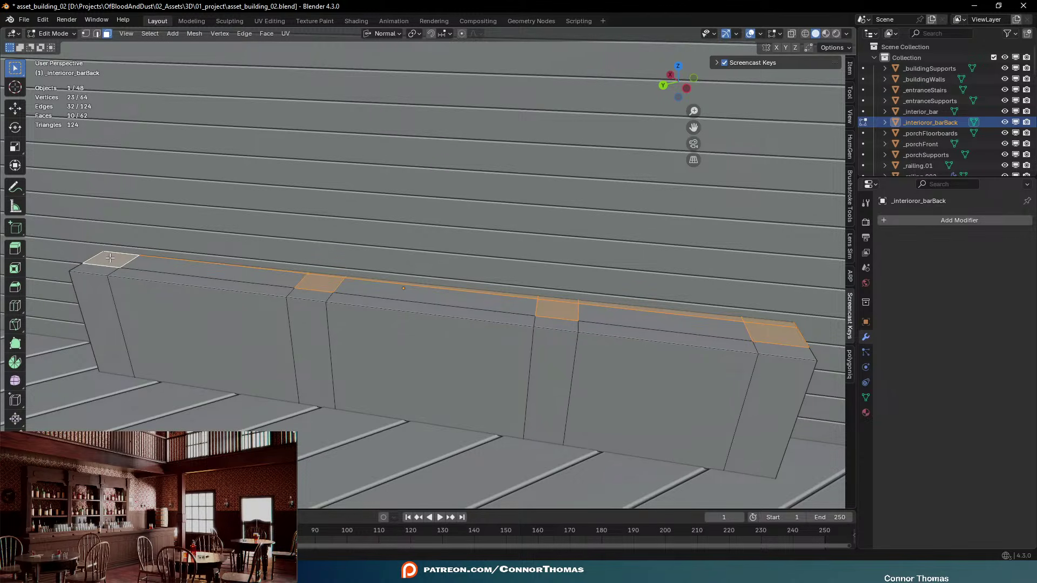
{"action": "key", "text": "e"}
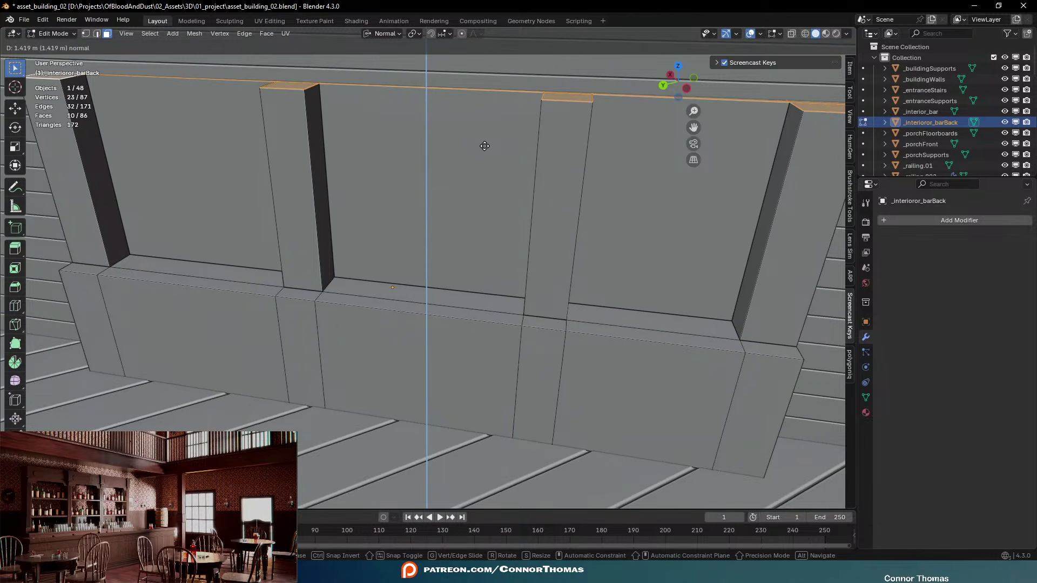
{"action": "left_click", "coordinate": [484, 162]}
Adjust the height of the extruded tops along Z and extrude them upward again for a header section
{"action": "middle_click_drag", "start_coordinate": [484, 169], "coordinate": [511, 219]}
{"action": "key", "text": "g"}
{"action": "key", "text": "z"}
{"action": "left_click", "coordinate": [520, 192]}
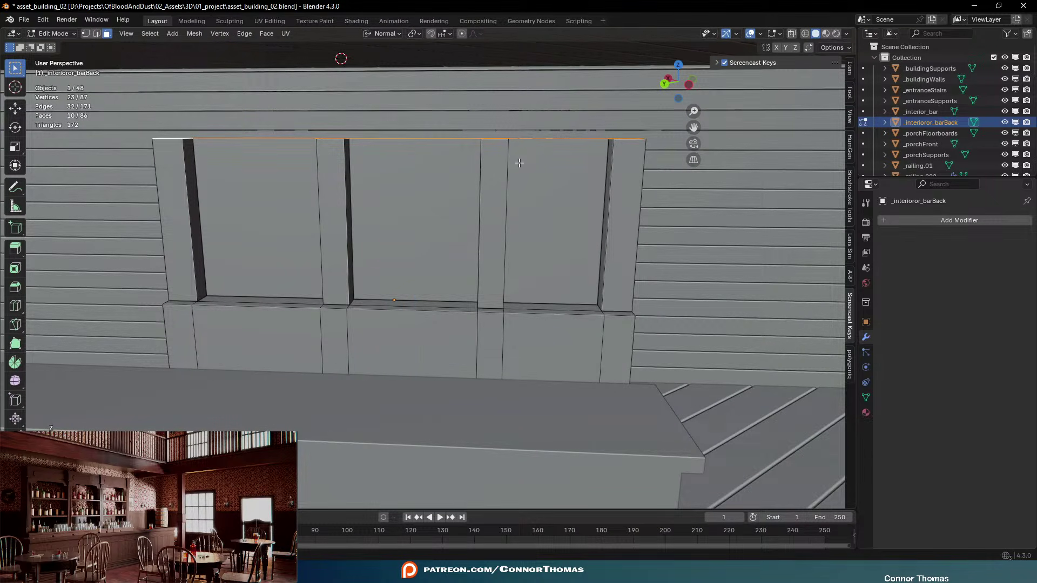
{"action": "key", "text": "e"}
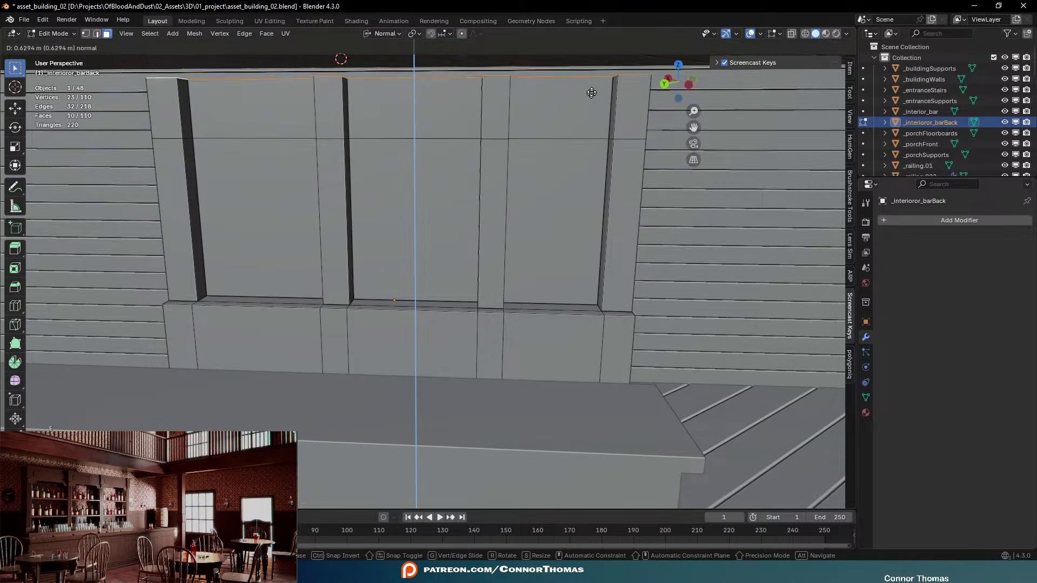
{"action": "left_click", "coordinate": [583, 104]}
Bridge the facing side faces of the header section across the rightmost bay of the bar back
{"action": "middle_click_drag", "start_coordinate": [583, 104], "coordinate": [508, 116]}
{"action": "left_click", "coordinate": [637, 112]}
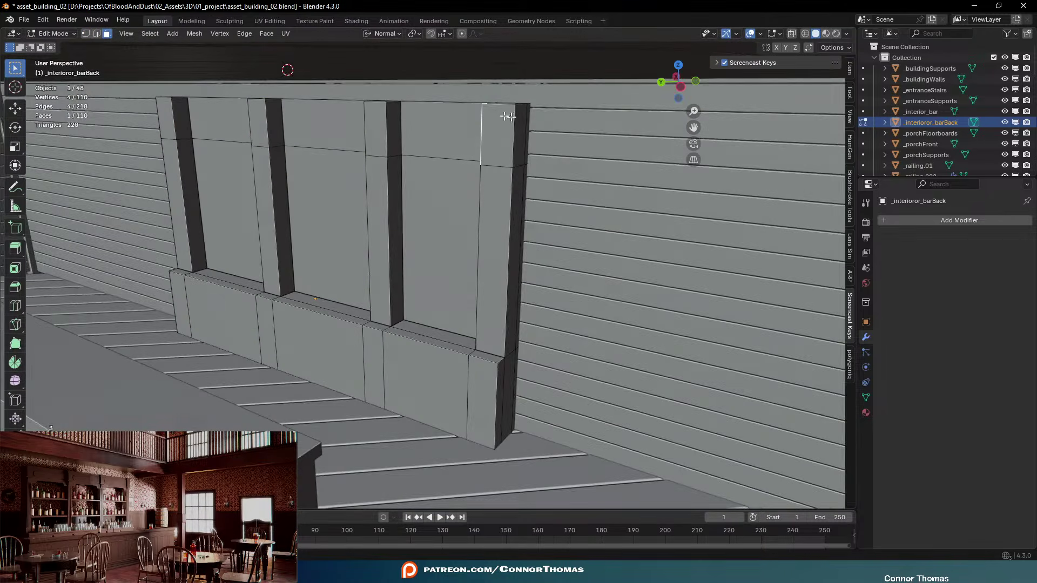
{"action": "left_click", "coordinate": [397, 131], "text": "shift"}
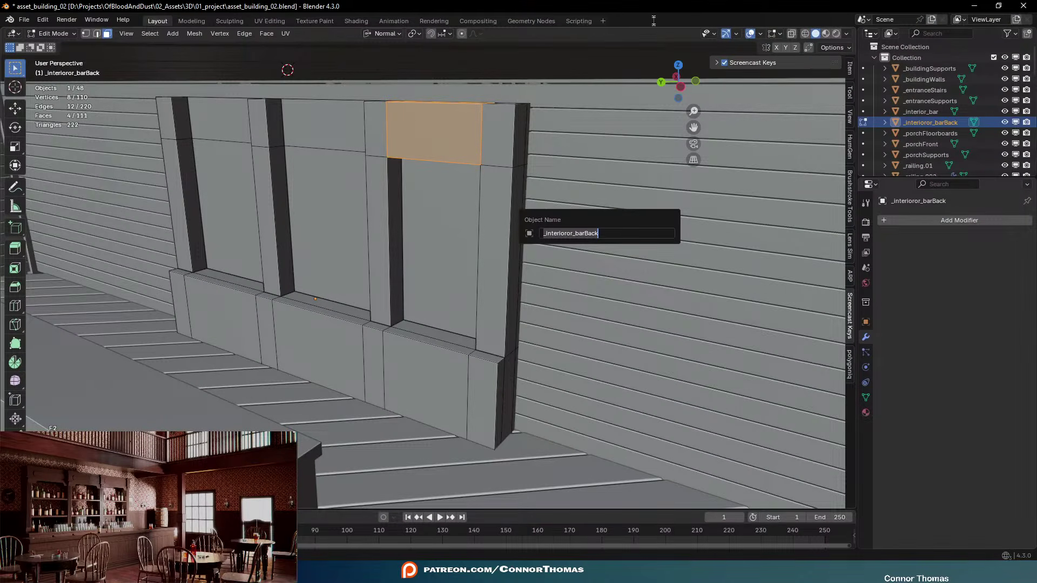
{"action": "key", "text": "Escape"}
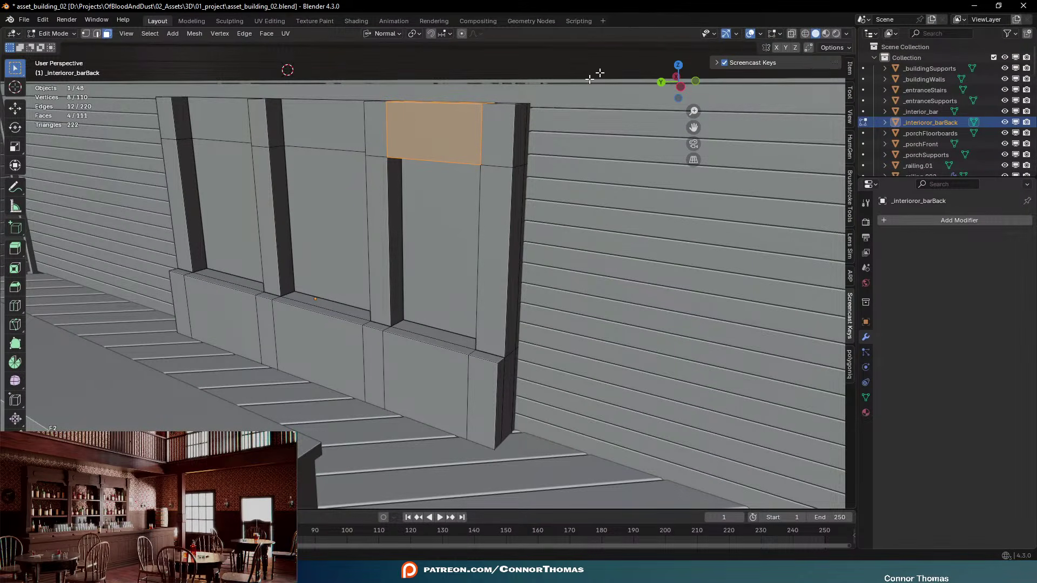
Bridge the facing side faces of the header section across the middle bay of the bar back
{"action": "middle_click_drag", "start_coordinate": [397, 137], "coordinate": [471, 140]}
{"action": "scroll", "coordinate": [471, 140], "scroll_direction": "down", "scroll_amount": 2}
{"action": "scroll", "coordinate": [577, 165], "scroll_direction": "up", "scroll_amount": 4}
{"action": "scroll", "coordinate": [625, 155], "scroll_direction": "up", "scroll_amount": 1}
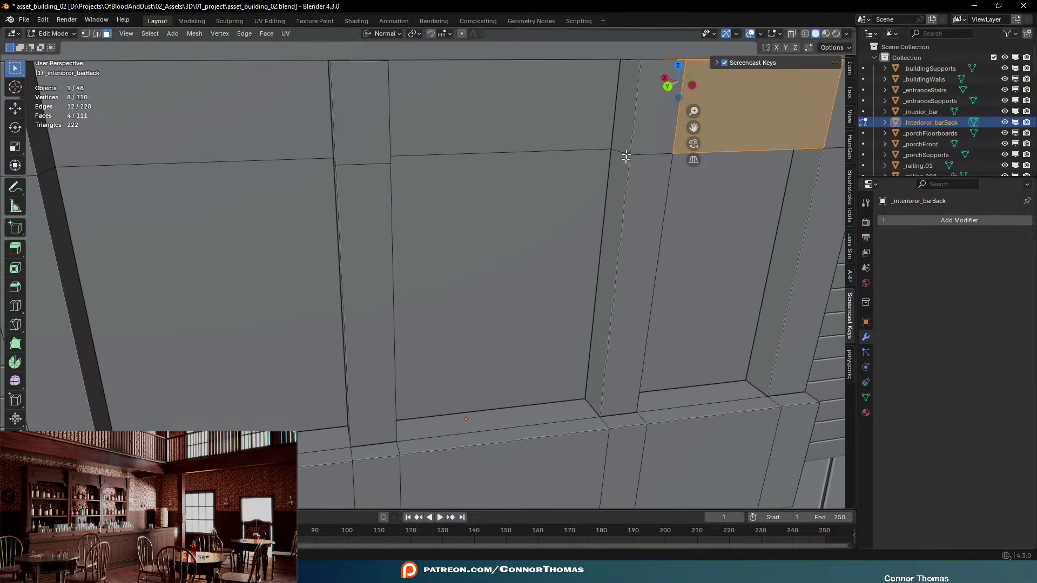
{"action": "left_click", "coordinate": [627, 127]}
{"action": "middle_click_drag", "start_coordinate": [626, 127], "coordinate": [531, 130]}
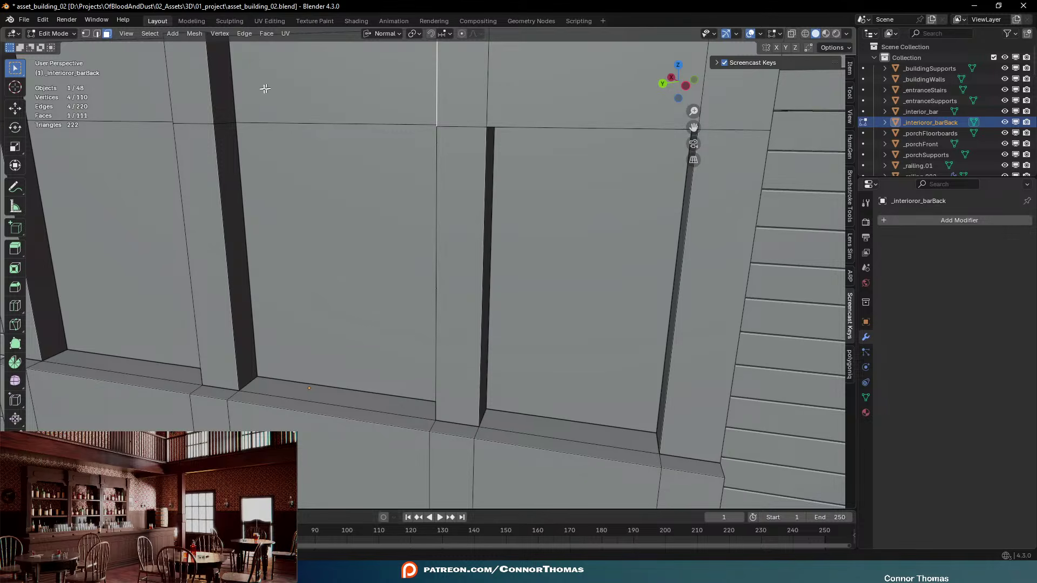
{"action": "left_click", "coordinate": [225, 94], "text": "shift"}
{"action": "key", "text": "q"}
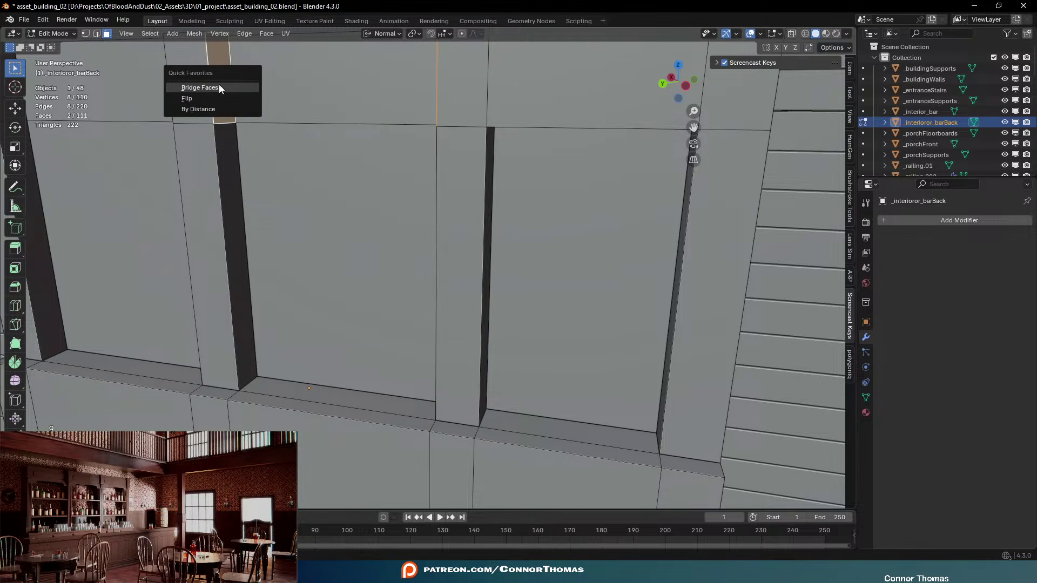
{"action": "left_click", "coordinate": [215, 110]}
{"action": "middle_click_drag", "start_coordinate": [214, 109], "coordinate": [509, 167], "text": "shift"}
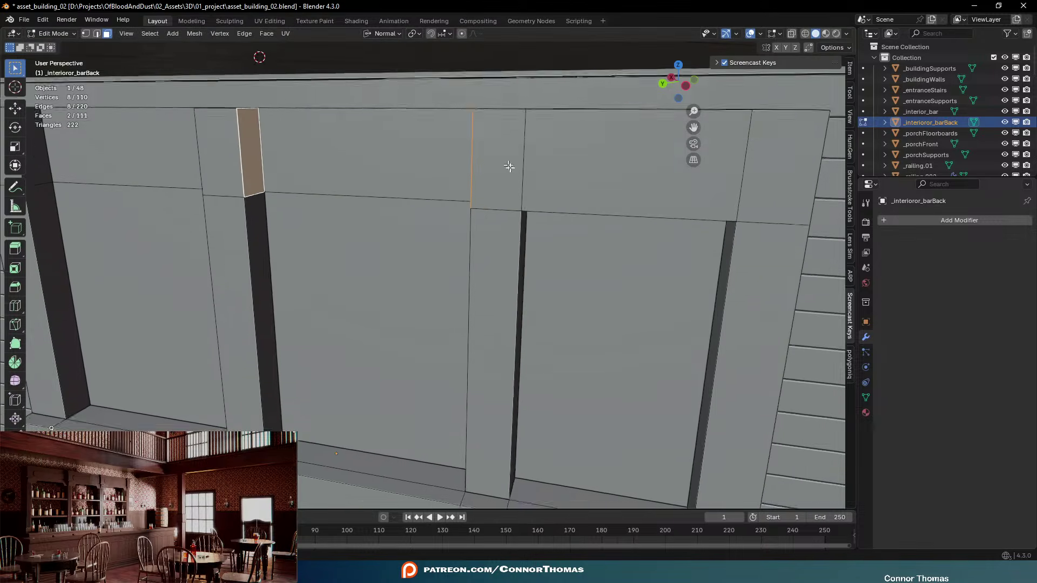
{"action": "scroll", "coordinate": [512, 169], "scroll_direction": "up", "scroll_amount": 2}
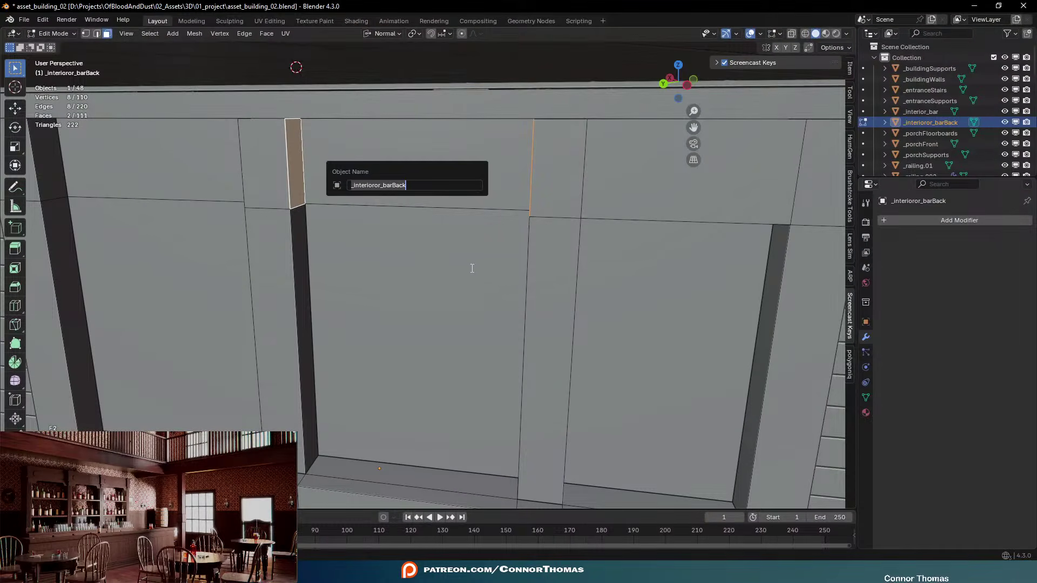
{"action": "key", "text": "Escape"}
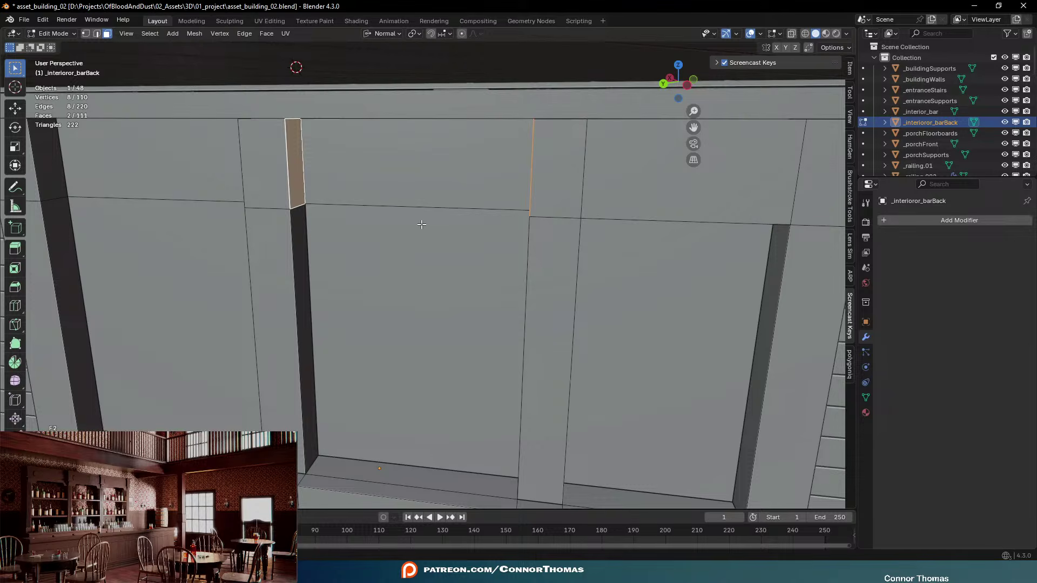
{"action": "key", "text": "f"}
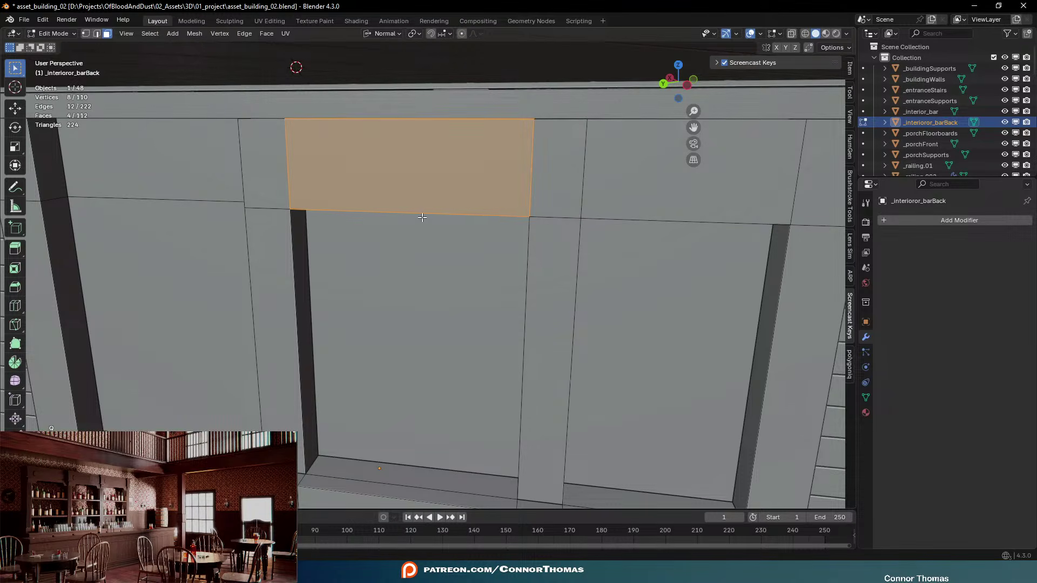
Bridge the facing side faces of the header section across the leftmost bay and clear the selection
{"action": "scroll", "coordinate": [442, 183], "scroll_direction": "down", "scroll_amount": 3}
{"action": "middle_click_drag", "start_coordinate": [443, 184], "coordinate": [572, 184]}
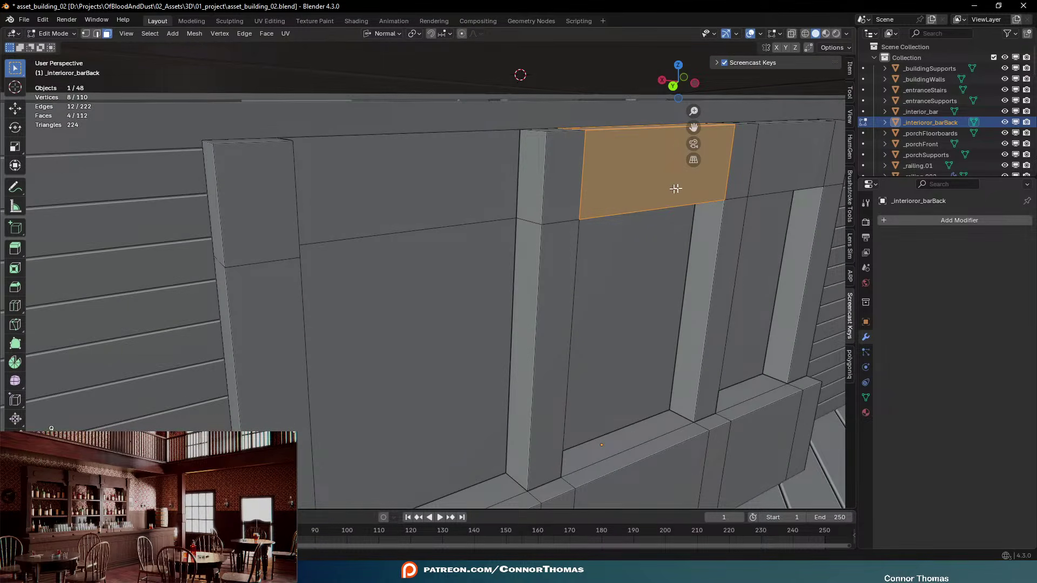
{"action": "middle_click_drag", "start_coordinate": [696, 189], "coordinate": [649, 157]}
{"action": "middle_click_drag", "start_coordinate": [431, 125], "coordinate": [479, 148]}
{"action": "scroll", "coordinate": [479, 148], "scroll_direction": "up", "scroll_amount": 4}
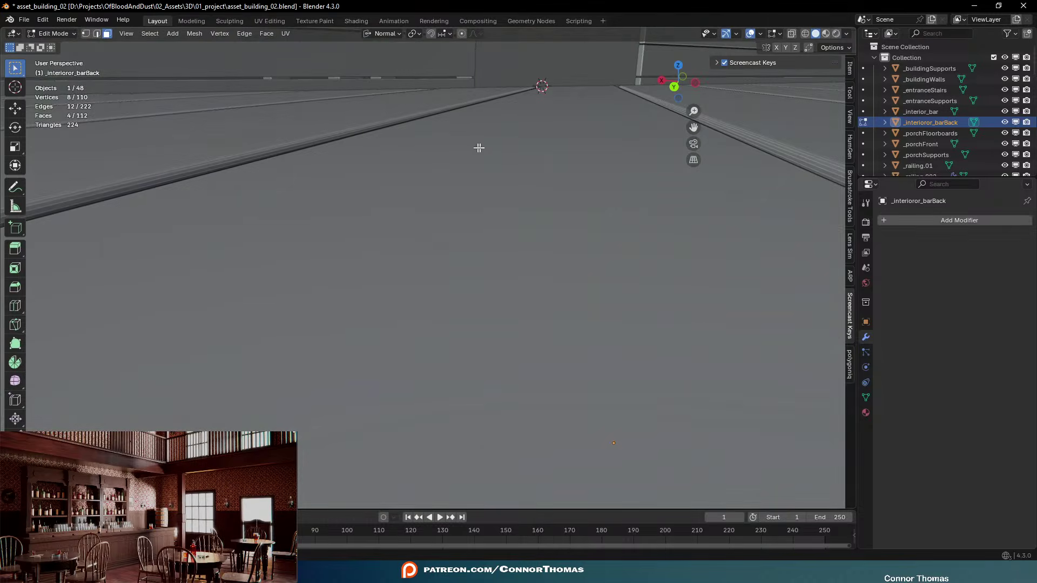
{"action": "scroll", "coordinate": [566, 175], "scroll_direction": "down", "scroll_amount": 4}
{"action": "middle_click_drag", "start_coordinate": [565, 176], "coordinate": [181, 143]}
{"action": "left_click", "coordinate": [566, 166]}
{"action": "left_click", "coordinate": [181, 142]}
{"action": "left_click", "coordinate": [208, 162], "text": "shift"}
{"action": "key", "text": "a"}
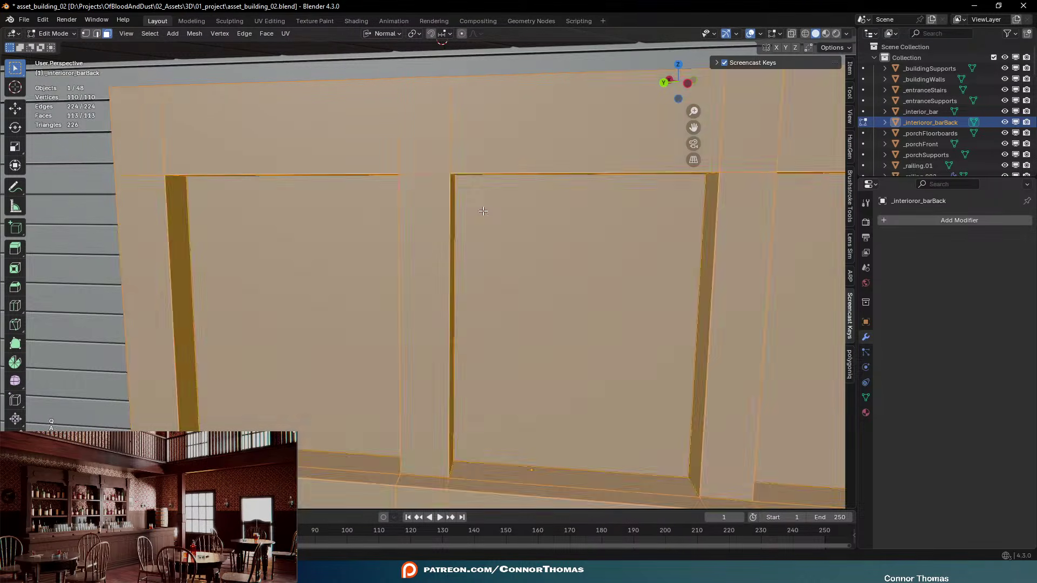
{"action": "key", "text": "a"}
Bevel the six upper corner edges of the three bay openings by about 0.038 m with 9 segments
{"action": "scroll", "coordinate": [560, 274], "scroll_direction": "down", "scroll_amount": 5}
{"action": "middle_click_drag", "start_coordinate": [560, 274], "coordinate": [498, 199]}
{"action": "scroll", "coordinate": [483, 240], "scroll_direction": "up", "scroll_amount": 4}
{"action": "key", "text": "2"}
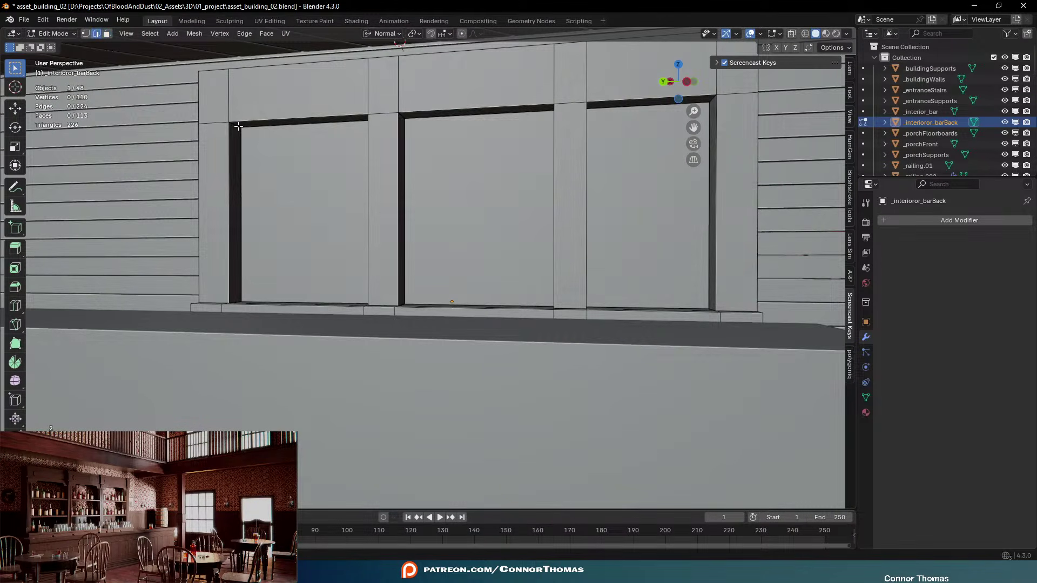
{"action": "middle_click_drag", "start_coordinate": [533, 196], "coordinate": [436, 169]}
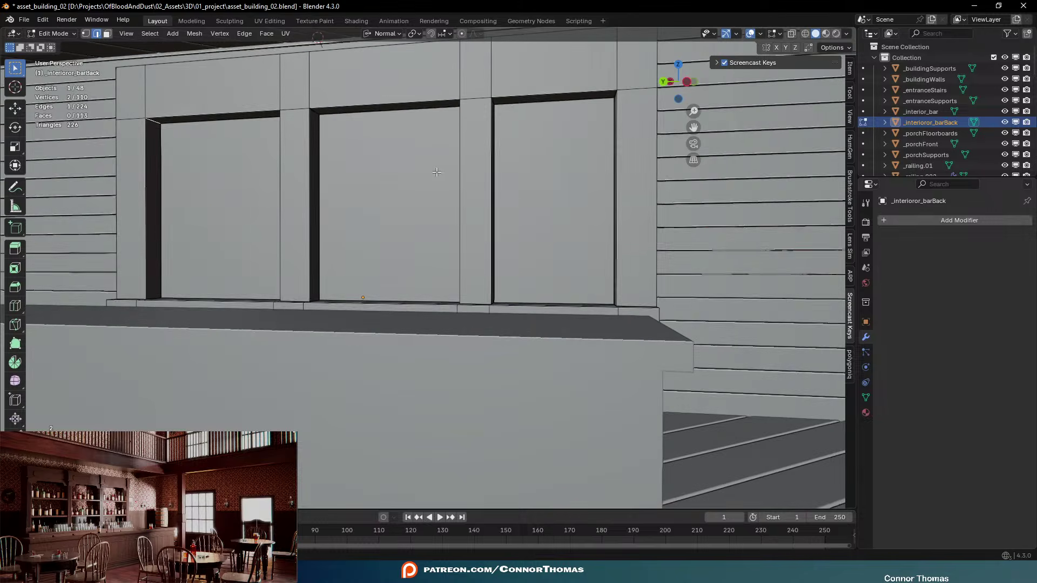
{"action": "left_click", "coordinate": [315, 112], "text": "shift"}
{"action": "middle_click_drag", "start_coordinate": [315, 112], "coordinate": [432, 126]}
{"action": "left_click", "coordinate": [401, 129], "text": "shift"}
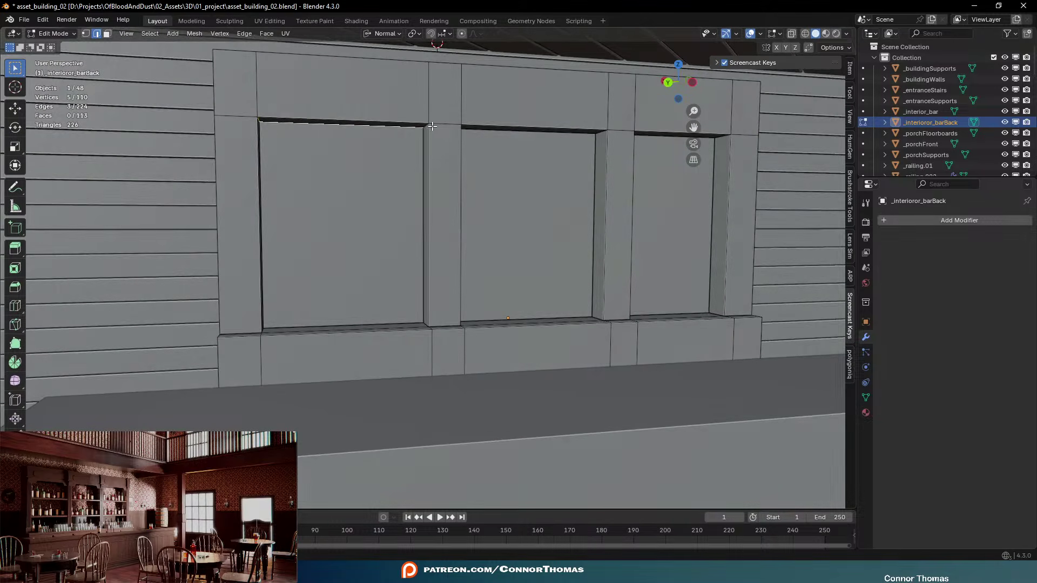
{"action": "key", "text": "c"}
{"action": "middle_click", "coordinate": [381, 133]}
{"action": "right_click", "coordinate": [383, 134]}
{"action": "middle_click_drag", "start_coordinate": [531, 170], "coordinate": [568, 137]}
{"action": "middle_click_drag", "start_coordinate": [634, 137], "coordinate": [725, 162]}
{"action": "left_click", "coordinate": [331, 89], "text": "shift"}
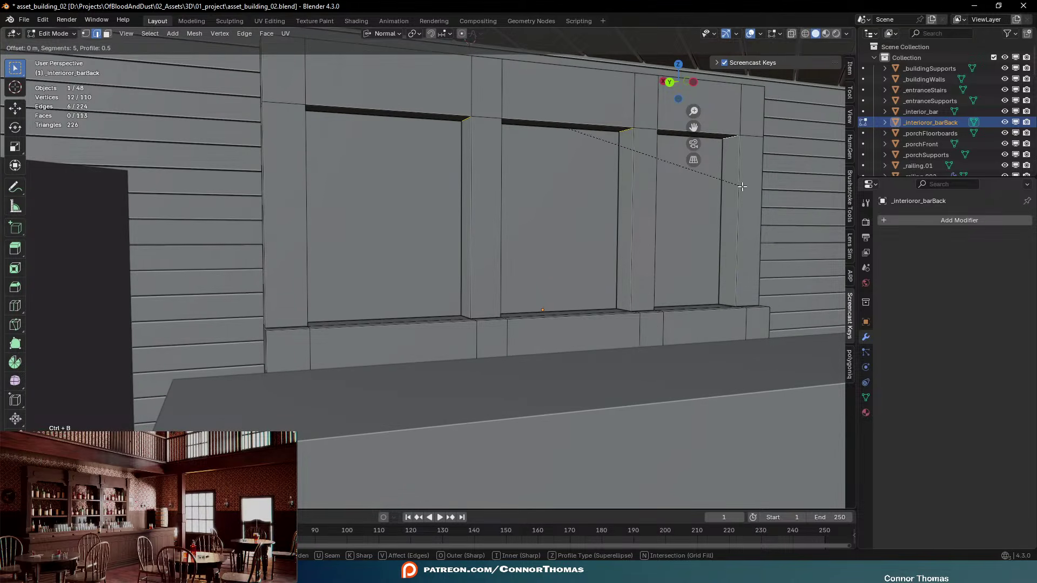
{"action": "key", "text": "ctrl+b"}
{"action": "scroll", "coordinate": [753, 200], "scroll_direction": "up", "scroll_amount": 4}
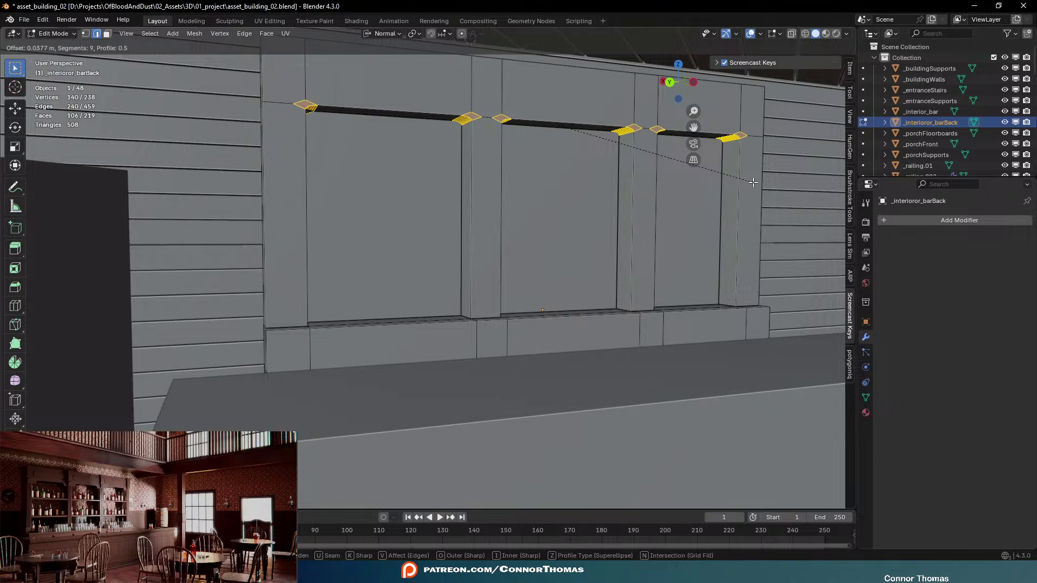
{"action": "left_click", "coordinate": [753, 182]}
{"action": "key", "text": "a"}
{"action": "key", "text": "a"}
Extrude the four header faces above the posts outward from the front of the bar back
{"action": "middle_click_drag", "start_coordinate": [595, 185], "coordinate": [567, 186]}
{"action": "scroll", "coordinate": [644, 193], "scroll_direction": "up", "scroll_amount": 3}
{"action": "key", "text": "Tab"}
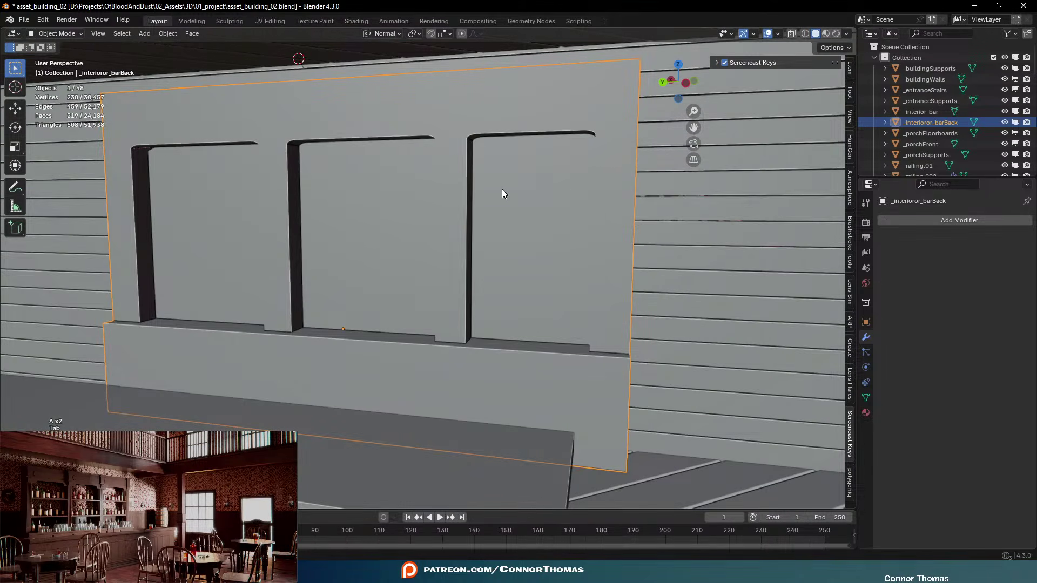
{"action": "middle_click_drag", "start_coordinate": [502, 189], "coordinate": [515, 155]}
{"action": "key", "text": "Tab"}
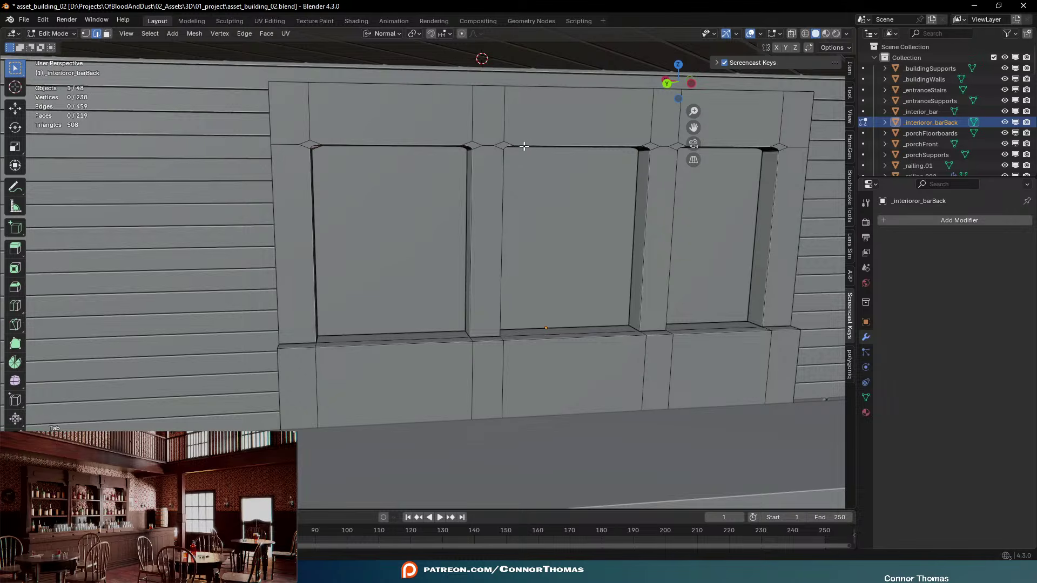
{"action": "key", "text": "3"}
{"action": "left_click", "coordinate": [490, 126]}
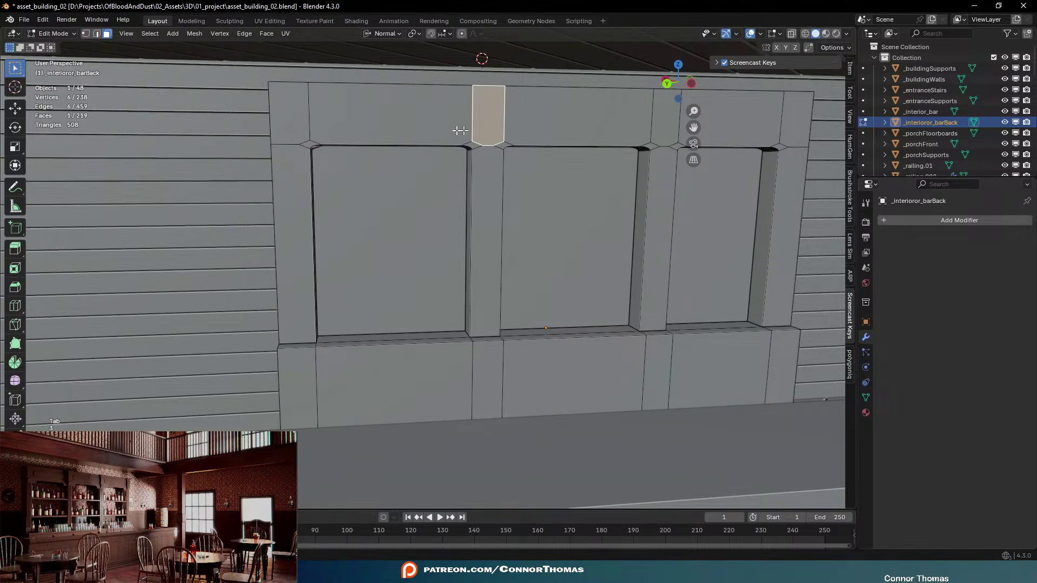
{"action": "left_click", "coordinate": [302, 121], "text": "shift"}
{"action": "middle_click_drag", "start_coordinate": [433, 148], "coordinate": [483, 152]}
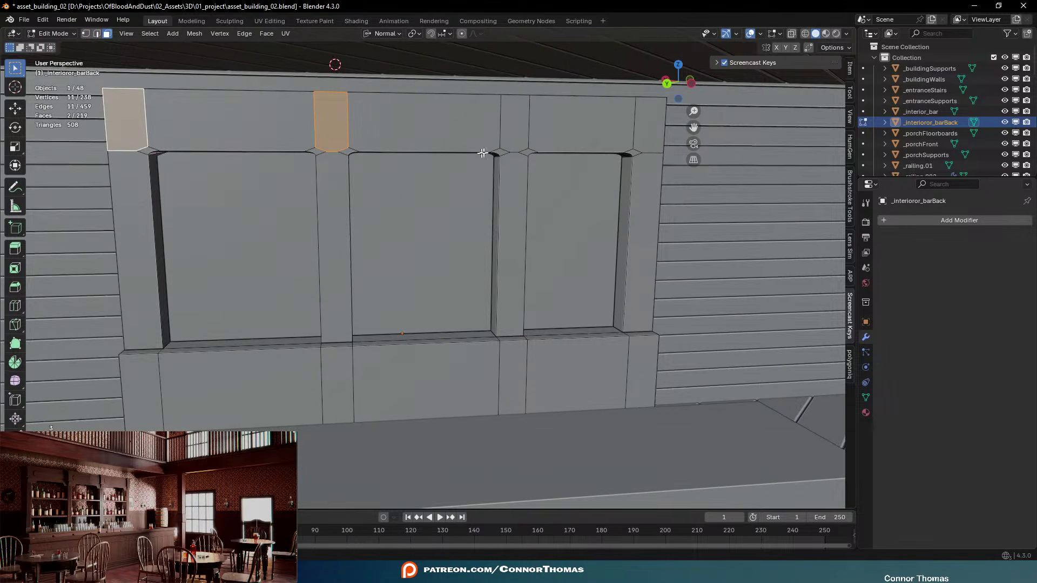
{"action": "left_click", "coordinate": [516, 119], "text": "shift"}
{"action": "left_click", "coordinate": [640, 120], "text": "shift"}
{"action": "middle_click_drag", "start_coordinate": [555, 185], "coordinate": [679, 198]}
{"action": "key", "text": "e"}
{"action": "left_click", "coordinate": [637, 193]}
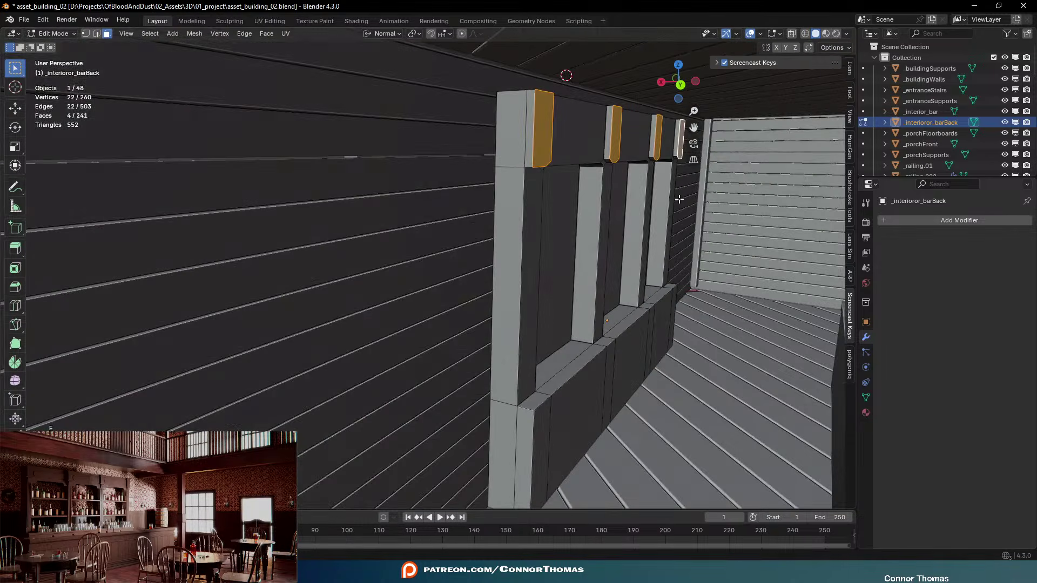
Bevel the edges of the four extruded header blocks by about 0.01 m with 9 segments, then clear the selection
{"action": "key", "text": "ctrl+b"}
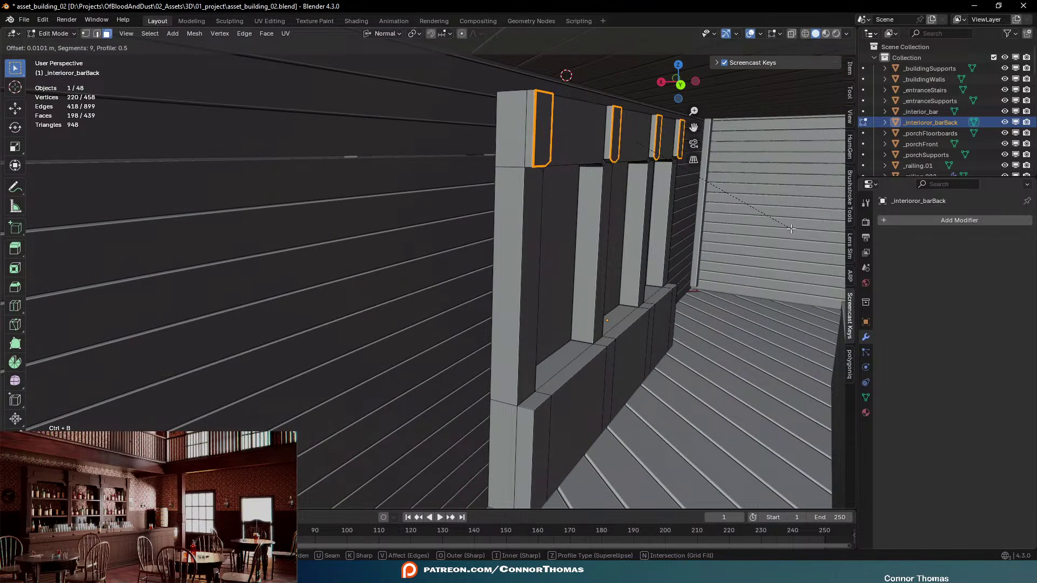
{"action": "left_click", "coordinate": [795, 226]}
{"action": "key", "text": "Tab"}
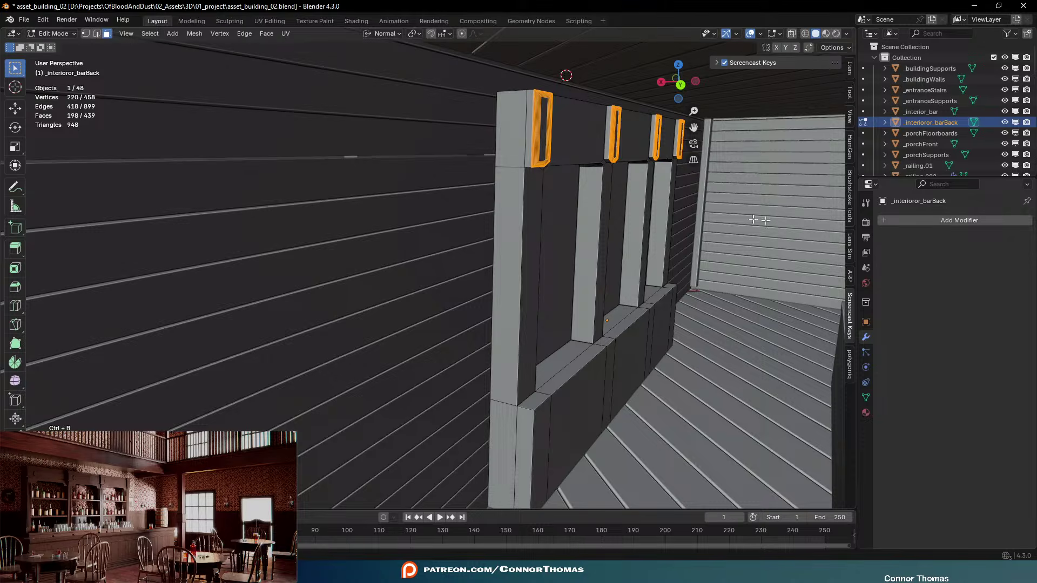
{"action": "key", "text": "a"}
{"action": "key", "text": "a"}
{"action": "middle_click_drag", "start_coordinate": [751, 224], "coordinate": [679, 223]}
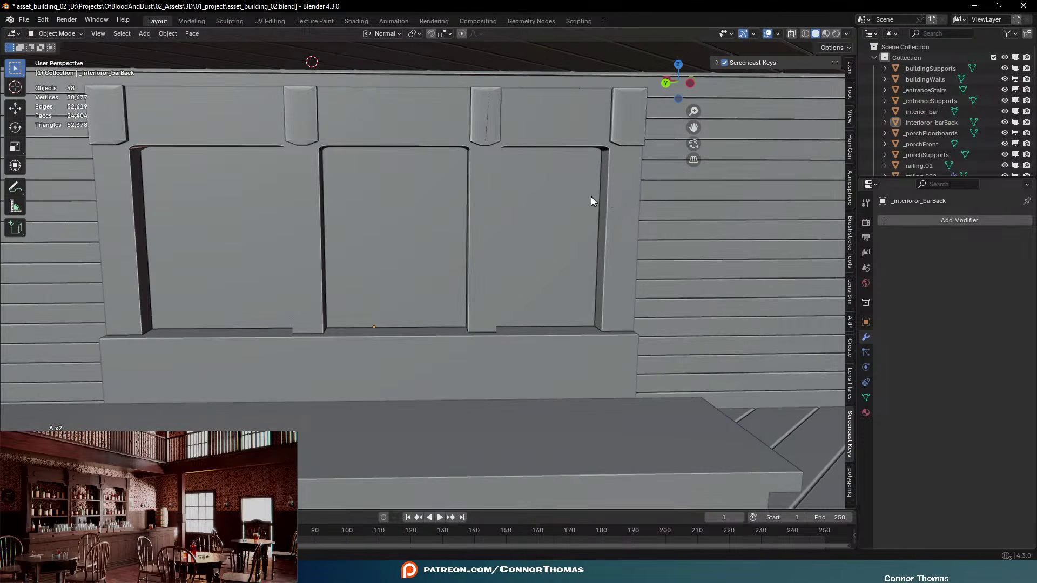
Select the entire mesh of the bar back for editing
{"action": "key", "text": "Tab"}
{"action": "scroll", "coordinate": [600, 205], "scroll_direction": "up", "scroll_amount": 6}
{"action": "scroll", "coordinate": [618, 211], "scroll_direction": "down", "scroll_amount": 3}
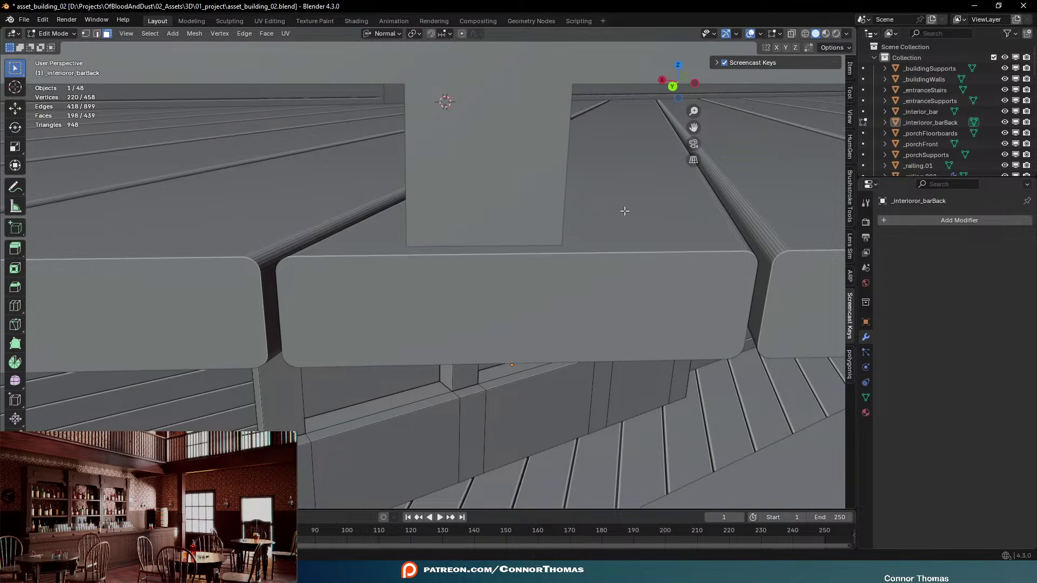
{"action": "middle_click_drag", "start_coordinate": [565, 209], "coordinate": [674, 259]}
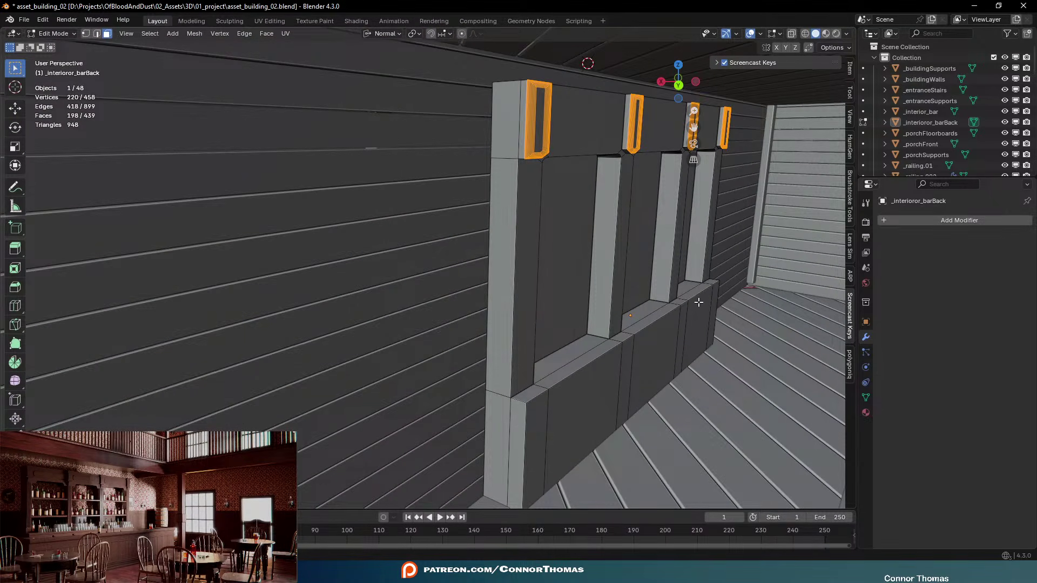
{"action": "key", "text": "a"}
{"action": "key", "text": "s"}
{"action": "key", "text": "x"}
{"action": "key", "text": "x"}
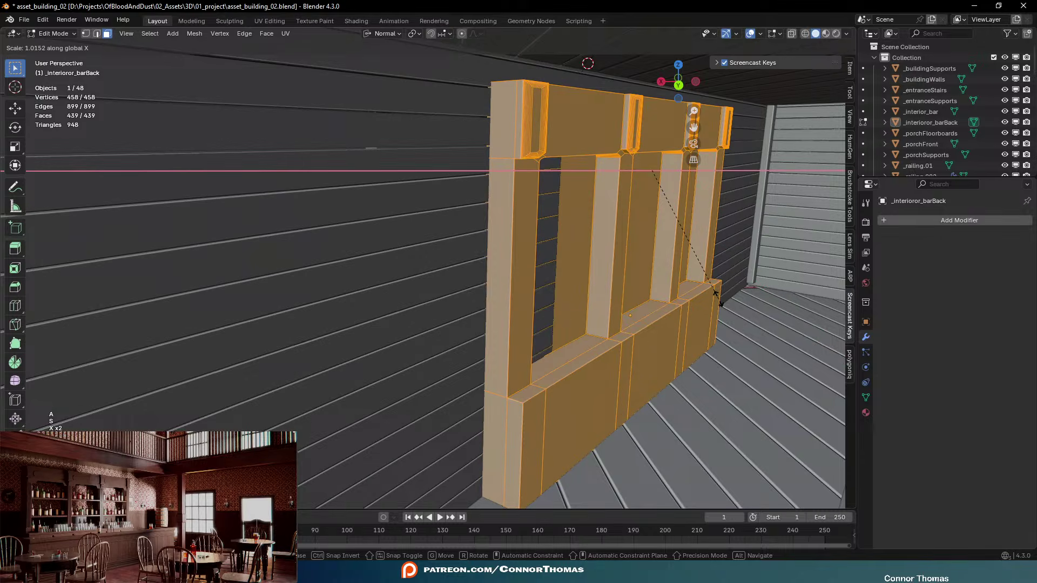
{"action": "key", "text": "z"}
{"action": "key", "text": "z"}
{"action": "key", "text": "s"}
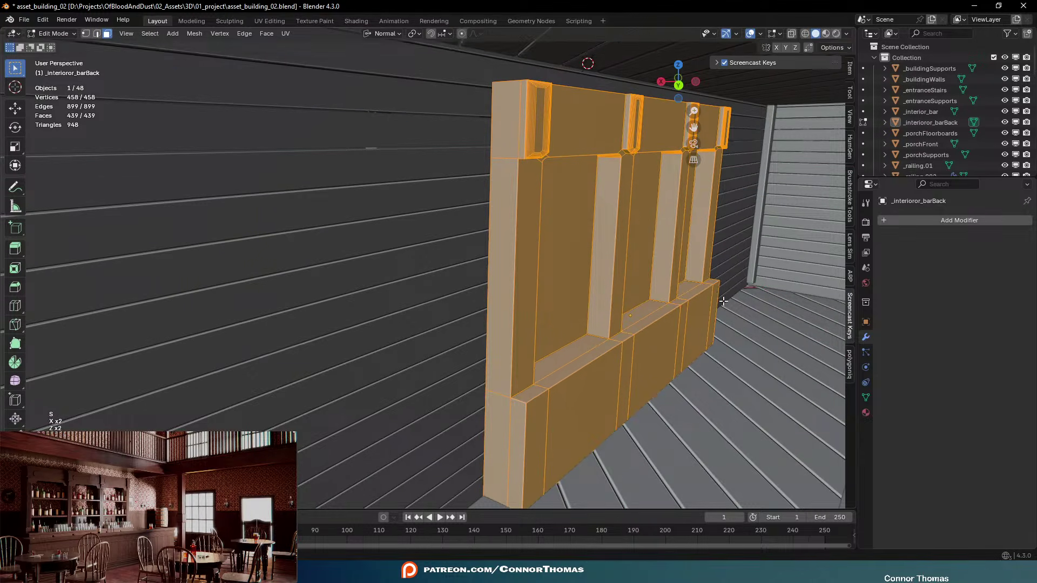
{"action": "key", "text": "y"}
{"action": "key", "text": "y"}
{"action": "key", "text": "Escape"}
{"action": "key", "text": "s"}
{"action": "key", "text": "x"}
{"action": "key", "text": "z"}
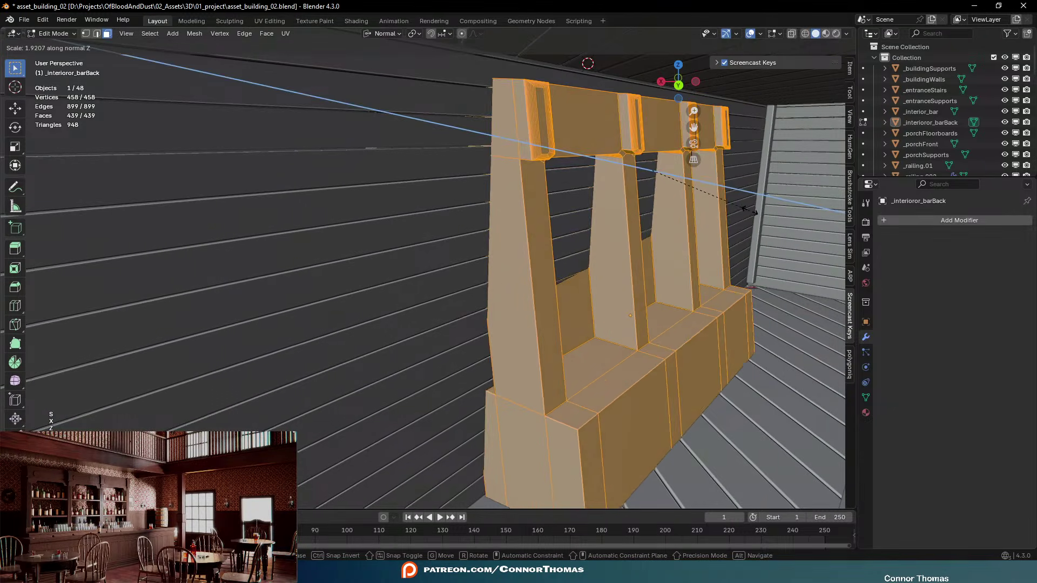
{"action": "key", "text": "Escape"}
Set the transform orientation to Global
{"action": "middle_click_drag", "start_coordinate": [749, 212], "coordinate": [710, 210]}
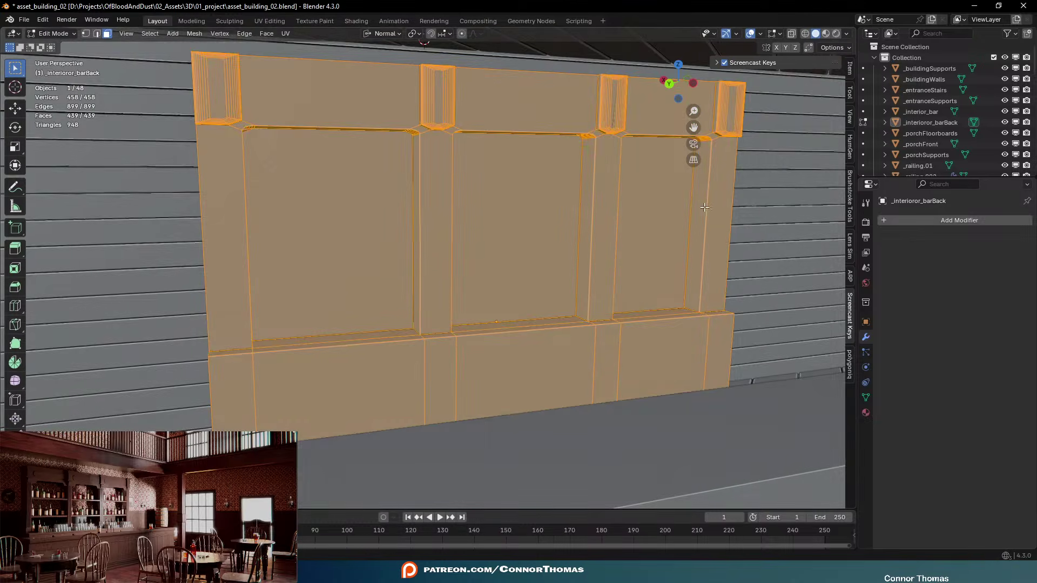
{"action": "left_click", "coordinate": [385, 33]}
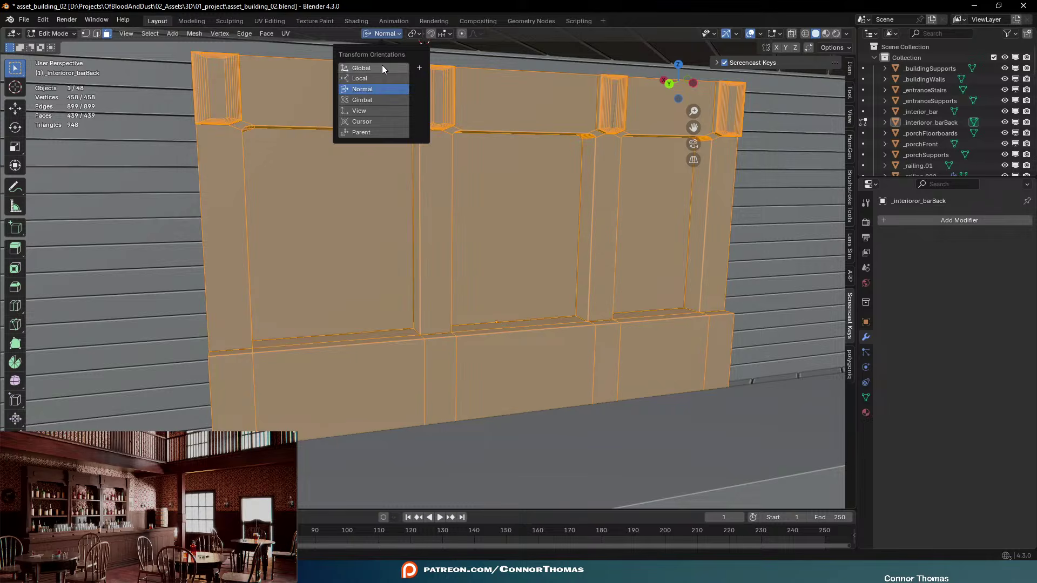
{"action": "left_click", "coordinate": [382, 64]}
{"action": "key", "text": "s"}
{"action": "key", "text": "x"}
{"action": "key", "text": "x"}
{"action": "right_click", "coordinate": [665, 222]}
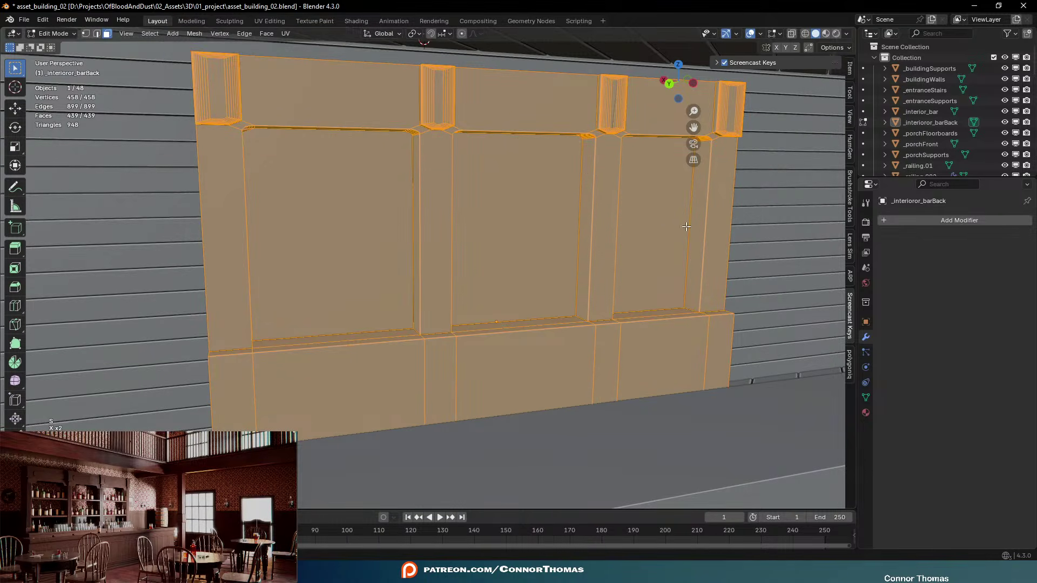
Scale the whole bar back mesh along its local Y axis by a factor of about 1.7 to deepen it
{"action": "middle_click_drag", "start_coordinate": [687, 227], "coordinate": [705, 223]}
{"action": "key", "text": "s"}
{"action": "key", "text": "x"}
{"action": "key", "text": "x"}
{"action": "key", "text": "z"}
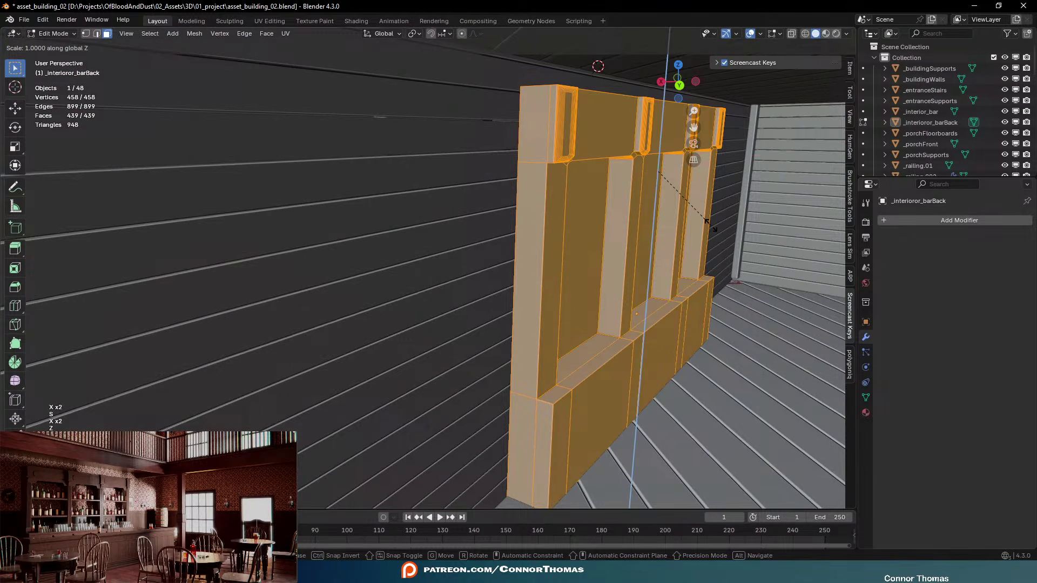
{"action": "key", "text": "y"}
{"action": "key", "text": "y"}
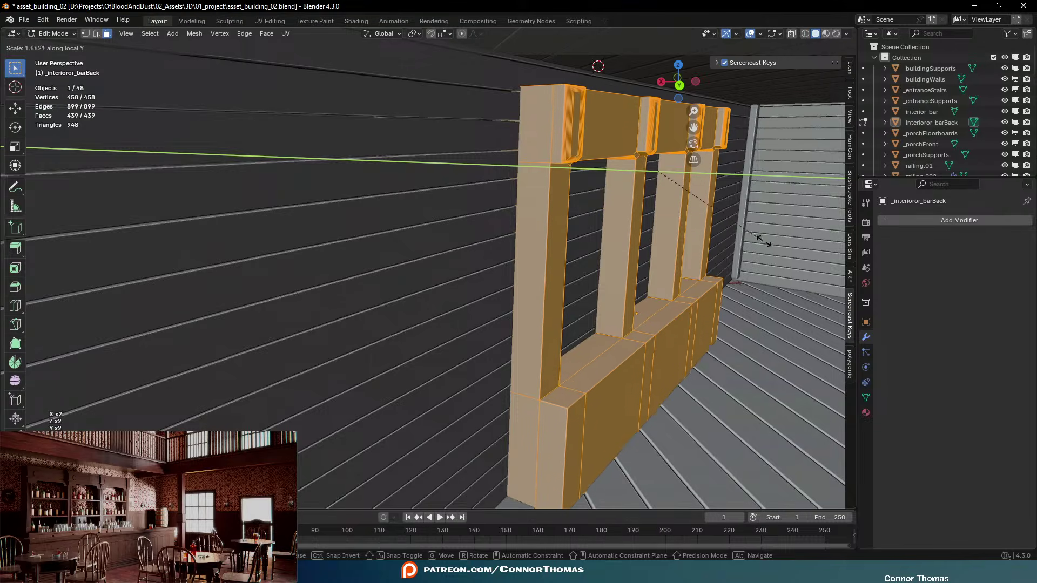
{"action": "left_click", "coordinate": [759, 246]}
Move the whole bar back mesh about 0.19 m along its local Y axis, away from the wall
{"action": "key", "text": "g"}
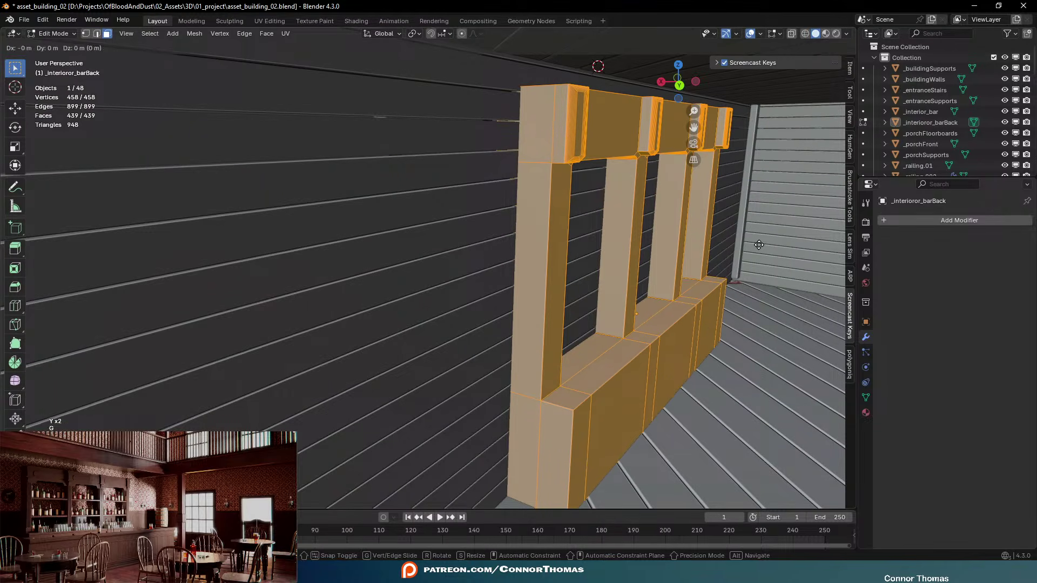
{"action": "key", "text": "y"}
{"action": "key", "text": "y"}
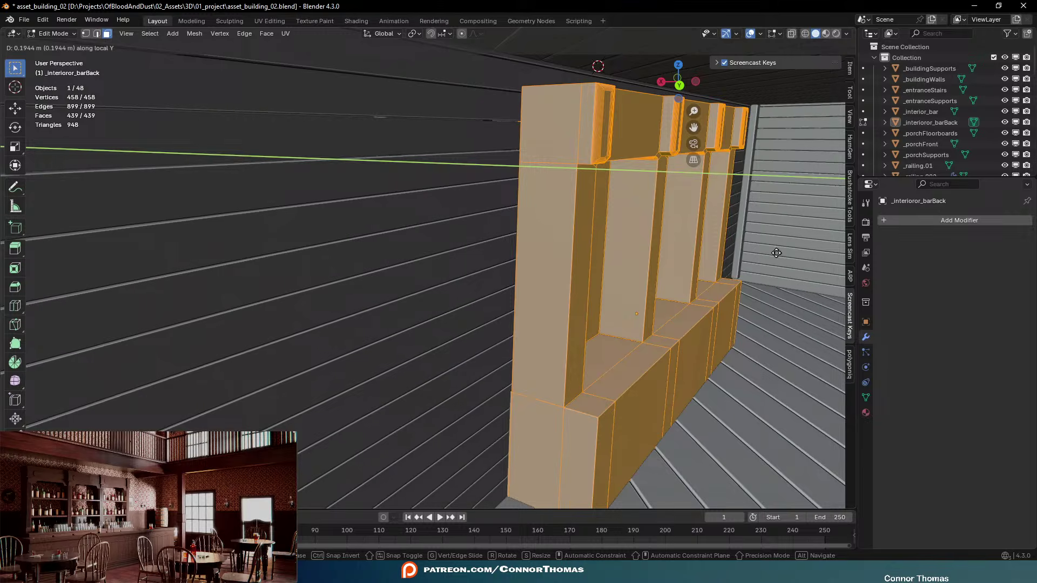
{"action": "left_click", "coordinate": [776, 253]}
Duplicate the base's top face in the leftmost bay upward and extrude it about 0.054 m thick into a shelf
{"action": "middle_click_drag", "start_coordinate": [700, 281], "coordinate": [469, 316]}
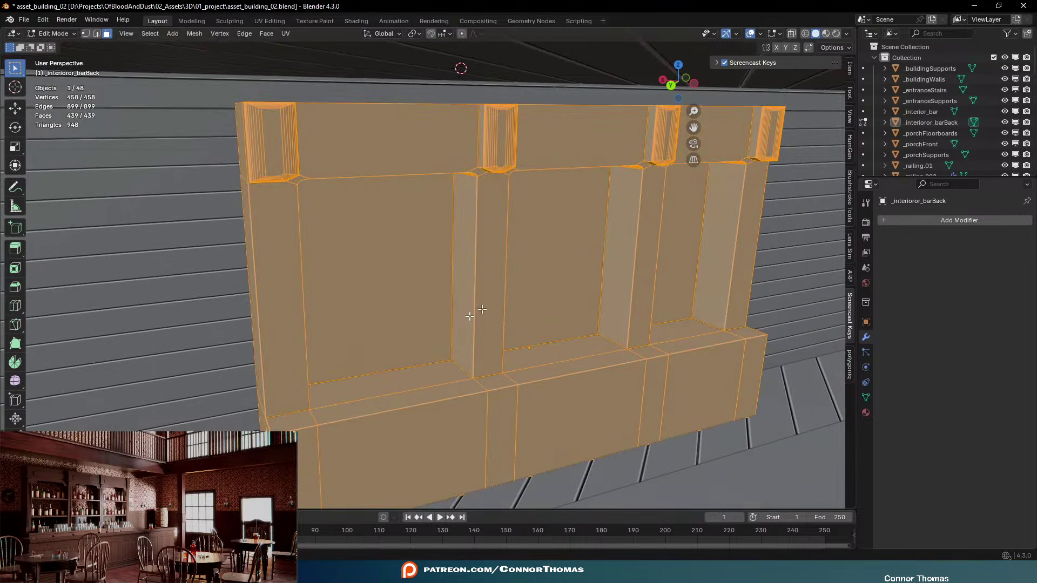
{"action": "left_click", "coordinate": [408, 383]}
{"action": "key", "text": "shift+d"}
{"action": "key", "text": "z"}
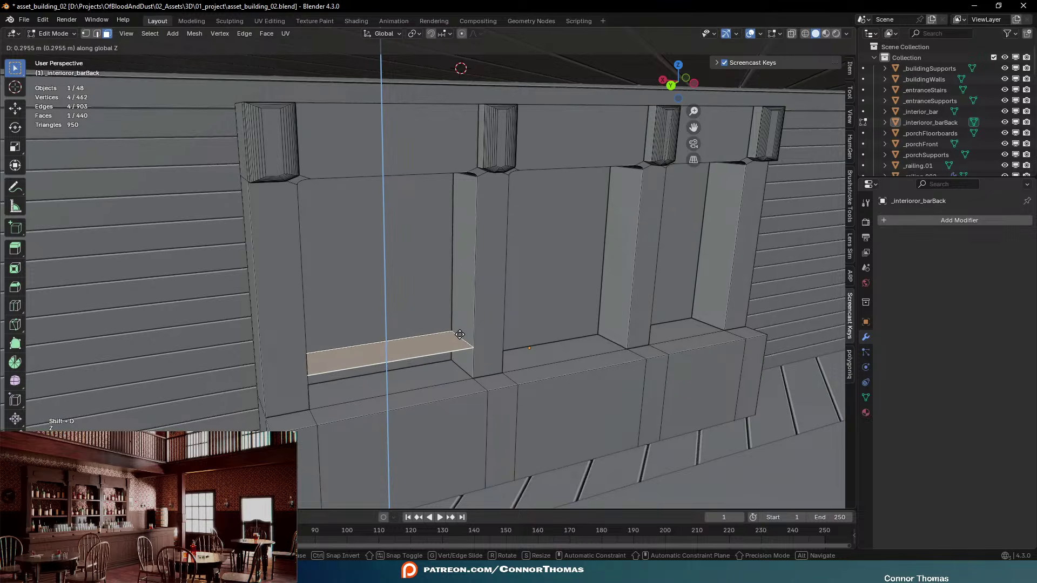
{"action": "left_click", "coordinate": [460, 306]}
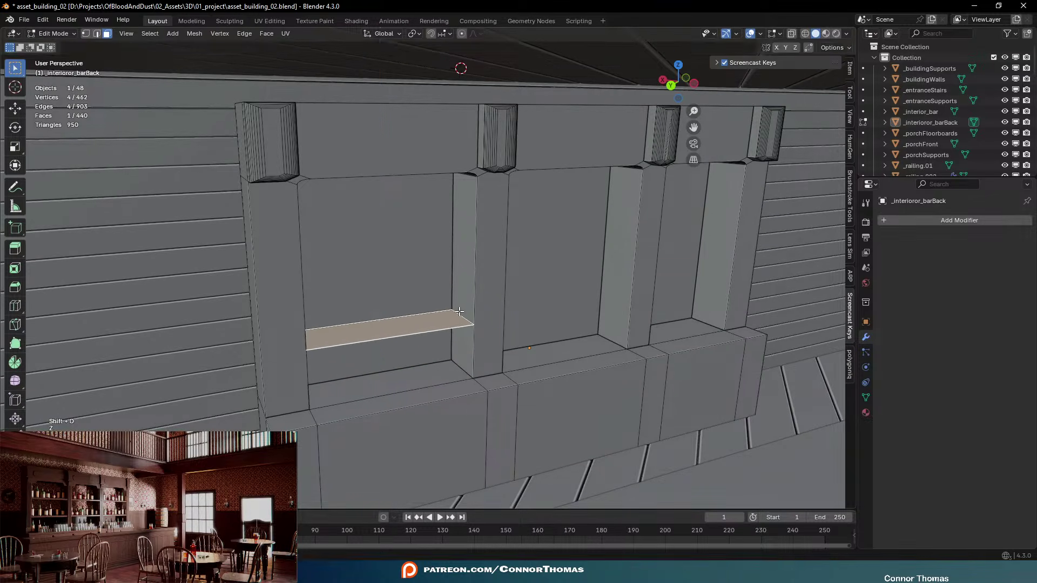
{"action": "key", "text": "e"}
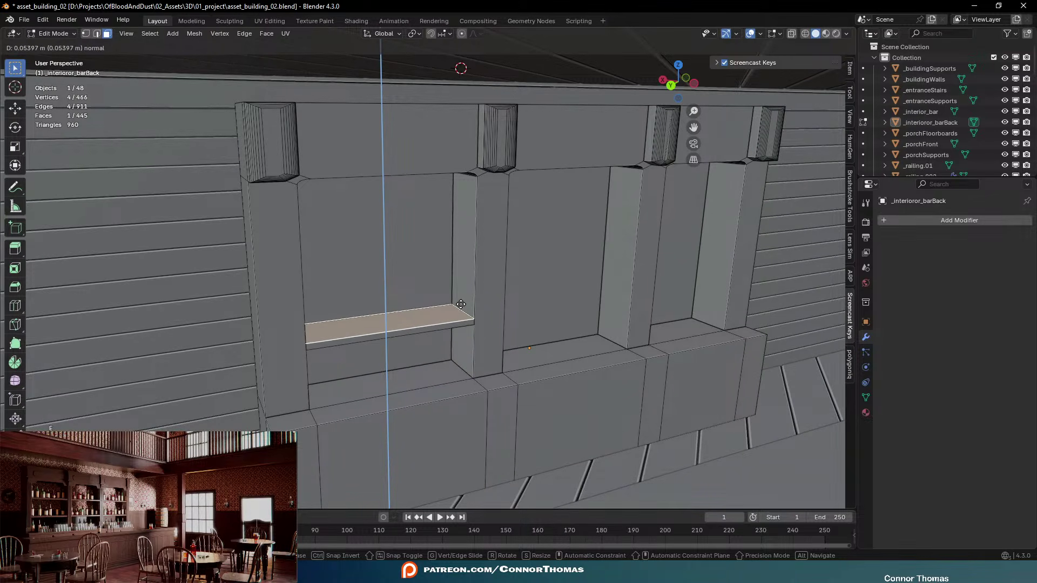
{"action": "left_click", "coordinate": [450, 315]}
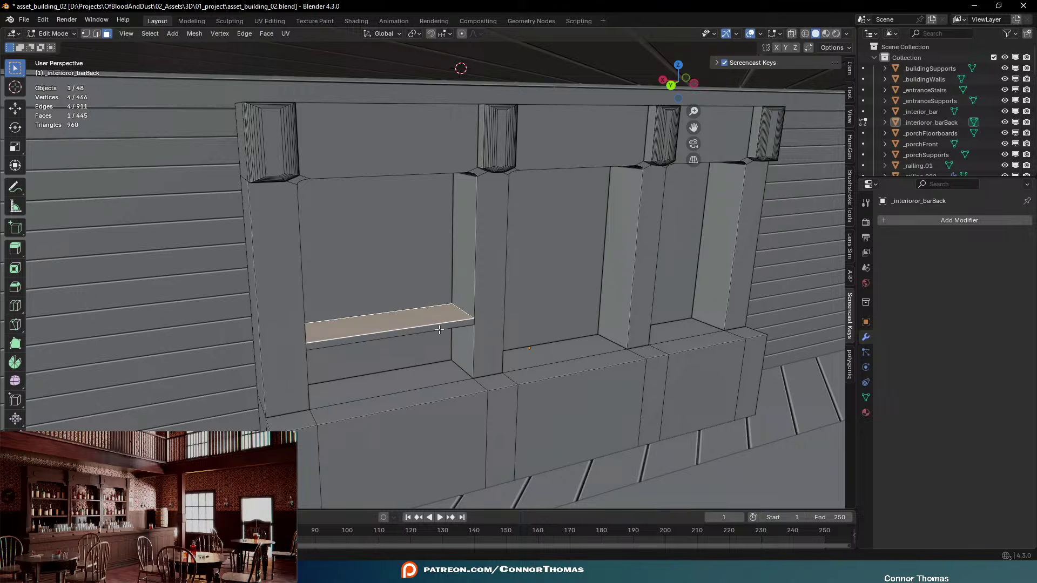
Duplicate the leftmost bay's shelf straight up along Z as a second, higher shelf
{"action": "key", "text": "l"}
{"action": "key", "text": "shift+d"}
{"action": "key", "text": "z"}
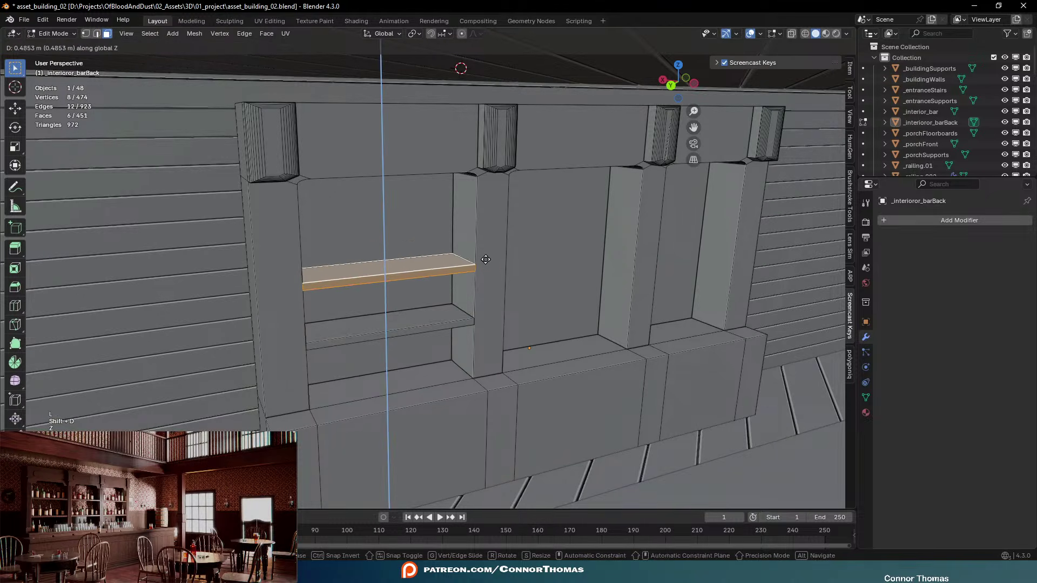
{"action": "left_click", "coordinate": [476, 252]}
Duplicate both leftmost-bay shelves about 1.78 m along local X into the middle bay
{"action": "key", "text": "l"}
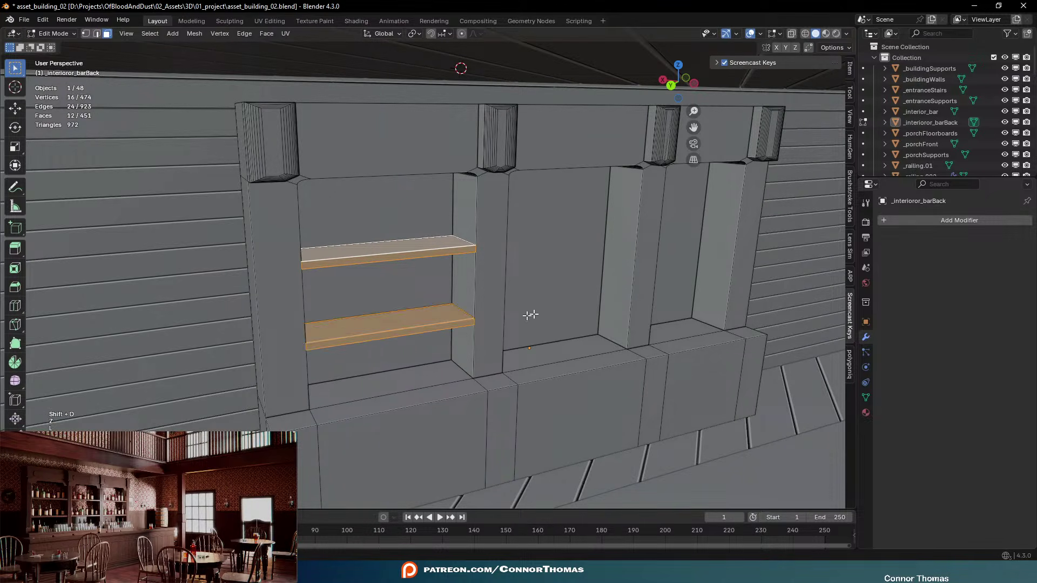
{"action": "middle_click_drag", "start_coordinate": [529, 308], "coordinate": [599, 293]}
{"action": "key", "text": "shift+d"}
{"action": "key", "text": "x"}
{"action": "key", "text": "x"}
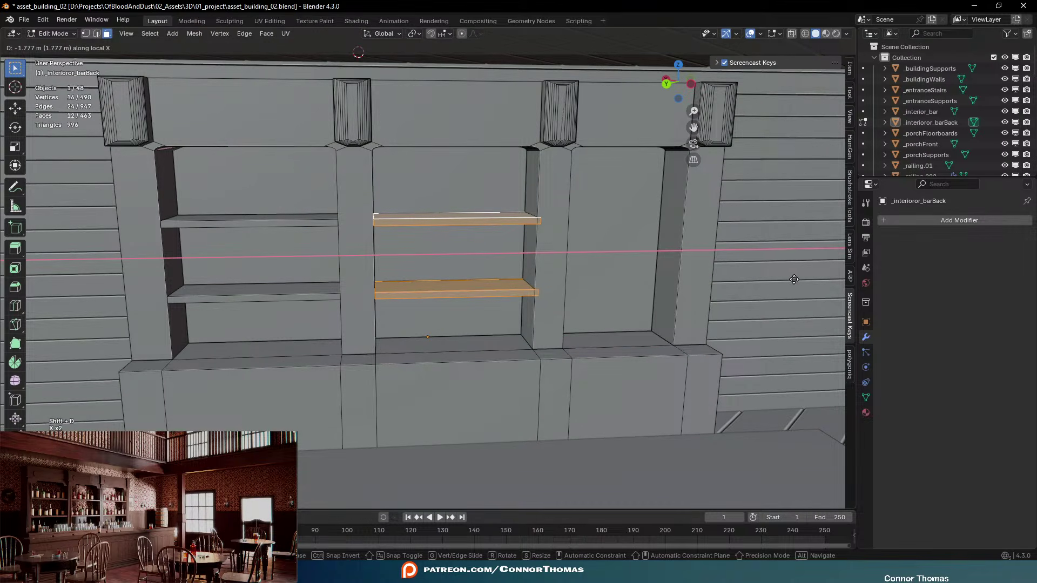
Duplicate the two middle-bay shelves along local X into the rightmost bay
{"action": "key", "text": "x"}
{"action": "middle_click_drag", "start_coordinate": [789, 277], "coordinate": [680, 270], "text": "alt"}
{"action": "key", "text": "x"}
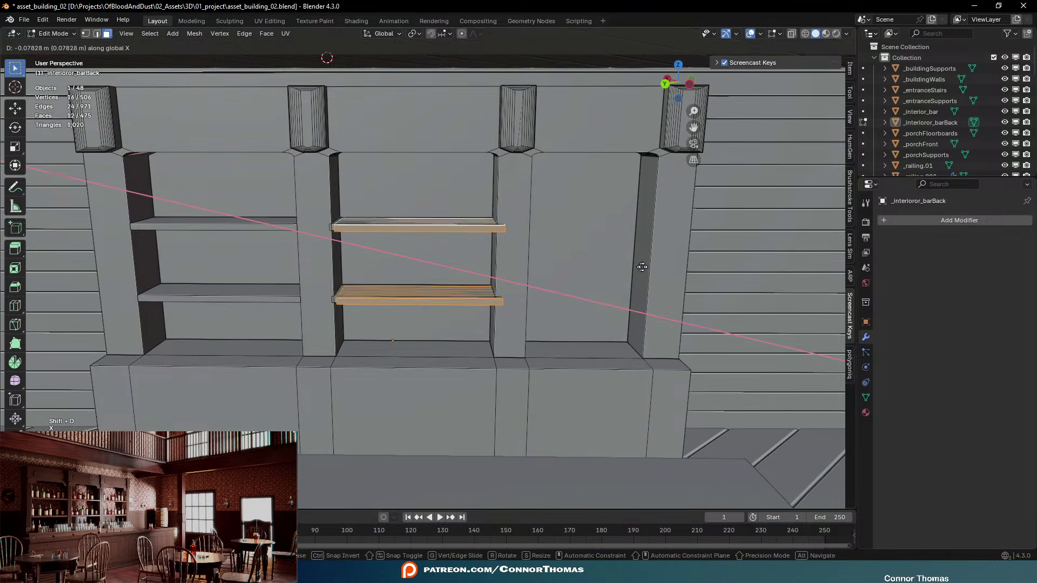
{"action": "key", "text": "x"}
{"action": "left_click", "coordinate": [798, 267]}
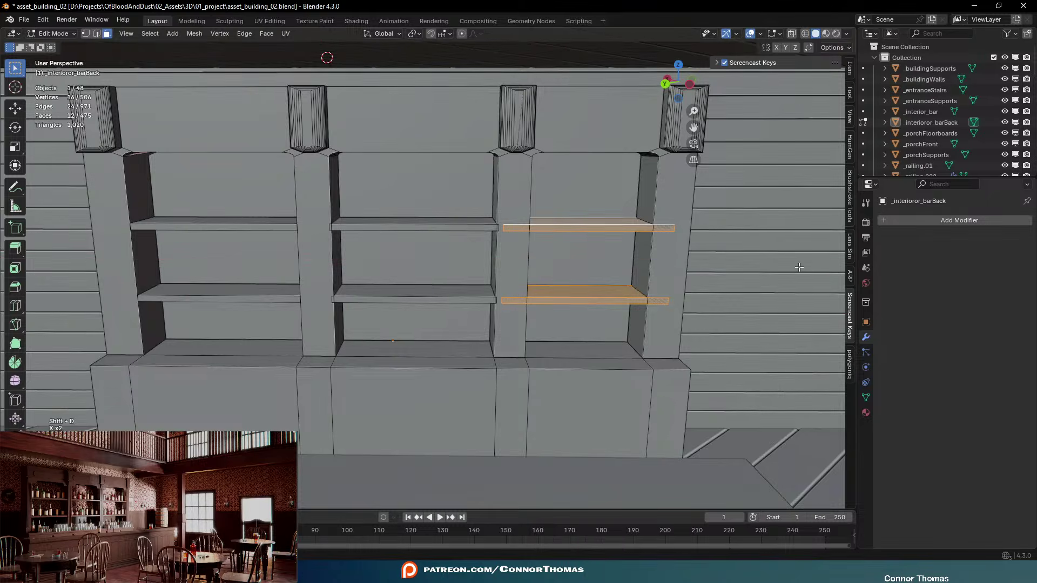
Select all six shelves and move them about 0.039 m back along local Y, behind the post fronts
{"action": "middle_click_drag", "start_coordinate": [637, 267], "coordinate": [703, 266]}
{"action": "key", "text": "Tab"}
{"action": "key", "text": "Tab"}
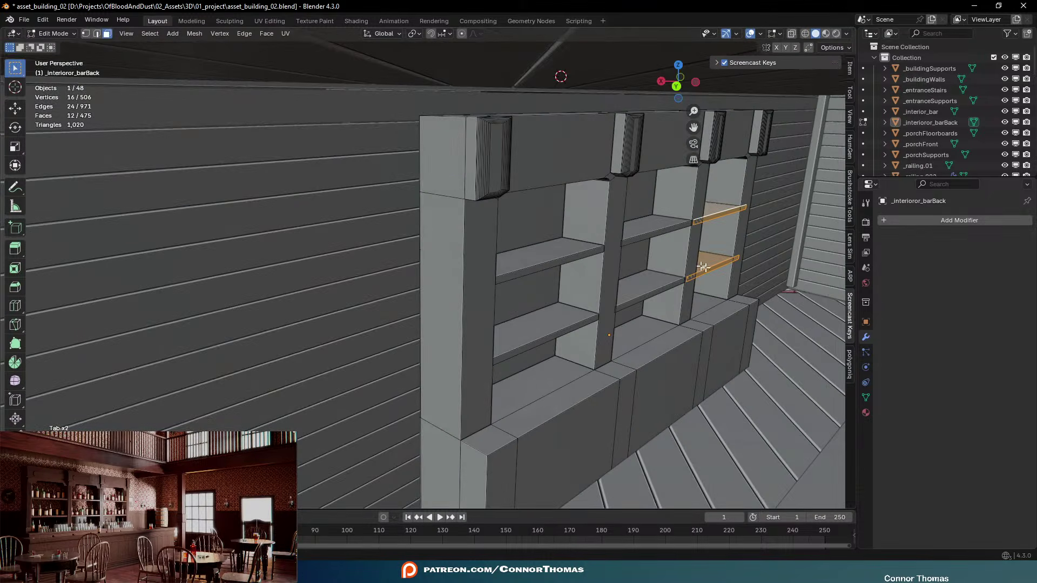
{"action": "key", "text": "l"}
{"action": "key", "text": "l"}
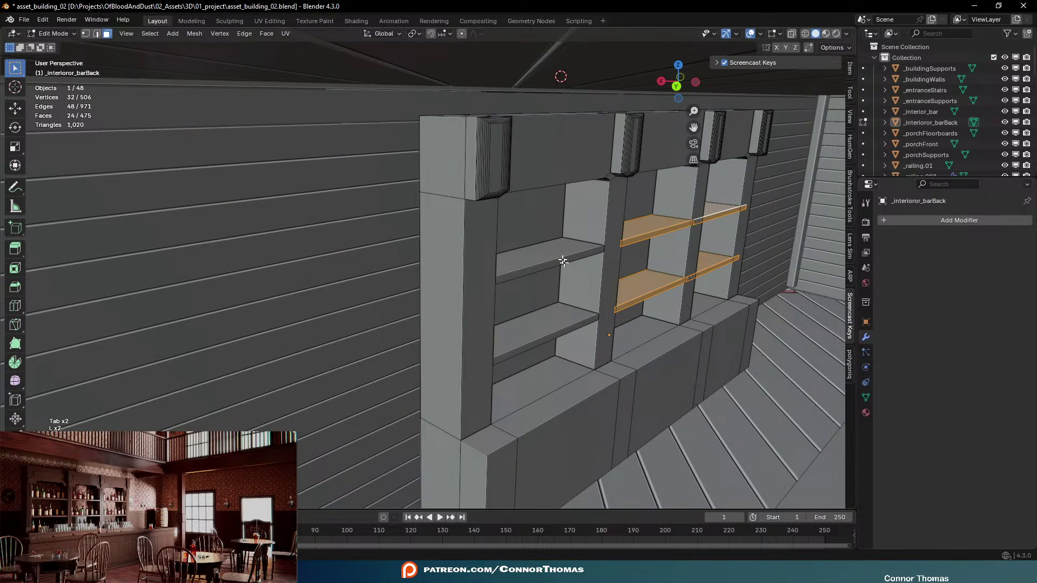
{"action": "key", "text": "l"}
{"action": "key", "text": "l"}
{"action": "middle_click_drag", "start_coordinate": [559, 327], "coordinate": [672, 324]}
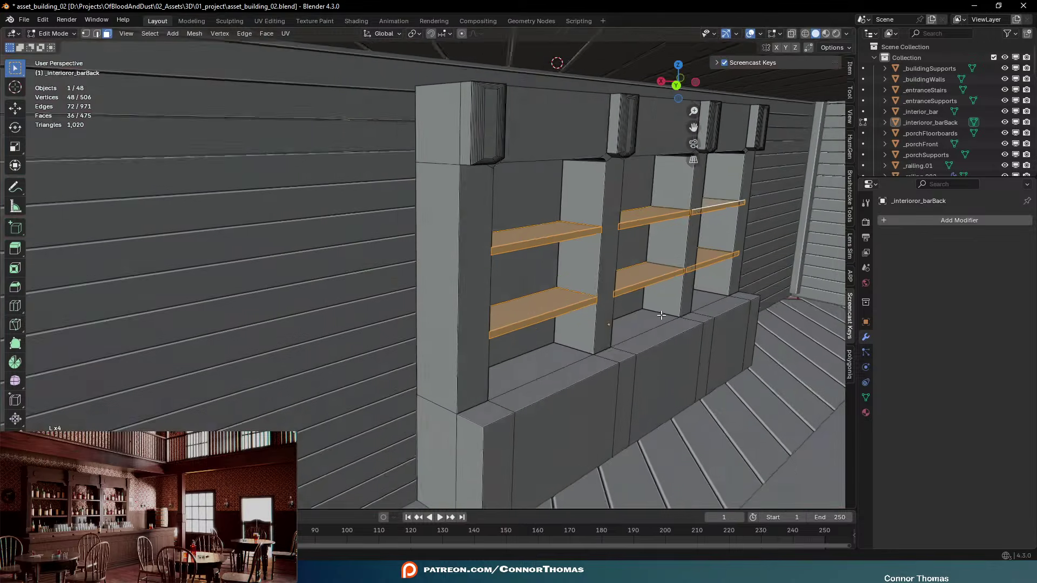
{"action": "key", "text": "g"}
{"action": "key", "text": "y"}
{"action": "key", "text": "y"}
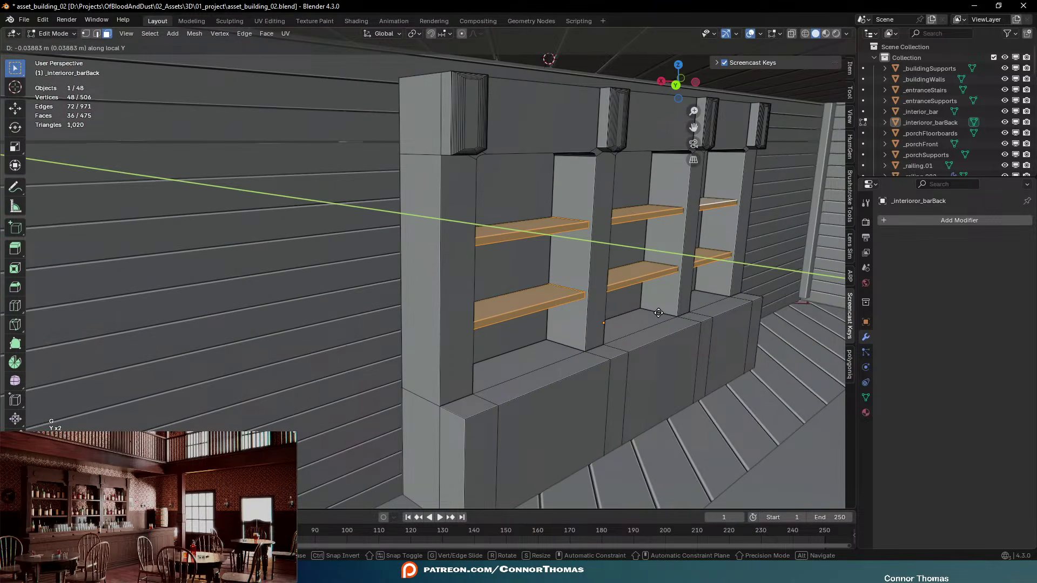
{"action": "left_click", "coordinate": [659, 313]}
Bevel the edges of all six back bar shelves by about 0.01 m with 9 segments and save the file
{"action": "middle_click_drag", "start_coordinate": [670, 301], "coordinate": [669, 301]}
{"action": "key", "text": "ctrl+b"}
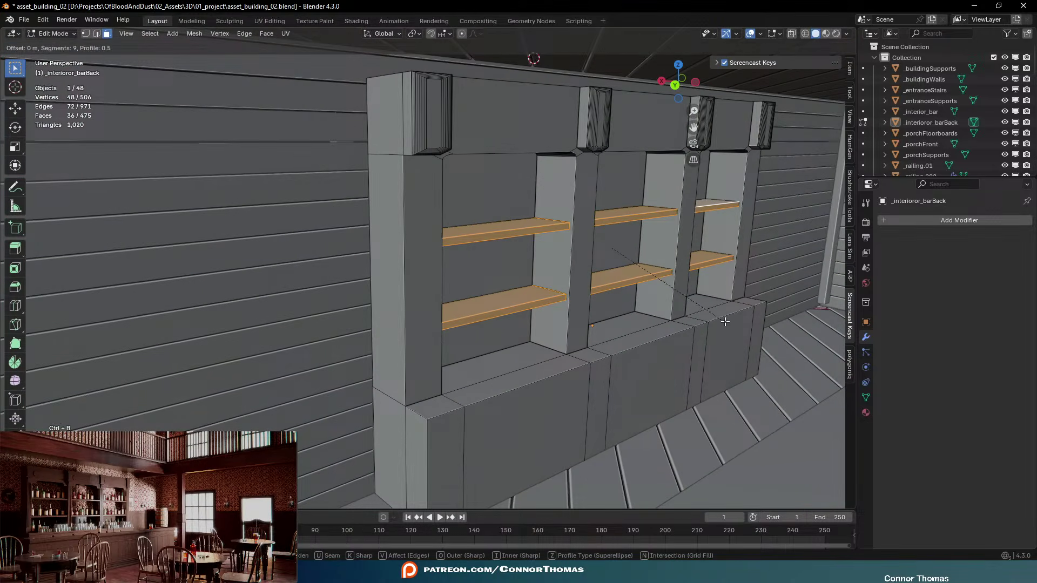
{"action": "right_click", "coordinate": [725, 323]}
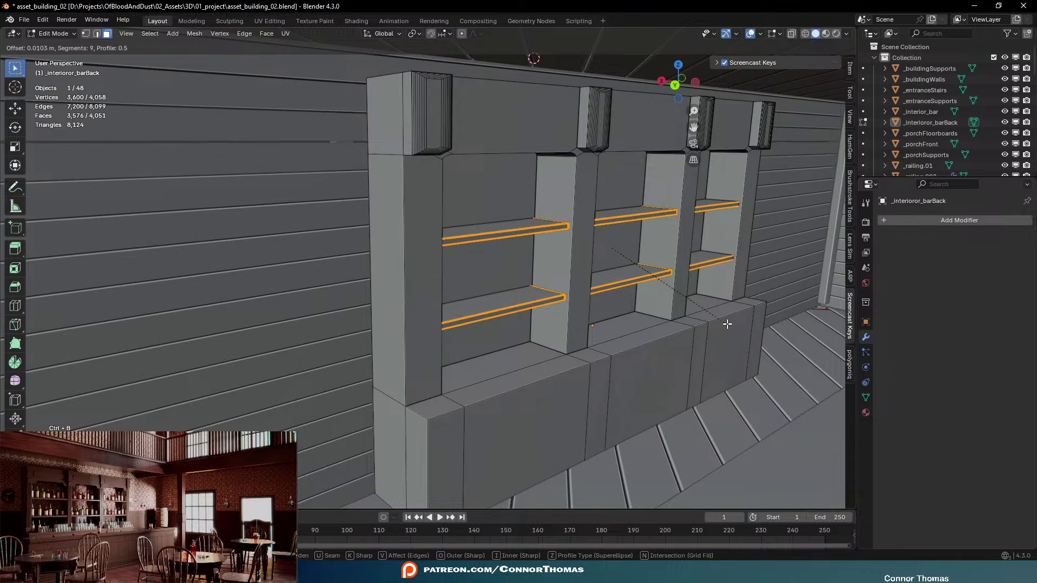
{"action": "key", "text": "Tab"}
{"action": "key", "text": "a"}
{"action": "key", "text": "a"}
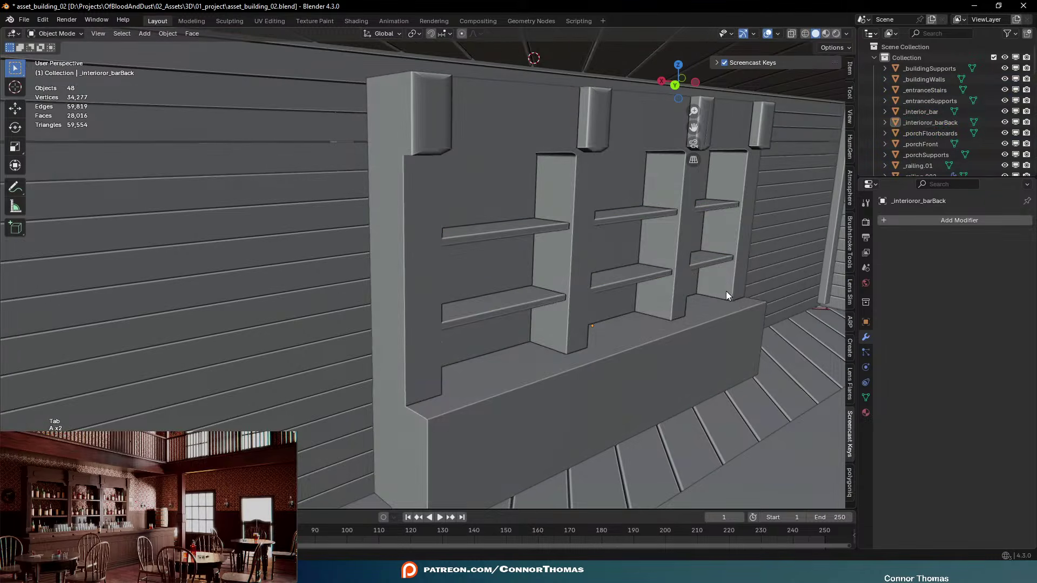
{"action": "middle_click_drag", "start_coordinate": [726, 291], "coordinate": [646, 250]}
{"action": "key", "text": "ctrl+s"}
Examine the finished back bar and bar counter, and the saloon's exterior walls, roof and window openings
{"action": "scroll", "coordinate": [633, 248], "scroll_direction": "up", "scroll_amount": 2}
{"action": "middle_click_drag", "start_coordinate": [633, 248], "coordinate": [653, 248]}
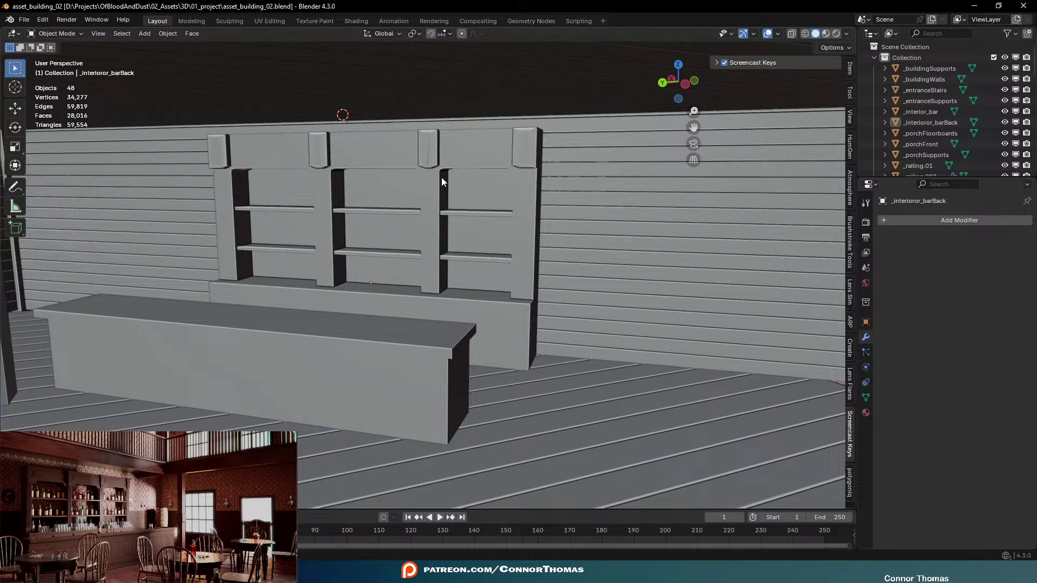
{"action": "scroll", "coordinate": [451, 180], "scroll_direction": "down", "scroll_amount": 10}
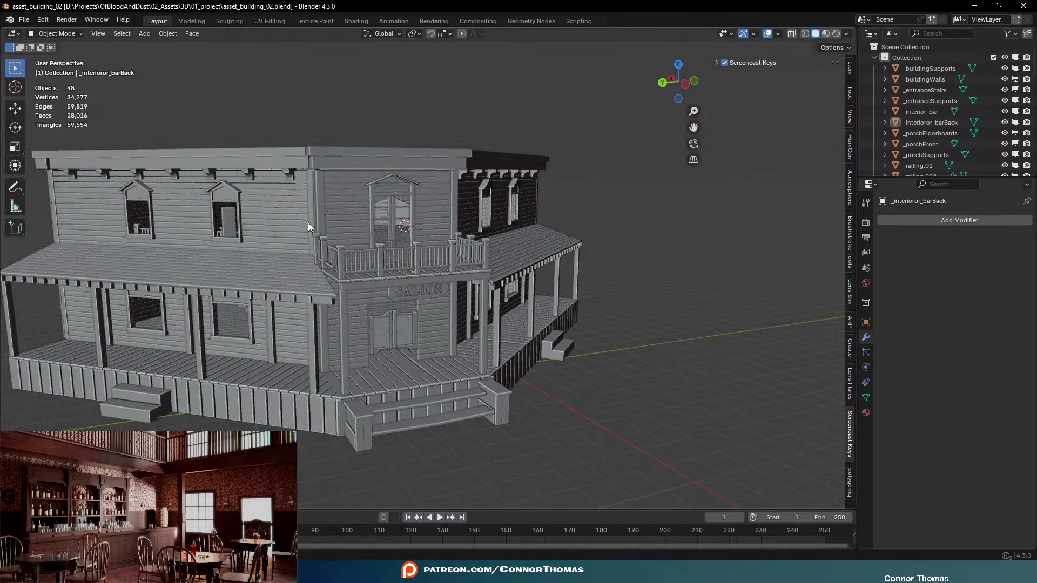
{"action": "middle_click_drag", "start_coordinate": [307, 222], "coordinate": [549, 139]}
{"action": "left_click", "coordinate": [495, 104]}
{"action": "scroll", "coordinate": [490, 143], "scroll_direction": "up", "scroll_amount": 2}
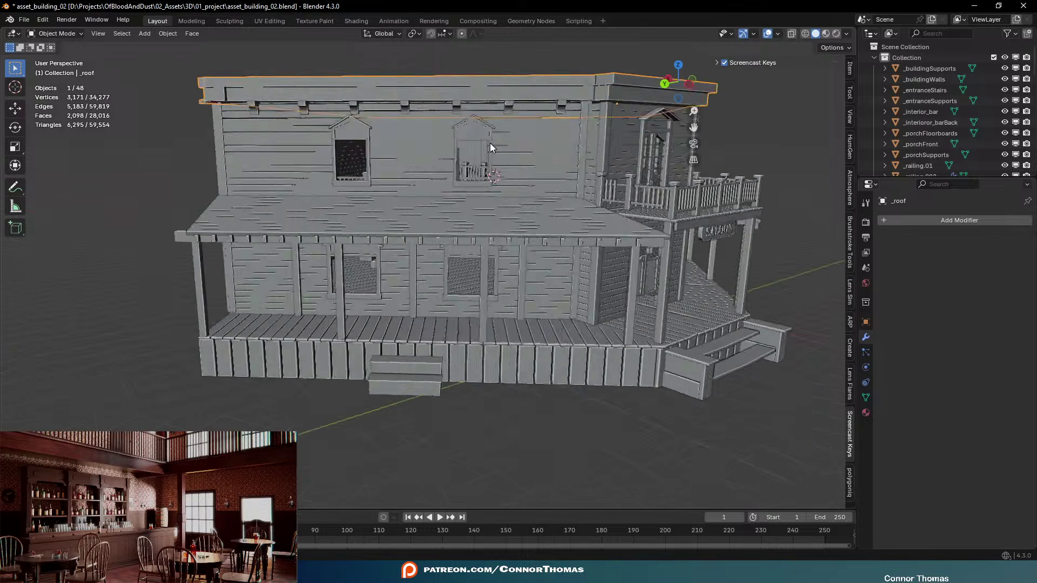
{"action": "scroll", "coordinate": [490, 142], "scroll_direction": "down", "scroll_amount": 3}
{"action": "key", "text": "a"}
{"action": "key", "text": "a"}
{"action": "middle_click_drag", "start_coordinate": [462, 138], "coordinate": [780, 232]}
{"action": "scroll", "coordinate": [646, 241], "scroll_direction": "up", "scroll_amount": 6}
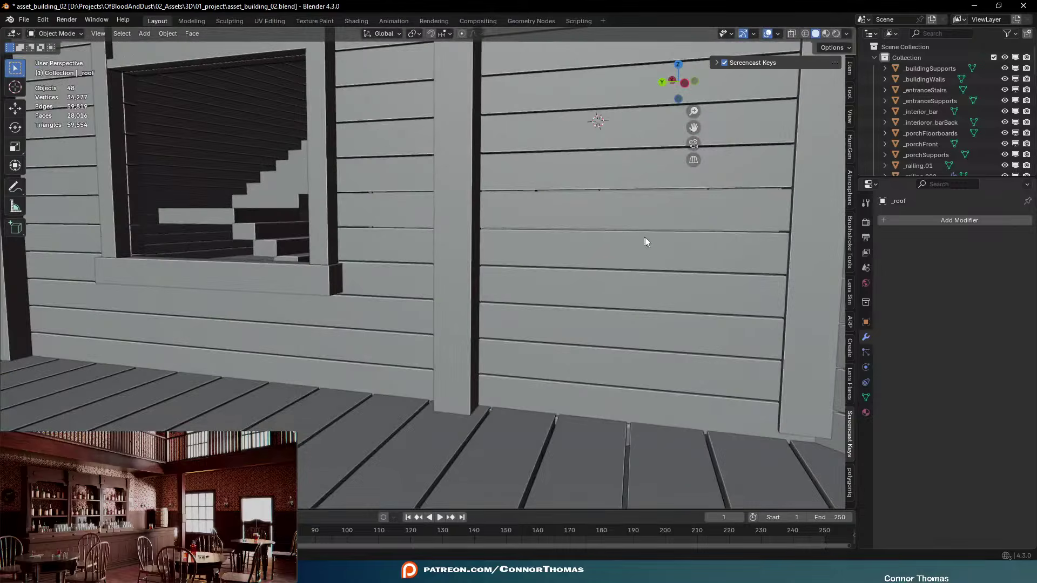
{"action": "middle_click_drag", "start_coordinate": [646, 240], "coordinate": [553, 254]}
{"action": "scroll", "coordinate": [734, 248], "scroll_direction": "down", "scroll_amount": 5}
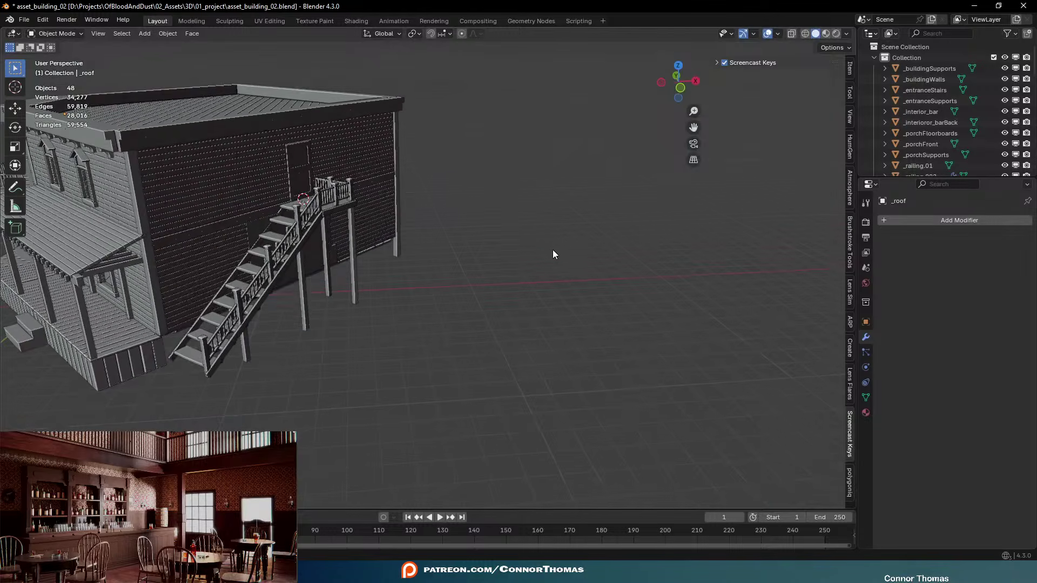
Apply the Array modifier on the exterior staircase's railing posts and open their mesh in Edit Mode
{"action": "left_click", "coordinate": [264, 250]}
{"action": "scroll", "coordinate": [412, 250], "scroll_direction": "up", "scroll_amount": 6}
{"action": "key", "text": "Tab"}
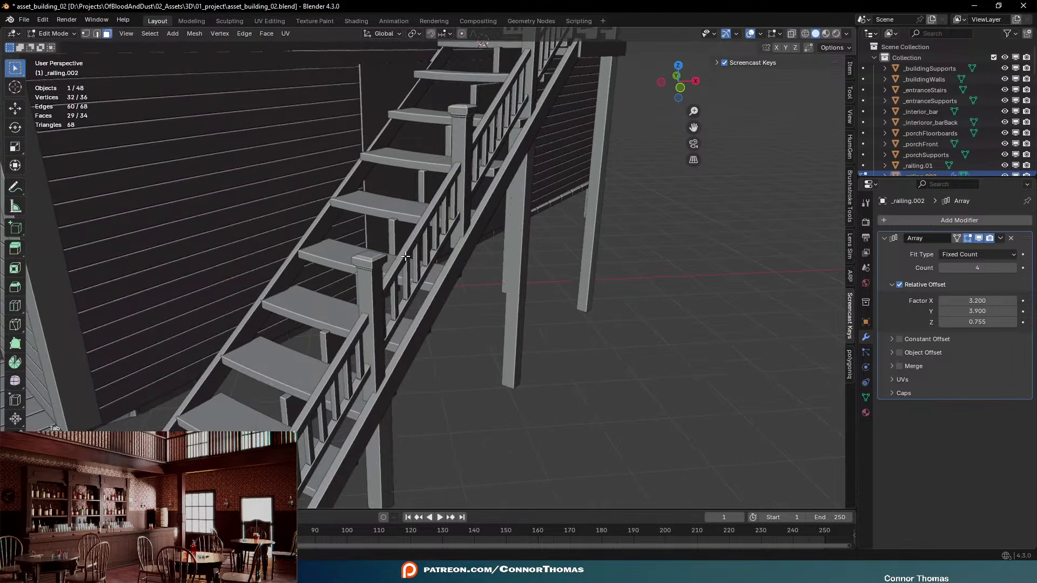
{"action": "key", "text": "Tab"}
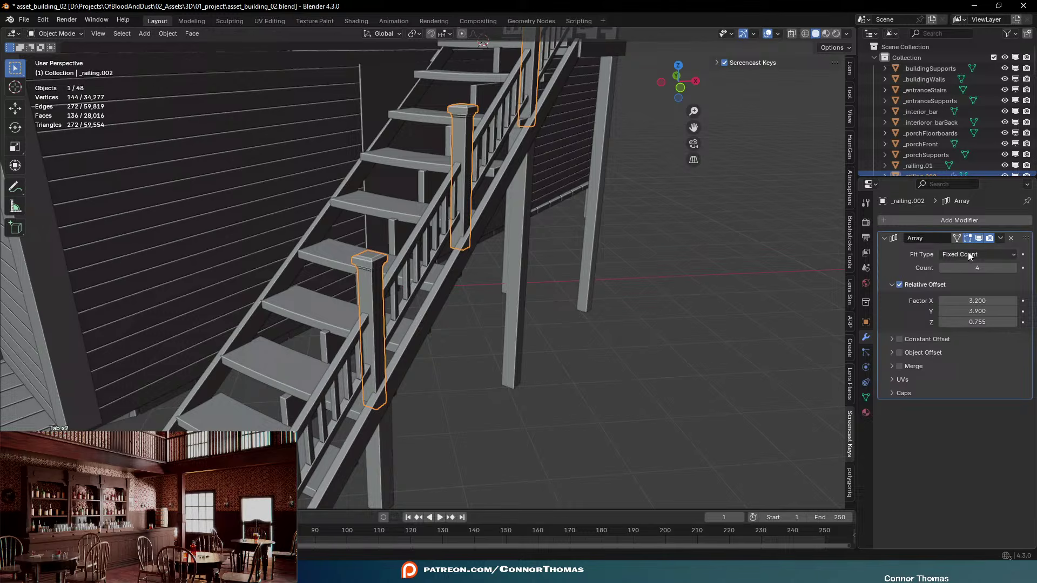
{"action": "key", "text": "ctrl+a"}
{"action": "middle_click_drag", "start_coordinate": [445, 277], "coordinate": [418, 326]}
{"action": "key", "text": "Tab"}
{"action": "middle_click_drag", "start_coordinate": [502, 255], "coordinate": [558, 151]}
{"action": "key", "text": "g"}
{"action": "key", "text": "z"}
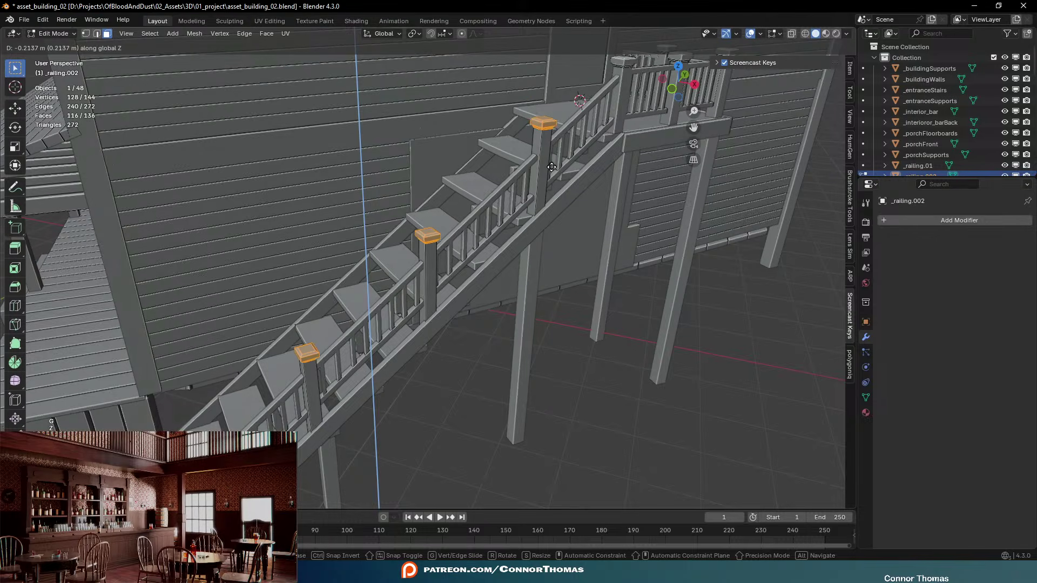
{"action": "key", "text": "Escape"}
Lower the upper parts of the staircase's three higher railing posts along Z, leaving their bottom ends in place
{"action": "key", "text": "z"}
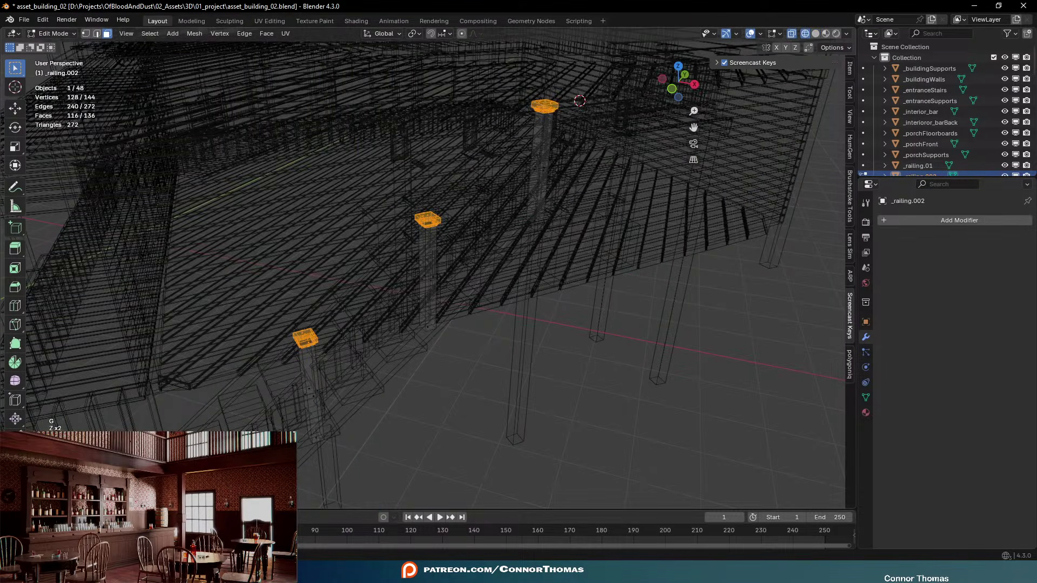
{"action": "key", "text": "z"}
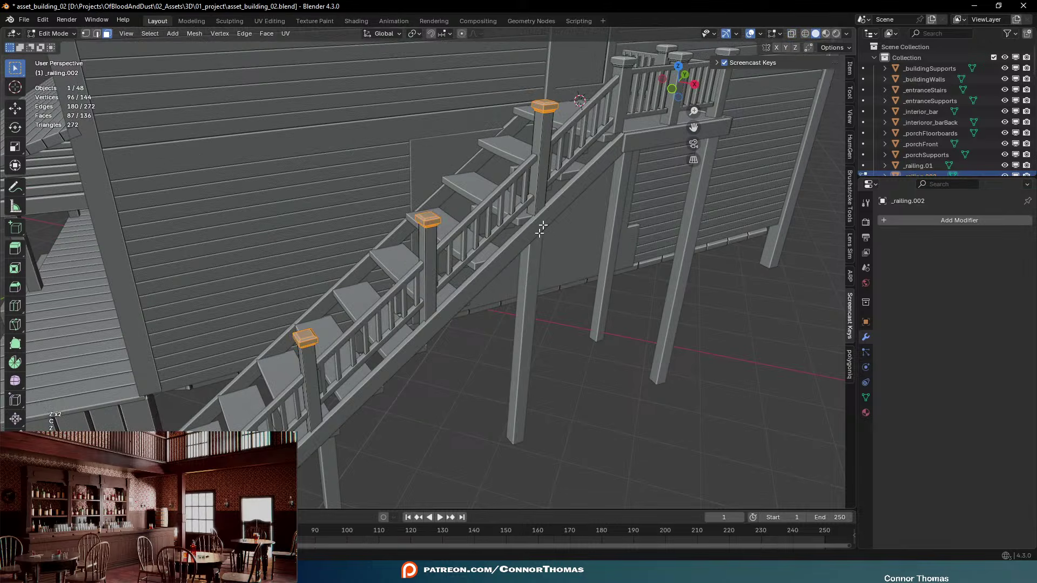
{"action": "middle_click_drag", "start_coordinate": [525, 197], "coordinate": [315, 224]}
{"action": "key", "text": "g"}
{"action": "key", "text": "z"}
{"action": "left_click", "coordinate": [512, 202]}
{"action": "key", "text": "a"}
{"action": "key", "text": "a"}
Select the upper part of the staircase's lowest railing post and lower it about 0.22 m along Z
{"action": "key", "text": "z"}
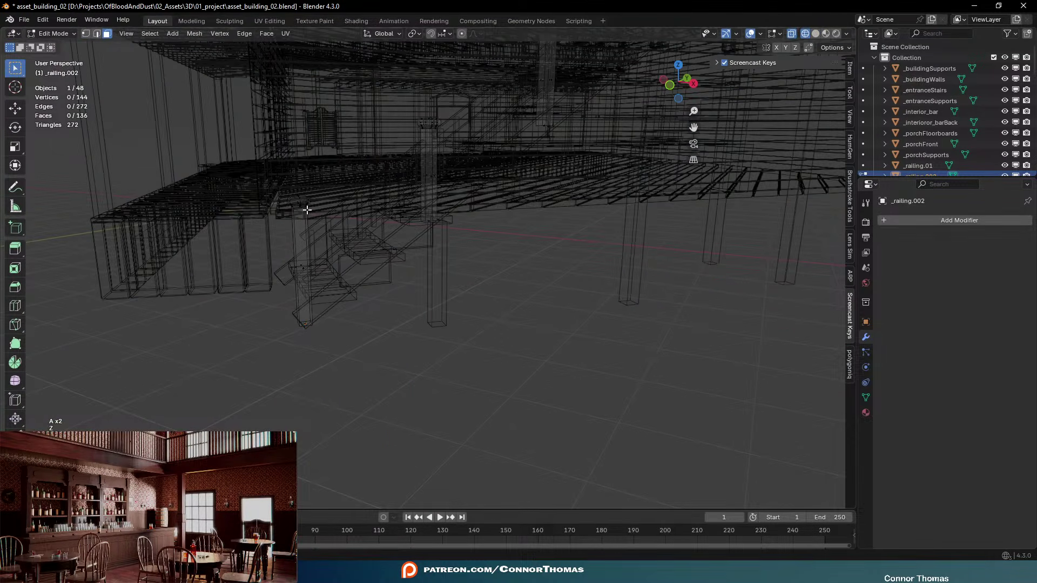
{"action": "key", "text": "a"}
{"action": "key", "text": "a"}
{"action": "key", "text": "c"}
{"action": "left_click_drag", "start_coordinate": [315, 201], "coordinate": [254, 197]}
{"action": "right_click", "coordinate": [255, 197]}
{"action": "key", "text": "z"}
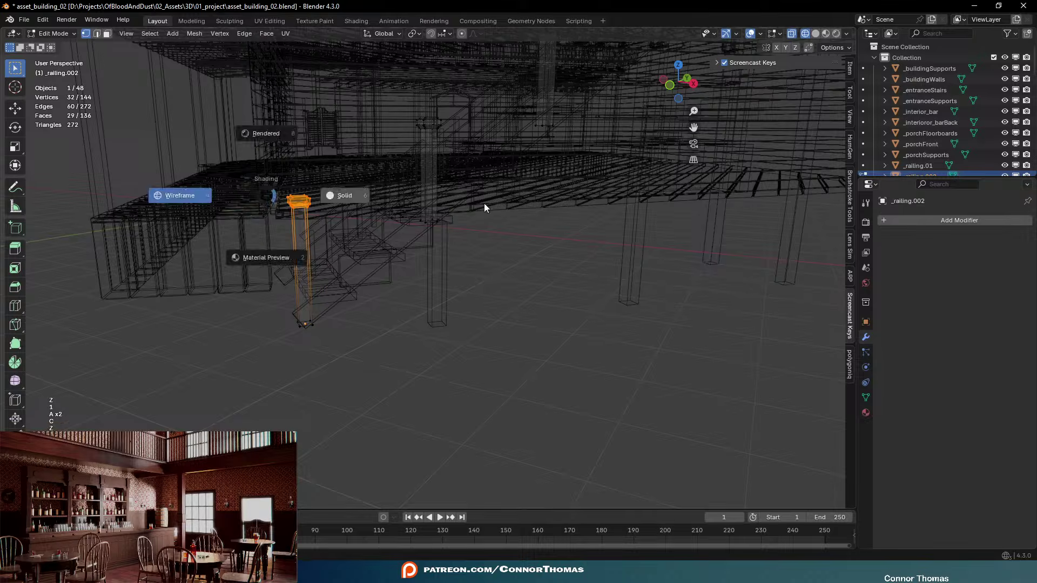
{"action": "key", "text": "g"}
{"action": "key", "text": "z"}
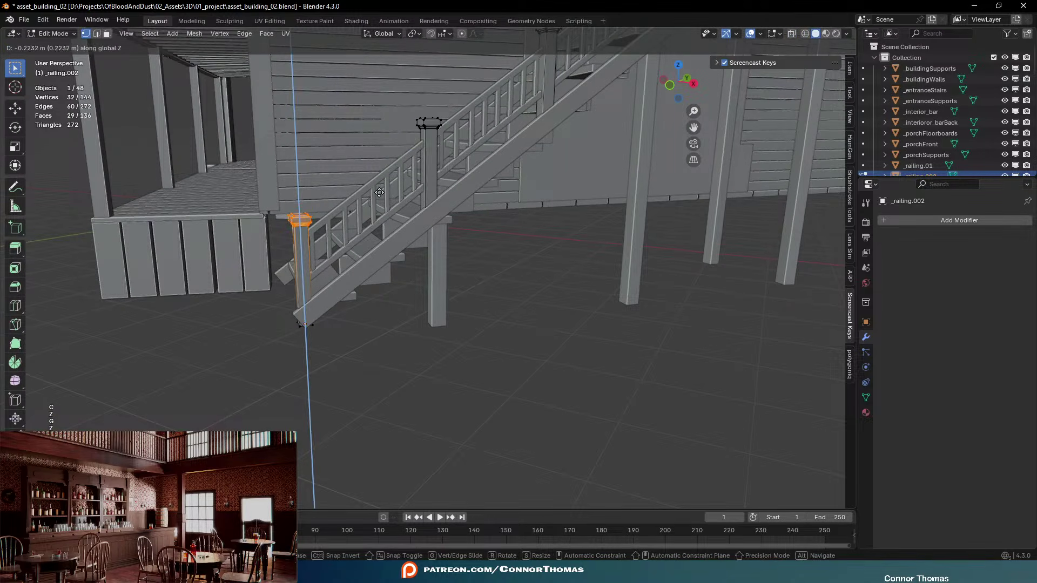
{"action": "left_click", "coordinate": [295, 214]}
Return the railing posts to Object Mode, deselect everything and save the file
{"action": "key", "text": "Tab"}
{"action": "key", "text": "a"}
{"action": "key", "text": "a"}
{"action": "key", "text": "a"}
{"action": "middle_click_drag", "start_coordinate": [319, 208], "coordinate": [368, 205]}
{"action": "scroll", "coordinate": [474, 220], "scroll_direction": "down", "scroll_amount": 5}
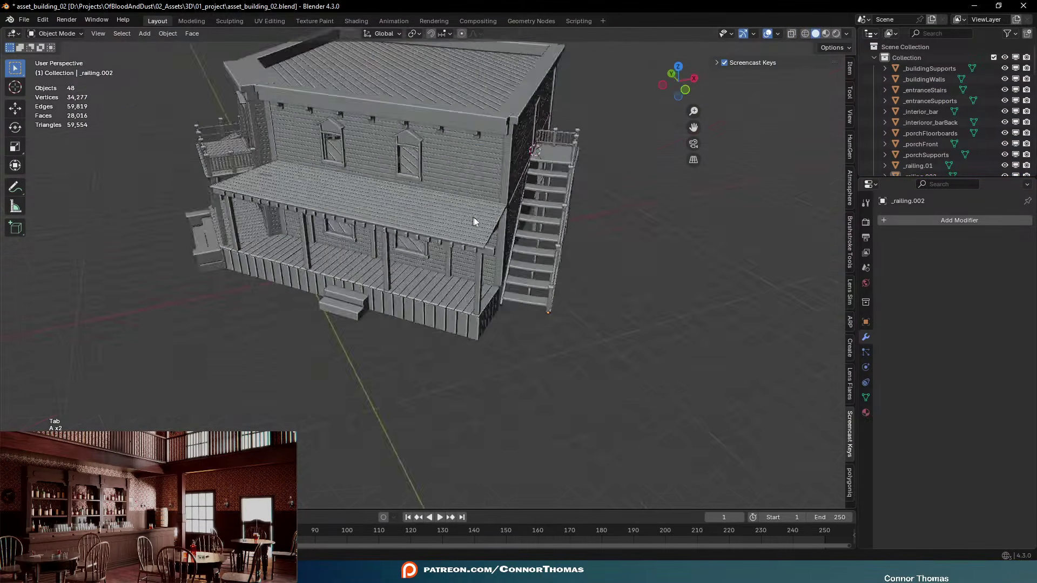
{"action": "key", "text": "a"}
{"action": "key", "text": "ctrl+s"}
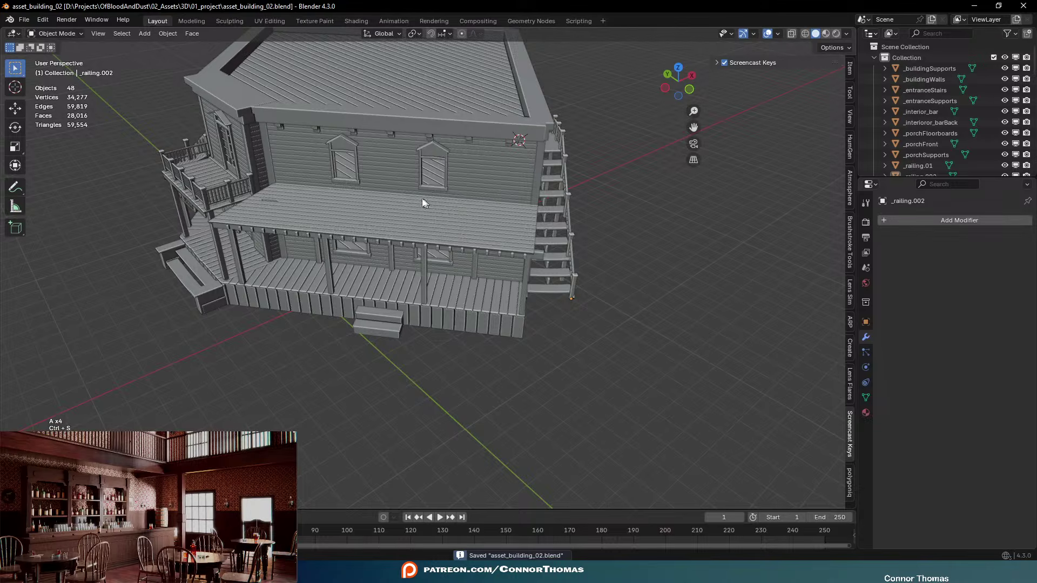
Select the porch's front skirting planks and open their mesh in Edit Mode at the end beside the porchless wall
{"action": "middle_click_drag", "start_coordinate": [423, 204], "coordinate": [380, 207]}
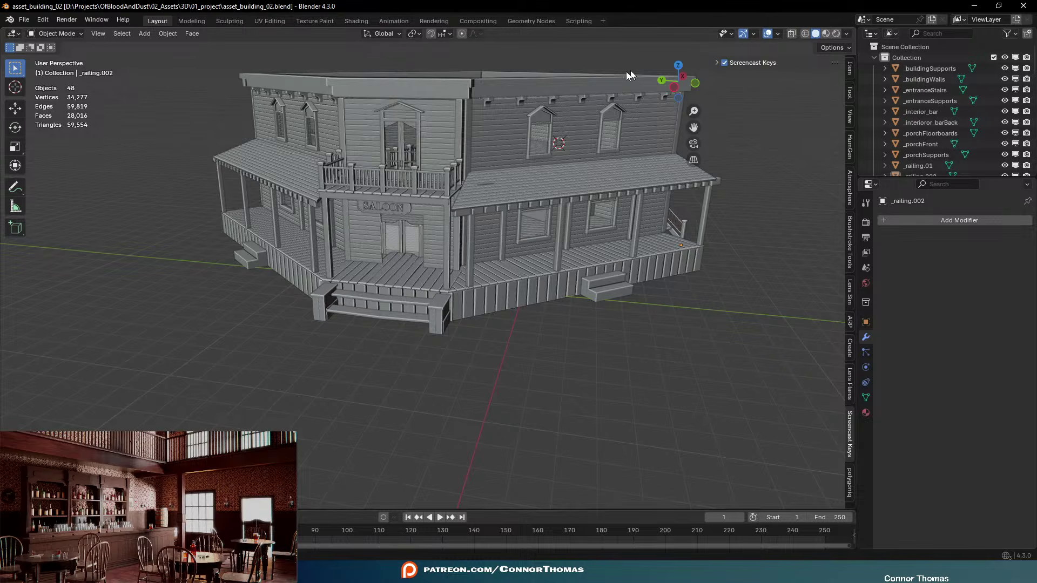
{"action": "middle_click_drag", "start_coordinate": [628, 74], "coordinate": [745, 218]}
{"action": "scroll", "coordinate": [678, 280], "scroll_direction": "up", "scroll_amount": 8}
{"action": "scroll", "coordinate": [678, 280], "scroll_direction": "down", "scroll_amount": 8}
{"action": "left_click", "coordinate": [636, 329]}
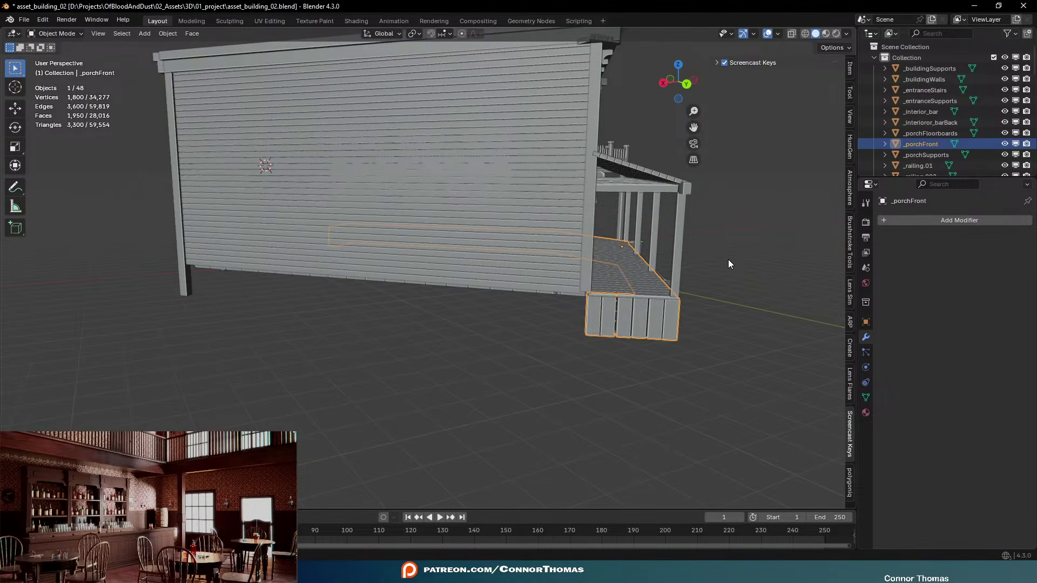
{"action": "middle_click_drag", "start_coordinate": [728, 261], "coordinate": [783, 223]}
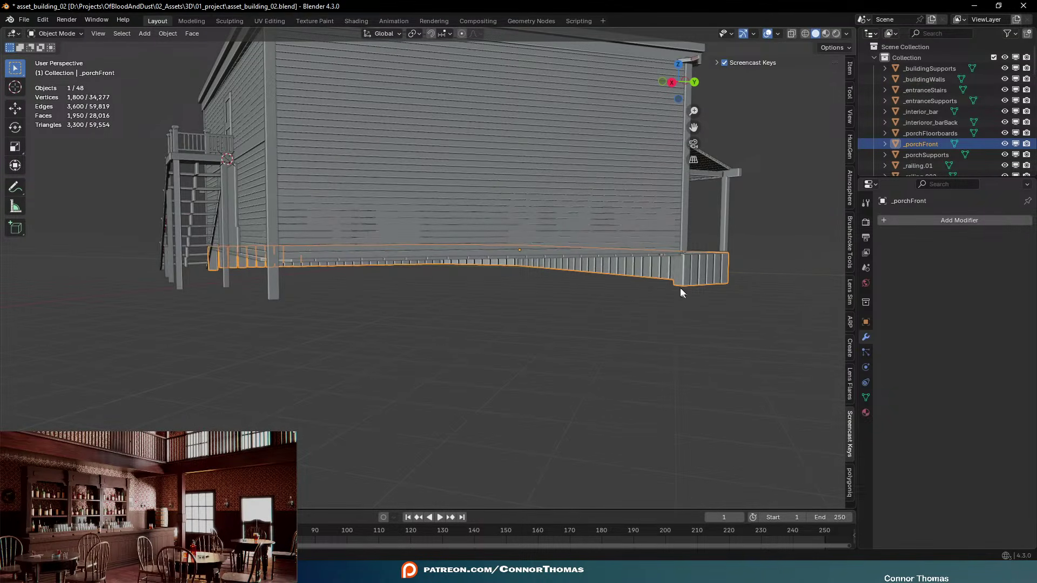
{"action": "middle_click_drag", "start_coordinate": [301, 283], "coordinate": [474, 136]}
{"action": "key", "text": "Tab"}
Duplicate the end skirting plank, try placing the copy under the porchless wall, and delete the copy
{"action": "key", "text": "a"}
{"action": "key", "text": "a"}
{"action": "key", "text": "l"}
{"action": "key", "text": "shift+d"}
{"action": "key", "text": "x"}
{"action": "key", "text": "x"}
{"action": "left_click", "coordinate": [639, 319]}
{"action": "key", "text": "g"}
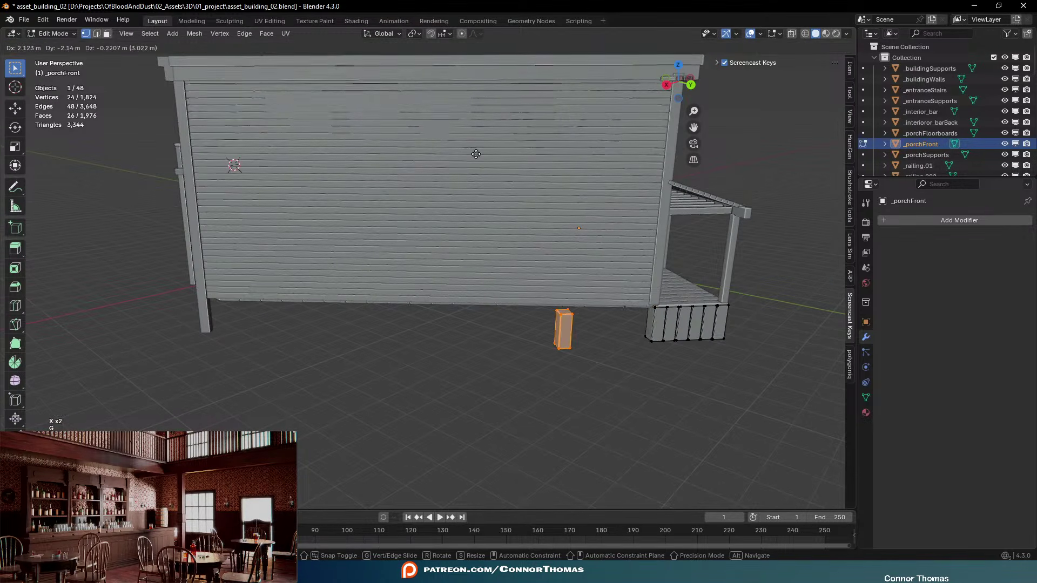
{"action": "left_click", "coordinate": [475, 156]}
{"action": "key", "text": "x"}
{"action": "left_click", "coordinate": [477, 156]}
Select the whole end skirting plank, set the transform orientation to Normal, and duplicate the plank
{"action": "key", "text": "l"}
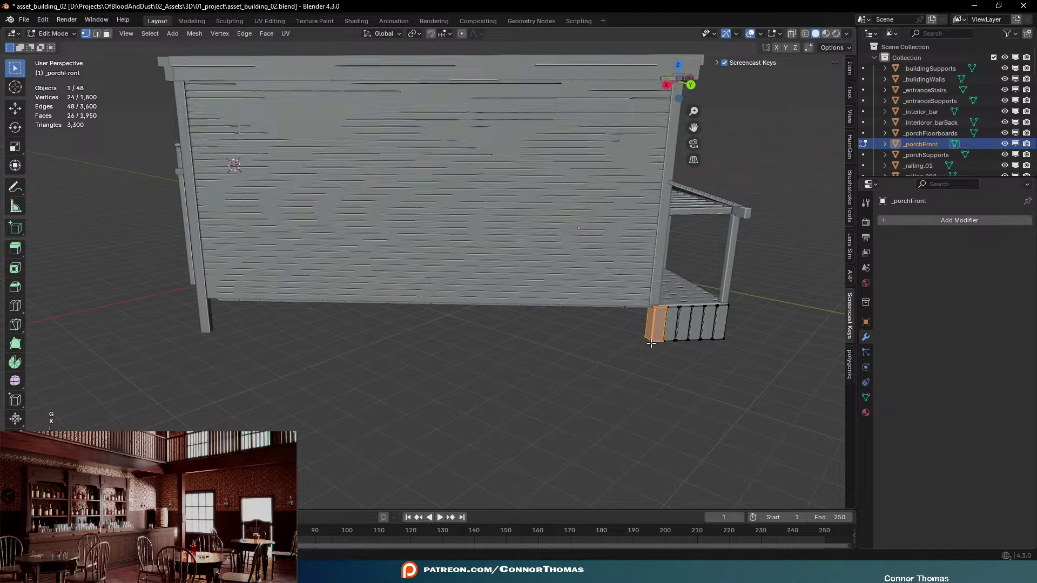
{"action": "left_click", "coordinate": [384, 34]}
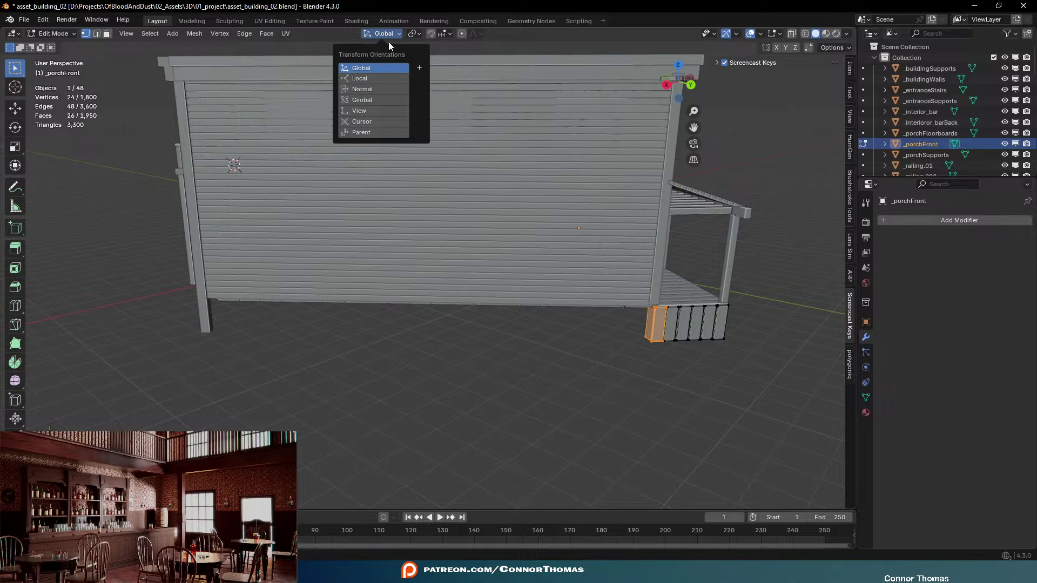
{"action": "left_click", "coordinate": [362, 89]}
{"action": "scroll", "coordinate": [561, 227], "scroll_direction": "up", "scroll_amount": 5}
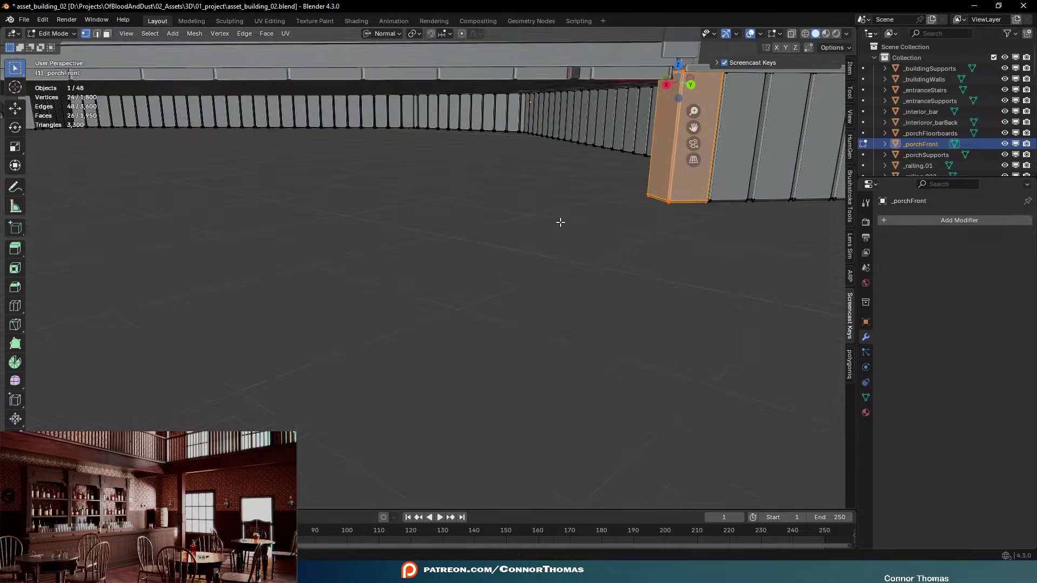
{"action": "key", "text": "shift+d"}
{"action": "key", "text": "z"}
{"action": "key", "text": "x"}
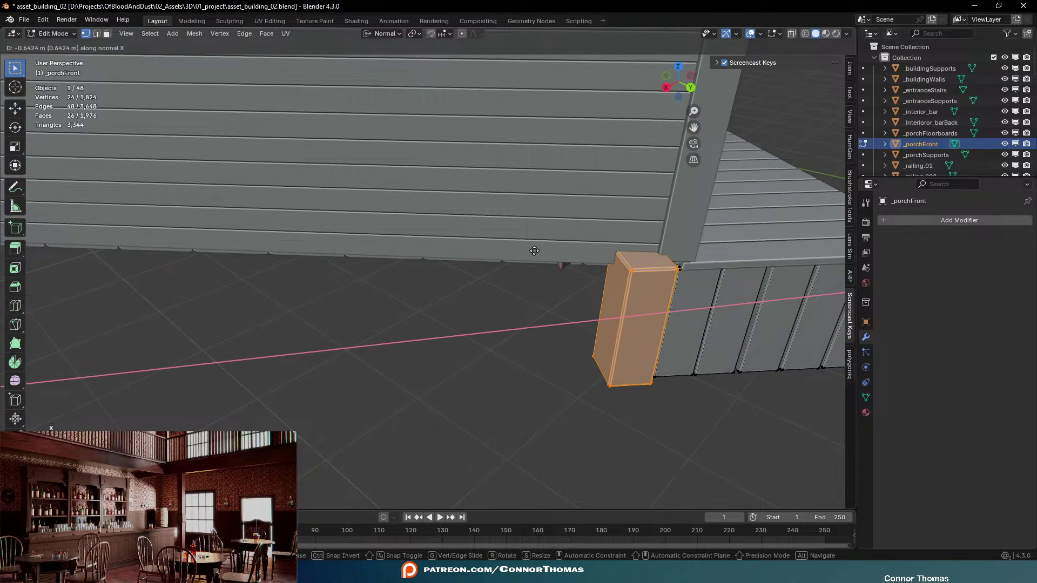
{"action": "key", "text": "x"}
{"action": "key", "text": "y"}
{"action": "key", "text": "y"}
{"action": "left_click", "coordinate": [530, 249]}
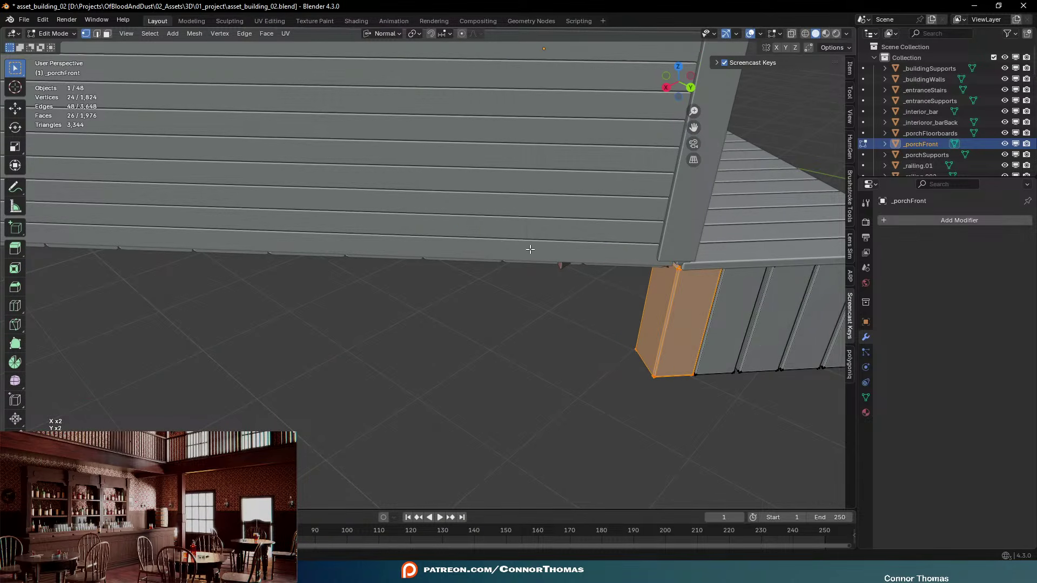
Move the duplicated plank along X until it stands clear of the porch skirting row
{"action": "key", "text": "g"}
{"action": "key", "text": "x"}
{"action": "key", "text": "x"}
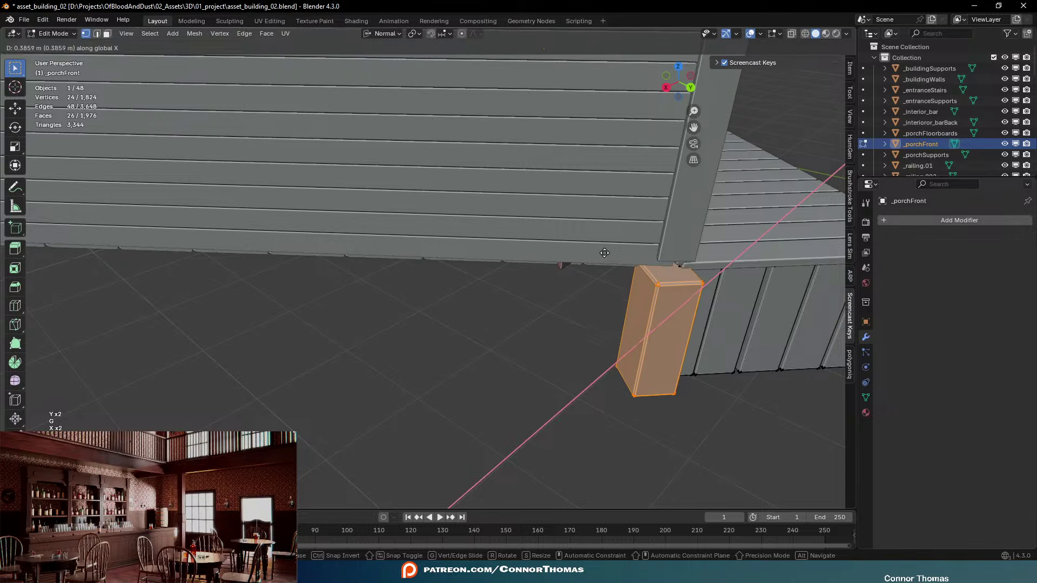
{"action": "right_click", "coordinate": [670, 246]}
{"action": "key", "text": "g"}
{"action": "key", "text": "x"}
{"action": "right_click", "coordinate": [767, 253]}
Move the duplicated plank from below against the end plank, at the building's corner where the porchless wall begins
{"action": "middle_click_drag", "start_coordinate": [767, 254], "coordinate": [813, 236]}
{"action": "key", "text": "KP_Decimal"}
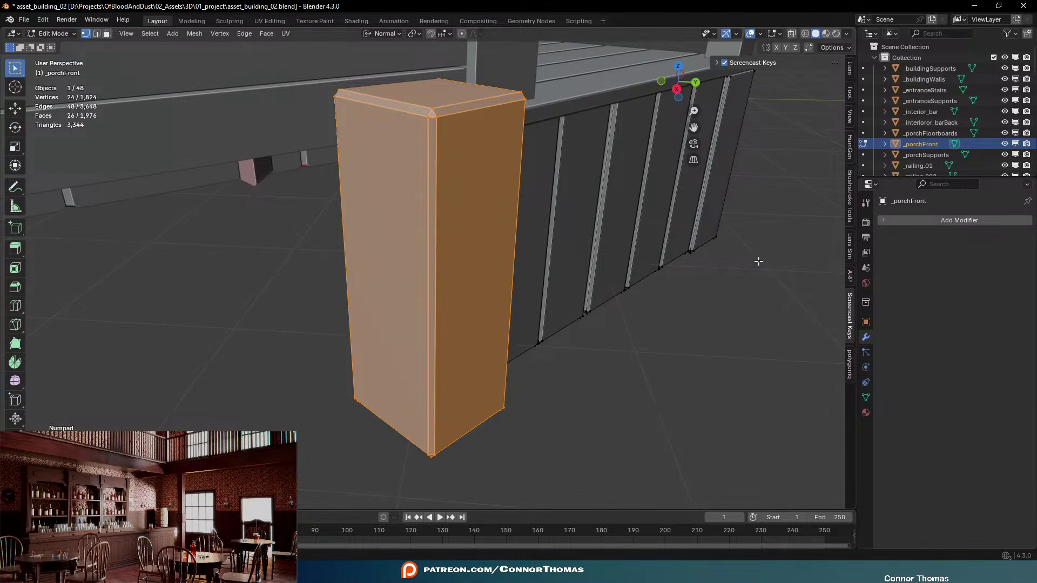
{"action": "scroll", "coordinate": [720, 272], "scroll_direction": "down", "scroll_amount": 4}
{"action": "key", "text": "ctrl+KP_7"}
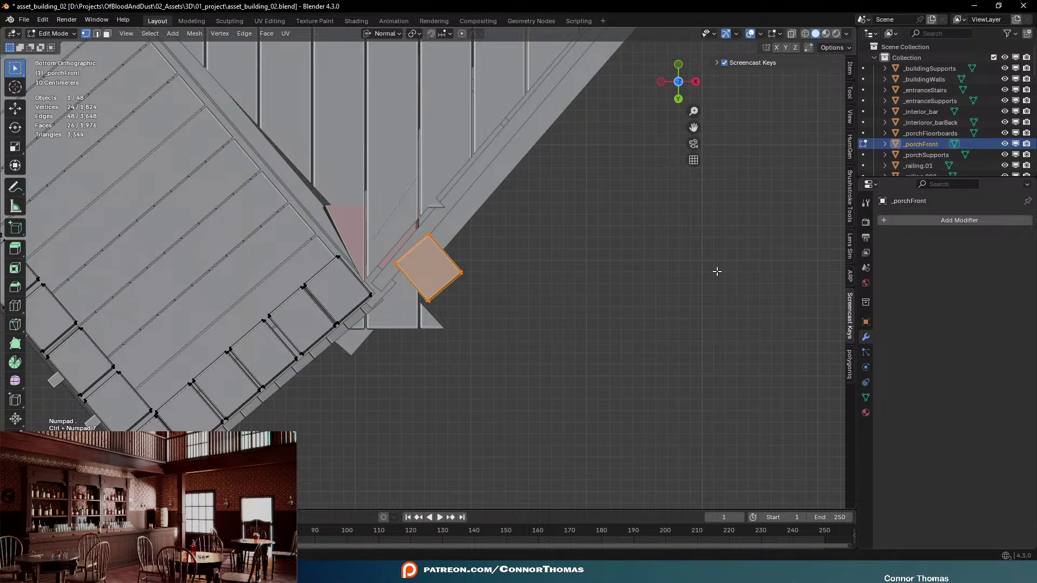
{"action": "scroll", "coordinate": [688, 248], "scroll_direction": "down", "scroll_amount": 5, "text": "ctrl"}
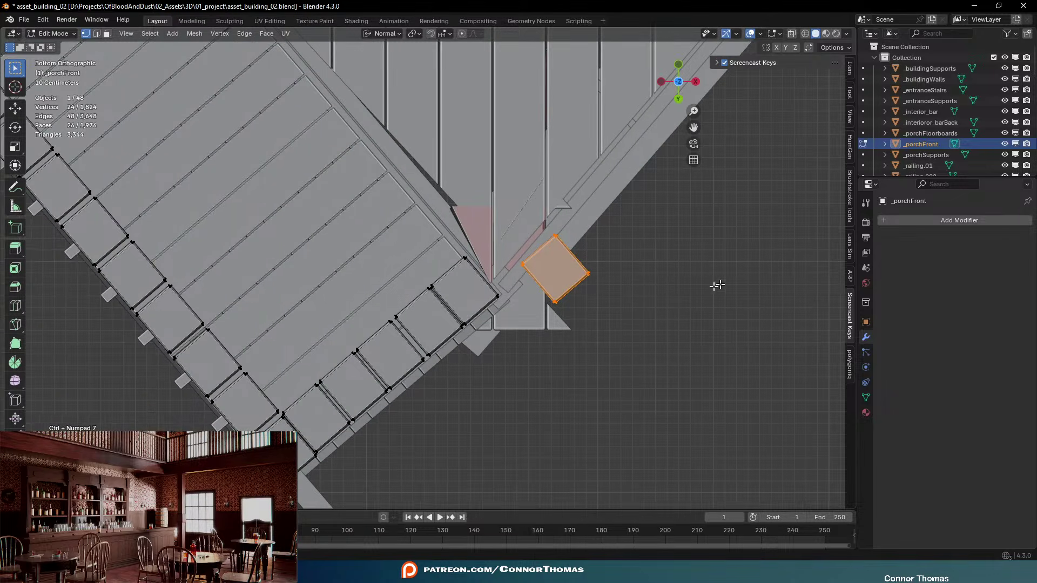
{"action": "key", "text": "g"}
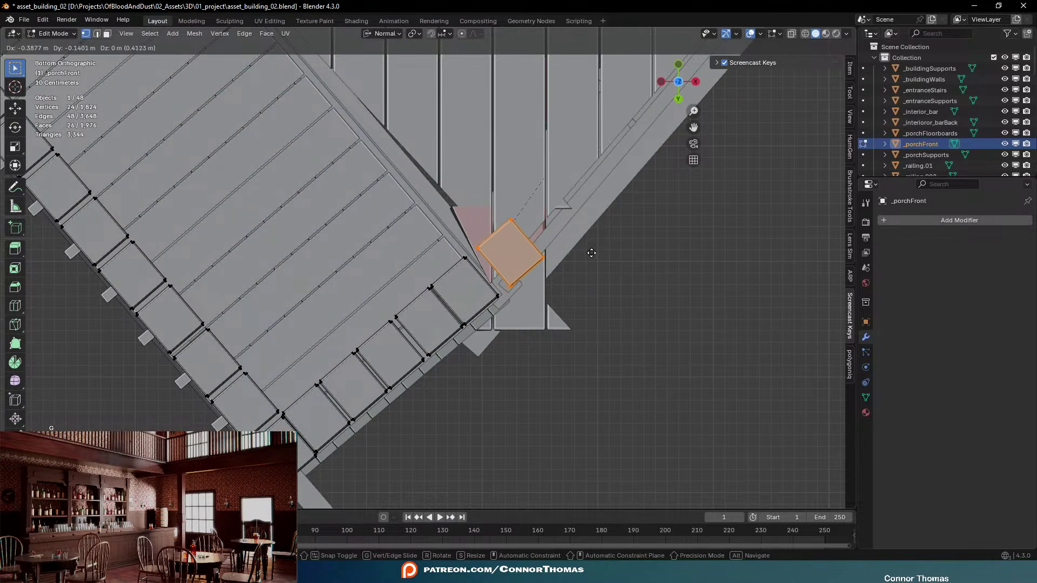
{"action": "left_click", "coordinate": [582, 258]}
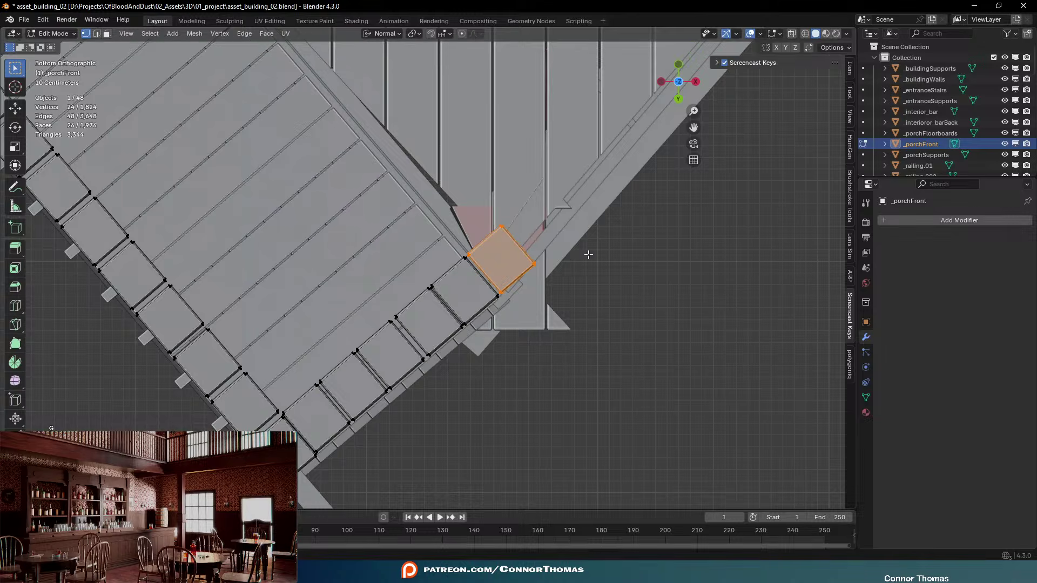
Separate the duplicated corner plank from the porch skirting into its own object
{"action": "scroll", "coordinate": [562, 234], "scroll_direction": "down", "scroll_amount": 8}
{"action": "scroll", "coordinate": [427, 263], "scroll_direction": "up", "scroll_amount": 7}
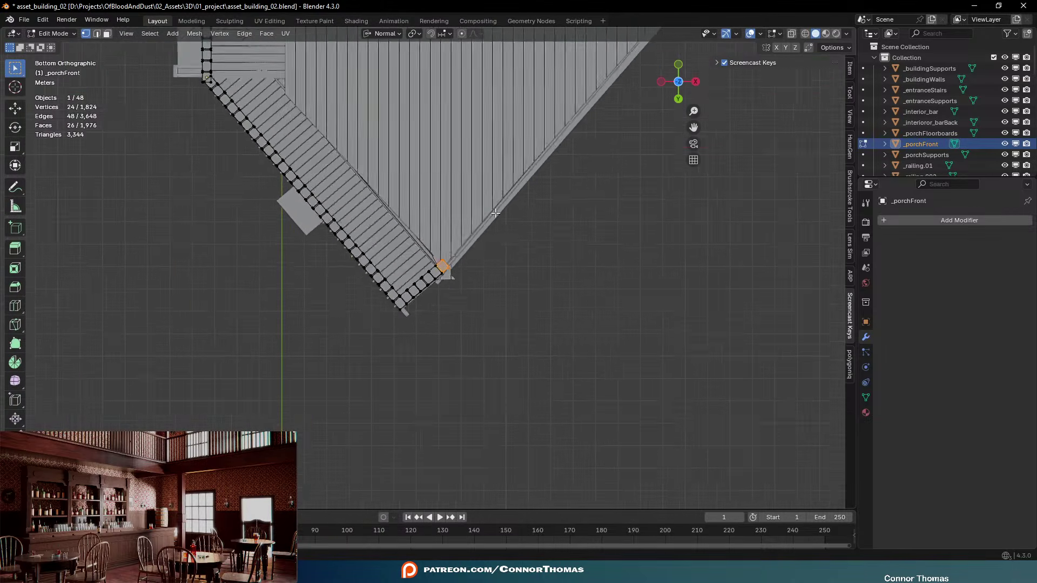
{"action": "key", "text": "p"}
{"action": "left_click", "coordinate": [504, 232]}
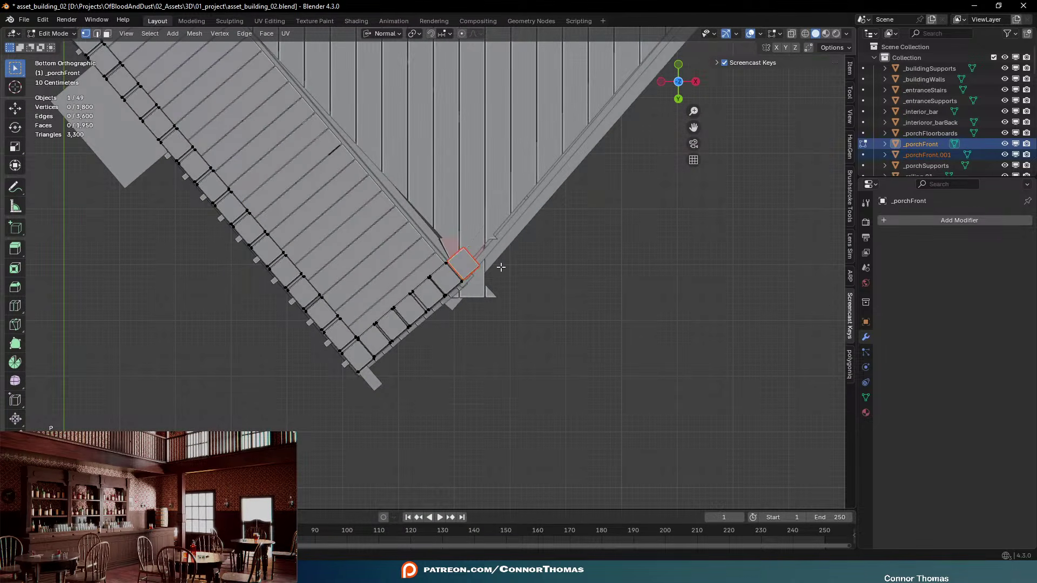
Return to object mode, select the separated corner plank, and add an Array modifier to it
{"action": "key", "text": "Tab"}
{"action": "left_click", "coordinate": [469, 266]}
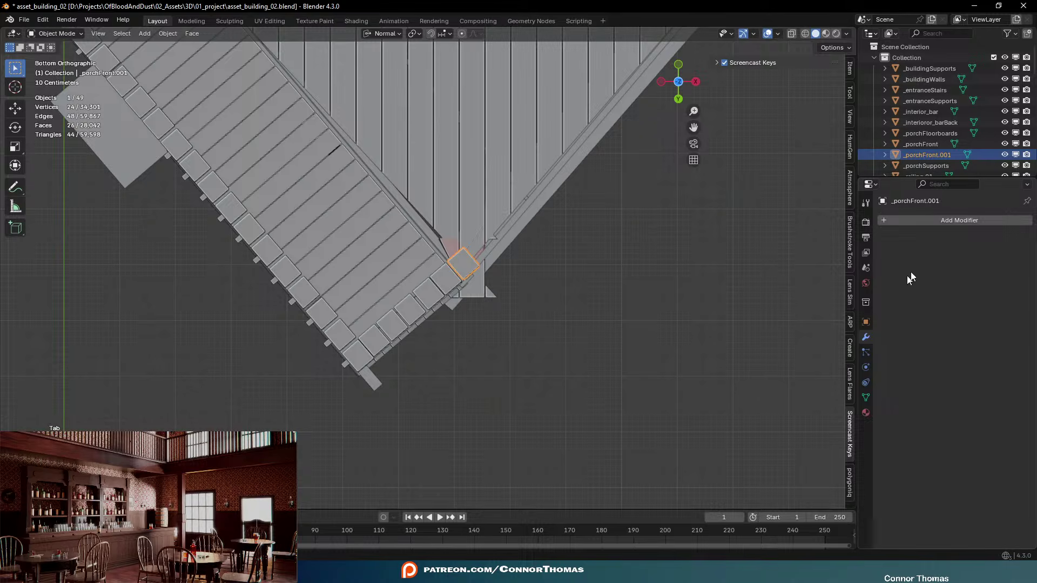
{"action": "left_click", "coordinate": [943, 221]}
{"action": "left_click", "coordinate": [918, 234]}
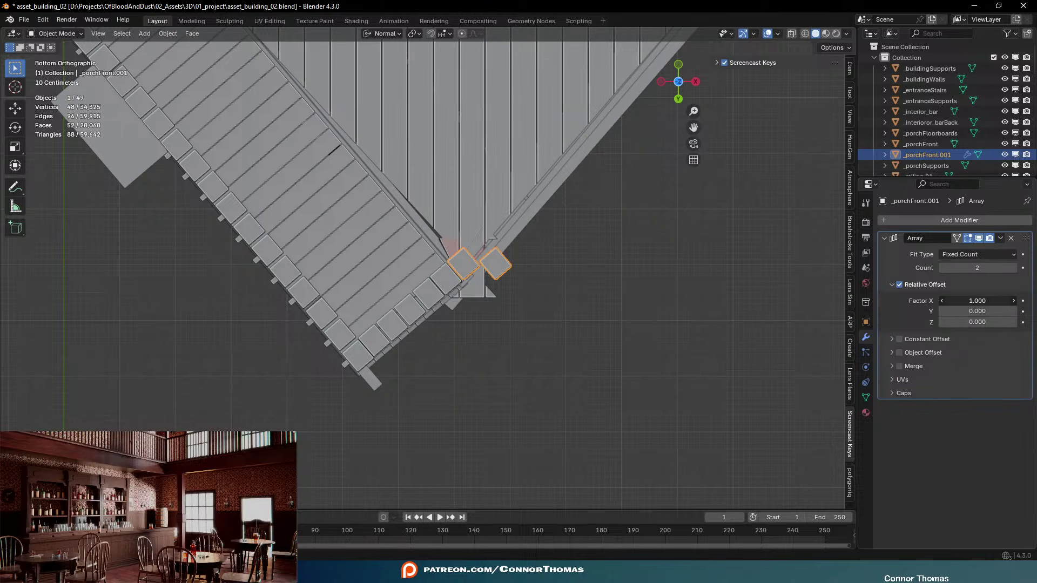
Adjust the array's relative offset to X 0.5 and Y -0.5 so the plank copy runs diagonally along the porchless wall
{"action": "left_click_drag", "start_coordinate": [977, 300], "coordinate": [950, 311]}
{"action": "key", "text": "ctrl+z"}
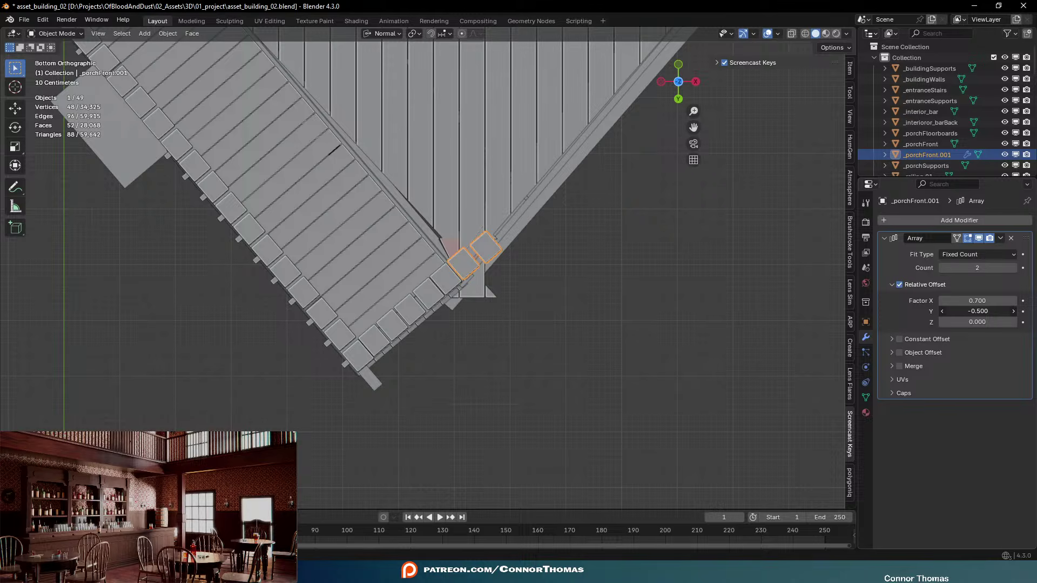
{"action": "mouse_move", "coordinate": [976, 311]}
{"action": "left_mouse_down"}
{"action": "mouse_move", "coordinate": [999, 311]}
{"action": "mouse_move", "coordinate": [988, 311]}
{"action": "left_mouse_up"}
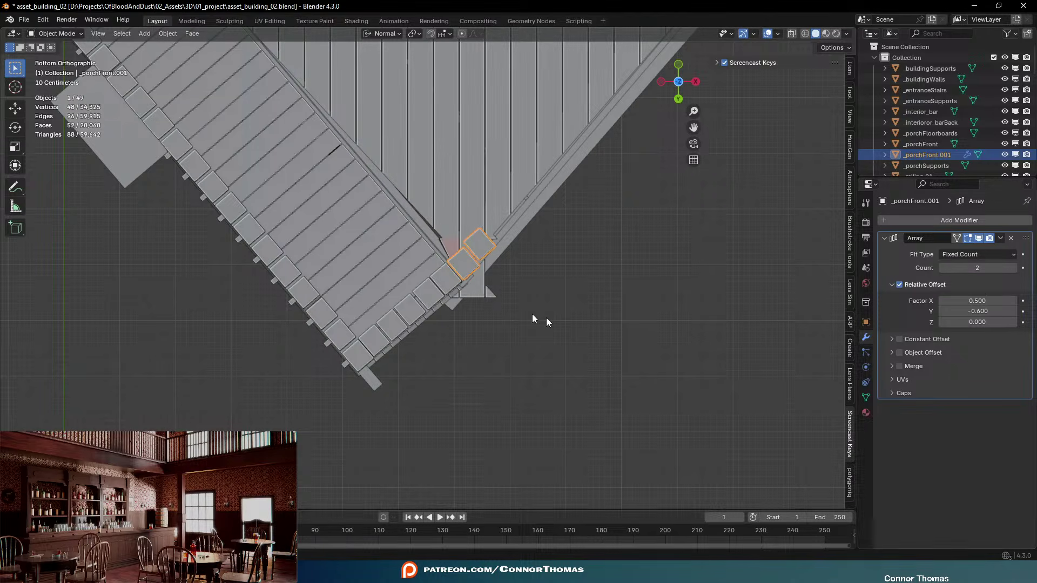
{"action": "scroll", "coordinate": [688, 269], "scroll_direction": "up", "scroll_amount": 3}
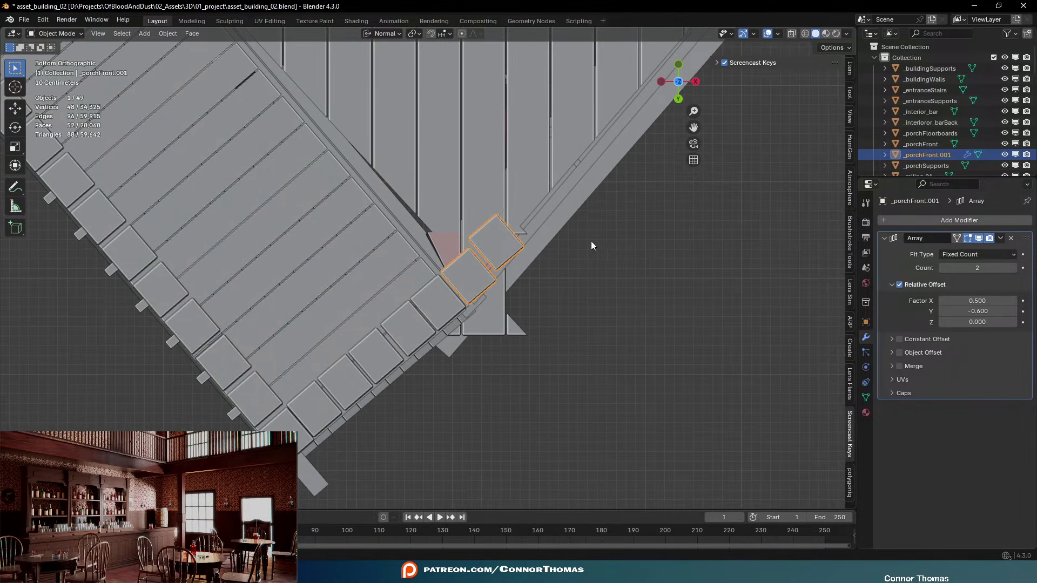
{"action": "left_click_drag", "start_coordinate": [978, 311], "coordinate": [1008, 311]}
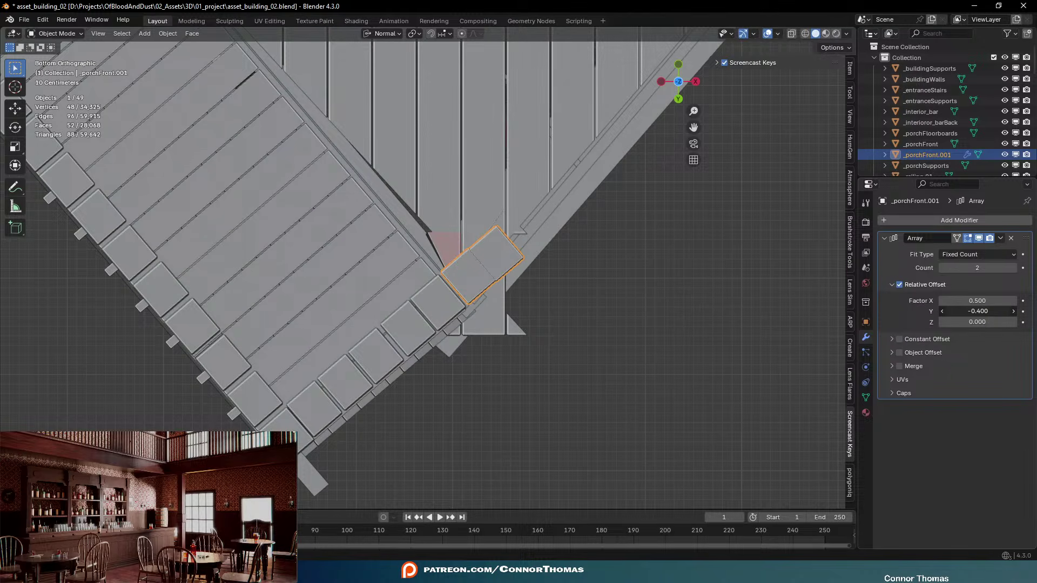
{"action": "left_click", "coordinate": [944, 311]}
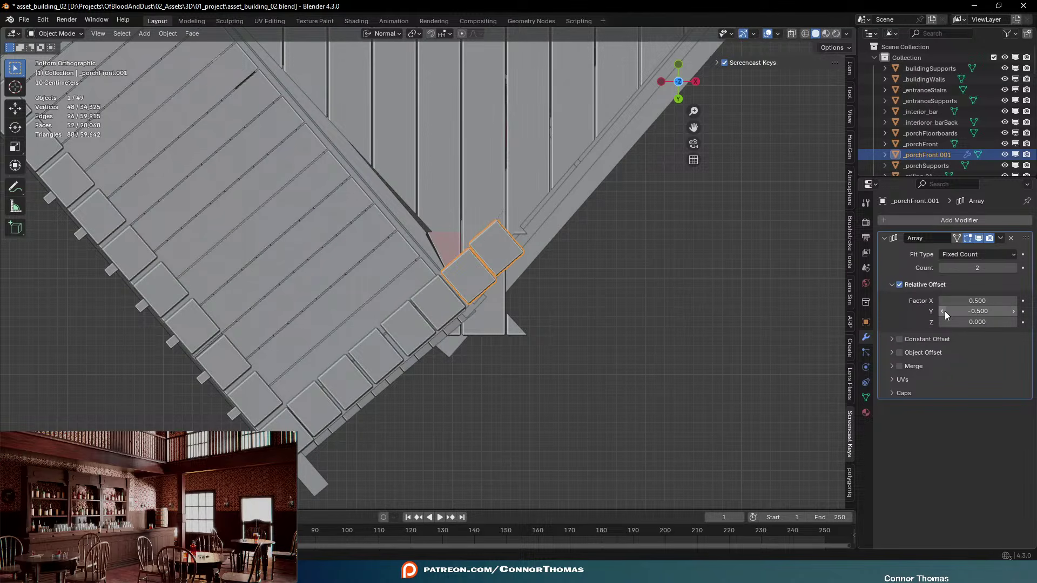
Refine the array's relative offset to X 0.5 and Y -0.45 so the planks sit edge to edge
{"action": "left_click", "coordinate": [1014, 301]}
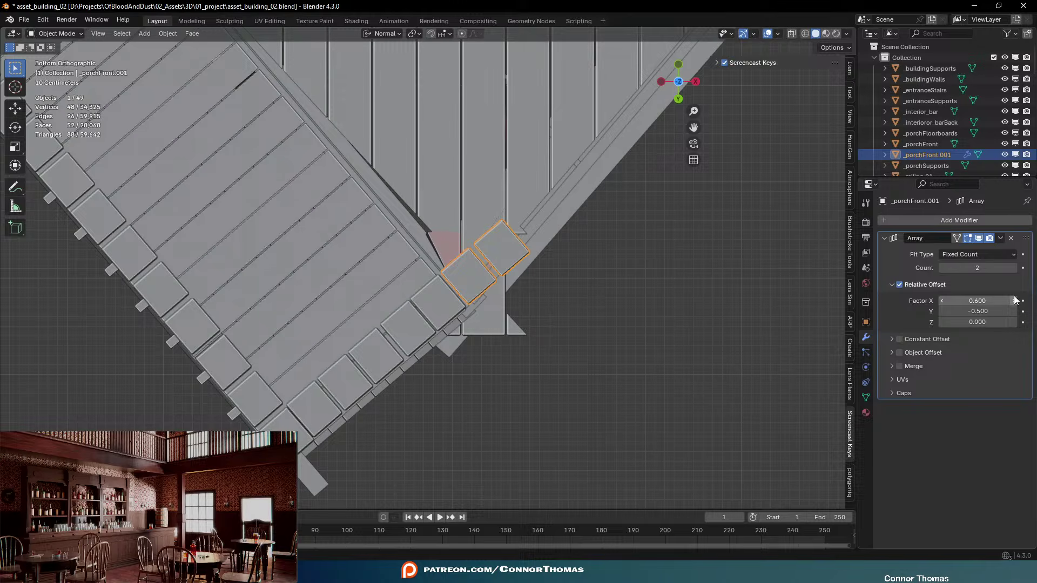
{"action": "left_click_drag", "start_coordinate": [983, 300], "coordinate": [985, 300]}
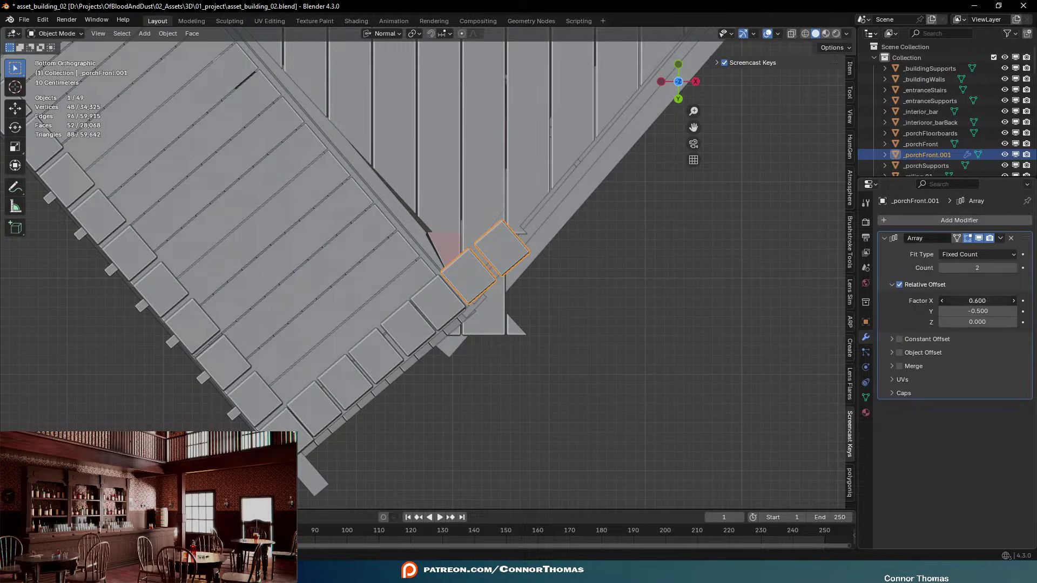
{"action": "type", "text": "0.5"}
{"action": "key", "text": "Return"}
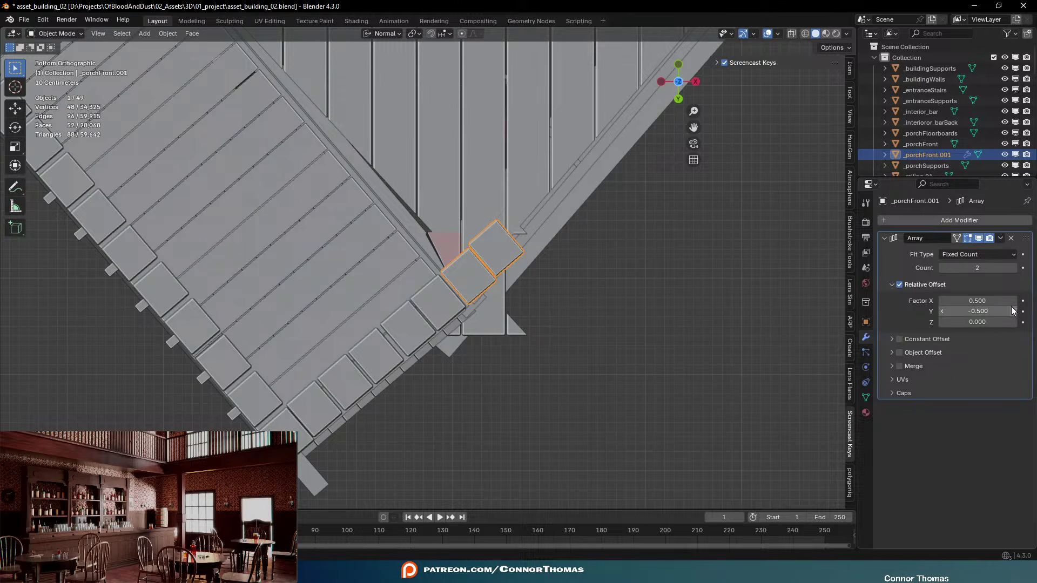
{"action": "left_click", "coordinate": [989, 311]}
{"action": "type", "text": "-0.4"}
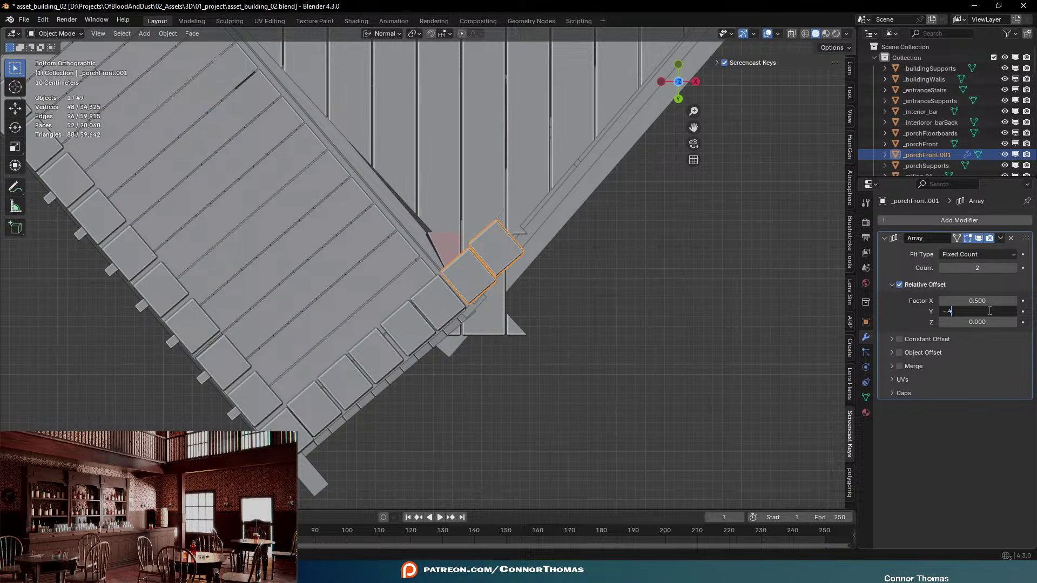
{"action": "type", "text": "5"}
{"action": "key", "text": "Return"}
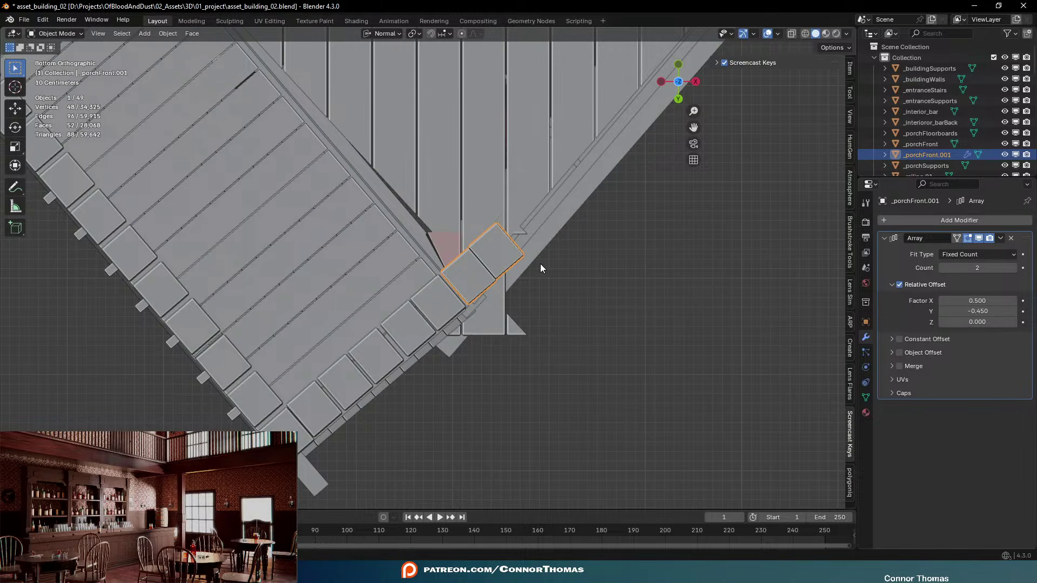
Set the plank array's count to 28 to extend the row along the porchless wall
{"action": "left_click_drag", "start_coordinate": [962, 269], "coordinate": [1004, 268]}
{"action": "scroll", "coordinate": [662, 222], "scroll_direction": "down", "scroll_amount": 5}
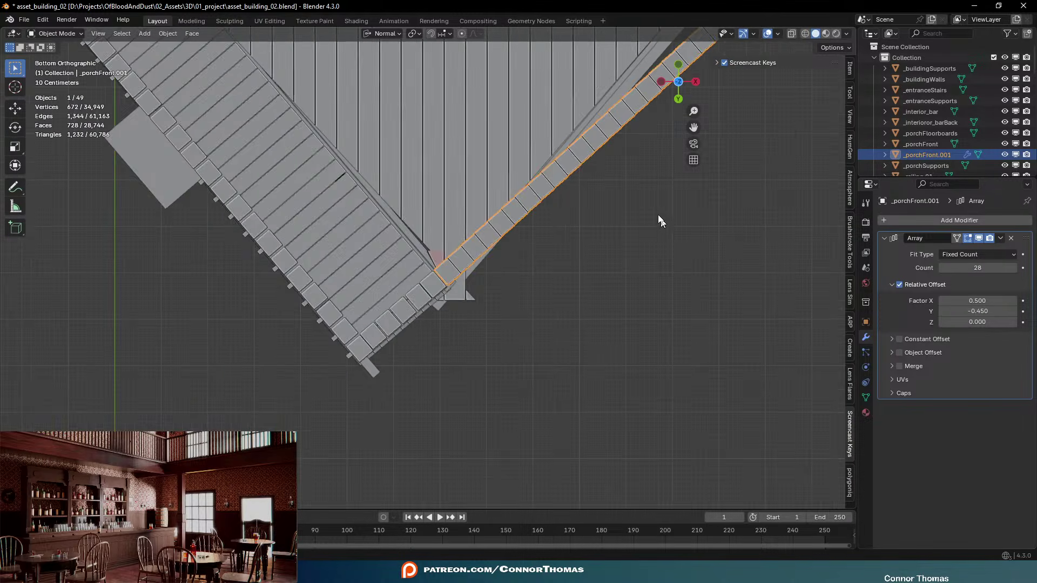
{"action": "key", "text": "r"}
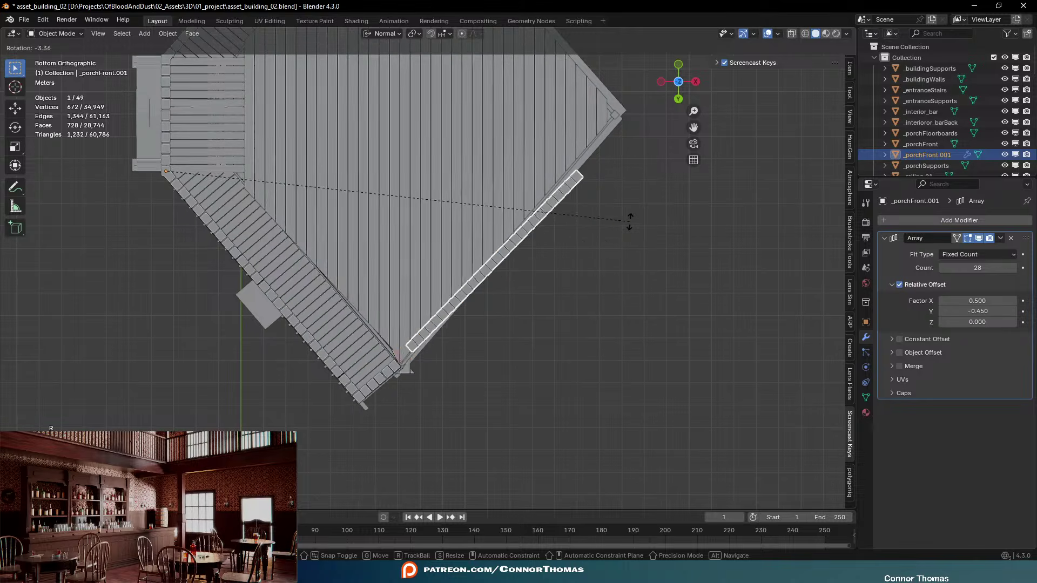
{"action": "right_click", "coordinate": [627, 221]}
Place the 3D cursor at the plank row's corner end and set the transform pivot point to 3D Cursor
{"action": "scroll", "coordinate": [414, 413], "scroll_direction": "up", "scroll_amount": 4}
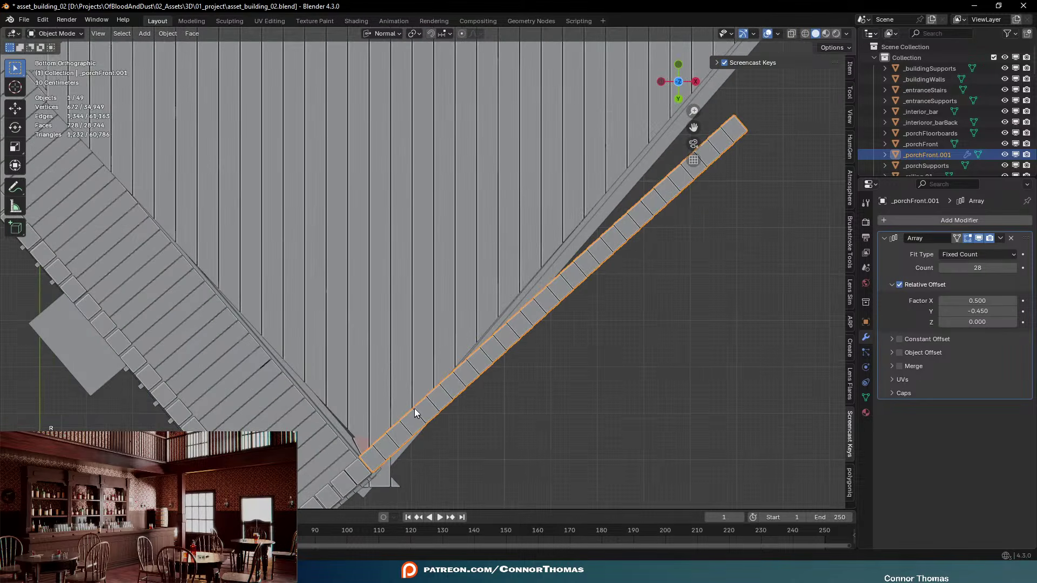
{"action": "left_click", "coordinate": [15, 87]}
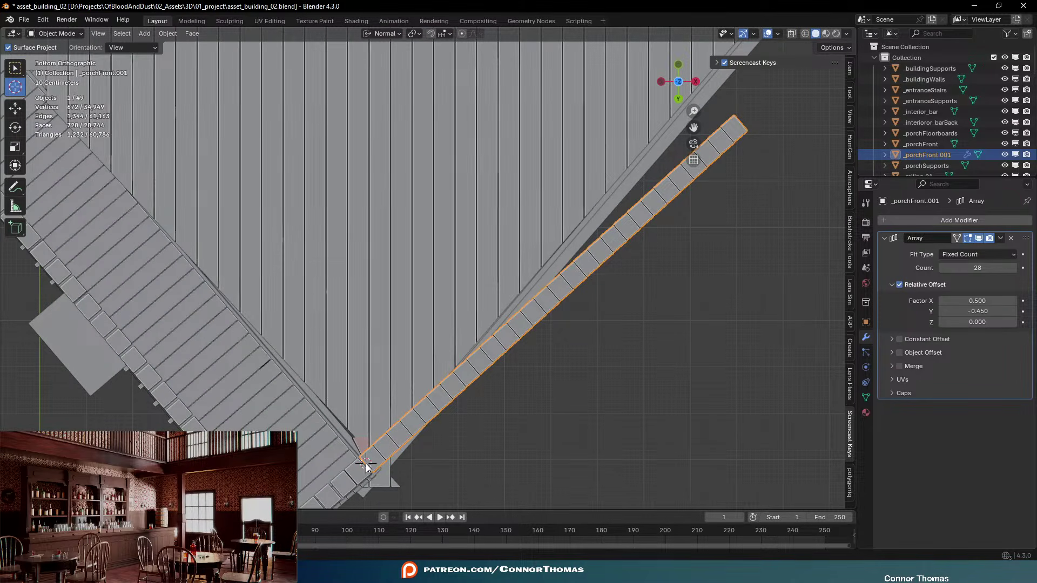
{"action": "left_click", "coordinate": [21, 67]}
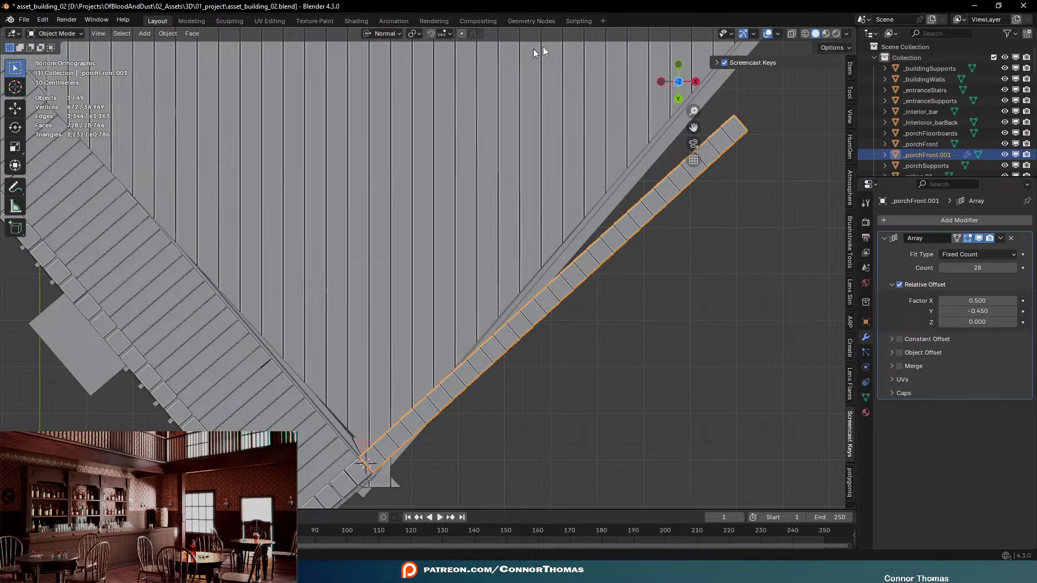
{"action": "left_click", "coordinate": [416, 34]}
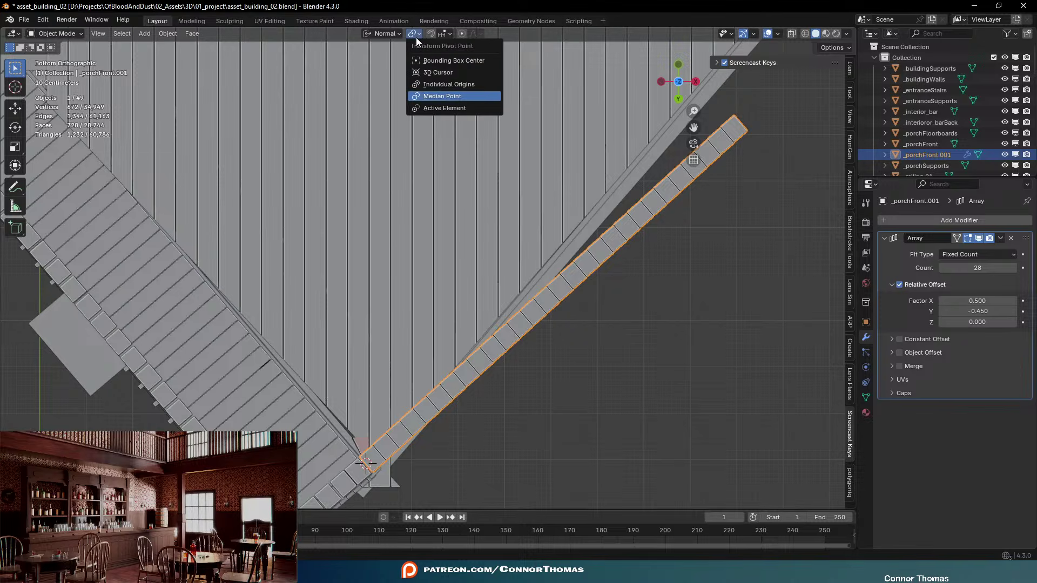
{"action": "left_click", "coordinate": [437, 72]}
Rotate the plank row about the 3D cursor and nudge it so that it follows the underside of the porchless wall
{"action": "key", "text": "r"}
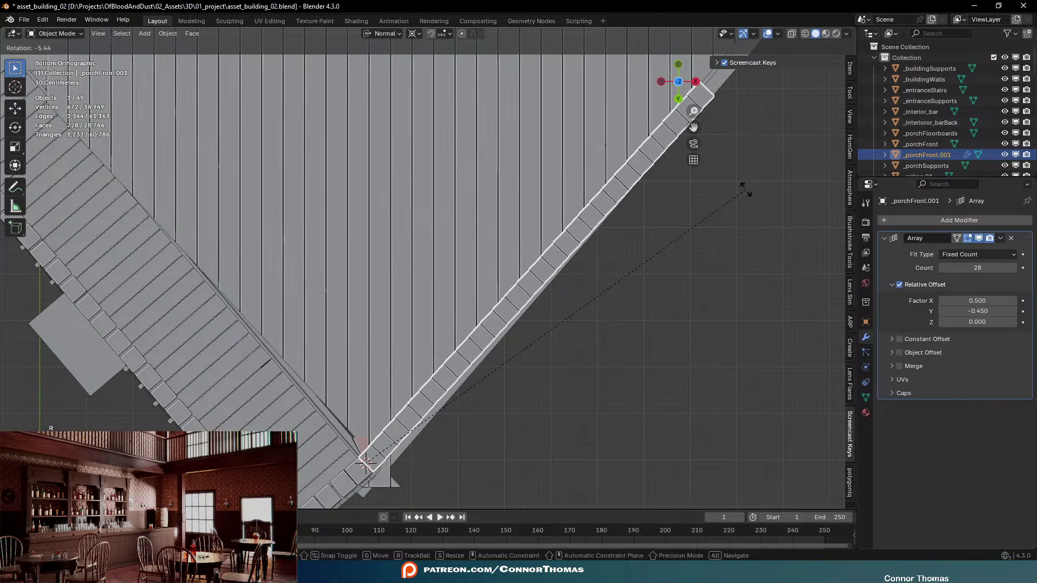
{"action": "key", "text": "g"}
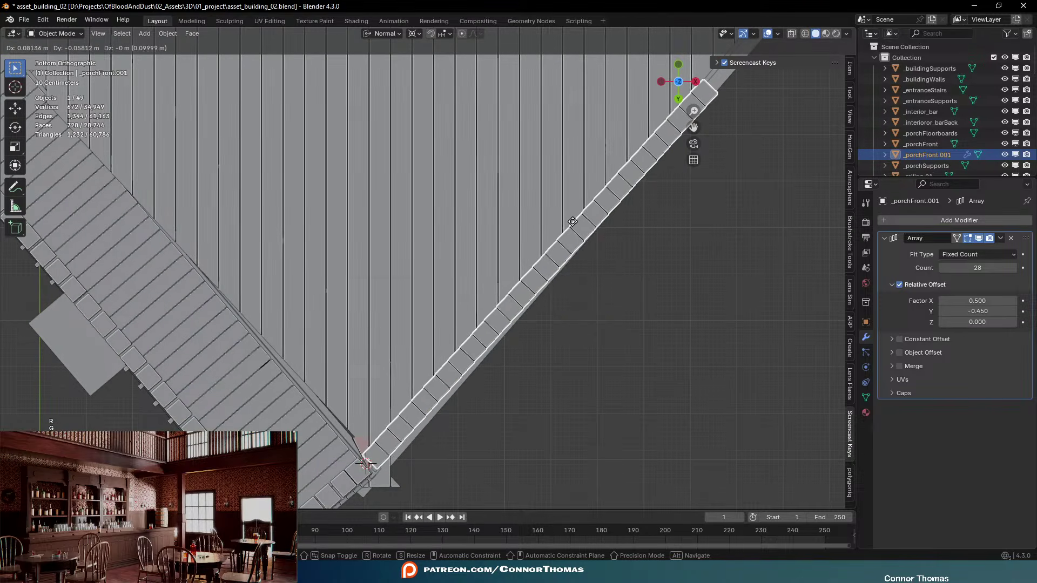
{"action": "key", "text": "r"}
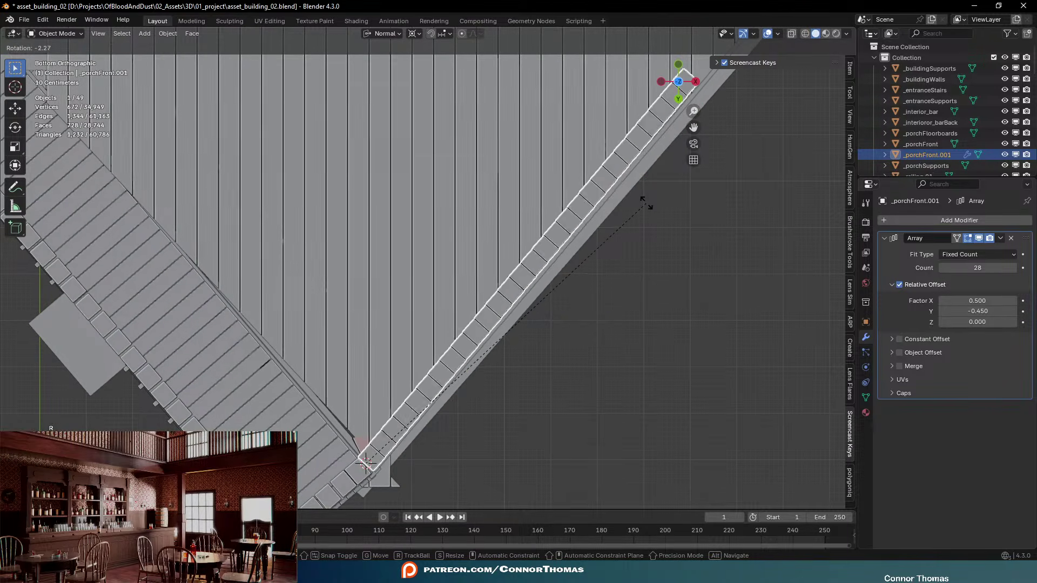
{"action": "left_click", "coordinate": [644, 205]}
Set the plank array's count to 38 so the row reaches the building's far corner
{"action": "middle_click_drag", "start_coordinate": [683, 275], "coordinate": [703, 189]}
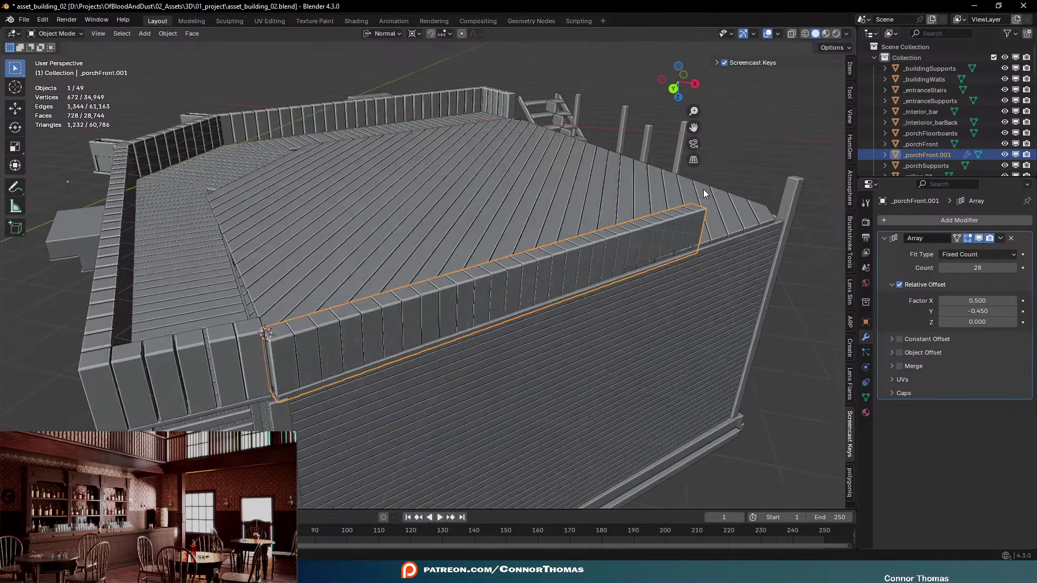
{"action": "left_click", "coordinate": [1014, 267]}
{"action": "mouse_move", "coordinate": [1015, 268]}
{"action": "left_mouse_down"}
{"action": "mouse_move", "coordinate": [1034, 268]}
{"action": "mouse_move", "coordinate": [1015, 268]}
{"action": "left_mouse_up"}
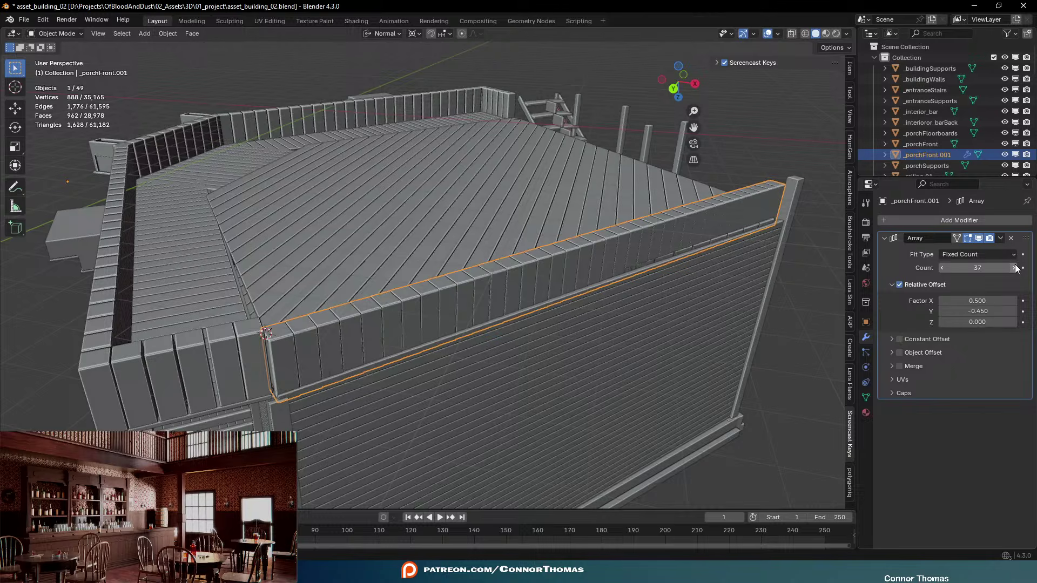
{"action": "left_click", "coordinate": [1015, 268]}
{"action": "middle_click_drag", "start_coordinate": [793, 237], "coordinate": [605, 251]}
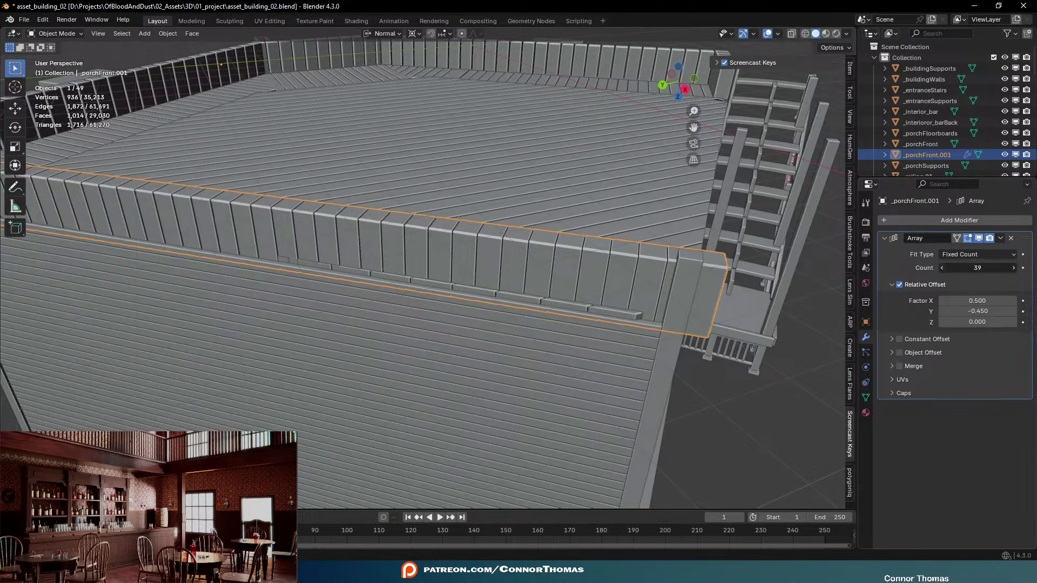
{"action": "left_click_drag", "start_coordinate": [977, 268], "coordinate": [909, 268]}
Duplicate the full plank row in bottom view and place the copy off to the stair side of the building
{"action": "middle_click_drag", "start_coordinate": [562, 214], "coordinate": [581, 284]}
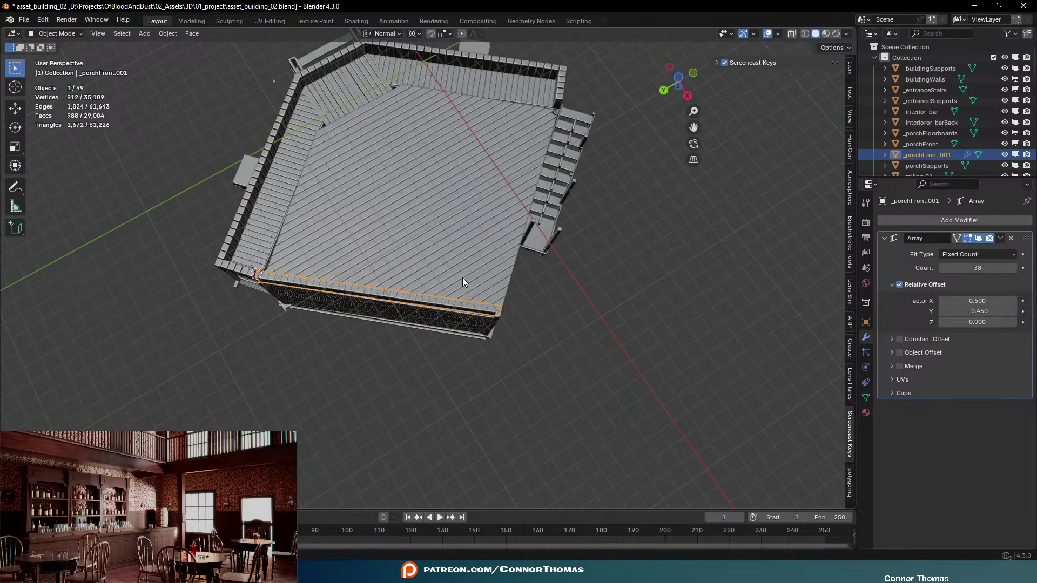
{"action": "key", "text": "KP_7"}
{"action": "key", "text": "ctrl+KP_7"}
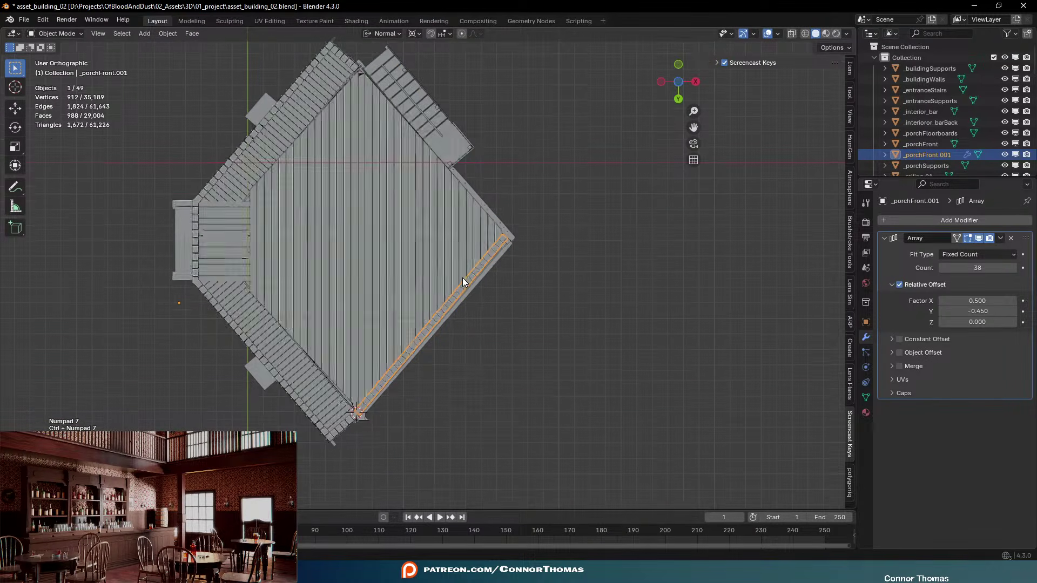
{"action": "key", "text": "shift+d"}
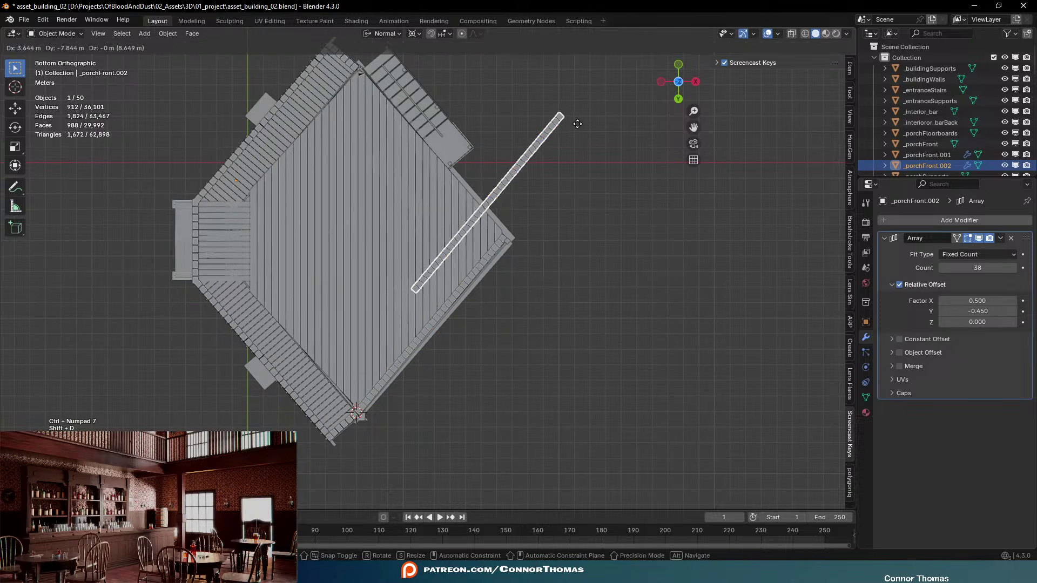
{"action": "left_click", "coordinate": [602, 138]}
Rotate the duplicated plank row by -45 degrees
{"action": "key", "text": "r"}
{"action": "key", "text": "KP_4"}
{"action": "key", "text": "KP_5"}
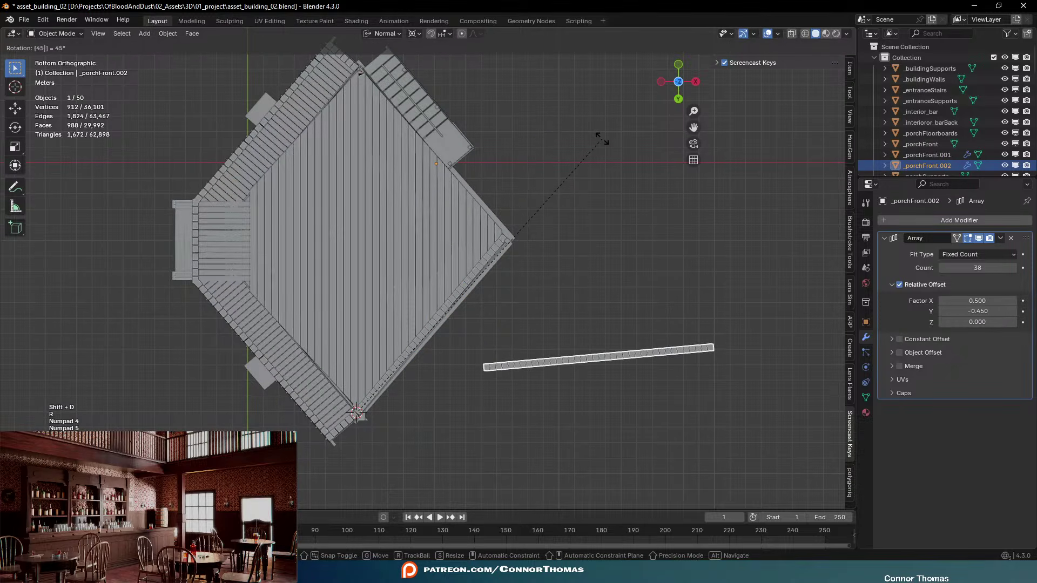
{"action": "key", "text": "KP_Subtract"}
{"action": "key", "text": "KP_Enter"}
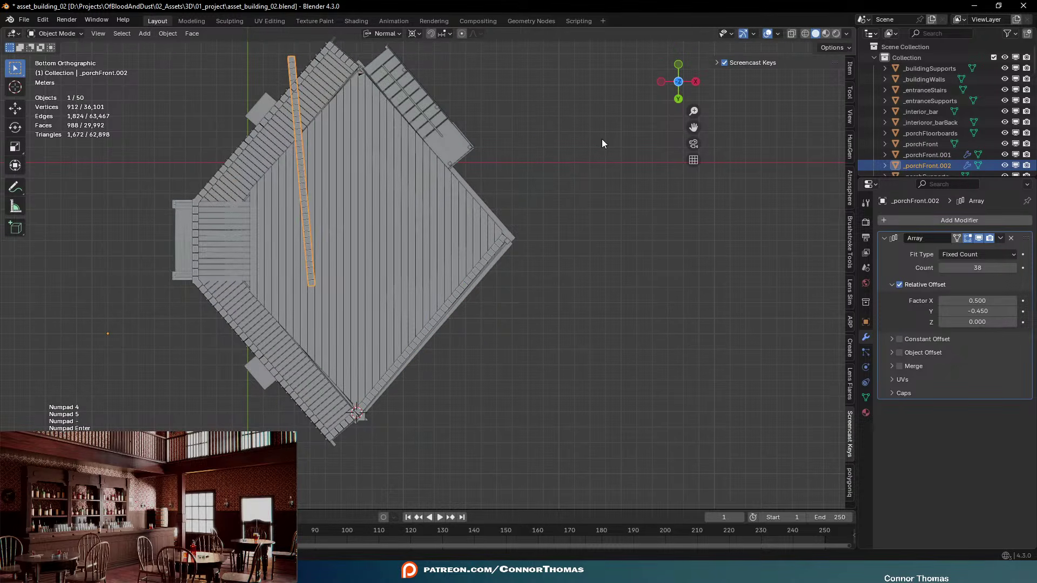
Place the 3D cursor at the building's far corner and move the duplicated plank row's end onto it
{"action": "left_click", "coordinate": [10, 90]}
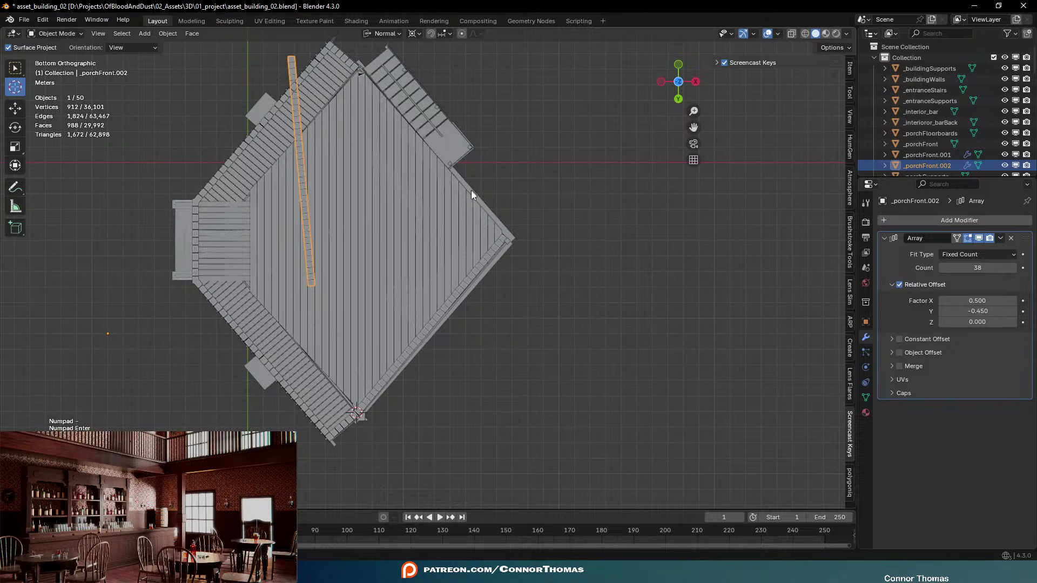
{"action": "left_click", "coordinate": [22, 69]}
{"action": "key", "text": "g"}
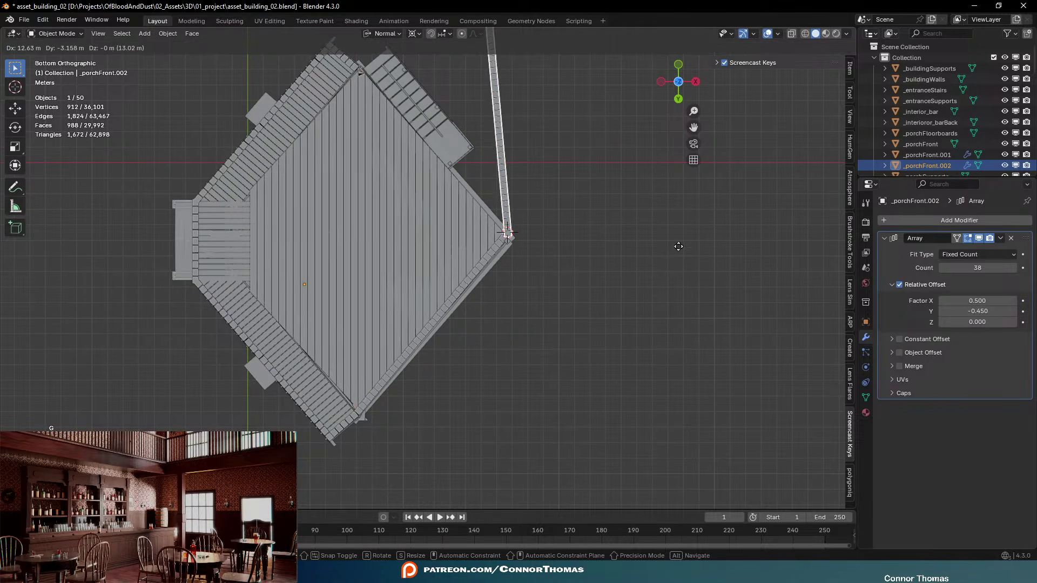
Rotate the duplicated plank row about the far corner and shift it to line up beneath the wall with the exterior staircase
{"action": "key", "text": "r"}
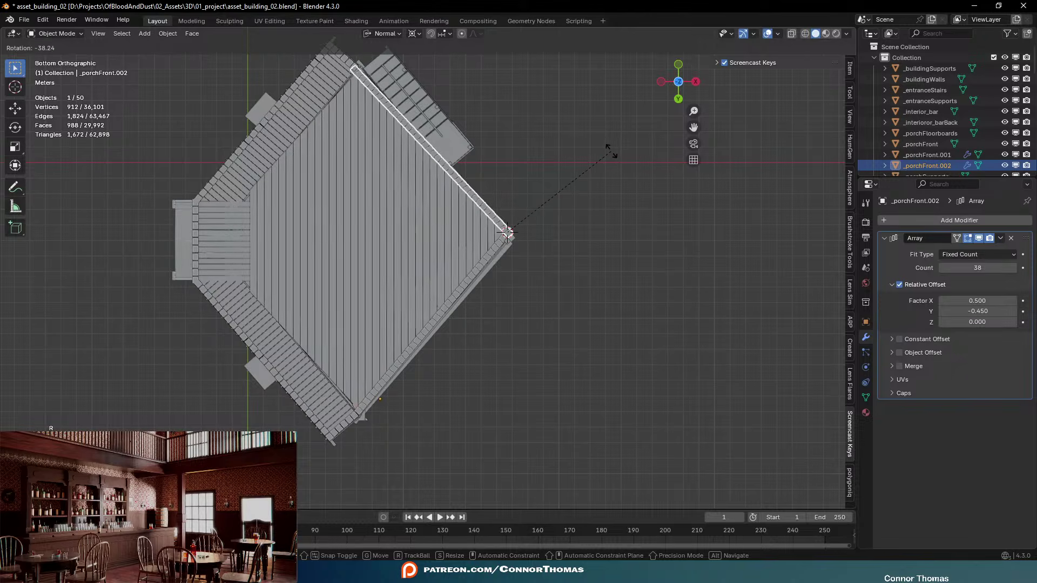
{"action": "key", "text": "g"}
{"action": "left_click", "coordinate": [506, 231]}
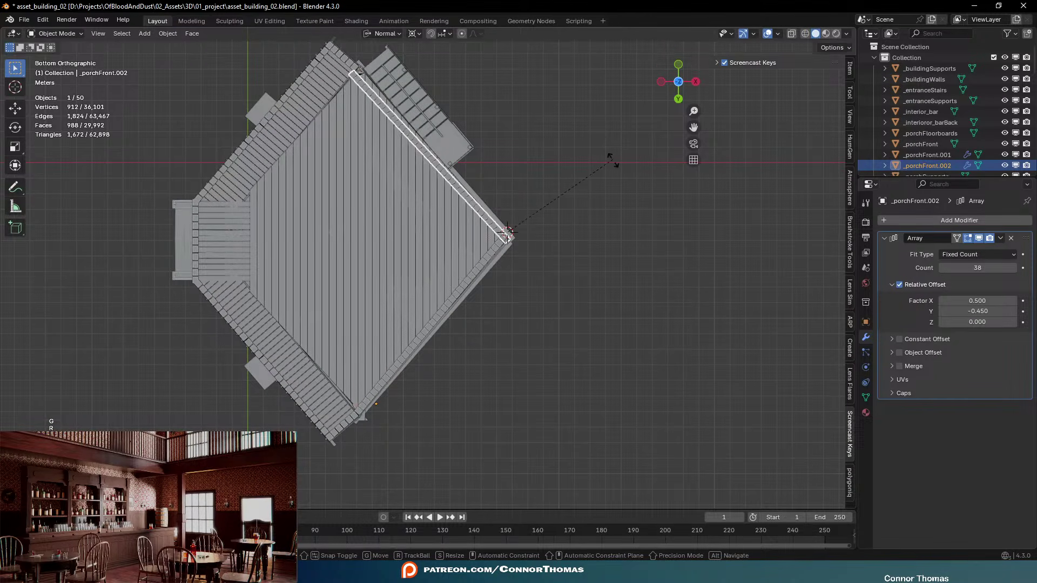
{"action": "left_click", "coordinate": [612, 159]}
{"action": "scroll", "coordinate": [465, 268], "scroll_direction": "up", "scroll_amount": 4}
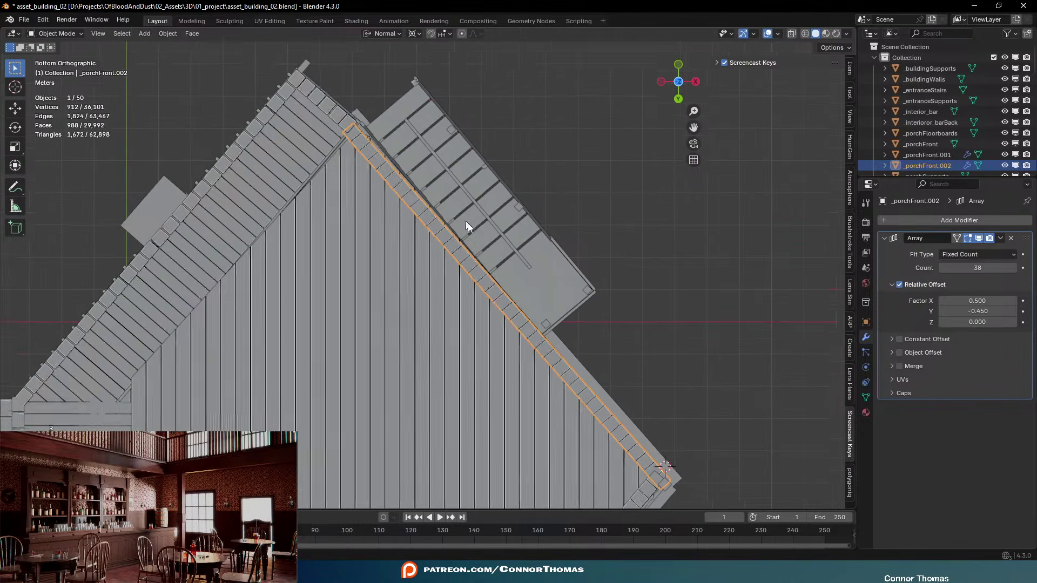
{"action": "middle_click_drag", "start_coordinate": [466, 221], "coordinate": [471, 228], "text": "shift"}
{"action": "key", "text": "r"}
{"action": "left_click", "coordinate": [675, 222]}
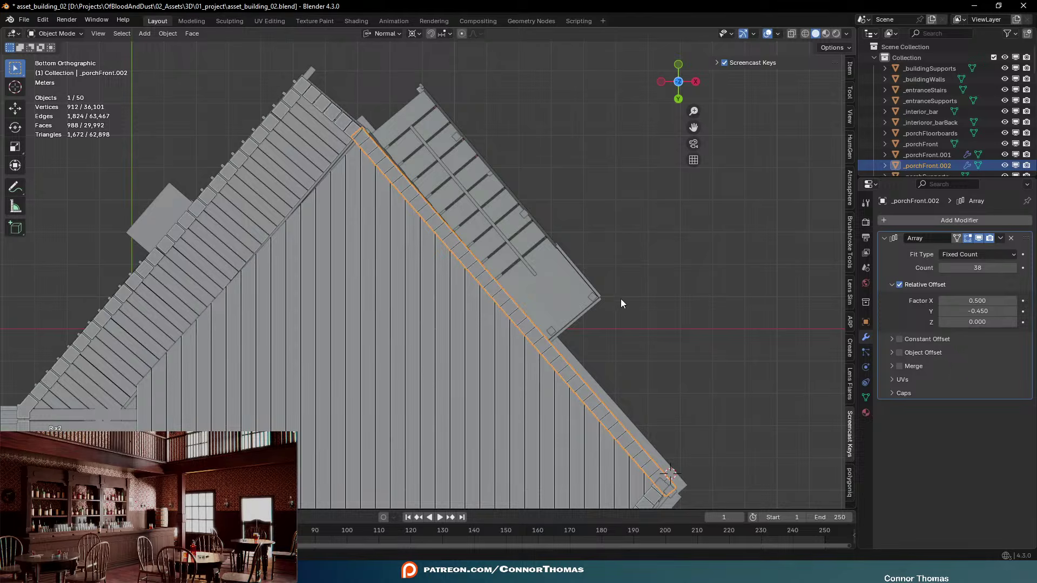
Shift the plank row beneath the staircase wall along Z towards the height of the neighbouring skirting
{"action": "middle_click_drag", "start_coordinate": [620, 299], "coordinate": [612, 251]}
{"action": "key", "text": "a"}
{"action": "key", "text": "a"}
{"action": "scroll", "coordinate": [613, 249], "scroll_direction": "up", "scroll_amount": 2}
{"action": "left_click", "coordinate": [585, 211]}
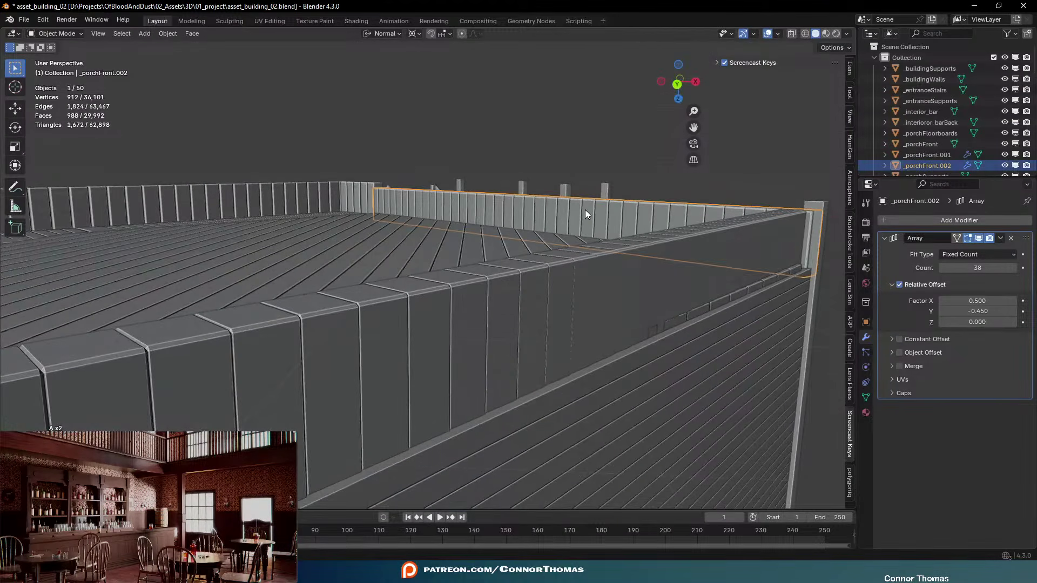
{"action": "key", "text": "g"}
{"action": "key", "text": "z"}
{"action": "left_click", "coordinate": [614, 196]}
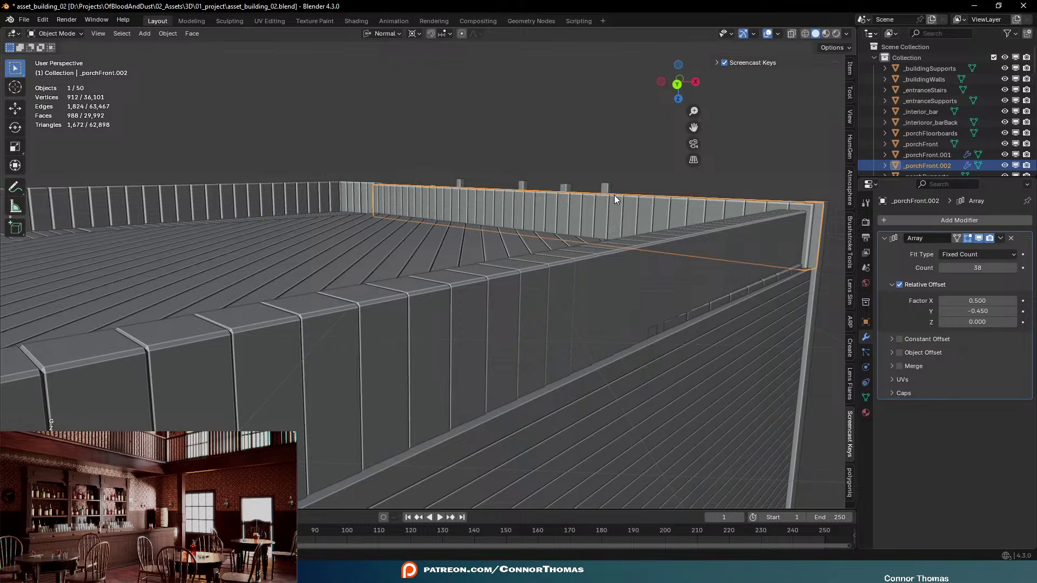
Move the plank row beneath the porchless wall along Z to line up with the adjoining porch skirting
{"action": "left_click", "coordinate": [588, 283]}
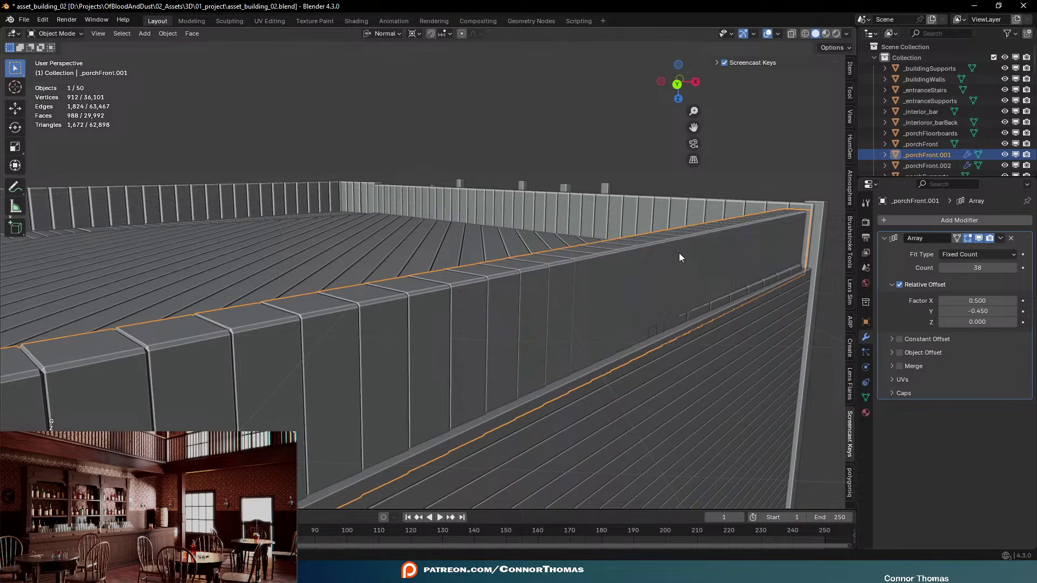
{"action": "key", "text": "a"}
{"action": "key", "text": "a"}
{"action": "scroll", "coordinate": [543, 315], "scroll_direction": "down", "scroll_amount": 6}
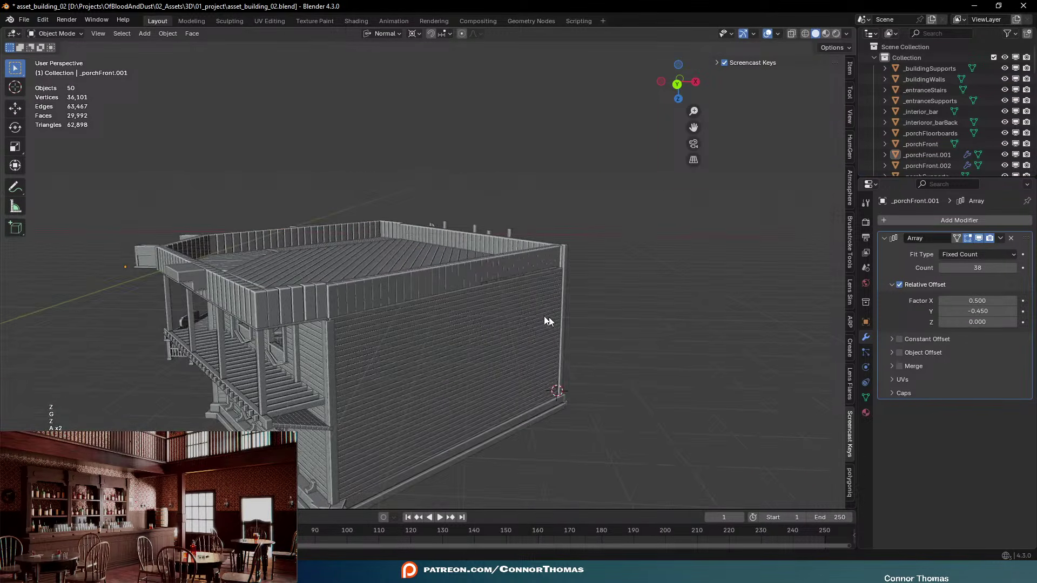
{"action": "scroll", "coordinate": [541, 301], "scroll_direction": "up", "scroll_amount": 10}
{"action": "left_click", "coordinate": [141, 130]}
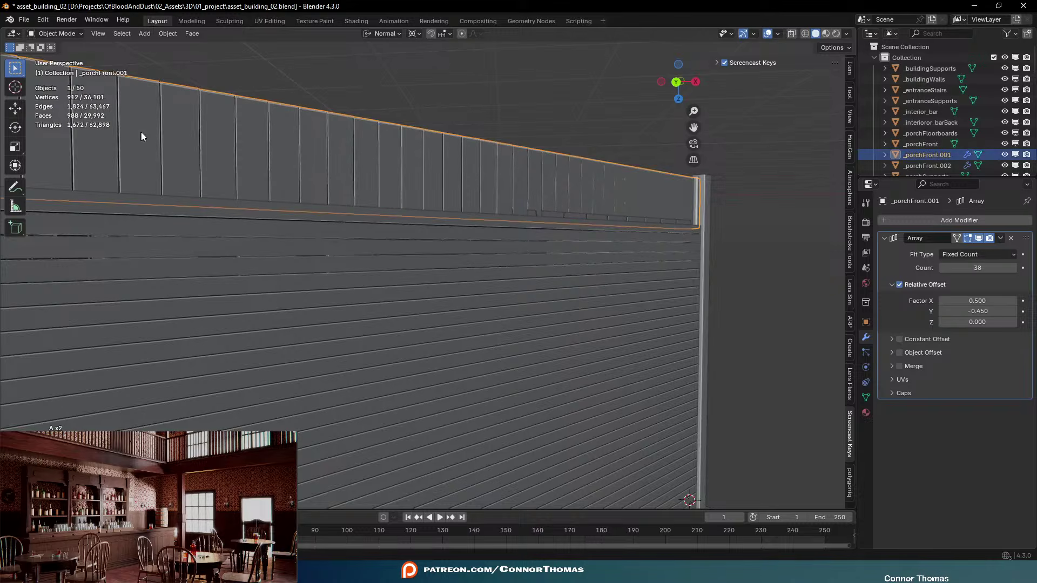
{"action": "middle_click_drag", "start_coordinate": [140, 131], "coordinate": [373, 197]}
{"action": "key", "text": "g"}
{"action": "key", "text": "z"}
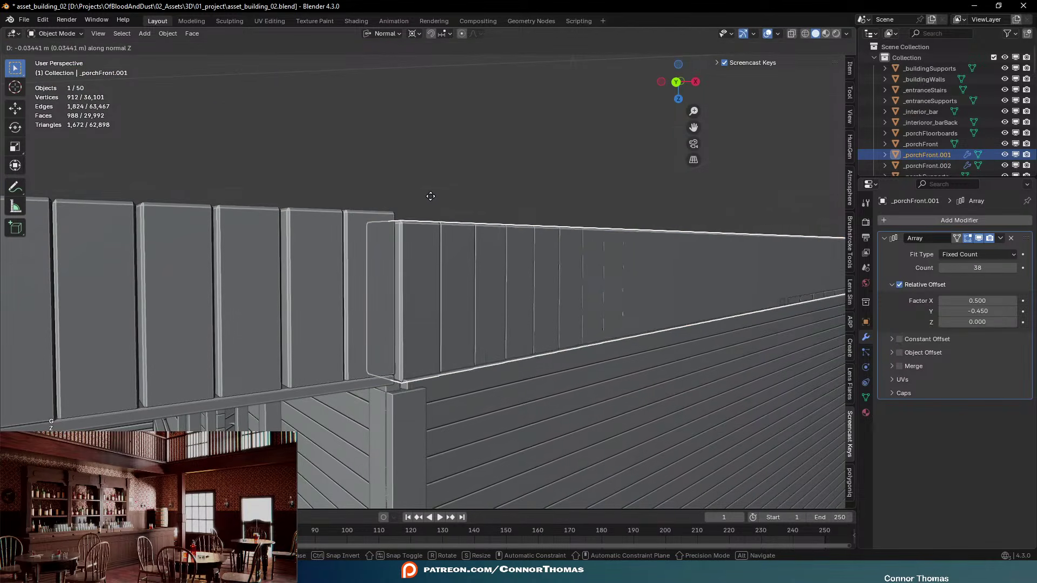
{"action": "left_click", "coordinate": [415, 173]}
{"action": "middle_click_drag", "start_coordinate": [553, 202], "coordinate": [353, 225]}
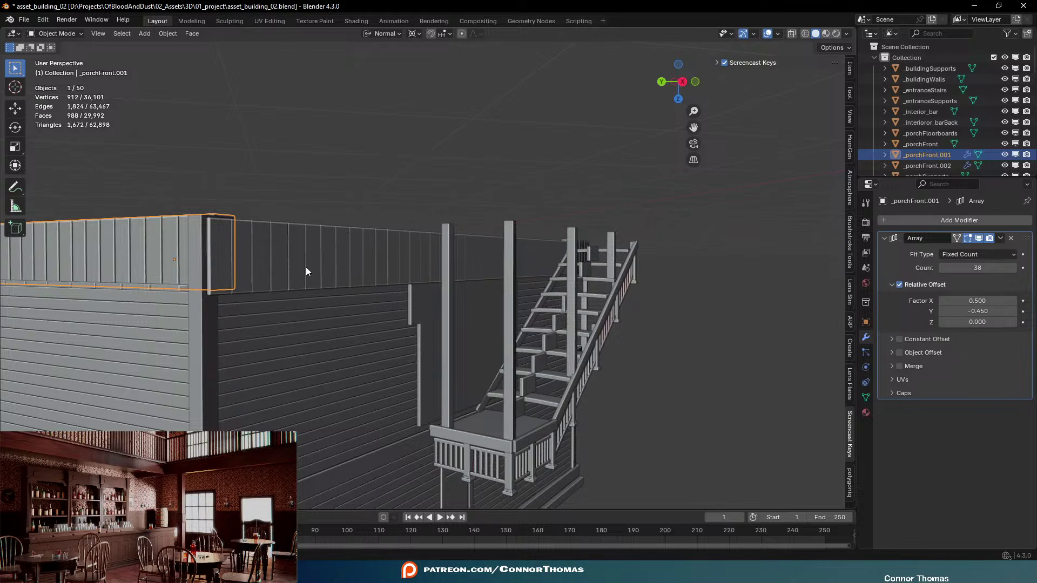
Move the staircase wall's plank row along Z to match the row around the corner, and save the file
{"action": "left_click", "coordinate": [306, 267]}
{"action": "key", "text": "g"}
{"action": "key", "text": "z"}
{"action": "left_click", "coordinate": [367, 246]}
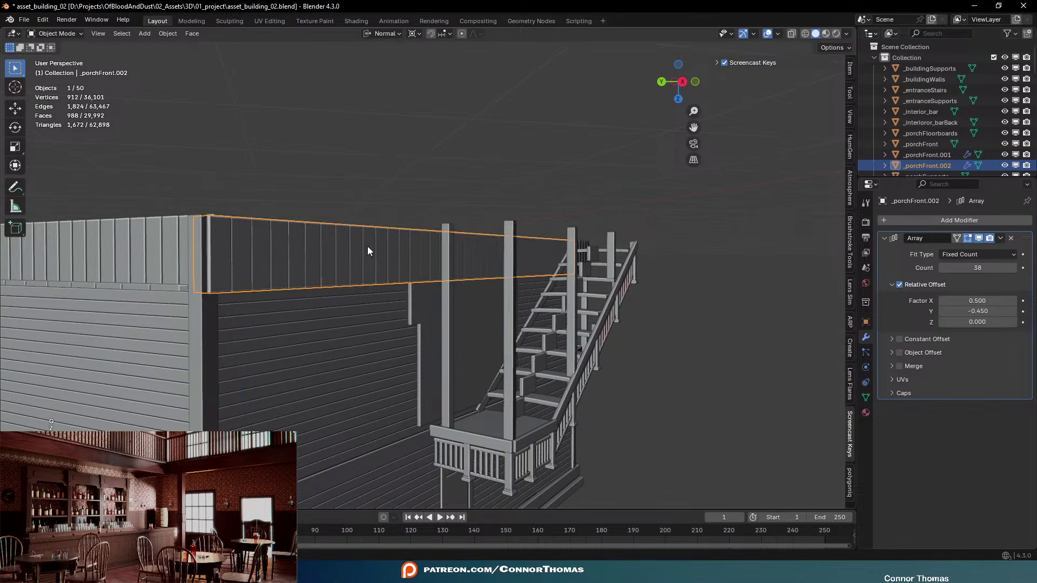
{"action": "key", "text": "a"}
{"action": "key", "text": "a"}
{"action": "scroll", "coordinate": [433, 221], "scroll_direction": "down", "scroll_amount": 6}
{"action": "middle_click_drag", "start_coordinate": [410, 215], "coordinate": [211, 196]}
{"action": "middle_click_drag", "start_coordinate": [259, 276], "coordinate": [469, 284], "text": "shift"}
{"action": "key", "text": "ctrl+s"}
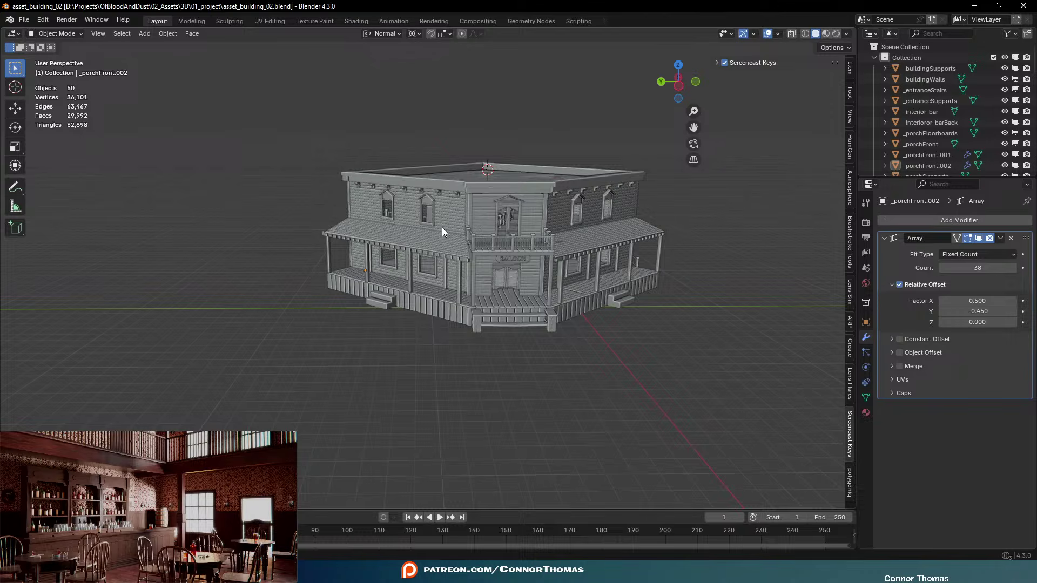
Delete the freestanding upright block between the bar counter and the interior staircase
{"action": "scroll", "coordinate": [581, 239], "scroll_direction": "up", "scroll_amount": 10}
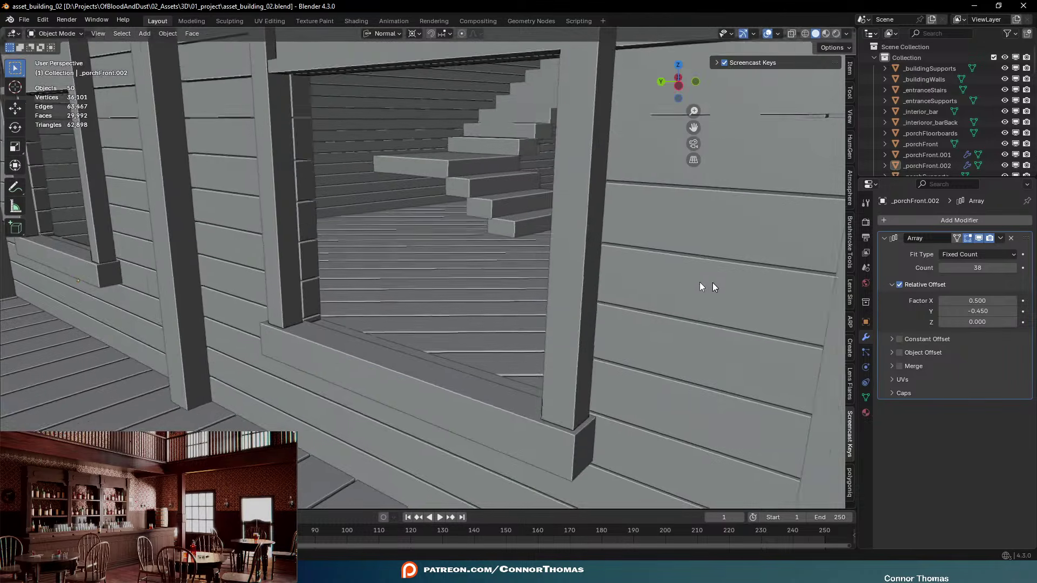
{"action": "middle_click_drag", "start_coordinate": [712, 283], "coordinate": [435, 333], "text": "shift"}
{"action": "scroll", "coordinate": [627, 267], "scroll_direction": "up", "scroll_amount": 3}
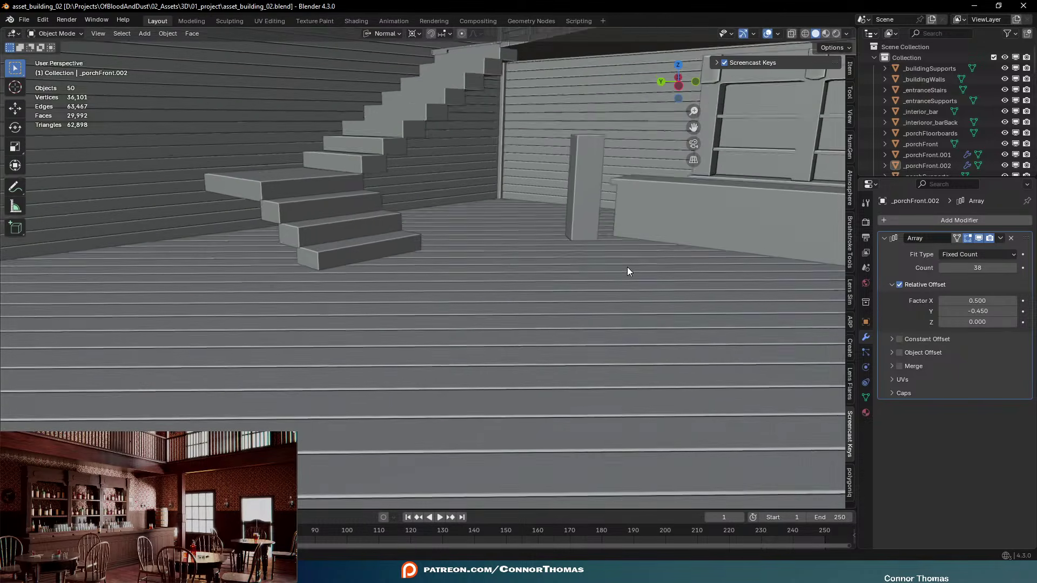
{"action": "middle_click_drag", "start_coordinate": [627, 267], "coordinate": [412, 317], "text": "shift"}
{"action": "middle_click_drag", "start_coordinate": [466, 296], "coordinate": [729, 257]}
{"action": "middle_click_drag", "start_coordinate": [702, 265], "coordinate": [619, 406], "text": "shift"}
{"action": "scroll", "coordinate": [377, 300], "scroll_direction": "down", "scroll_amount": 3}
{"action": "scroll", "coordinate": [409, 294], "scroll_direction": "up", "scroll_amount": 3}
{"action": "middle_click_drag", "start_coordinate": [522, 333], "coordinate": [403, 295]}
{"action": "left_click", "coordinate": [407, 291]}
{"action": "key", "text": "x"}
{"action": "left_click", "coordinate": [407, 289]}
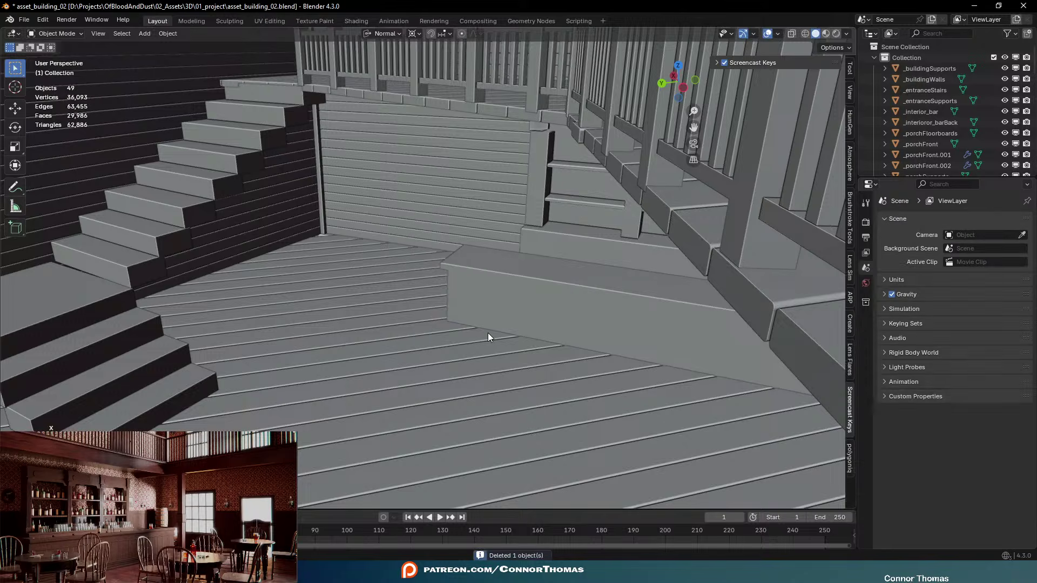
Edit the porch supports and select only the whole post beside the front entrance
{"action": "middle_click_drag", "start_coordinate": [488, 333], "coordinate": [330, 242]}
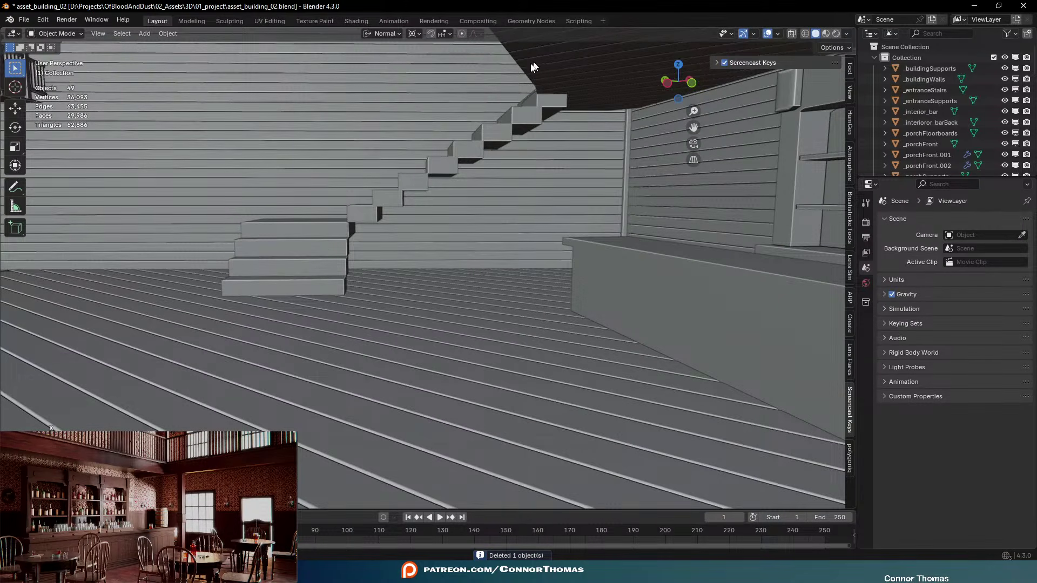
{"action": "middle_click_drag", "start_coordinate": [531, 66], "coordinate": [612, 294]}
{"action": "scroll", "coordinate": [438, 232], "scroll_direction": "down", "scroll_amount": 5}
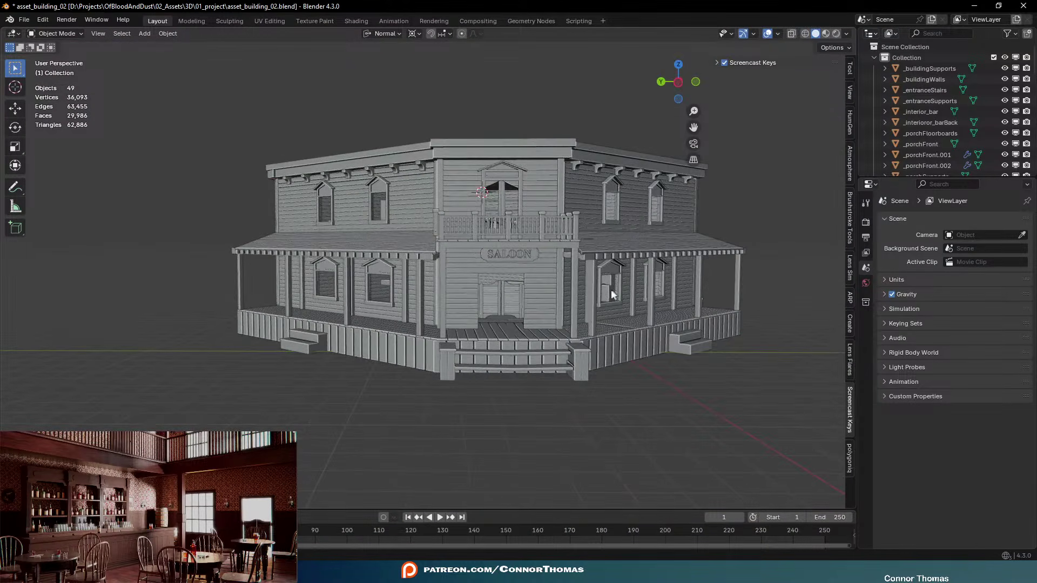
{"action": "left_click", "coordinate": [422, 292]}
{"action": "key", "text": "Tab"}
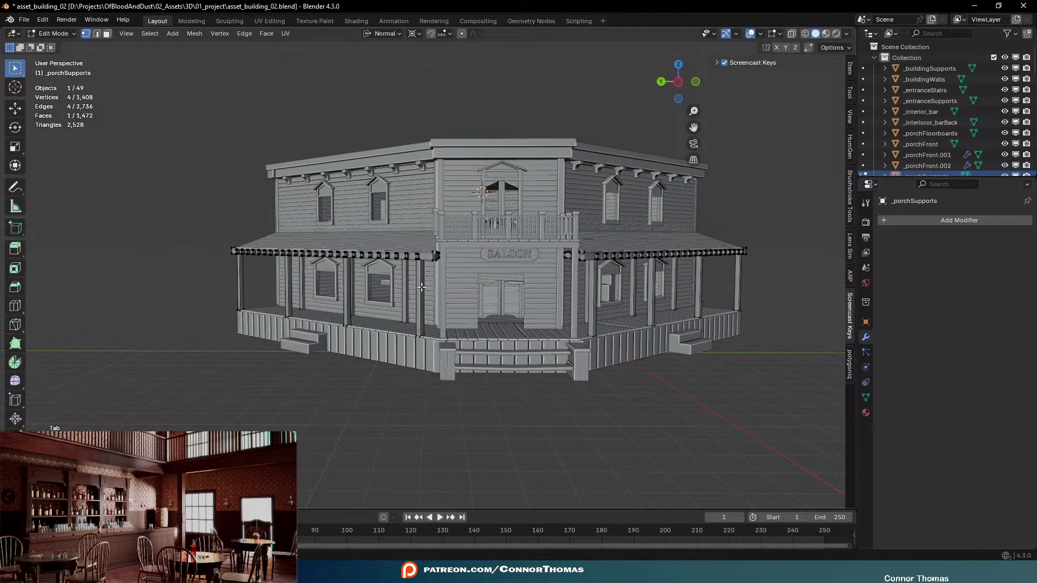
{"action": "key", "text": "a"}
{"action": "key", "text": "a"}
{"action": "key", "text": "l"}
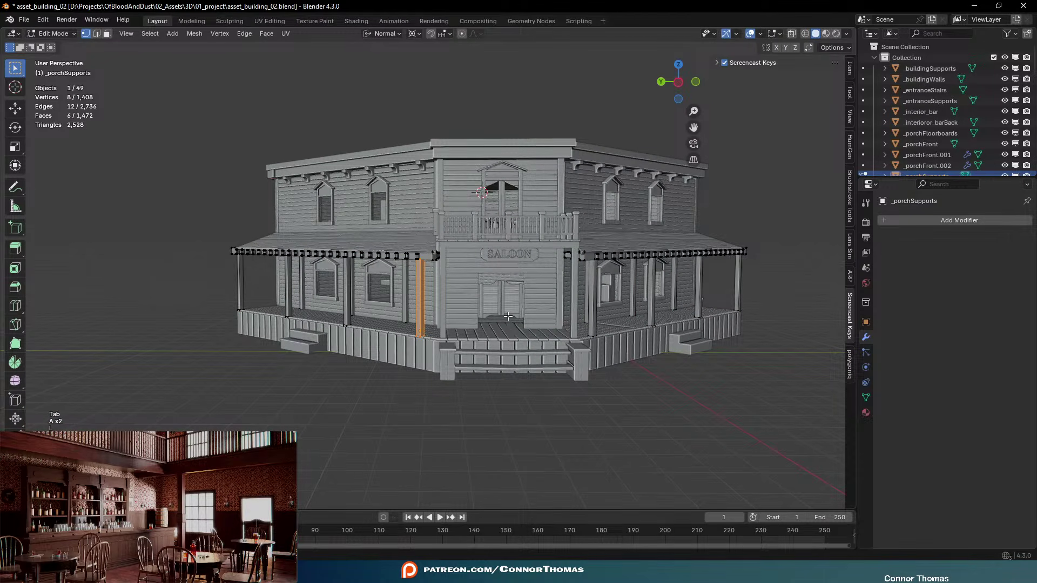
{"action": "key", "text": "KP_7"}
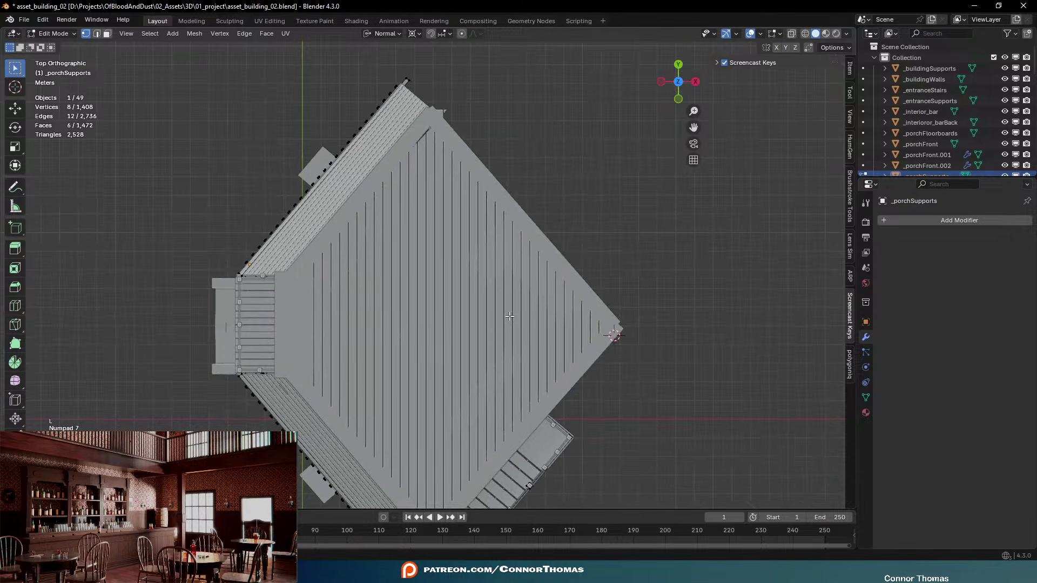
Hide the roof in top view to expose the interior balcony
{"action": "key", "text": "Tab"}
{"action": "left_click", "coordinate": [468, 270]}
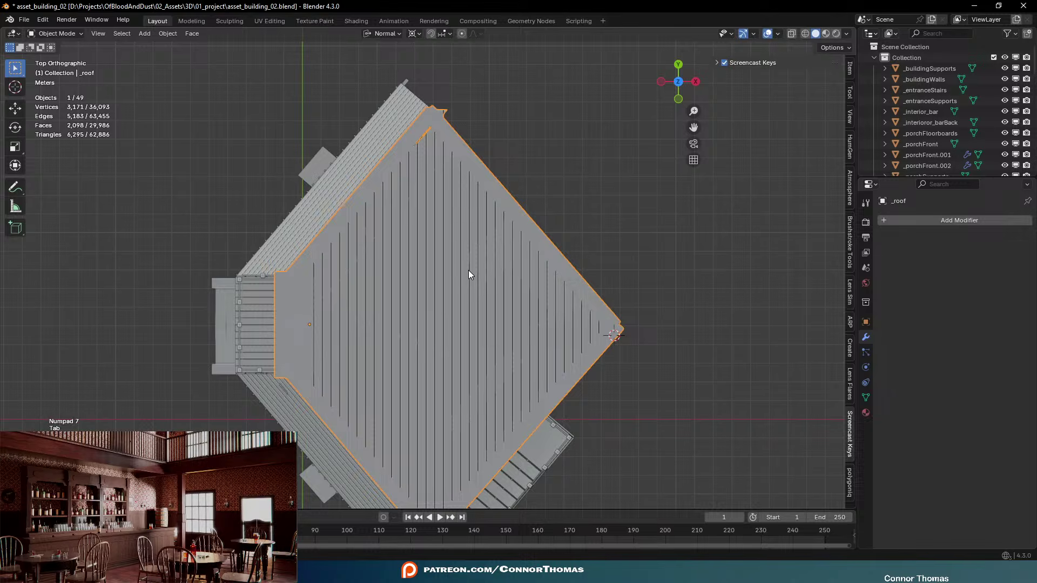
{"action": "key", "text": "h"}
{"action": "middle_click_drag", "start_coordinate": [480, 278], "coordinate": [561, 283], "text": "shift"}
{"action": "scroll", "coordinate": [528, 261], "scroll_direction": "up", "scroll_amount": 2}
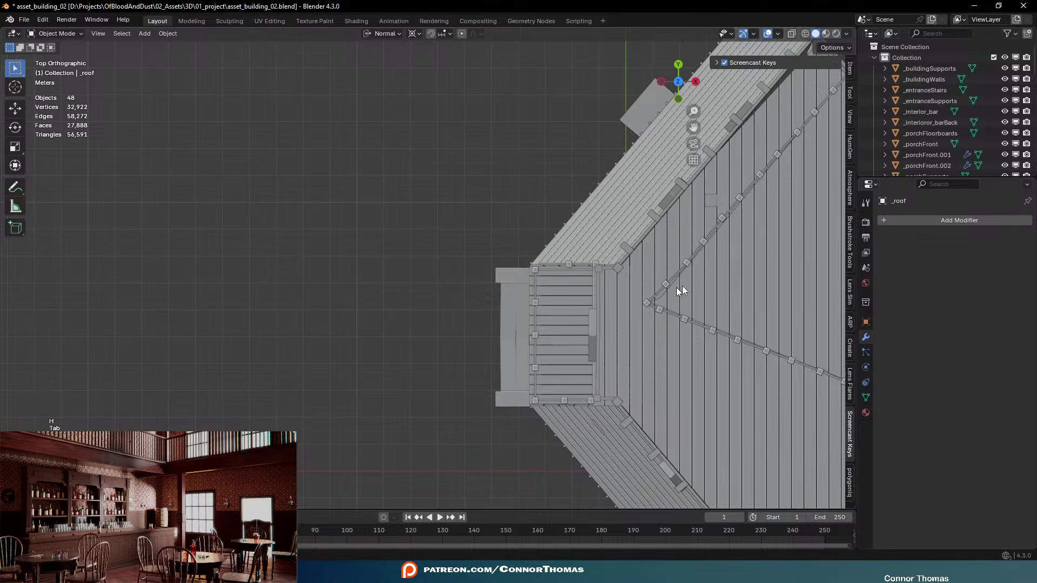
Duplicate the selected porch post in top view and place the copy under the balcony railing's corner nearest the entrance
{"action": "left_click", "coordinate": [675, 185]}
{"action": "middle_click_drag", "start_coordinate": [678, 253], "coordinate": [2, 195]}
{"action": "left_click", "coordinate": [294, 243]}
{"action": "key", "text": "Tab"}
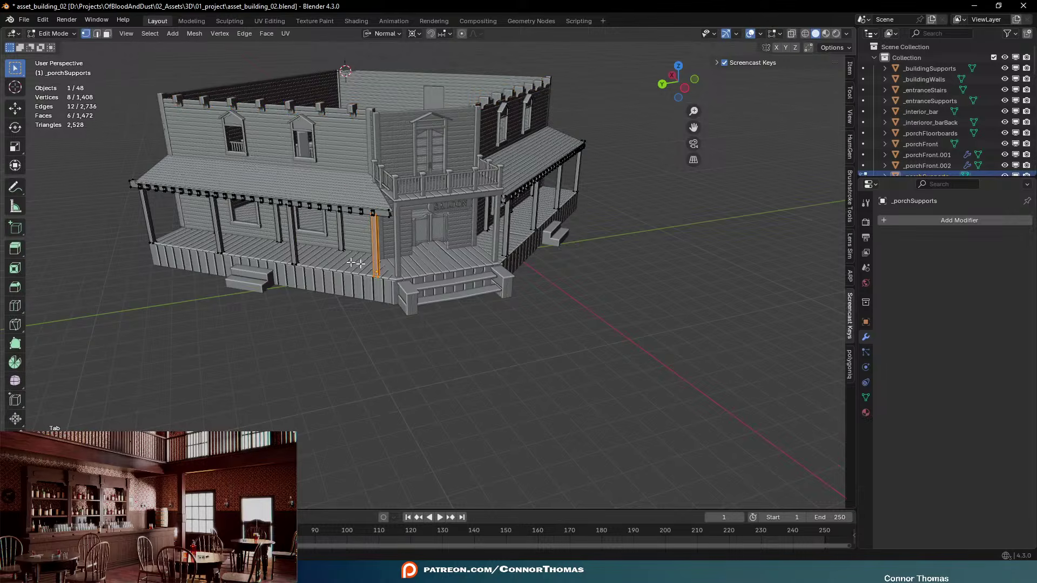
{"action": "key", "text": "KP_7"}
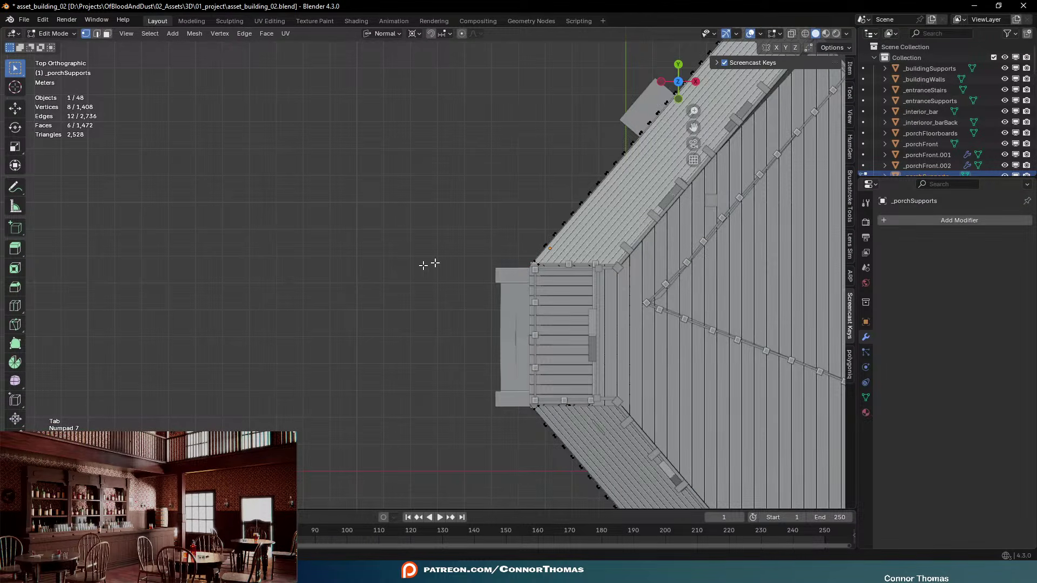
{"action": "scroll", "coordinate": [472, 229], "scroll_direction": "down", "scroll_amount": 3}
{"action": "scroll", "coordinate": [472, 229], "scroll_direction": "up", "scroll_amount": 2}
{"action": "key", "text": "shift+d"}
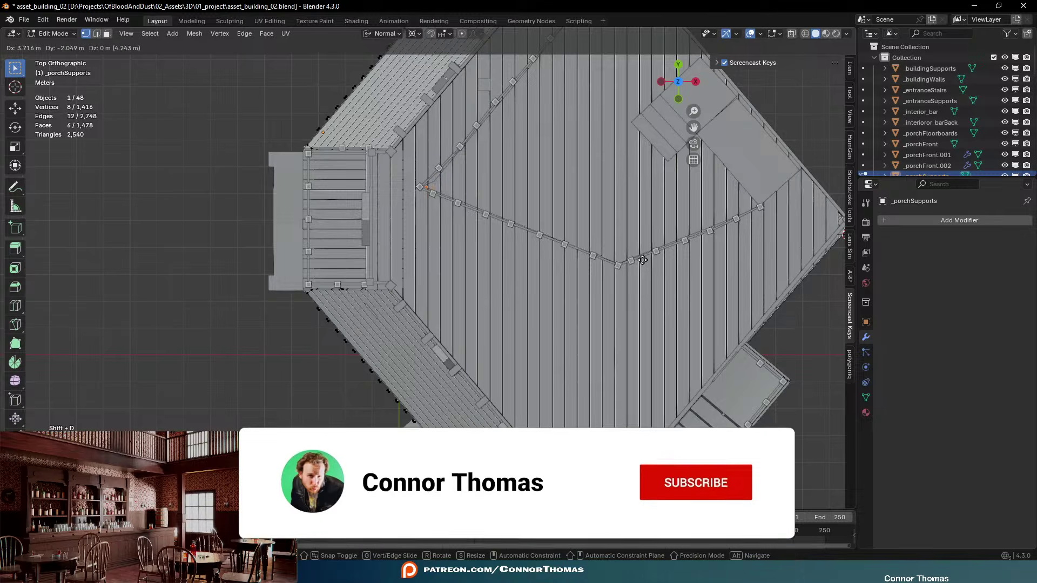
{"action": "left_click", "coordinate": [639, 263]}
{"action": "middle_click_drag", "start_coordinate": [639, 263], "coordinate": [553, 261]}
{"action": "scroll", "coordinate": [502, 253], "scroll_direction": "up", "scroll_amount": 2}
{"action": "scroll", "coordinate": [502, 252], "scroll_direction": "up", "scroll_amount": 3}
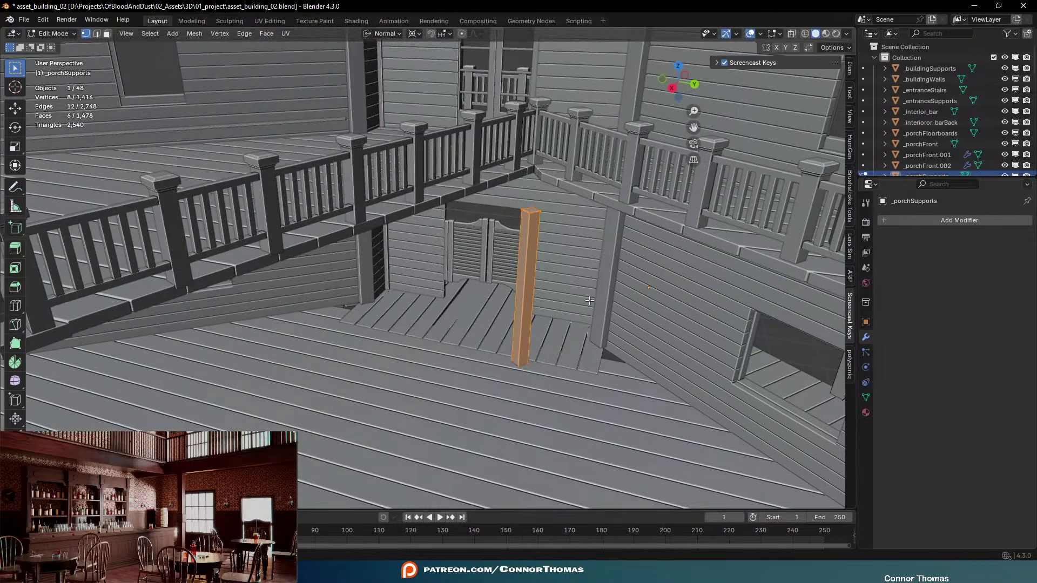
Raise the duplicated post's top face to meet the underside of the balcony corner
{"action": "key", "text": "g"}
{"action": "key", "text": "z"}
{"action": "left_click", "coordinate": [553, 261]}
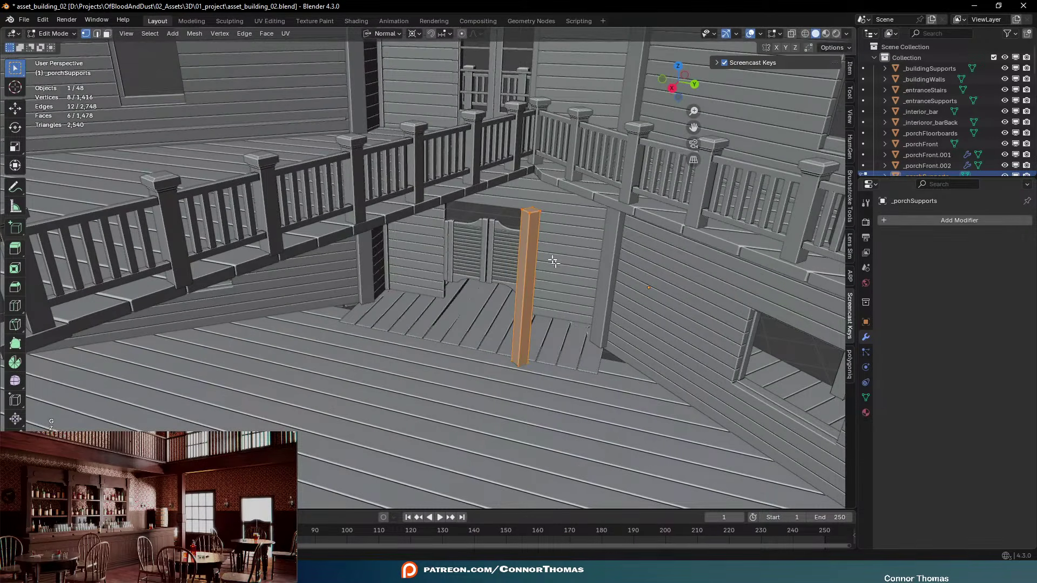
{"action": "left_click", "coordinate": [531, 211]}
{"action": "key", "text": "e"}
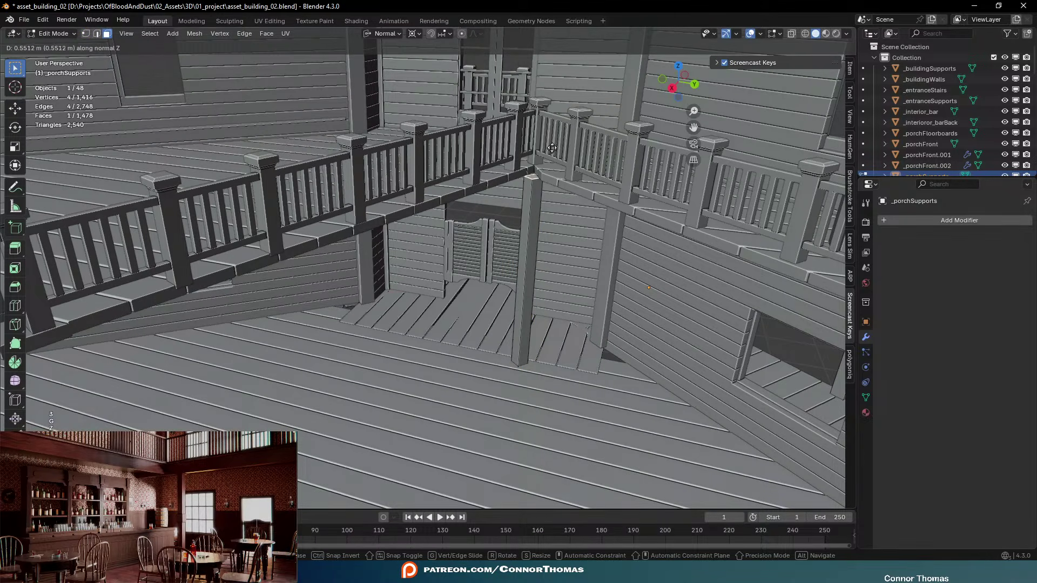
{"action": "left_click", "coordinate": [555, 134]}
{"action": "key", "text": "Tab"}
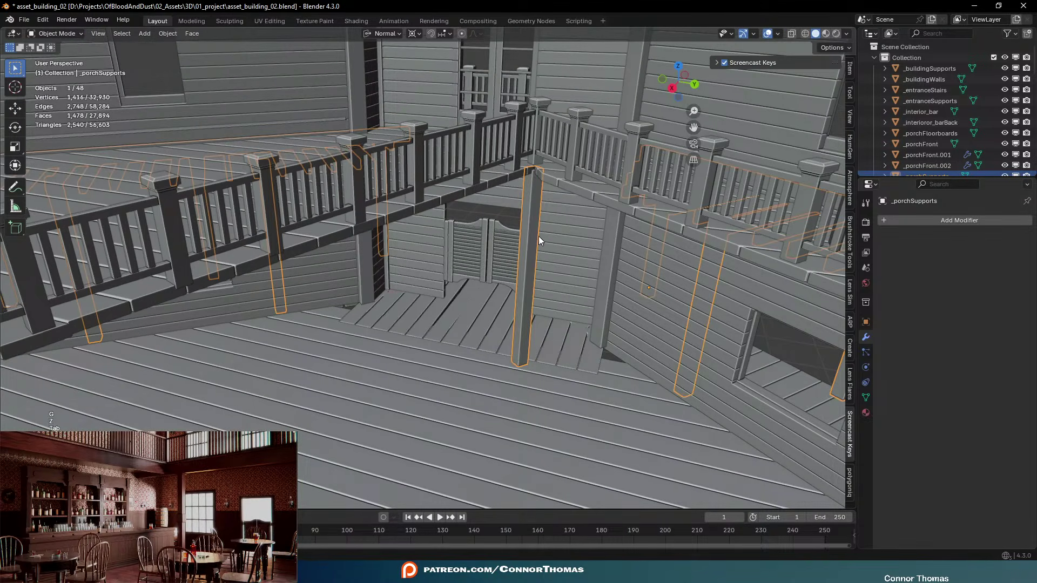
Select the whole interior post and place a duplicate at the balcony railing's middle corner in top view
{"action": "key", "text": "Tab"}
{"action": "key", "text": "a"}
{"action": "key", "text": "a"}
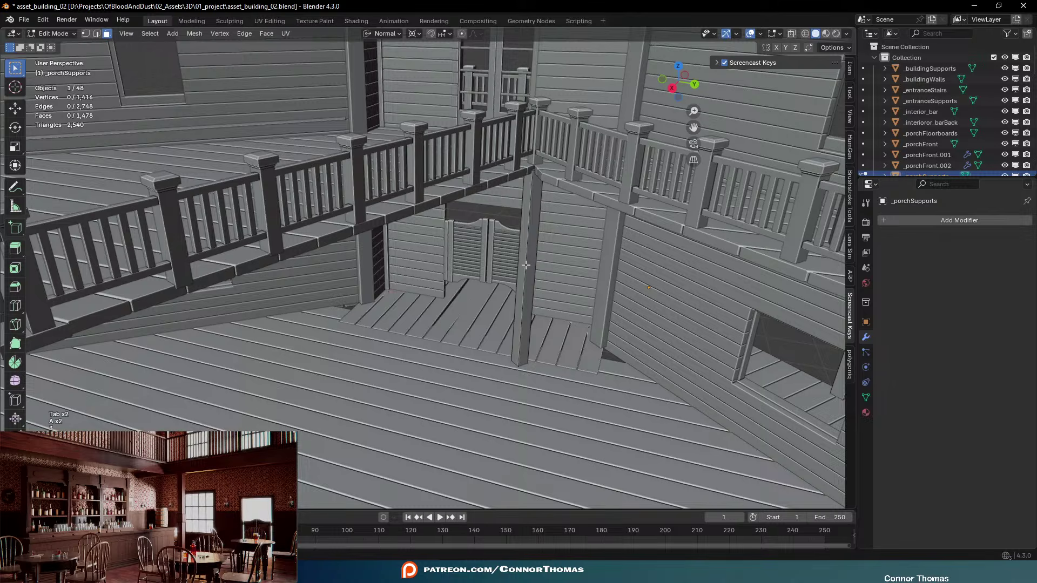
{"action": "left_click", "coordinate": [526, 265]}
{"action": "key", "text": "ctrl+l"}
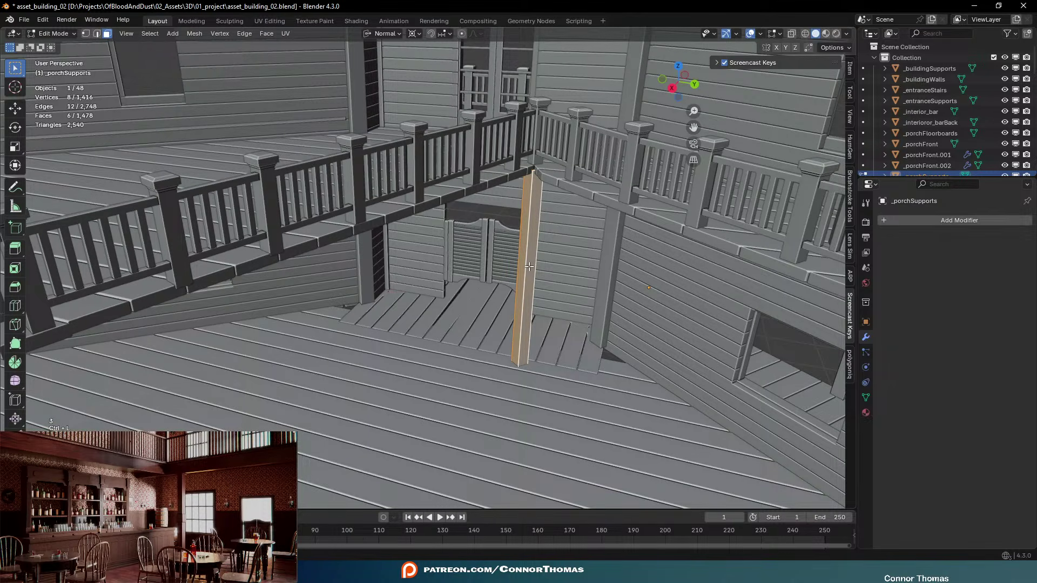
{"action": "key", "text": "KP_7"}
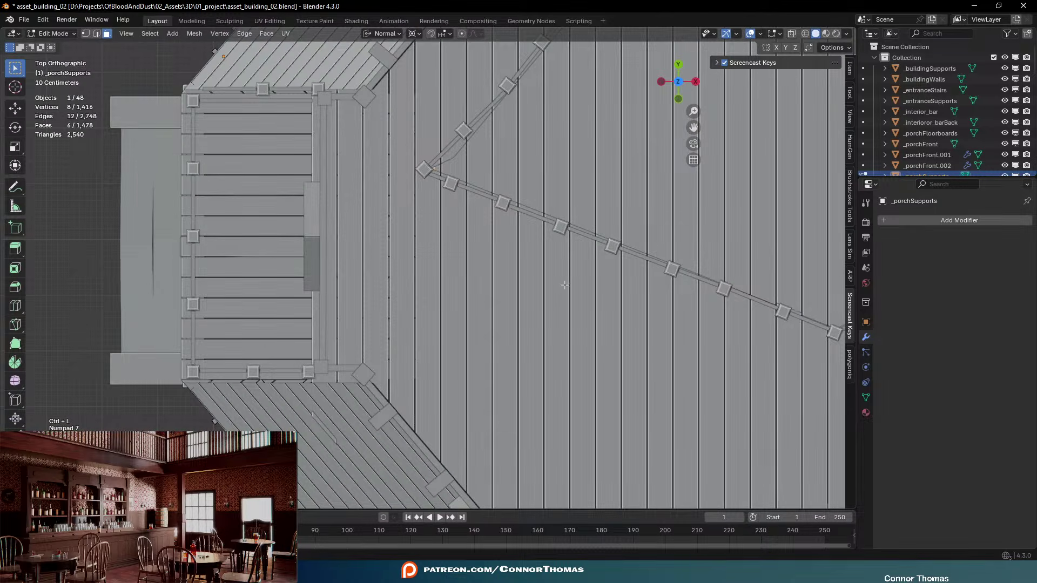
{"action": "scroll", "coordinate": [564, 284], "scroll_direction": "down", "scroll_amount": 3}
{"action": "key", "text": "shift+d"}
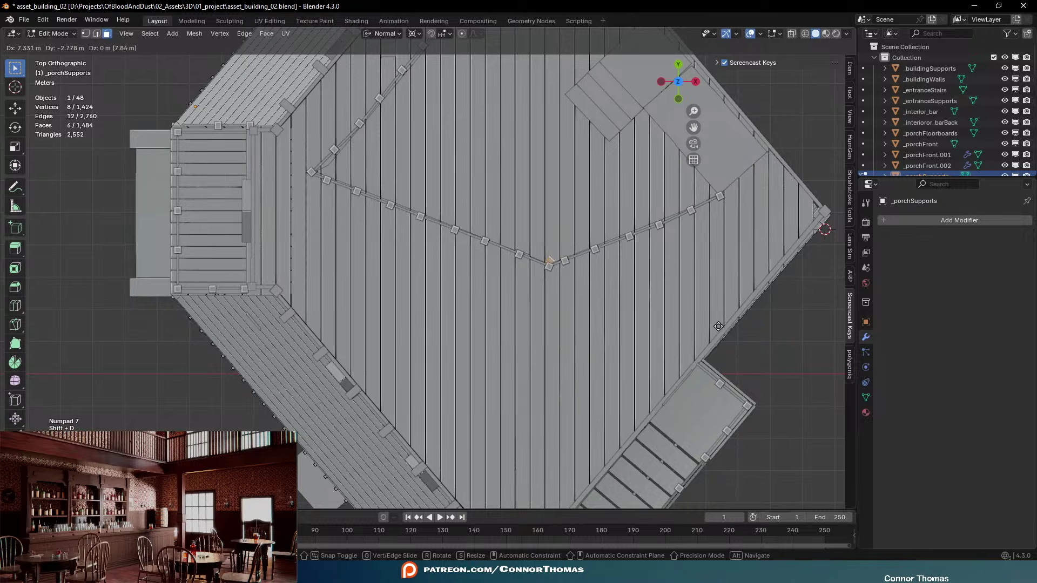
{"action": "key", "text": "r"}
{"action": "left_click", "coordinate": [695, 290]}
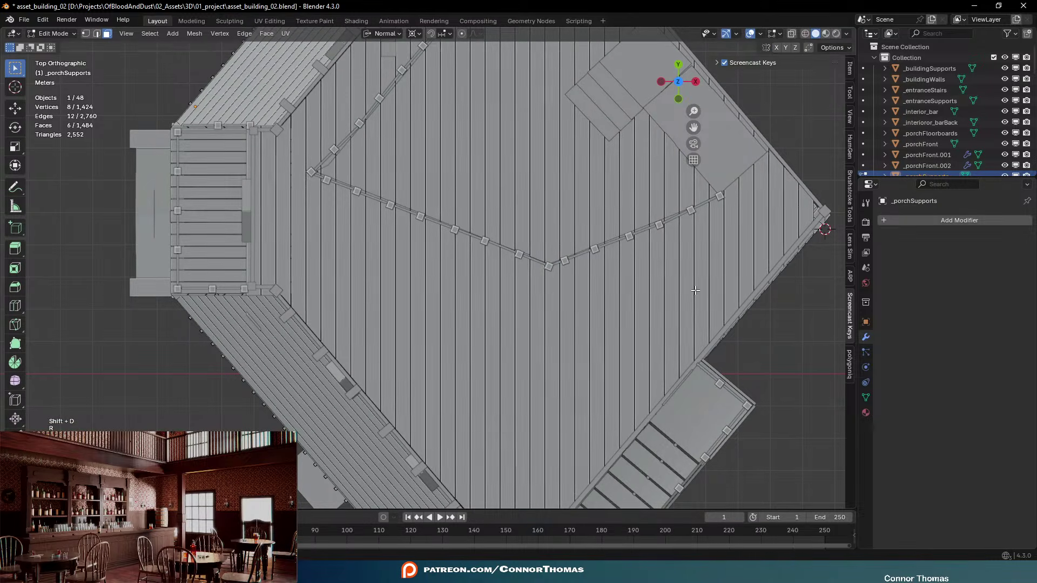
Set the transform pivot to Median Point and rotate the middle-corner post clockwise in wireframe view
{"action": "left_click", "coordinate": [411, 35]}
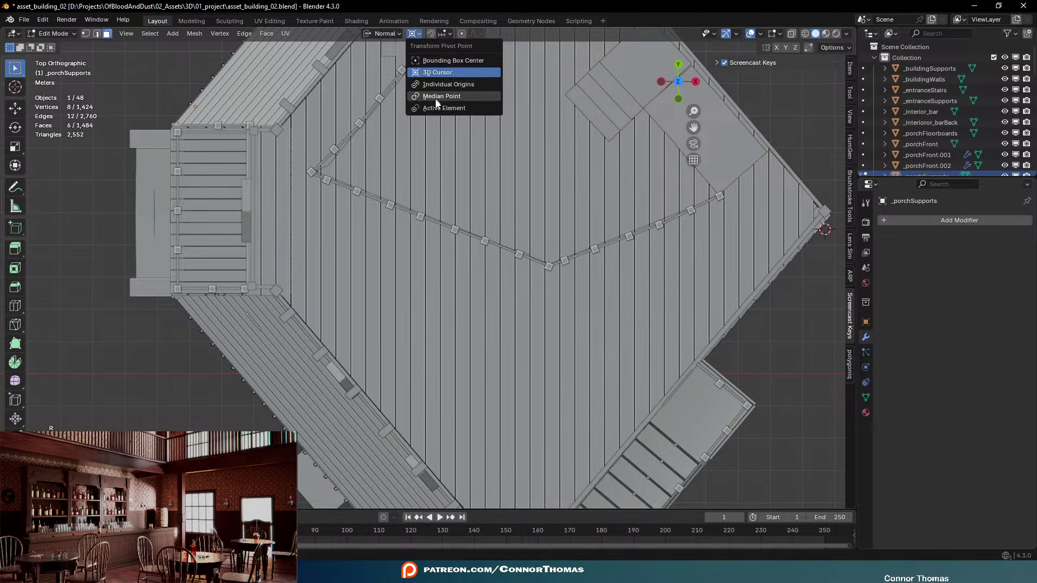
{"action": "left_click", "coordinate": [436, 97]}
{"action": "key", "text": "z"}
{"action": "key", "text": "r"}
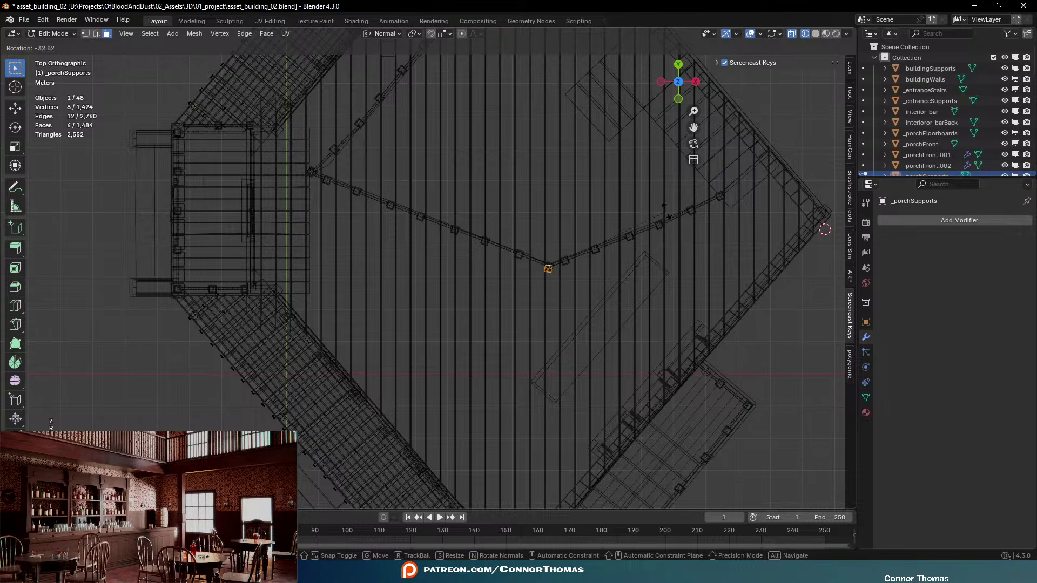
{"action": "left_click", "coordinate": [660, 224]}
Duplicate the middle-corner post to the balcony railing's remaining far corner, then rotate and nudge the copy to fit the corner
{"action": "scroll", "coordinate": [664, 254], "scroll_direction": "up", "scroll_amount": 2}
{"action": "middle_click_drag", "start_coordinate": [665, 255], "coordinate": [562, 305], "text": "shift"}
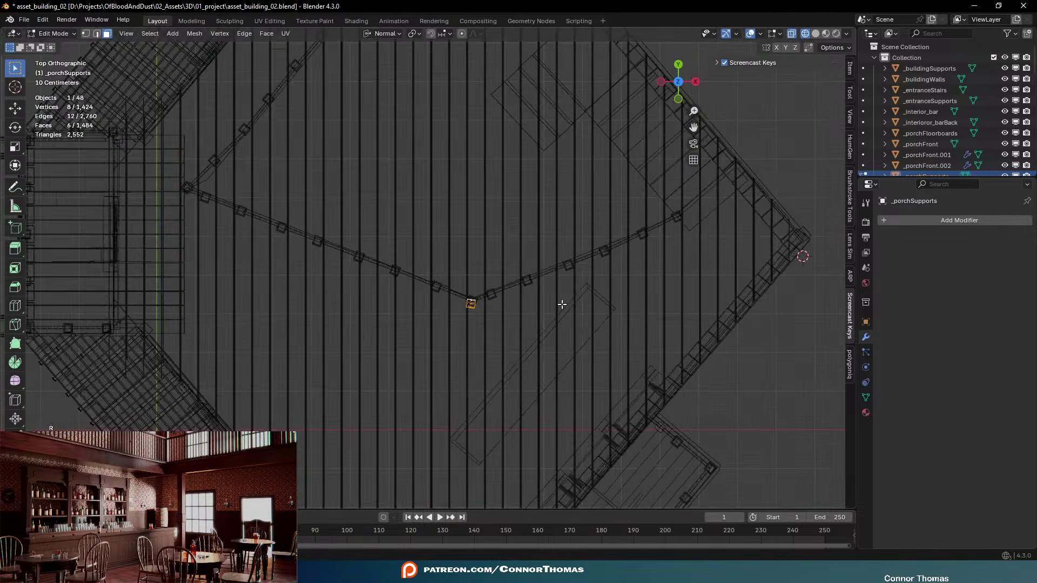
{"action": "scroll", "coordinate": [562, 305], "scroll_direction": "down", "scroll_amount": 1}
{"action": "middle_click_drag", "start_coordinate": [586, 271], "coordinate": [539, 336], "text": "shift"}
{"action": "key", "text": "shift+d"}
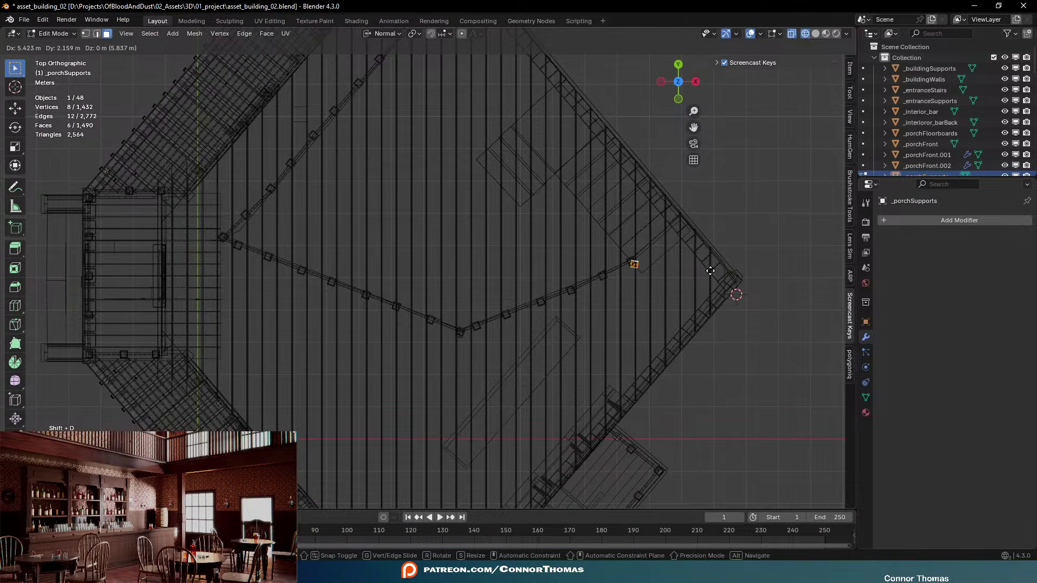
{"action": "left_click", "coordinate": [710, 271]}
{"action": "key", "text": "r"}
{"action": "left_click", "coordinate": [697, 227]}
{"action": "key", "text": "g"}
{"action": "left_click", "coordinate": [685, 225]}
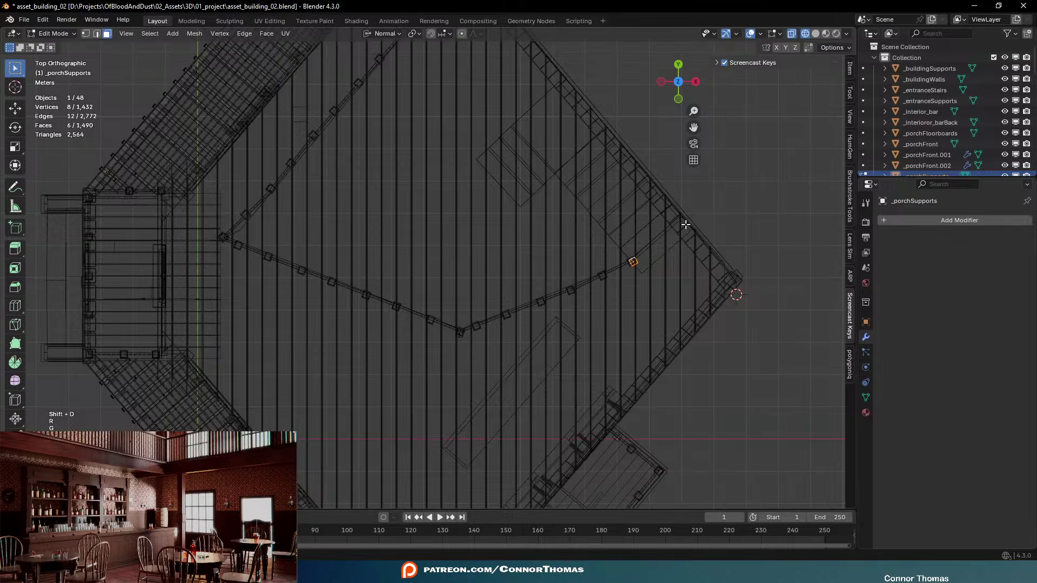
Return to Object Mode with solid shading, deselect everything and inspect the support posts under the balcony
{"action": "key", "text": "Tab"}
{"action": "key", "text": "z"}
{"action": "left_click", "coordinate": [567, 353]}
{"action": "key", "text": "a"}
{"action": "key", "text": "a"}
{"action": "mouse_move", "coordinate": [580, 350]}
{"action": "middle_mouse_down"}
{"action": "mouse_move", "coordinate": [502, 375]}
{"action": "mouse_move", "coordinate": [344, 282]}
{"action": "mouse_move", "coordinate": [242, 270]}
{"action": "mouse_move", "coordinate": [183, 282]}
{"action": "mouse_move", "coordinate": [410, 292]}
{"action": "middle_mouse_up"}
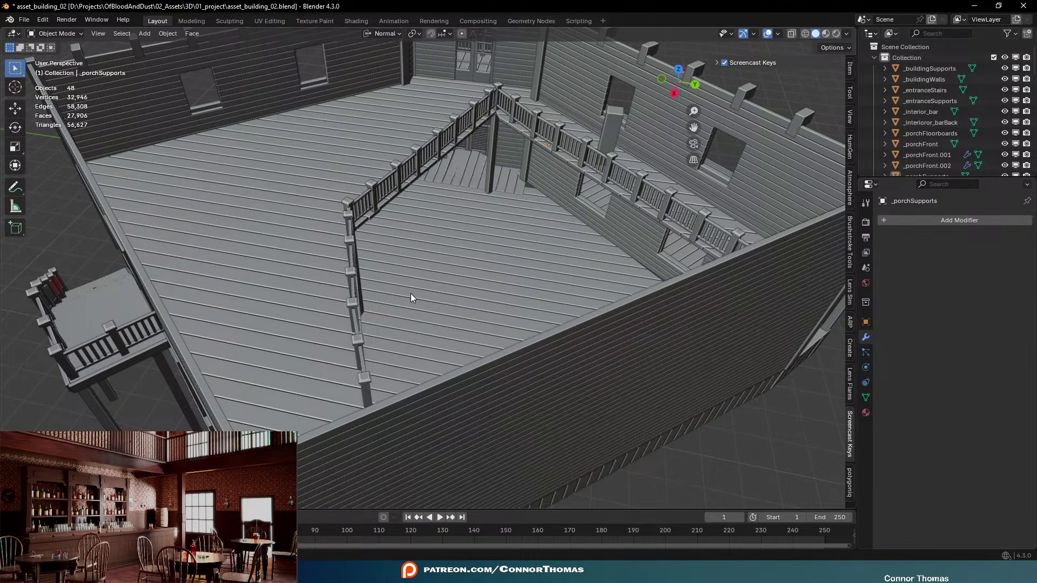
{"action": "middle_click_drag", "start_coordinate": [431, 290], "coordinate": [398, 271]}
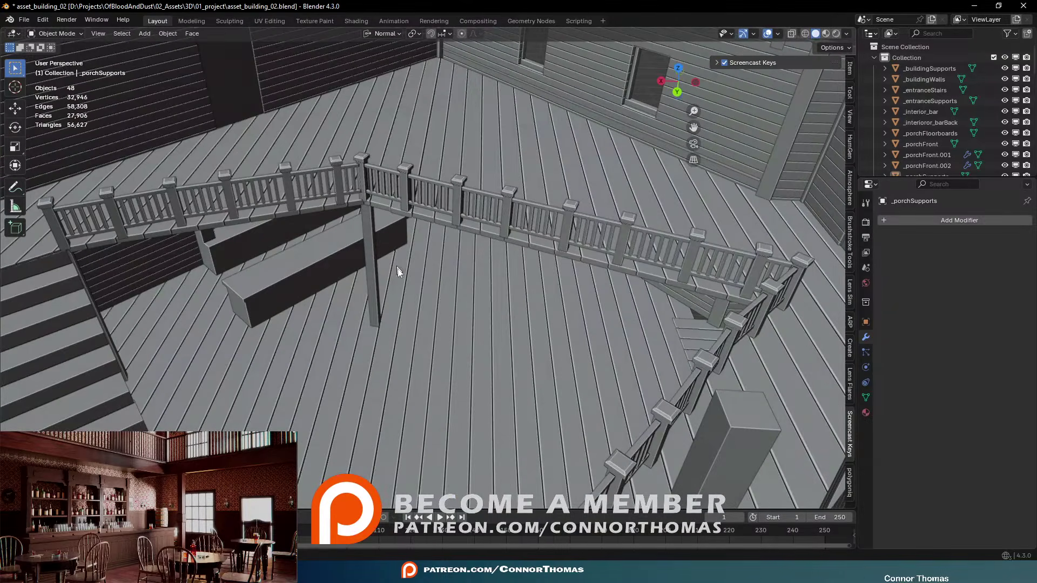
{"action": "middle_click_drag", "start_coordinate": [390, 236], "coordinate": [389, 268]}
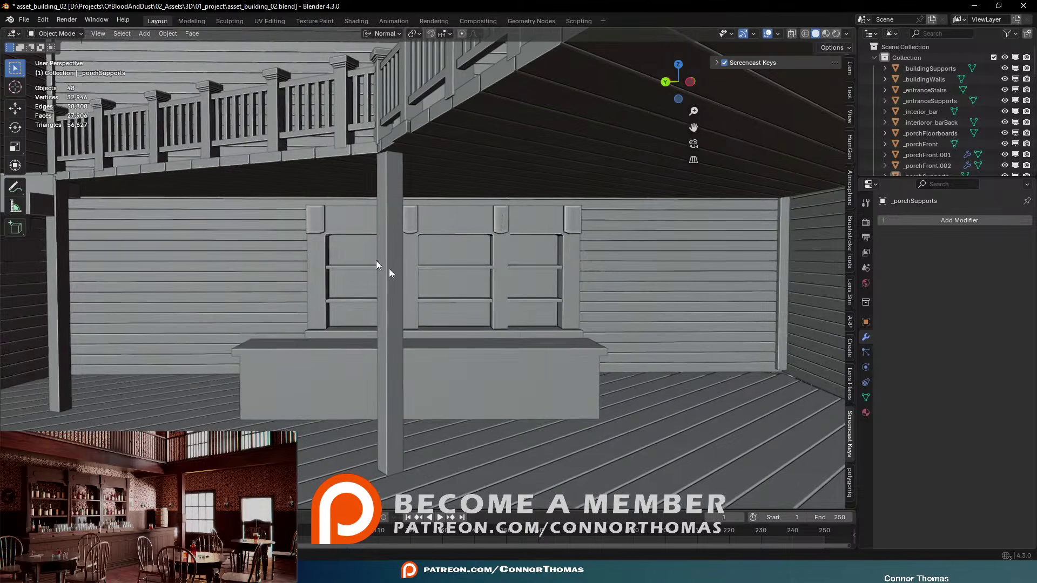
Select the bar counter together with the bar back shelving and try to slide both along the normal X axis
{"action": "left_click", "coordinate": [501, 382]}
{"action": "left_click", "coordinate": [516, 286], "text": "shift"}
{"action": "middle_click_drag", "start_coordinate": [597, 324], "coordinate": [482, 276], "text": "shift"}
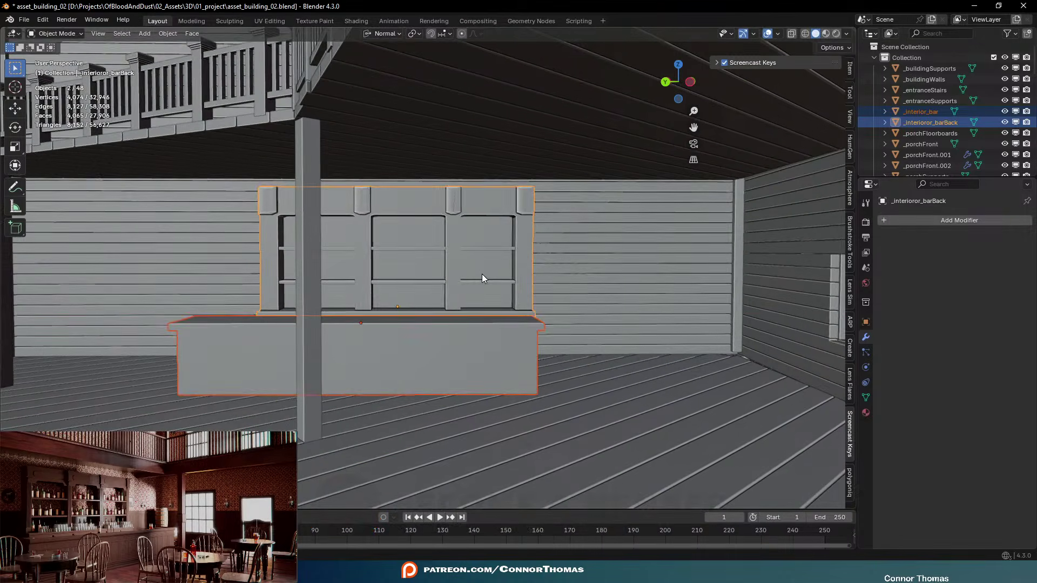
{"action": "key", "text": "g"}
{"action": "key", "text": "x"}
{"action": "key", "text": "x"}
{"action": "right_click", "coordinate": [552, 286]}
{"action": "key", "text": "g"}
{"action": "key", "text": "x"}
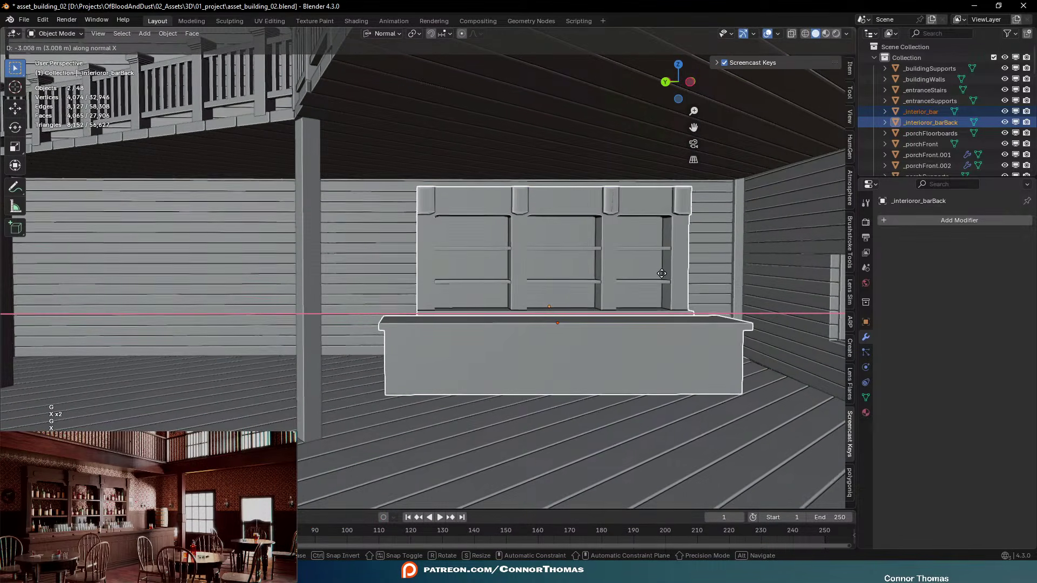
{"action": "left_click", "coordinate": [582, 283]}
{"action": "middle_click_drag", "start_coordinate": [582, 279], "coordinate": [565, 278]}
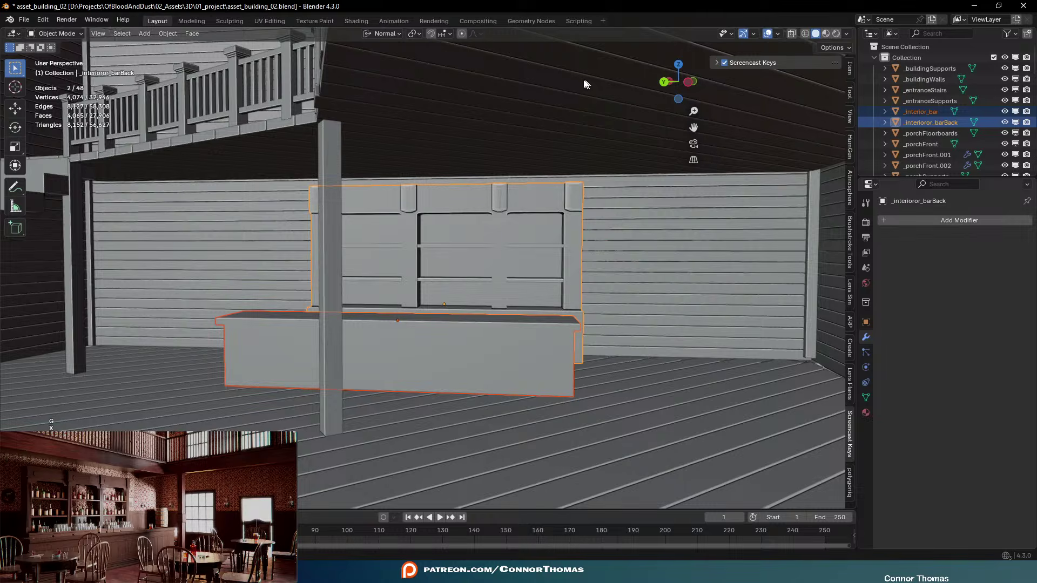
Set the transform orientation to Global, slide the bar counter and bar back along the wall away from the post, and deselect everything
{"action": "left_click", "coordinate": [390, 33]}
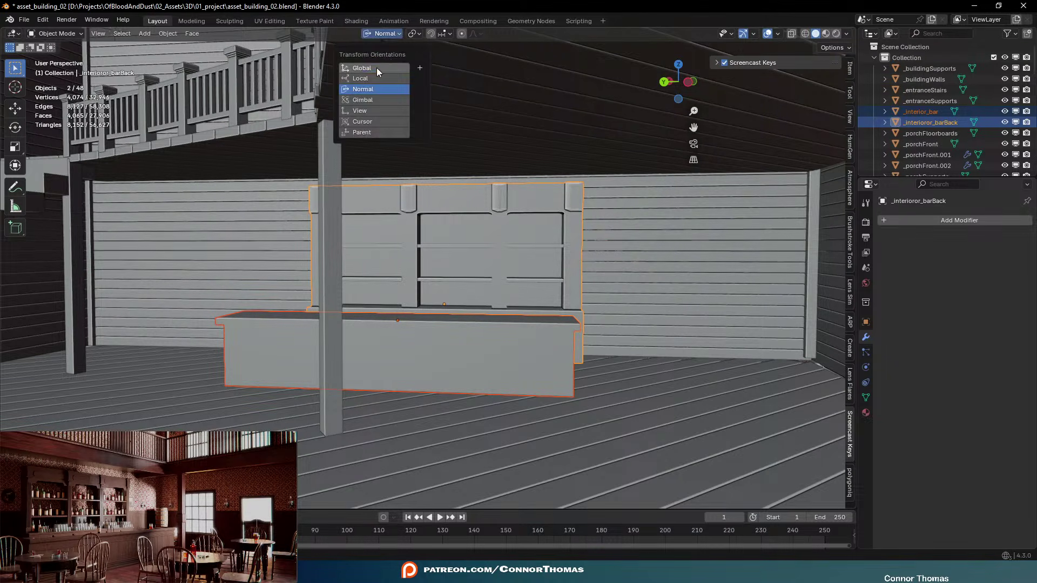
{"action": "left_click", "coordinate": [377, 67]}
{"action": "key", "text": "g"}
{"action": "key", "text": "x"}
{"action": "key", "text": "x"}
{"action": "left_click", "coordinate": [523, 225]}
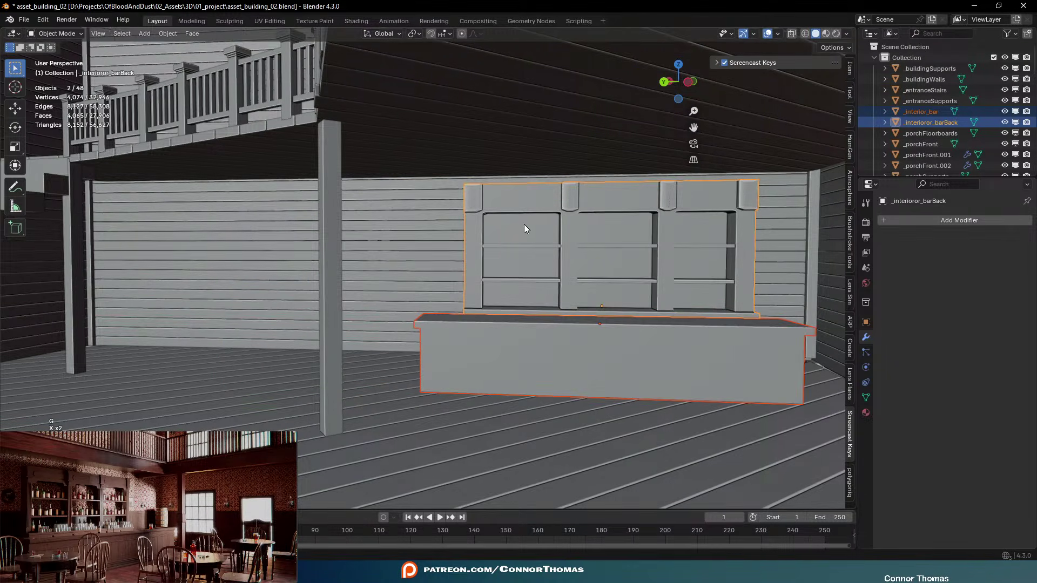
{"action": "middle_click_drag", "start_coordinate": [524, 224], "coordinate": [634, 225]}
{"action": "key", "text": "a"}
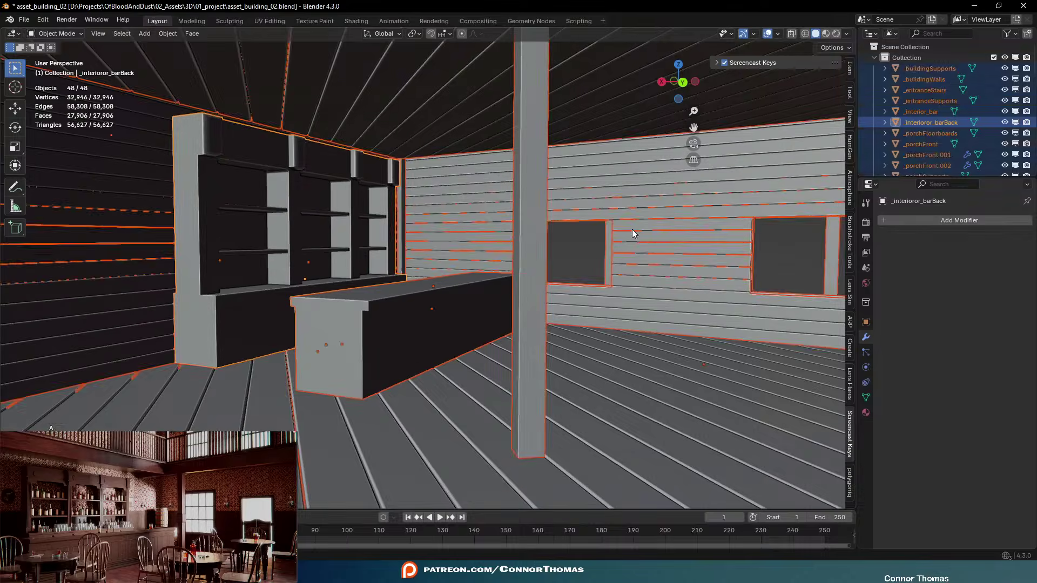
{"action": "key", "text": "a"}
Examine the interior layout from above, including the balcony railing, posts and stairs
{"action": "scroll", "coordinate": [600, 243], "scroll_direction": "up", "scroll_amount": 2}
{"action": "scroll", "coordinate": [600, 243], "scroll_direction": "down", "scroll_amount": 8}
{"action": "middle_click_drag", "start_coordinate": [546, 259], "coordinate": [247, 277]}
{"action": "scroll", "coordinate": [461, 351], "scroll_direction": "up", "scroll_amount": 4}
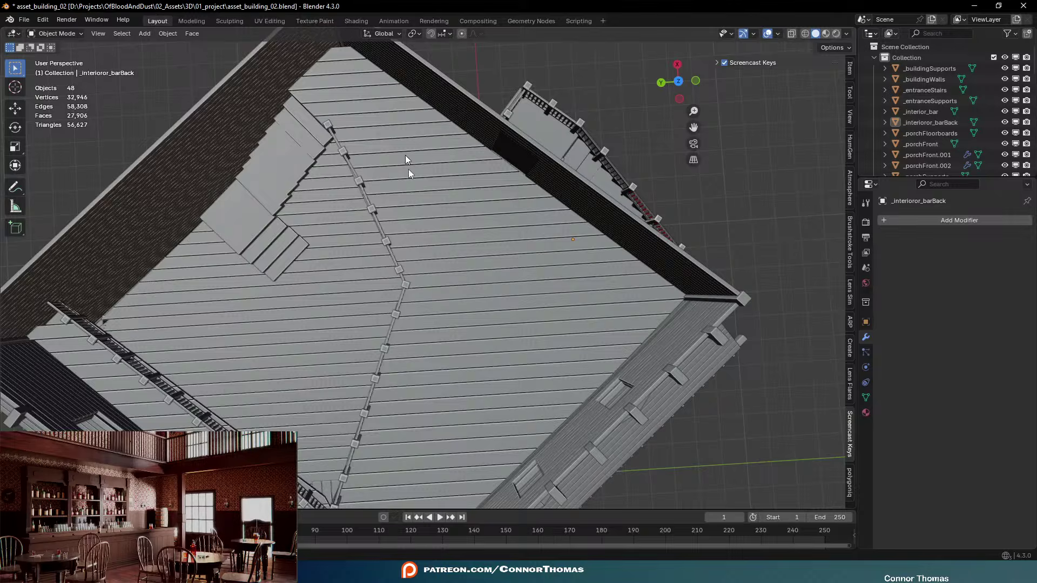
{"action": "scroll", "coordinate": [404, 154], "scroll_direction": "down", "scroll_amount": 5}
{"action": "middle_click_drag", "start_coordinate": [405, 155], "coordinate": [551, 167]}
{"action": "scroll", "coordinate": [551, 167], "scroll_direction": "up", "scroll_amount": 3}
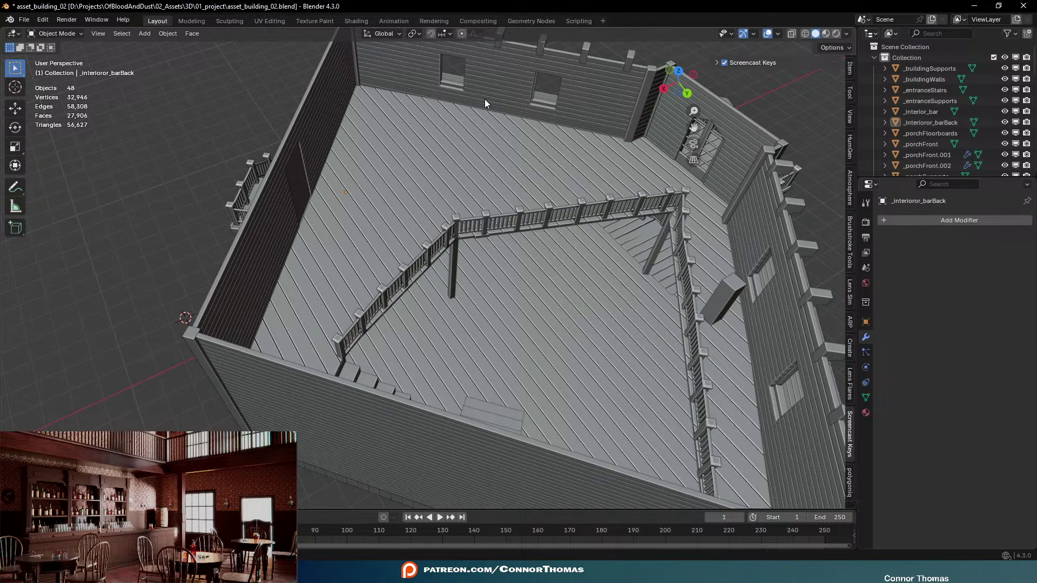
{"action": "middle_click_drag", "start_coordinate": [484, 99], "coordinate": [501, 164]}
Unhide the roof, deselect everything and view the complete building from outside
{"action": "key", "text": "alt+h"}
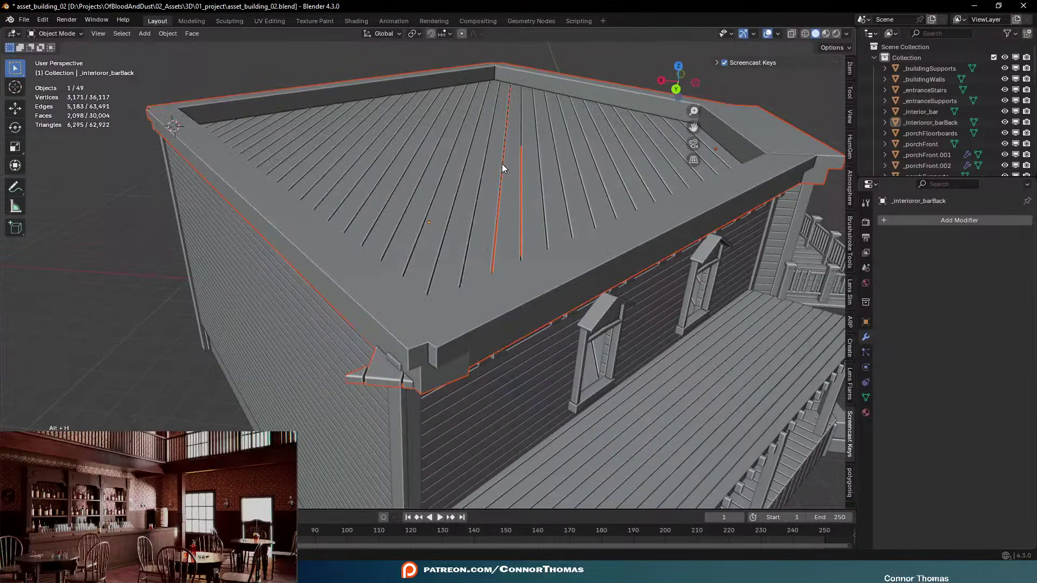
{"action": "middle_click_drag", "start_coordinate": [709, 258], "coordinate": [664, 246]}
{"action": "key", "text": "a"}
{"action": "key", "text": "a"}
{"action": "scroll", "coordinate": [659, 285], "scroll_direction": "down", "scroll_amount": 6}
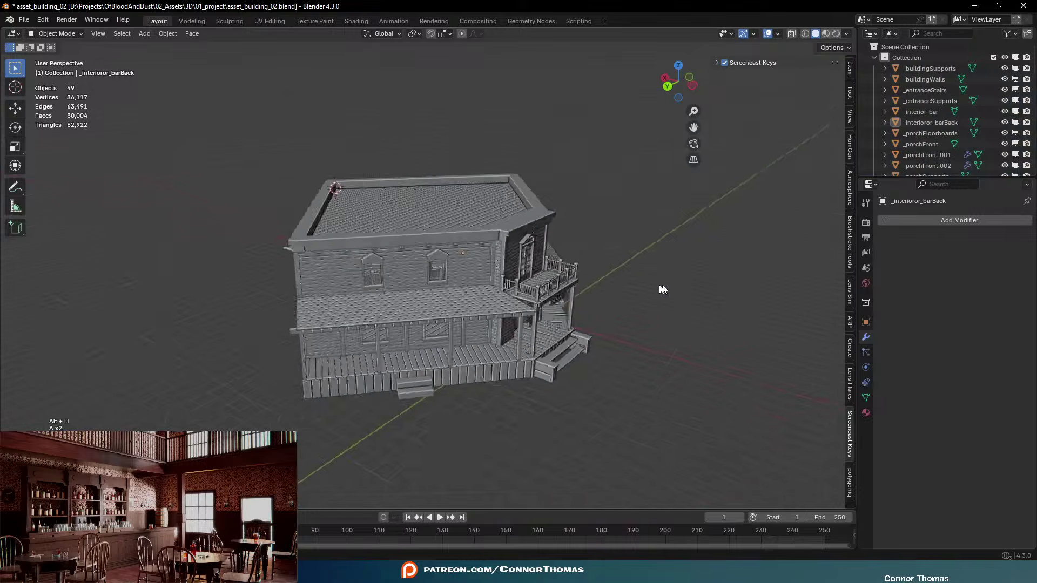
{"action": "middle_click_drag", "start_coordinate": [663, 290], "coordinate": [601, 277]}
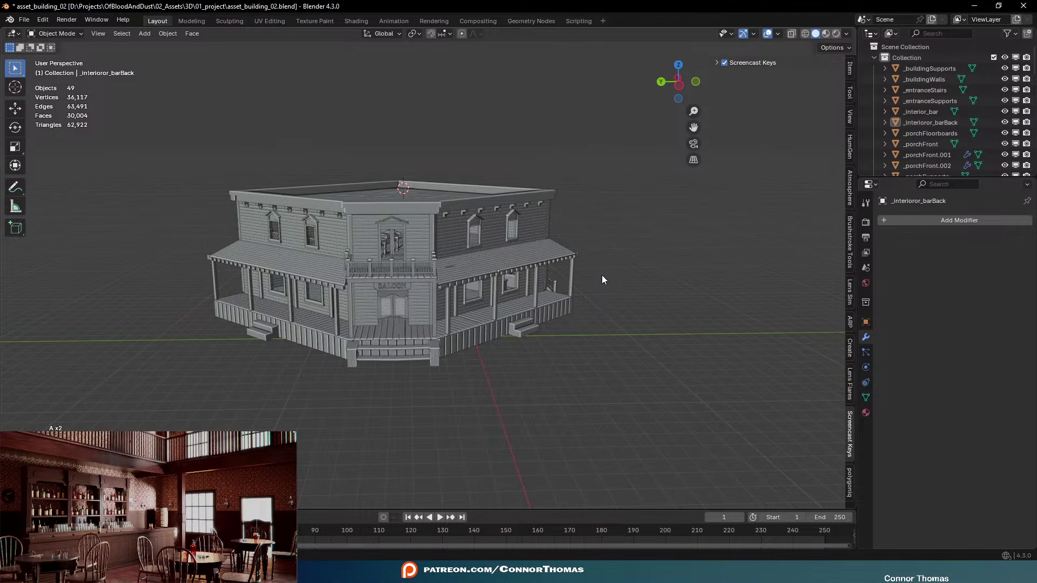
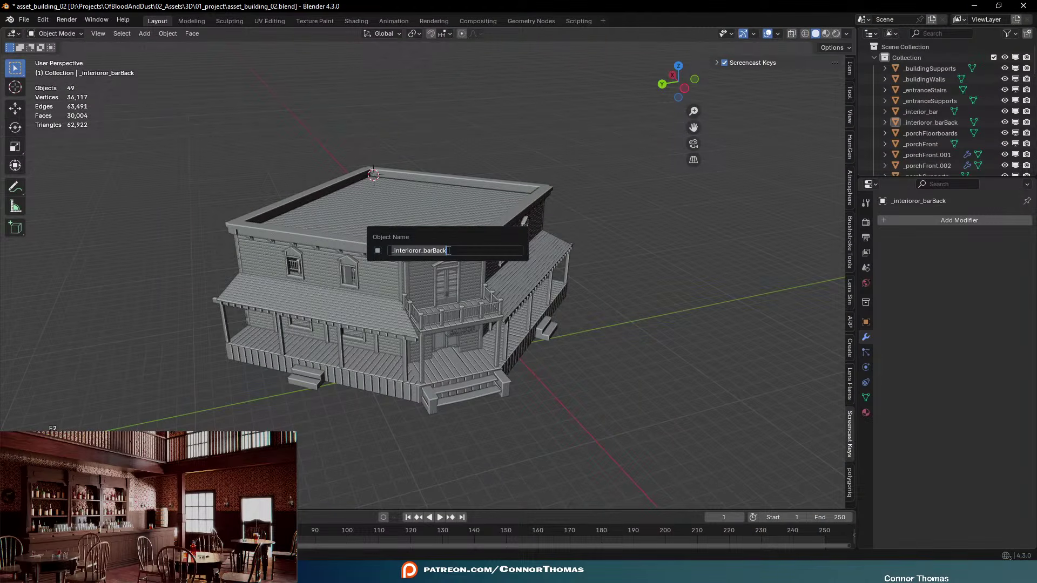
Check the finished exterior from the porch side and the rear, and save asset_building_02.blend
{"action": "middle_click_drag", "start_coordinate": [554, 202], "coordinate": [399, 183]}
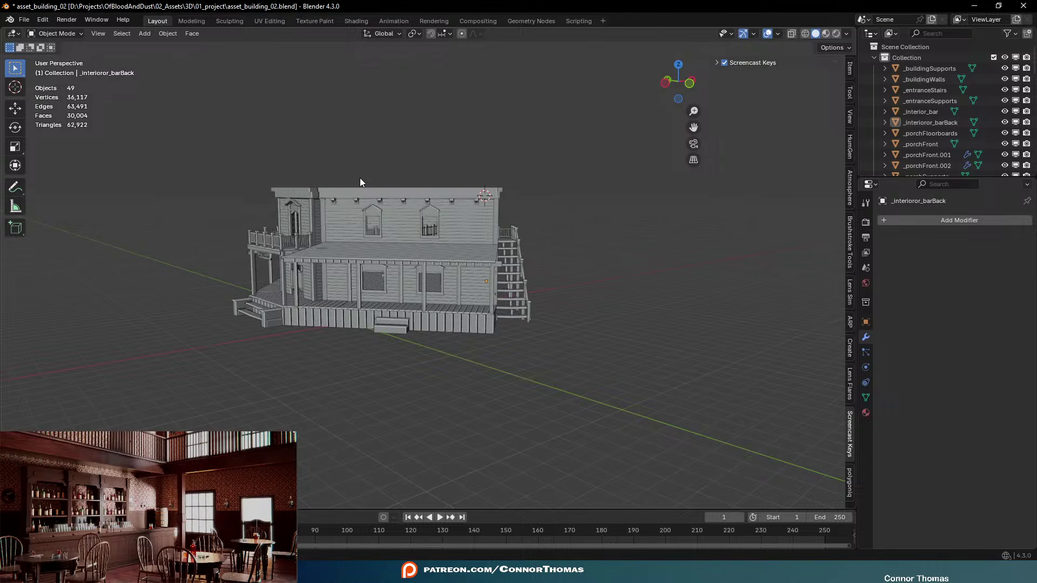
{"action": "key", "text": "KP_Enter"}
{"action": "middle_click_drag", "start_coordinate": [437, 182], "coordinate": [655, 227]}
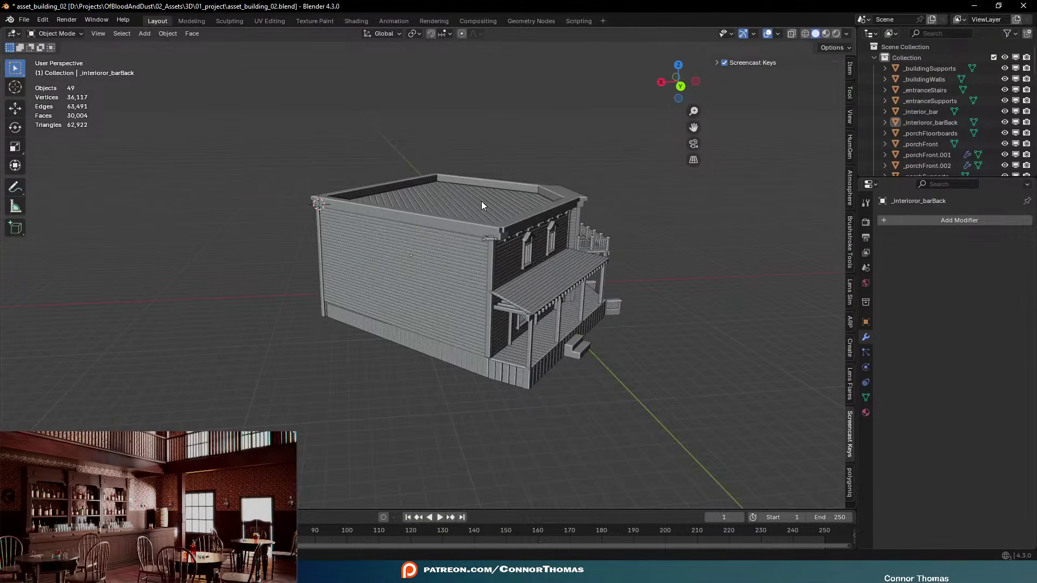
{"action": "key", "text": "ctrl+s"}
Open the earlier project file asset_building_01.blend
{"action": "left_click", "coordinate": [24, 19]}
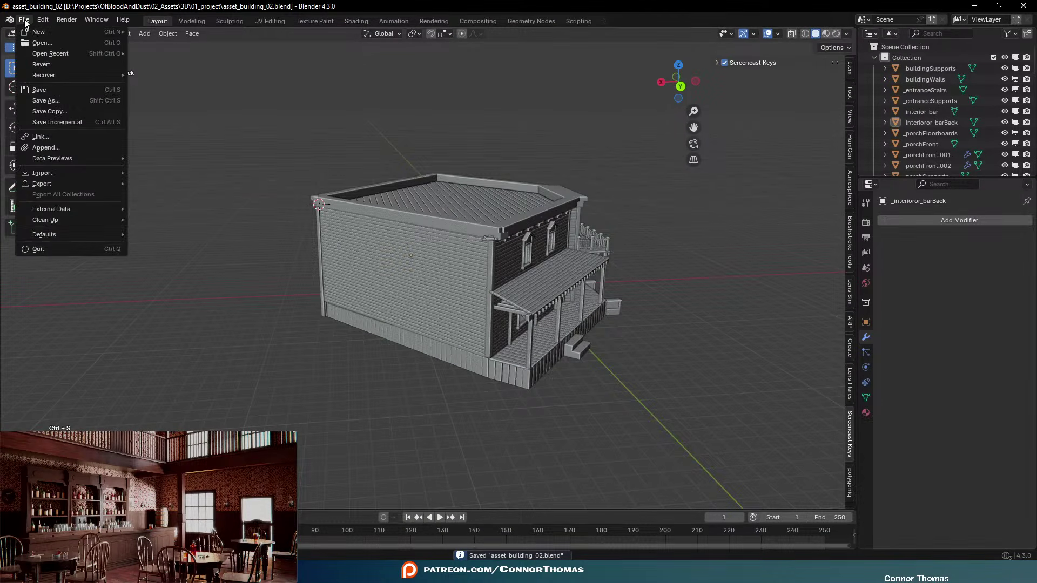
{"action": "left_click", "coordinate": [35, 42]}
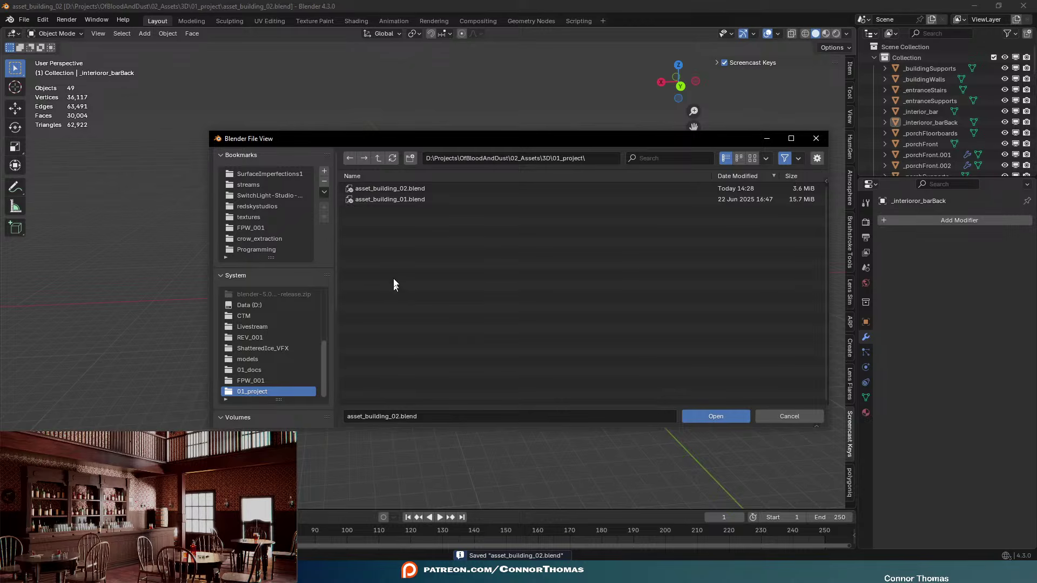
{"action": "double_click", "coordinate": [397, 200]}
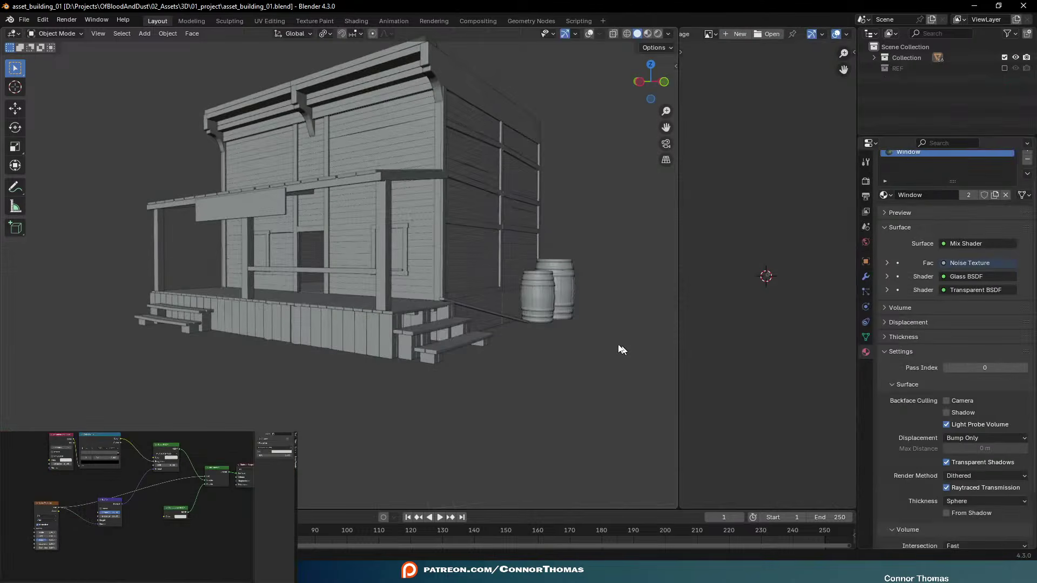
Switch the viewport to Material Preview, show the World properties and examine the plank surfaces and their shader nodes
{"action": "middle_click_drag", "start_coordinate": [460, 242], "coordinate": [545, 270]}
{"action": "key", "text": "z"}
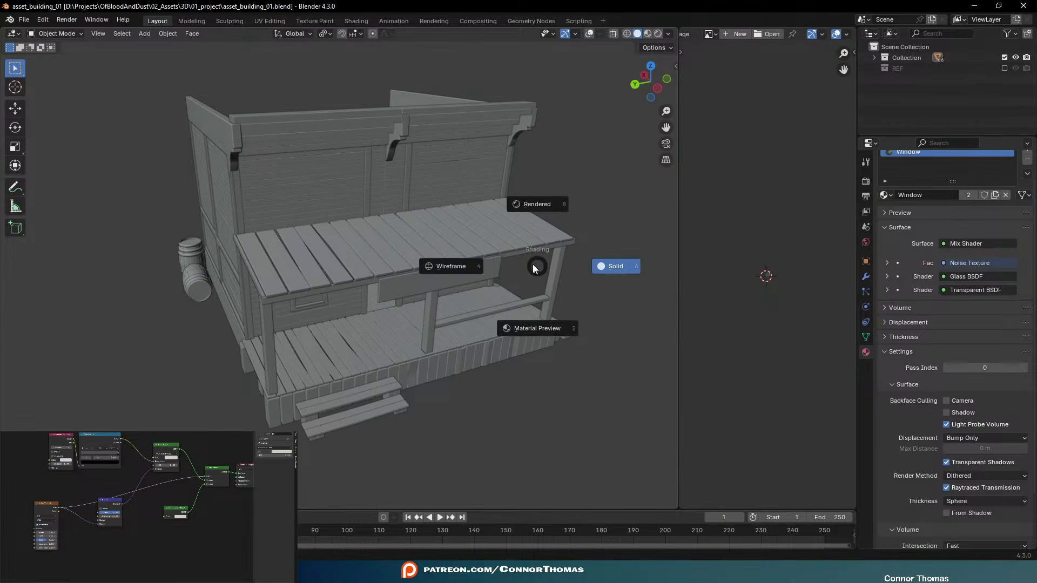
{"action": "left_click", "coordinate": [542, 329]}
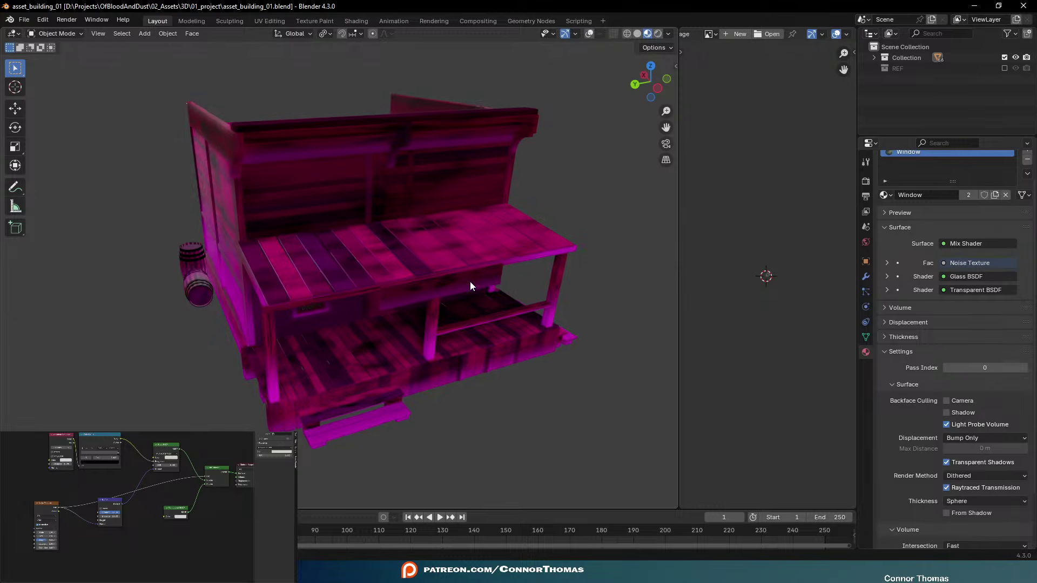
{"action": "middle_click_drag", "start_coordinate": [562, 292], "coordinate": [486, 266]}
{"action": "left_click", "coordinate": [865, 243]}
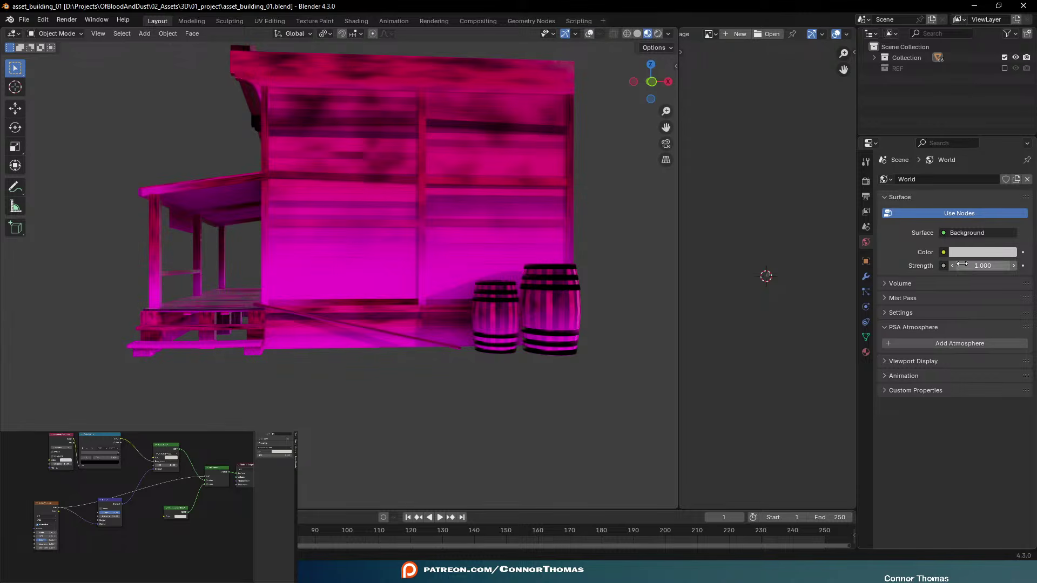
{"action": "middle_click_drag", "start_coordinate": [410, 231], "coordinate": [535, 322]}
{"action": "scroll", "coordinate": [486, 297], "scroll_direction": "up", "scroll_amount": 5}
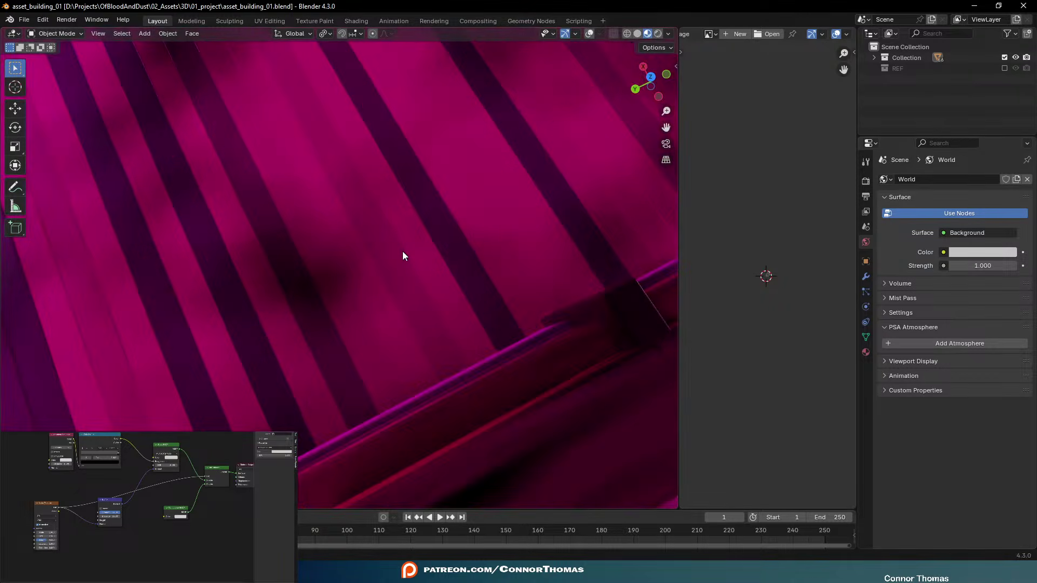
{"action": "scroll", "coordinate": [403, 256], "scroll_direction": "down", "scroll_amount": 6}
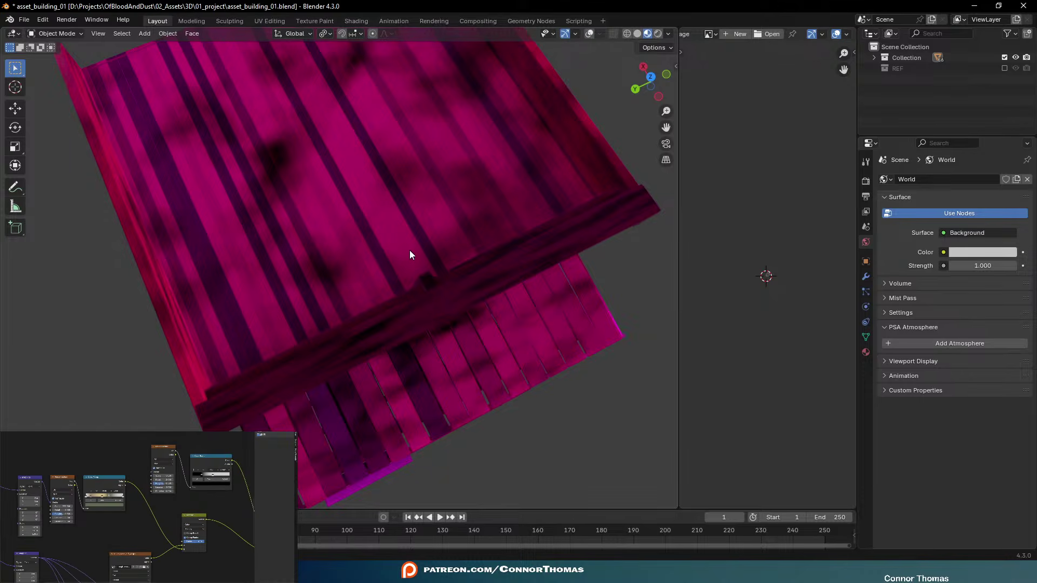
{"action": "scroll", "coordinate": [87, 506], "scroll_direction": "down", "scroll_amount": 4}
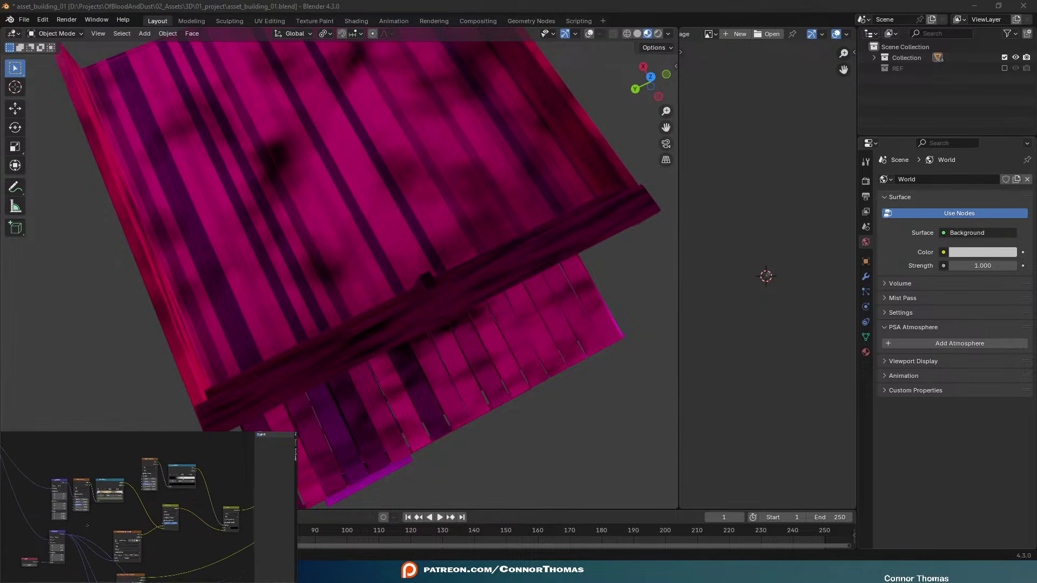
{"action": "scroll", "coordinate": [79, 507], "scroll_direction": "up", "scroll_amount": 3}
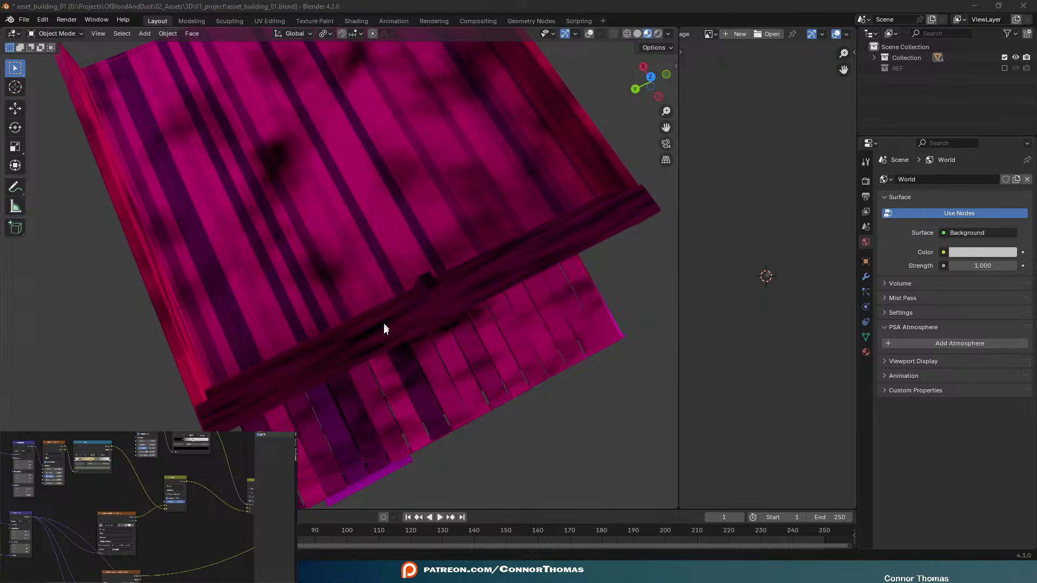
Return the viewport to solid shading and examine the material's node tree, selecting its upper input node
{"action": "middle_click_drag", "start_coordinate": [384, 328], "coordinate": [363, 255]}
{"action": "key", "text": "z"}
{"action": "mouse_move", "coordinate": [522, 268]}
{"action": "middle_mouse_down"}
{"action": "mouse_move", "coordinate": [523, 245]}
{"action": "mouse_move", "coordinate": [539, 246]}
{"action": "middle_mouse_up"}
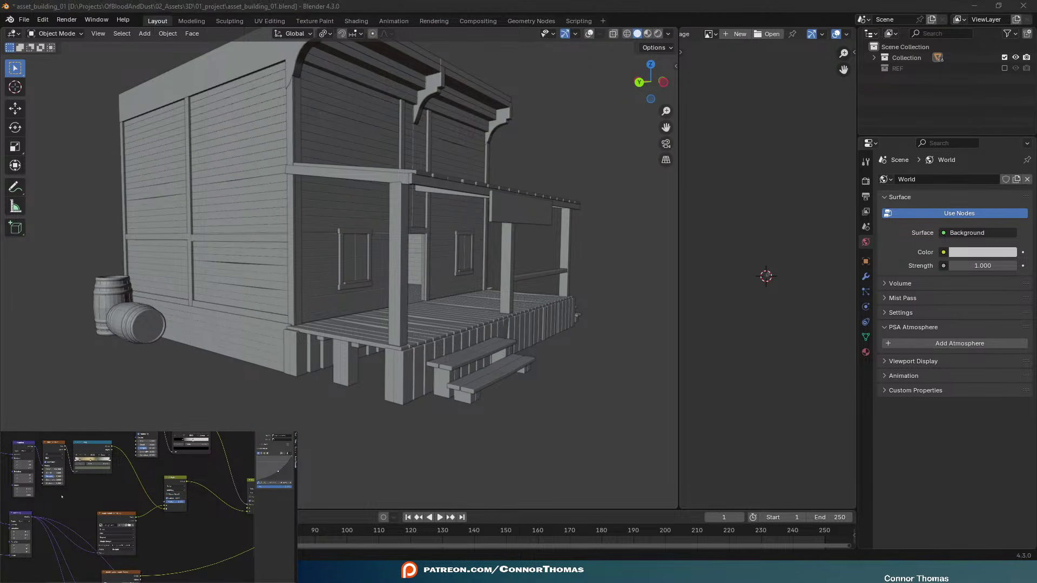
{"action": "middle_click_drag", "start_coordinate": [67, 498], "coordinate": [113, 501]}
{"action": "scroll", "coordinate": [113, 501], "scroll_direction": "down", "scroll_amount": 5}
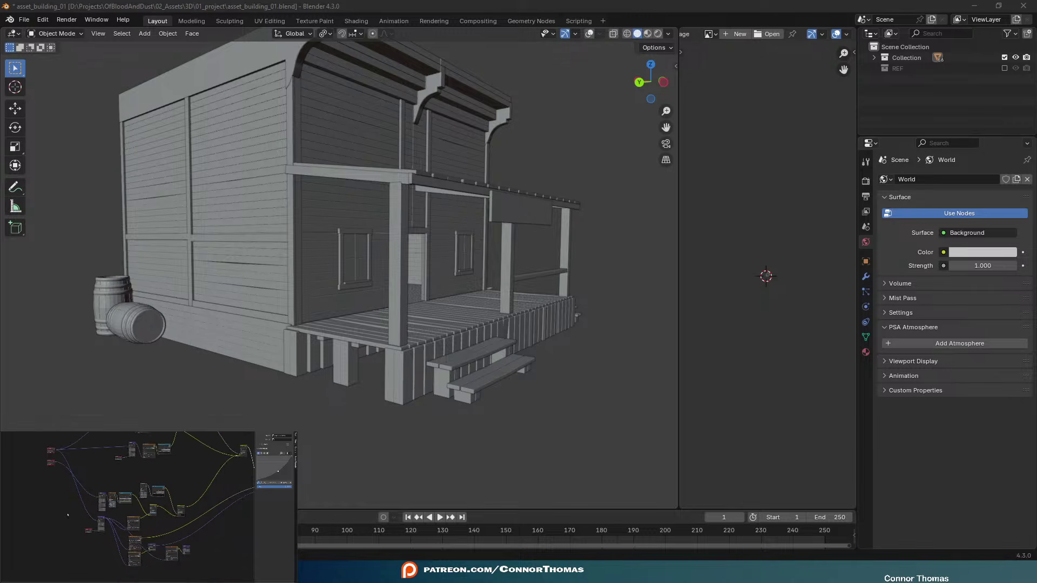
{"action": "scroll", "coordinate": [81, 520], "scroll_direction": "up", "scroll_amount": 6}
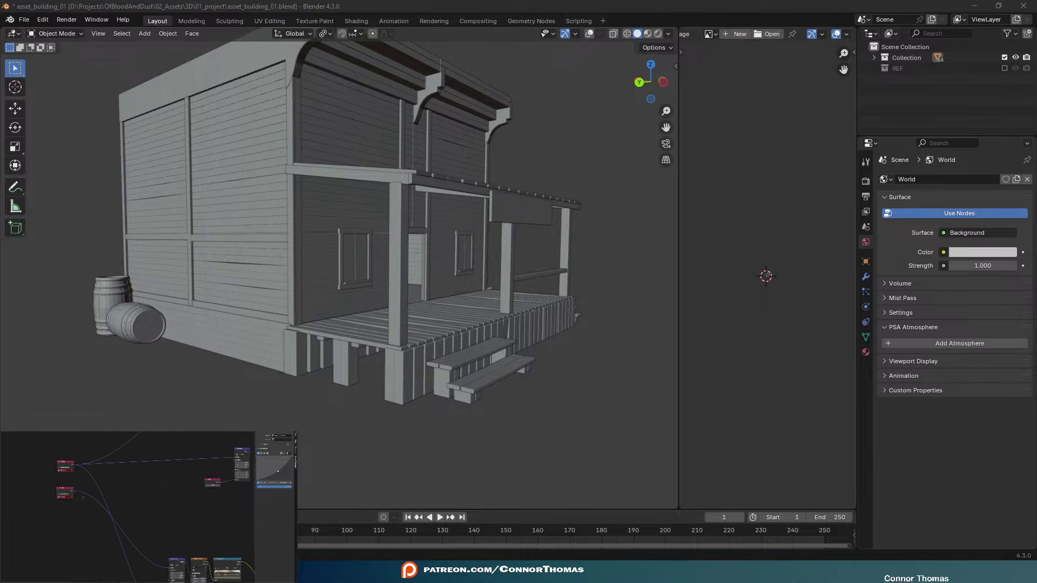
{"action": "left_click", "coordinate": [64, 464]}
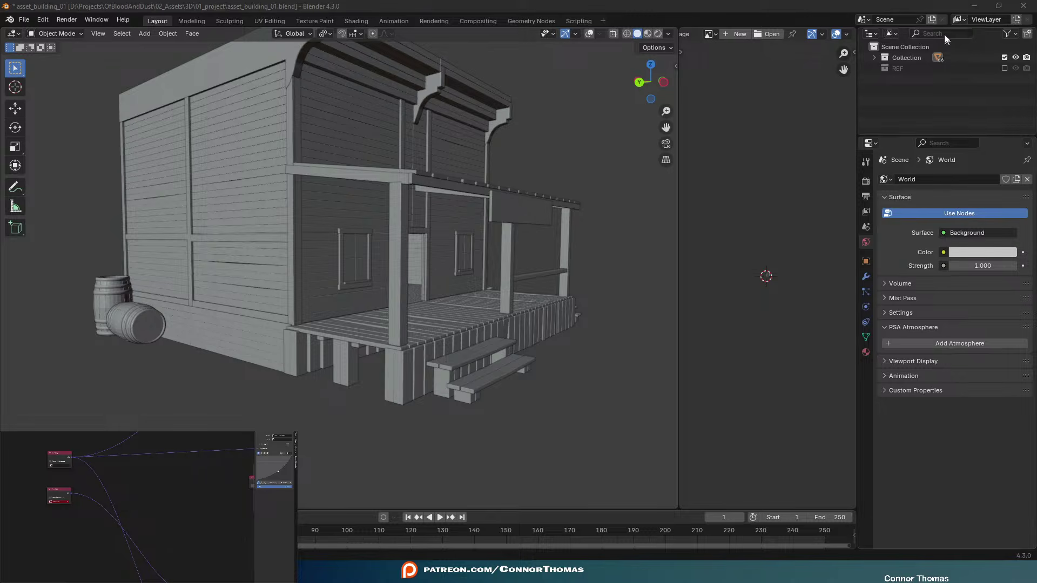
Close asset_building_01.blend without saving, then open asset_building_02.blend and examine the saloon's porch side, roof and balcony
{"action": "left_click", "coordinate": [1023, 5]}
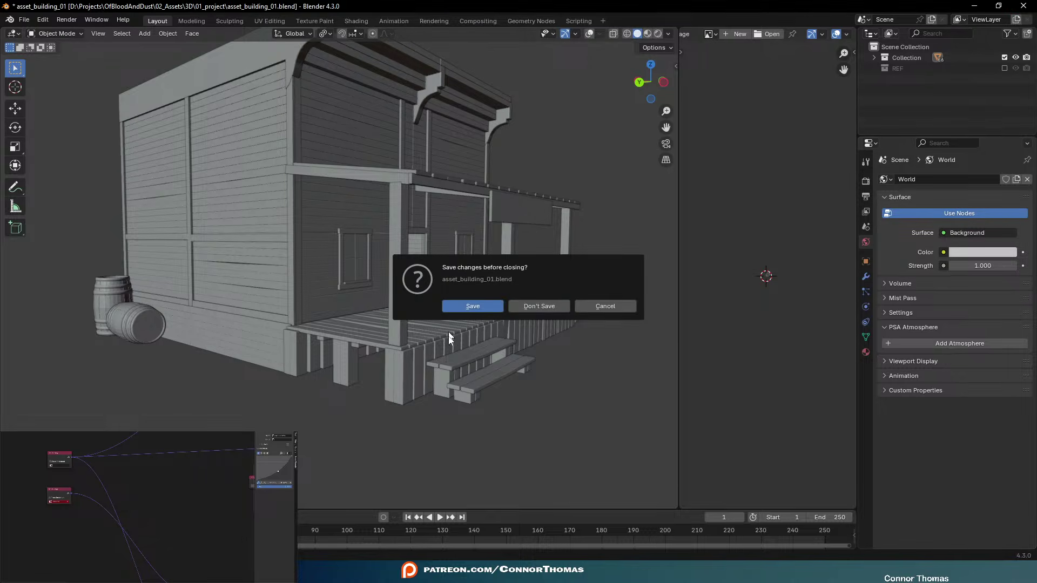
{"action": "left_click", "coordinate": [540, 305]}
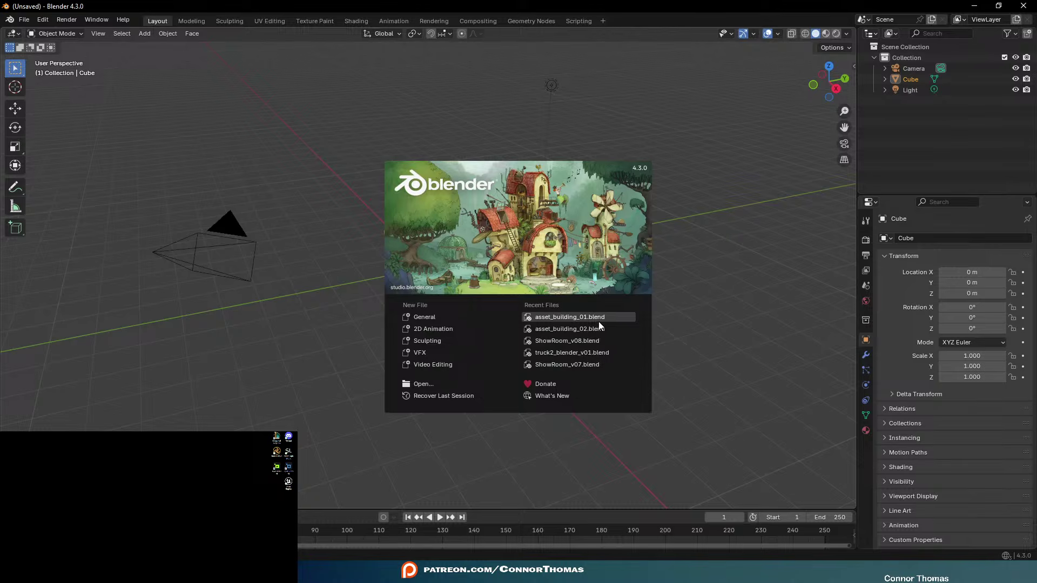
{"action": "left_click", "coordinate": [592, 326]}
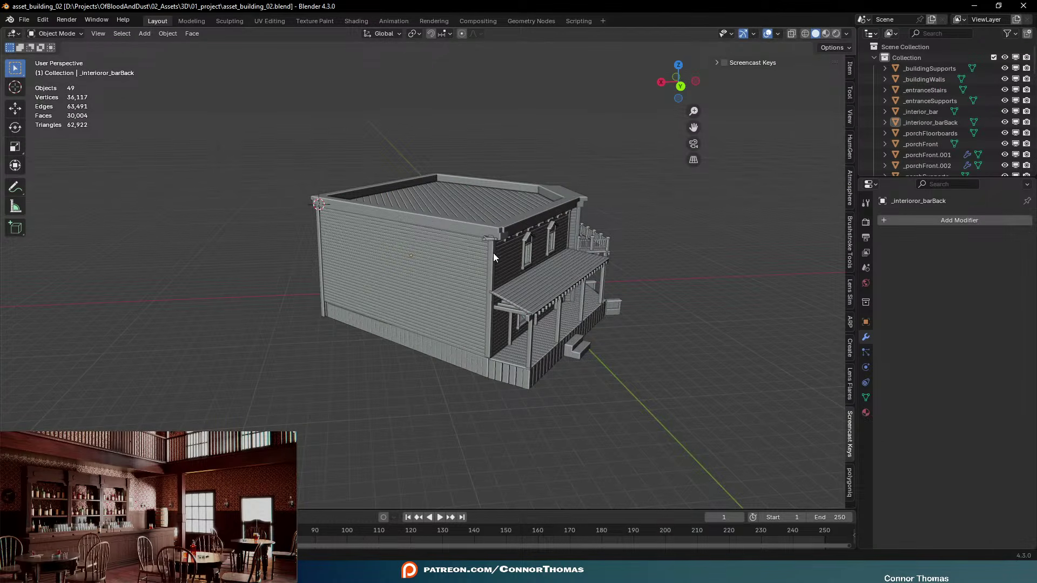
{"action": "middle_click_drag", "start_coordinate": [572, 196], "coordinate": [402, 170]}
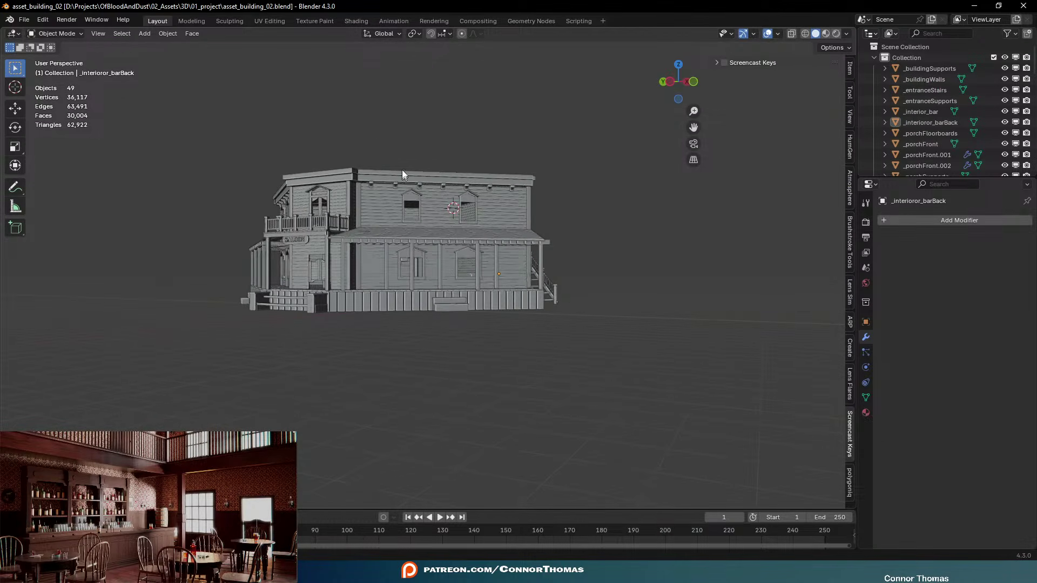
{"action": "scroll", "coordinate": [534, 144], "scroll_direction": "up", "scroll_amount": 8}
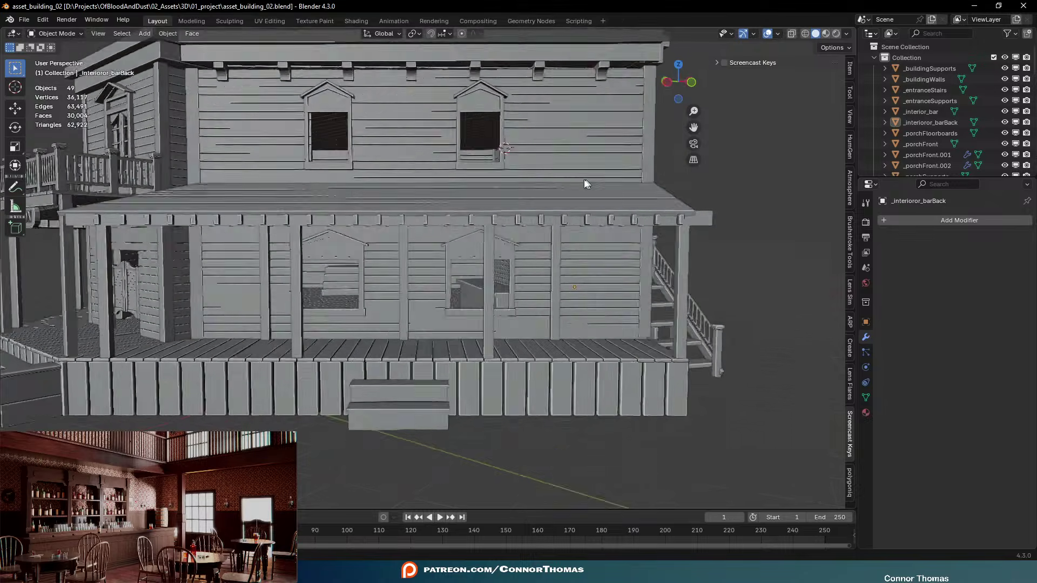
{"action": "middle_click_drag", "start_coordinate": [586, 184], "coordinate": [422, 174]}
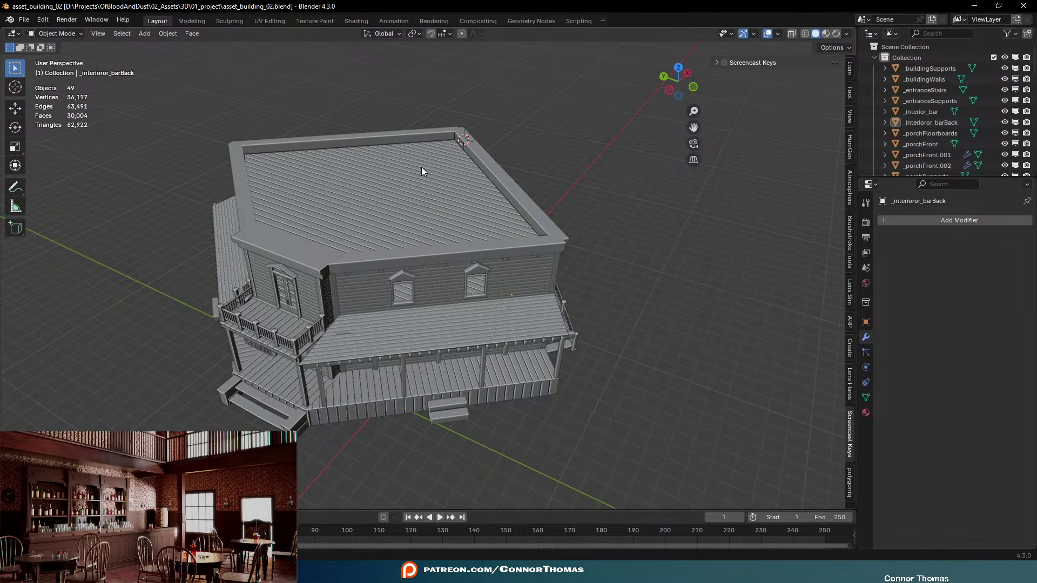
{"action": "middle_click_drag", "start_coordinate": [419, 165], "coordinate": [448, 169]}
{"action": "scroll", "coordinate": [475, 126], "scroll_direction": "up", "scroll_amount": 3}
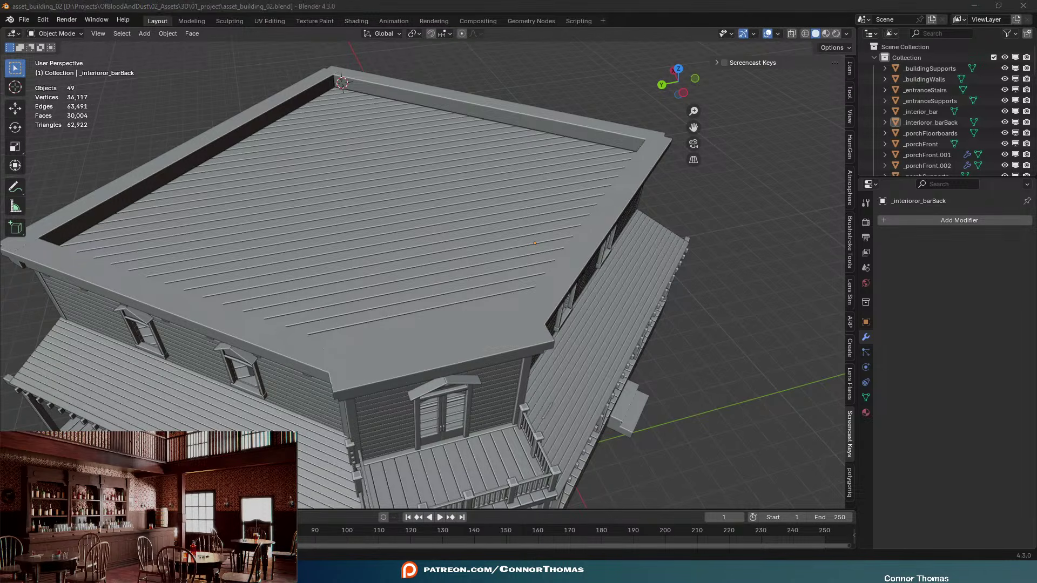
Open a File Explorer window, set it aside, and reopen the recent project file asset_building_01.blend
{"action": "key", "text": "super+e"}
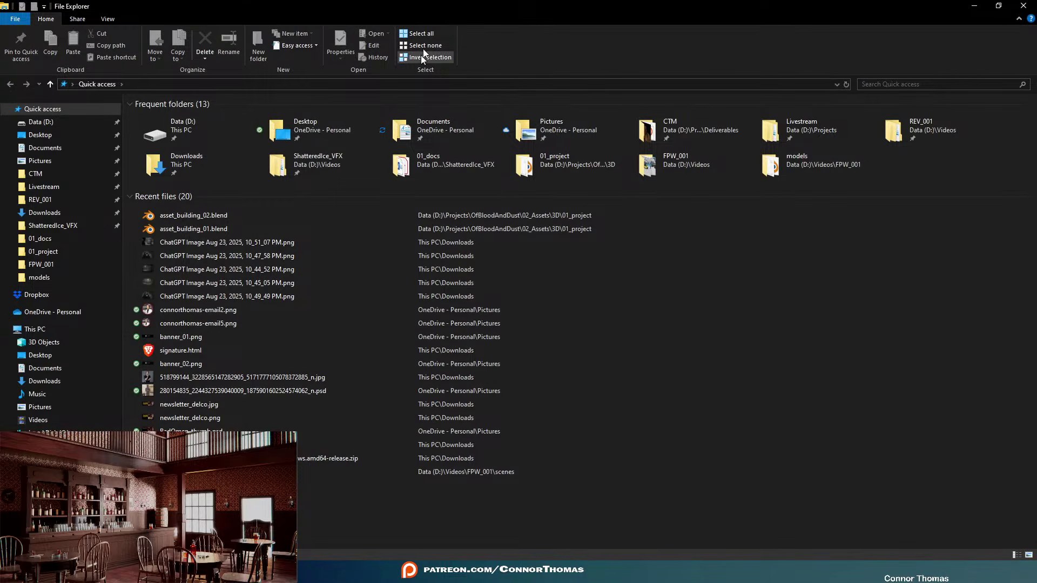
{"action": "left_click_drag", "start_coordinate": [411, 11], "coordinate": [411, 0]}
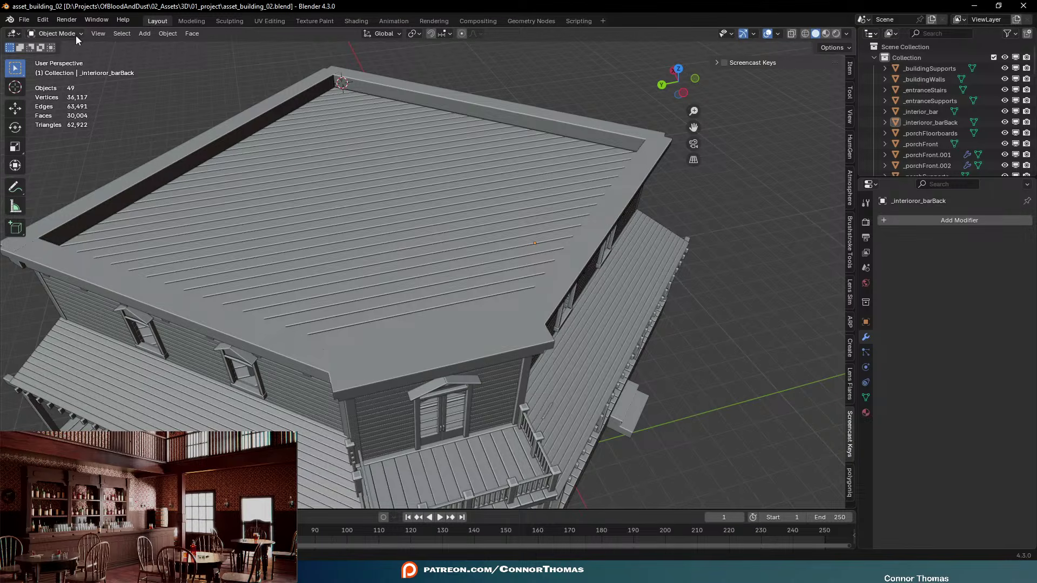
{"action": "left_click", "coordinate": [24, 20]}
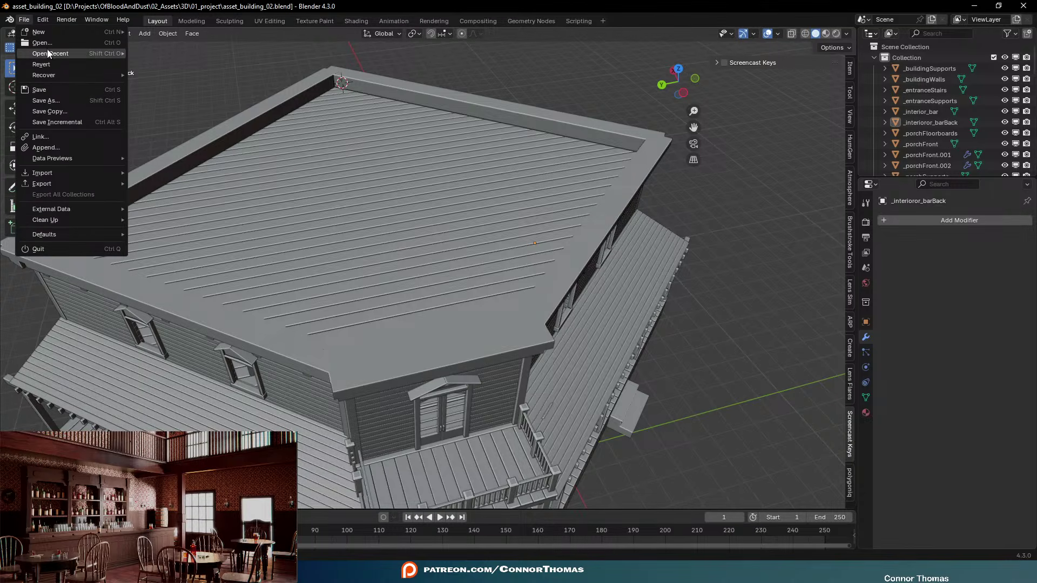
{"action": "mouse_move", "coordinate": [48, 54]}
{"action": "left_click", "coordinate": [185, 64]}
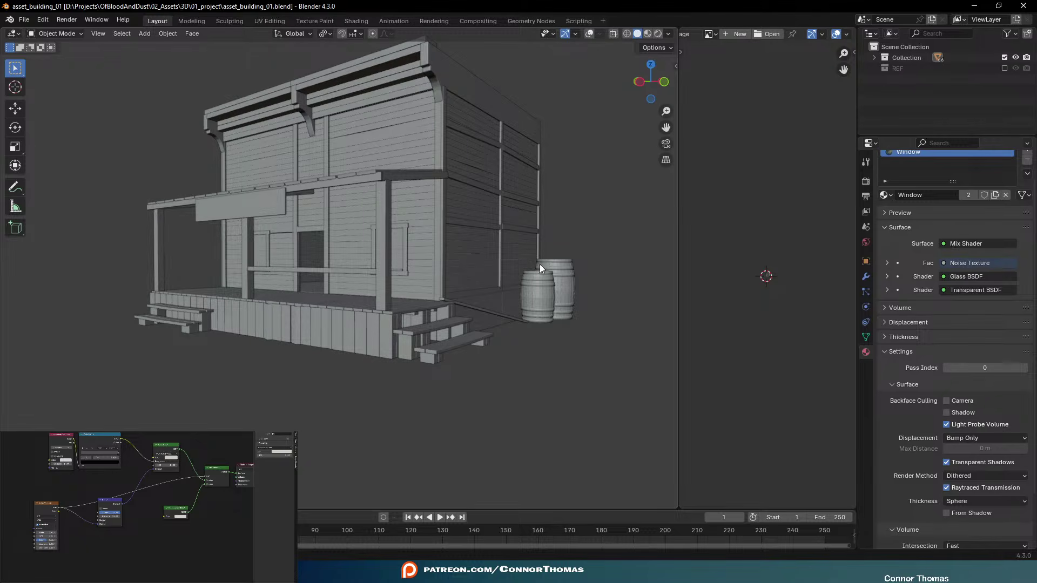
Select the building's upper front wall with the Wood Panels material and switch the viewport to Material Preview
{"action": "middle_click_drag", "start_coordinate": [434, 238], "coordinate": [514, 255]}
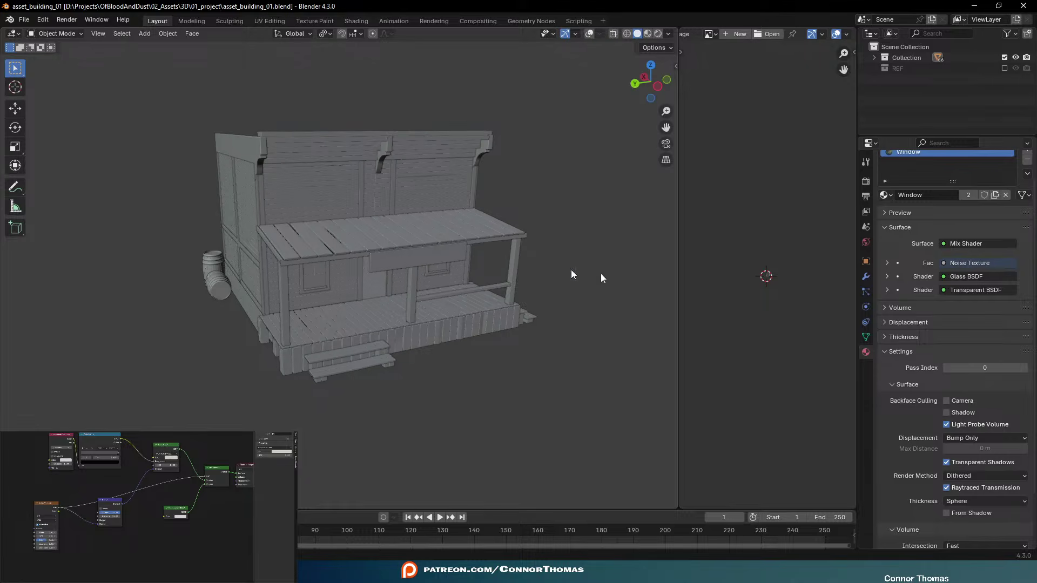
{"action": "scroll", "coordinate": [94, 492], "scroll_direction": "down", "scroll_amount": 3}
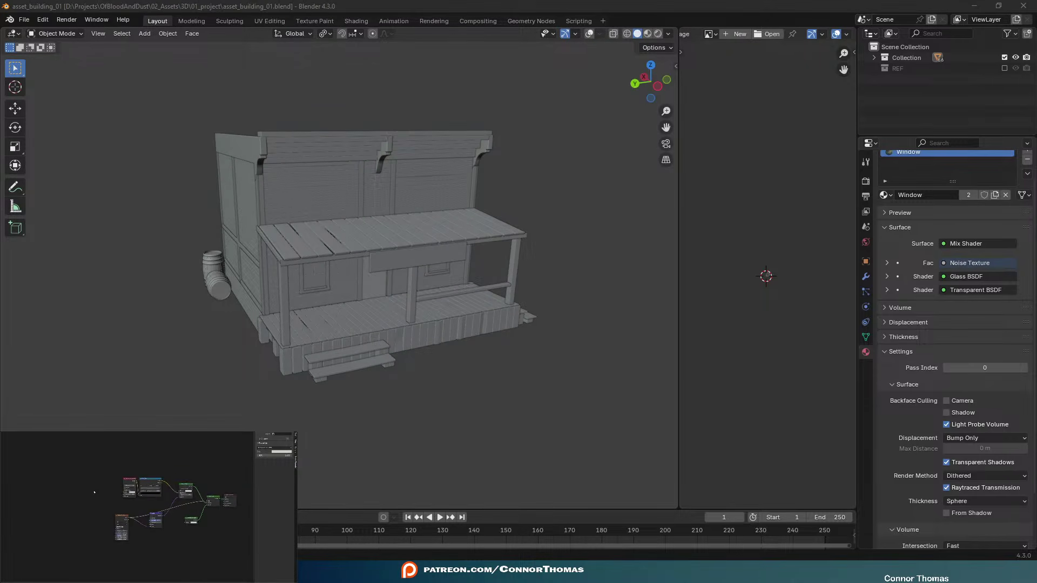
{"action": "left_click", "coordinate": [323, 198]}
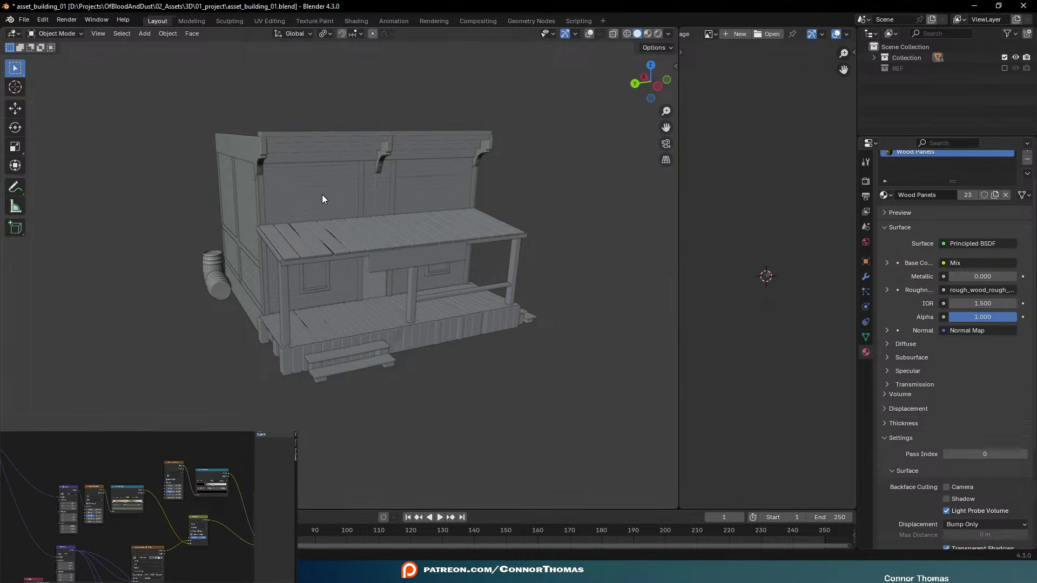
{"action": "scroll", "coordinate": [126, 537], "scroll_direction": "up", "scroll_amount": 5}
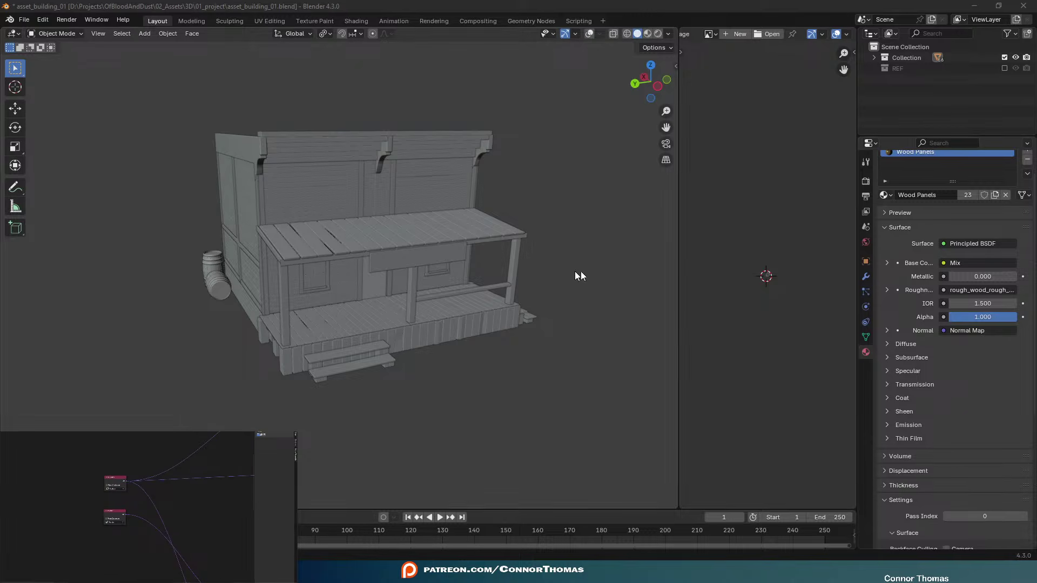
{"action": "left_click", "coordinate": [649, 34]}
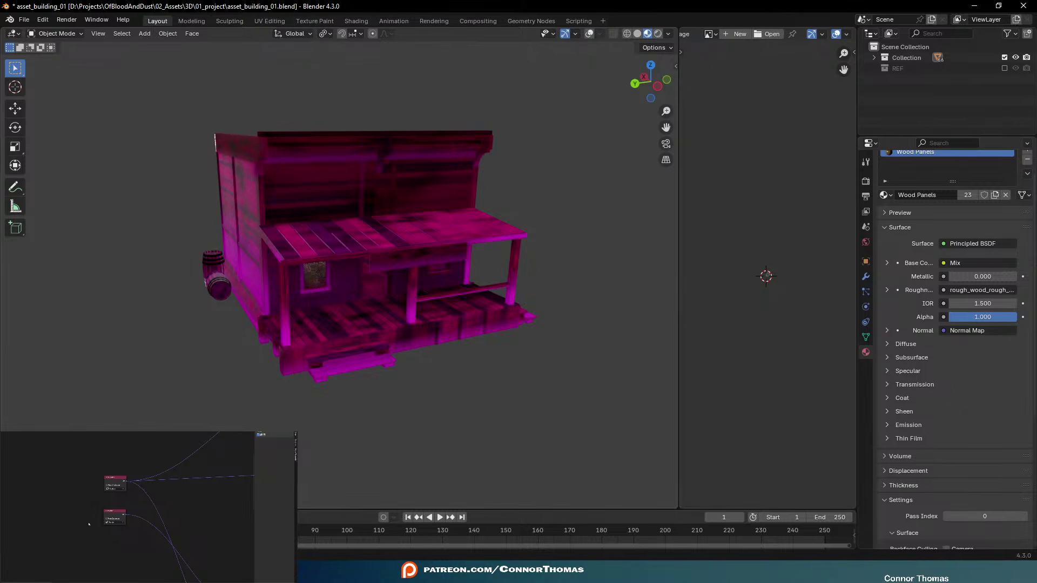
Find the dirt image texture in the Wood Panels node tree and preview dirt_diff_4k.jpg on its own
{"action": "scroll", "coordinate": [89, 523], "scroll_direction": "down", "scroll_amount": 5}
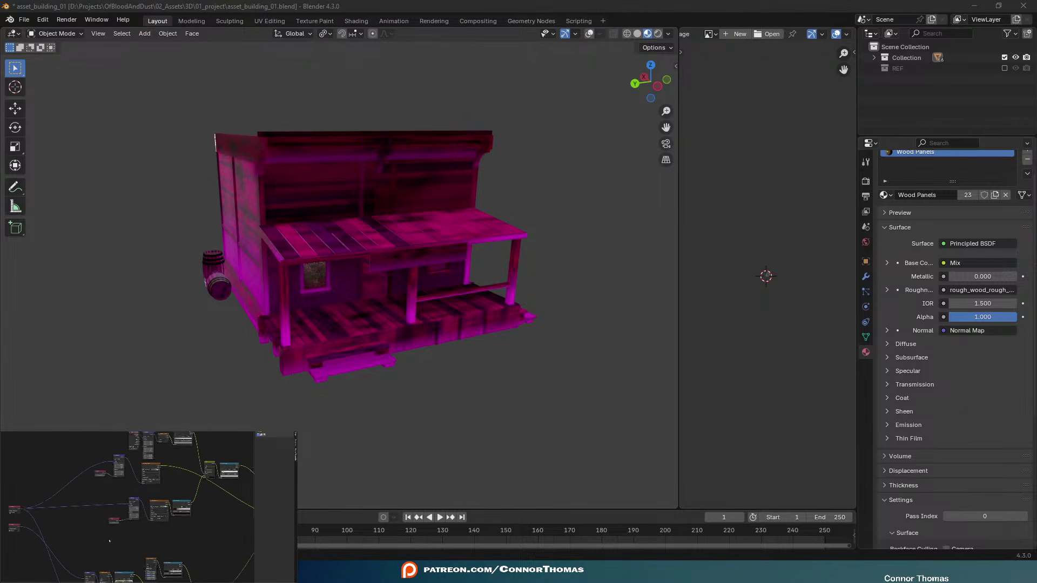
{"action": "scroll", "coordinate": [109, 540], "scroll_direction": "up", "scroll_amount": 3}
{"action": "scroll", "coordinate": [144, 501], "scroll_direction": "up", "scroll_amount": 1}
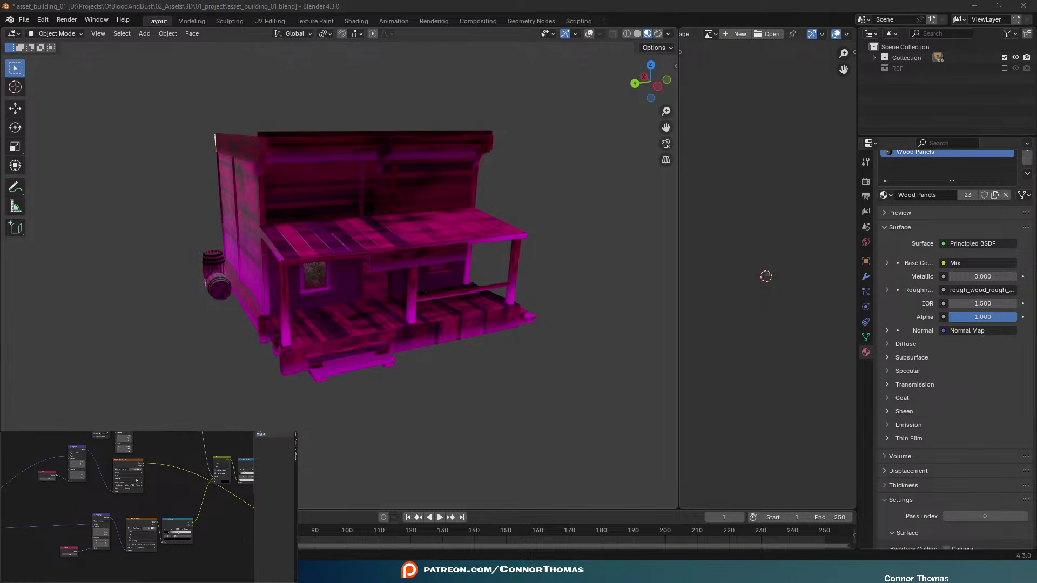
{"action": "left_click", "coordinate": [135, 467], "text": "ctrl+shift"}
{"action": "middle_click_drag", "start_coordinate": [135, 467], "coordinate": [143, 491]}
{"action": "scroll", "coordinate": [143, 491], "scroll_direction": "up", "scroll_amount": 2}
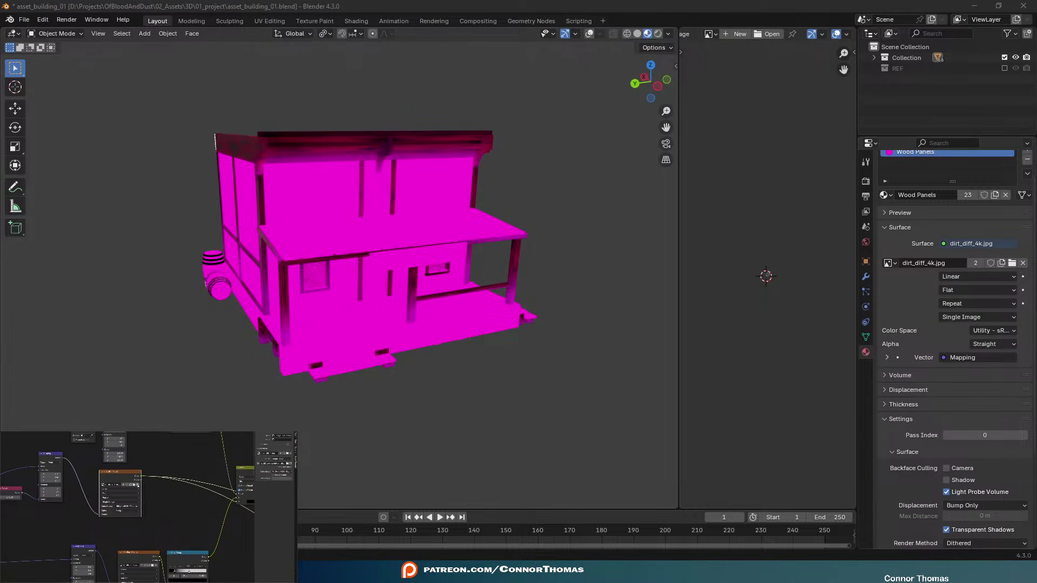
{"action": "left_click", "coordinate": [137, 485]}
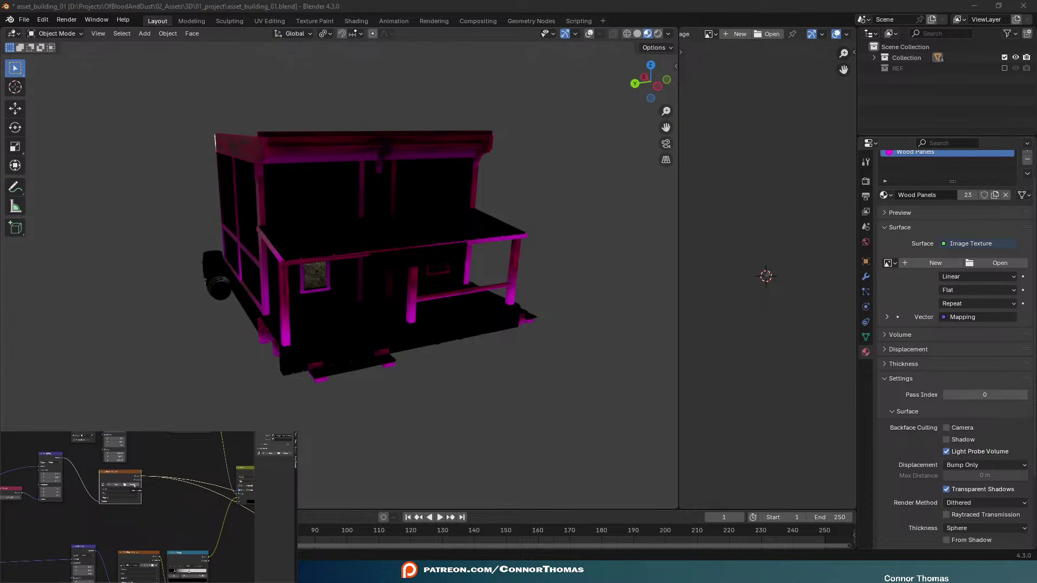
{"action": "left_click", "coordinate": [134, 485]}
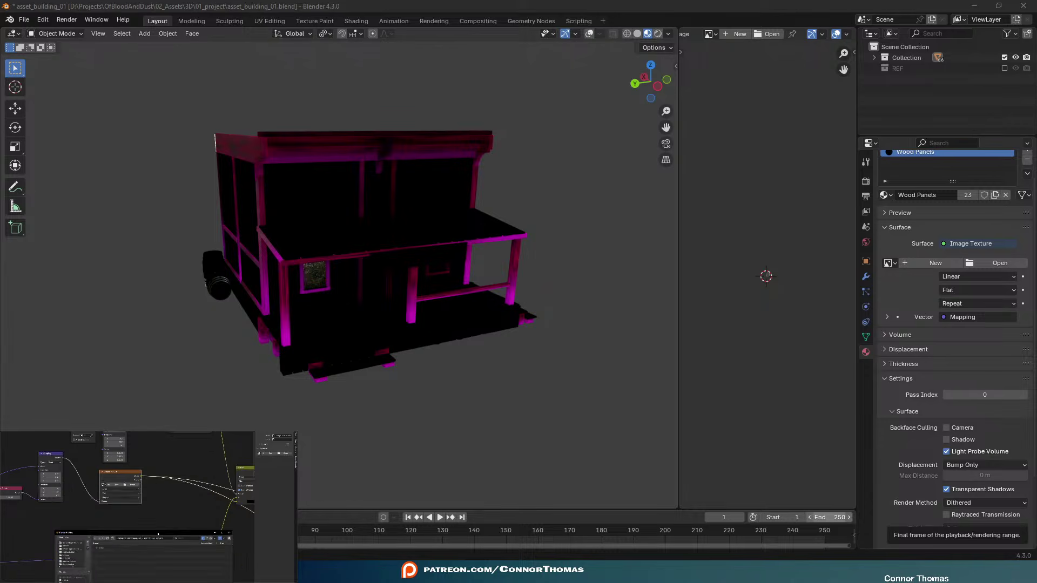
{"action": "left_click", "coordinate": [208, 565]}
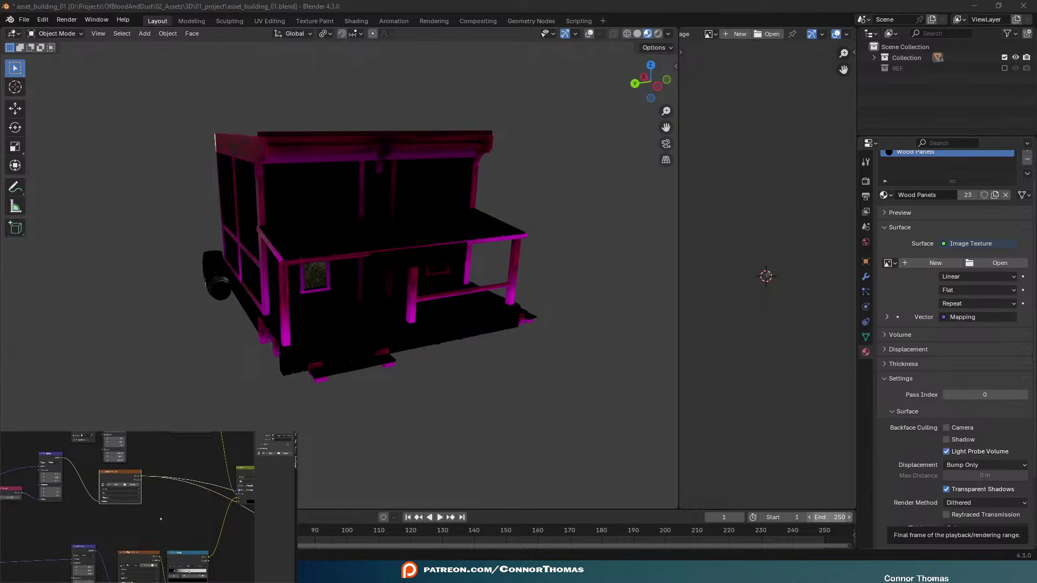
{"action": "key", "text": "ctrl+z"}
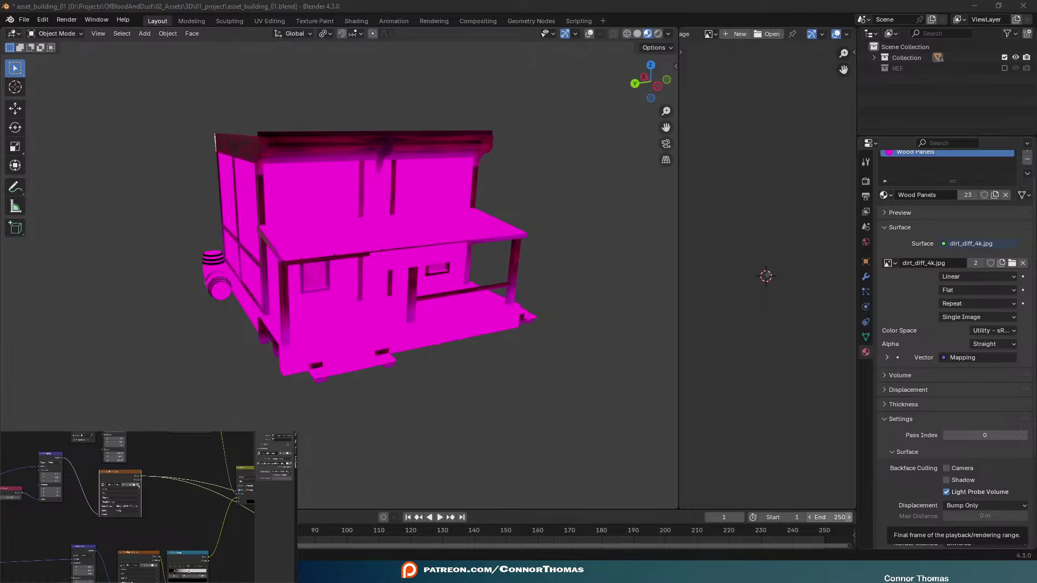
Relink the missing dirt and rough wood images in the Wood Panels node tree, including the normal map rough_wood_nor_gl_4k.exr
{"action": "left_click", "coordinate": [138, 485]}
{"action": "left_click", "coordinate": [131, 485]}
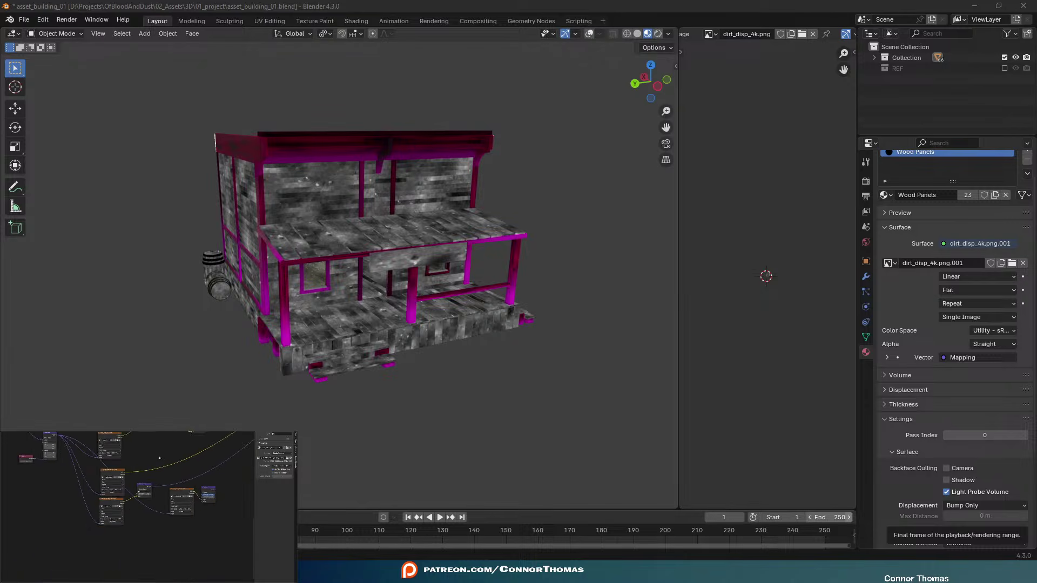
{"action": "left_click", "coordinate": [112, 478]}
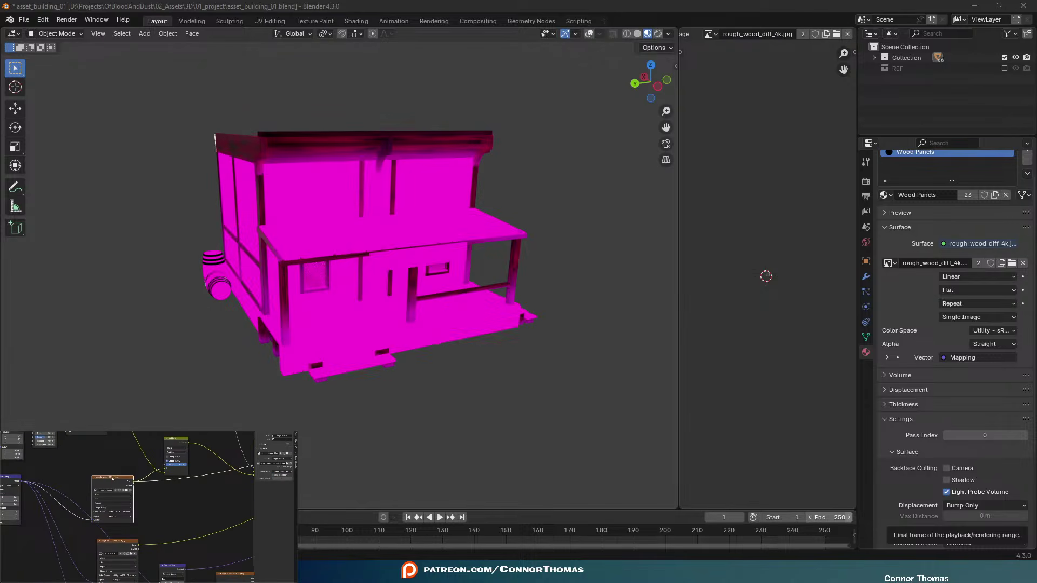
{"action": "left_click", "coordinate": [128, 491]}
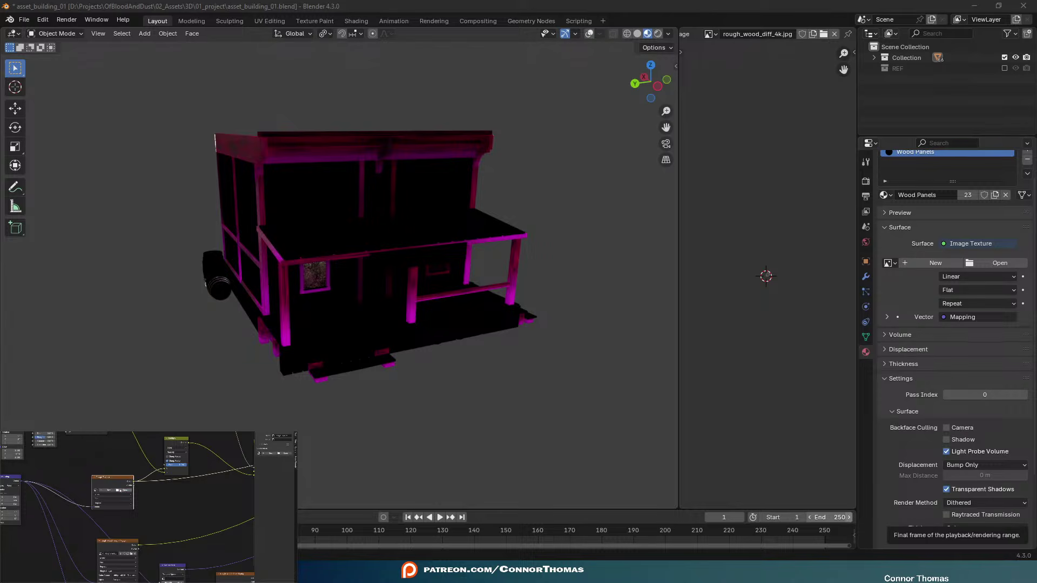
{"action": "left_click", "coordinate": [125, 490]}
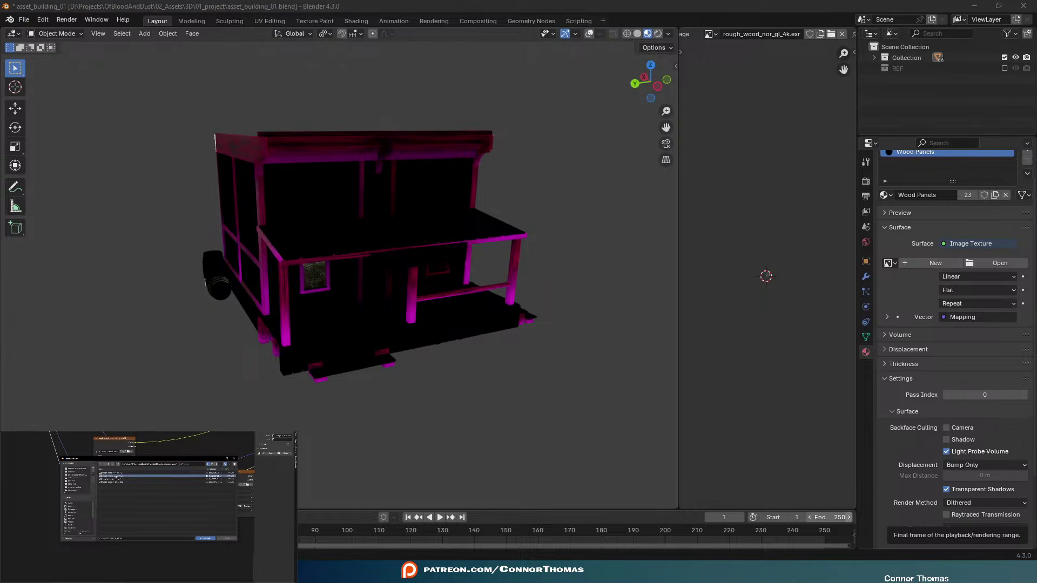
{"action": "double_click", "coordinate": [117, 476]}
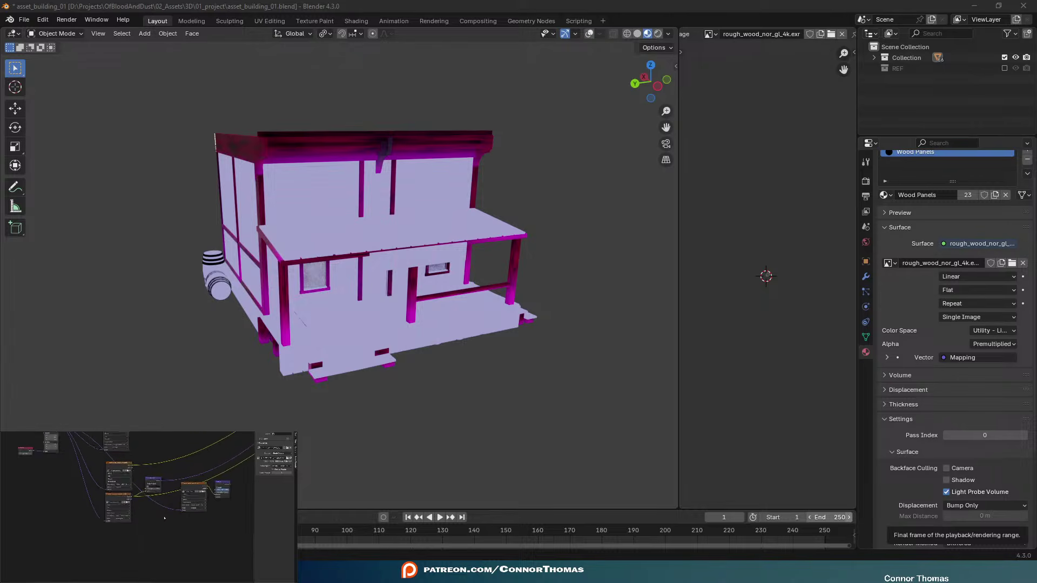
Inspect the retextured planks, select the Wood Structure trim and preview its dirt_diff_4k.jpg image texture on its own
{"action": "scroll", "coordinate": [164, 518], "scroll_direction": "up", "scroll_amount": 5}
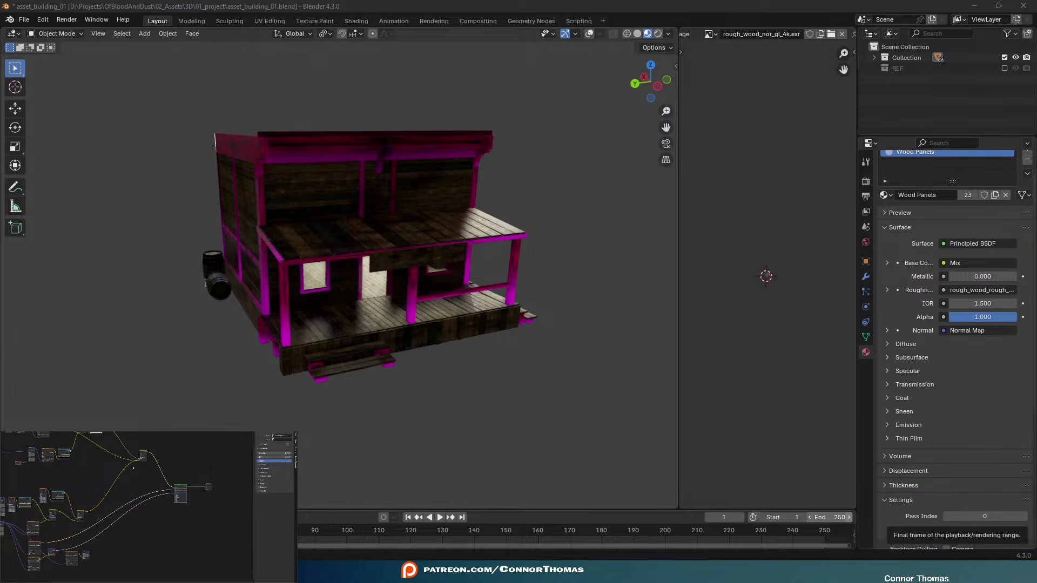
{"action": "scroll", "coordinate": [438, 216], "scroll_direction": "up", "scroll_amount": 8}
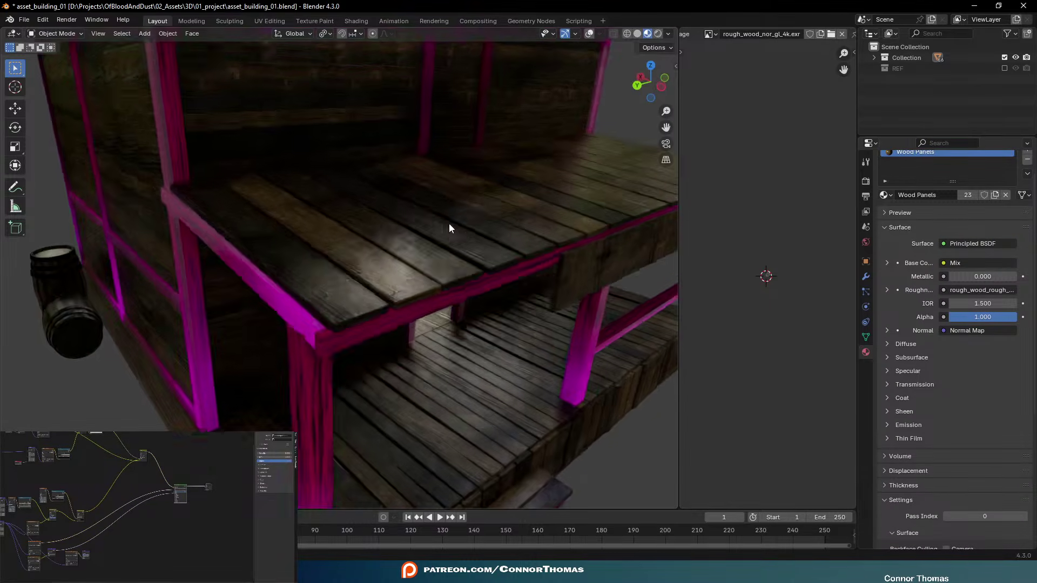
{"action": "middle_click_drag", "start_coordinate": [449, 223], "coordinate": [406, 214]}
{"action": "scroll", "coordinate": [432, 253], "scroll_direction": "down", "scroll_amount": 8}
{"action": "left_click", "coordinate": [494, 256]}
{"action": "middle_click_drag", "start_coordinate": [88, 496], "coordinate": [180, 543]}
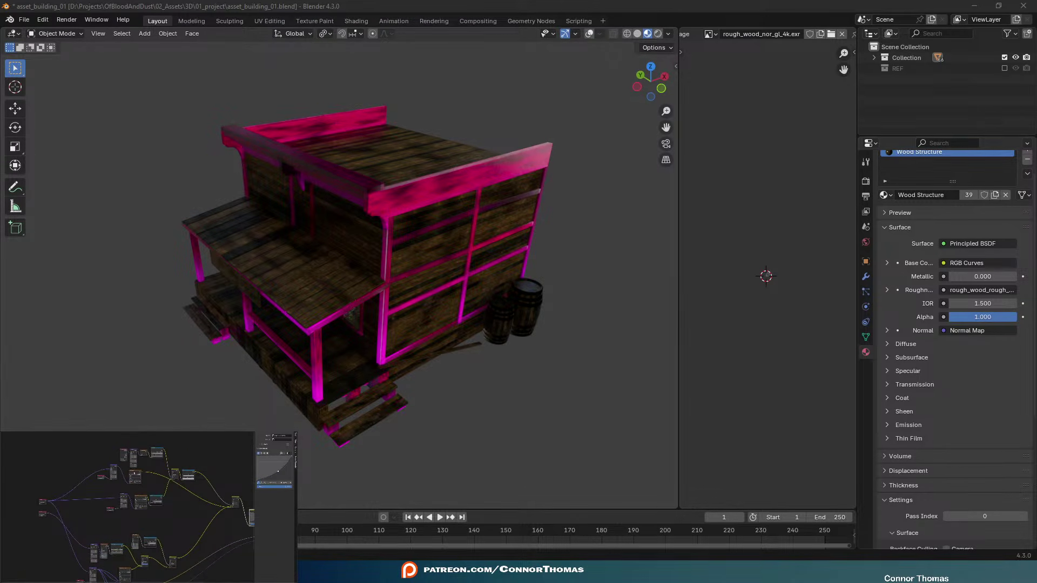
{"action": "left_click", "coordinate": [135, 475], "text": "ctrl+shift"}
{"action": "scroll", "coordinate": [160, 472], "scroll_direction": "up", "scroll_amount": 3}
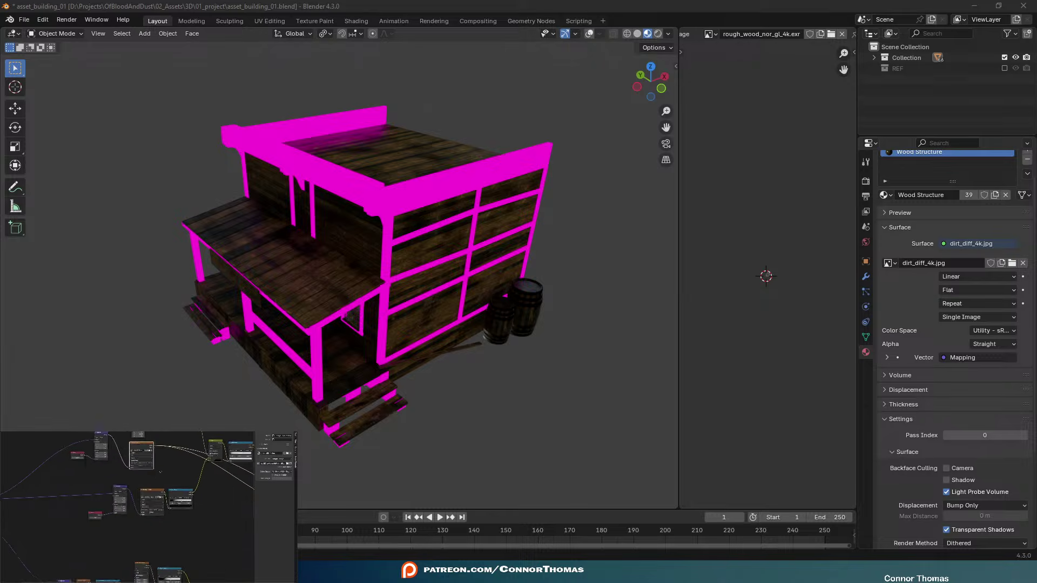
{"action": "scroll", "coordinate": [159, 471], "scroll_direction": "up", "scroll_amount": 4}
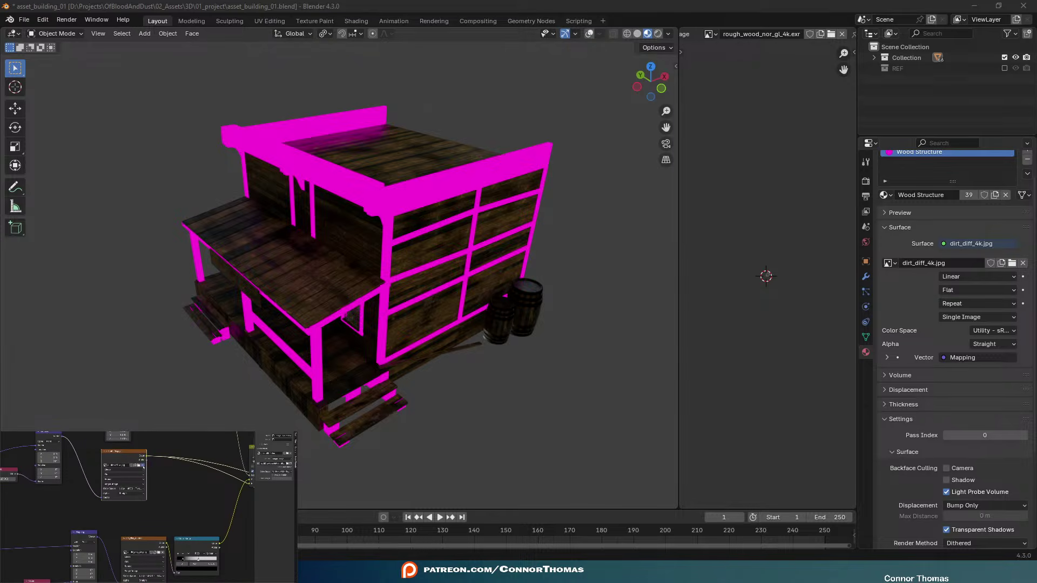
Replace the missing dirt image in the Wood Structure node tree with the dirt_disp_4k.png file loaded from disk
{"action": "left_click", "coordinate": [143, 465]}
{"action": "left_click", "coordinate": [138, 465]}
{"action": "left_click", "coordinate": [138, 464]}
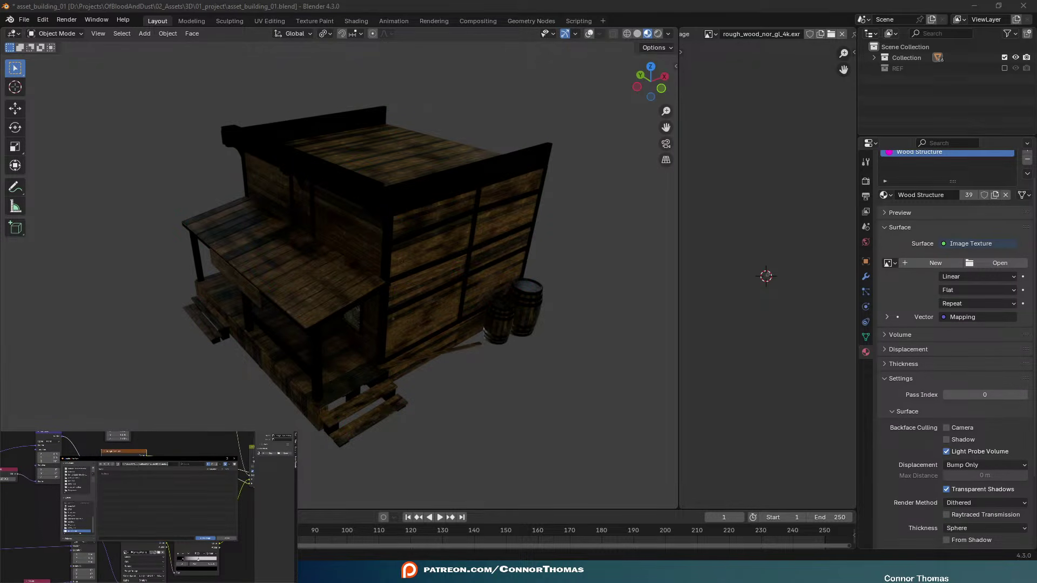
{"action": "key", "text": "Return"}
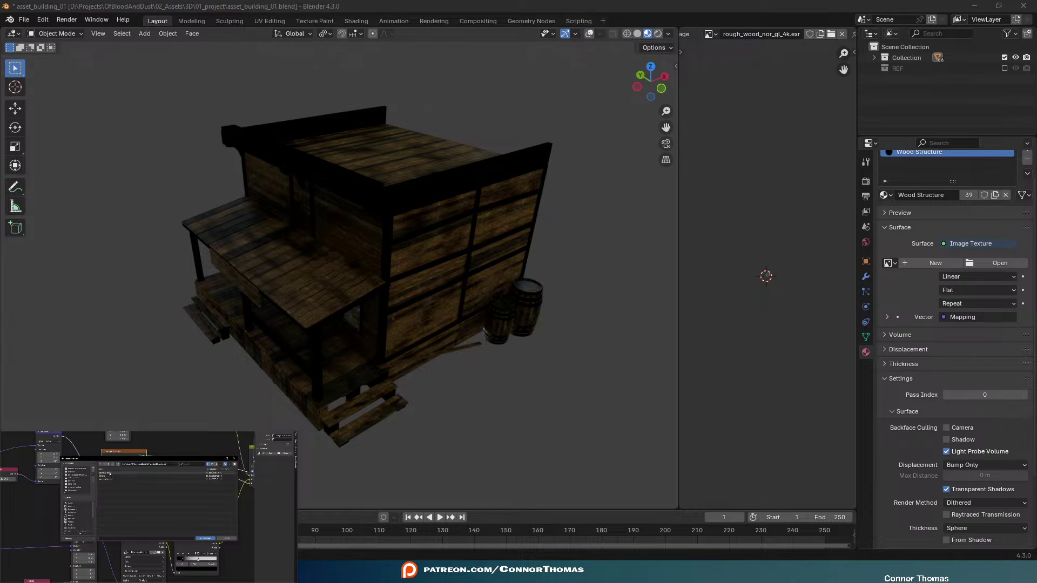
{"action": "double_click", "coordinate": [105, 475]}
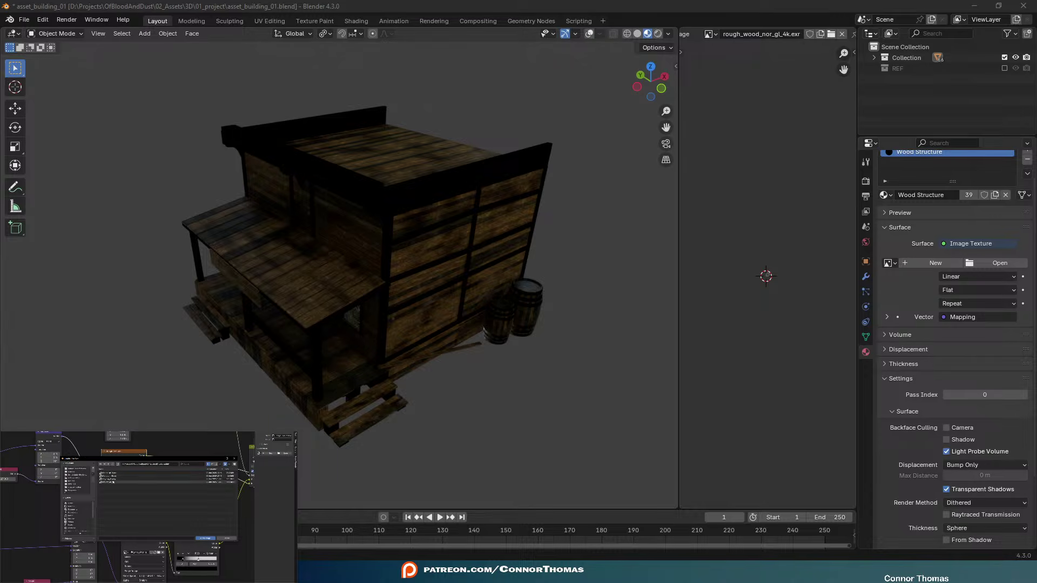
{"action": "left_click", "coordinate": [110, 481]}
{"action": "double_click", "coordinate": [110, 481]}
{"action": "scroll", "coordinate": [155, 511], "scroll_direction": "down", "scroll_amount": 2}
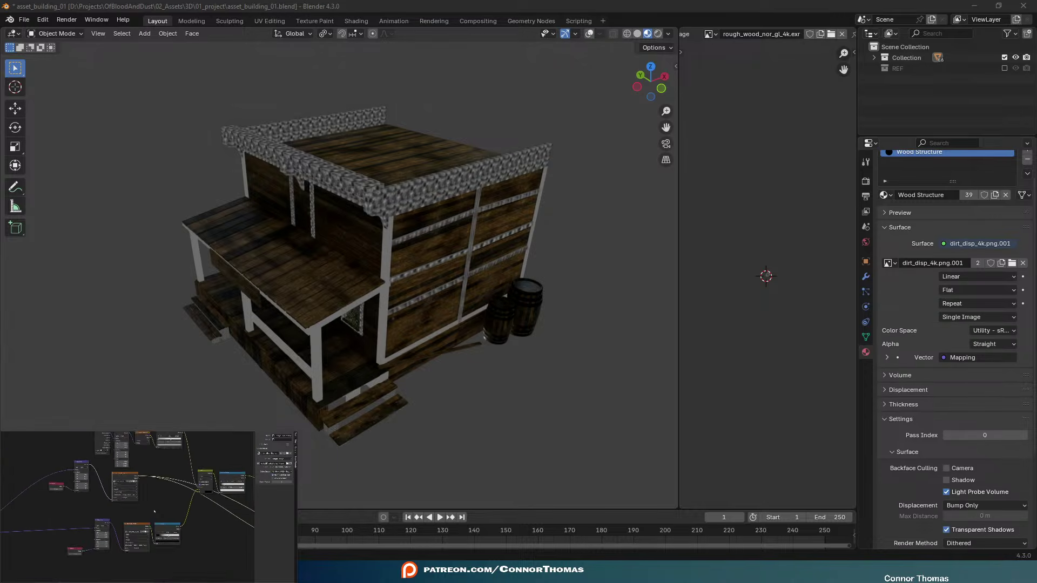
Preview the second dirt image texture in the Wood Structure node tree and relink it to dirt_disp_4k.png.001
{"action": "middle_click_drag", "start_coordinate": [151, 520], "coordinate": [141, 497]}
{"action": "left_click", "coordinate": [129, 504], "text": "ctrl+shift"}
{"action": "scroll", "coordinate": [129, 504], "scroll_direction": "up", "scroll_amount": 4}
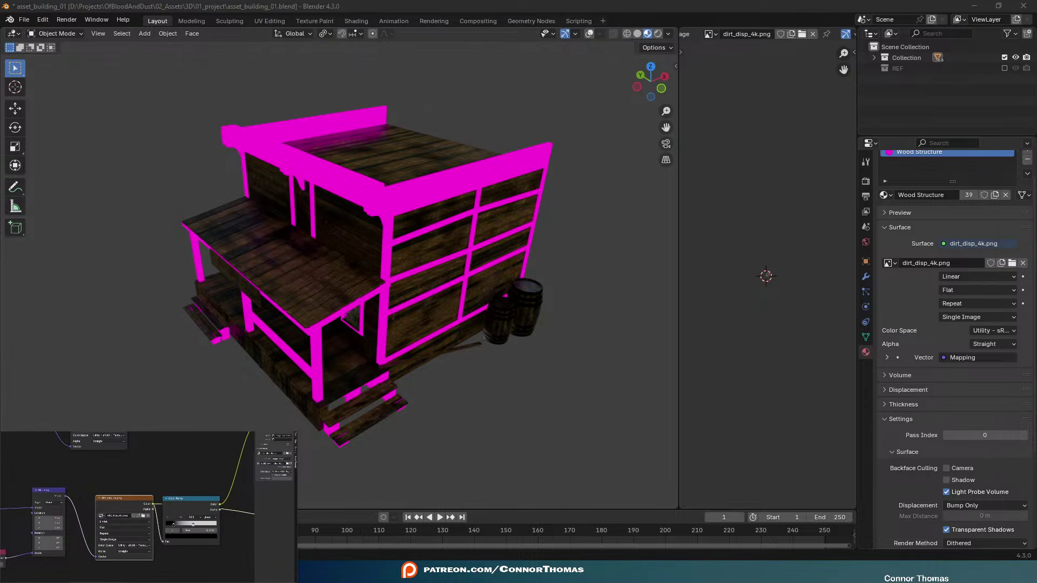
{"action": "left_click", "coordinate": [101, 515]}
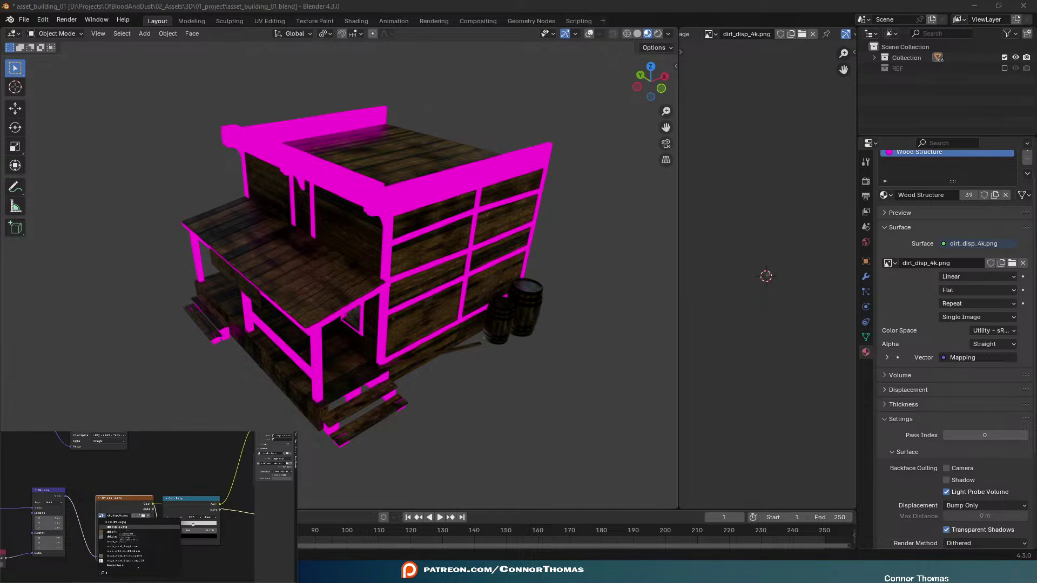
{"action": "left_click", "coordinate": [125, 537]}
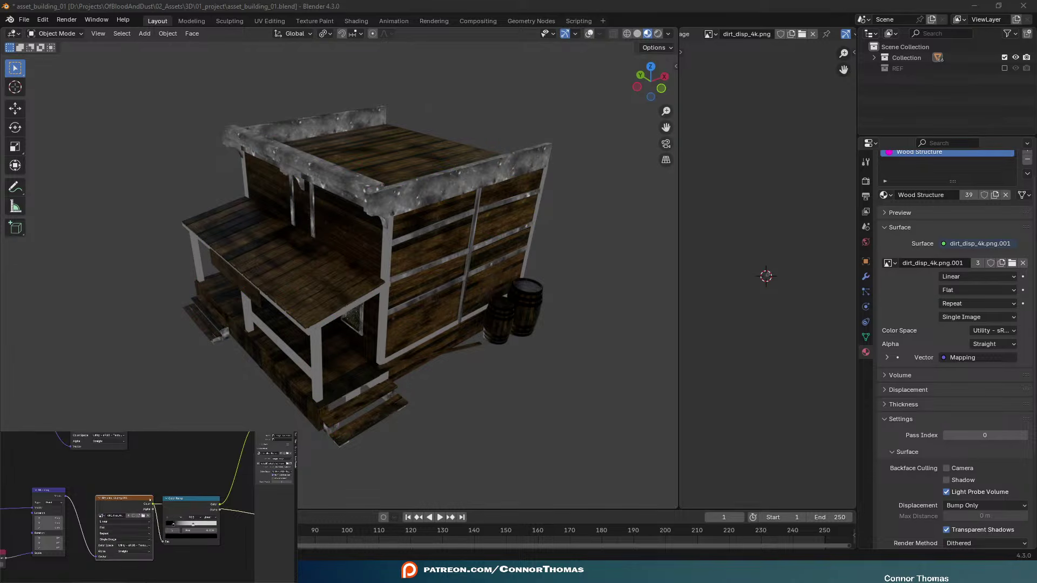
Preview the rough_wood_diff_4k.jpg image texture on its own and relink it to the working copy of that image
{"action": "scroll", "coordinate": [150, 500], "scroll_direction": "down", "scroll_amount": 6}
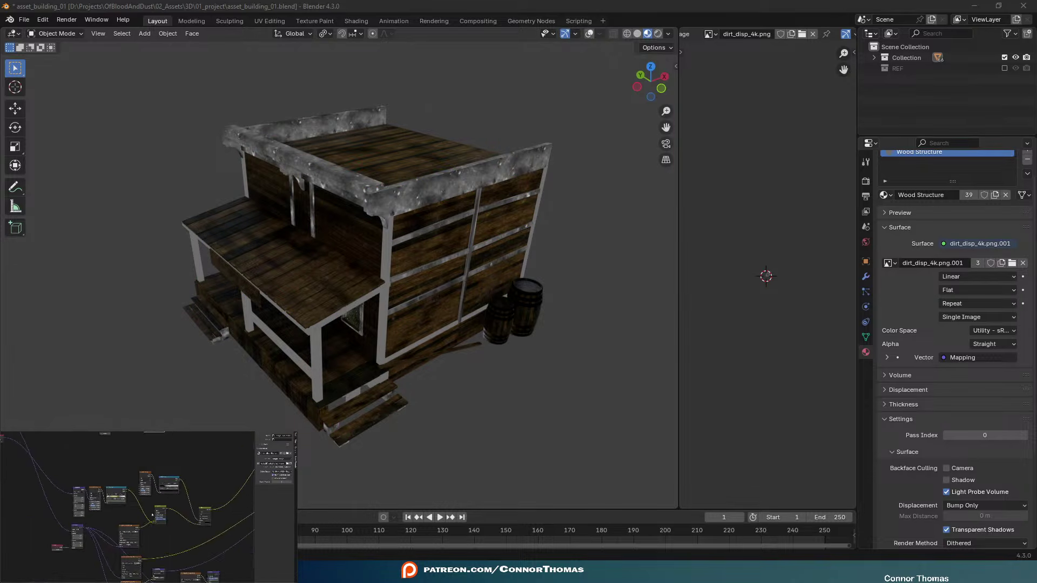
{"action": "scroll", "coordinate": [152, 516], "scroll_direction": "up", "scroll_amount": 5}
{"action": "key", "text": "ctrl+z"}
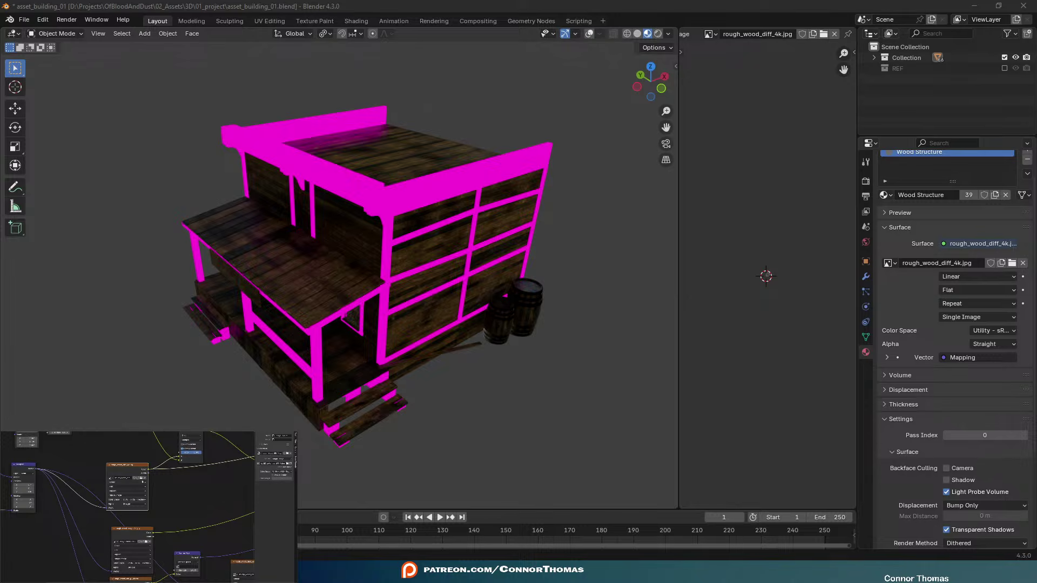
{"action": "left_click", "coordinate": [111, 477]}
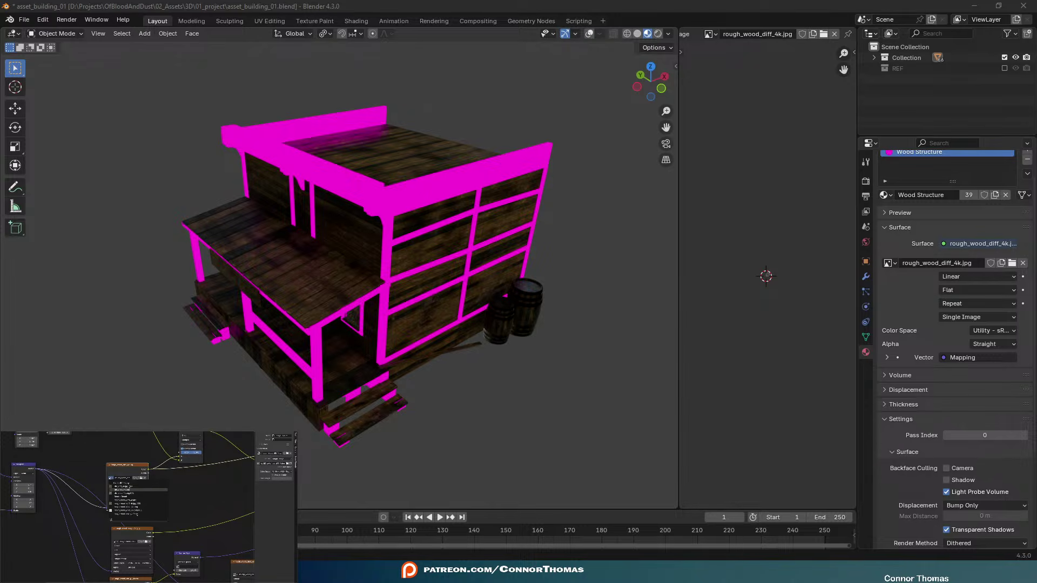
{"action": "left_click", "coordinate": [135, 499]}
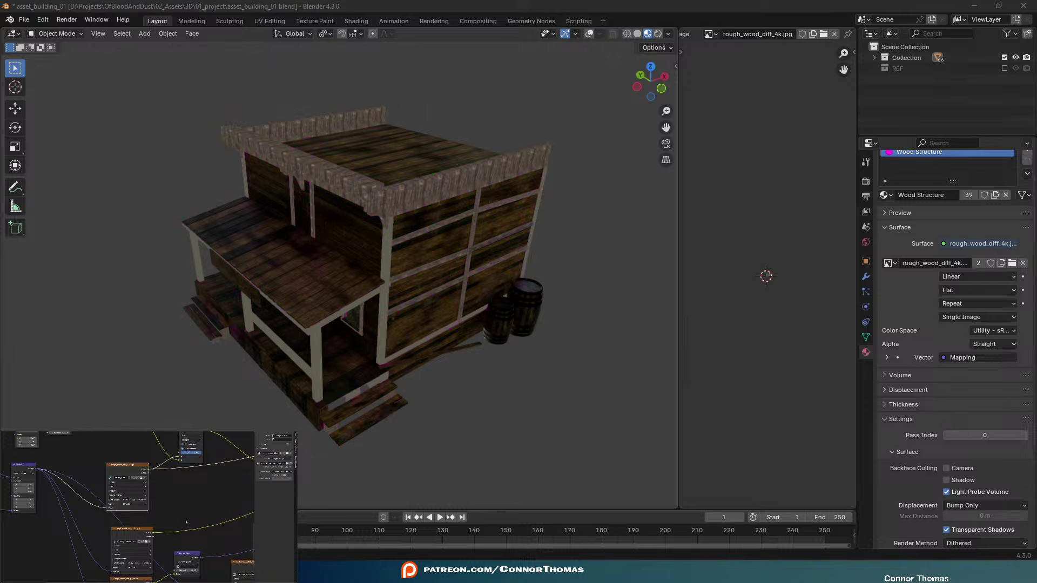
Preview the rough_wood_rough_4k.jpg roughness texture and relink it to the working copy of that image
{"action": "middle_click_drag", "start_coordinate": [143, 530], "coordinate": [136, 501]}
{"action": "left_click", "coordinate": [136, 503], "text": "ctrl+shift"}
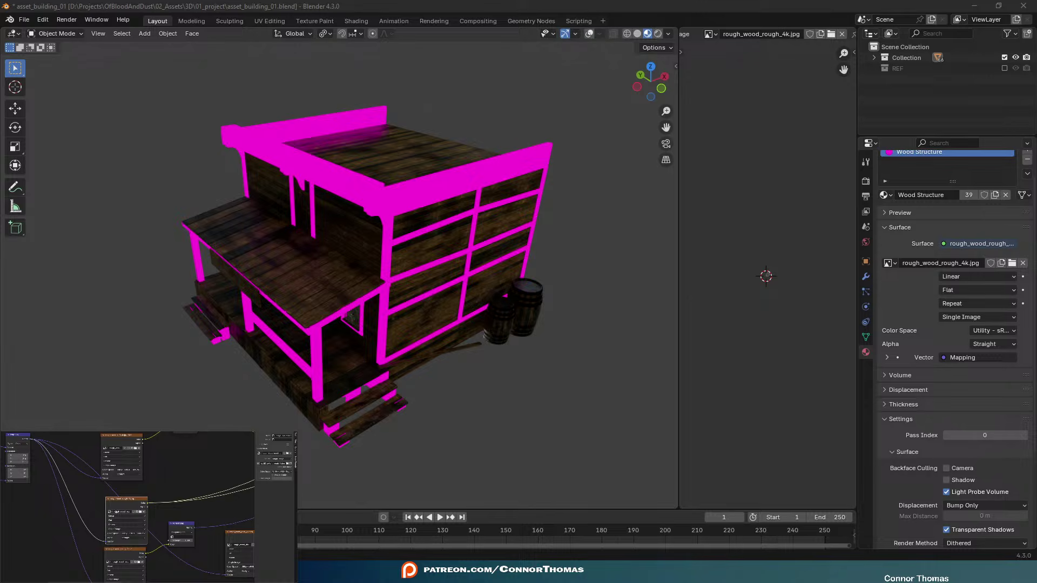
{"action": "left_click", "coordinate": [110, 512]}
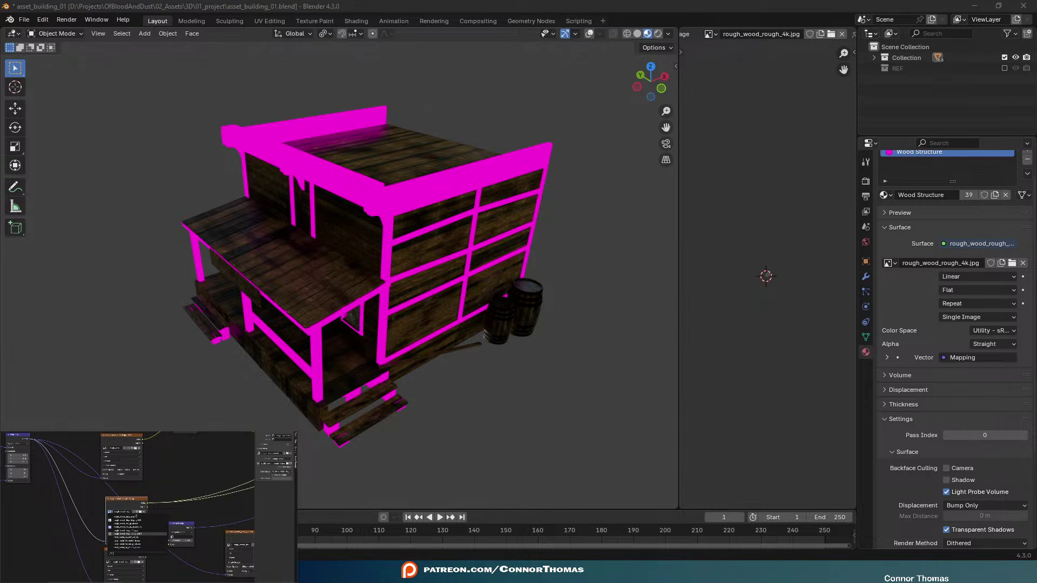
{"action": "left_click", "coordinate": [132, 534]}
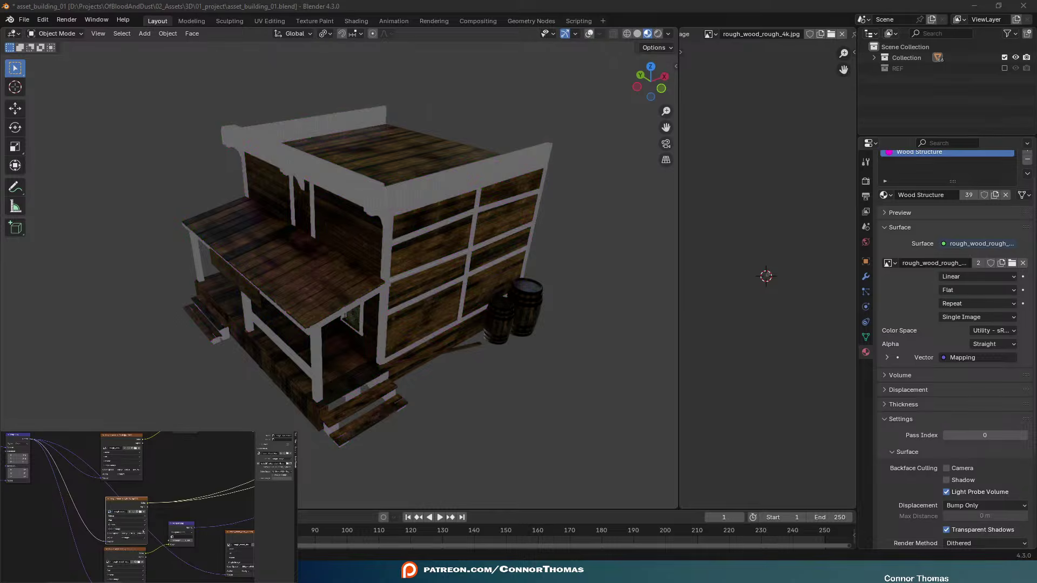
Relink the rough_wood_nor_gl_4k.exr normal map and the rough wood image feeding the Bump node in the Wood Structure material
{"action": "middle_click_drag", "start_coordinate": [129, 554], "coordinate": [133, 508]}
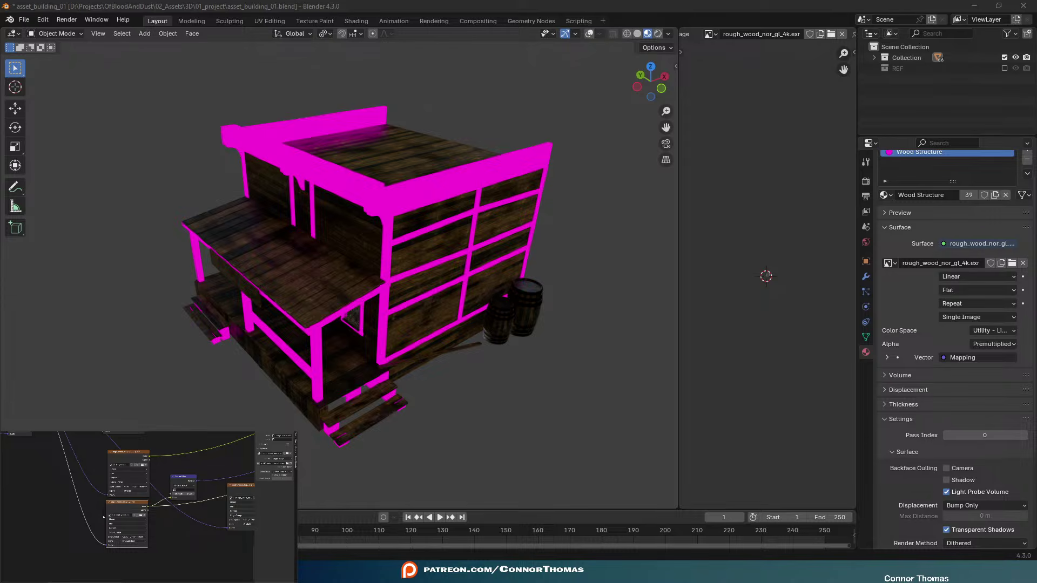
{"action": "left_click", "coordinate": [111, 516]}
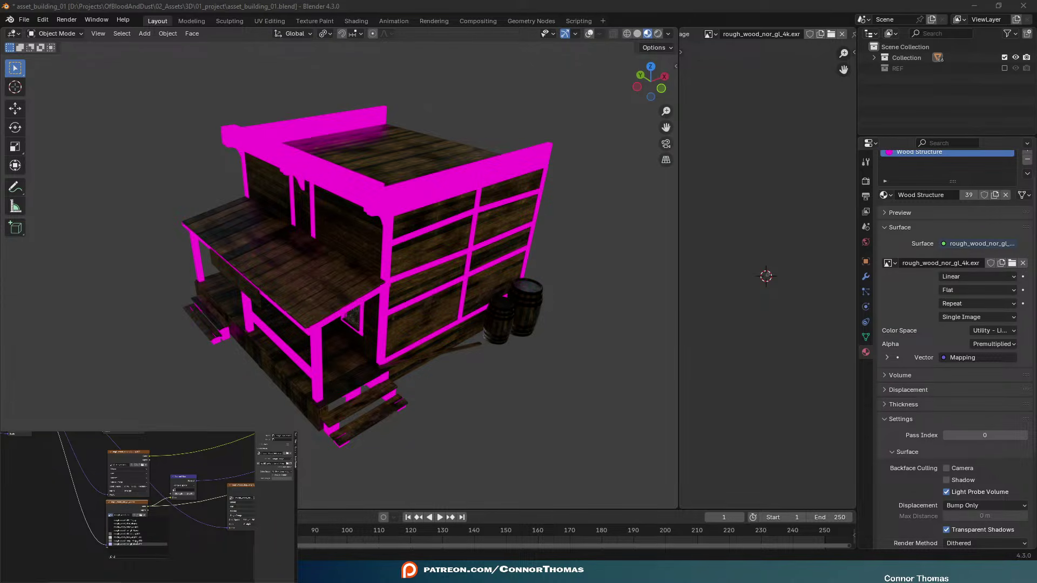
{"action": "left_click", "coordinate": [166, 543]}
{"action": "middle_click_drag", "start_coordinate": [178, 548], "coordinate": [129, 528]}
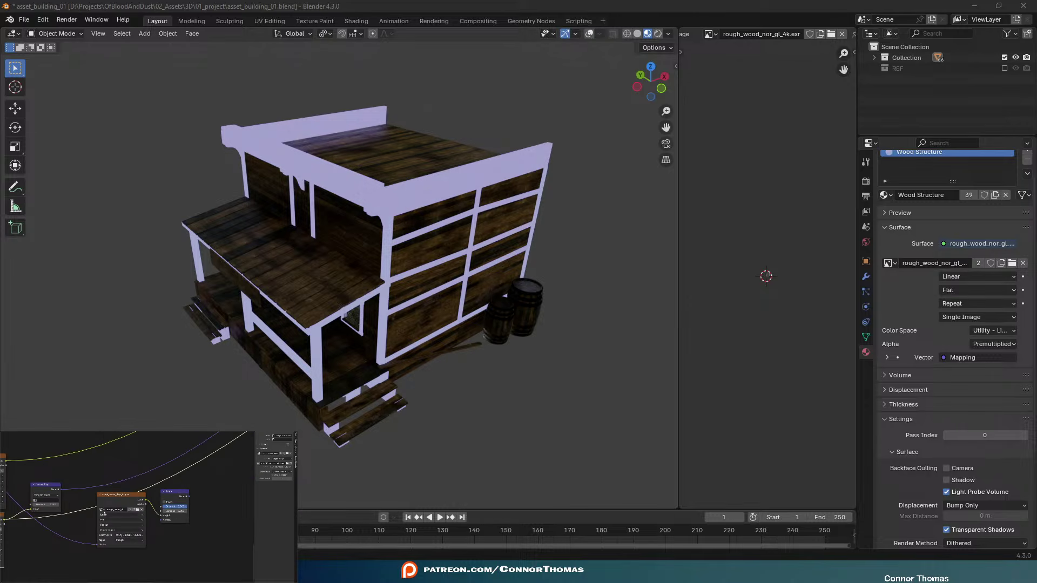
{"action": "left_click", "coordinate": [101, 510]}
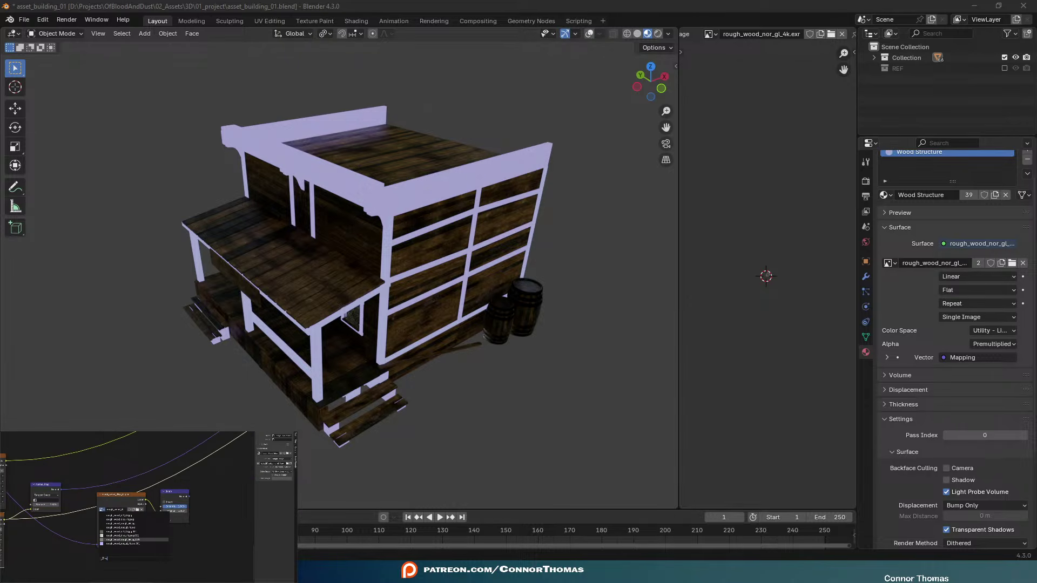
{"action": "mouse_move", "coordinate": [127, 540]}
{"action": "left_click", "coordinate": [124, 533]}
{"action": "scroll", "coordinate": [191, 552], "scroll_direction": "down", "scroll_amount": 5}
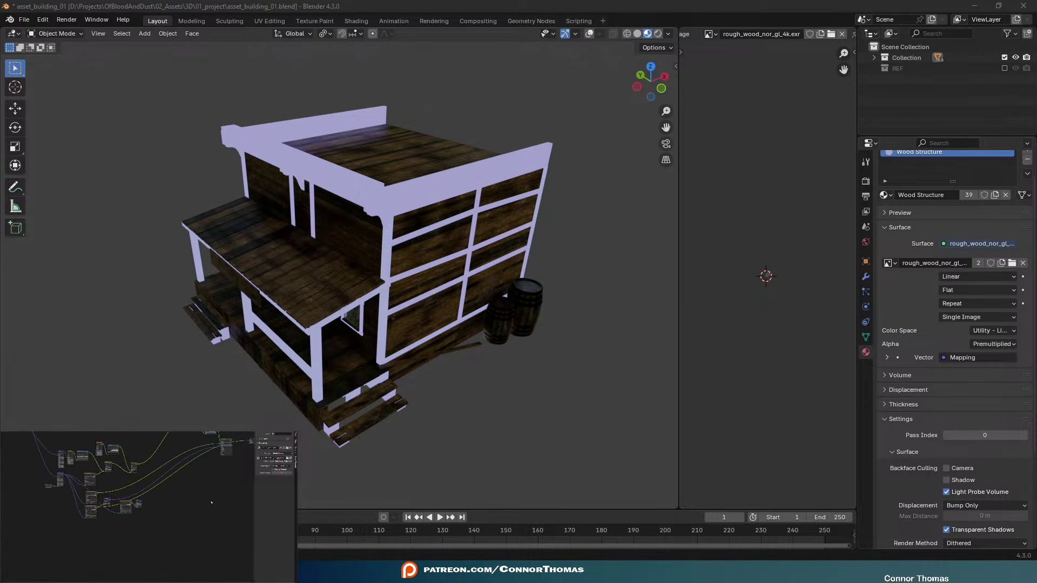
Reconnect the Principled BSDF to the Wood Structure material output and save the file
{"action": "left_click", "coordinate": [171, 505], "text": "ctrl+shift"}
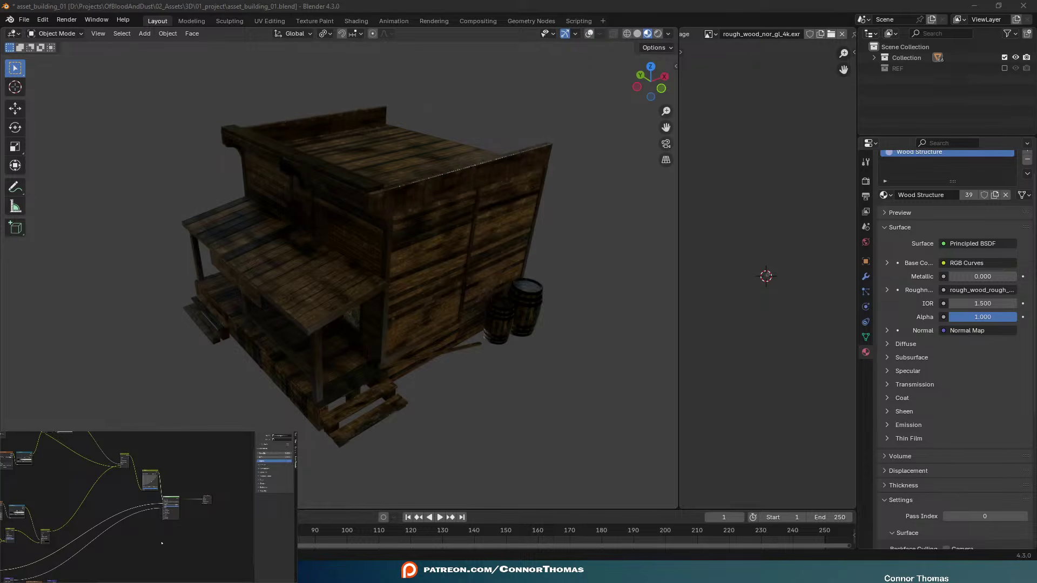
{"action": "middle_click_drag", "start_coordinate": [345, 303], "coordinate": [475, 215]}
{"action": "key", "text": "ctrl+s"}
{"action": "scroll", "coordinate": [382, 270], "scroll_direction": "up", "scroll_amount": 2}
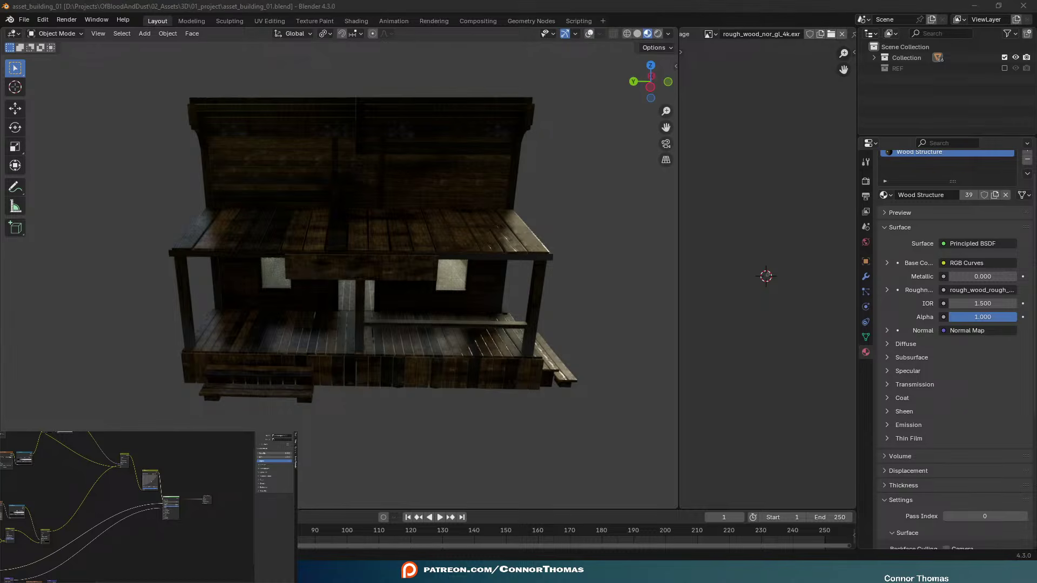
Check the Wood Panels and Wood Structure materials on the upper front of the building and save the file
{"action": "middle_click_drag", "start_coordinate": [491, 263], "coordinate": [410, 234]}
{"action": "scroll", "coordinate": [370, 150], "scroll_direction": "up", "scroll_amount": 5}
{"action": "left_click", "coordinate": [370, 150]}
{"action": "scroll", "coordinate": [378, 152], "scroll_direction": "down", "scroll_amount": 6}
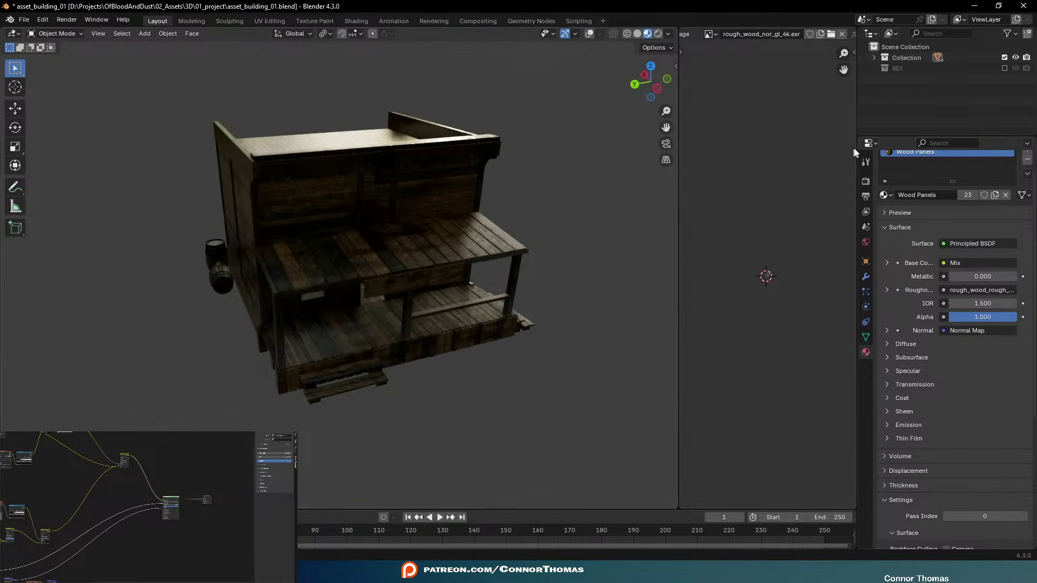
{"action": "scroll", "coordinate": [918, 173], "scroll_direction": "up", "scroll_amount": 2}
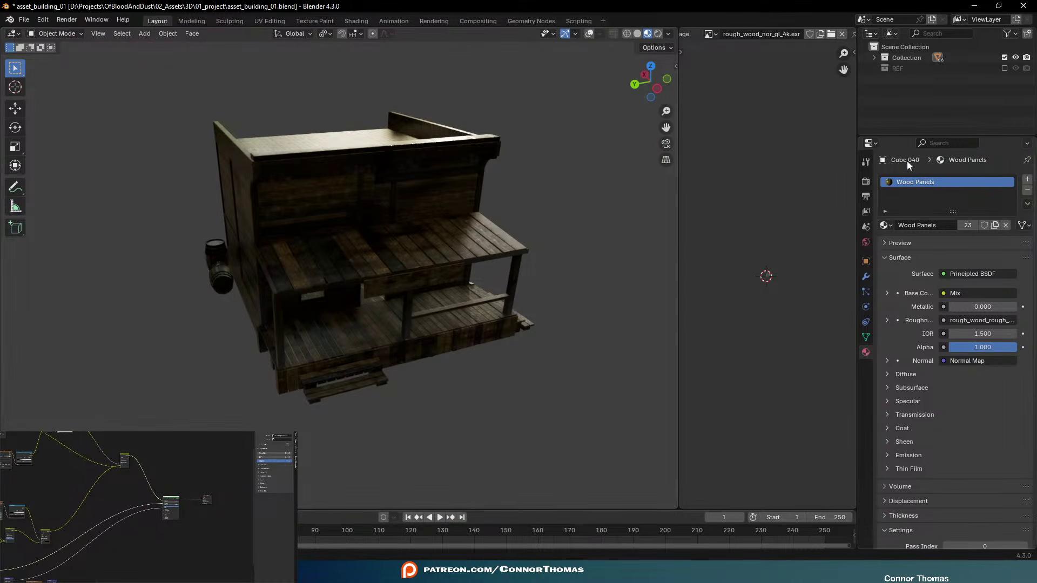
{"action": "left_click", "coordinate": [371, 154]}
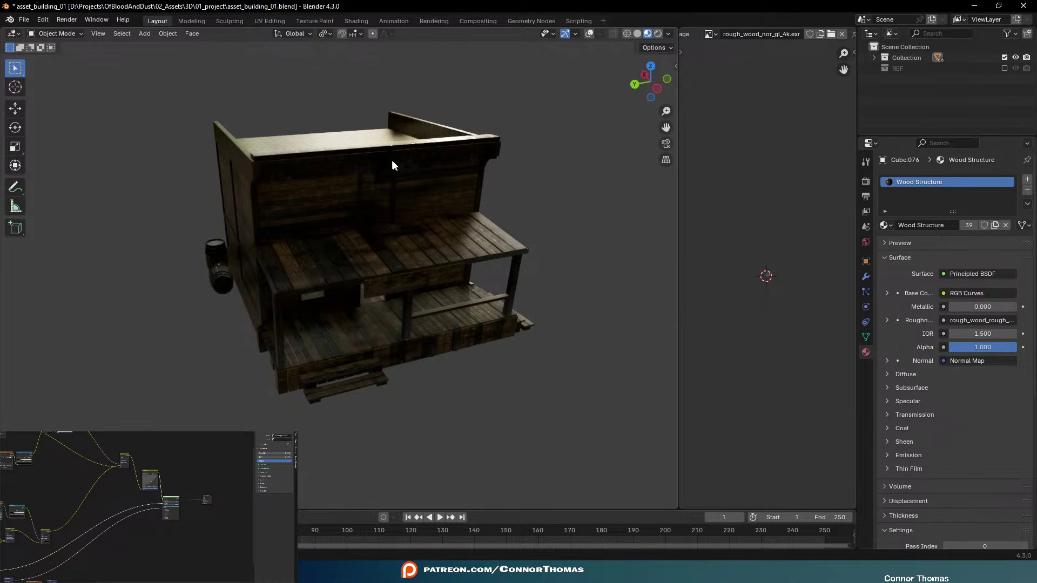
{"action": "middle_click_drag", "start_coordinate": [393, 162], "coordinate": [448, 214]}
{"action": "key", "text": "ctrl+s"}
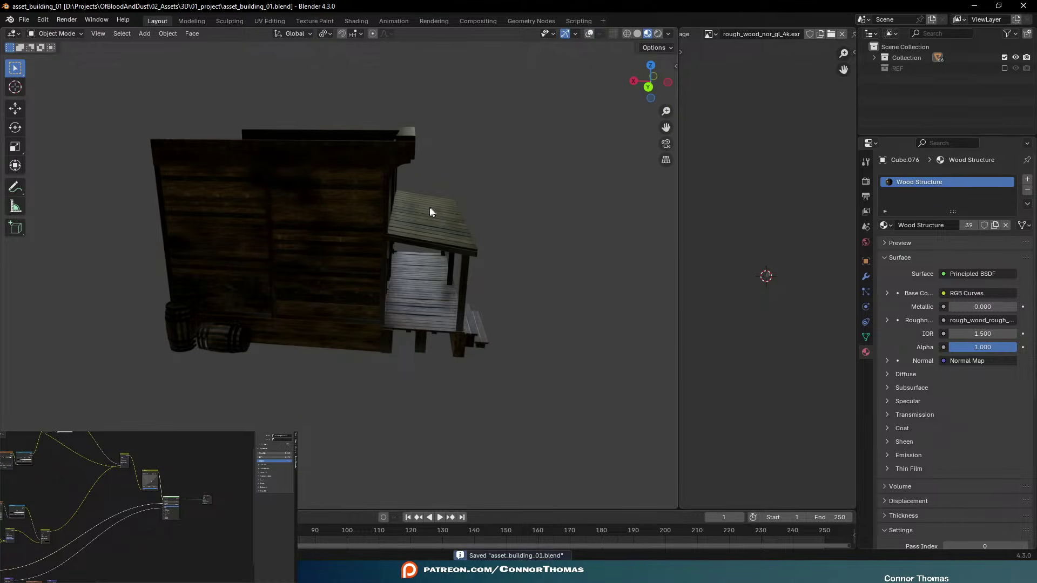
Open the recent file asset_building_02.blend with the saloon building
{"action": "left_click", "coordinate": [26, 21]}
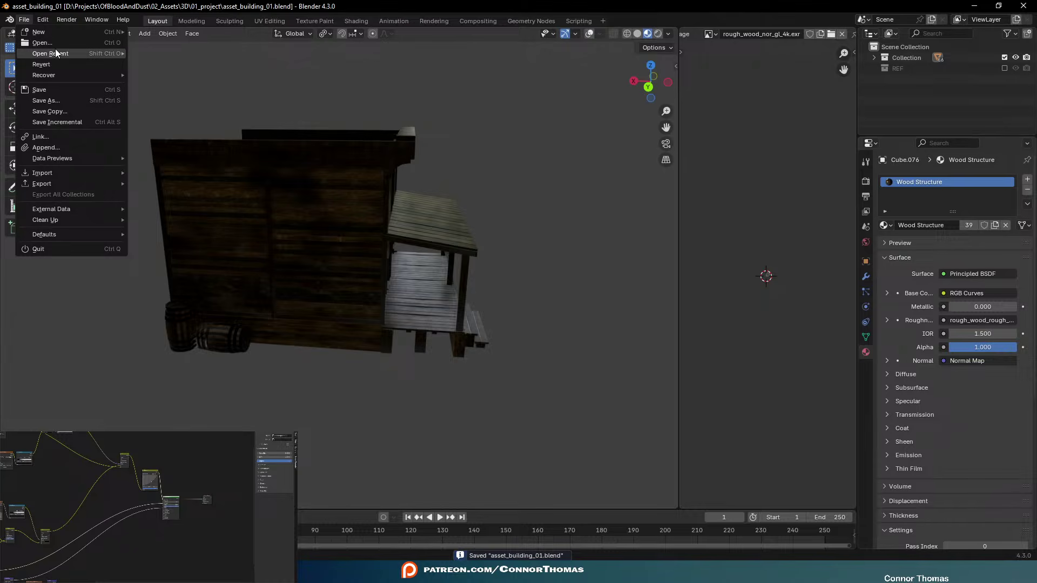
{"action": "mouse_move", "coordinate": [57, 53]}
{"action": "left_click", "coordinate": [192, 64]}
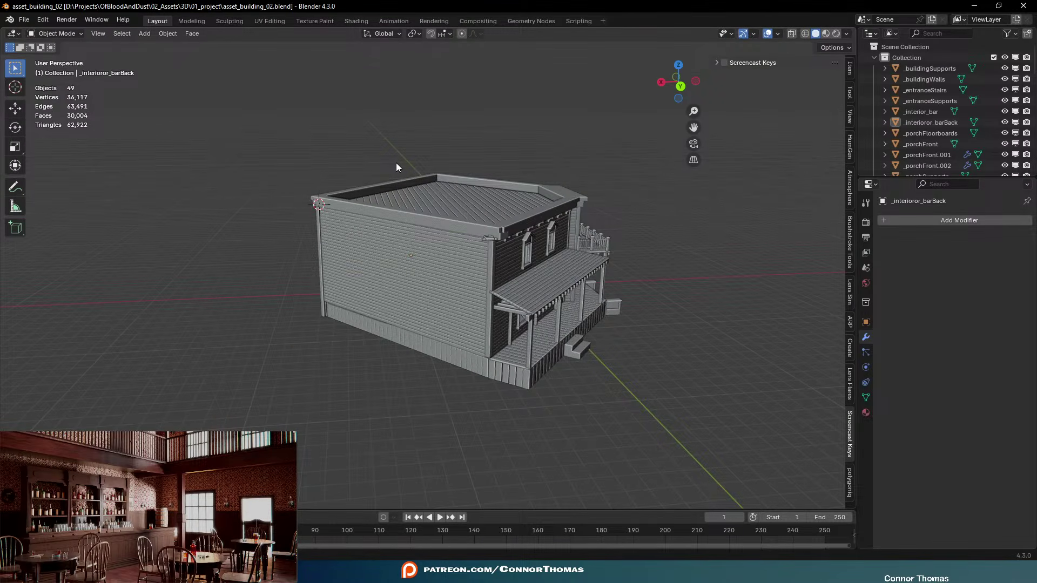
Append the Barrel Metal, Window, Wood Panels and Wood Structure materials from asset_building_01.blend
{"action": "left_click", "coordinate": [24, 20]}
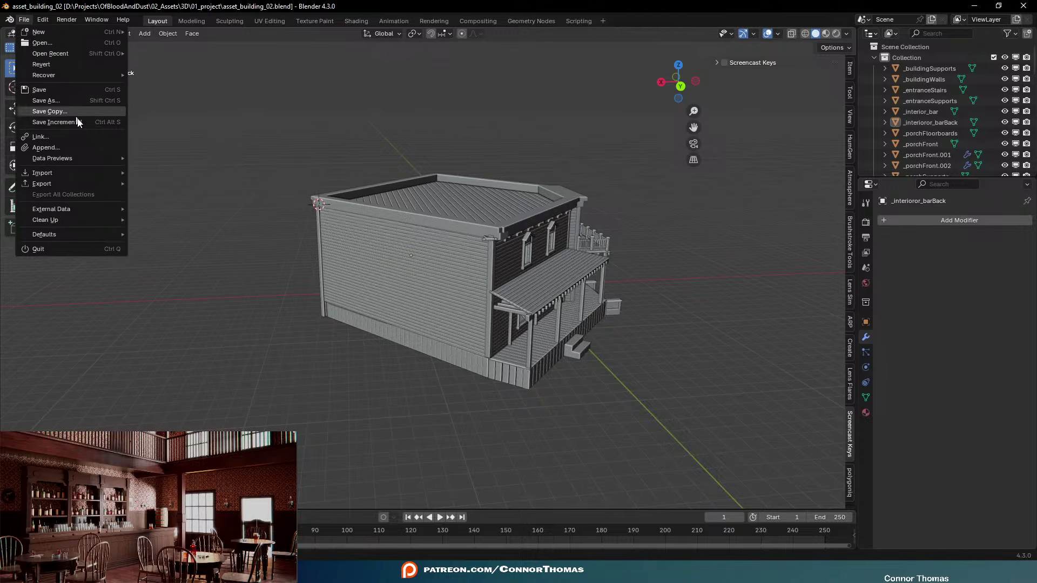
{"action": "left_click", "coordinate": [54, 147]}
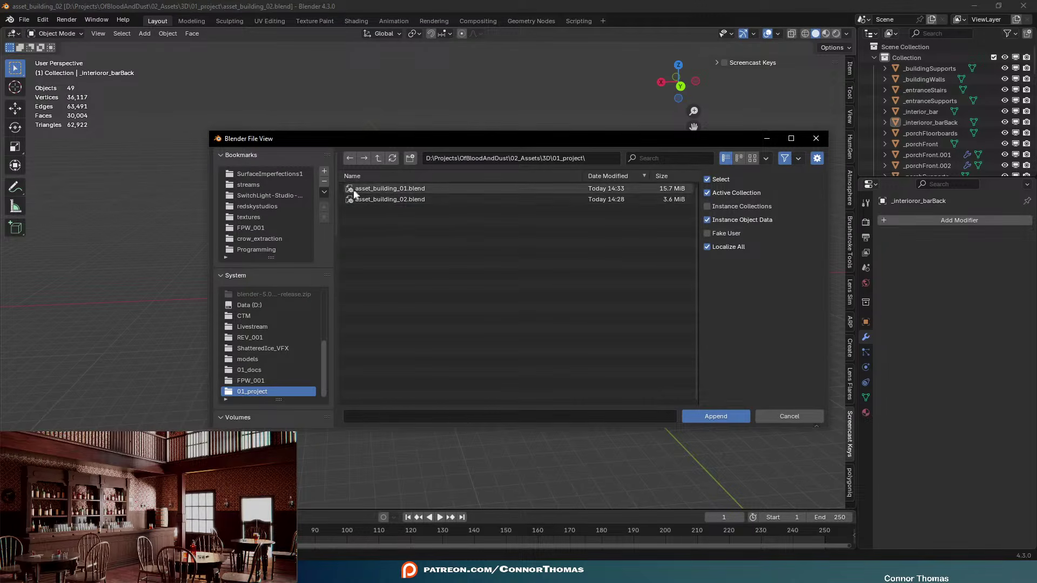
{"action": "double_click", "coordinate": [400, 189]}
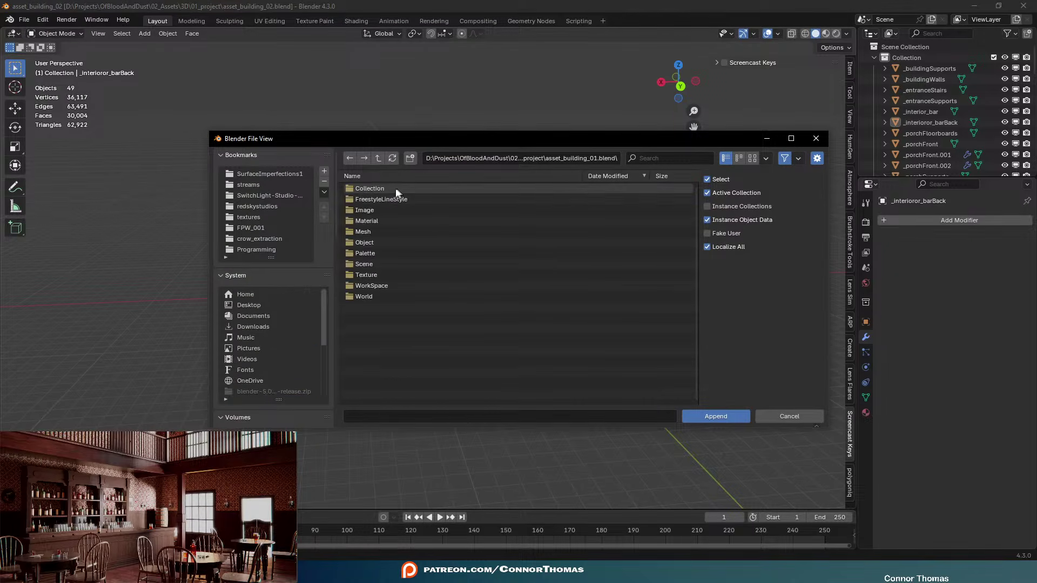
{"action": "left_click", "coordinate": [371, 221]}
{"action": "double_click", "coordinate": [371, 221]}
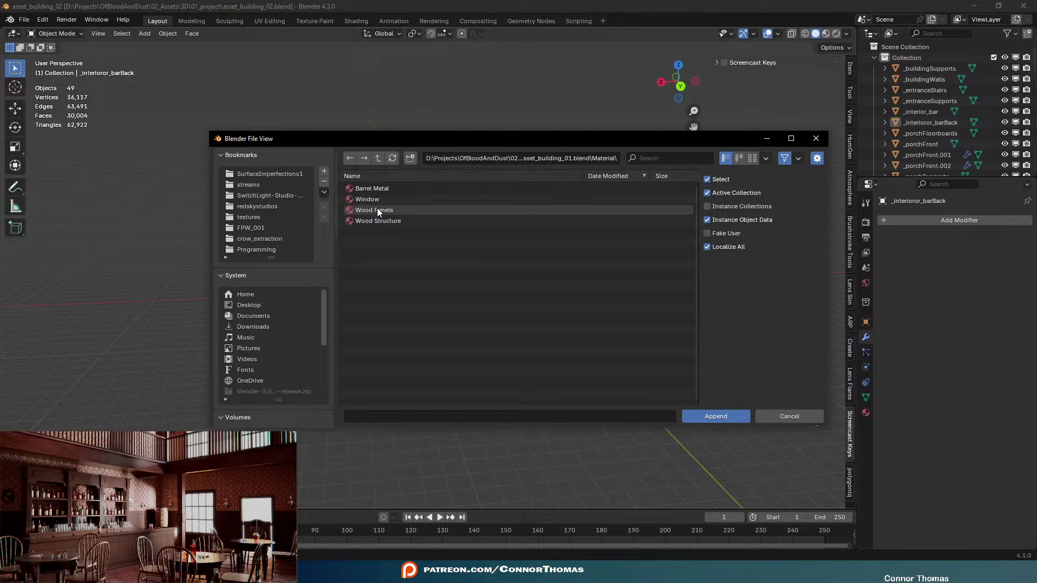
{"action": "left_click", "coordinate": [377, 210]}
{"action": "left_click", "coordinate": [378, 222]}
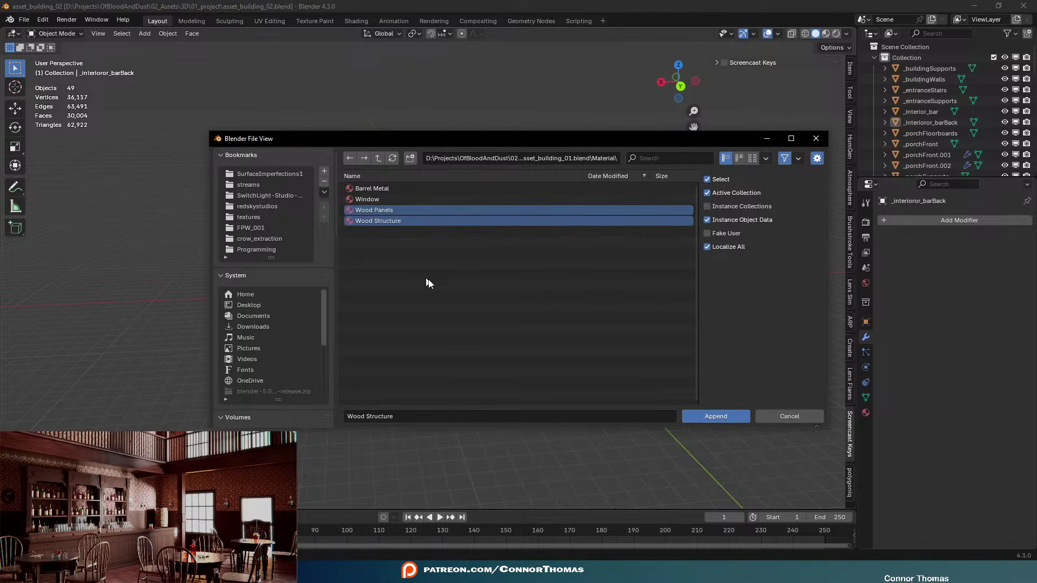
{"action": "left_click", "coordinate": [368, 200]}
{"action": "left_click", "coordinate": [373, 189]}
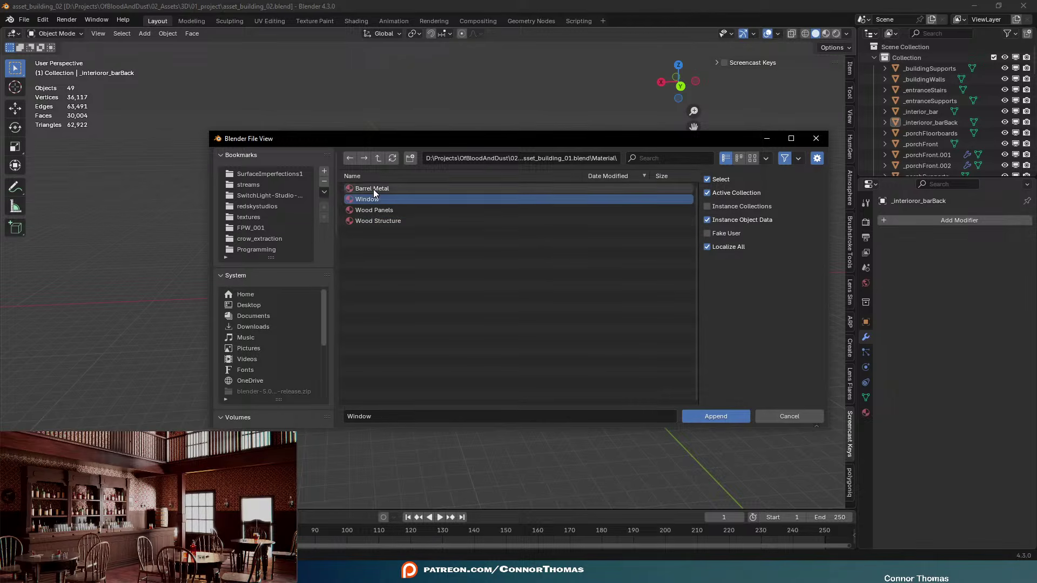
{"action": "left_click", "coordinate": [379, 220], "text": "shift"}
{"action": "left_click", "coordinate": [713, 416]}
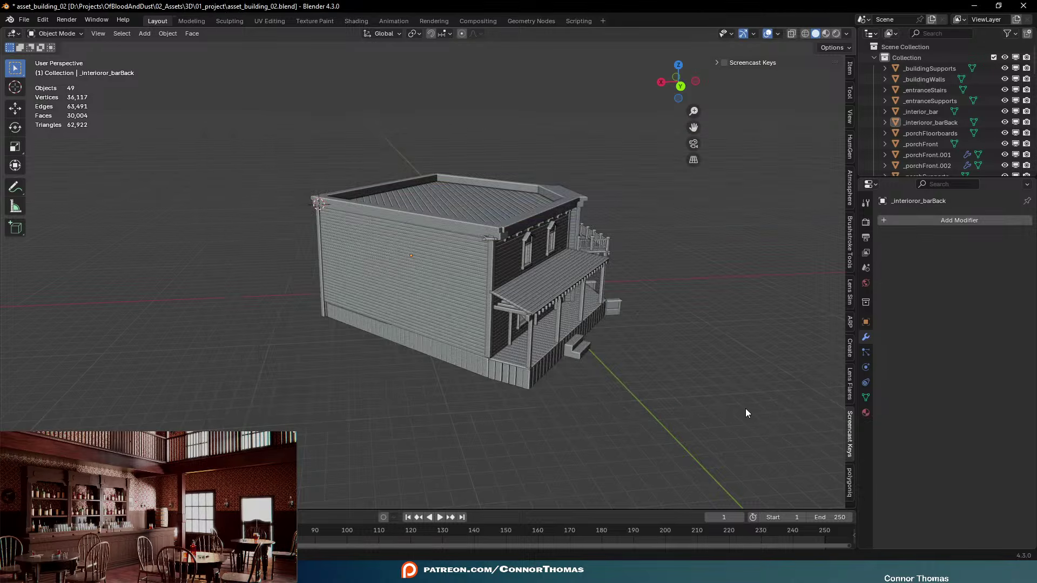
{"action": "middle_click_drag", "start_coordinate": [649, 297], "coordinate": [615, 330]}
{"action": "scroll", "coordinate": [626, 326], "scroll_direction": "up", "scroll_amount": 5}
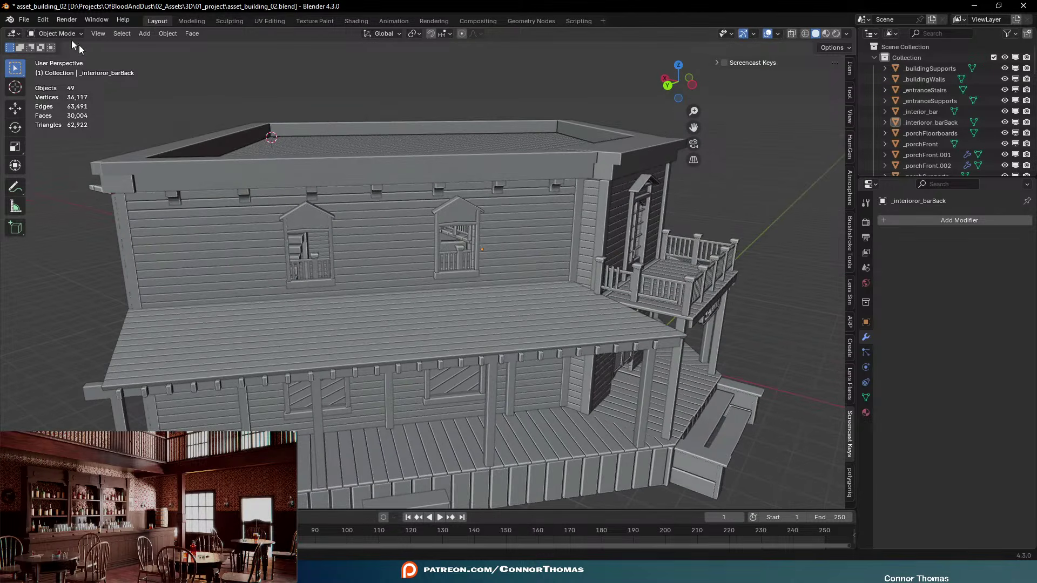
{"action": "left_click", "coordinate": [23, 20]}
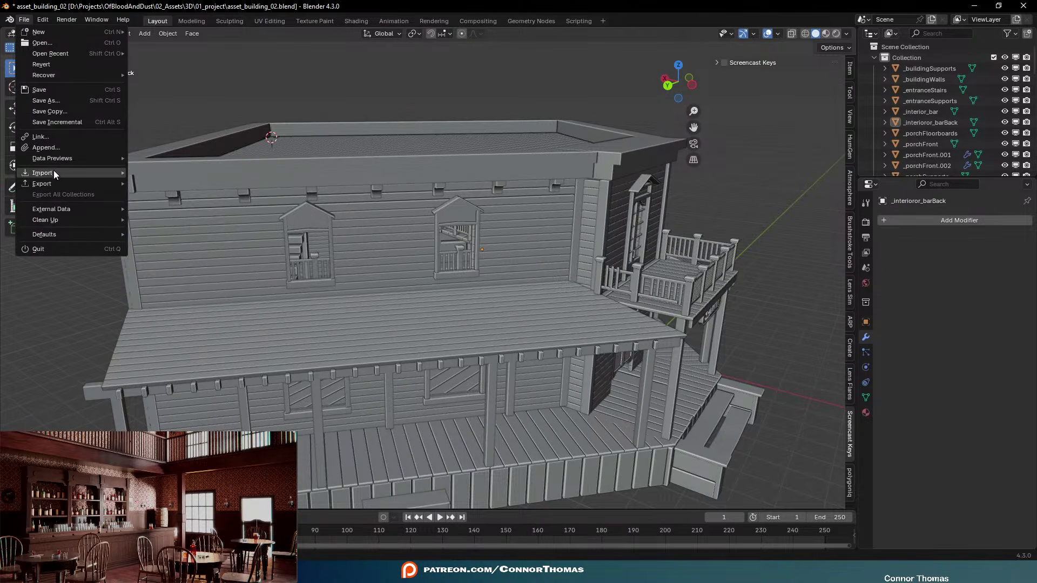
{"action": "left_click", "coordinate": [63, 148]}
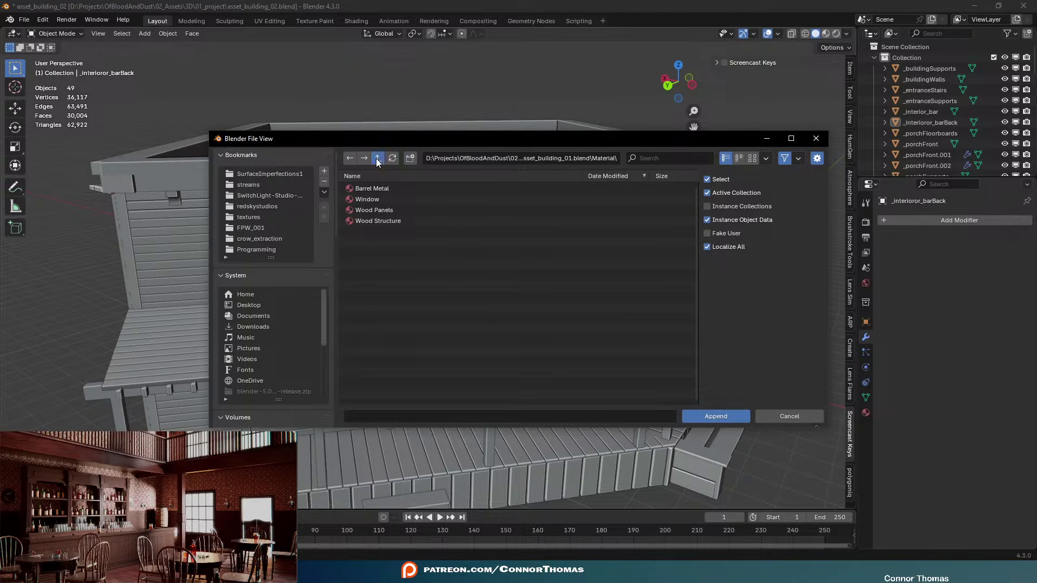
{"action": "left_click", "coordinate": [377, 158]}
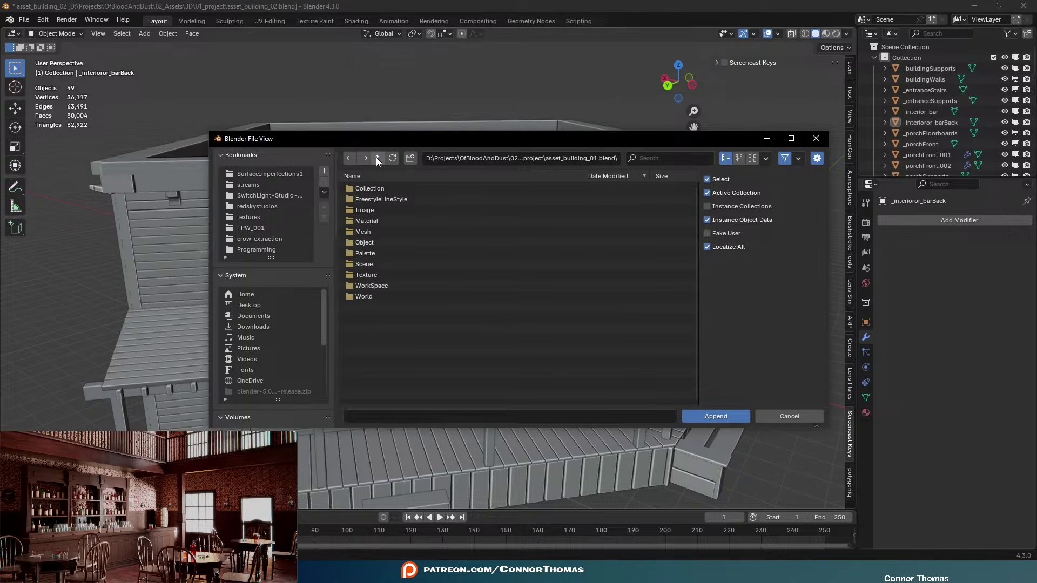
{"action": "left_click", "coordinate": [365, 243]}
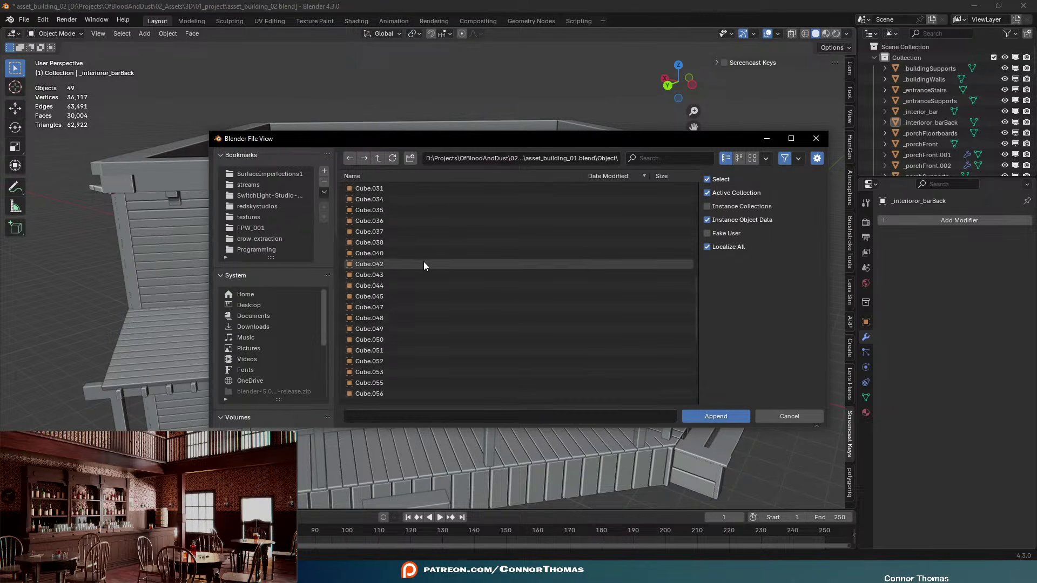
{"action": "scroll", "coordinate": [423, 273], "scroll_direction": "down", "scroll_amount": 8}
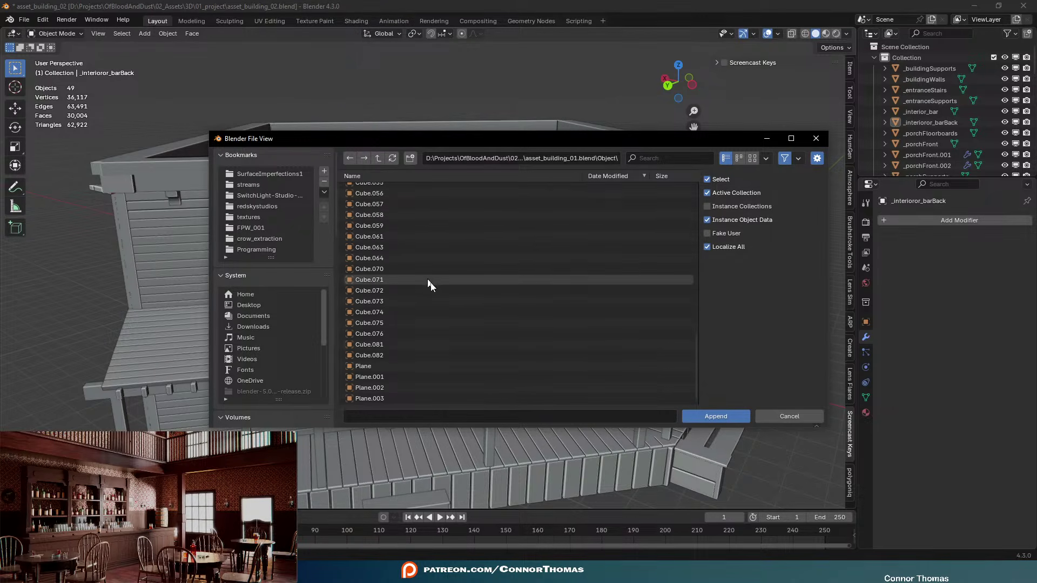
{"action": "left_click", "coordinate": [798, 417]}
Save the file and switch the viewport to Material Preview shading
{"action": "scroll", "coordinate": [612, 330], "scroll_direction": "up", "scroll_amount": 1}
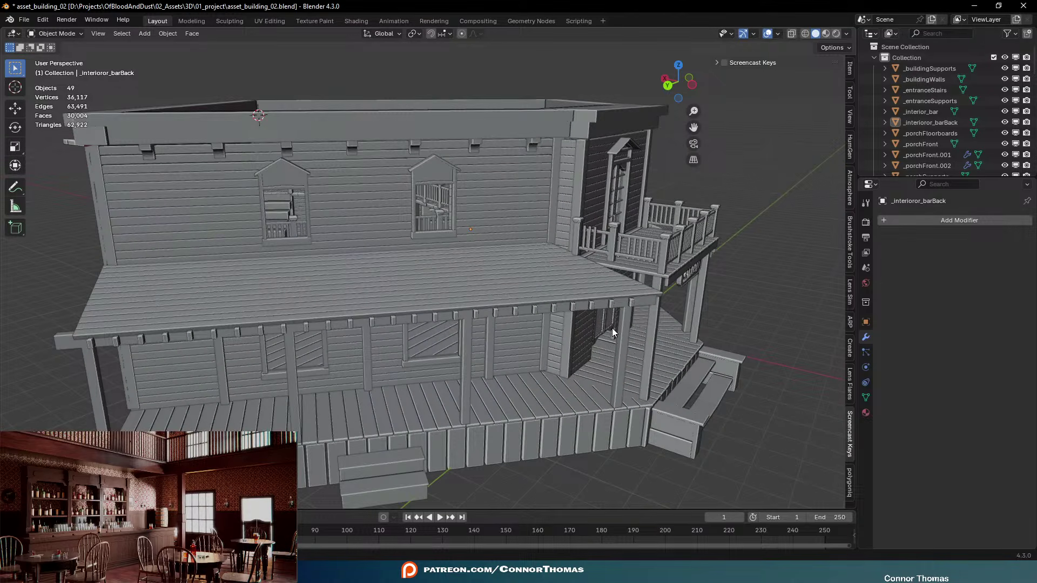
{"action": "key", "text": "ctrl+s"}
{"action": "mouse_move", "coordinate": [592, 328]}
{"action": "middle_mouse_down"}
{"action": "mouse_move", "coordinate": [557, 294]}
{"action": "mouse_move", "coordinate": [555, 356]}
{"action": "middle_mouse_up"}
{"action": "key", "text": "z"}
{"action": "left_click", "coordinate": [555, 364]}
{"action": "mouse_move", "coordinate": [602, 327]}
{"action": "middle_mouse_down"}
{"action": "mouse_move", "coordinate": [522, 326]}
{"action": "mouse_move", "coordinate": [659, 290]}
{"action": "mouse_move", "coordinate": [681, 310]}
{"action": "mouse_move", "coordinate": [652, 312]}
{"action": "middle_mouse_up"}
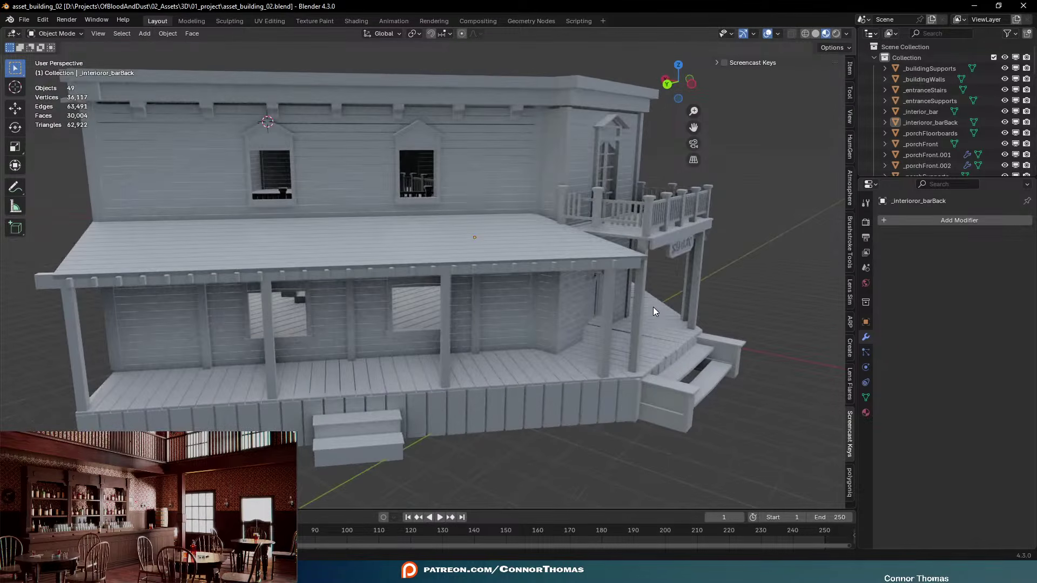
Select the _buildingWalls object, show its material settings and turn the second window into a Shader Editor
{"action": "left_click", "coordinate": [473, 161]}
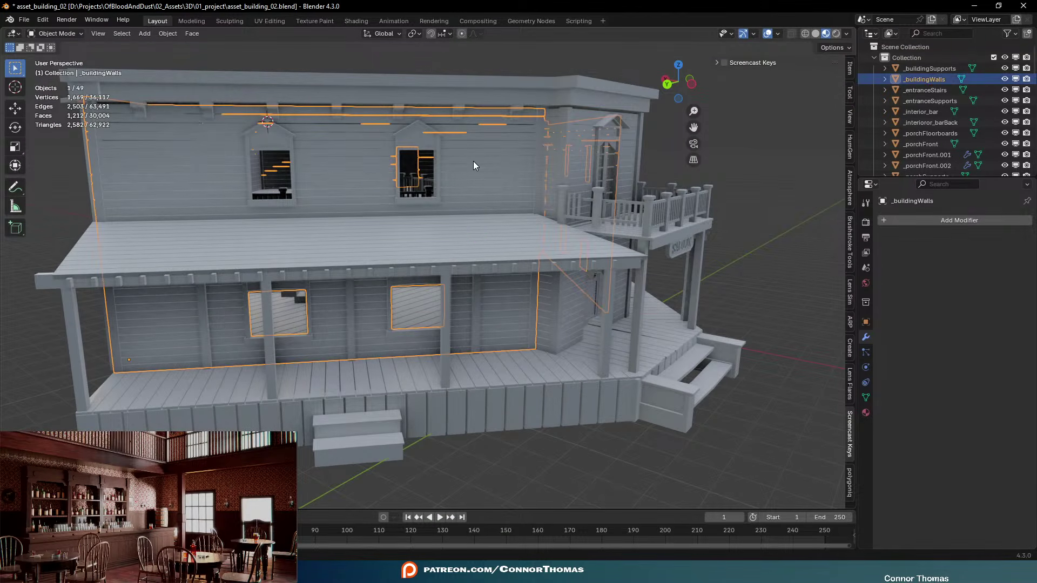
{"action": "left_click", "coordinate": [866, 413]}
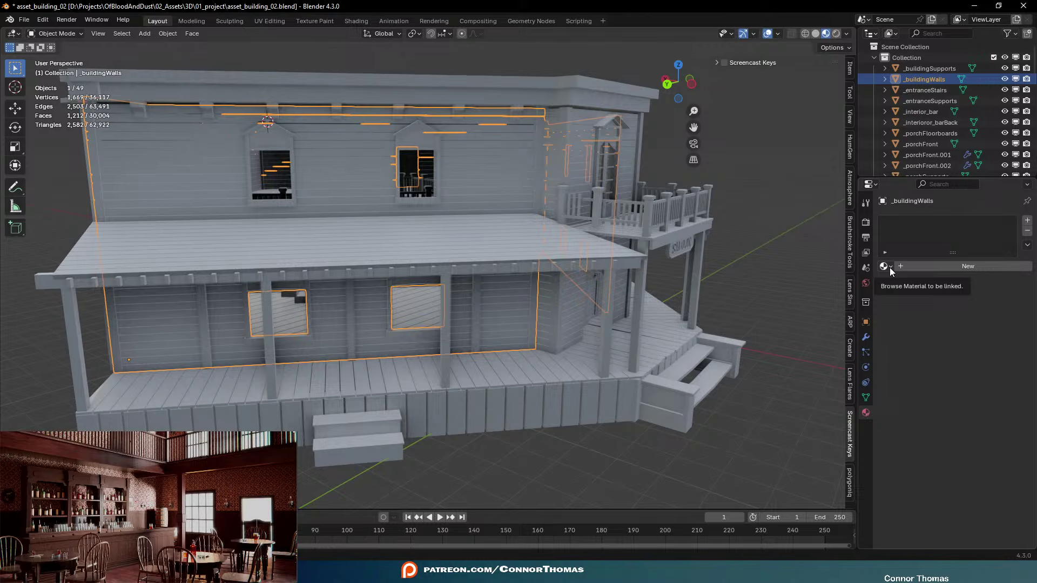
{"action": "left_click", "coordinate": [5, 432]}
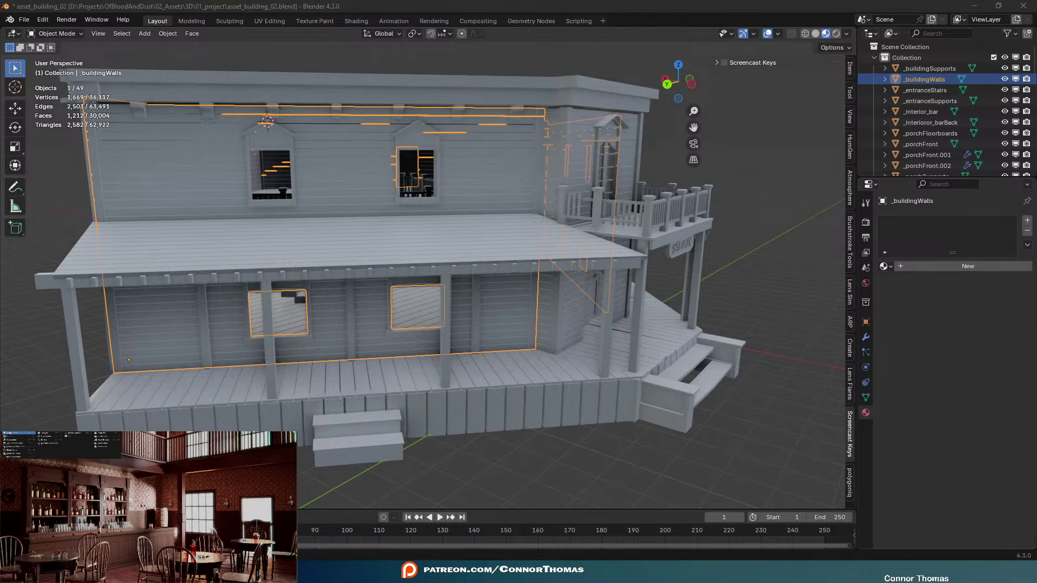
{"action": "left_click", "coordinate": [22, 449]}
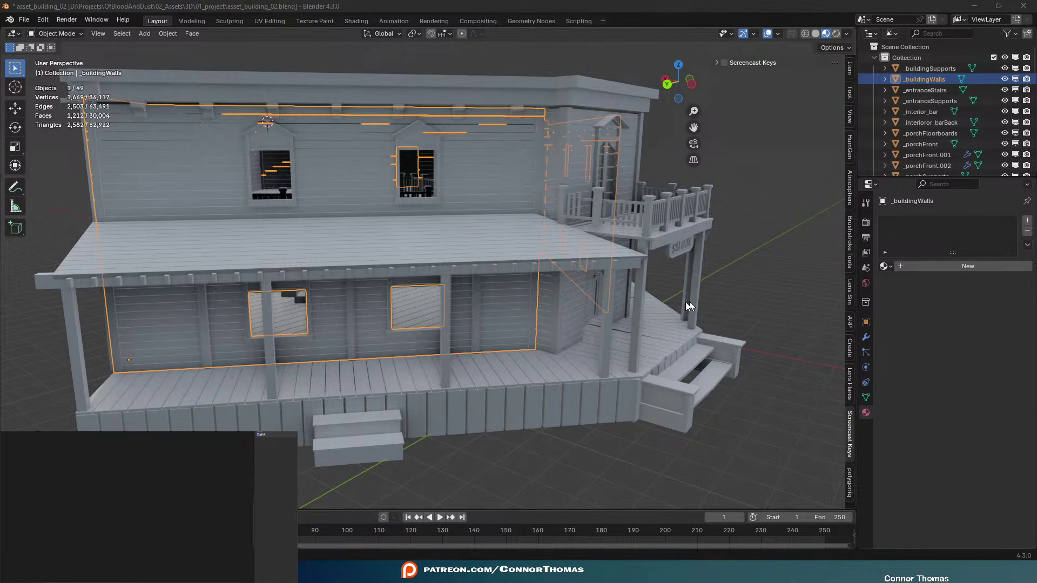
Assign the Wood Panels material to the _buildingWalls object and check it around the building
{"action": "left_click", "coordinate": [885, 267]}
{"action": "type", "text": "w"}
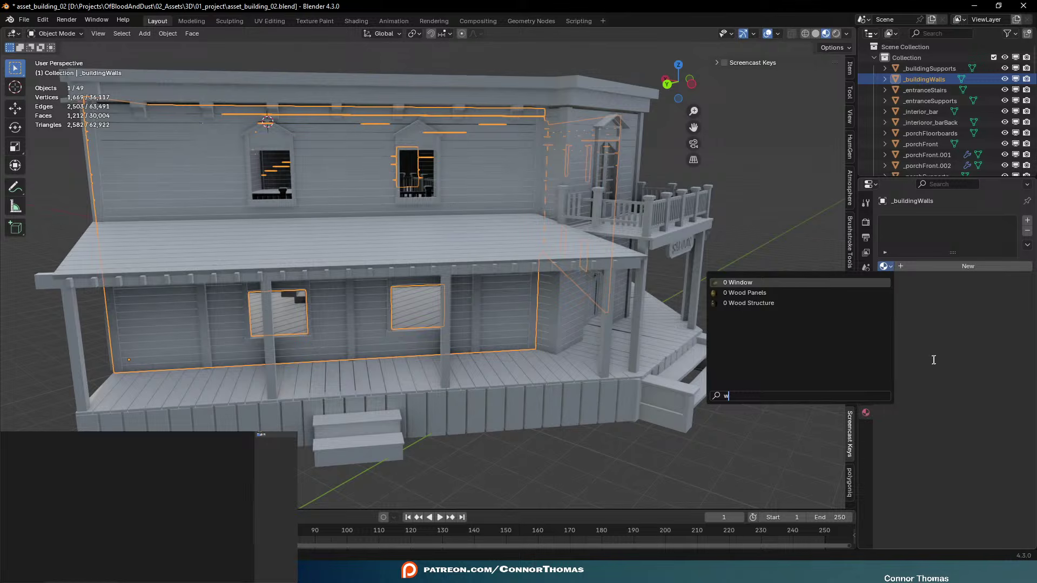
{"action": "left_click", "coordinate": [881, 269]}
{"action": "left_click", "coordinate": [886, 266]}
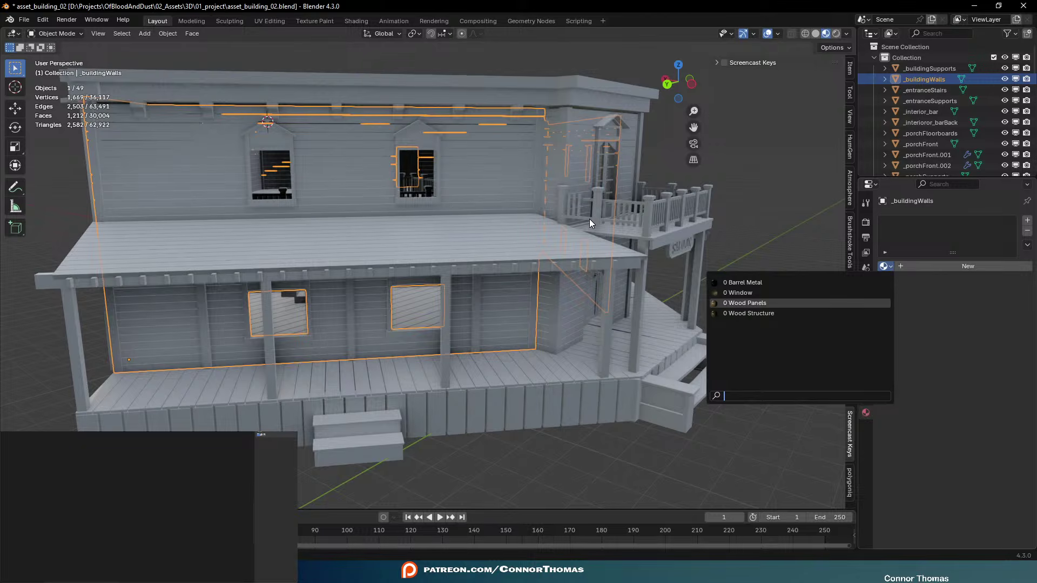
{"action": "key", "text": "Return"}
{"action": "middle_click_drag", "start_coordinate": [566, 210], "coordinate": [531, 178]}
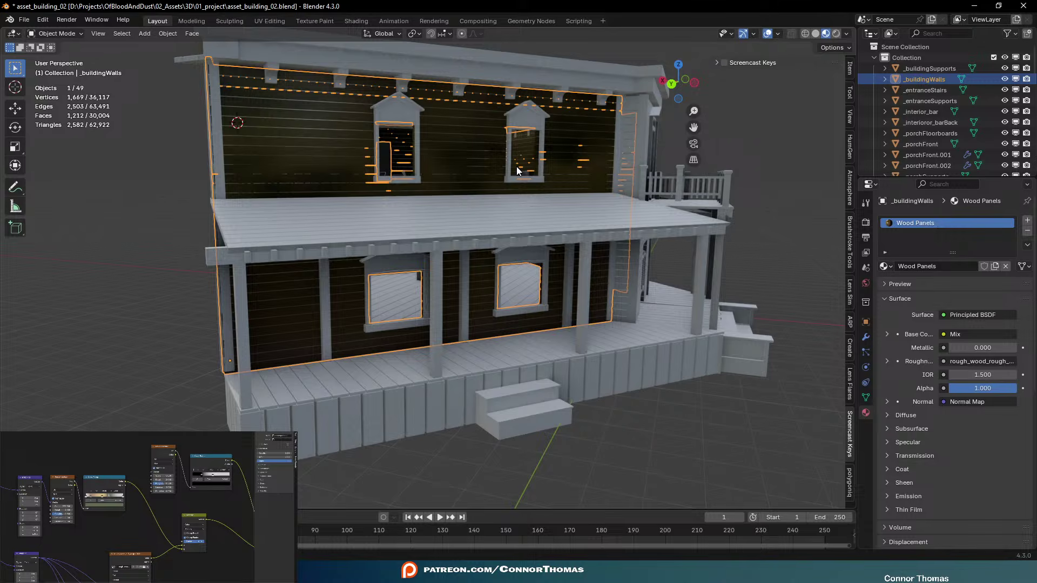
{"action": "middle_click_drag", "start_coordinate": [680, 127], "coordinate": [462, 138]}
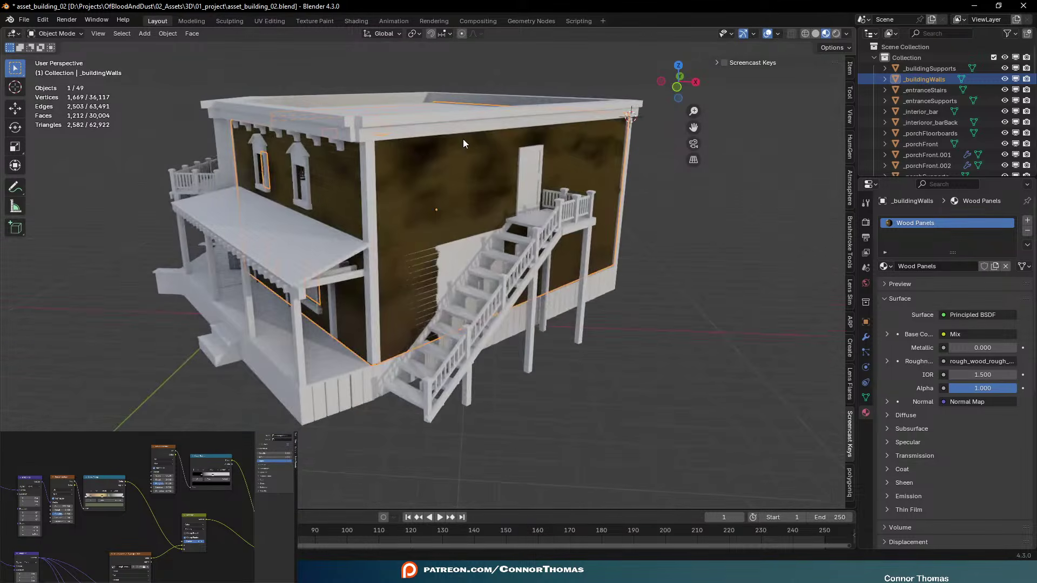
{"action": "middle_click_drag", "start_coordinate": [638, 134], "coordinate": [683, 171]}
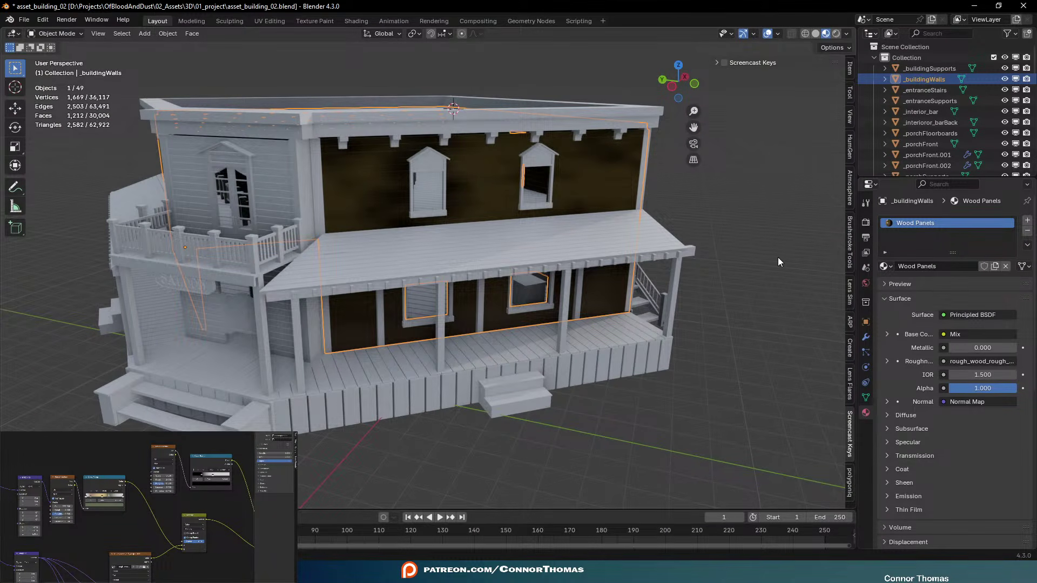
Locate and select the Texture and Random UV Map nodes in the Wood Panels node tree
{"action": "scroll", "coordinate": [80, 550], "scroll_direction": "down", "scroll_amount": 2}
{"action": "middle_click_drag", "start_coordinate": [80, 549], "coordinate": [130, 544]}
{"action": "middle_click_drag", "start_coordinate": [102, 459], "coordinate": [108, 497]}
{"action": "scroll", "coordinate": [126, 482], "scroll_direction": "up", "scroll_amount": 2}
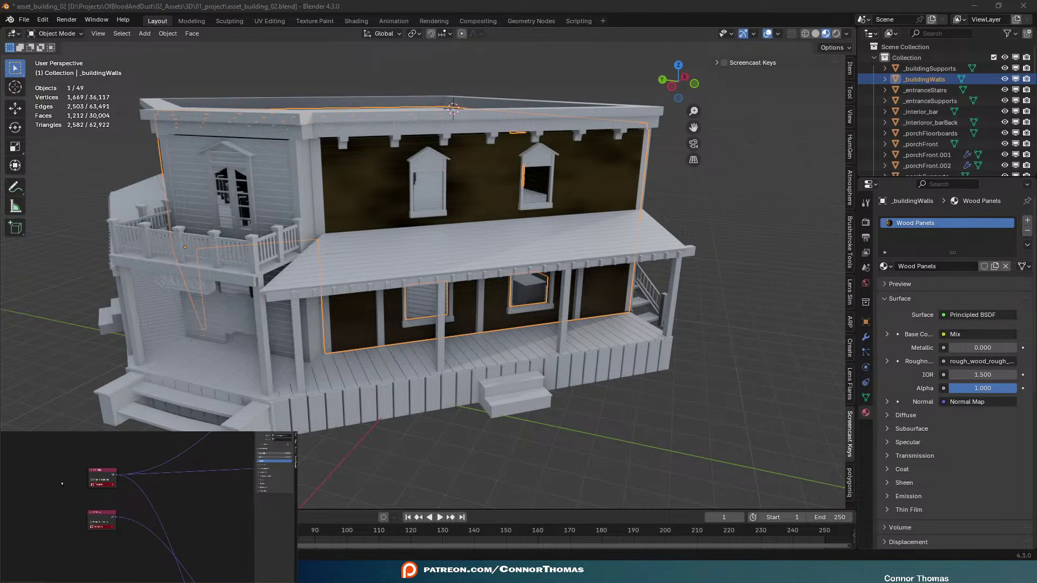
{"action": "left_click_drag", "start_coordinate": [62, 483], "coordinate": [138, 555]}
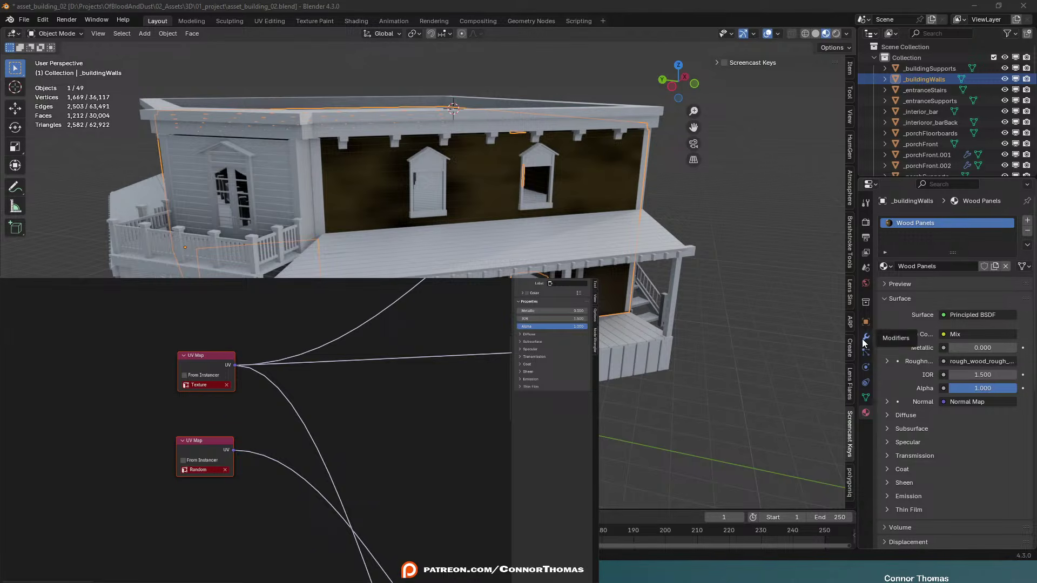
Rename the UV map of the _buildingWalls mesh to Texture
{"action": "left_click", "coordinate": [866, 398]}
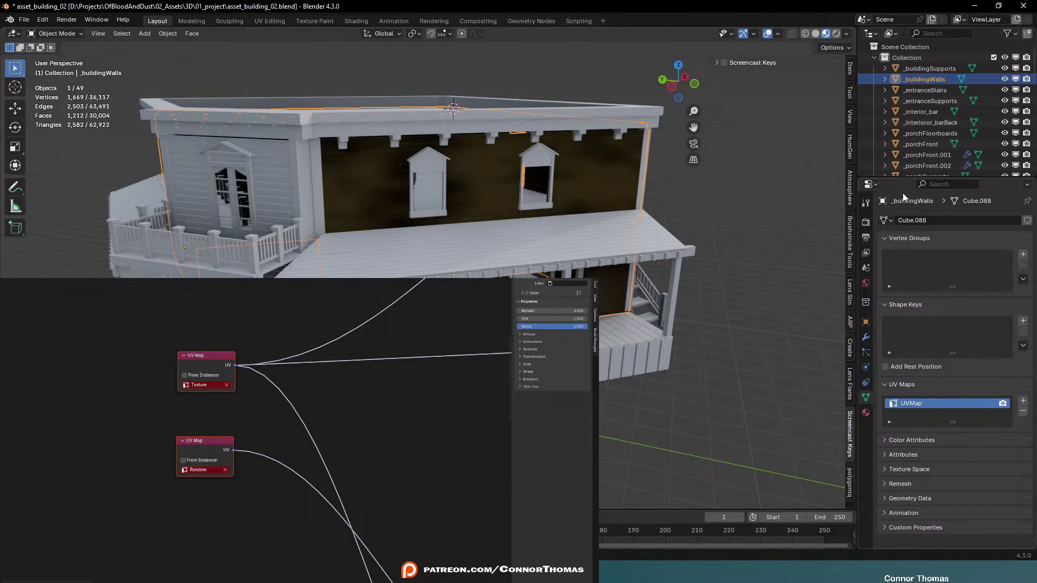
{"action": "left_click_drag", "start_coordinate": [895, 180], "coordinate": [895, 148]}
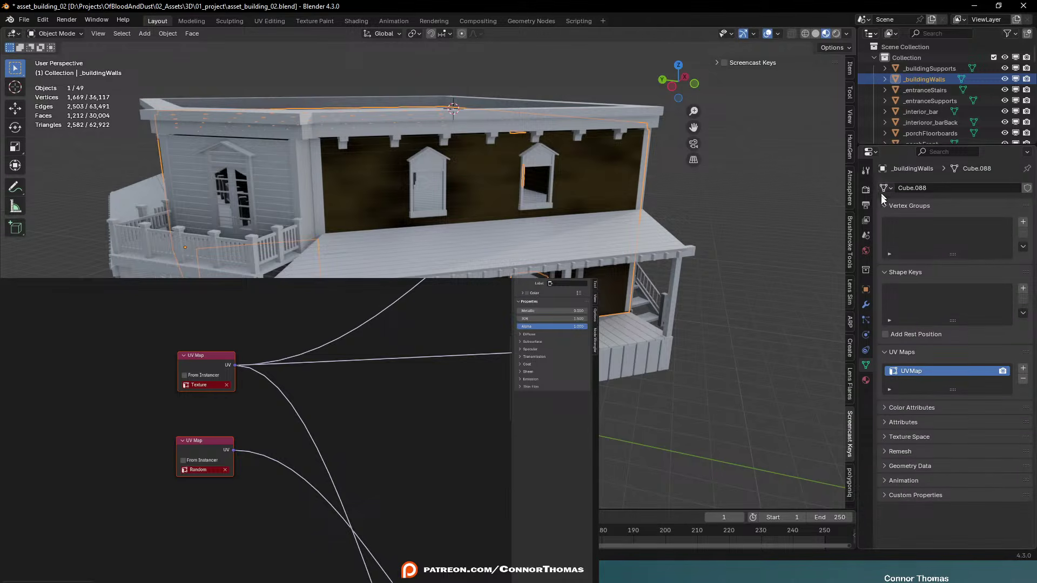
{"action": "double_click", "coordinate": [927, 371]}
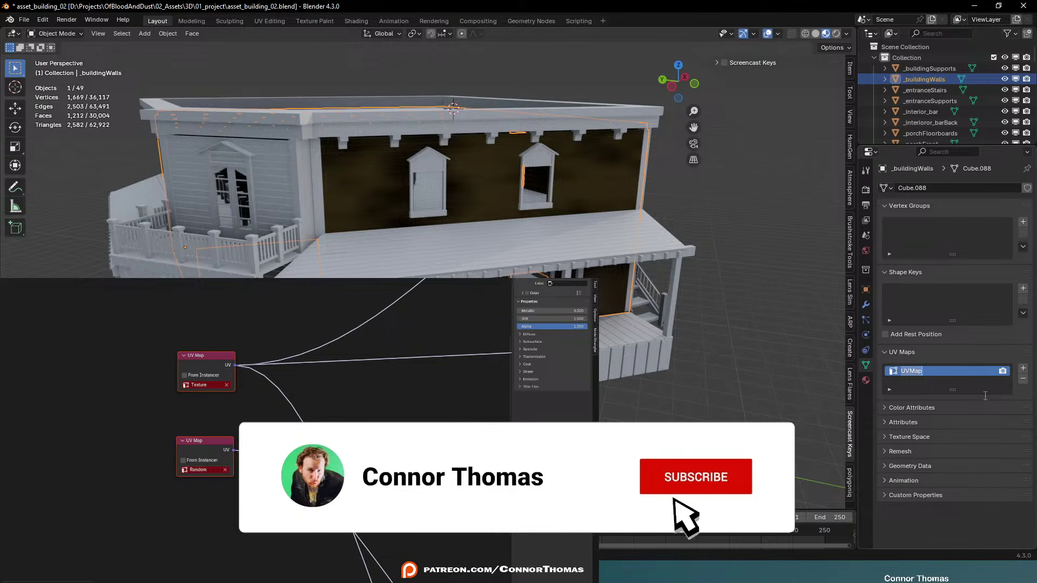
{"action": "type", "text": "Texture"}
{"action": "key", "text": "Return"}
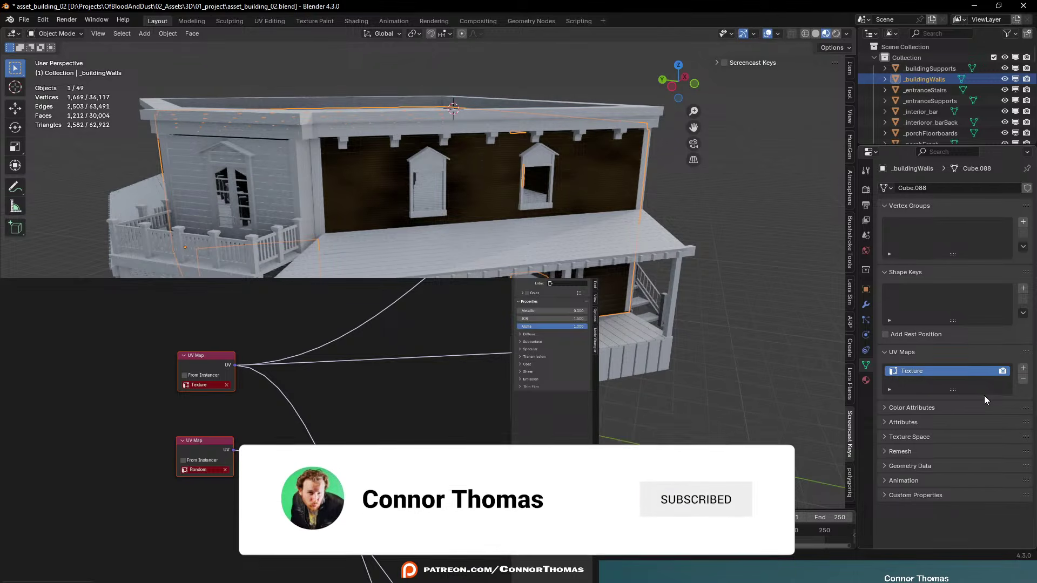
Unwrap all faces of the building walls using Smart UV Project with a 66° angle limit and zero island margin
{"action": "key", "text": "Tab"}
{"action": "middle_click_drag", "start_coordinate": [683, 215], "coordinate": [651, 215]}
{"action": "key", "text": "a"}
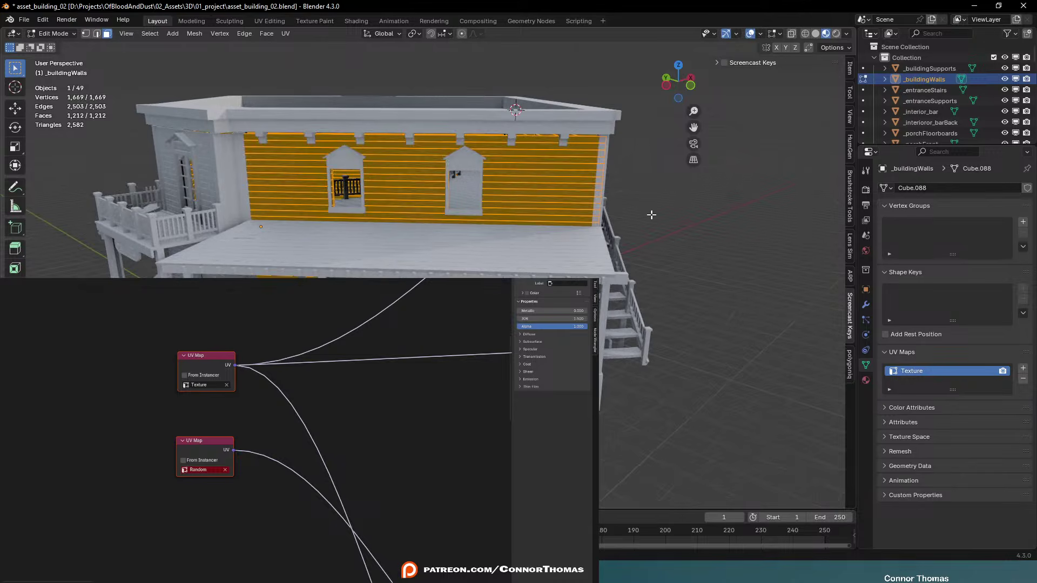
{"action": "key", "text": "u"}
{"action": "mouse_move", "coordinate": [651, 214]}
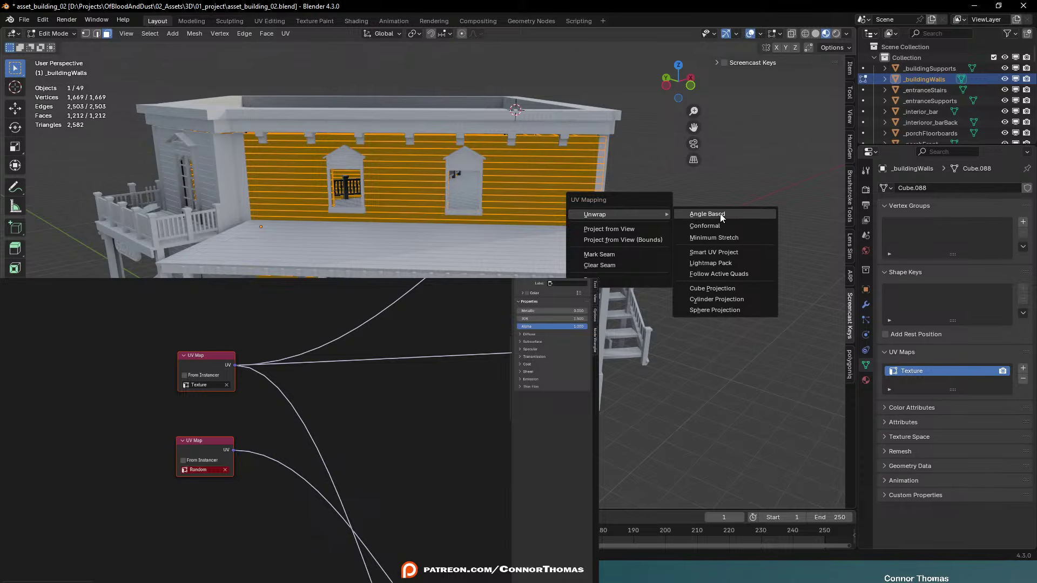
{"action": "left_click", "coordinate": [714, 253]}
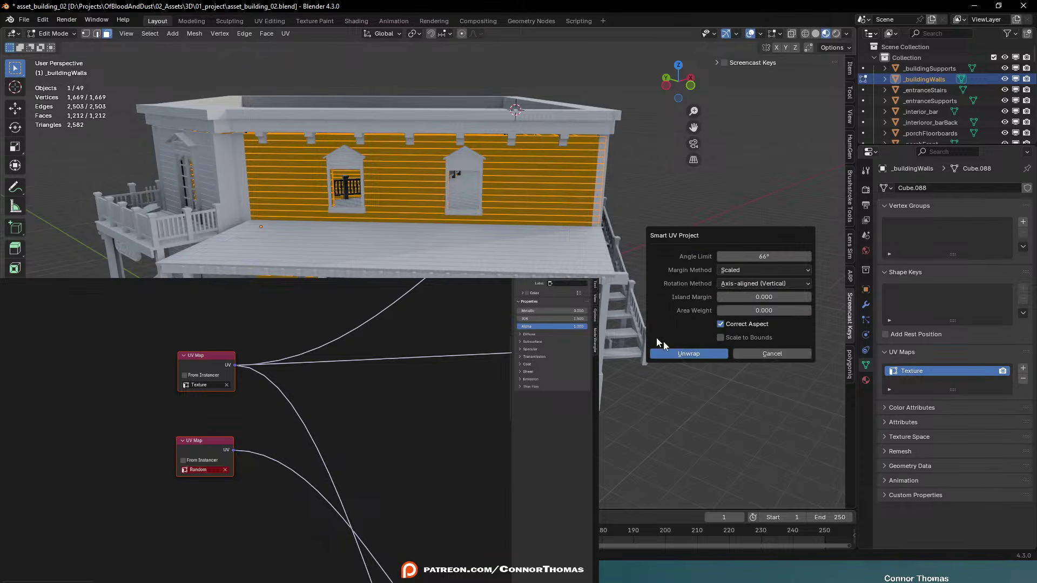
{"action": "left_click", "coordinate": [688, 354]}
{"action": "key", "text": "Tab"}
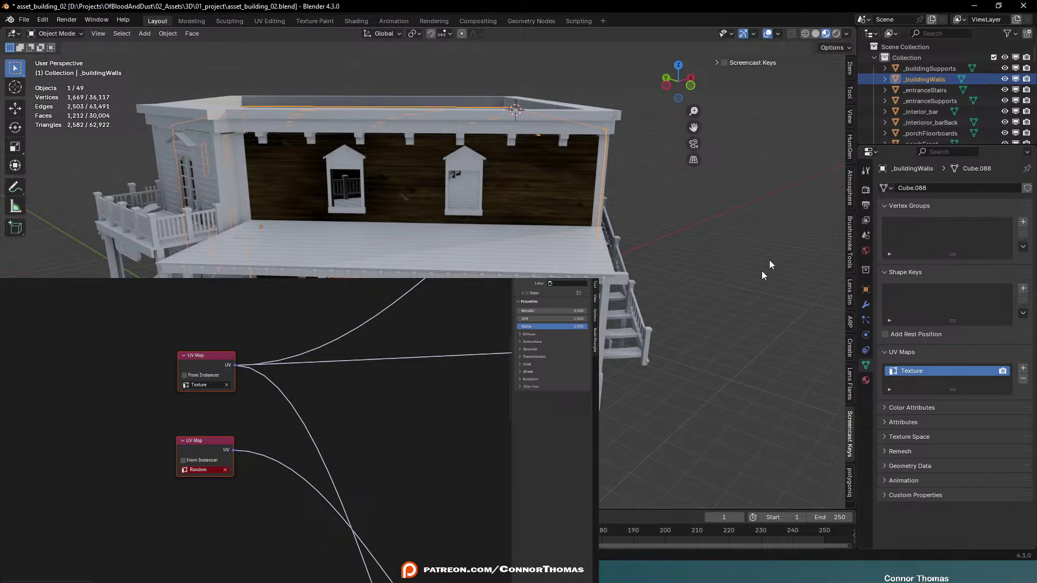
Examine the scale and direction of the wood grain on the walls all around the building
{"action": "middle_click_drag", "start_coordinate": [731, 228], "coordinate": [555, 190]}
{"action": "scroll", "coordinate": [613, 231], "scroll_direction": "up", "scroll_amount": 3}
{"action": "scroll", "coordinate": [671, 234], "scroll_direction": "down", "scroll_amount": 4}
{"action": "scroll", "coordinate": [608, 233], "scroll_direction": "up", "scroll_amount": 3}
{"action": "scroll", "coordinate": [555, 190], "scroll_direction": "down", "scroll_amount": 3}
{"action": "middle_click_drag", "start_coordinate": [705, 251], "coordinate": [574, 193]}
{"action": "scroll", "coordinate": [578, 229], "scroll_direction": "up", "scroll_amount": 2}
{"action": "scroll", "coordinate": [589, 227], "scroll_direction": "up", "scroll_amount": 3}
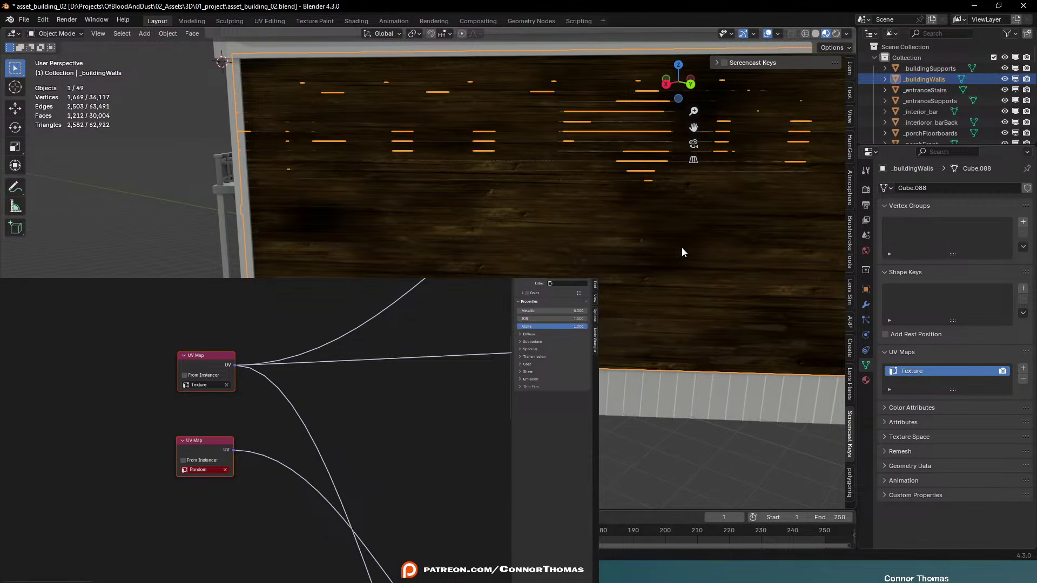
{"action": "middle_click_drag", "start_coordinate": [683, 249], "coordinate": [527, 229]}
{"action": "scroll", "coordinate": [563, 225], "scroll_direction": "down", "scroll_amount": 4}
{"action": "scroll", "coordinate": [330, 207], "scroll_direction": "up", "scroll_amount": 2}
{"action": "middle_click_drag", "start_coordinate": [329, 202], "coordinate": [312, 195]}
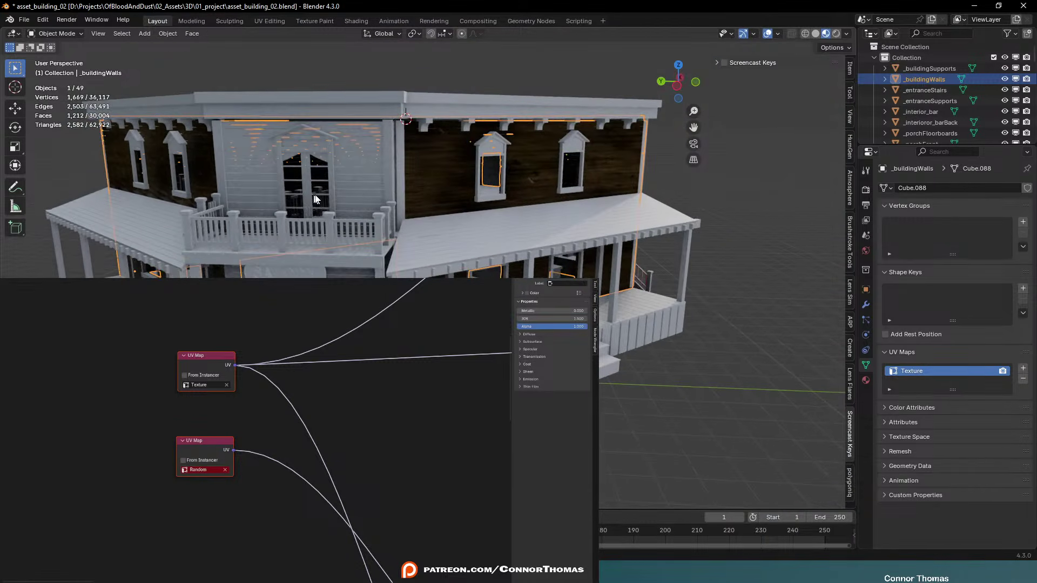
{"action": "middle_click_drag", "start_coordinate": [377, 194], "coordinate": [782, 190]}
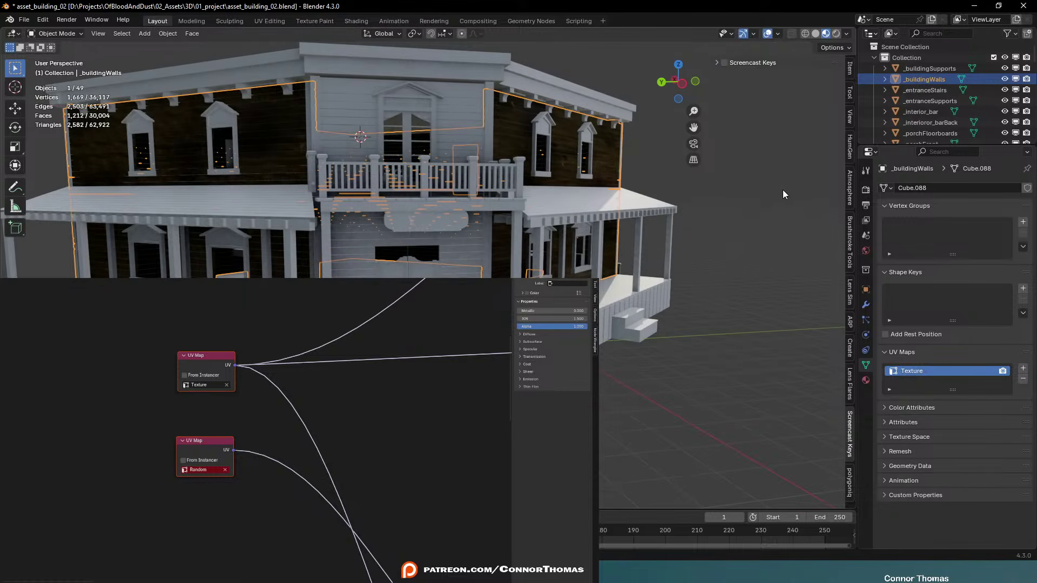
Split the 3D viewport vertically in the middle and turn the new area into a UV Editor
{"action": "right_click", "coordinate": [673, 26]}
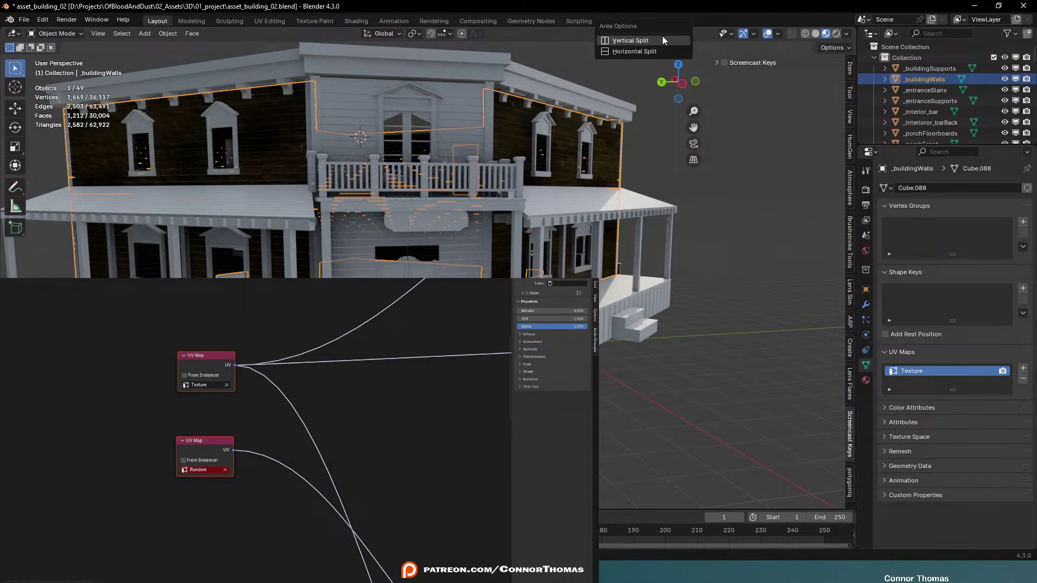
{"action": "left_click", "coordinate": [663, 40]}
{"action": "left_click", "coordinate": [489, 232]}
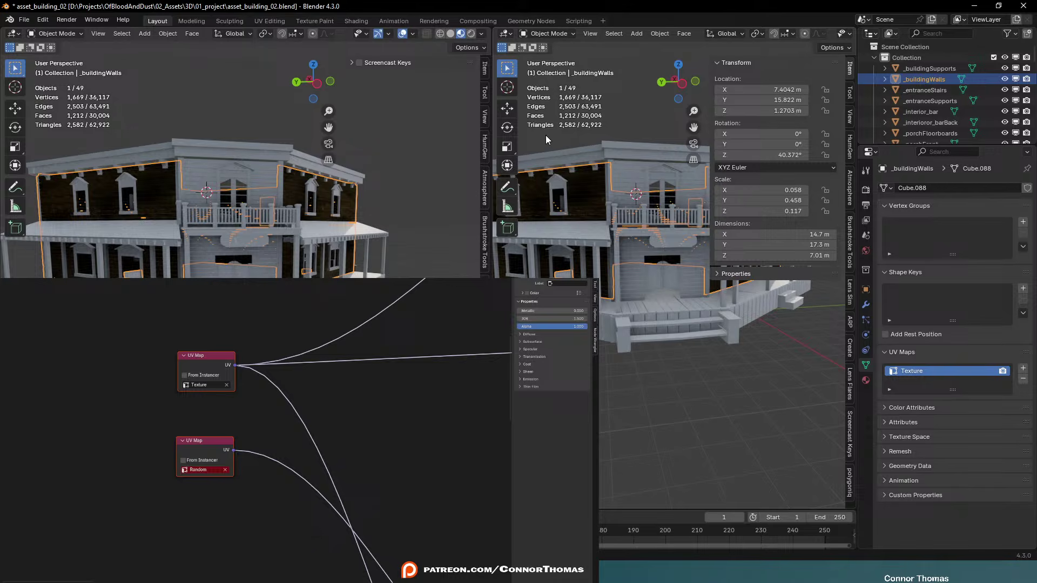
{"action": "left_click", "coordinate": [505, 34]}
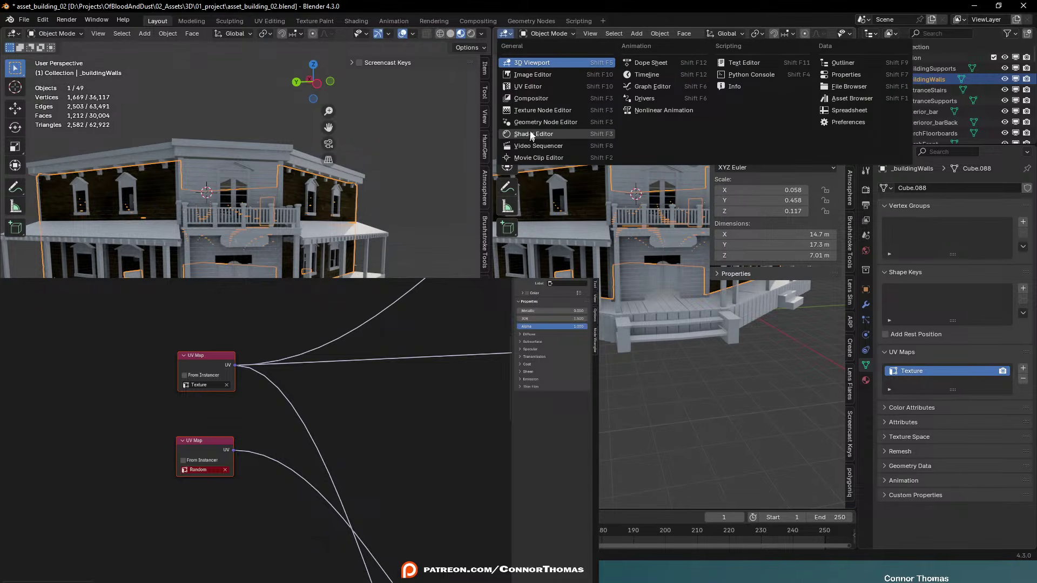
{"action": "left_click", "coordinate": [535, 75]}
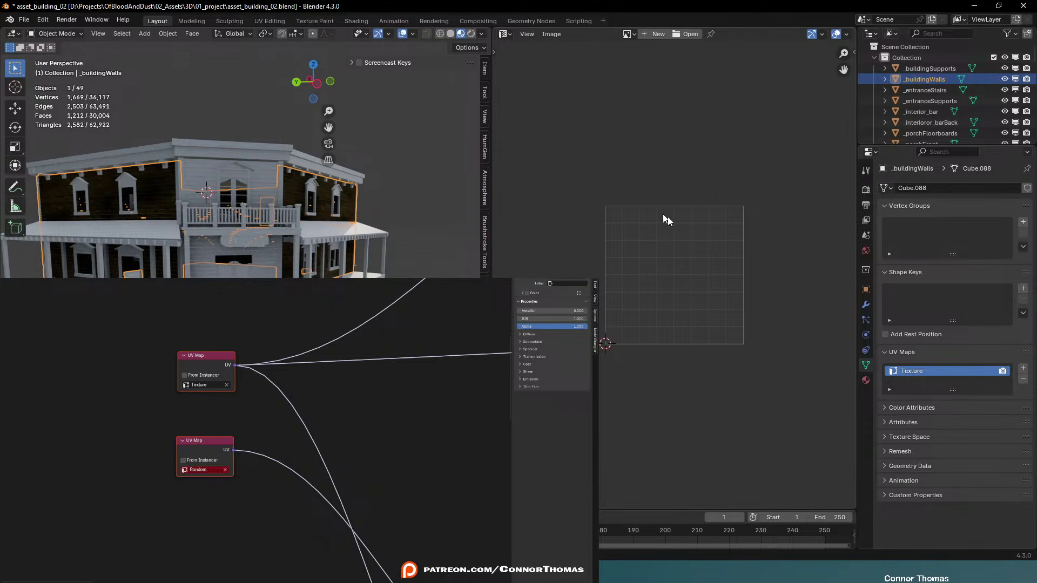
Enter Edit Mode on the building walls and bring their whole UV layout into view
{"action": "key", "text": "Tab"}
{"action": "scroll", "coordinate": [364, 227], "scroll_direction": "down", "scroll_amount": 1}
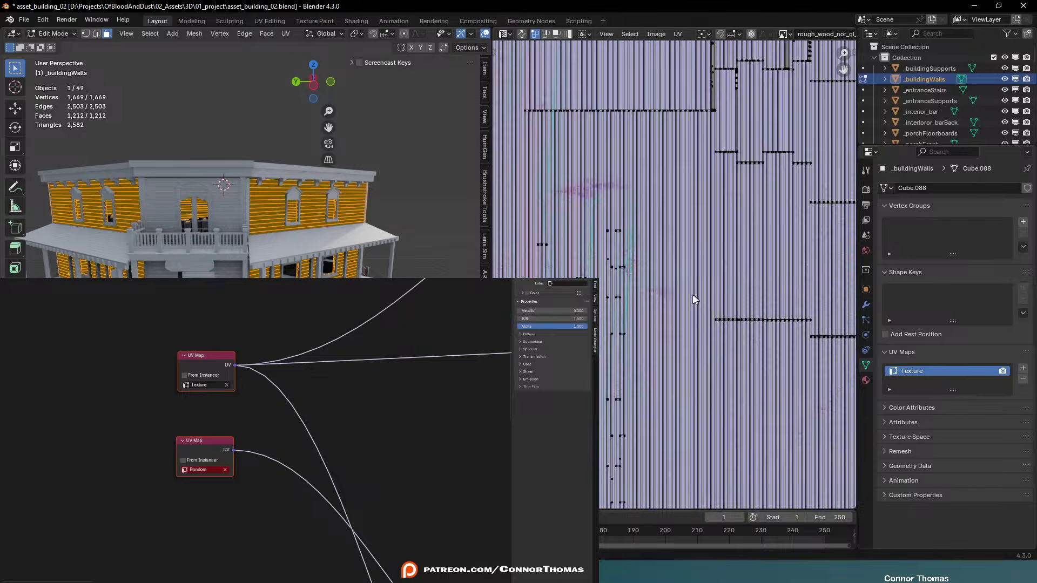
{"action": "scroll", "coordinate": [694, 300], "scroll_direction": "down", "scroll_amount": 5}
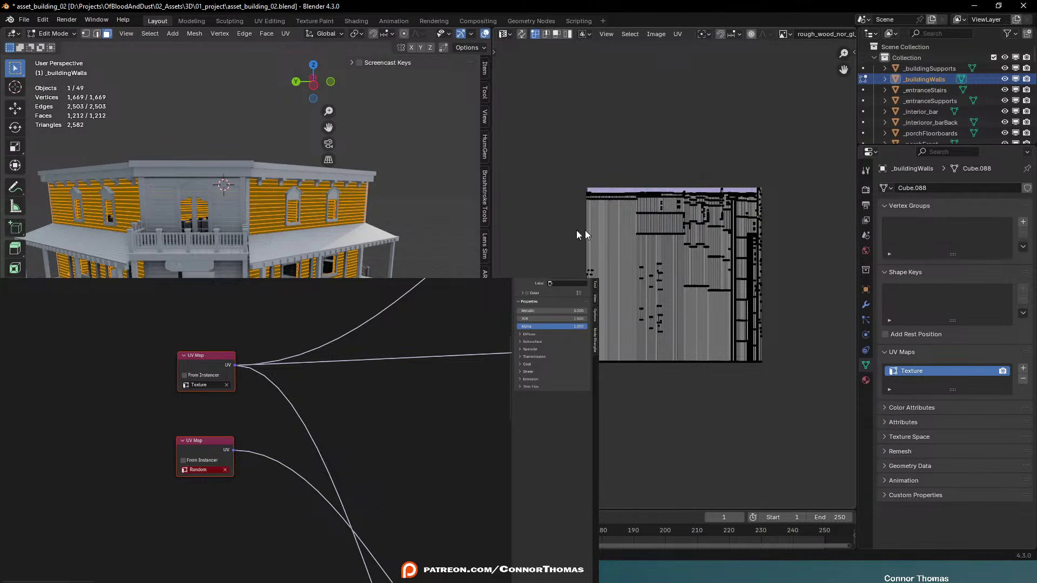
Add a second UV map named Random to the building walls and make it the map active for rendering
{"action": "left_click", "coordinate": [1023, 368]}
{"action": "double_click", "coordinate": [917, 382]}
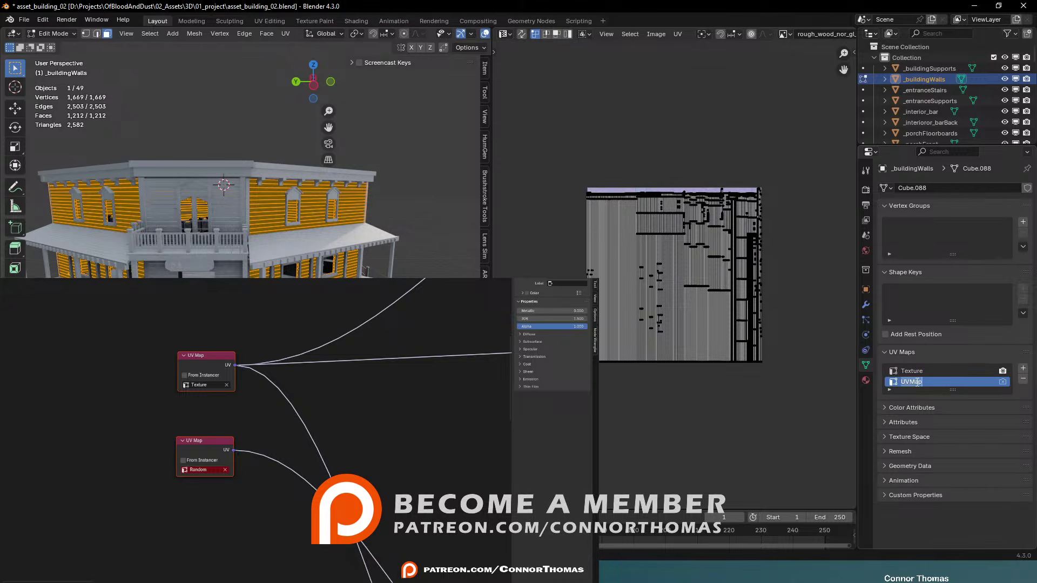
{"action": "type", "text": "Random"}
{"action": "left_click", "coordinate": [1002, 382]}
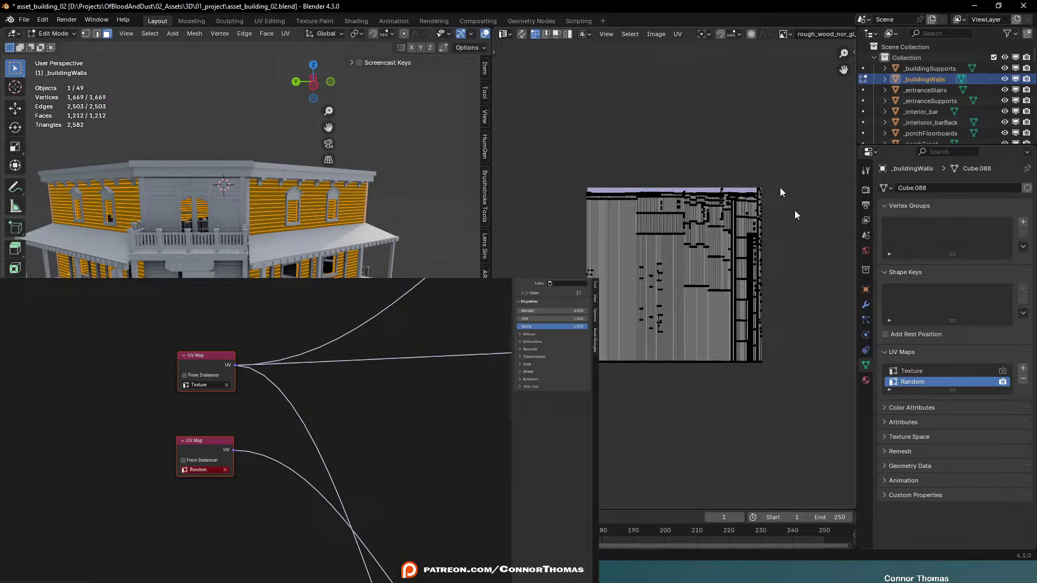
Try a Cube Projection of all the building walls' faces on the Random UV map
{"action": "key", "text": "a"}
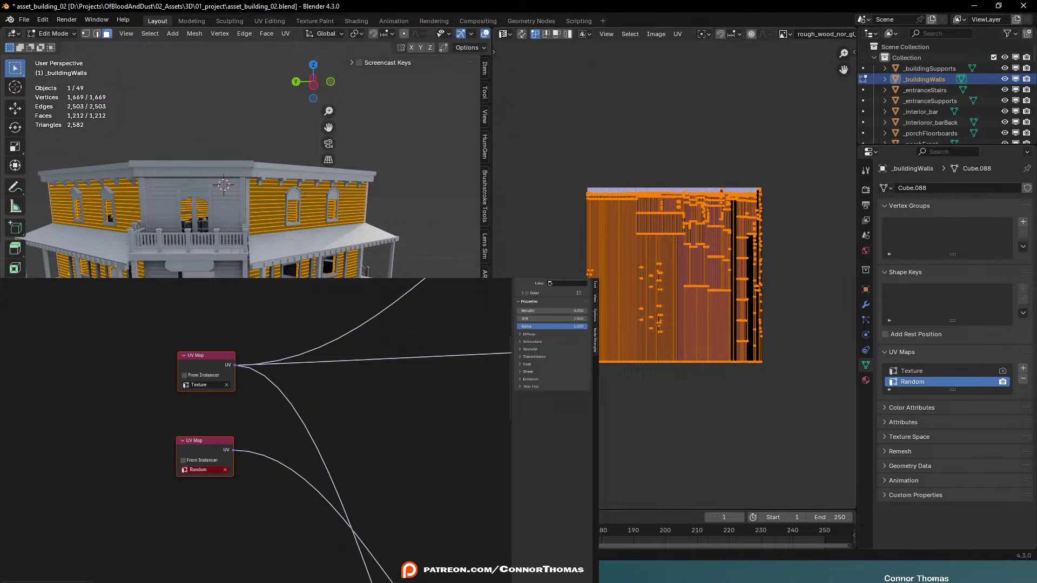
{"action": "middle_click_drag", "start_coordinate": [380, 227], "coordinate": [352, 228]}
{"action": "key", "text": "u"}
{"action": "mouse_move", "coordinate": [352, 229]}
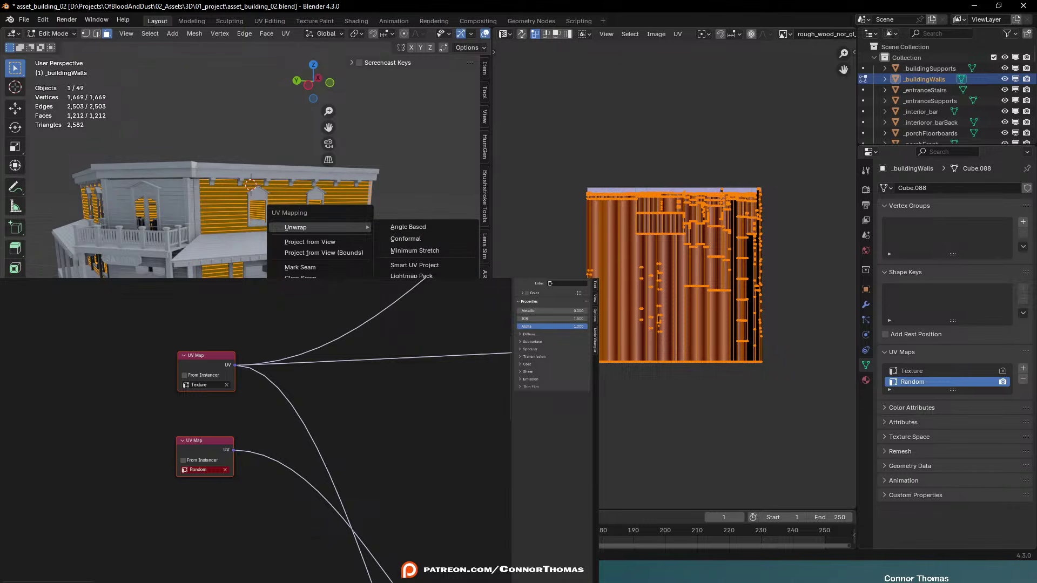
{"action": "left_click", "coordinate": [414, 302]}
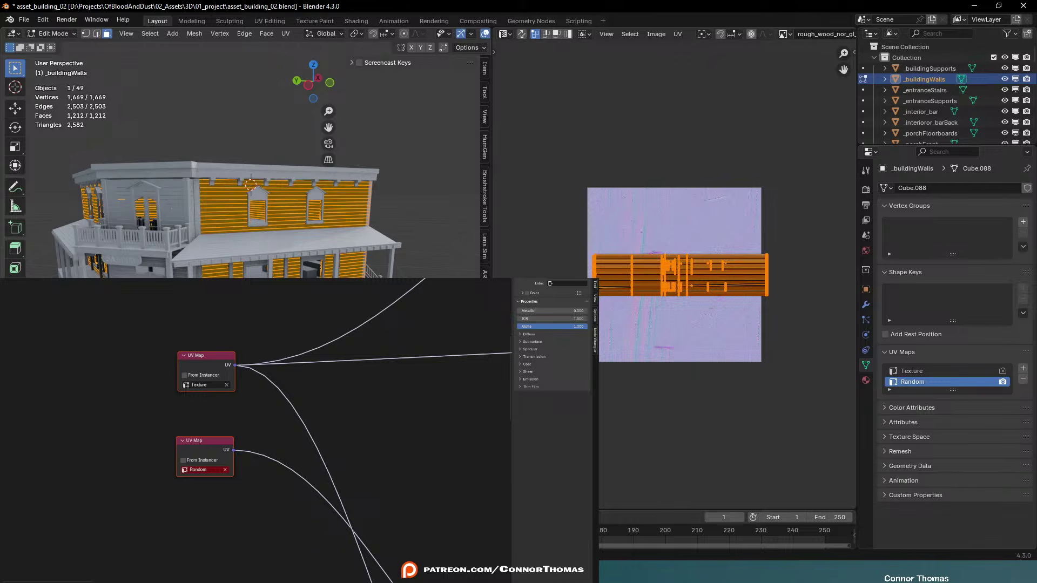
{"action": "scroll", "coordinate": [758, 314], "scroll_direction": "up", "scroll_amount": 6}
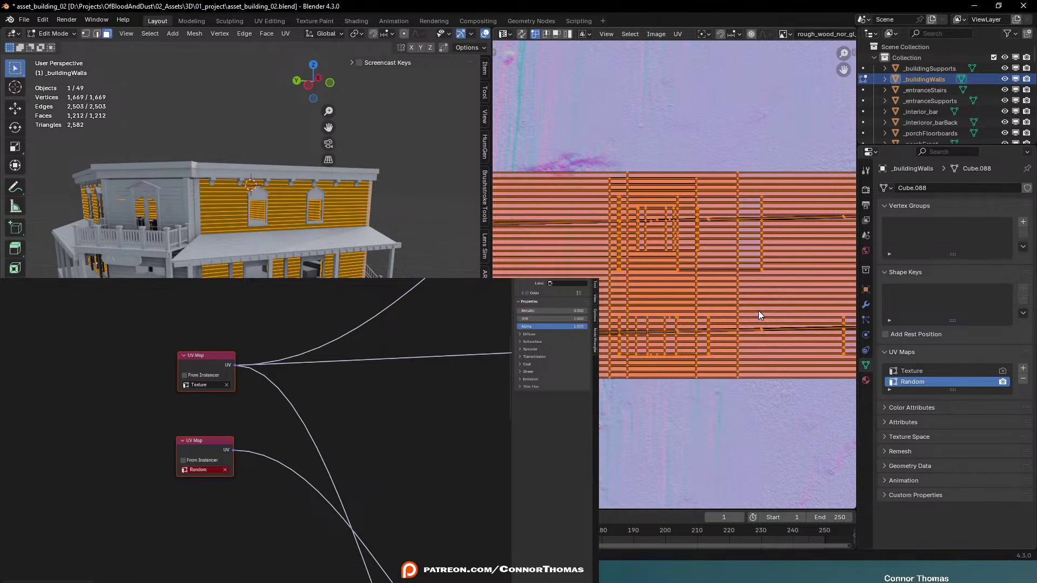
Unwrap the building walls with Project from View, using the left orthographic view of the saloon's front
{"action": "scroll", "coordinate": [291, 272], "scroll_direction": "down", "scroll_amount": 3}
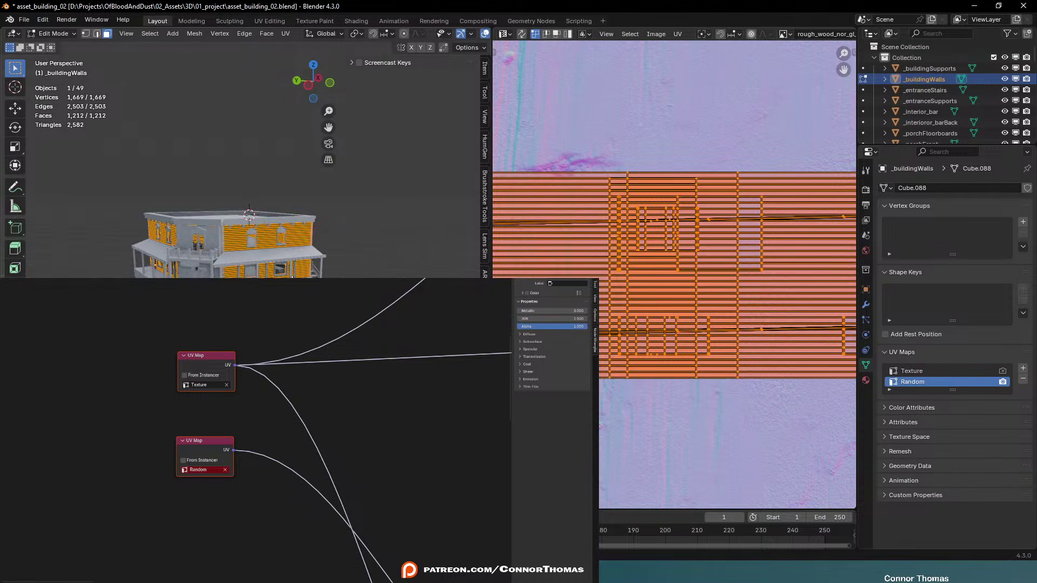
{"action": "middle_click_drag", "start_coordinate": [279, 277], "coordinate": [264, 298]}
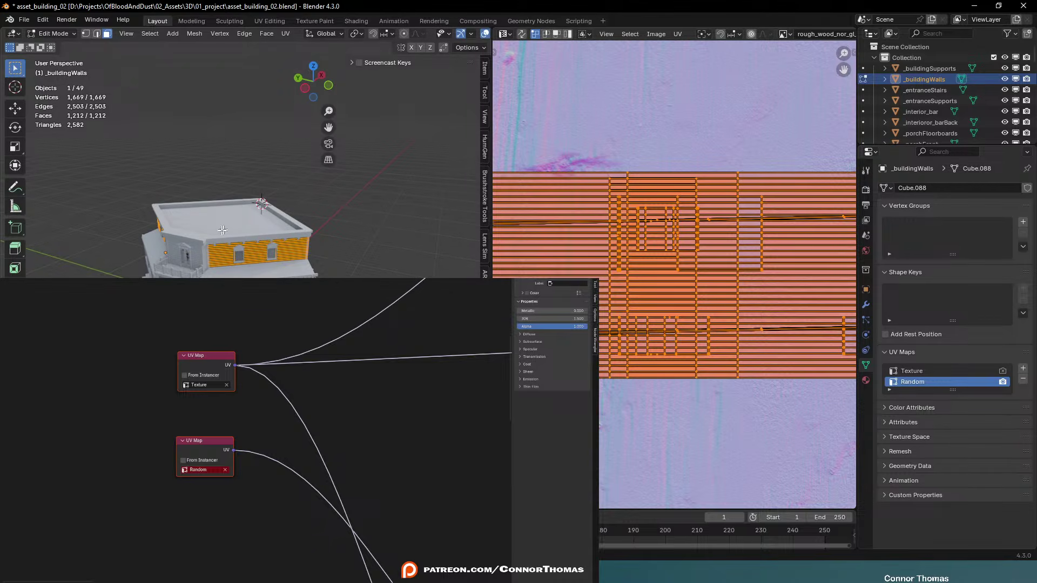
{"action": "middle_click_drag", "start_coordinate": [222, 230], "coordinate": [254, 270]}
{"action": "scroll", "coordinate": [233, 240], "scroll_direction": "up", "scroll_amount": 3}
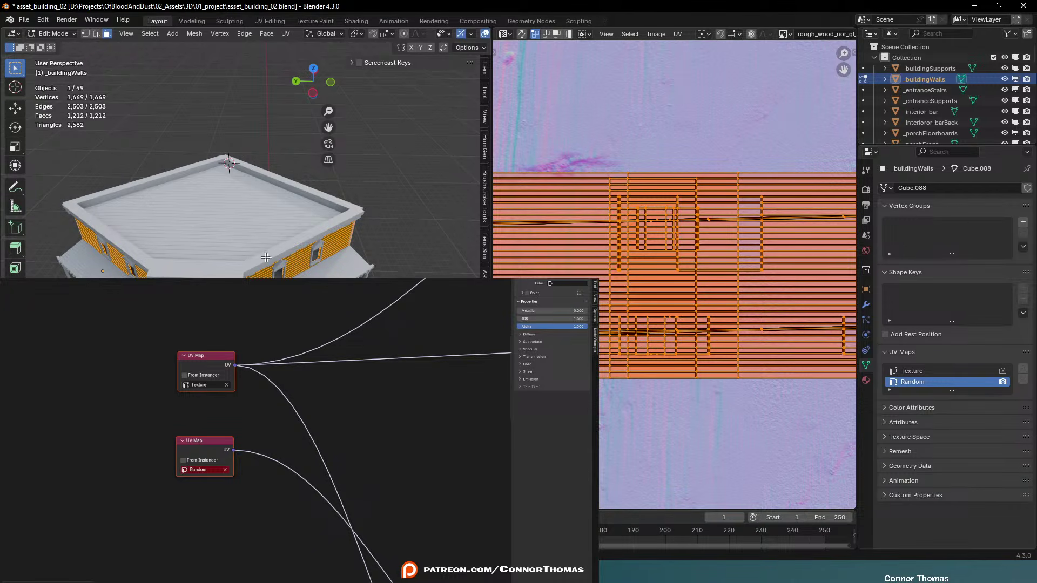
{"action": "middle_click_drag", "start_coordinate": [288, 264], "coordinate": [329, 250]}
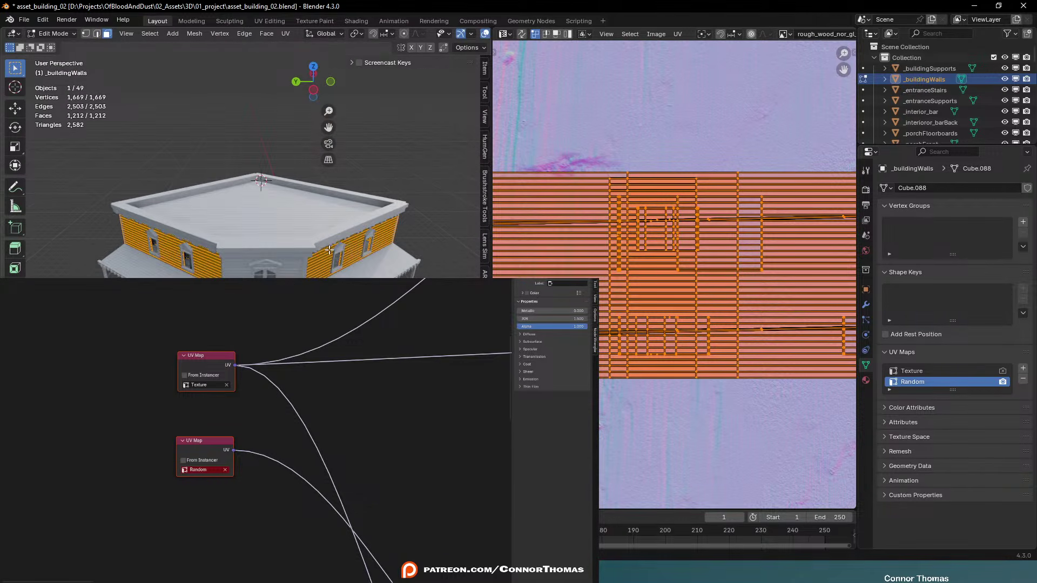
{"action": "key", "text": "KP_3"}
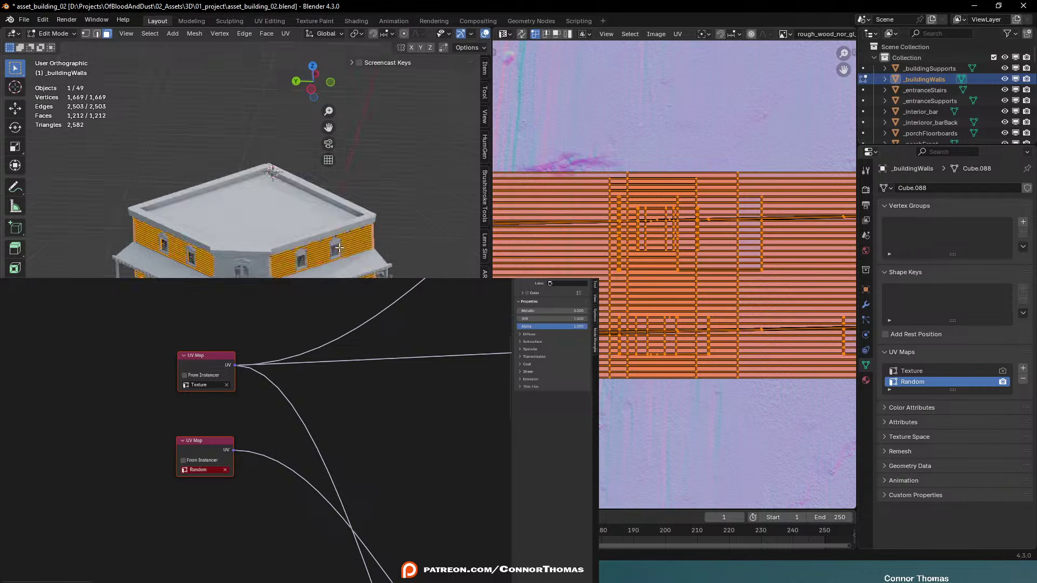
{"action": "key", "text": "KP_5"}
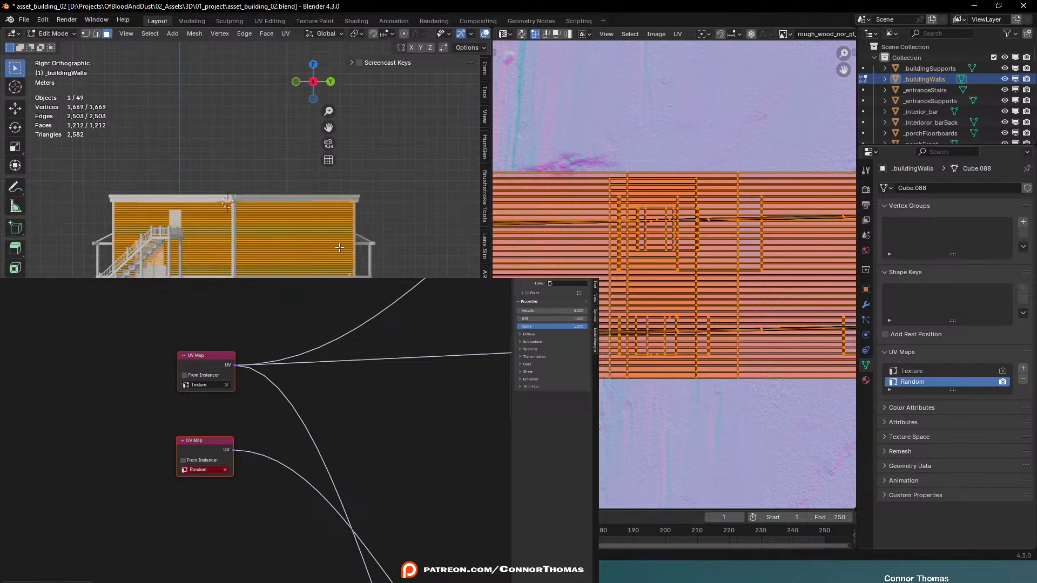
{"action": "key", "text": "ctrl+KP_3"}
{"action": "scroll", "coordinate": [342, 240], "scroll_direction": "up", "scroll_amount": 1}
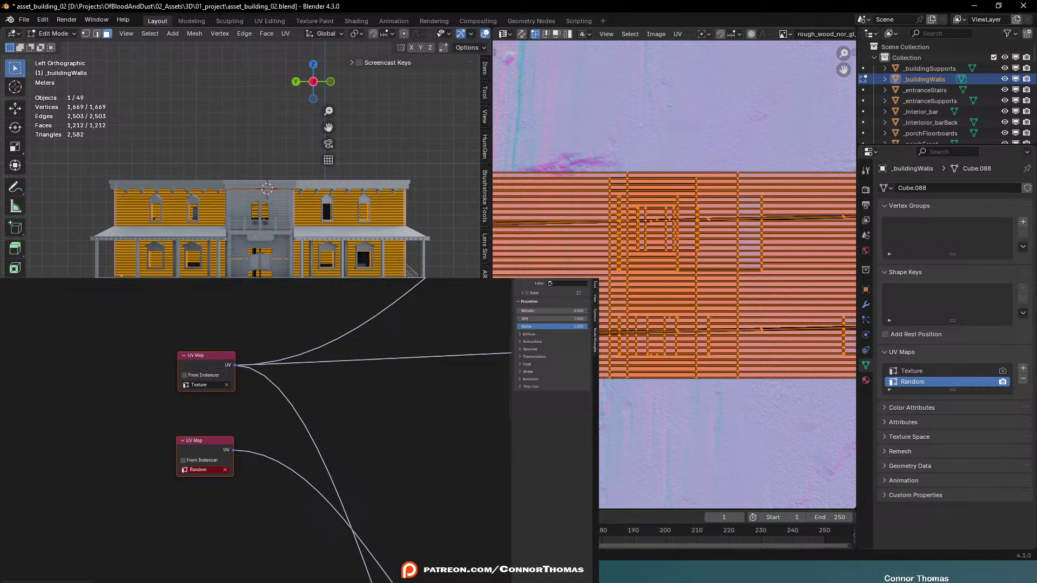
{"action": "key", "text": "u"}
{"action": "left_click", "coordinate": [297, 275]}
{"action": "scroll", "coordinate": [710, 273], "scroll_direction": "down", "scroll_amount": 4}
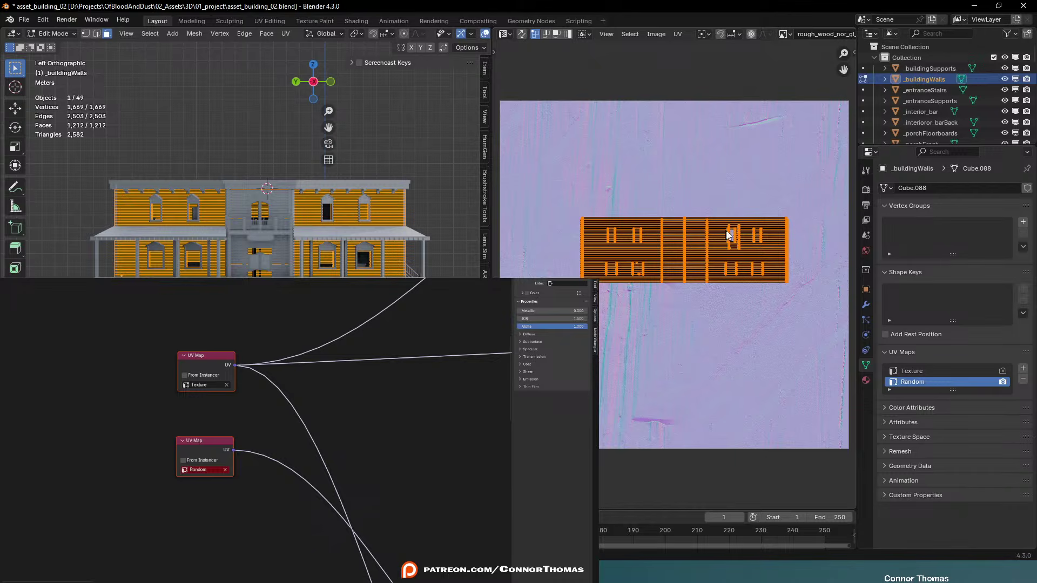
Scale the projected wall UVs up to nearly the full texture width and move them to the upper edge of the UV square
{"action": "key", "text": "s"}
{"action": "left_click", "coordinate": [798, 304]}
{"action": "key", "text": "g"}
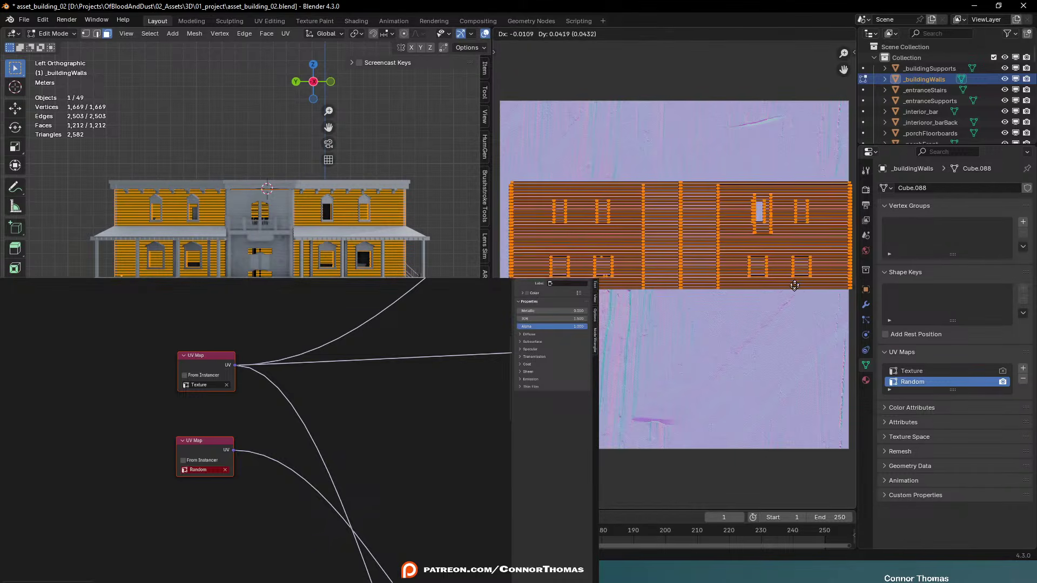
{"action": "left_click", "coordinate": [788, 216]}
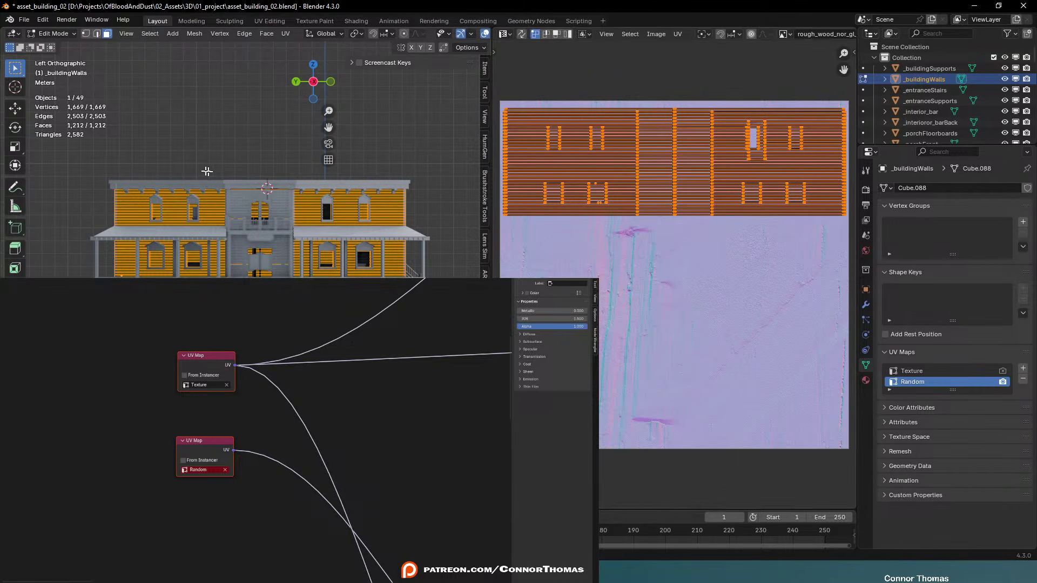
Deselect the front walls in top view and move the back walls' UVs down about 0.55 along Y, clear of the front walls' UVs
{"action": "middle_click_drag", "start_coordinate": [255, 234], "coordinate": [397, 273]}
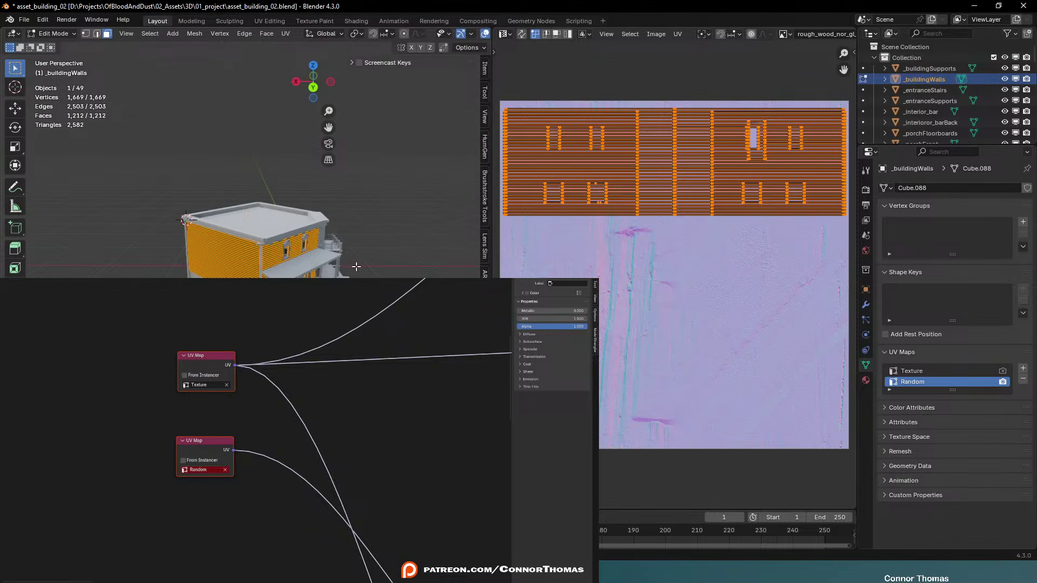
{"action": "key", "text": "KP_7"}
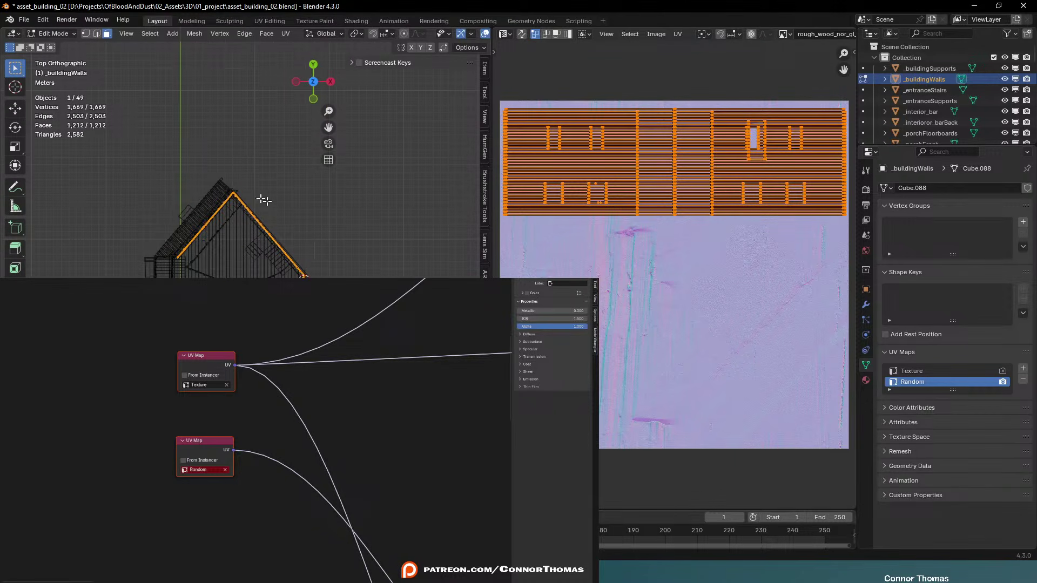
{"action": "key", "text": "b"}
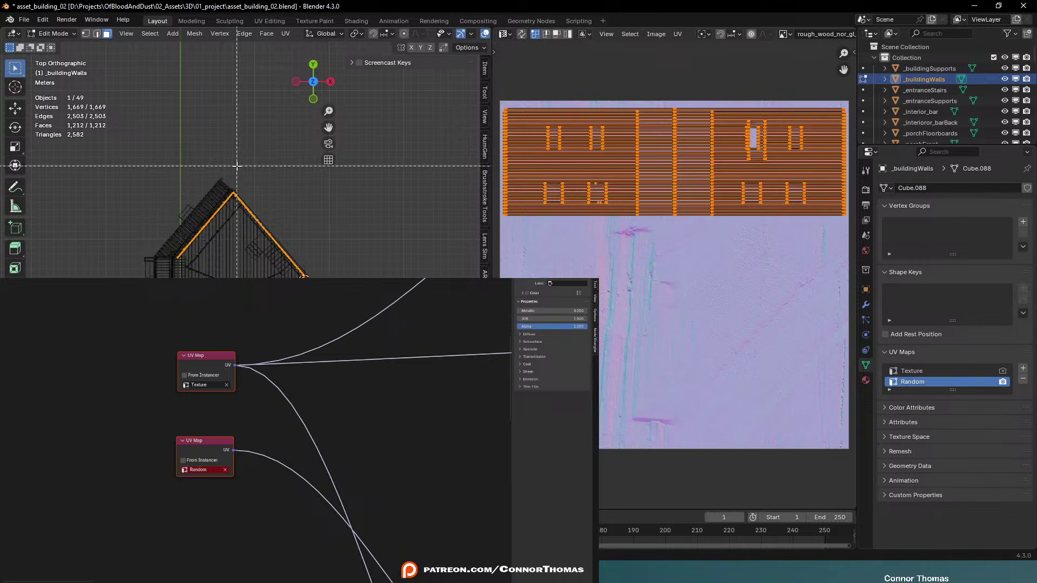
{"action": "middle_click_drag", "start_coordinate": [237, 165], "coordinate": [34, 277]}
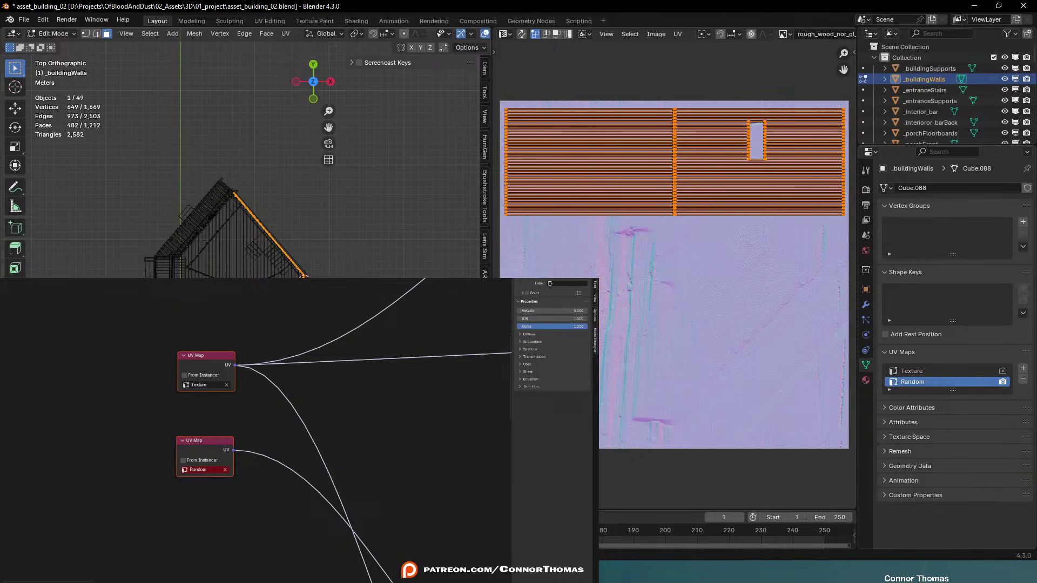
{"action": "middle_click_drag", "start_coordinate": [304, 275], "coordinate": [291, 228]}
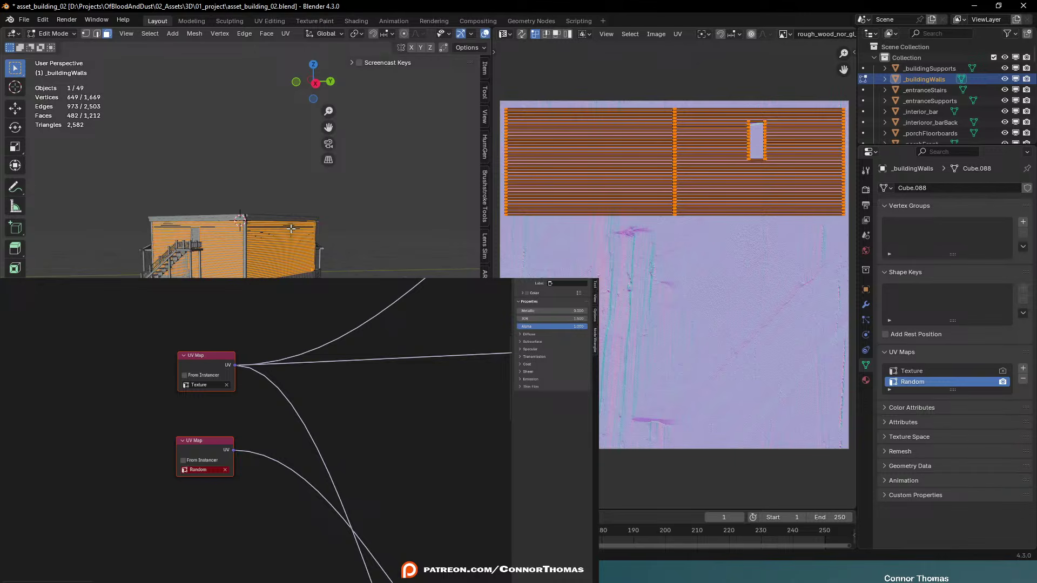
{"action": "key", "text": "ctrl+KP_3"}
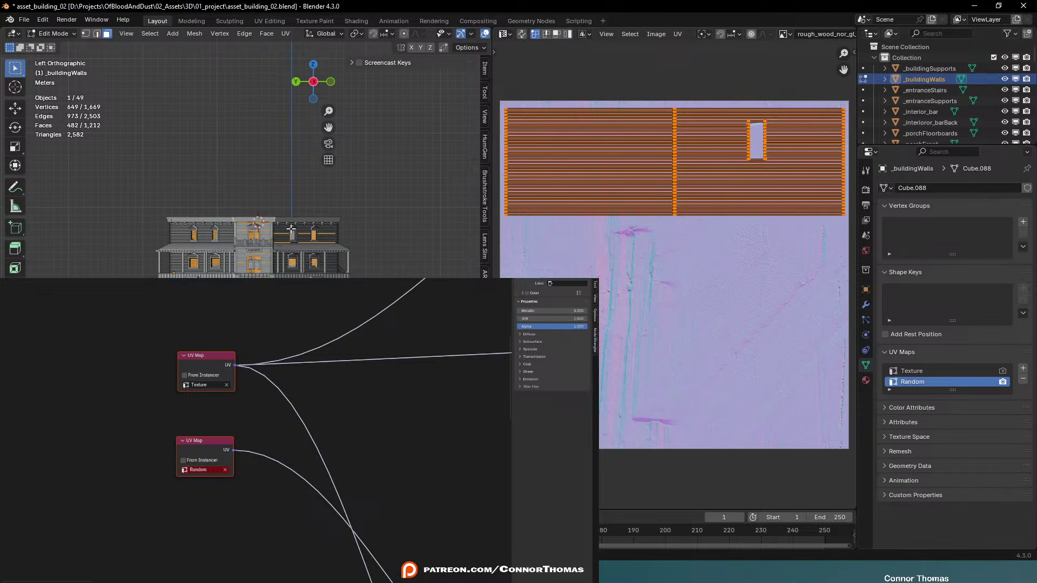
{"action": "key", "text": "g"}
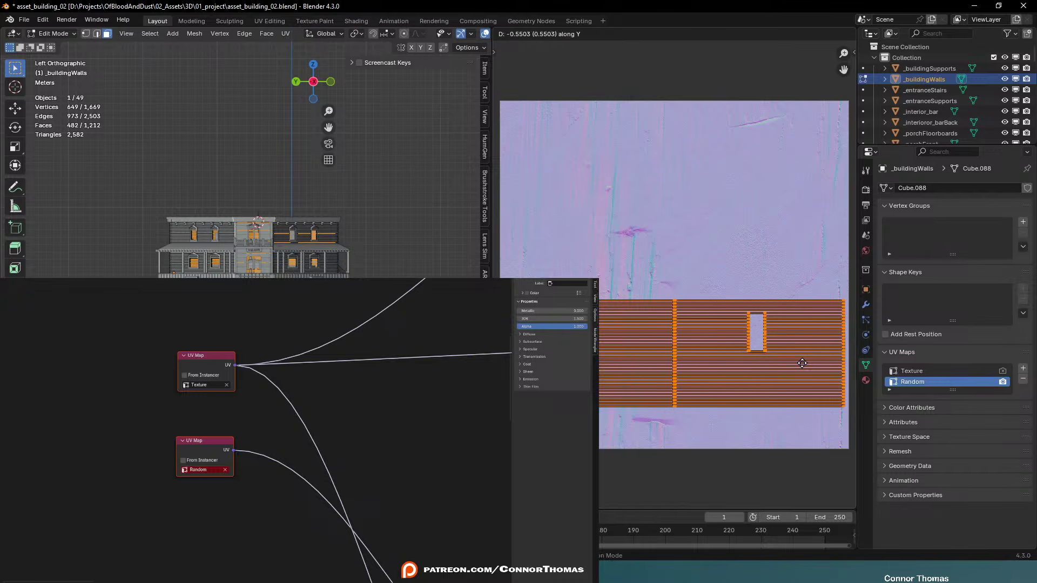
{"action": "left_click", "coordinate": [792, 363]}
Select all wall UVs, set the UV pivot to Individual Origins and scale every plank's island to 0 along X
{"action": "key", "text": "a"}
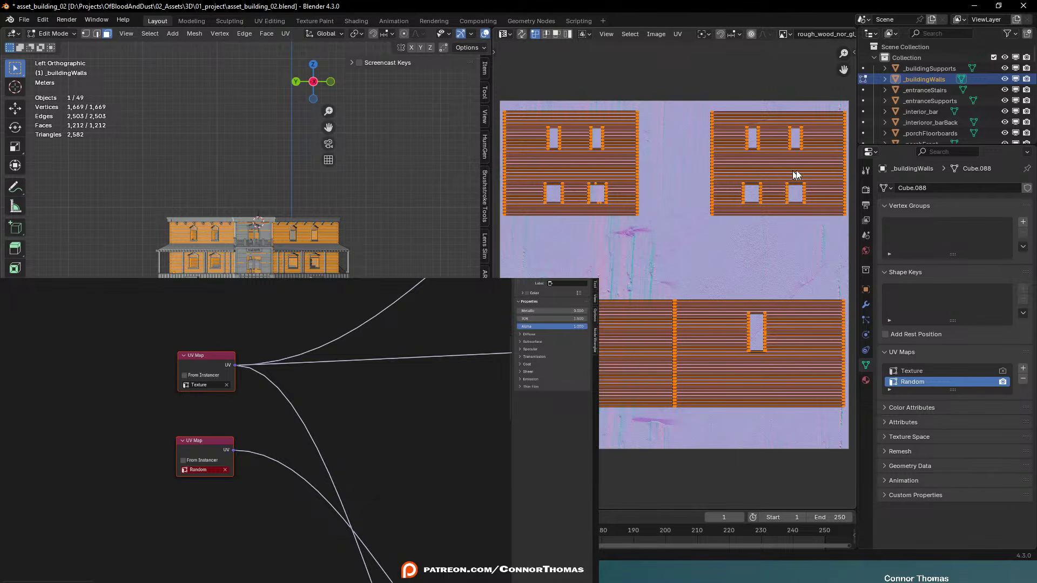
{"action": "scroll", "coordinate": [794, 165], "scroll_direction": "up", "scroll_amount": 4}
{"action": "scroll", "coordinate": [594, 264], "scroll_direction": "down", "scroll_amount": 3}
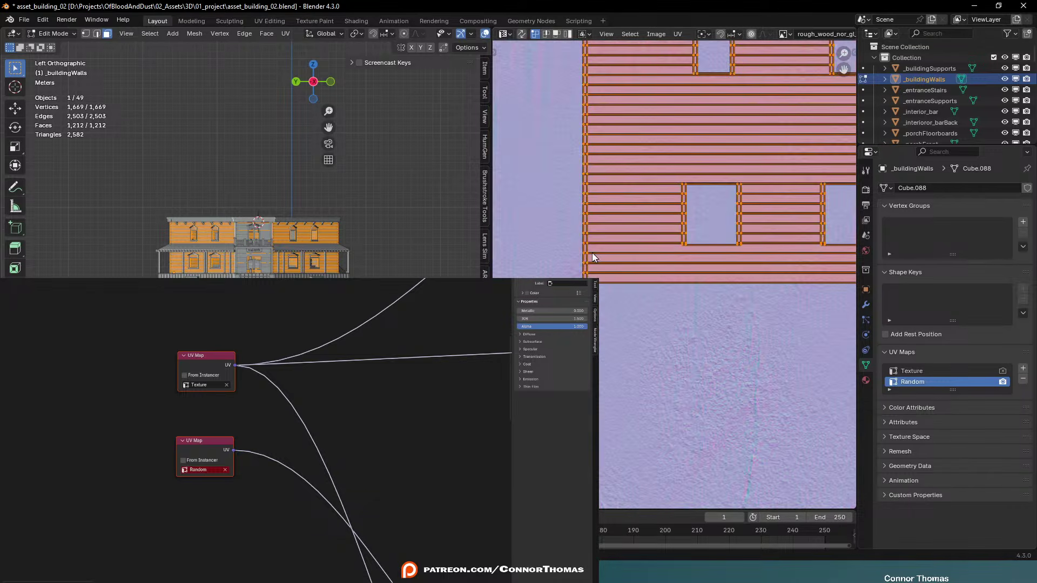
{"action": "scroll", "coordinate": [637, 309], "scroll_direction": "down", "scroll_amount": 6}
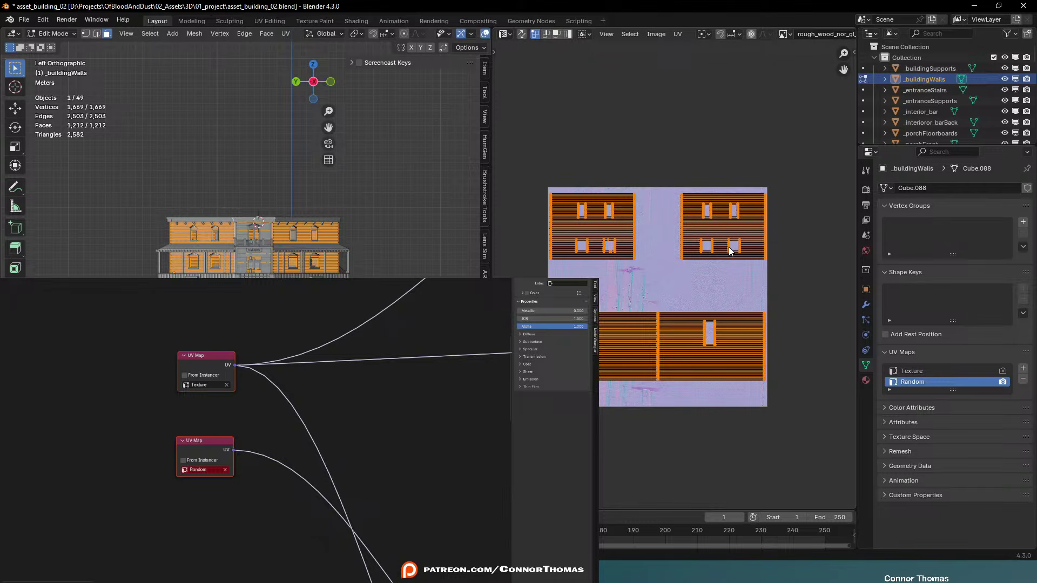
{"action": "left_click", "coordinate": [703, 35]}
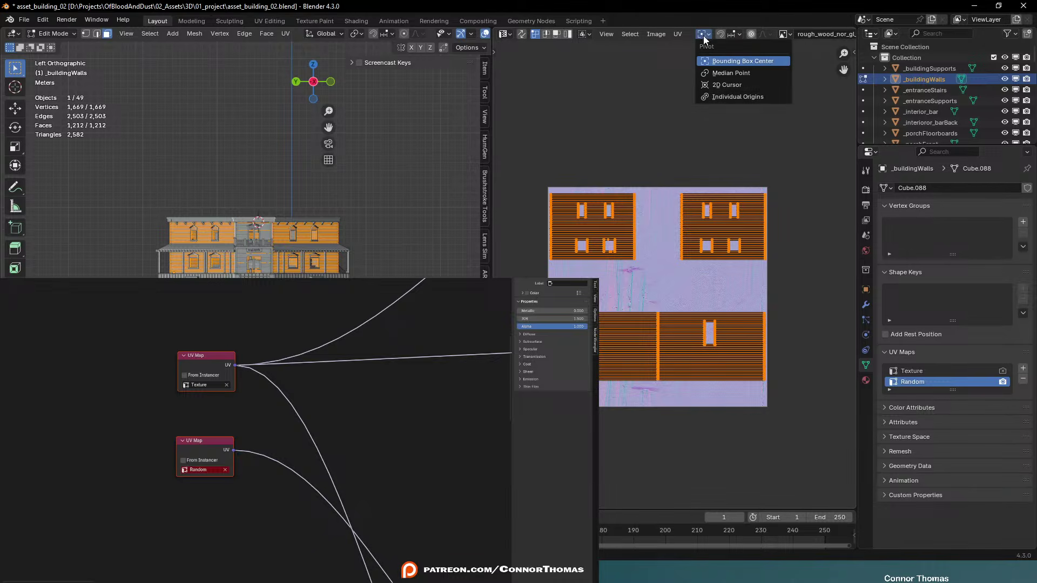
{"action": "left_click", "coordinate": [729, 97]}
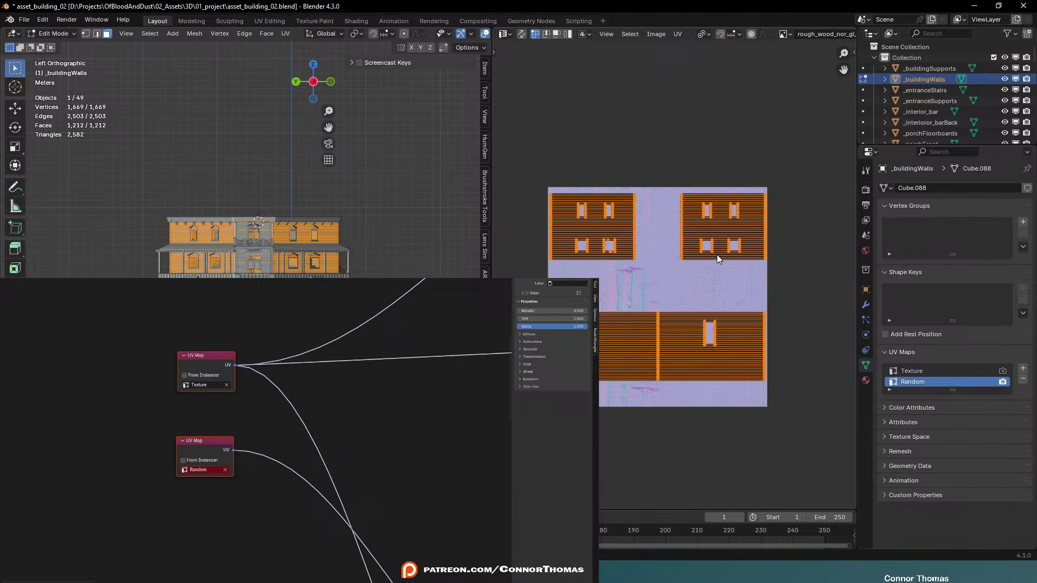
{"action": "key", "text": "s"}
{"action": "key", "text": "x"}
{"action": "key", "text": "0"}
{"action": "key", "text": "Return"}
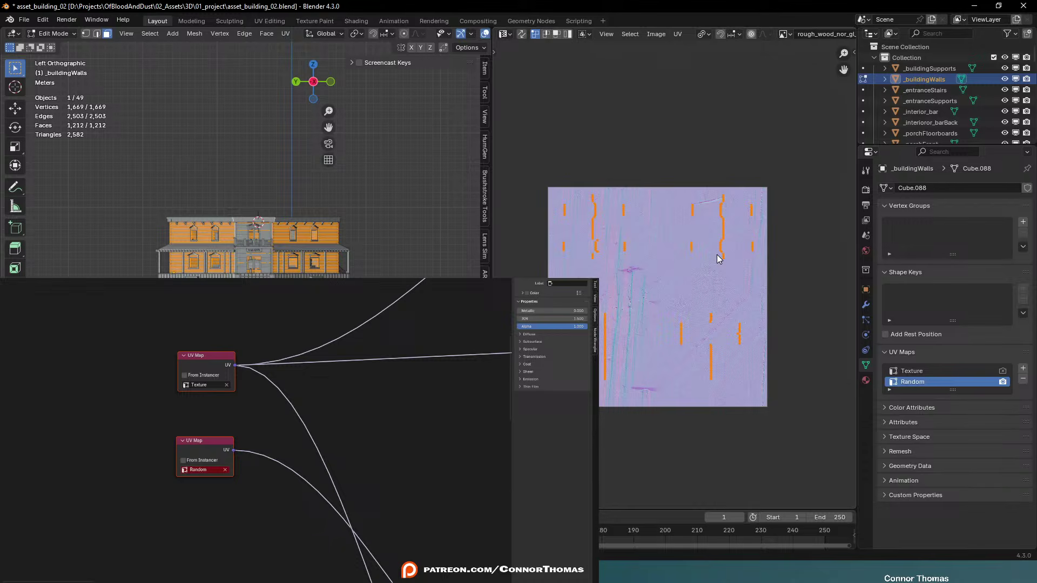
{"action": "key", "text": "alt+a"}
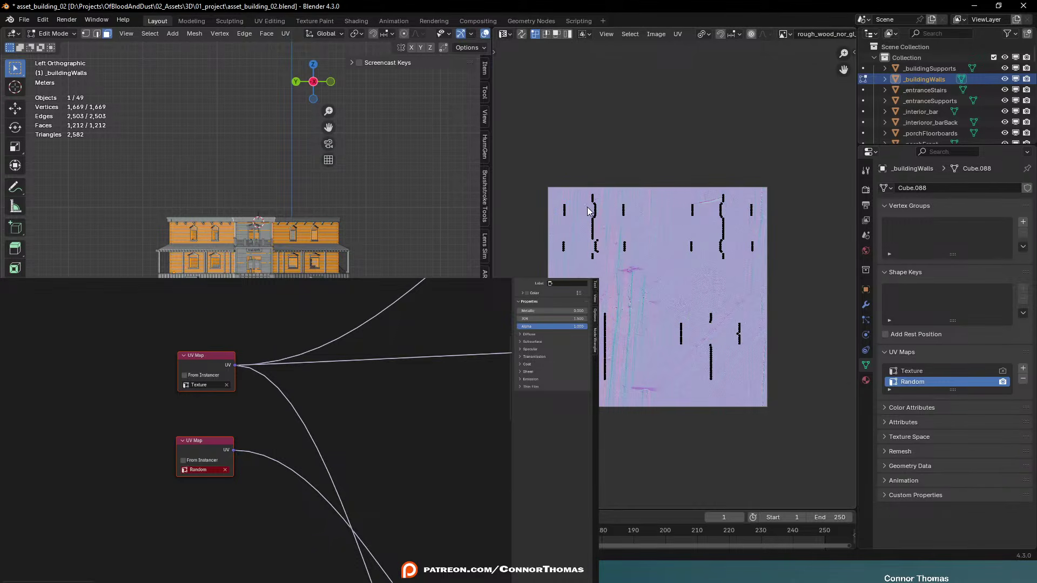
{"action": "scroll", "coordinate": [594, 216], "scroll_direction": "up", "scroll_amount": 3}
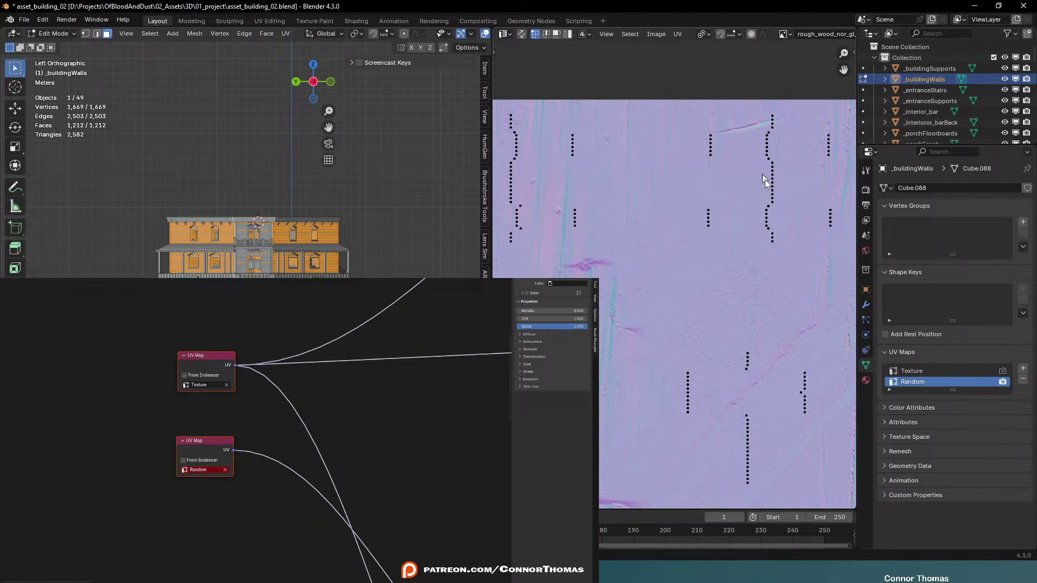
{"action": "scroll", "coordinate": [803, 344], "scroll_direction": "down", "scroll_amount": 3}
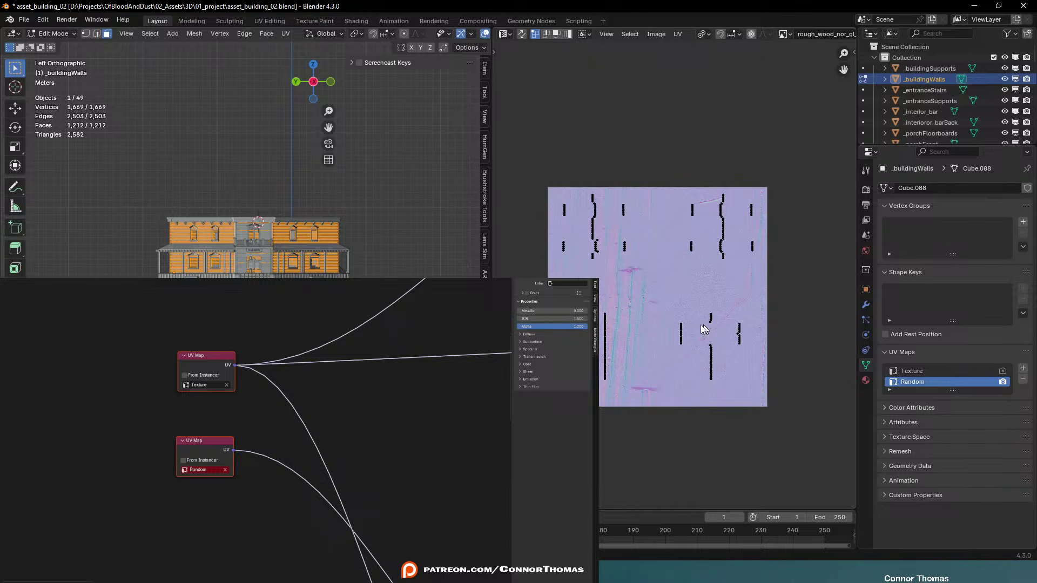
Leave Edit Mode and preview the Noise Texture driven by the Random UV map in the wood material's node tree
{"action": "key", "text": "Tab"}
{"action": "scroll", "coordinate": [286, 478], "scroll_direction": "down", "scroll_amount": 2}
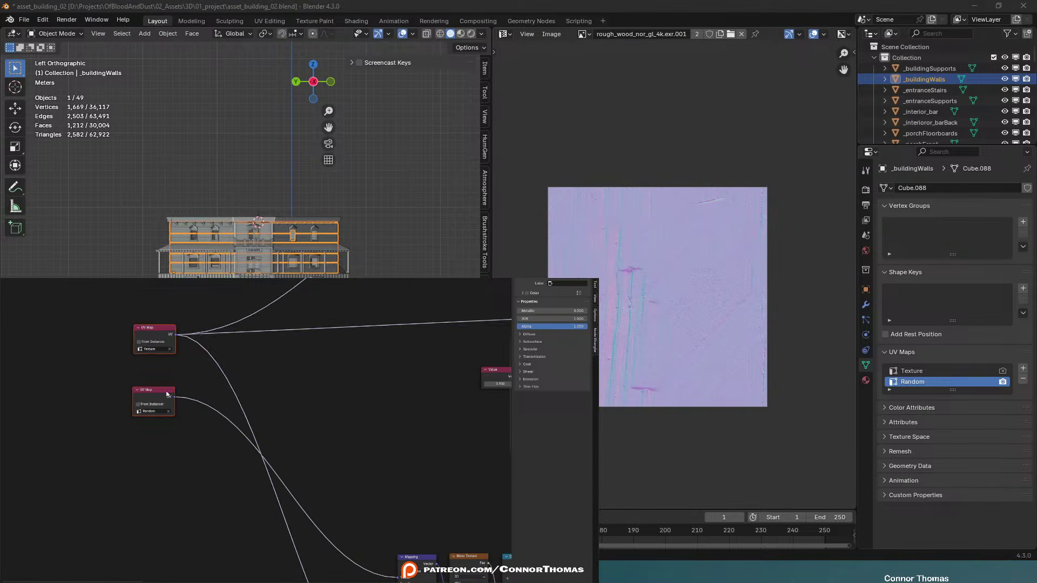
{"action": "left_click", "coordinate": [154, 396]}
{"action": "scroll", "coordinate": [270, 450], "scroll_direction": "up", "scroll_amount": 2}
{"action": "middle_click_drag", "start_coordinate": [270, 450], "coordinate": [205, 328]}
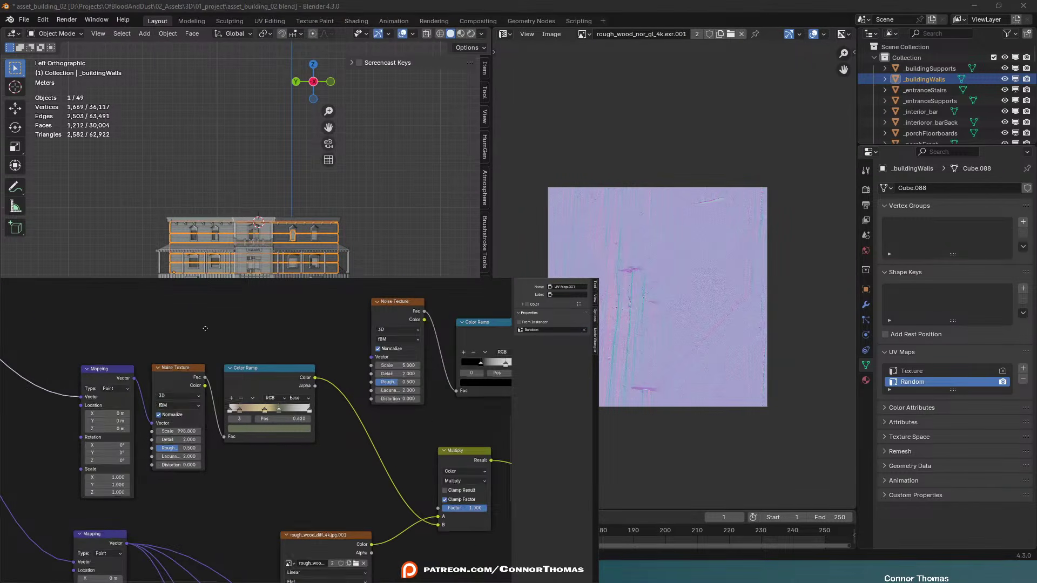
{"action": "left_click", "coordinate": [186, 370]}
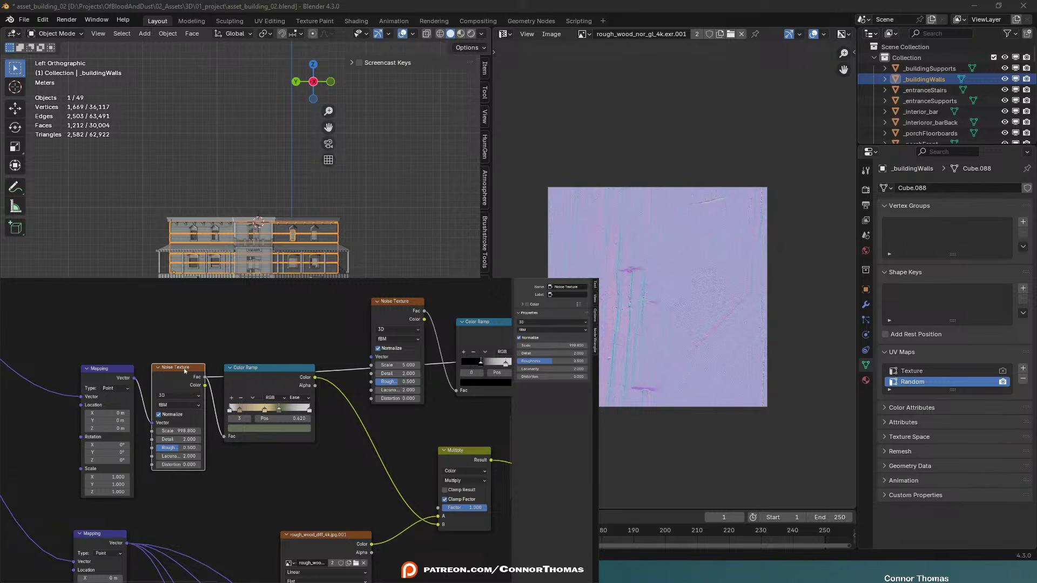
Switch the 3D viewport to Material Preview and inspect the noise variation on the building's front wall planks
{"action": "left_click", "coordinate": [307, 3]}
{"action": "key", "text": "z"}
{"action": "left_click", "coordinate": [292, 243]}
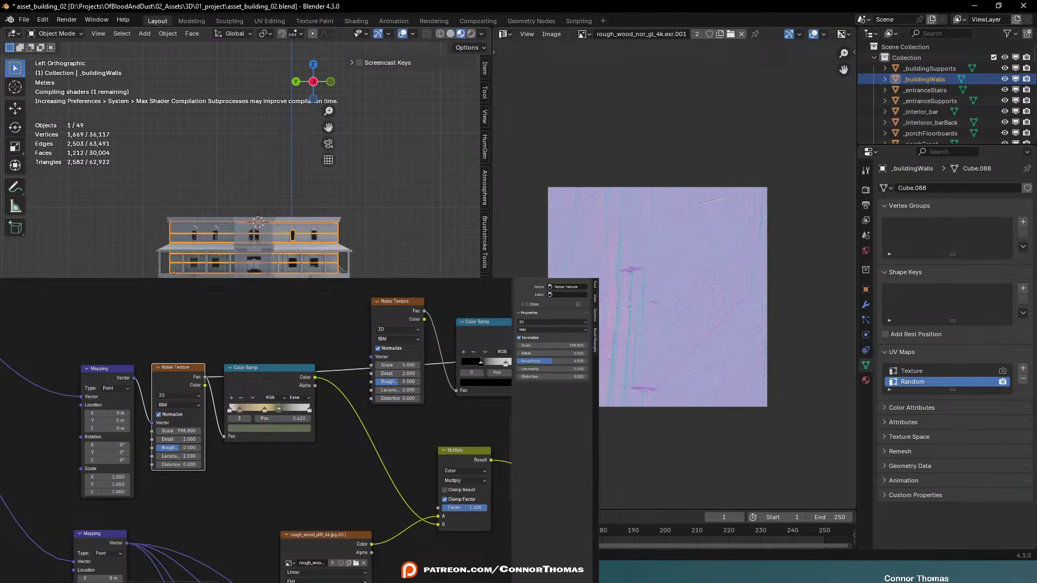
{"action": "scroll", "coordinate": [340, 270], "scroll_direction": "up", "scroll_amount": 4}
{"action": "middle_click_drag", "start_coordinate": [242, 275], "coordinate": [364, 263]}
{"action": "scroll", "coordinate": [376, 274], "scroll_direction": "up", "scroll_amount": 5}
{"action": "scroll", "coordinate": [376, 273], "scroll_direction": "down", "scroll_amount": 4}
{"action": "middle_click_drag", "start_coordinate": [238, 277], "coordinate": [275, 275]}
Preview the Color Ramp fed by the random noise on the building walls and save the file
{"action": "left_click", "coordinate": [266, 369]}
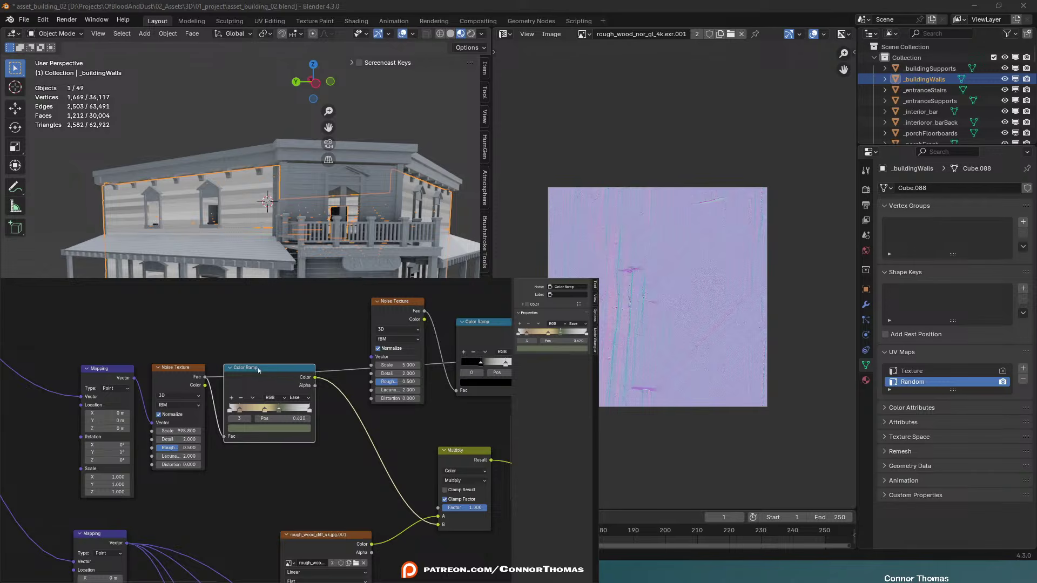
{"action": "middle_click_drag", "start_coordinate": [444, 240], "coordinate": [313, 240]}
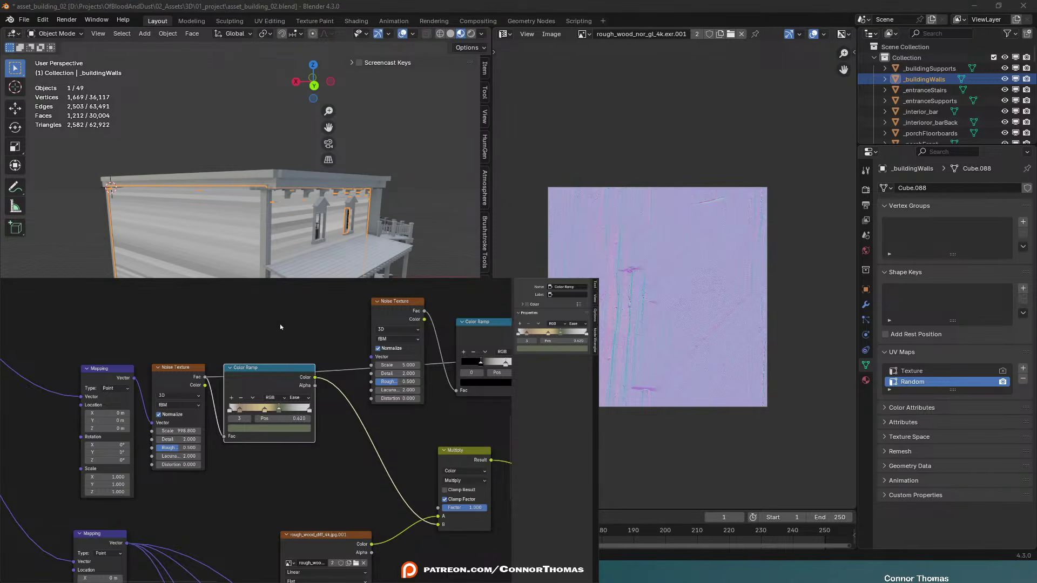
{"action": "left_click", "coordinate": [283, 371], "text": "ctrl+shift"}
{"action": "middle_click_drag", "start_coordinate": [344, 274], "coordinate": [194, 276]}
{"action": "key", "text": "ctrl+s"}
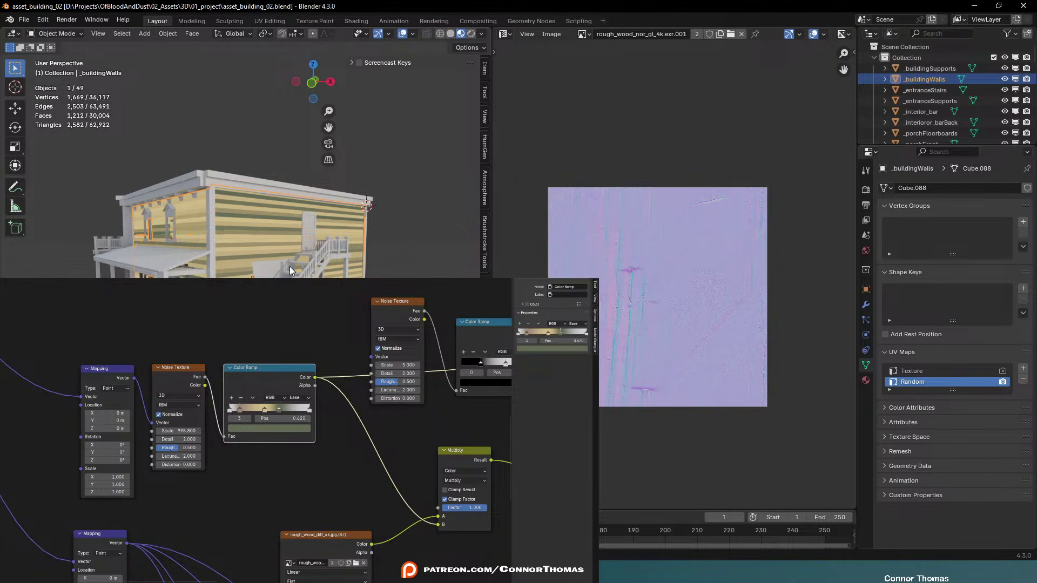
Reconnect the Principled BSDF to the material output and inspect the full wood material on the walls up close
{"action": "scroll", "coordinate": [432, 446], "scroll_direction": "down", "scroll_amount": 5}
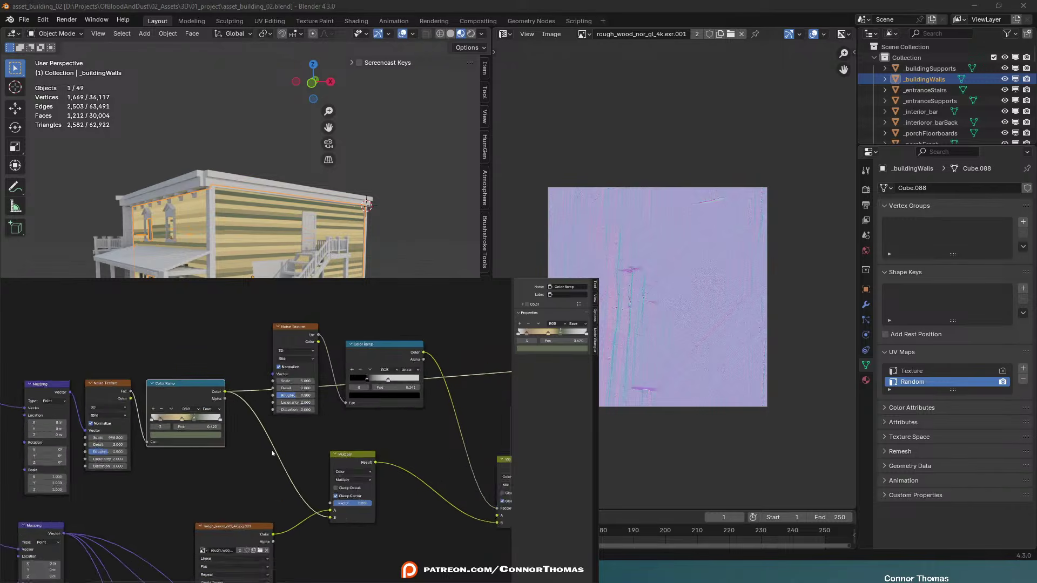
{"action": "middle_click_drag", "start_coordinate": [442, 439], "coordinate": [250, 434]}
{"action": "middle_click_drag", "start_coordinate": [368, 416], "coordinate": [308, 426]}
{"action": "left_click", "coordinate": [371, 390], "text": "ctrl+shift"}
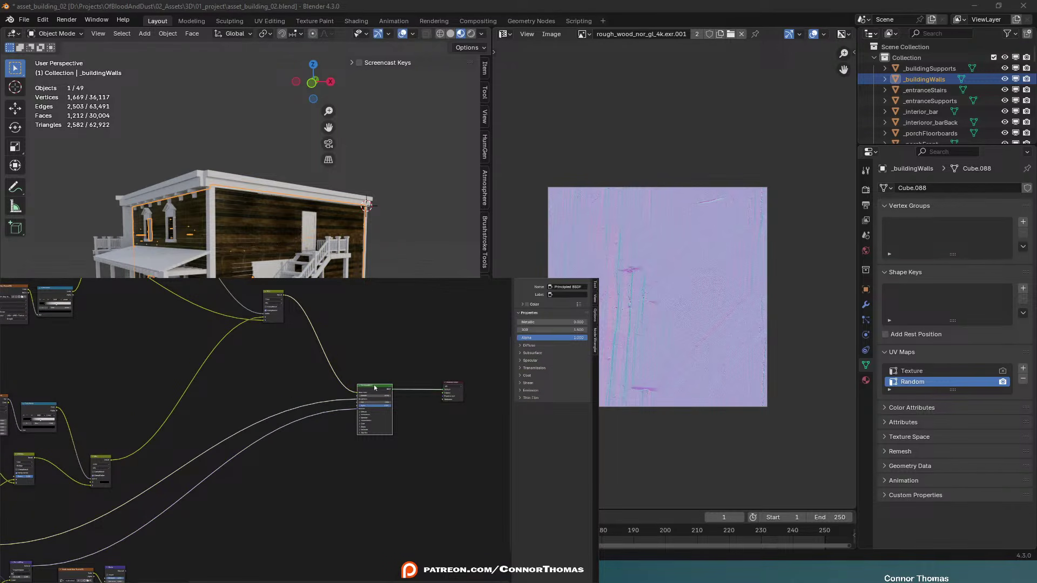
{"action": "middle_click_drag", "start_coordinate": [238, 211], "coordinate": [302, 209]}
{"action": "scroll", "coordinate": [314, 208], "scroll_direction": "up", "scroll_amount": 2}
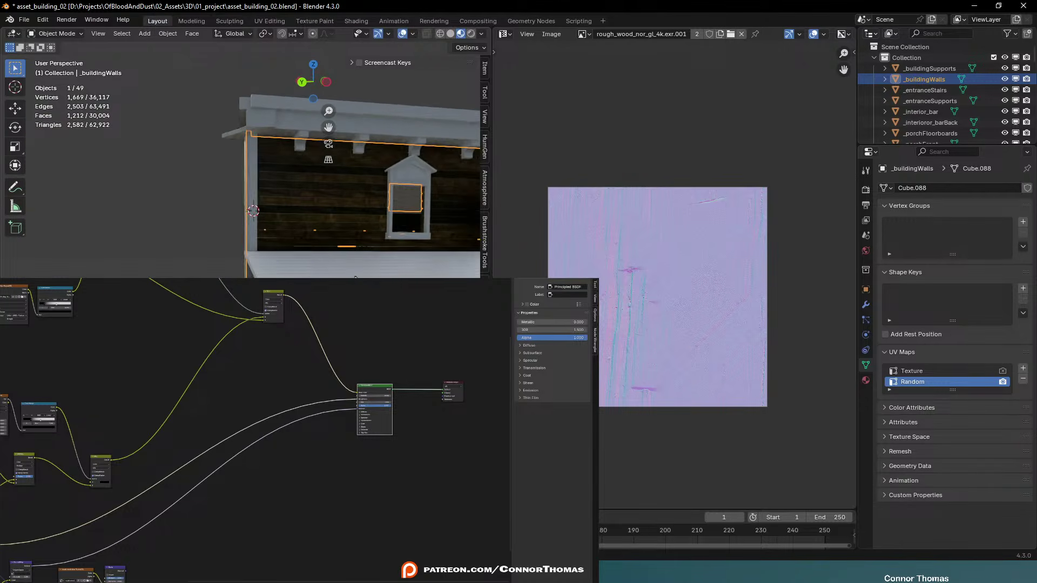
Maximize the 3D viewport and frame the textured side and back walls of the building
{"action": "key", "text": "ctrl+space"}
{"action": "scroll", "coordinate": [645, 324], "scroll_direction": "down", "scroll_amount": 5}
{"action": "middle_click_drag", "start_coordinate": [718, 316], "coordinate": [270, 465]}
{"action": "scroll", "coordinate": [265, 356], "scroll_direction": "up", "scroll_amount": 4}
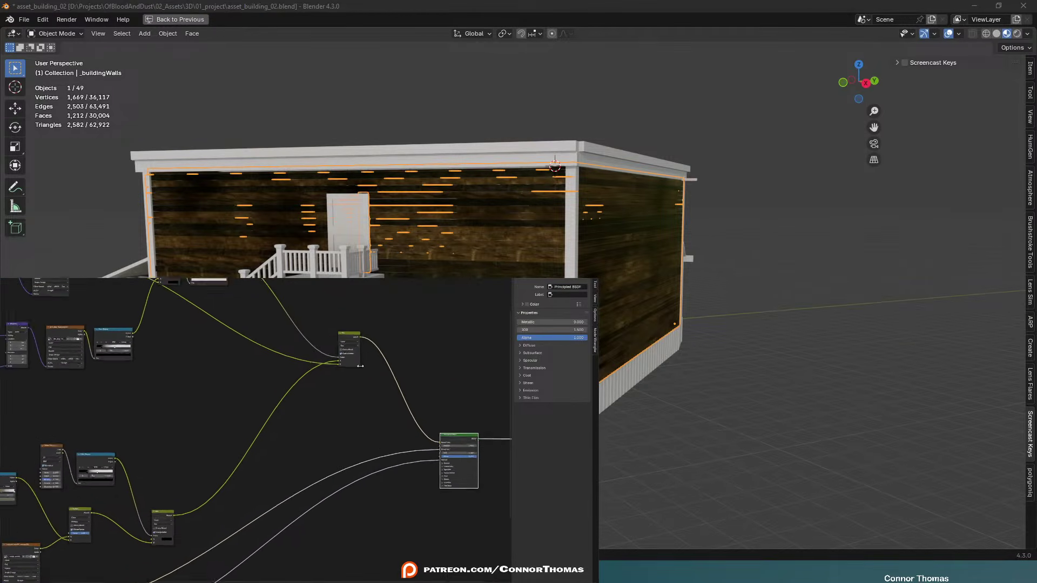
Briefly mute the final Mix node feeding the Principled BSDF's Base Color to compare its effect on the walls
{"action": "left_click", "coordinate": [327, 343]}
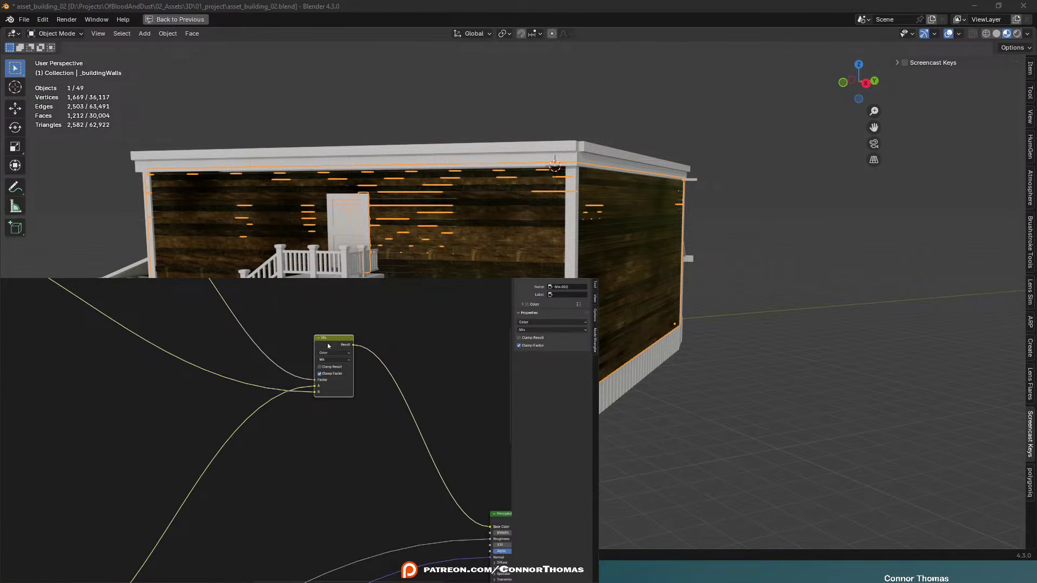
{"action": "key", "text": "m"}
{"action": "scroll", "coordinate": [185, 351], "scroll_direction": "down", "scroll_amount": 4}
{"action": "scroll", "coordinate": [263, 456], "scroll_direction": "up", "scroll_amount": 2}
{"action": "middle_click_drag", "start_coordinate": [194, 364], "coordinate": [318, 351]}
{"action": "scroll", "coordinate": [254, 485], "scroll_direction": "down", "scroll_amount": 3}
{"action": "scroll", "coordinate": [270, 502], "scroll_direction": "down", "scroll_amount": 3}
{"action": "middle_click_drag", "start_coordinate": [270, 502], "coordinate": [302, 408]}
{"action": "scroll", "coordinate": [320, 491], "scroll_direction": "up", "scroll_amount": 2}
{"action": "middle_click_drag", "start_coordinate": [320, 491], "coordinate": [277, 389]}
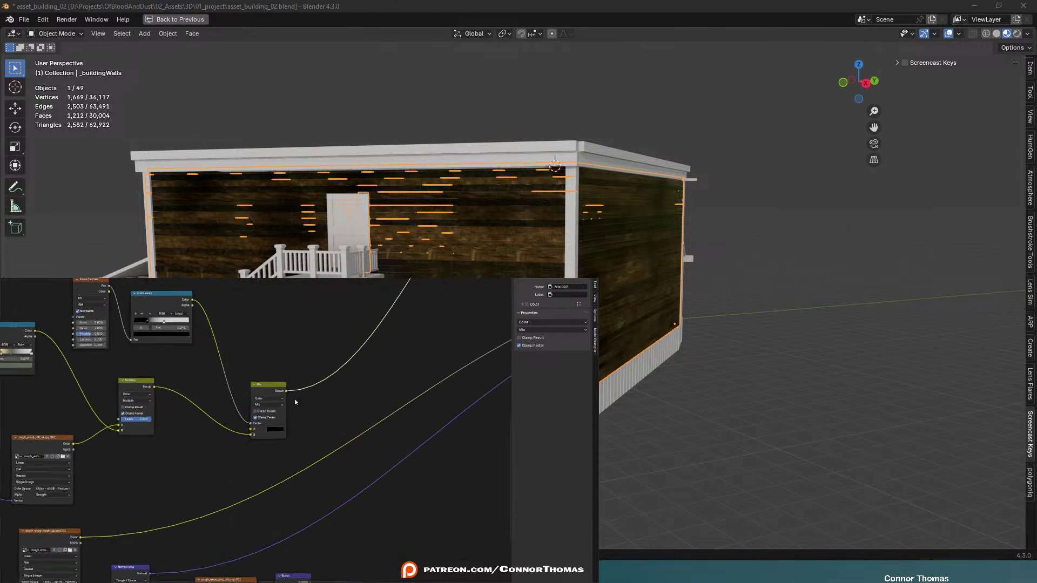
Mute and restore the Mix node that follows the Multiply node to compare its effect on the wood
{"action": "left_click", "coordinate": [277, 381]}
{"action": "key", "text": "m"}
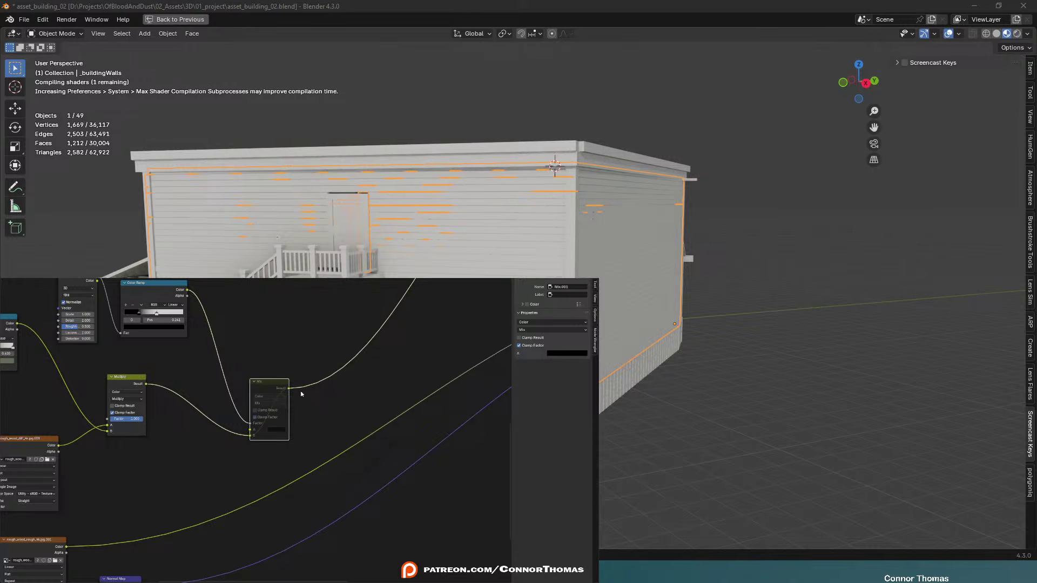
{"action": "scroll", "coordinate": [301, 393], "scroll_direction": "down", "scroll_amount": 3}
{"action": "middle_click_drag", "start_coordinate": [356, 319], "coordinate": [219, 427]}
{"action": "scroll", "coordinate": [315, 404], "scroll_direction": "down", "scroll_amount": 1}
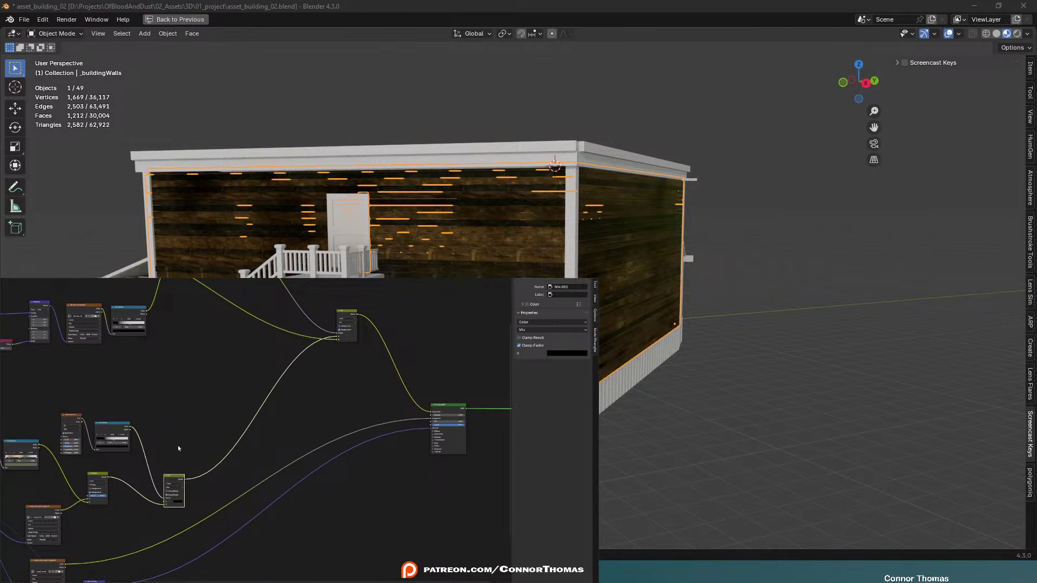
Trace the final Mix node's inputs and shift the dirt diffuse Image Texture node slightly in the node tree
{"action": "key", "text": "shift+d"}
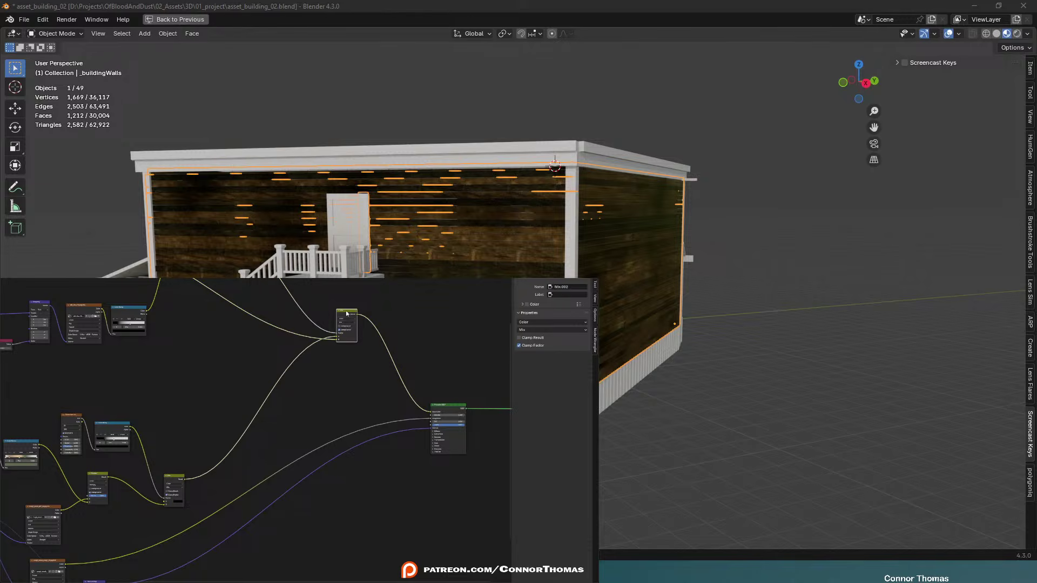
{"action": "left_click", "coordinate": [346, 313]}
{"action": "middle_click_drag", "start_coordinate": [346, 313], "coordinate": [347, 388]}
{"action": "middle_click_drag", "start_coordinate": [248, 399], "coordinate": [366, 405]}
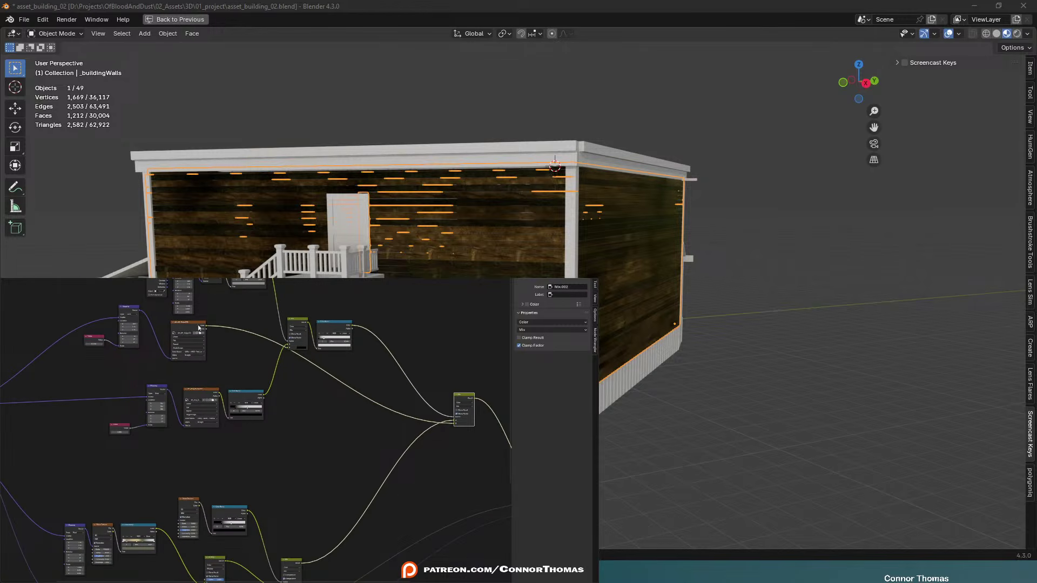
{"action": "left_click_drag", "start_coordinate": [188, 327], "coordinate": [232, 335]}
{"action": "scroll", "coordinate": [235, 373], "scroll_direction": "up", "scroll_amount": 2}
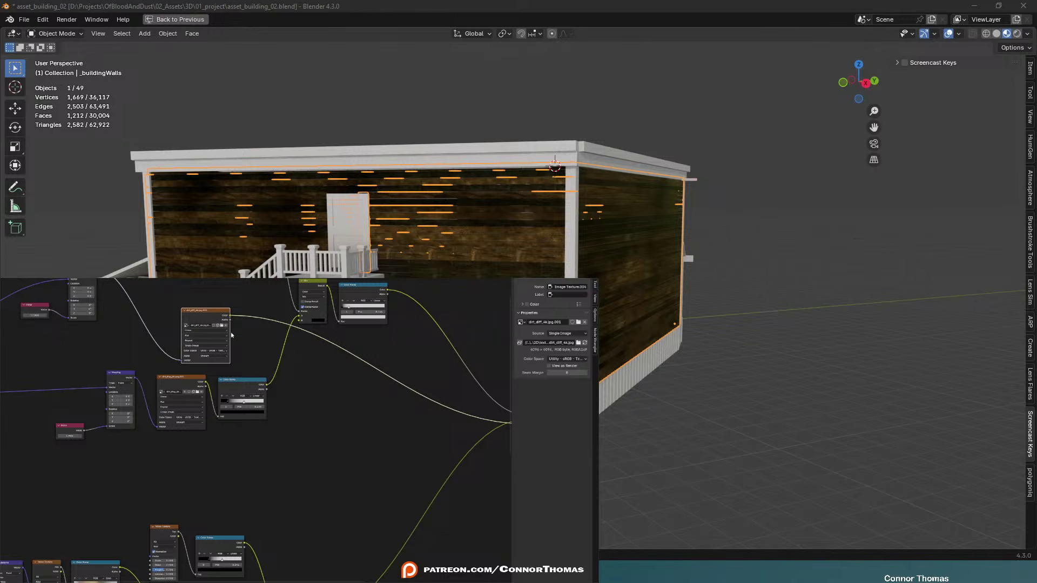
Mute and restore the Multiply node that blends the random Color Ramp with the rough wood diffuse texture to compare the planks
{"action": "middle_click_drag", "start_coordinate": [204, 427], "coordinate": [388, 392]}
{"action": "scroll", "coordinate": [232, 483], "scroll_direction": "down", "scroll_amount": 1}
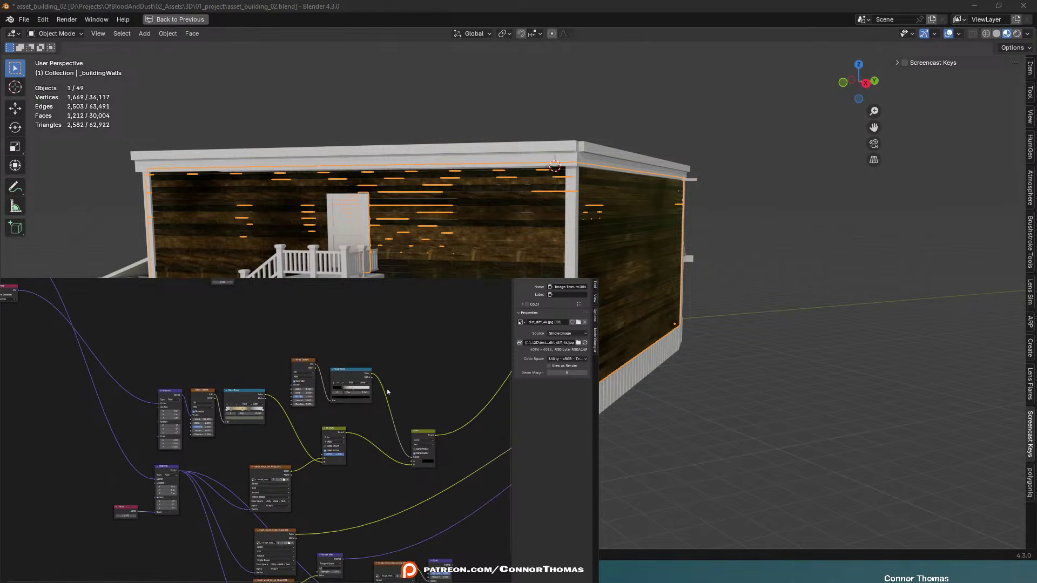
{"action": "scroll", "coordinate": [405, 427], "scroll_direction": "up", "scroll_amount": 2}
{"action": "middle_click_drag", "start_coordinate": [405, 428], "coordinate": [239, 399]}
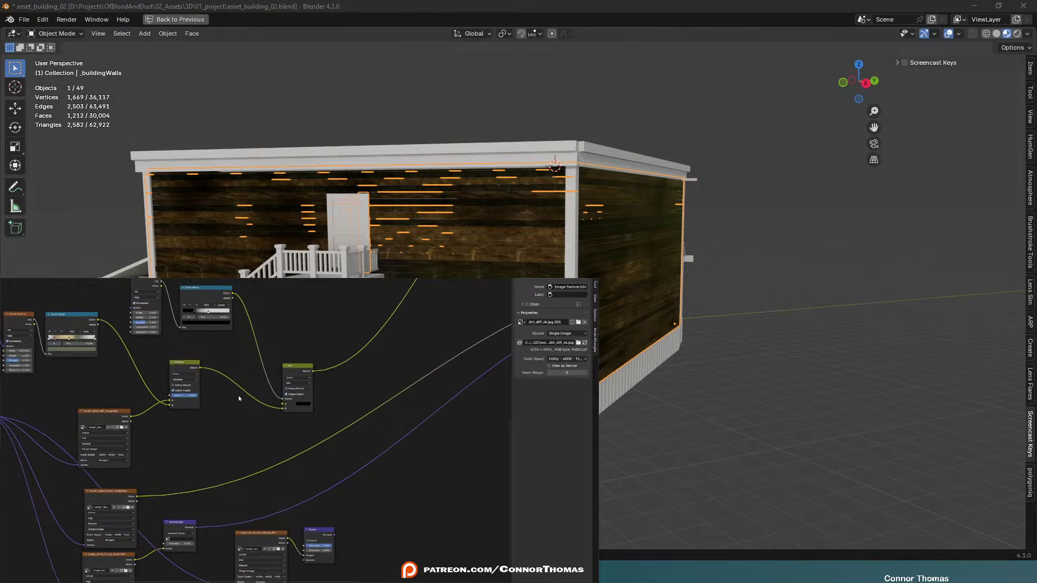
{"action": "scroll", "coordinate": [123, 415], "scroll_direction": "down", "scroll_amount": 3}
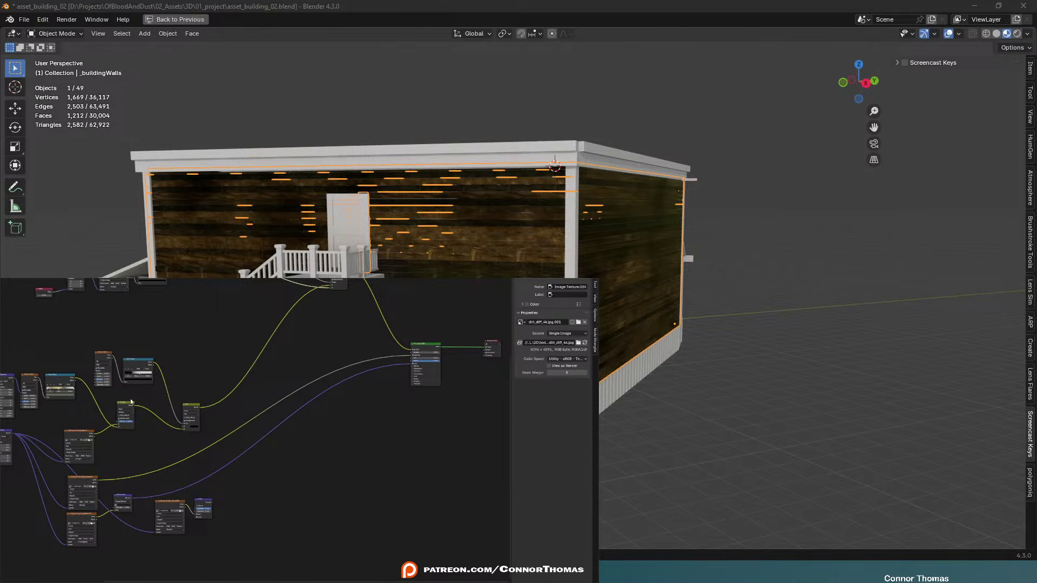
{"action": "left_click", "coordinate": [130, 403]}
{"action": "key", "text": "m"}
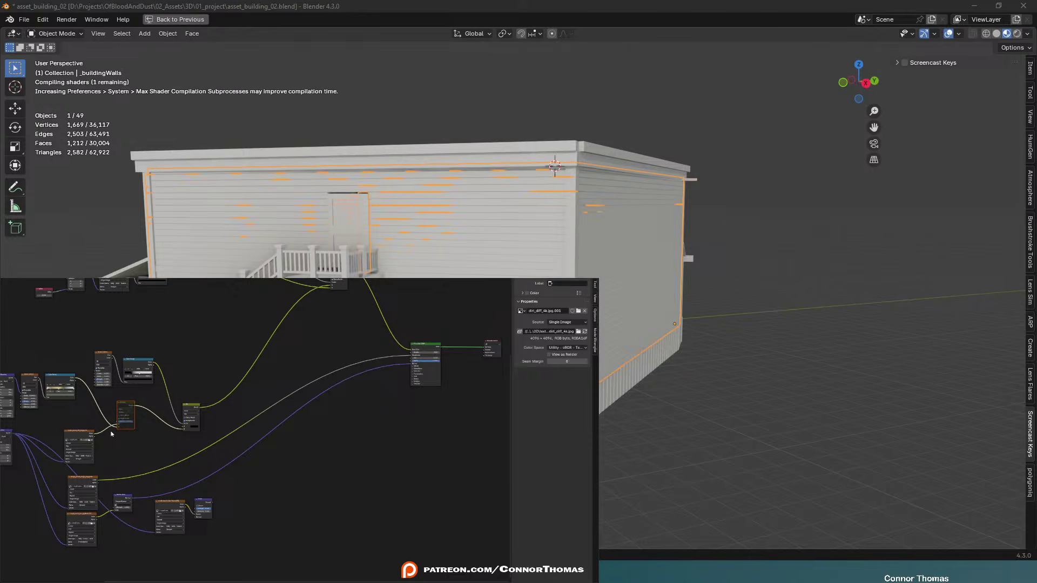
{"action": "key", "text": "m"}
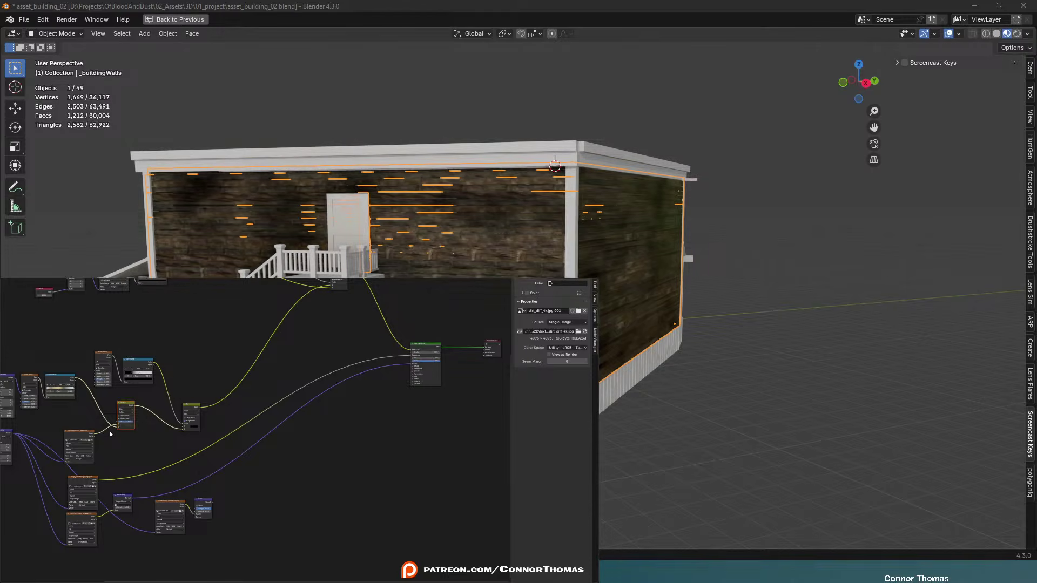
{"action": "left_click", "coordinate": [194, 417]}
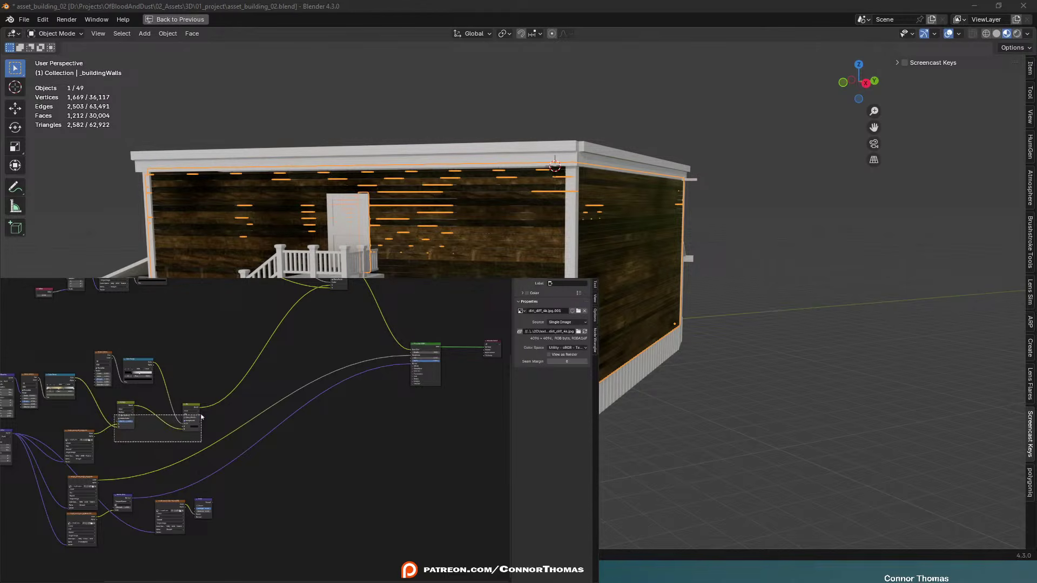
Compare the wall shading with the two mix nodes muted and with the wood image texture wired straight into the shader
{"action": "key", "text": "m"}
{"action": "key", "text": "m"}
{"action": "key", "text": "m"}
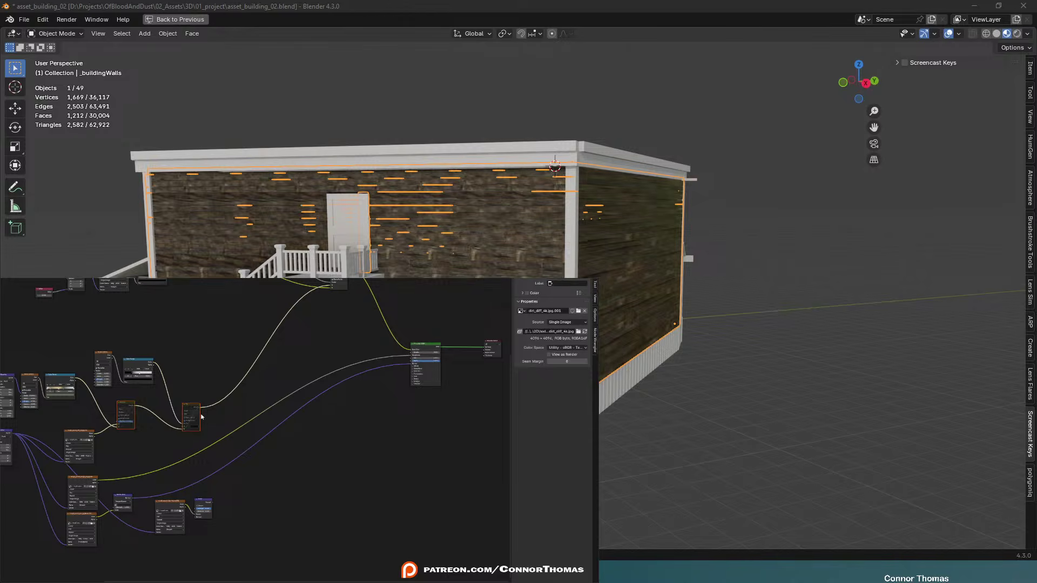
{"action": "key", "text": "m"}
{"action": "left_click", "coordinate": [150, 463]}
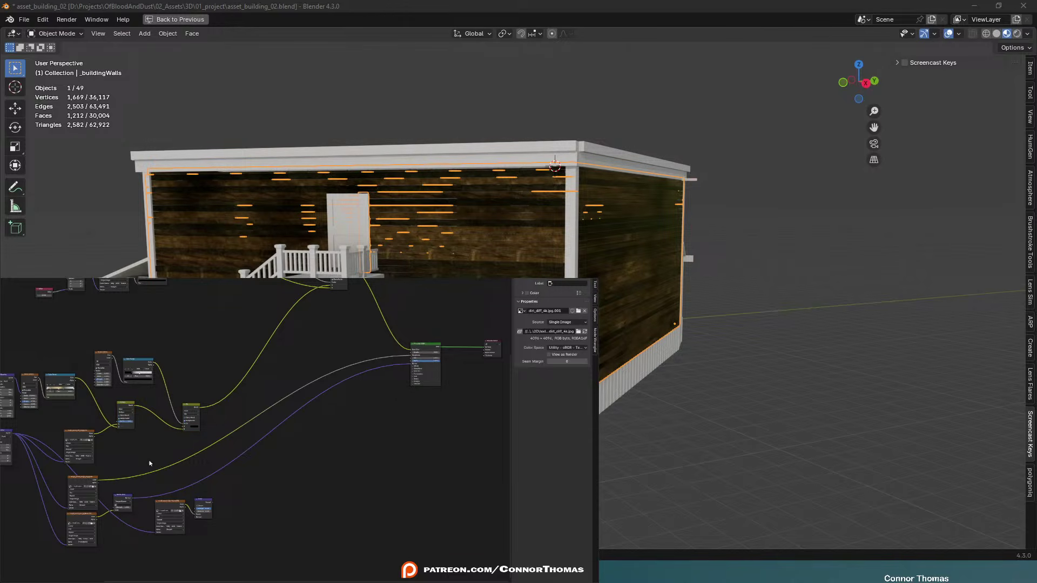
{"action": "left_click_drag", "start_coordinate": [95, 436], "coordinate": [412, 351]}
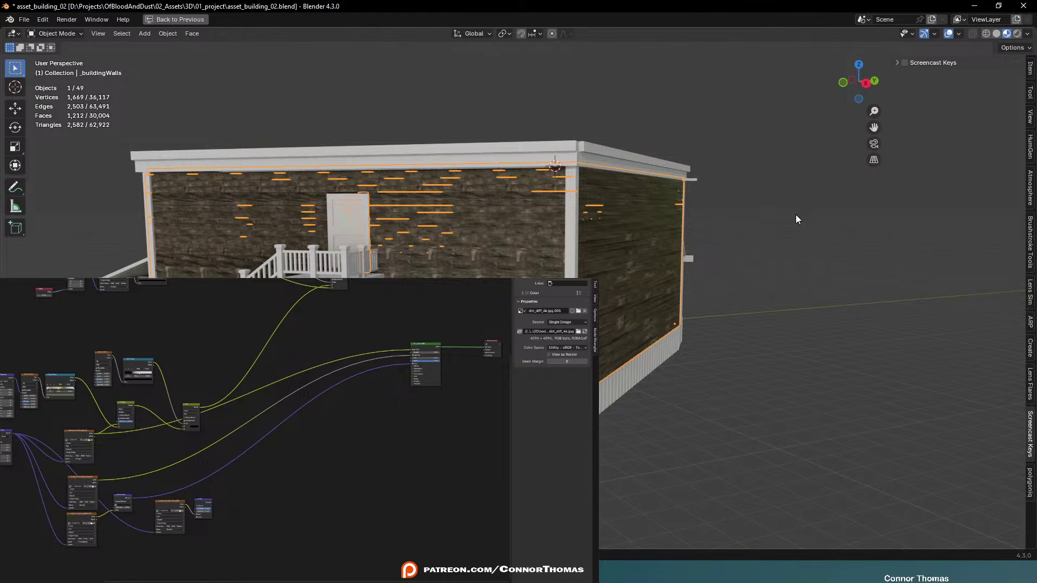
{"action": "key", "text": "ctrl+z"}
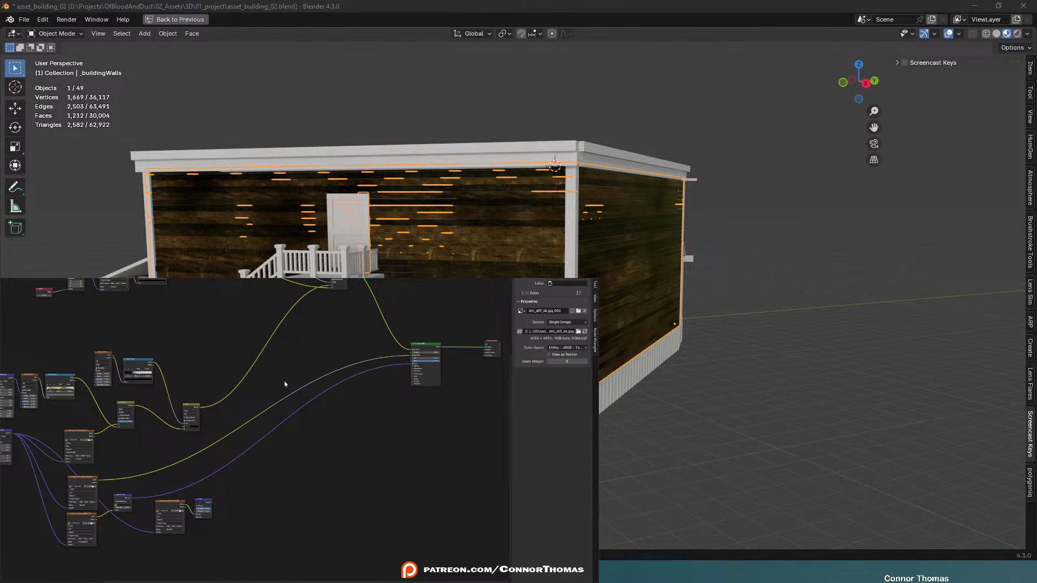
Select the roof object and assign it the existing Wood Panels material
{"action": "middle_click_drag", "start_coordinate": [378, 189], "coordinate": [474, 268]}
{"action": "scroll", "coordinate": [459, 207], "scroll_direction": "down", "scroll_amount": 3}
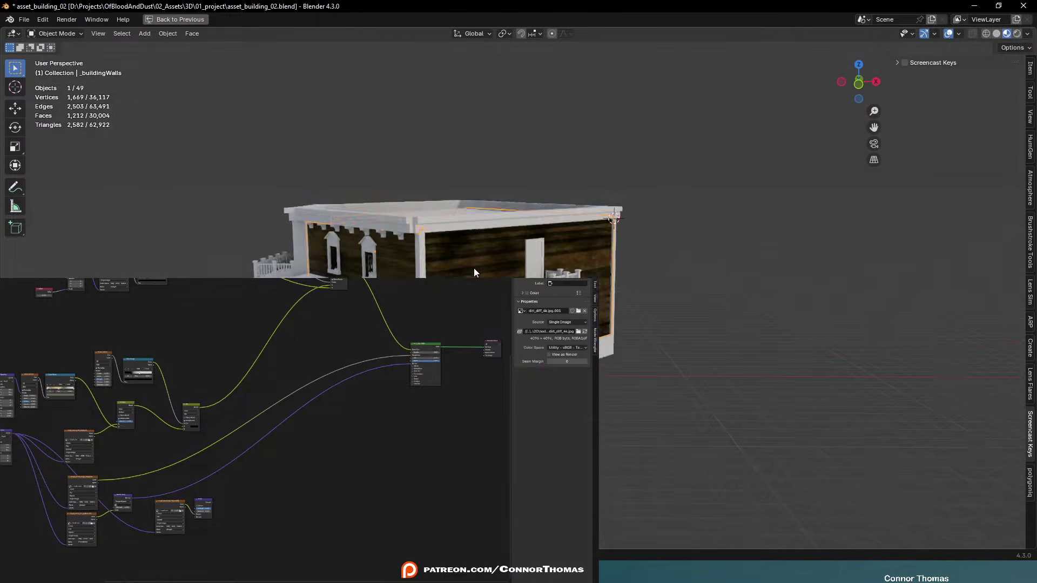
{"action": "scroll", "coordinate": [474, 267], "scroll_direction": "up", "scroll_amount": 5}
{"action": "middle_click_drag", "start_coordinate": [621, 346], "coordinate": [628, 305]}
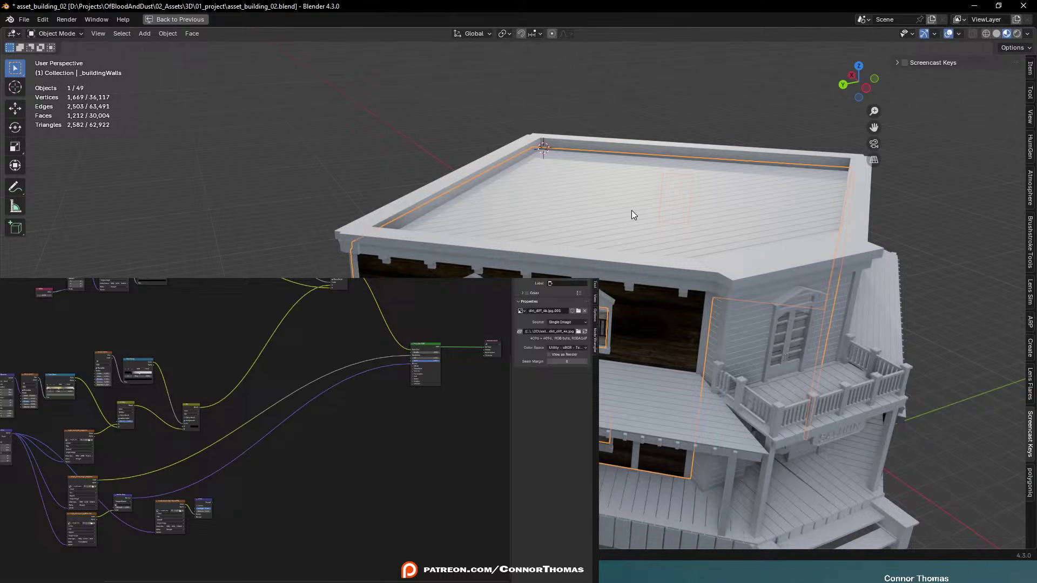
{"action": "left_click", "coordinate": [685, 235]}
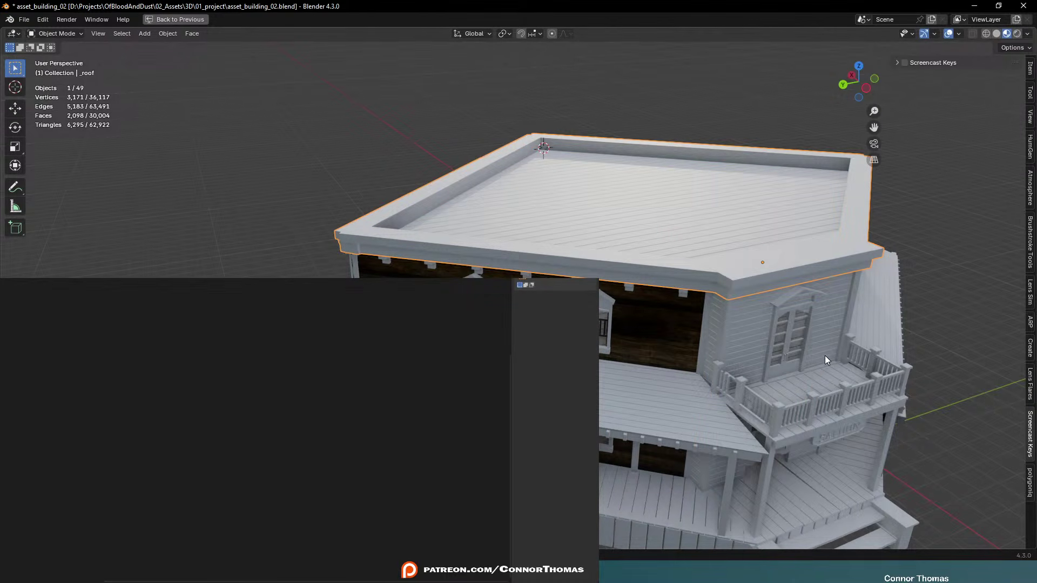
{"action": "key", "text": "ctrl+space"}
{"action": "left_click", "coordinate": [866, 382]}
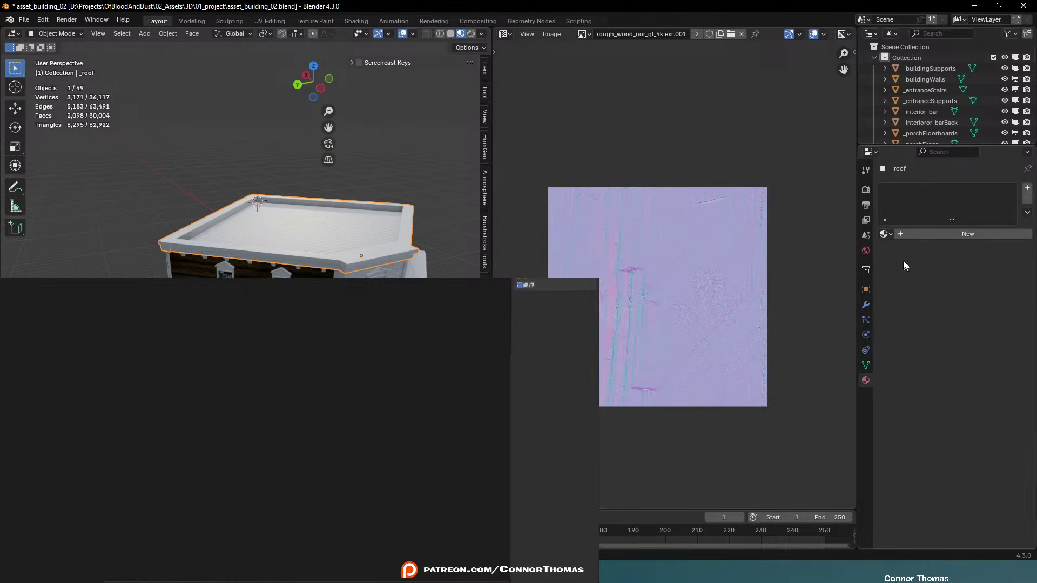
{"action": "left_click", "coordinate": [883, 233]}
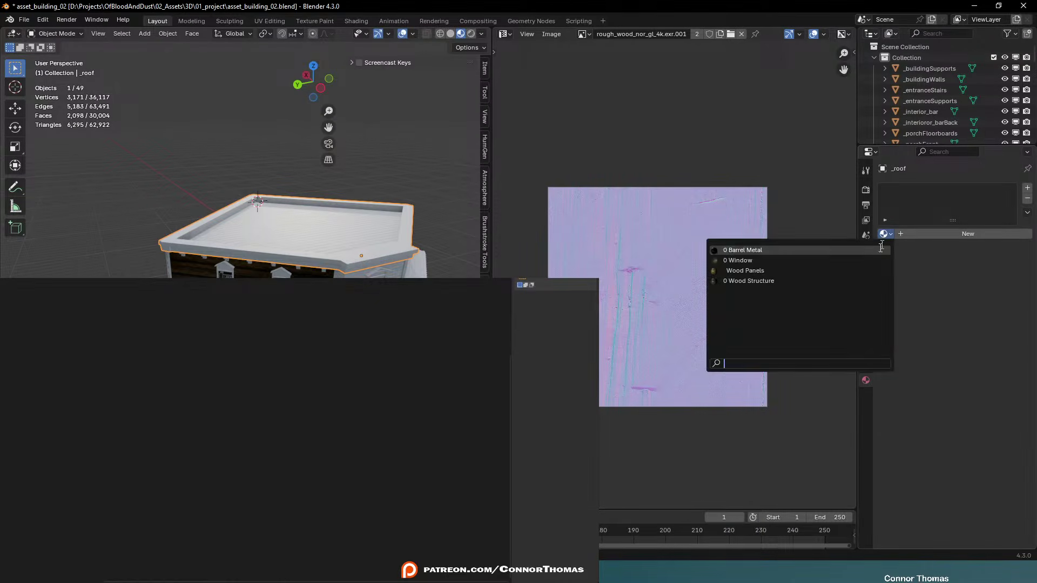
{"action": "left_click", "coordinate": [750, 271]}
{"action": "middle_click_drag", "start_coordinate": [302, 178], "coordinate": [281, 162]}
Rename the roof's UV map to Texture to match the material's UV Map node
{"action": "left_click", "coordinate": [865, 365]}
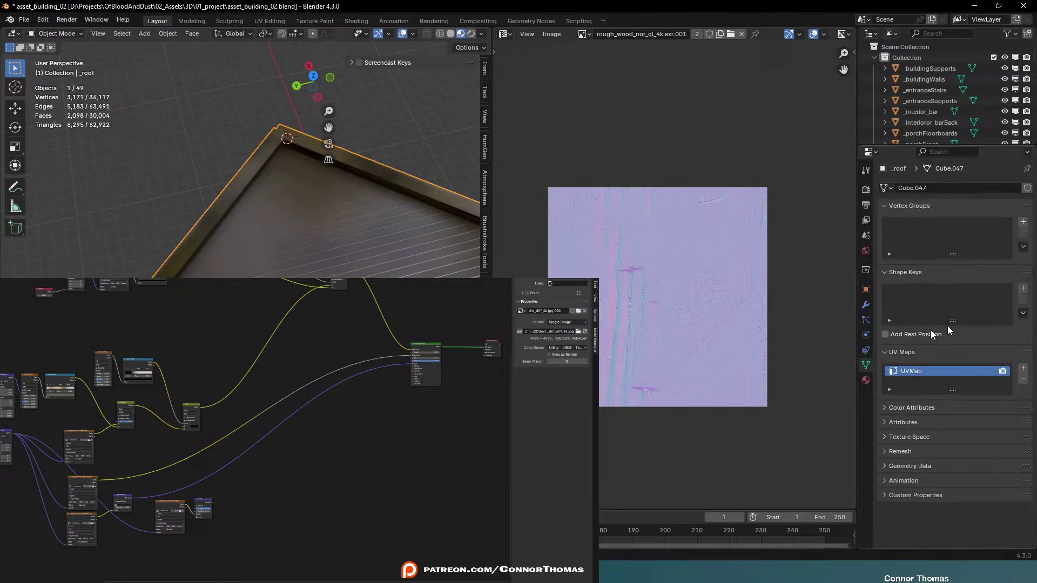
{"action": "scroll", "coordinate": [114, 424], "scroll_direction": "up", "scroll_amount": 5}
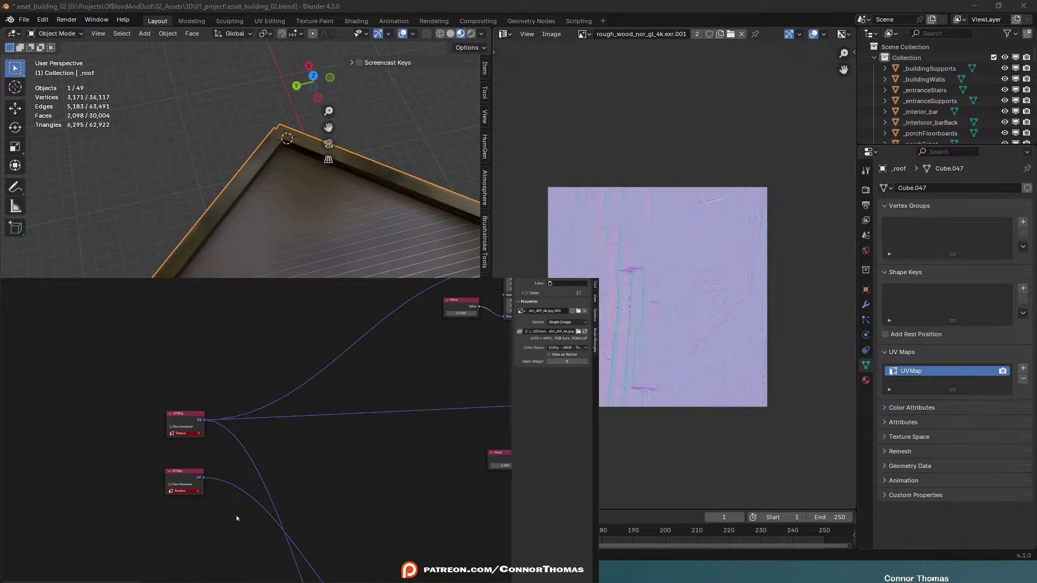
{"action": "scroll", "coordinate": [175, 431], "scroll_direction": "up", "scroll_amount": 4}
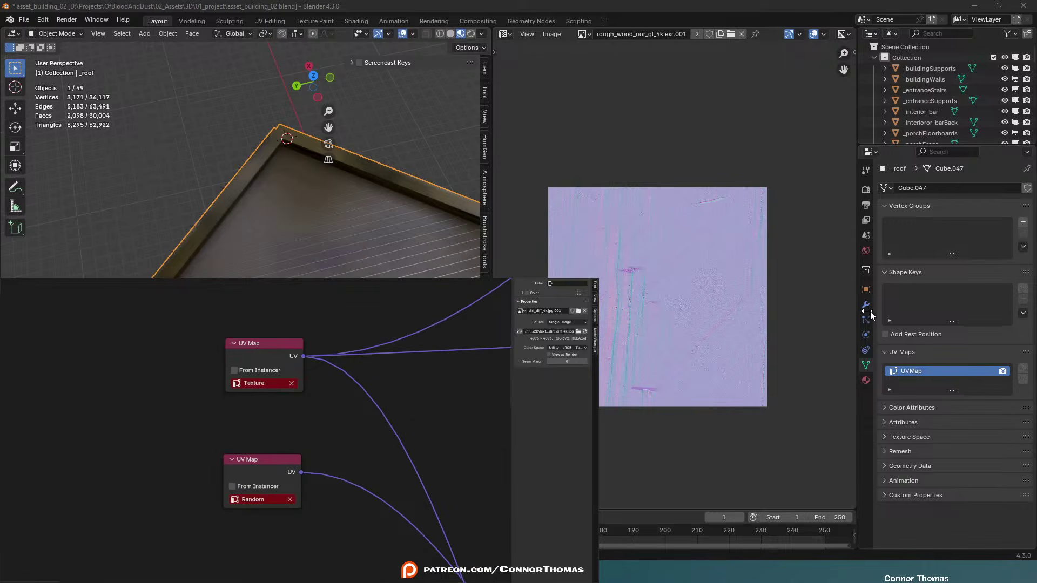
{"action": "double_click", "coordinate": [918, 369]}
{"action": "type", "text": "Tex"}
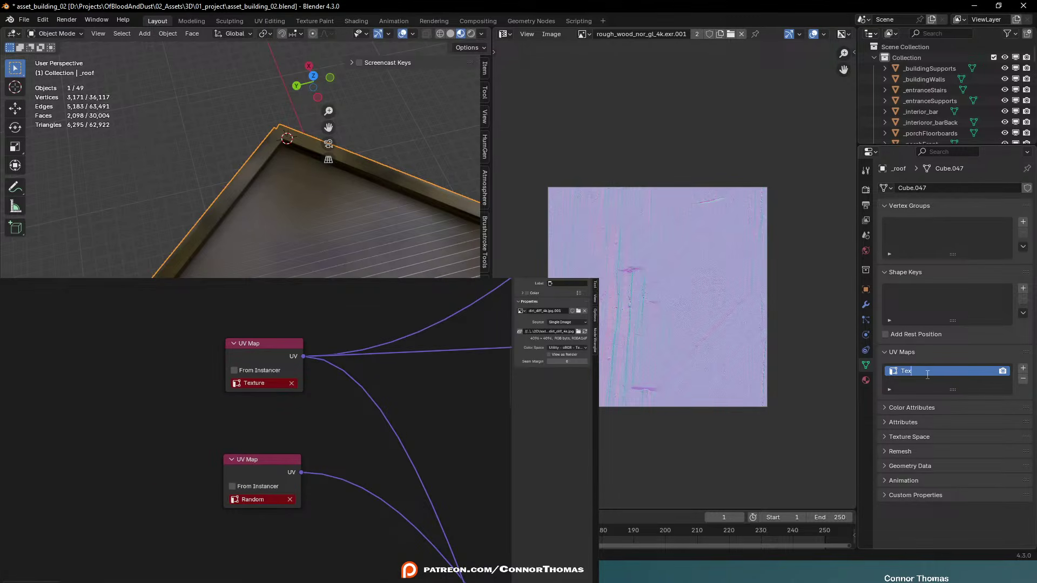
{"action": "type", "text": "ture"}
{"action": "key", "text": "Return"}
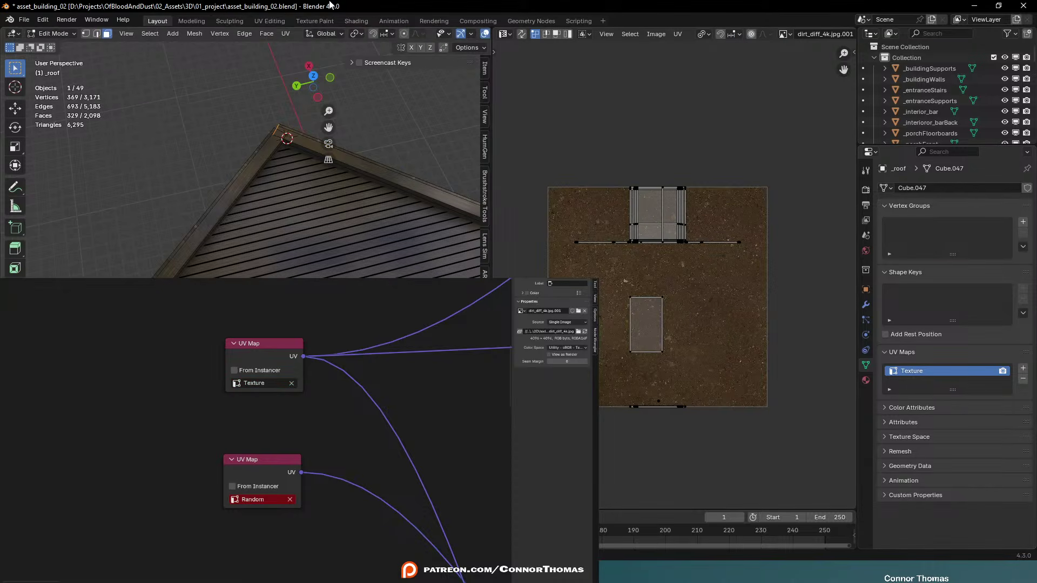
Unwrap all roof faces in the Texture UV map as upright plank strips that fill the image area
{"action": "key", "text": "Tab"}
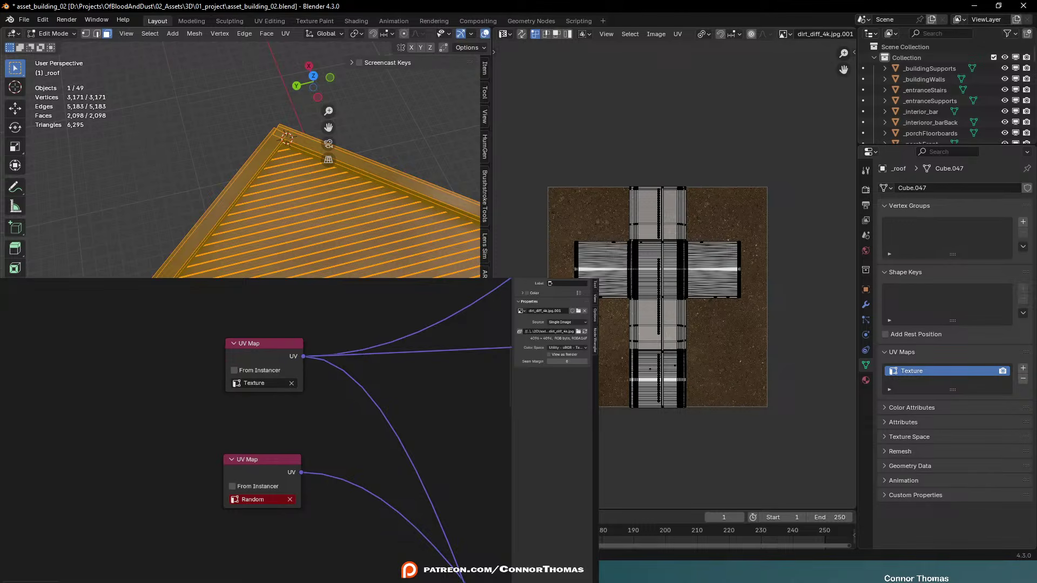
{"action": "key", "text": "Tab"}
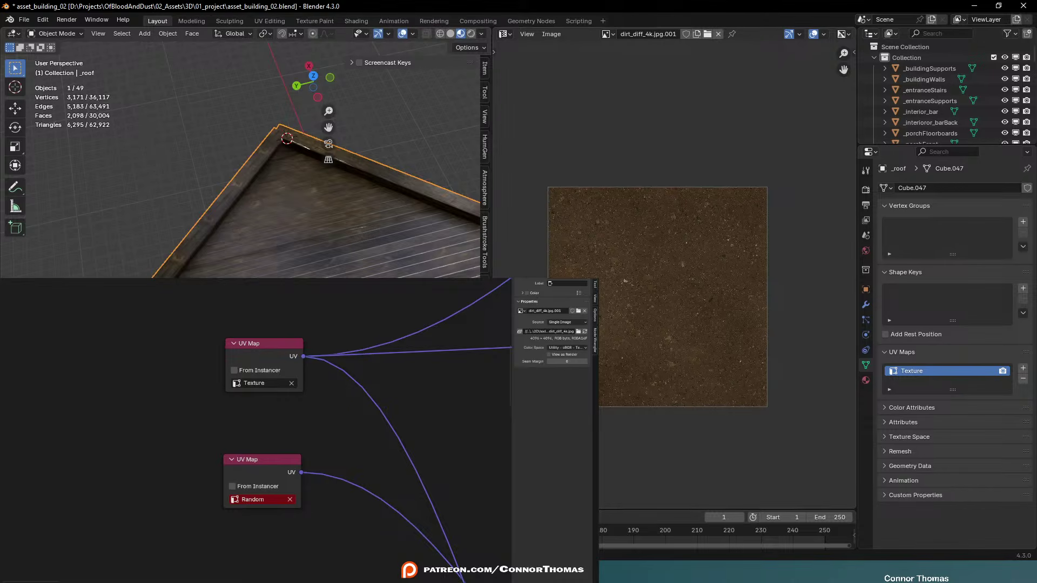
{"action": "middle_click_drag", "start_coordinate": [335, 270], "coordinate": [179, 105]}
{"action": "scroll", "coordinate": [310, 239], "scroll_direction": "up", "scroll_amount": 3}
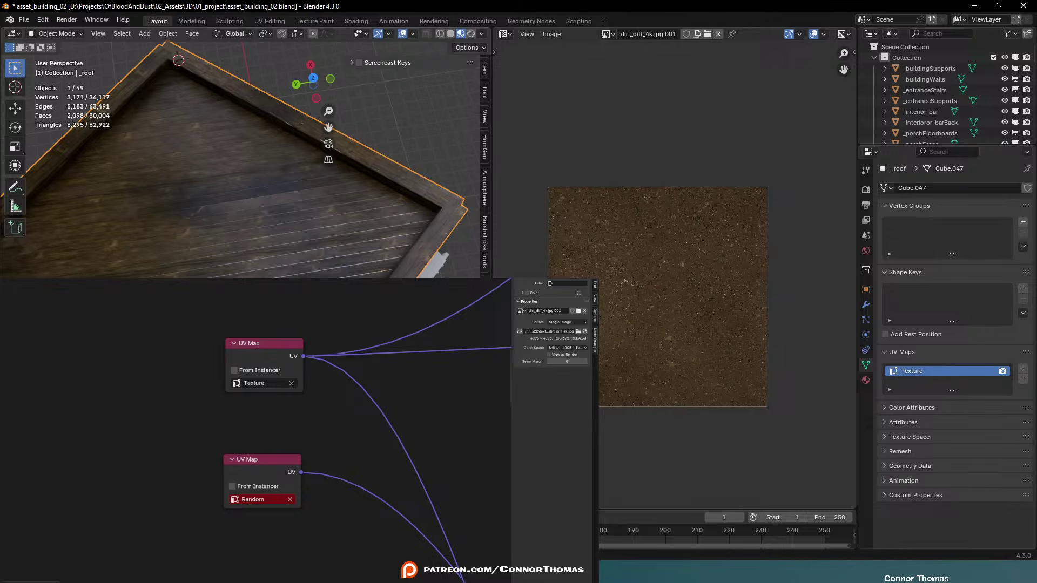
Add a second UV map to the roof and name it Random
{"action": "left_click", "coordinate": [1023, 368]}
{"action": "double_click", "coordinate": [903, 381]}
{"action": "type", "text": "Random"}
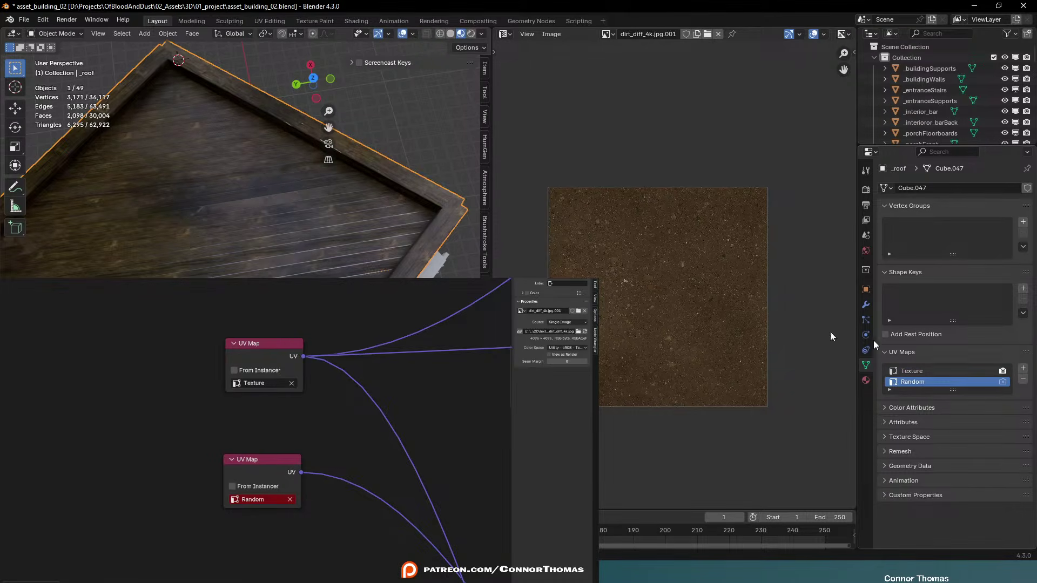
{"action": "scroll", "coordinate": [256, 231], "scroll_direction": "down", "scroll_amount": 3}
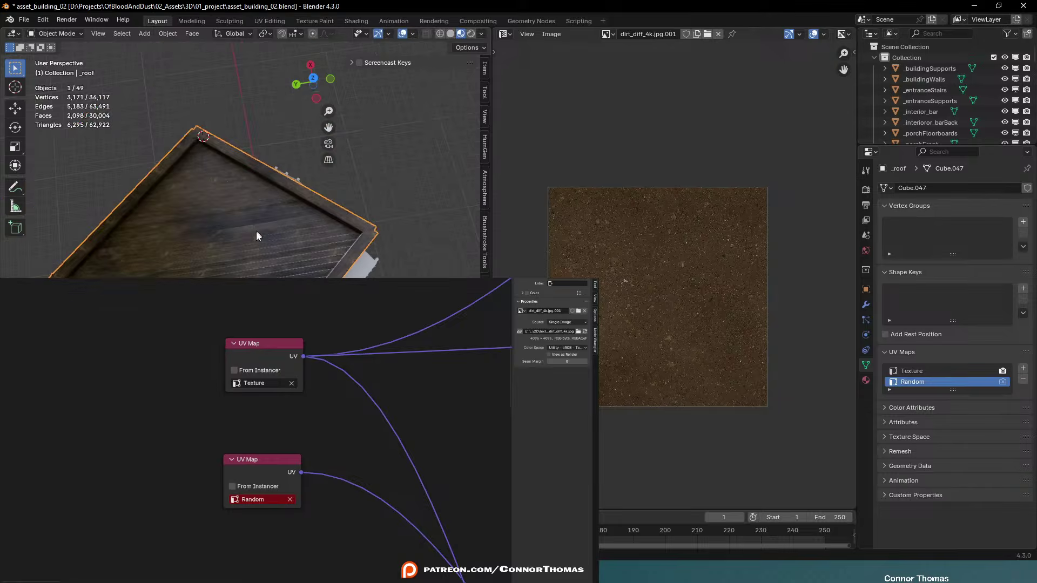
Try to collapse the roof's unwrapped plank islands in the Random UV map by scaling them to 0
{"action": "key", "text": "Tab"}
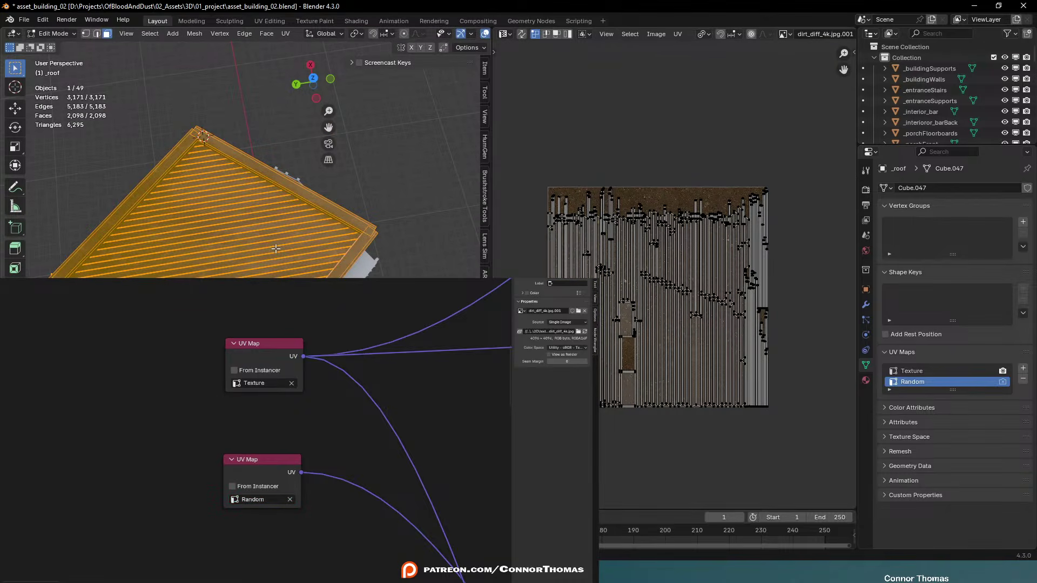
{"action": "key", "text": "KP_7"}
{"action": "key", "text": "u"}
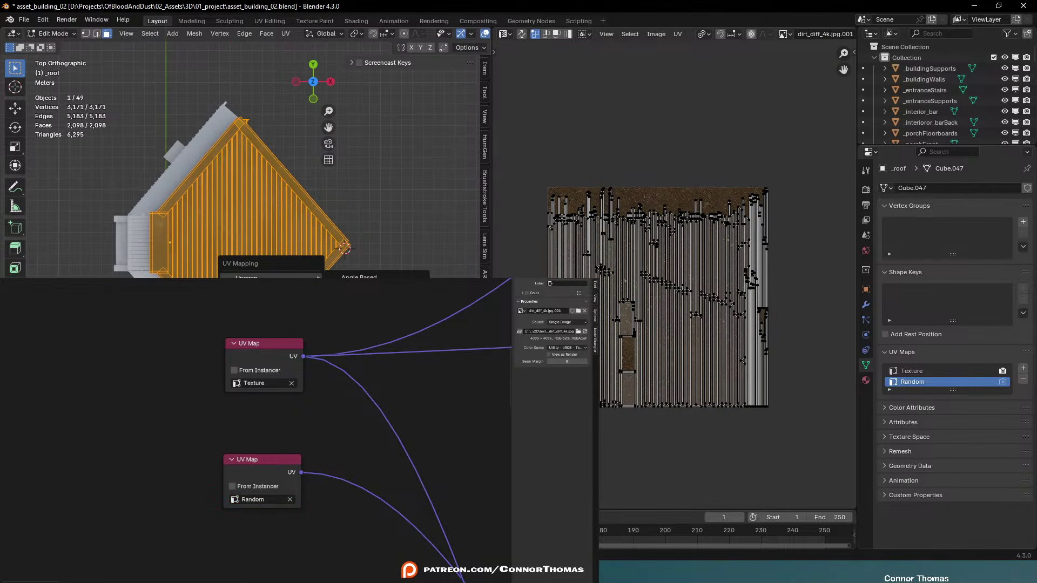
{"action": "key", "text": "Escape"}
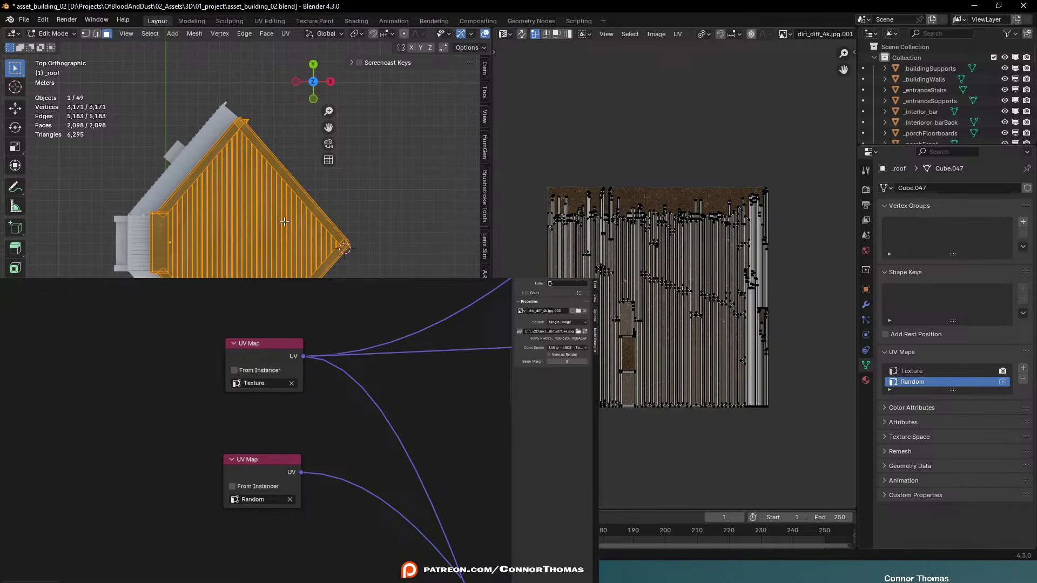
{"action": "key", "text": "a"}
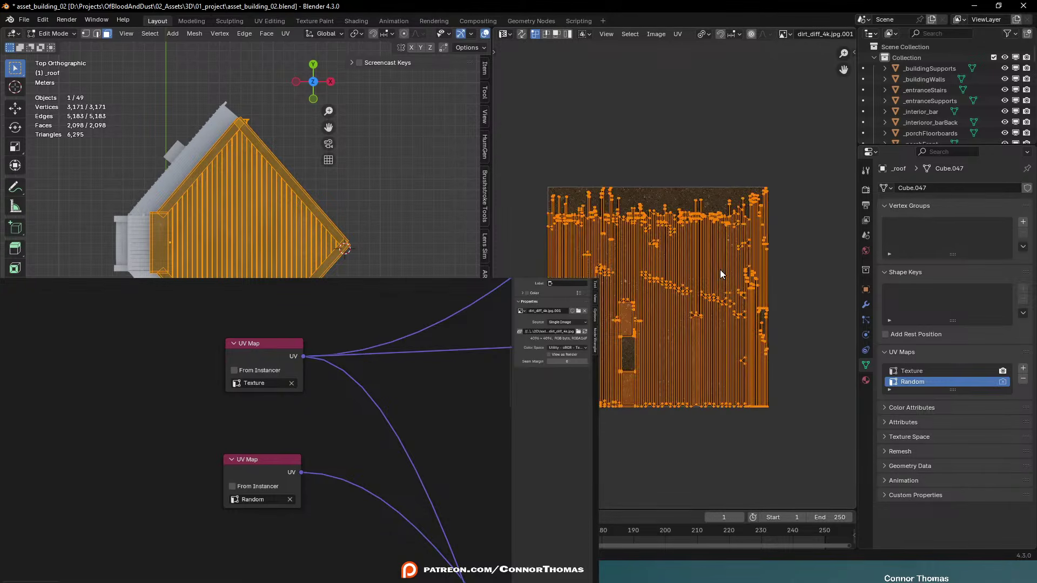
{"action": "key", "text": "s"}
{"action": "key", "text": "0"}
{"action": "key", "text": "Return"}
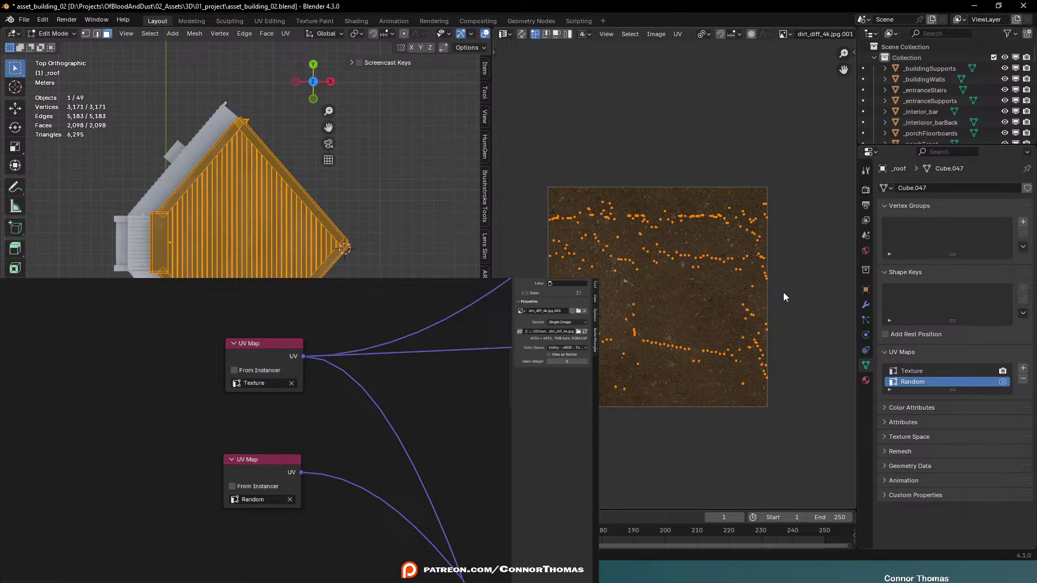
{"action": "key", "text": "ctrl+z"}
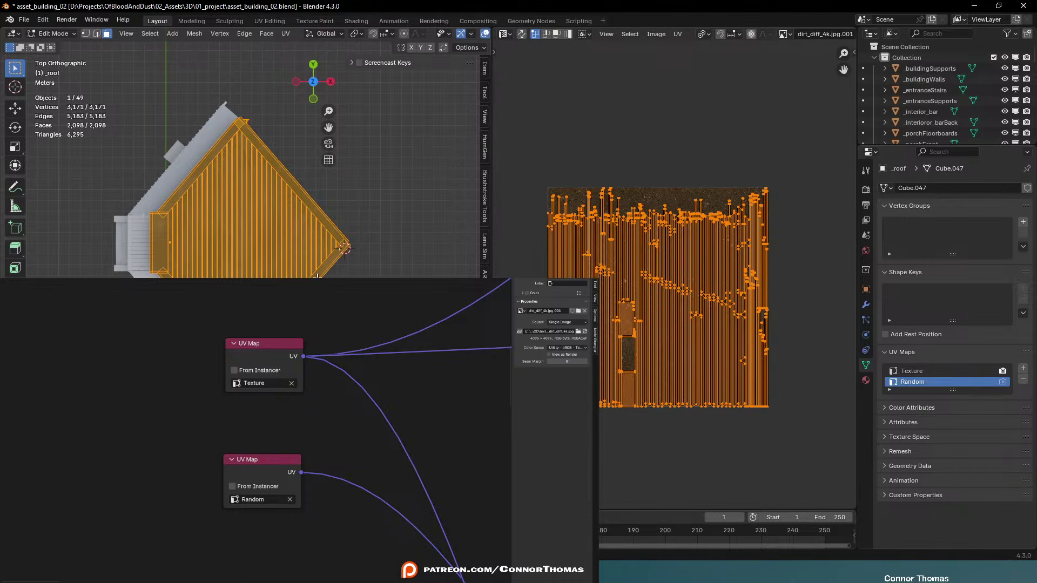
{"action": "key", "text": "ctrl+z"}
{"action": "middle_click_drag", "start_coordinate": [219, 274], "coordinate": [302, 250]}
{"action": "key", "text": "Tab"}
{"action": "scroll", "coordinate": [303, 226], "scroll_direction": "up", "scroll_amount": 5}
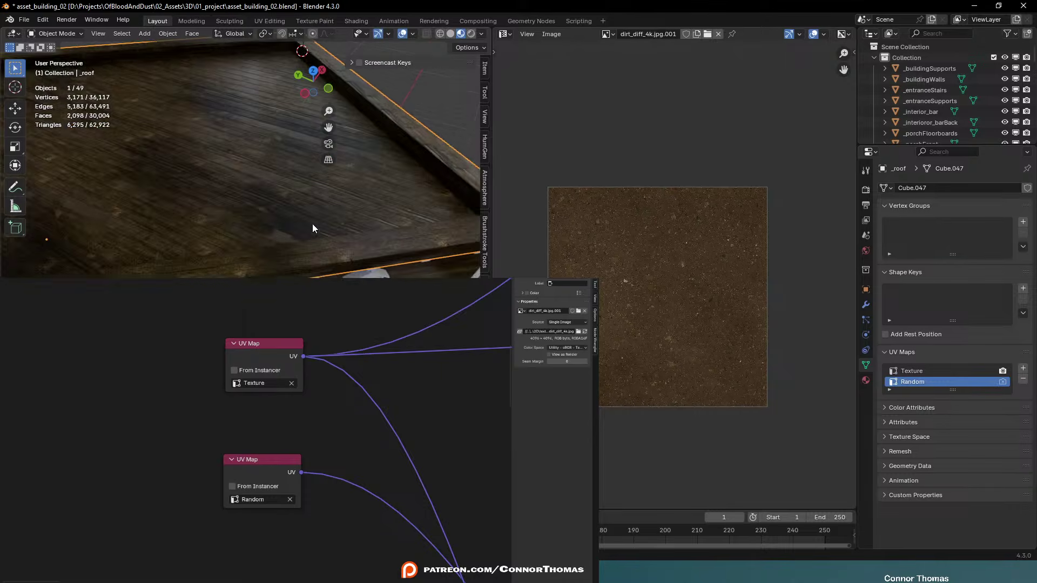
Make Random the active render UV map and project all roof faces from the top orthographic view
{"action": "left_click", "coordinate": [1002, 382]}
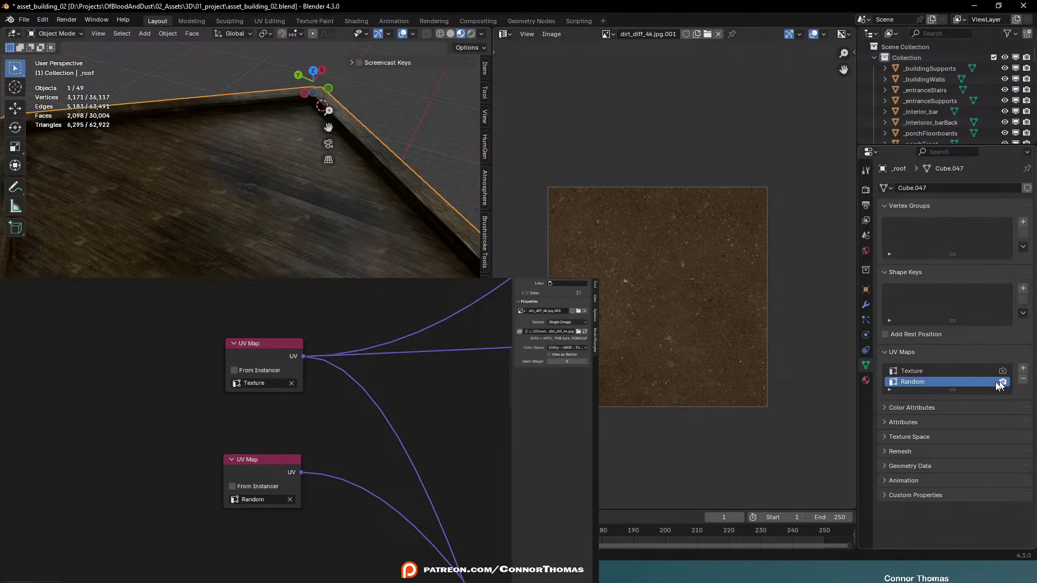
{"action": "scroll", "coordinate": [276, 205], "scroll_direction": "down", "scroll_amount": 5}
{"action": "key", "text": "Tab"}
{"action": "key", "text": "KP_7"}
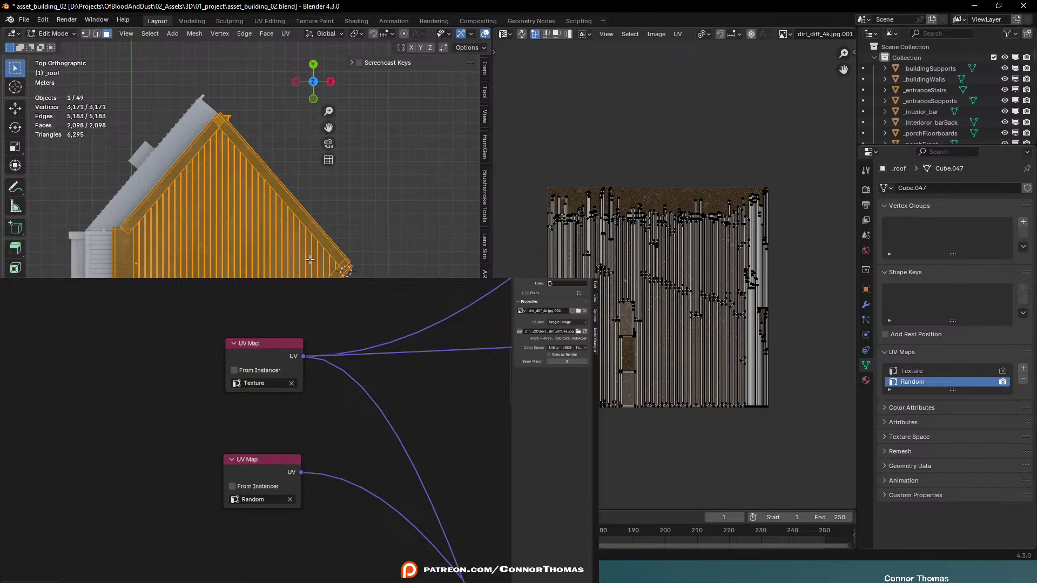
{"action": "key", "text": "u"}
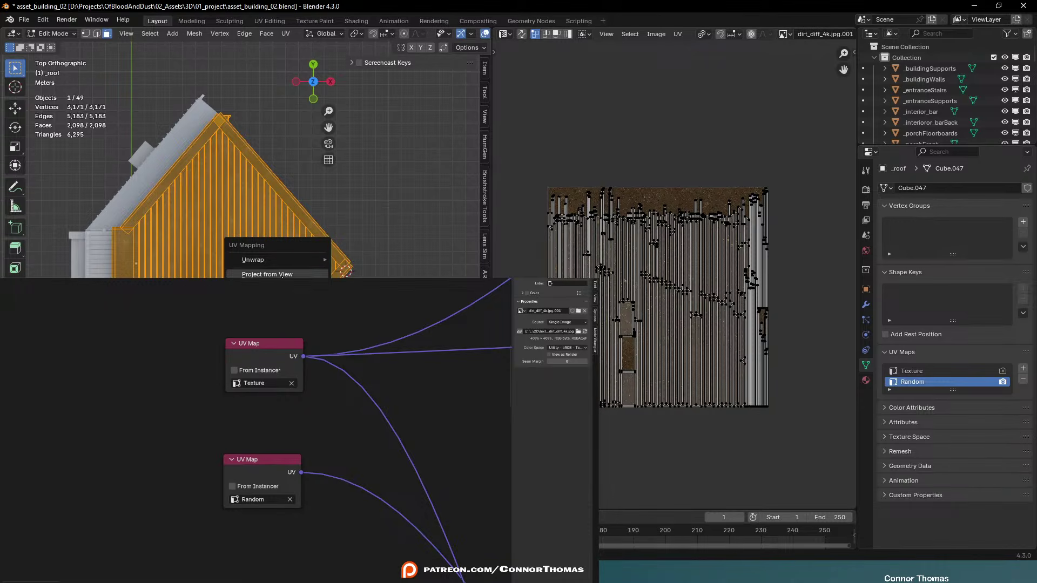
{"action": "left_click", "coordinate": [278, 261]}
{"action": "key", "text": "a"}
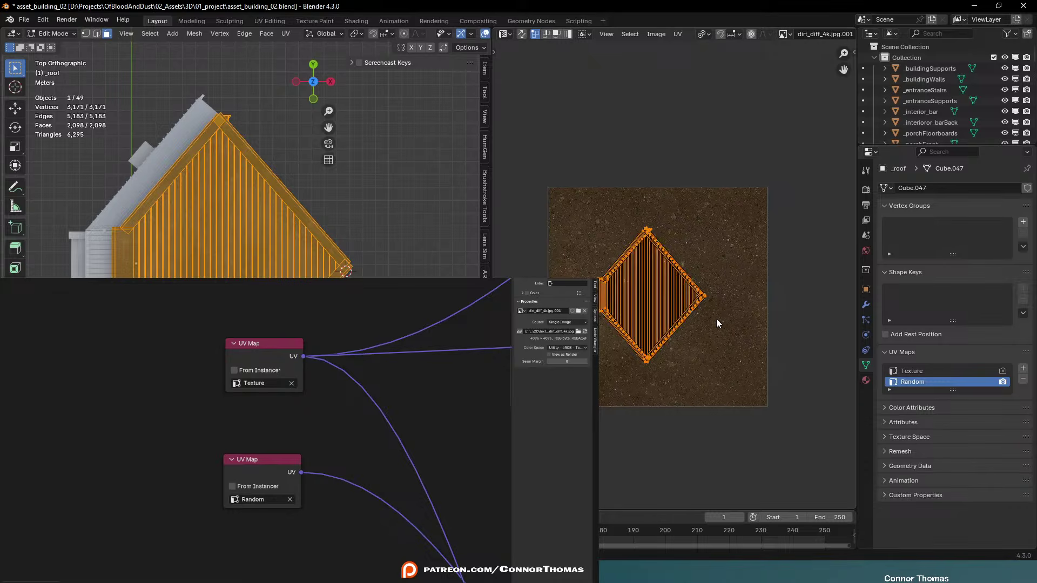
Scale each projected roof island in the Random UV map to 0 so every plank collapses to a point
{"action": "key", "text": "r"}
{"action": "key", "text": "Escape"}
{"action": "key", "text": "s"}
{"action": "key", "text": "y"}
{"action": "key", "text": "0"}
{"action": "key", "text": "Return"}
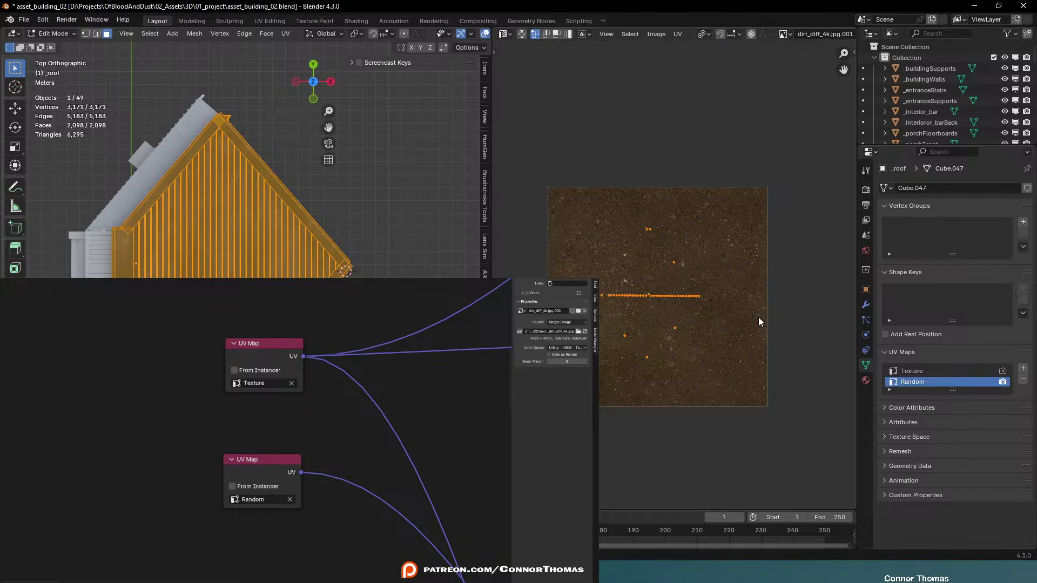
{"action": "key", "text": "Tab"}
{"action": "middle_click_drag", "start_coordinate": [338, 239], "coordinate": [298, 170]}
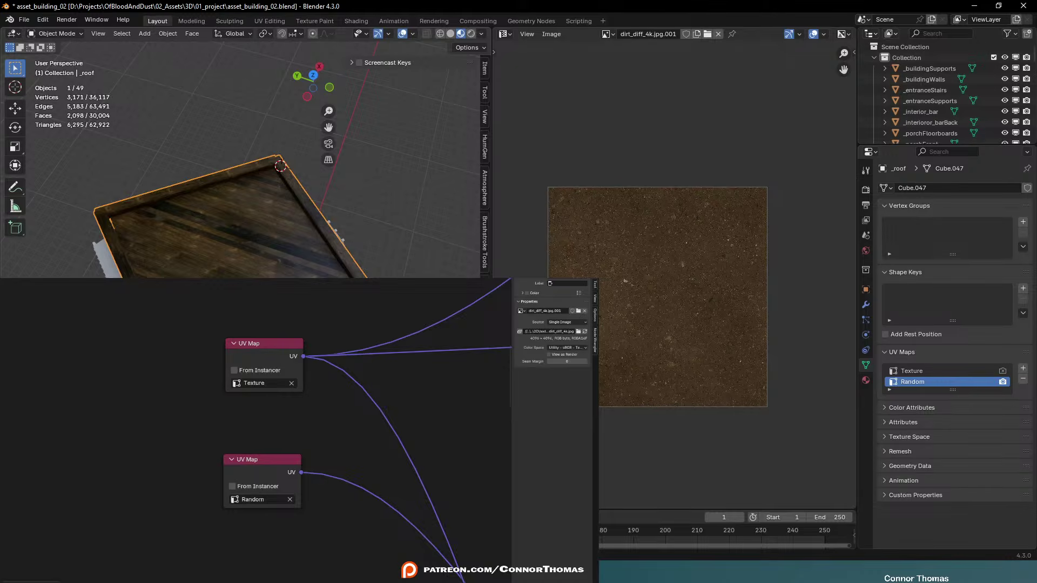
Hide the viewport overlays and test-move the Random UV points to examine the colour variation between roof planks
{"action": "key", "text": "Tab"}
{"action": "key", "text": "Tab"}
{"action": "key", "text": "Tab"}
{"action": "scroll", "coordinate": [348, 274], "scroll_direction": "up", "scroll_amount": 2}
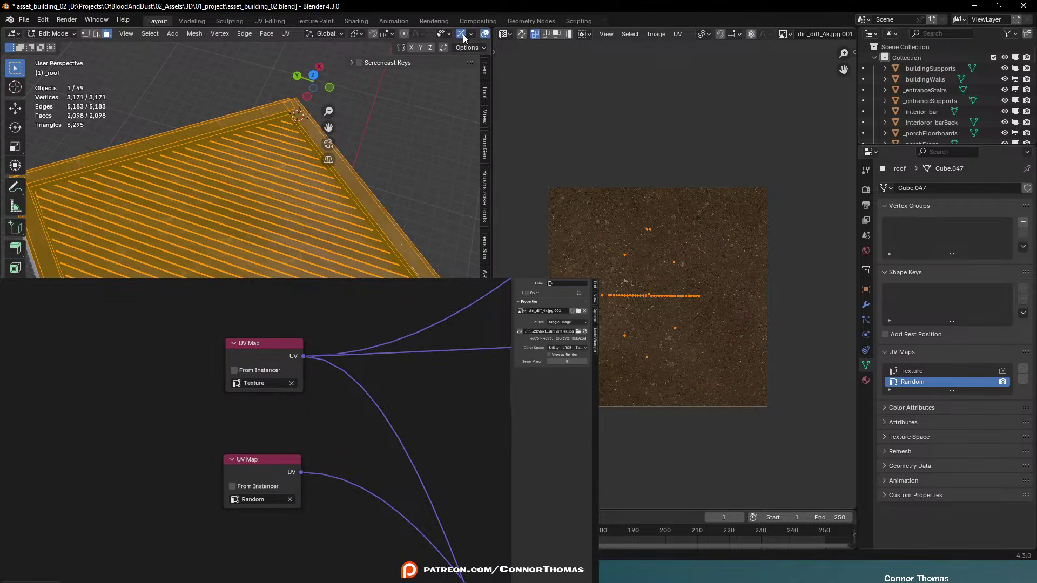
{"action": "left_click", "coordinate": [485, 35]}
{"action": "key", "text": "g"}
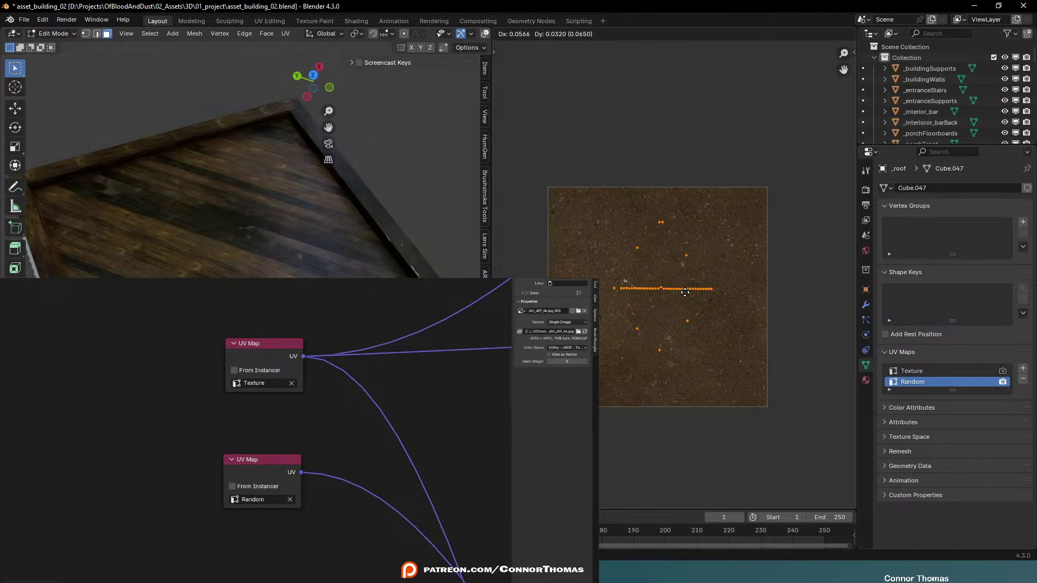
{"action": "left_click", "coordinate": [683, 295]}
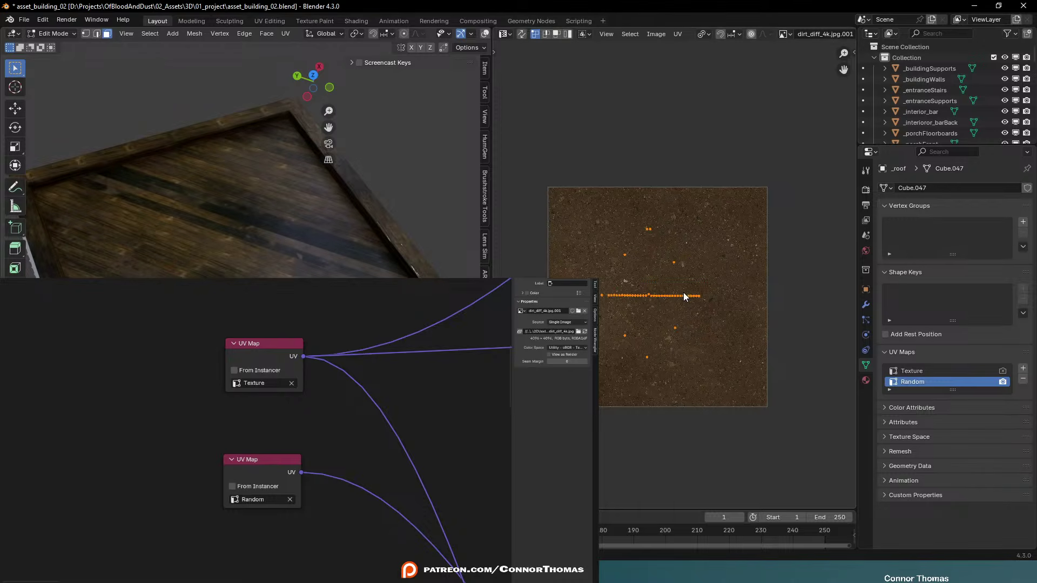
Move one roof plank's point in the Random UV map to vary that plank's colour, and save the file
{"action": "left_click", "coordinate": [245, 217]}
{"action": "scroll", "coordinate": [688, 312], "scroll_direction": "up", "scroll_amount": 4}
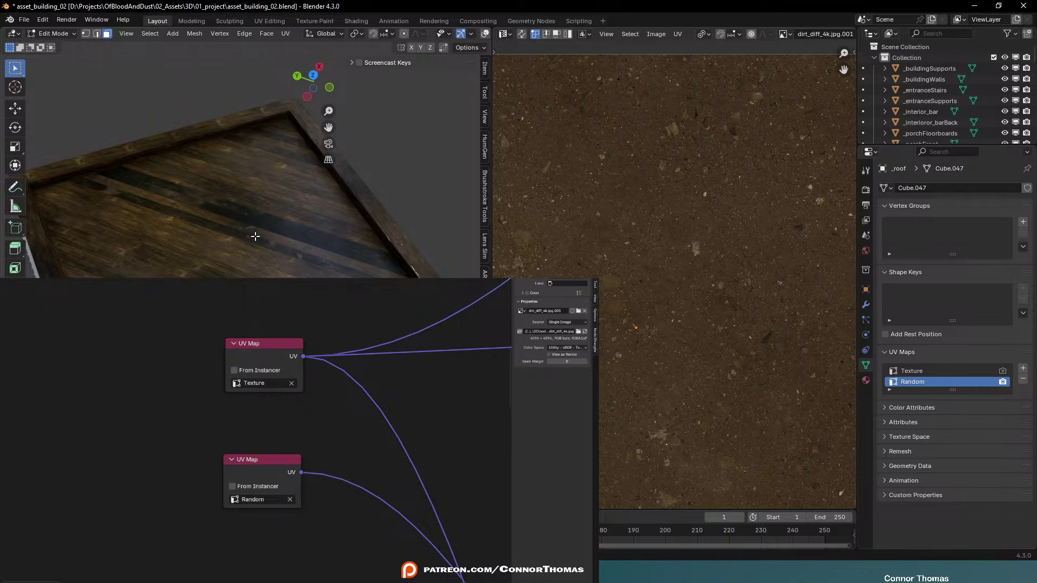
{"action": "key", "text": "g"}
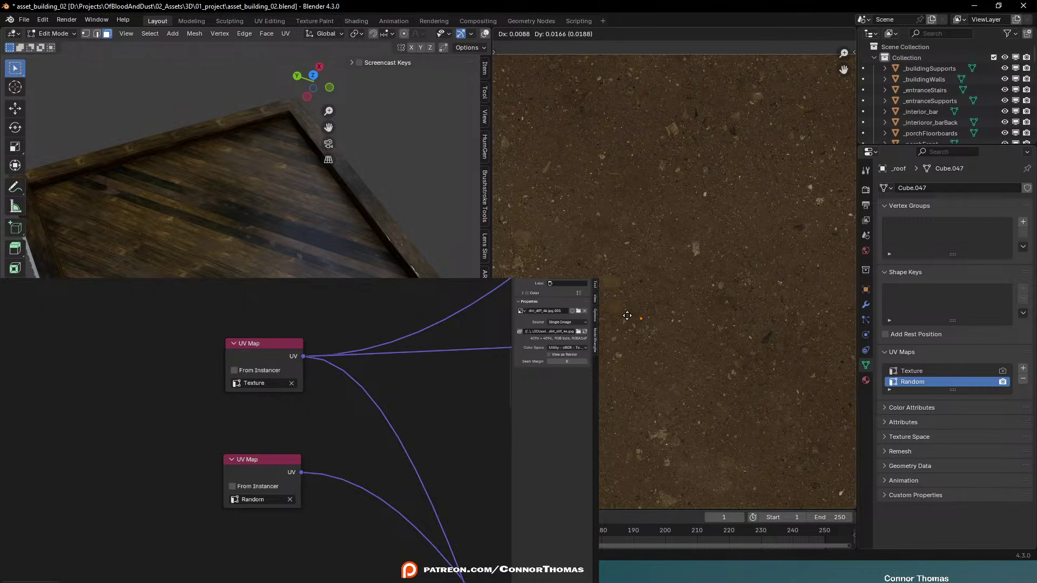
{"action": "left_click", "coordinate": [605, 335]}
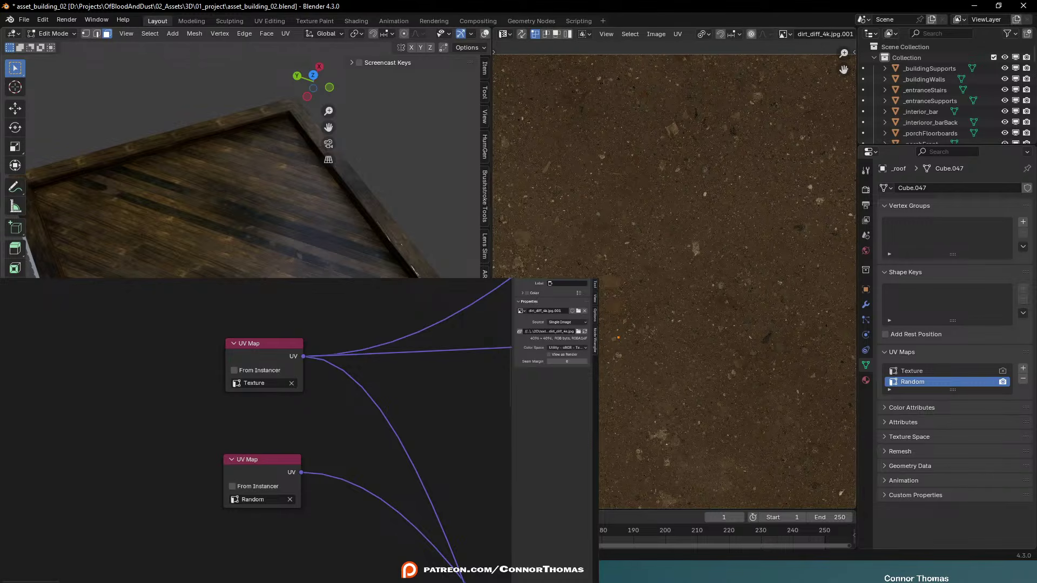
{"action": "key", "text": "Tab"}
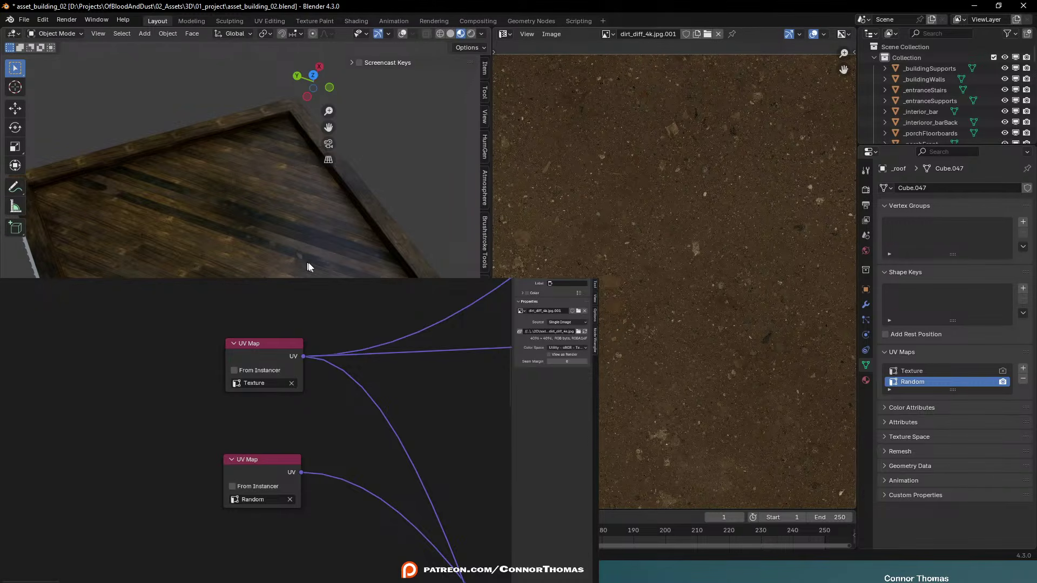
{"action": "scroll", "coordinate": [310, 267], "scroll_direction": "down", "scroll_amount": 3}
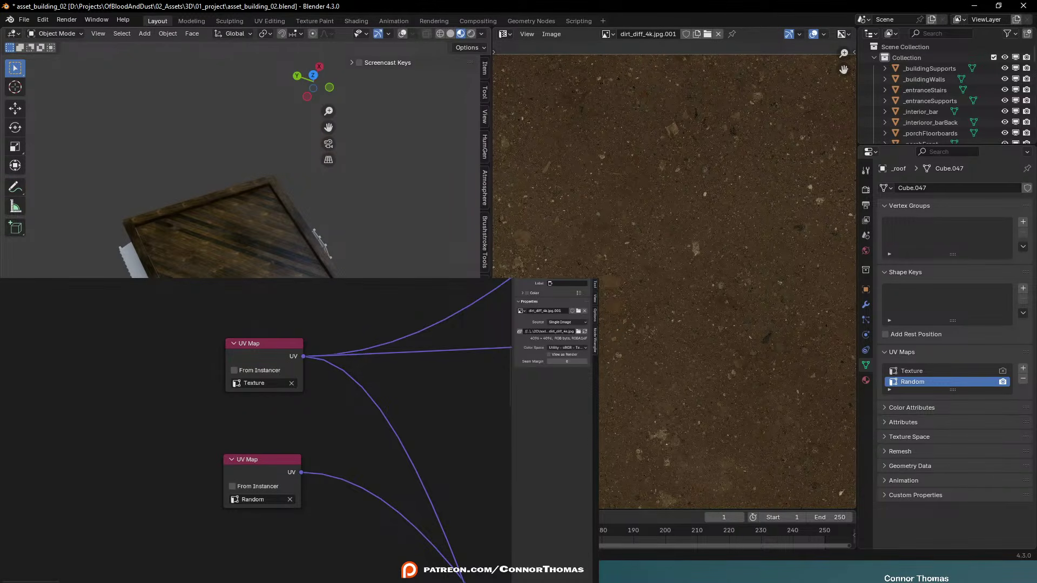
{"action": "middle_click_drag", "start_coordinate": [345, 259], "coordinate": [384, 262]}
{"action": "key", "text": "ctrl+s"}
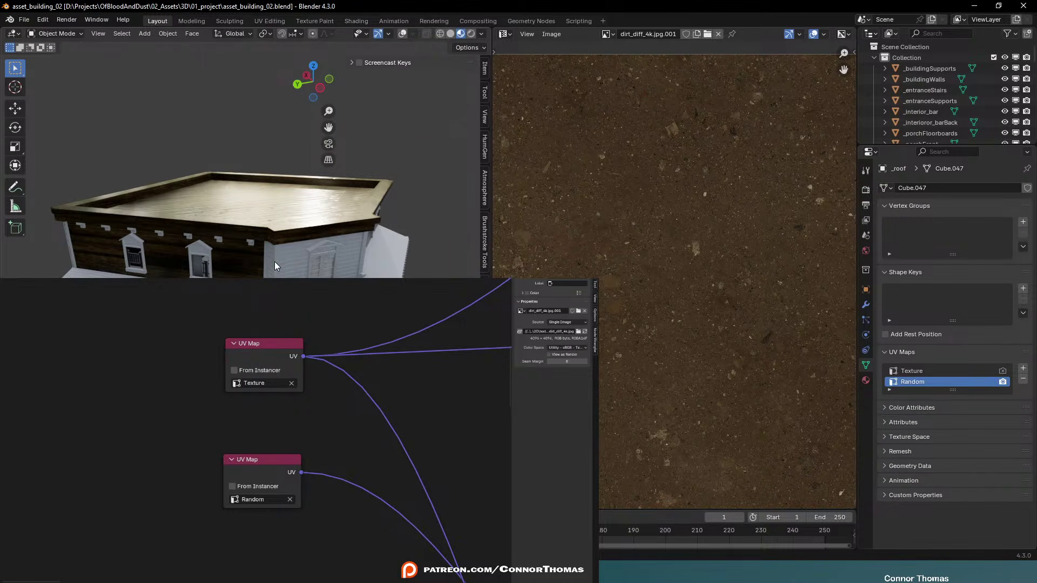
Assign the existing Wood Panels material to the untextured front wall behind the upper balcony
{"action": "left_click", "coordinate": [275, 266]}
{"action": "middle_click_drag", "start_coordinate": [275, 265], "coordinate": [280, 235]}
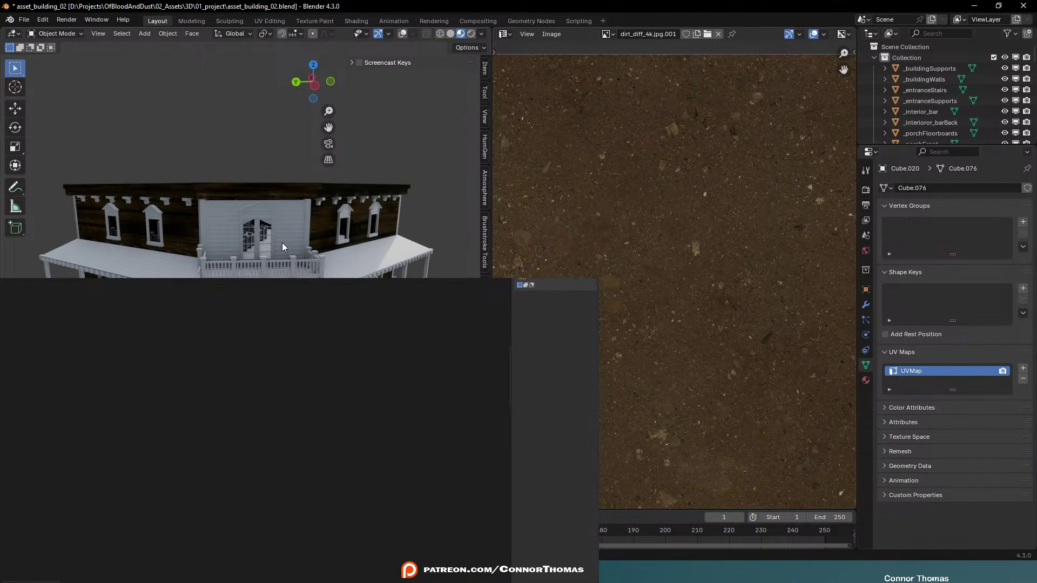
{"action": "left_click", "coordinate": [865, 381]}
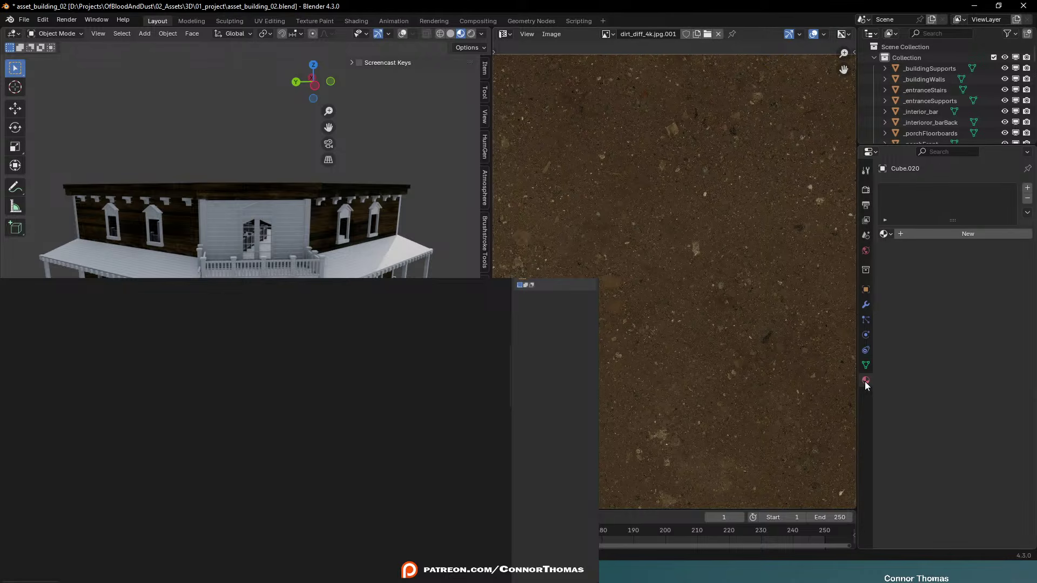
{"action": "left_click", "coordinate": [885, 234]}
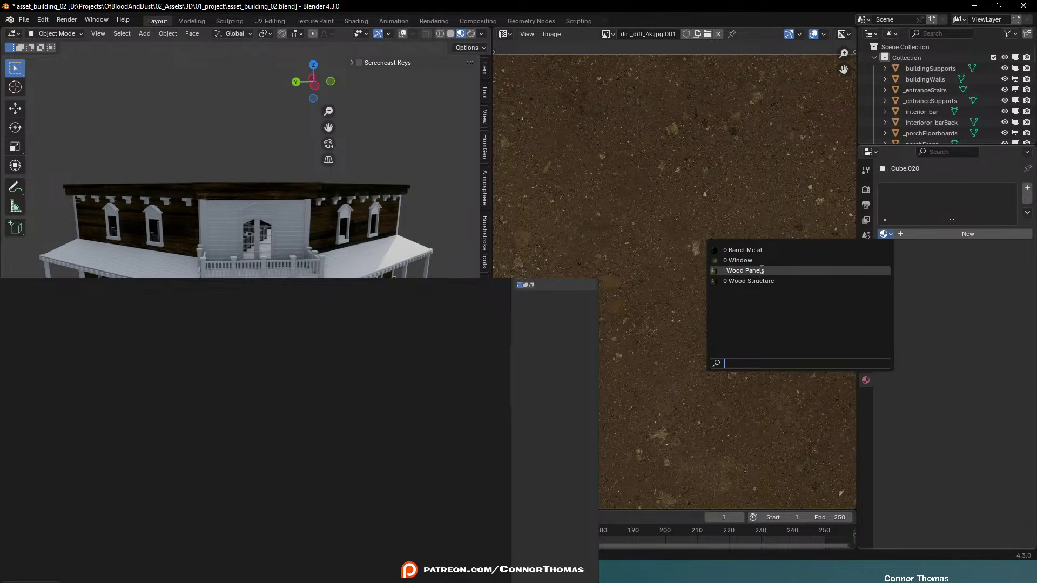
{"action": "left_click", "coordinate": [745, 271]}
{"action": "middle_click_drag", "start_coordinate": [302, 216], "coordinate": [233, 215]}
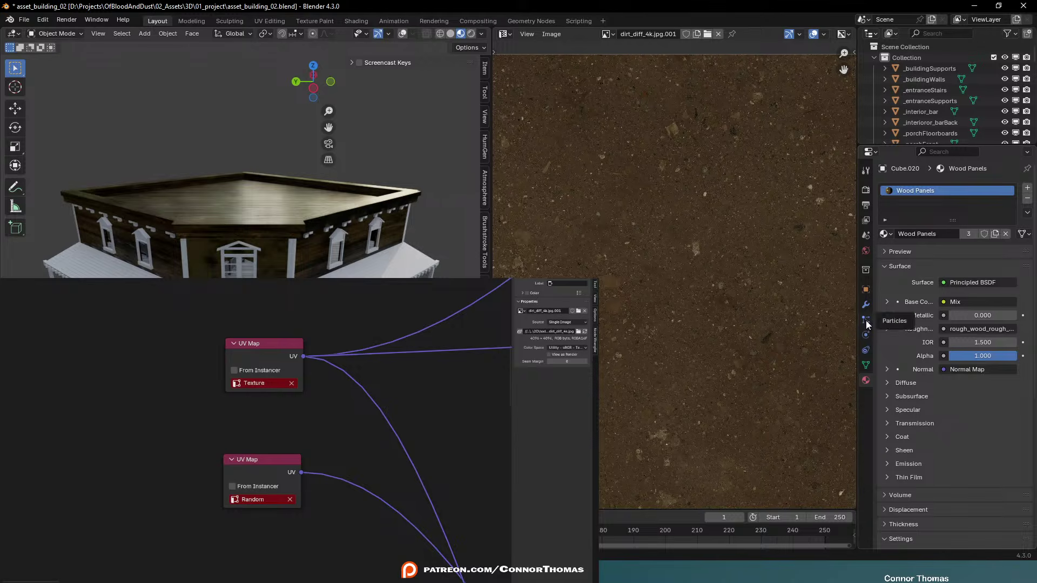
Rename the balcony wall's UV map as Texture and unwrap all of the wall's faces
{"action": "left_click", "coordinate": [865, 365]}
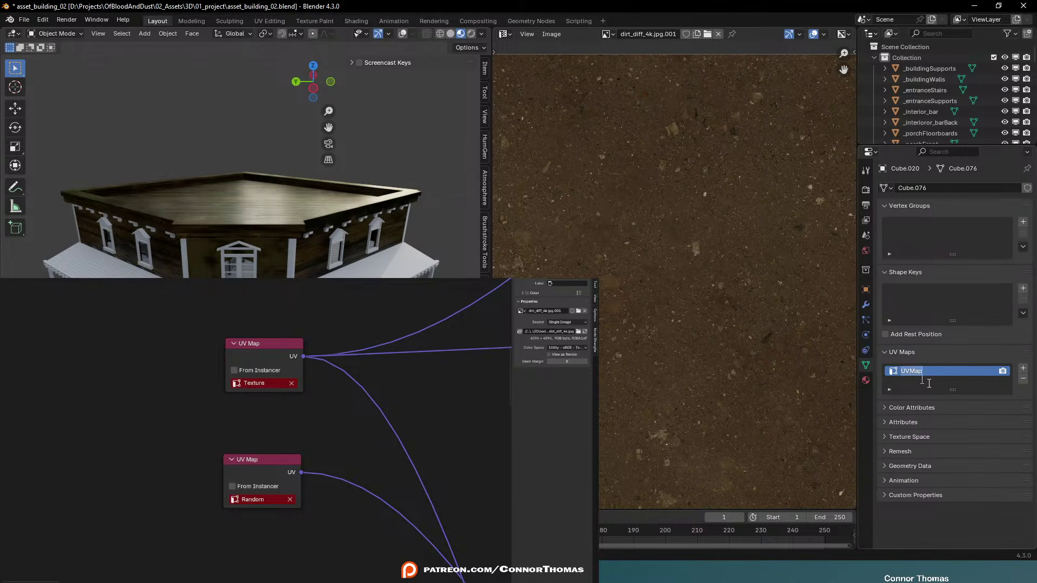
{"action": "double_click", "coordinate": [904, 372]}
{"action": "type", "text": "Texture"}
{"action": "key", "text": "Tab"}
{"action": "key", "text": "a"}
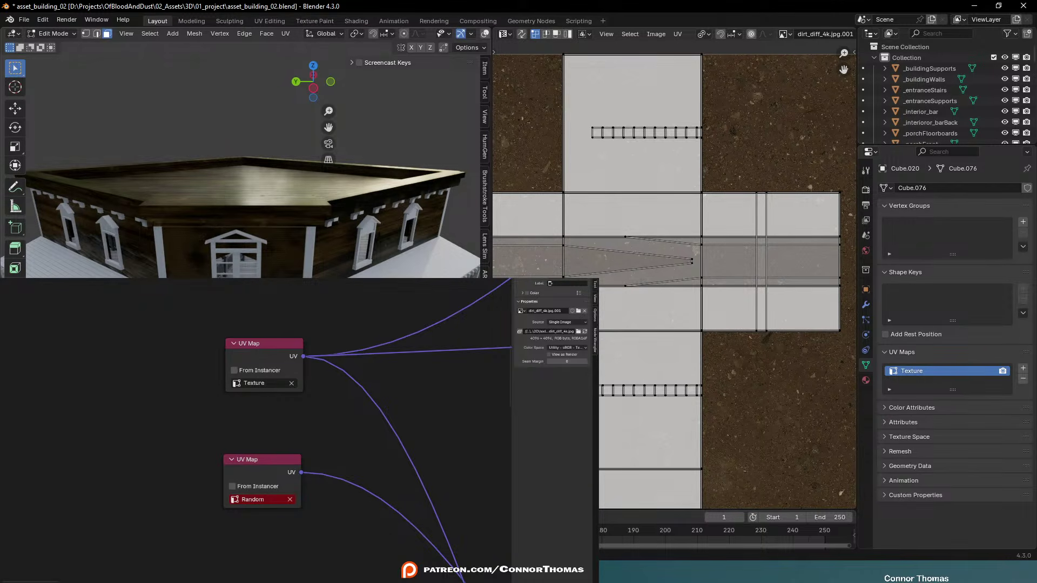
{"action": "key", "text": "Return"}
{"action": "key", "text": "Tab"}
Assign the existing Wood Panels material to the wall around the saloon entrance beneath the balcony
{"action": "scroll", "coordinate": [352, 281], "scroll_direction": "up", "scroll_amount": 3}
{"action": "mouse_move", "coordinate": [346, 281]}
{"action": "middle_mouse_down"}
{"action": "mouse_move", "coordinate": [362, 272]}
{"action": "mouse_move", "coordinate": [352, 266]}
{"action": "middle_mouse_up"}
{"action": "middle_click_drag", "start_coordinate": [254, 245], "coordinate": [229, 270]}
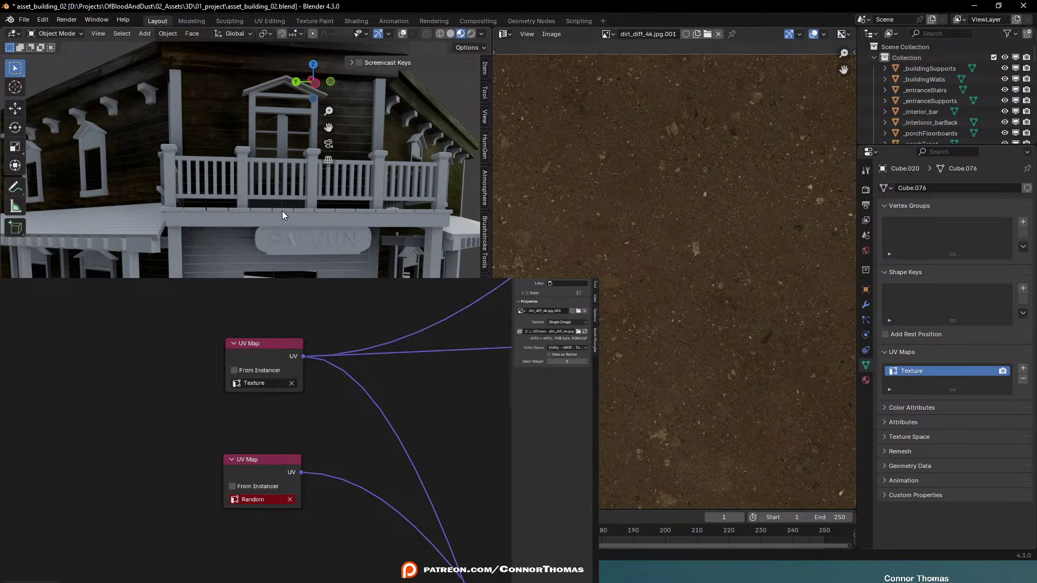
{"action": "scroll", "coordinate": [285, 216], "scroll_direction": "up", "scroll_amount": 3}
{"action": "scroll", "coordinate": [332, 247], "scroll_direction": "down", "scroll_amount": 5}
{"action": "key", "text": "Tab"}
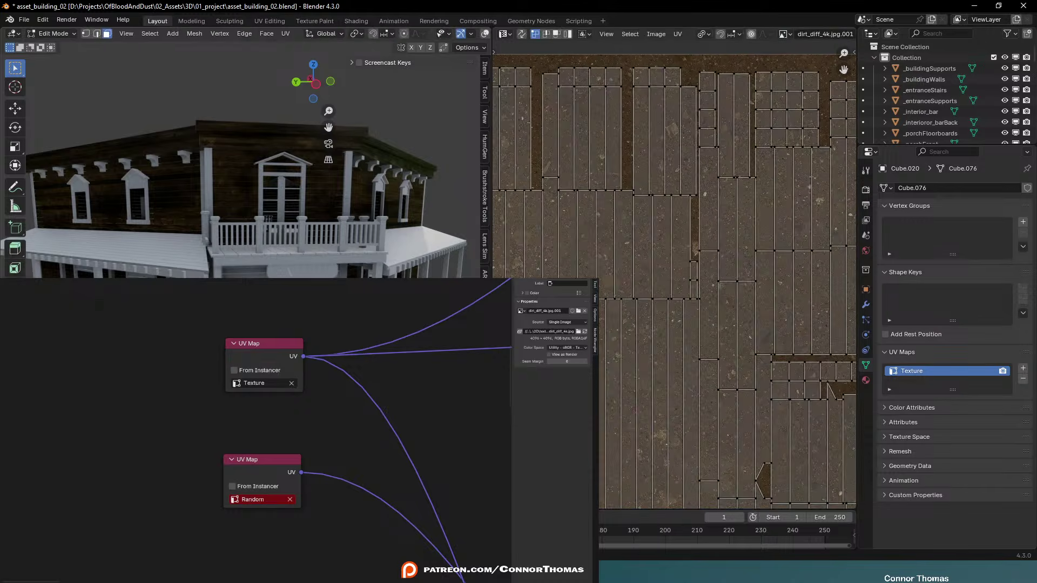
{"action": "key", "text": "Tab"}
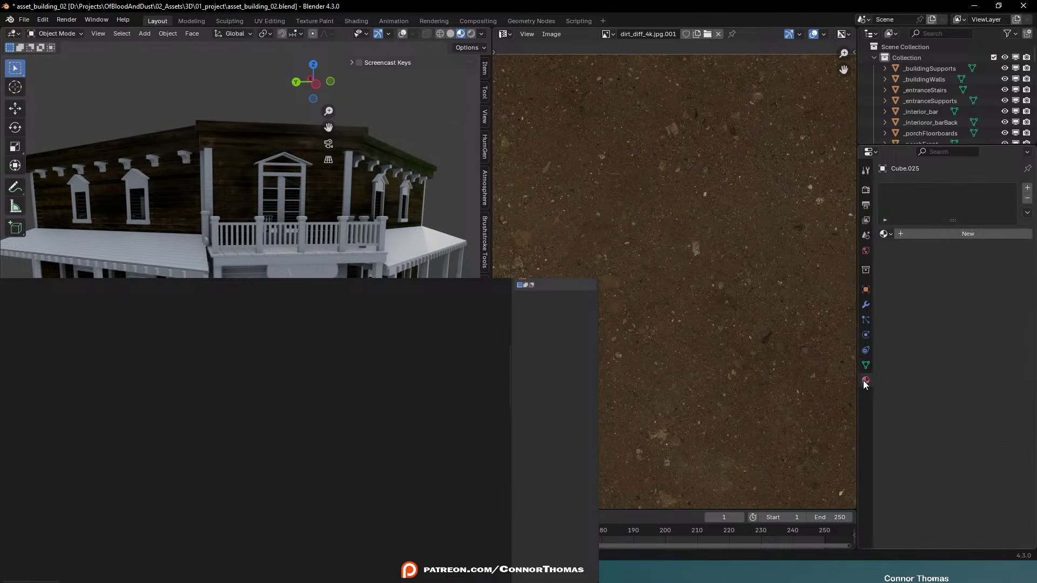
{"action": "left_click", "coordinate": [866, 380]}
{"action": "left_click", "coordinate": [886, 233]}
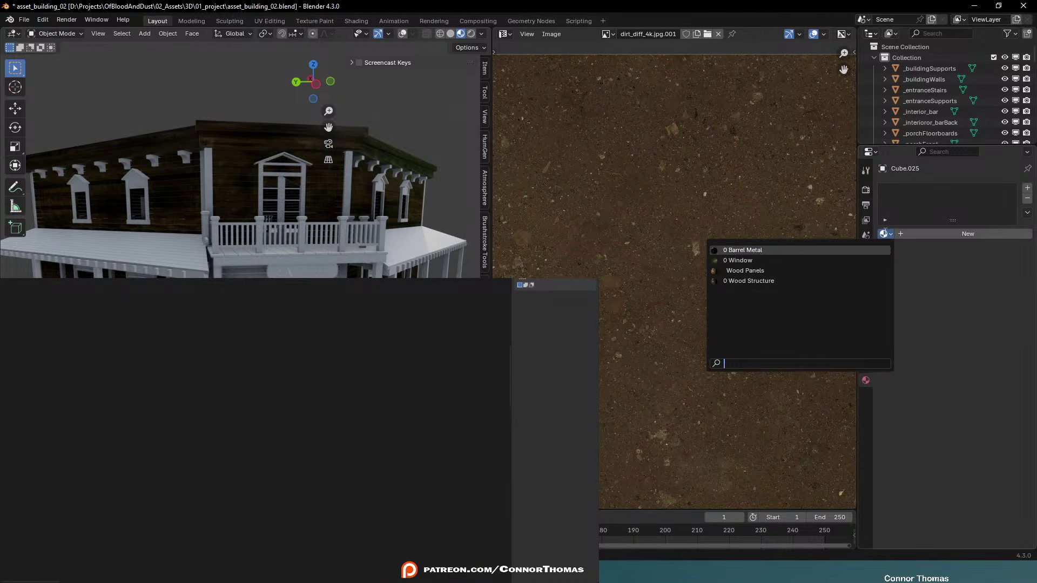
{"action": "left_click", "coordinate": [736, 270]}
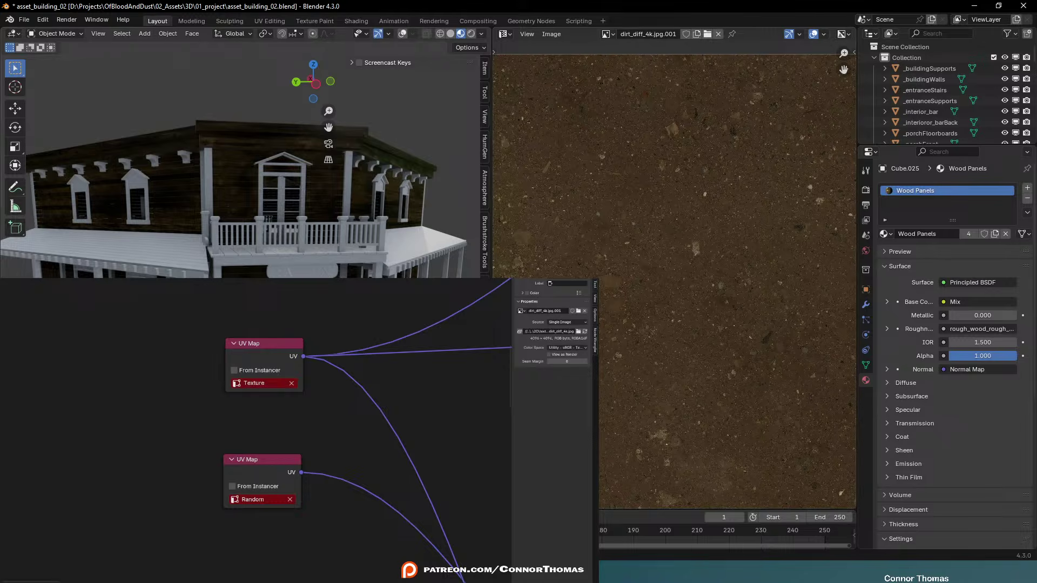
Unwrap the planks of the saloon entrance wall and turn the viewport overlays back on
{"action": "key", "text": "Tab"}
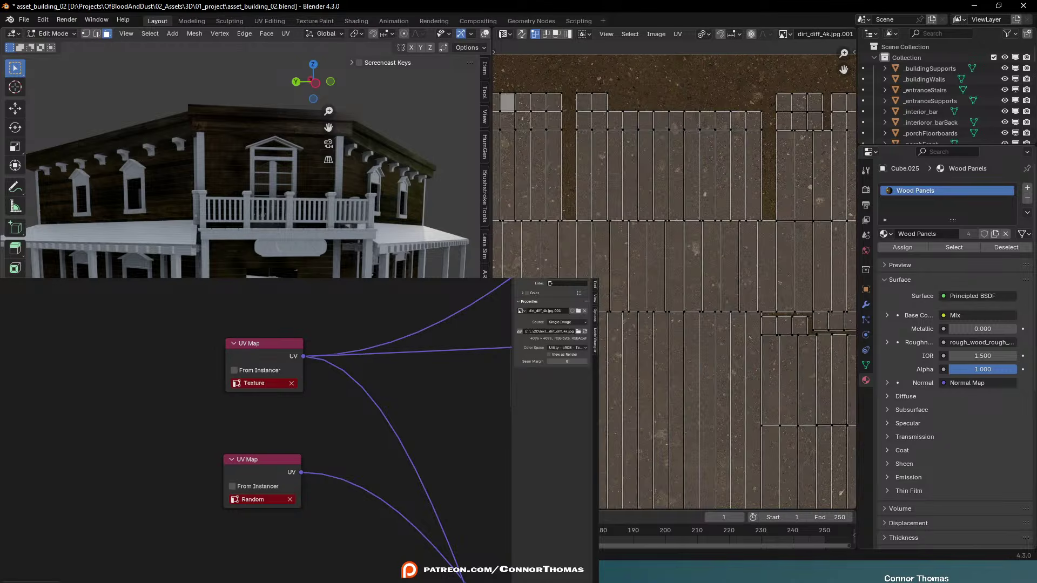
{"action": "scroll", "coordinate": [235, 262], "scroll_direction": "up", "scroll_amount": 2}
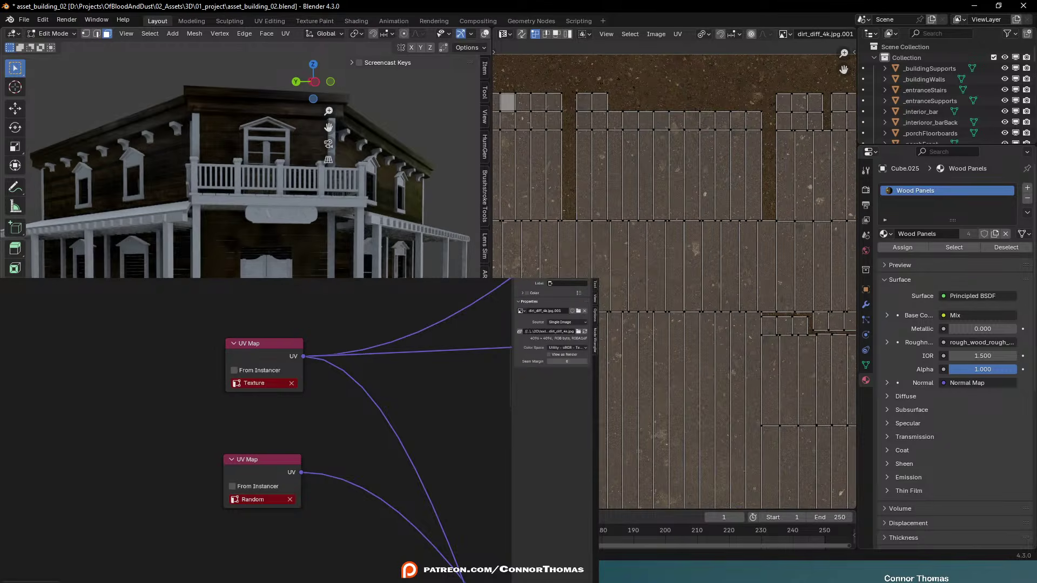
{"action": "key", "text": "Tab"}
{"action": "scroll", "coordinate": [311, 259], "scroll_direction": "up", "scroll_amount": 6}
{"action": "key", "text": "Tab"}
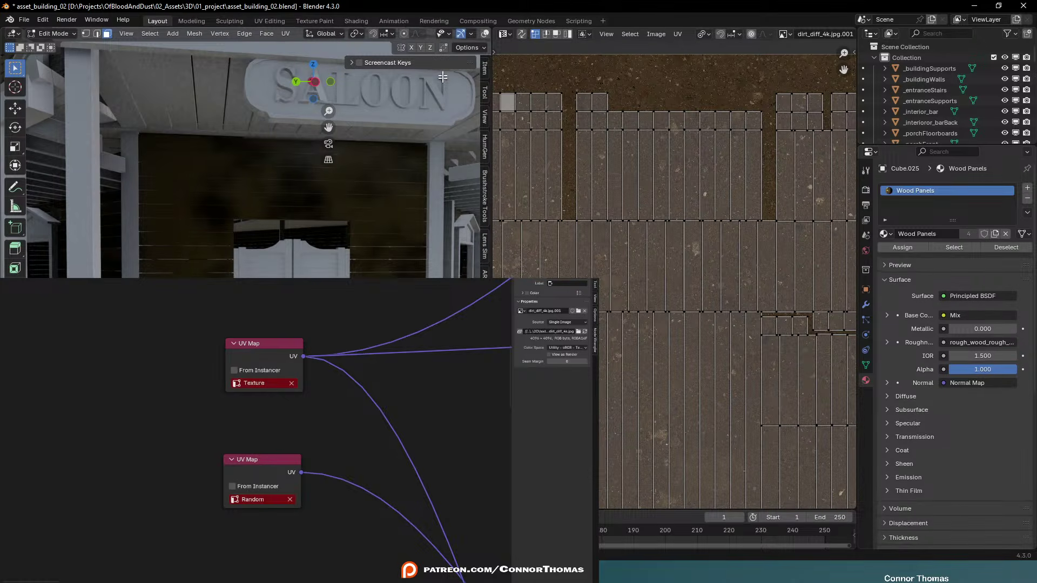
{"action": "left_click", "coordinate": [485, 34]}
{"action": "key", "text": "Tab"}
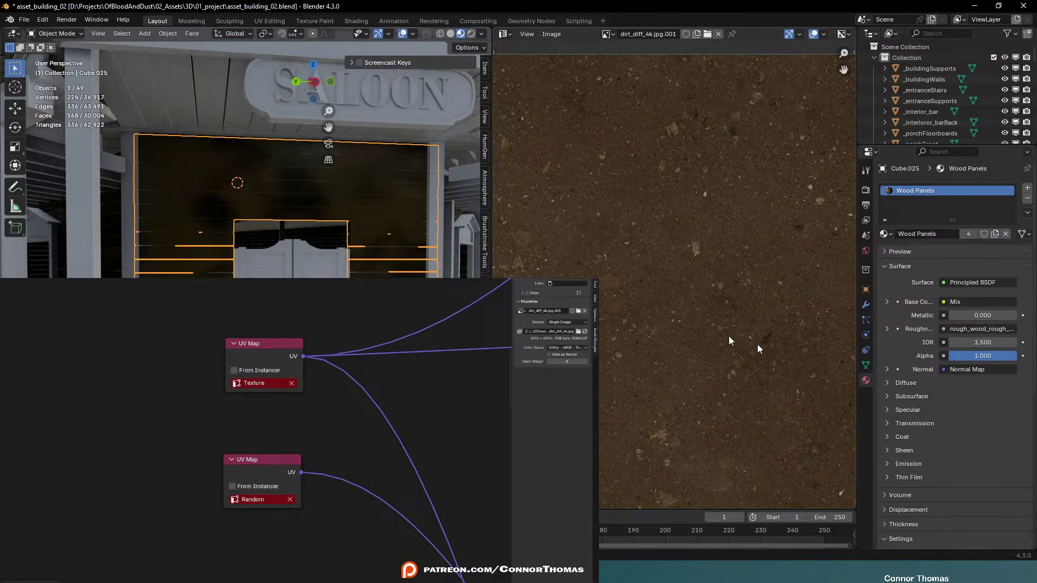
Rename the saloon entrance wall's UV map as Texture and deselect the wall
{"action": "left_click", "coordinate": [865, 365]}
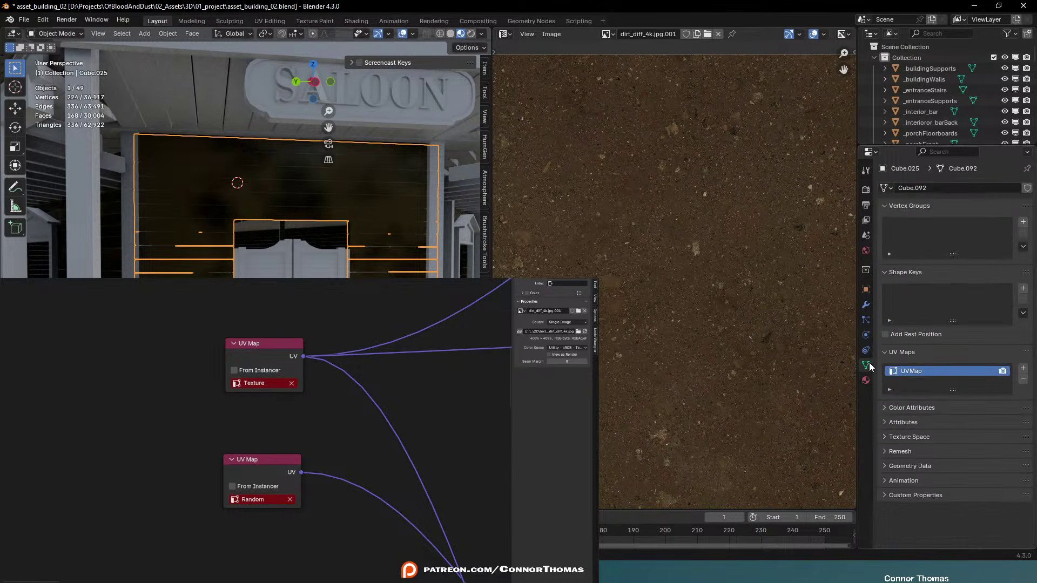
{"action": "double_click", "coordinate": [931, 373]}
{"action": "type", "text": "Texture"}
{"action": "key", "text": "Return"}
{"action": "key", "text": "alt+a"}
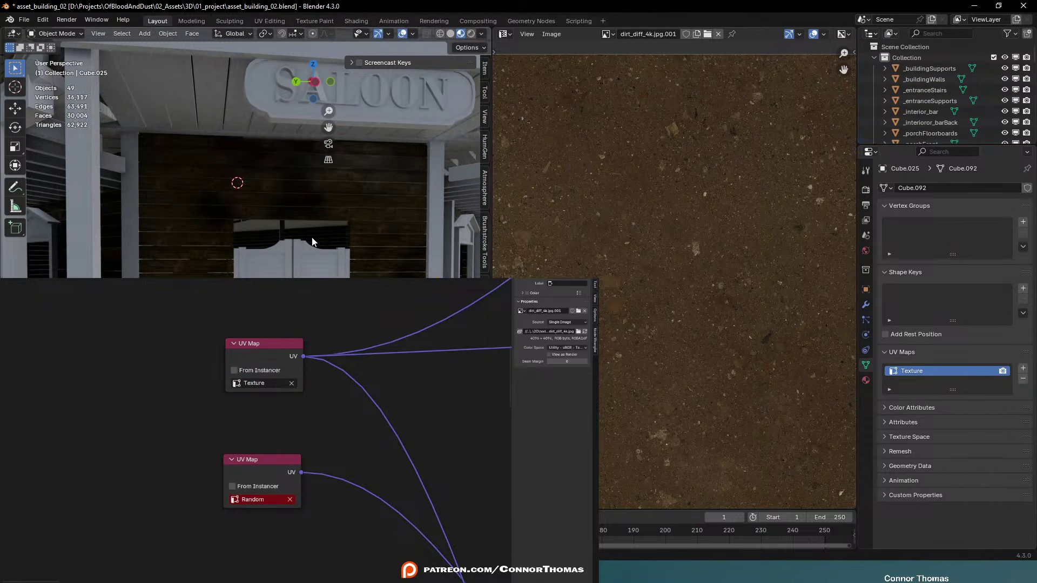
Add a second UV map named Random to the saloon entrance wall and make it active for rendering
{"action": "scroll", "coordinate": [319, 238], "scroll_direction": "down", "scroll_amount": 10}
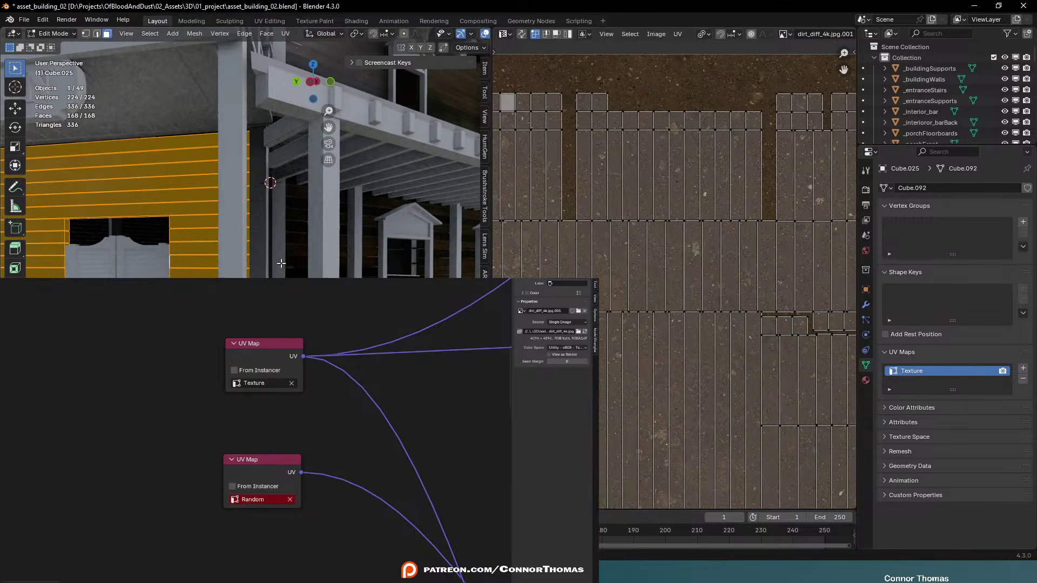
{"action": "left_click", "coordinate": [1023, 370]}
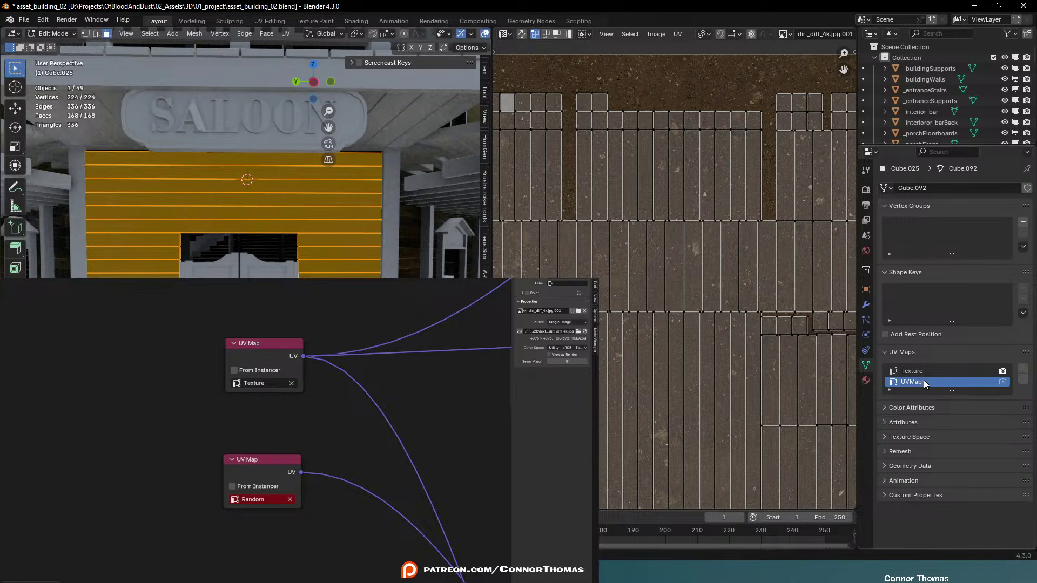
{"action": "double_click", "coordinate": [927, 382]}
{"action": "type", "text": "Random"}
{"action": "key", "text": "Return"}
{"action": "left_click", "coordinate": [1002, 381]}
Project the entrance wall's faces from the front view into the Random map and scale each plank island to 0
{"action": "scroll", "coordinate": [246, 267], "scroll_direction": "down", "scroll_amount": 5}
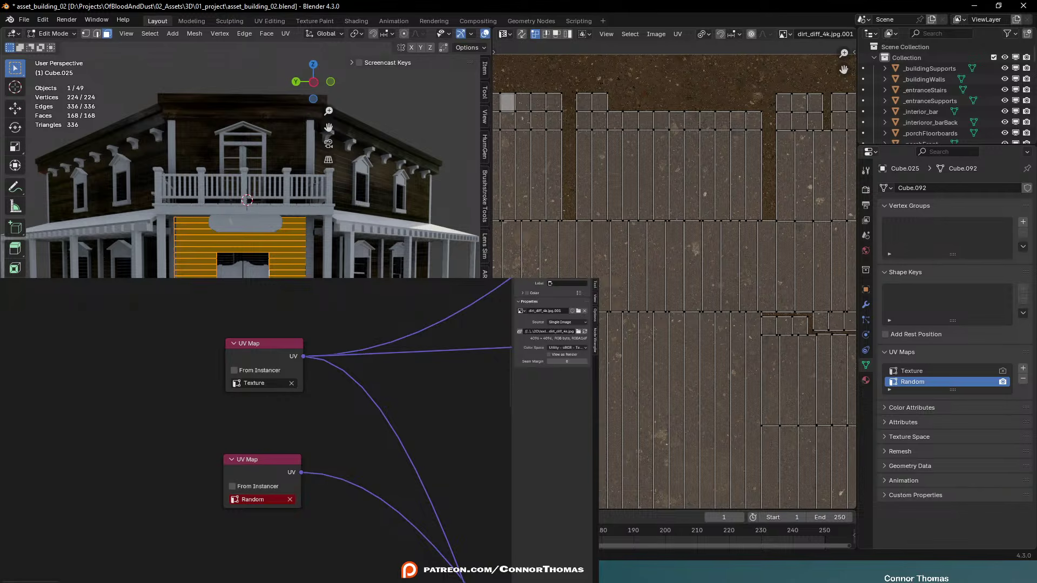
{"action": "scroll", "coordinate": [706, 316], "scroll_direction": "down", "scroll_amount": 6}
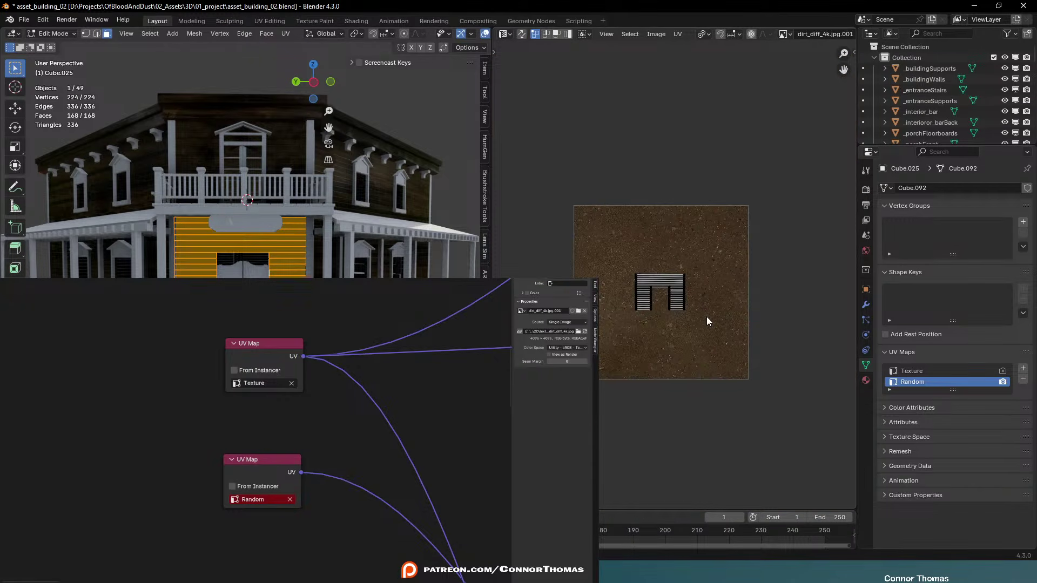
{"action": "key", "text": "a"}
{"action": "key", "text": "s"}
{"action": "key", "text": "0"}
{"action": "key", "text": "Return"}
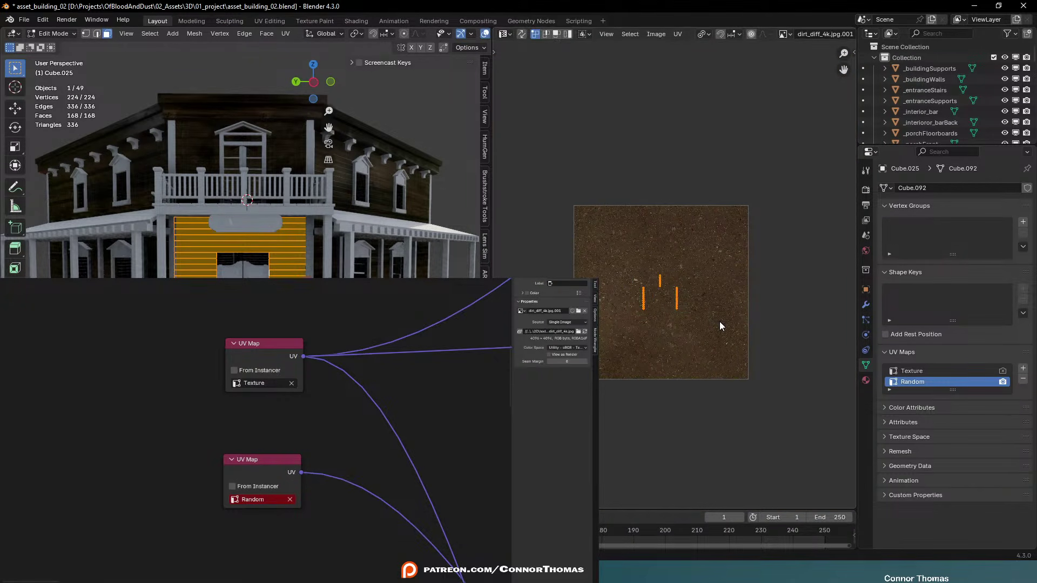
Examine the plank colour variation on the saloon entrance wall and across the rest of the facade
{"action": "key", "text": "Tab"}
{"action": "scroll", "coordinate": [249, 261], "scroll_direction": "up", "scroll_amount": 6}
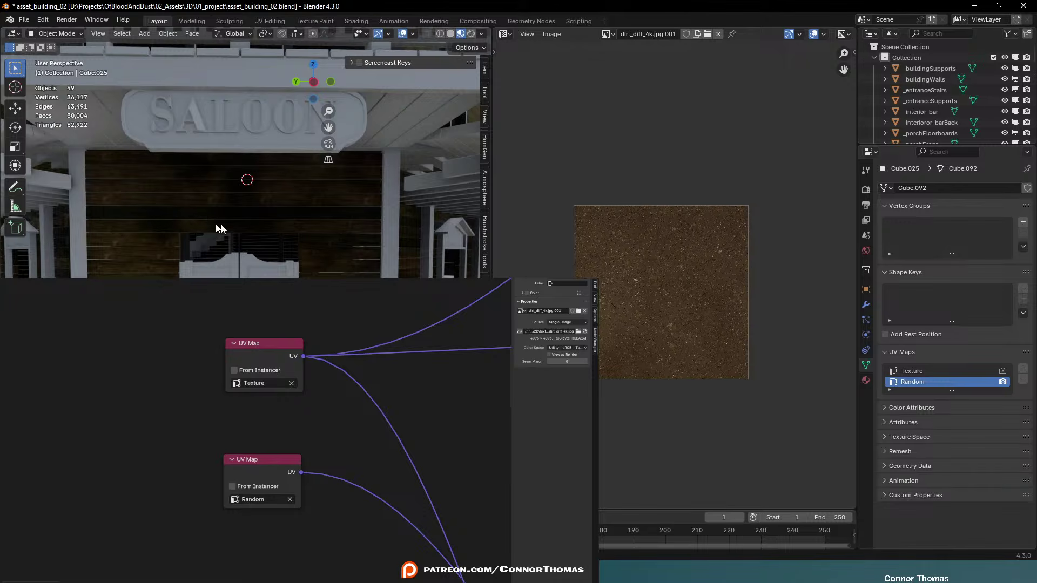
{"action": "mouse_move", "coordinate": [389, 264]}
{"action": "middle_mouse_down"}
{"action": "mouse_move", "coordinate": [378, 254]}
{"action": "mouse_move", "coordinate": [390, 264]}
{"action": "middle_mouse_up"}
{"action": "scroll", "coordinate": [297, 265], "scroll_direction": "up", "scroll_amount": 3}
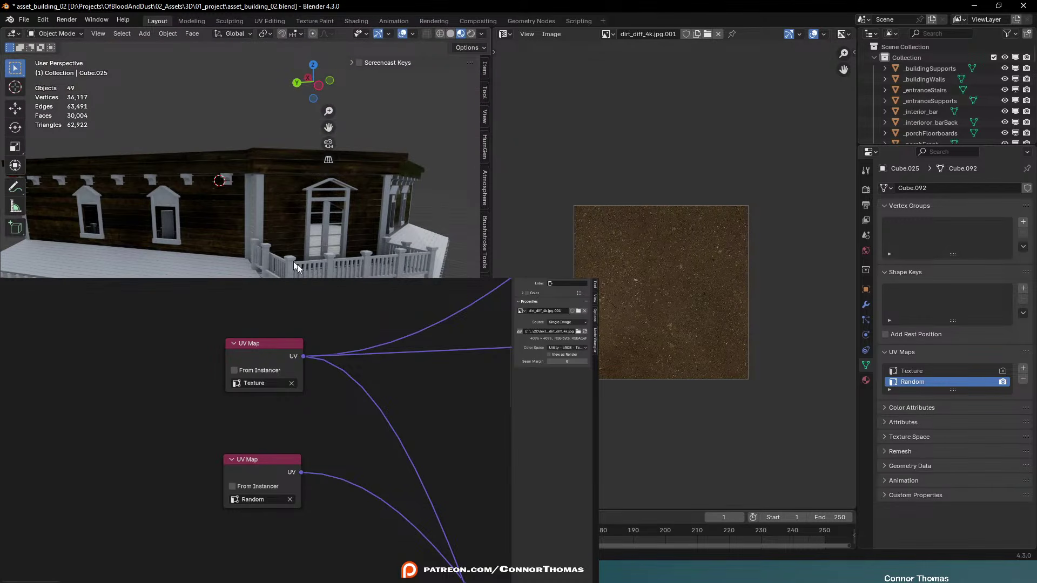
{"action": "scroll", "coordinate": [312, 265], "scroll_direction": "down", "scroll_amount": 3}
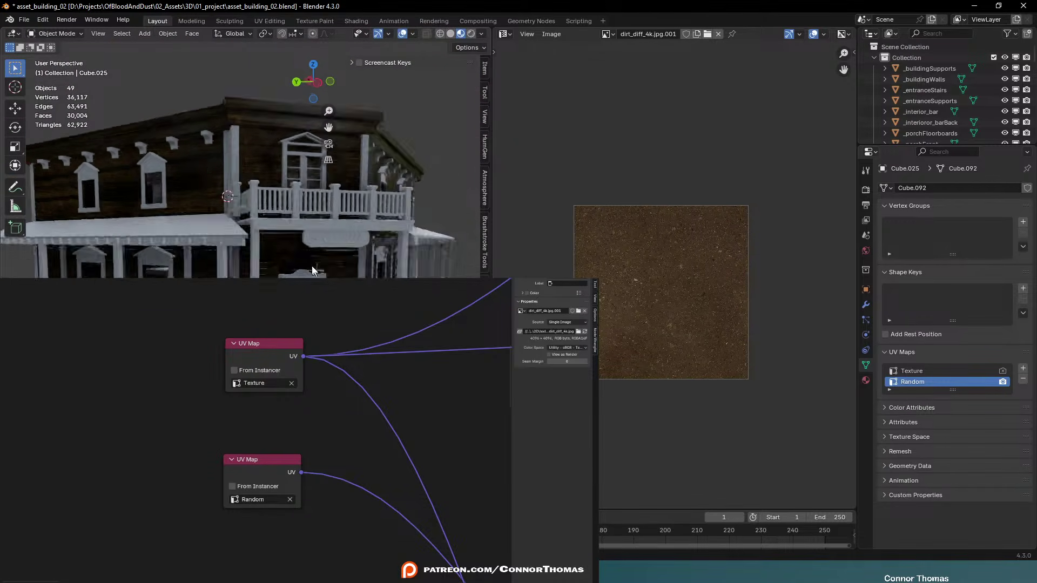
{"action": "middle_click_drag", "start_coordinate": [312, 266], "coordinate": [308, 261]}
{"action": "scroll", "coordinate": [129, 451], "scroll_direction": "down", "scroll_amount": 4}
{"action": "scroll", "coordinate": [129, 451], "scroll_direction": "down", "scroll_amount": 6}
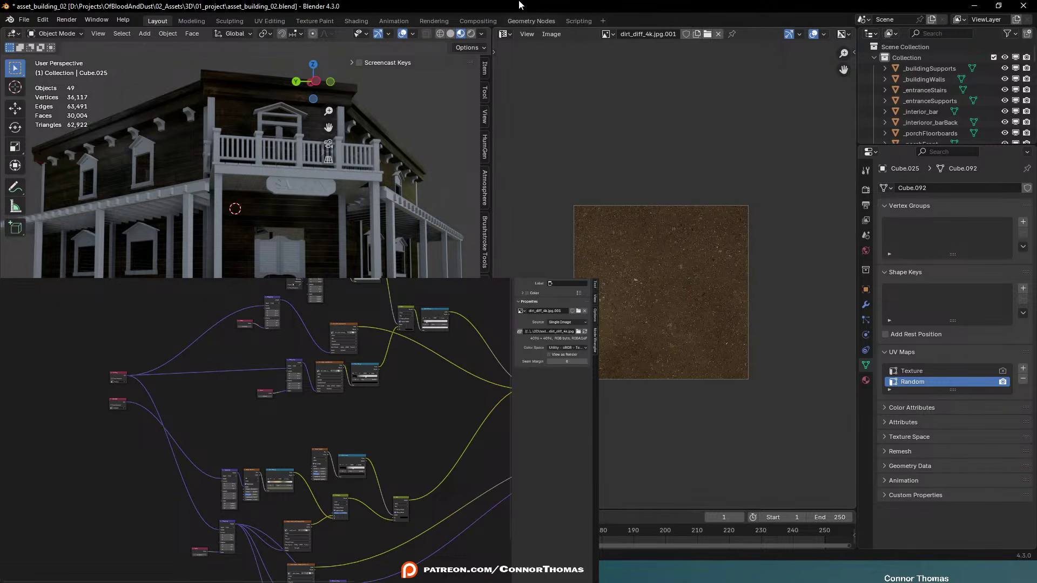
{"action": "scroll", "coordinate": [384, 252], "scroll_direction": "up", "scroll_amount": 5}
{"action": "middle_click_drag", "start_coordinate": [350, 226], "coordinate": [212, 257]}
{"action": "scroll", "coordinate": [315, 271], "scroll_direction": "up", "scroll_amount": 5}
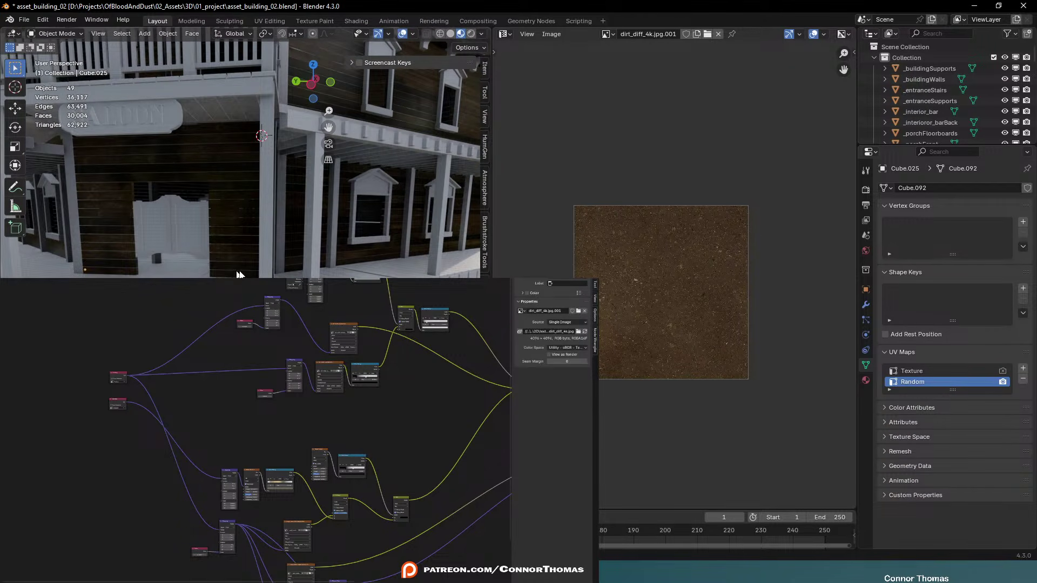
Assign the existing Wood Structure material to the porch supports
{"action": "left_click", "coordinate": [316, 225]}
{"action": "scroll", "coordinate": [316, 225], "scroll_direction": "down", "scroll_amount": 5}
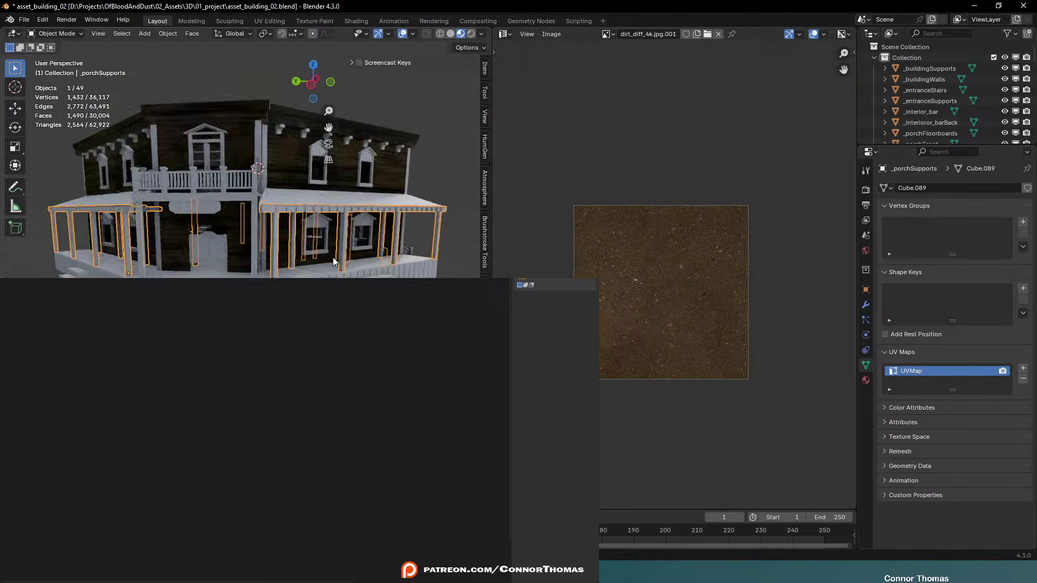
{"action": "mouse_move", "coordinate": [332, 257]}
{"action": "middle_mouse_down"}
{"action": "mouse_move", "coordinate": [324, 238]}
{"action": "mouse_move", "coordinate": [317, 255]}
{"action": "middle_mouse_up"}
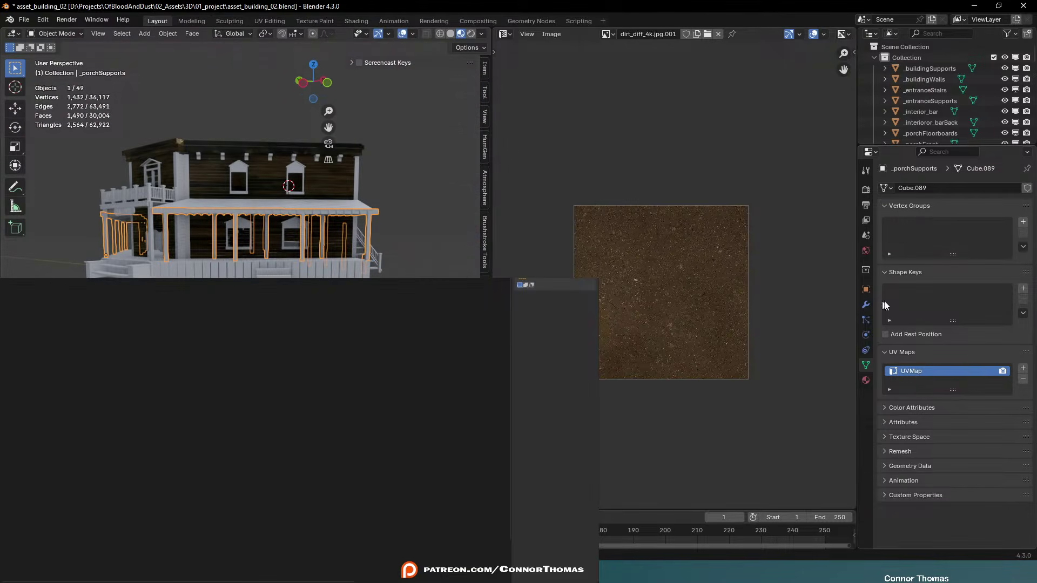
{"action": "left_click", "coordinate": [865, 380]}
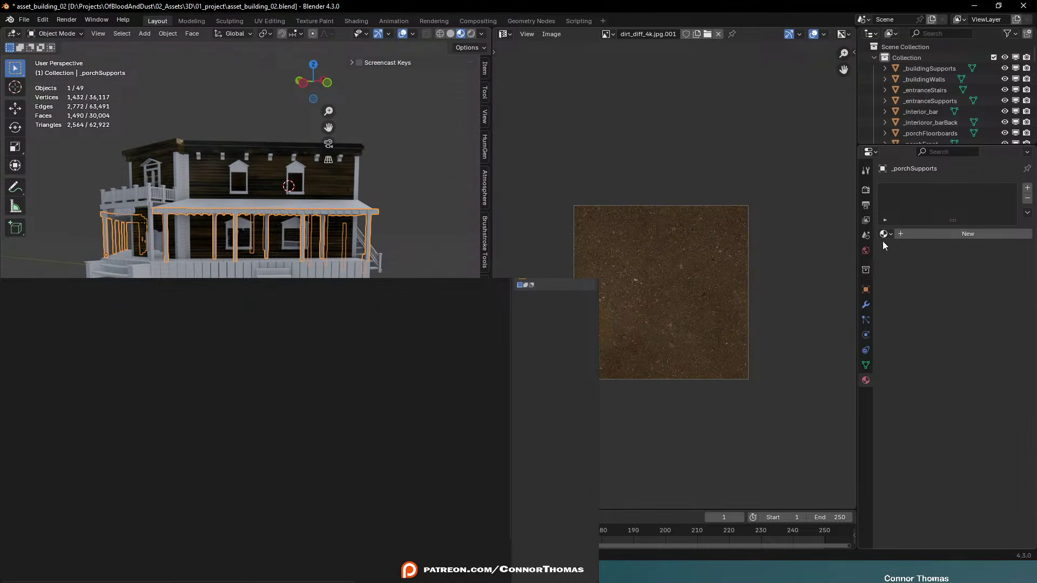
{"action": "left_click", "coordinate": [884, 234]}
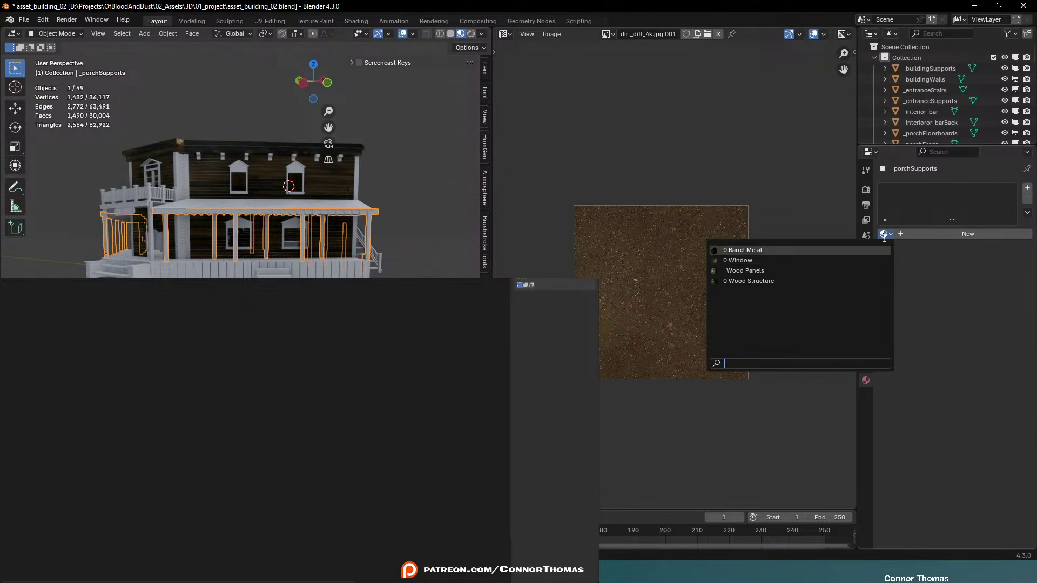
{"action": "left_click", "coordinate": [744, 280]}
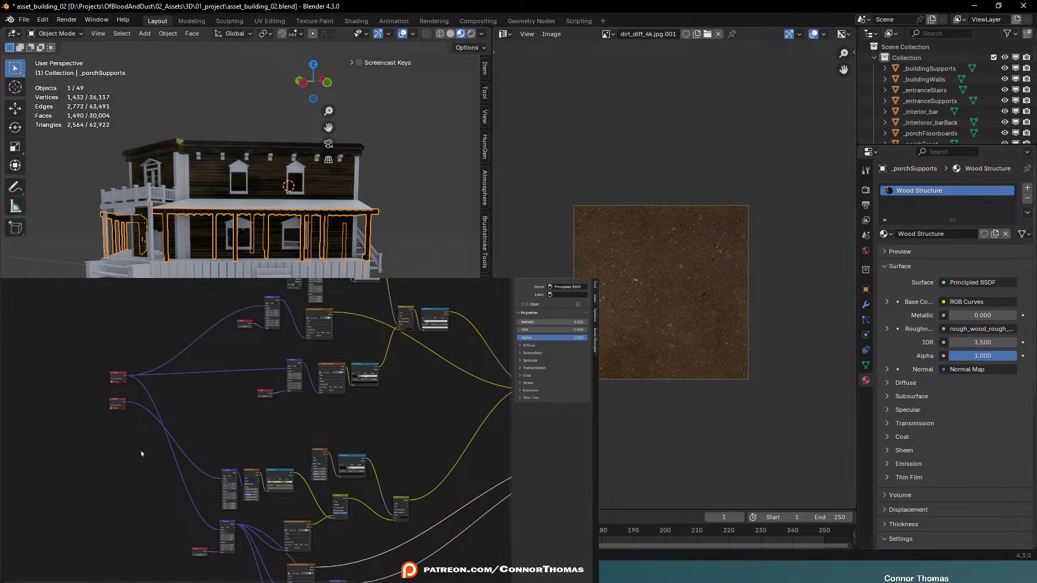
{"action": "middle_click_drag", "start_coordinate": [112, 415], "coordinate": [234, 454]}
{"action": "scroll", "coordinate": [204, 453], "scroll_direction": "up", "scroll_amount": 4}
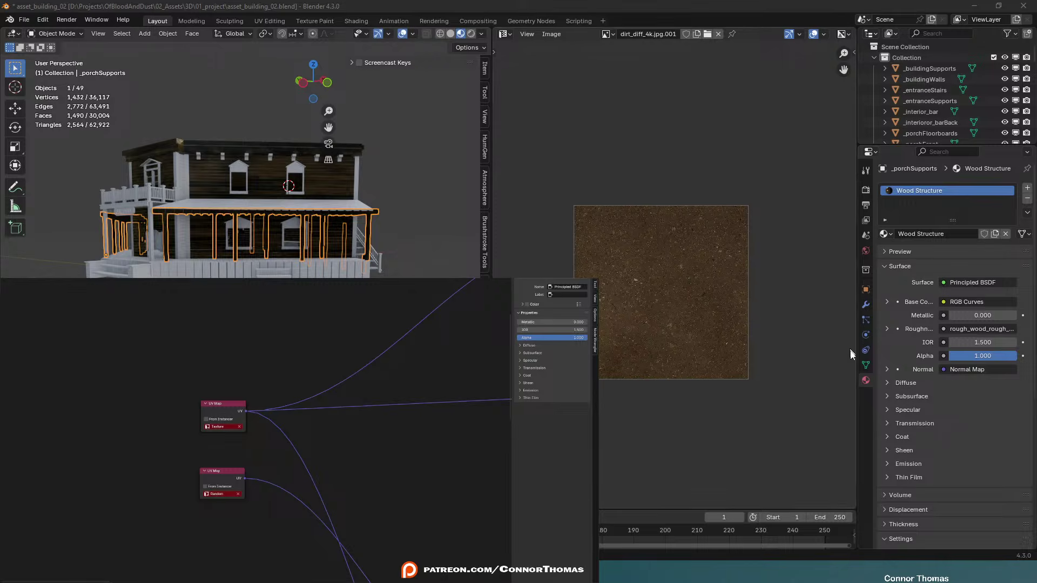
Rename the porch supports' UV map as Texture
{"action": "left_click", "coordinate": [866, 365]}
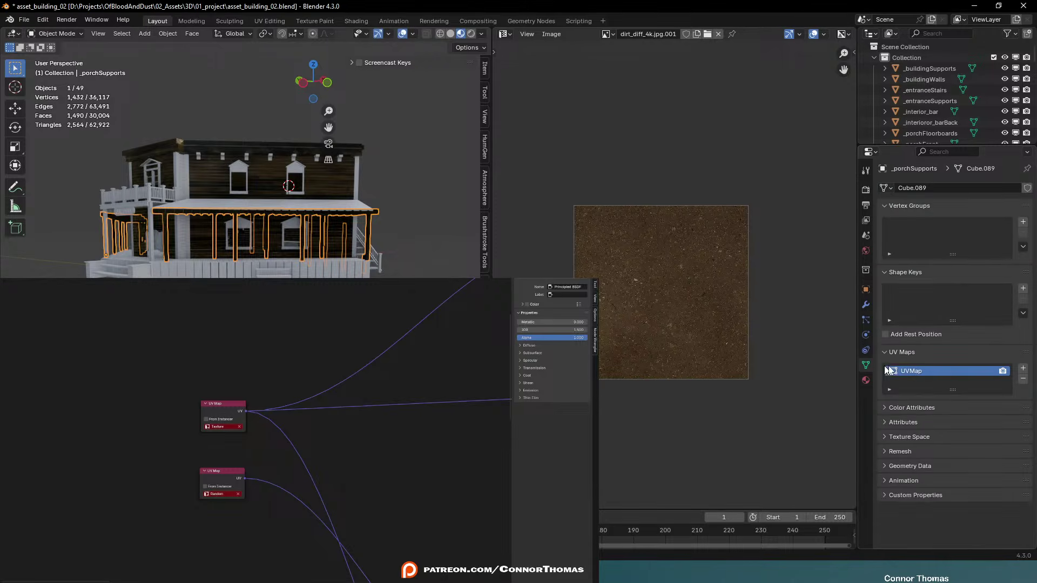
{"action": "double_click", "coordinate": [916, 376]}
{"action": "type", "text": "Texture"}
{"action": "key", "text": "Return"}
Unwrap all faces of the porch supports into the Texture map and check the wood on the posts
{"action": "middle_click_drag", "start_coordinate": [303, 227], "coordinate": [351, 249]}
{"action": "key", "text": "Tab"}
{"action": "key", "text": "a"}
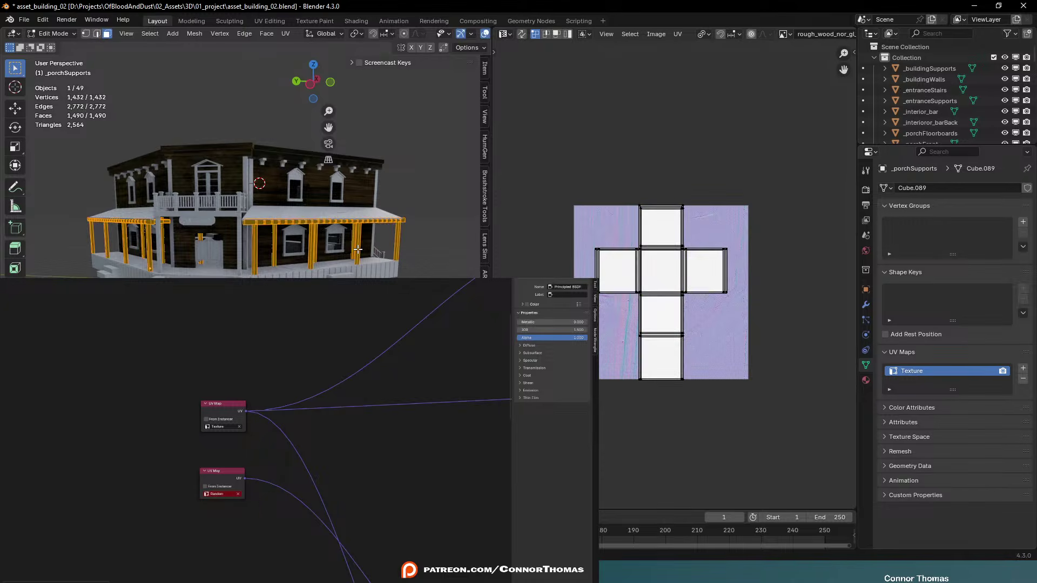
{"action": "key", "text": "u"}
{"action": "left_click", "coordinate": [342, 253]}
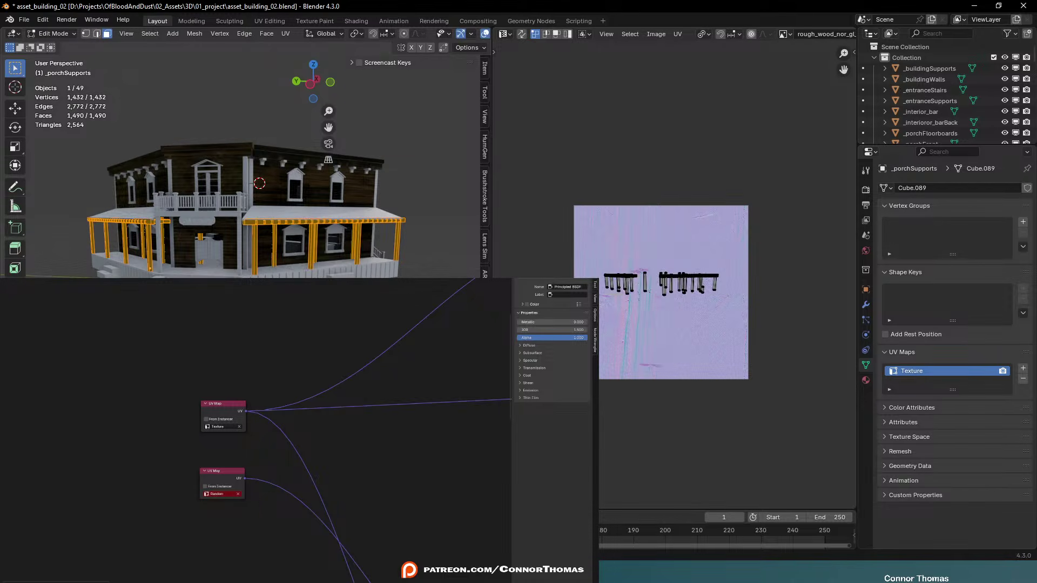
{"action": "key", "text": "u"}
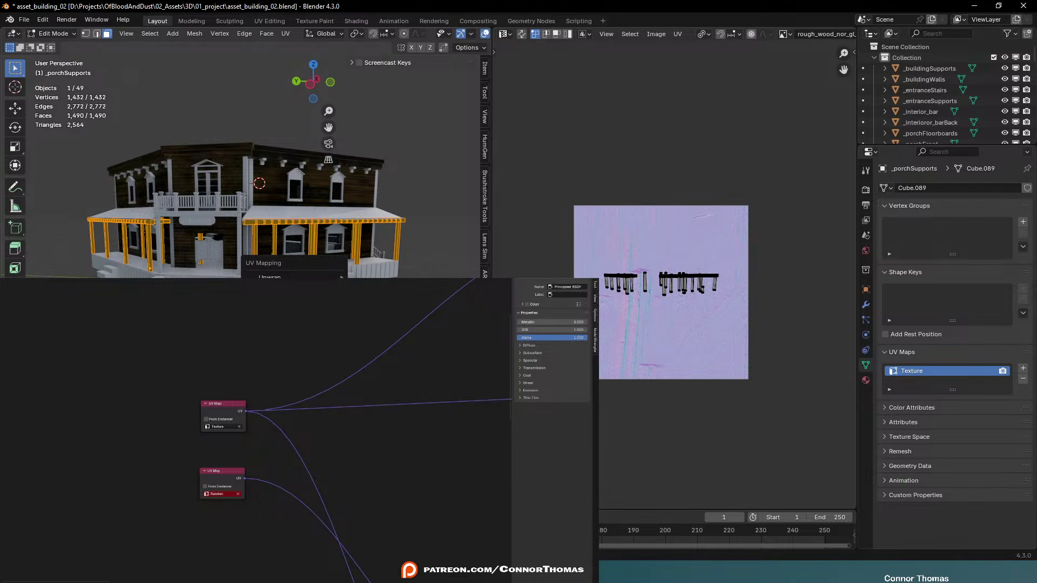
{"action": "mouse_move", "coordinate": [302, 276]}
{"action": "left_click", "coordinate": [383, 276]}
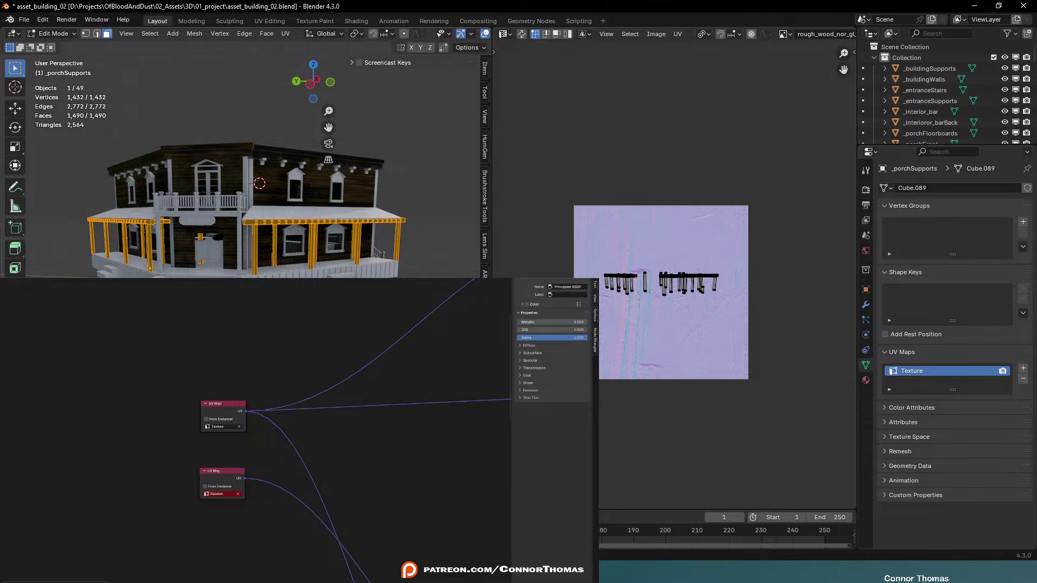
{"action": "key", "text": "Tab"}
{"action": "scroll", "coordinate": [243, 157], "scroll_direction": "up", "scroll_amount": 5}
{"action": "scroll", "coordinate": [243, 157], "scroll_direction": "down", "scroll_amount": 8}
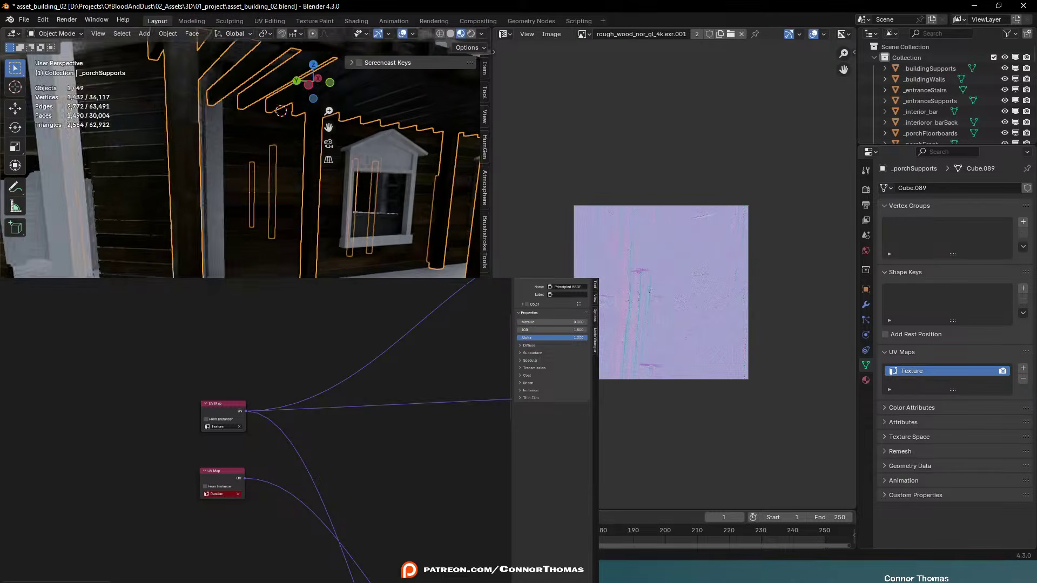
Add a second UV map named Random to the porch supports and make it active for rendering
{"action": "key", "text": "a"}
{"action": "key", "text": "alt+a"}
{"action": "middle_click_drag", "start_coordinate": [243, 162], "coordinate": [372, 194]}
{"action": "key", "text": "Tab"}
{"action": "key", "text": "KP_7"}
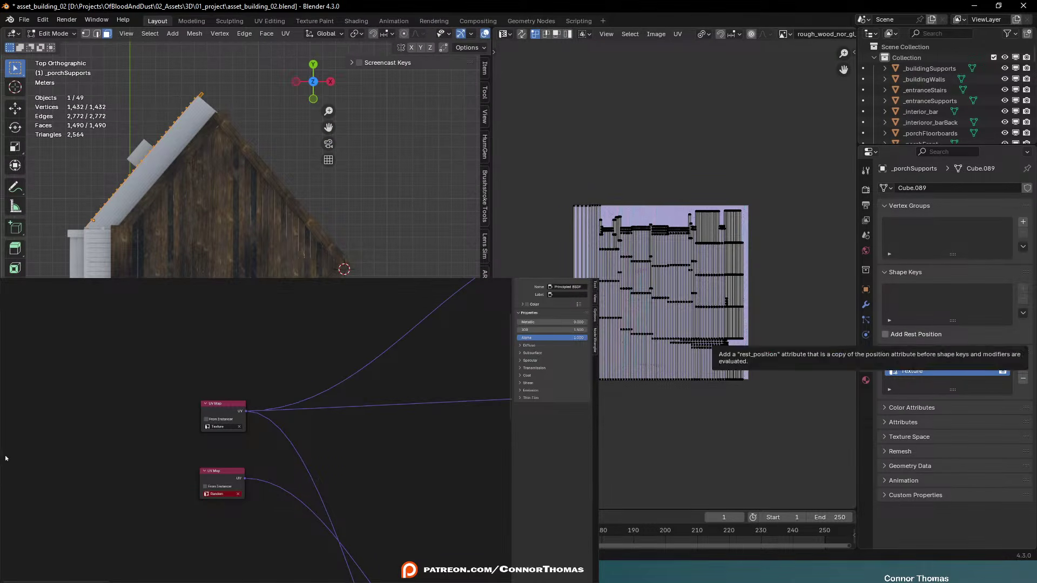
{"action": "left_click", "coordinate": [1024, 369]}
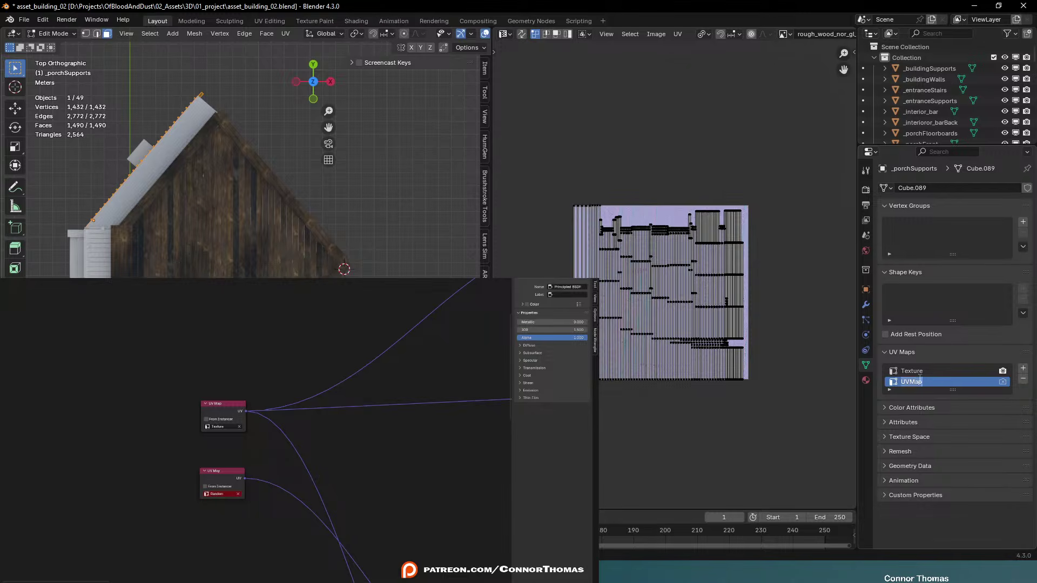
{"action": "type", "text": "Random"}
{"action": "key", "text": "Return"}
{"action": "left_click", "coordinate": [1002, 381]}
Project the porch supports' faces from the top view into the Random map and collapse each island to a point
{"action": "key", "text": "u"}
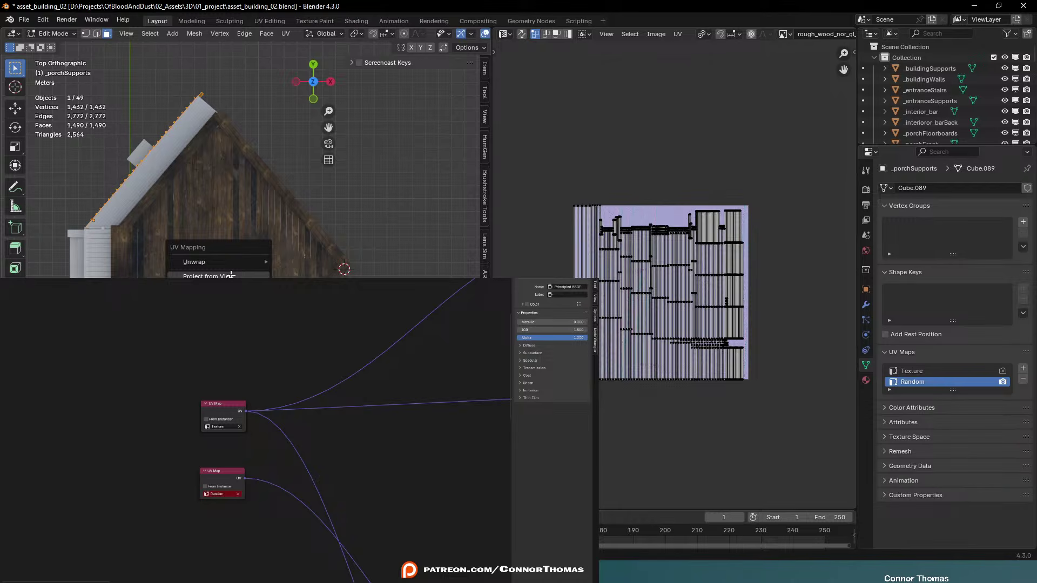
{"action": "left_click", "coordinate": [231, 276]}
{"action": "key", "text": "a"}
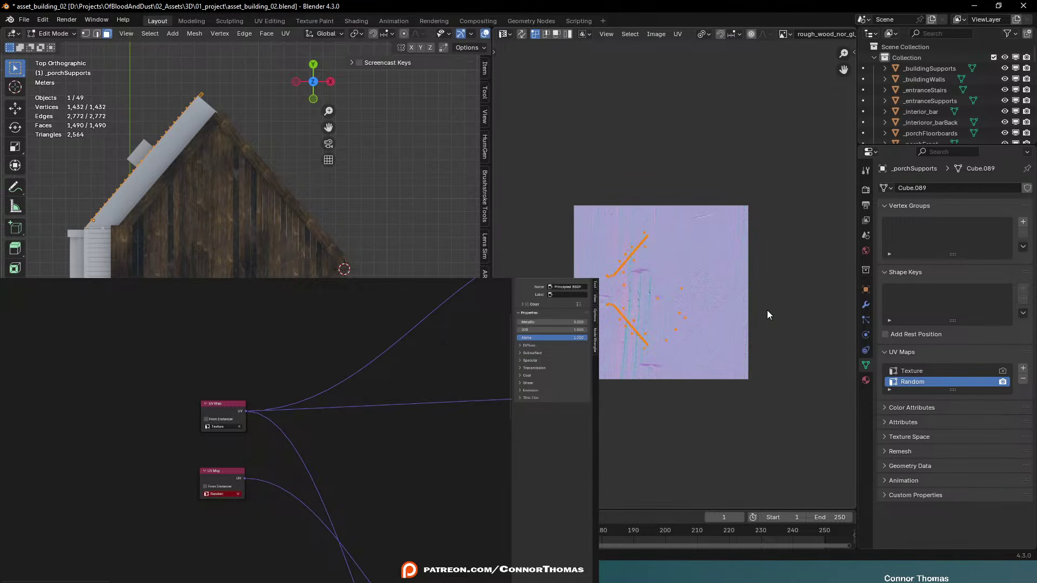
{"action": "key", "text": "Tab"}
{"action": "middle_click_drag", "start_coordinate": [302, 206], "coordinate": [313, 231]}
{"action": "scroll", "coordinate": [404, 231], "scroll_direction": "up", "scroll_amount": 6}
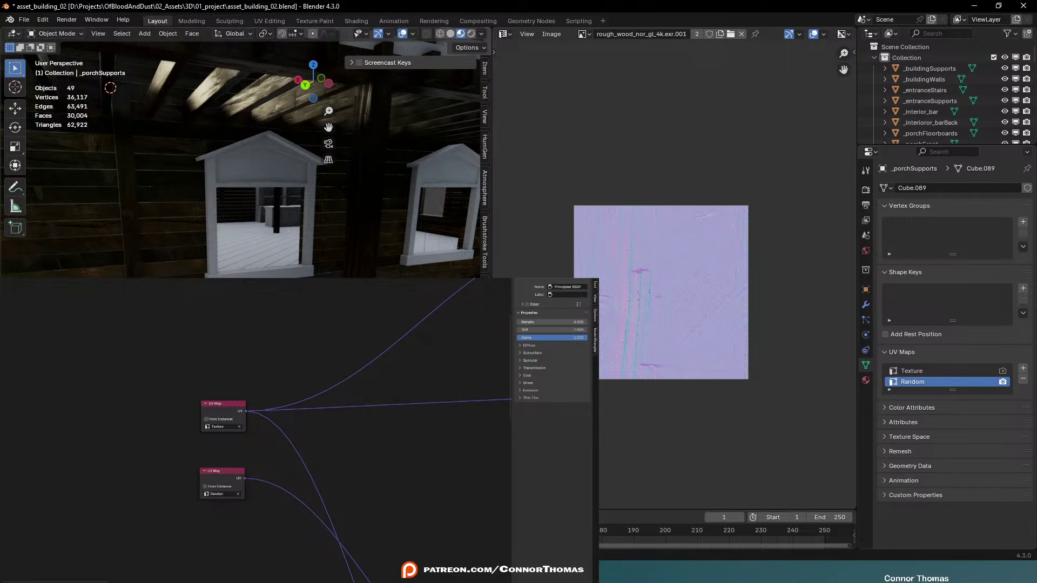
{"action": "scroll", "coordinate": [243, 157], "scroll_direction": "down", "scroll_amount": 6}
{"action": "middle_click_drag", "start_coordinate": [243, 157], "coordinate": [183, 160]}
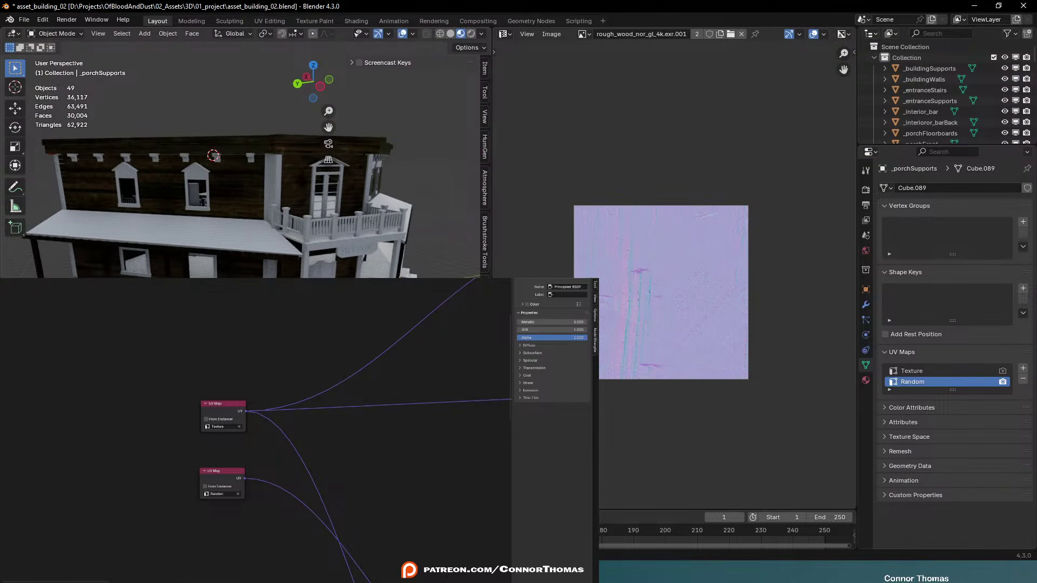
Save the file and assign the Wood Panels material to the porch floorboards
{"action": "left_click", "coordinate": [385, 263]}
{"action": "key", "text": "ctrl+s"}
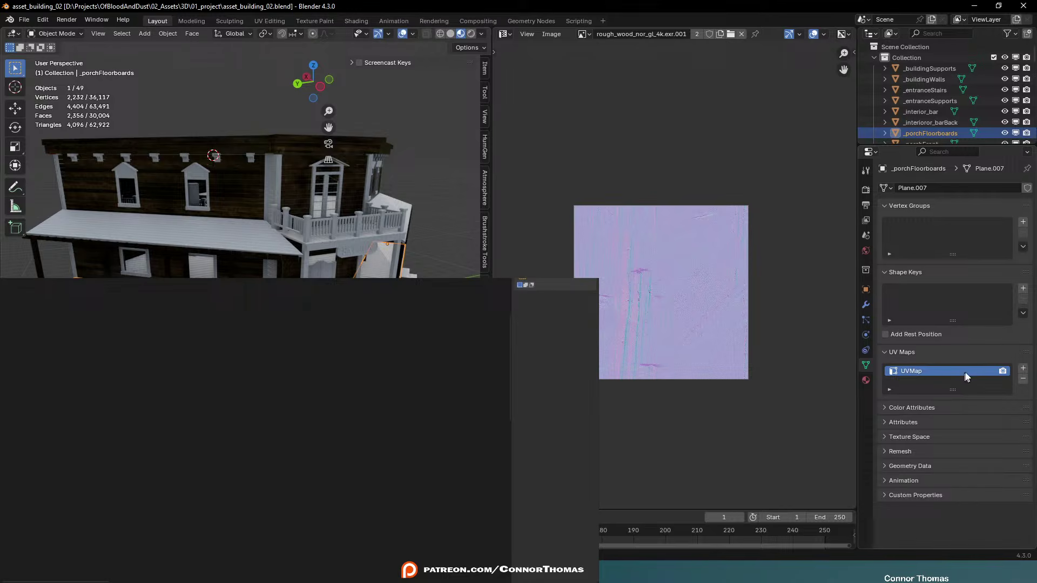
{"action": "left_click", "coordinate": [865, 380]}
{"action": "left_click", "coordinate": [884, 235]}
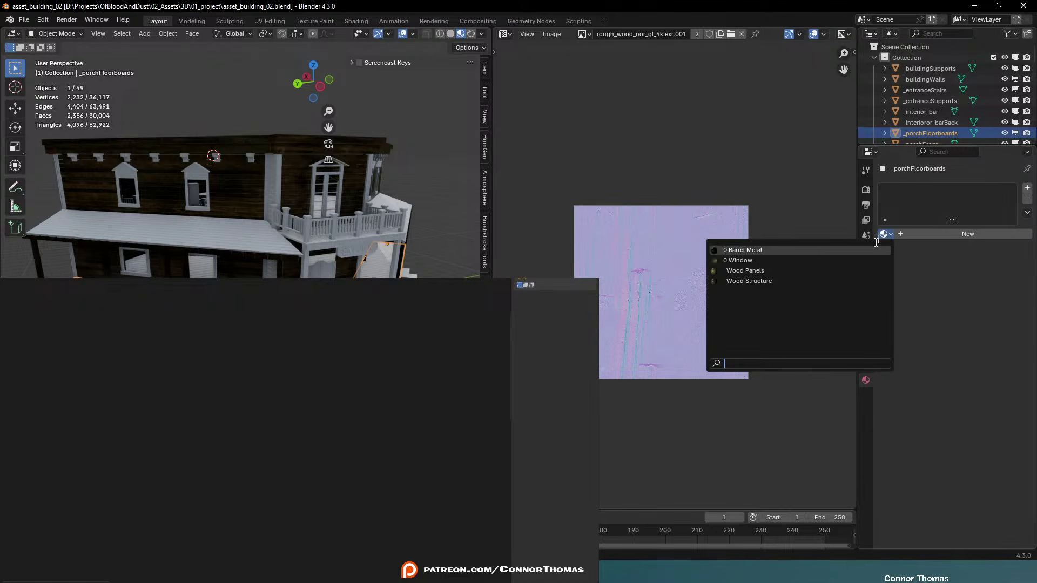
{"action": "left_click", "coordinate": [750, 270]}
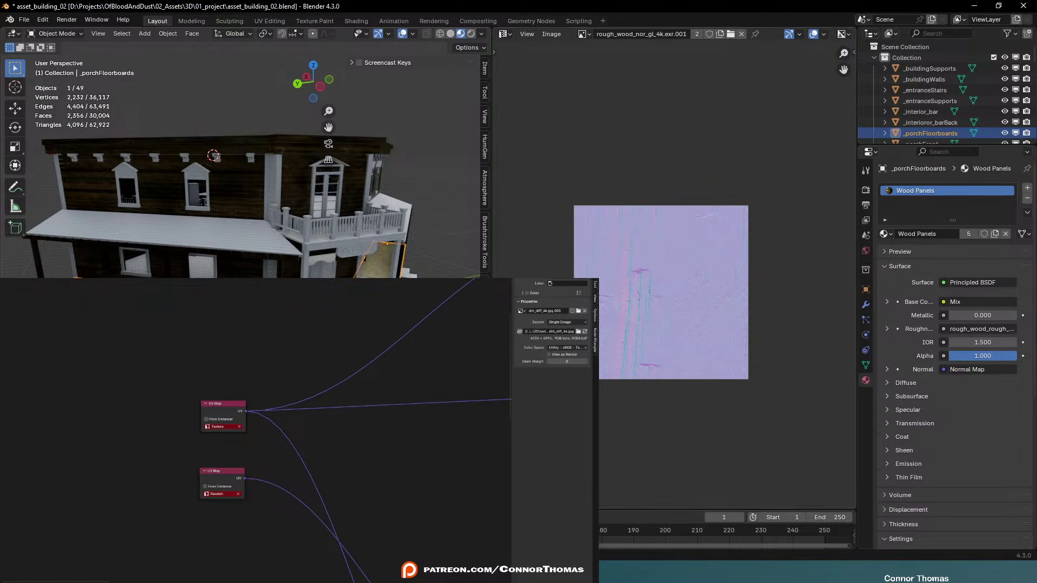
Rename the porch floorboards' UV map as Texture
{"action": "key", "text": "Tab"}
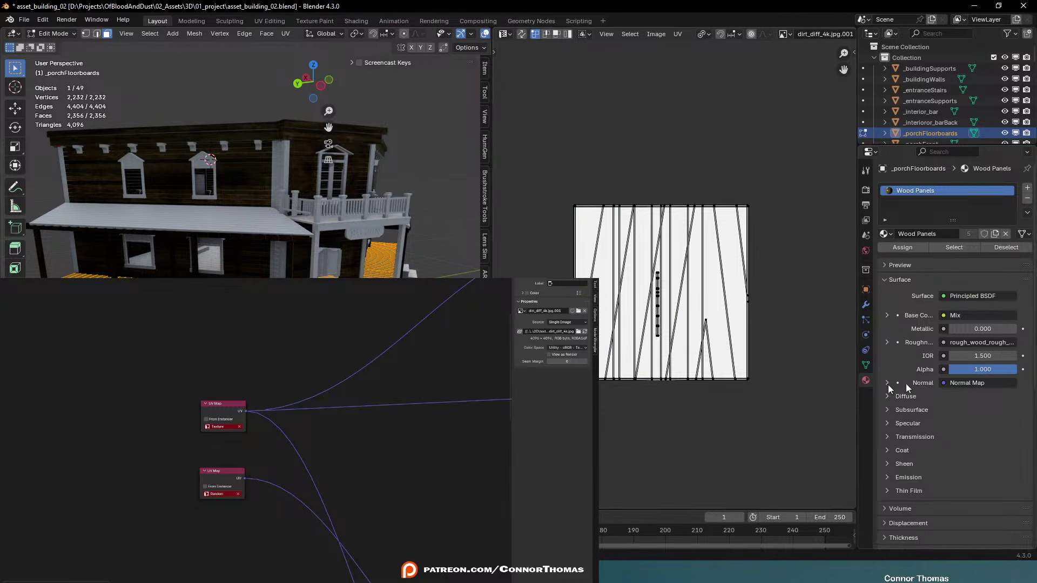
{"action": "left_click", "coordinate": [866, 365]}
{"action": "double_click", "coordinate": [910, 373]}
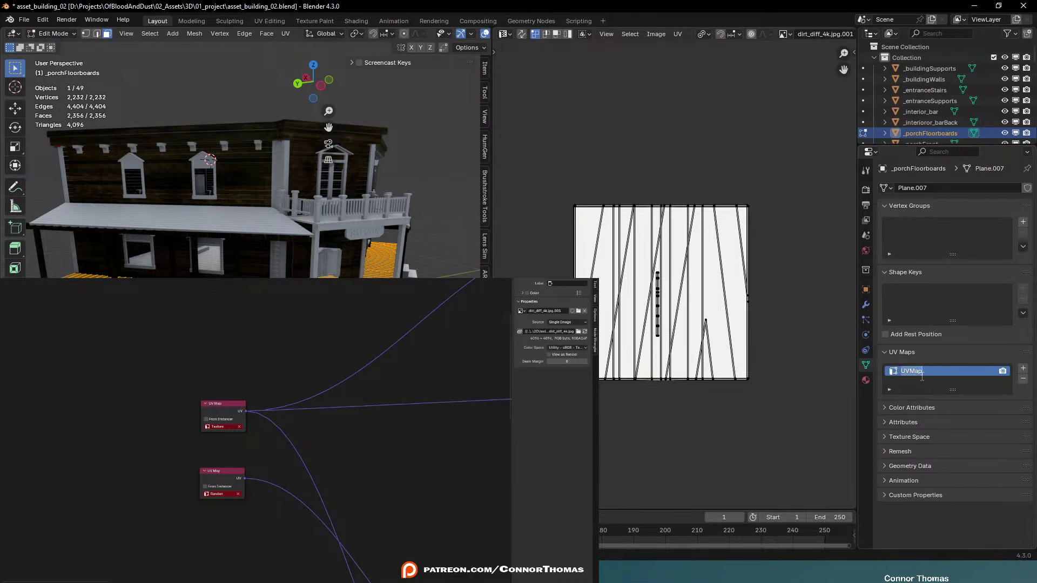
{"action": "type", "text": "Texture"}
{"action": "key", "text": "Return"}
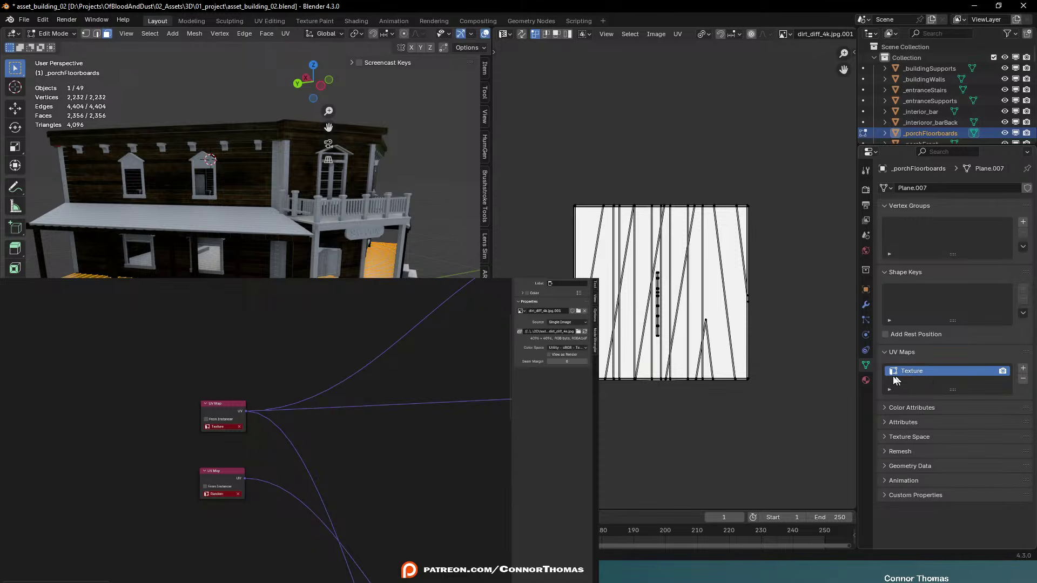
Unwrap all faces of the porch floorboards into the Texture map and inspect the boards
{"action": "middle_click_drag", "start_coordinate": [243, 216], "coordinate": [281, 211]}
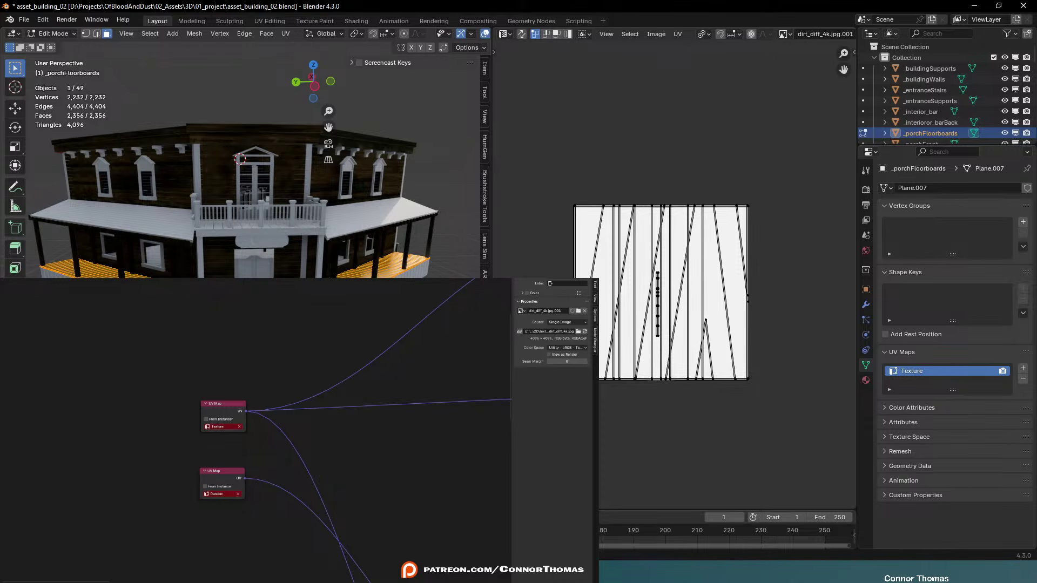
{"action": "middle_click_drag", "start_coordinate": [222, 172], "coordinate": [270, 162]}
{"action": "key", "text": "Tab"}
{"action": "scroll", "coordinate": [252, 177], "scroll_direction": "up", "scroll_amount": 5}
{"action": "scroll", "coordinate": [252, 177], "scroll_direction": "up", "scroll_amount": 3}
{"action": "scroll", "coordinate": [252, 177], "scroll_direction": "down", "scroll_amount": 6}
{"action": "scroll", "coordinate": [203, 172], "scroll_direction": "up", "scroll_amount": 6}
{"action": "scroll", "coordinate": [243, 162], "scroll_direction": "down", "scroll_amount": 6}
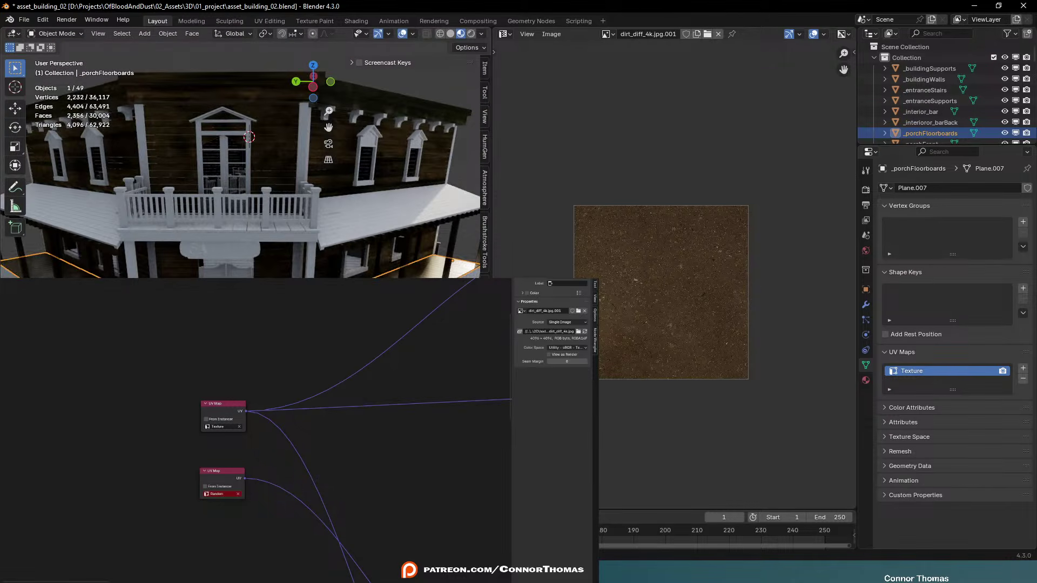
Add a second UV map named Random to the porch floorboards and make it active for rendering
{"action": "left_click", "coordinate": [1022, 371]}
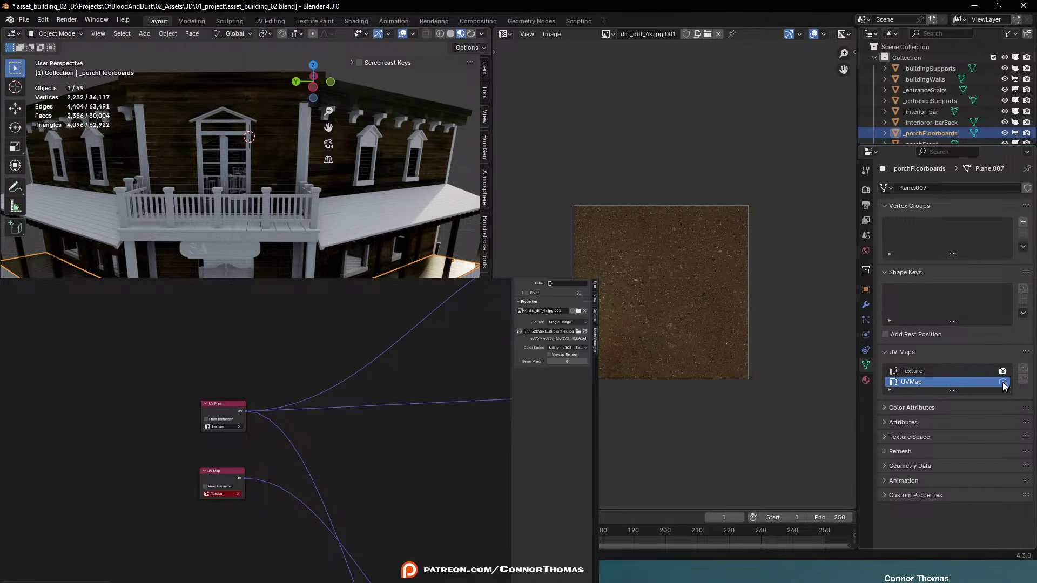
{"action": "double_click", "coordinate": [915, 383]}
{"action": "type", "text": "Random"}
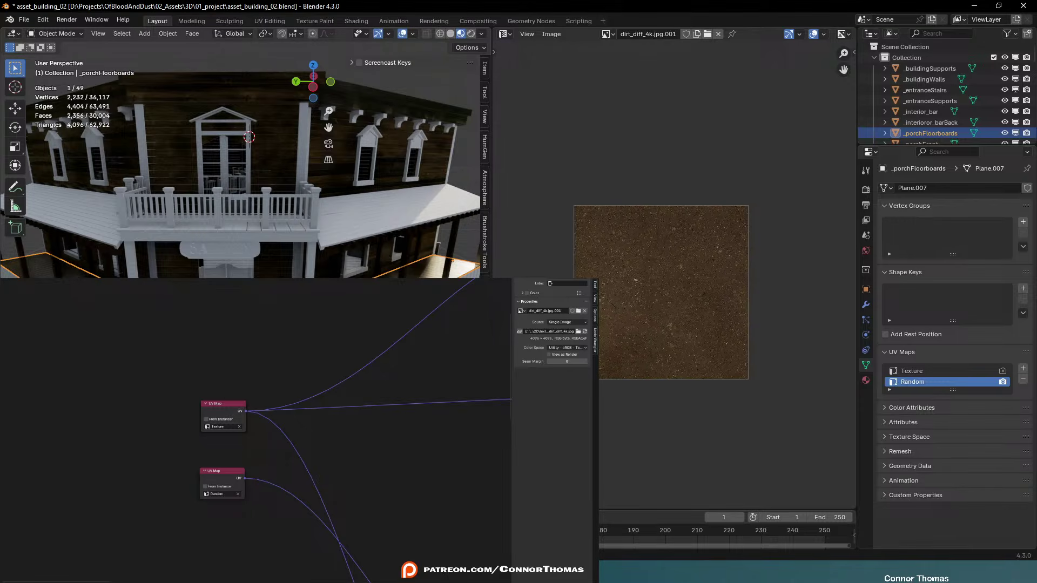
Project the porch floorboards' faces from an elevated front view into the Random map and collapse each board's island to a point
{"action": "middle_click_drag", "start_coordinate": [216, 162], "coordinate": [260, 162]}
{"action": "key", "text": "Tab"}
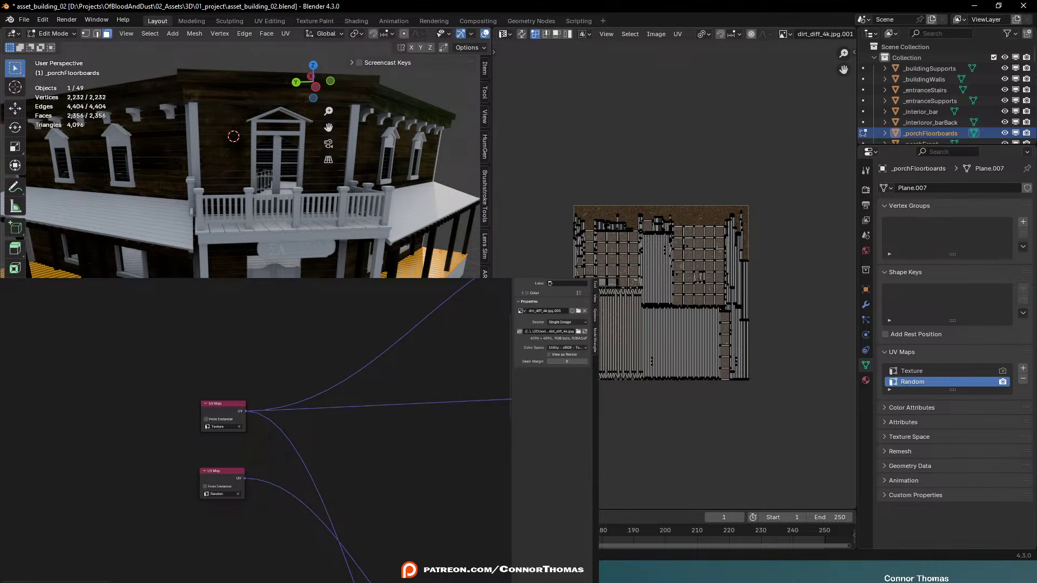
{"action": "scroll", "coordinate": [240, 173], "scroll_direction": "down", "scroll_amount": 5}
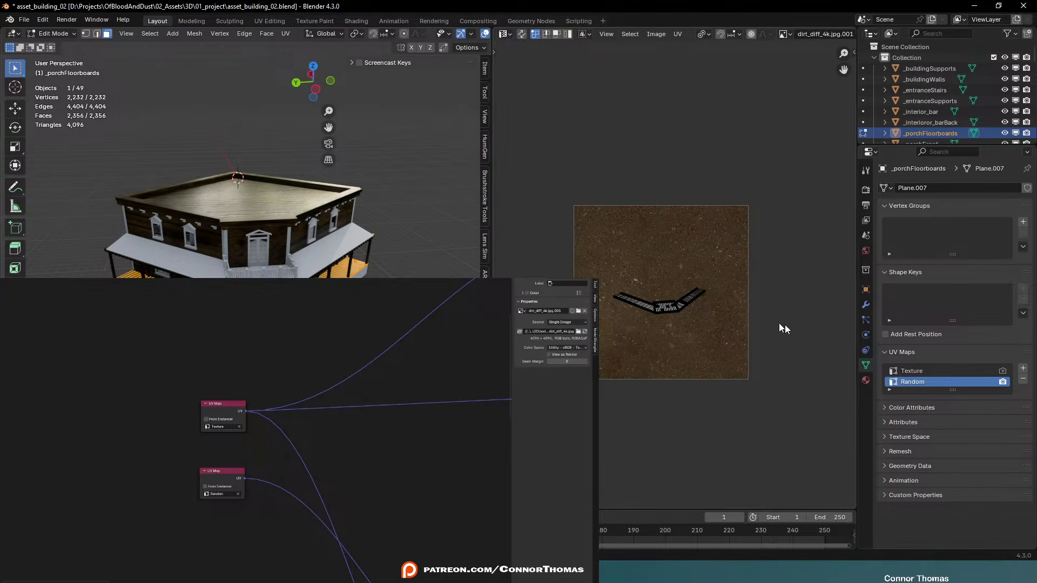
{"action": "key", "text": "a"}
{"action": "key", "text": "s"}
{"action": "left_click", "coordinate": [724, 319]}
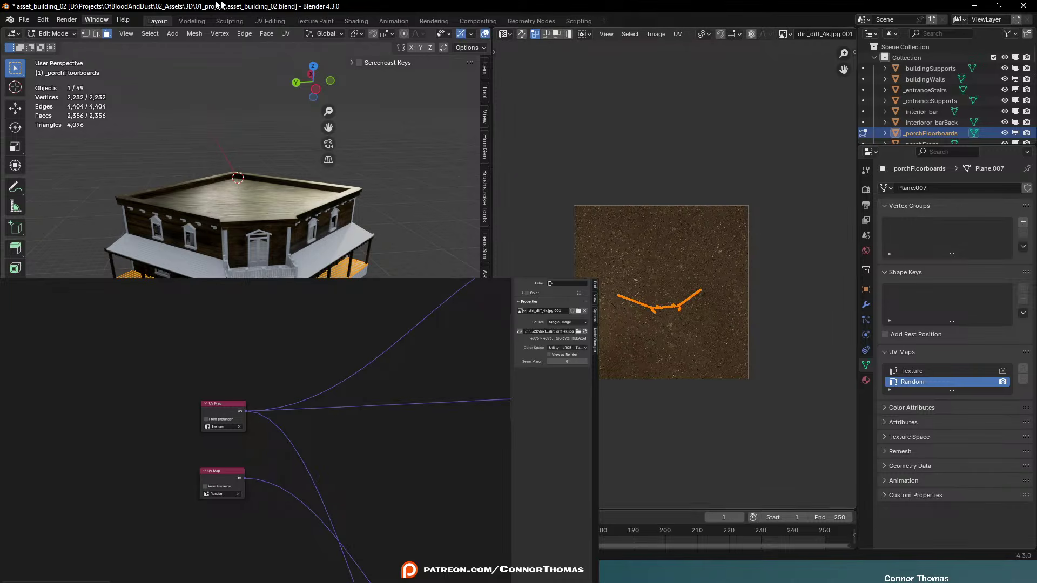
{"action": "key", "text": "KP_Decimal"}
{"action": "key", "text": "Tab"}
{"action": "scroll", "coordinate": [240, 162], "scroll_direction": "down", "scroll_amount": 4}
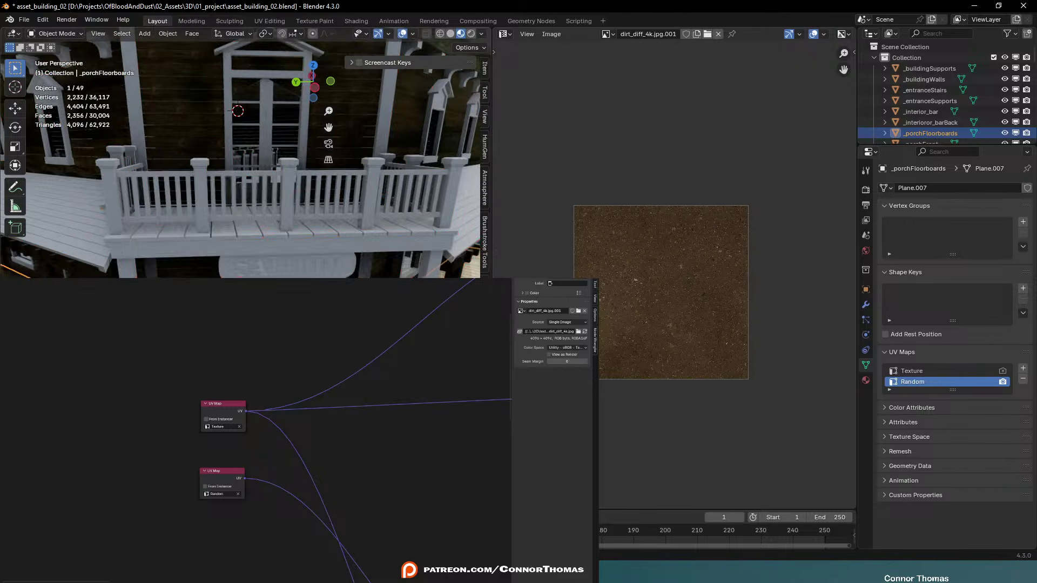
{"action": "key", "text": "alt+a"}
{"action": "middle_click_drag", "start_coordinate": [240, 119], "coordinate": [240, 205], "text": "shift"}
{"action": "mouse_move", "coordinate": [240, 162]}
{"action": "middle_mouse_down"}
{"action": "mouse_move", "coordinate": [292, 167]}
{"action": "mouse_move", "coordinate": [281, 162]}
{"action": "mouse_move", "coordinate": [259, 178]}
{"action": "mouse_move", "coordinate": [303, 151]}
{"action": "mouse_move", "coordinate": [270, 178]}
{"action": "mouse_move", "coordinate": [257, 173]}
{"action": "middle_mouse_up"}
{"action": "scroll", "coordinate": [385, 456], "scroll_direction": "down", "scroll_amount": 5}
Link the displacement node's output to the Displacement input of the Material Output in the Wood Panels material
{"action": "middle_click_drag", "start_coordinate": [505, 486], "coordinate": [345, 324]}
{"action": "scroll", "coordinate": [364, 469], "scroll_direction": "up", "scroll_amount": 2}
{"action": "scroll", "coordinate": [397, 474], "scroll_direction": "up", "scroll_amount": 1}
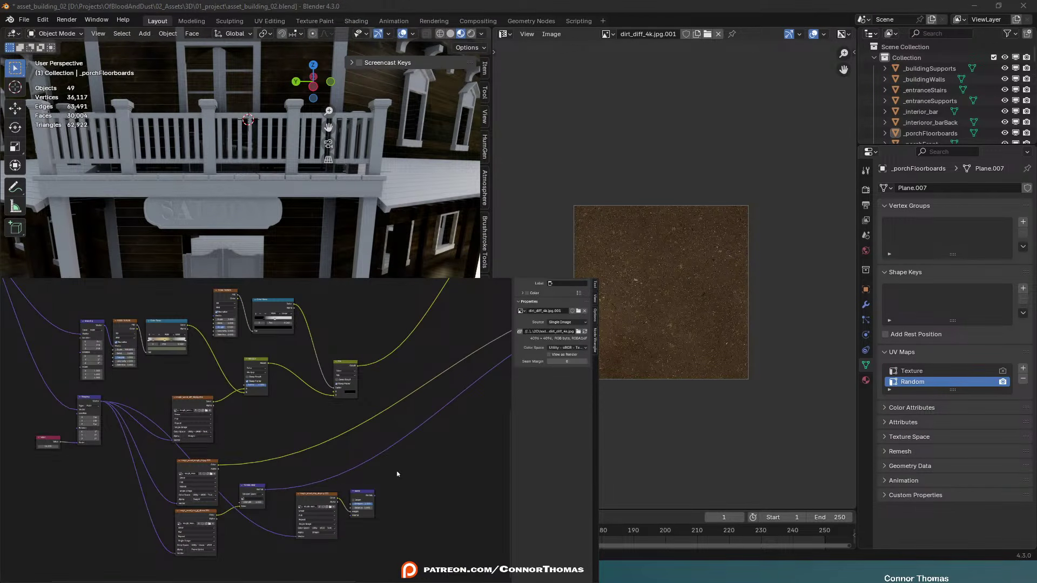
{"action": "middle_click_drag", "start_coordinate": [427, 382], "coordinate": [233, 404]}
{"action": "scroll", "coordinate": [329, 393], "scroll_direction": "down", "scroll_amount": 2}
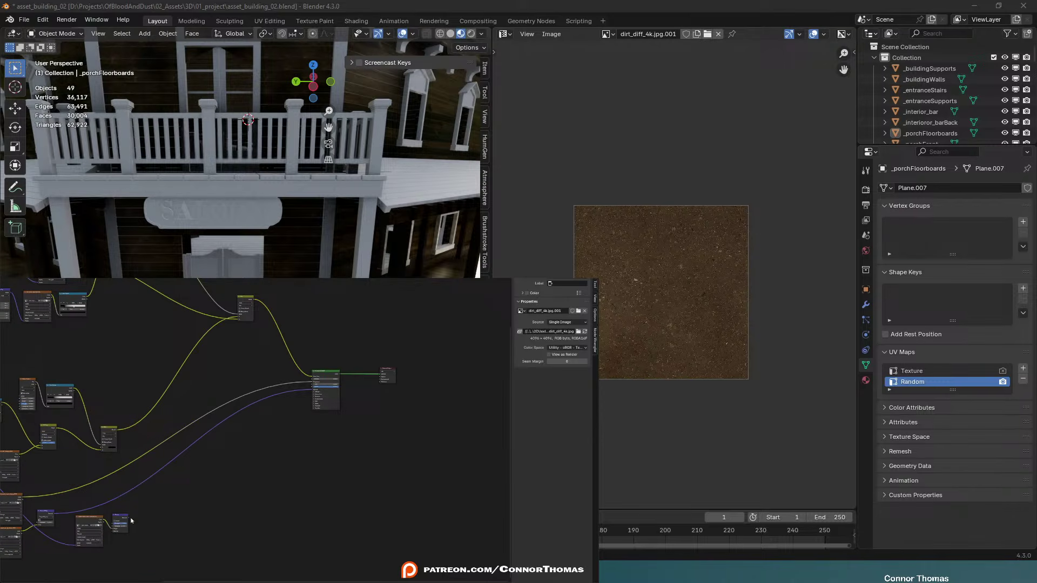
{"action": "left_click_drag", "start_coordinate": [130, 520], "coordinate": [379, 381]}
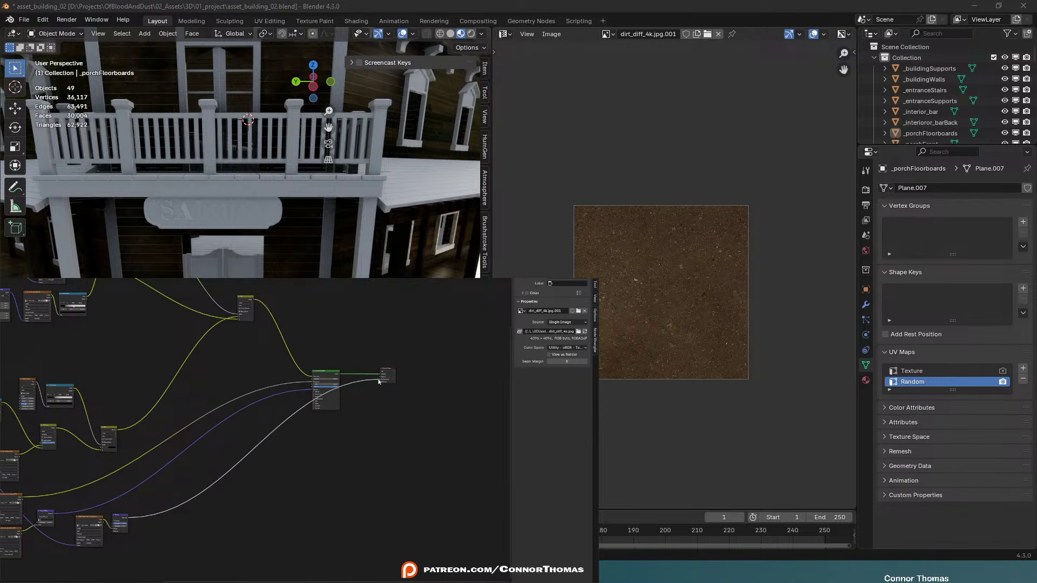
Inspect the Wood Panels material on the building's side walls, up close and from a distance
{"action": "left_click", "coordinate": [343, 470]}
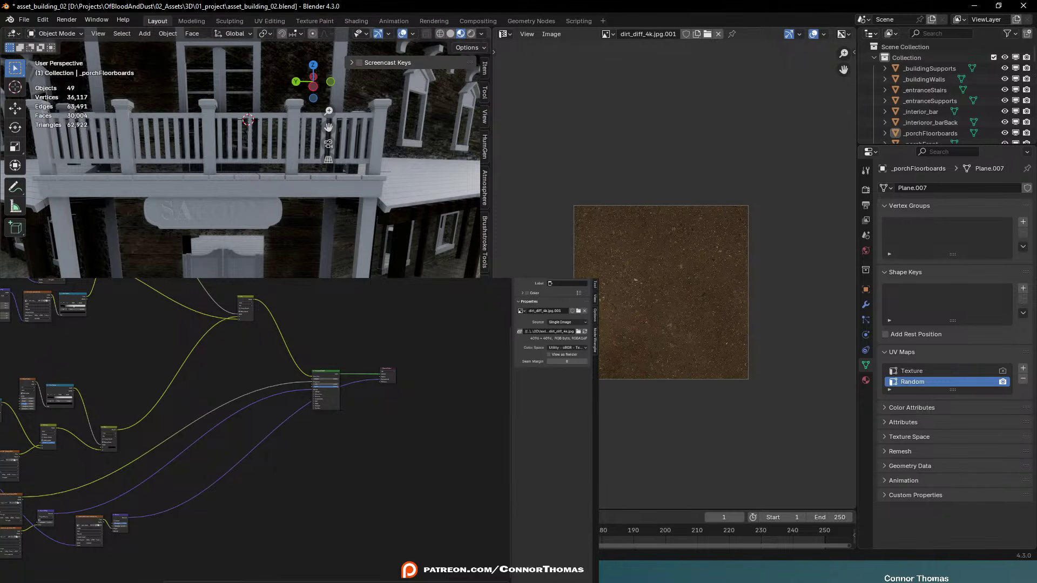
{"action": "middle_click_drag", "start_coordinate": [288, 158], "coordinate": [329, 160]}
{"action": "scroll", "coordinate": [328, 160], "scroll_direction": "up", "scroll_amount": 4}
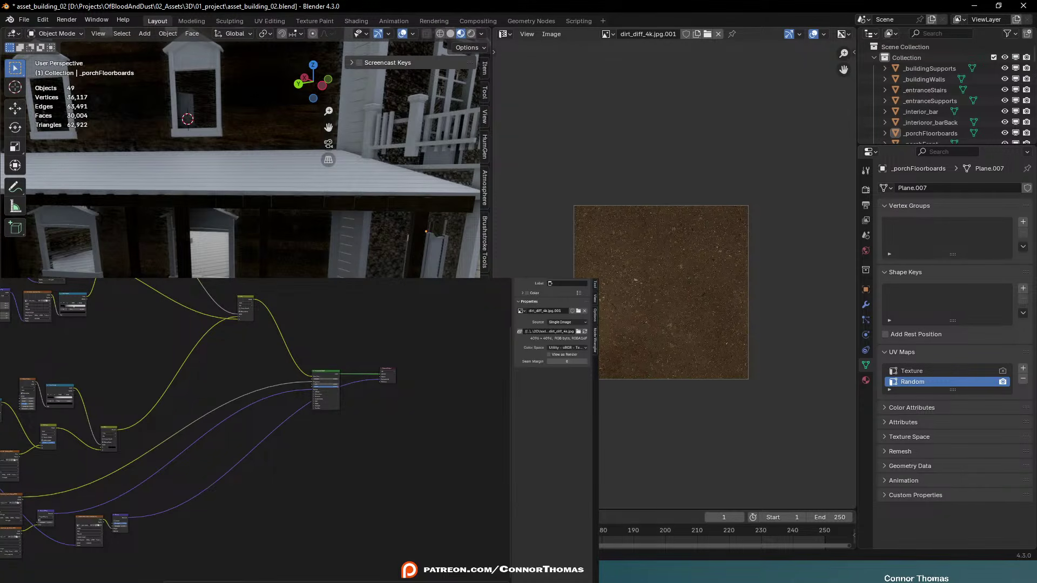
{"action": "scroll", "coordinate": [329, 160], "scroll_direction": "up", "scroll_amount": 5}
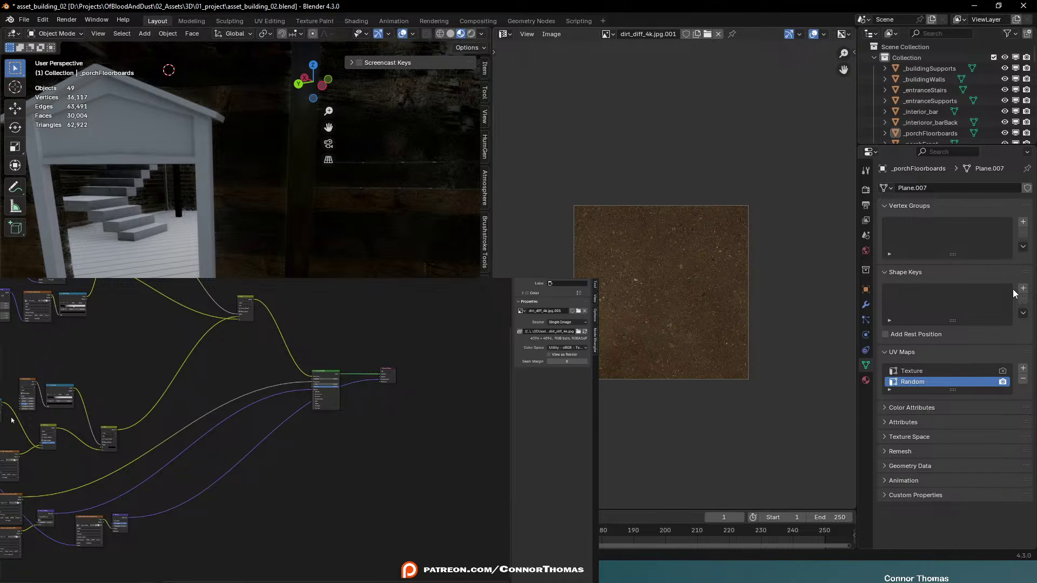
{"action": "scroll", "coordinate": [328, 160], "scroll_direction": "up", "scroll_amount": 6}
{"action": "scroll", "coordinate": [243, 159], "scroll_direction": "down", "scroll_amount": 9}
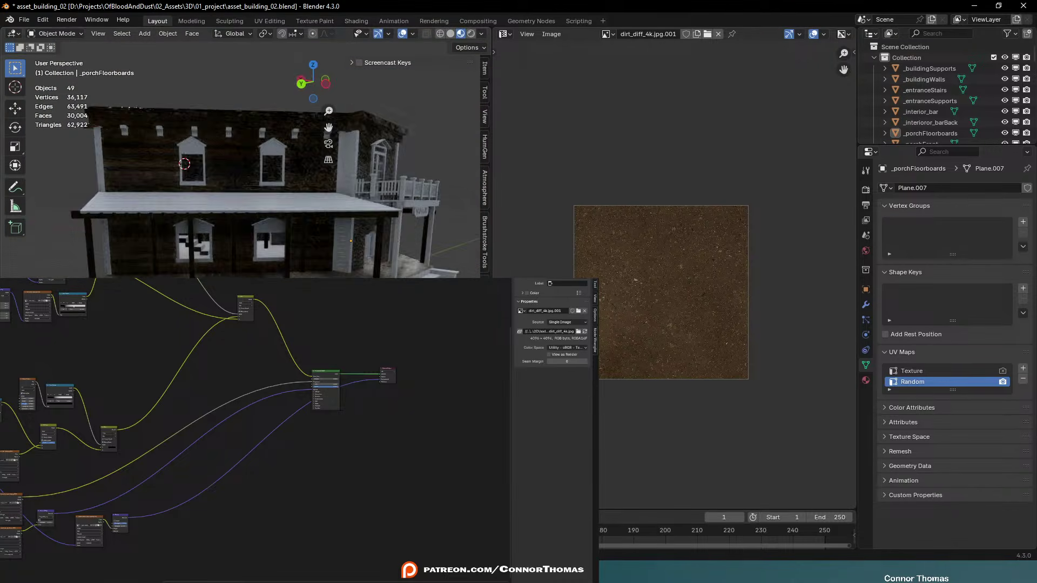
{"action": "middle_click_drag", "start_coordinate": [275, 156], "coordinate": [400, 254]}
Assign the existing Wood Panels material to the sloped porch roof planks
{"action": "left_click", "coordinate": [419, 274]}
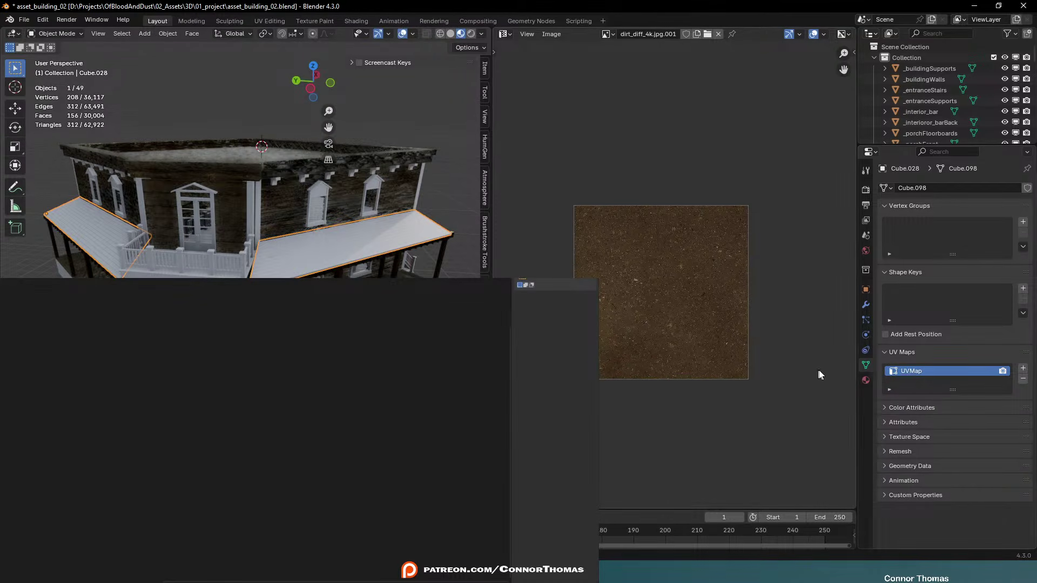
{"action": "left_click", "coordinate": [864, 381]}
{"action": "left_click", "coordinate": [883, 233]}
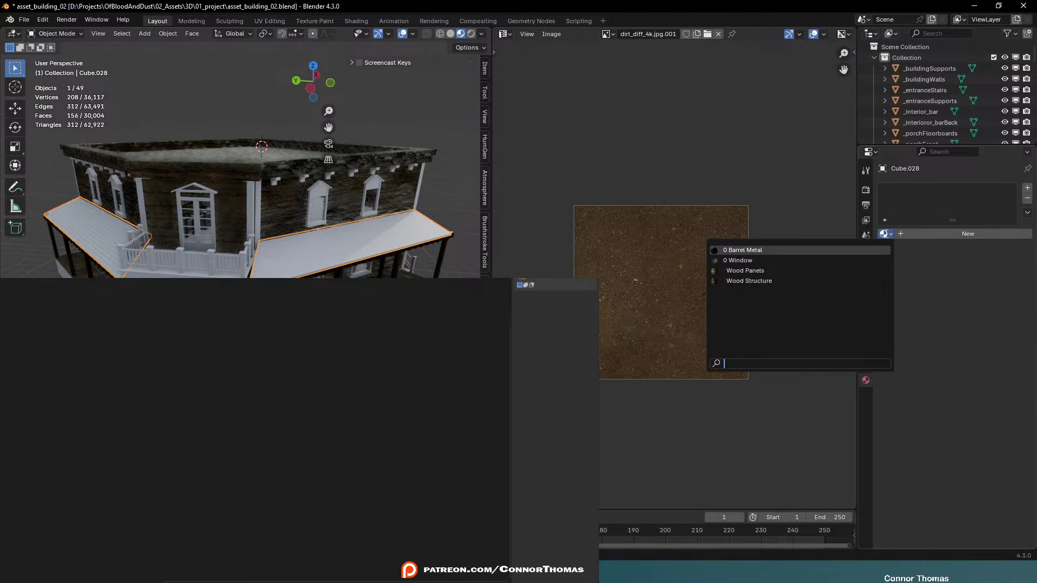
{"action": "type", "text": "t"}
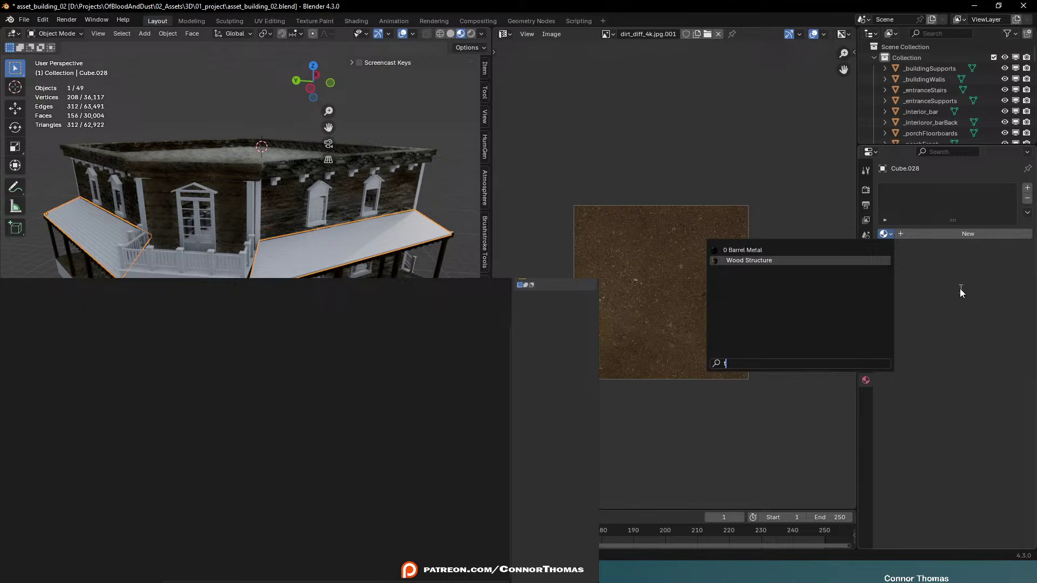
{"action": "left_click", "coordinate": [884, 233]}
{"action": "left_click", "coordinate": [780, 271]}
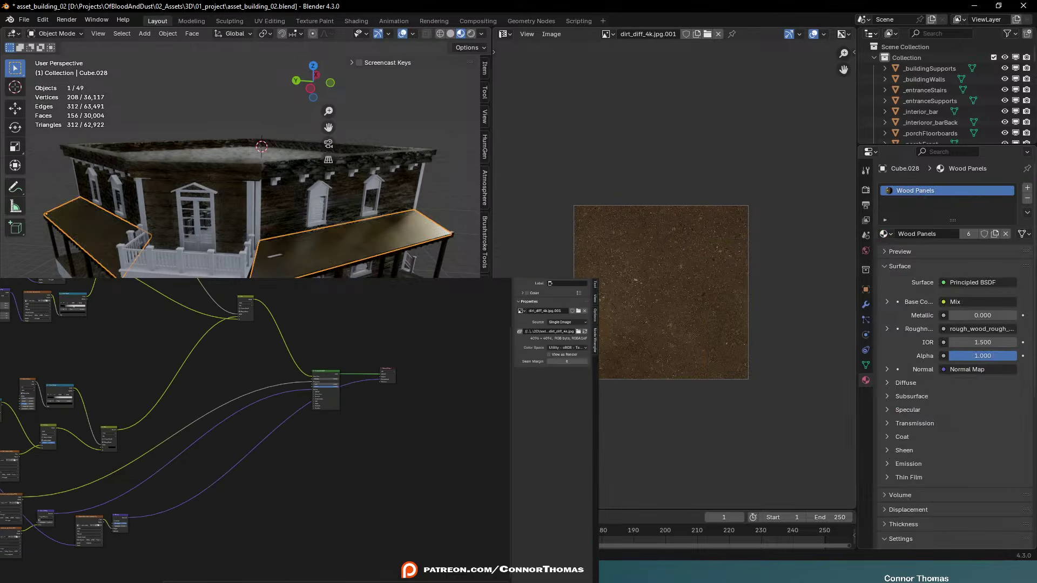
Examine the Wood Panels material on the porch roof and the main roof from several angles and up close
{"action": "middle_click_drag", "start_coordinate": [345, 216], "coordinate": [410, 221]}
{"action": "scroll", "coordinate": [329, 222], "scroll_direction": "up", "scroll_amount": 4}
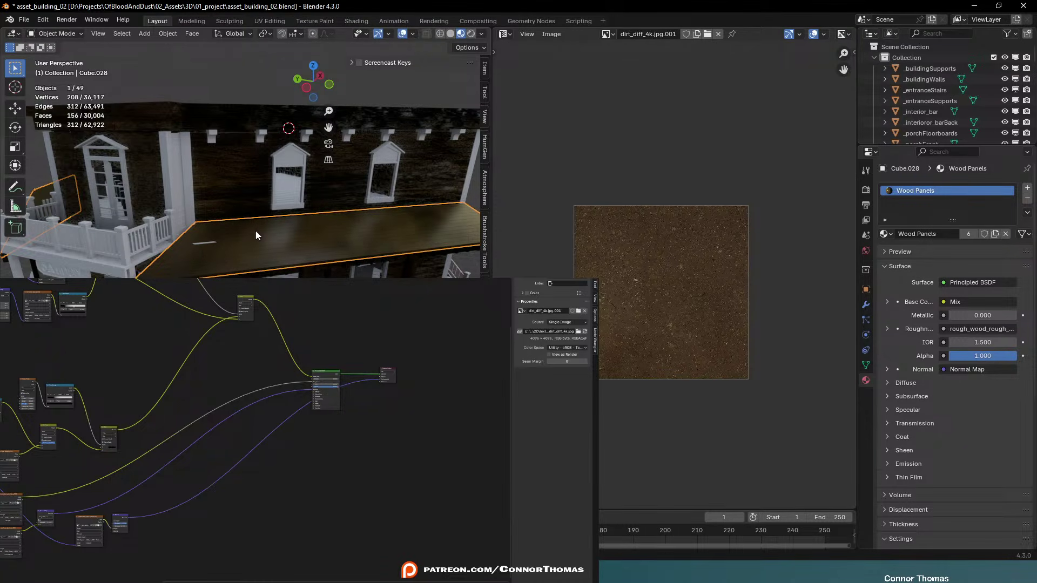
{"action": "middle_click_drag", "start_coordinate": [255, 229], "coordinate": [320, 227]}
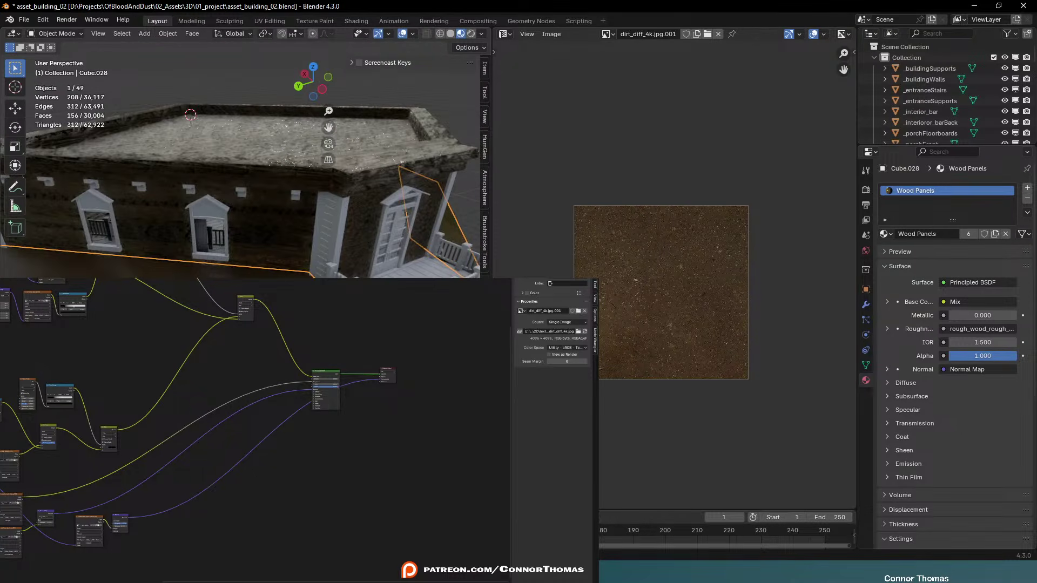
{"action": "middle_click_drag", "start_coordinate": [350, 267], "coordinate": [330, 244]}
{"action": "scroll", "coordinate": [287, 231], "scroll_direction": "up", "scroll_amount": 8}
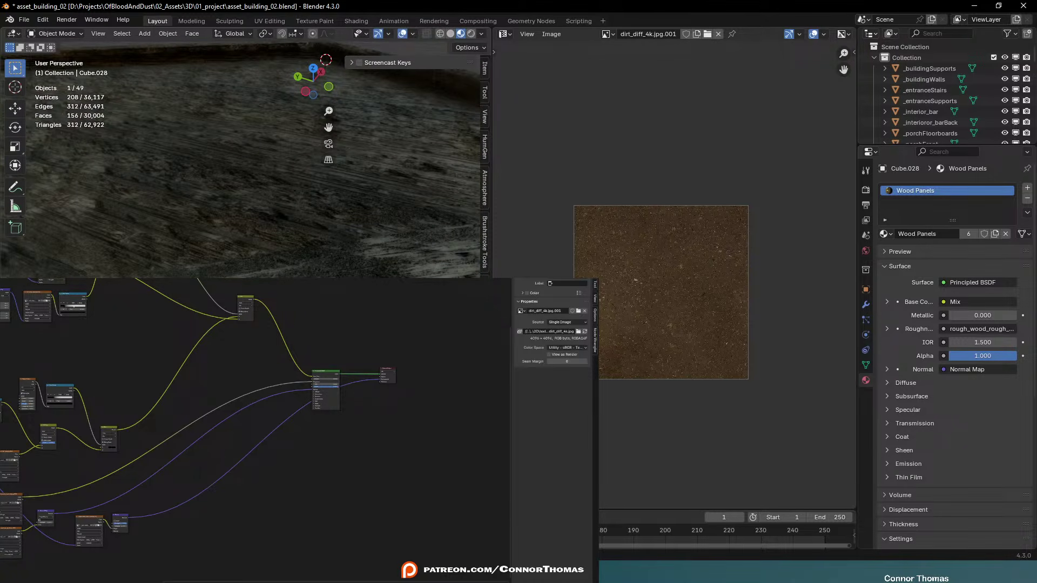
{"action": "scroll", "coordinate": [294, 232], "scroll_direction": "down", "scroll_amount": 8}
{"action": "middle_click_drag", "start_coordinate": [295, 232], "coordinate": [298, 206]}
{"action": "scroll", "coordinate": [298, 206], "scroll_direction": "up", "scroll_amount": 1}
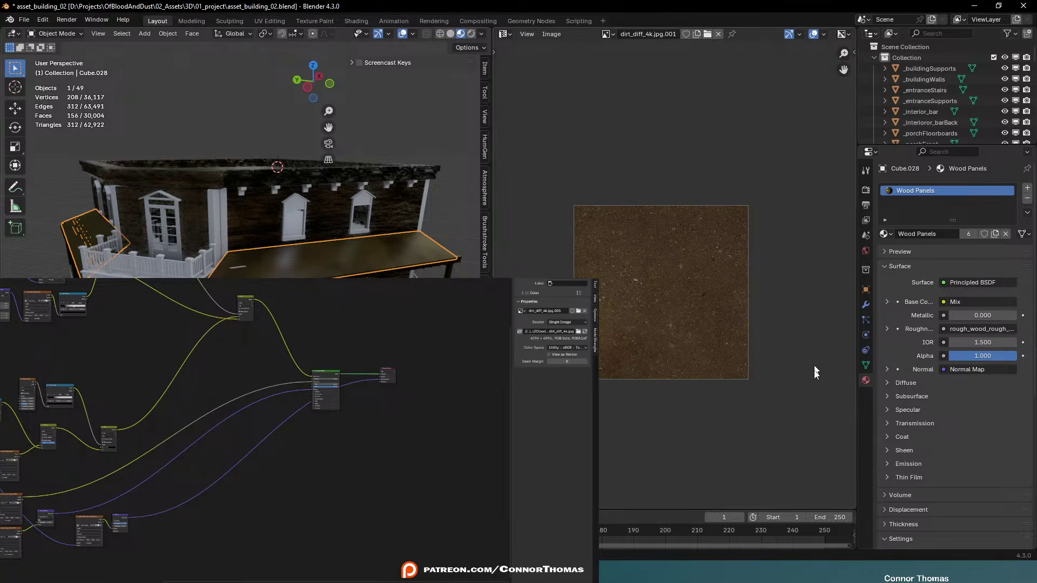
Unwrap all faces of the porch roof planks and rename their UV map to Texture
{"action": "key", "text": "Tab"}
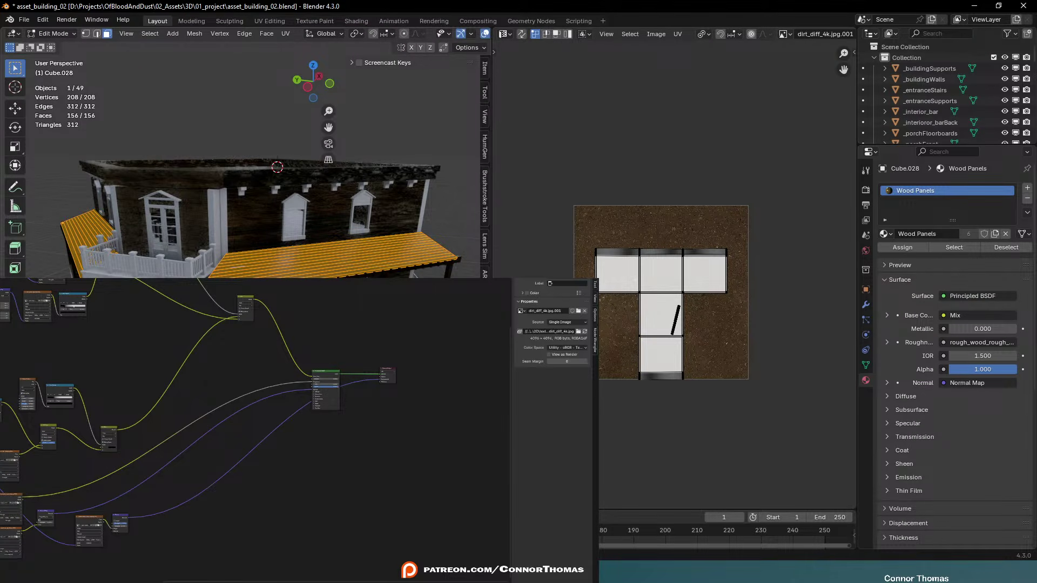
{"action": "key", "text": "u"}
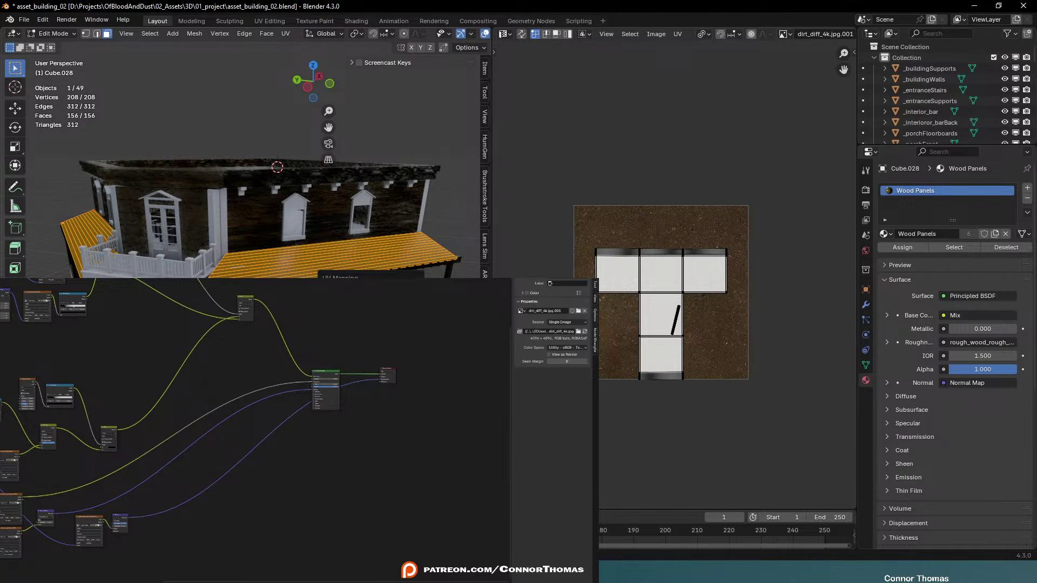
{"action": "key", "text": "Escape"}
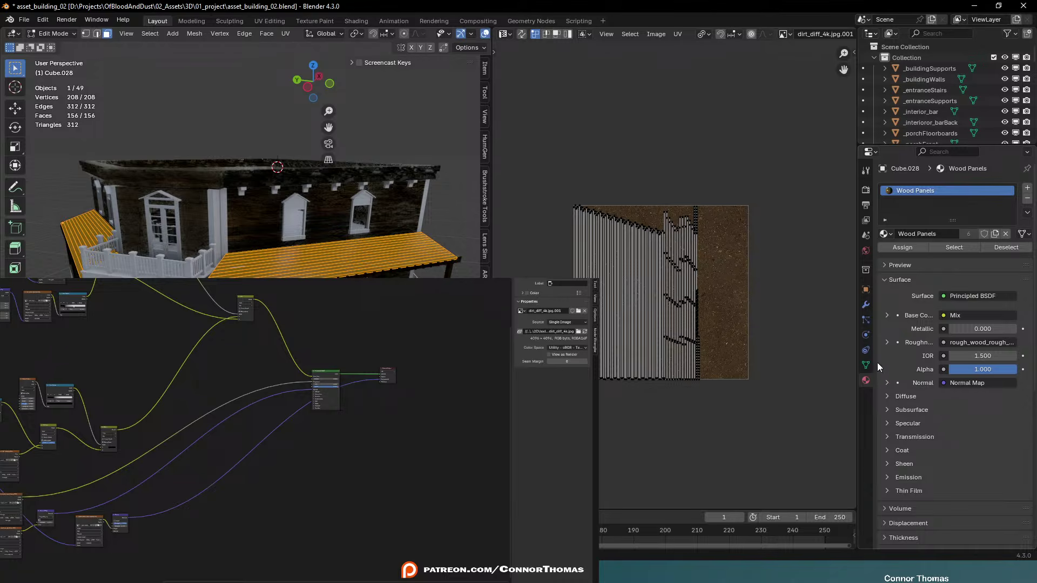
{"action": "left_click", "coordinate": [866, 365]}
{"action": "double_click", "coordinate": [910, 372]}
{"action": "type", "text": "Texture"}
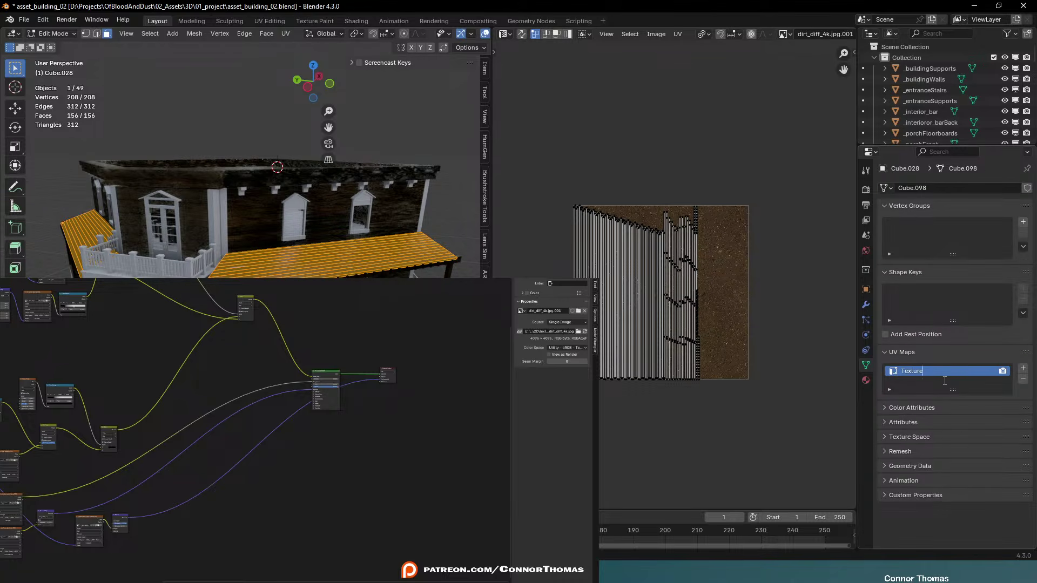
{"action": "key", "text": "Return"}
Add a second UV map named Random to the porch roof and make it active for rendering
{"action": "left_click", "coordinate": [1023, 370]}
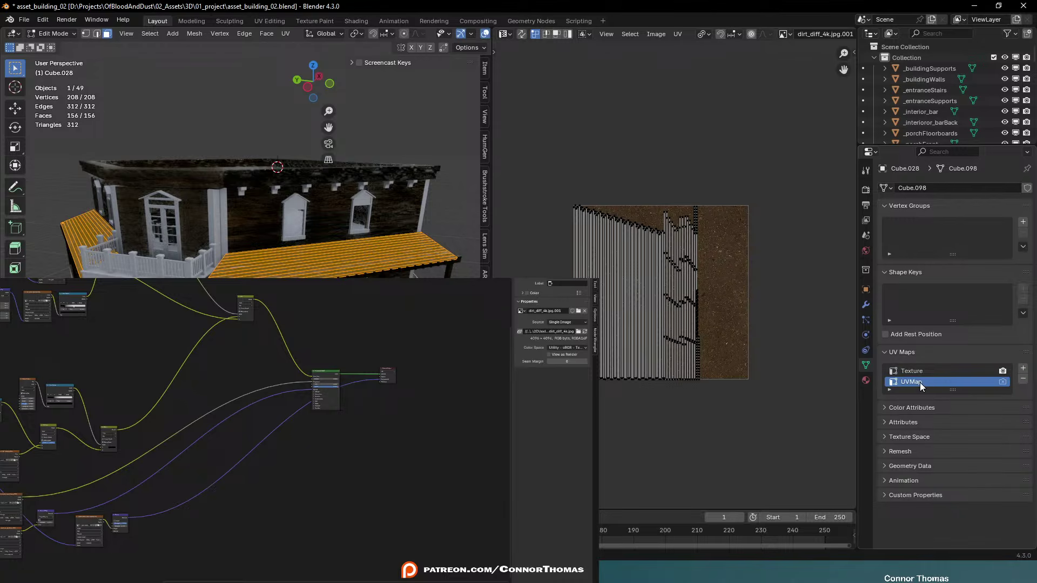
{"action": "double_click", "coordinate": [950, 381]}
{"action": "type", "text": "Random"}
{"action": "key", "text": "Return"}
{"action": "left_click", "coordinate": [1003, 381]}
Project the porch roof's faces from an elevated front view into the Random map and collapse each plank's island to a point
{"action": "scroll", "coordinate": [212, 285], "scroll_direction": "down", "scroll_amount": 3}
{"action": "middle_click_drag", "start_coordinate": [196, 276], "coordinate": [230, 286]}
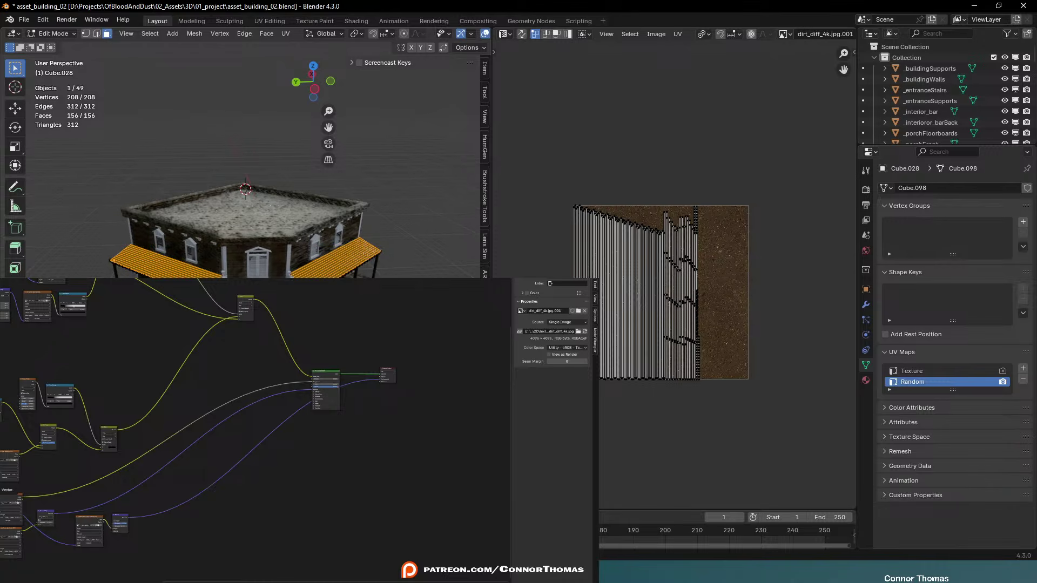
{"action": "scroll", "coordinate": [297, 273], "scroll_direction": "up", "scroll_amount": 2}
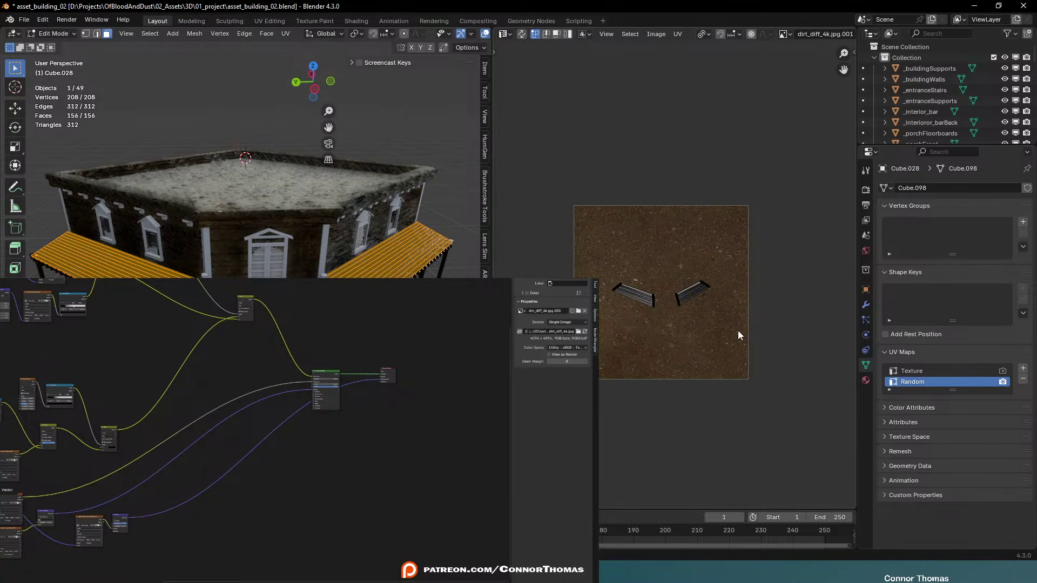
{"action": "type", "text": "as.5"}
{"action": "key", "text": "Return"}
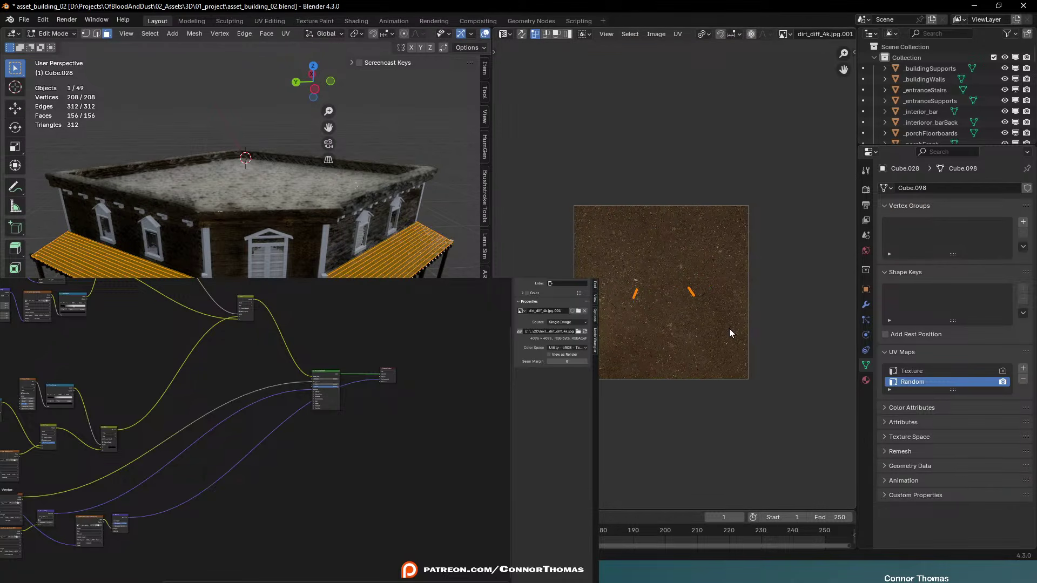
{"action": "key", "text": "Tab"}
Deselect everything and inspect the porch roof's planks up close and from the side
{"action": "middle_click_drag", "start_coordinate": [303, 294], "coordinate": [268, 279]}
{"action": "key", "text": "a"}
{"action": "key", "text": "a"}
{"action": "scroll", "coordinate": [259, 226], "scroll_direction": "up", "scroll_amount": 5}
{"action": "mouse_move", "coordinate": [259, 227]}
{"action": "middle_mouse_down"}
{"action": "mouse_move", "coordinate": [224, 232]}
{"action": "mouse_move", "coordinate": [216, 248]}
{"action": "mouse_move", "coordinate": [267, 238]}
{"action": "mouse_move", "coordinate": [272, 204]}
{"action": "middle_mouse_up"}
{"action": "scroll", "coordinate": [224, 232], "scroll_direction": "down", "scroll_amount": 4}
Move the rough_wood_diff_4k image texture node closer to the Multiply node in the Wood Panels material
{"action": "middle_click_drag", "start_coordinate": [215, 499], "coordinate": [354, 444]}
{"action": "scroll", "coordinate": [270, 491], "scroll_direction": "up", "scroll_amount": 8}
{"action": "scroll", "coordinate": [267, 524], "scroll_direction": "down", "scroll_amount": 5}
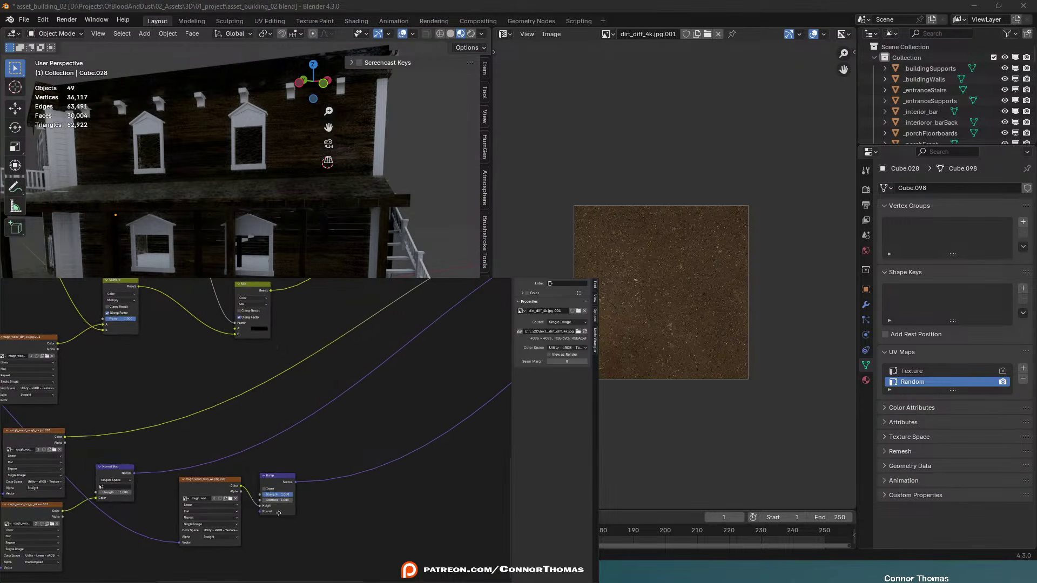
{"action": "middle_click_drag", "start_coordinate": [372, 447], "coordinate": [317, 491]}
{"action": "scroll", "coordinate": [324, 480], "scroll_direction": "up", "scroll_amount": 3}
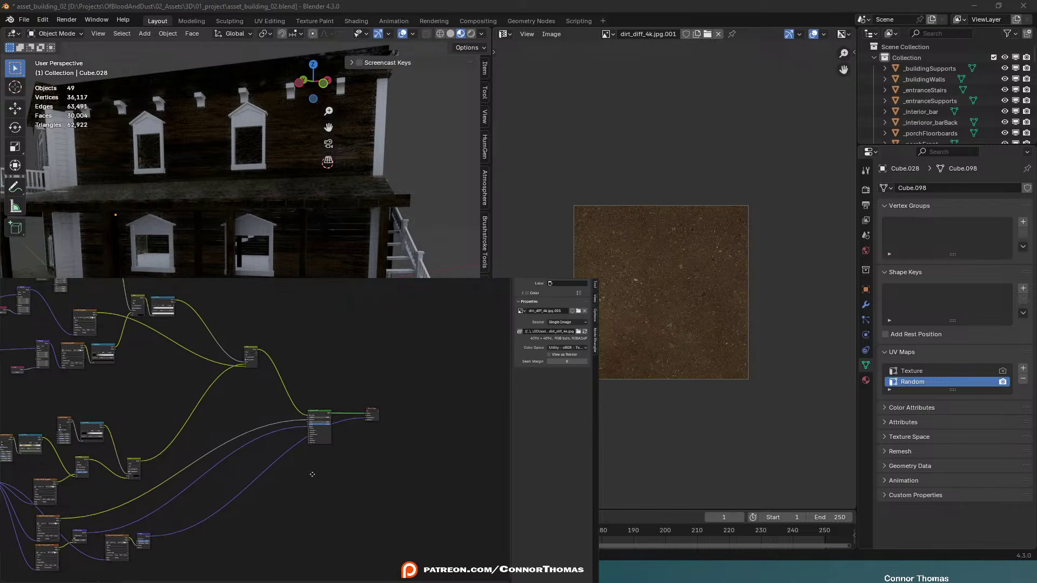
{"action": "middle_click_drag", "start_coordinate": [168, 401], "coordinate": [361, 365]}
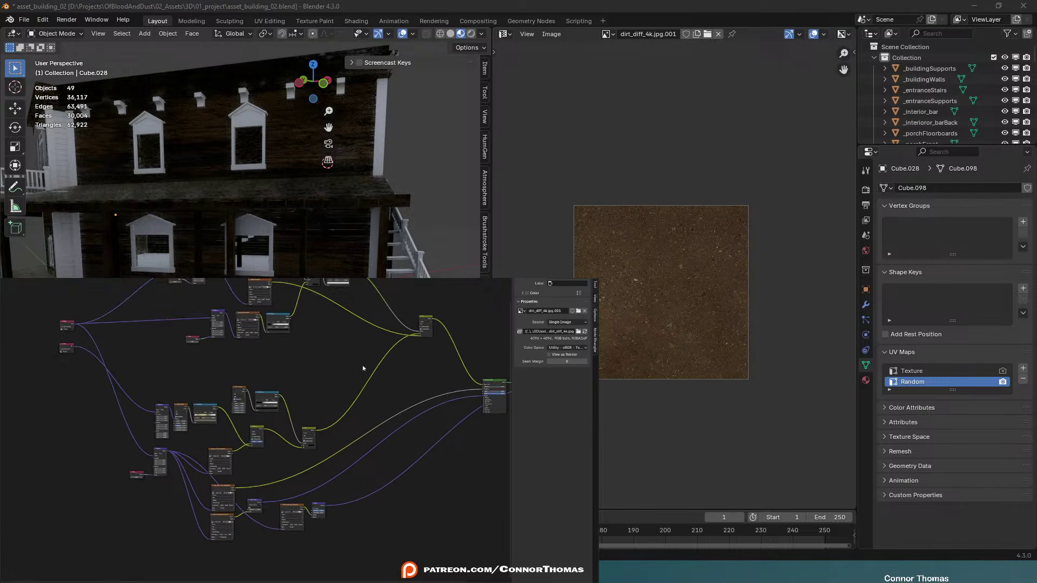
{"action": "scroll", "coordinate": [303, 390], "scroll_direction": "up", "scroll_amount": 5}
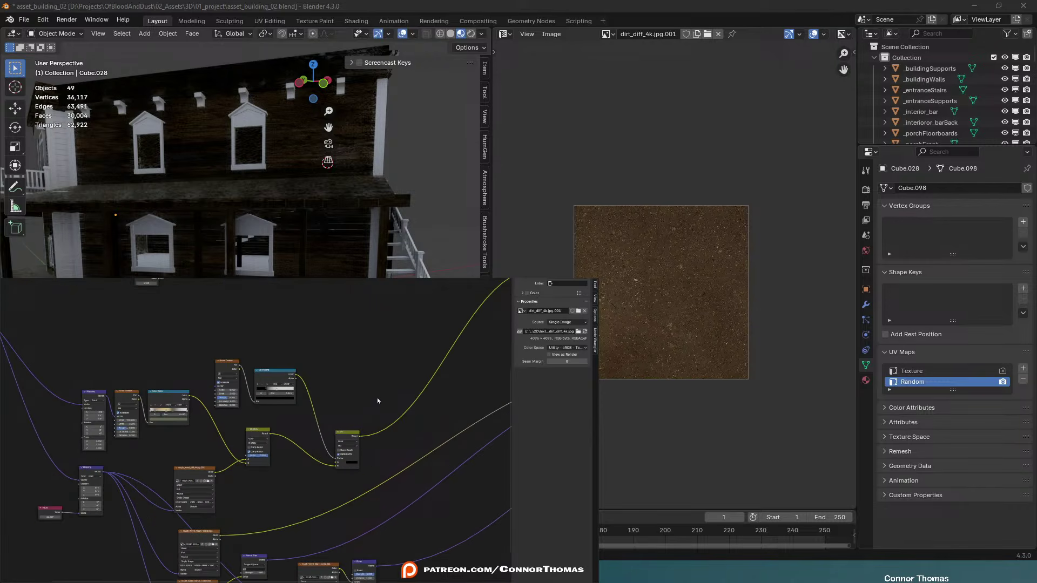
{"action": "scroll", "coordinate": [376, 398], "scroll_direction": "up", "scroll_amount": 2}
{"action": "middle_click_drag", "start_coordinate": [376, 397], "coordinate": [400, 382]}
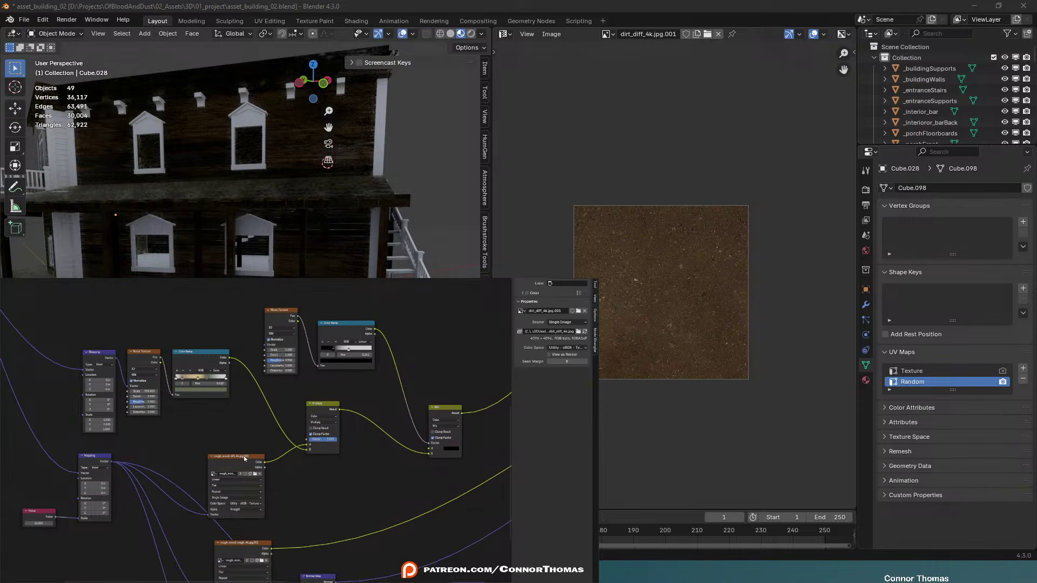
{"action": "left_click_drag", "start_coordinate": [258, 455], "coordinate": [295, 410]}
{"action": "left_click_drag", "start_coordinate": [240, 416], "coordinate": [239, 418]}
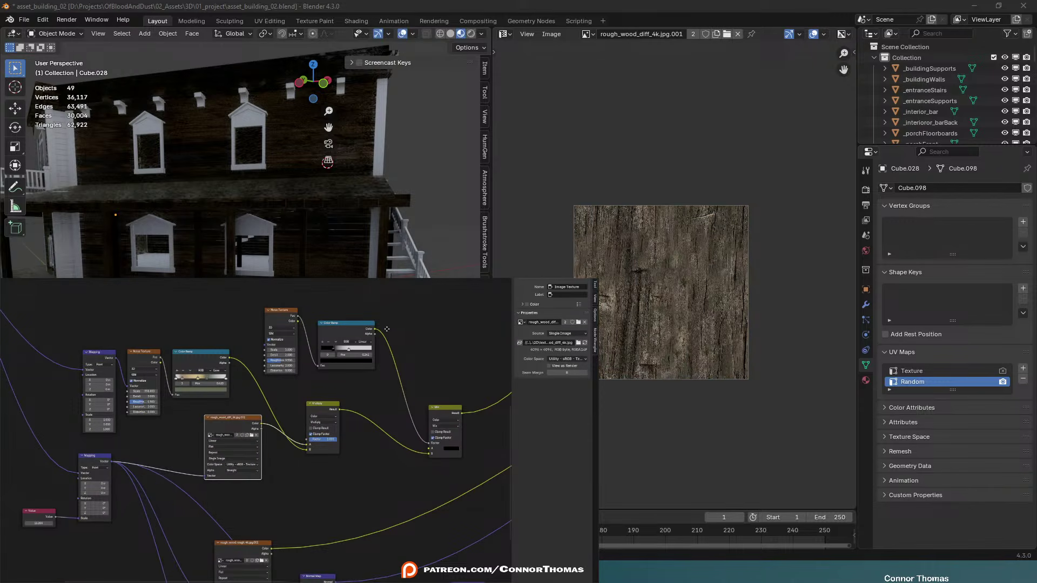
Preview the dirt_disp_4k image texture directly on the building
{"action": "scroll", "coordinate": [389, 323], "scroll_direction": "down", "scroll_amount": 2}
{"action": "middle_click_drag", "start_coordinate": [397, 319], "coordinate": [322, 504]}
{"action": "scroll", "coordinate": [338, 446], "scroll_direction": "down", "scroll_amount": 1}
{"action": "scroll", "coordinate": [308, 499], "scroll_direction": "up", "scroll_amount": 2}
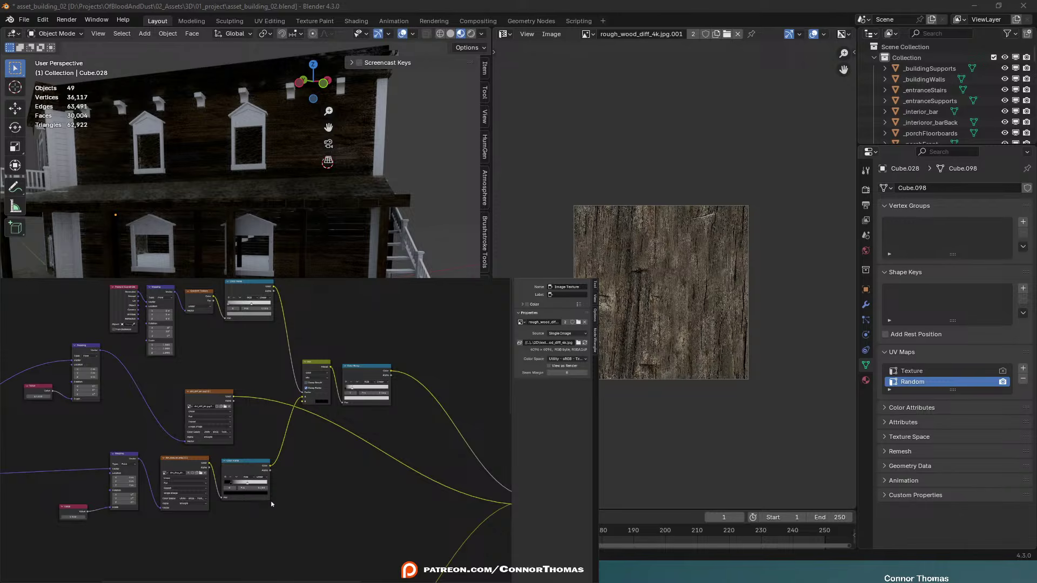
{"action": "scroll", "coordinate": [272, 503], "scroll_direction": "up", "scroll_amount": 1}
{"action": "middle_click_drag", "start_coordinate": [178, 467], "coordinate": [257, 436]}
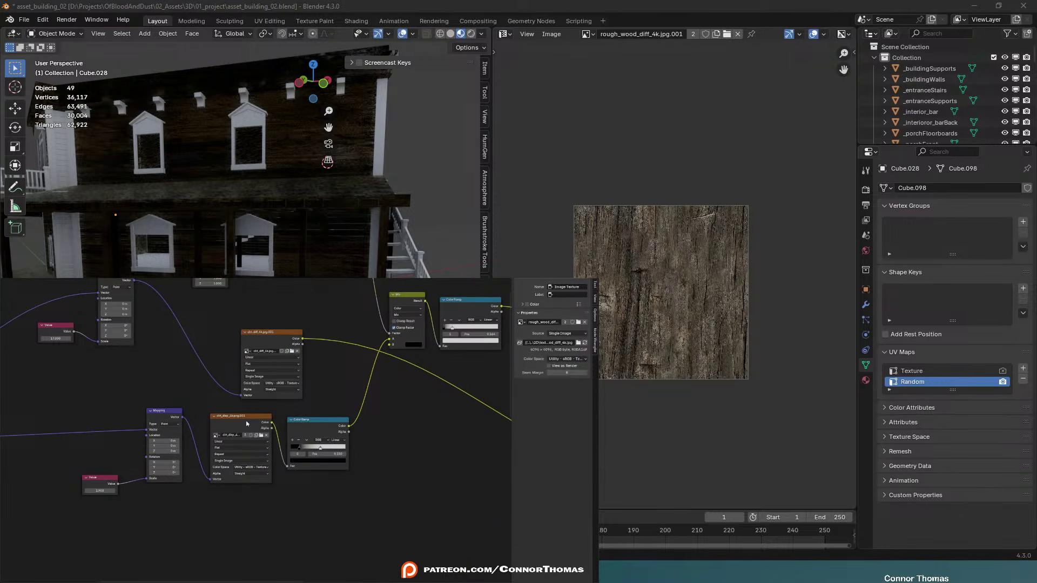
{"action": "left_click", "coordinate": [246, 423], "text": "ctrl+shift"}
{"action": "middle_click_drag", "start_coordinate": [398, 446], "coordinate": [366, 461]}
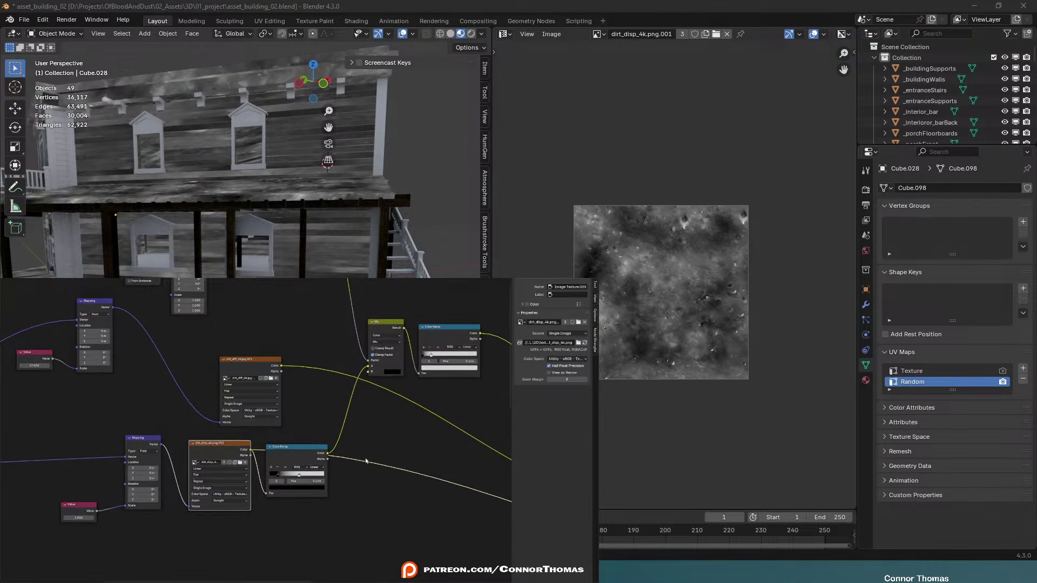
Preview the dirt_diff_4k image texture on the building and restore the Principled BSDF as the material's output
{"action": "left_click", "coordinate": [247, 361], "text": "ctrl+shift"}
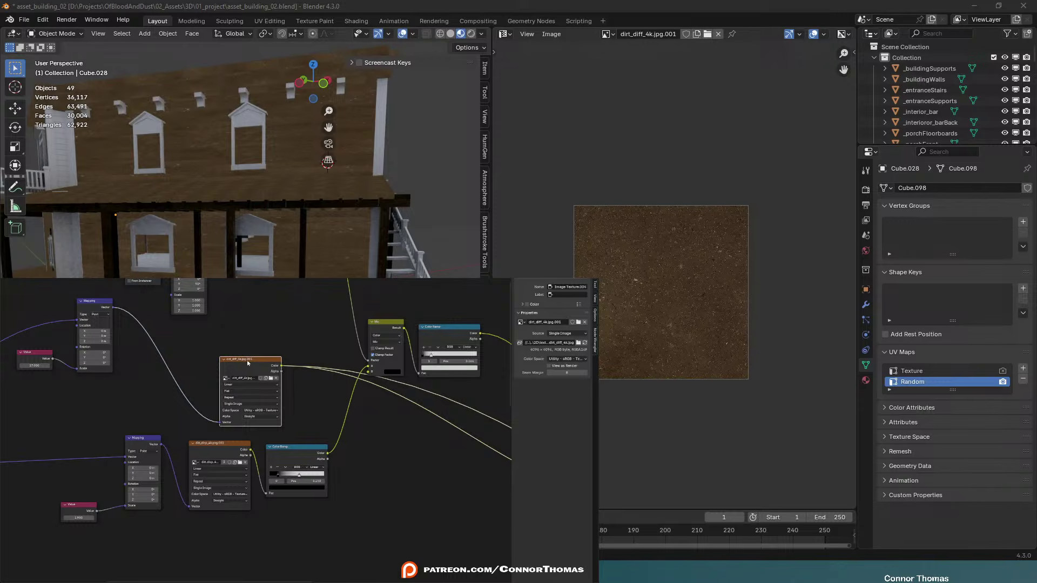
{"action": "middle_click_drag", "start_coordinate": [289, 346], "coordinate": [316, 360]}
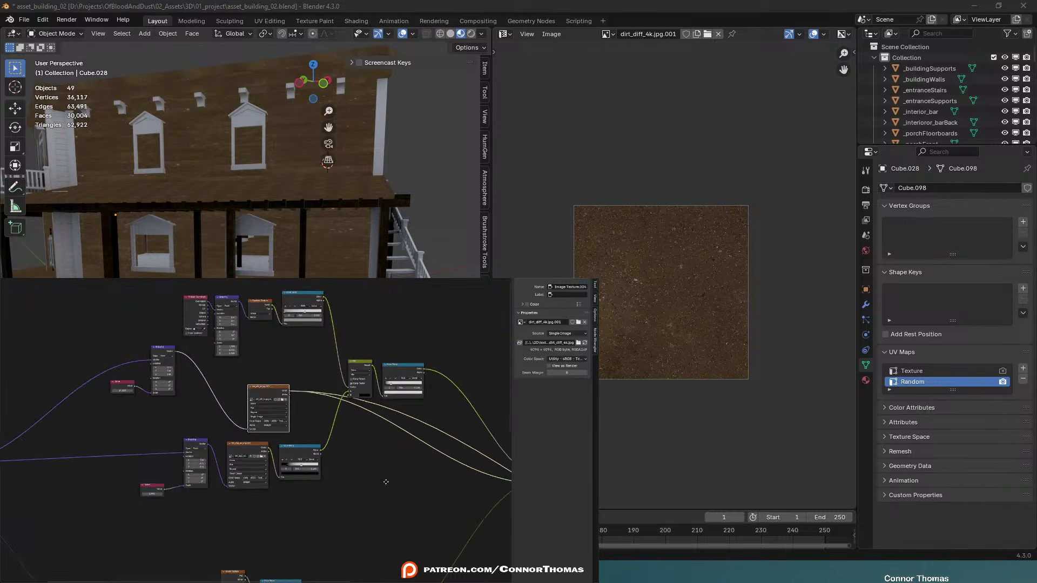
{"action": "scroll", "coordinate": [372, 455], "scroll_direction": "down", "scroll_amount": 3}
{"action": "middle_click_drag", "start_coordinate": [338, 455], "coordinate": [299, 427]}
{"action": "left_click", "coordinate": [375, 426], "text": "ctrl+shift"}
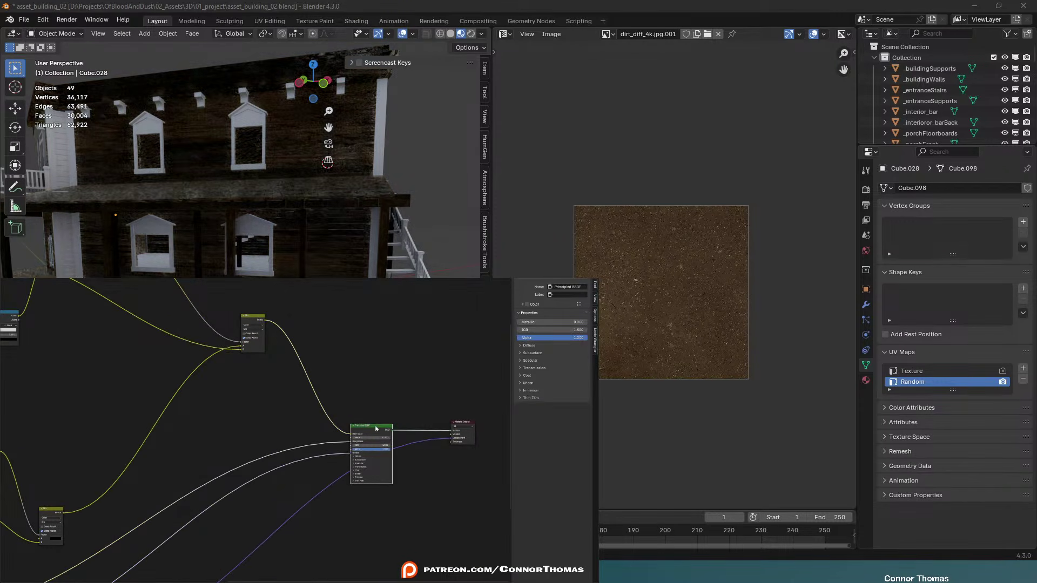
Disconnect the link from the Material Output's Displacement input and save the file
{"action": "middle_click_drag", "start_coordinate": [211, 399], "coordinate": [240, 405]}
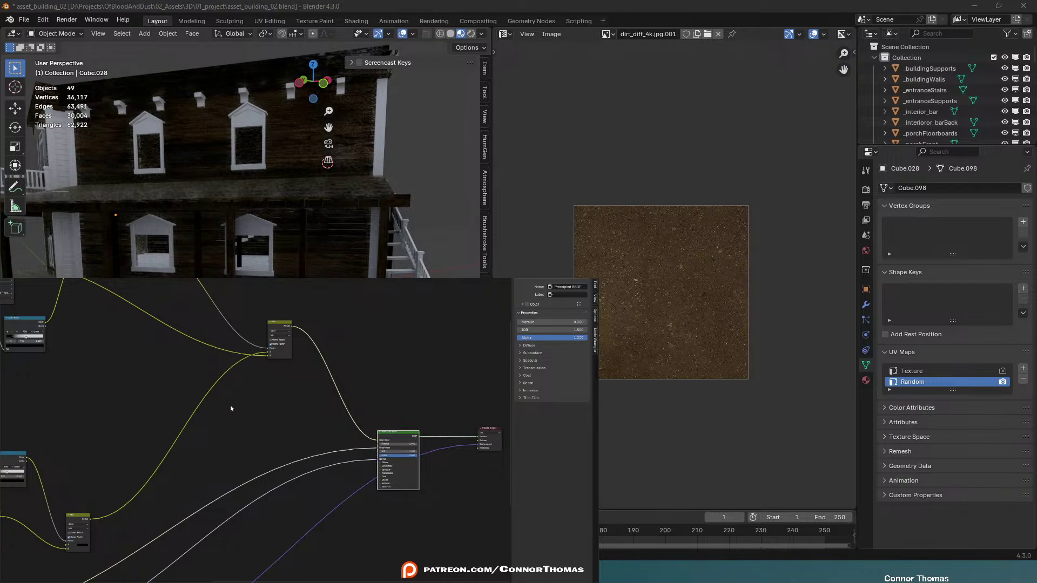
{"action": "mouse_move", "coordinate": [476, 447]}
{"action": "left_mouse_down"}
{"action": "mouse_move", "coordinate": [455, 459]}
{"action": "mouse_move", "coordinate": [378, 459]}
{"action": "left_mouse_up"}
{"action": "scroll", "coordinate": [240, 162], "scroll_direction": "down", "scroll_amount": 3}
{"action": "middle_click_drag", "start_coordinate": [240, 162], "coordinate": [268, 189]}
{"action": "key", "text": "ctrl+s"}
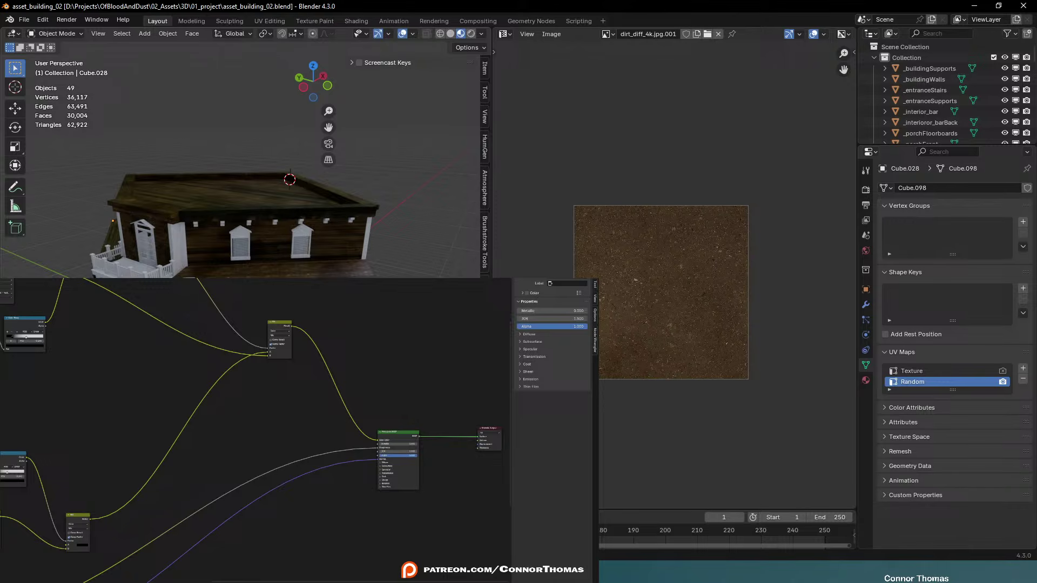
Try Wood Panels on the _porchFront object, assign it the Wood Structure material instead, and deselect it
{"action": "middle_click_drag", "start_coordinate": [250, 279], "coordinate": [278, 233]}
{"action": "scroll", "coordinate": [286, 276], "scroll_direction": "up", "scroll_amount": 3}
{"action": "middle_click_drag", "start_coordinate": [278, 335], "coordinate": [278, 298]}
{"action": "left_click", "coordinate": [286, 308]}
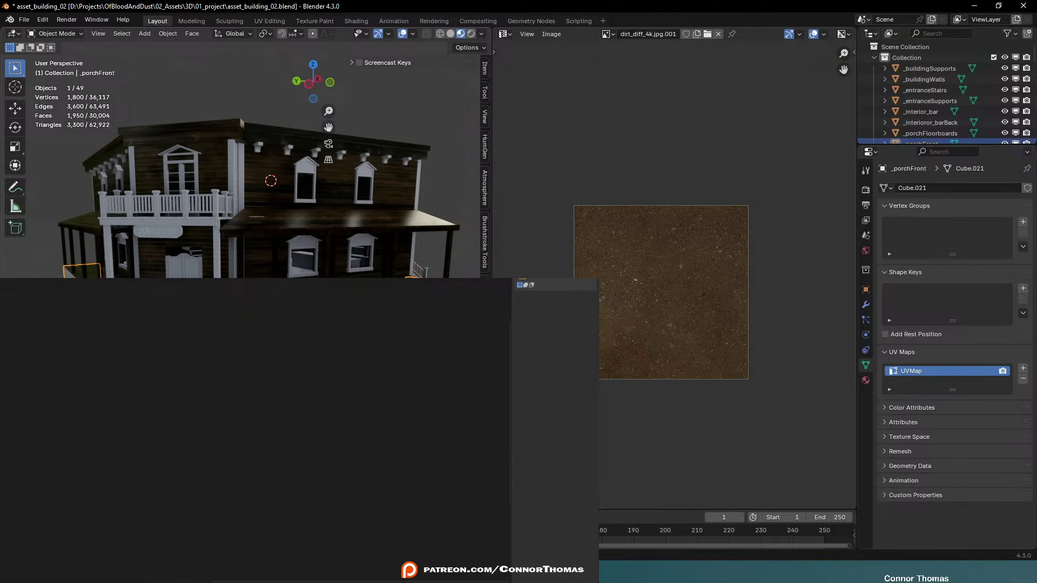
{"action": "left_click", "coordinate": [868, 380]}
{"action": "left_click", "coordinate": [886, 233]}
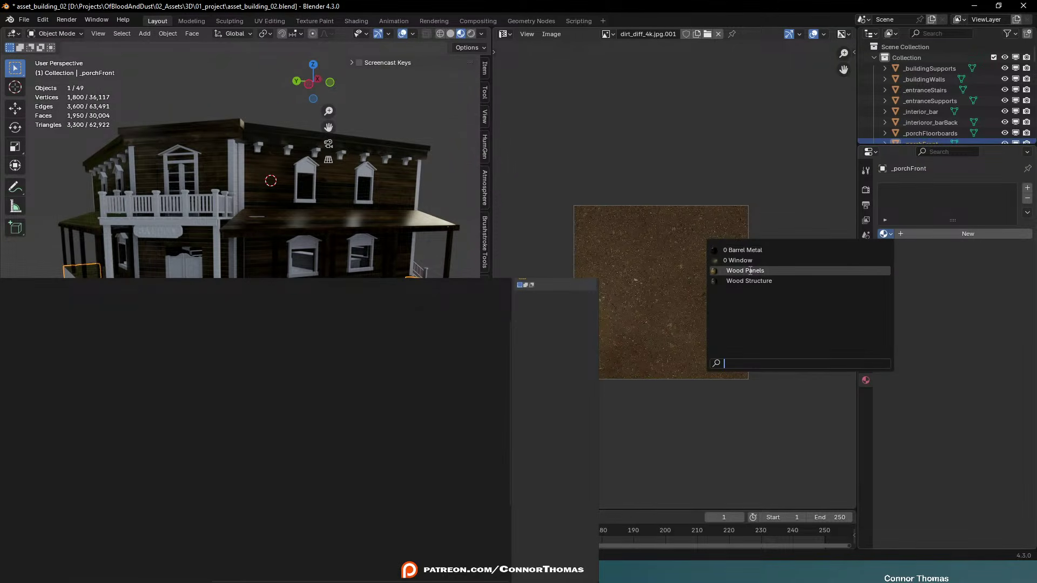
{"action": "left_click", "coordinate": [756, 271]}
{"action": "middle_click_drag", "start_coordinate": [270, 178], "coordinate": [199, 181]}
{"action": "left_click", "coordinate": [885, 235]}
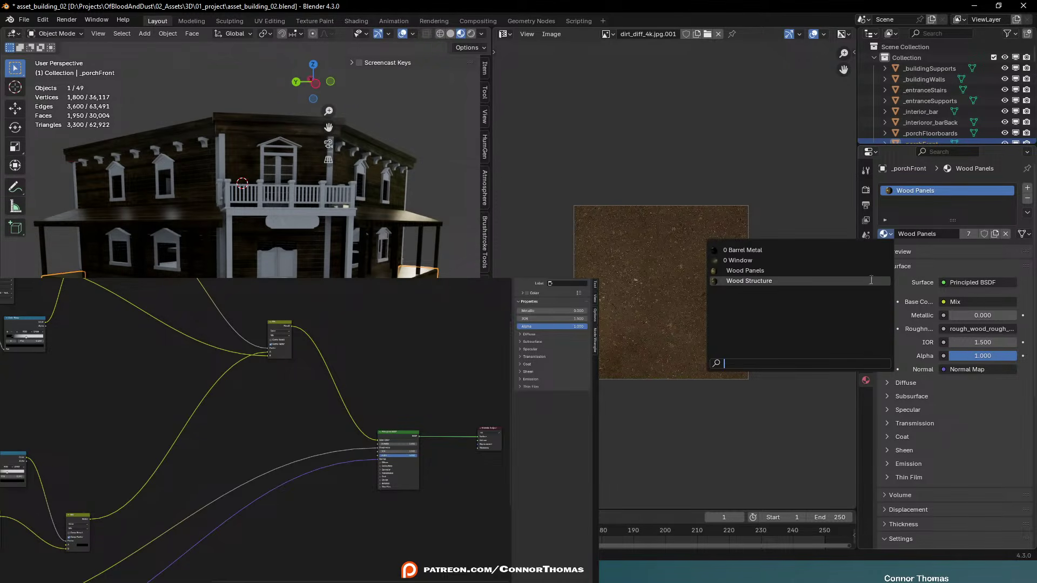
{"action": "left_click", "coordinate": [789, 277]}
{"action": "scroll", "coordinate": [243, 162], "scroll_direction": "up", "scroll_amount": 5}
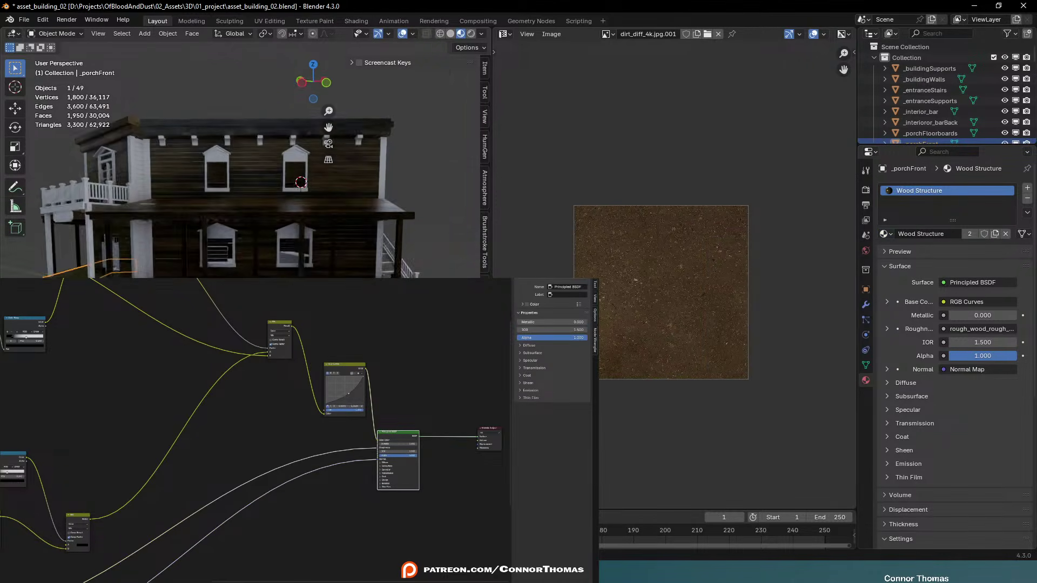
{"action": "middle_click_drag", "start_coordinate": [216, 179], "coordinate": [262, 180]}
{"action": "key", "text": "a"}
{"action": "key", "text": "a"}
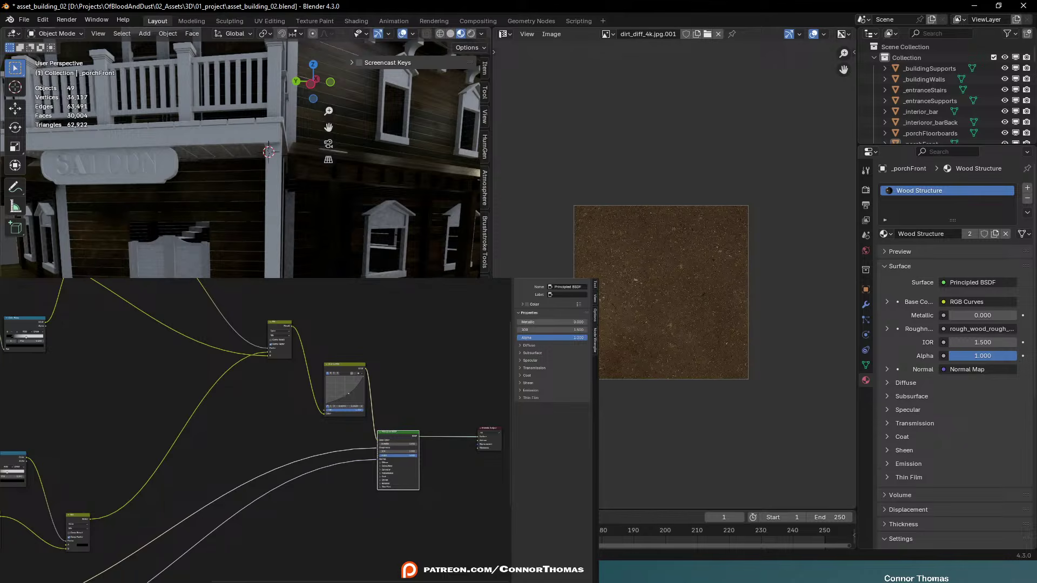
Restore the selection of _porchFront and rename its UV map to Texture
{"action": "key", "text": "ctrl+z"}
{"action": "key", "text": "ctrl+z"}
{"action": "left_click", "coordinate": [866, 365]}
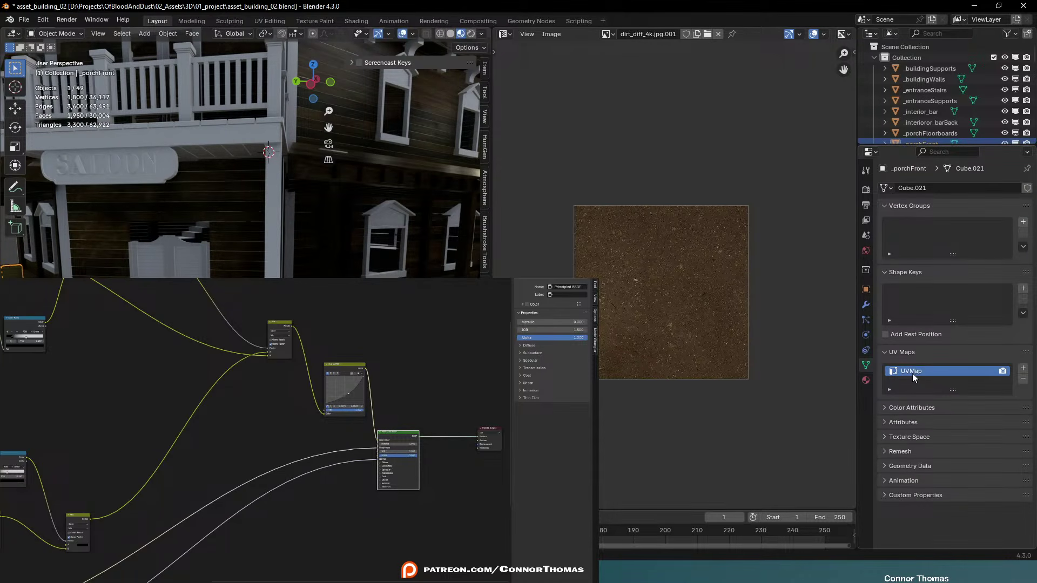
{"action": "type", "text": "Texture"}
{"action": "key", "text": "Return"}
Unwrap all faces of the front porch mesh into separate packed UV islands on the Texture map
{"action": "key", "text": "Tab"}
{"action": "scroll", "coordinate": [265, 167], "scroll_direction": "down", "scroll_amount": 5}
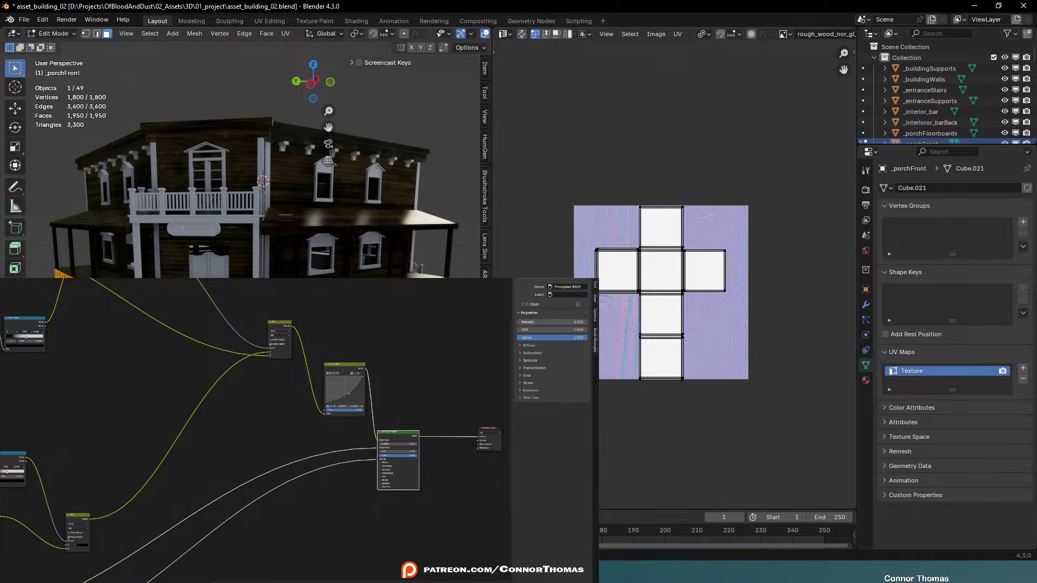
{"action": "key", "text": "a"}
{"action": "key", "text": "Tab"}
{"action": "scroll", "coordinate": [294, 146], "scroll_direction": "up", "scroll_amount": 6}
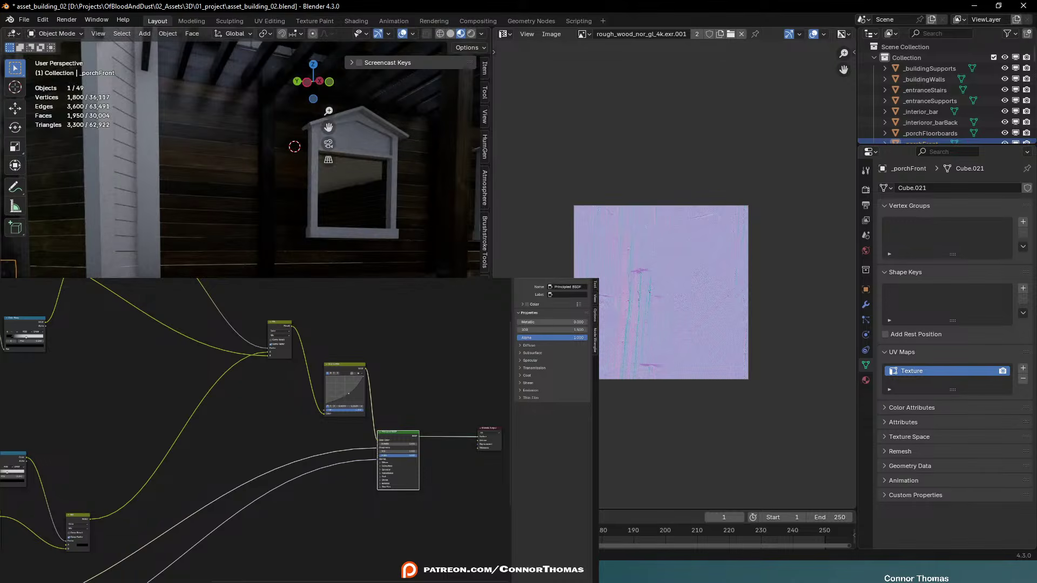
{"action": "scroll", "coordinate": [246, 157], "scroll_direction": "down", "scroll_amount": 8}
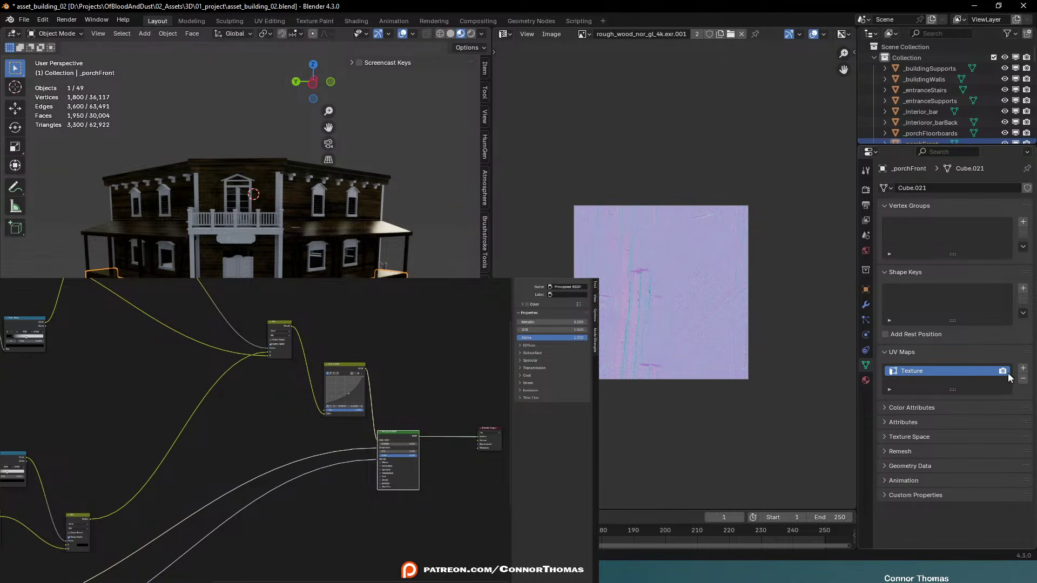
Add a second UV map named Random to the front porch mesh
{"action": "left_click", "coordinate": [1023, 368]}
{"action": "double_click", "coordinate": [920, 383]}
{"action": "type", "text": "Random"}
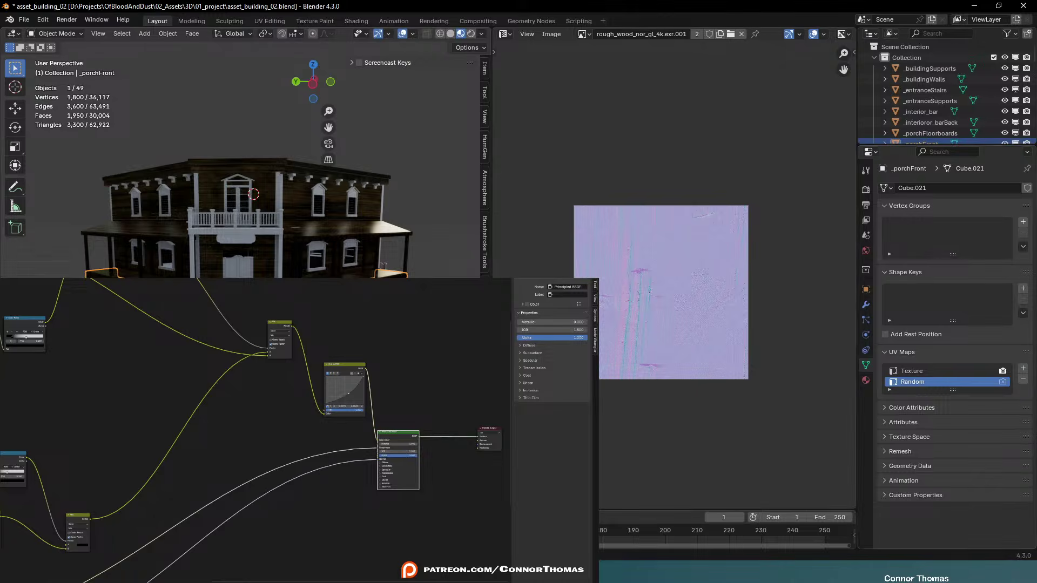
Project the front porch's UVs from view on the Random map and shrink each plank's UV island almost to a point
{"action": "key", "text": "Tab"}
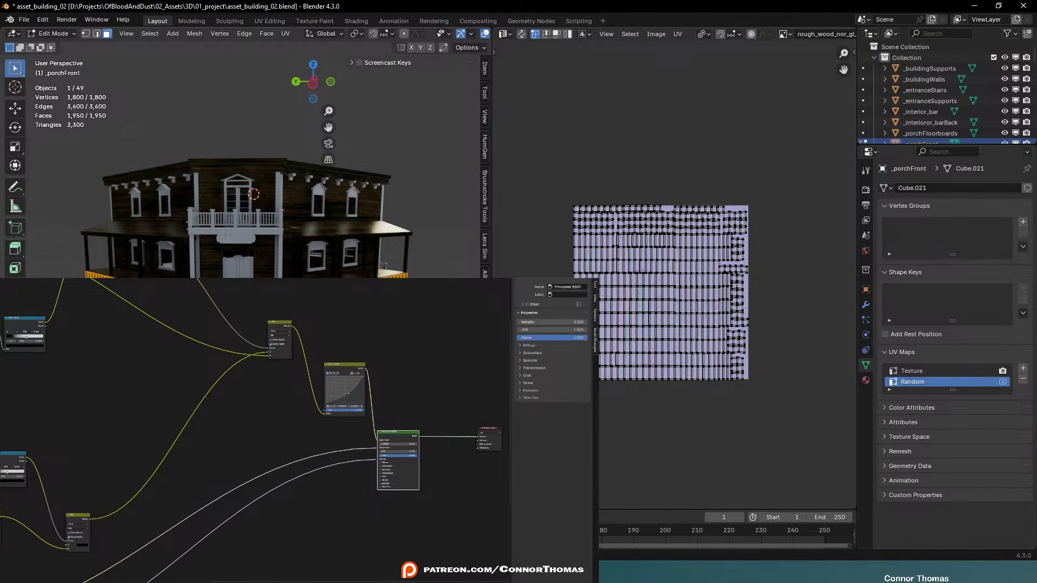
{"action": "key", "text": "u"}
{"action": "key", "text": "a"}
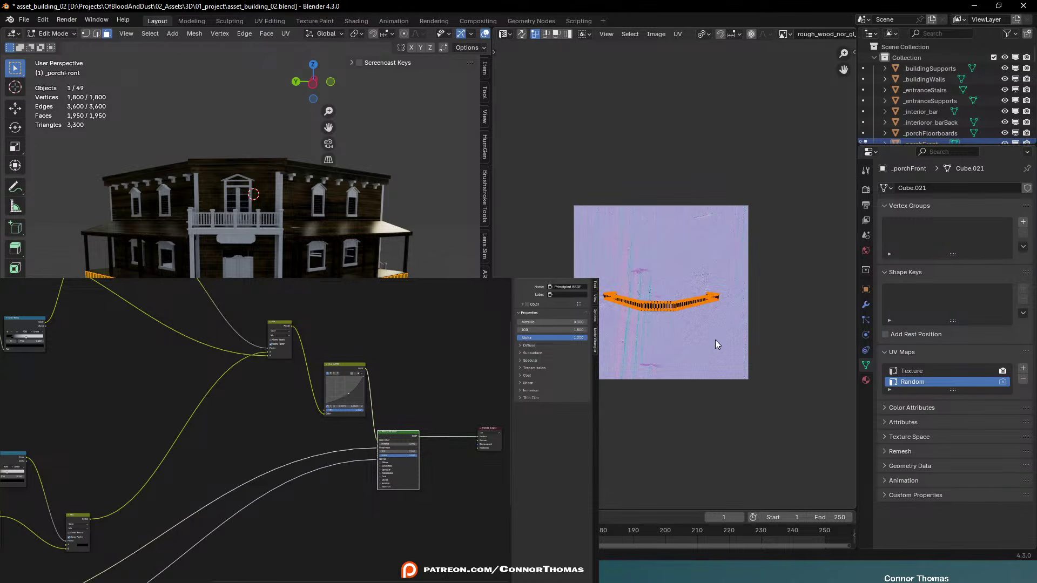
{"action": "key", "text": "s"}
{"action": "key", "text": "Escape"}
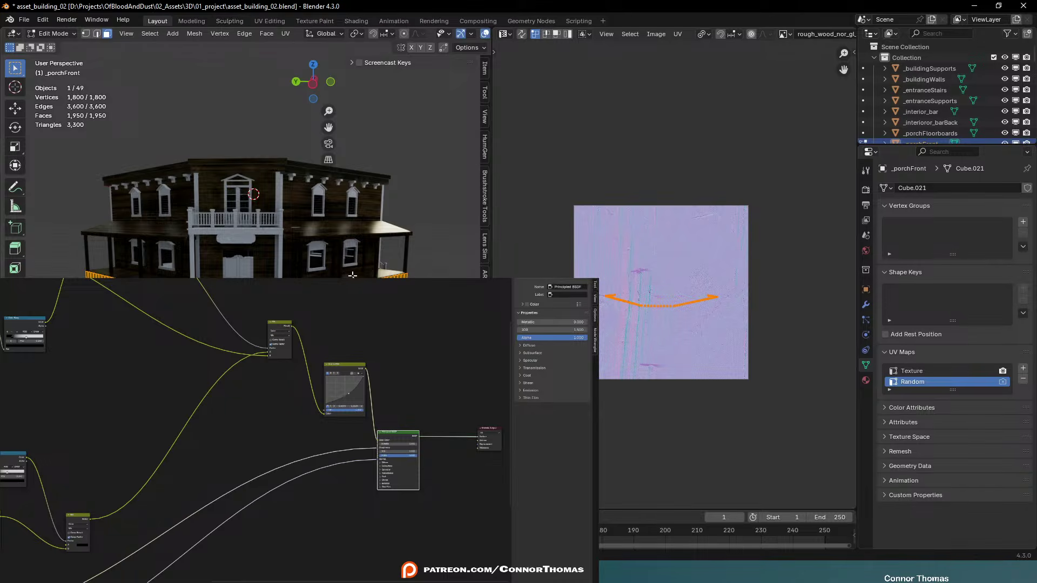
{"action": "key", "text": "Tab"}
Deselect everything and examine the front porch's wood texture up close and from around the building
{"action": "scroll", "coordinate": [243, 205], "scroll_direction": "up", "scroll_amount": 6}
{"action": "mouse_move", "coordinate": [302, 162]}
{"action": "middle_mouse_down"}
{"action": "mouse_move", "coordinate": [162, 172]}
{"action": "mouse_move", "coordinate": [281, 188]}
{"action": "mouse_move", "coordinate": [227, 162]}
{"action": "mouse_move", "coordinate": [313, 167]}
{"action": "middle_mouse_up"}
{"action": "scroll", "coordinate": [243, 162], "scroll_direction": "up", "scroll_amount": 4}
{"action": "key", "text": "a"}
{"action": "key", "text": "a"}
{"action": "middle_click_drag", "start_coordinate": [243, 161], "coordinate": [270, 173]}
{"action": "scroll", "coordinate": [242, 162], "scroll_direction": "down", "scroll_amount": 4}
{"action": "middle_click_drag", "start_coordinate": [281, 335], "coordinate": [259, 334]}
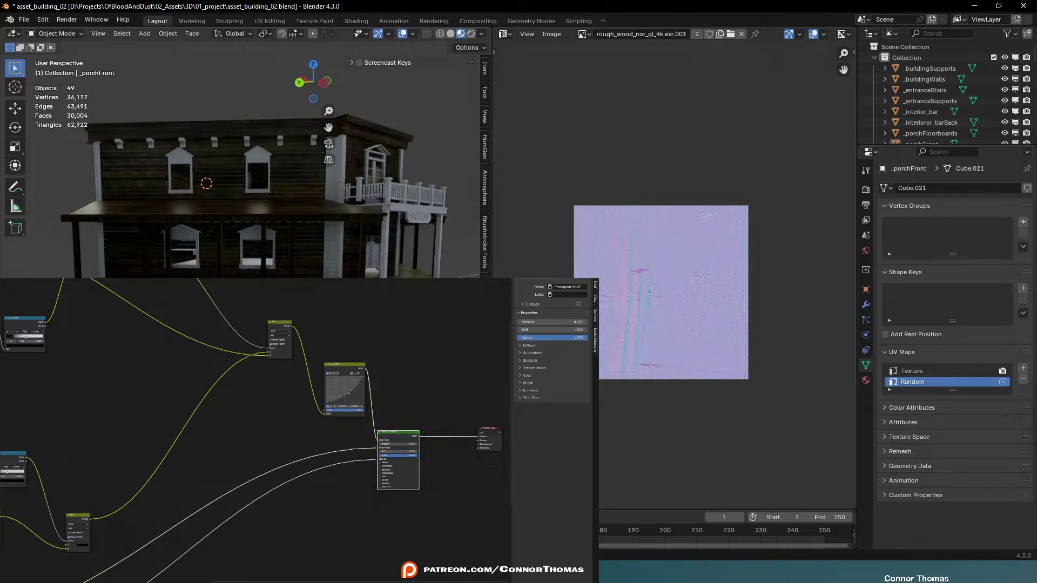
Select the _entranceStairs object and assign it the existing Wood Structure material
{"action": "left_click", "coordinate": [416, 335]}
{"action": "middle_click_drag", "start_coordinate": [415, 335], "coordinate": [335, 335]}
{"action": "left_click", "coordinate": [865, 381]}
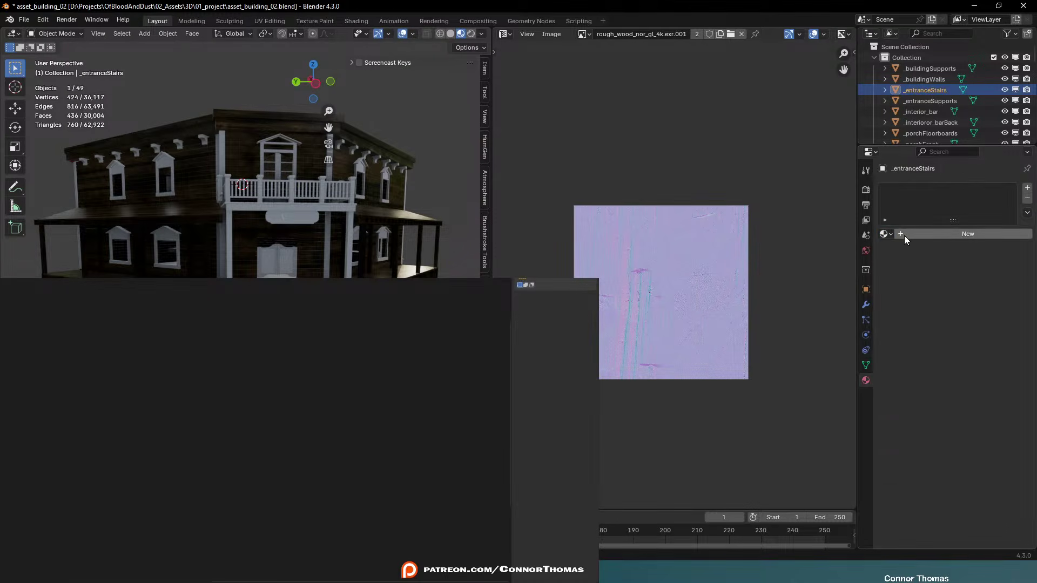
{"action": "left_click", "coordinate": [885, 234]}
{"action": "left_click", "coordinate": [750, 280]}
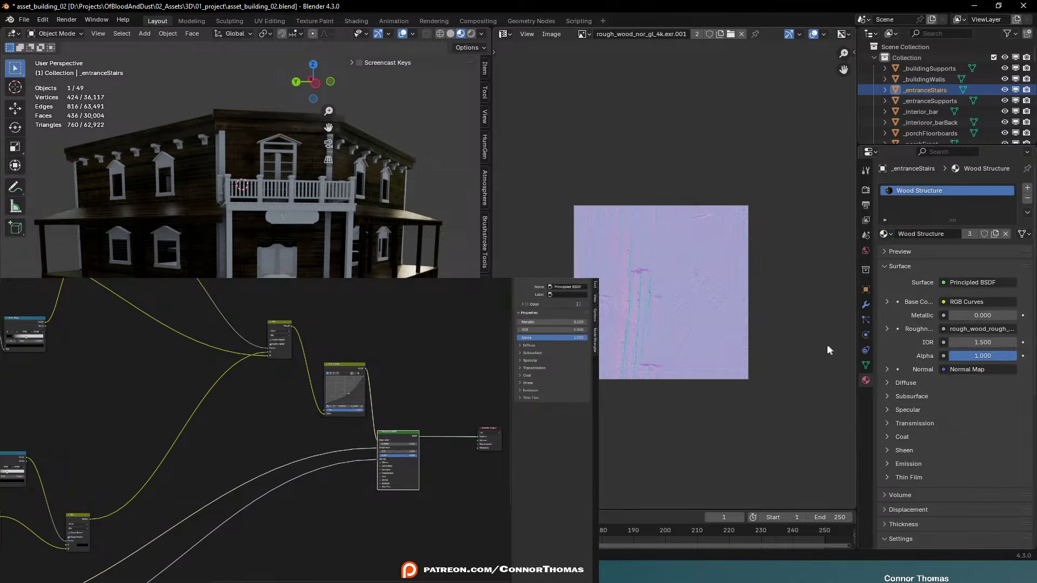
{"action": "middle_click_drag", "start_coordinate": [280, 178], "coordinate": [226, 179]}
Unwrap the whole entrance stairs mesh into separate packed UV islands and deselect everything
{"action": "key", "text": "Tab"}
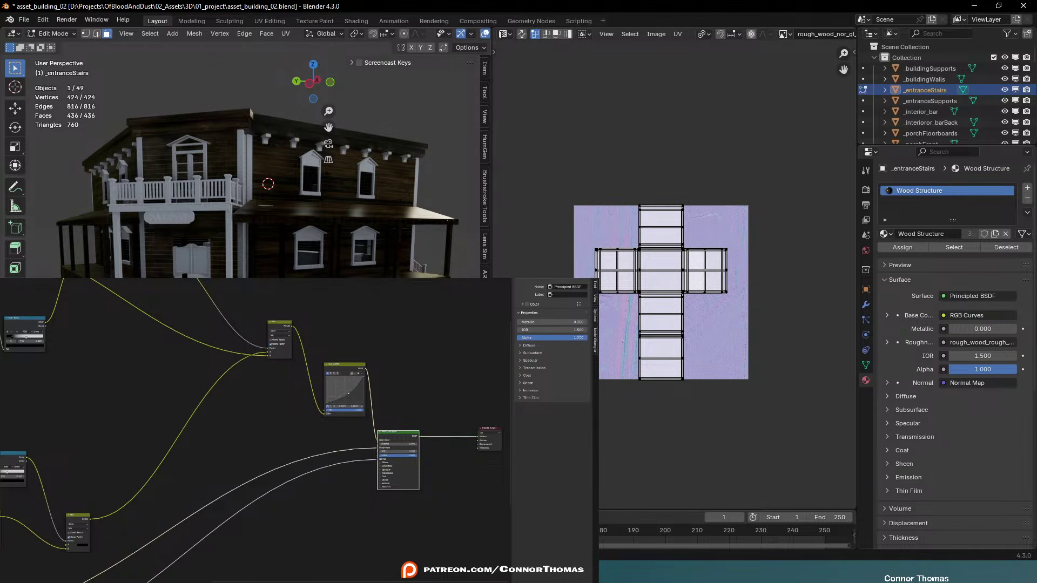
{"action": "key", "text": "Return"}
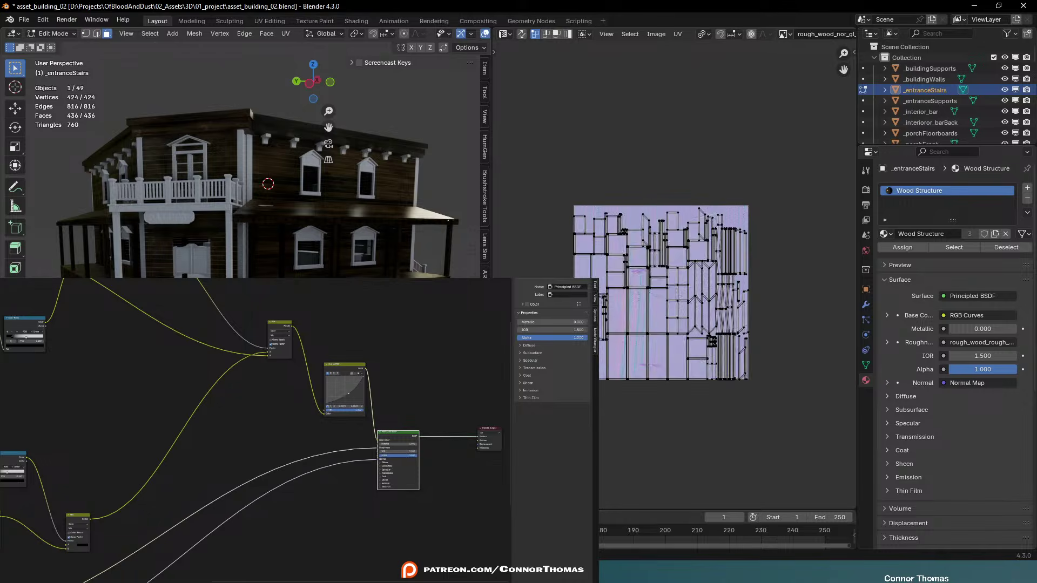
{"action": "key", "text": "Tab"}
{"action": "key", "text": "a"}
{"action": "middle_click_drag", "start_coordinate": [232, 178], "coordinate": [234, 225]}
{"action": "key", "text": "alt+a"}
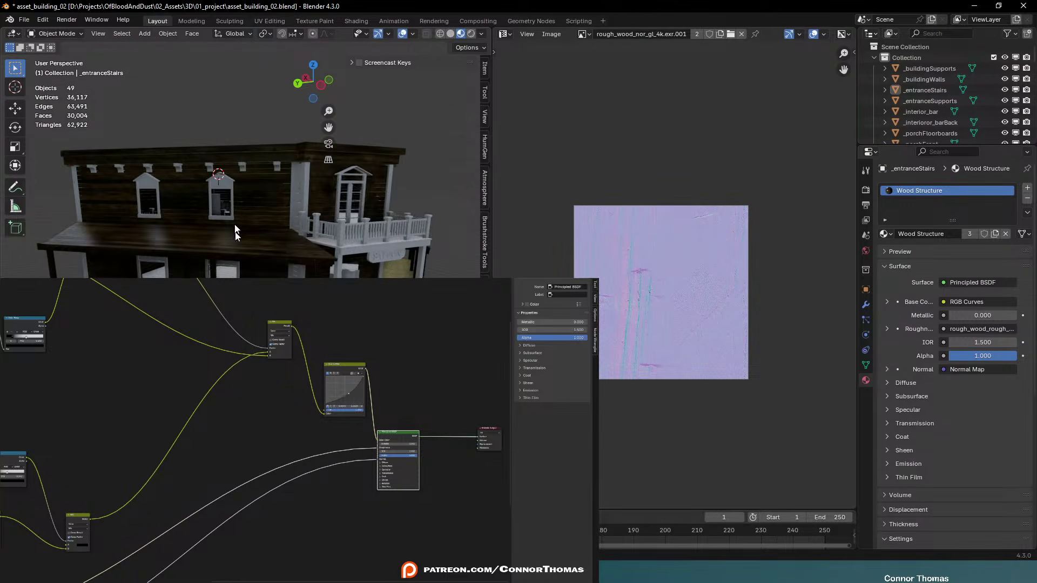
Select the _buildingSupports object and assign it the existing Wood Structure material
{"action": "left_click", "coordinate": [301, 184]}
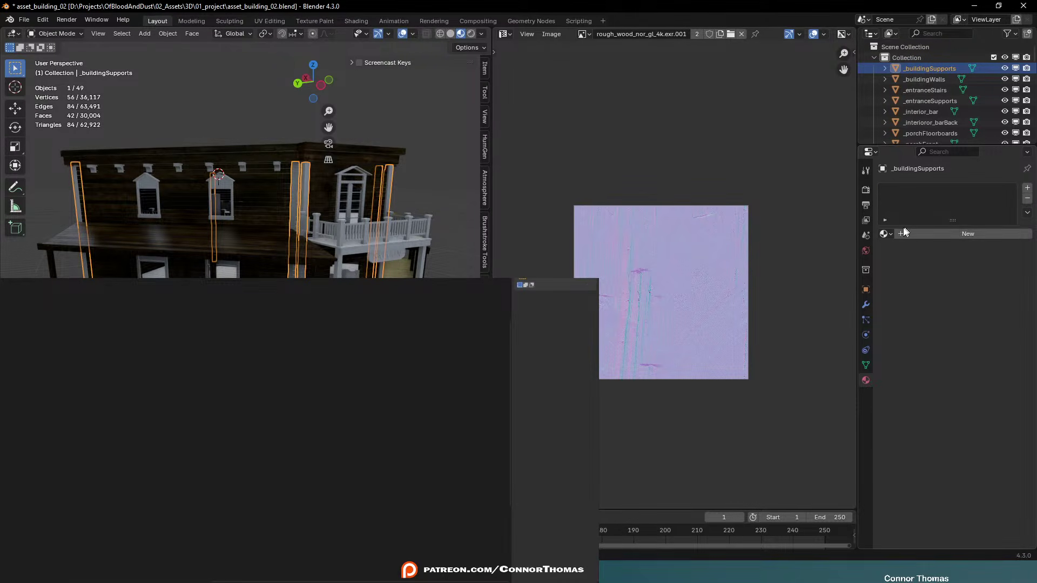
{"action": "left_click", "coordinate": [886, 233]}
{"action": "left_click", "coordinate": [759, 280]}
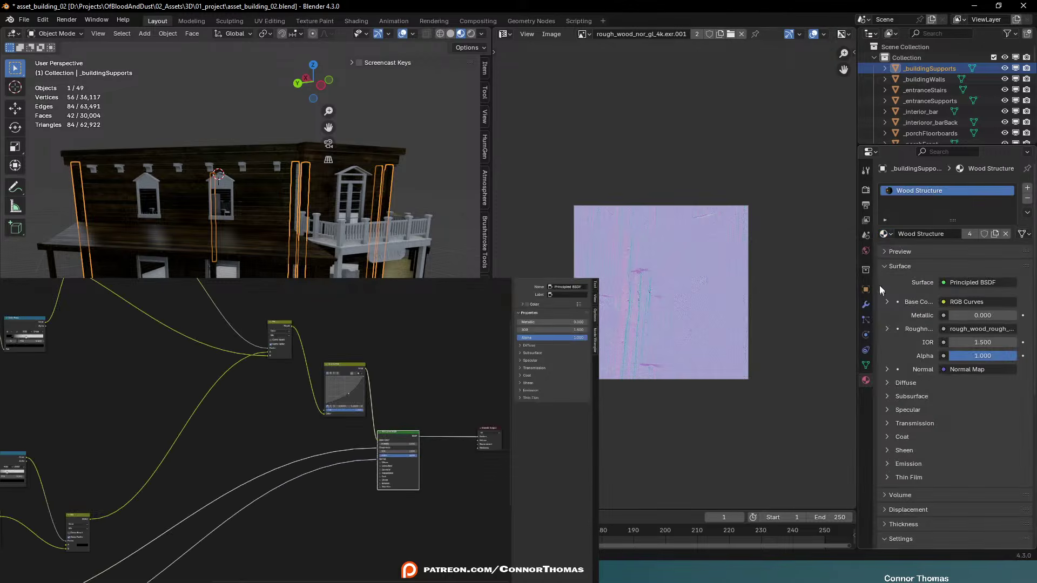
Unwrap all faces of the building supports mesh with fresh UVs
{"action": "key", "text": "Tab"}
{"action": "key", "text": "a"}
{"action": "key", "text": "u"}
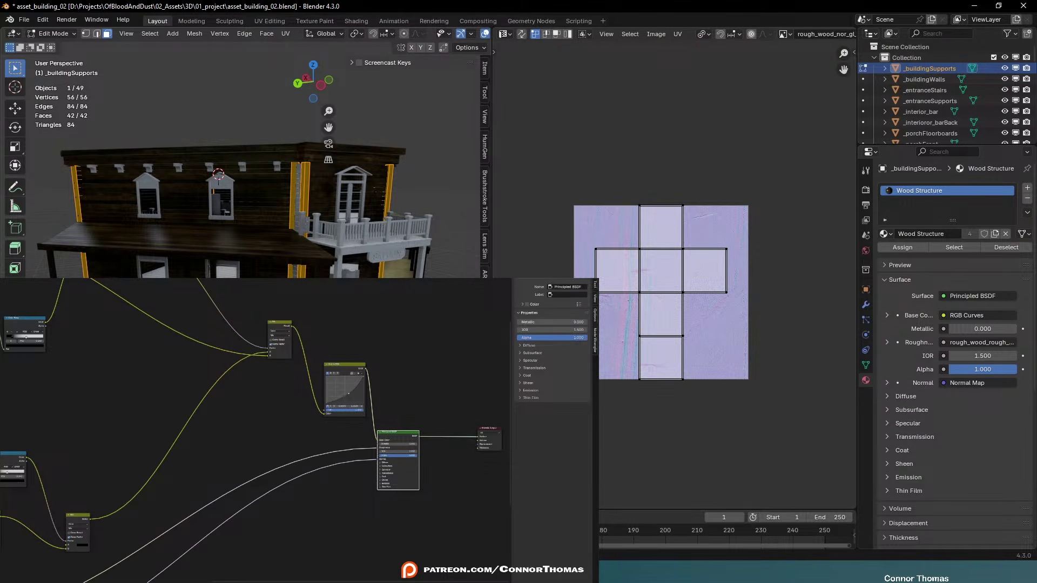
{"action": "key", "text": "Return"}
{"action": "key", "text": "Tab"}
Join the two upper-floor corner plank columns flanking the balcony door into one object and assign it the Wood Panels material
{"action": "middle_click_drag", "start_coordinate": [259, 178], "coordinate": [305, 189]}
{"action": "scroll", "coordinate": [305, 247], "scroll_direction": "up", "scroll_amount": 5}
{"action": "middle_click_drag", "start_coordinate": [302, 242], "coordinate": [300, 263]}
{"action": "left_click", "coordinate": [465, 236]}
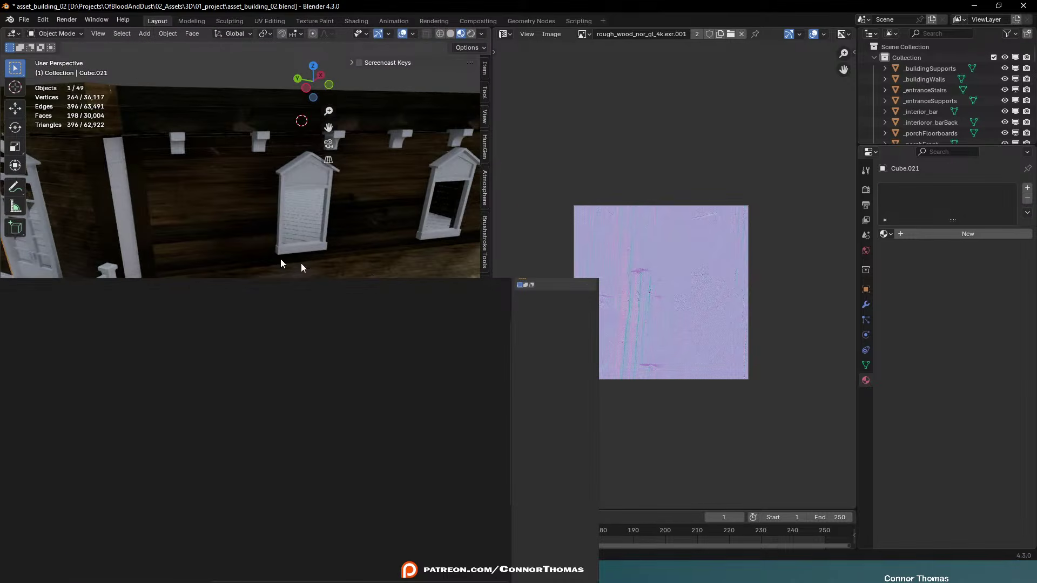
{"action": "left_click", "coordinate": [123, 209], "text": "shift"}
{"action": "middle_click_drag", "start_coordinate": [151, 238], "coordinate": [292, 277]}
{"action": "key", "text": "ctrl+j"}
{"action": "scroll", "coordinate": [219, 262], "scroll_direction": "down", "scroll_amount": 3}
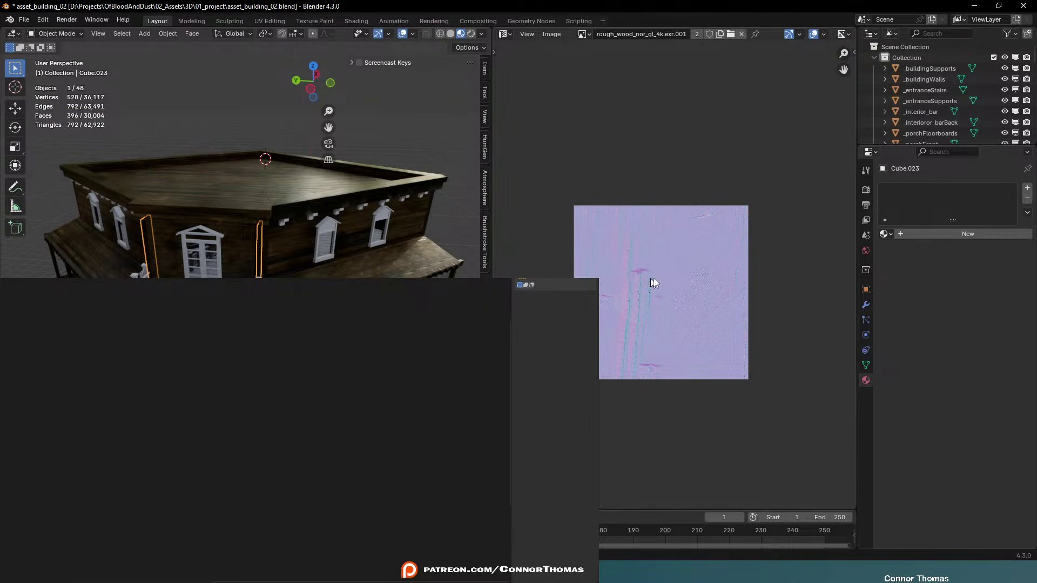
{"action": "left_click", "coordinate": [885, 233]}
{"action": "left_click", "coordinate": [745, 271]}
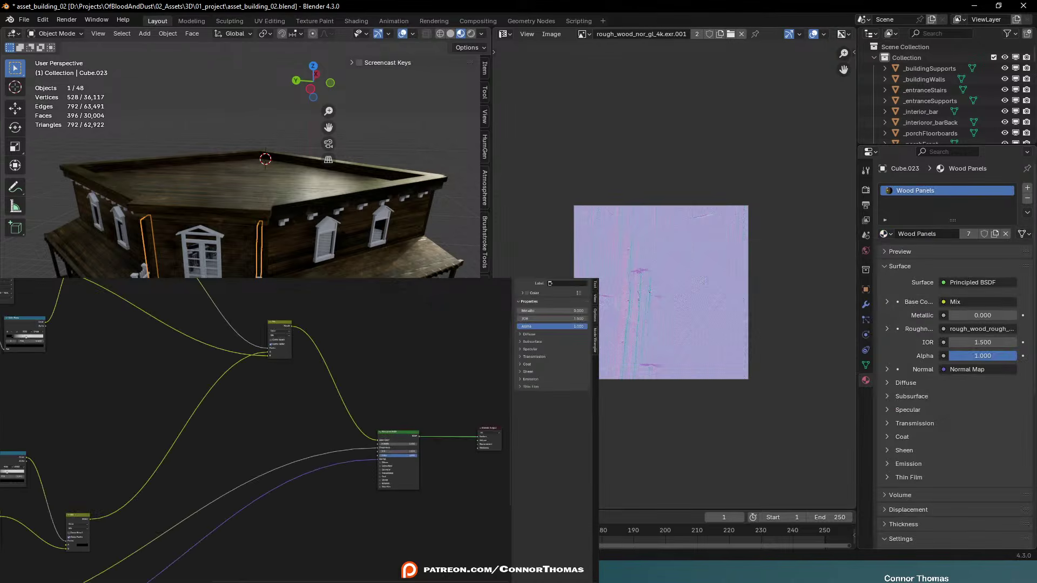
Unwrap all faces of the joined corner plank columns into separate packed UV islands
{"action": "key", "text": "Tab"}
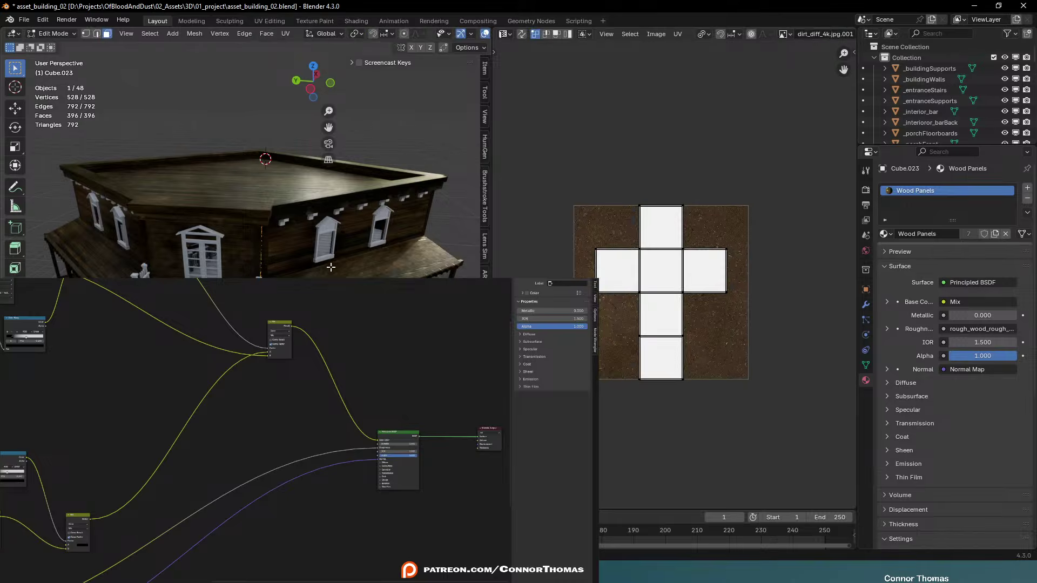
{"action": "middle_click_drag", "start_coordinate": [330, 266], "coordinate": [327, 265]}
{"action": "key", "text": "u"}
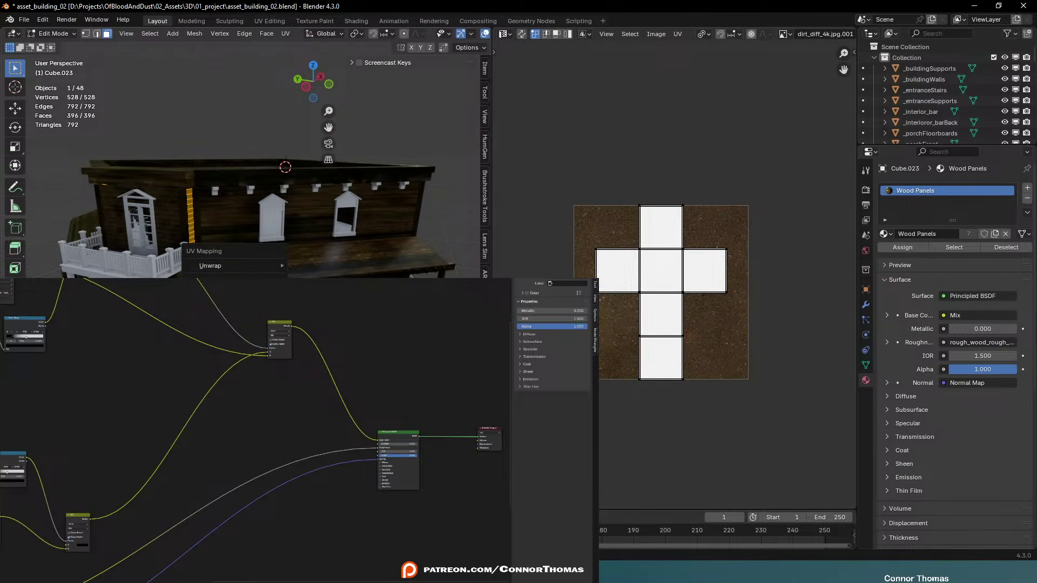
{"action": "mouse_move", "coordinate": [264, 266]}
{"action": "key", "text": "Escape"}
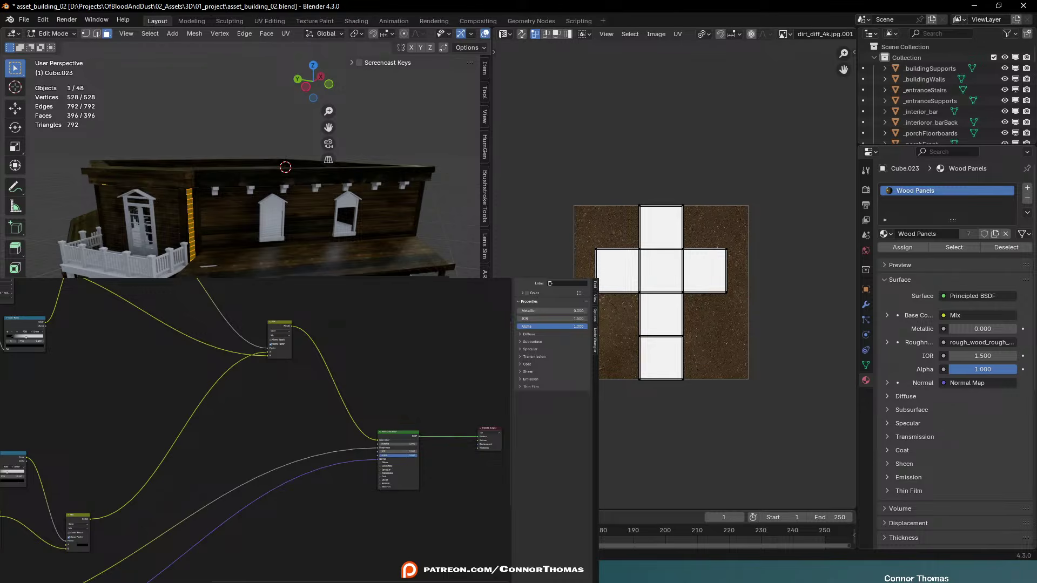
{"action": "key", "text": "Tab"}
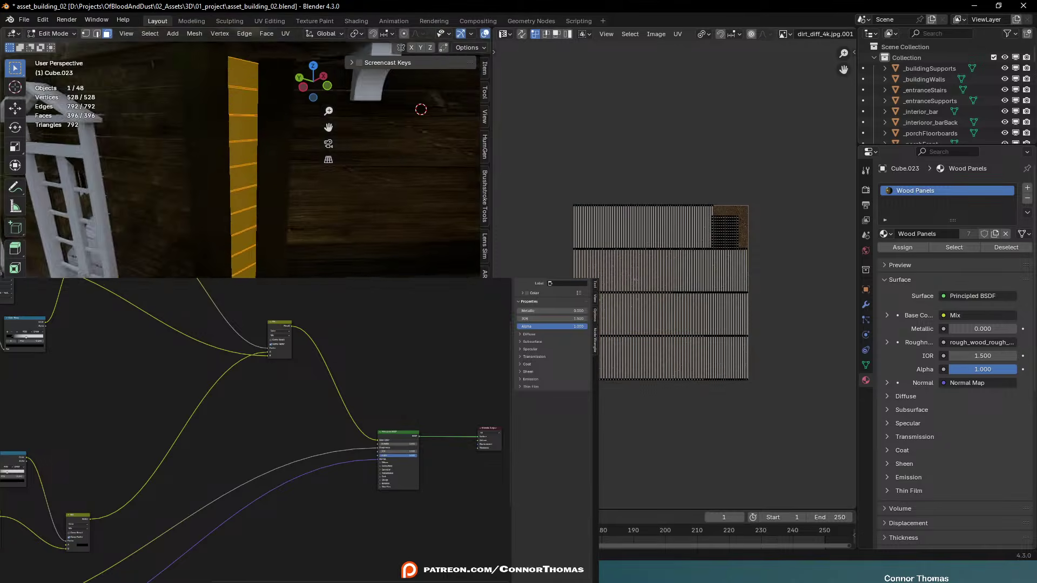
{"action": "middle_click_drag", "start_coordinate": [265, 178], "coordinate": [246, 172]}
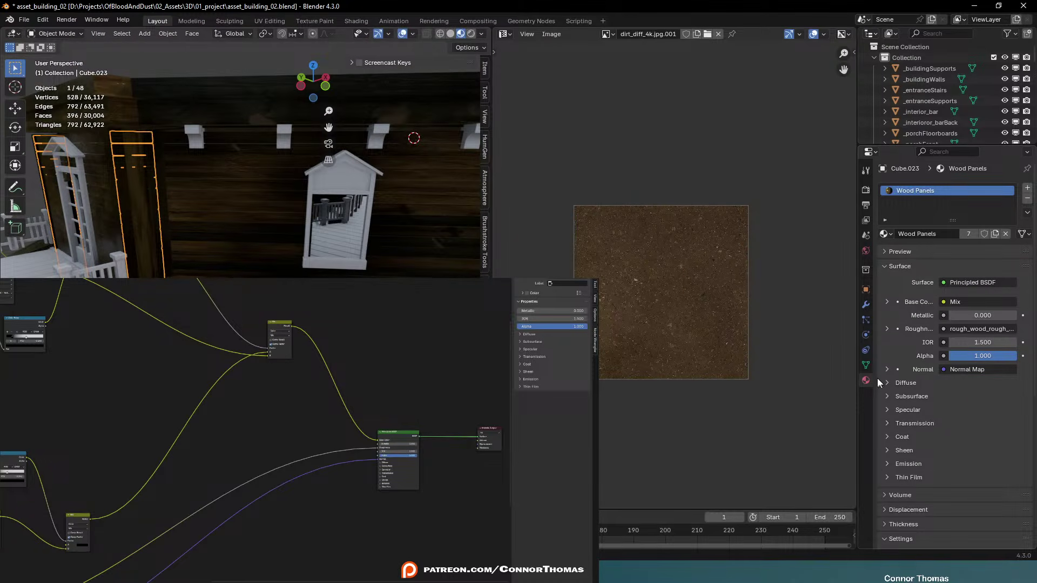
Rename the corner plank columns' UV map to Texture, add a second one named Random, and make Random active for rendering
{"action": "left_click", "coordinate": [865, 365]}
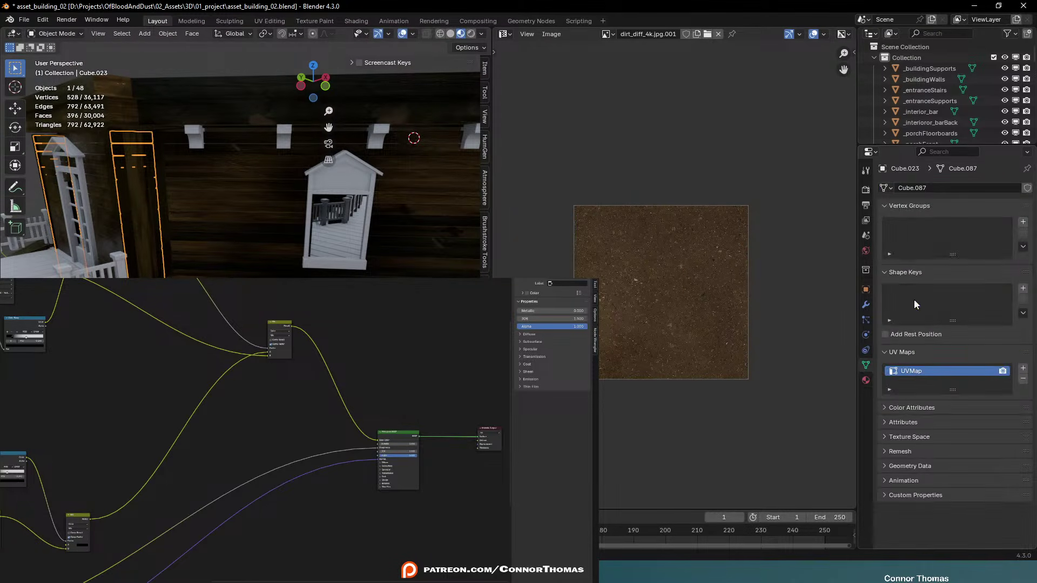
{"action": "double_click", "coordinate": [919, 370]}
{"action": "type", "text": "Texture"}
{"action": "key", "text": "Return"}
{"action": "left_click", "coordinate": [1020, 371]}
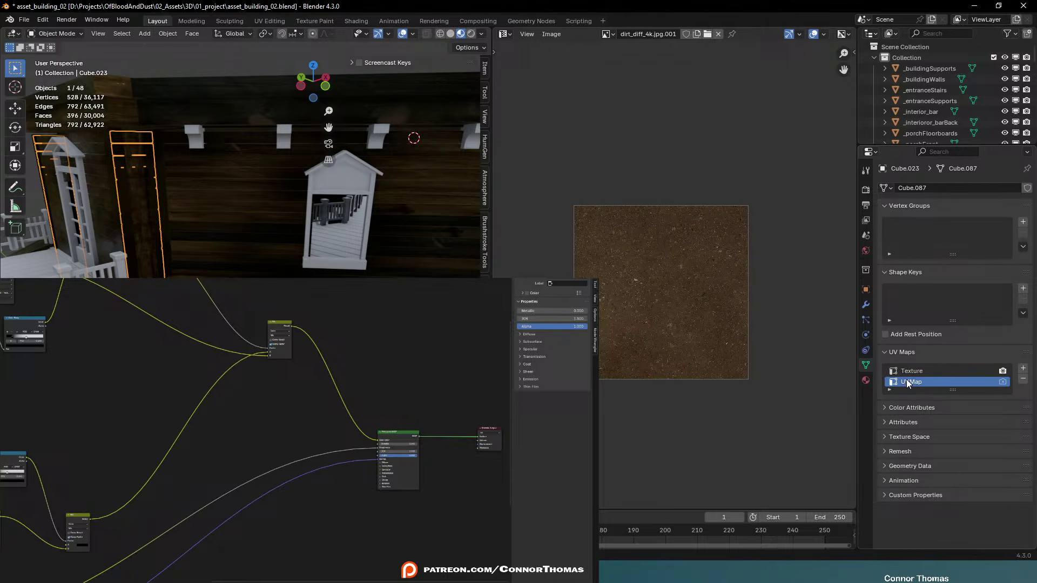
{"action": "double_click", "coordinate": [906, 379]}
{"action": "type", "text": "Random"}
{"action": "left_click", "coordinate": [1003, 381]}
Project the corner plank columns' UVs from view on the Random map and shrink each plank's UV island almost to a point
{"action": "scroll", "coordinate": [253, 261], "scroll_direction": "down", "scroll_amount": 2}
{"action": "key", "text": "Tab"}
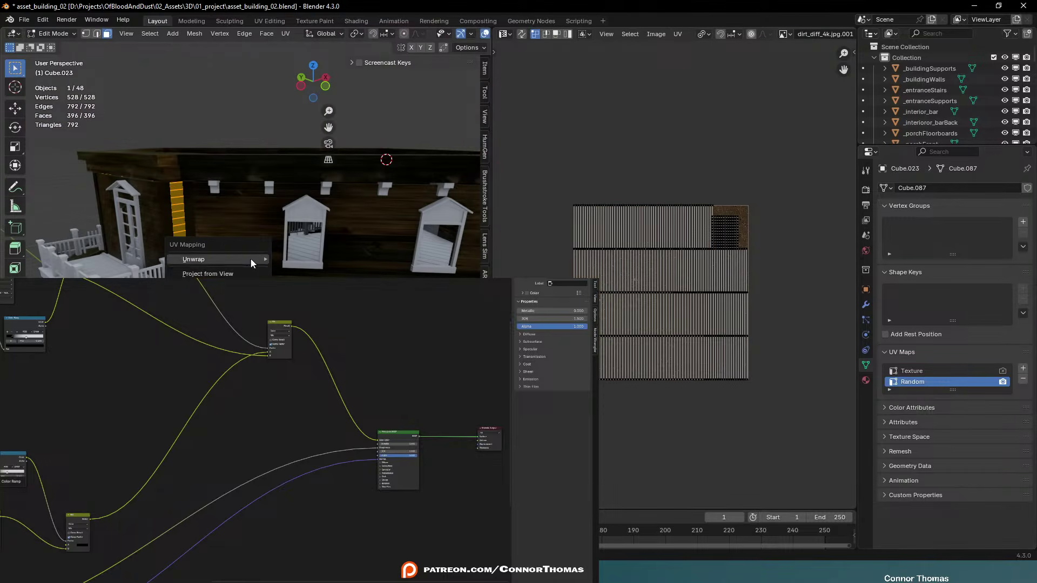
{"action": "key", "text": "Tab"}
{"action": "key", "text": "Tab"}
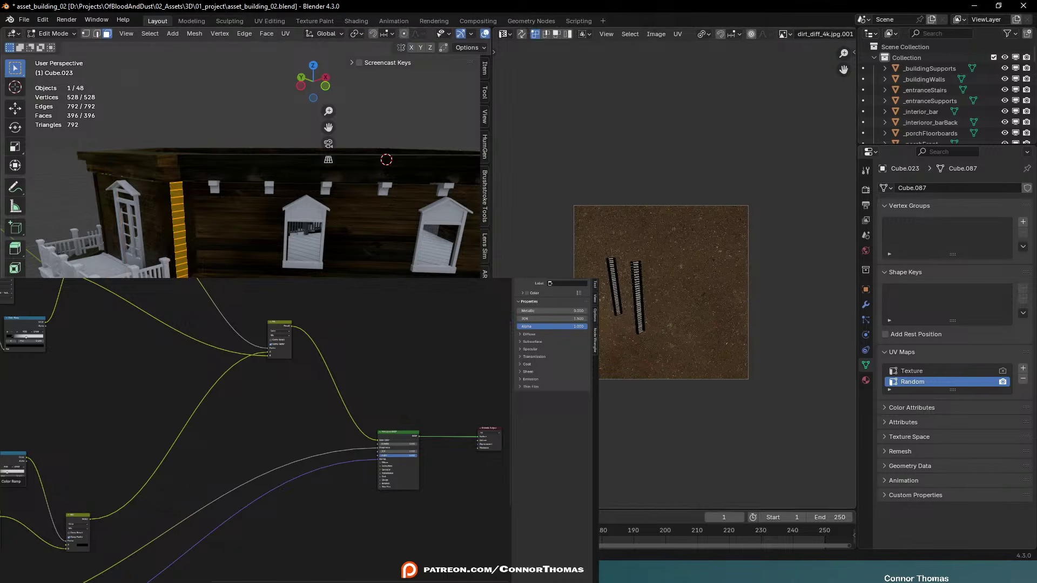
{"action": "key", "text": "a"}
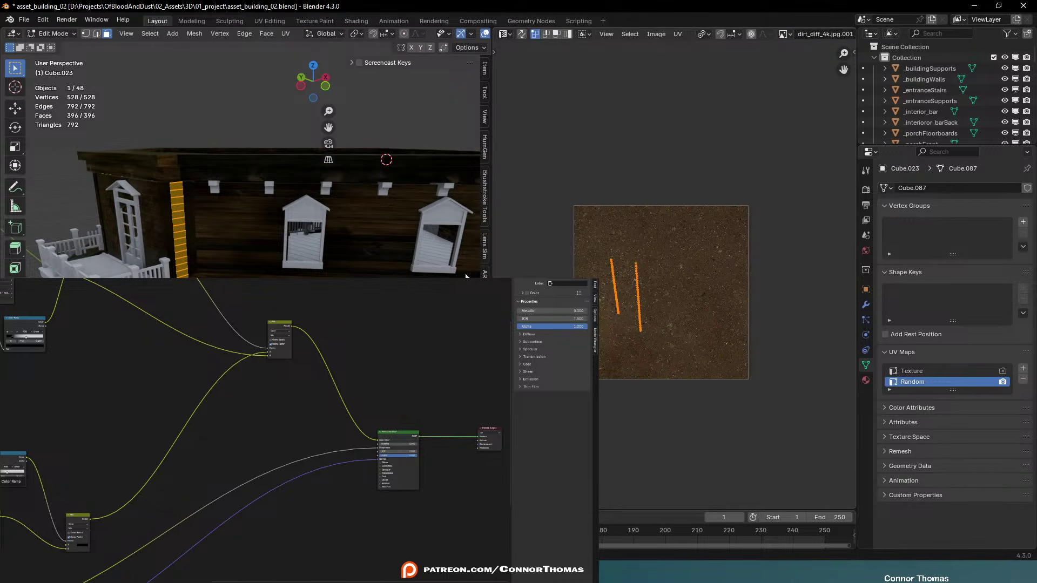
Inspect the textured corner plank columns on the upper floor up close and hide the viewport overlays
{"action": "key", "text": "Tab"}
{"action": "key", "text": "a"}
{"action": "key", "text": "alt+a"}
{"action": "scroll", "coordinate": [465, 273], "scroll_direction": "up", "scroll_amount": 4}
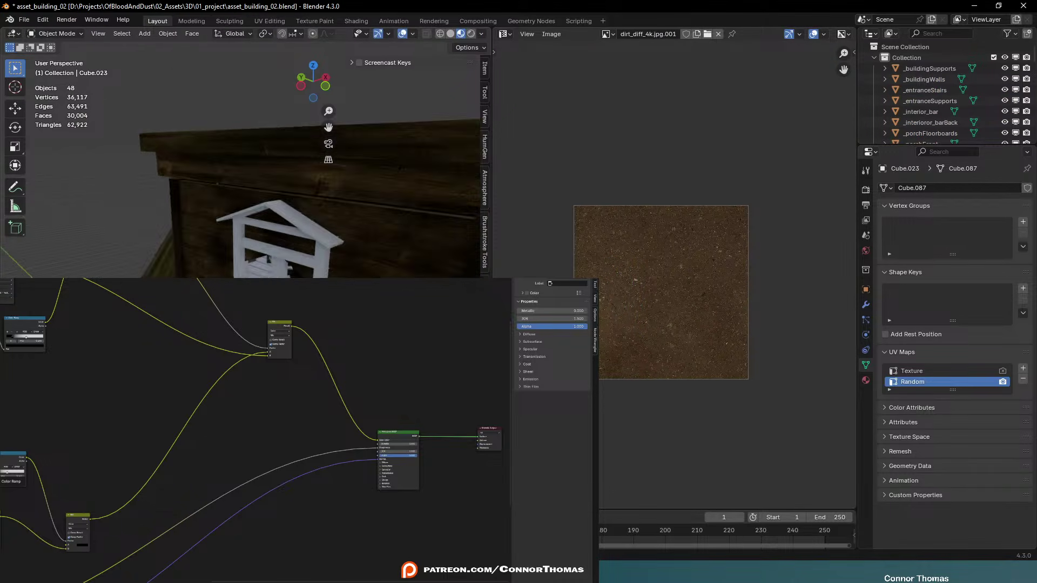
{"action": "middle_click_drag", "start_coordinate": [302, 184], "coordinate": [275, 174]}
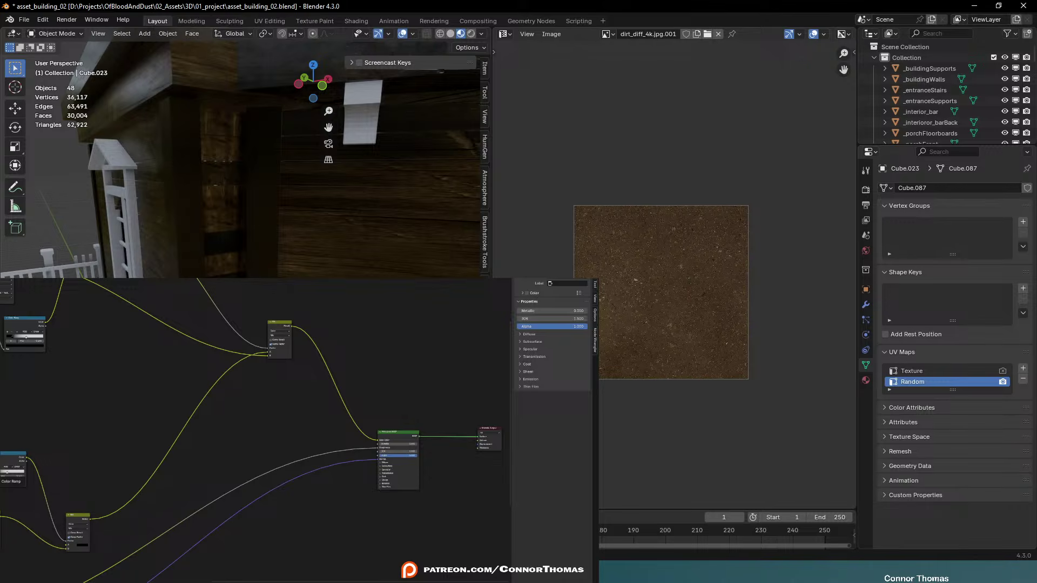
{"action": "scroll", "coordinate": [245, 156], "scroll_direction": "down", "scroll_amount": 5}
{"action": "key", "text": "Tab"}
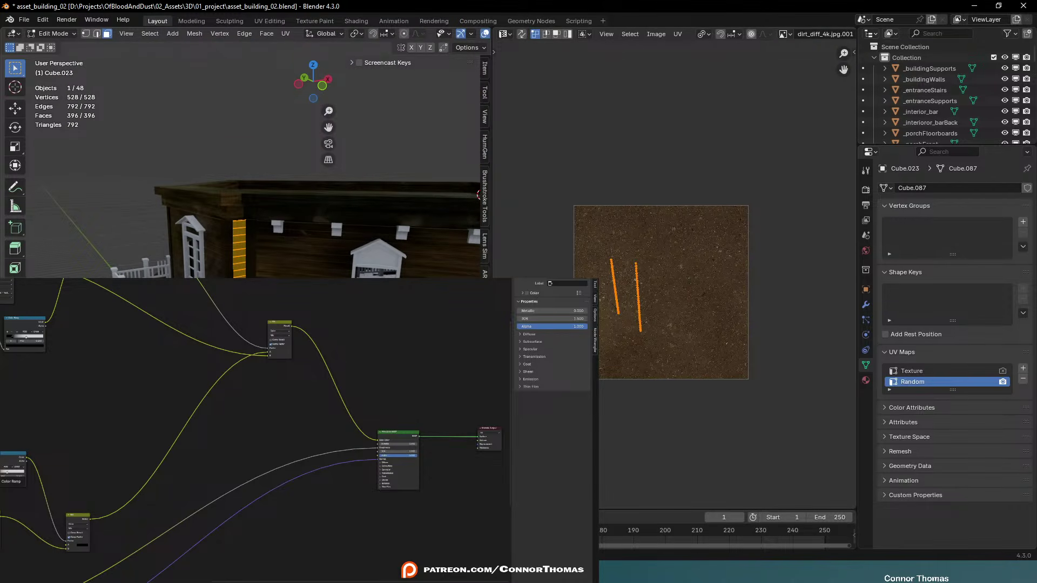
{"action": "left_click", "coordinate": [484, 34]}
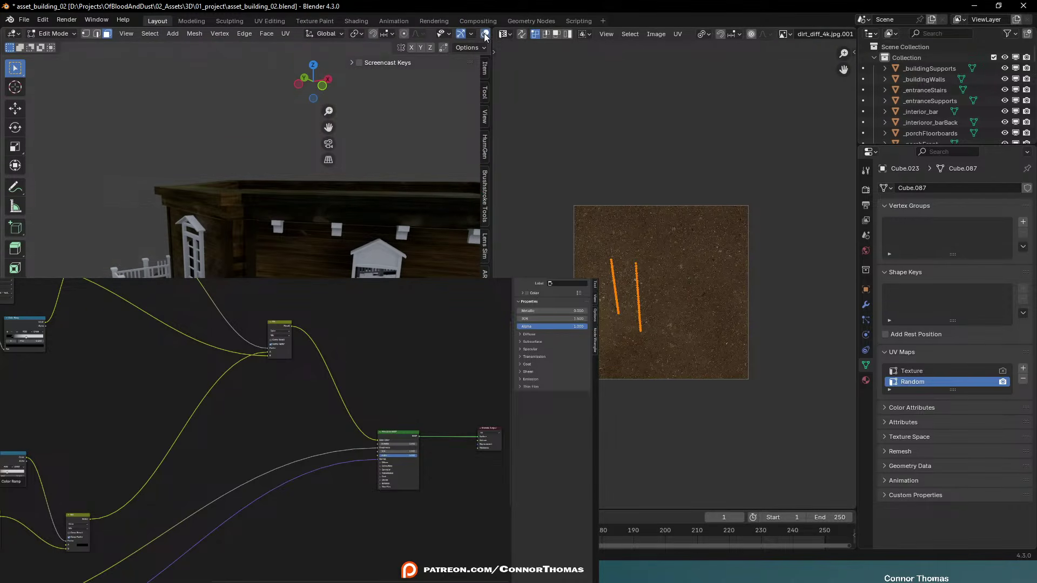
Spread the corner plank columns' UV islands on the Random map across the texture by scaling them up about the median point
{"action": "left_click", "coordinate": [706, 35]}
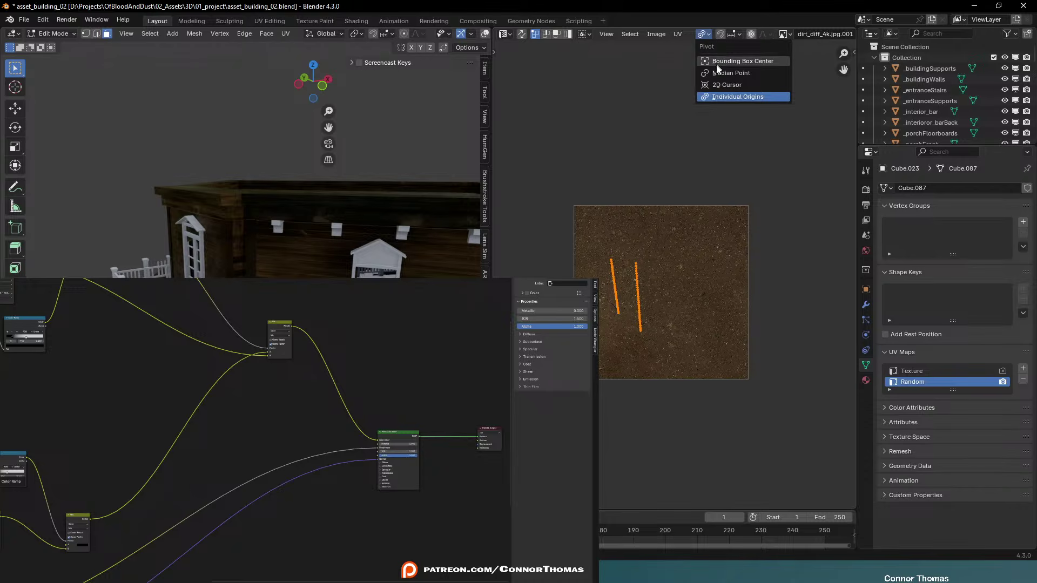
{"action": "left_click", "coordinate": [731, 74]}
{"action": "key", "text": "s"}
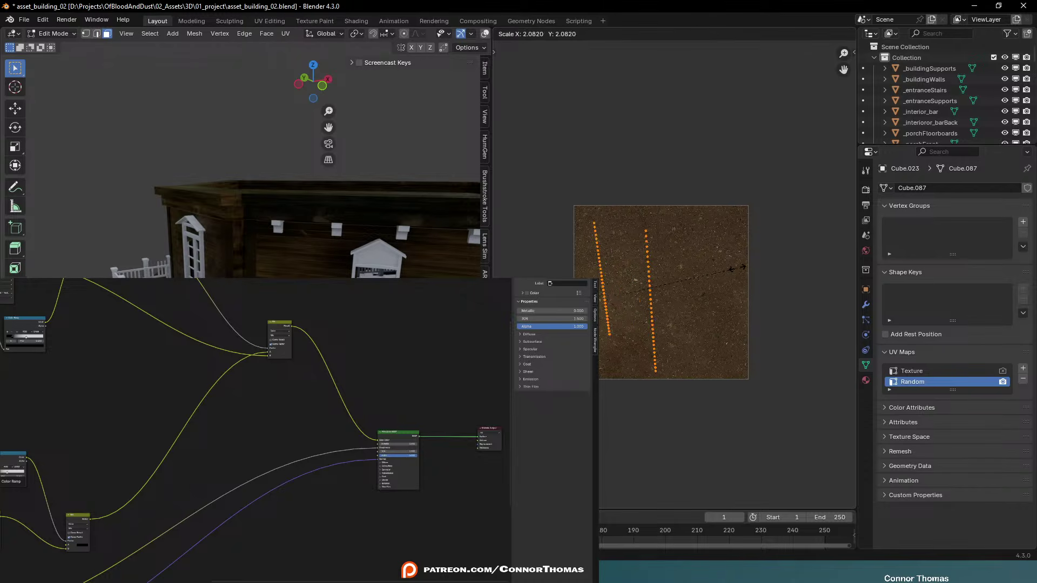
{"action": "left_click", "coordinate": [786, 264]}
{"action": "key", "text": "s"}
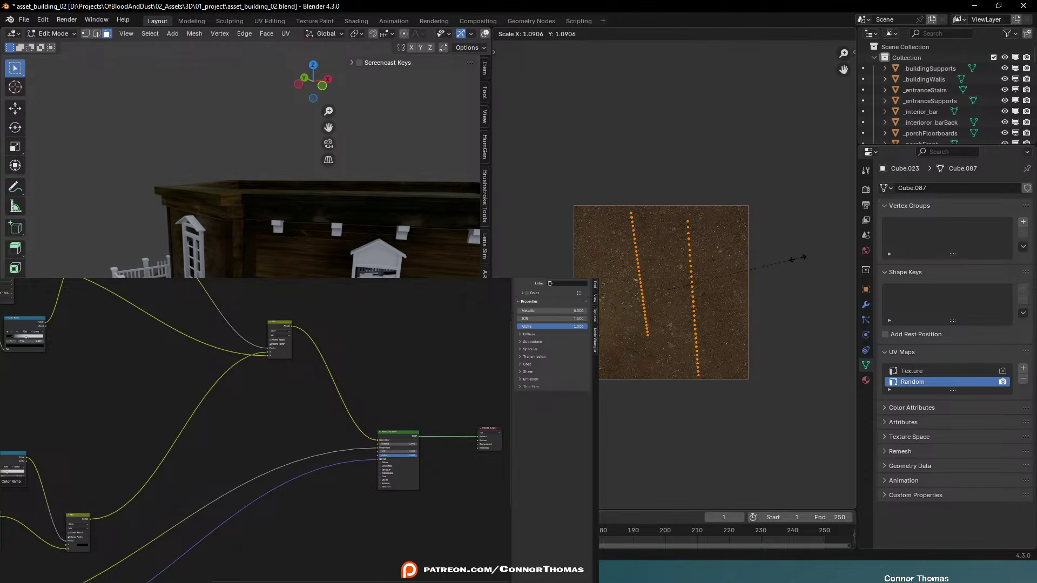
{"action": "left_click", "coordinate": [786, 263]}
{"action": "key", "text": "Tab"}
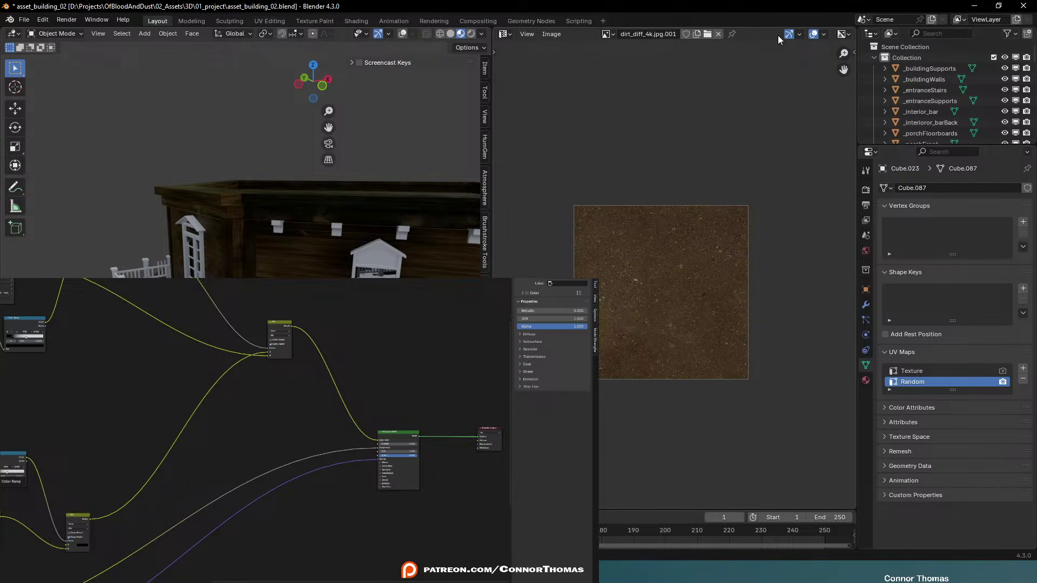
{"action": "key", "text": "Tab"}
{"action": "left_click", "coordinate": [757, 34]}
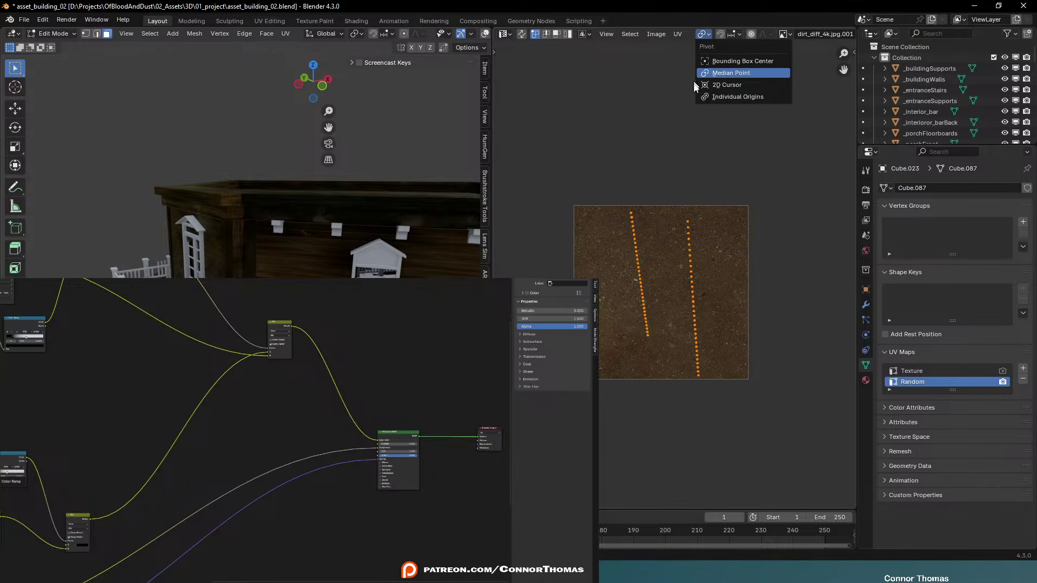
{"action": "key", "text": "Tab"}
Review the building's exterior around the balcony front and save the file
{"action": "middle_click_drag", "start_coordinate": [324, 267], "coordinate": [257, 237]}
{"action": "scroll", "coordinate": [306, 241], "scroll_direction": "up", "scroll_amount": 4}
{"action": "left_click", "coordinate": [254, 311]}
{"action": "scroll", "coordinate": [248, 303], "scroll_direction": "up", "scroll_amount": 4}
{"action": "key", "text": "ctrl+s"}
{"action": "scroll", "coordinate": [273, 250], "scroll_direction": "down", "scroll_amount": 5}
{"action": "scroll", "coordinate": [290, 232], "scroll_direction": "up", "scroll_amount": 2}
{"action": "scroll", "coordinate": [331, 261], "scroll_direction": "up", "scroll_amount": 3}
Assign the Wood Structure material to the _entranceSupports object
{"action": "left_click", "coordinate": [336, 253]}
{"action": "left_click", "coordinate": [867, 382]}
{"action": "left_click", "coordinate": [886, 233]}
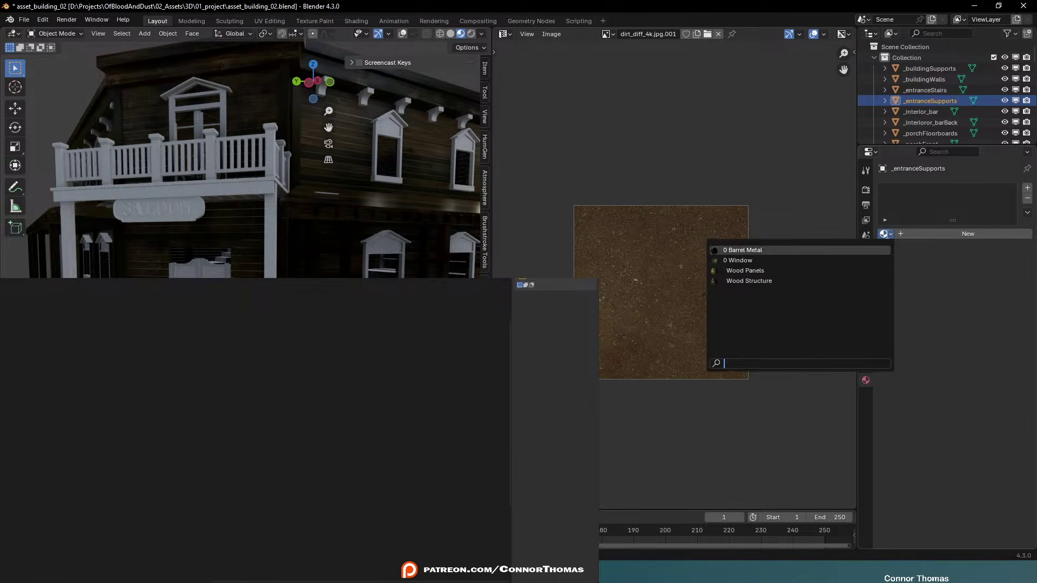
{"action": "left_click", "coordinate": [769, 281]}
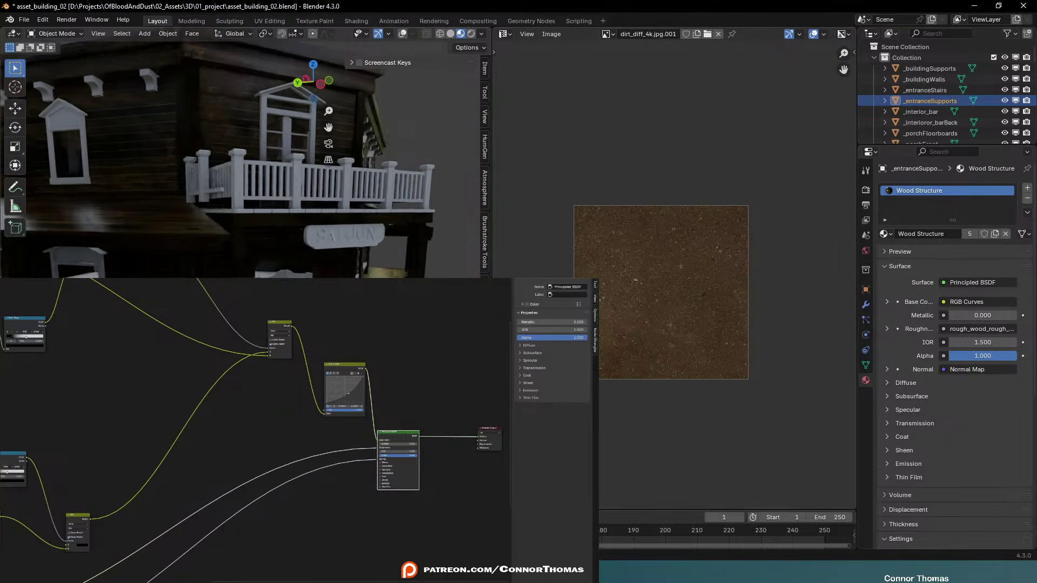
Unwrap the entrance supports' faces into separate UV islands packed across the texture
{"action": "key", "text": "Tab"}
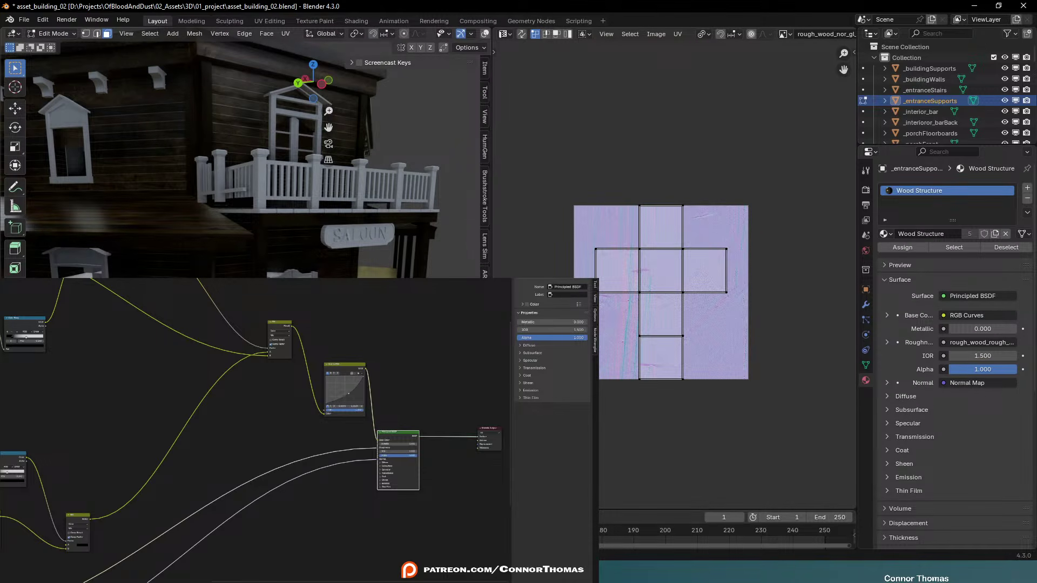
{"action": "key", "text": "u"}
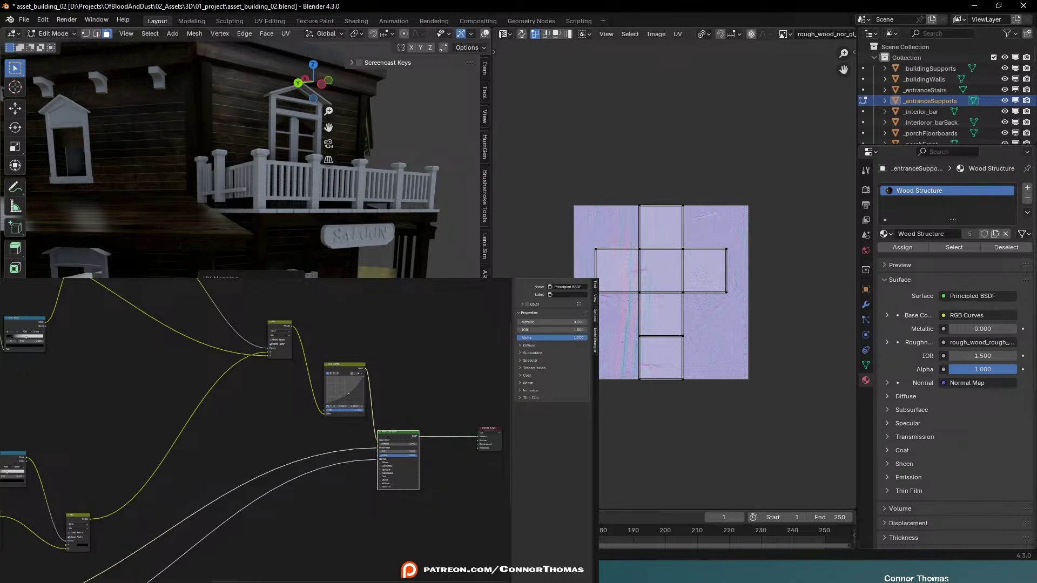
{"action": "left_click", "coordinate": [238, 366]}
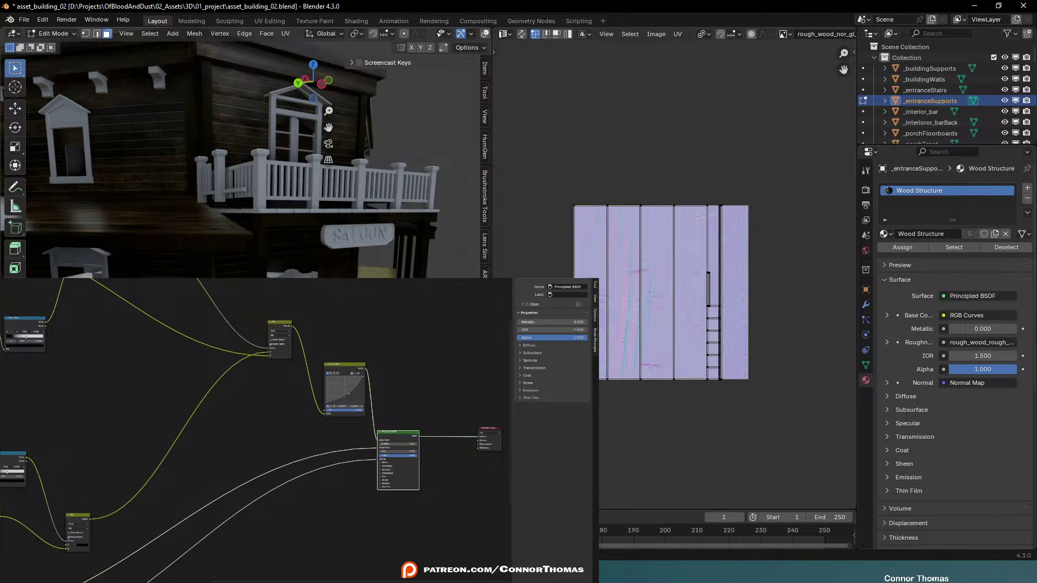
{"action": "key", "text": "Tab"}
{"action": "middle_click_drag", "start_coordinate": [243, 324], "coordinate": [224, 328]}
Rename the entrance supports' UV map to Texture, add a second one named Random, and make Random active for rendering
{"action": "key", "text": "Tab"}
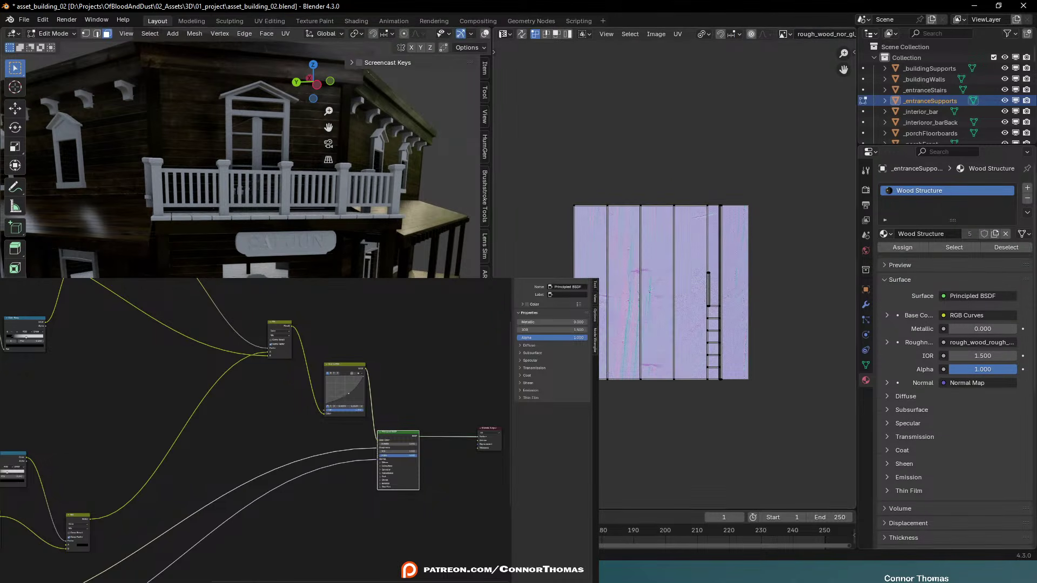
{"action": "left_click", "coordinate": [865, 364]}
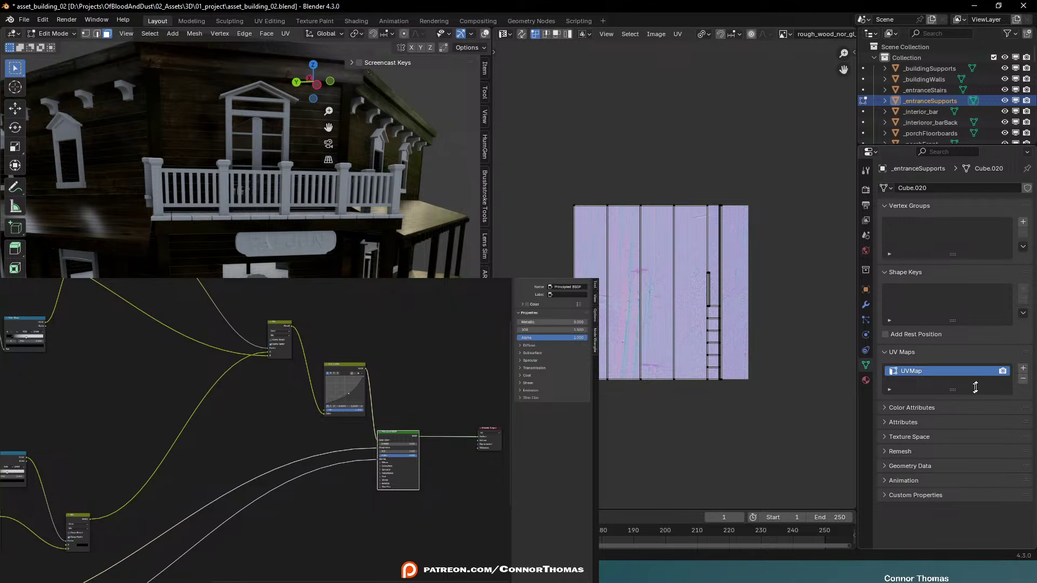
{"action": "left_click", "coordinate": [1022, 368]}
{"action": "double_click", "coordinate": [930, 371]}
{"action": "type", "text": "Texture"}
{"action": "double_click", "coordinate": [909, 381]}
{"action": "type", "text": "Random"}
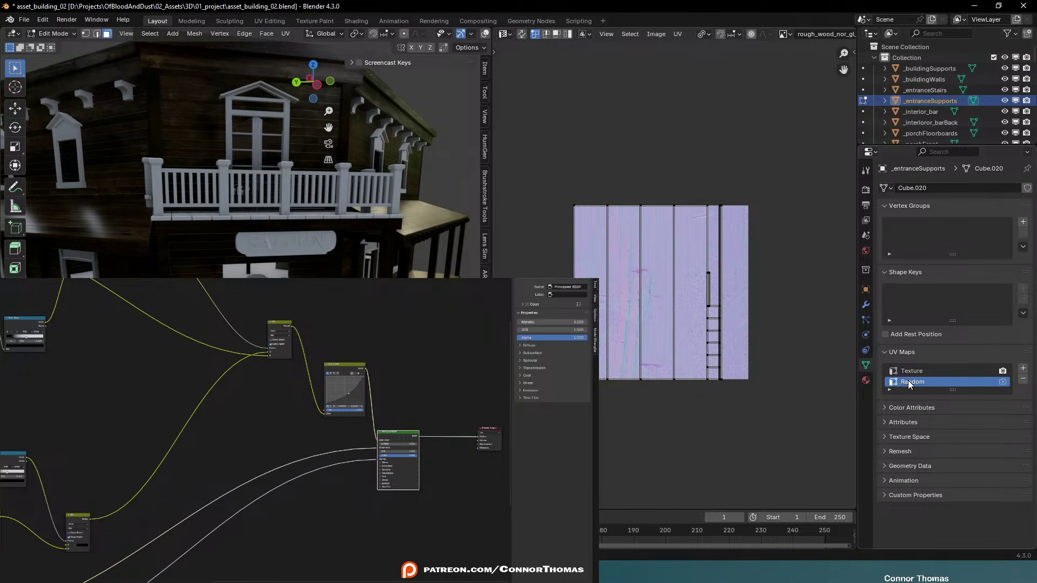
{"action": "left_click", "coordinate": [1002, 382]}
Project the entrance supports' UVs from view on the Random map and shrink each UV island almost to a point
{"action": "key", "text": "Tab"}
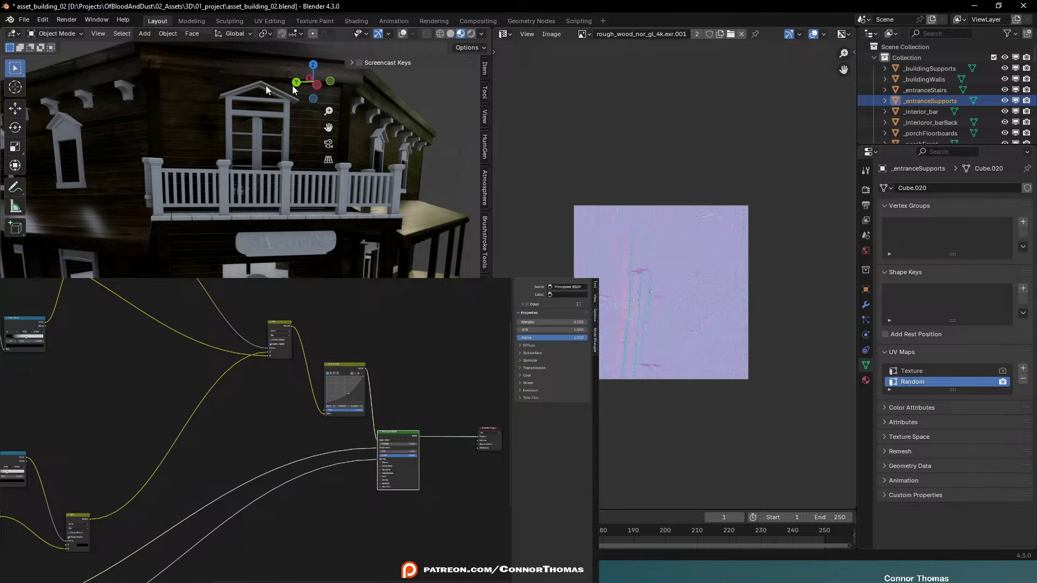
{"action": "key", "text": "a"}
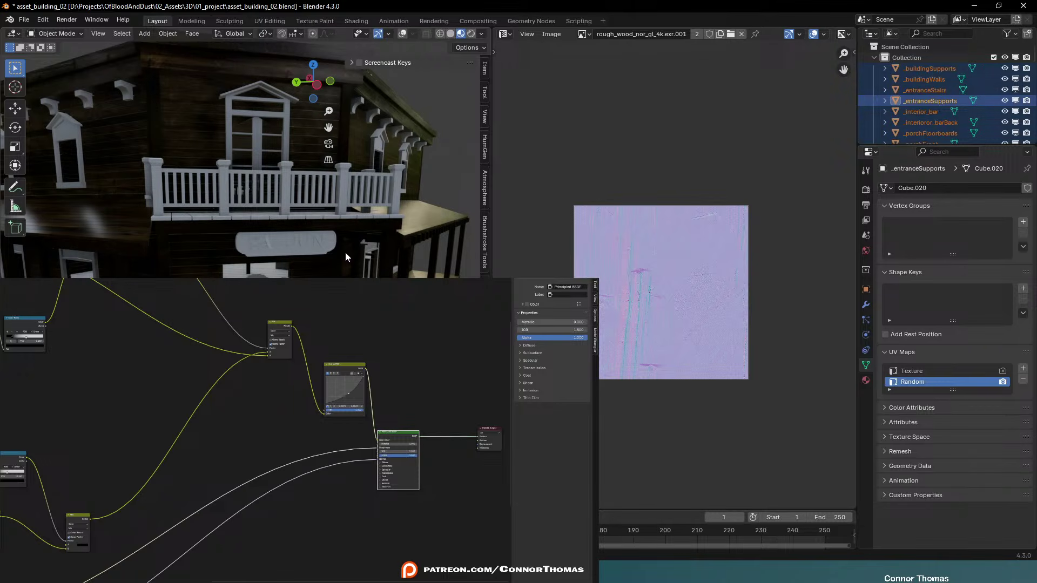
{"action": "key", "text": "Tab"}
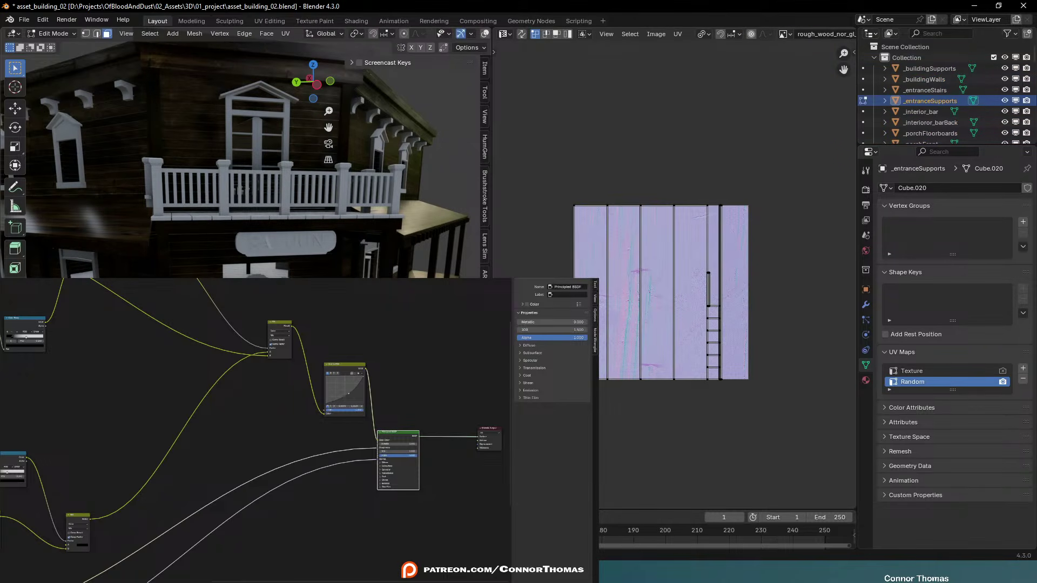
{"action": "key", "text": "u"}
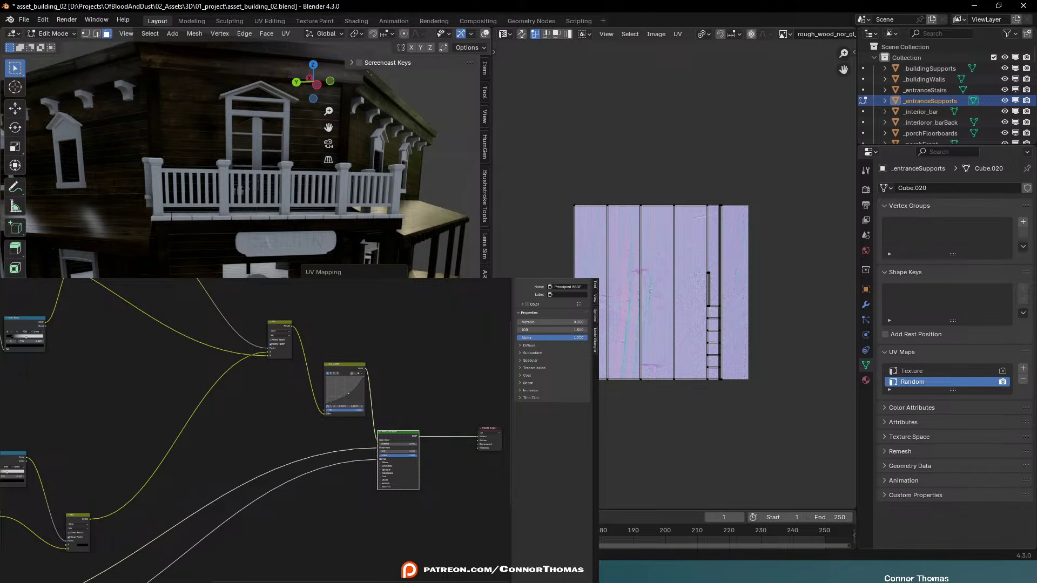
{"action": "left_click", "coordinate": [346, 393]}
{"action": "key", "text": "a"}
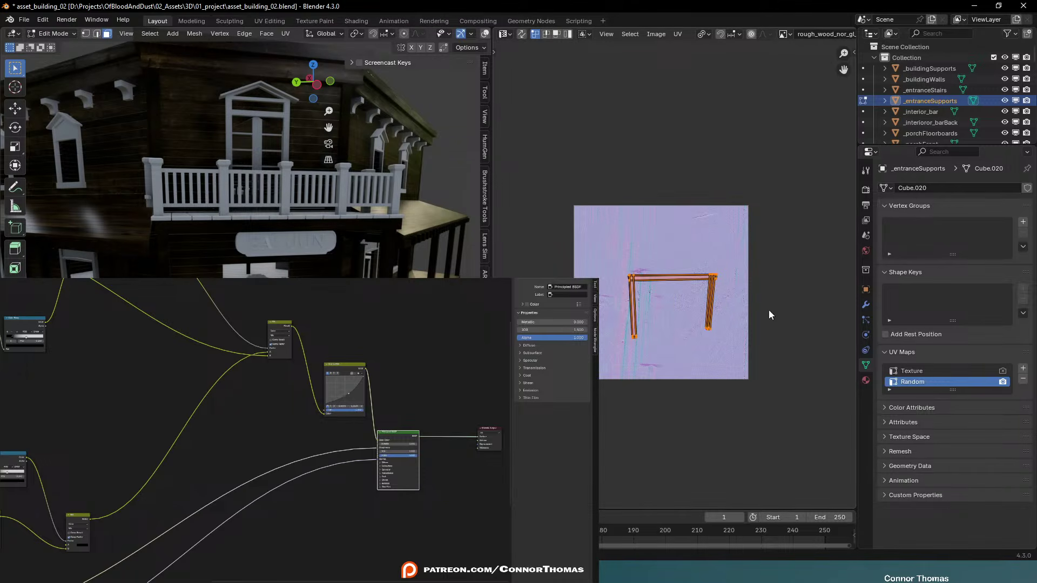
{"action": "key", "text": "s"}
{"action": "left_click", "coordinate": [769, 315]}
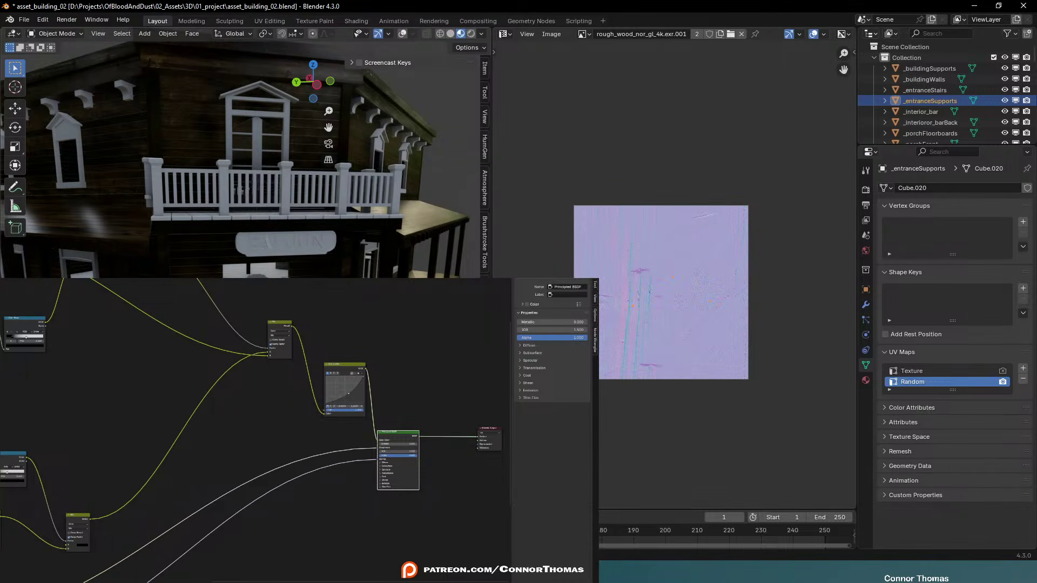
{"action": "key", "text": "Tab"}
Select the balcony floorboards with the viewport overlays shown again, and save the file
{"action": "middle_click_drag", "start_coordinate": [243, 162], "coordinate": [410, 156]}
{"action": "key", "text": "Tab"}
{"action": "middle_click_drag", "start_coordinate": [298, 194], "coordinate": [400, 241]}
{"action": "key", "text": "Tab"}
{"action": "left_click", "coordinate": [298, 198]}
{"action": "left_click", "coordinate": [374, 89]}
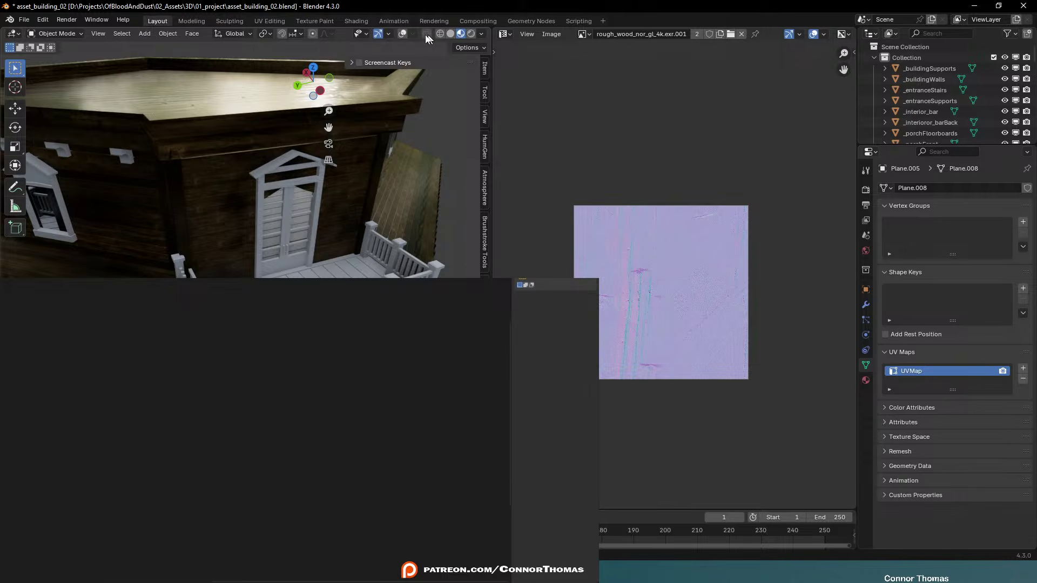
{"action": "left_click", "coordinate": [402, 34]}
{"action": "middle_click_drag", "start_coordinate": [324, 162], "coordinate": [335, 167]}
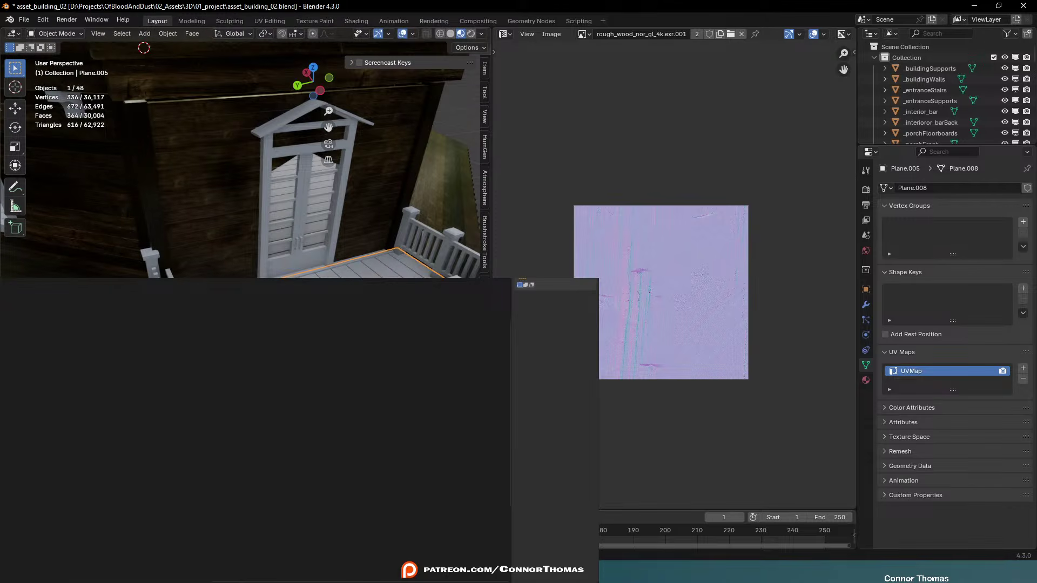
{"action": "key", "text": "ctrl+s"}
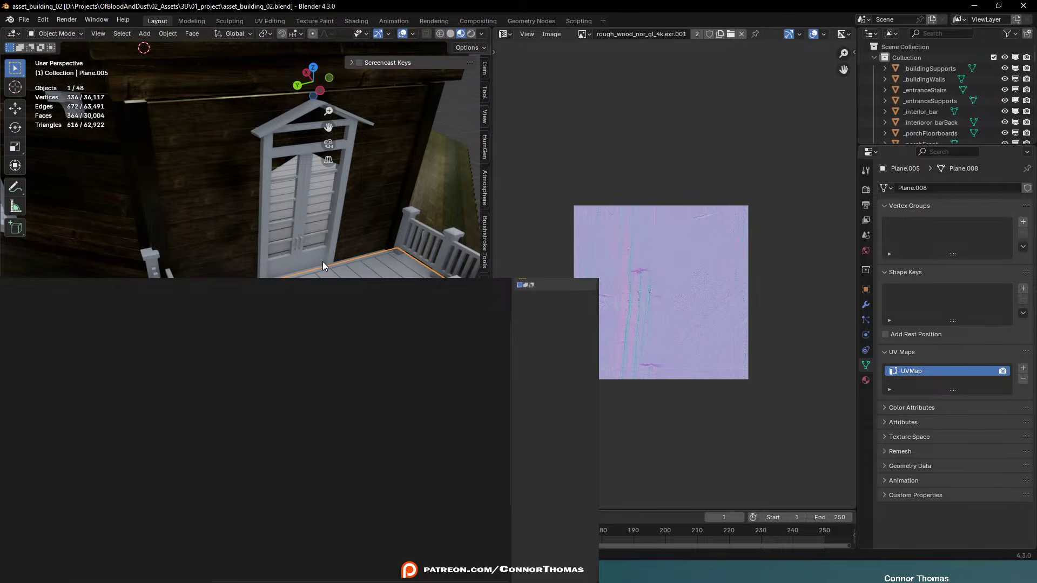
Assign the Wood Panels material to the balcony floorboards
{"action": "middle_click_drag", "start_coordinate": [323, 261], "coordinate": [338, 273]}
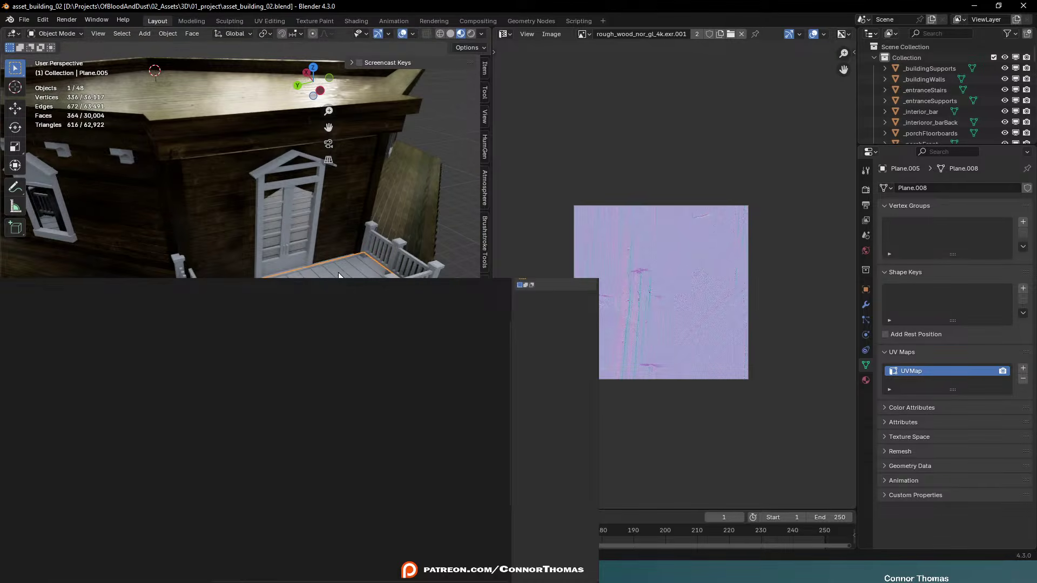
{"action": "left_click", "coordinate": [865, 380]}
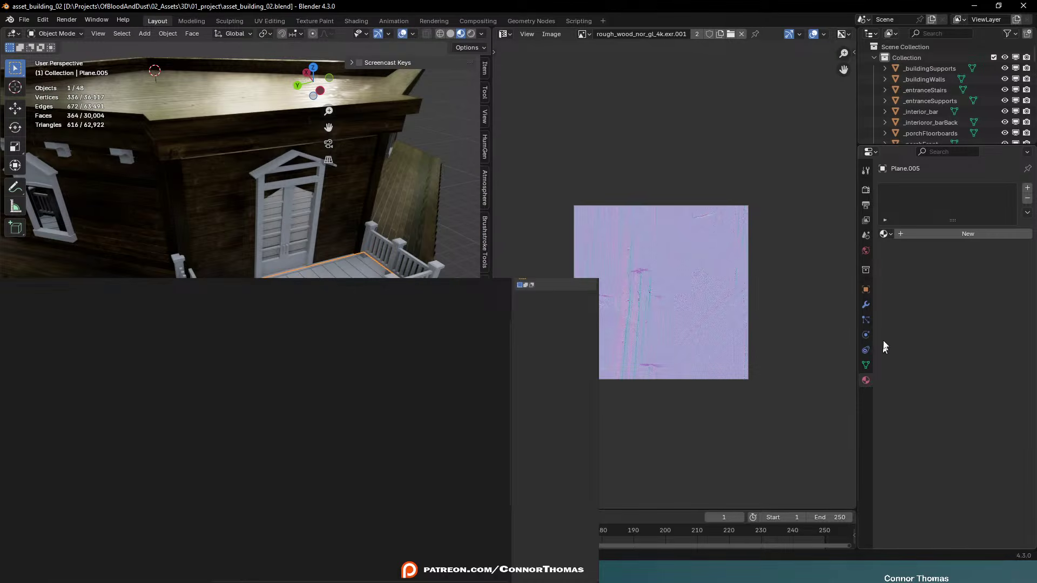
{"action": "left_click", "coordinate": [883, 233]}
{"action": "type", "text": "r"}
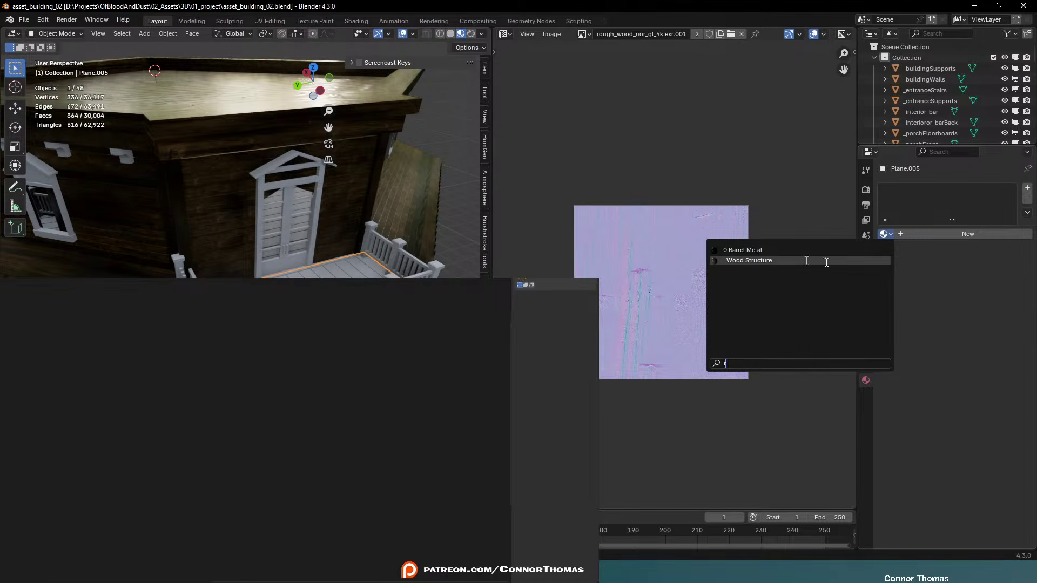
{"action": "left_click", "coordinate": [883, 233]}
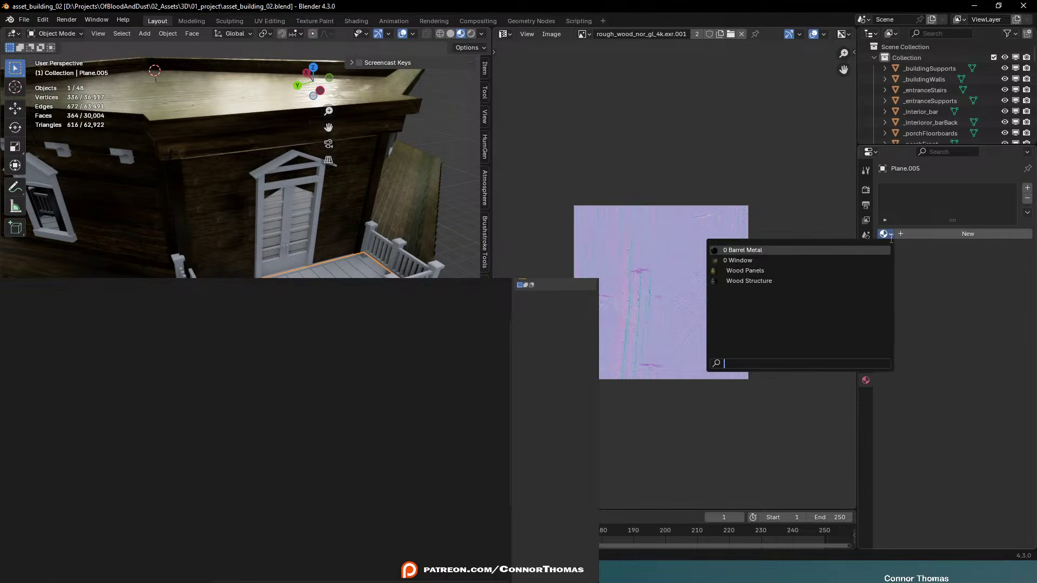
{"action": "left_click", "coordinate": [760, 270]}
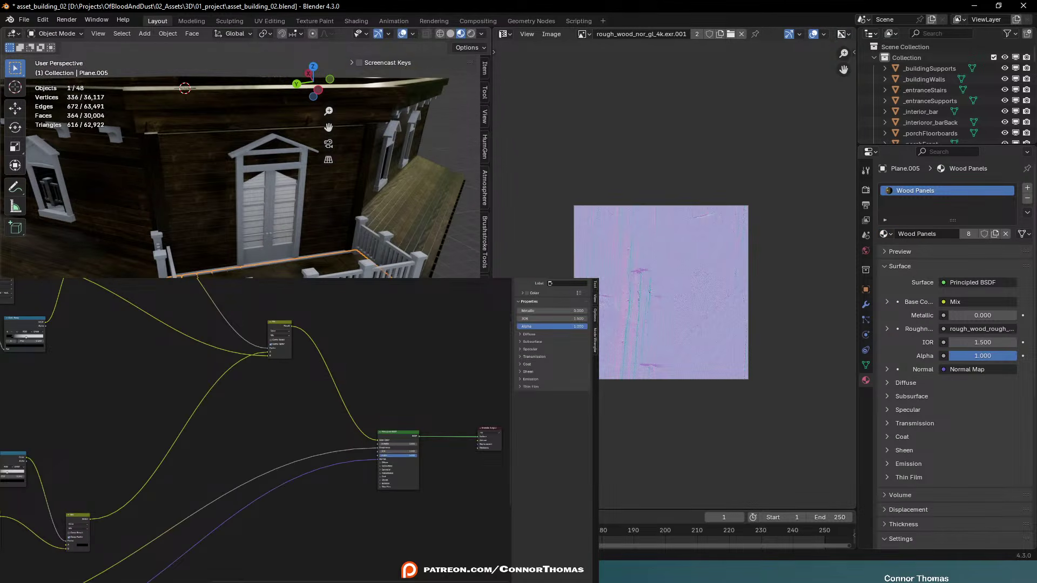
Unwrap all faces of the balcony floorboards into separate packed UV islands
{"action": "key", "text": "Tab"}
{"action": "middle_click_drag", "start_coordinate": [243, 157], "coordinate": [246, 187]}
{"action": "key", "text": "a"}
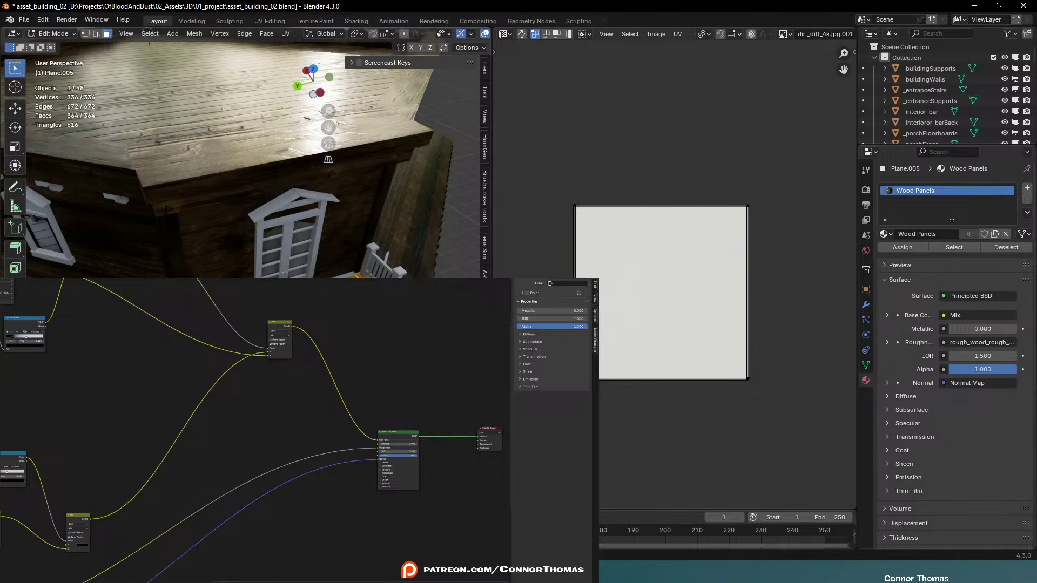
Rename the balcony floorboards' UV map to Texture, add a second one named Random, and make Random active for rendering
{"action": "left_click", "coordinate": [866, 365]}
{"action": "double_click", "coordinate": [909, 375]}
{"action": "type", "text": "Tex"}
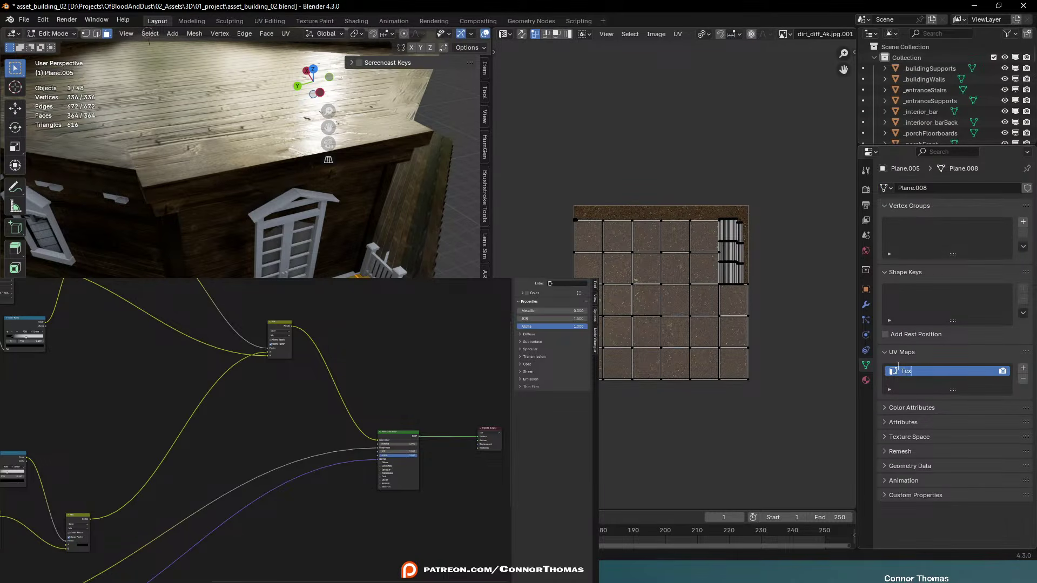
{"action": "type", "text": "ture"}
{"action": "key", "text": "Return"}
{"action": "left_click", "coordinate": [1023, 367]}
{"action": "left_click", "coordinate": [1002, 382]}
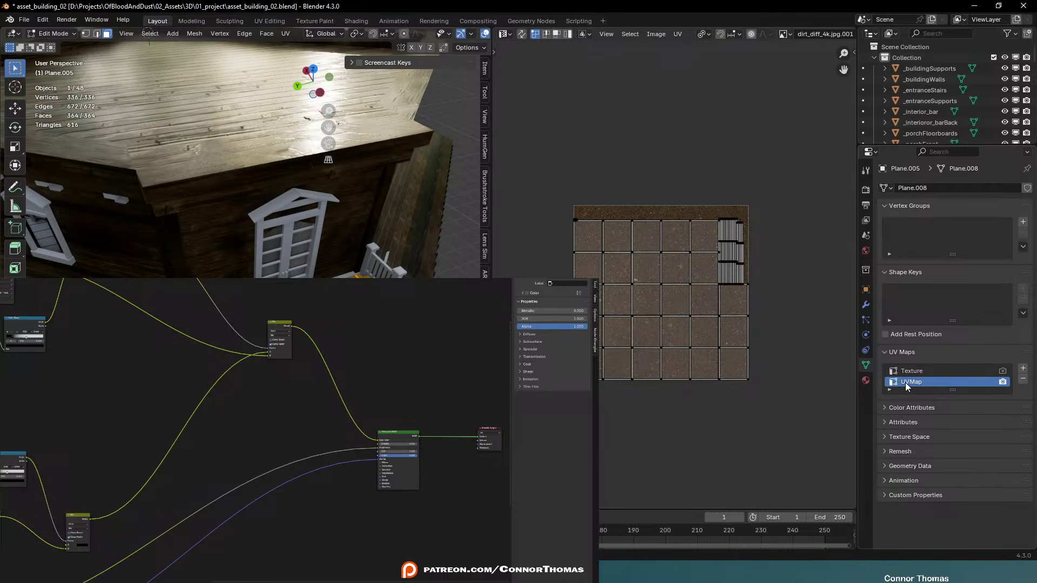
{"action": "double_click", "coordinate": [905, 382]}
{"action": "type", "text": "Ra"}
Project the balcony floorboards' Random UV map from view and scale its islands to 0, then deselect the floorboards
{"action": "type", "text": "ua"}
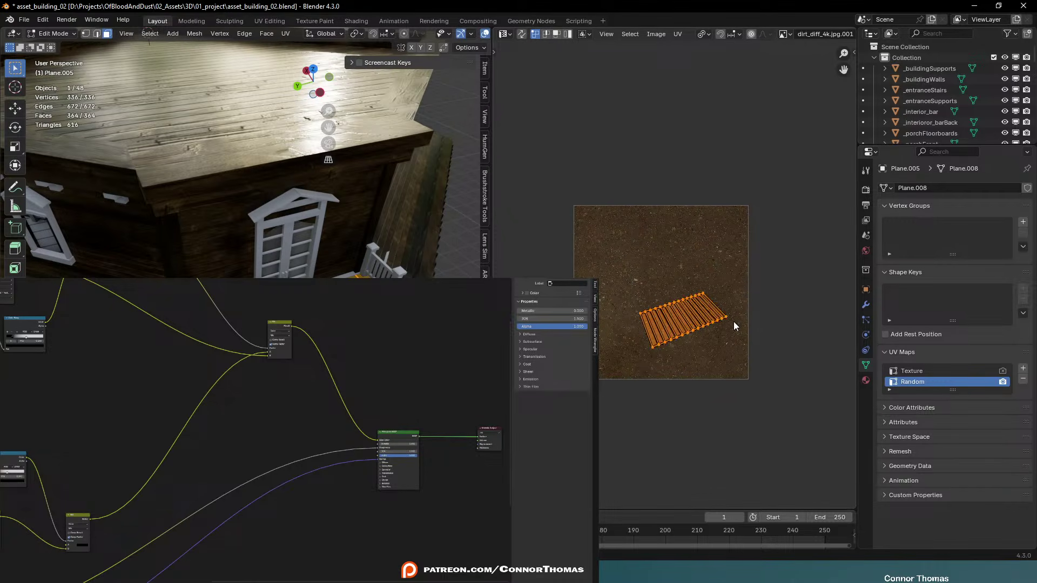
{"action": "type", "text": "s0"}
{"action": "key", "text": "Return"}
{"action": "key", "text": "Tab"}
{"action": "middle_click_drag", "start_coordinate": [243, 161], "coordinate": [335, 162]}
{"action": "scroll", "coordinate": [243, 162], "scroll_direction": "down", "scroll_amount": 5}
{"action": "mouse_move", "coordinate": [243, 162]}
{"action": "middle_mouse_down"}
{"action": "mouse_move", "coordinate": [318, 143]}
{"action": "mouse_move", "coordinate": [248, 153]}
{"action": "mouse_move", "coordinate": [281, 157]}
{"action": "mouse_move", "coordinate": [303, 127]}
{"action": "mouse_move", "coordinate": [286, 173]}
{"action": "mouse_move", "coordinate": [259, 151]}
{"action": "mouse_move", "coordinate": [254, 160]}
{"action": "middle_mouse_up"}
{"action": "key", "text": "alt+a"}
Select the interior ground-floor floorboards beneath the staircase and assign them the Wood Panels material
{"action": "scroll", "coordinate": [243, 162], "scroll_direction": "up", "scroll_amount": 3}
{"action": "scroll", "coordinate": [243, 162], "scroll_direction": "down", "scroll_amount": 4}
{"action": "scroll", "coordinate": [243, 162], "scroll_direction": "up", "scroll_amount": 5}
{"action": "scroll", "coordinate": [243, 162], "scroll_direction": "up", "scroll_amount": 3}
{"action": "scroll", "coordinate": [243, 162], "scroll_direction": "down", "scroll_amount": 6}
{"action": "scroll", "coordinate": [243, 162], "scroll_direction": "up", "scroll_amount": 4}
{"action": "scroll", "coordinate": [243, 162], "scroll_direction": "up", "scroll_amount": 3}
{"action": "middle_click_drag", "start_coordinate": [323, 162], "coordinate": [200, 154]}
{"action": "left_click", "coordinate": [216, 251]}
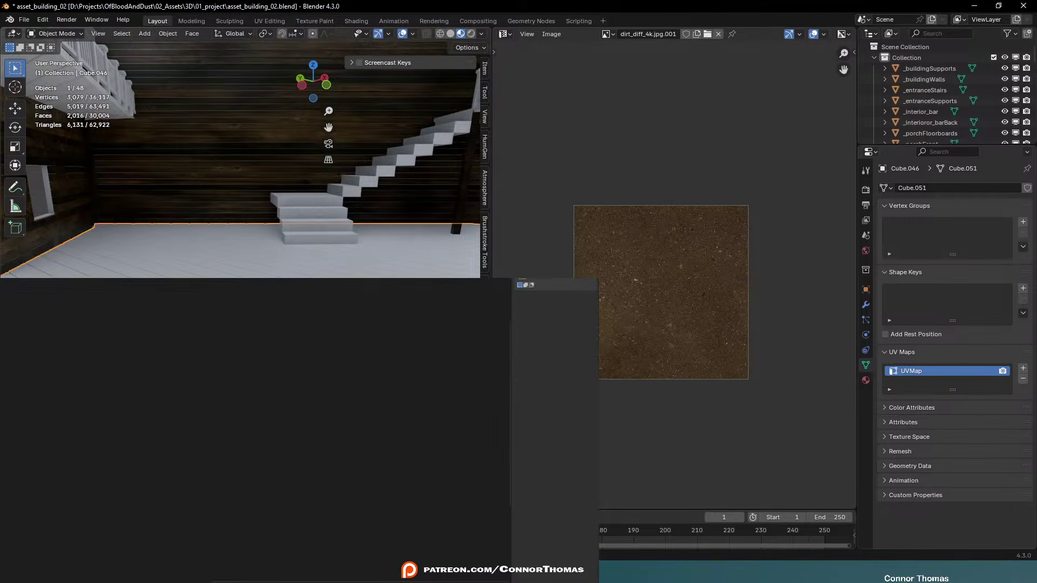
{"action": "left_click", "coordinate": [866, 381]}
{"action": "left_click", "coordinate": [886, 234]}
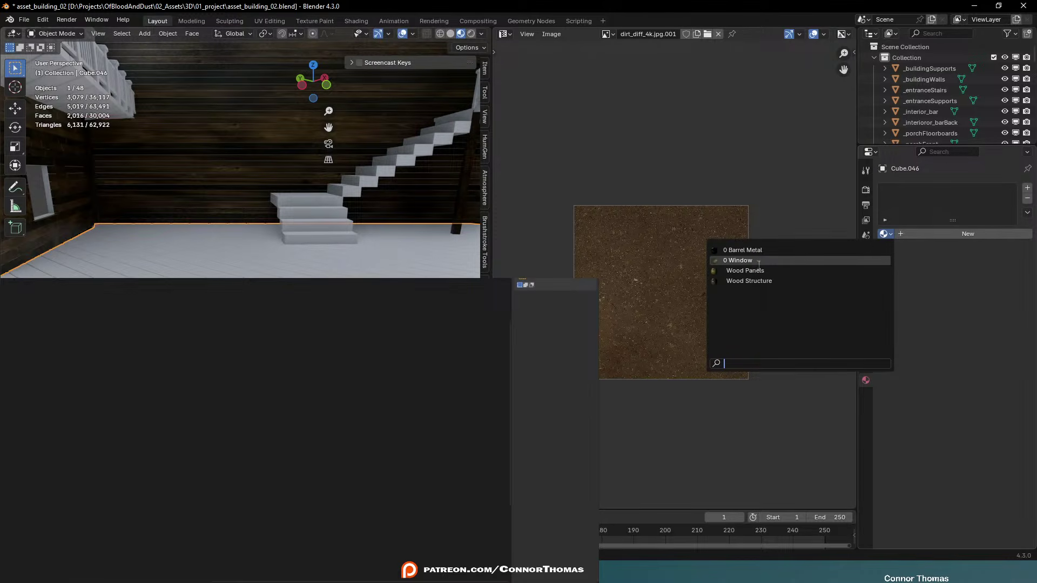
{"action": "left_click", "coordinate": [745, 278]}
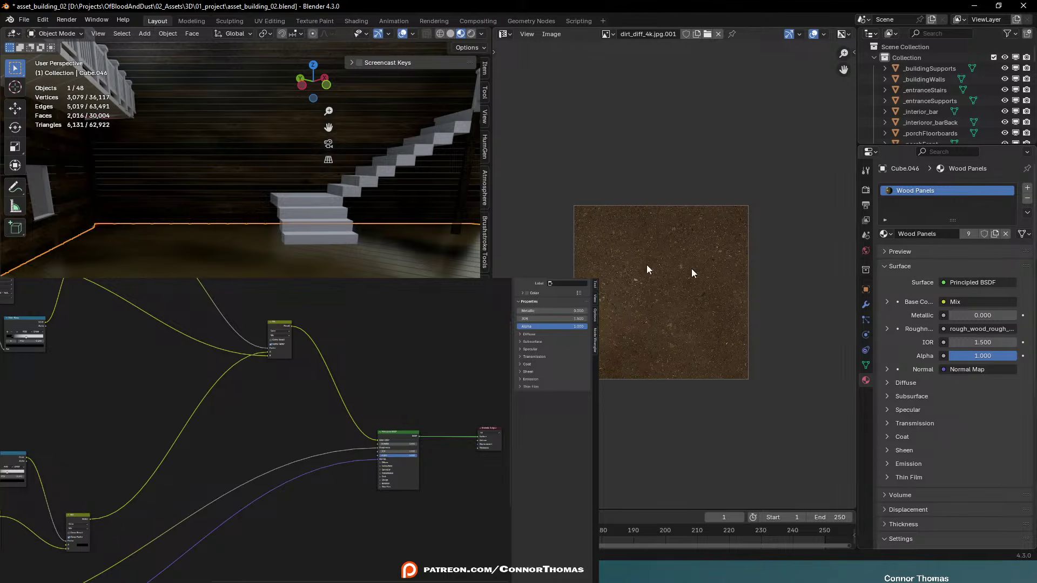
Rename the ground-floor floorboards' UV map to Texture, add a second one named Random, and make Random active for rendering
{"action": "key", "text": "Tab"}
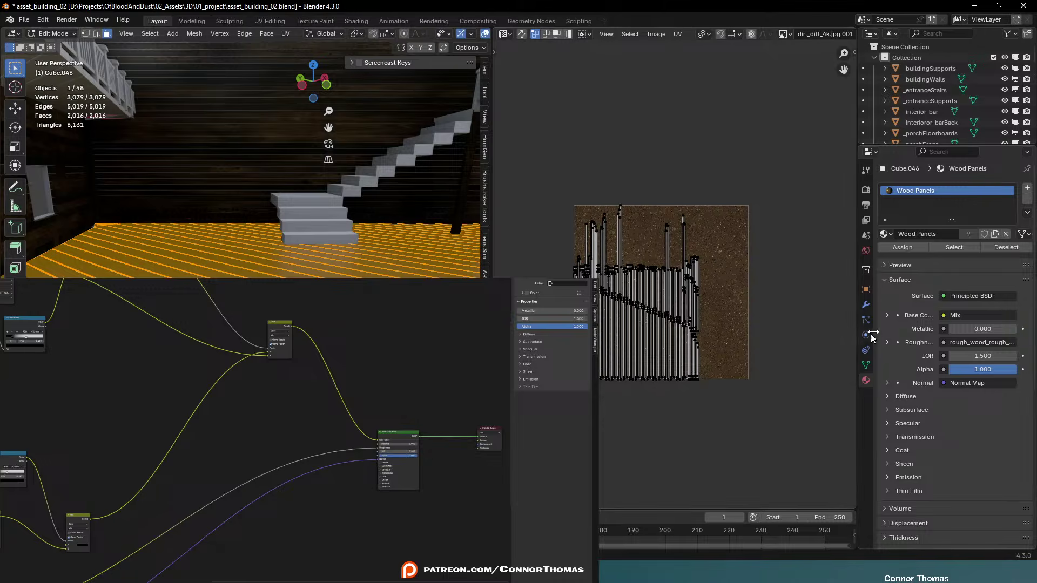
{"action": "left_click", "coordinate": [865, 366]}
{"action": "double_click", "coordinate": [911, 370]}
{"action": "type", "text": "T"}
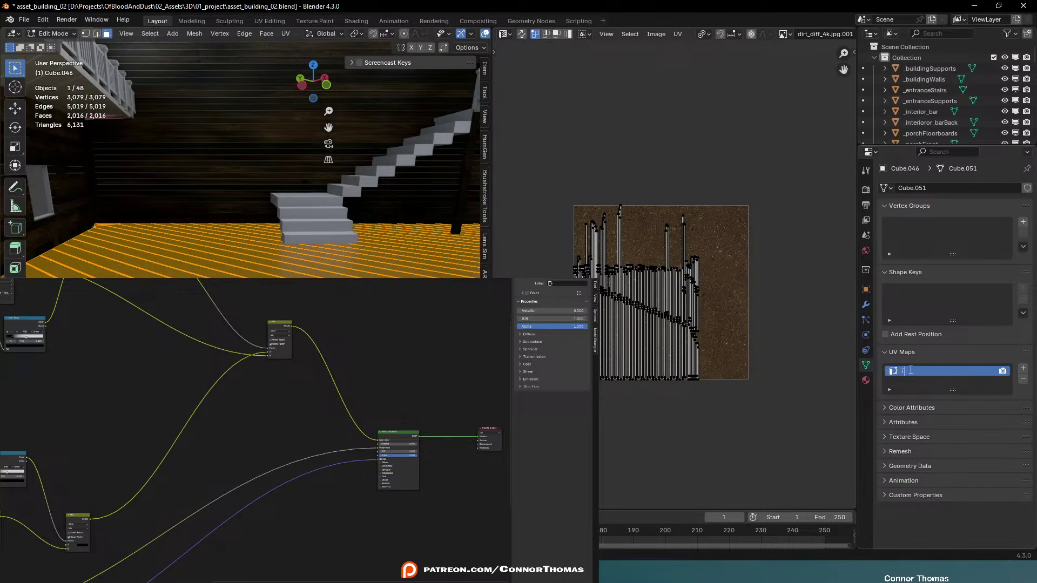
{"action": "type", "text": "exture"}
{"action": "key", "text": "Return"}
{"action": "left_click", "coordinate": [1022, 368]}
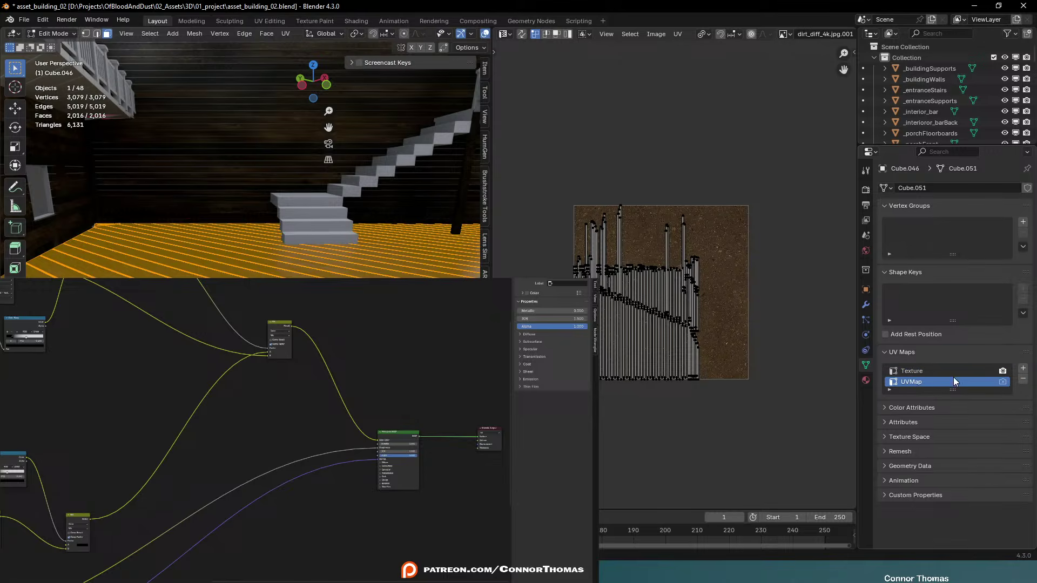
{"action": "double_click", "coordinate": [918, 381]}
{"action": "type", "text": "Random"}
{"action": "left_click", "coordinate": [1002, 381]}
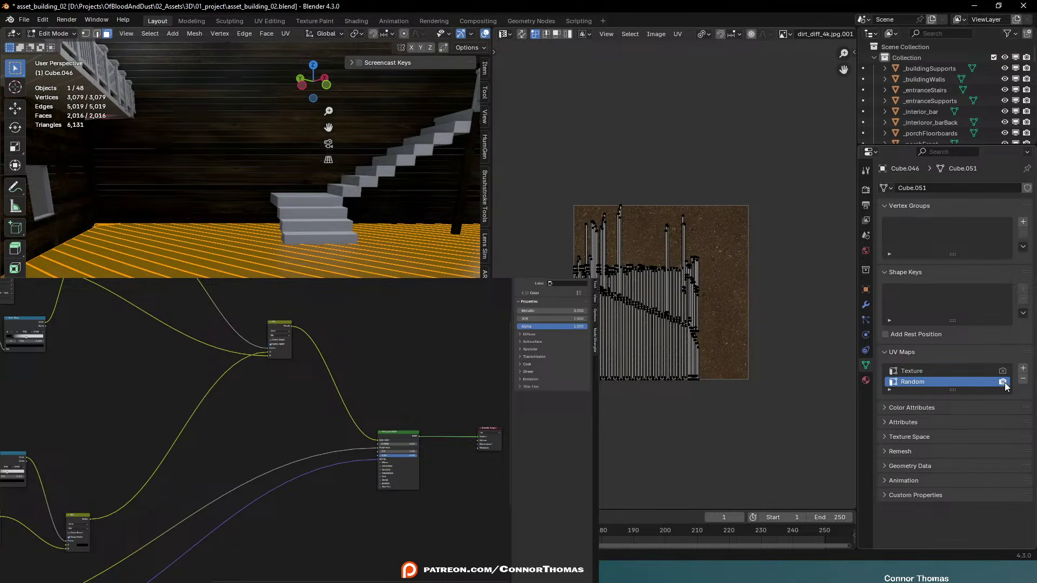
Project all ground-floor floorboards from an overhead view into the Random UV map and scale its islands to 0
{"action": "scroll", "coordinate": [253, 162], "scroll_direction": "down", "scroll_amount": 8}
{"action": "middle_click_drag", "start_coordinate": [254, 135], "coordinate": [283, 208]}
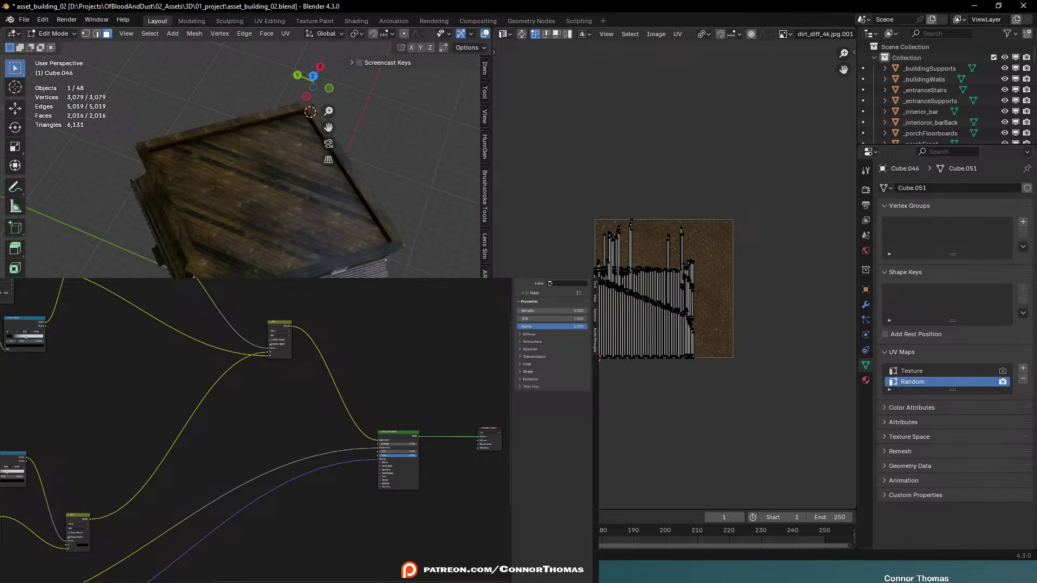
{"action": "key", "text": "u"}
{"action": "key", "text": "p"}
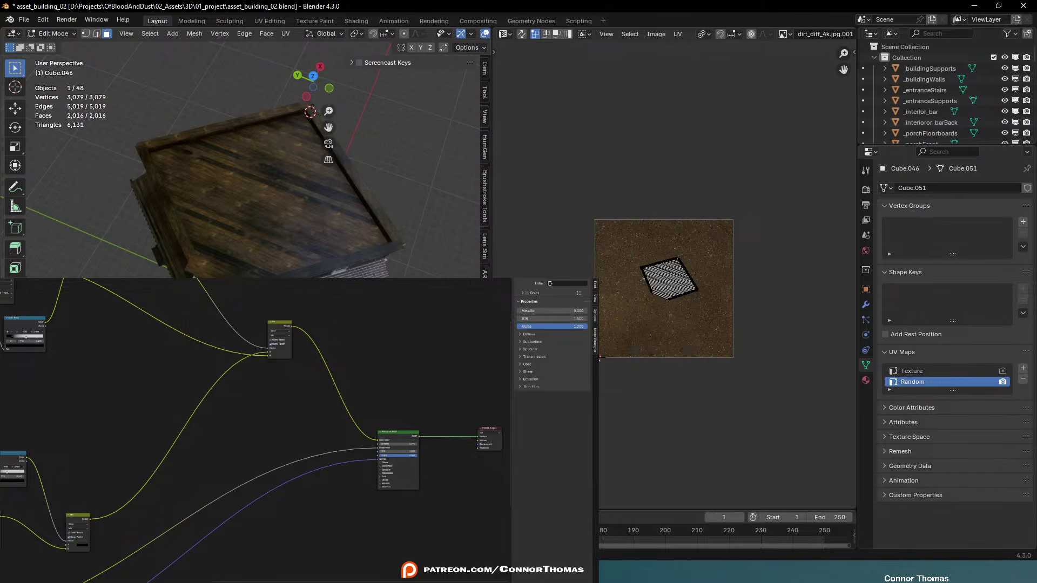
{"action": "key", "text": "a"}
{"action": "key", "text": "s"}
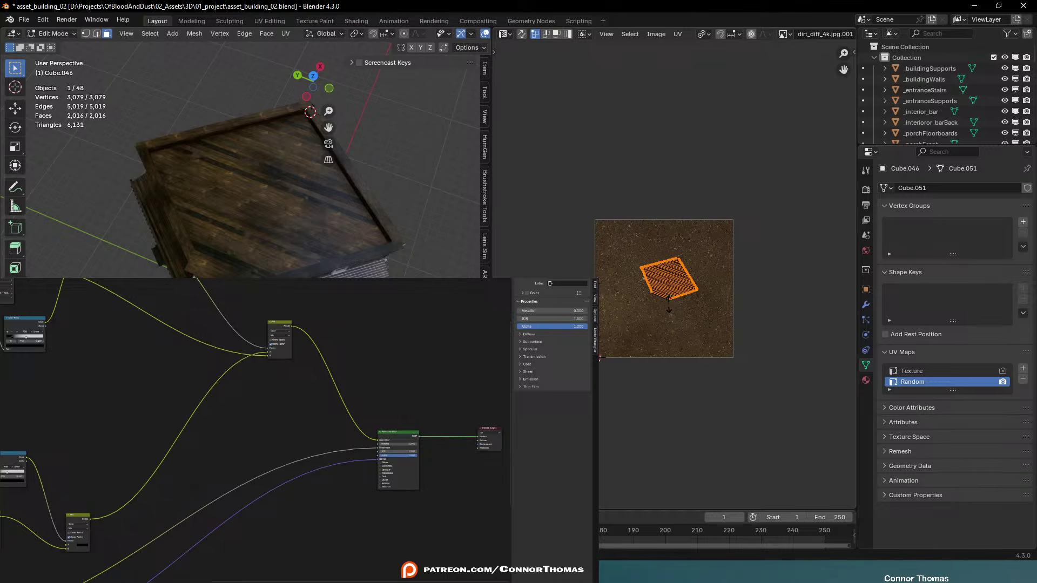
{"action": "key", "text": "0"}
{"action": "key", "text": "Return"}
Finish editing the ground-floor floorboards, clear the selection, and save the file
{"action": "scroll", "coordinate": [324, 189], "scroll_direction": "up", "scroll_amount": 10}
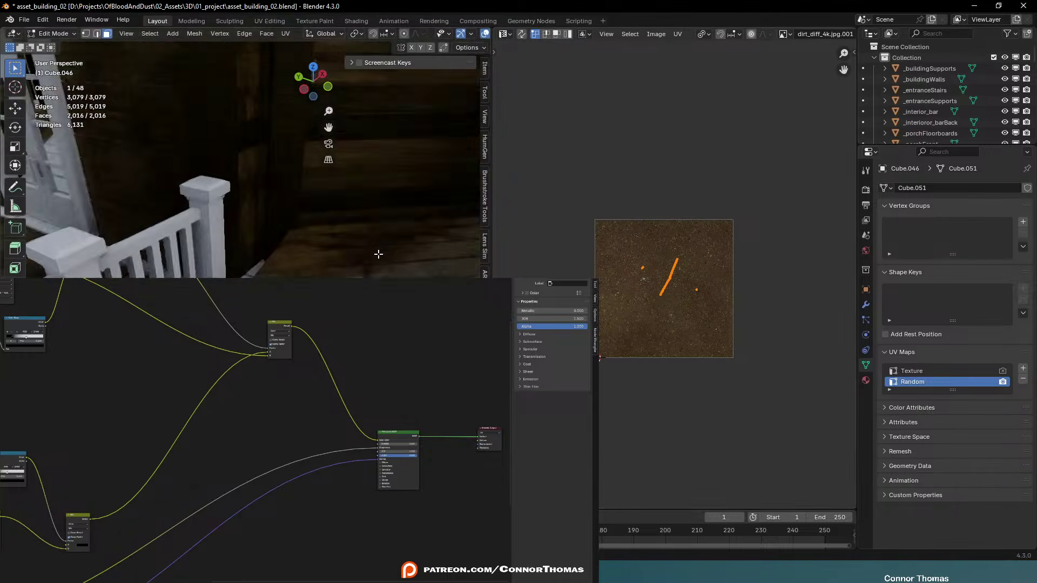
{"action": "middle_click_drag", "start_coordinate": [351, 227], "coordinate": [265, 217]}
{"action": "key", "text": "Tab"}
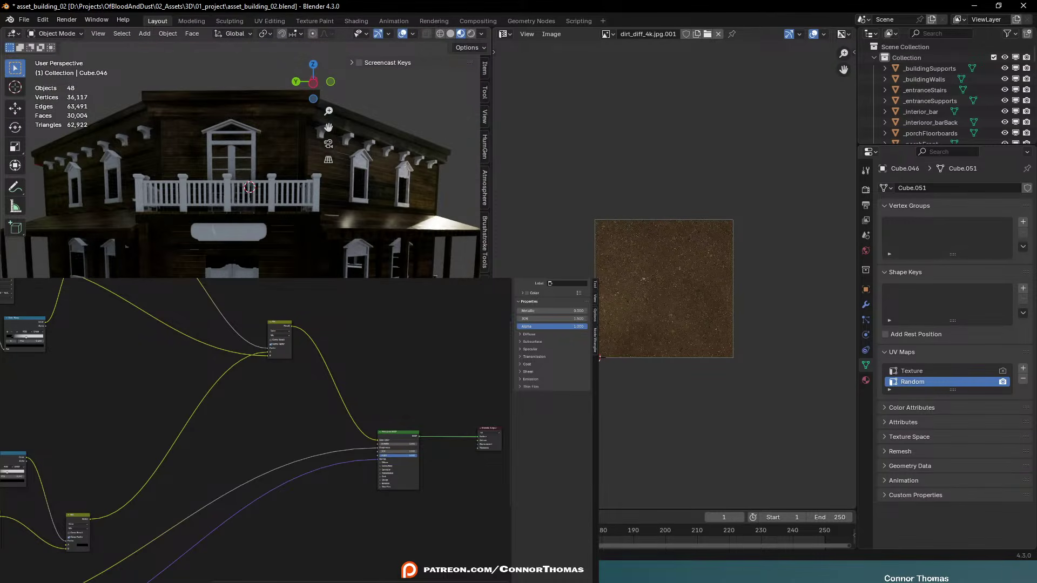
{"action": "key", "text": "ctrl+s"}
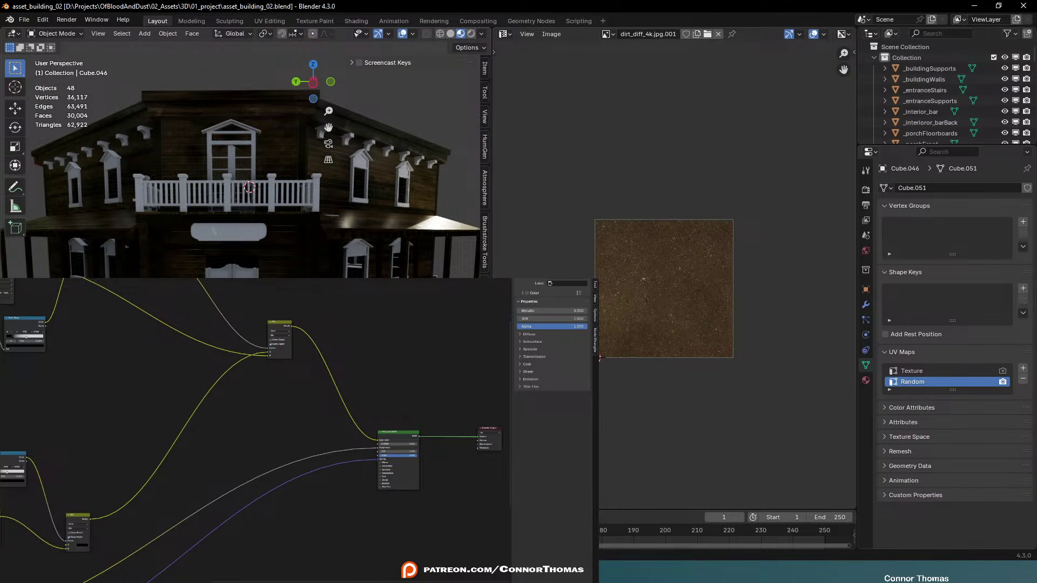
{"action": "scroll", "coordinate": [243, 162], "scroll_direction": "up", "scroll_amount": 6}
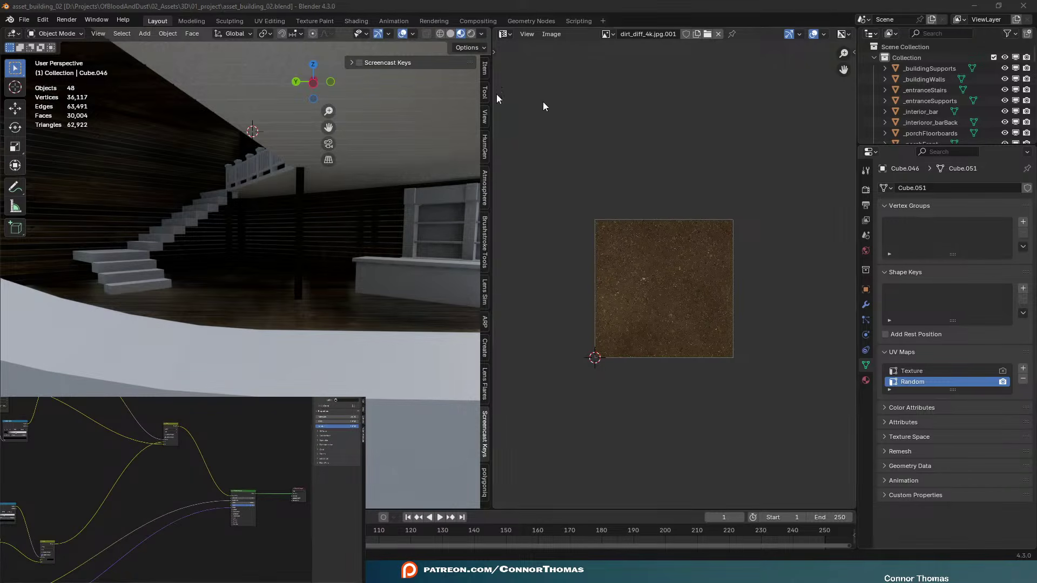
{"action": "left_click", "coordinate": [500, 4]}
{"action": "scroll", "coordinate": [312, 314], "scroll_direction": "down", "scroll_amount": 8}
{"action": "middle_click_drag", "start_coordinate": [312, 314], "coordinate": [291, 331]}
{"action": "scroll", "coordinate": [292, 330], "scroll_direction": "down", "scroll_amount": 5}
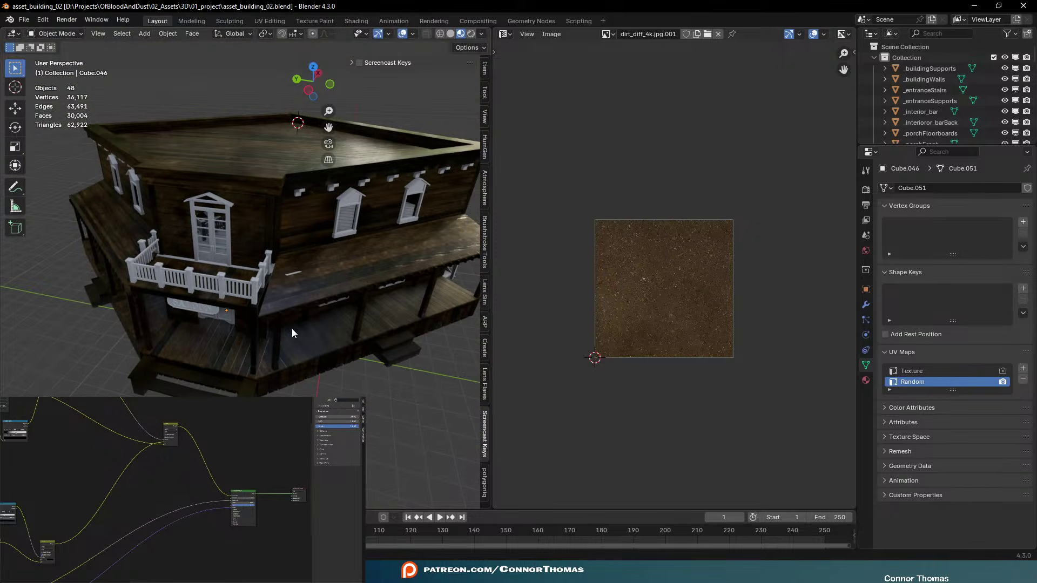
{"action": "key", "text": "ctrl+s"}
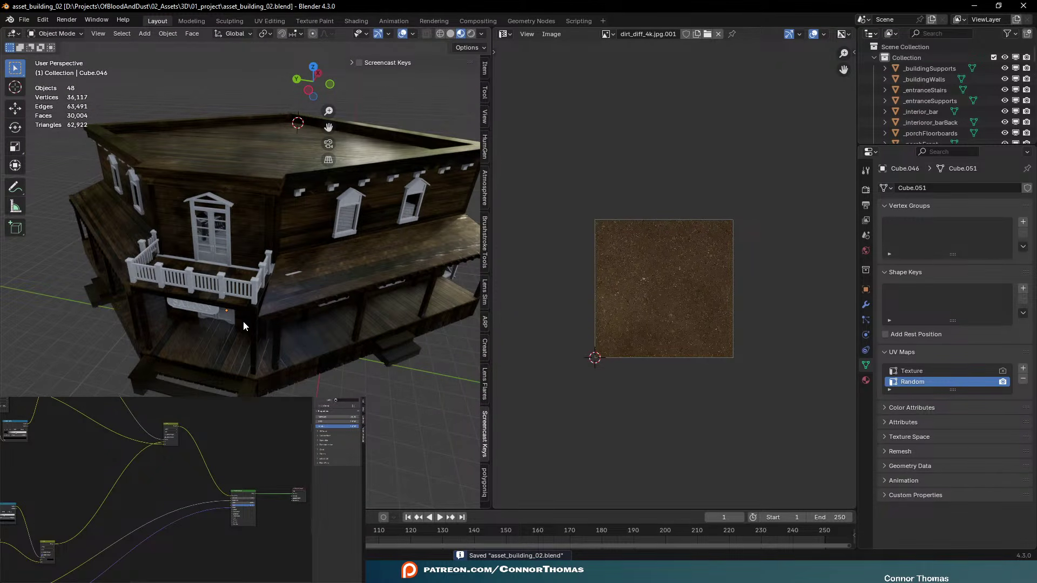
Select the upper-storey floorboards behind the balcony door and assign them the Wood Panels material
{"action": "scroll", "coordinate": [245, 314], "scroll_direction": "up", "scroll_amount": 7}
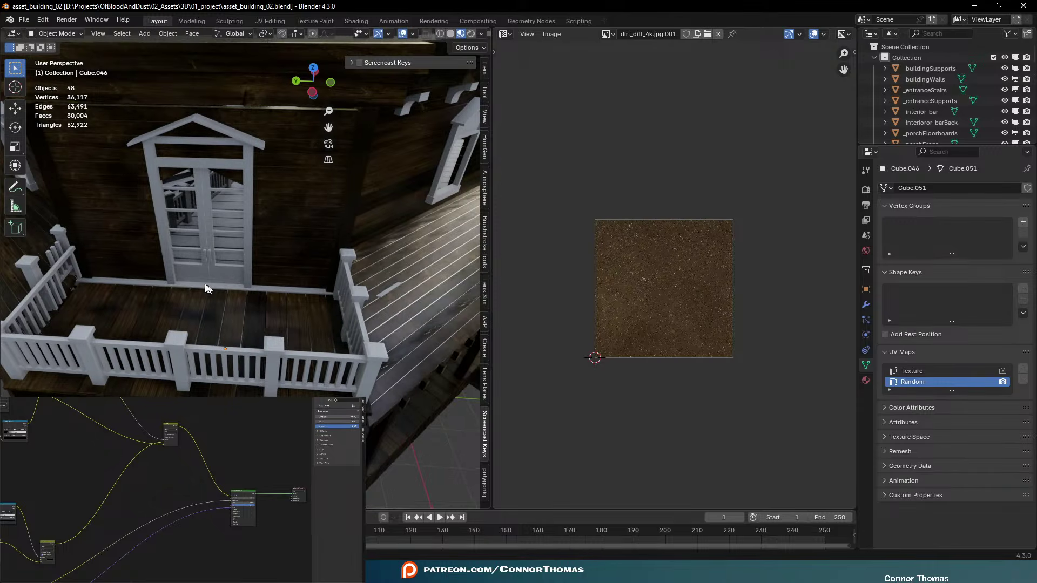
{"action": "scroll", "coordinate": [246, 249], "scroll_direction": "up", "scroll_amount": 5}
{"action": "middle_click_drag", "start_coordinate": [245, 248], "coordinate": [236, 218]}
{"action": "left_click", "coordinate": [237, 219]}
{"action": "scroll", "coordinate": [280, 244], "scroll_direction": "down", "scroll_amount": 8}
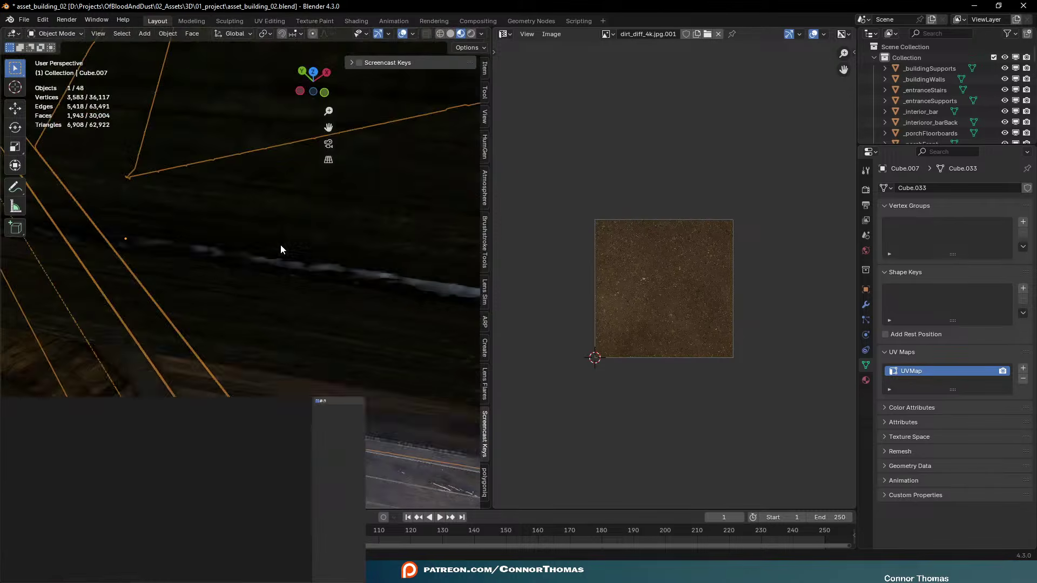
{"action": "scroll", "coordinate": [335, 274], "scroll_direction": "down", "scroll_amount": 1}
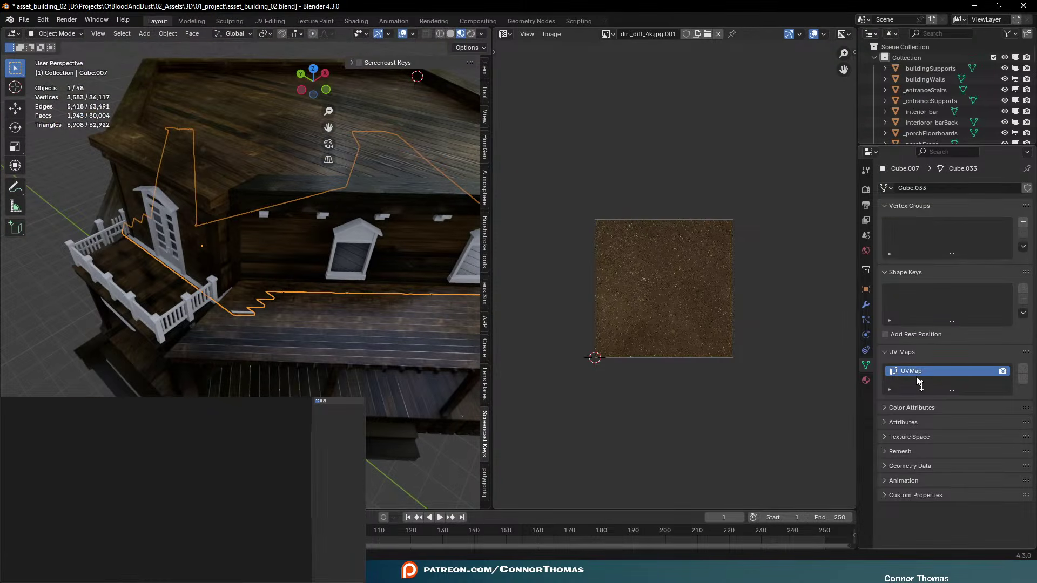
{"action": "left_click", "coordinate": [866, 380]}
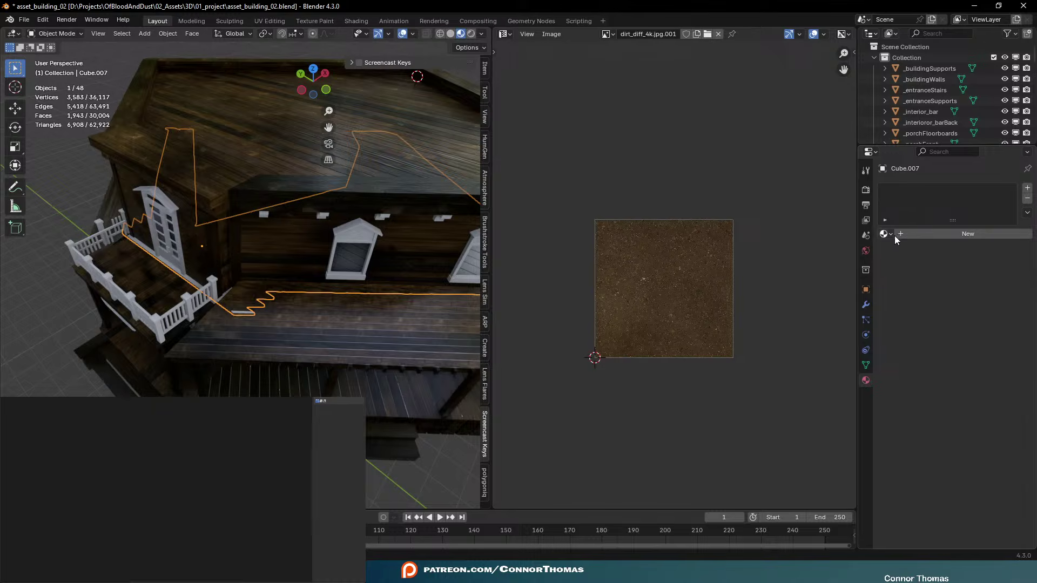
{"action": "left_click", "coordinate": [890, 234]}
{"action": "left_click", "coordinate": [751, 269]}
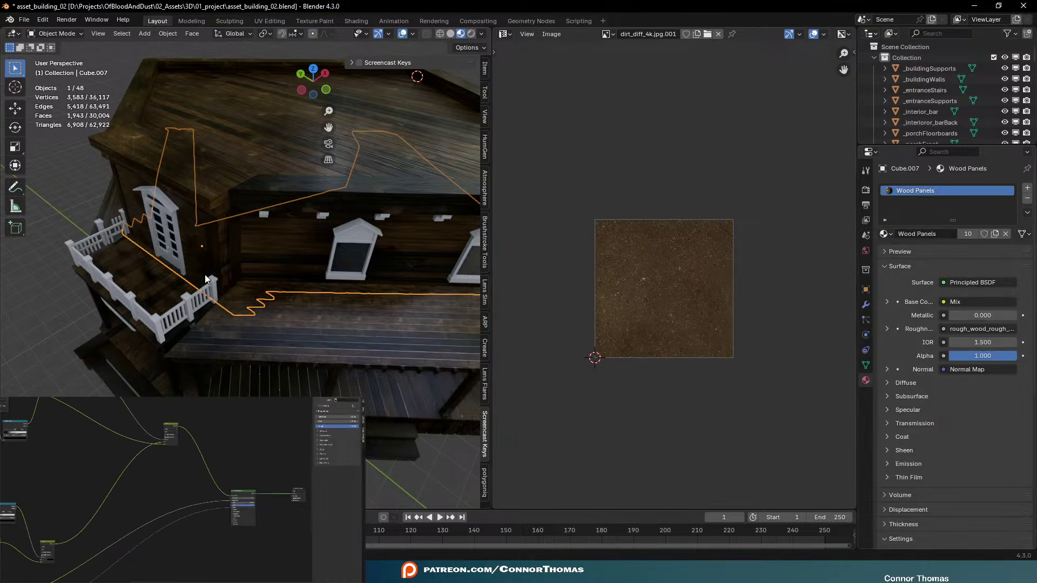
Rename the upper-storey floorboards' UV map to Texture
{"action": "middle_click_drag", "start_coordinate": [206, 279], "coordinate": [140, 286]}
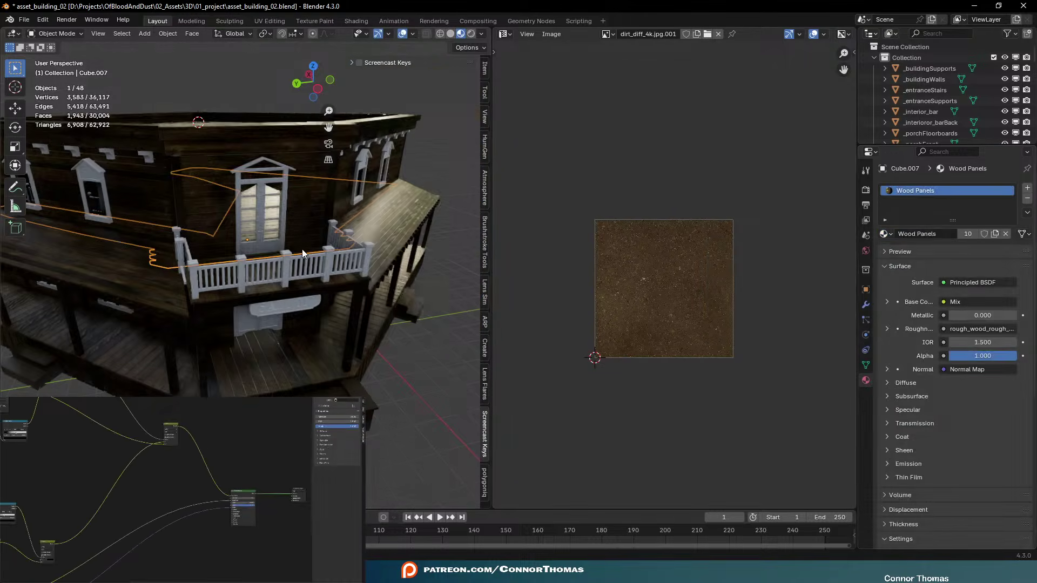
{"action": "left_click", "coordinate": [865, 366]}
{"action": "double_click", "coordinate": [914, 370]}
{"action": "type", "text": "Tex"}
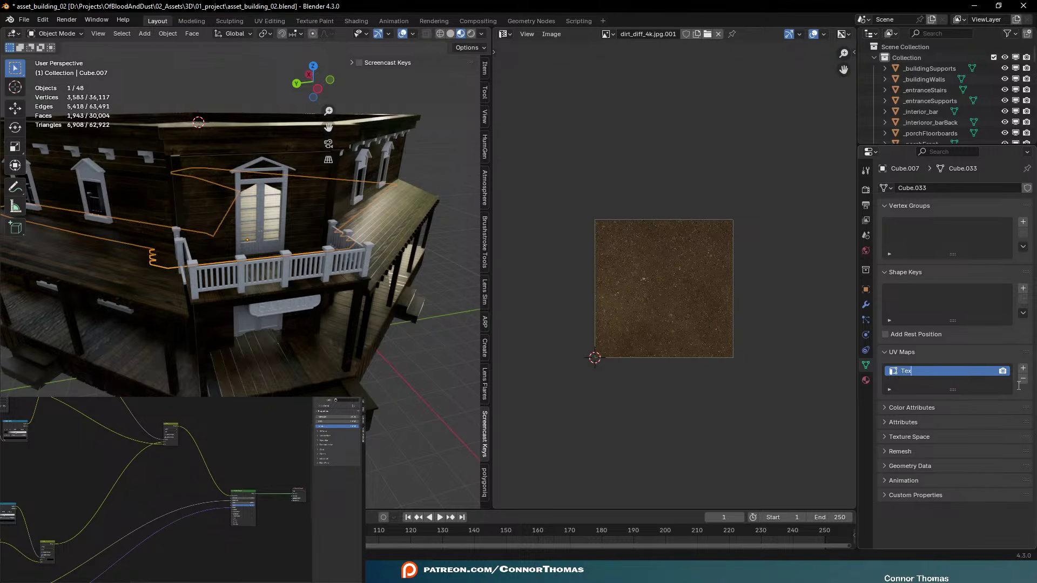
{"action": "type", "text": "ture"}
{"action": "key", "text": "Return"}
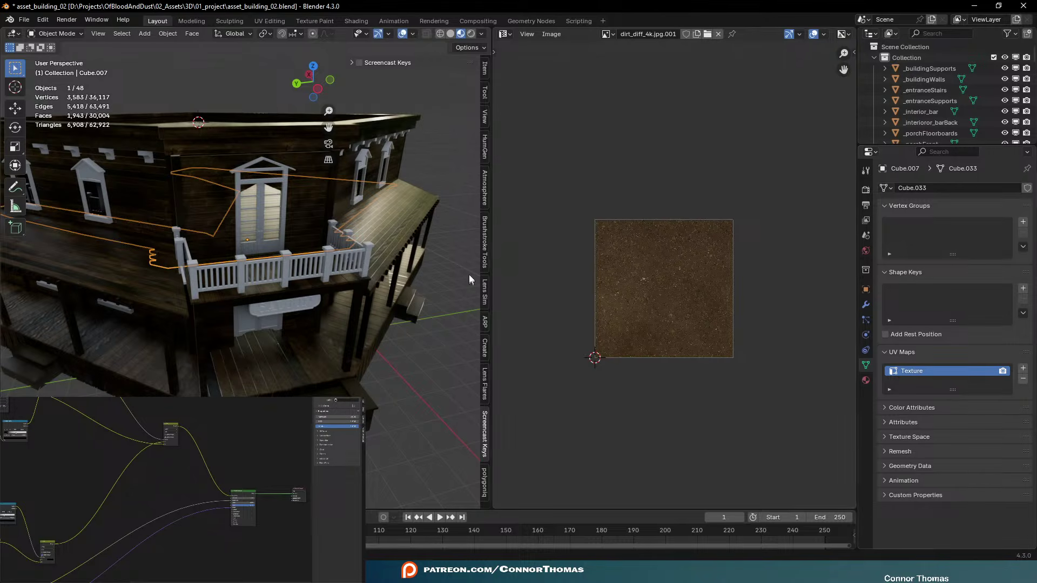
Unwrap all upper-storey floorboards with Smart UV Project, using a 66° angle limit and axis-aligned vertical rotation
{"action": "key", "text": "Tab"}
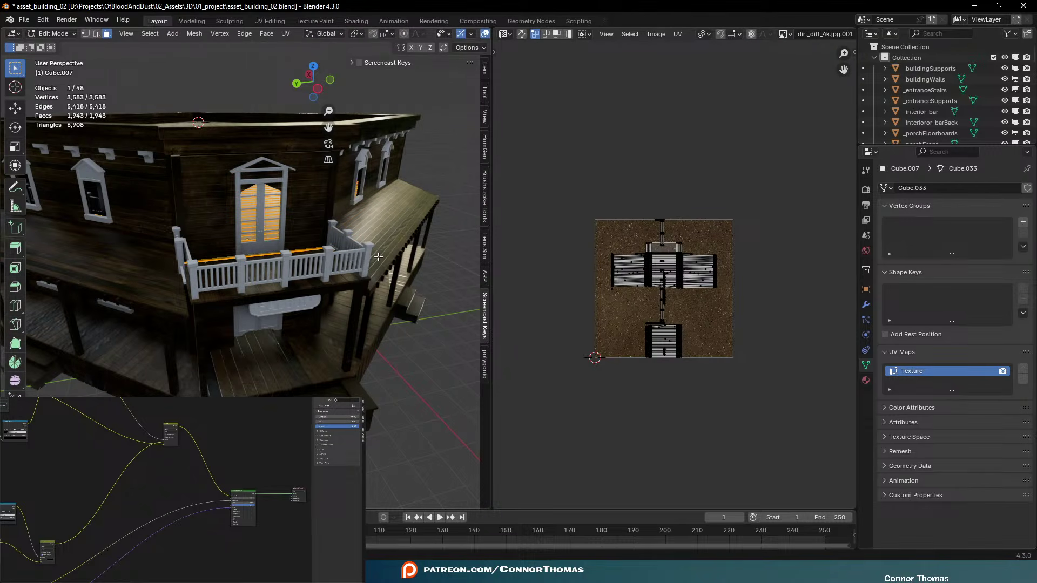
{"action": "key", "text": "u"}
{"action": "mouse_move", "coordinate": [373, 242]}
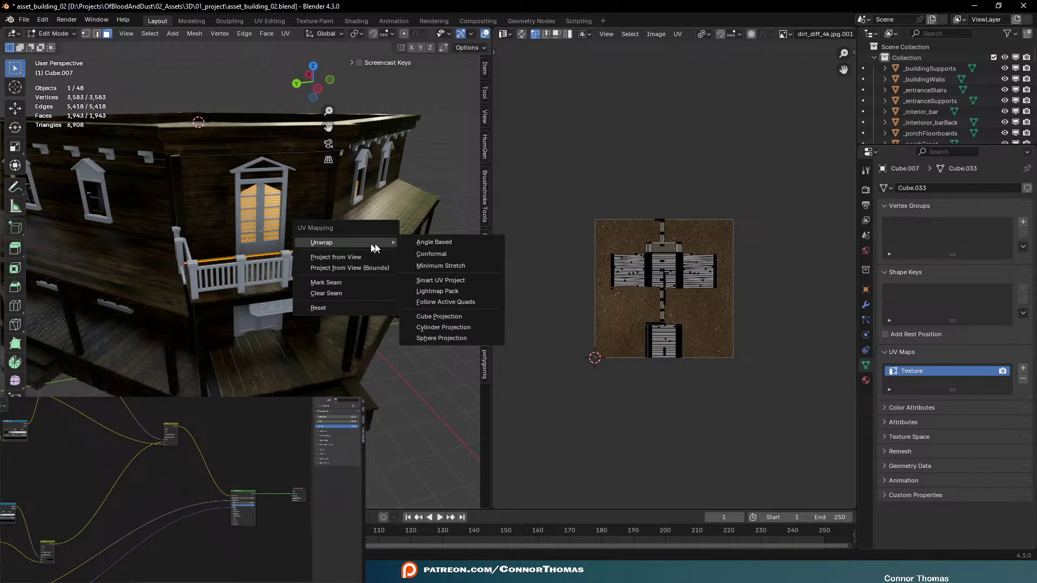
{"action": "left_click", "coordinate": [457, 281]}
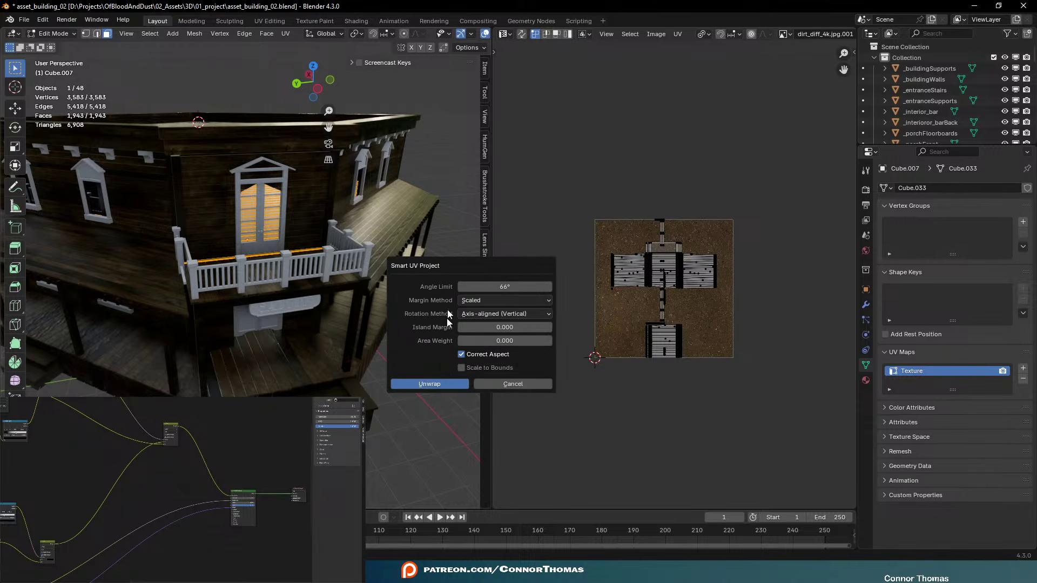
{"action": "left_click", "coordinate": [435, 384]}
{"action": "middle_click_drag", "start_coordinate": [386, 289], "coordinate": [312, 300]}
{"action": "key", "text": "Tab"}
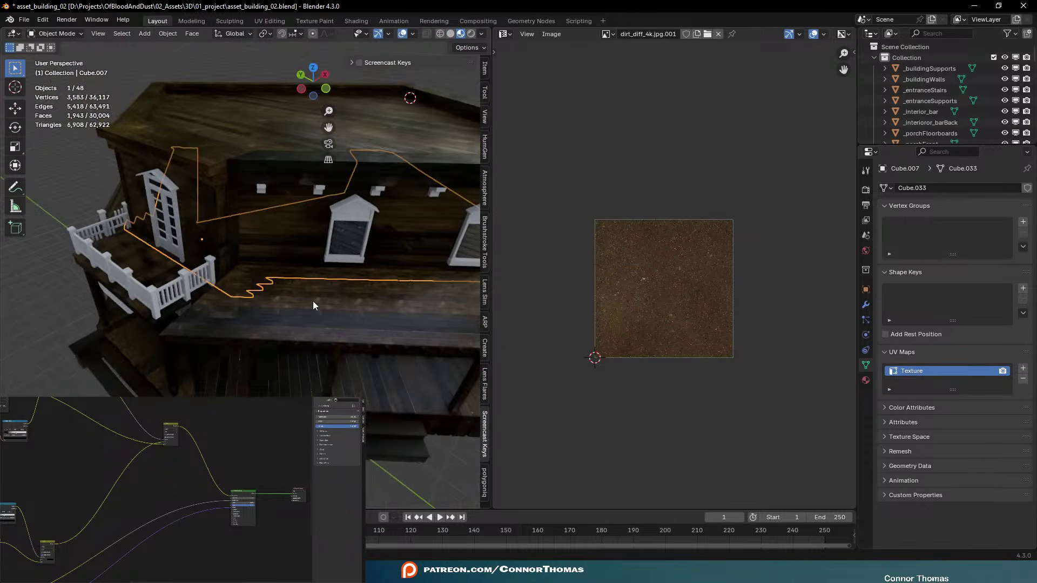
Add a second UV map named Random to the upper-storey floorboards and make it active for rendering
{"action": "left_click", "coordinate": [1022, 368]}
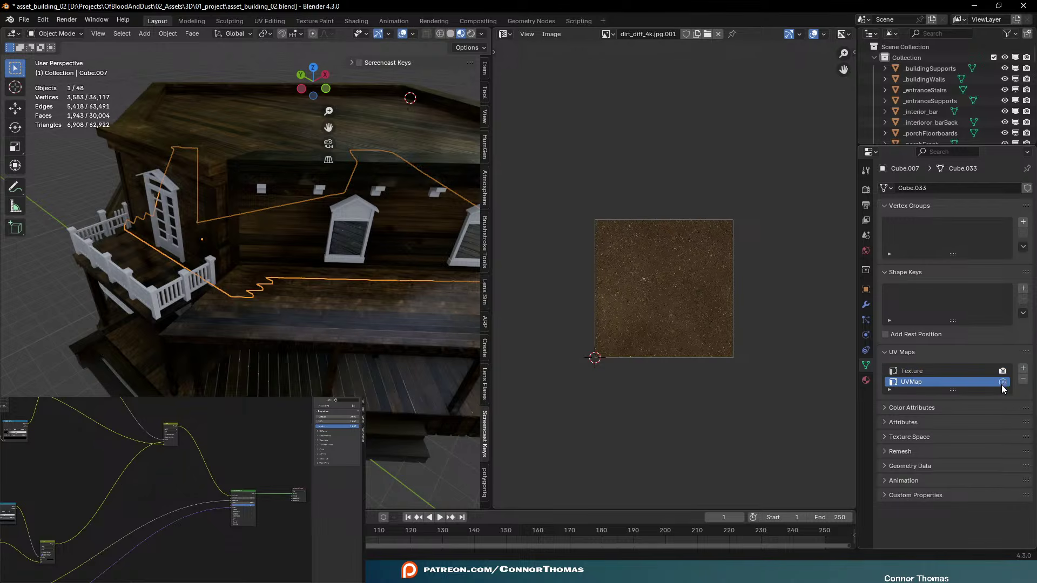
{"action": "double_click", "coordinate": [913, 376]}
{"action": "type", "text": "R"}
{"action": "middle_click_drag", "start_coordinate": [418, 281], "coordinate": [453, 265]}
Project the upper-storey floorboards from an overhead view into the Random UV map, select all its UVs, and leave mesh editing
{"action": "key", "text": "Tab"}
{"action": "middle_click_drag", "start_coordinate": [364, 253], "coordinate": [374, 285]}
{"action": "scroll", "coordinate": [376, 280], "scroll_direction": "down", "scroll_amount": 6}
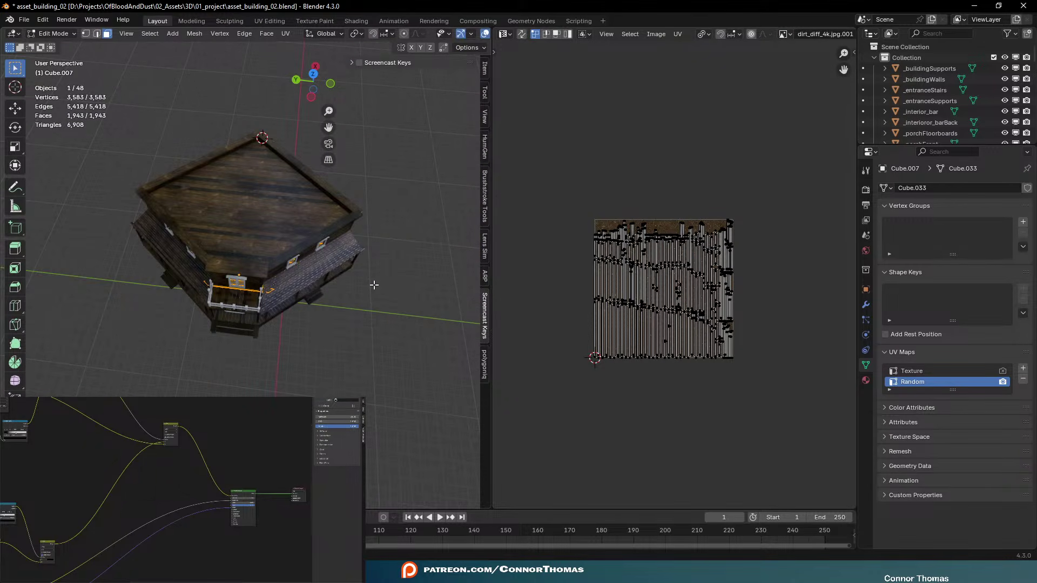
{"action": "key", "text": "u"}
{"action": "mouse_move", "coordinate": [358, 285]}
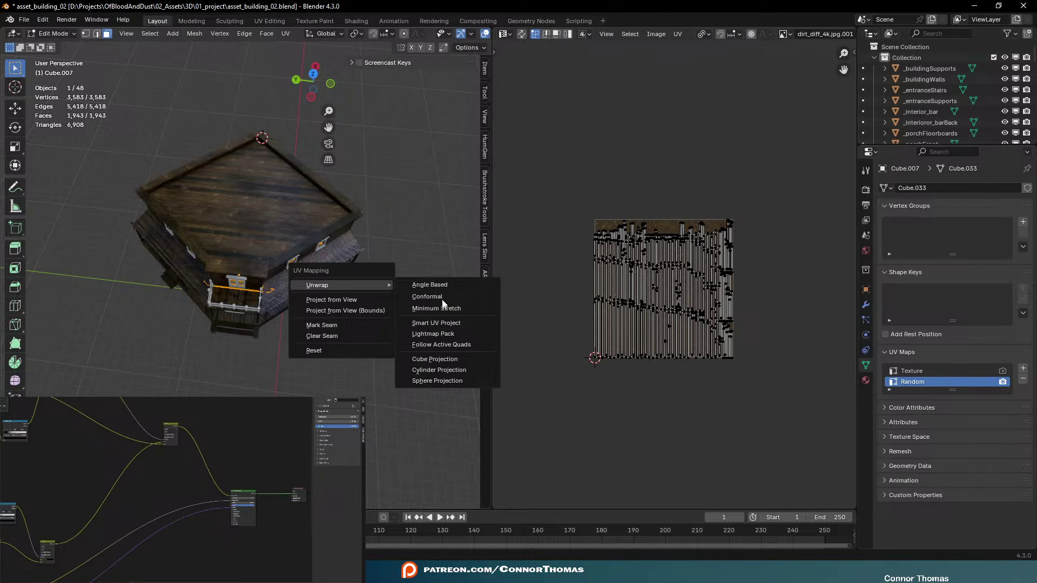
{"action": "left_click", "coordinate": [336, 300]}
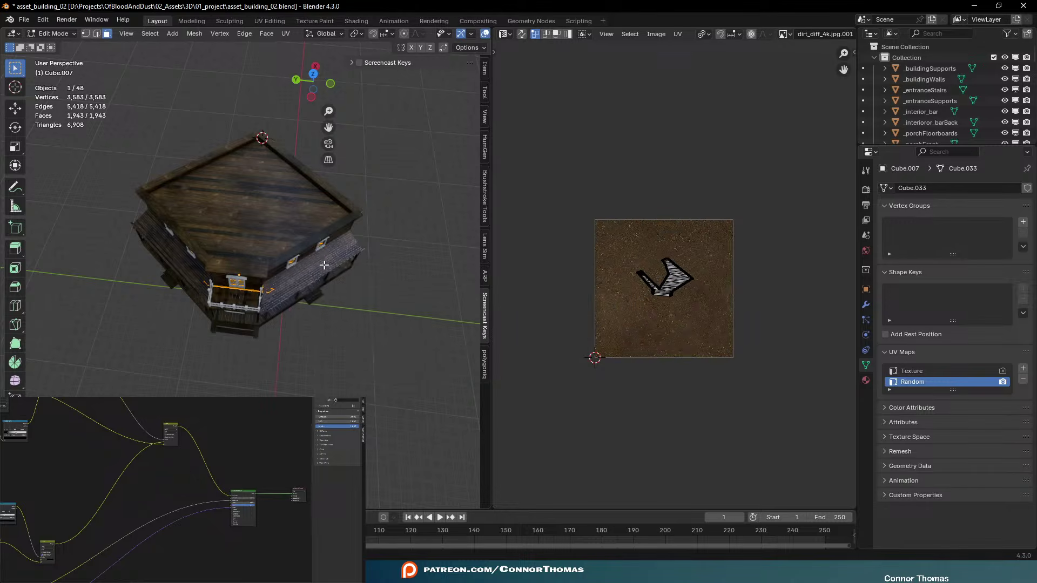
{"action": "scroll", "coordinate": [324, 264], "scroll_direction": "up", "scroll_amount": 4}
{"action": "key", "text": "a"}
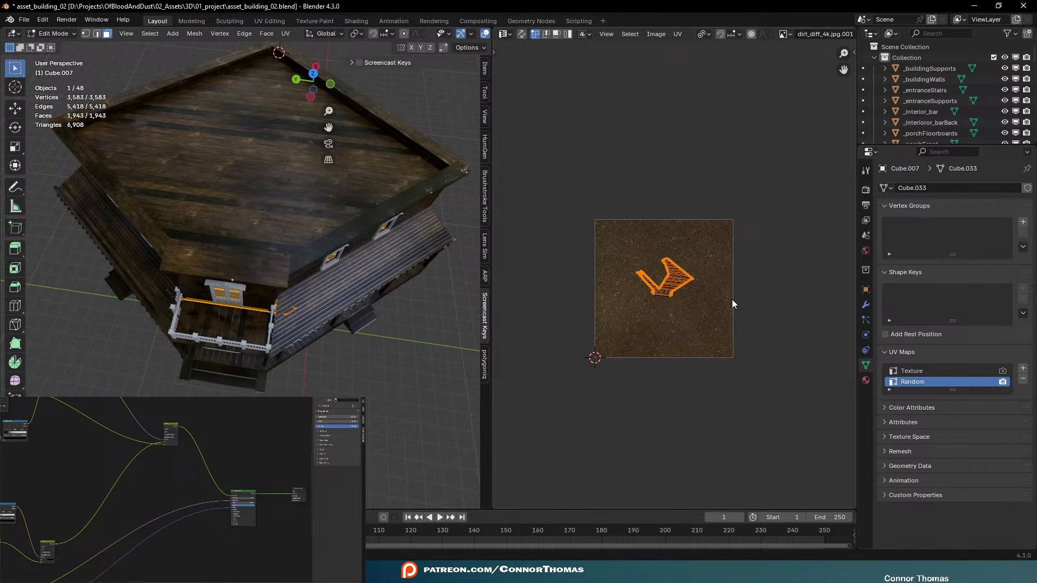
{"action": "key", "text": "Tab"}
{"action": "scroll", "coordinate": [351, 297], "scroll_direction": "up", "scroll_amount": 6}
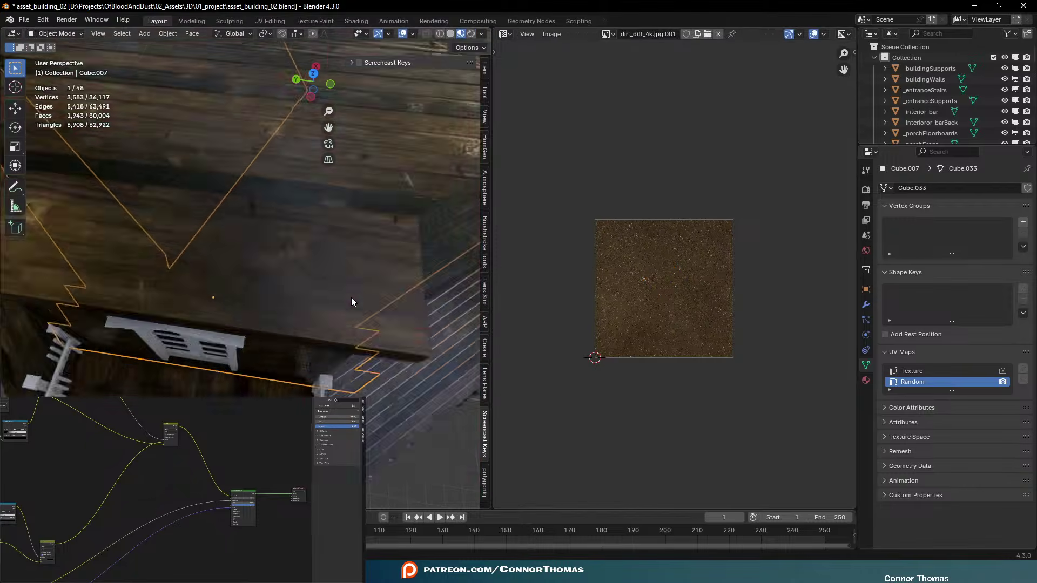
Join one of the side staircase's railings to the balcony railing object above the saloon entrance
{"action": "middle_click_drag", "start_coordinate": [351, 301], "coordinate": [151, 232]}
{"action": "middle_click_drag", "start_coordinate": [231, 228], "coordinate": [266, 209]}
{"action": "scroll", "coordinate": [274, 216], "scroll_direction": "down", "scroll_amount": 15}
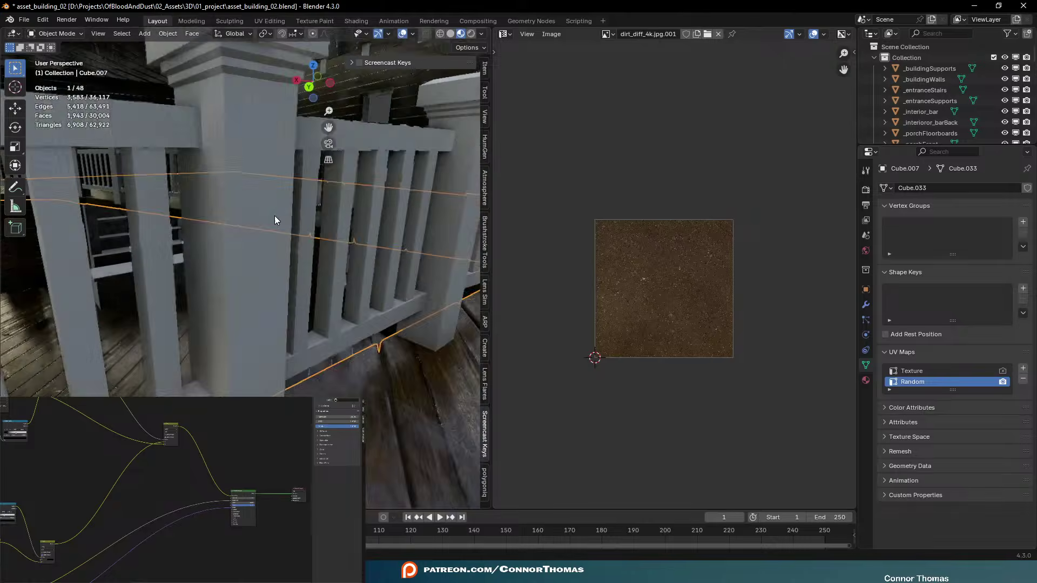
{"action": "middle_click_drag", "start_coordinate": [339, 238], "coordinate": [281, 238]}
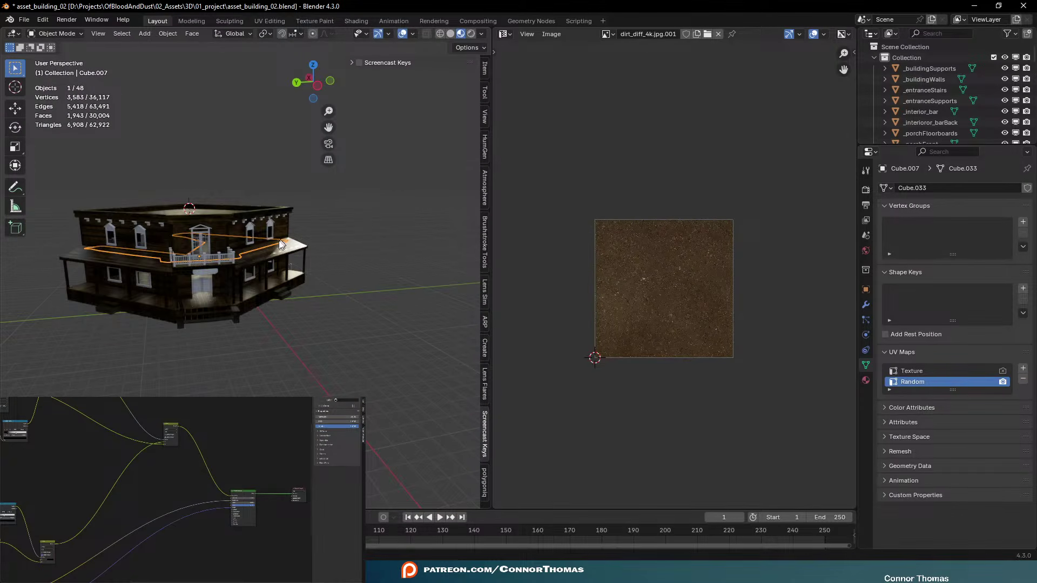
{"action": "left_click", "coordinate": [190, 262]}
{"action": "middle_click_drag", "start_coordinate": [356, 251], "coordinate": [313, 273]}
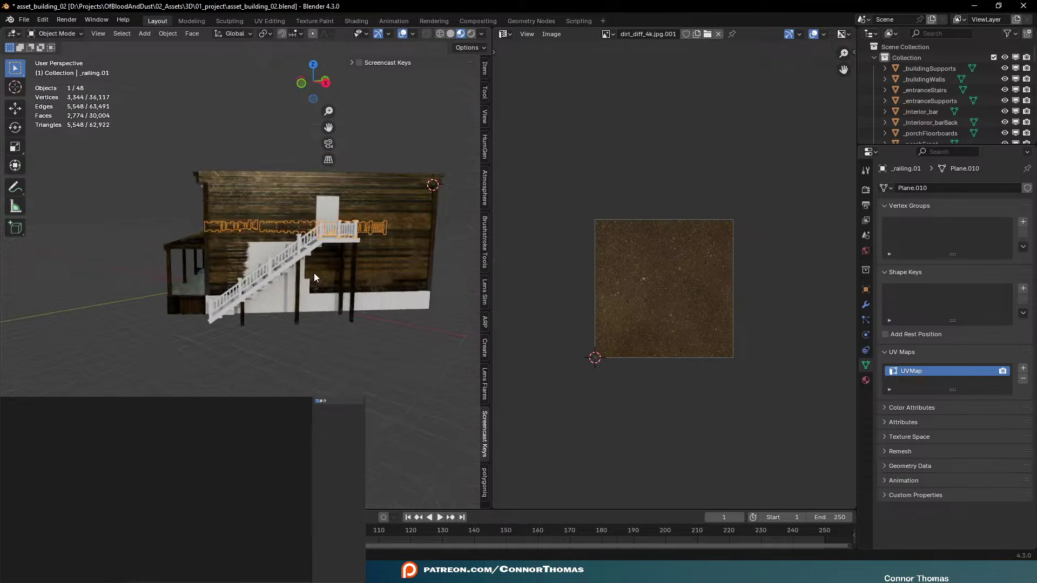
{"action": "scroll", "coordinate": [380, 245], "scroll_direction": "up", "scroll_amount": 3}
{"action": "middle_click_drag", "start_coordinate": [380, 246], "coordinate": [333, 283]}
{"action": "left_click", "coordinate": [366, 273], "text": "shift"}
{"action": "left_click", "coordinate": [301, 288], "text": "shift"}
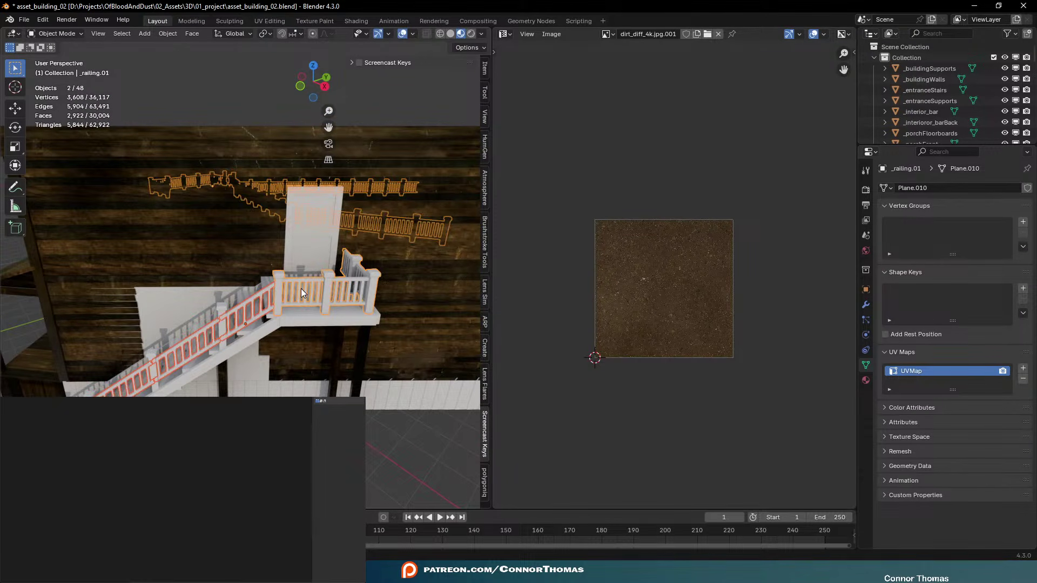
{"action": "key", "text": "ctrl+j"}
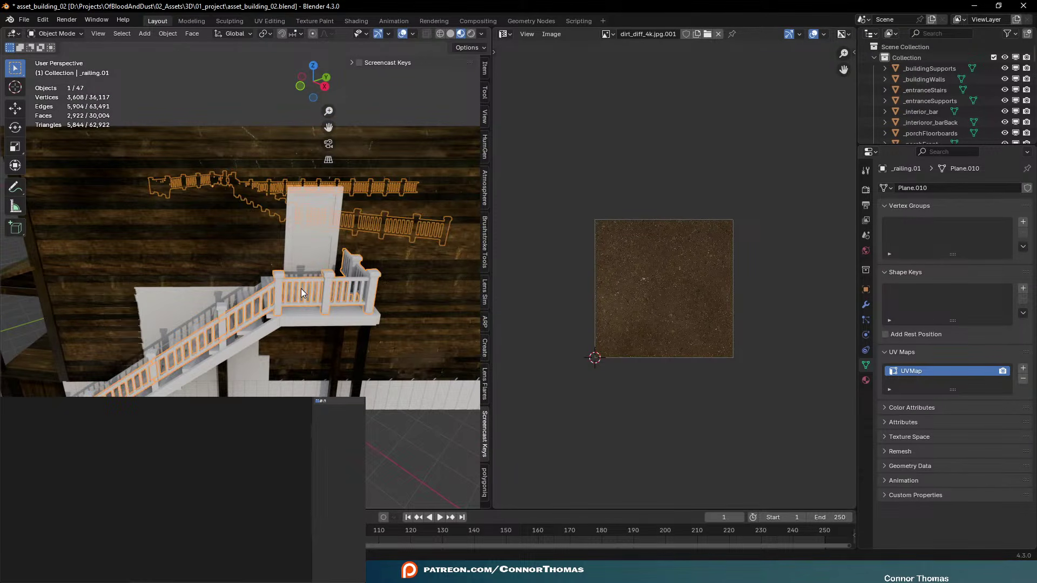
Join the remaining side-staircase railing with the combined railing object
{"action": "left_click", "coordinate": [222, 315]}
{"action": "left_click", "coordinate": [277, 271], "text": "shift"}
{"action": "key", "text": "ctrl+j"}
Assign the existing Wood Panels material to the joined railings
{"action": "middle_click_drag", "start_coordinate": [348, 293], "coordinate": [318, 320]}
{"action": "scroll", "coordinate": [339, 279], "scroll_direction": "down", "scroll_amount": 4}
{"action": "scroll", "coordinate": [394, 296], "scroll_direction": "up", "scroll_amount": 5}
{"action": "left_click", "coordinate": [864, 378]}
{"action": "left_click", "coordinate": [885, 234]}
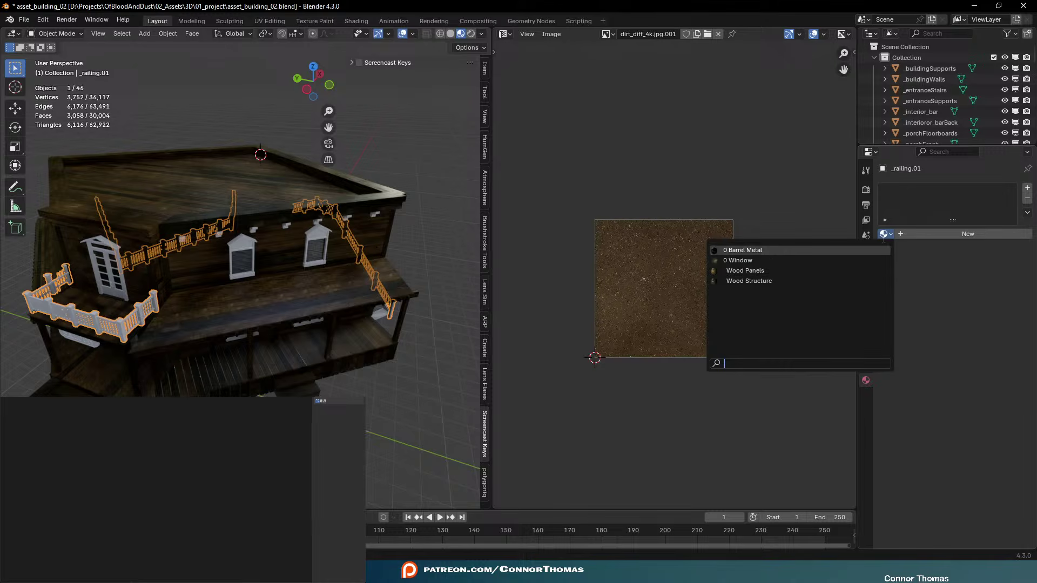
{"action": "left_click", "coordinate": [761, 271]}
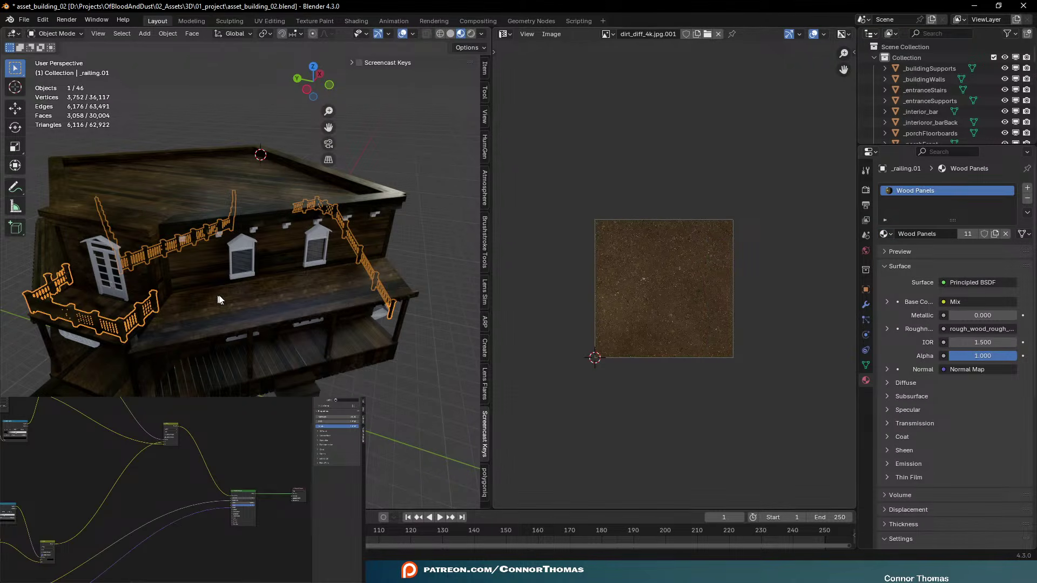
{"action": "middle_click_drag", "start_coordinate": [222, 298], "coordinate": [281, 284]}
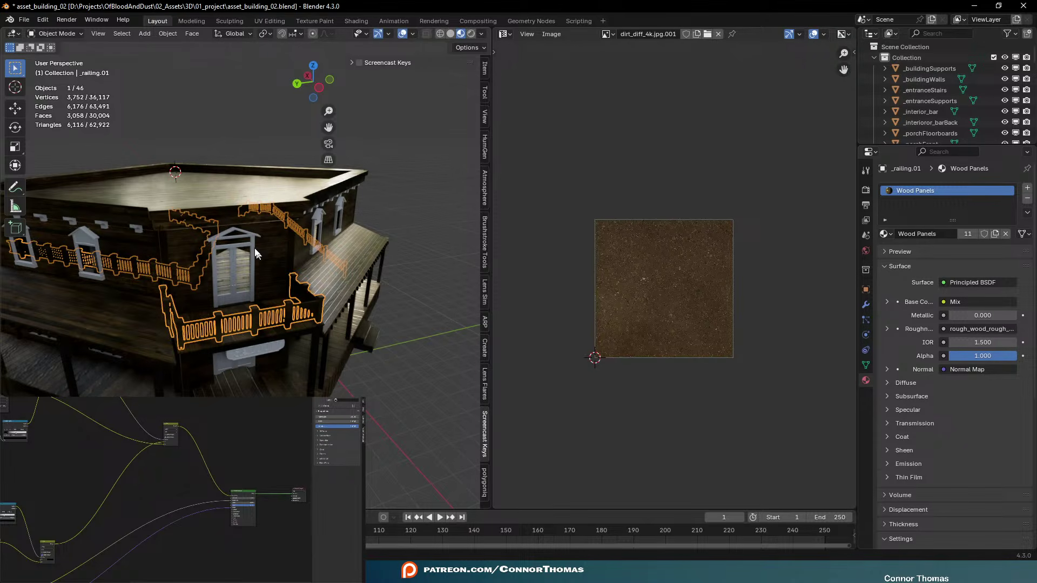
{"action": "middle_click_drag", "start_coordinate": [254, 262], "coordinate": [335, 242]}
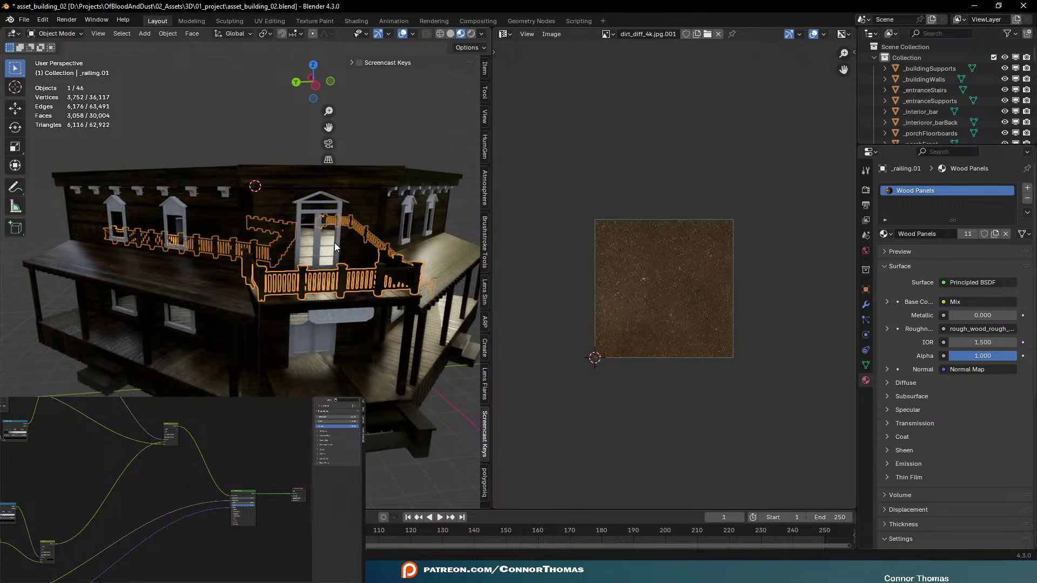
Widen the 3D viewport by narrowing the image editor, keeping the balcony railing in view
{"action": "scroll", "coordinate": [352, 272], "scroll_direction": "up", "scroll_amount": 3}
{"action": "left_click_drag", "start_coordinate": [493, 238], "coordinate": [689, 238]}
{"action": "scroll", "coordinate": [411, 284], "scroll_direction": "down", "scroll_amount": 5}
{"action": "scroll", "coordinate": [423, 282], "scroll_direction": "up", "scroll_amount": 4}
{"action": "middle_click_drag", "start_coordinate": [421, 281], "coordinate": [377, 286]}
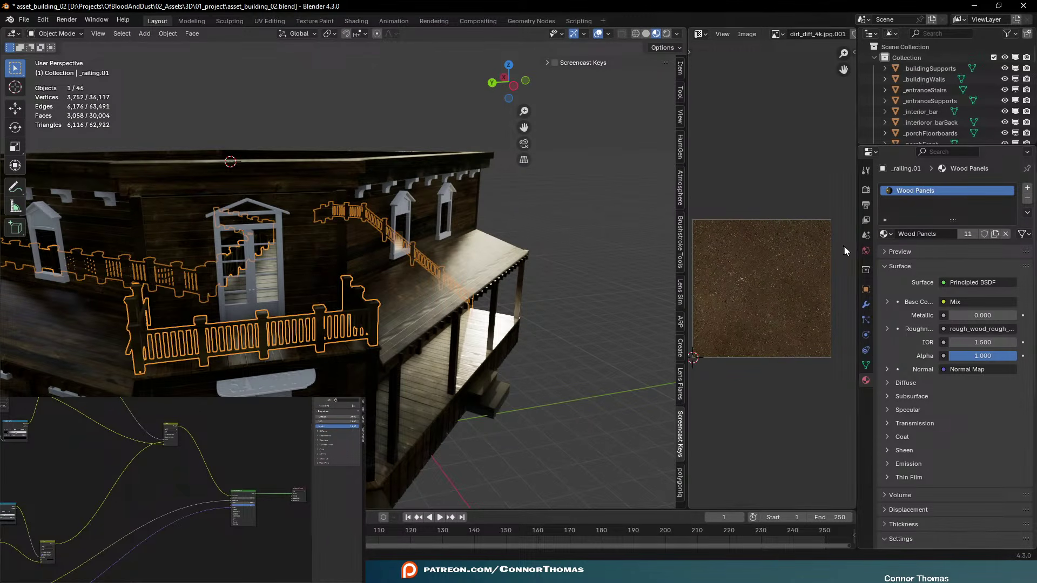
Make a separate copy of the railings' material and rename it Wood Railing
{"action": "left_click", "coordinate": [995, 233]}
{"action": "left_click", "coordinate": [939, 234]}
{"action": "left_click_drag", "start_coordinate": [920, 234], "coordinate": [1011, 241]}
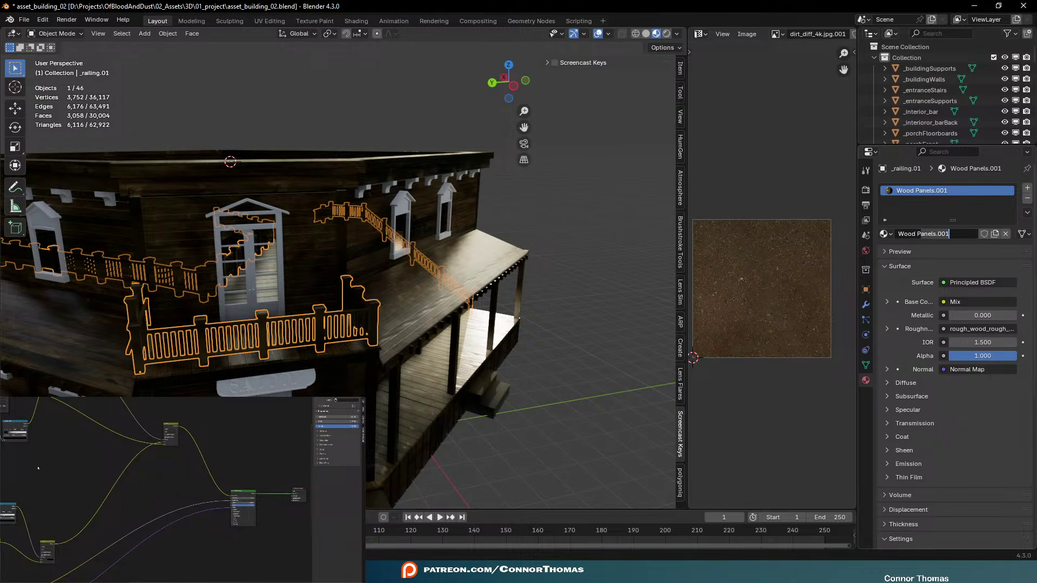
{"action": "key", "text": "BackSpace"}
{"action": "key", "text": "Return"}
Insert an RGB Curves node before the Wood Railing shader's base color and raise its curve to brighten the wood
{"action": "middle_click_drag", "start_coordinate": [63, 462], "coordinate": [179, 549]}
{"action": "middle_click_drag", "start_coordinate": [132, 461], "coordinate": [164, 471]}
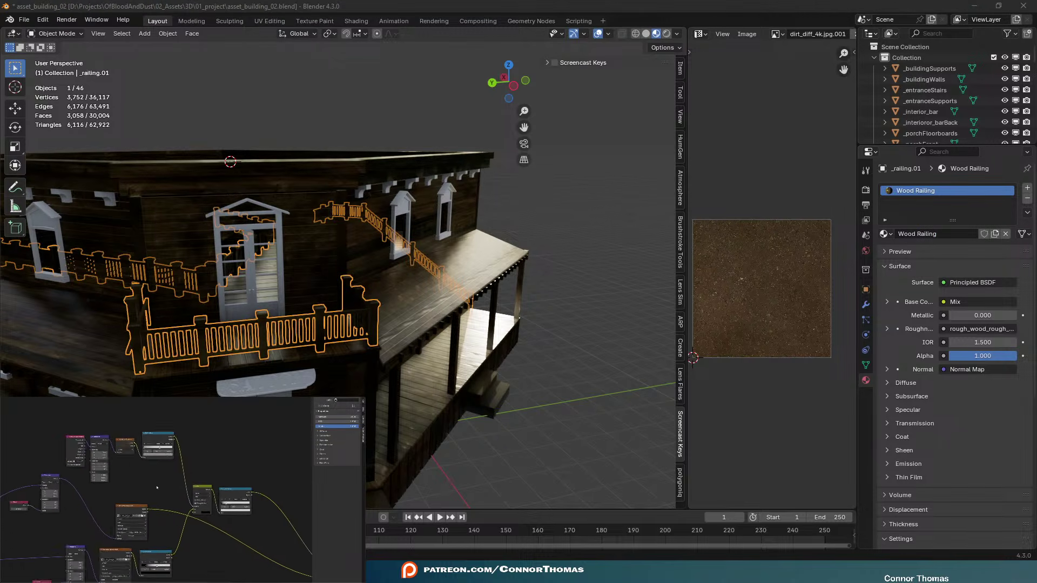
{"action": "scroll", "coordinate": [164, 472], "scroll_direction": "up", "scroll_amount": 3}
{"action": "scroll", "coordinate": [177, 491], "scroll_direction": "up", "scroll_amount": 2}
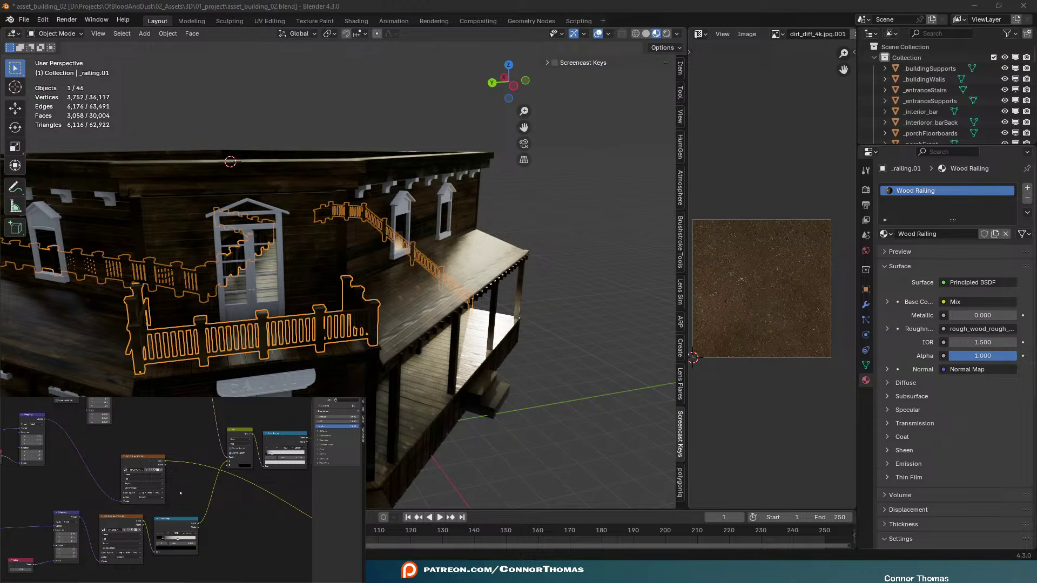
{"action": "scroll", "coordinate": [180, 493], "scroll_direction": "down", "scroll_amount": 4}
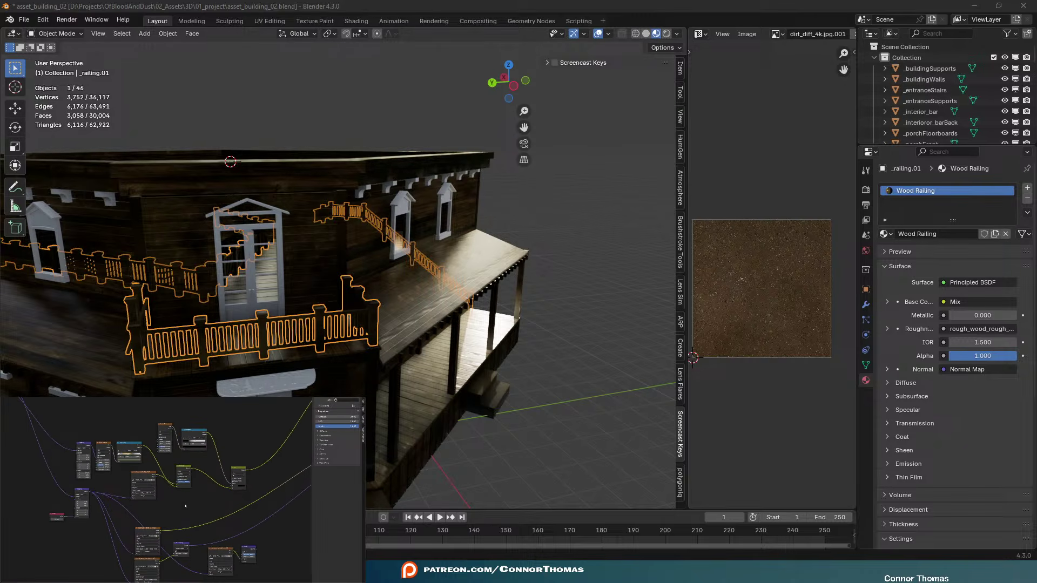
{"action": "scroll", "coordinate": [183, 514], "scroll_direction": "up", "scroll_amount": 2}
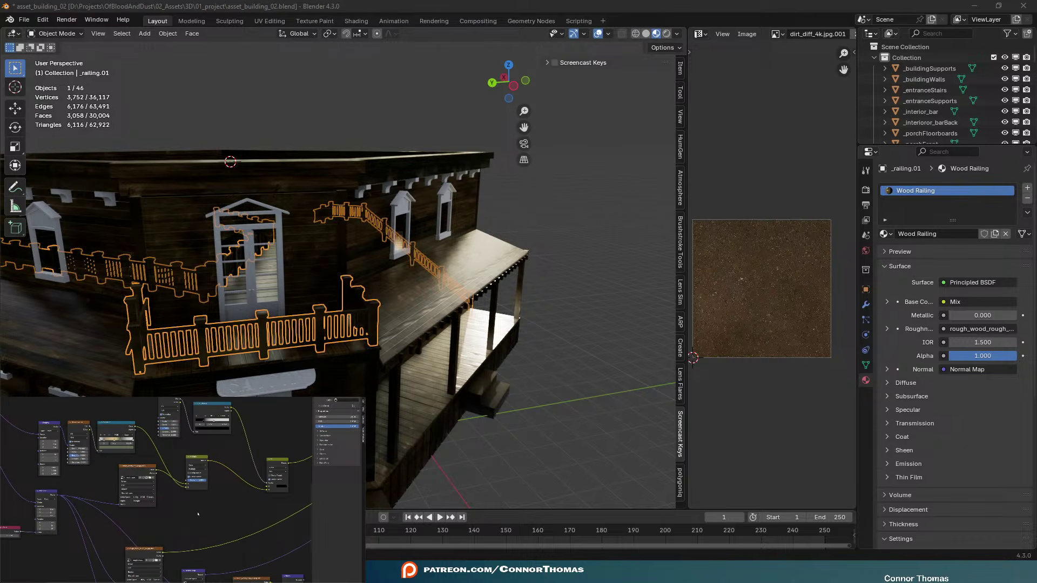
{"action": "scroll", "coordinate": [198, 514], "scroll_direction": "up", "scroll_amount": 3}
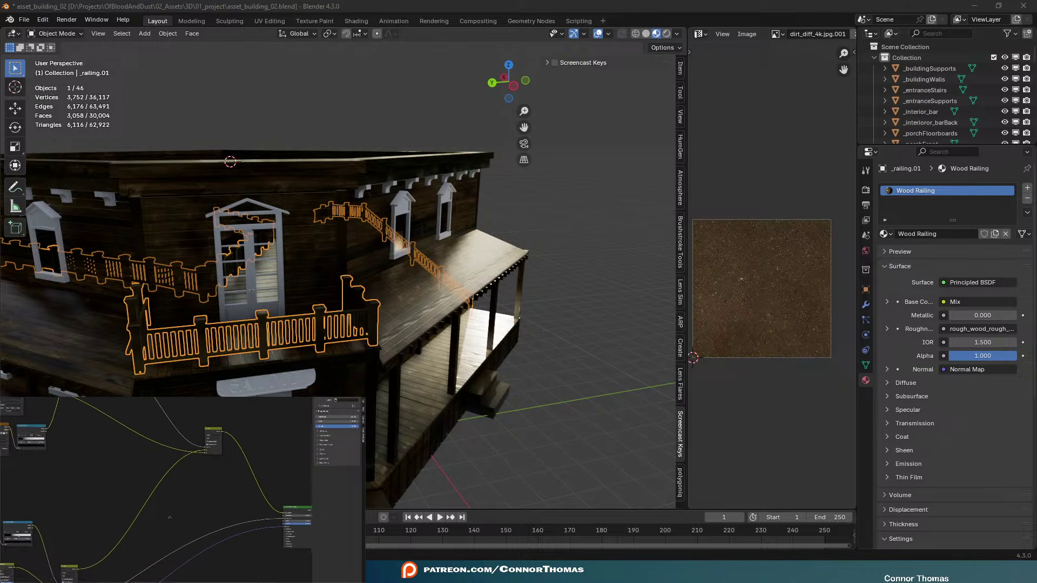
{"action": "middle_click_drag", "start_coordinate": [169, 517], "coordinate": [122, 498]}
{"action": "key", "text": "shift+a"}
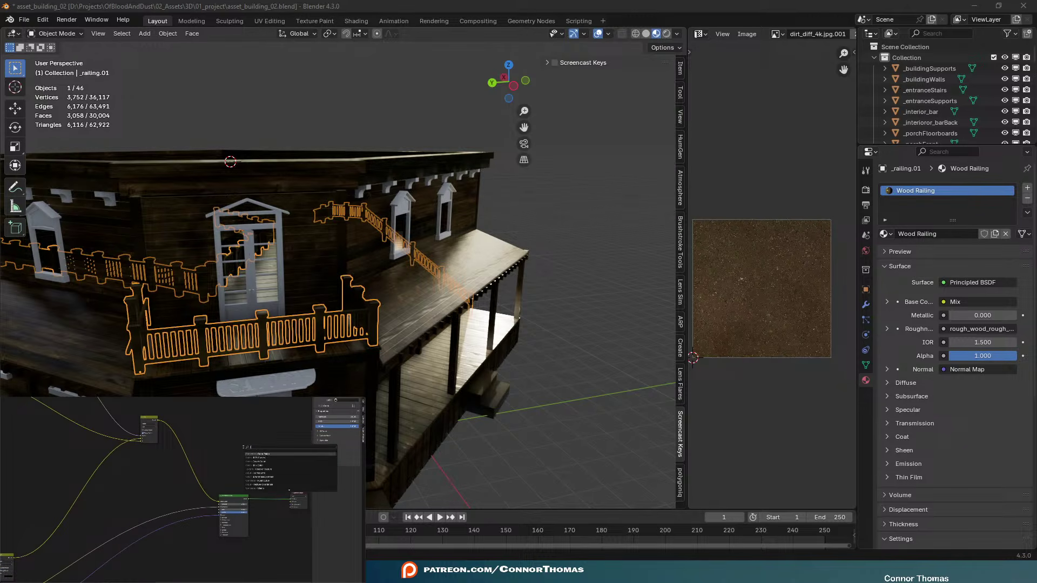
{"action": "key", "text": "Return"}
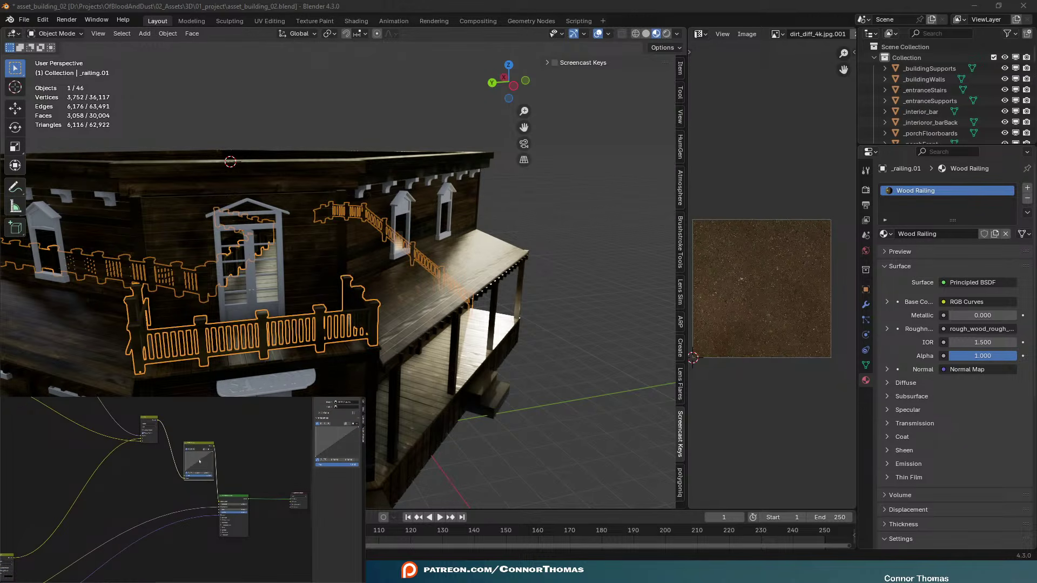
{"action": "left_click", "coordinate": [183, 467]}
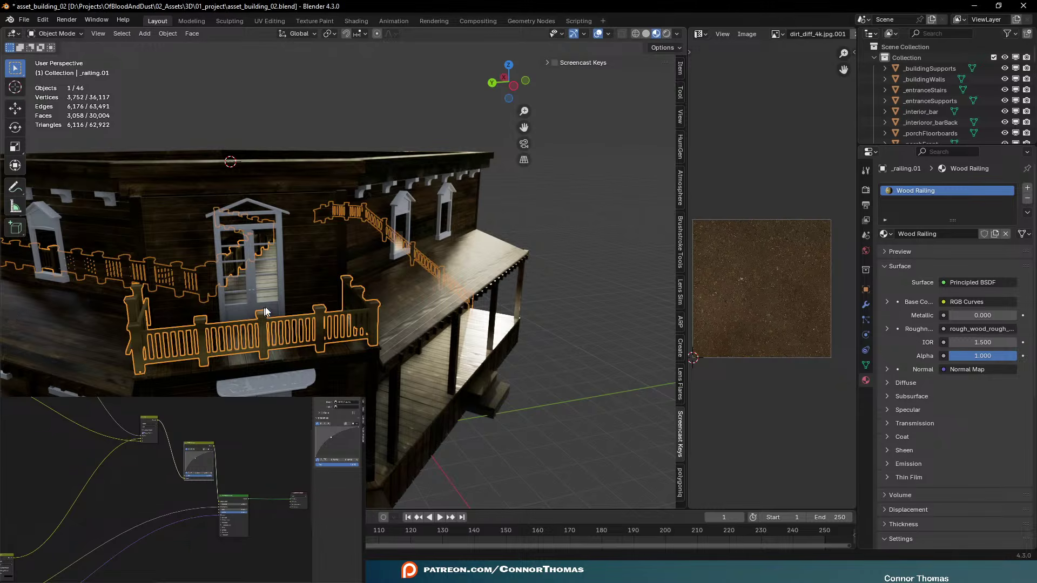
Unwrap all the railings' faces with Smart UV Project
{"action": "key", "text": "Tab"}
{"action": "key", "text": "u"}
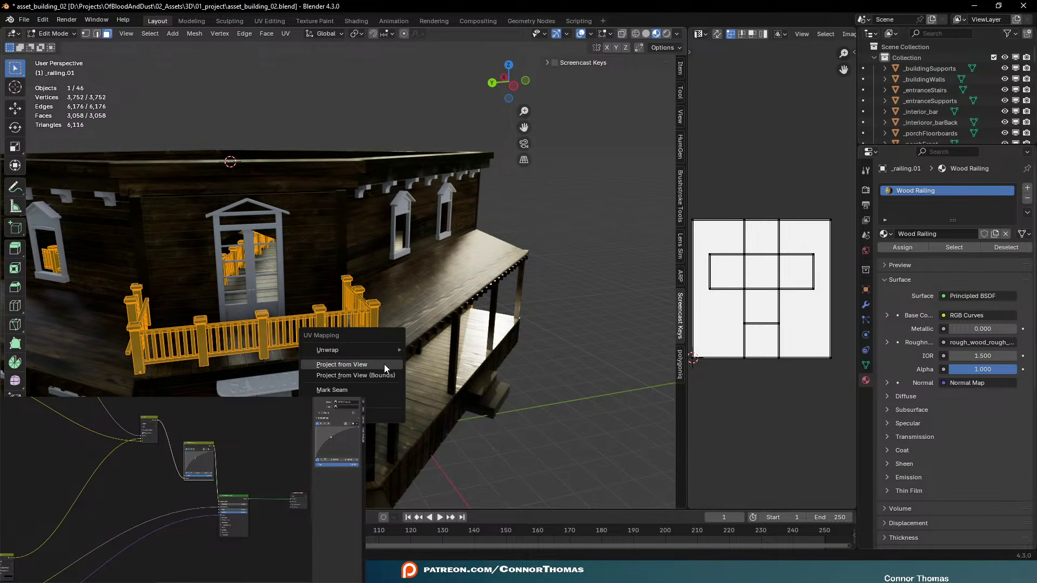
{"action": "mouse_move", "coordinate": [361, 348]}
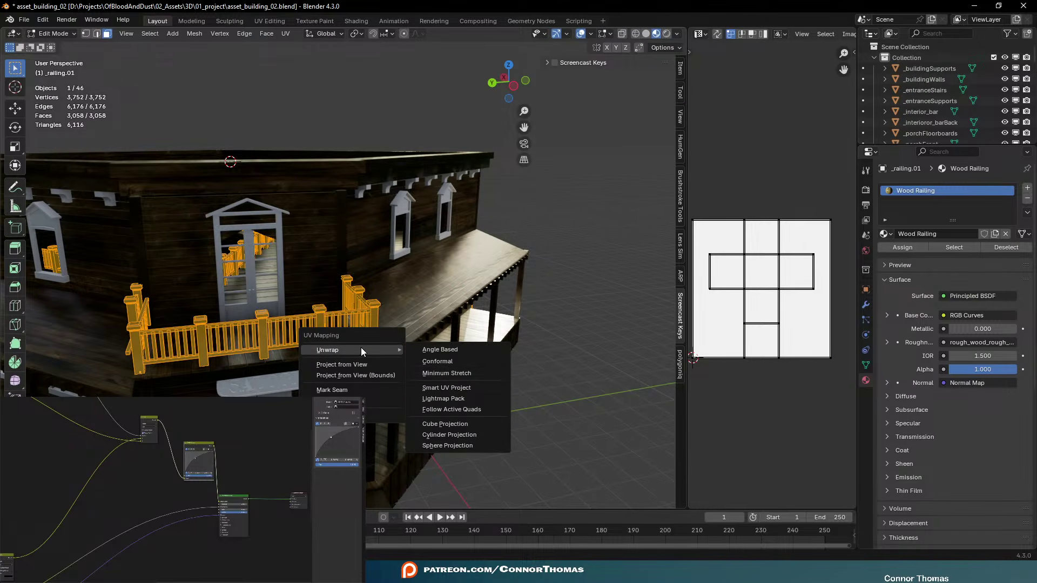
{"action": "left_click", "coordinate": [453, 387]}
{"action": "key", "text": "Return"}
Rename the railings' UV map to Texture, add a second one named Random, and make Random active for rendering
{"action": "left_click", "coordinate": [866, 365]}
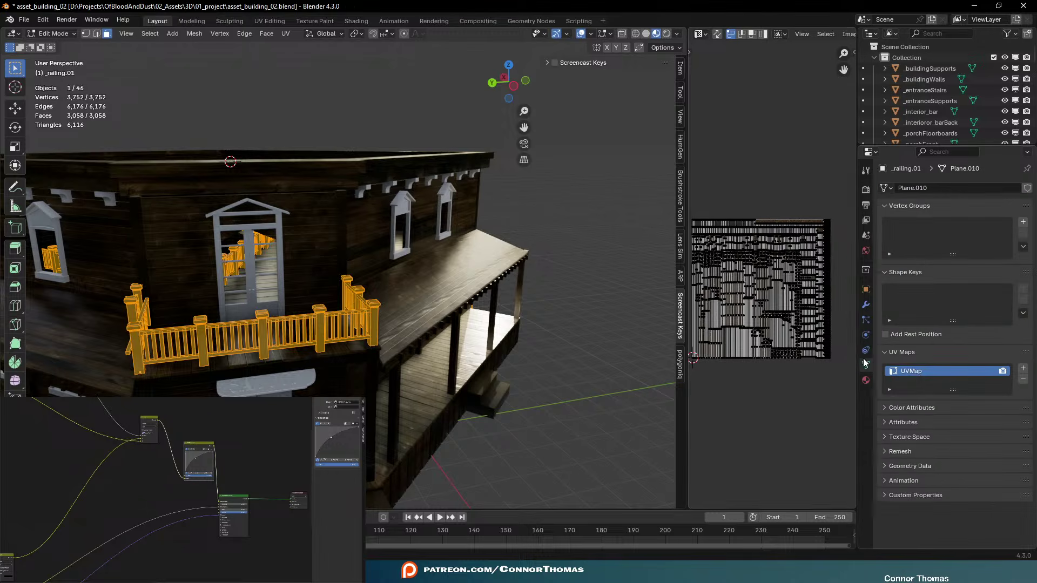
{"action": "type", "text": "Texture"}
{"action": "left_click", "coordinate": [1023, 369]}
{"action": "double_click", "coordinate": [912, 383]}
{"action": "type", "text": "Random"}
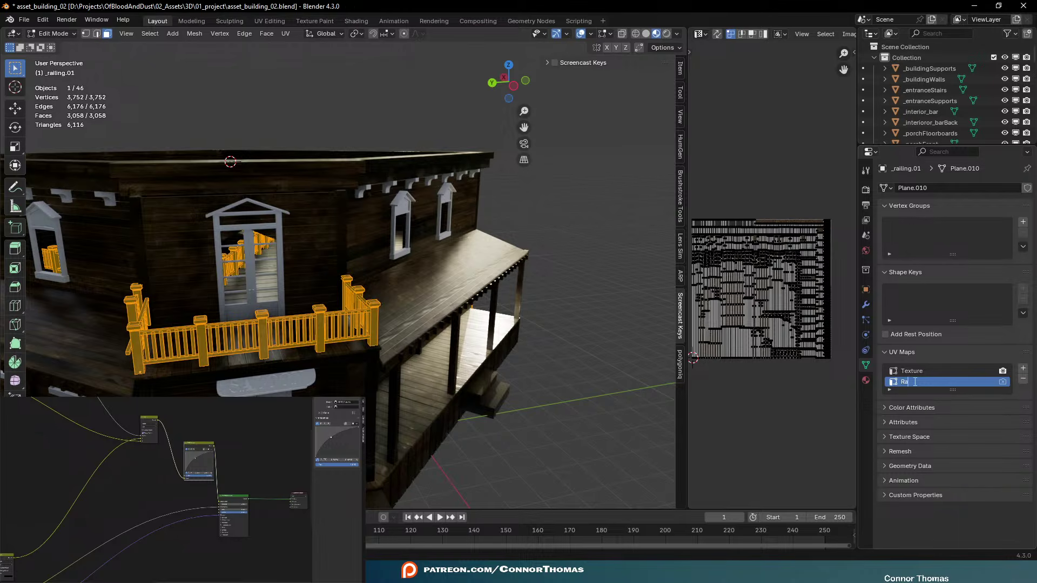
{"action": "left_click", "coordinate": [1002, 382]}
Project the railings from an overhead view into the Random UV map, rescale all its UVs, and leave mesh editing with everything deselected
{"action": "middle_click_drag", "start_coordinate": [425, 298], "coordinate": [362, 369]}
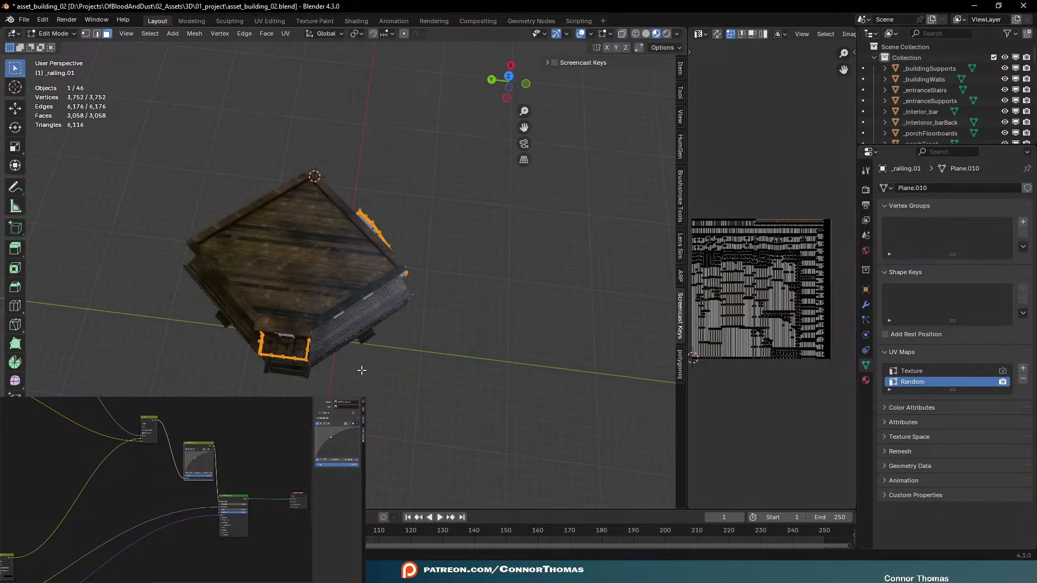
{"action": "key", "text": "u"}
{"action": "left_click", "coordinate": [367, 348]}
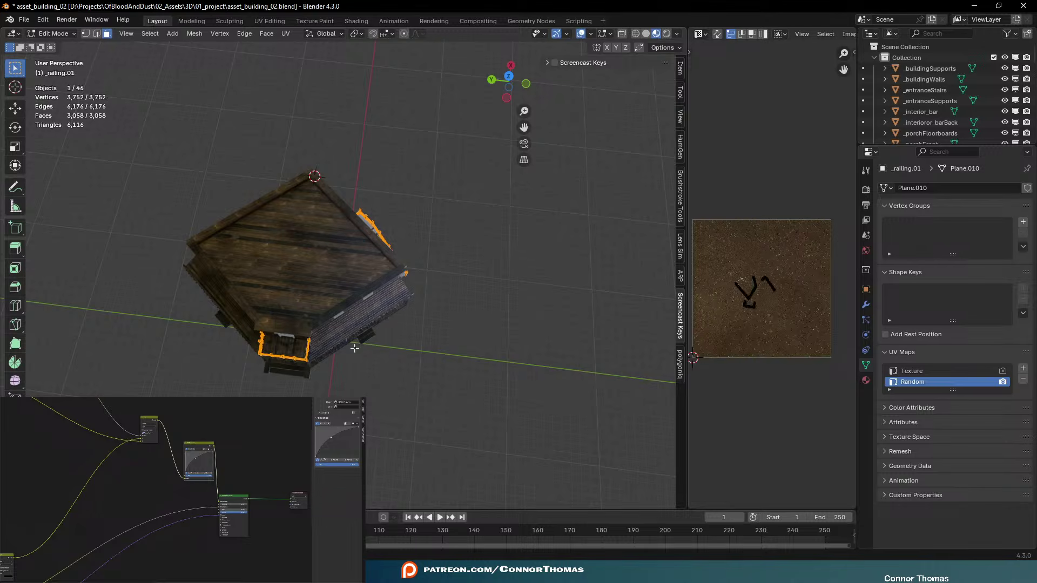
{"action": "key", "text": "alt+a"}
{"action": "key", "text": "a"}
{"action": "key", "text": "a"}
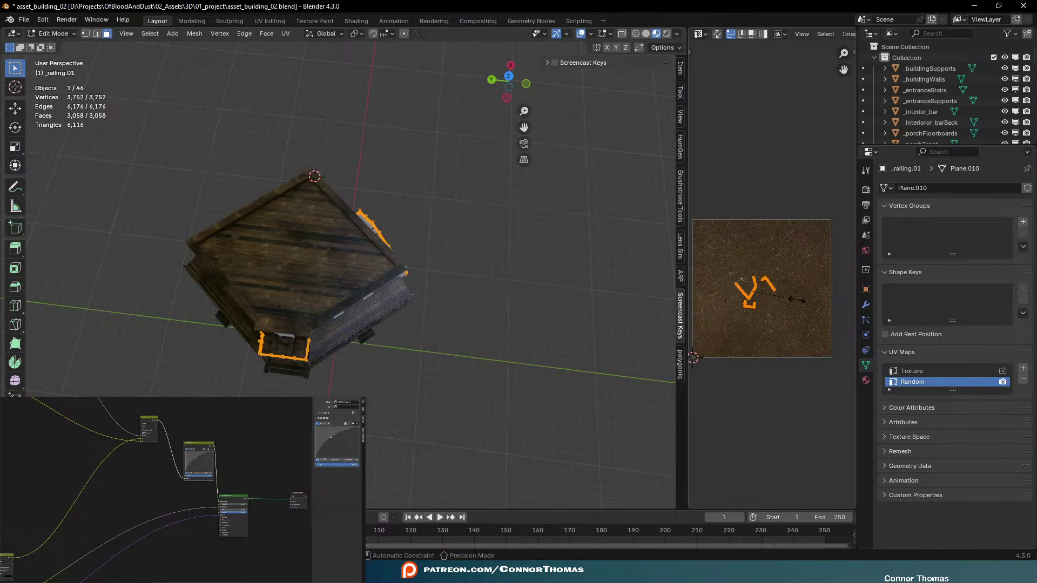
{"action": "key", "text": "s"}
{"action": "left_click", "coordinate": [796, 300]}
{"action": "scroll", "coordinate": [795, 300], "scroll_direction": "up", "scroll_amount": 8}
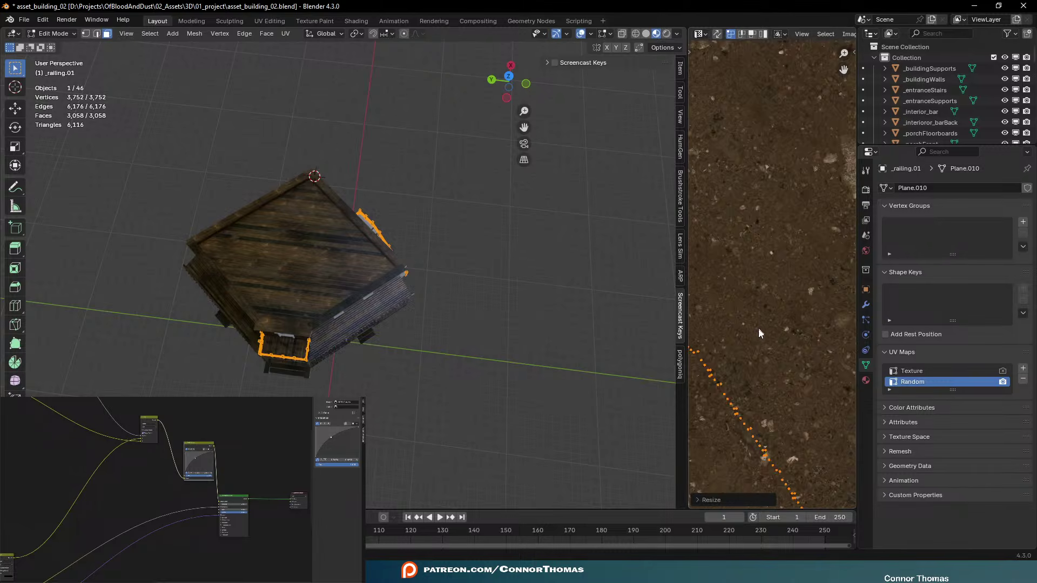
{"action": "middle_click_drag", "start_coordinate": [319, 308], "coordinate": [392, 285]}
{"action": "key", "text": "Tab"}
{"action": "key", "text": "a"}
{"action": "key", "text": "alt+a"}
Examine the wood texture on the balcony and side-staircase railings
{"action": "scroll", "coordinate": [365, 321], "scroll_direction": "up", "scroll_amount": 5}
{"action": "middle_click_drag", "start_coordinate": [365, 321], "coordinate": [409, 285], "text": "shift"}
{"action": "scroll", "coordinate": [465, 225], "scroll_direction": "up", "scroll_amount": 6}
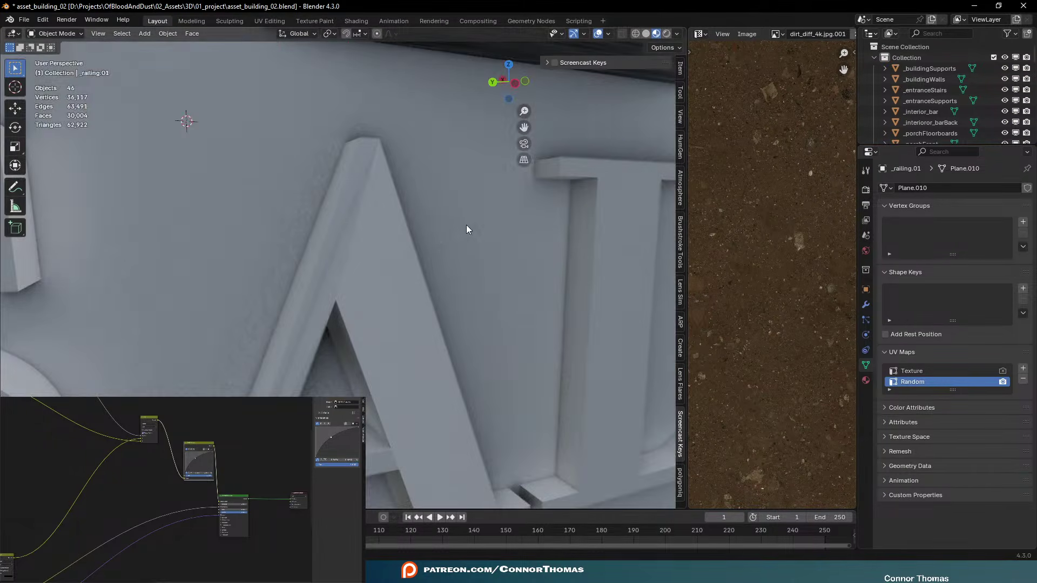
{"action": "scroll", "coordinate": [465, 225], "scroll_direction": "down", "scroll_amount": 5}
{"action": "middle_click_drag", "start_coordinate": [458, 247], "coordinate": [450, 253]}
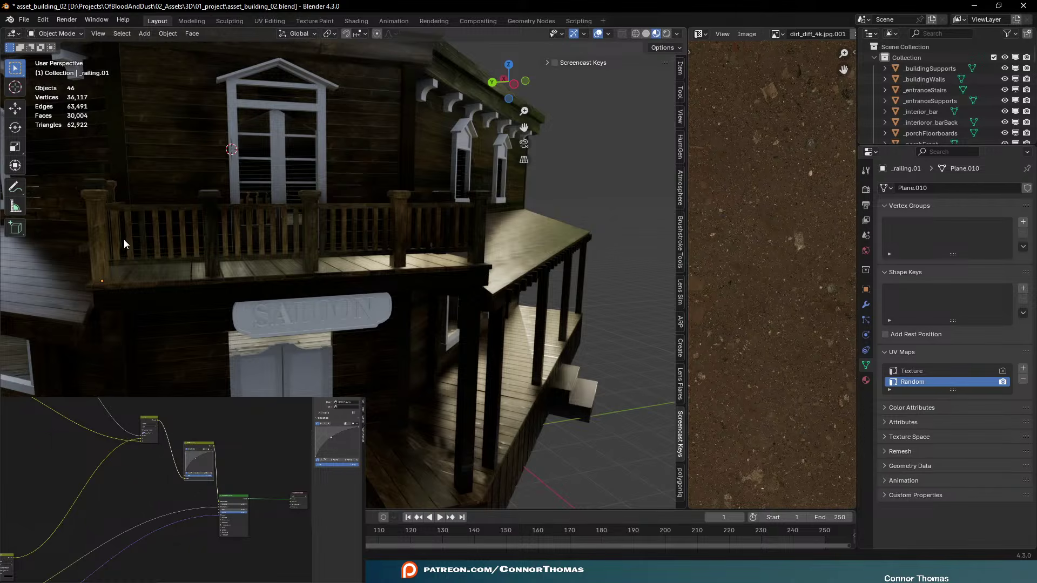
{"action": "middle_click_drag", "start_coordinate": [329, 242], "coordinate": [272, 286]}
{"action": "scroll", "coordinate": [387, 245], "scroll_direction": "down", "scroll_amount": 6}
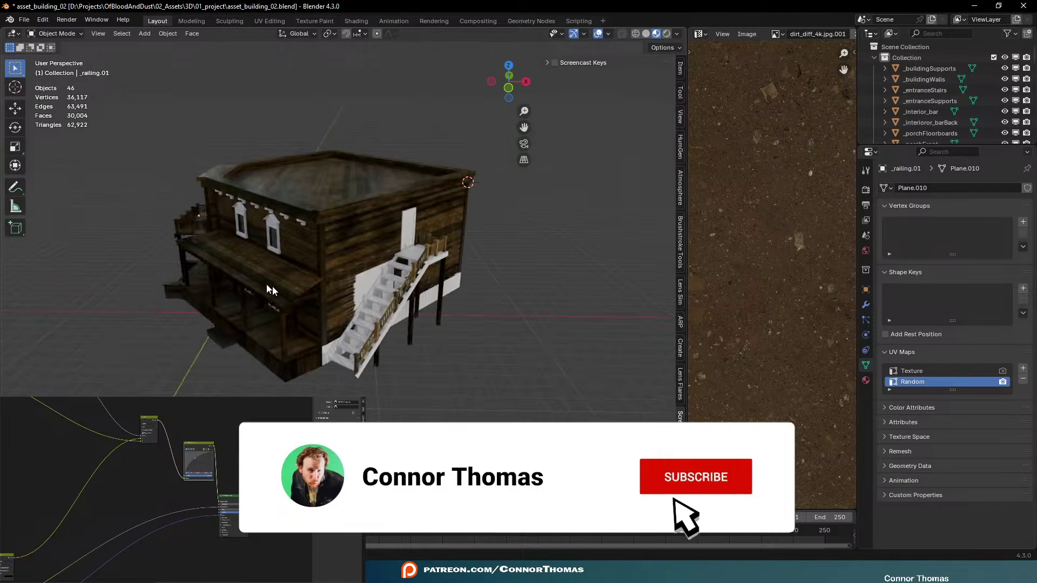
Move the interior bar back's faces that poke through the side wall about 0.12 m along Y into the building, and deselect everything
{"action": "scroll", "coordinate": [410, 359], "scroll_direction": "up", "scroll_amount": 4}
{"action": "middle_click_drag", "start_coordinate": [397, 334], "coordinate": [339, 281]}
{"action": "left_click", "coordinate": [393, 223]}
{"action": "scroll", "coordinate": [342, 286], "scroll_direction": "up", "scroll_amount": 5}
{"action": "key", "text": "Tab"}
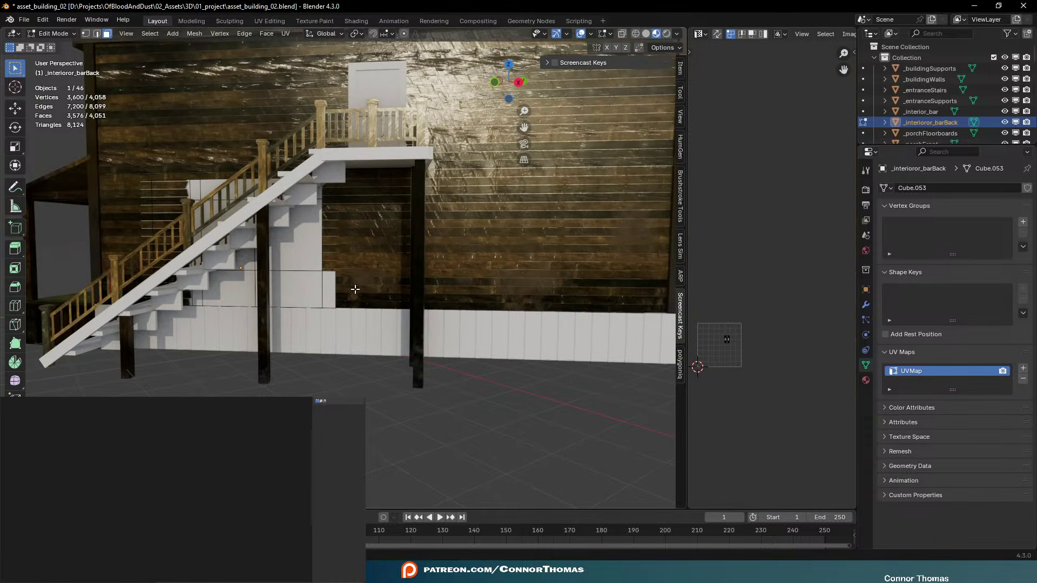
{"action": "left_click", "coordinate": [294, 252]}
{"action": "left_click", "coordinate": [291, 282], "text": "shift"}
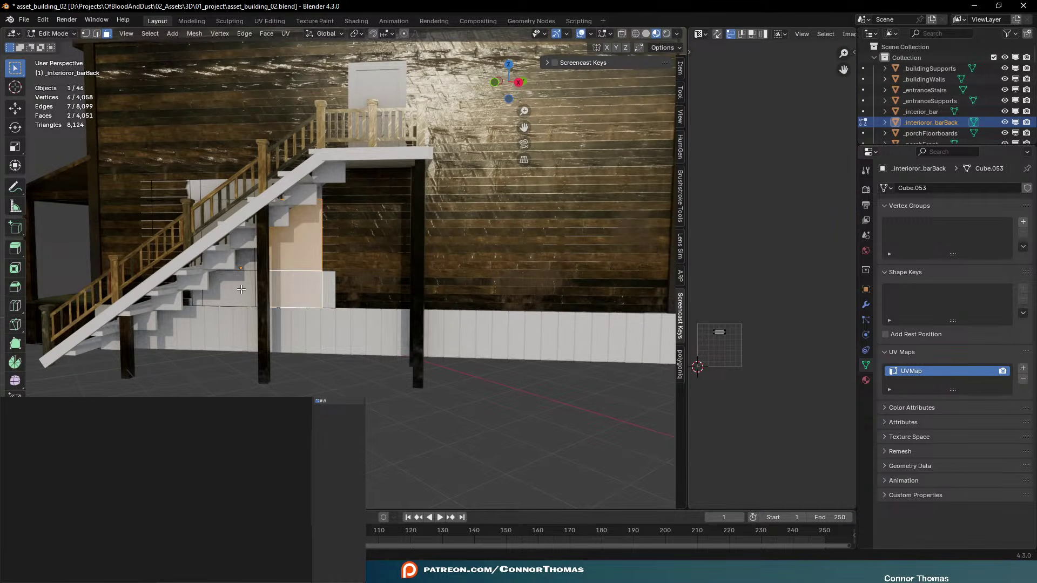
{"action": "left_click", "coordinate": [242, 283], "text": "shift"}
{"action": "key", "text": "c"}
{"action": "mouse_move", "coordinate": [277, 231]}
{"action": "left_mouse_down"}
{"action": "mouse_move", "coordinate": [232, 200]}
{"action": "mouse_move", "coordinate": [261, 277]}
{"action": "mouse_move", "coordinate": [308, 291]}
{"action": "mouse_move", "coordinate": [195, 290]}
{"action": "left_mouse_up"}
{"action": "key", "text": "Escape"}
{"action": "middle_click_drag", "start_coordinate": [195, 290], "coordinate": [427, 313]}
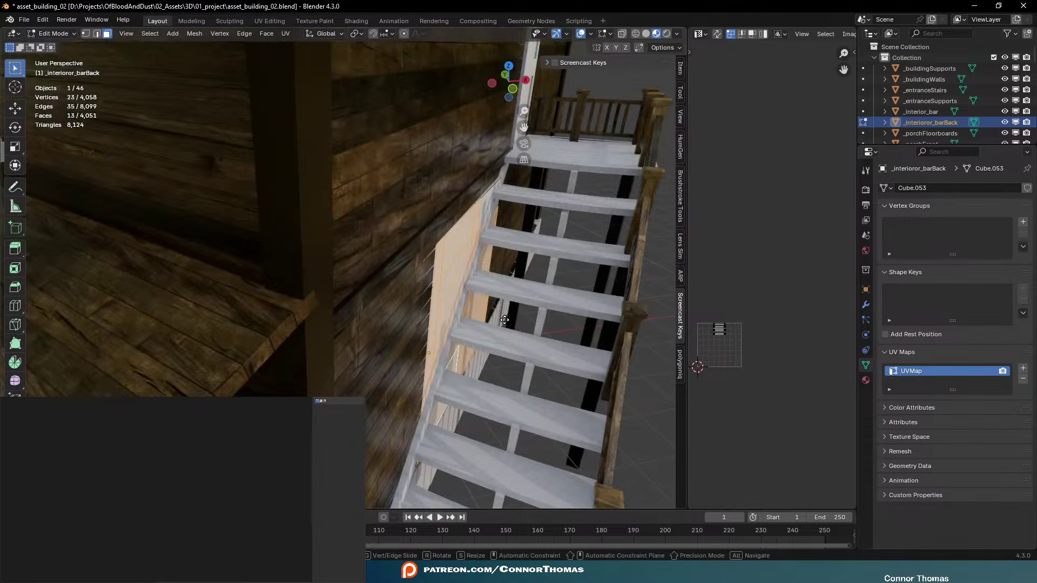
{"action": "key", "text": "g"}
{"action": "key", "text": "y"}
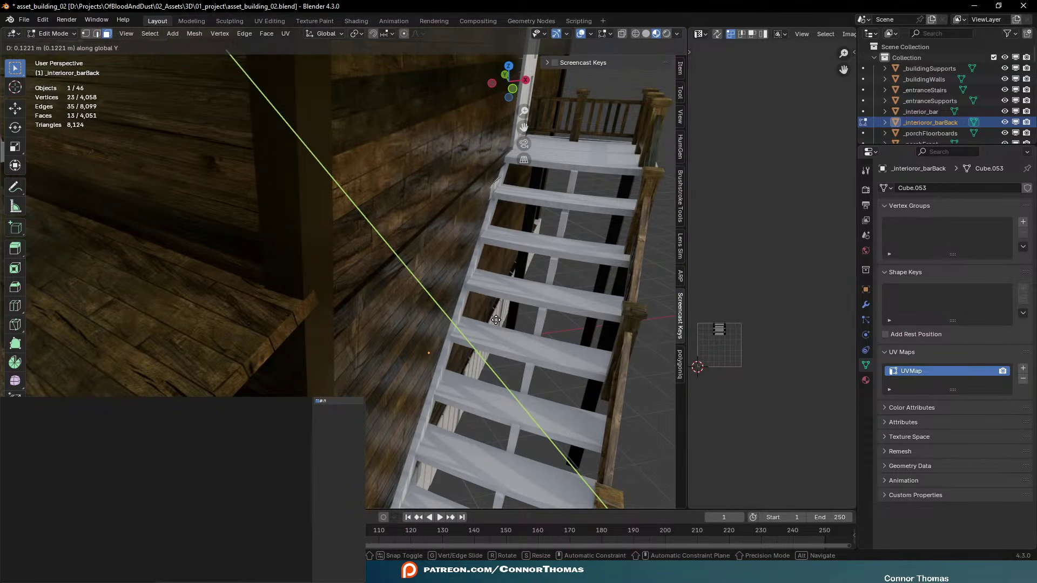
{"action": "left_click", "coordinate": [496, 320]}
{"action": "key", "text": "Tab"}
{"action": "middle_click_drag", "start_coordinate": [496, 320], "coordinate": [404, 301]}
{"action": "scroll", "coordinate": [404, 301], "scroll_direction": "down", "scroll_amount": 8}
{"action": "key", "text": "alt+a"}
{"action": "middle_click_drag", "start_coordinate": [312, 297], "coordinate": [393, 333]}
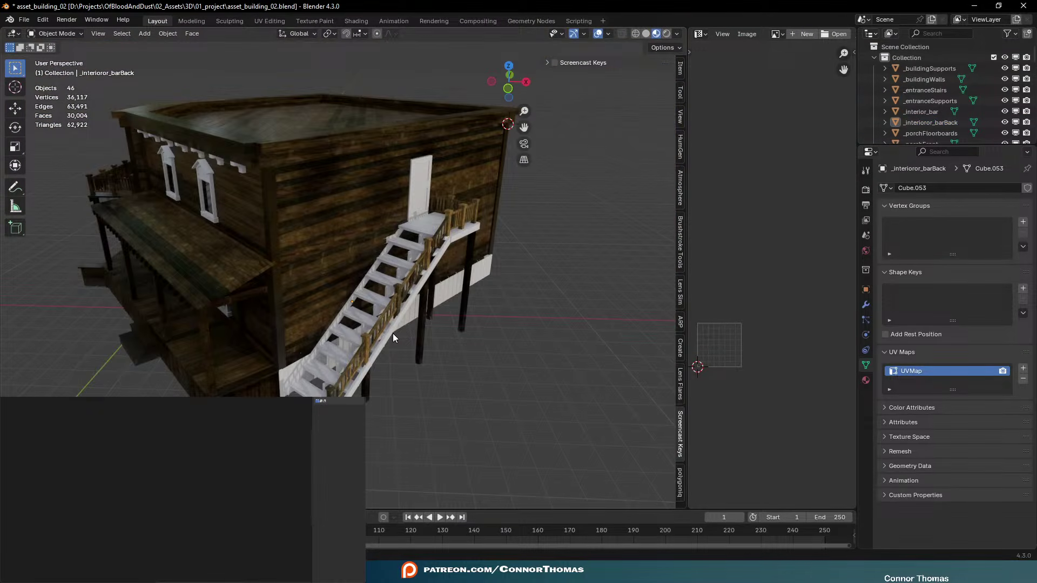
Save the file, and join the side staircase's two stringers and its treads into one object
{"action": "key", "text": "ctrl+s"}
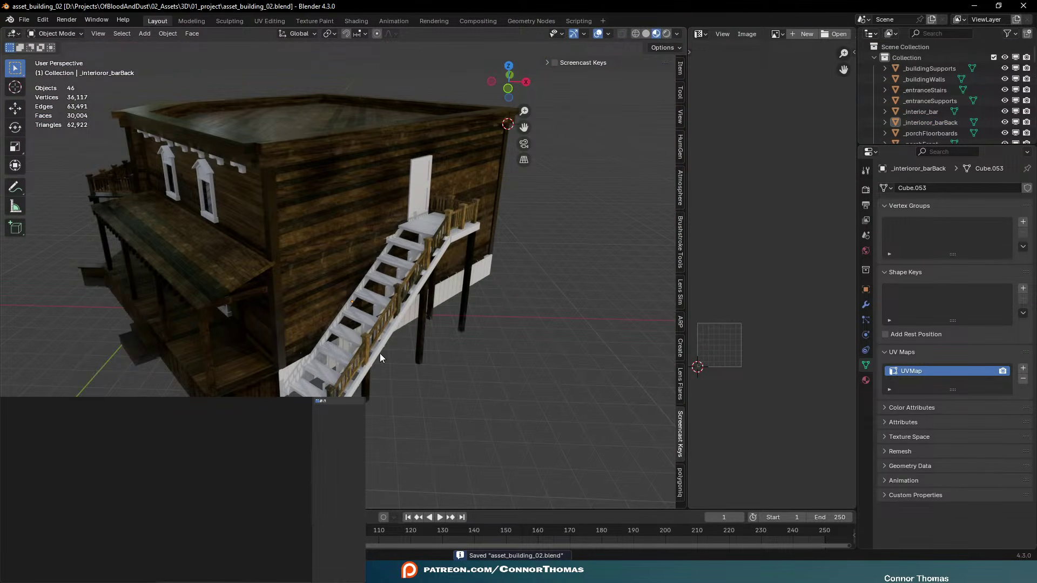
{"action": "left_click", "coordinate": [380, 353]}
{"action": "key", "text": "KP_Decimal"}
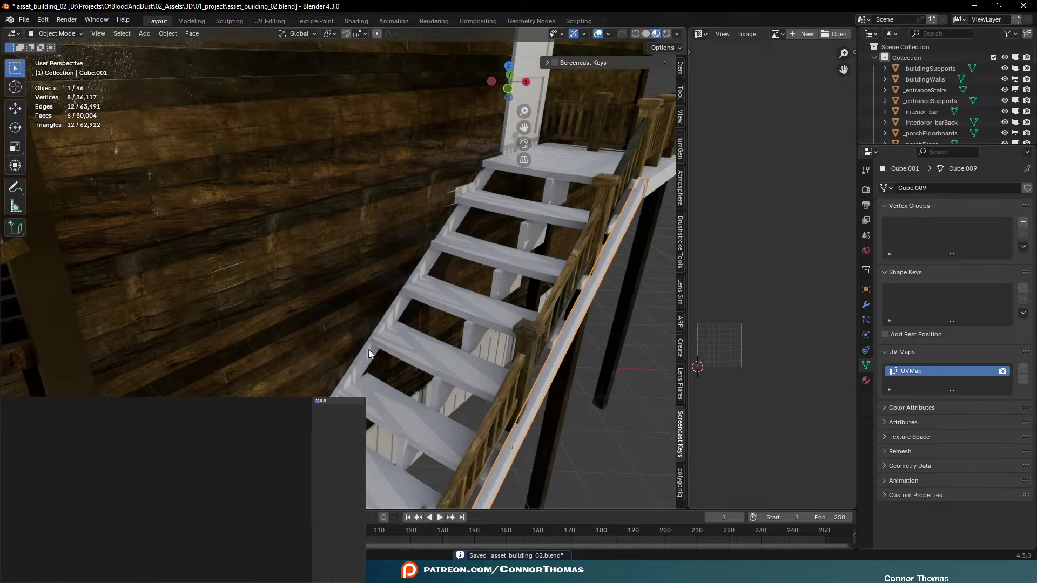
{"action": "left_click", "coordinate": [366, 354], "text": "shift"}
{"action": "left_click", "coordinate": [413, 348], "text": "shift"}
{"action": "key", "text": "KP_Decimal"}
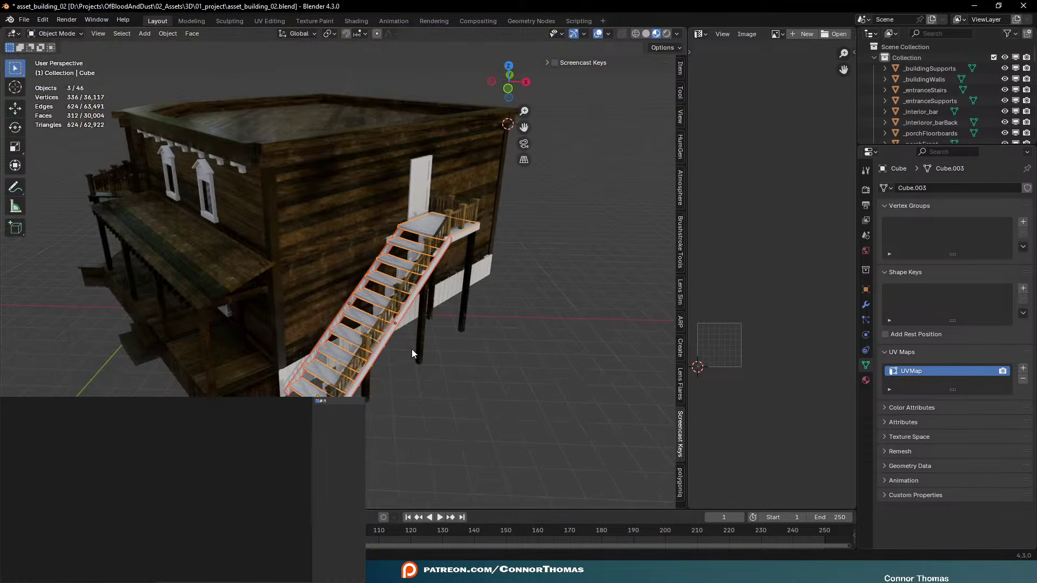
{"action": "key", "text": "ctrl+j"}
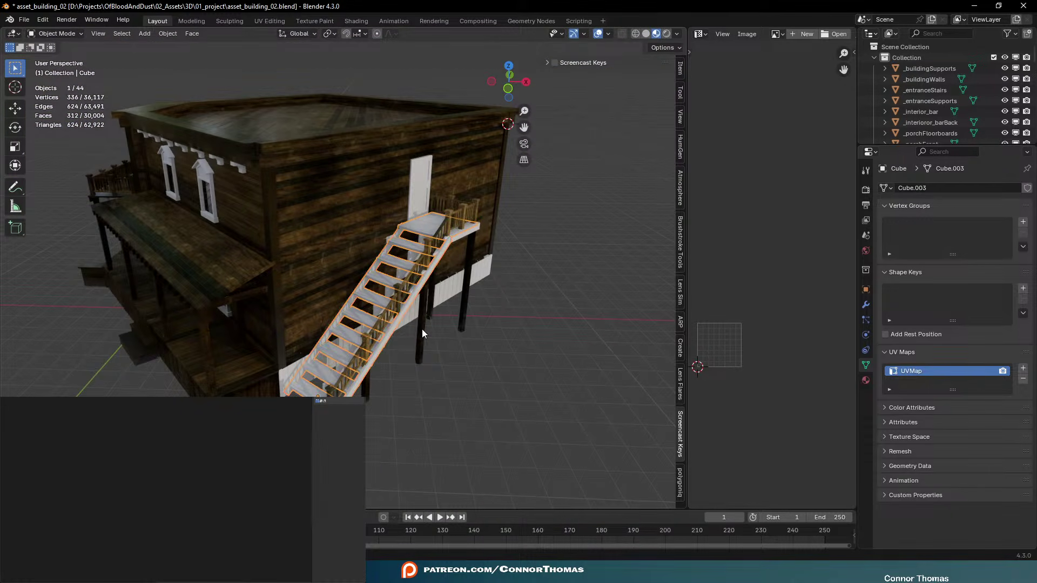
Assign the existing Wood Panels material to the joined side staircase
{"action": "scroll", "coordinate": [423, 329], "scroll_direction": "up", "scroll_amount": 2}
{"action": "left_click", "coordinate": [865, 380]}
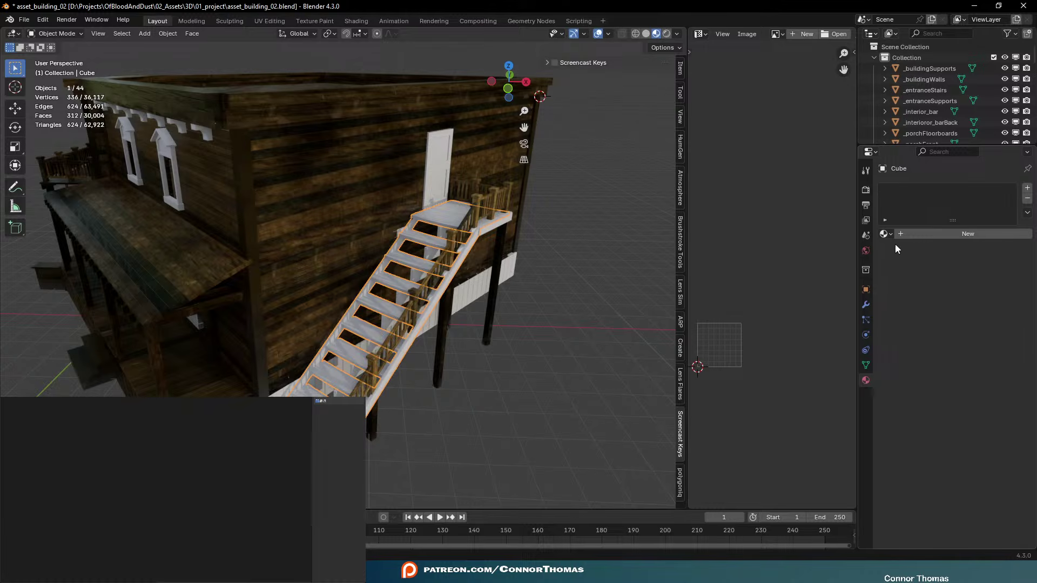
{"action": "left_click", "coordinate": [884, 234]}
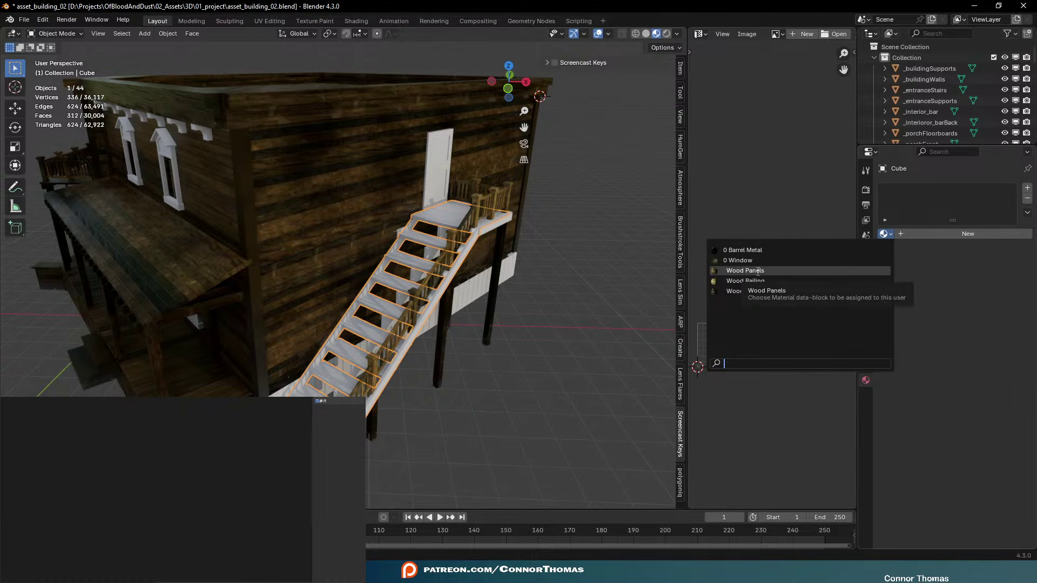
{"action": "left_click", "coordinate": [778, 271]}
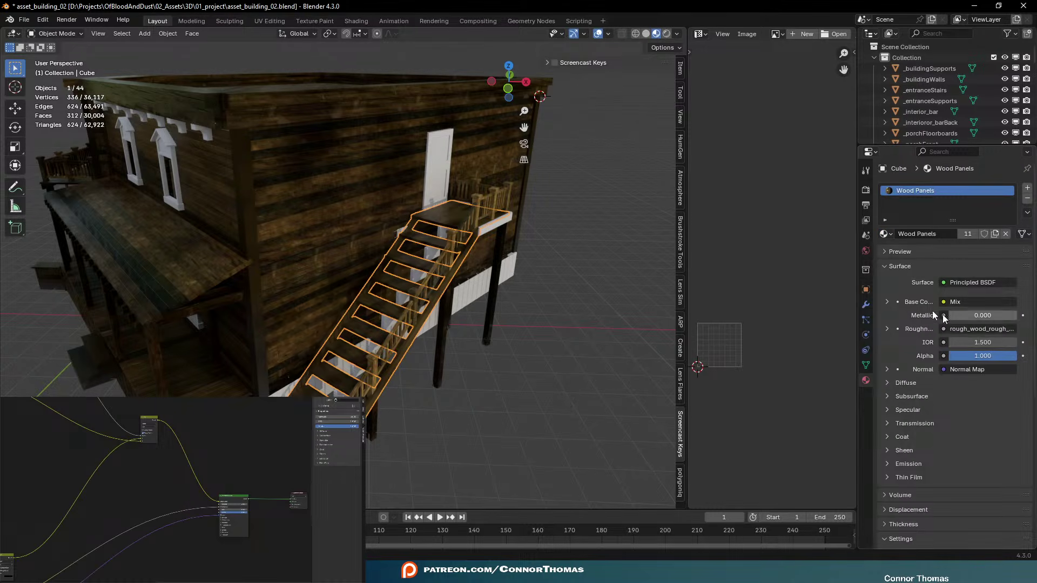
Rename the side staircase's UV map to Texture
{"action": "left_click", "coordinate": [866, 365]}
{"action": "double_click", "coordinate": [908, 371]}
{"action": "type", "text": "Tex"}
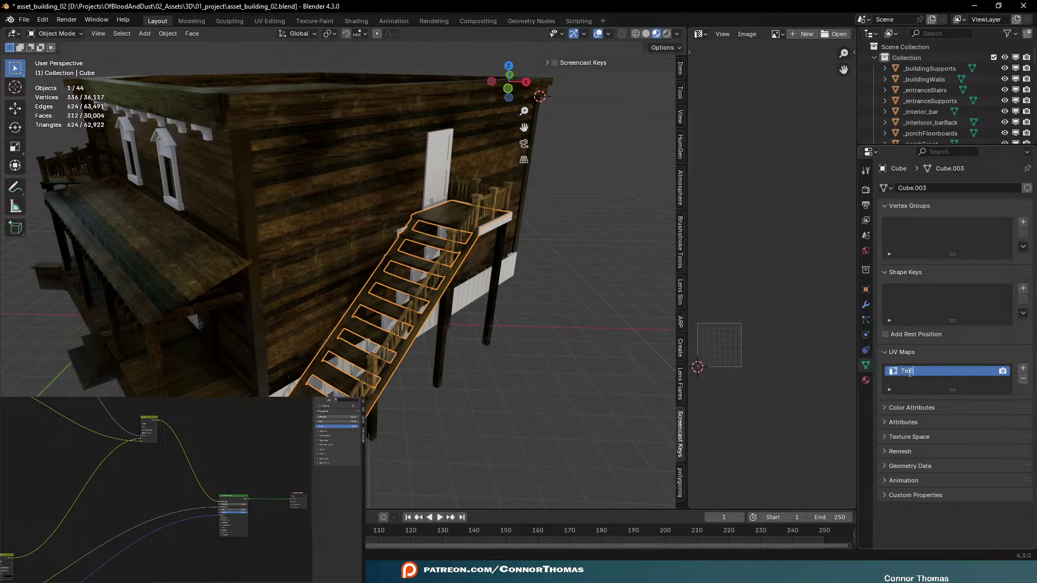
{"action": "type", "text": "ture"}
{"action": "key", "text": "Return"}
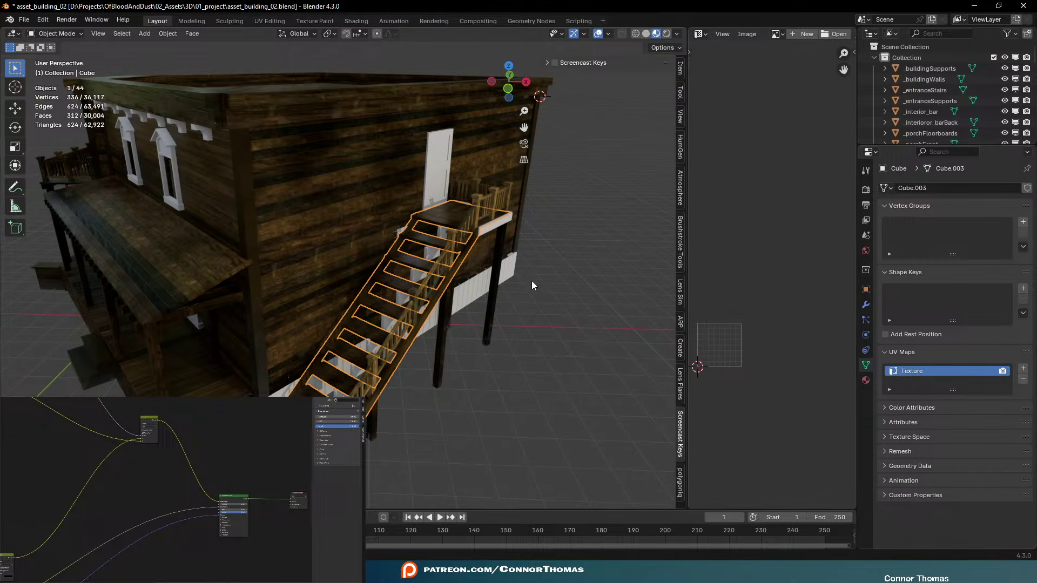
Unwrap all of the side staircase's faces with Smart UV Project, and leave mesh editing with everything deselected
{"action": "middle_click_drag", "start_coordinate": [531, 280], "coordinate": [545, 296]}
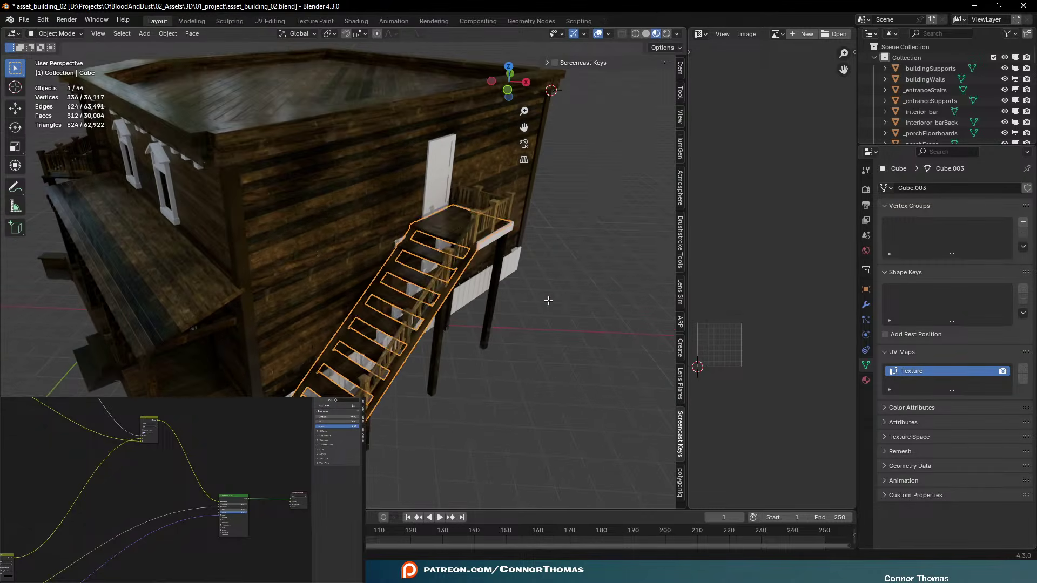
{"action": "key", "text": "Tab"}
{"action": "key", "text": "u"}
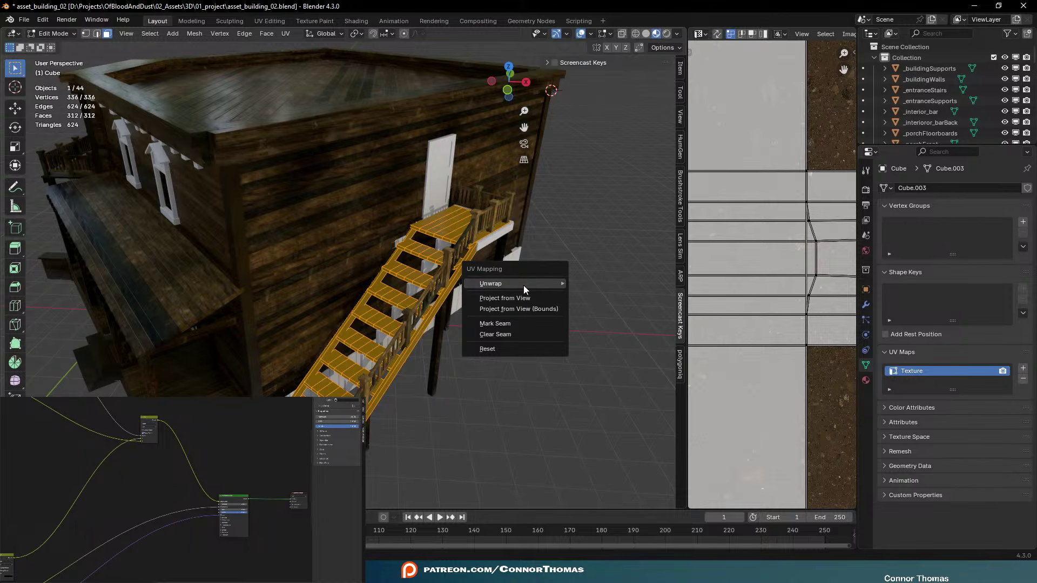
{"action": "mouse_move", "coordinate": [524, 285]}
{"action": "left_click", "coordinate": [599, 321]}
{"action": "left_click", "coordinate": [594, 421]}
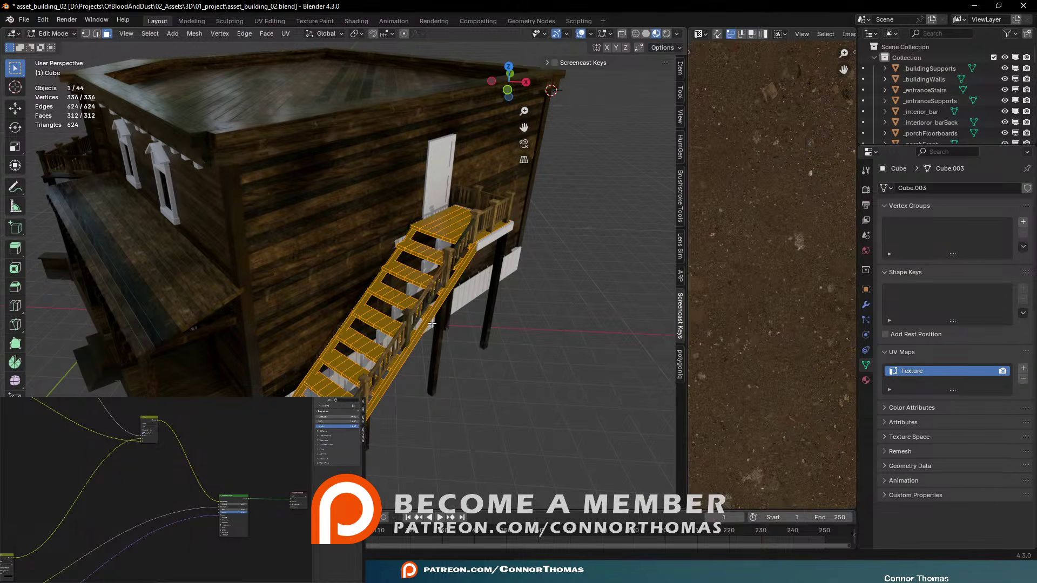
{"action": "key", "text": "Tab"}
{"action": "left_click", "coordinate": [544, 328]}
Check the wood texture on the side staircase, and select the building's window frames object
{"action": "middle_click_drag", "start_coordinate": [575, 326], "coordinate": [480, 329]}
{"action": "scroll", "coordinate": [571, 349], "scroll_direction": "up", "scroll_amount": 4}
{"action": "scroll", "coordinate": [480, 329], "scroll_direction": "down", "scroll_amount": 6}
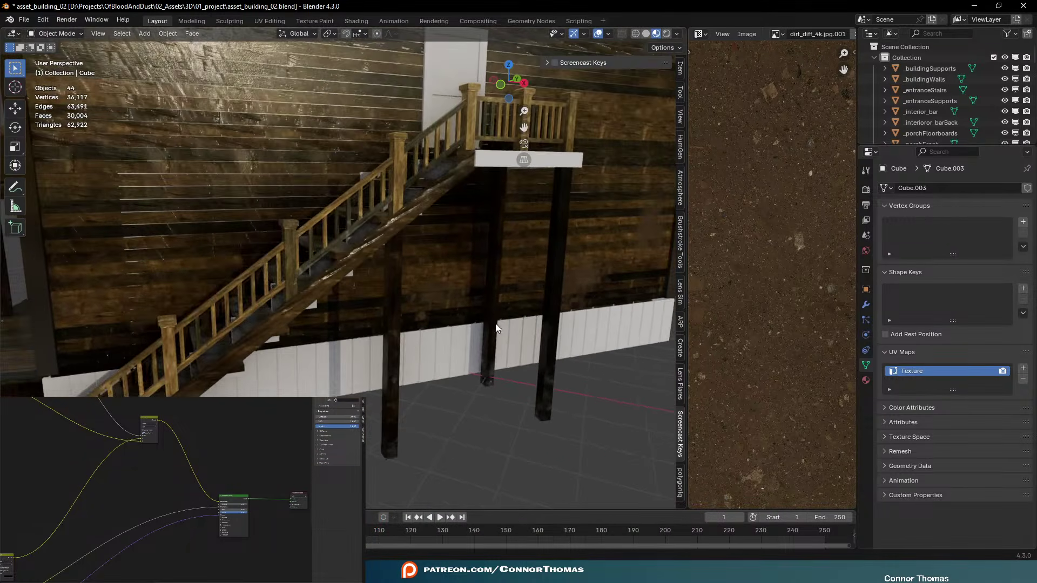
{"action": "scroll", "coordinate": [405, 304], "scroll_direction": "up", "scroll_amount": 4}
{"action": "scroll", "coordinate": [437, 299], "scroll_direction": "up", "scroll_amount": 2}
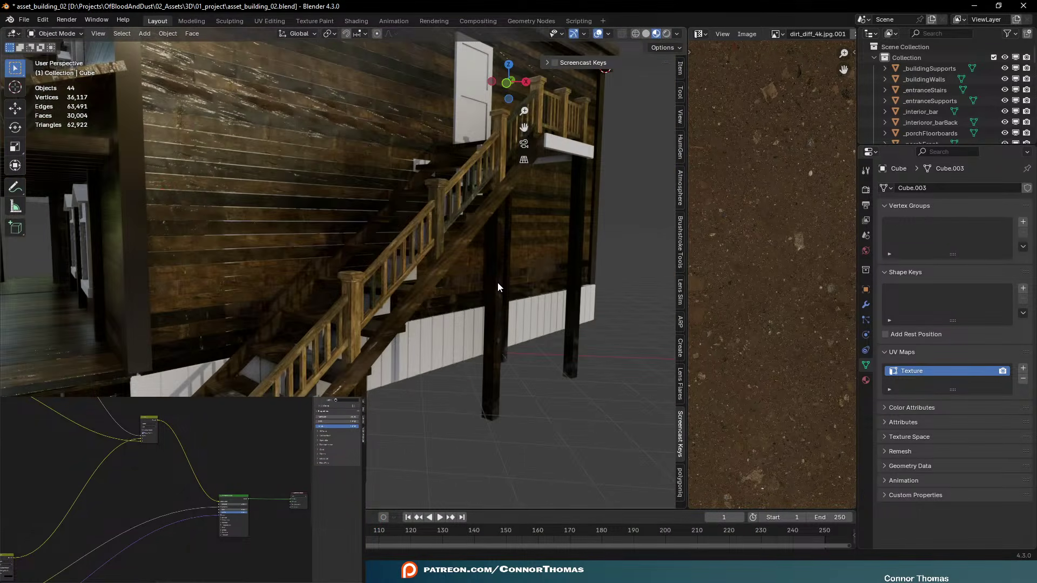
{"action": "middle_click_drag", "start_coordinate": [497, 283], "coordinate": [552, 308]}
{"action": "left_click", "coordinate": [478, 201]}
{"action": "middle_click_drag", "start_coordinate": [479, 201], "coordinate": [410, 227]}
Try the existing Window material on the window frames and undo the assignment
{"action": "left_click", "coordinate": [866, 380]}
{"action": "left_click", "coordinate": [885, 234]}
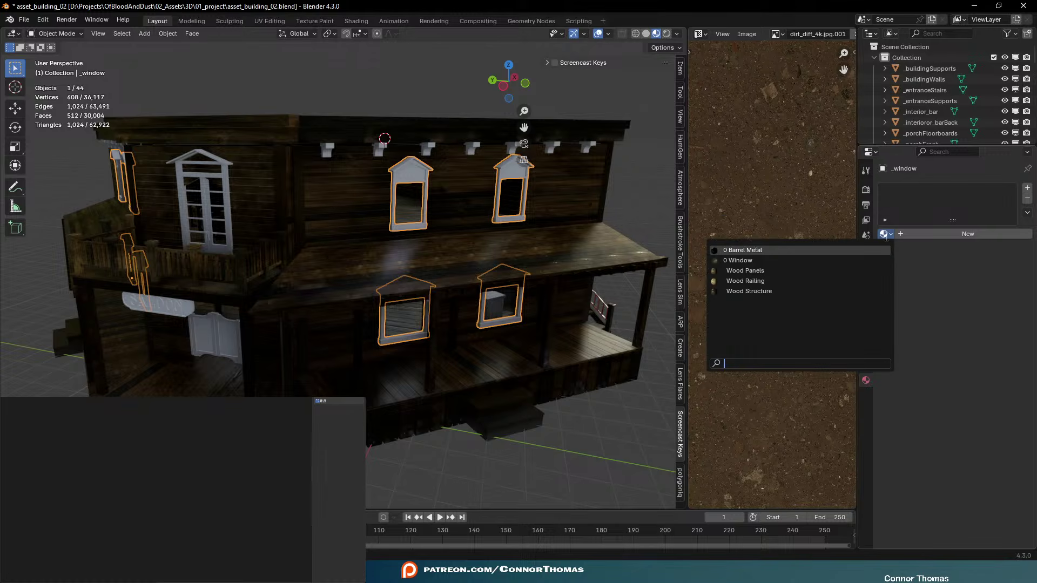
{"action": "left_click", "coordinate": [753, 260]}
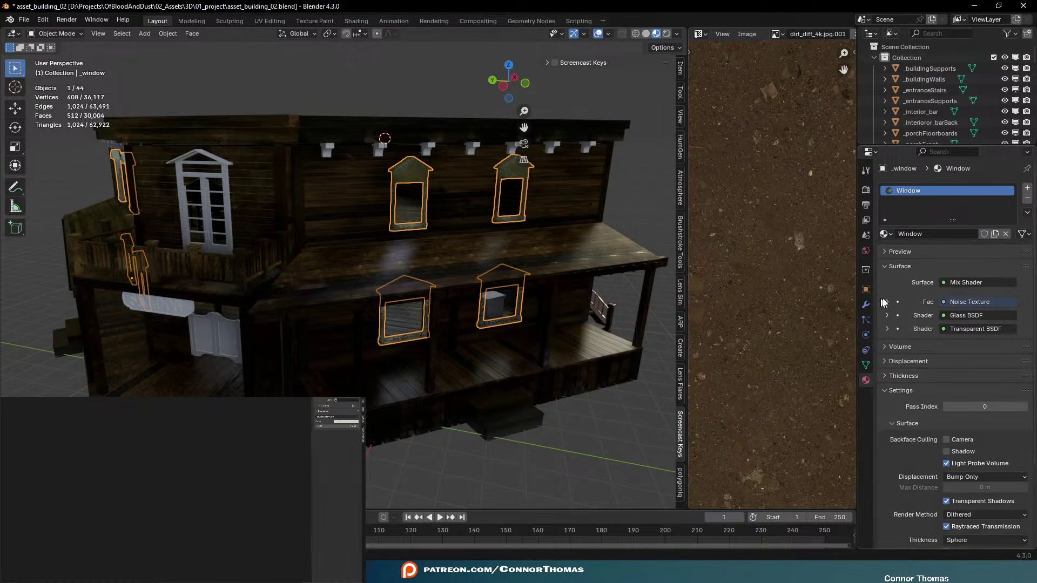
{"action": "left_click", "coordinate": [883, 252]}
{"action": "key", "text": "ctrl+z"}
Assign the Wood Railing material to the window frames and unwrap all their faces with Smart UV Project
{"action": "left_click", "coordinate": [886, 235]}
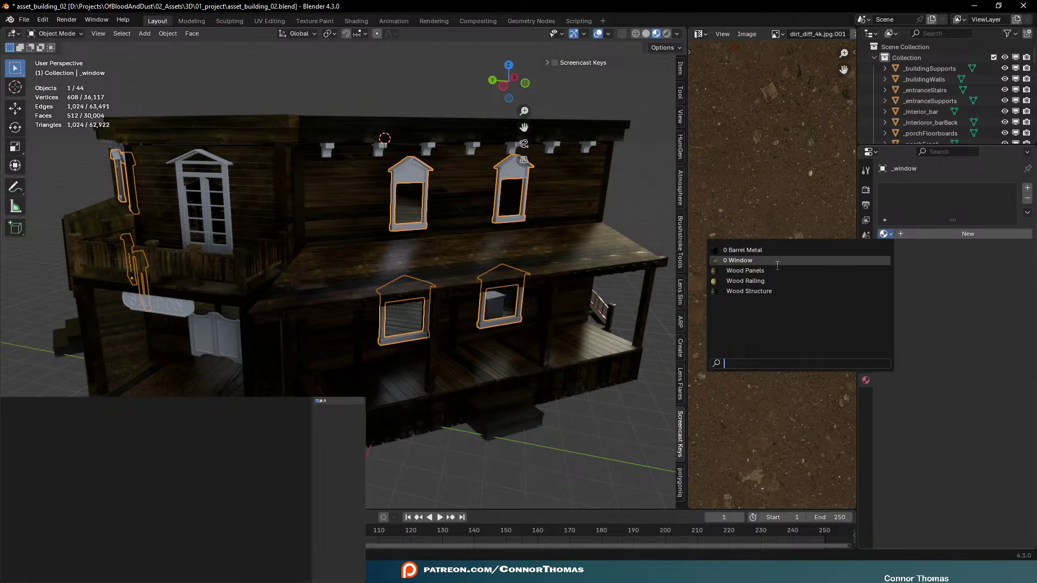
{"action": "left_click", "coordinate": [767, 277]}
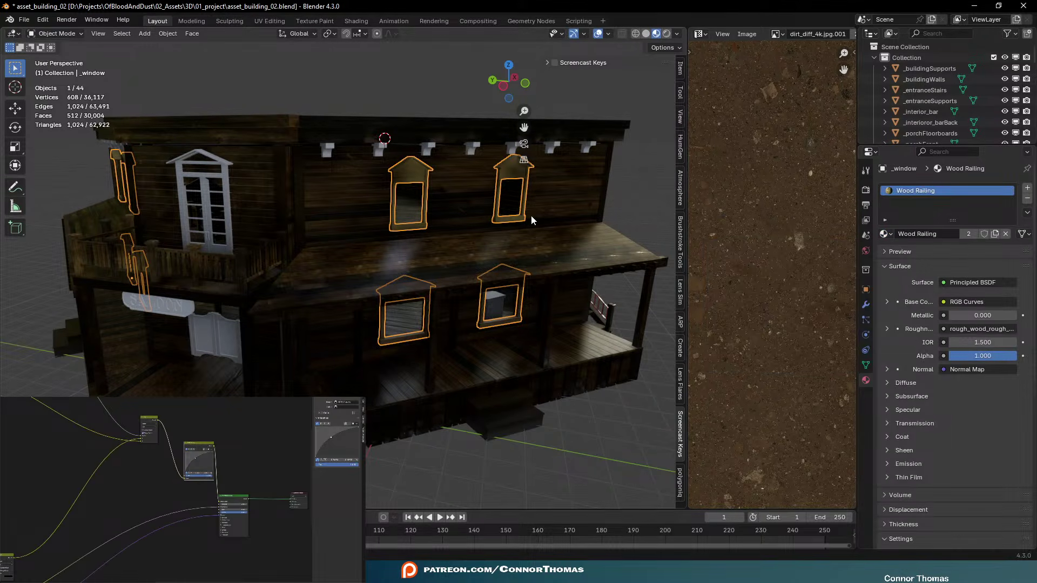
{"action": "key", "text": "Tab"}
{"action": "key", "text": "a"}
{"action": "key", "text": "u"}
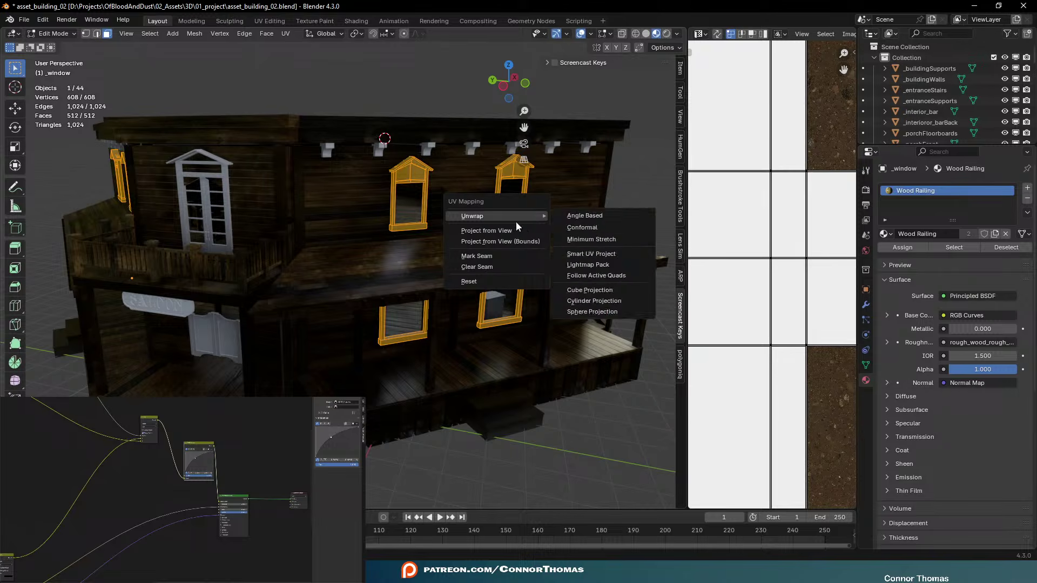
{"action": "left_click", "coordinate": [507, 231]}
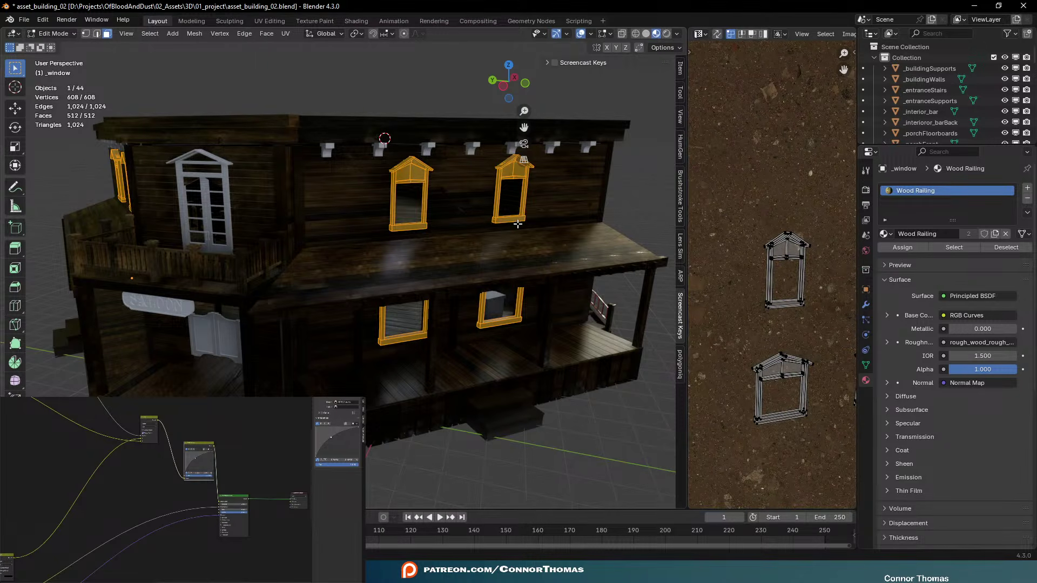
{"action": "key", "text": "u"}
{"action": "mouse_move", "coordinate": [496, 209]}
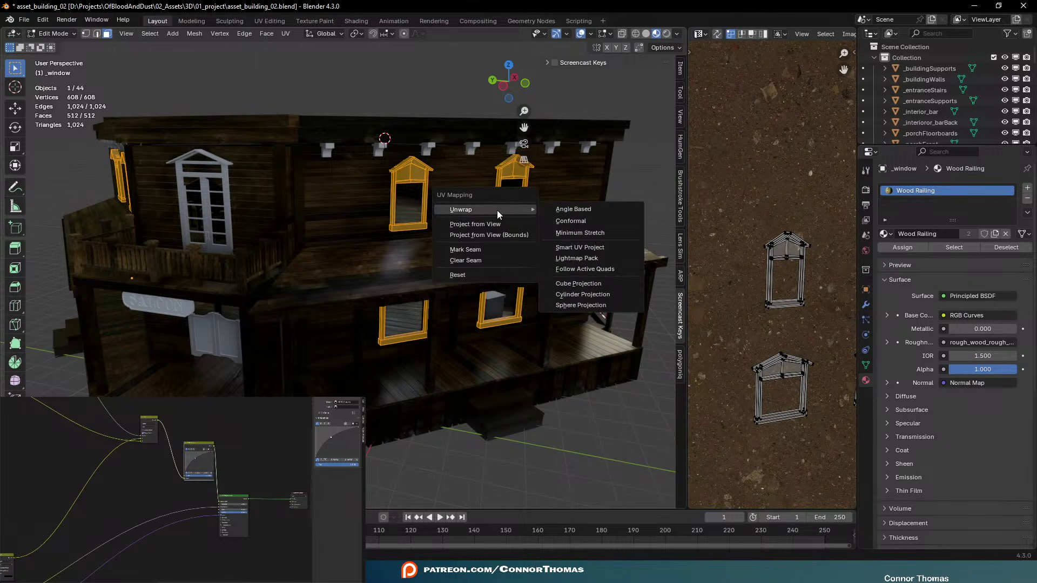
{"action": "left_click", "coordinate": [582, 246]}
{"action": "left_click", "coordinate": [568, 349]}
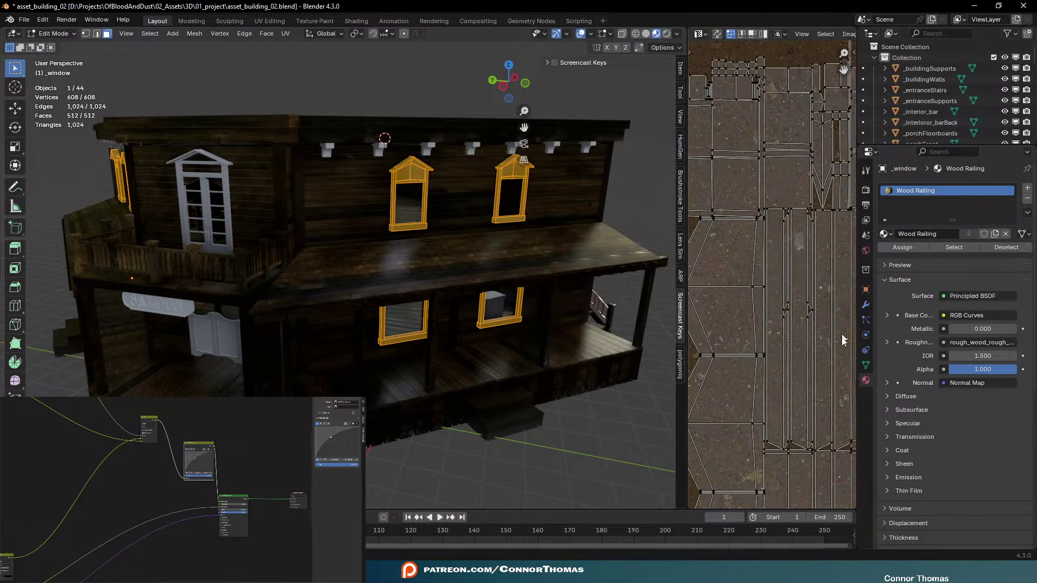
Rename the window frames' UV map to Texture, and leave mesh editing with everything deselected
{"action": "left_click", "coordinate": [865, 365]}
{"action": "double_click", "coordinate": [944, 371]}
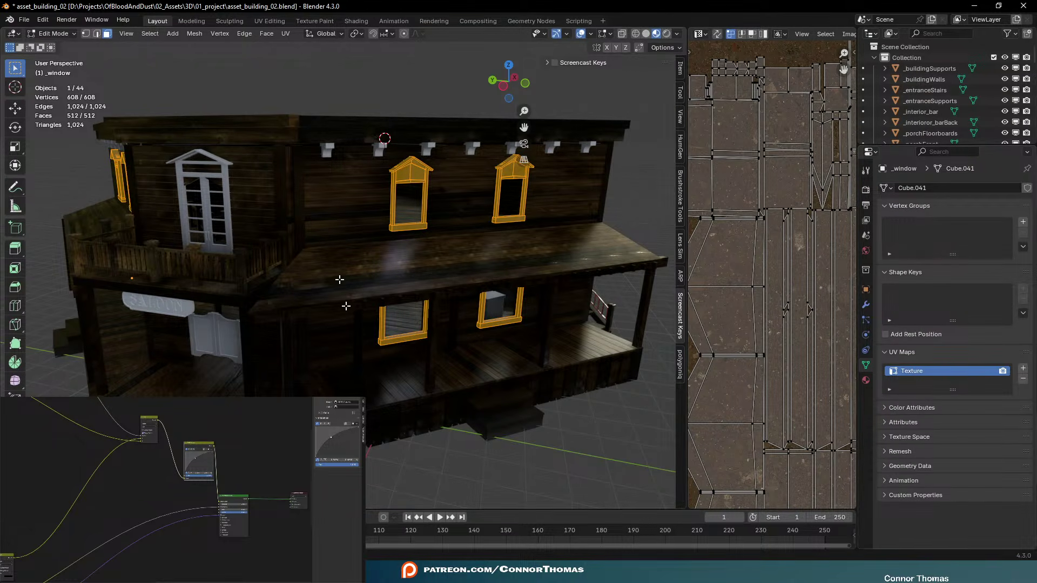
{"action": "key", "text": "Tab"}
{"action": "key", "text": "alt+a"}
Join the balcony door's frame and the gable trim above it into one object
{"action": "middle_click_drag", "start_coordinate": [527, 262], "coordinate": [497, 248]}
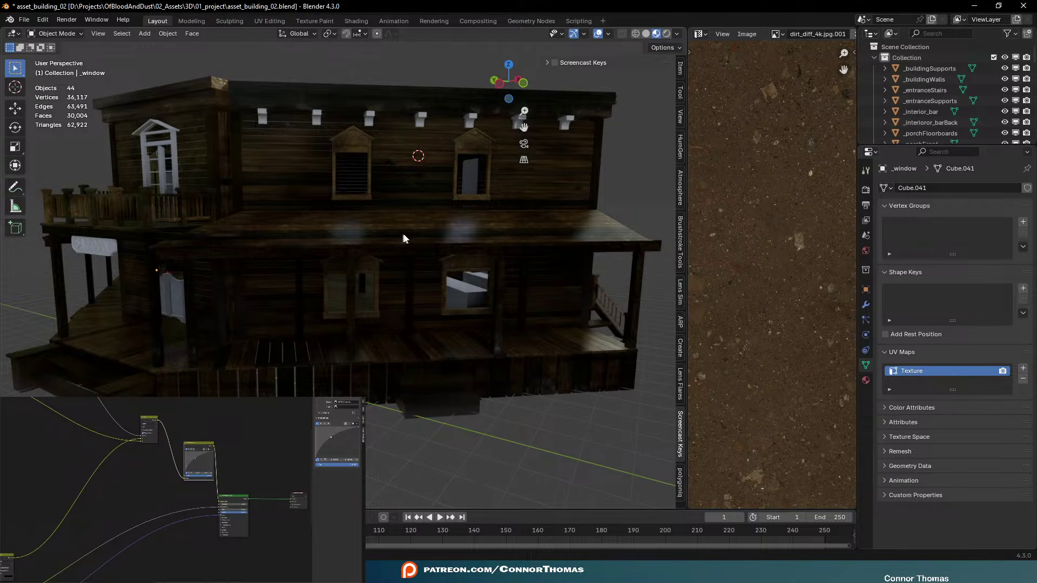
{"action": "middle_click_drag", "start_coordinate": [405, 238], "coordinate": [454, 241]}
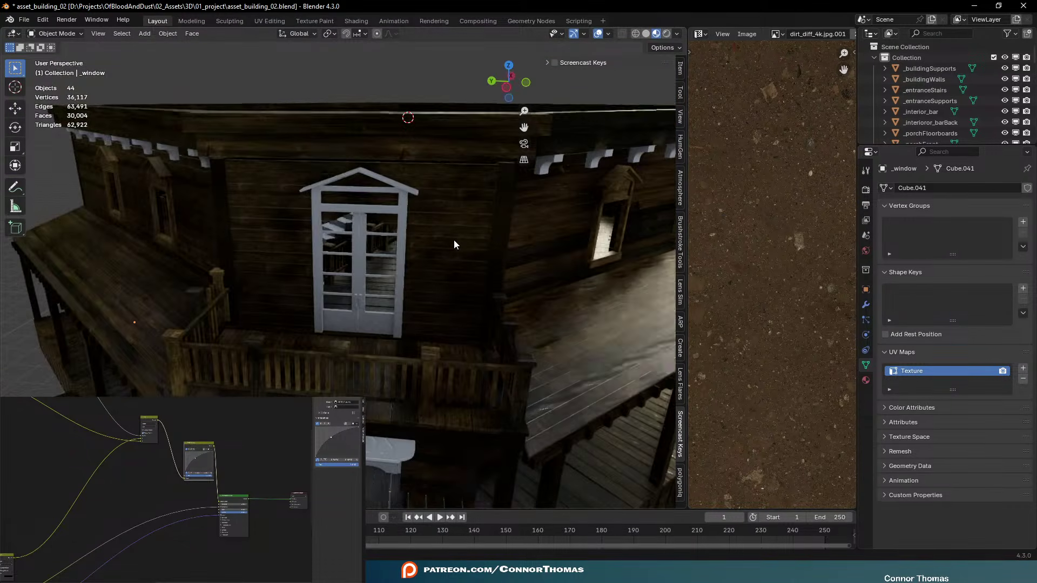
{"action": "left_click", "coordinate": [400, 267]}
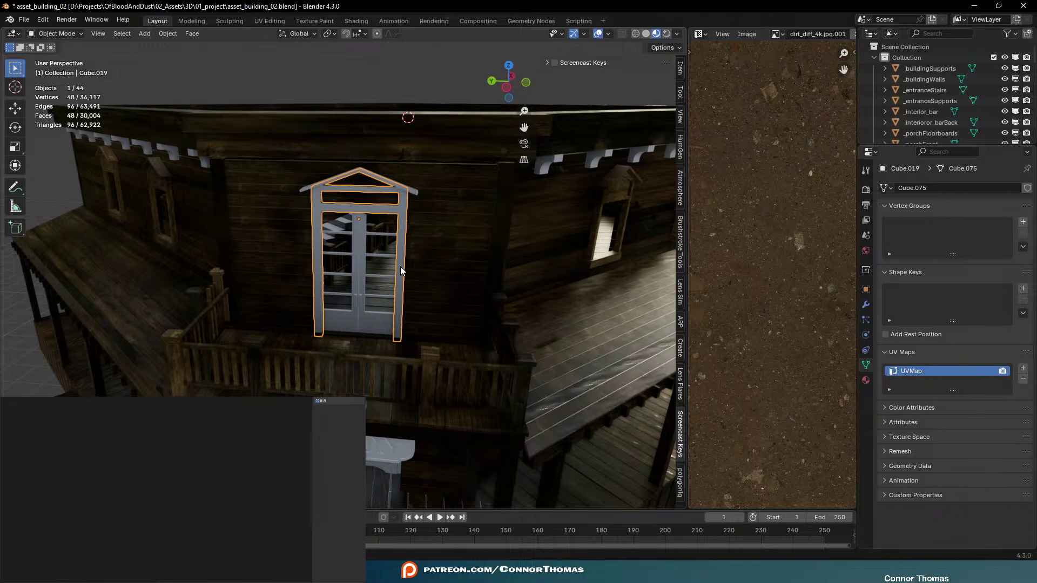
{"action": "left_click", "coordinate": [409, 193], "text": "shift"}
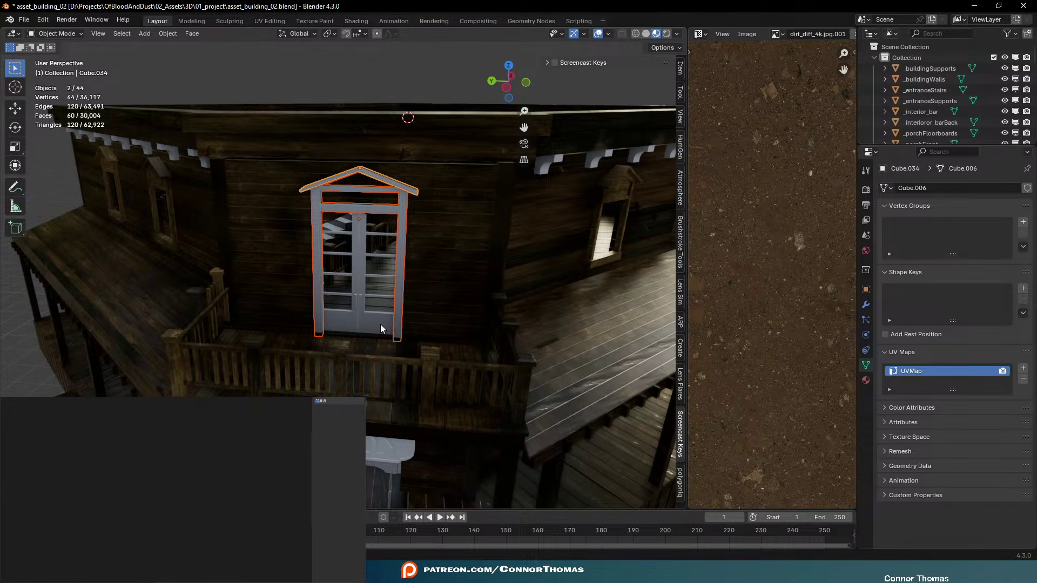
{"action": "key", "text": "ctrl+j"}
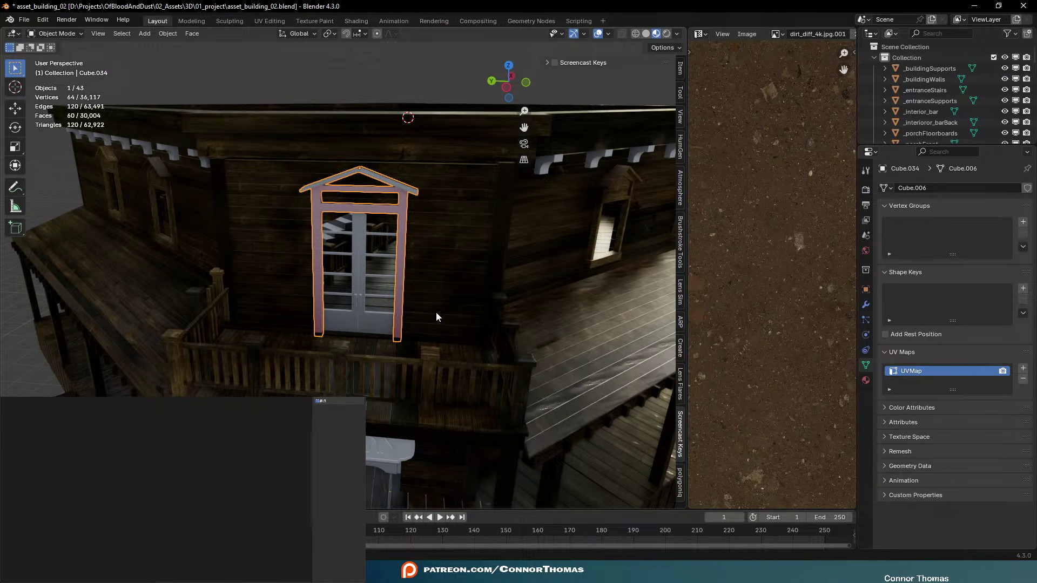
Flip the normals of the balcony door frame's faces, excluding the gable trim above it, and leave mesh editing
{"action": "key", "text": "Tab"}
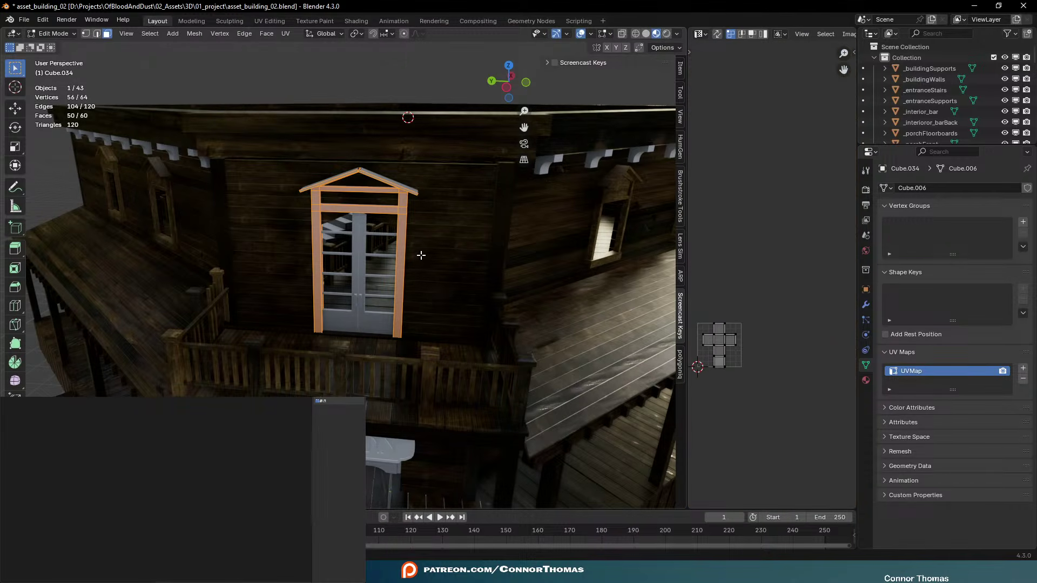
{"action": "key", "text": "alt+a"}
{"action": "middle_click_drag", "start_coordinate": [430, 271], "coordinate": [435, 301]}
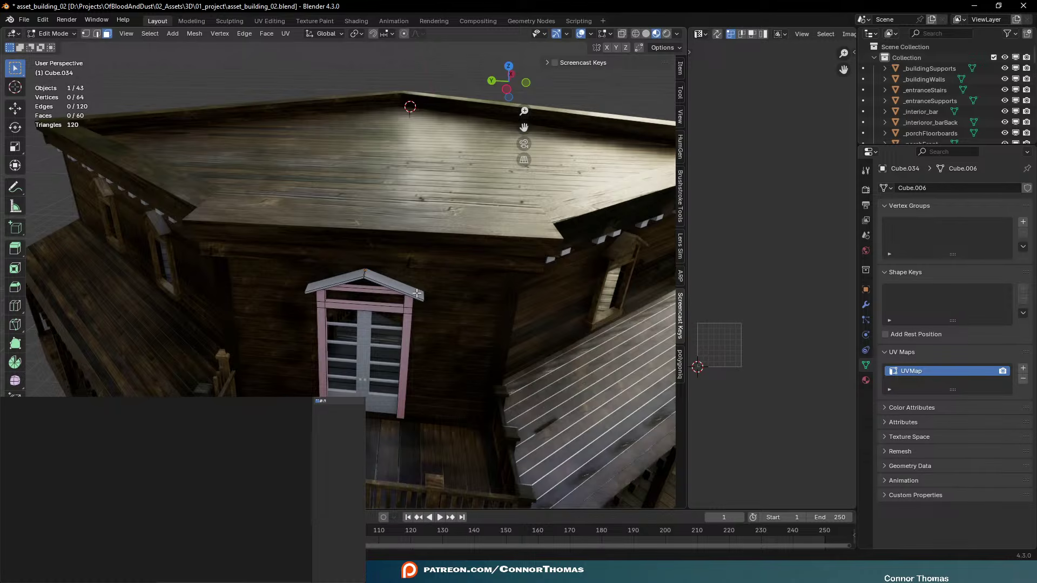
{"action": "key", "text": "l"}
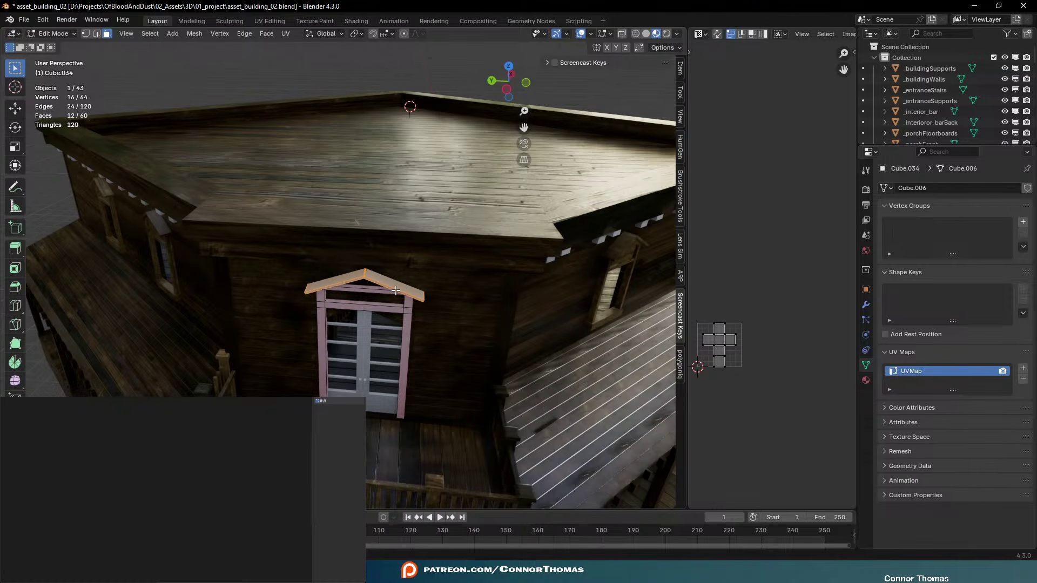
{"action": "key", "text": "ctrl+i"}
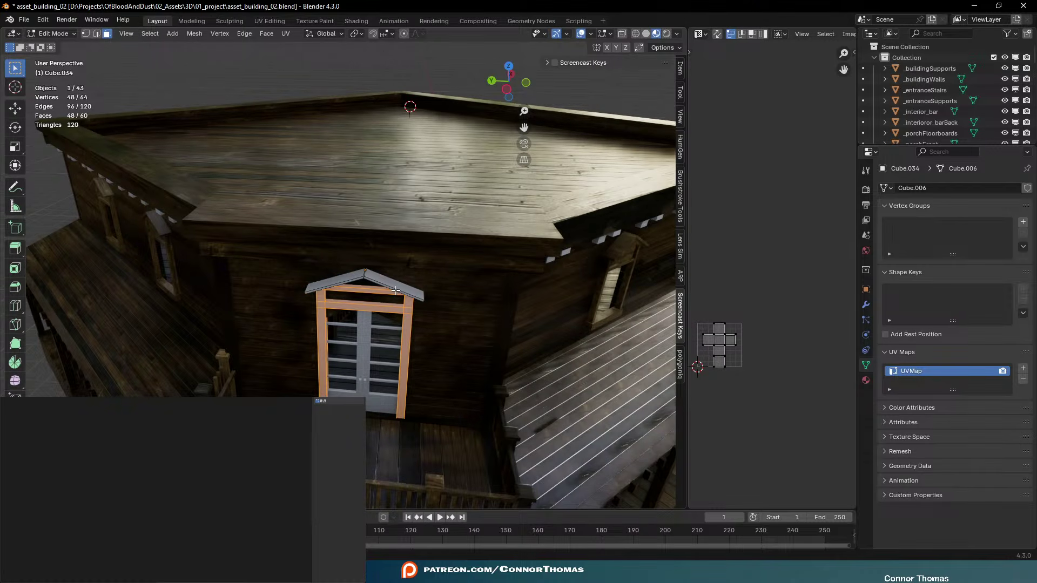
{"action": "key", "text": "Delete"}
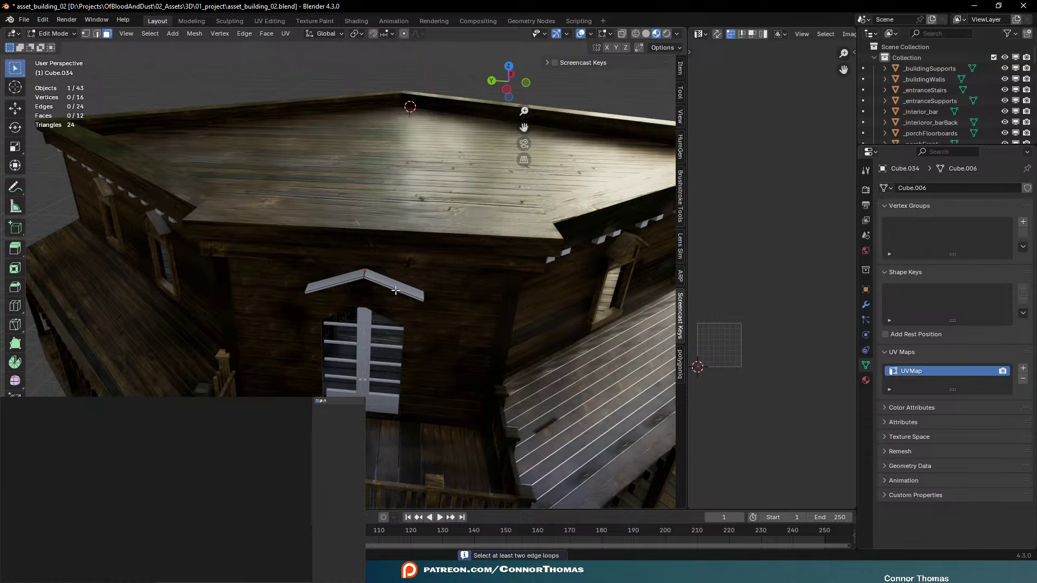
{"action": "key", "text": "ctrl+z"}
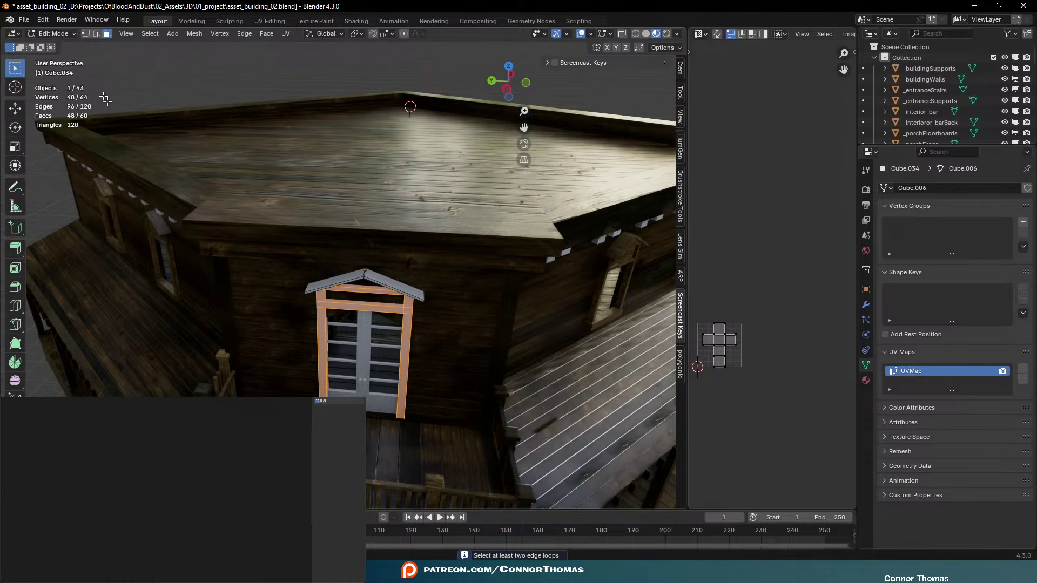
{"action": "left_click", "coordinate": [195, 34]}
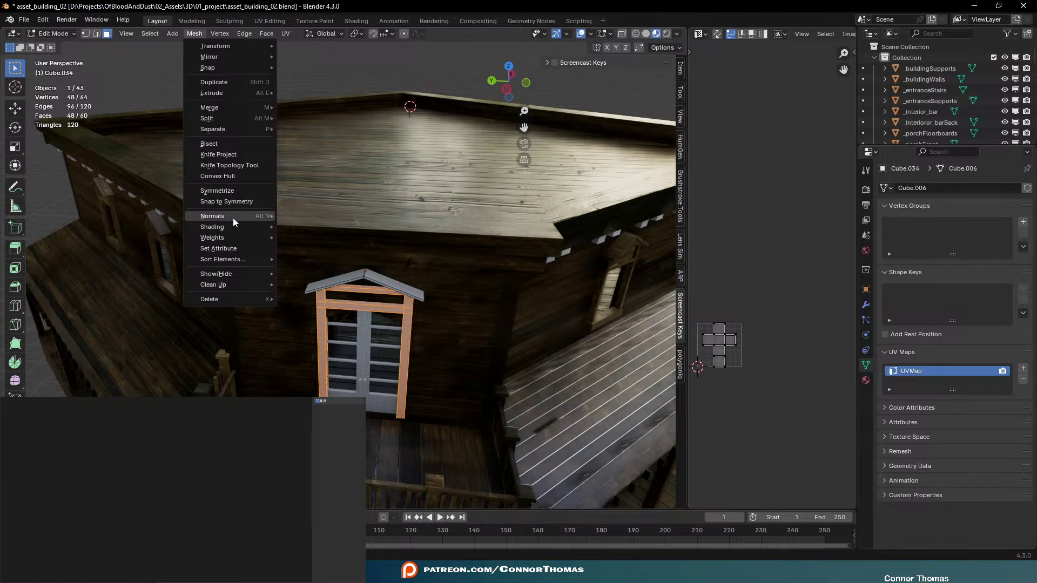
{"action": "mouse_move", "coordinate": [232, 218]}
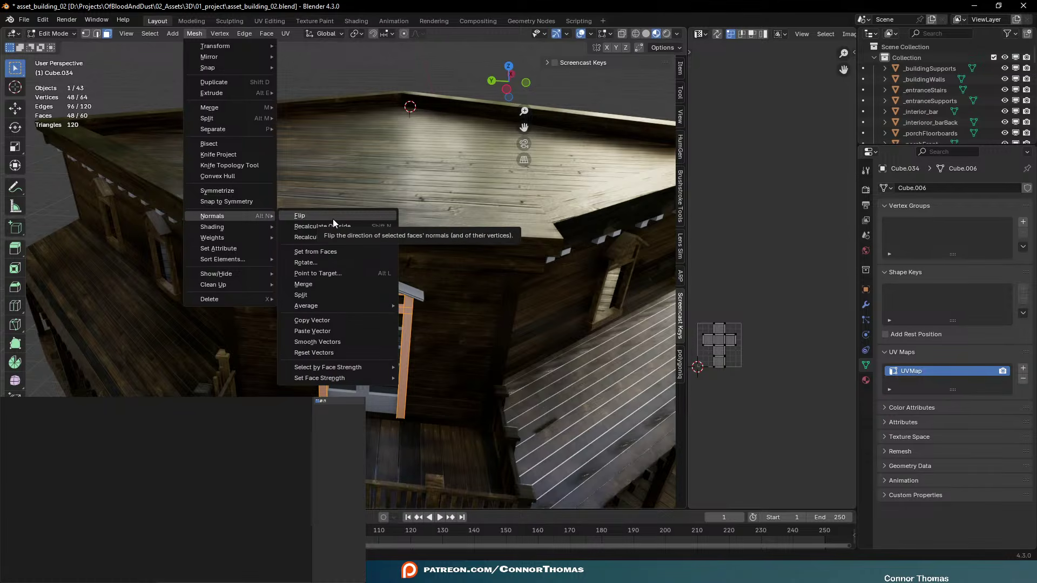
{"action": "right_click", "coordinate": [332, 219]}
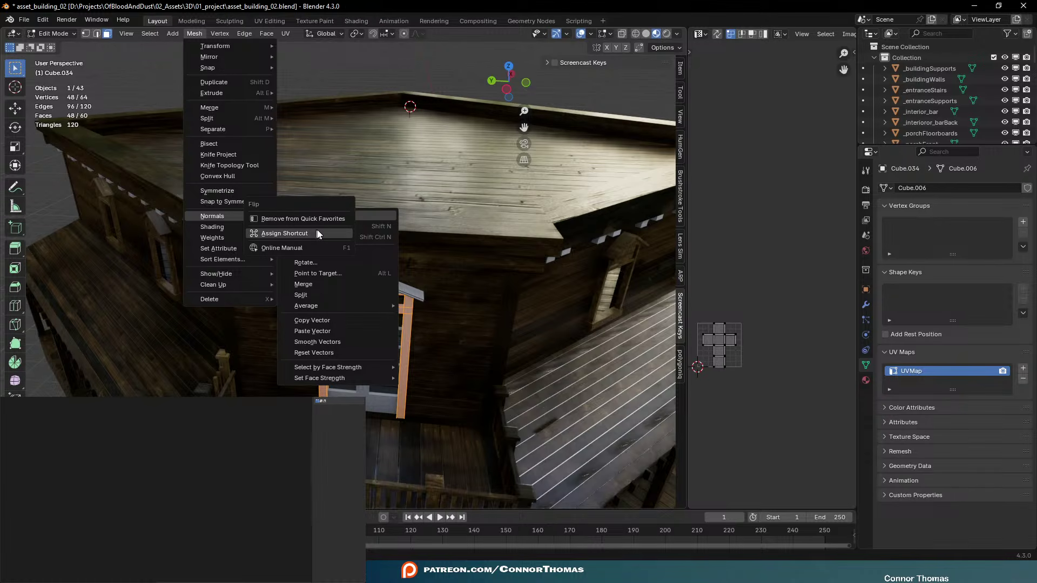
{"action": "left_click", "coordinate": [370, 215]}
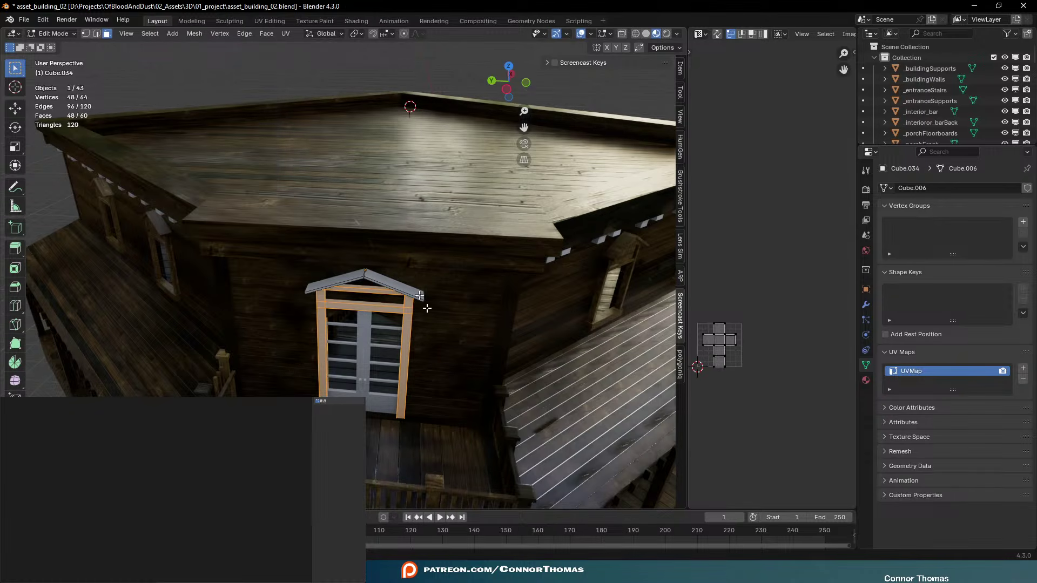
{"action": "key", "text": "Tab"}
Assign the existing Wood Railing material to the joined balcony door frame and gable trim
{"action": "middle_click_drag", "start_coordinate": [449, 328], "coordinate": [464, 264]}
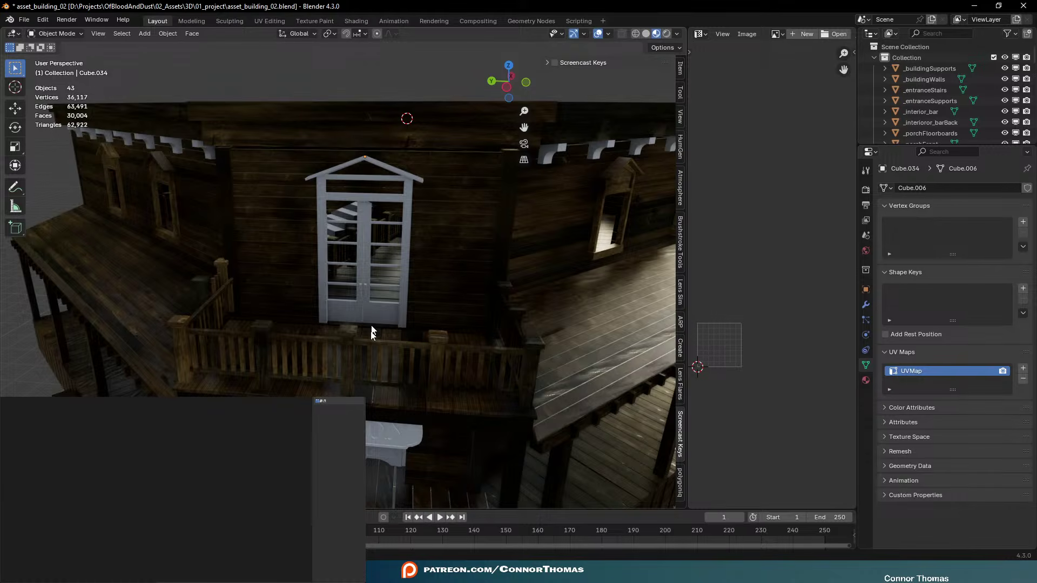
{"action": "left_click", "coordinate": [171, 34]}
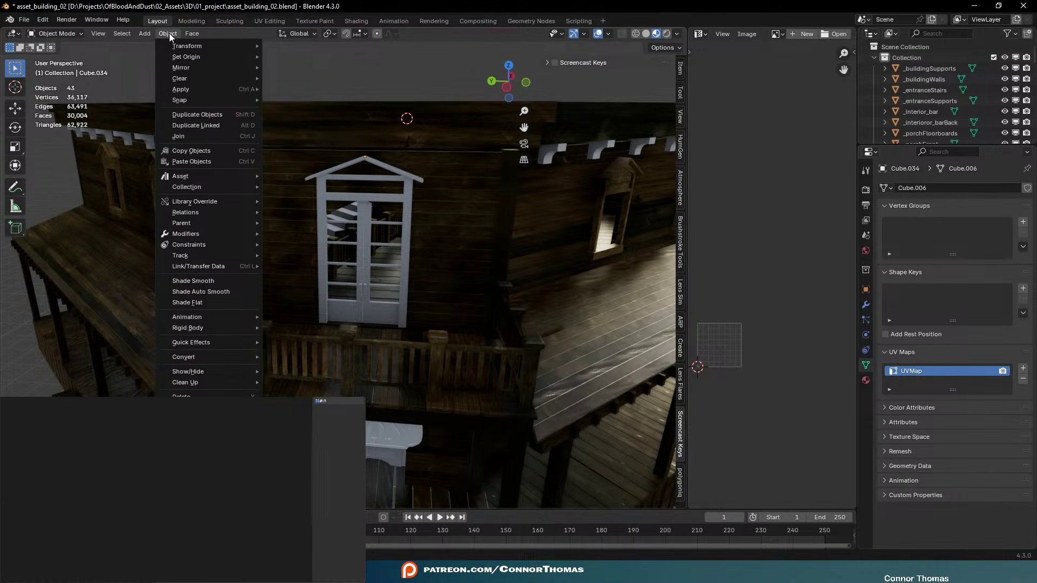
{"action": "left_click", "coordinate": [168, 33]}
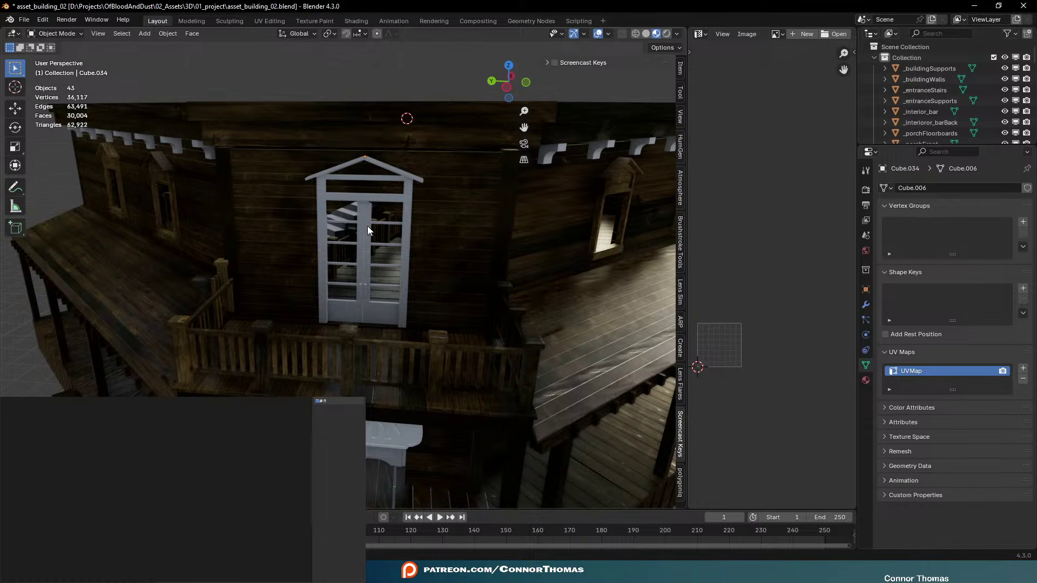
{"action": "left_click", "coordinate": [325, 223]}
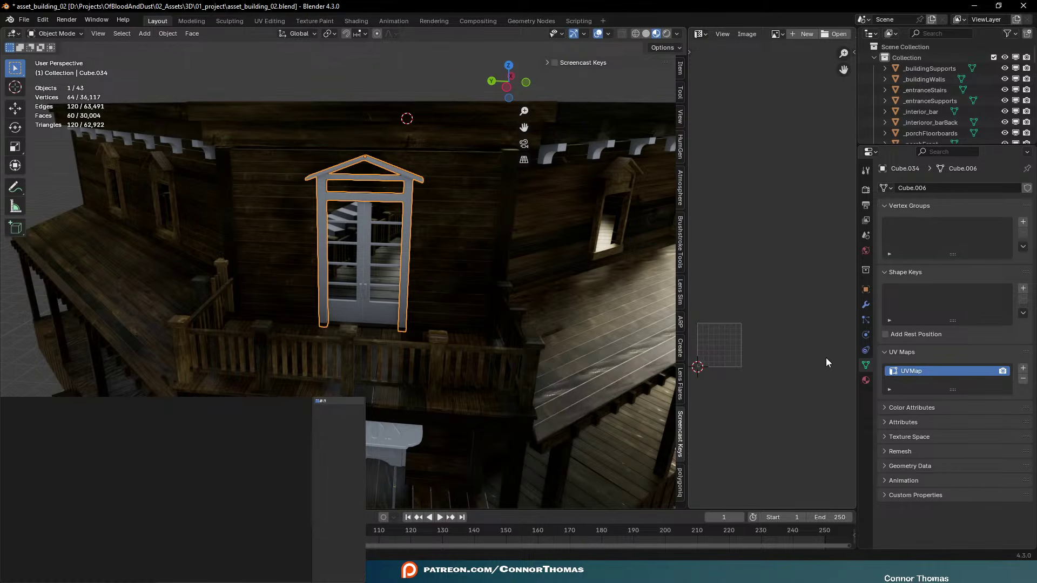
{"action": "left_click", "coordinate": [865, 380]}
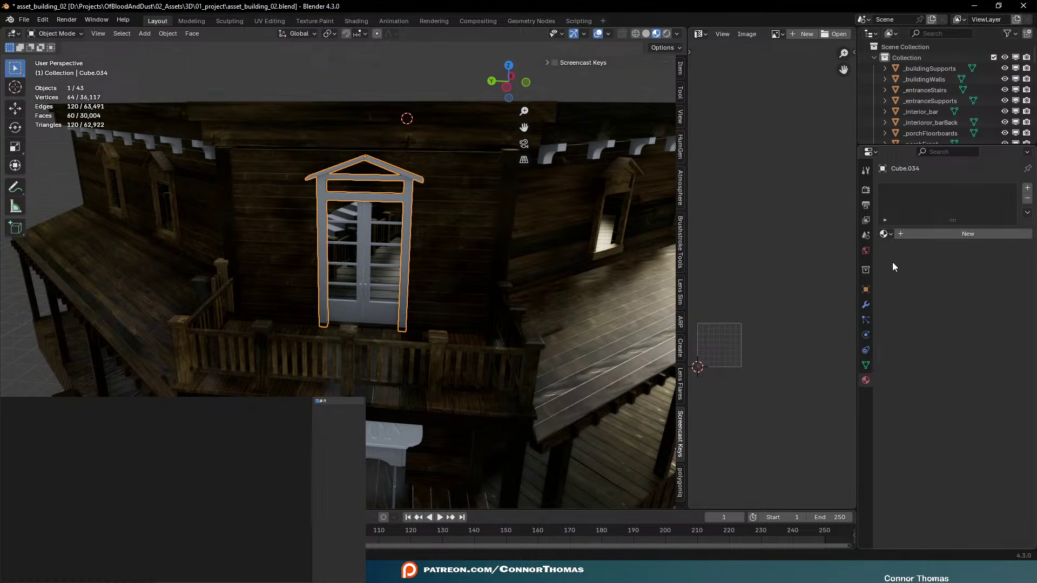
{"action": "left_click", "coordinate": [882, 234]}
{"action": "left_click", "coordinate": [714, 281]}
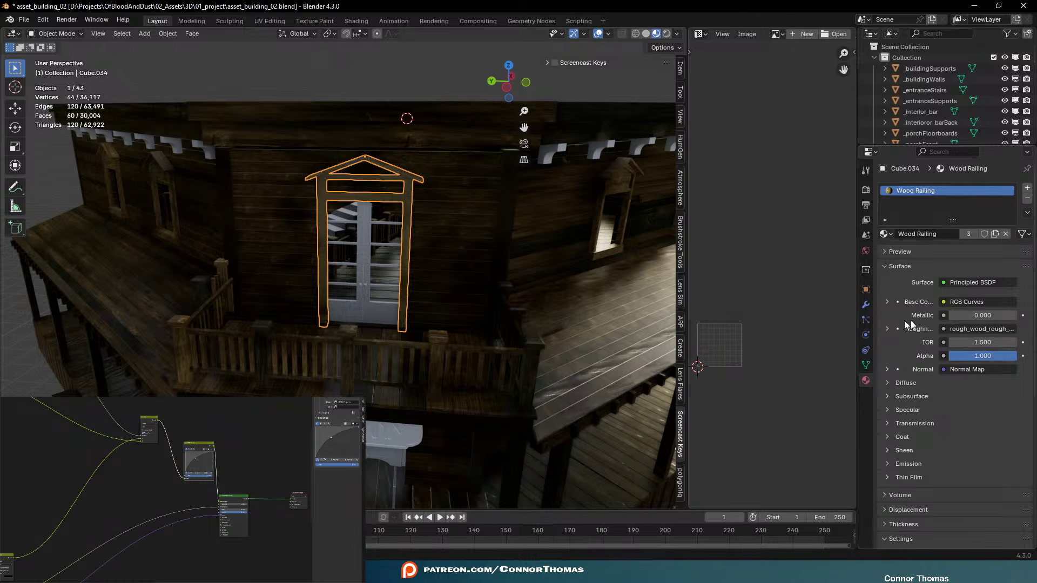
Unwrap all faces of the balcony door frame and gable trim with Smart UV Project
{"action": "key", "text": "Tab"}
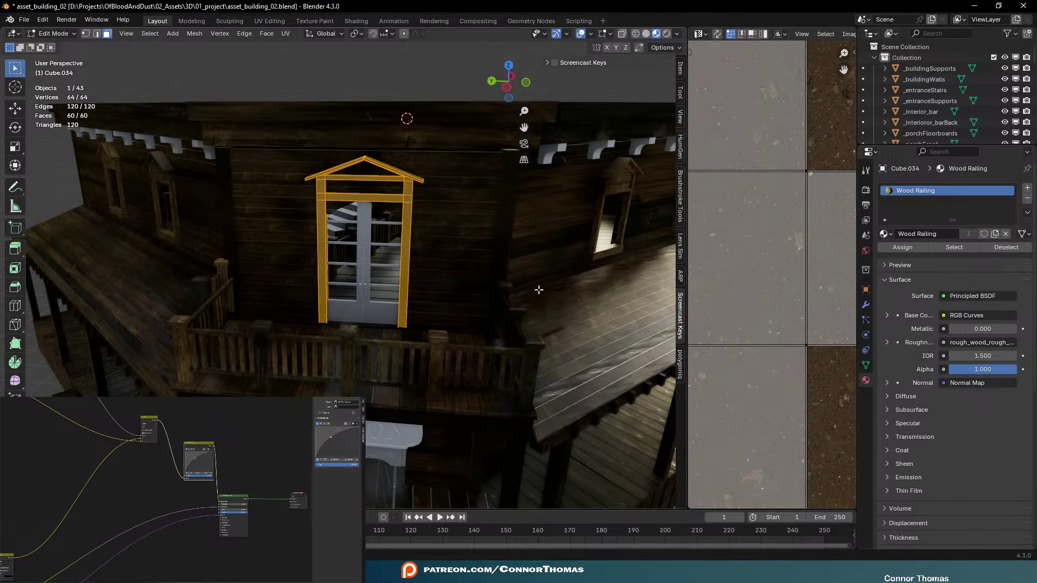
{"action": "key", "text": "u"}
{"action": "mouse_move", "coordinate": [533, 288]}
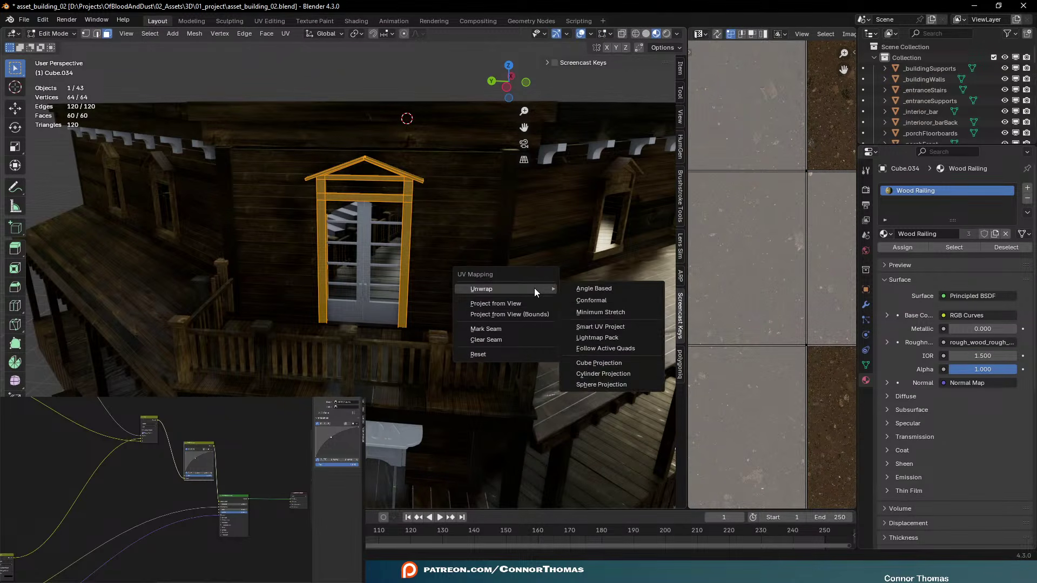
{"action": "left_click", "coordinate": [615, 325]}
{"action": "left_click", "coordinate": [590, 425]}
{"action": "key", "text": "Tab"}
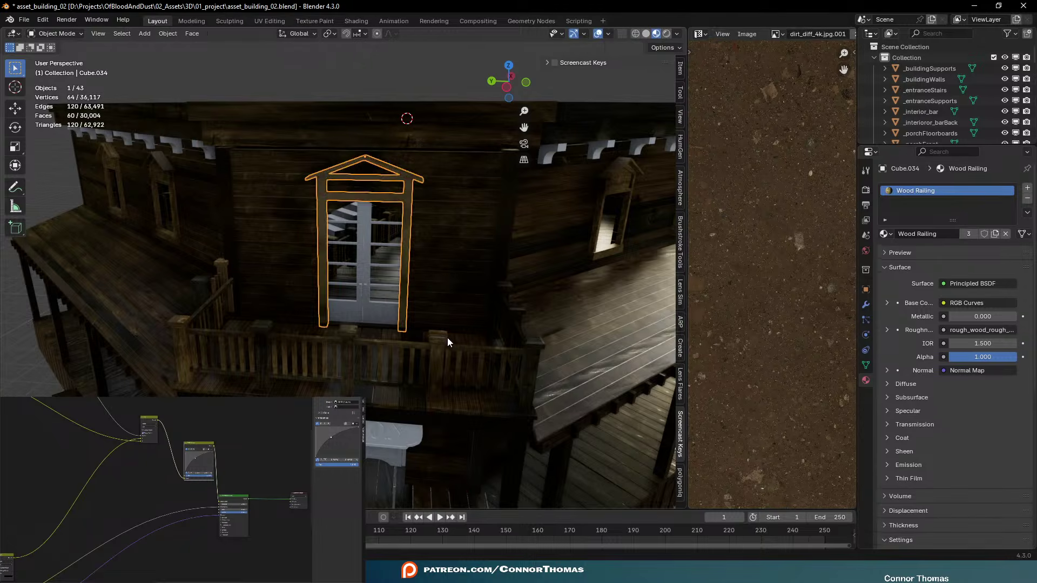
Rename the balcony door frame's UV map to Texture and deselect everything
{"action": "left_click", "coordinate": [866, 365]}
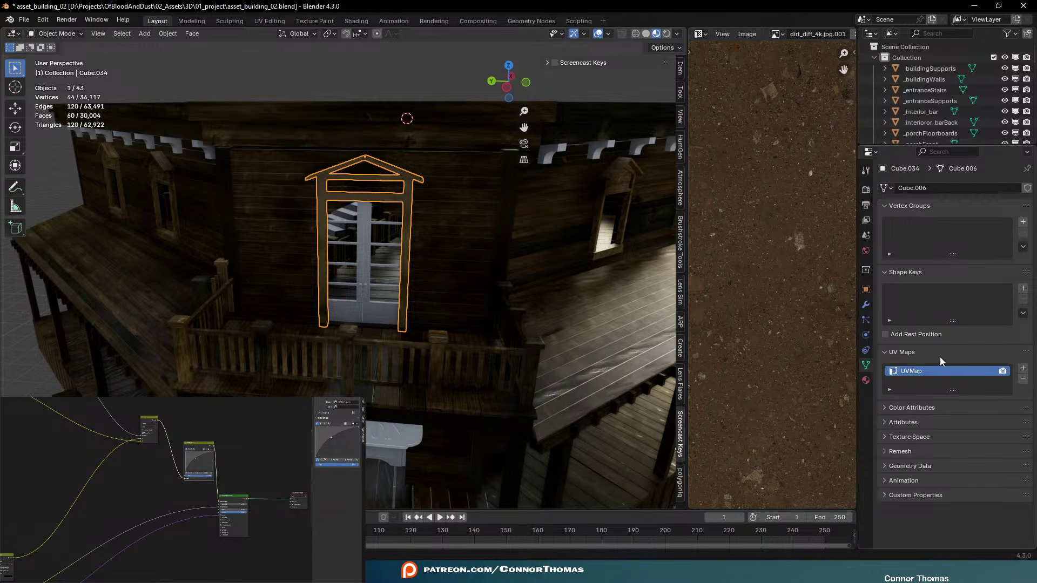
{"action": "double_click", "coordinate": [902, 372]}
{"action": "type", "text": "Texture"}
{"action": "key", "text": "Return"}
{"action": "key", "text": "alt+a"}
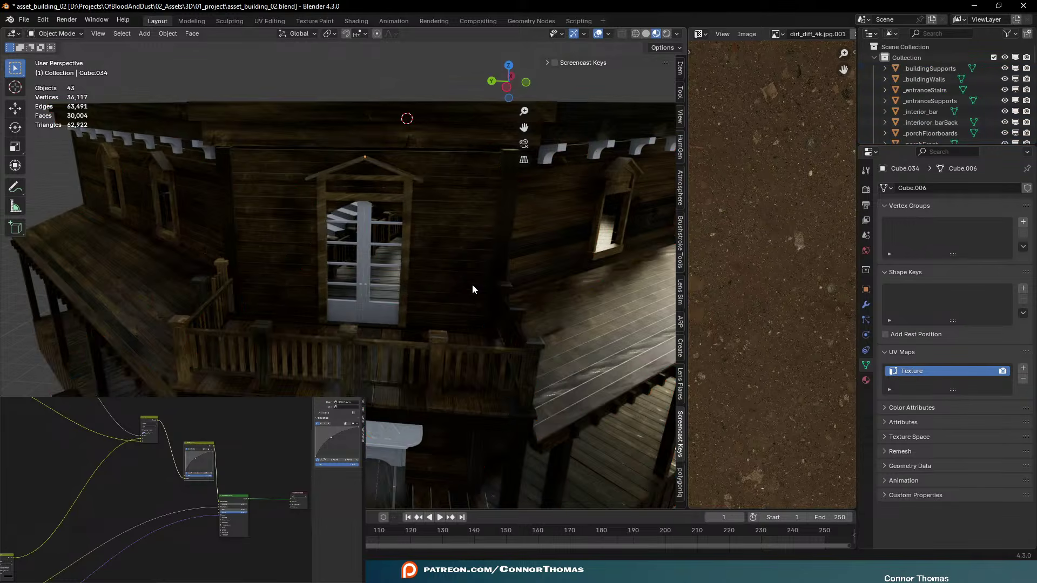
Inspect the wood texture on the balcony door frame and rerun Smart UV Project on all its faces
{"action": "middle_click_drag", "start_coordinate": [472, 284], "coordinate": [510, 287]}
{"action": "scroll", "coordinate": [534, 280], "scroll_direction": "up", "scroll_amount": 4}
{"action": "scroll", "coordinate": [511, 286], "scroll_direction": "up", "scroll_amount": 3}
{"action": "scroll", "coordinate": [511, 286], "scroll_direction": "down", "scroll_amount": 4}
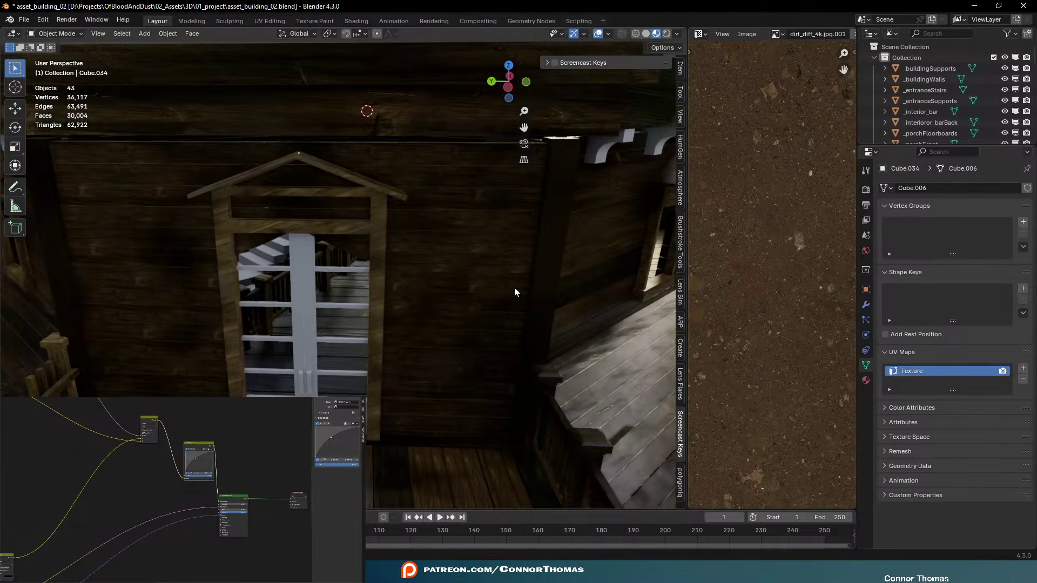
{"action": "key", "text": "Tab"}
{"action": "key", "text": "u"}
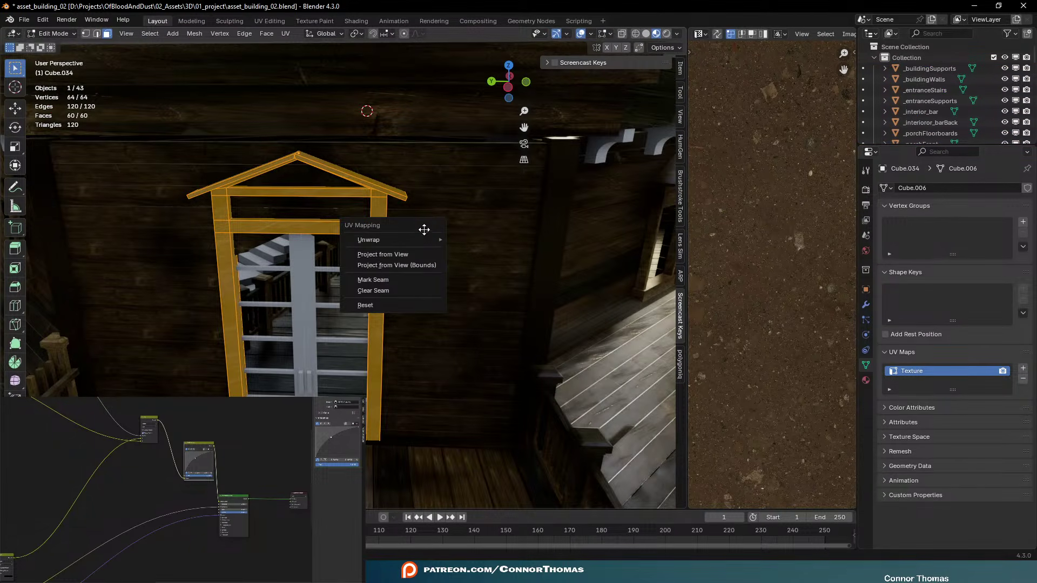
{"action": "mouse_move", "coordinate": [421, 243]}
{"action": "left_click", "coordinate": [480, 274]}
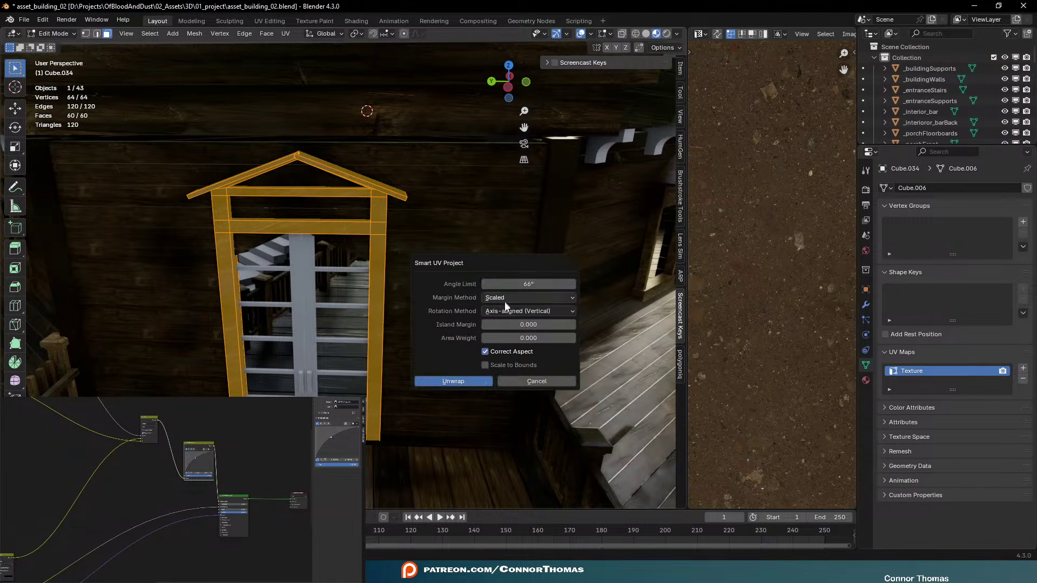
{"action": "left_click", "coordinate": [472, 380]}
Unwrap all the balcony door frame's faces with Lightmap Pack, using Selected Faces and a 0.10 margin, and check the wood grain
{"action": "key", "text": "u"}
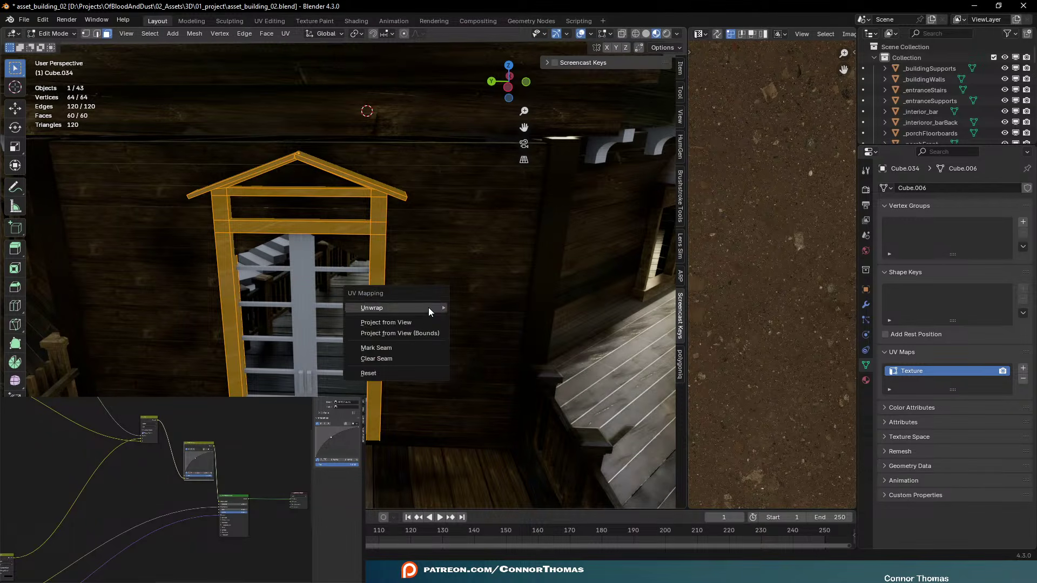
{"action": "mouse_move", "coordinate": [419, 312]}
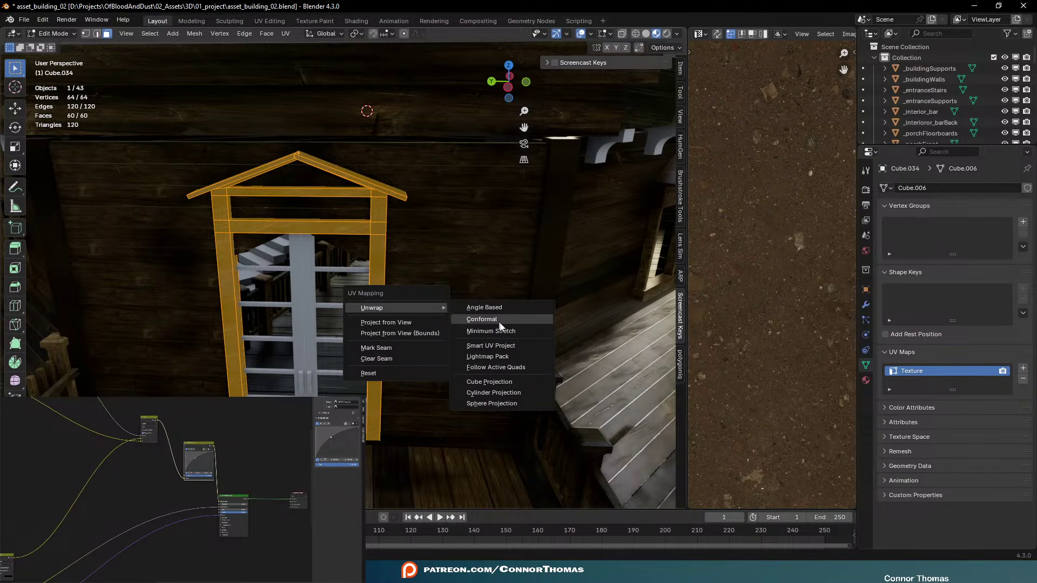
{"action": "left_click", "coordinate": [506, 357]}
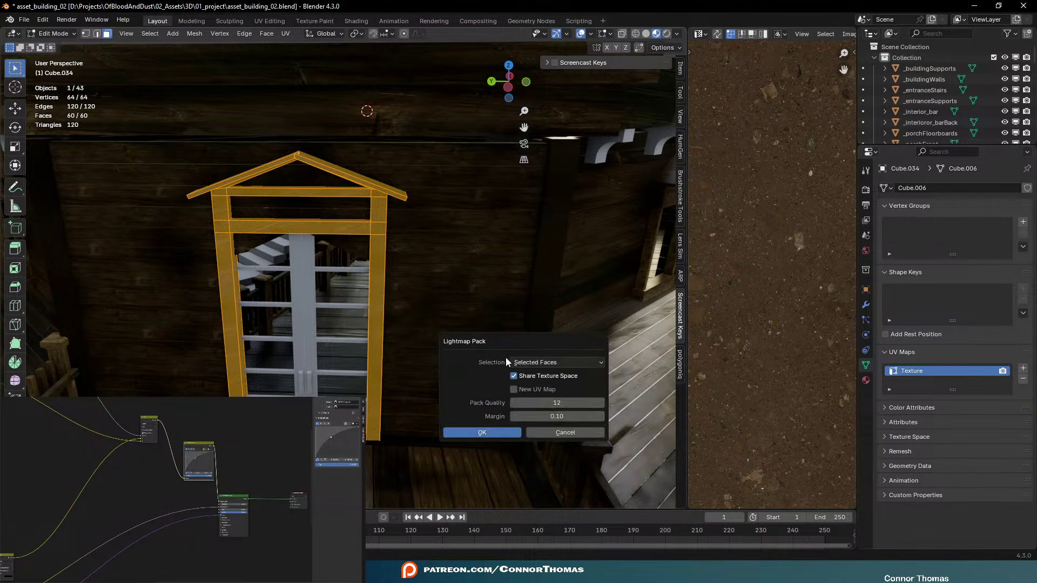
{"action": "left_click", "coordinate": [475, 432]}
{"action": "key", "text": "Tab"}
{"action": "scroll", "coordinate": [400, 354], "scroll_direction": "up", "scroll_amount": 4}
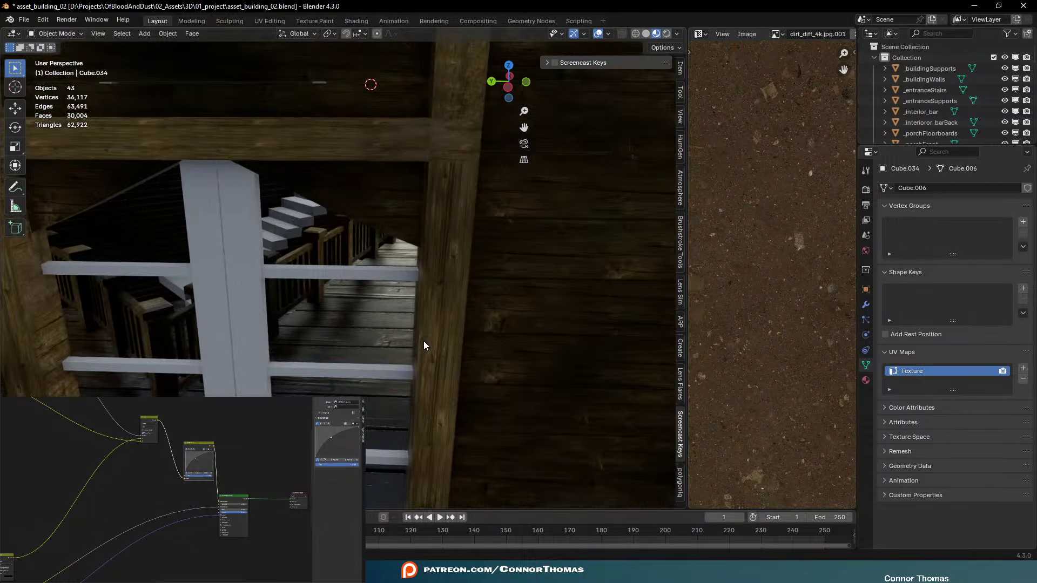
{"action": "scroll", "coordinate": [424, 342], "scroll_direction": "down", "scroll_amount": 4}
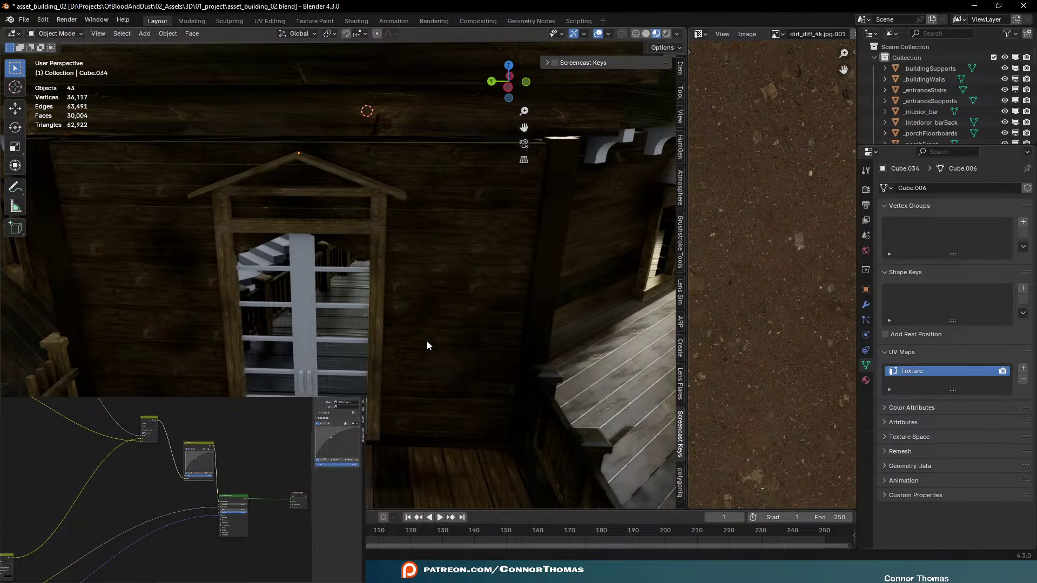
Join the interior staircase's lower steps, landing and upper flight into one object, and deselect everything
{"action": "scroll", "coordinate": [458, 348], "scroll_direction": "down", "scroll_amount": 10}
{"action": "middle_click_drag", "start_coordinate": [462, 350], "coordinate": [524, 306]}
{"action": "scroll", "coordinate": [529, 308], "scroll_direction": "up", "scroll_amount": 6}
{"action": "scroll", "coordinate": [568, 330], "scroll_direction": "down", "scroll_amount": 5}
{"action": "middle_click_drag", "start_coordinate": [568, 330], "coordinate": [529, 312]}
{"action": "scroll", "coordinate": [387, 315], "scroll_direction": "up", "scroll_amount": 8}
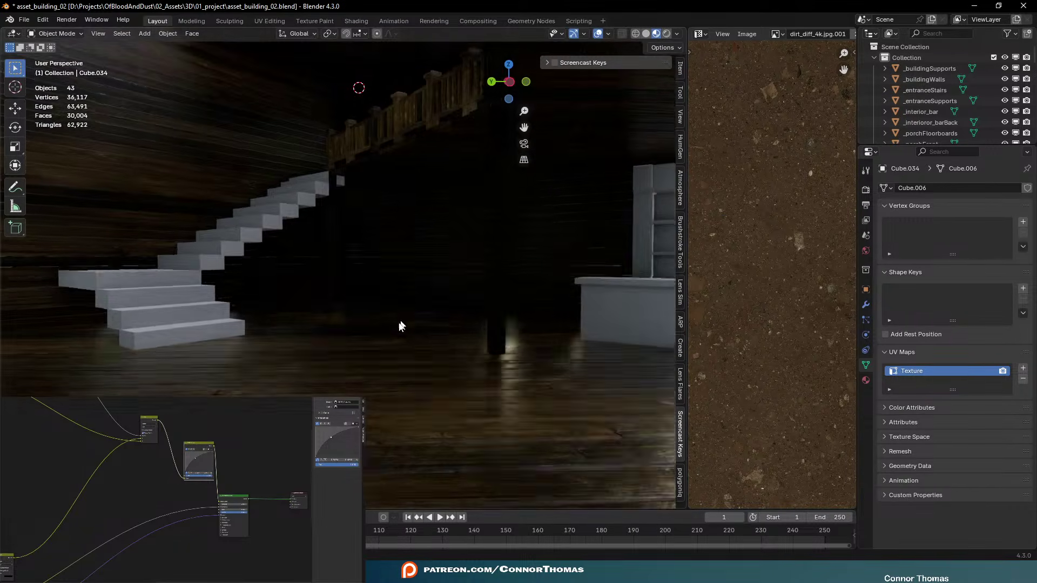
{"action": "left_click", "coordinate": [206, 311]}
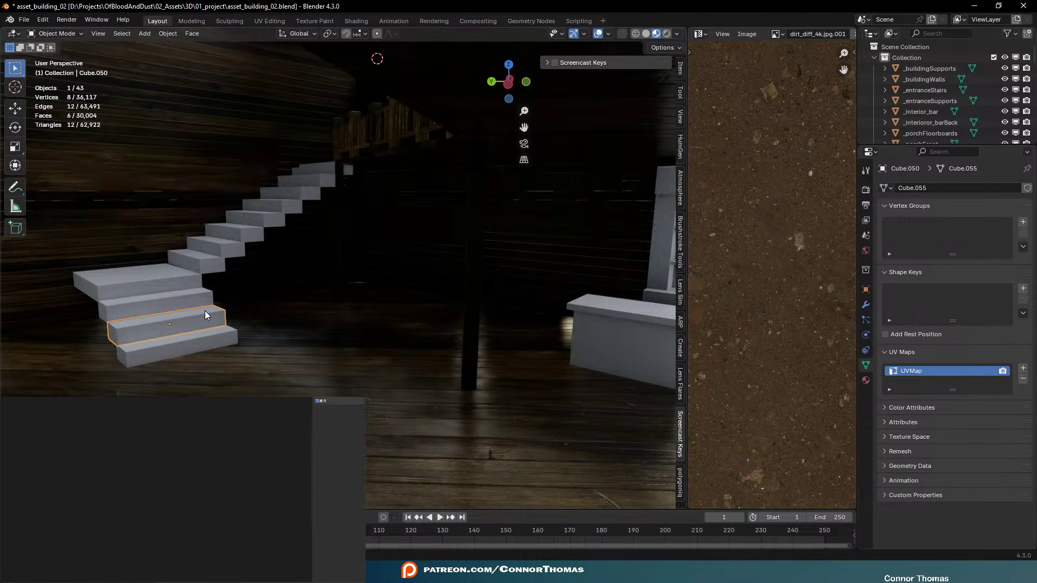
{"action": "left_click", "coordinate": [188, 349], "text": "shift"}
{"action": "left_click", "coordinate": [146, 310], "text": "shift"}
{"action": "left_click", "coordinate": [137, 283], "text": "shift"}
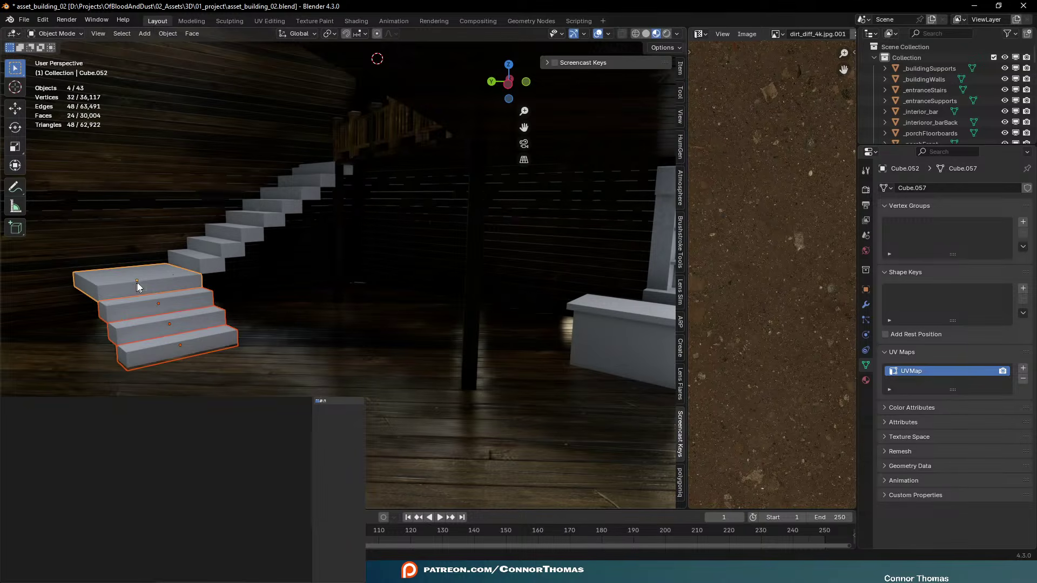
{"action": "left_click", "coordinate": [206, 255], "text": "shift"}
{"action": "key", "text": "a"}
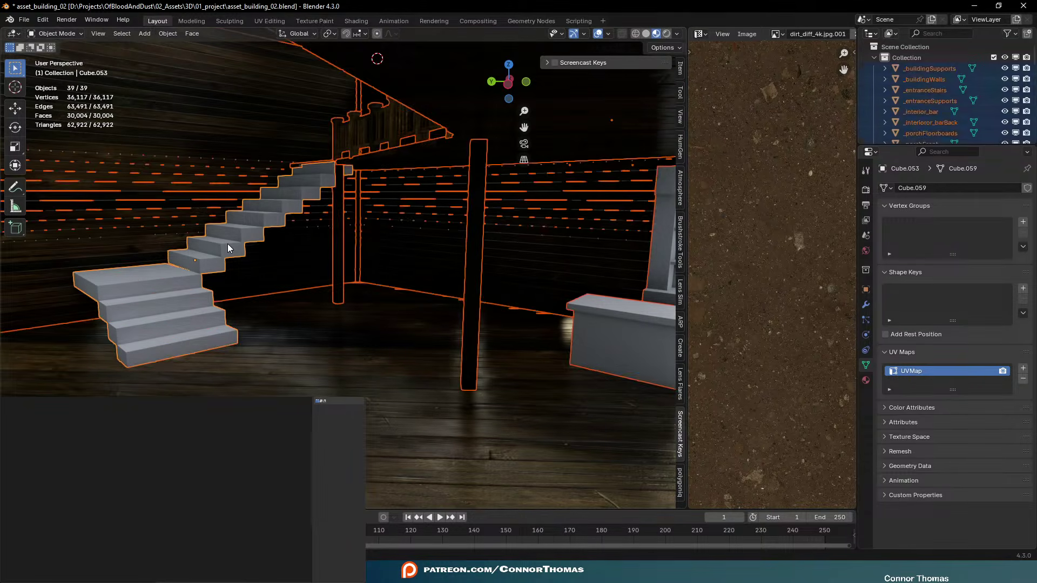
{"action": "key", "text": "alt+a"}
Assign the existing Wood Structure material to the roof brackets under the exterior eaves and deselect everything
{"action": "scroll", "coordinate": [272, 263], "scroll_direction": "down", "scroll_amount": 5}
{"action": "middle_click_drag", "start_coordinate": [271, 263], "coordinate": [378, 151]}
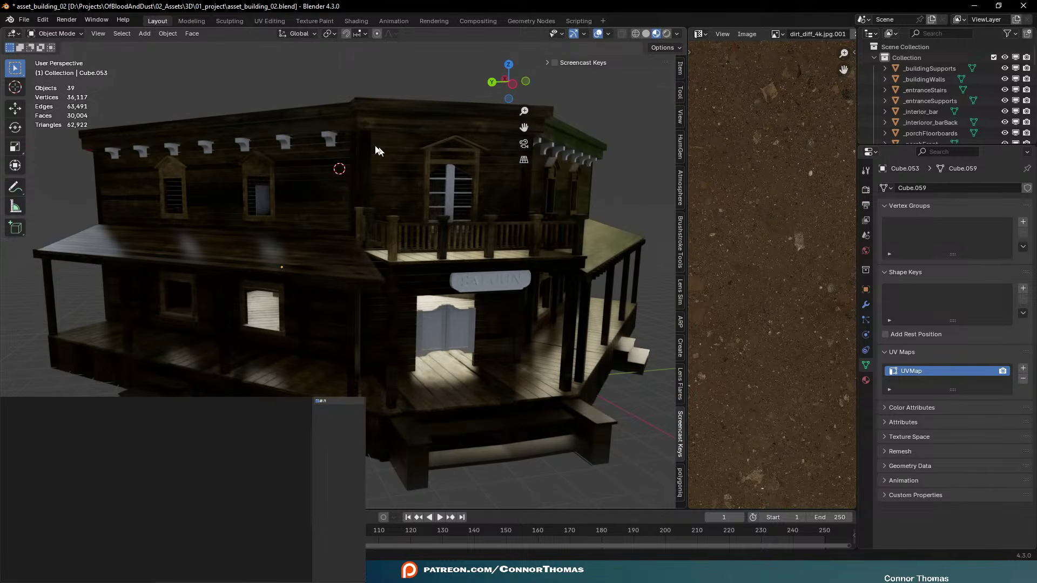
{"action": "left_click", "coordinate": [332, 137]}
{"action": "middle_click_drag", "start_coordinate": [457, 182], "coordinate": [439, 182]}
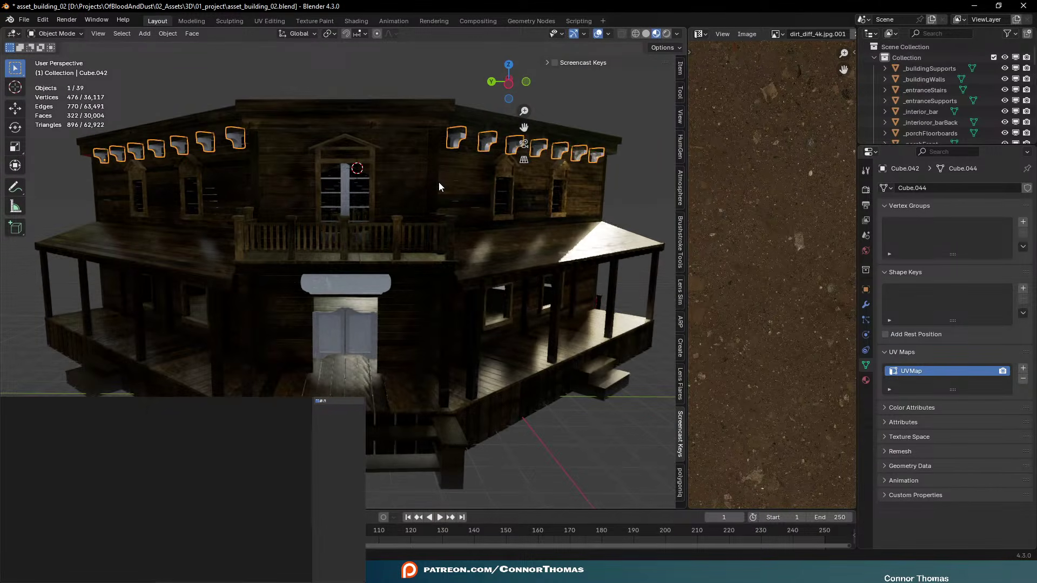
{"action": "left_click", "coordinate": [865, 305]}
{"action": "left_click", "coordinate": [865, 379]}
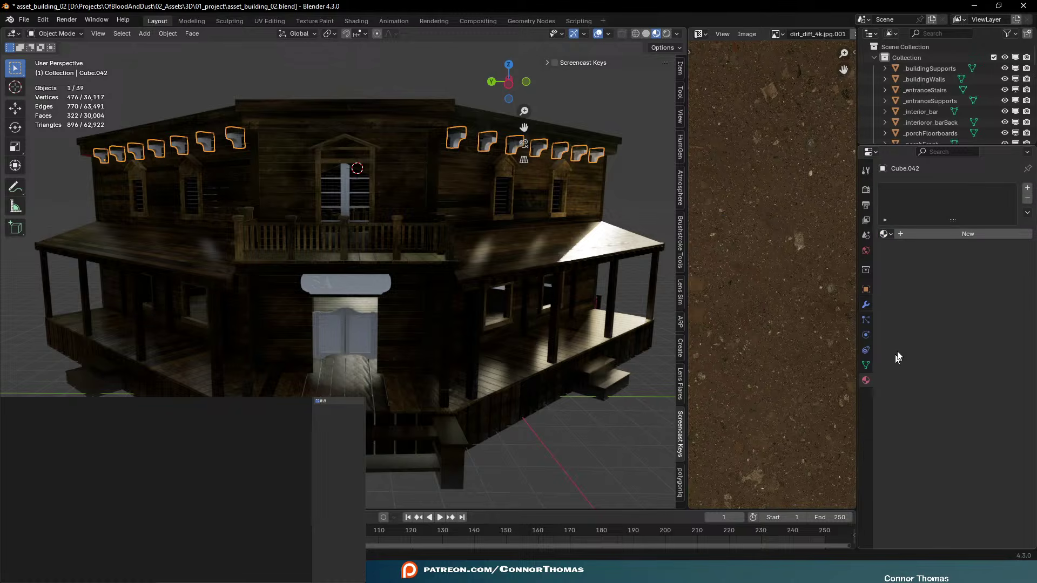
{"action": "left_click", "coordinate": [884, 233]}
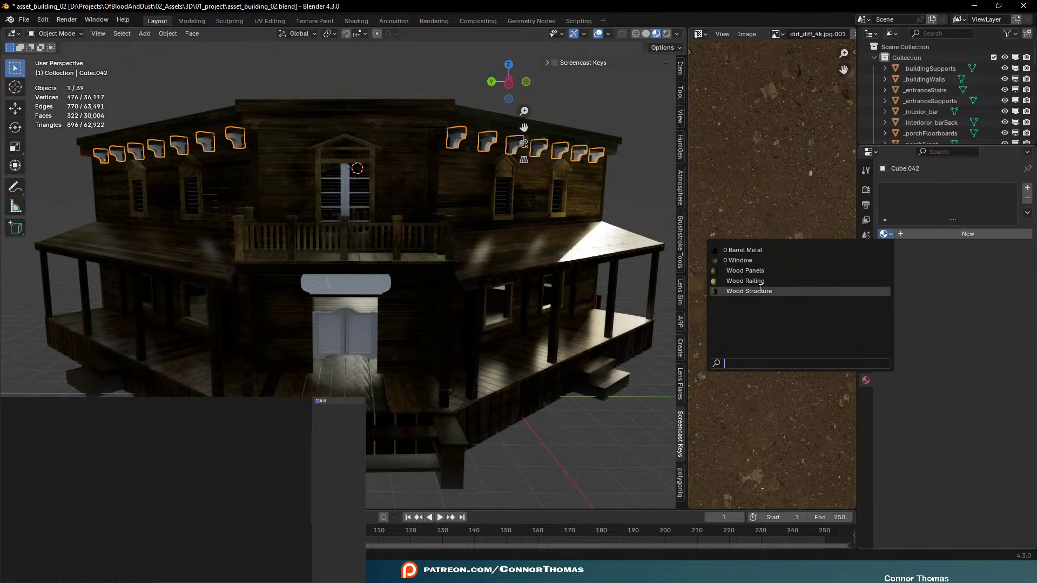
{"action": "left_click", "coordinate": [757, 289]}
{"action": "key", "text": "alt+a"}
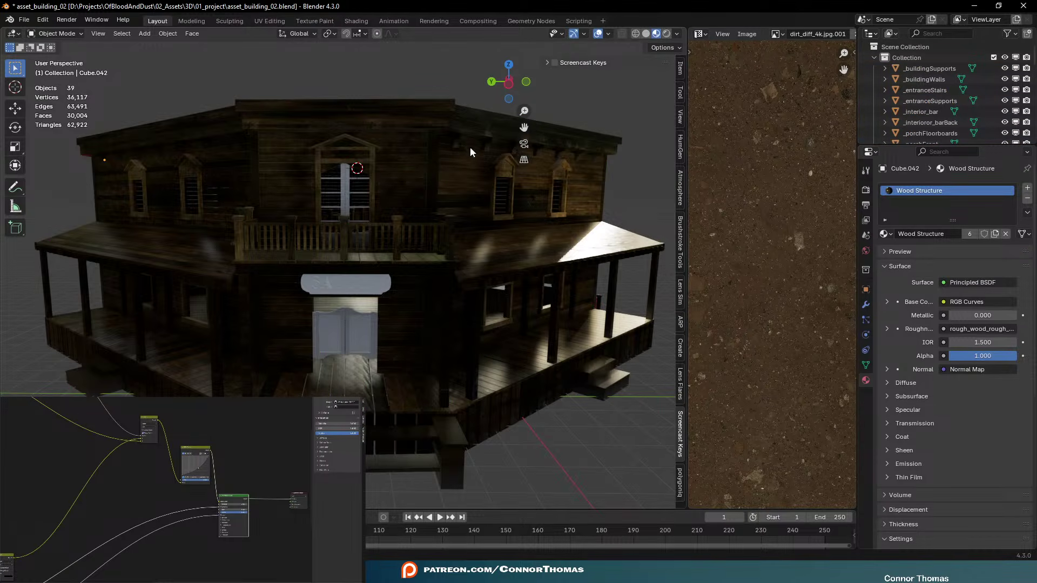
Unwrap all faces of the roof brackets with Smart UV Project
{"action": "left_click", "coordinate": [454, 145]}
{"action": "key", "text": "Tab"}
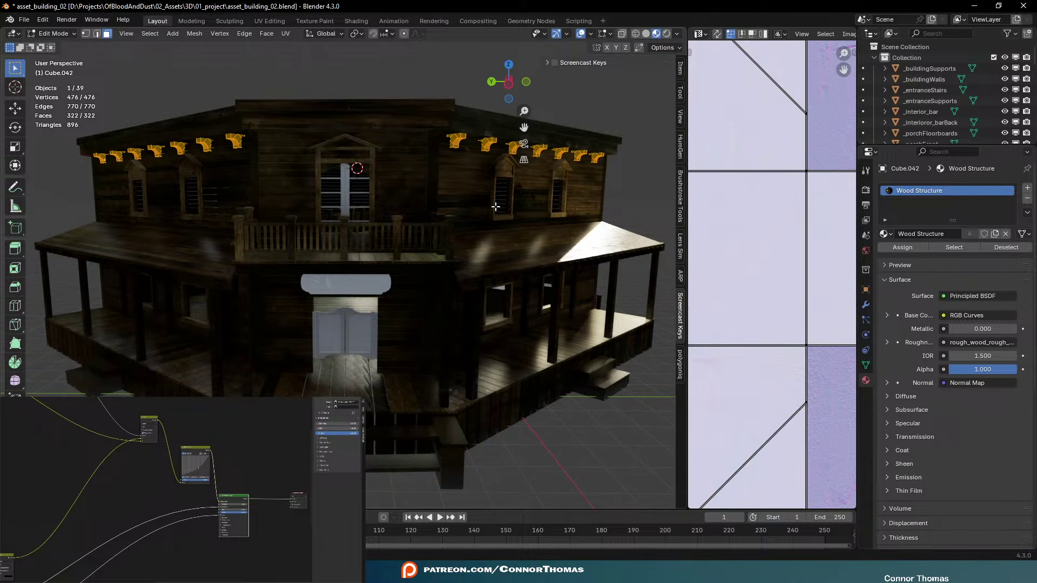
{"action": "key", "text": "u"}
{"action": "mouse_move", "coordinate": [477, 207]}
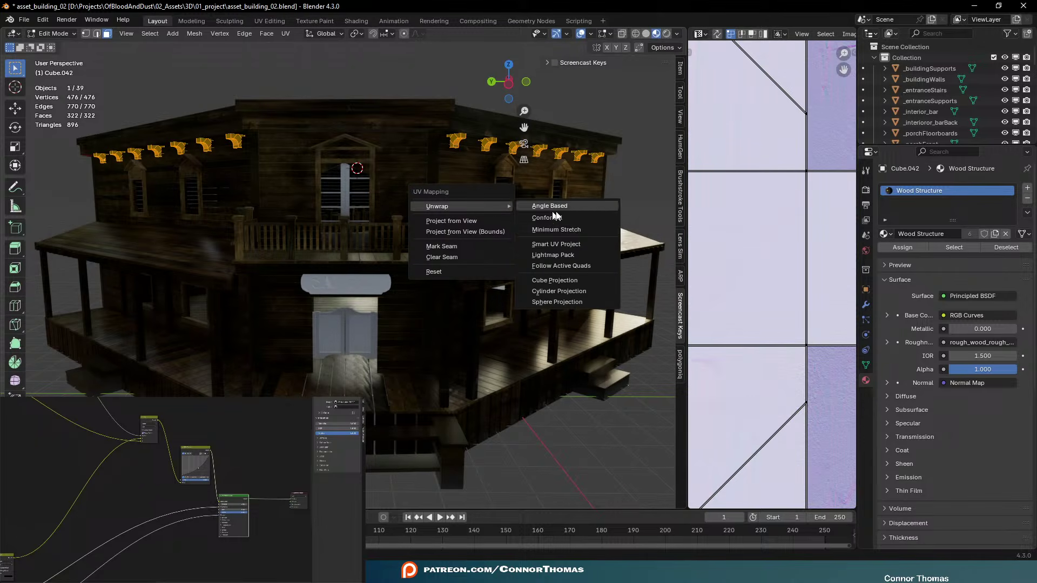
{"action": "left_click", "coordinate": [577, 245]}
{"action": "left_click", "coordinate": [579, 348]}
{"action": "key", "text": "Tab"}
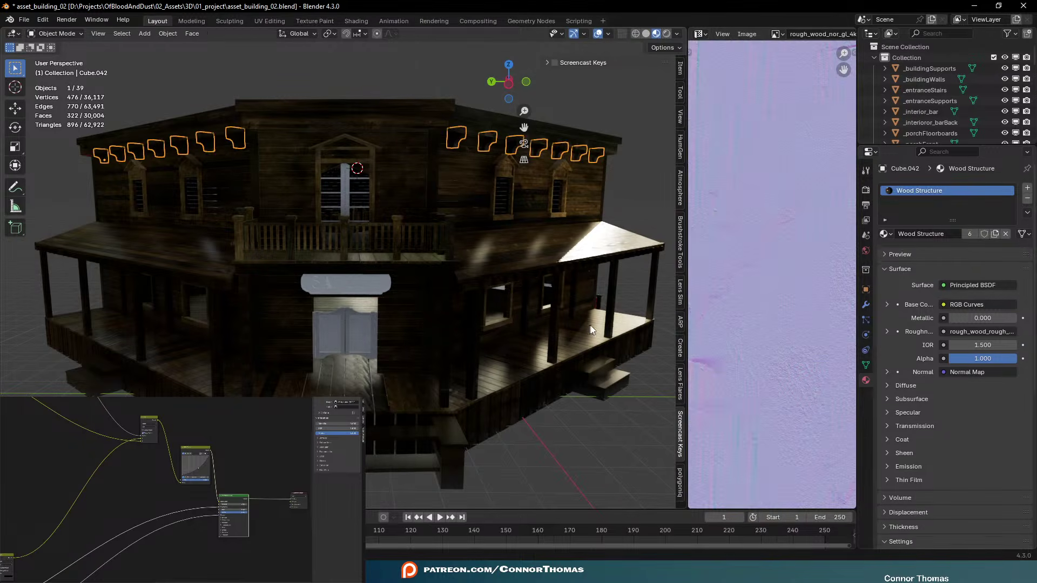
Rename the roof brackets' UV map to Texture and add a second UV map named Random
{"action": "left_click", "coordinate": [865, 365]}
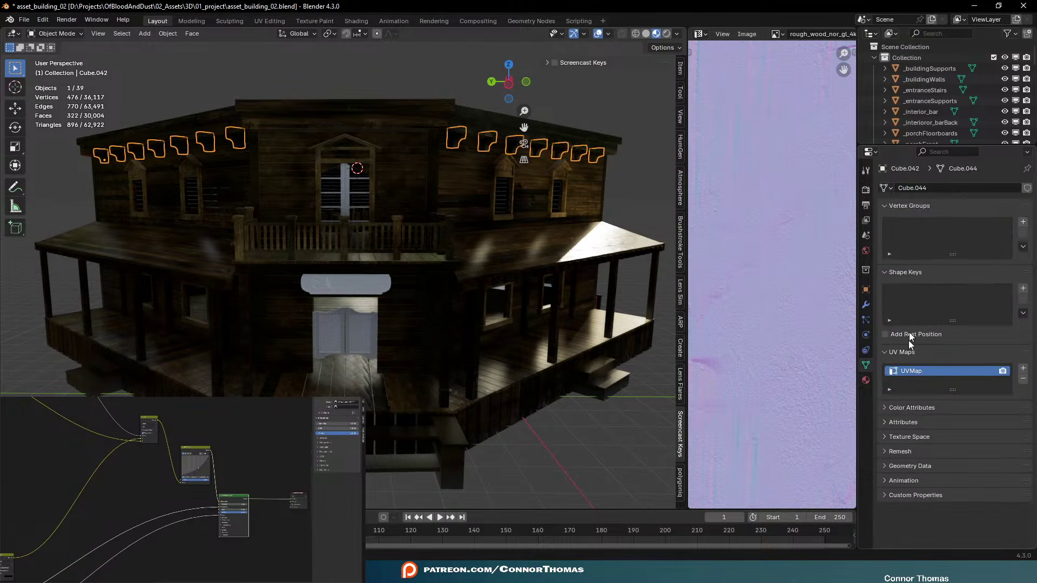
{"action": "double_click", "coordinate": [912, 371]}
{"action": "type", "text": "Texture"}
{"action": "left_click", "coordinate": [1022, 368]}
{"action": "double_click", "coordinate": [936, 382]}
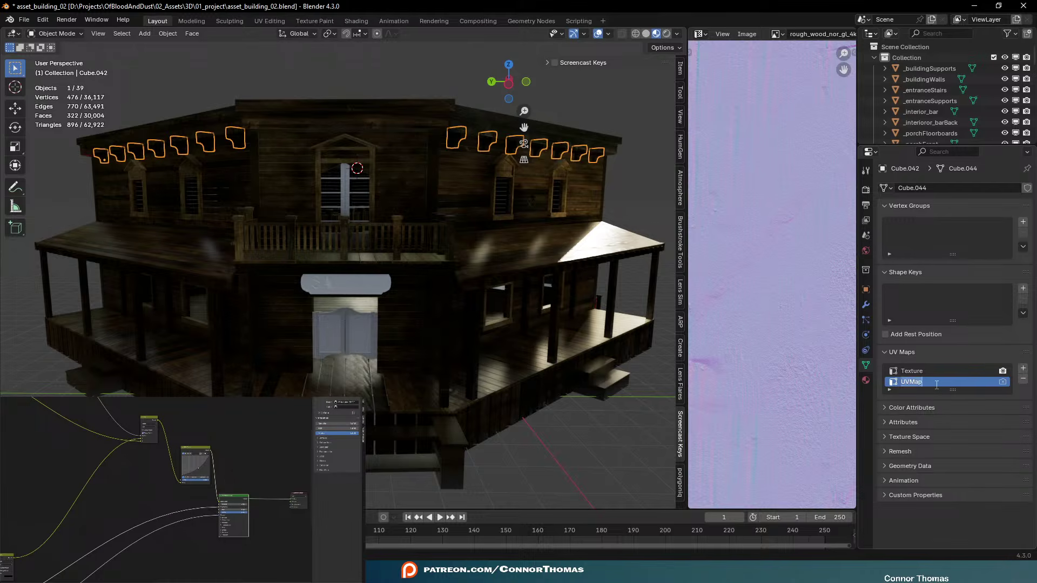
{"action": "type", "text": "Random"}
Unwrap the roof brackets into the Random UV map with Project from View, scale the UVs down and deselect everything
{"action": "key", "text": "Tab"}
{"action": "key", "text": "u"}
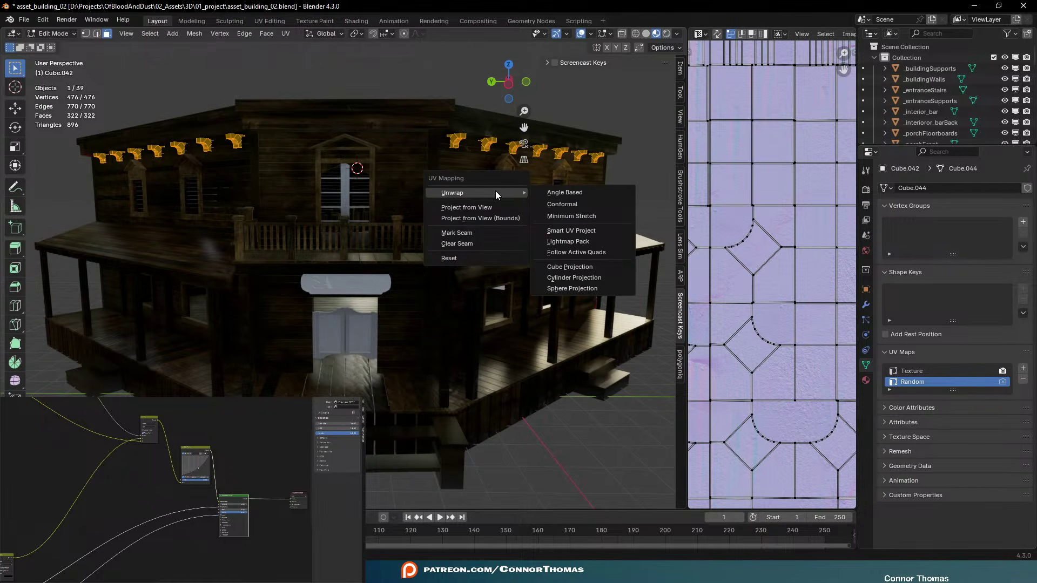
{"action": "left_click", "coordinate": [491, 209]}
{"action": "scroll", "coordinate": [775, 265], "scroll_direction": "down", "scroll_amount": 5}
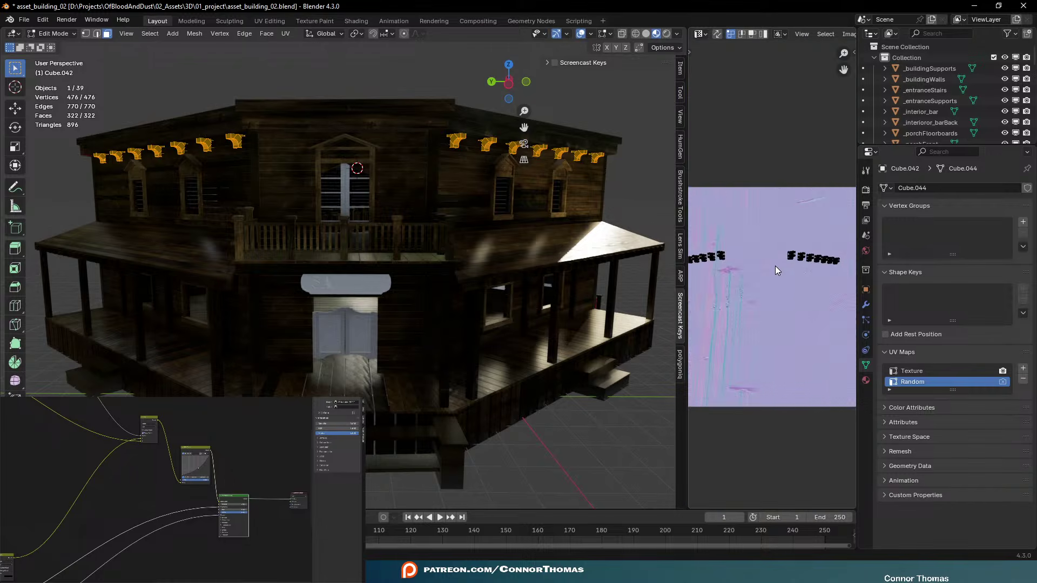
{"action": "key", "text": "a"}
{"action": "key", "text": "Tab"}
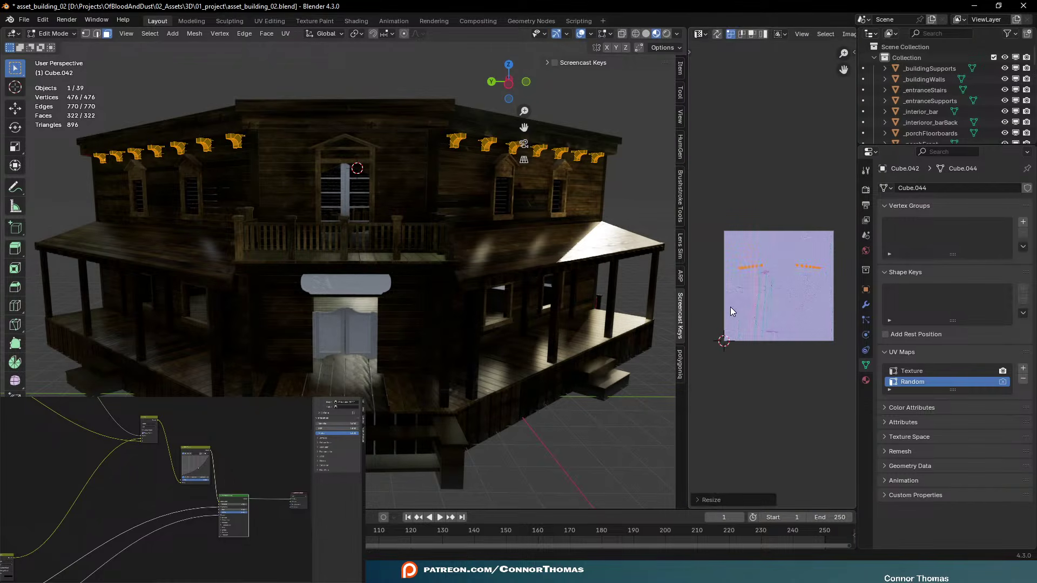
{"action": "key", "text": "alt+a"}
Assign the existing Wood Railing material to the balcony double doors
{"action": "middle_click_drag", "start_coordinate": [489, 191], "coordinate": [516, 202]}
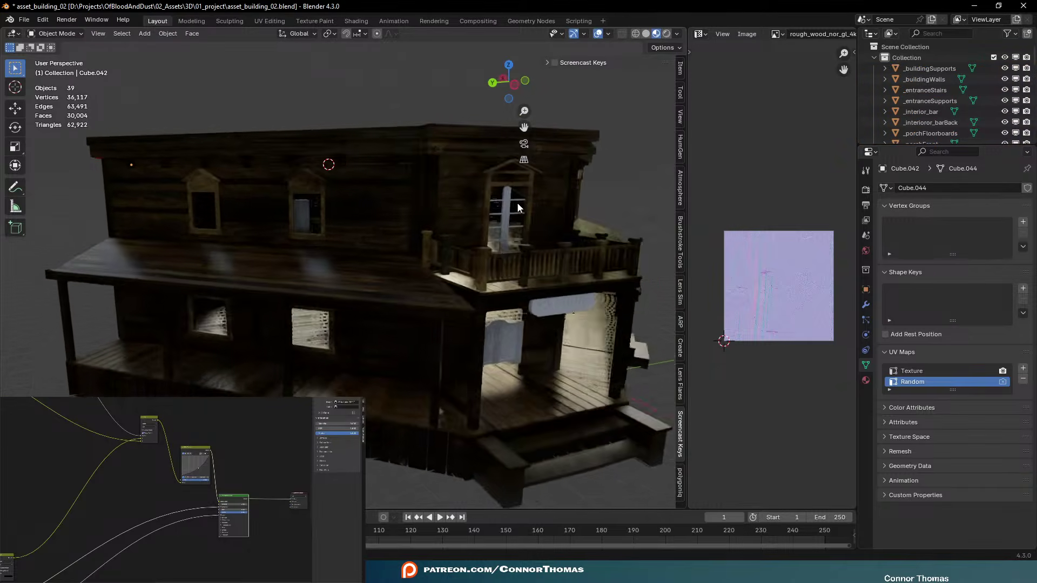
{"action": "scroll", "coordinate": [486, 227], "scroll_direction": "up", "scroll_amount": 6}
{"action": "scroll", "coordinate": [477, 256], "scroll_direction": "down", "scroll_amount": 2}
{"action": "left_click", "coordinate": [494, 279]}
{"action": "mouse_move", "coordinate": [494, 279]}
{"action": "middle_mouse_down"}
{"action": "mouse_move", "coordinate": [556, 297]}
{"action": "mouse_move", "coordinate": [492, 296]}
{"action": "mouse_move", "coordinate": [486, 282]}
{"action": "mouse_move", "coordinate": [528, 292]}
{"action": "mouse_move", "coordinate": [480, 294]}
{"action": "middle_mouse_up"}
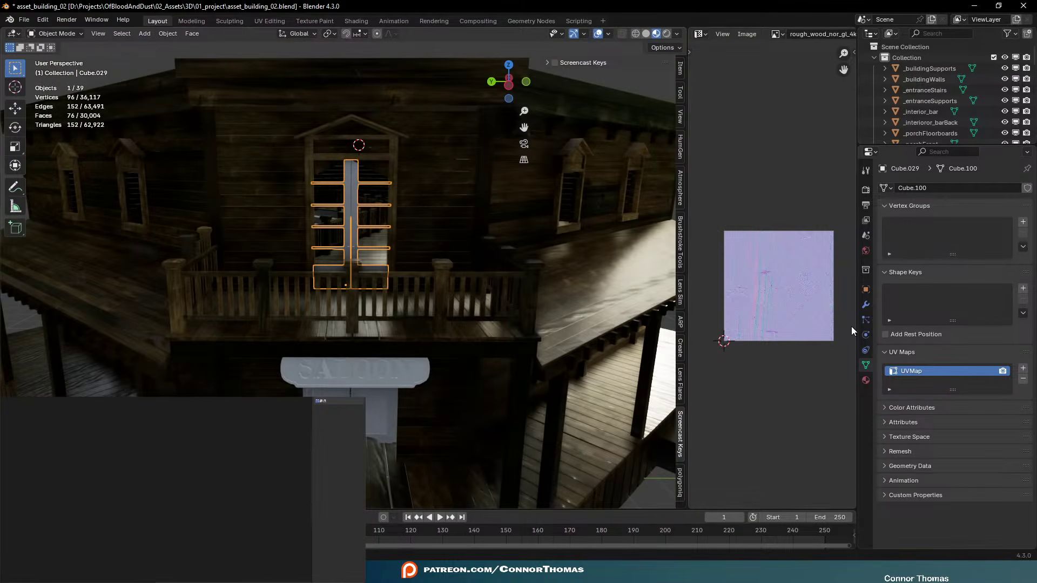
{"action": "left_click", "coordinate": [866, 380]}
{"action": "left_click", "coordinate": [884, 233]}
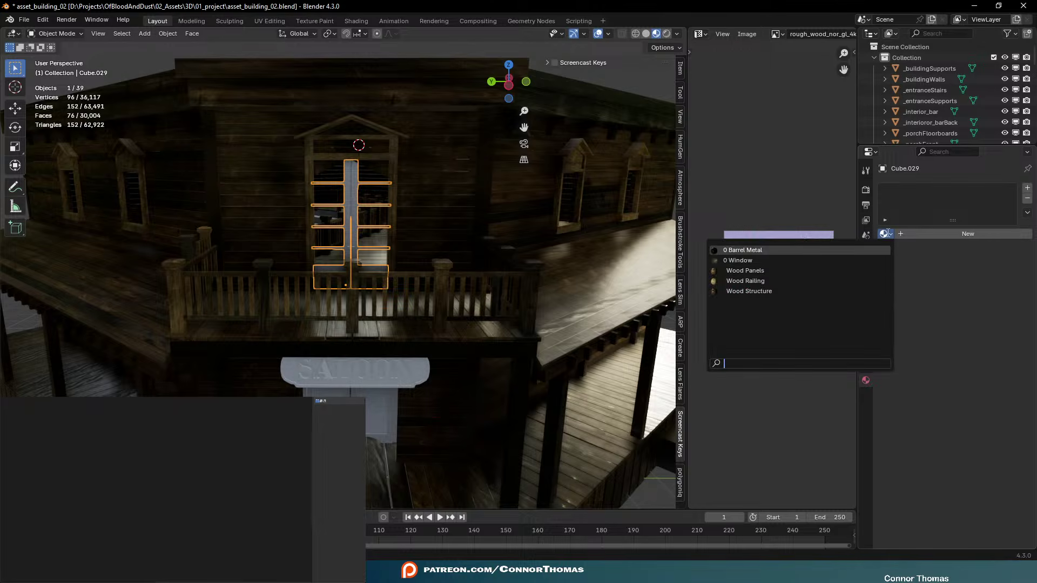
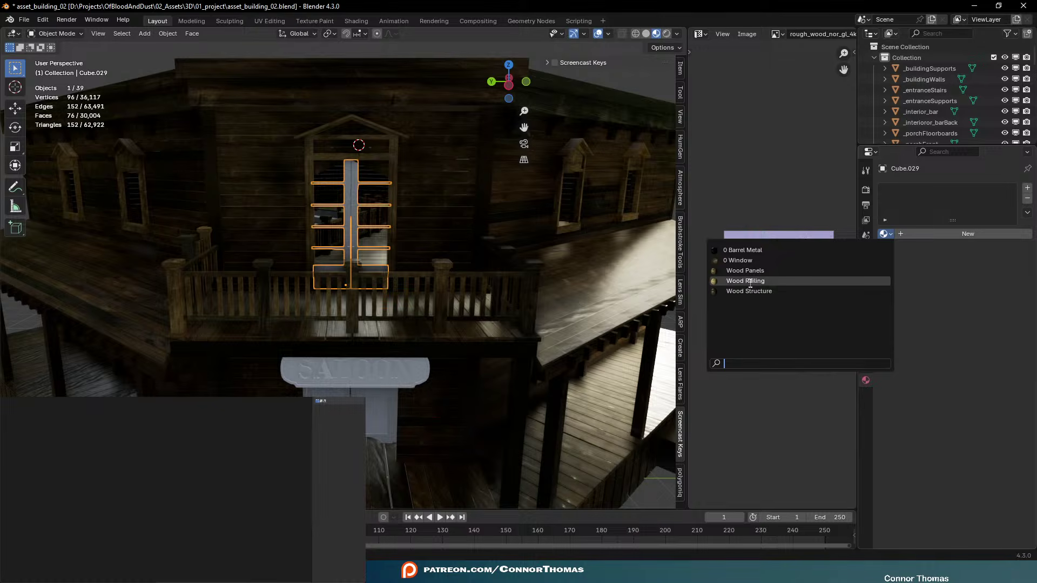
{"action": "left_click", "coordinate": [753, 281]}
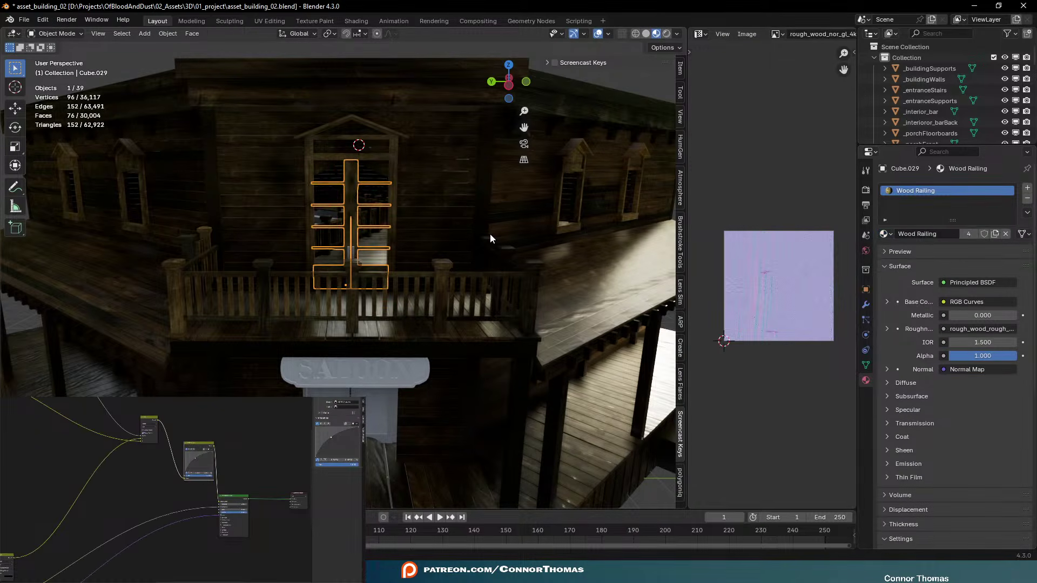
Unwrap all faces of the balcony double doors with Smart UV Project
{"action": "key", "text": "a"}
{"action": "left_click", "coordinate": [357, 209]}
{"action": "key", "text": "Tab"}
{"action": "key", "text": "a"}
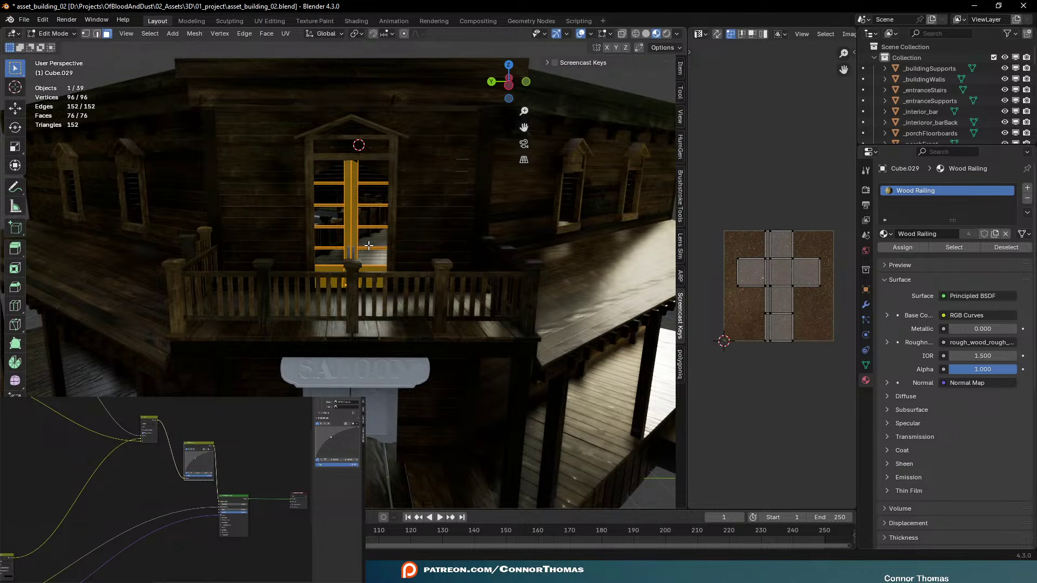
{"action": "key", "text": "u"}
{"action": "mouse_move", "coordinate": [374, 233]}
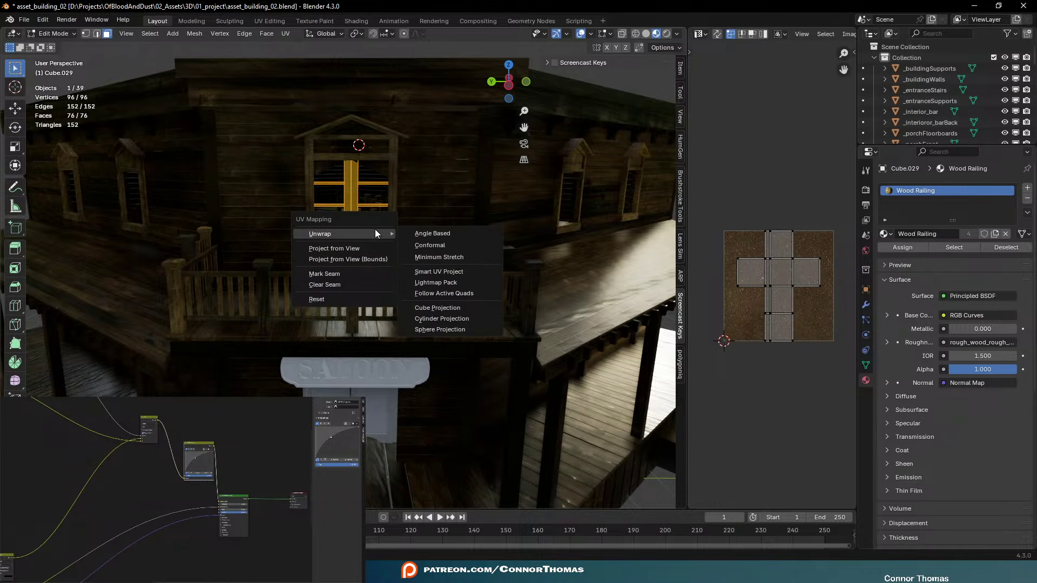
{"action": "left_click", "coordinate": [438, 257]}
{"action": "left_click", "coordinate": [412, 375]}
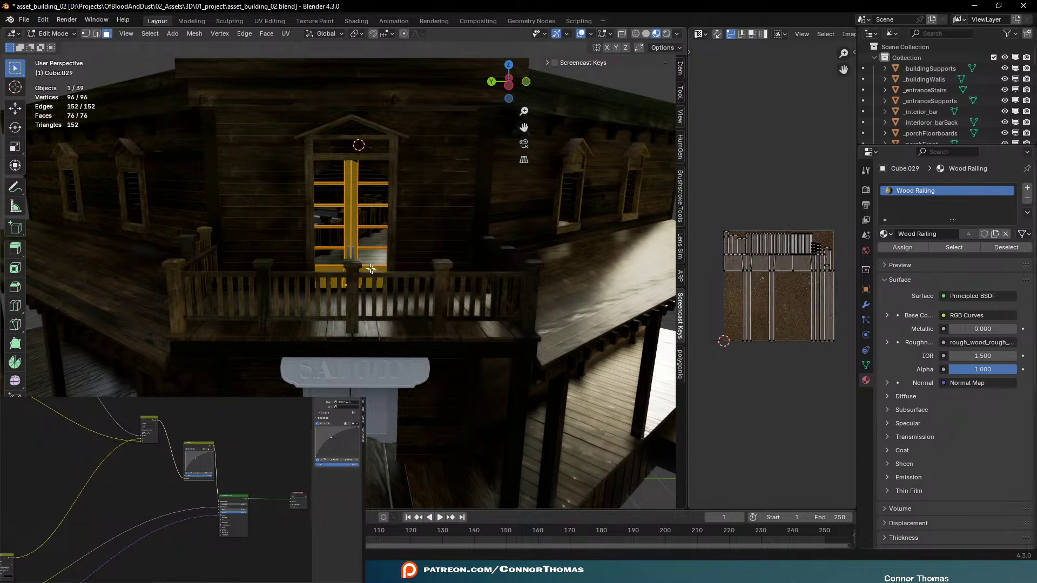
Leave mesh editing and rename the balcony double doors' UV map to Texture
{"action": "key", "text": "shift+grave"}
{"action": "key", "text": "Escape"}
{"action": "key", "text": "Tab"}
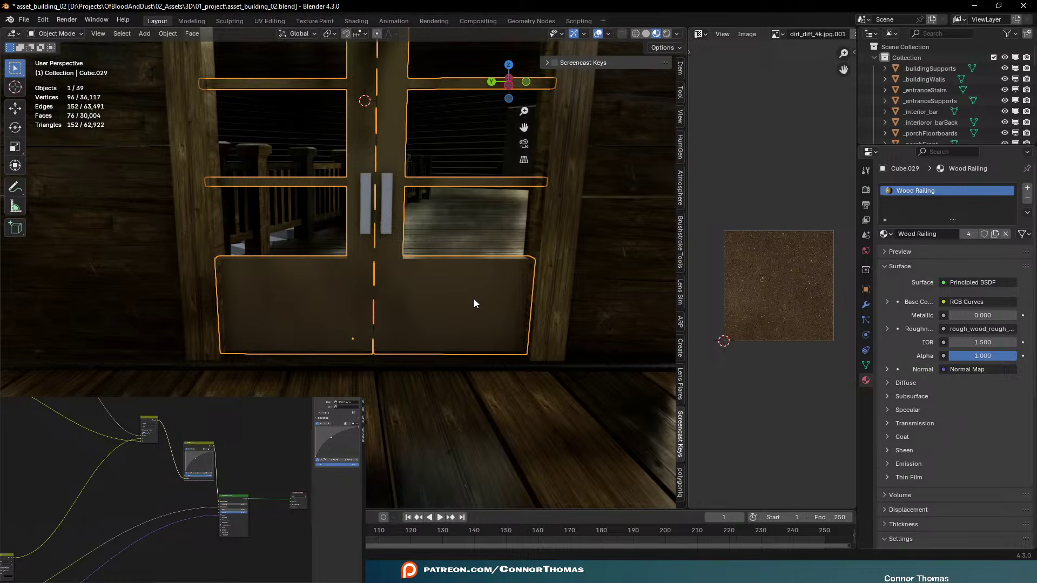
{"action": "left_click", "coordinate": [866, 366]}
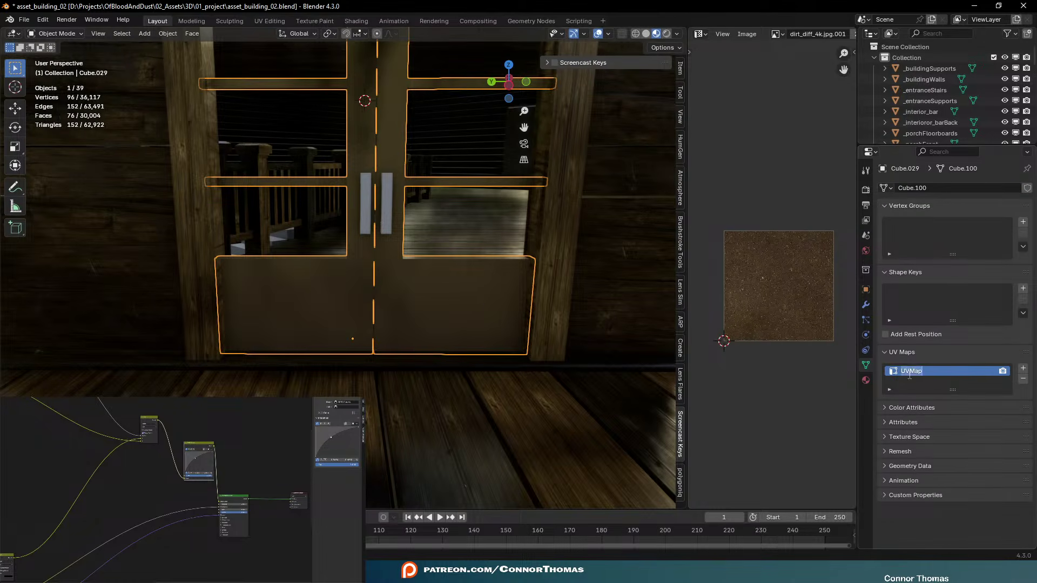
{"action": "double_click", "coordinate": [902, 371]}
{"action": "type", "text": "Texture"}
{"action": "key", "text": "Return"}
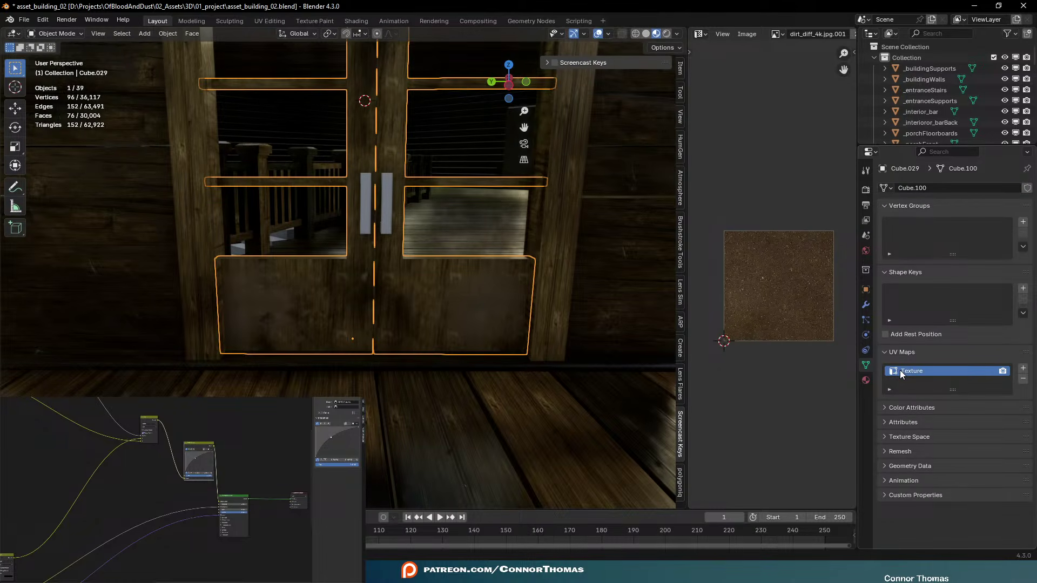
Join the two handles of the glazed double door into one object and assign it the Wood Structure material
{"action": "scroll", "coordinate": [501, 273], "scroll_direction": "down", "scroll_amount": 6}
{"action": "scroll", "coordinate": [502, 273], "scroll_direction": "up", "scroll_amount": 3}
{"action": "key", "text": "alt+a"}
{"action": "middle_click_drag", "start_coordinate": [498, 272], "coordinate": [411, 241]}
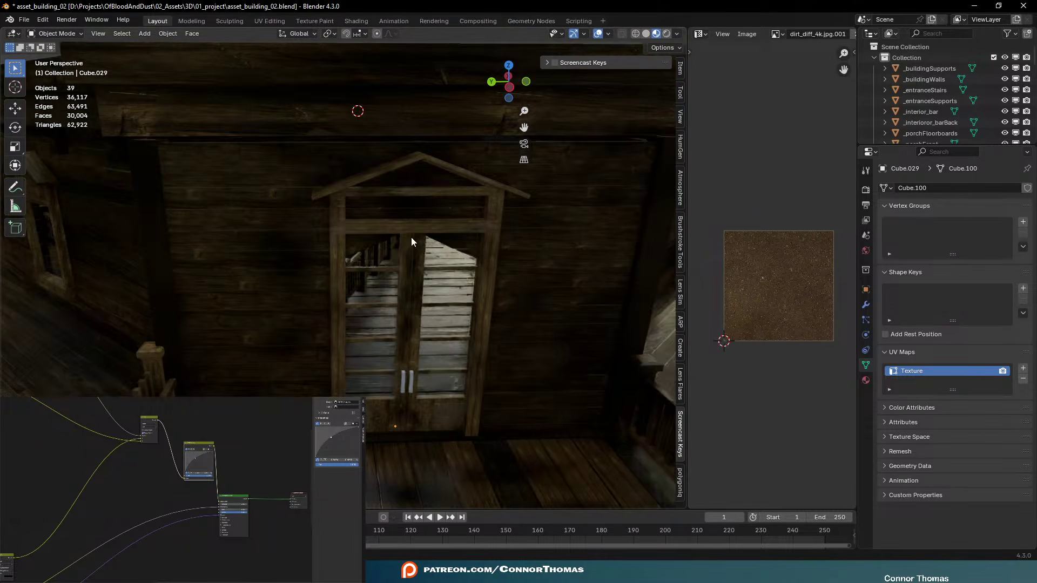
{"action": "left_click", "coordinate": [410, 382]}
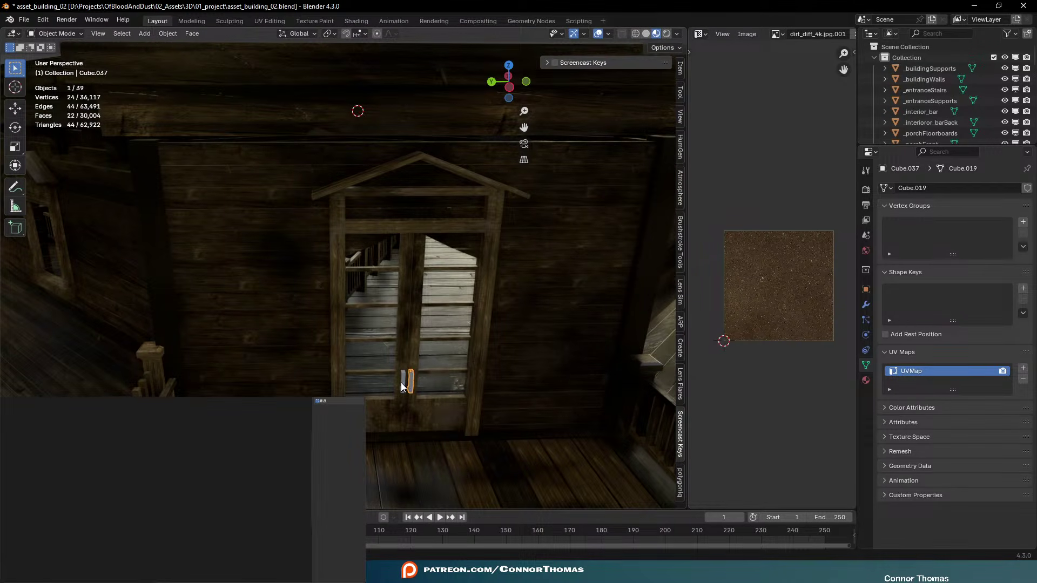
{"action": "left_click", "coordinate": [401, 384], "text": "shift"}
{"action": "left_click", "coordinate": [865, 380]}
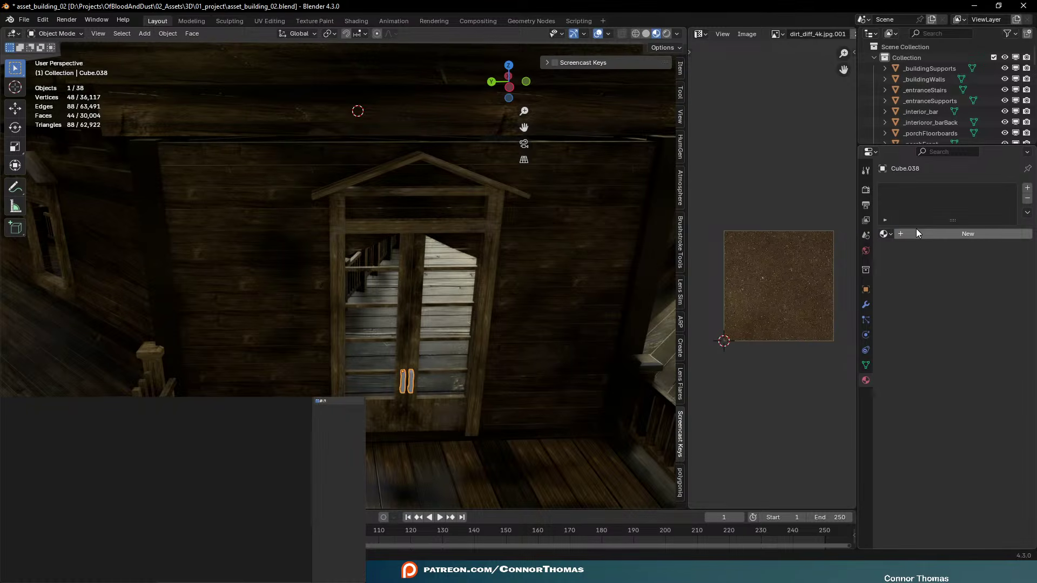
{"action": "left_click", "coordinate": [892, 234]}
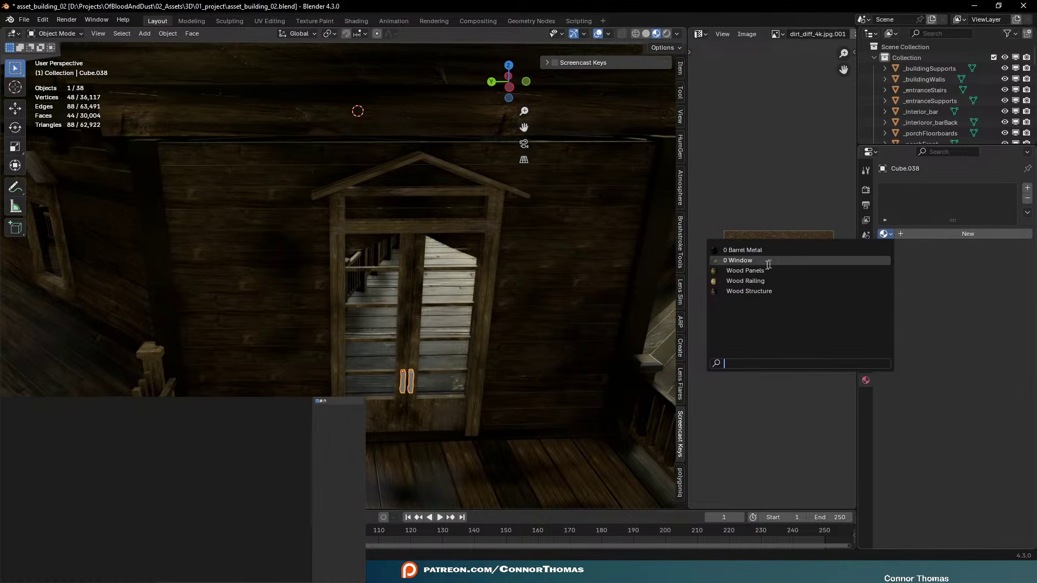
{"action": "left_click", "coordinate": [749, 291]}
{"action": "key", "text": "a"}
{"action": "key", "text": "alt+a"}
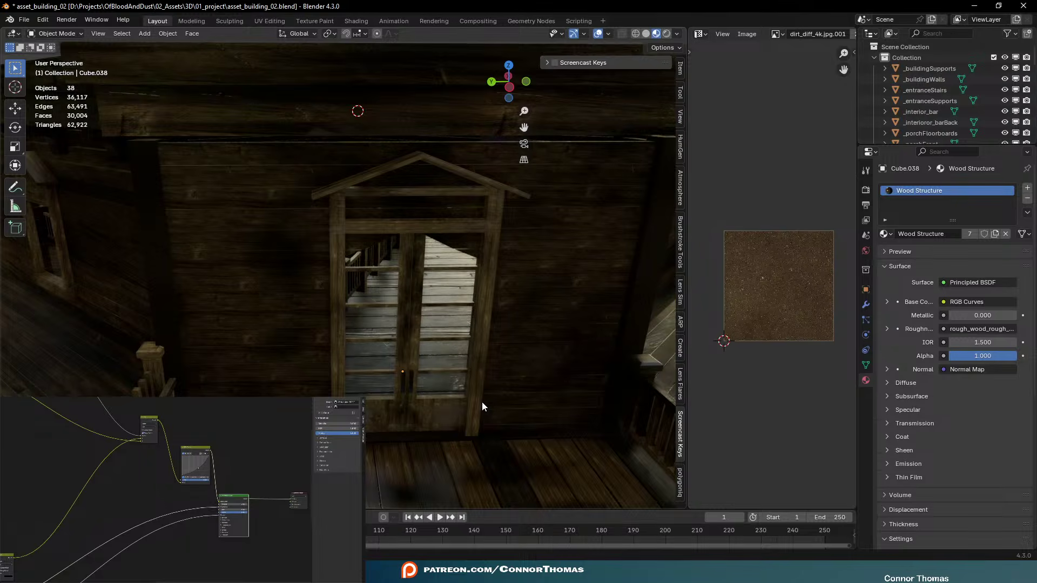
Join the saloon swing doors' posts, louvres and curved panels into one object and assign it the Wood Railing material
{"action": "key", "text": "Home"}
{"action": "scroll", "coordinate": [455, 378], "scroll_direction": "up", "scroll_amount": 8}
{"action": "left_click", "coordinate": [468, 406]}
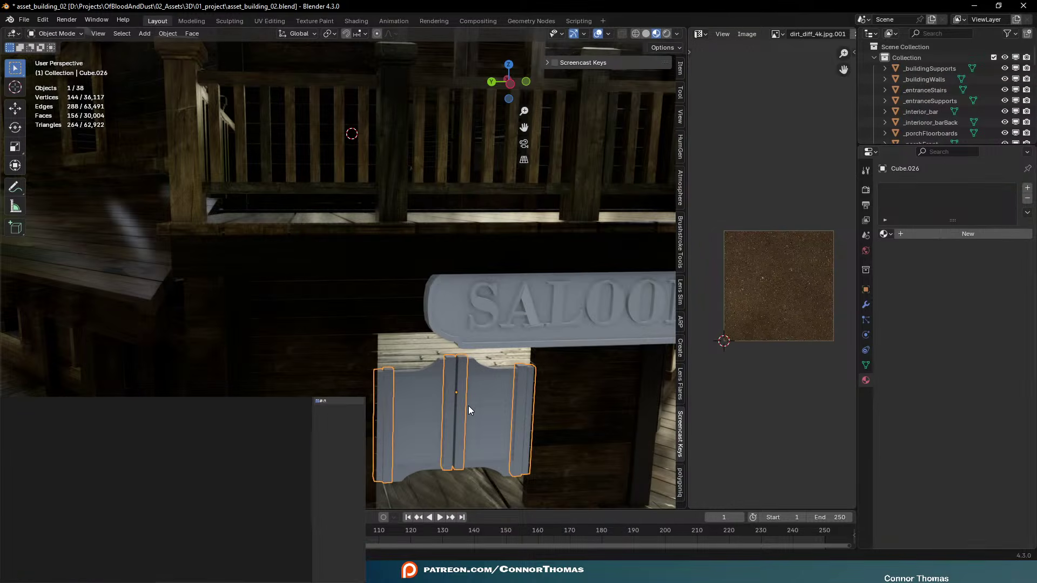
{"action": "key", "text": "KP_Decimal"}
{"action": "left_click", "coordinate": [399, 258], "text": "shift"}
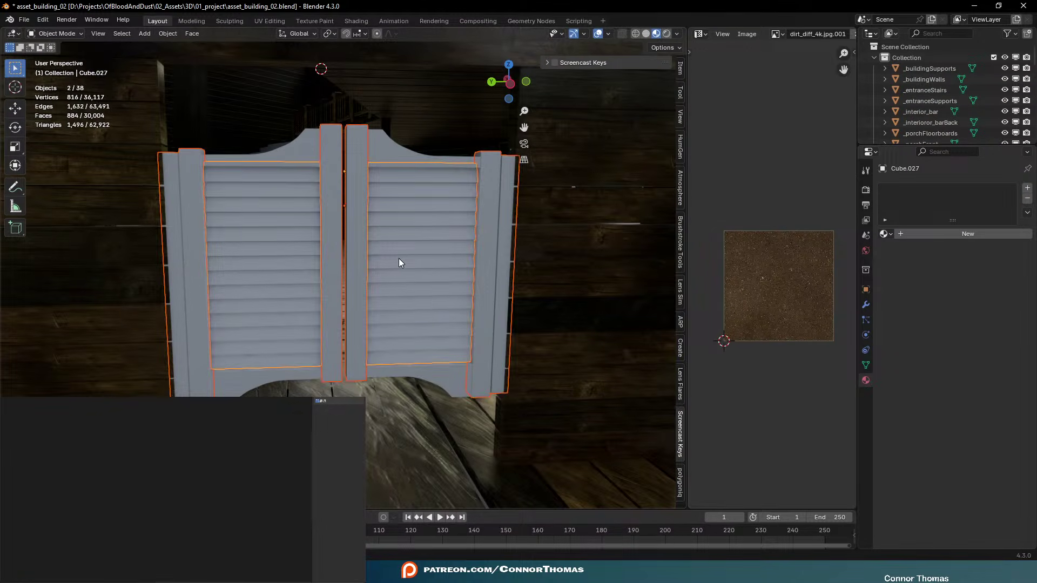
{"action": "left_click", "coordinate": [443, 380], "text": "shift"}
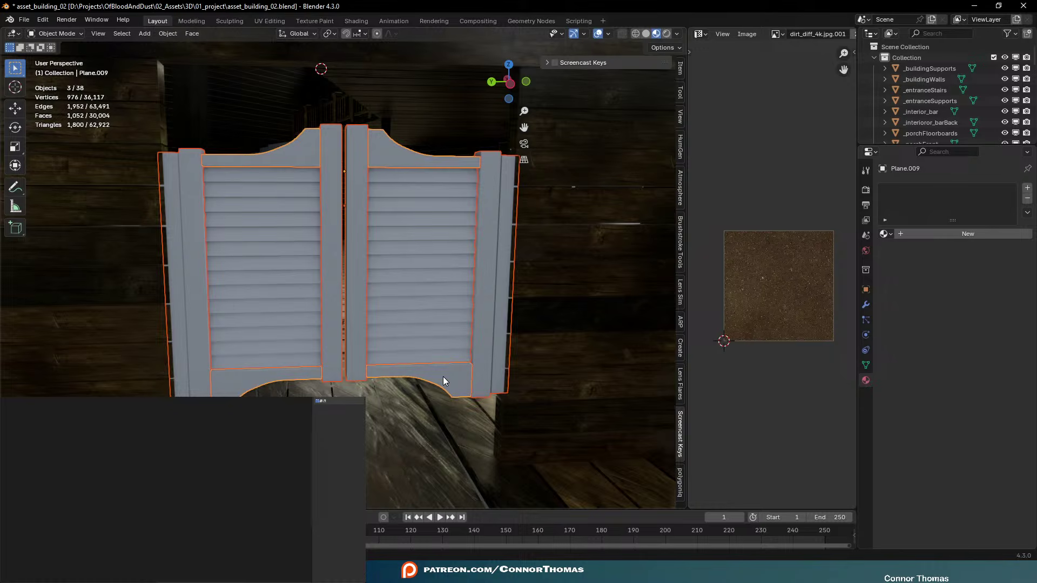
{"action": "key", "text": "ctrl+j"}
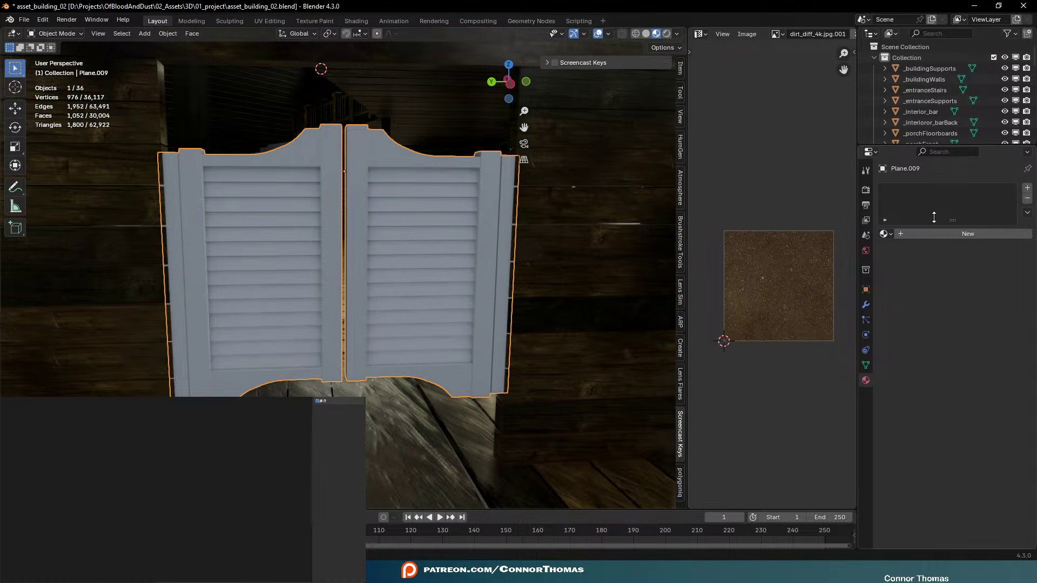
{"action": "left_click", "coordinate": [885, 233]}
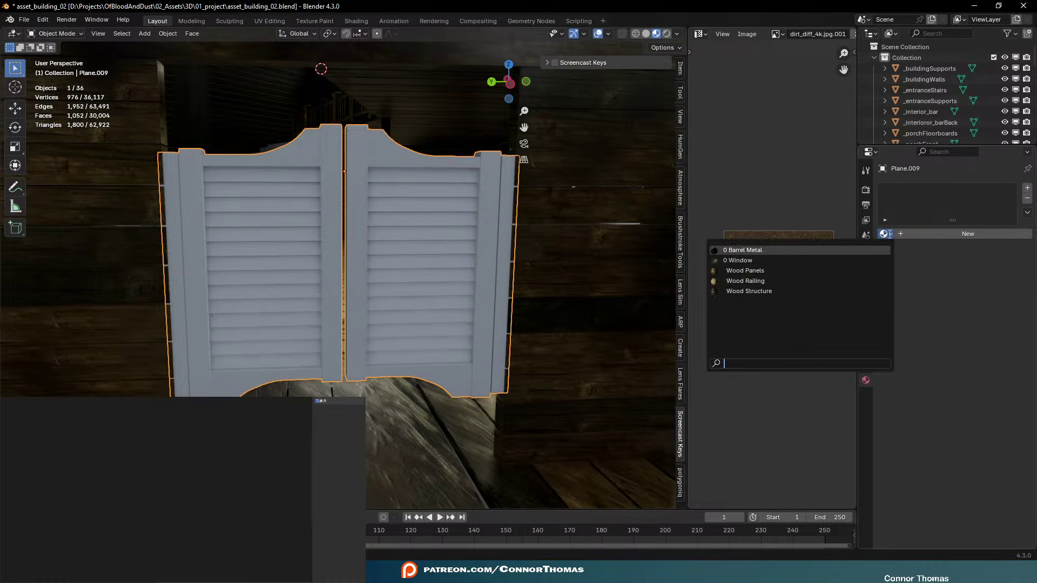
{"action": "left_click", "coordinate": [756, 280]}
Unwrap all faces of the swing doors with Smart UV Project, using a 66° angle limit and axis-aligned vertical rotation
{"action": "key", "text": "Tab"}
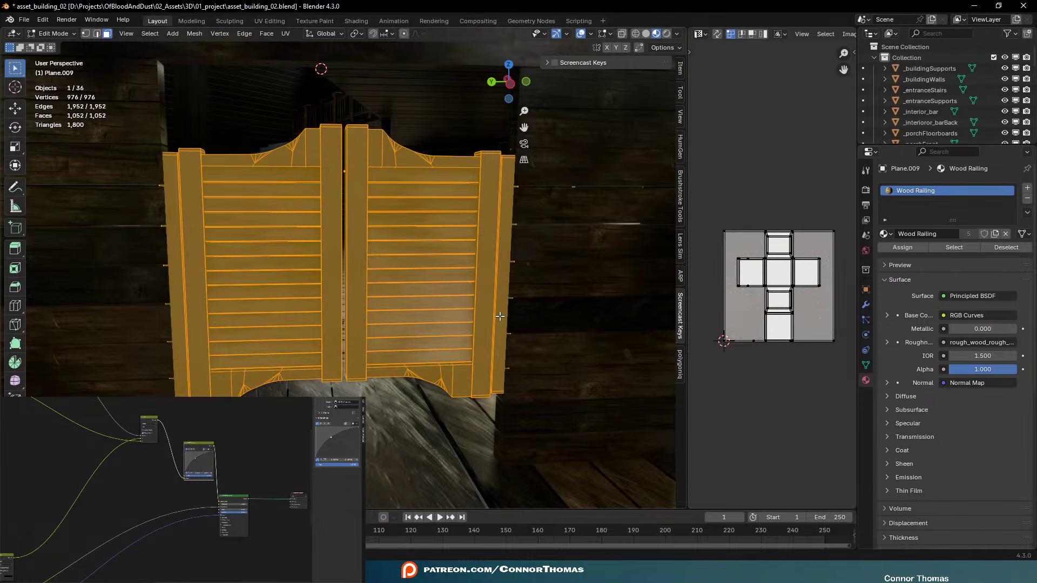
{"action": "key", "text": "u"}
{"action": "mouse_move", "coordinate": [500, 316]}
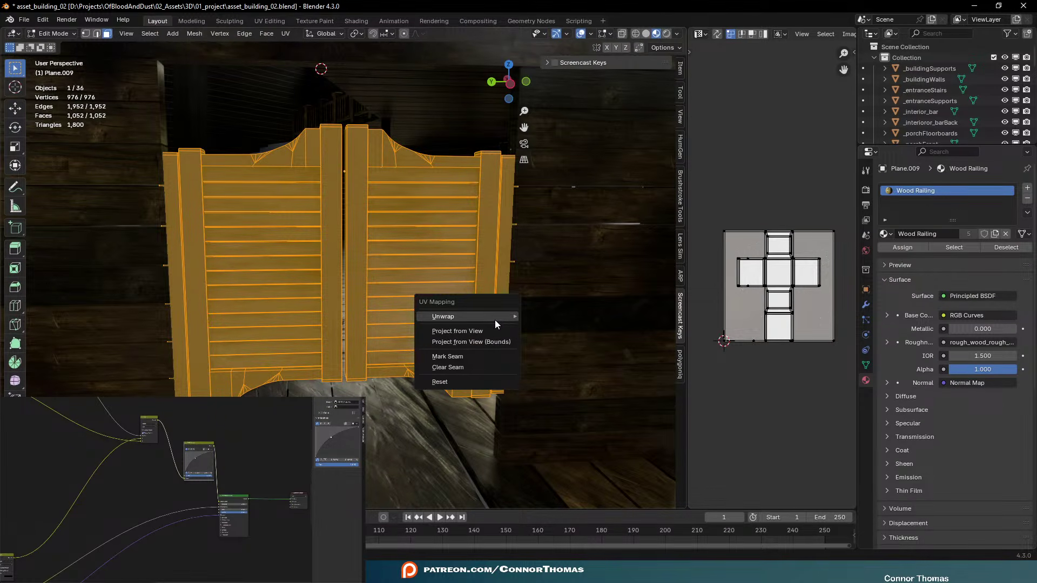
{"action": "left_click", "coordinate": [573, 354]}
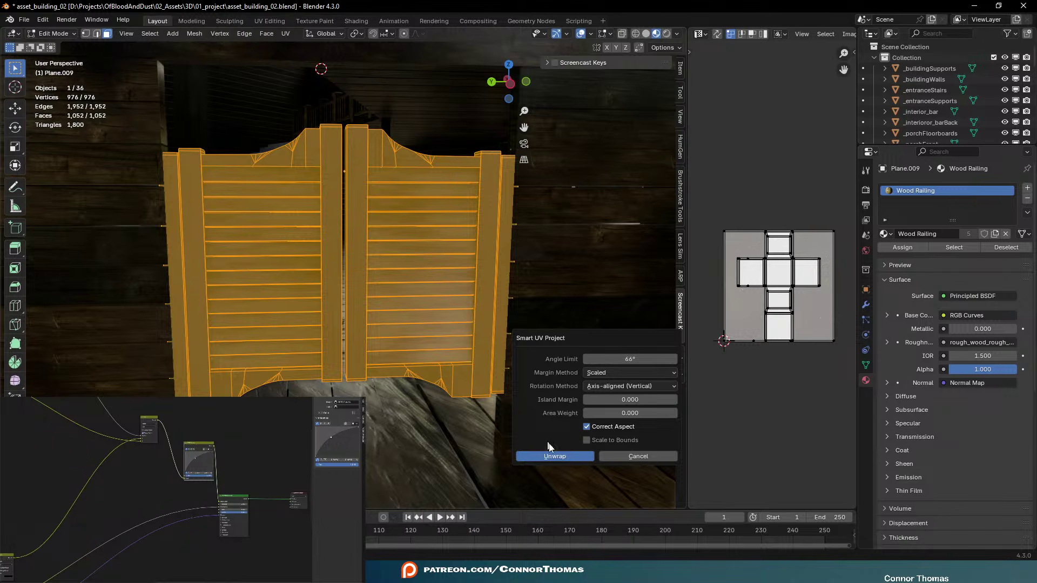
{"action": "left_click", "coordinate": [550, 457]}
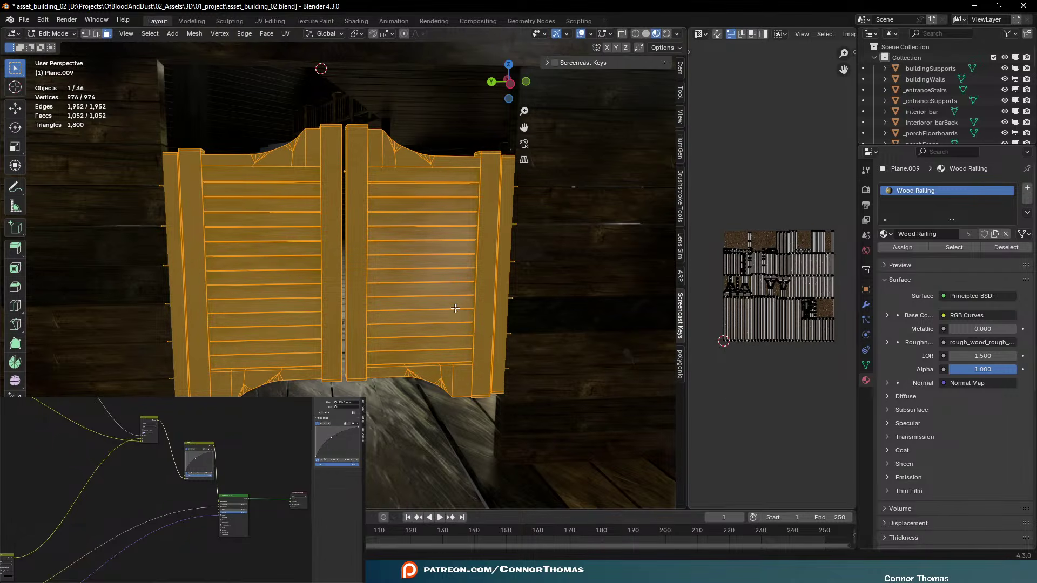
Rename the swing doors' UV map to Texture
{"action": "left_click", "coordinate": [866, 366]}
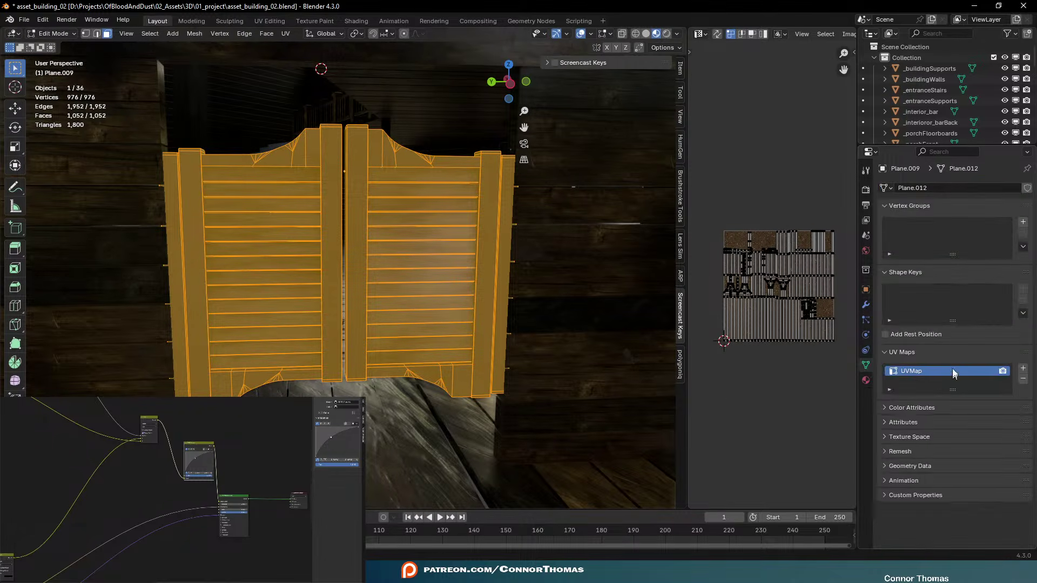
{"action": "double_click", "coordinate": [920, 371]}
{"action": "type", "text": "Texture"}
{"action": "key", "text": "Return"}
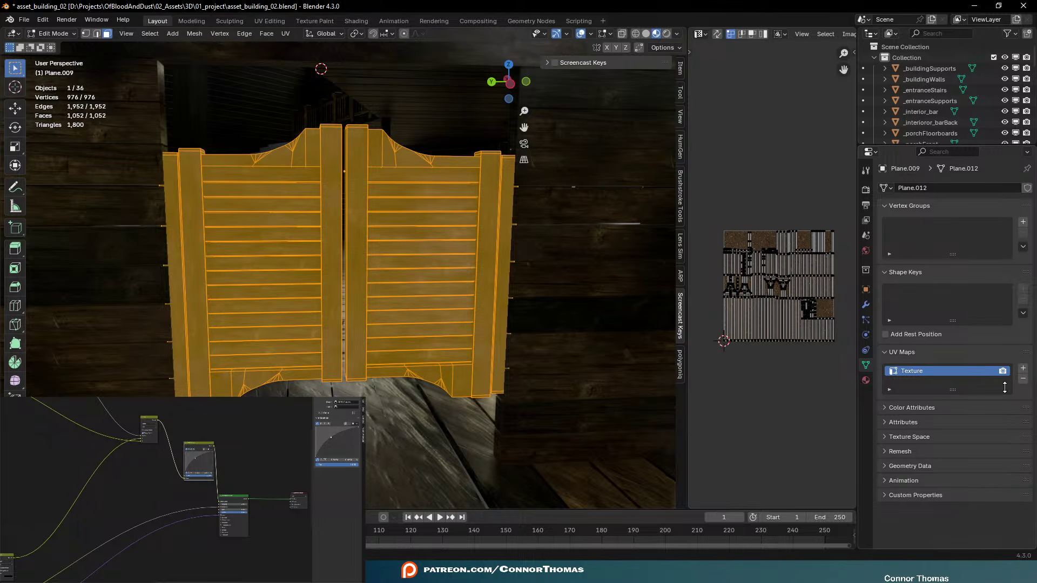
Add a second UV map named Random to the swing doors and make it active for rendering
{"action": "left_click", "coordinate": [1023, 369]}
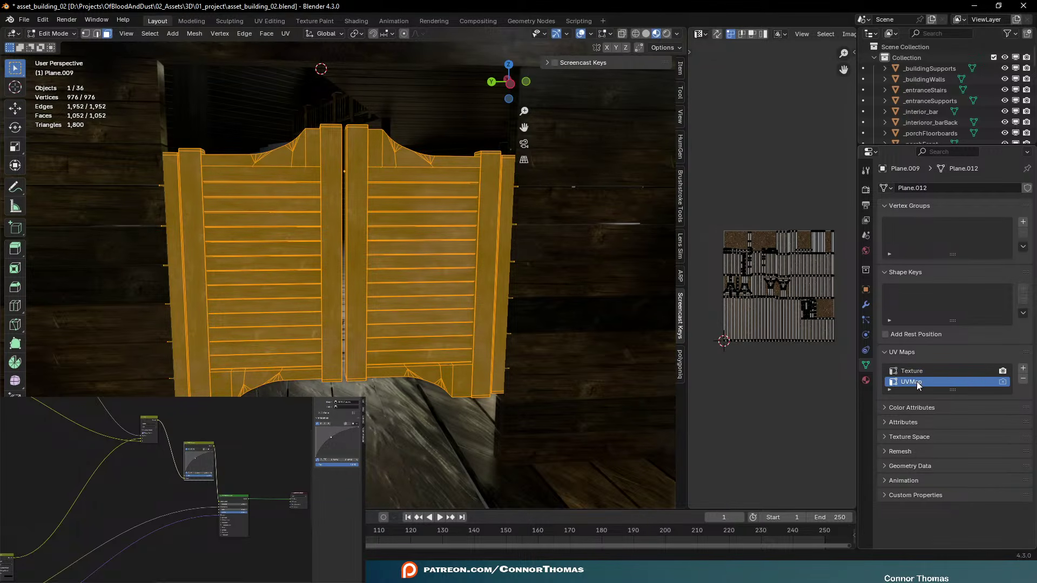
{"action": "double_click", "coordinate": [919, 383]}
{"action": "type", "text": "Random"}
{"action": "left_click", "coordinate": [1003, 382]}
Project the swing doors' Random UVs from the view and scale each island down to a point, finishing in Object Mode
{"action": "key", "text": "u"}
{"action": "left_click", "coordinate": [405, 343]}
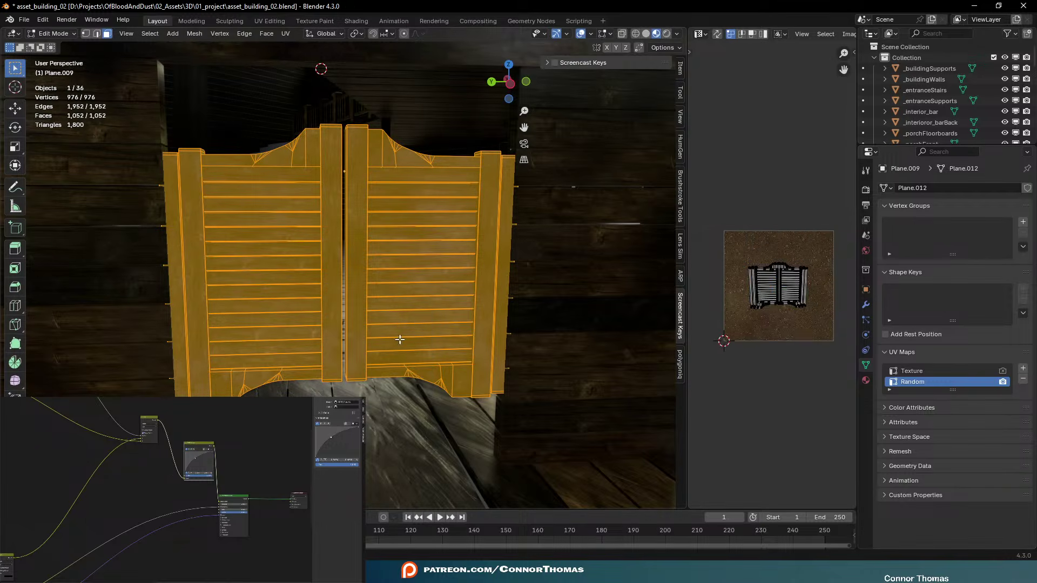
{"action": "key", "text": "a"}
{"action": "key", "text": "s"}
{"action": "key", "text": "Return"}
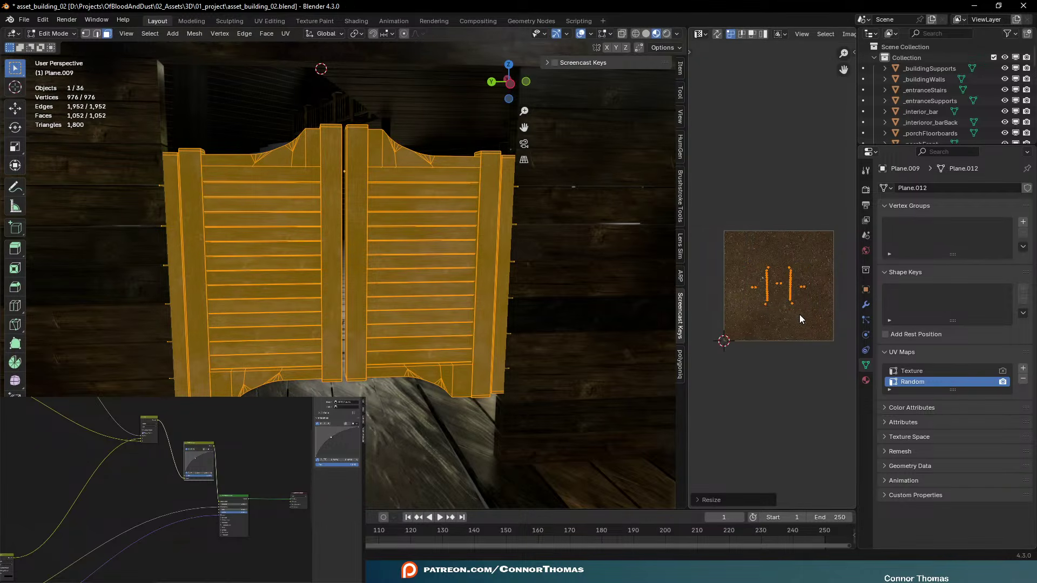
{"action": "key", "text": "Tab"}
{"action": "key", "text": "alt+a"}
Assign the Wood Railing material to the SALOON sign board above the entrance
{"action": "middle_click_drag", "start_coordinate": [482, 335], "coordinate": [423, 330]}
{"action": "scroll", "coordinate": [441, 345], "scroll_direction": "down", "scroll_amount": 5}
{"action": "scroll", "coordinate": [372, 226], "scroll_direction": "up", "scroll_amount": 4}
{"action": "left_click", "coordinate": [412, 136]}
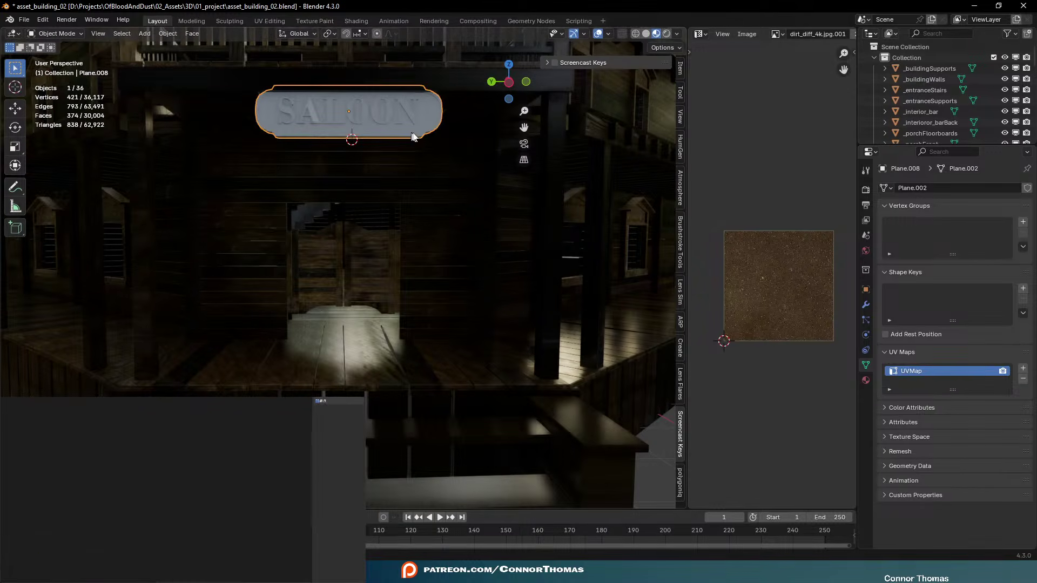
{"action": "left_click", "coordinate": [865, 381]}
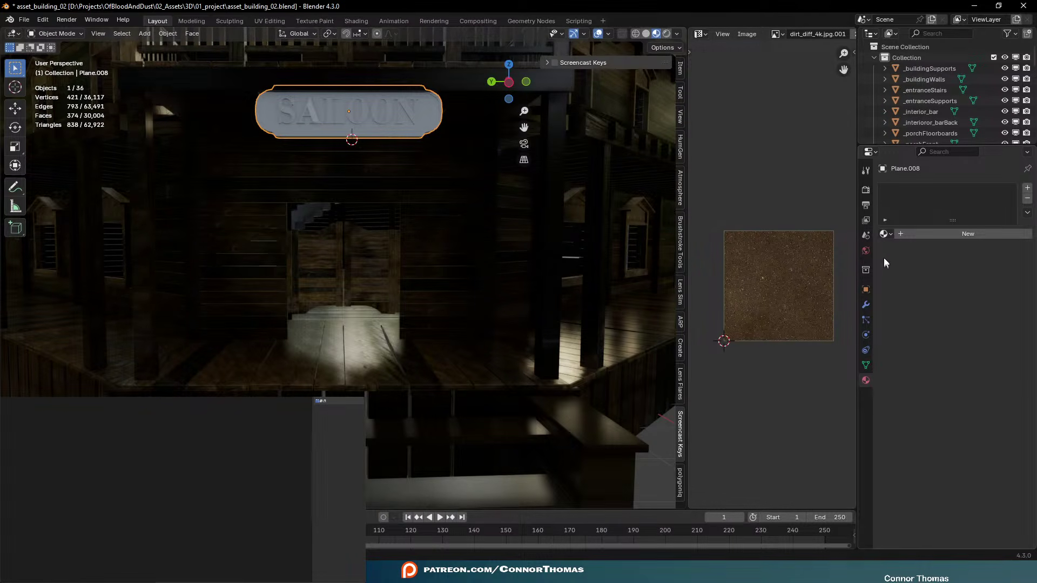
{"action": "left_click", "coordinate": [885, 234]}
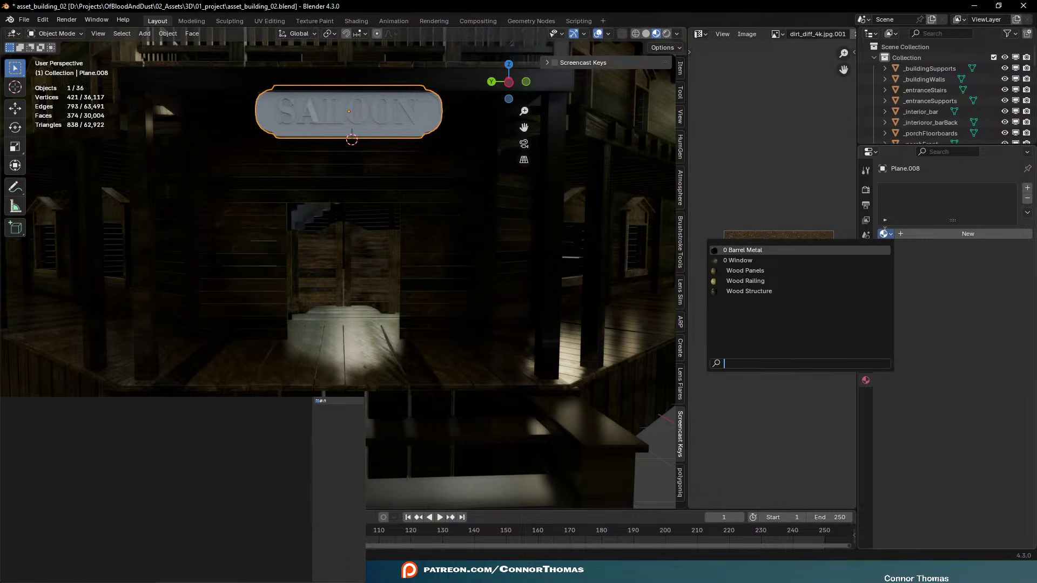
{"action": "left_click", "coordinate": [756, 282]}
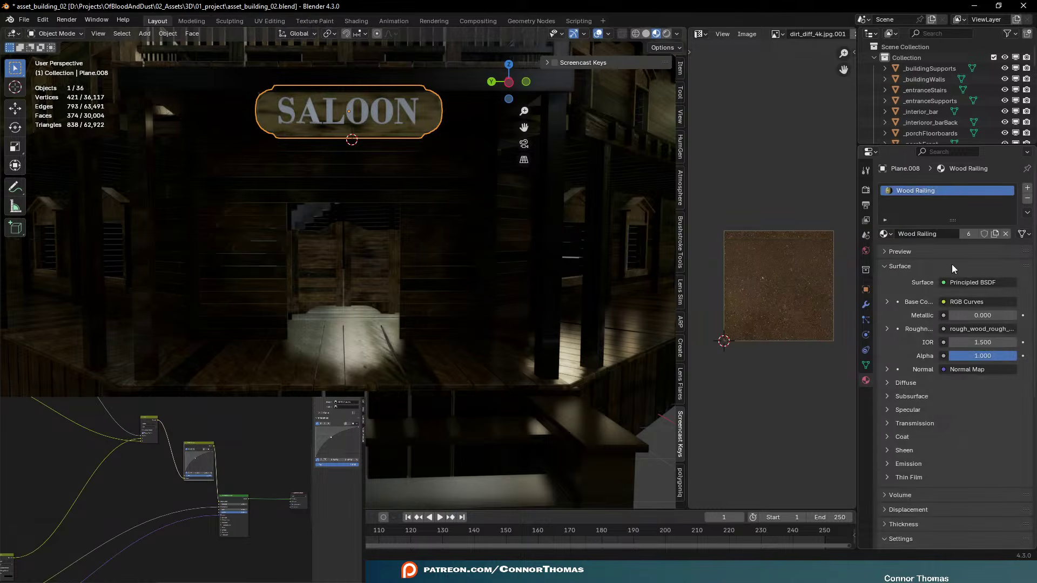
Join the SALOON lettering to the sign board as one object
{"action": "left_click", "coordinate": [365, 116]}
{"action": "left_click", "coordinate": [382, 135], "text": "shift"}
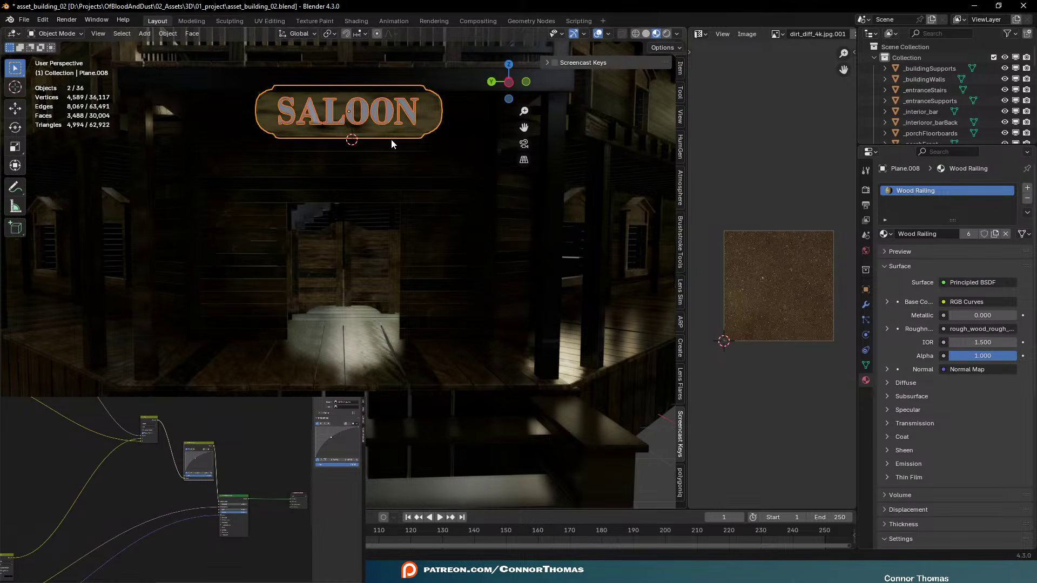
{"action": "key", "text": "ctrl+j"}
{"action": "key", "text": "KP_Decimal"}
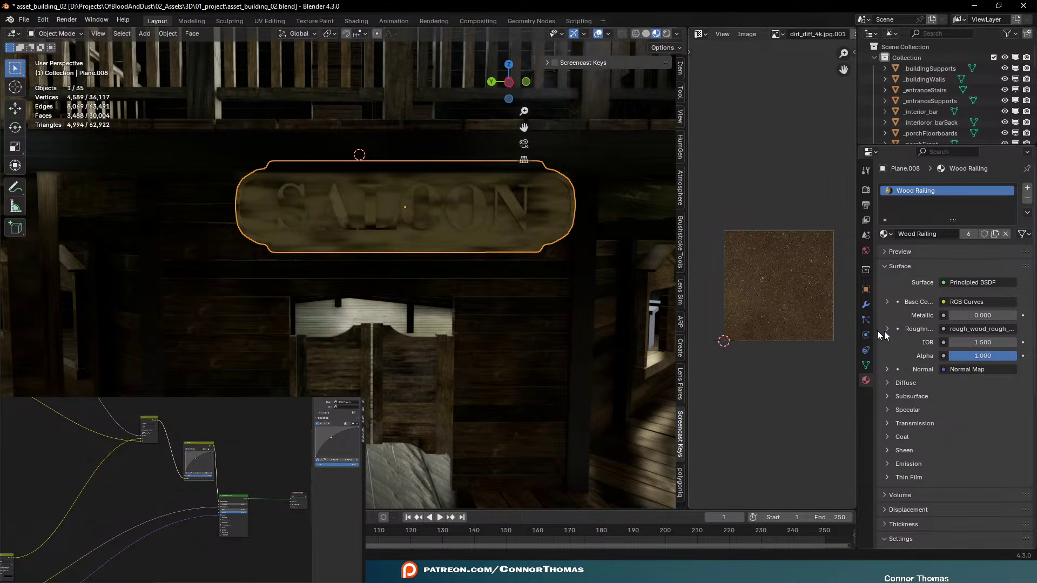
Rename the joined sign's UV map to Texture
{"action": "left_click", "coordinate": [865, 366]}
{"action": "double_click", "coordinate": [913, 371]}
{"action": "type", "text": "Te"}
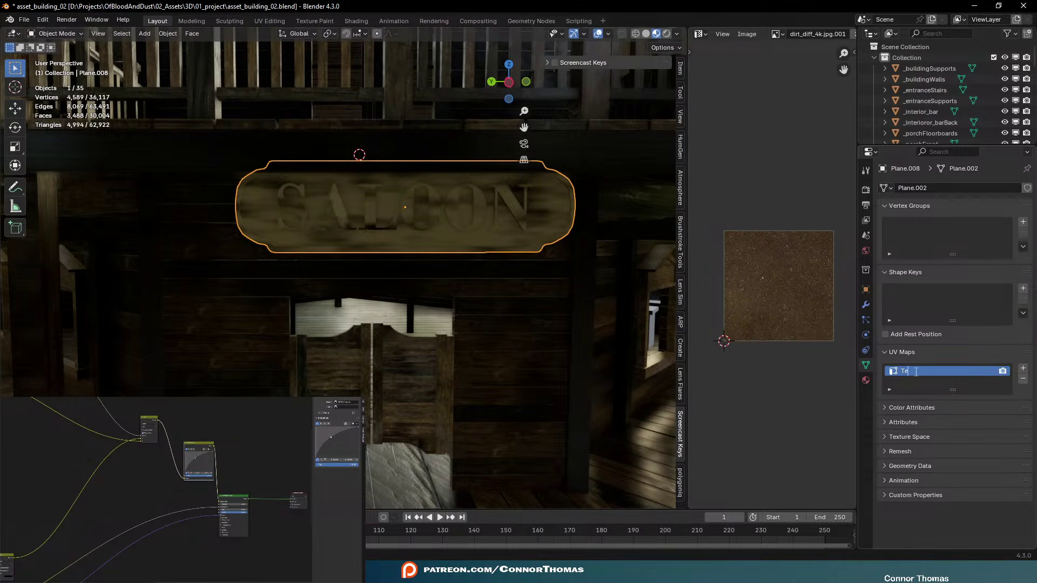
{"action": "type", "text": "xture"}
{"action": "key", "text": "Return"}
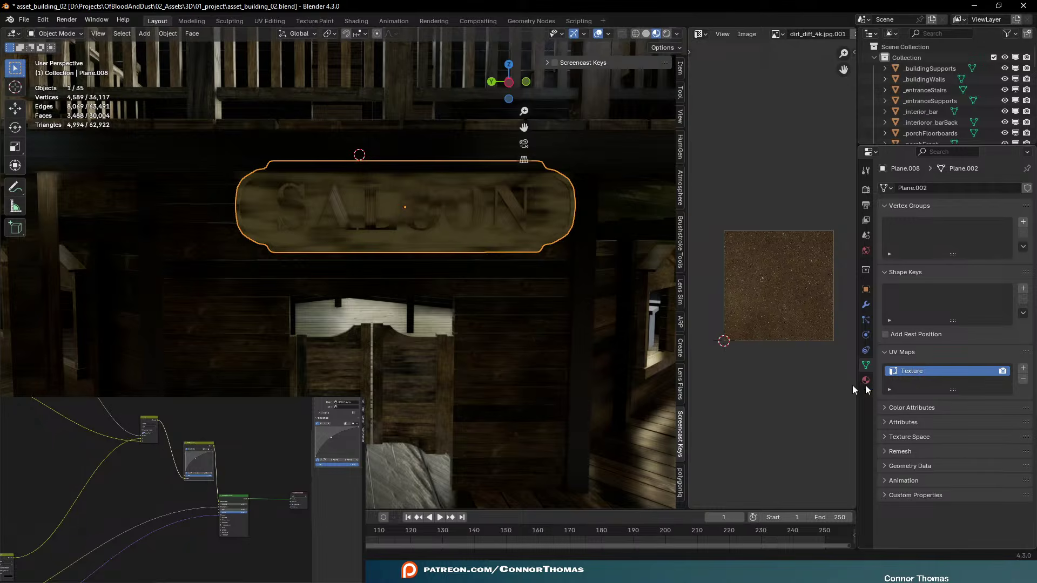
Unwrap all faces of the SALOON sign with Smart UV Project at a 66° angle limit and save the file
{"action": "key", "text": "Tab"}
{"action": "key", "text": "u"}
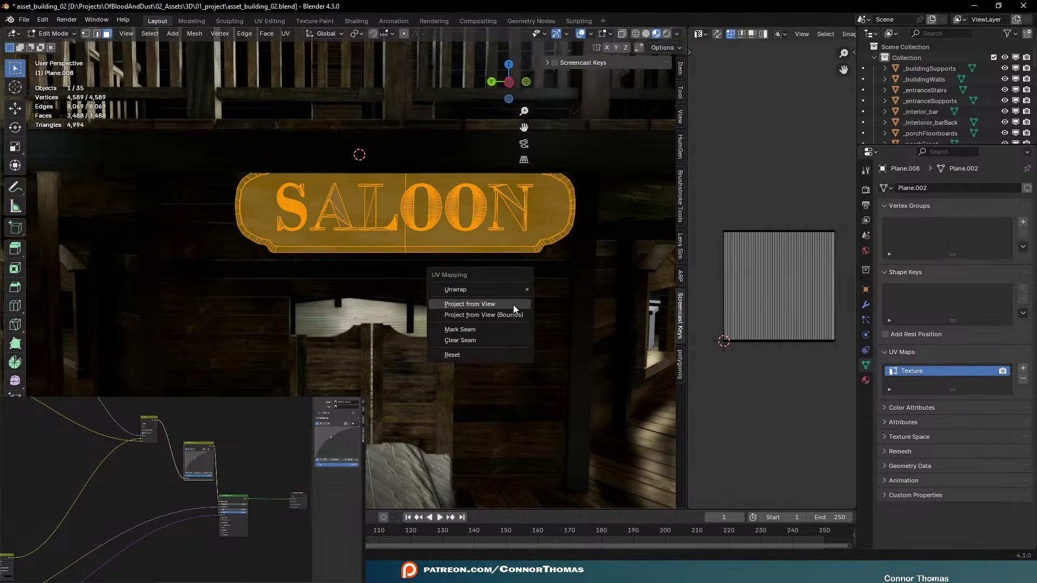
{"action": "mouse_move", "coordinate": [516, 289]}
{"action": "left_click", "coordinate": [576, 340]}
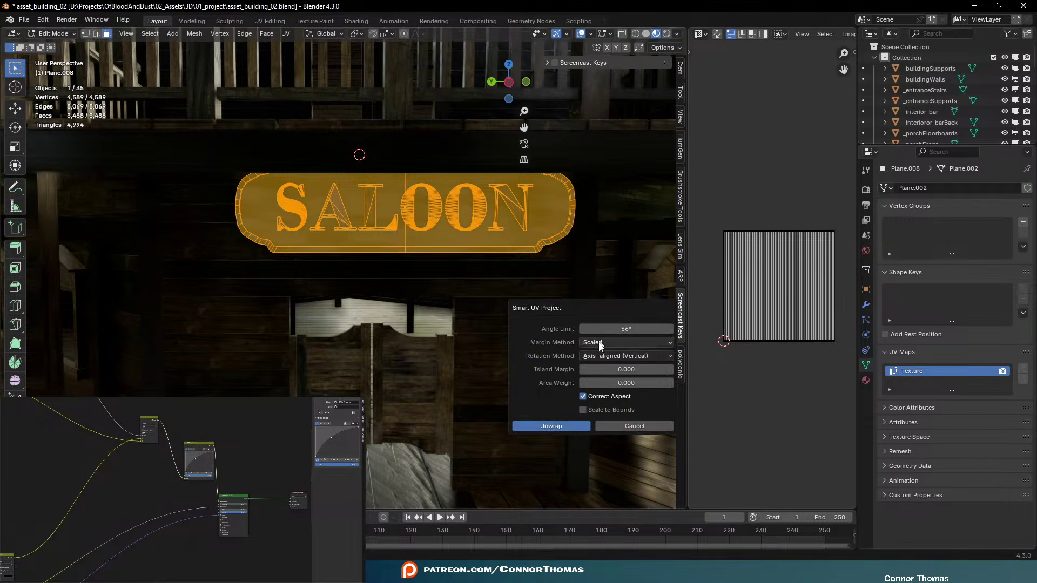
{"action": "left_click", "coordinate": [565, 427]}
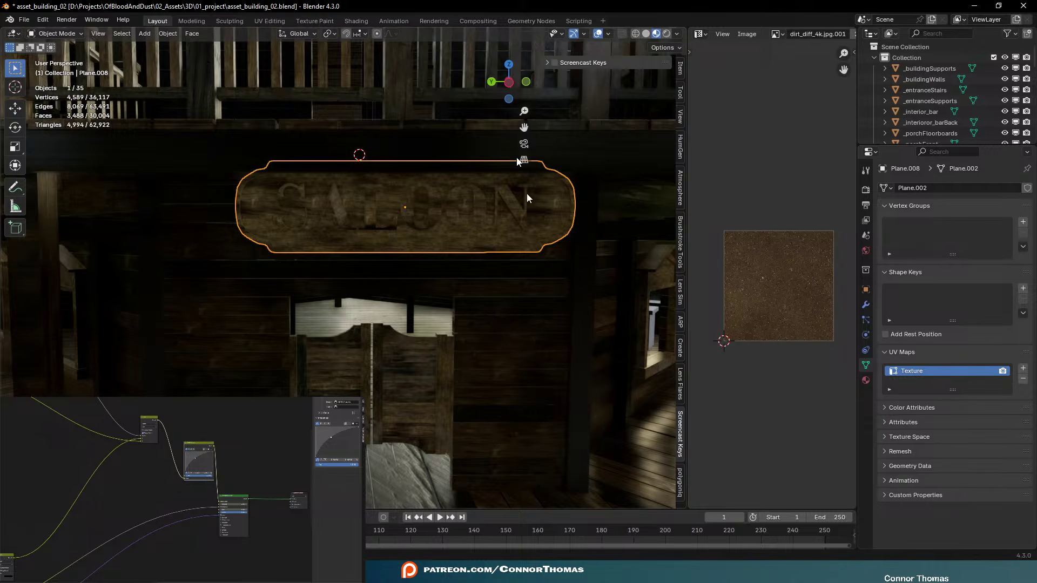
{"action": "key", "text": "ctrl+s"}
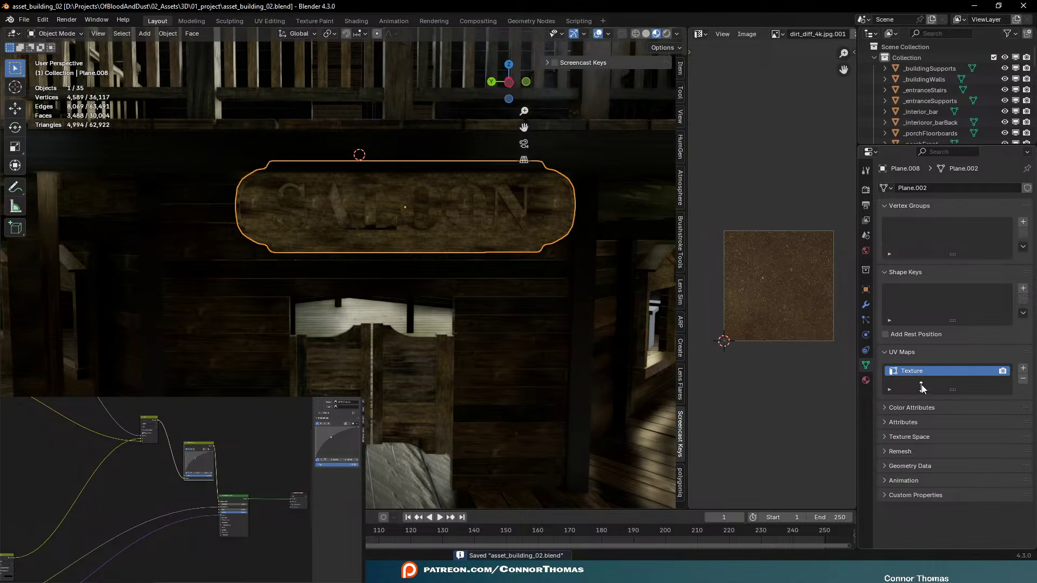
Add a second UV map named Random to the SALOON sign and make it active for rendering
{"action": "left_click", "coordinate": [1023, 368]}
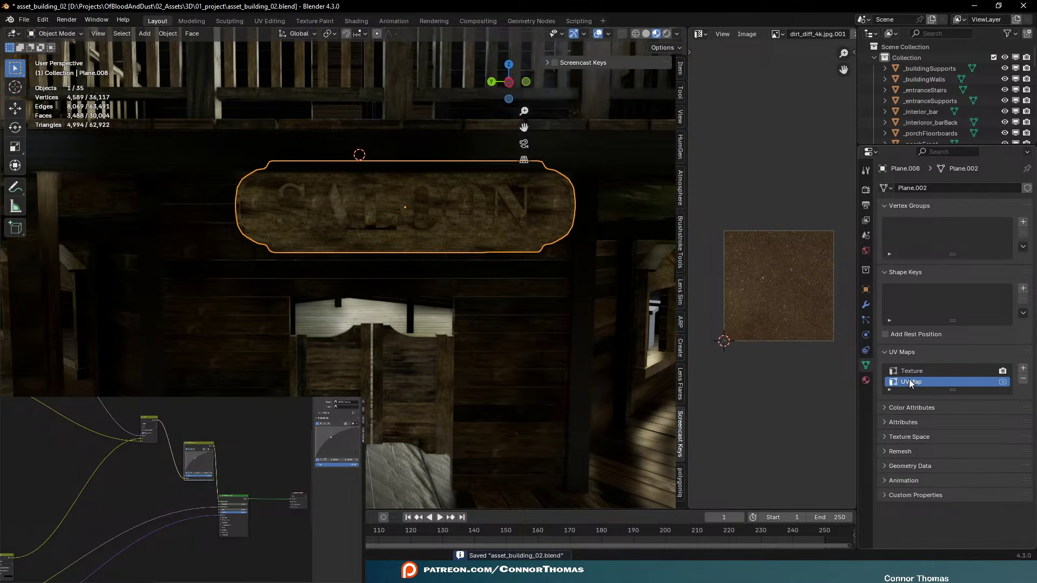
{"action": "double_click", "coordinate": [910, 383]}
{"action": "type", "text": "Random"}
{"action": "key", "text": "Return"}
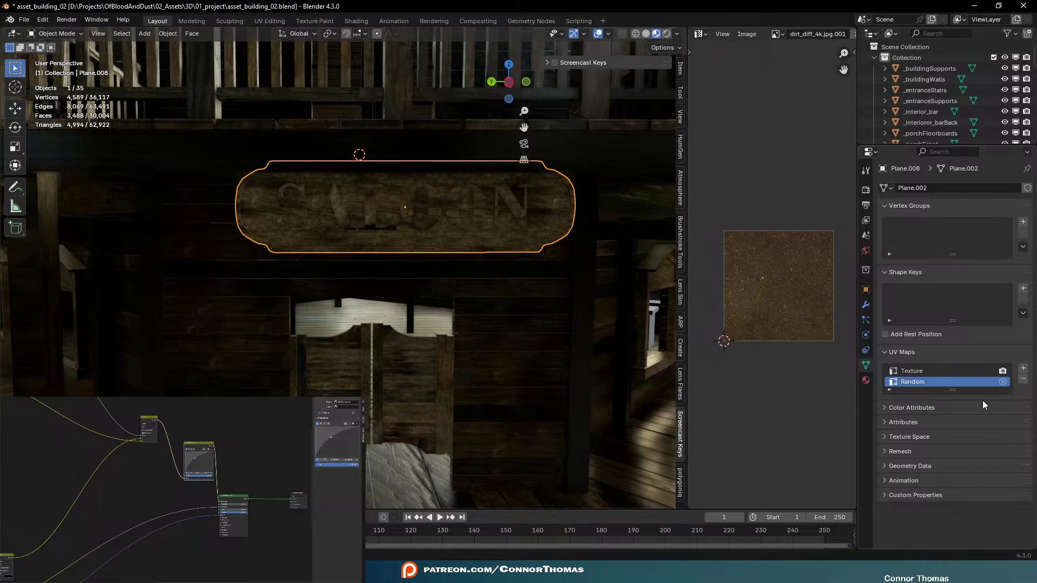
{"action": "left_click", "coordinate": [1002, 382]}
Project all faces of the SALOON sign from view in the Random UV map and scale the UV islands to 0
{"action": "key", "text": "Tab"}
{"action": "key", "text": "u"}
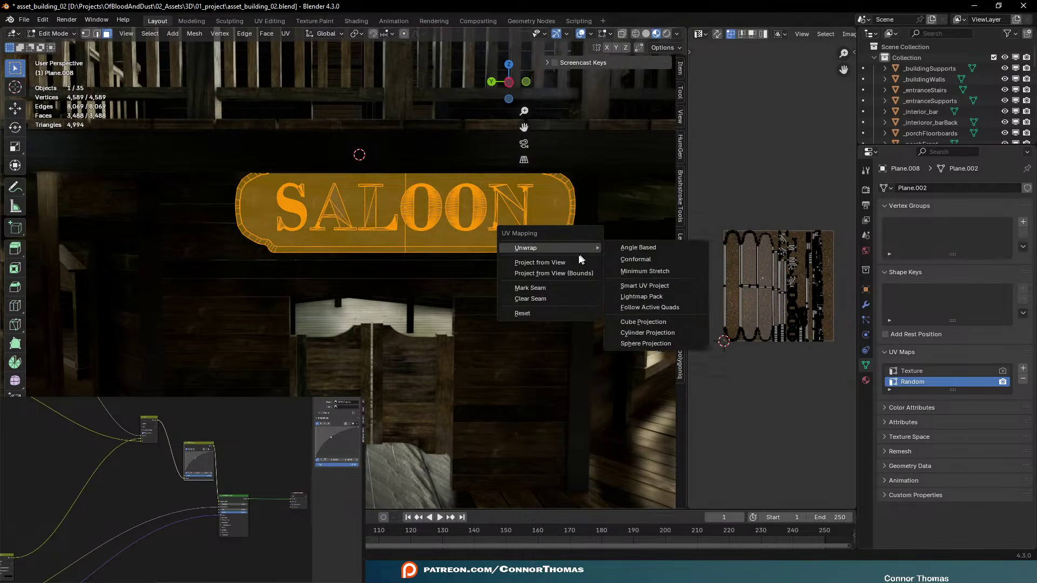
{"action": "left_click", "coordinate": [578, 262]}
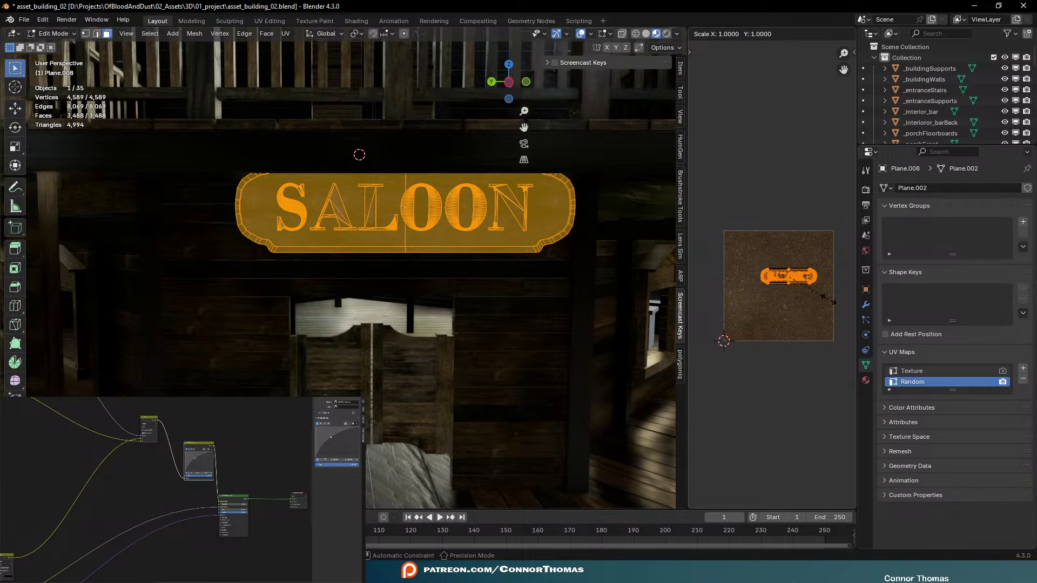
{"action": "key", "text": "s"}
{"action": "key", "text": "0"}
{"action": "key", "text": "Return"}
{"action": "key", "text": "Tab"}
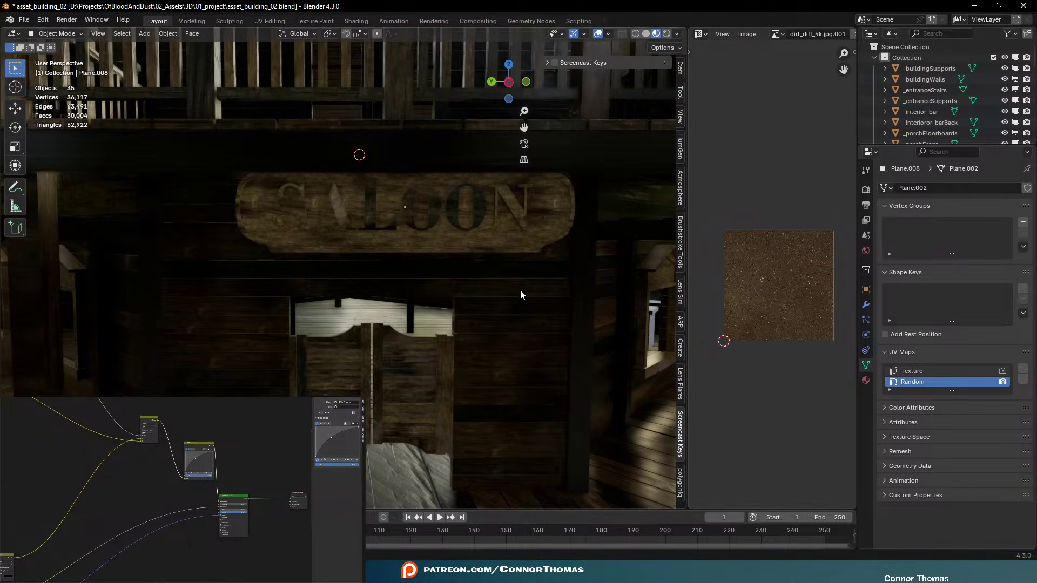
Select the linked geometry of the letters S, A, L, the first O and N on the SALOON sign
{"action": "scroll", "coordinate": [439, 261], "scroll_direction": "up", "scroll_amount": 2}
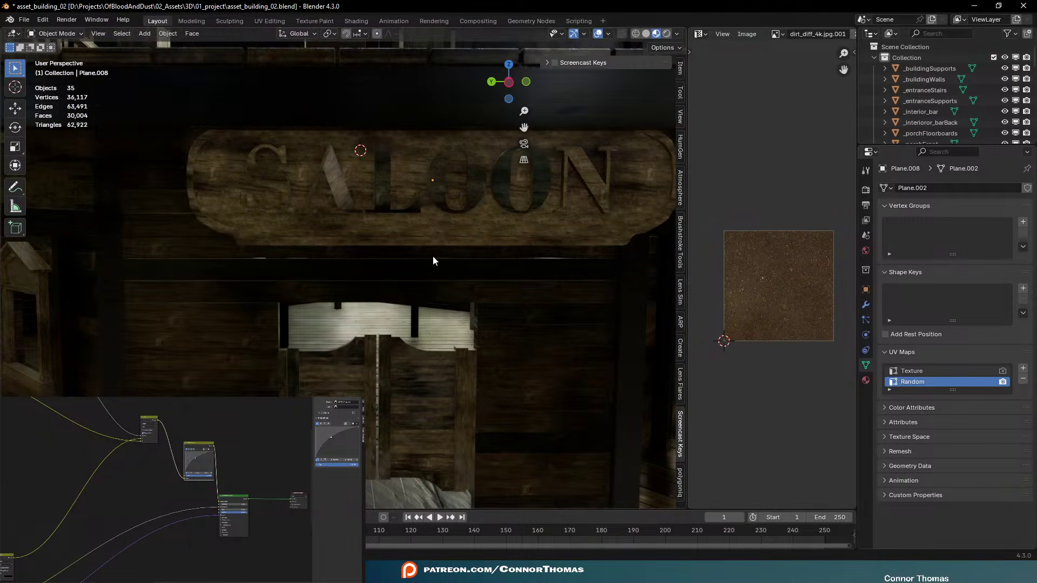
{"action": "left_click", "coordinate": [431, 255]}
{"action": "key", "text": "Tab"}
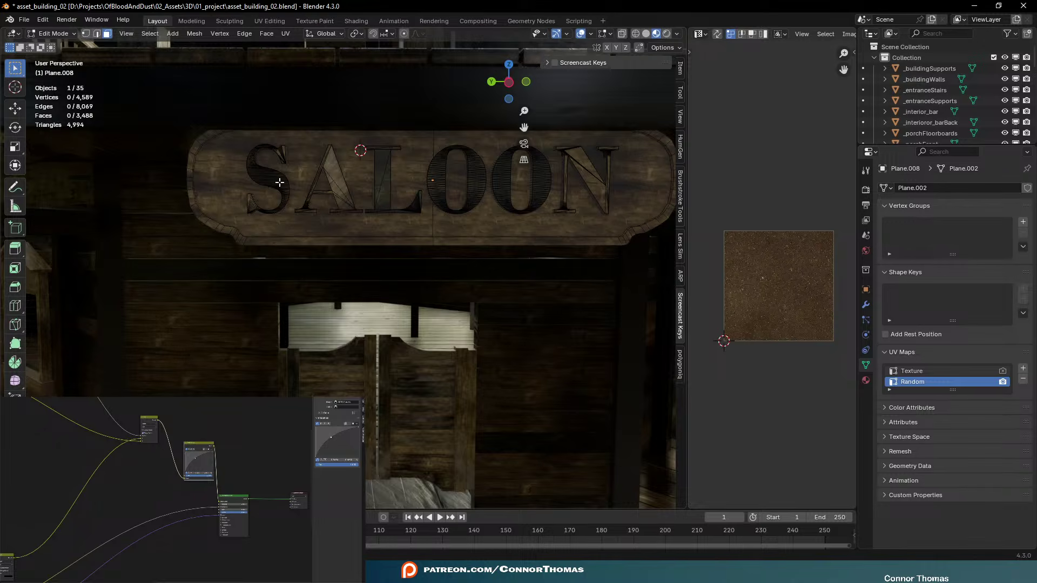
{"action": "key", "text": "l"}
{"action": "key", "text": "l"}
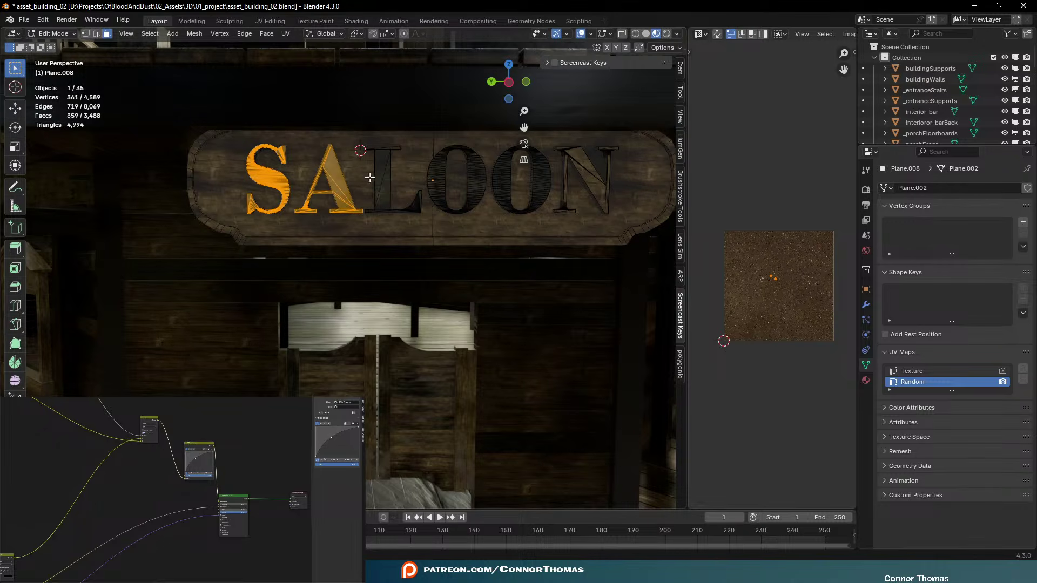
{"action": "key", "text": "l"}
{"action": "key", "text": "l"}
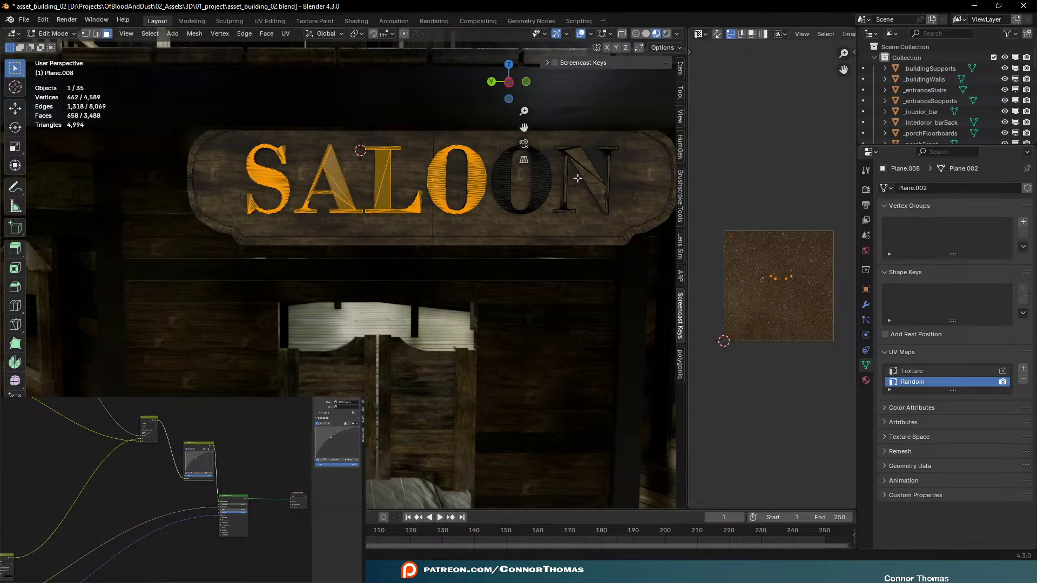
{"action": "key", "text": "l"}
{"action": "key", "text": "shift+l"}
{"action": "key", "text": "l"}
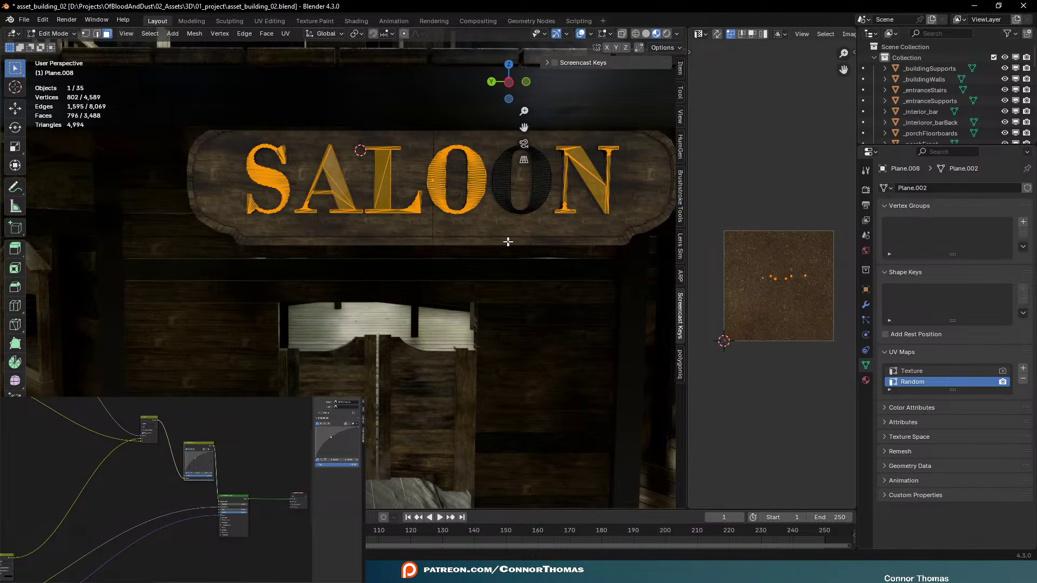
{"action": "key", "text": "z"}
{"action": "left_click", "coordinate": [547, 255]}
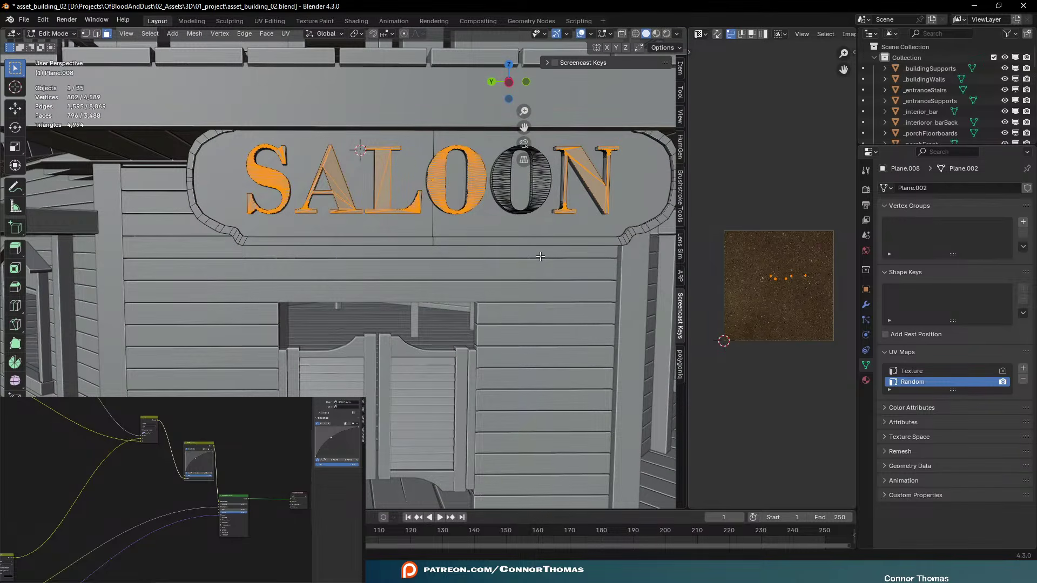
{"action": "key", "text": "z"}
{"action": "left_click", "coordinate": [539, 319]}
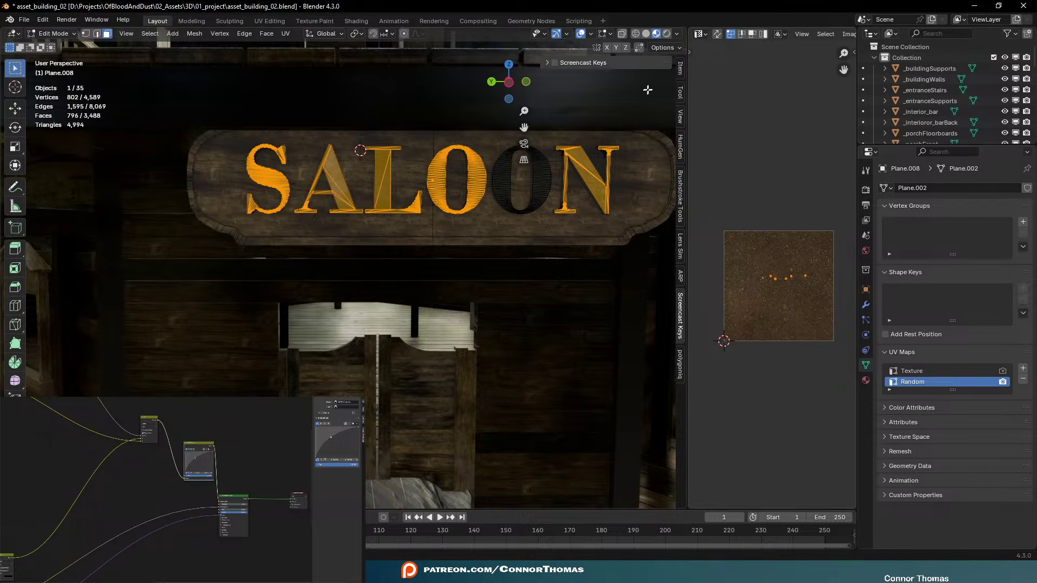
Hide the viewport overlays and shift the selected letters' UV points slightly in the Random map to vary their wood shade
{"action": "left_click", "coordinate": [581, 33]}
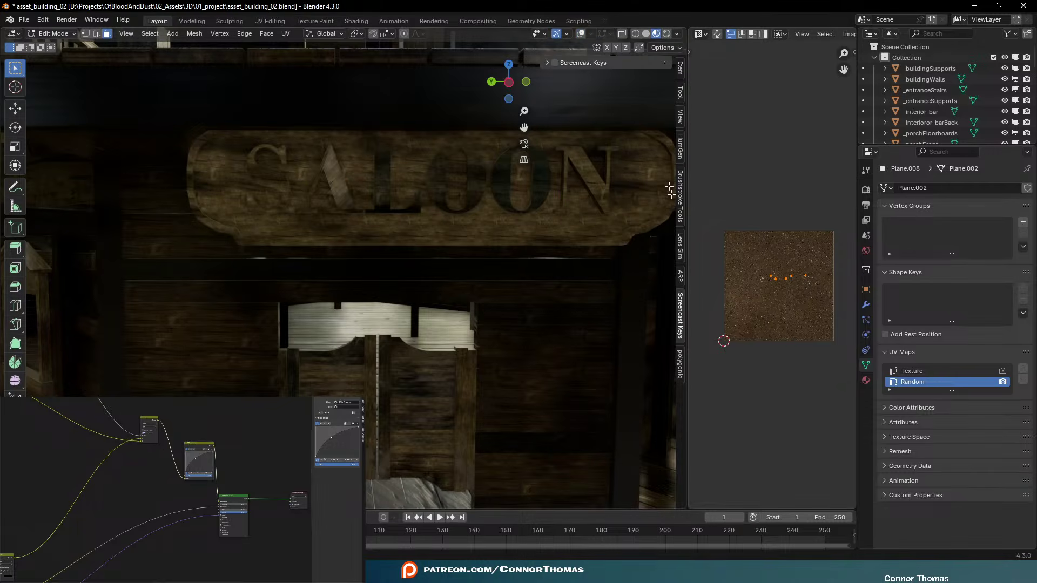
{"action": "key", "text": "g"}
{"action": "left_click", "coordinate": [787, 306]}
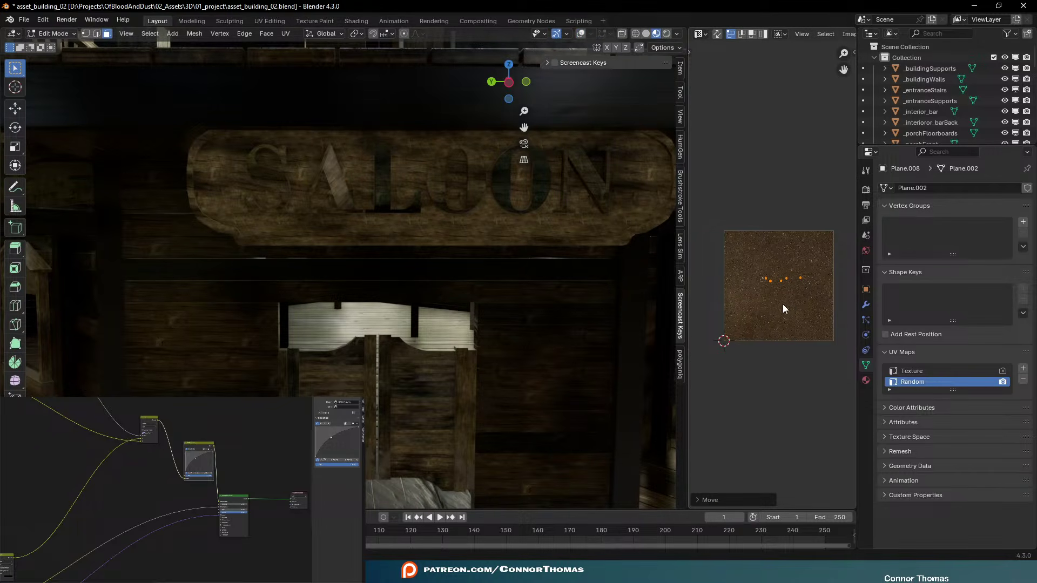
{"action": "left_click", "coordinate": [838, 294]}
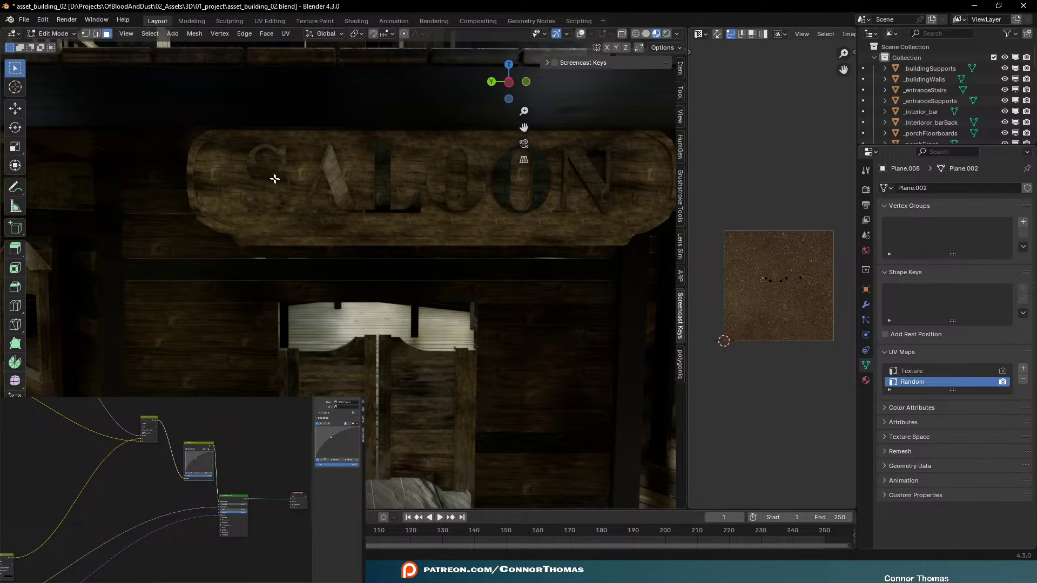
Move the Random UV points of the sign letters A and S separately to give them a darker wood shade
{"action": "scroll", "coordinate": [772, 299], "scroll_direction": "up", "scroll_amount": 2}
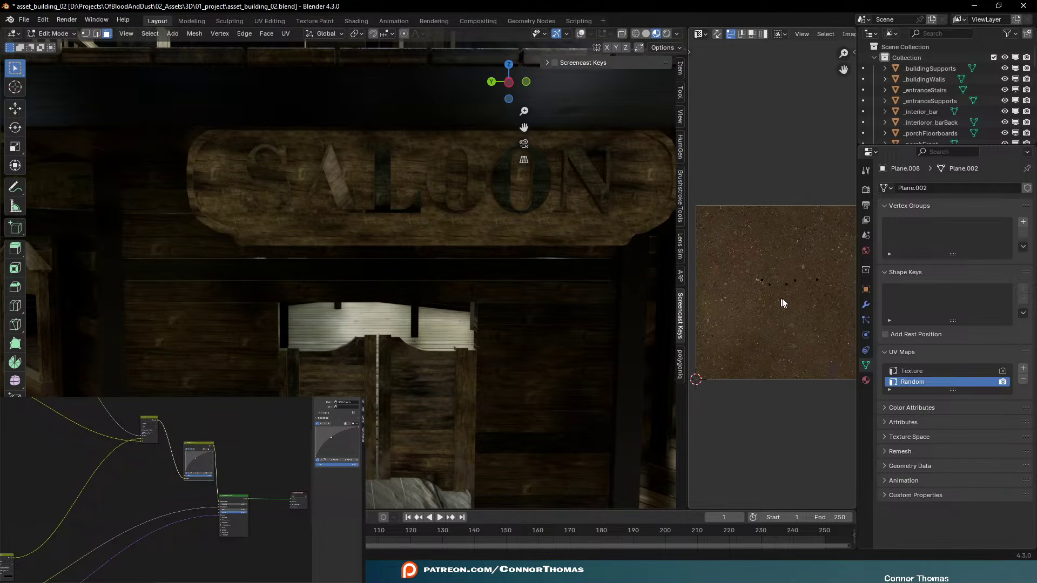
{"action": "left_click", "coordinate": [794, 329]}
{"action": "left_click_drag", "start_coordinate": [766, 304], "coordinate": [768, 306]}
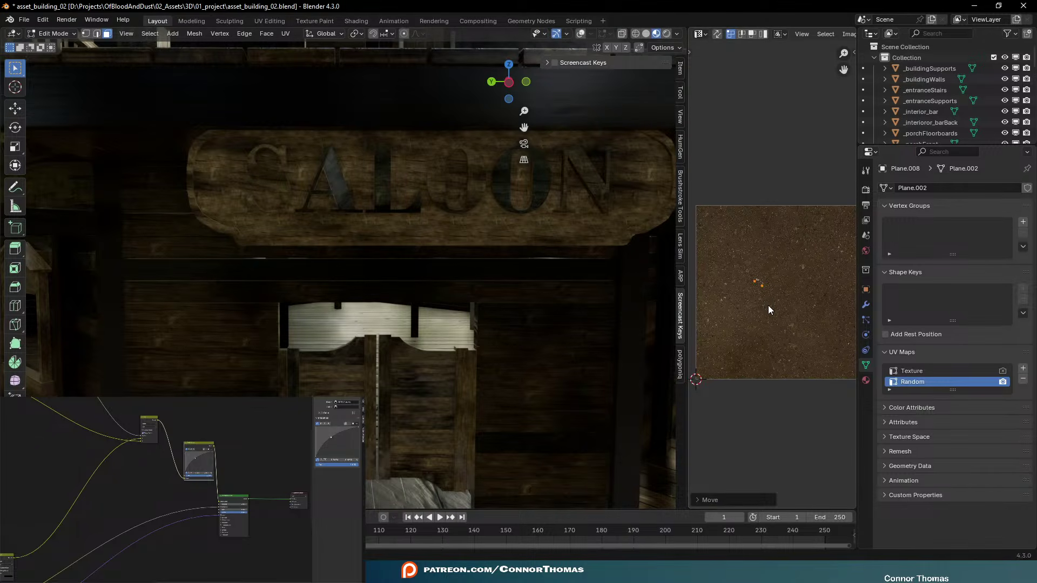
{"action": "left_click", "coordinate": [767, 304]}
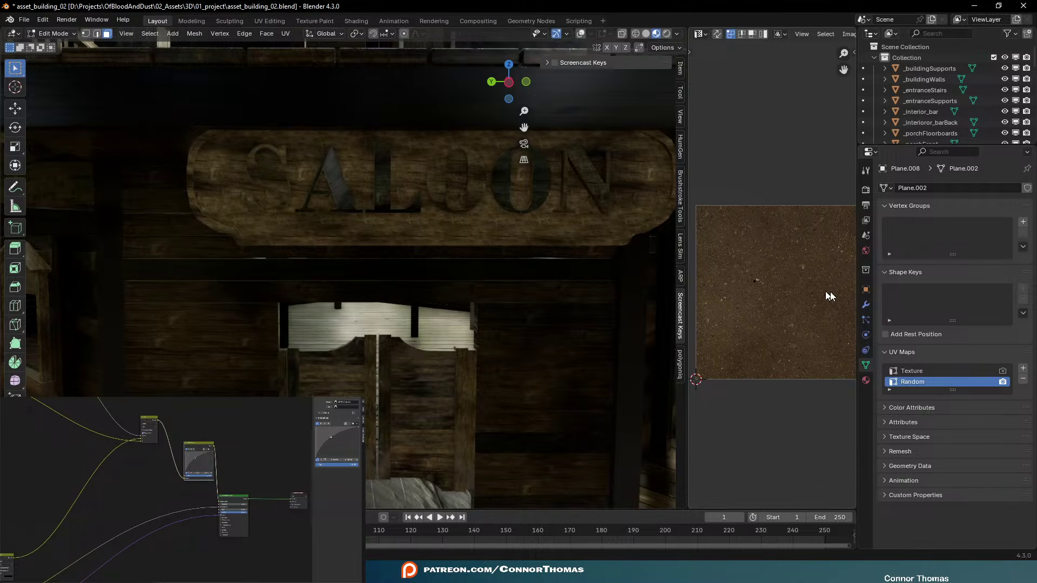
{"action": "left_click_drag", "start_coordinate": [777, 310], "coordinate": [771, 307]}
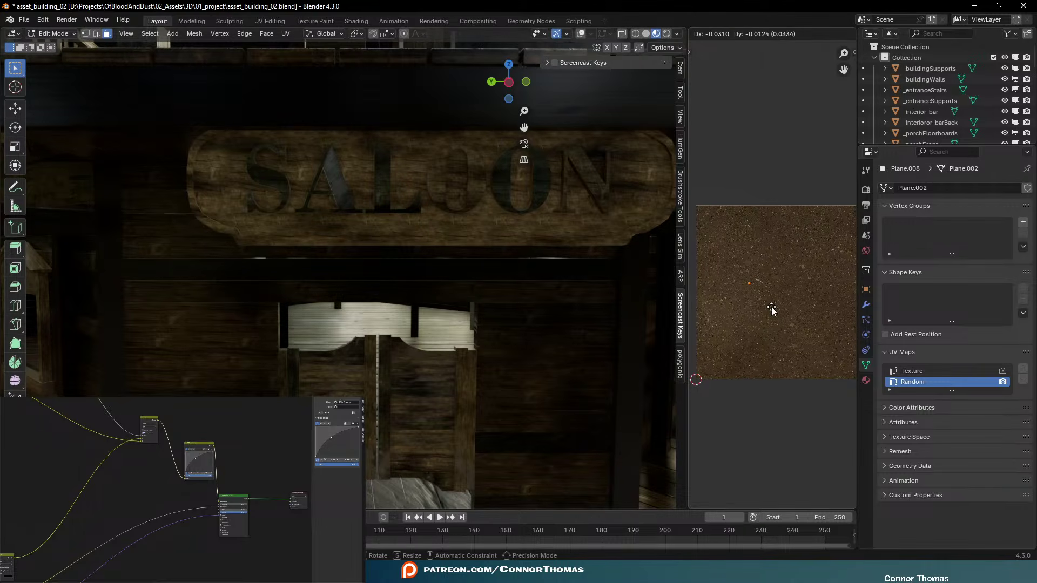
{"action": "left_click", "coordinate": [771, 307]}
Reposition the Random UV points of the sign's first O and N individually to adjust each letter's wood shade
{"action": "middle_click_drag", "start_coordinate": [511, 271], "coordinate": [492, 280], "text": "shift"}
{"action": "key", "text": "a"}
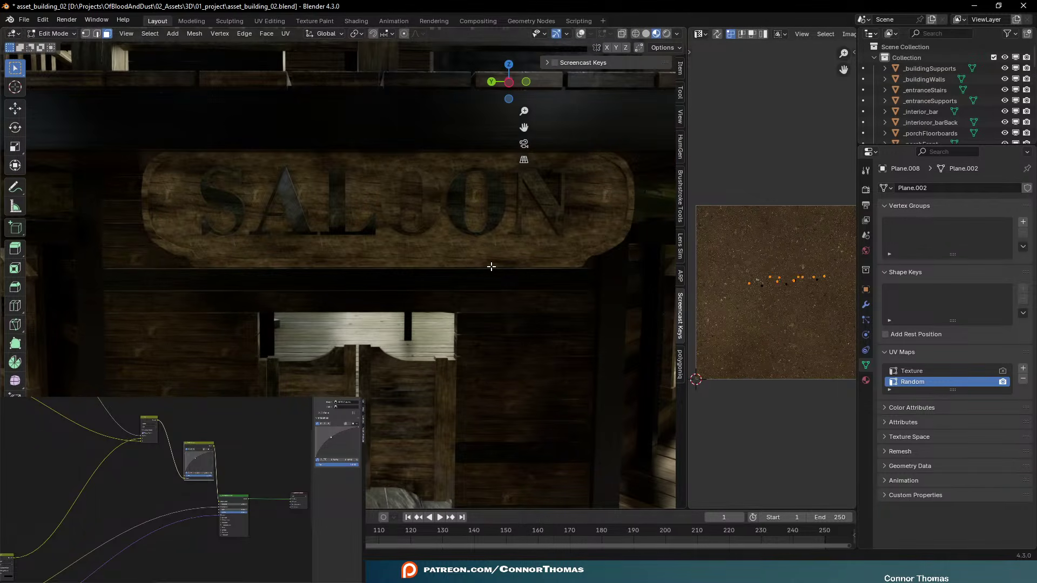
{"action": "left_click", "coordinate": [436, 203]}
{"action": "key", "text": "g"}
{"action": "right_click", "coordinate": [799, 305]}
{"action": "key", "text": "g"}
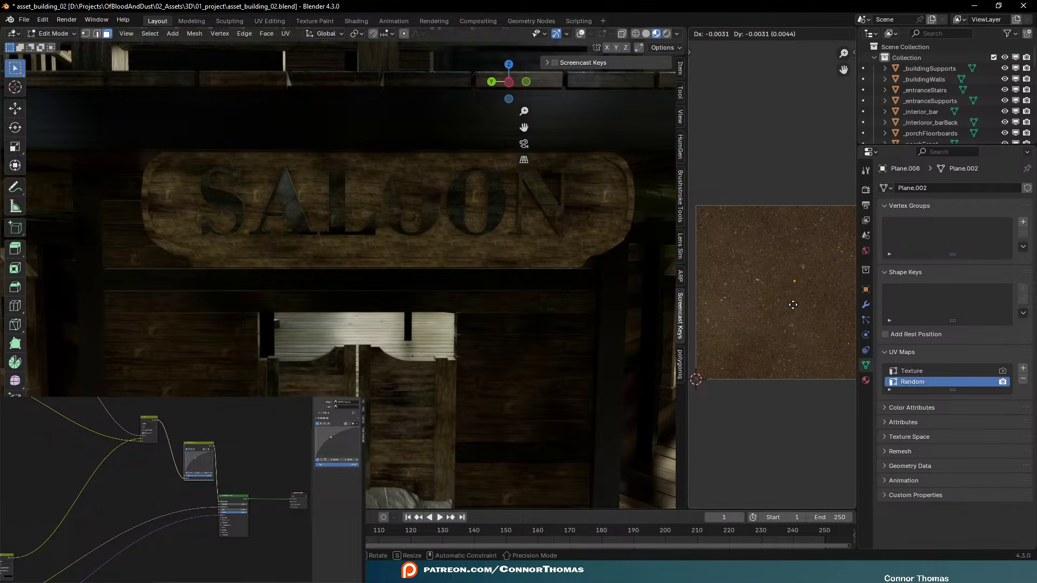
{"action": "right_click", "coordinate": [793, 304]}
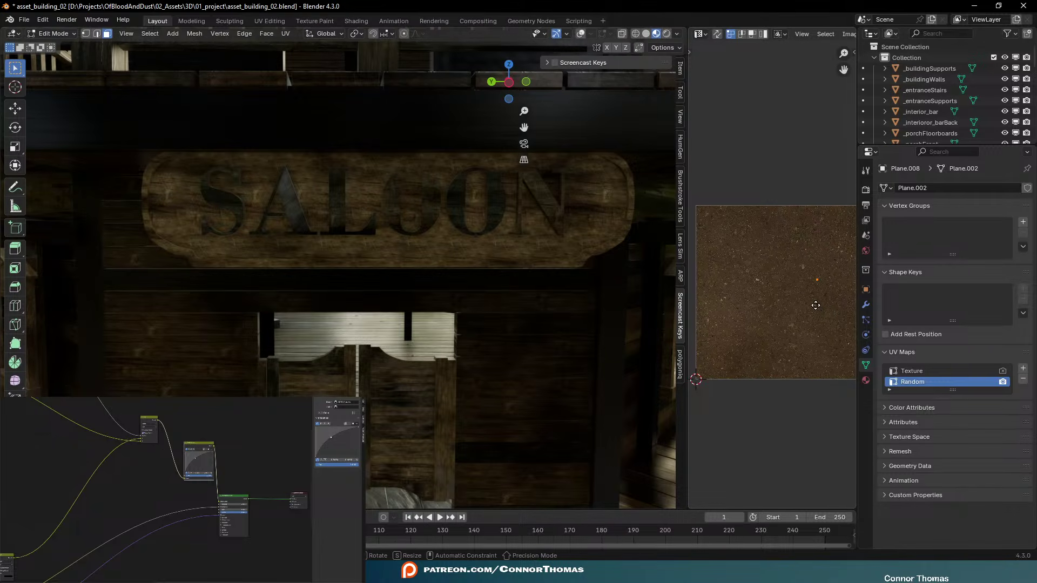
{"action": "key", "text": "g"}
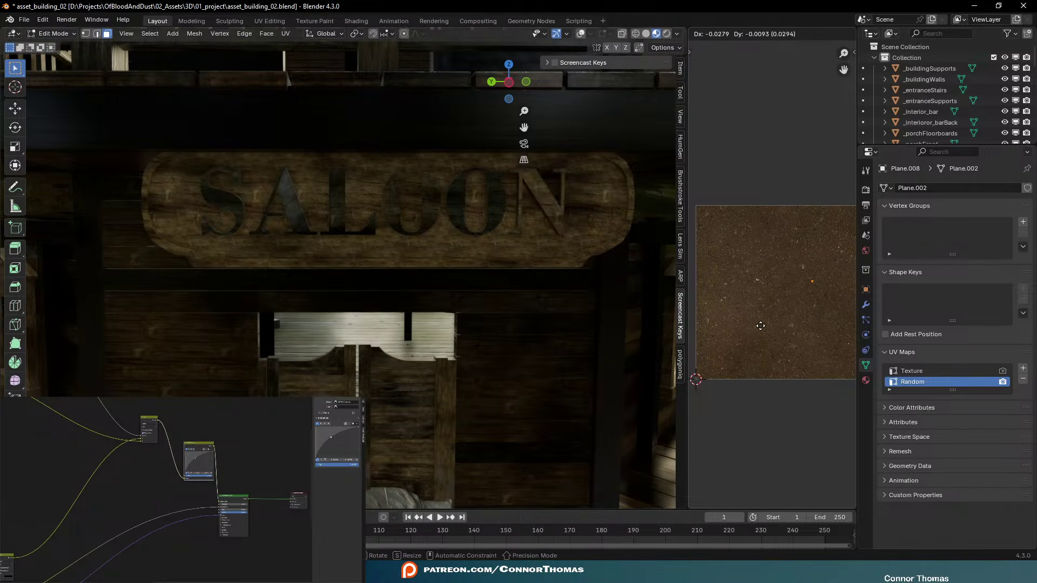
{"action": "left_click", "coordinate": [749, 321]}
Return the SALOON sign to Object Mode and save the file
{"action": "scroll", "coordinate": [463, 300], "scroll_direction": "down", "scroll_amount": 3}
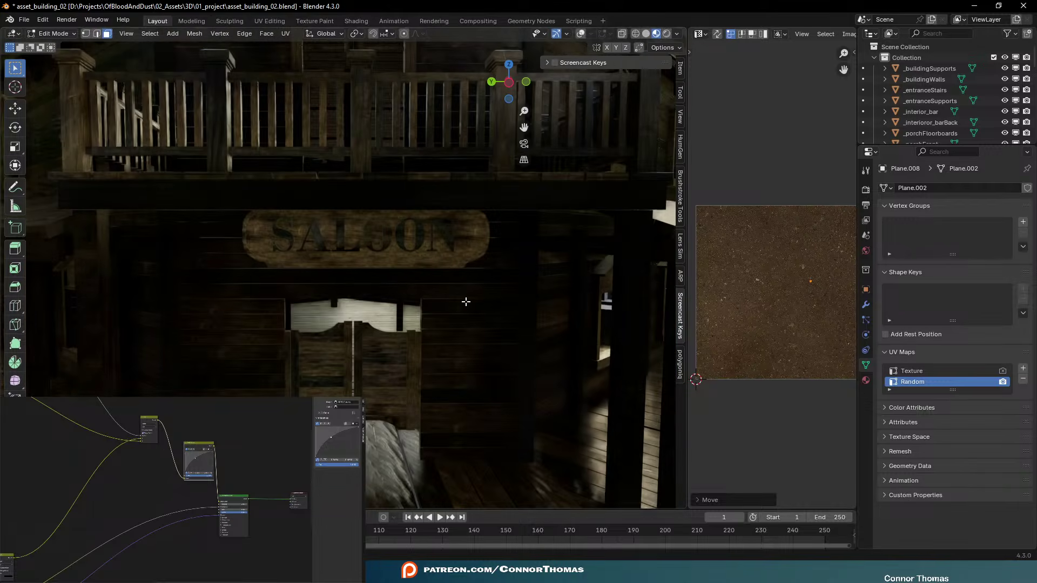
{"action": "key", "text": "Tab"}
{"action": "middle_click_drag", "start_coordinate": [412, 297], "coordinate": [448, 348]}
{"action": "scroll", "coordinate": [426, 350], "scroll_direction": "down", "scroll_amount": 3}
{"action": "key", "text": "ctrl+s"}
{"action": "scroll", "coordinate": [392, 306], "scroll_direction": "up", "scroll_amount": 4}
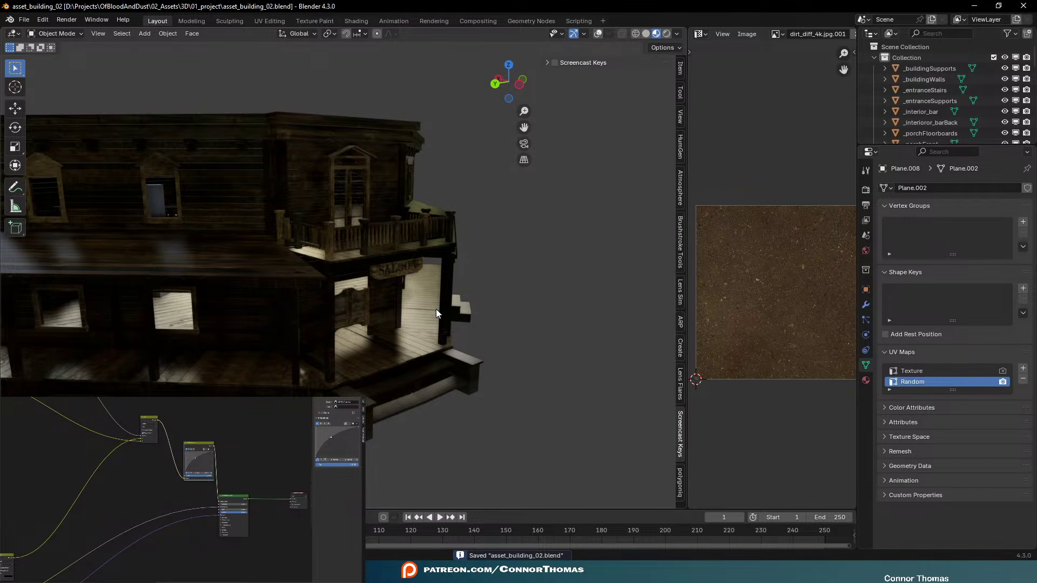
Add an Ambient Occlusion node to the building walls' Wood Panels material and preview its output on the surface
{"action": "middle_click_drag", "start_coordinate": [435, 309], "coordinate": [394, 277]}
{"action": "scroll", "coordinate": [326, 280], "scroll_direction": "down", "scroll_amount": 2}
{"action": "middle_click_drag", "start_coordinate": [326, 280], "coordinate": [338, 317]}
{"action": "left_click", "coordinate": [338, 317]}
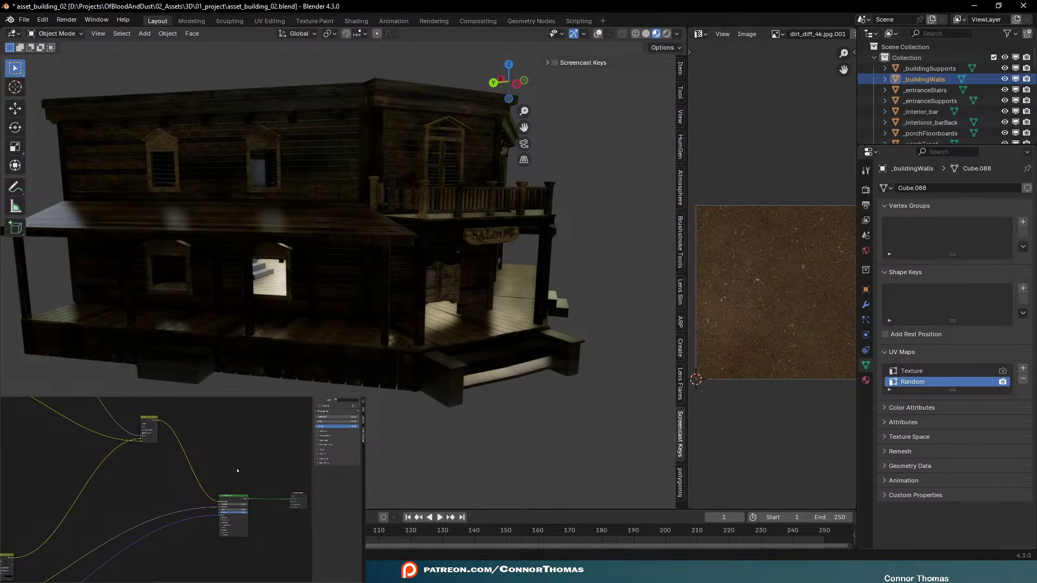
{"action": "scroll", "coordinate": [237, 471], "scroll_direction": "up", "scroll_amount": 1}
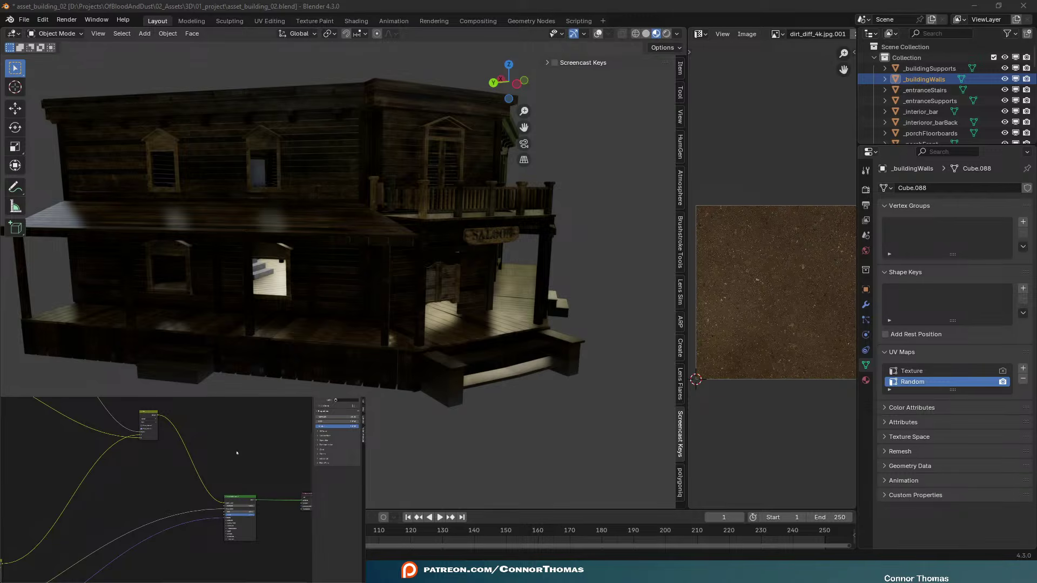
{"action": "left_click", "coordinate": [865, 381]}
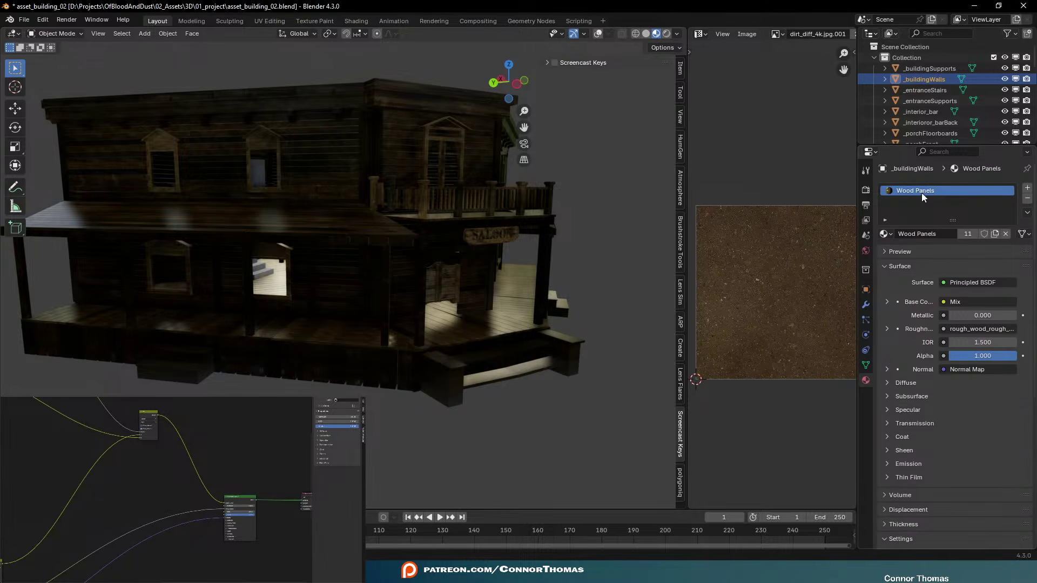
{"action": "mouse_move", "coordinate": [259, 493]}
{"action": "type", "text": "am"}
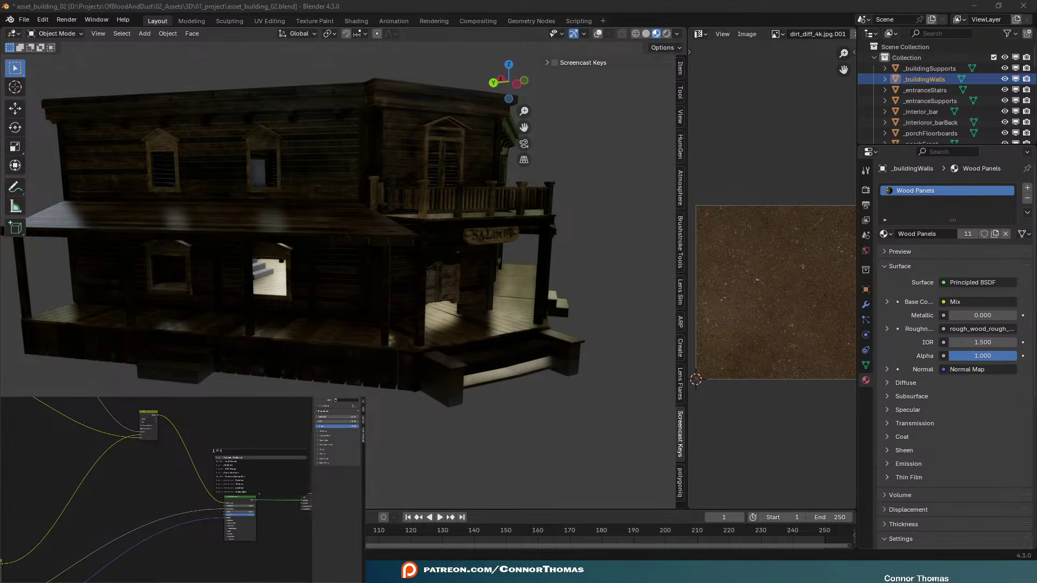
{"action": "key", "text": "Return"}
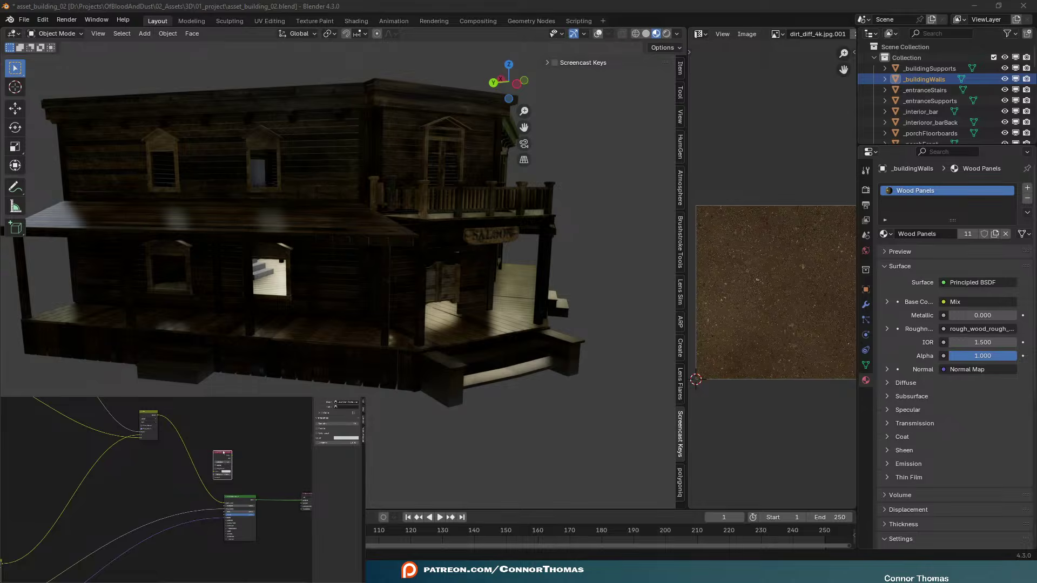
{"action": "left_click", "coordinate": [223, 452], "text": "ctrl+shift"}
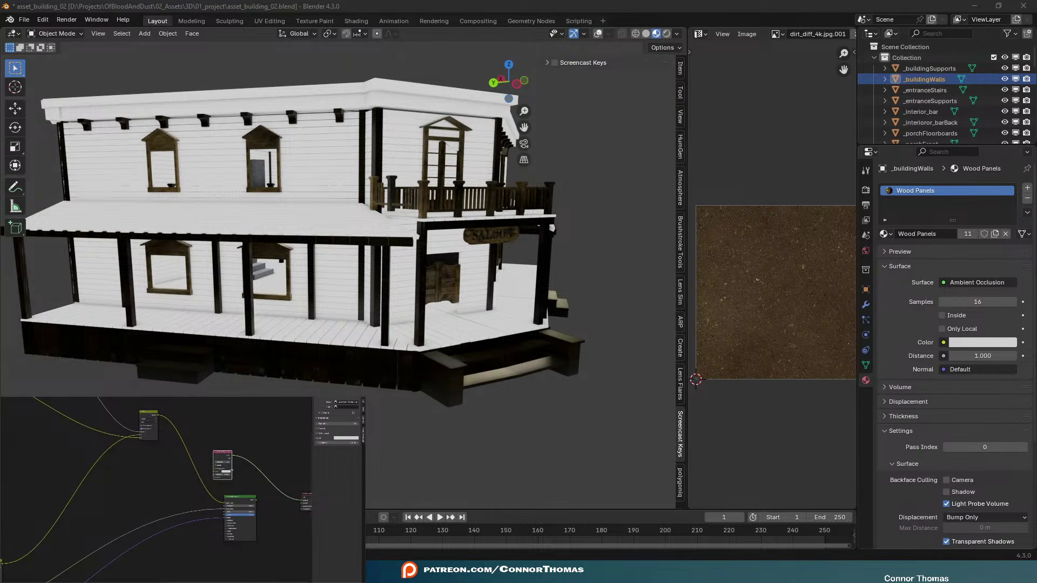
Insert a Color Ramp node between the Ambient Occlusion node and the Material Output
{"action": "scroll", "coordinate": [282, 483], "scroll_direction": "up", "scroll_amount": 3}
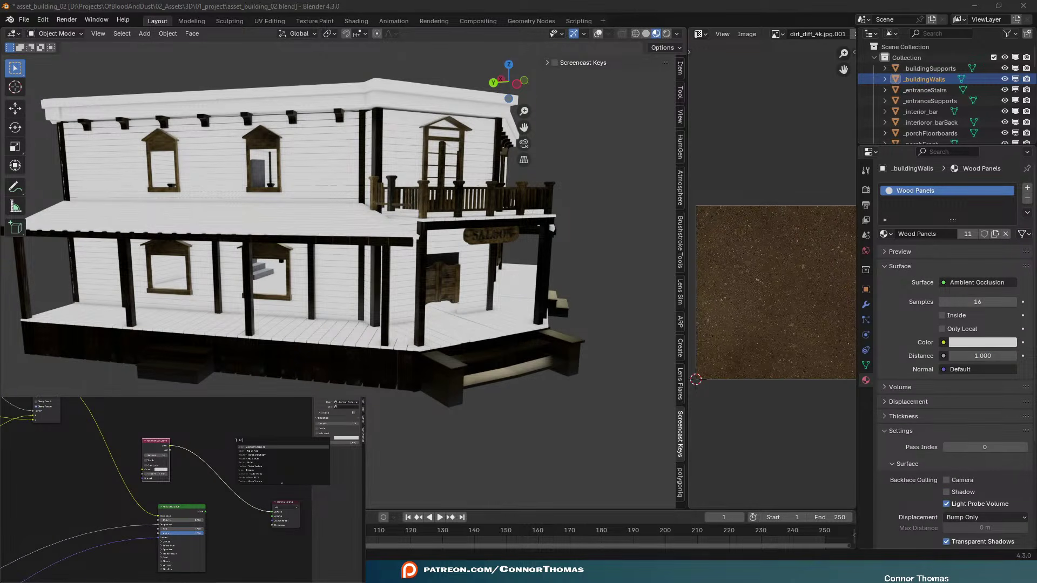
{"action": "type", "text": "co"}
{"action": "key", "text": "Down"}
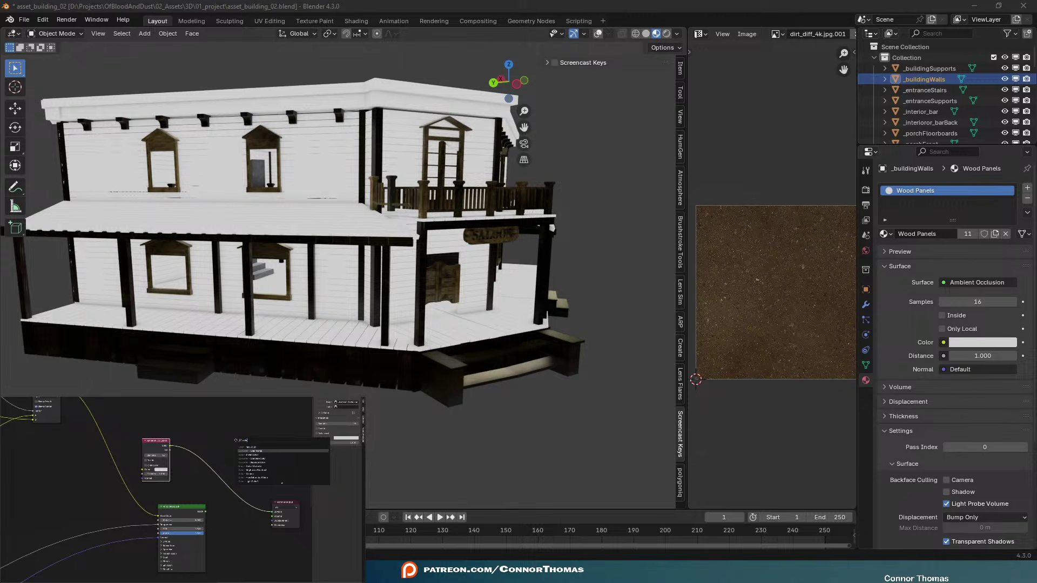
{"action": "key", "text": "Return"}
{"action": "left_click", "coordinate": [199, 448]}
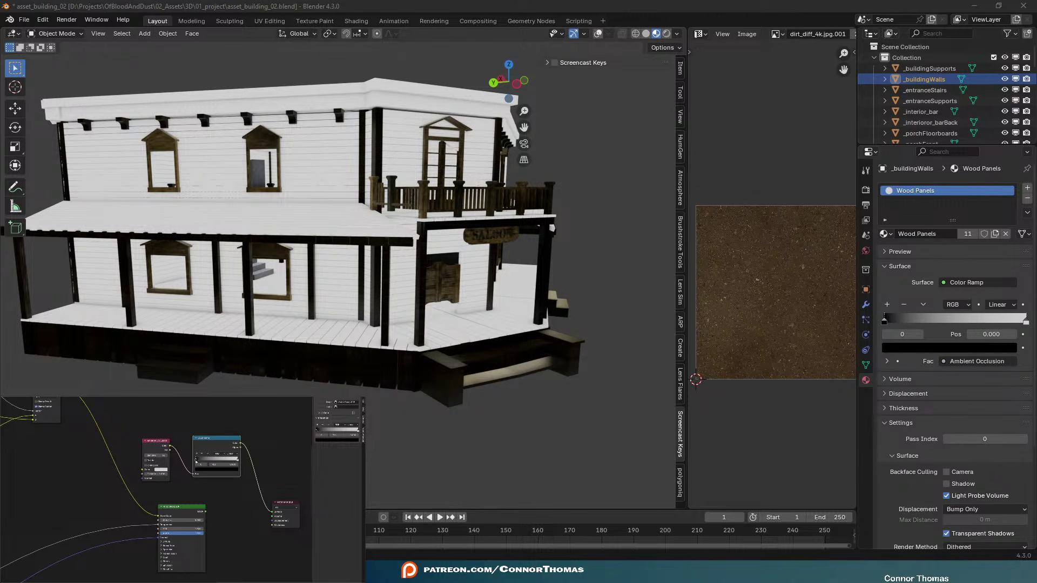
Move the Color Ramp's black stop to position 0.750 and inspect the occlusion mask around the building
{"action": "left_click_drag", "start_coordinate": [196, 462], "coordinate": [235, 460]}
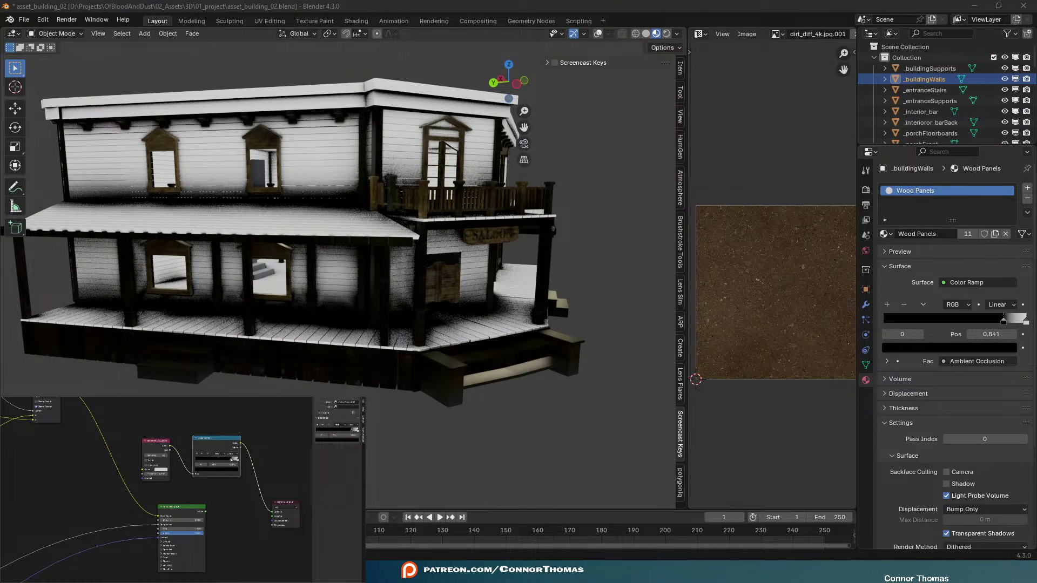
{"action": "left_click_drag", "start_coordinate": [230, 460], "coordinate": [227, 460]}
{"action": "scroll", "coordinate": [486, 254], "scroll_direction": "up", "scroll_amount": 2}
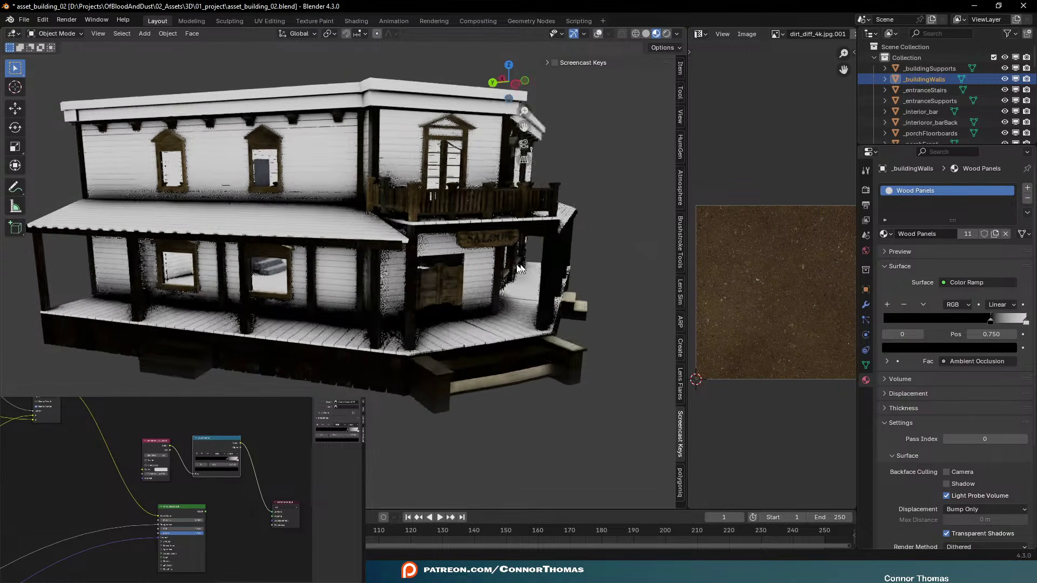
{"action": "middle_click_drag", "start_coordinate": [486, 254], "coordinate": [529, 231]}
{"action": "scroll", "coordinate": [460, 265], "scroll_direction": "up", "scroll_amount": 4}
{"action": "scroll", "coordinate": [457, 257], "scroll_direction": "down", "scroll_amount": 3}
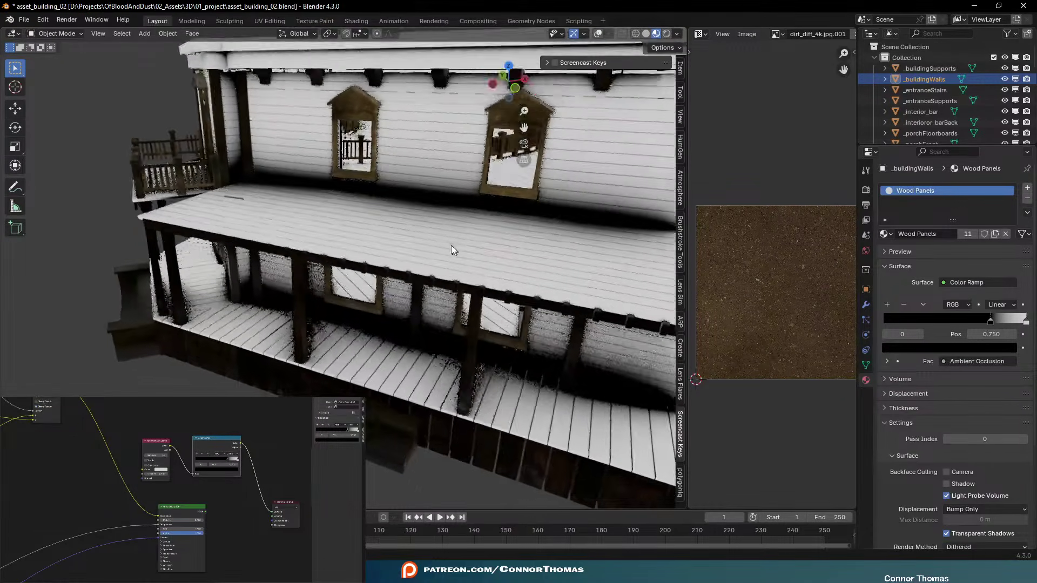
Insert an Invert Color node between the occlusion mask's Color Ramp and the Material Output
{"action": "middle_click_drag", "start_coordinate": [456, 248], "coordinate": [459, 250]}
{"action": "key", "text": "shift+a"}
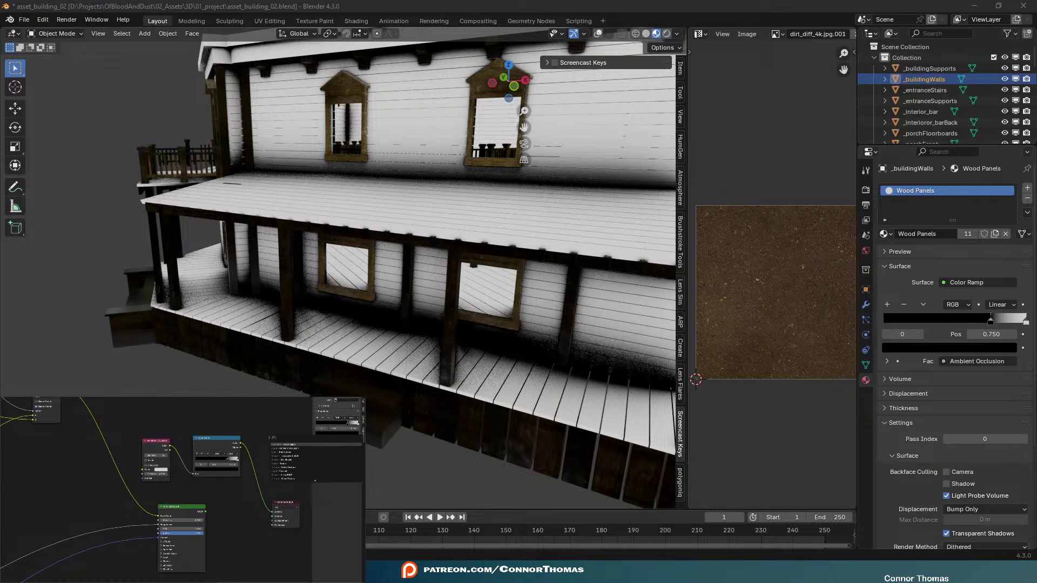
{"action": "type", "text": "va"}
{"action": "key", "text": "Return"}
{"action": "left_click", "coordinate": [261, 452]}
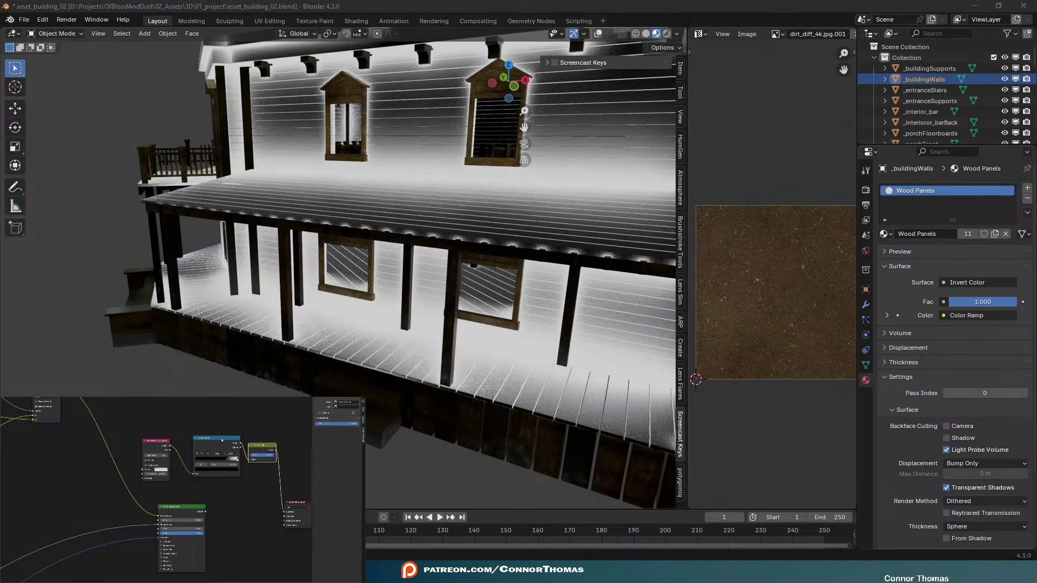
Shift the Color Ramp's white stop toward the black stop to tighten the inverted mask, and inspect the whole building
{"action": "middle_click_drag", "start_coordinate": [410, 227], "coordinate": [497, 219]}
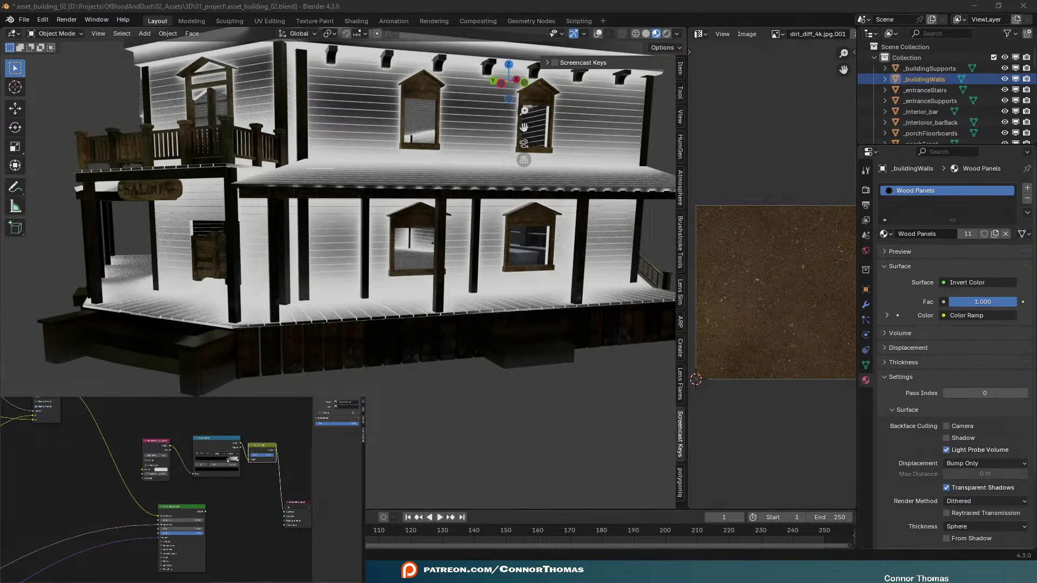
{"action": "left_click_drag", "start_coordinate": [227, 460], "coordinate": [229, 461]}
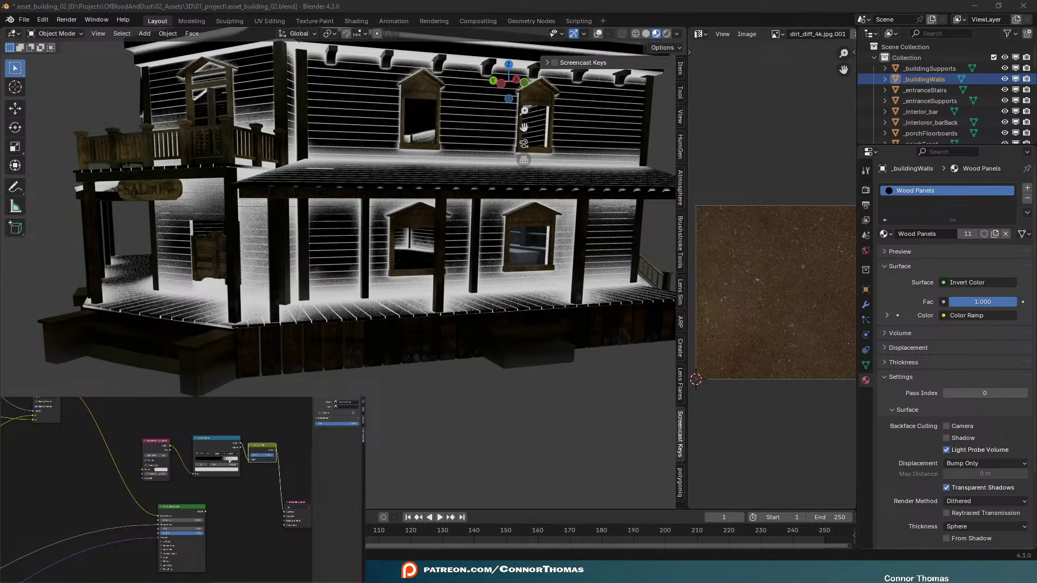
{"action": "middle_click_drag", "start_coordinate": [483, 257], "coordinate": [393, 275]}
{"action": "scroll", "coordinate": [388, 268], "scroll_direction": "down", "scroll_amount": 4}
{"action": "middle_click_drag", "start_coordinate": [494, 299], "coordinate": [339, 255]}
{"action": "scroll", "coordinate": [389, 275], "scroll_direction": "down", "scroll_amount": 3}
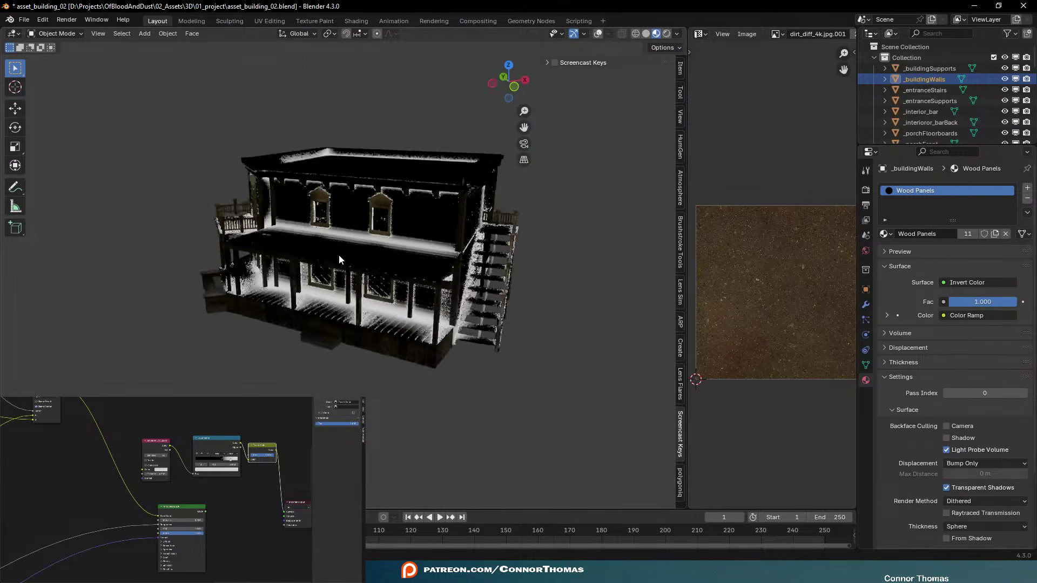
{"action": "scroll", "coordinate": [351, 325], "scroll_direction": "up", "scroll_amount": 2}
{"action": "scroll", "coordinate": [351, 325], "scroll_direction": "up", "scroll_amount": 3}
{"action": "middle_click_drag", "start_coordinate": [351, 325], "coordinate": [440, 320]}
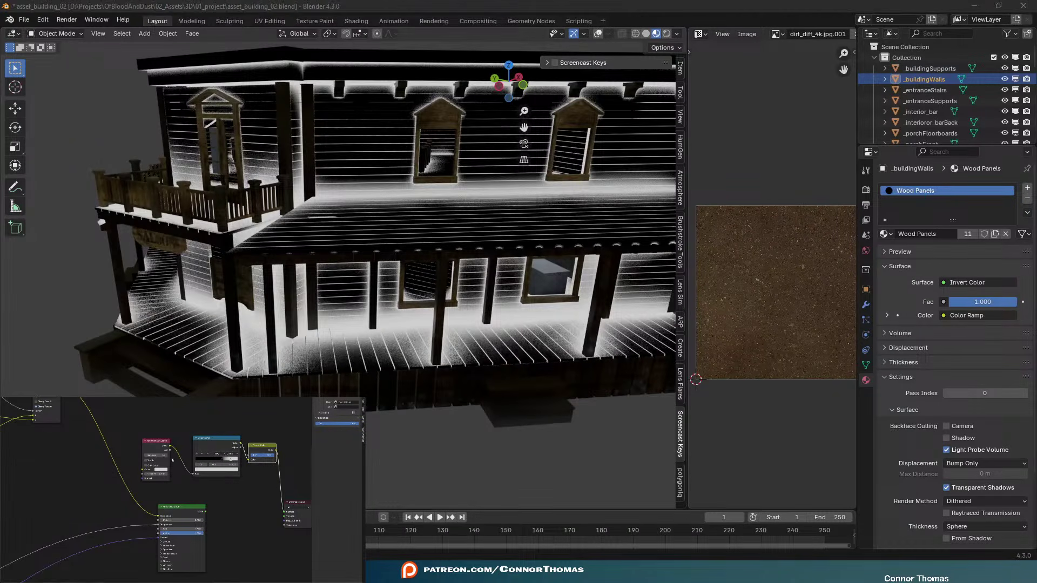
Move the Ambient Occlusion, Color Ramp and Invert Color nodes clear of the shader, and shift the Material Output farther away
{"action": "left_click_drag", "start_coordinate": [152, 419], "coordinate": [279, 486]}
{"action": "key", "text": "g"}
{"action": "left_click", "coordinate": [247, 464]}
{"action": "left_click", "coordinate": [246, 464]}
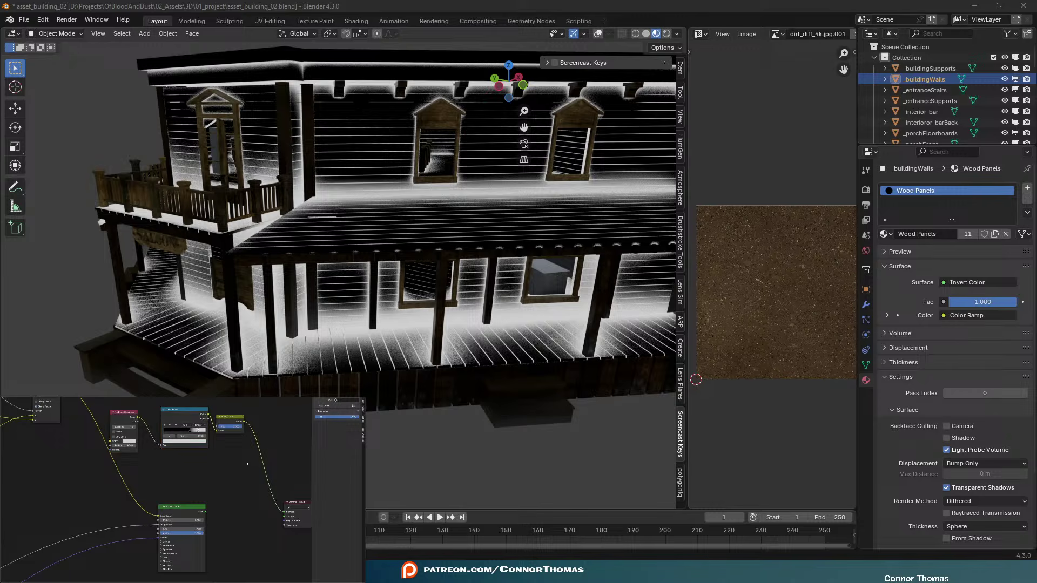
{"action": "scroll", "coordinate": [208, 487], "scroll_direction": "down", "scroll_amount": 4}
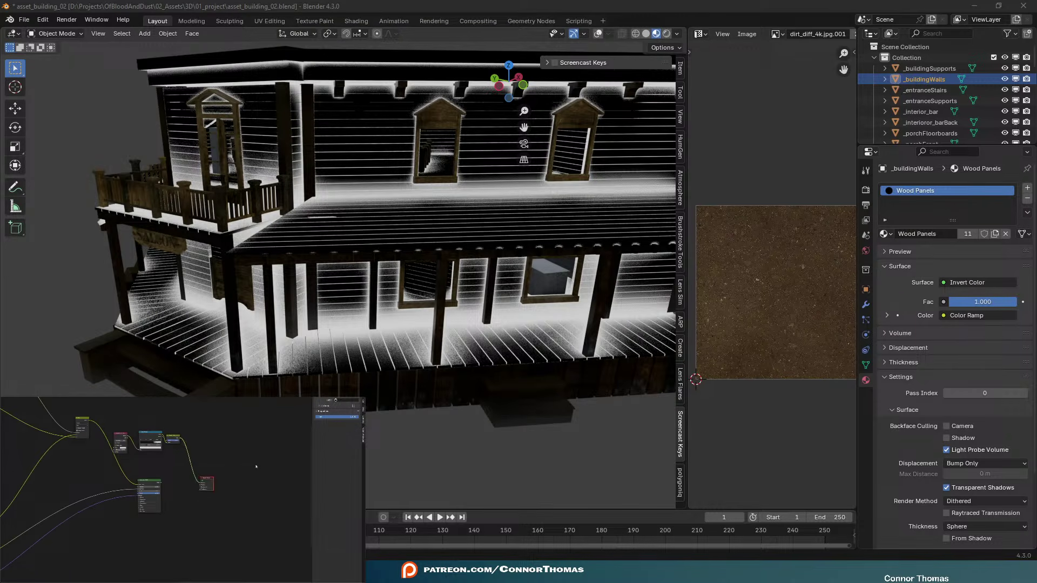
{"action": "key", "text": "g"}
{"action": "left_click", "coordinate": [322, 469]}
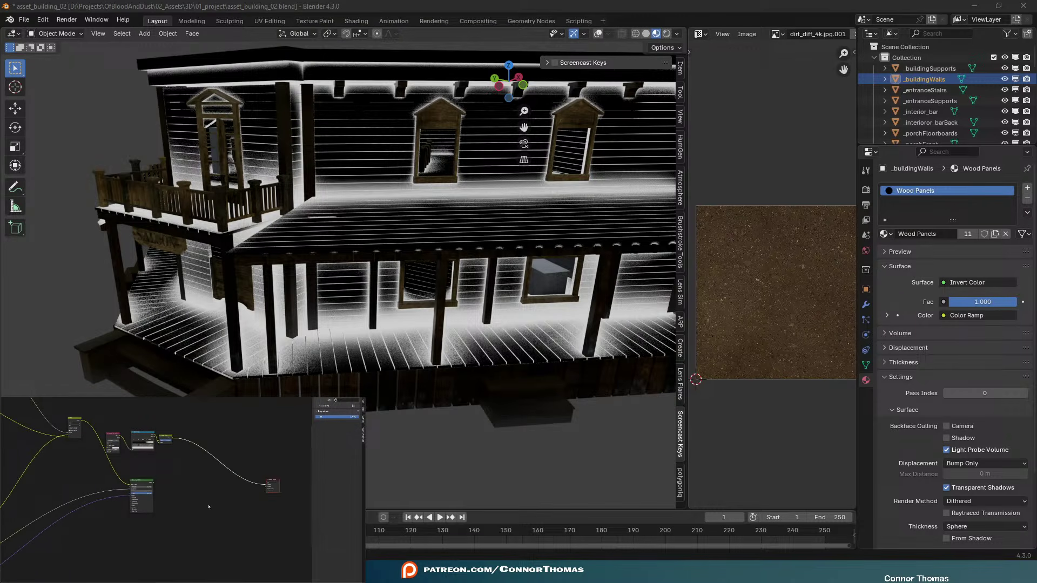
Duplicate the Principled BSDF below the original and preview the duplicate on the surface
{"action": "left_click", "coordinate": [142, 482]}
{"action": "key", "text": "shift+d"}
{"action": "left_click", "coordinate": [179, 523]}
{"action": "scroll", "coordinate": [179, 523], "scroll_direction": "up", "scroll_amount": 2}
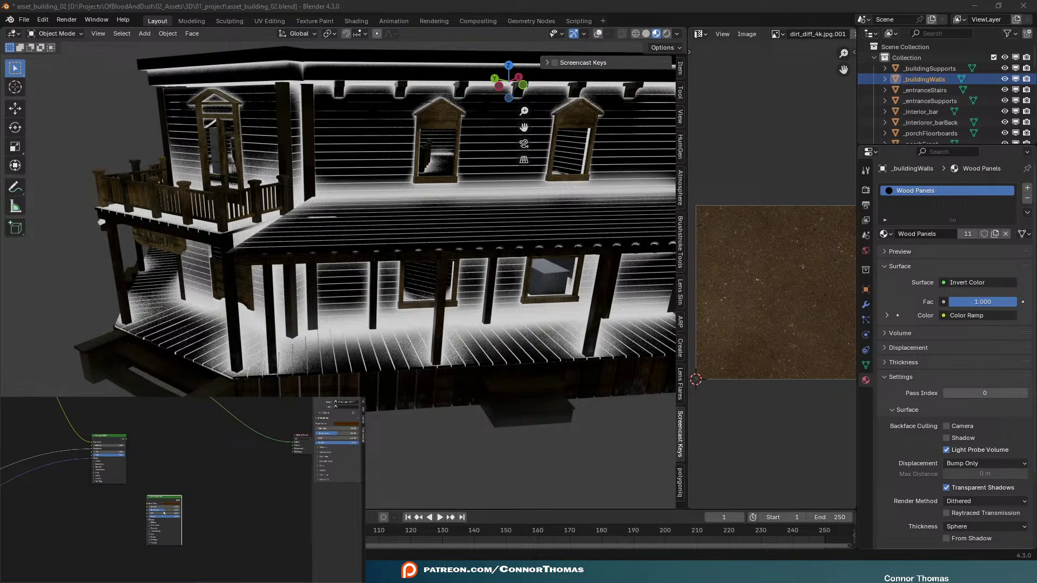
{"action": "left_click", "coordinate": [164, 510]}
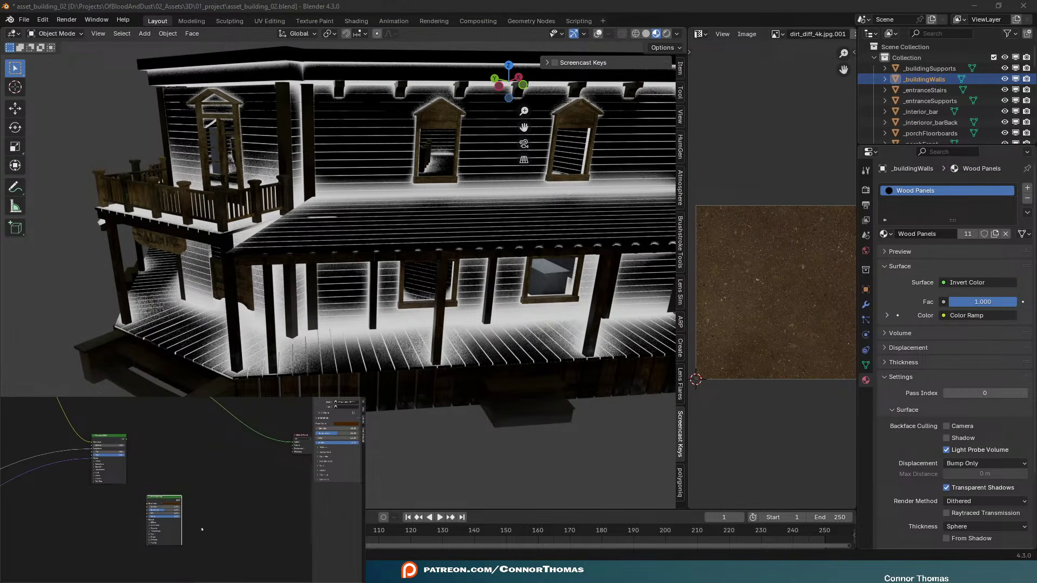
{"action": "scroll", "coordinate": [201, 528], "scroll_direction": "up", "scroll_amount": 4}
{"action": "left_click_drag", "start_coordinate": [177, 519], "coordinate": [198, 473]}
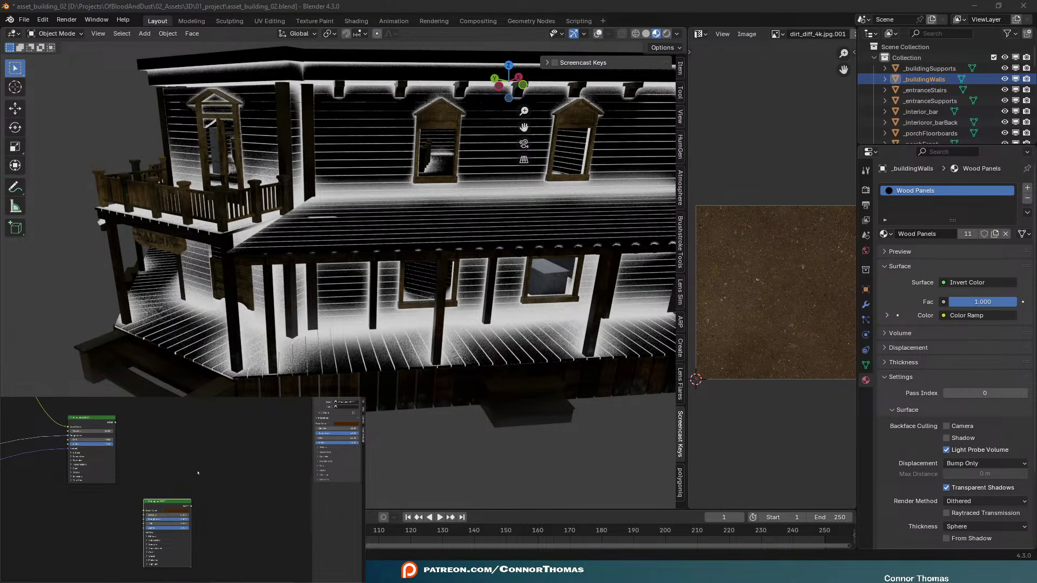
{"action": "left_click", "coordinate": [169, 504], "text": "ctrl+shift"}
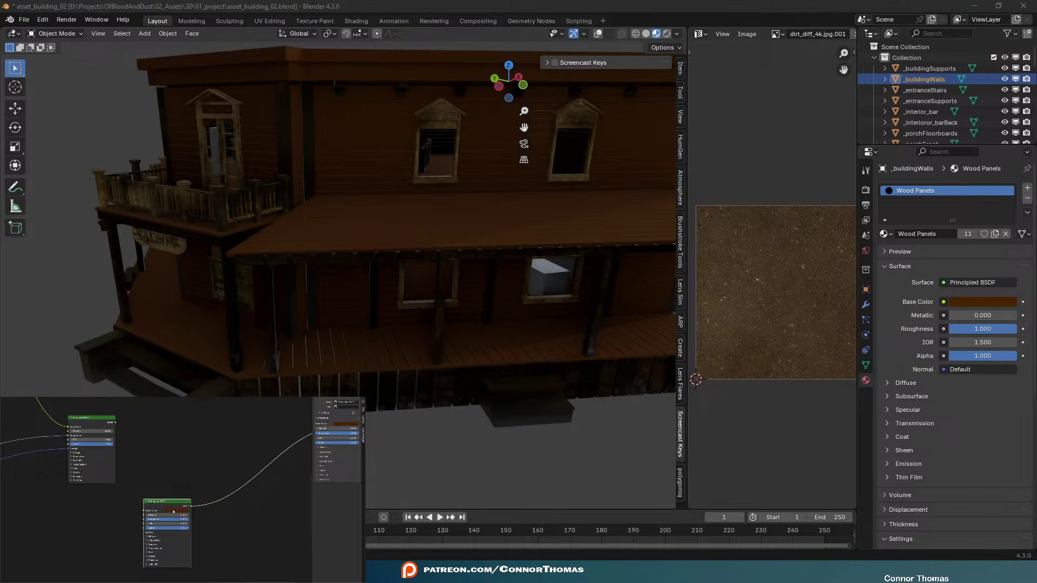
Connect the dirt_diff_4k.jpg.001 texture's color to the duplicate Principled BSDF's Base Color
{"action": "scroll", "coordinate": [178, 500], "scroll_direction": "down", "scroll_amount": 2}
{"action": "scroll", "coordinate": [178, 499], "scroll_direction": "down", "scroll_amount": 4}
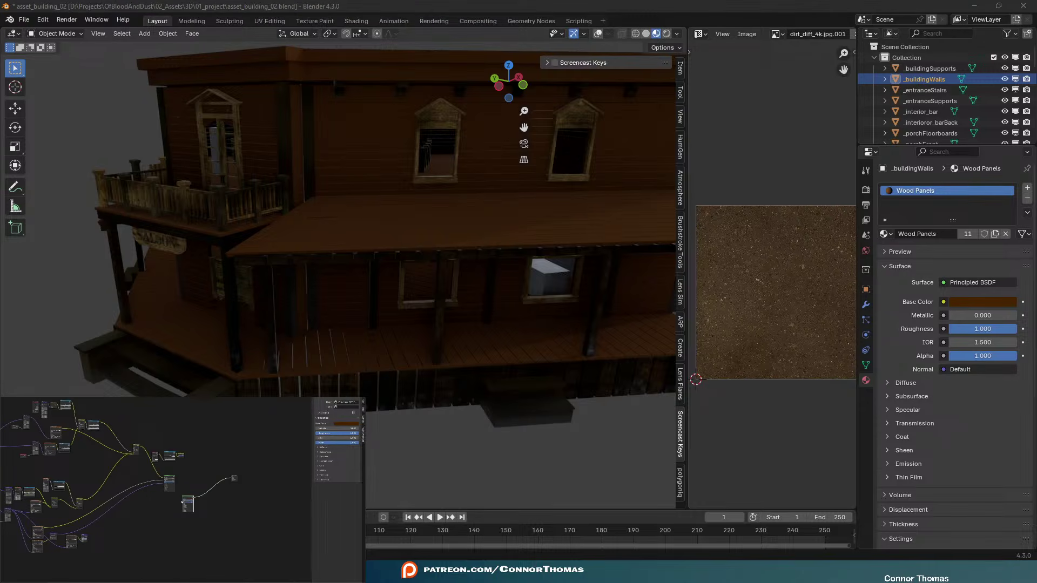
{"action": "left_click_drag", "start_coordinate": [182, 505], "coordinate": [65, 462]}
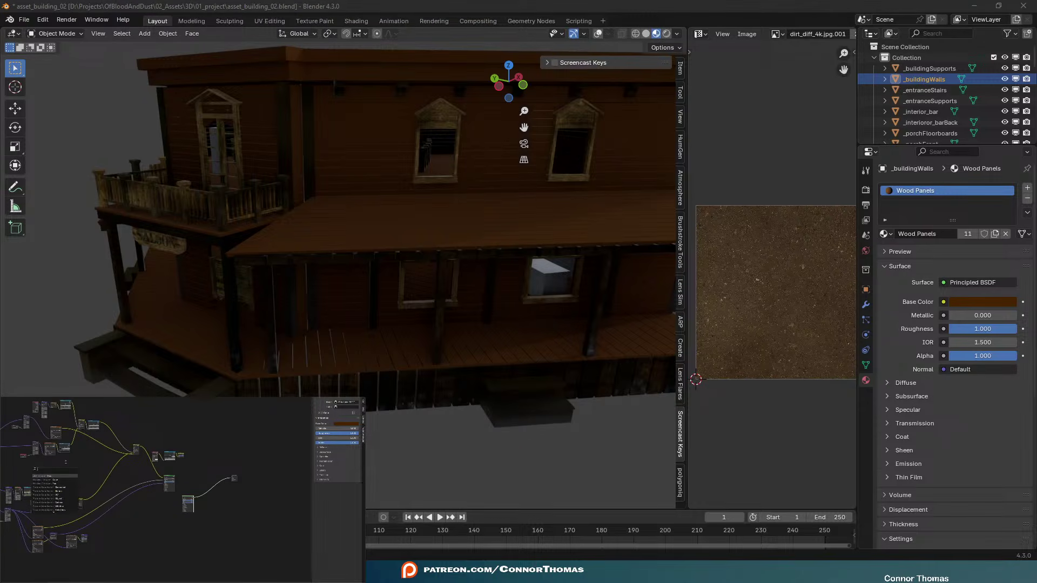
{"action": "left_click", "coordinate": [54, 491]}
{"action": "scroll", "coordinate": [108, 475], "scroll_direction": "up", "scroll_amount": 5}
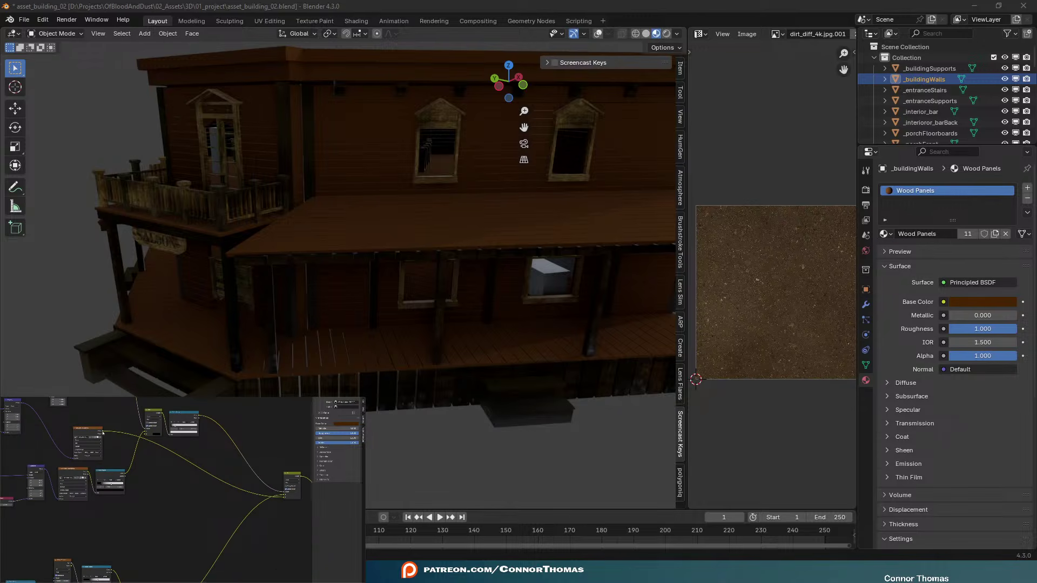
{"action": "middle_click_drag", "start_coordinate": [102, 433], "coordinate": [36, 372]}
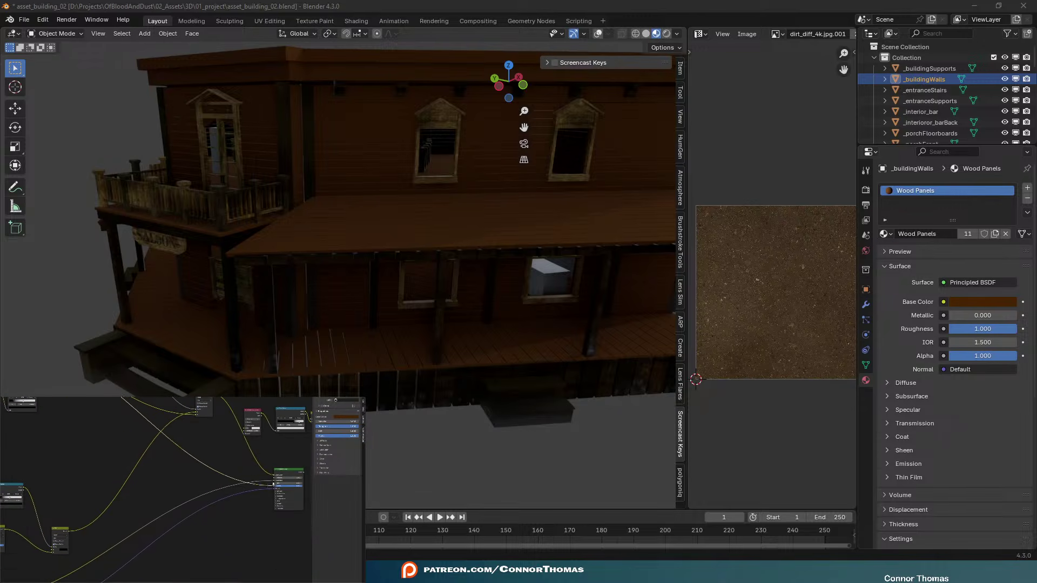
{"action": "middle_click_drag", "start_coordinate": [273, 483], "coordinate": [215, 467]}
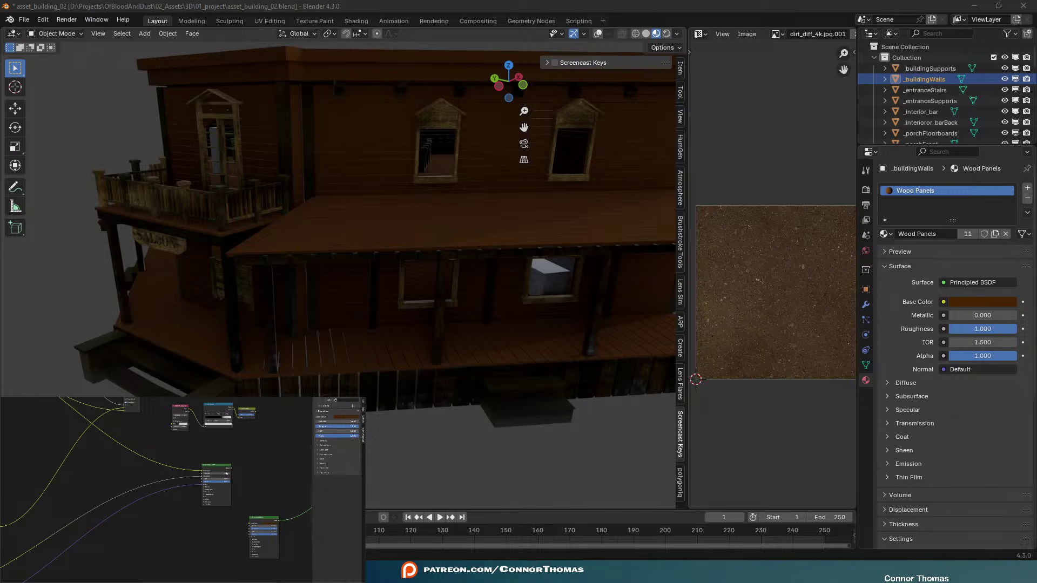
{"action": "left_click_drag", "start_coordinate": [202, 471], "coordinate": [251, 522]}
{"action": "middle_click_drag", "start_coordinate": [266, 449], "coordinate": [258, 466]}
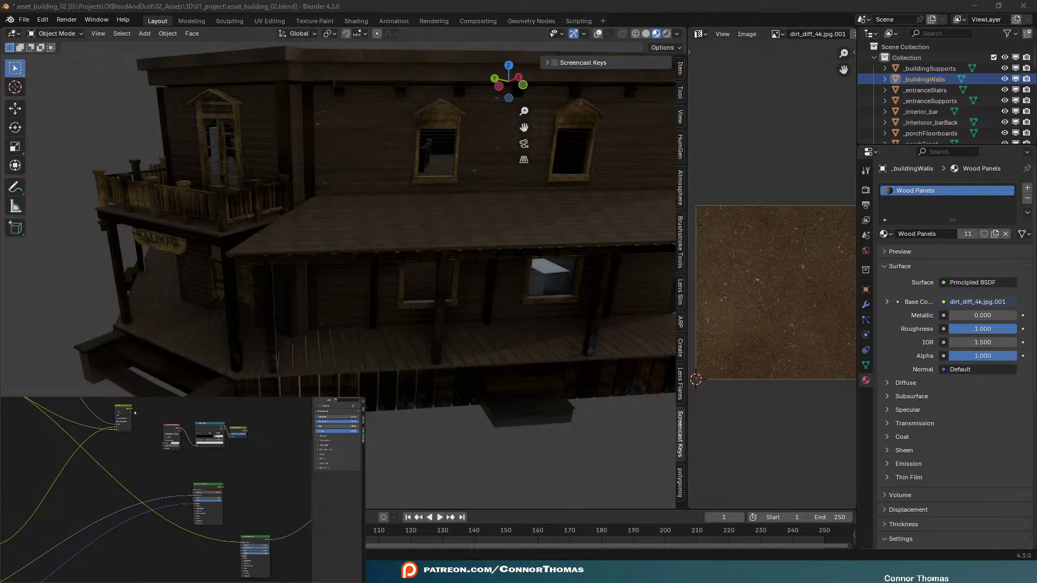
Reconnect the wood Mix node's result to the original Principled BSDF's Base Color, and inspect the dirt on the porch roof
{"action": "left_click_drag", "start_coordinate": [134, 412], "coordinate": [197, 492]}
{"action": "middle_click_drag", "start_coordinate": [232, 490], "coordinate": [129, 453]}
{"action": "scroll", "coordinate": [384, 229], "scroll_direction": "up", "scroll_amount": 8}
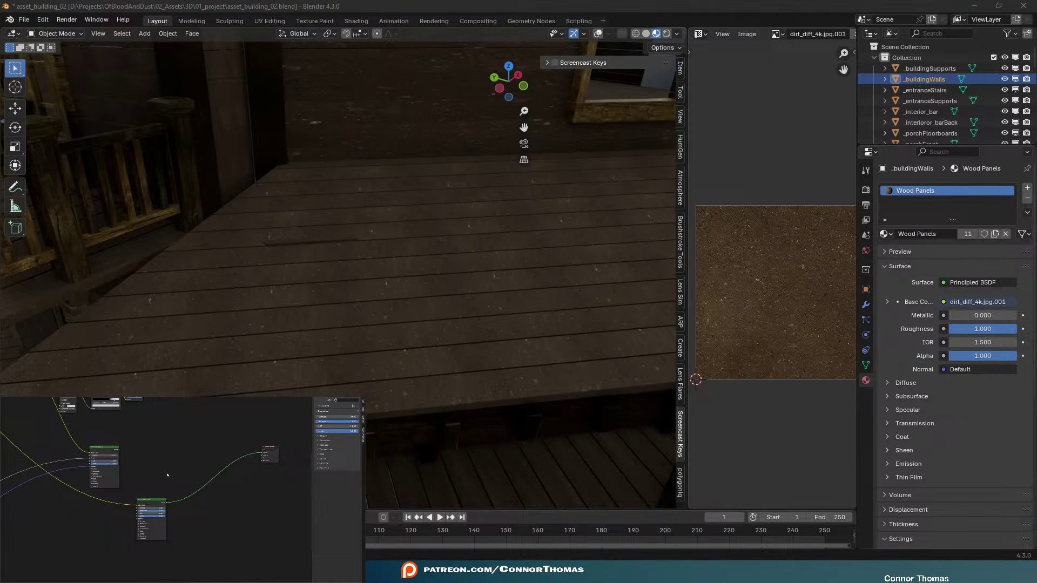
Insert a Mix Shader node between the dirt Principled BSDF and the Material Output
{"action": "left_click_drag", "start_coordinate": [140, 511], "coordinate": [136, 512]}
{"action": "key", "text": "shift+a"}
{"action": "type", "text": "t"}
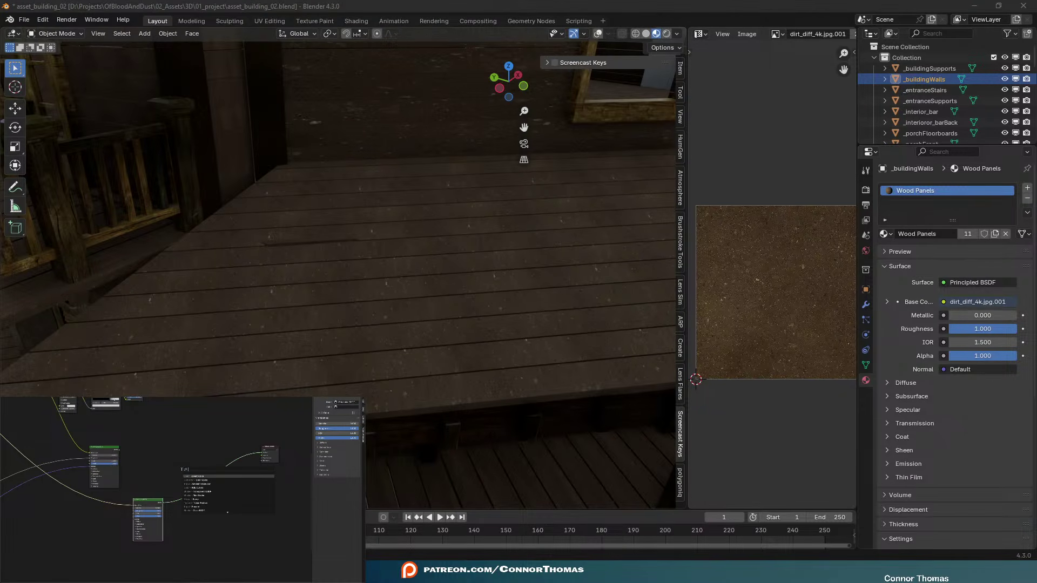
{"action": "type", "text": "mix"}
{"action": "key", "text": "Down"}
{"action": "left_click_drag", "start_coordinate": [189, 487], "coordinate": [207, 493]}
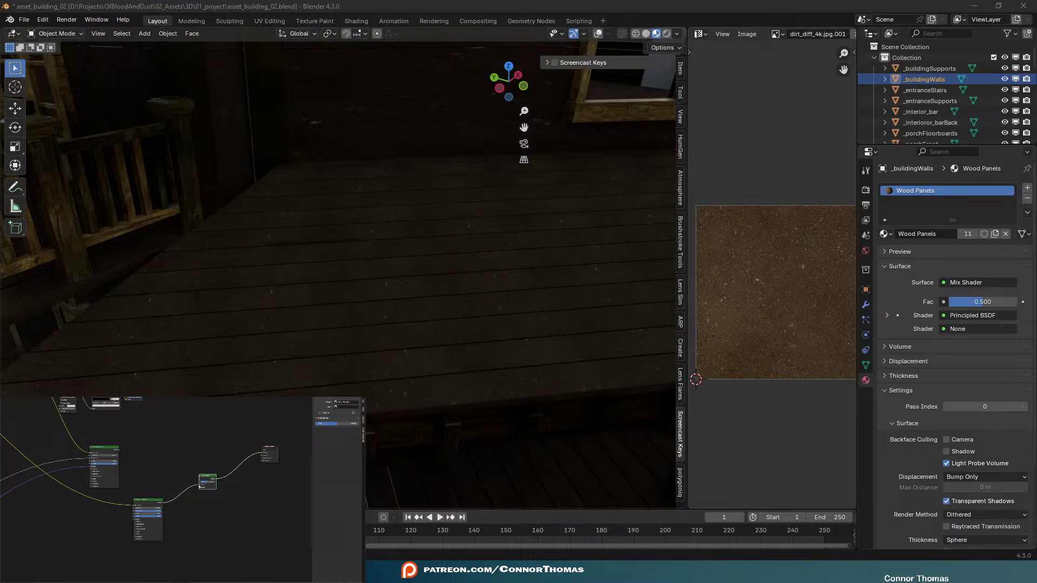
Connect the original wood Principled BSDF to the Mix Shader's free shader input and the Invert Color output to its Fac
{"action": "left_click_drag", "start_coordinate": [120, 452], "coordinate": [200, 485]}
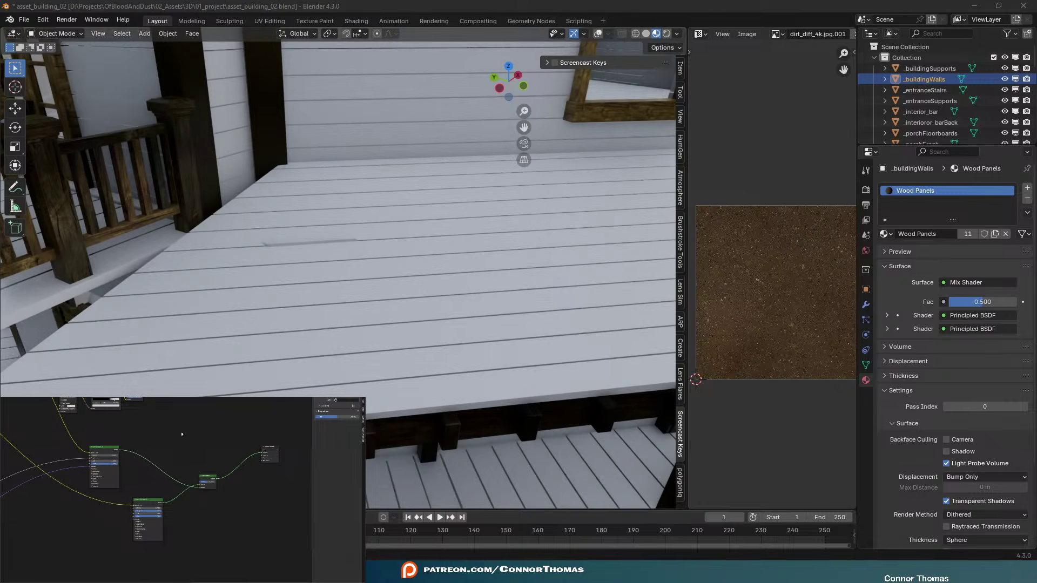
{"action": "left_click_drag", "start_coordinate": [143, 398], "coordinate": [200, 482]}
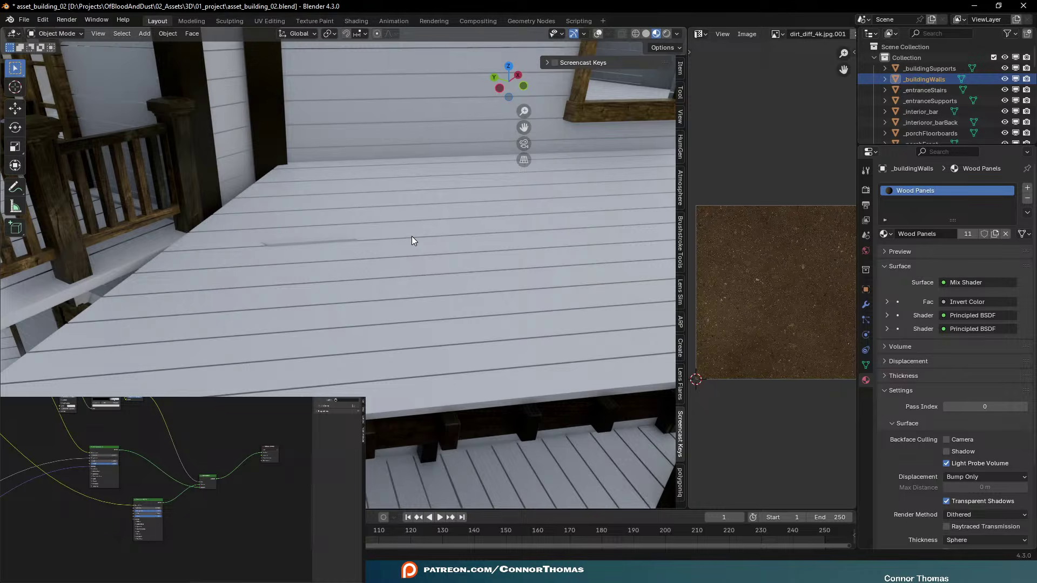
{"action": "scroll", "coordinate": [411, 236], "scroll_direction": "down", "scroll_amount": 9}
{"action": "scroll", "coordinate": [421, 273], "scroll_direction": "up", "scroll_amount": 5}
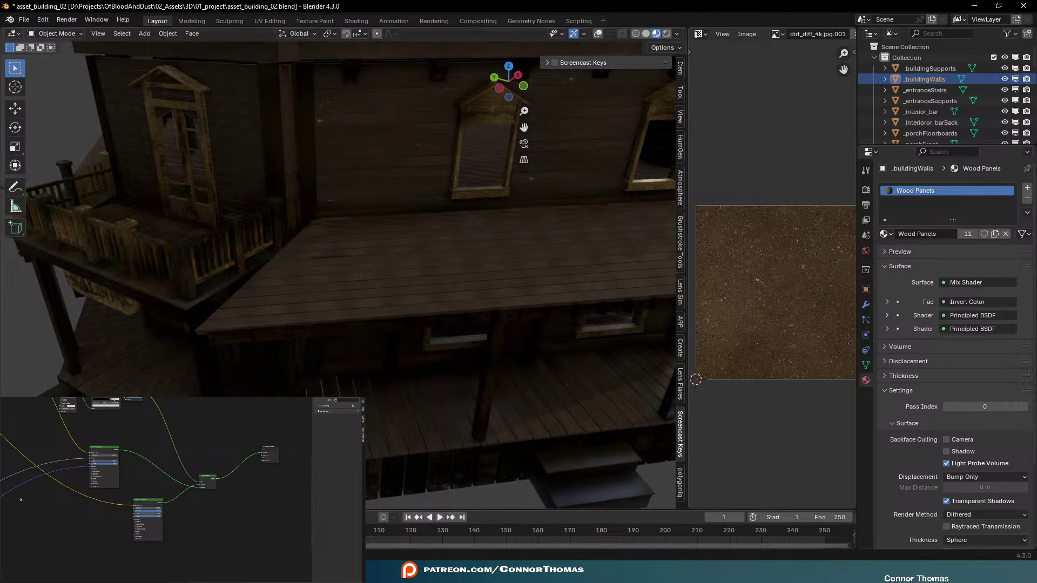
Preview the original wood Principled BSDF alone and inspect the saloon's front entrance
{"action": "left_click", "coordinate": [119, 456], "text": "ctrl+shift"}
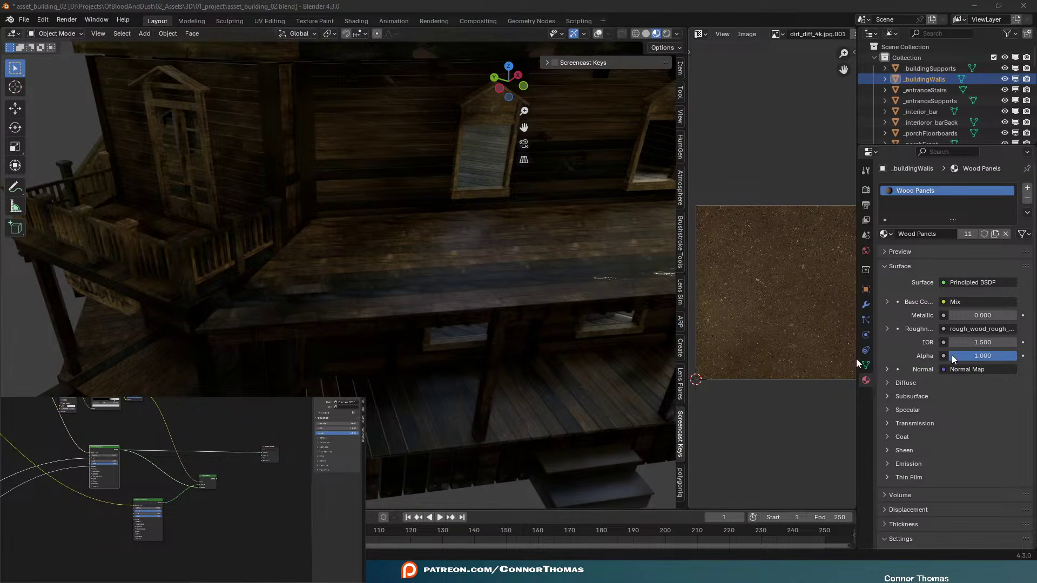
{"action": "middle_click_drag", "start_coordinate": [331, 250], "coordinate": [372, 264]}
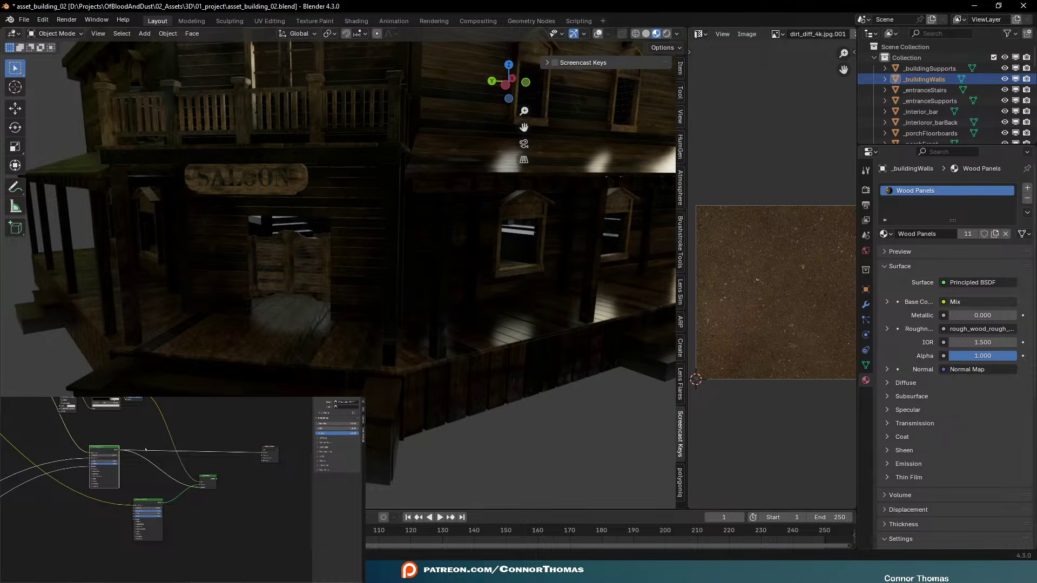
{"action": "middle_click_drag", "start_coordinate": [154, 433], "coordinate": [175, 460]}
Preview the inverted occlusion mask and move the Color Ramp's white stop closer to the black one
{"action": "left_click", "coordinate": [156, 419], "text": "ctrl+shift"}
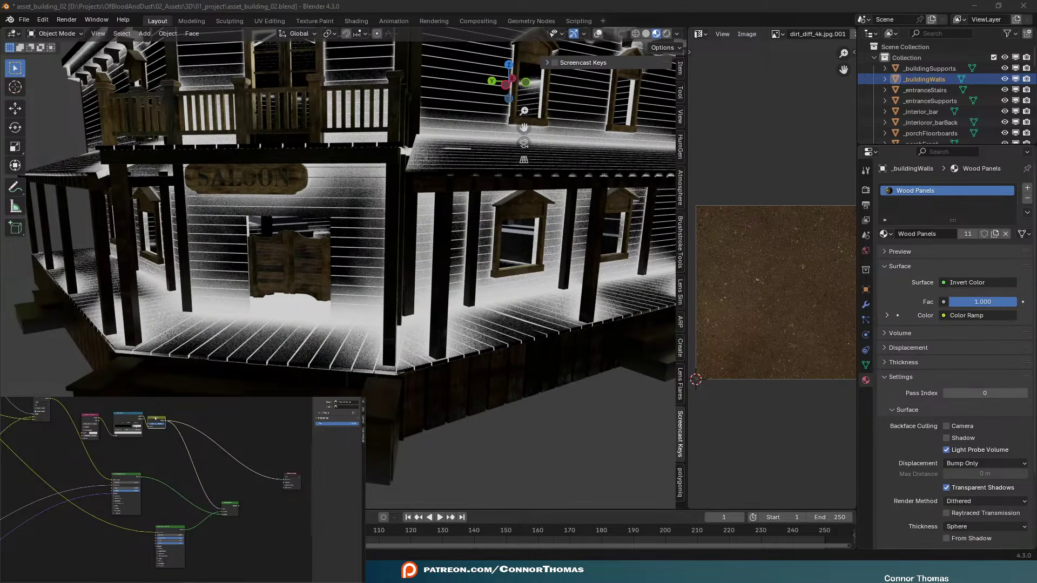
{"action": "scroll", "coordinate": [156, 444], "scroll_direction": "up", "scroll_amount": 3}
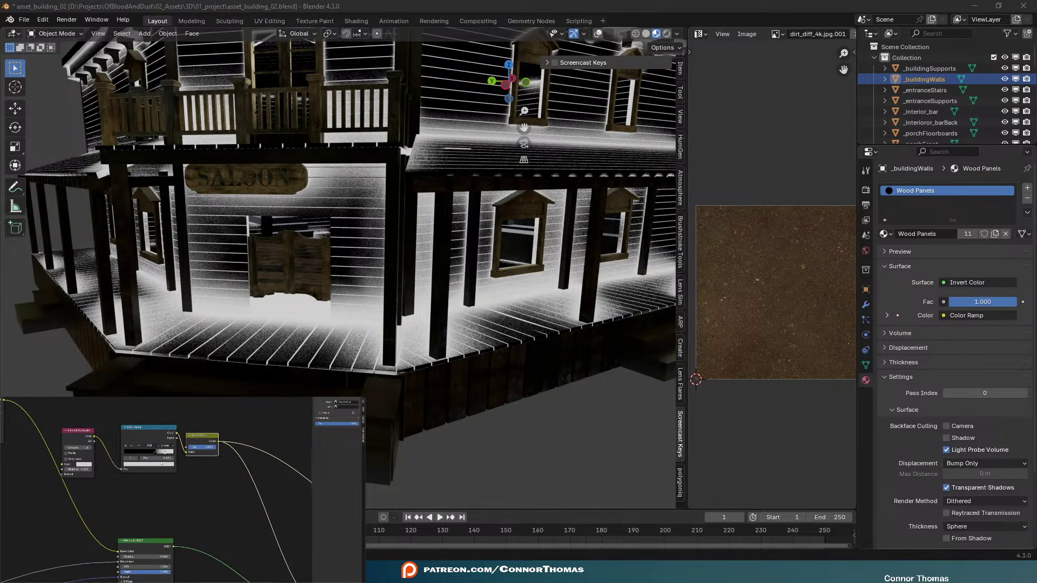
{"action": "left_click_drag", "start_coordinate": [165, 455], "coordinate": [155, 452]}
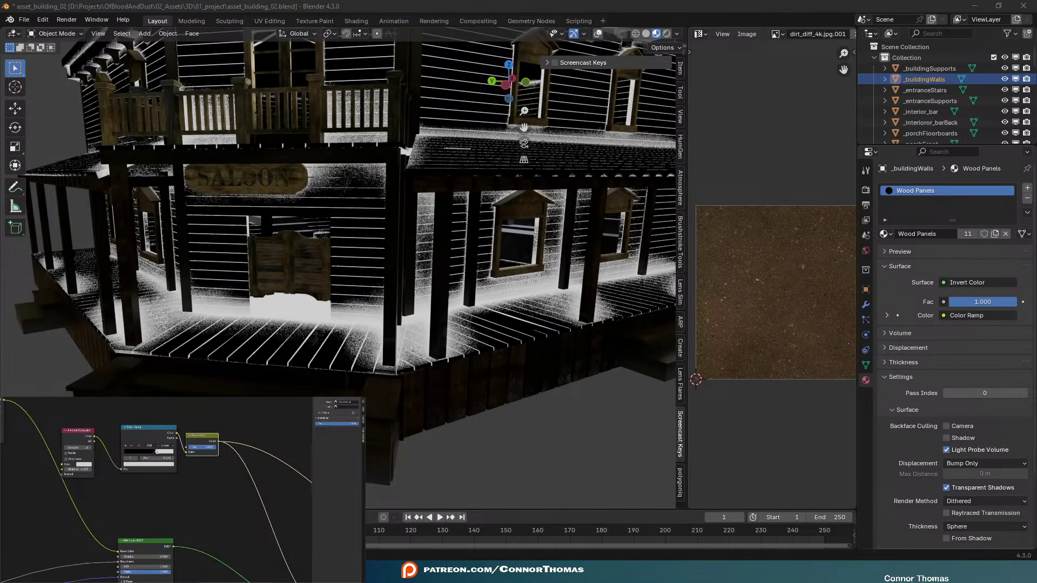
{"action": "middle_click_drag", "start_coordinate": [199, 518], "coordinate": [168, 495]}
{"action": "scroll", "coordinate": [168, 496], "scroll_direction": "up", "scroll_amount": 1}
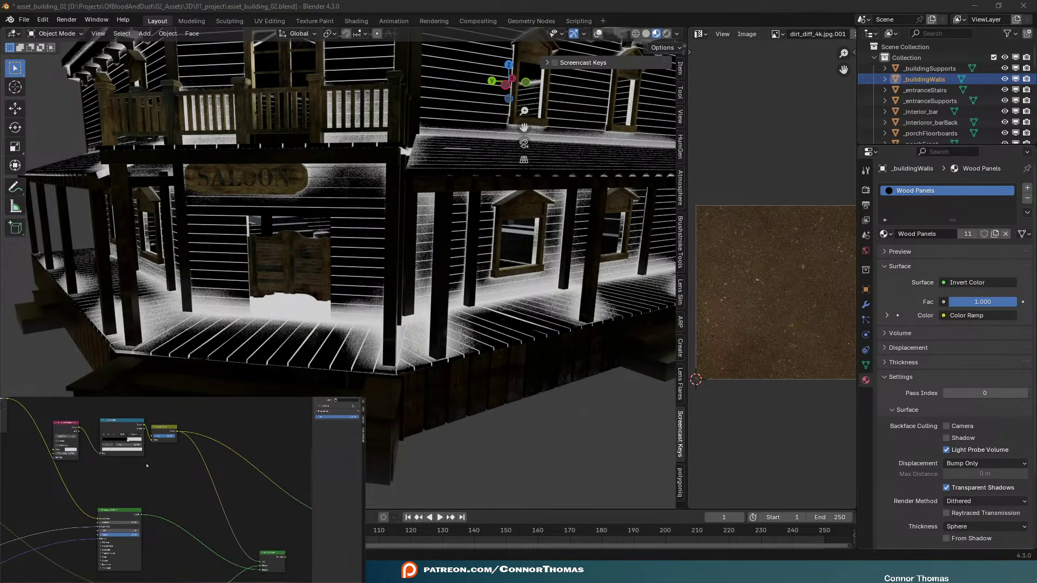
Lighten the color of the Color Ramp's black stop to grey
{"action": "left_click", "coordinate": [117, 424]}
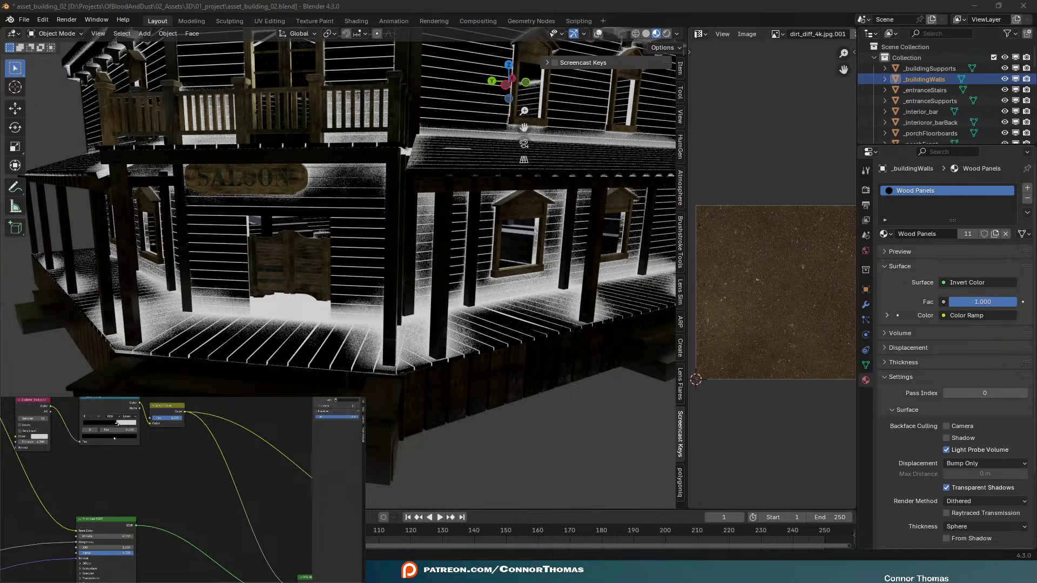
{"action": "left_click", "coordinate": [121, 437]}
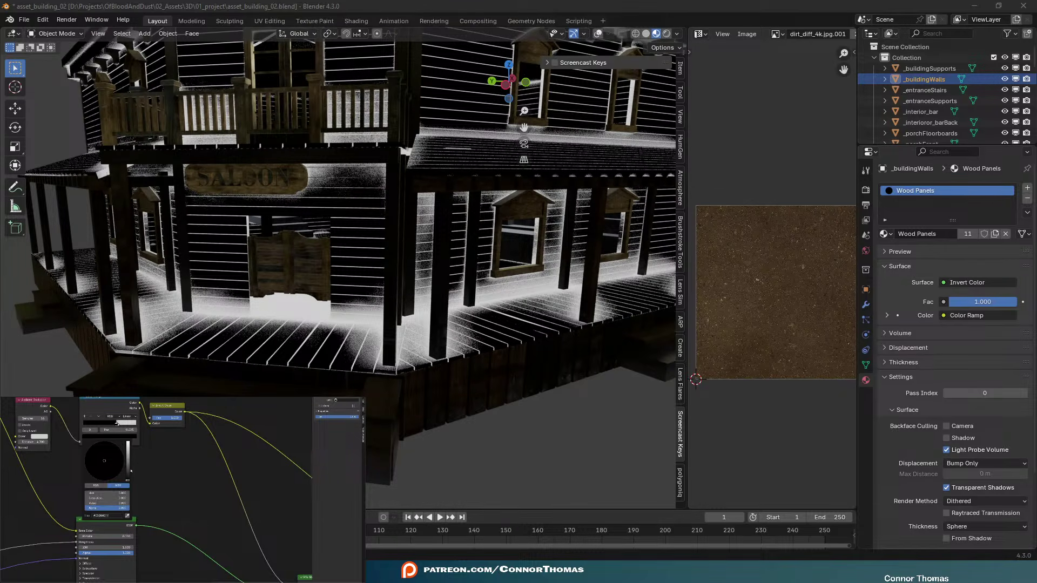
{"action": "left_click_drag", "start_coordinate": [127, 480], "coordinate": [128, 460]}
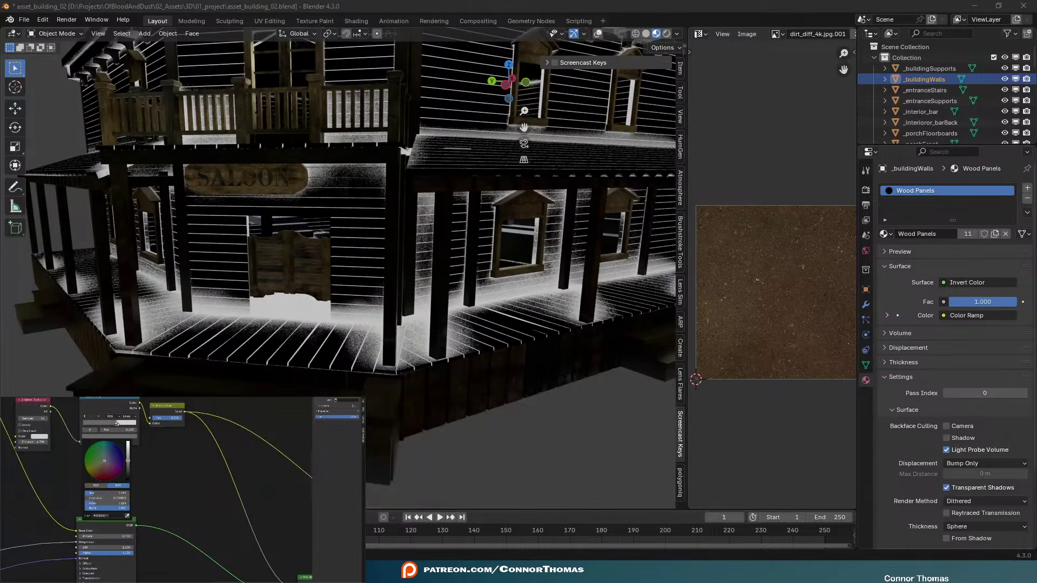
Connect the Mix Shader back to the Material Output's surface to show the blended wood and dirt
{"action": "middle_click_drag", "start_coordinate": [176, 493], "coordinate": [84, 431]}
{"action": "scroll", "coordinate": [133, 463], "scroll_direction": "down", "scroll_amount": 2}
{"action": "left_click", "coordinate": [177, 490], "text": "ctrl+shift"}
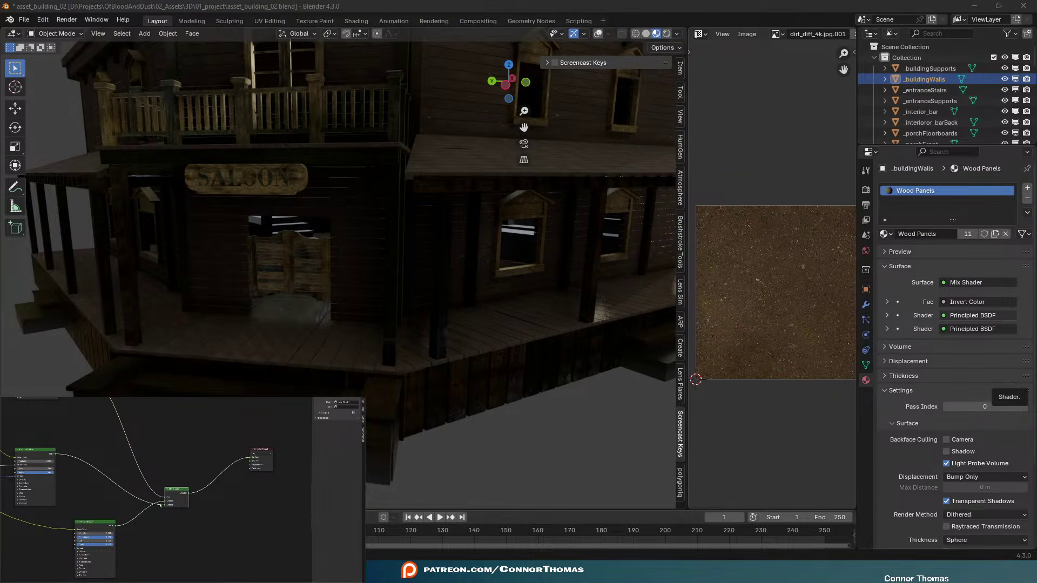
Swap the wood and dirt shaders between the two inputs of the Mix Shader
{"action": "left_click_drag", "start_coordinate": [164, 505], "coordinate": [164, 500]}
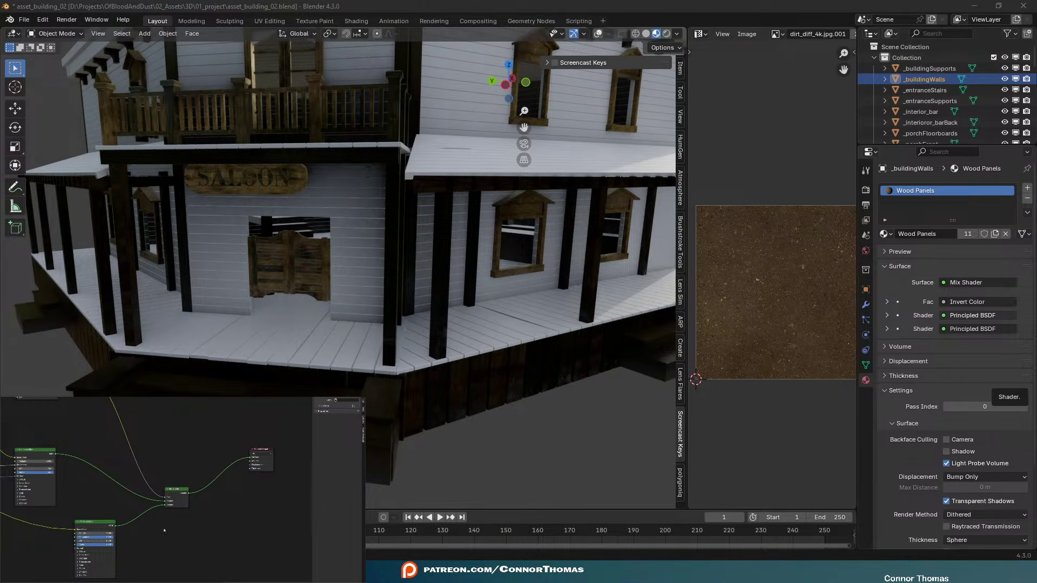
{"action": "key", "text": "ctrl+z"}
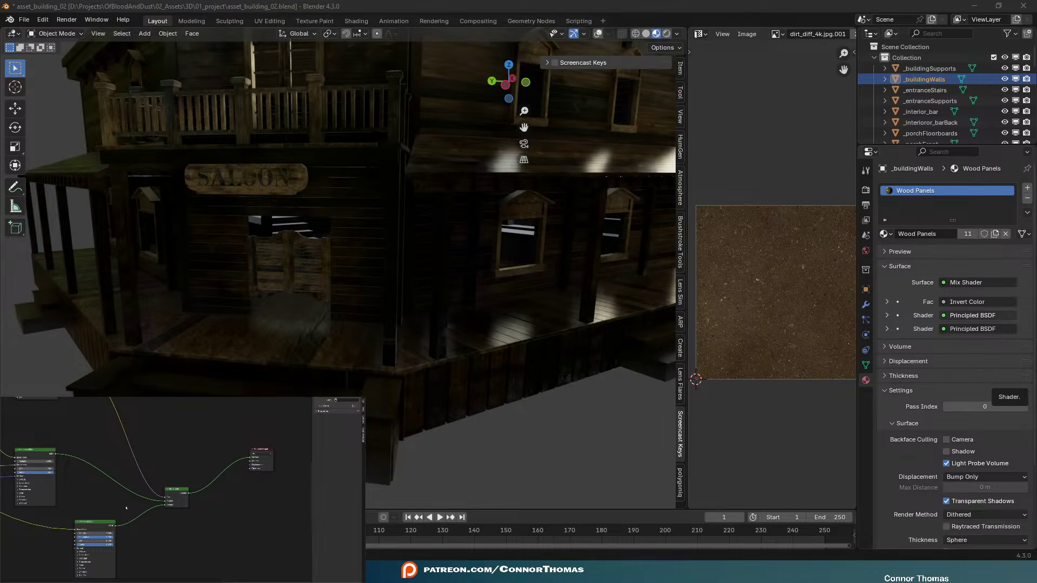
Darken the mask Color Ramp's grey stop back to black and check the dirt around the saloon doors and porch
{"action": "scroll", "coordinate": [413, 308], "scroll_direction": "up", "scroll_amount": 6}
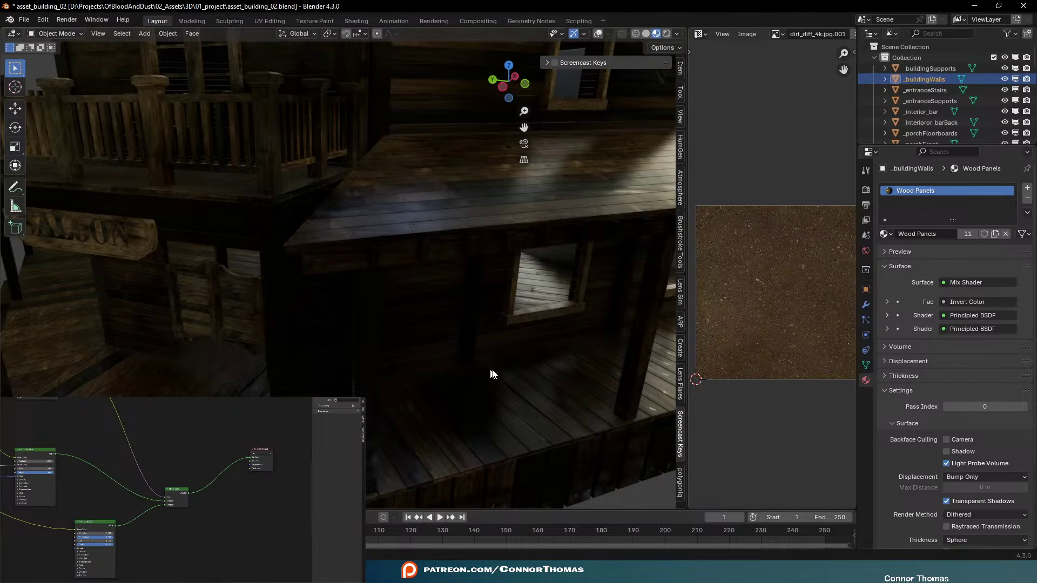
{"action": "middle_click_drag", "start_coordinate": [108, 459], "coordinate": [172, 521]}
{"action": "left_click", "coordinate": [105, 458]}
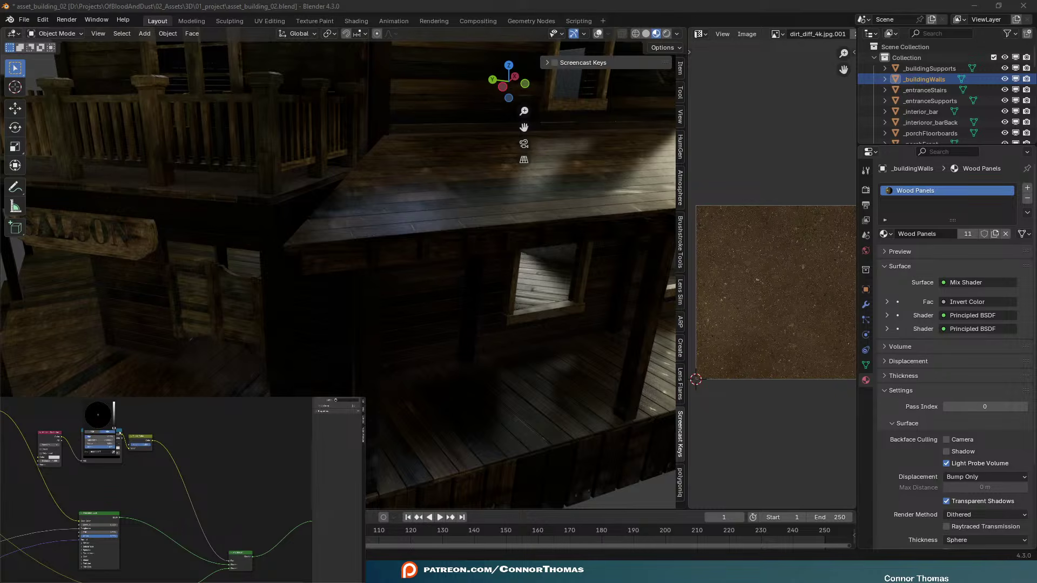
{"action": "scroll", "coordinate": [432, 259], "scroll_direction": "up", "scroll_amount": 8}
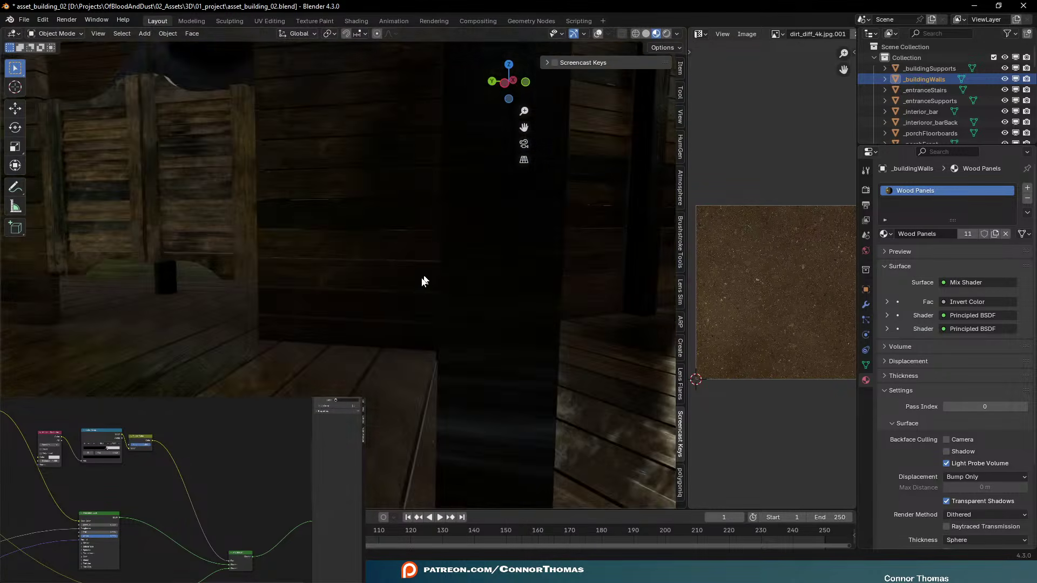
{"action": "scroll", "coordinate": [423, 281], "scroll_direction": "up", "scroll_amount": 6}
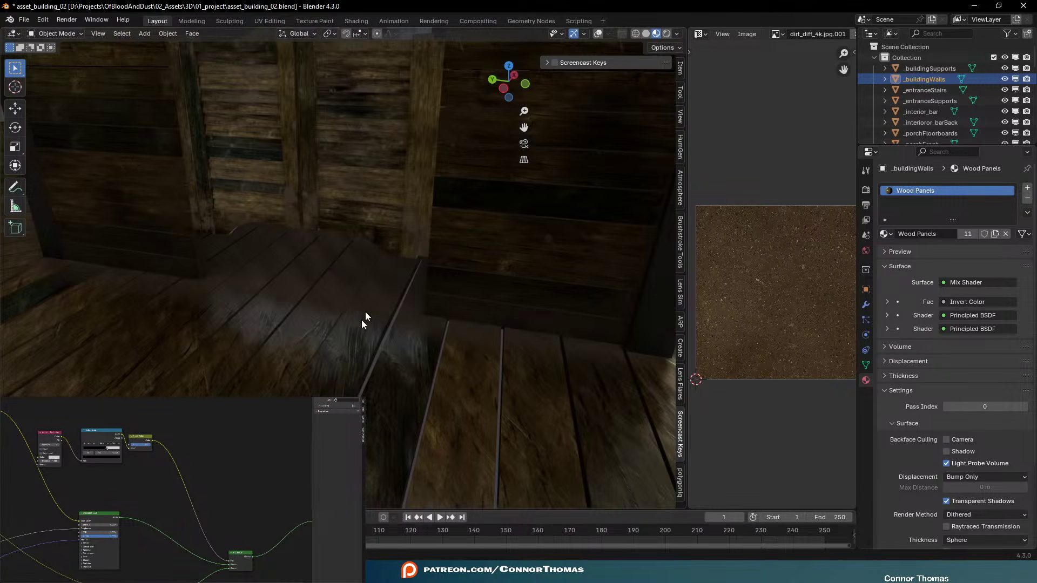
{"action": "scroll", "coordinate": [542, 343], "scroll_direction": "down", "scroll_amount": 4}
{"action": "mouse_move", "coordinate": [530, 339]}
{"action": "middle_mouse_down"}
{"action": "mouse_move", "coordinate": [578, 346]}
{"action": "mouse_move", "coordinate": [601, 336]}
{"action": "mouse_move", "coordinate": [515, 332]}
{"action": "middle_mouse_up"}
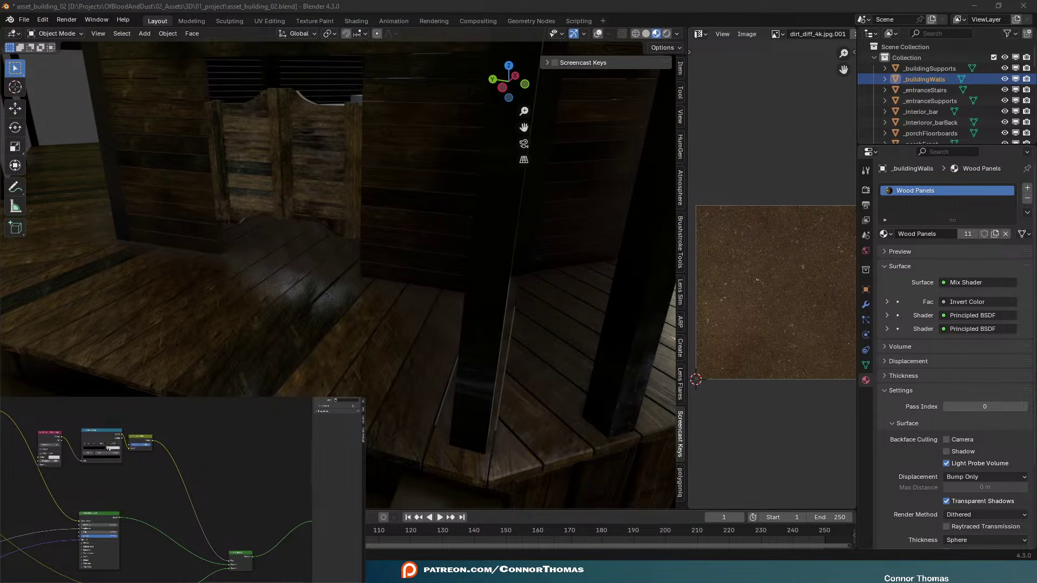
Move the mask Color Ramp's white stop out to the end of the ramp and check the porch floorboards
{"action": "left_click_drag", "start_coordinate": [110, 449], "coordinate": [119, 449]}
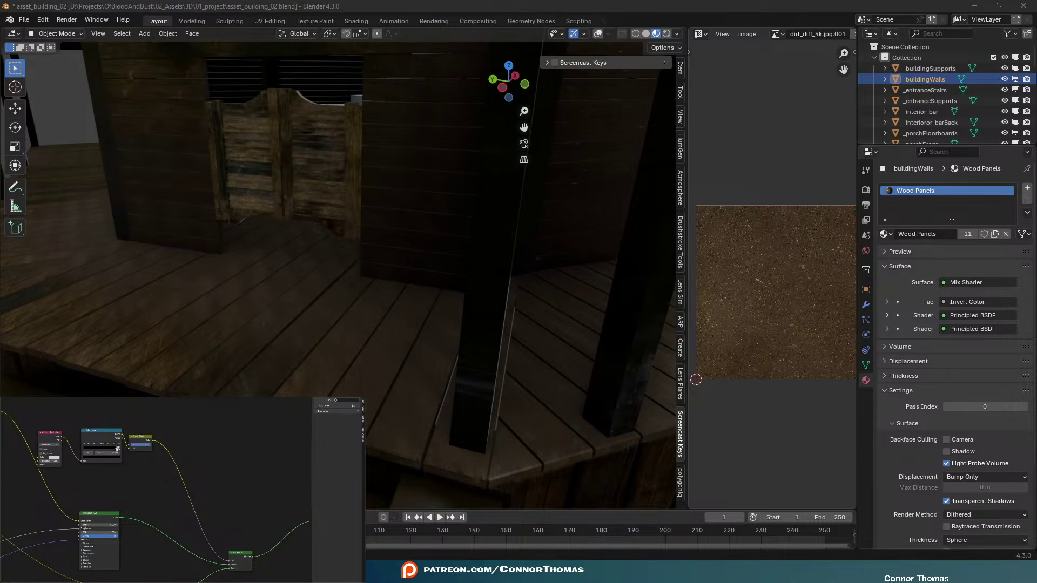
{"action": "scroll", "coordinate": [642, 422], "scroll_direction": "down", "scroll_amount": 8}
{"action": "middle_click_drag", "start_coordinate": [514, 321], "coordinate": [536, 326]}
{"action": "scroll", "coordinate": [537, 326], "scroll_direction": "up", "scroll_amount": 10}
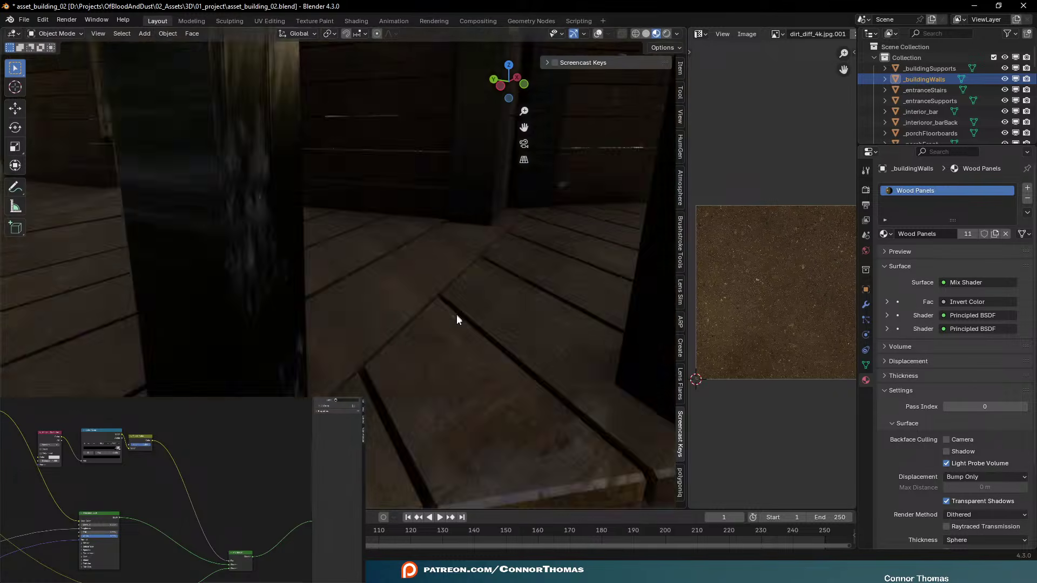
{"action": "scroll", "coordinate": [484, 326], "scroll_direction": "down", "scroll_amount": 3}
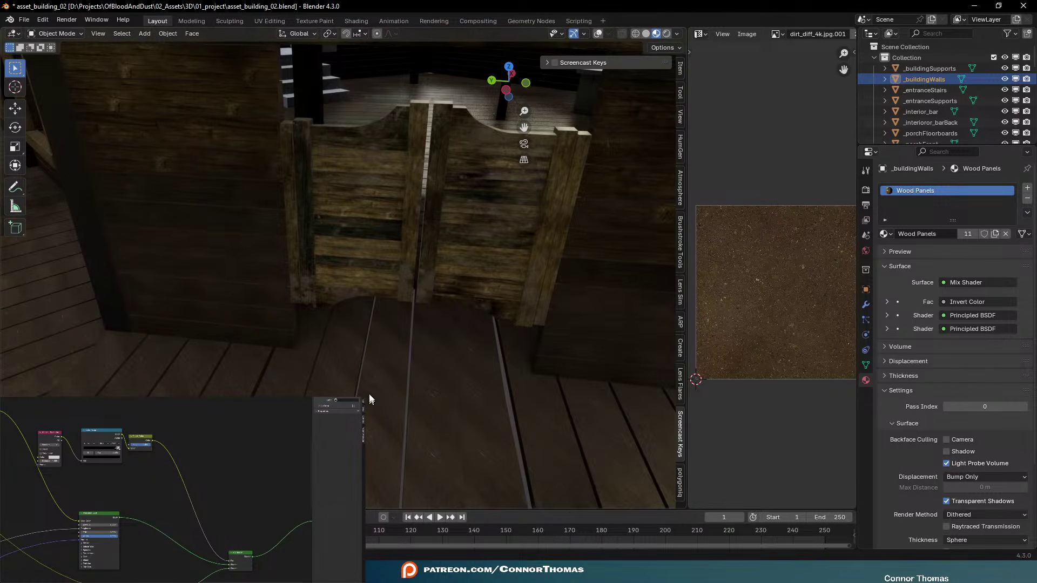
Maximize the 3D viewport and inspect the floorboards in front of the saloon doors
{"action": "scroll", "coordinate": [382, 360], "scroll_direction": "down", "scroll_amount": 2}
{"action": "key", "text": "ctrl+space"}
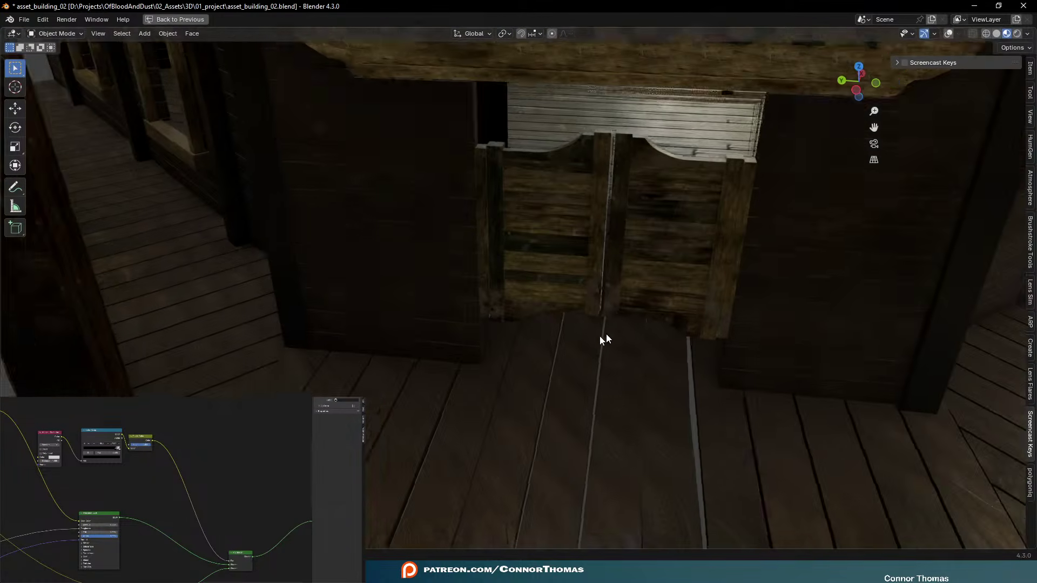
{"action": "scroll", "coordinate": [602, 340], "scroll_direction": "down", "scroll_amount": 3}
{"action": "scroll", "coordinate": [673, 293], "scroll_direction": "up", "scroll_amount": 3}
{"action": "scroll", "coordinate": [670, 290], "scroll_direction": "up", "scroll_amount": 2}
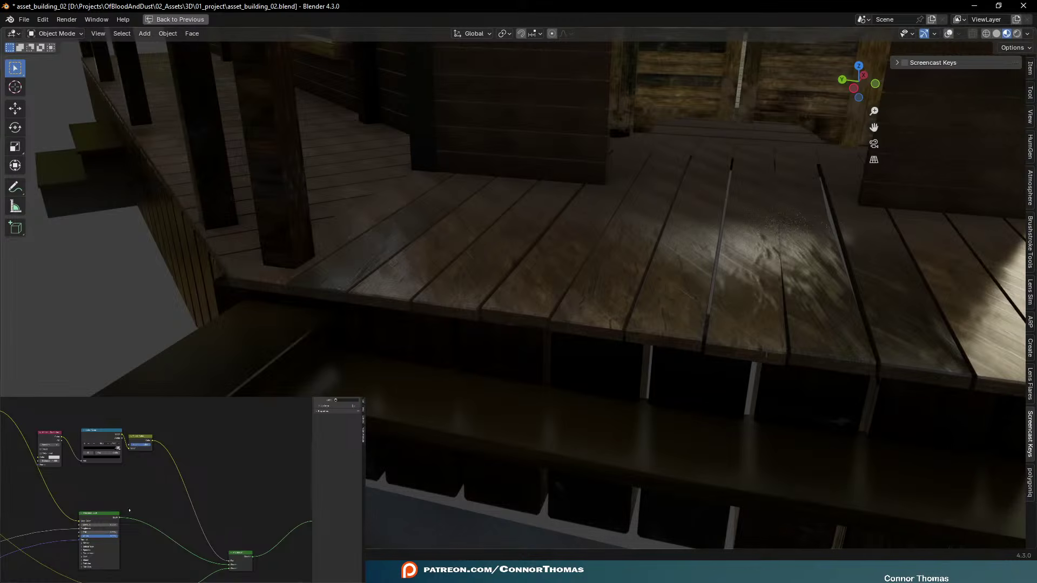
Insert a Color Ramp node on the link feeding the wood Principled BSDF's roughness
{"action": "middle_click_drag", "start_coordinate": [253, 523], "coordinate": [203, 454]}
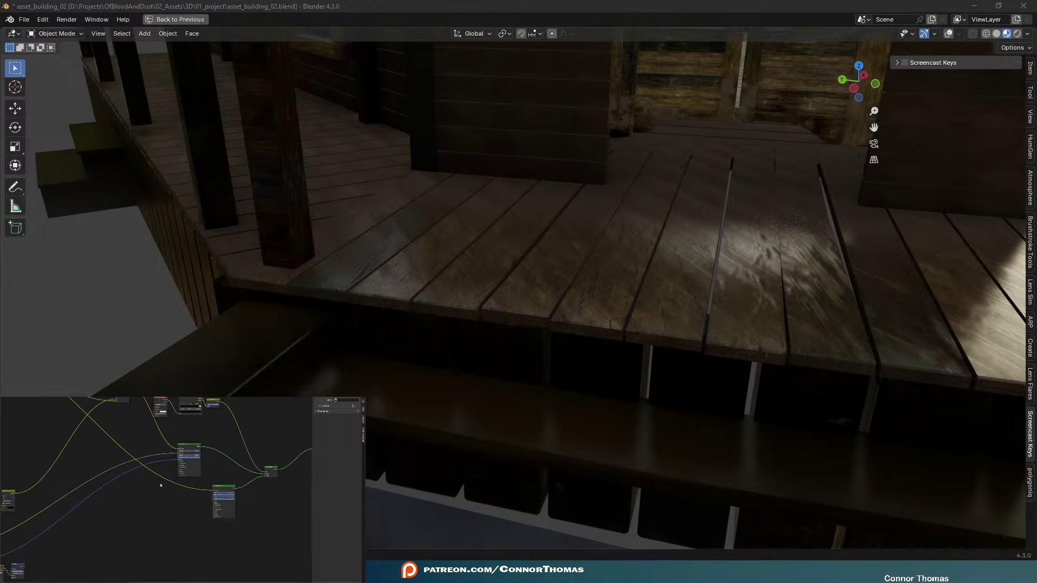
{"action": "key", "text": "shift+a"}
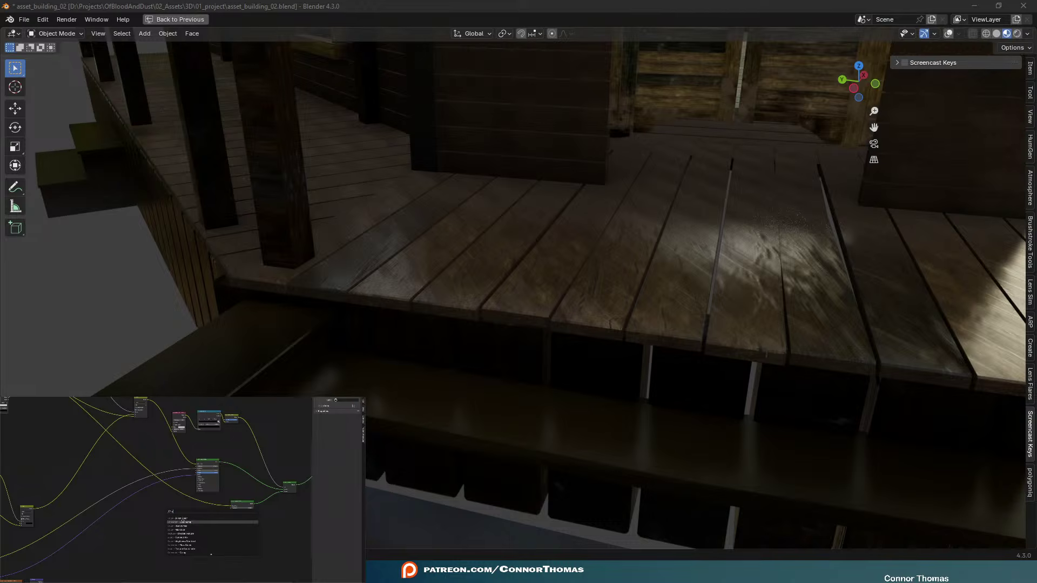
{"action": "left_click", "coordinate": [182, 521]}
{"action": "left_click", "coordinate": [107, 483]}
{"action": "scroll", "coordinate": [117, 498], "scroll_direction": "up", "scroll_amount": 3}
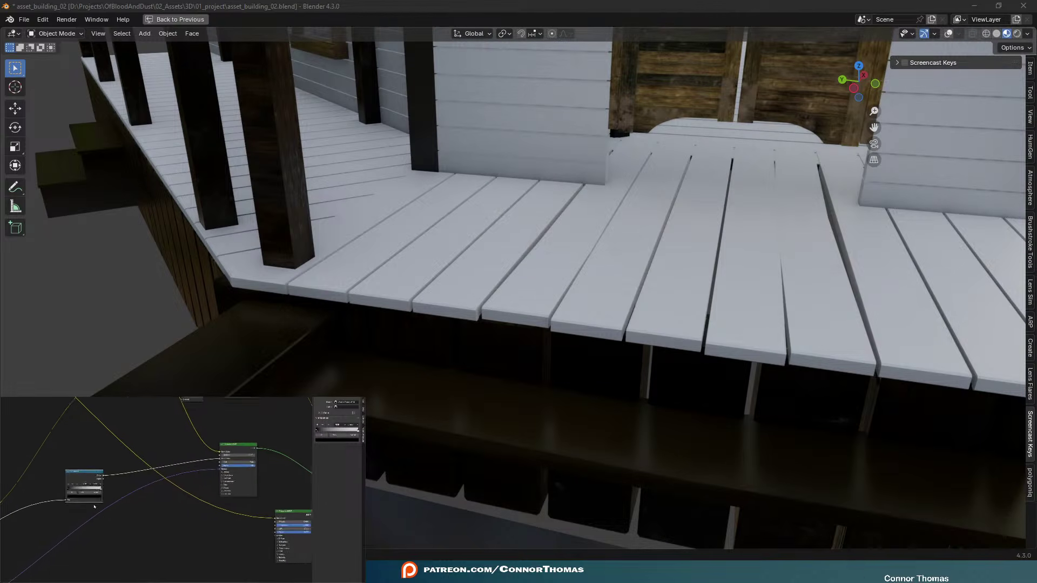
Lighten the new roughness Color Ramp's black stop to grey to reduce the wood's shine
{"action": "scroll", "coordinate": [94, 507], "scroll_direction": "up", "scroll_amount": 4}
{"action": "middle_click_drag", "start_coordinate": [97, 506], "coordinate": [185, 508]}
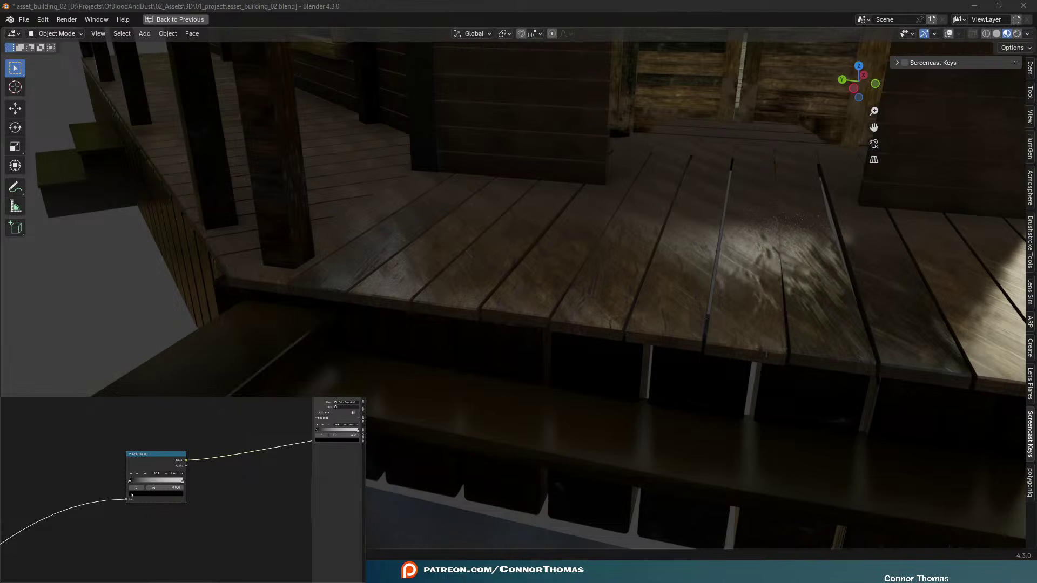
{"action": "left_click", "coordinate": [171, 494]}
{"action": "left_click_drag", "start_coordinate": [174, 449], "coordinate": [173, 432]}
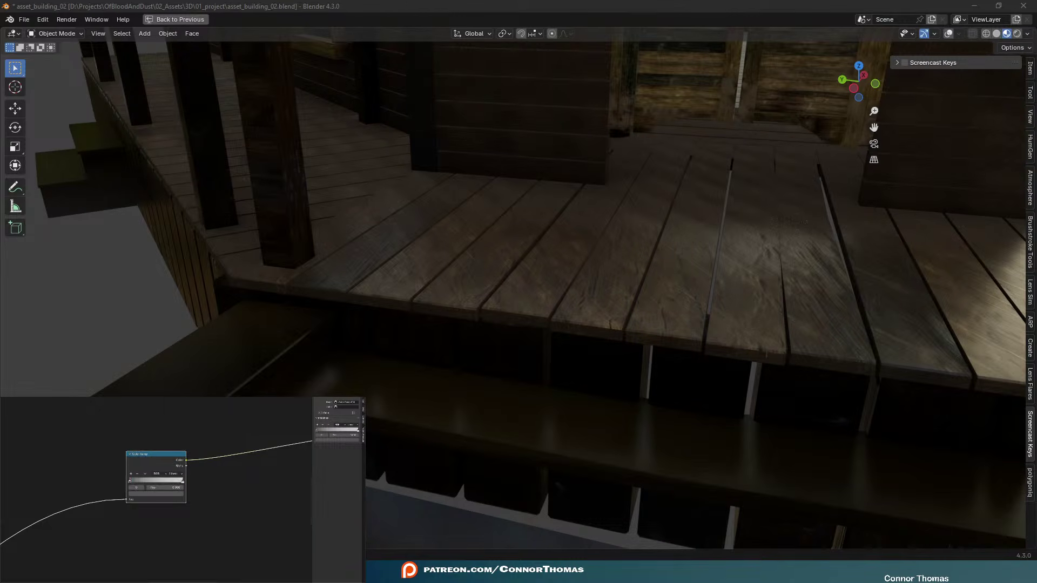
Inspect the reduced wood shine and the dirt on the saloon's front, entrance and porch floor
{"action": "scroll", "coordinate": [883, 319], "scroll_direction": "down", "scroll_amount": 8}
{"action": "scroll", "coordinate": [867, 293], "scroll_direction": "up", "scroll_amount": 6}
{"action": "middle_click_drag", "start_coordinate": [868, 293], "coordinate": [798, 244]}
{"action": "scroll", "coordinate": [866, 266], "scroll_direction": "up", "scroll_amount": 2}
{"action": "scroll", "coordinate": [812, 272], "scroll_direction": "down", "scroll_amount": 4}
{"action": "scroll", "coordinate": [754, 269], "scroll_direction": "up", "scroll_amount": 2}
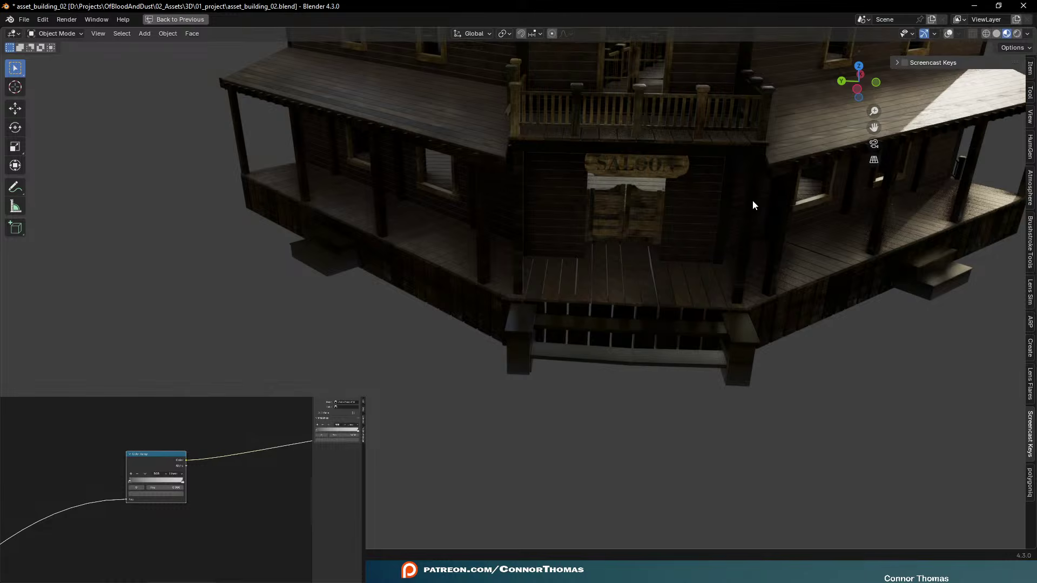
{"action": "middle_click_drag", "start_coordinate": [753, 205], "coordinate": [682, 306]}
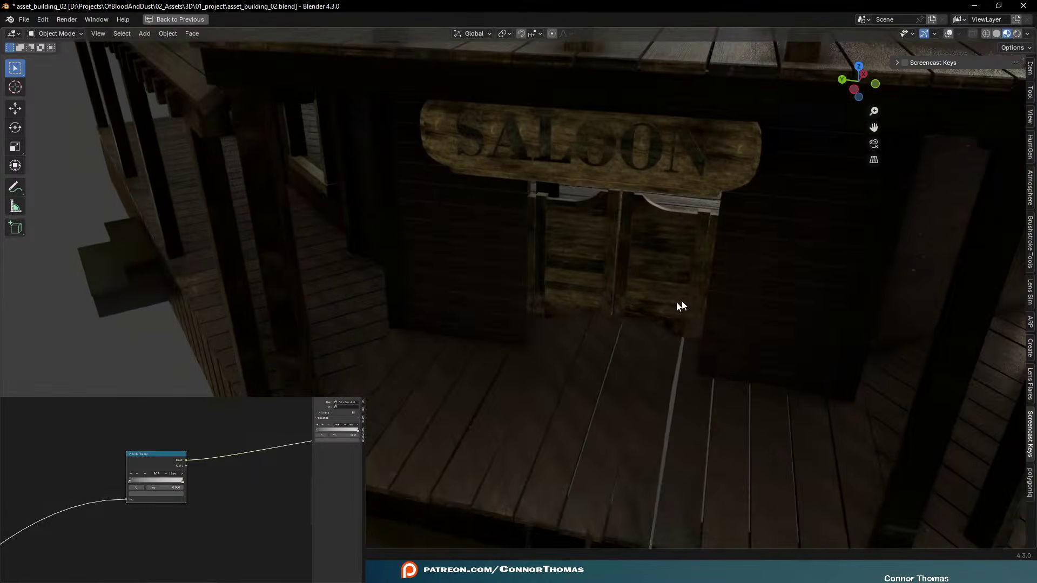
{"action": "scroll", "coordinate": [601, 355], "scroll_direction": "up", "scroll_amount": 6}
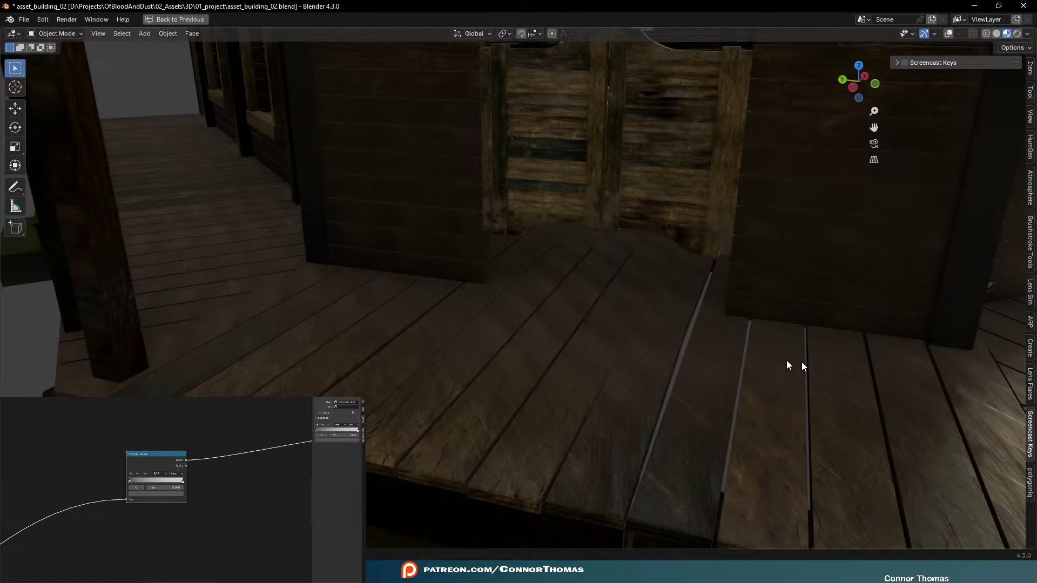
View the saloon's side porch and save the file
{"action": "scroll", "coordinate": [835, 276], "scroll_direction": "down", "scroll_amount": 8}
{"action": "middle_click_drag", "start_coordinate": [835, 276], "coordinate": [720, 282]}
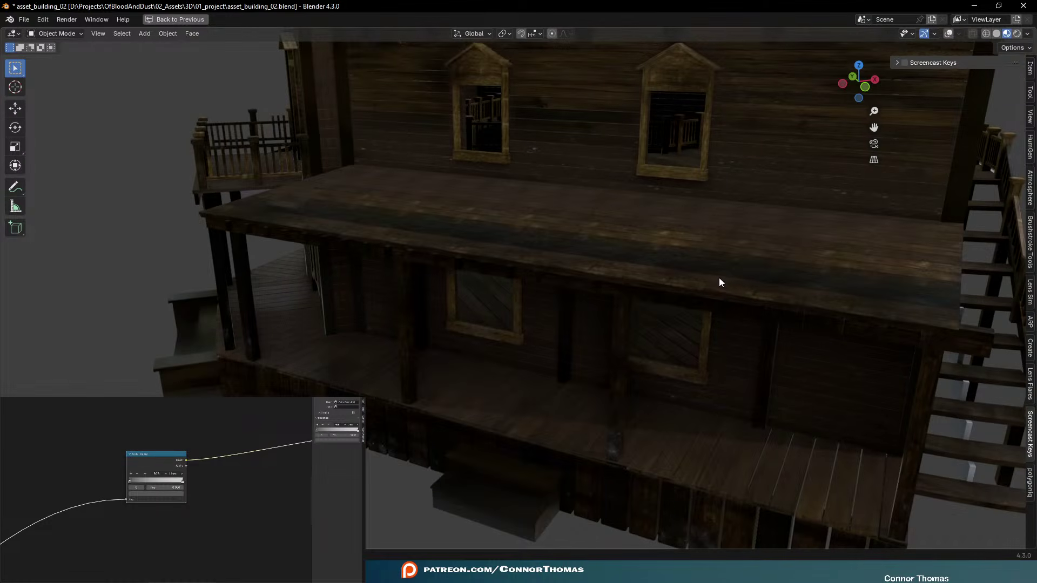
{"action": "key", "text": "ctrl+s"}
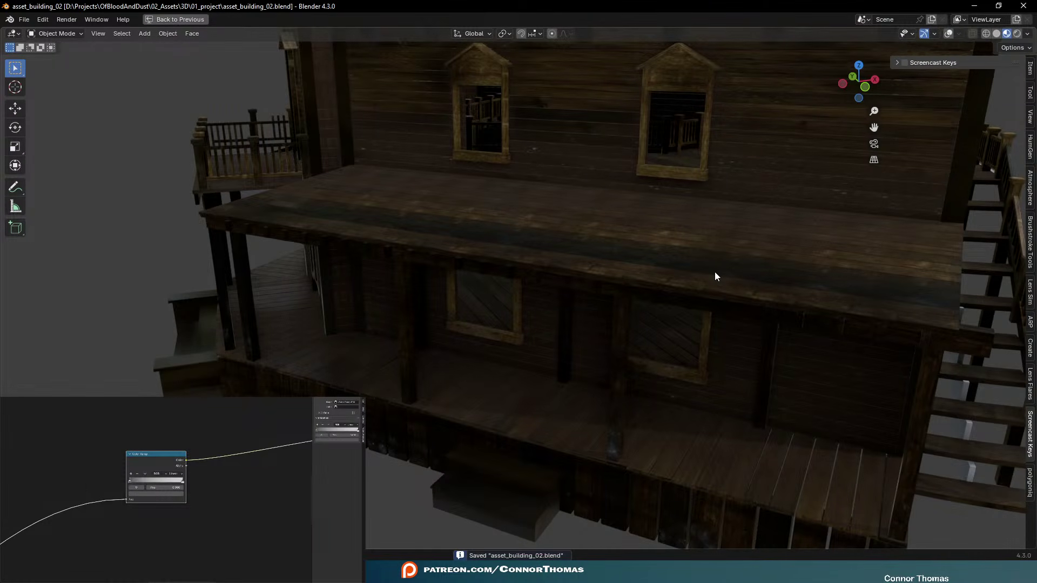
Turn on the viewport overlays and select the two untextured skirting panel objects at the base of the building
{"action": "scroll", "coordinate": [714, 271], "scroll_direction": "down", "scroll_amount": 6}
{"action": "middle_click_drag", "start_coordinate": [720, 270], "coordinate": [593, 282]}
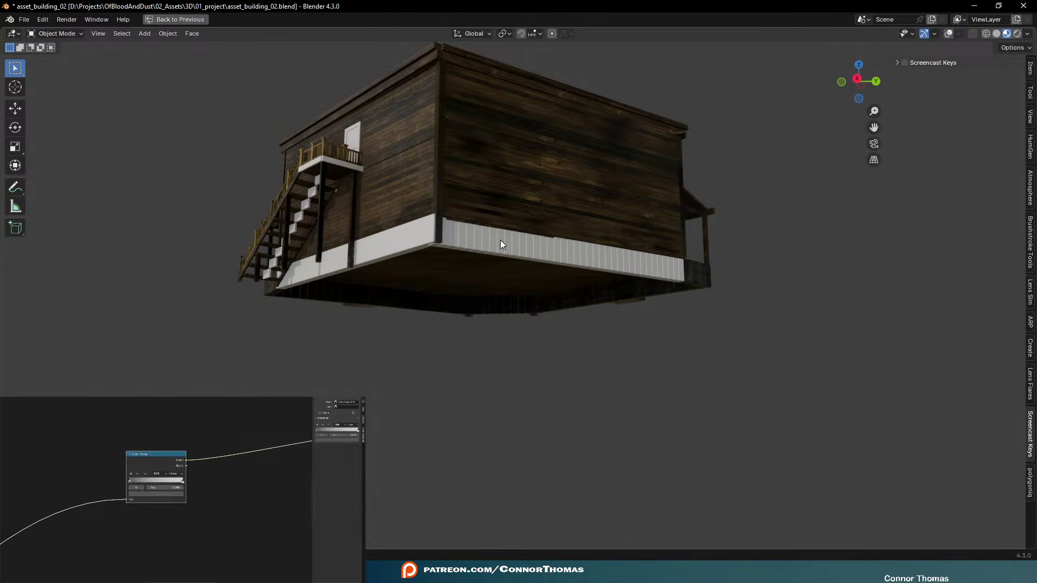
{"action": "left_click", "coordinate": [954, 34]}
{"action": "left_click", "coordinate": [948, 34]}
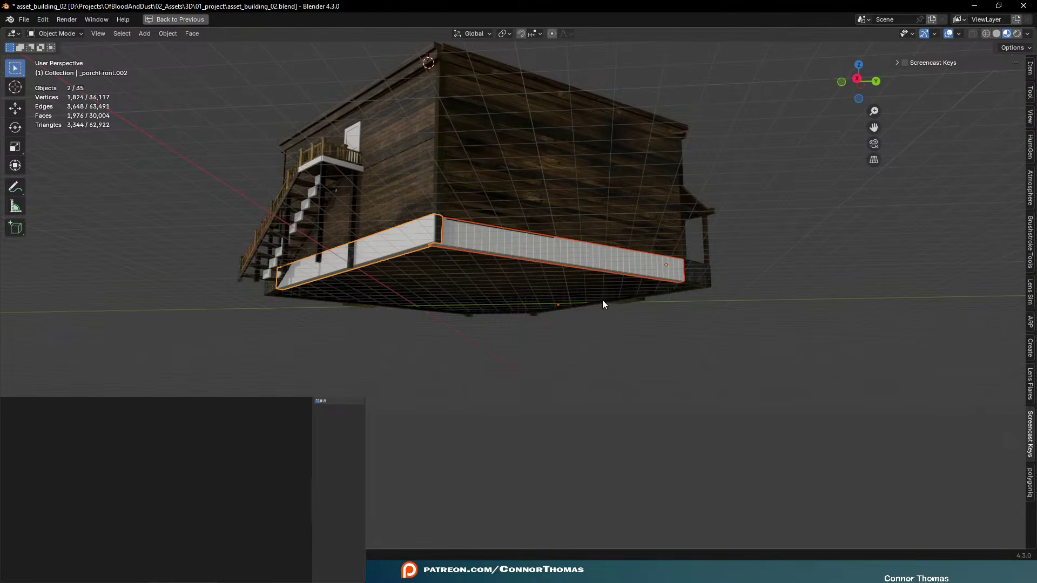
Try to join the two untextured skirting panel objects before applying their modifiers
{"action": "key", "text": "ctrl+j"}
{"action": "key", "text": "ctrl+z"}
{"action": "middle_click_drag", "start_coordinate": [519, 232], "coordinate": [542, 239]}
Restore the full workspace layout and apply the Array modifier on each of the two skirting panel objects
{"action": "key", "text": "ctrl+space"}
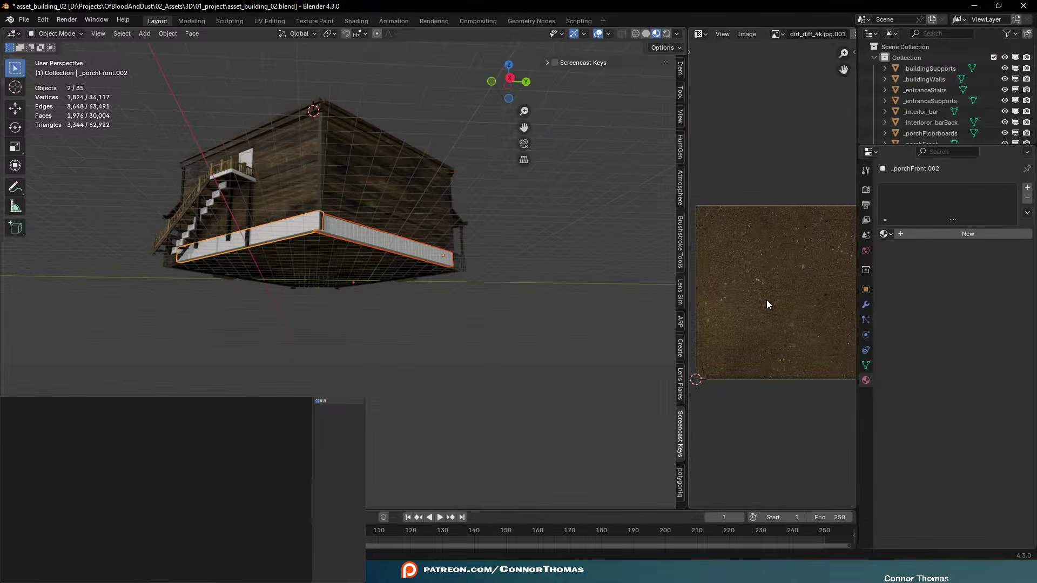
{"action": "left_click", "coordinate": [279, 241]}
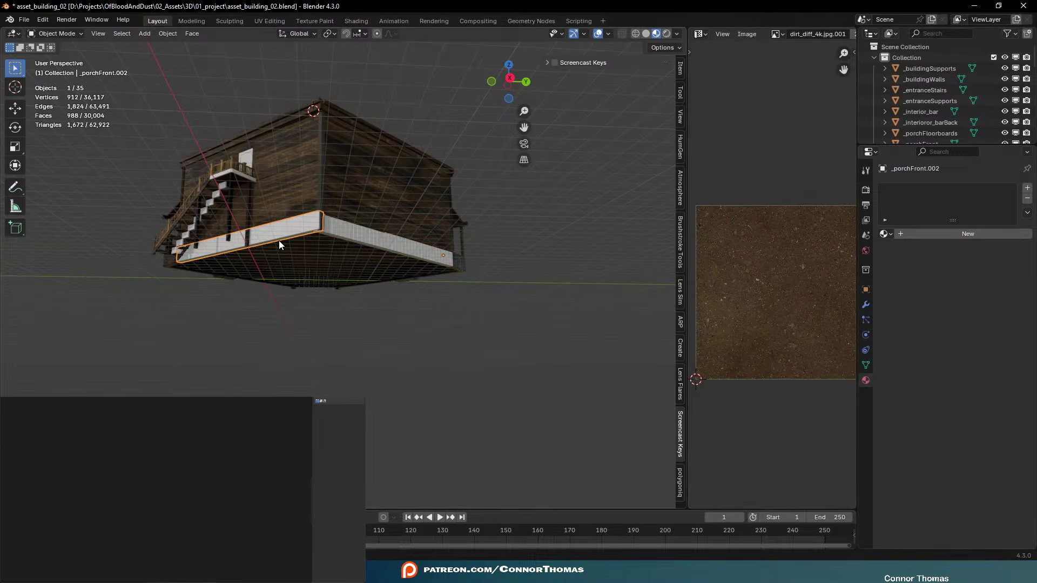
{"action": "left_click", "coordinate": [865, 304]}
{"action": "key", "text": "ctrl+a"}
{"action": "left_click", "coordinate": [402, 247]}
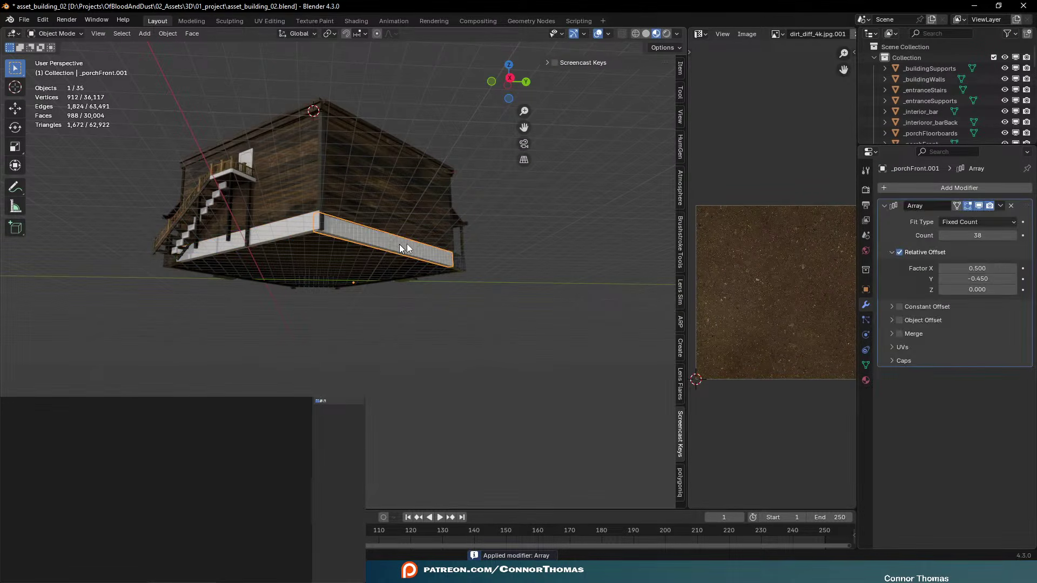
{"action": "key", "text": "ctrl+a"}
Apply the Array modifier on the untextured treads of the exterior staircase
{"action": "scroll", "coordinate": [289, 227], "scroll_direction": "up", "scroll_amount": 3}
{"action": "left_click", "coordinate": [264, 209], "text": "shift"}
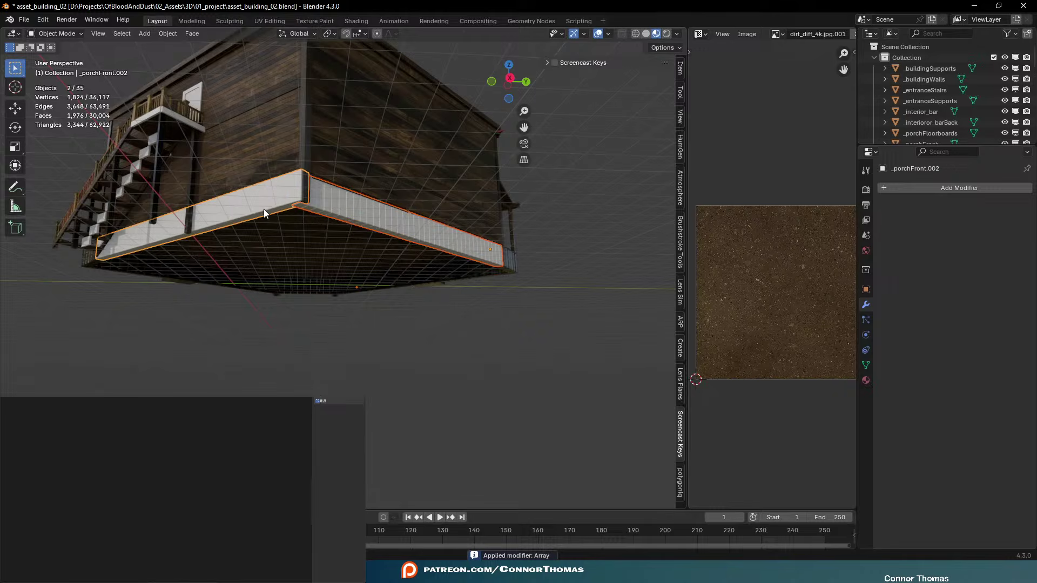
{"action": "middle_click_drag", "start_coordinate": [358, 213], "coordinate": [402, 229]}
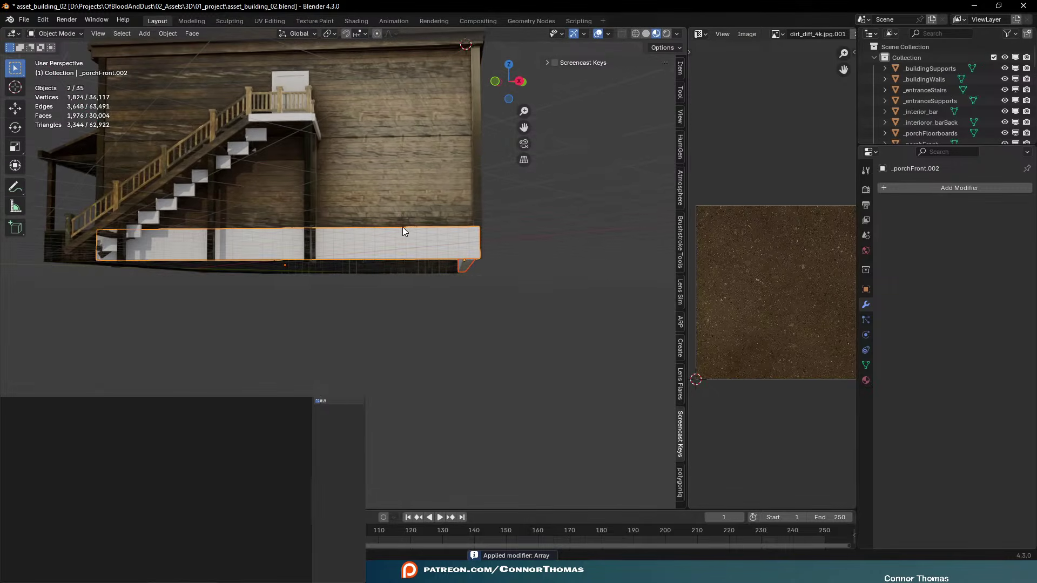
{"action": "left_click", "coordinate": [267, 142]}
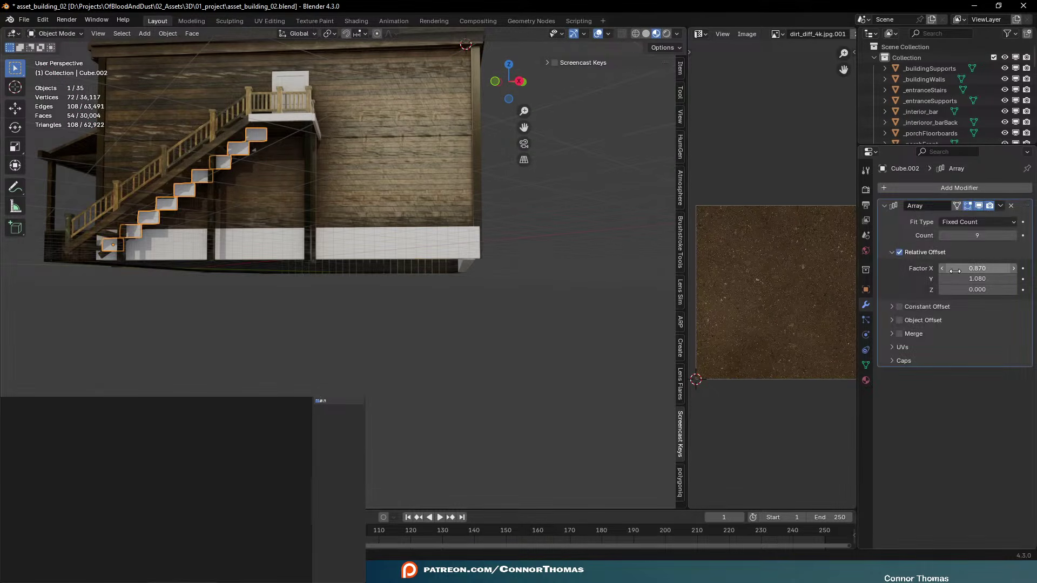
{"action": "key", "text": "ctrl+a"}
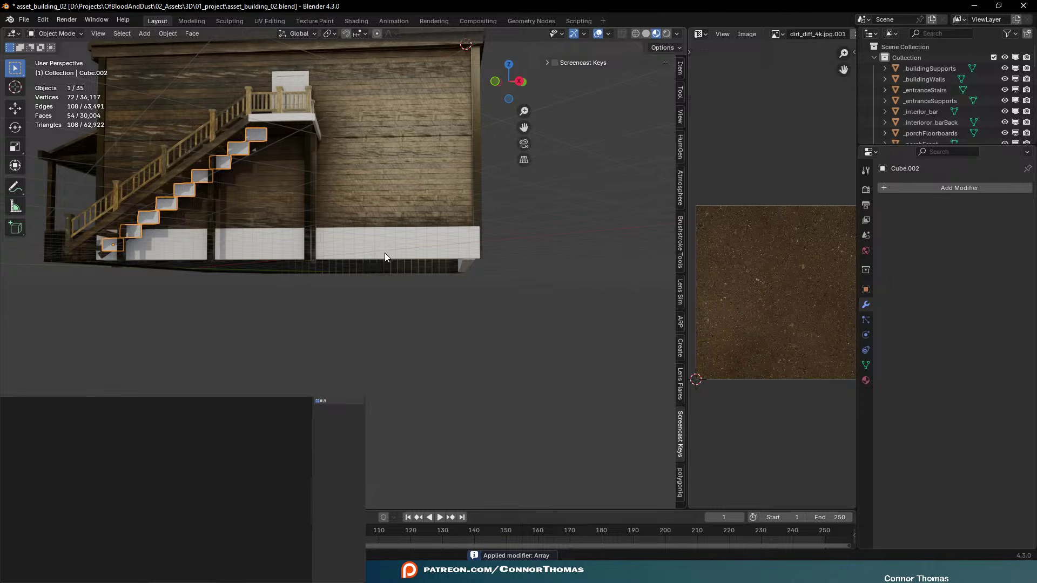
Join the two skirting panel objects and the exterior stair treads into one object
{"action": "left_click", "coordinate": [409, 248]}
{"action": "middle_click_drag", "start_coordinate": [410, 247], "coordinate": [369, 250]}
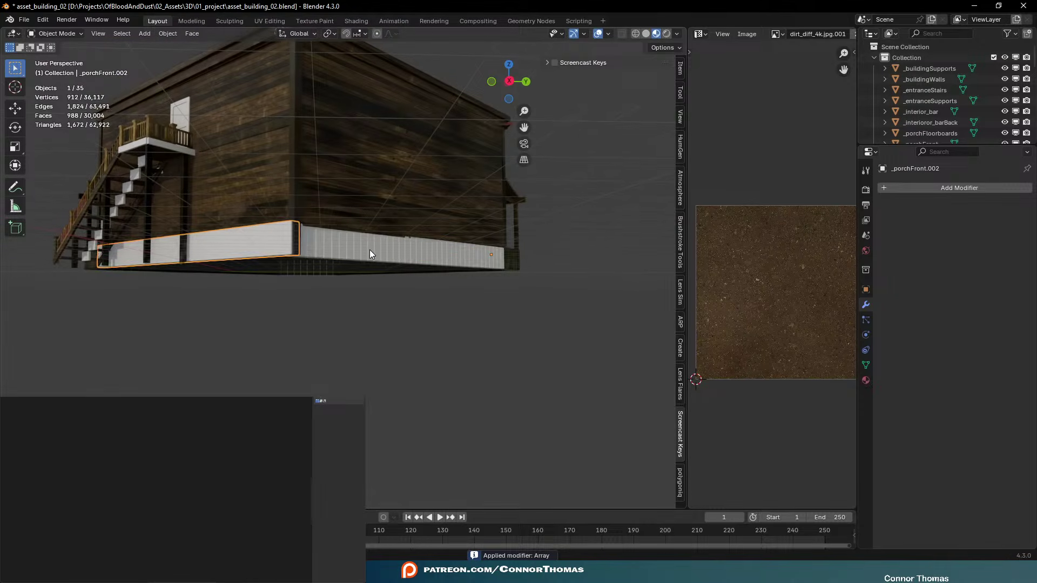
{"action": "left_click", "coordinate": [364, 248], "text": "shift"}
{"action": "key", "text": "ctrl+j"}
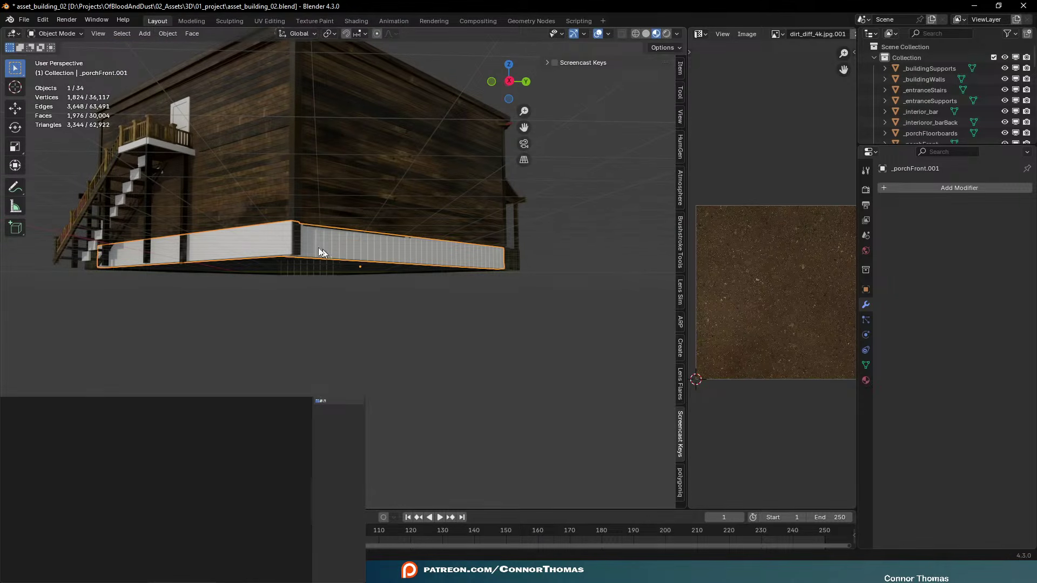
{"action": "left_click", "coordinate": [139, 174], "text": "shift"}
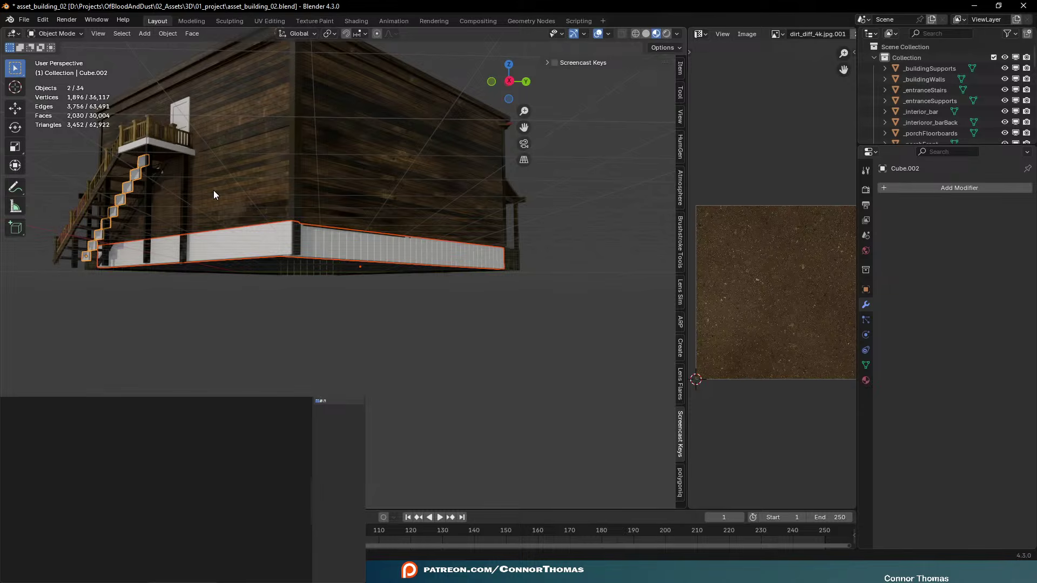
{"action": "key", "text": "ctrl+j"}
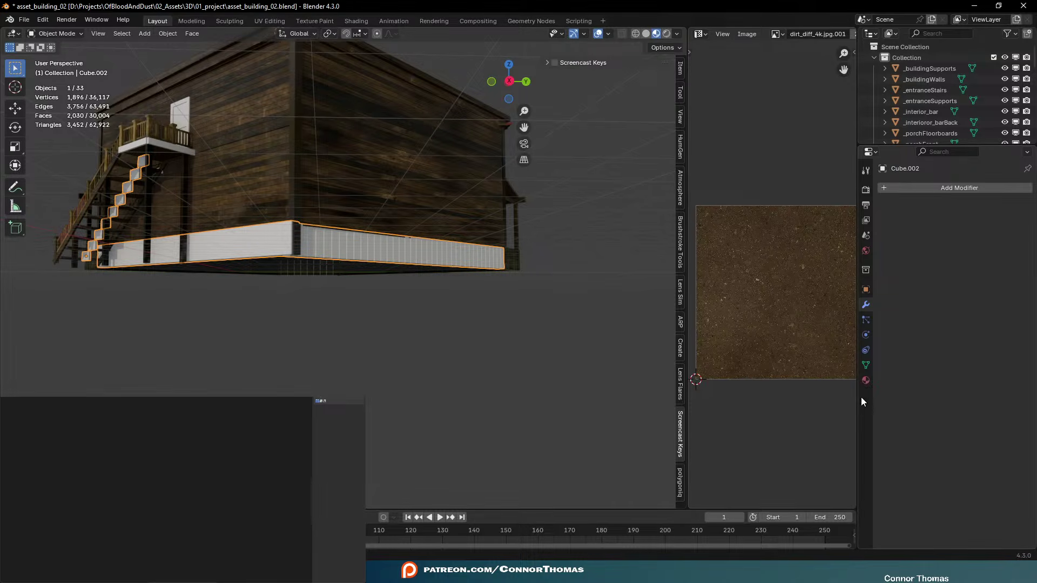
Assign the existing Wood Structure material to the joined skirting and stair tread object
{"action": "left_click", "coordinate": [865, 381]}
{"action": "left_click", "coordinate": [884, 233]}
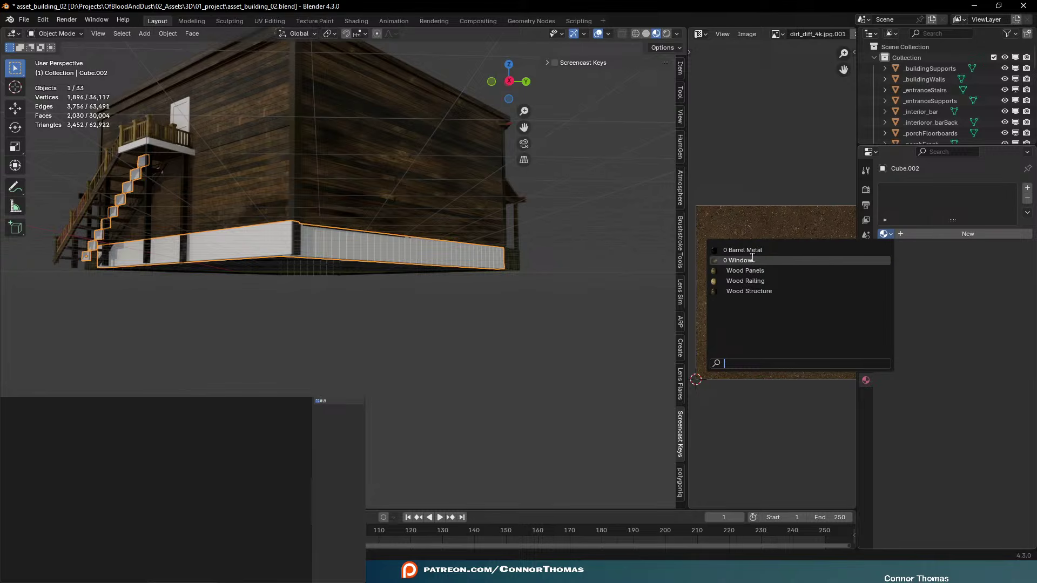
{"action": "left_click", "coordinate": [761, 291]}
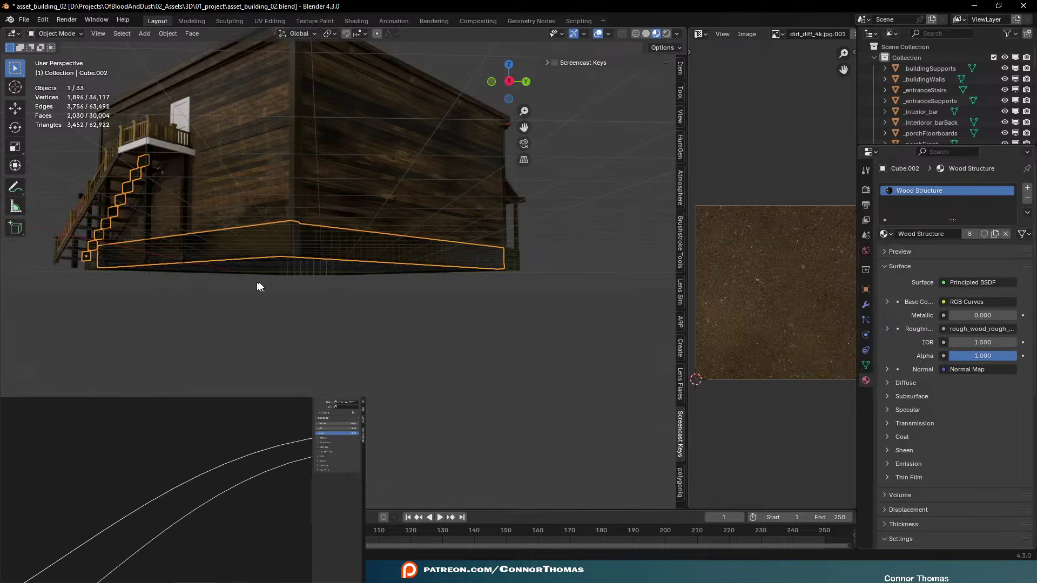
Unwrap all faces of the joined skirting and stair tread object with Smart UV Project
{"action": "middle_click_drag", "start_coordinate": [257, 286], "coordinate": [414, 293]}
{"action": "key", "text": "Tab"}
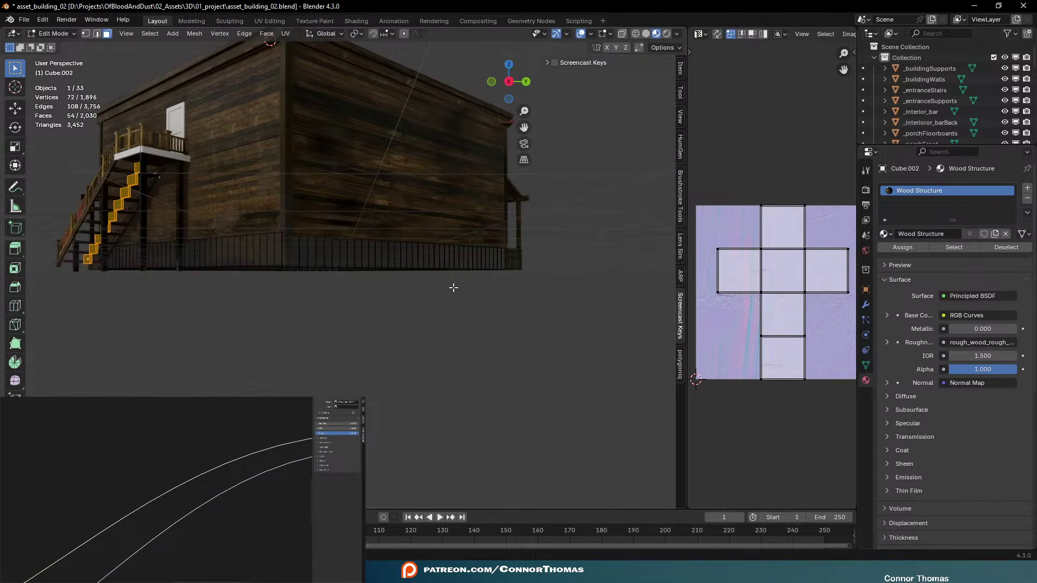
{"action": "key", "text": "a"}
{"action": "key", "text": "u"}
{"action": "mouse_move", "coordinate": [448, 272]}
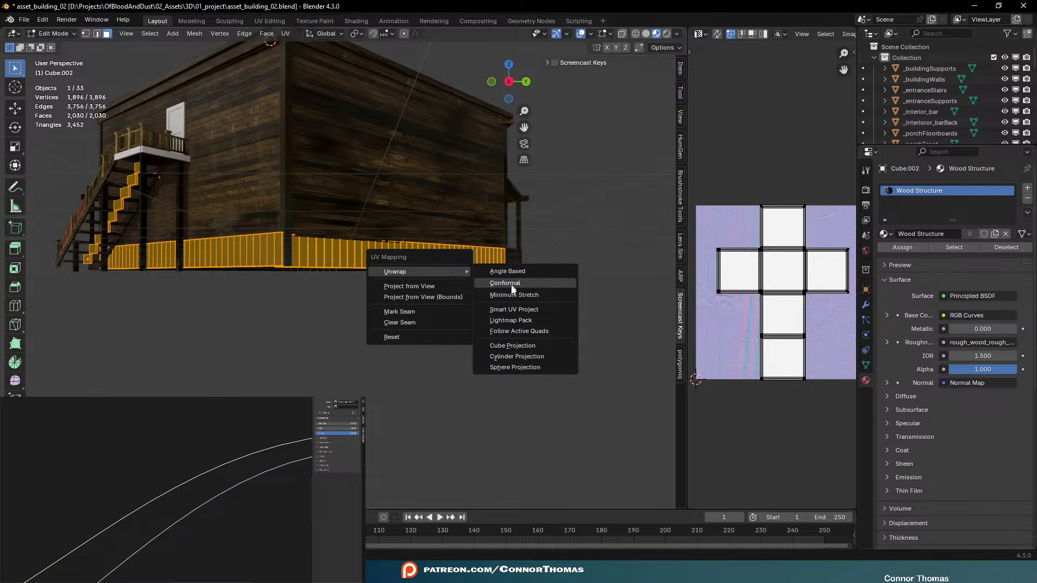
{"action": "left_click", "coordinate": [514, 309]}
{"action": "left_click", "coordinate": [494, 412]}
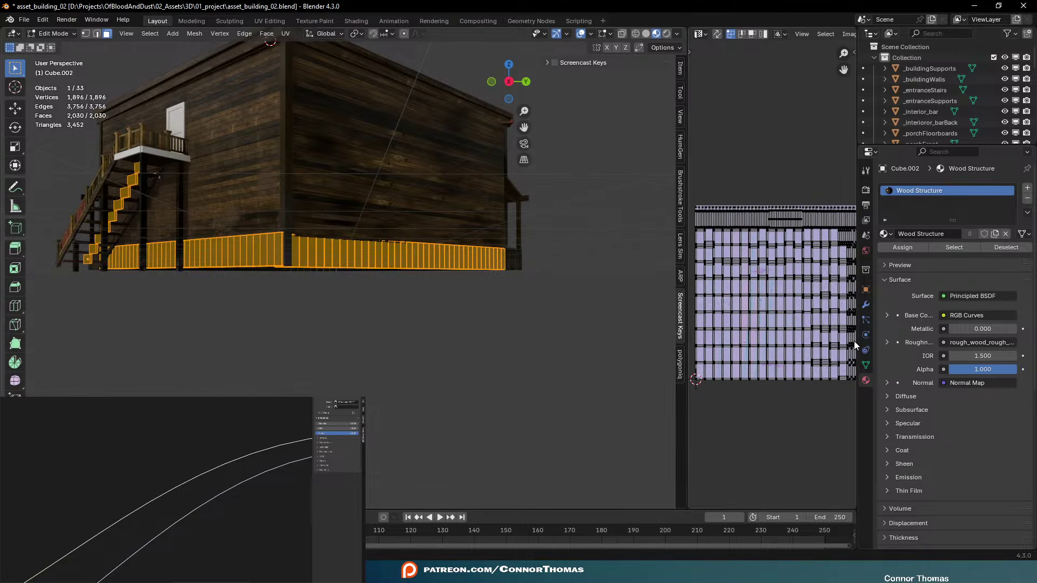
Rename the joined object's UV map to Texture and add a second UV map named Random
{"action": "left_click", "coordinate": [865, 365]}
{"action": "double_click", "coordinate": [912, 373]}
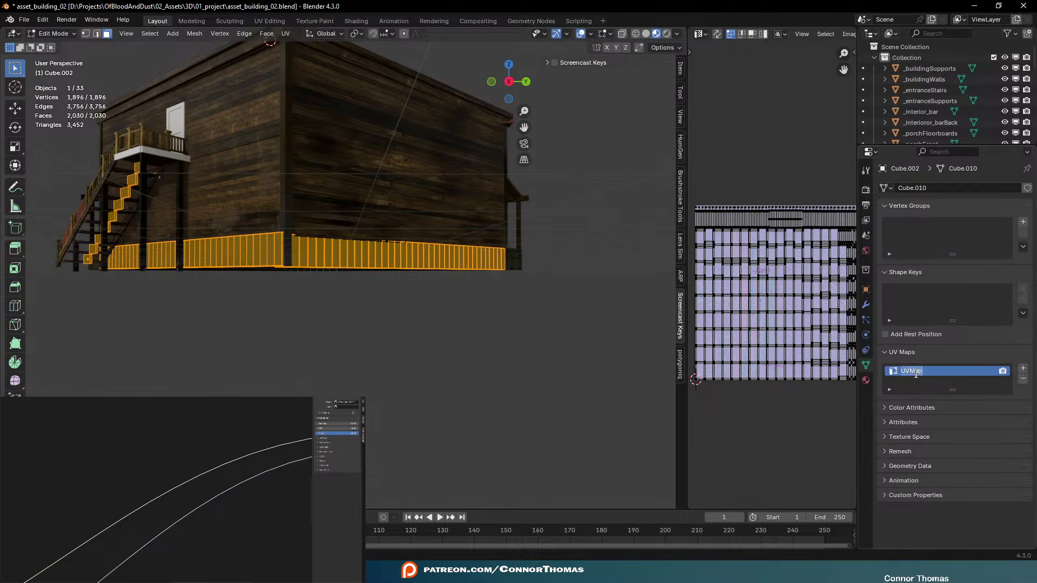
{"action": "type", "text": "Texture"}
{"action": "left_click", "coordinate": [1023, 368]}
{"action": "double_click", "coordinate": [911, 381]}
{"action": "type", "text": "Random"}
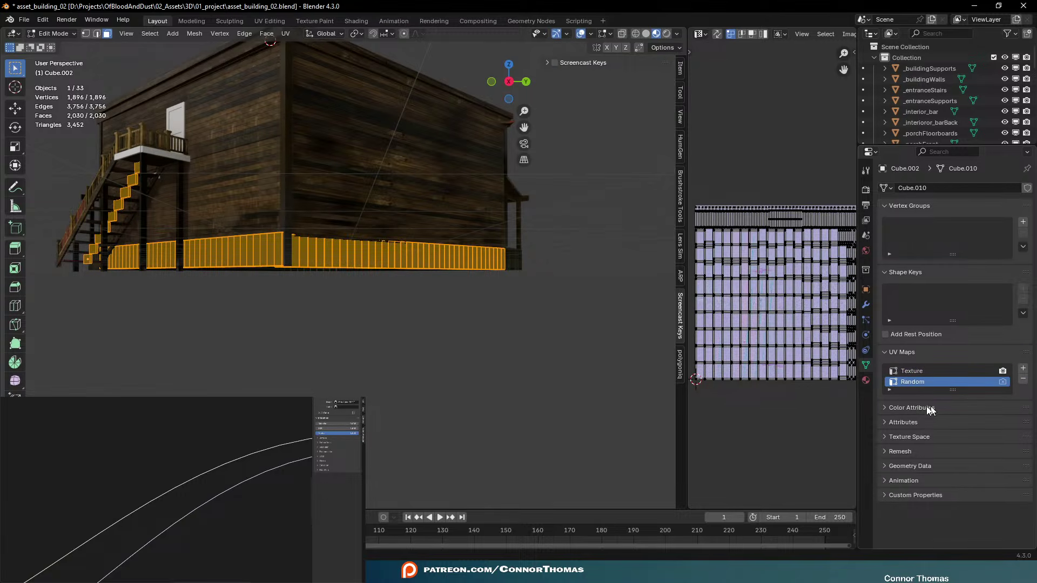
Make Random the render UV map, project all faces from view into it, and scale its UV islands to 0
{"action": "left_click", "coordinate": [1002, 382]}
{"action": "key", "text": "u"}
{"action": "left_click", "coordinate": [273, 262]}
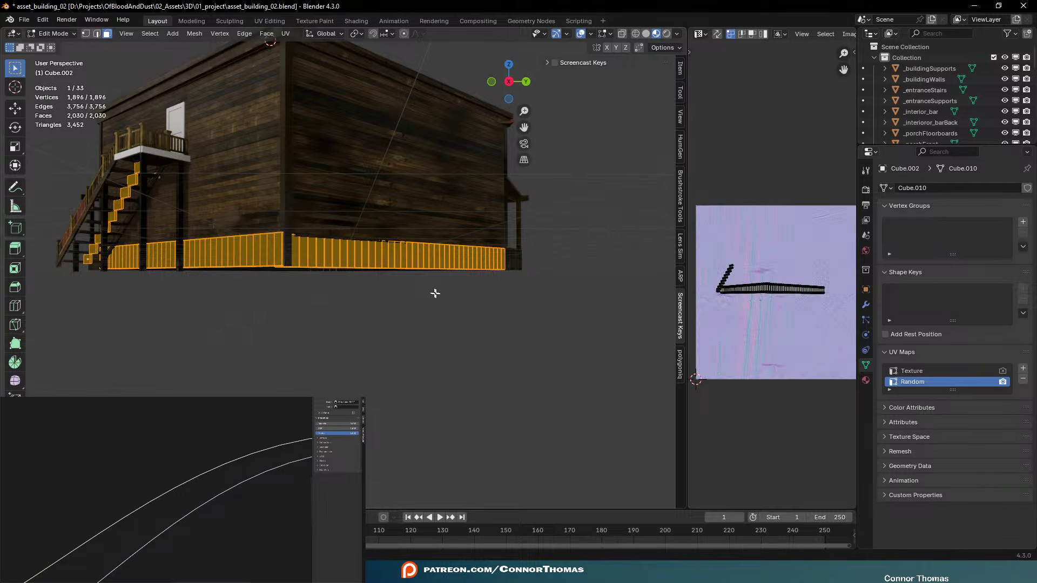
{"action": "type", "text": "as0"}
{"action": "key", "text": "Return"}
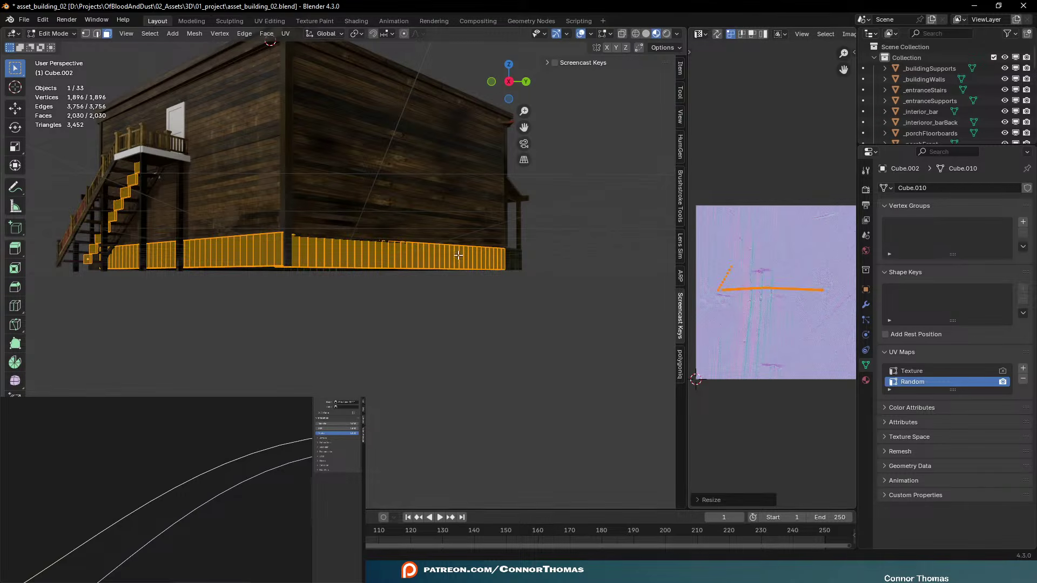
{"action": "key", "text": "Tab"}
{"action": "key", "text": "a"}
{"action": "key", "text": "alt+a"}
Insert a Color Ramp node into the roughness link of the Wood Structure material's Principled BSDF
{"action": "middle_click_drag", "start_coordinate": [428, 296], "coordinate": [432, 224]}
{"action": "left_click", "coordinate": [408, 233]}
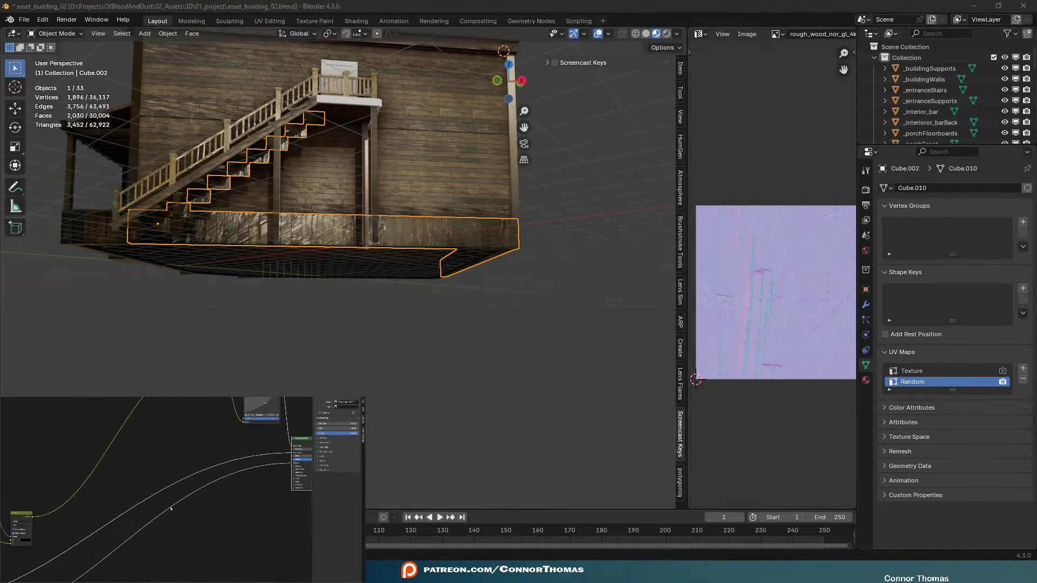
{"action": "scroll", "coordinate": [170, 509], "scroll_direction": "down", "scroll_amount": 4}
{"action": "middle_click_drag", "start_coordinate": [173, 509], "coordinate": [225, 507]}
{"action": "middle_click_drag", "start_coordinate": [298, 491], "coordinate": [193, 539]}
{"action": "scroll", "coordinate": [194, 539], "scroll_direction": "up", "scroll_amount": 3}
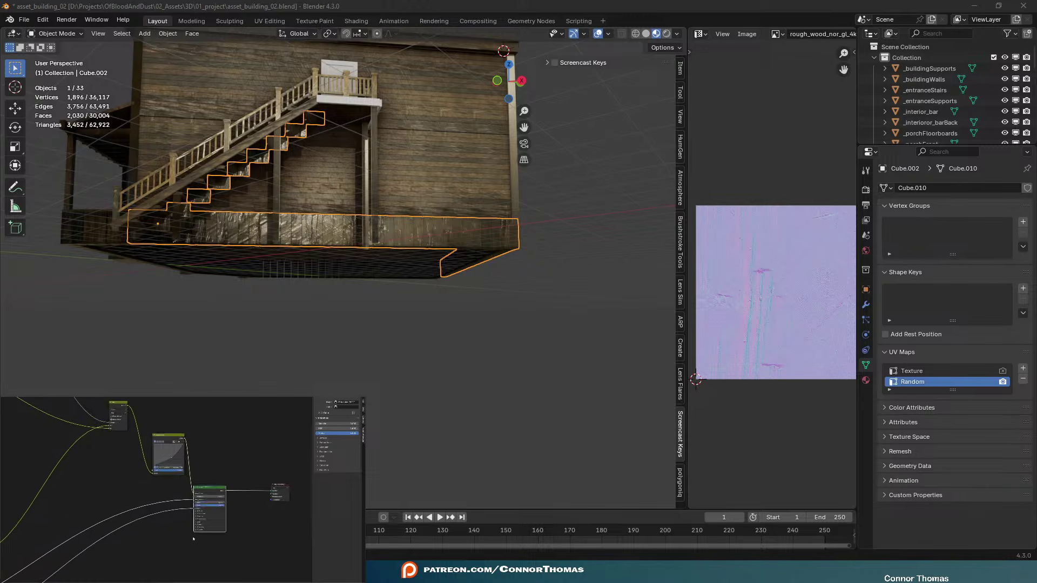
{"action": "scroll", "coordinate": [212, 494], "scroll_direction": "up", "scroll_amount": 4}
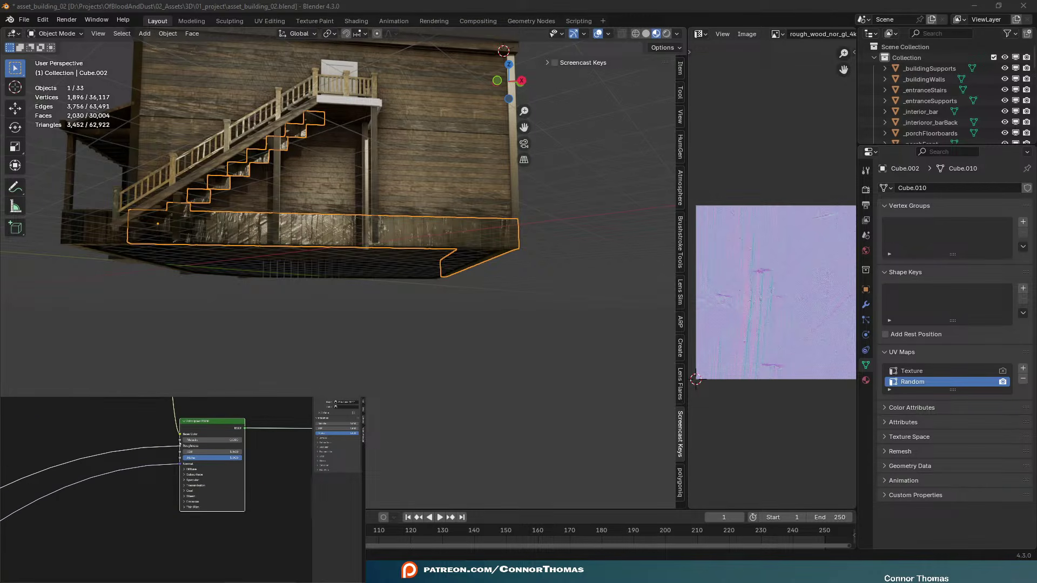
{"action": "middle_click_drag", "start_coordinate": [127, 503], "coordinate": [177, 500]}
{"action": "scroll", "coordinate": [153, 502], "scroll_direction": "down", "scroll_amount": 2}
{"action": "key", "text": "shift+a"}
{"action": "left_click", "coordinate": [152, 502]}
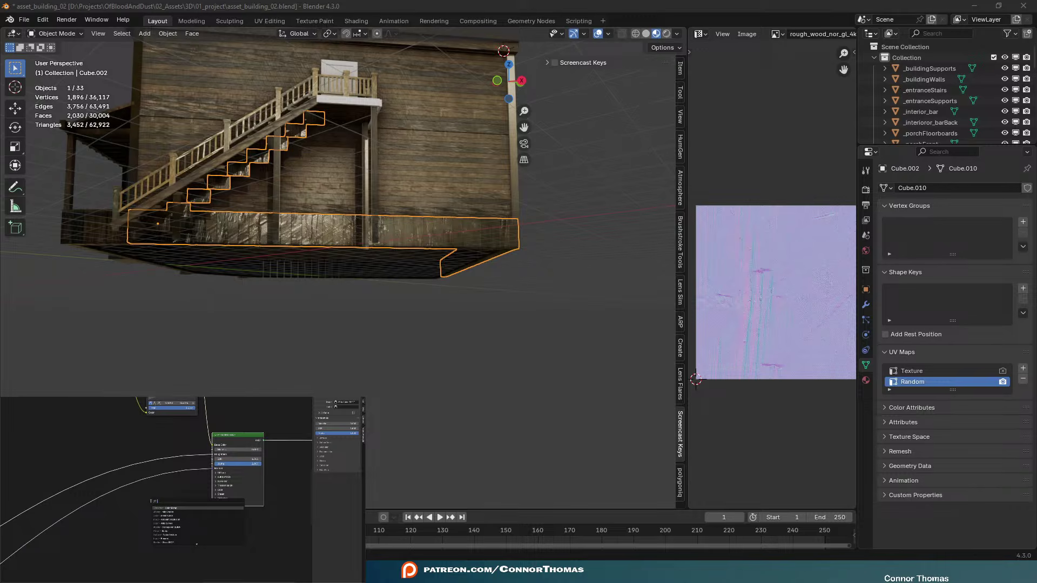
{"action": "left_click", "coordinate": [165, 508]}
{"action": "left_click", "coordinate": [106, 468]}
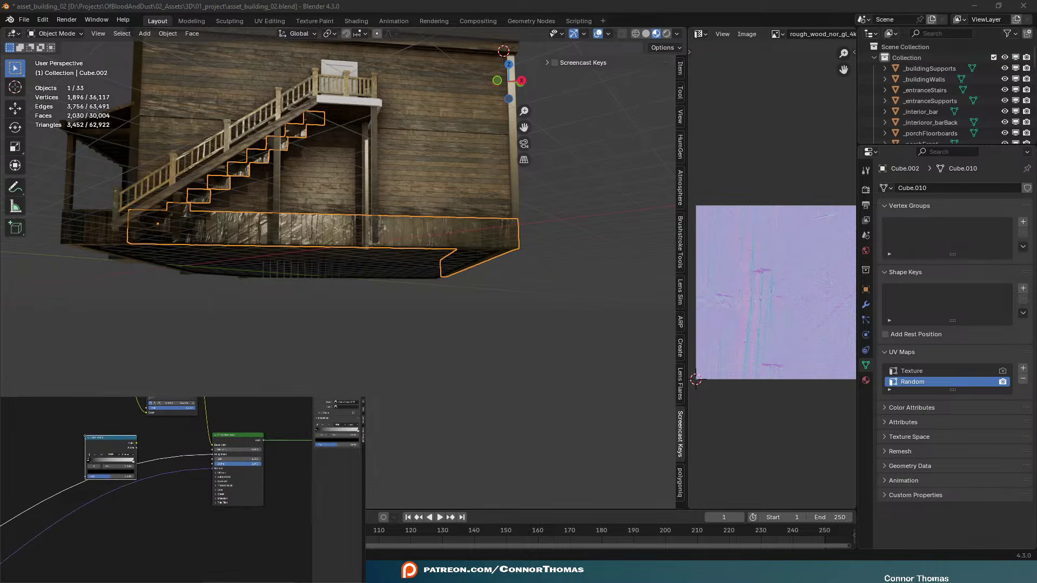
Lighten the dark stop of the roughness Color Ramp to a light grey
{"action": "left_click", "coordinate": [94, 472]}
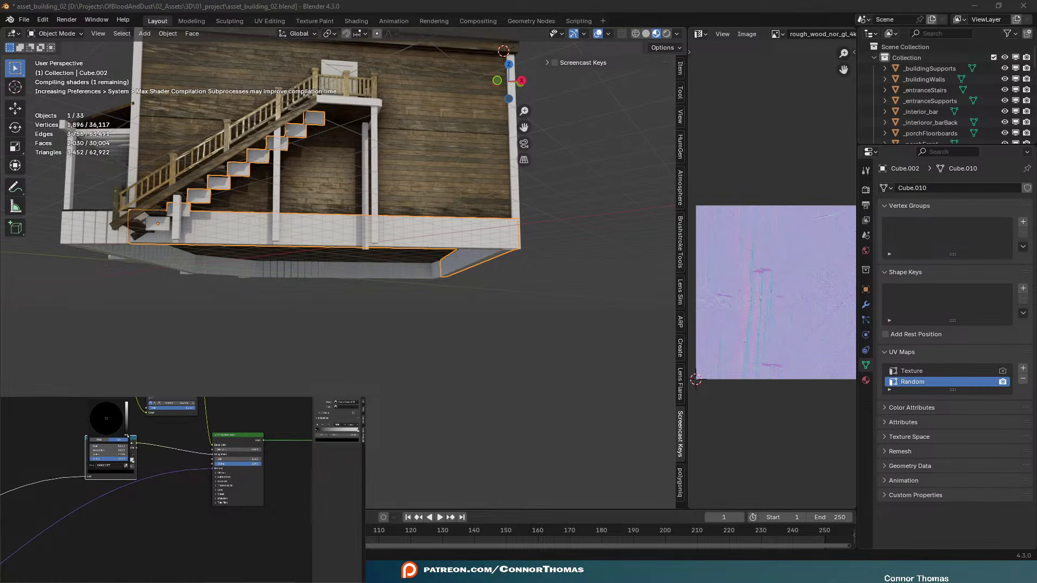
{"action": "left_click_drag", "start_coordinate": [127, 436], "coordinate": [126, 405]}
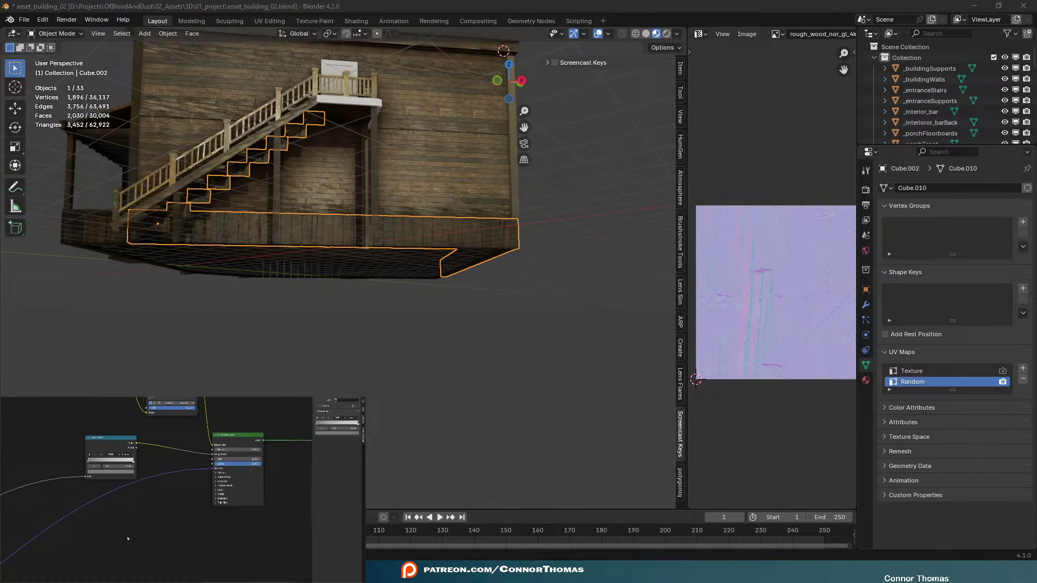
{"action": "scroll", "coordinate": [259, 486], "scroll_direction": "down", "scroll_amount": 3}
Place the 3D cursor on the saloon's interior floor in front of the interior staircase
{"action": "middle_click_drag", "start_coordinate": [428, 295], "coordinate": [724, 384]}
{"action": "key", "text": "ctrl+space"}
{"action": "key", "text": "alt+a"}
{"action": "scroll", "coordinate": [604, 278], "scroll_direction": "down", "scroll_amount": 8}
{"action": "scroll", "coordinate": [605, 293], "scroll_direction": "up", "scroll_amount": 5}
{"action": "scroll", "coordinate": [705, 331], "scroll_direction": "down", "scroll_amount": 3}
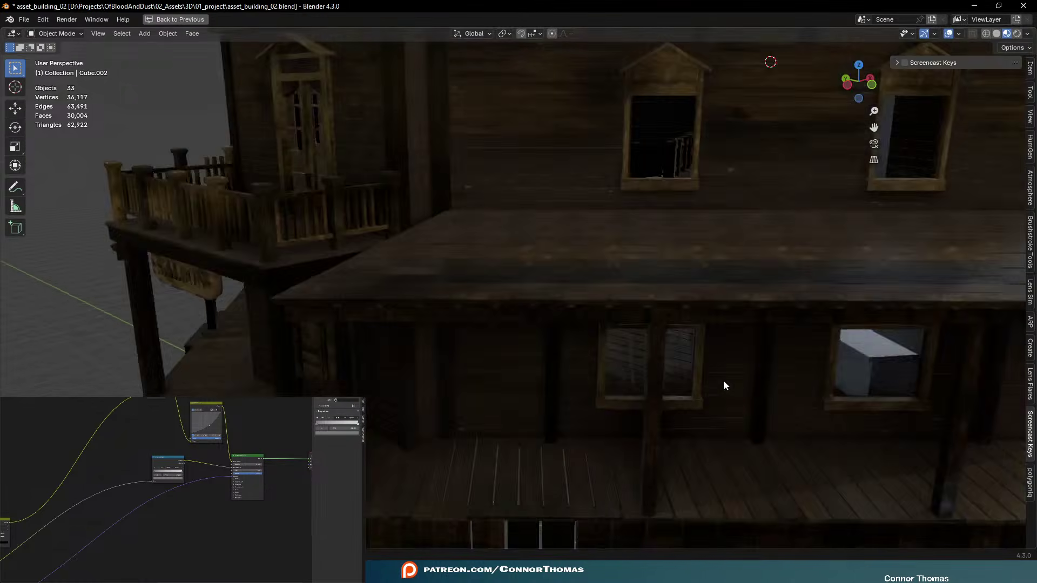
{"action": "scroll", "coordinate": [725, 385], "scroll_direction": "up", "scroll_amount": 5}
{"action": "left_click", "coordinate": [21, 88]}
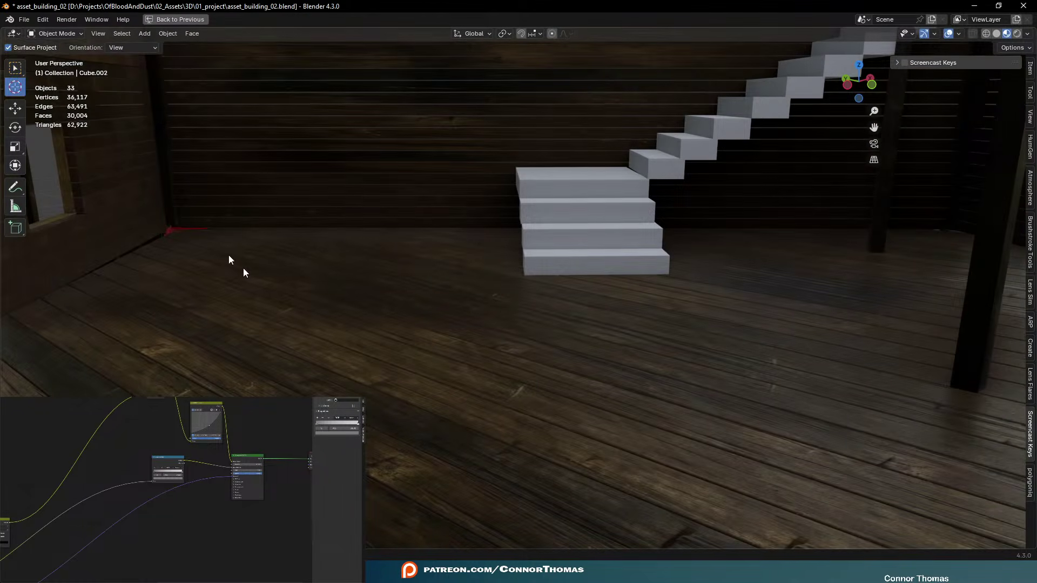
{"action": "left_click", "coordinate": [353, 373]}
{"action": "left_click", "coordinate": [15, 69]}
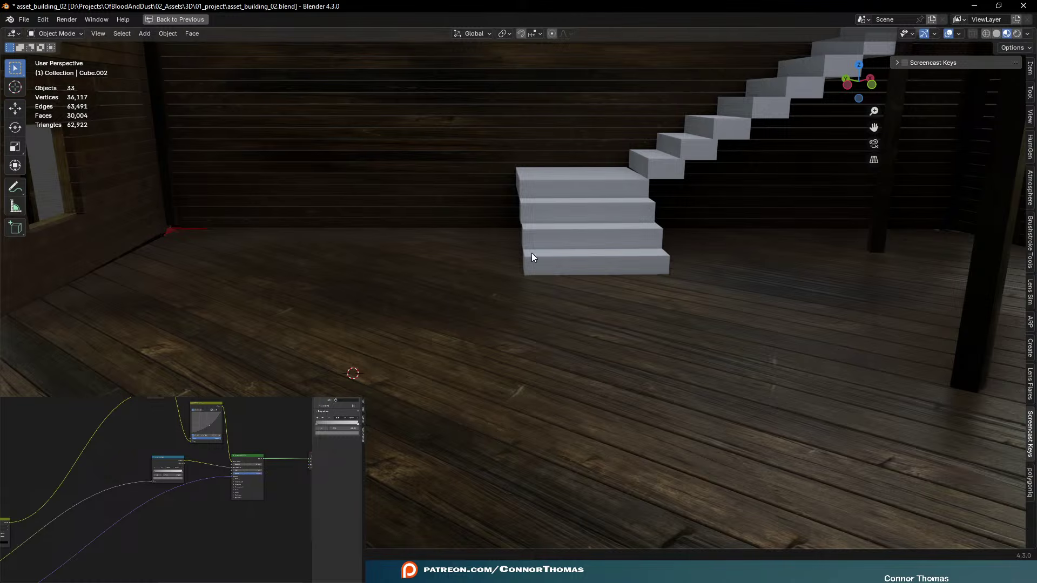
Add a point light at the 3D cursor and move it up off the interior floor
{"action": "key", "text": "shift+a"}
{"action": "mouse_move", "coordinate": [500, 399]}
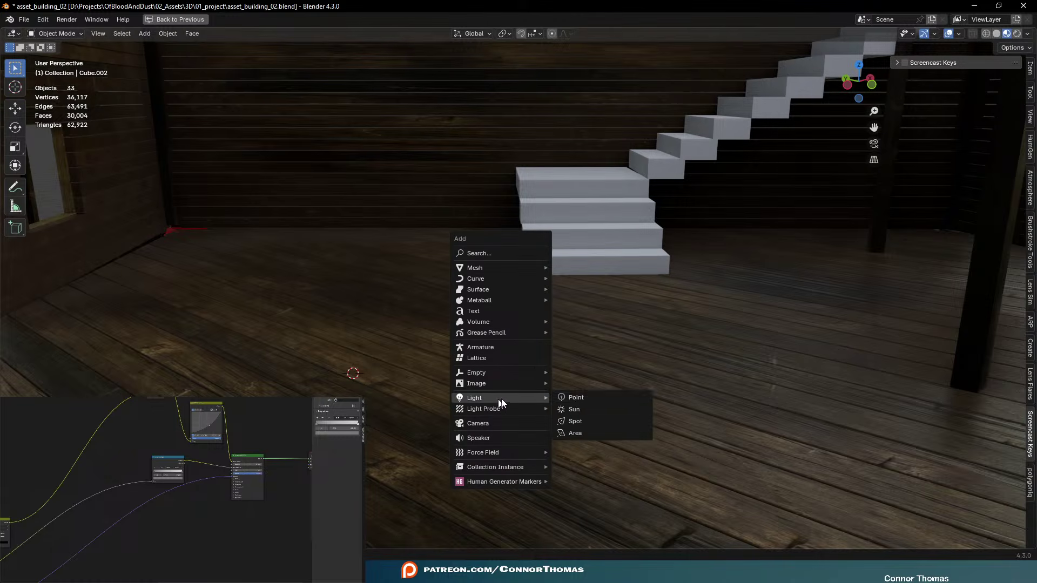
{"action": "left_click", "coordinate": [575, 397]}
{"action": "scroll", "coordinate": [471, 442], "scroll_direction": "up", "scroll_amount": 8}
{"action": "scroll", "coordinate": [497, 423], "scroll_direction": "down", "scroll_amount": 5}
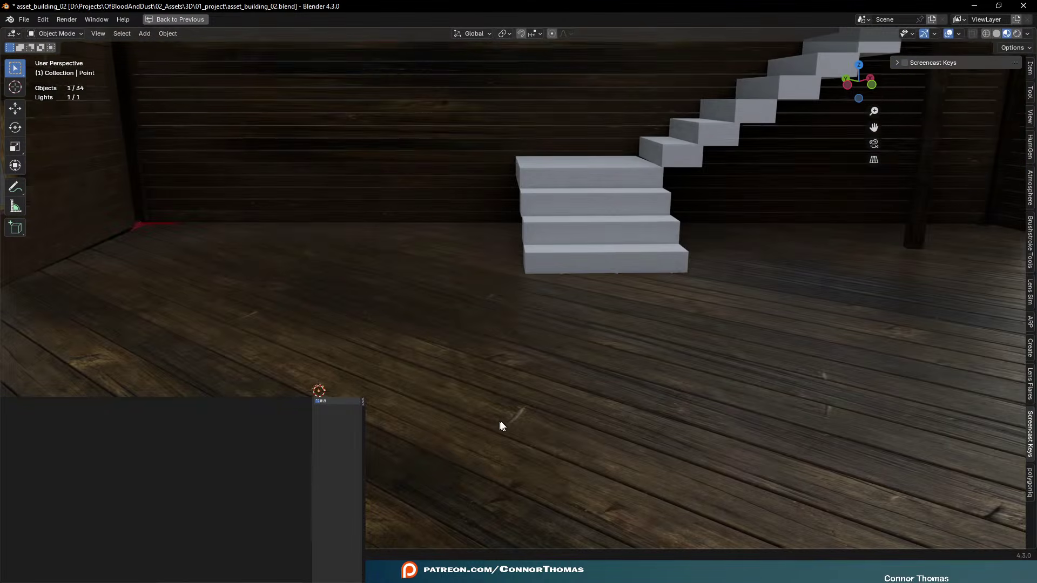
{"action": "key", "text": "g"}
{"action": "left_click", "coordinate": [606, 245]}
Set the viewport shading to Rendered with the saloon's front facade in view and restore the full workspace layout
{"action": "scroll", "coordinate": [530, 410], "scroll_direction": "down", "scroll_amount": 8}
{"action": "mouse_move", "coordinate": [538, 394]}
{"action": "middle_mouse_down"}
{"action": "mouse_move", "coordinate": [585, 375]}
{"action": "mouse_move", "coordinate": [726, 389]}
{"action": "middle_mouse_up"}
{"action": "key", "text": "z"}
{"action": "left_click", "coordinate": [936, 403]}
{"action": "key", "text": "z"}
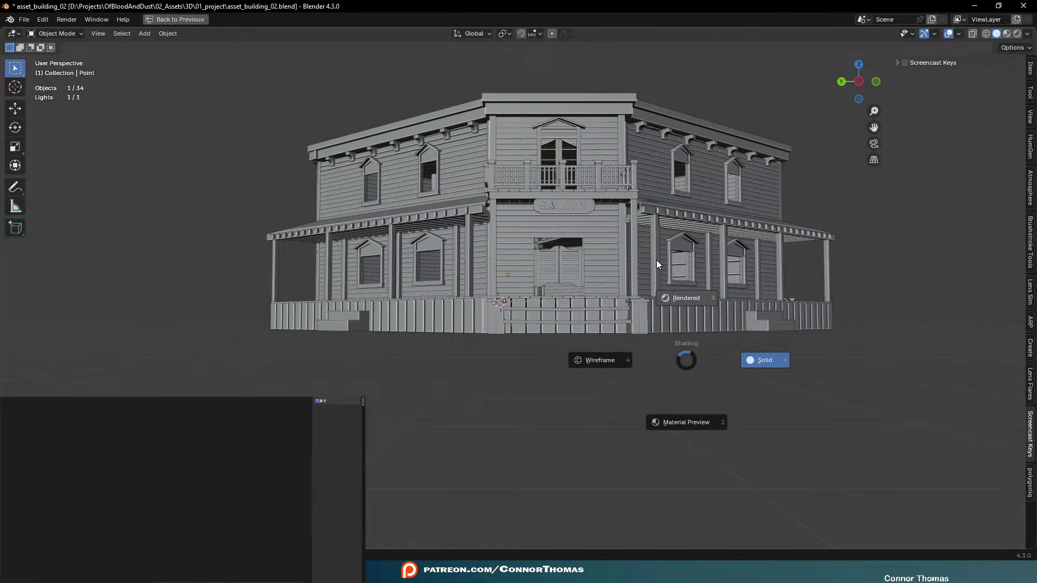
{"action": "left_click", "coordinate": [704, 306]}
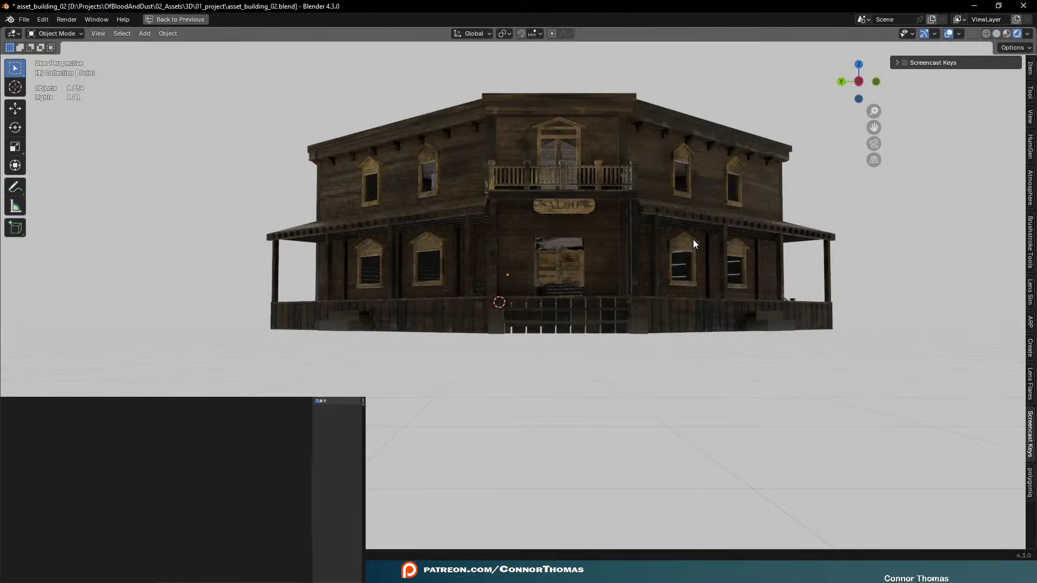
{"action": "key", "text": "ctrl+space"}
{"action": "scroll", "coordinate": [513, 318], "scroll_direction": "up", "scroll_amount": 2}
{"action": "middle_click_drag", "start_coordinate": [512, 318], "coordinate": [477, 347], "text": "shift"}
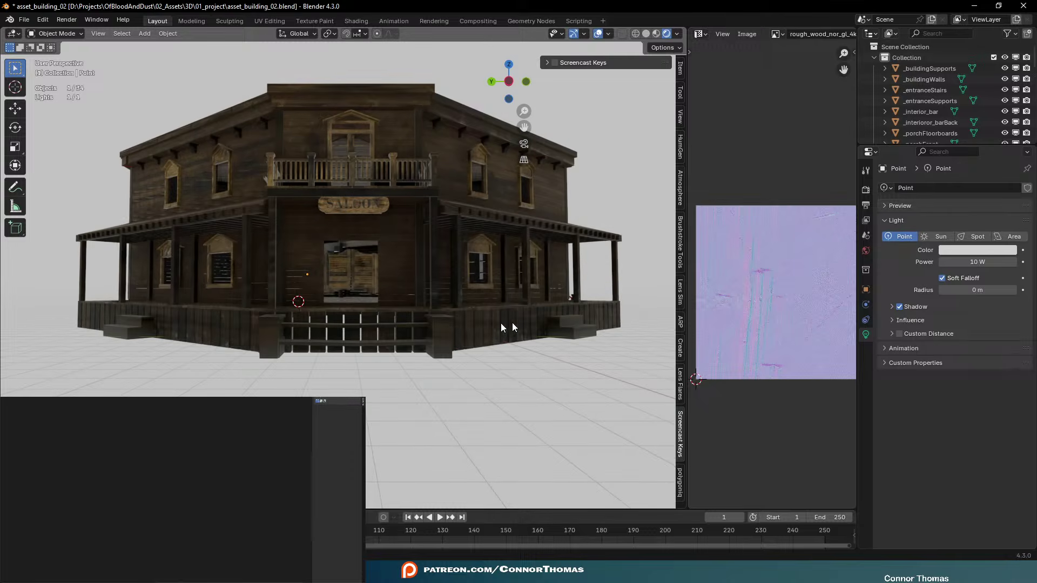
Turn on the transparent film background in the EEVEE render settings
{"action": "left_click", "coordinate": [866, 190]}
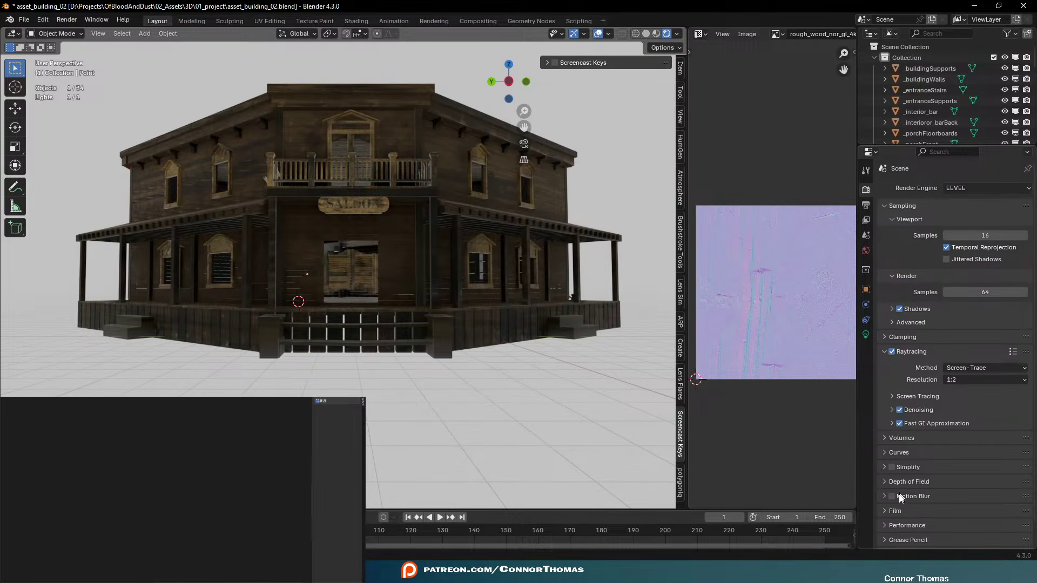
{"action": "left_click", "coordinate": [885, 510]}
{"action": "scroll", "coordinate": [897, 501], "scroll_direction": "down", "scroll_amount": 3}
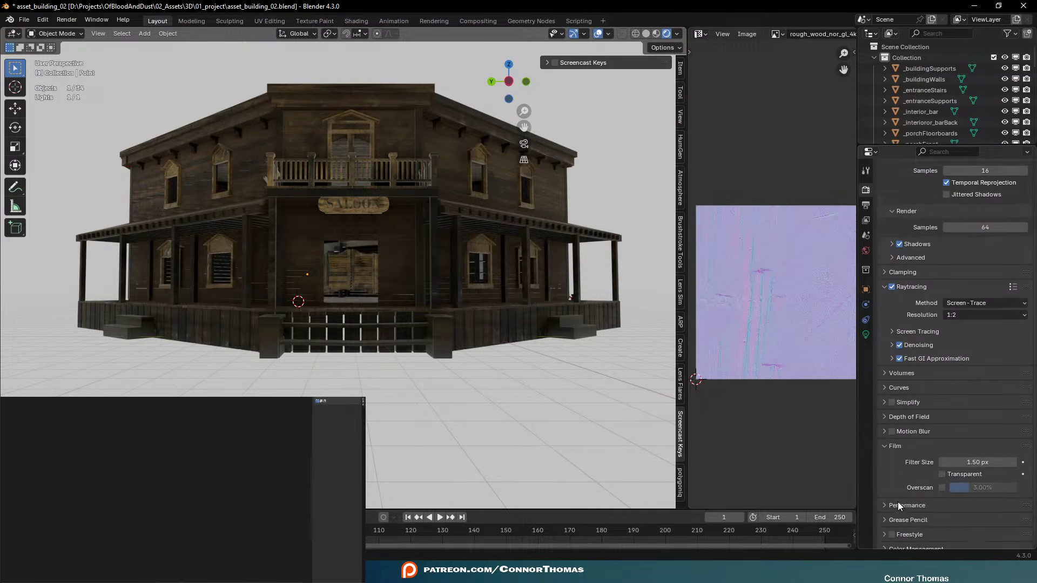
{"action": "left_click", "coordinate": [942, 467]}
{"action": "left_click", "coordinate": [884, 439]}
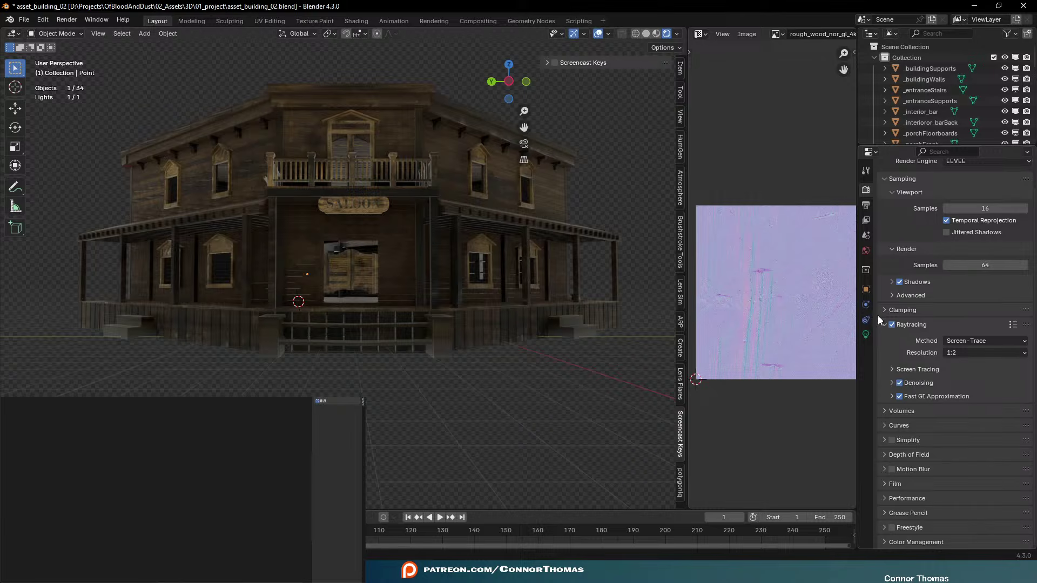
Tint the point light yellow (#FFFC29) and raise its power to 2609 W
{"action": "left_click", "coordinate": [866, 335]}
{"action": "mouse_move", "coordinate": [977, 262]}
{"action": "left_mouse_down"}
{"action": "mouse_move", "coordinate": [996, 262]}
{"action": "mouse_move", "coordinate": [972, 261]}
{"action": "left_mouse_up"}
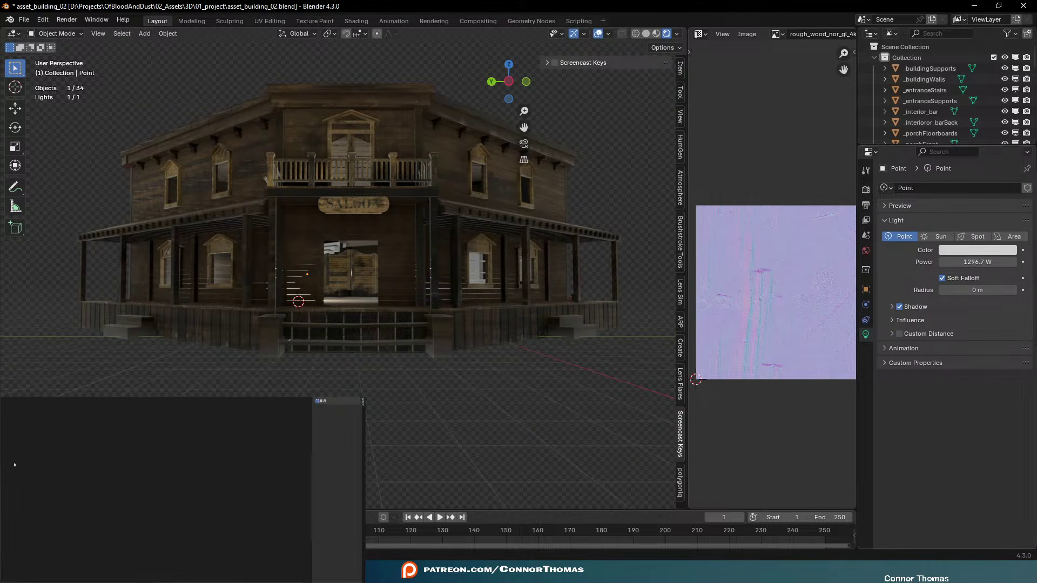
{"action": "left_click", "coordinate": [978, 250]}
{"action": "left_click_drag", "start_coordinate": [968, 153], "coordinate": [937, 150]}
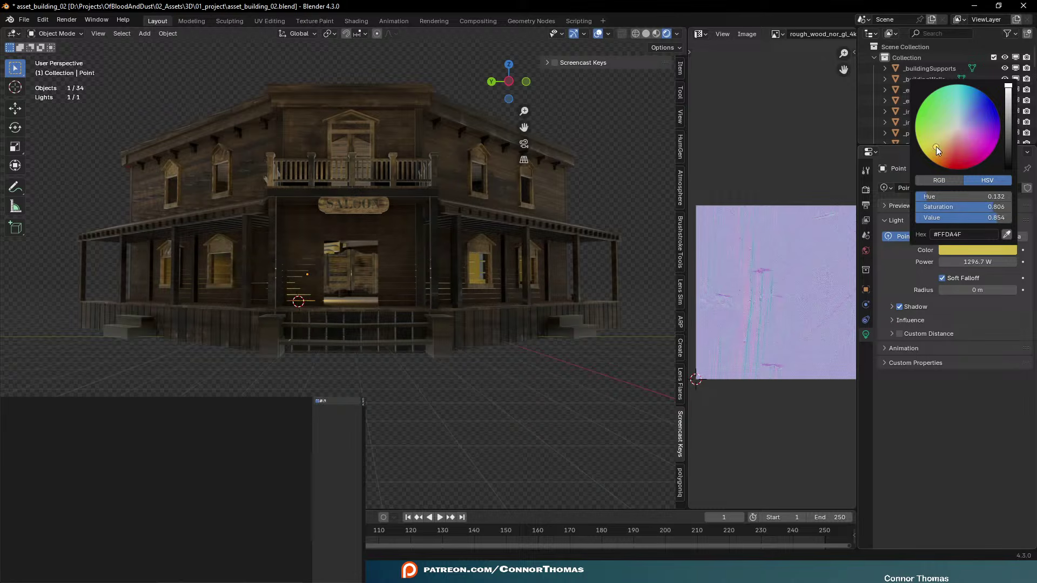
{"action": "left_click", "coordinate": [986, 250]}
{"action": "left_click_drag", "start_coordinate": [932, 145], "coordinate": [925, 147]}
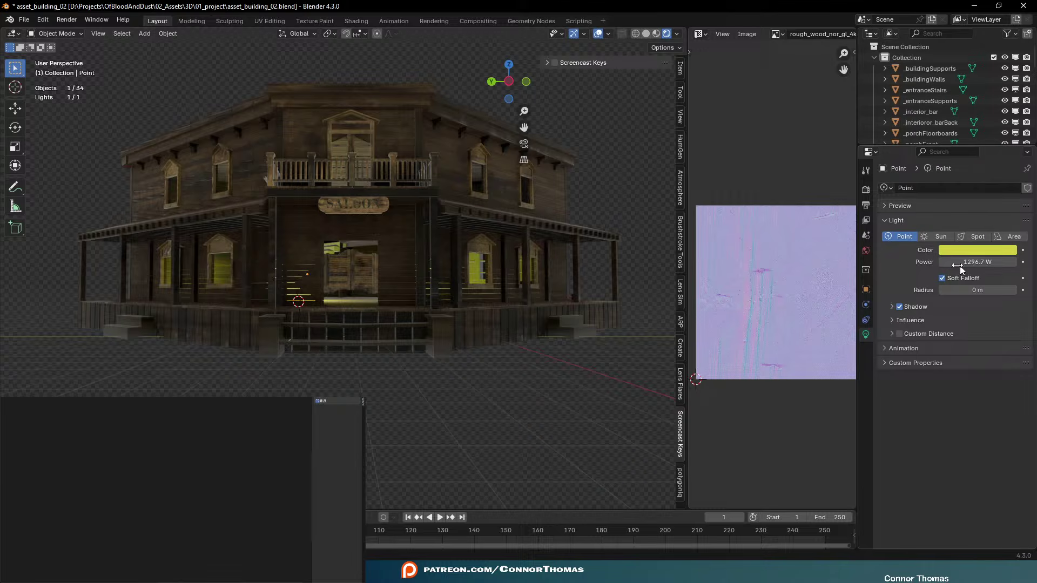
{"action": "left_click_drag", "start_coordinate": [960, 268], "coordinate": [991, 269]}
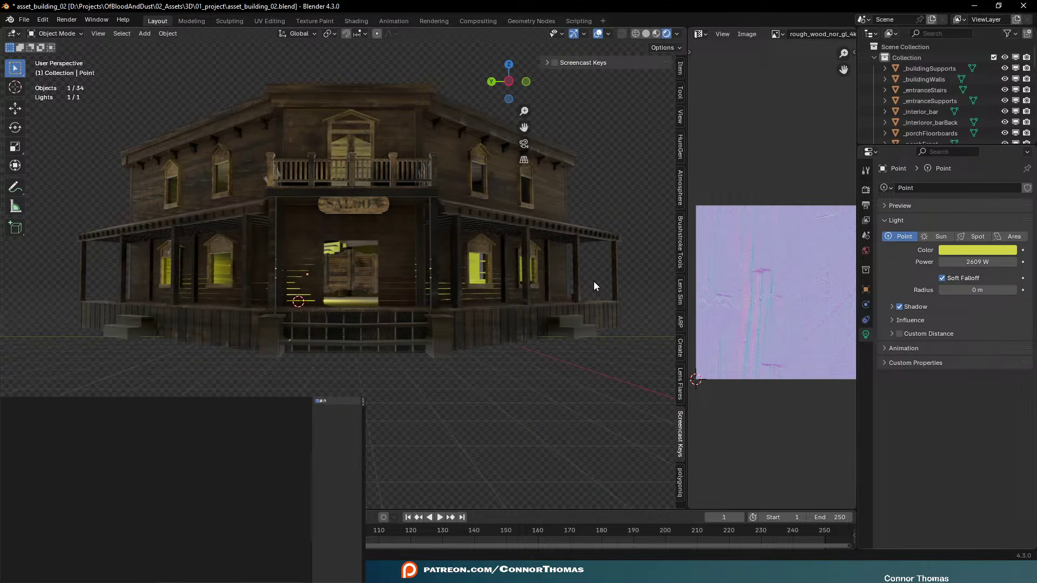
Move the point light higher inside the saloon
{"action": "scroll", "coordinate": [594, 286], "scroll_direction": "down", "scroll_amount": 4}
{"action": "middle_click_drag", "start_coordinate": [375, 252], "coordinate": [264, 229]}
{"action": "key", "text": "g"}
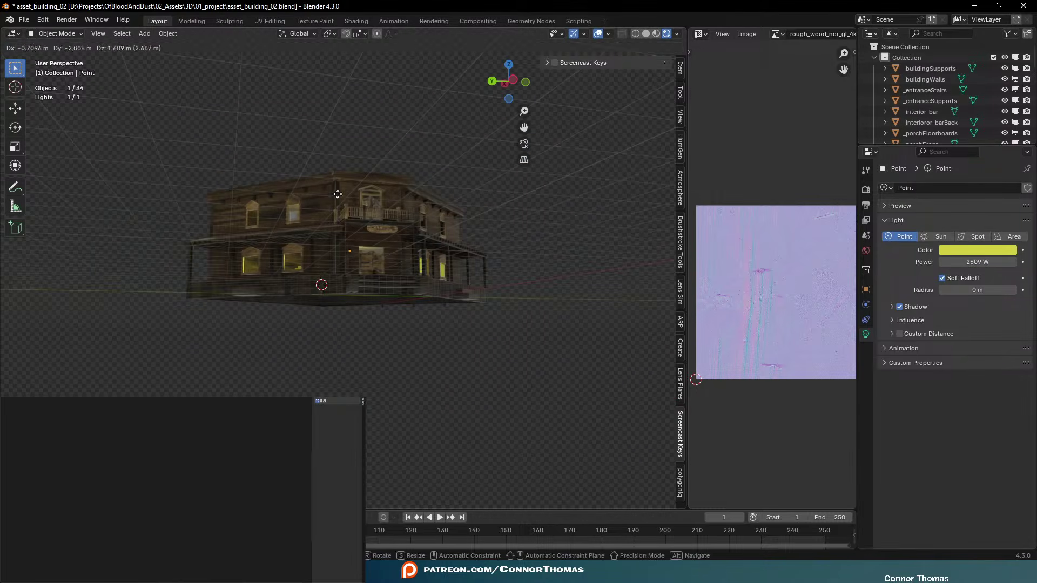
{"action": "left_click", "coordinate": [332, 201]}
Change the point light's colour to a deep orange
{"action": "left_click", "coordinate": [989, 250]}
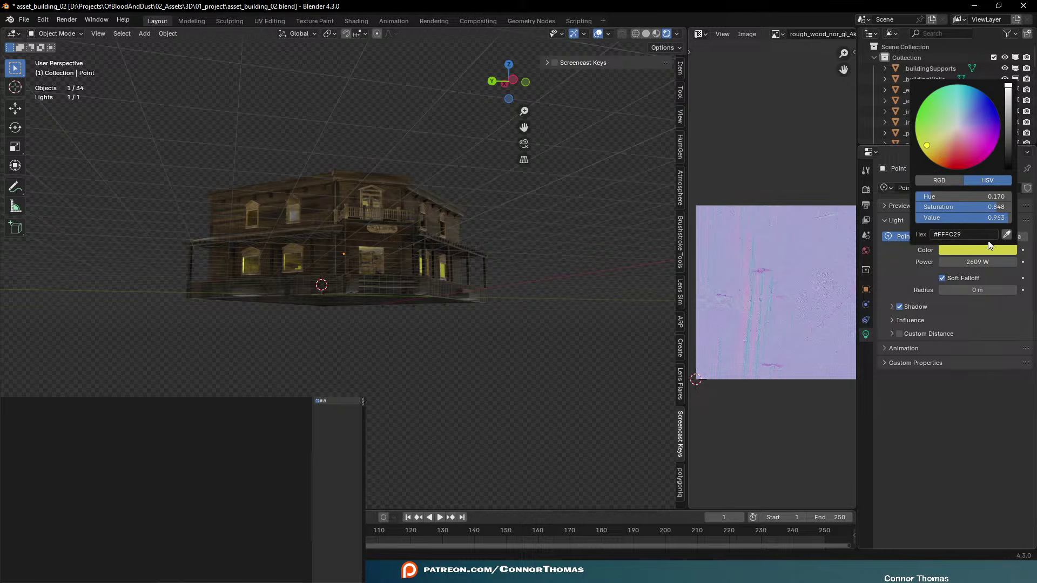
{"action": "left_click_drag", "start_coordinate": [930, 146], "coordinate": [940, 154]}
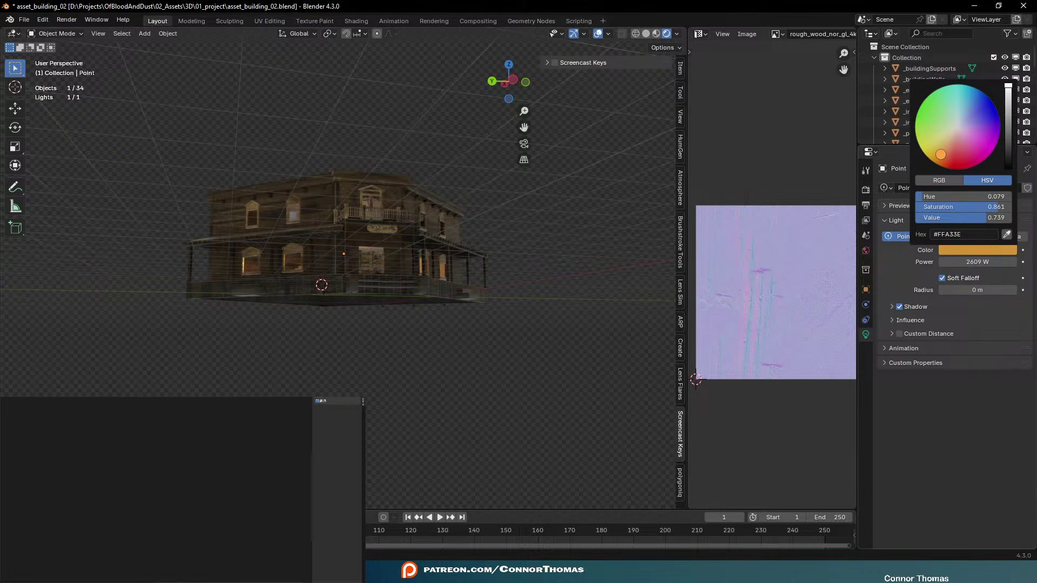
{"action": "middle_click_drag", "start_coordinate": [510, 270], "coordinate": [497, 287]}
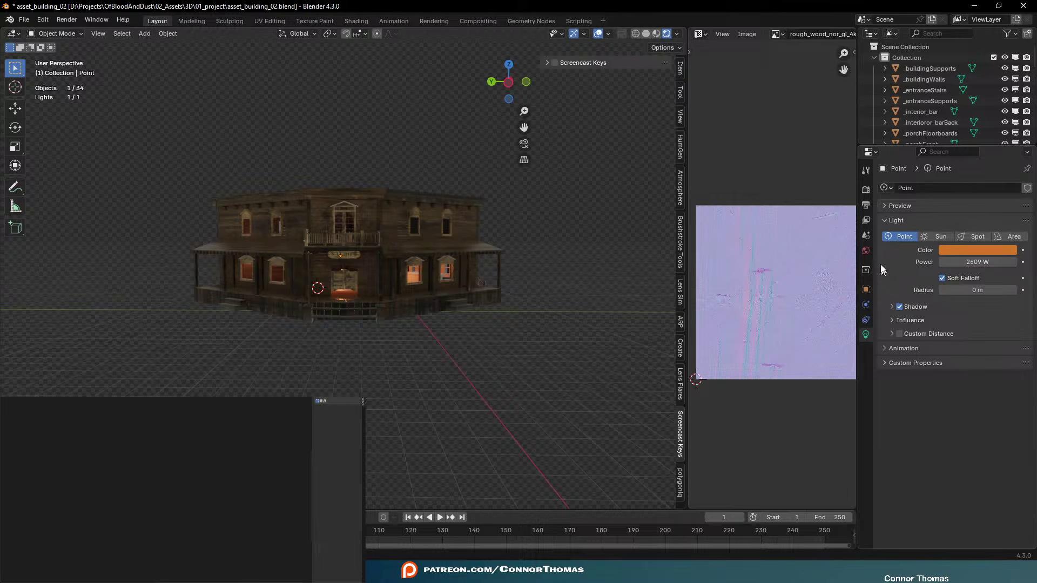
Set the world background colour to a dark night blue (#4262A1)
{"action": "left_click", "coordinate": [864, 251]}
{"action": "left_click", "coordinate": [955, 261]}
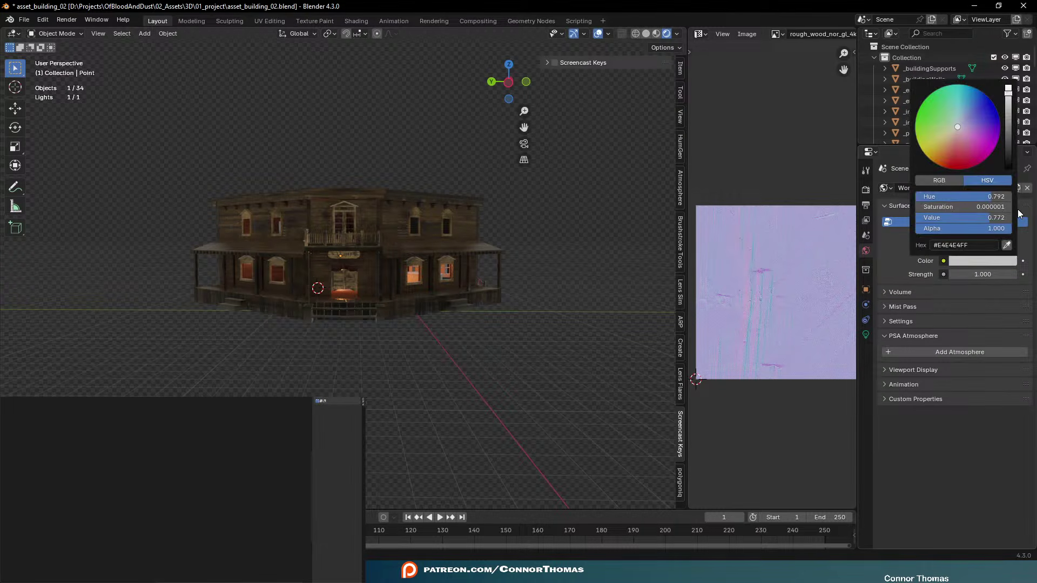
{"action": "mouse_move", "coordinate": [1007, 165]}
{"action": "left_mouse_down"}
{"action": "mouse_move", "coordinate": [1008, 129]}
{"action": "mouse_move", "coordinate": [970, 114]}
{"action": "mouse_move", "coordinate": [1008, 114]}
{"action": "left_mouse_up"}
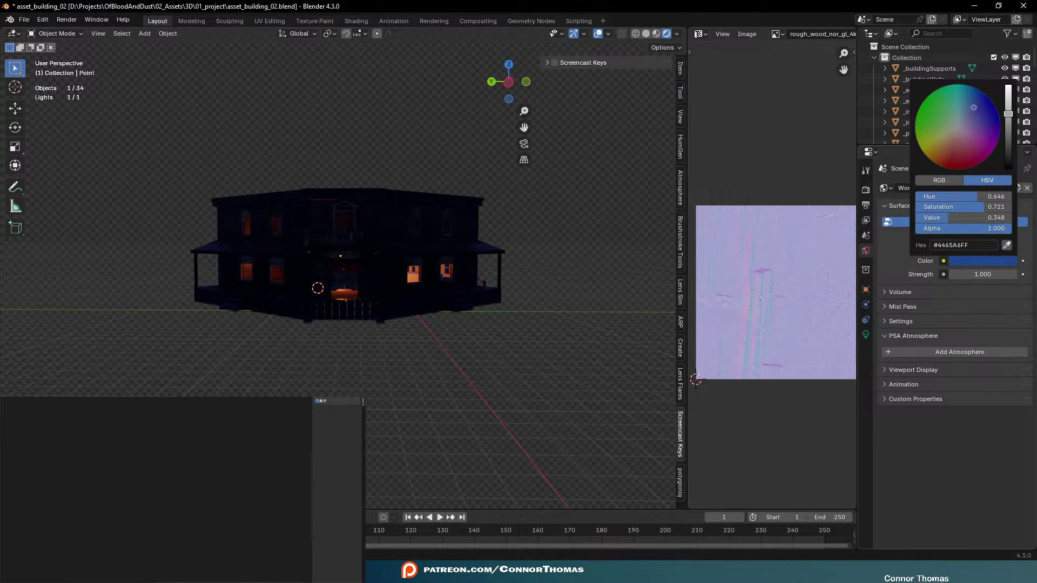
Deselect everything, hide the viewport overlays and inspect the saloon's glowing windows from the front and side
{"action": "scroll", "coordinate": [527, 213], "scroll_direction": "up", "scroll_amount": 3}
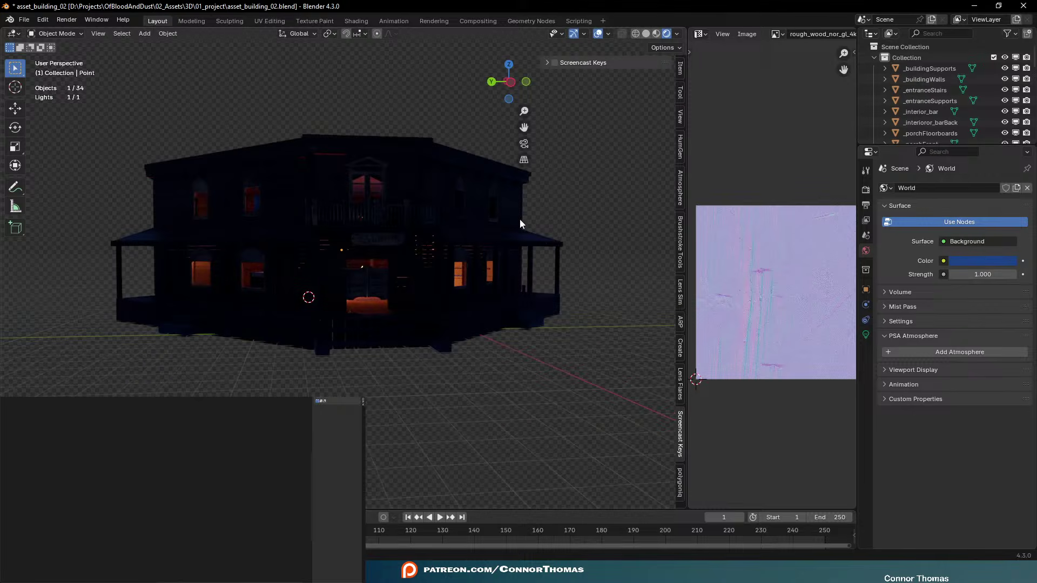
{"action": "key", "text": "a"}
{"action": "left_click", "coordinate": [572, 144]}
{"action": "left_click", "coordinate": [598, 33]}
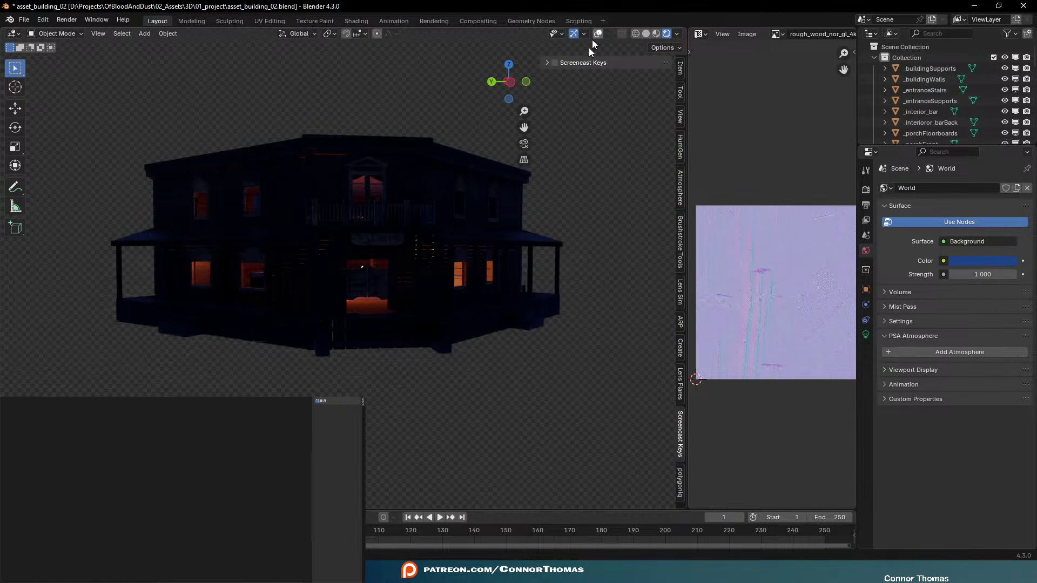
{"action": "middle_click_drag", "start_coordinate": [370, 233], "coordinate": [514, 236]}
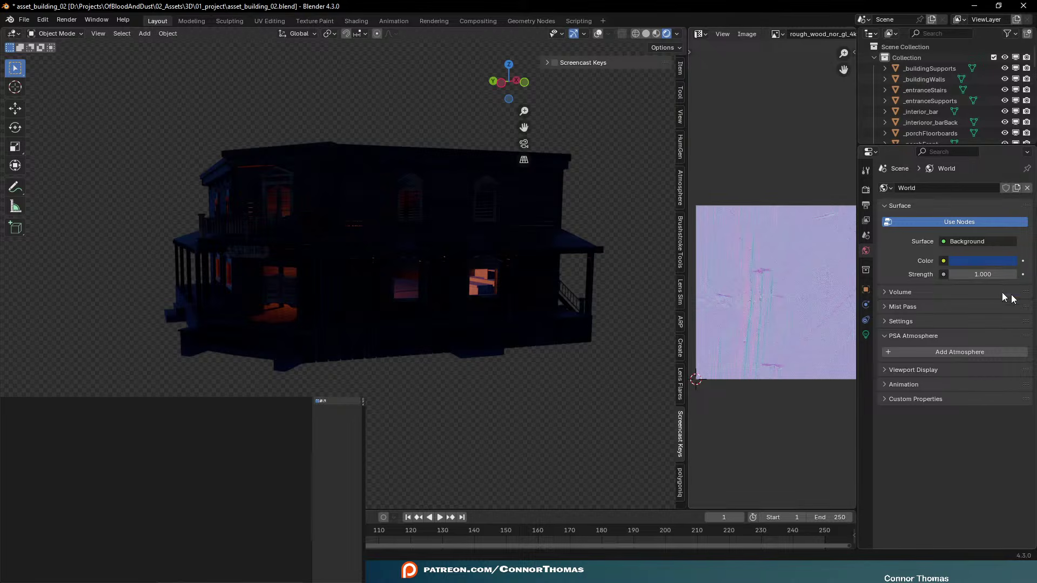
Desaturate the world background colour to a neutral grey (#9B9B9B)
{"action": "left_click", "coordinate": [976, 261]}
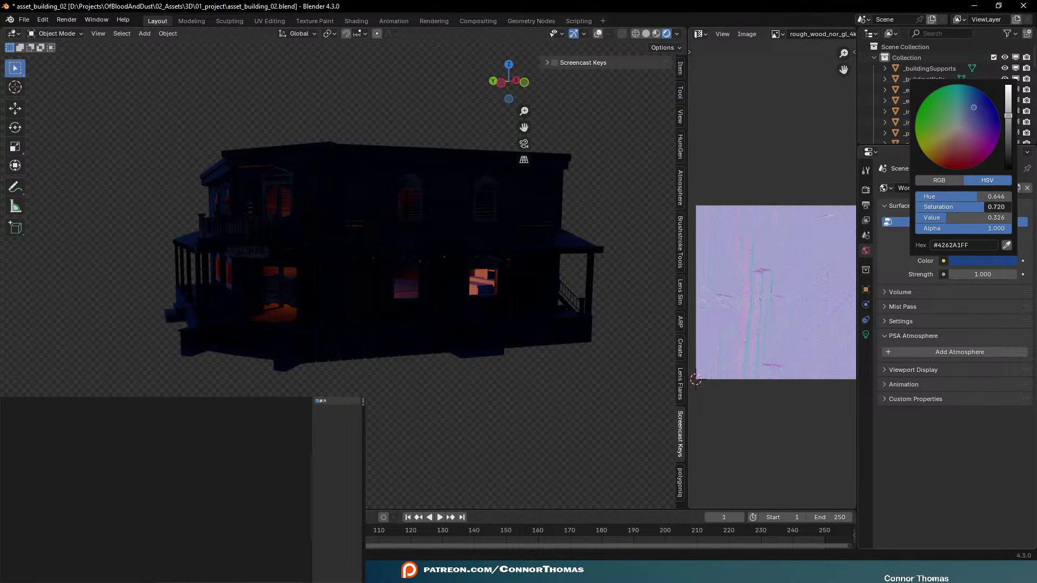
{"action": "left_click_drag", "start_coordinate": [945, 207], "coordinate": [918, 210]}
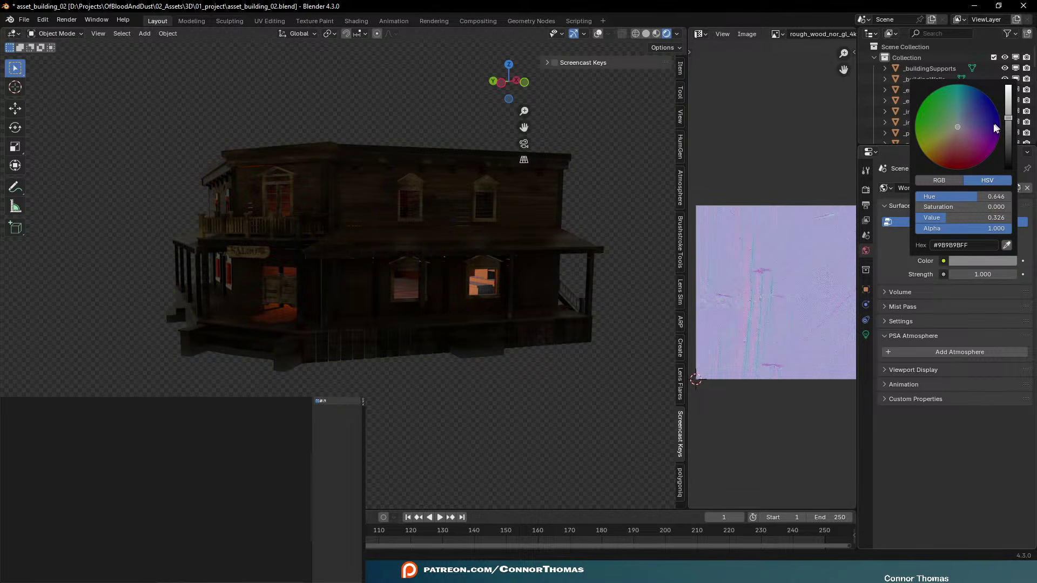
{"action": "middle_click_drag", "start_coordinate": [375, 266], "coordinate": [412, 278]}
Turn the viewport overlays back on and join the two untextured trim beams of the rear stair landing into one object
{"action": "left_click", "coordinate": [343, 294]}
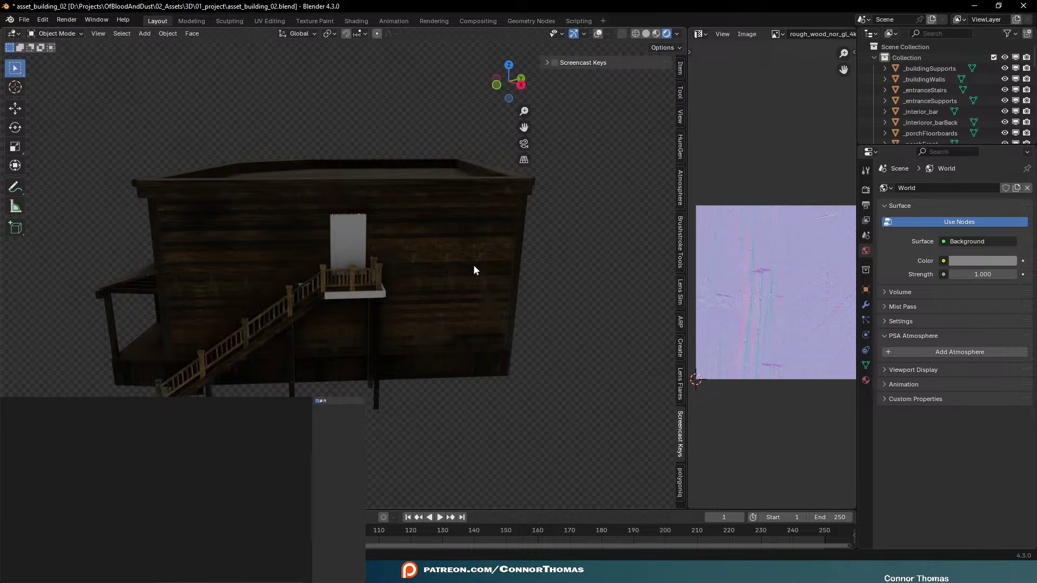
{"action": "middle_click_drag", "start_coordinate": [474, 268], "coordinate": [605, 54]}
{"action": "left_click", "coordinate": [599, 34]}
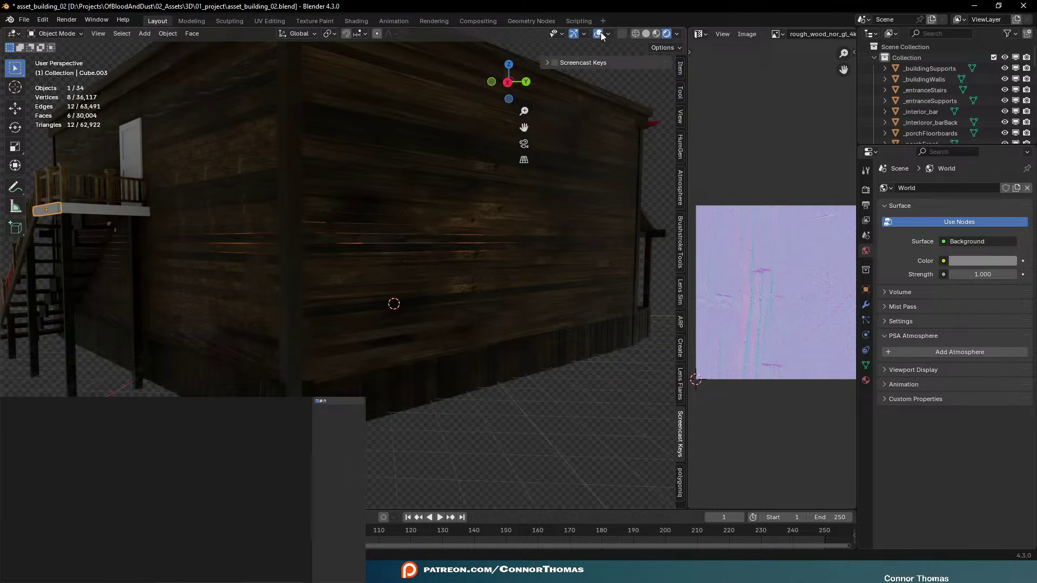
{"action": "scroll", "coordinate": [426, 251], "scroll_direction": "down", "scroll_amount": 5}
{"action": "left_click", "coordinate": [361, 253], "text": "shift"}
{"action": "key", "text": "KP_Decimal"}
{"action": "middle_click_drag", "start_coordinate": [365, 257], "coordinate": [374, 265]}
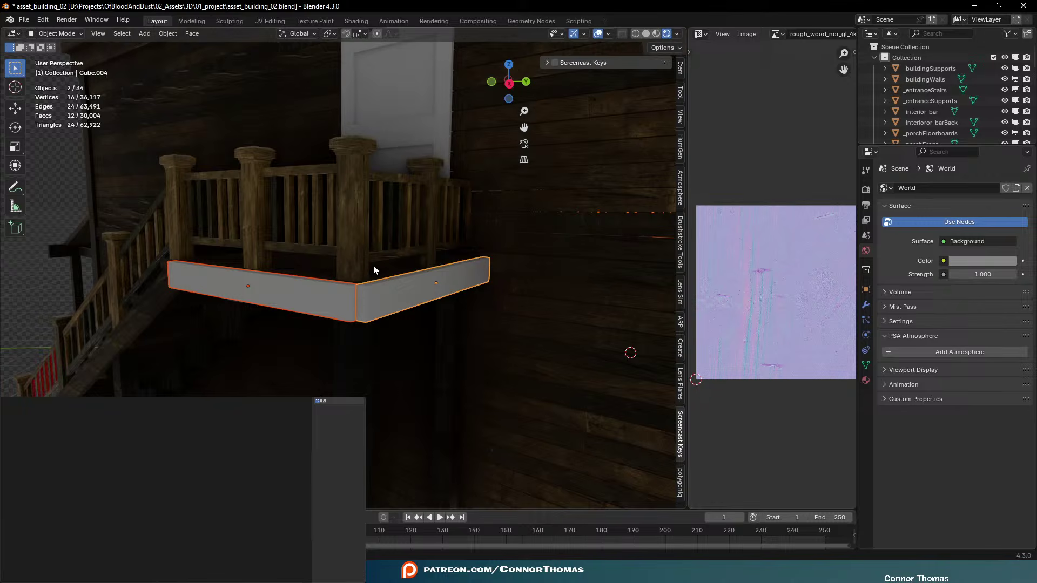
{"action": "key", "text": "ctrl+j"}
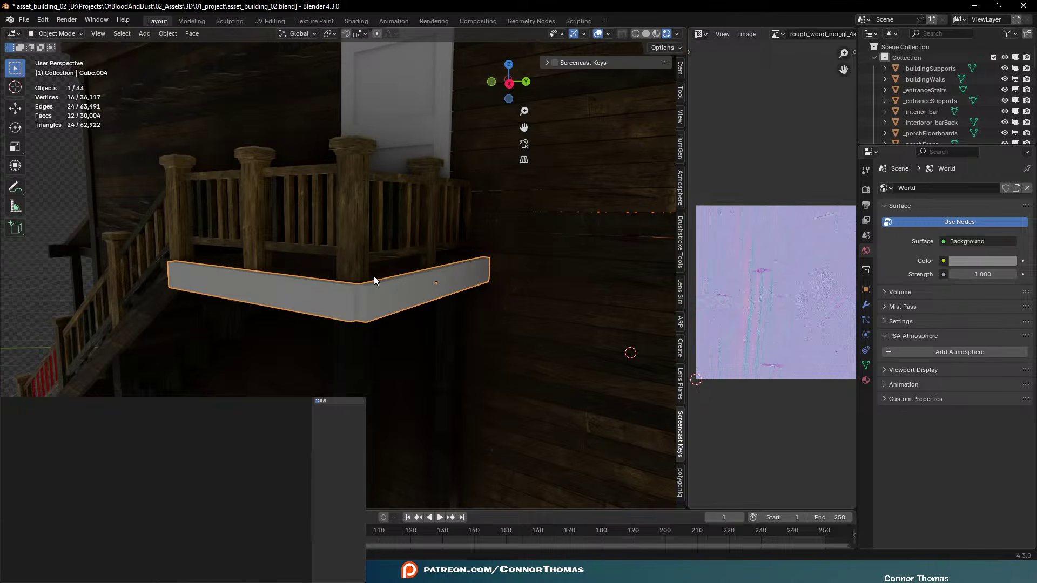
Assign the existing Wood Structure material to the joined landing trim
{"action": "left_click", "coordinate": [865, 380]}
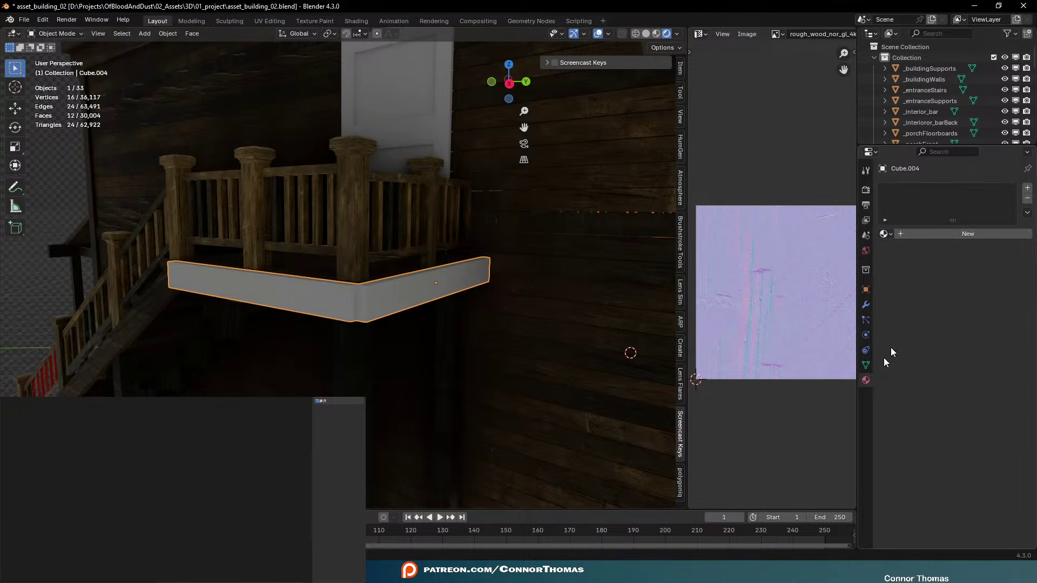
{"action": "left_click", "coordinate": [886, 234]}
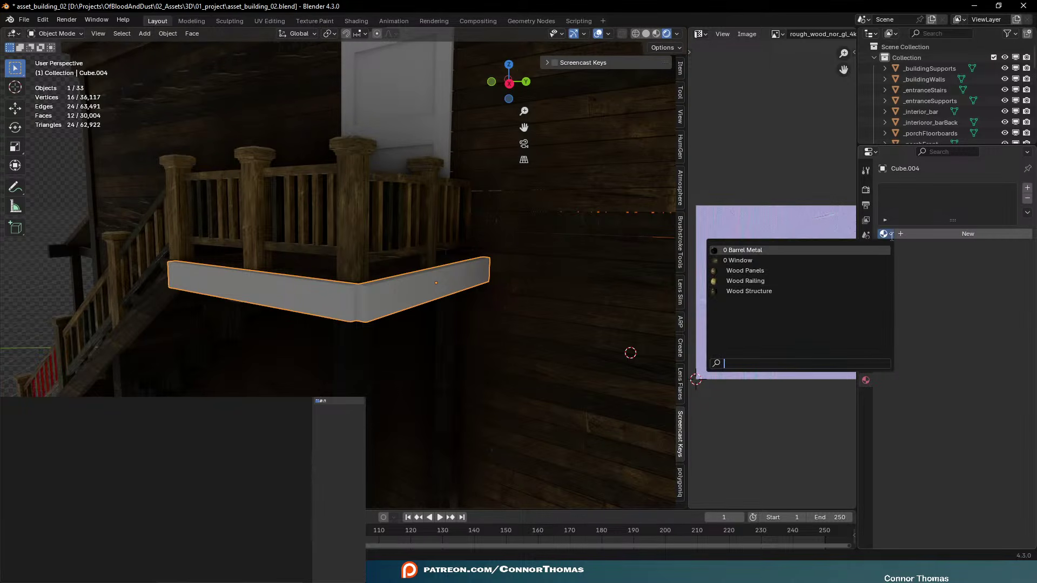
{"action": "left_click", "coordinate": [759, 292]}
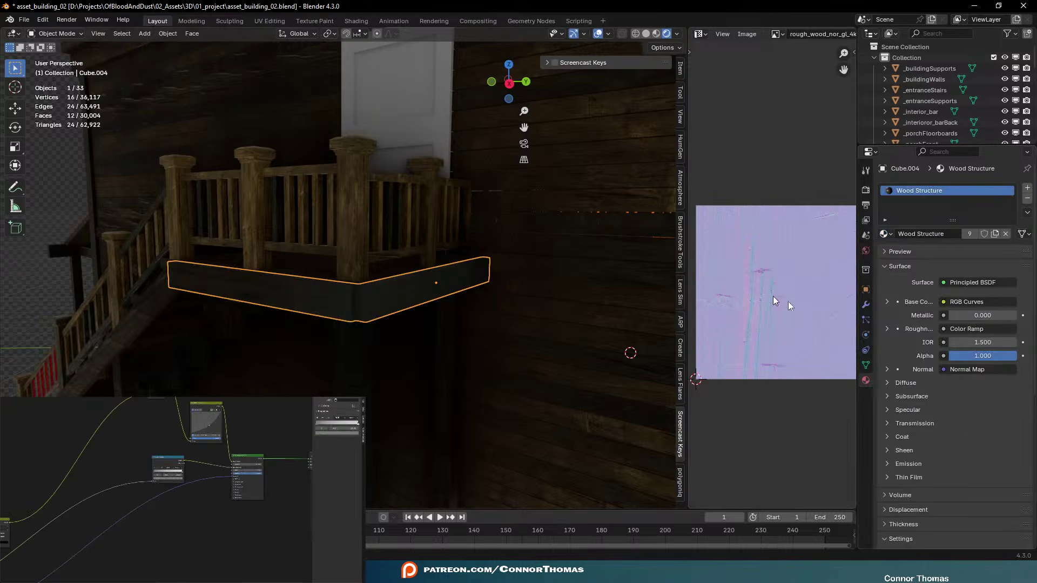
Unwrap all faces of the landing trim with Smart UV Project and return to Object Mode
{"action": "left_click", "coordinate": [453, 325]}
{"action": "left_click", "coordinate": [378, 303]}
{"action": "key", "text": "Tab"}
{"action": "key", "text": "u"}
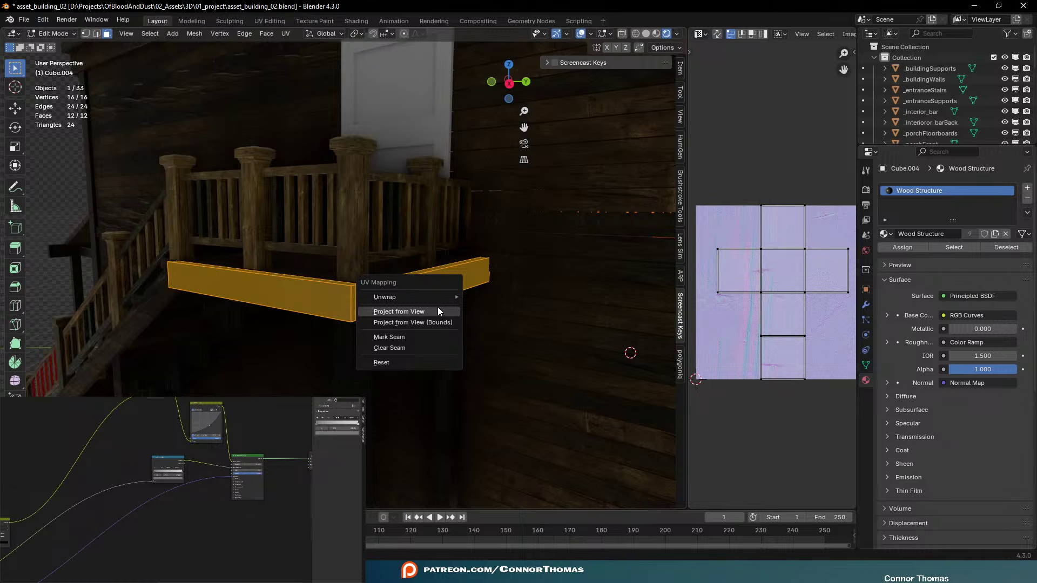
{"action": "mouse_move", "coordinate": [449, 296]}
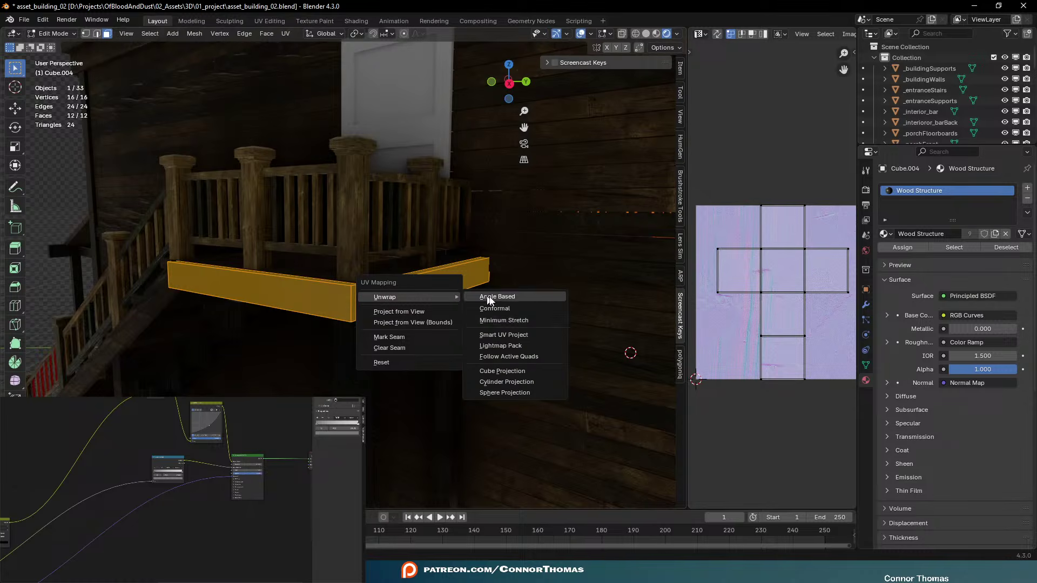
{"action": "left_click", "coordinate": [519, 333]}
{"action": "left_click", "coordinate": [507, 437]}
{"action": "key", "text": "Tab"}
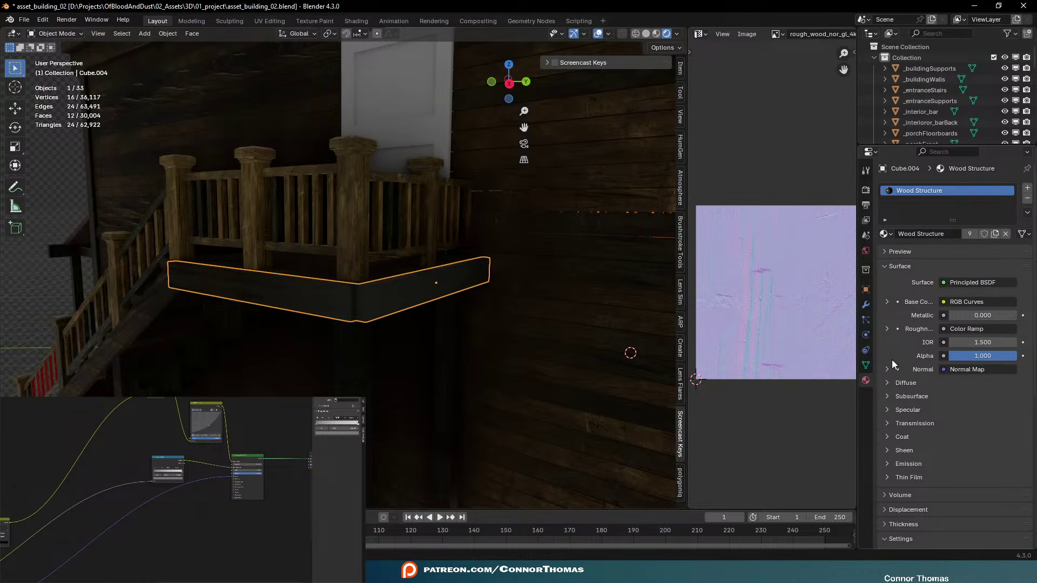
Rename the landing trim's UV map to Texture and deselect everything
{"action": "left_click", "coordinate": [866, 366]}
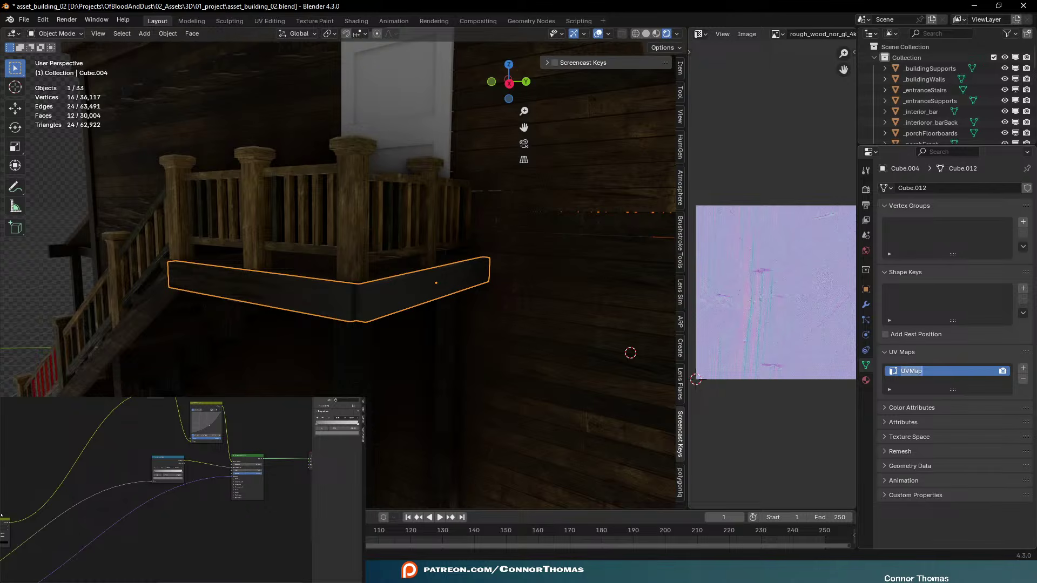
{"action": "type", "text": "te"}
{"action": "key", "text": "Return"}
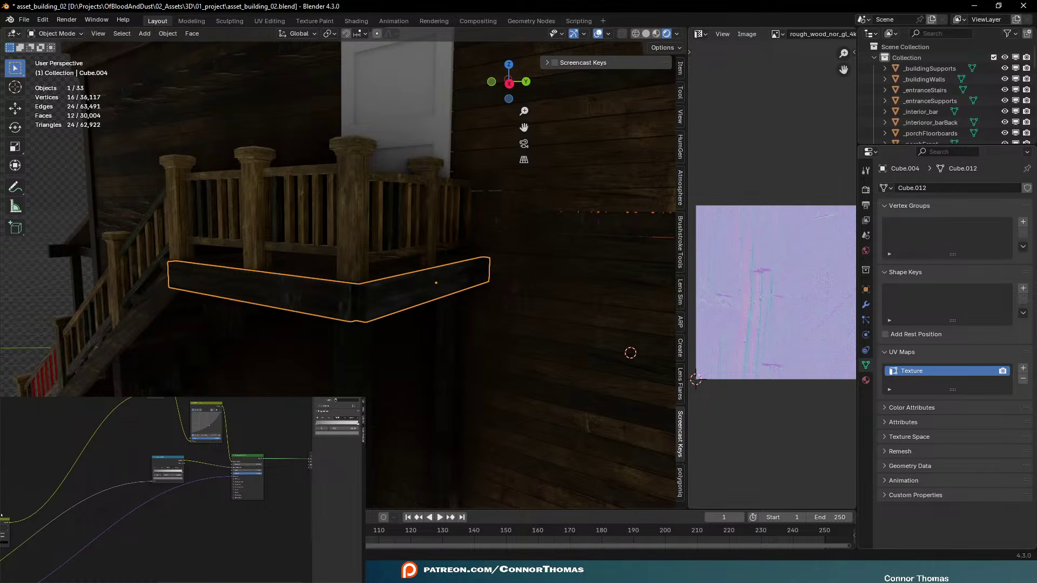
{"action": "key", "text": "a"}
{"action": "key", "text": "alt+a"}
{"action": "scroll", "coordinate": [472, 333], "scroll_direction": "down", "scroll_amount": 8}
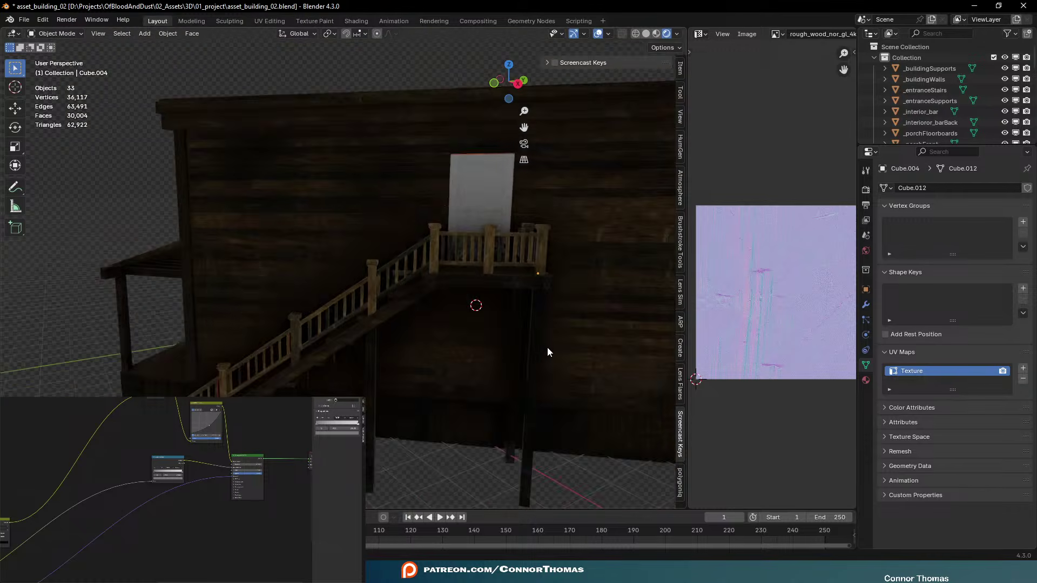
Assign the existing Wood Railing material to the white upper door at the head of the rear stairs
{"action": "middle_click_drag", "start_coordinate": [511, 346], "coordinate": [571, 368]}
{"action": "scroll", "coordinate": [567, 364], "scroll_direction": "down", "scroll_amount": 3}
{"action": "scroll", "coordinate": [504, 287], "scroll_direction": "up", "scroll_amount": 3}
{"action": "middle_click_drag", "start_coordinate": [504, 287], "coordinate": [560, 238]}
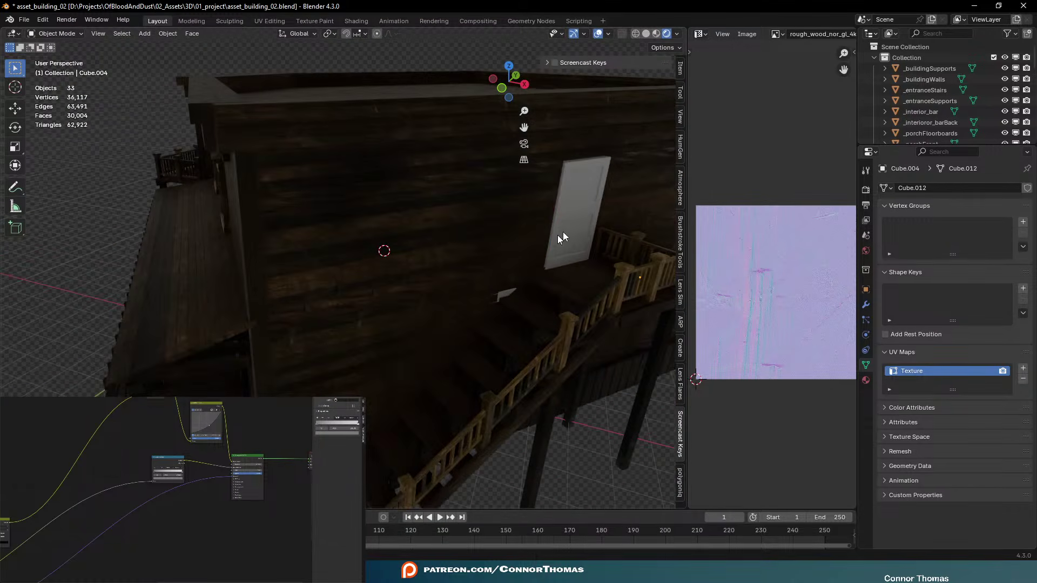
{"action": "left_click", "coordinate": [586, 230]}
{"action": "middle_click_drag", "start_coordinate": [623, 306], "coordinate": [540, 346]}
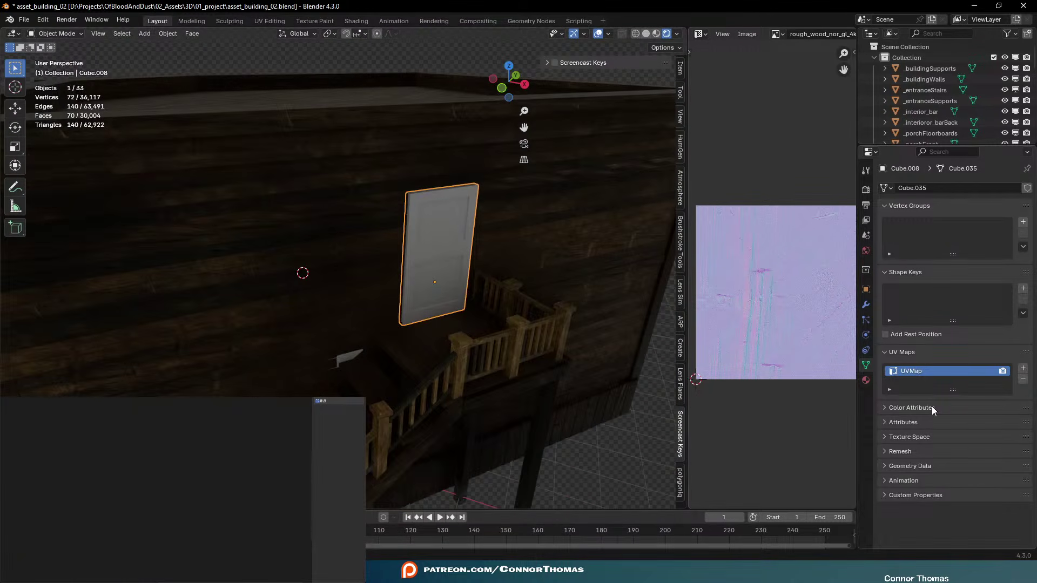
{"action": "left_click", "coordinate": [866, 380]}
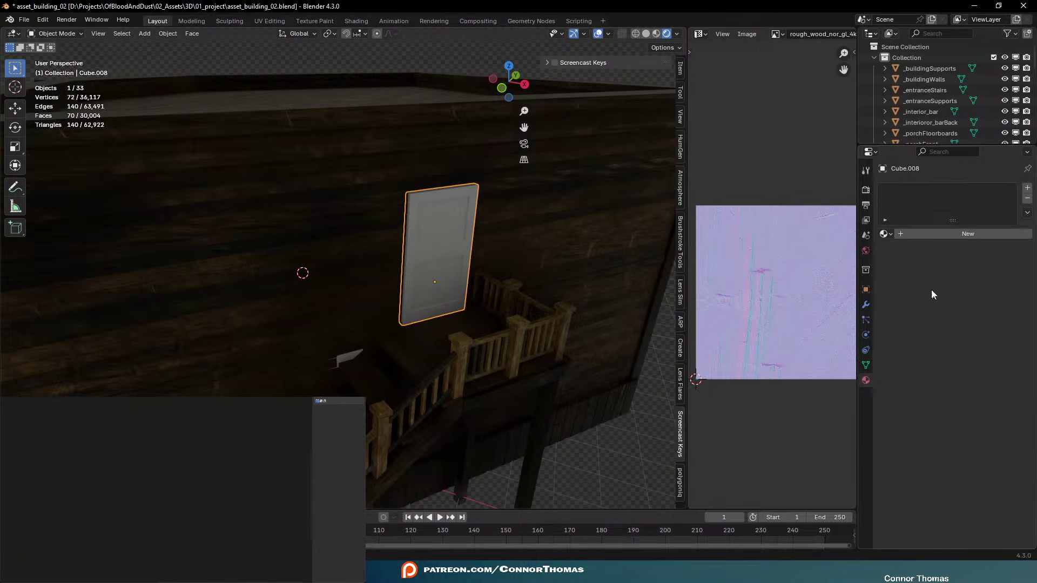
{"action": "left_click", "coordinate": [884, 235]}
{"action": "left_click", "coordinate": [760, 281]}
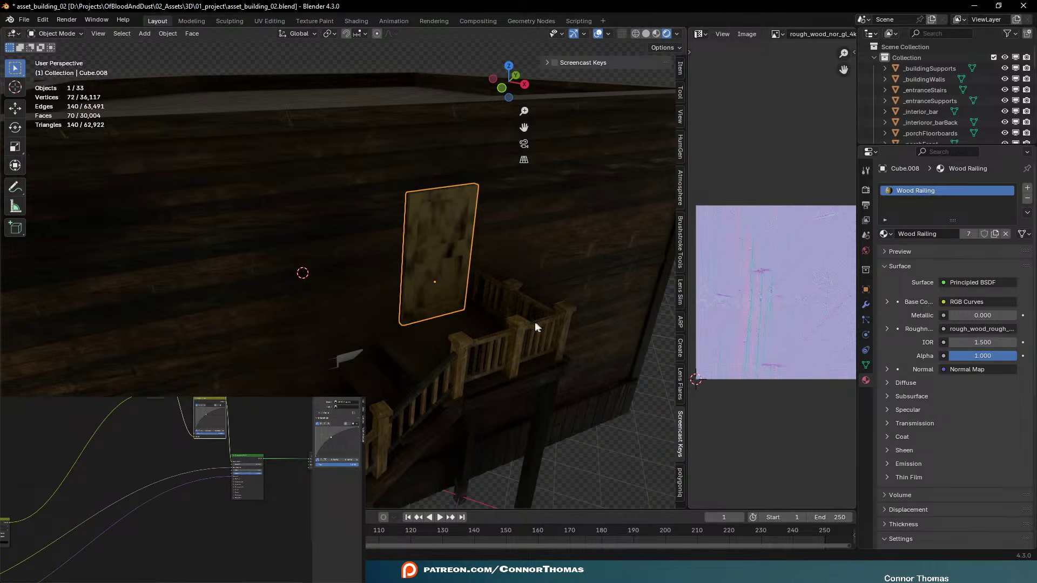
Unwrap all faces of the upper rear door with Smart UV Project and return to Object Mode
{"action": "key", "text": "Tab"}
{"action": "key", "text": "a"}
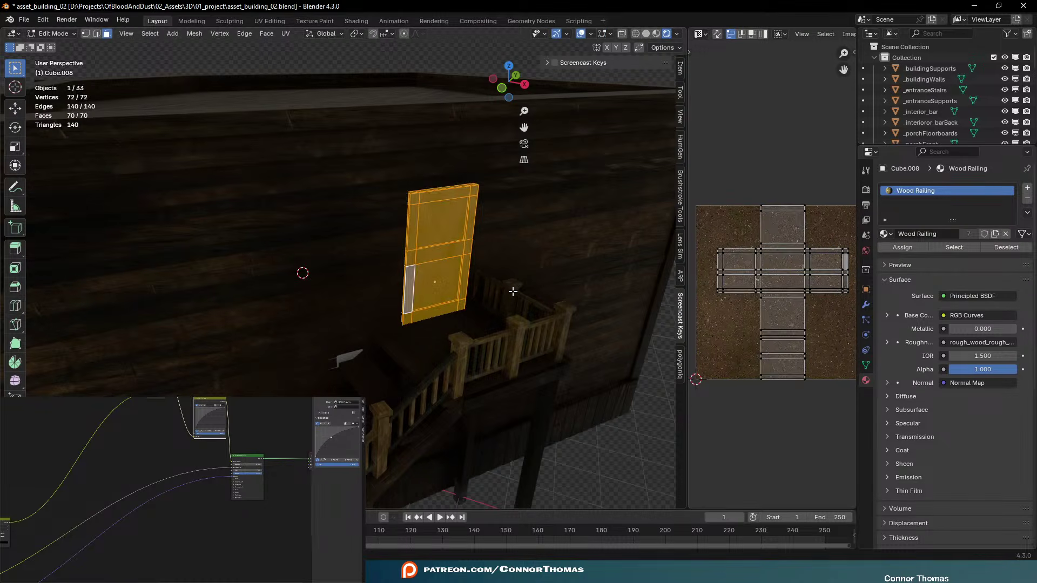
{"action": "key", "text": "u"}
{"action": "mouse_move", "coordinate": [510, 289]}
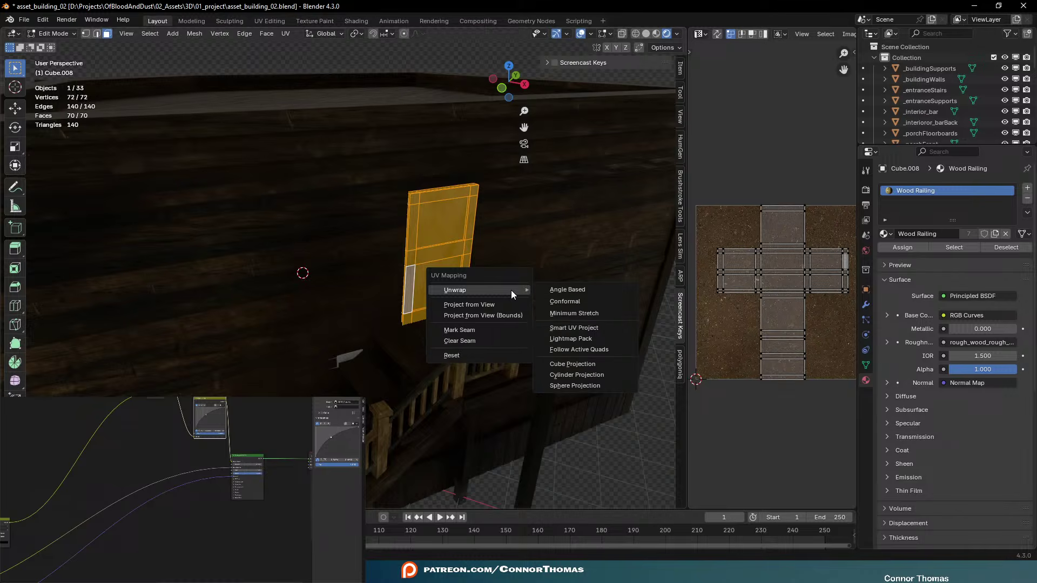
{"action": "left_click", "coordinate": [592, 327]}
{"action": "left_click", "coordinate": [602, 430]}
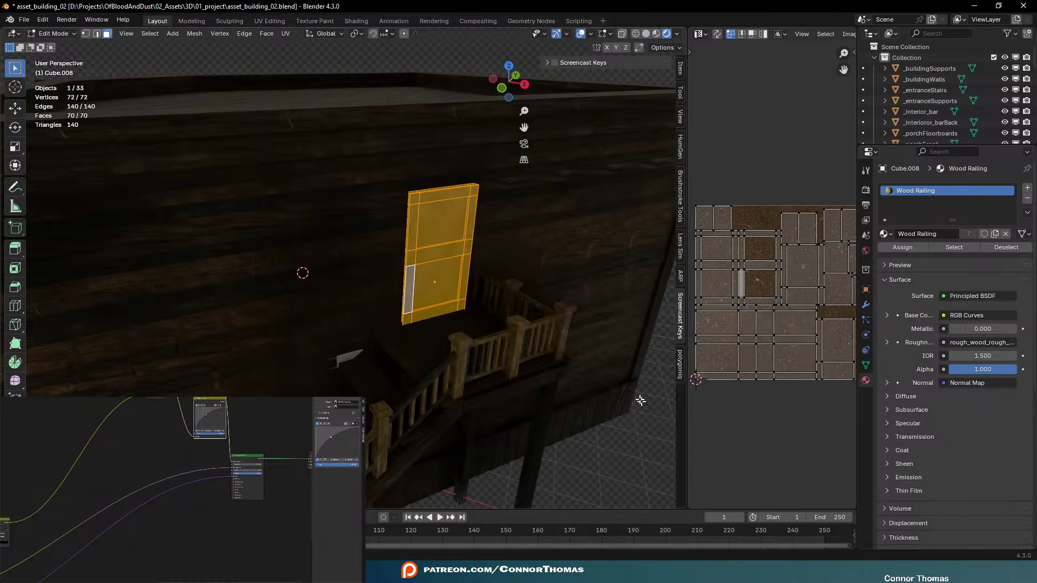
{"action": "key", "text": "Tab"}
Rename the upper rear door's UV map to Texture and deselect the door
{"action": "left_click", "coordinate": [865, 365]}
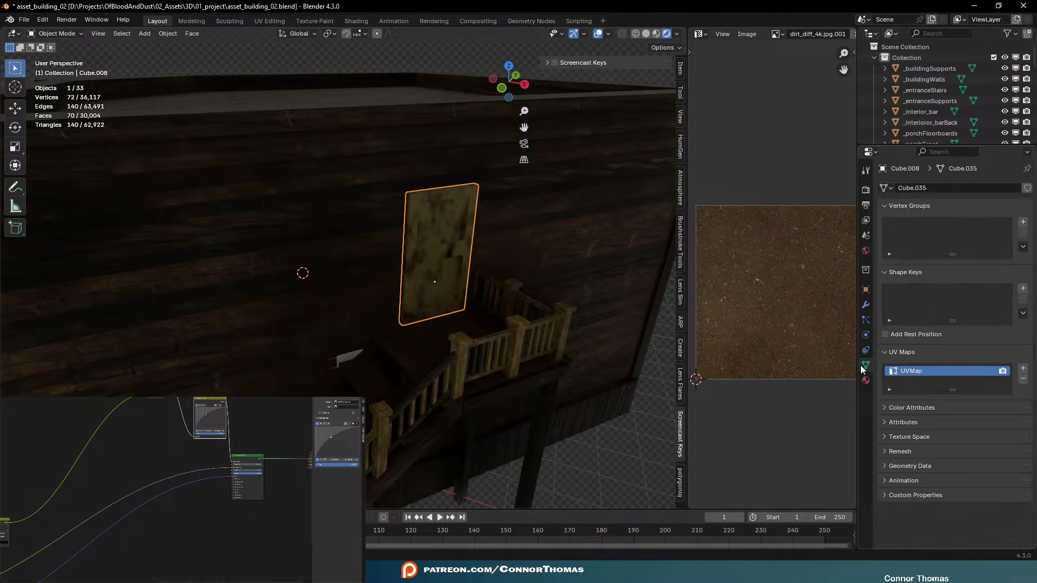
{"action": "double_click", "coordinate": [911, 371]}
{"action": "type", "text": "Texture"}
{"action": "key", "text": "Return"}
{"action": "key", "text": "alt+a"}
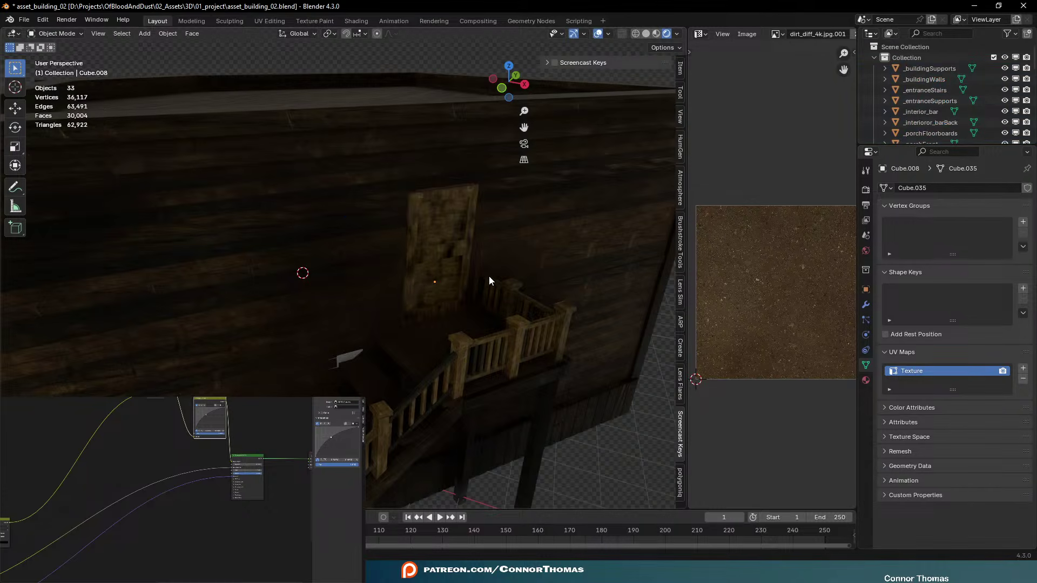
Add a second UV map named Random to the upper rear door and collapse its UV islands to points
{"action": "mouse_move", "coordinate": [489, 277]}
{"action": "middle_mouse_down"}
{"action": "mouse_move", "coordinate": [450, 254]}
{"action": "mouse_move", "coordinate": [504, 278]}
{"action": "mouse_move", "coordinate": [475, 286]}
{"action": "middle_mouse_up"}
{"action": "left_click", "coordinate": [475, 284]}
{"action": "key", "text": "Tab"}
{"action": "middle_click_drag", "start_coordinate": [511, 318], "coordinate": [503, 297]}
{"action": "key", "text": "u"}
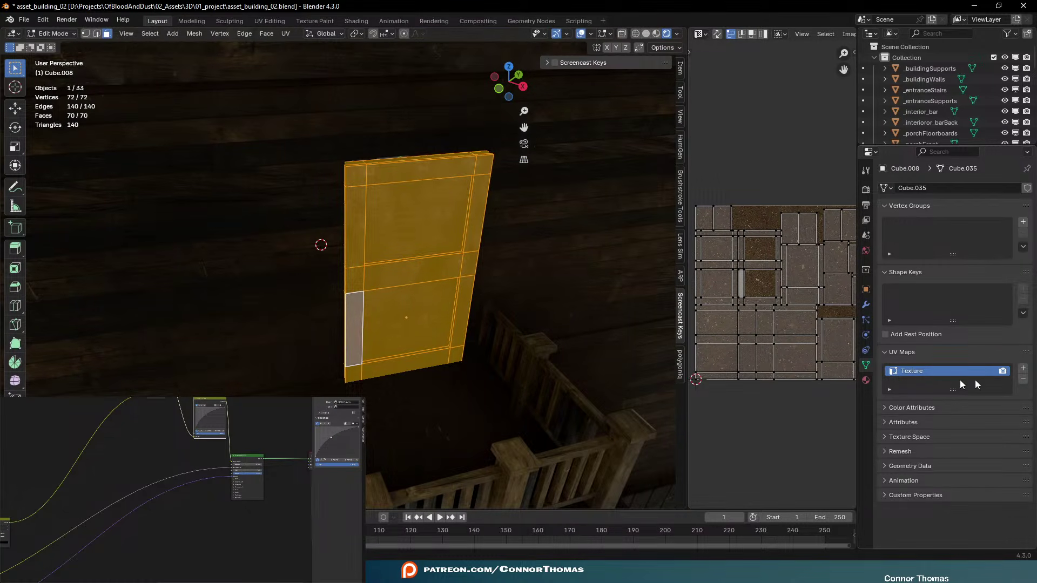
{"action": "left_click", "coordinate": [1022, 369]}
{"action": "double_click", "coordinate": [917, 383]}
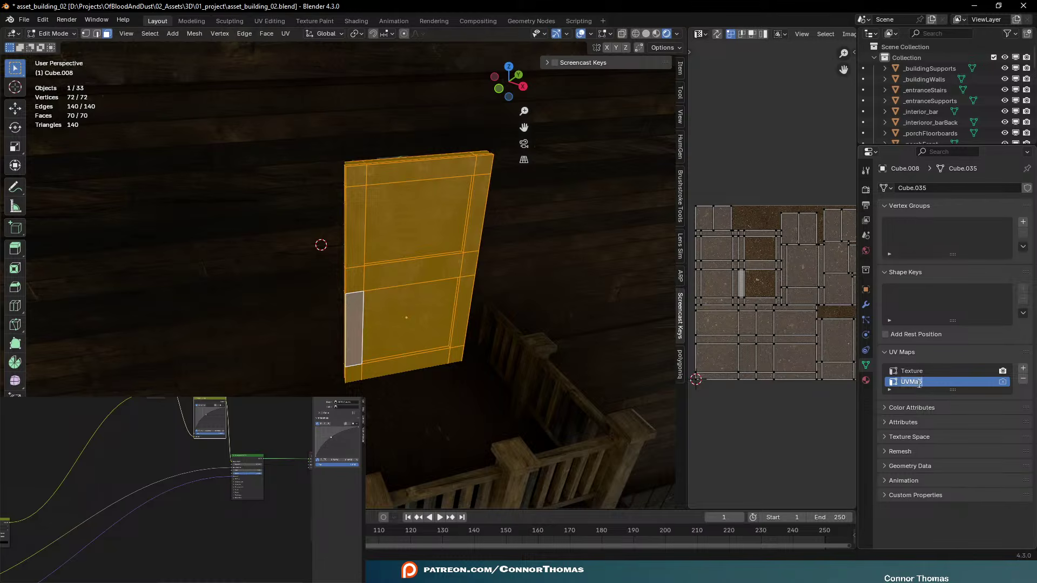
{"action": "type", "text": "Ra"}
{"action": "type", "text": "a"}
{"action": "key", "text": "Tab"}
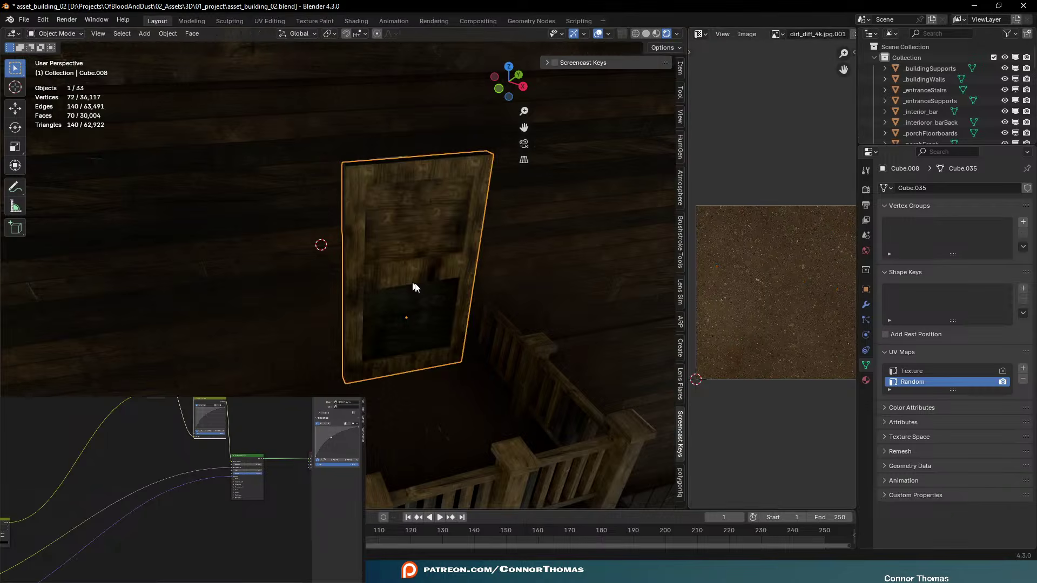
Shift the upper rear door's collapsed Random UV points slightly to vary its wood shading, return to Object Mode and save the file
{"action": "middle_click_drag", "start_coordinate": [509, 279], "coordinate": [491, 263]}
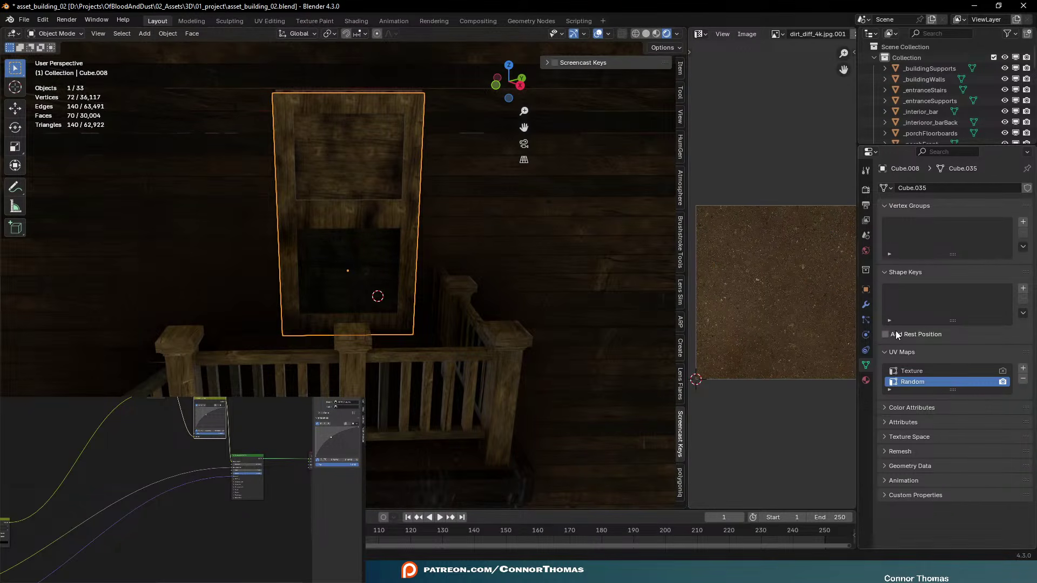
{"action": "key", "text": "Tab"}
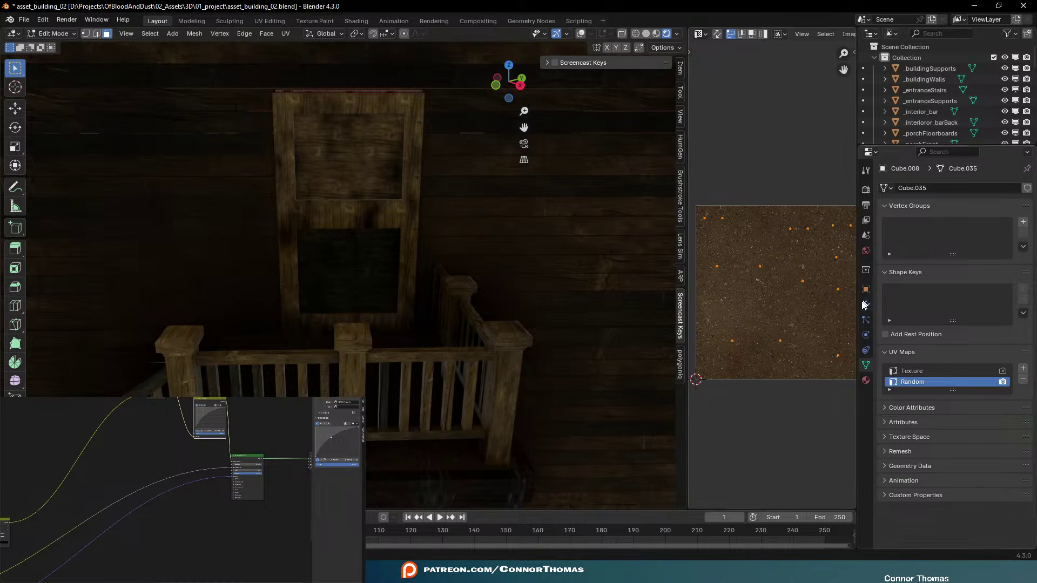
{"action": "key", "text": "g"}
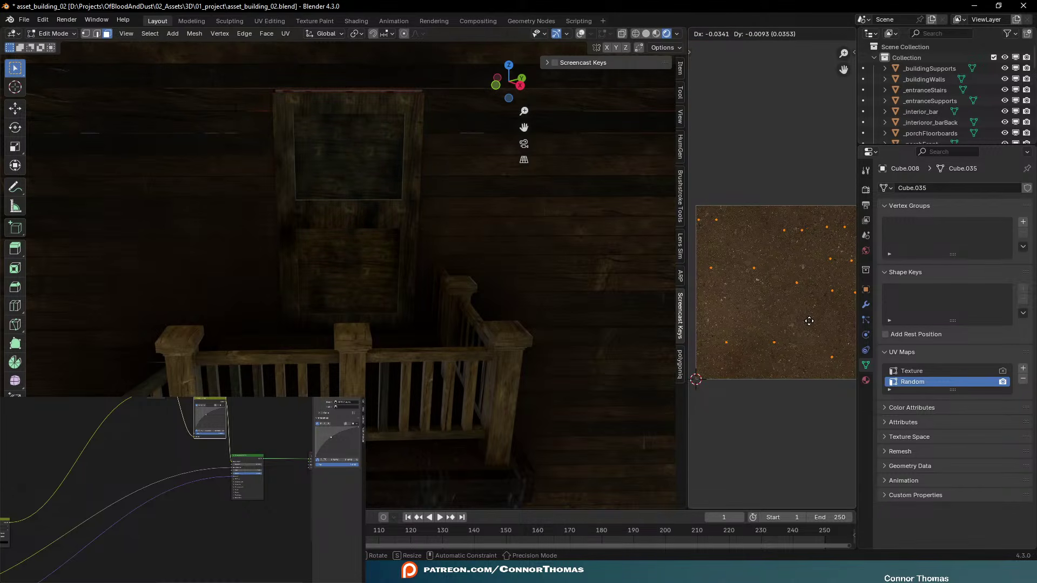
{"action": "left_click", "coordinate": [808, 320]}
{"action": "key", "text": "Tab"}
{"action": "middle_click_drag", "start_coordinate": [648, 308], "coordinate": [400, 322]}
{"action": "scroll", "coordinate": [524, 296], "scroll_direction": "down", "scroll_amount": 5}
{"action": "key", "text": "ctrl+s"}
Maximize the 3D viewport with the saloon's whole front in view and save the file
{"action": "scroll", "coordinate": [494, 332], "scroll_direction": "up", "scroll_amount": 5}
{"action": "middle_click_drag", "start_coordinate": [494, 328], "coordinate": [403, 322]}
{"action": "key", "text": "ctrl+space"}
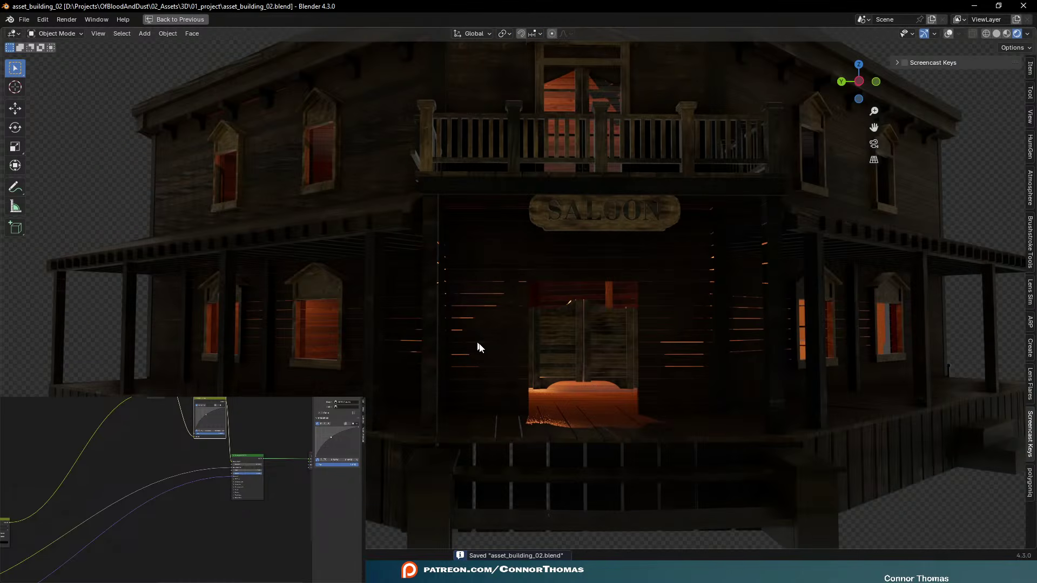
{"action": "scroll", "coordinate": [592, 380], "scroll_direction": "down", "scroll_amount": 5}
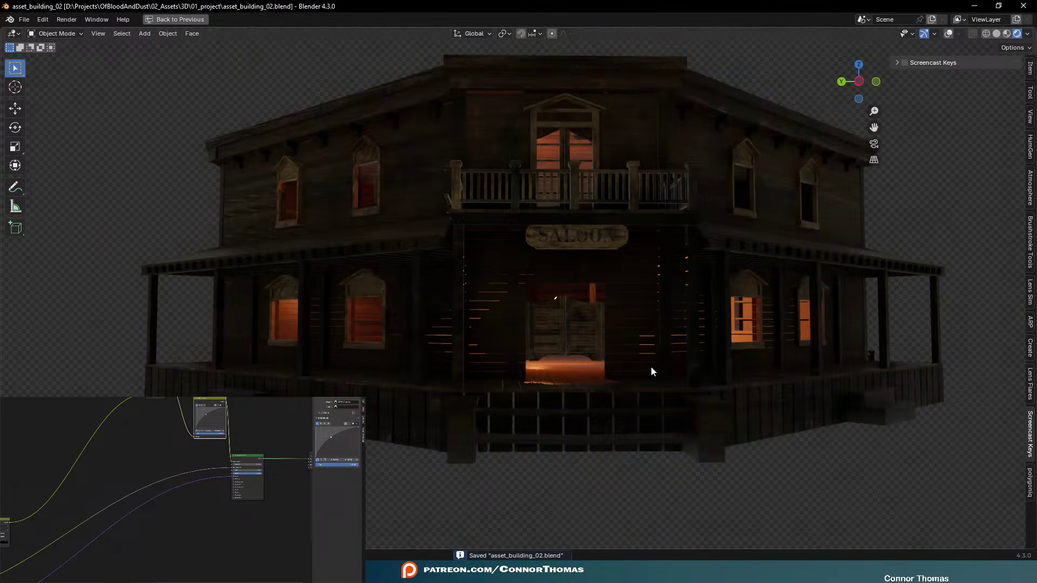
{"action": "middle_click_drag", "start_coordinate": [650, 370], "coordinate": [698, 367]}
{"action": "scroll", "coordinate": [672, 361], "scroll_direction": "down", "scroll_amount": 3}
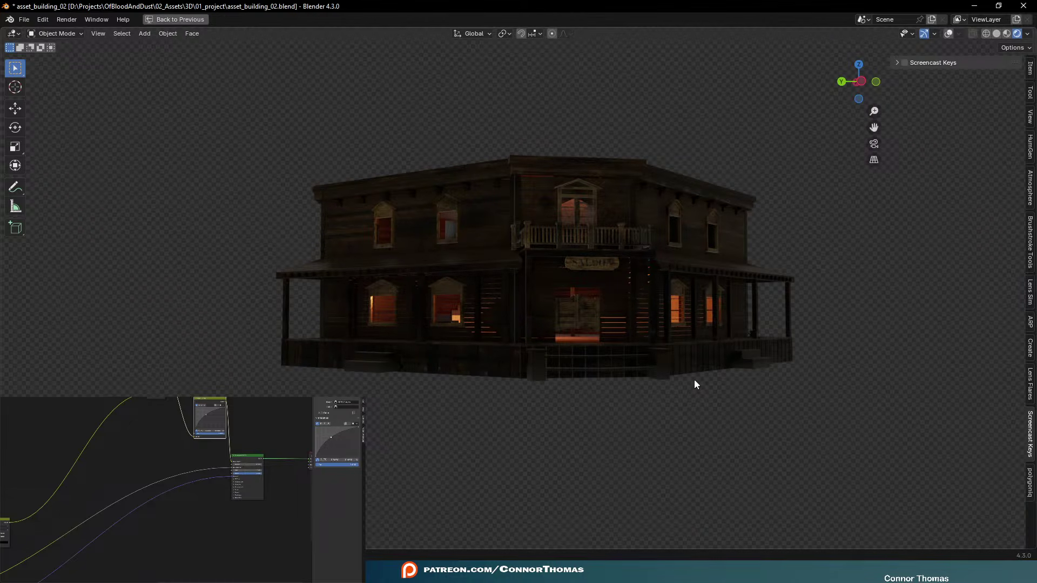
{"action": "key", "text": "ctrl+s"}
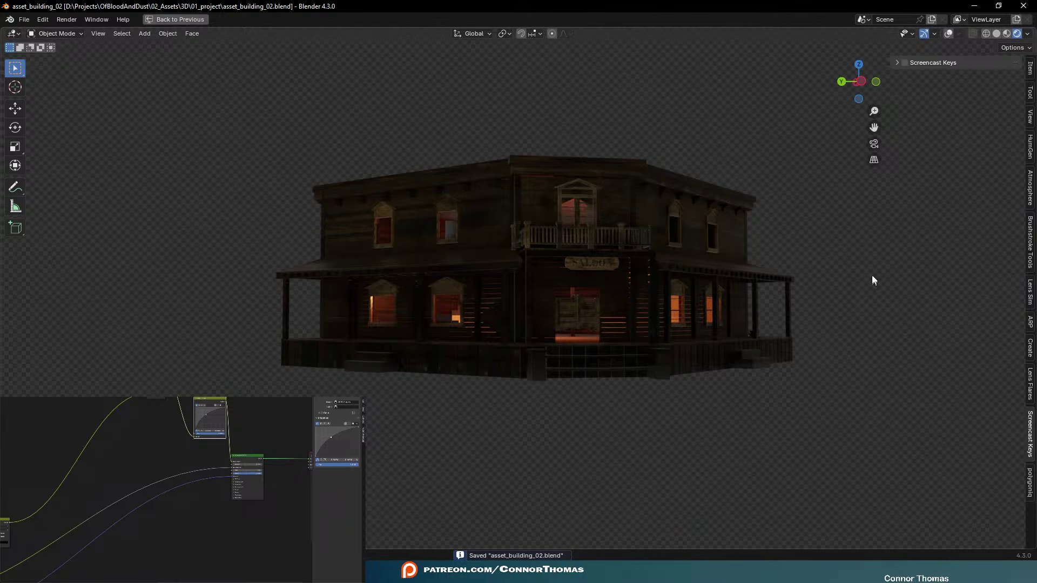
Hide the viewport's gizmos, sidebar and toolbar for a clean view of the saloon's front, and save the file
{"action": "scroll", "coordinate": [860, 254], "scroll_direction": "up", "scroll_amount": 1}
{"action": "scroll", "coordinate": [860, 247], "scroll_direction": "up", "scroll_amount": 4}
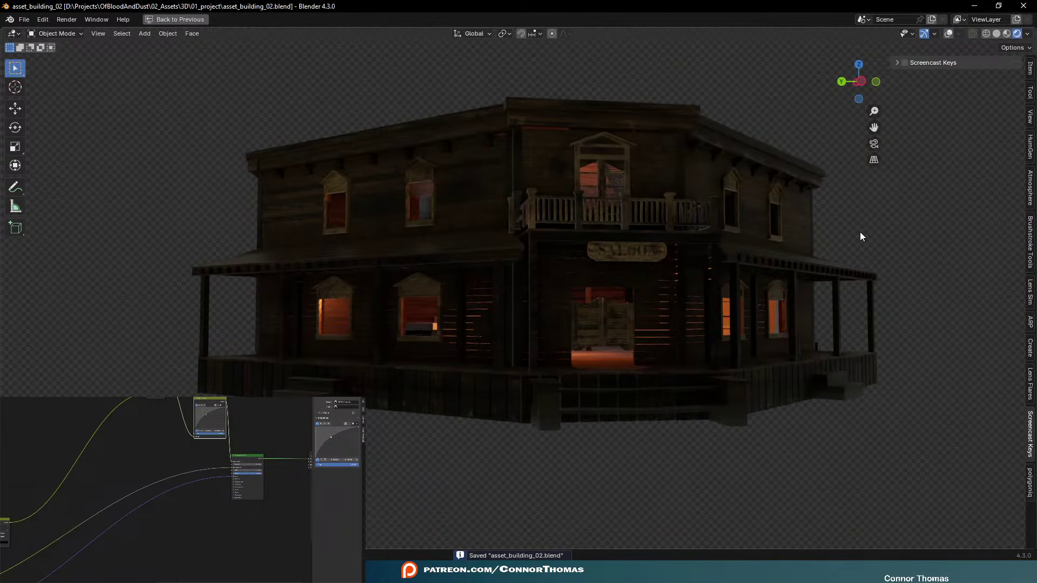
{"action": "left_click", "coordinate": [924, 35]}
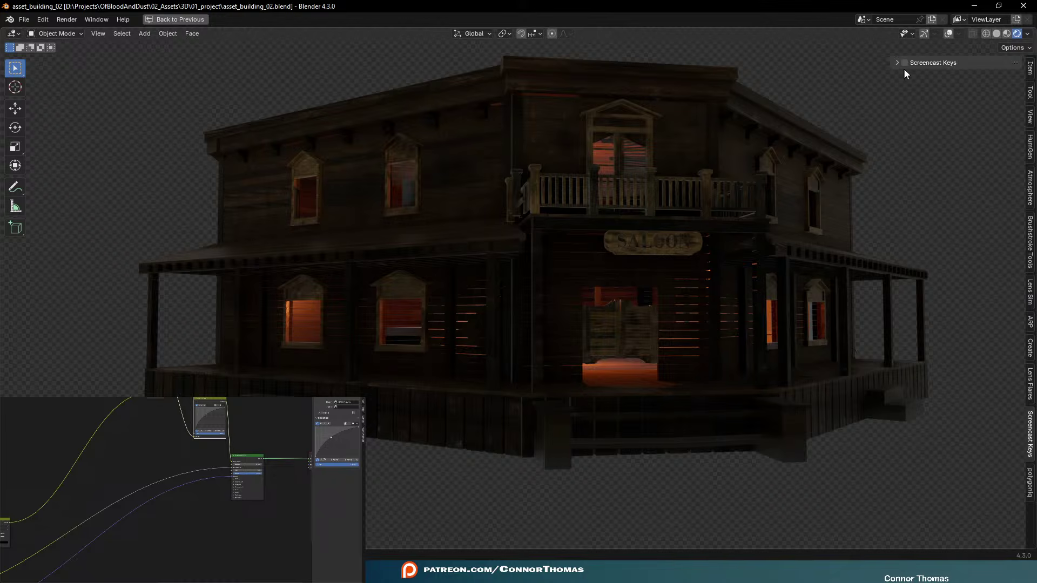
{"action": "key", "text": "n"}
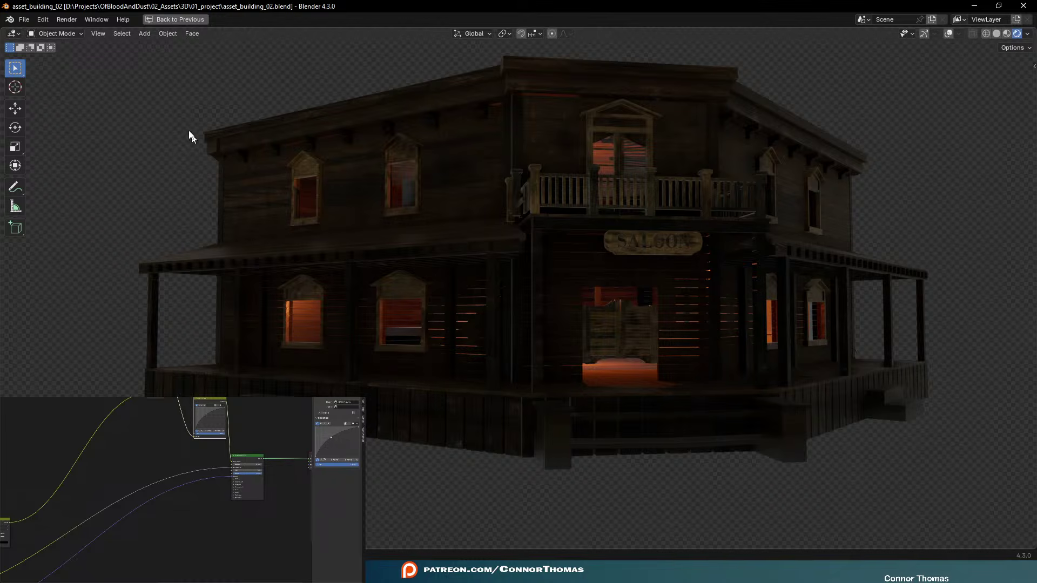
{"action": "key", "text": "t"}
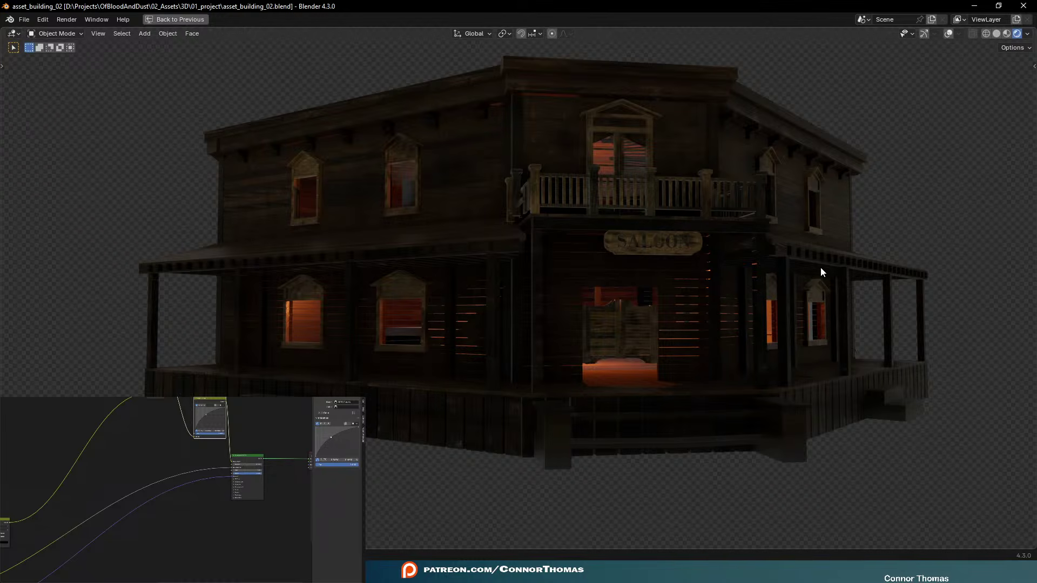
{"action": "key", "text": "ctrl+s"}
{"action": "scroll", "coordinate": [850, 254], "scroll_direction": "down", "scroll_amount": 2}
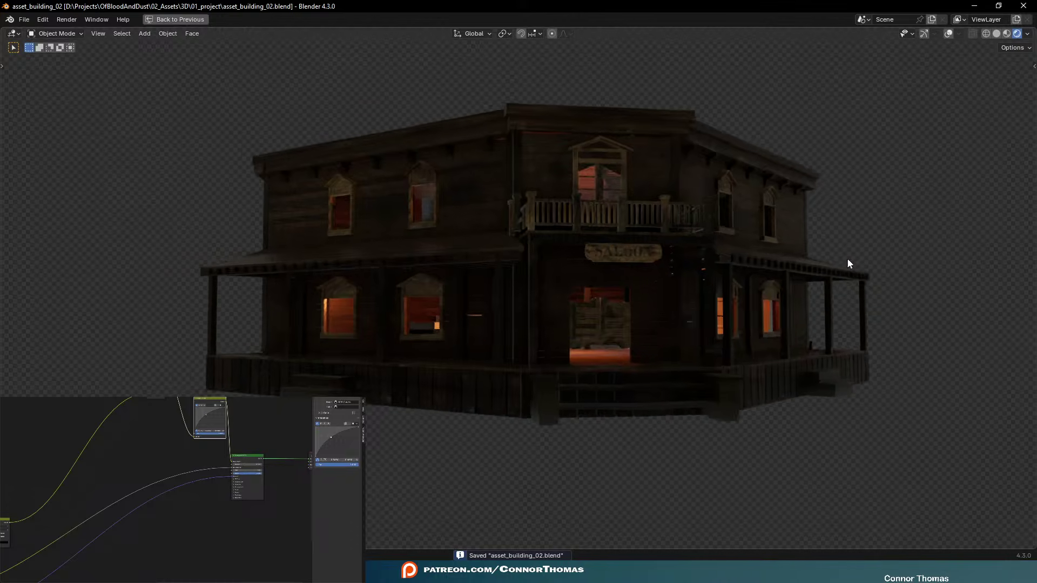
{"action": "scroll", "coordinate": [846, 258], "scroll_direction": "up", "scroll_amount": 4}
{"action": "middle_click_drag", "start_coordinate": [849, 255], "coordinate": [838, 260], "text": "shift"}
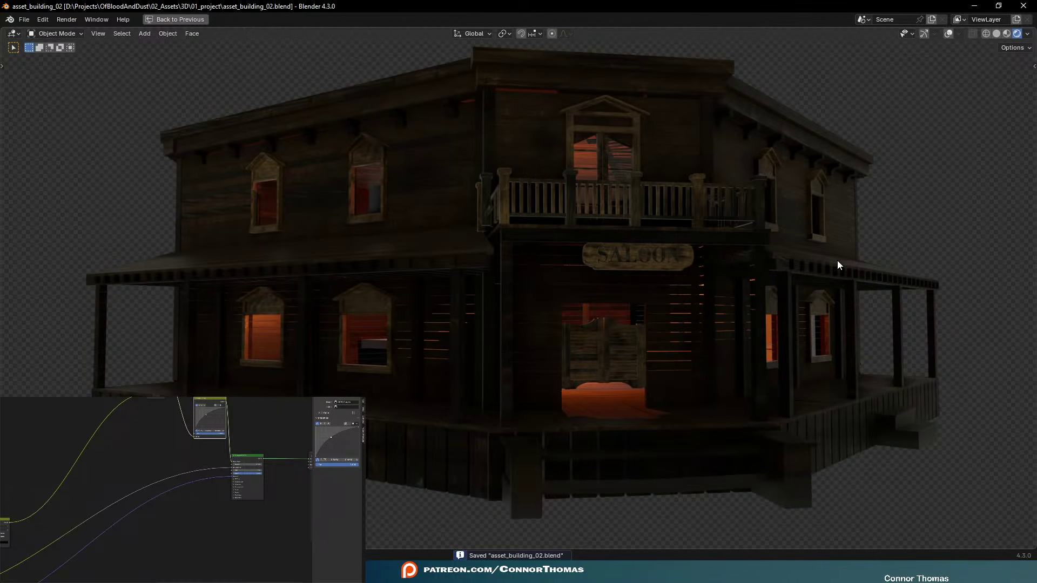
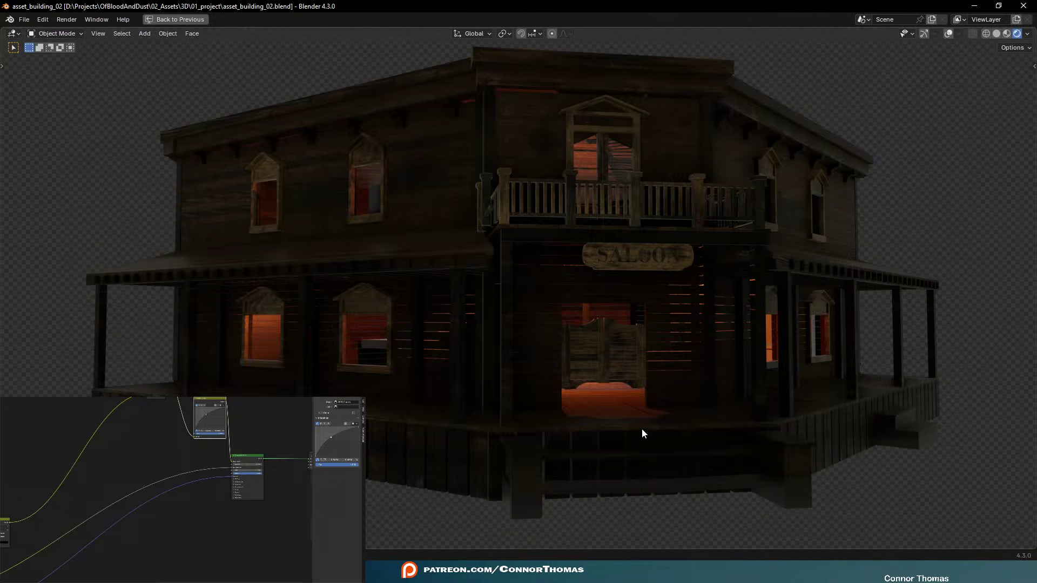
Open the front balcony railing in Edit Mode with overlays shown and clear the face selection
{"action": "mouse_move", "coordinate": [532, 330]}
{"action": "middle_mouse_down"}
{"action": "mouse_move", "coordinate": [527, 322]}
{"action": "mouse_move", "coordinate": [539, 331]}
{"action": "middle_mouse_up"}
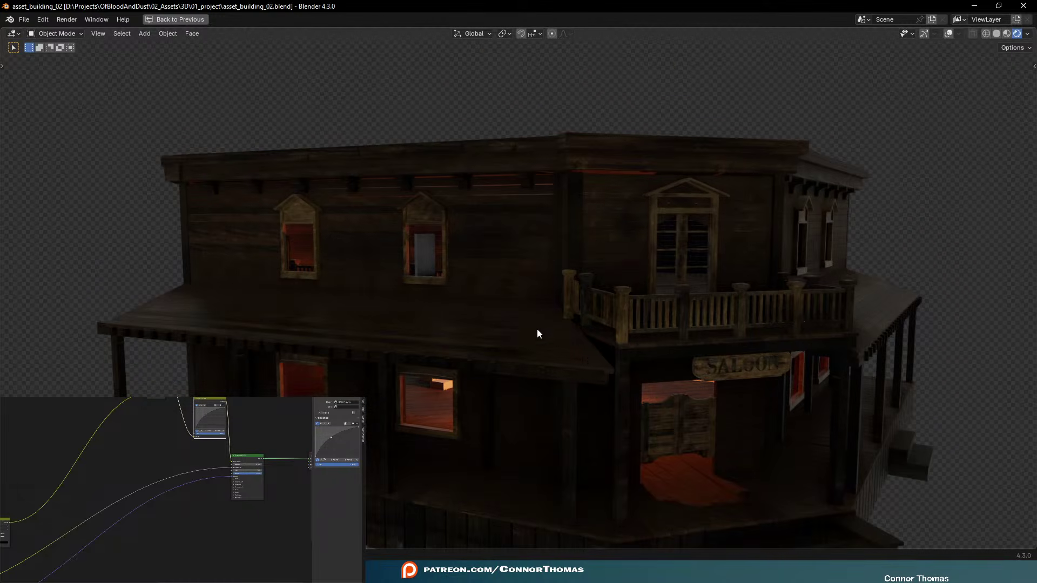
{"action": "left_click", "coordinate": [569, 301]}
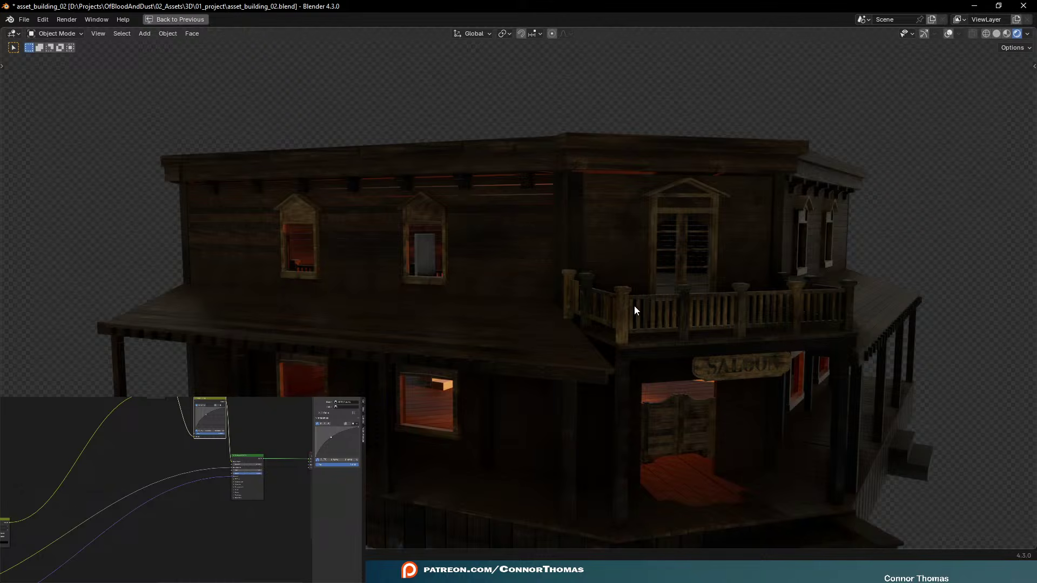
{"action": "key", "text": "KP_Decimal"}
{"action": "scroll", "coordinate": [634, 306], "scroll_direction": "up", "scroll_amount": 8}
{"action": "middle_click_drag", "start_coordinate": [634, 306], "coordinate": [554, 296]}
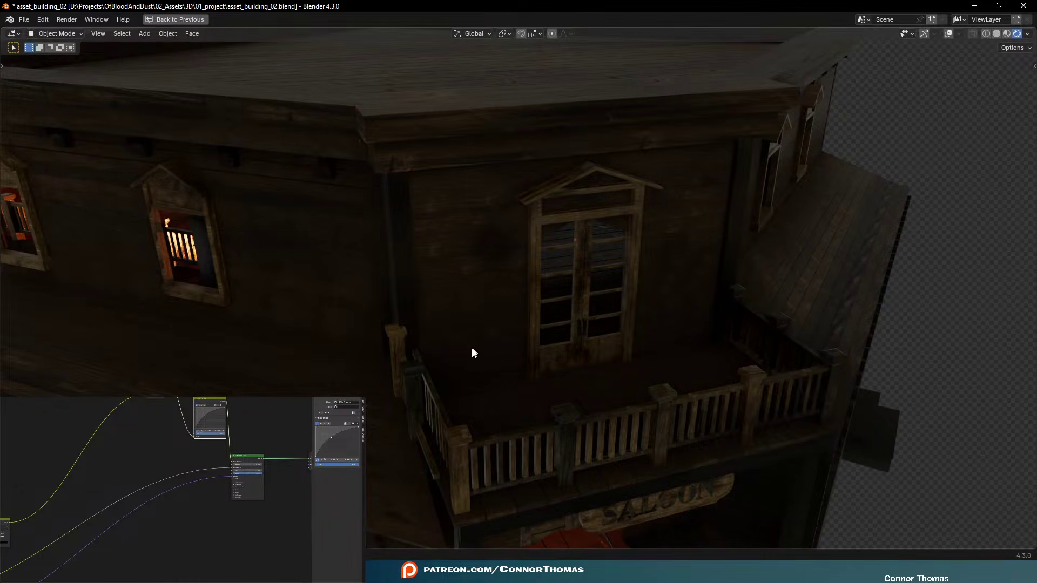
{"action": "key", "text": "Tab"}
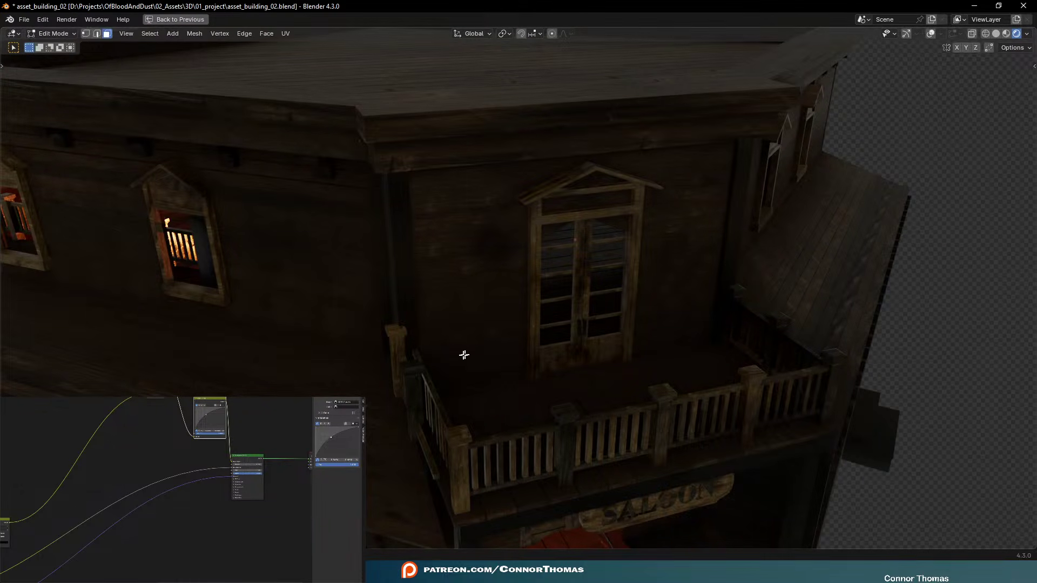
{"action": "left_click", "coordinate": [929, 33]}
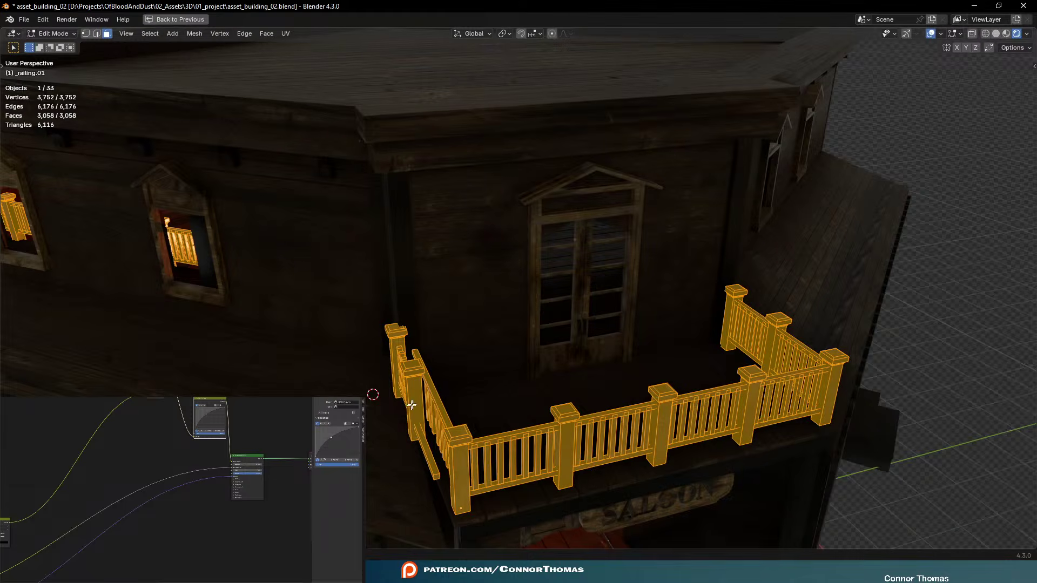
{"action": "key", "text": "alt+a"}
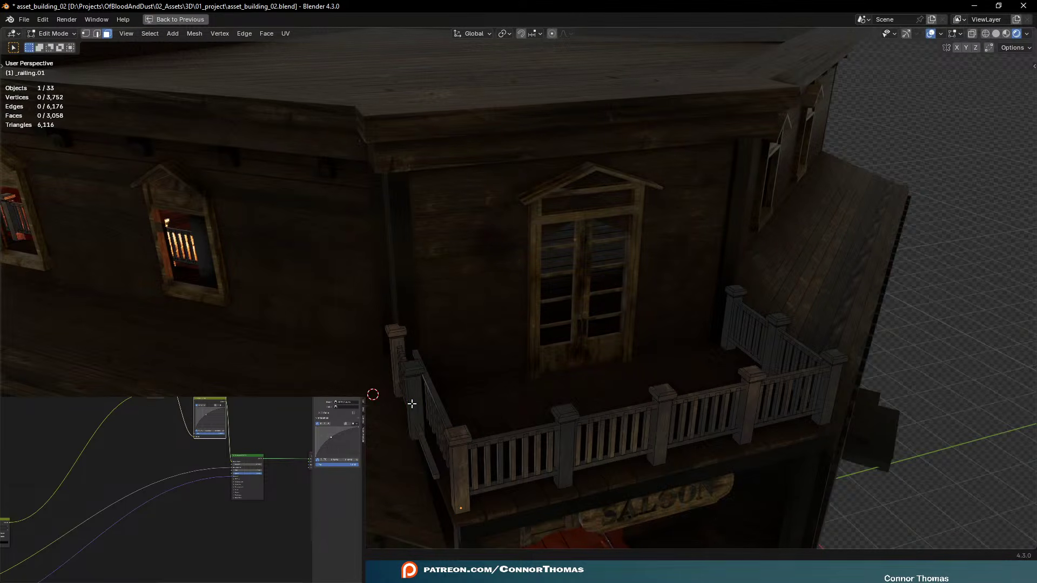
Select the linked posts, balusters and lower rail overhanging the balcony's side edge, using wireframe for the hidden pieces, and return to solid shading
{"action": "key", "text": "l"}
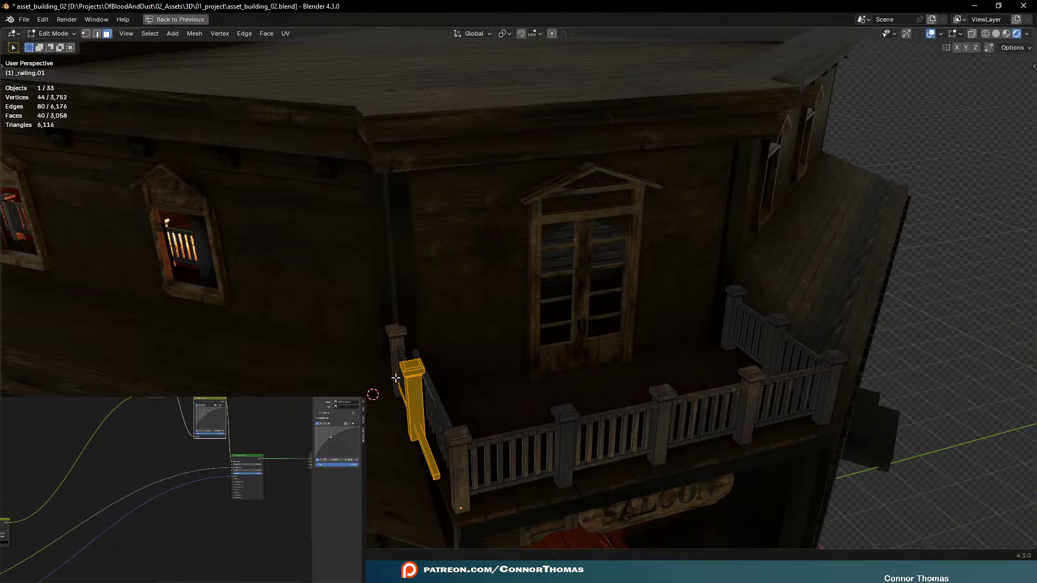
{"action": "key", "text": "l"}
{"action": "middle_click_drag", "start_coordinate": [396, 378], "coordinate": [448, 311], "text": "shift"}
{"action": "scroll", "coordinate": [531, 300], "scroll_direction": "up", "scroll_amount": 3}
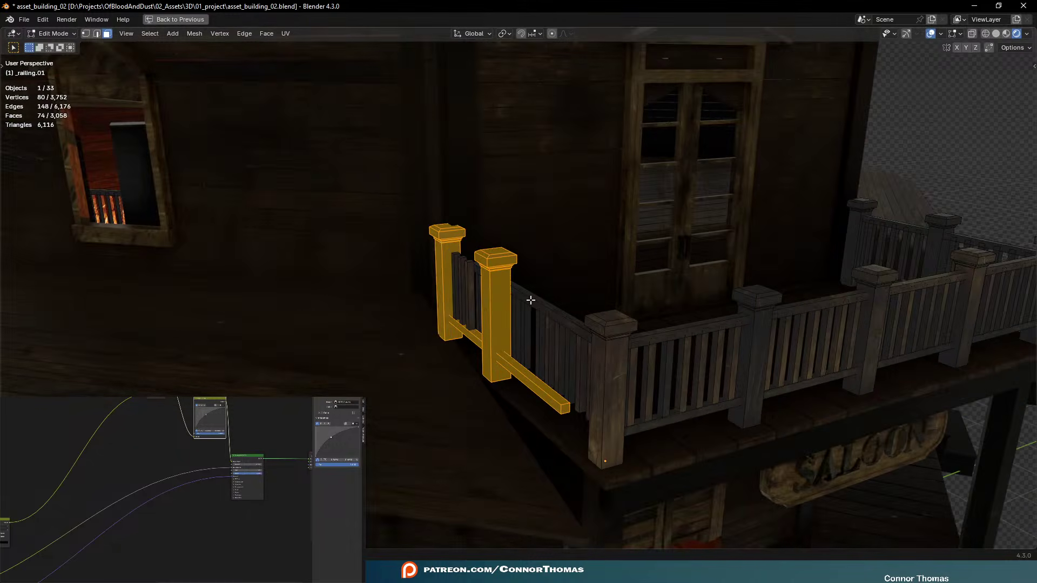
{"action": "scroll", "coordinate": [531, 300], "scroll_direction": "down", "scroll_amount": 4}
{"action": "middle_click_drag", "start_coordinate": [520, 301], "coordinate": [490, 307]}
{"action": "key", "text": "shift+z"}
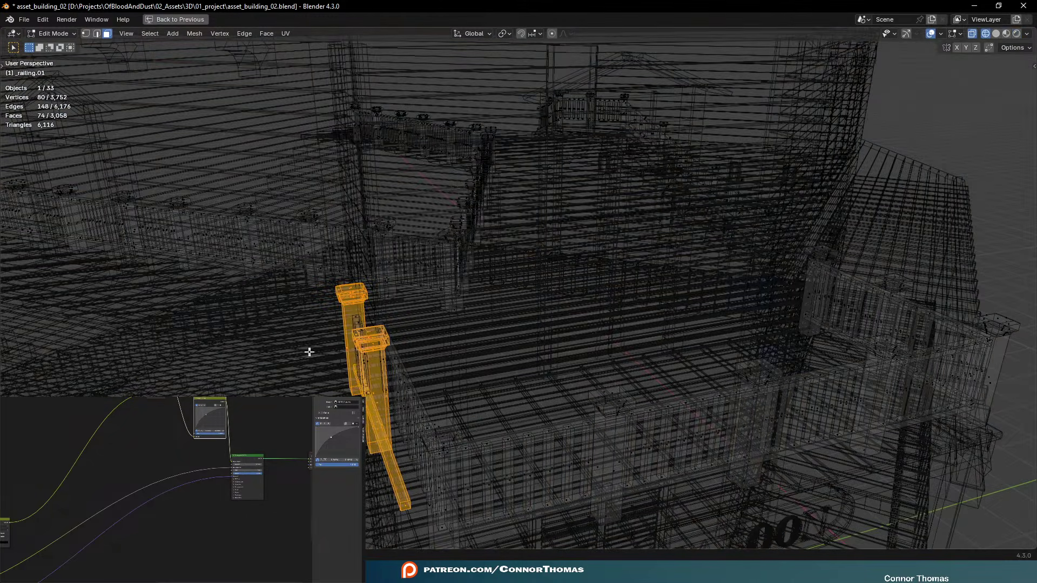
{"action": "key", "text": "l"}
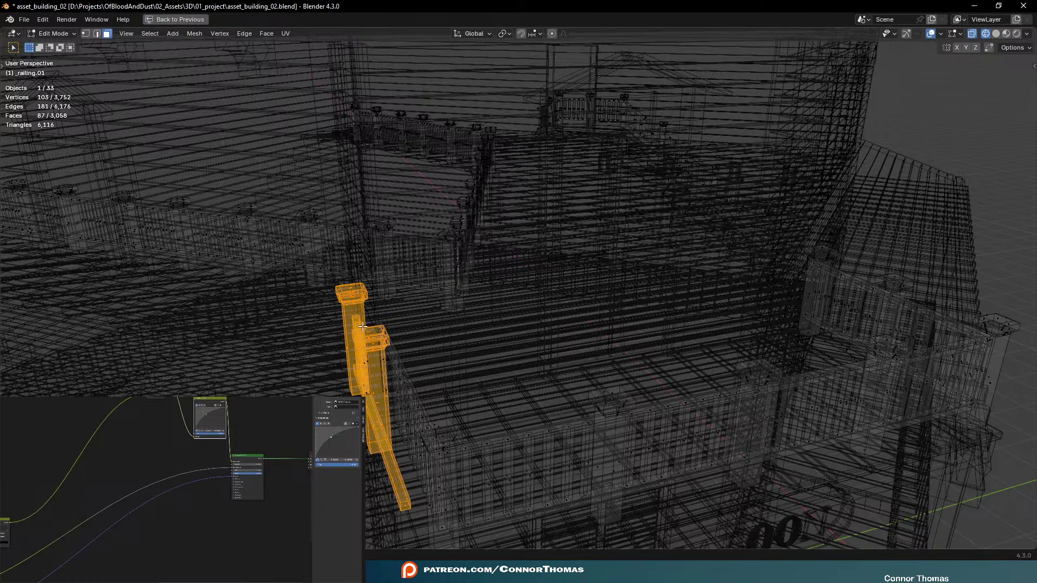
{"action": "key", "text": "l"}
{"action": "key", "text": "shift+z"}
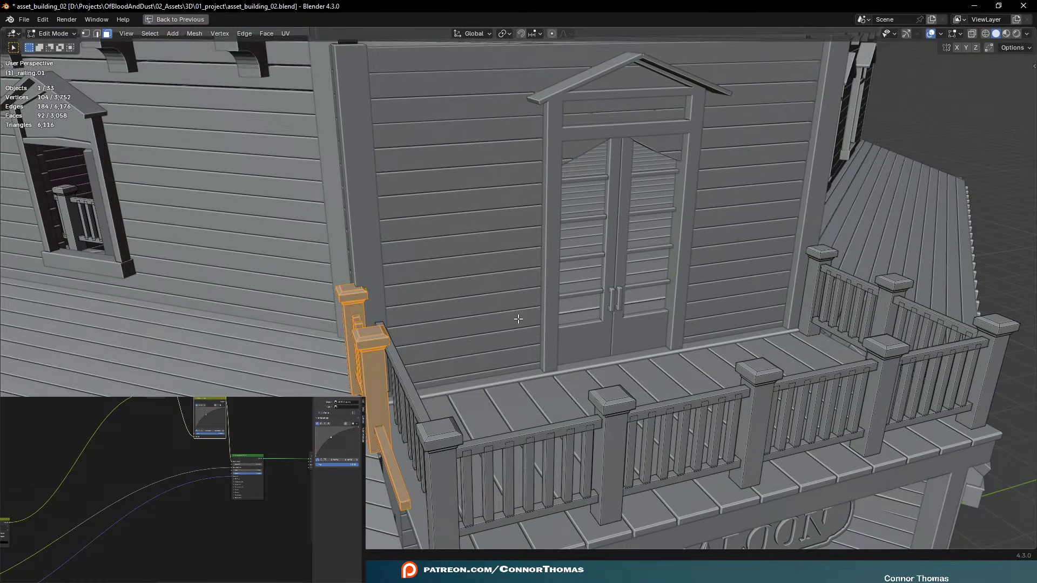
Move the selected balcony railing pieces about 0.2 m inward along the local Y axis
{"action": "key", "text": "g"}
{"action": "key", "text": "x"}
{"action": "key", "text": "x"}
{"action": "key", "text": "y"}
{"action": "key", "text": "y"}
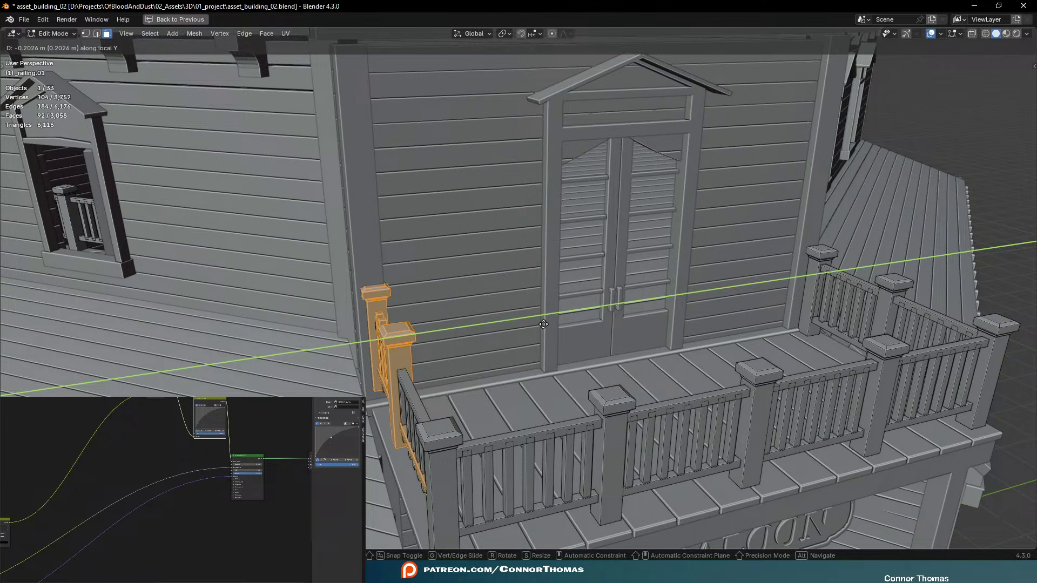
{"action": "left_click", "coordinate": [543, 324]}
Lower the selected railing pieces about 0.15 m along Z toward the balcony floor and return to Object Mode
{"action": "middle_click_drag", "start_coordinate": [433, 331], "coordinate": [440, 331]}
{"action": "scroll", "coordinate": [462, 322], "scroll_direction": "up", "scroll_amount": 5}
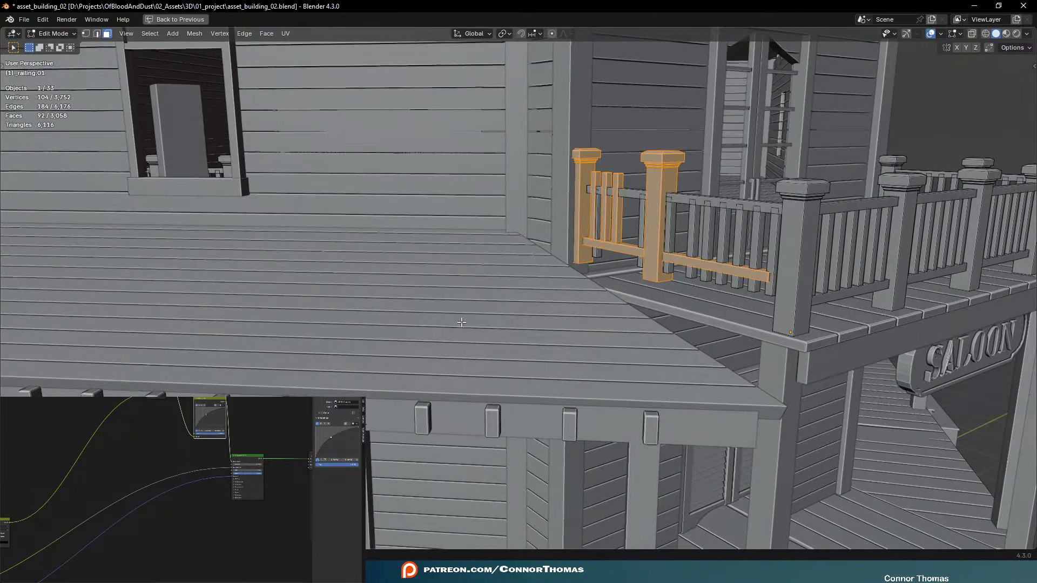
{"action": "key", "text": "g"}
{"action": "key", "text": "z"}
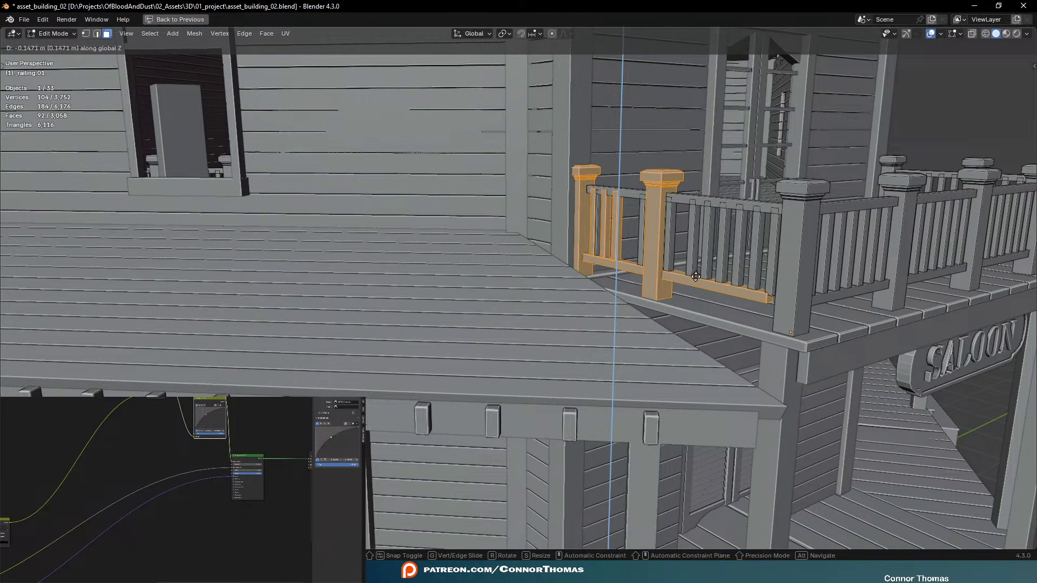
{"action": "left_click", "coordinate": [694, 278]}
{"action": "key", "text": "Tab"}
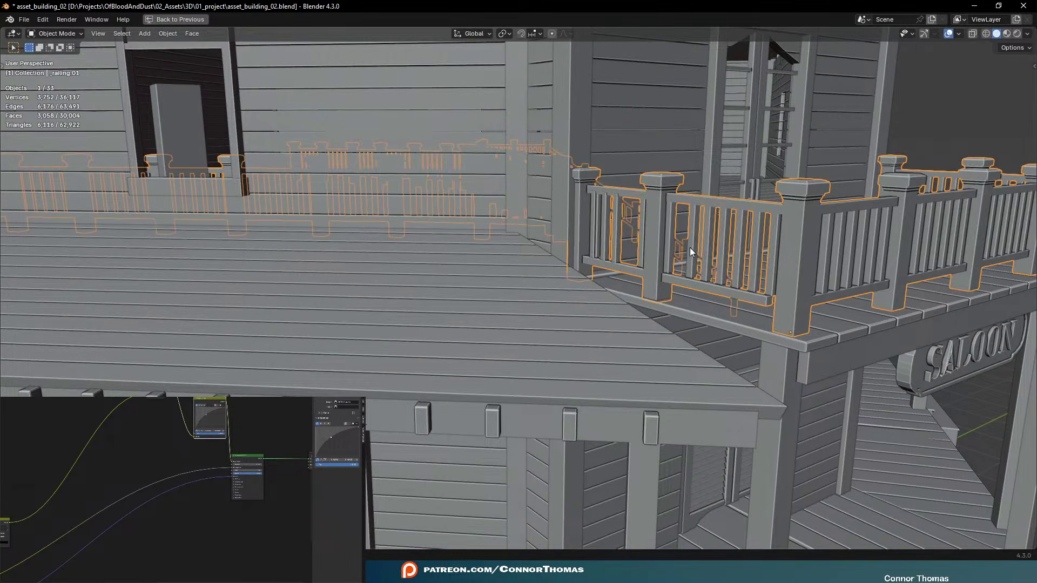
Switch the viewport back to rendered shading, deselect all objects and save the file
{"action": "scroll", "coordinate": [689, 247], "scroll_direction": "down", "scroll_amount": 8}
{"action": "key", "text": "alt+a"}
{"action": "middle_click_drag", "start_coordinate": [577, 285], "coordinate": [587, 305]}
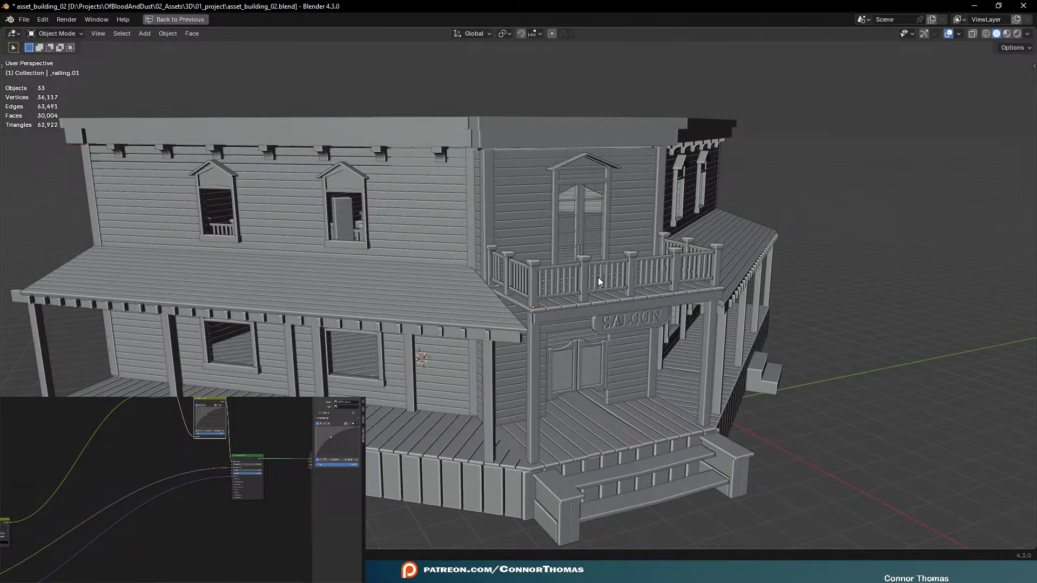
{"action": "key", "text": "z"}
{"action": "left_click", "coordinate": [590, 246]}
{"action": "key", "text": "a"}
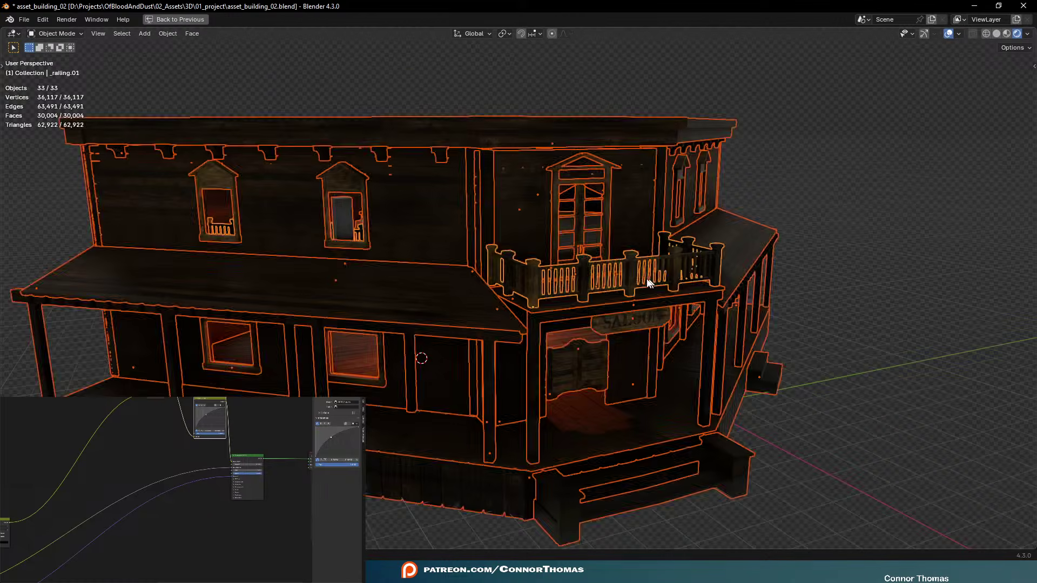
{"action": "key", "text": "alt+a"}
{"action": "mouse_move", "coordinate": [587, 231]}
{"action": "middle_mouse_down"}
{"action": "mouse_move", "coordinate": [559, 254]}
{"action": "mouse_move", "coordinate": [516, 250]}
{"action": "mouse_move", "coordinate": [574, 266]}
{"action": "mouse_move", "coordinate": [480, 290]}
{"action": "mouse_move", "coordinate": [566, 290]}
{"action": "middle_mouse_up"}
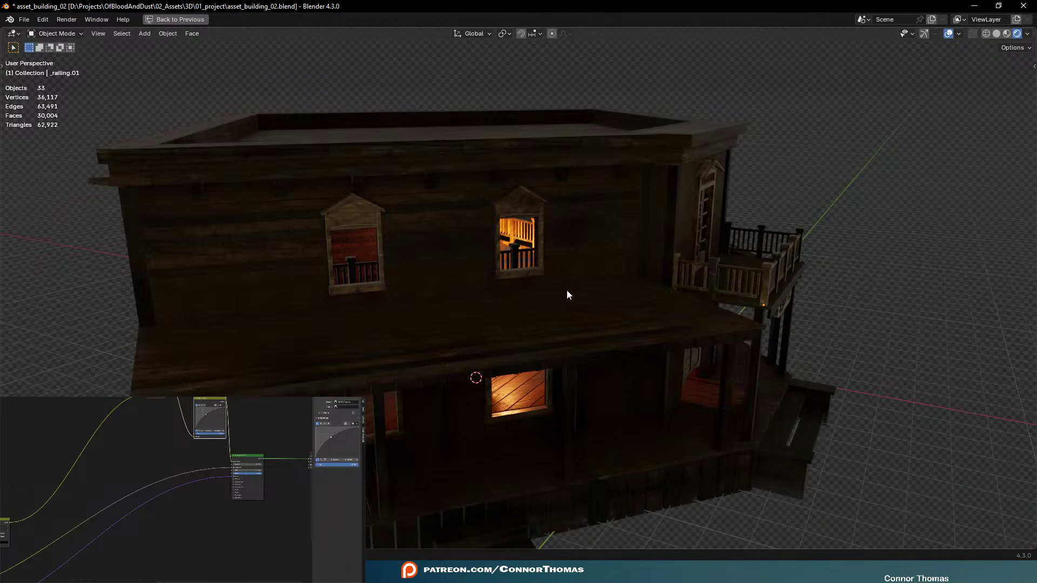
{"action": "key", "text": "ctrl+s"}
Review the saloon from the front and side, save it, and open the recent file asset_building_01.blend
{"action": "middle_click_drag", "start_coordinate": [656, 283], "coordinate": [581, 264]}
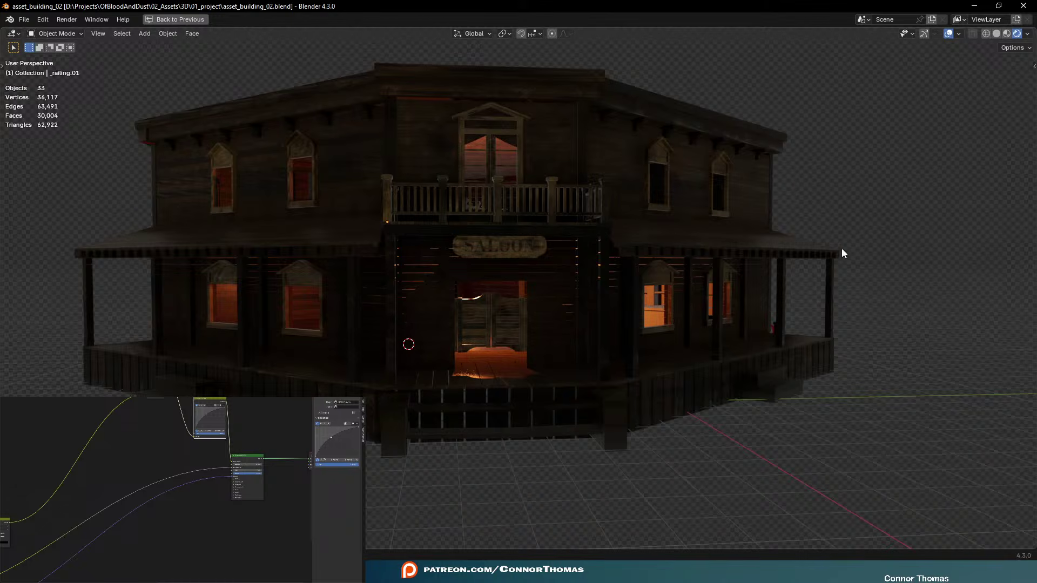
{"action": "middle_click_drag", "start_coordinate": [844, 254], "coordinate": [598, 287]}
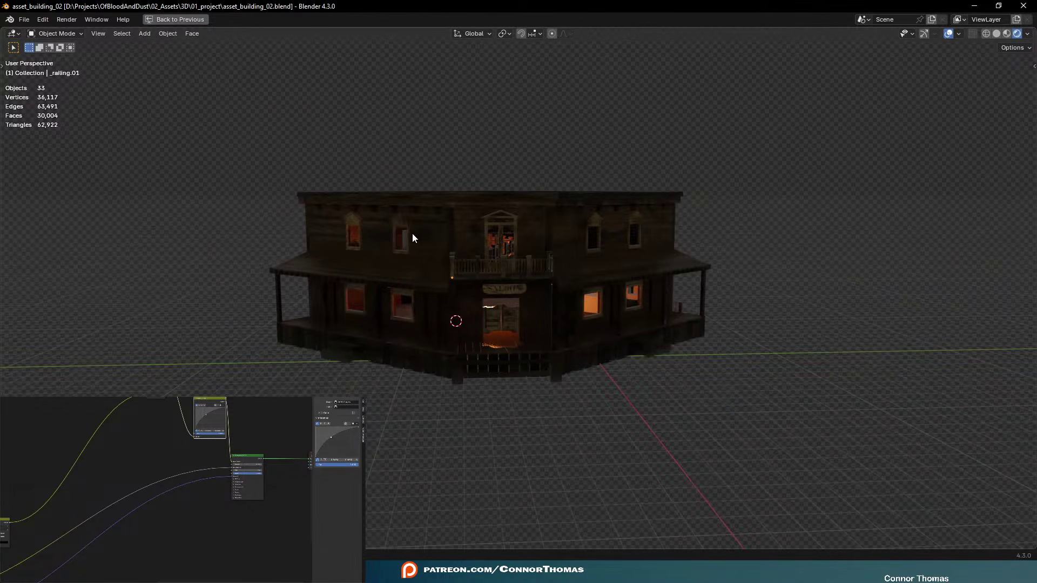
{"action": "key", "text": "ctrl+s"}
{"action": "left_click", "coordinate": [24, 18]}
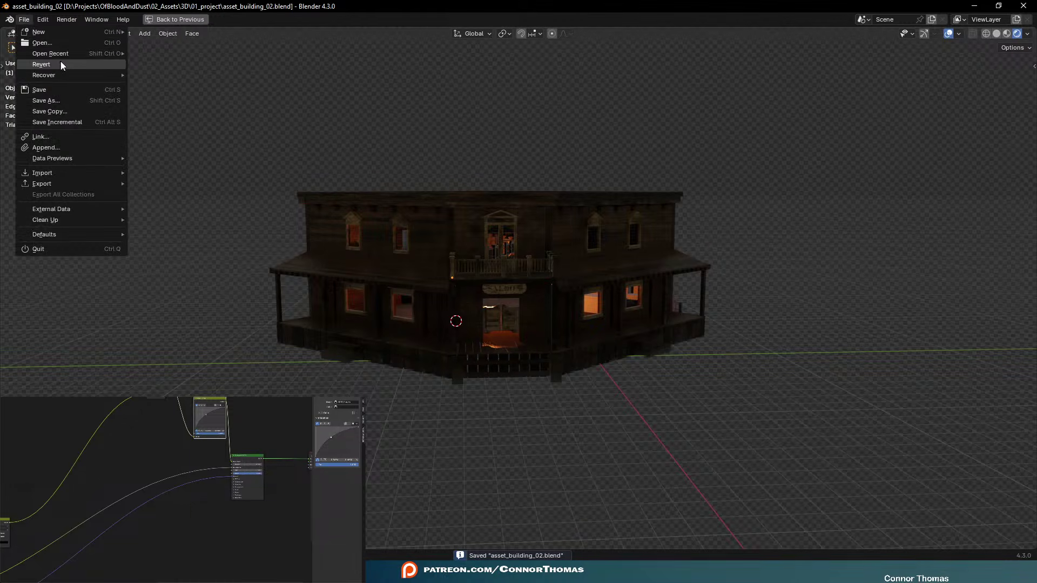
{"action": "mouse_move", "coordinate": [64, 52]}
{"action": "left_click", "coordinate": [176, 64]}
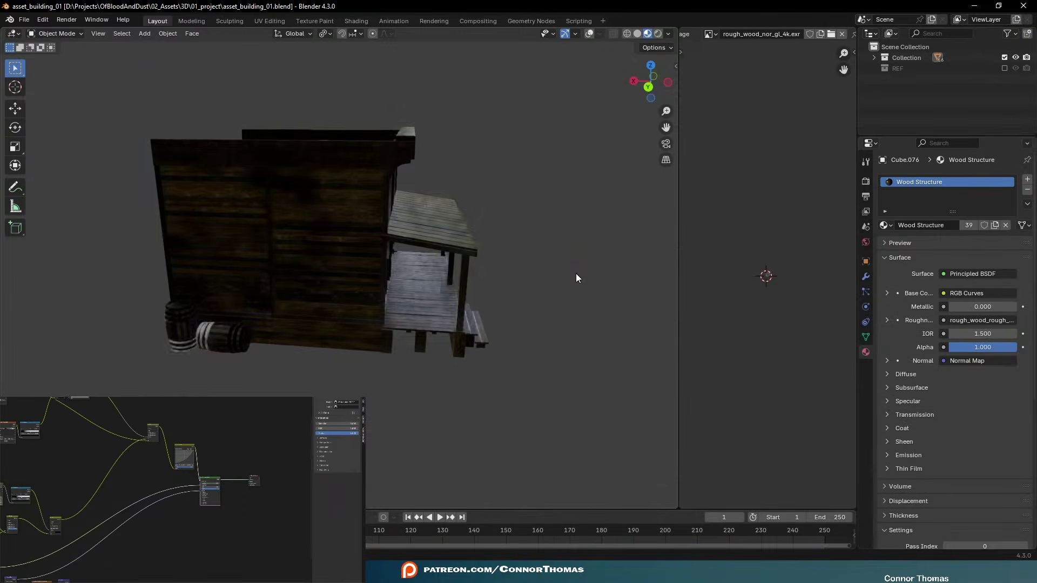
Place the 3D cursor at the building's front doorway, add a point light there and turn on the viewport overlays
{"action": "middle_click_drag", "start_coordinate": [576, 273], "coordinate": [549, 285]}
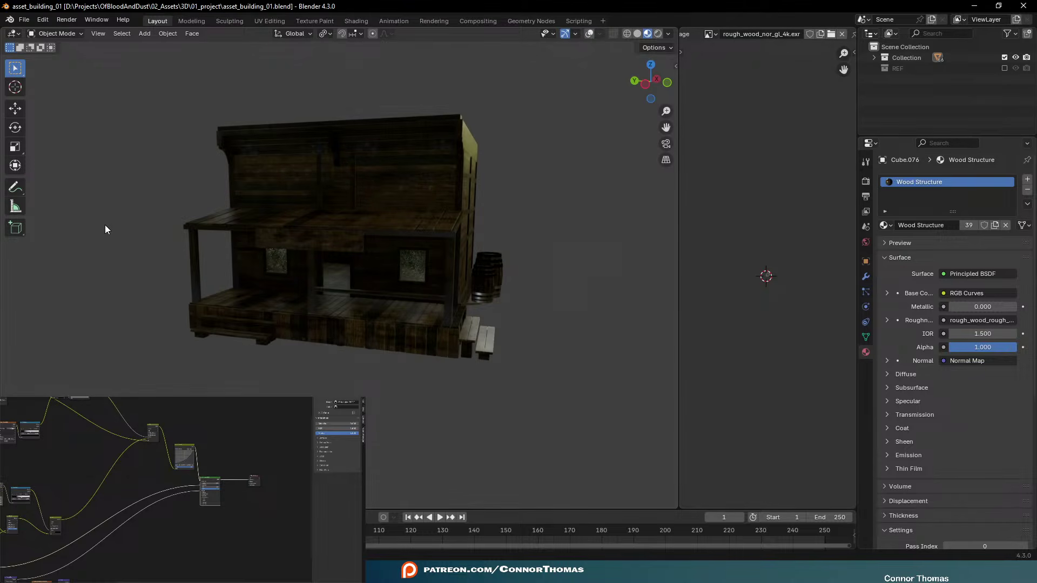
{"action": "left_click", "coordinate": [15, 87]}
{"action": "scroll", "coordinate": [340, 289], "scroll_direction": "up", "scroll_amount": 5}
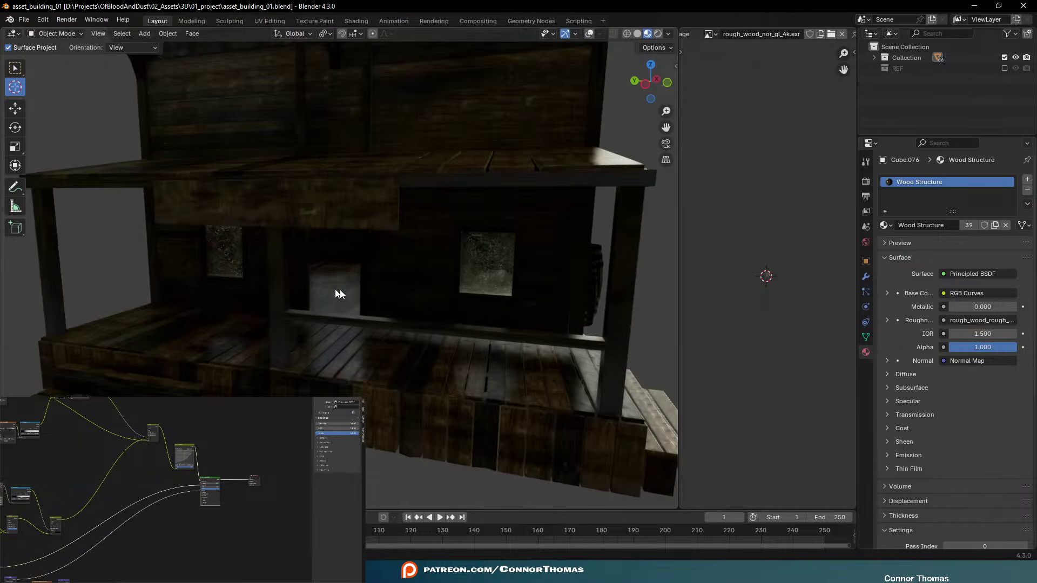
{"action": "left_click", "coordinate": [15, 68]}
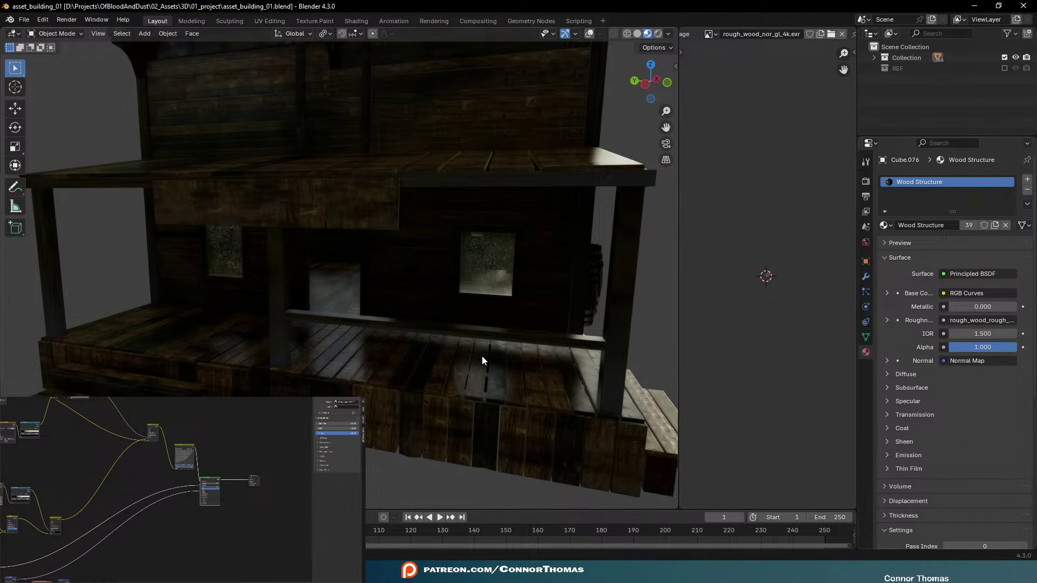
{"action": "key", "text": "shift+a"}
{"action": "mouse_move", "coordinate": [482, 357]}
{"action": "left_click", "coordinate": [527, 356]}
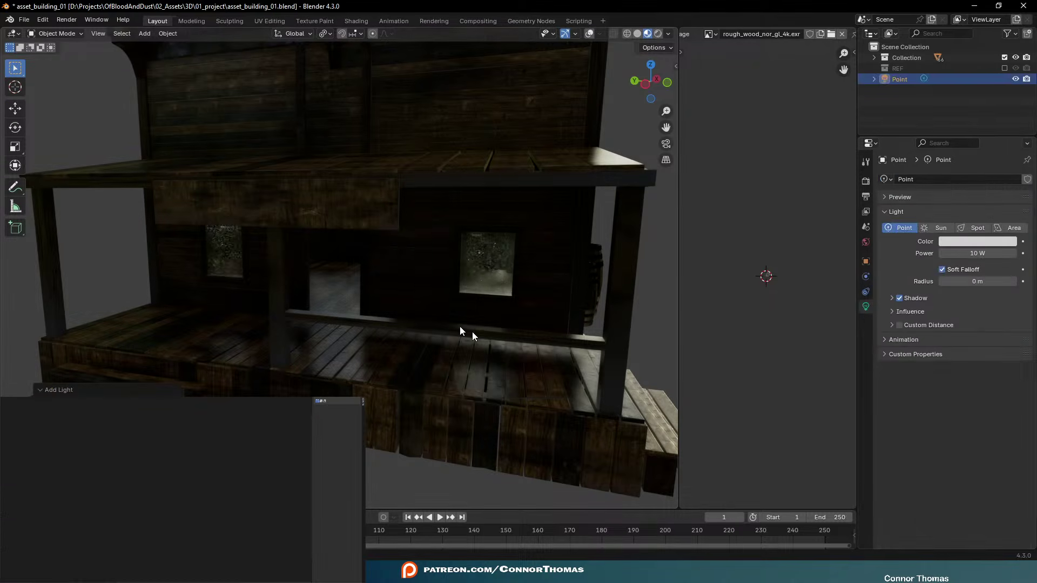
{"action": "left_click", "coordinate": [590, 34]}
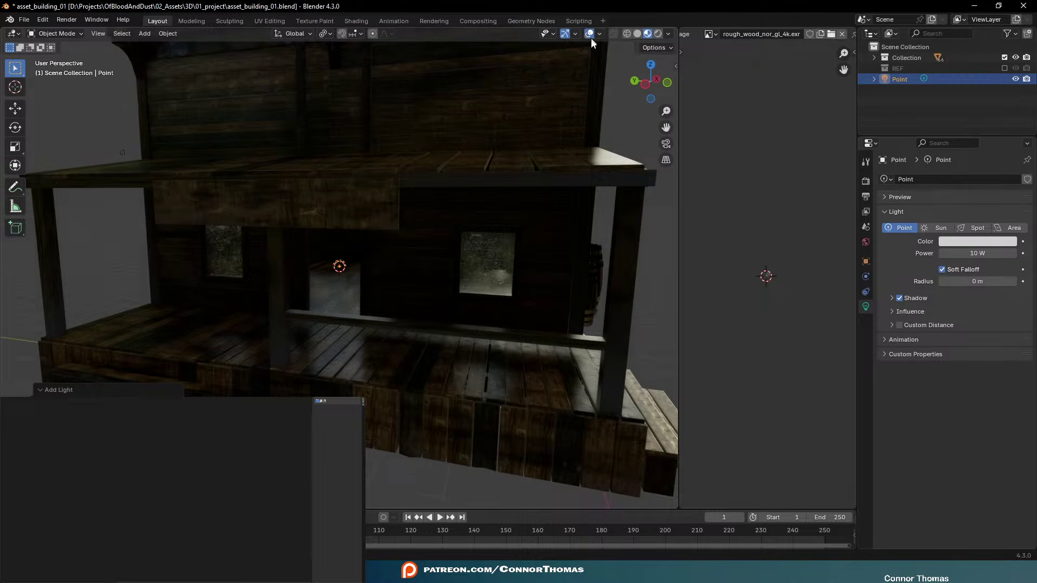
Set the point light's power to 993.6 W and its color to a warm orange
{"action": "middle_click_drag", "start_coordinate": [534, 162], "coordinate": [526, 216]}
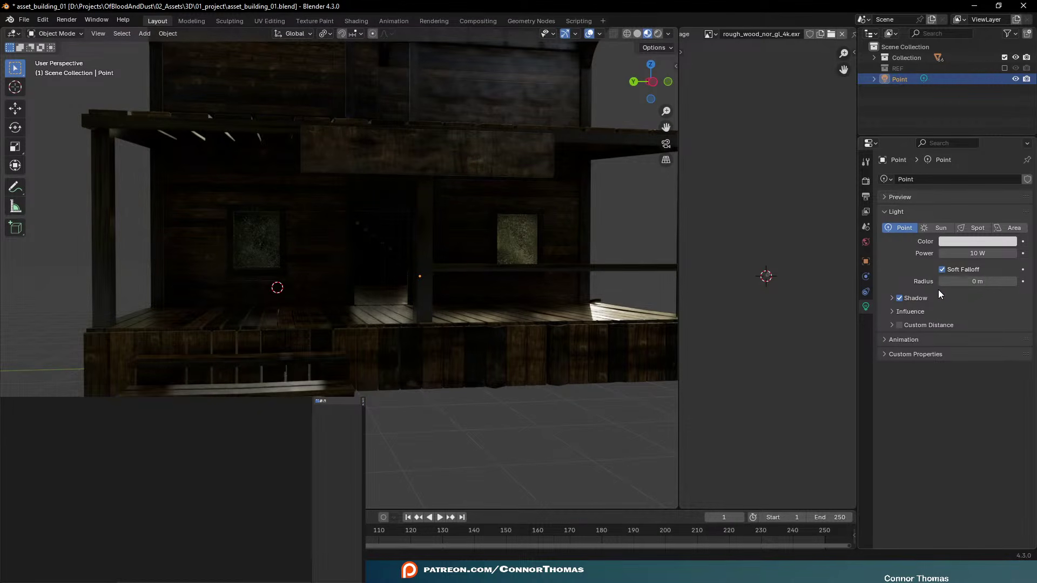
{"action": "left_click_drag", "start_coordinate": [956, 253], "coordinate": [988, 243]}
{"action": "left_click", "coordinate": [971, 241]}
{"action": "left_click_drag", "start_coordinate": [927, 122], "coordinate": [945, 145]}
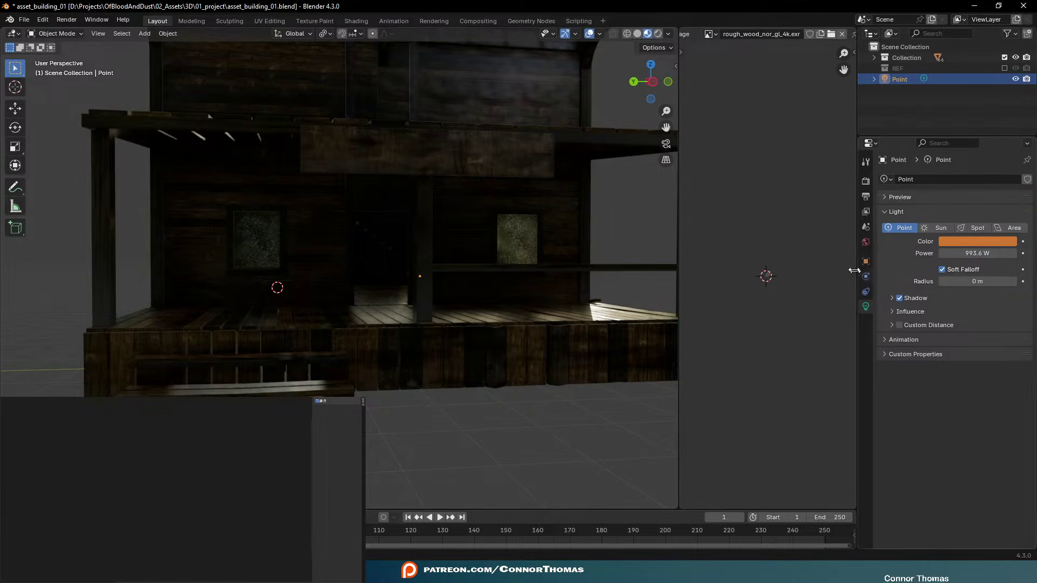
Darken the world background color to a dark neutral tone and show the building in rendered shading
{"action": "left_click", "coordinate": [866, 242]}
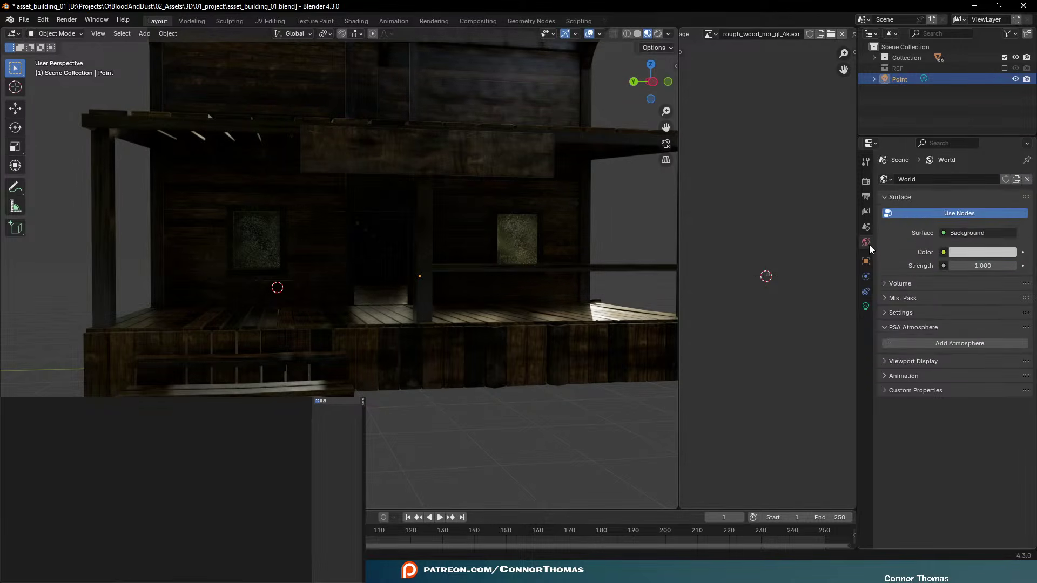
{"action": "left_click", "coordinate": [983, 252]}
{"action": "left_click", "coordinate": [1010, 134]}
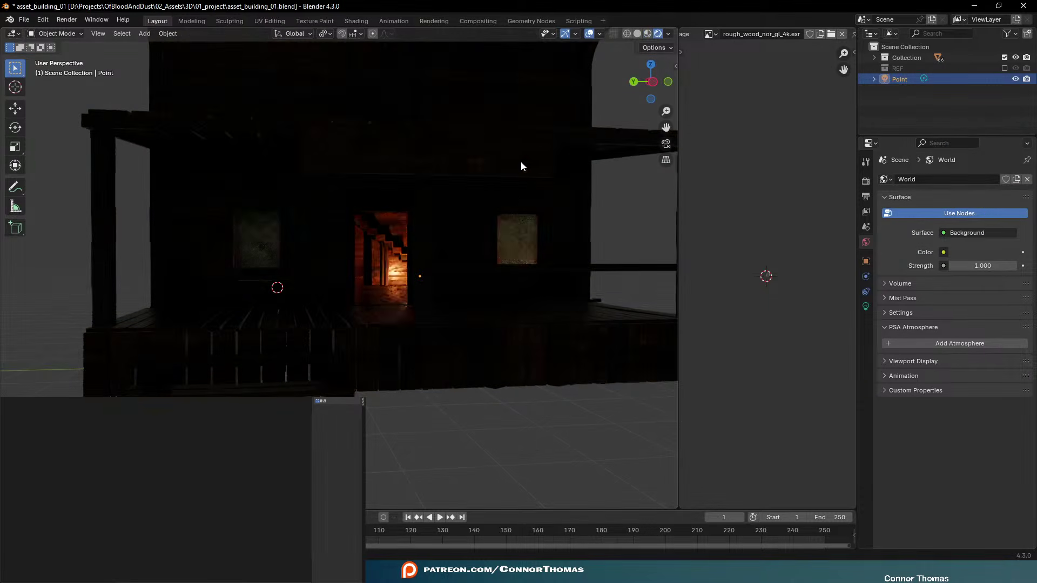
{"action": "scroll", "coordinate": [476, 237], "scroll_direction": "down", "scroll_amount": 5}
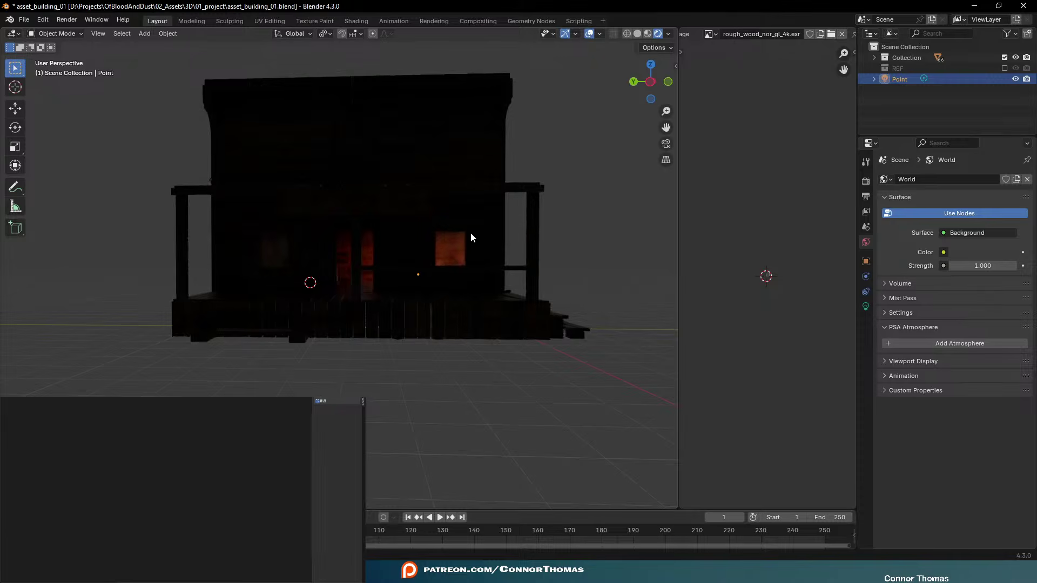
{"action": "left_click", "coordinate": [953, 252]}
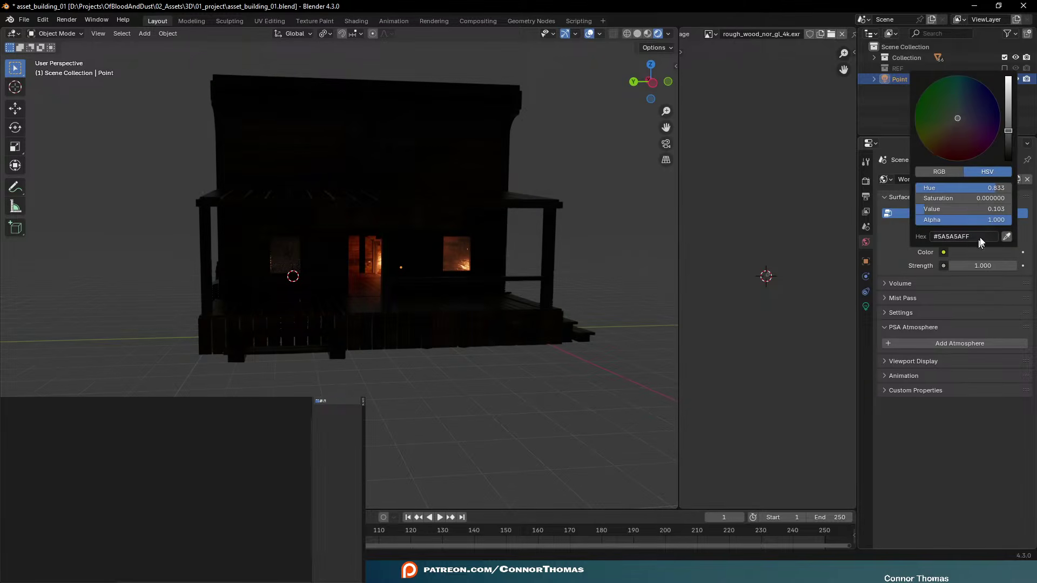
{"action": "left_click_drag", "start_coordinate": [993, 188], "coordinate": [1010, 188]}
Enable a transparent film background in the EEVEE render settings
{"action": "left_click", "coordinate": [865, 182]}
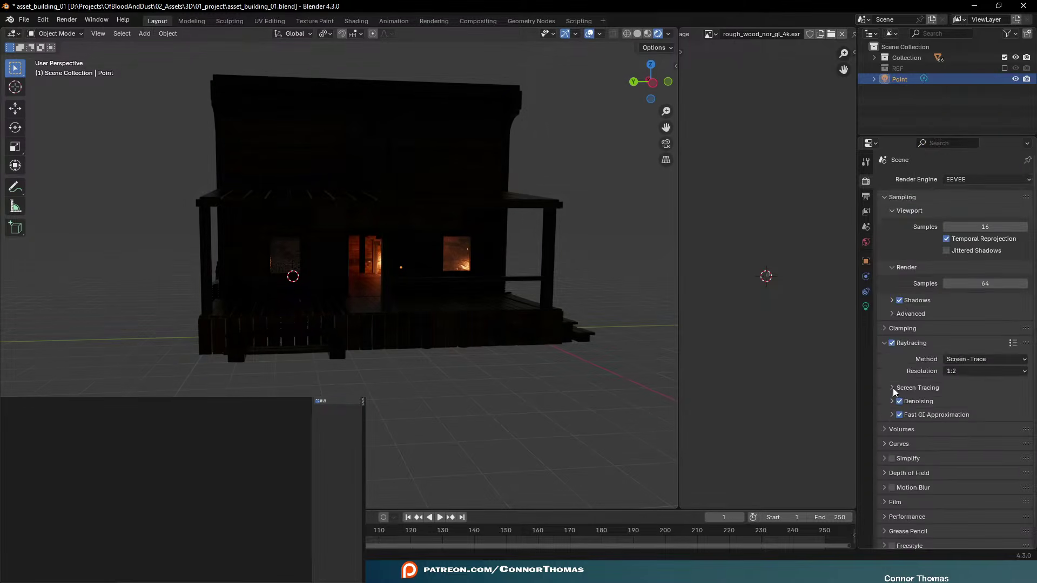
{"action": "scroll", "coordinate": [892, 479], "scroll_direction": "down", "scroll_amount": 1}
{"action": "left_click", "coordinate": [894, 484]}
{"action": "scroll", "coordinate": [896, 483], "scroll_direction": "down", "scroll_amount": 2}
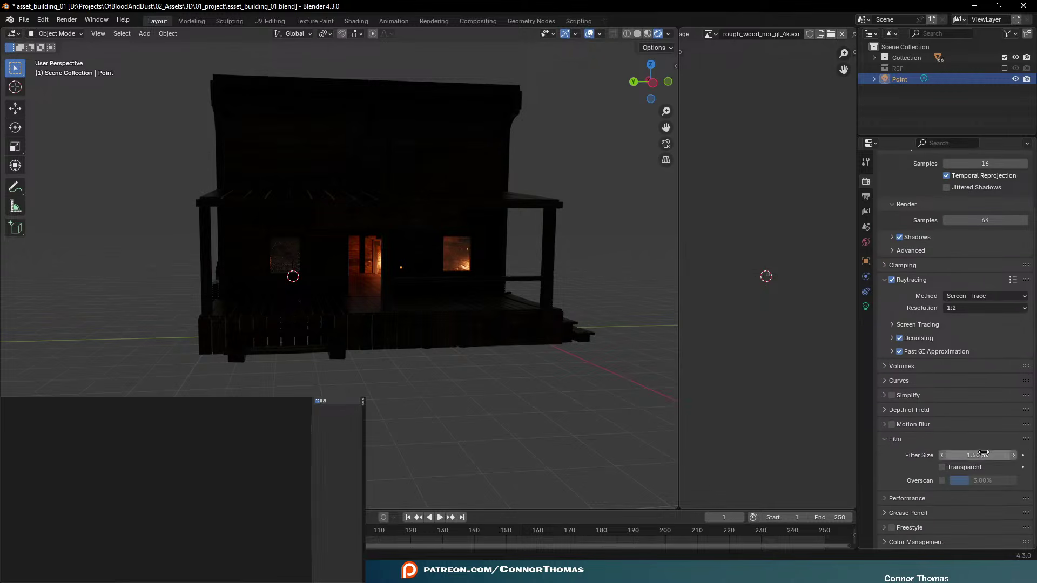
{"action": "left_click", "coordinate": [942, 467]}
Duplicate the point light and position the copy inside the building to light the other front window
{"action": "middle_click_drag", "start_coordinate": [562, 281], "coordinate": [433, 267]}
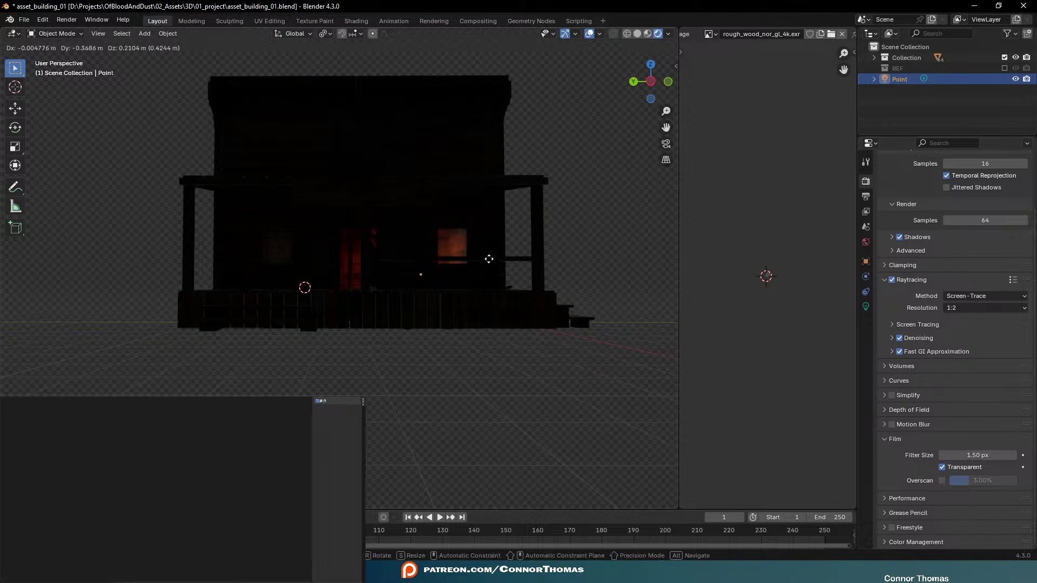
{"action": "key", "text": "shift+d"}
{"action": "left_click", "coordinate": [364, 260]}
{"action": "middle_click_drag", "start_coordinate": [364, 260], "coordinate": [410, 280]}
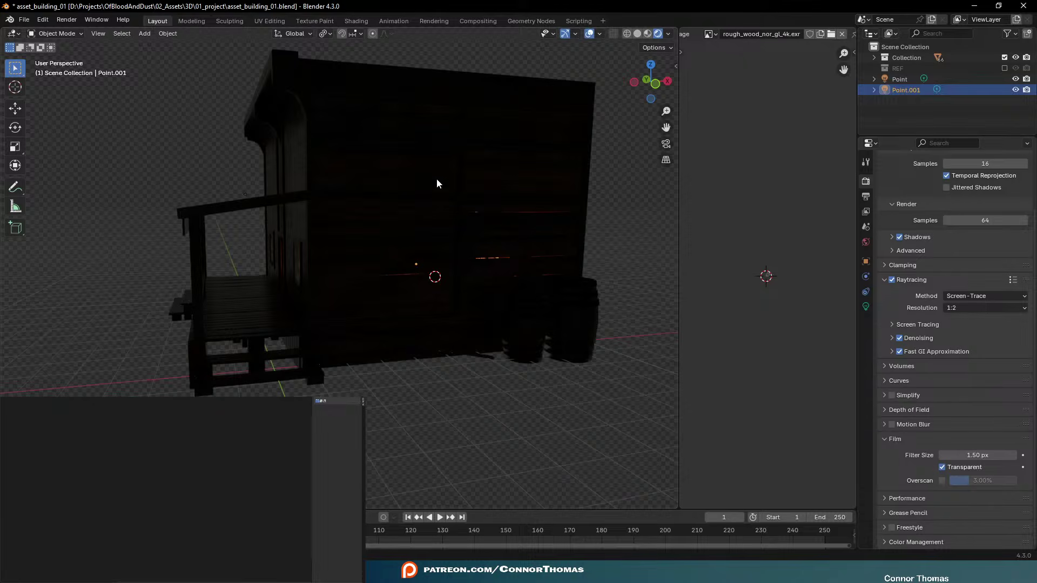
{"action": "left_click", "coordinate": [389, 262]}
{"action": "middle_click_drag", "start_coordinate": [389, 262], "coordinate": [431, 286]}
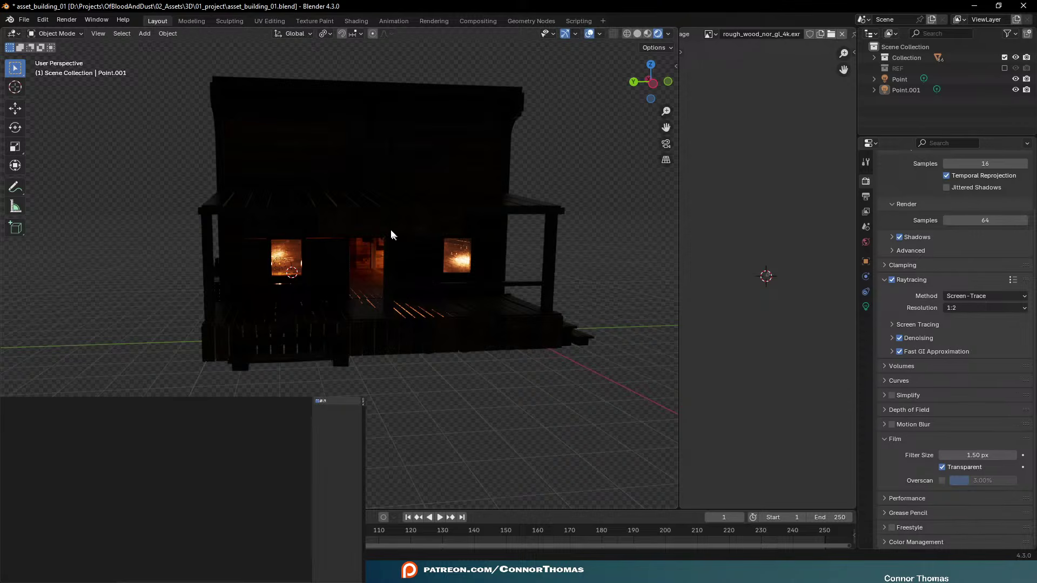
Save asset_building_01.blend and reopen the recent file asset_building_02.blend
{"action": "key", "text": "ctrl+s"}
{"action": "left_click", "coordinate": [24, 19]}
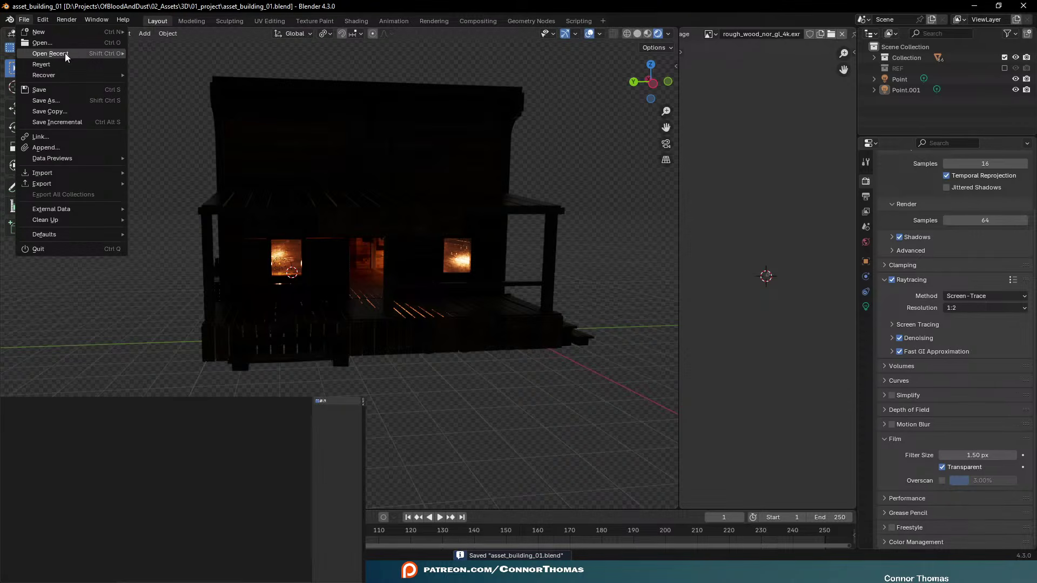
{"action": "mouse_move", "coordinate": [54, 54]}
{"action": "left_click", "coordinate": [197, 64]}
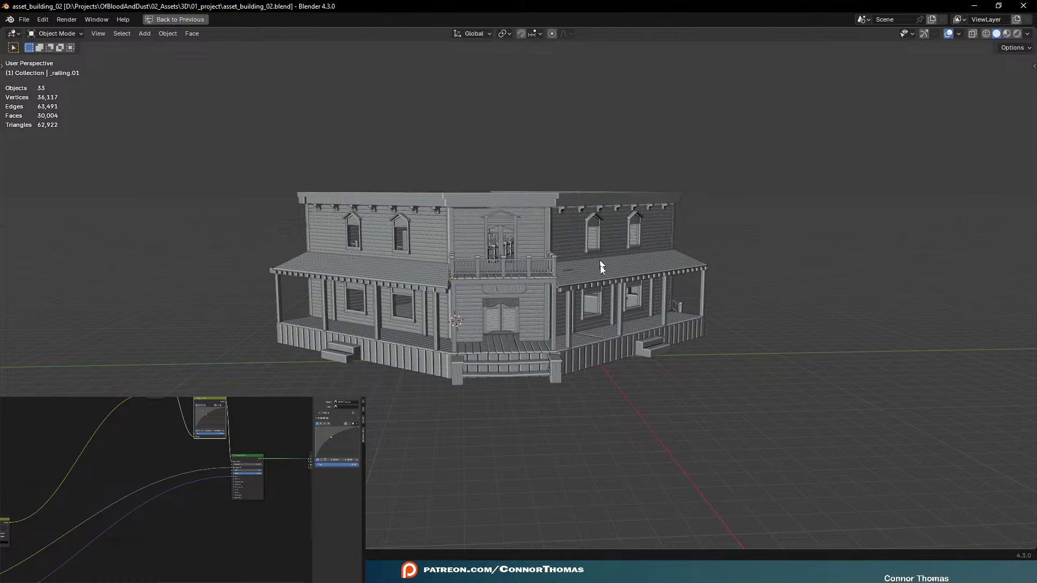
Place the 3D cursor on the saloon's side wall just below the ground-floor window nearer the entrance
{"action": "middle_click_drag", "start_coordinate": [601, 267], "coordinate": [514, 263]}
{"action": "scroll", "coordinate": [565, 342], "scroll_direction": "up", "scroll_amount": 5}
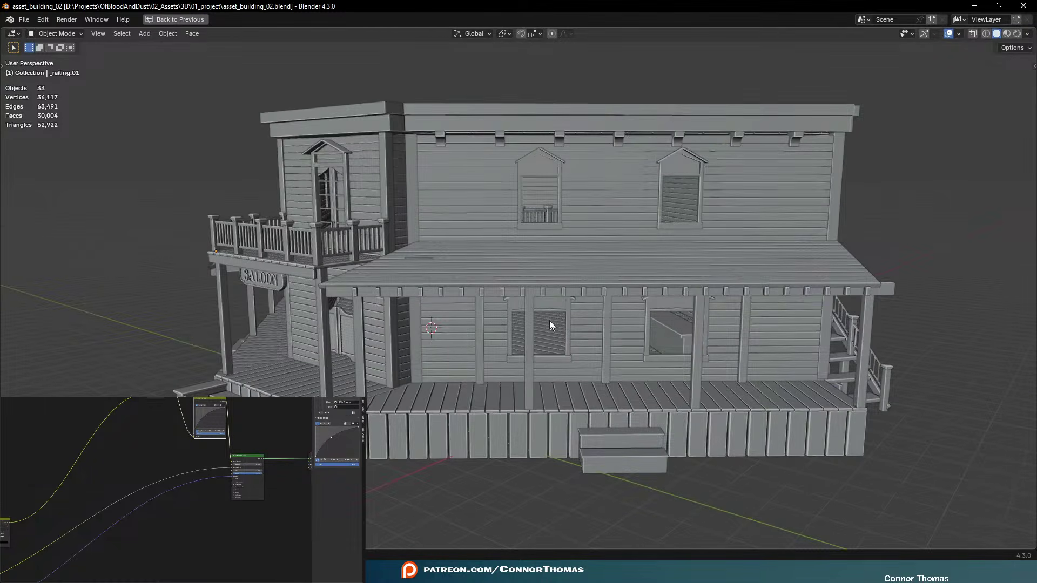
{"action": "middle_click_drag", "start_coordinate": [549, 324], "coordinate": [503, 278]}
{"action": "scroll", "coordinate": [504, 277], "scroll_direction": "up", "scroll_amount": 5}
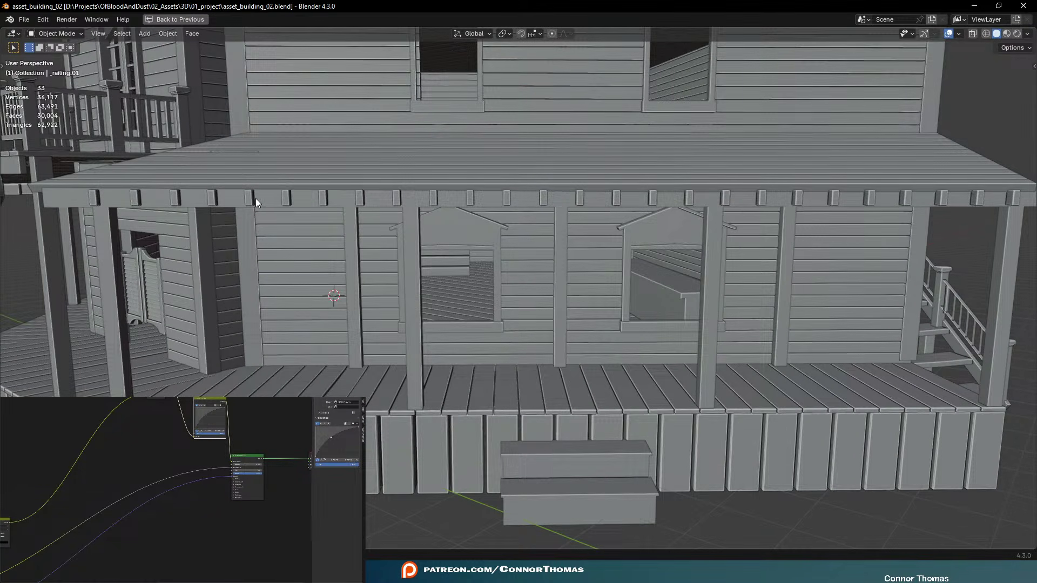
{"action": "key", "text": "t"}
{"action": "left_click", "coordinate": [17, 90]}
{"action": "left_click", "coordinate": [450, 328]}
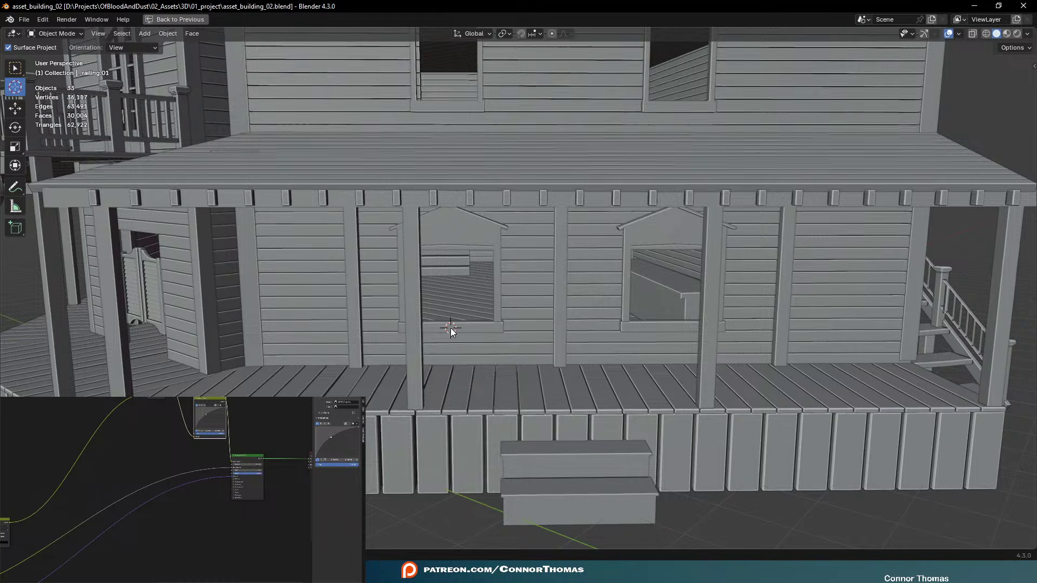
Return to the selection tool and add a mesh plane at the 3D cursor
{"action": "left_click", "coordinate": [23, 71]}
{"action": "key", "text": "shift+a"}
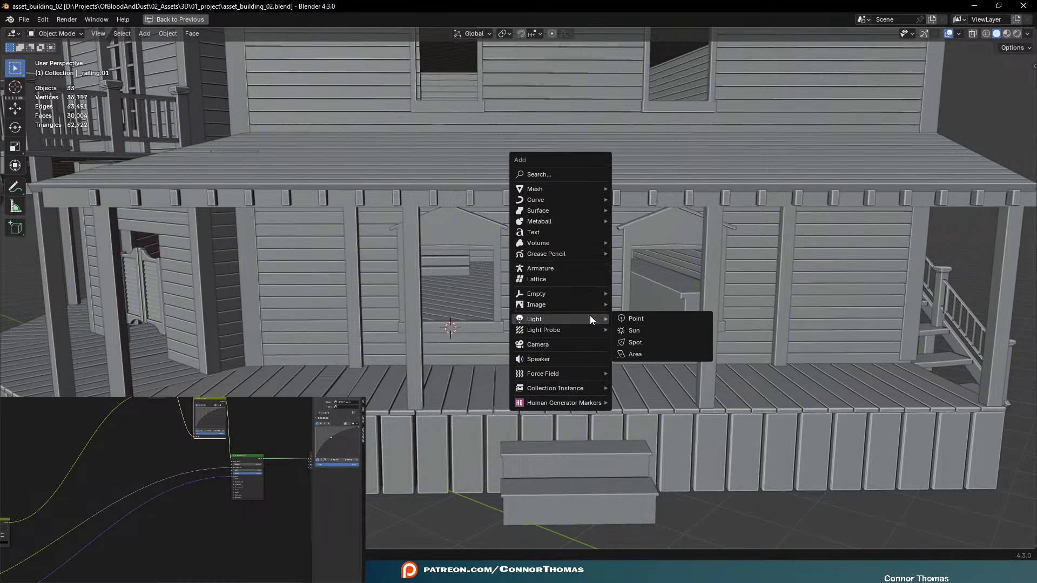
{"action": "mouse_move", "coordinate": [599, 189]}
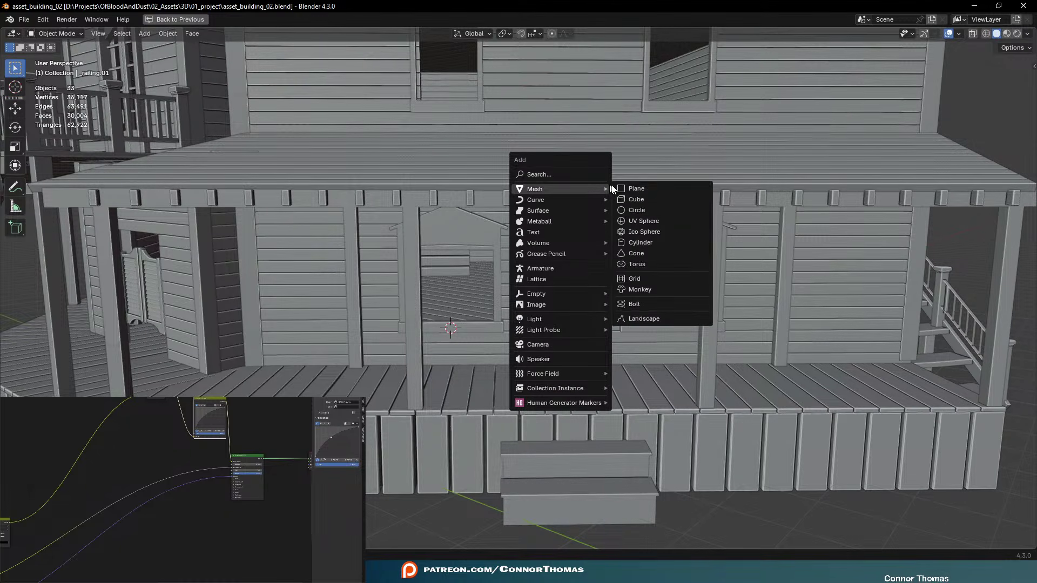
{"action": "left_click", "coordinate": [652, 186]}
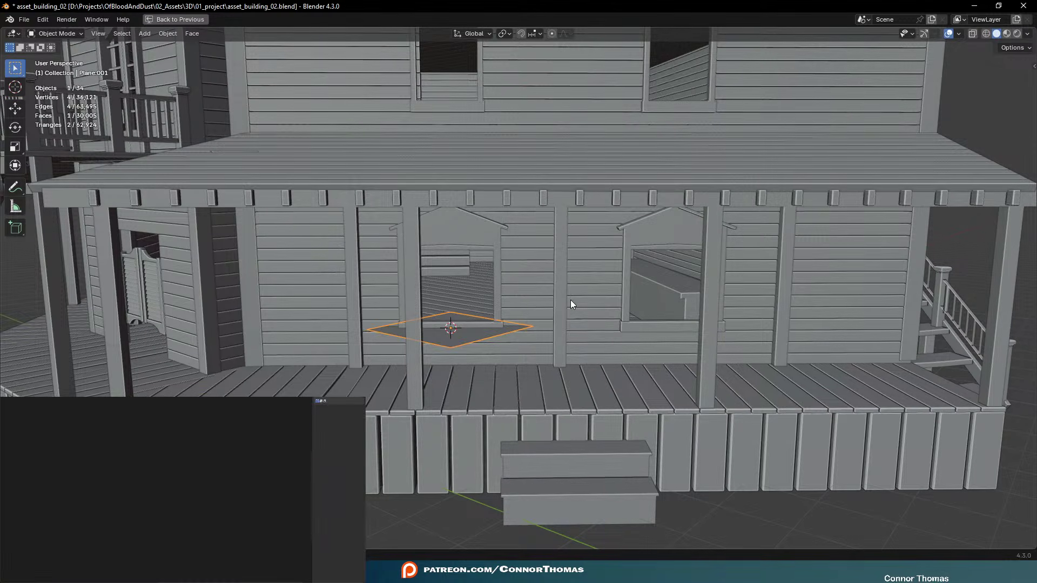
{"action": "left_click", "coordinate": [499, 303], "text": "shift"}
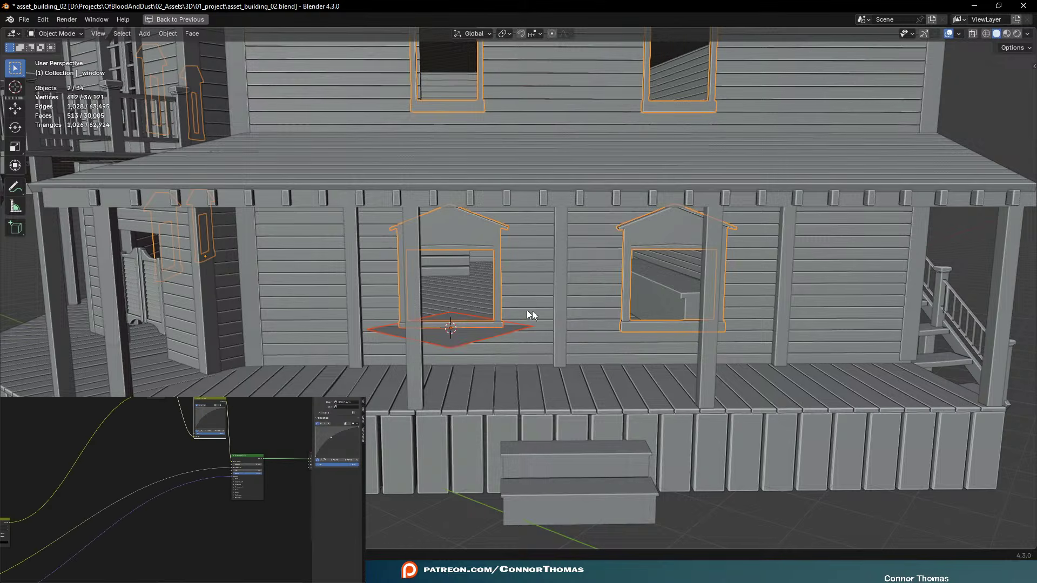
{"action": "left_click", "coordinate": [458, 339]}
{"action": "left_click", "coordinate": [454, 400], "text": "shift"}
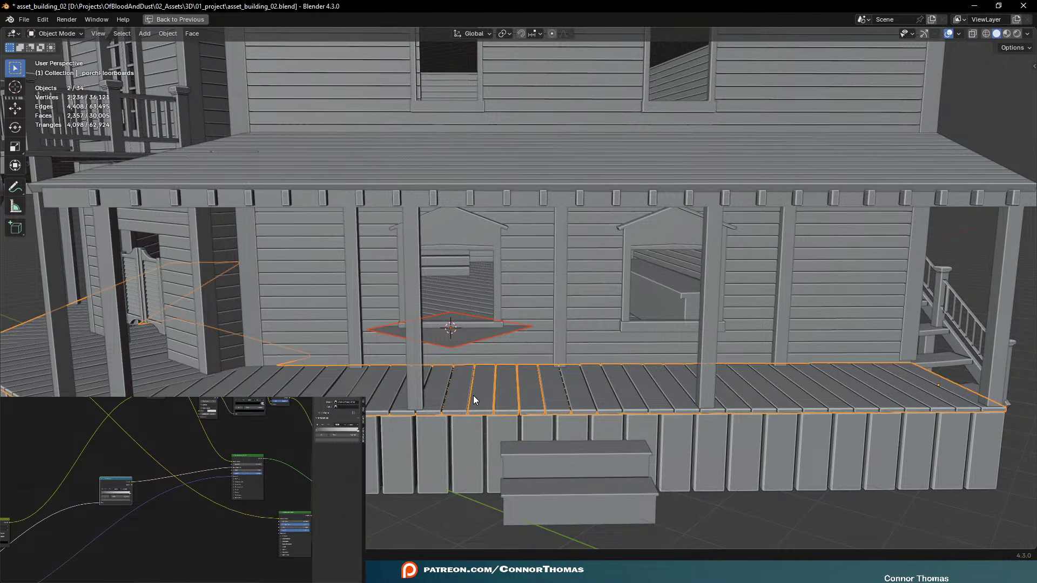
{"action": "left_click", "coordinate": [456, 339]}
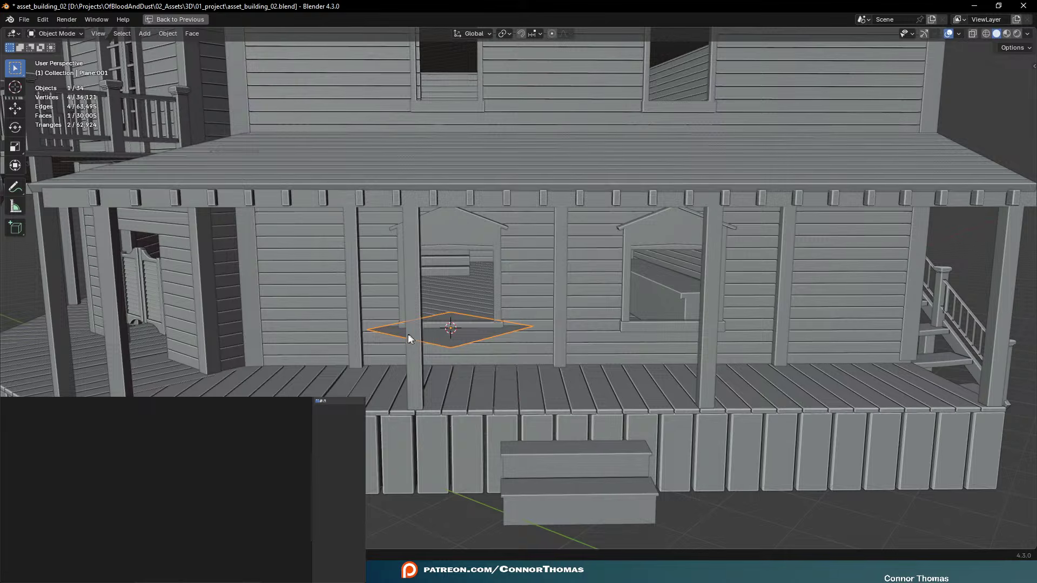
{"action": "left_click", "coordinate": [408, 334], "text": "shift"}
{"action": "left_click", "coordinate": [454, 336]}
Rotate the plane about the global Z axis to align its edges with the saloon's side wall
{"action": "key", "text": "r"}
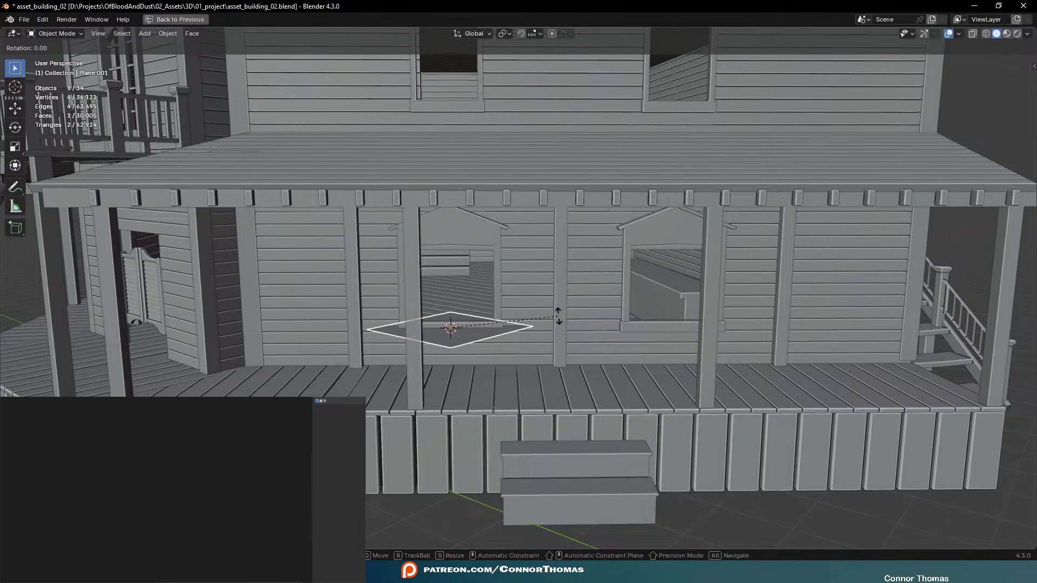
{"action": "key", "text": "x"}
{"action": "key", "text": "Escape"}
{"action": "key", "text": "r"}
{"action": "key", "text": "z"}
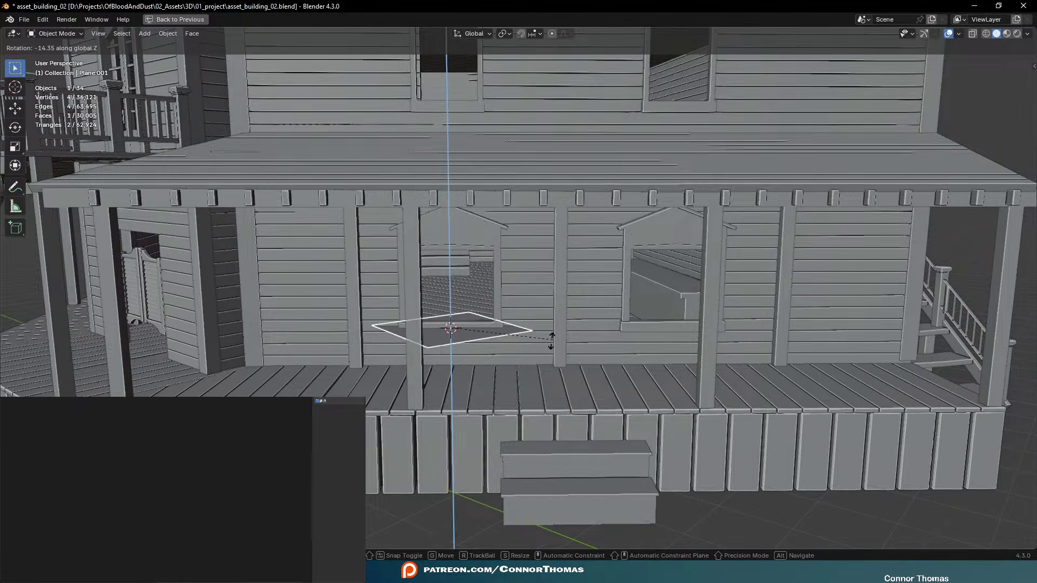
{"action": "key", "text": "Escape"}
Rotate the plane 90° about its local X axis to stand it upright, parallel to the side wall
{"action": "key", "text": "r"}
{"action": "key", "text": "x"}
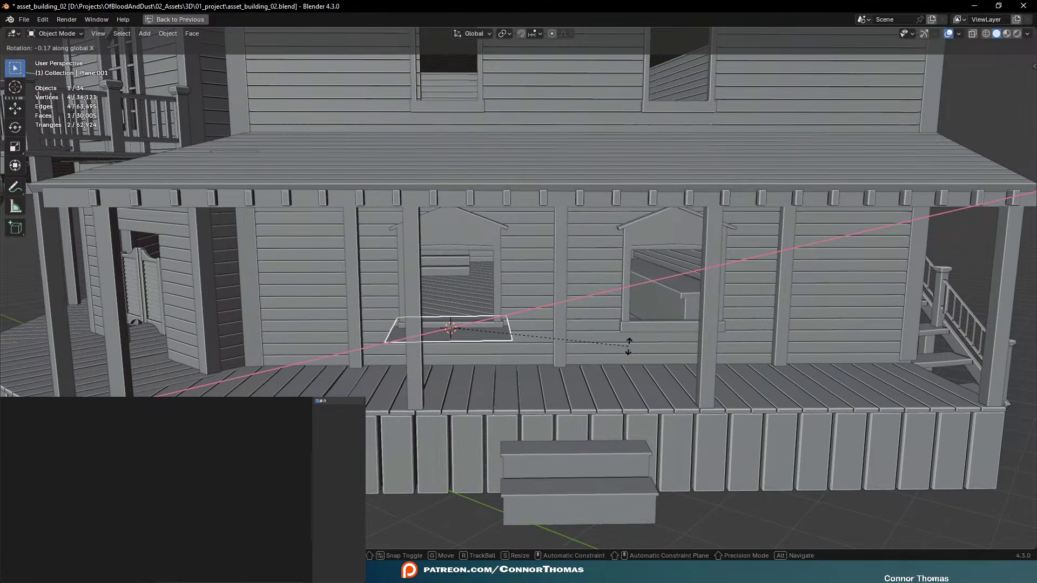
{"action": "type", "text": "x90"}
{"action": "key", "text": "Return"}
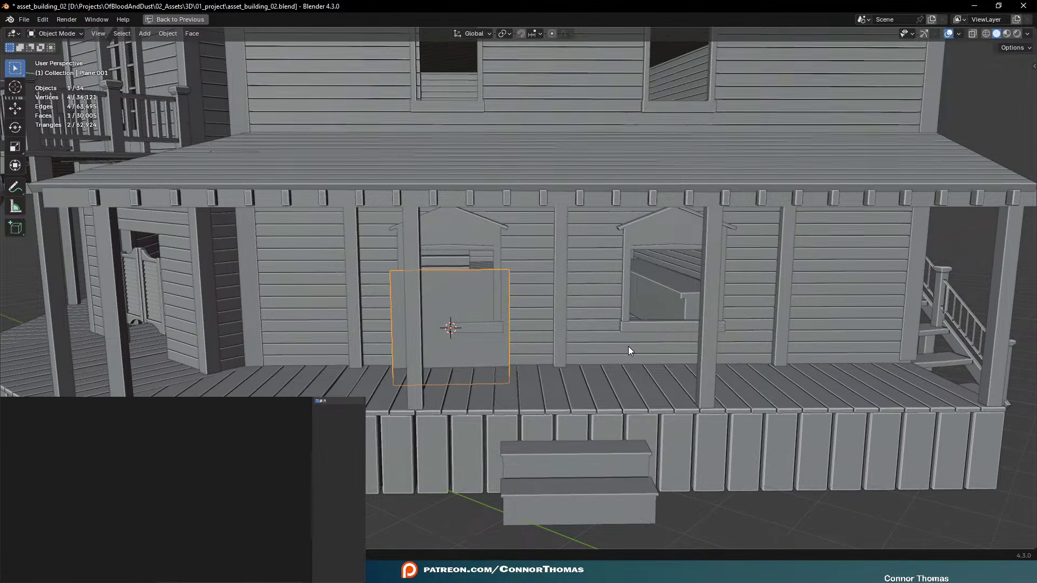
Raise the plane into the ground-floor window opening, scale it down to about three-quarters size, and shift it slightly along its local X axis
{"action": "key", "text": "g"}
{"action": "left_click", "coordinate": [630, 300]}
{"action": "key", "text": "s"}
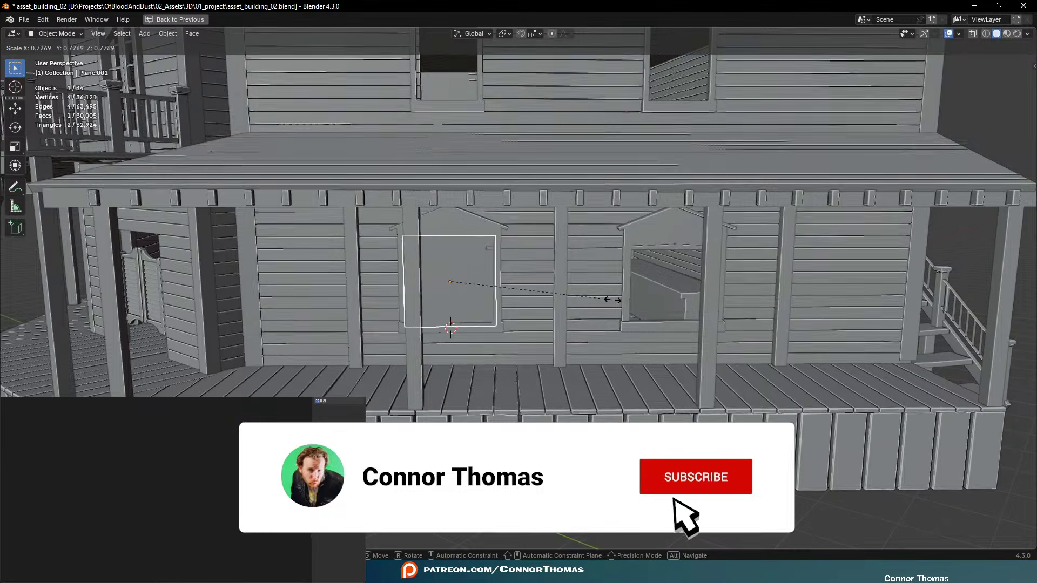
{"action": "left_click", "coordinate": [605, 300]}
{"action": "key", "text": "g"}
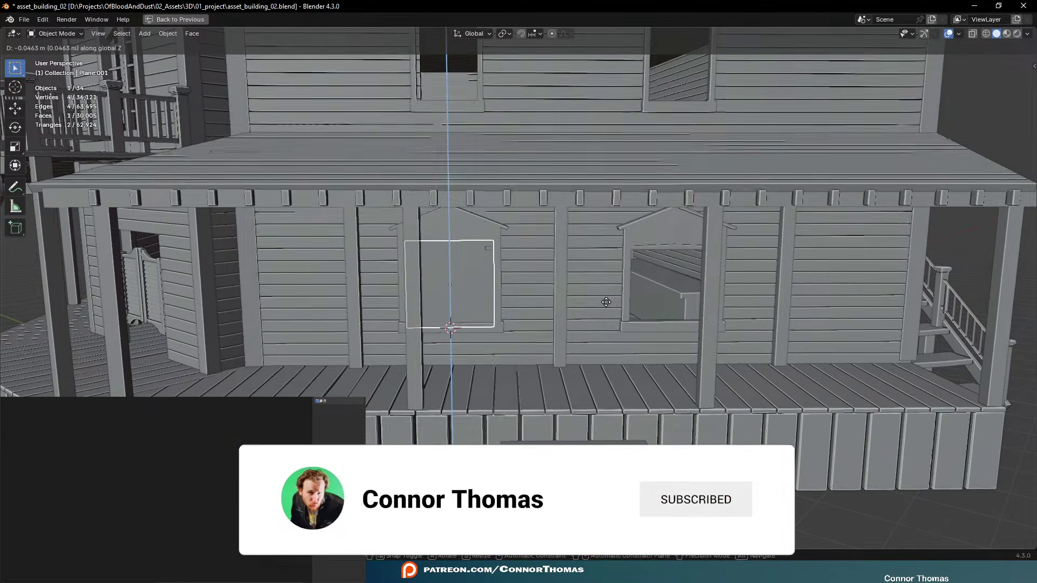
{"action": "key", "text": "x"}
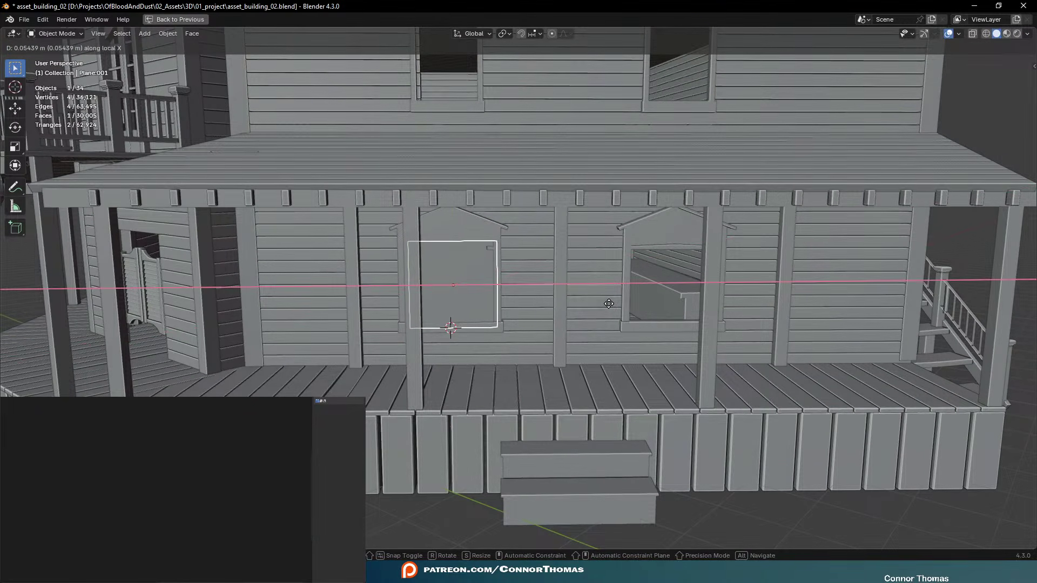
{"action": "left_click", "coordinate": [607, 306]}
Move the plane along its local Z axis to set it back into the window frame
{"action": "scroll", "coordinate": [546, 306], "scroll_direction": "up", "scroll_amount": 5}
{"action": "key", "text": "KP_Decimal"}
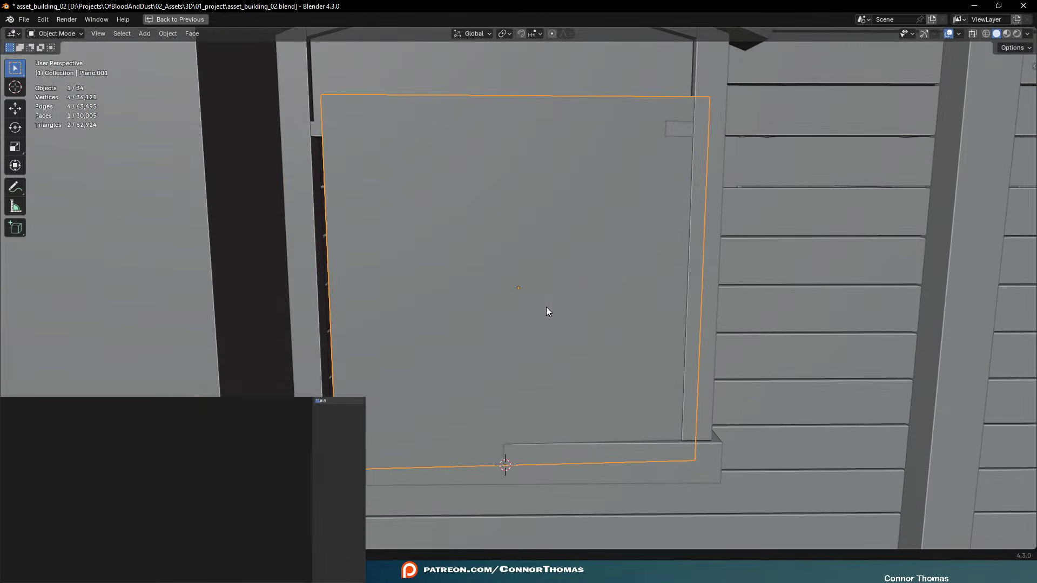
{"action": "middle_click_drag", "start_coordinate": [623, 275], "coordinate": [692, 266]}
{"action": "key", "text": "g"}
{"action": "key", "text": "z"}
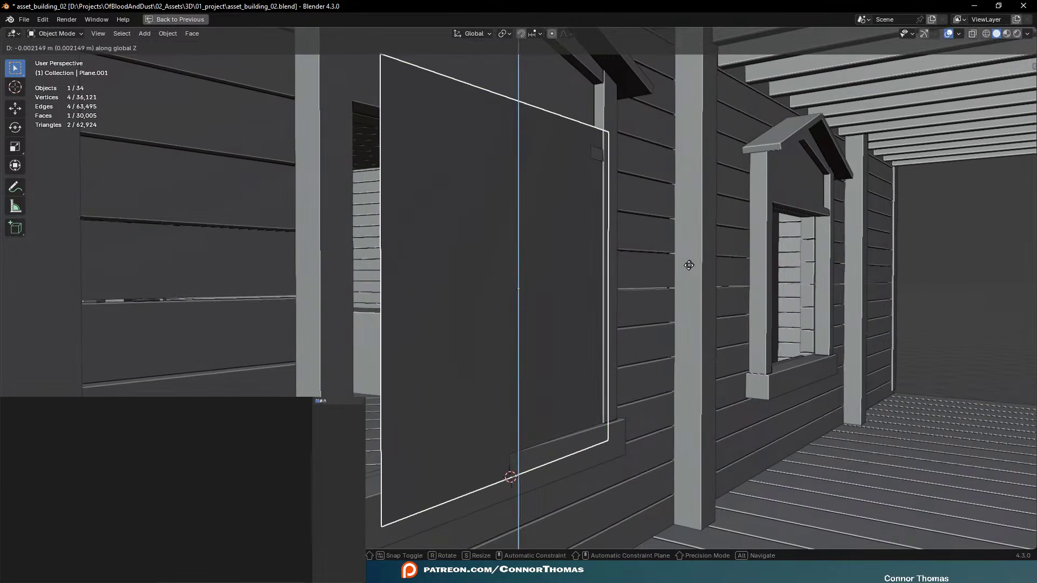
{"action": "key", "text": "z"}
{"action": "left_click", "coordinate": [678, 260]}
Rotate the plane about the global Z axis to bring it closer to parallel with the window frame
{"action": "key", "text": "r"}
{"action": "key", "text": "z"}
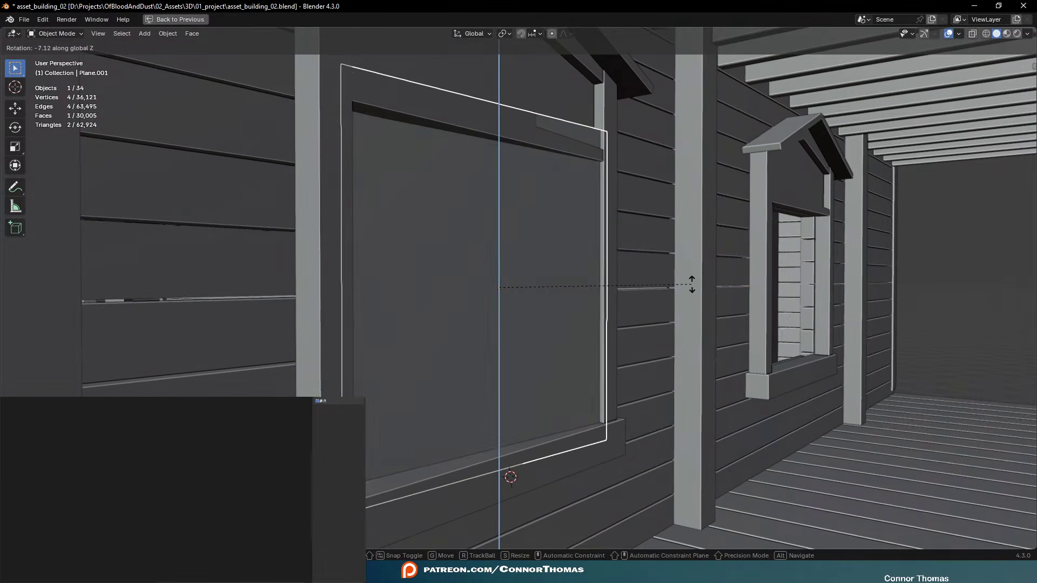
{"action": "left_click", "coordinate": [690, 279]}
{"action": "middle_click_drag", "start_coordinate": [690, 278], "coordinate": [603, 285]}
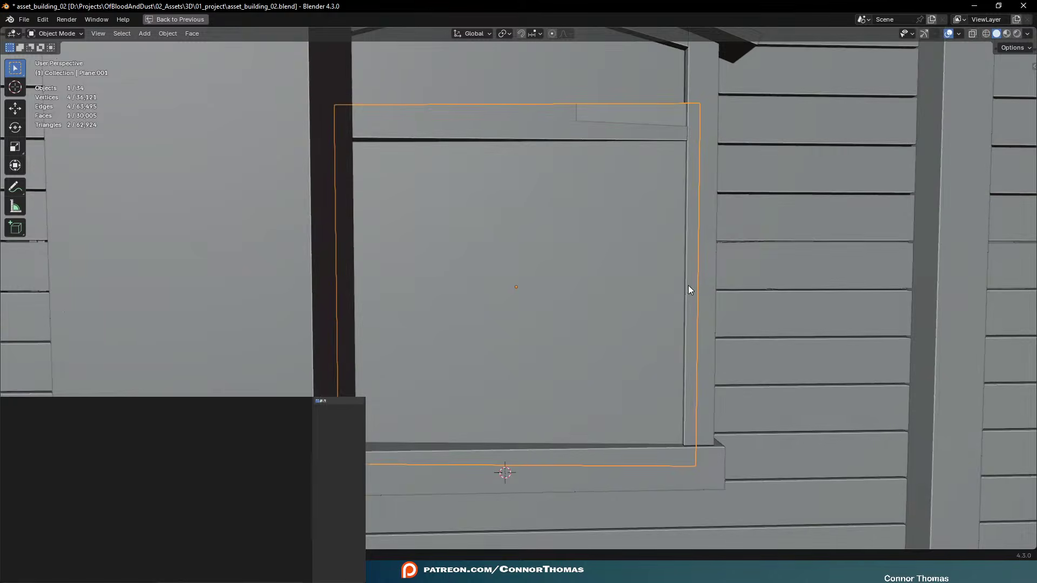
{"action": "mouse_move", "coordinate": [687, 286]}
{"action": "middle_mouse_down"}
{"action": "mouse_move", "coordinate": [672, 294]}
{"action": "mouse_move", "coordinate": [702, 292]}
{"action": "middle_mouse_up"}
{"action": "key", "text": "r"}
{"action": "key", "text": "z"}
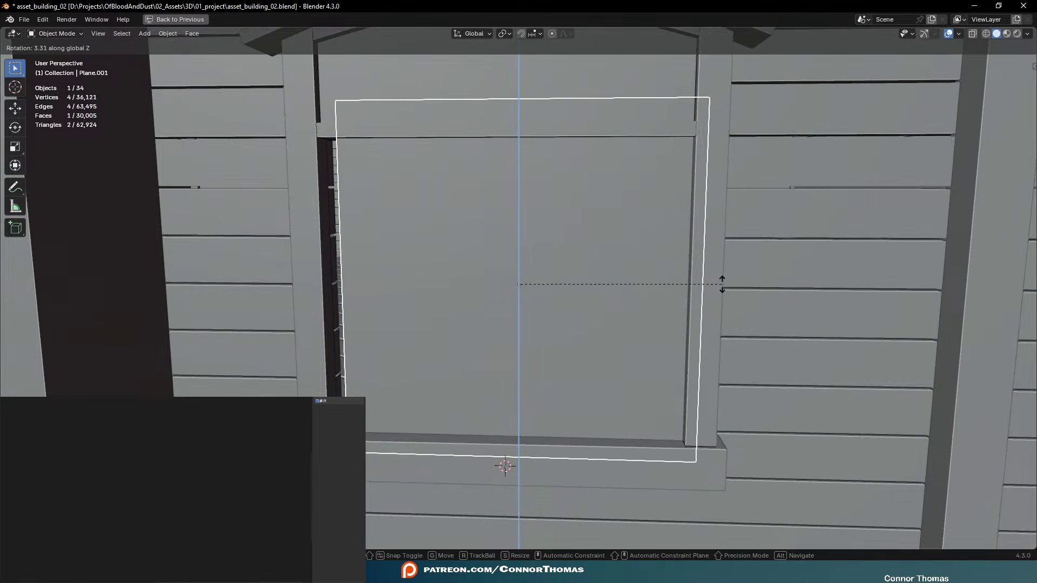
{"action": "left_click", "coordinate": [725, 283]}
{"action": "key", "text": "r"}
{"action": "key", "text": "z"}
{"action": "left_click", "coordinate": [744, 279]}
Slide the plane along its local X axis to centre it in the window opening, and adjust its scale to fit
{"action": "key", "text": "g"}
{"action": "key", "text": "x"}
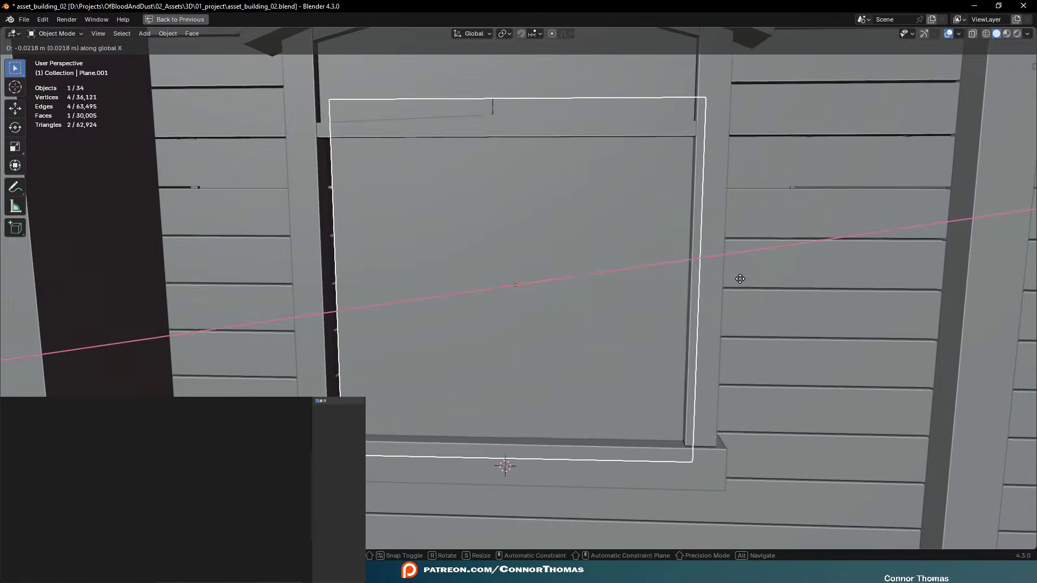
{"action": "key", "text": "x"}
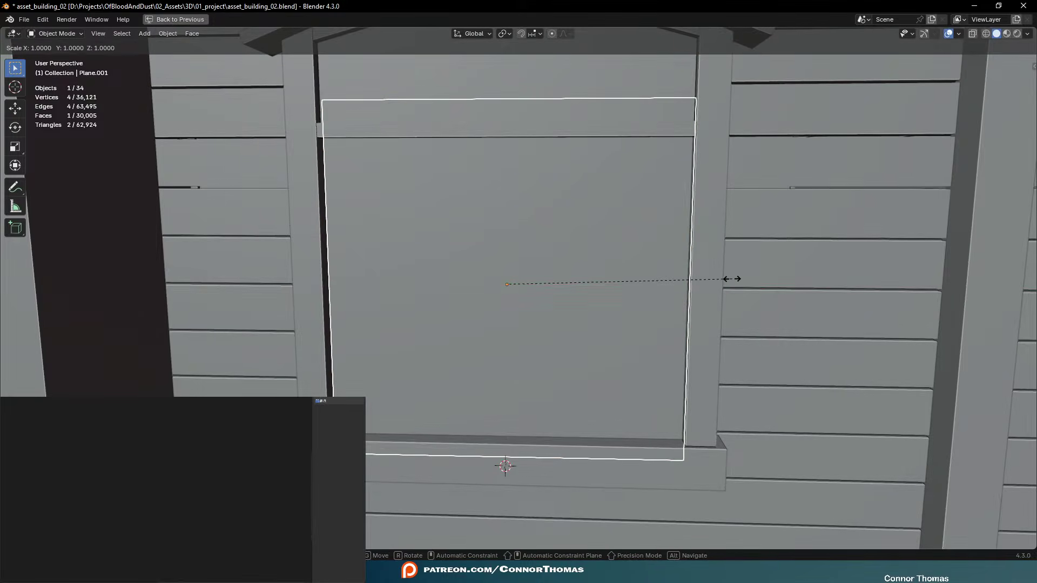
{"action": "left_click", "coordinate": [735, 279]}
{"action": "scroll", "coordinate": [685, 309], "scroll_direction": "down", "scroll_amount": 5}
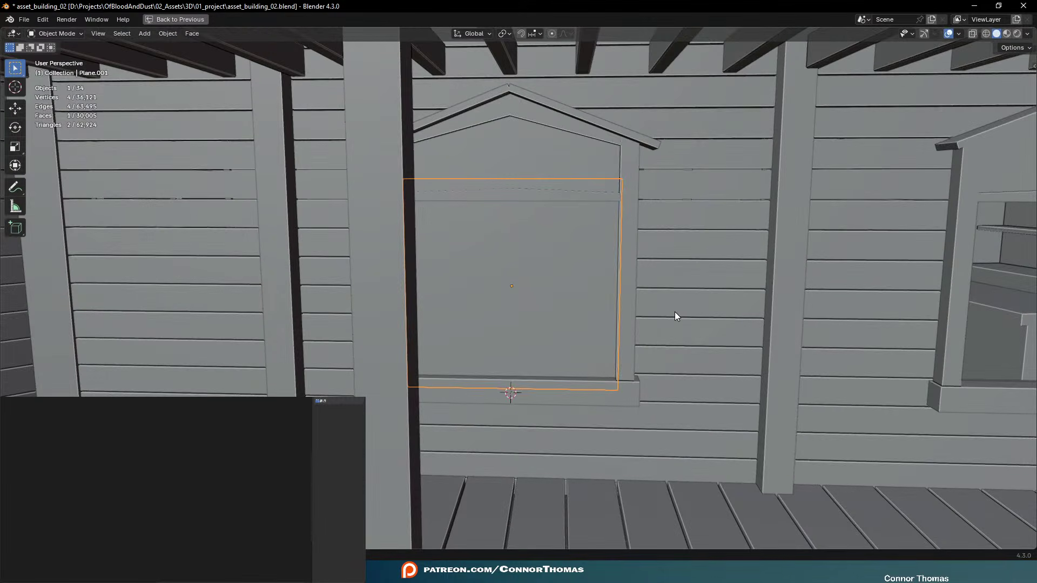
Fine-tune the plane's rotation about global Z so it sits parallel to the side wall within the window frame
{"action": "middle_click_drag", "start_coordinate": [675, 317], "coordinate": [612, 315]}
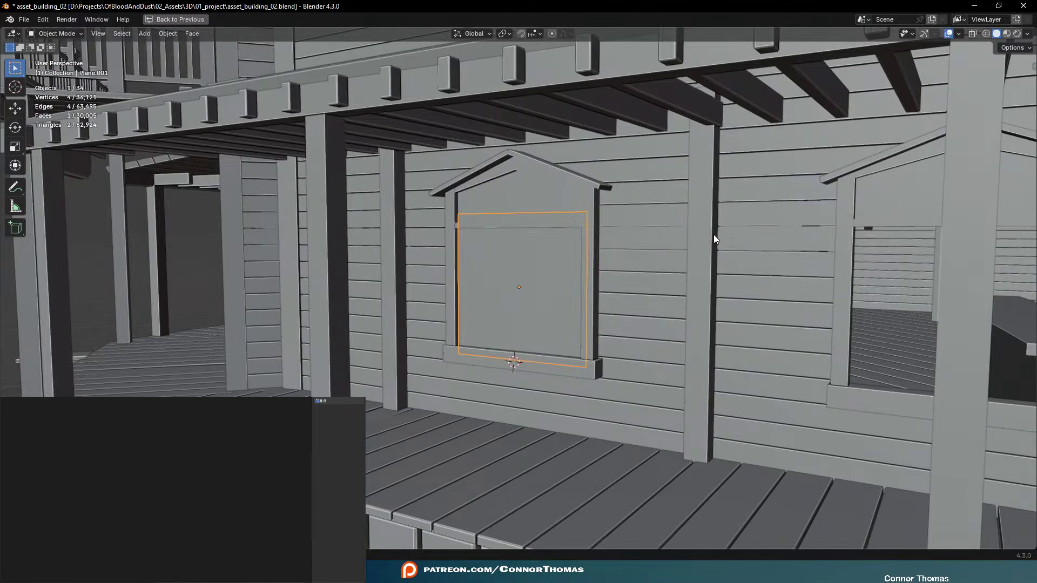
{"action": "key", "text": "r"}
{"action": "key", "text": "z"}
{"action": "left_click", "coordinate": [685, 248]}
{"action": "mouse_move", "coordinate": [685, 248]}
{"action": "middle_mouse_down"}
{"action": "mouse_move", "coordinate": [705, 244]}
{"action": "mouse_move", "coordinate": [680, 259]}
{"action": "middle_mouse_up"}
{"action": "key", "text": "r"}
{"action": "key", "text": "z"}
{"action": "left_click", "coordinate": [685, 245]}
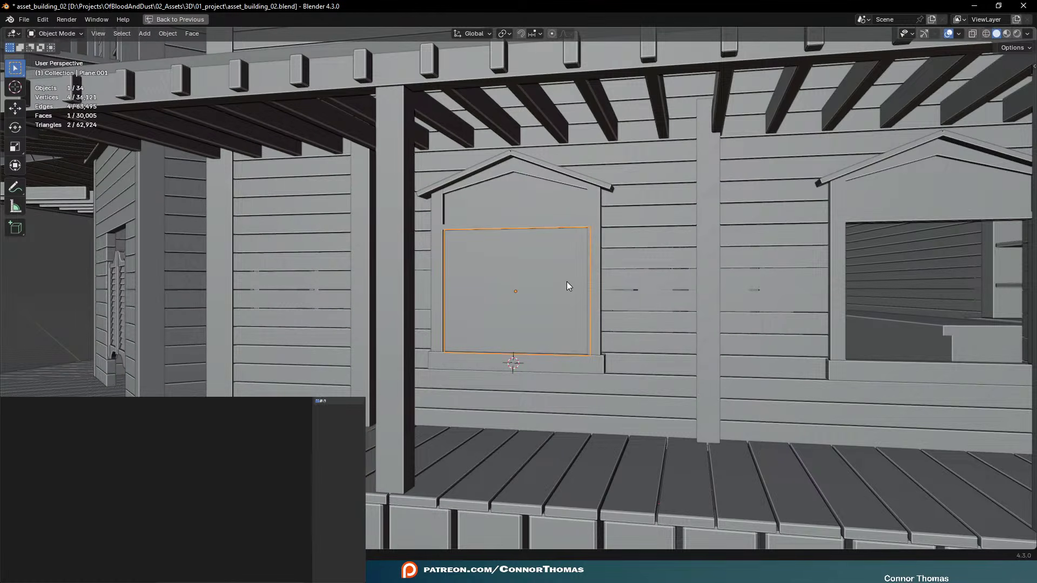
Restore the full layout, check the plane's available materials, and append the Window material from another blend file
{"action": "key", "text": "ctrl+space"}
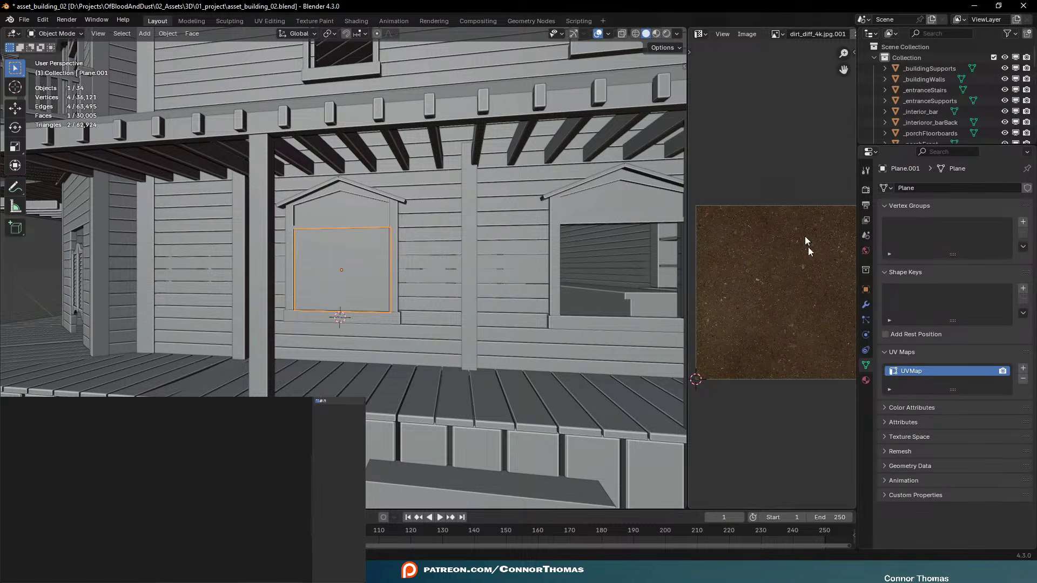
{"action": "left_click", "coordinate": [865, 381]}
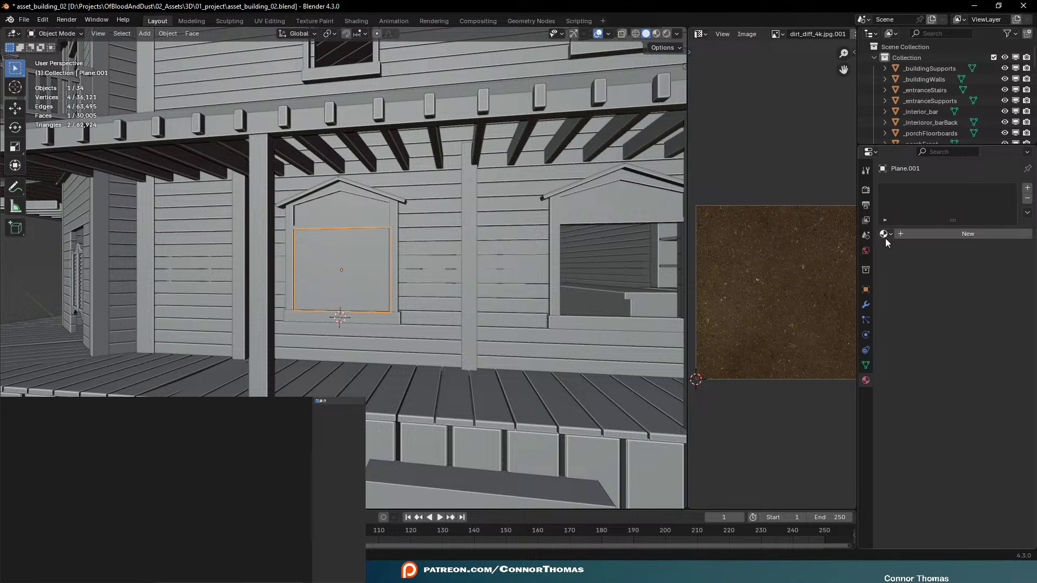
{"action": "left_click", "coordinate": [885, 234]}
{"action": "left_click", "coordinate": [11, 20]}
{"action": "left_click", "coordinate": [37, 137]}
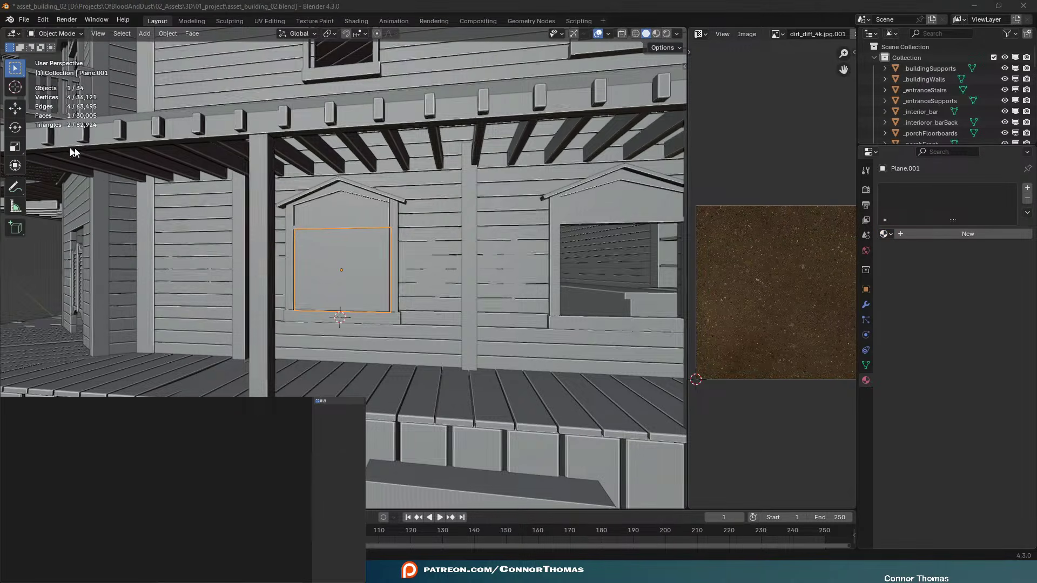
{"action": "double_click", "coordinate": [372, 200]}
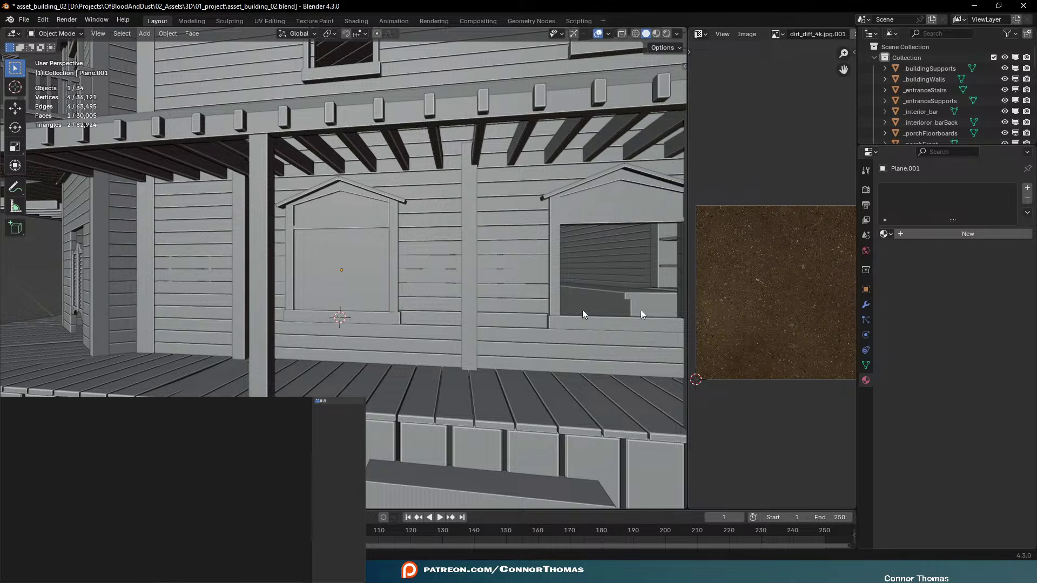
Assign the Window material to the plane in the ground-floor window
{"action": "left_click", "coordinate": [886, 233]}
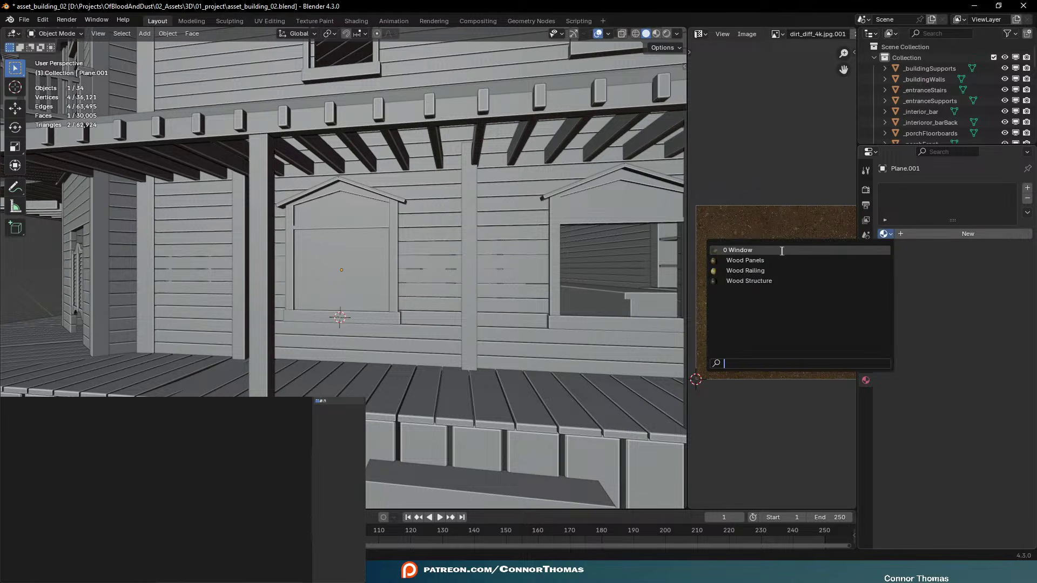
{"action": "left_click", "coordinate": [726, 250]}
{"action": "scroll", "coordinate": [322, 261], "scroll_direction": "up", "scroll_amount": 4}
{"action": "left_click", "coordinate": [364, 268]}
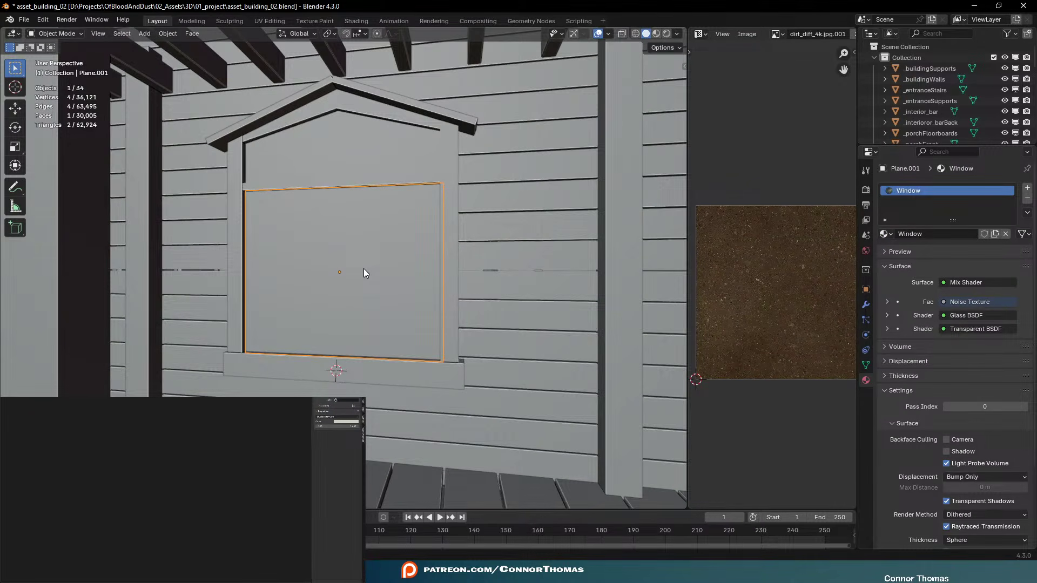
Save asset_building_02.blend and switch the viewport to rendered shading
{"action": "scroll", "coordinate": [364, 268], "scroll_direction": "down", "scroll_amount": 3}
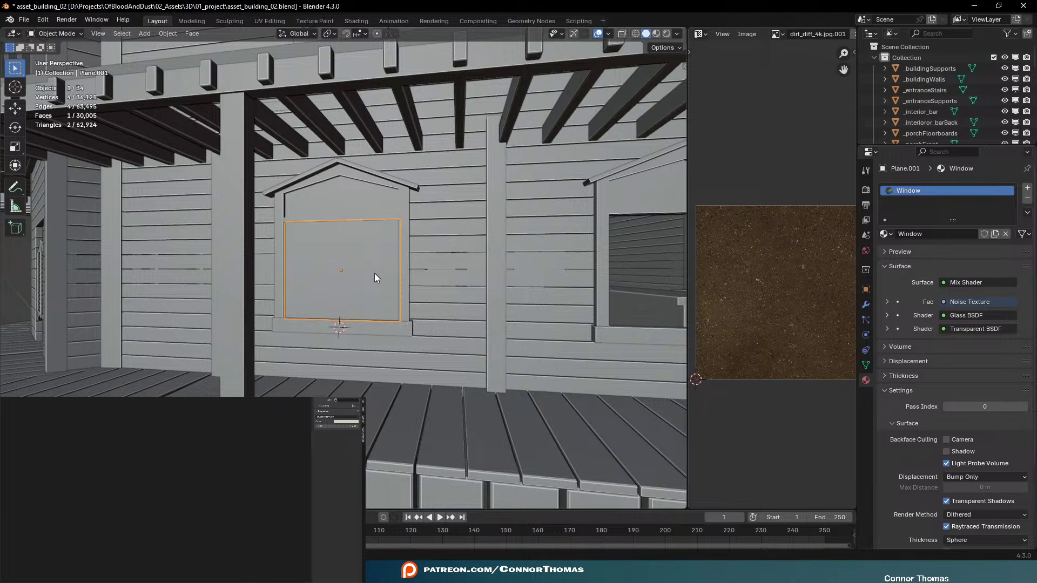
{"action": "key", "text": "ctrl+s"}
{"action": "key", "text": "z"}
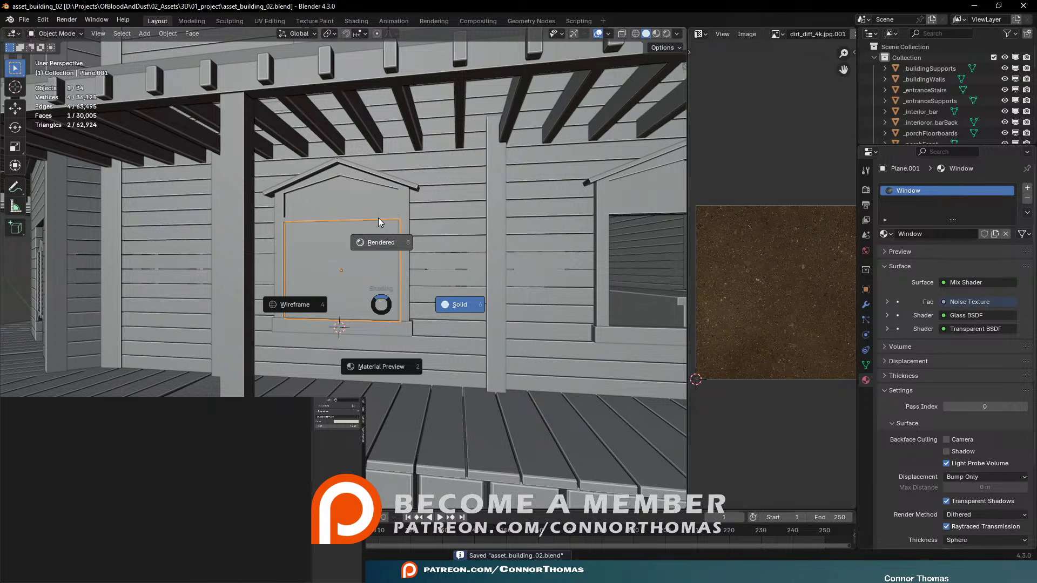
{"action": "left_click", "coordinate": [378, 218]}
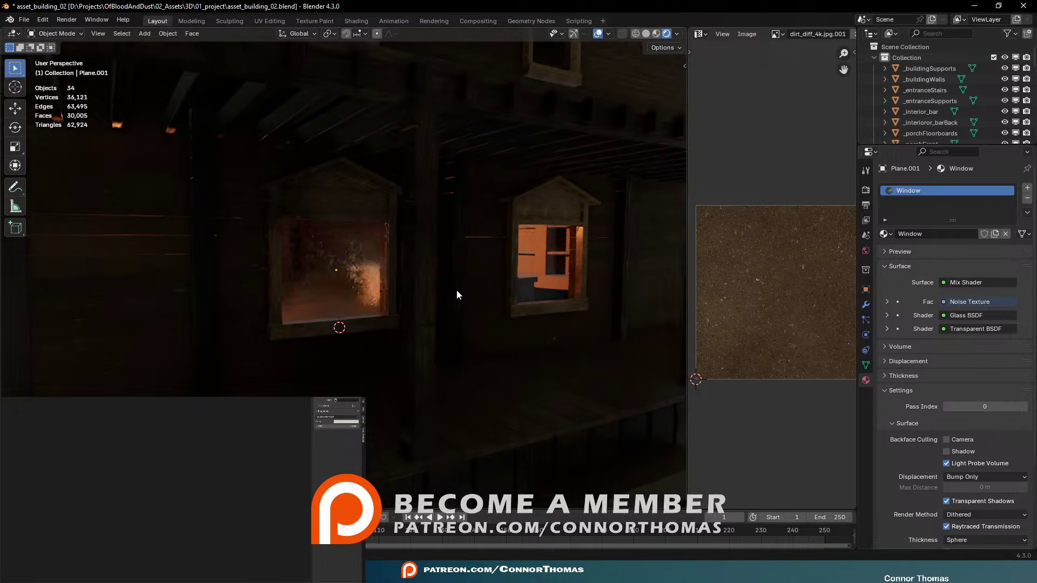
Duplicate the window pane about 3.6 m along its local X axis into the neighbouring ground-floor window on the same wall
{"action": "left_click", "coordinate": [335, 252]}
{"action": "middle_click_drag", "start_coordinate": [586, 350], "coordinate": [329, 308], "text": "shift"}
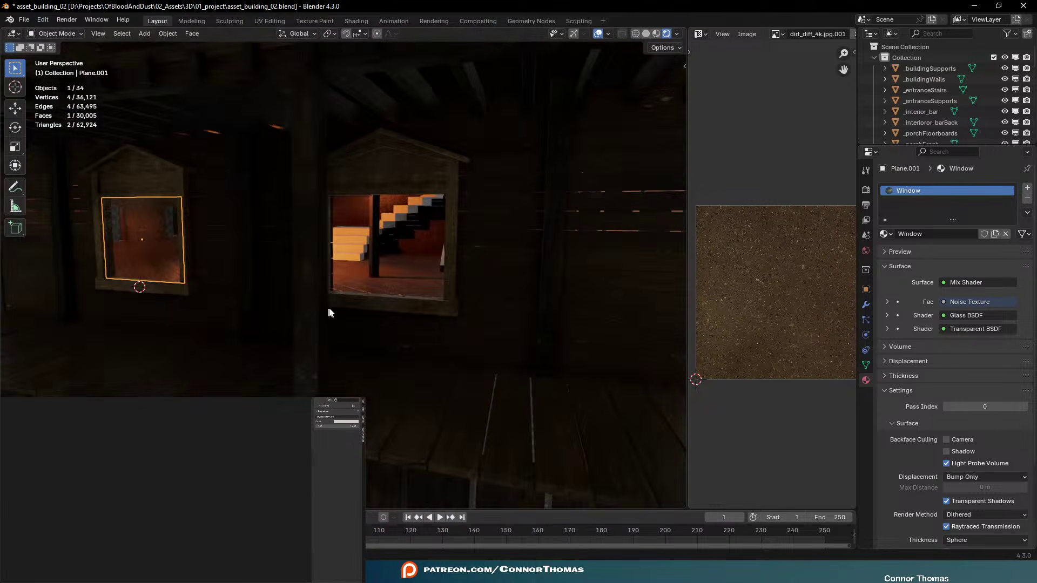
{"action": "key", "text": "shift+d"}
{"action": "key", "text": "x"}
{"action": "key", "text": "x"}
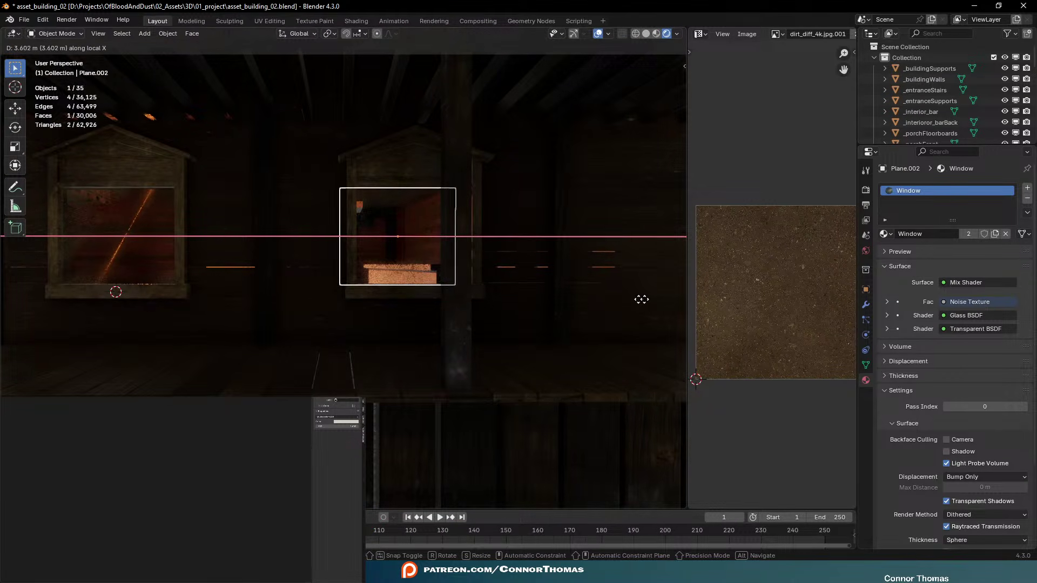
{"action": "left_click", "coordinate": [627, 301]}
{"action": "middle_click_drag", "start_coordinate": [627, 301], "coordinate": [612, 306]}
{"action": "scroll", "coordinate": [612, 306], "scroll_direction": "down", "scroll_amount": 4}
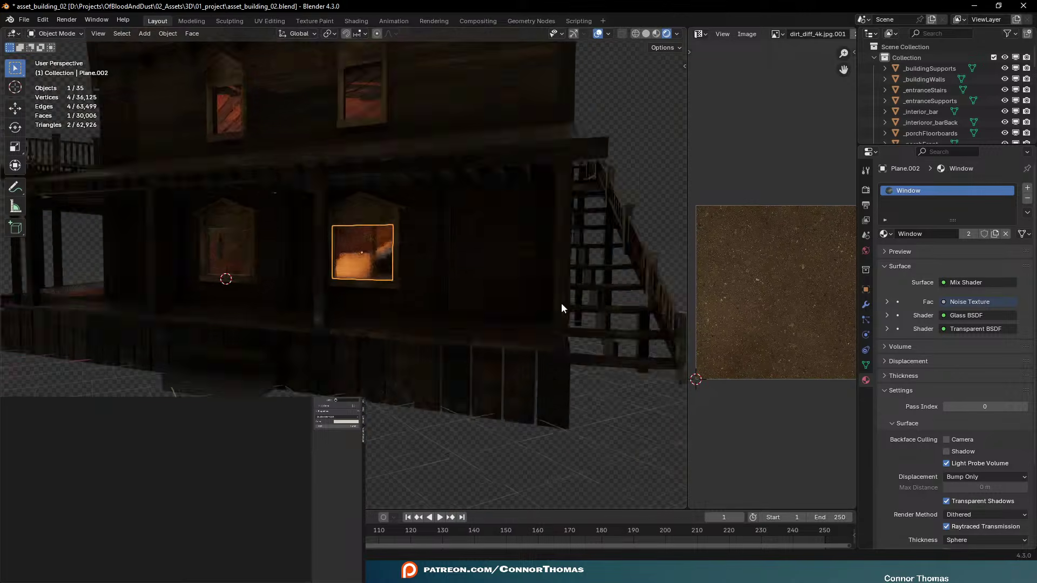
Select both ground-floor panes and, from the top view, duplicate them over to the side wall beyond the entrance
{"action": "key", "text": "alt+a"}
{"action": "middle_click_drag", "start_coordinate": [335, 310], "coordinate": [275, 280]}
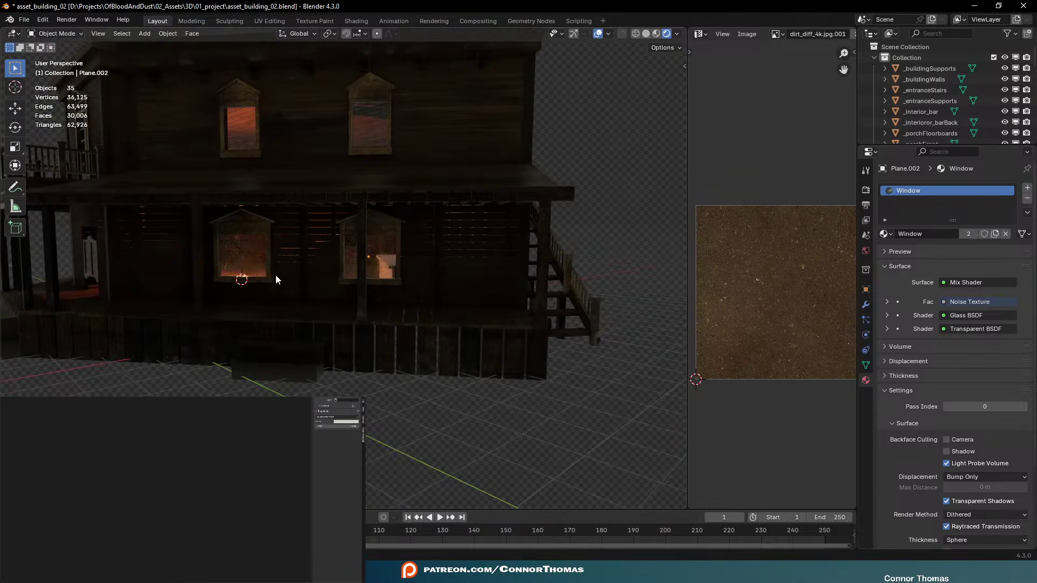
{"action": "left_click", "coordinate": [244, 259]}
{"action": "left_click", "coordinate": [358, 275], "text": "shift"}
{"action": "mouse_move", "coordinate": [358, 278]}
{"action": "middle_mouse_down"}
{"action": "mouse_move", "coordinate": [368, 303]}
{"action": "mouse_move", "coordinate": [404, 301]}
{"action": "mouse_move", "coordinate": [348, 278]}
{"action": "middle_mouse_up"}
{"action": "scroll", "coordinate": [367, 298], "scroll_direction": "down", "scroll_amount": 5}
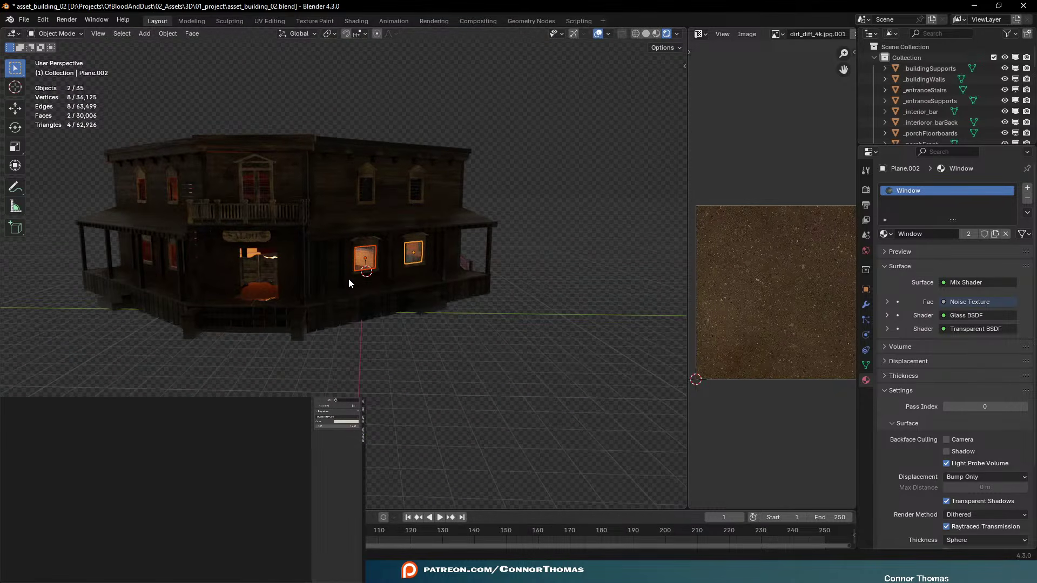
{"action": "key", "text": "KP_7"}
{"action": "key", "text": "shift+d"}
{"action": "left_click", "coordinate": [431, 84]}
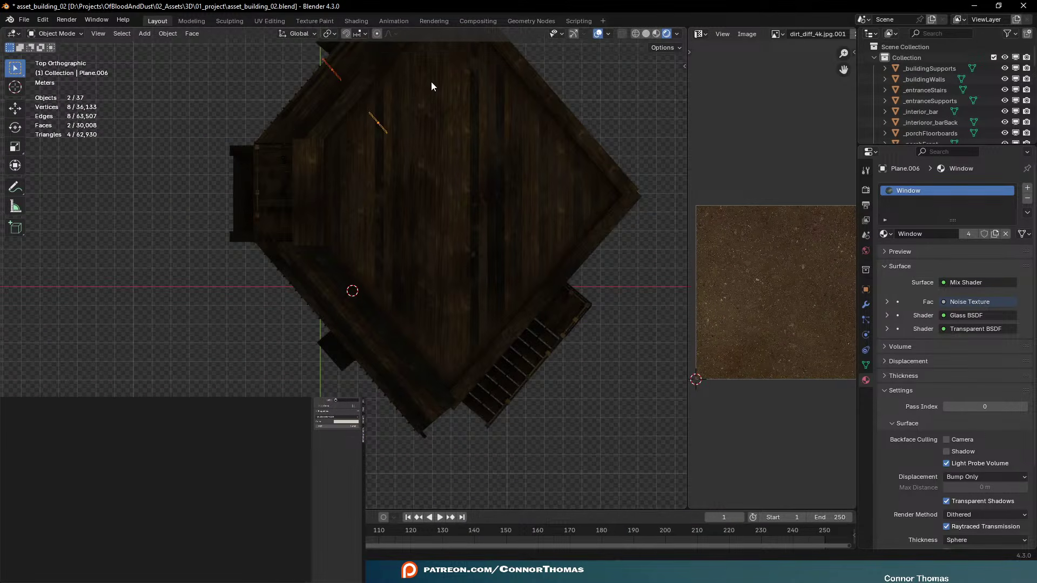
Line up the two copied panes with the second side wall's ground-floor windows, sliding them about 1.8 m along local X
{"action": "middle_click_drag", "start_coordinate": [343, 204], "coordinate": [592, 273]}
{"action": "scroll", "coordinate": [597, 377], "scroll_direction": "up", "scroll_amount": 3}
{"action": "key", "text": "g"}
{"action": "key", "text": "x"}
{"action": "key", "text": "x"}
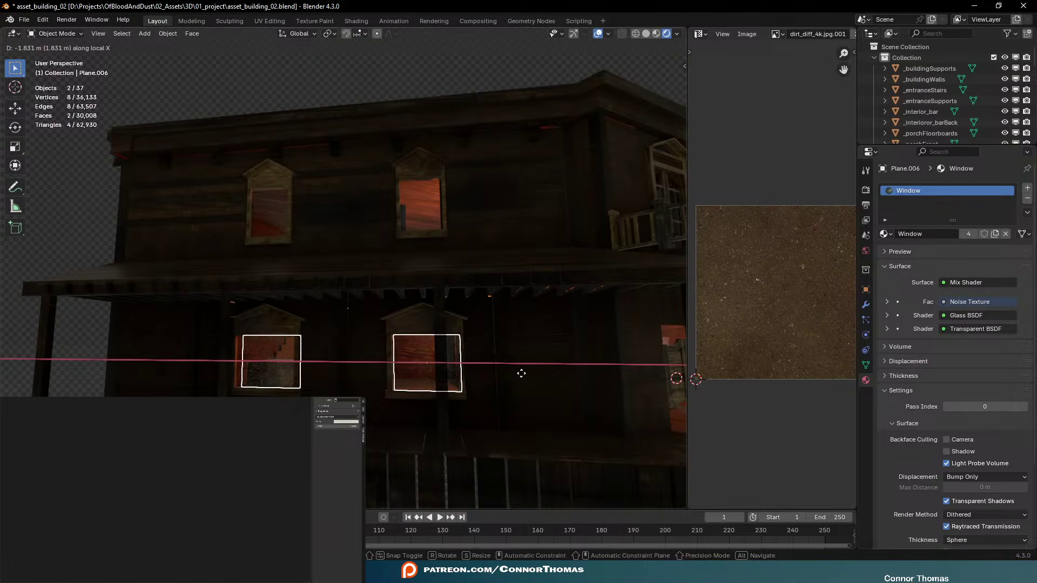
{"action": "left_click", "coordinate": [520, 372]}
Move the two copied panes about 0.11 m along local Z so they sit inside their window frames, and clear the selection
{"action": "middle_click_drag", "start_coordinate": [520, 372], "coordinate": [468, 325]}
{"action": "key", "text": "KP_Decimal"}
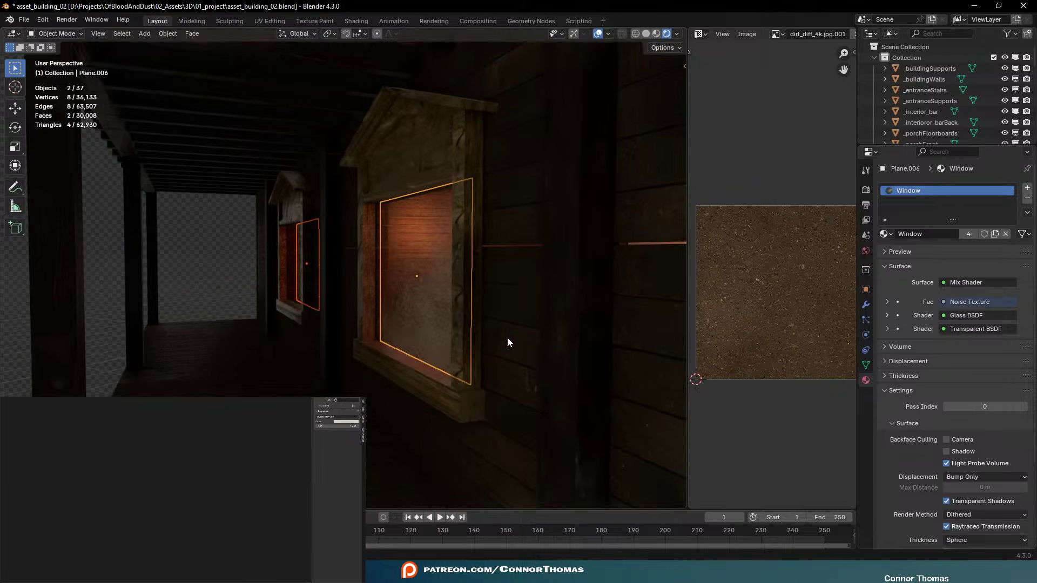
{"action": "key", "text": "g"}
{"action": "key", "text": "z"}
{"action": "key", "text": "z"}
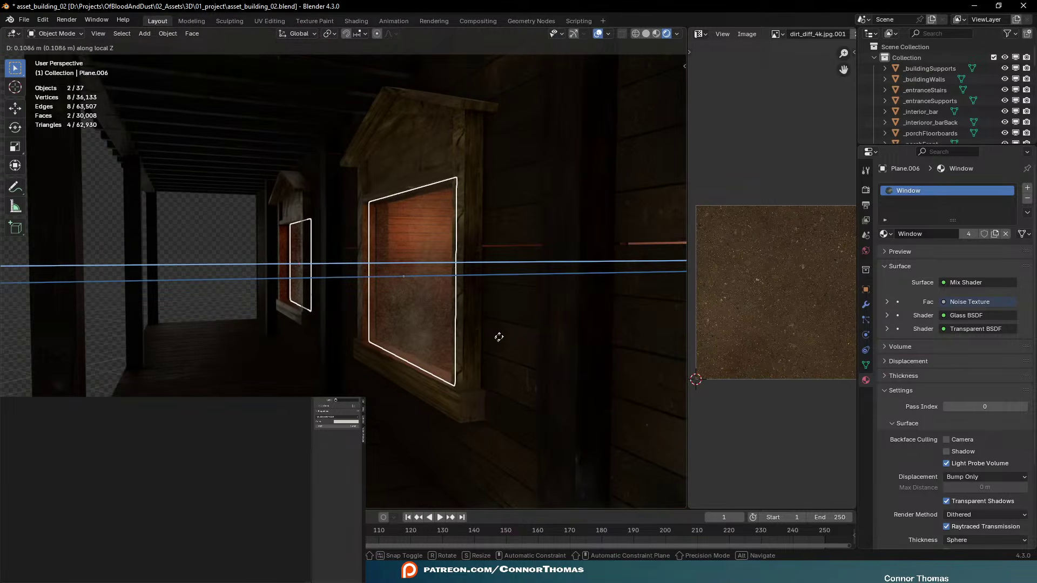
{"action": "left_click", "coordinate": [497, 336]}
{"action": "key", "text": "a"}
{"action": "key", "text": "a"}
Select all four ground-floor panes on both side walls and duplicate them straight up along Z to the upper-floor windows
{"action": "middle_click_drag", "start_coordinate": [367, 350], "coordinate": [396, 337]}
{"action": "scroll", "coordinate": [484, 345], "scroll_direction": "down", "scroll_amount": 3}
{"action": "left_click", "coordinate": [293, 280]}
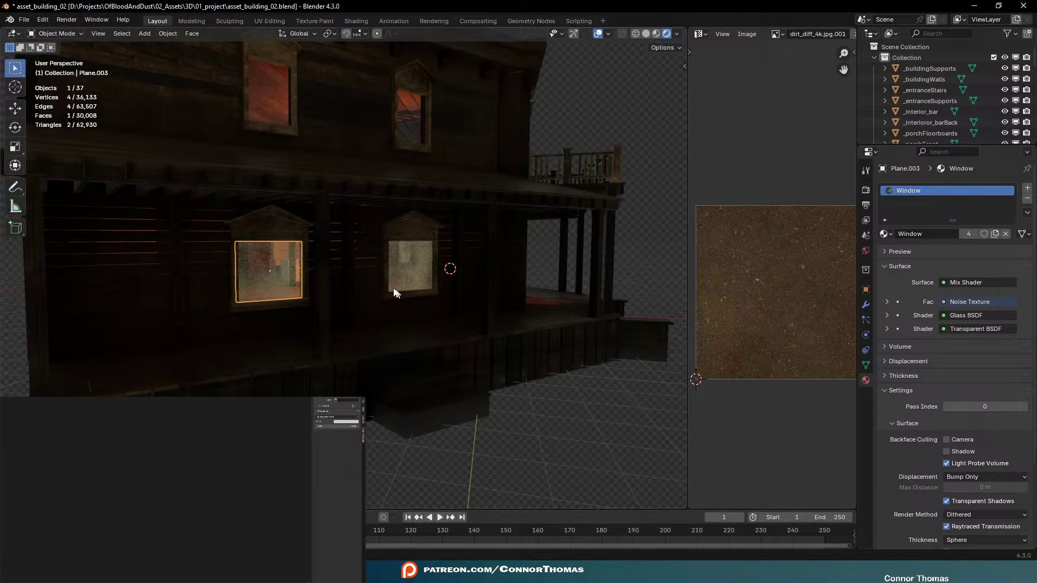
{"action": "middle_click_drag", "start_coordinate": [294, 279], "coordinate": [364, 284]}
{"action": "left_click", "coordinate": [434, 278], "text": "shift"}
{"action": "scroll", "coordinate": [537, 310], "scroll_direction": "down", "scroll_amount": 3}
{"action": "middle_click_drag", "start_coordinate": [537, 310], "coordinate": [353, 323]}
{"action": "left_click", "coordinate": [523, 267], "text": "shift"}
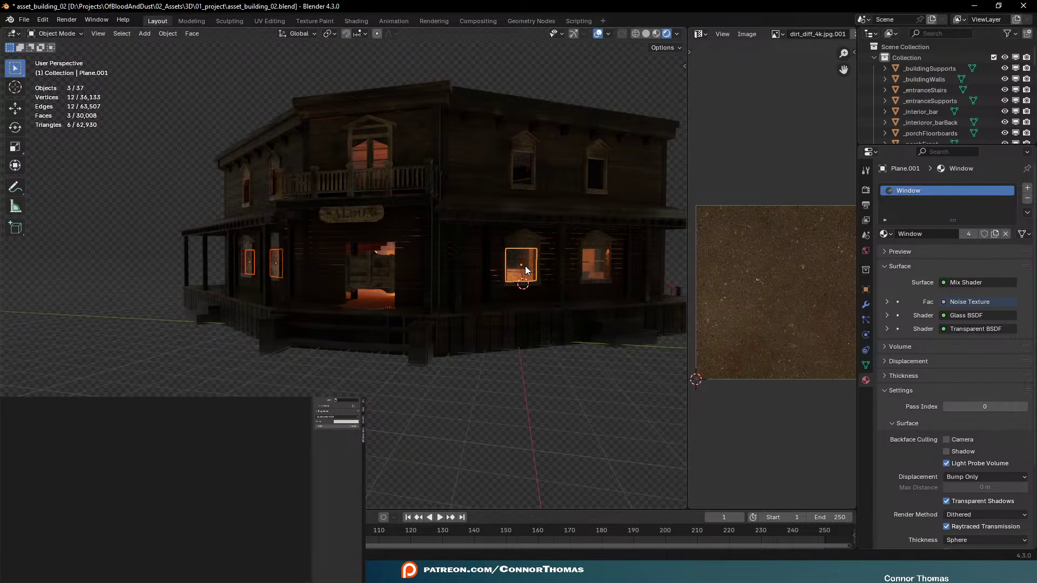
{"action": "left_click", "coordinate": [596, 264], "text": "shift"}
{"action": "middle_click_drag", "start_coordinate": [427, 271], "coordinate": [371, 287]}
{"action": "scroll", "coordinate": [427, 315], "scroll_direction": "up", "scroll_amount": 3}
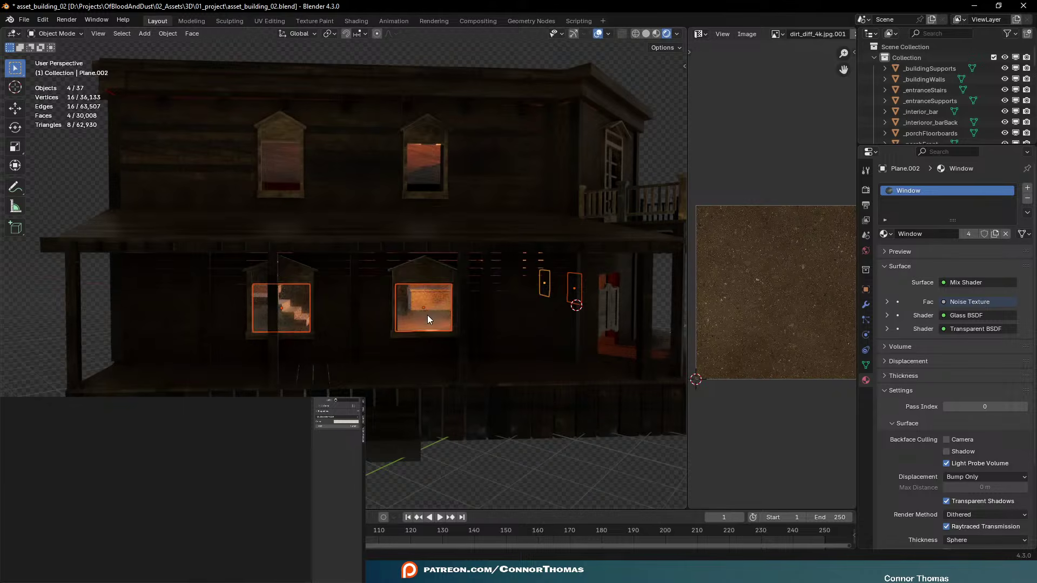
{"action": "key", "text": "shift+d"}
{"action": "key", "text": "z"}
{"action": "left_click", "coordinate": [435, 211]}
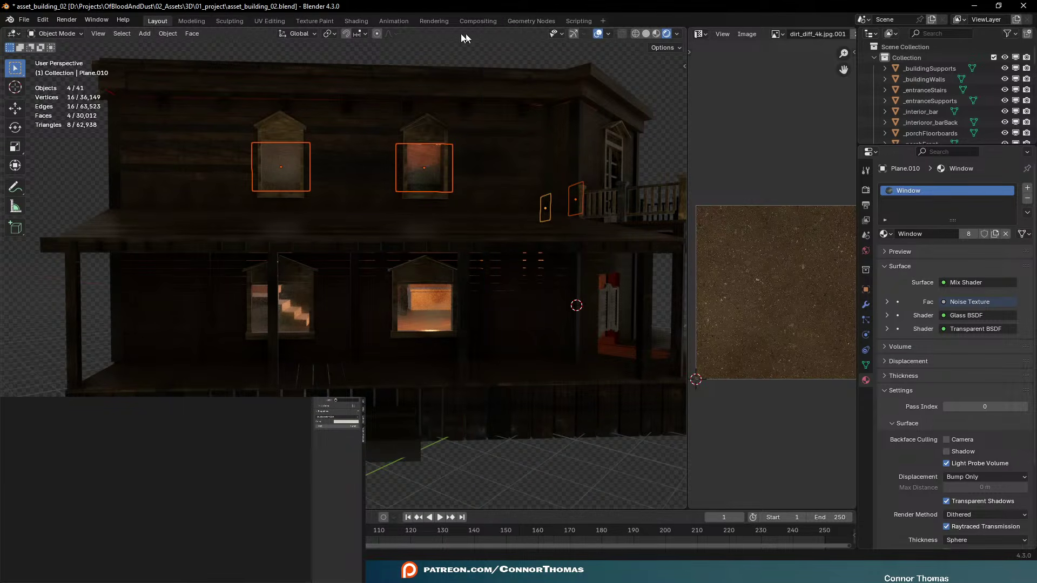
Scale the four upper-floor panes to about 0.65 along local X about their individual origins, and clear the selection
{"action": "left_click", "coordinate": [332, 36]}
{"action": "left_click", "coordinate": [349, 82]}
{"action": "key", "text": "s"}
{"action": "key", "text": "x"}
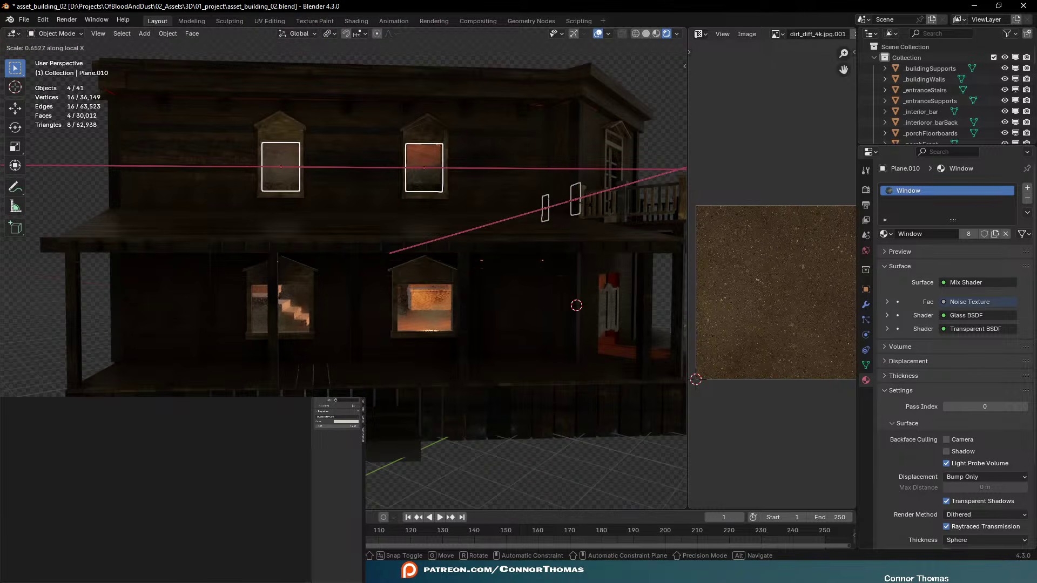
{"action": "left_click", "coordinate": [509, 198]}
{"action": "key", "text": "a"}
{"action": "key", "text": "alt+a"}
{"action": "scroll", "coordinate": [560, 232], "scroll_direction": "up", "scroll_amount": 10}
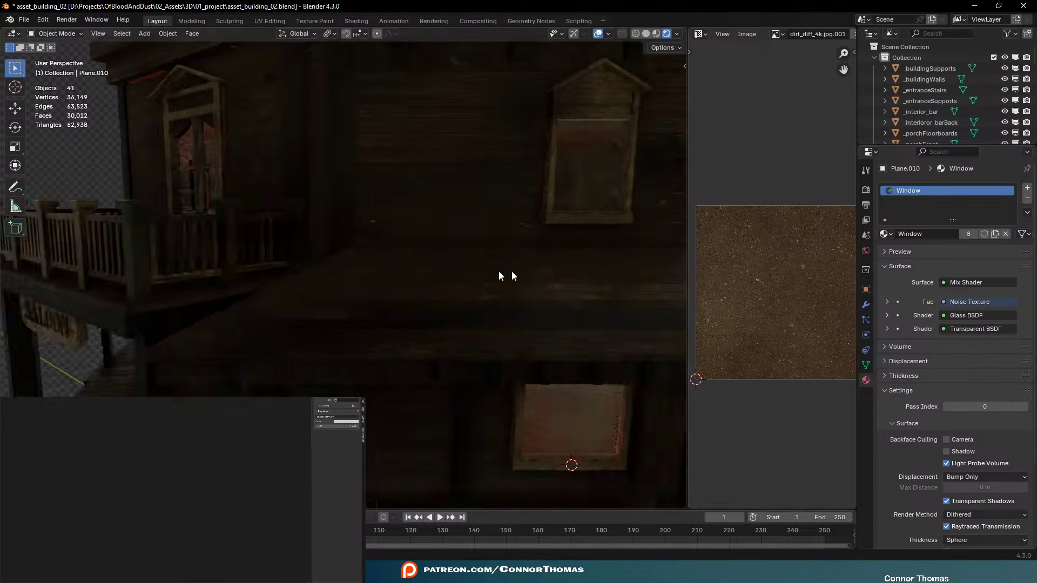
Duplicate one ground-floor side pane straight up along global Z to just beside an upper-floor window
{"action": "left_click", "coordinate": [297, 157]}
{"action": "left_click", "coordinate": [562, 171]}
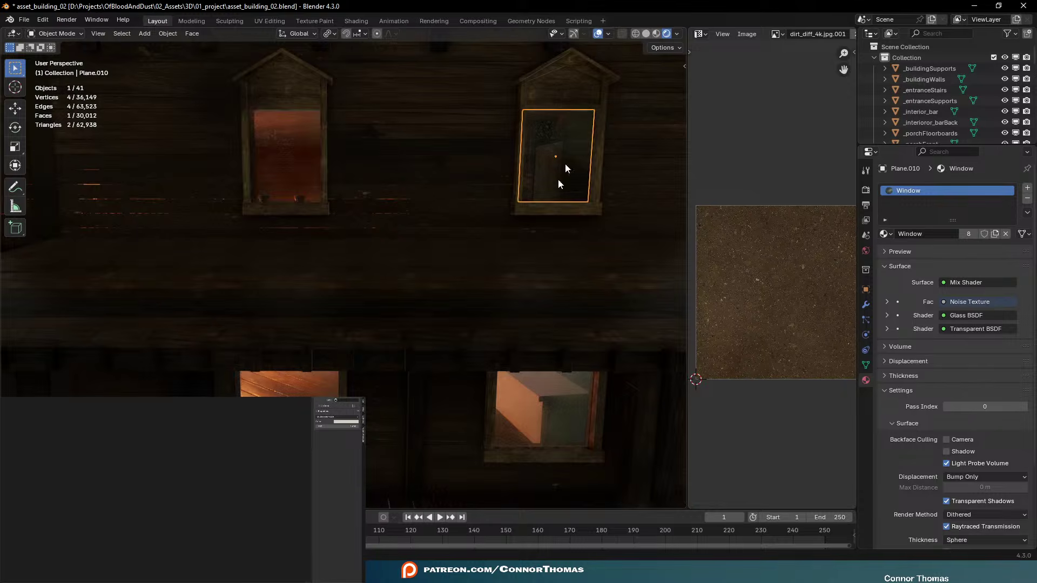
{"action": "scroll", "coordinate": [374, 318], "scroll_direction": "down", "scroll_amount": 10}
{"action": "scroll", "coordinate": [436, 322], "scroll_direction": "up", "scroll_amount": 5}
{"action": "middle_click_drag", "start_coordinate": [436, 322], "coordinate": [425, 311]}
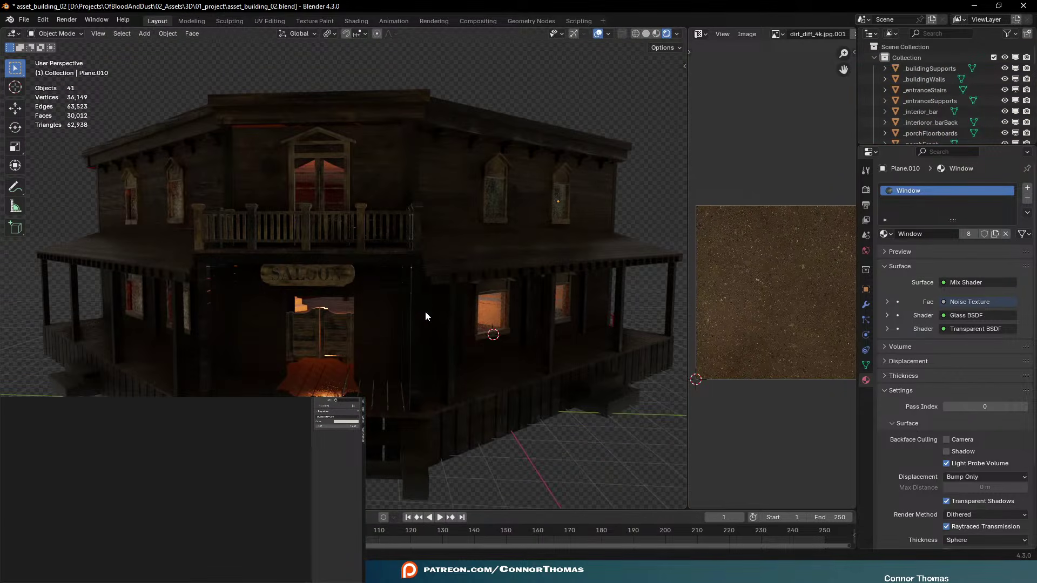
{"action": "left_click", "coordinate": [489, 313]}
{"action": "middle_click_drag", "start_coordinate": [488, 332], "coordinate": [481, 364]}
{"action": "key", "text": "shift+d"}
{"action": "key", "text": "z"}
{"action": "left_click", "coordinate": [510, 258]}
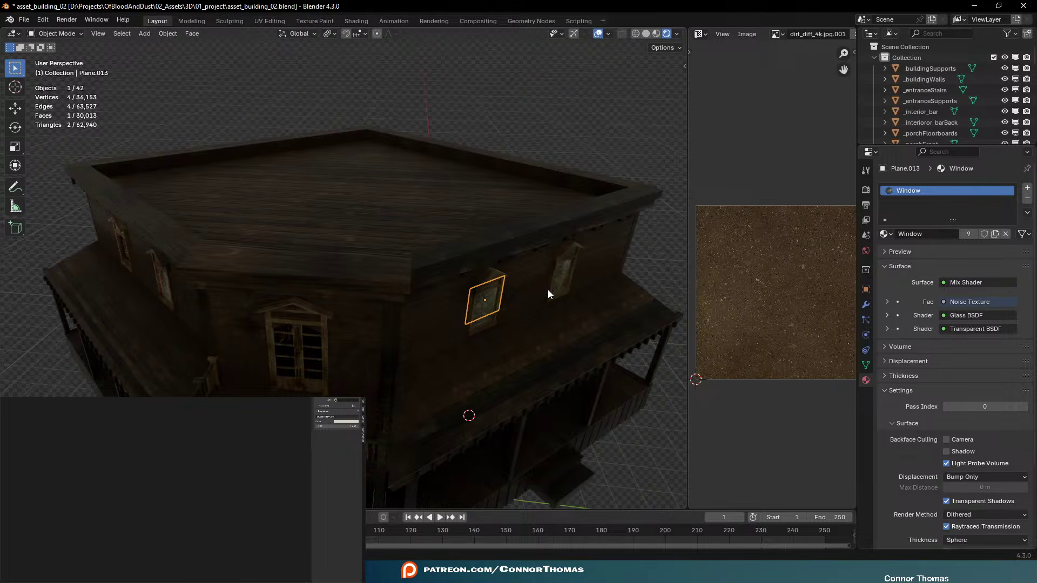
Slide the copied pane about -5.8 m along its local X axis, toward the balcony door above the entrance
{"action": "key", "text": "x"}
{"action": "key", "text": "g"}
{"action": "key", "text": "x"}
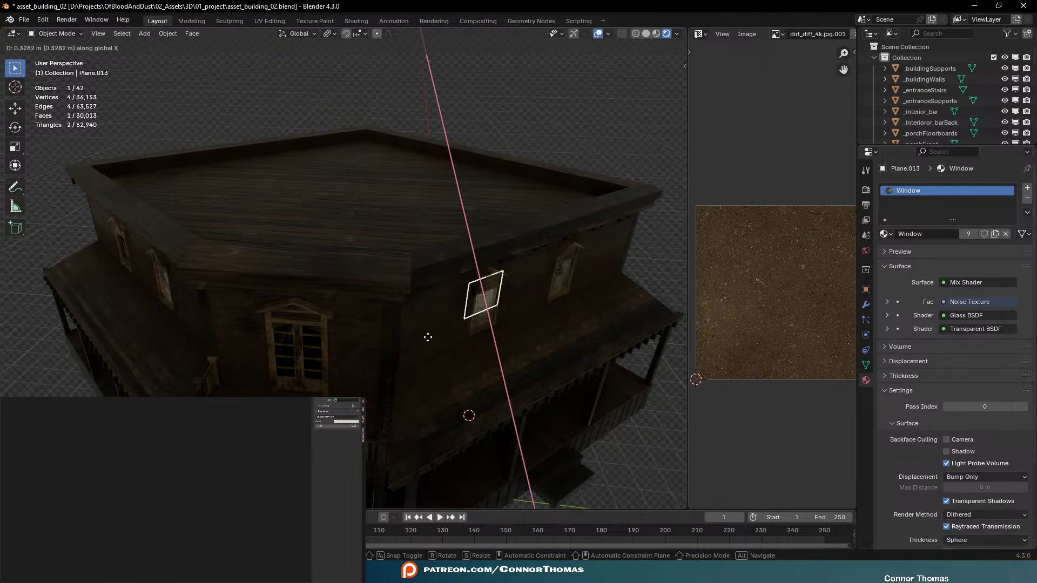
{"action": "key", "text": "x"}
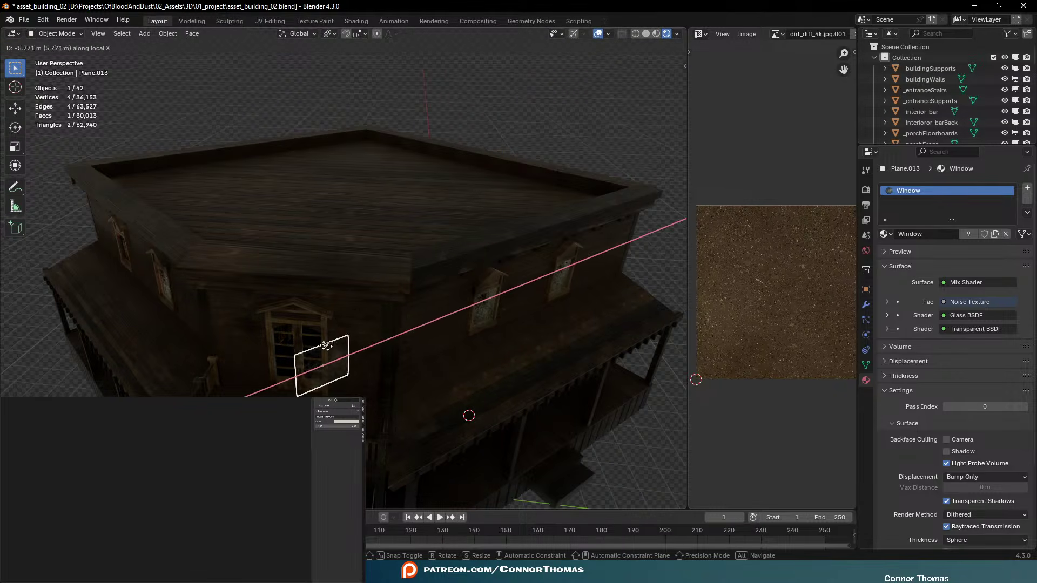
{"action": "left_click", "coordinate": [325, 346]}
{"action": "middle_click_drag", "start_coordinate": [388, 354], "coordinate": [506, 366]}
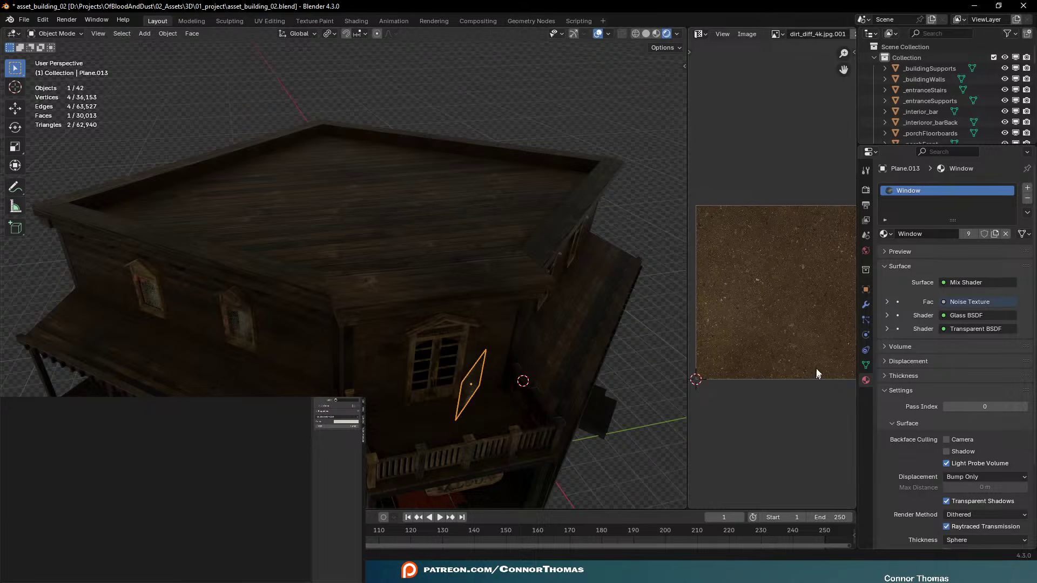
Set the copied pane's Z rotation to 90° so it runs parallel to the balcony door
{"action": "left_click", "coordinate": [865, 290]}
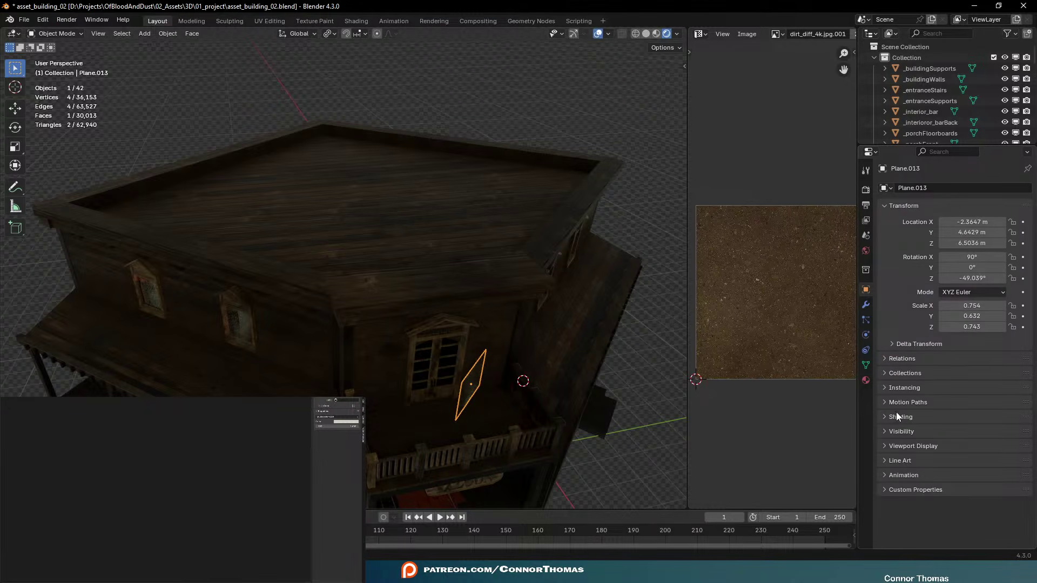
{"action": "left_click", "coordinate": [974, 278]}
{"action": "type", "text": "0"}
{"action": "key", "text": "Return"}
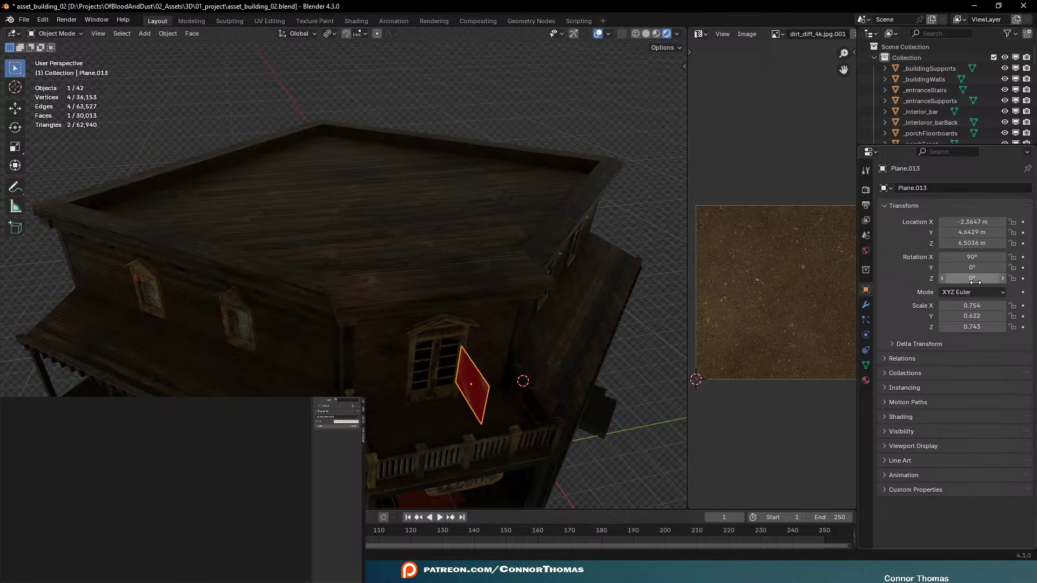
{"action": "left_click", "coordinate": [975, 282]}
{"action": "type", "text": "90"}
{"action": "key", "text": "Return"}
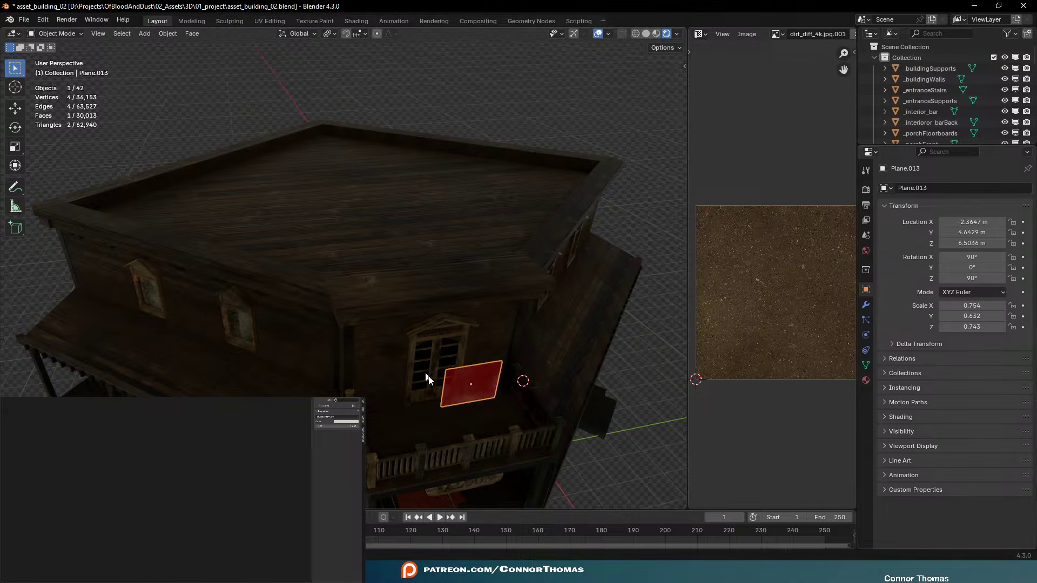
Move the rotated pane about 1.22 m along global X, up against the balcony door
{"action": "scroll", "coordinate": [419, 312], "scroll_direction": "up", "scroll_amount": 6}
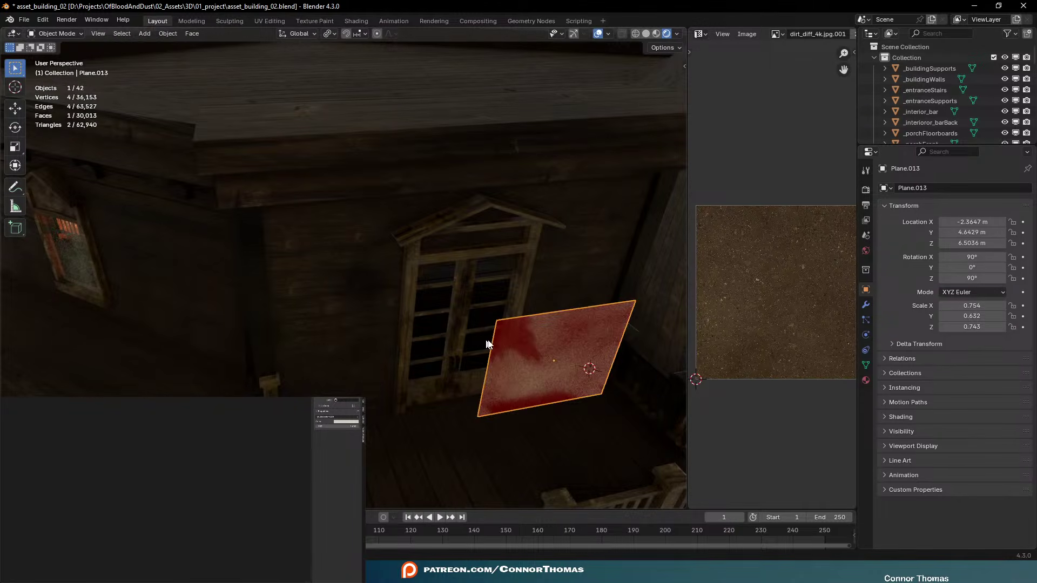
{"action": "key", "text": "g"}
{"action": "key", "text": "x"}
{"action": "left_click", "coordinate": [464, 286]}
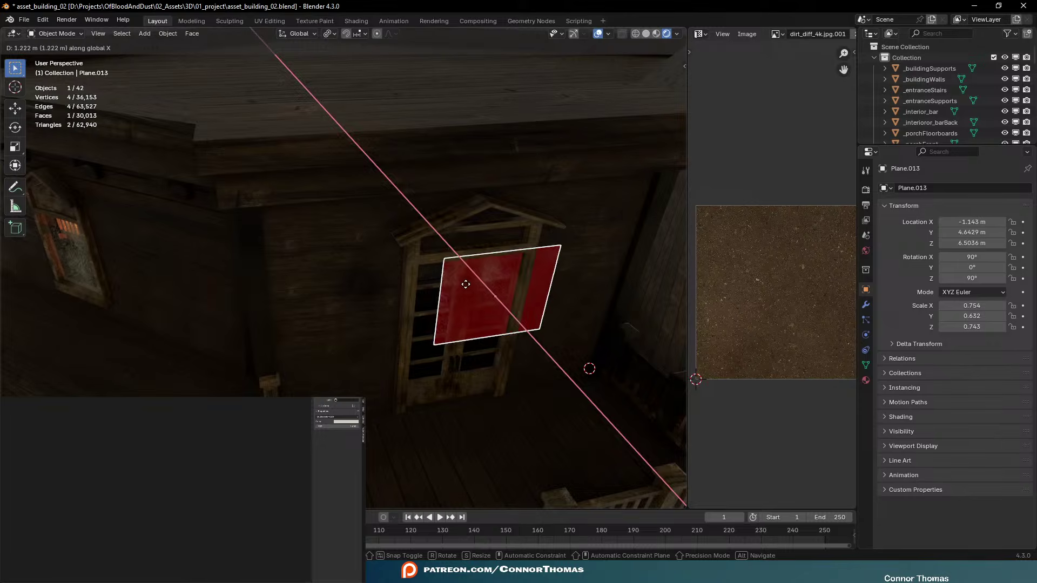
Flip the normals of the balcony door pane's face and return to Object Mode
{"action": "key", "text": "Tab"}
{"action": "left_click", "coordinate": [529, 306]}
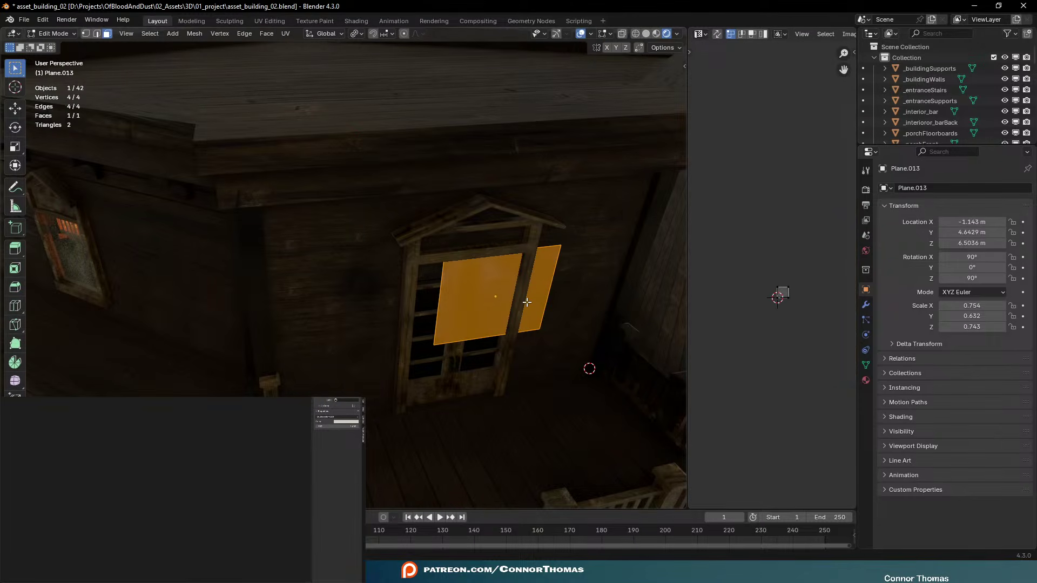
{"action": "left_click", "coordinate": [194, 33]}
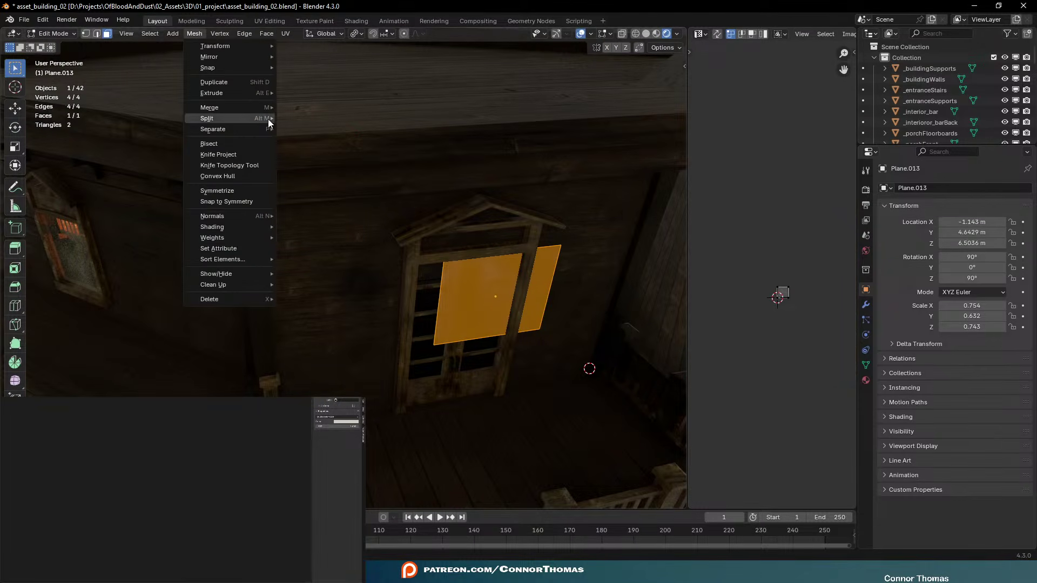
{"action": "mouse_move", "coordinate": [231, 215]}
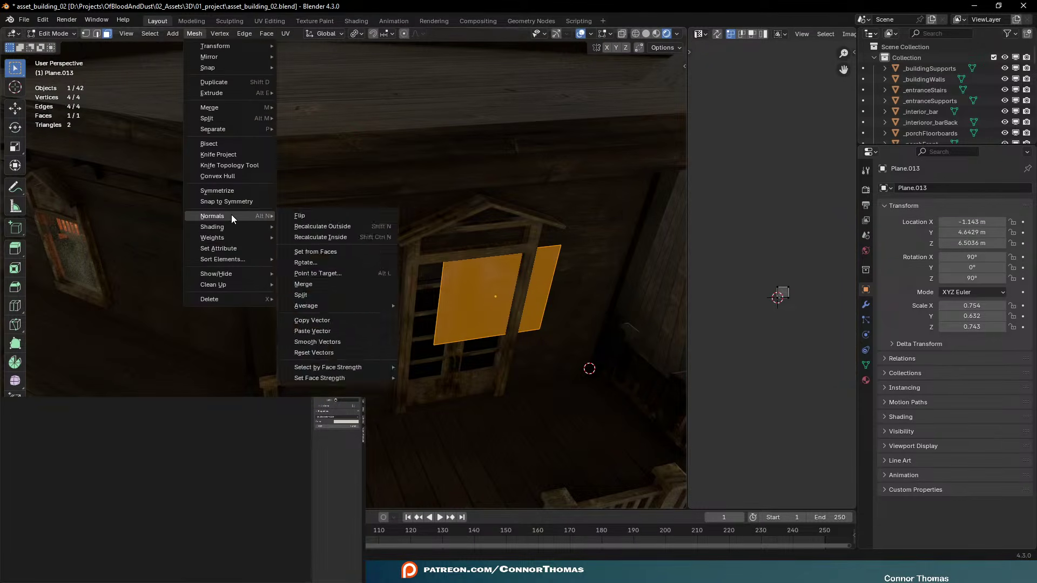
{"action": "left_click", "coordinate": [319, 217]}
{"action": "key", "text": "Tab"}
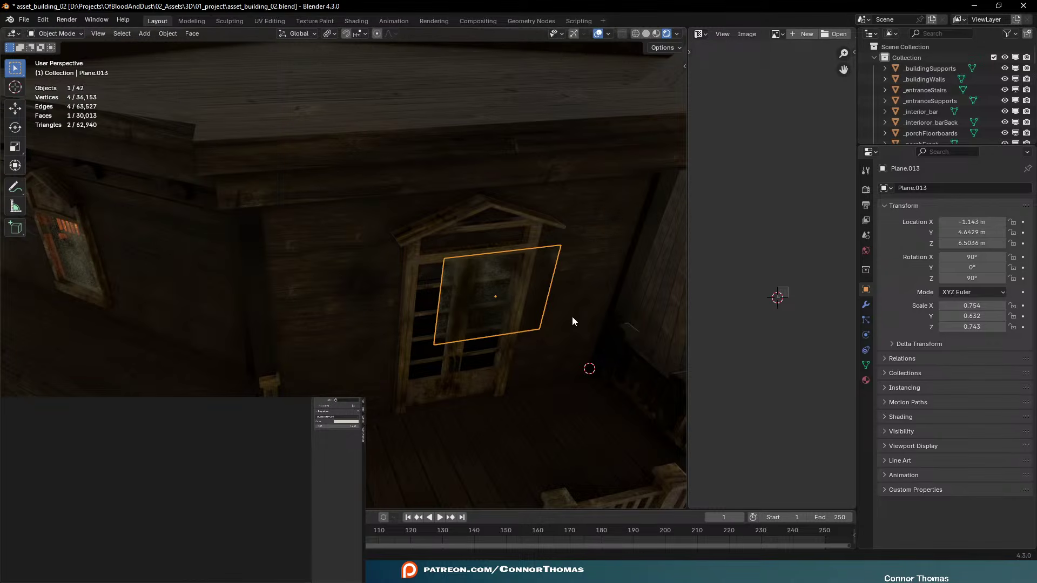
Center the pane on the balcony door along local X, about 0.42 m, and lower it about 0.66 m along global Z
{"action": "key", "text": "g"}
{"action": "key", "text": "x"}
{"action": "key", "text": "x"}
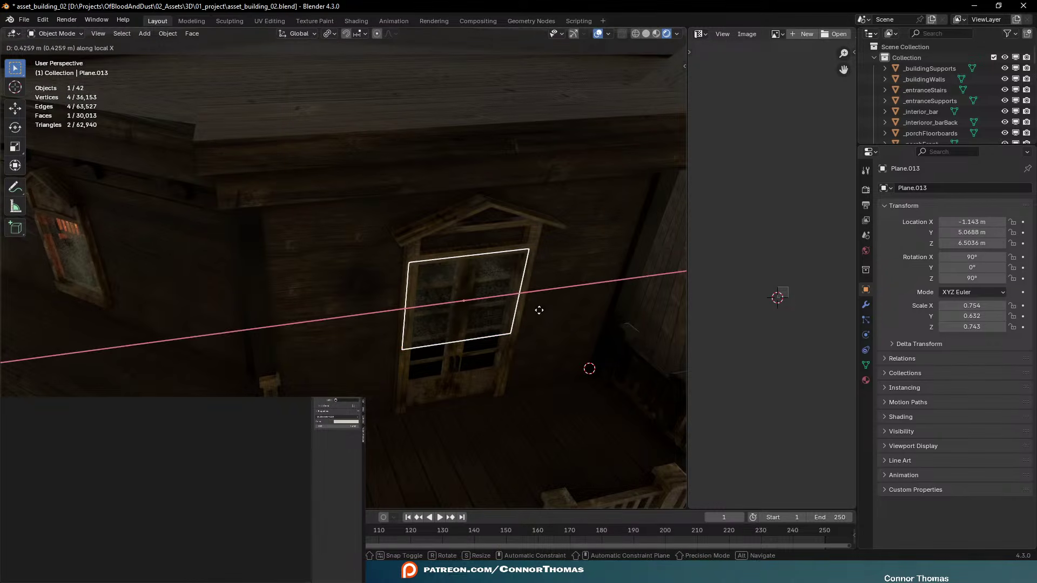
{"action": "left_click", "coordinate": [540, 310]}
{"action": "middle_click_drag", "start_coordinate": [540, 309], "coordinate": [534, 293]}
{"action": "key", "text": "g"}
{"action": "key", "text": "z"}
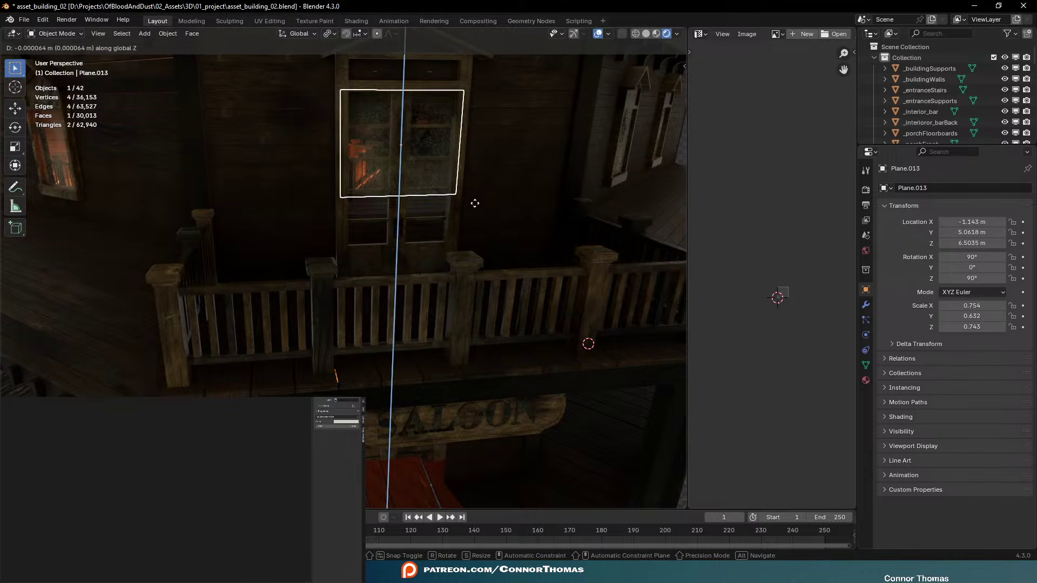
{"action": "left_click", "coordinate": [448, 225]}
Raise the door pane's upper edge about 0.65 m along global Z to cover the door's full glazed height
{"action": "key", "text": "Tab"}
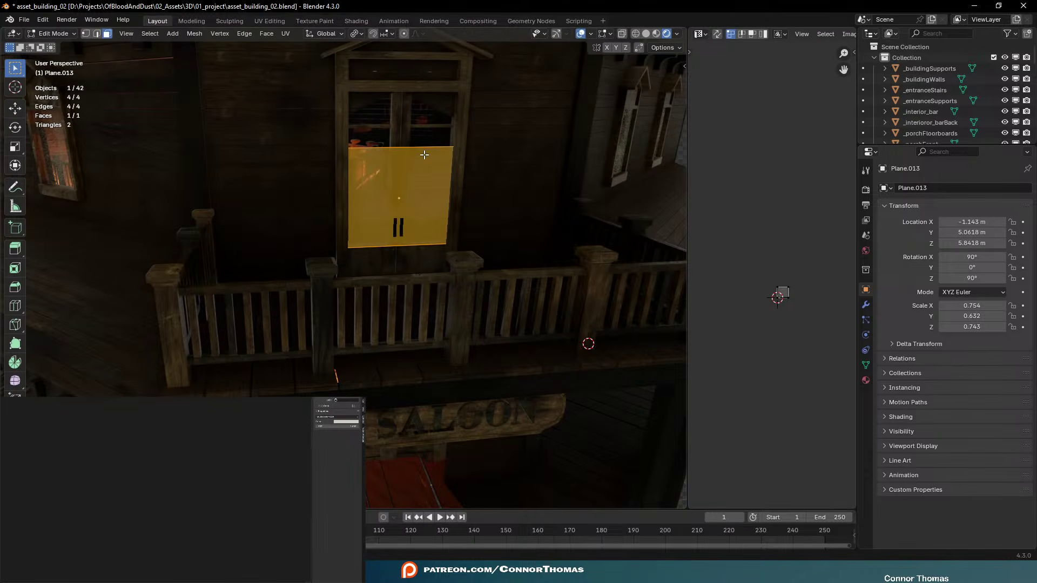
{"action": "key", "text": "2"}
{"action": "left_click", "coordinate": [432, 150]}
{"action": "key", "text": "g"}
{"action": "key", "text": "z"}
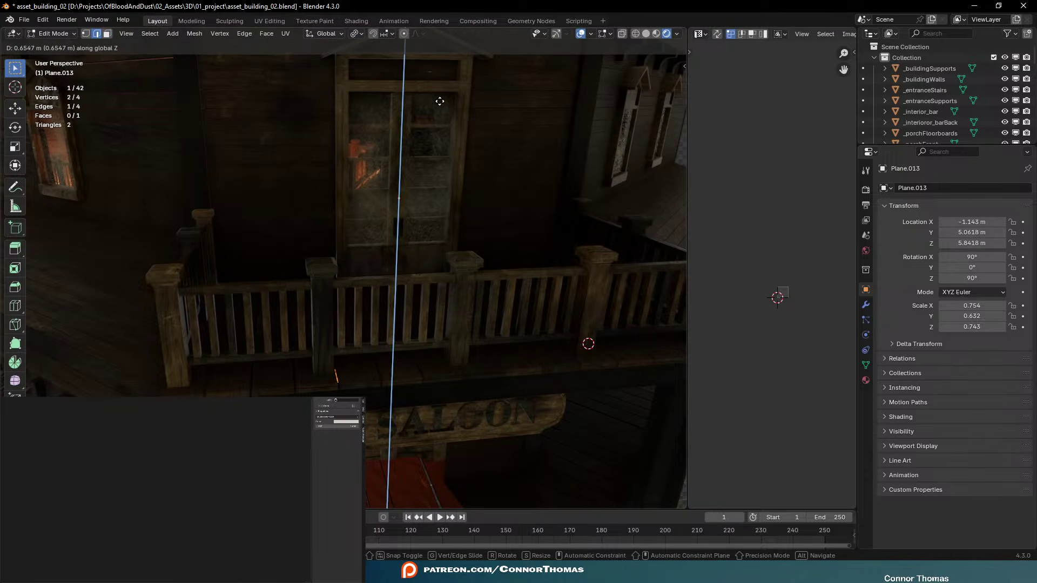
{"action": "left_click", "coordinate": [440, 101]}
{"action": "key", "text": "Tab"}
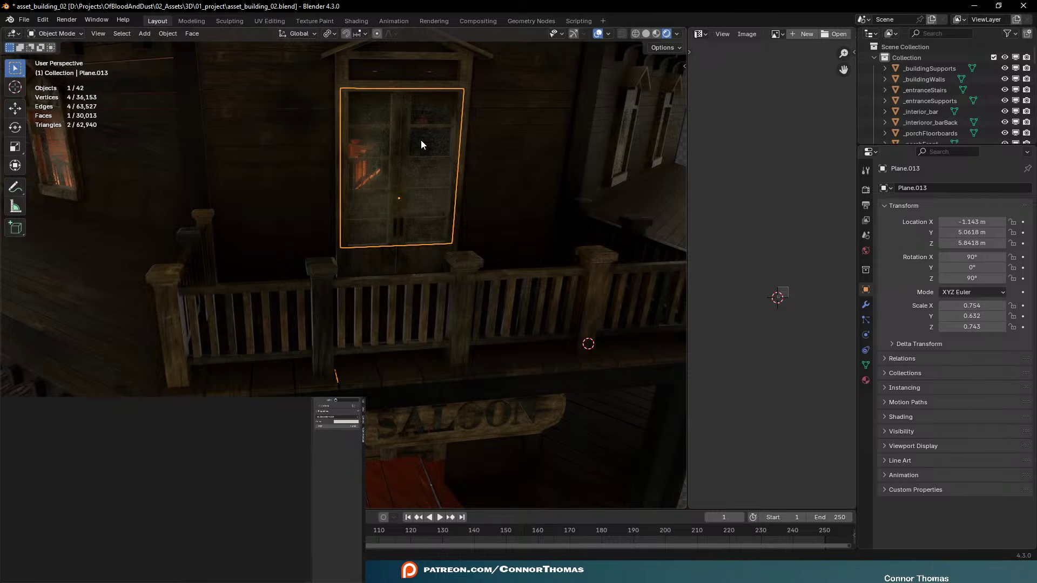
Add one vertical loop cut down the middle of the door pane and reselect only that pane in Object Mode
{"action": "key", "text": "Tab"}
{"action": "key", "text": "ctrl+r"}
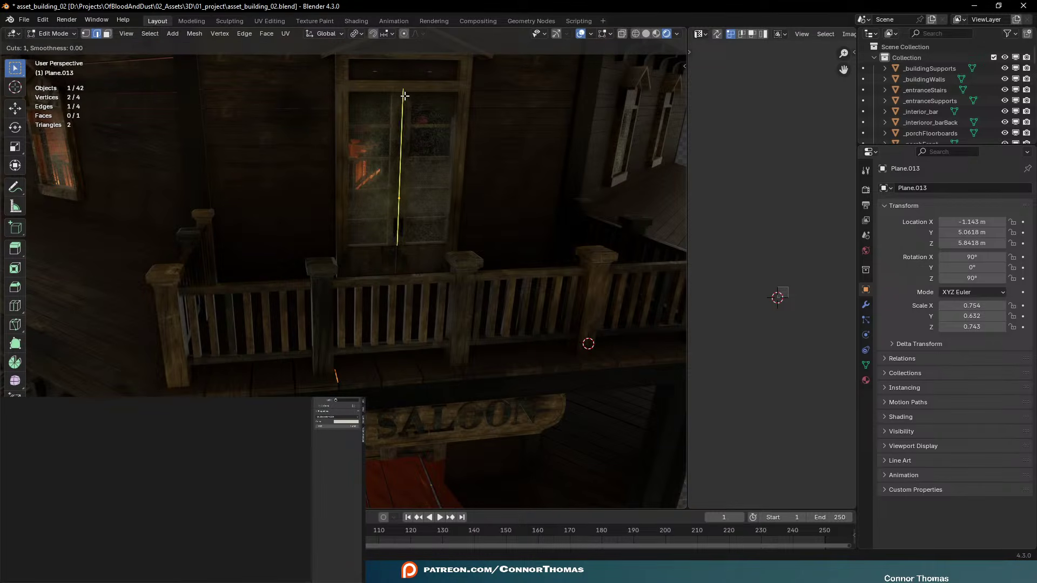
{"action": "left_click", "coordinate": [403, 96]}
{"action": "left_click", "coordinate": [400, 96]}
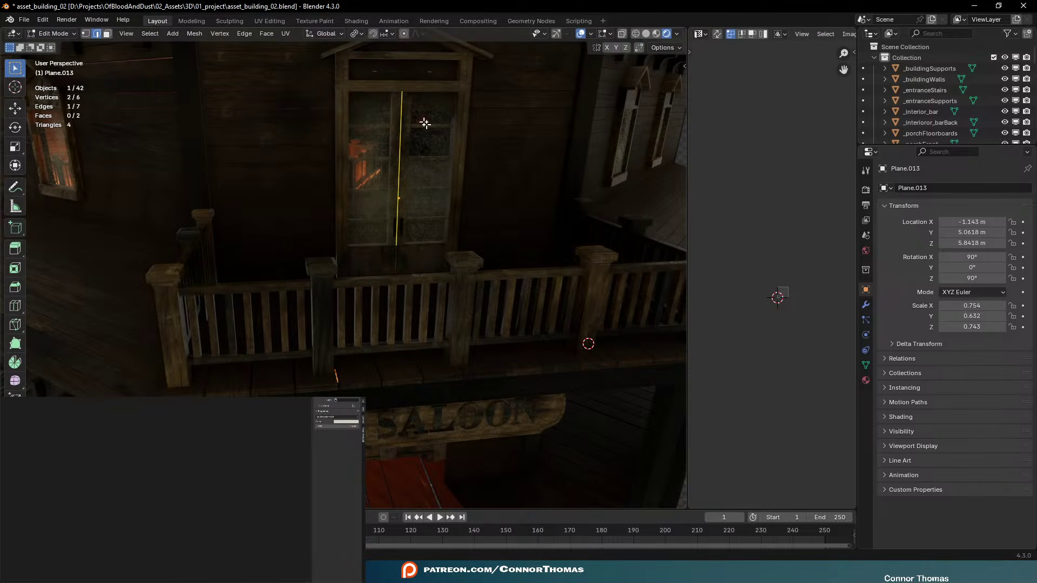
{"action": "key", "text": "Tab"}
{"action": "key", "text": "a"}
{"action": "key", "text": "Tab"}
{"action": "key", "text": "Tab"}
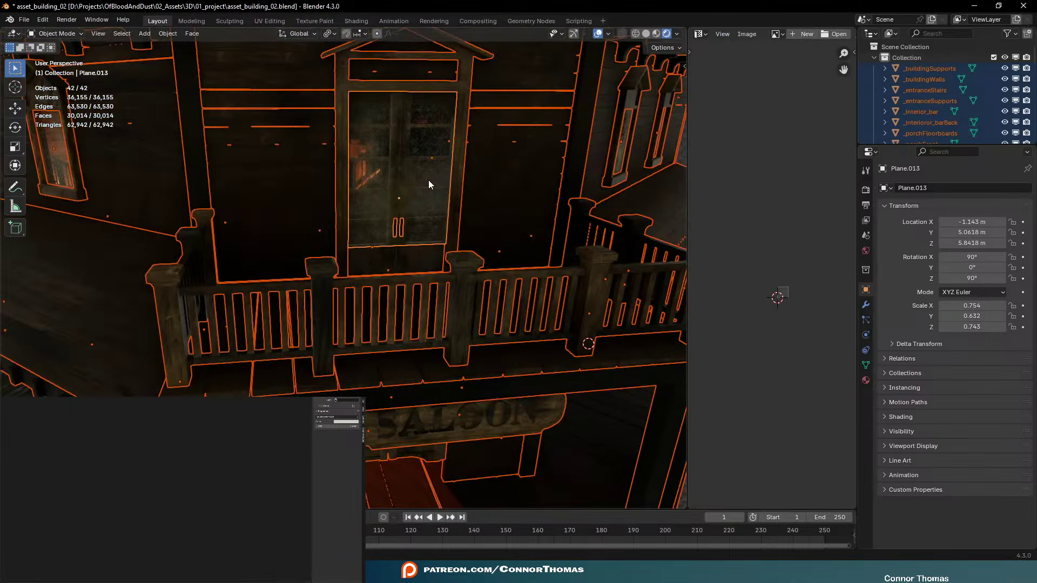
{"action": "key", "text": "Tab"}
{"action": "key", "text": "Tab"}
{"action": "left_click", "coordinate": [420, 184]}
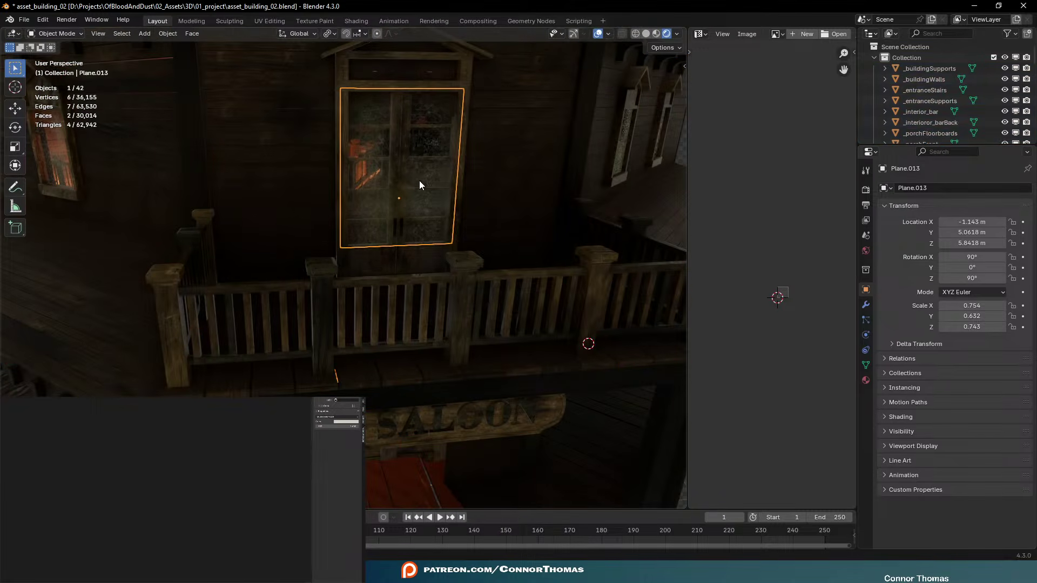
Move the door pane about 0.11 m along local Z so it sits inside the balcony door frame, and clear the selection
{"action": "scroll", "coordinate": [439, 195], "scroll_direction": "down", "scroll_amount": 8}
{"action": "middle_click_drag", "start_coordinate": [440, 195], "coordinate": [398, 171]}
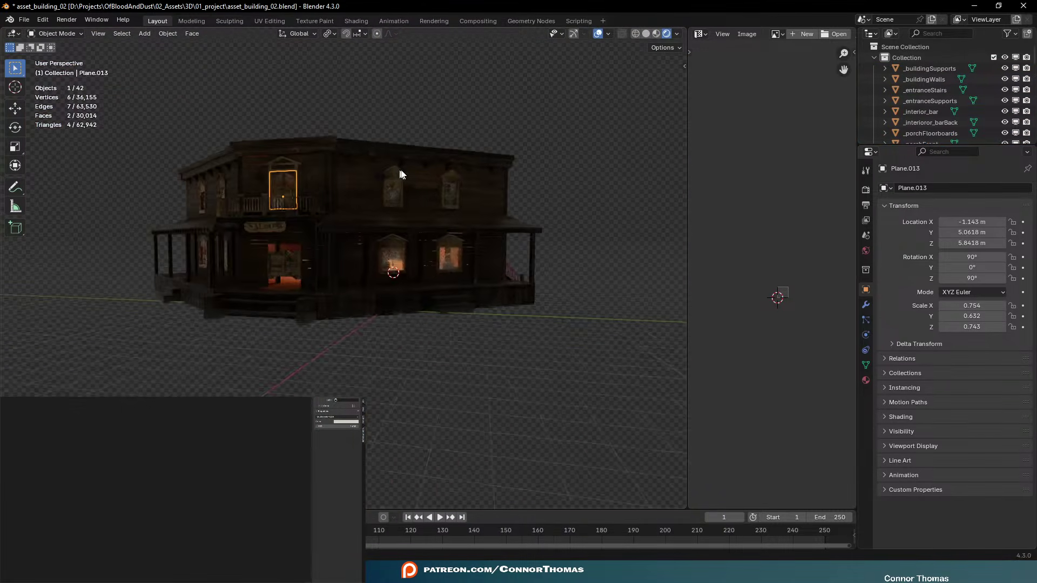
{"action": "scroll", "coordinate": [446, 203], "scroll_direction": "up", "scroll_amount": 5}
{"action": "scroll", "coordinate": [445, 203], "scroll_direction": "up", "scroll_amount": 5}
{"action": "middle_click_drag", "start_coordinate": [561, 312], "coordinate": [585, 329]}
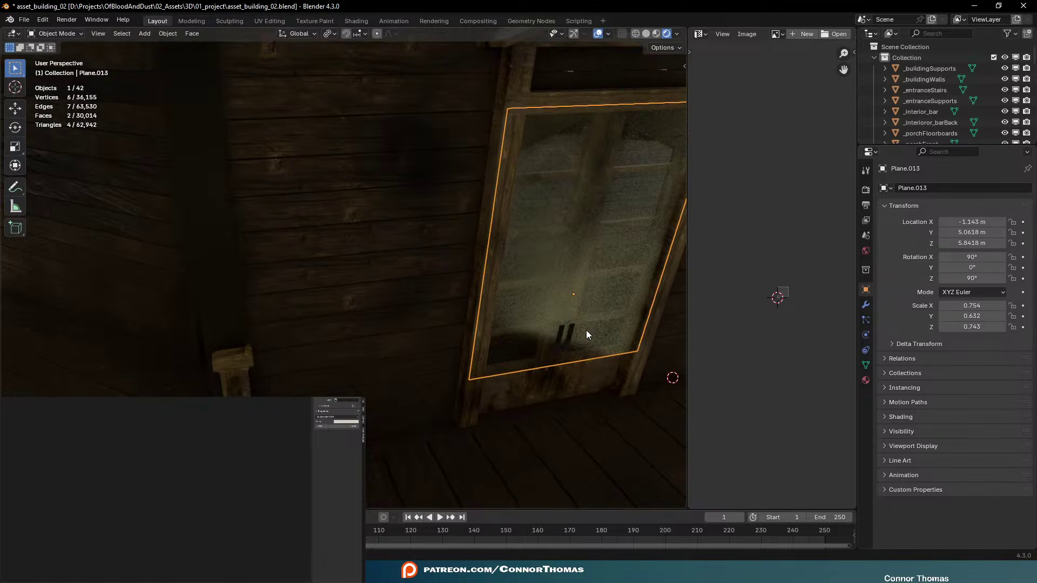
{"action": "key", "text": "g"}
{"action": "key", "text": "z"}
{"action": "key", "text": "z"}
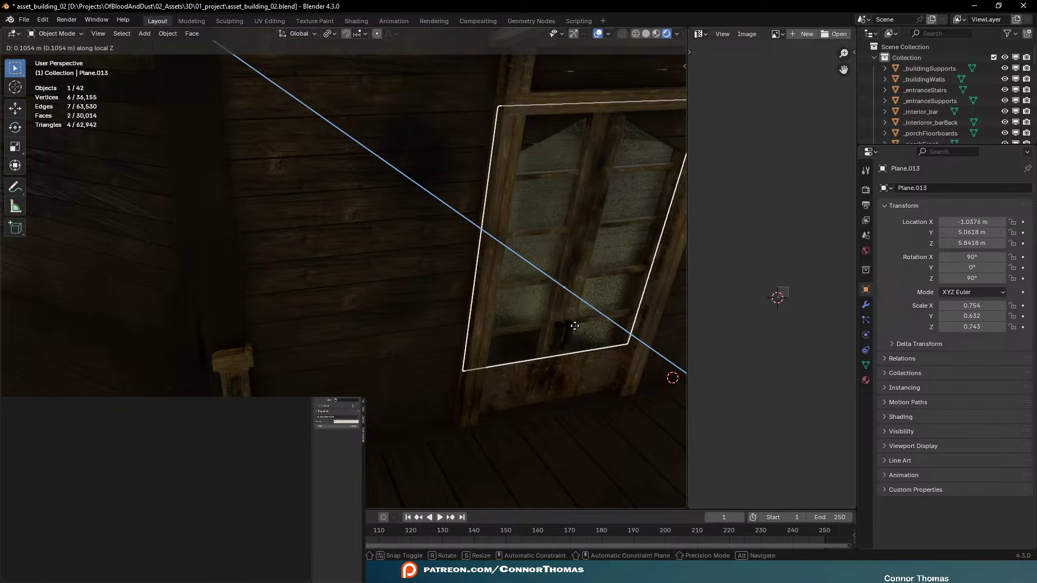
{"action": "left_click", "coordinate": [575, 325]}
{"action": "key", "text": "a"}
{"action": "key", "text": "a"}
Examine the glazed windows and balcony door of the saloon from several sides
{"action": "middle_click_drag", "start_coordinate": [569, 325], "coordinate": [526, 305]}
{"action": "scroll", "coordinate": [525, 307], "scroll_direction": "down", "scroll_amount": 6}
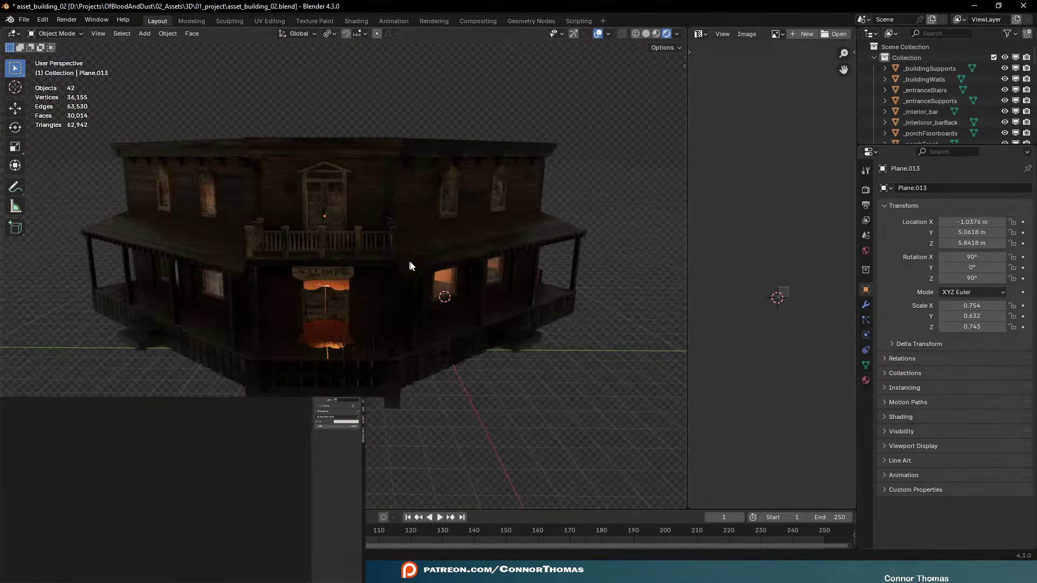
{"action": "middle_click_drag", "start_coordinate": [409, 263], "coordinate": [419, 265]}
{"action": "scroll", "coordinate": [419, 265], "scroll_direction": "up", "scroll_amount": 5}
{"action": "middle_click_drag", "start_coordinate": [455, 193], "coordinate": [505, 297]}
{"action": "scroll", "coordinate": [449, 203], "scroll_direction": "down", "scroll_amount": 6}
{"action": "scroll", "coordinate": [506, 297], "scroll_direction": "down", "scroll_amount": 2}
{"action": "scroll", "coordinate": [506, 297], "scroll_direction": "up", "scroll_amount": 2}
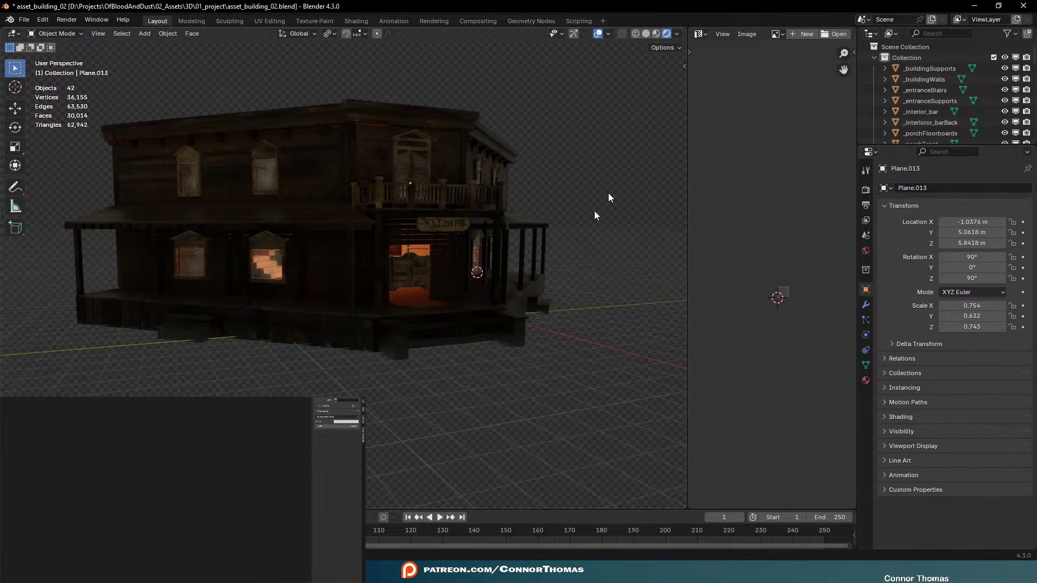
Hide the viewport overlays and save the asset_building_02 file
{"action": "left_click", "coordinate": [597, 33]}
{"action": "middle_click_drag", "start_coordinate": [564, 228], "coordinate": [542, 232]}
{"action": "key", "text": "ctrl+s"}
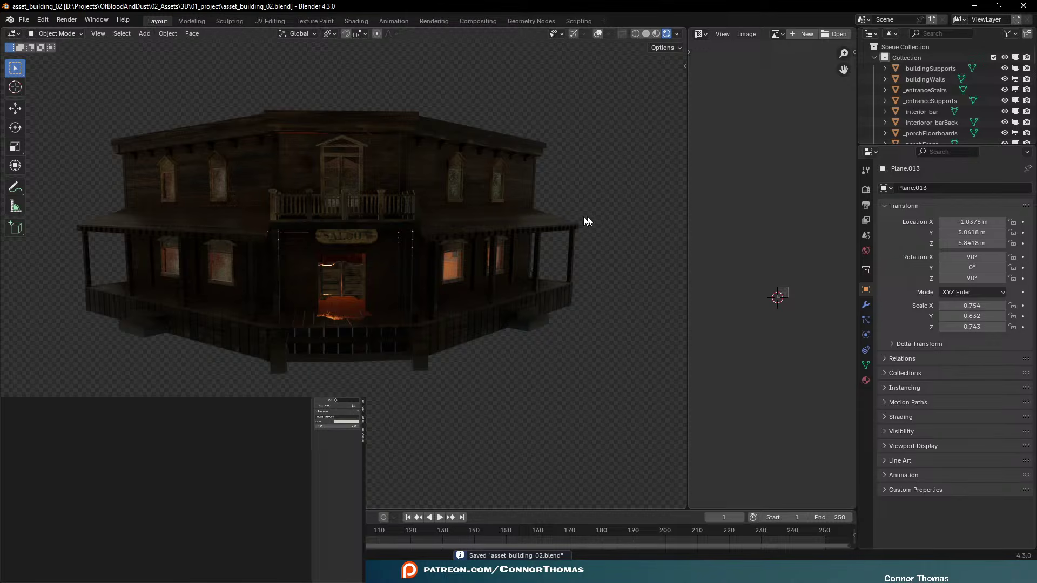
Review the saloon's exterior with the overlays hidden and save the file again
{"action": "middle_click_drag", "start_coordinate": [555, 204], "coordinate": [616, 225]}
{"action": "scroll", "coordinate": [555, 196], "scroll_direction": "up", "scroll_amount": 3}
{"action": "scroll", "coordinate": [562, 197], "scroll_direction": "down", "scroll_amount": 2}
{"action": "scroll", "coordinate": [576, 200], "scroll_direction": "up", "scroll_amount": 2}
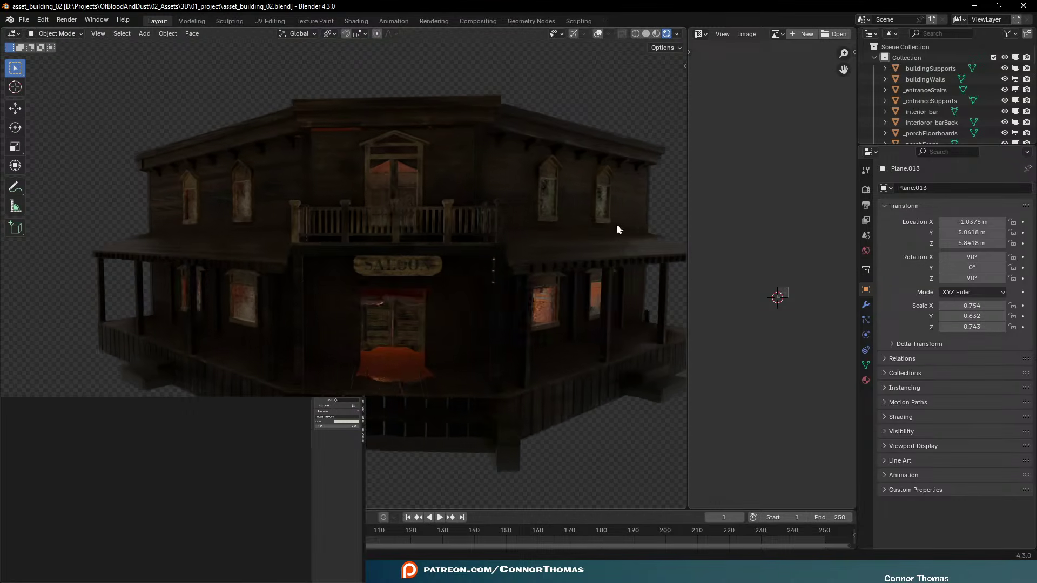
{"action": "key", "text": "ctrl+s"}
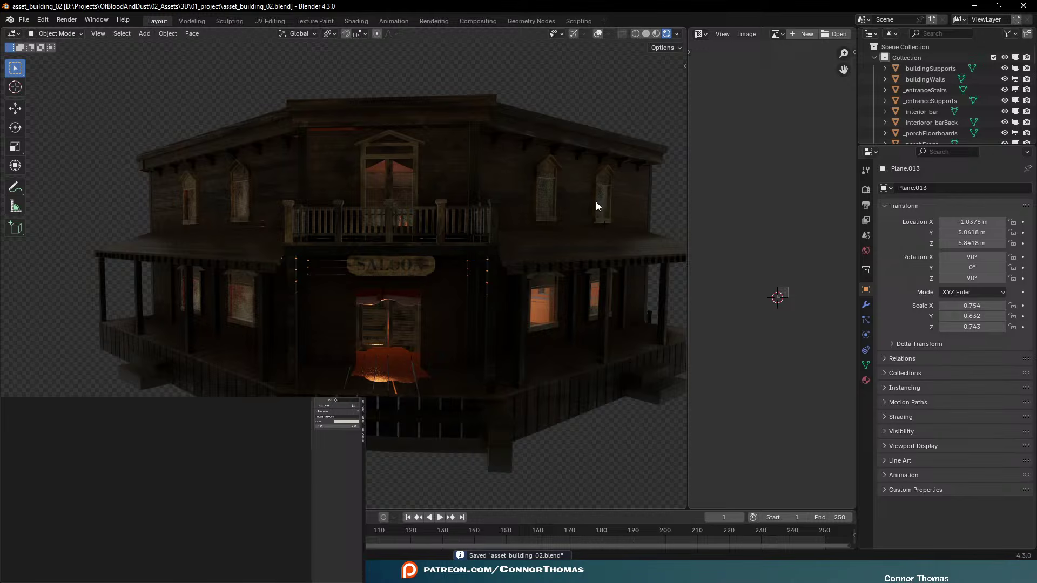
{"action": "middle_click_drag", "start_coordinate": [620, 187], "coordinate": [602, 146]}
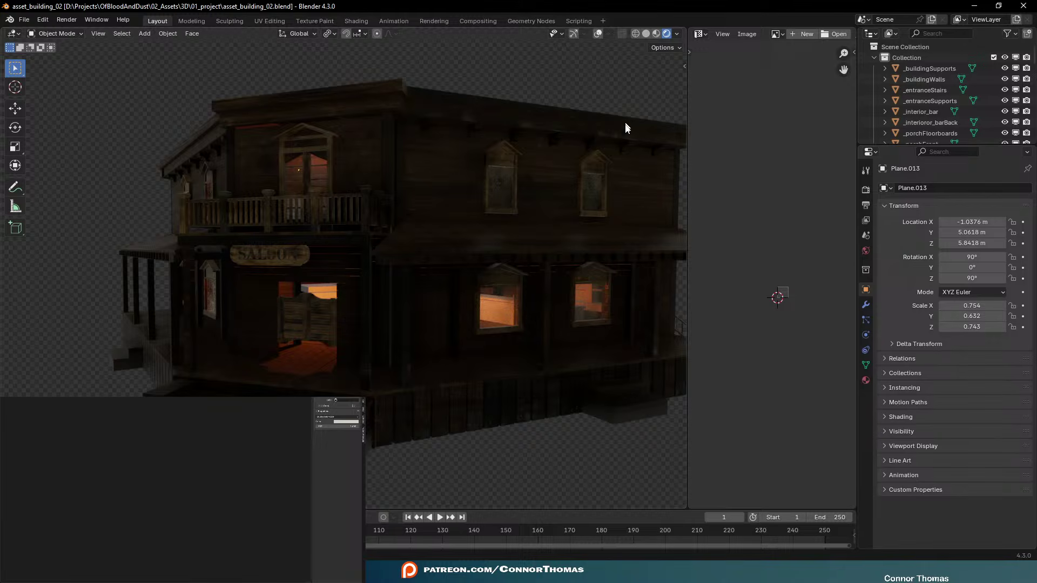
Examine the saloon's front, rear staircase wall and swinging-door entrance from several angles and distances
{"action": "middle_click_drag", "start_coordinate": [477, 397], "coordinate": [526, 424]}
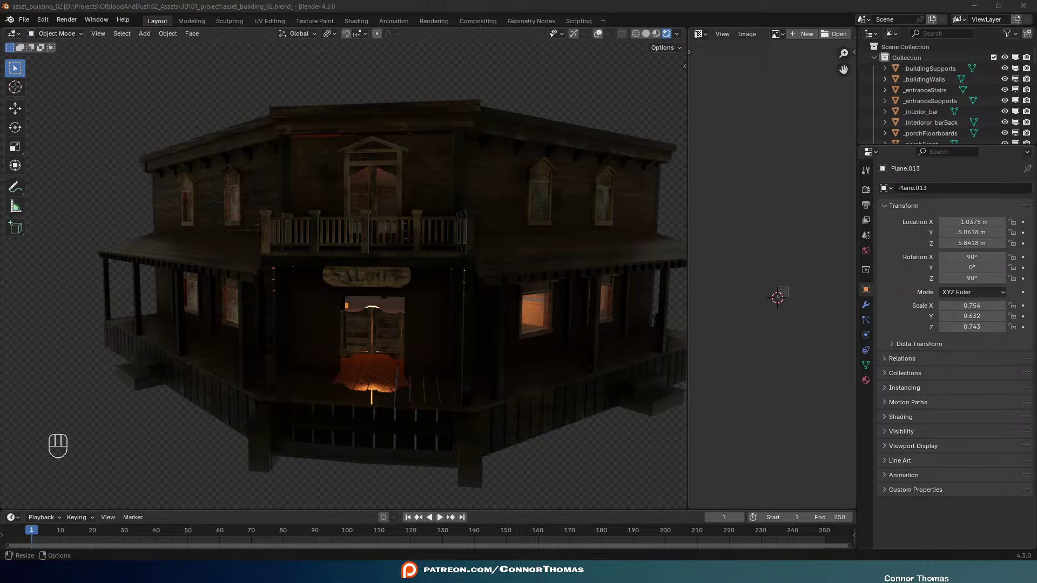
{"action": "left_click", "coordinate": [613, 112]}
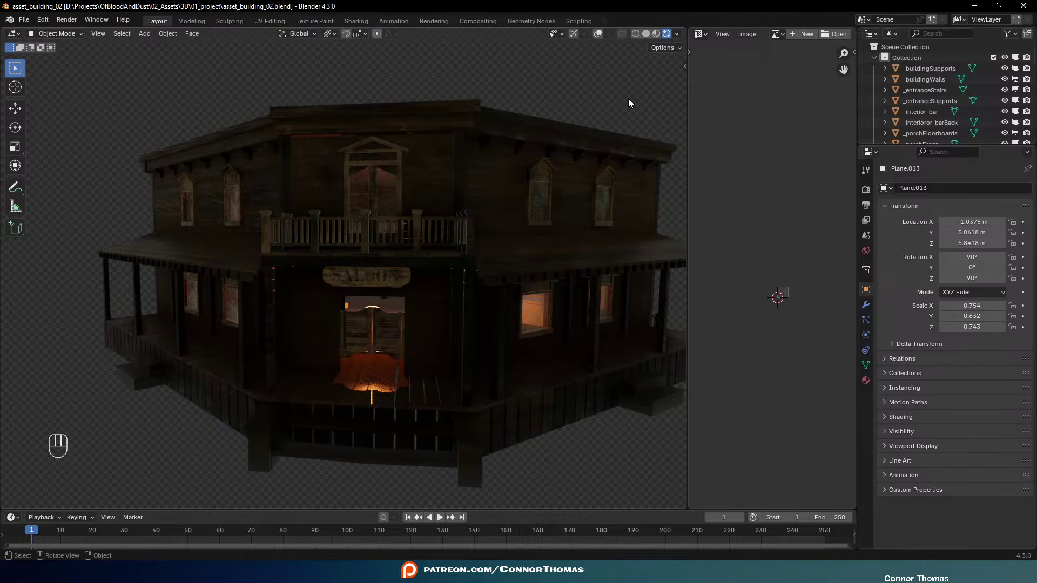
{"action": "scroll", "coordinate": [581, 163], "scroll_direction": "down", "scroll_amount": 4}
{"action": "middle_click_drag", "start_coordinate": [581, 163], "coordinate": [379, 170]}
{"action": "scroll", "coordinate": [379, 171], "scroll_direction": "up", "scroll_amount": 5}
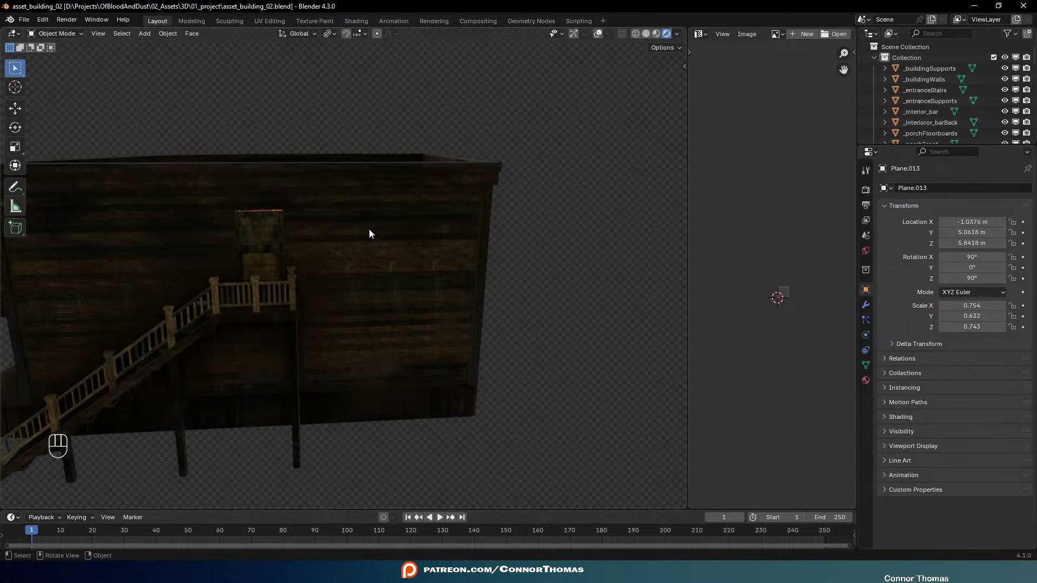
{"action": "scroll", "coordinate": [369, 234], "scroll_direction": "down", "scroll_amount": 5}
{"action": "middle_click_drag", "start_coordinate": [370, 233], "coordinate": [461, 189]}
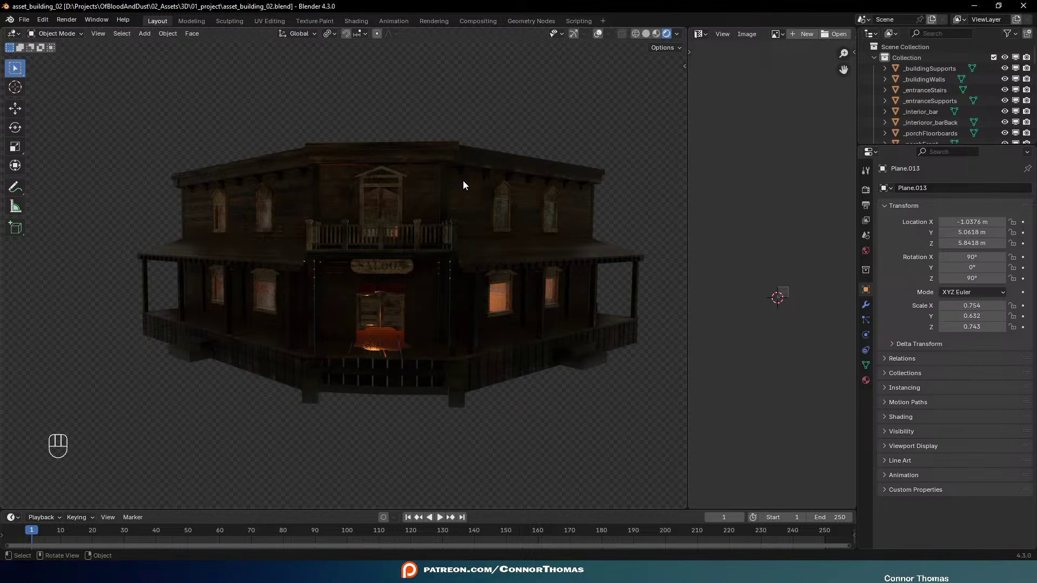
{"action": "mouse_move", "coordinate": [448, 218]}
{"action": "middle_mouse_down"}
{"action": "mouse_move", "coordinate": [512, 248]}
{"action": "mouse_move", "coordinate": [512, 259]}
{"action": "mouse_move", "coordinate": [435, 204]}
{"action": "mouse_move", "coordinate": [462, 213]}
{"action": "middle_mouse_up"}
{"action": "scroll", "coordinate": [463, 212], "scroll_direction": "up", "scroll_amount": 6}
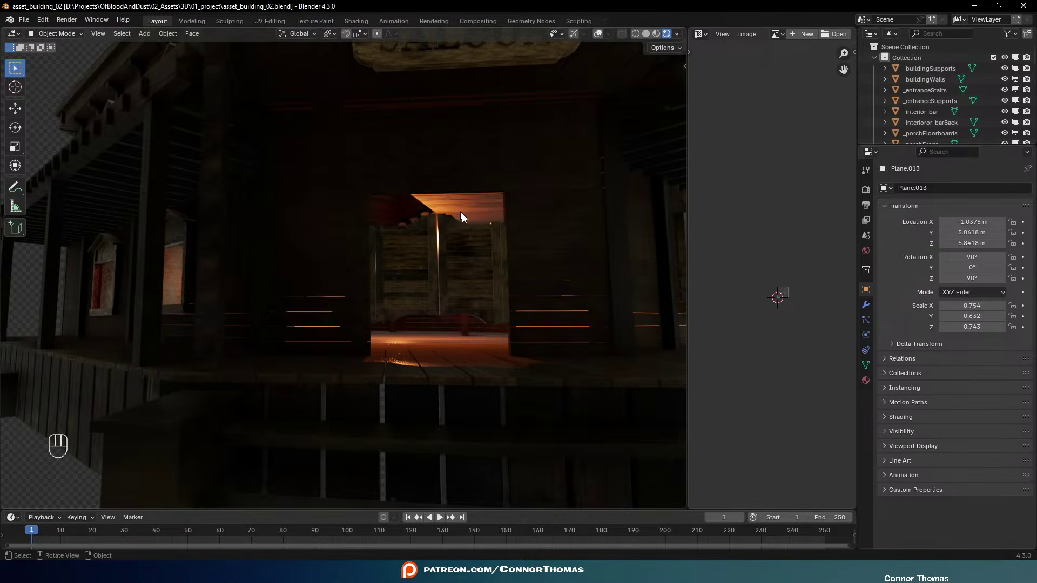
{"action": "scroll", "coordinate": [463, 218], "scroll_direction": "up", "scroll_amount": 3}
{"action": "scroll", "coordinate": [456, 223], "scroll_direction": "down", "scroll_amount": 5}
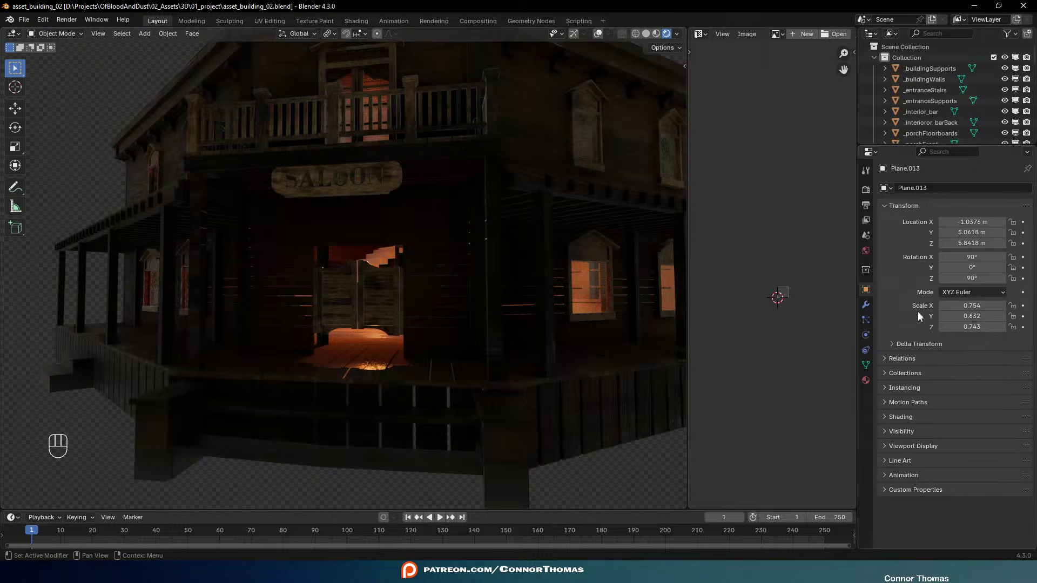
Darken the world background colour to a dark grey and check the saloon's interior glow from outside
{"action": "left_click", "coordinate": [866, 250]}
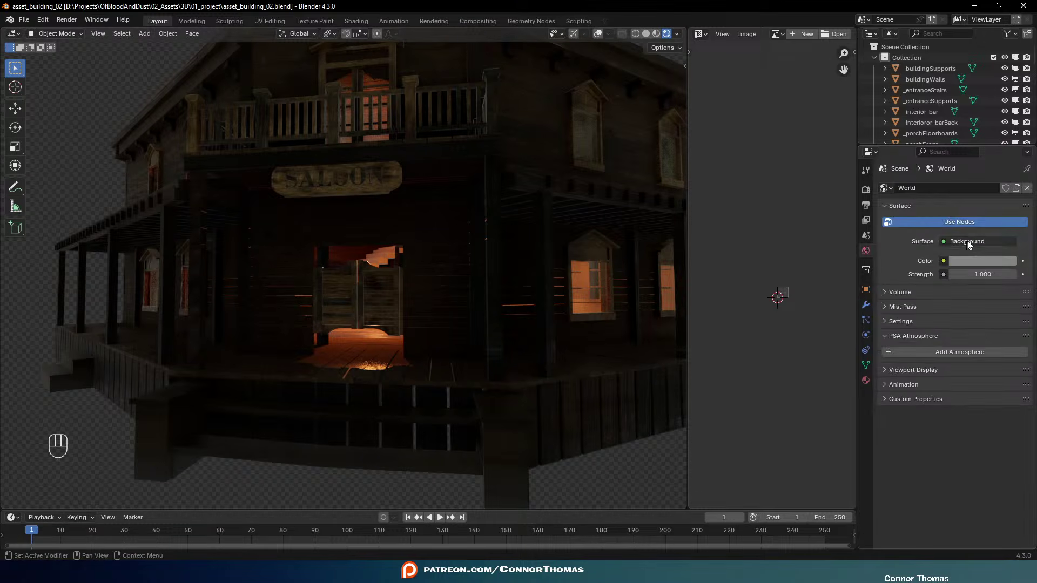
{"action": "left_click", "coordinate": [980, 264]}
{"action": "left_click_drag", "start_coordinate": [1012, 159], "coordinate": [1007, 136]}
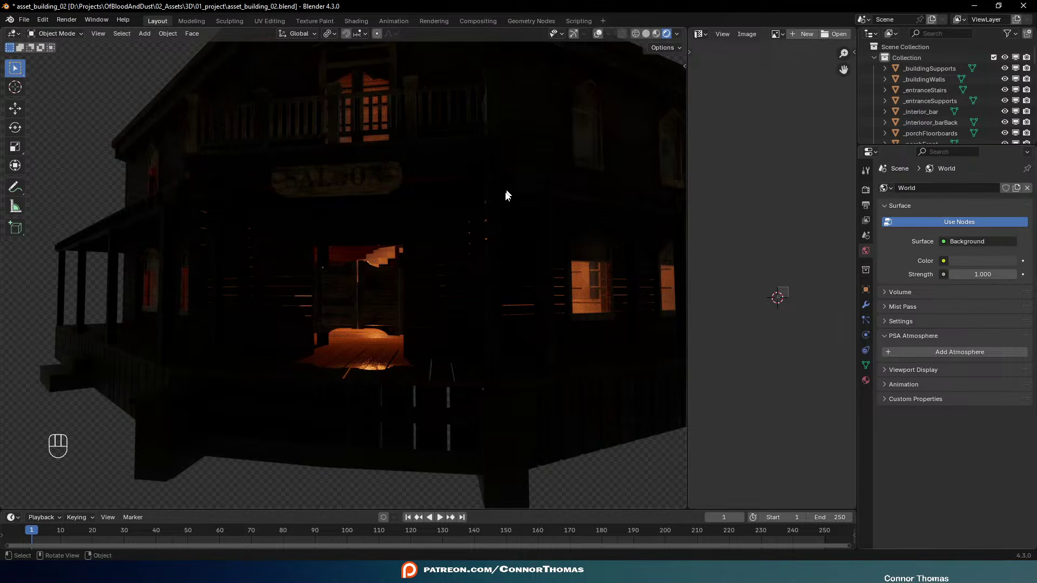
{"action": "middle_click_drag", "start_coordinate": [506, 193], "coordinate": [543, 206]}
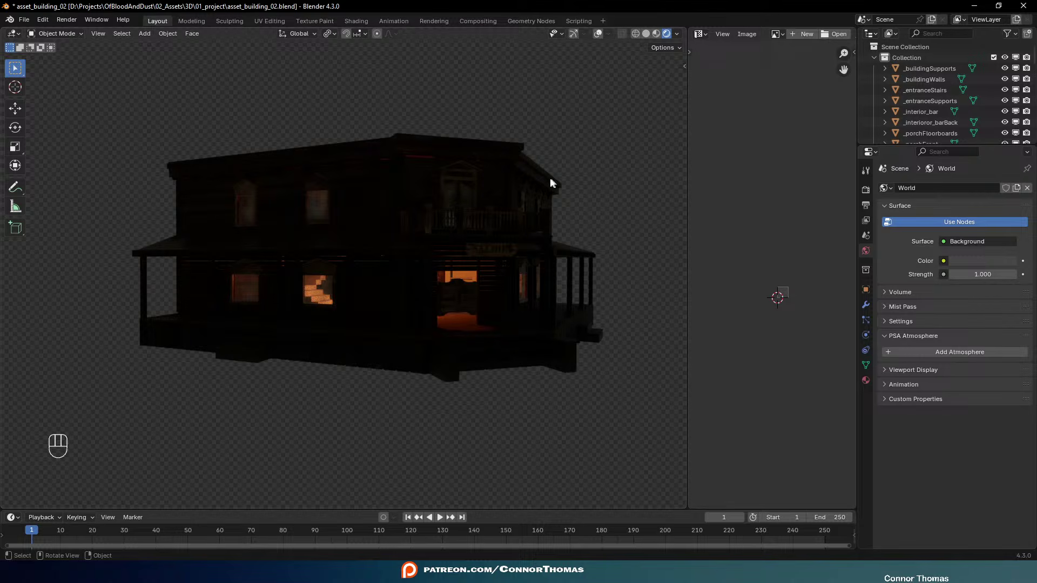
{"action": "middle_click_drag", "start_coordinate": [532, 189], "coordinate": [481, 237]}
Brighten the world background colour to a light grey, check the saloon's exterior, and save the asset_building_02 file
{"action": "left_click", "coordinate": [1010, 262]}
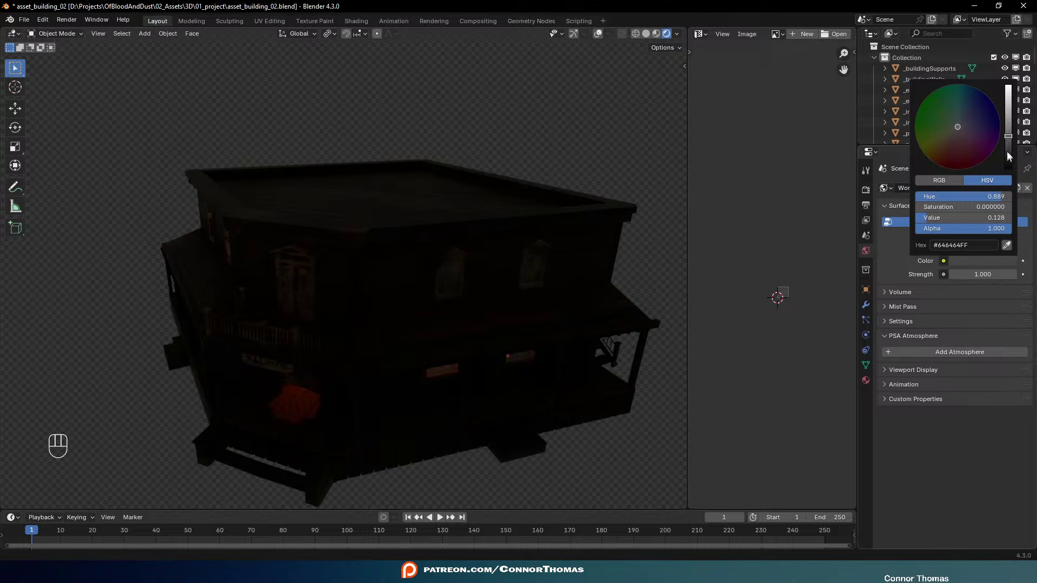
{"action": "left_click_drag", "start_coordinate": [1009, 139], "coordinate": [1008, 116]}
{"action": "middle_click_drag", "start_coordinate": [403, 254], "coordinate": [452, 203]}
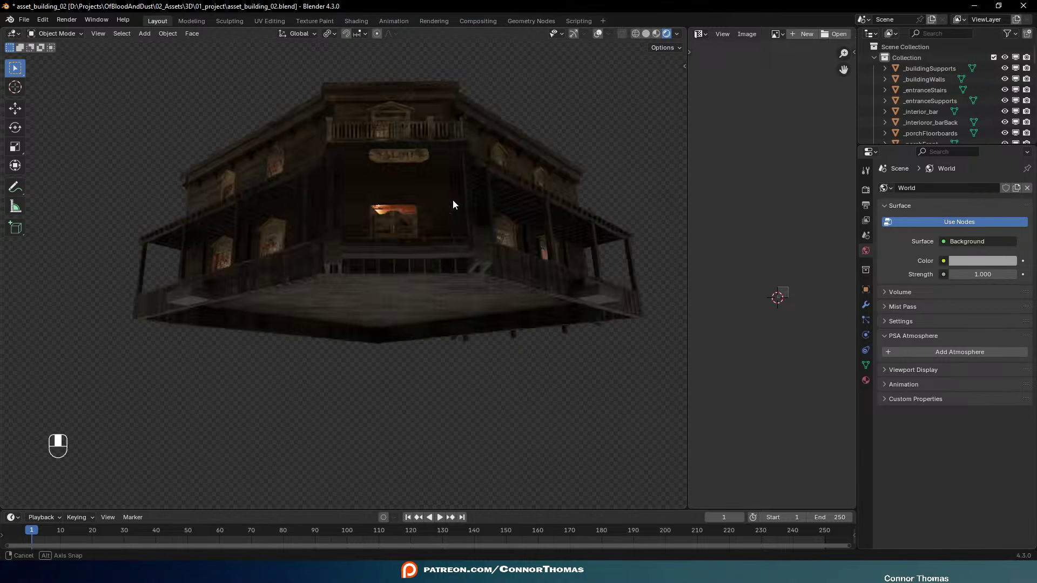
{"action": "scroll", "coordinate": [453, 265], "scroll_direction": "up", "scroll_amount": 7}
{"action": "middle_click_drag", "start_coordinate": [453, 263], "coordinate": [408, 291]}
{"action": "scroll", "coordinate": [432, 282], "scroll_direction": "down", "scroll_amount": 8}
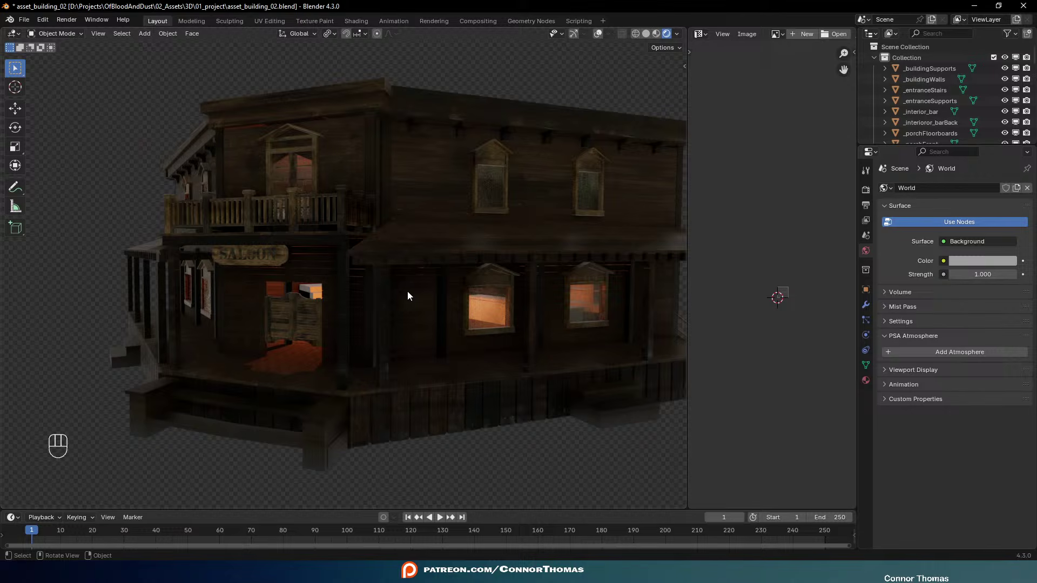
{"action": "middle_click_drag", "start_coordinate": [446, 275], "coordinate": [371, 246]}
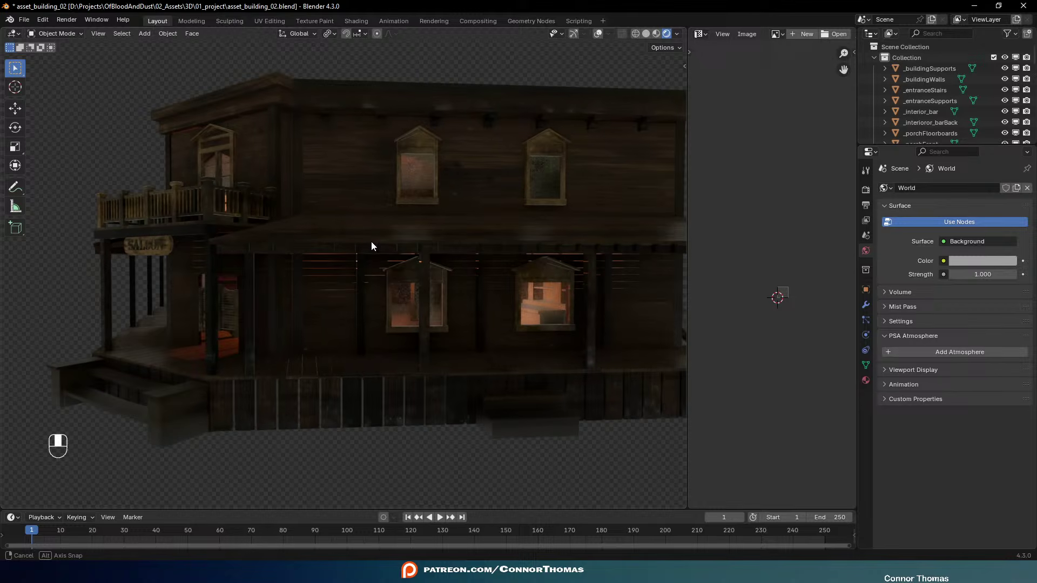
{"action": "key", "text": "ctrl+s"}
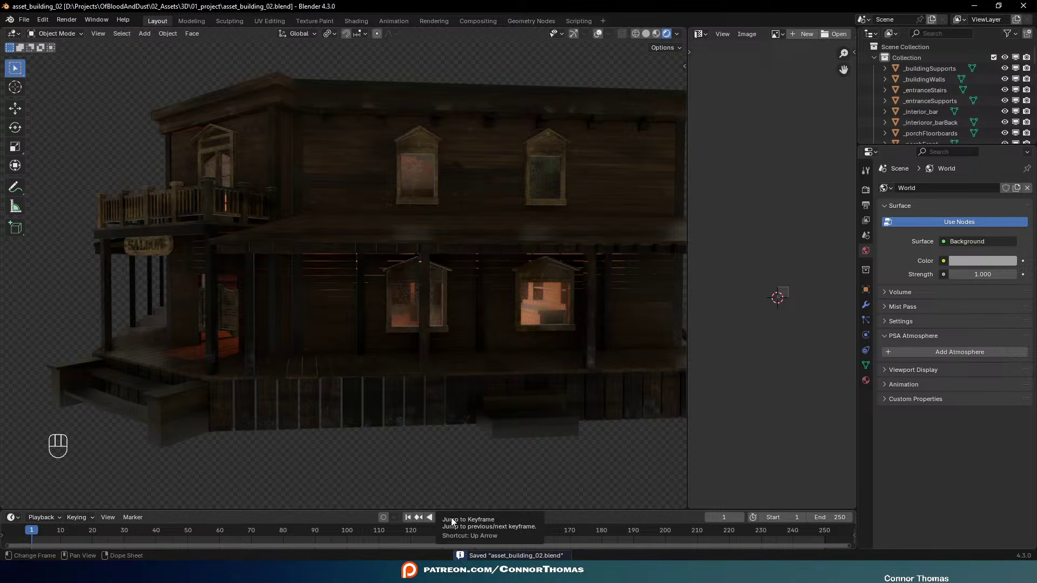
Widen the 3D viewport until the image editor is a narrow strip, and review the whole saloon from the front and side
{"action": "middle_click_drag", "start_coordinate": [391, 340], "coordinate": [445, 345]}
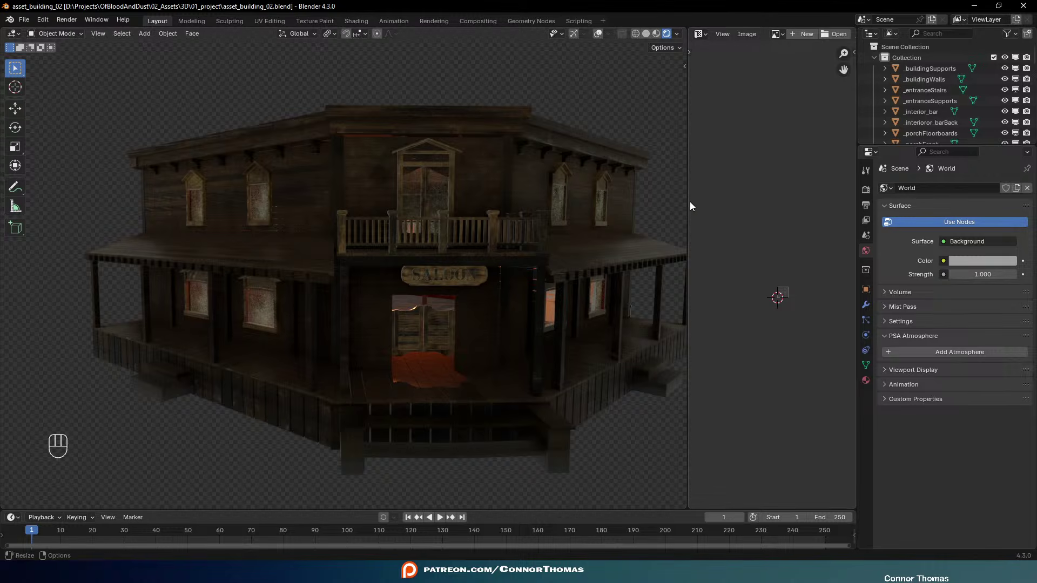
{"action": "left_click_drag", "start_coordinate": [689, 202], "coordinate": [853, 206]}
{"action": "middle_click_drag", "start_coordinate": [747, 225], "coordinate": [695, 230]}
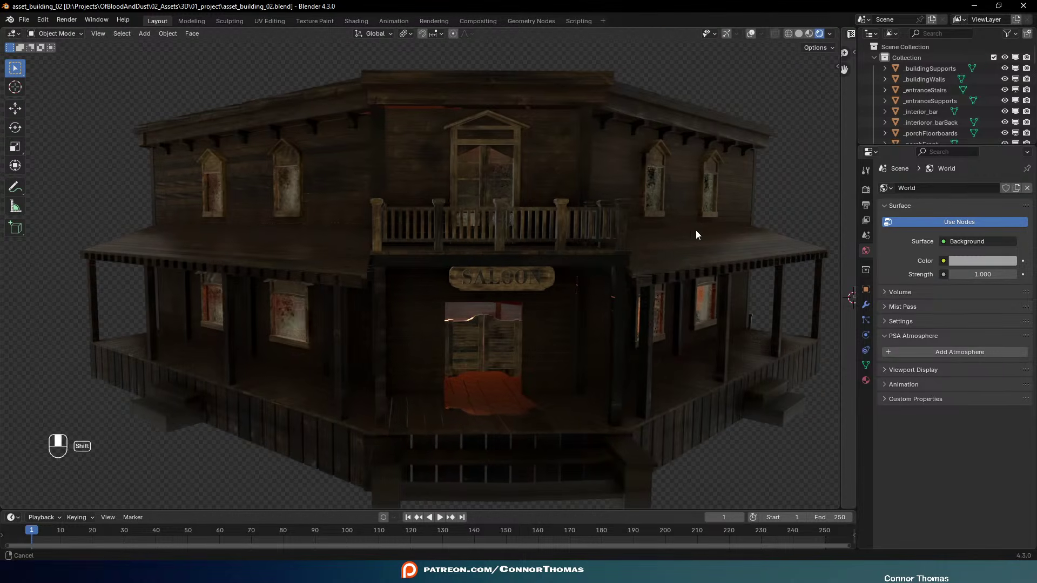
{"action": "scroll", "coordinate": [521, 228], "scroll_direction": "down", "scroll_amount": 3}
{"action": "middle_click_drag", "start_coordinate": [520, 228], "coordinate": [701, 307]}
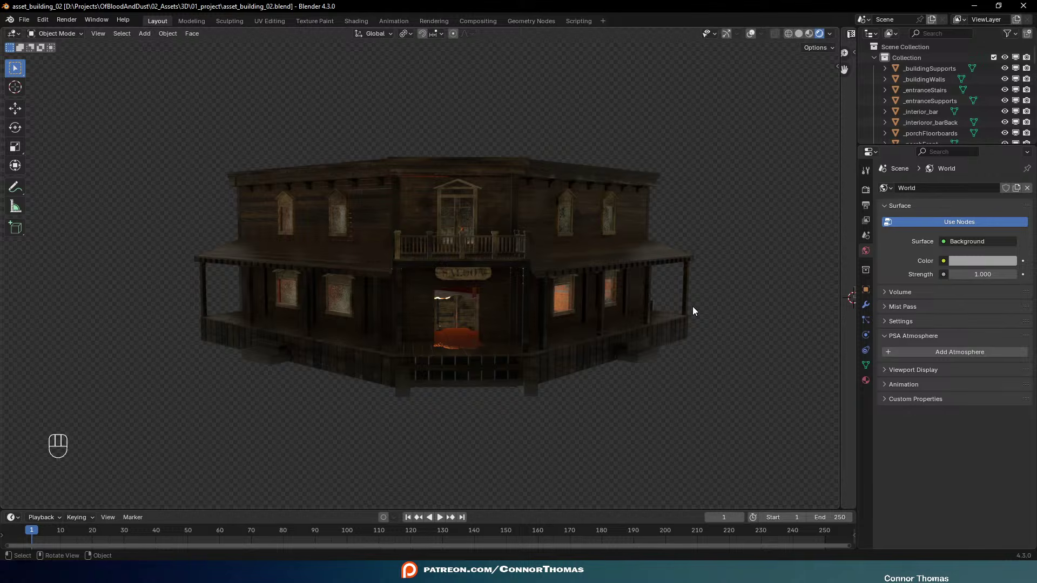
{"action": "mouse_move", "coordinate": [543, 284]}
{"action": "middle_mouse_down"}
{"action": "mouse_move", "coordinate": [511, 342]}
{"action": "mouse_move", "coordinate": [472, 322]}
{"action": "mouse_move", "coordinate": [480, 296]}
{"action": "mouse_move", "coordinate": [551, 289]}
{"action": "middle_mouse_up"}
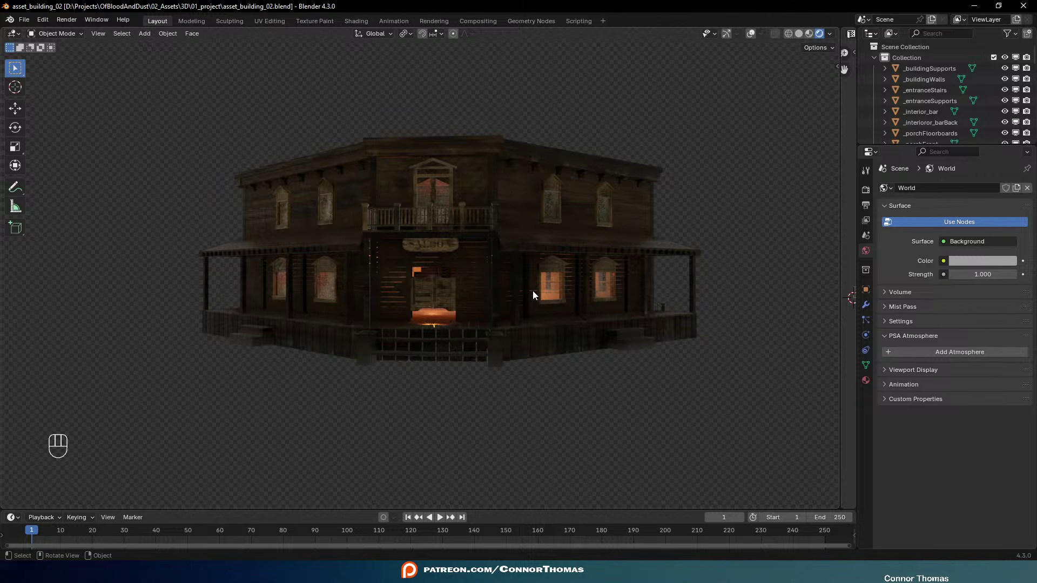
{"action": "middle_click_drag", "start_coordinate": [425, 287], "coordinate": [687, 216]}
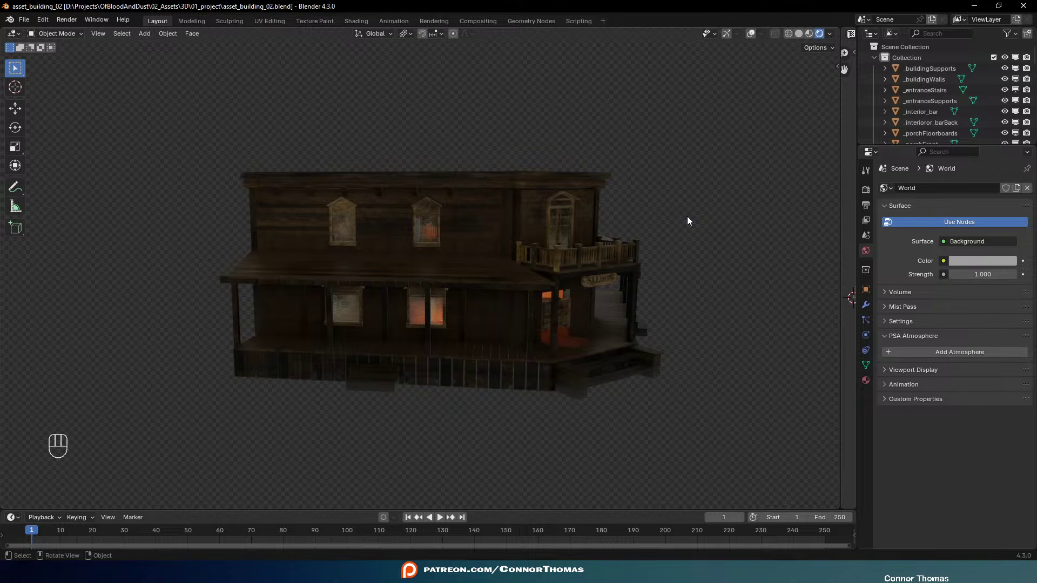